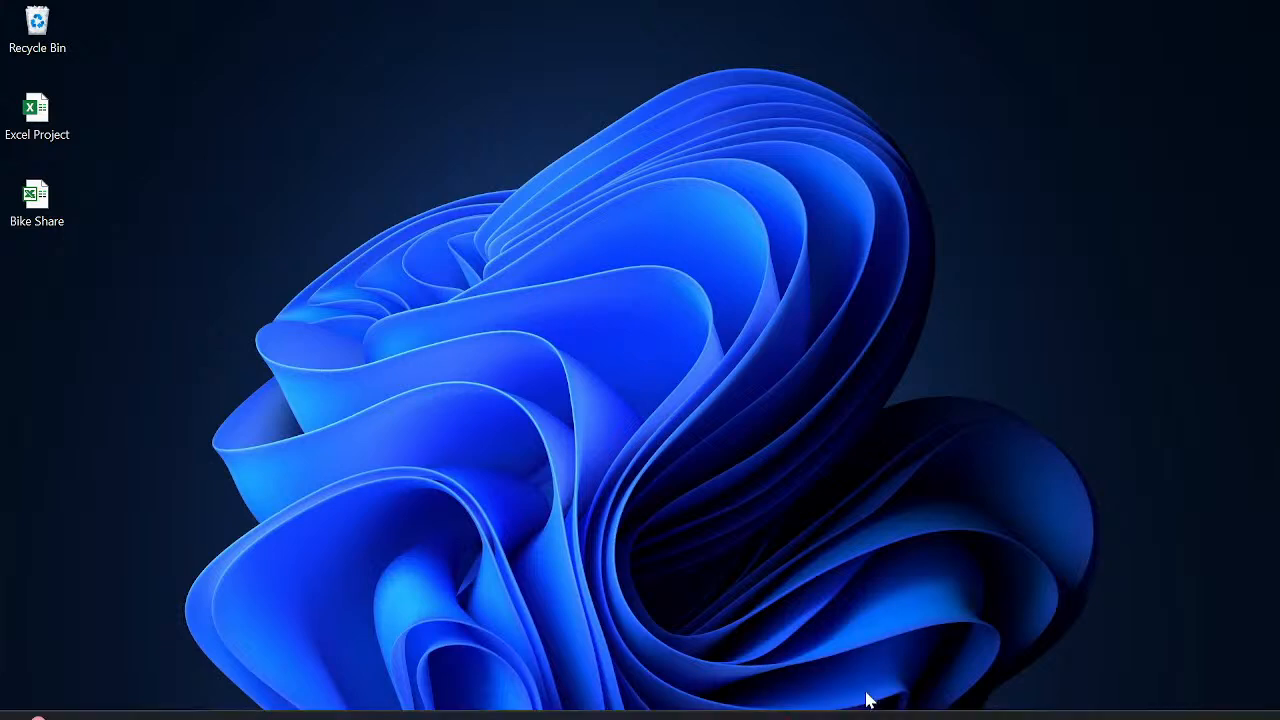
Switch to Chrome and open the Data Analytics Bootcamp 1.0 folder of the Data-Tech-Bootcamp repository on GitHub
mouse_move(826, 690)
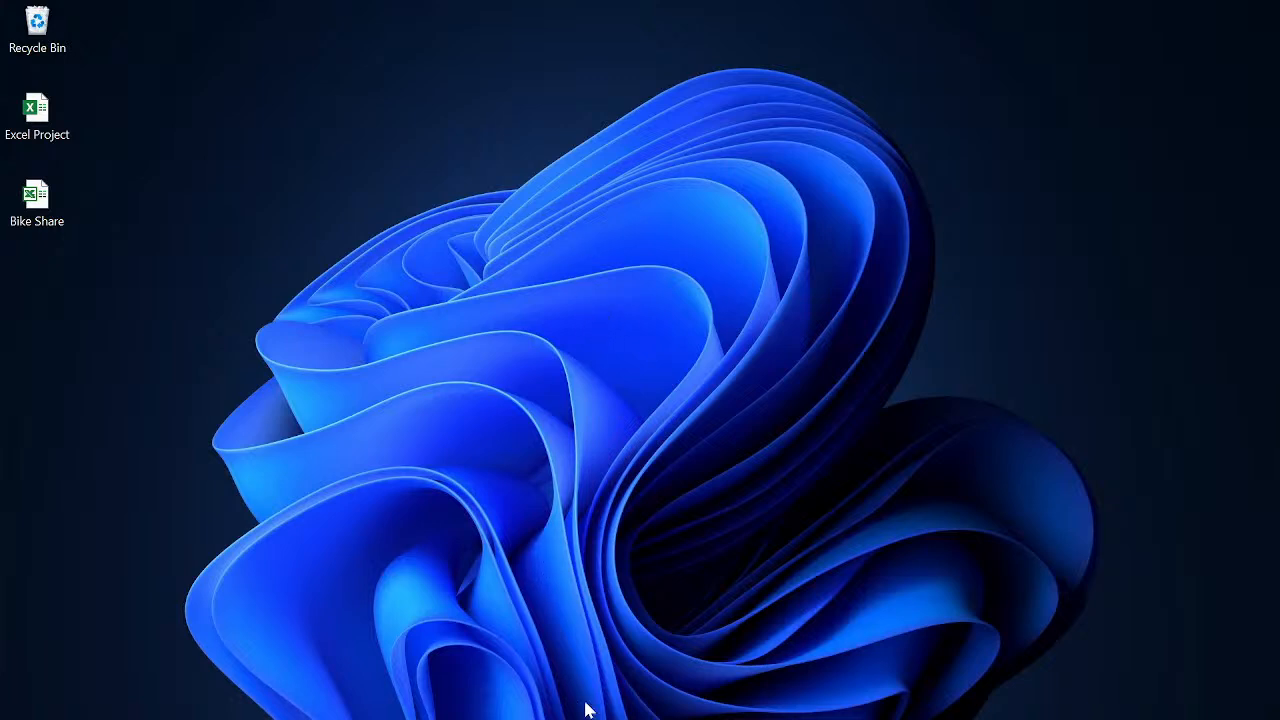
mouse_move(580, 715)
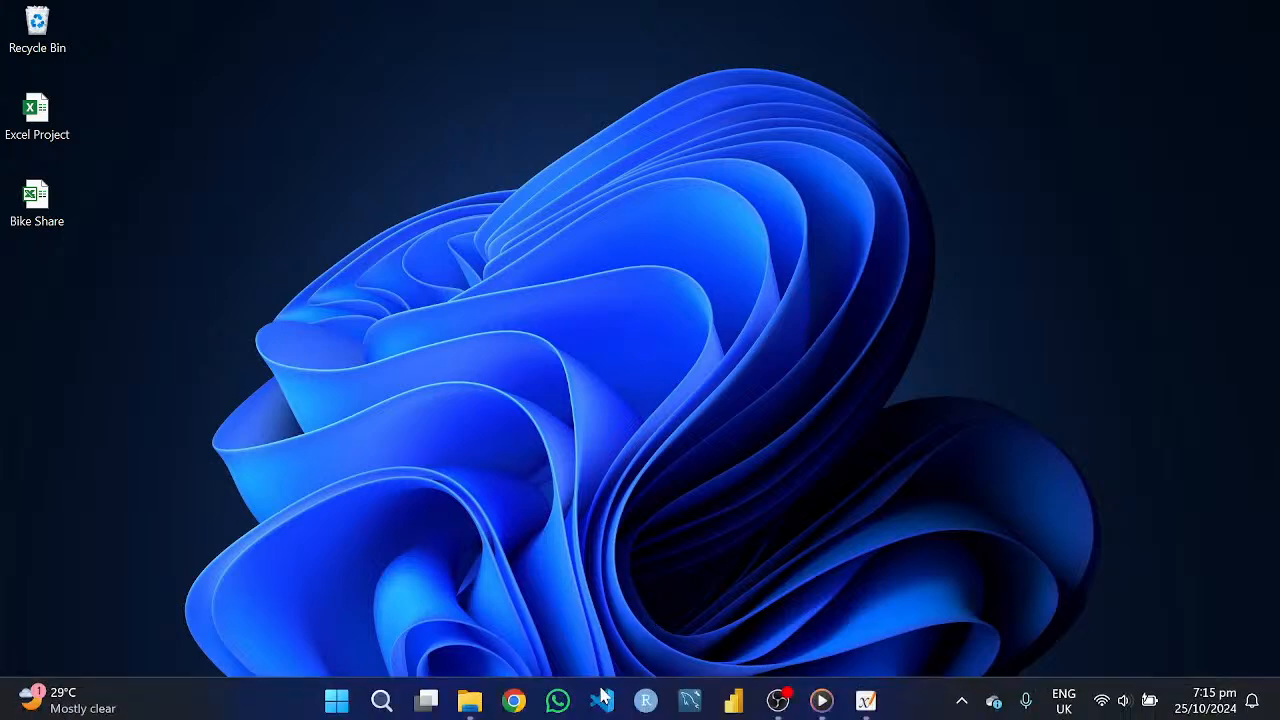
click(511, 698)
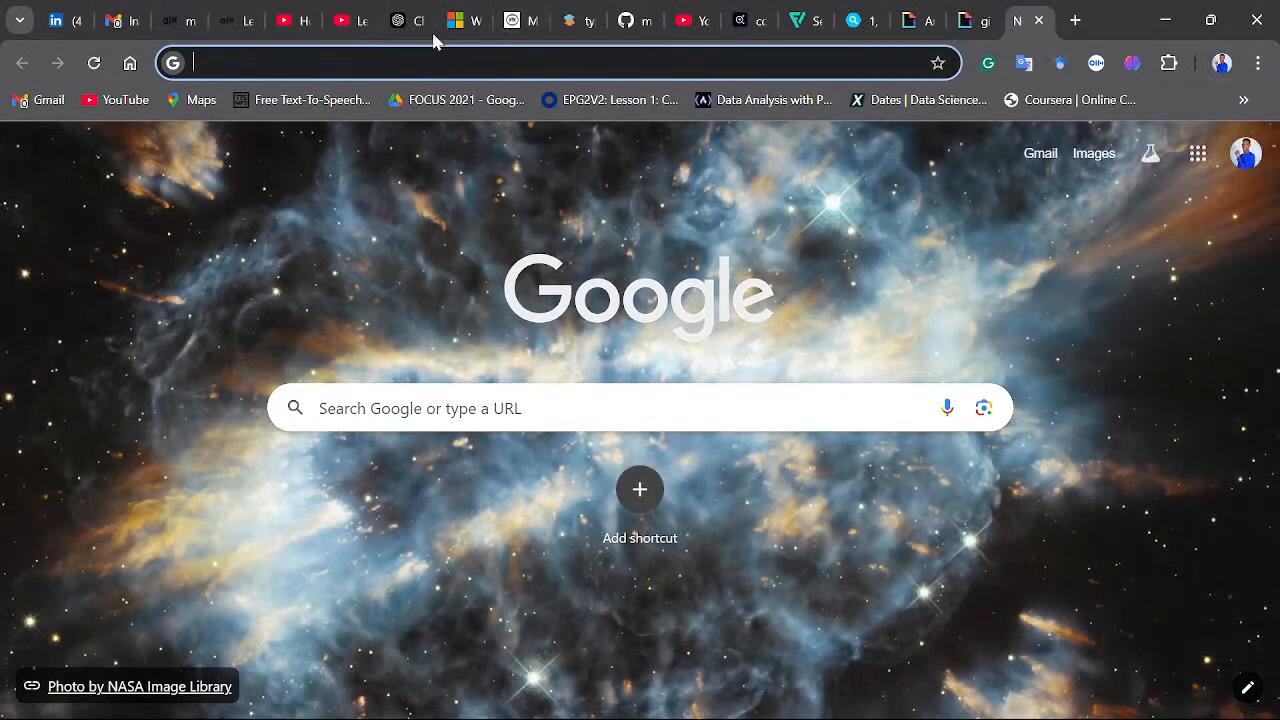
click(634, 20)
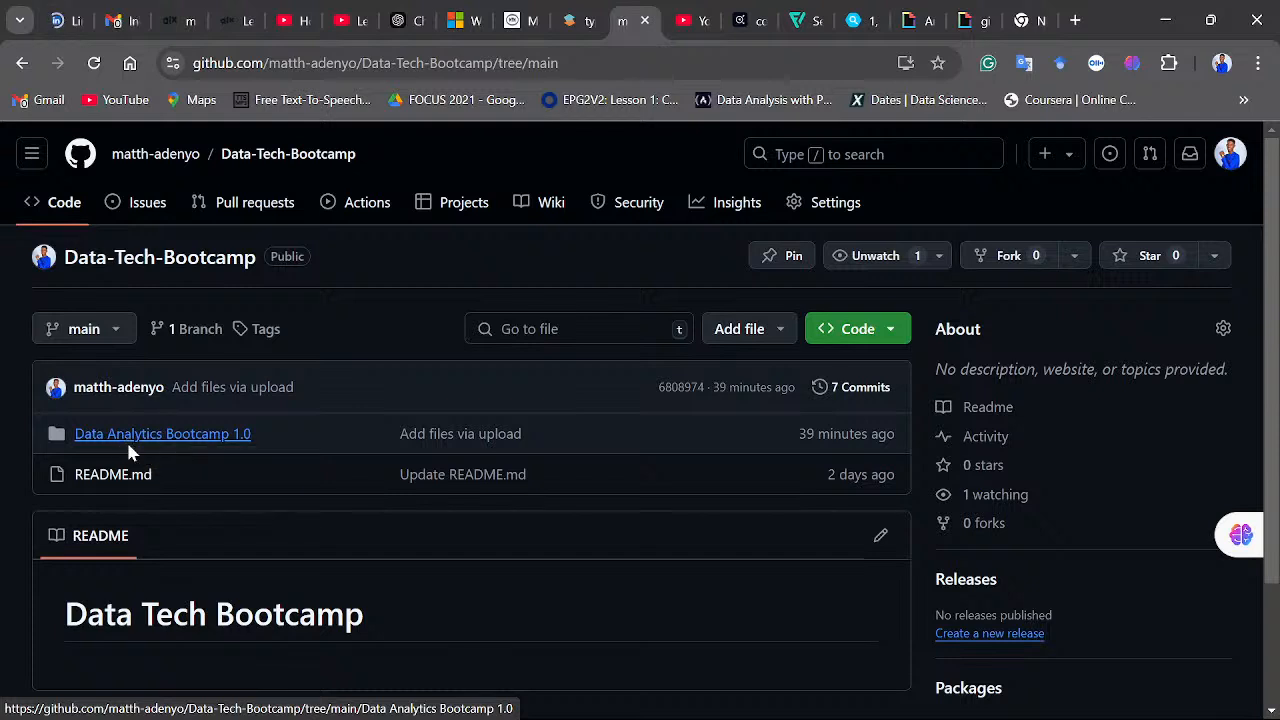
click(179, 439)
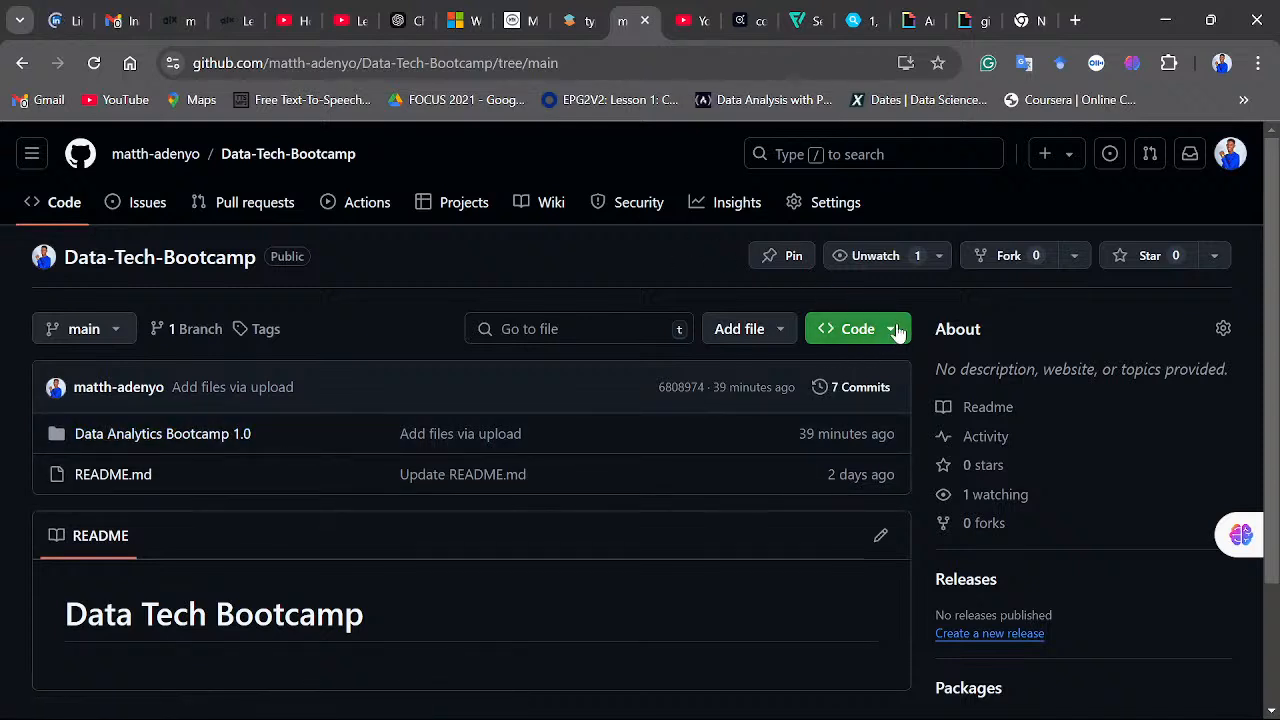
click(198, 435)
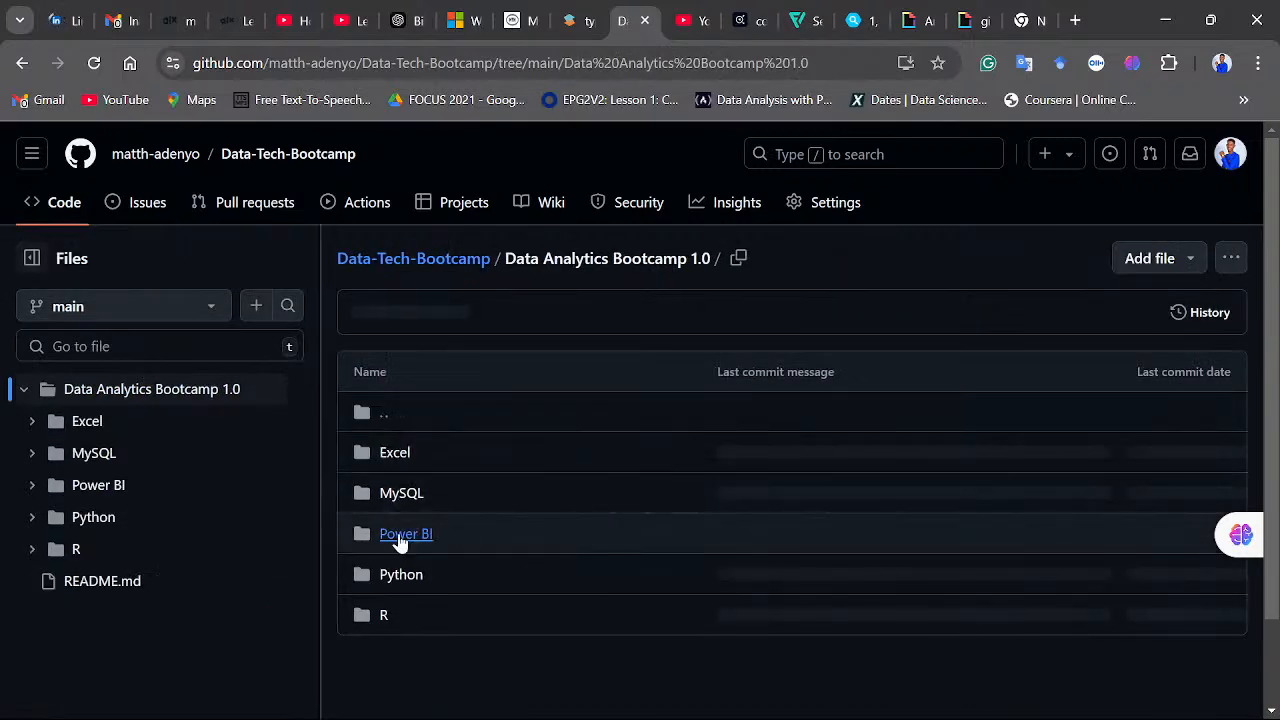
Try to open the Power BI folder and go back to the Data-Tech-Bootcamp repository overview
click(405, 537)
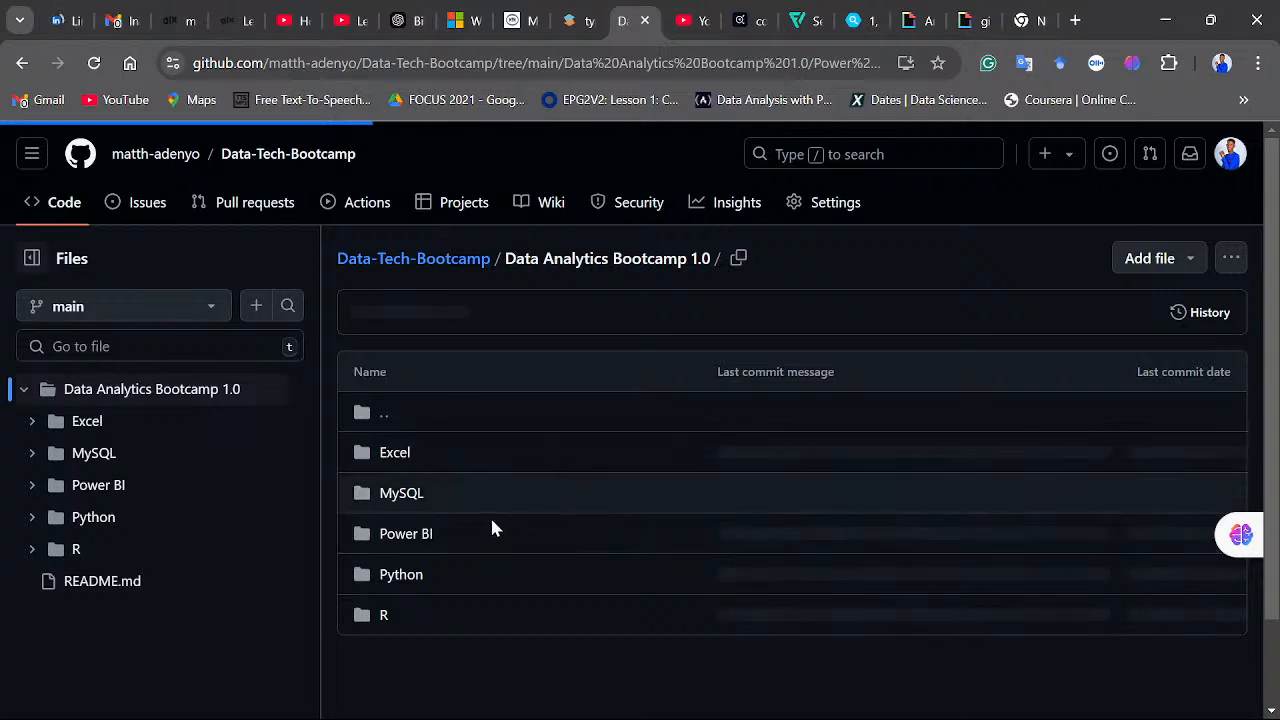
click(438, 529)
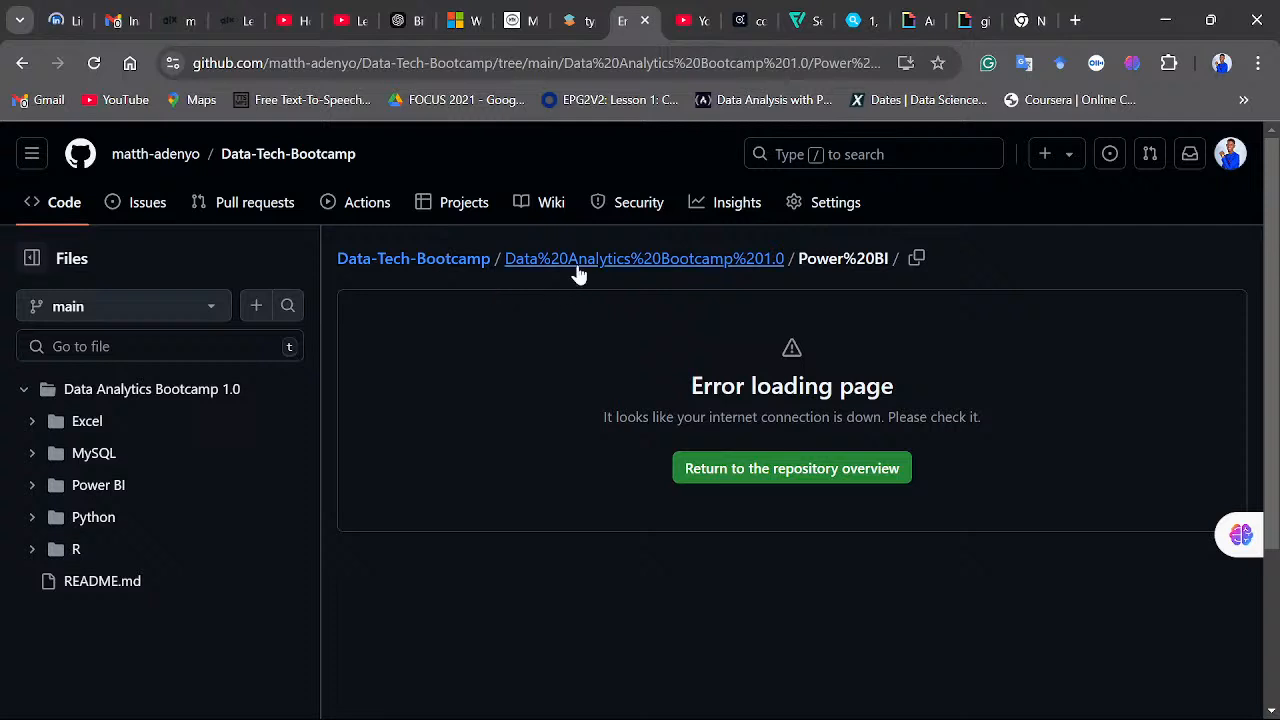
click(451, 260)
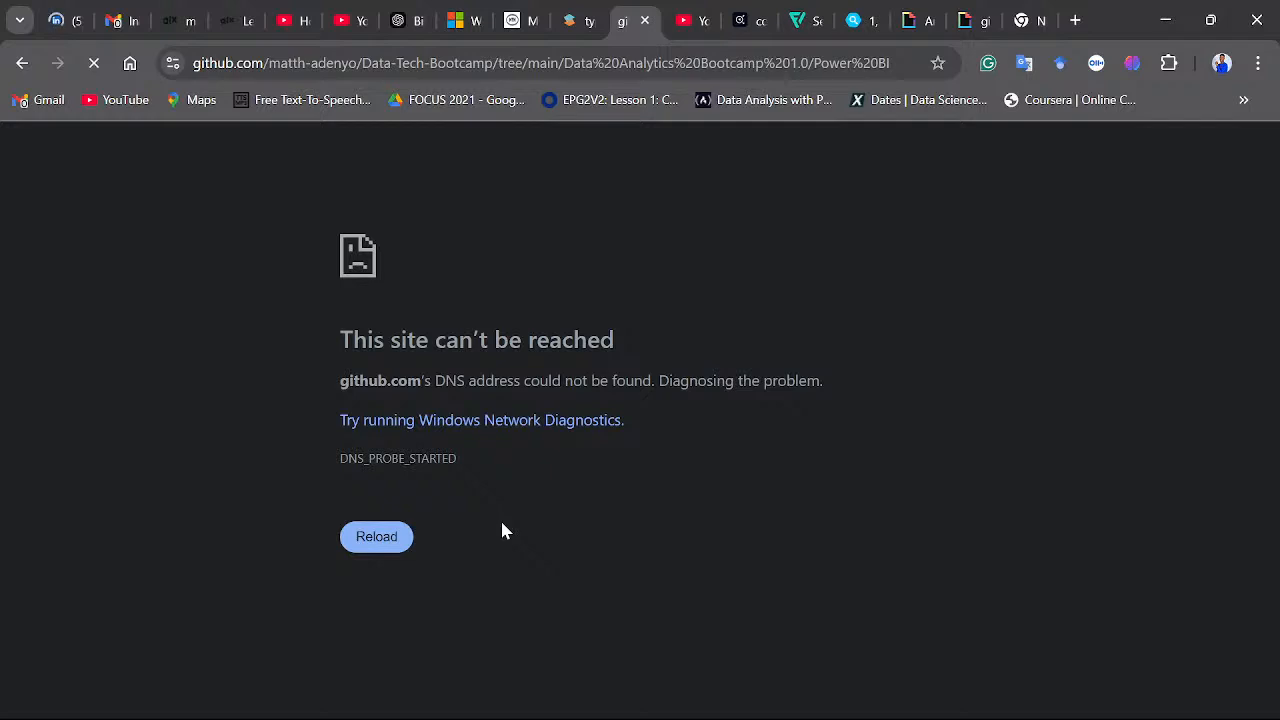
Try to load the repository's main page by shortening the address so that it ends at Data-Tech-Bootcamp
click(611, 60)
click(620, 62)
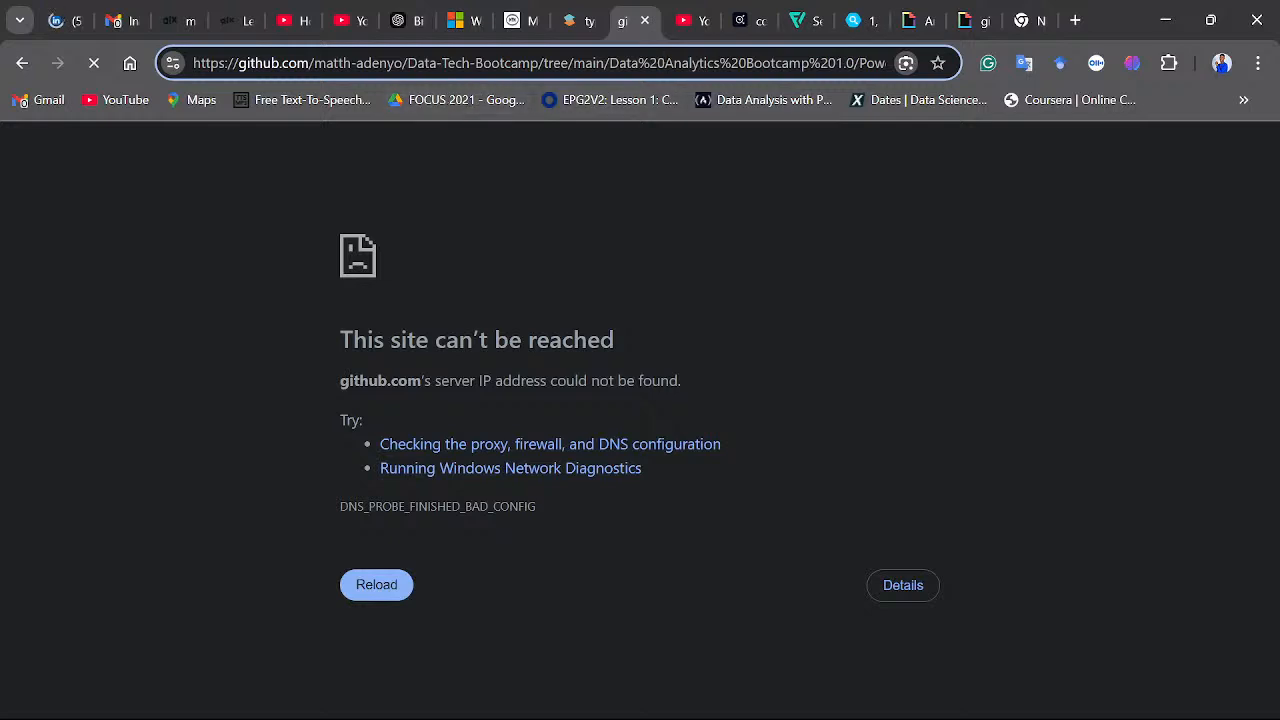
drag(541, 62, 935, 88)
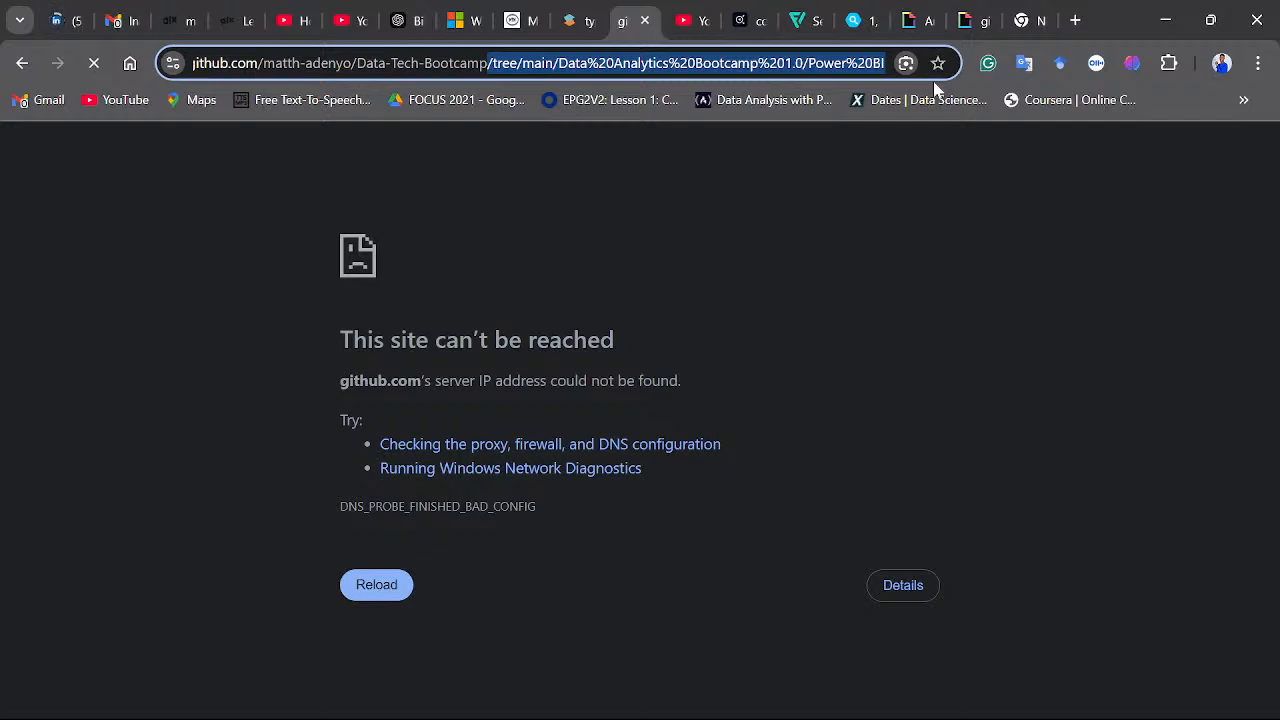
key(BackSpace)
key(BackSpace)
key(Return)
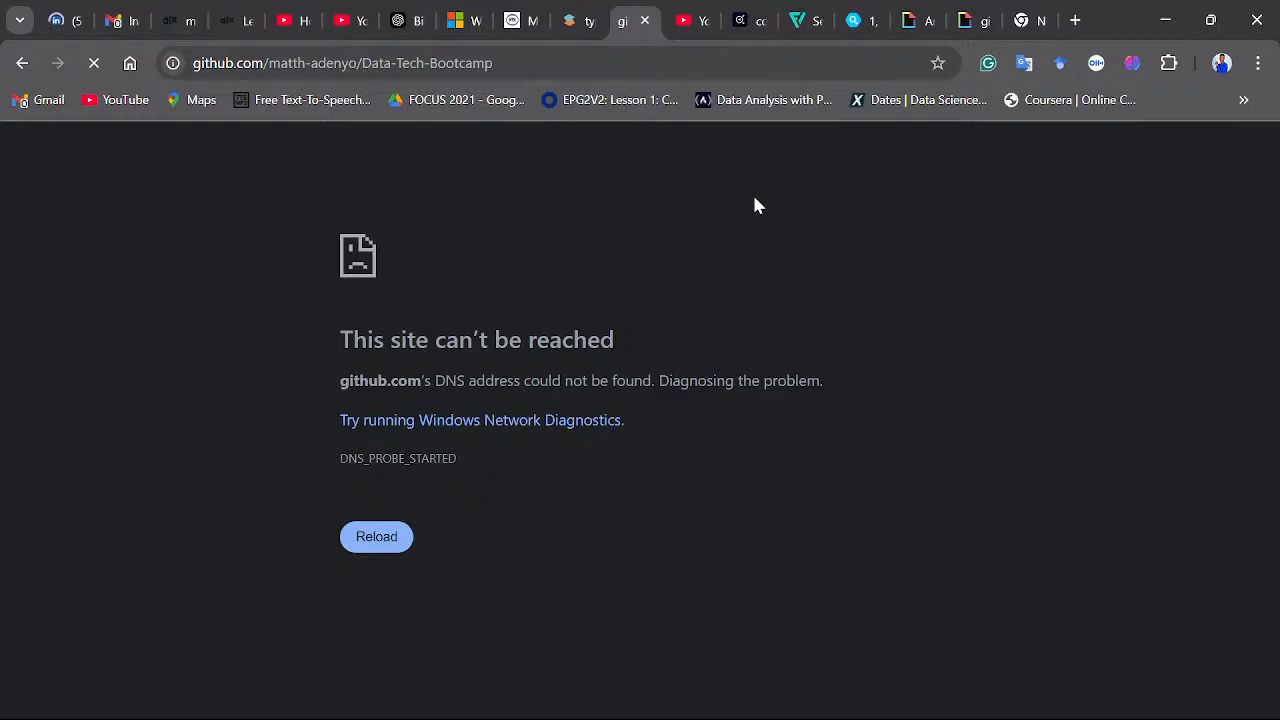
From the blank browser tab, open the Data-Tech-Bootcamp repository's Power BI folder inside Data Analytics Bootcamp 1.0 on GitHub
click(1045, 18)
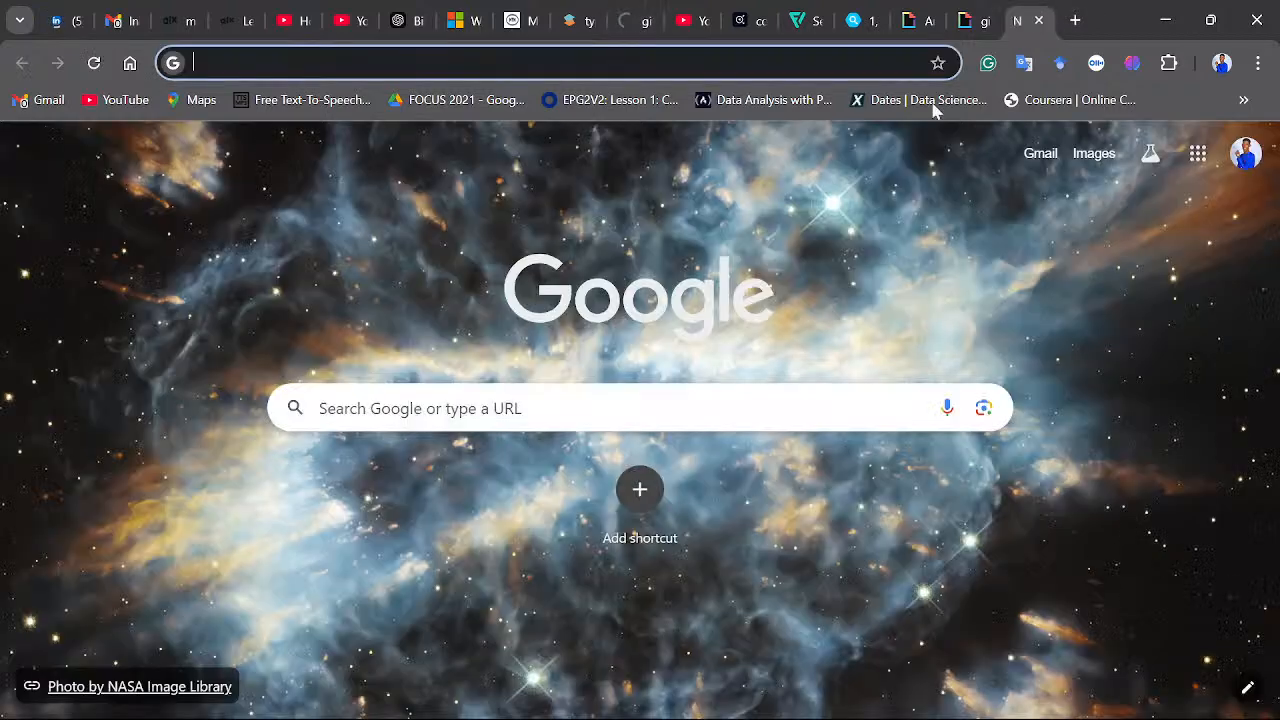
text(gi)
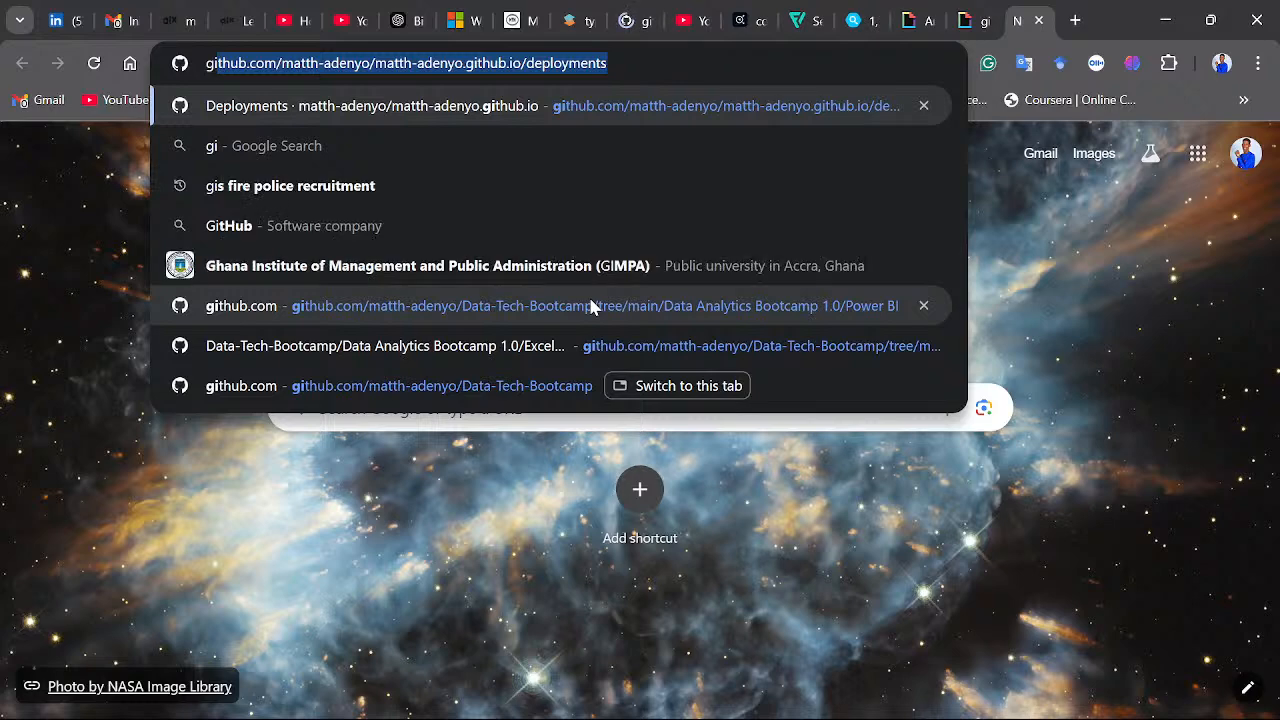
key(Return)
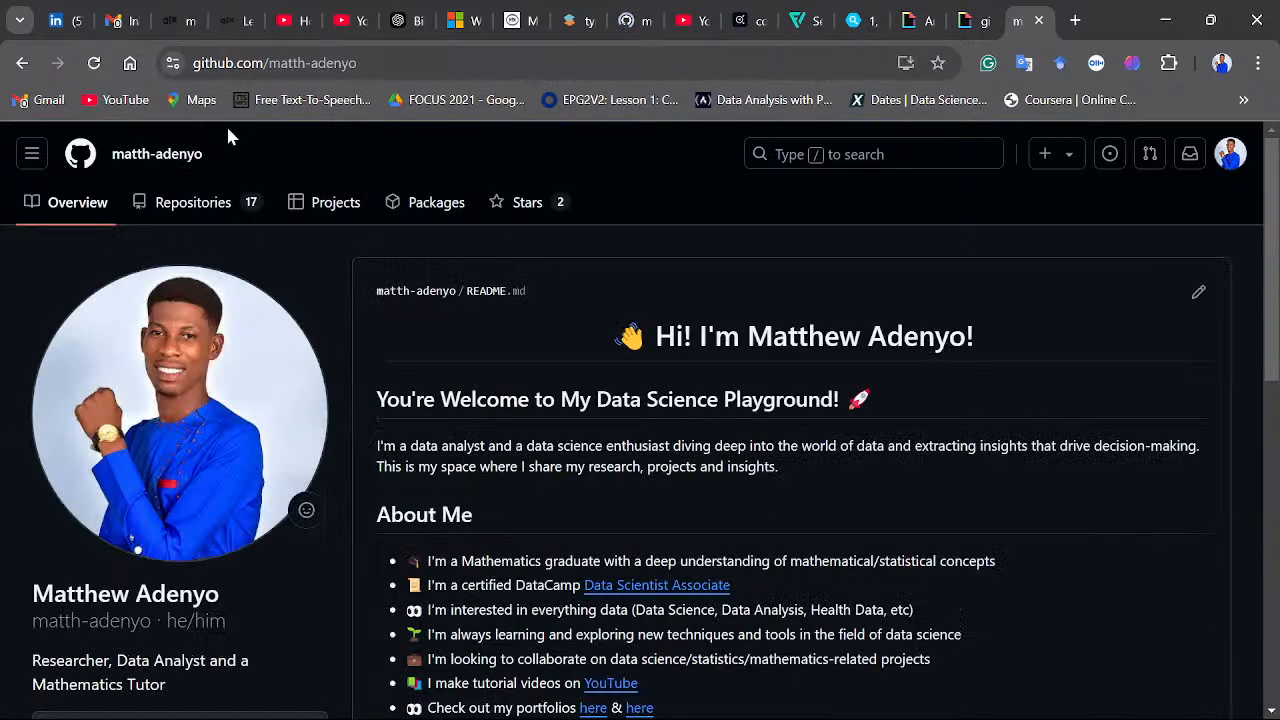
click(190, 204)
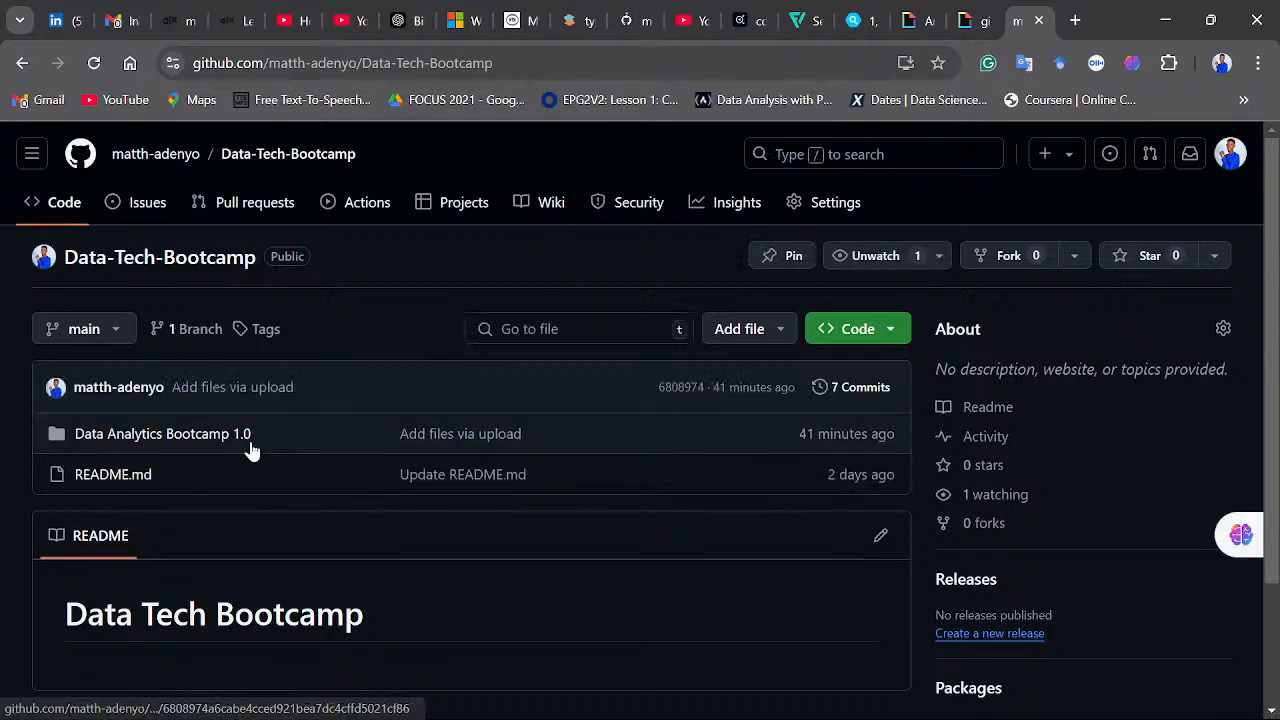
click(100, 440)
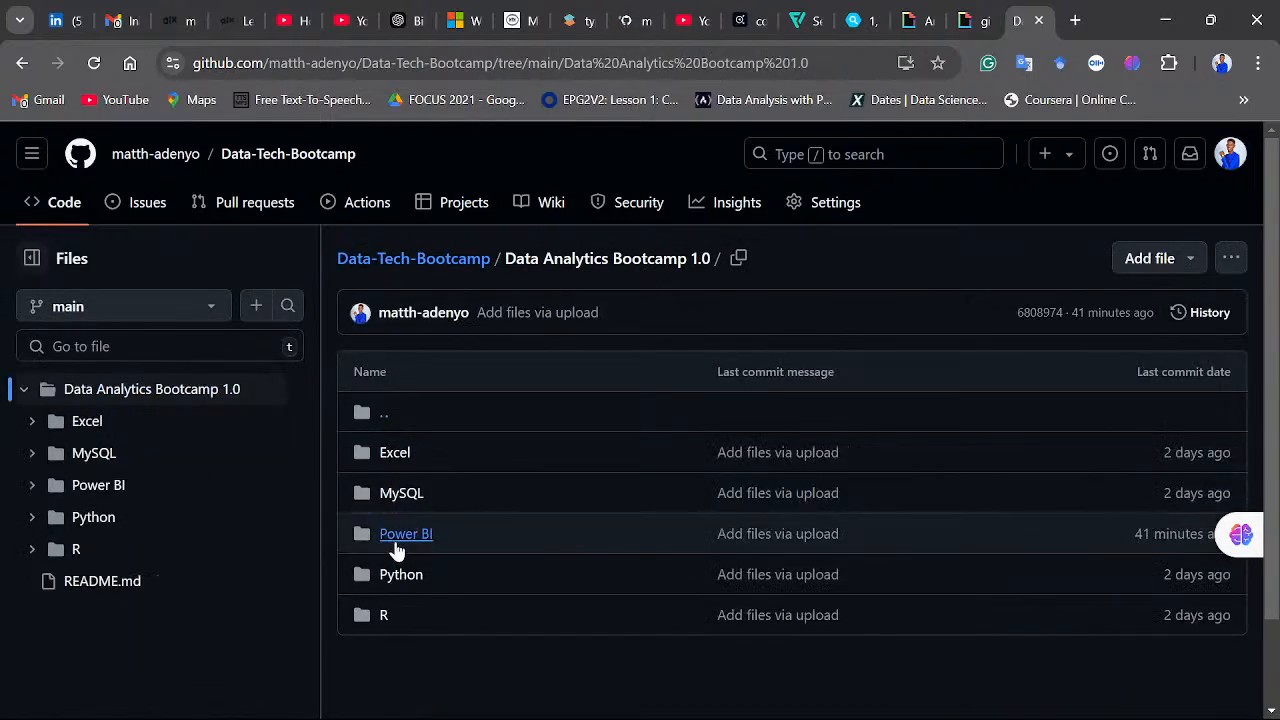
click(398, 535)
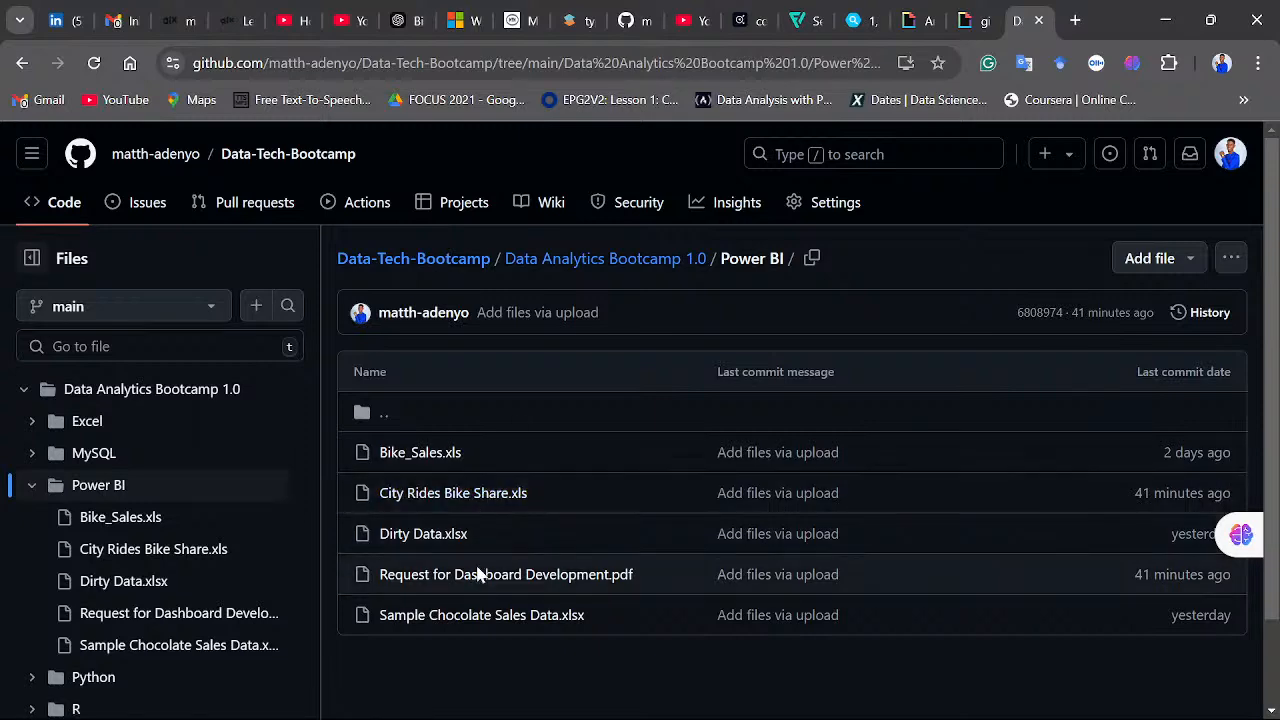
Open Bike_Sales.xls from the Power BI folder and show its raw file download option
scroll(540, 470, down, 1)
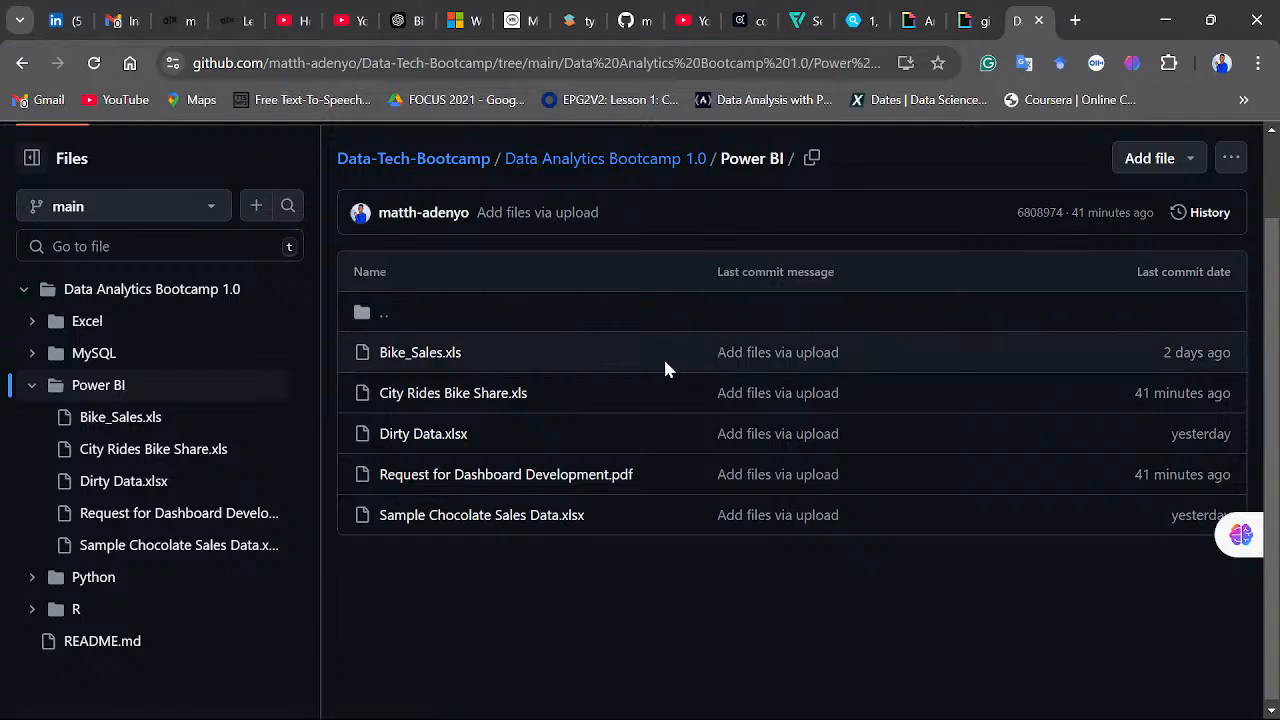
click(416, 355)
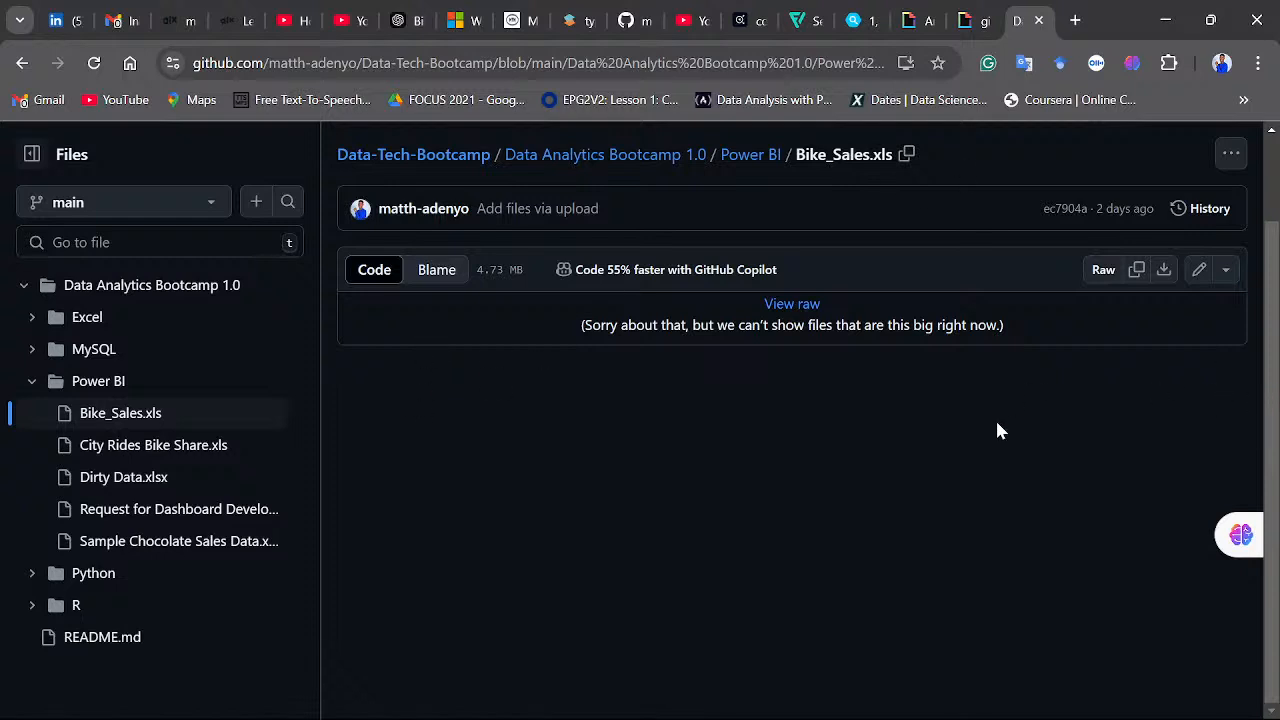
scroll(1064, 347, up, 1)
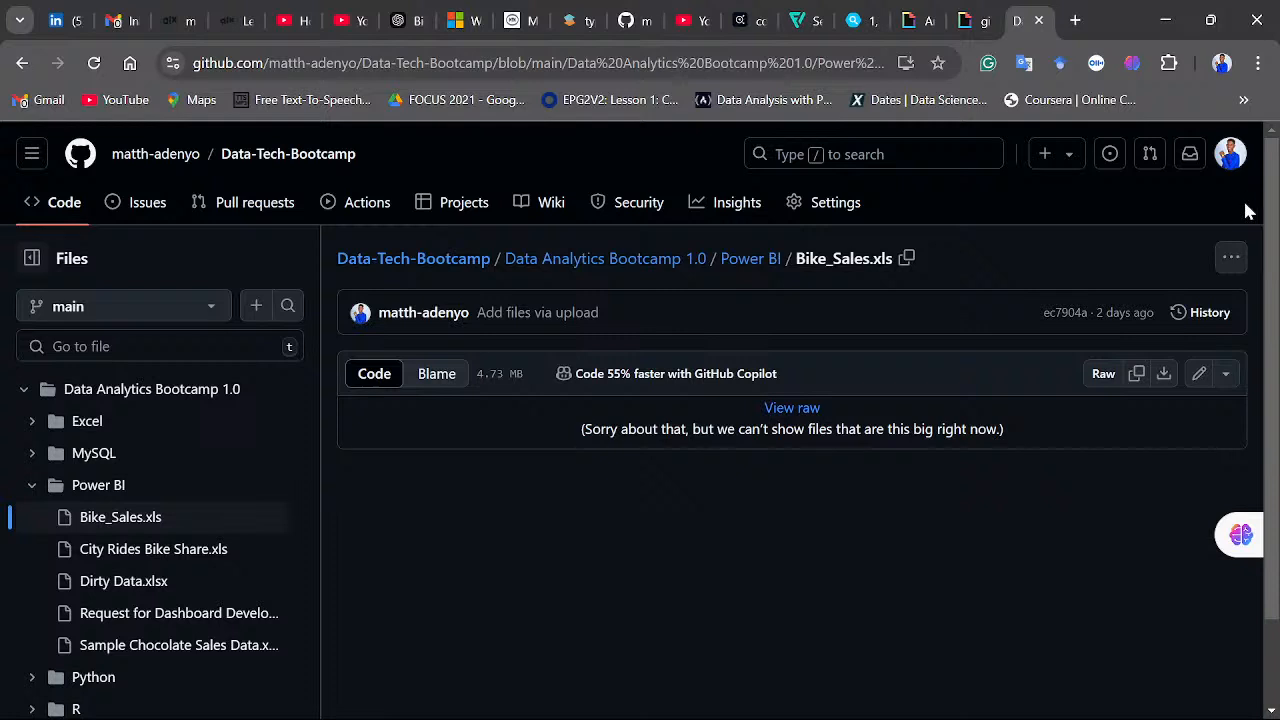
click(1231, 262)
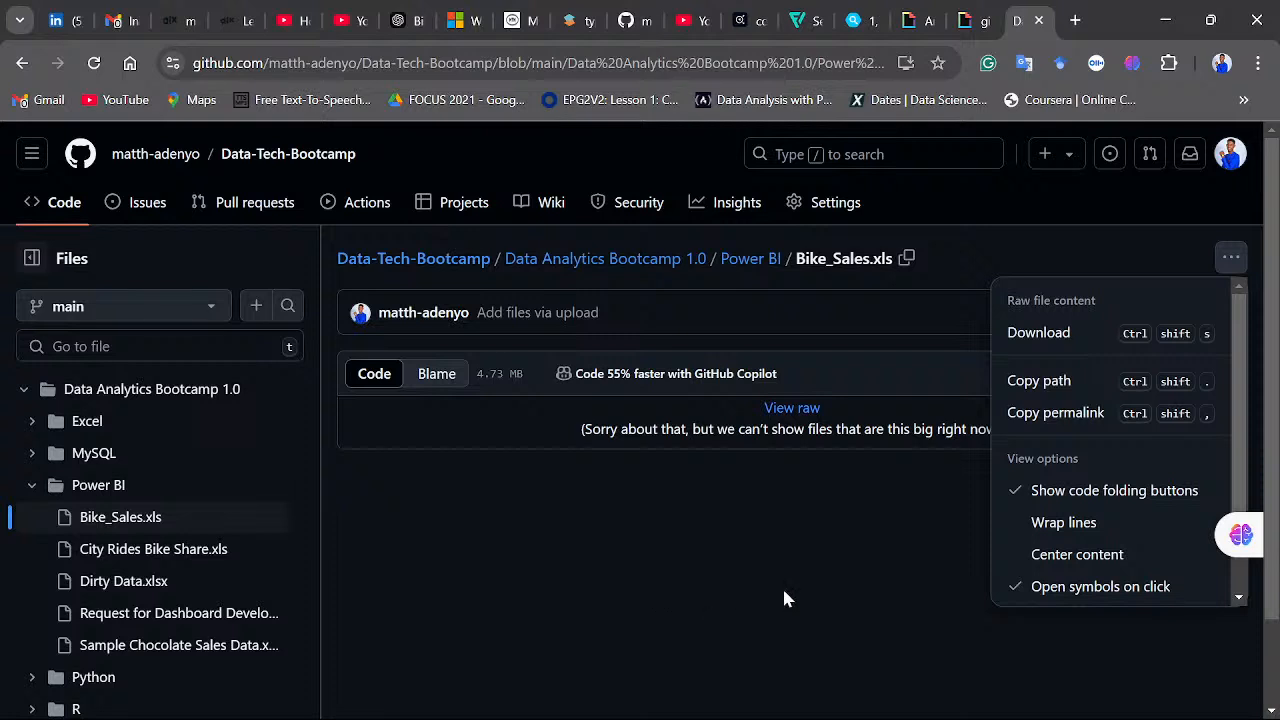
Return to the Data-Tech-Bootcamp main page, show its clone and Download ZIP options, and minimize the browser
click(414, 260)
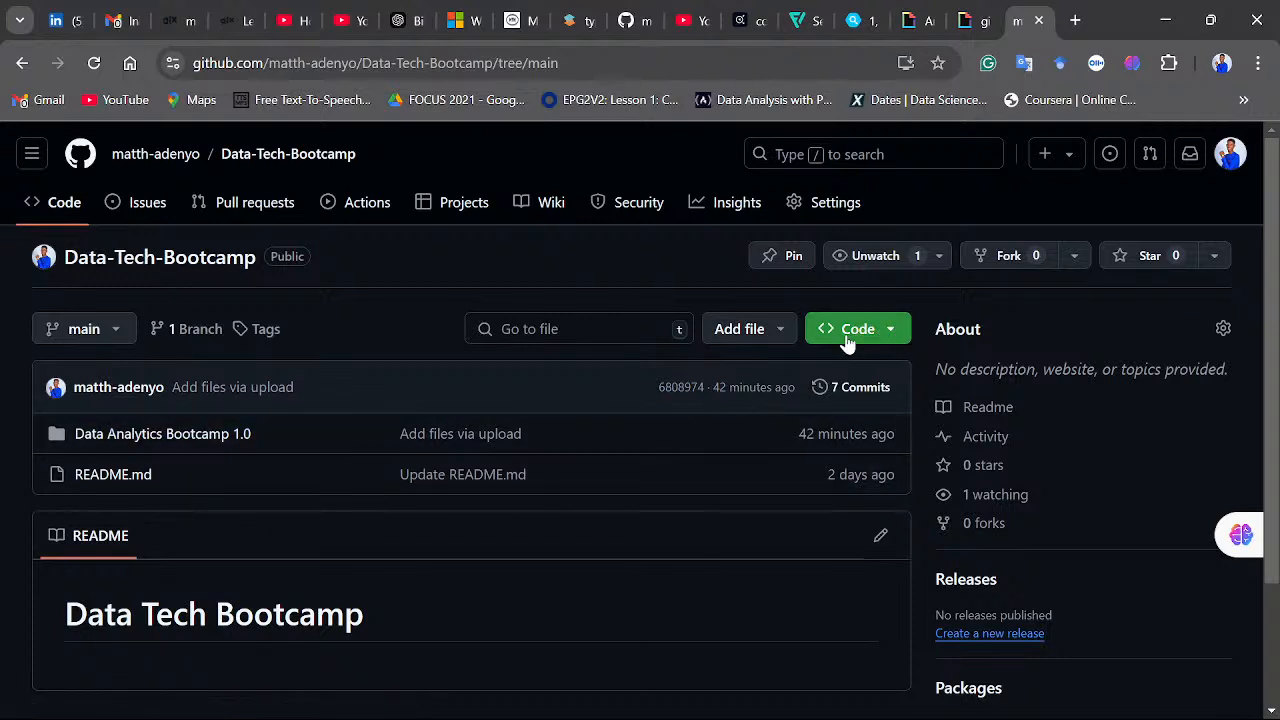
click(890, 330)
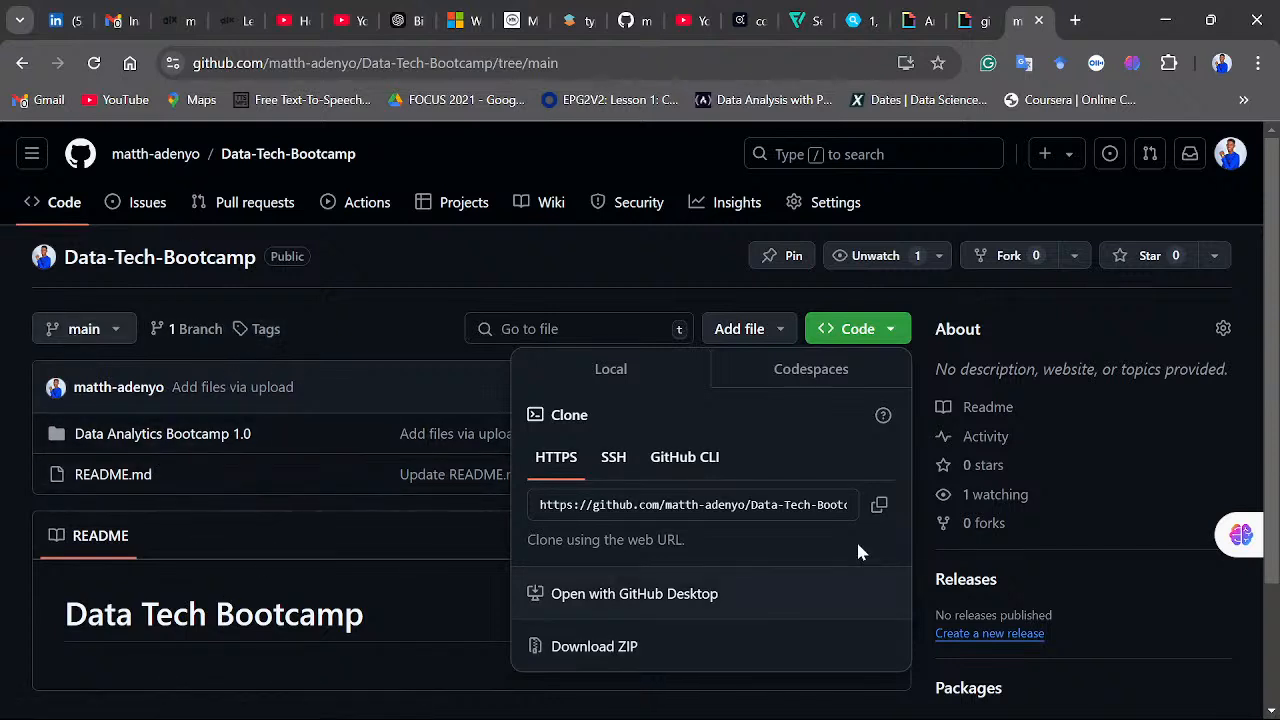
click(445, 608)
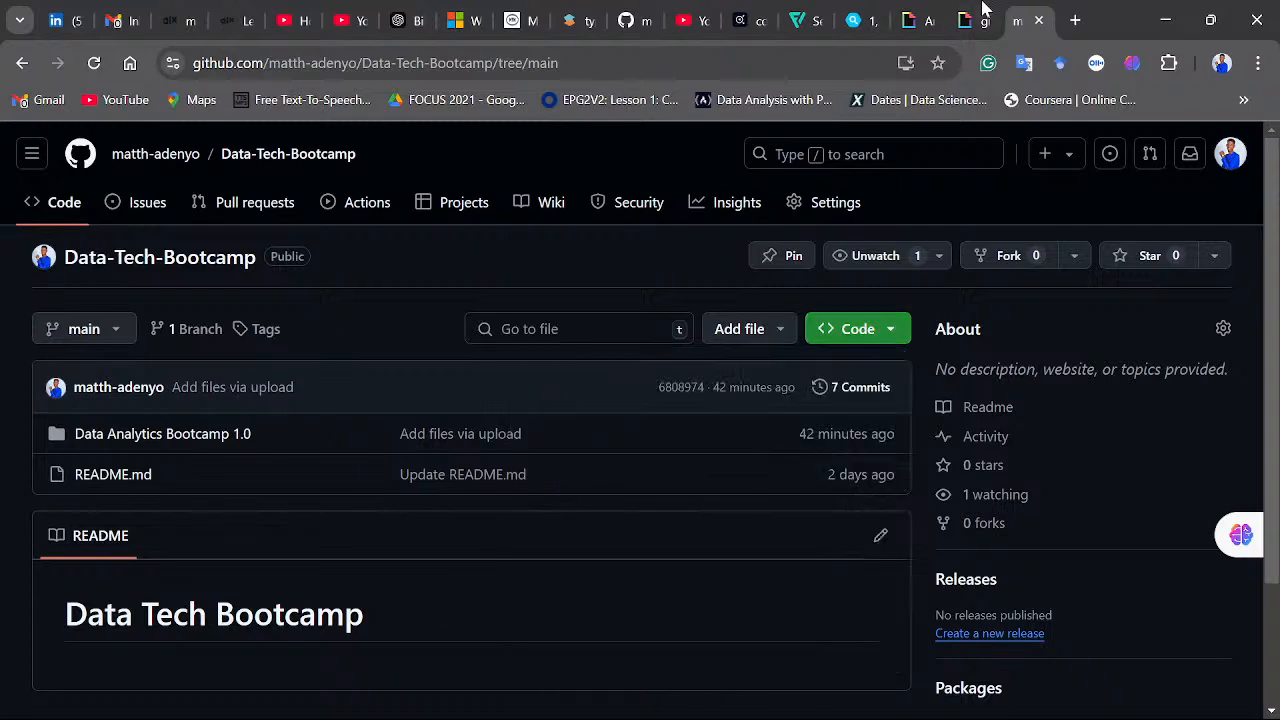
click(1168, 21)
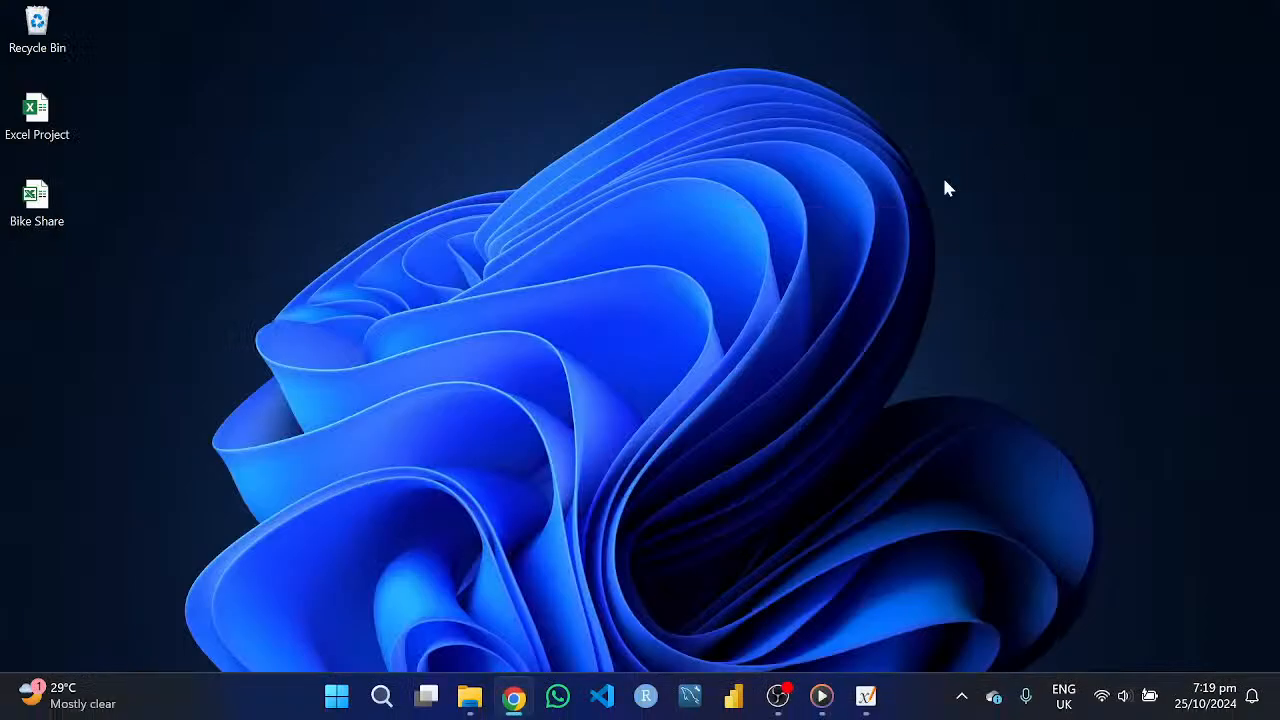
right_click(518, 255)
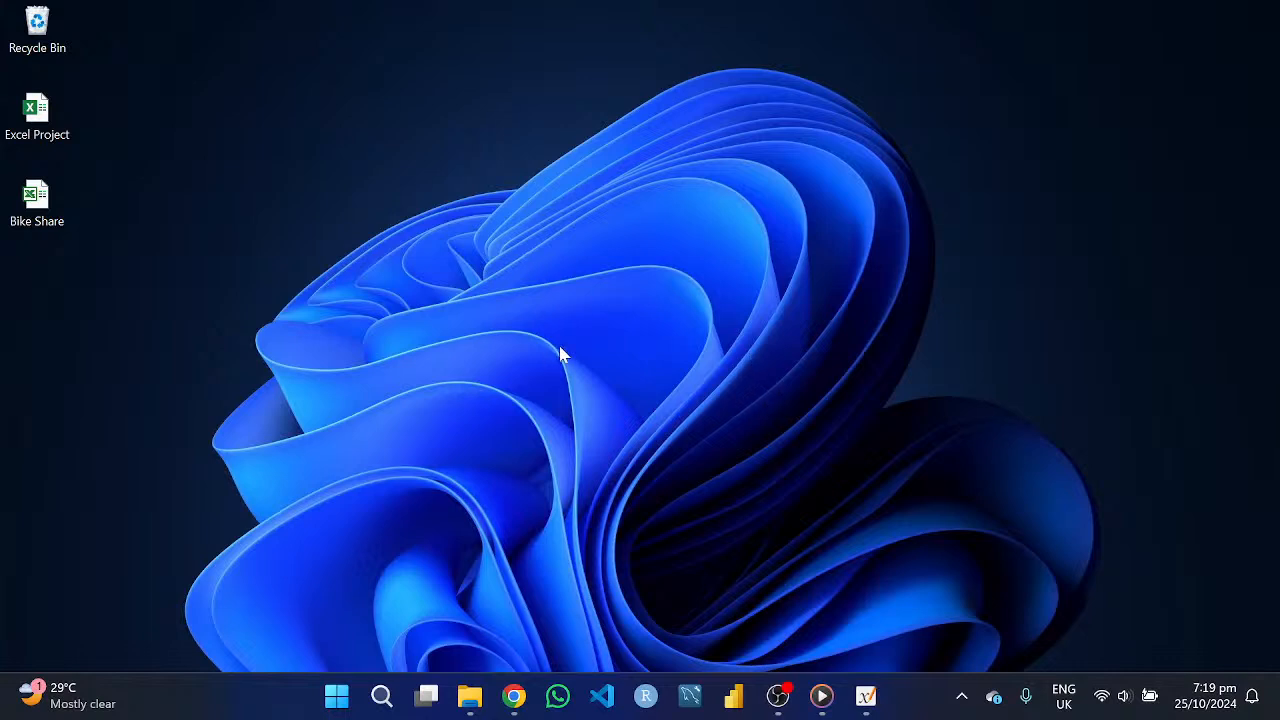
click(554, 331)
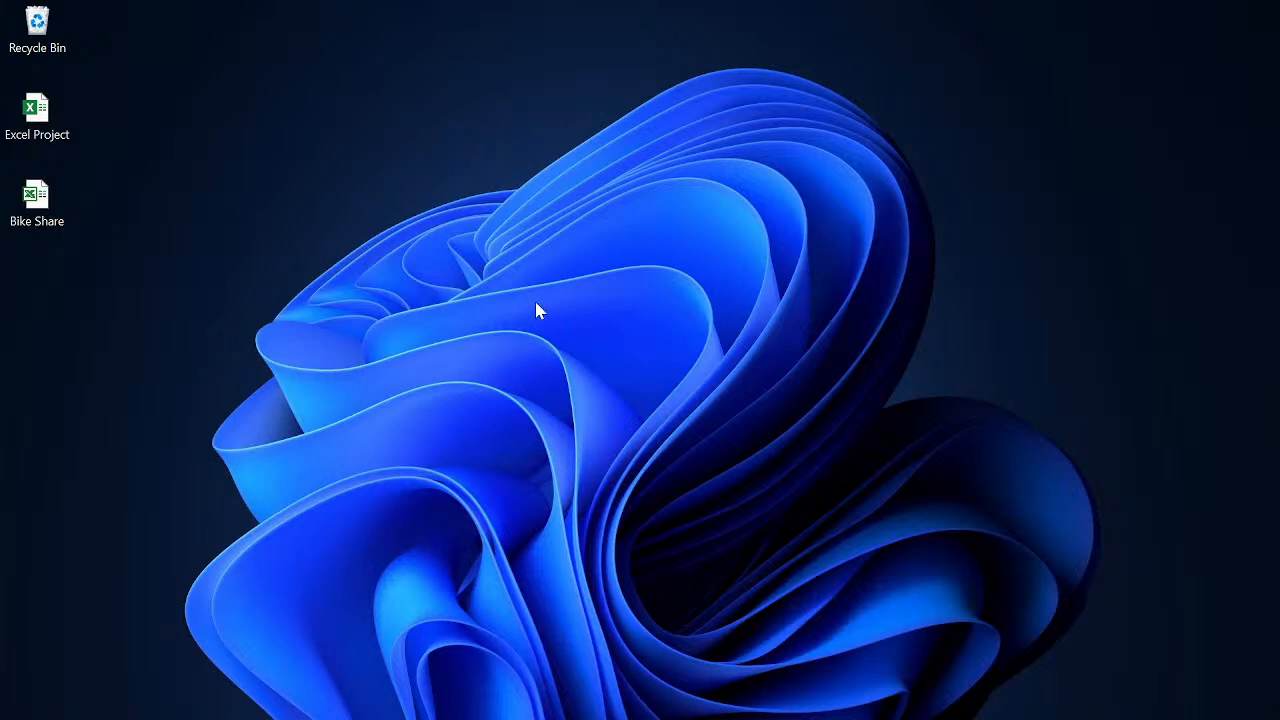
right_click(516, 248)
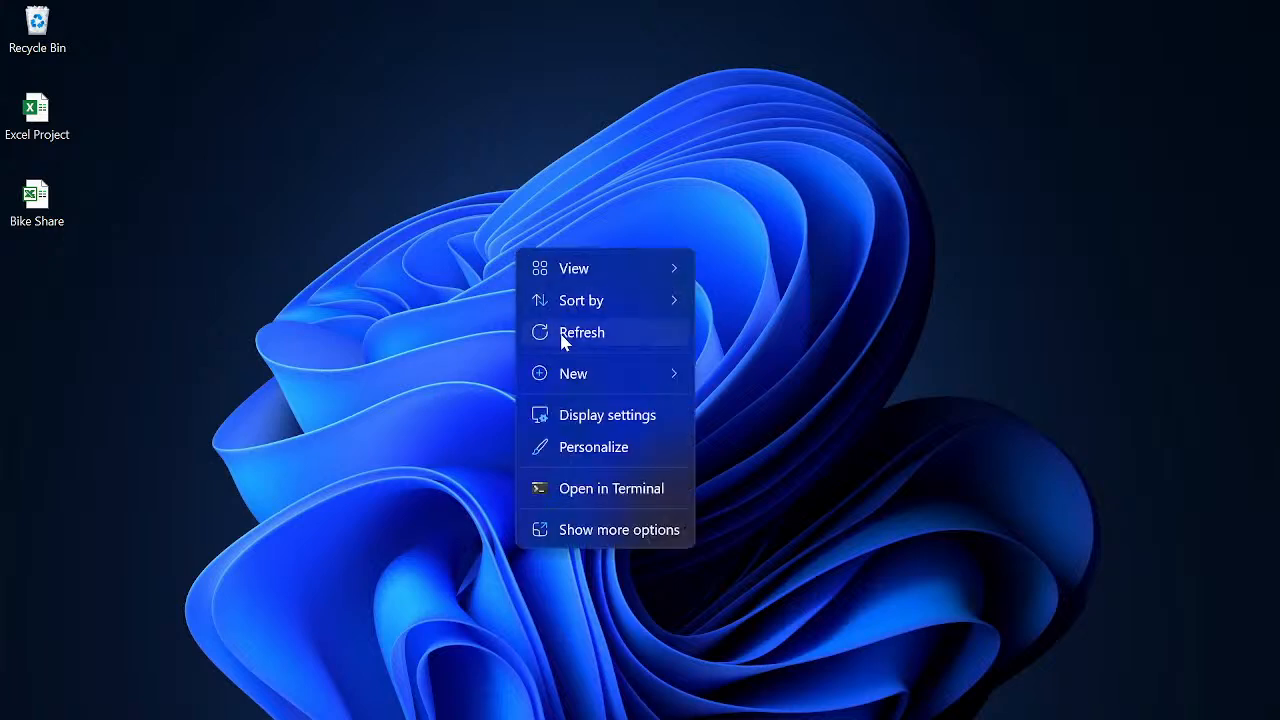
click(565, 334)
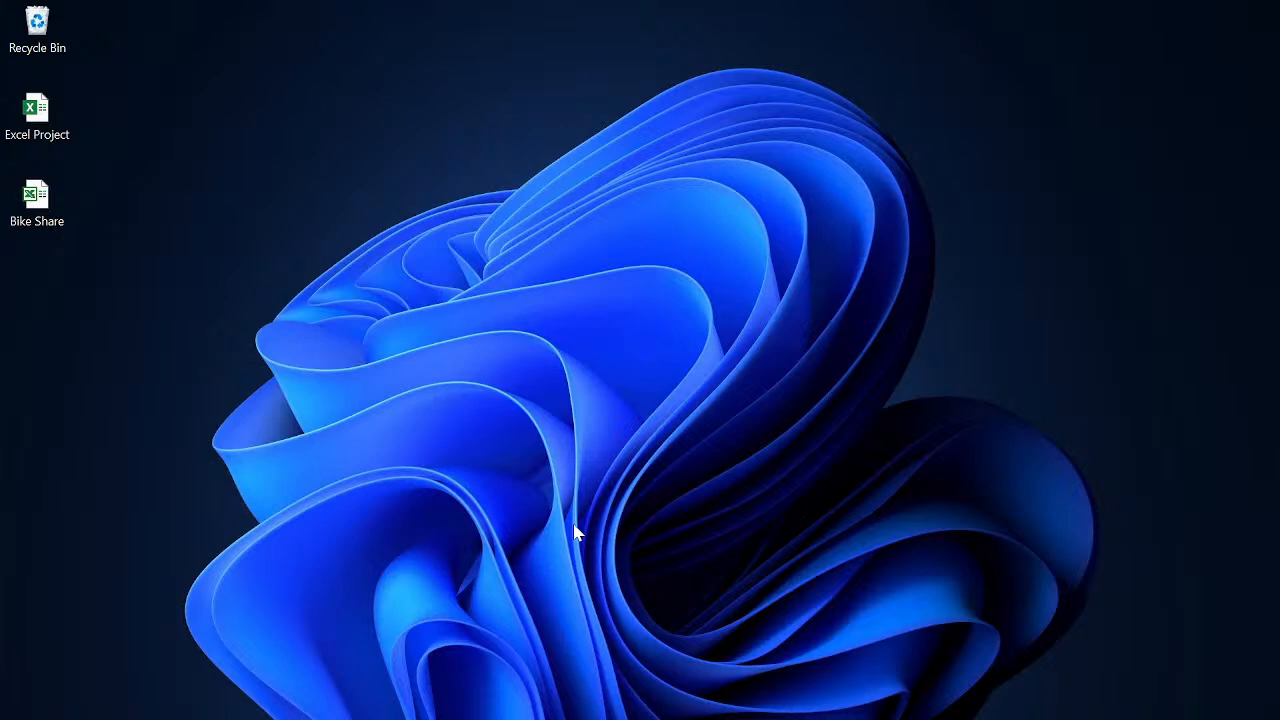
Launch Power BI Desktop and refresh the Windows desktop while it loads
mouse_move(605, 712)
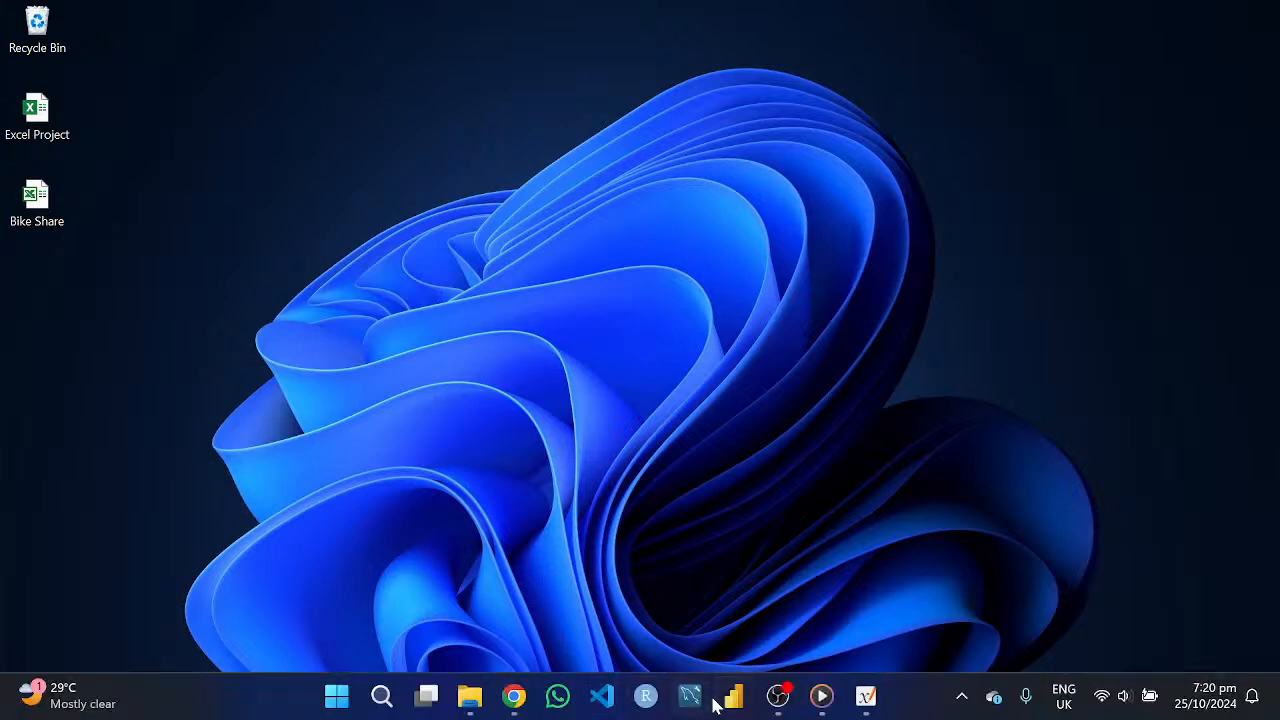
click(733, 697)
right_click(576, 229)
click(626, 301)
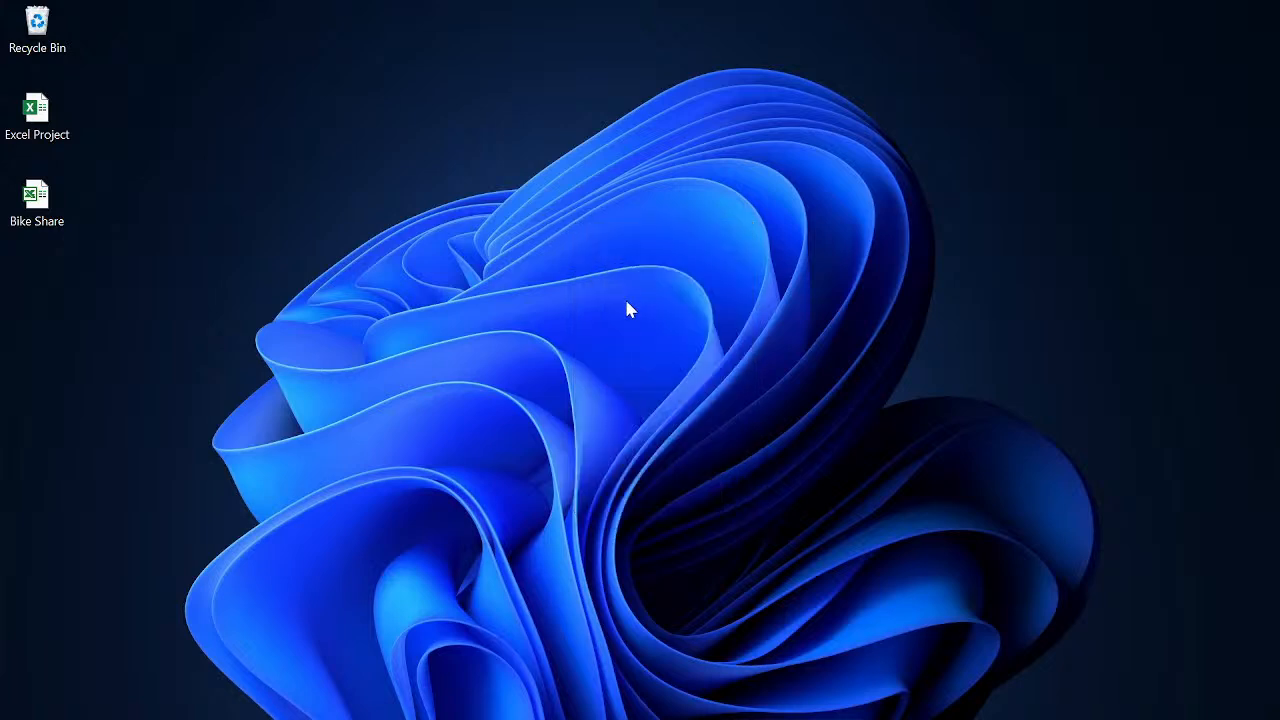
Open the Request for Dashboard Development PDF from the local Power BI folder and read its introduction
click(501, 640)
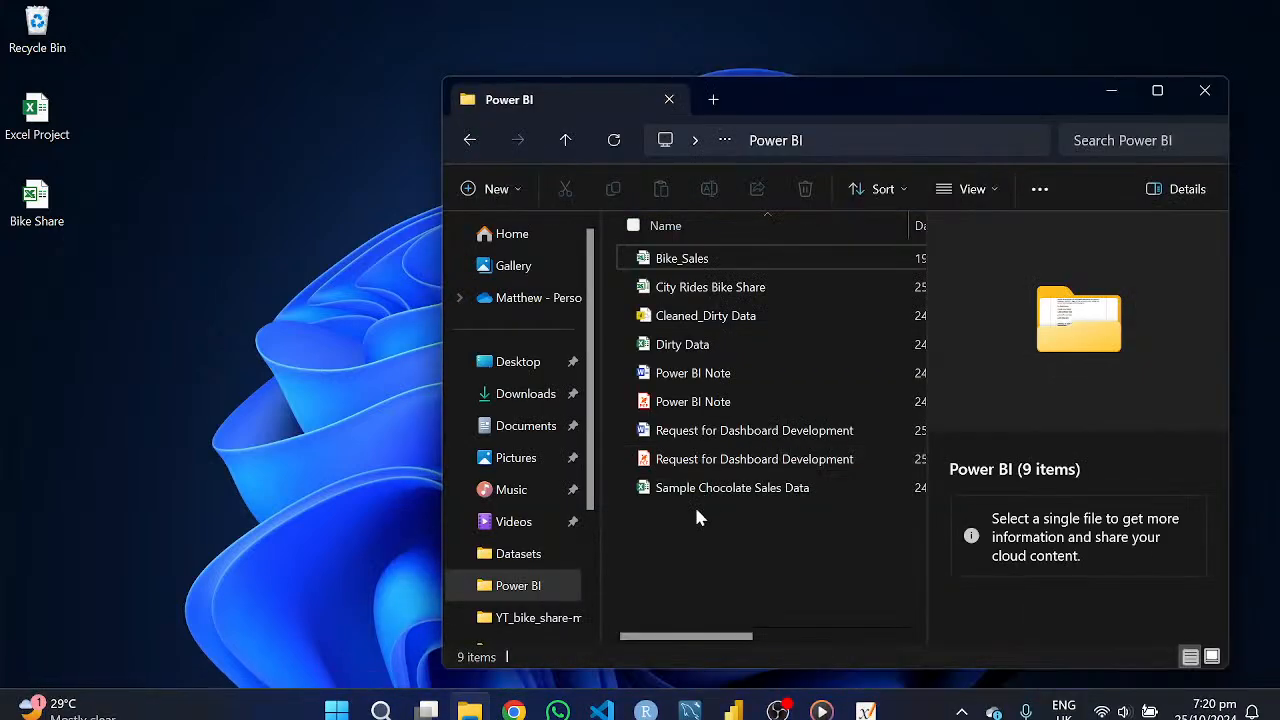
double_click(697, 463)
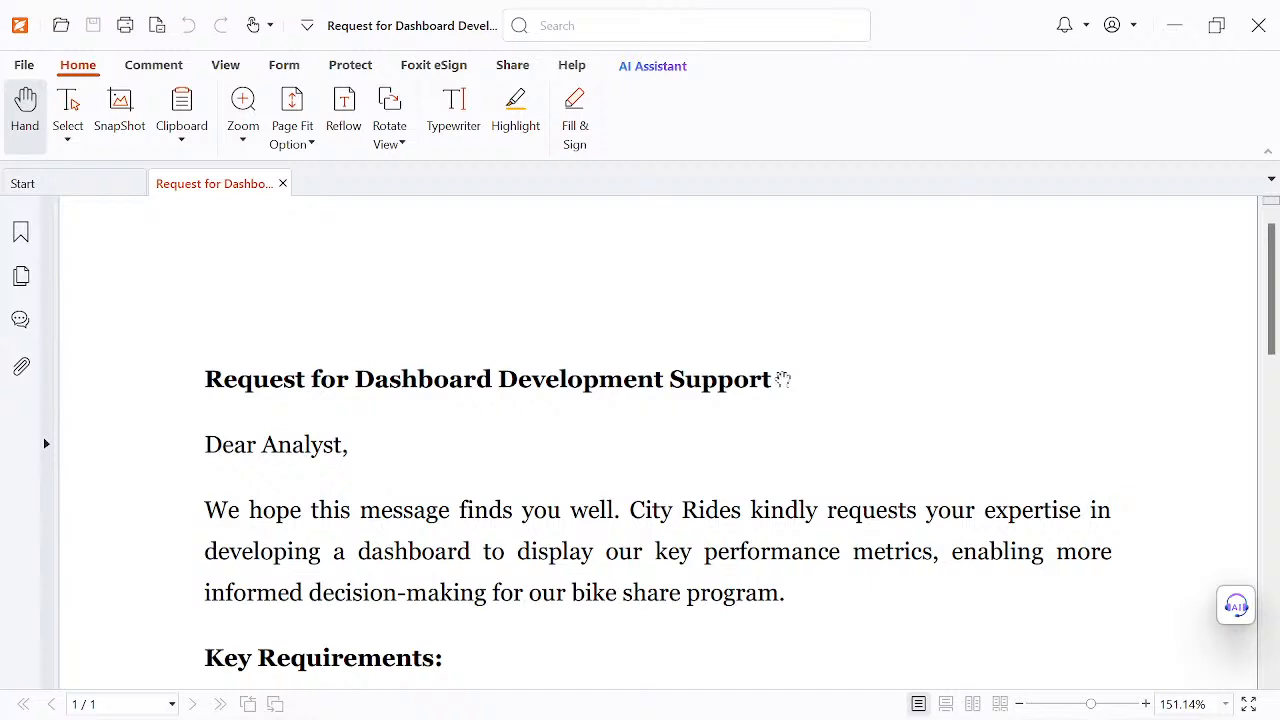
scroll(770, 400, down, 1)
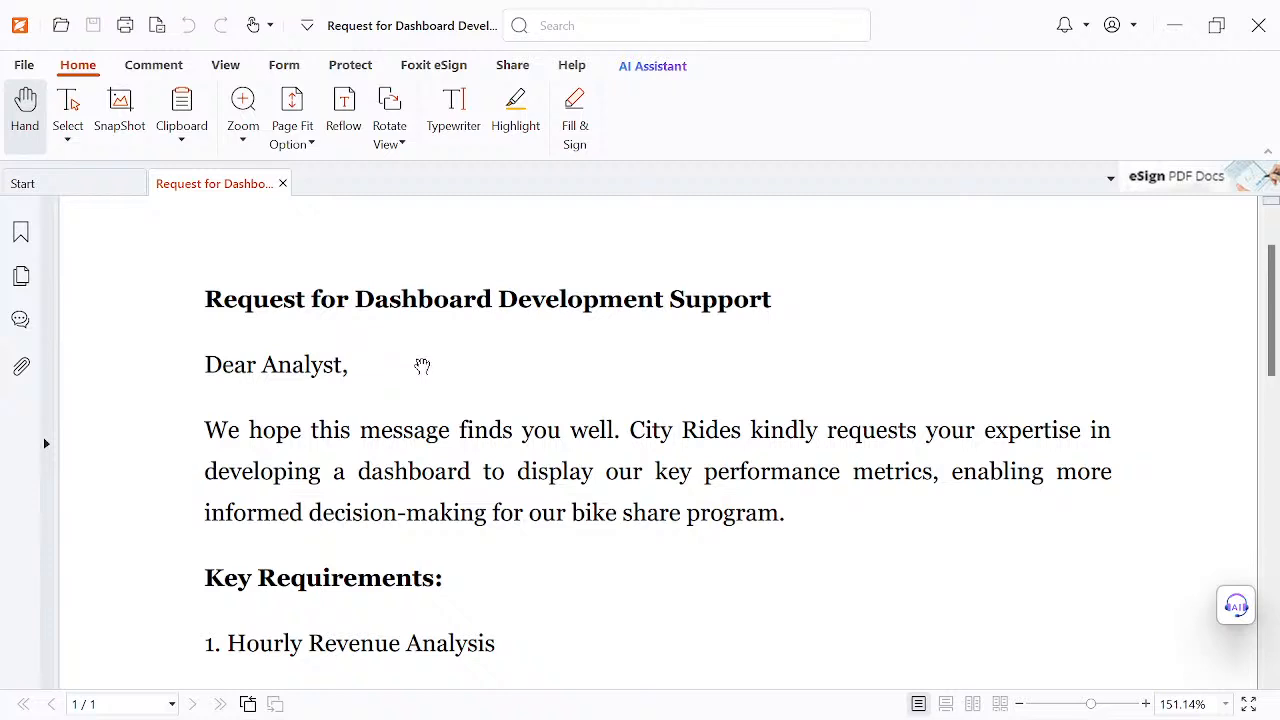
Read the request's key requirements and its closing paragraph about pricing recommendations, and review the document again from its opening
scroll(440, 410, down, 3)
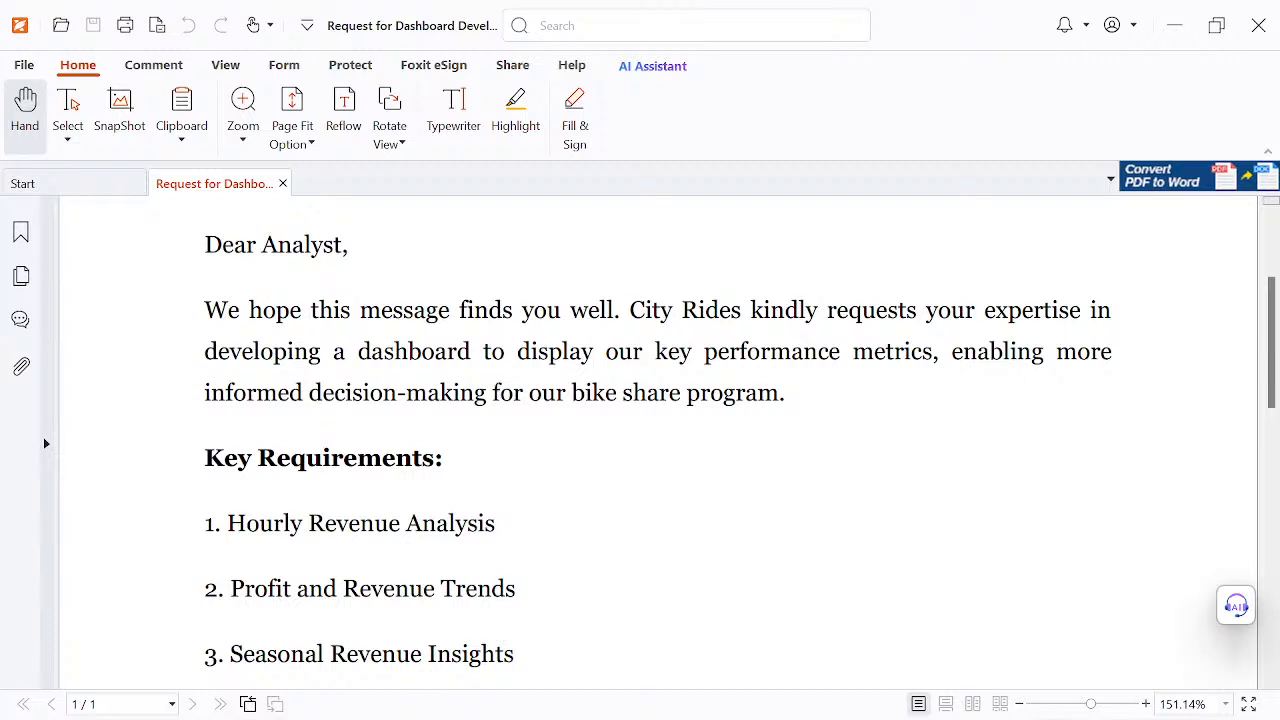
scroll(484, 450, down, 2)
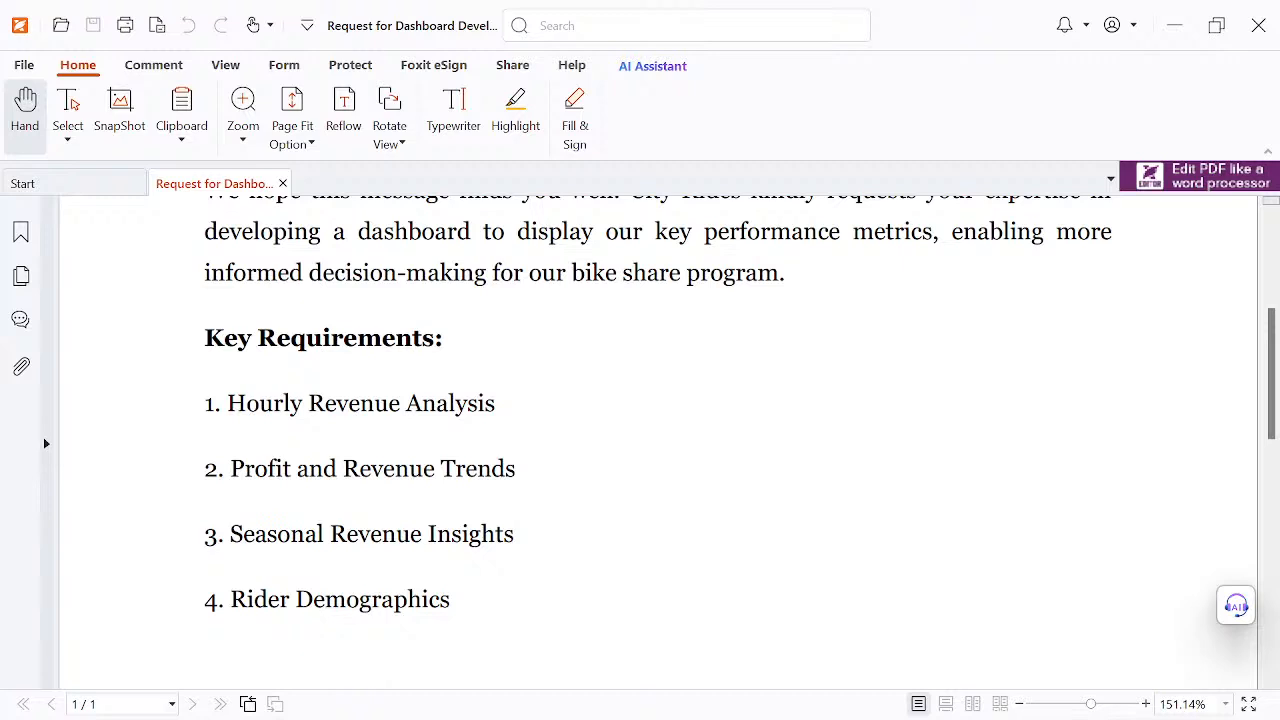
scroll(658, 440, down, 2)
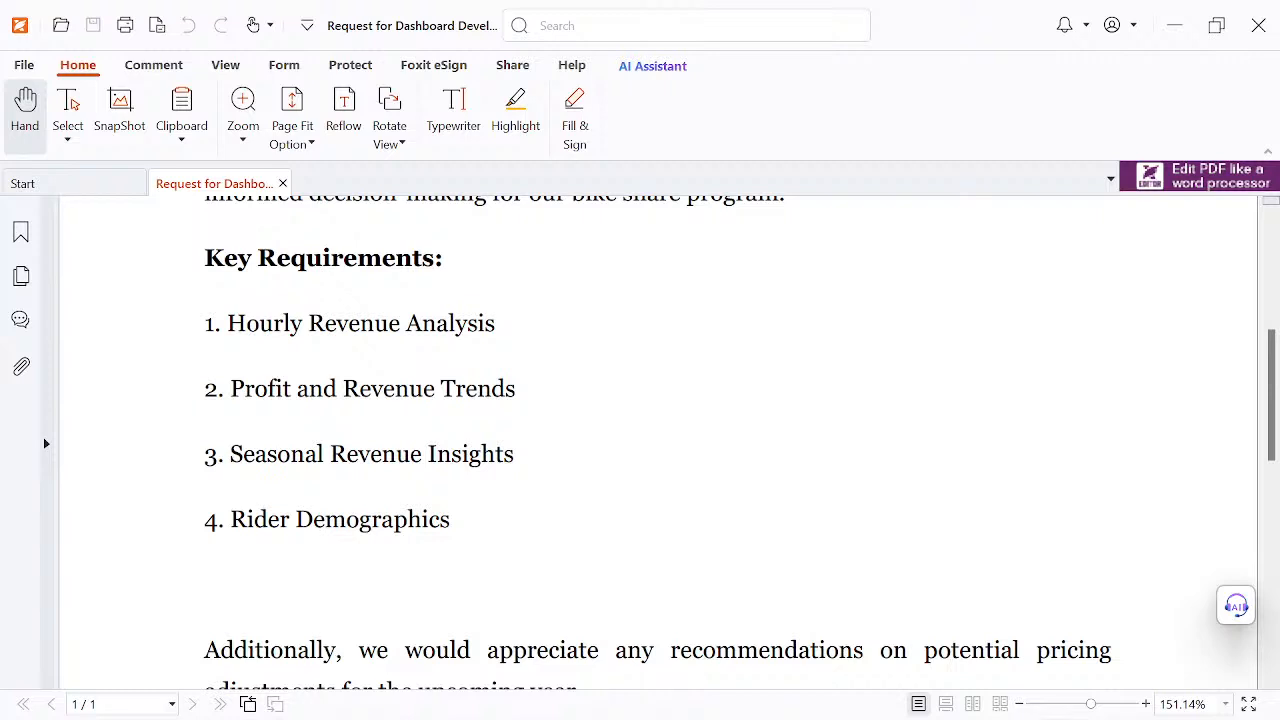
scroll(324, 468, down, 3)
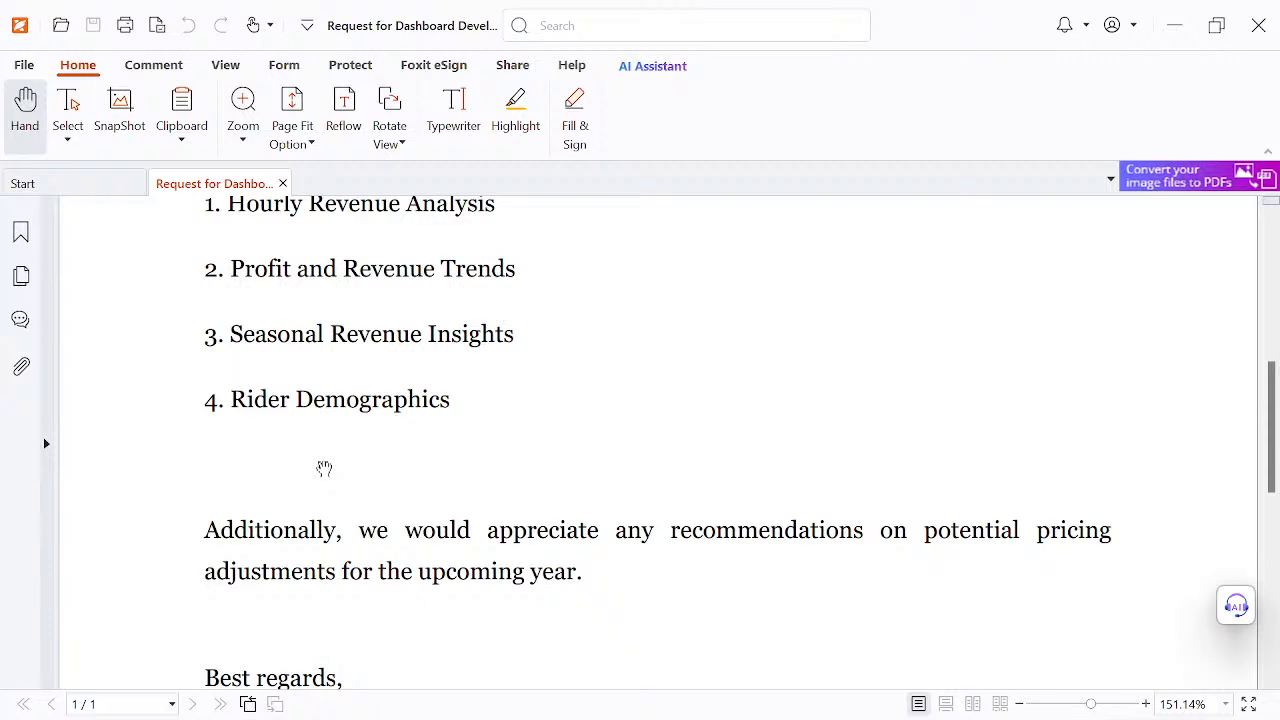
scroll(329, 477, down, 2)
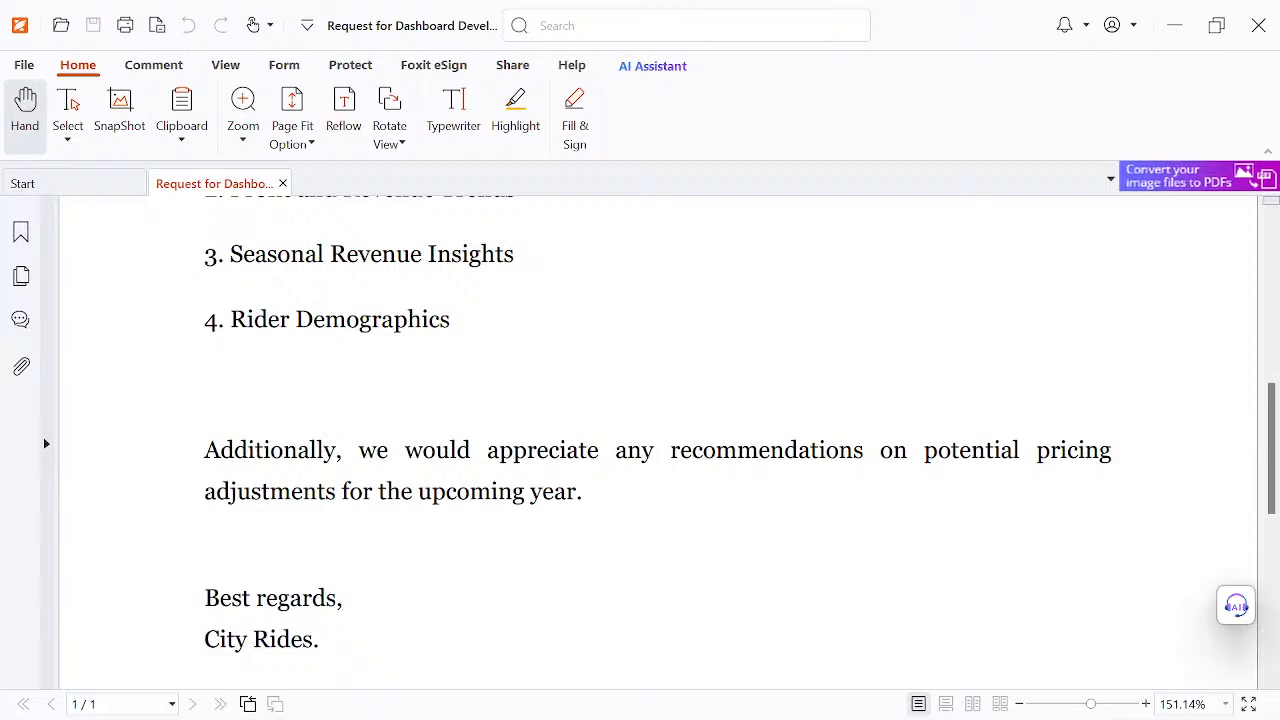
scroll(329, 477, up, 3)
scroll(329, 494, up, 4)
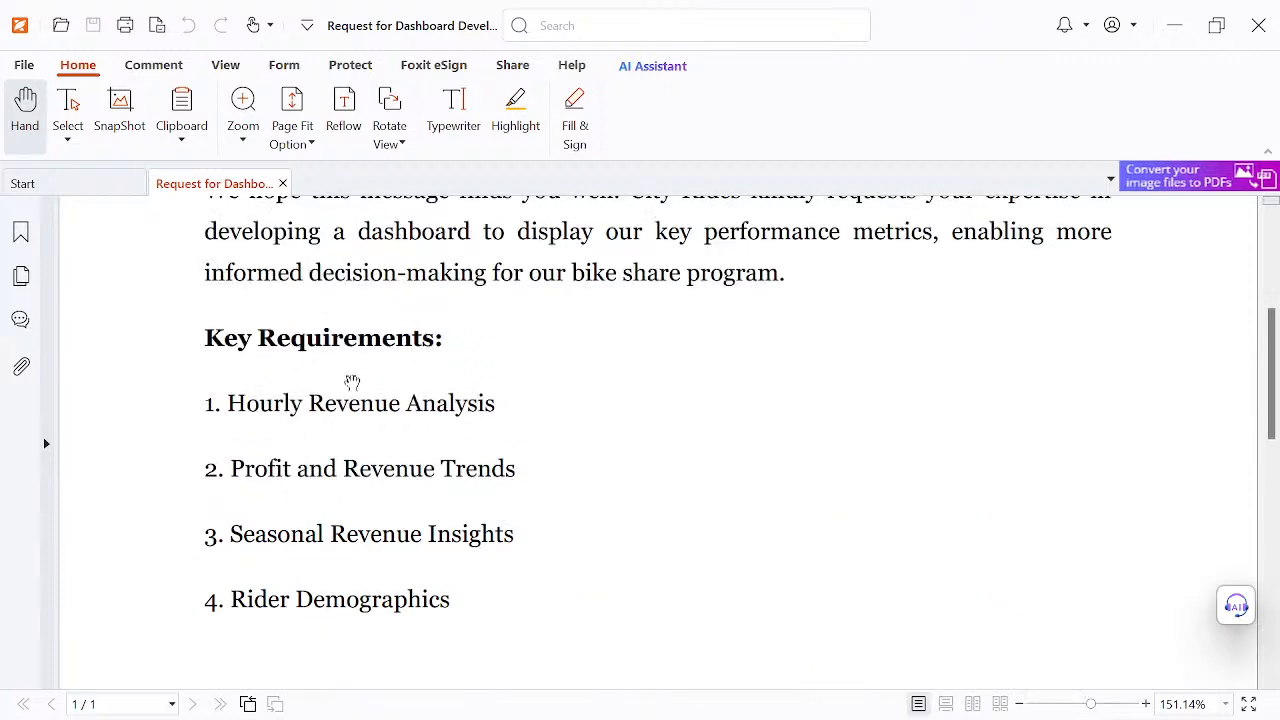
scroll(347, 466, down, 1)
scroll(391, 466, down, 3)
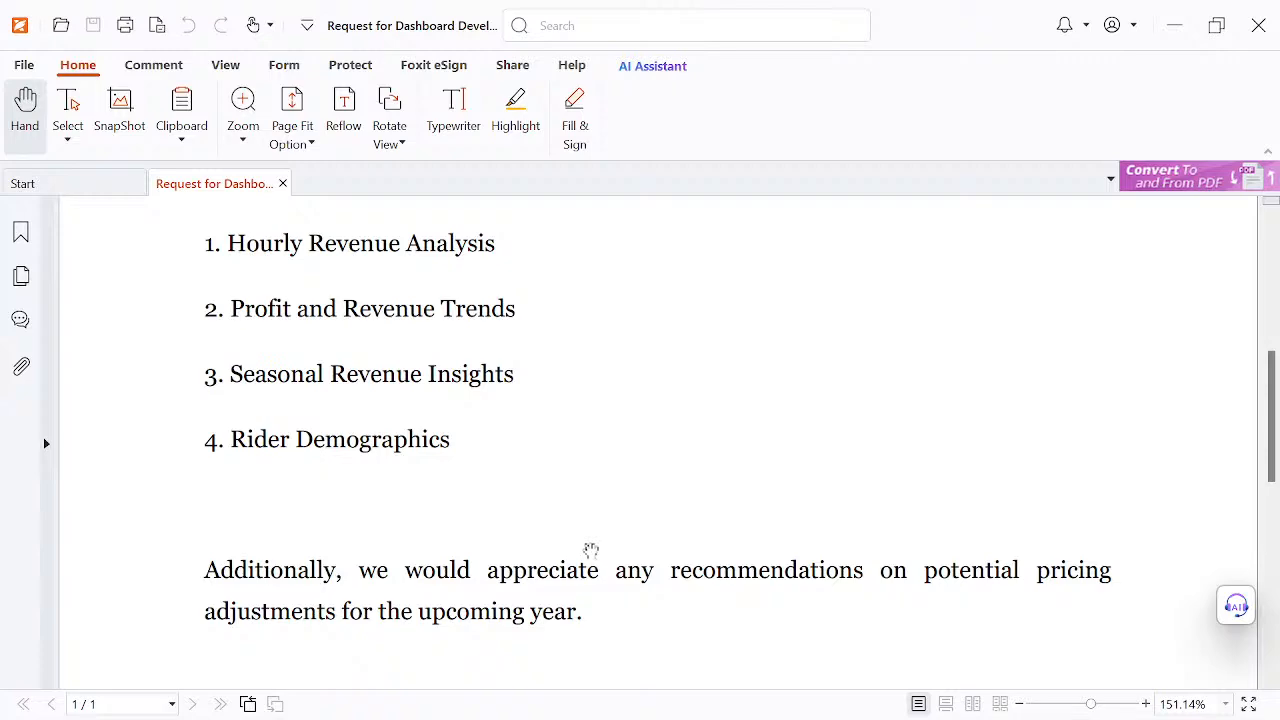
scroll(514, 566, down, 1)
scroll(523, 517, up, 6)
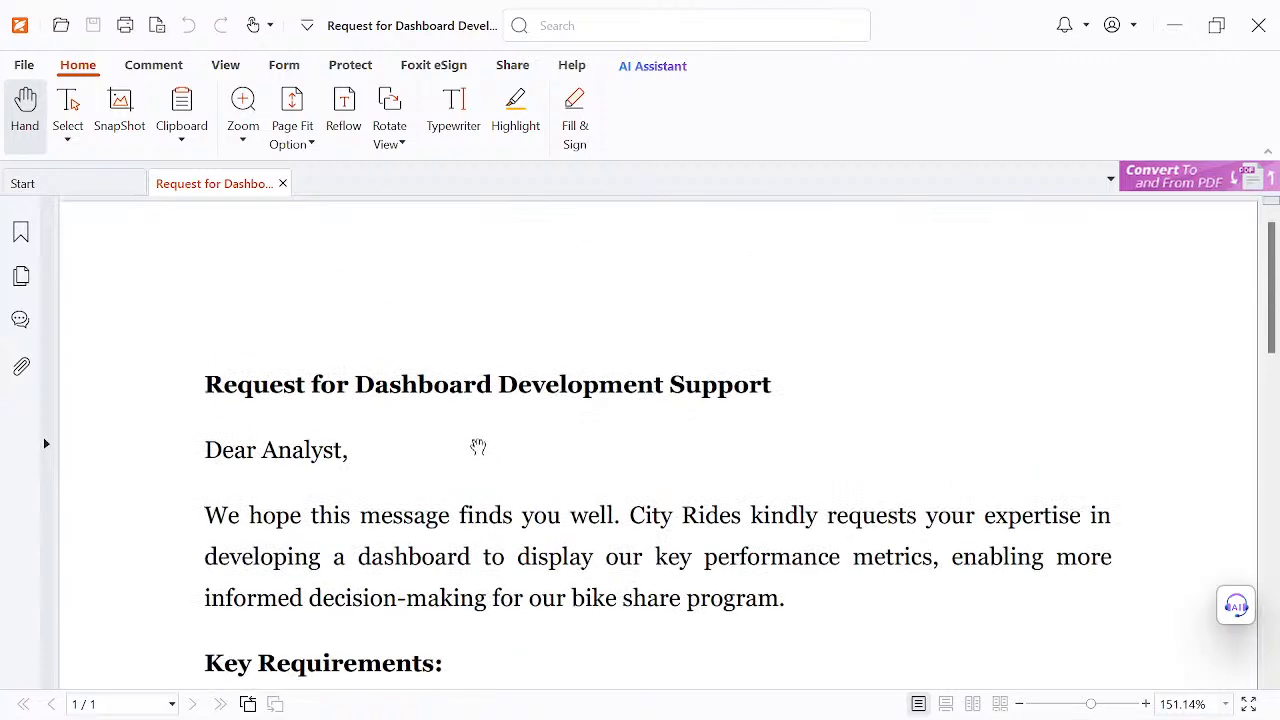
scroll(478, 447, down, 3)
scroll(314, 380, up, 1)
scroll(314, 370, down, 2)
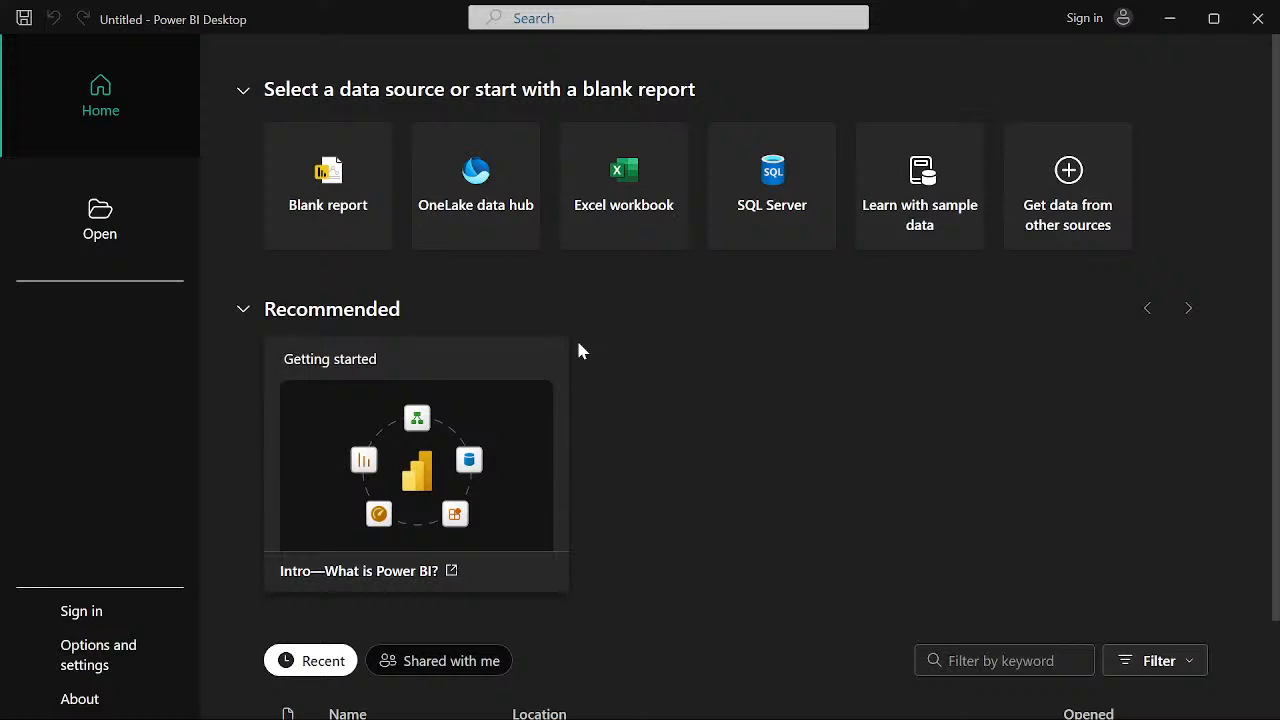
Try to import the City Rides Bike Share Excel workbook from the Power BI folder into Power BI Desktop
click(626, 205)
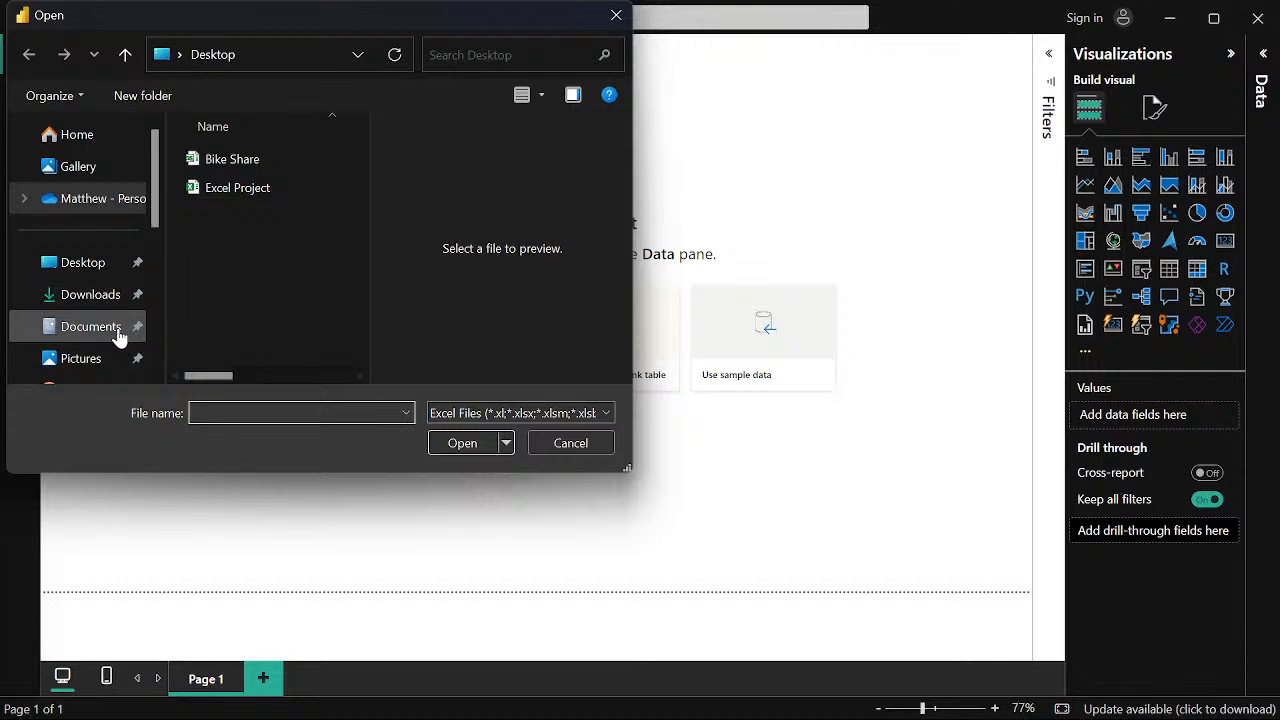
scroll(110, 320, down, 5)
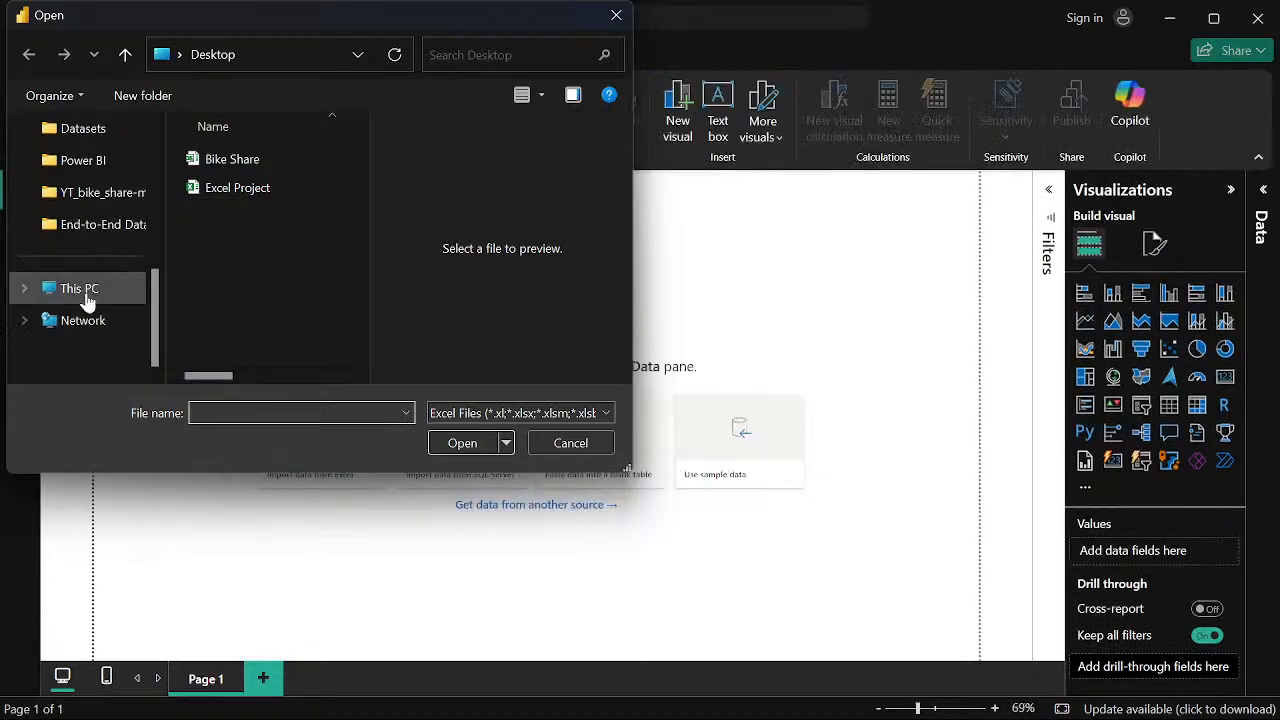
scroll(84, 300, up, 3)
scroll(86, 240, down, 3)
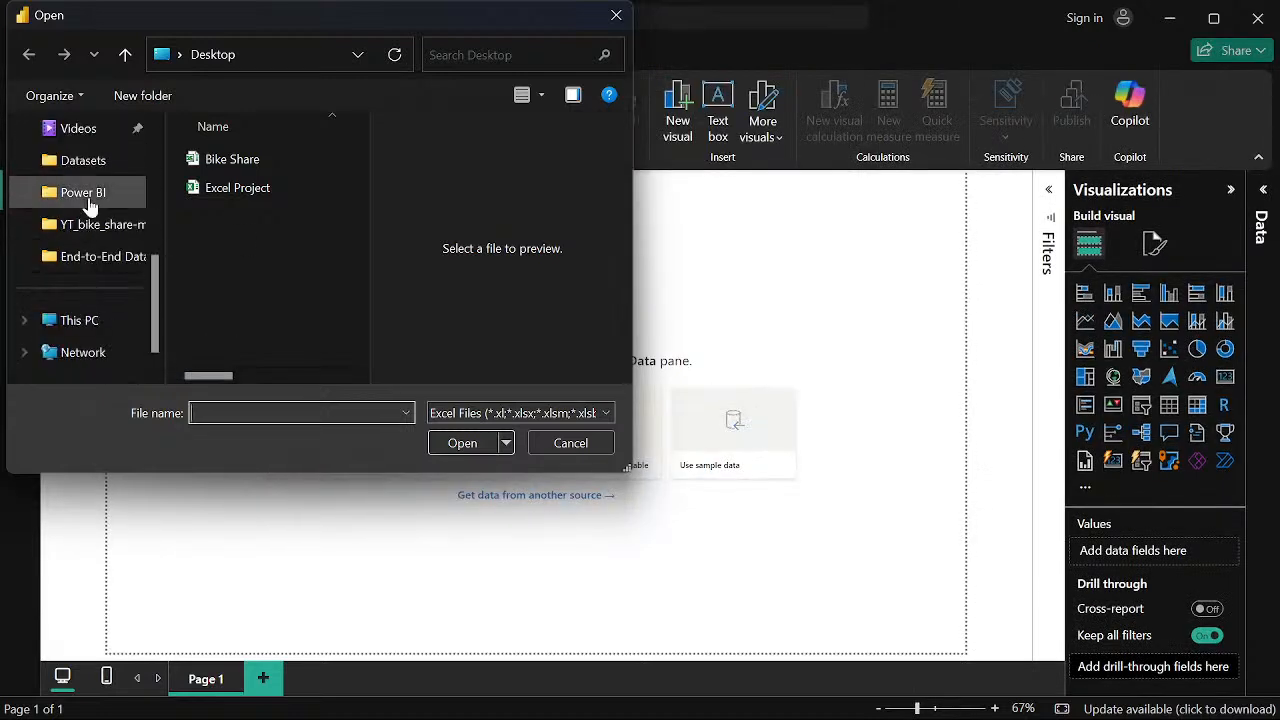
click(88, 198)
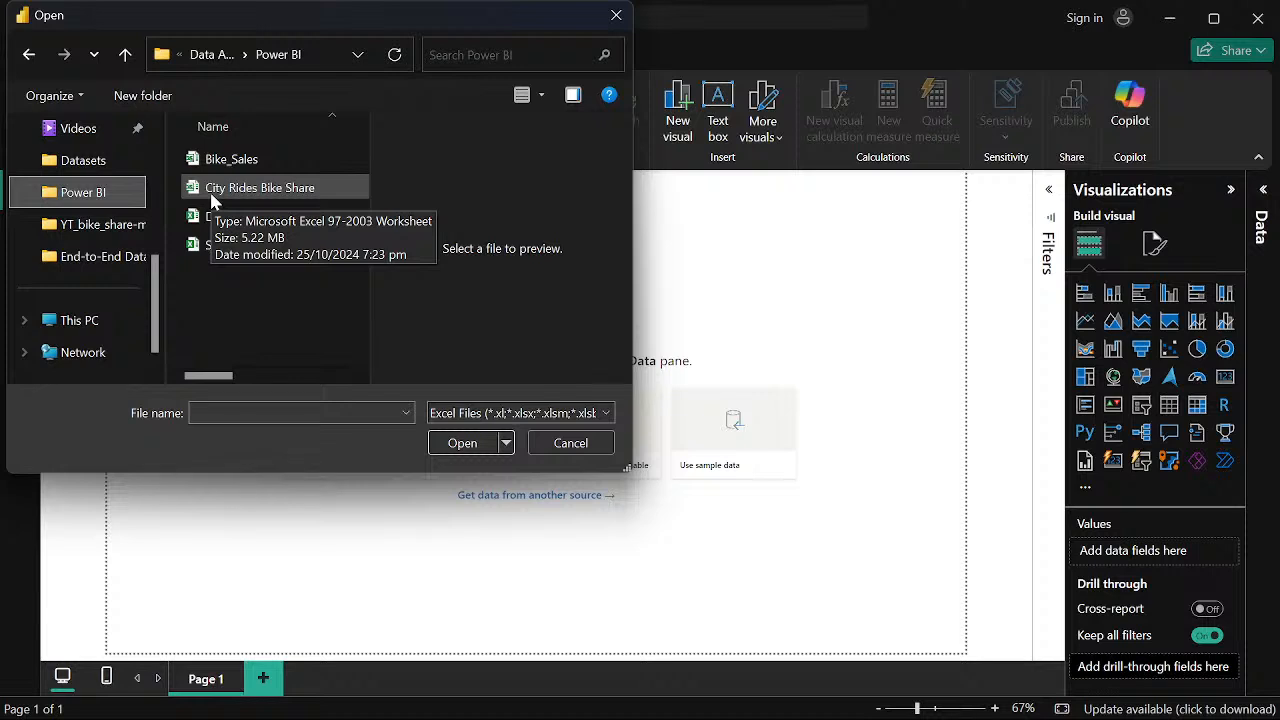
click(288, 200)
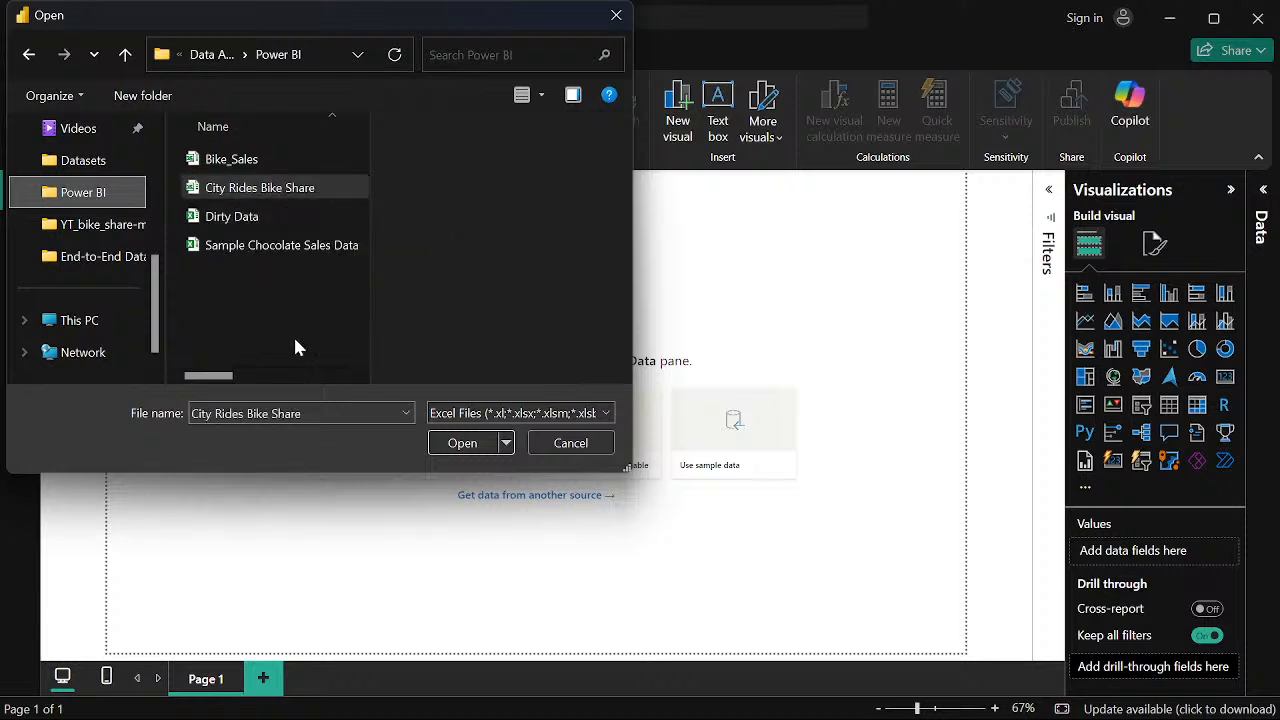
click(458, 443)
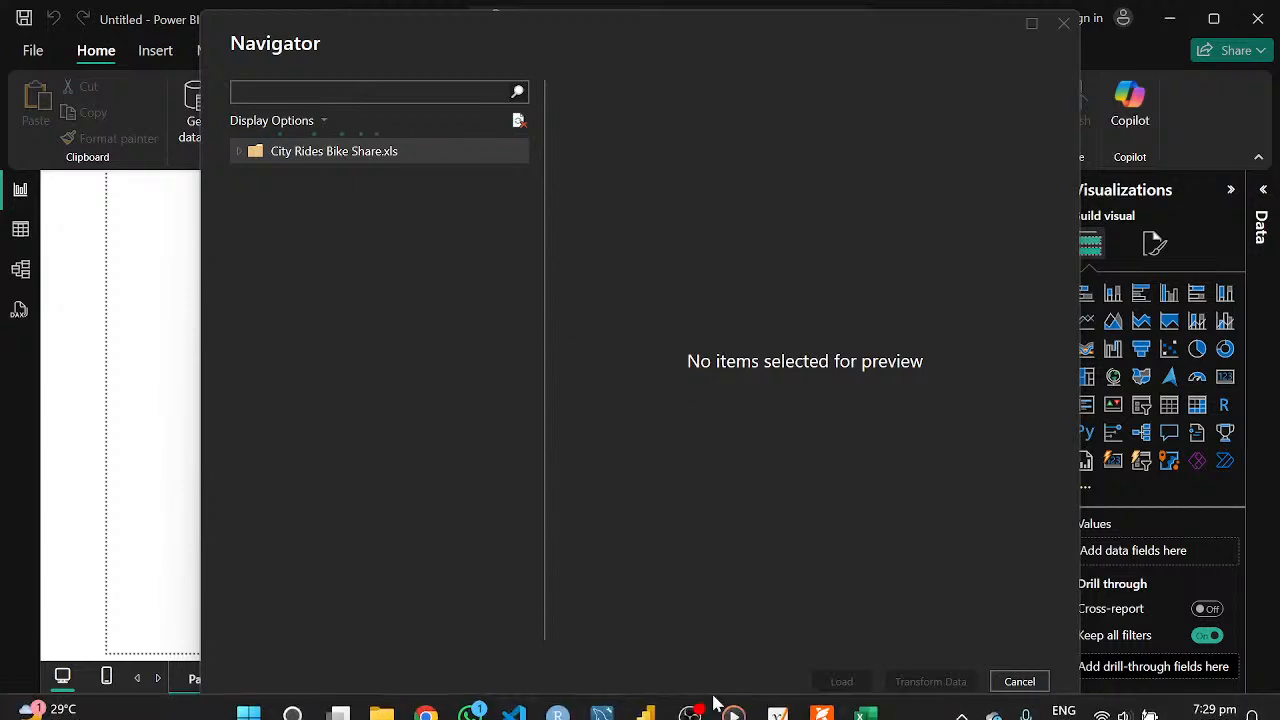
mouse_move(733, 694)
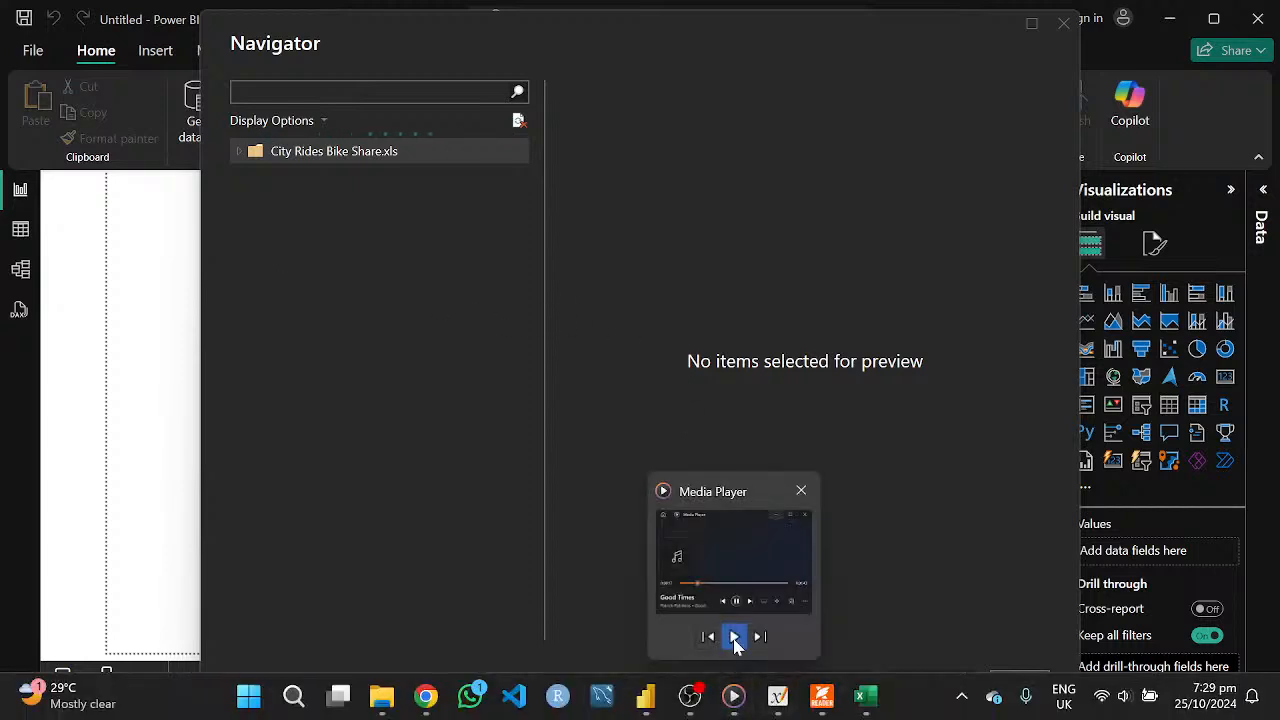
click(733, 636)
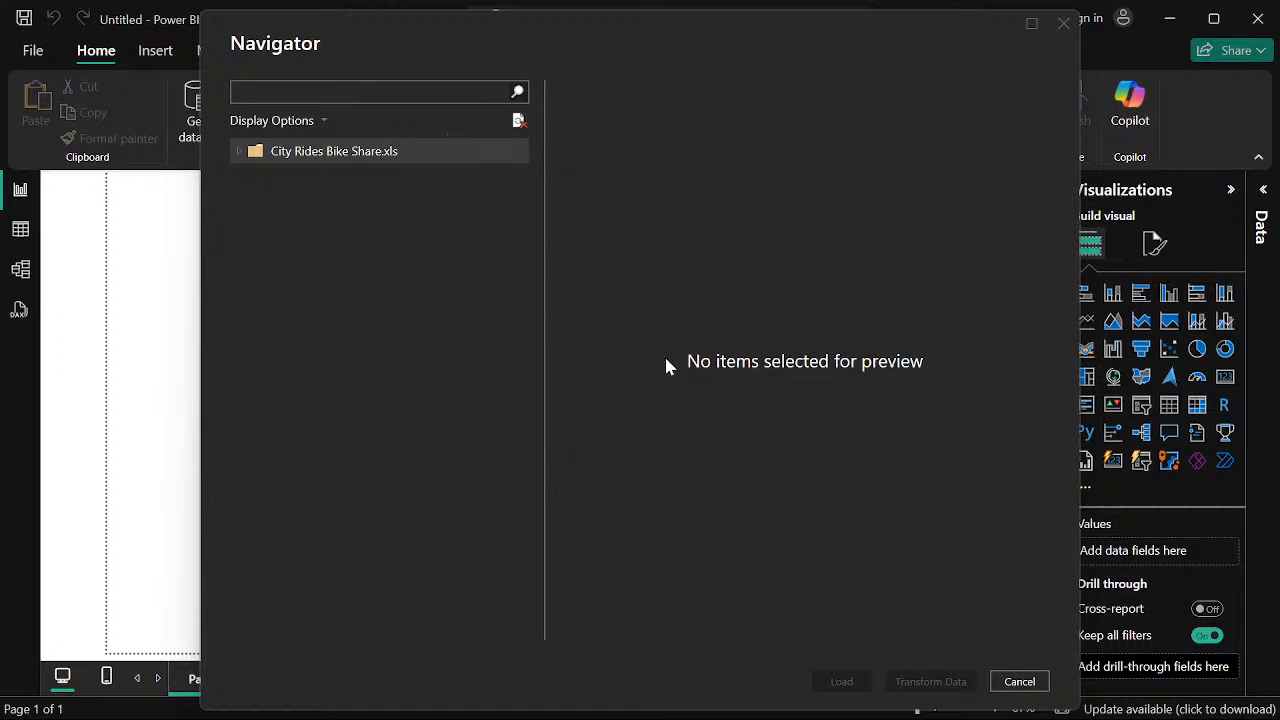
click(1016, 683)
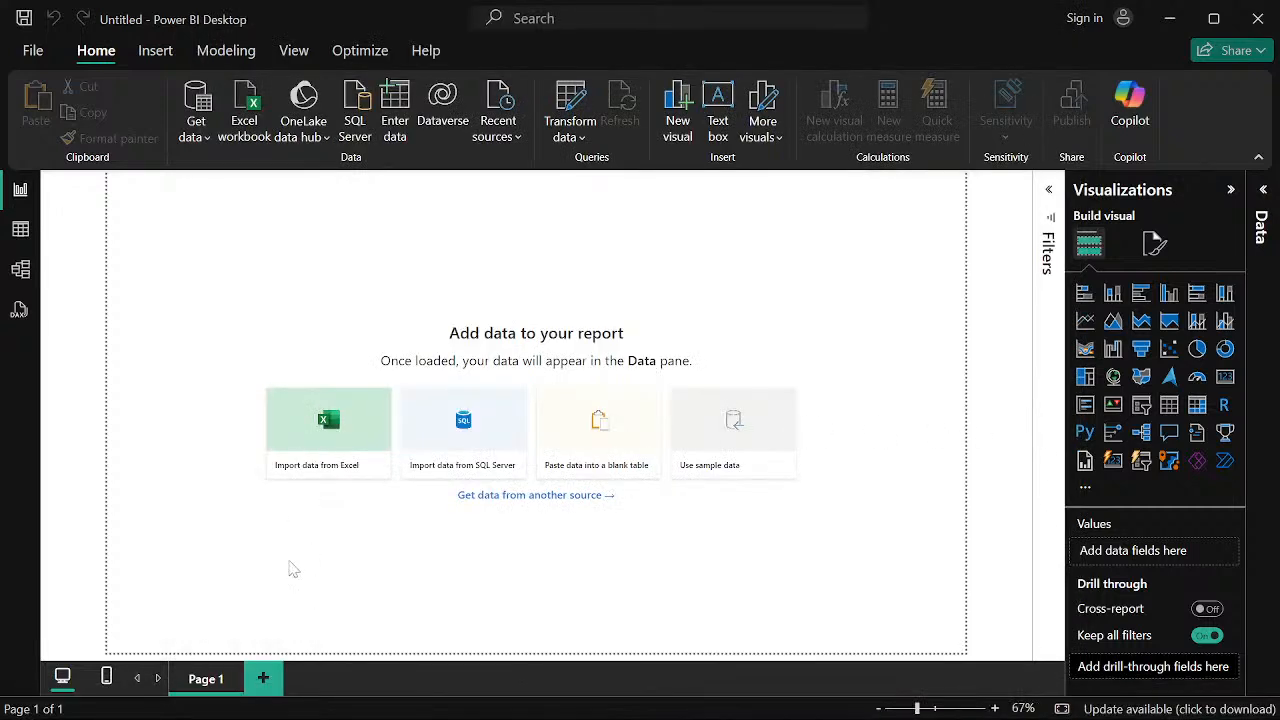
Connect to the City Rides Bike Share workbook as an Excel data source and close its copy that is open in Excel
click(238, 92)
click(258, 189)
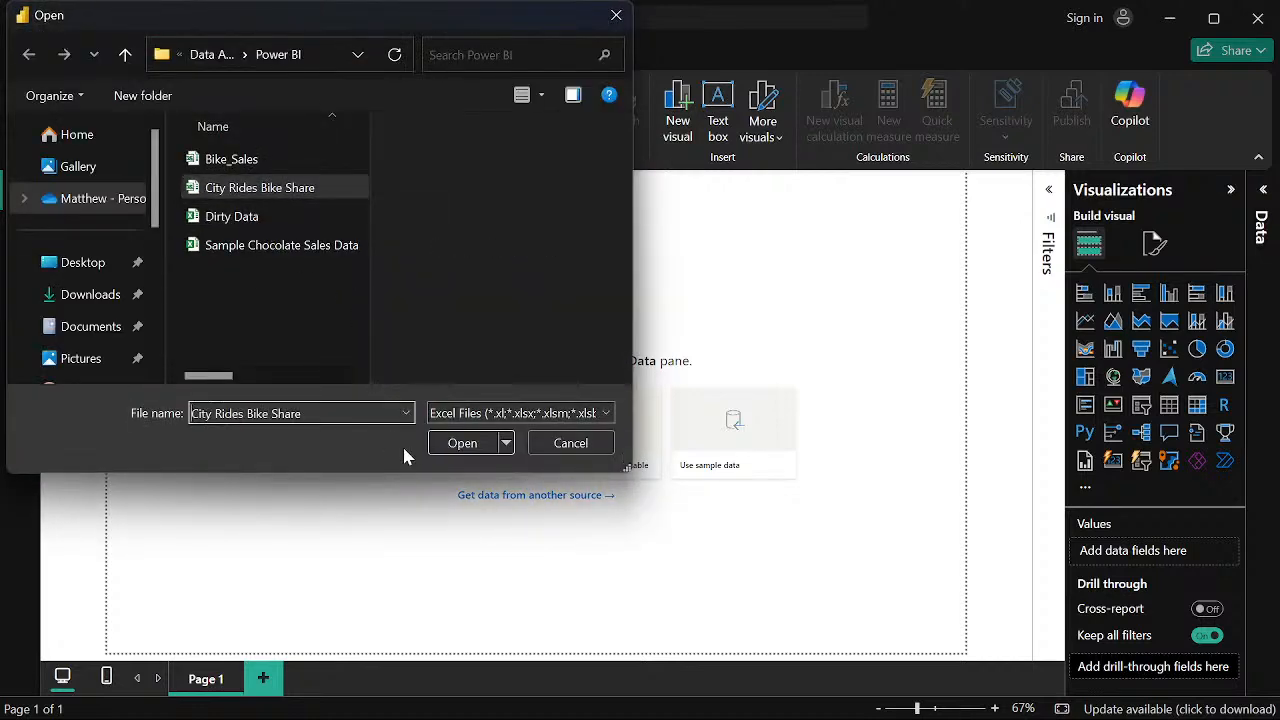
click(462, 443)
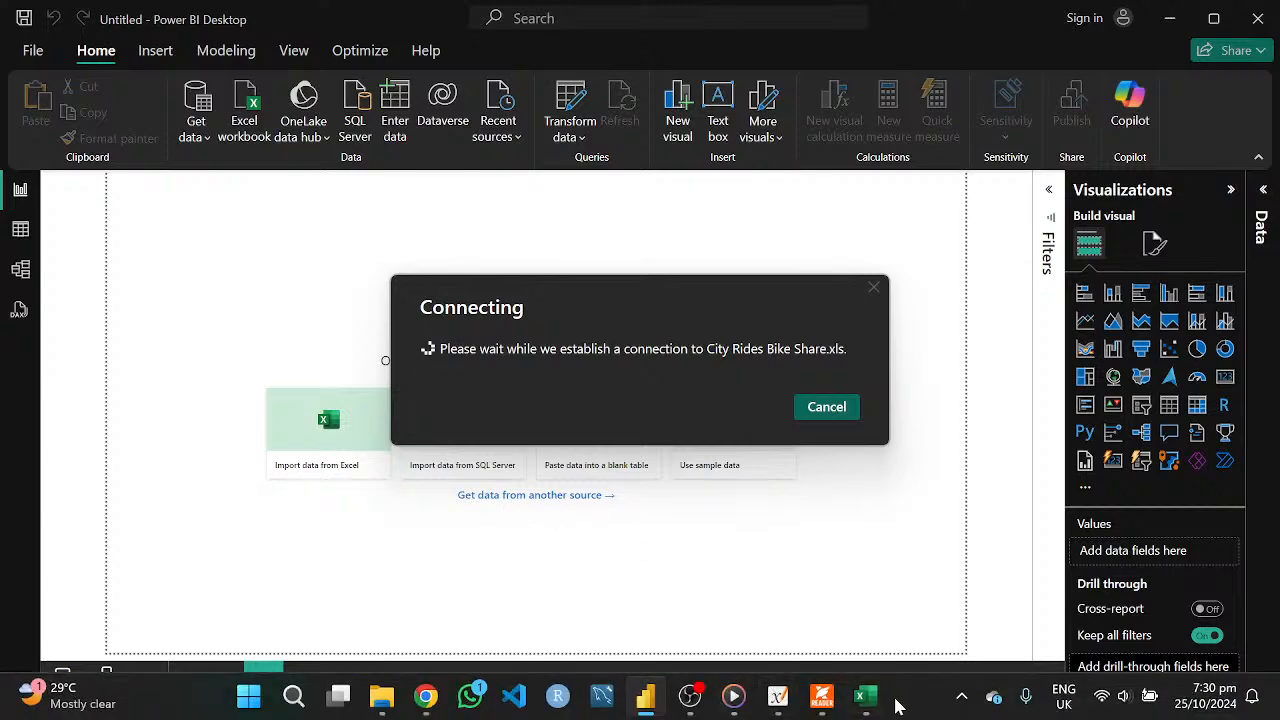
click(866, 706)
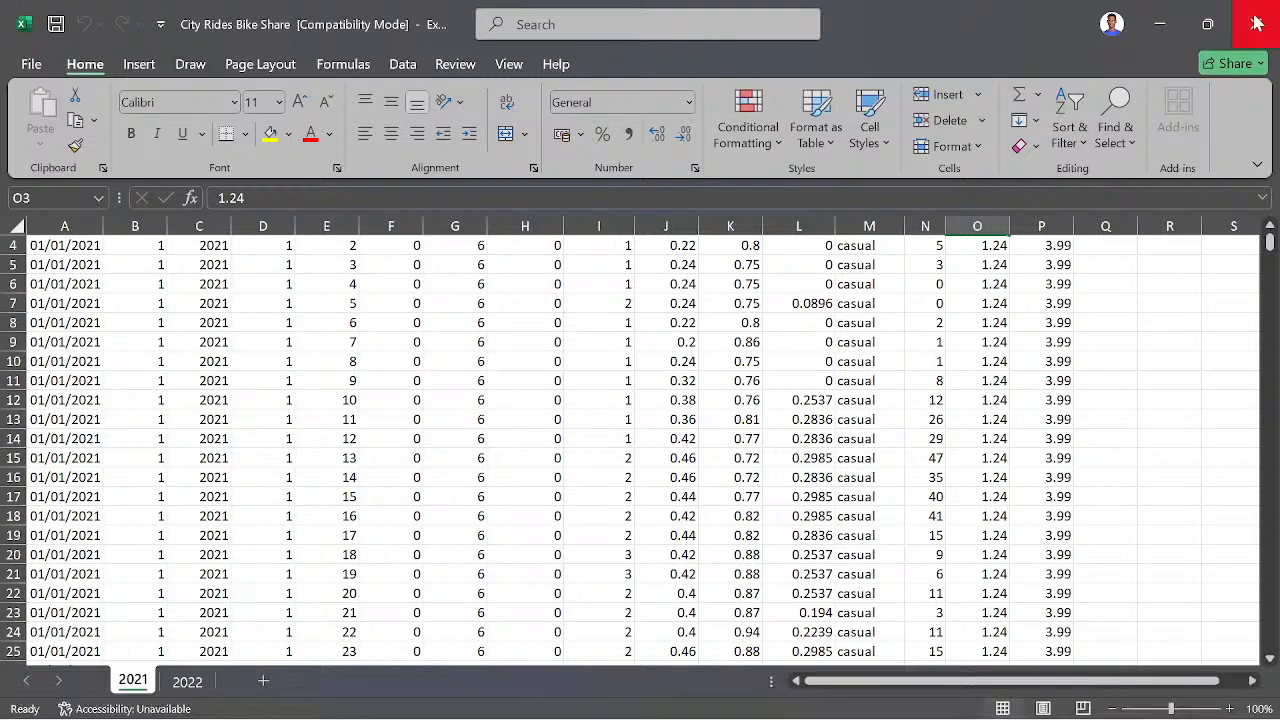
key(alt+Tab)
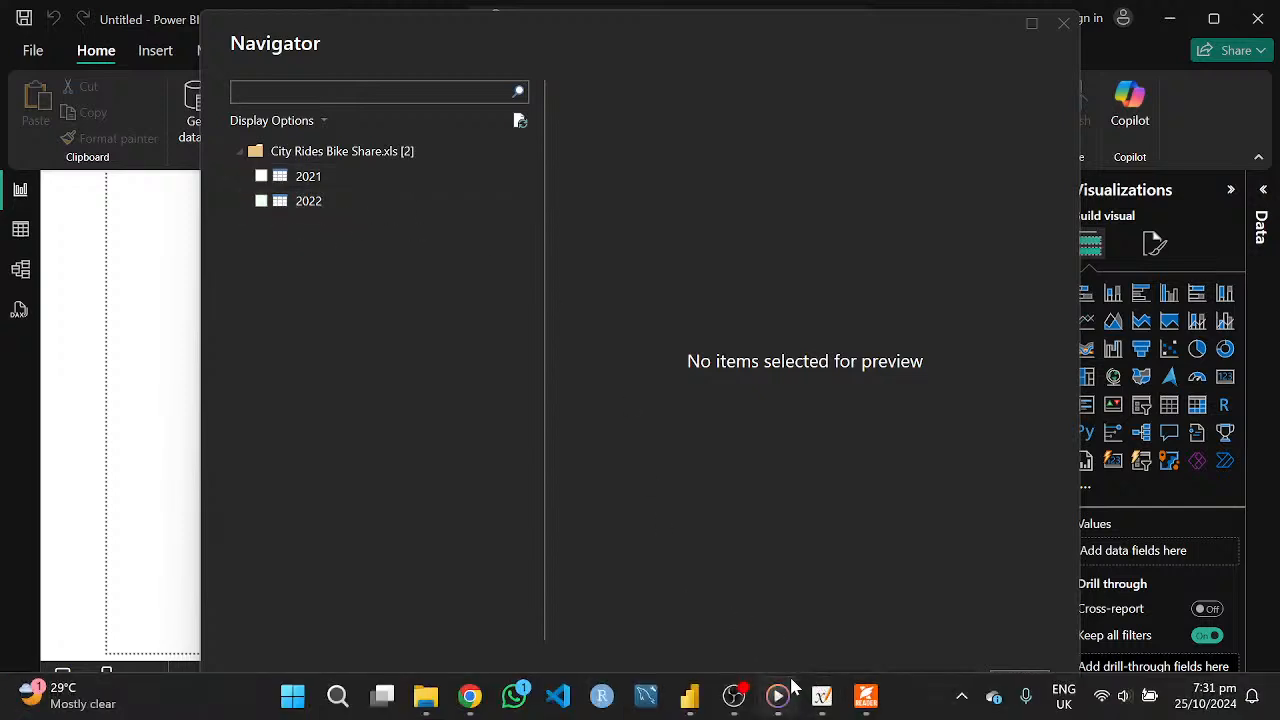
mouse_move(787, 702)
click(778, 636)
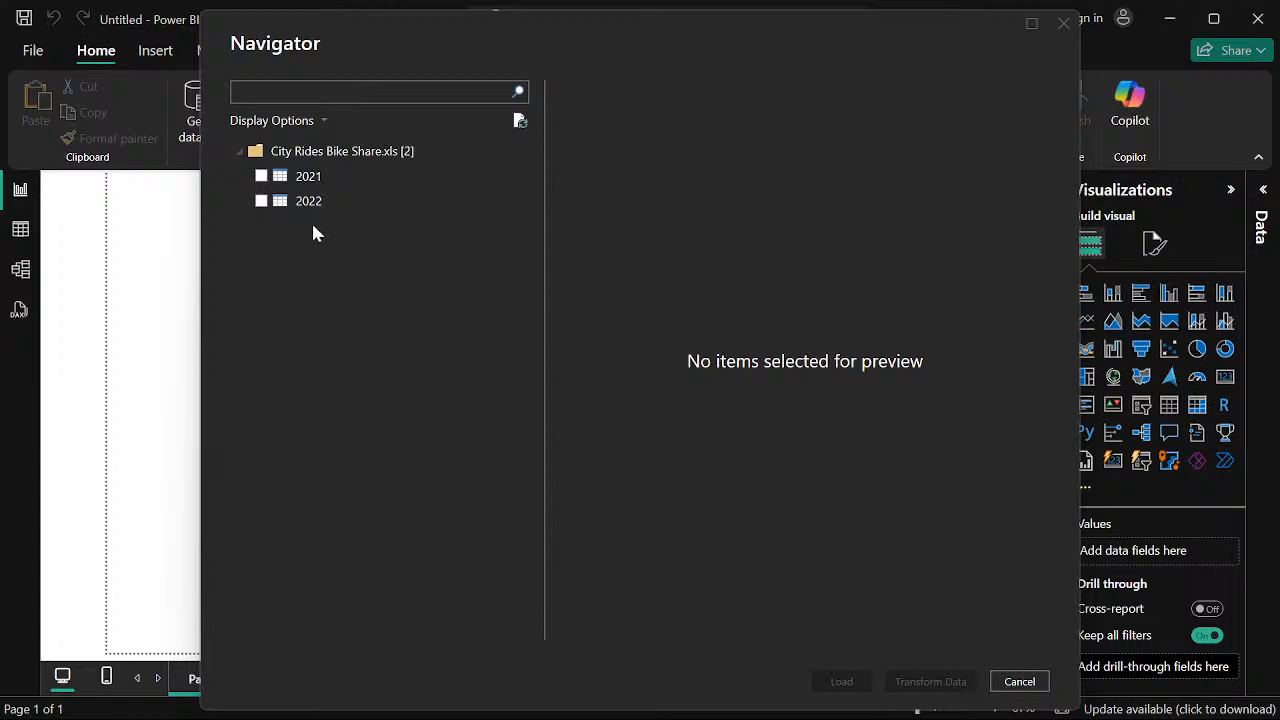
Load both the 2021 and 2022 sheets of City Rides Bike Share.xls into the report
click(261, 176)
click(261, 202)
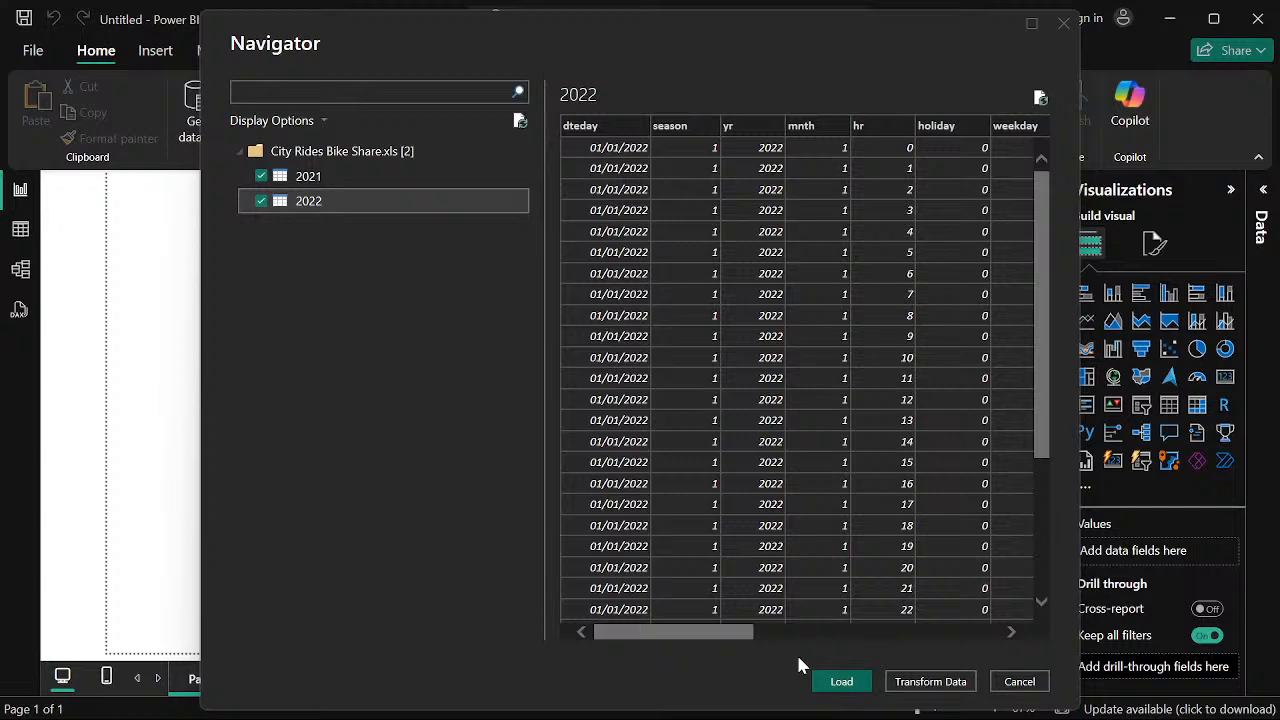
click(843, 682)
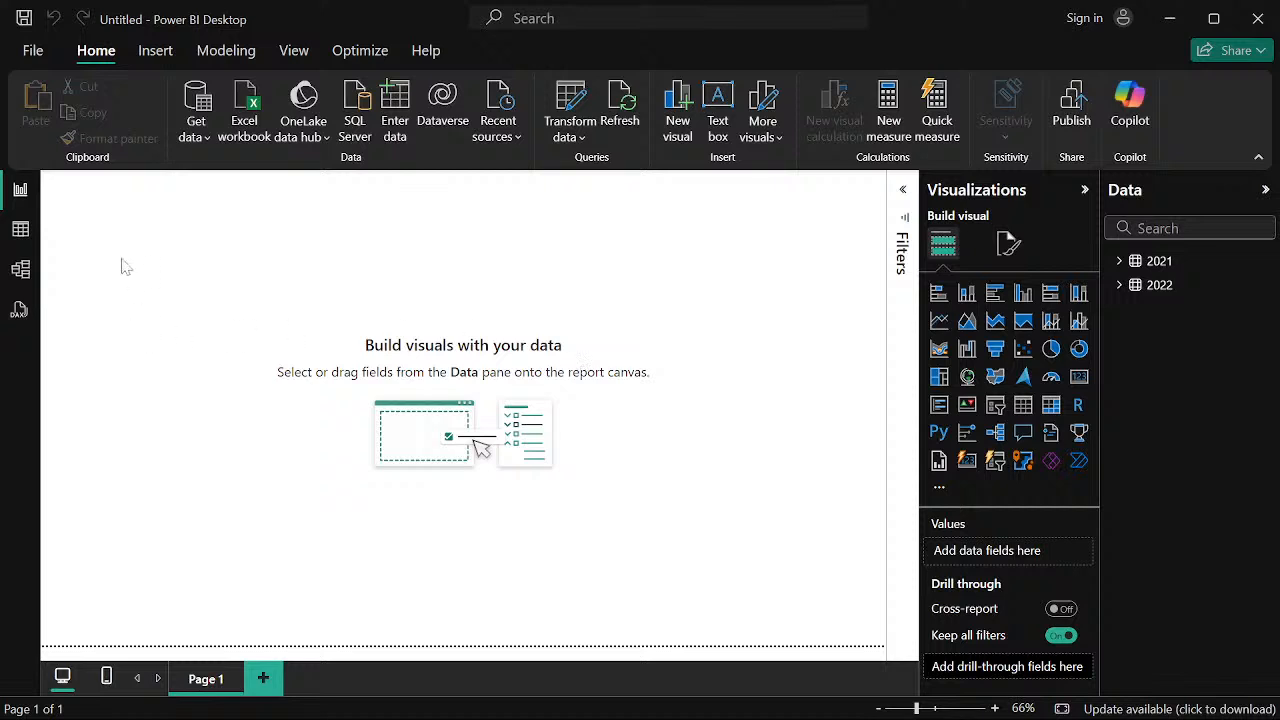
Show the data model and compare the field lists of the 2021 and 2022 tables
click(22, 271)
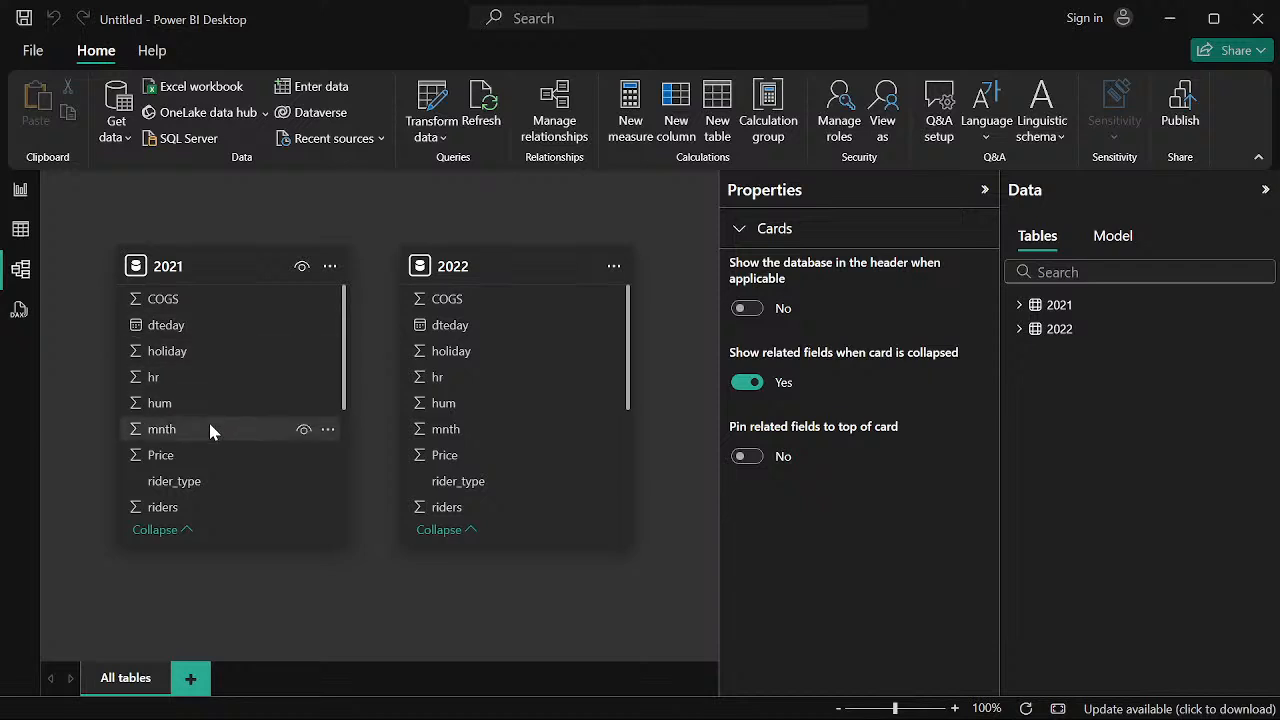
scroll(208, 419, down, 4)
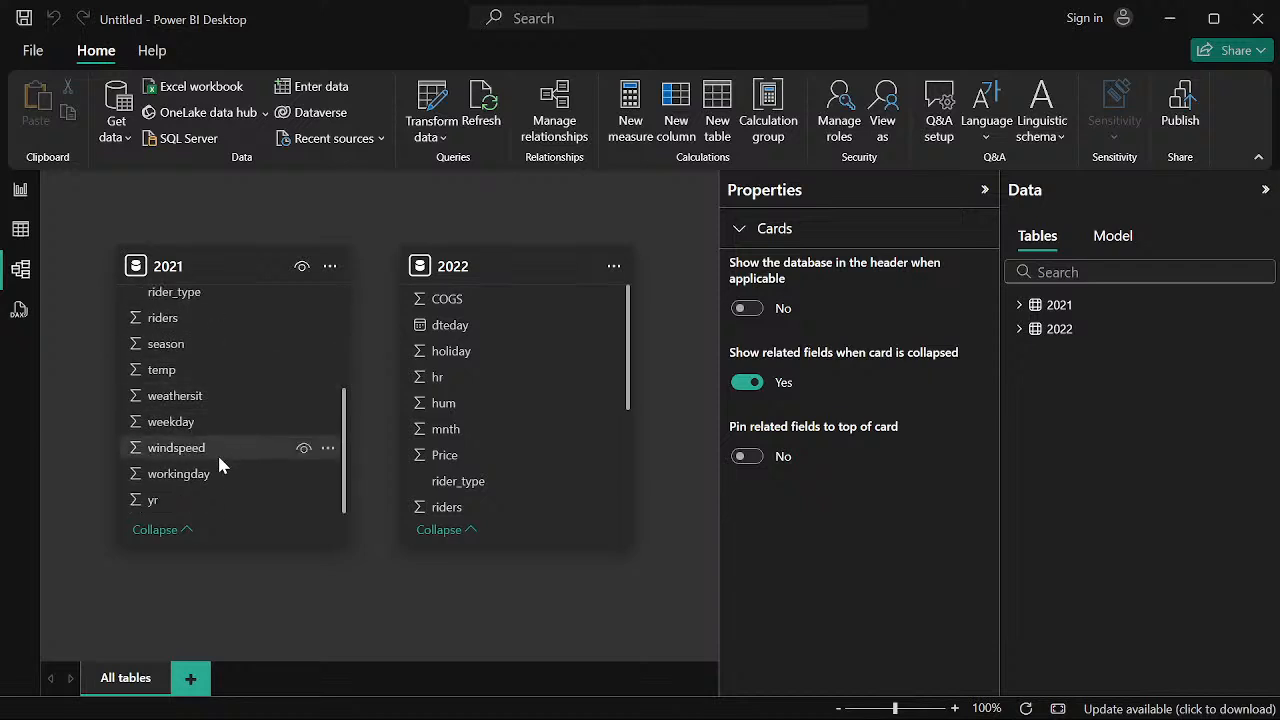
scroll(210, 390, up, 4)
scroll(525, 375, down, 4)
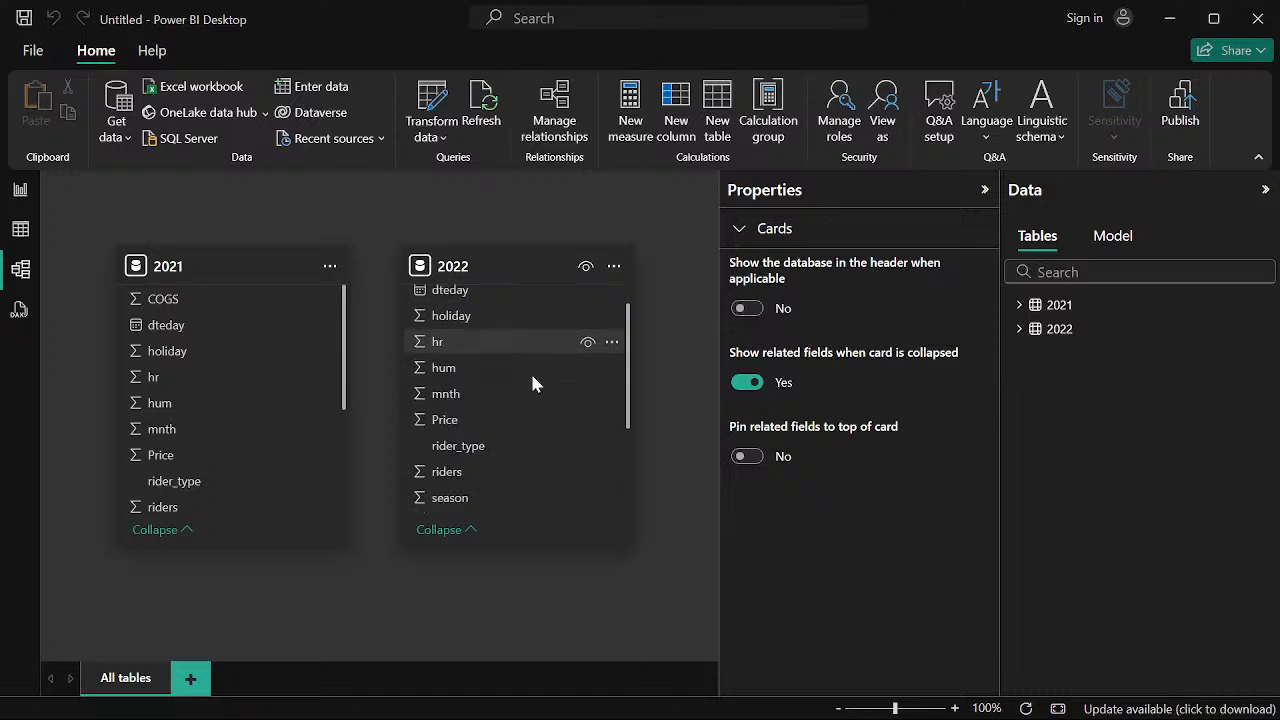
scroll(505, 400, up, 3)
scroll(495, 395, up, 1)
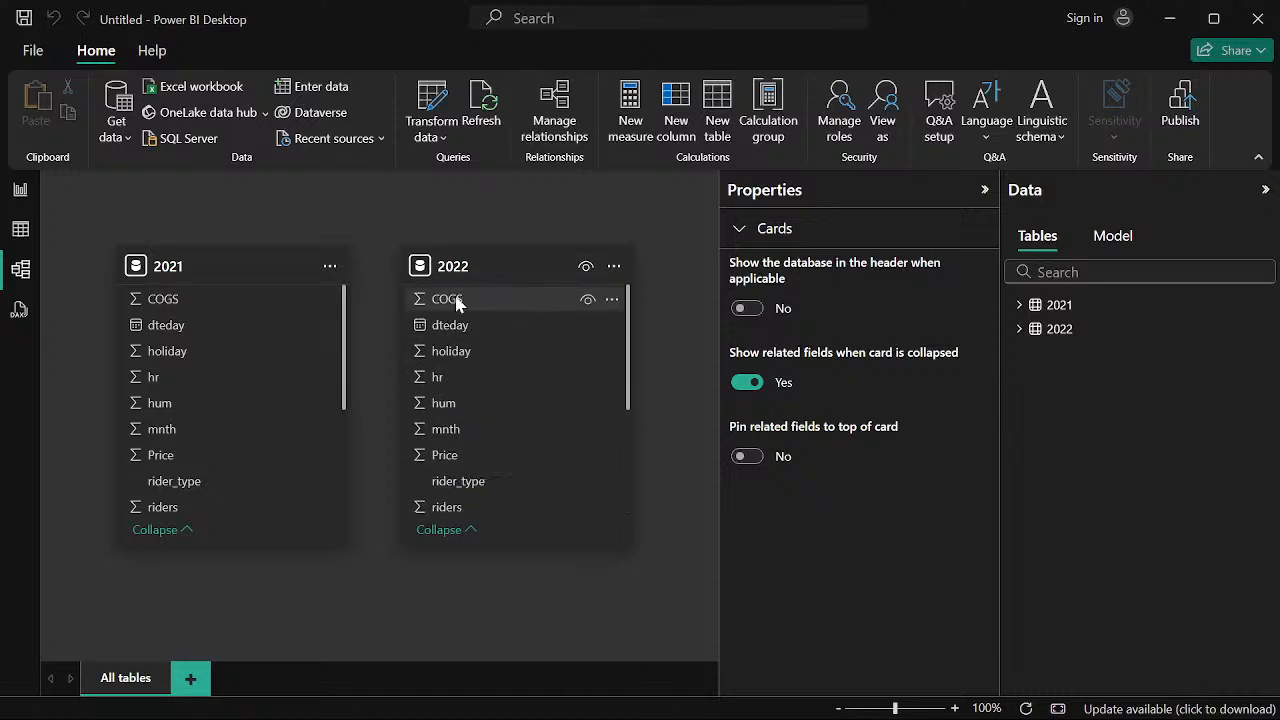
scroll(458, 400, down, 5)
scroll(453, 368, up, 5)
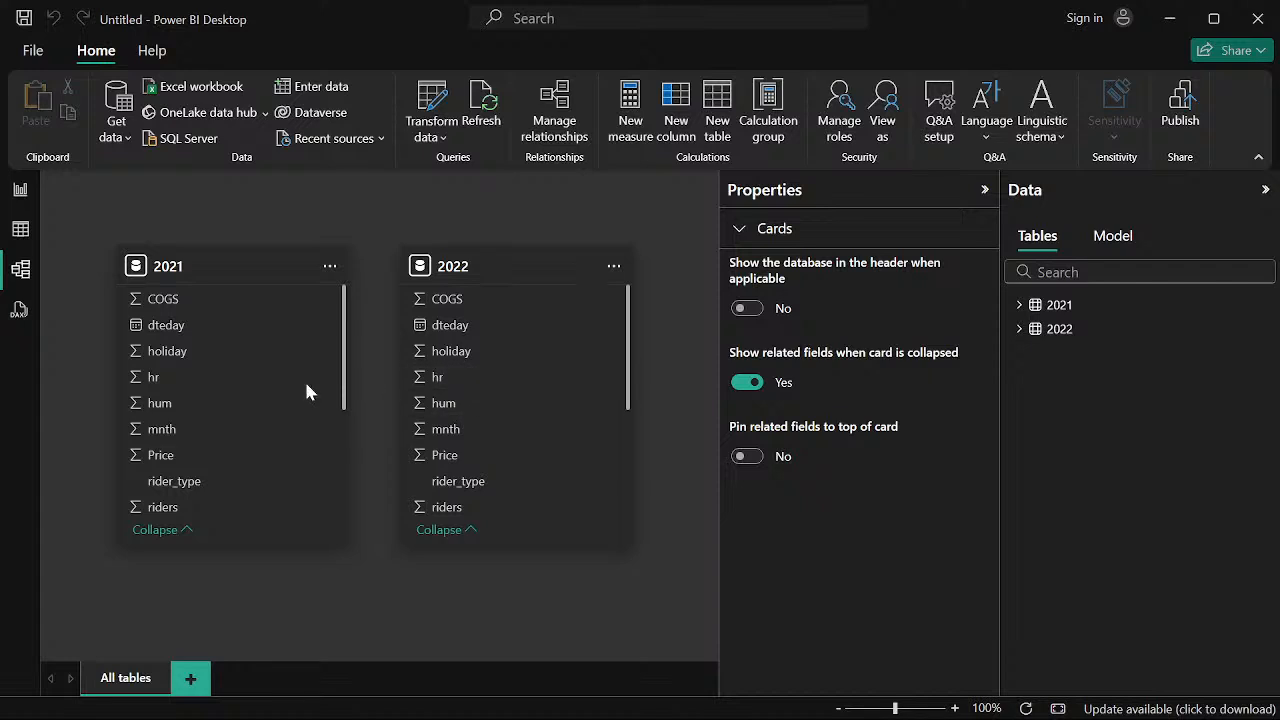
scroll(209, 462, down, 3)
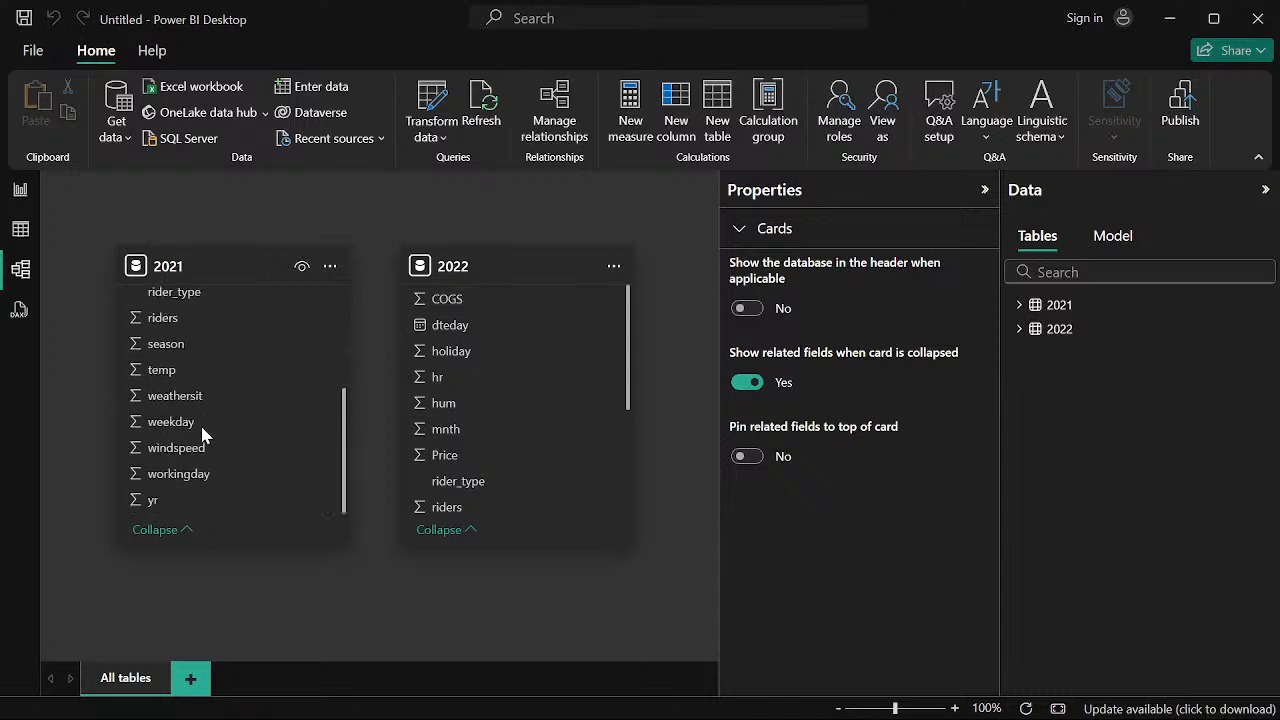
scroll(205, 432, up, 3)
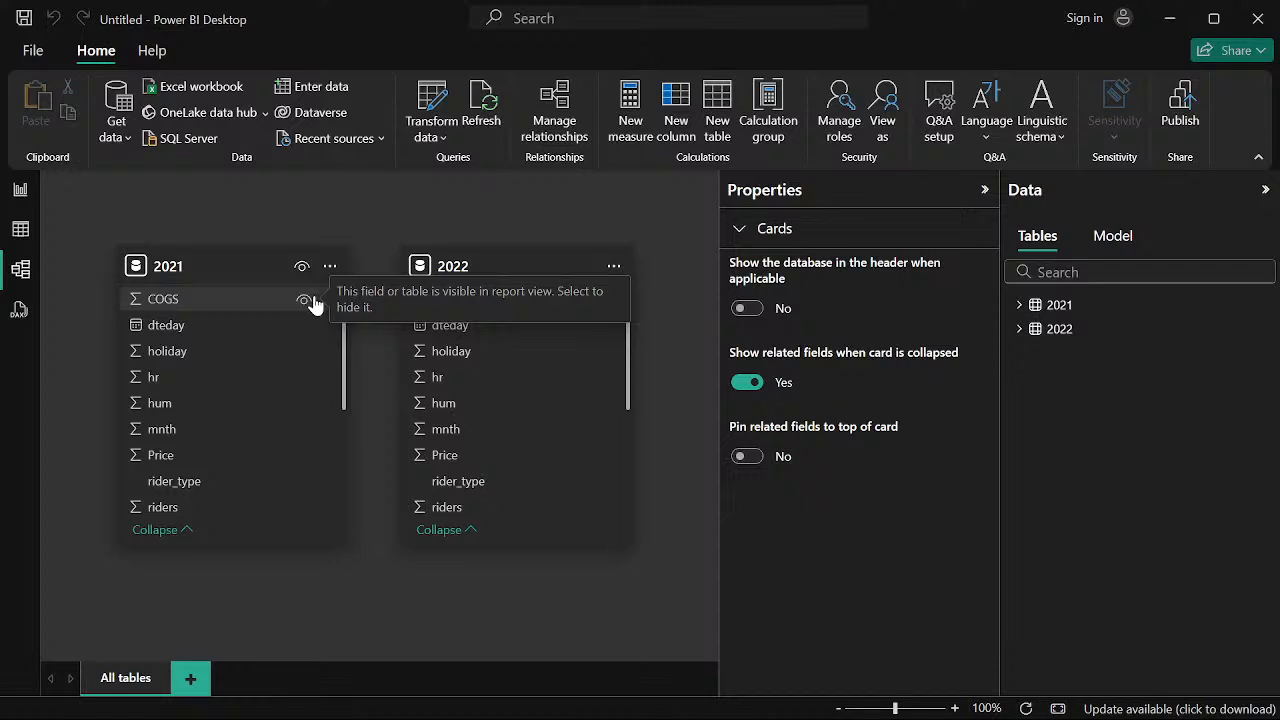
Examine the 2021 table's rows, revisit the data model, and return to the blank report page
click(20, 233)
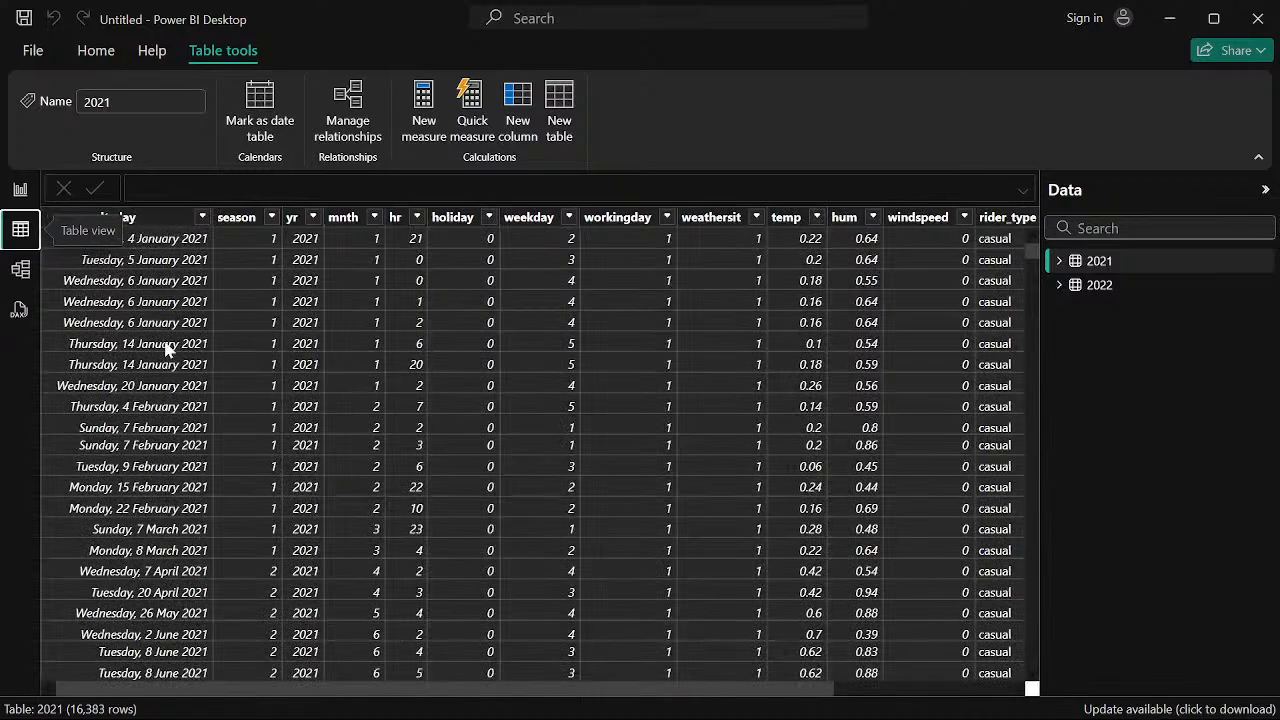
scroll(163, 340, down, 5)
scroll(160, 330, up, 5)
click(21, 270)
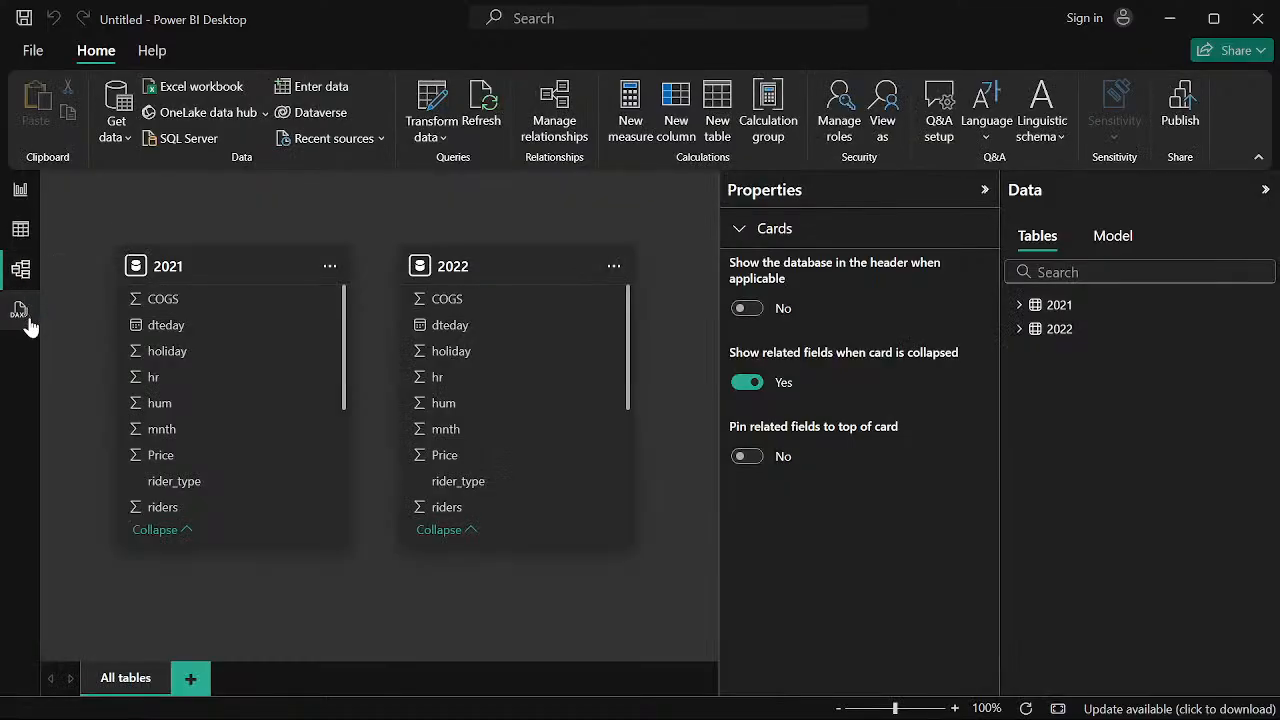
click(19, 188)
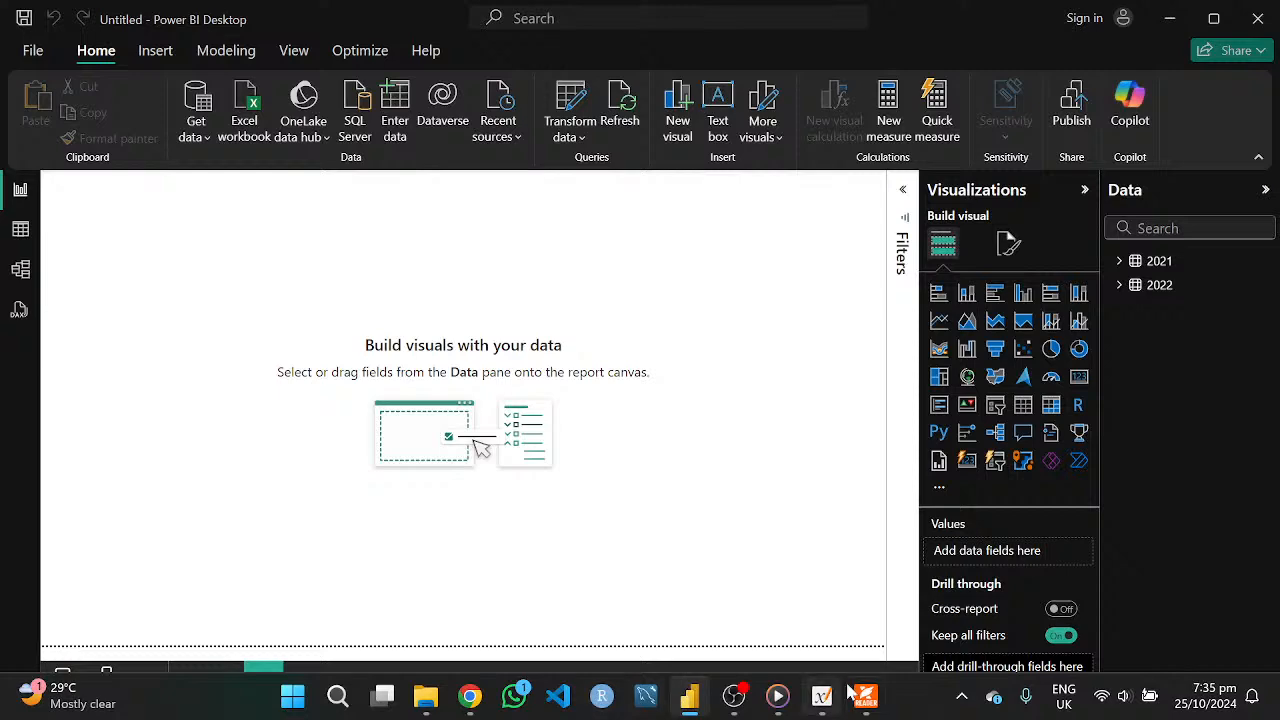
Switch to the dashboard request PDF, review its key requirements and pricing recommendation request, and return to Power BI Desktop
mouse_move(866, 698)
click(829, 643)
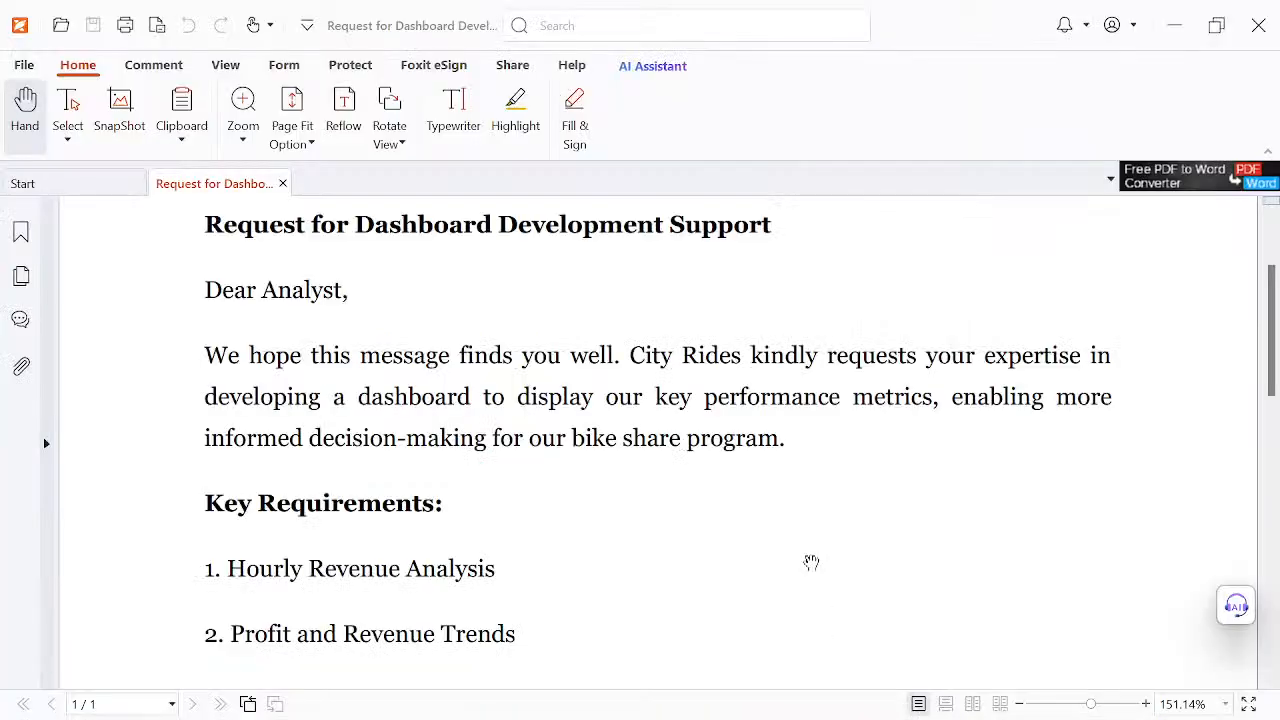
scroll(609, 474, down, 3)
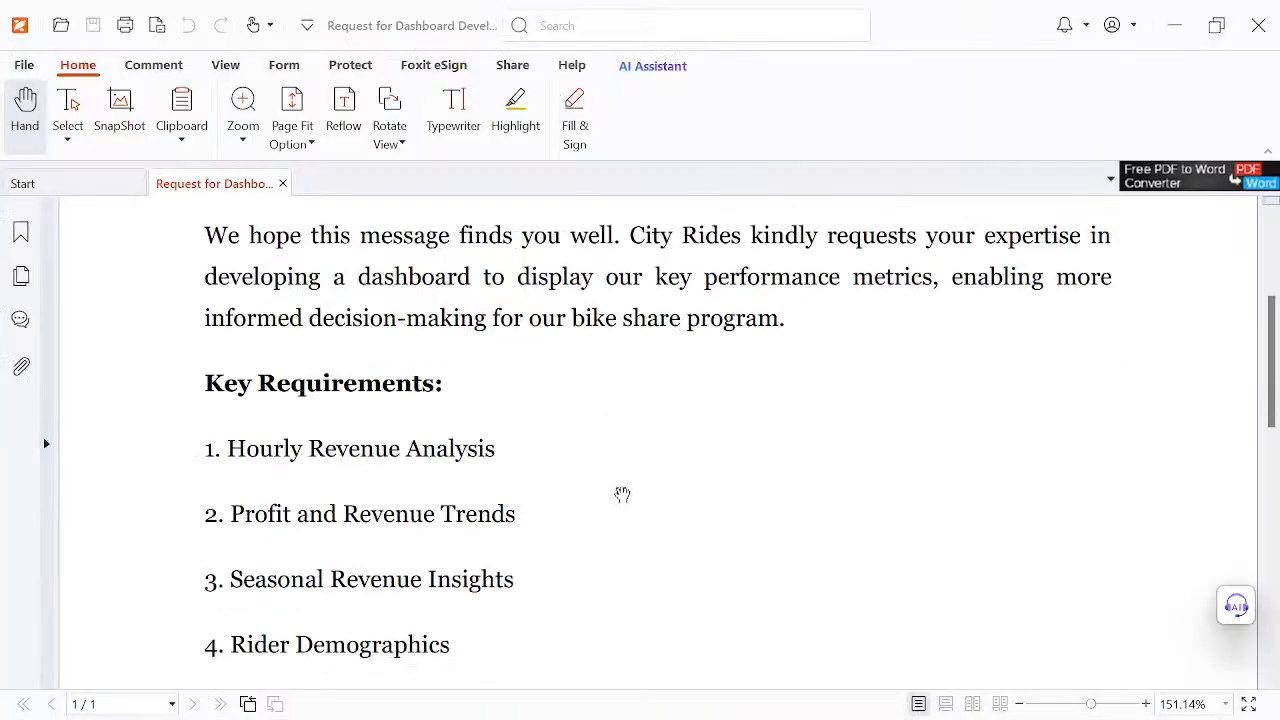
scroll(620, 380, down, 4)
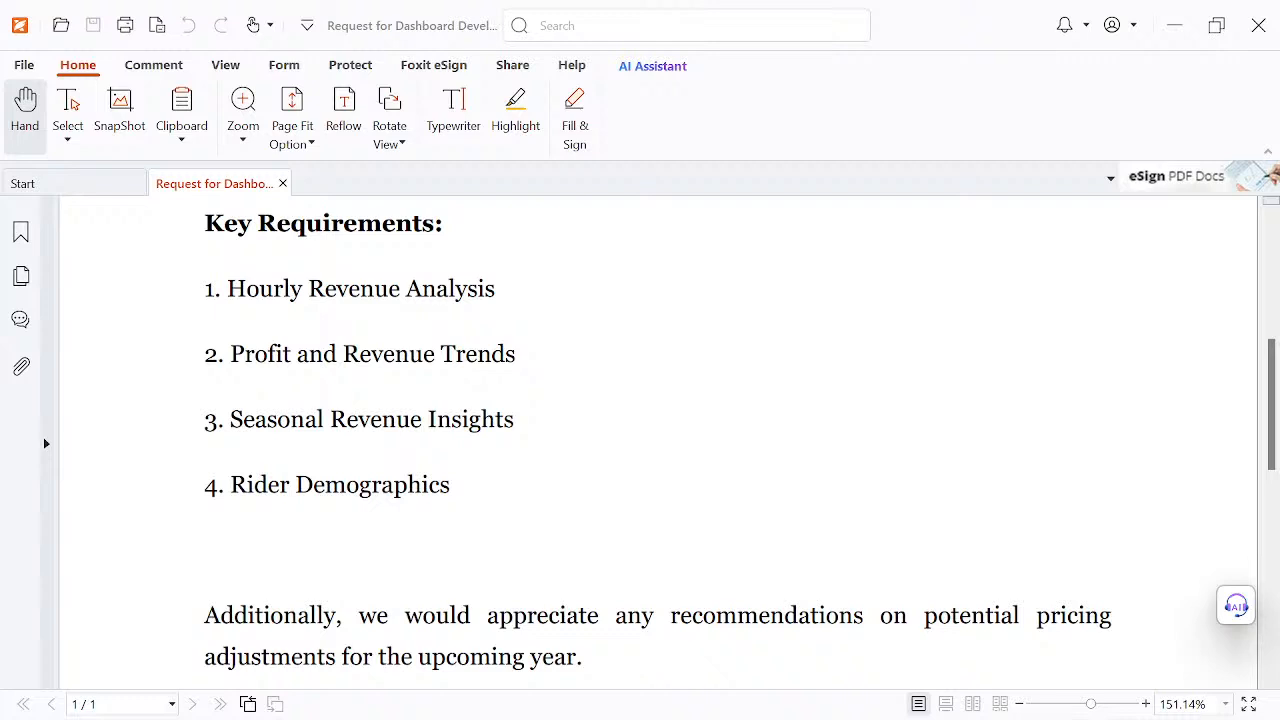
mouse_move(573, 680)
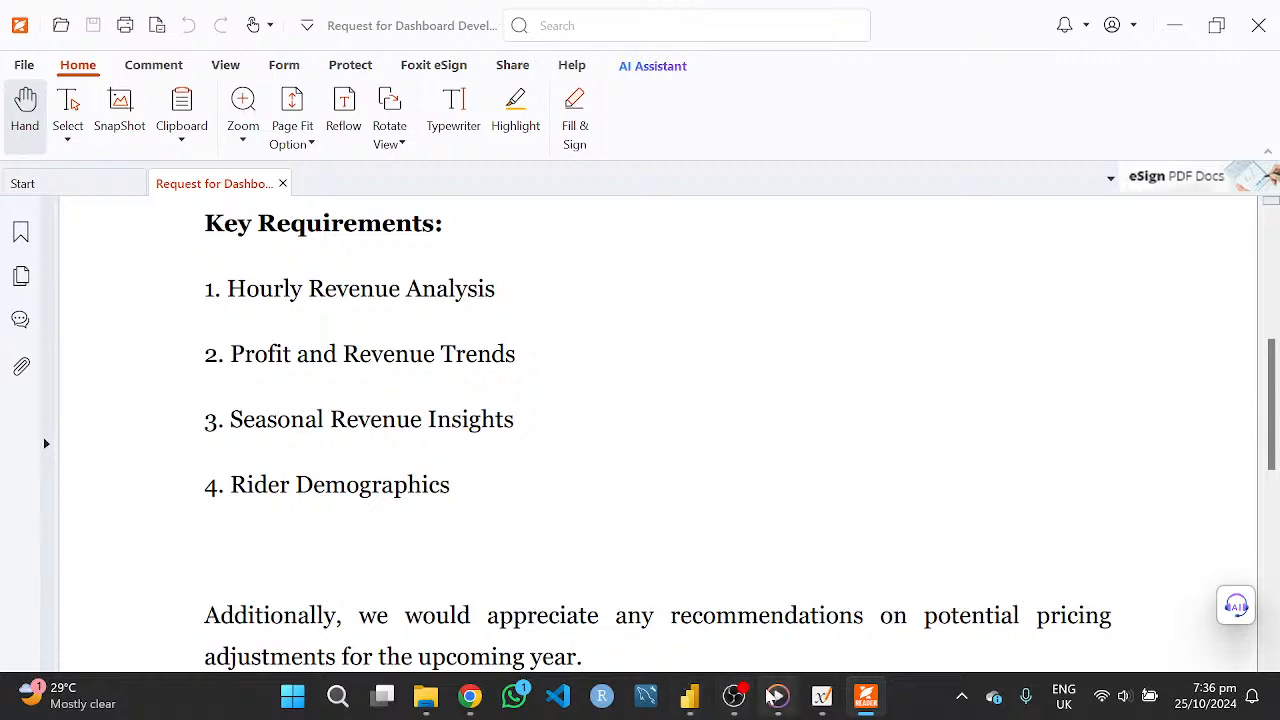
click(690, 697)
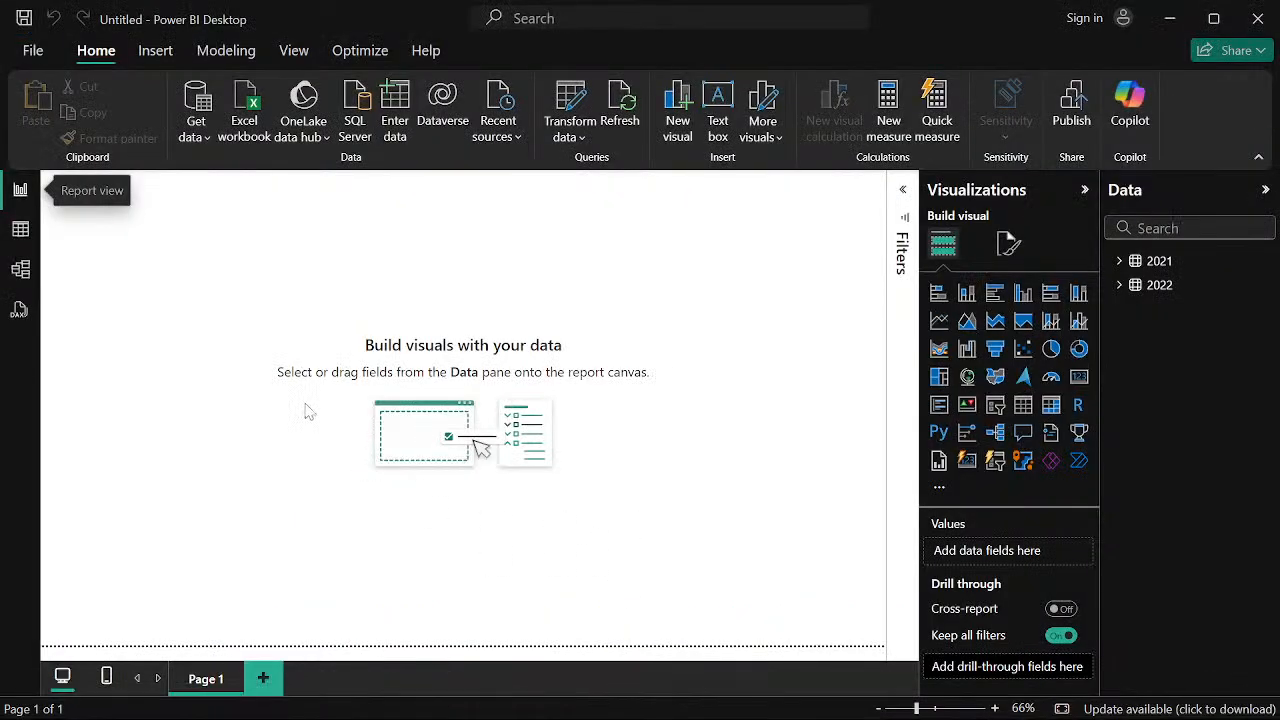
Examine the 2021 table's columns from dteday through riders, COGS and Price, and return to the report page
click(20, 230)
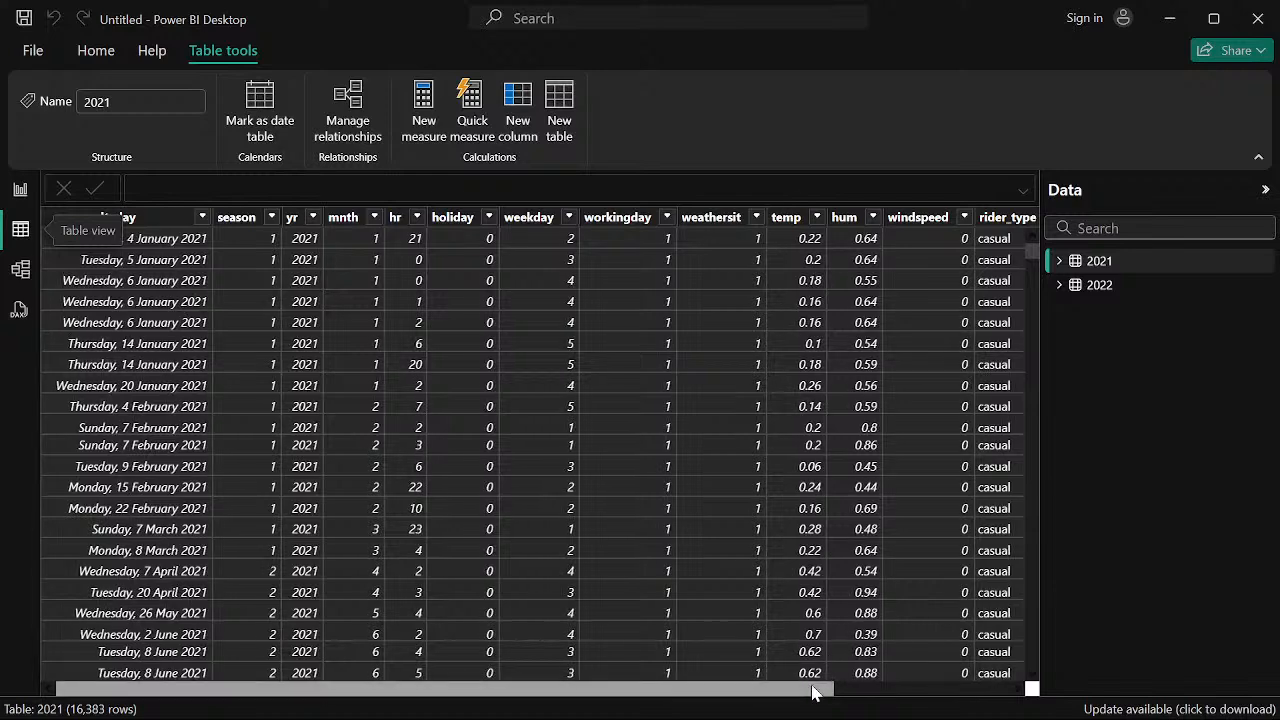
click(236, 218)
click(163, 288)
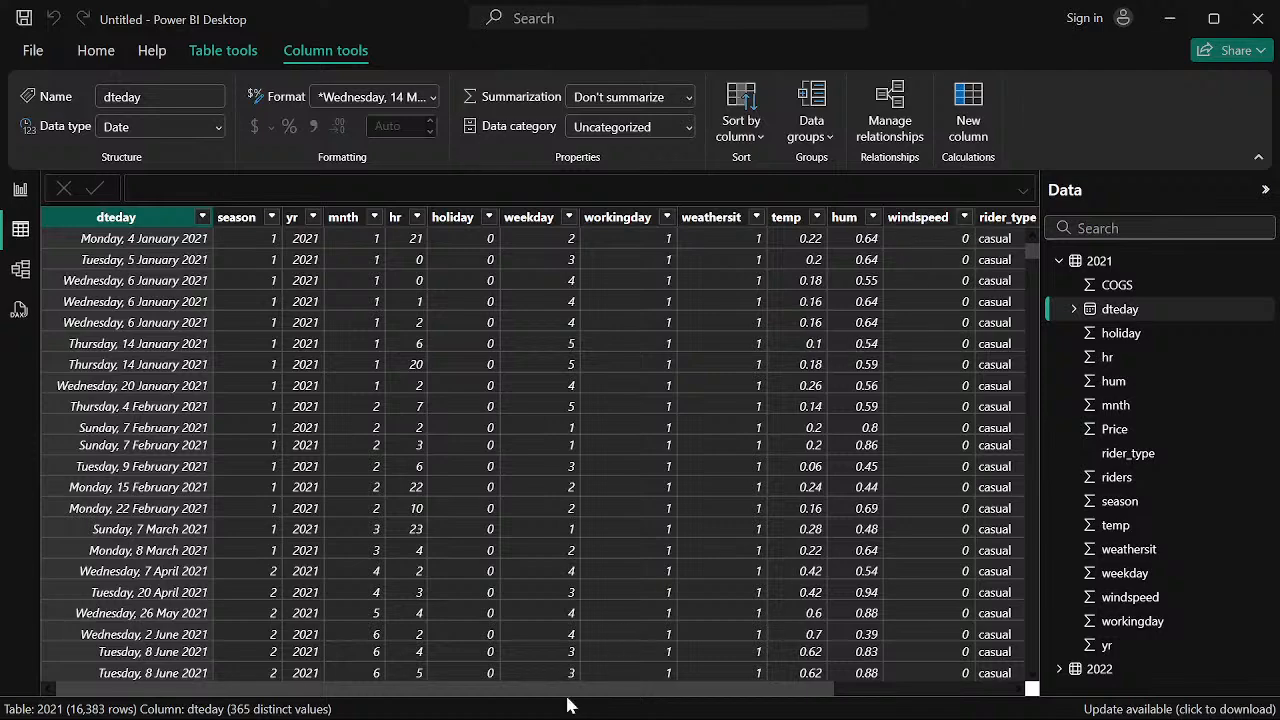
drag(576, 698, 720, 695)
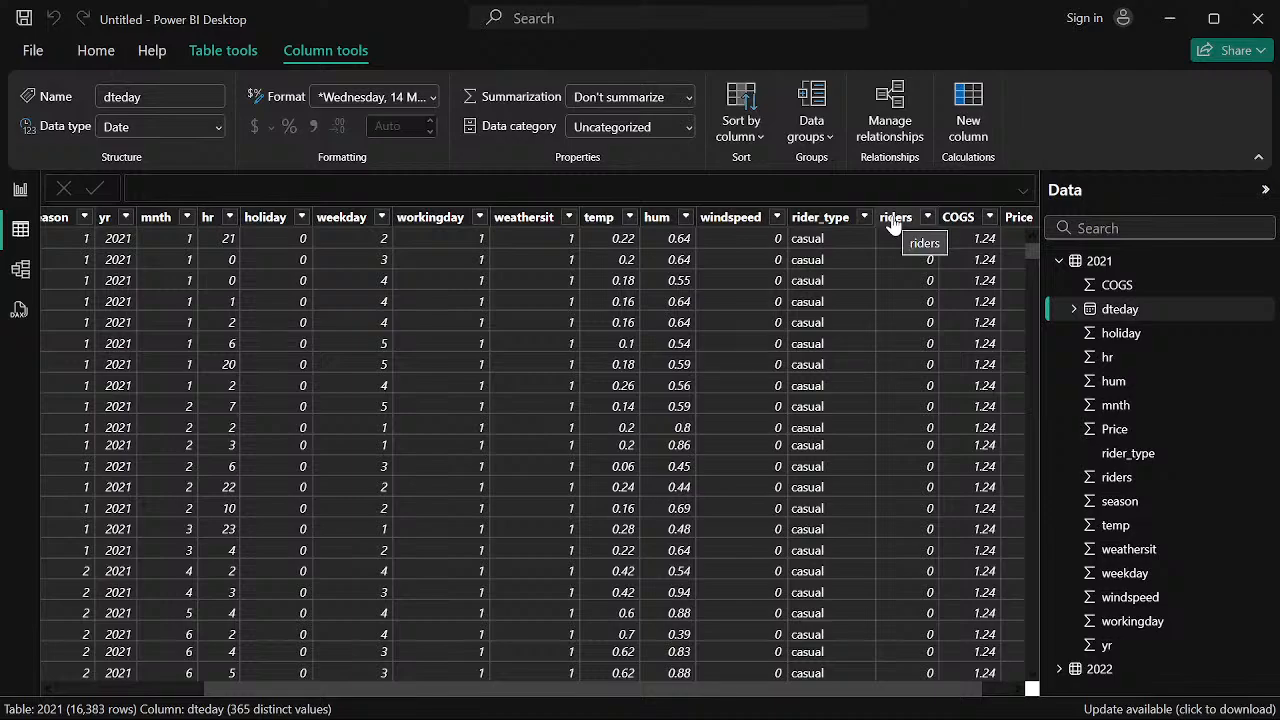
scroll(849, 399, down, 20)
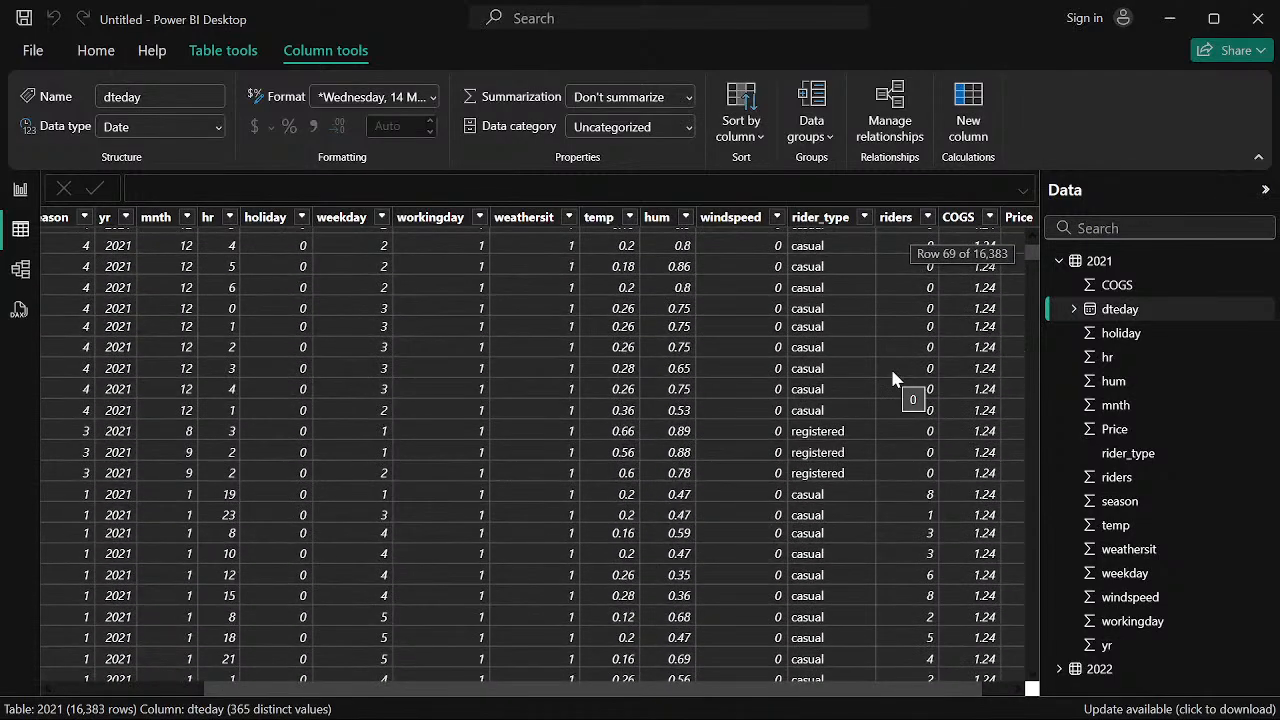
scroll(905, 345, up, 10)
scroll(913, 340, up, 10)
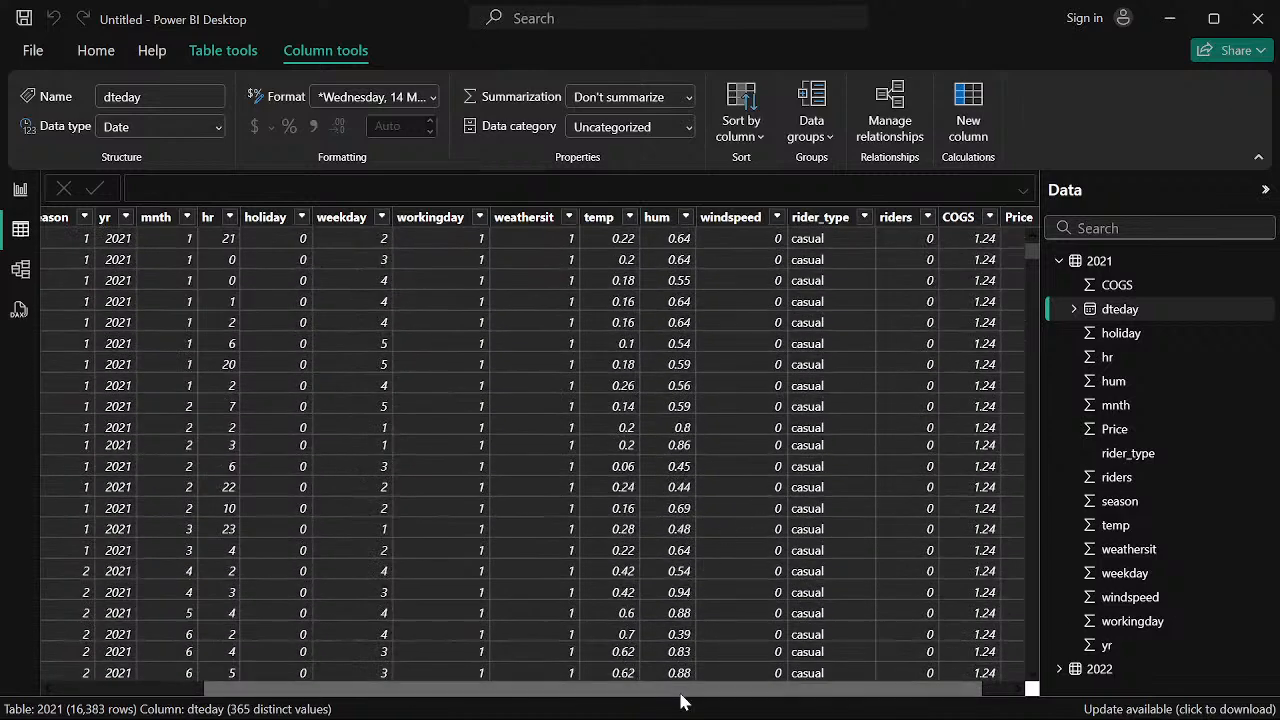
drag(680, 700, 720, 697)
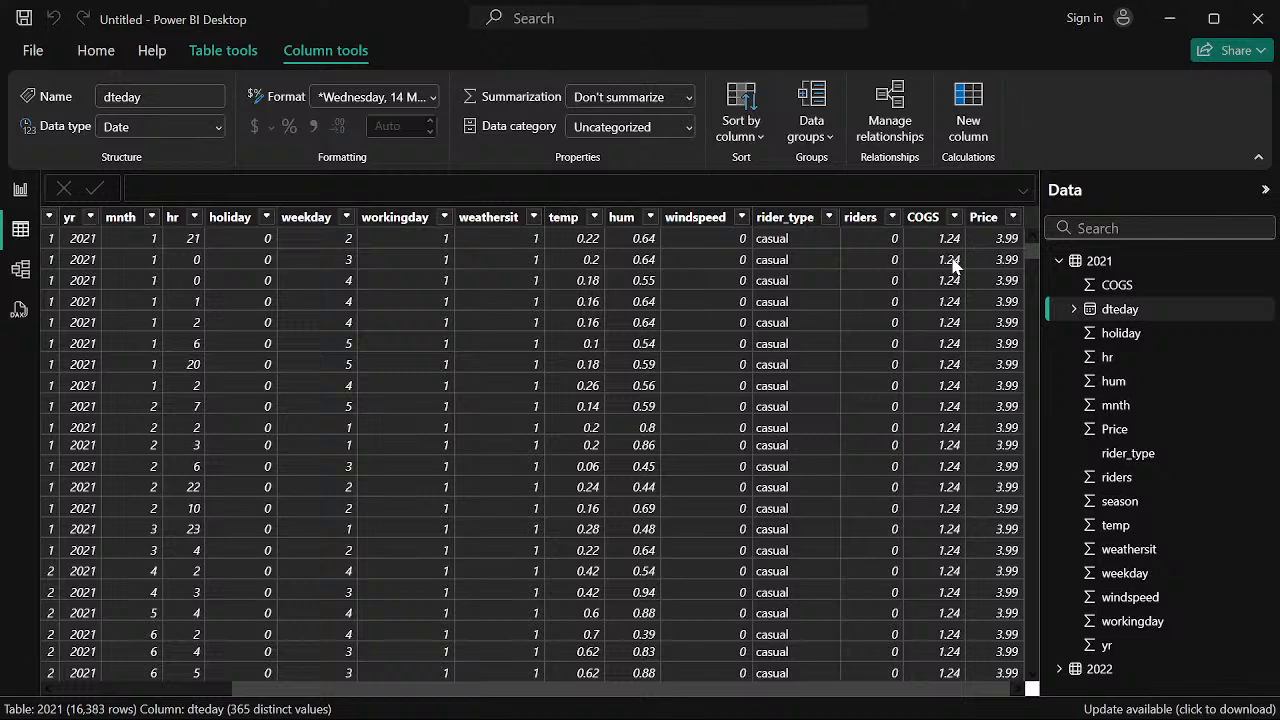
click(18, 194)
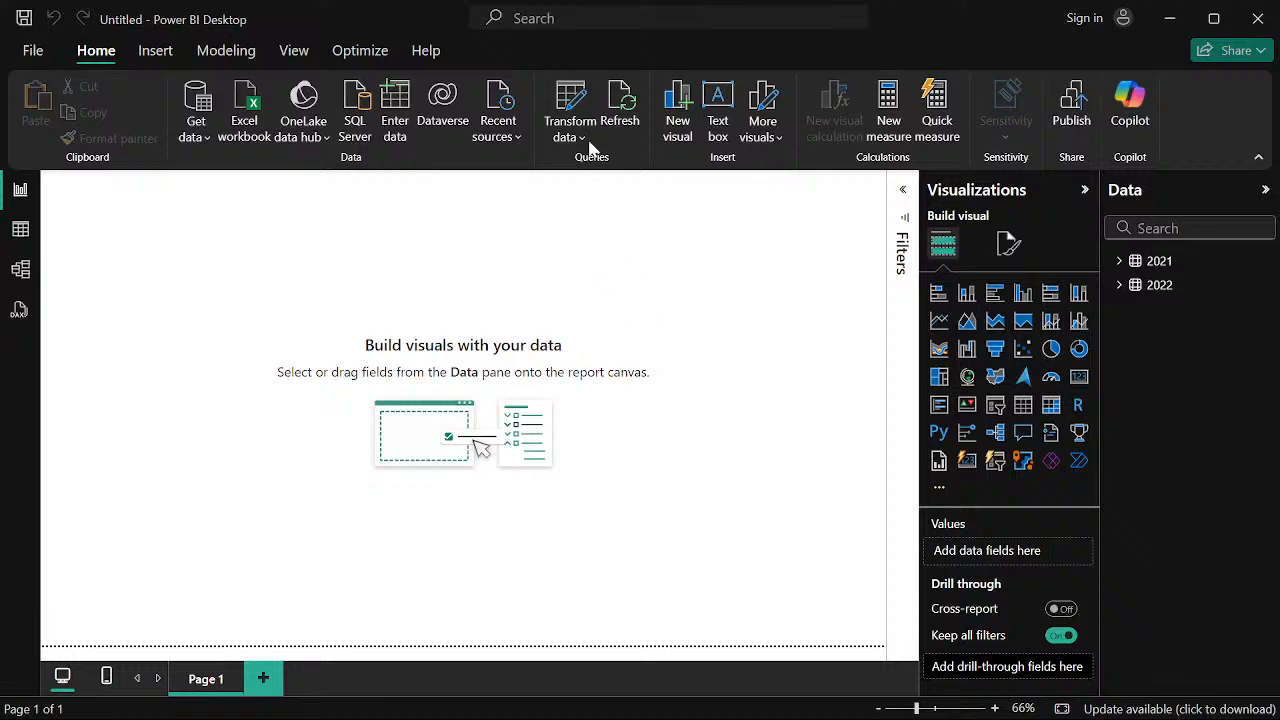
Open the data in Power Query Editor and rename the 2021 query's dteday column as Date
click(571, 100)
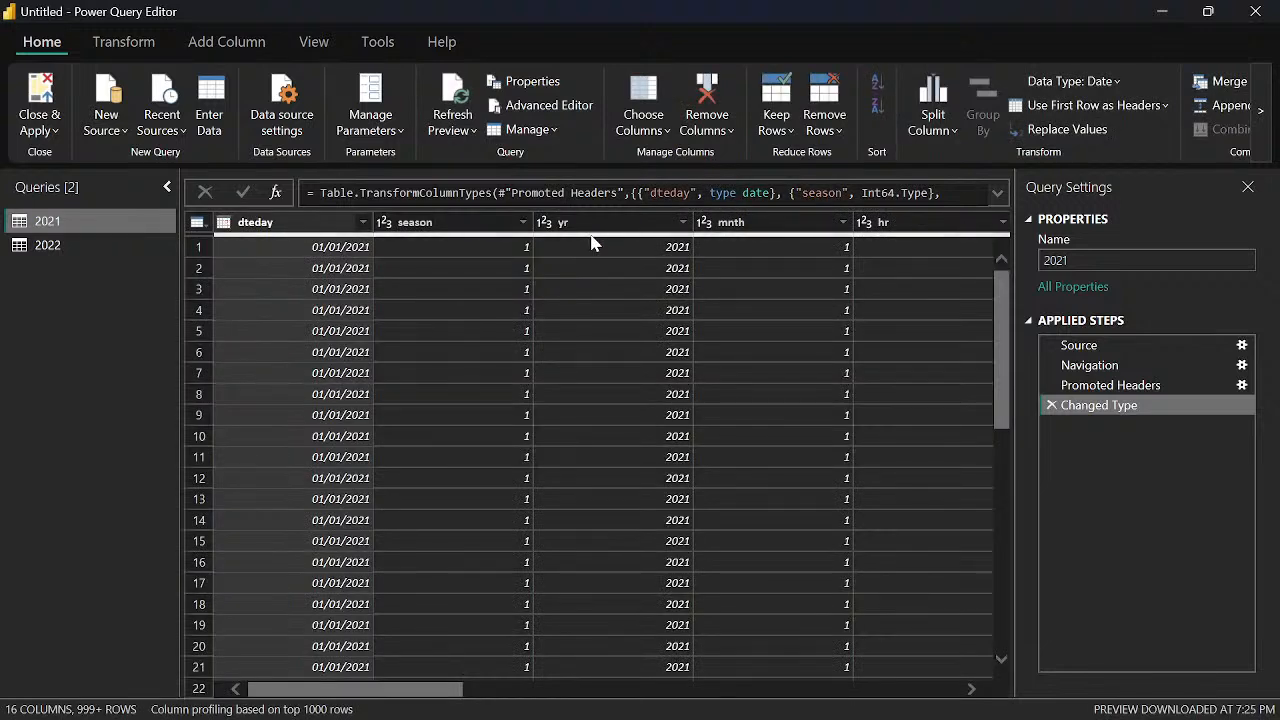
mouse_move(545, 250)
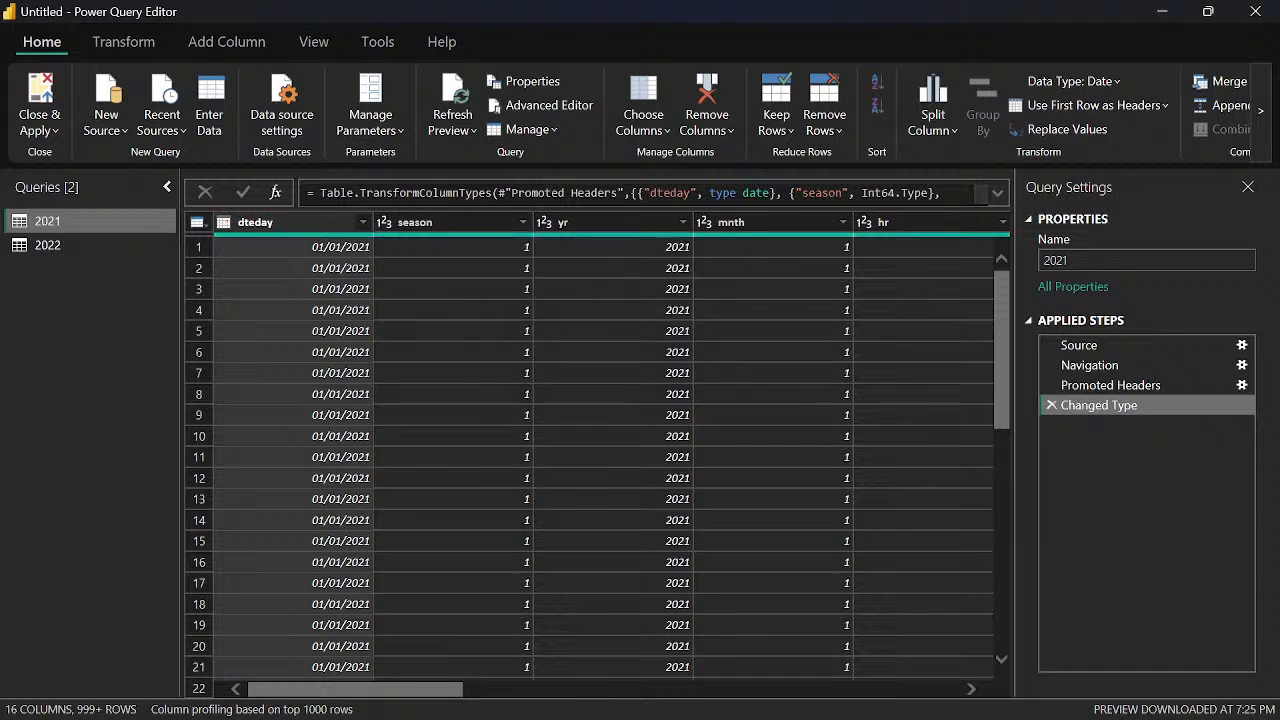
click(362, 224)
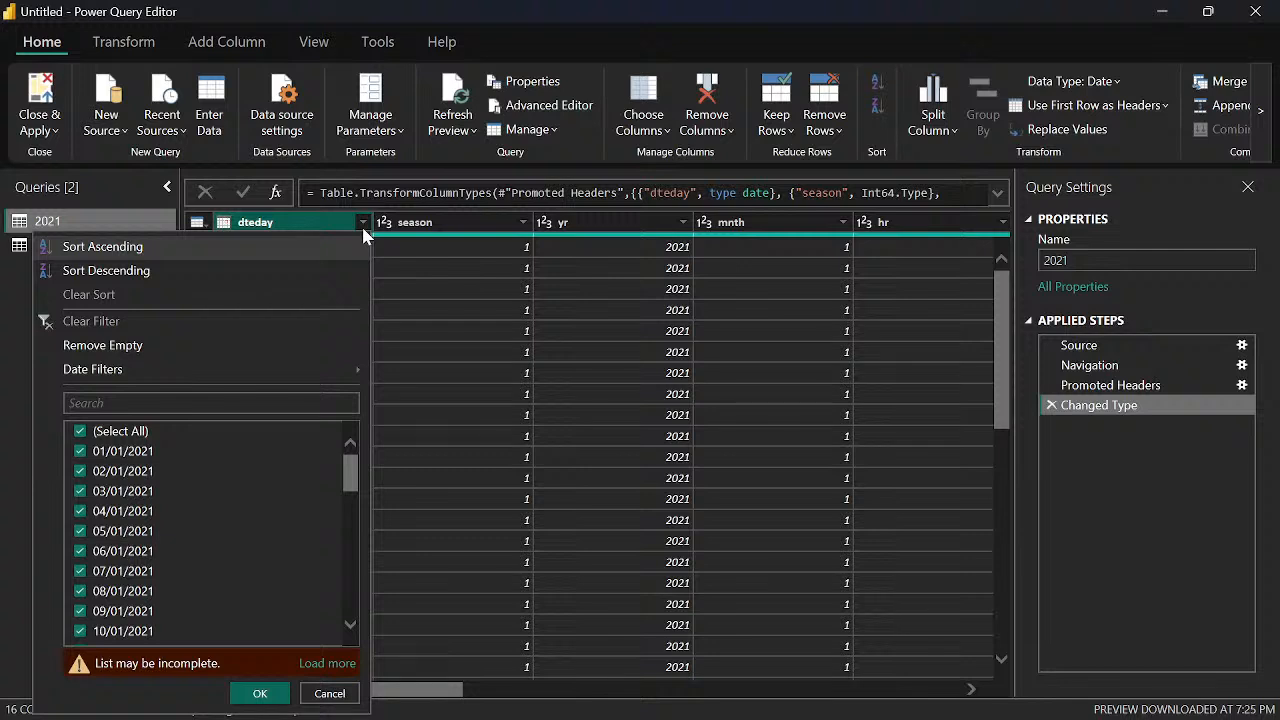
click(362, 224)
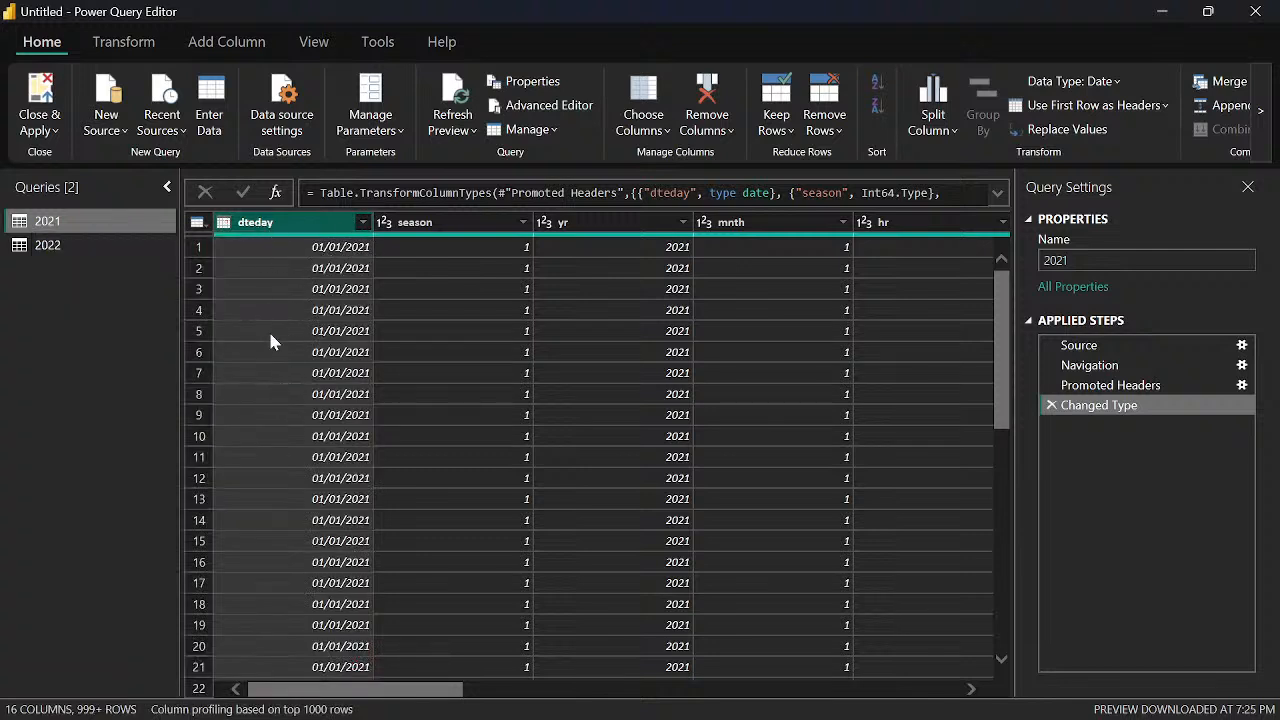
double_click(277, 225)
text(Date)
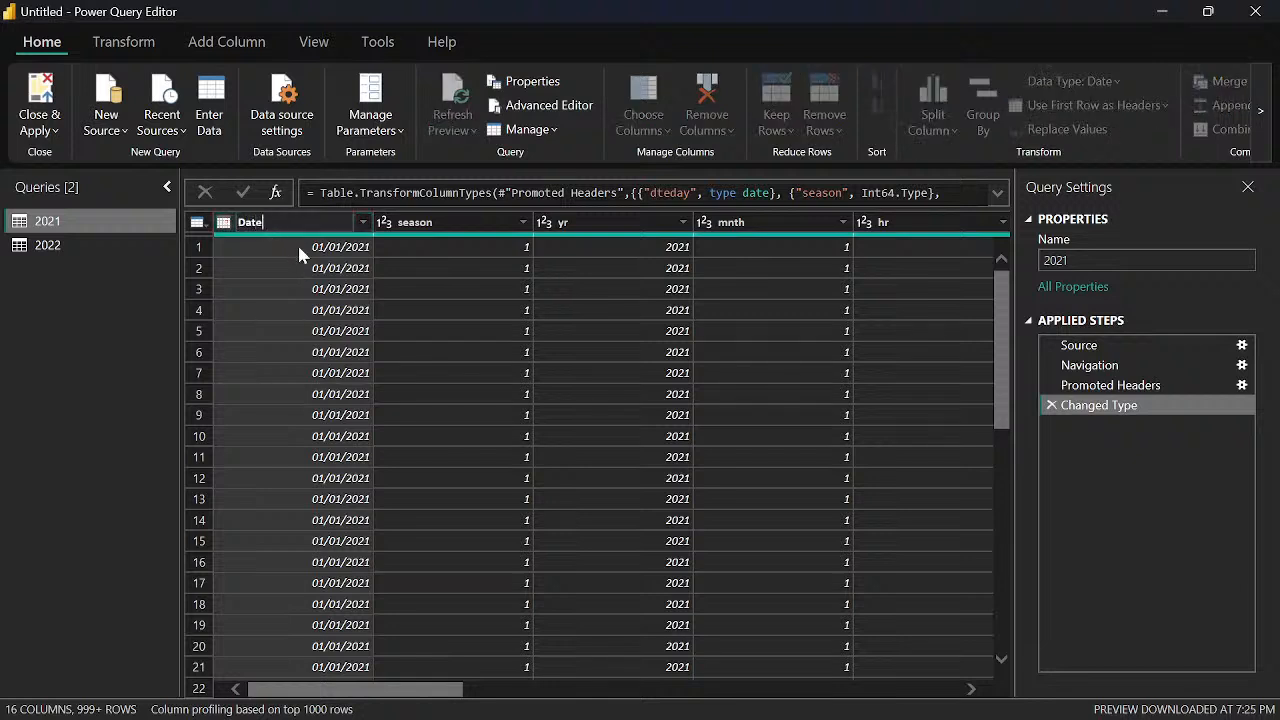
key(Return)
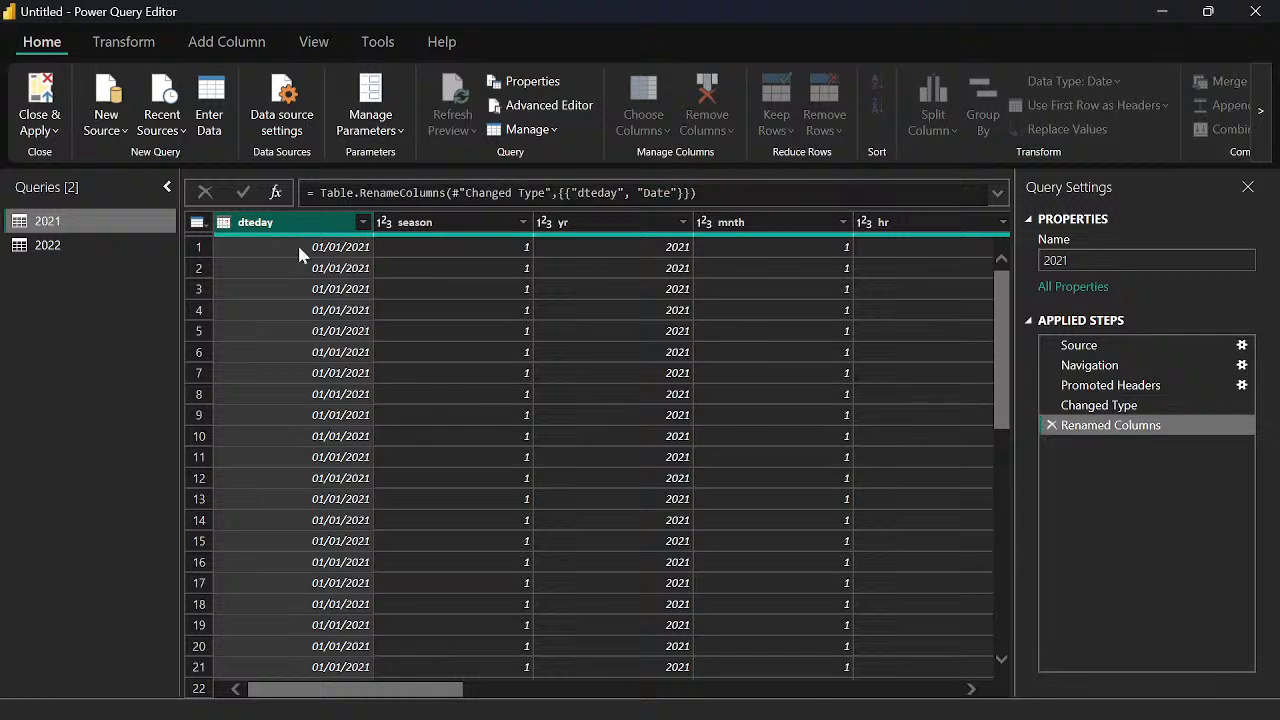
Rename the 2021 query's season column as Season and its yr column as Year
click(412, 223)
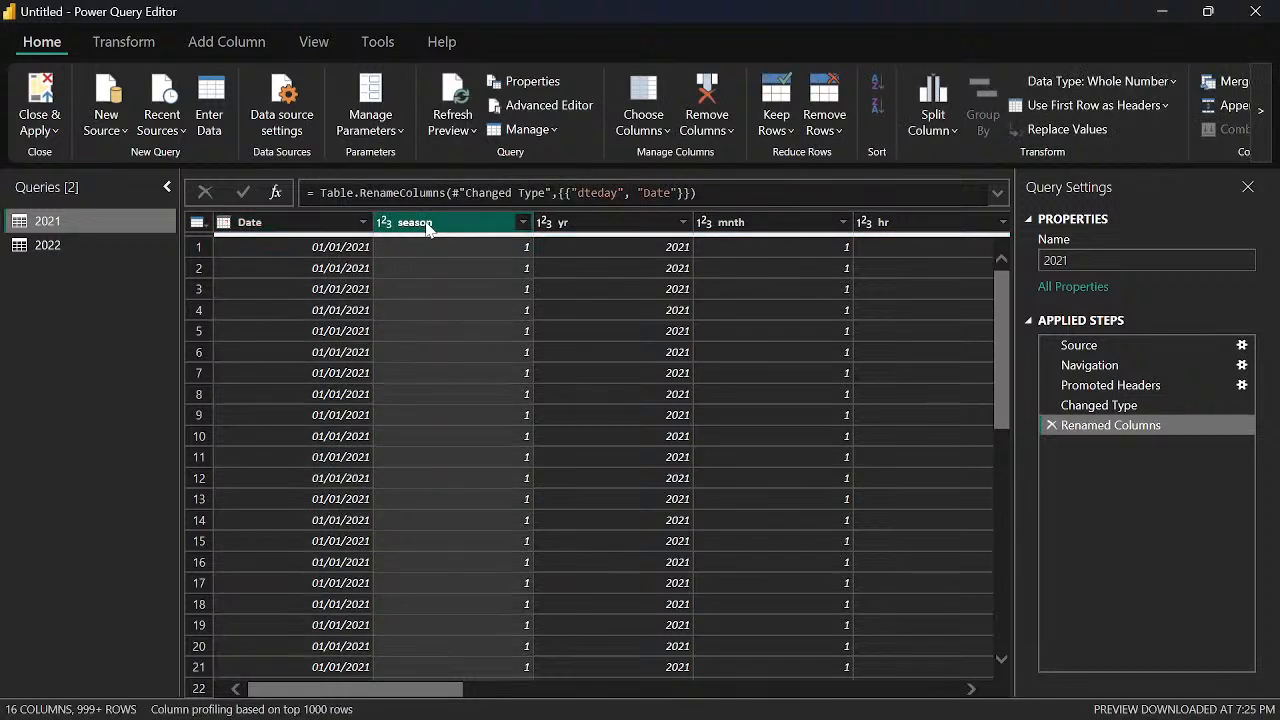
double_click(400, 222)
key(Home)
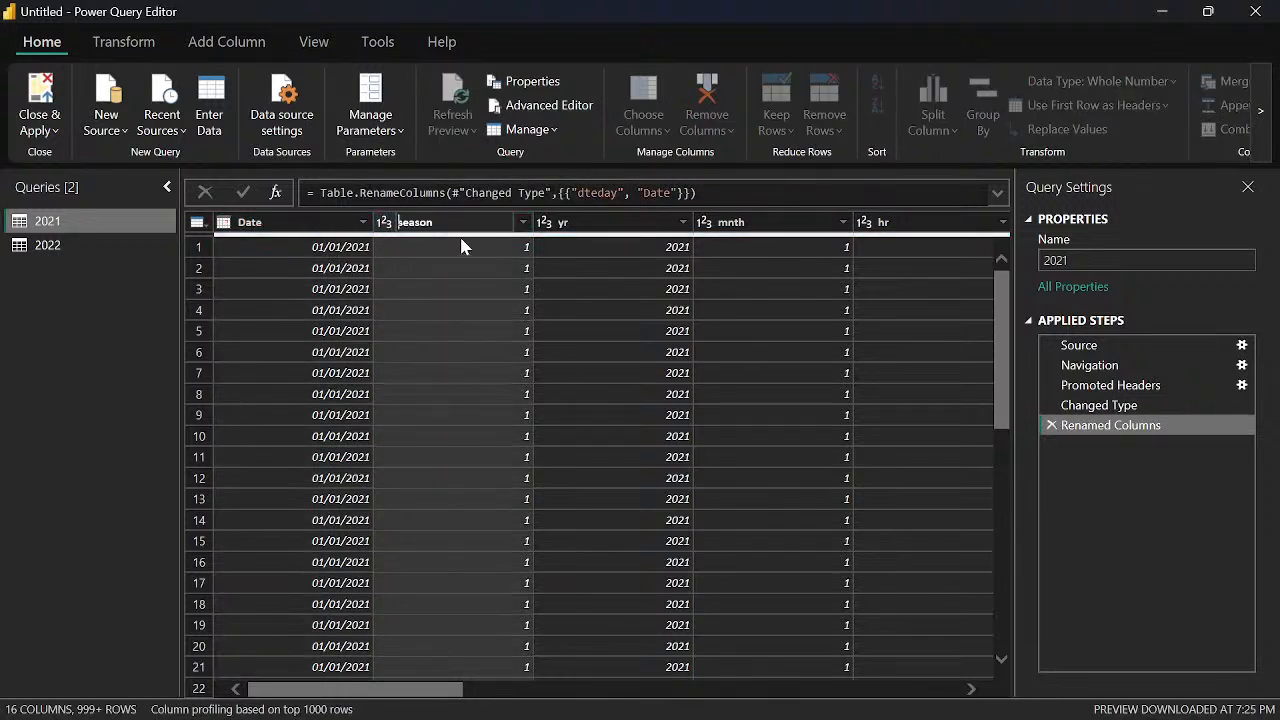
key(Delete)
text(S)
key(Return)
click(570, 222)
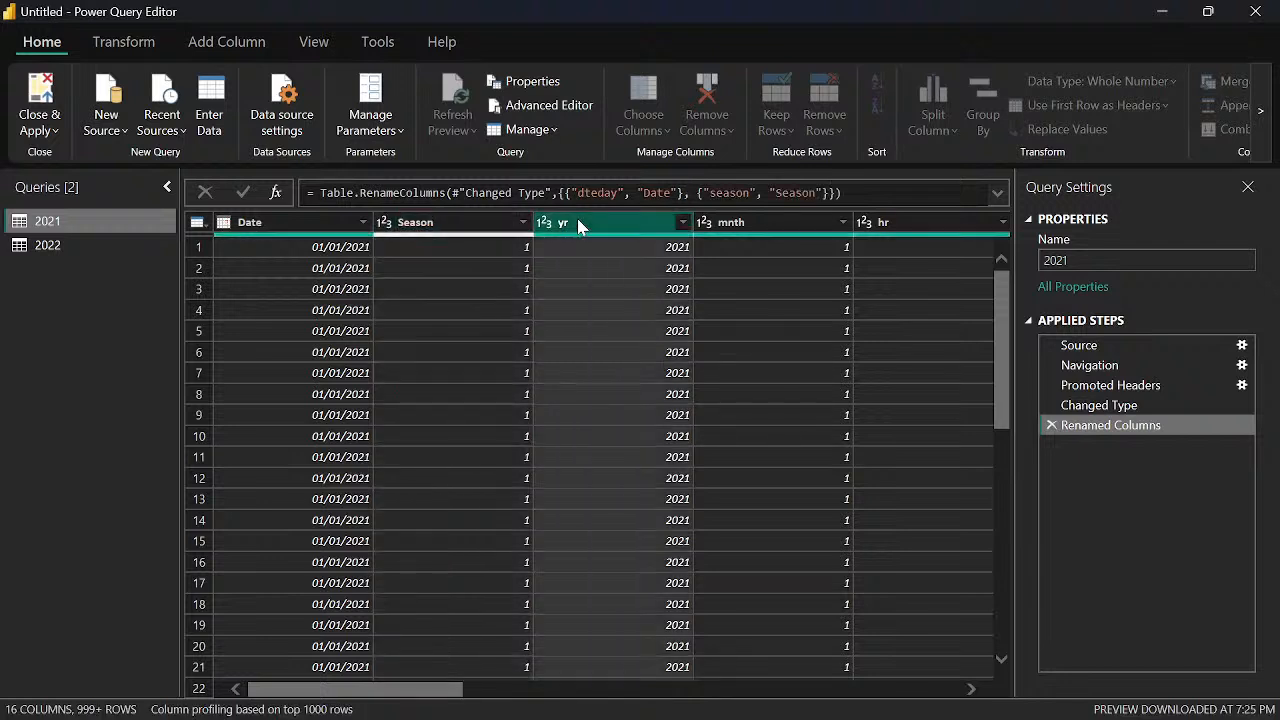
double_click(570, 222)
text(Yea)
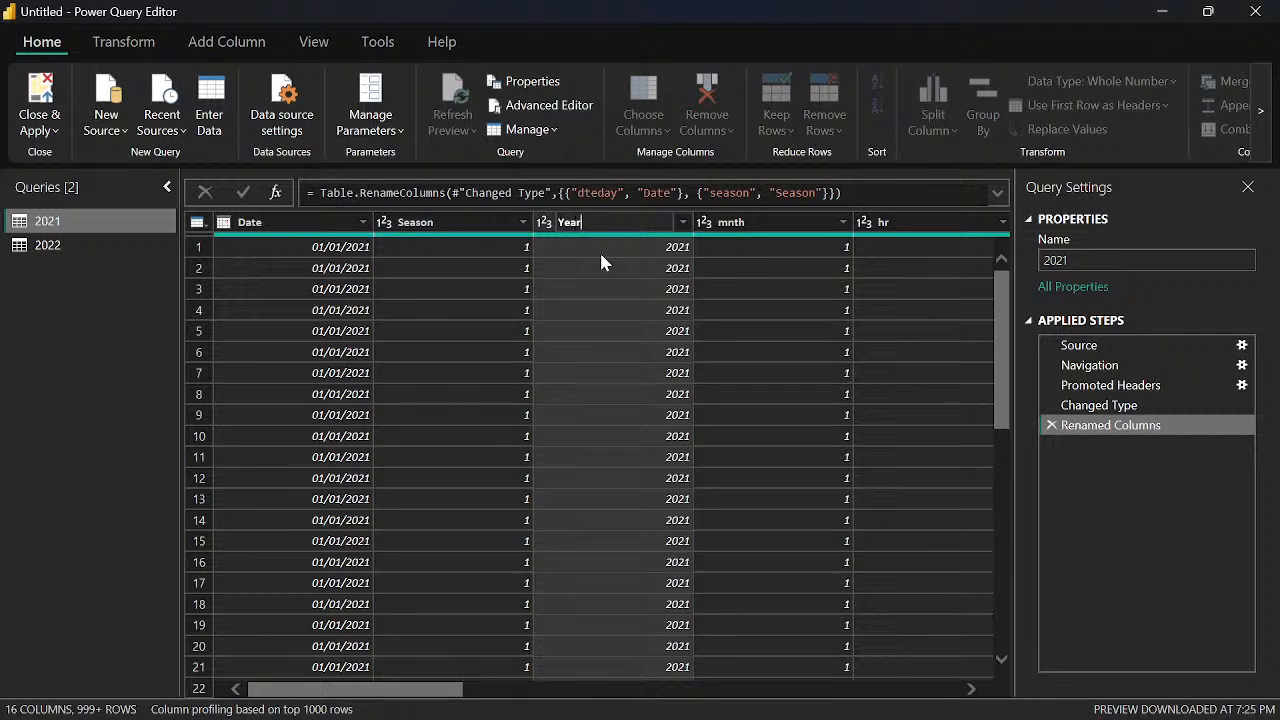
key(Return)
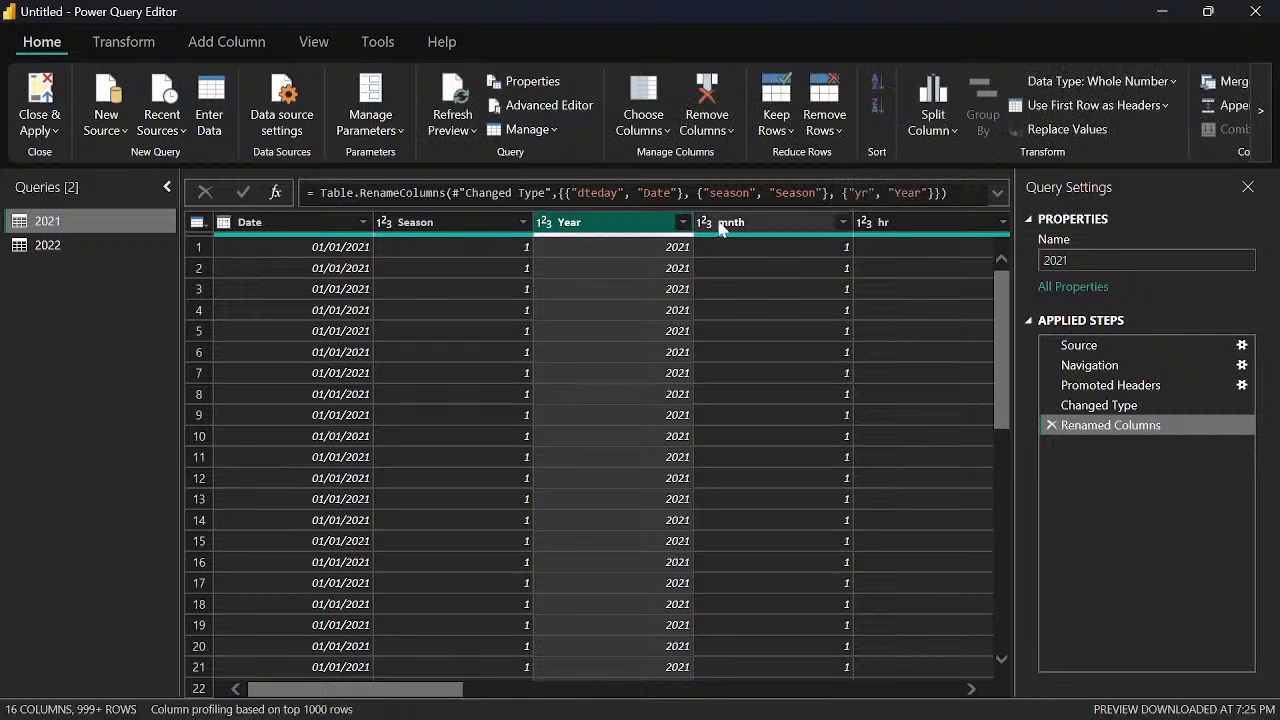
Rename the 2021 query's mnth column as Month and its hr column as Hour
click(740, 226)
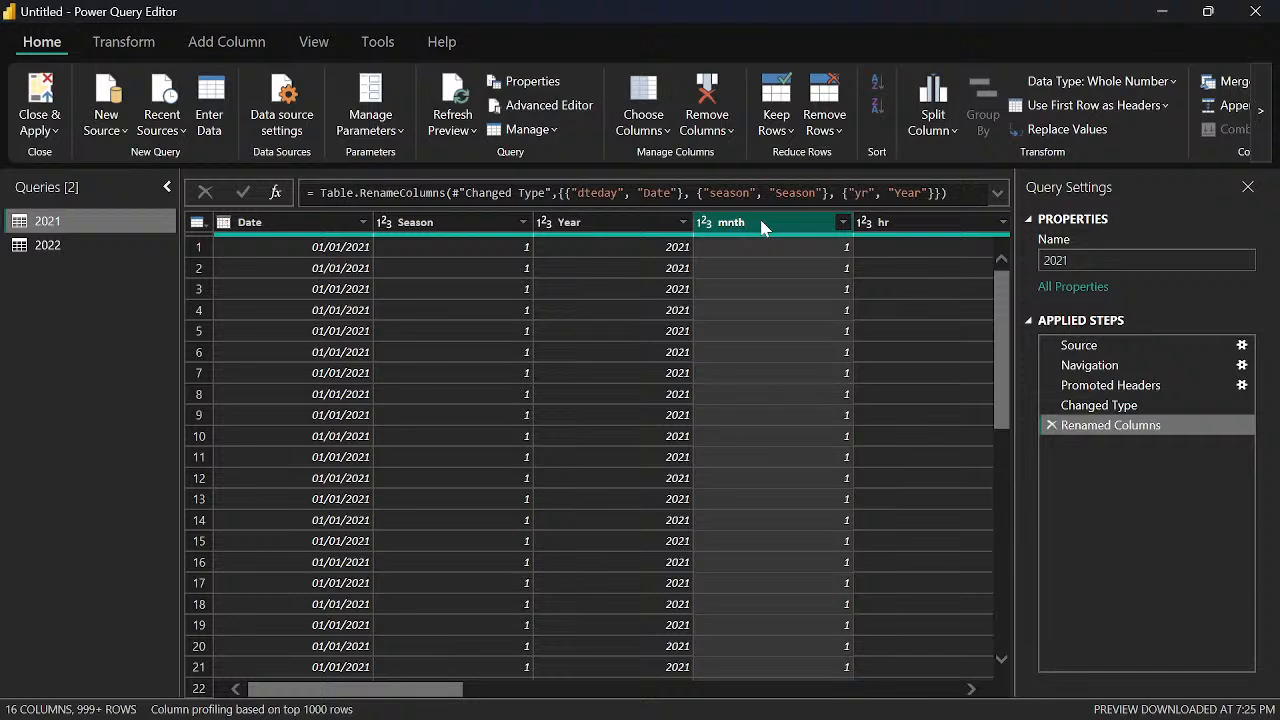
double_click(762, 224)
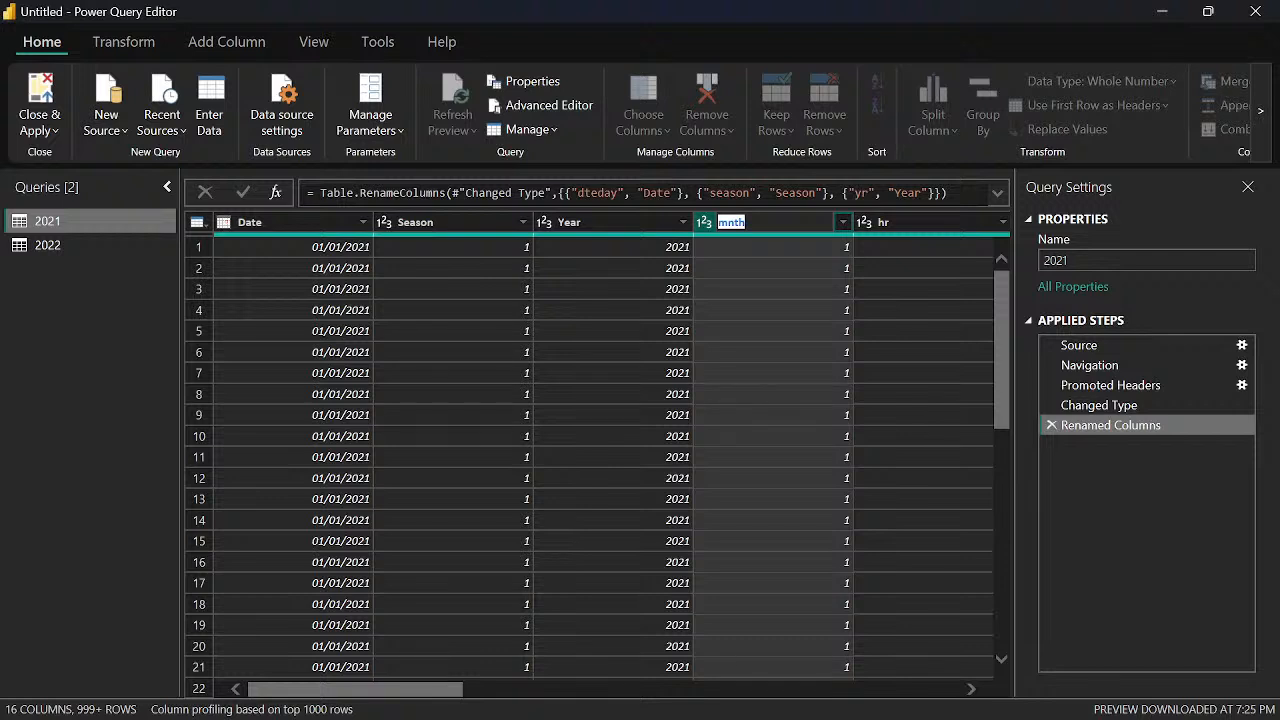
text(Month)
key(Return)
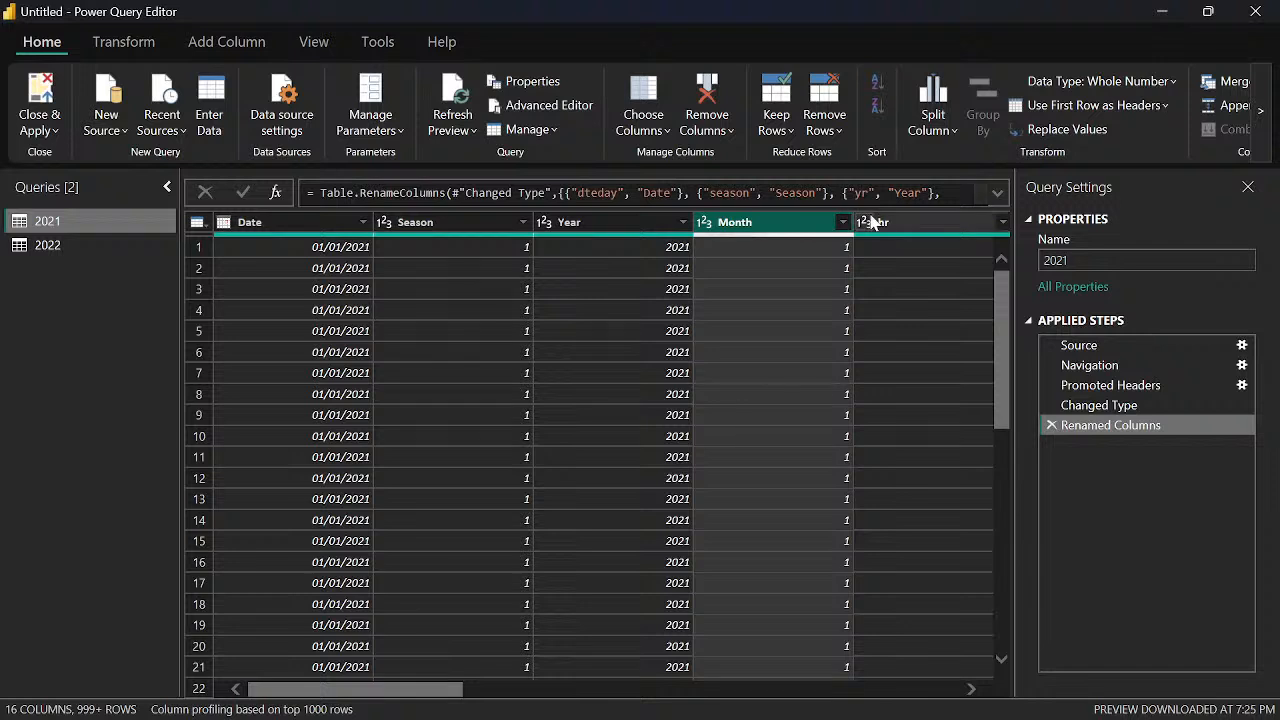
click(903, 222)
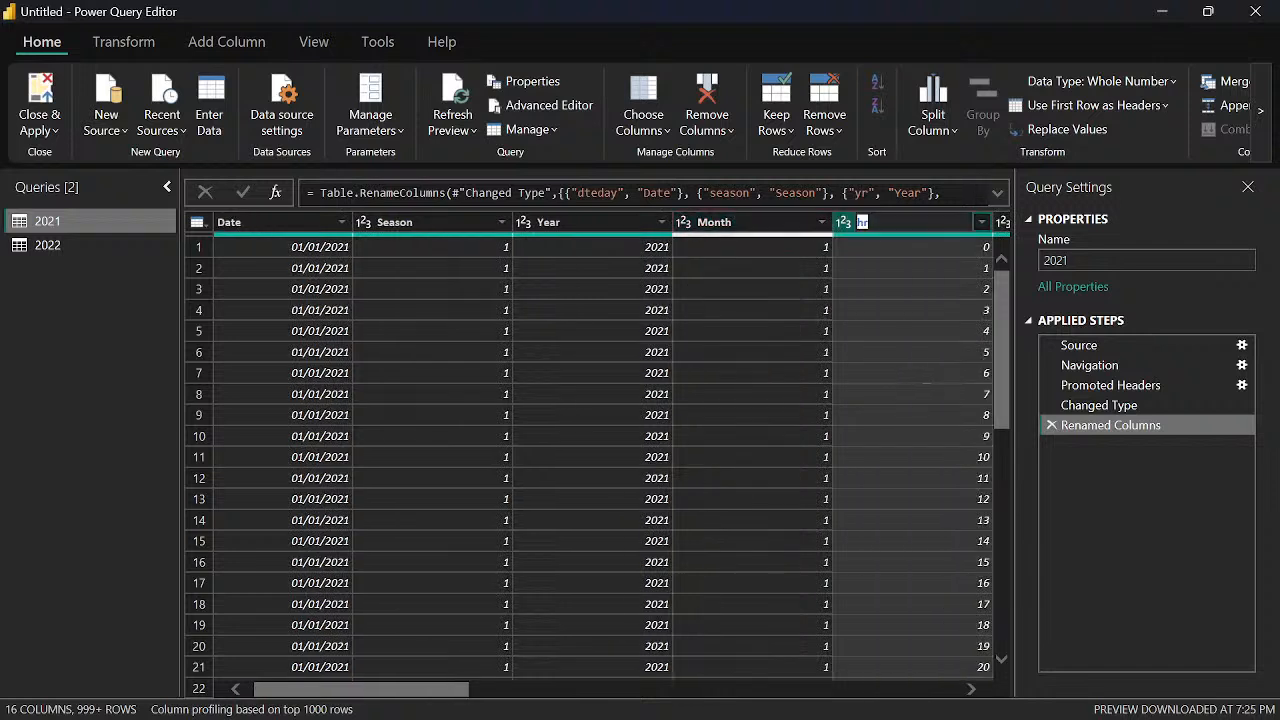
double_click(903, 222)
text(Hour)
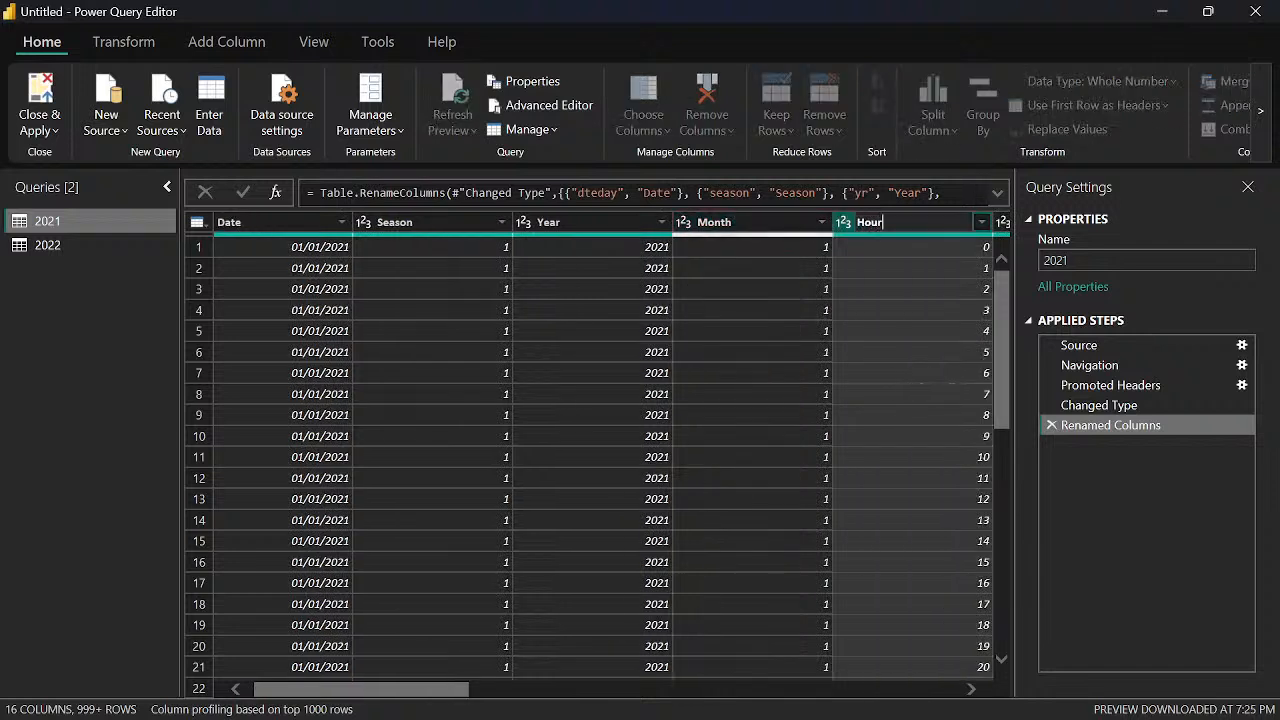
key(Return)
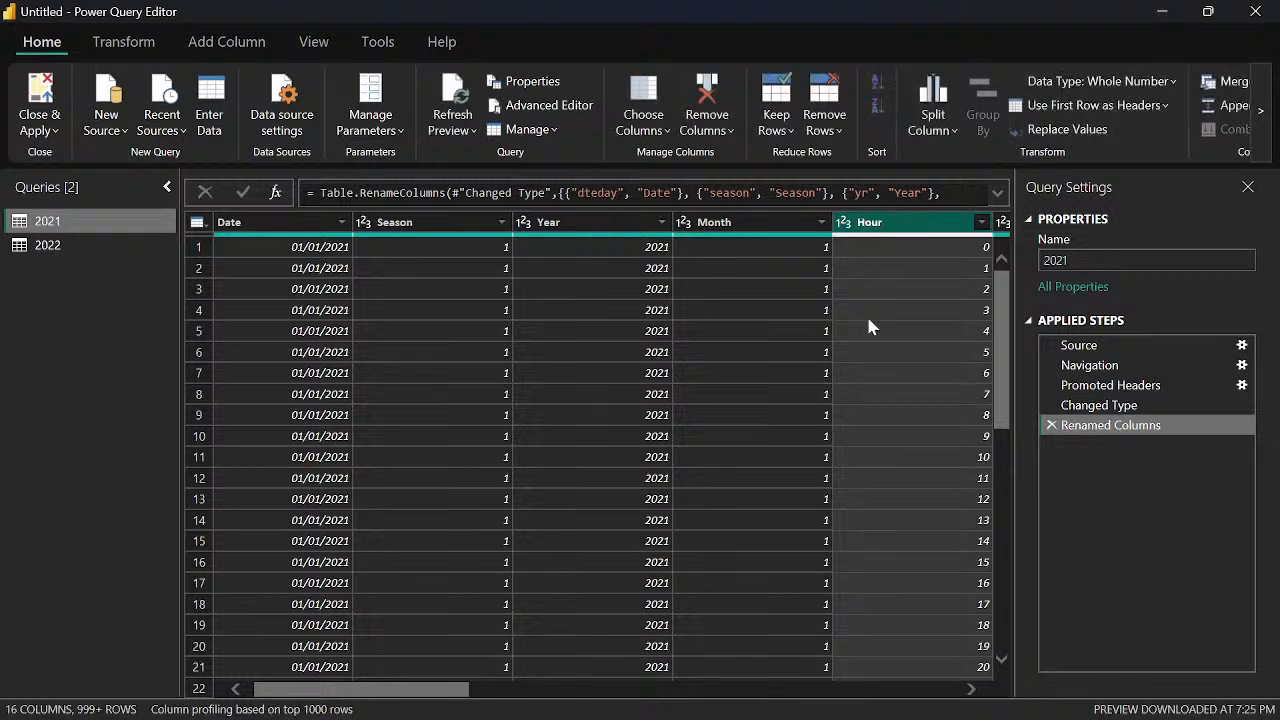
Remove the holiday column from the 2021 query
drag(371, 691, 478, 691)
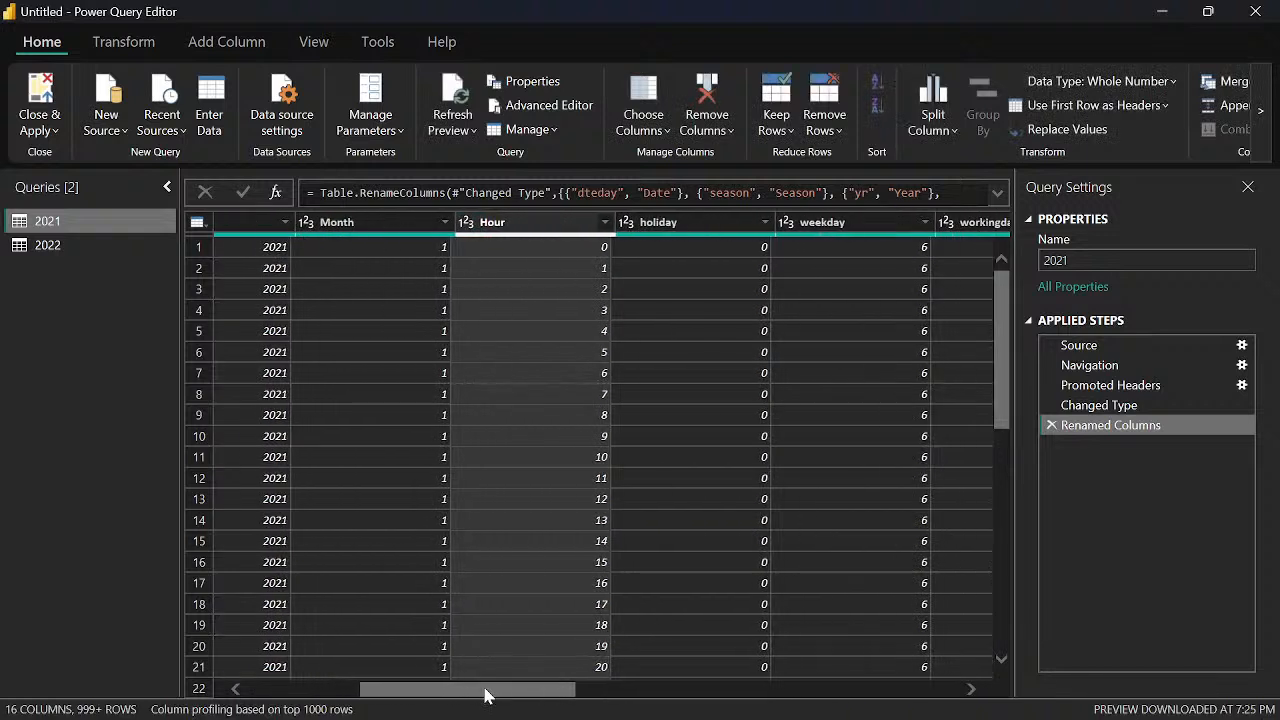
click(686, 222)
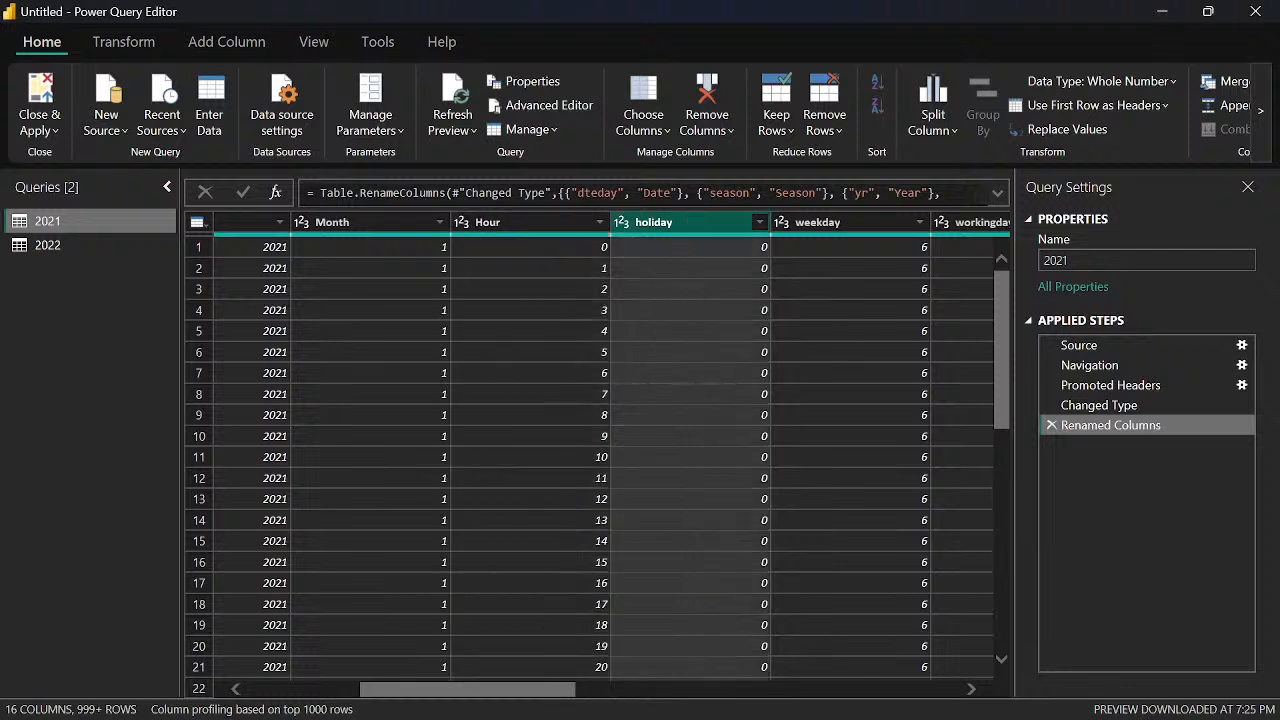
click(705, 92)
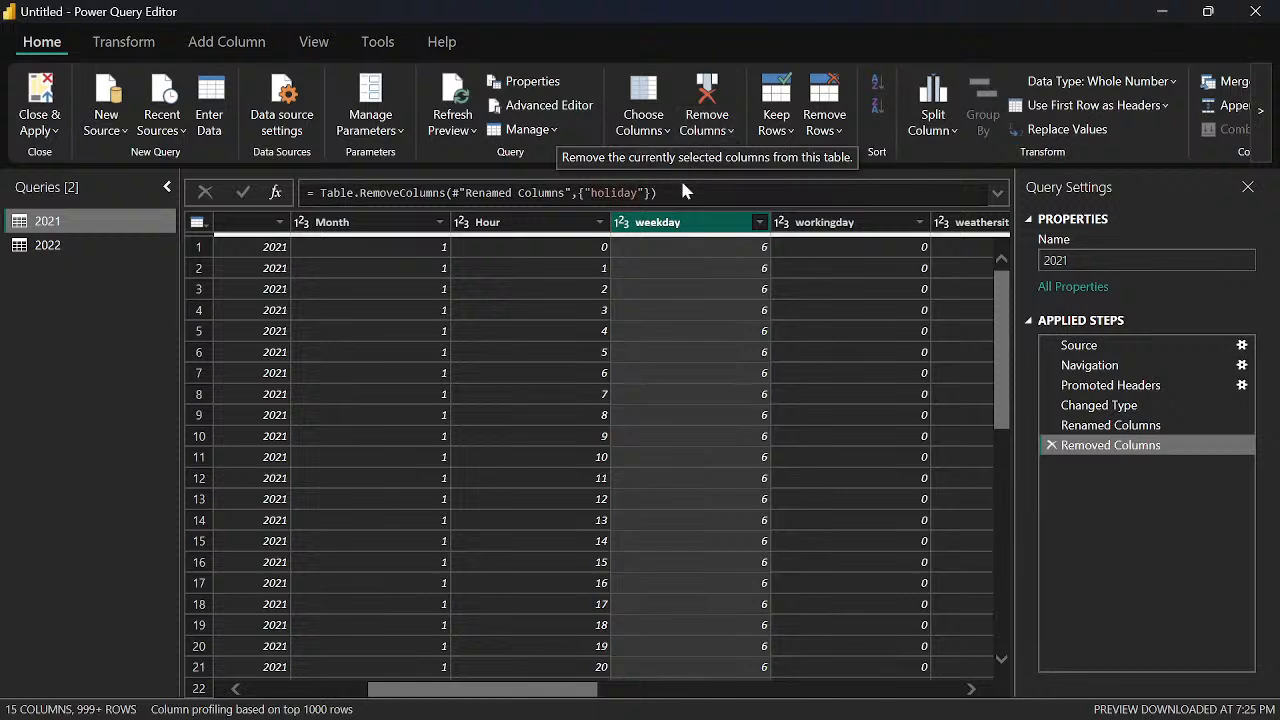
Rename the 2021 query's weekday column as Weekday
double_click(663, 222)
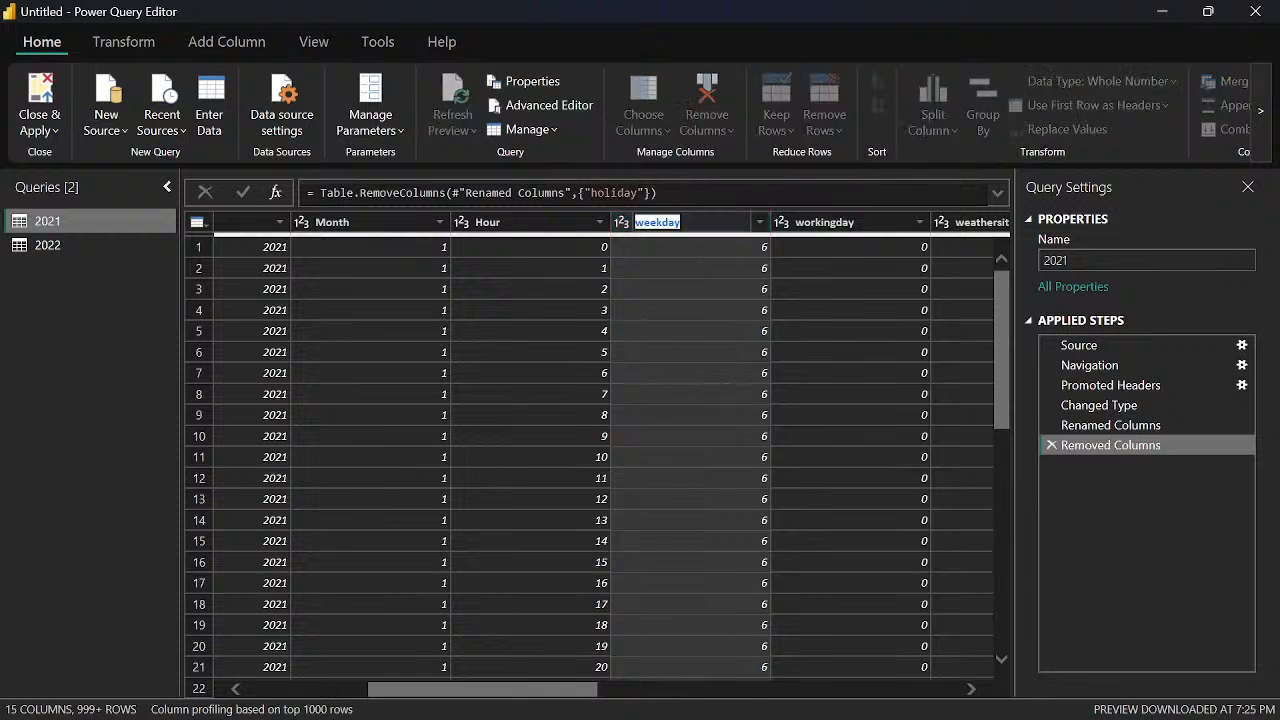
click(636, 222)
key(BackSpace)
text(W)
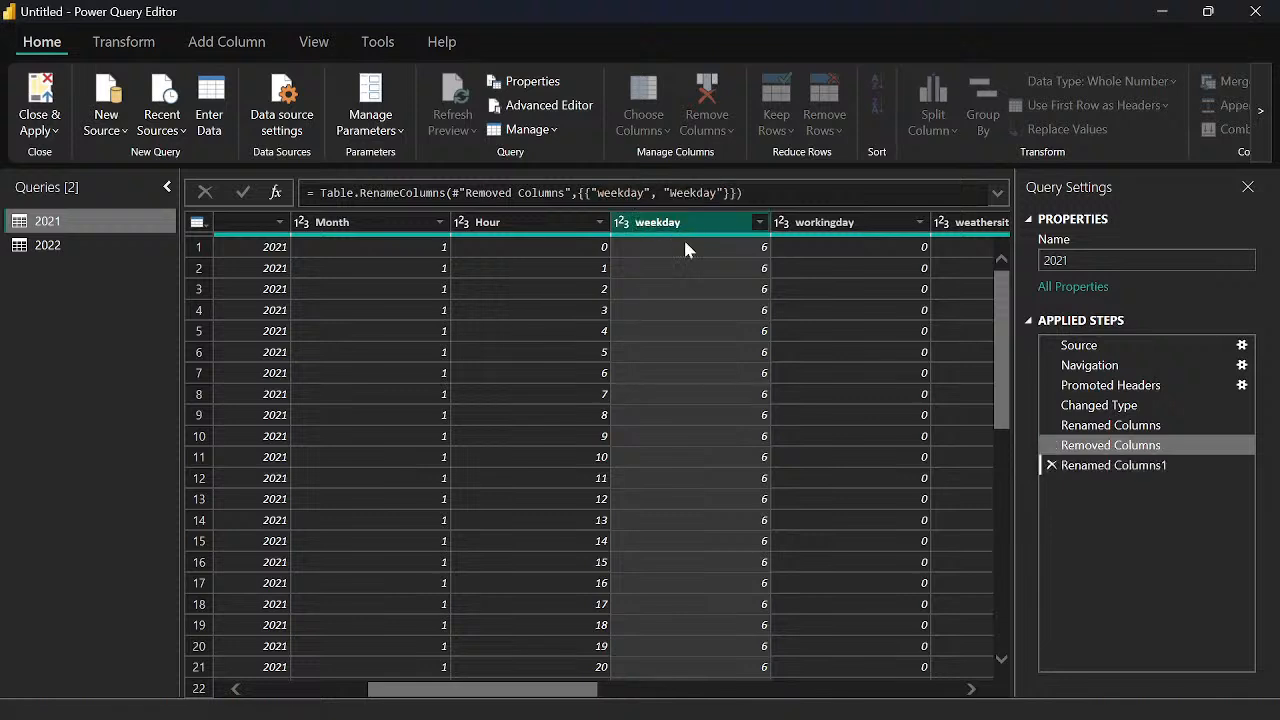
Remove the workingday, weathersit, temp, hum and windspeed columns from the 2021 query
click(843, 222)
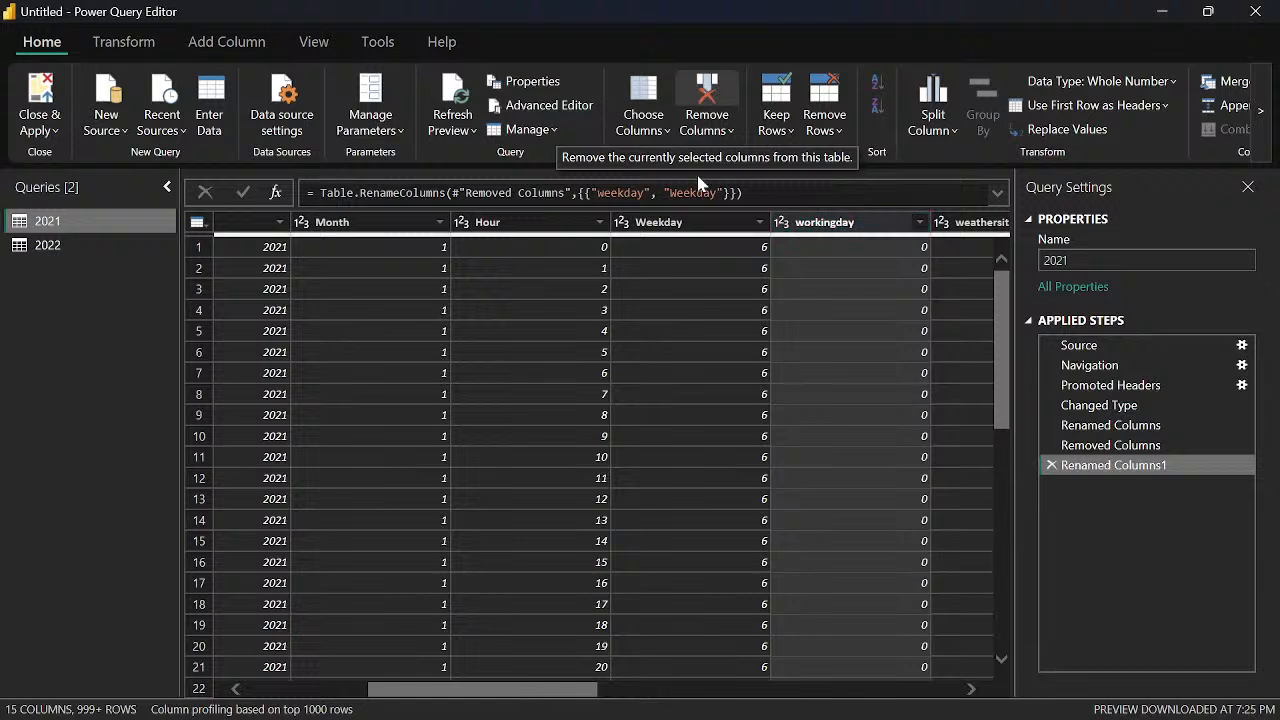
click(701, 90)
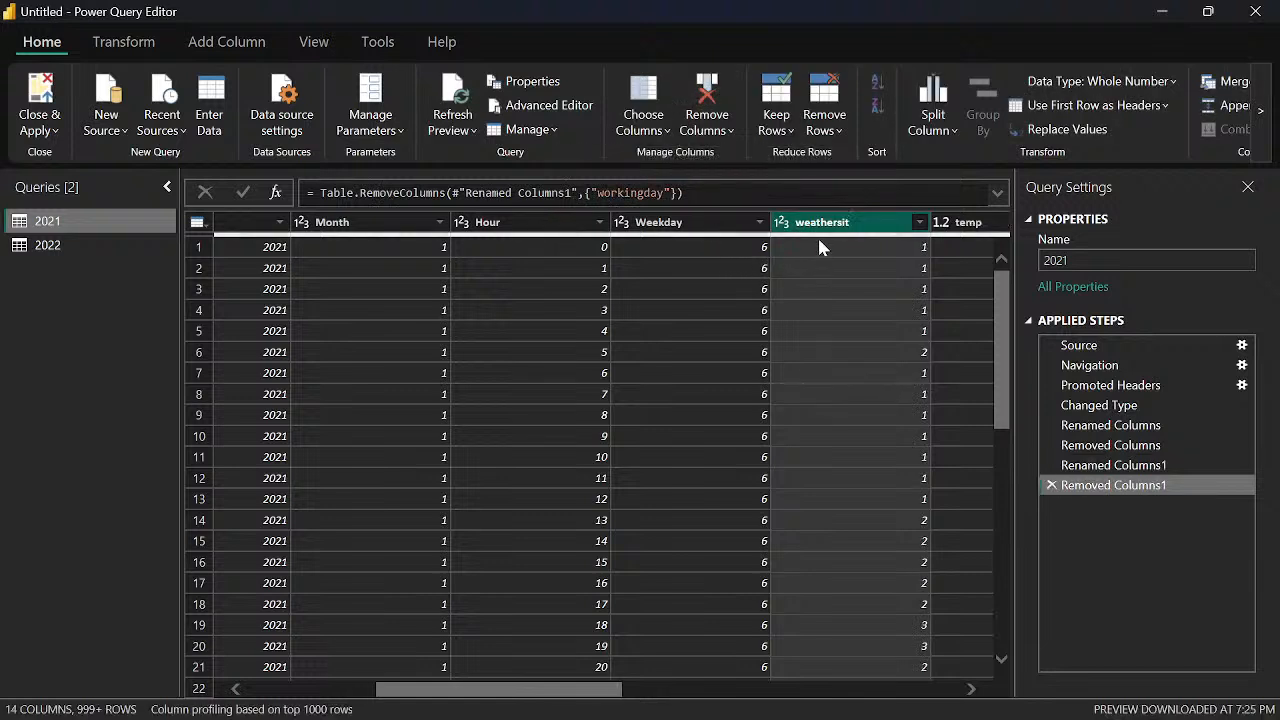
click(708, 100)
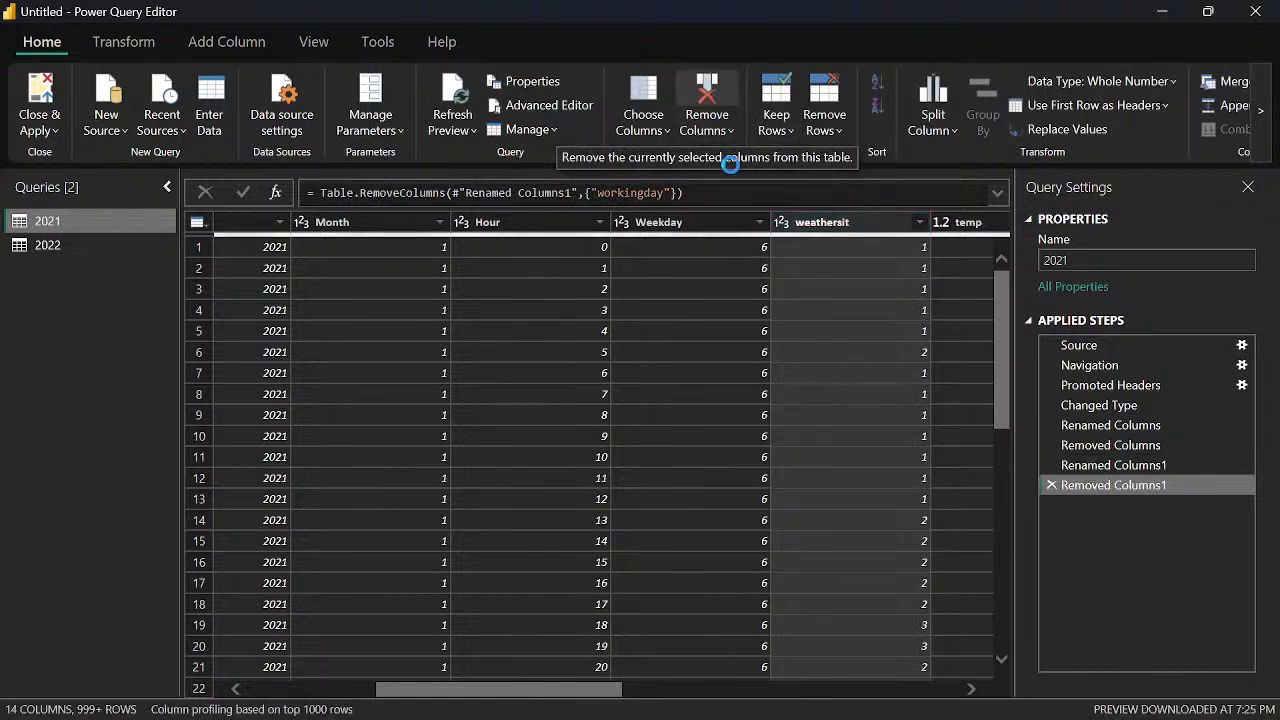
click(704, 95)
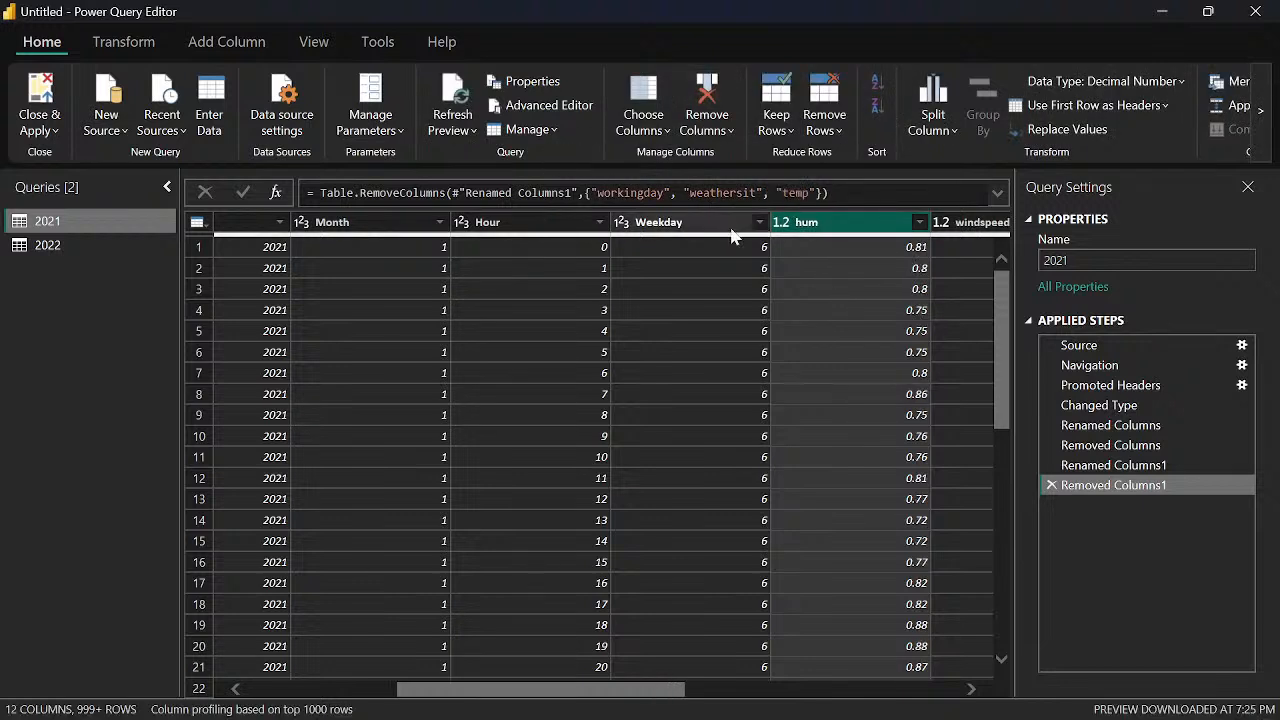
click(690, 95)
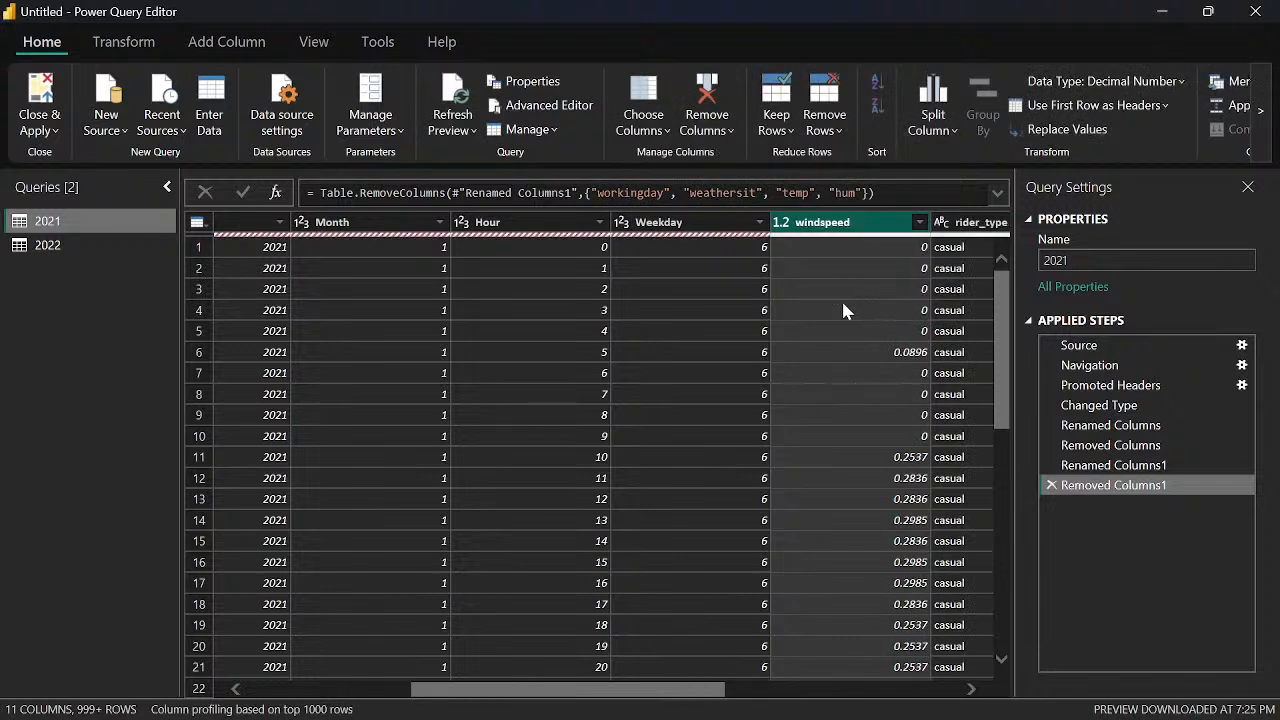
click(705, 100)
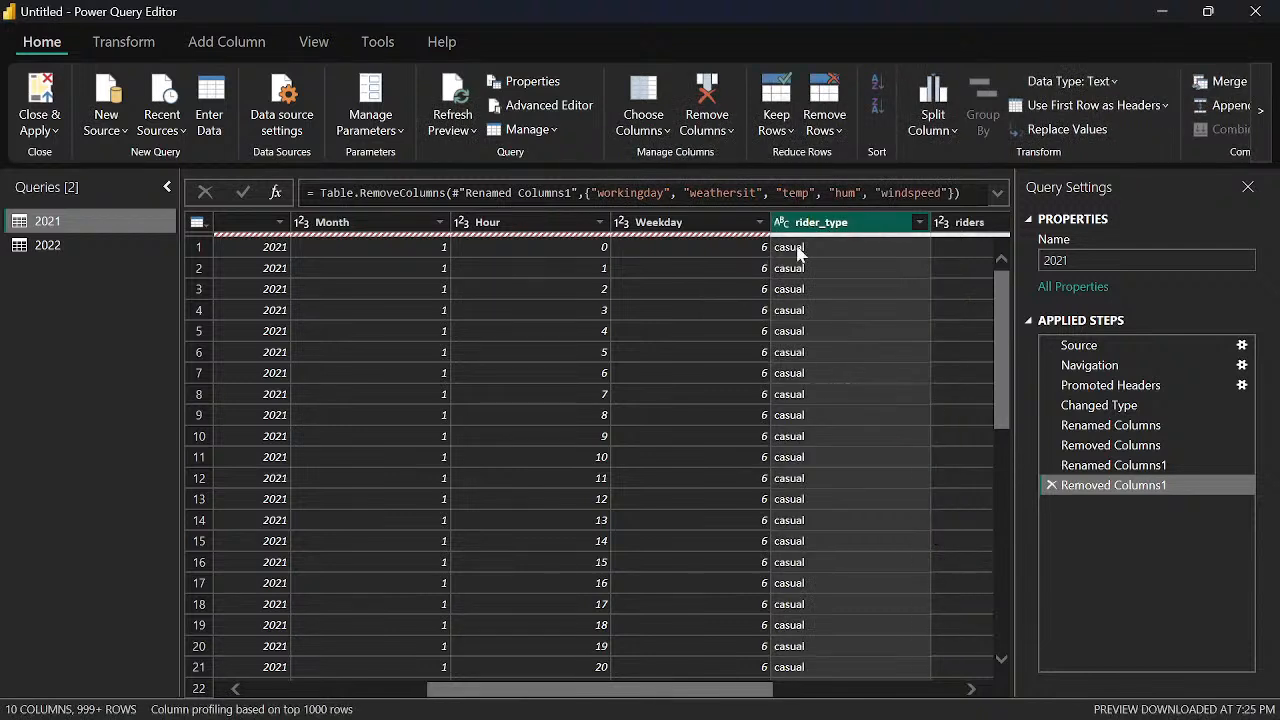
Rename the 2021 query's rider_type column as Rider Type
double_click(810, 224)
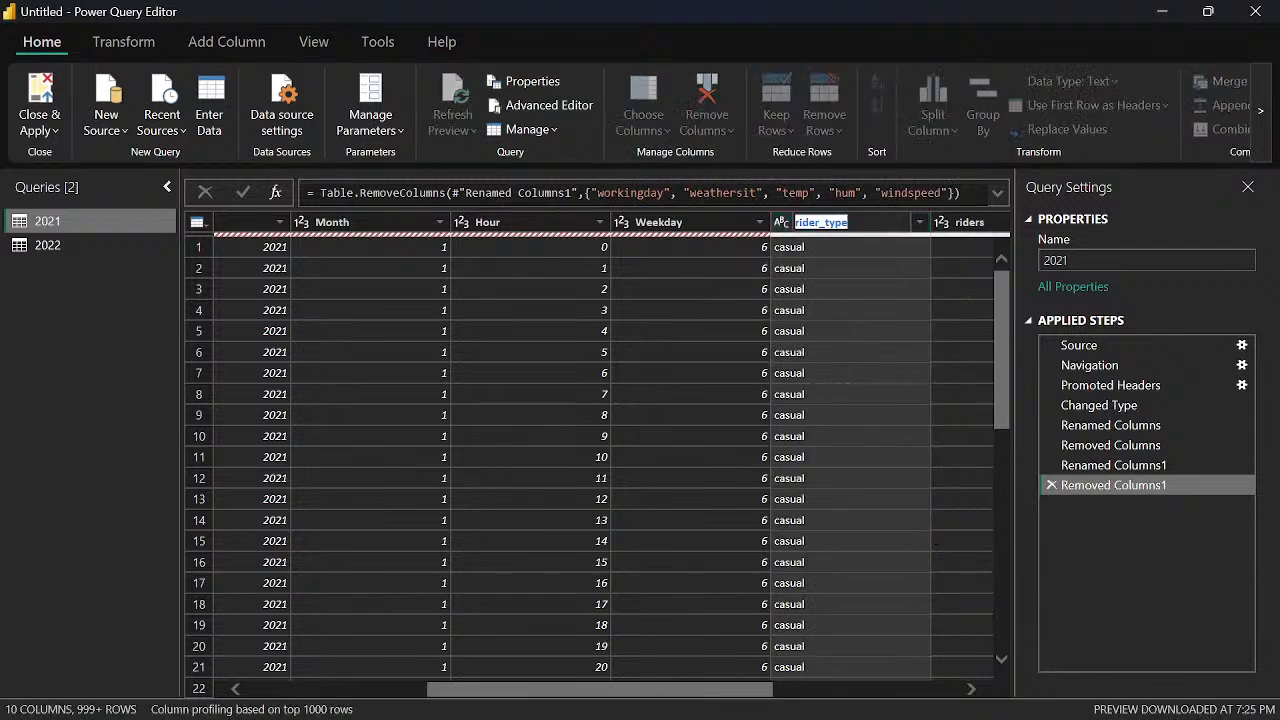
key(Home)
key(Delete)
key(Delete)
text(R)
key(Right)
key(Right)
key(Right)
key(Right)
key(Delete)
key(Delete)
text(T)
key(Return)
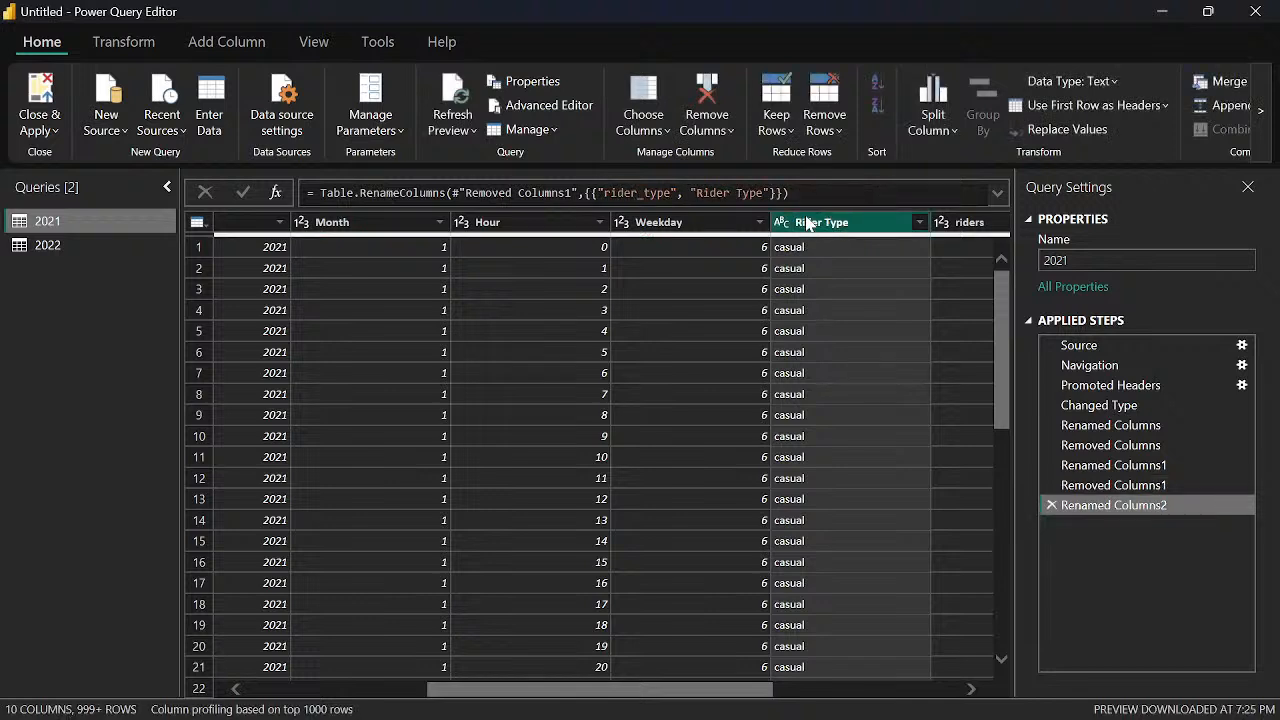
Rename the 2021 query's riders column as Riders
double_click(966, 225)
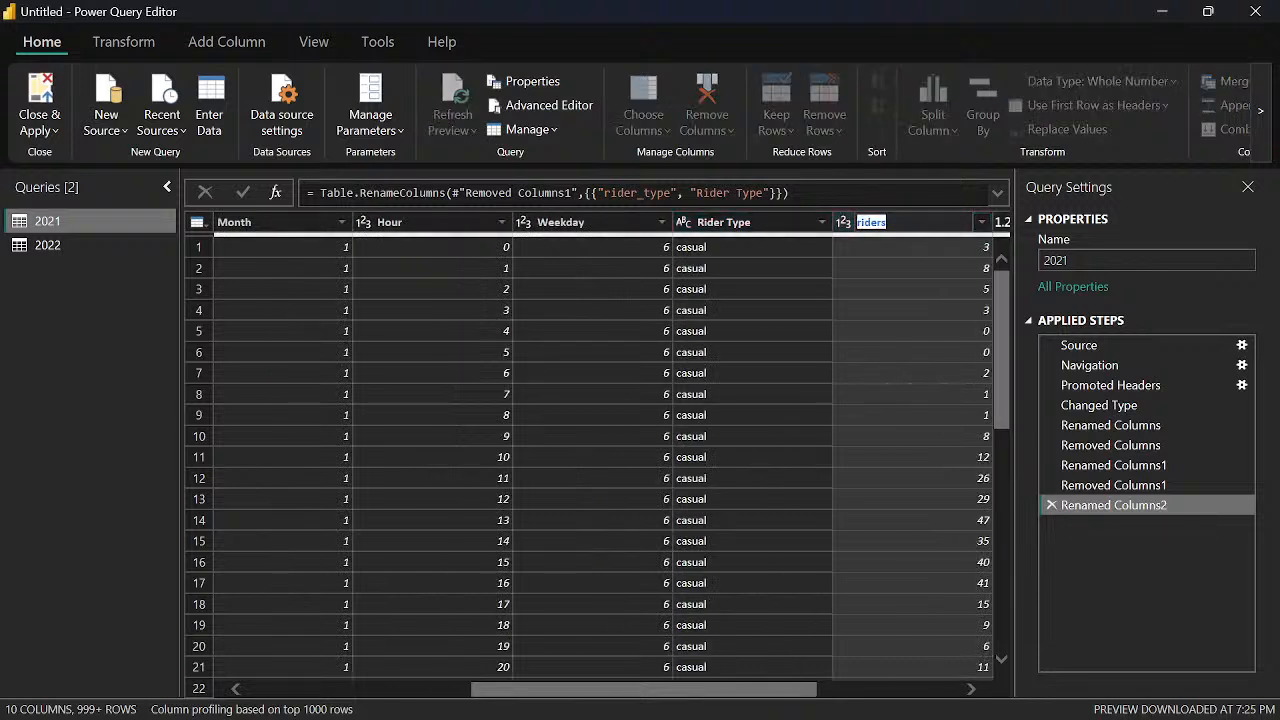
key(Home)
key(Delete)
text(R)
key(Return)
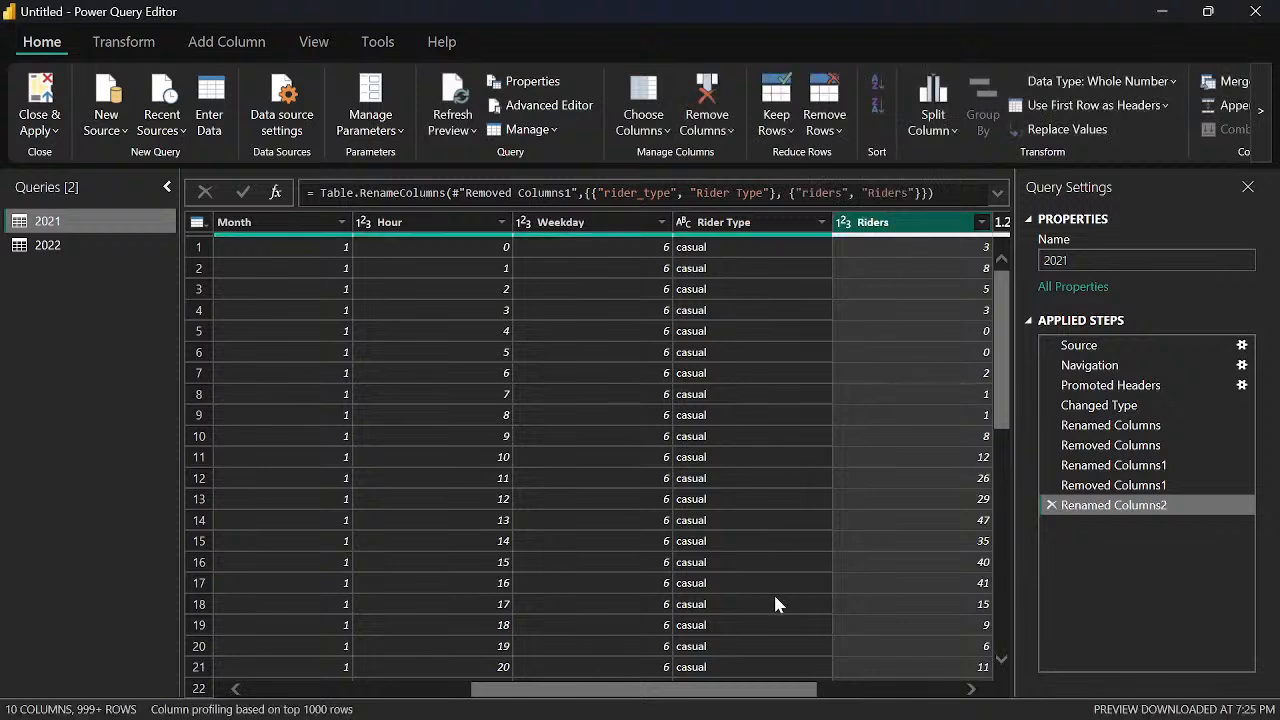
Review the 2021 query's remaining columns from Date through Price, including the COGS and Price values
drag(760, 700, 948, 700)
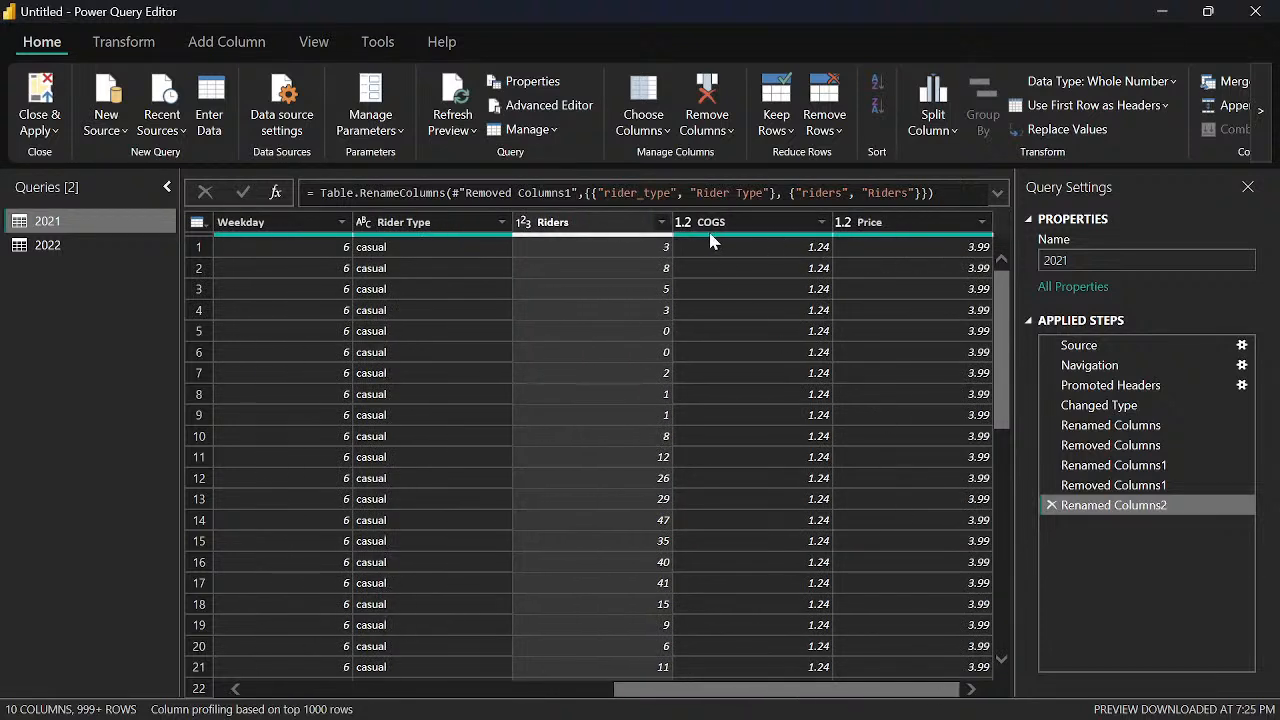
mouse_move(715, 235)
scroll(712, 535, down, 6)
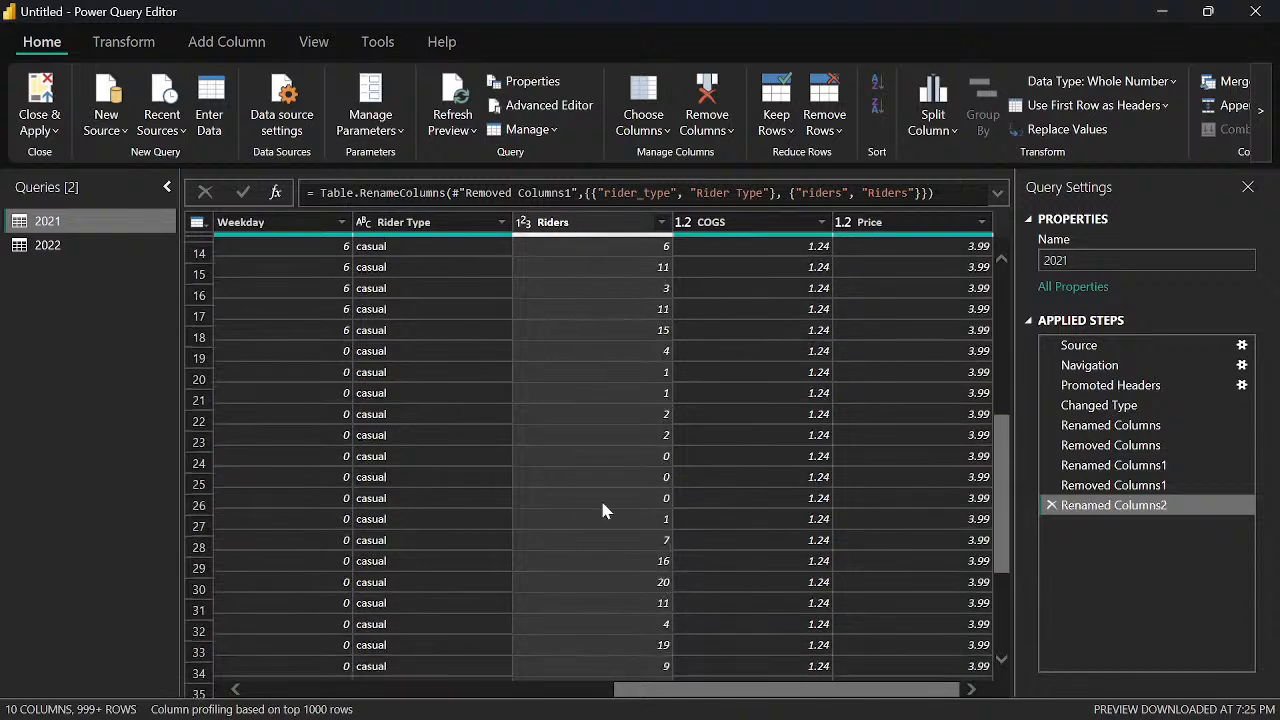
scroll(635, 455, up, 6)
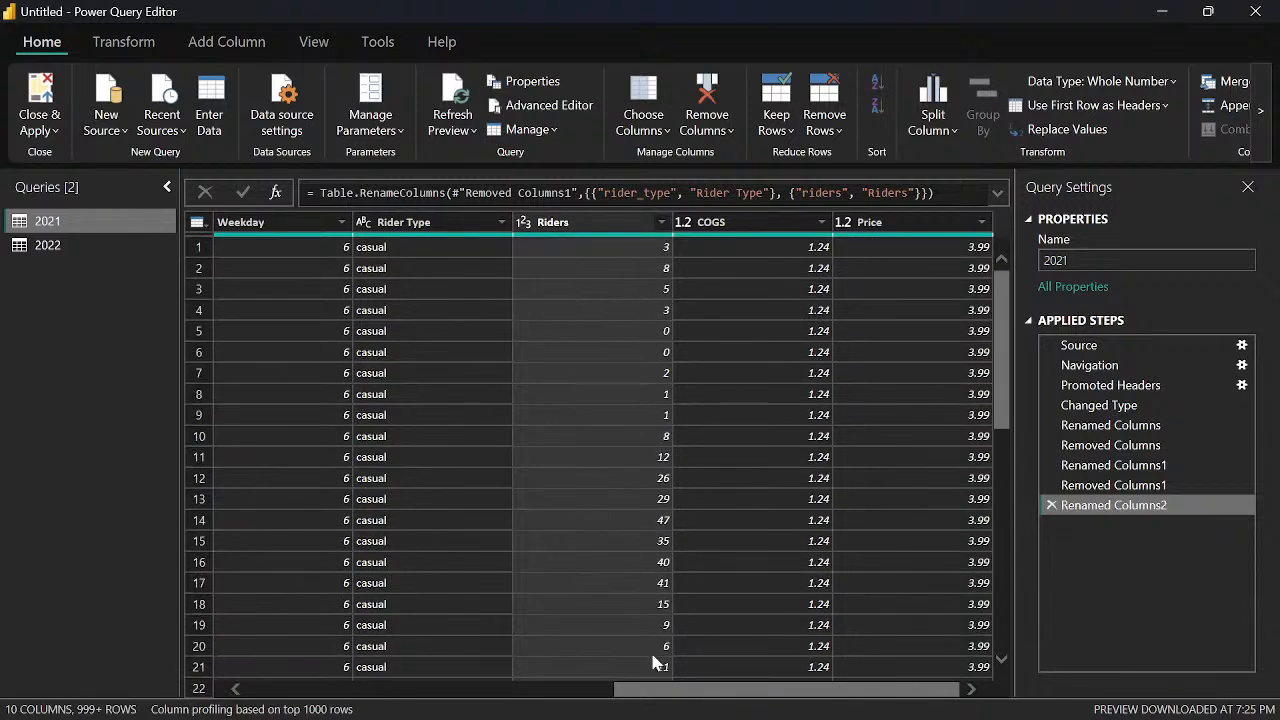
drag(650, 692, 242, 675)
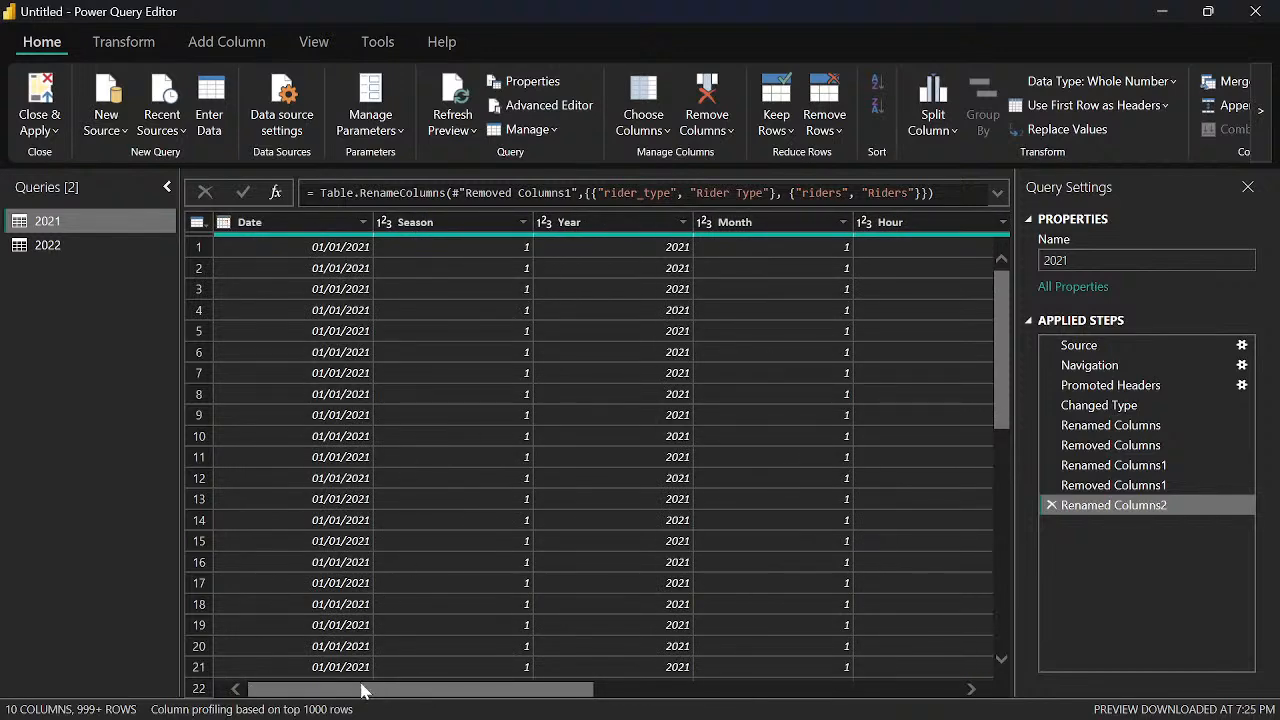
drag(363, 686, 918, 684)
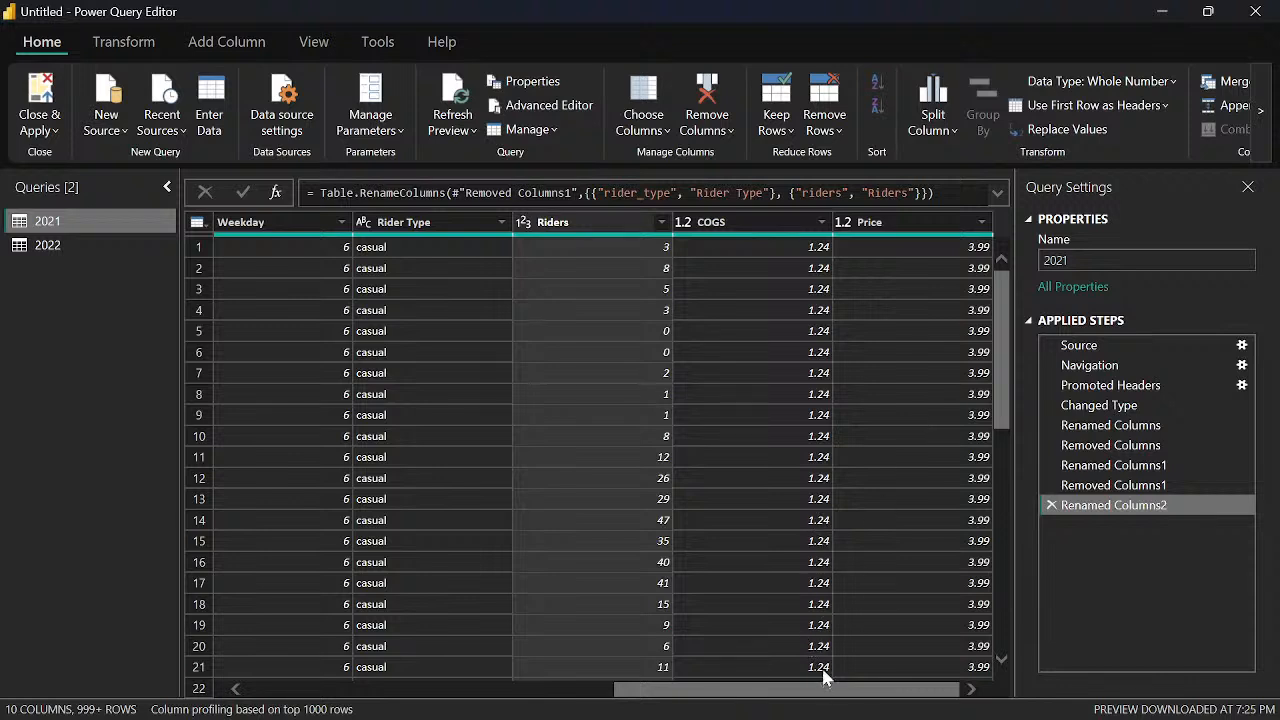
mouse_move(864, 697)
click(945, 635)
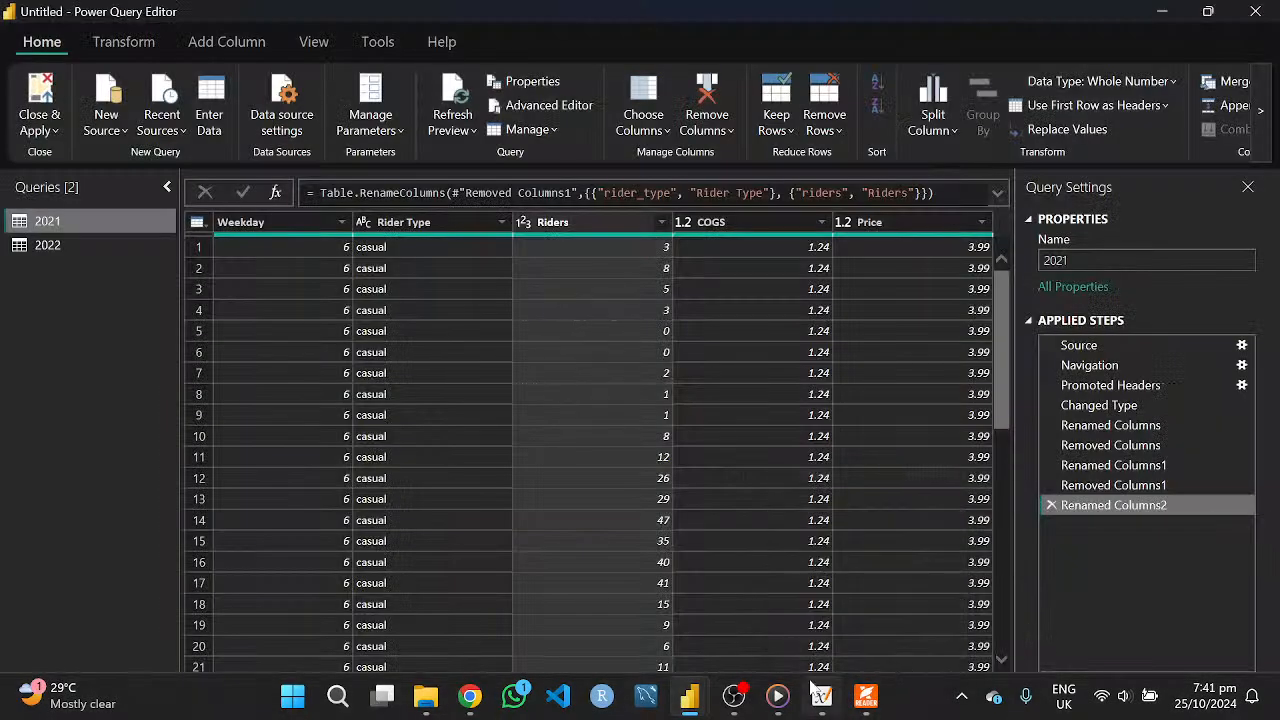
Switch to Xournal++ and handwrite the words Rider, Cost and Price in green across the upper part of the page
mouse_move(815, 690)
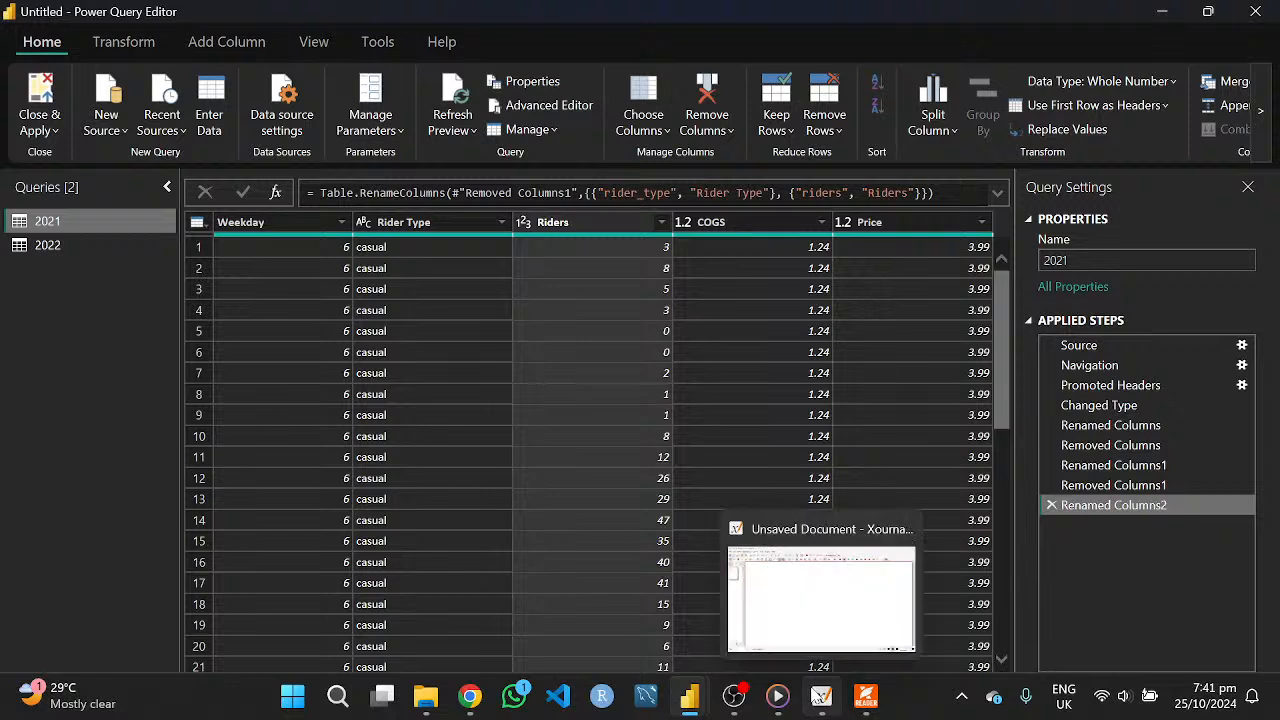
click(806, 577)
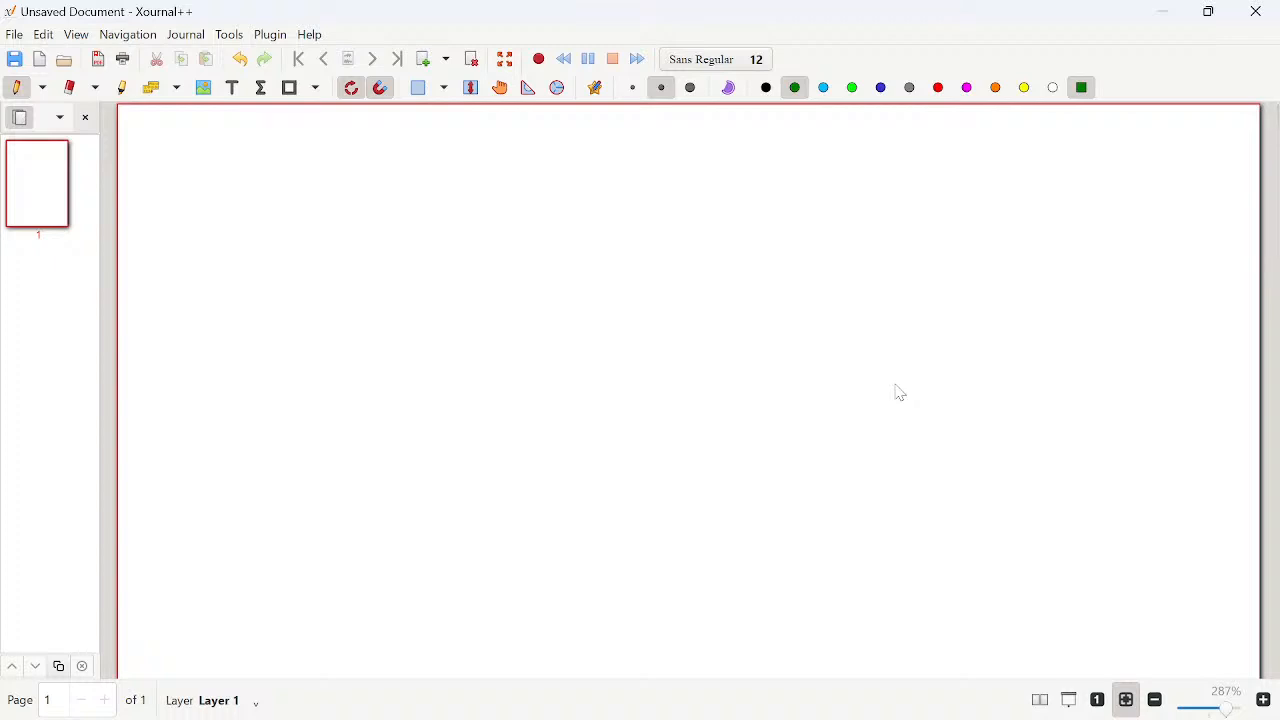
drag(493, 212, 521, 245)
mouse_move(533, 231)
mouse_down()
mouse_move(533, 246)
mouse_move(566, 187)
mouse_move(584, 232)
mouse_move(636, 216)
mouse_up()
click(540, 202)
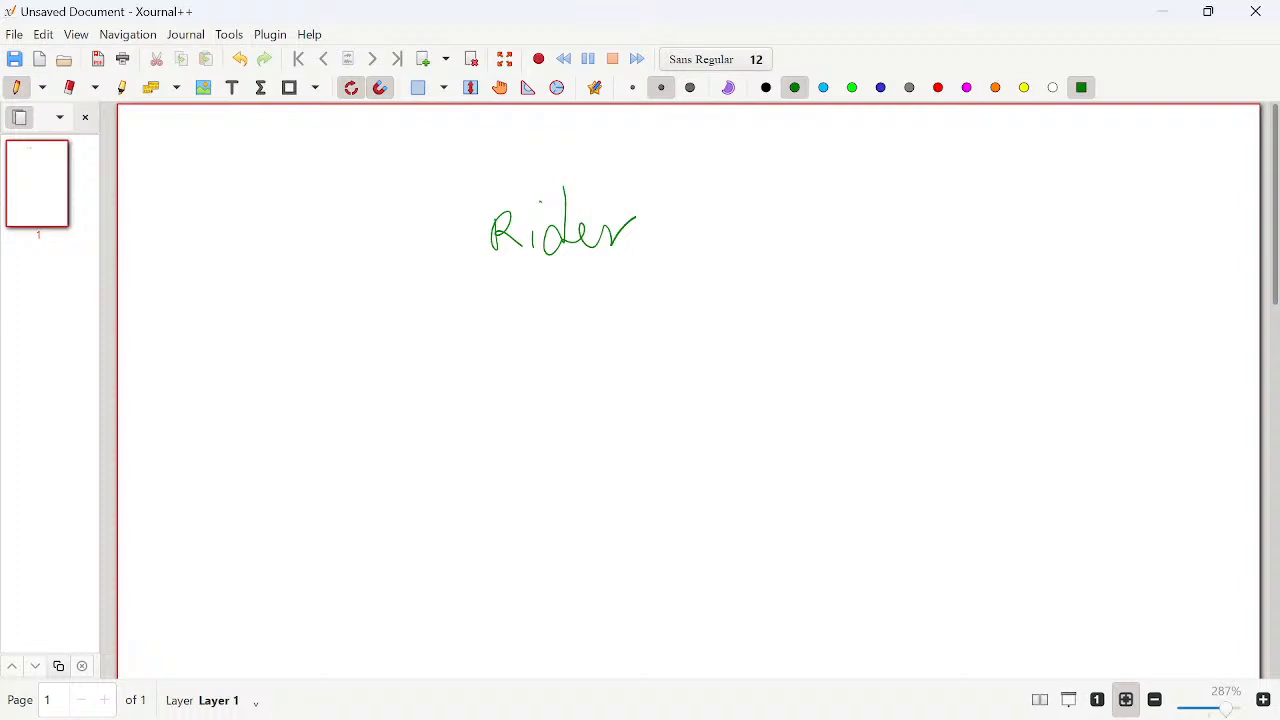
mouse_move(806, 183)
mouse_down()
mouse_move(805, 210)
mouse_move(872, 168)
mouse_move(884, 188)
mouse_up()
drag(995, 160, 994, 216)
mouse_move(993, 157)
mouse_down()
mouse_move(1054, 207)
mouse_move(1098, 184)
mouse_move(1120, 204)
mouse_up()
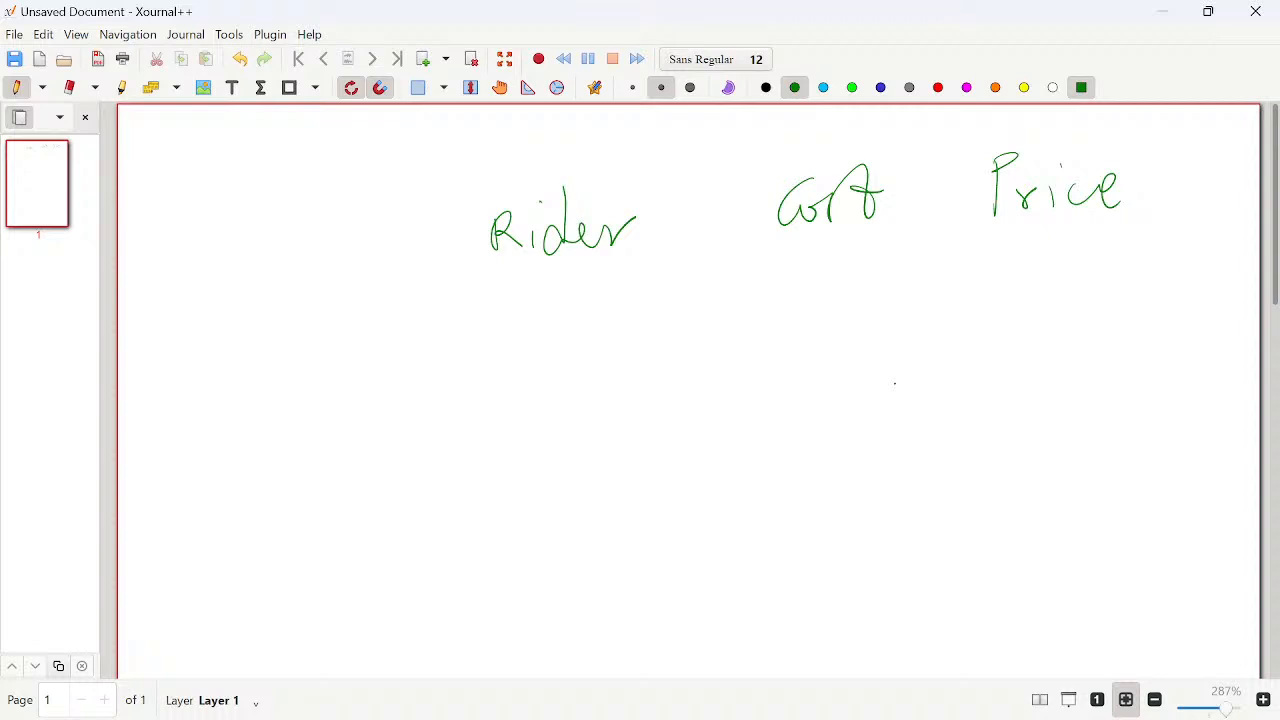
Handwrite the formula Revenue = Rider x Price in green beneath the three words and underline its right-hand side
mouse_move(384, 352)
mouse_down()
mouse_move(381, 408)
mouse_move(446, 399)
mouse_move(477, 372)
mouse_move(500, 396)
mouse_move(548, 394)
mouse_move(568, 374)
mouse_up()
mouse_move(598, 372)
mouse_down()
mouse_move(628, 391)
mouse_move(702, 362)
mouse_move(740, 390)
mouse_up()
drag(767, 364, 767, 399)
mouse_move(814, 306)
mouse_down()
mouse_move(814, 346)
mouse_move(790, 380)
mouse_move(854, 372)
mouse_up()
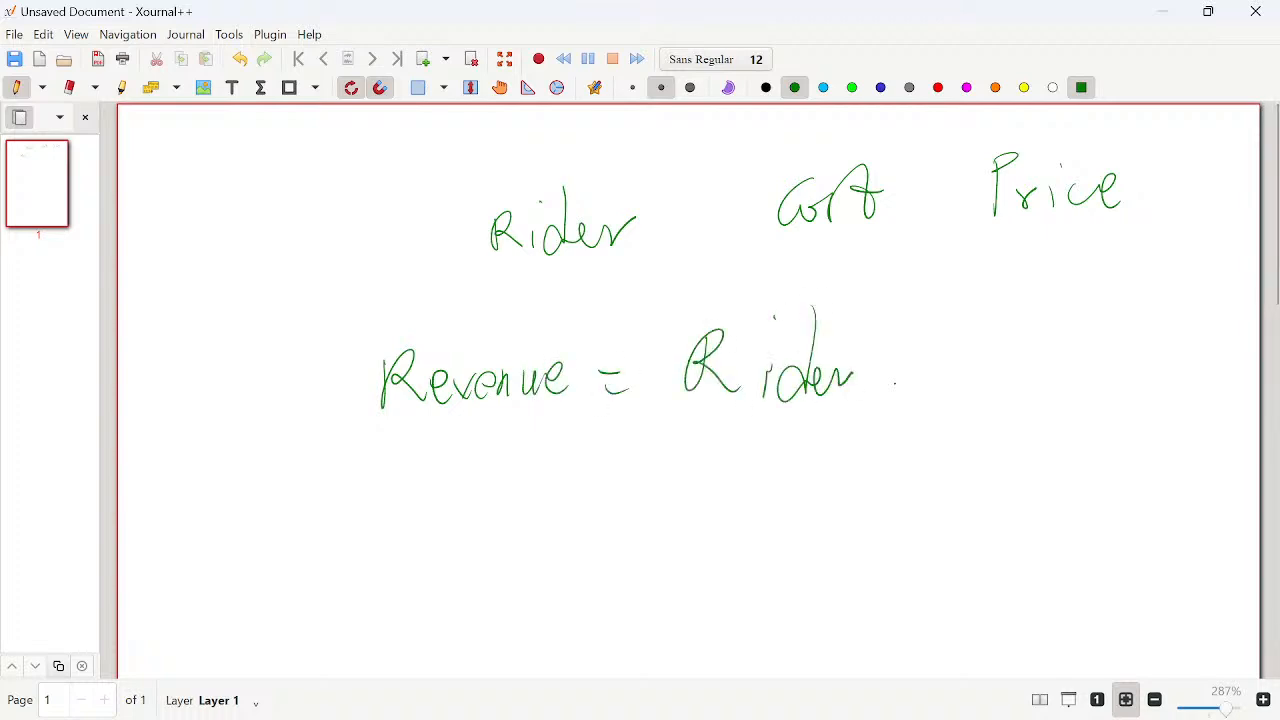
mouse_move(910, 340)
mouse_down()
mouse_move(954, 336)
mouse_move(950, 378)
mouse_up()
mouse_move(995, 308)
mouse_down()
mouse_move(992, 375)
mouse_move(1000, 318)
mouse_up()
mouse_move(1010, 348)
mouse_down()
mouse_move(1012, 362)
mouse_move(1030, 346)
mouse_up()
drag(1042, 348, 1042, 370)
drag(1055, 316, 1056, 319)
mouse_move(1088, 348)
mouse_down()
mouse_move(1090, 372)
mouse_move(1134, 372)
mouse_up()
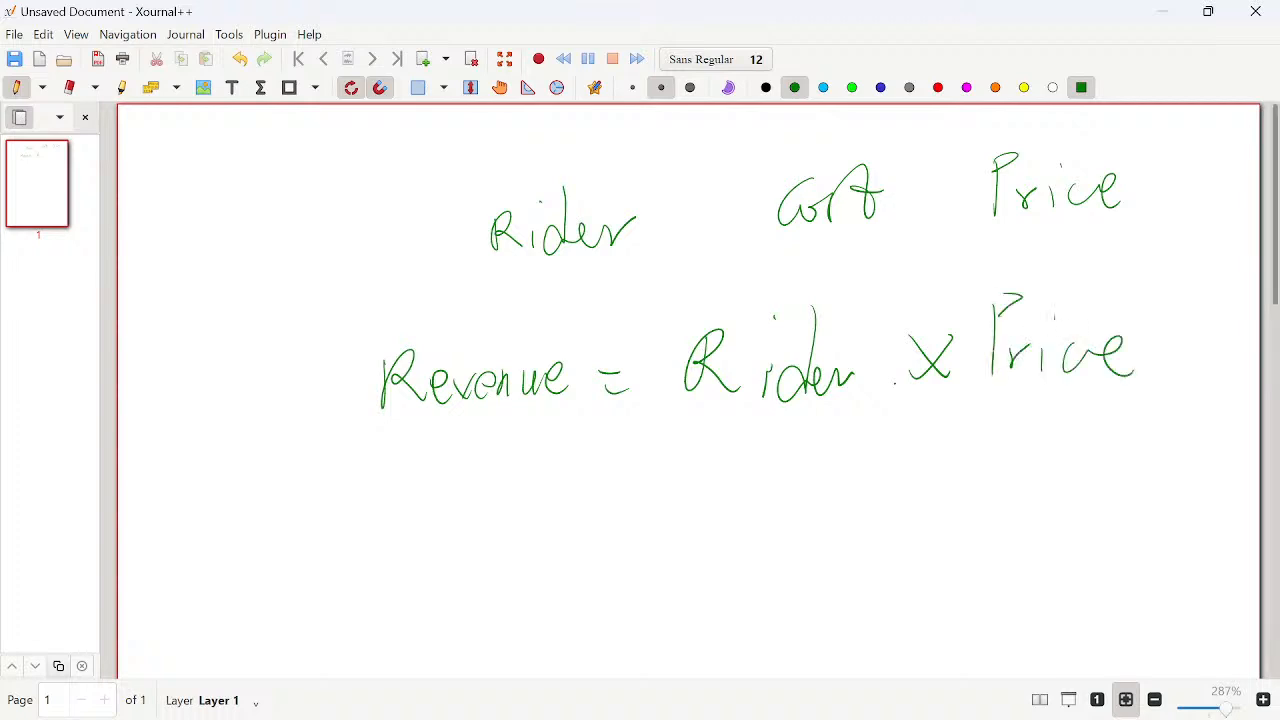
mouse_move(665, 429)
mouse_down()
mouse_move(850, 427)
mouse_move(1142, 397)
mouse_up()
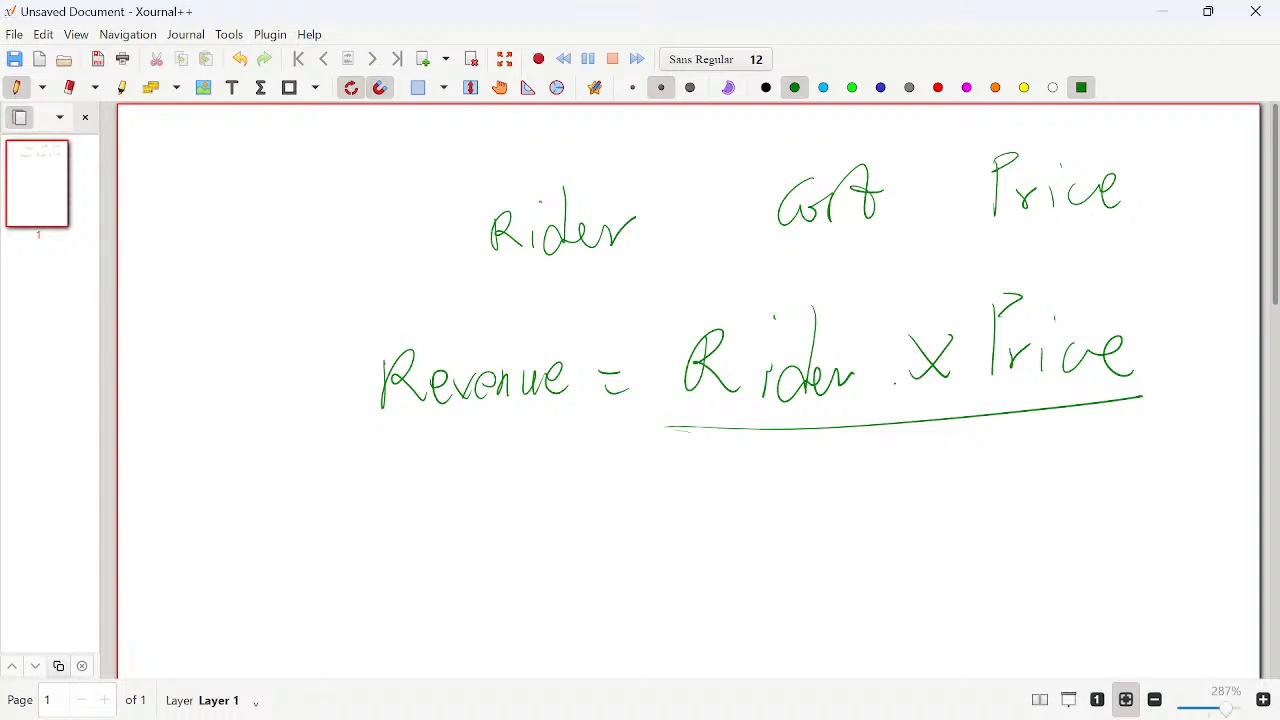
Handwrite Profit = in green beneath the revenue formula
mouse_move(387, 505)
mouse_down()
mouse_move(389, 557)
mouse_move(392, 515)
mouse_move(460, 522)
mouse_move(462, 598)
mouse_up()
drag(481, 535, 504, 508)
drag(535, 462, 537, 548)
mouse_move(524, 510)
mouse_down()
mouse_move(640, 510)
mouse_move(639, 521)
mouse_up()
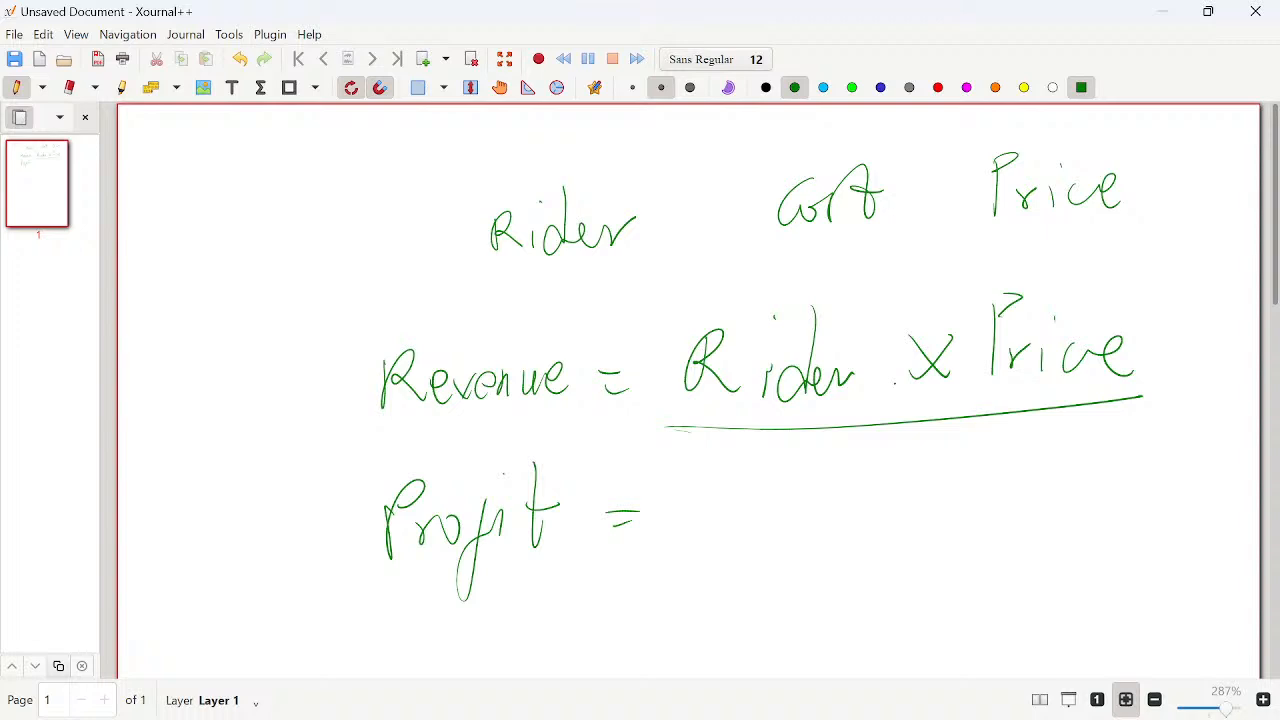
Handwrite Revenue - Cost after the profit formula's equals sign, and erase that expression
mouse_move(677, 530)
mouse_down()
mouse_move(760, 496)
mouse_move(812, 522)
mouse_move(905, 503)
mouse_up()
mouse_move(956, 470)
mouse_down()
mouse_move(944, 522)
mouse_move(986, 496)
mouse_move(990, 512)
mouse_up()
mouse_move(1010, 448)
mouse_down()
mouse_move(998, 518)
mouse_move(1014, 484)
mouse_up()
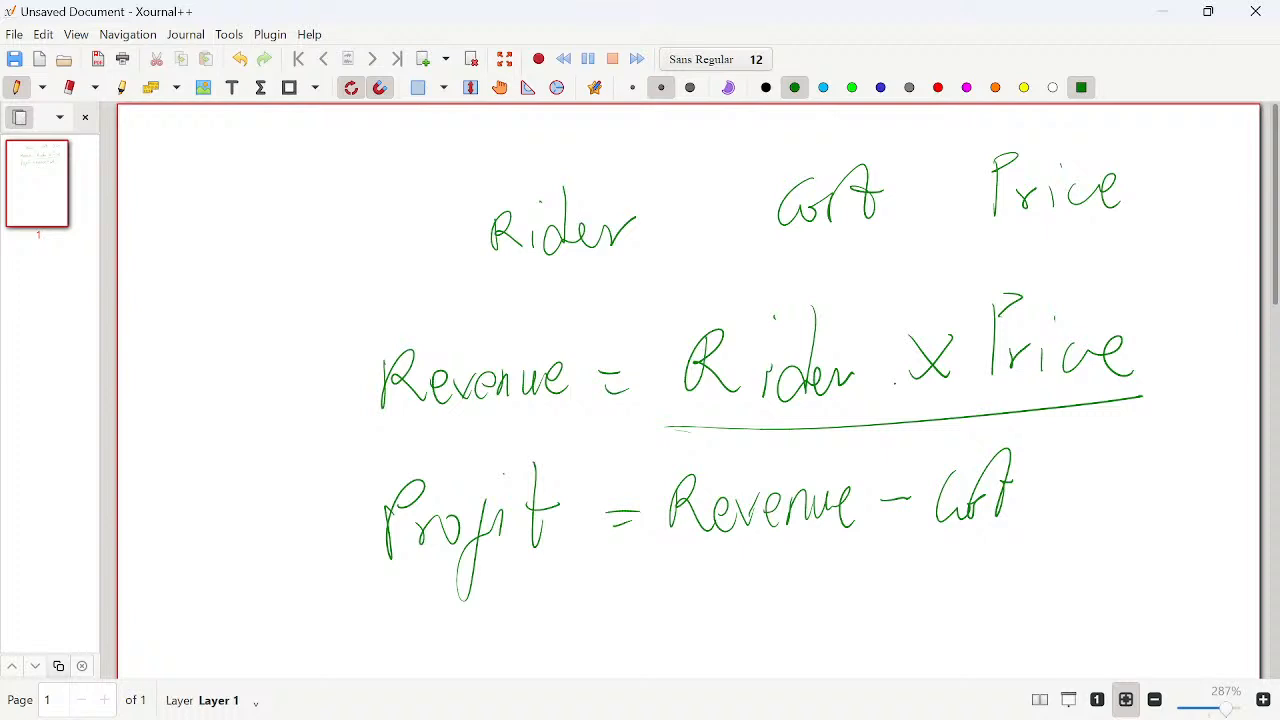
click(69, 88)
mouse_move(680, 488)
mouse_down()
mouse_move(752, 516)
mouse_move(1010, 480)
mouse_up()
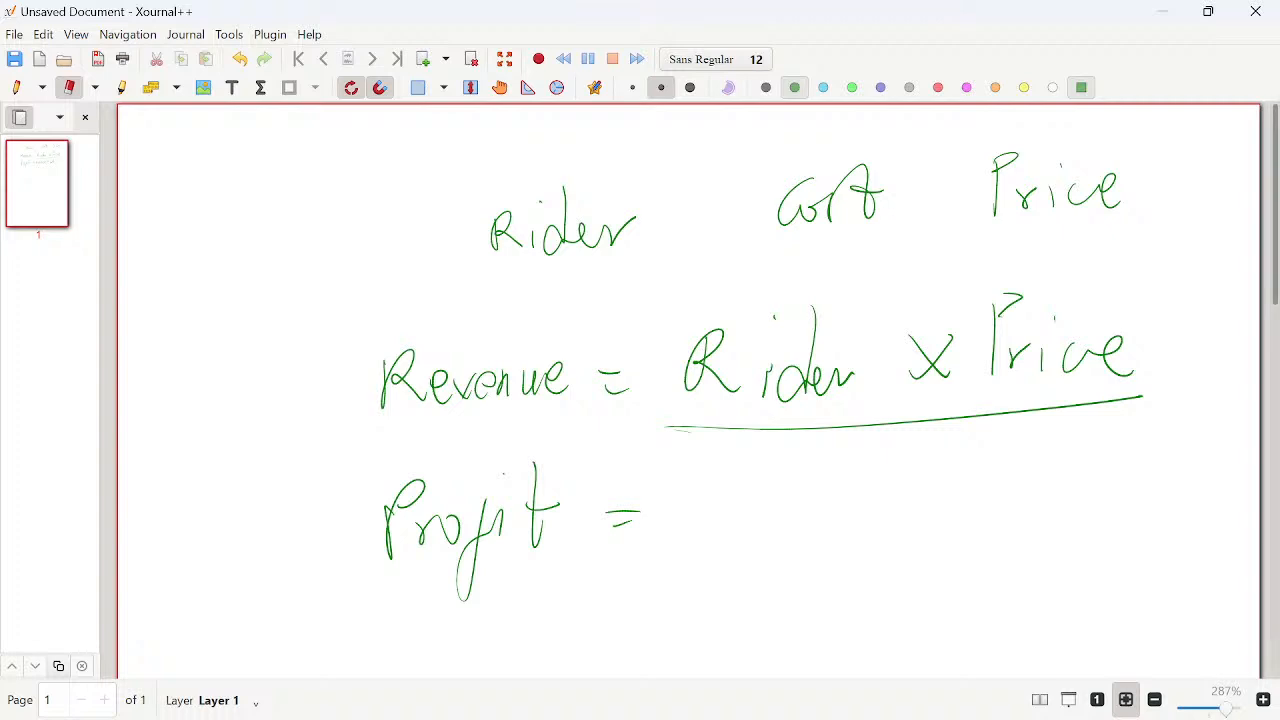
Handwrite Rider x Price in green with the pen after the profit formula's equals sign
key(ctrl+shift+p)
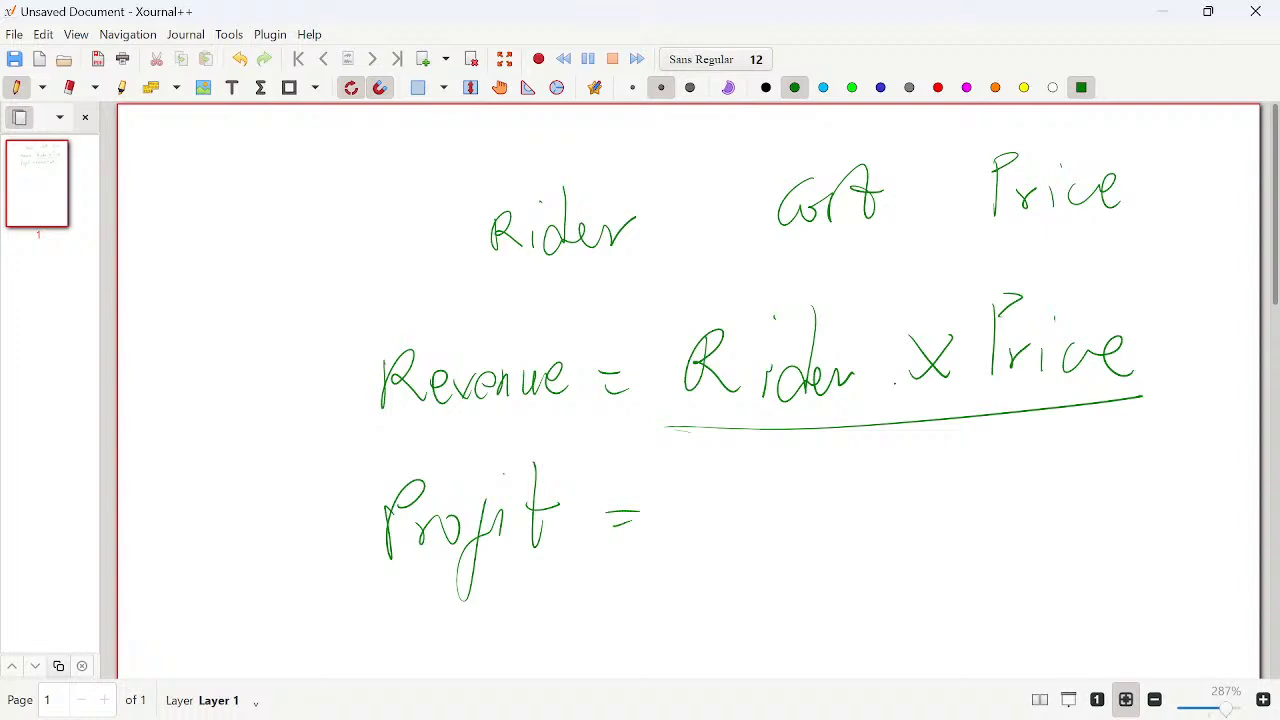
mouse_move(660, 478)
mouse_down()
mouse_move(656, 528)
mouse_move(688, 522)
mouse_up()
drag(702, 502, 706, 526)
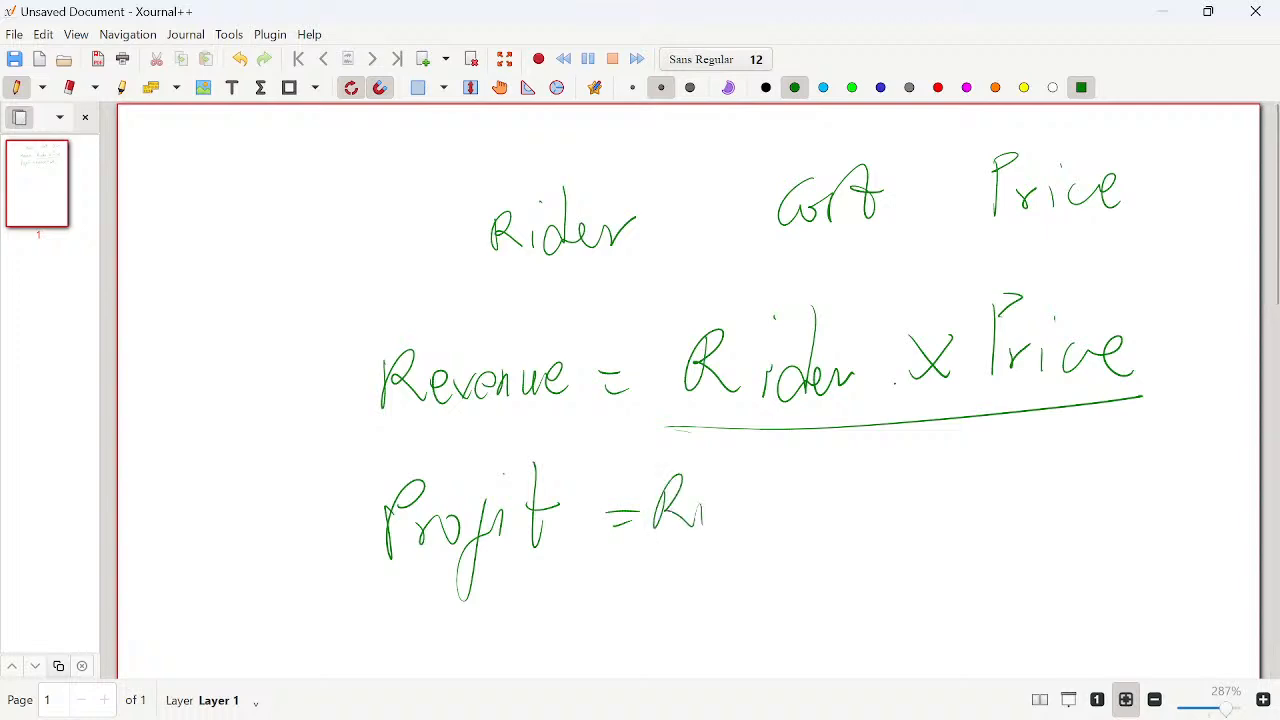
mouse_move(732, 454)
mouse_down()
mouse_move(732, 508)
mouse_move(752, 516)
mouse_move(754, 494)
mouse_up()
drag(770, 478, 840, 508)
drag(838, 484, 816, 510)
drag(866, 468, 866, 510)
mouse_move(866, 466)
mouse_down()
mouse_move(870, 484)
mouse_move(896, 480)
mouse_move(914, 500)
mouse_move(966, 500)
mouse_up()
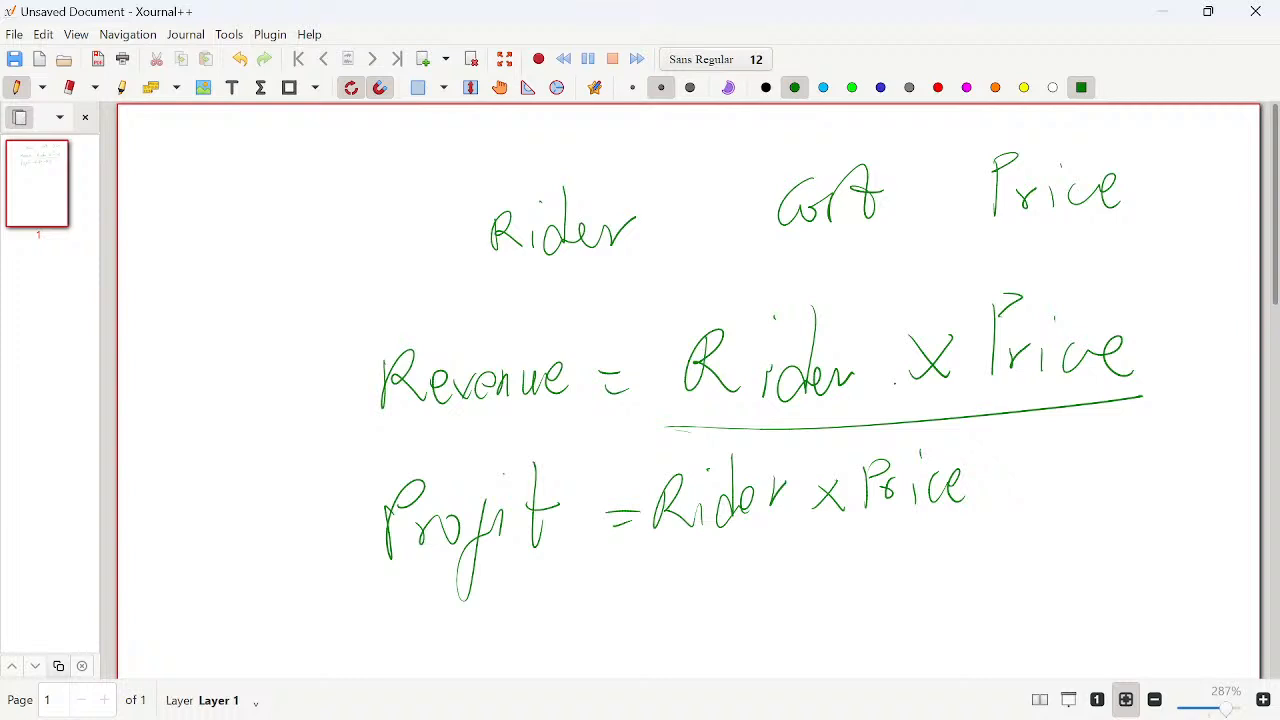
Extend the profit formula with a red minus sign and Rider x Cost in blue, and underline the whole expression in blue
click(938, 88)
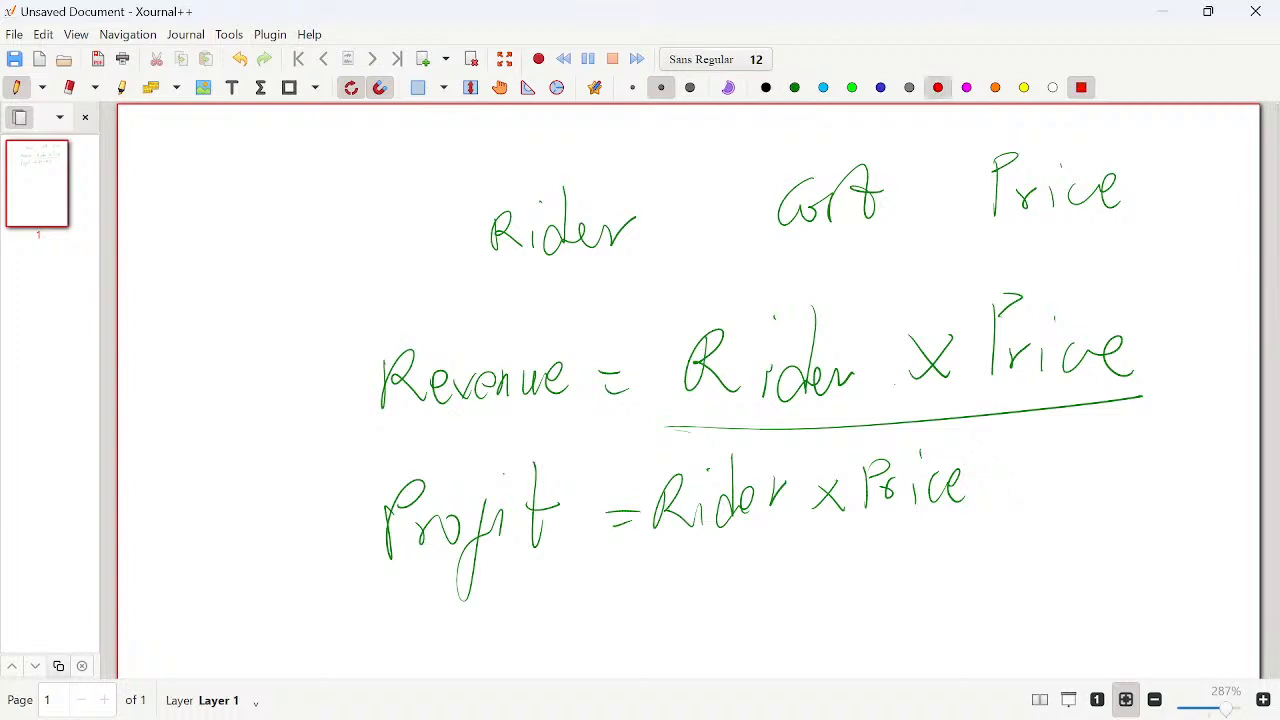
drag(990, 484, 1017, 484)
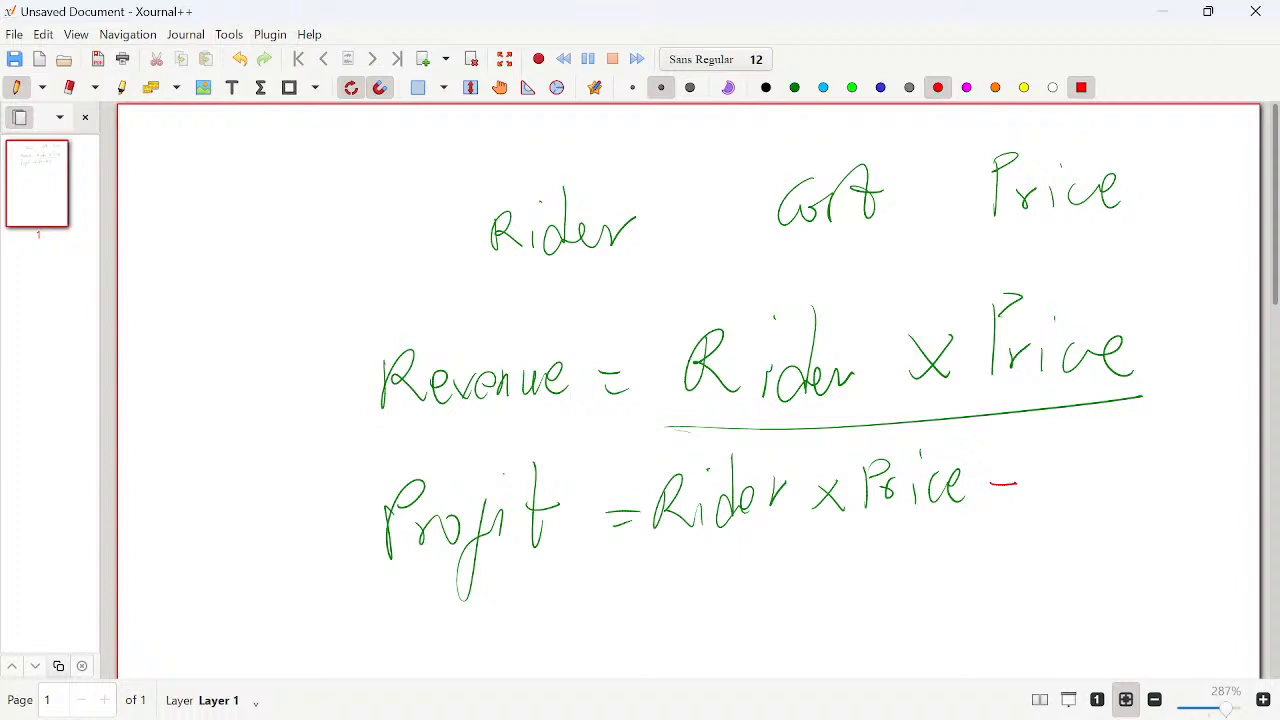
click(880, 88)
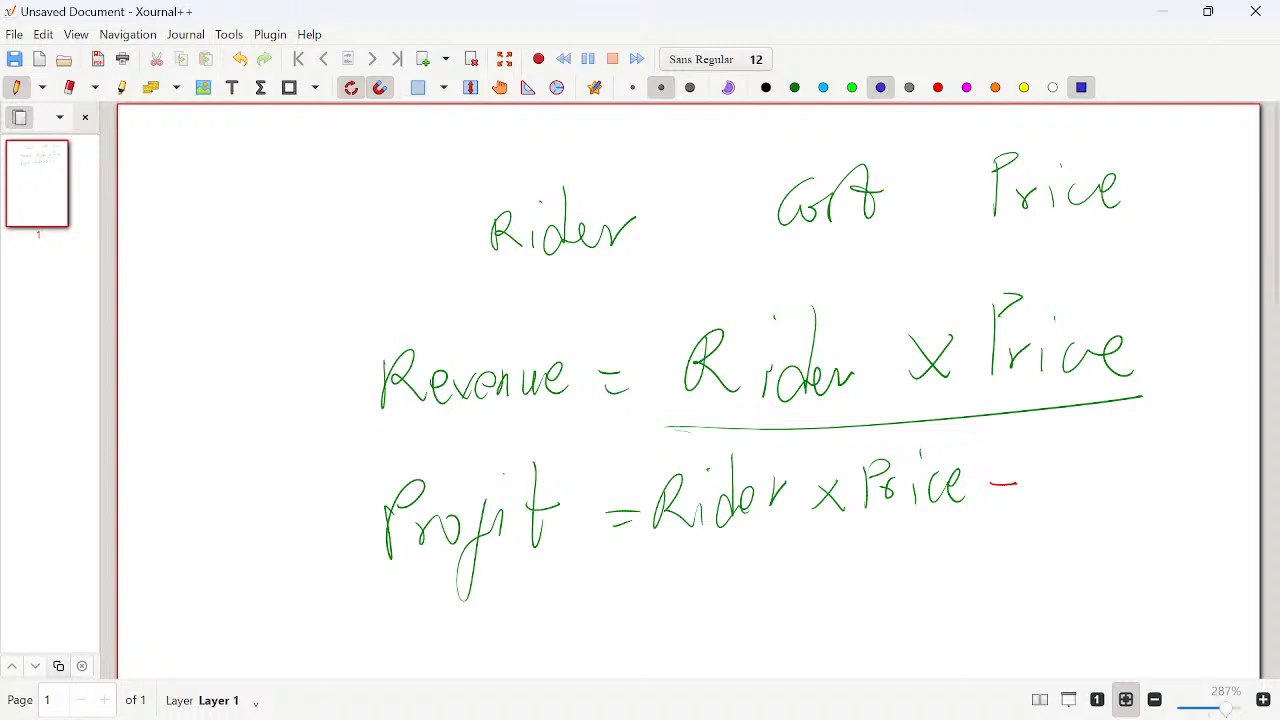
mouse_move(1037, 448)
mouse_down()
mouse_move(1046, 480)
mouse_move(1072, 500)
mouse_up()
drag(1080, 476, 1080, 498)
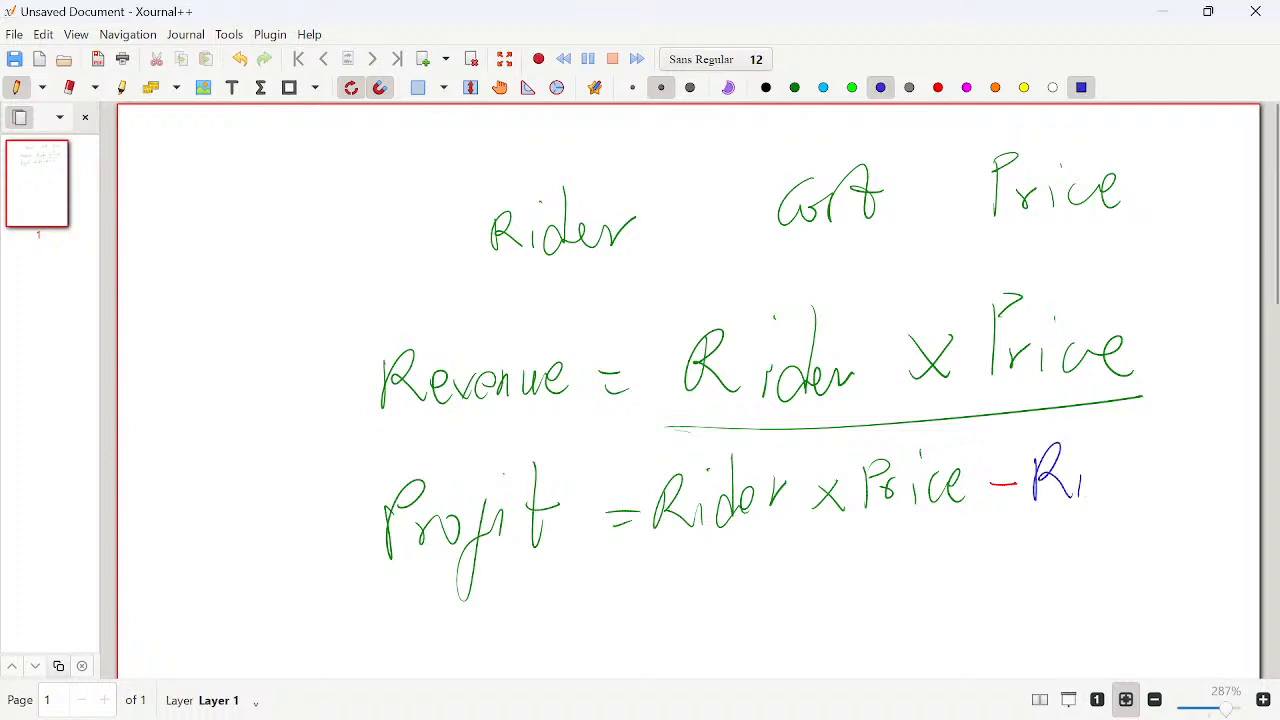
mouse_move(1107, 438)
mouse_down()
mouse_move(1110, 505)
mouse_move(1155, 480)
mouse_move(1216, 488)
mouse_move(1246, 462)
mouse_move(1258, 482)
mouse_move(1260, 449)
mouse_up()
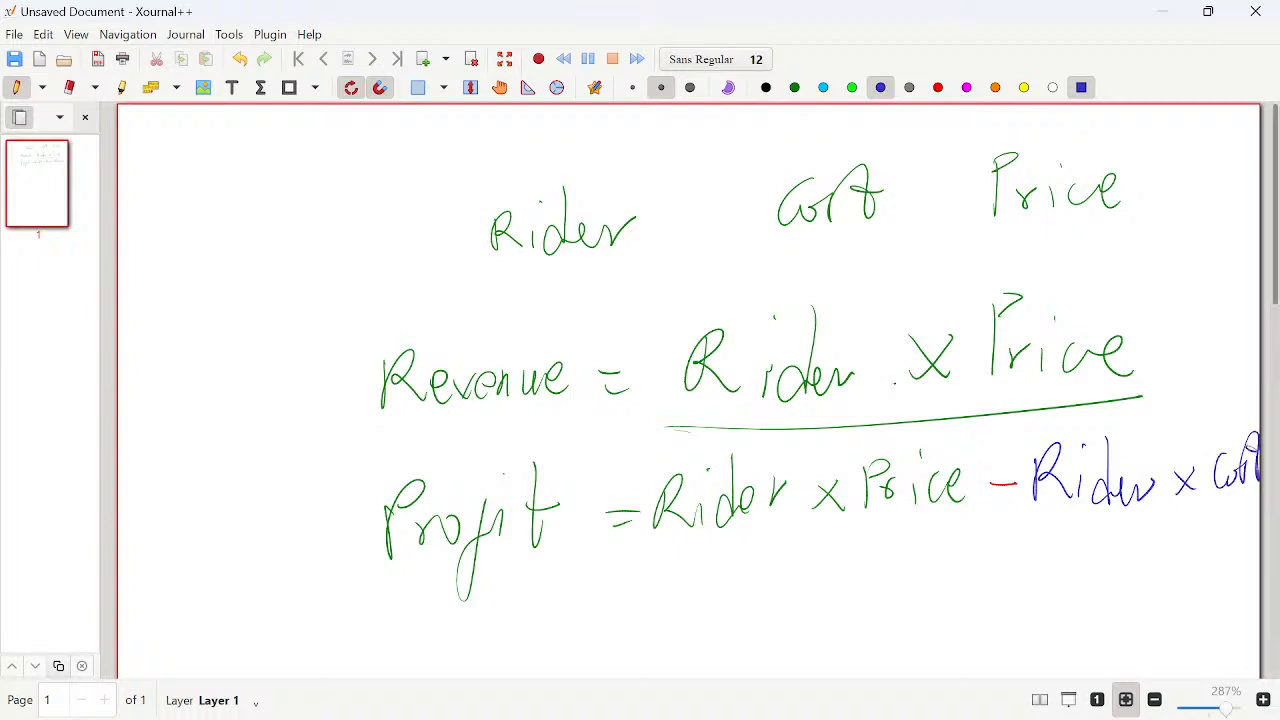
drag(630, 544, 1258, 519)
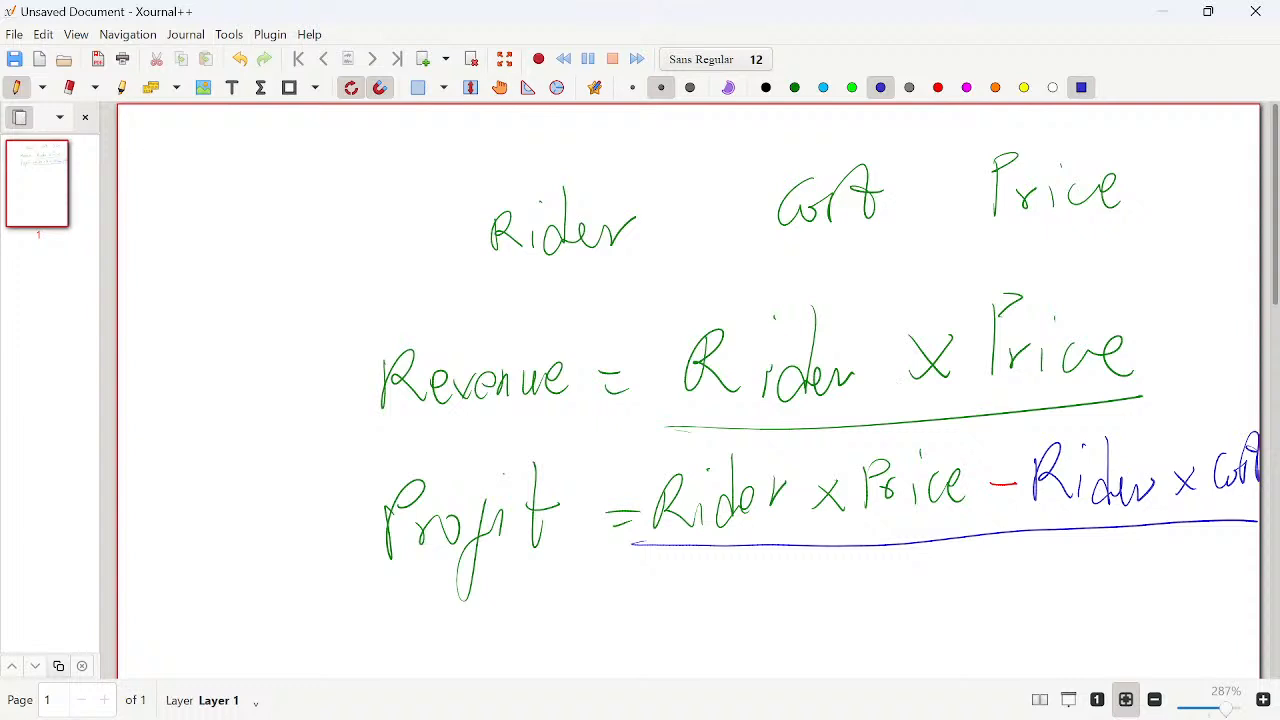
Draw blue boxes around the handwritten profit and revenue expressions
mouse_move(640, 432)
mouse_down()
mouse_move(645, 558)
mouse_move(1008, 420)
mouse_move(1260, 388)
mouse_up()
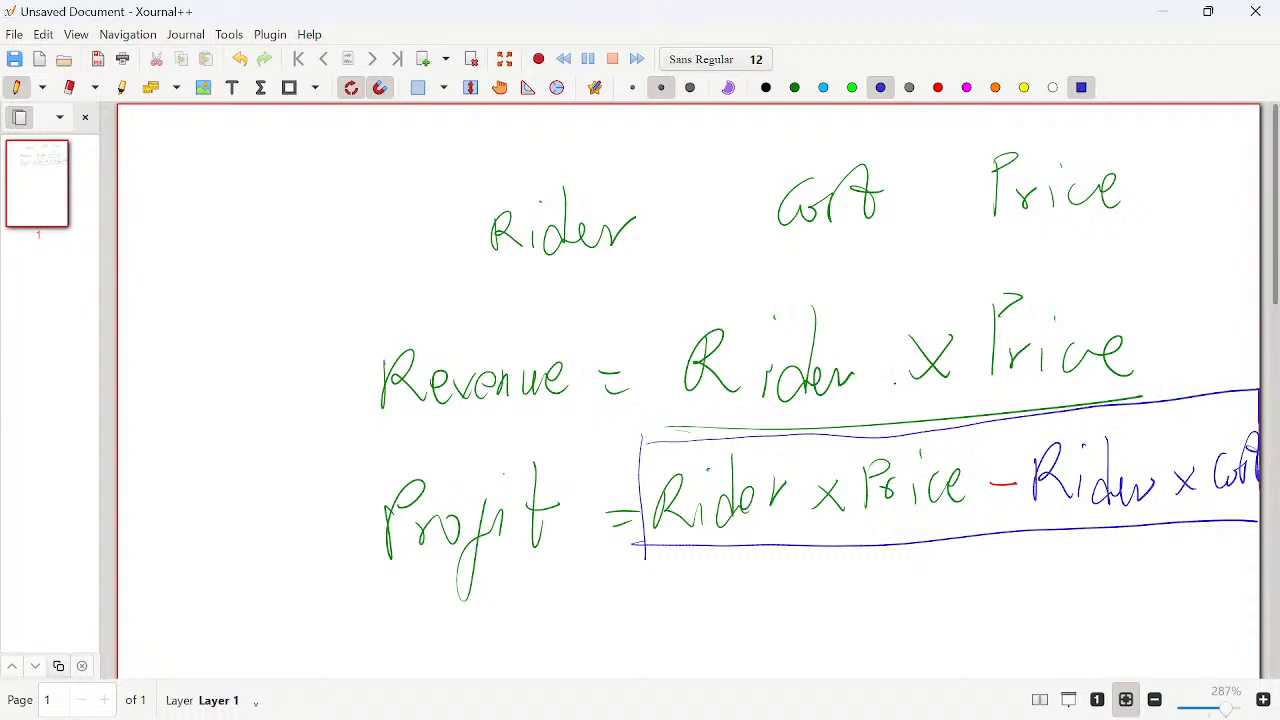
mouse_move(672, 310)
mouse_down()
mouse_move(698, 414)
mouse_move(1062, 425)
mouse_move(1166, 284)
mouse_move(758, 279)
mouse_move(641, 306)
mouse_up()
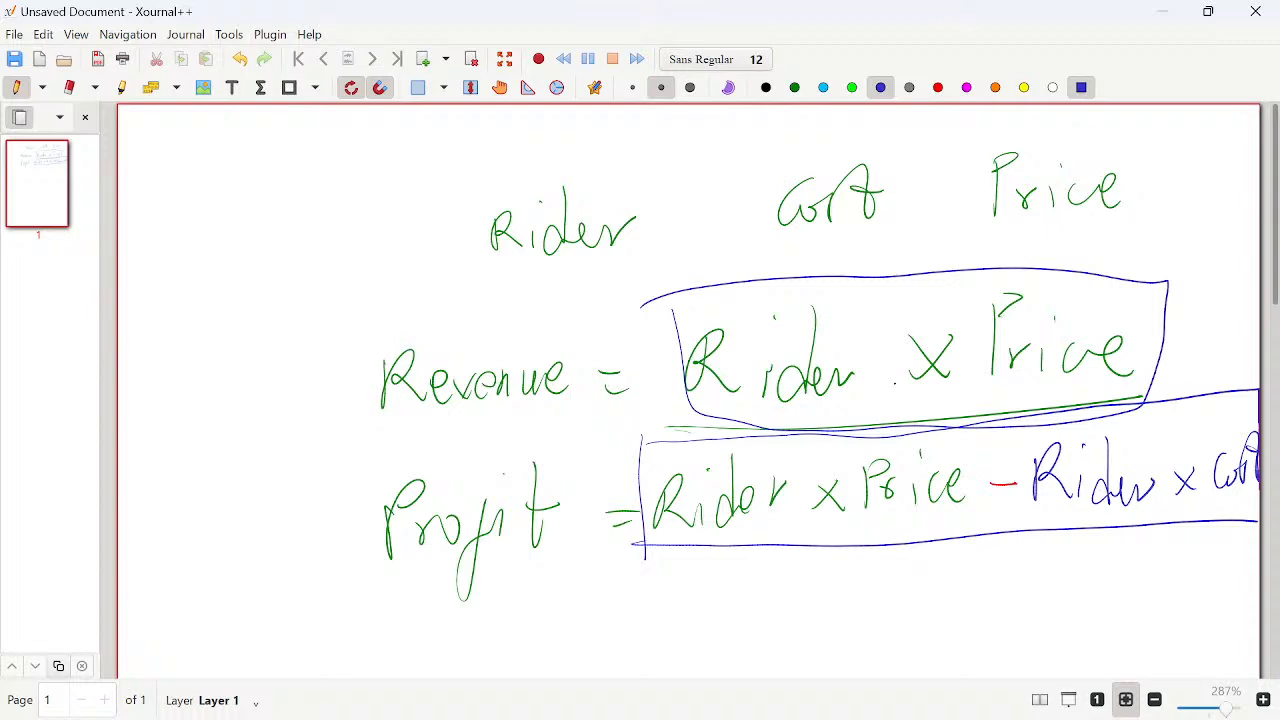
Switch to the Power Query Editor and start a custom column named Revenue in the 2021 table
mouse_move(636, 715)
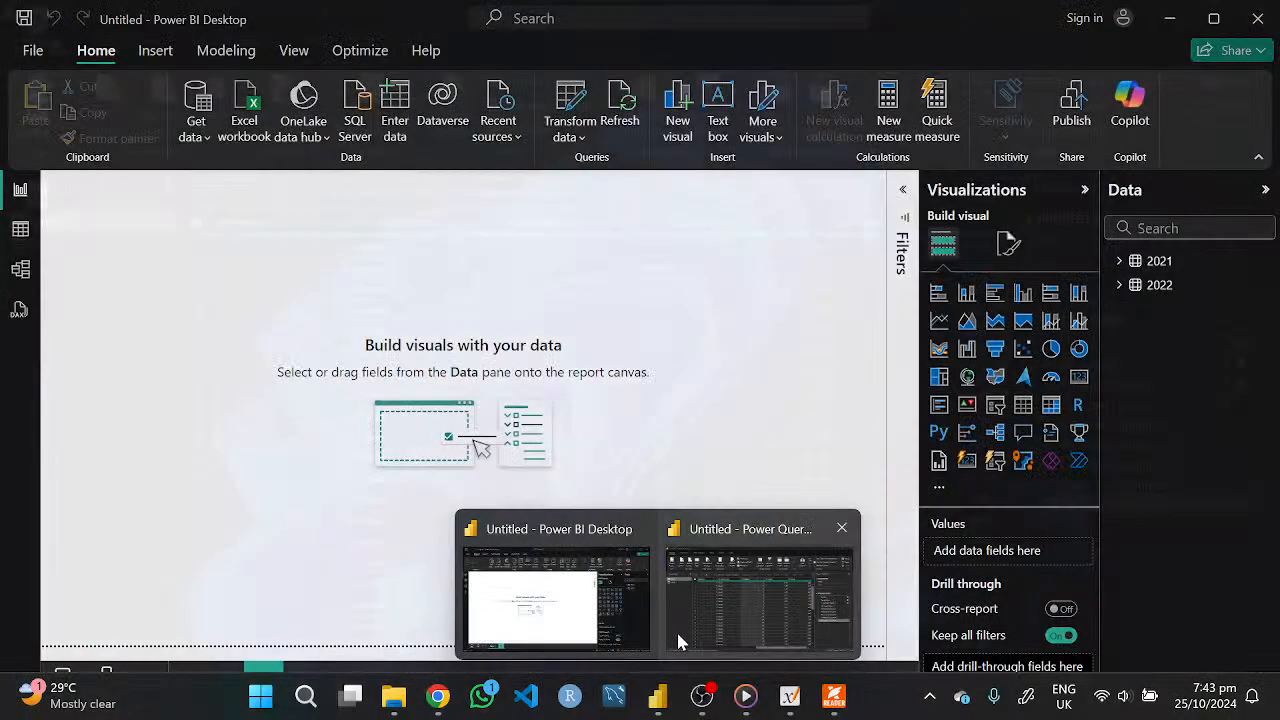
click(690, 630)
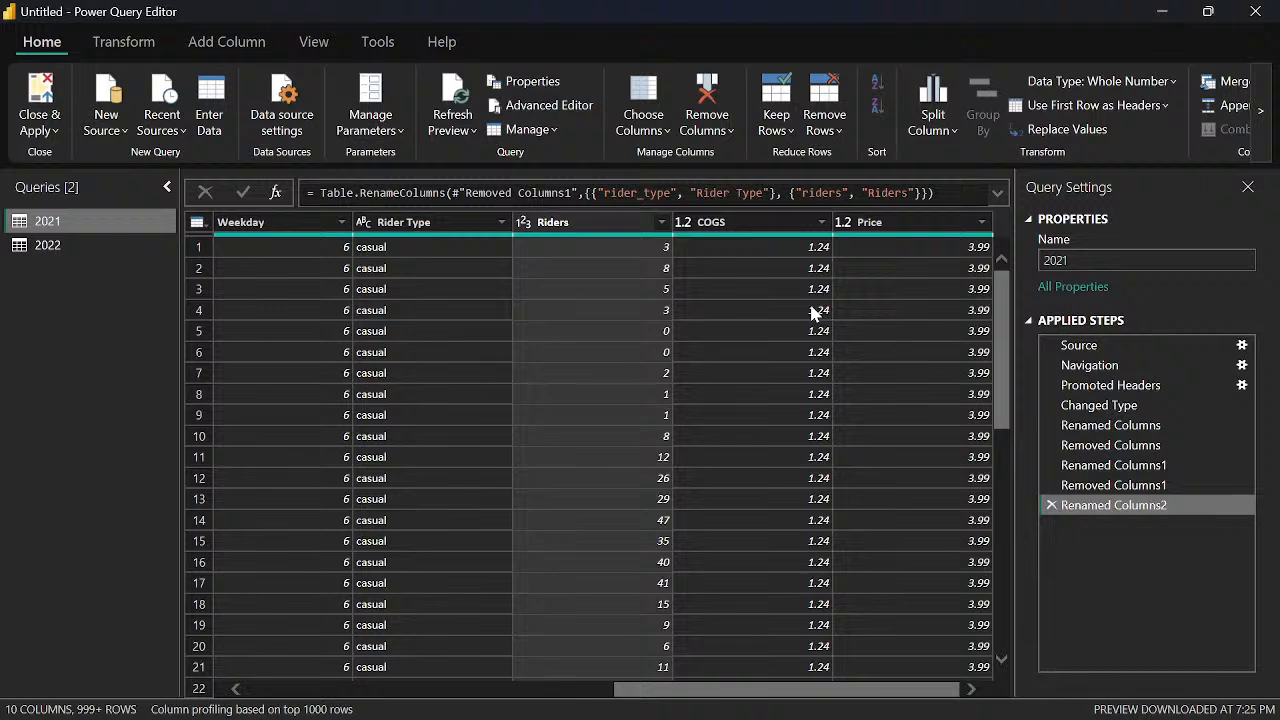
click(222, 44)
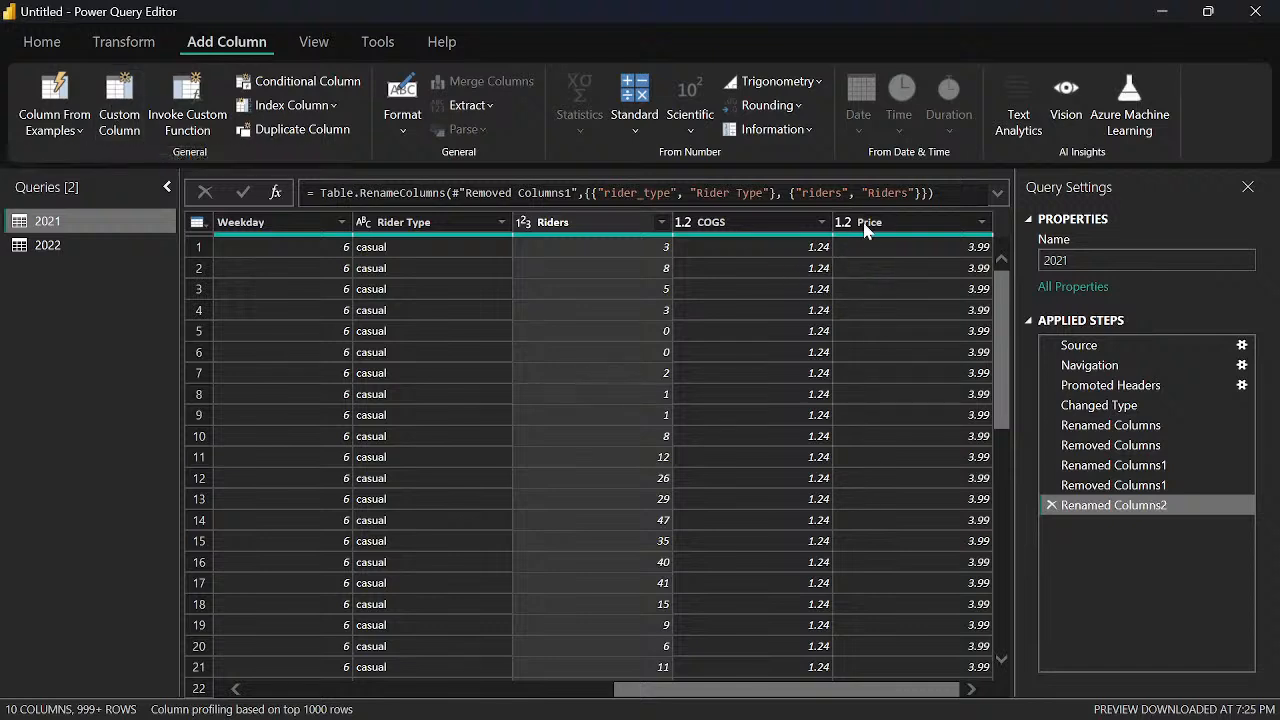
click(920, 228)
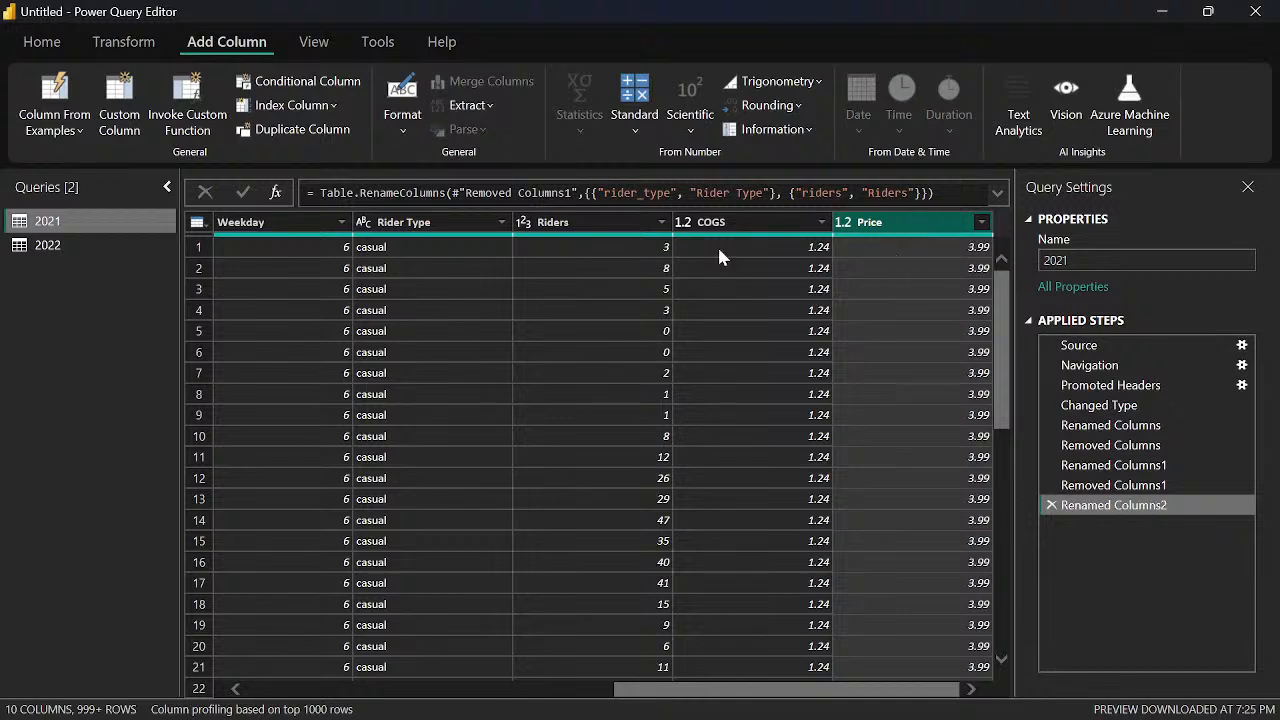
click(118, 90)
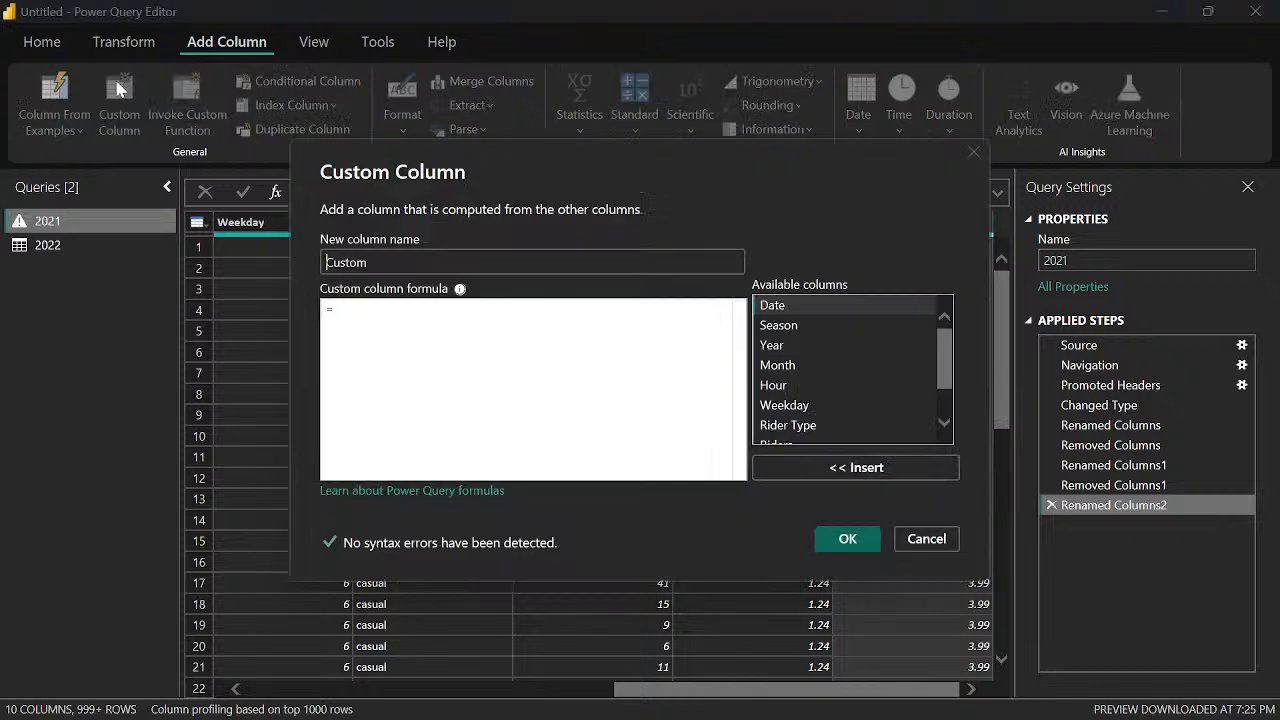
click(427, 356)
click(368, 262)
key(BackSpace)
key(BackSpace)
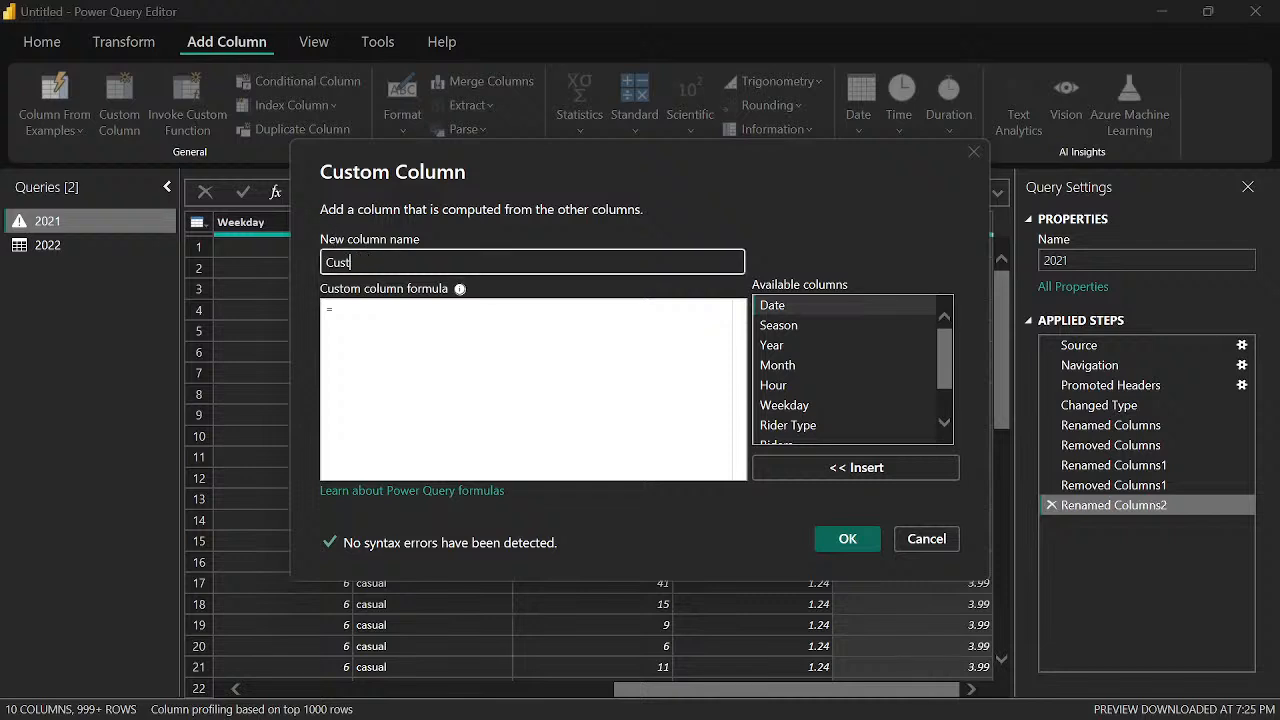
key(BackSpace)
key(BackSpace)
key(BackSpace)
key(BackSpace)
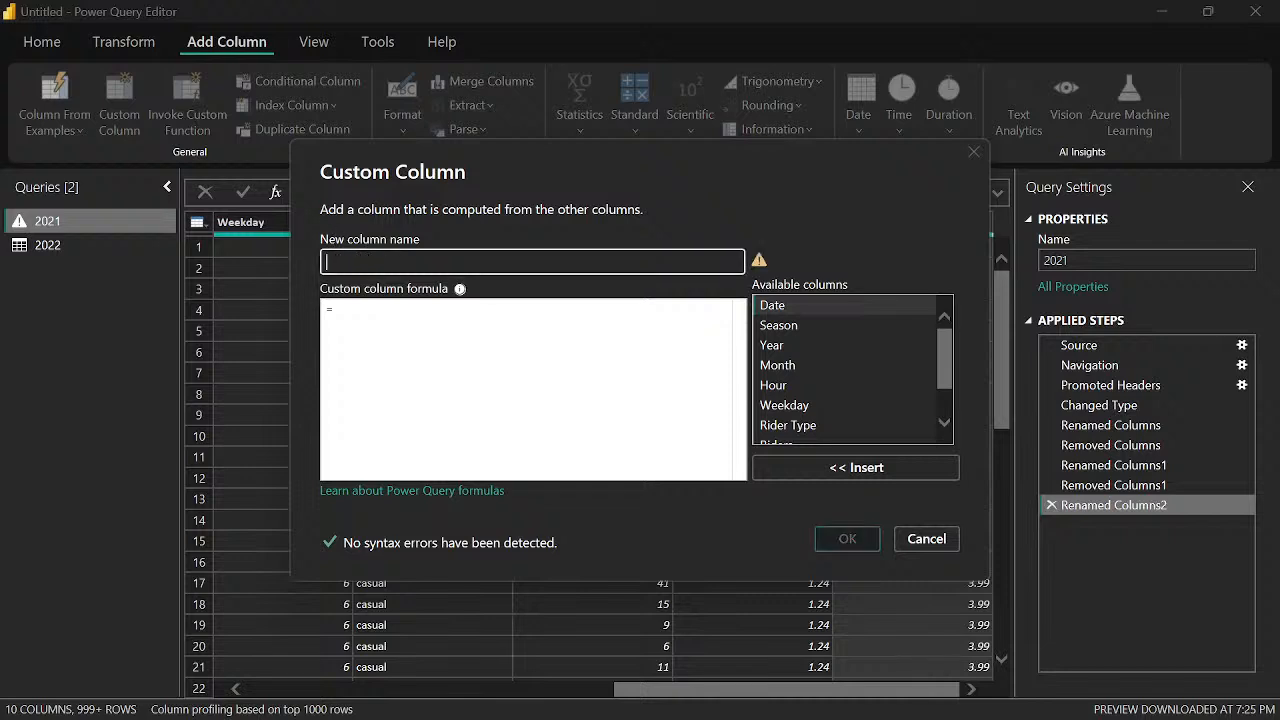
text(Reve)
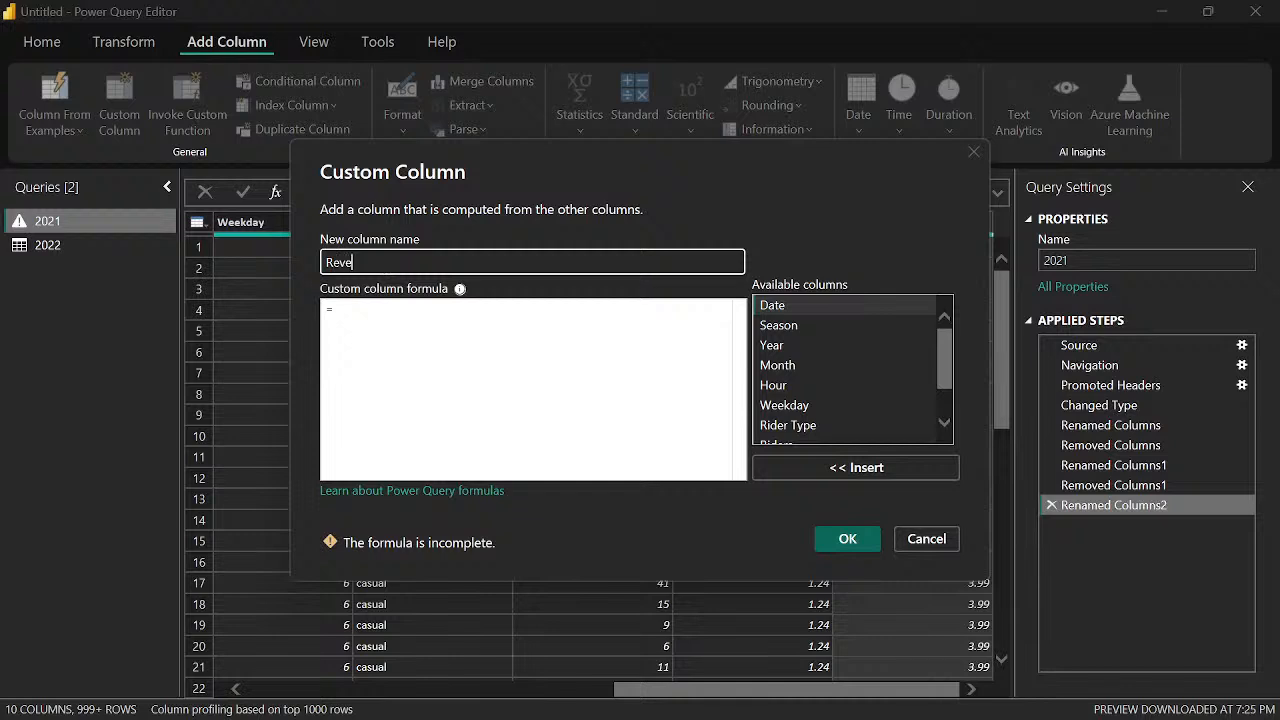
text(nue)
Enter the Revenue column formula [Riders]*[Price], checking it against the handwritten notes, and add the column
click(338, 310)
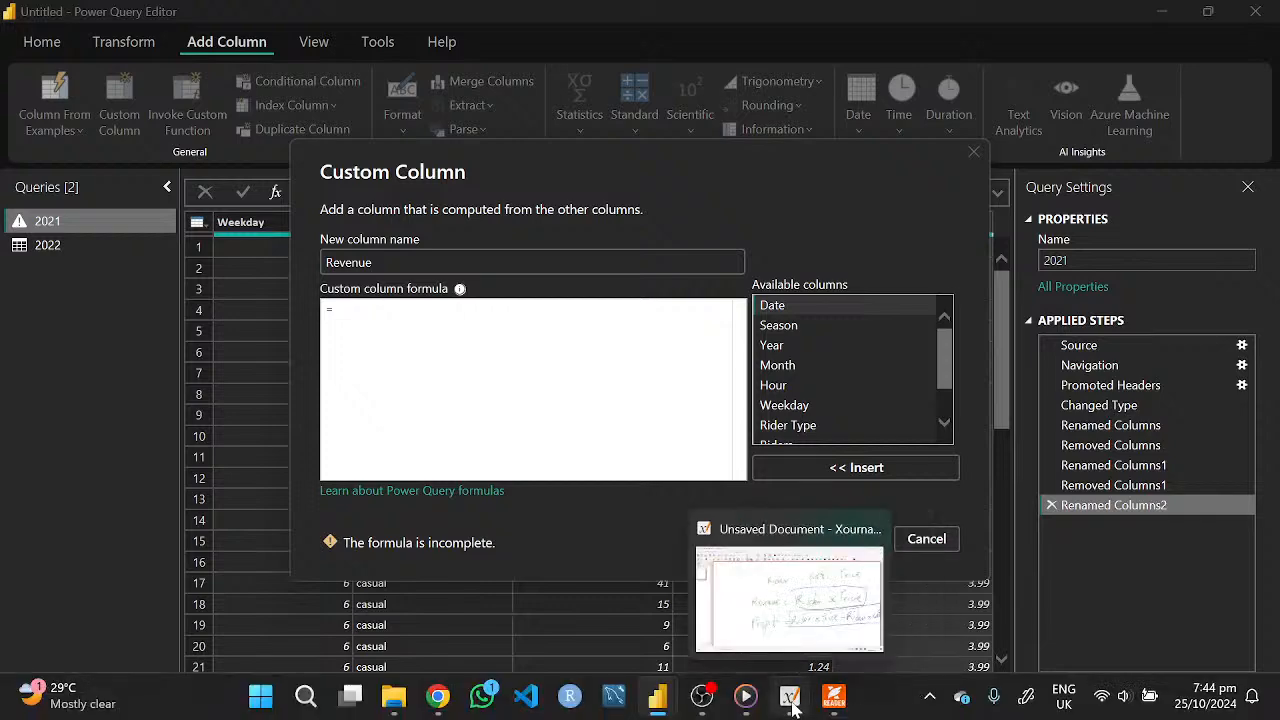
click(789, 697)
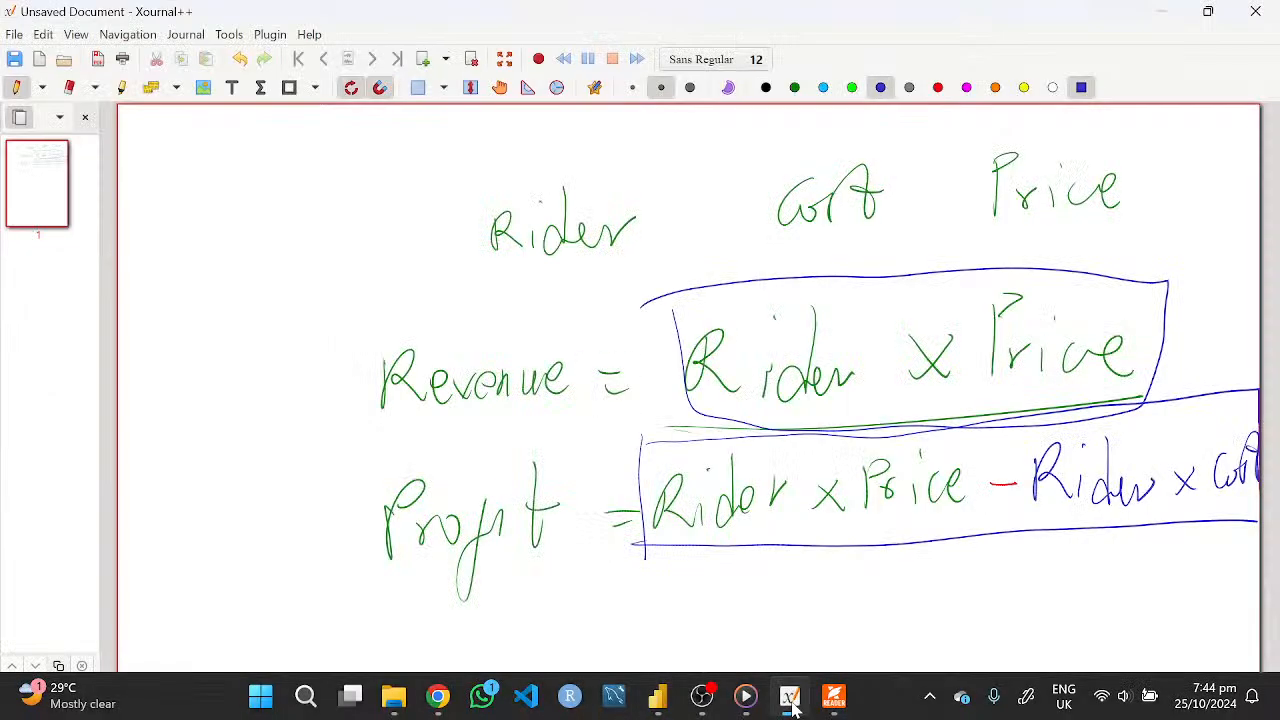
click(789, 700)
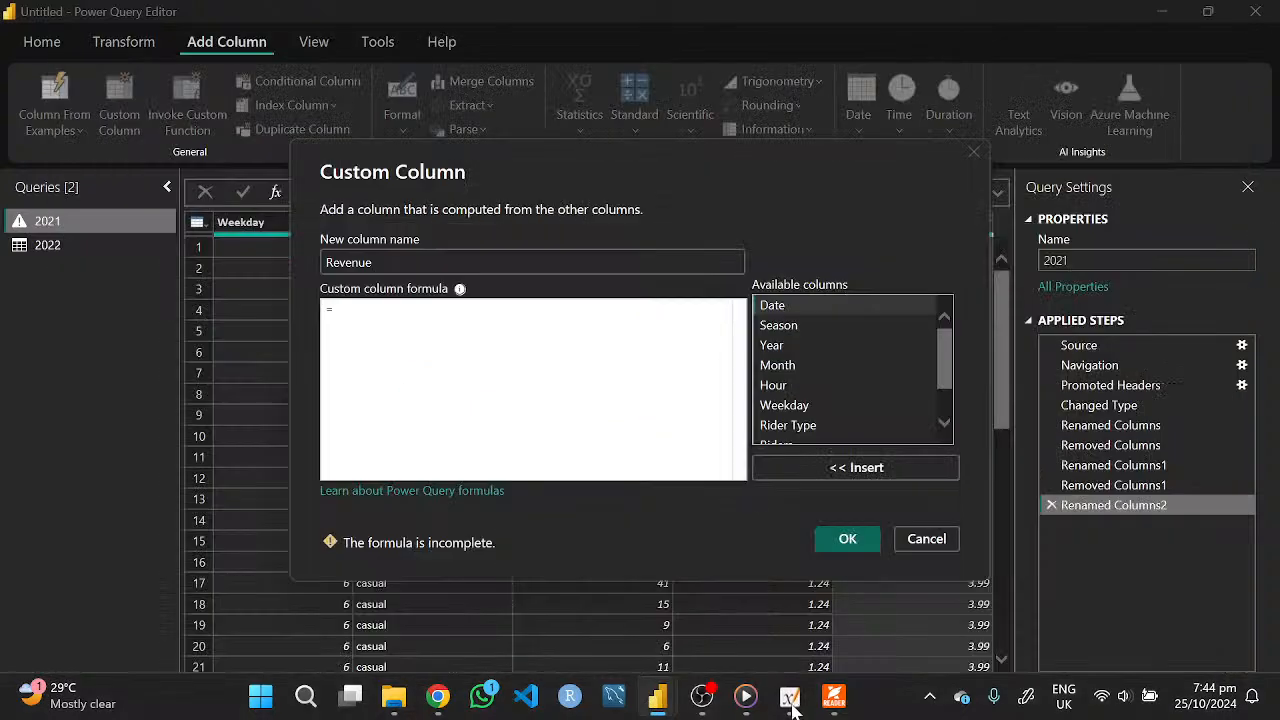
scroll(795, 398, down, 1)
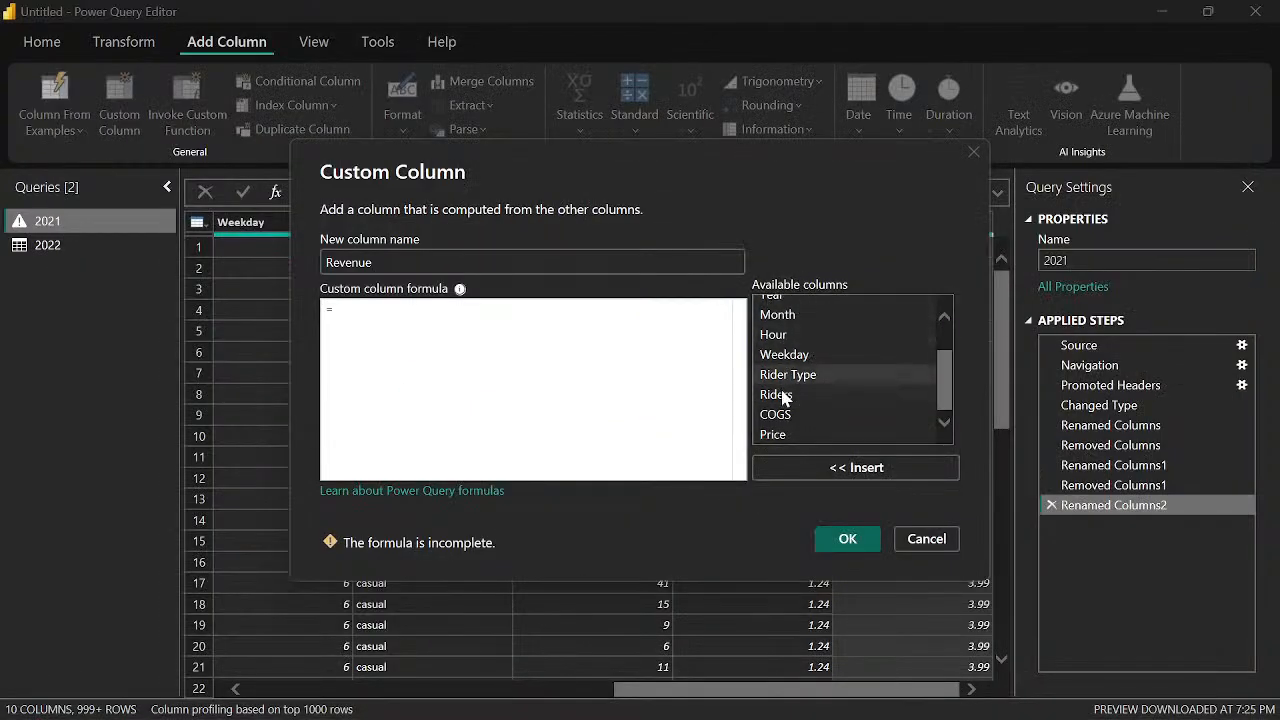
click(776, 396)
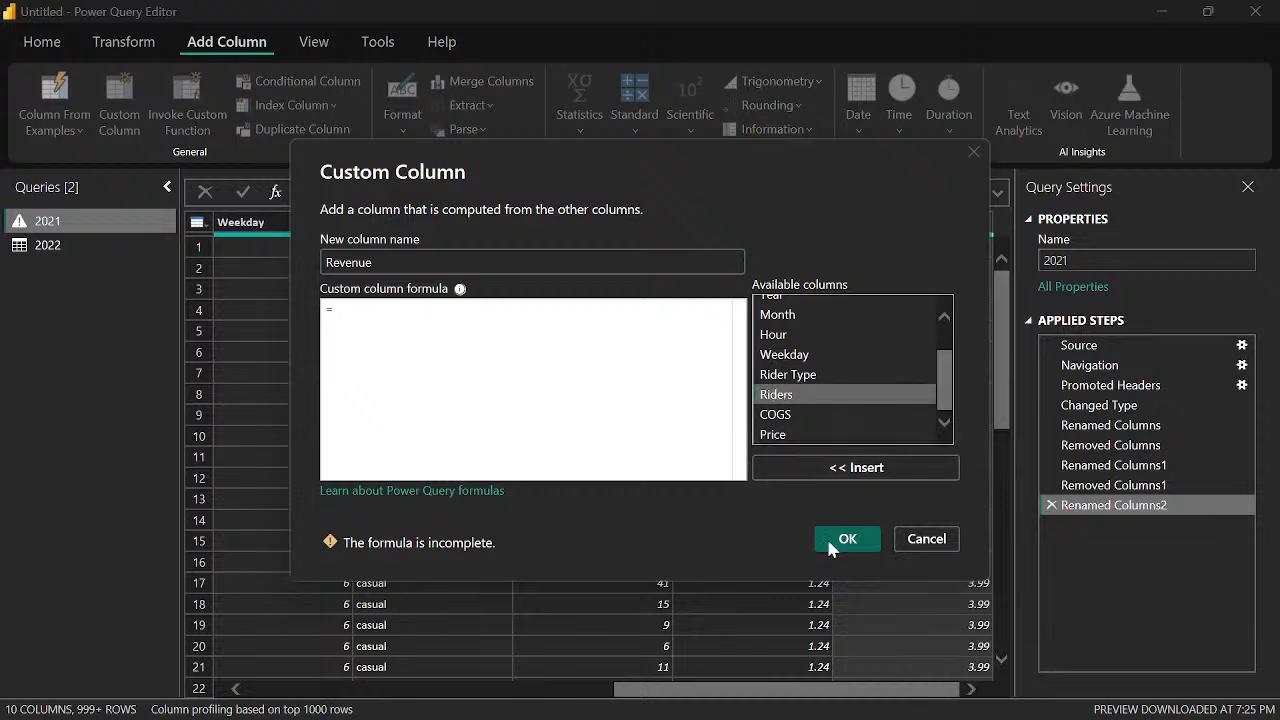
click(855, 470)
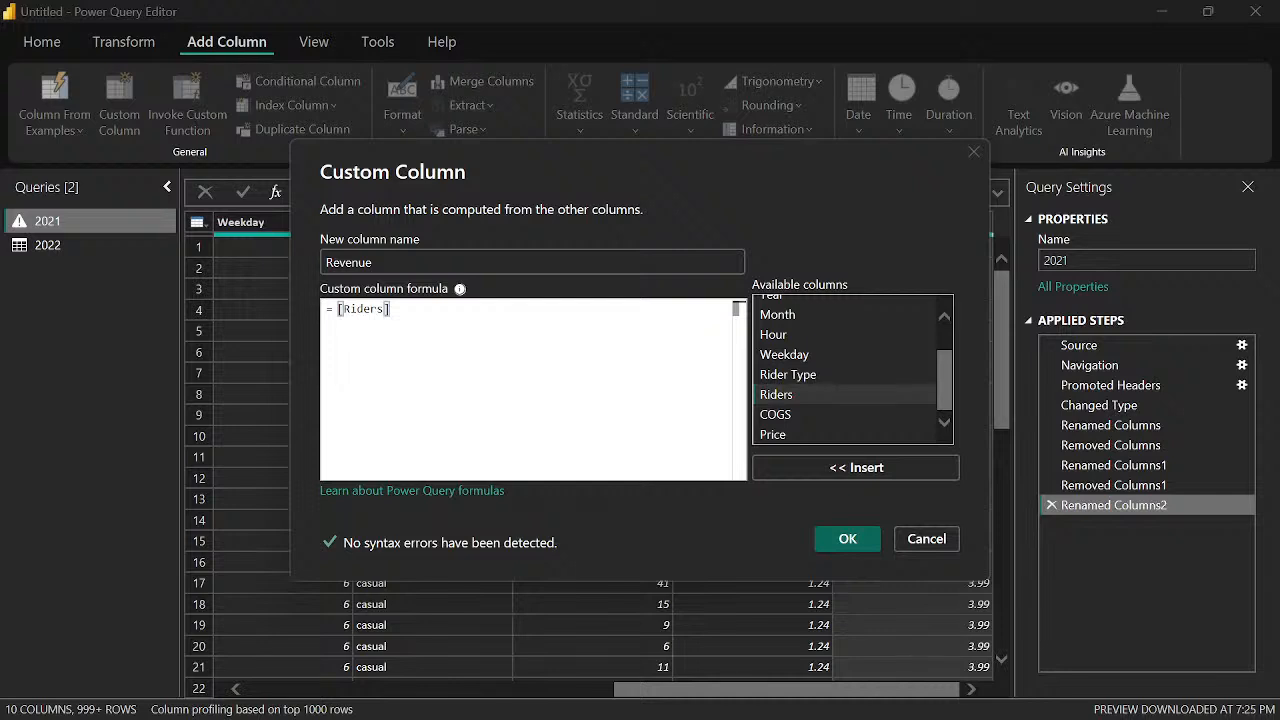
text(*)
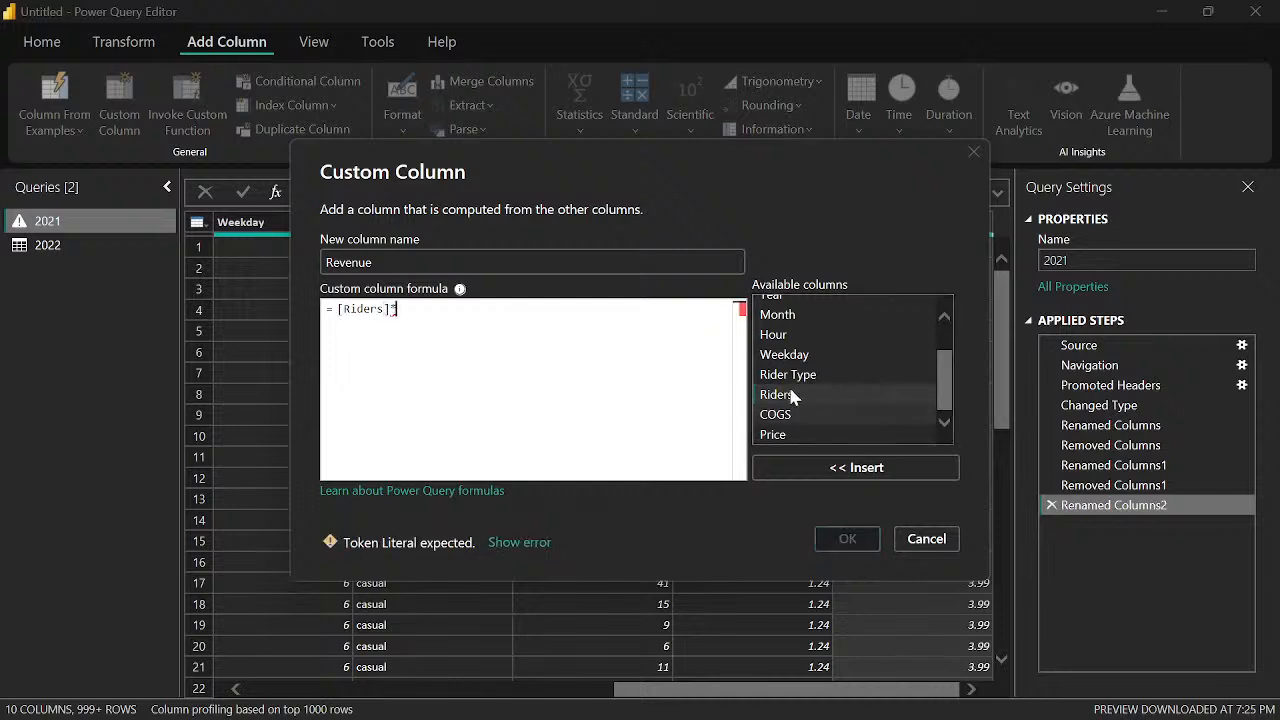
click(772, 436)
click(829, 468)
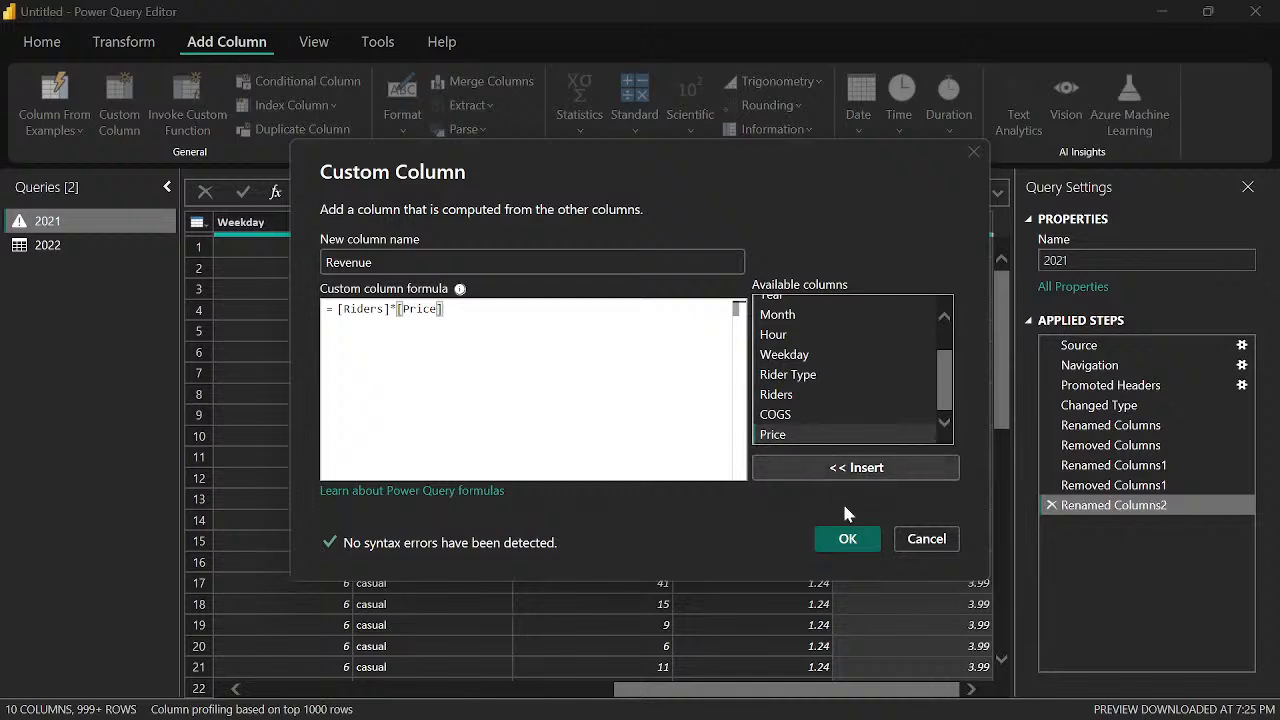
click(847, 540)
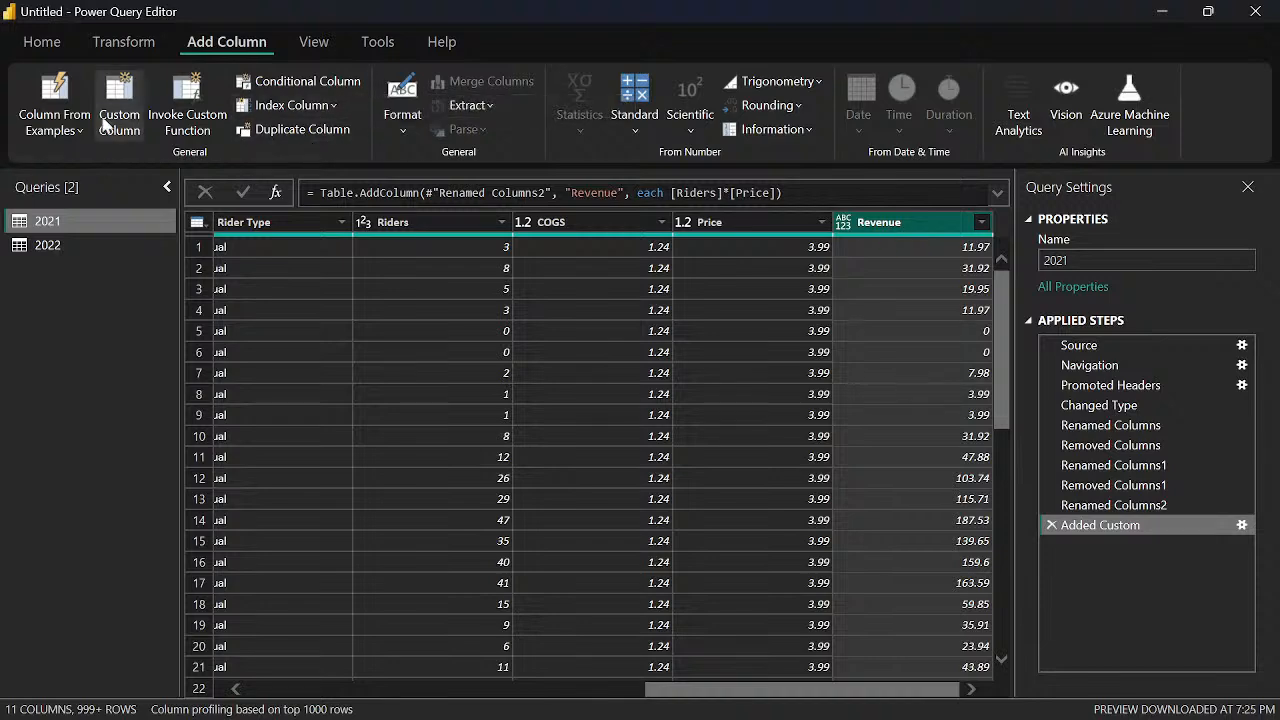
Start another custom column in the 2021 table and name it Profit
click(121, 94)
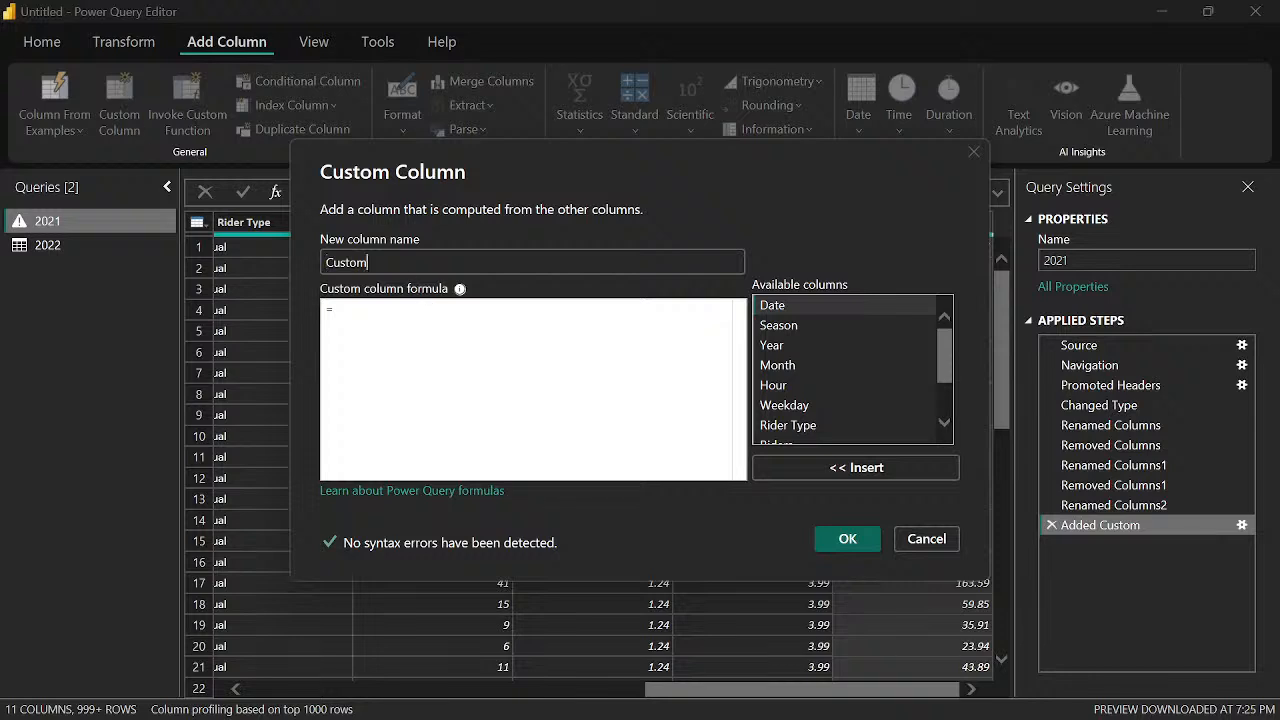
key(BackSpace)
key(BackSpace)
key(BackSpace)
key(BackSpace)
key(BackSpace)
key(BackSpace)
text(Profit)
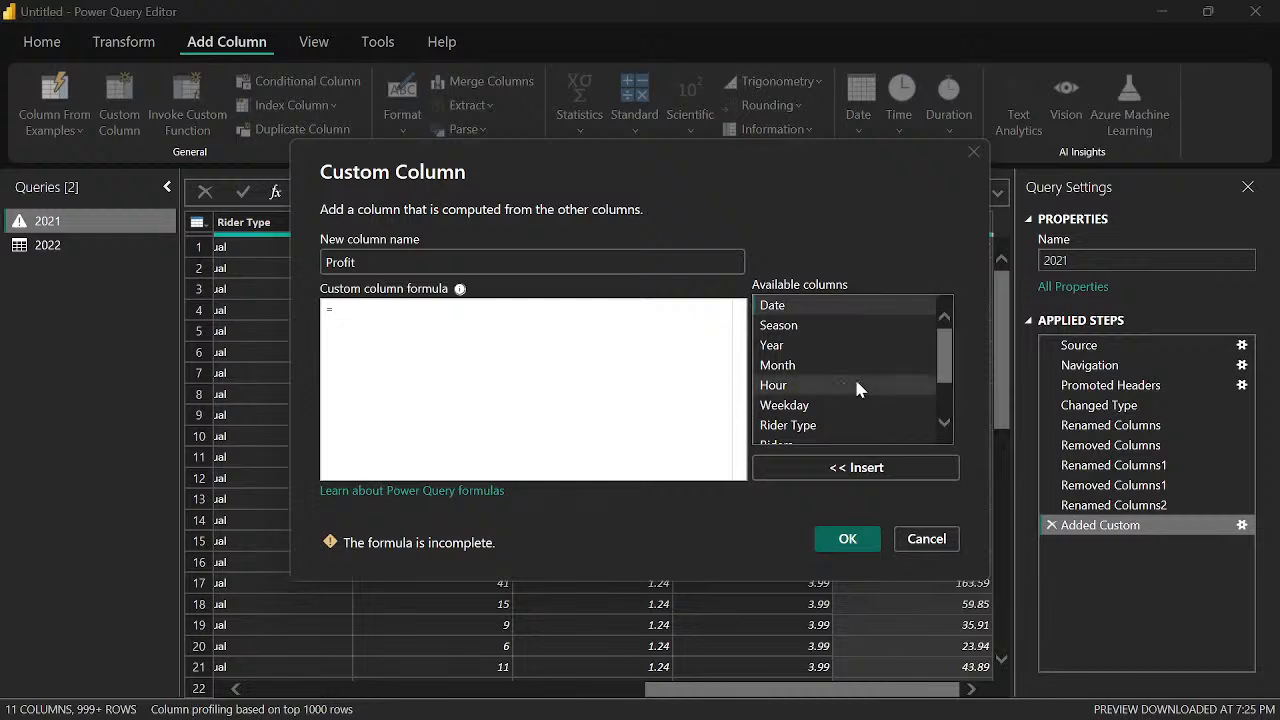
Begin the Profit column formula with [Riders]*[Price]
scroll(854, 380, down, 2)
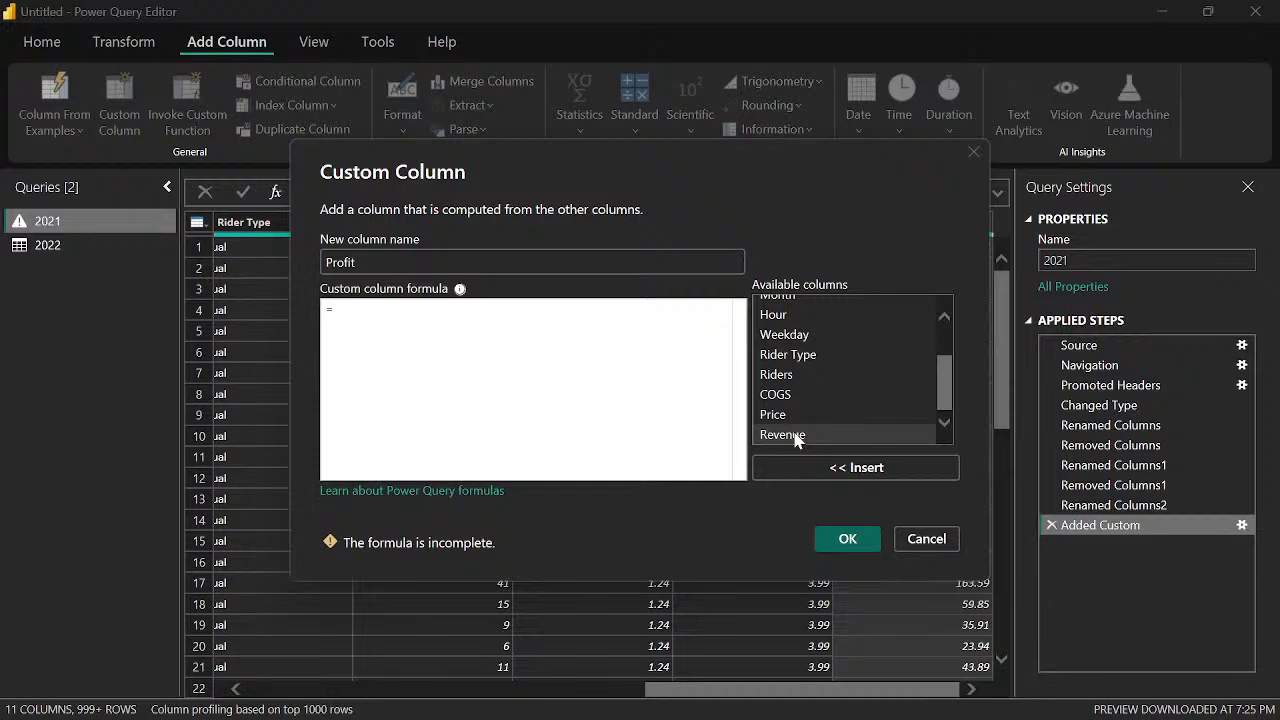
click(778, 375)
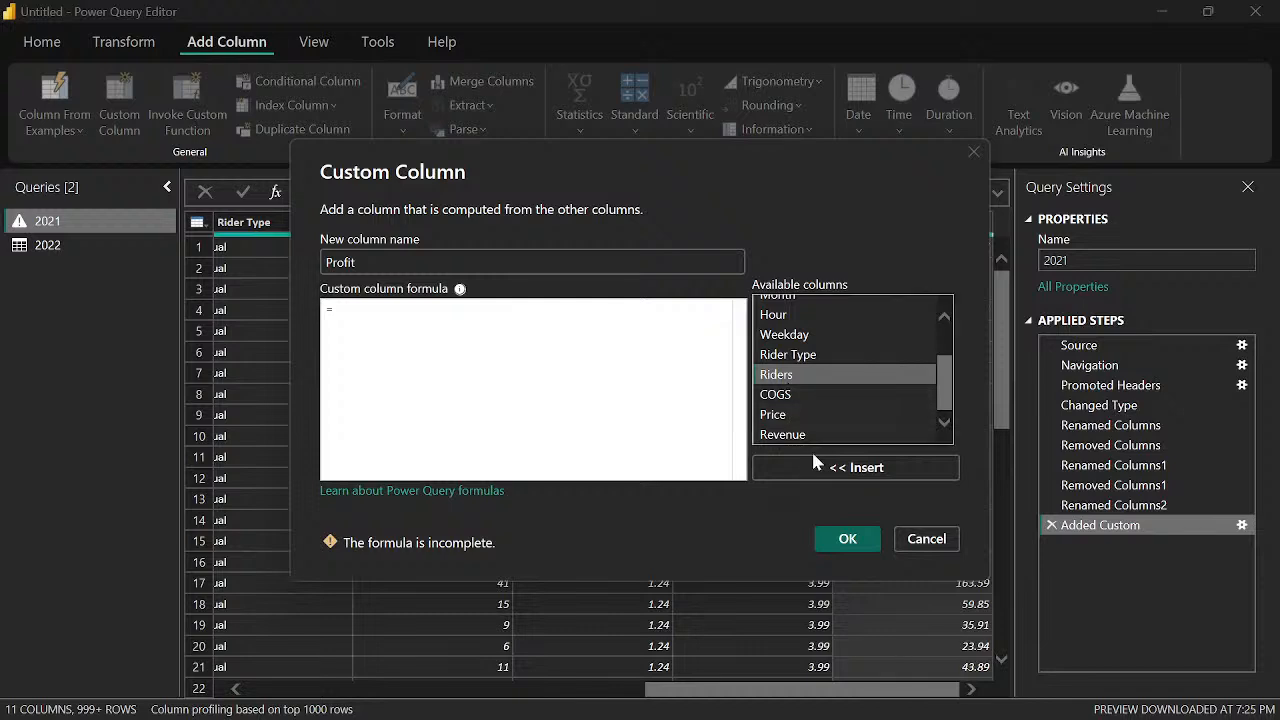
click(837, 467)
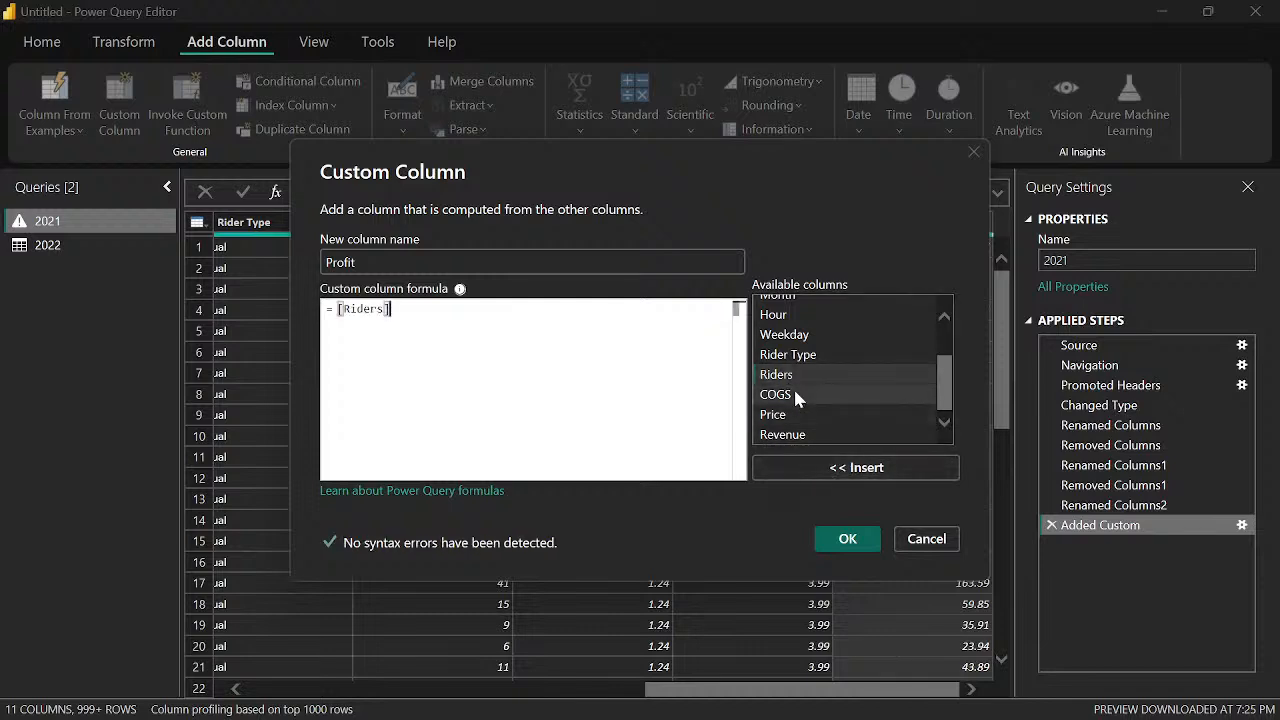
text(-)
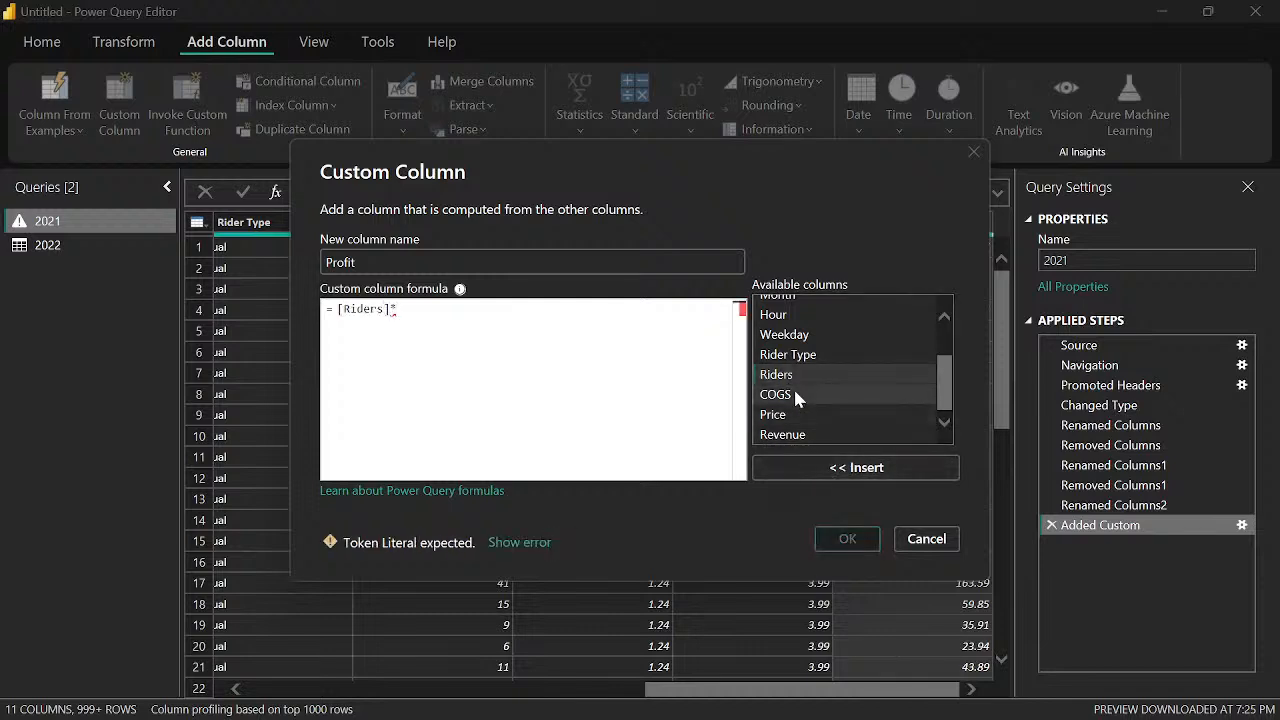
click(780, 415)
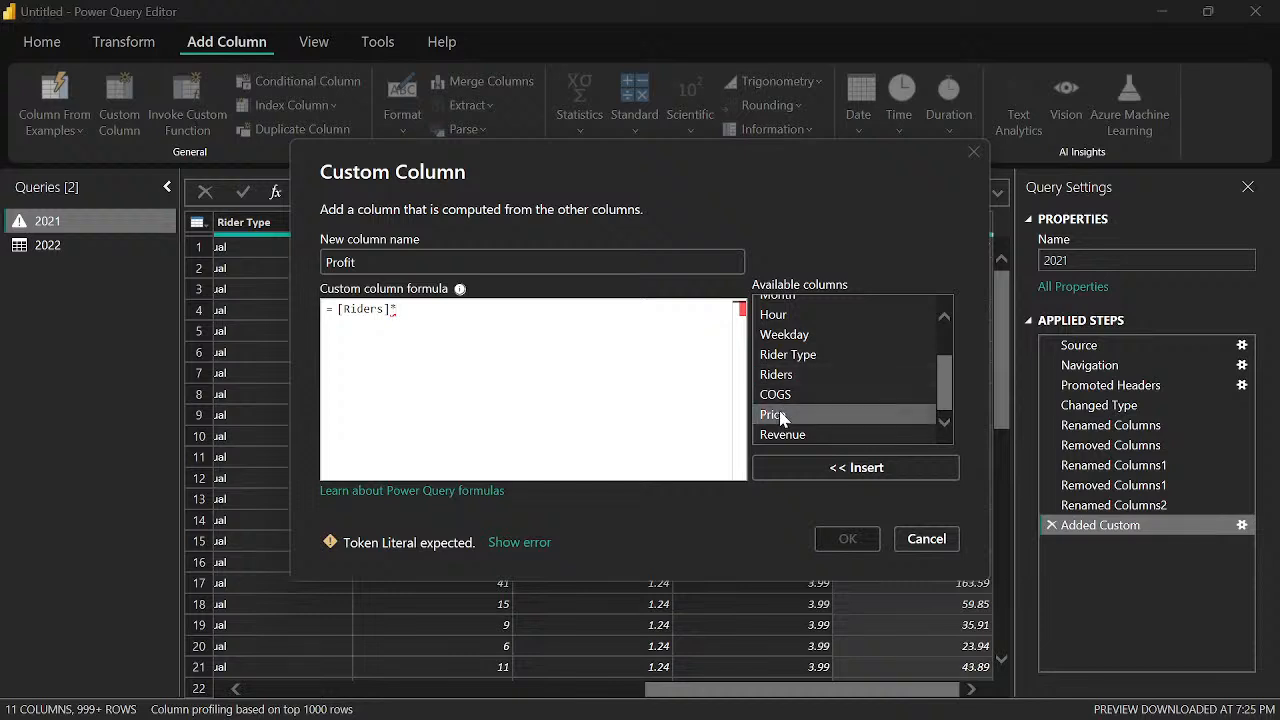
click(815, 465)
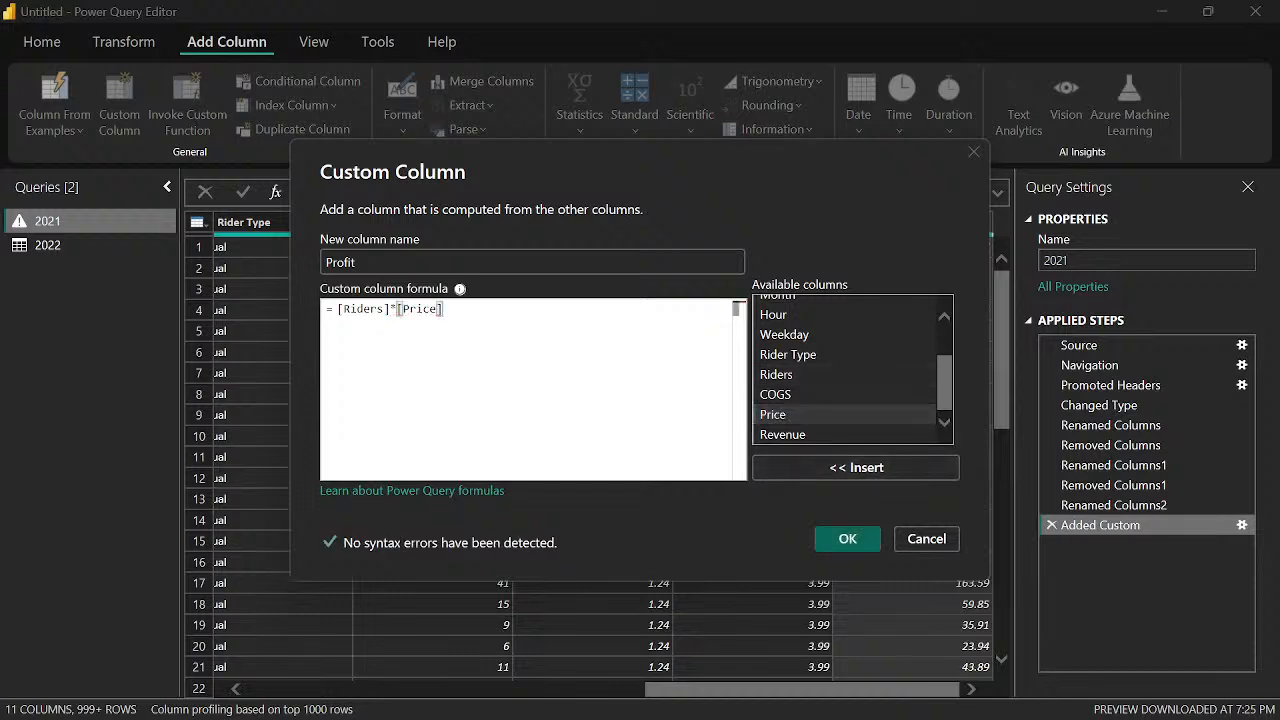
Complete the Profit formula with -[Riders]*[COGS] and add the column to the 2021 table
text(-)
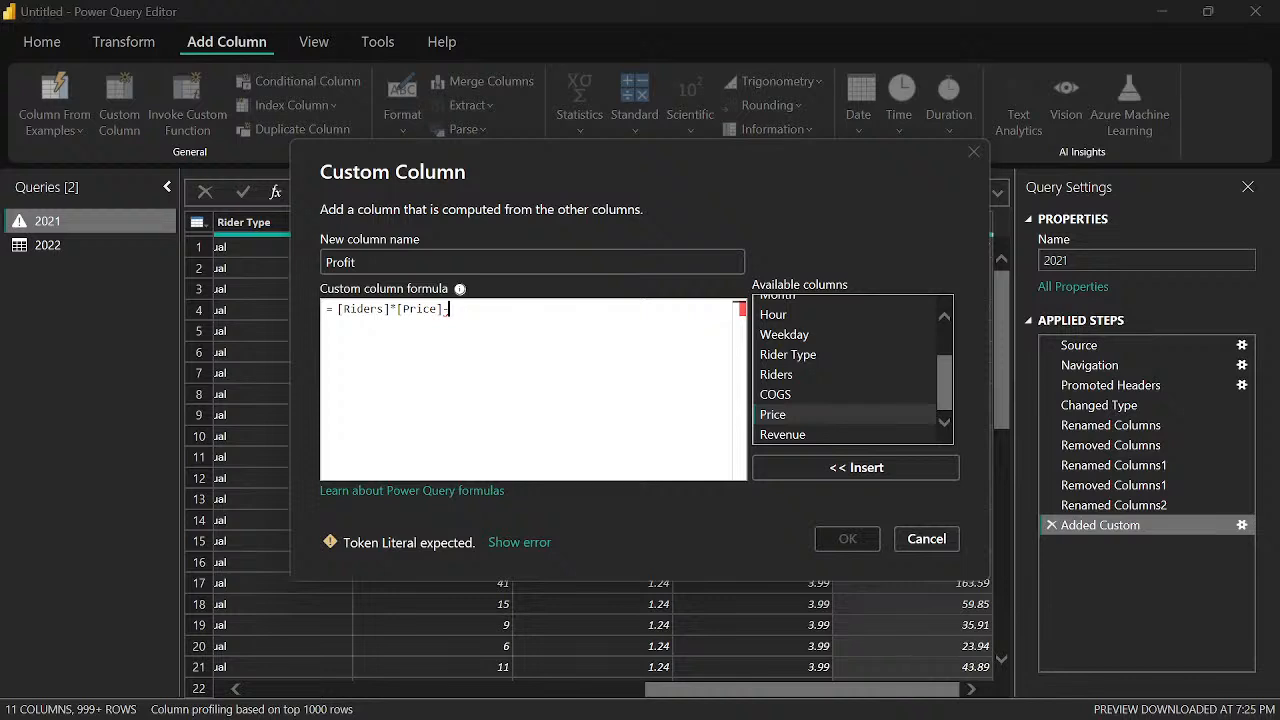
click(786, 377)
click(802, 467)
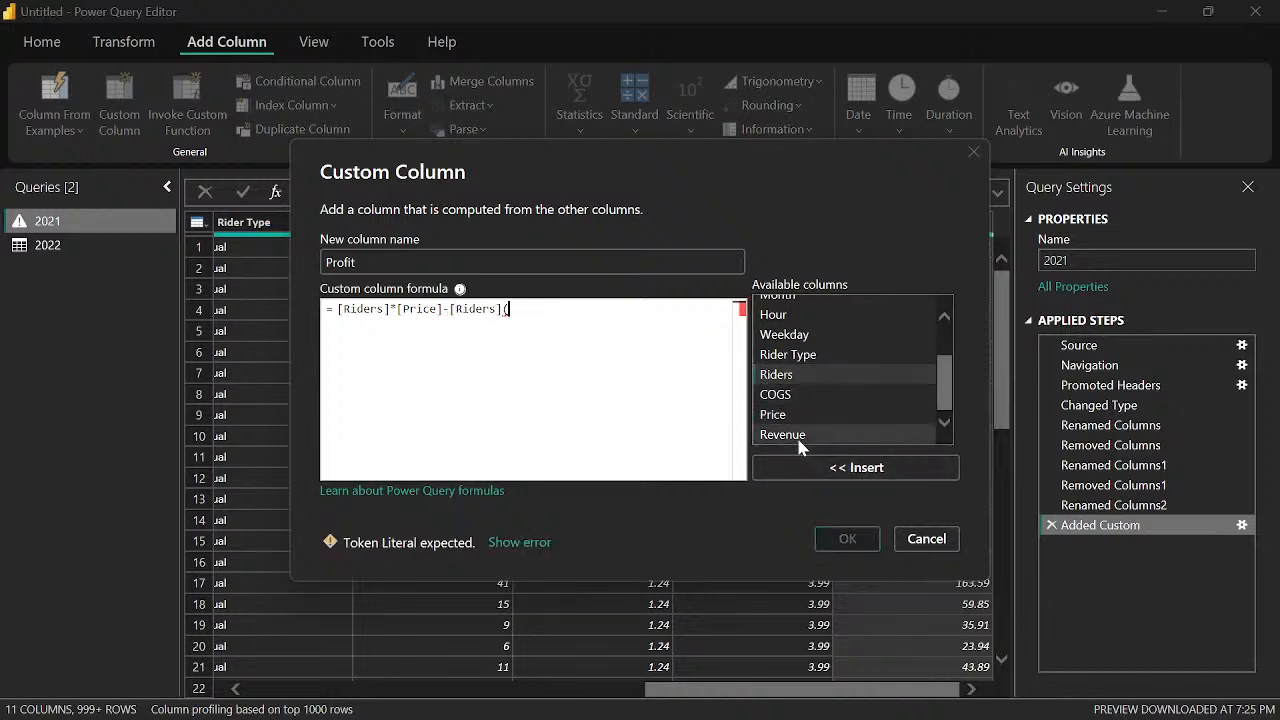
text(*)
click(816, 398)
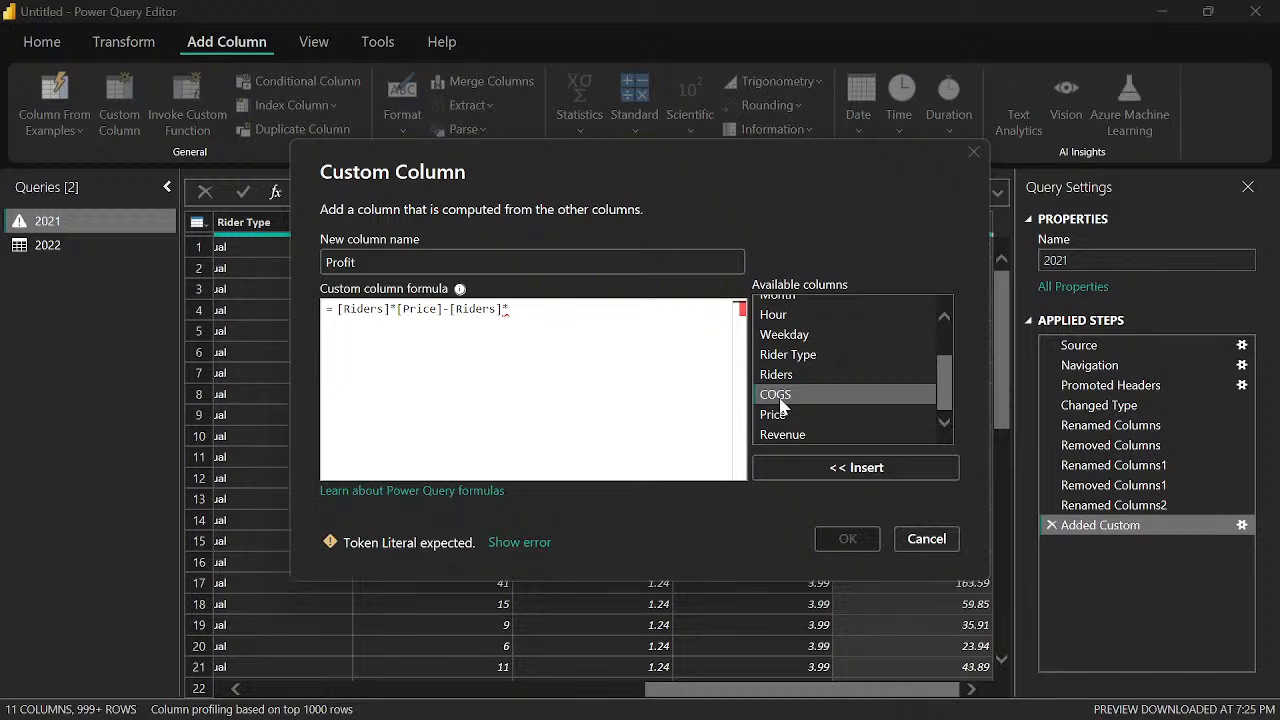
click(852, 474)
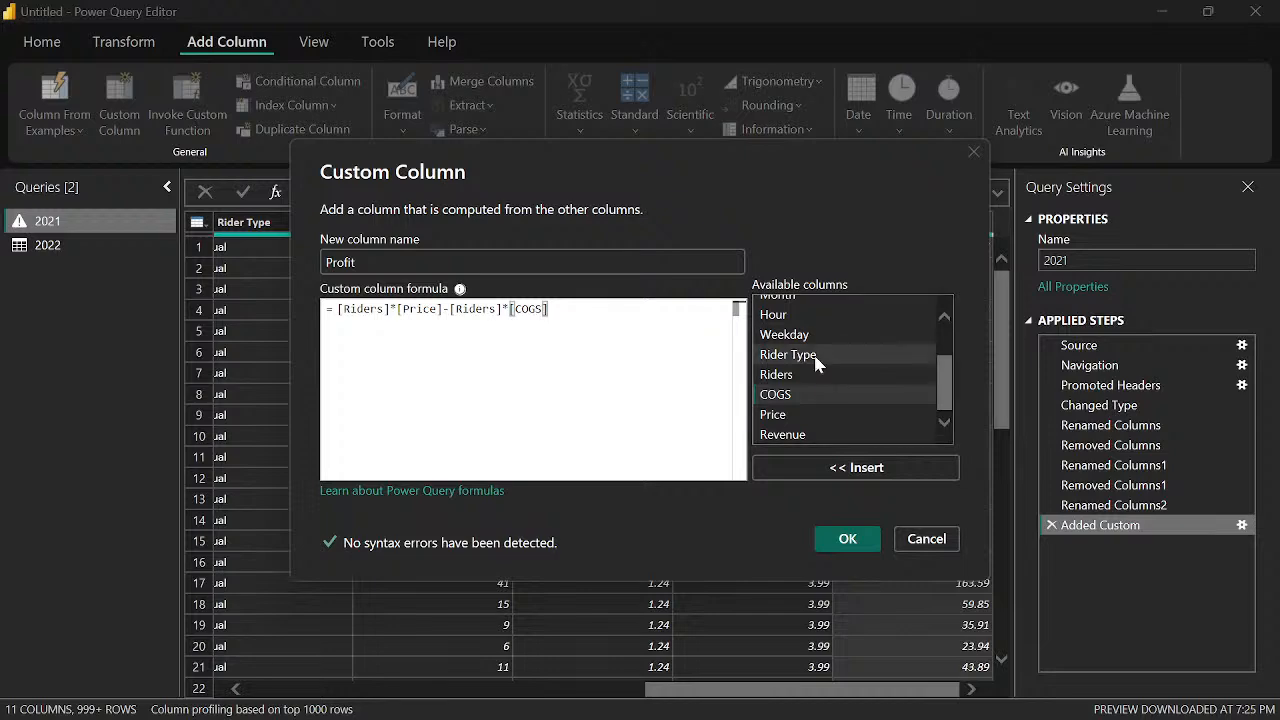
click(845, 542)
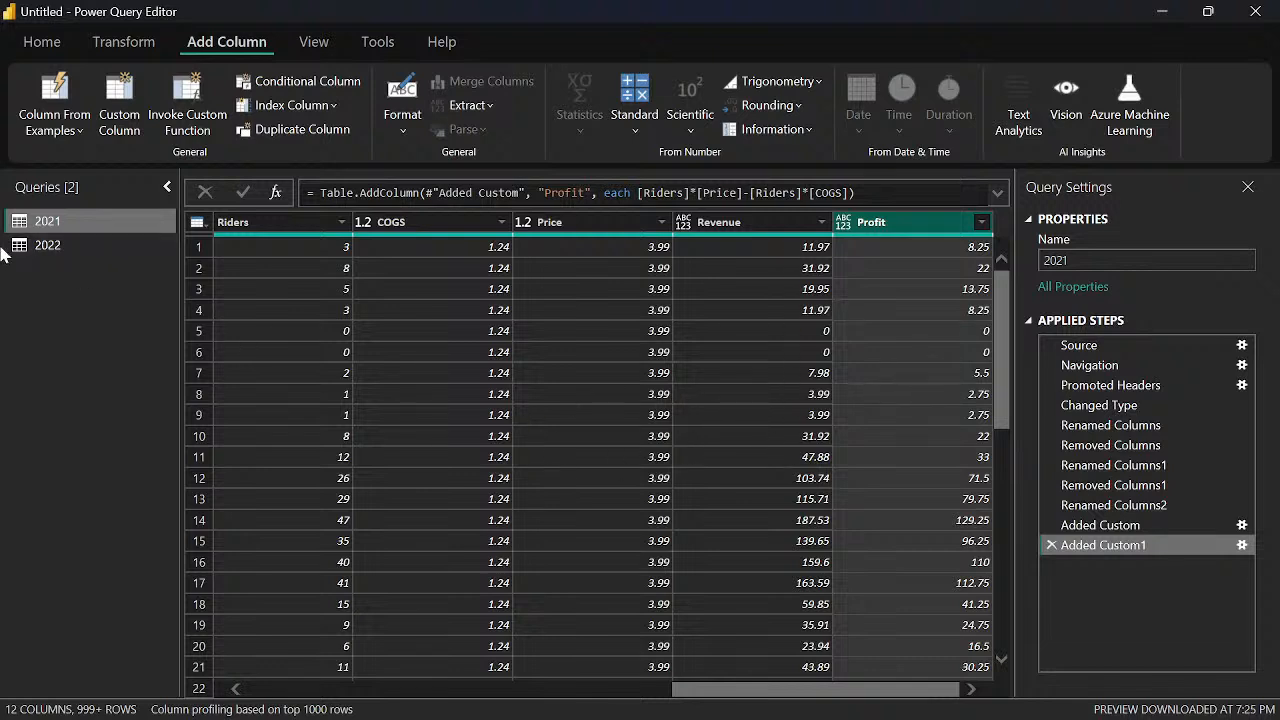
Compare the column headers and applied steps of the 2021 and 2022 queries, finishing on the 2022 query
click(46, 245)
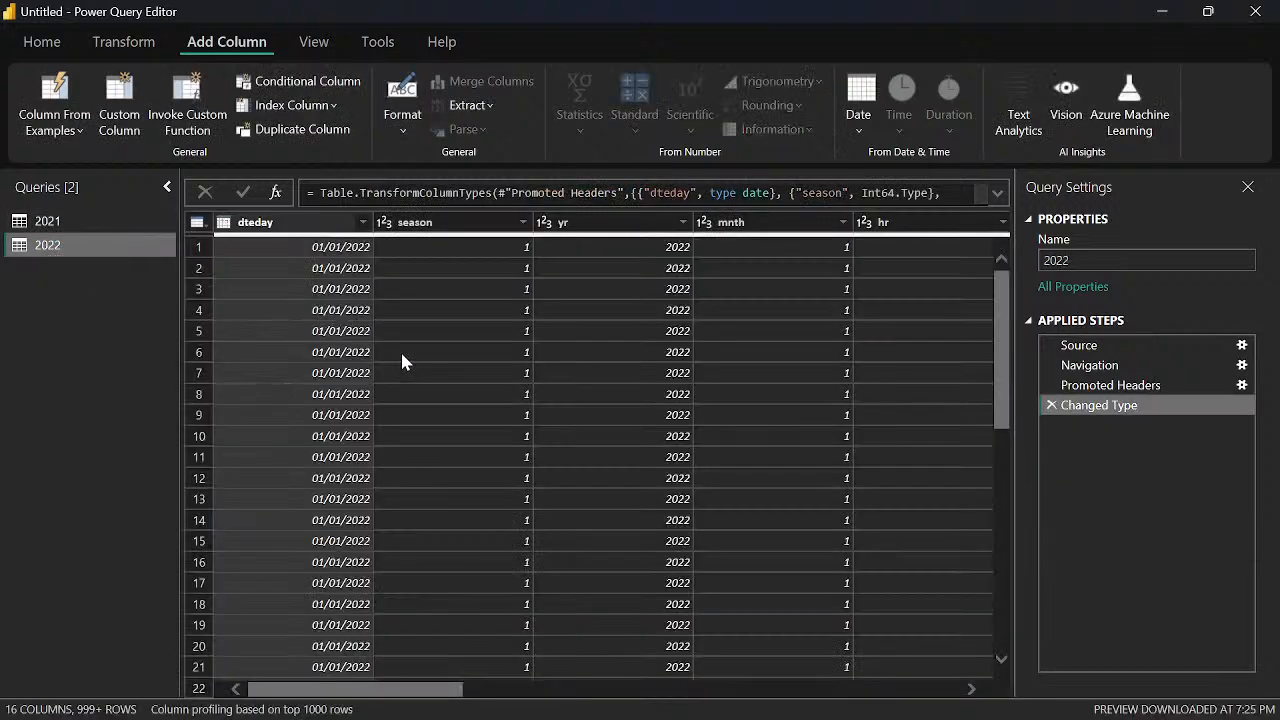
click(100, 221)
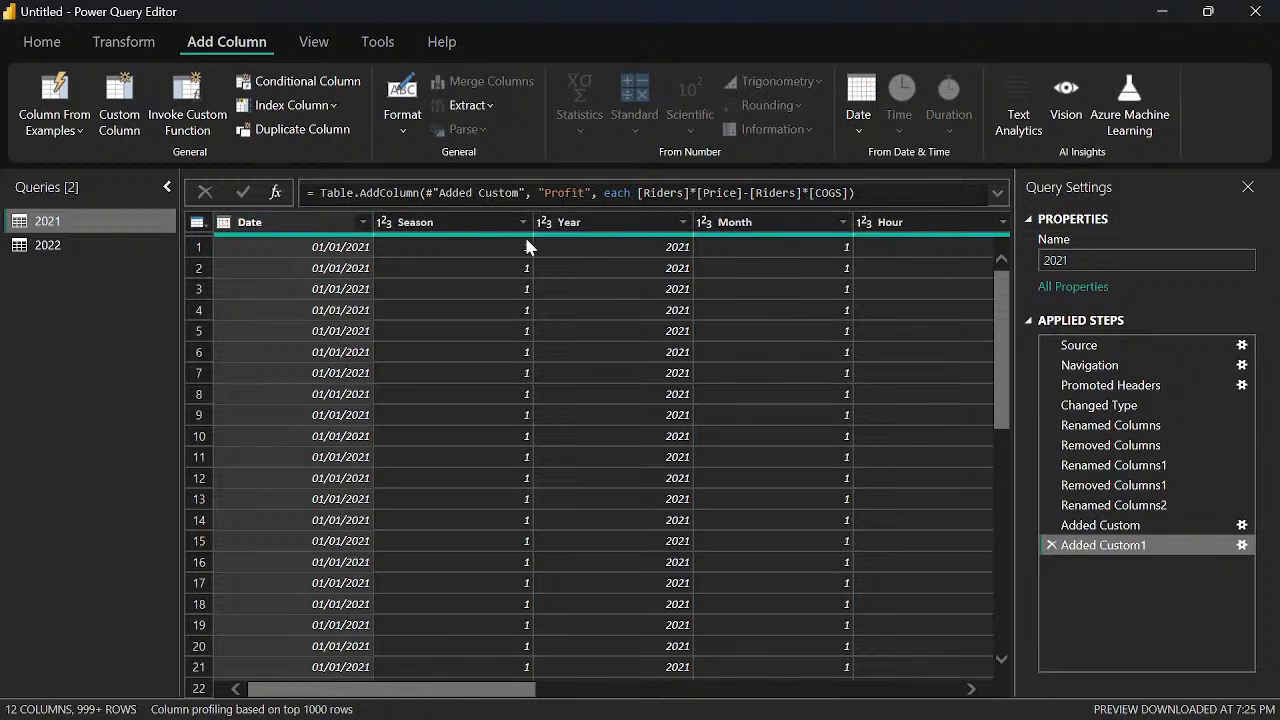
click(113, 245)
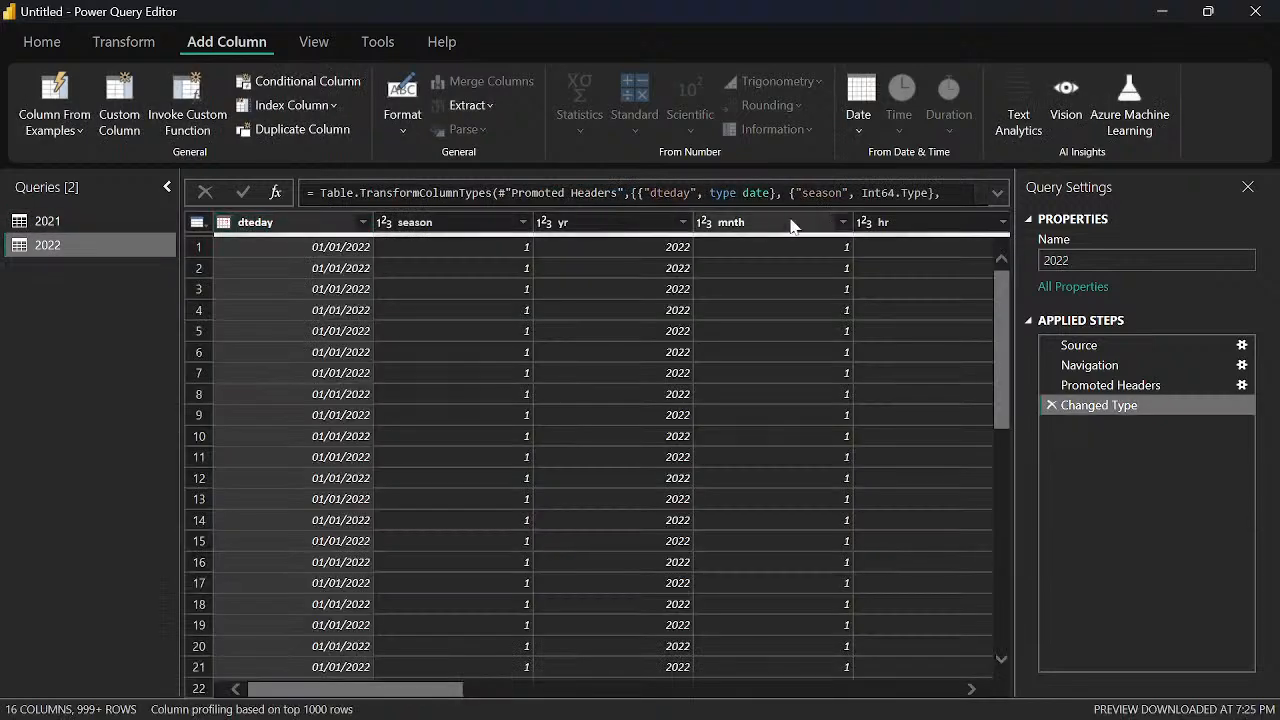
Check the 2021 table's column names, then rename the dteday column of the 2022 table to Date
click(120, 221)
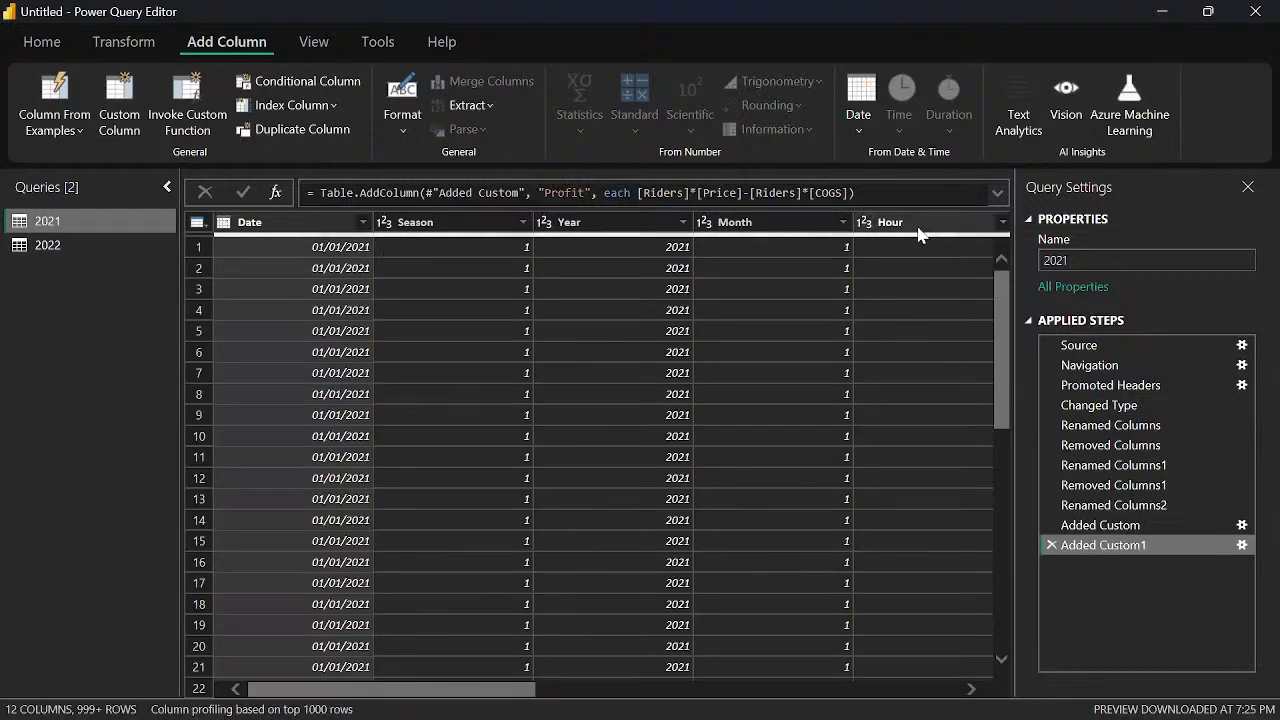
click(50, 247)
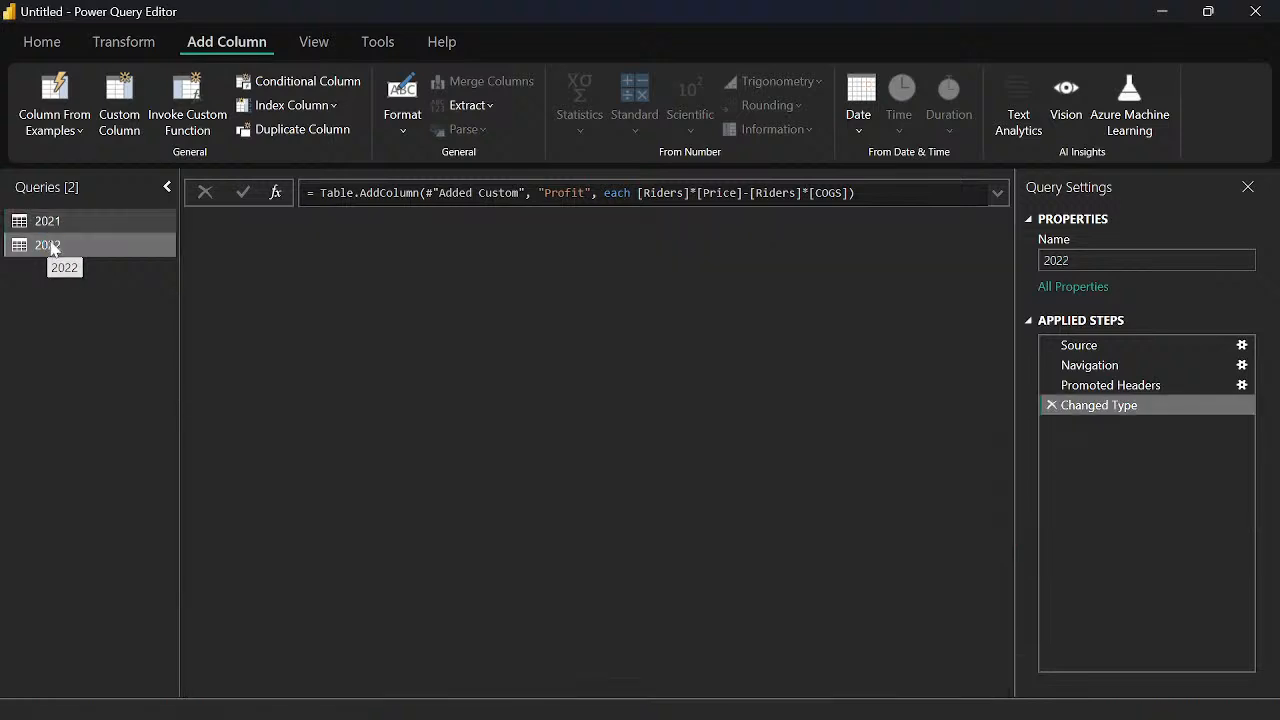
click(239, 224)
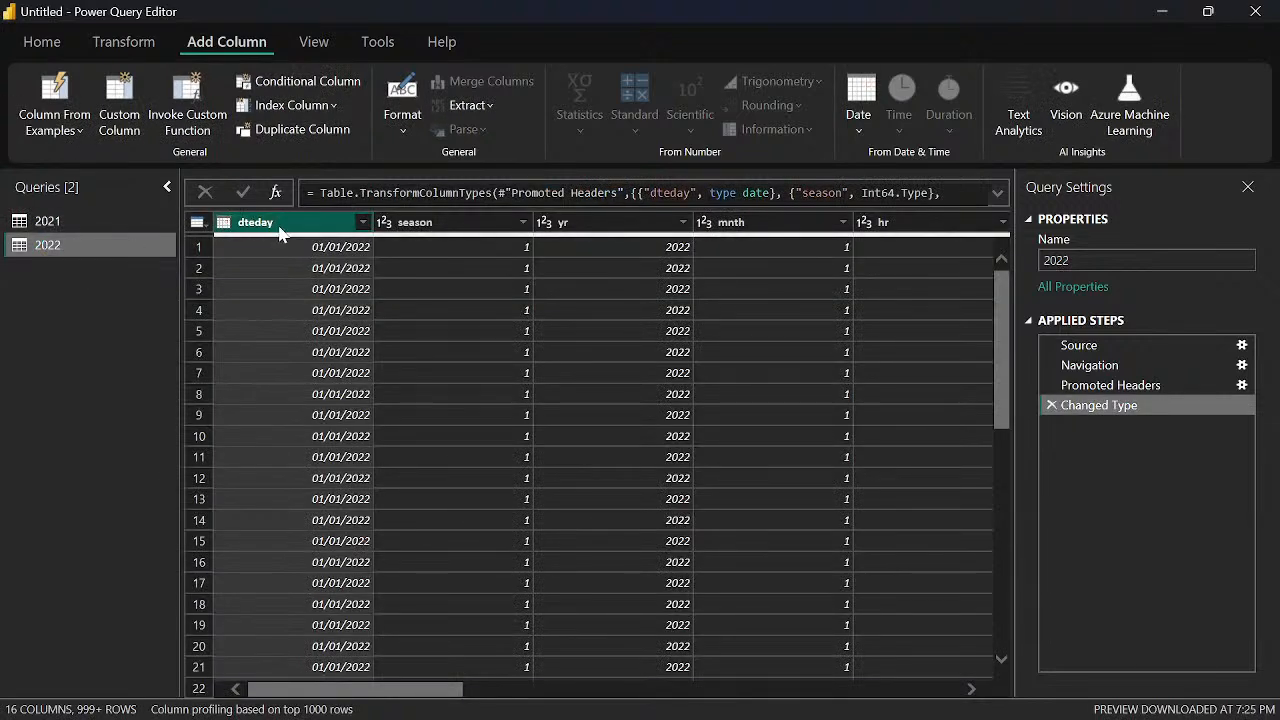
double_click(278, 224)
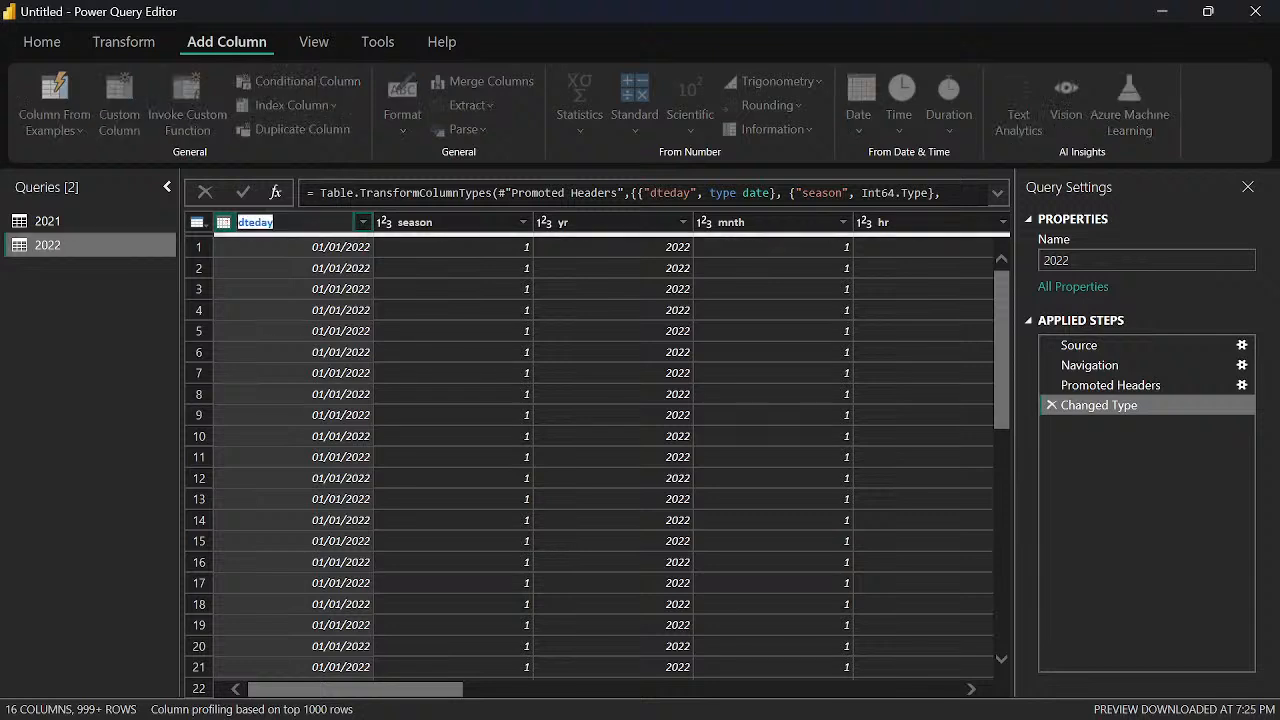
text(Date)
key(Return)
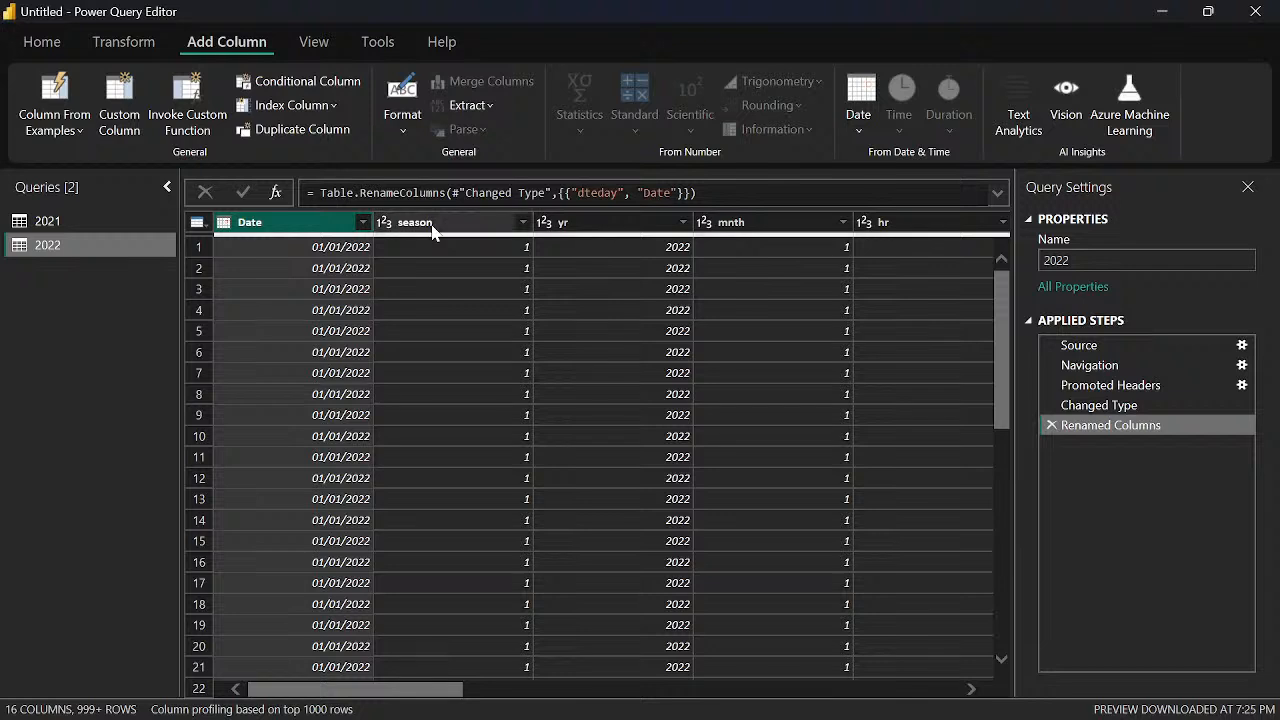
Rename the season column to Season and the yr column to Year in the 2022 table
click(433, 229)
double_click(433, 224)
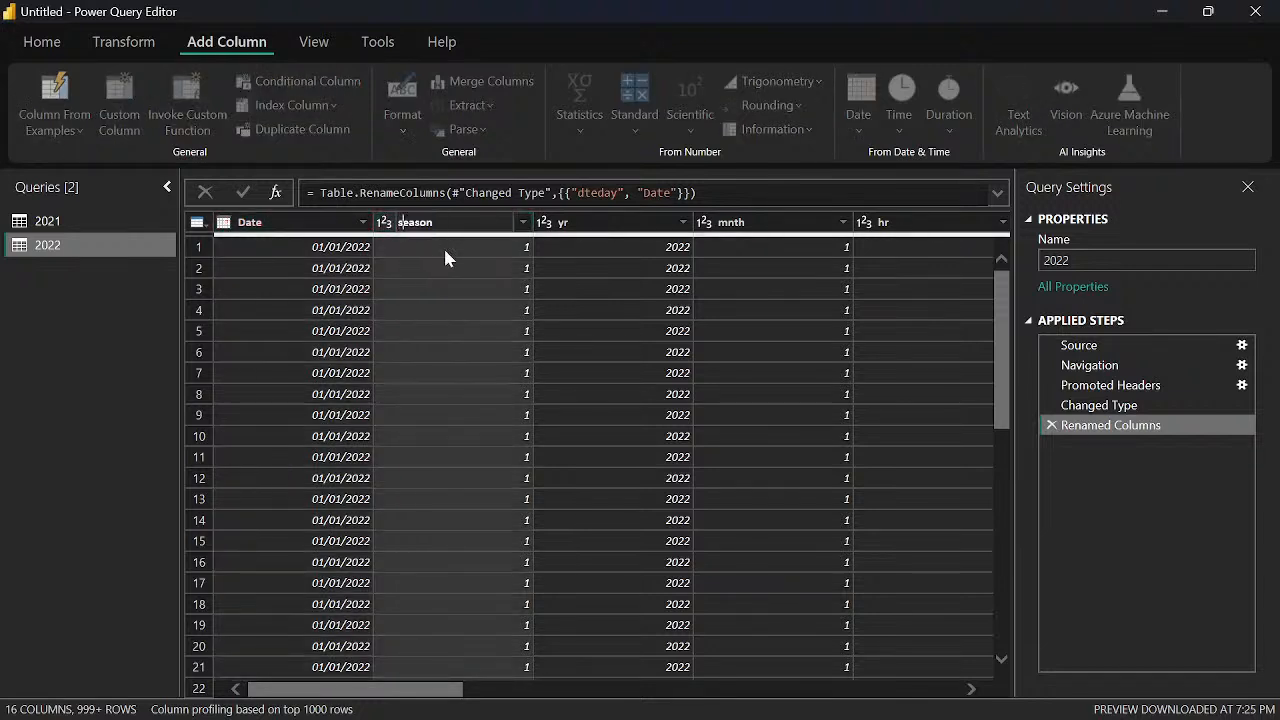
key(Delete)
text(S)
key(Return)
double_click(603, 222)
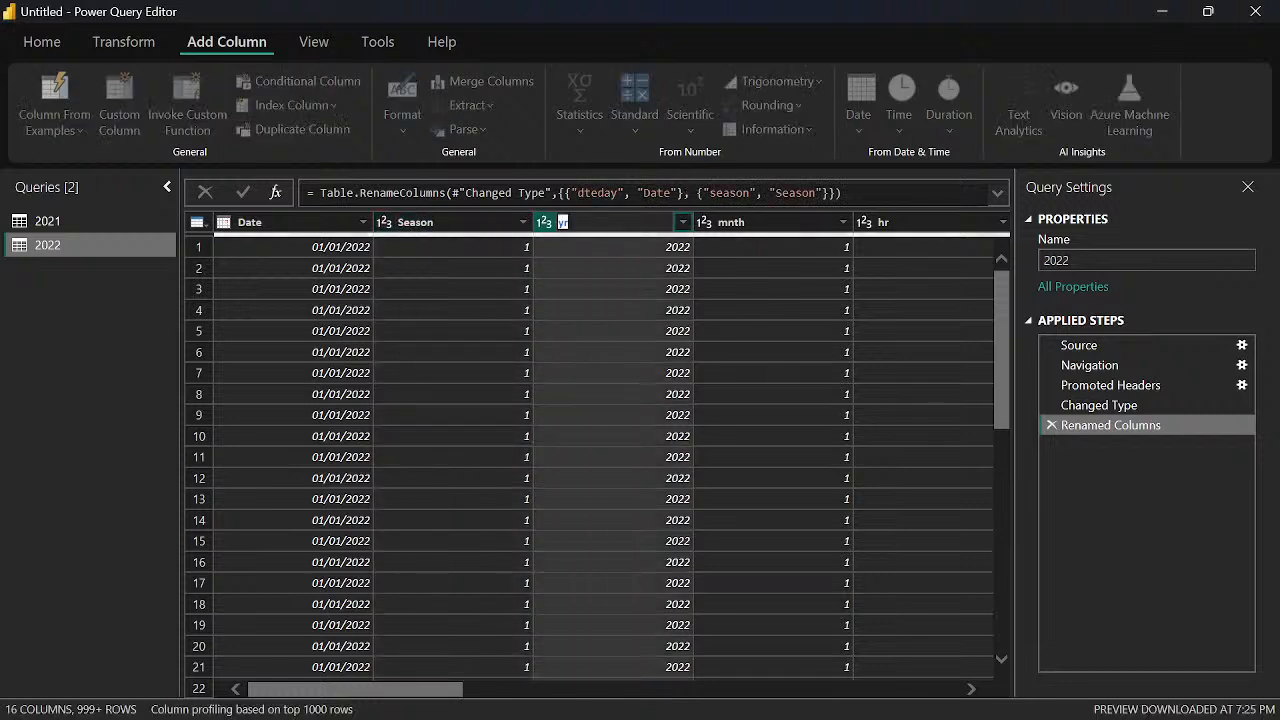
text(Year)
key(Return)
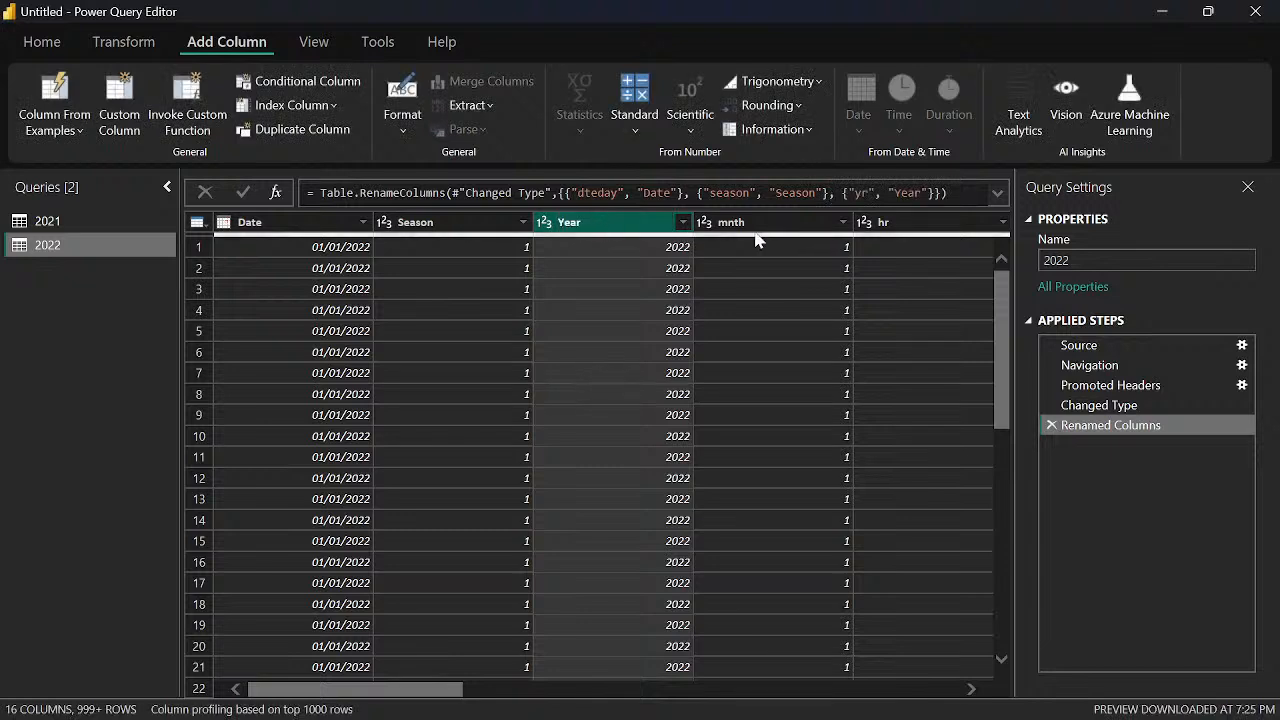
Rename the mnth column to Month and the hr column to Hour in the 2022 table
double_click(758, 224)
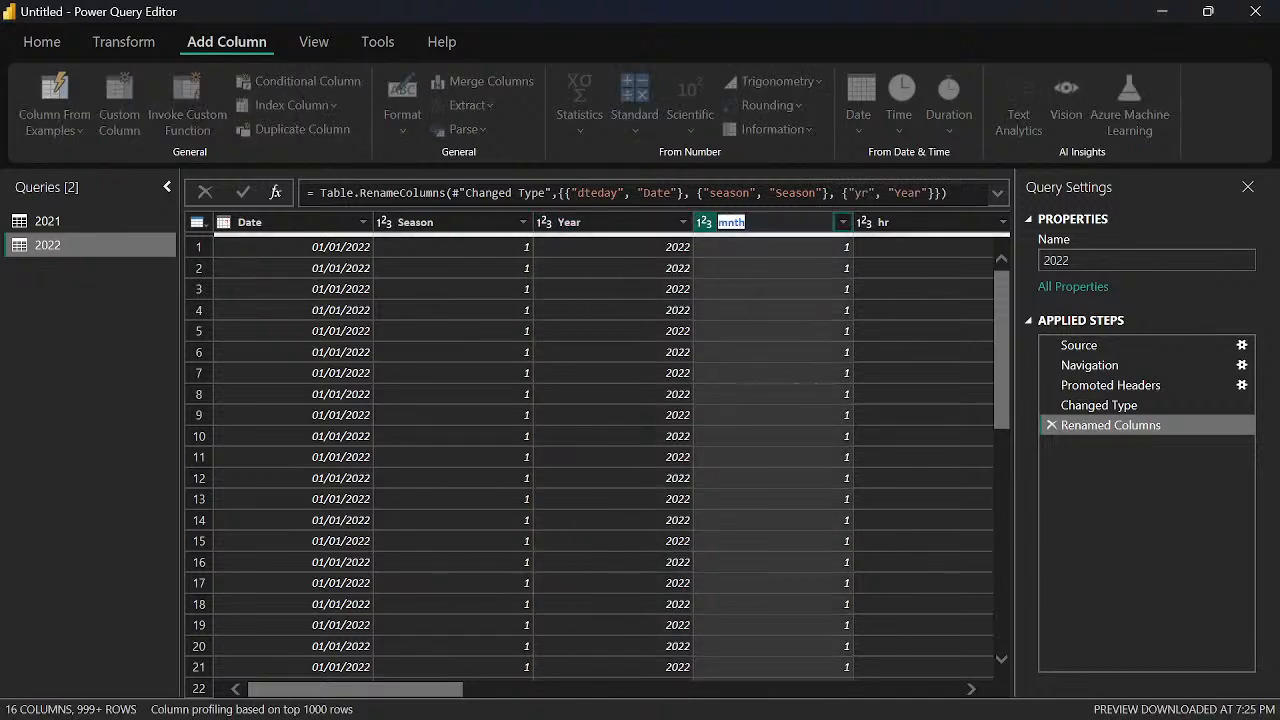
text(Month)
key(Return)
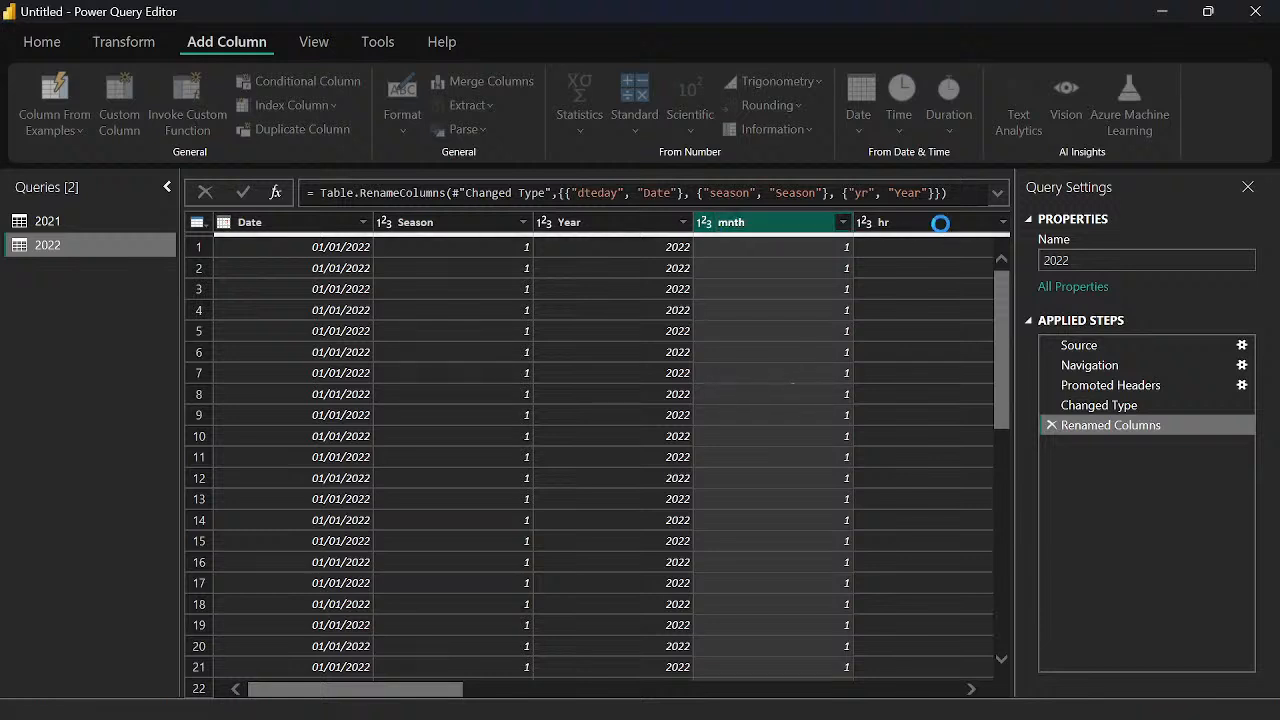
double_click(941, 226)
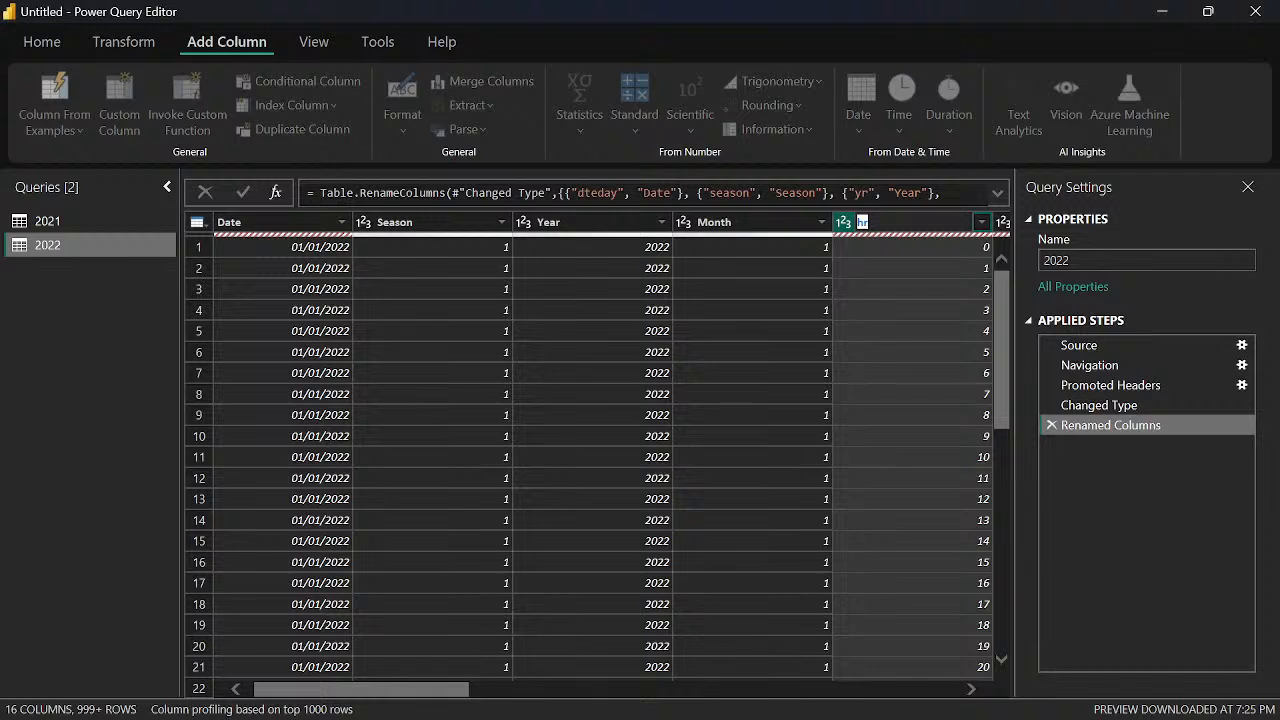
text(Hour)
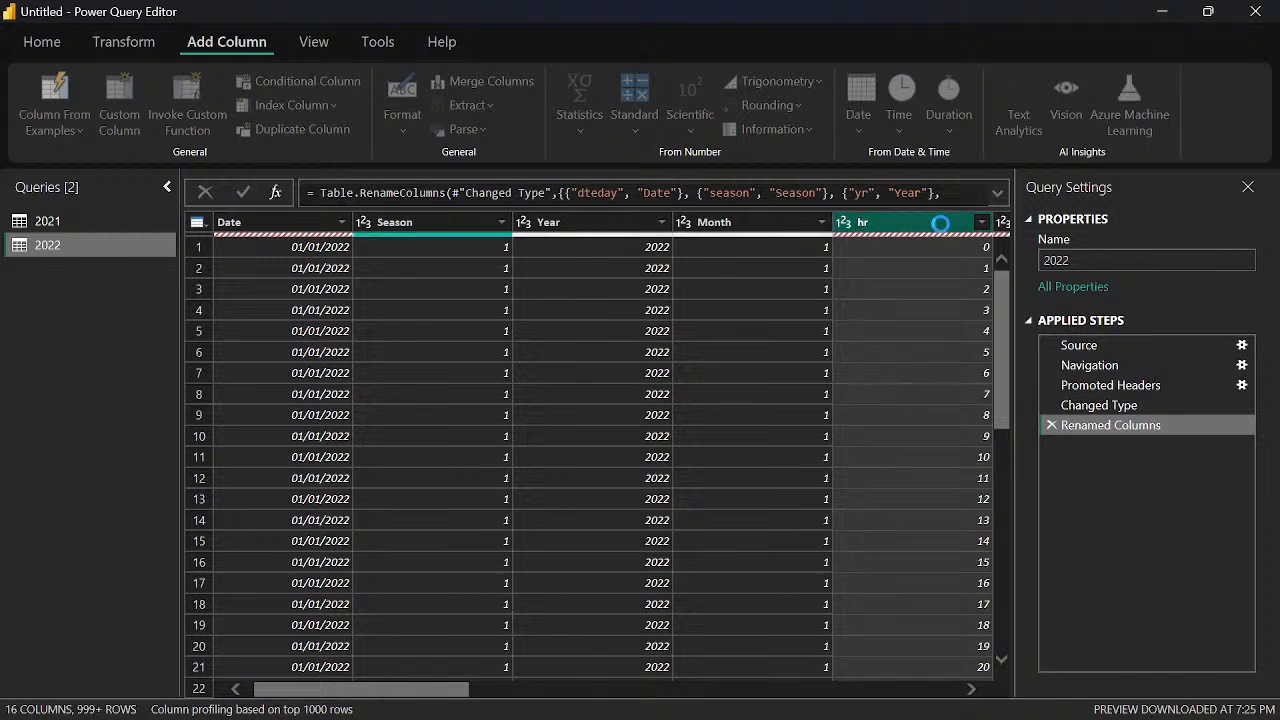
key(Return)
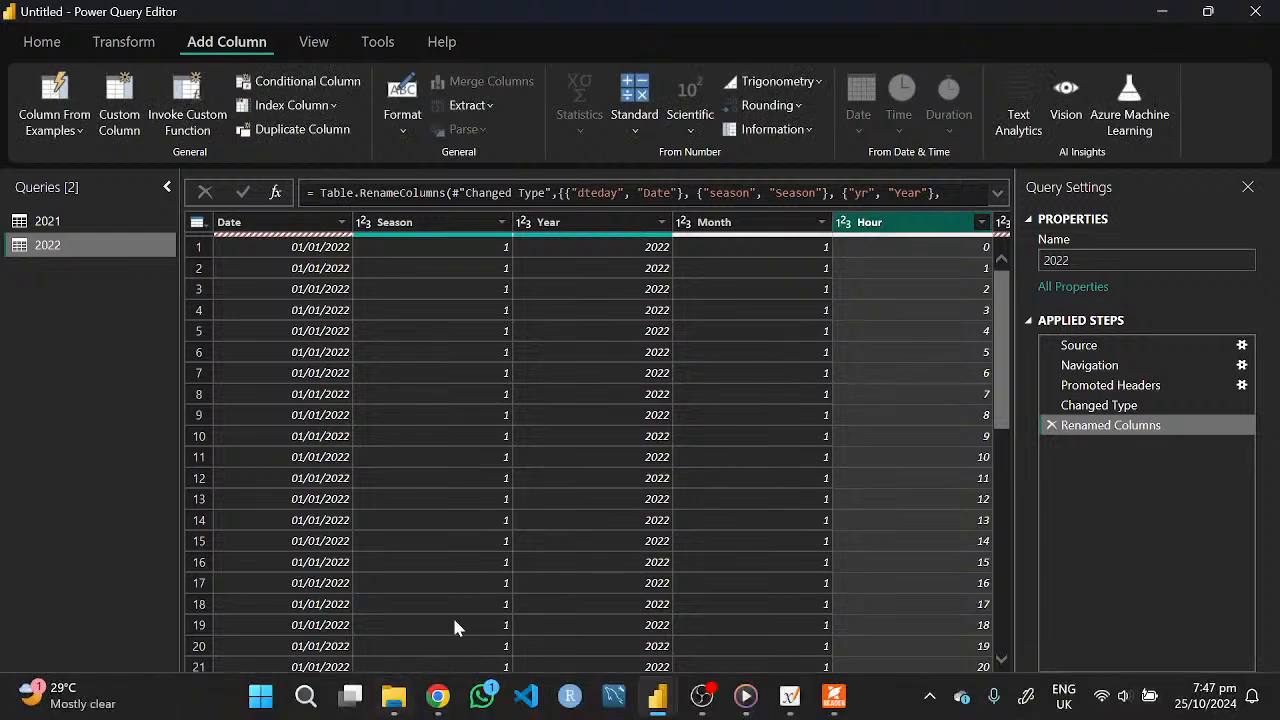
Remove the holiday column from the 2022 table
drag(455, 690, 564, 690)
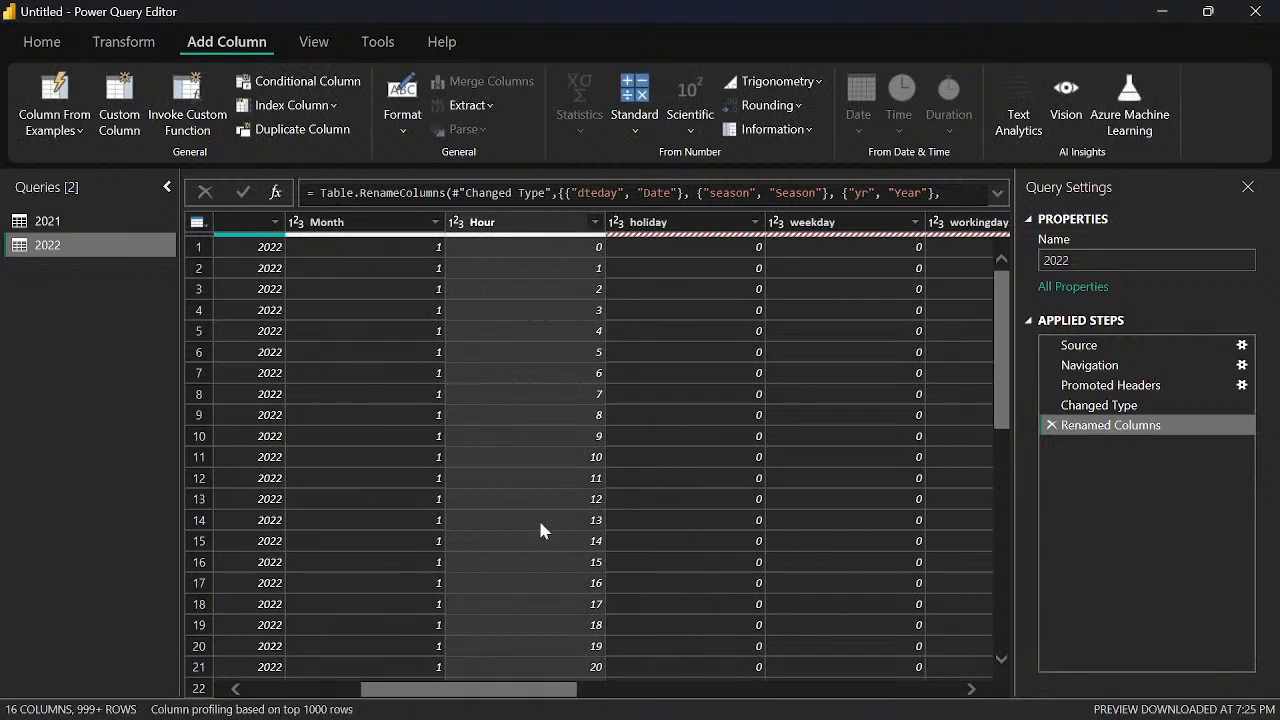
click(681, 224)
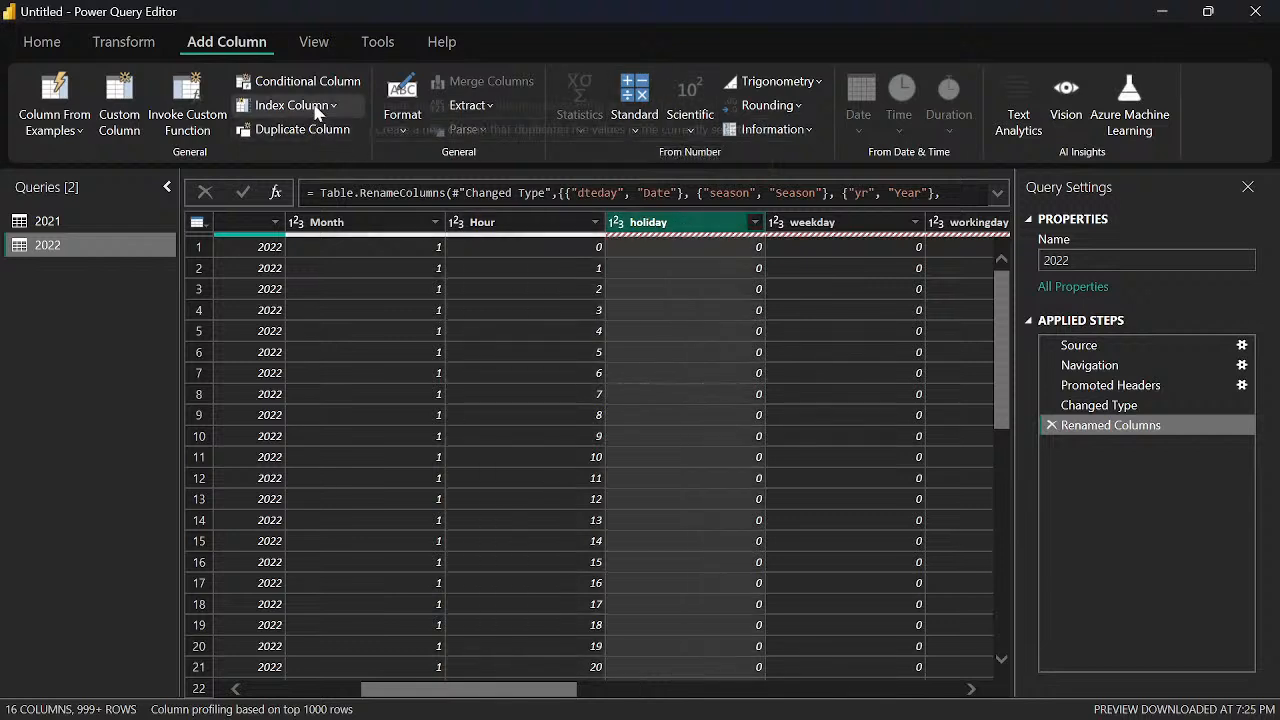
click(123, 42)
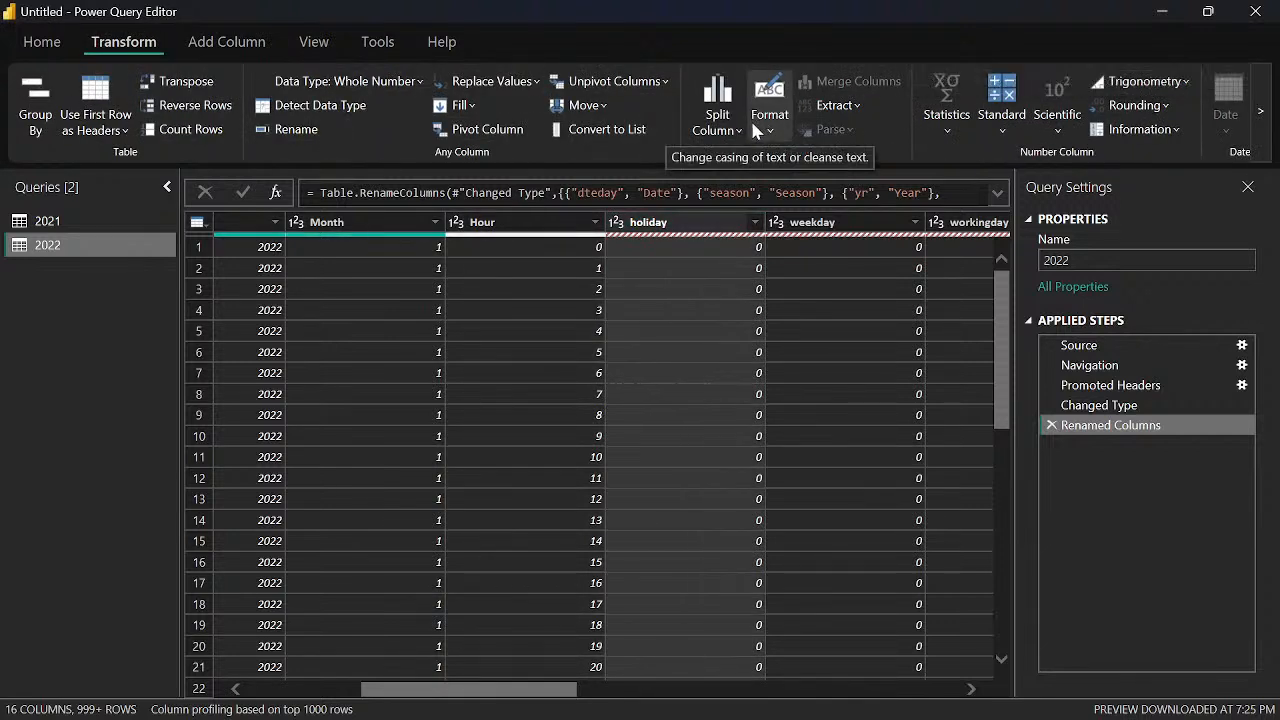
click(42, 41)
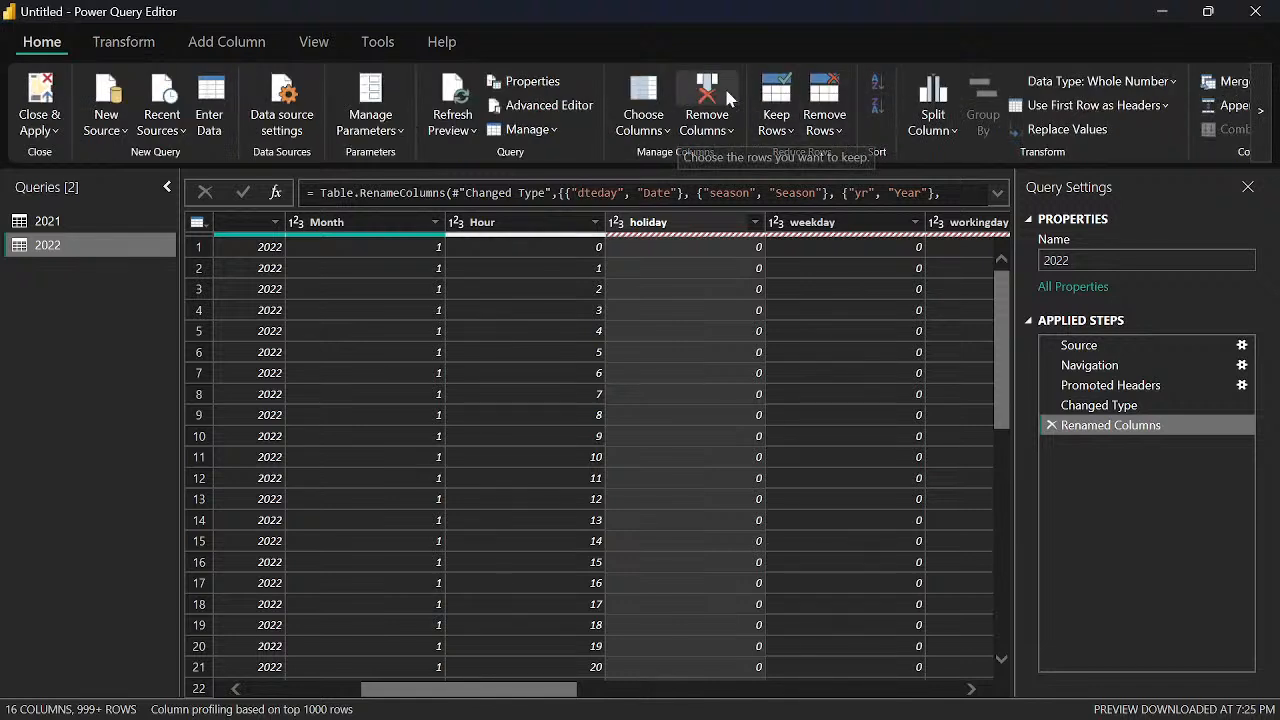
click(676, 224)
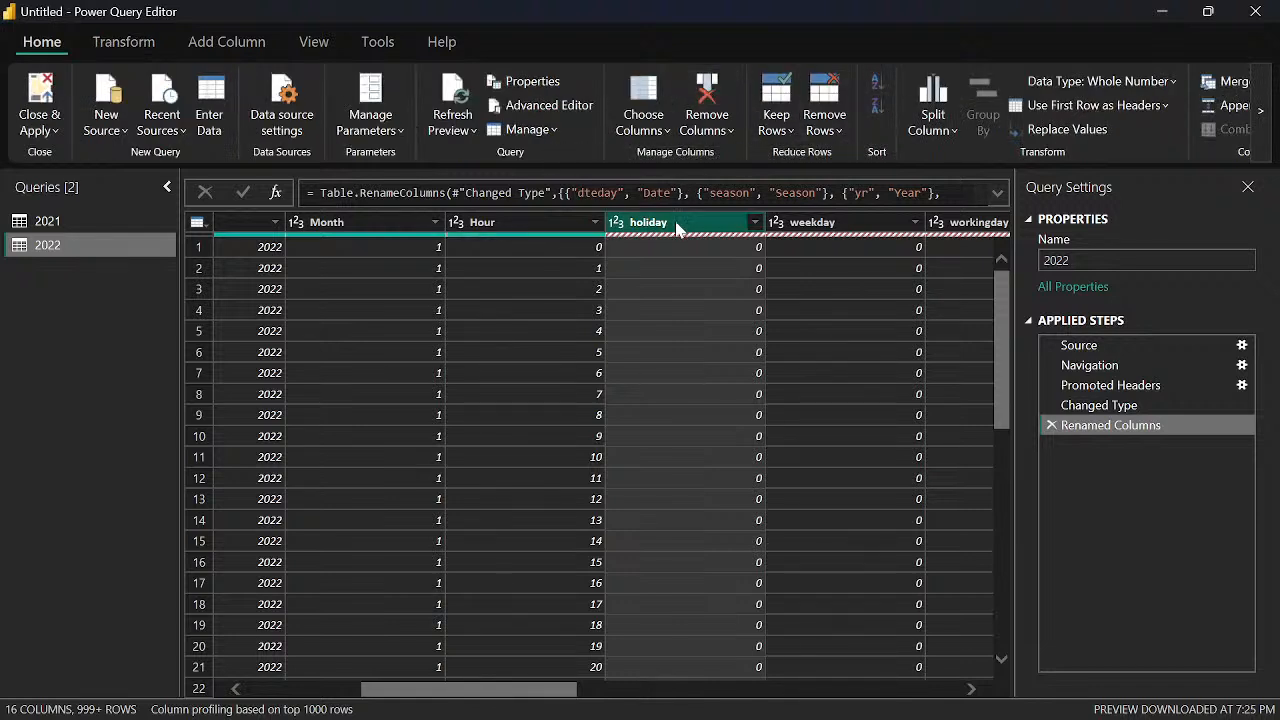
click(706, 95)
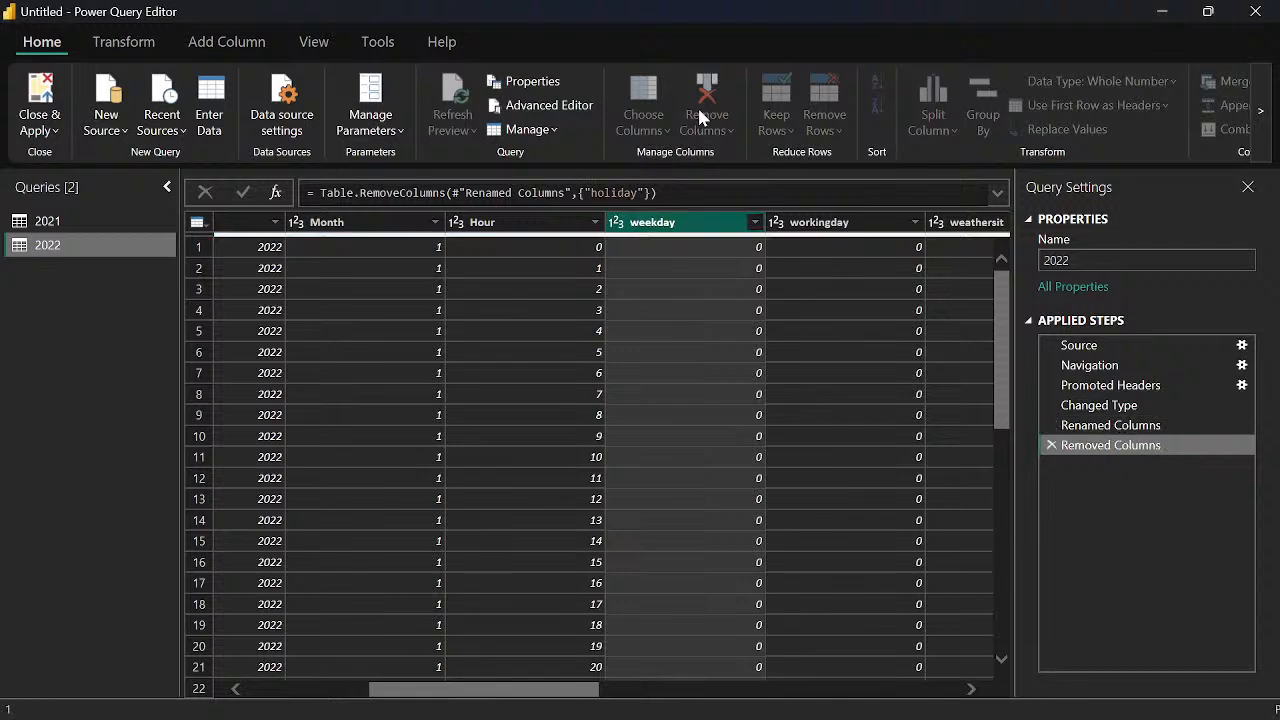
Rename the weekday column of the 2022 table to Weekday
double_click(648, 224)
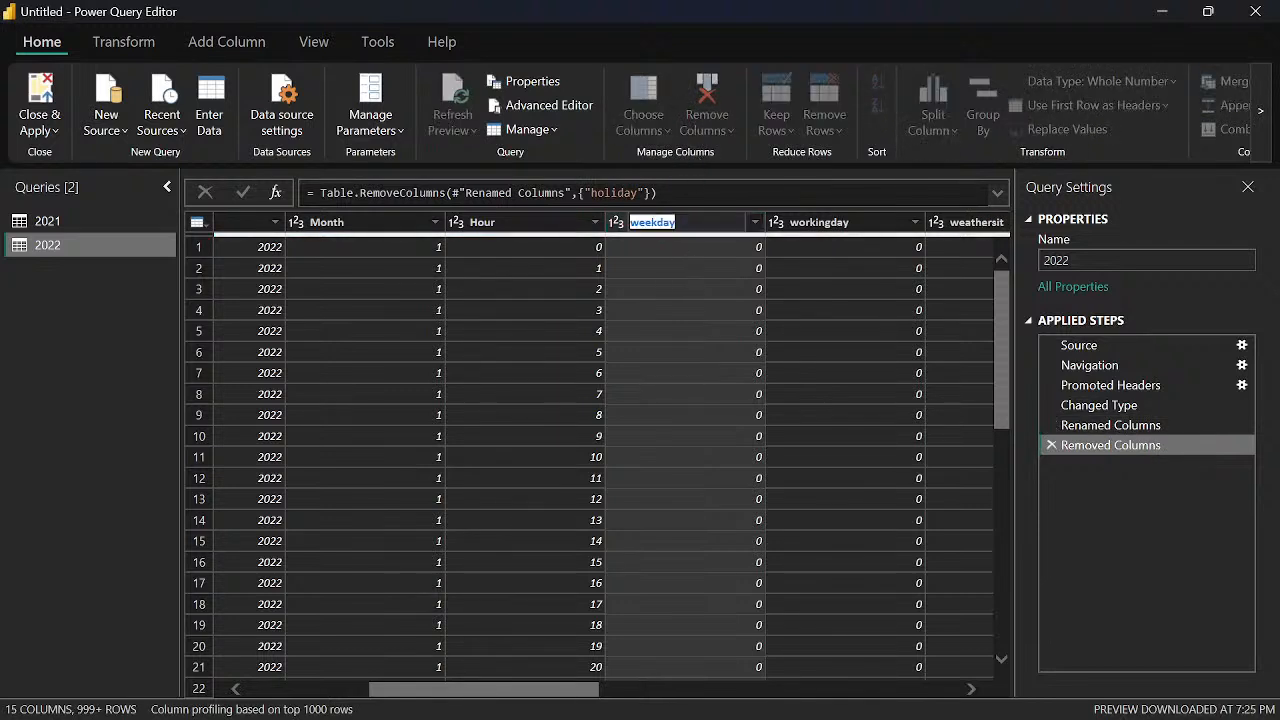
key(Home)
key(Delete)
text(W)
key(Return)
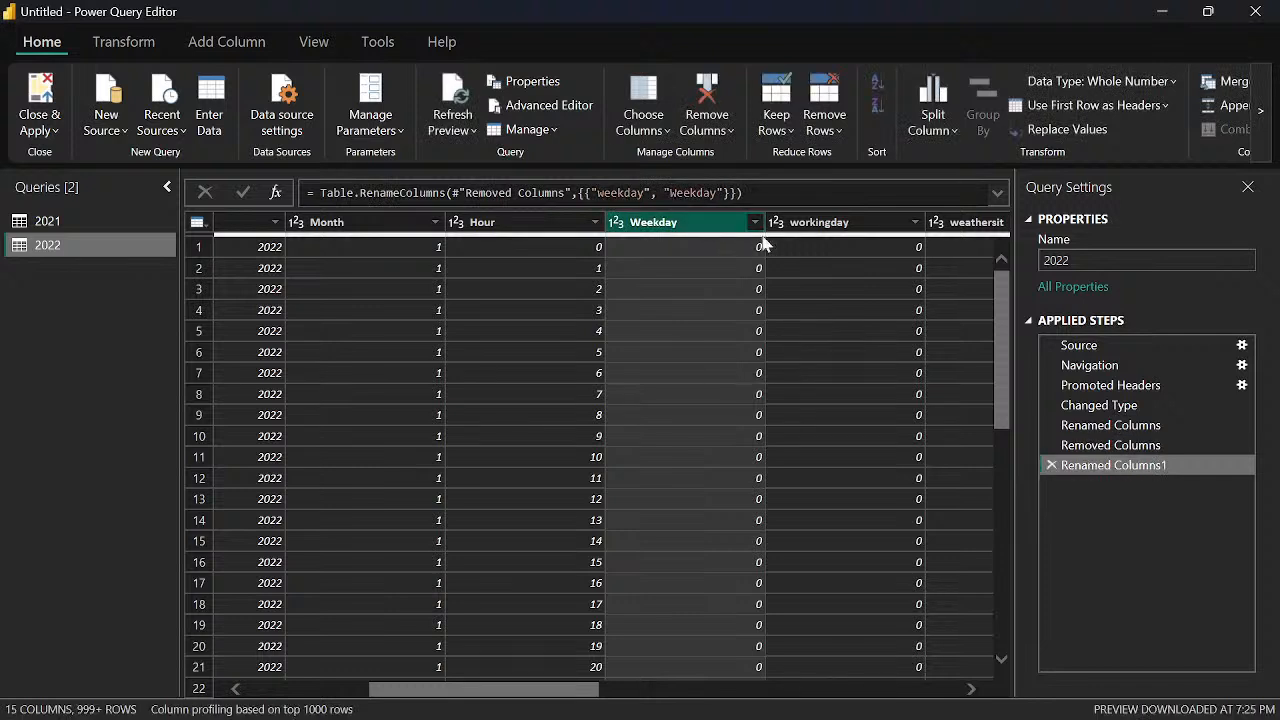
Remove the workingday, weathersit, temp, hum and windspeed columns from the 2022 table
click(803, 224)
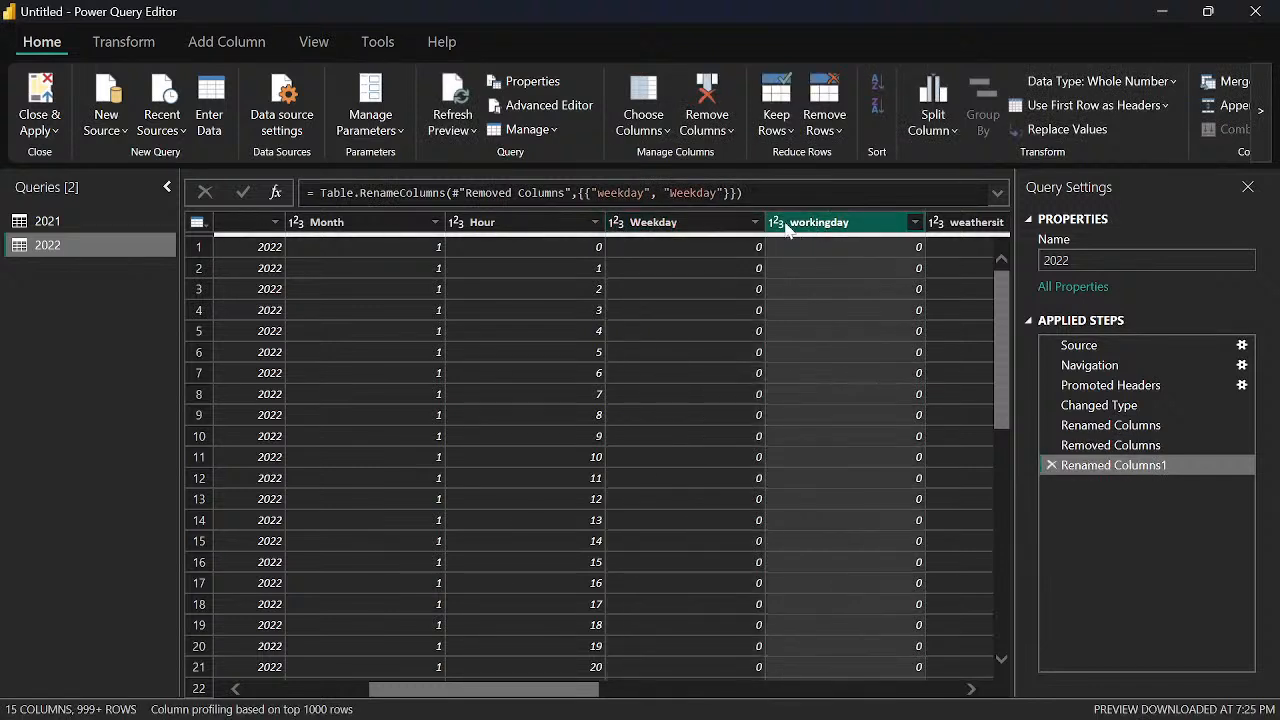
click(707, 95)
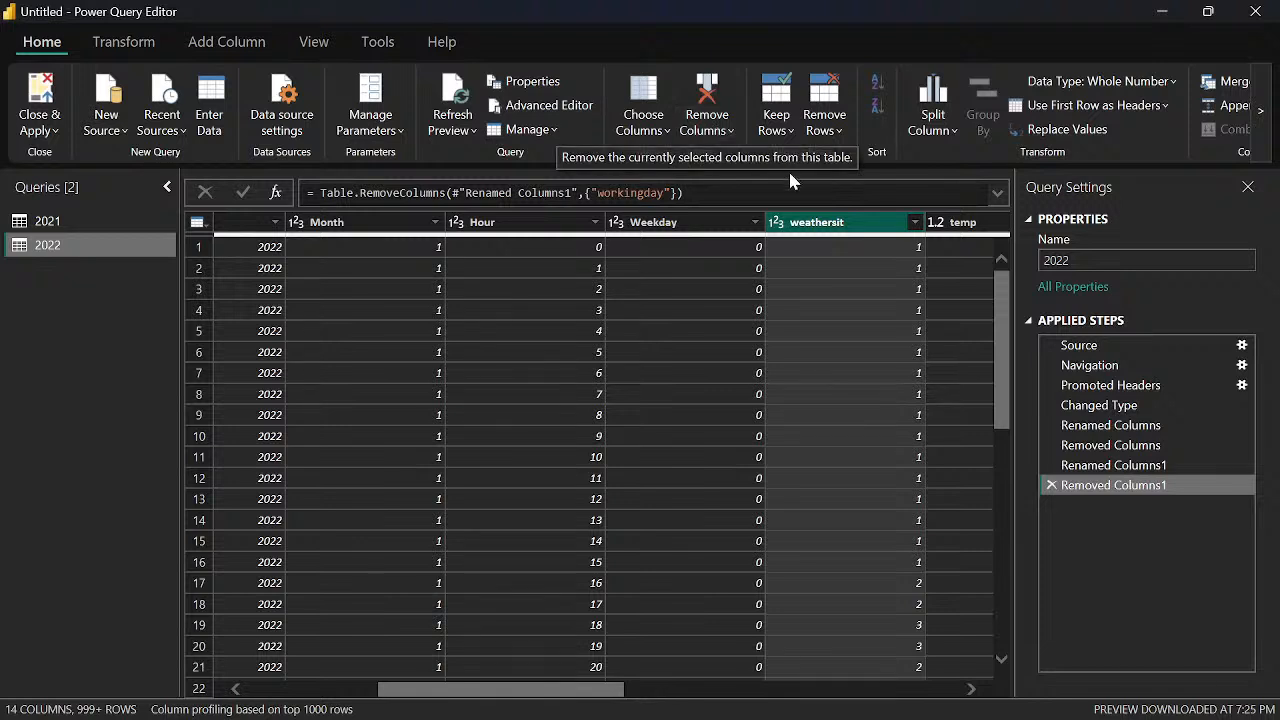
click(707, 100)
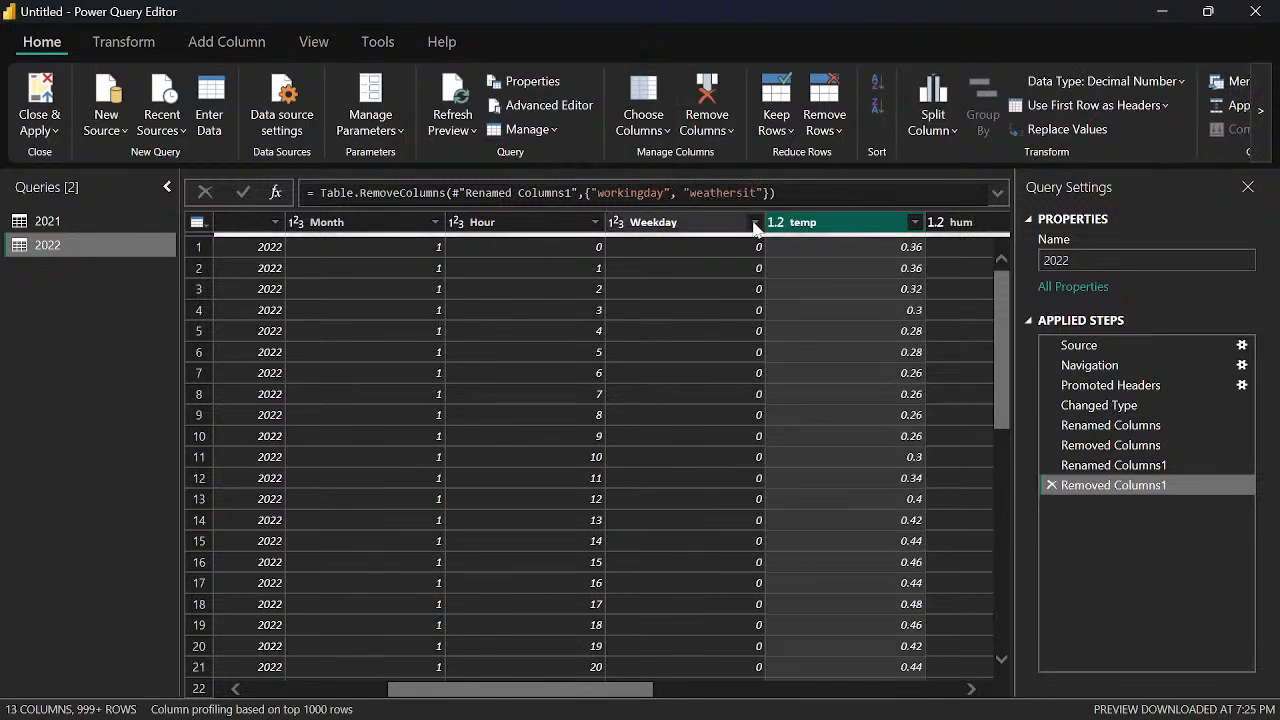
click(707, 95)
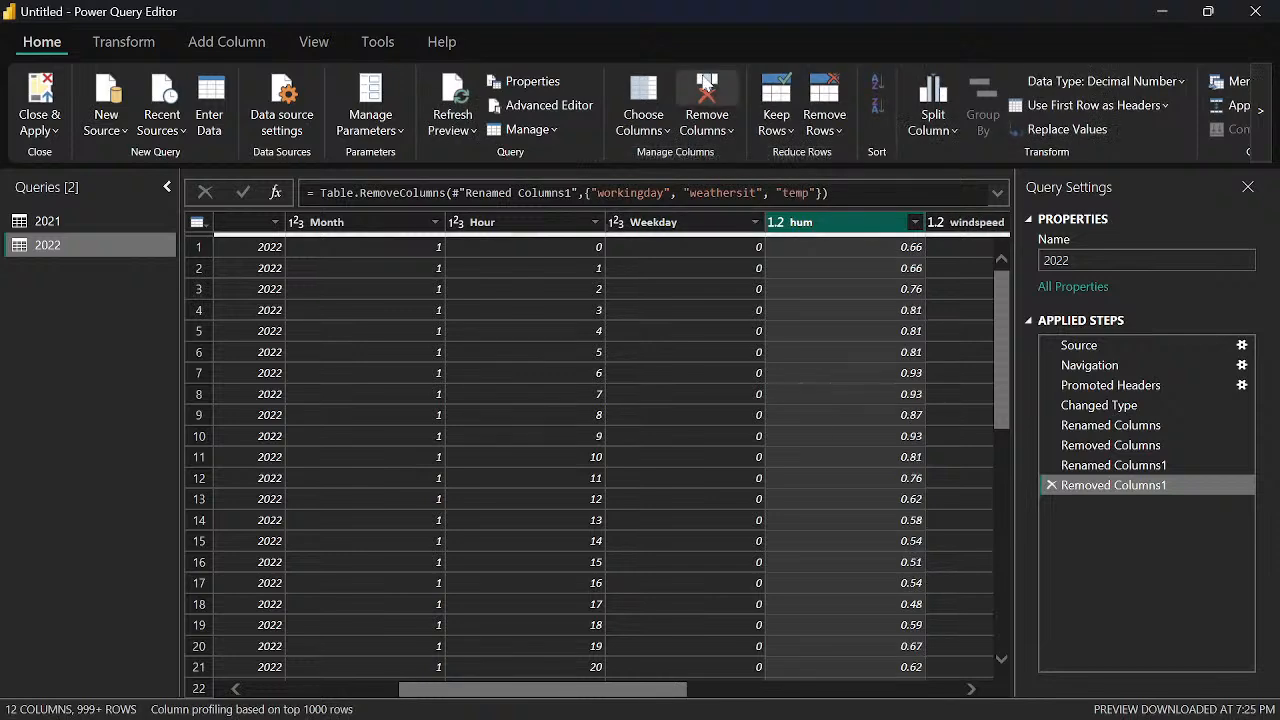
click(707, 95)
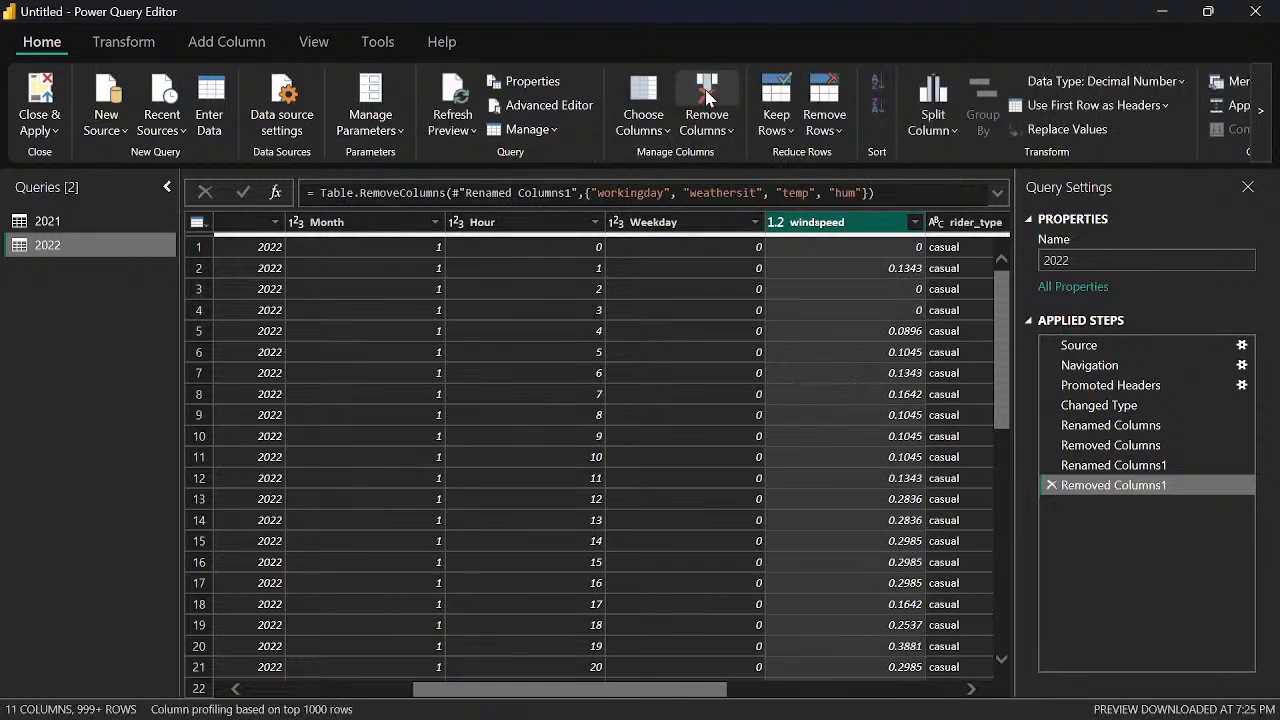
click(707, 95)
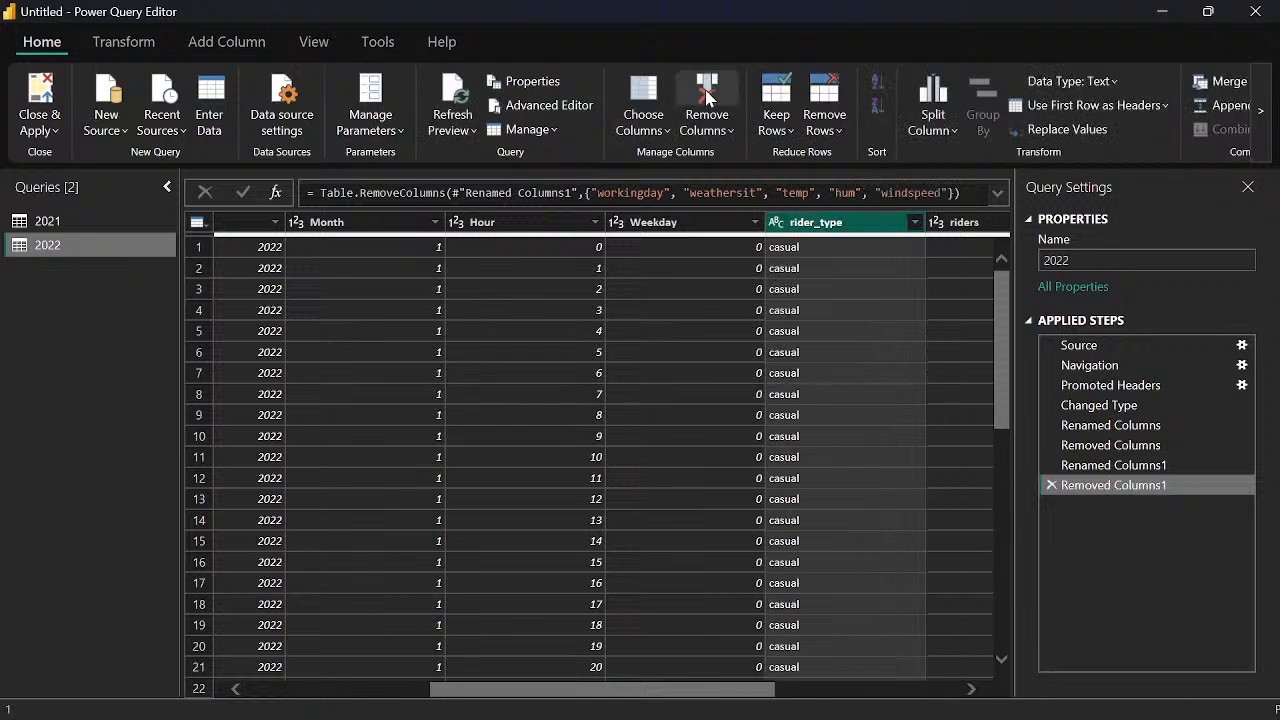
Rename the rider_type column of the 2022 table to Rider Type
double_click(834, 229)
key(Home)
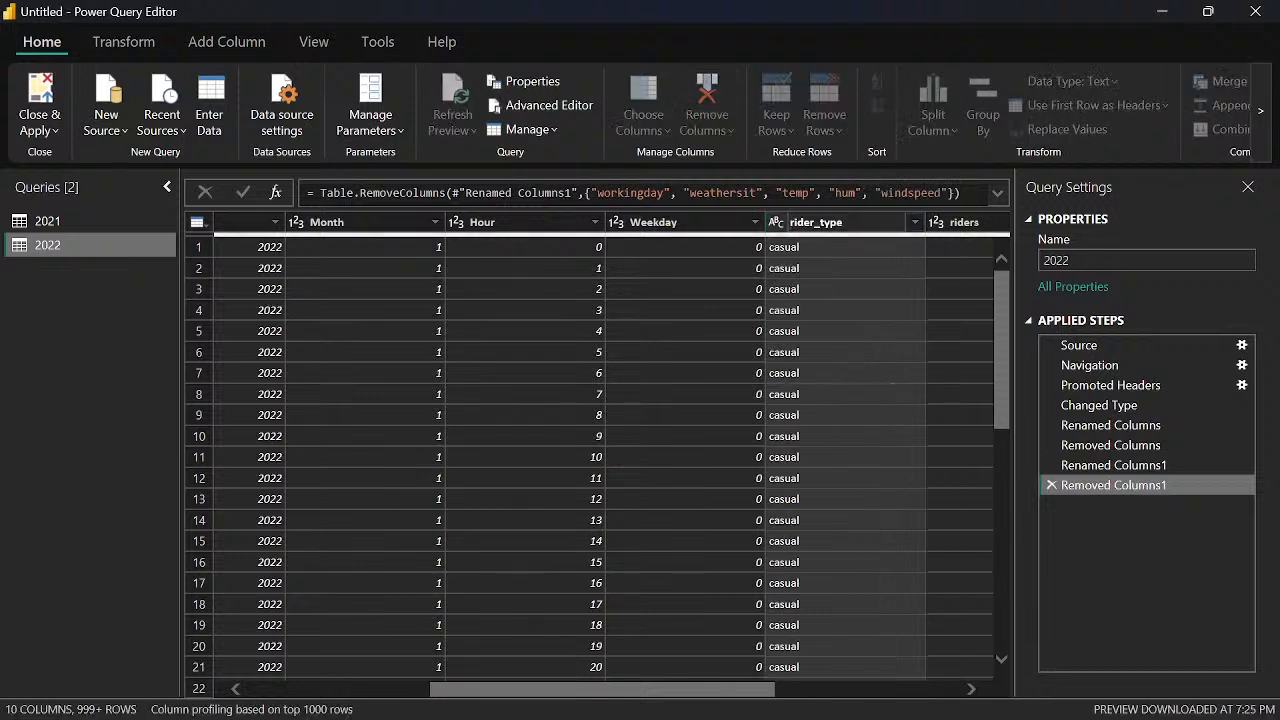
key(Delete)
text(R)
key(Right)
key(Right)
key(Right)
key(Delete)
key(Delete)
text(T)
key(Return)
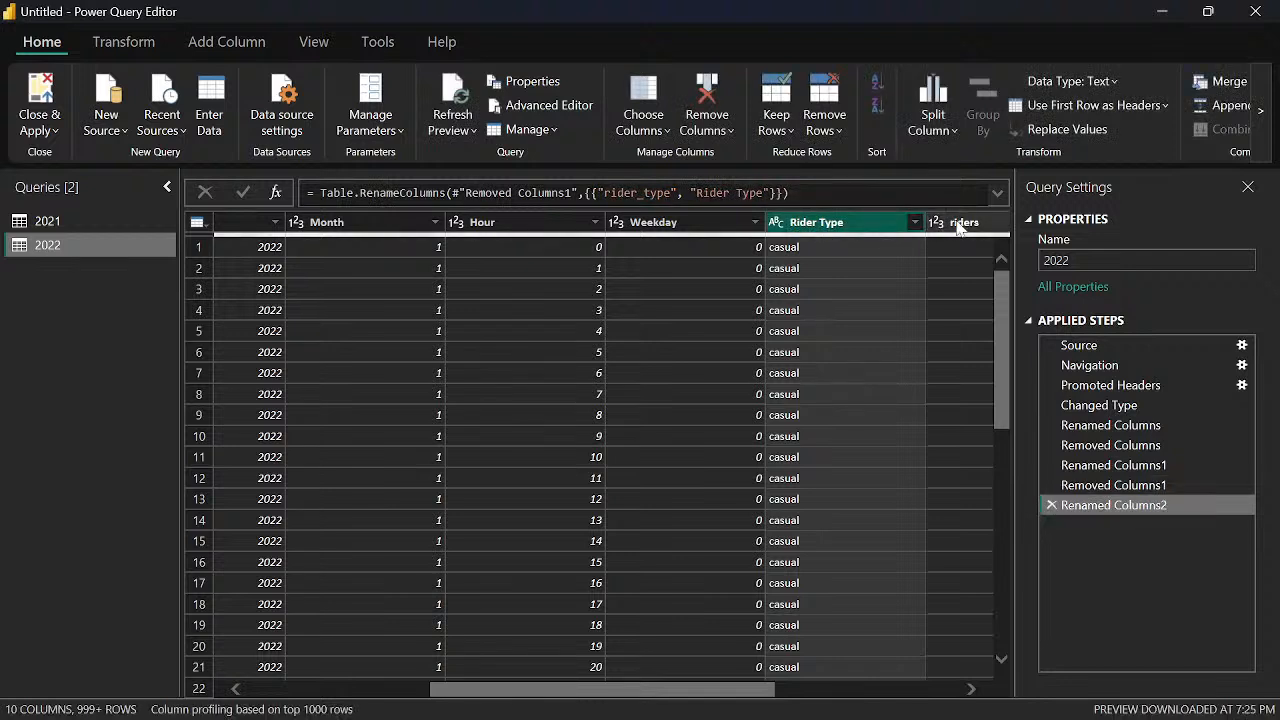
Rename the riders column of the 2022 table to Riders
click(958, 224)
double_click(958, 224)
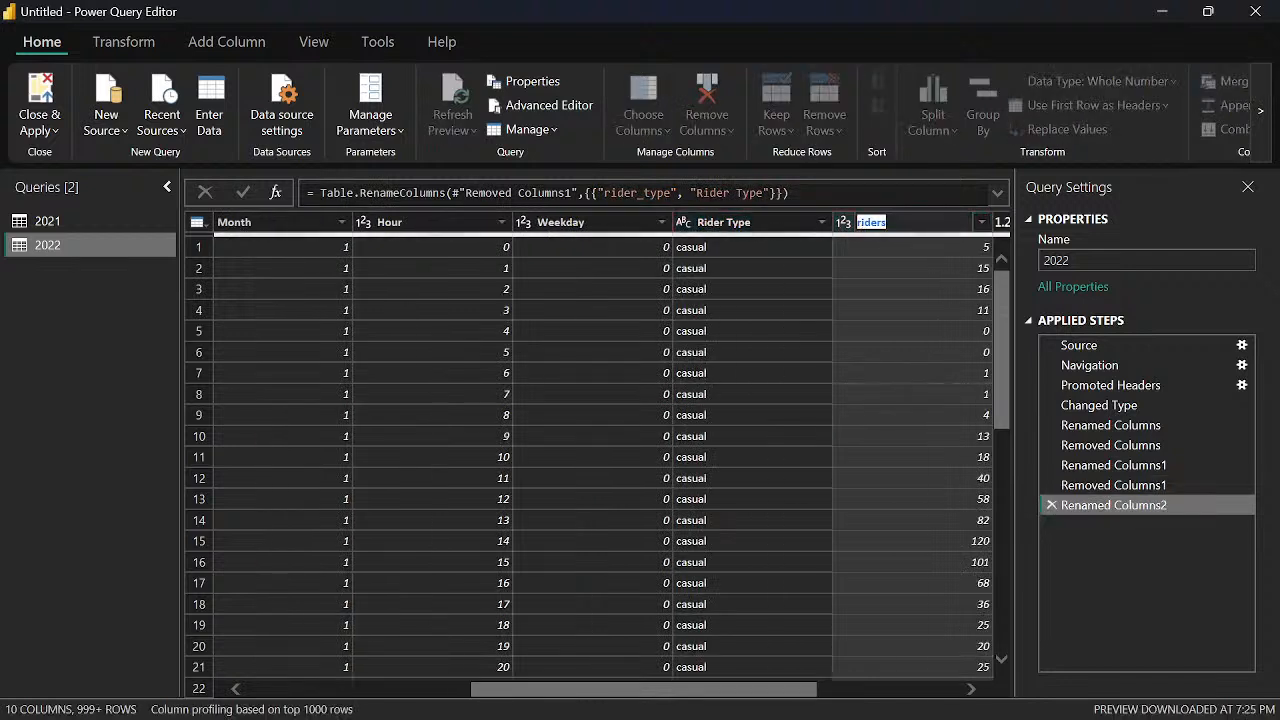
key(Home)
key(Delete)
text(R)
key(Return)
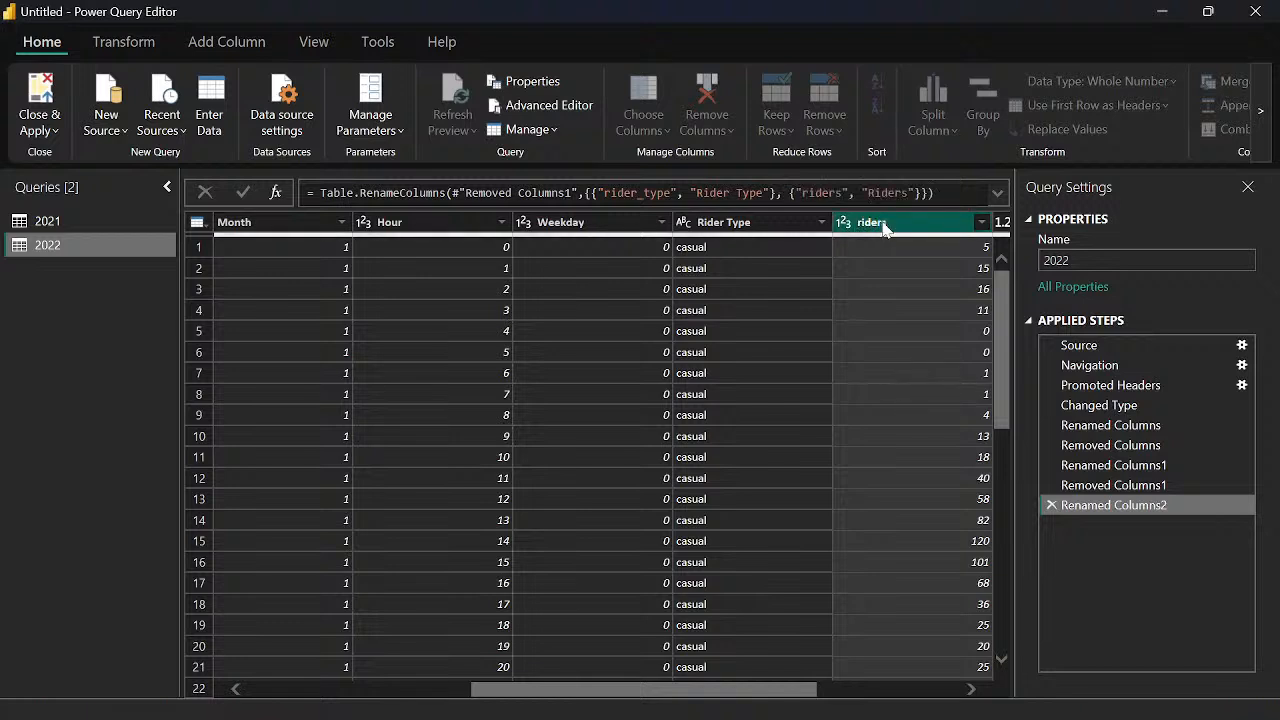
Start a custom column named Revenue in the 2022 table
drag(694, 692, 872, 695)
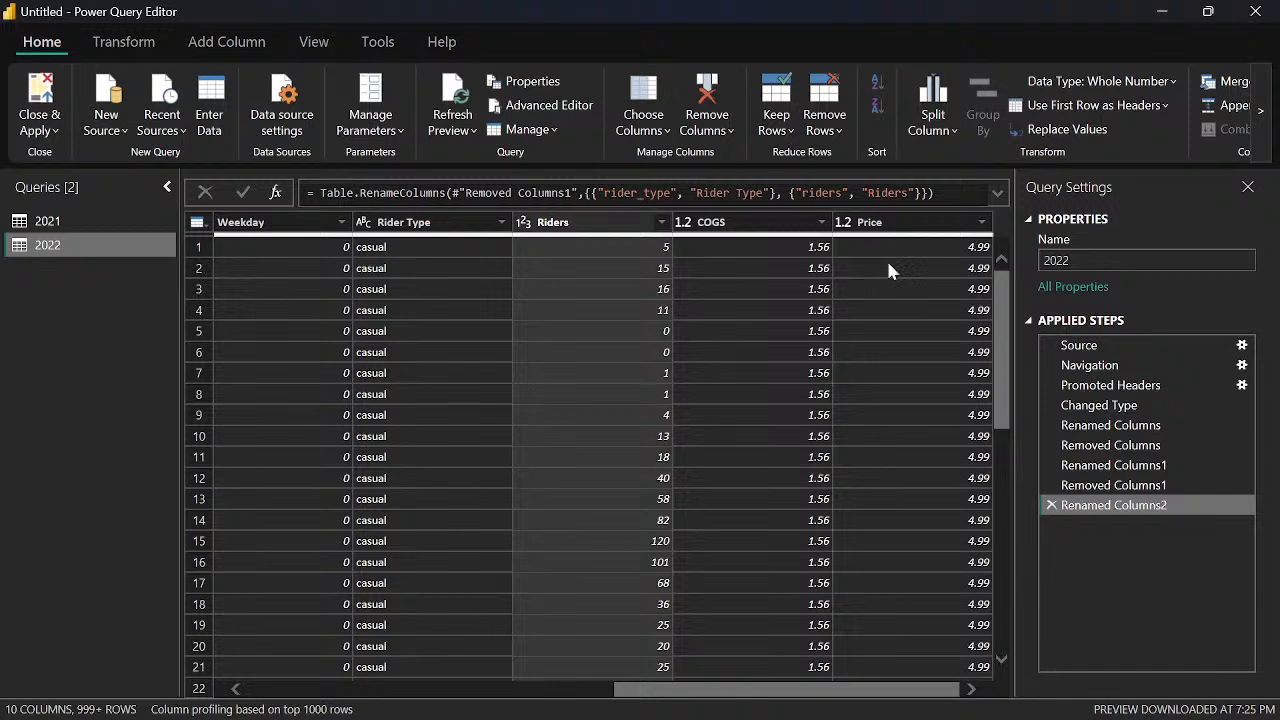
click(889, 222)
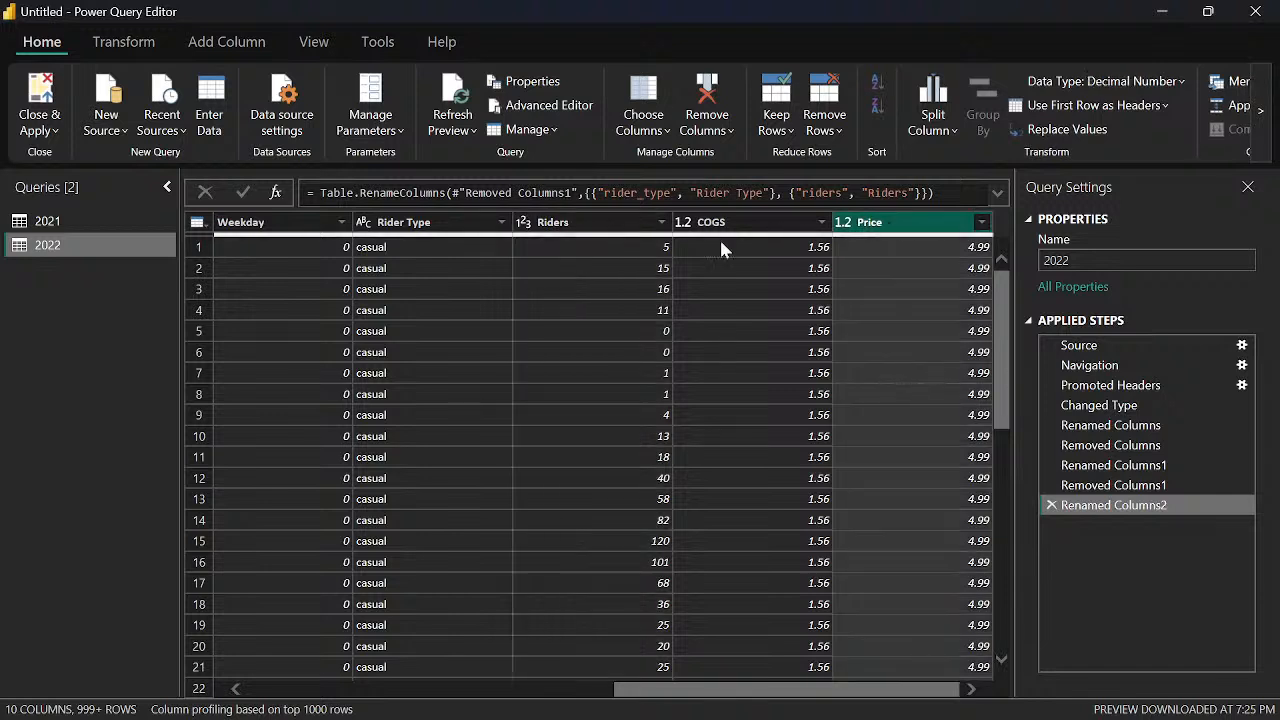
click(227, 42)
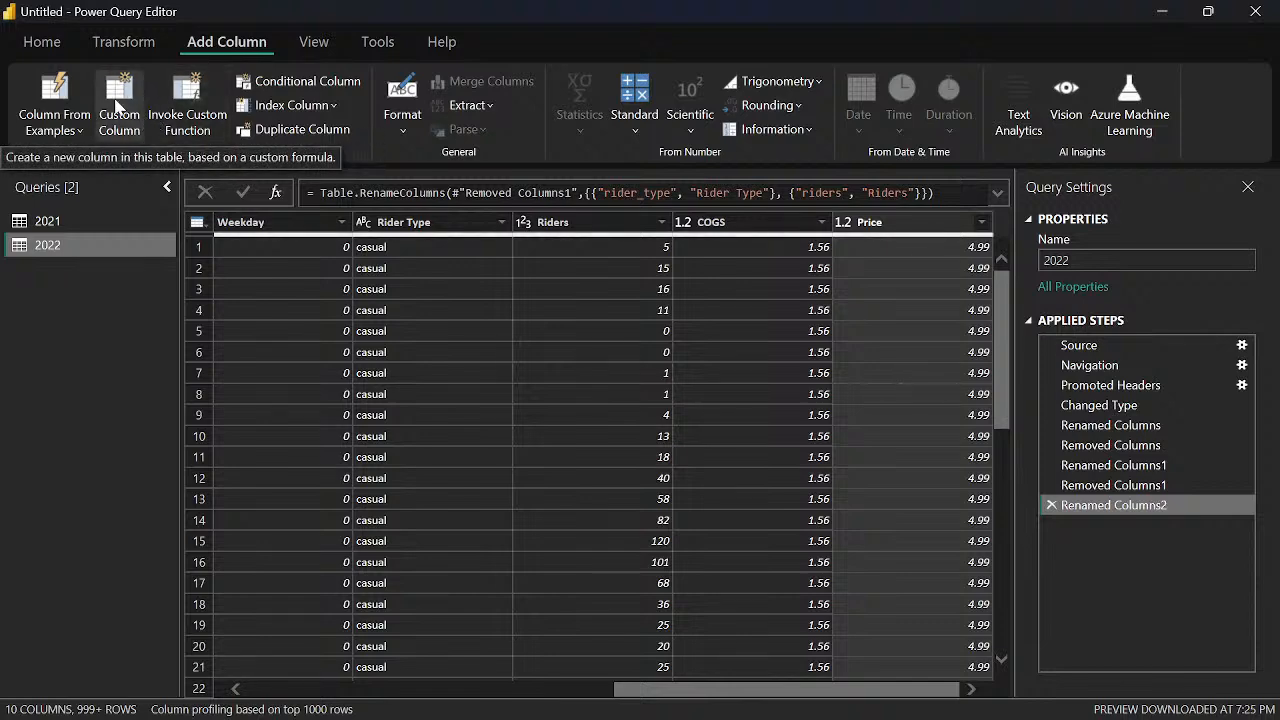
click(118, 105)
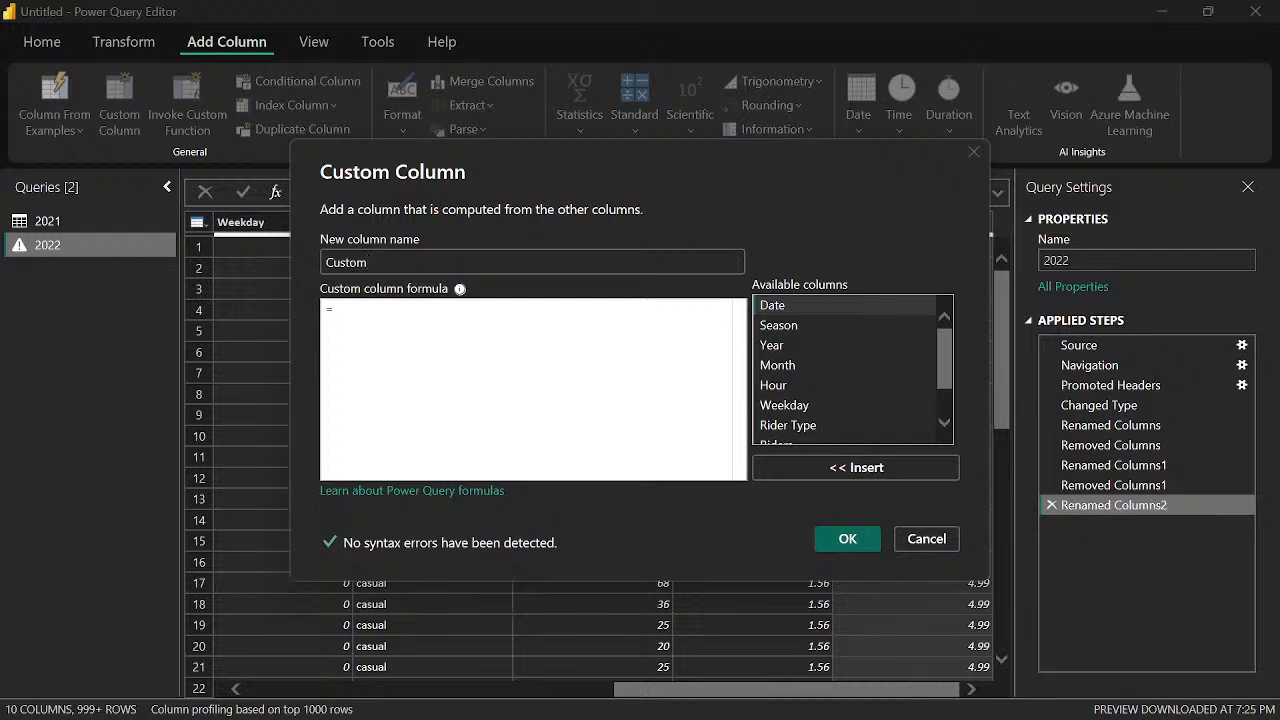
key(ctrl+a)
key(BackSpace)
text(R)
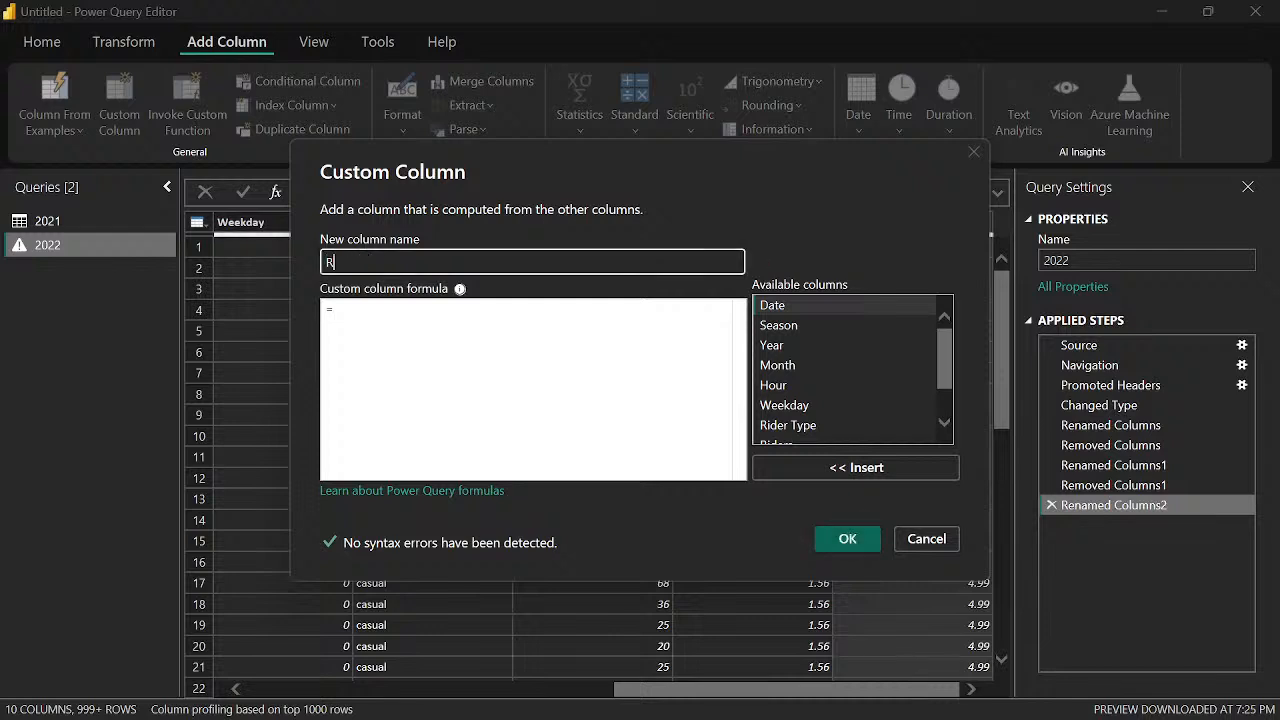
text(evenue)
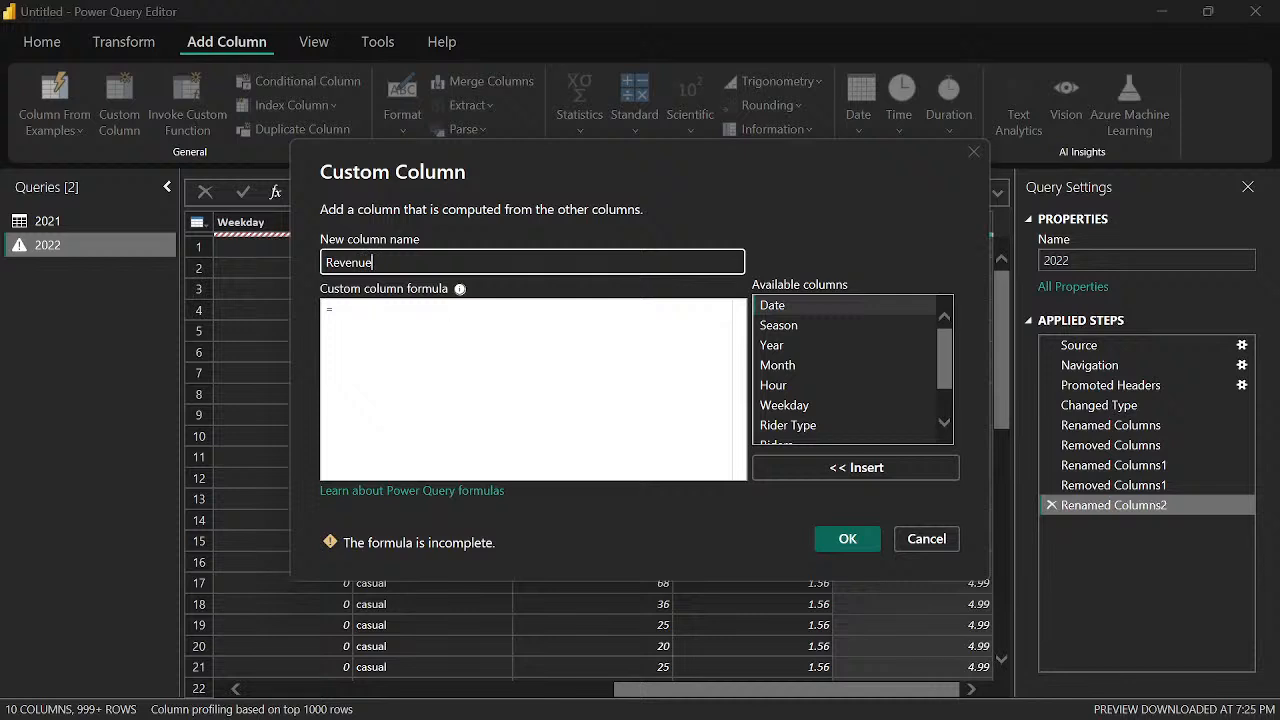
Define the Revenue column with the formula [Riders]*[Price] and add it to the 2022 table
click(338, 310)
scroll(801, 353, down, 1)
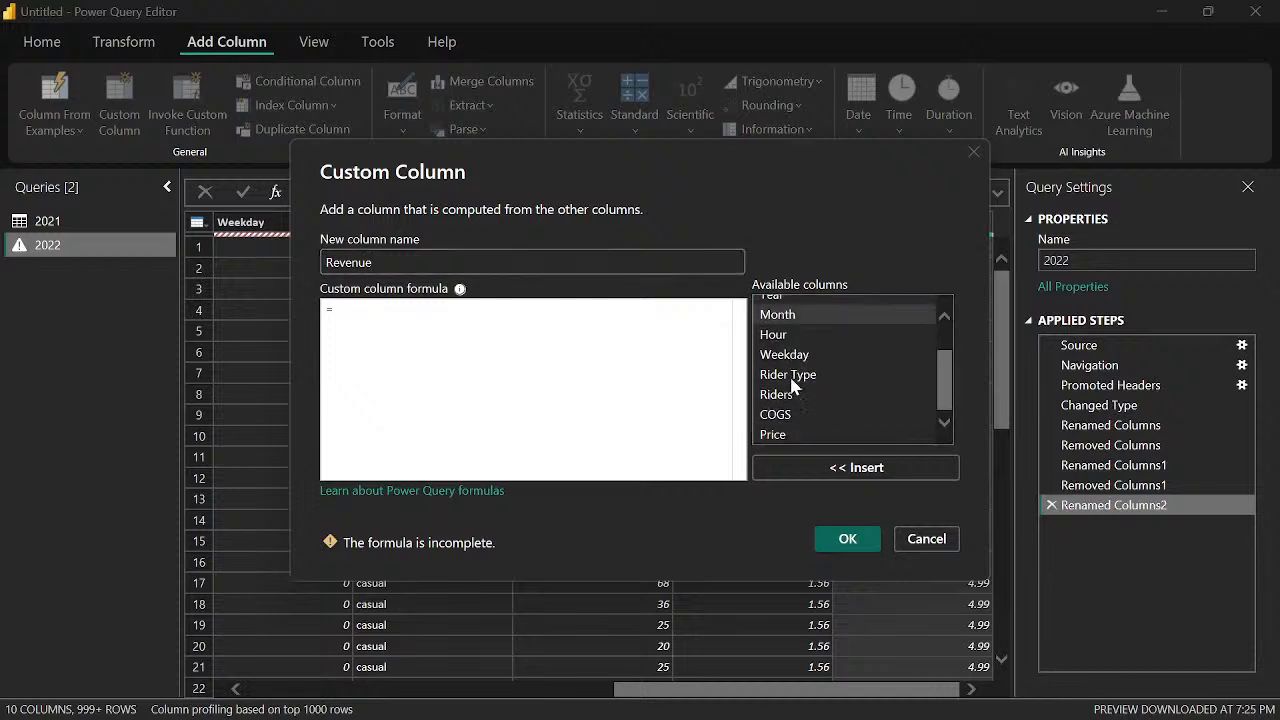
click(780, 394)
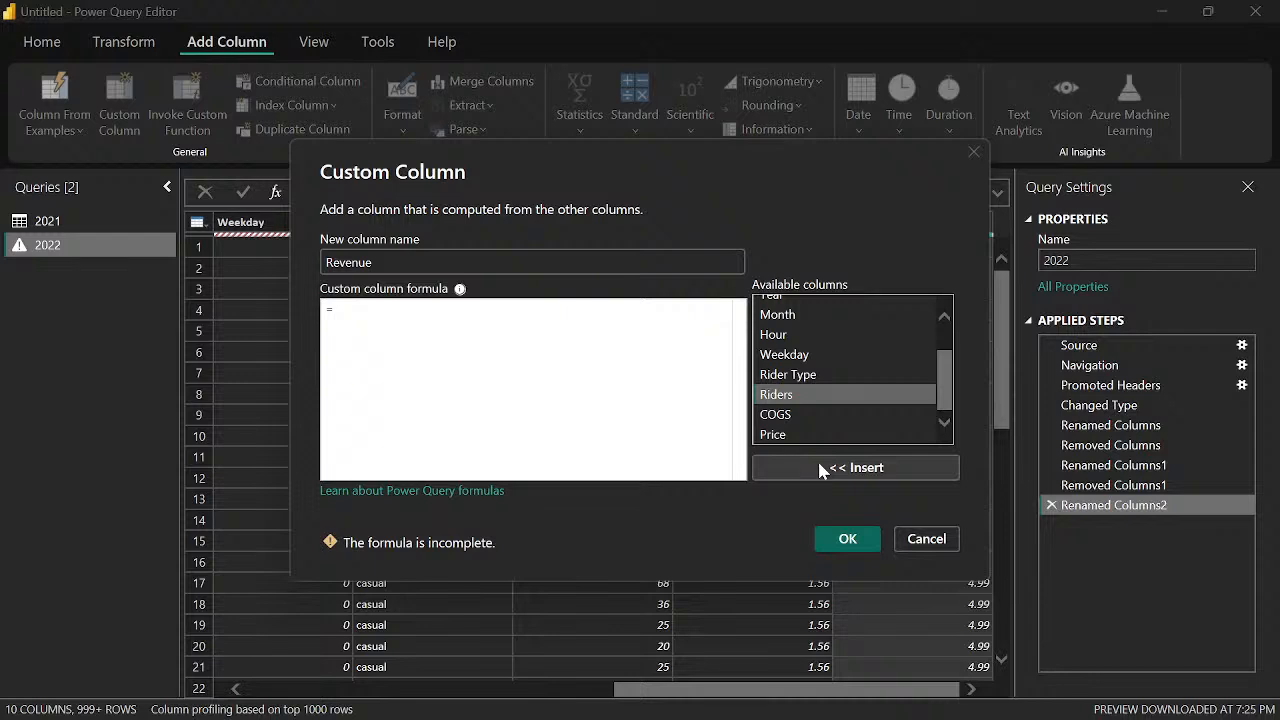
click(820, 463)
text(*)
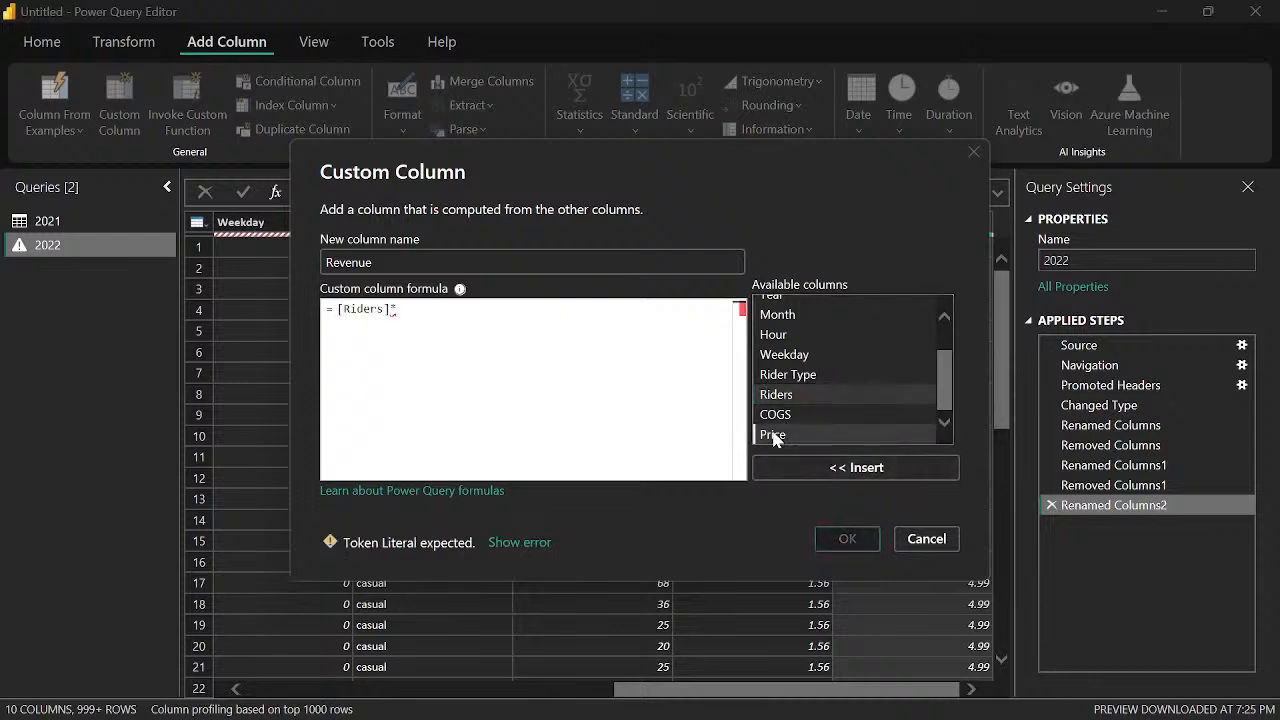
click(764, 435)
click(830, 467)
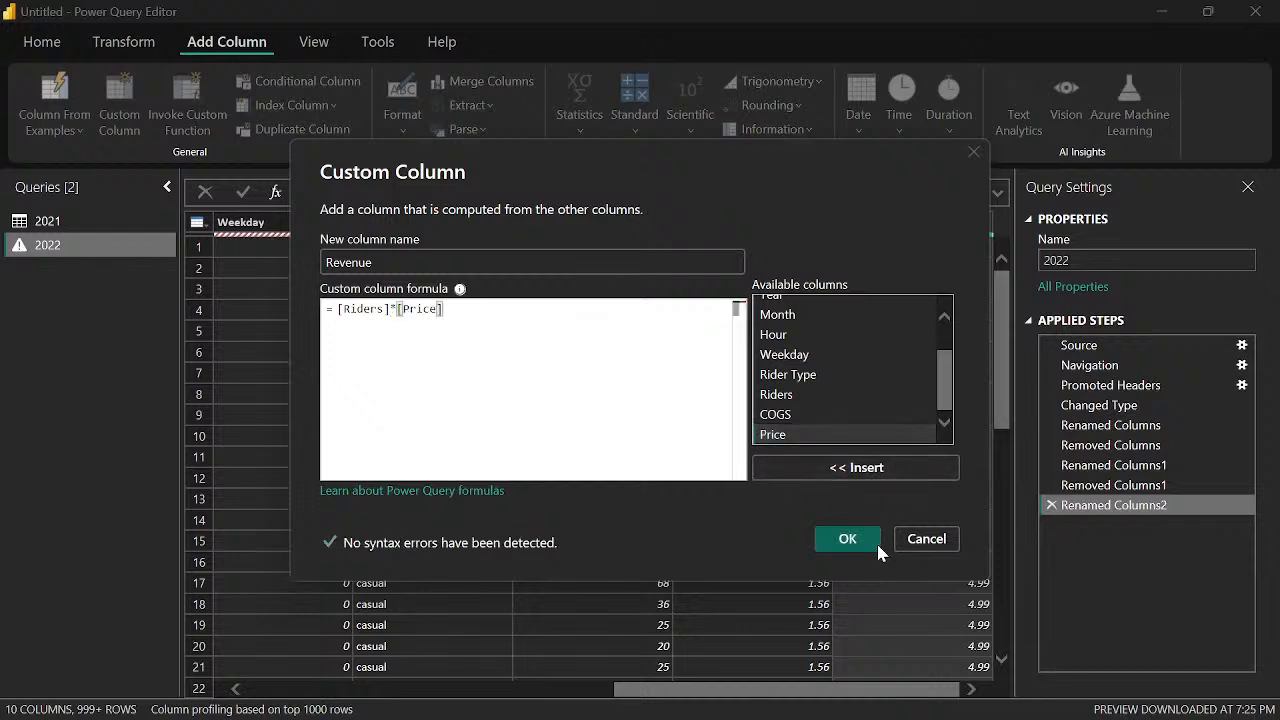
click(847, 540)
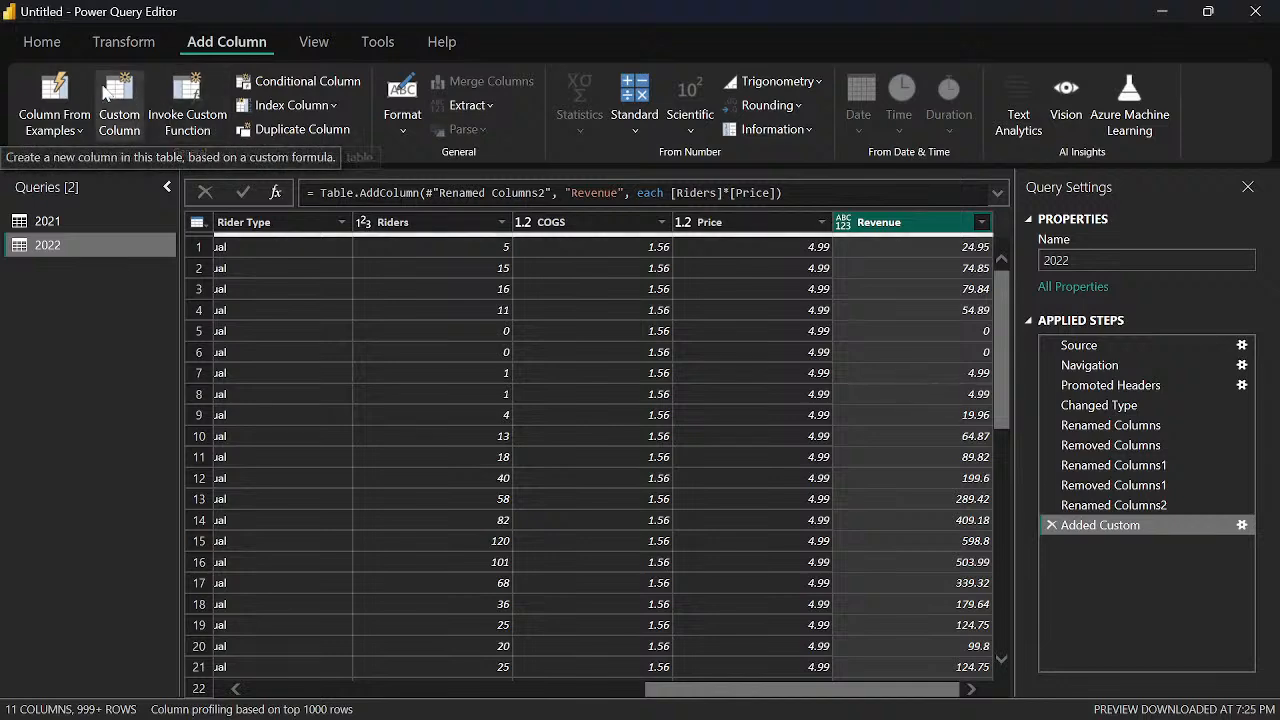
Start another custom column in the 2022 table and name it Profit
click(119, 105)
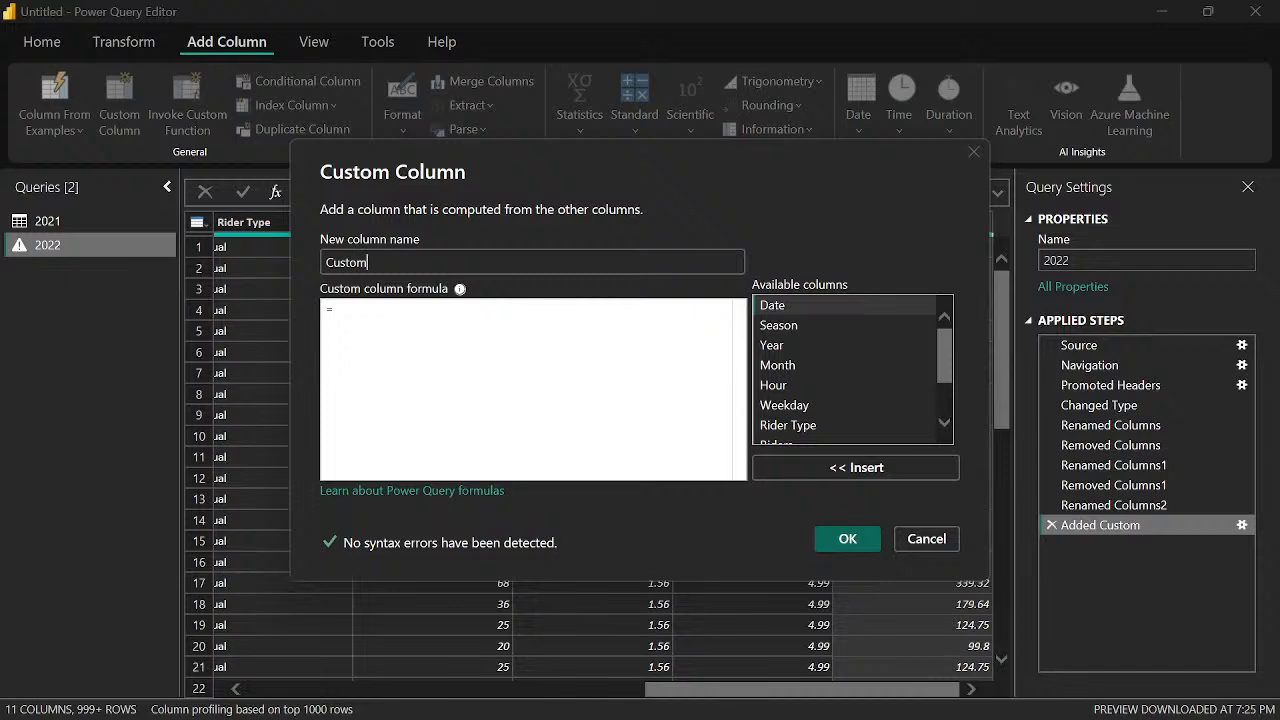
click(400, 262)
key(BackSpace)
key(BackSpace)
key(BackSpace)
key(BackSpace)
key(BackSpace)
key(BackSpace)
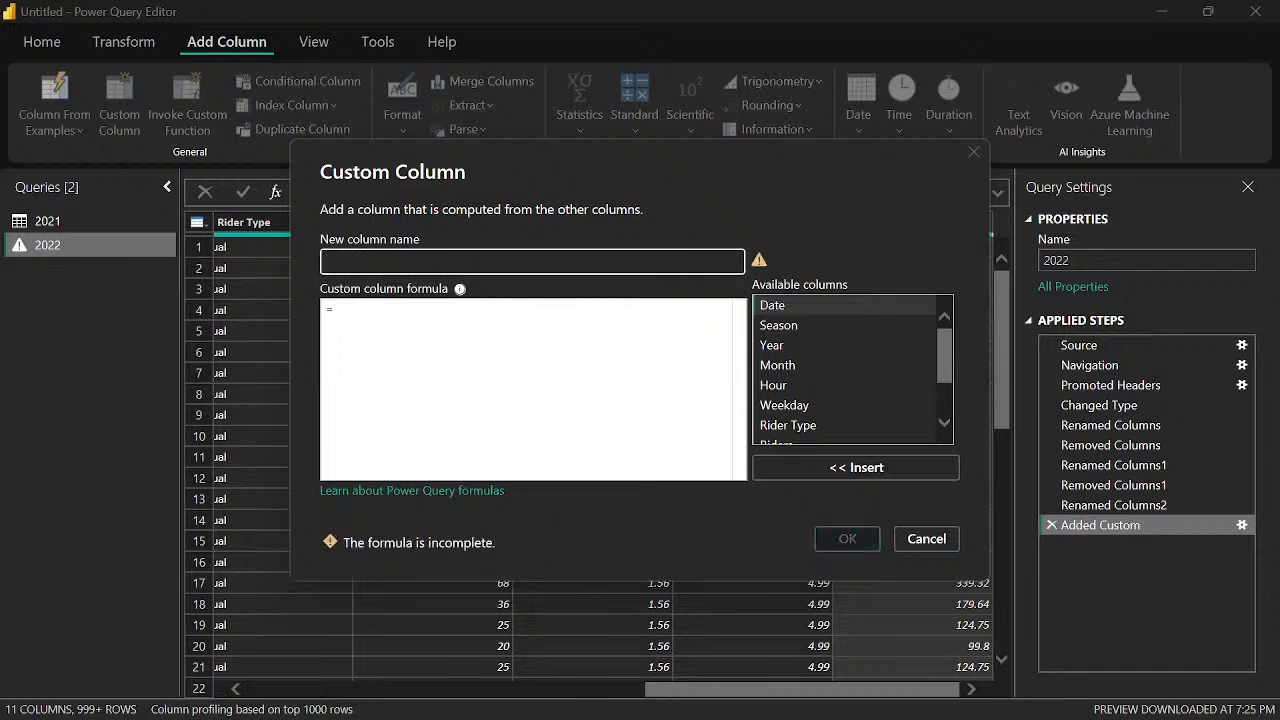
text(Profit)
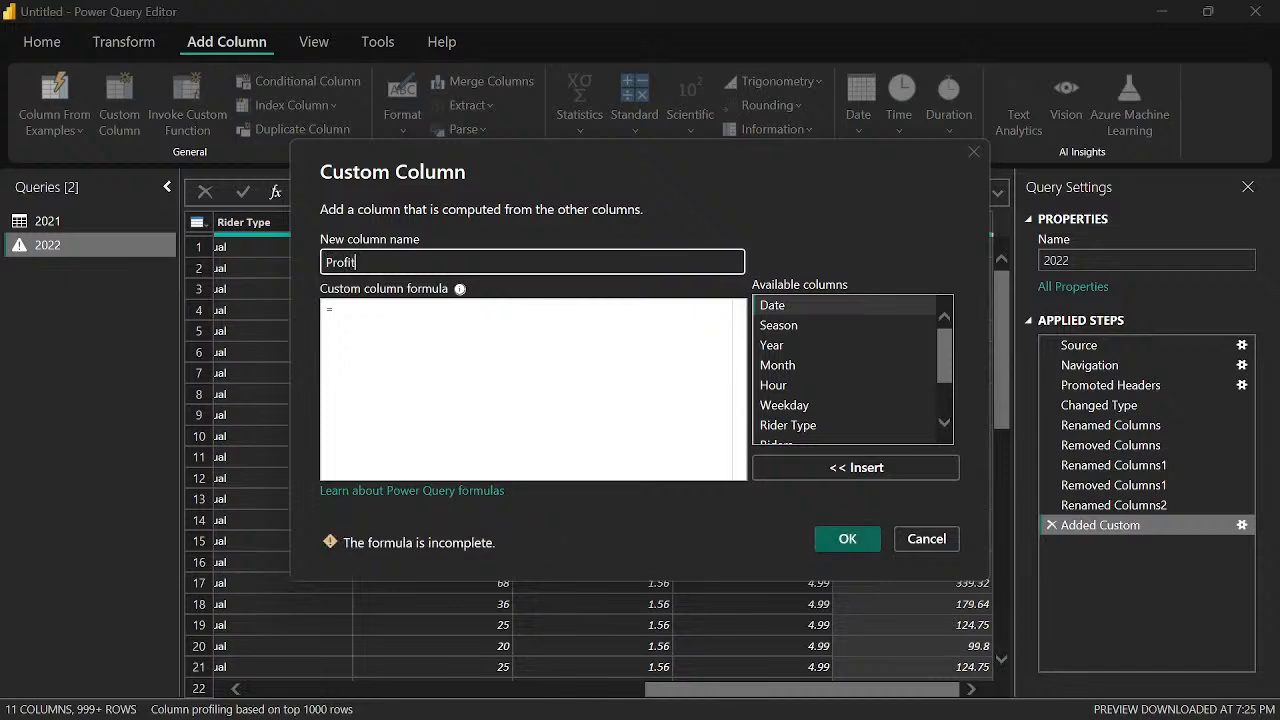
Begin the Profit column's formula with the revenue part, [Riders]*[Price]
click(338, 309)
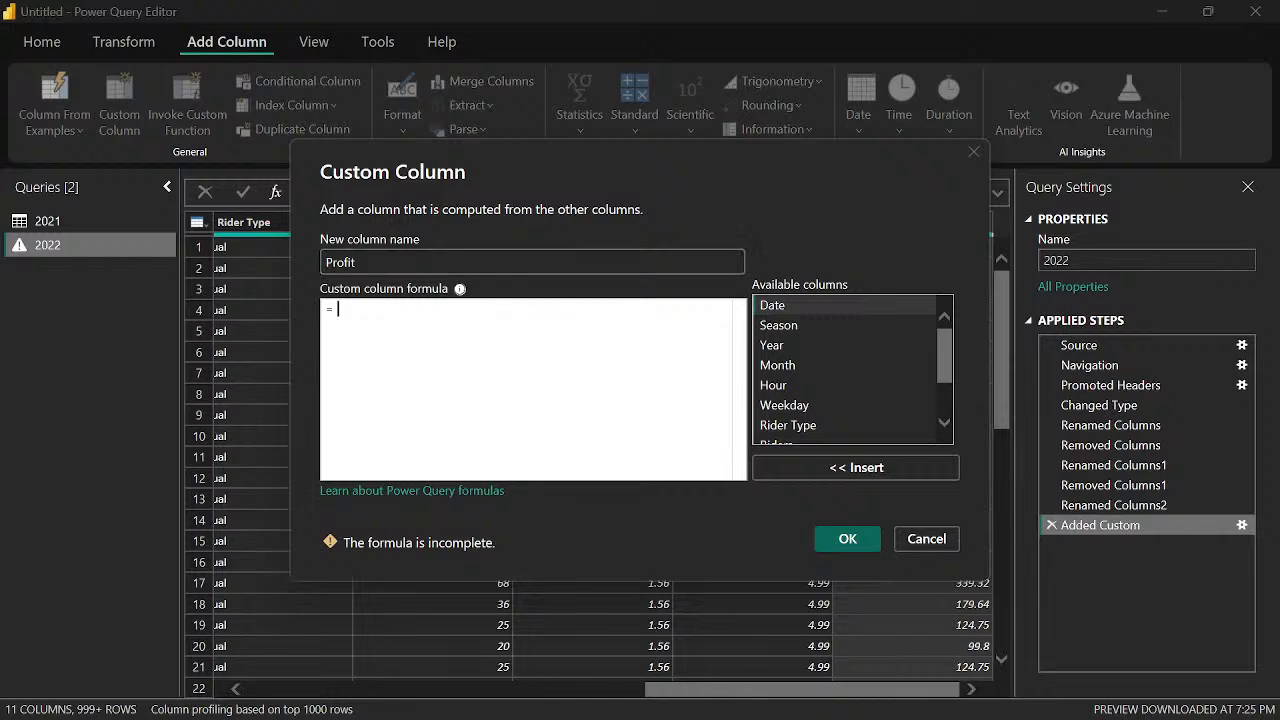
scroll(800, 406, down, 1)
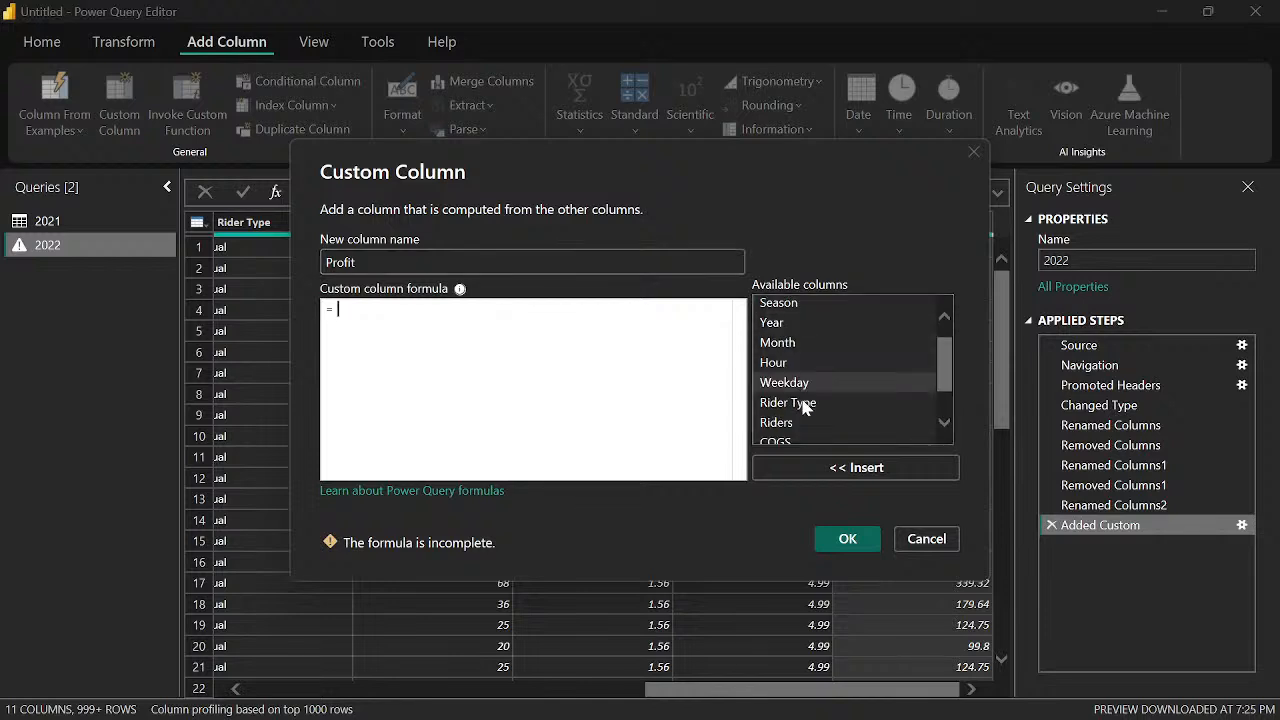
click(782, 420)
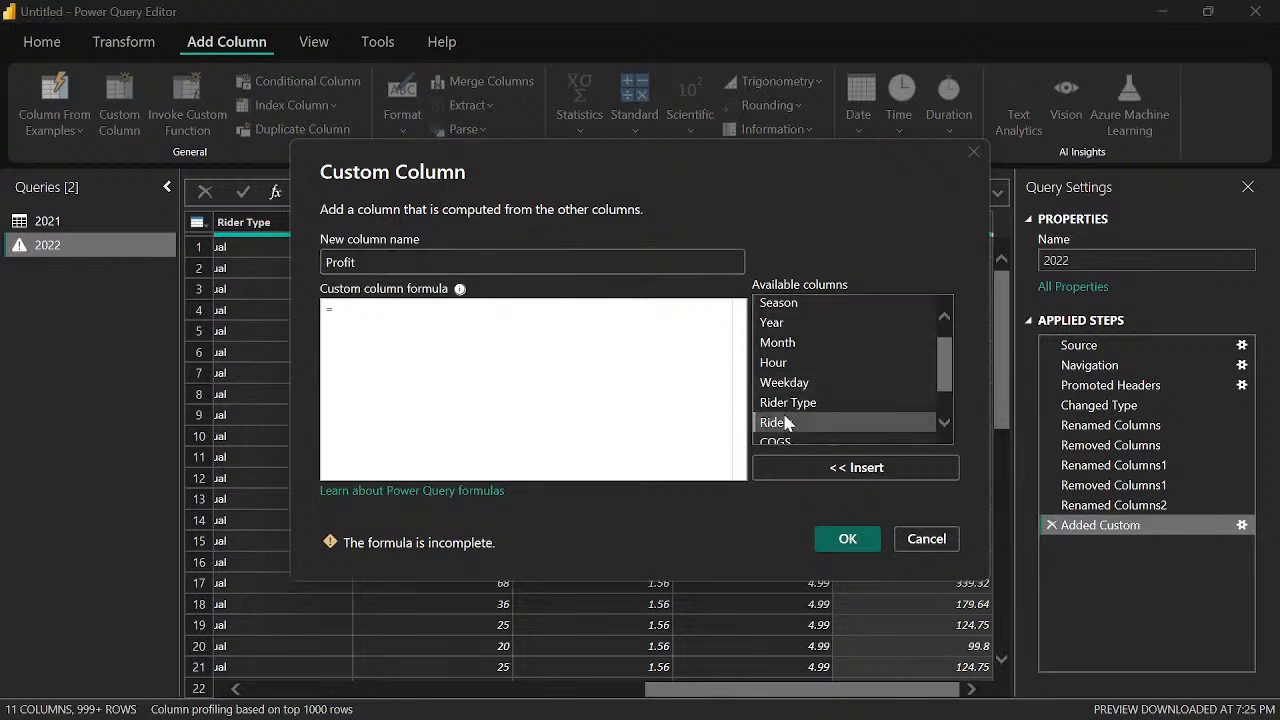
click(831, 469)
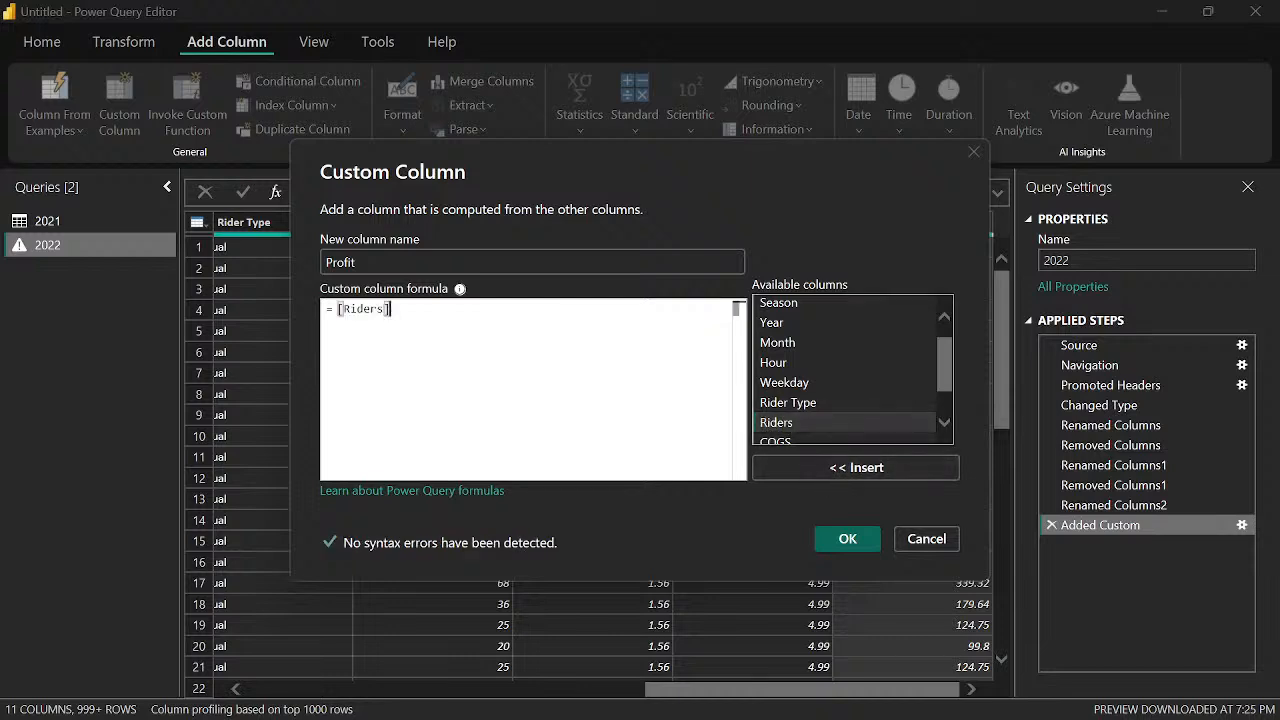
text(*)
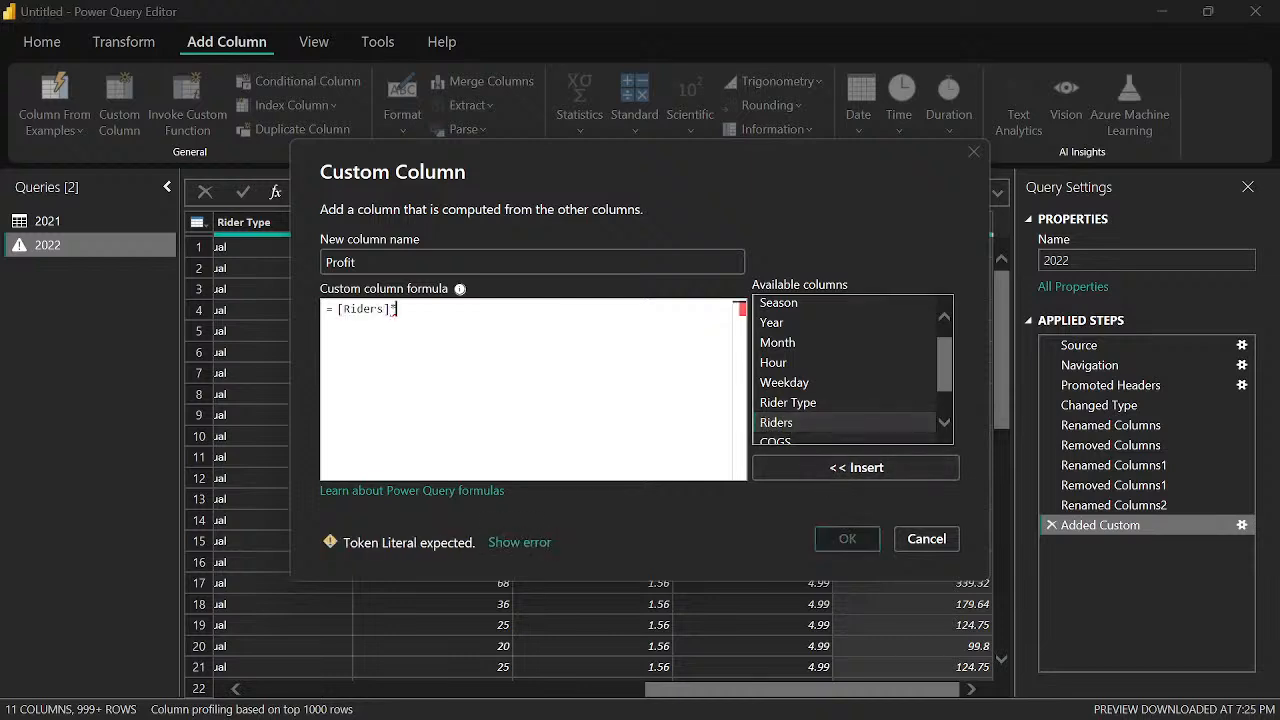
scroll(830, 405, down, 1)
click(772, 416)
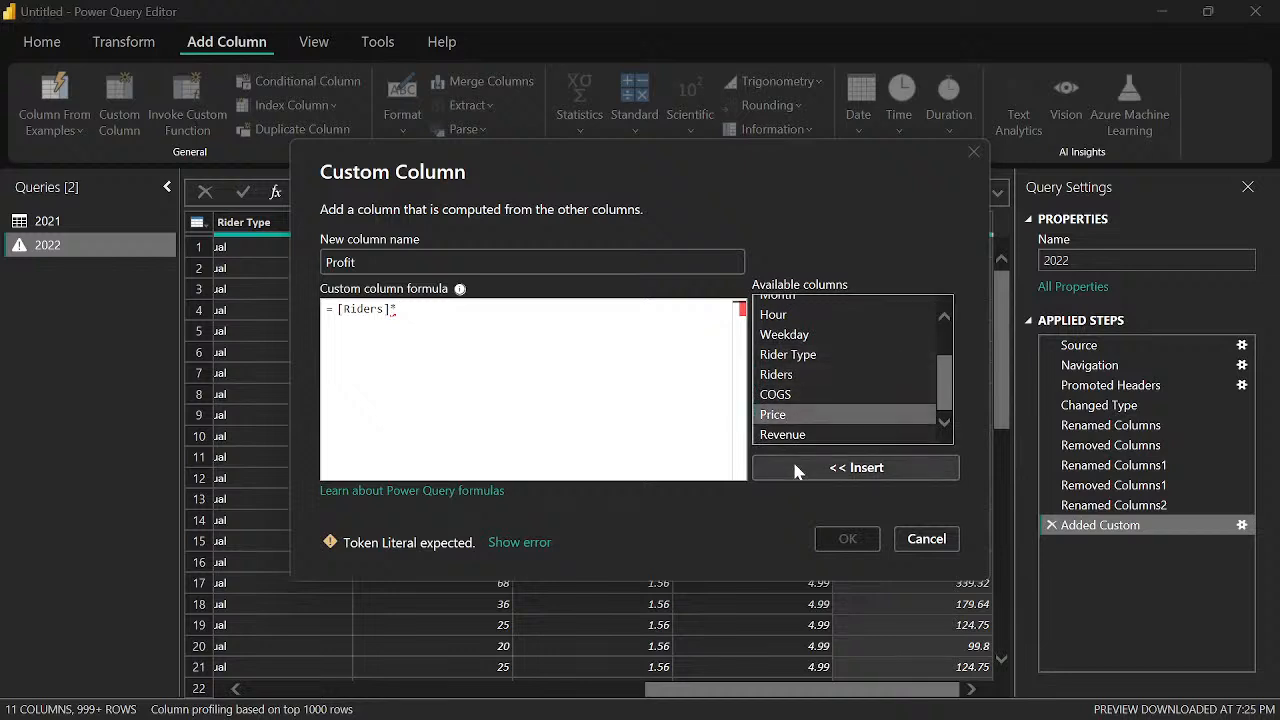
click(797, 468)
Complete the Profit formula by subtracting [Riders]*[COGS] and add the column to the 2022 table
text(-)
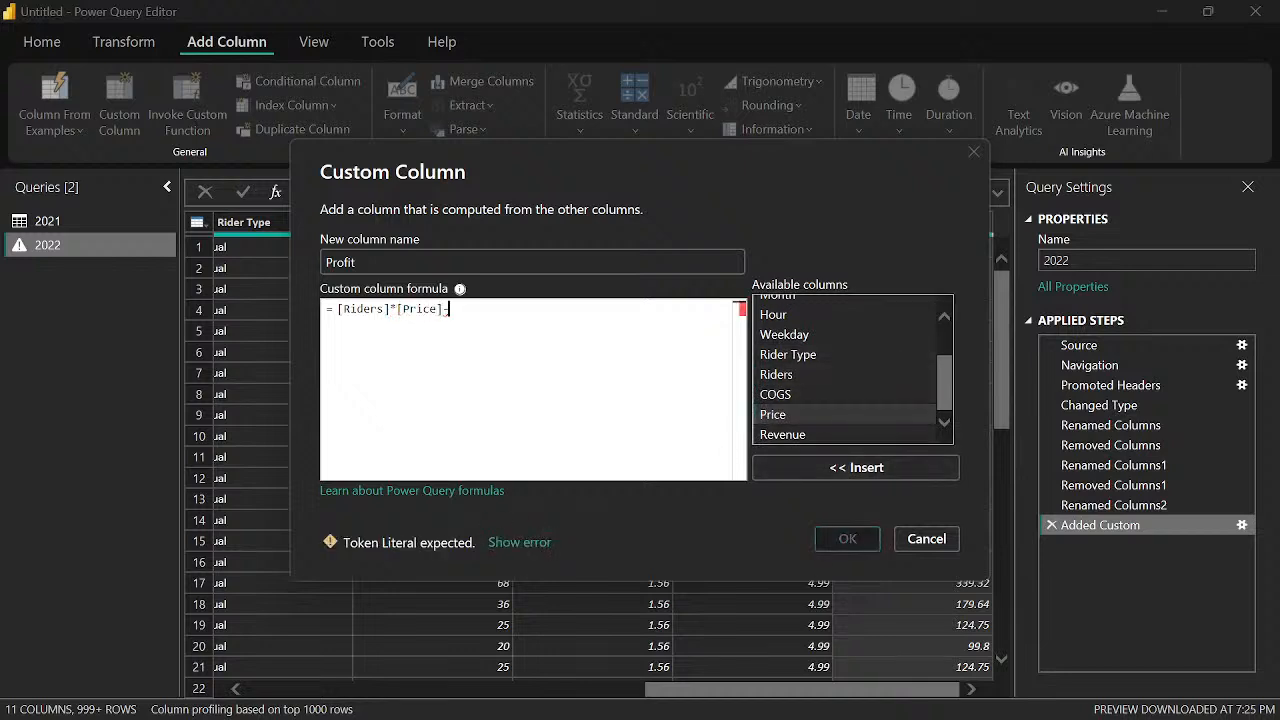
click(800, 372)
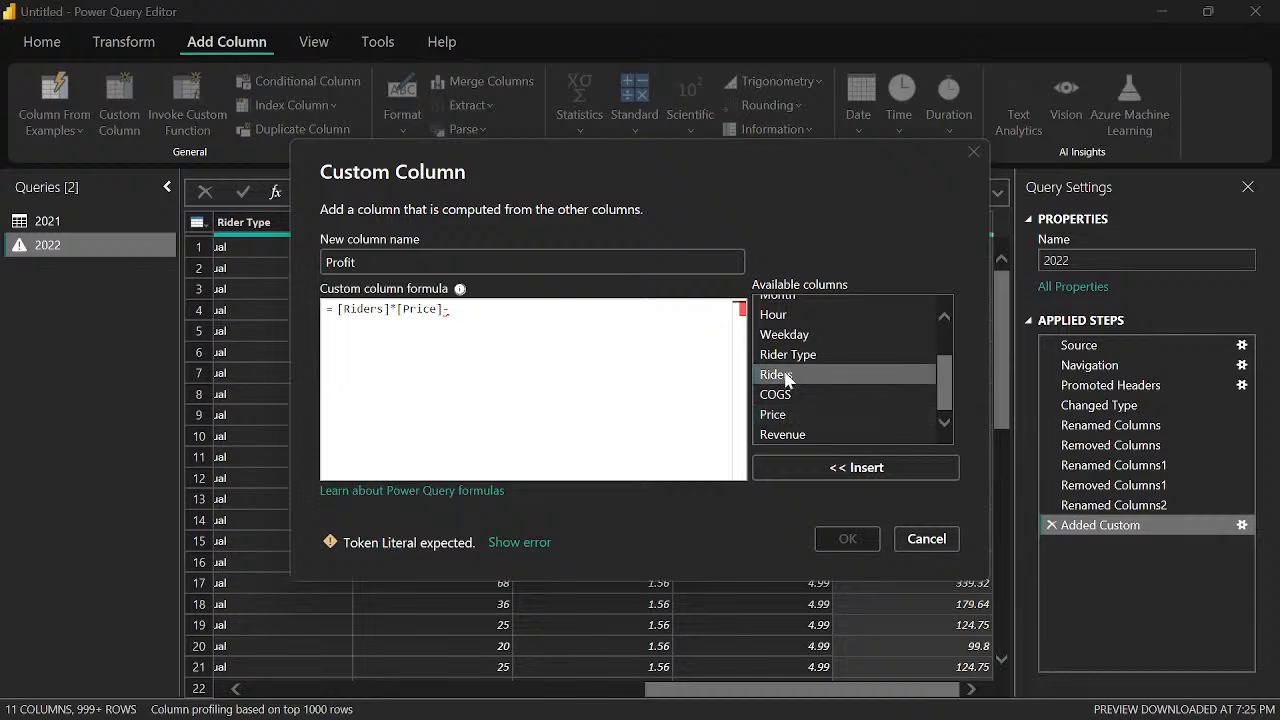
click(791, 466)
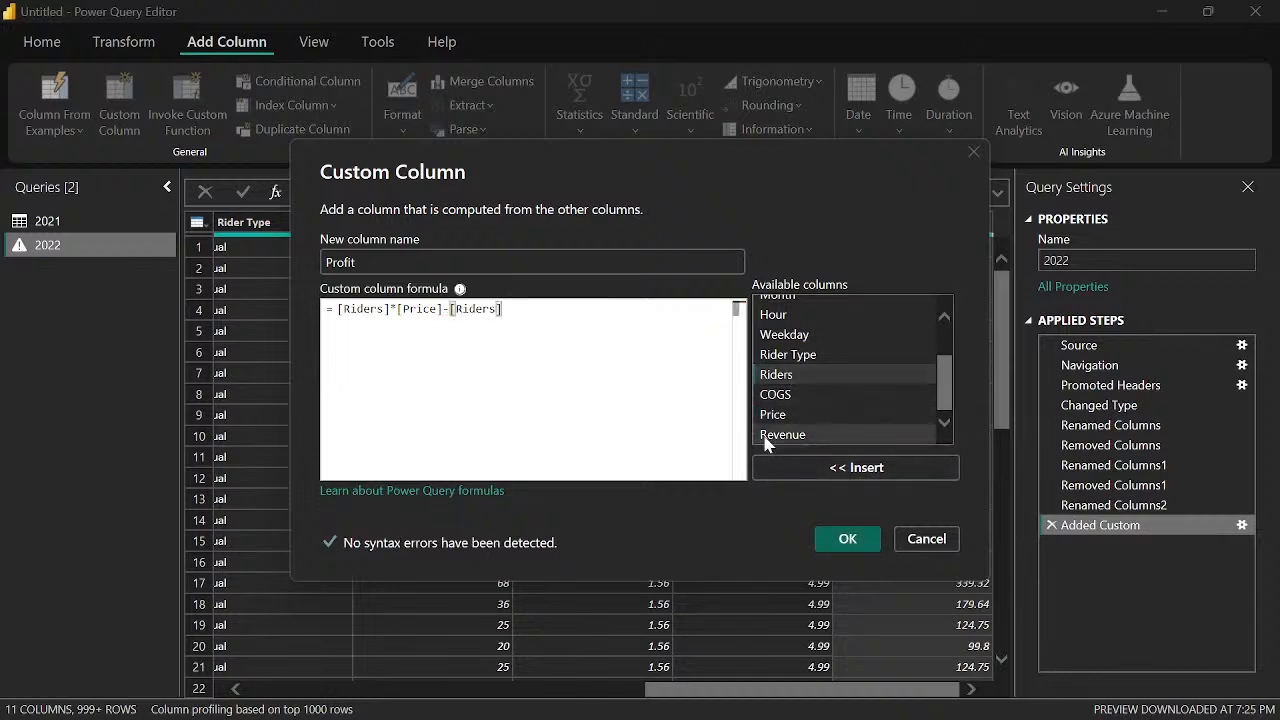
text(*)
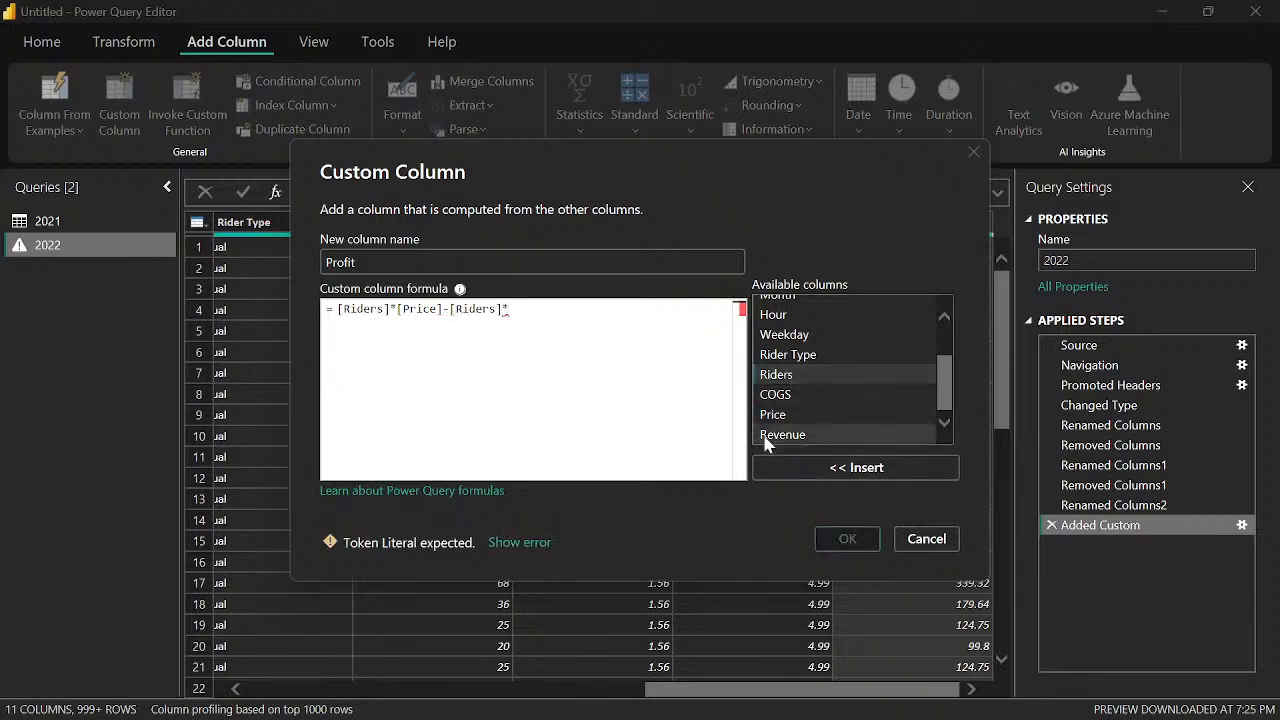
click(770, 395)
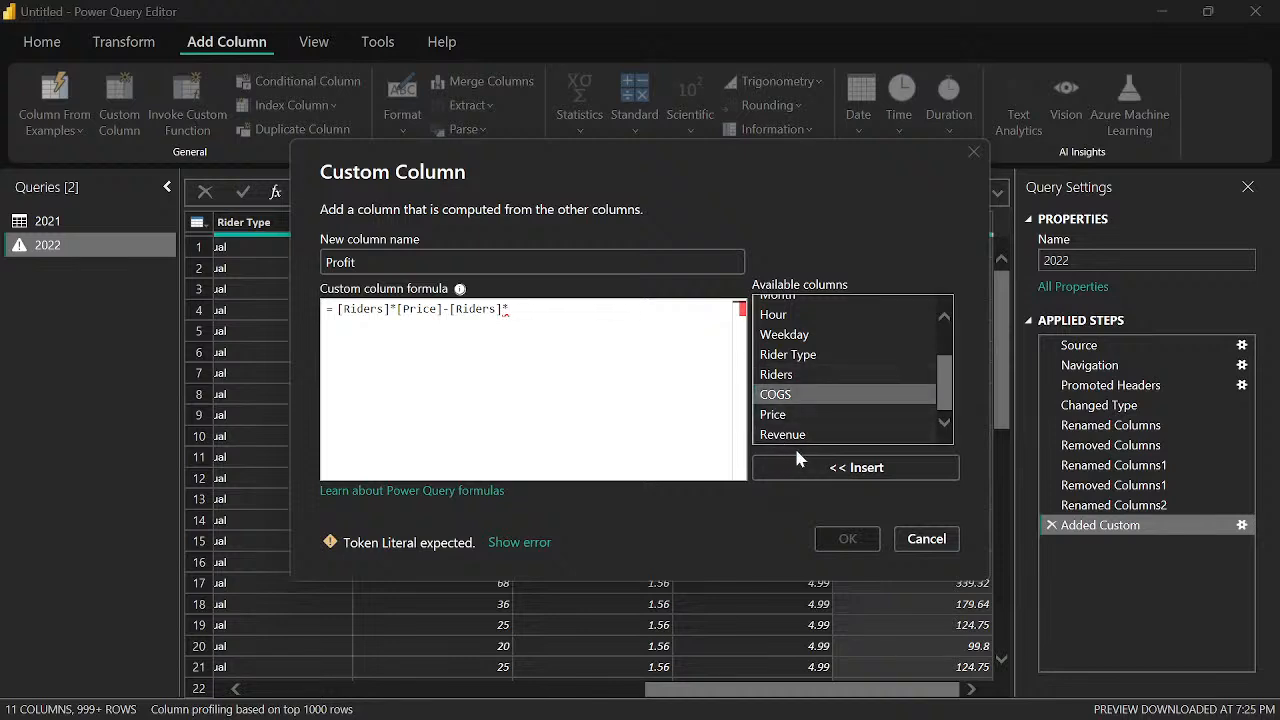
click(817, 468)
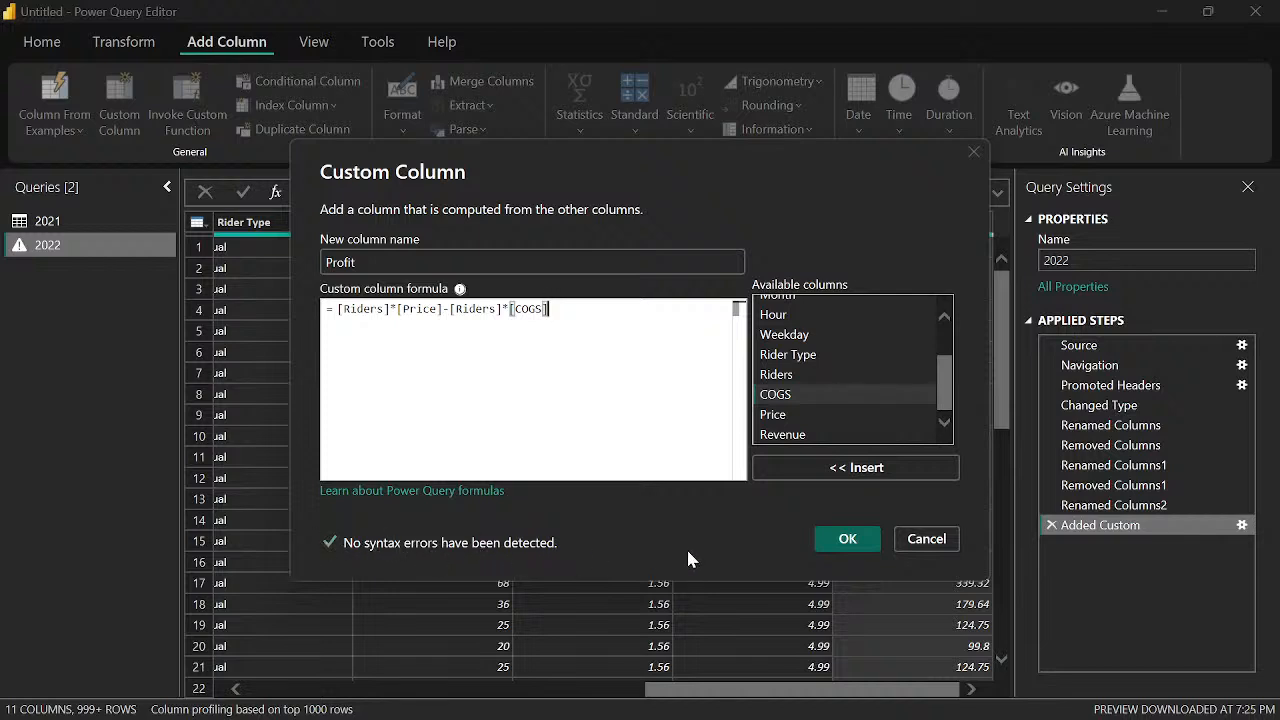
click(850, 537)
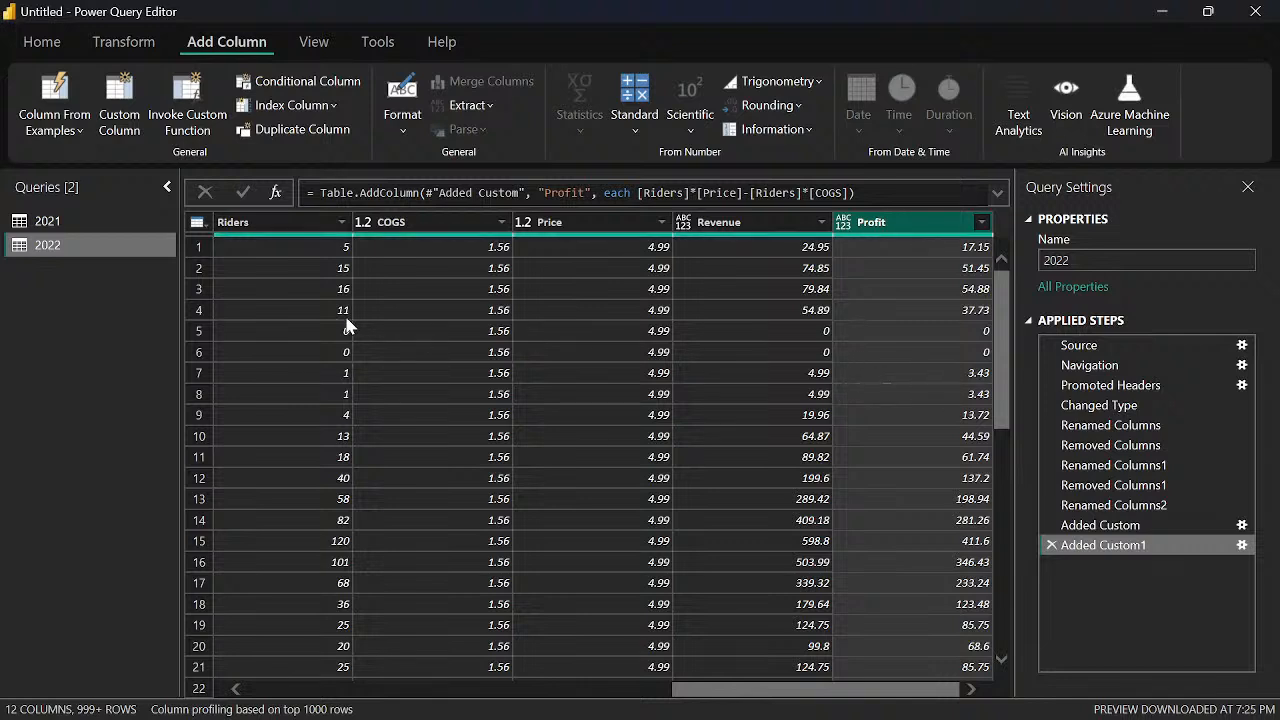
Review the Riders, COGS, Price, Revenue and Profit columns of the 2022 table, and look over the rows of the 2021 table
click(252, 222)
click(420, 222)
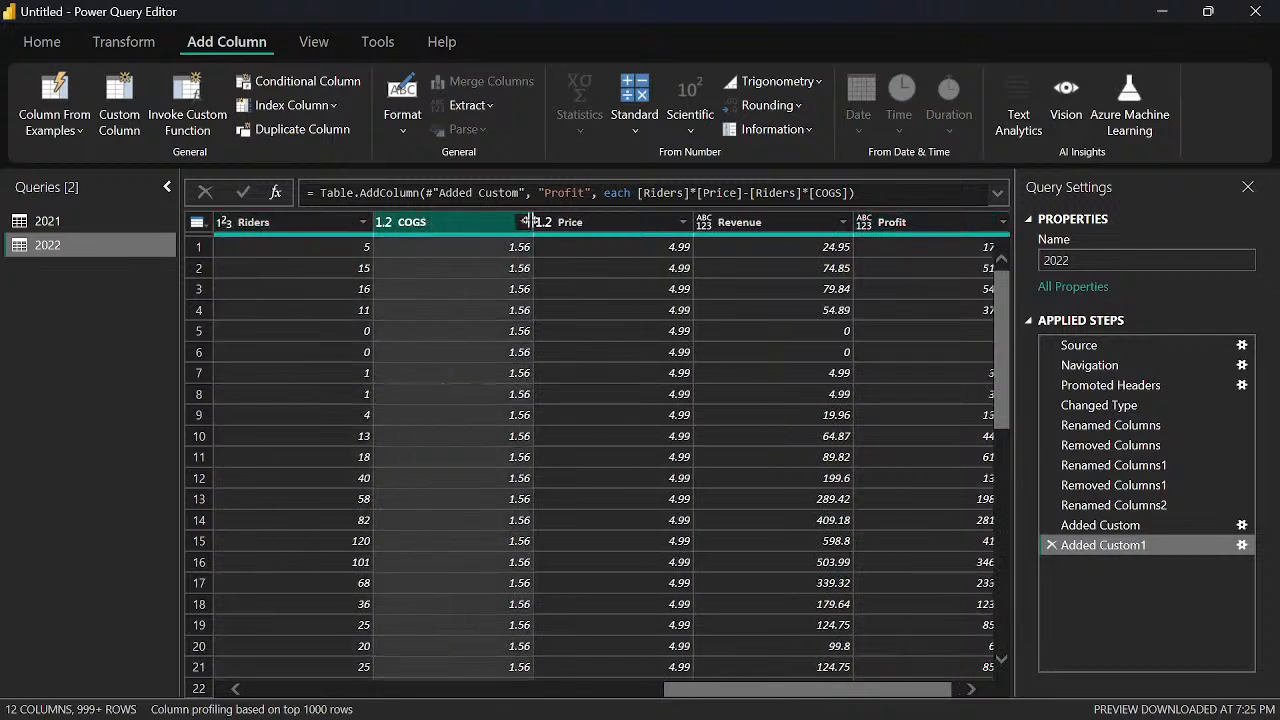
click(565, 222)
click(760, 226)
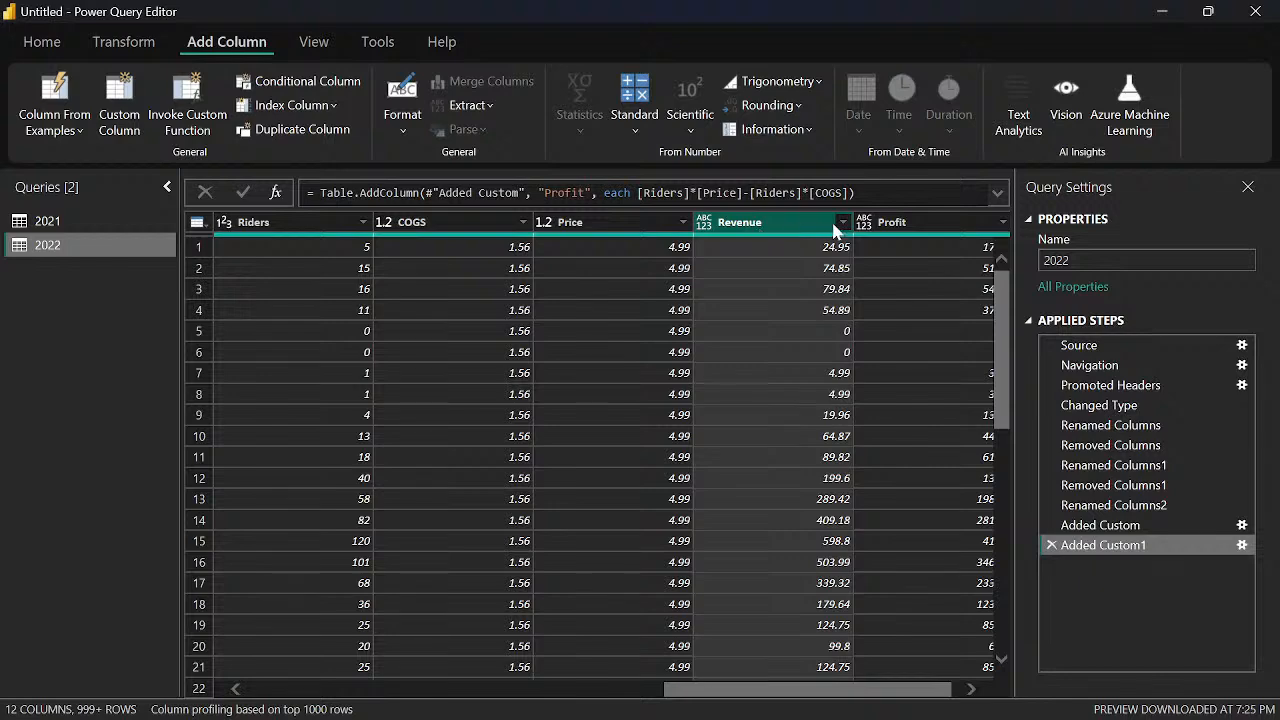
click(893, 229)
scroll(624, 441, down, 3)
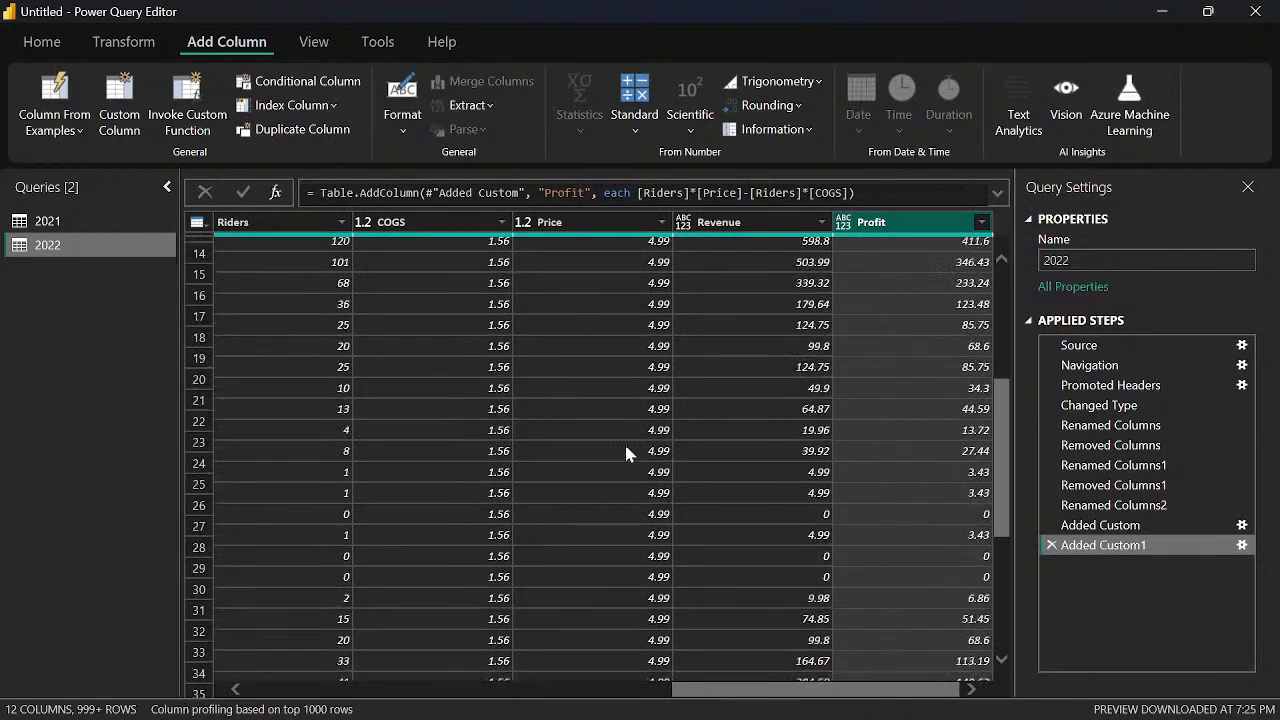
scroll(612, 455, up, 3)
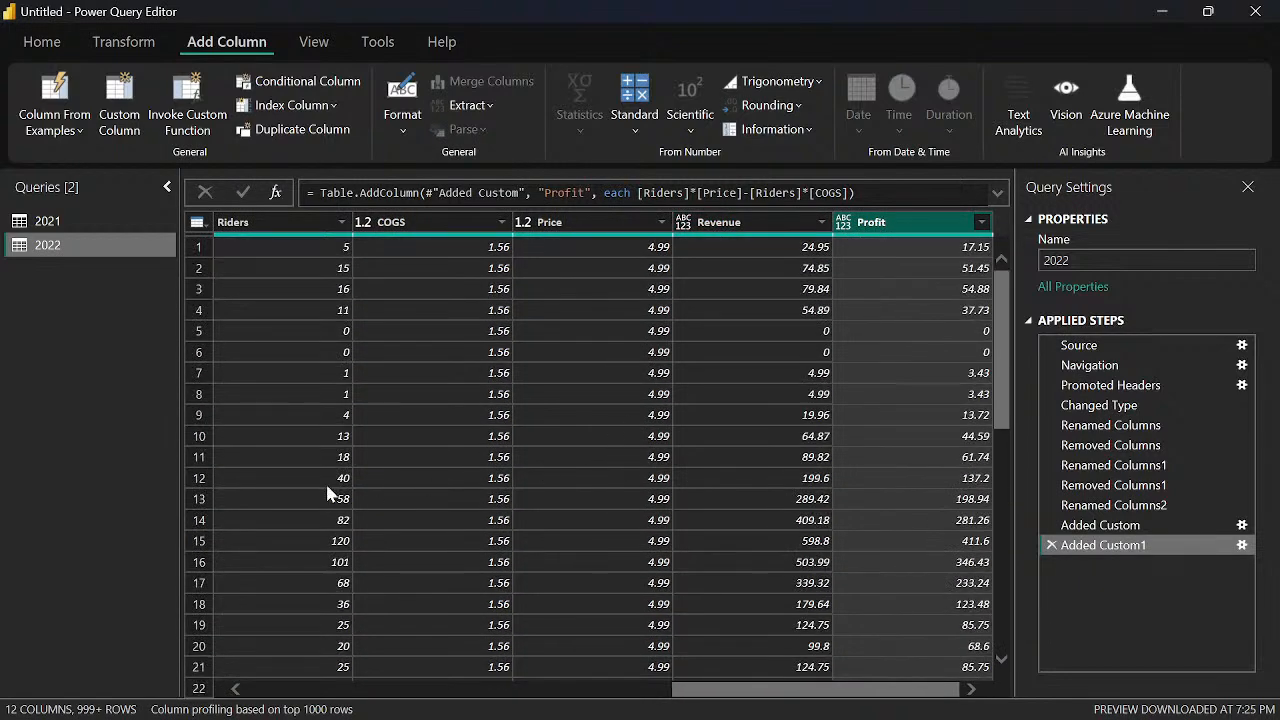
click(40, 221)
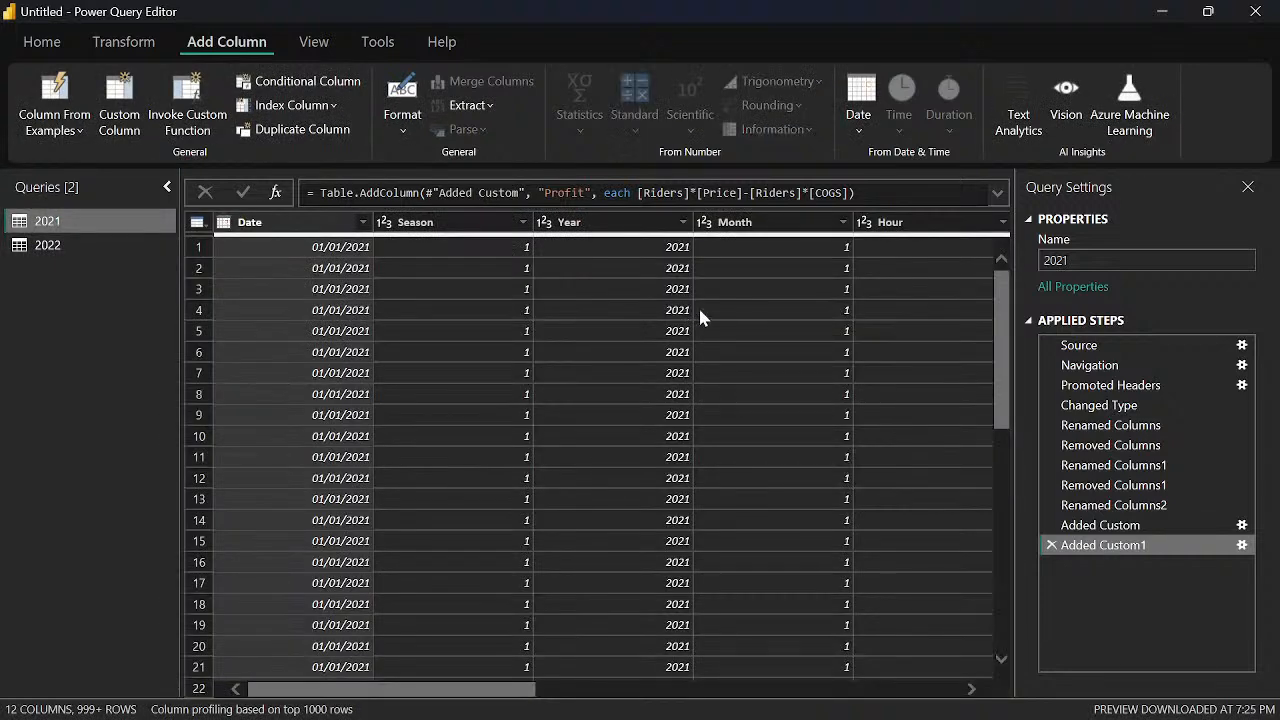
scroll(719, 449, down, 3)
scroll(719, 449, up, 3)
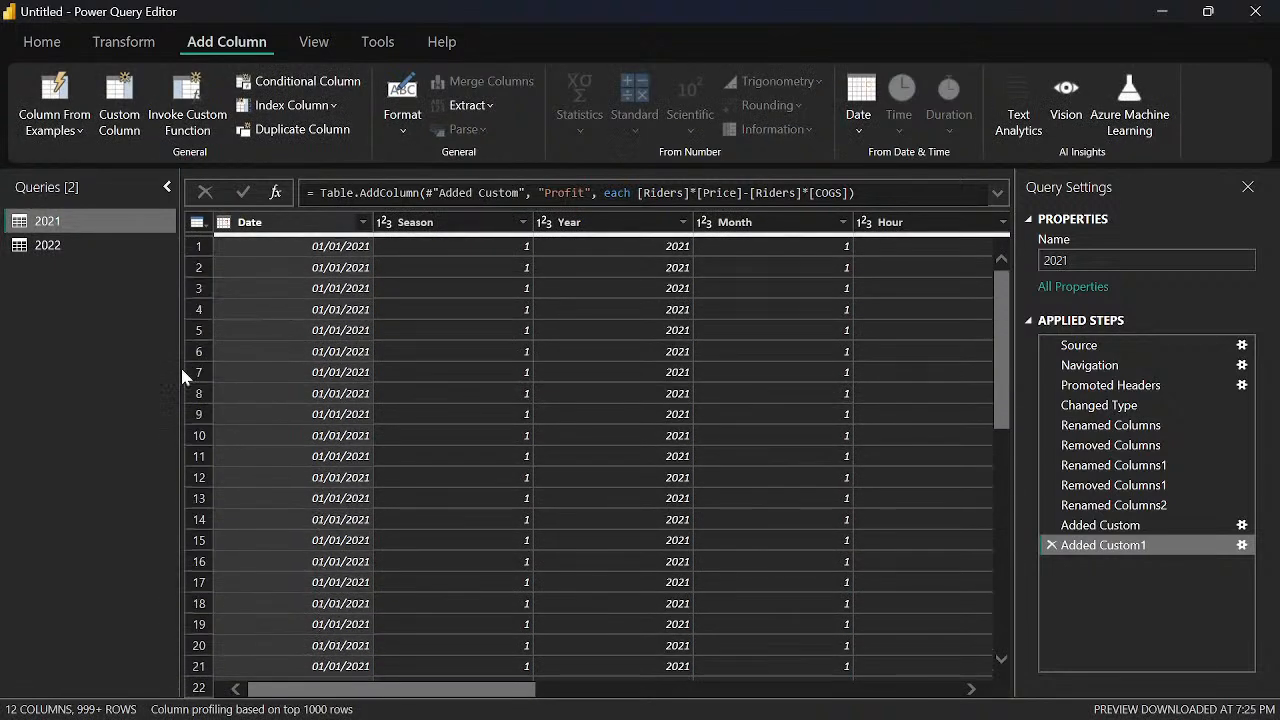
click(108, 248)
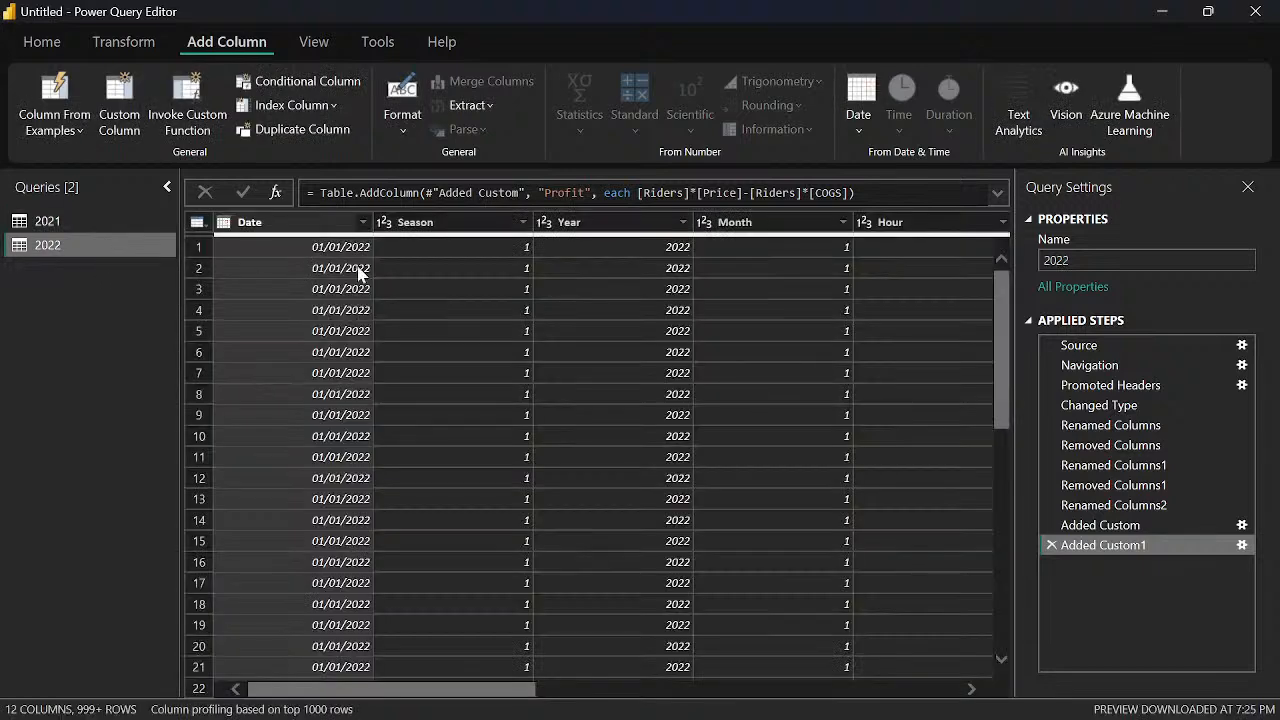
Apply the pending query changes and close the Power Query Editor
click(48, 42)
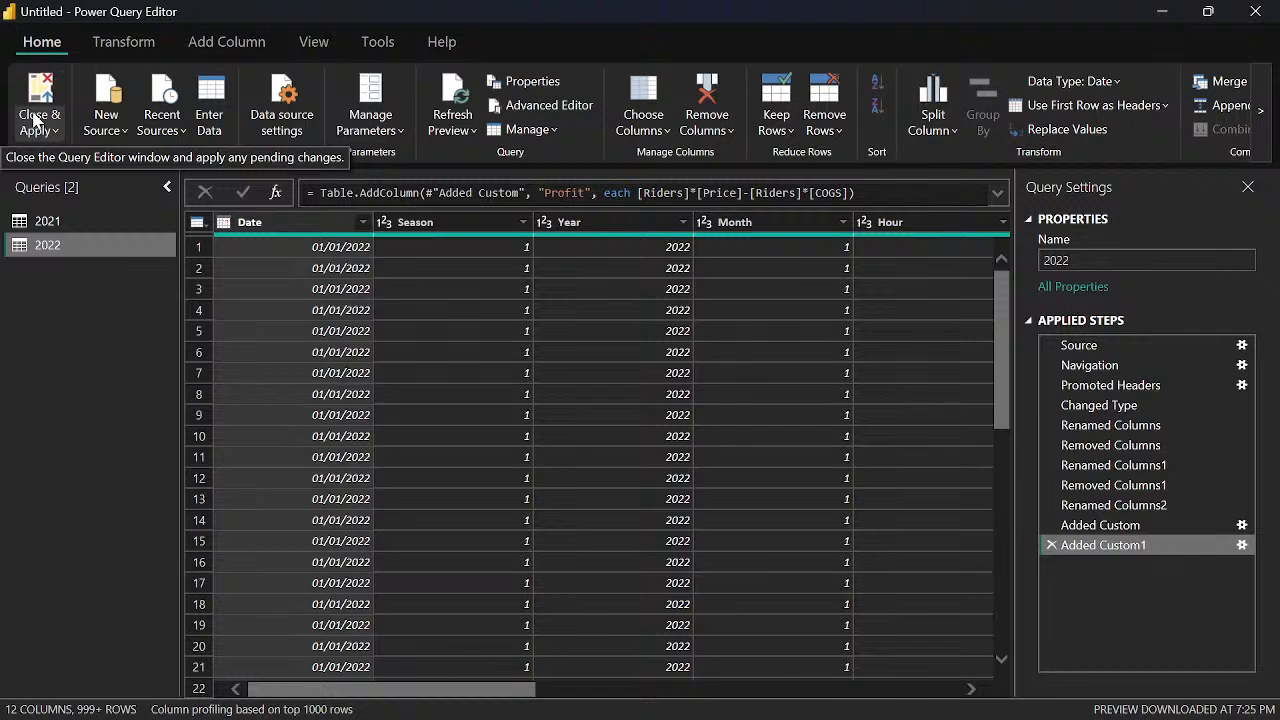
click(33, 120)
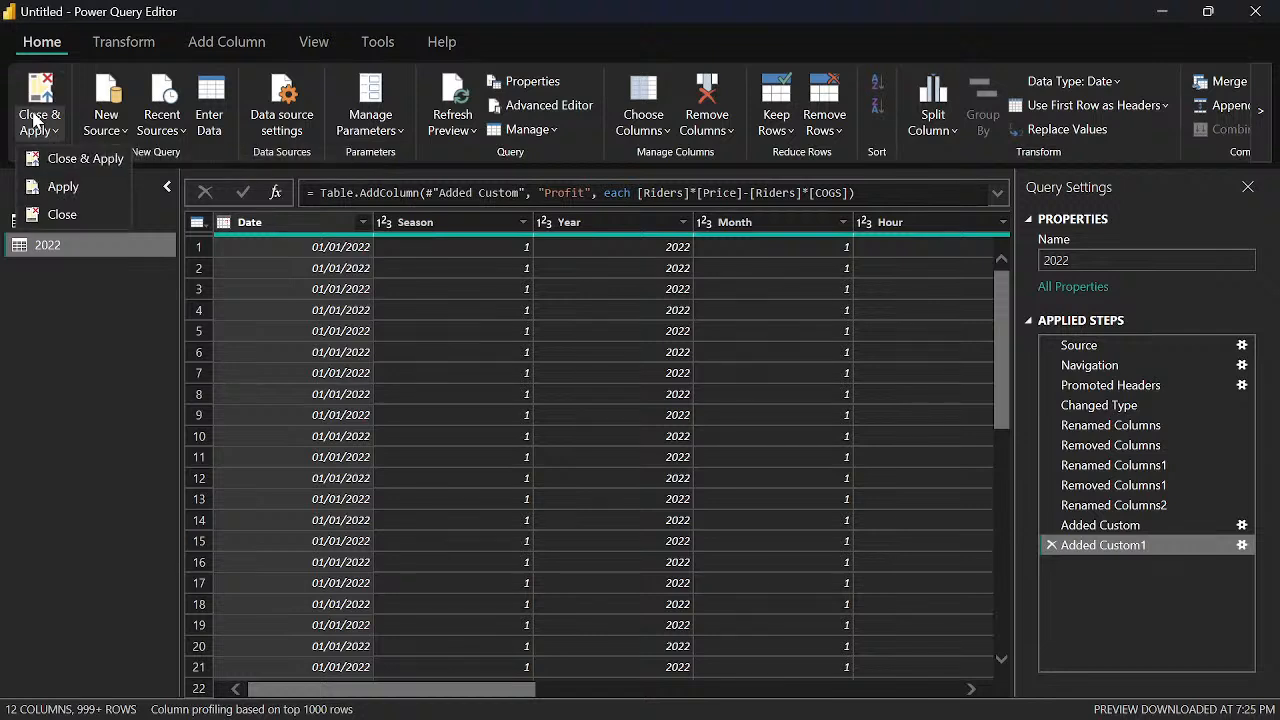
click(39, 103)
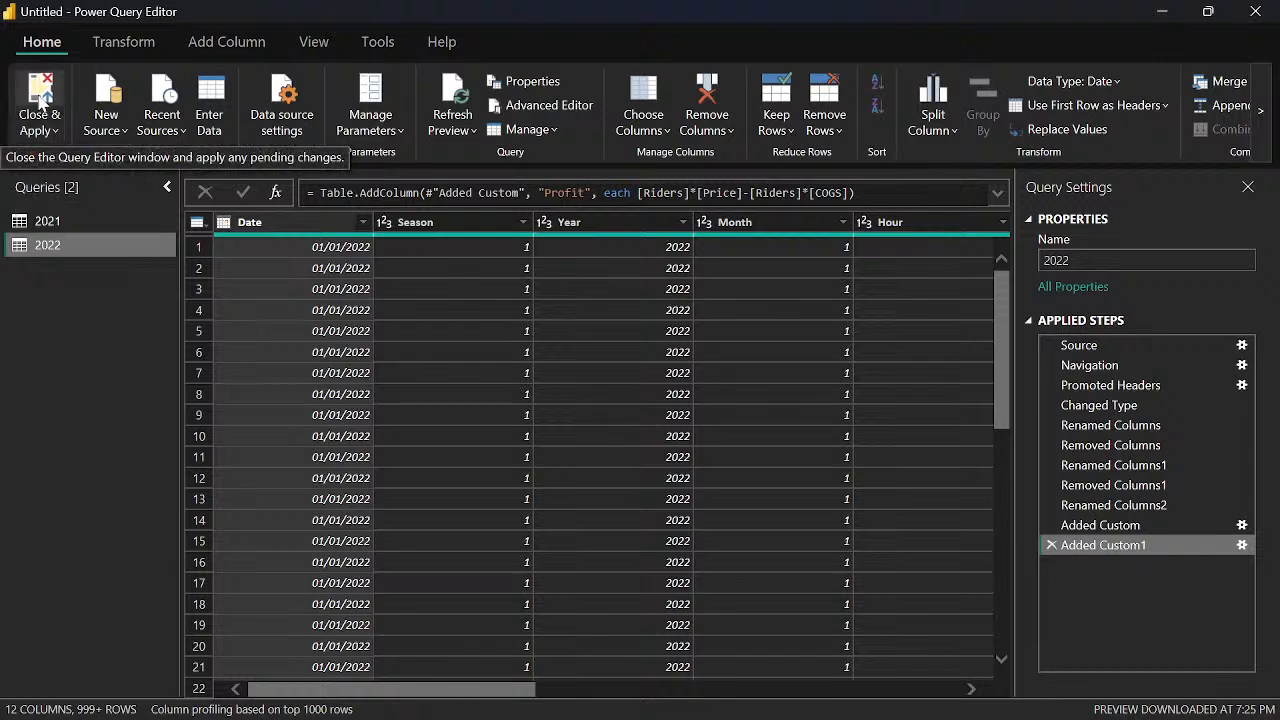
click(39, 103)
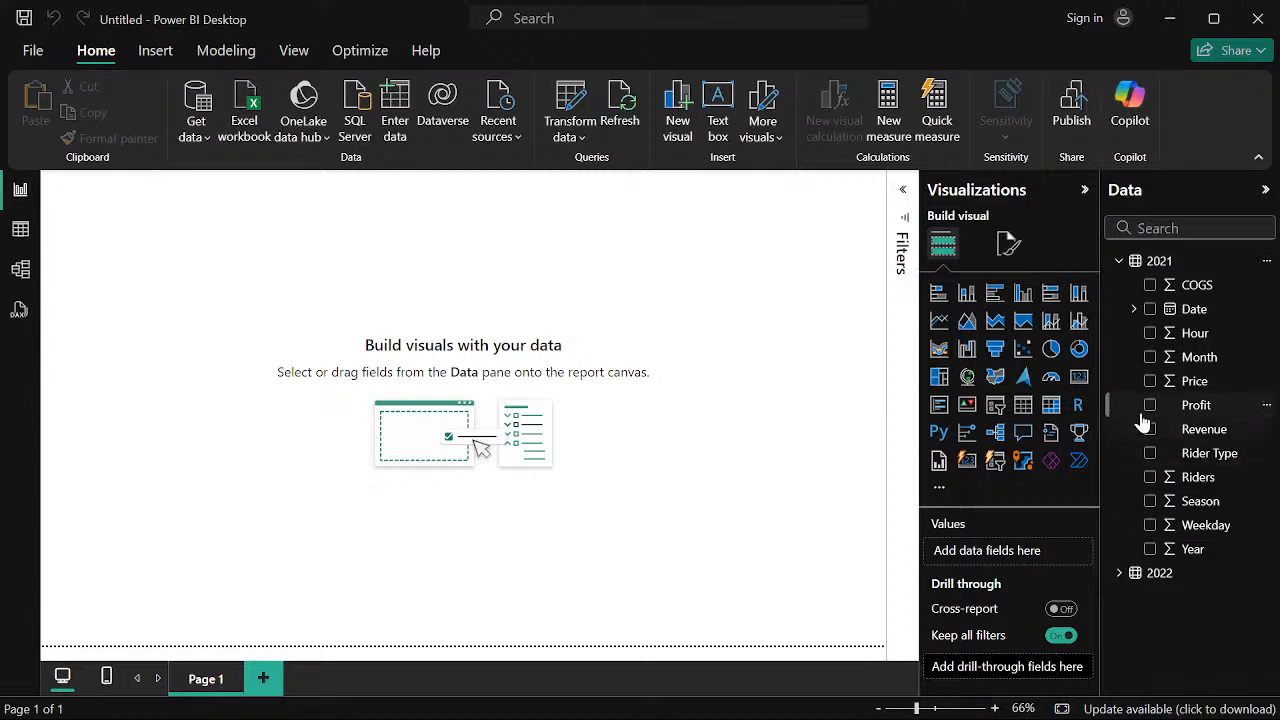
Set the 2021 table's Revenue column to the Decimal number data type, formatted as currency with 0 decimal places
click(1195, 438)
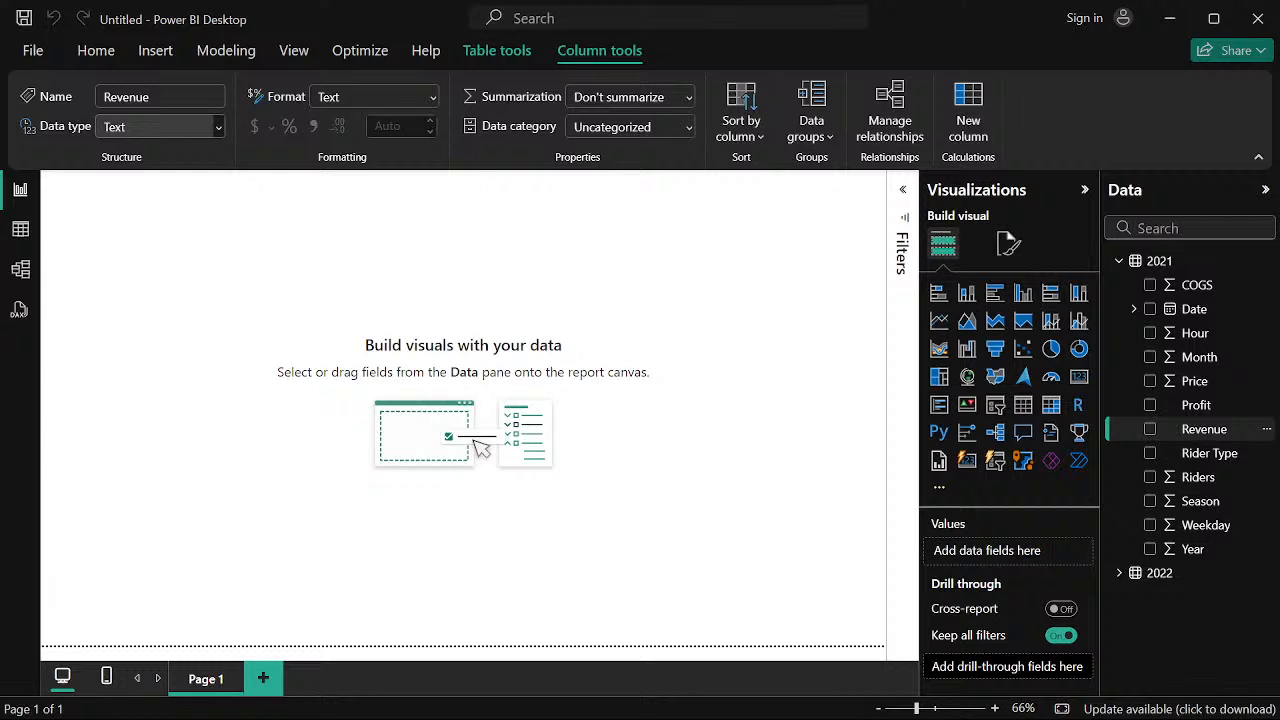
click(214, 127)
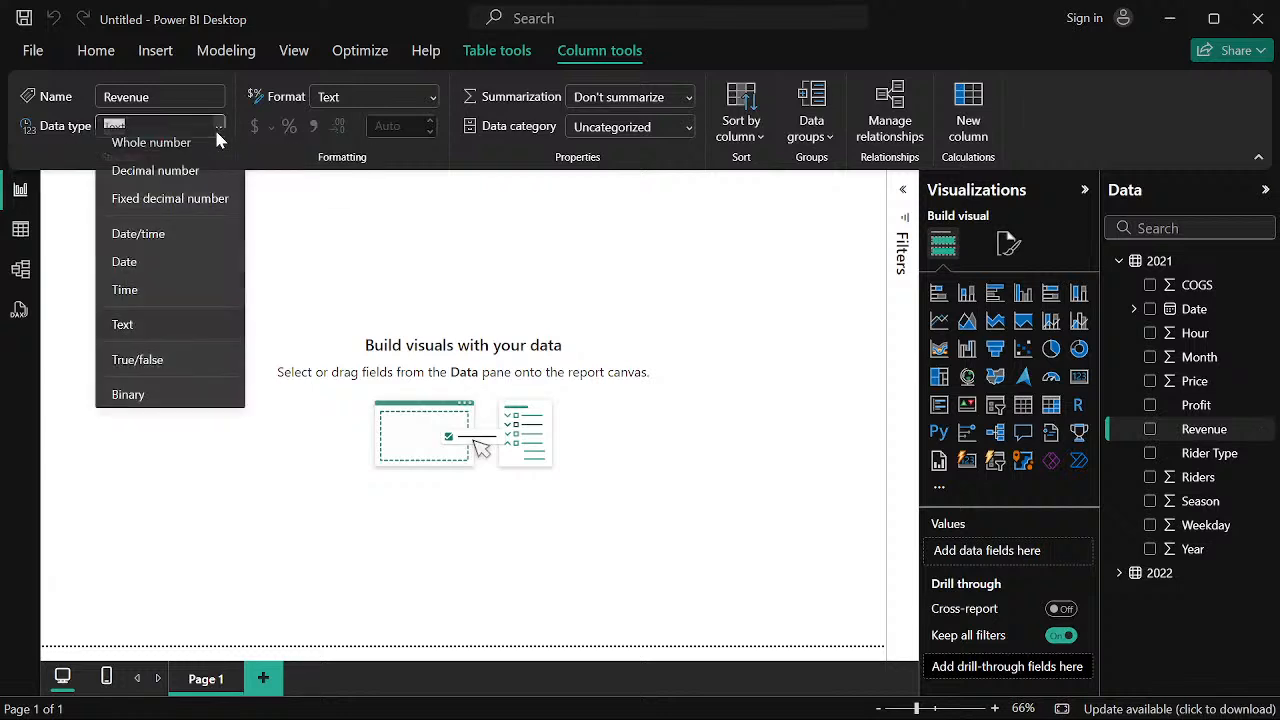
click(169, 189)
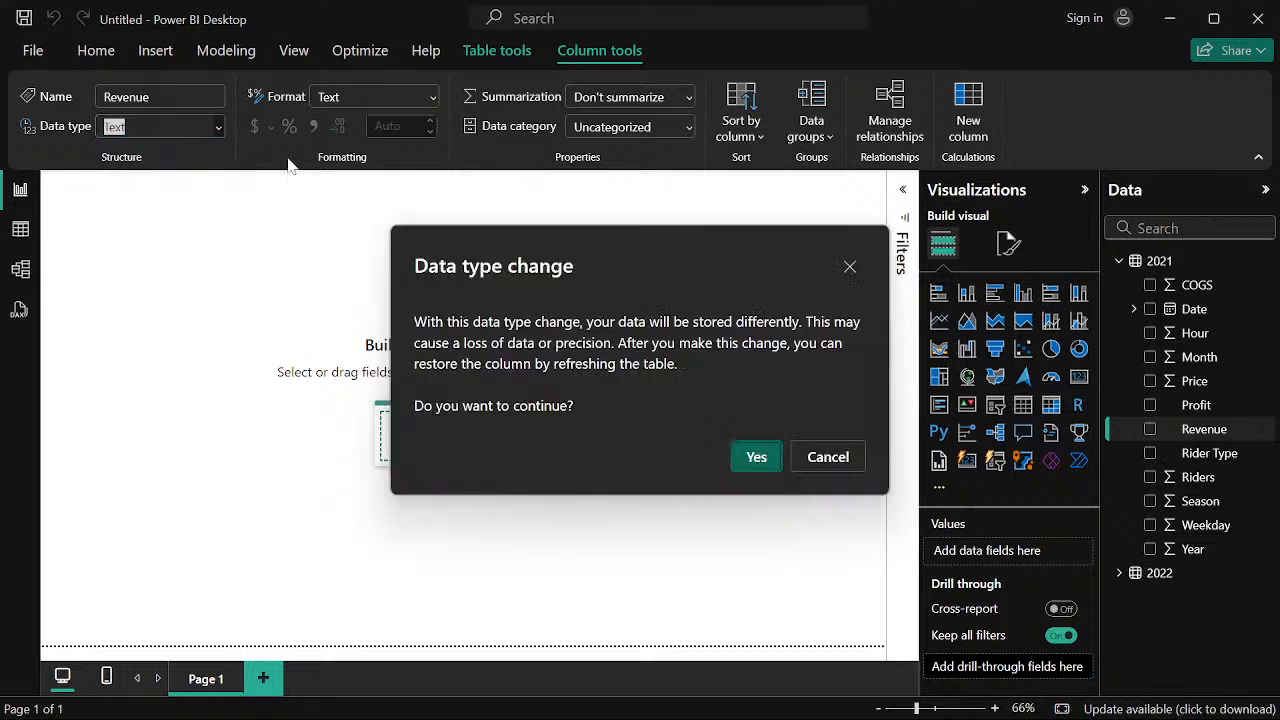
click(745, 460)
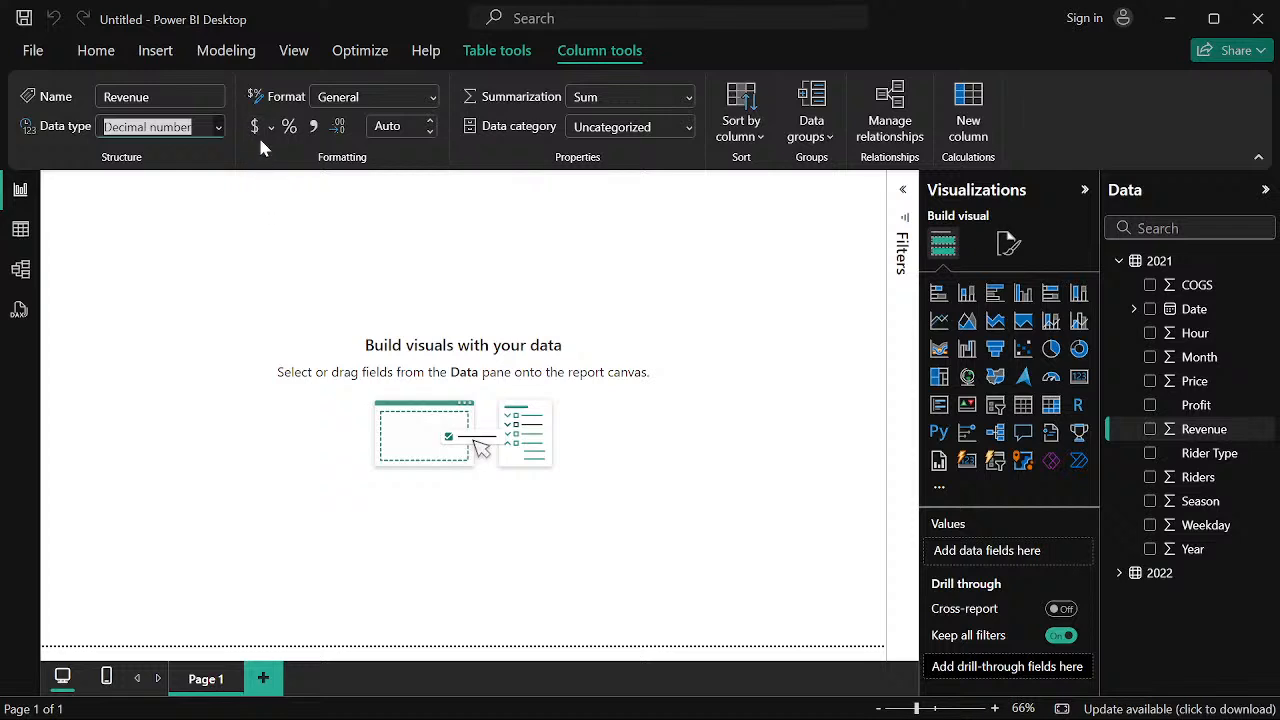
click(254, 126)
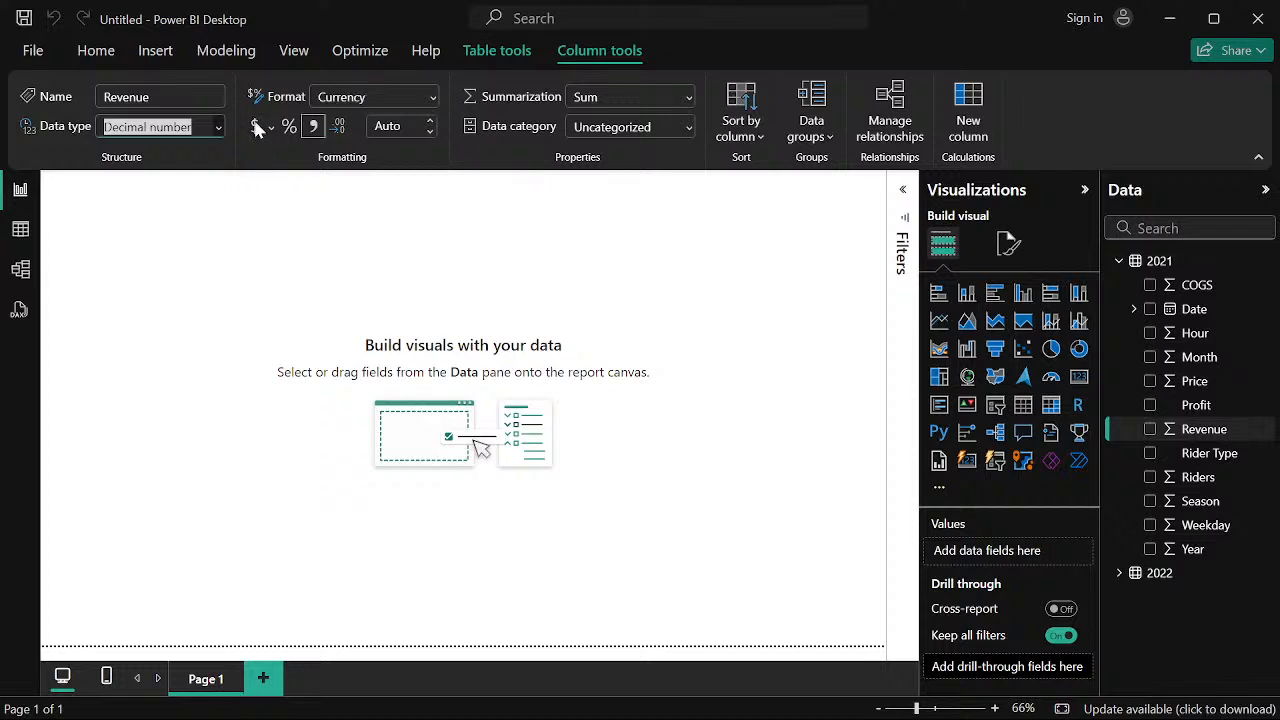
click(430, 126)
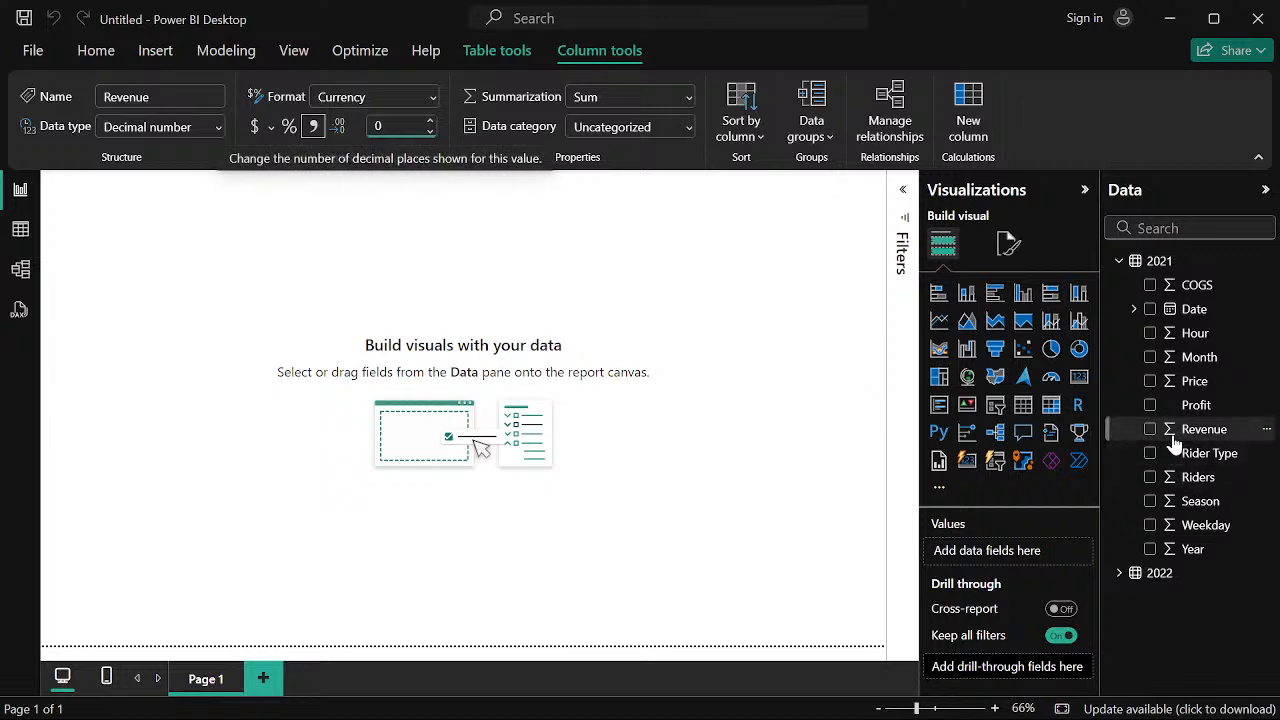
Set the 2022 table's Revenue column to Decimal number as well, with currency format and 0 decimal places
click(1119, 573)
scroll(1160, 570, down, 3)
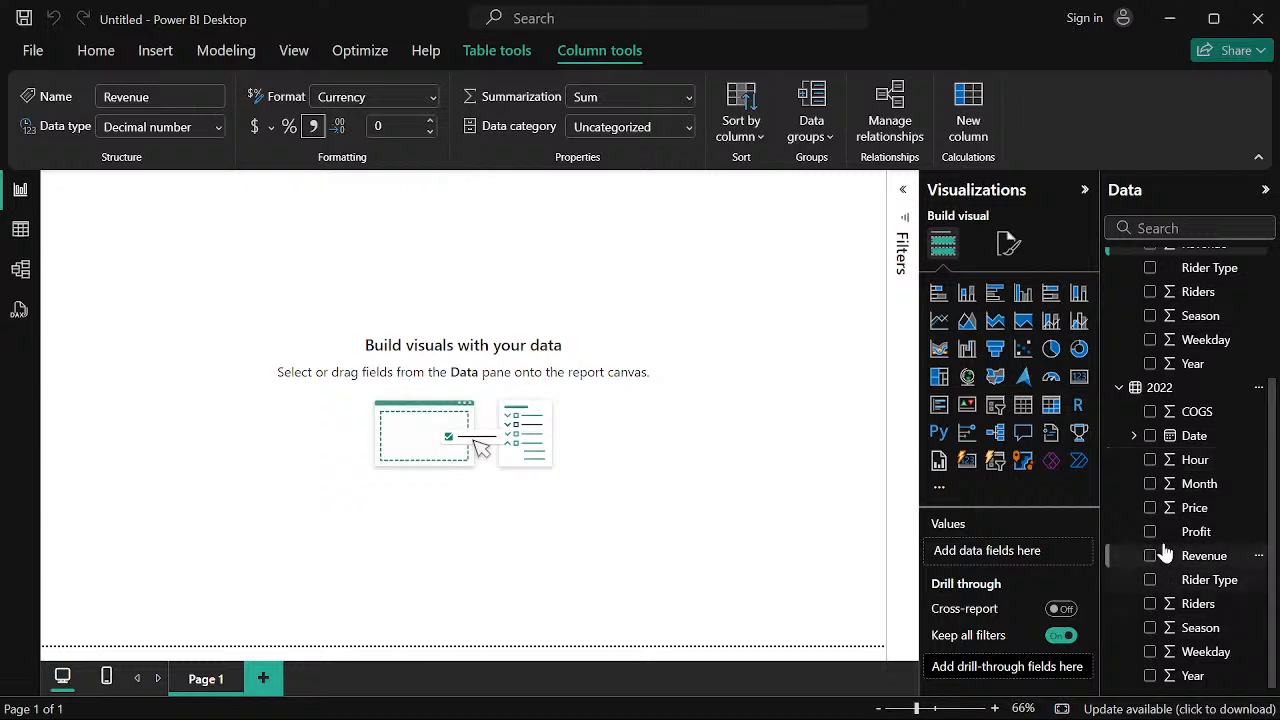
click(1200, 556)
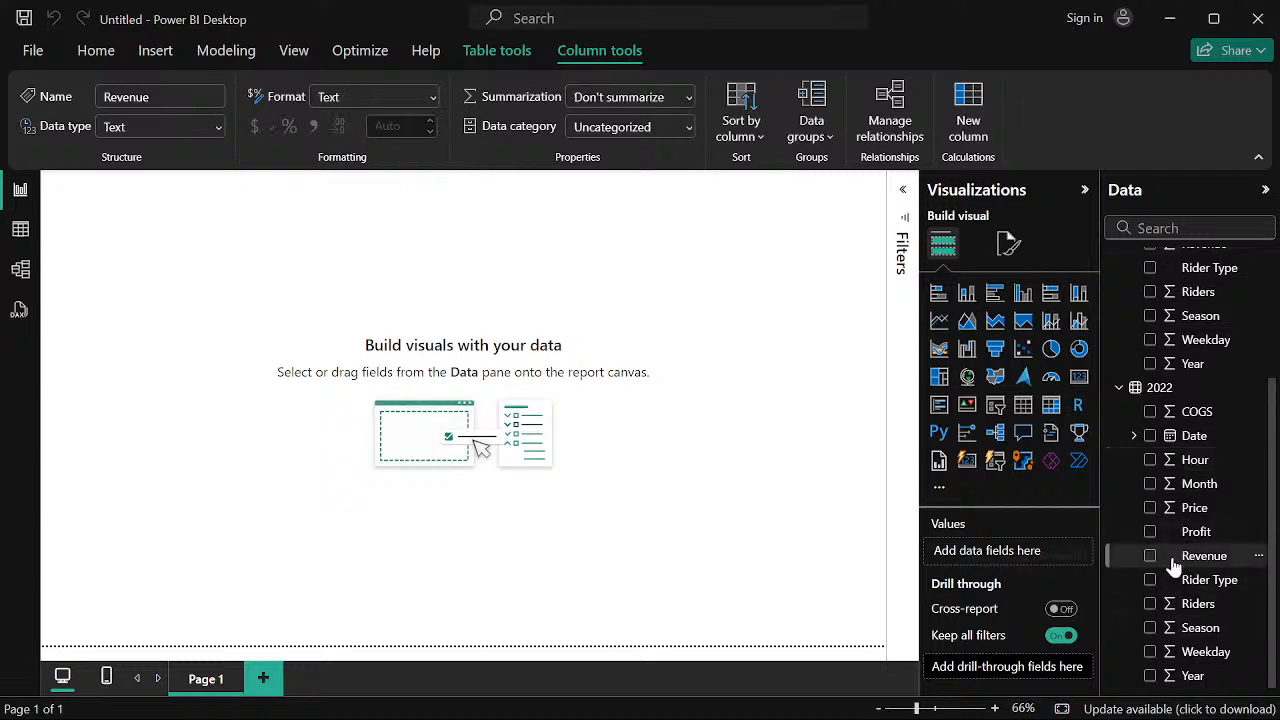
click(218, 124)
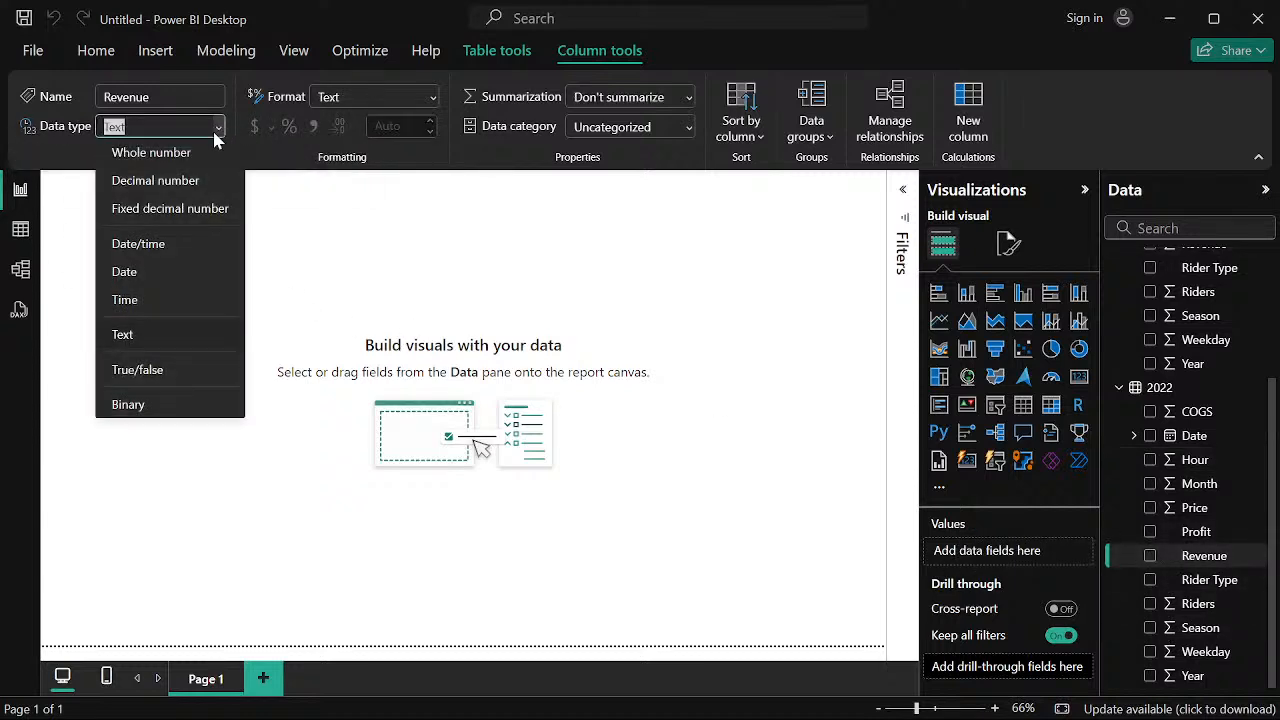
click(170, 185)
click(752, 459)
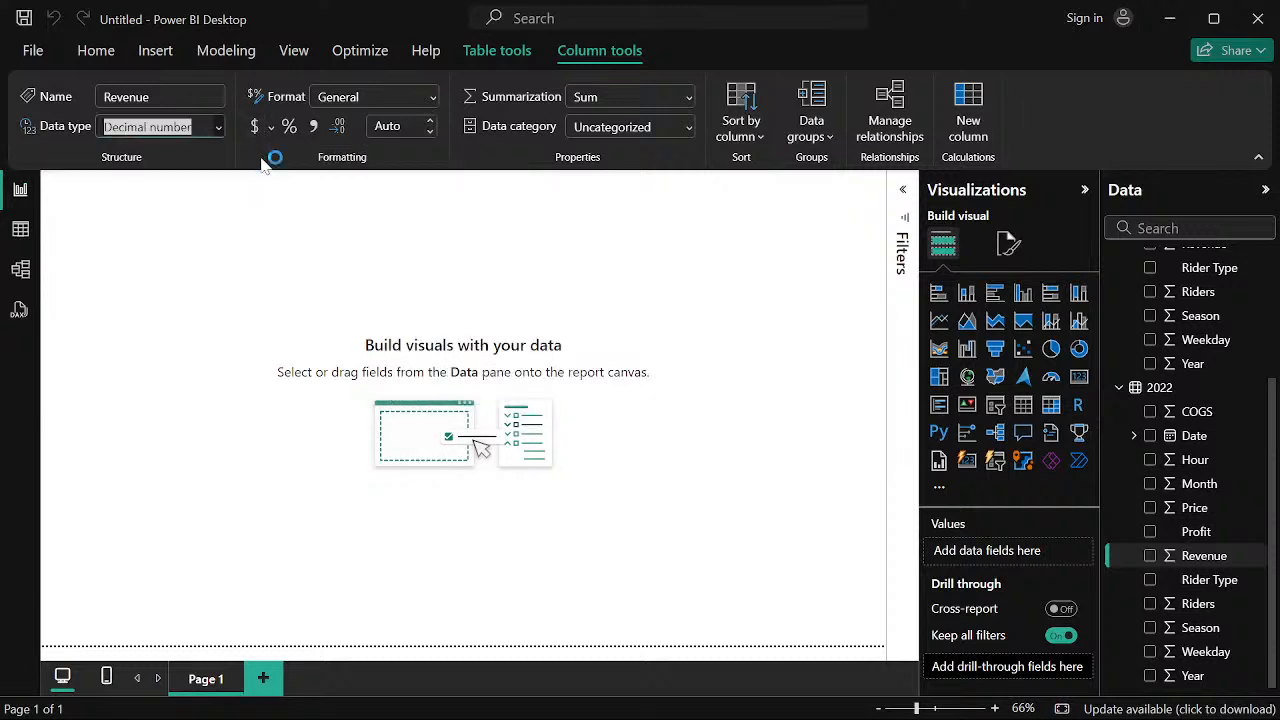
click(254, 126)
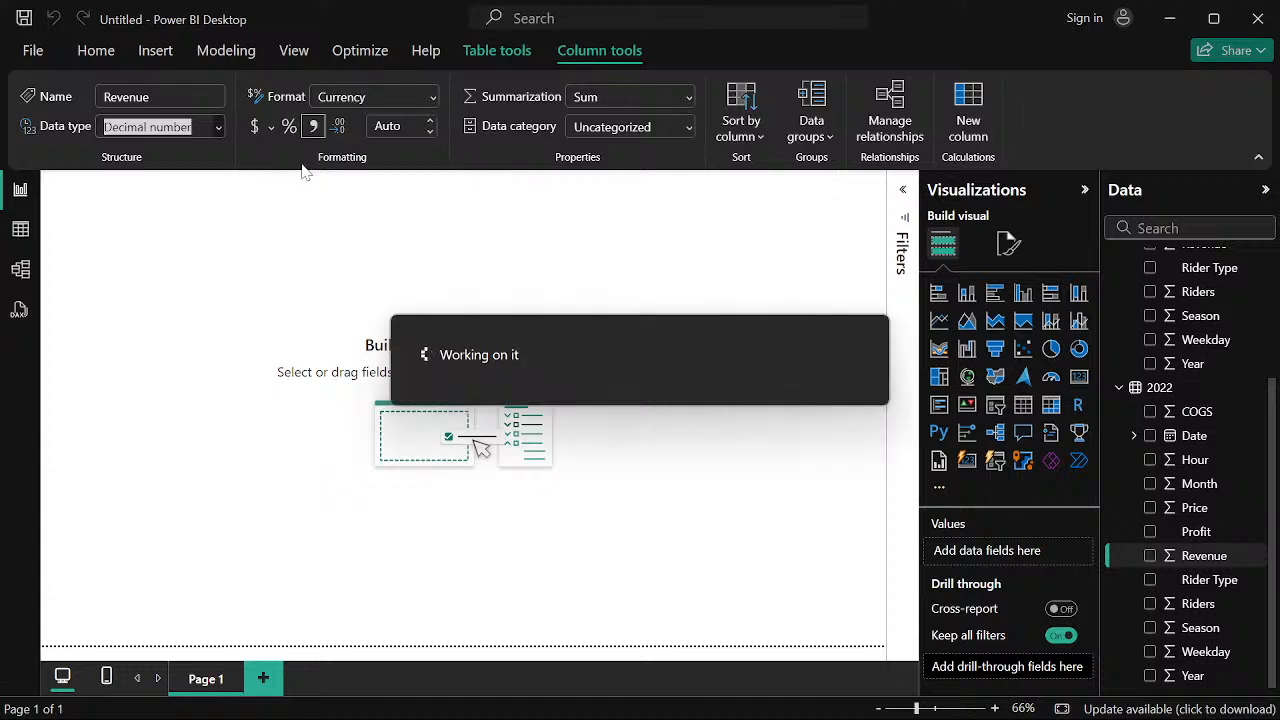
click(433, 125)
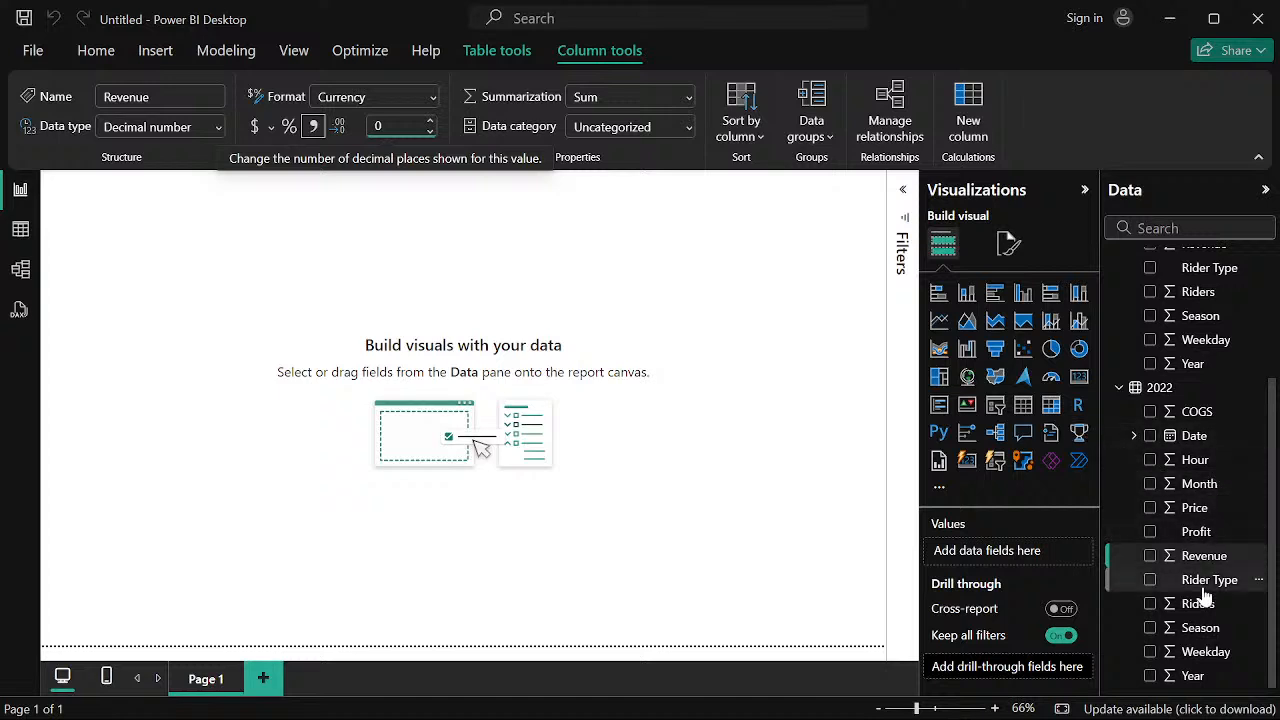
scroll(1190, 612, up, 3)
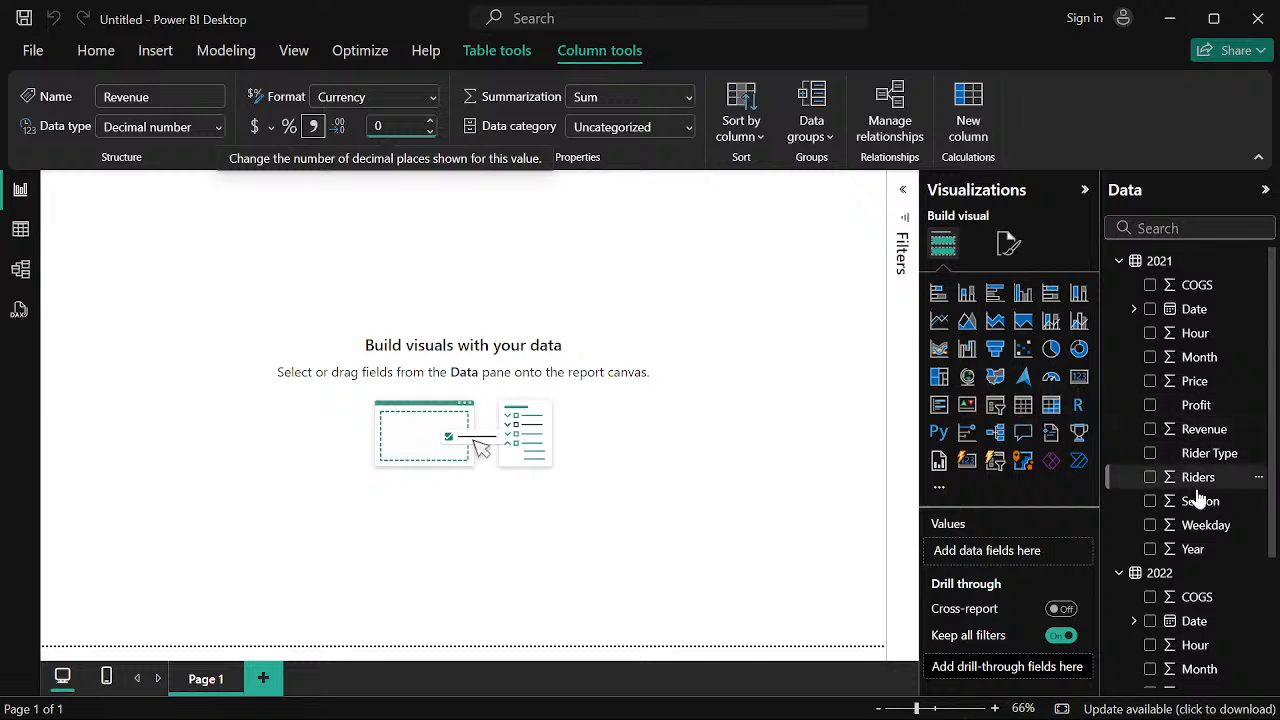
scroll(1172, 330, down, 2)
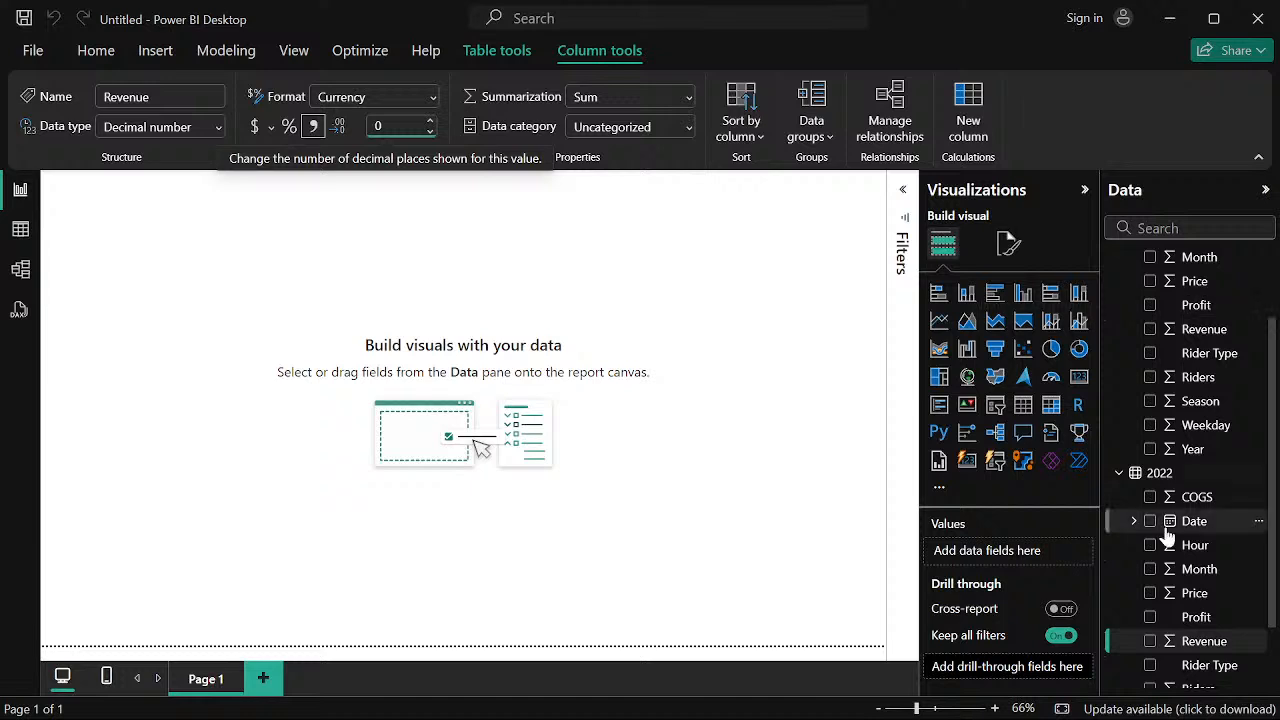
scroll(1190, 306, down, 2)
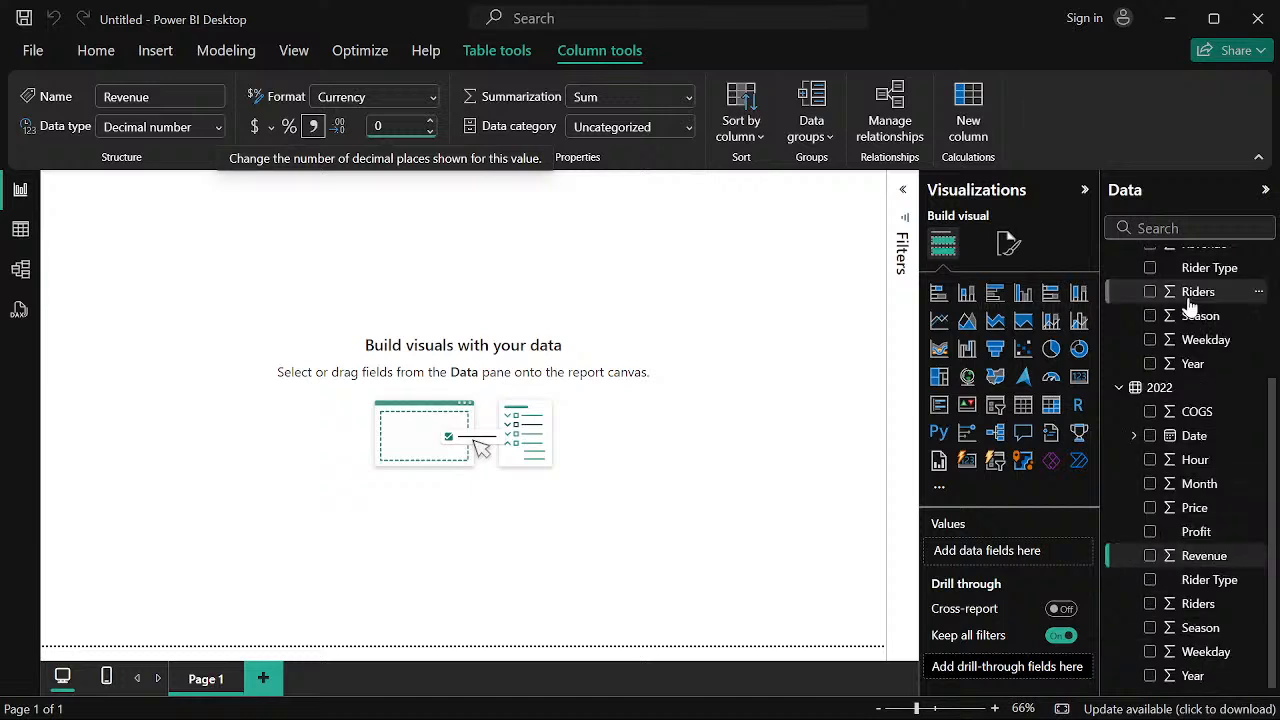
scroll(1190, 306, up, 2)
click(1196, 319)
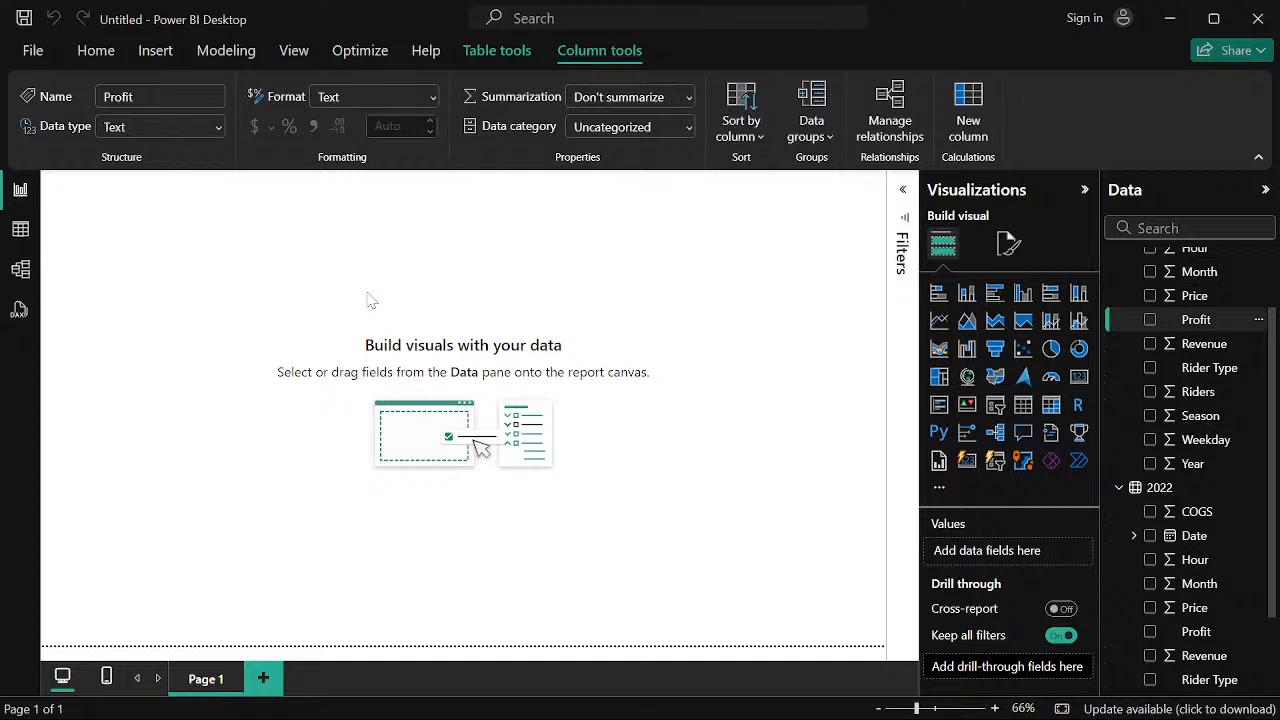
click(218, 126)
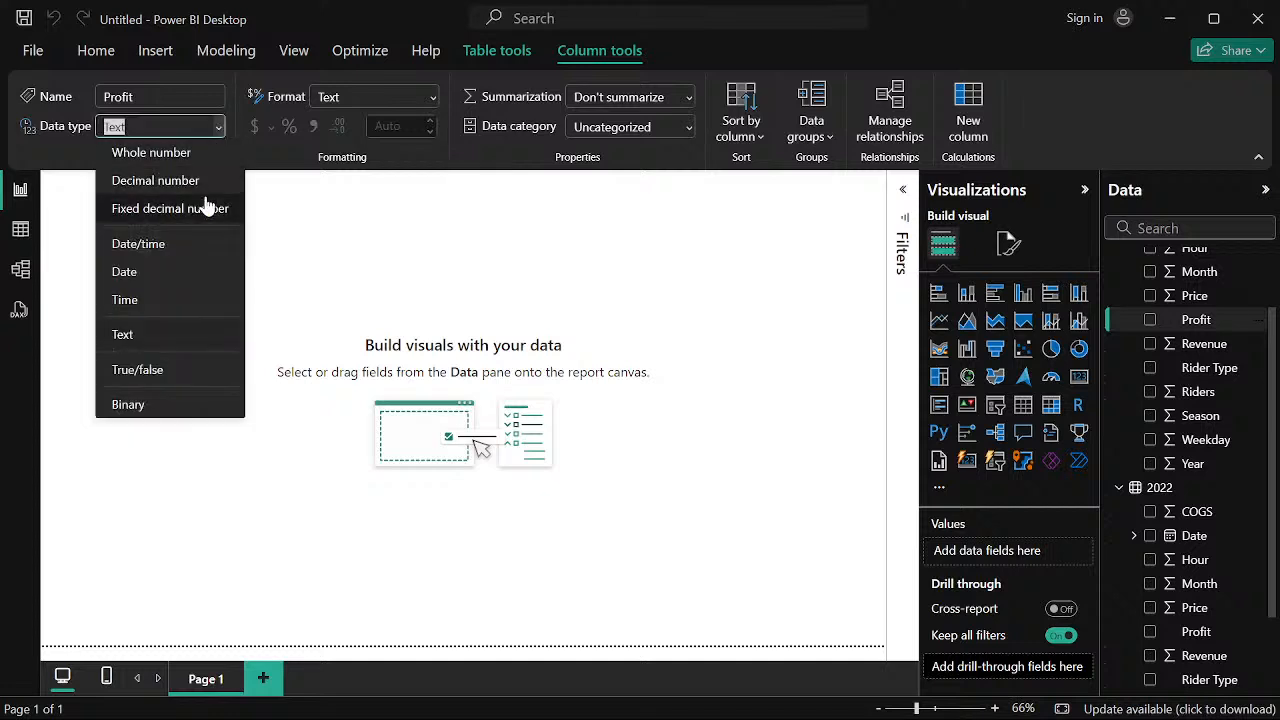
click(367, 281)
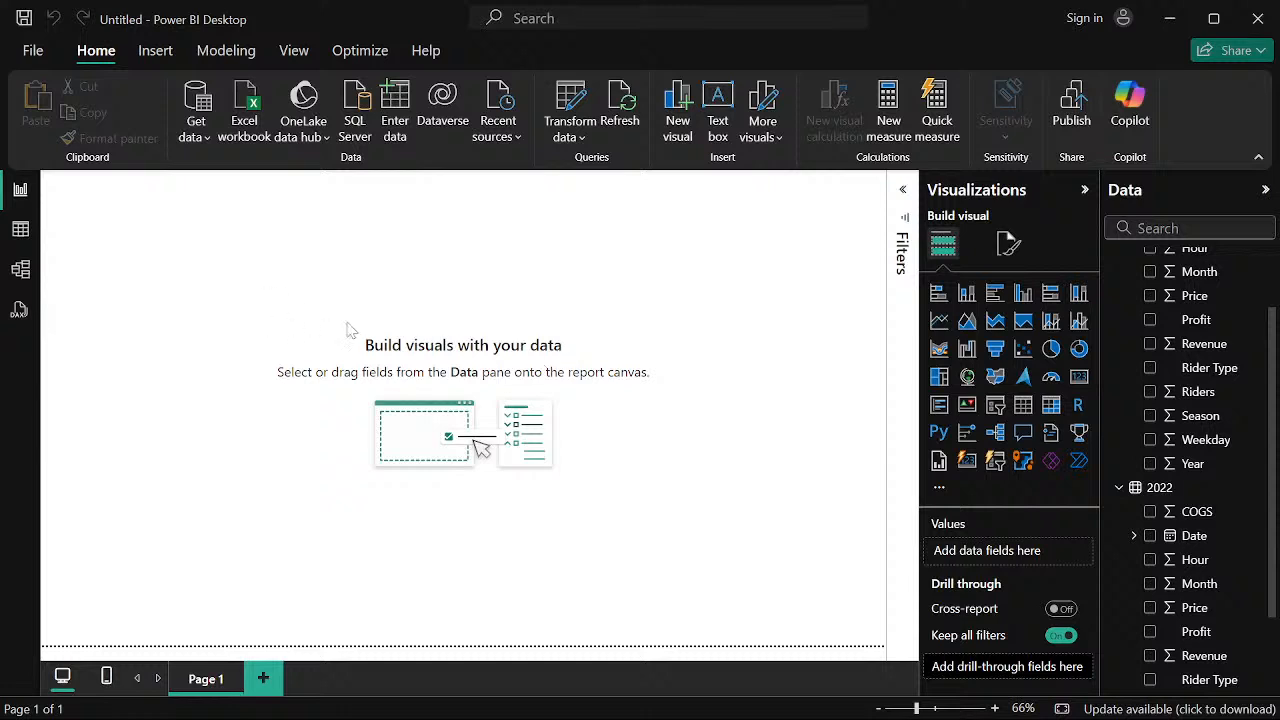
Collapse the field lists of the 2021 and 2022 tables and start a new calculated table
click(1119, 487)
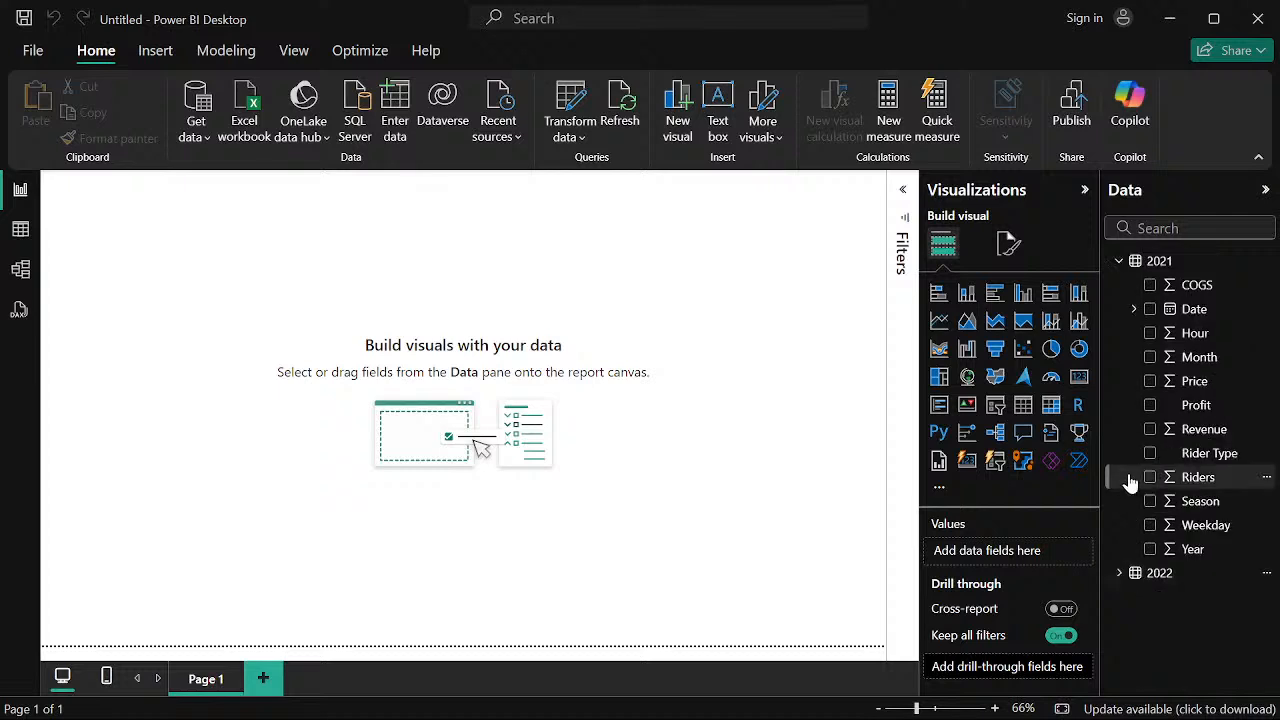
click(1119, 260)
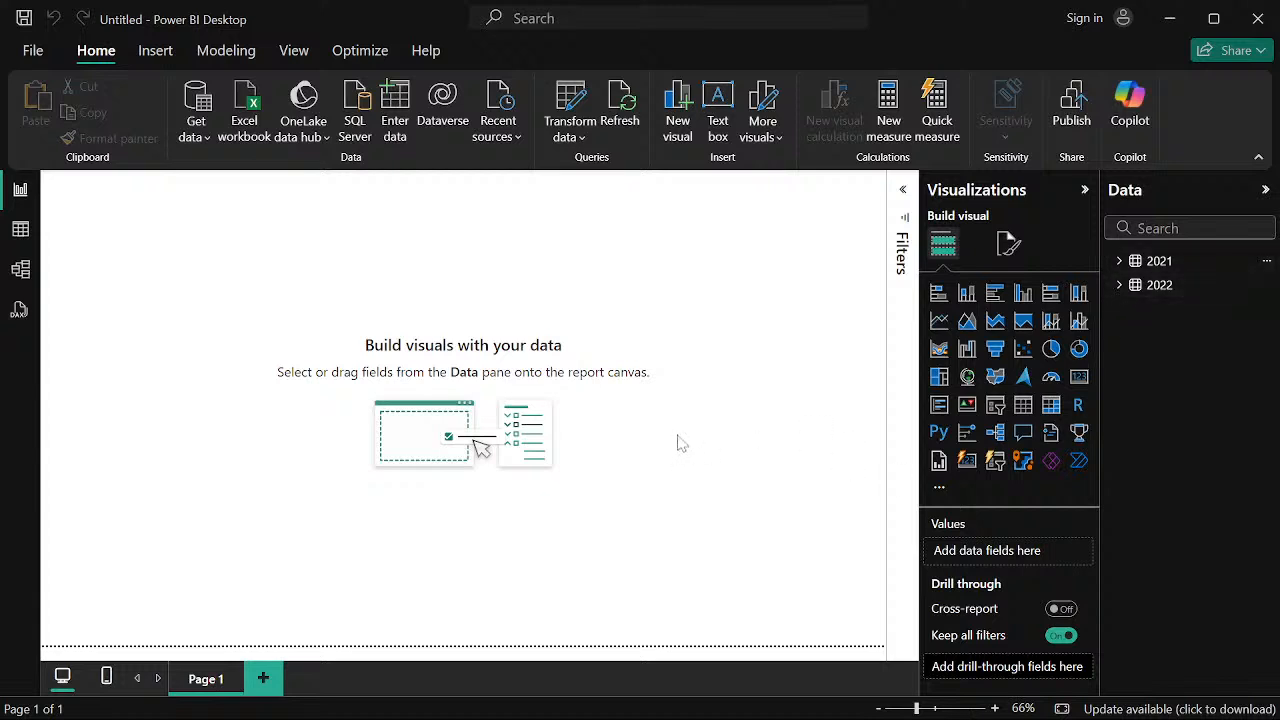
click(1148, 288)
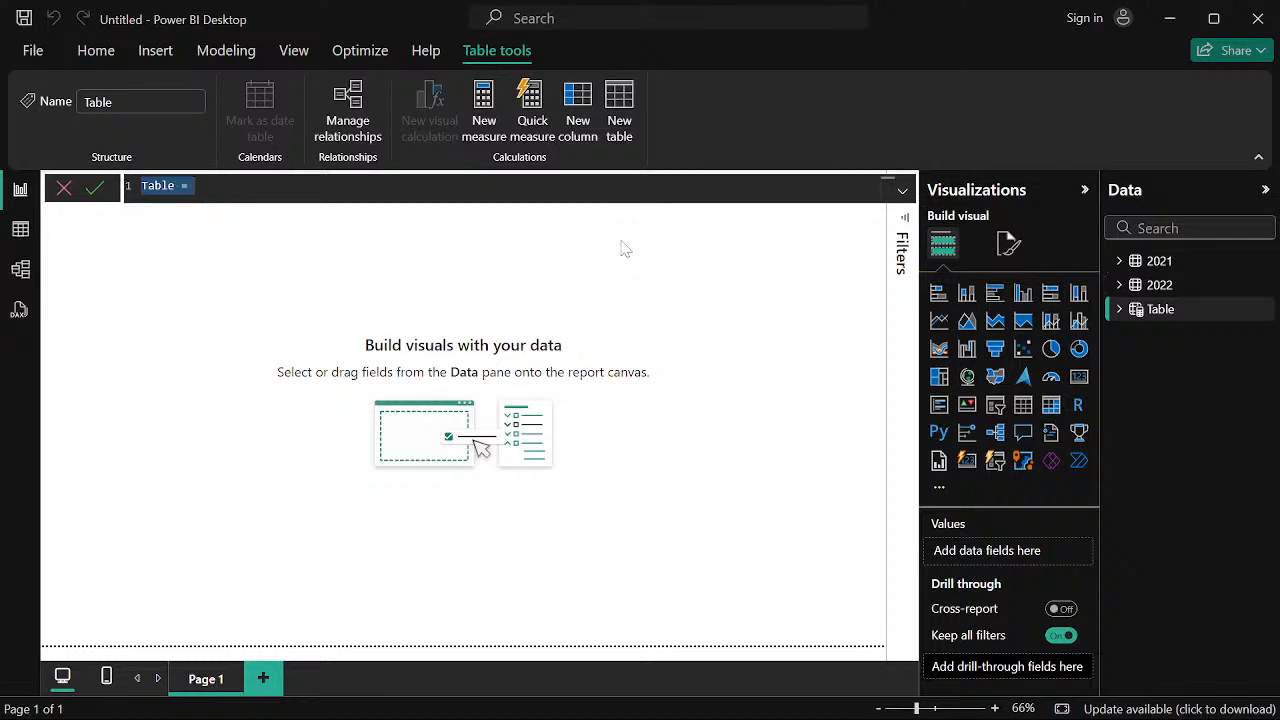
Switch to the Xournal++ notes and add a blank second page
mouse_move(674, 675)
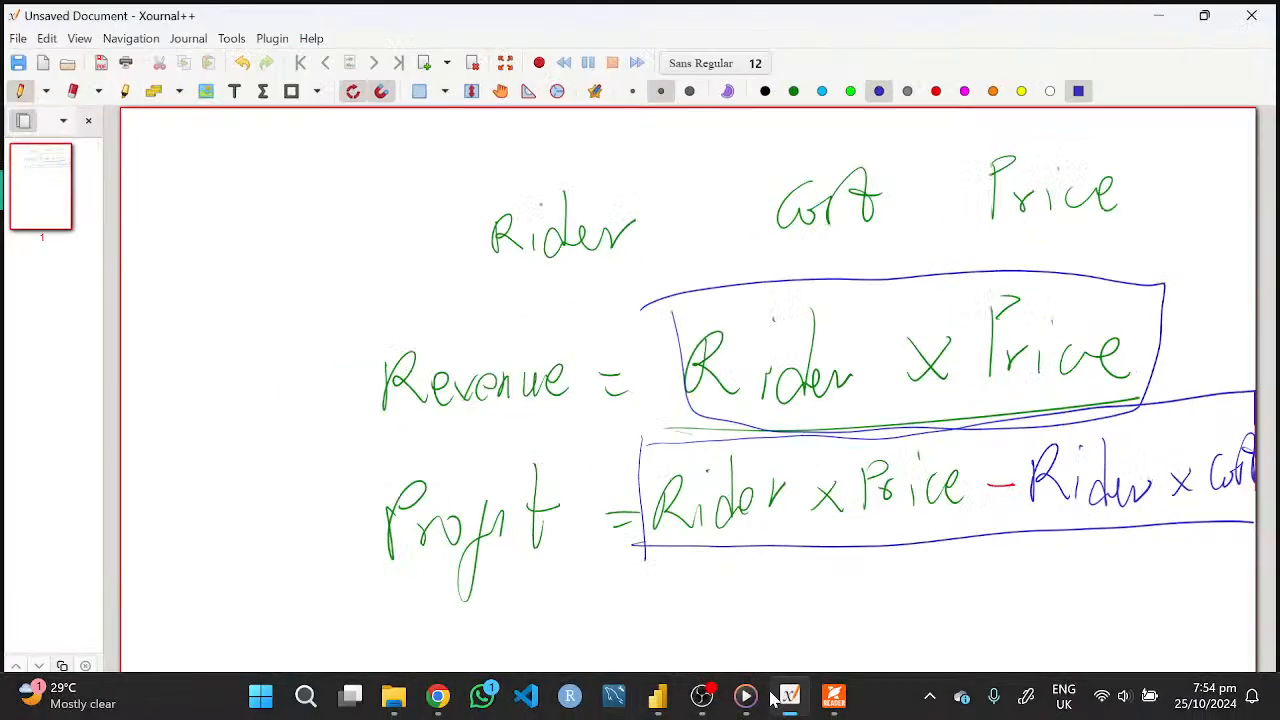
click(790, 698)
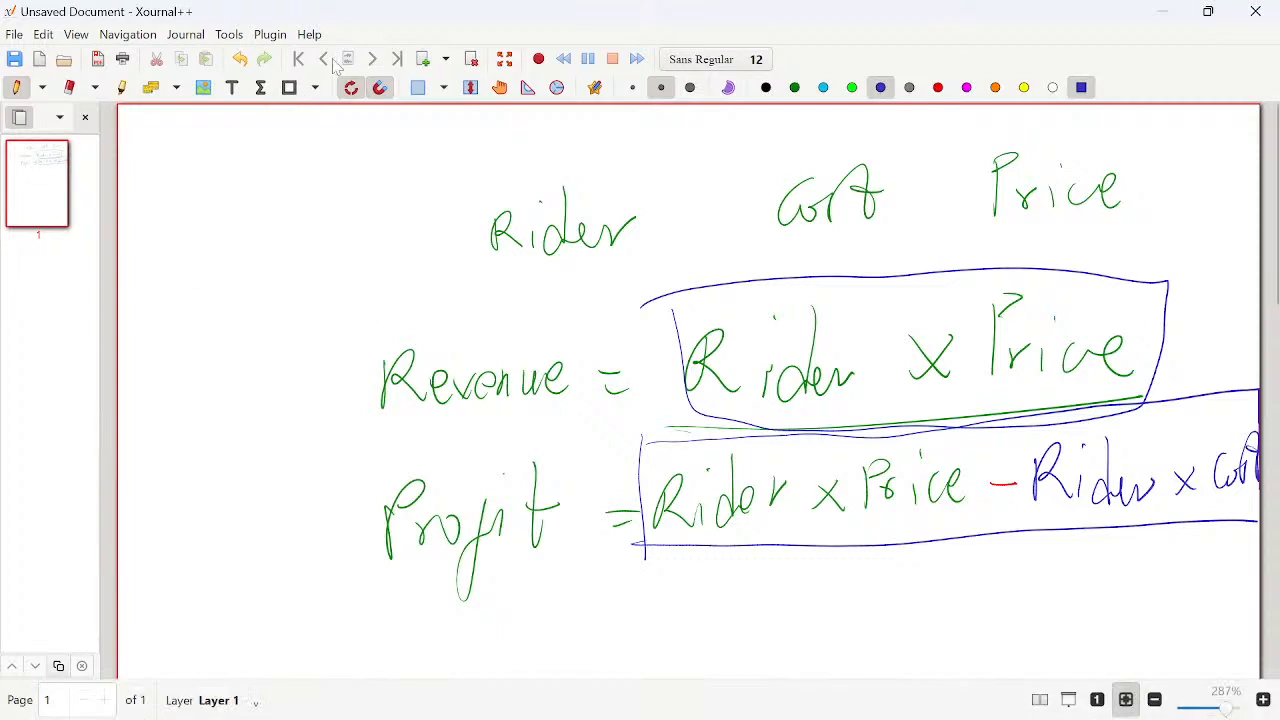
click(423, 59)
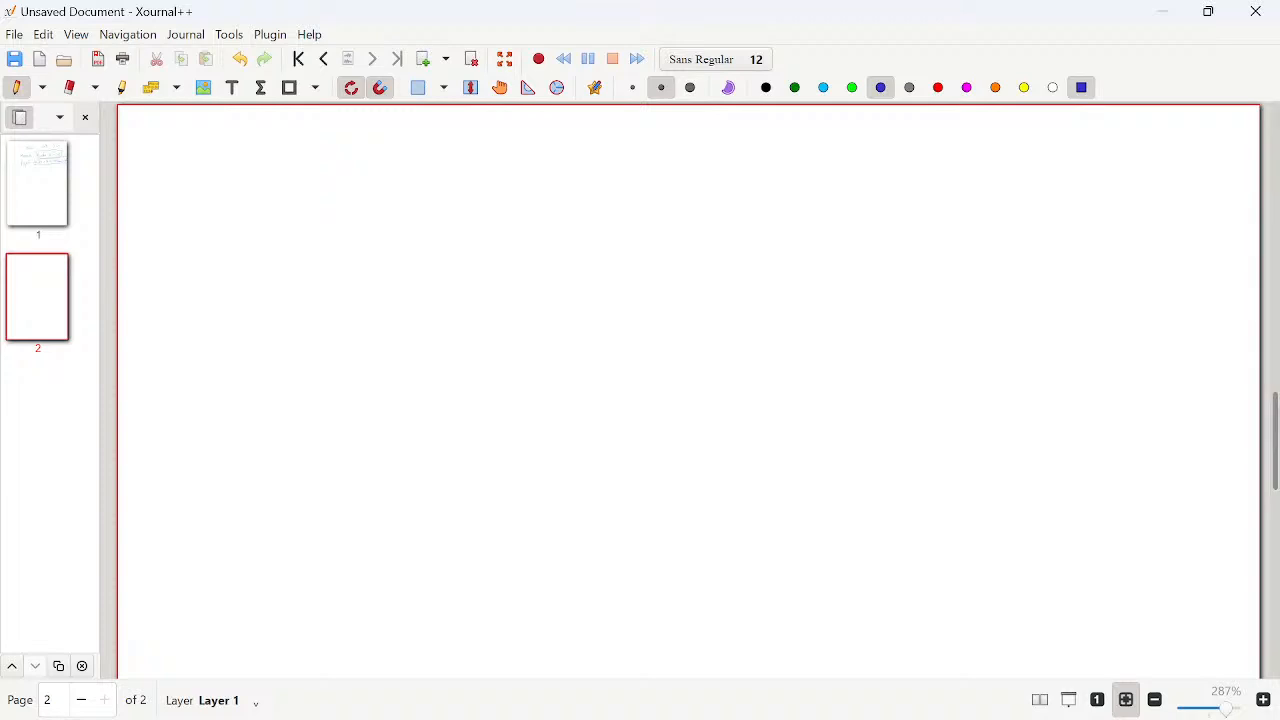
Handwrite the heading "Table 1" near the upper-left corner of the blank page
drag(227, 164, 260, 156)
drag(238, 166, 238, 210)
drag(264, 191, 350, 208)
mouse_move(401, 147)
mouse_down()
mouse_move(394, 202)
mouse_move(400, 146)
mouse_up()
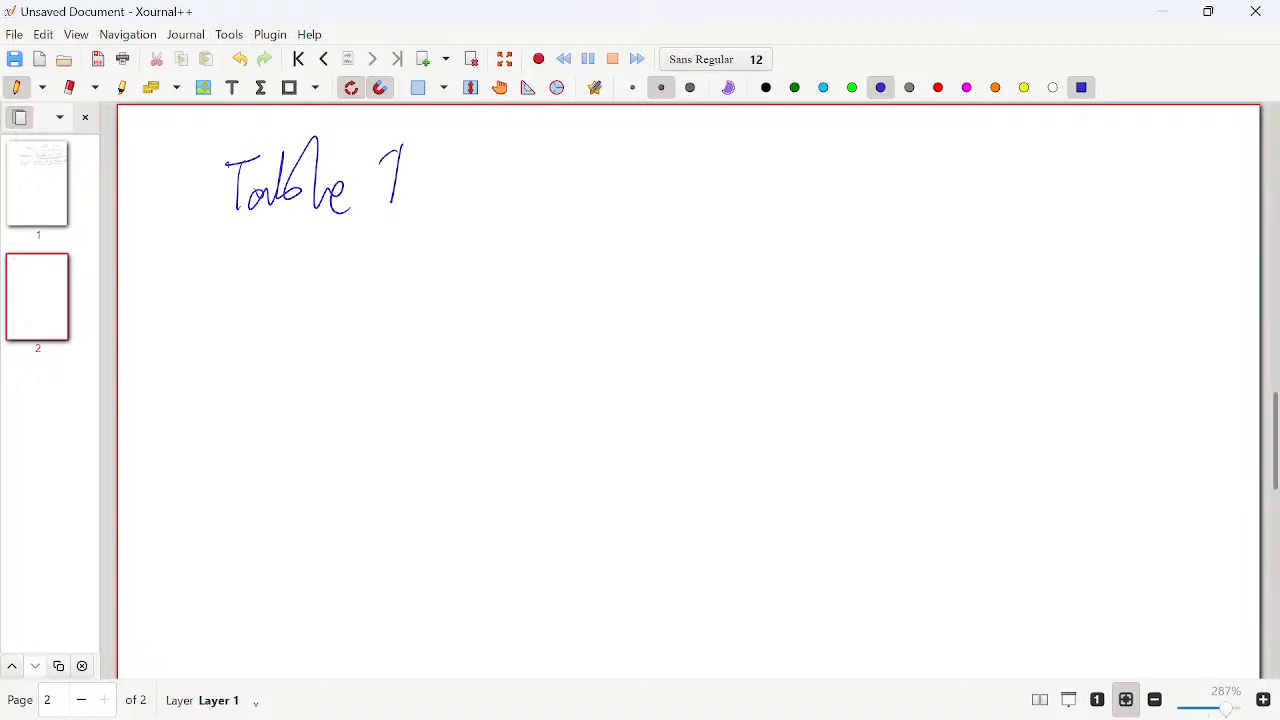
drag(372, 201, 392, 199)
Sketch a box under the "Table 1" heading and divide it into a grid of four columns and four rows
mouse_move(210, 245)
mouse_down()
mouse_move(514, 220)
mouse_move(480, 505)
mouse_move(207, 511)
mouse_move(202, 342)
mouse_move(205, 508)
mouse_up()
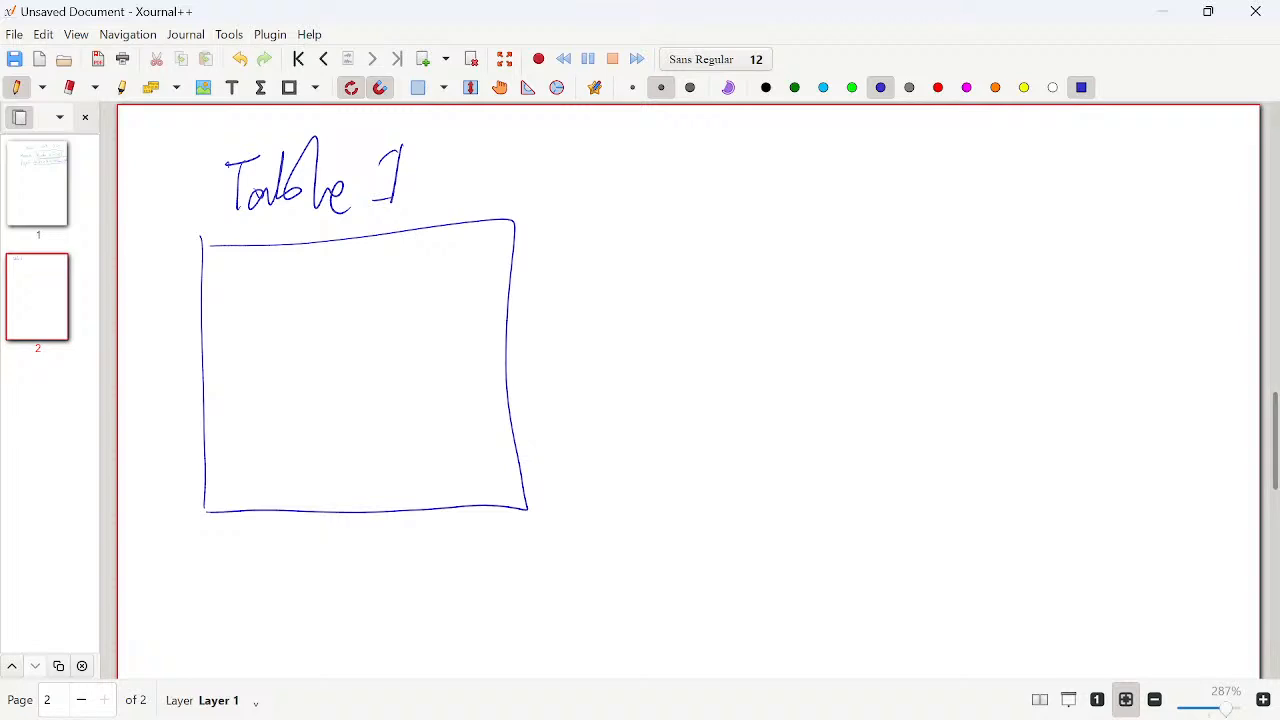
drag(269, 255, 284, 524)
drag(357, 253, 360, 508)
drag(446, 226, 446, 488)
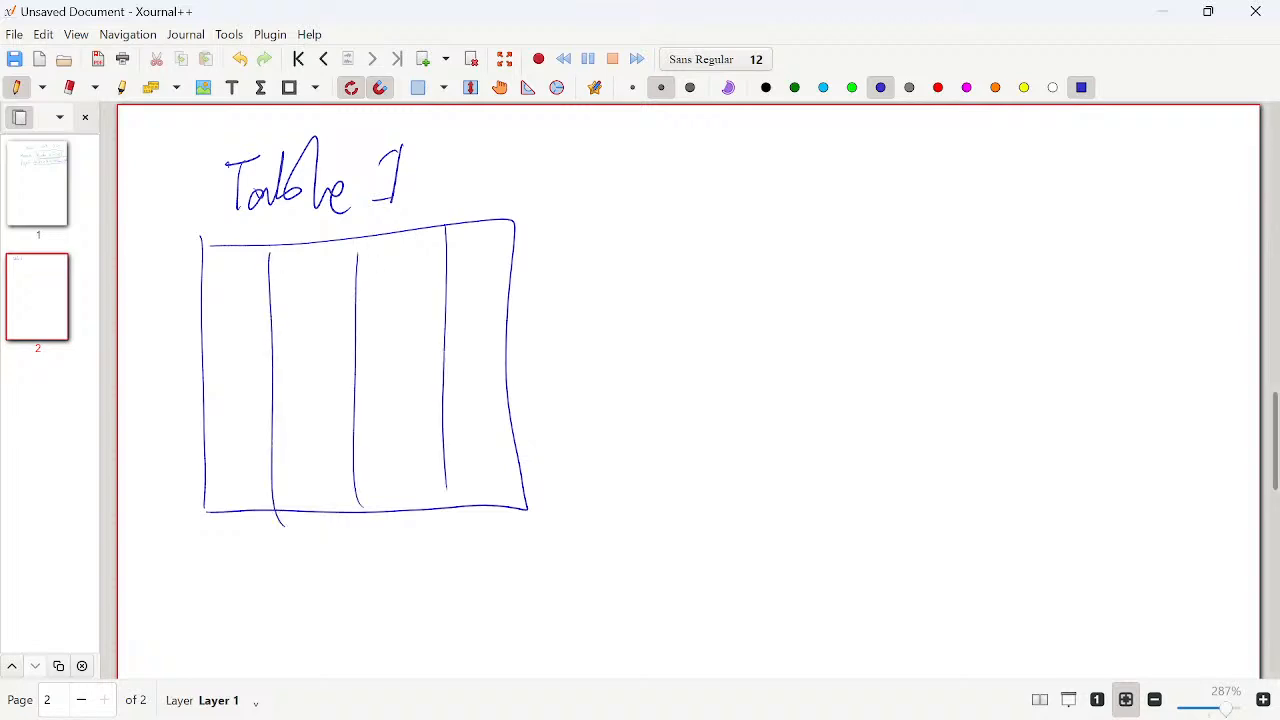
drag(204, 310, 508, 290)
drag(205, 363, 470, 367)
drag(201, 448, 498, 466)
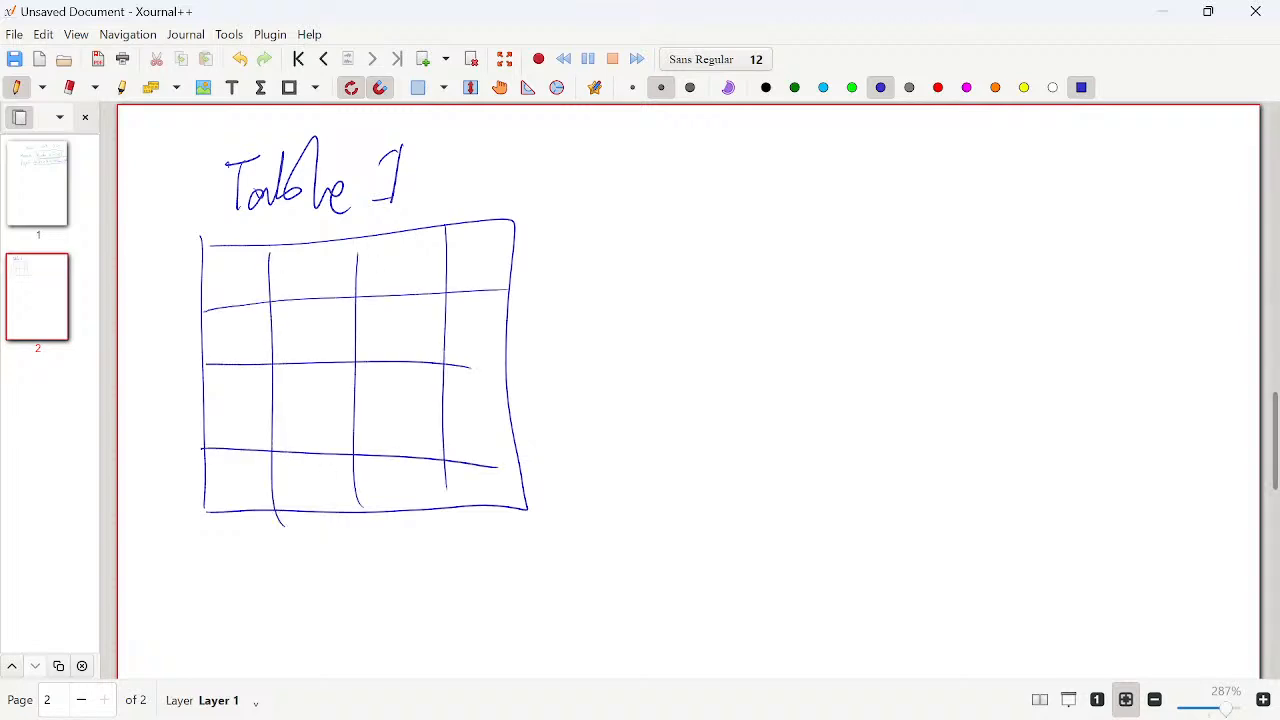
Handwrite a second heading, "Table 2", on the right half of the page, level with "Table 1"
drag(788, 142, 834, 140)
mouse_move(802, 146)
mouse_down()
mouse_move(800, 215)
mouse_move(847, 212)
mouse_up()
mouse_move(862, 148)
mouse_down()
mouse_move(882, 196)
mouse_move(938, 213)
mouse_up()
drag(994, 158, 1032, 206)
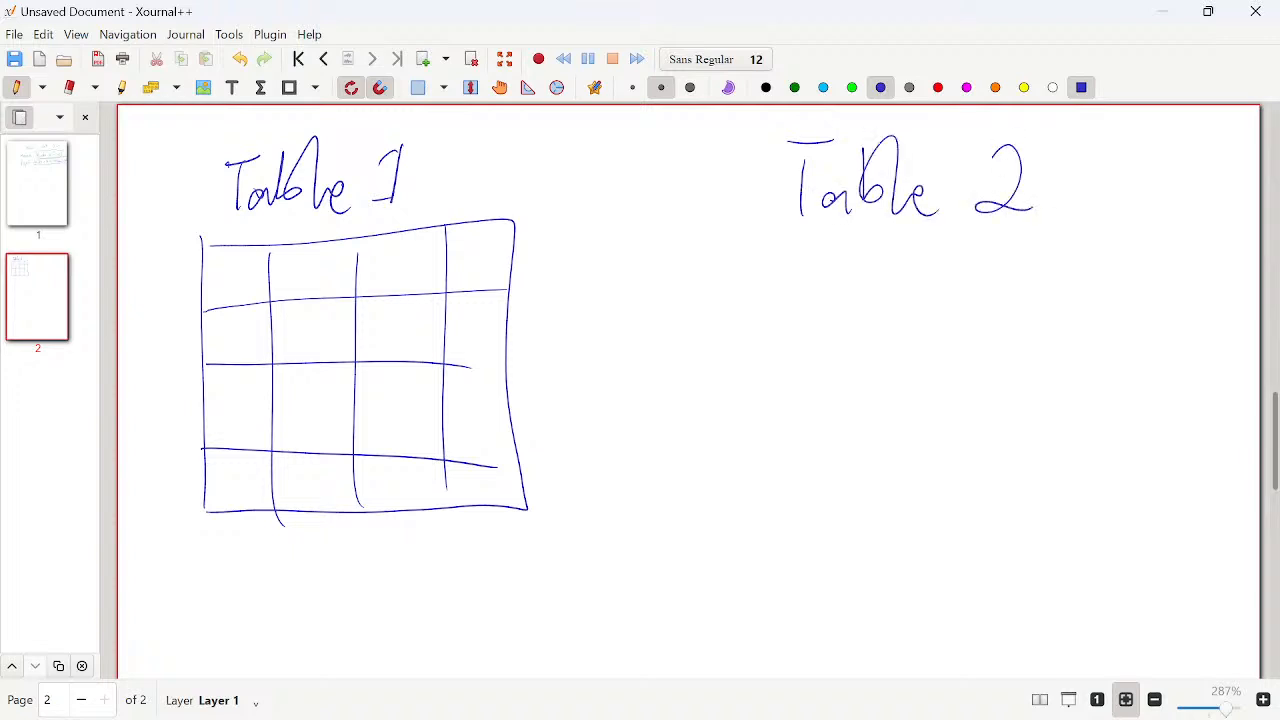
Sketch a box under the "Table 2" heading and divide it into four columns and four rows
mouse_move(795, 265)
mouse_down()
mouse_move(1132, 239)
mouse_move(808, 457)
mouse_move(1043, 538)
mouse_move(1148, 508)
mouse_up()
drag(1130, 240, 1136, 480)
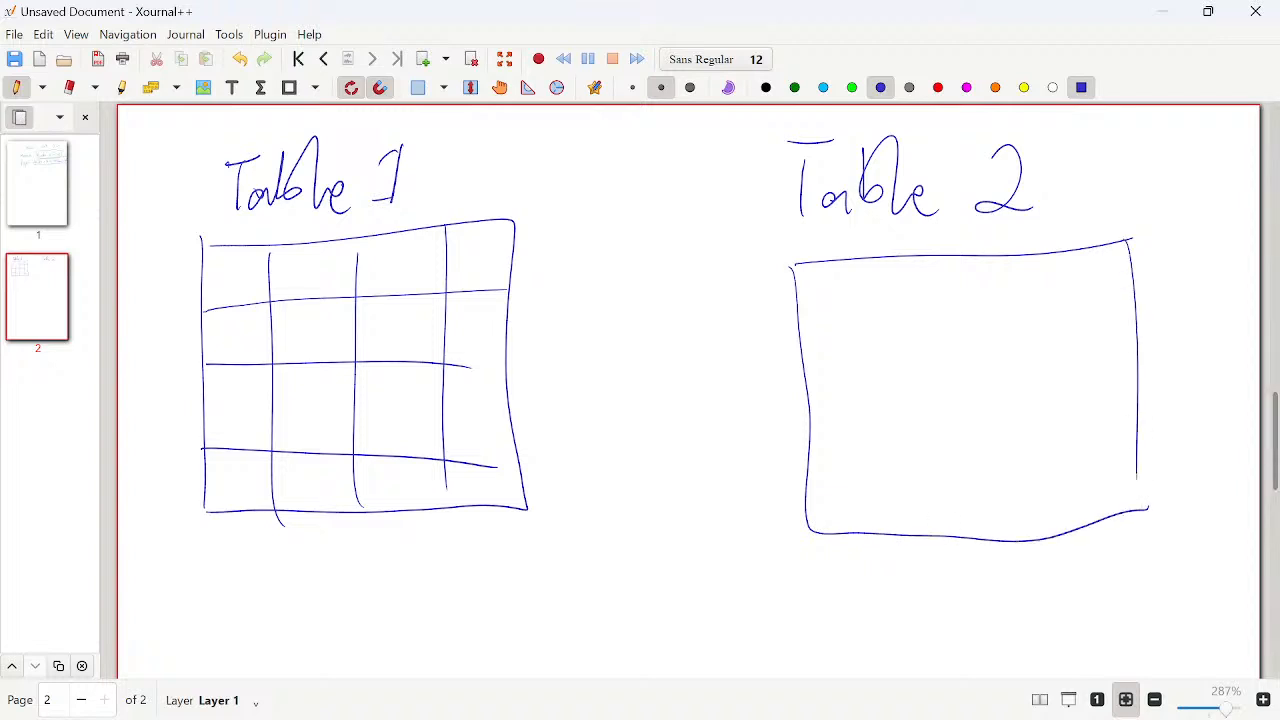
drag(878, 254, 892, 496)
drag(949, 253, 956, 507)
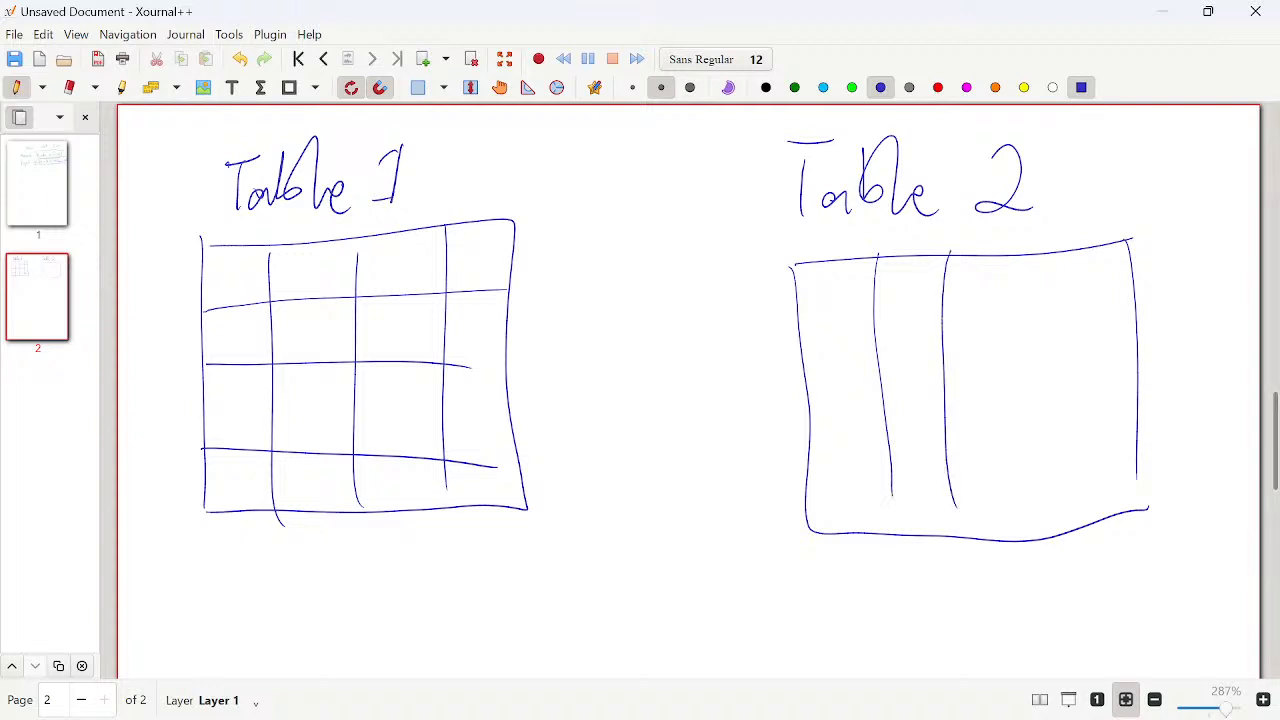
drag(1043, 259, 1060, 518)
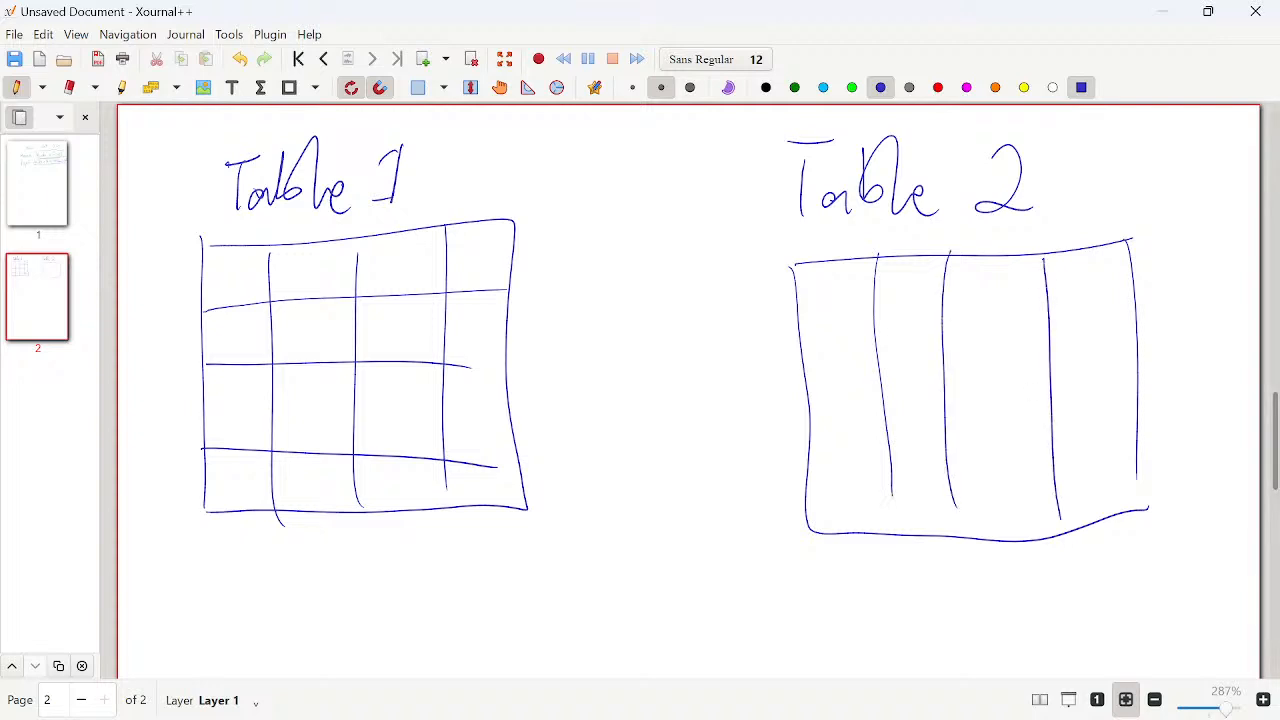
drag(808, 350, 1136, 342)
drag(812, 420, 1124, 404)
drag(782, 481, 1174, 490)
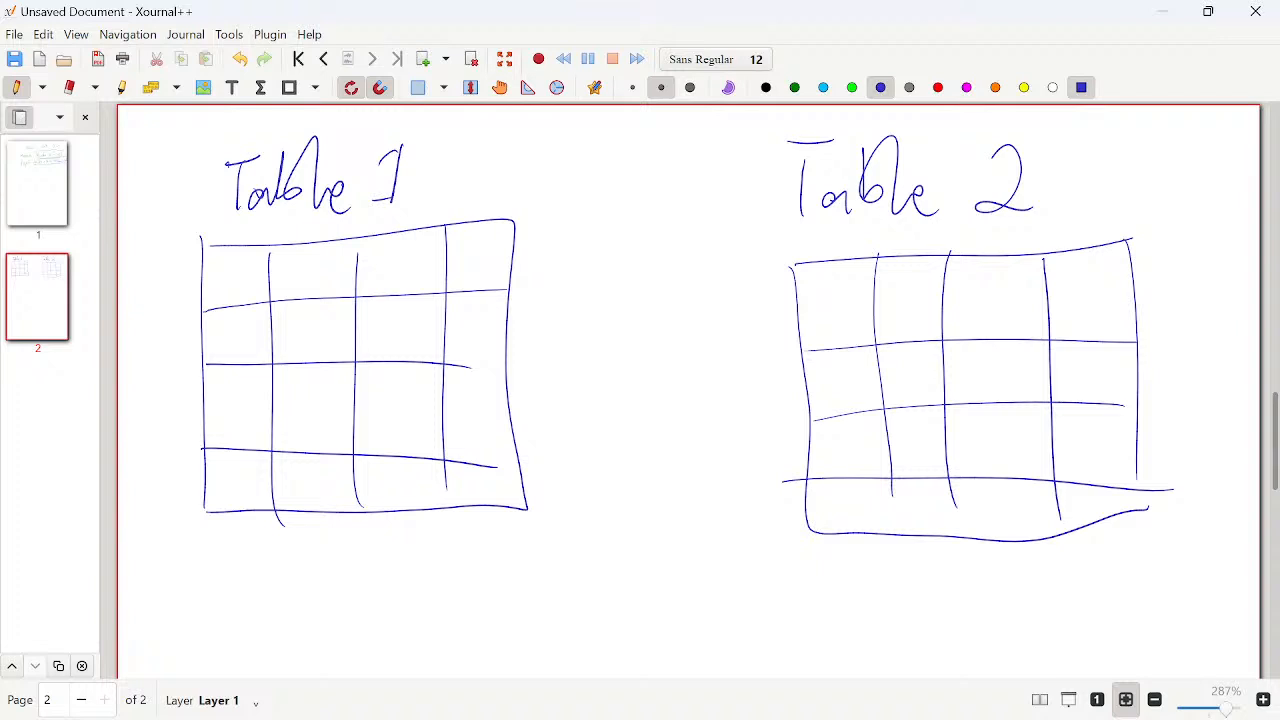
Handwrite the column headers "name", "email", "City" and "School" in the first row of the Table 1 grid
mouse_move(212, 282)
mouse_down()
mouse_move(227, 297)
mouse_move(342, 286)
mouse_move(330, 290)
mouse_up()
drag(344, 280, 346, 292)
drag(348, 243, 346, 296)
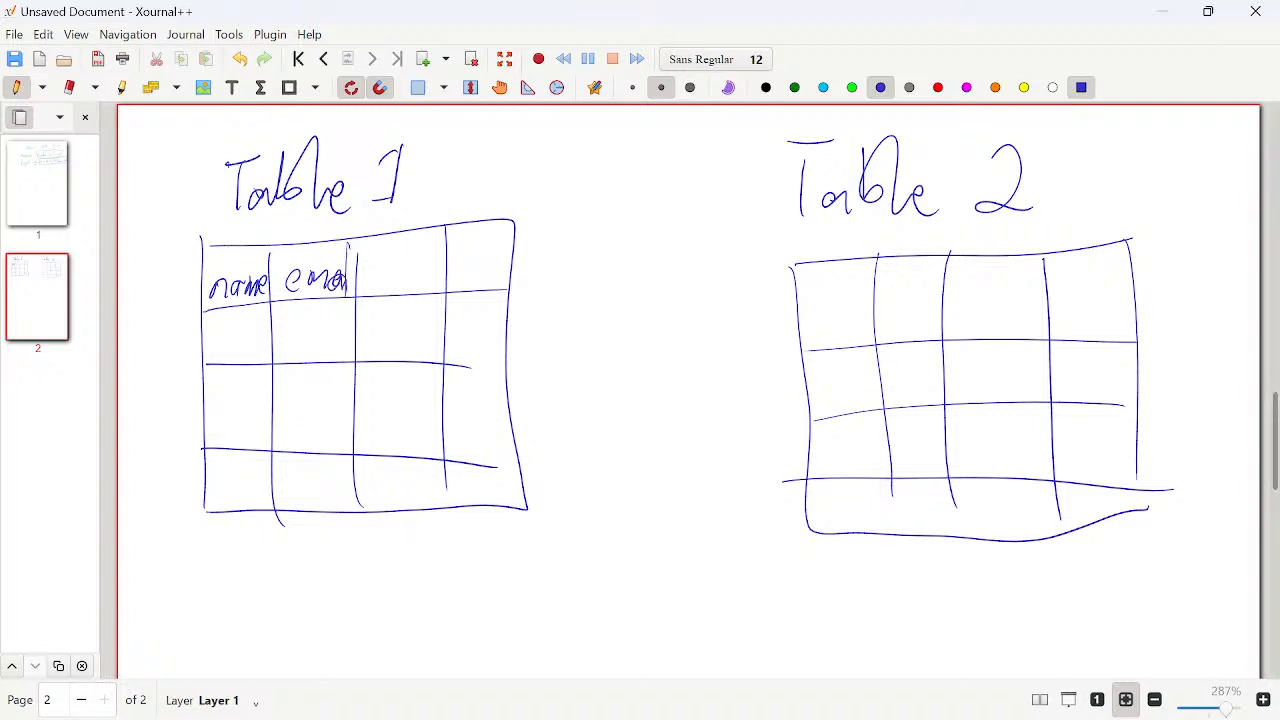
drag(396, 266, 398, 285)
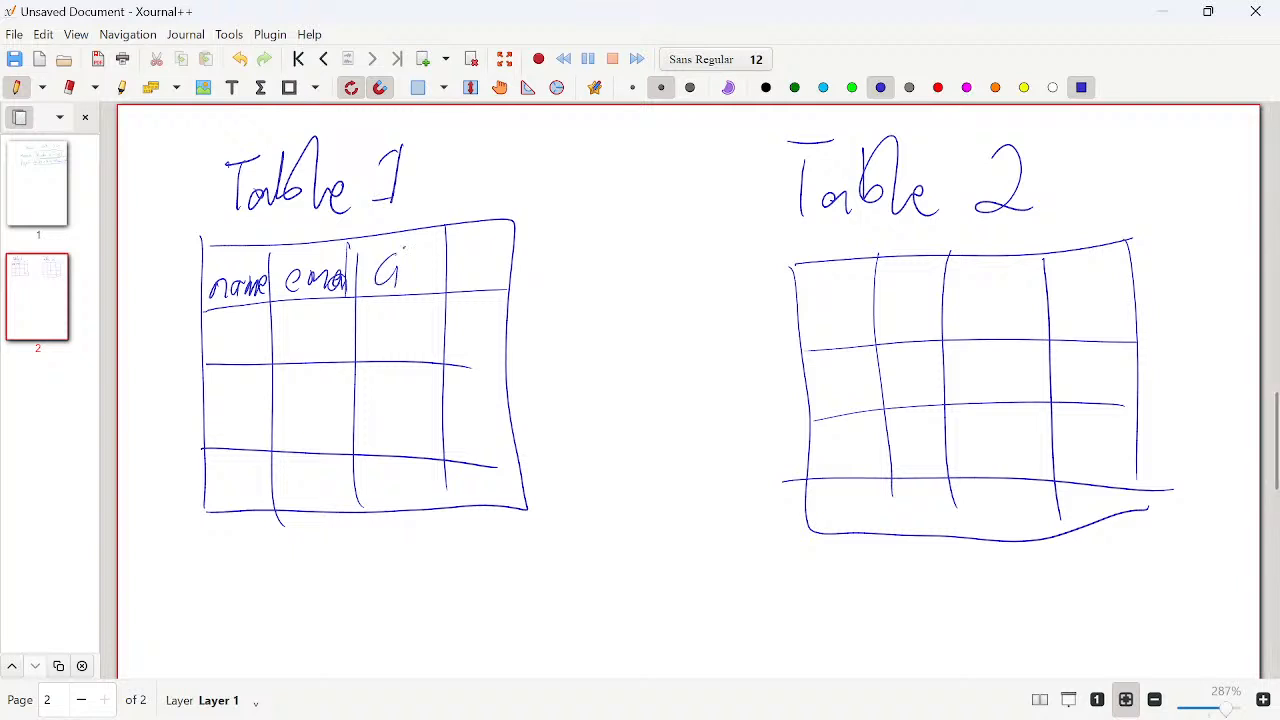
drag(413, 232, 414, 286)
mouse_move(412, 268)
mouse_down()
mouse_move(432, 270)
mouse_move(437, 308)
mouse_up()
mouse_move(406, 254)
mouse_down()
mouse_move(428, 250)
mouse_move(458, 283)
mouse_move(485, 284)
mouse_up()
drag(496, 241, 504, 279)
drag(502, 270, 546, 252)
drag(550, 232, 552, 288)
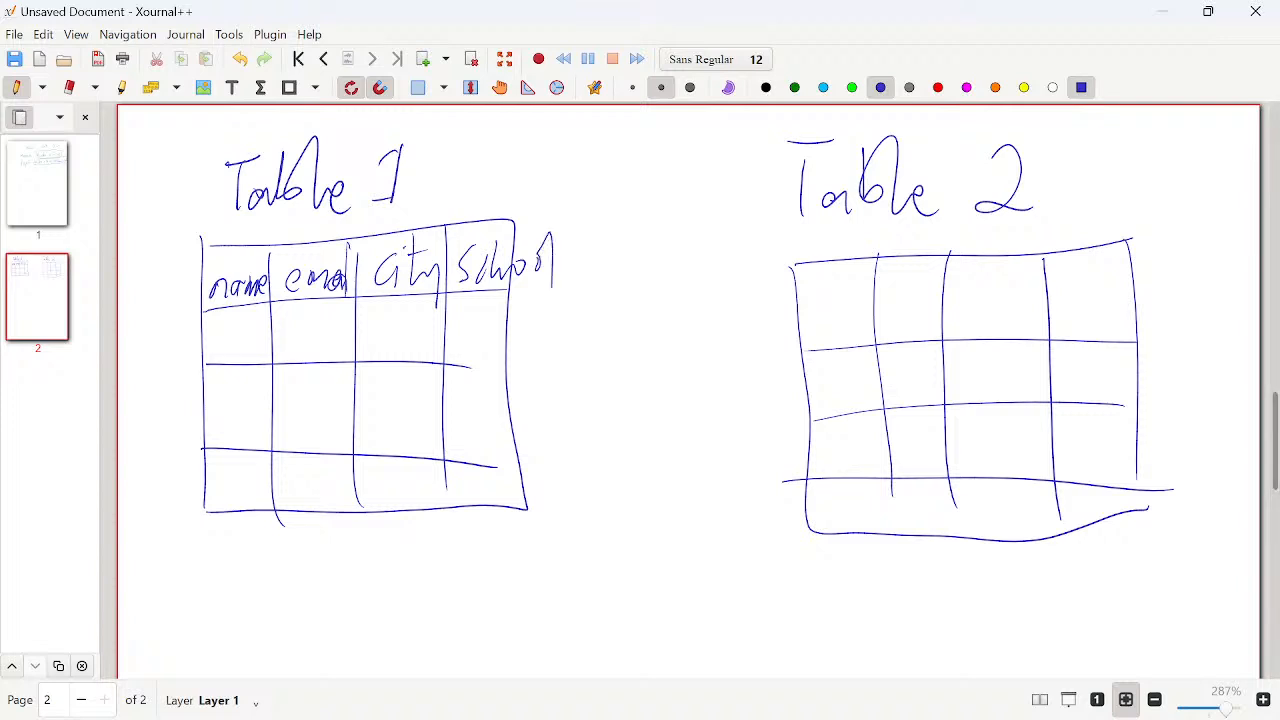
Handwrite the same four headers, "name", "email", "City" and "School", in the first row of the Table 2 grid
mouse_move(798, 308)
mouse_down()
mouse_move(830, 322)
mouse_move(872, 300)
mouse_move(906, 314)
mouse_move(935, 300)
mouse_move(938, 312)
mouse_up()
drag(940, 264, 944, 318)
mouse_move(998, 276)
mouse_down()
mouse_move(978, 312)
mouse_move(1008, 316)
mouse_up()
mouse_move(1010, 300)
mouse_down()
mouse_move(1026, 314)
mouse_move(1018, 346)
mouse_up()
mouse_move(994, 278)
mouse_down()
mouse_move(1014, 276)
mouse_move(1050, 322)
mouse_move(1066, 318)
mouse_up()
mouse_move(1082, 266)
mouse_down()
mouse_move(1092, 318)
mouse_move(1110, 318)
mouse_up()
drag(1112, 304, 1124, 336)
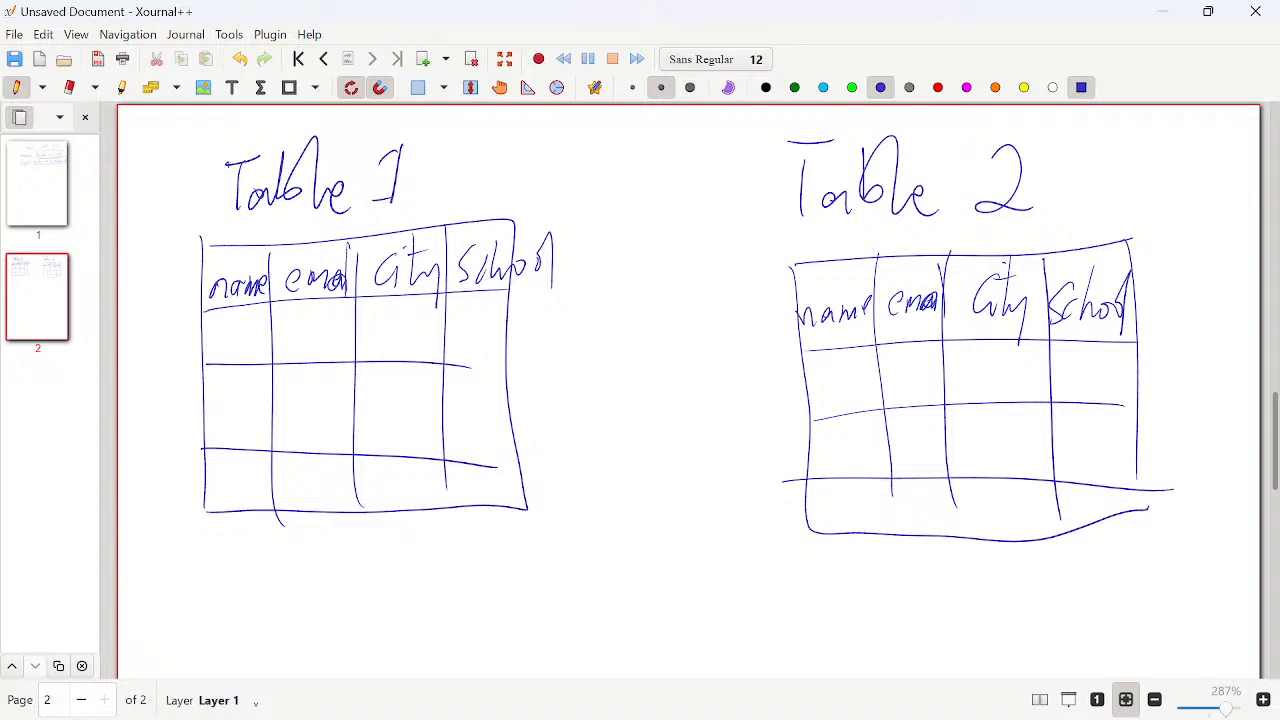
Handwrite "name", "email", "City" and "School" as widely spaced headers in the blank area below the two tables
scroll(611, 291, down, 5)
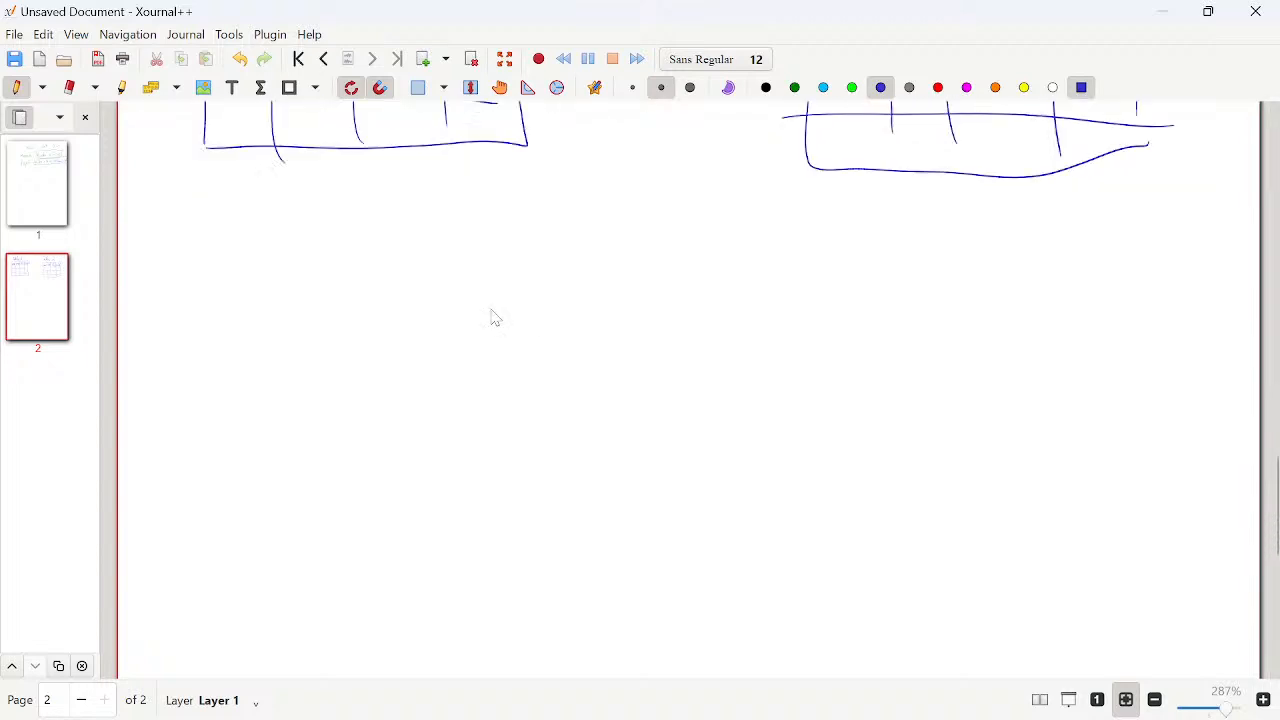
scroll(493, 317, up, 2)
scroll(493, 317, down, 3)
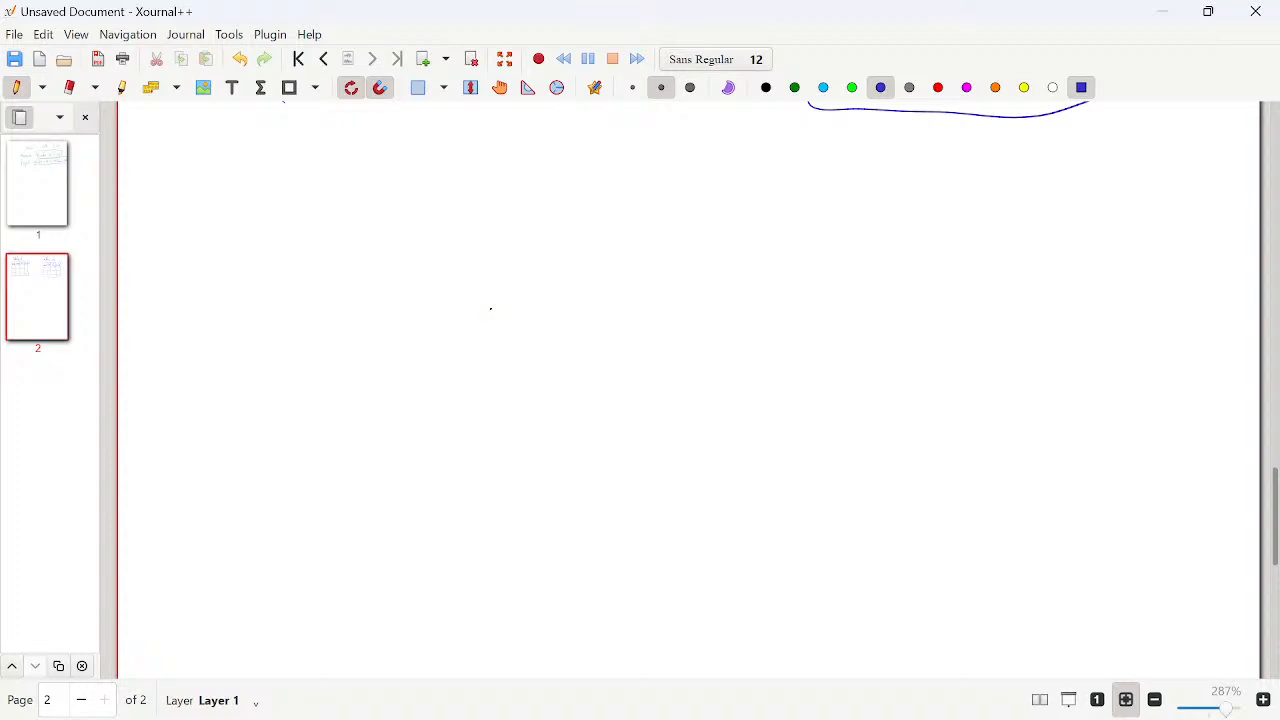
mouse_move(416, 214)
mouse_down()
mouse_move(418, 196)
mouse_move(512, 214)
mouse_up()
drag(586, 202, 606, 212)
mouse_move(620, 208)
mouse_down()
mouse_move(622, 186)
mouse_move(650, 210)
mouse_move(684, 208)
mouse_up()
drag(698, 145, 700, 222)
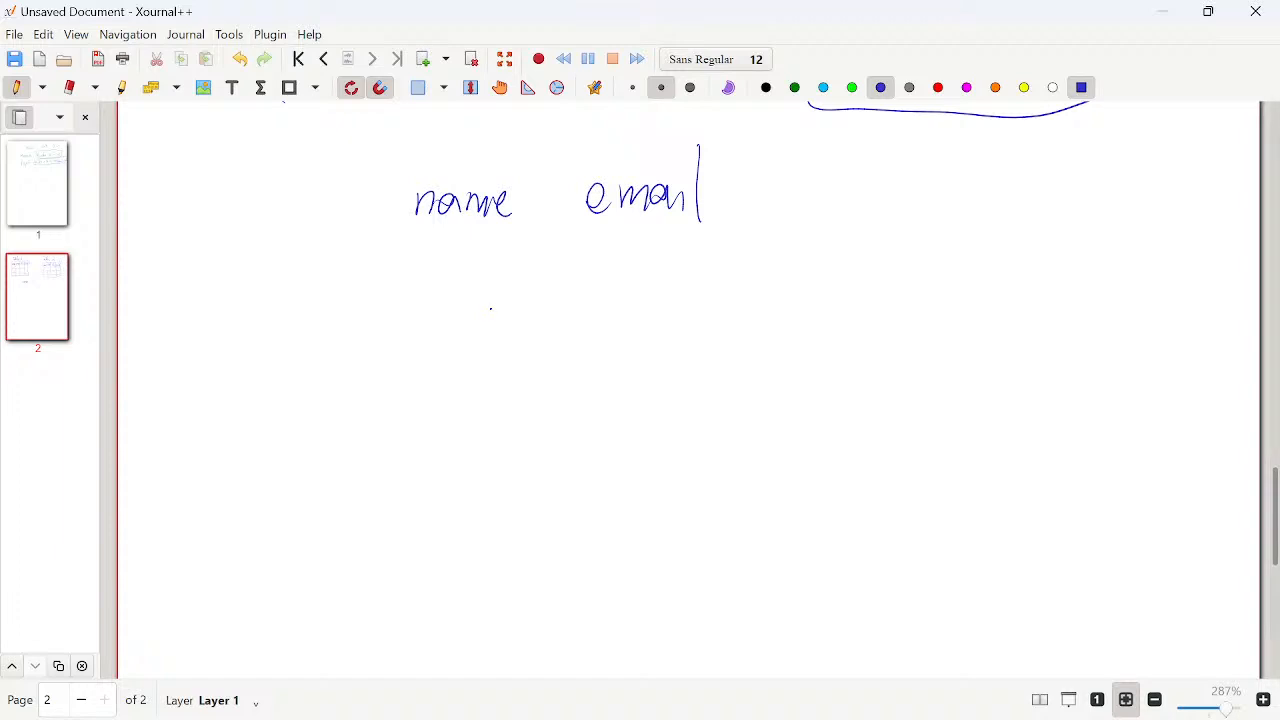
mouse_move(826, 162)
mouse_down()
mouse_move(806, 210)
mouse_move(829, 210)
mouse_up()
drag(847, 140, 882, 254)
drag(837, 163, 863, 171)
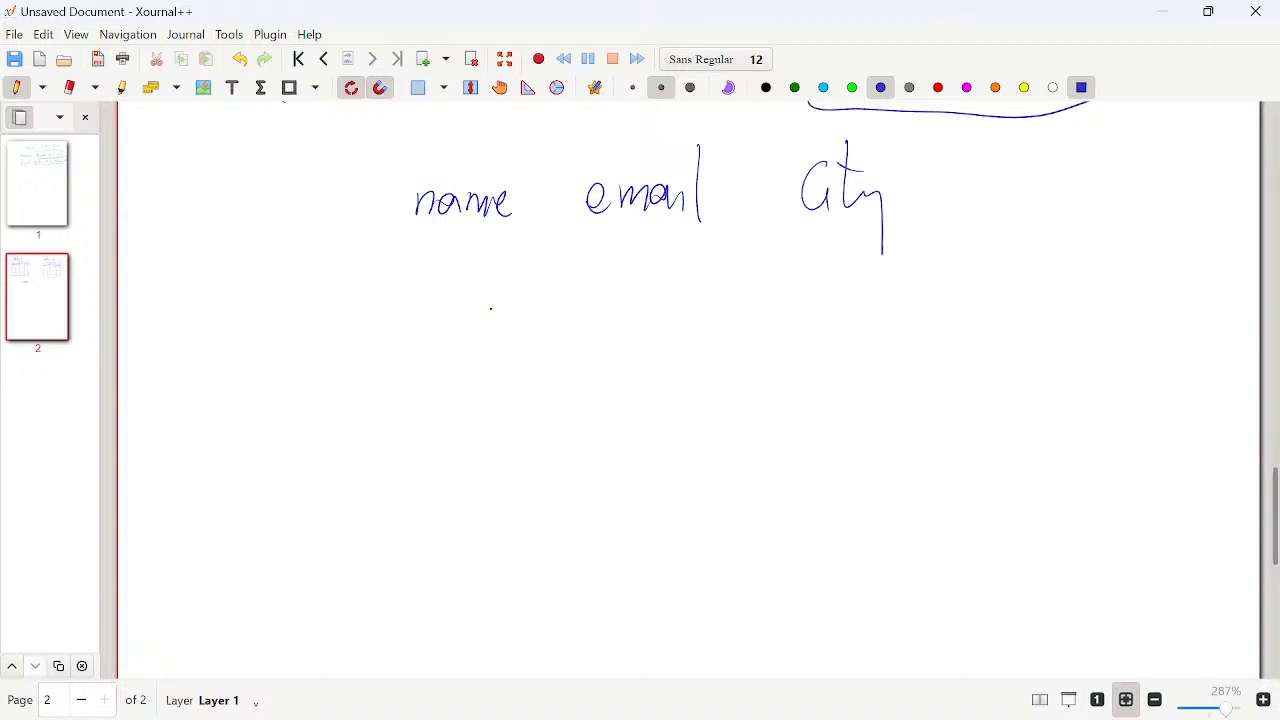
mouse_move(1004, 148)
mouse_down()
mouse_move(1006, 196)
mouse_move(988, 204)
mouse_up()
drag(1030, 176, 1030, 196)
mouse_move(1050, 130)
mouse_down()
mouse_move(1072, 200)
mouse_move(1090, 195)
mouse_up()
drag(1100, 180, 1106, 190)
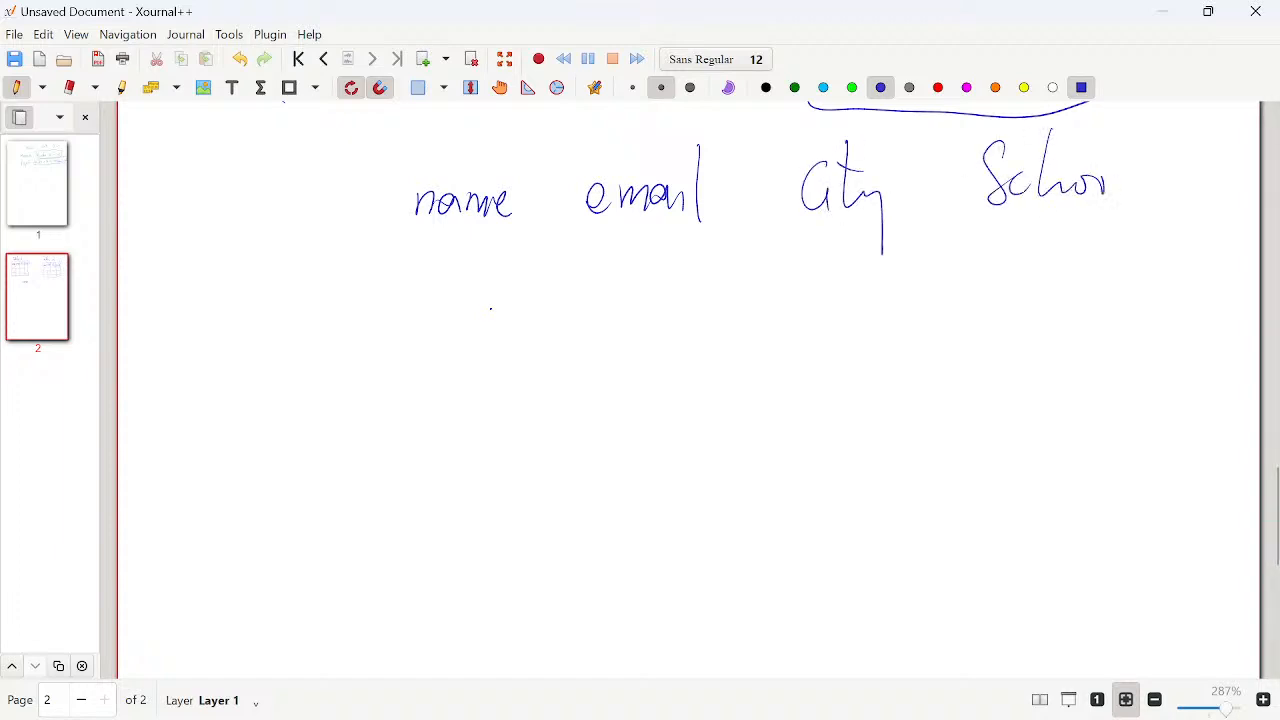
drag(1154, 126, 1140, 218)
Draw the column dividers, the line under the headers and the outer border of the large table below Tables 1 and 2
drag(938, 118, 920, 680)
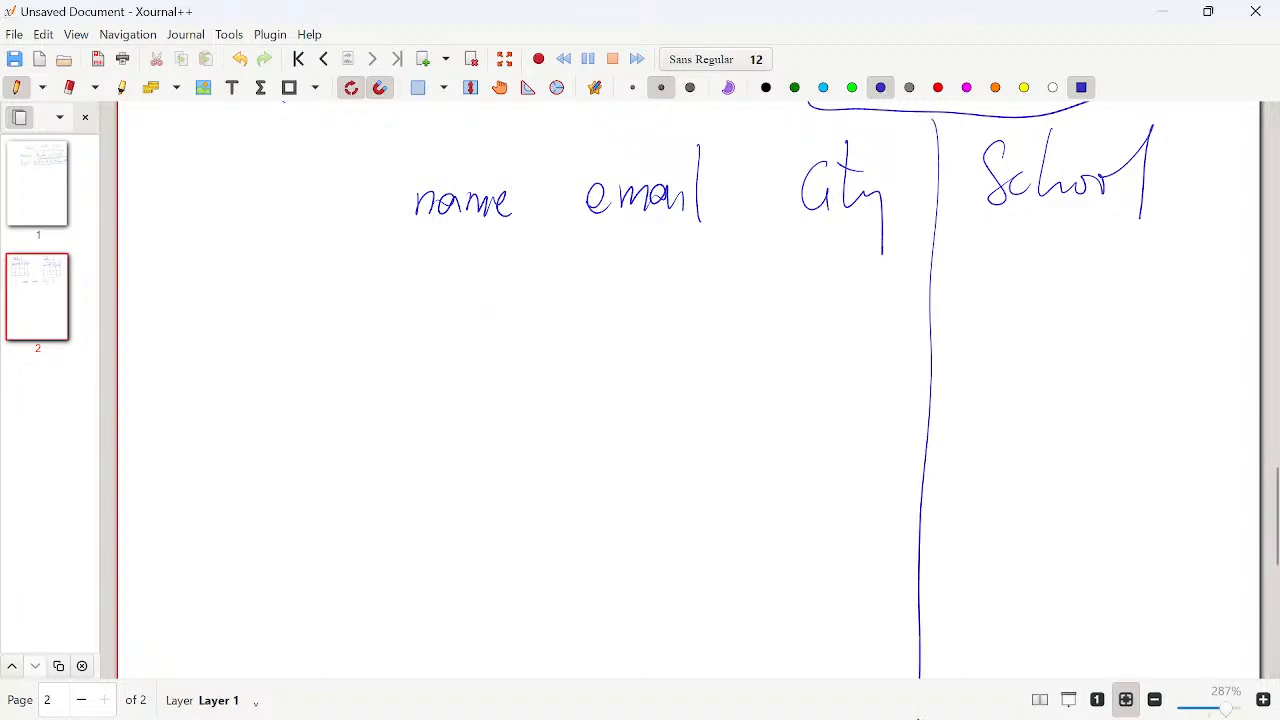
drag(753, 112, 760, 645)
drag(543, 116, 587, 658)
drag(318, 237, 1210, 218)
mouse_move(297, 138)
mouse_down()
mouse_move(1190, 118)
mouse_move(1158, 665)
mouse_move(328, 280)
mouse_move(355, 645)
mouse_up()
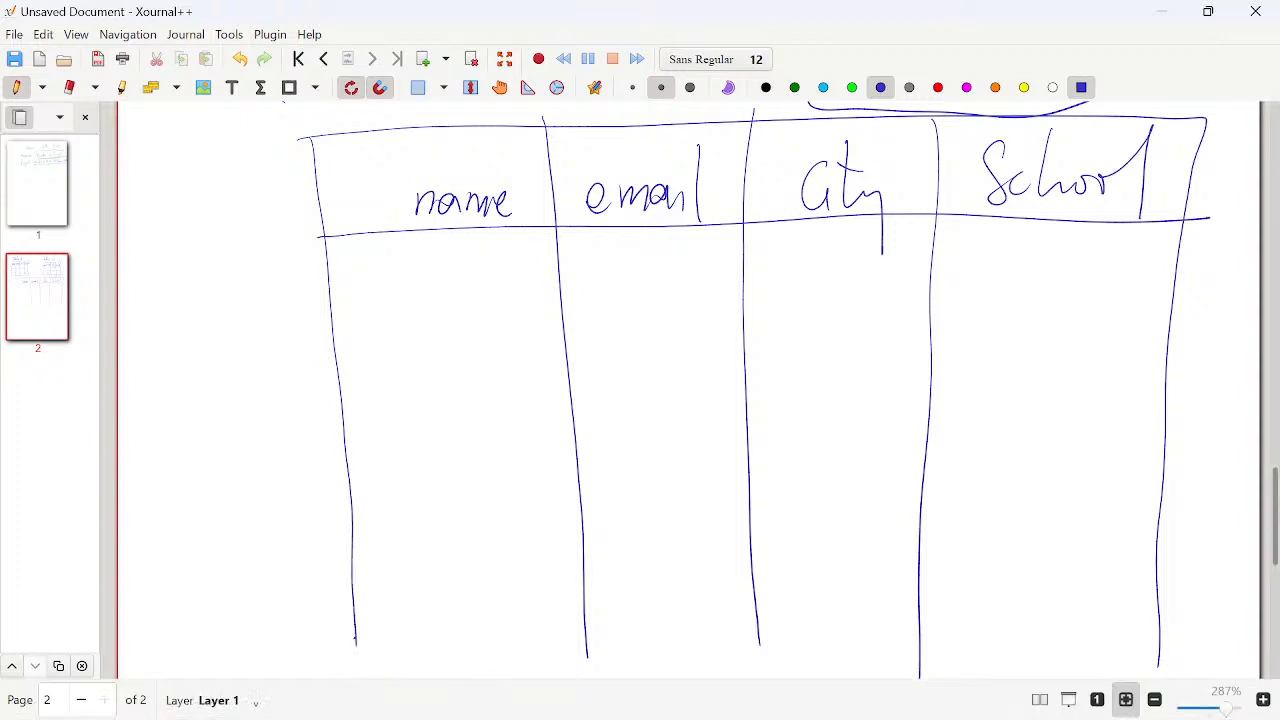
Draw six horizontal lines across the large table to form six data rows under its headers
scroll(660, 390, up, 5)
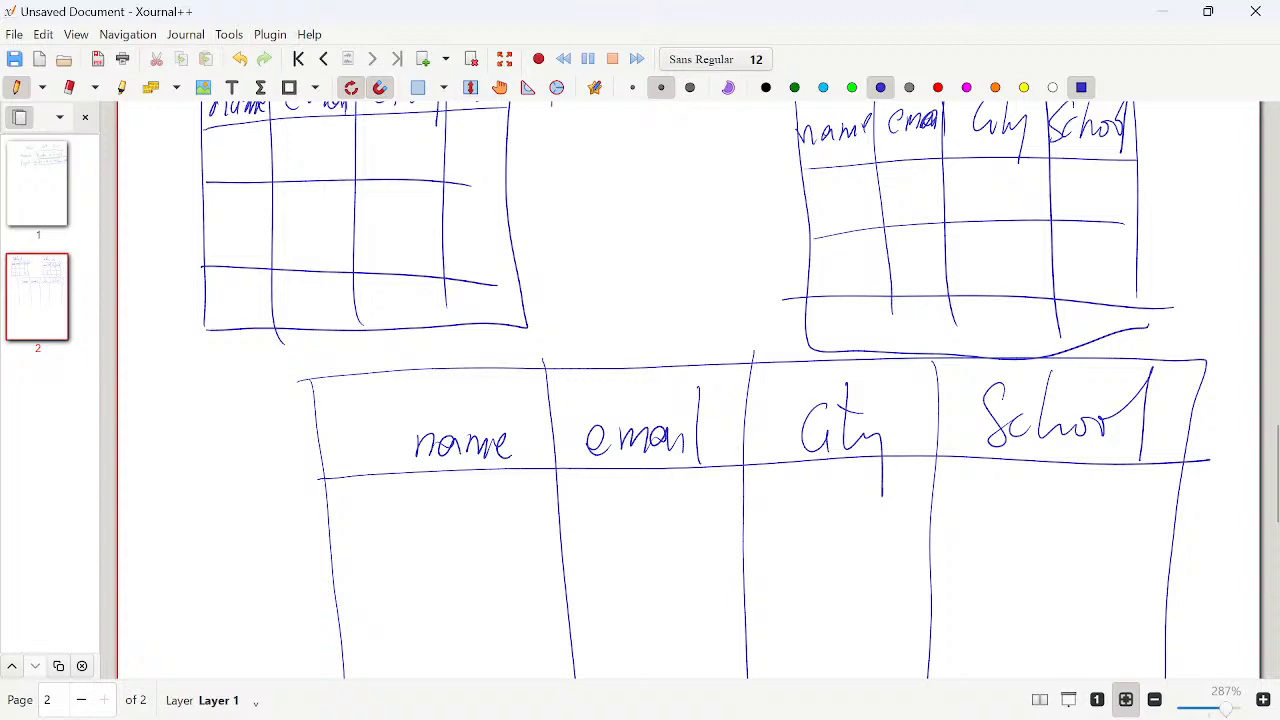
scroll(706, 390, down, 5)
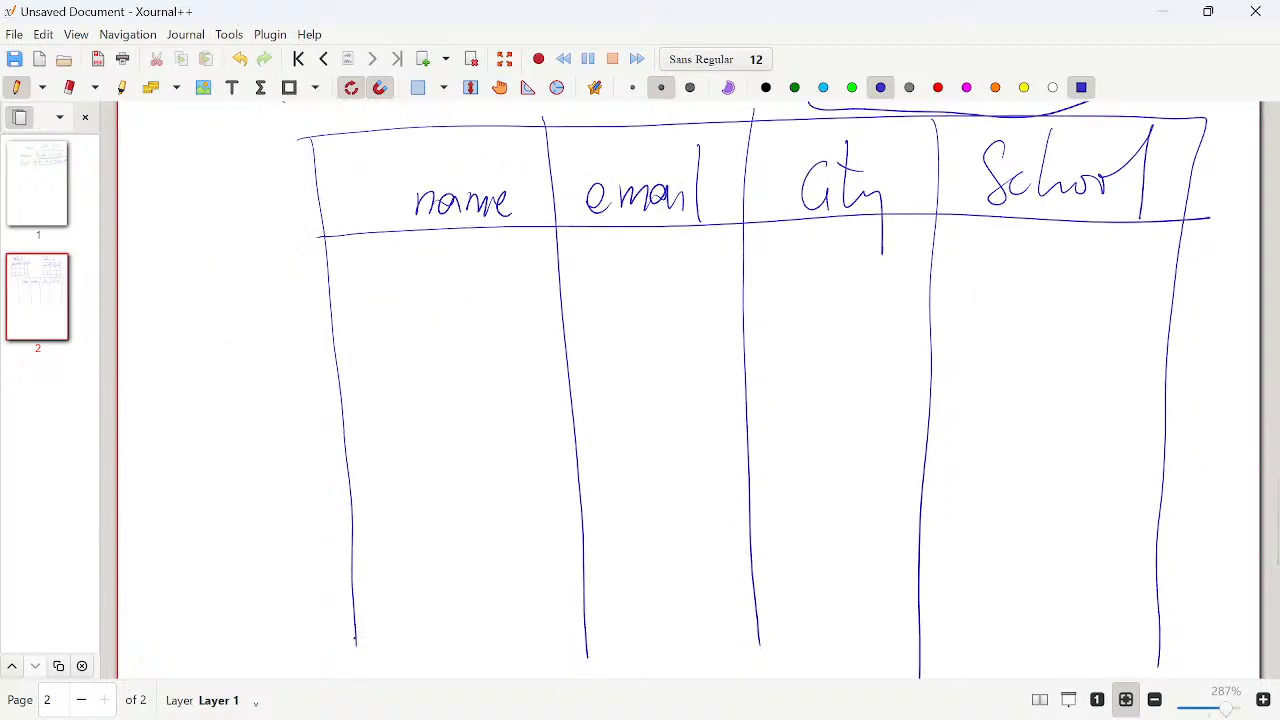
mouse_move(328, 298)
mouse_down()
mouse_move(534, 272)
mouse_move(1172, 295)
mouse_up()
drag(333, 362, 1166, 368)
mouse_move(344, 428)
mouse_down()
mouse_move(836, 445)
mouse_move(1154, 438)
mouse_up()
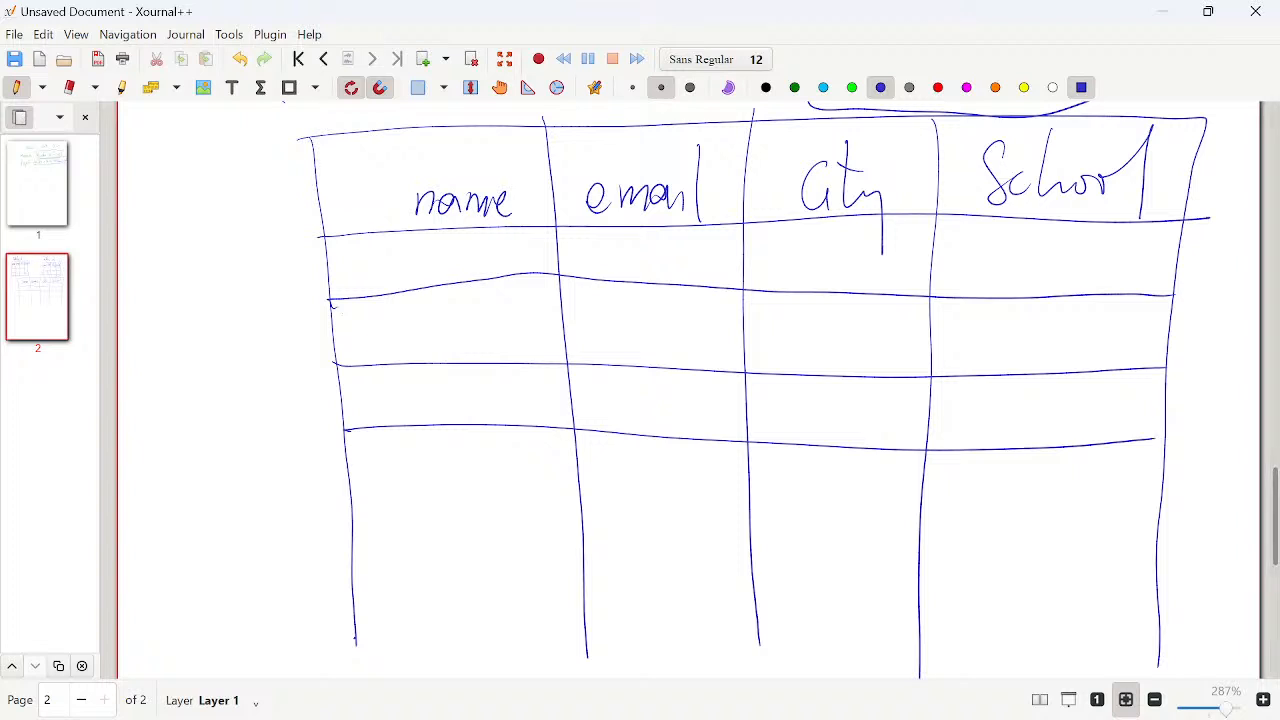
drag(357, 495, 1150, 518)
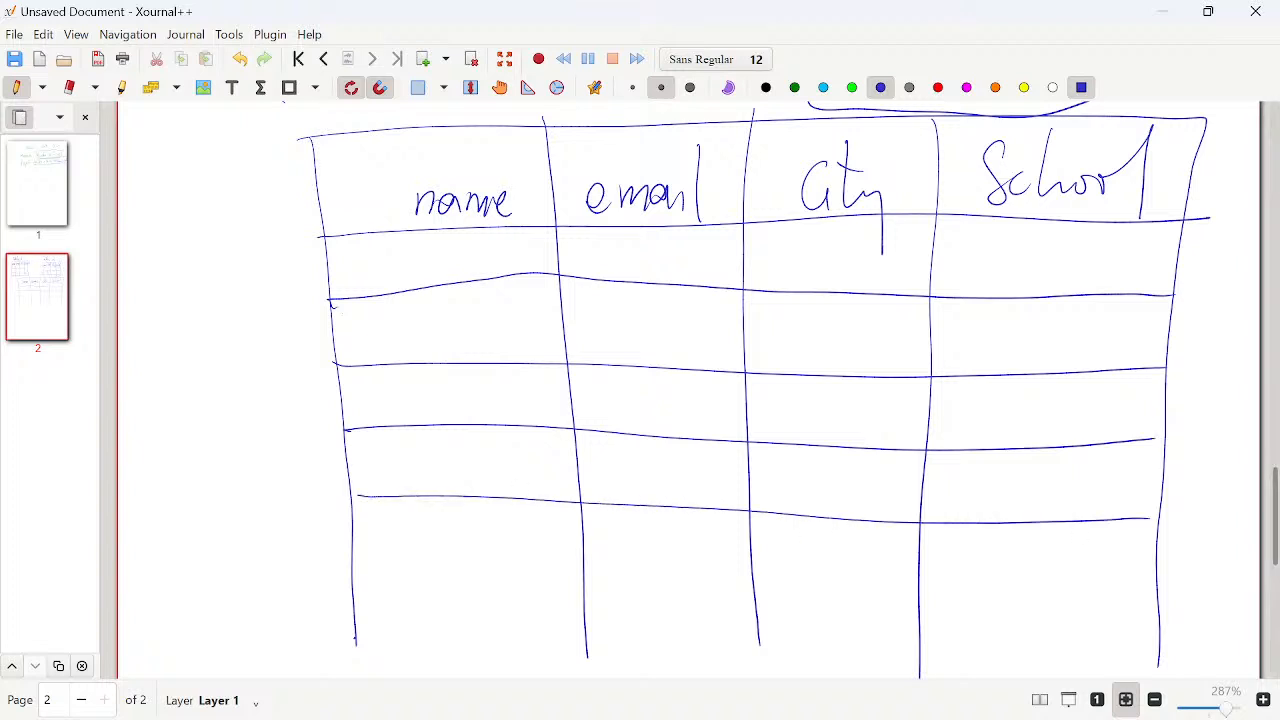
drag(347, 563, 1140, 581)
mouse_move(355, 640)
mouse_down()
mouse_move(892, 657)
mouse_move(1174, 650)
mouse_up()
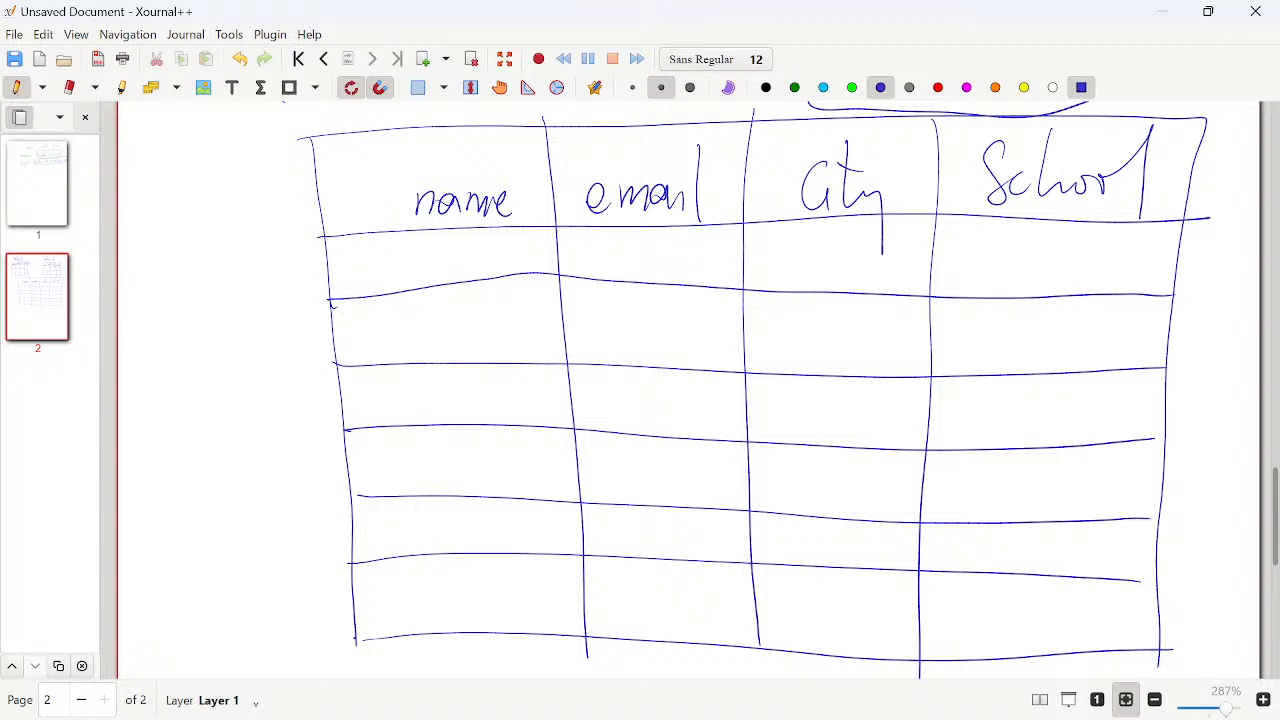
Number the three data rows of both Table 1 and Table 2 from 1 to 3 beside their grids
scroll(443, 457, up, 5)
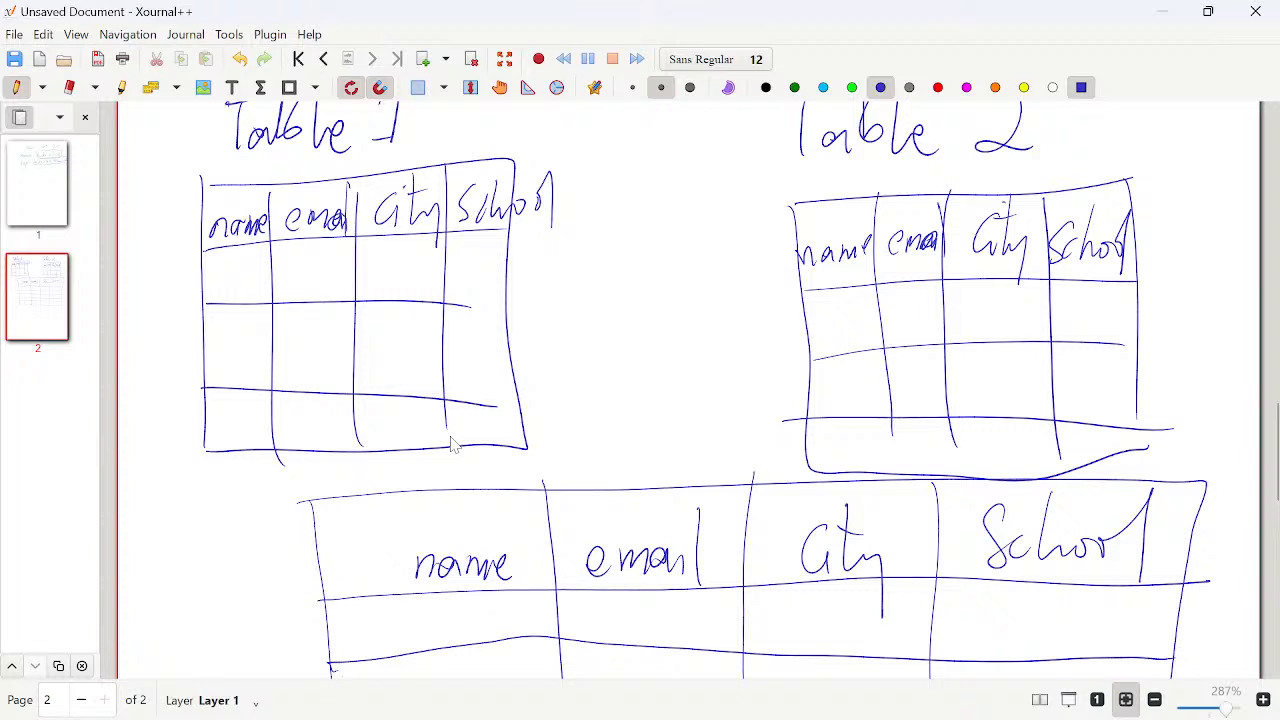
drag(174, 268, 188, 349)
drag(166, 403, 167, 432)
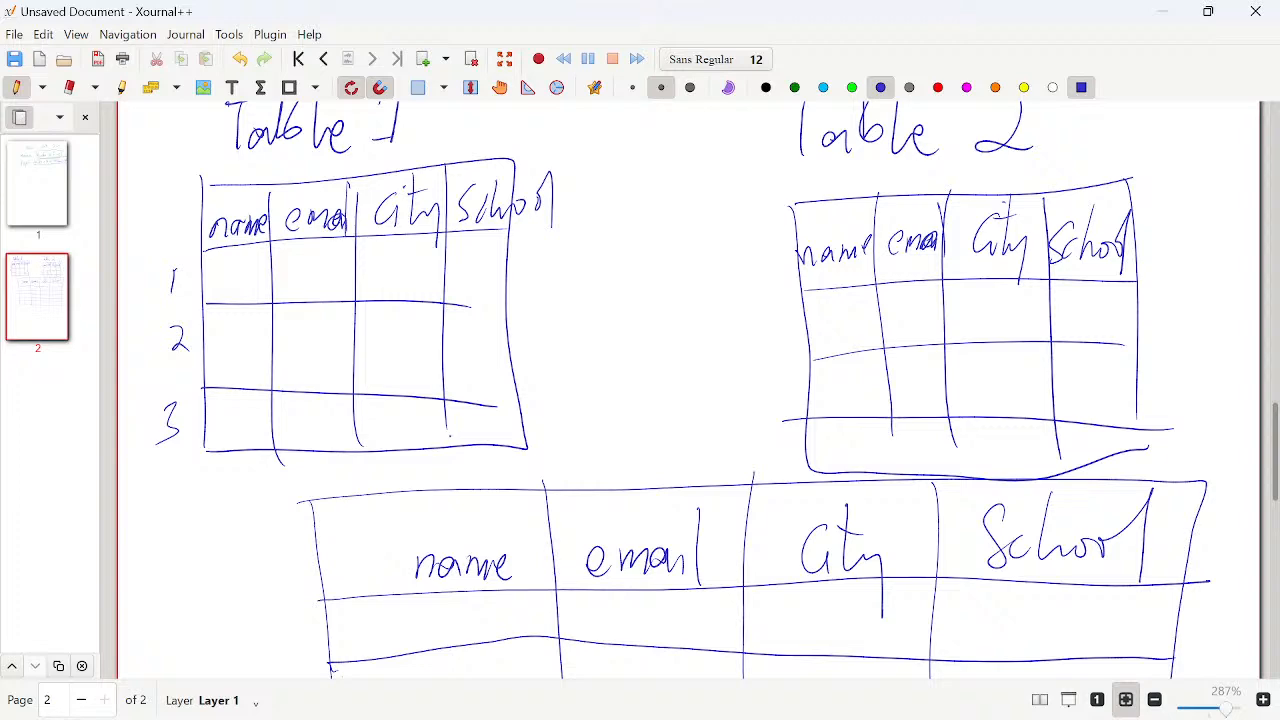
drag(783, 312, 785, 330)
drag(782, 381, 782, 466)
Number the six rows of the large table 1, 2, 3 and again 1, 2, 3 along its outer edge
scroll(548, 458, down, 6)
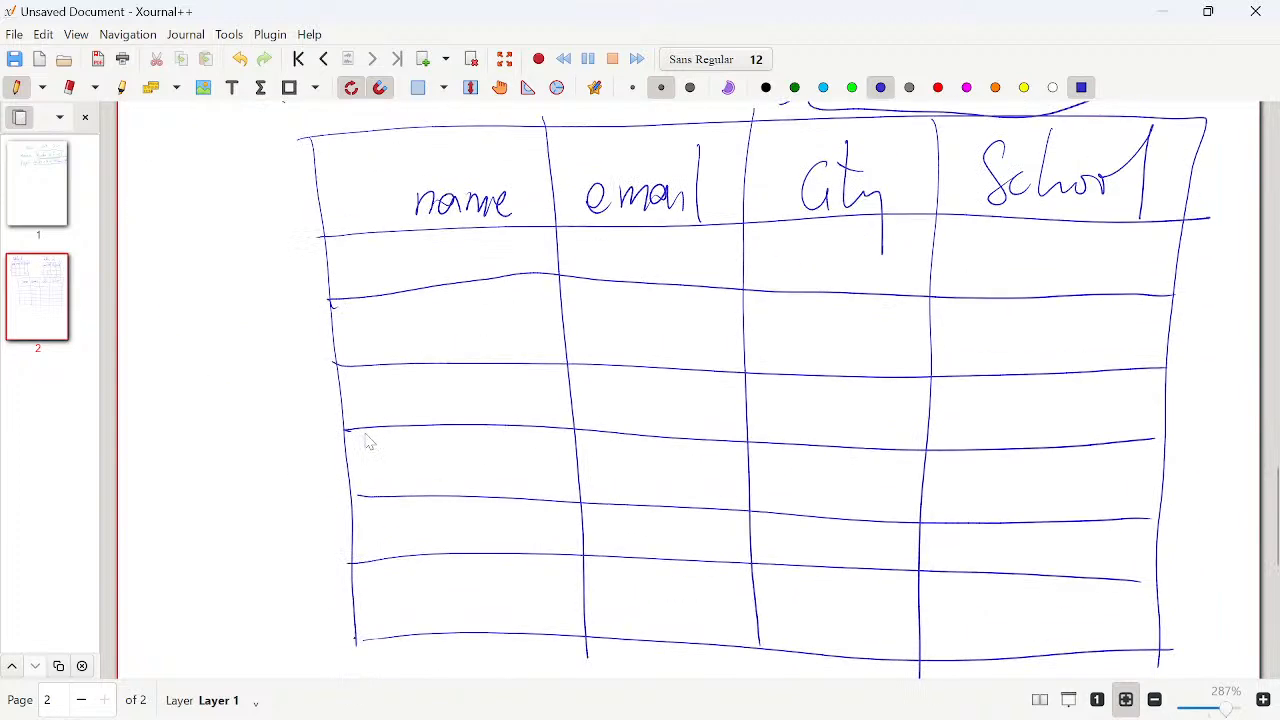
scroll(368, 441, down, 1)
mouse_move(316, 193)
mouse_down()
mouse_move(307, 422)
mouse_move(326, 478)
mouse_up()
mouse_move(308, 526)
mouse_down()
mouse_move(324, 542)
mouse_move(312, 566)
mouse_up()
drag(302, 458, 326, 478)
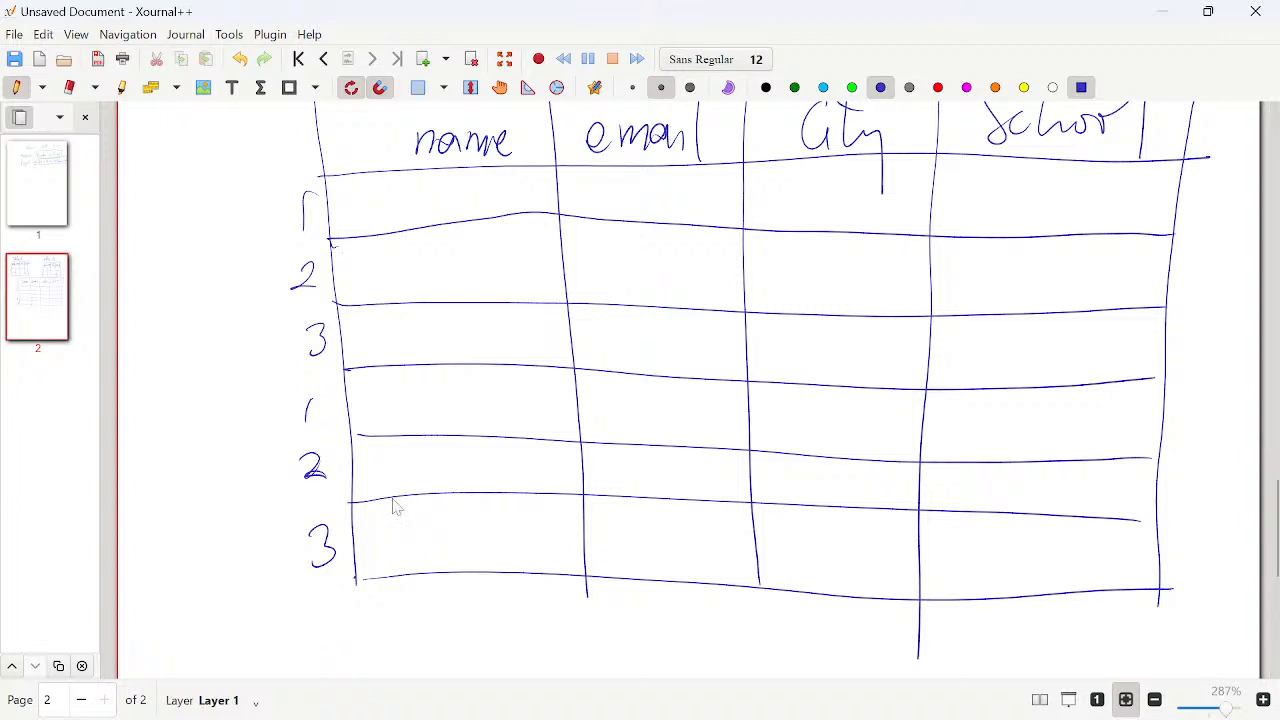
scroll(434, 474, down, 2)
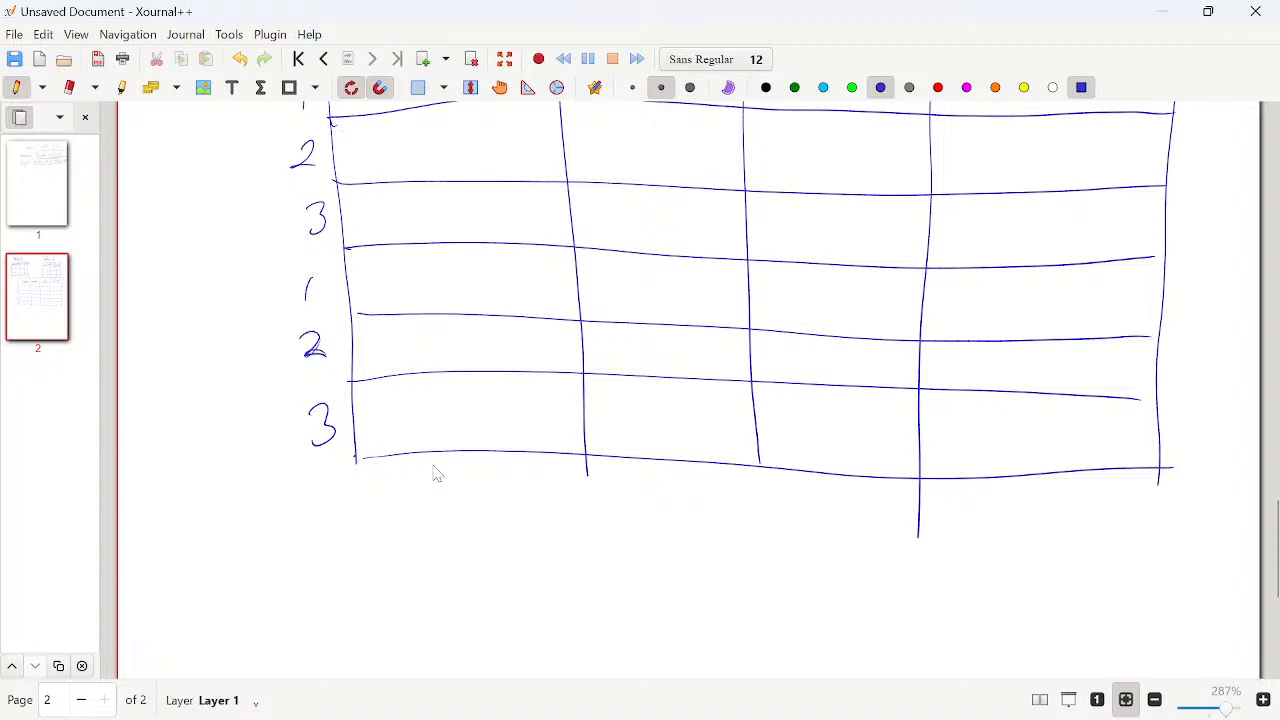
scroll(434, 471, up, 3)
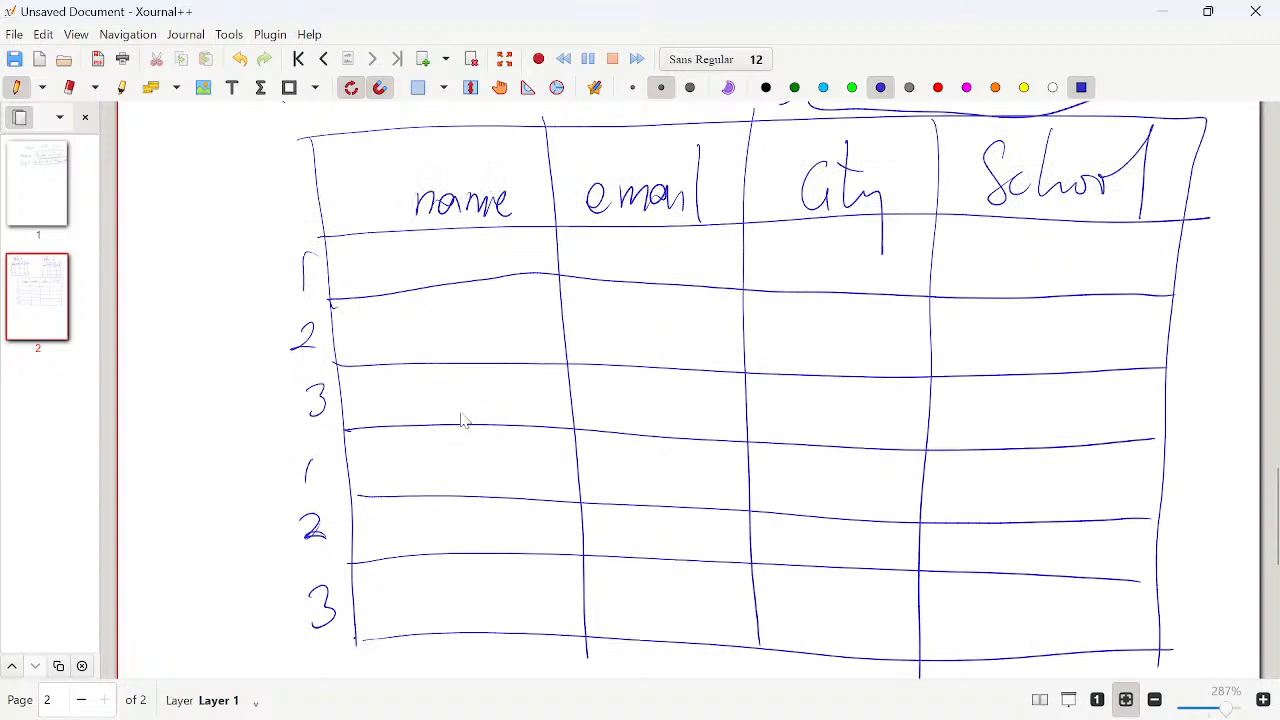
scroll(553, 318, up, 2)
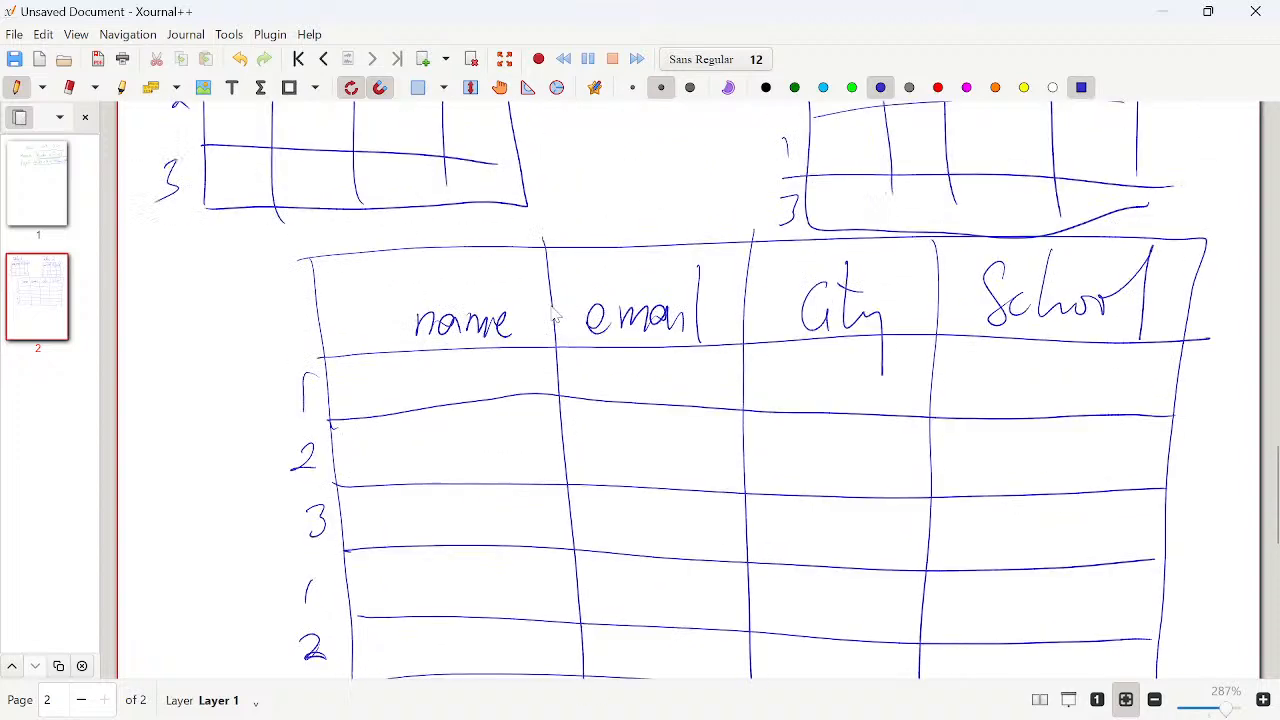
scroll(566, 349, down, 2)
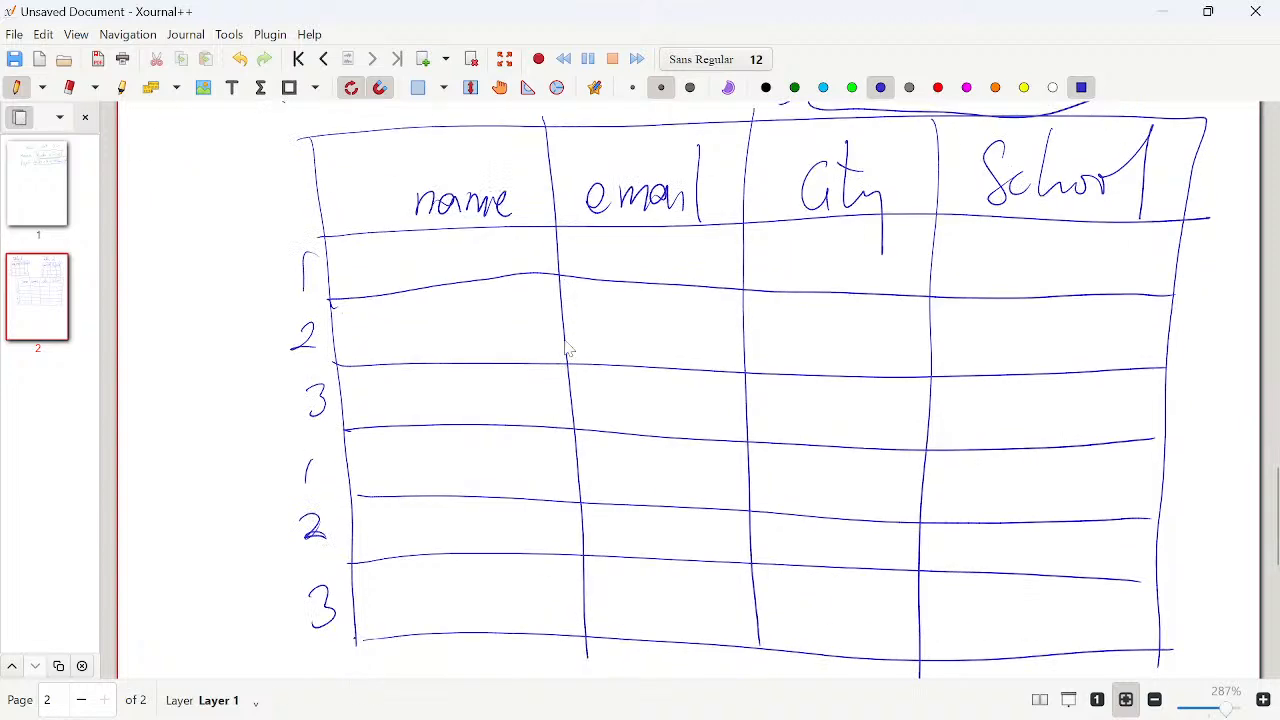
scroll(566, 349, down, 3)
scroll(563, 386, down, 4)
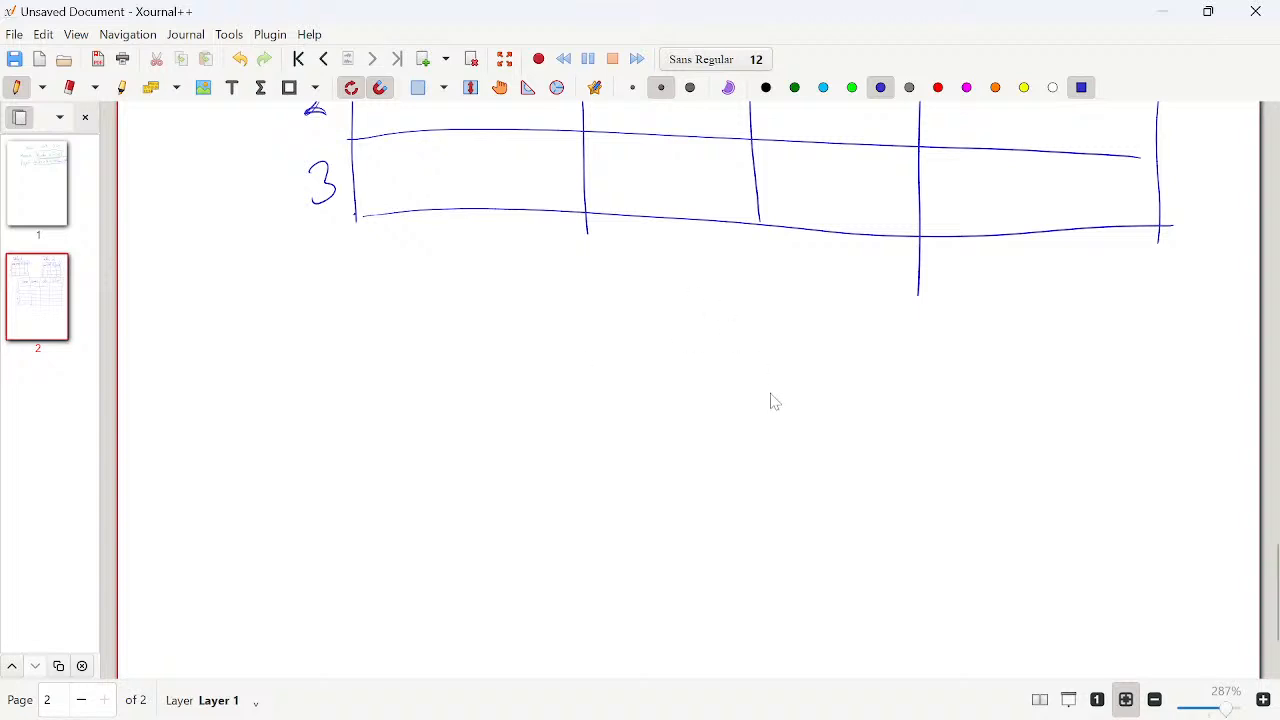
Switch to Power BI Desktop and place the text cursor before the table name in the new table's formula
mouse_move(744, 692)
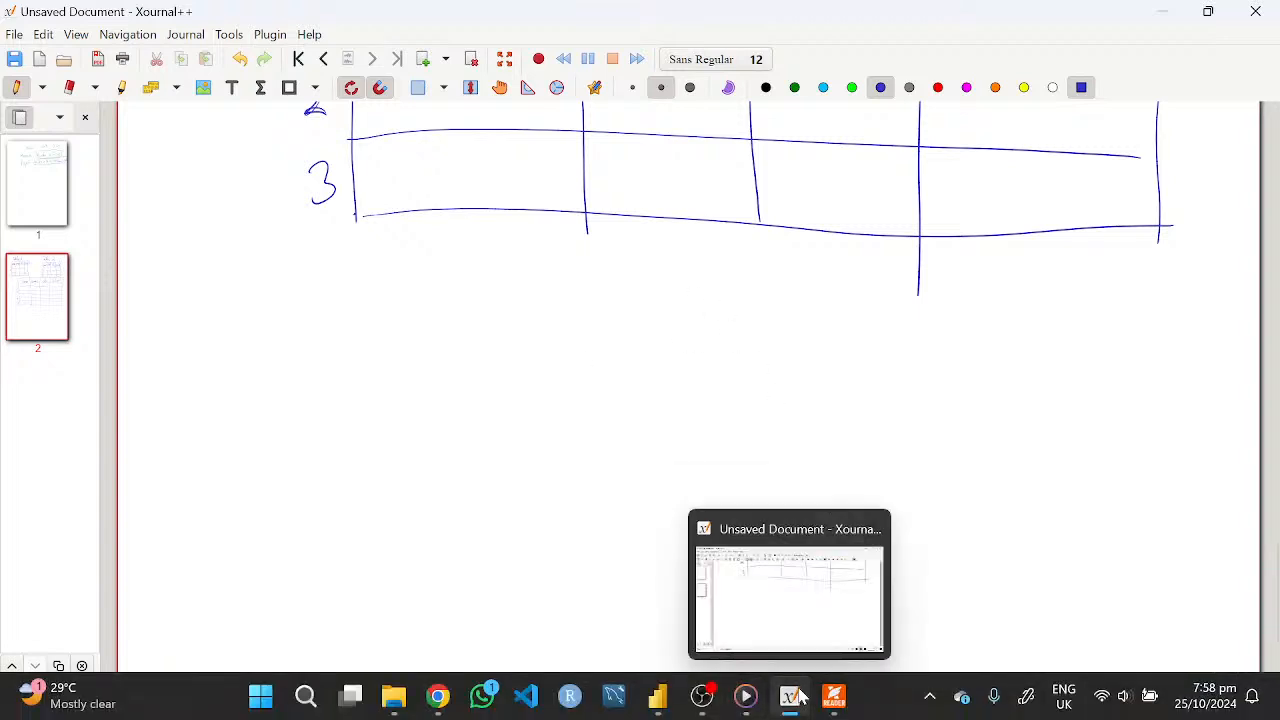
click(663, 697)
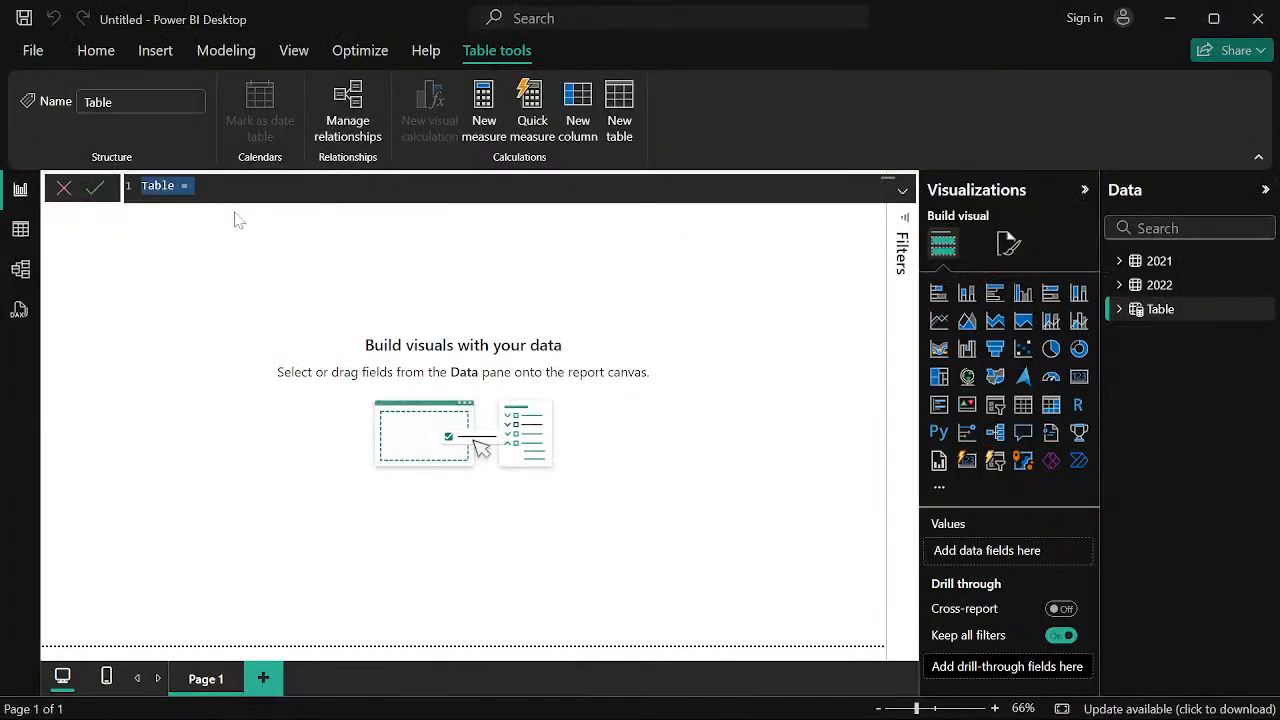
click(197, 187)
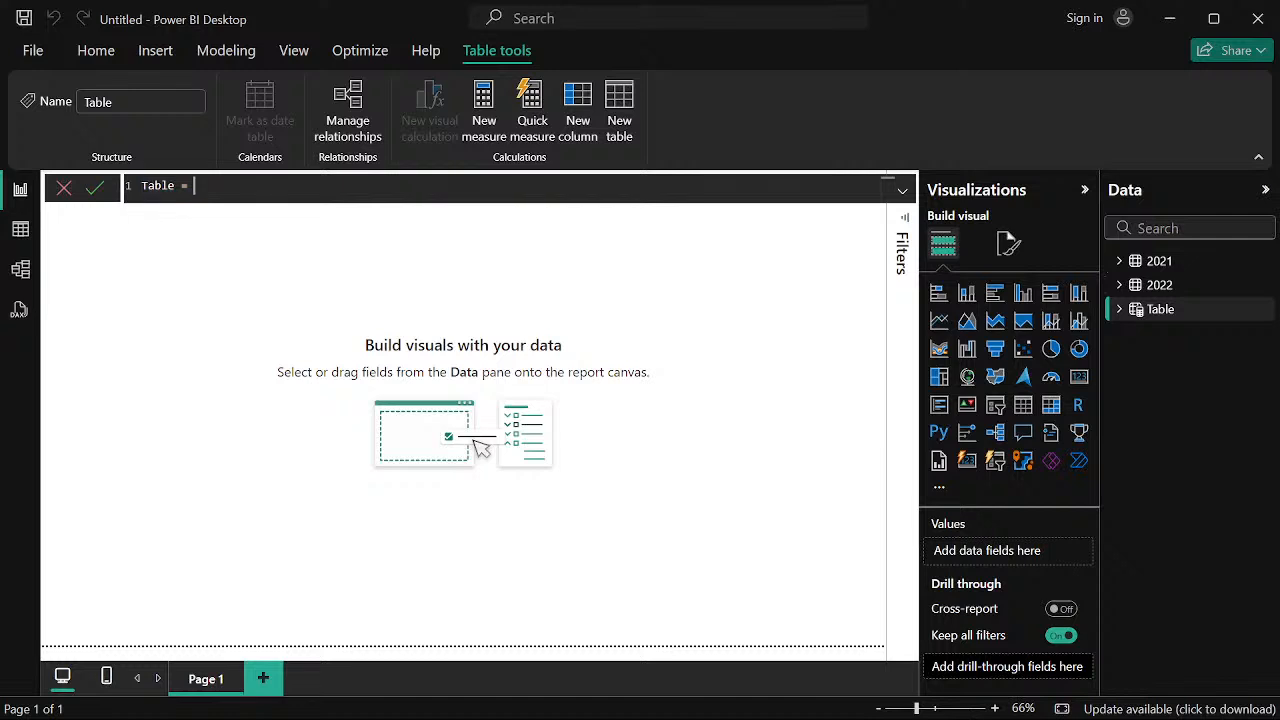
key(Left)
key(Left)
key(Left)
key(Left)
key(Left)
key(Left)
key(Left)
key(Left)
text(Joint)
key(BackSpace)
key(BackSpace)
key(BackSpace)
key(BackSpace)
key(BackSpace)
Rename the new table as CombinedTable in its formula, without an underscore
text(Combined_)
click(254, 186)
key(Left)
key(Left)
key(Left)
key(Left)
key(Left)
key(Left)
key(Left)
key(Left)
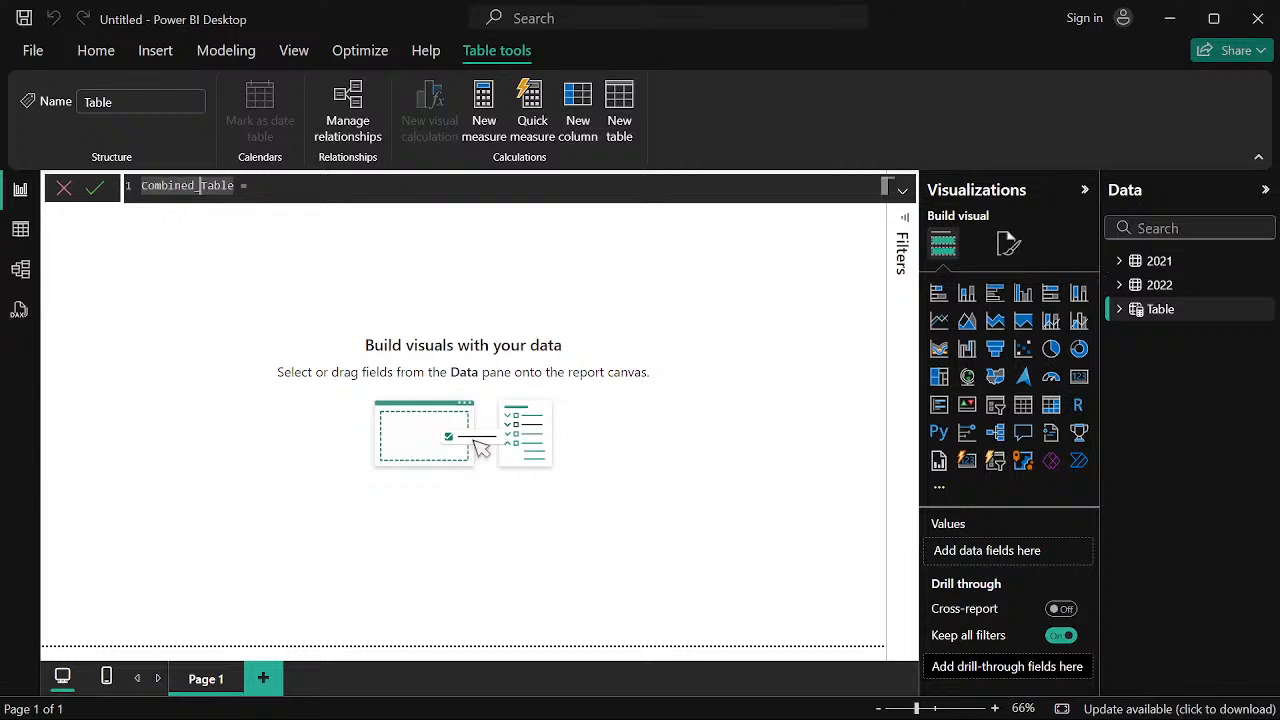
key(BackSpace)
Complete the CombinedTable formula as UNION('2021','2022') and commit it to create the combined table
click(248, 186)
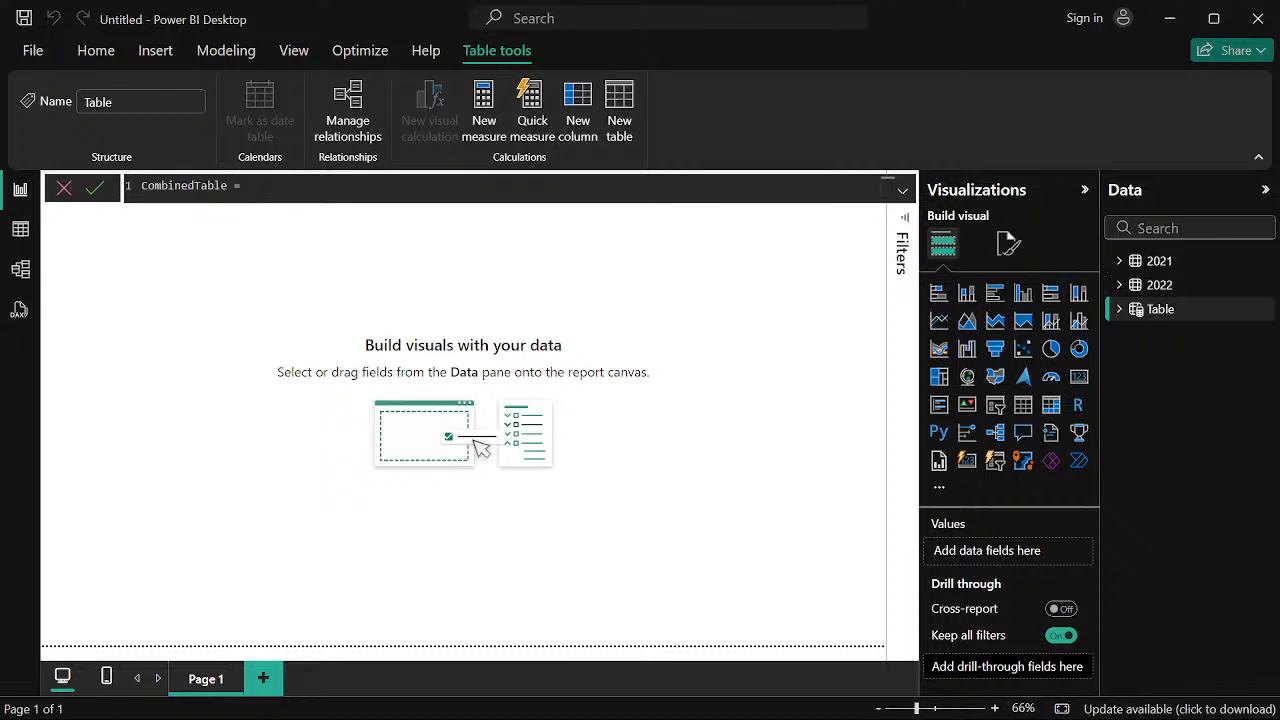
text(UNI)
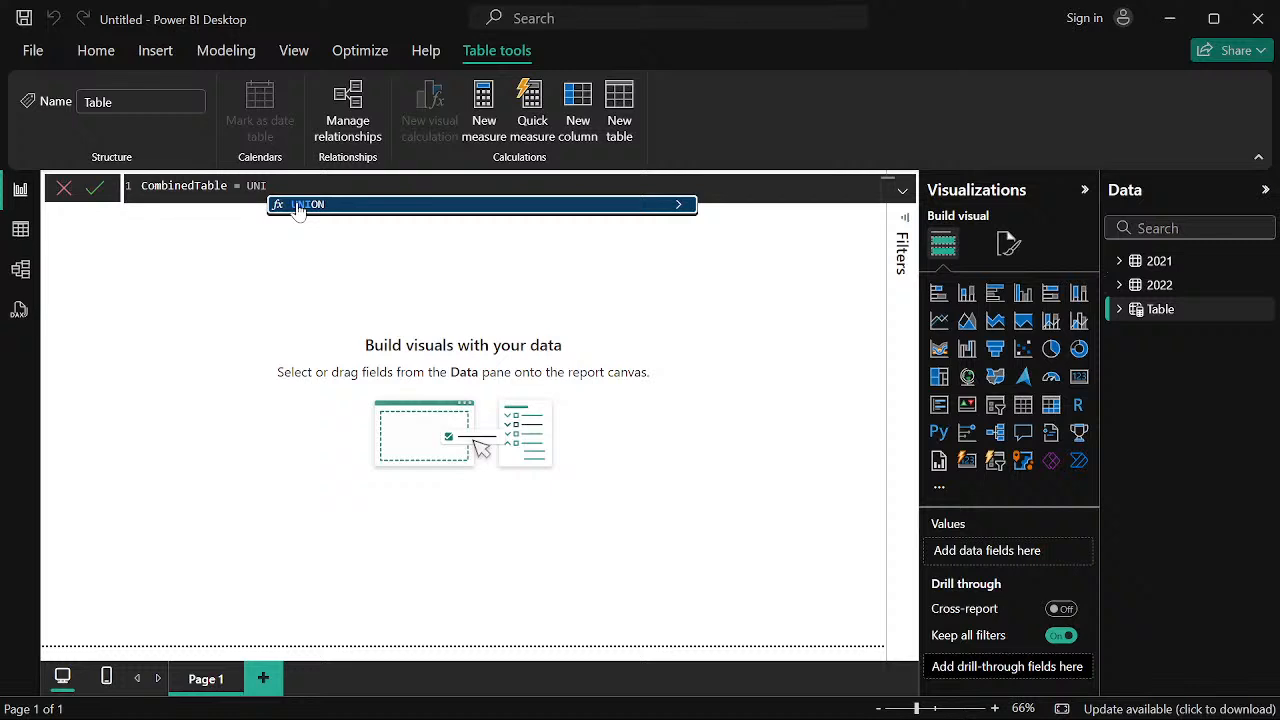
key(Tab)
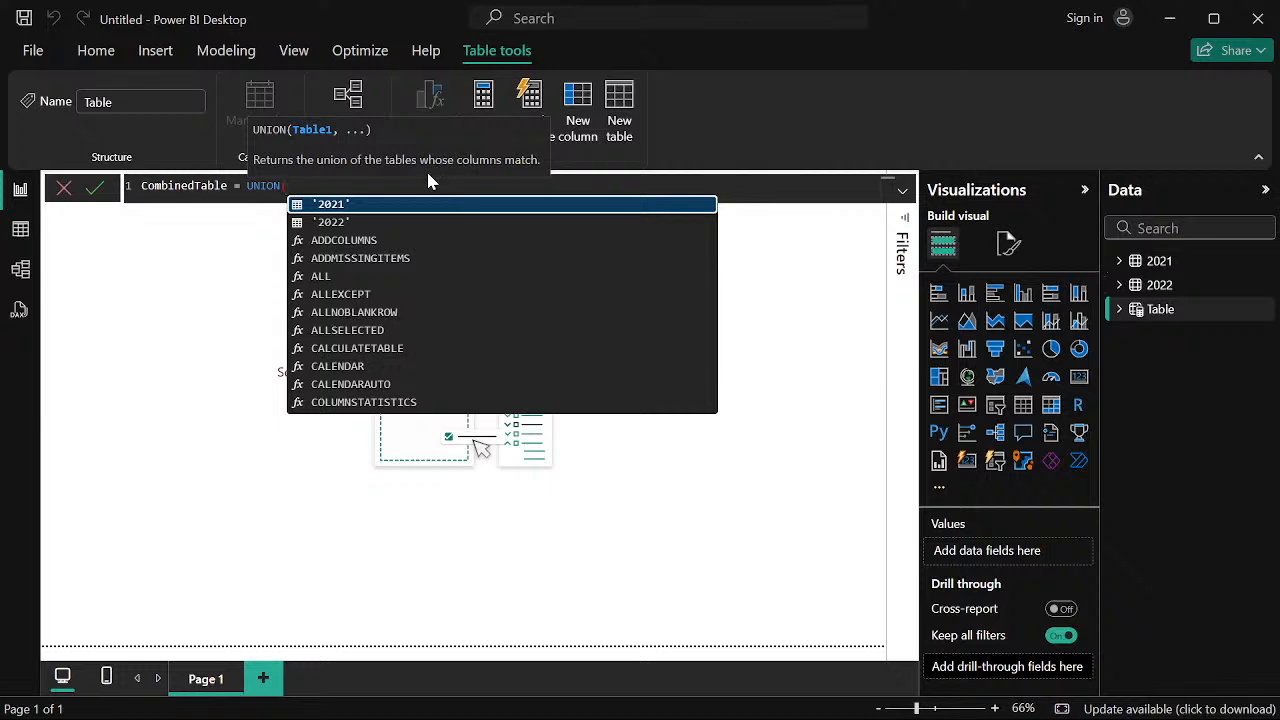
click(332, 204)
text(,)
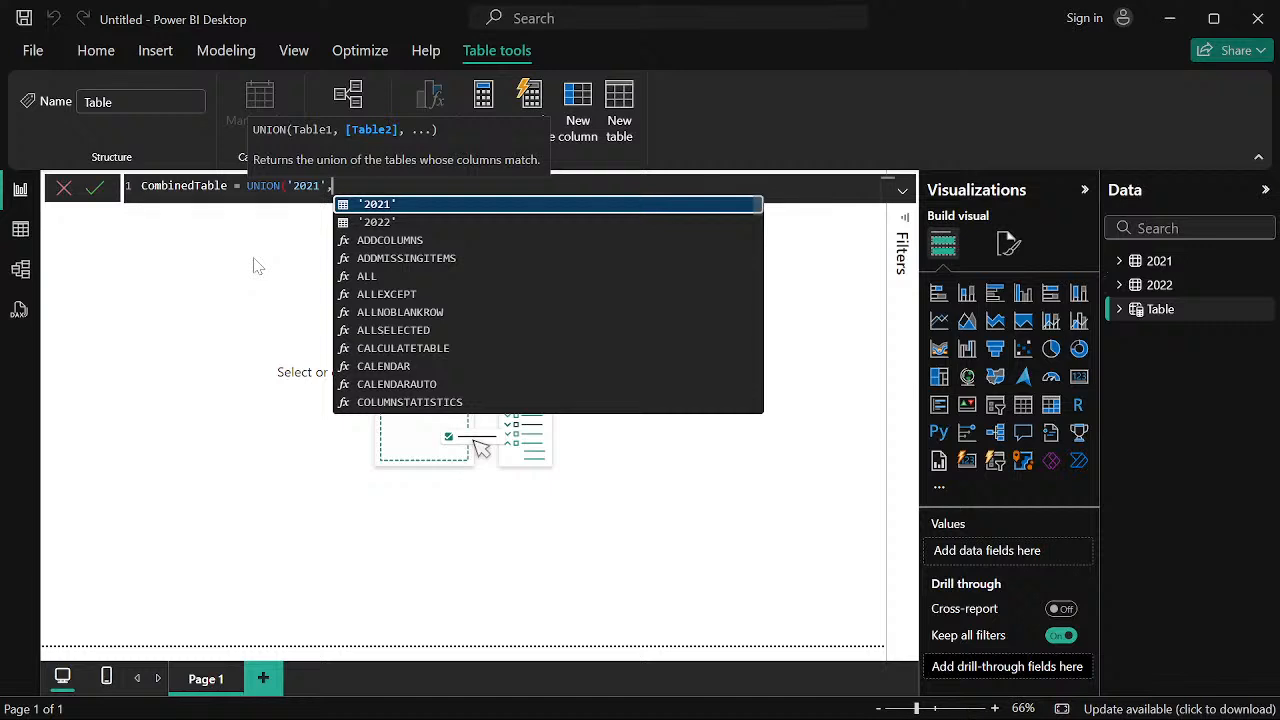
click(353, 226)
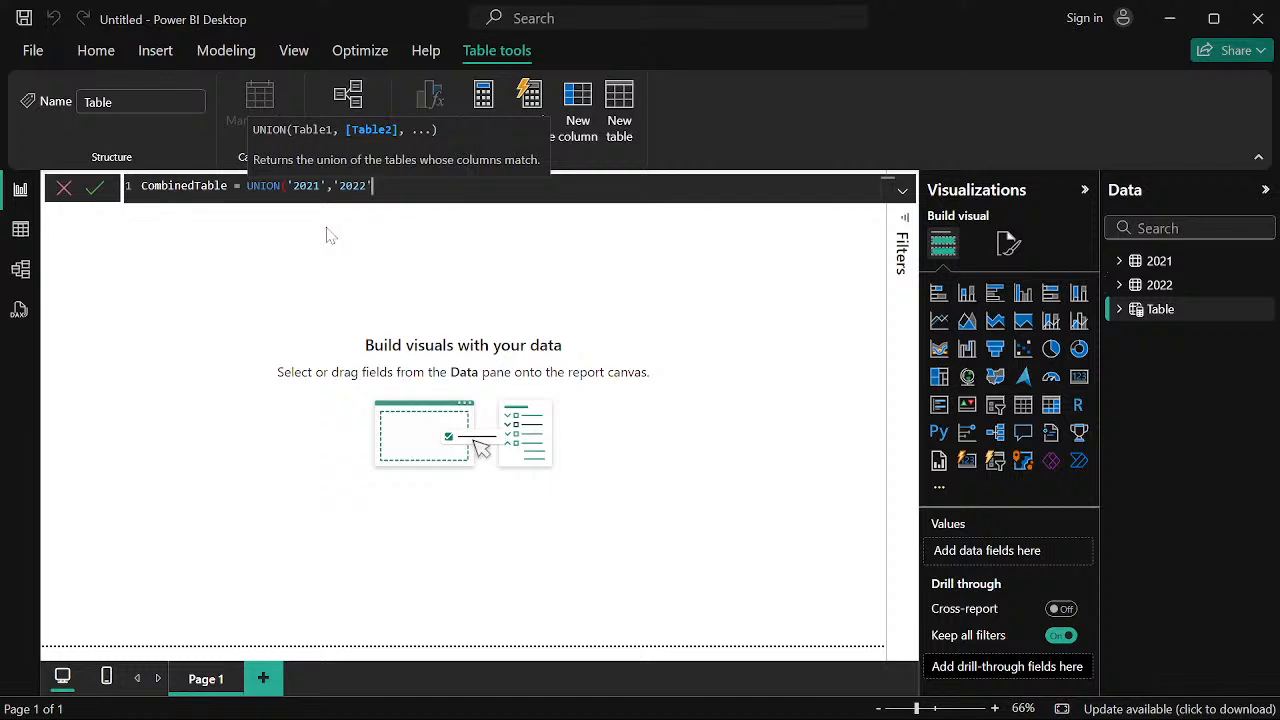
text(,)
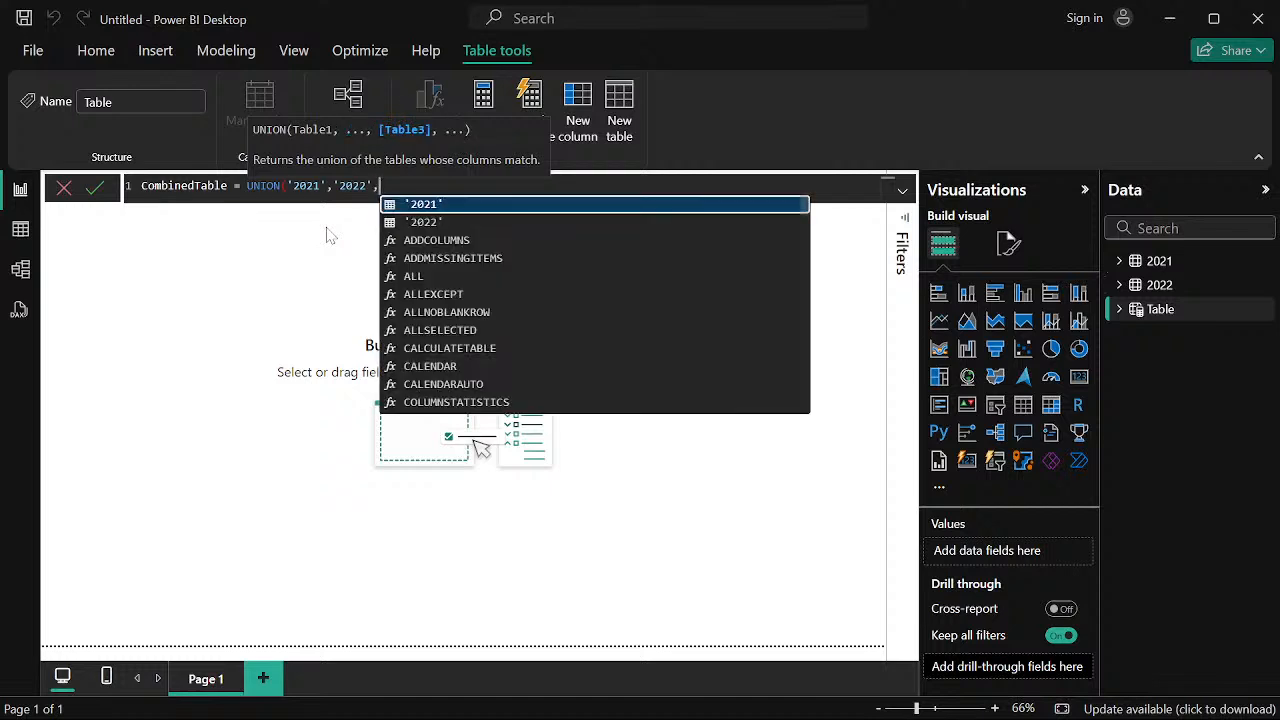
key(BackSpace)
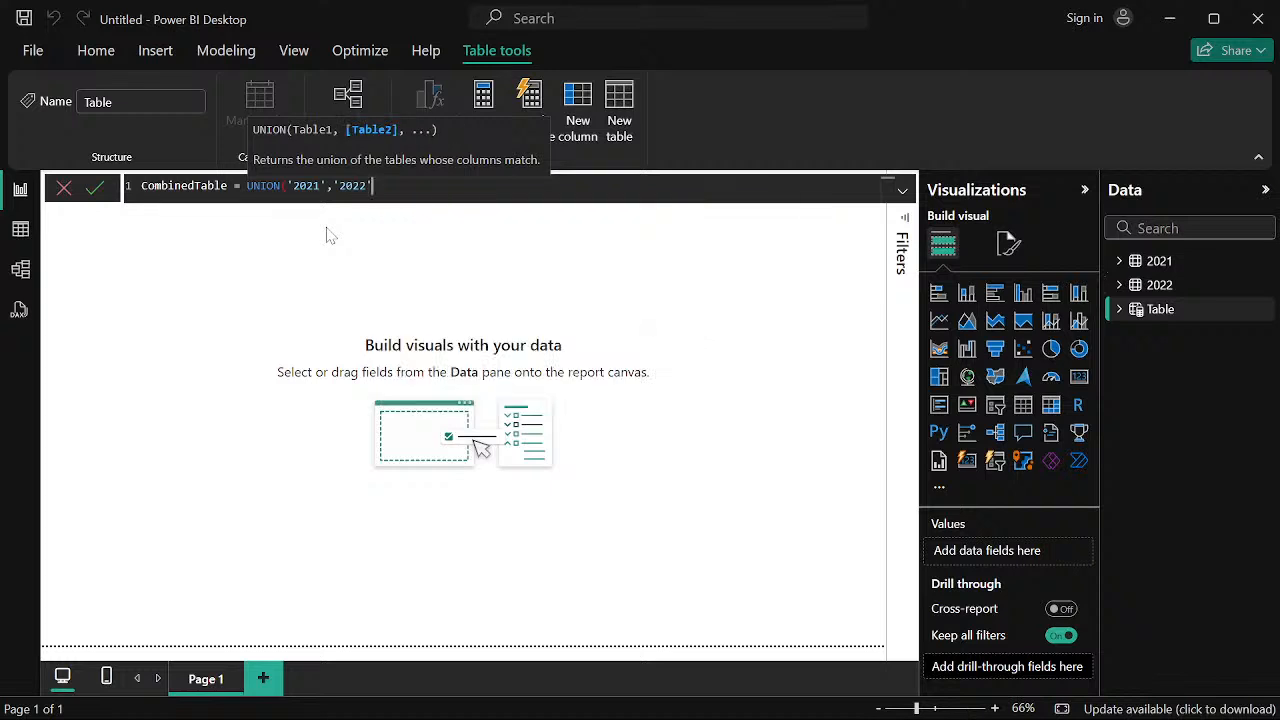
text())
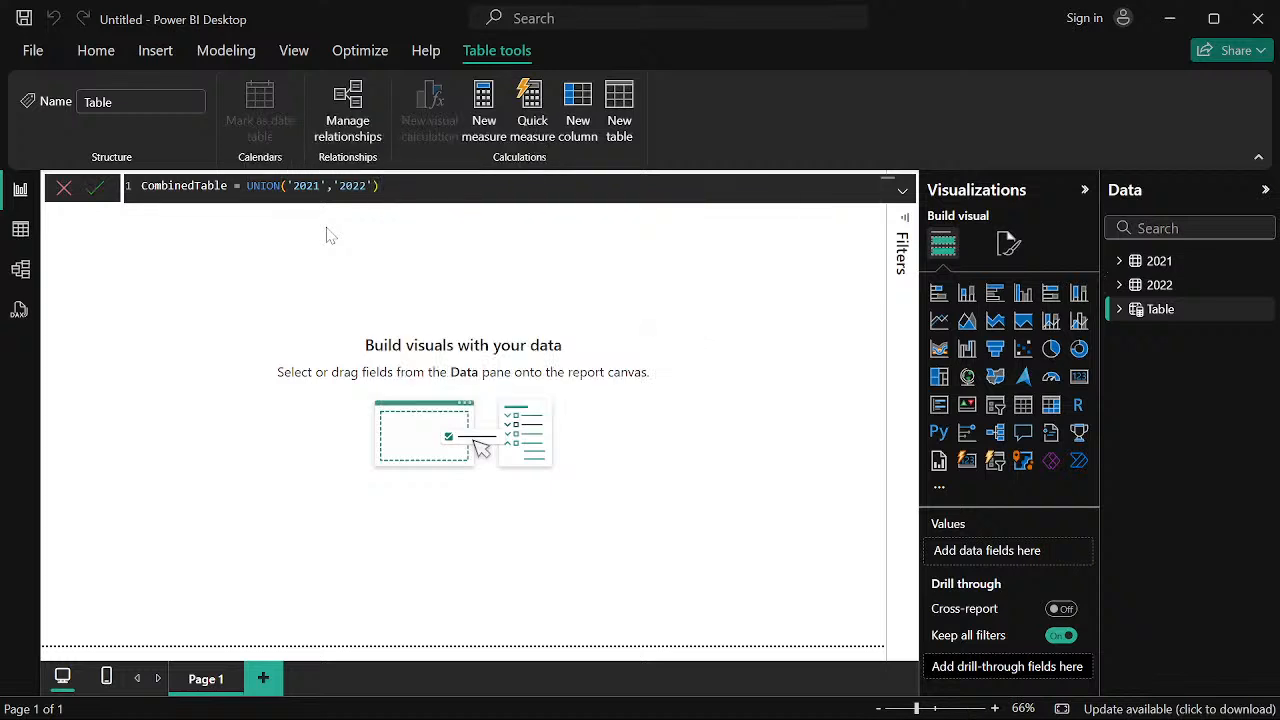
key(Return)
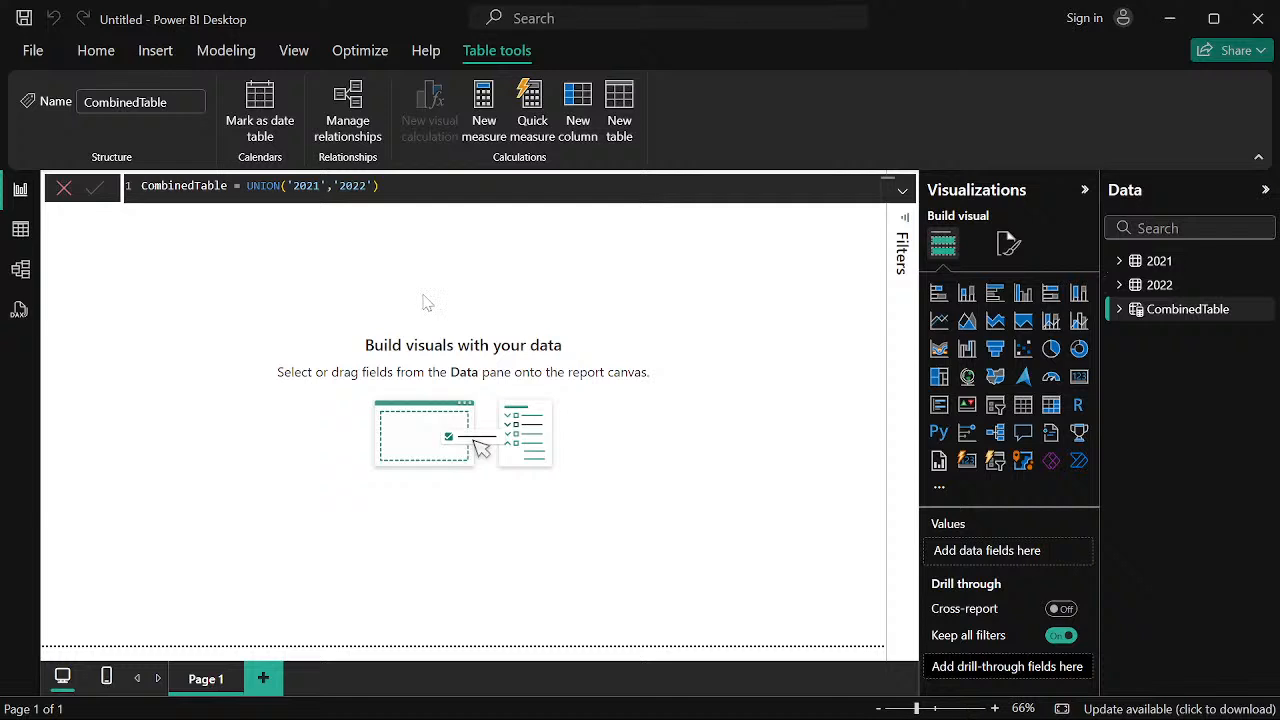
Compare the field lists of CombinedTable and the 2022 table, and collapse both again
click(1118, 310)
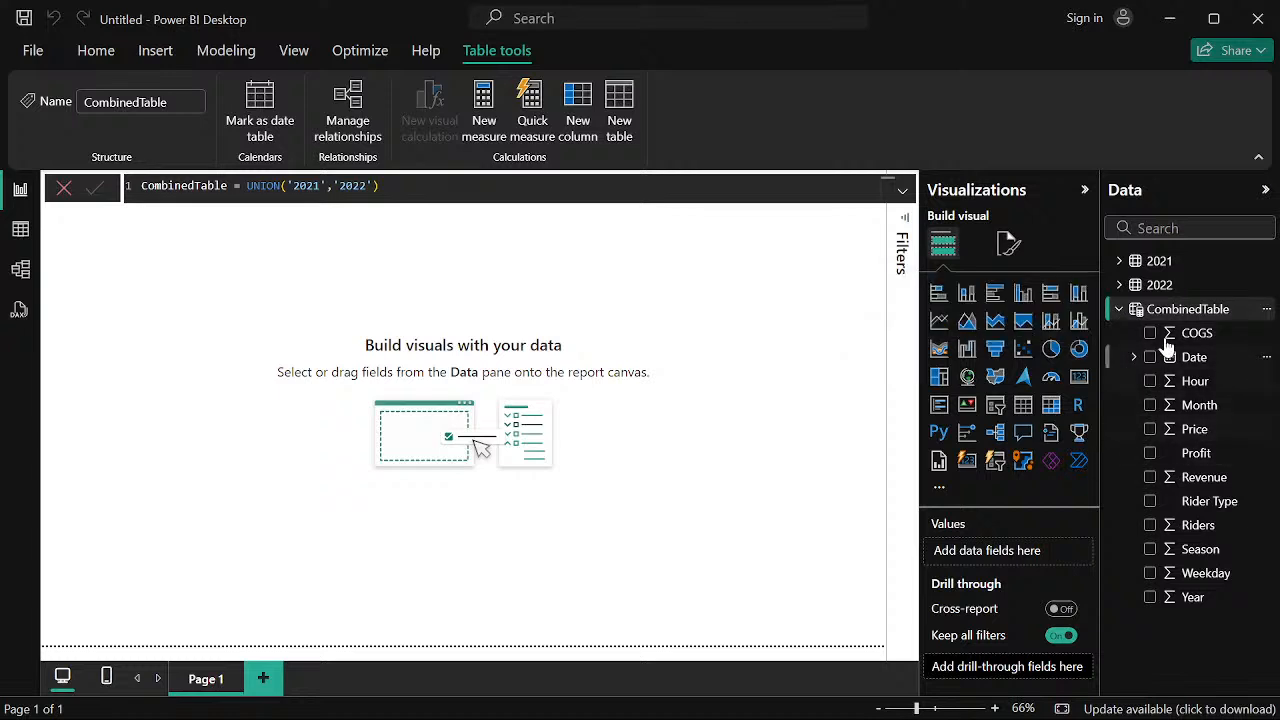
click(1119, 285)
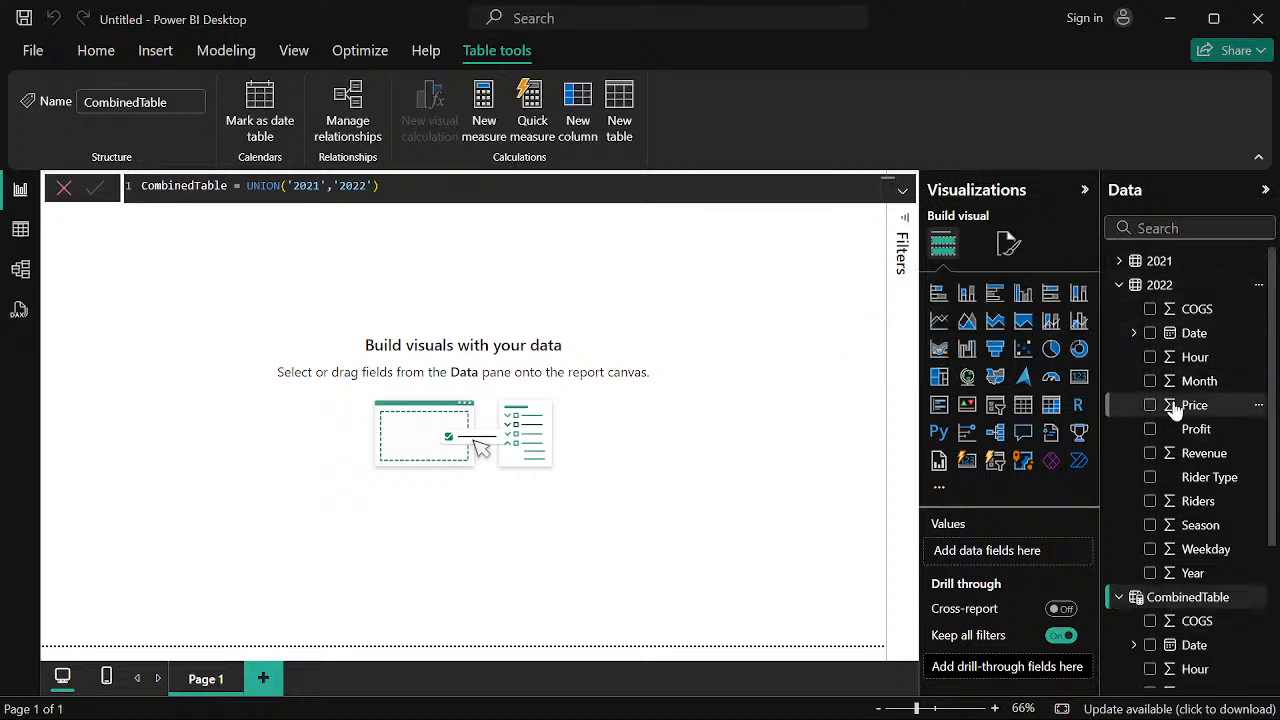
scroll(1185, 420, down, 4)
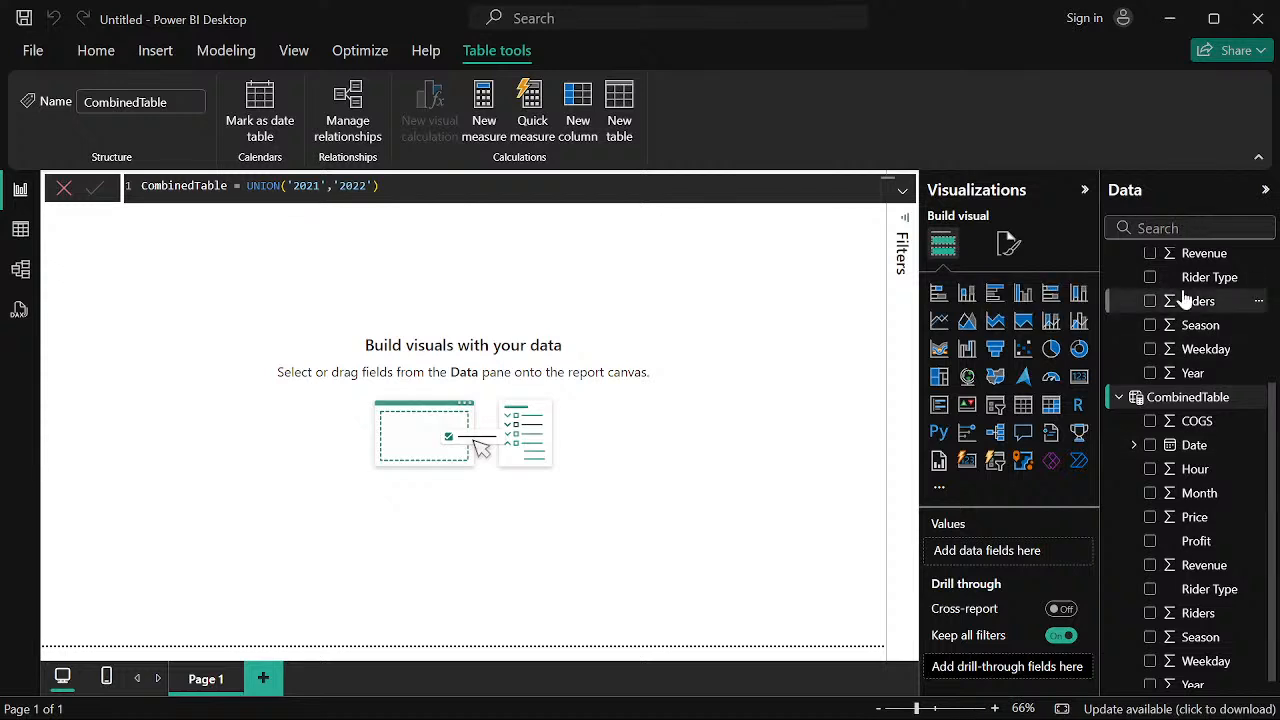
scroll(1185, 300, up, 2)
scroll(1200, 466, down, 2)
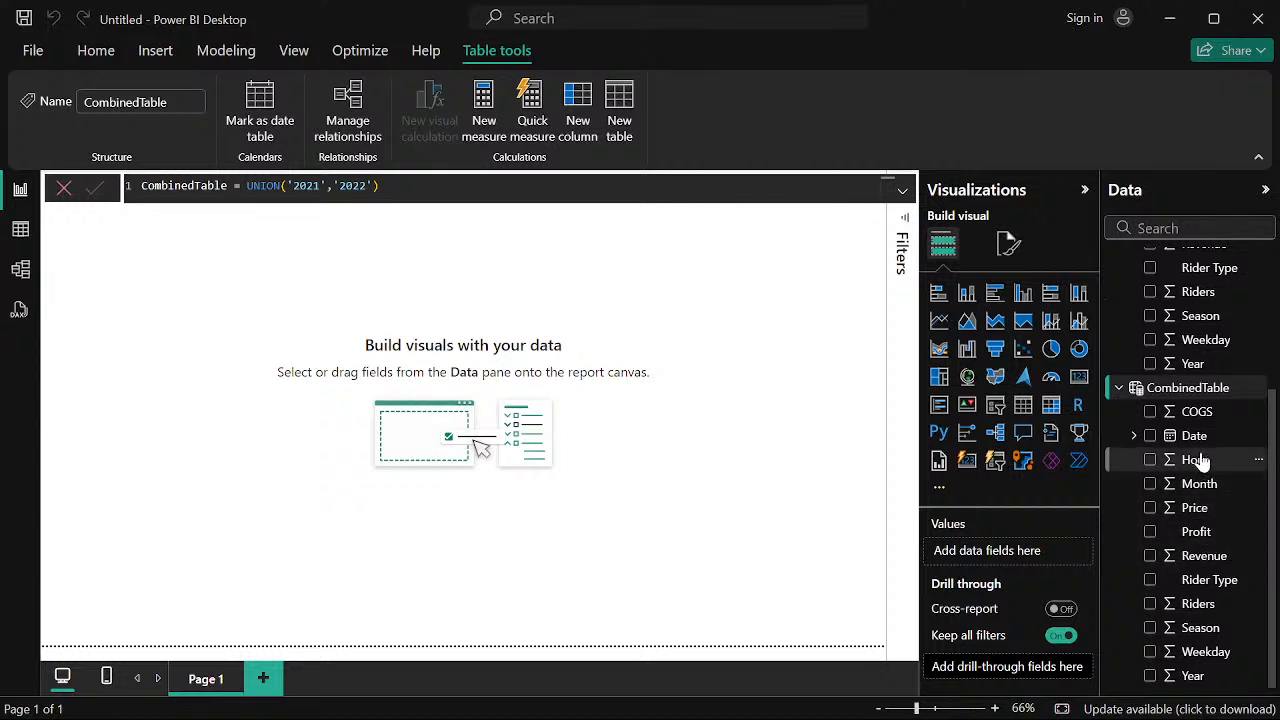
click(1118, 389)
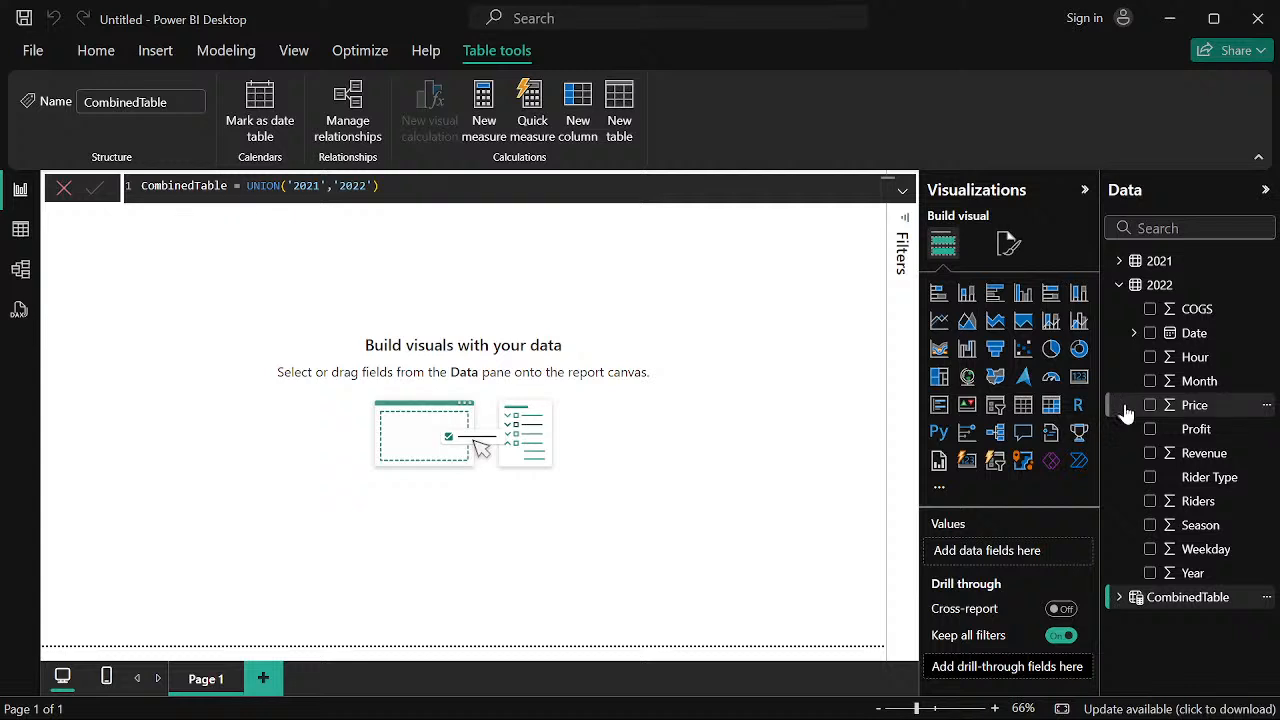
click(1118, 286)
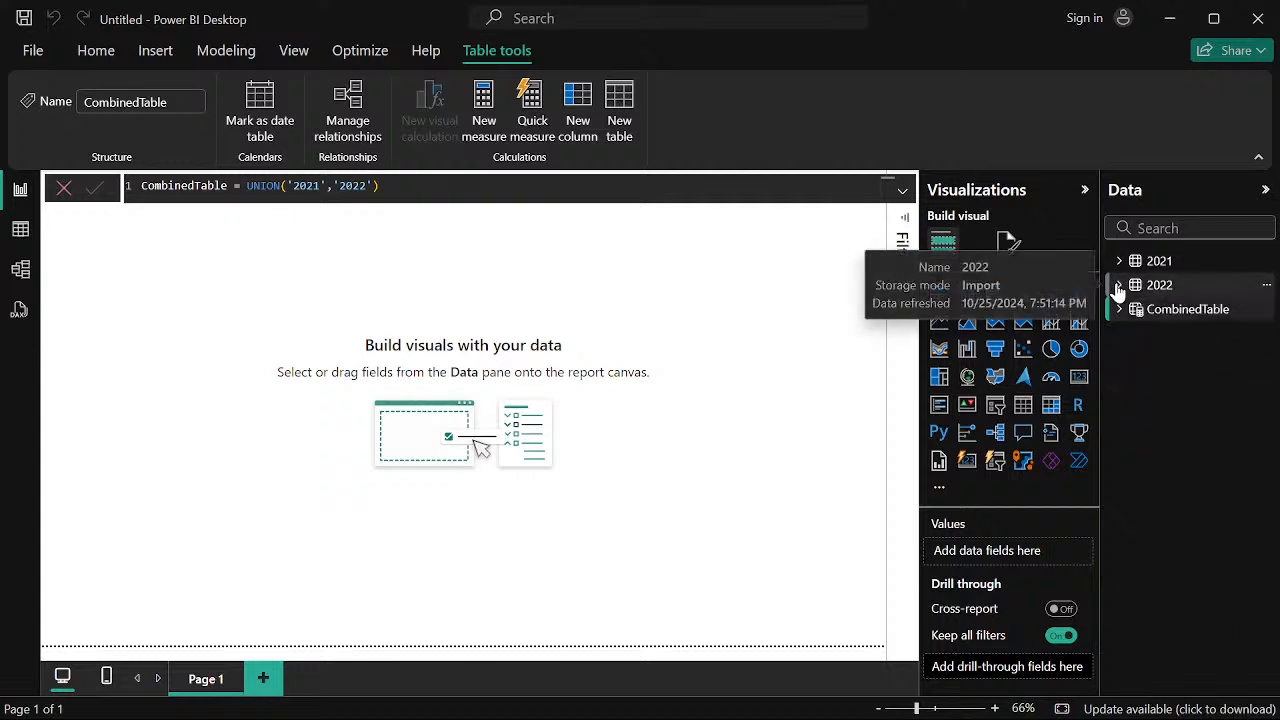
Open the data grid in Table view and look through the rows of the 2021 table
click(18, 236)
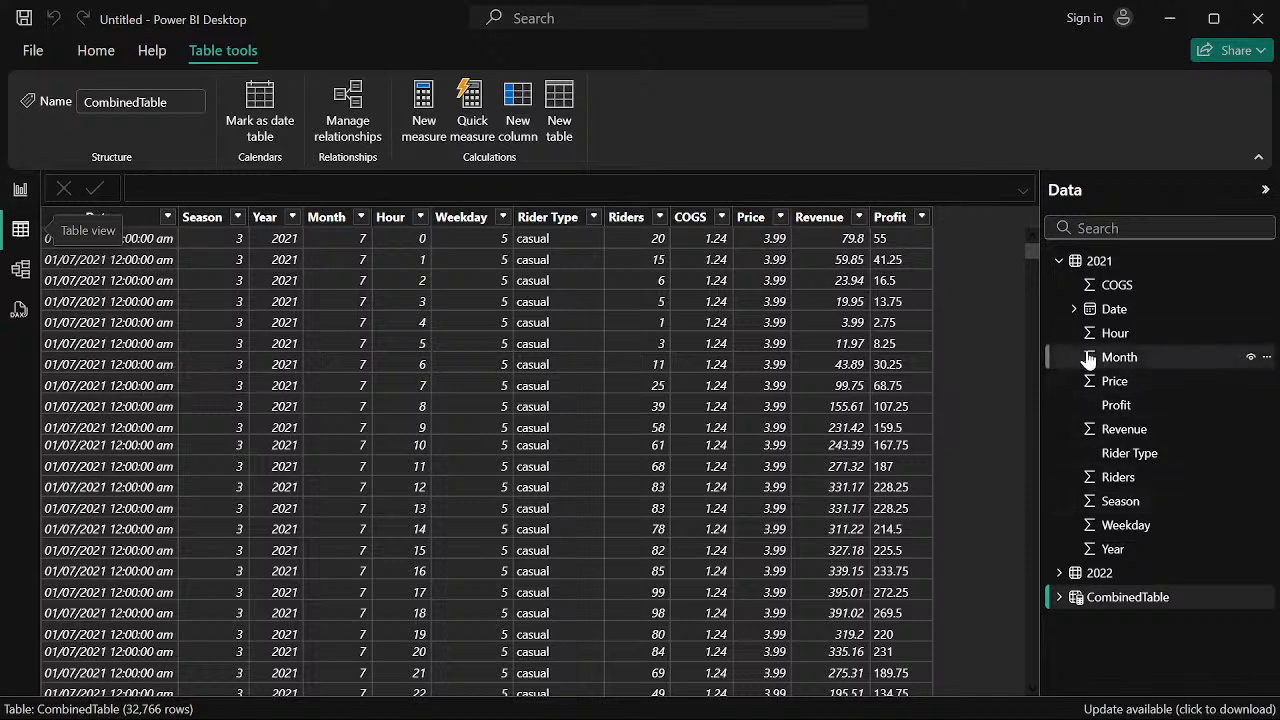
click(1059, 261)
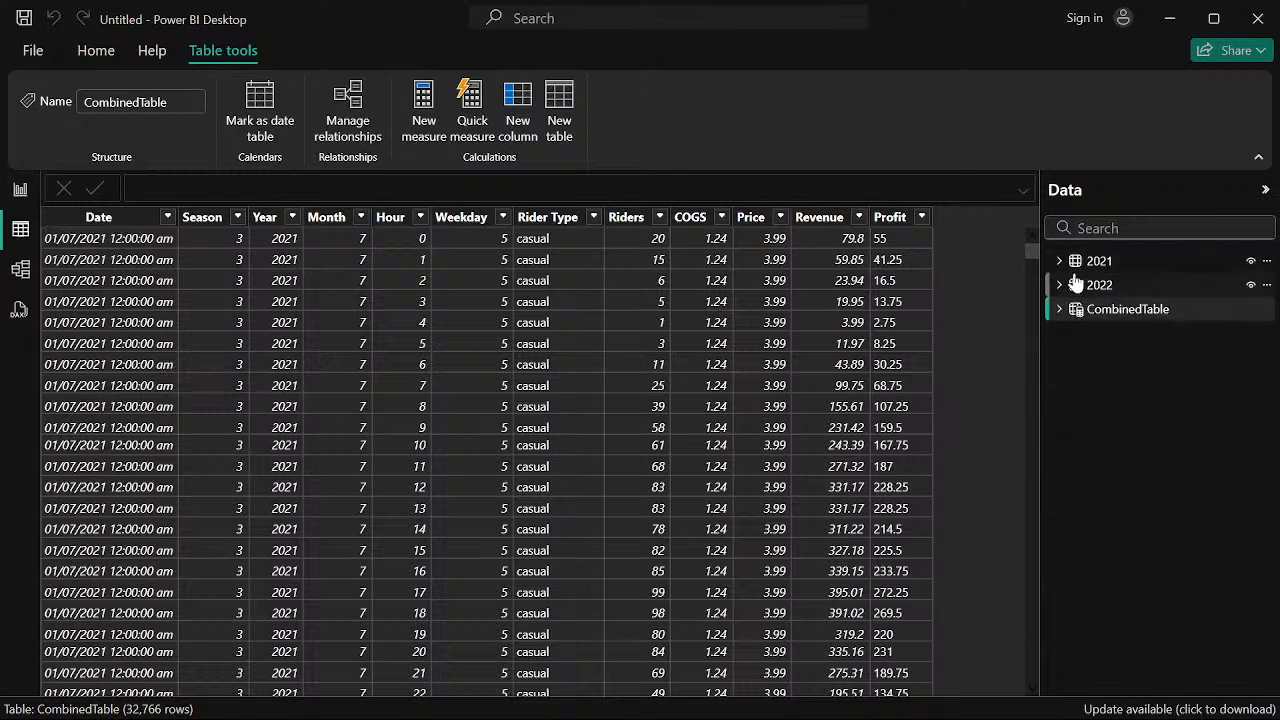
click(1102, 265)
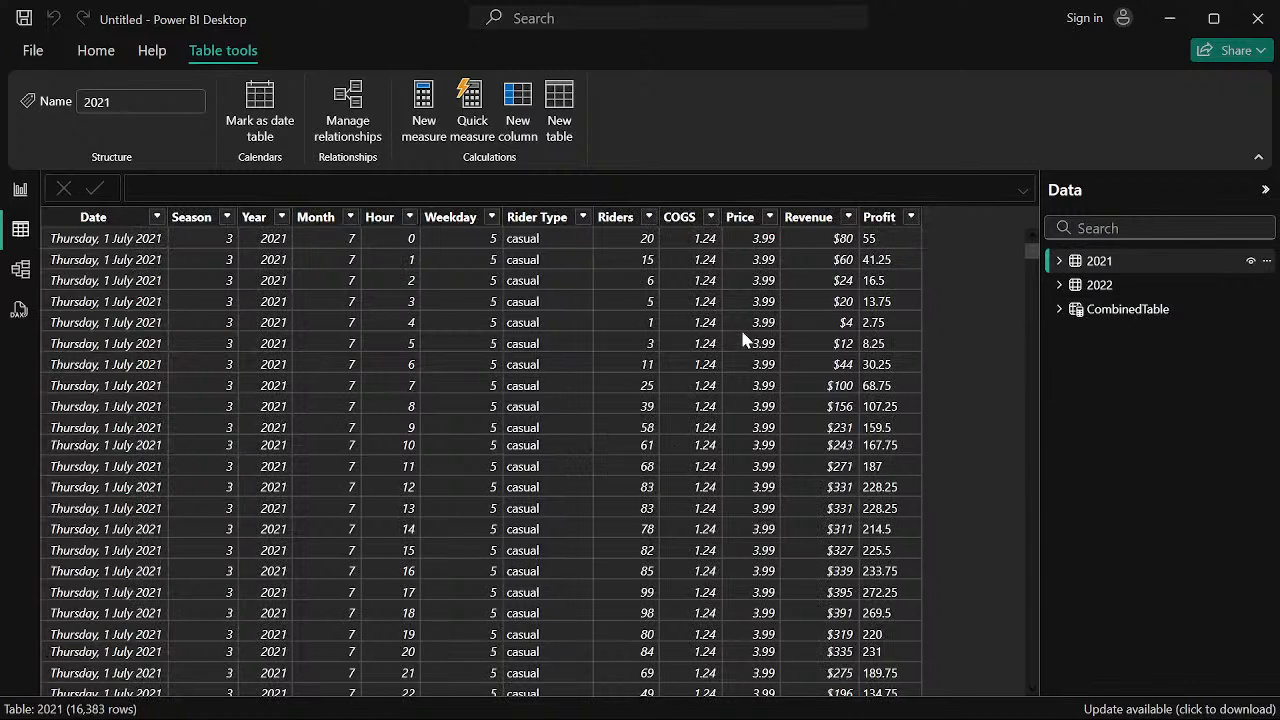
scroll(742, 366, down, 5)
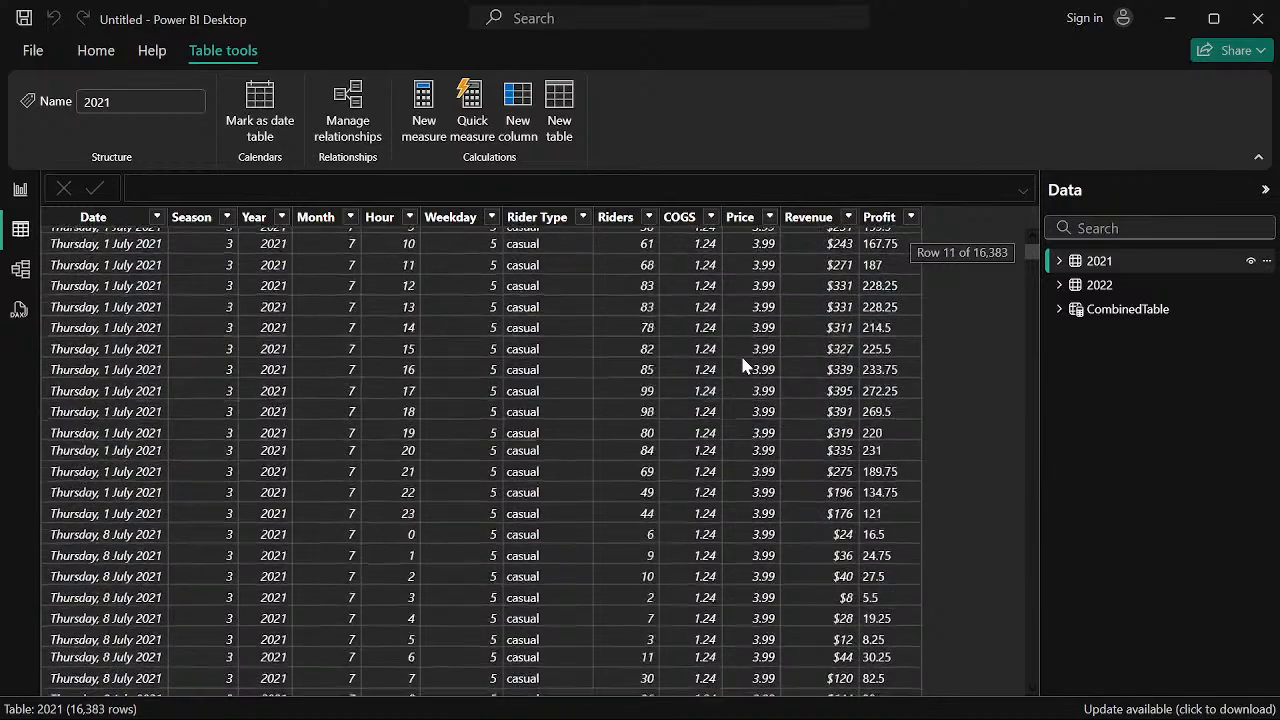
scroll(742, 366, down, 2)
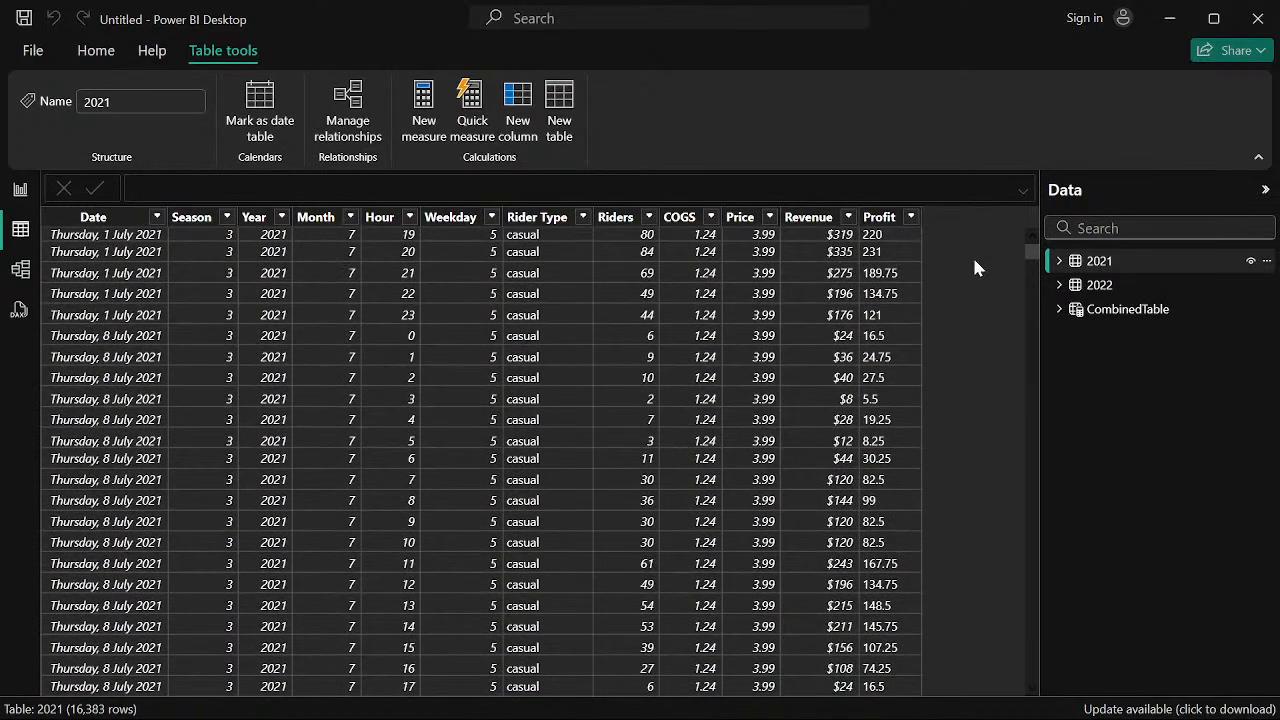
scroll(1031, 250, down, 3)
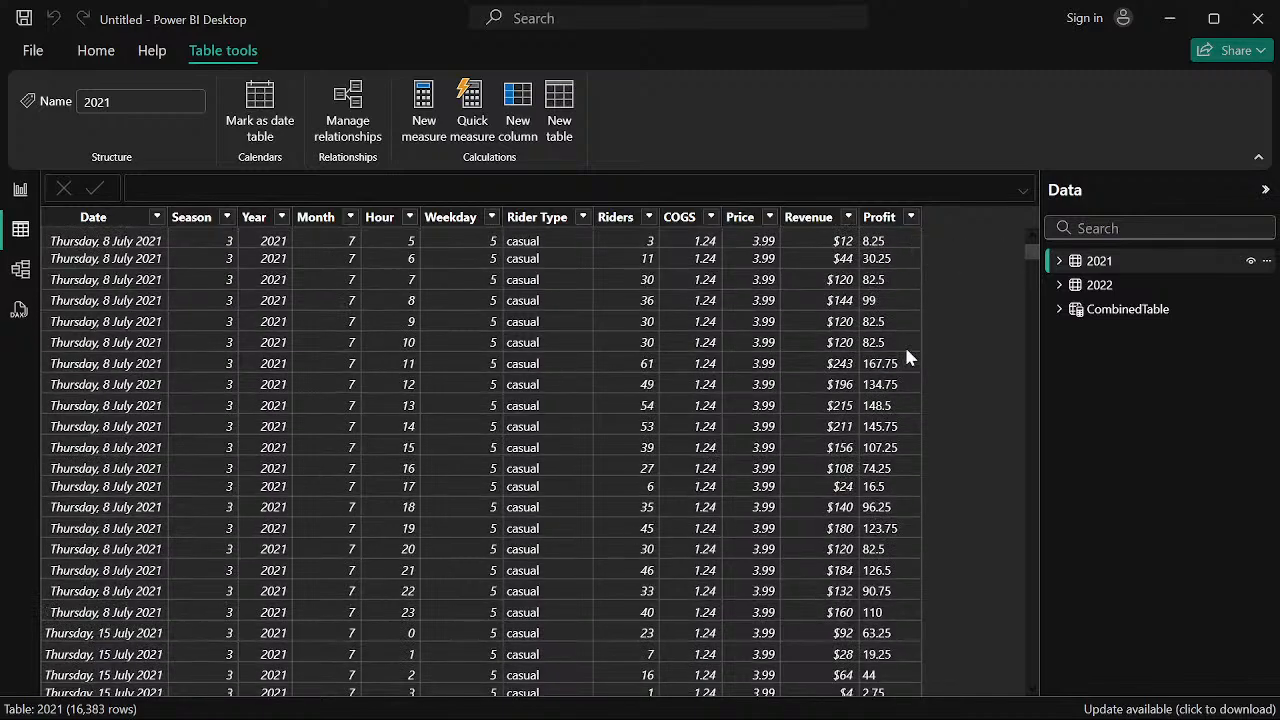
scroll(912, 355, up, 3)
scroll(914, 362, down, 6)
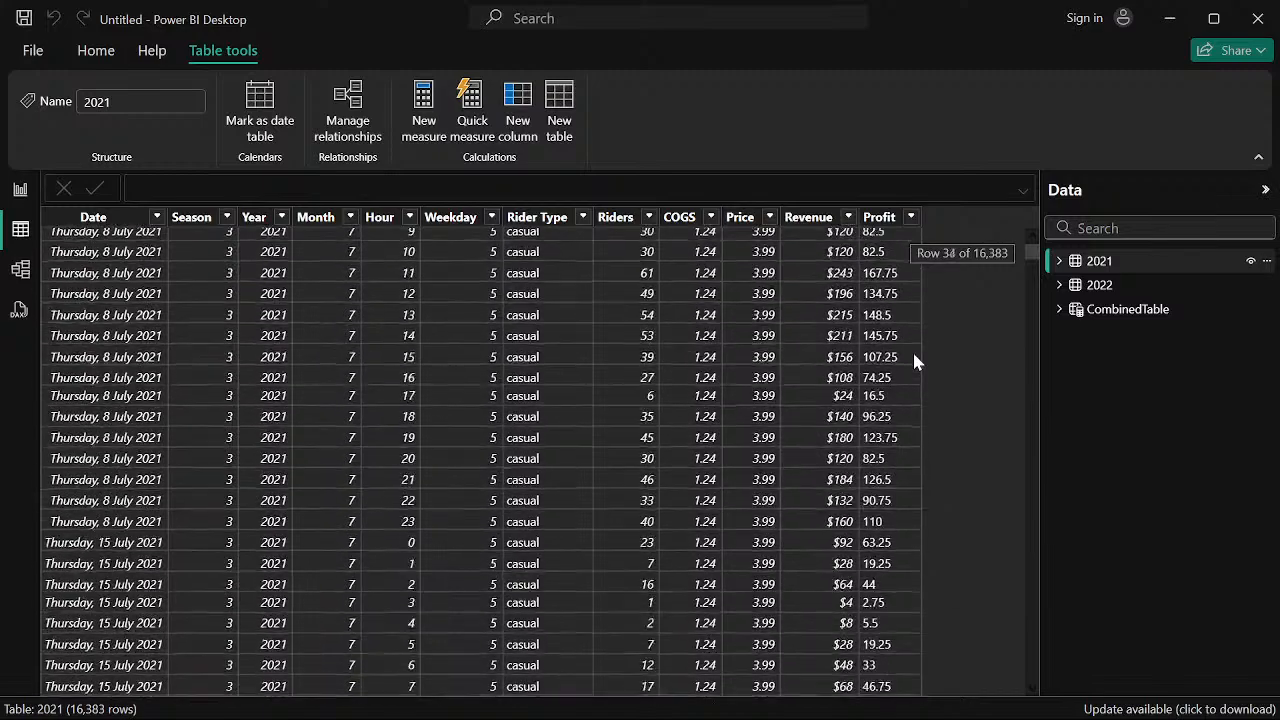
scroll(914, 362, down, 3)
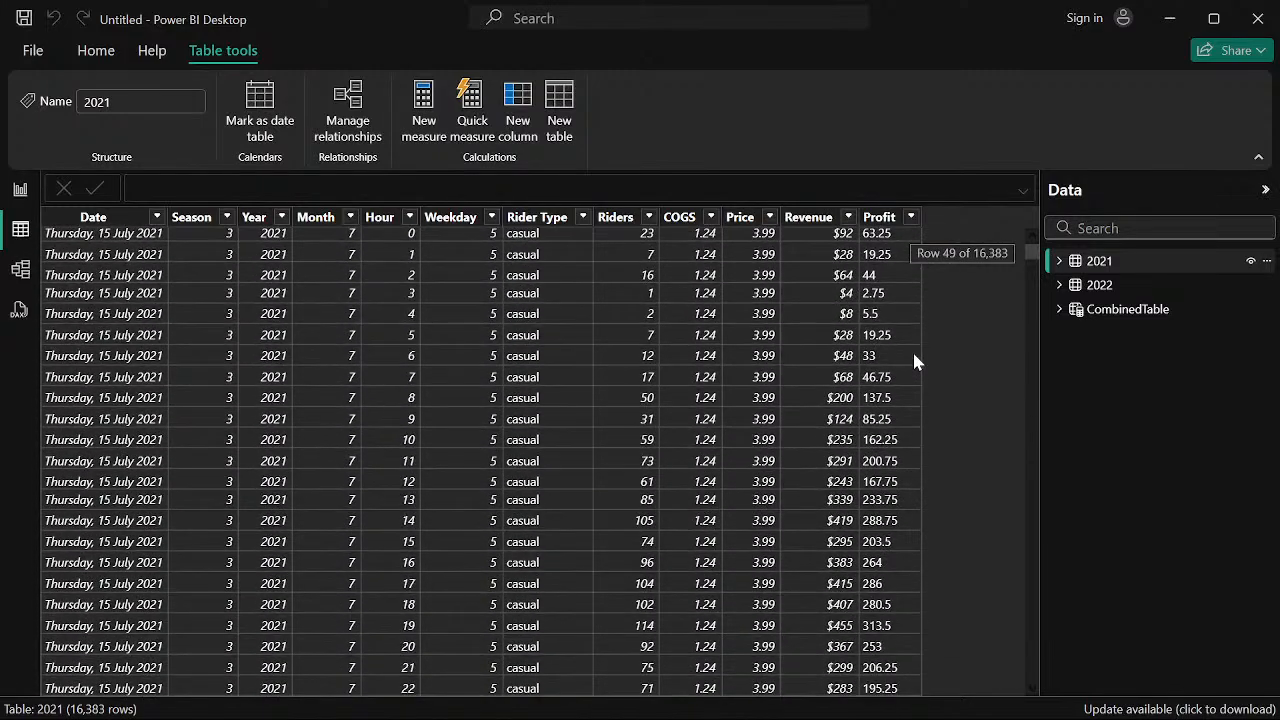
scroll(914, 355, down, 3)
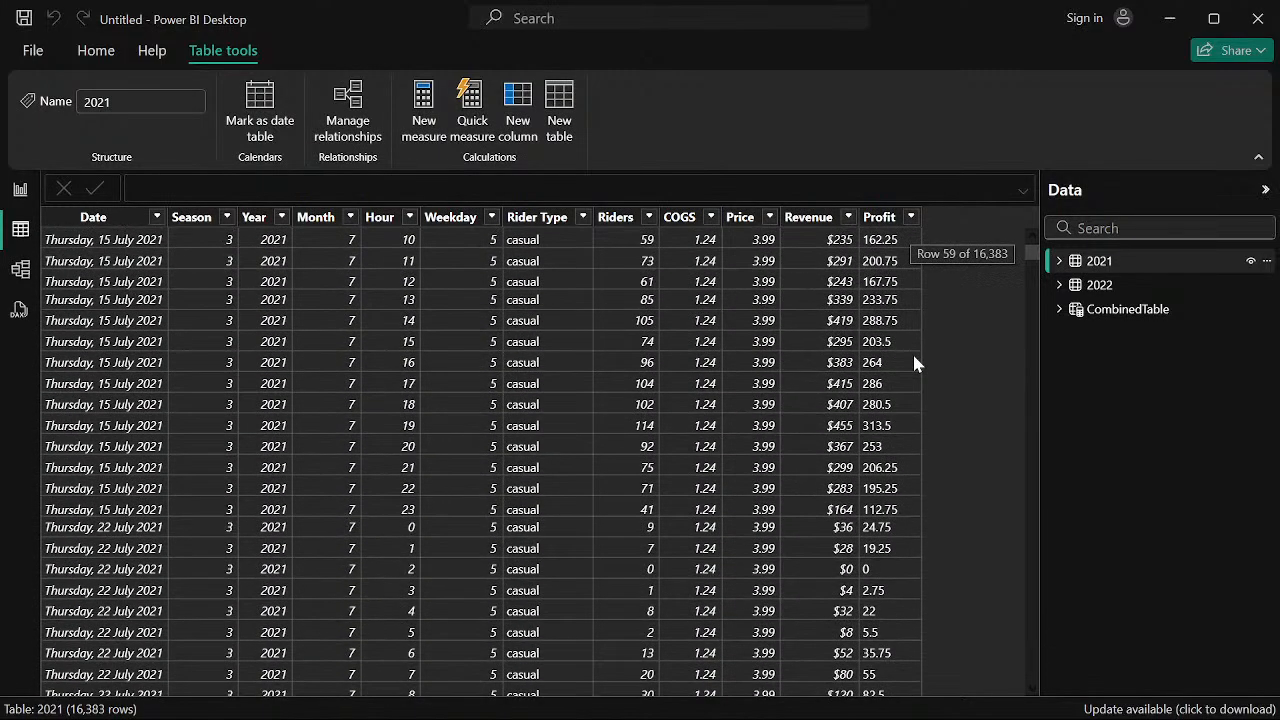
scroll(914, 363, down, 3)
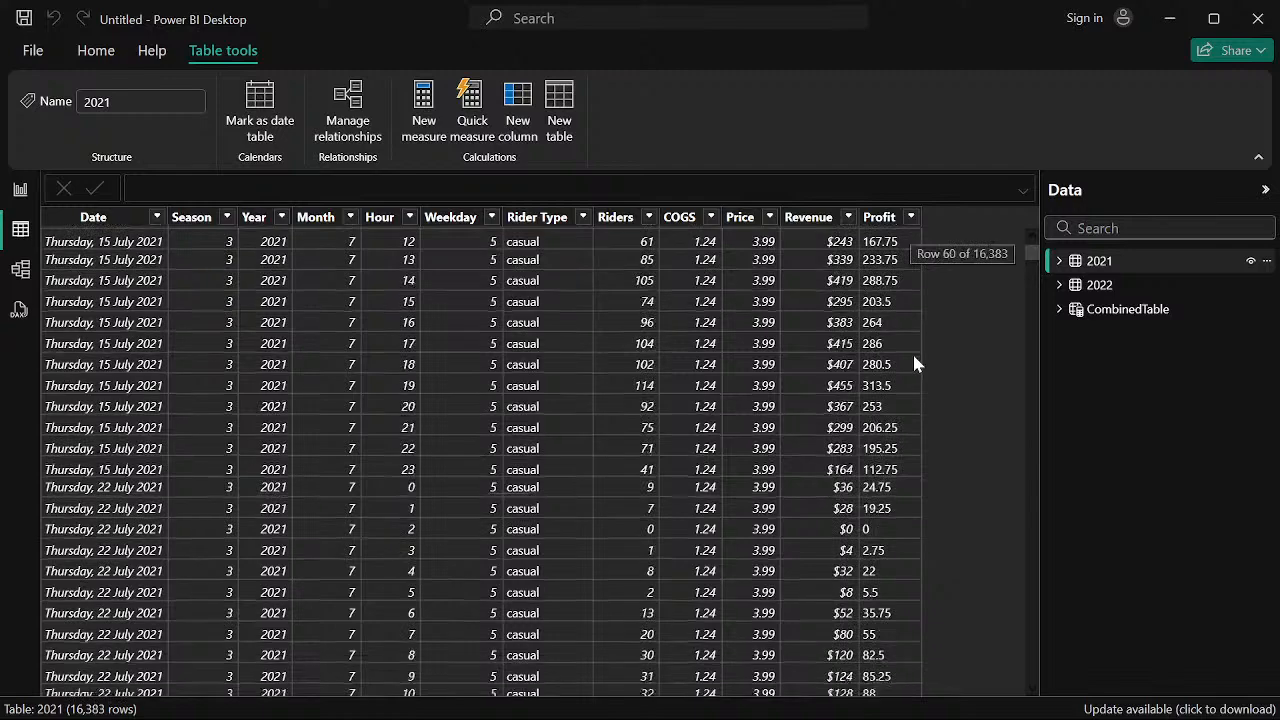
scroll(914, 363, down, 2)
scroll(914, 363, down, 3)
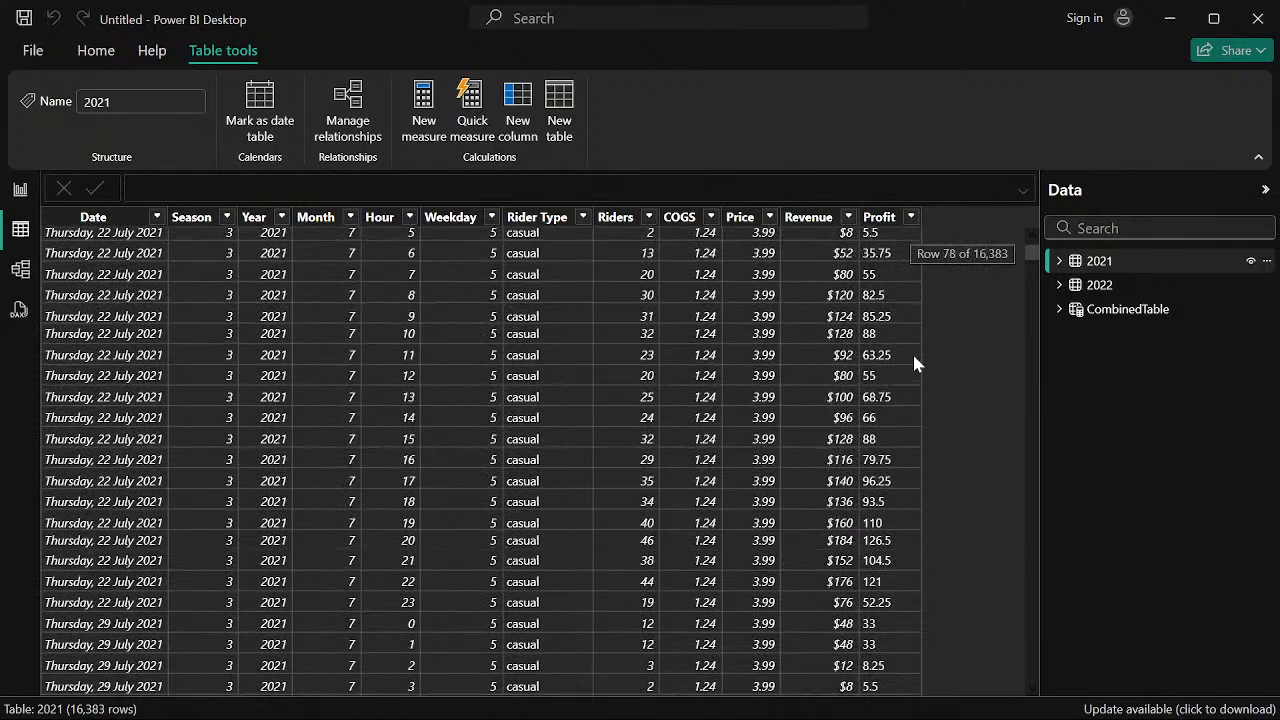
scroll(914, 363, down, 1)
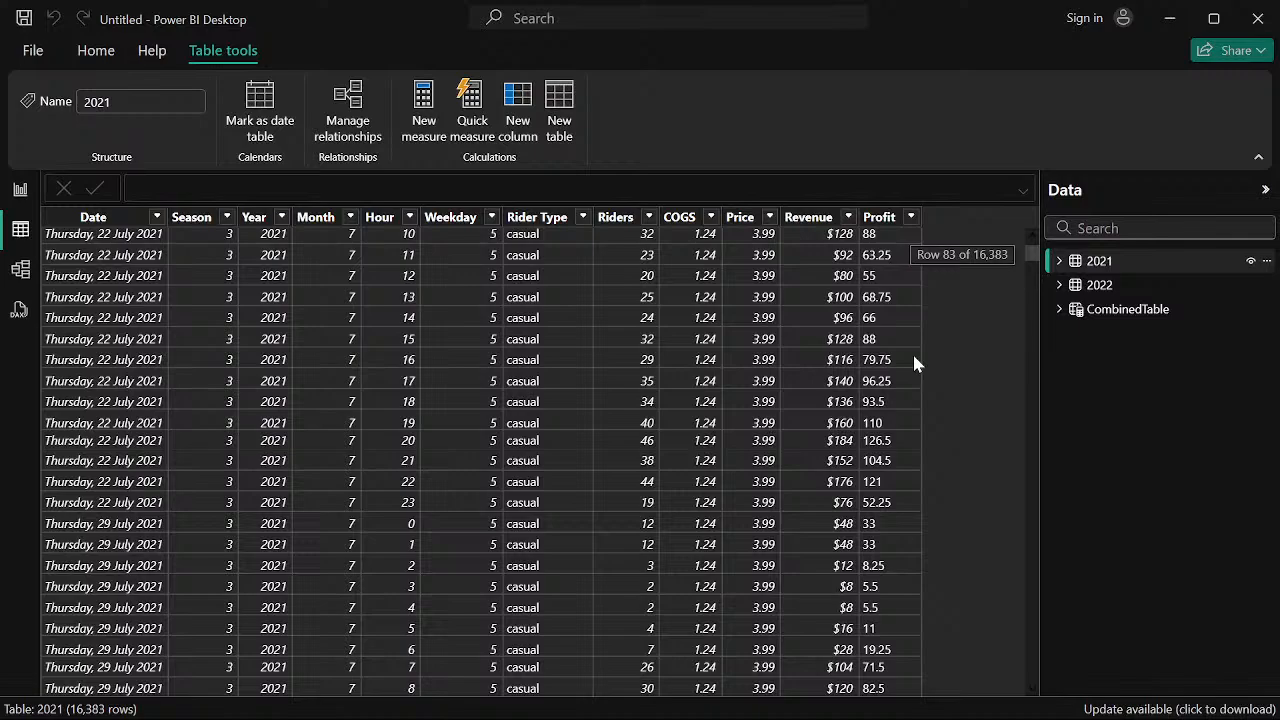
scroll(914, 363, down, 2)
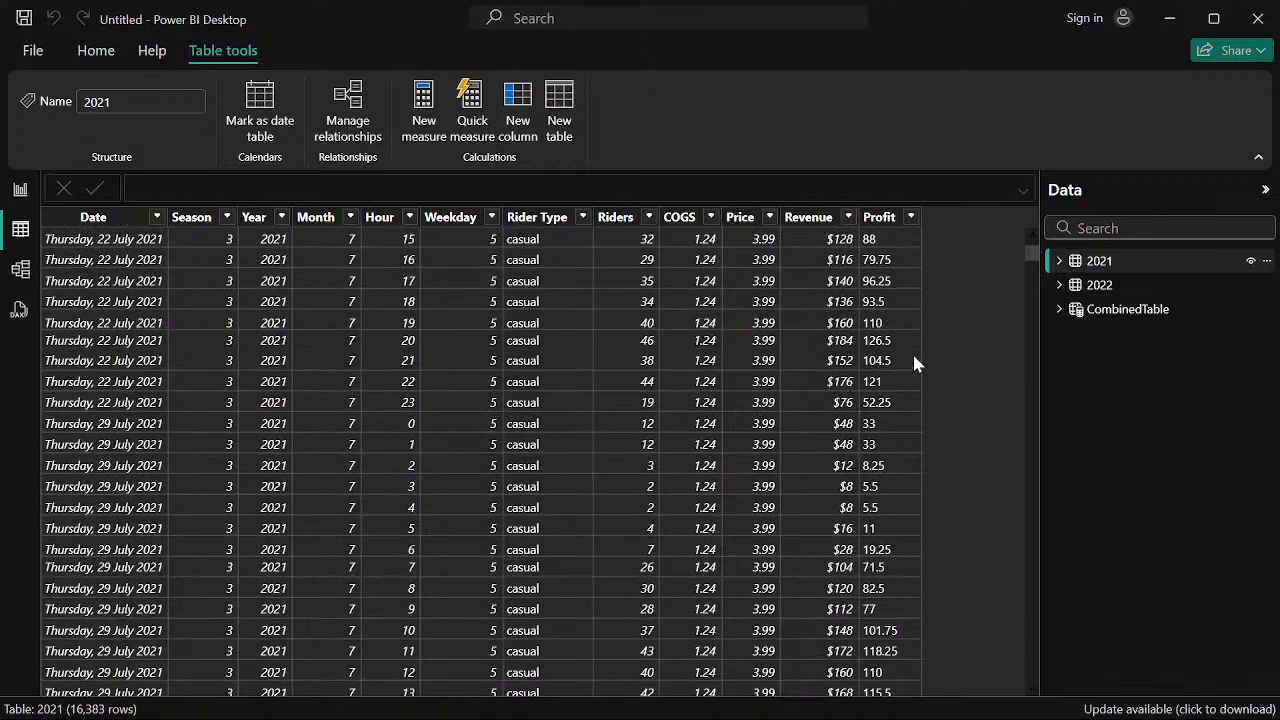
scroll(914, 365, down, 2)
scroll(914, 365, down, 6)
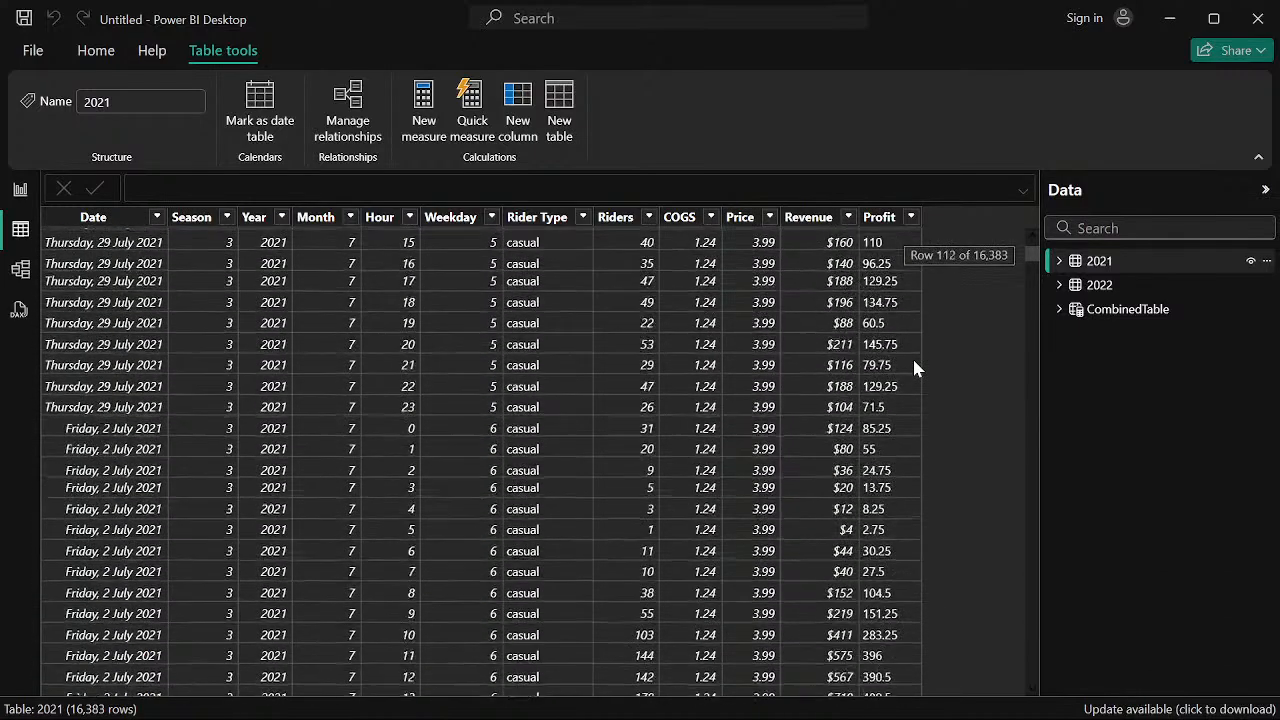
scroll(914, 369, down, 5)
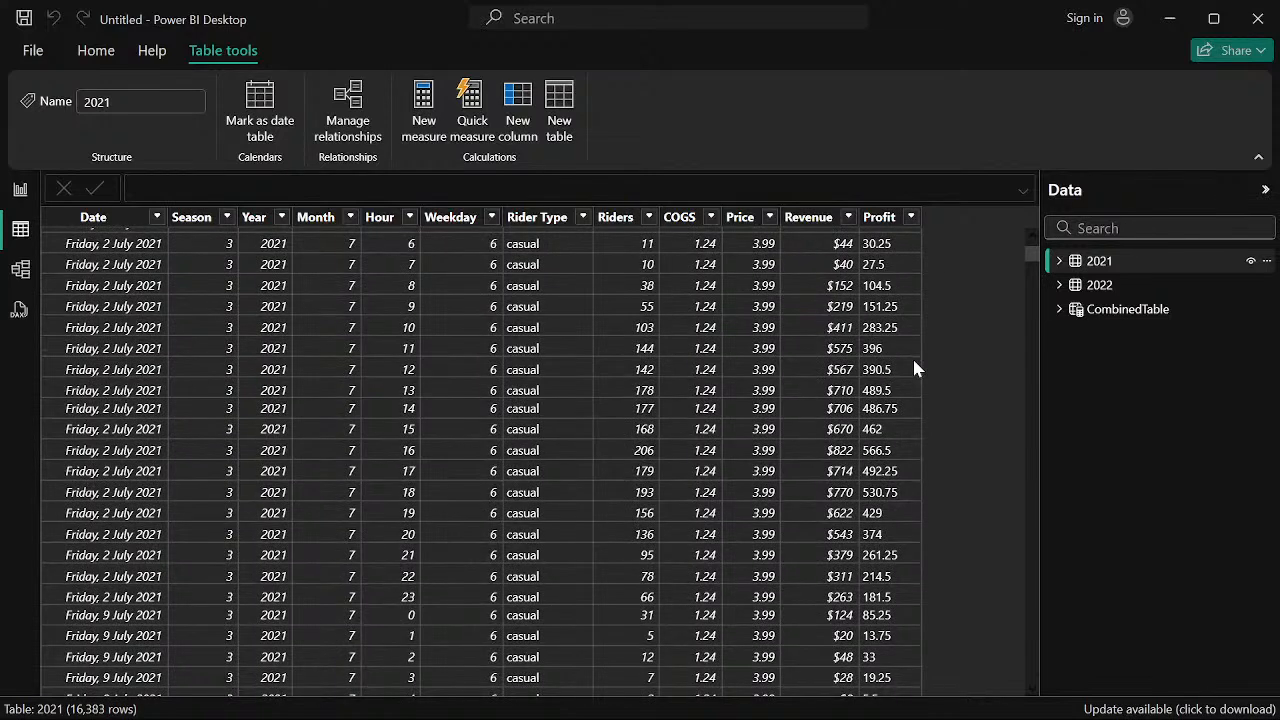
scroll(914, 369, down, 3)
scroll(914, 369, down, 2)
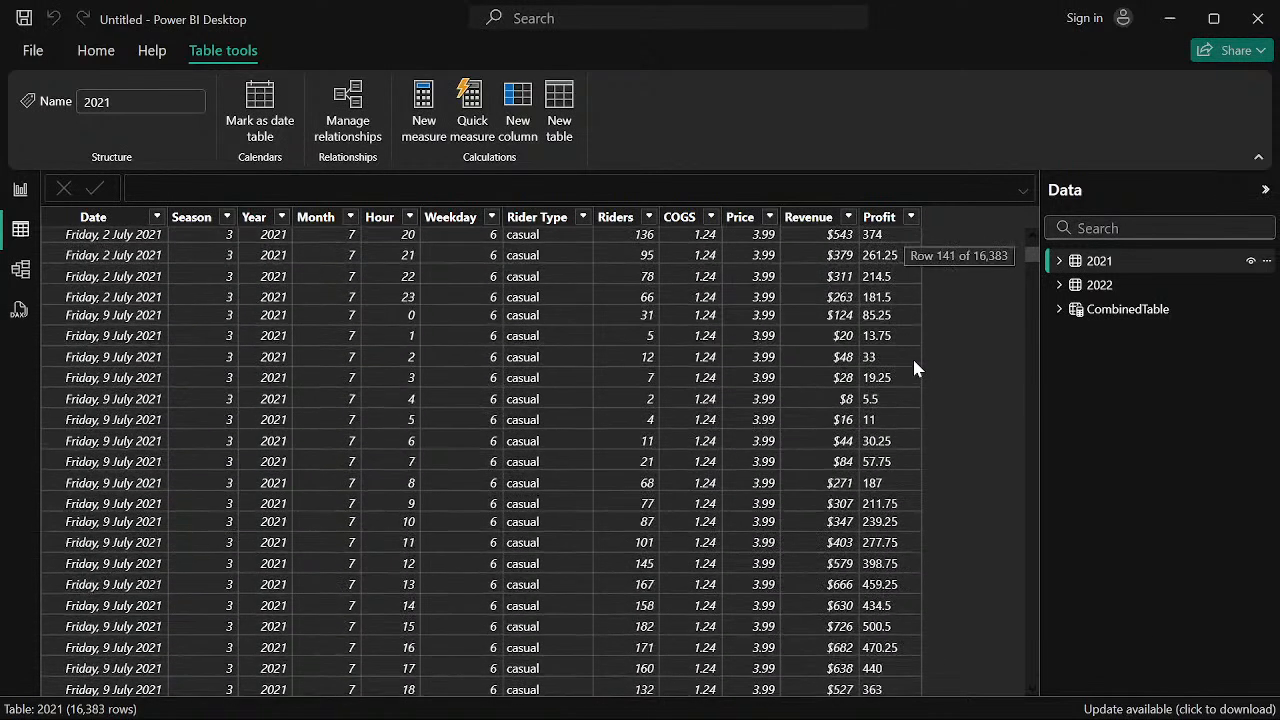
Display the 2022 table's data and look through its rows
click(1076, 288)
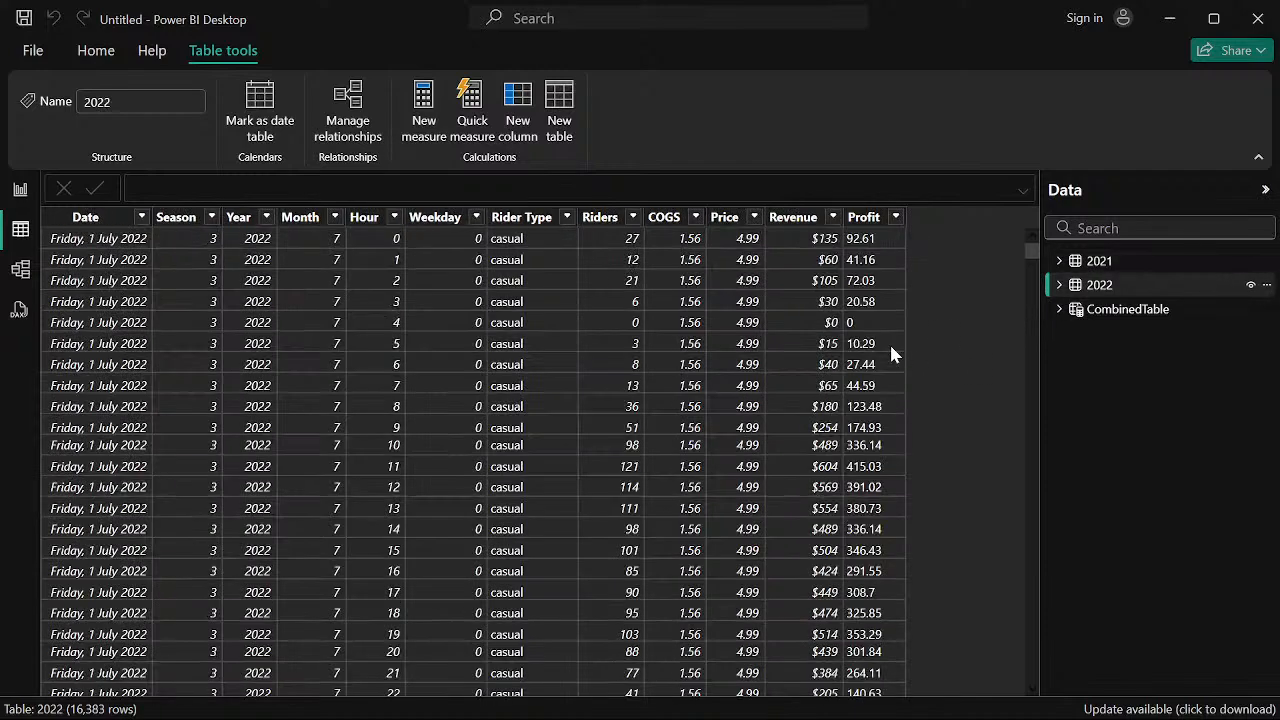
scroll(876, 362, down, 6)
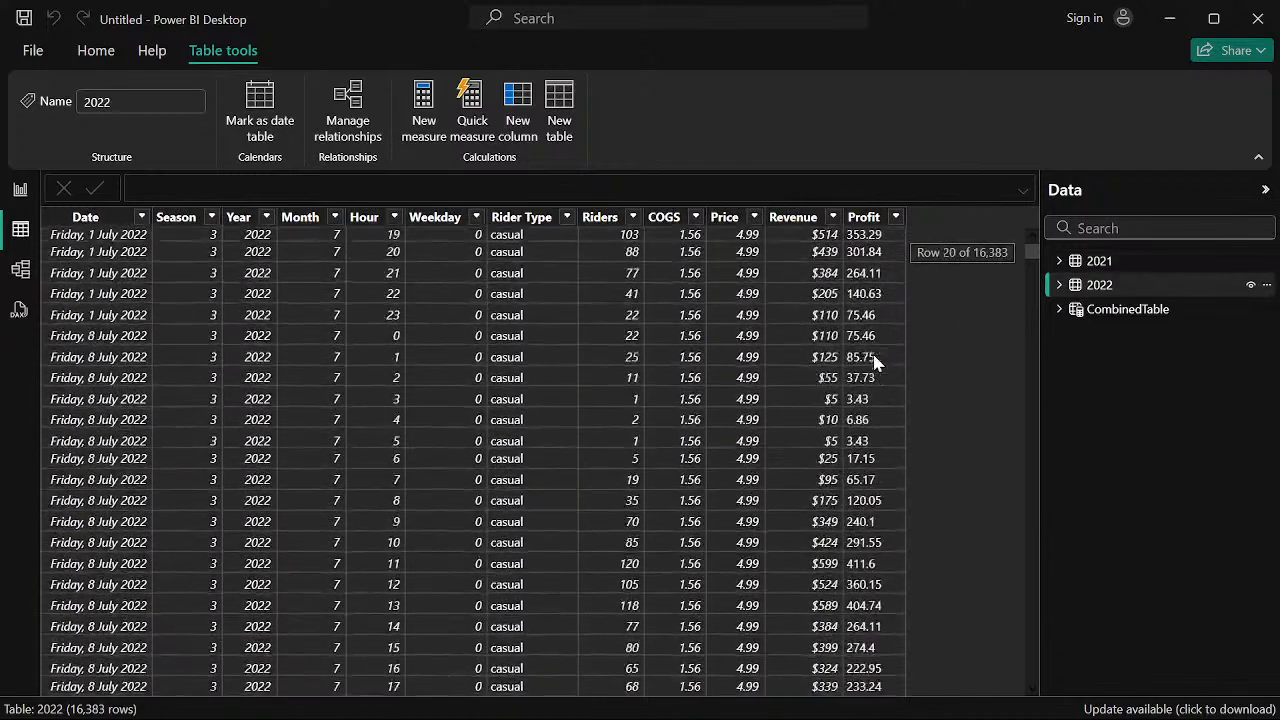
scroll(876, 362, down, 2)
scroll(876, 362, down, 3)
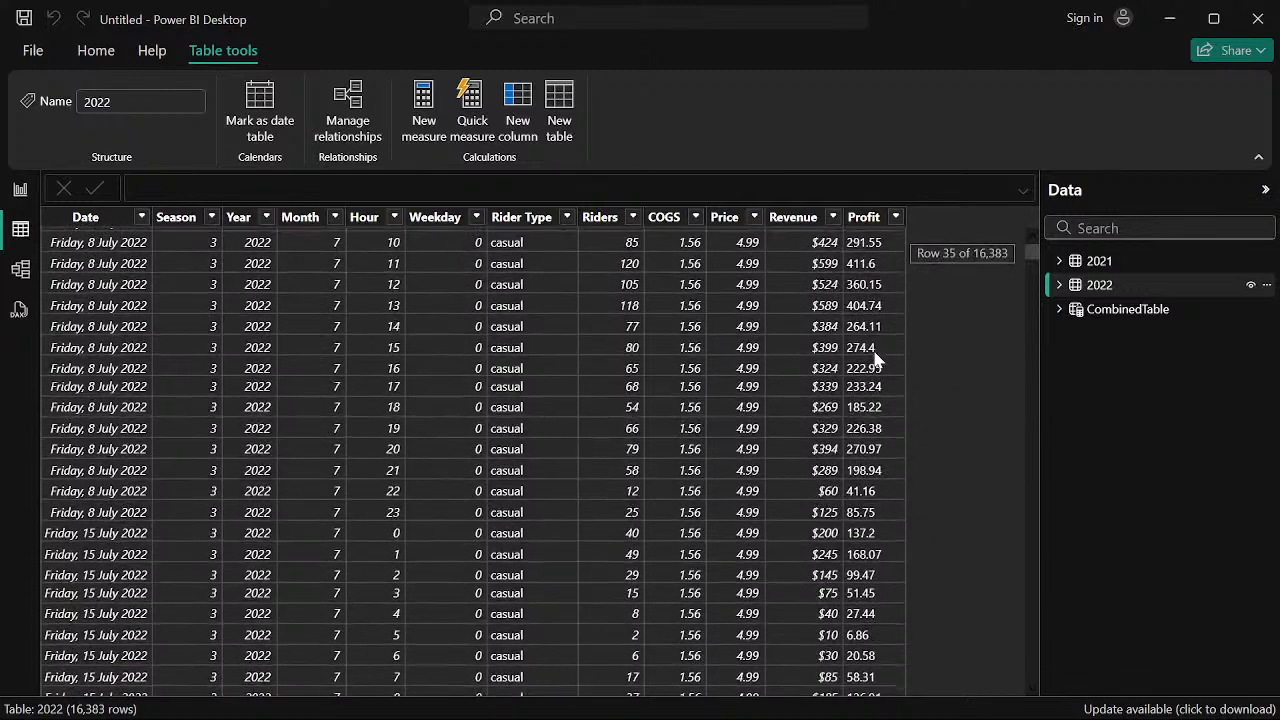
scroll(876, 356, down, 2)
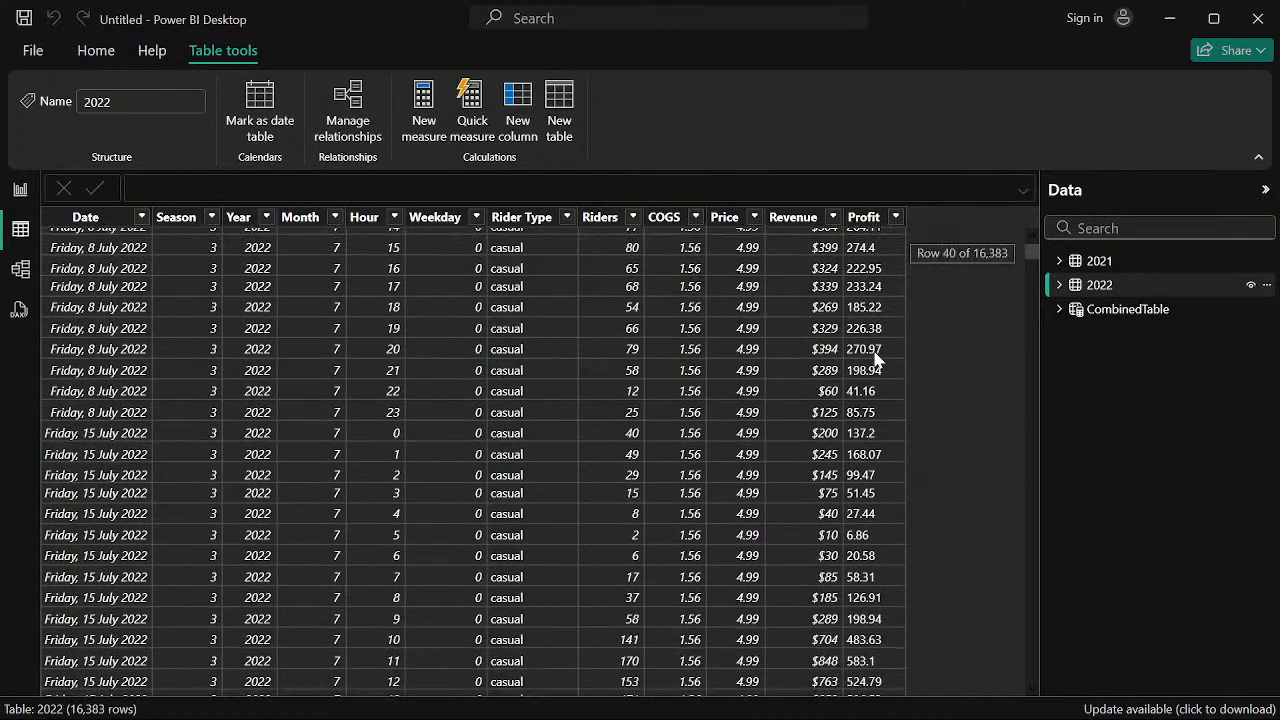
Read further down the 2022 table through its July 2022 rows
scroll(876, 358, down, 3)
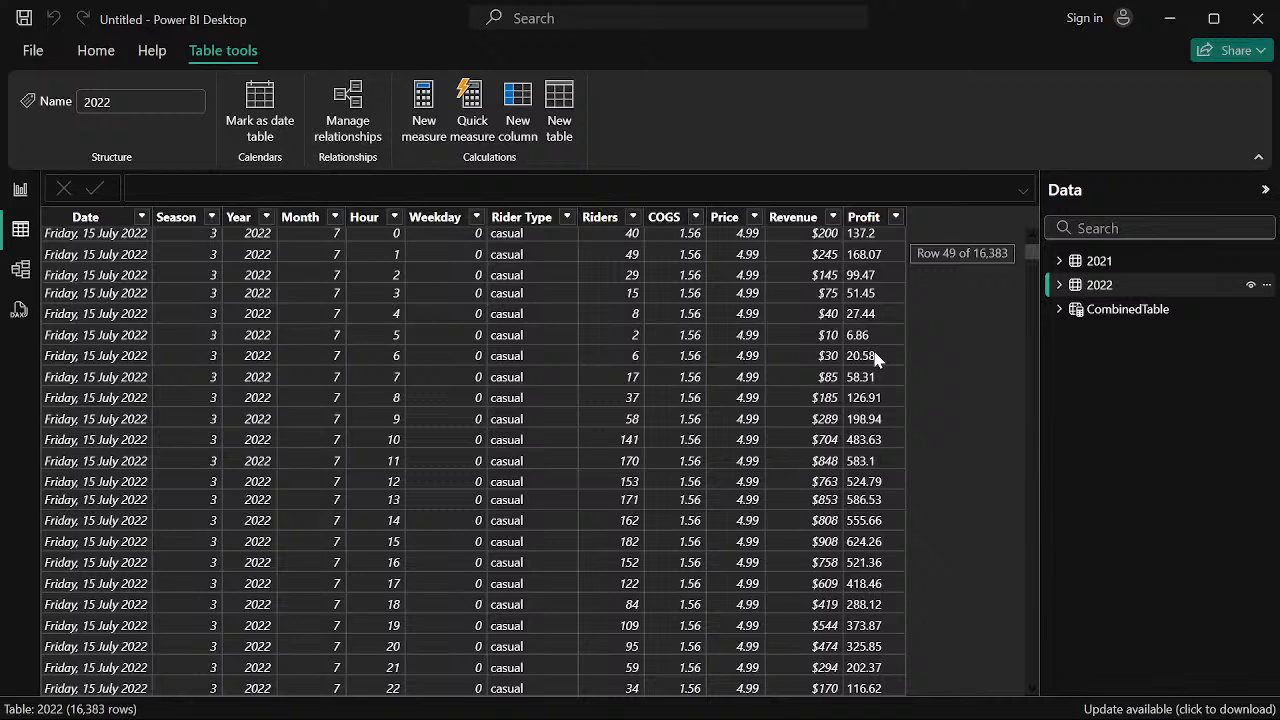
scroll(876, 358, down, 3)
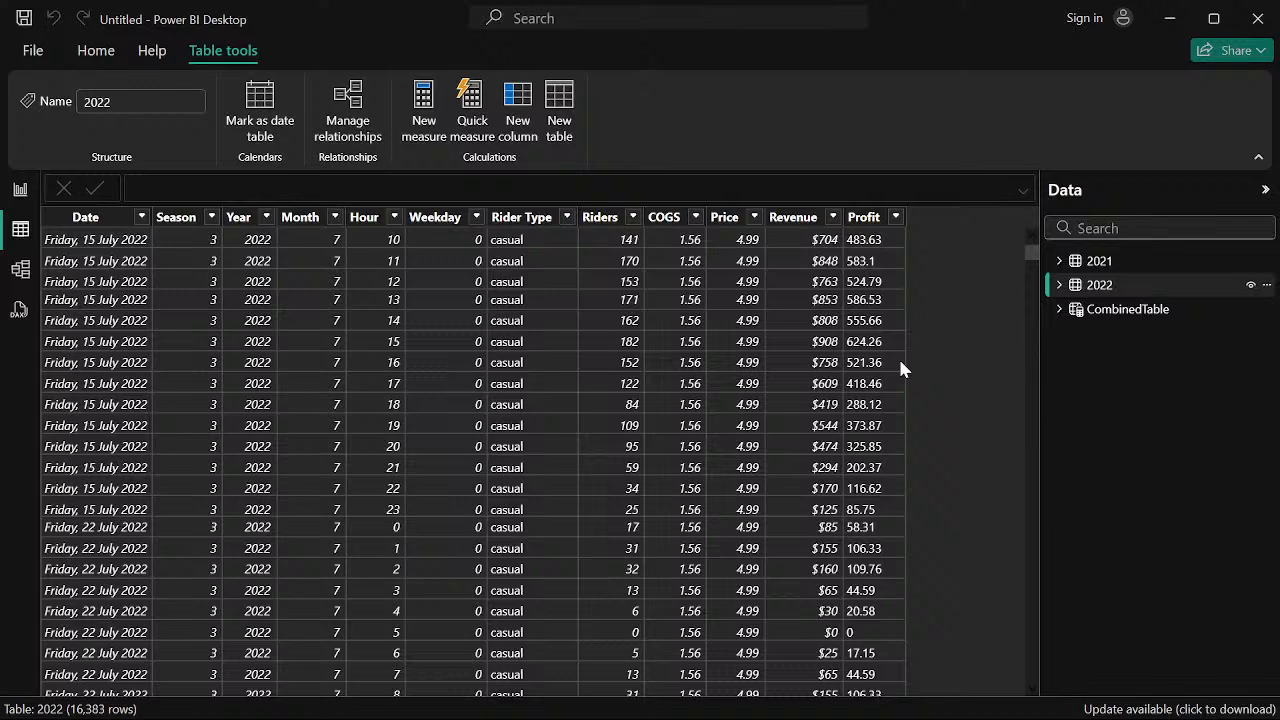
scroll(808, 358, down, 3)
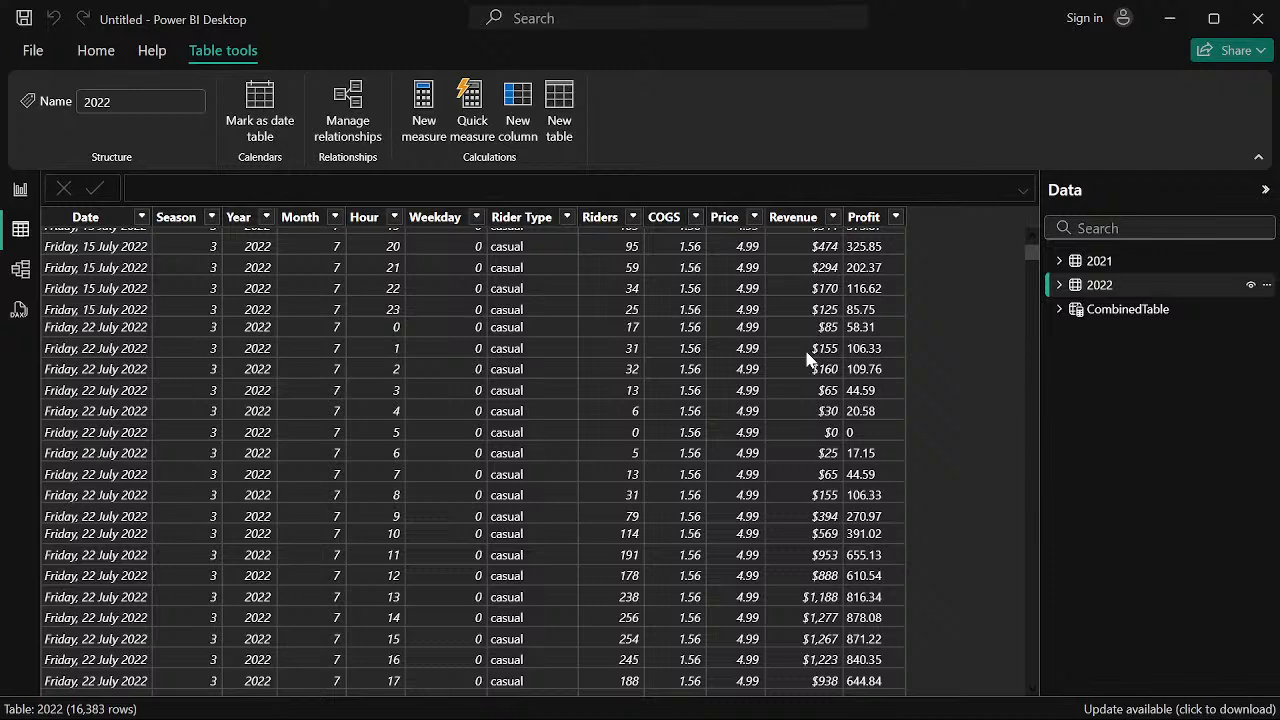
scroll(808, 358, down, 3)
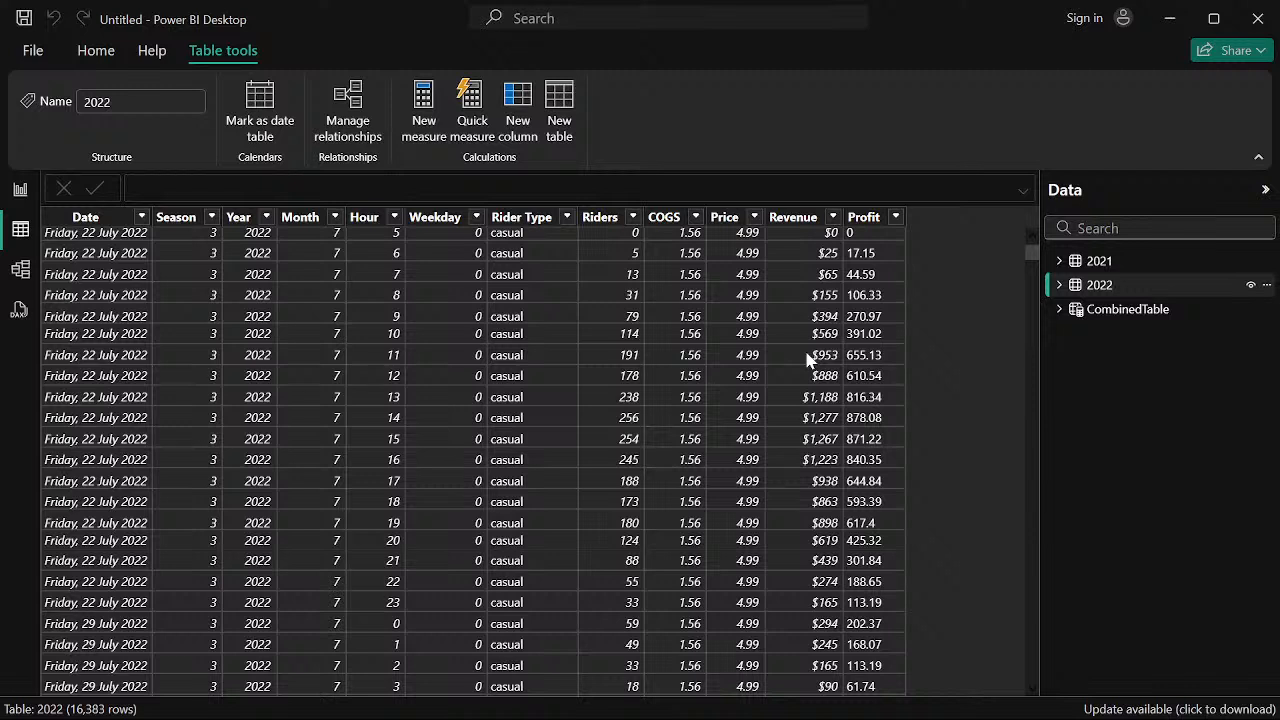
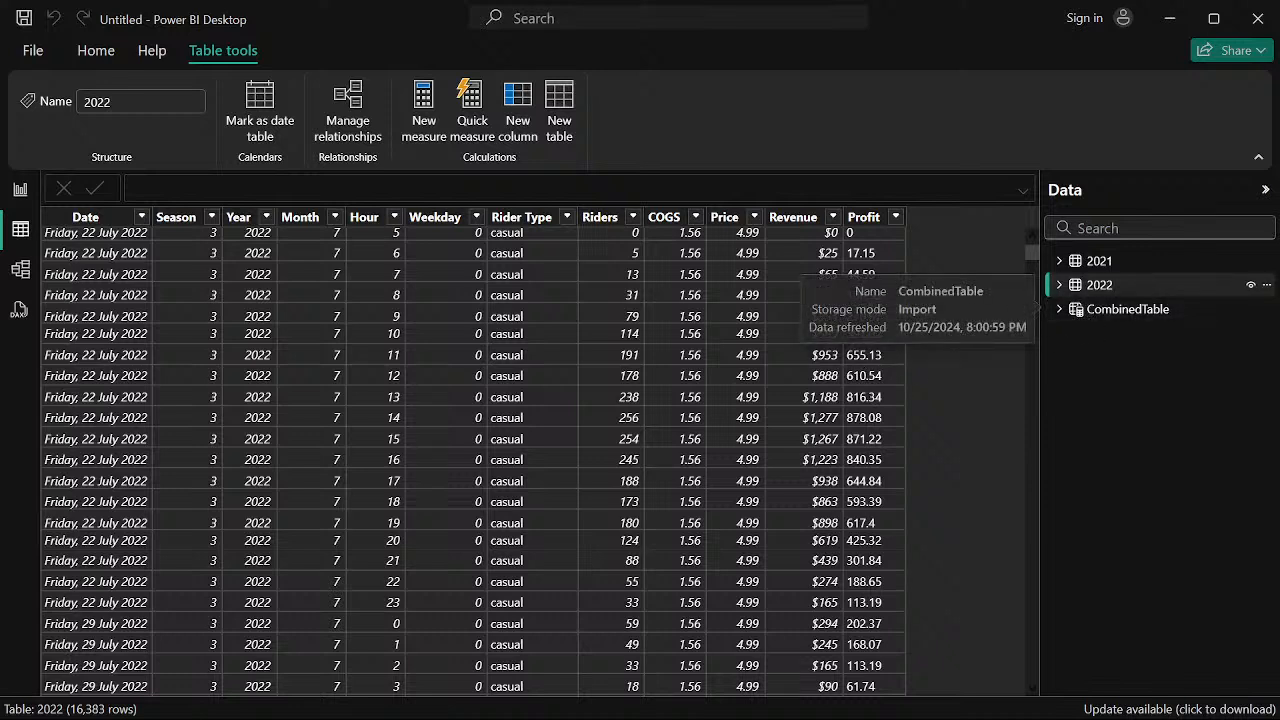
Display CombinedTable's data and look through its stacked rows
double_click(1090, 312)
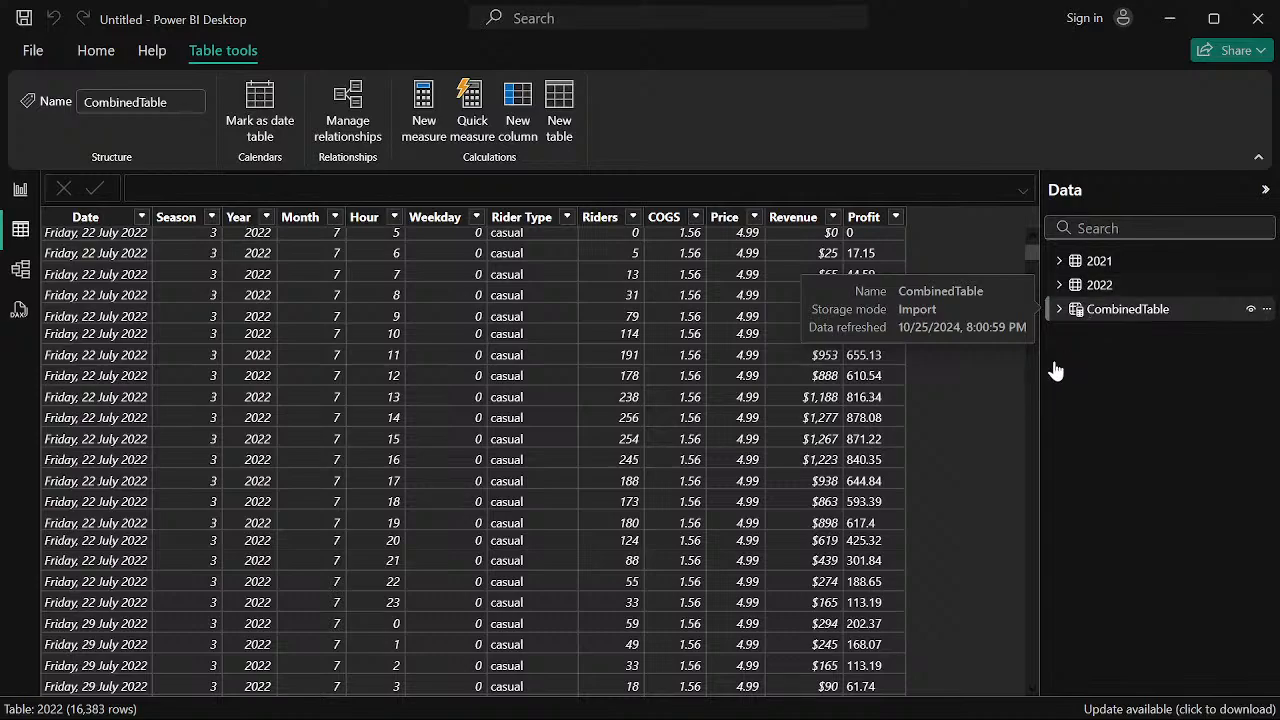
scroll(864, 402, down, 8)
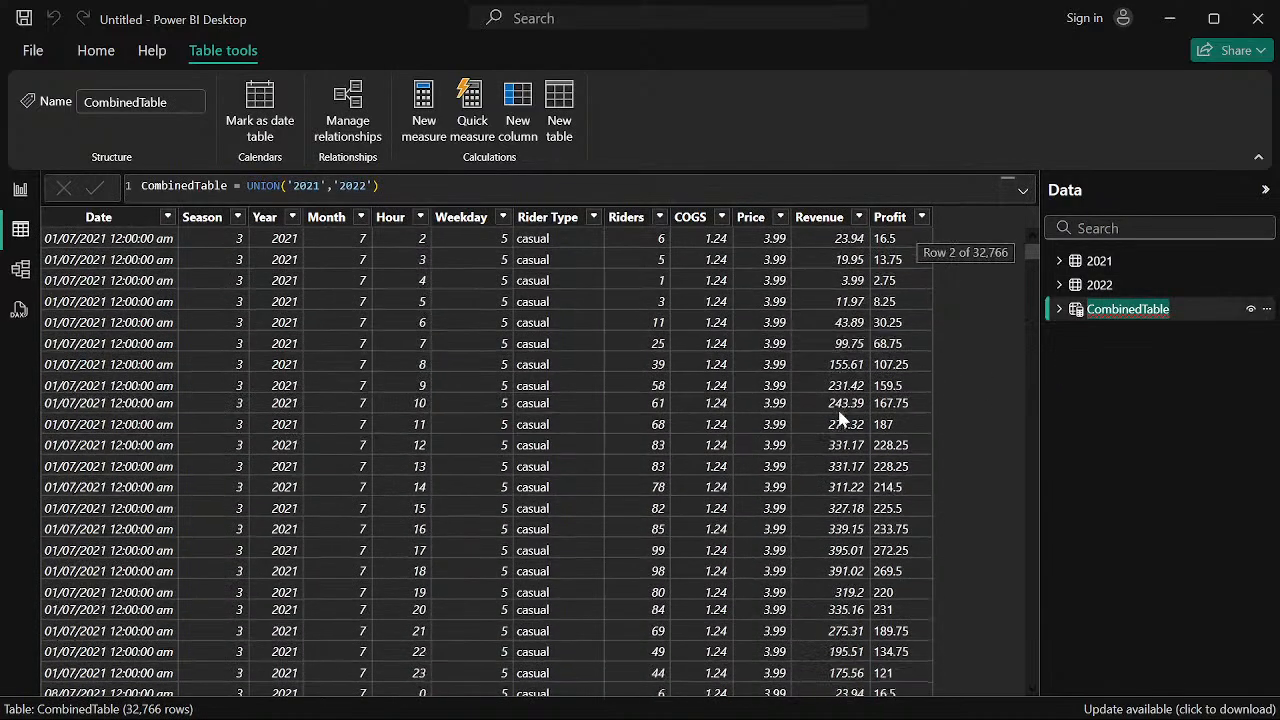
scroll(835, 400, down, 5)
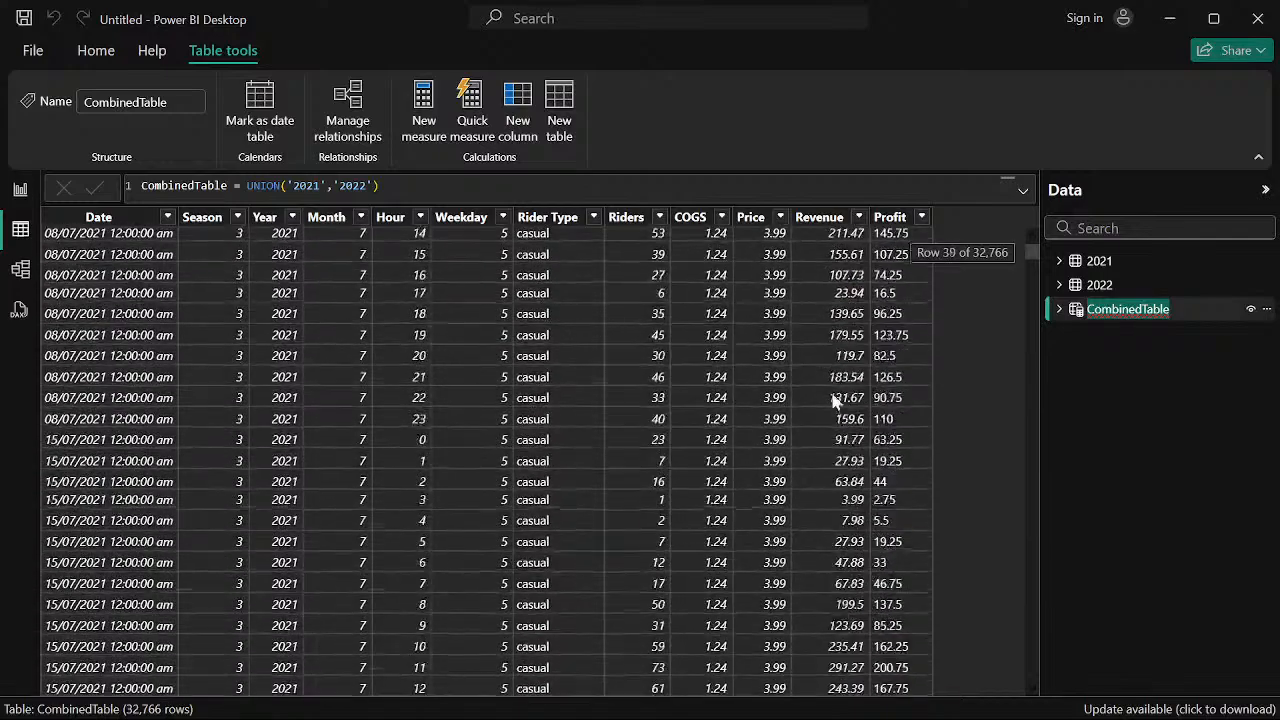
scroll(979, 273, down, 5)
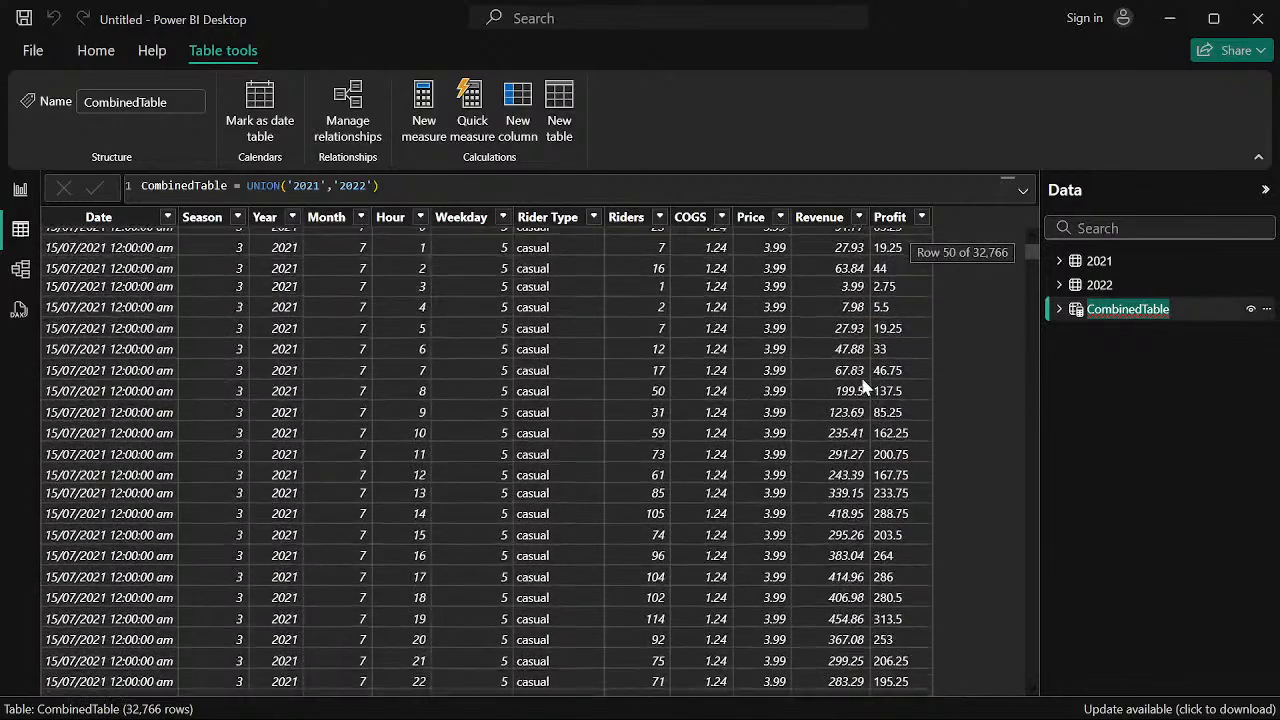
scroll(992, 256, down, 10)
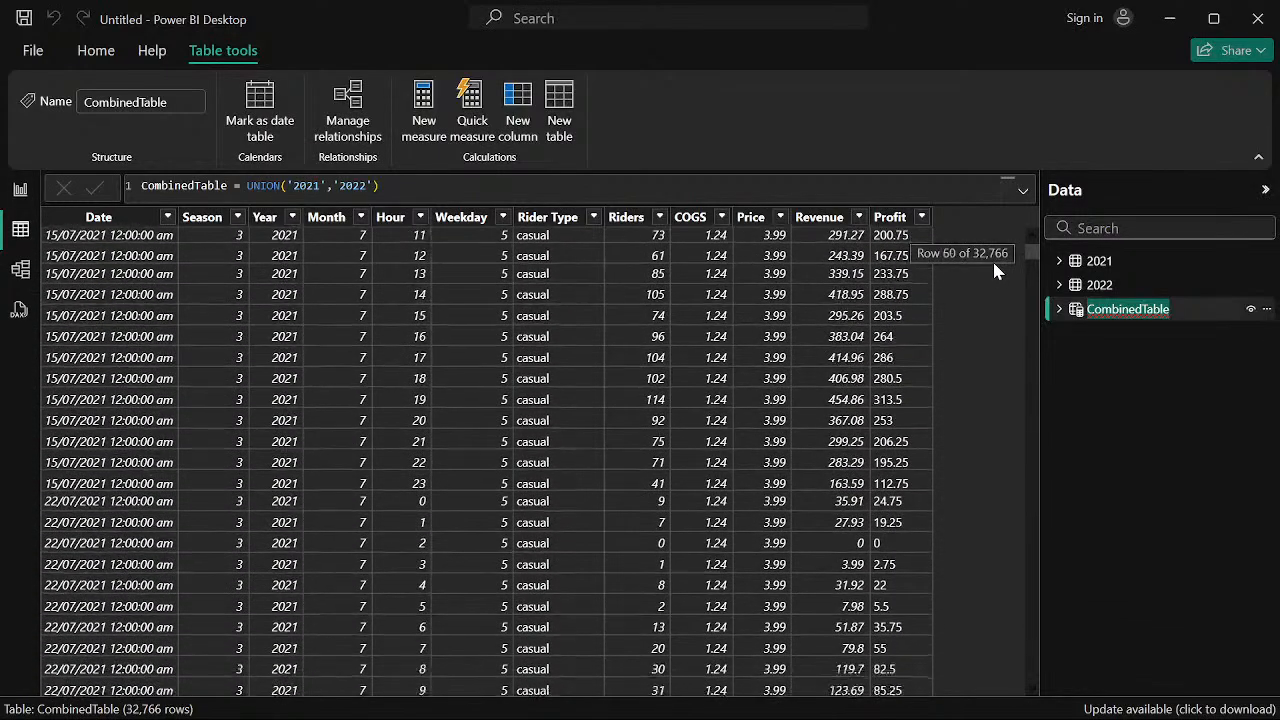
scroll(932, 330, down, 5)
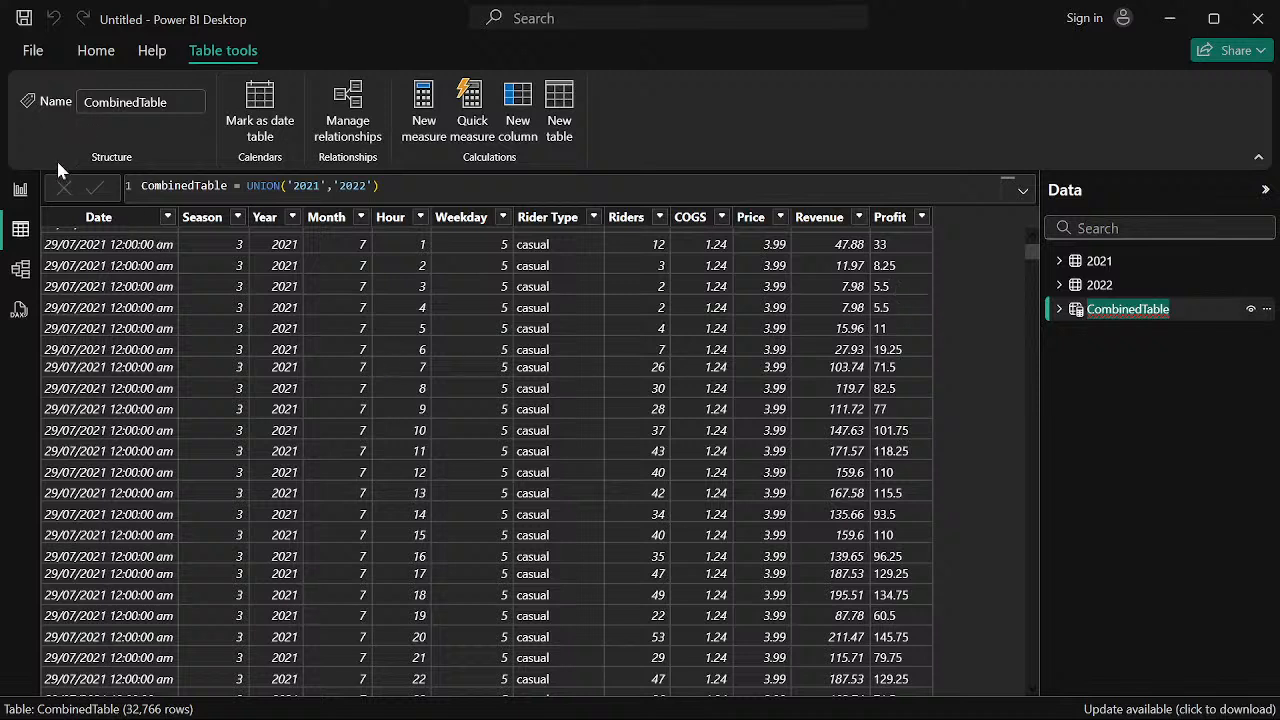
Return to the report canvas and expand CombinedTable's field list
click(21, 190)
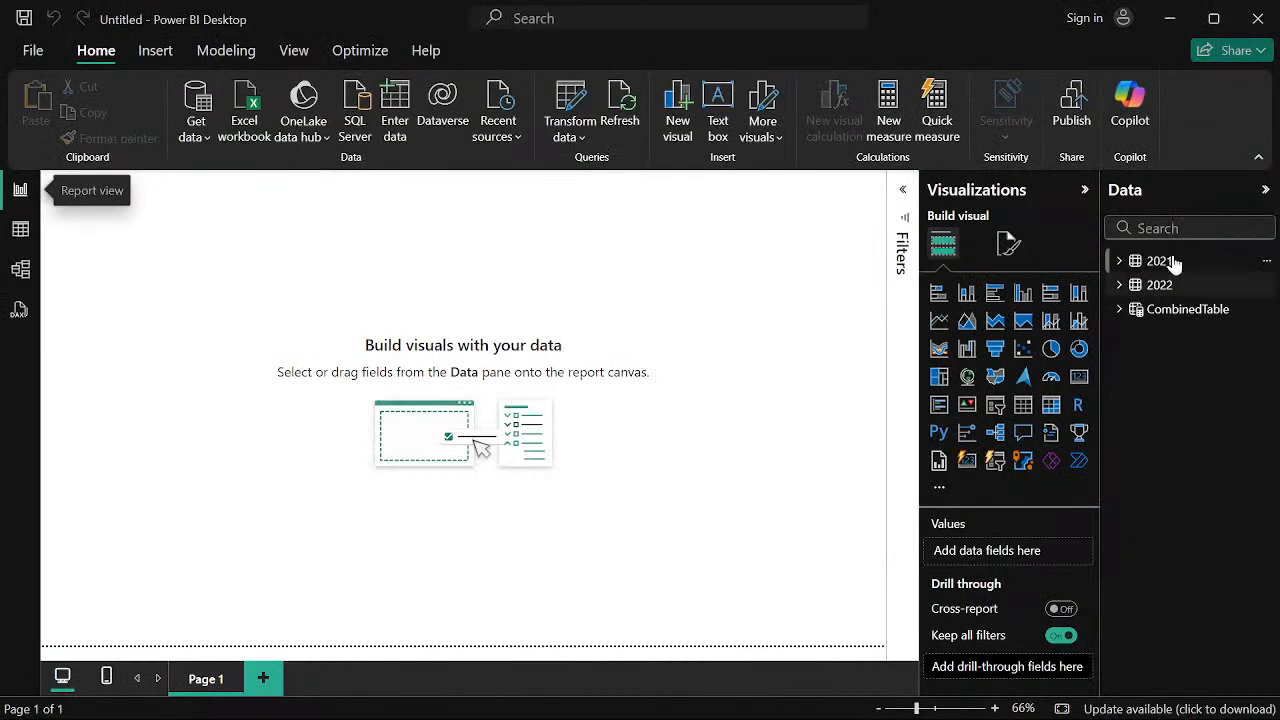
click(1150, 317)
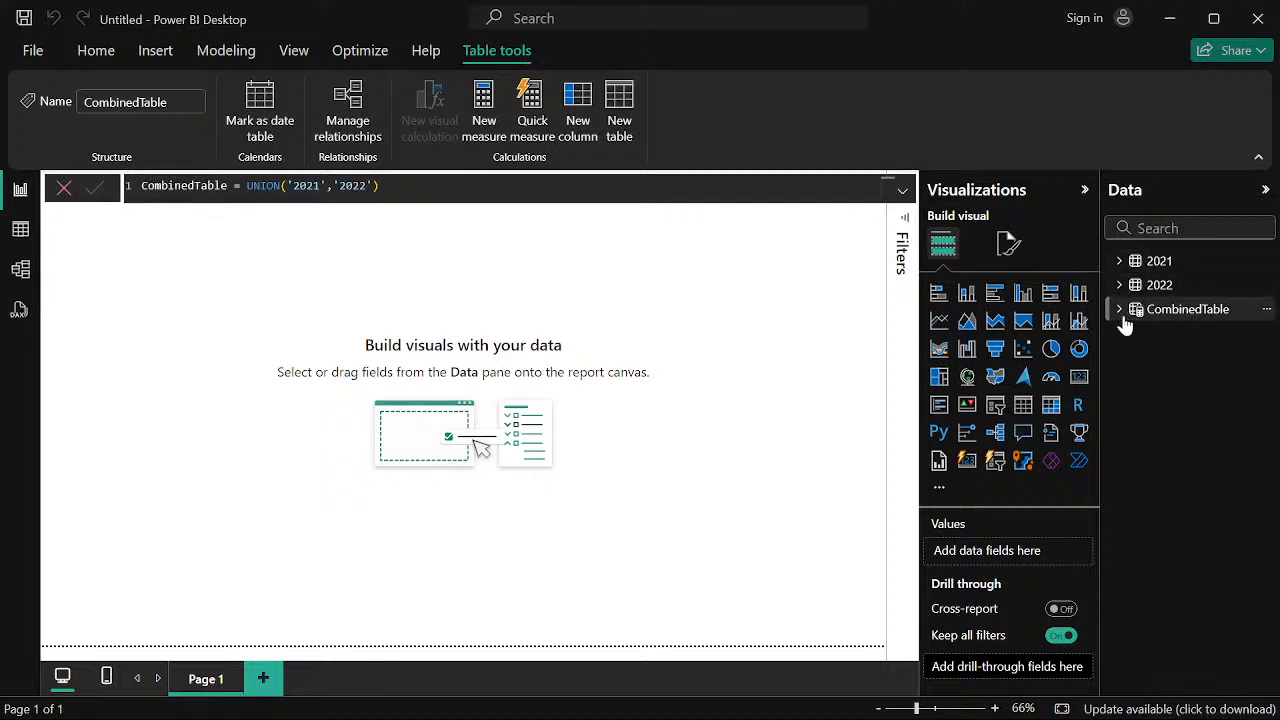
click(1118, 312)
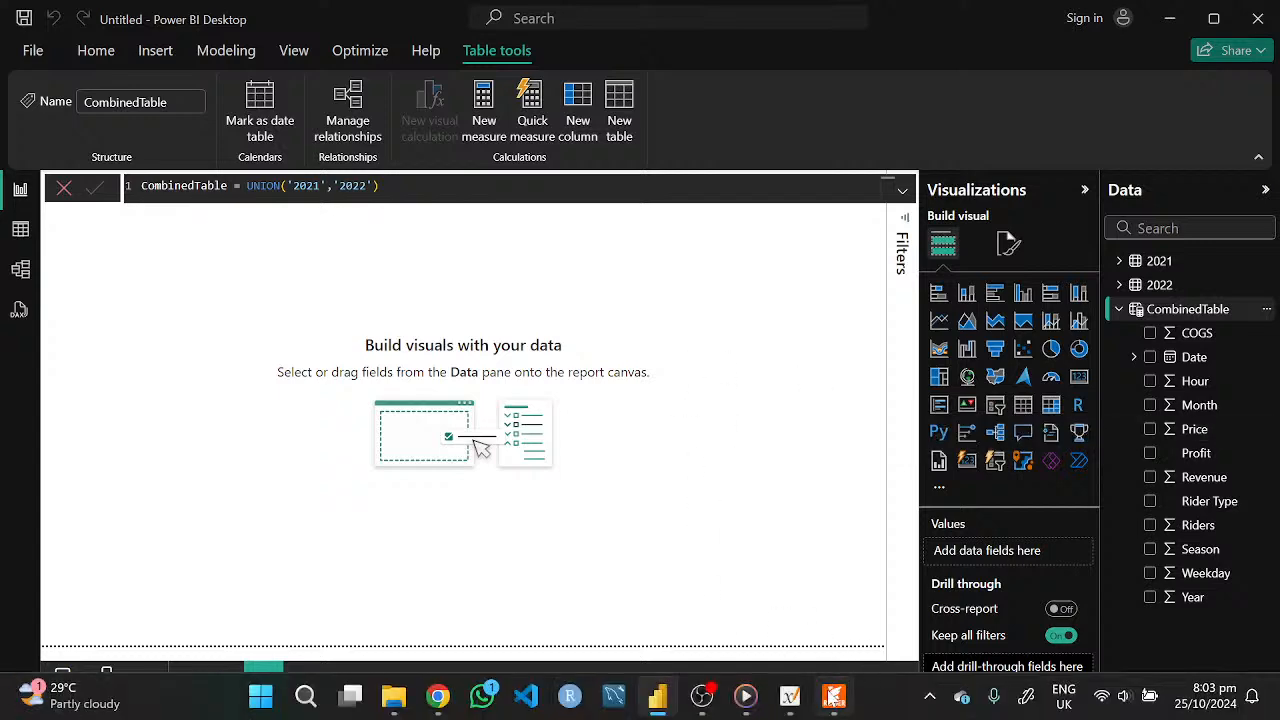
Switch to the dashboard request PDF in Foxit Reader to review the key requirements, and return to the blank Power BI report page
click(834, 695)
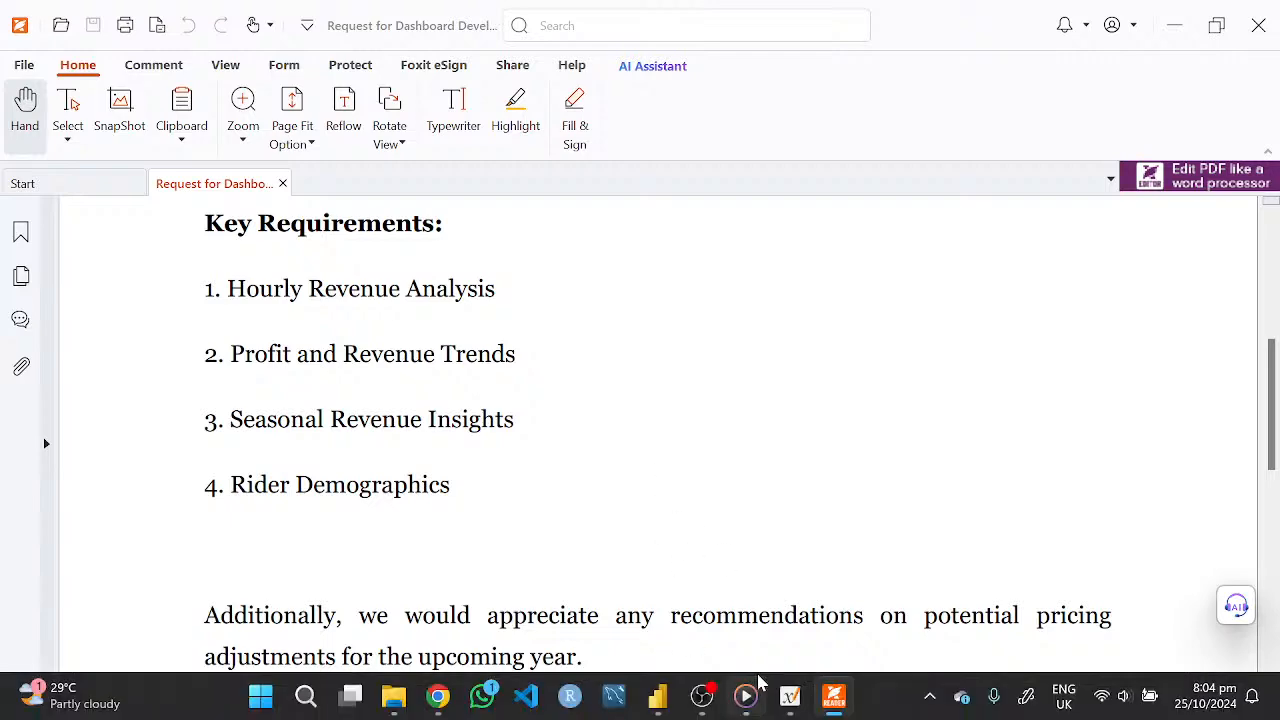
click(656, 700)
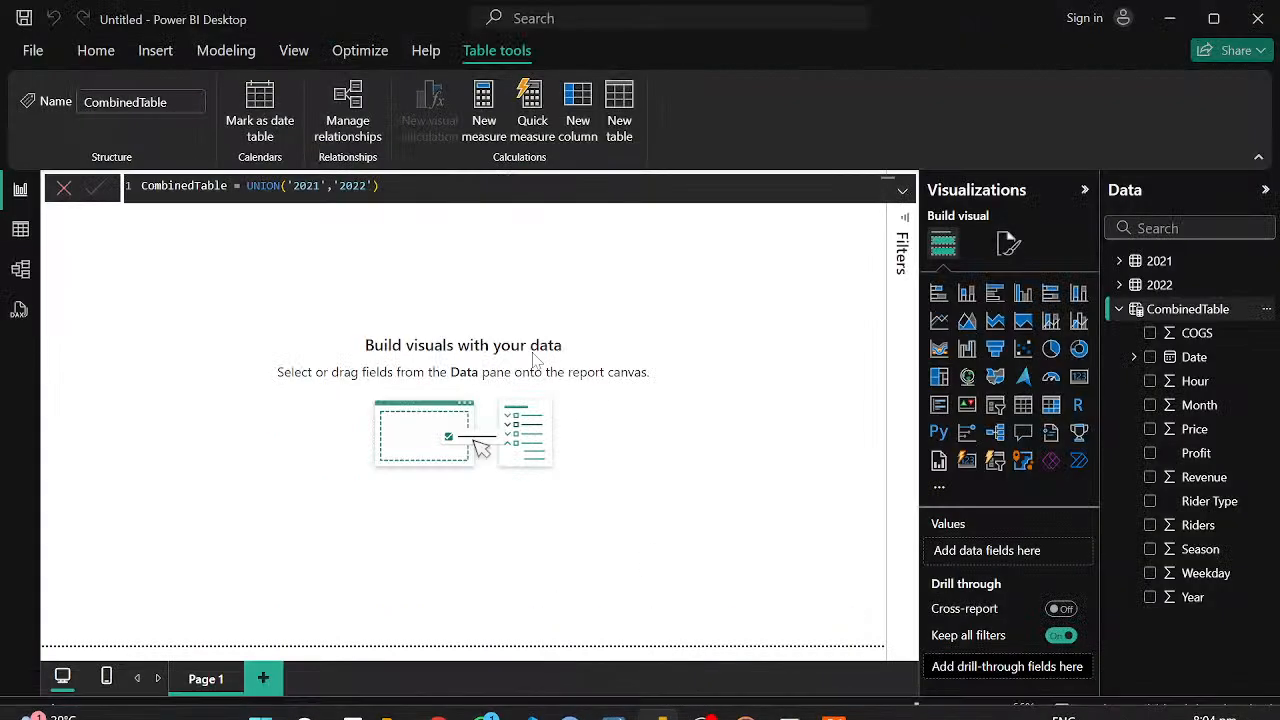
click(280, 331)
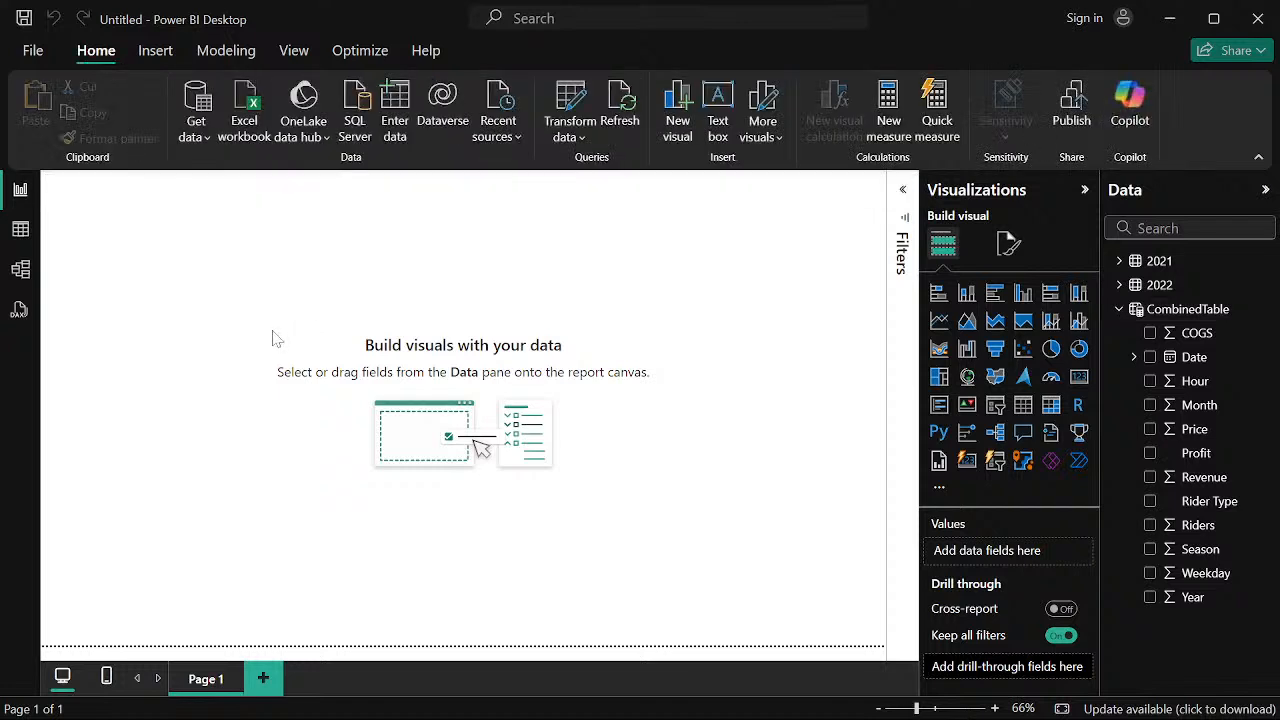
Insert a rounded rectangle, stretch it across the full page width and reduce its height to form a header banner at the page's upper edge
click(160, 51)
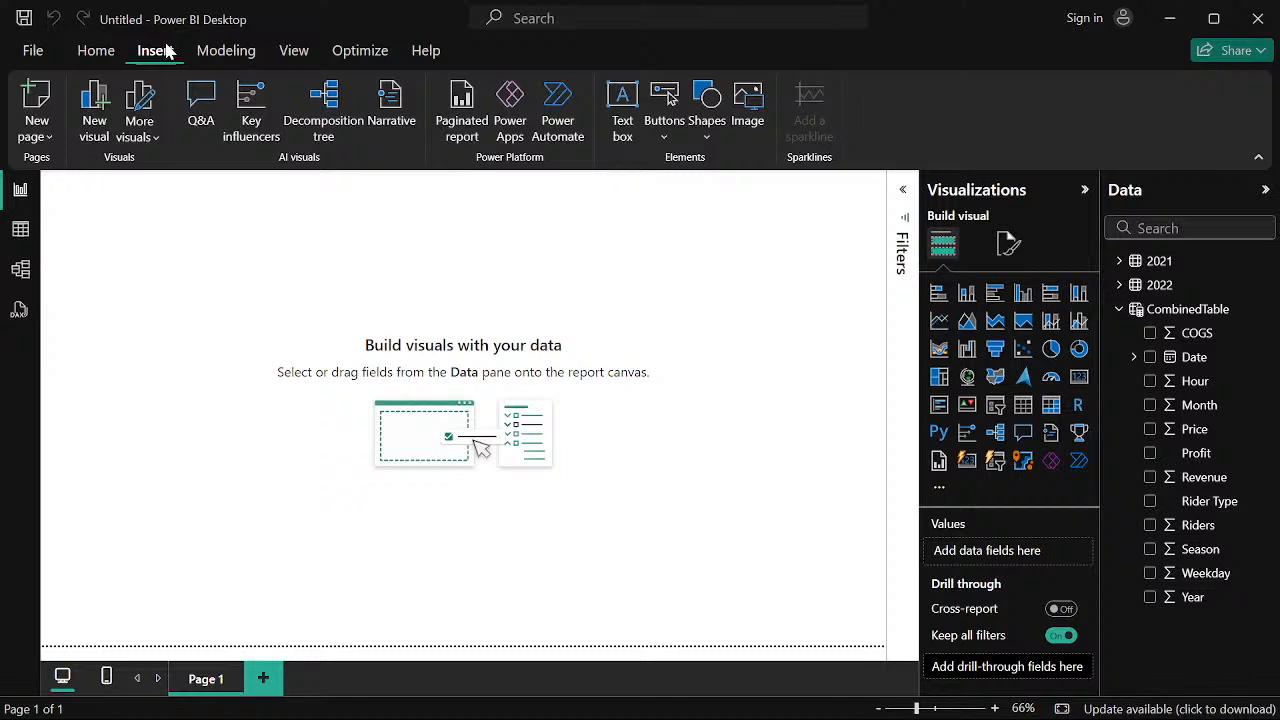
click(709, 108)
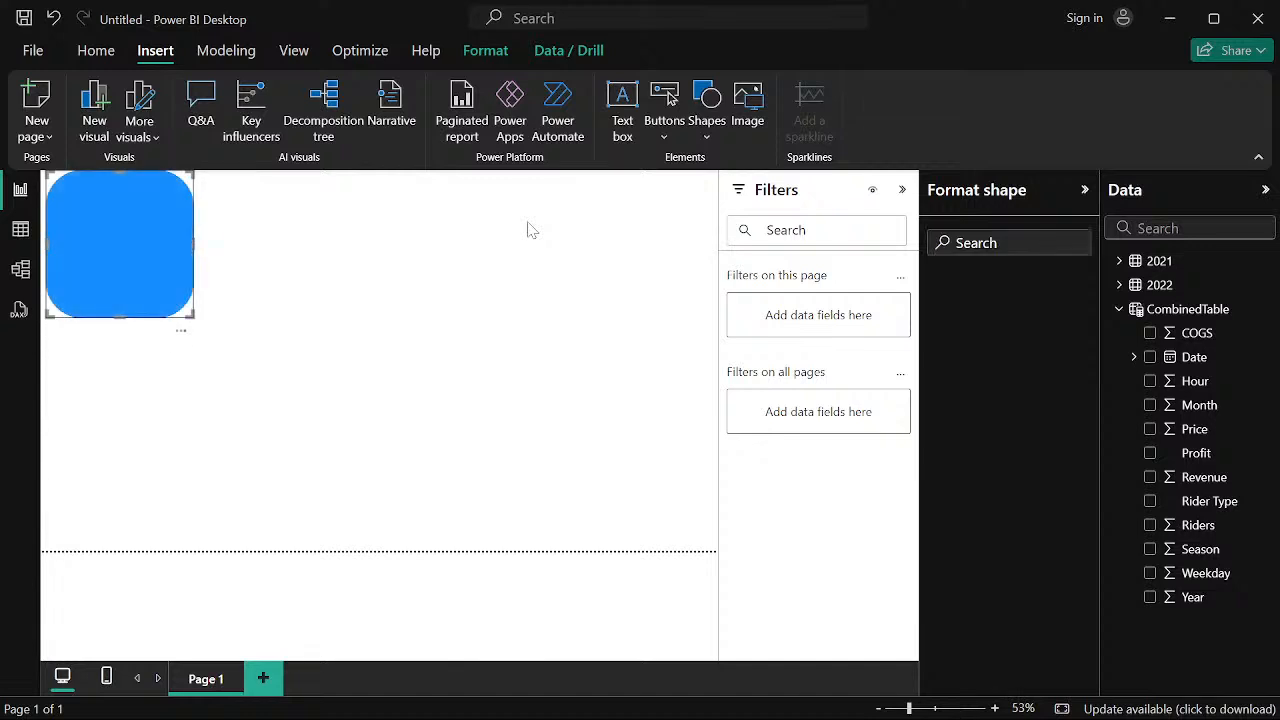
click(210, 298)
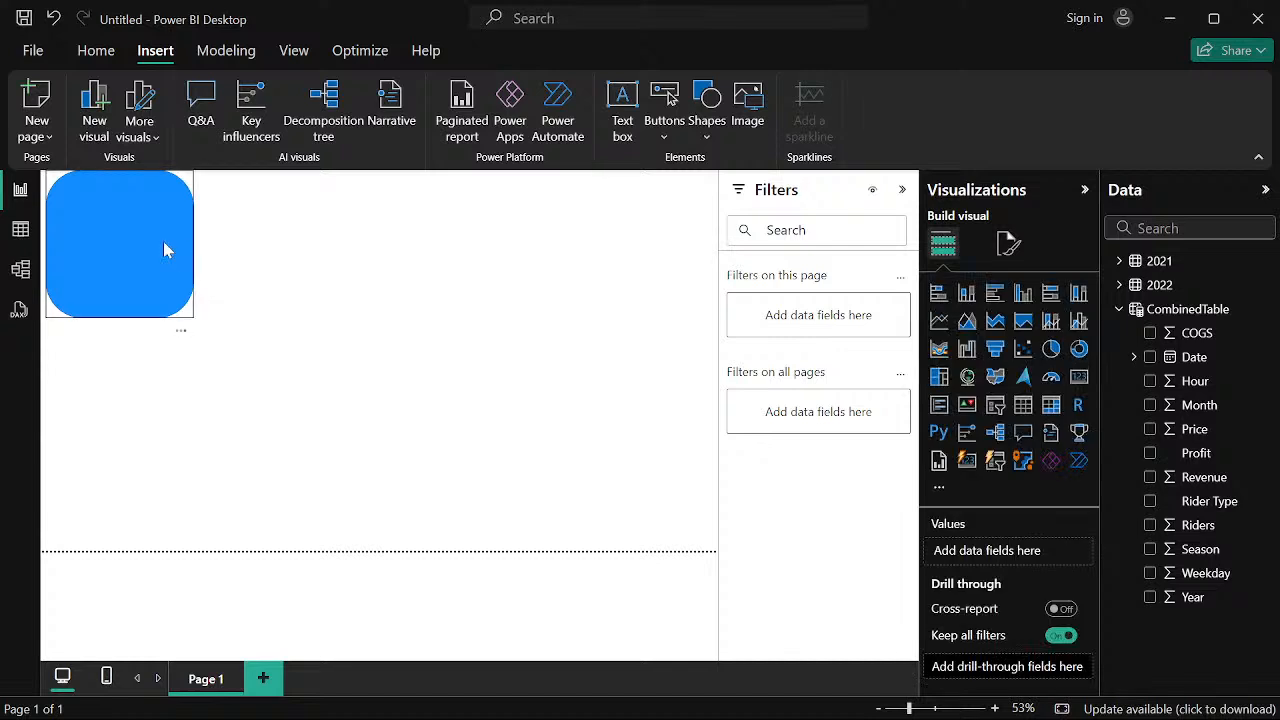
click(190, 249)
drag(192, 249, 716, 228)
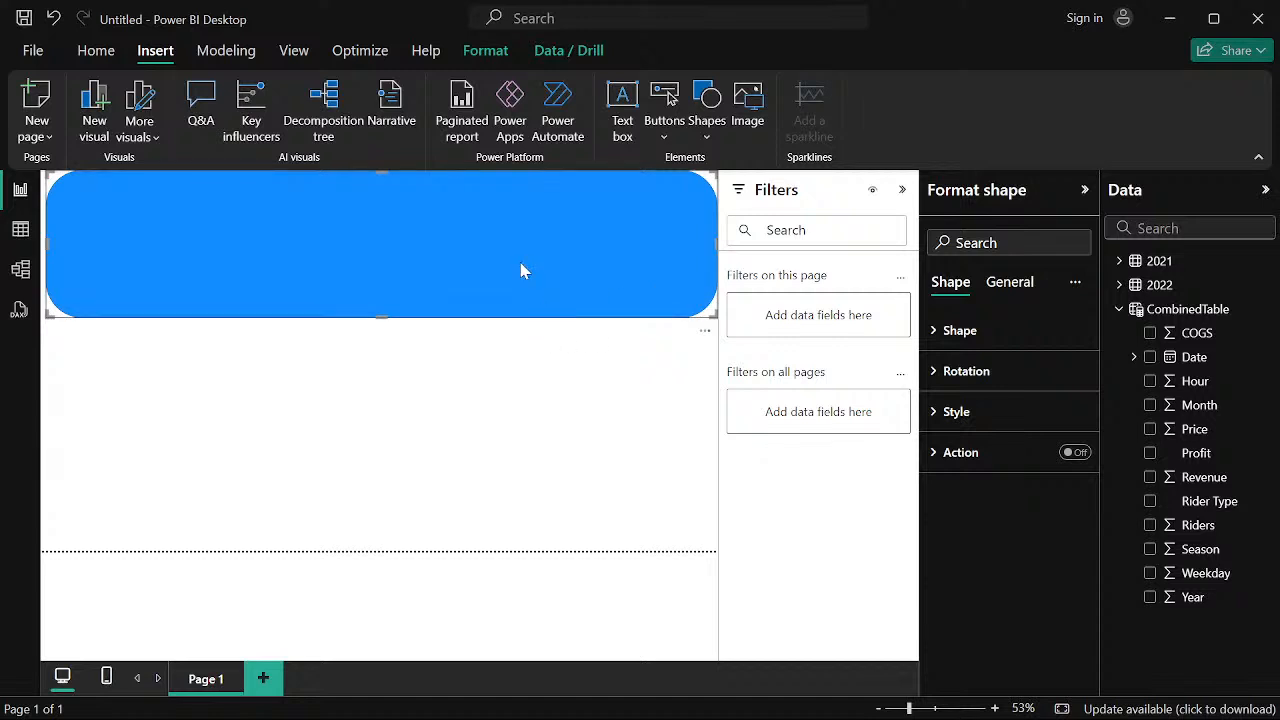
drag(368, 319, 395, 244)
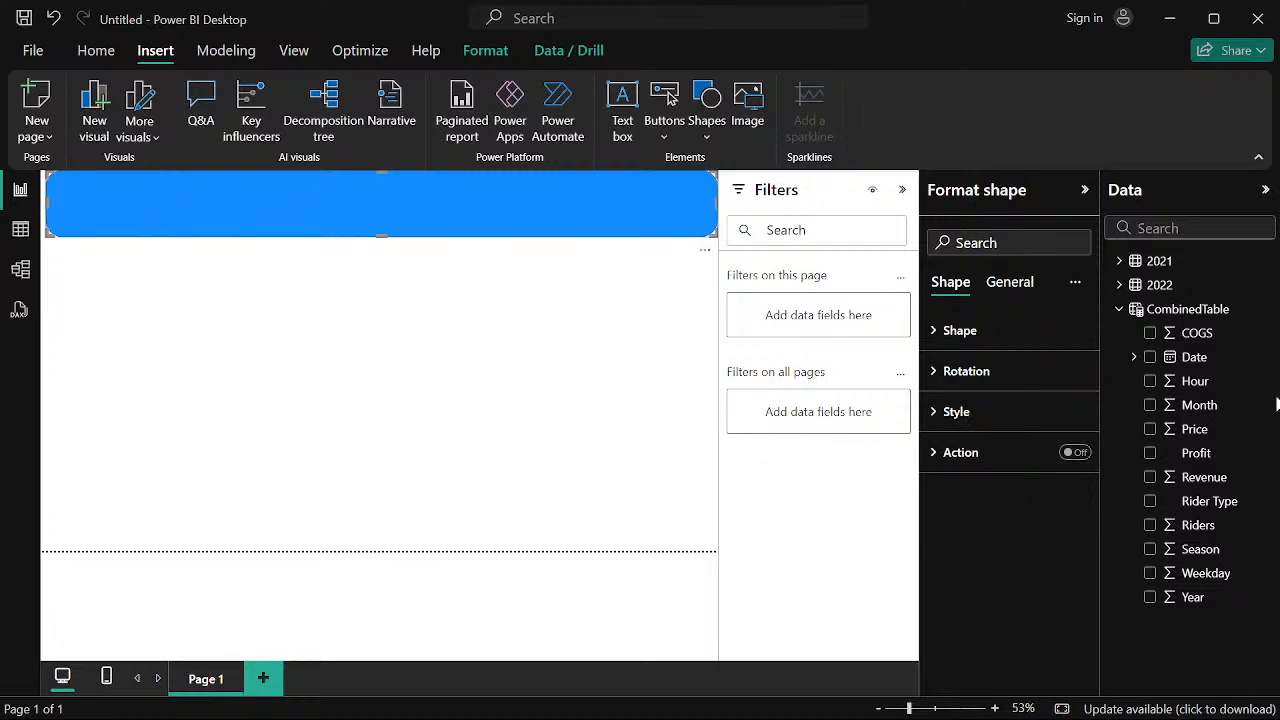
Reduce the header banner's rounded corners to 10 %
click(940, 334)
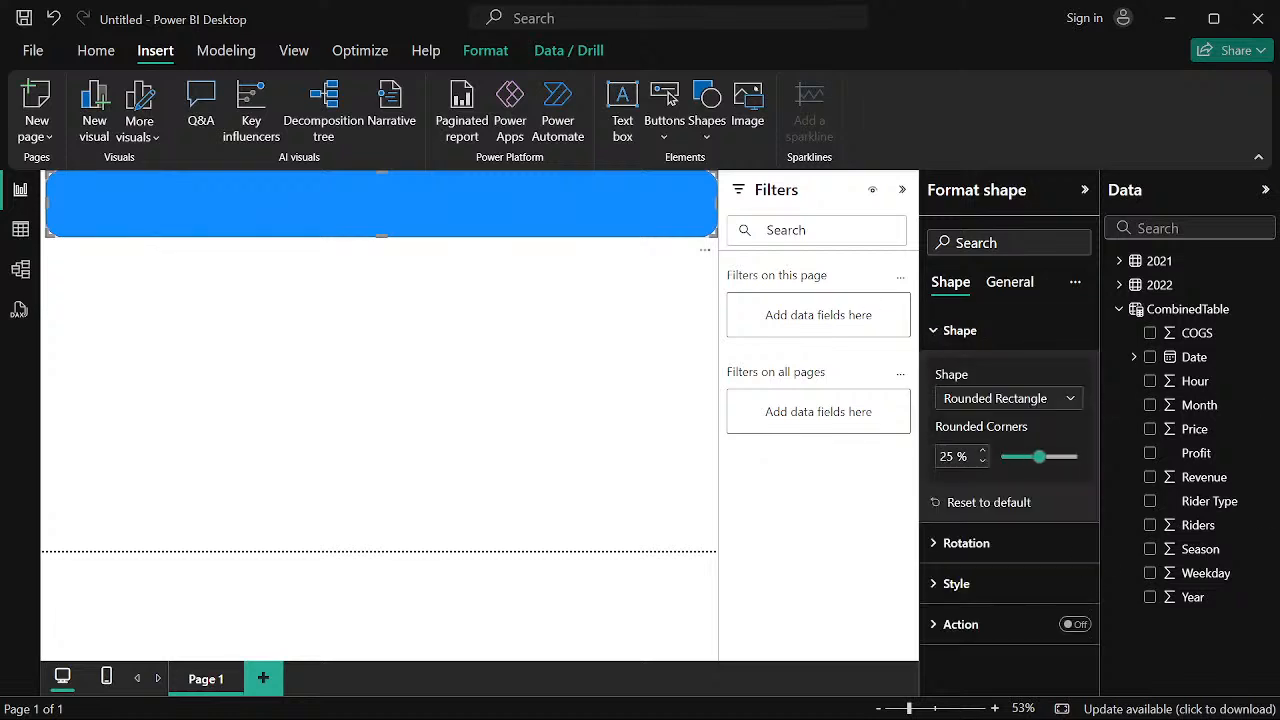
click(981, 463)
click(981, 463)
click(981, 463)
click(981, 463)
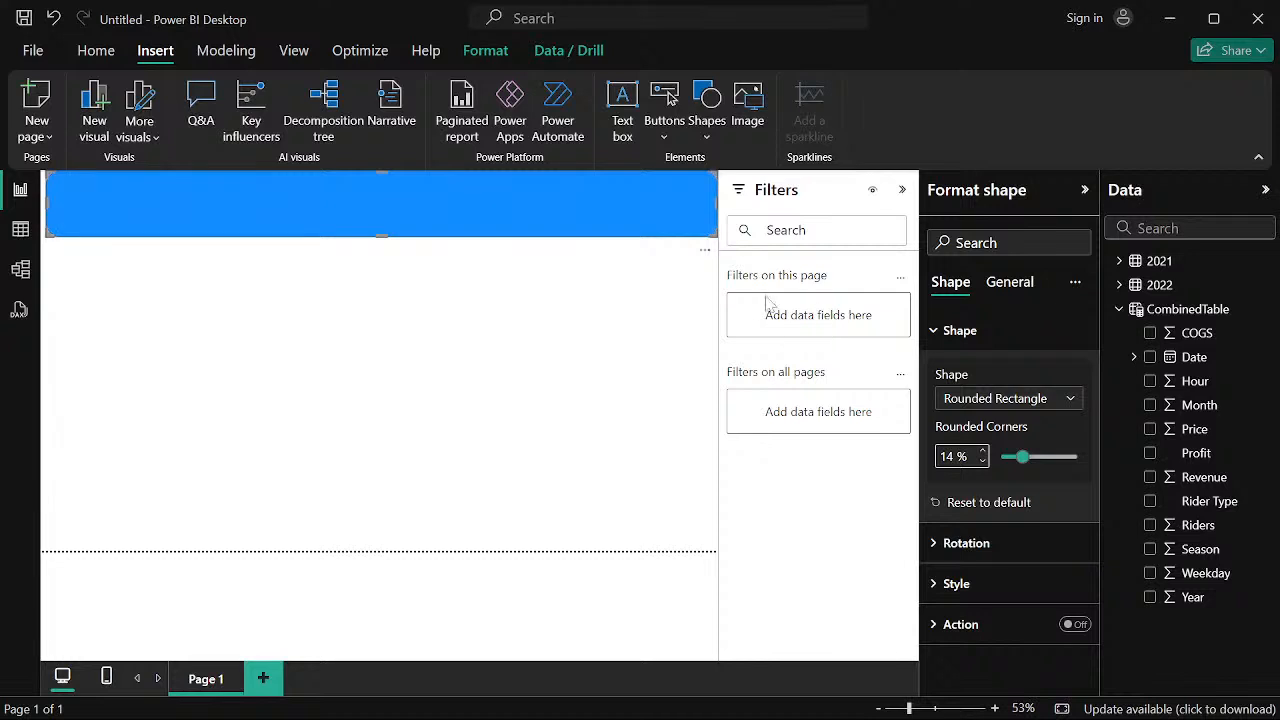
click(403, 326)
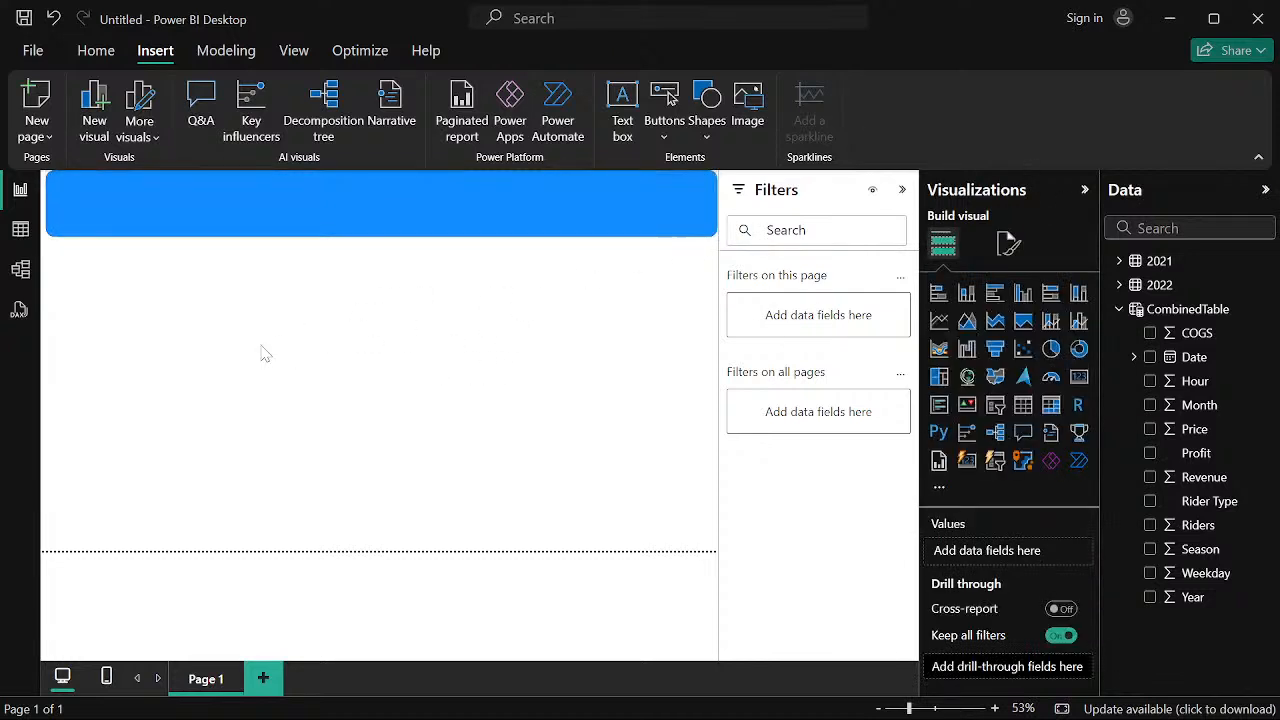
click(284, 206)
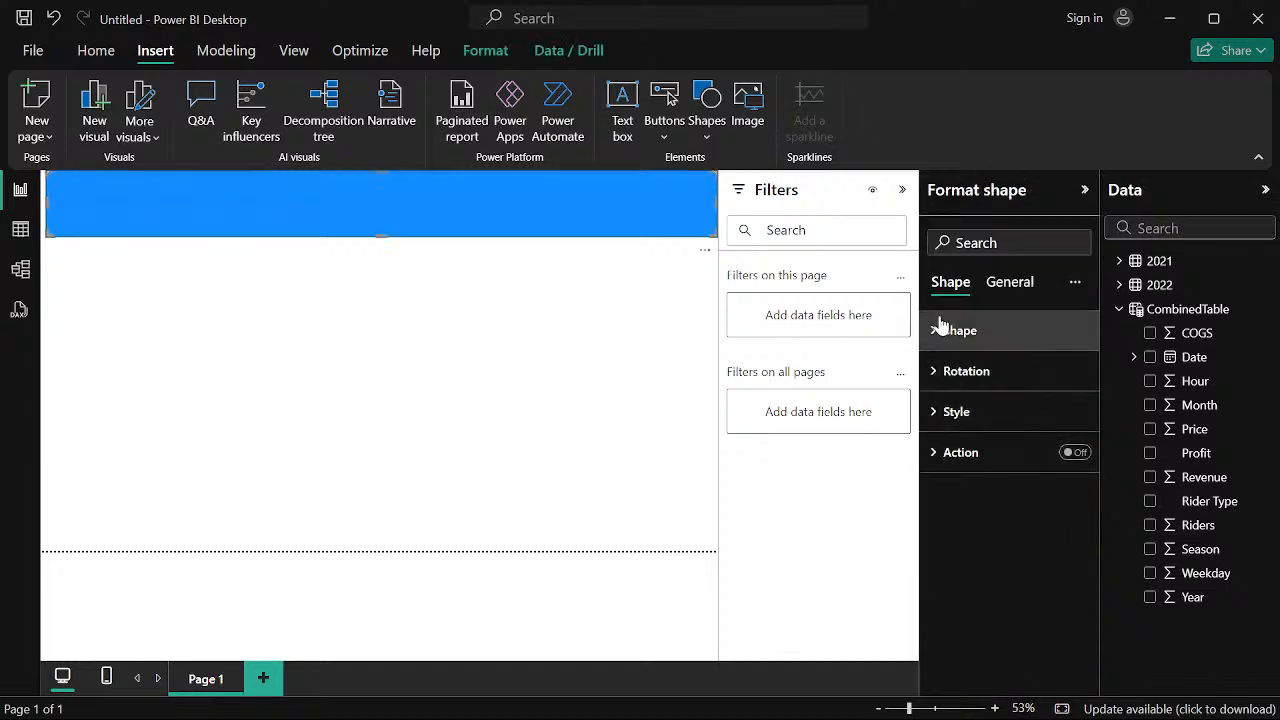
click(936, 332)
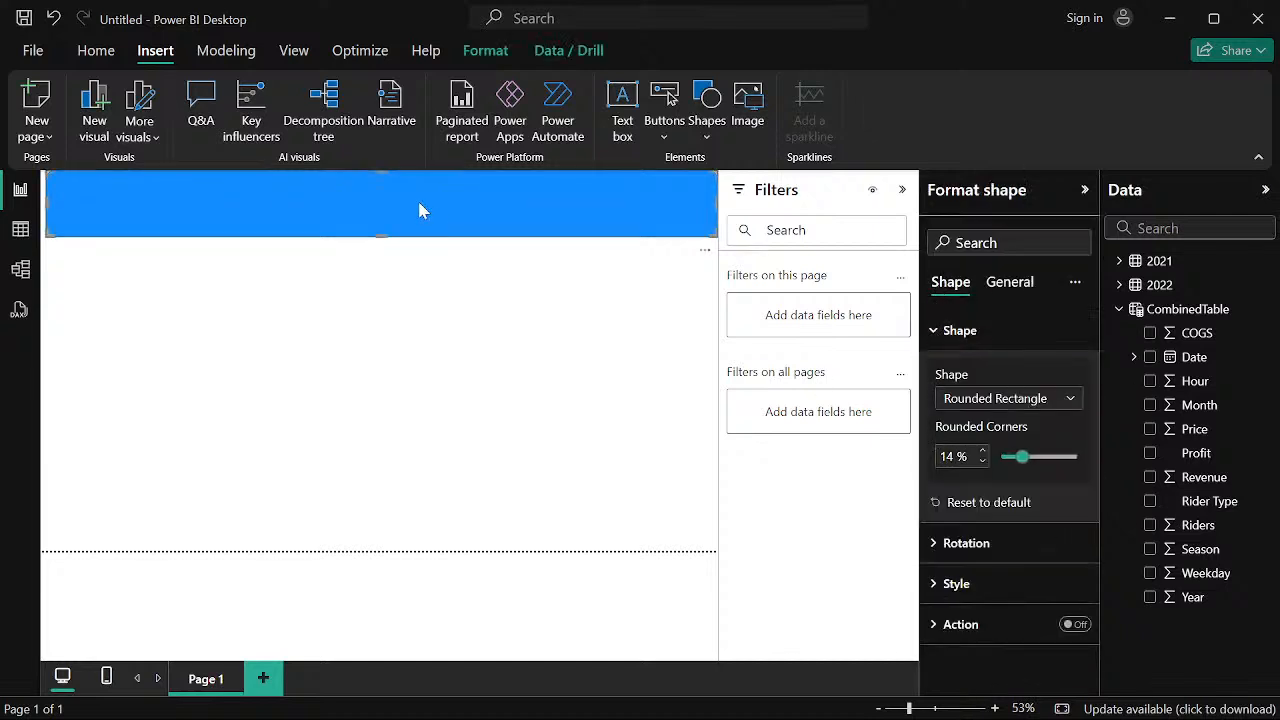
click(982, 462)
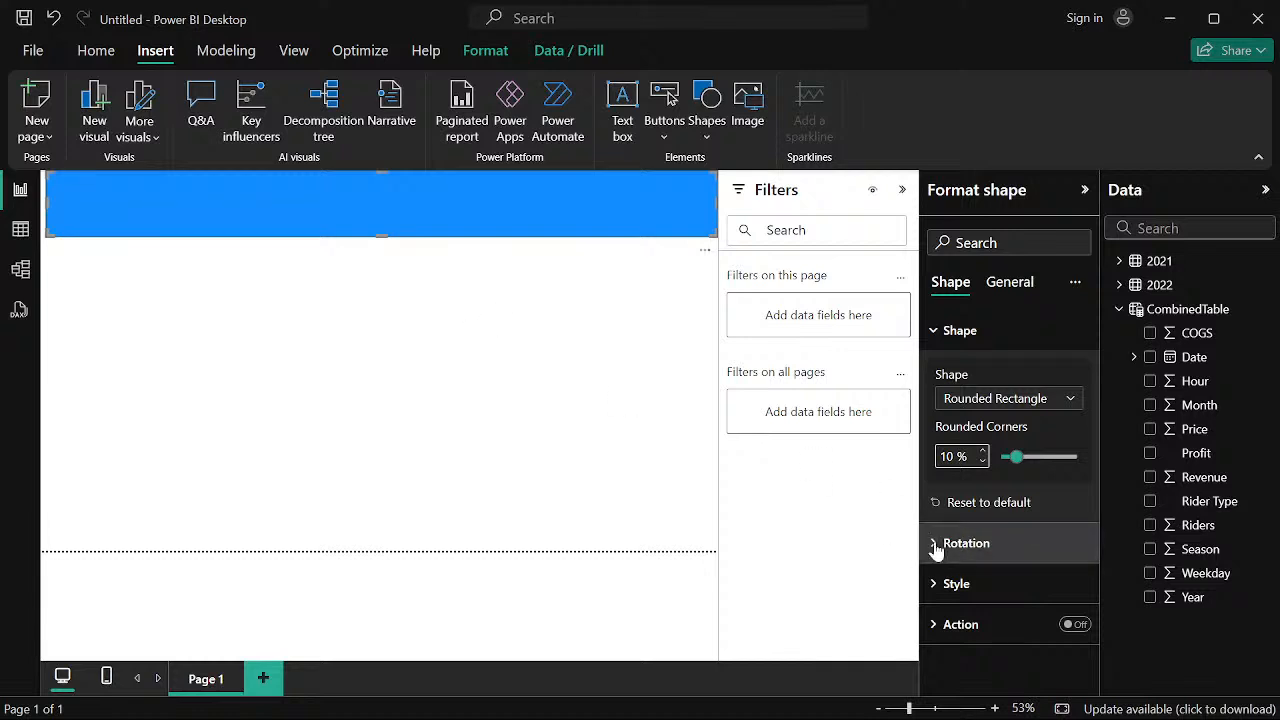
click(938, 332)
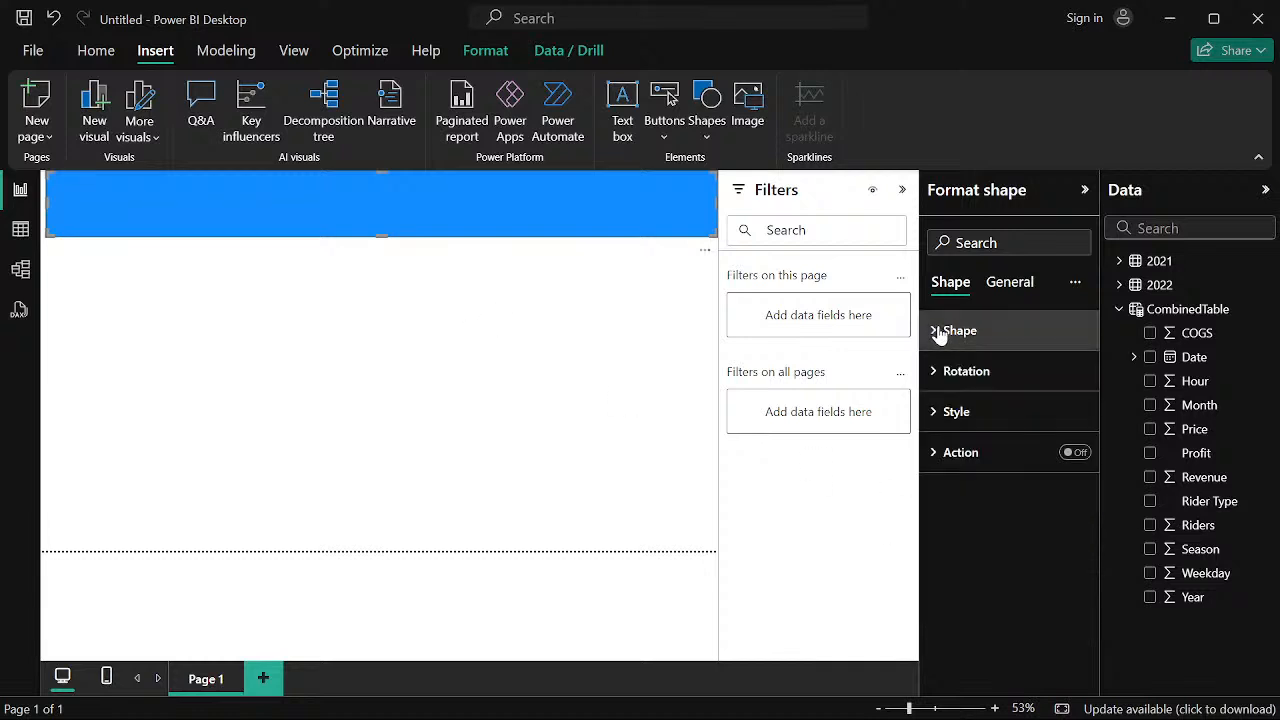
Change the header banner's fill to the second-darkest shade of the bright blue theme color, and deselect the banner
click(931, 421)
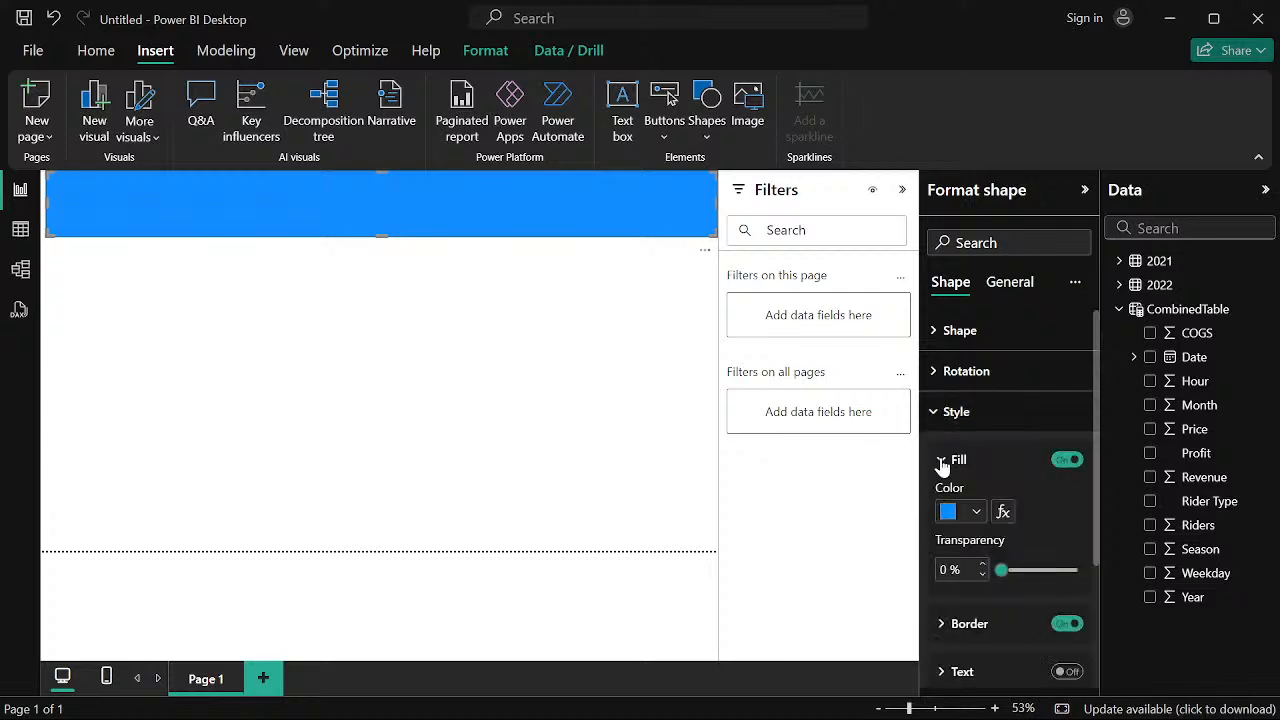
click(977, 515)
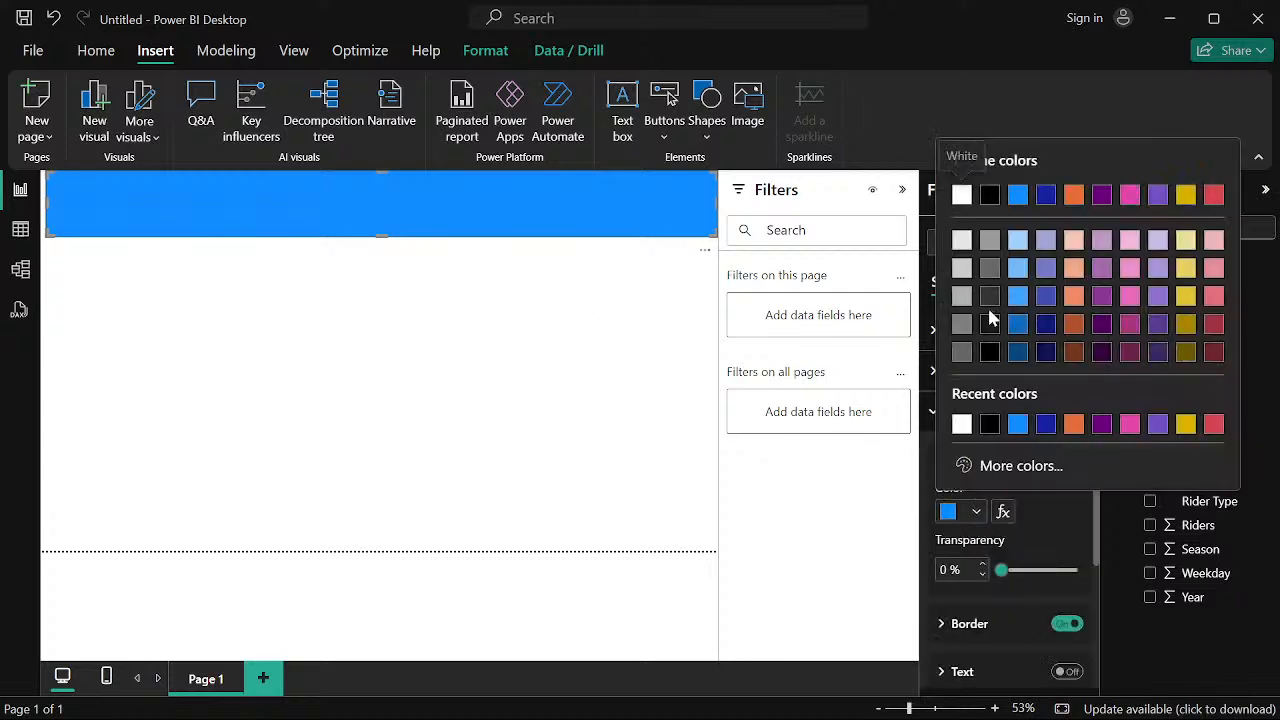
click(1044, 329)
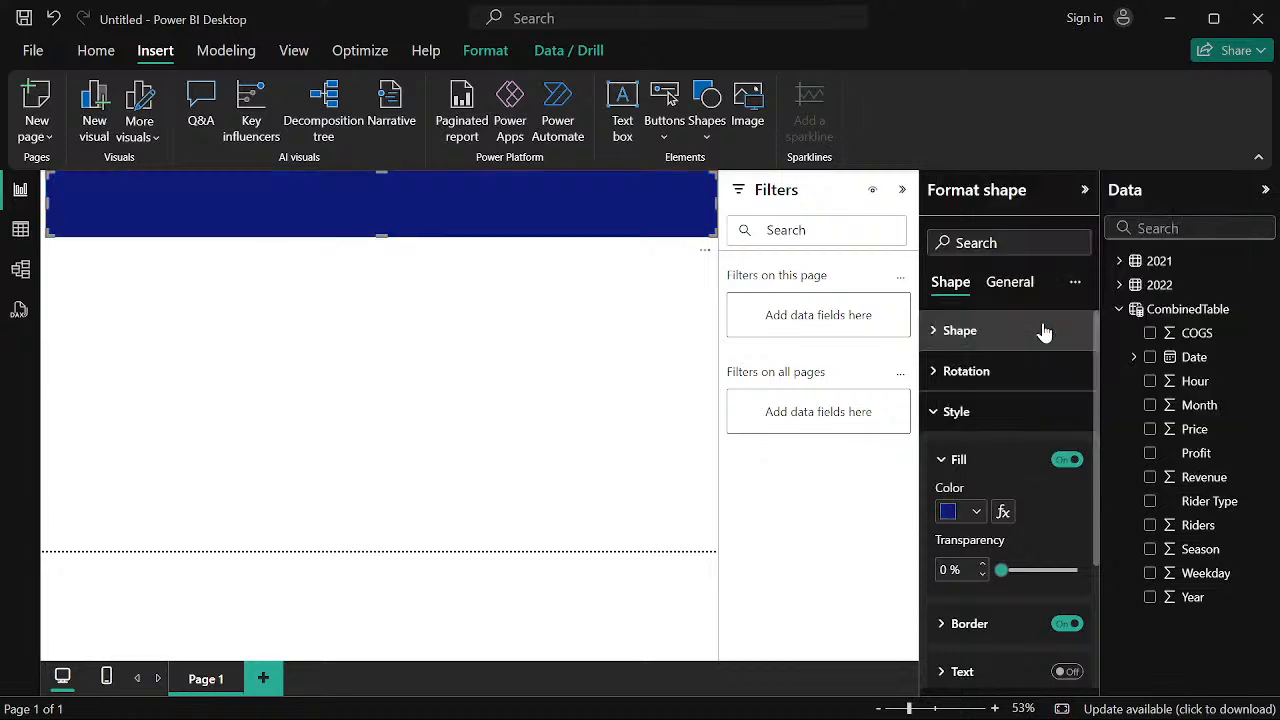
click(975, 512)
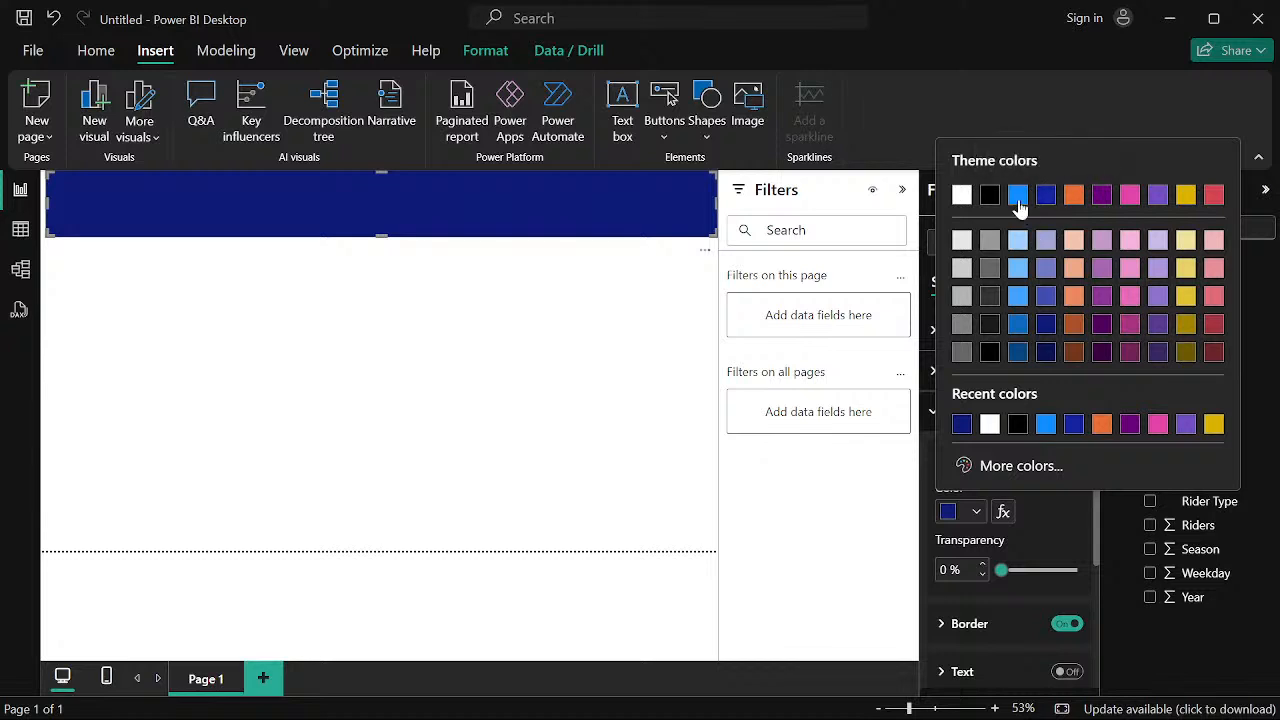
click(1013, 326)
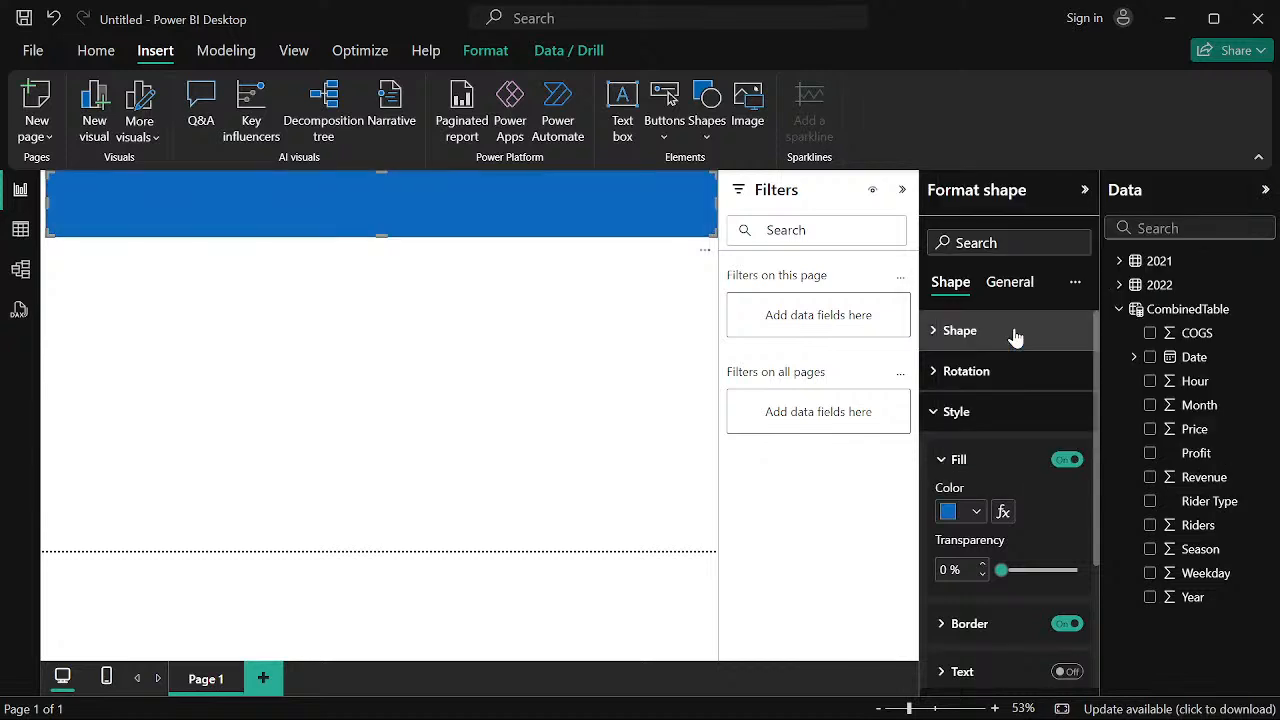
click(337, 415)
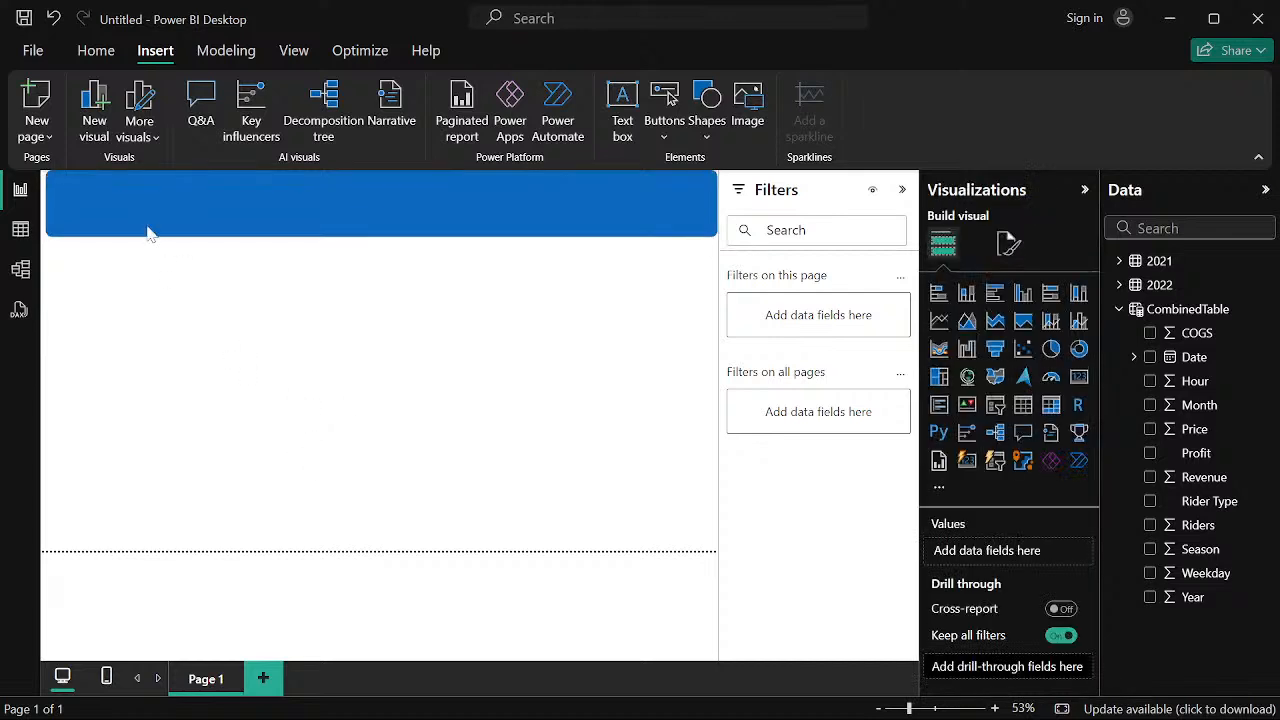
Extend the header banner flush to the page's left edge, and deselect it
click(46, 204)
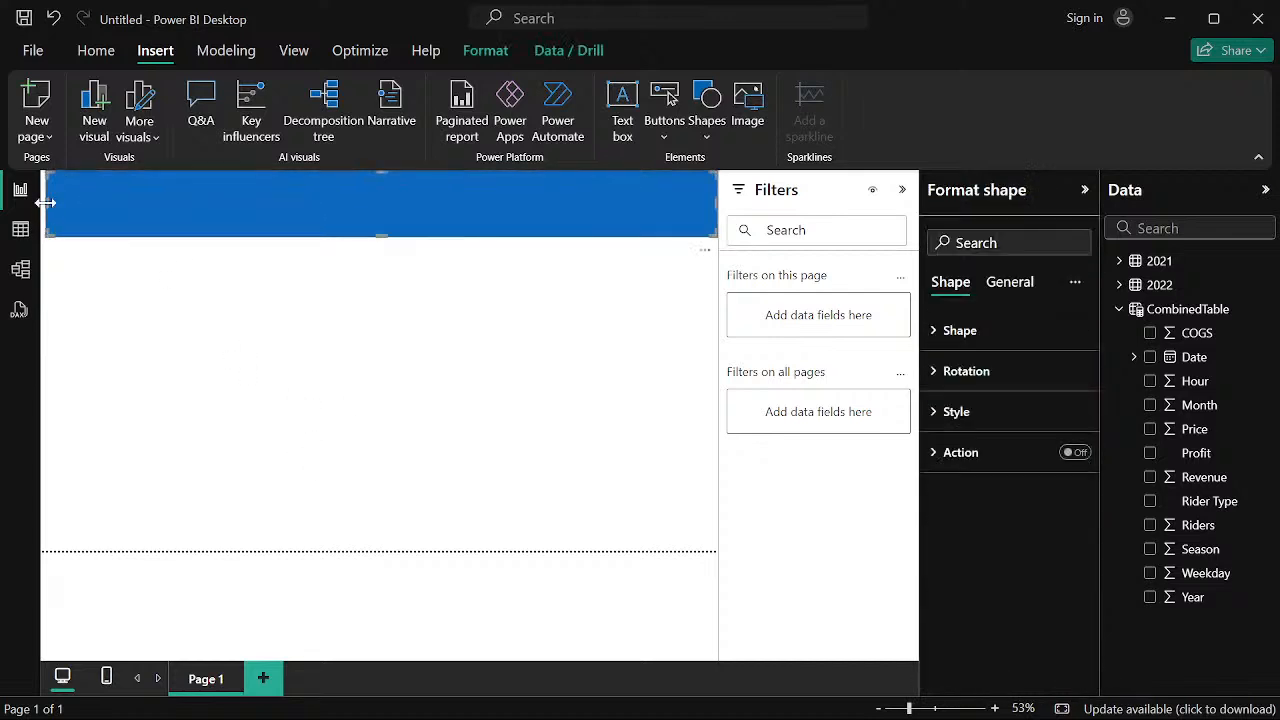
click(201, 320)
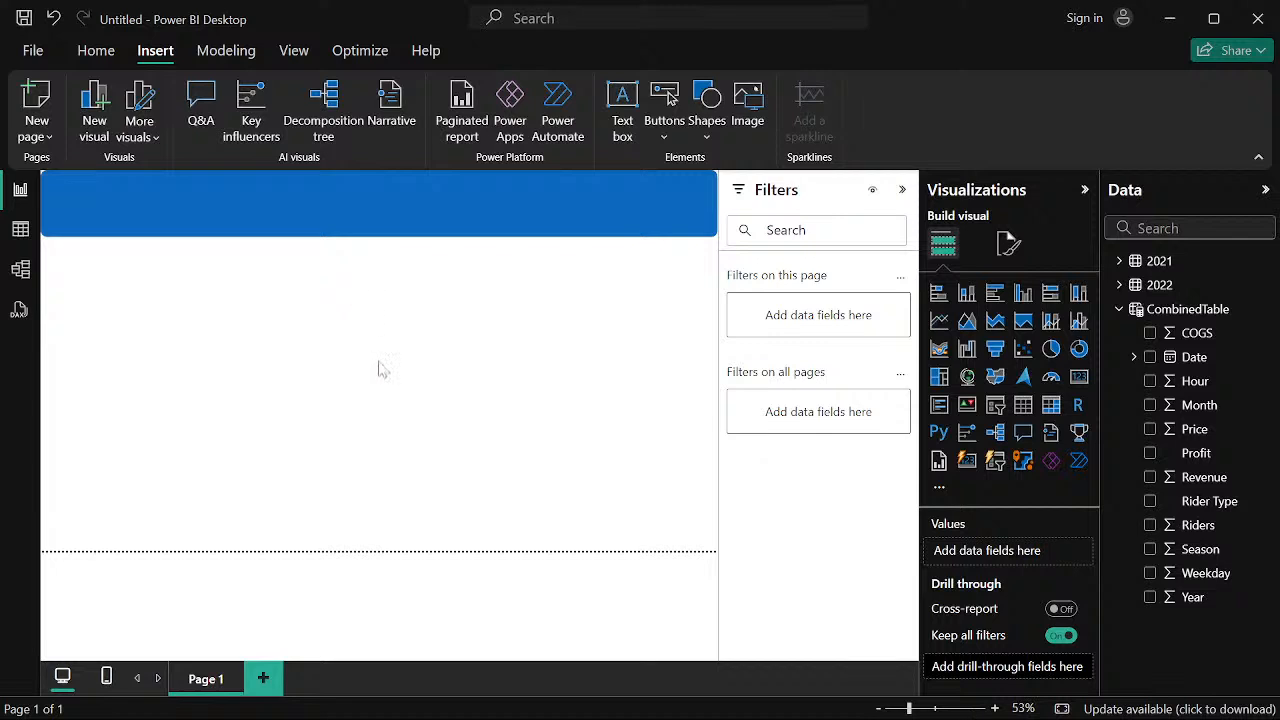
Insert a text box below the header banner reading "City Rides Bike Share" and set its font to Segoe (Bold)
click(611, 160)
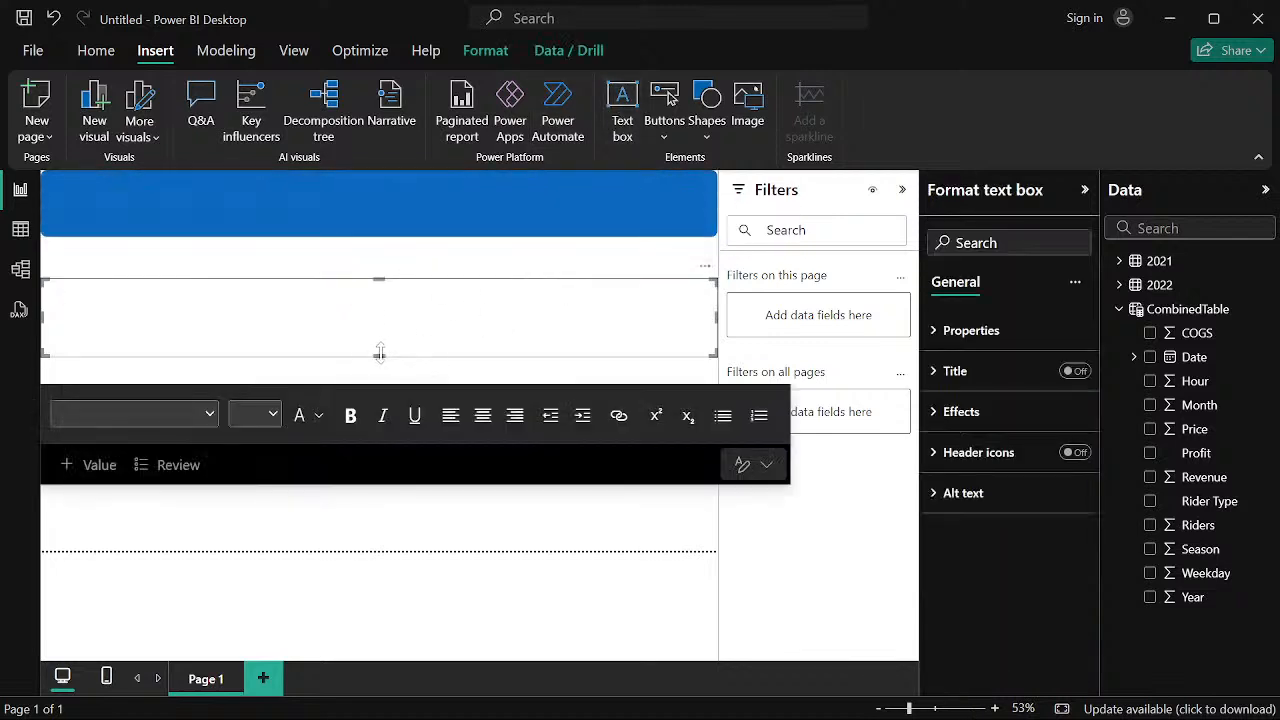
click(156, 313)
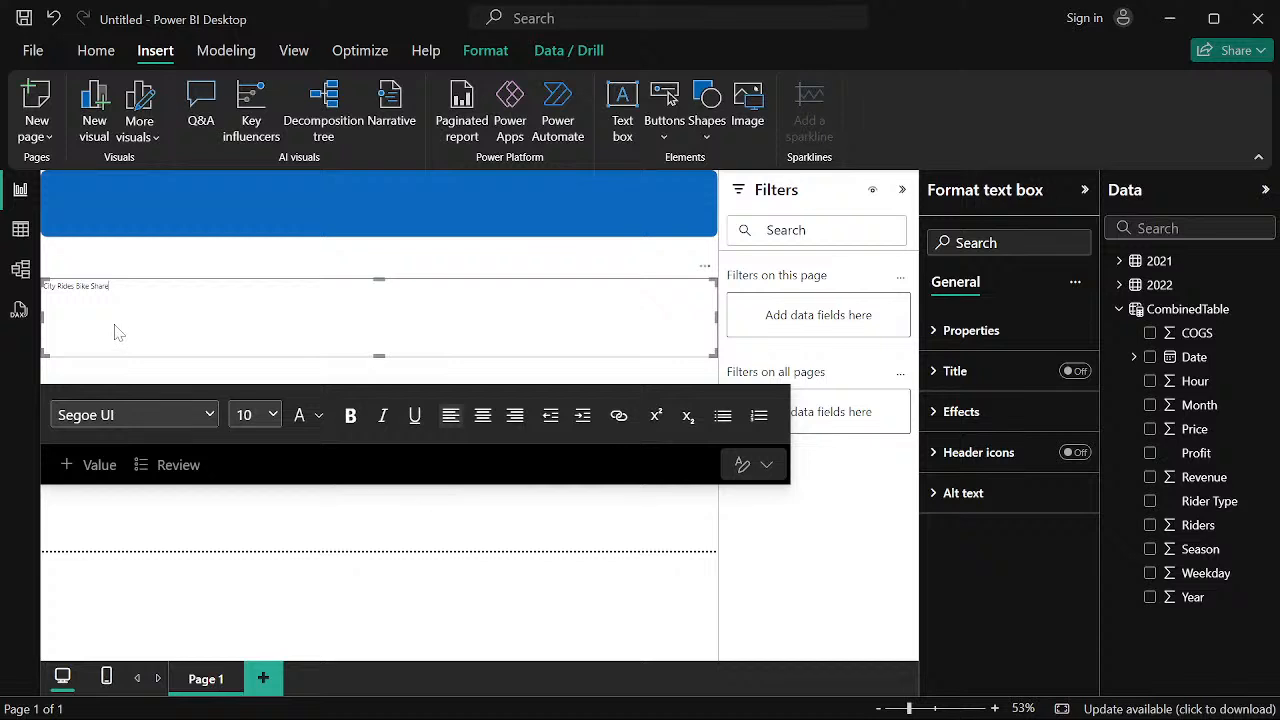
key(ctrl+a)
click(211, 419)
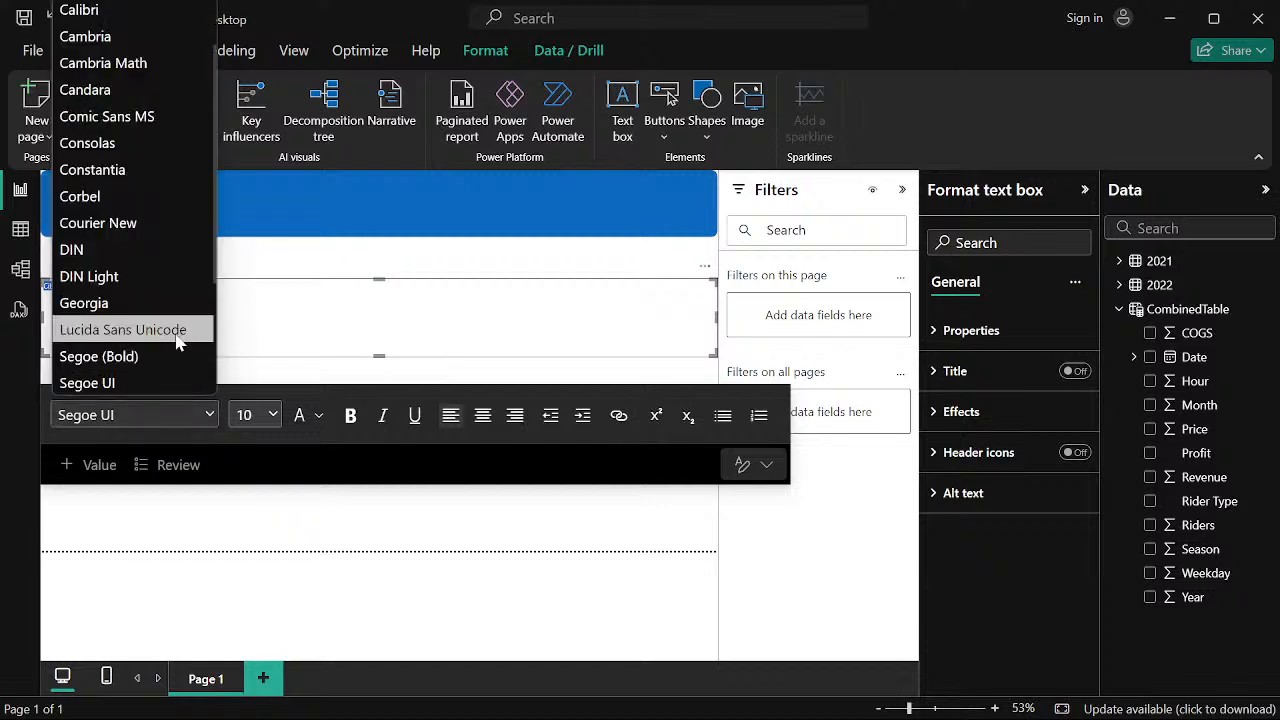
scroll(175, 345, down, 3)
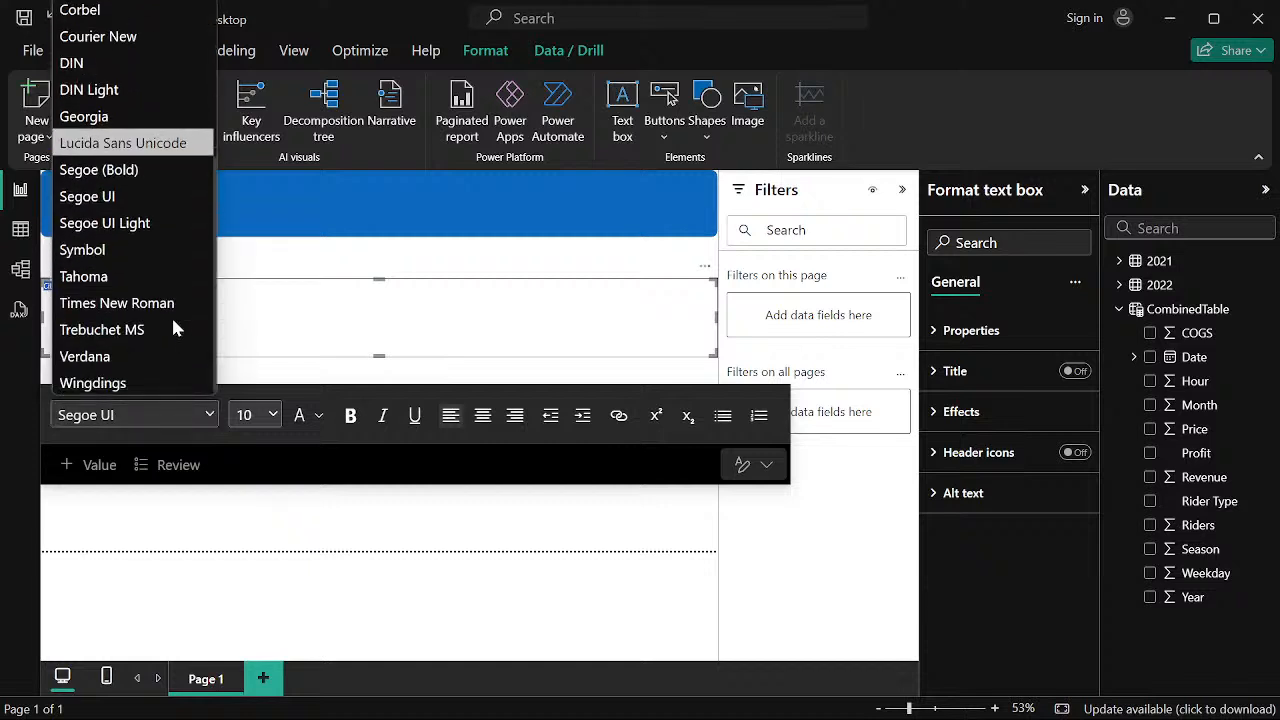
click(158, 181)
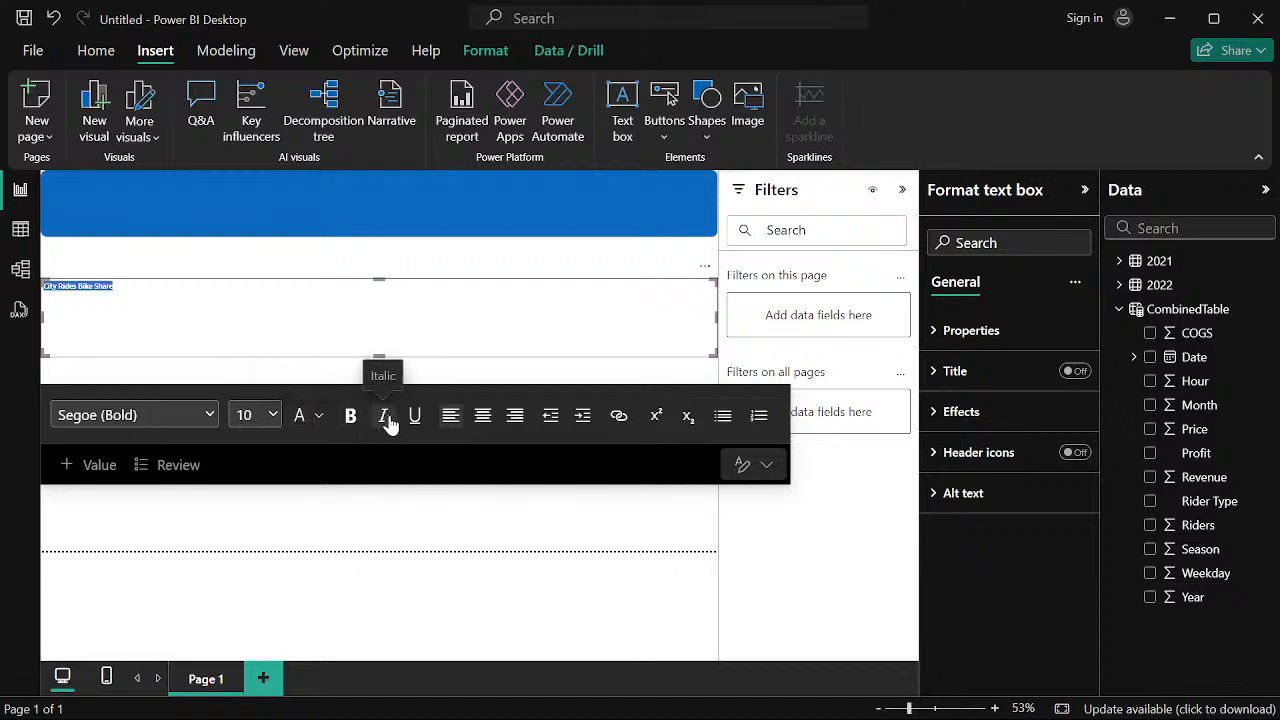
Set the "City Rides Bike Share" title's font size to 40
click(272, 414)
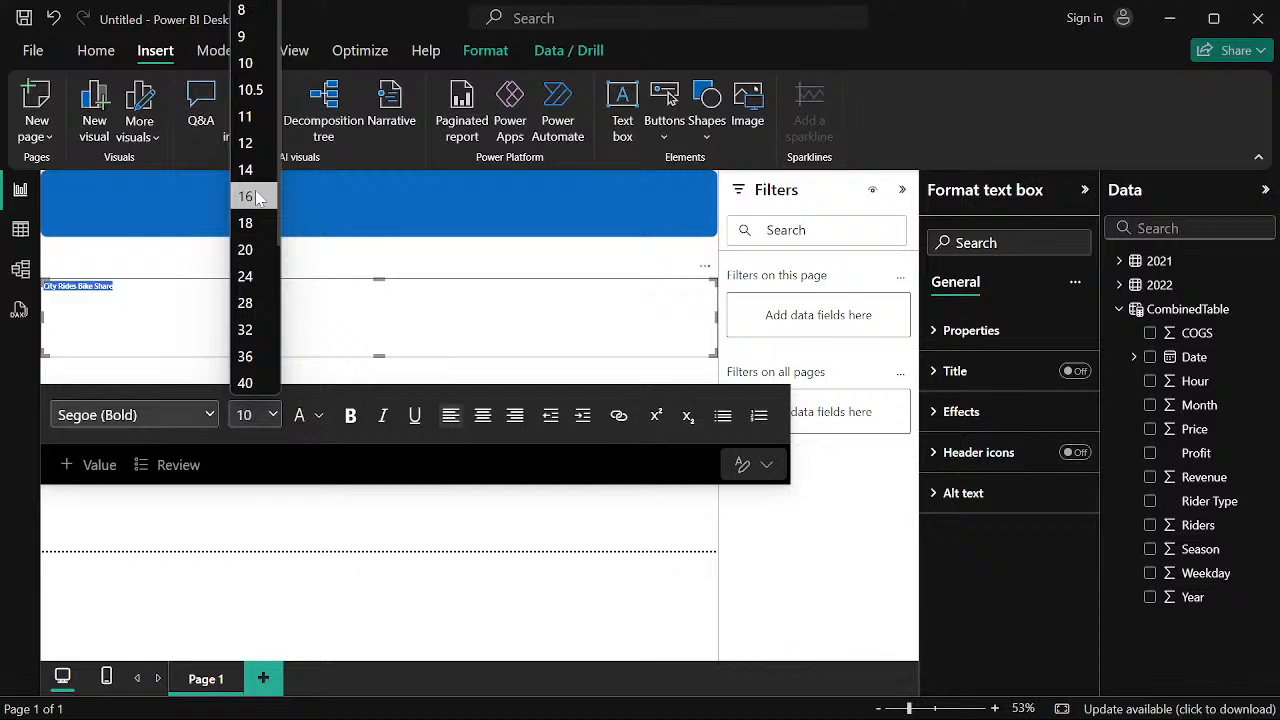
click(250, 247)
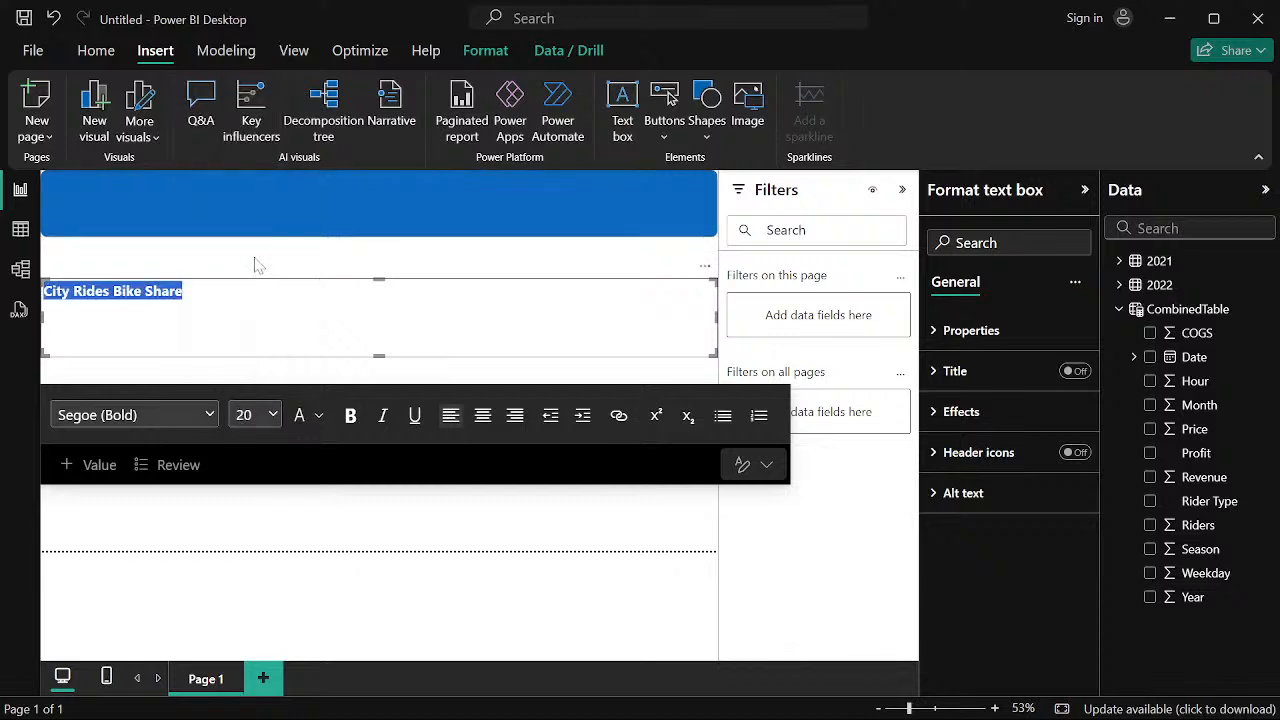
click(273, 416)
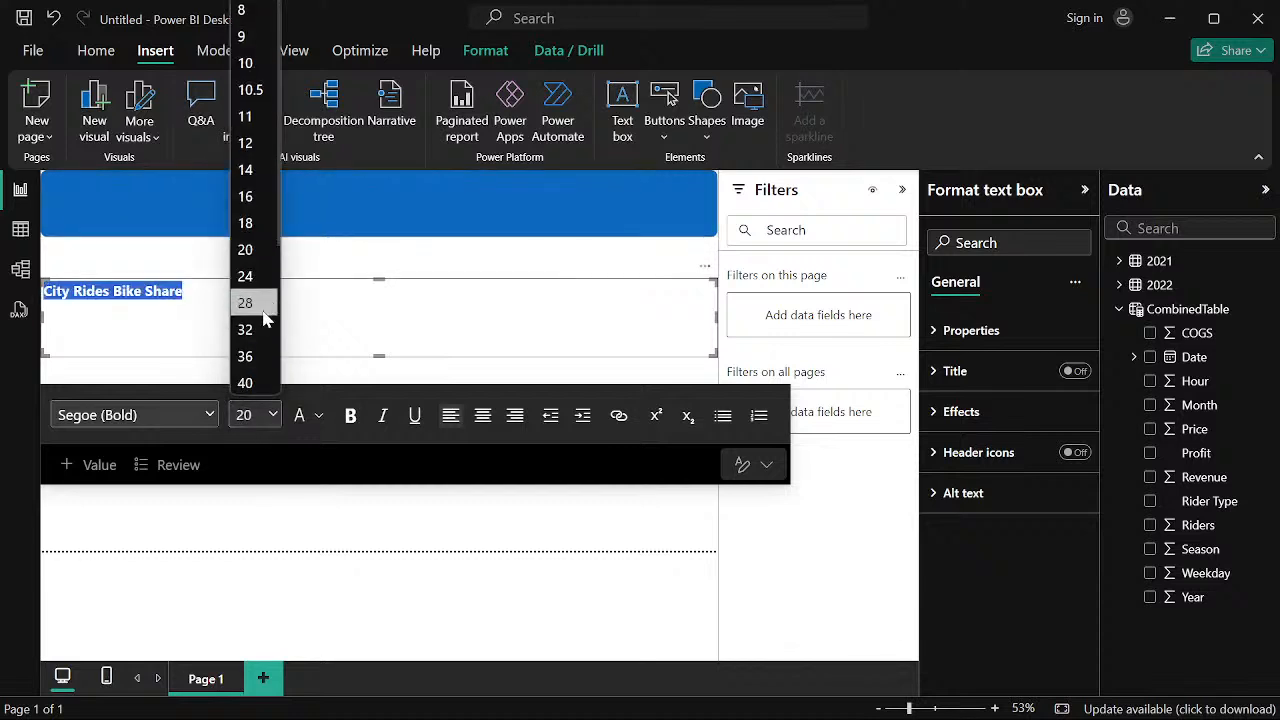
scroll(255, 330, down, 1)
click(245, 284)
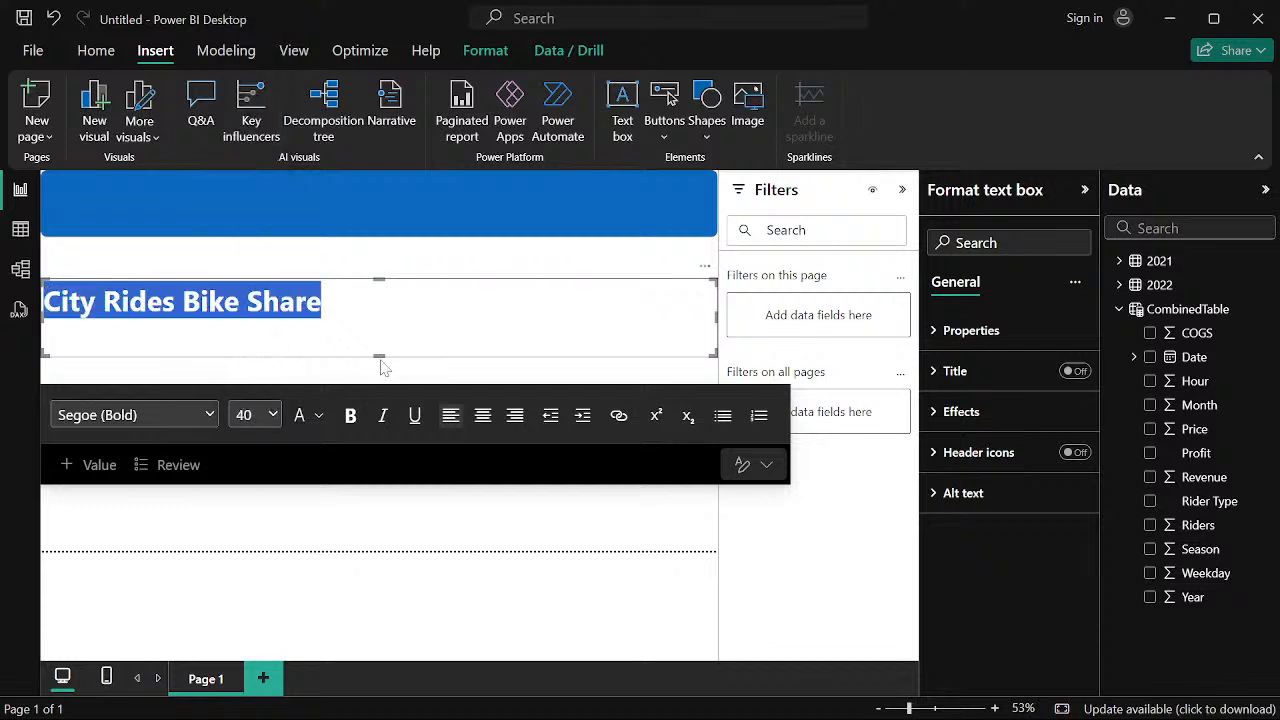
Reduce the title text box's height and width so that it fits closely around the "City Rides Bike Share" text
drag(376, 352, 377, 333)
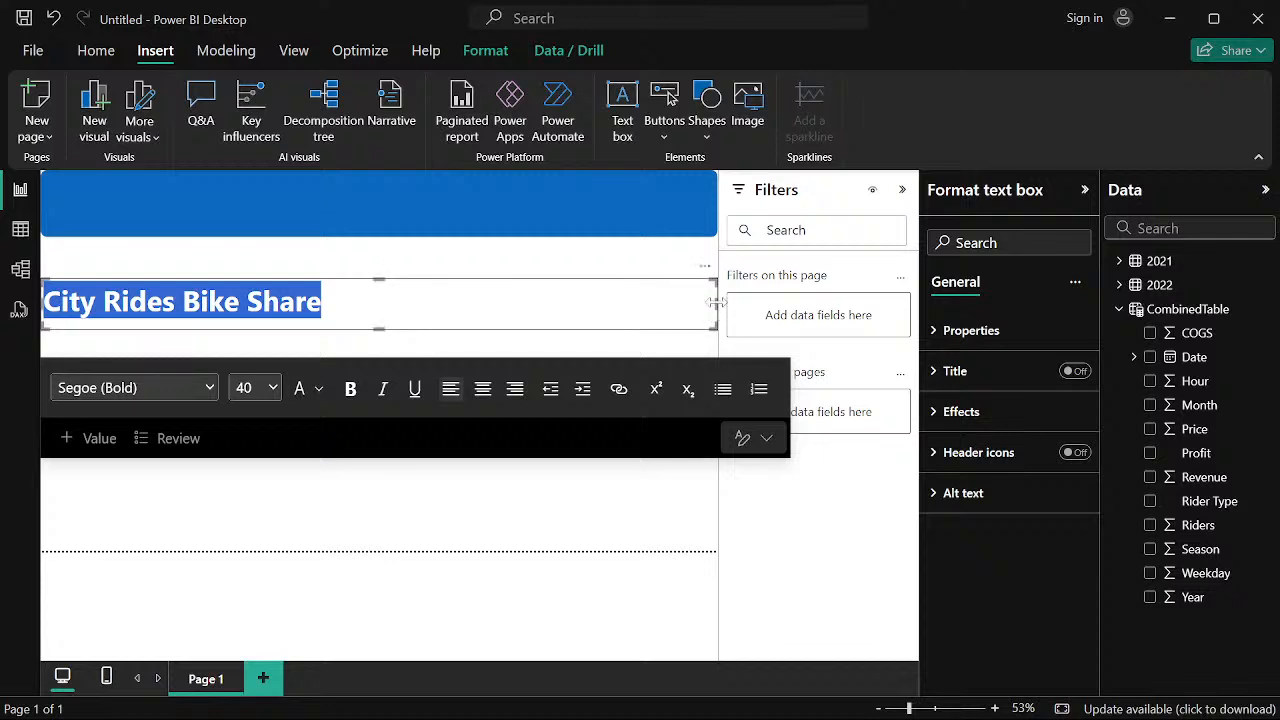
drag(716, 302, 334, 305)
click(341, 450)
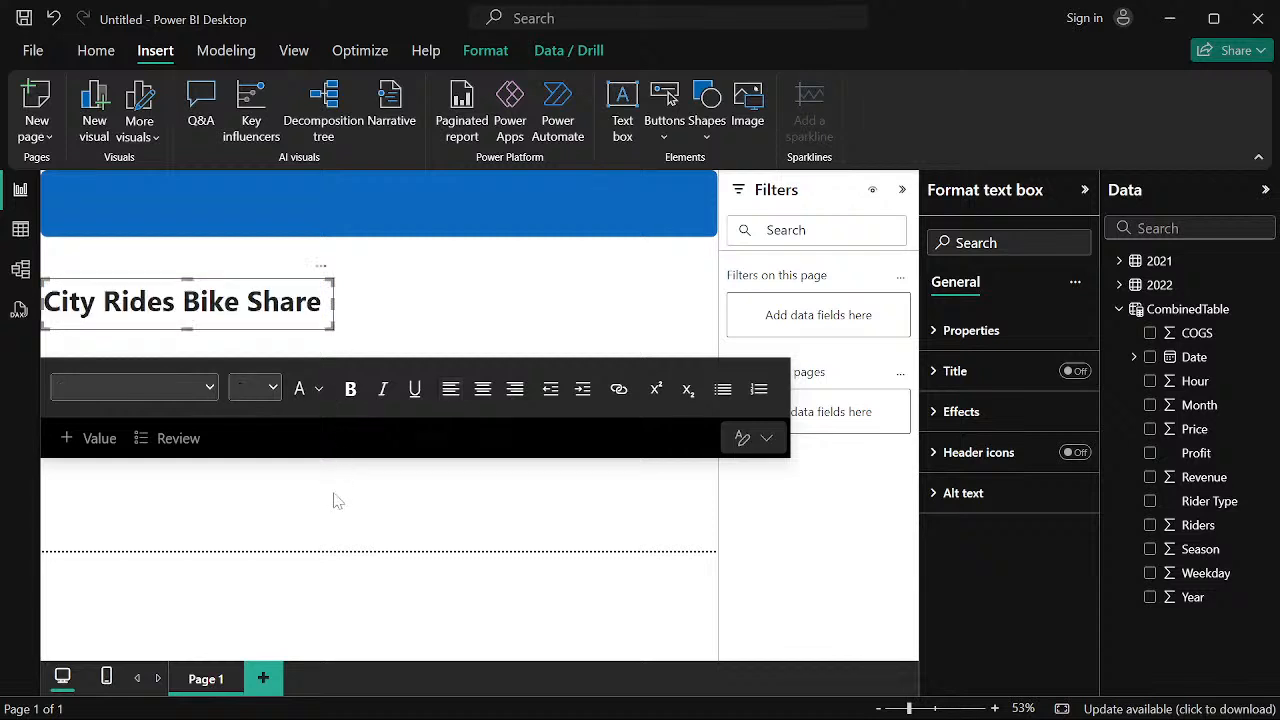
Try to move the title text box up toward the header banner
drag(248, 318, 287, 258)
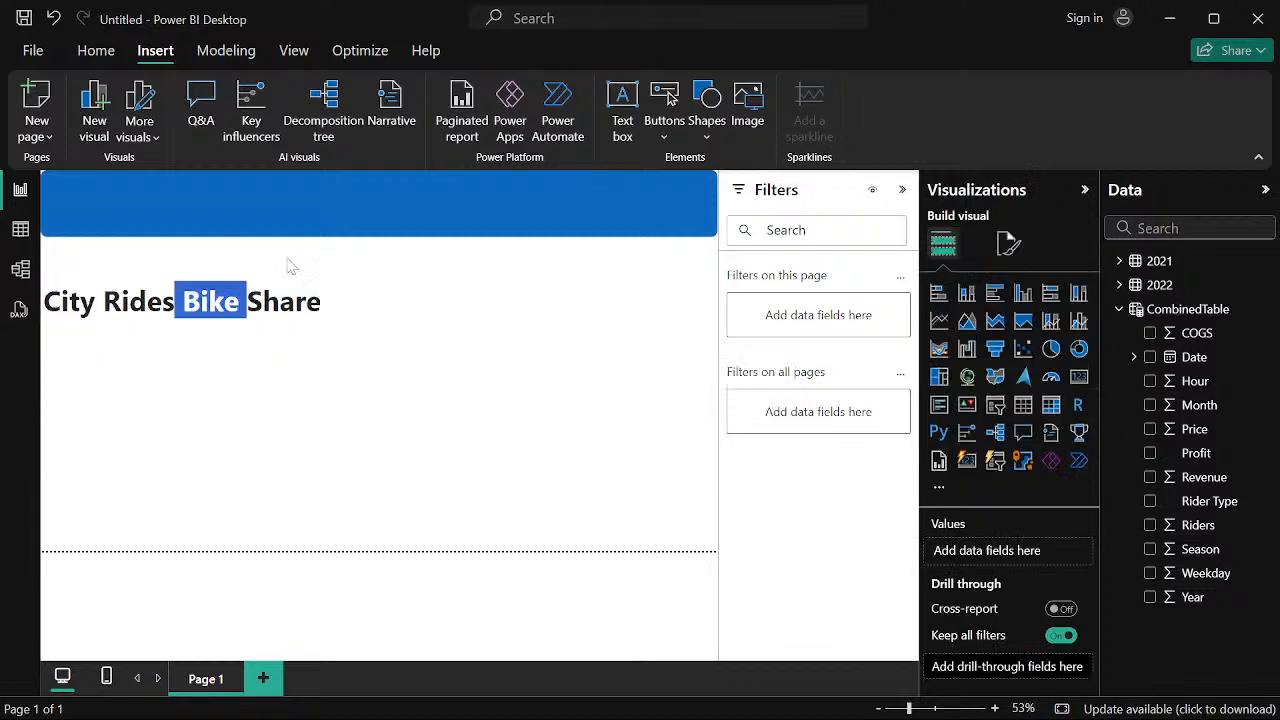
click(263, 300)
click(295, 306)
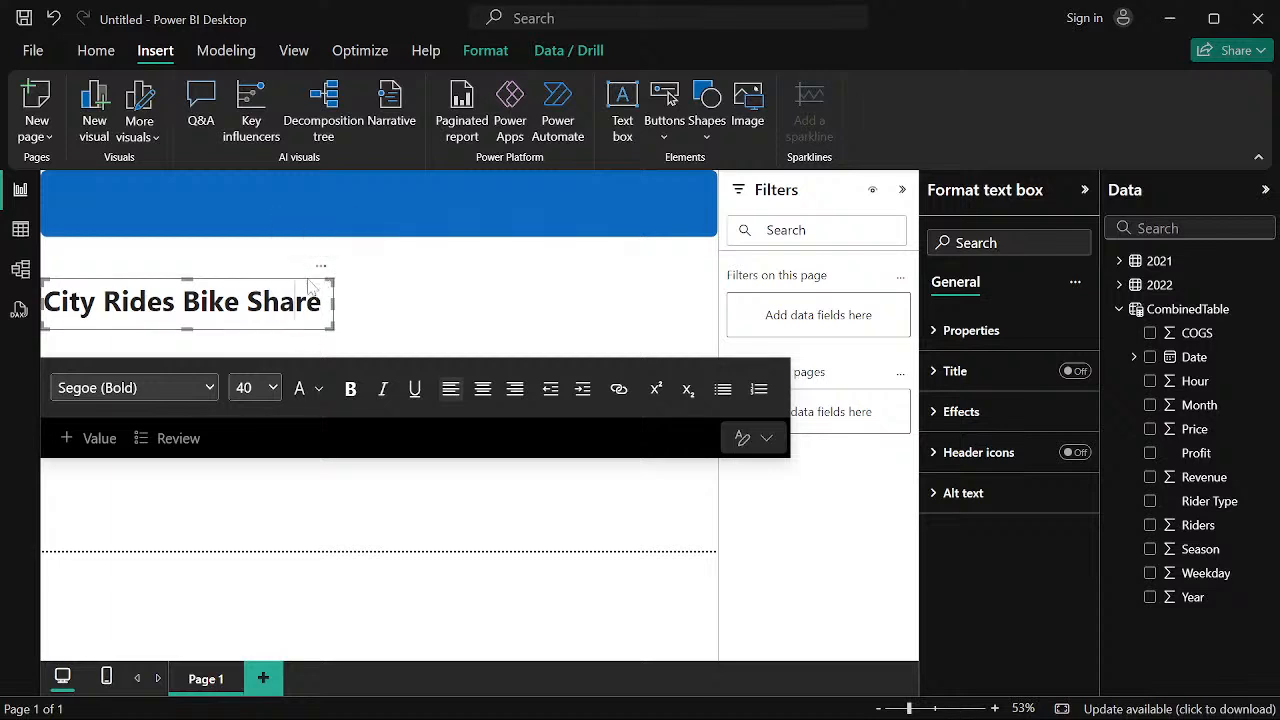
Move the "City Rides Bike Share" text box onto the blue banner and set its font size to 32
drag(312, 287, 324, 195)
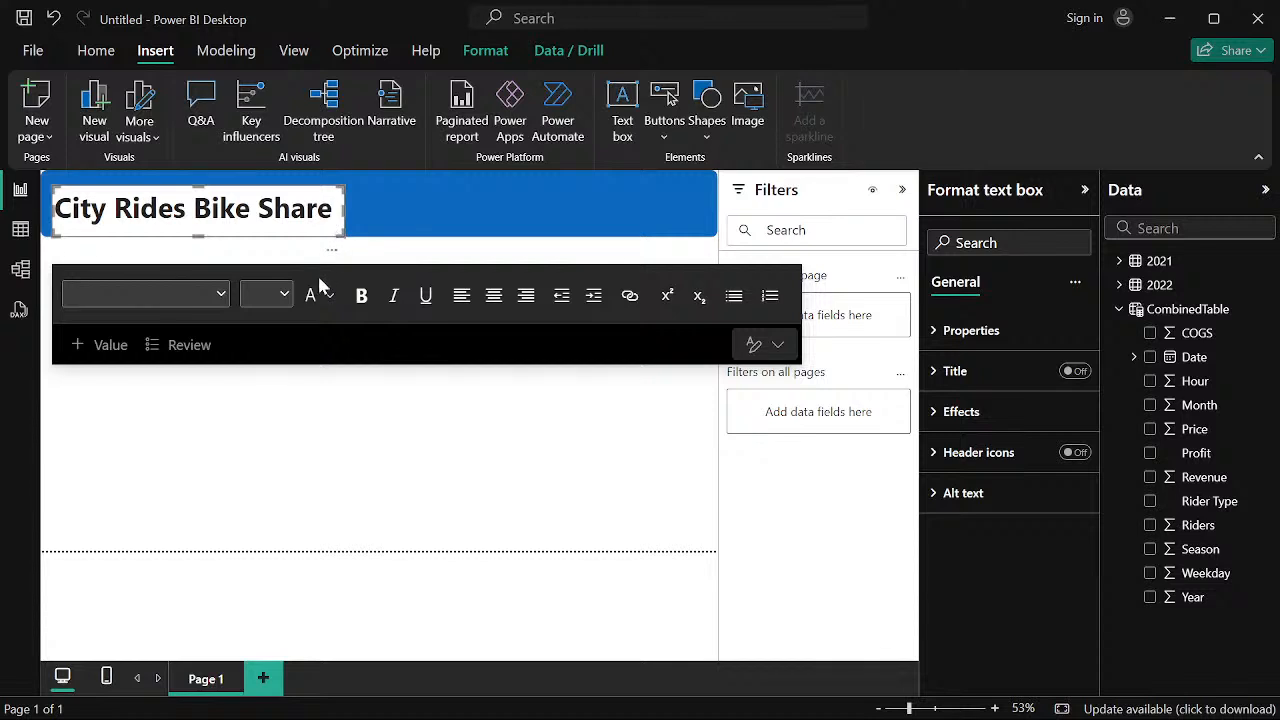
click(273, 208)
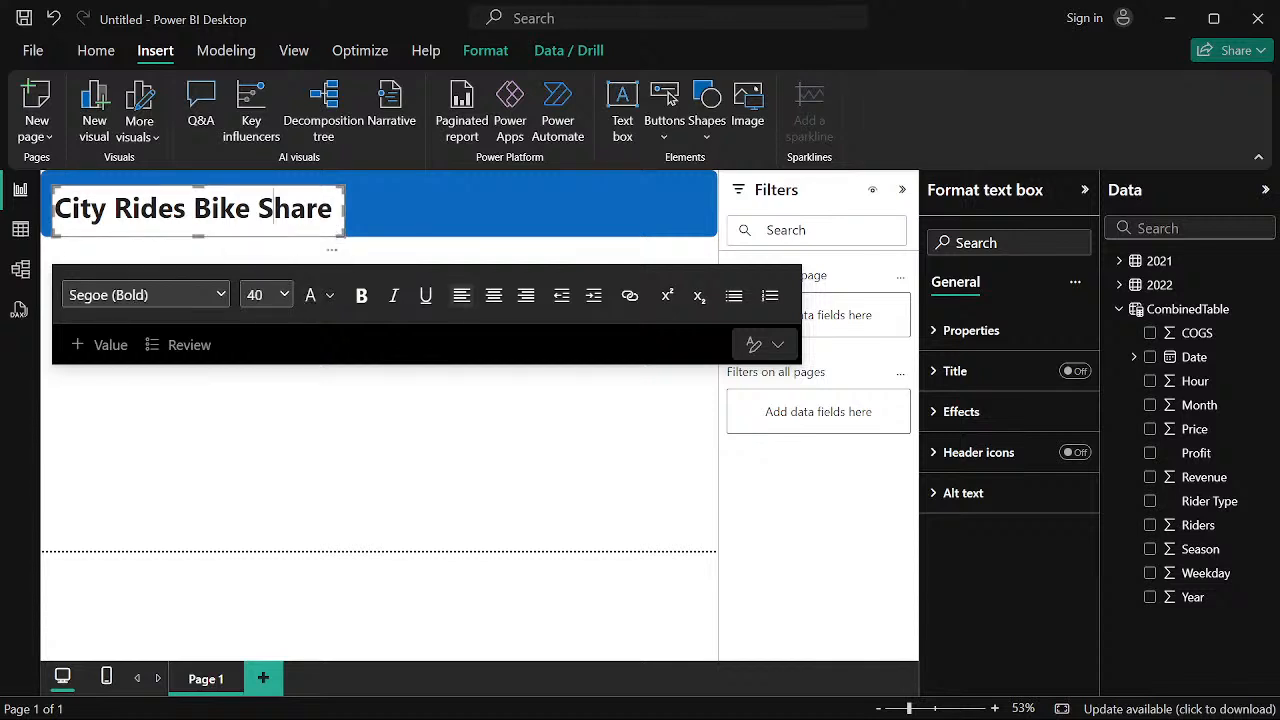
key(ctrl+a)
click(280, 292)
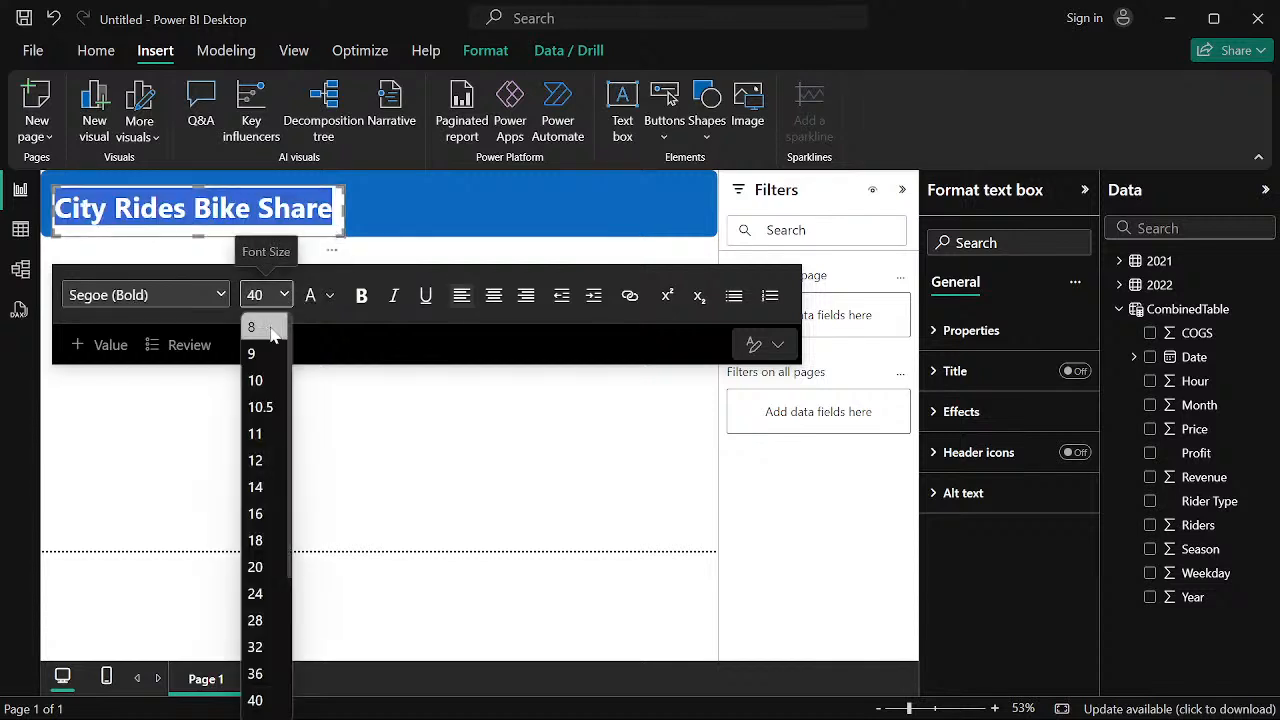
click(256, 594)
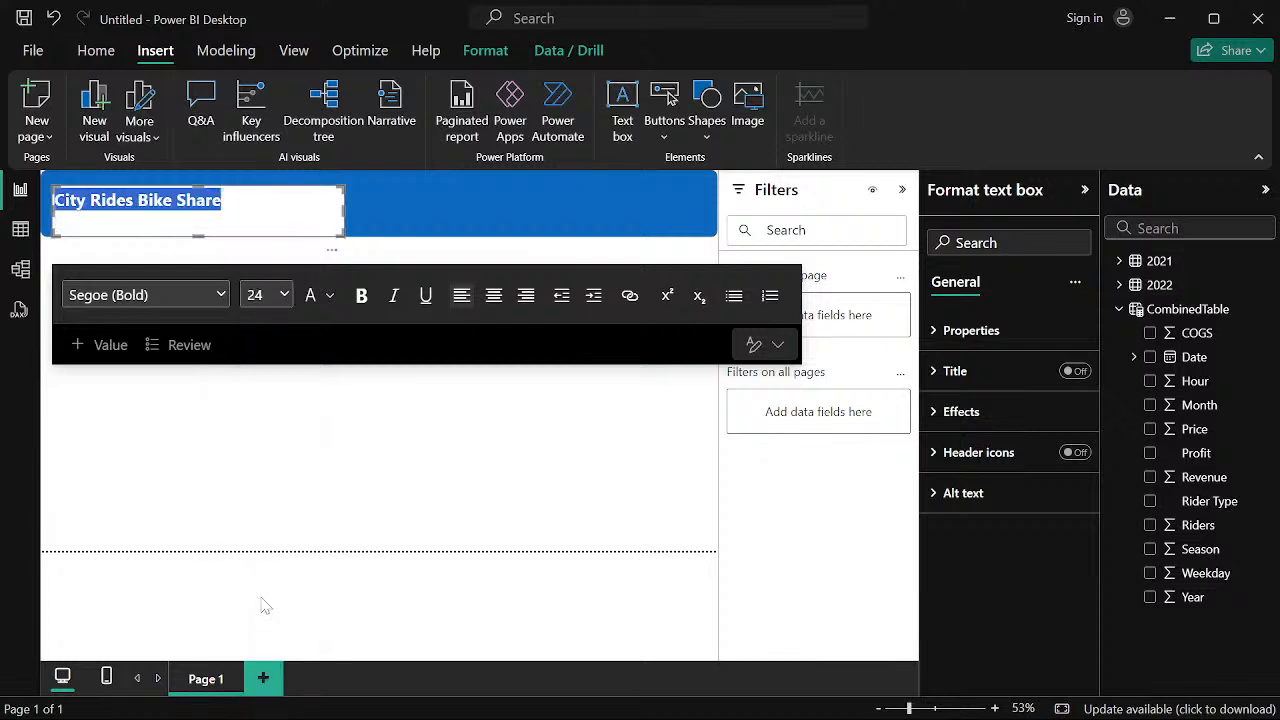
click(284, 295)
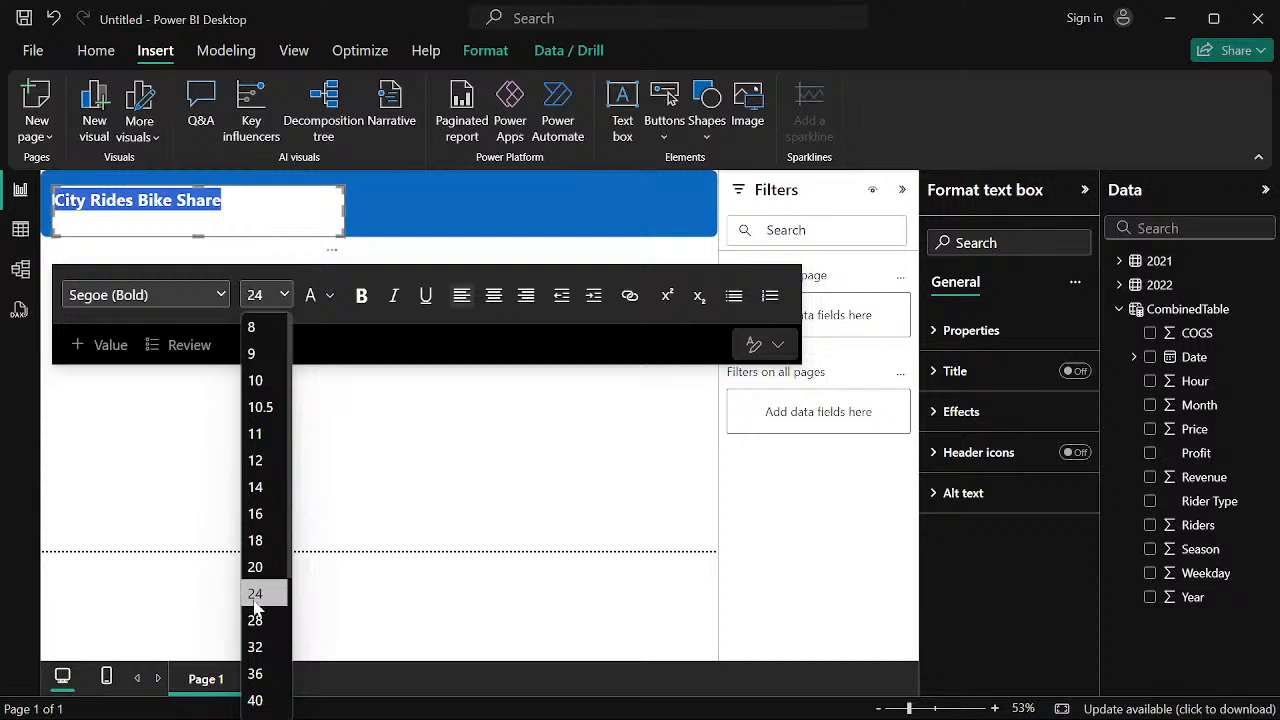
click(256, 647)
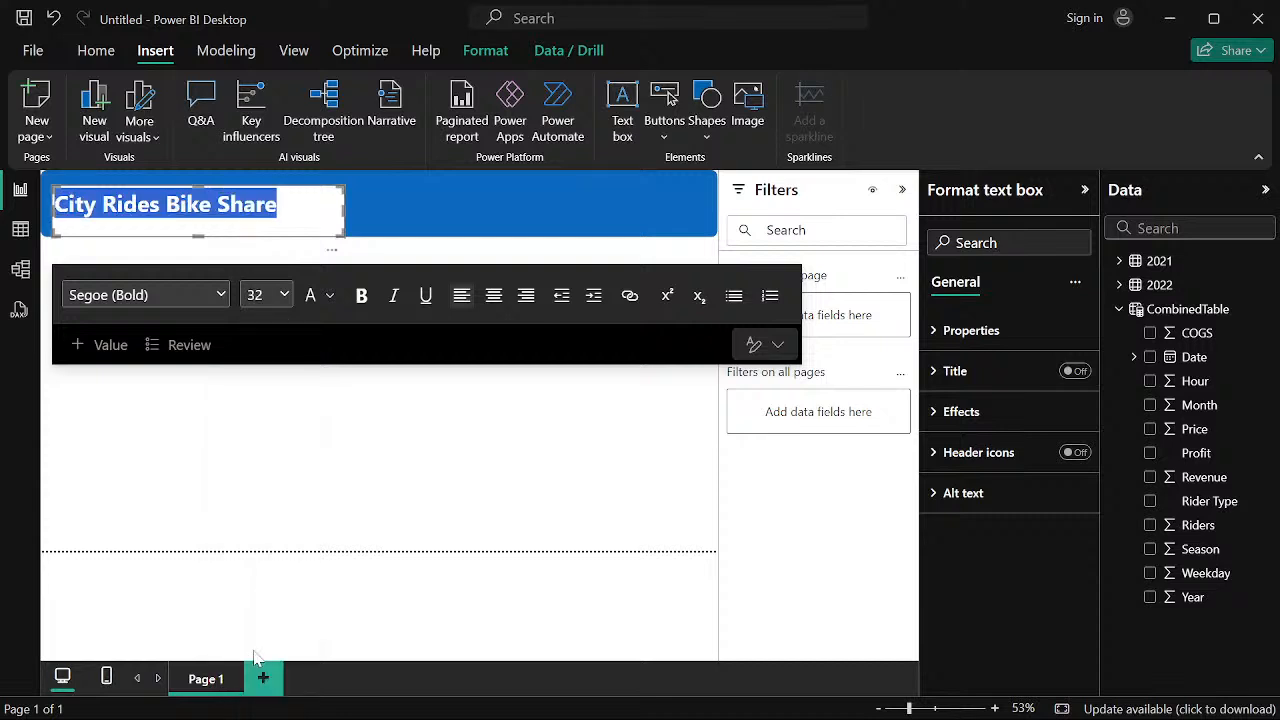
click(262, 296)
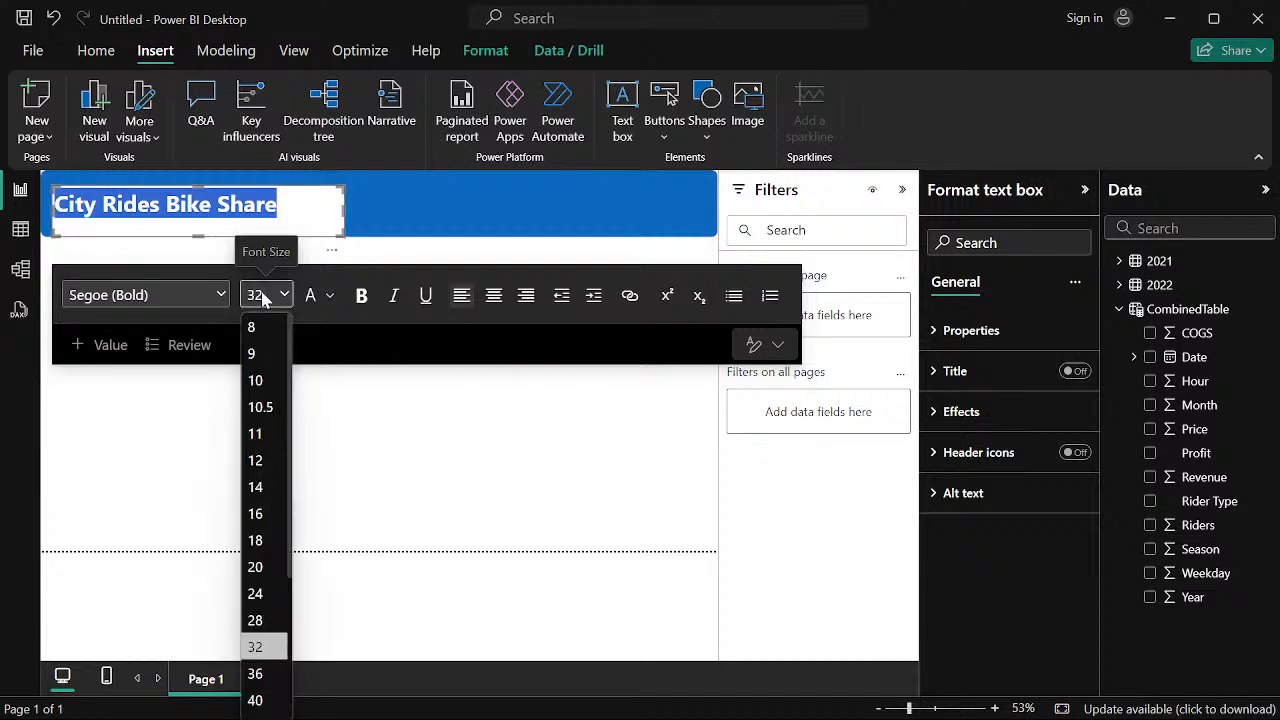
click(258, 650)
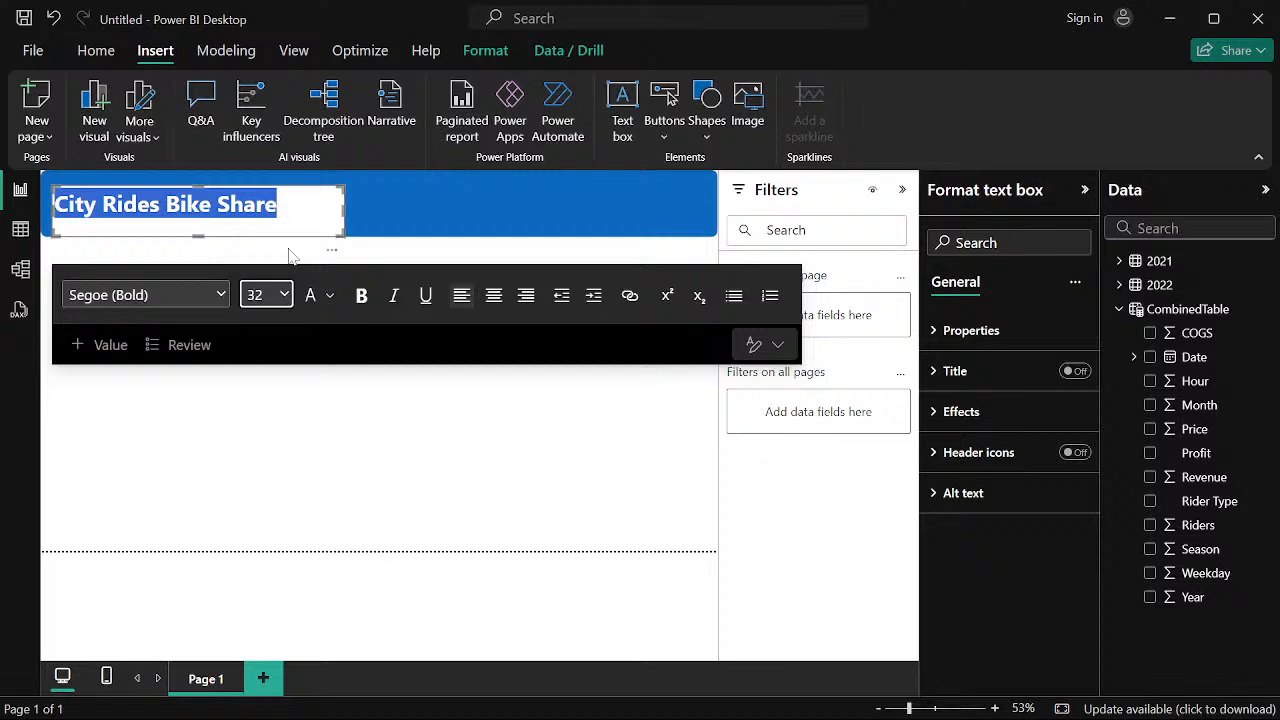
click(287, 218)
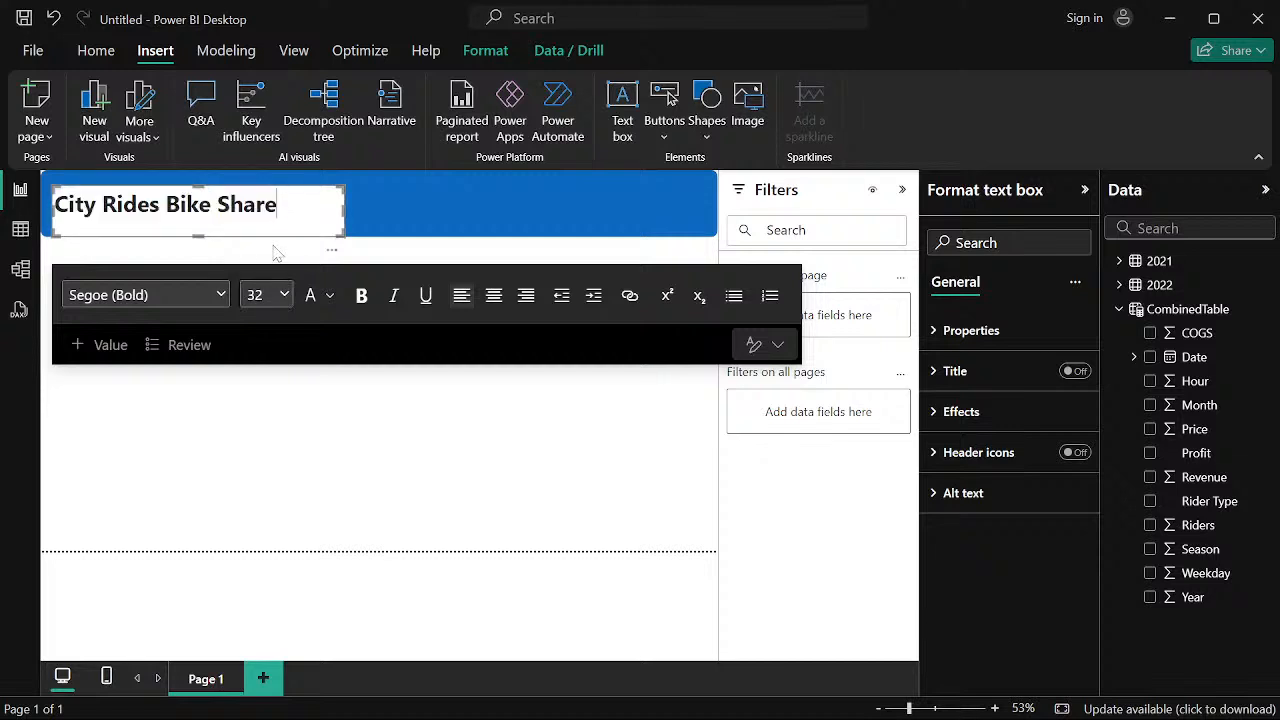
drag(220, 232, 243, 230)
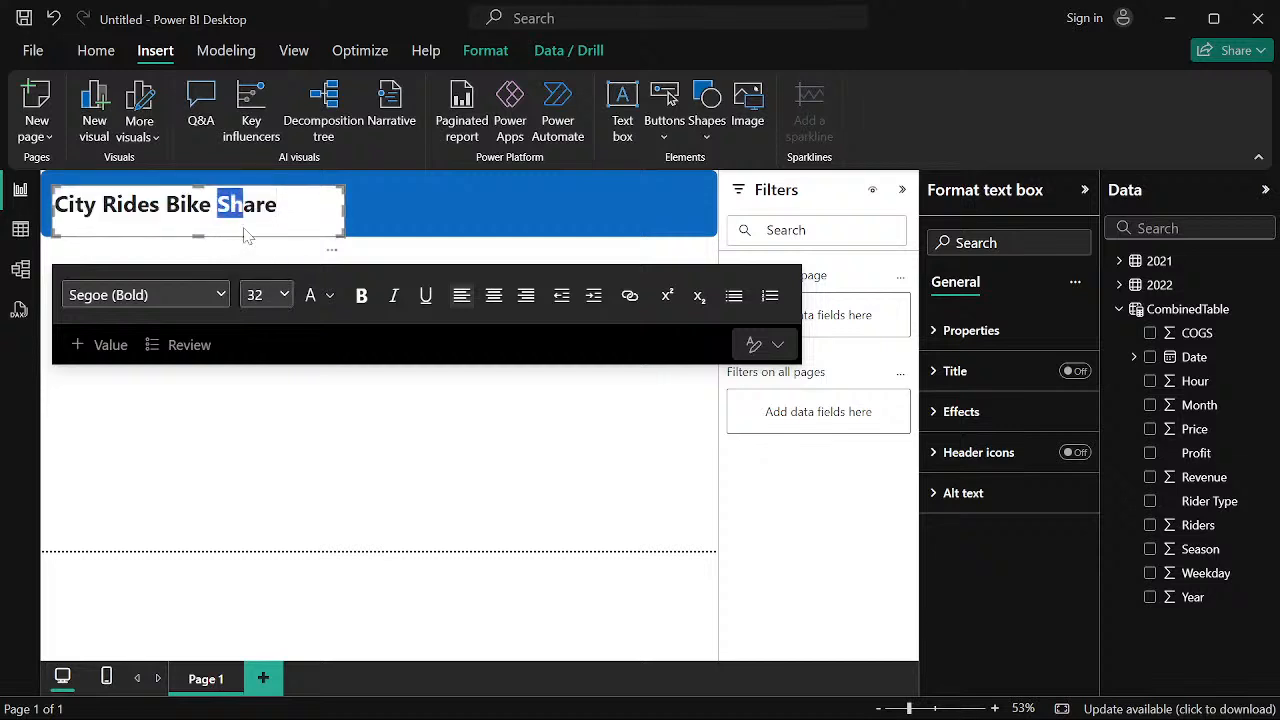
click(240, 226)
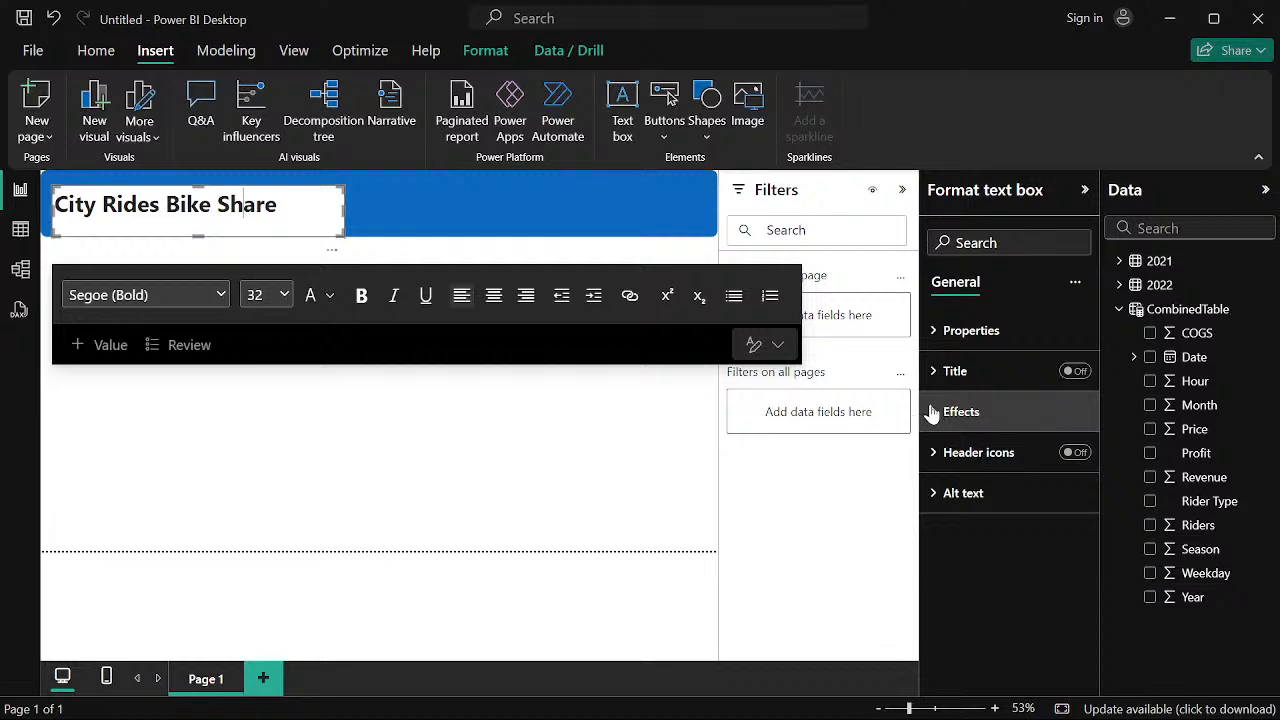
Examine the title text box's size, position and advanced property settings
click(937, 330)
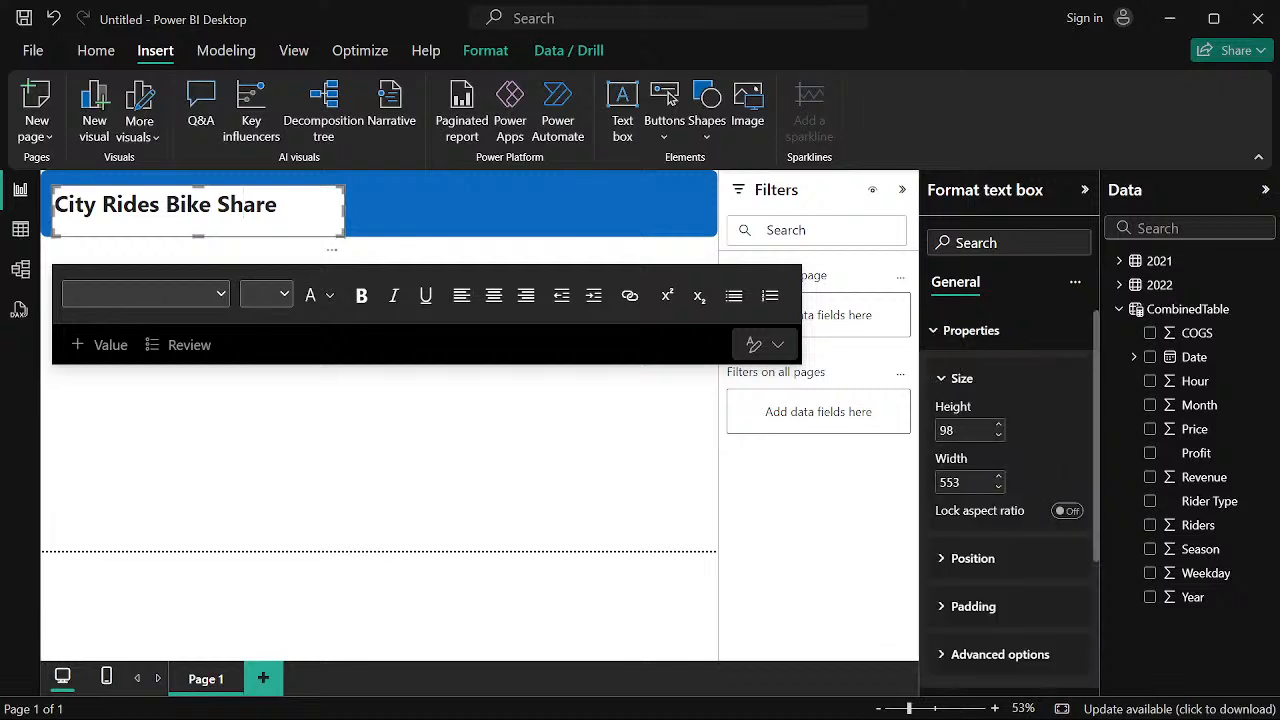
scroll(990, 540, down, 2)
scroll(966, 530, down, 2)
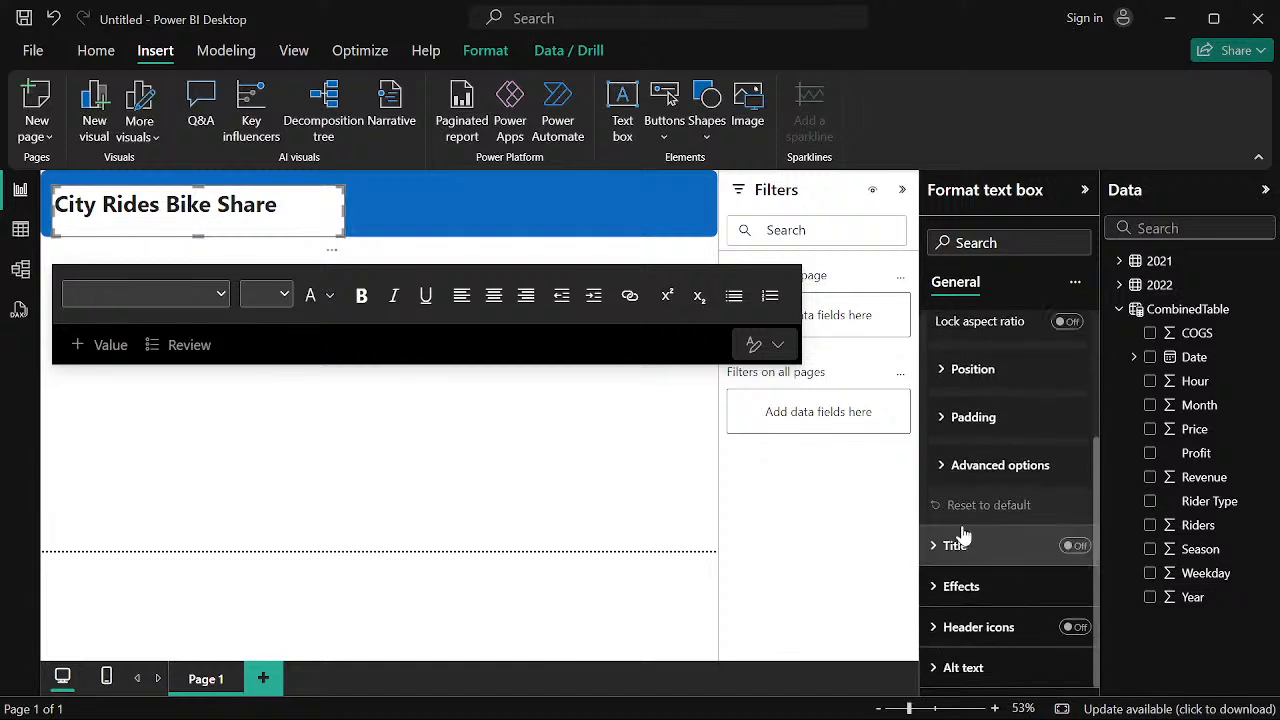
click(941, 467)
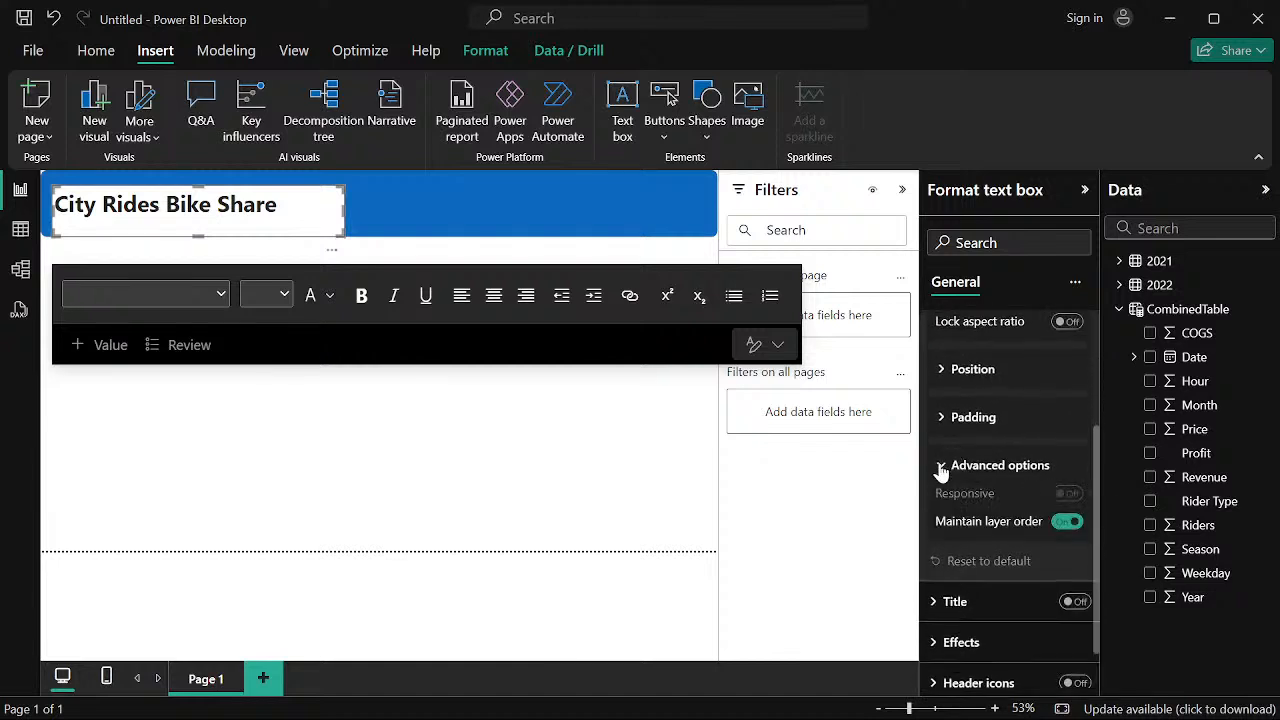
click(941, 468)
click(944, 374)
click(945, 376)
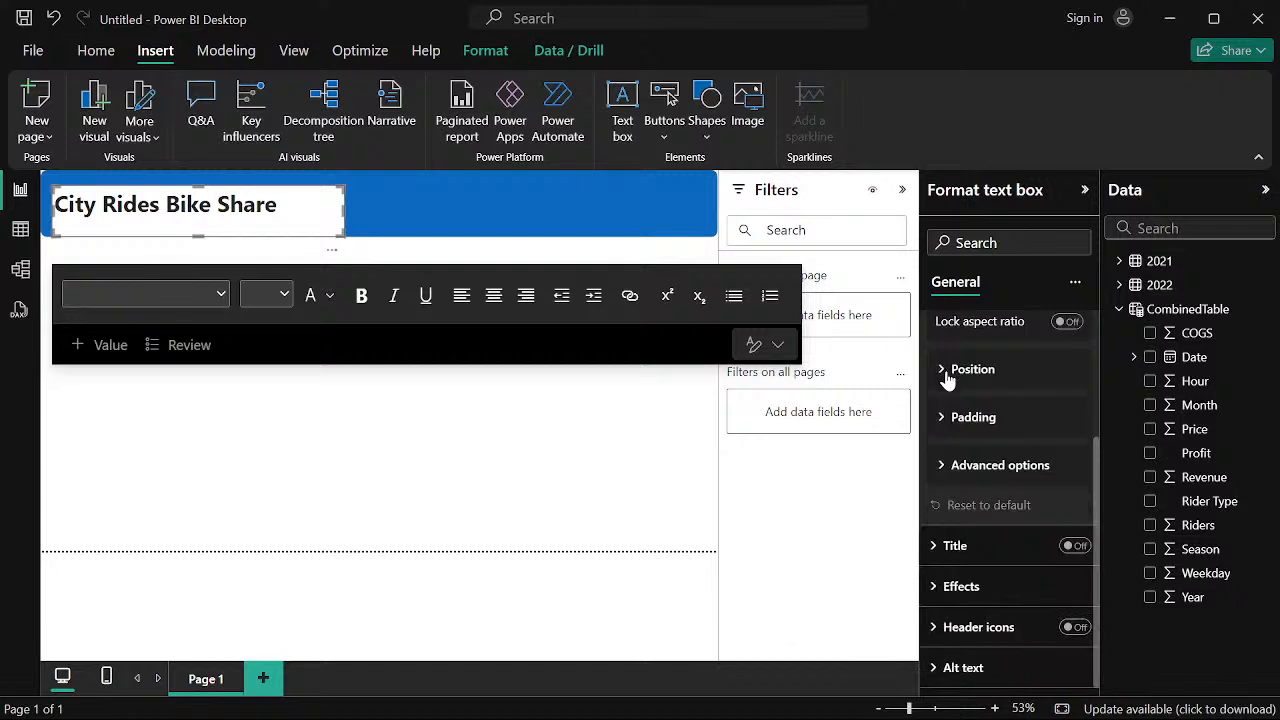
scroll(948, 371, up, 3)
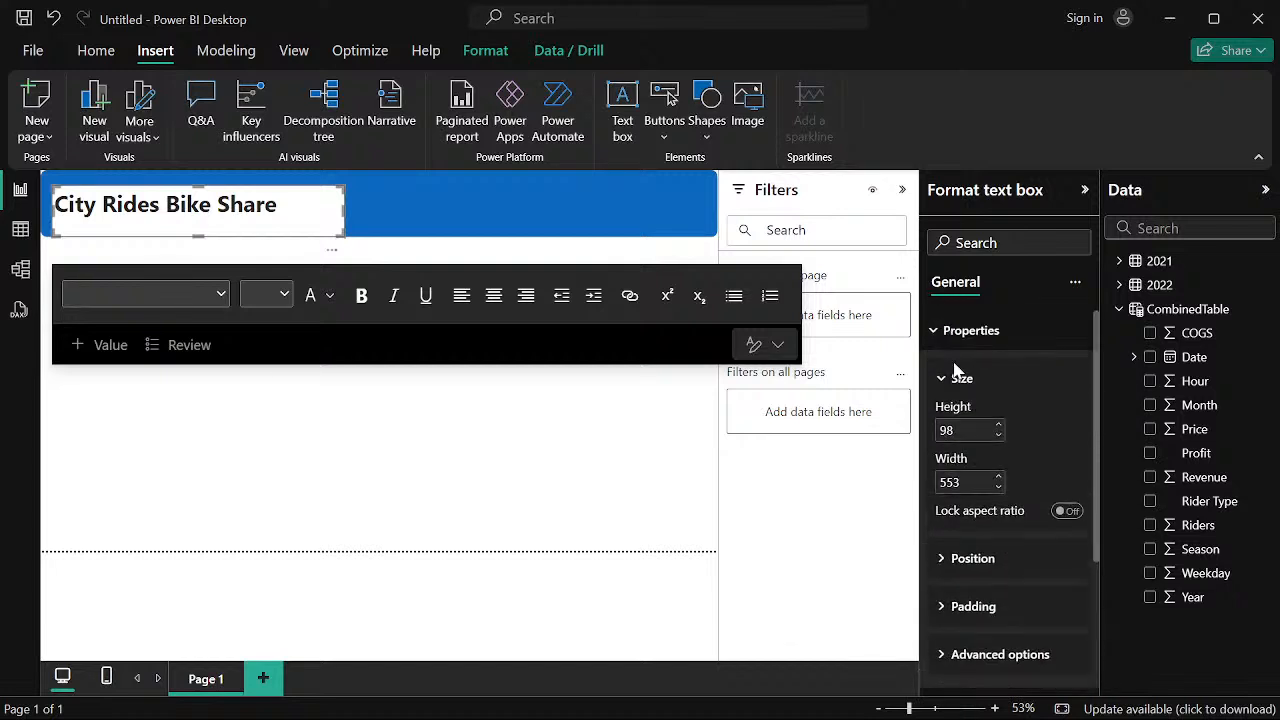
click(945, 380)
click(937, 332)
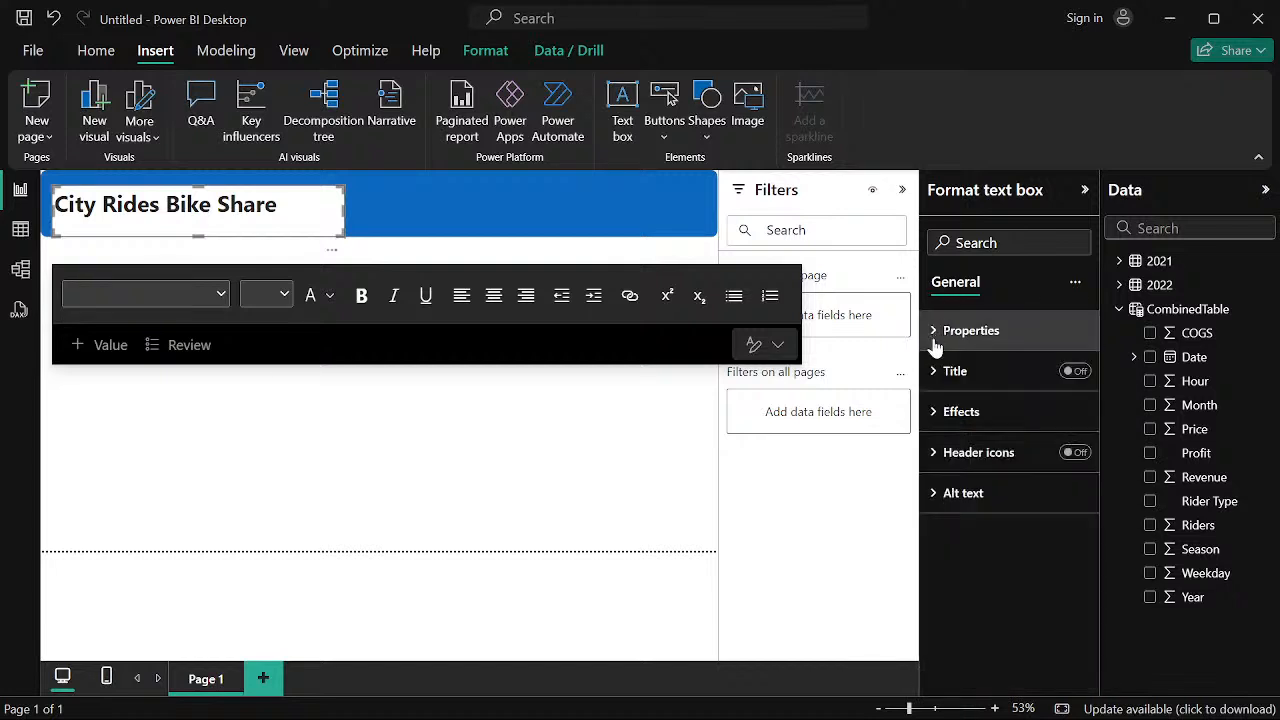
Turn off the background effect of the title text box
click(934, 411)
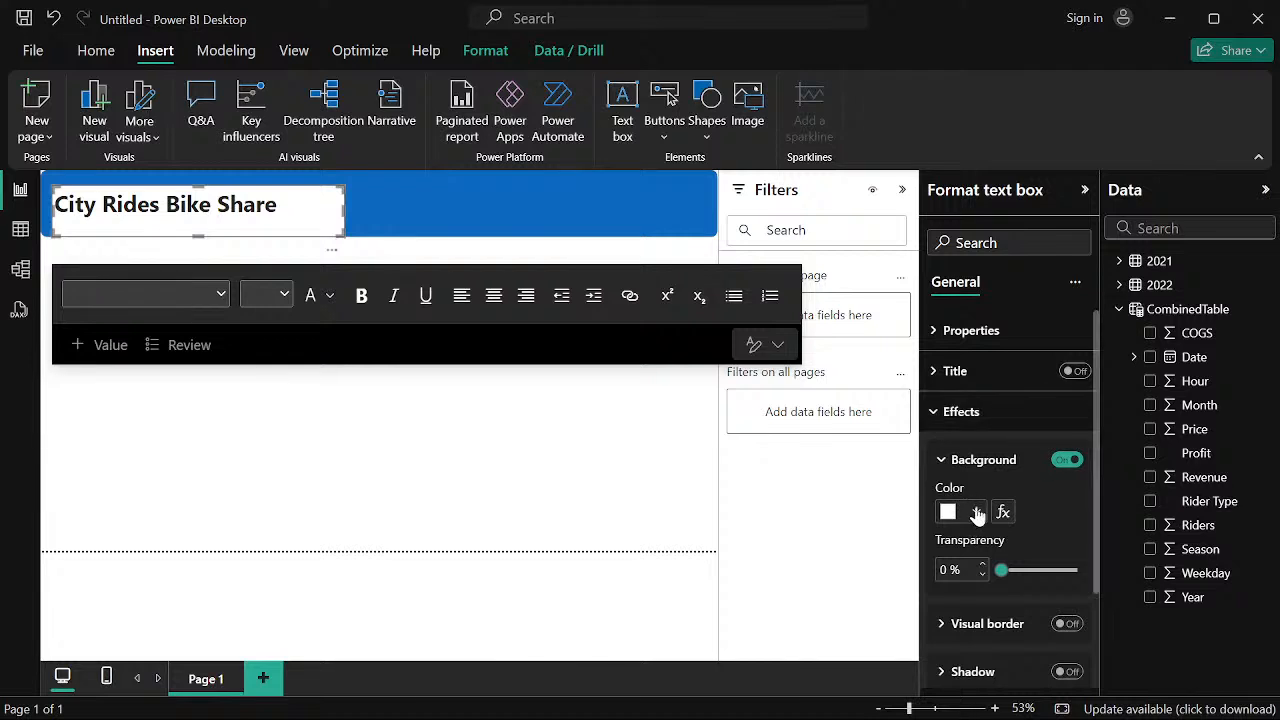
click(1066, 461)
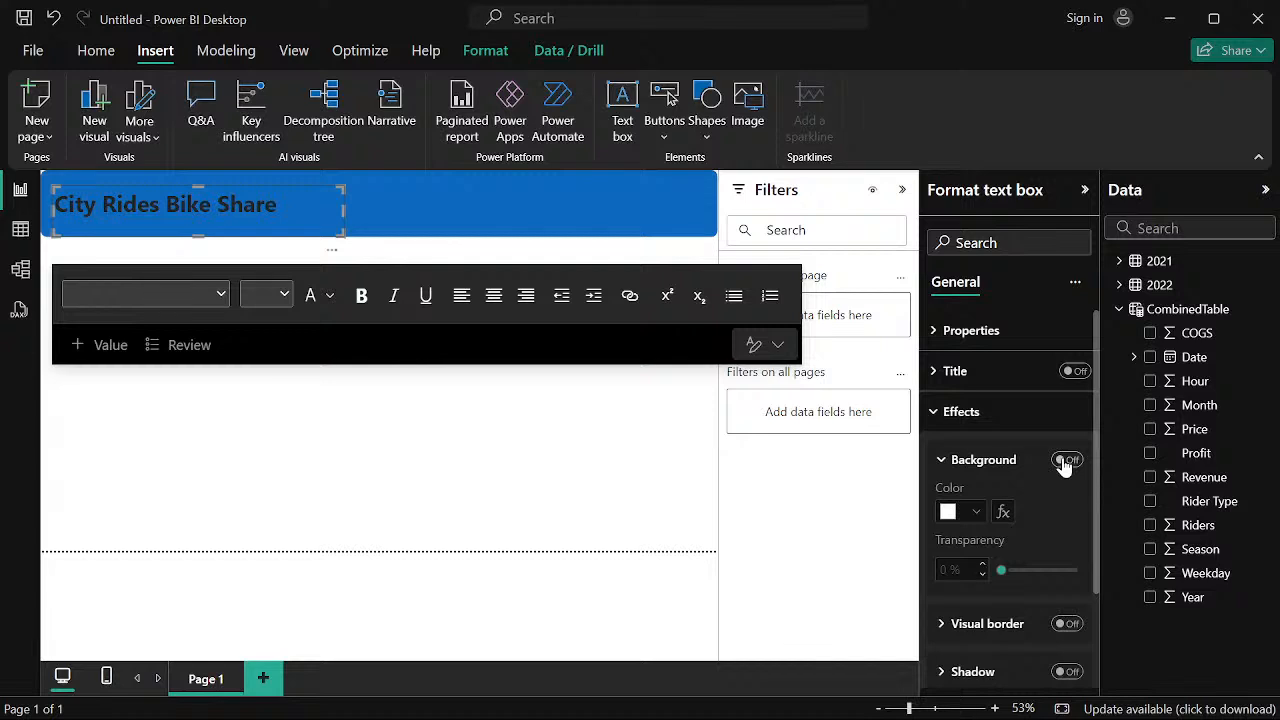
scroll(1009, 500, down, 1)
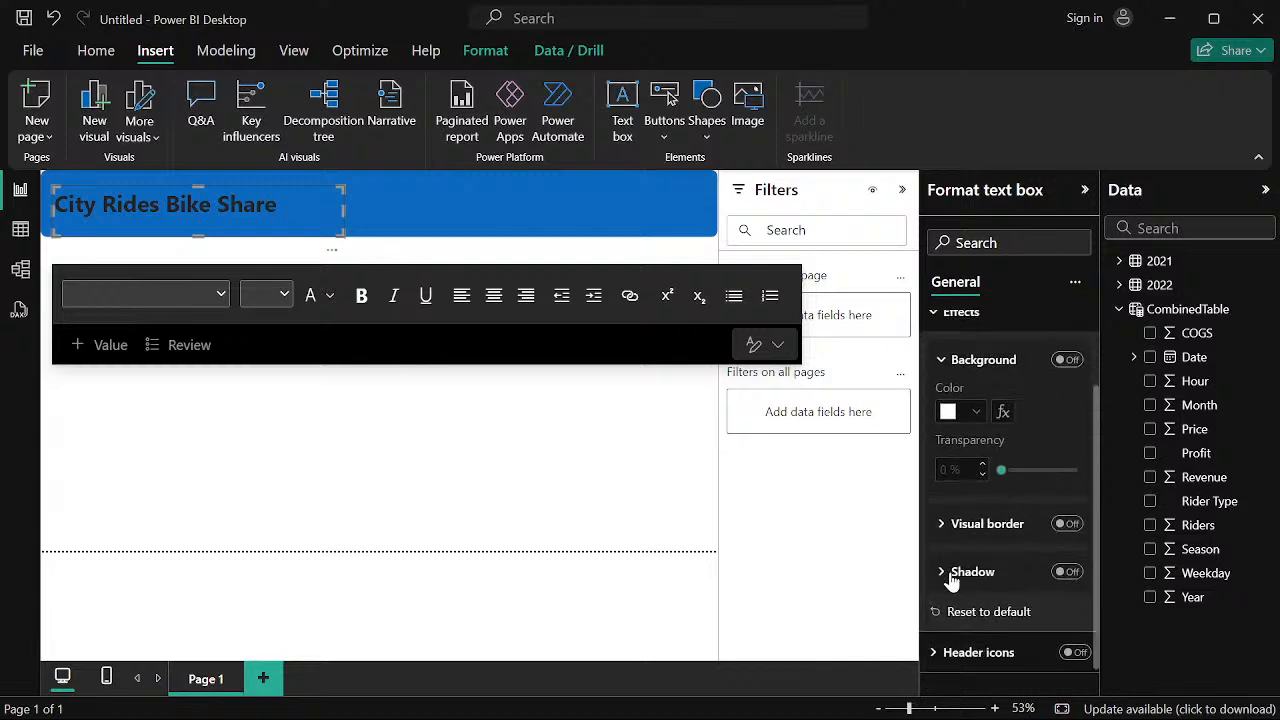
scroll(951, 580, down, 1)
scroll(963, 497, up, 1)
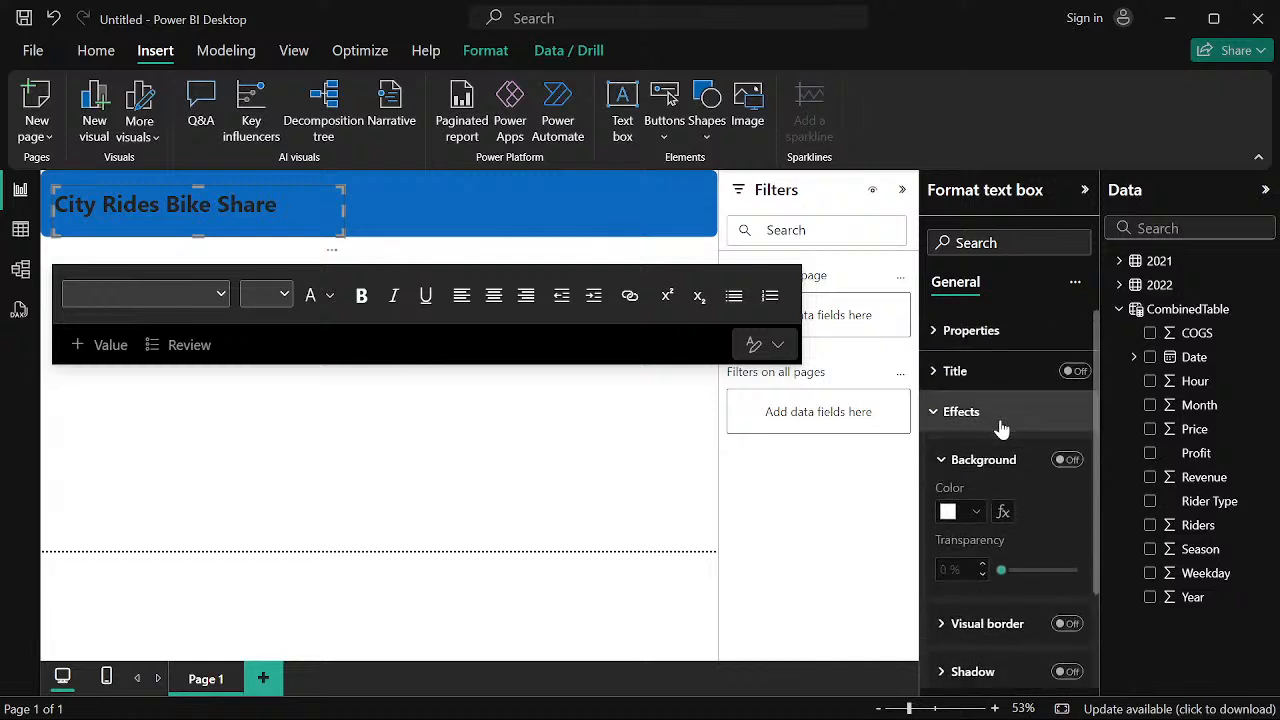
click(929, 371)
click(930, 372)
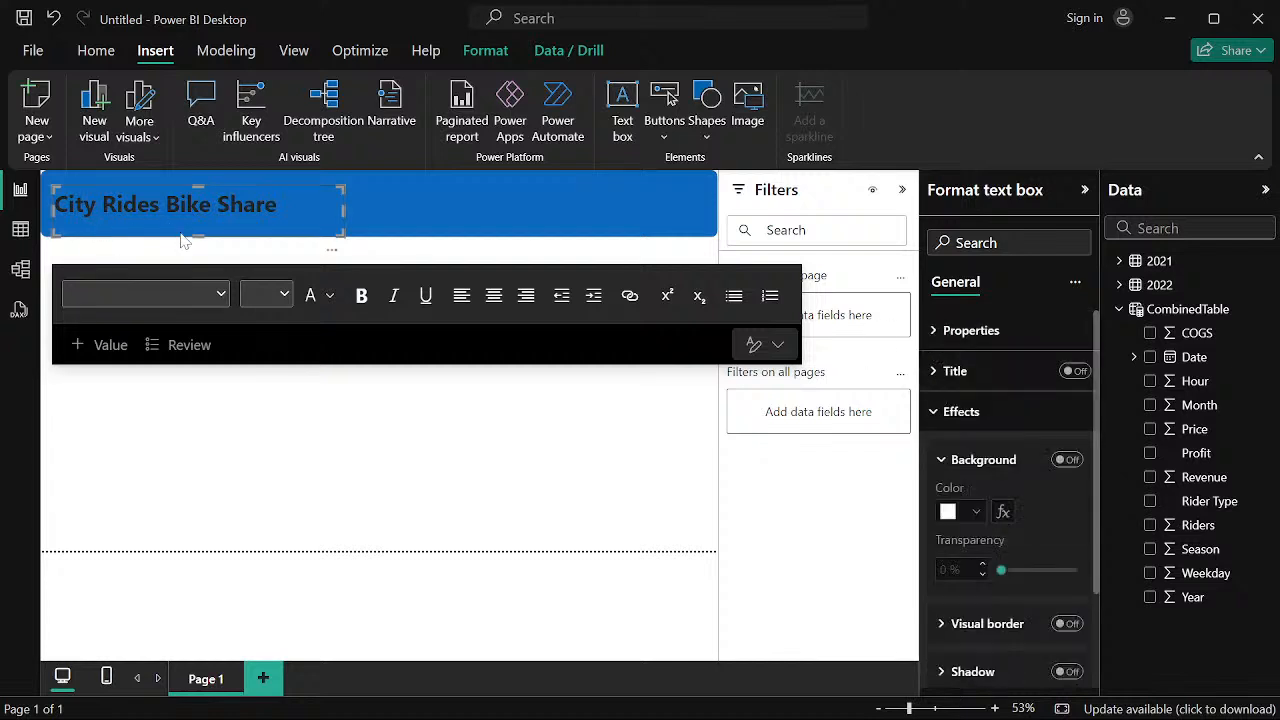
Change the font color of the "City Rides Bike Share" title to white
click(211, 204)
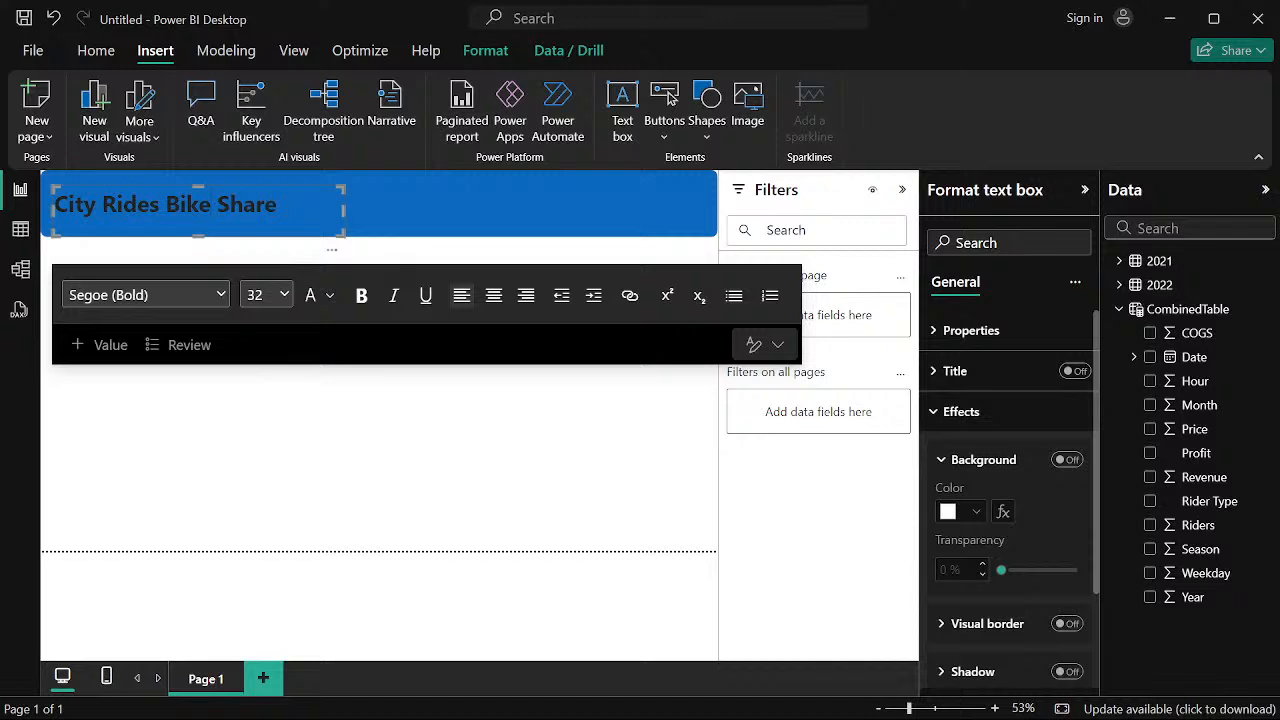
click(331, 297)
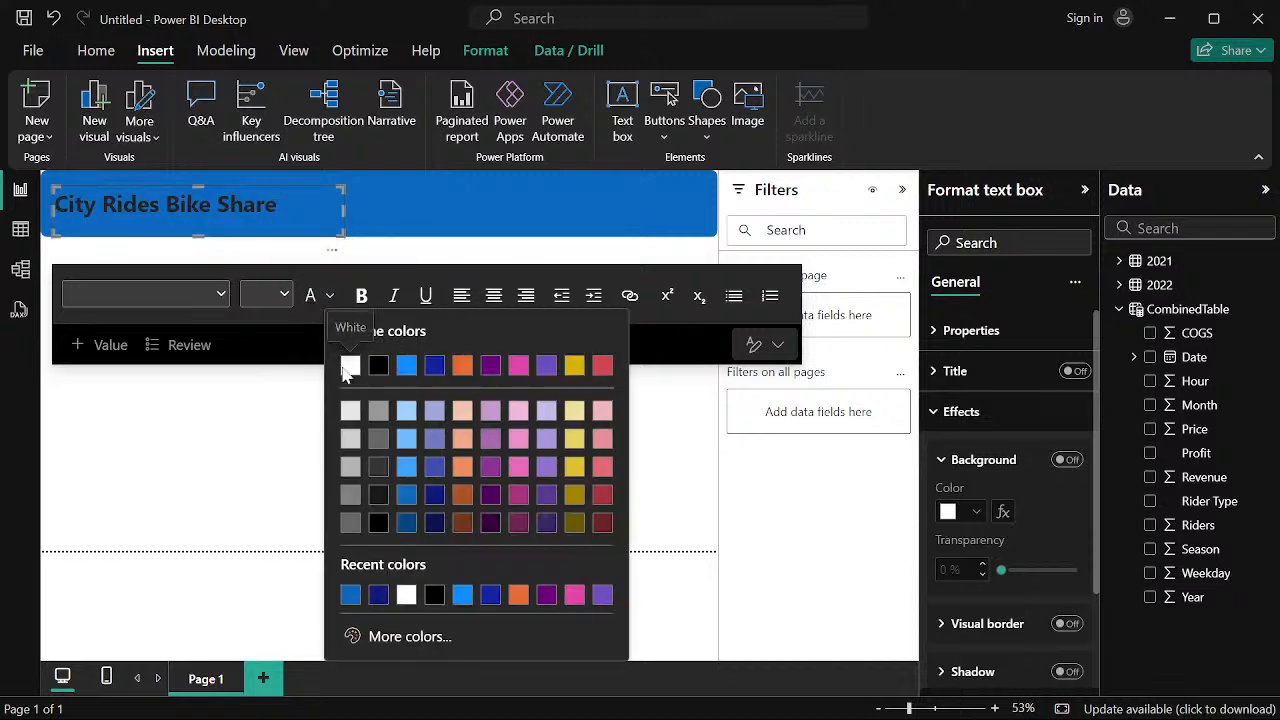
click(350, 369)
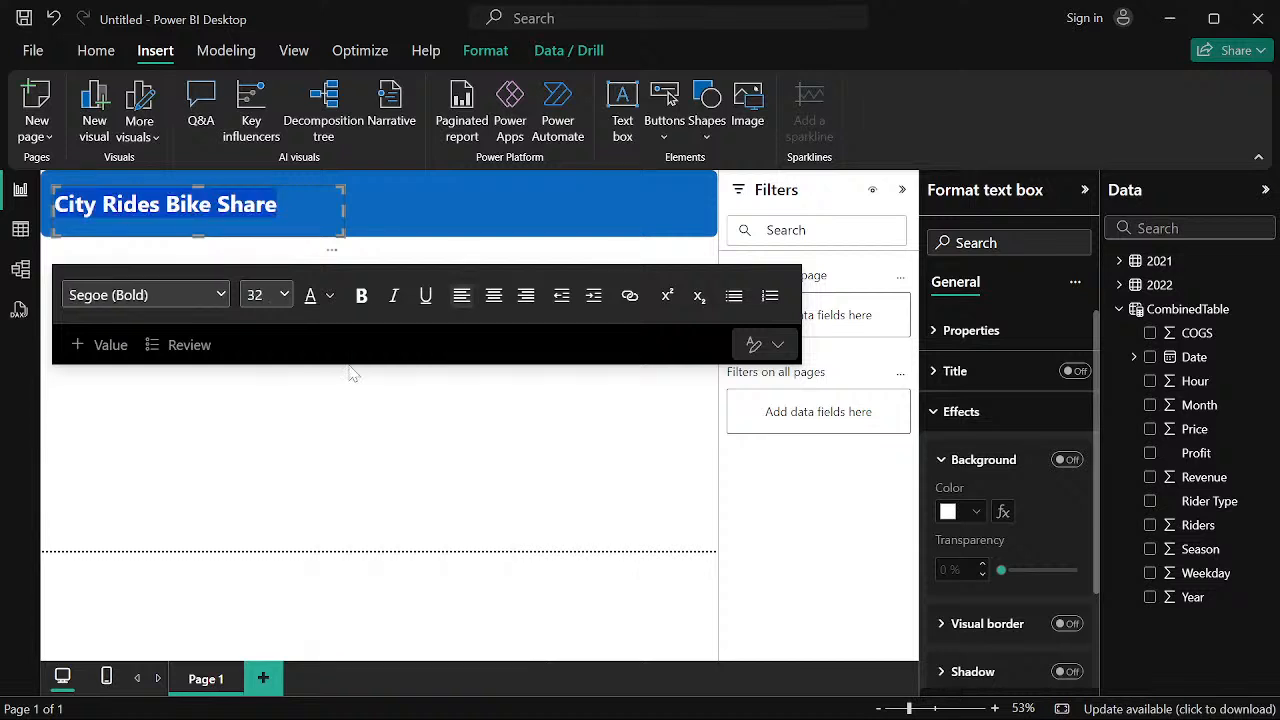
click(272, 245)
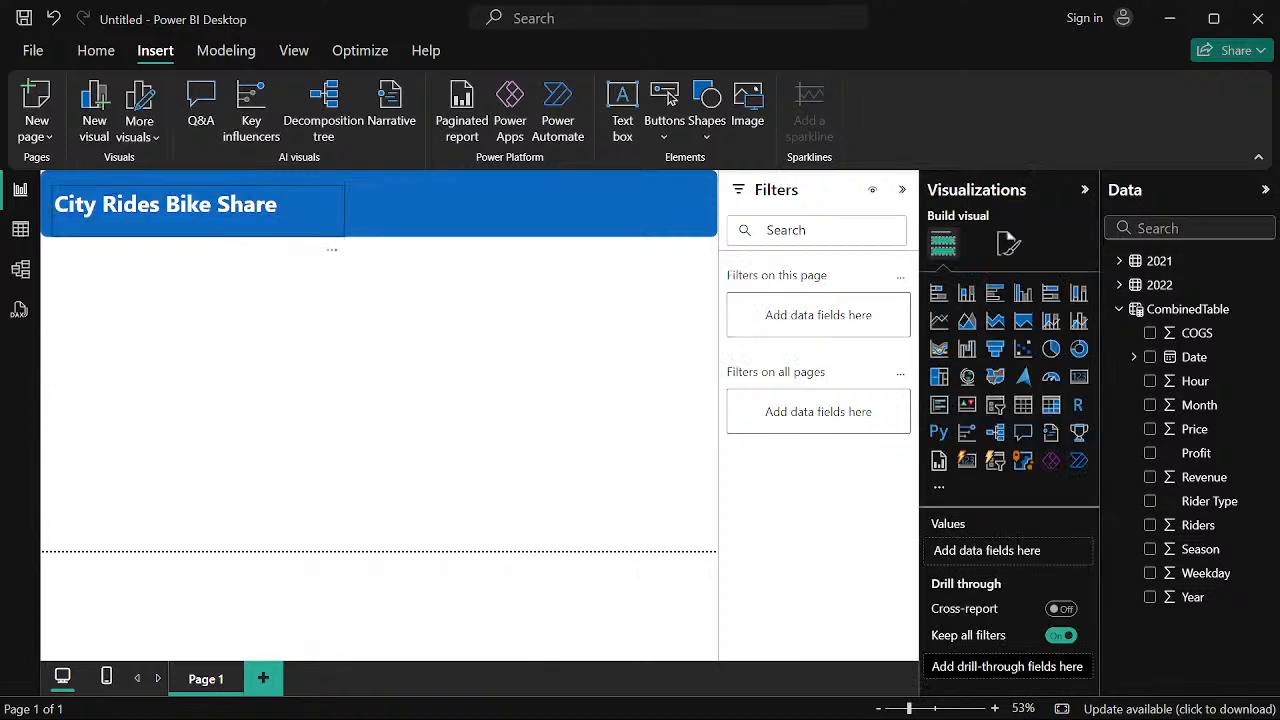
Shift the title text box slightly up and left on the blue banner and narrow it to fit the text
drag(243, 208, 265, 207)
click(300, 196)
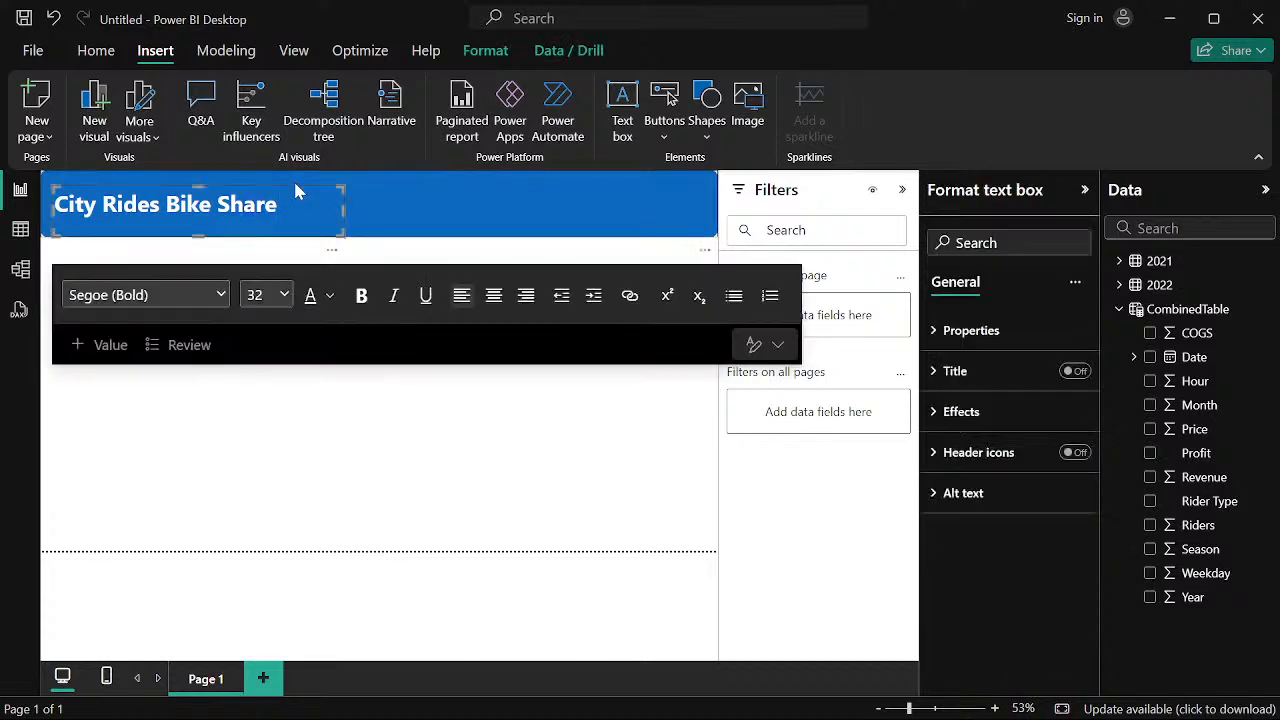
mouse_move(297, 182)
mouse_down()
mouse_move(268, 182)
mouse_move(284, 170)
mouse_move(296, 182)
mouse_up()
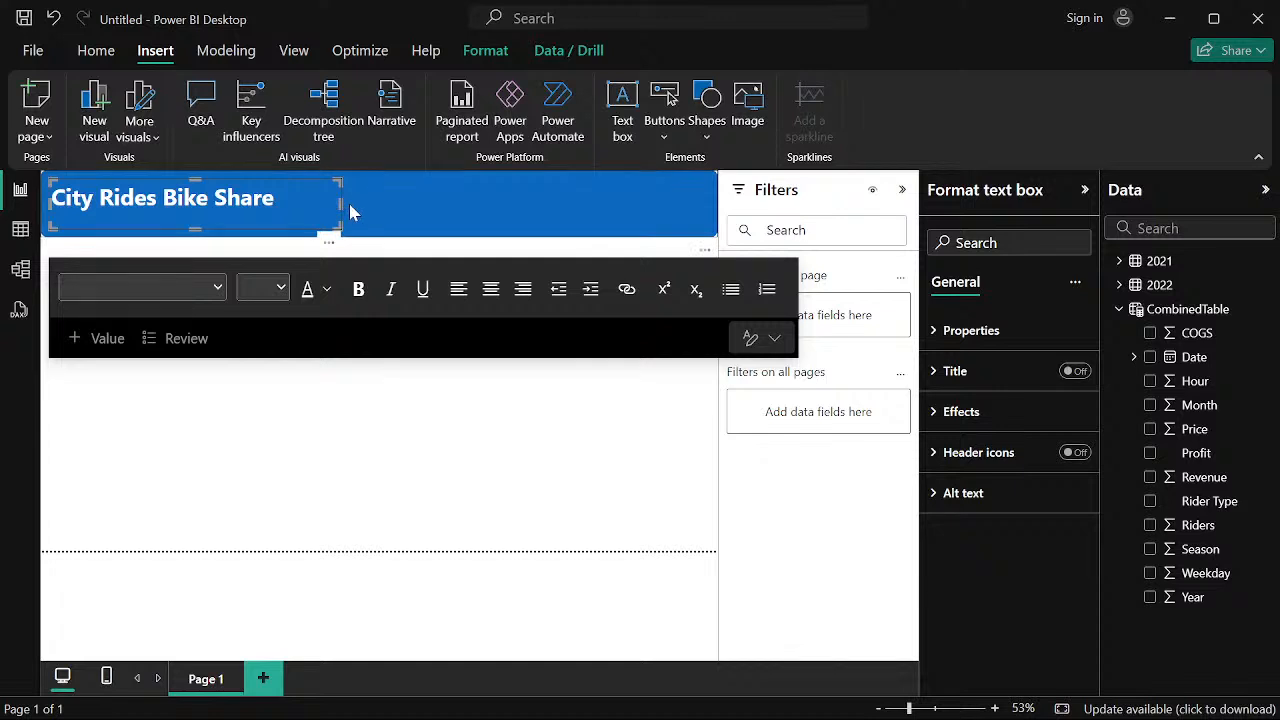
click(300, 203)
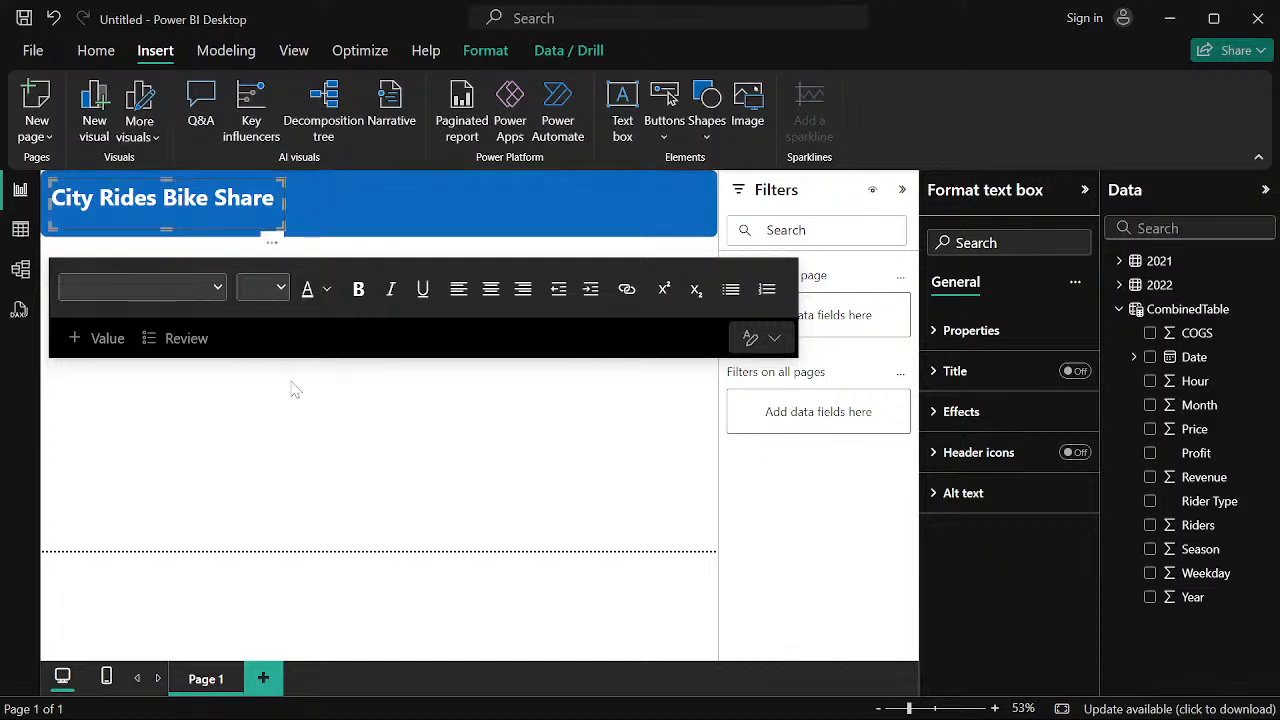
Add a new card visual below the banner and assign the Profit field from CombinedTable as its data
click(280, 432)
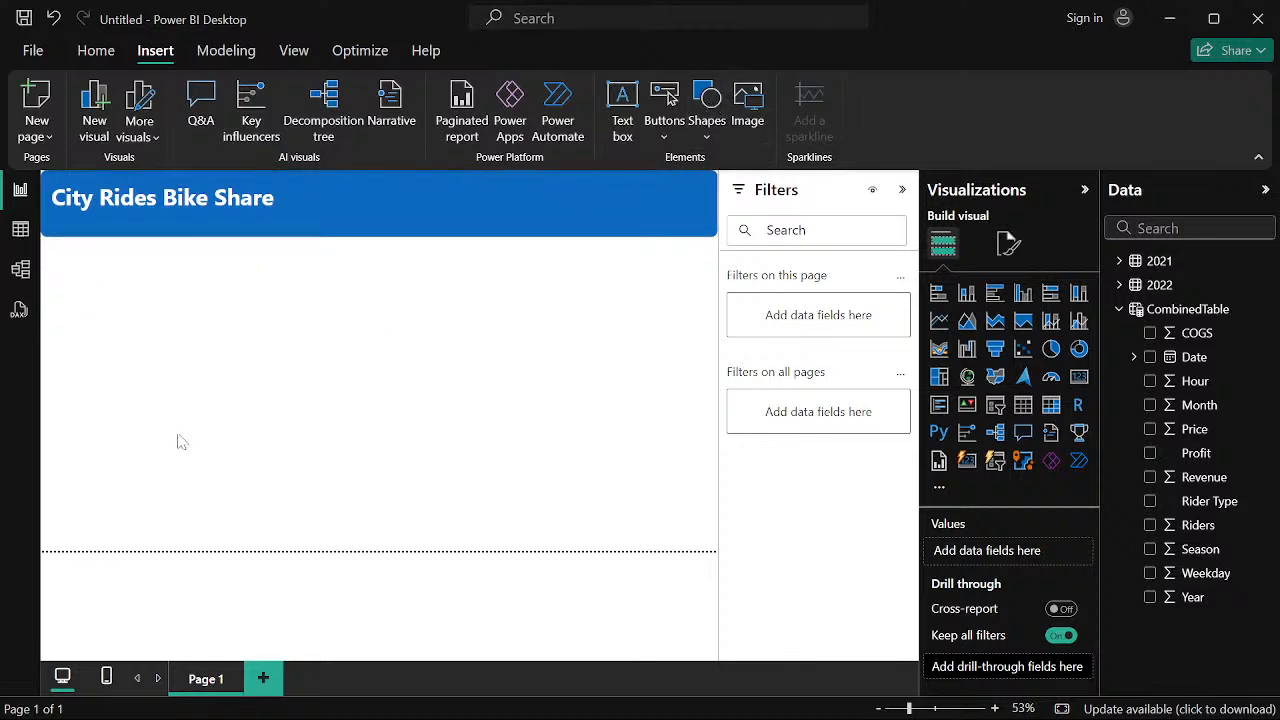
click(966, 460)
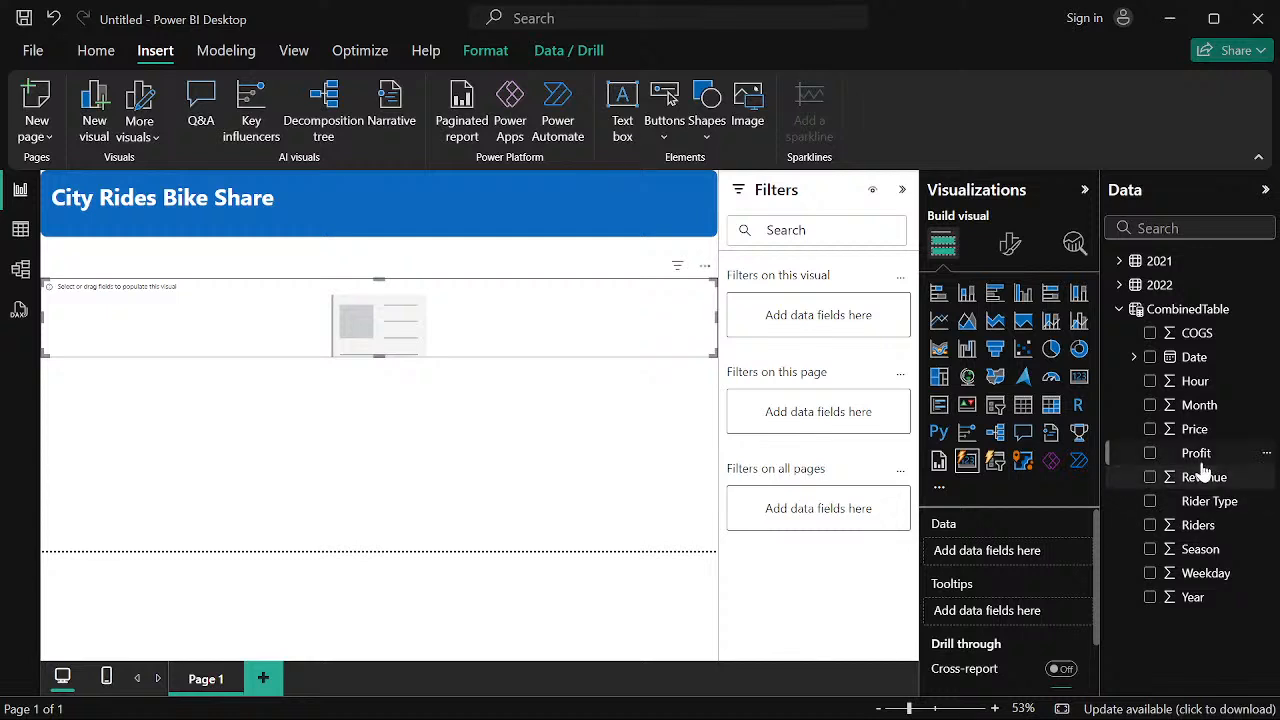
drag(1190, 455, 968, 560)
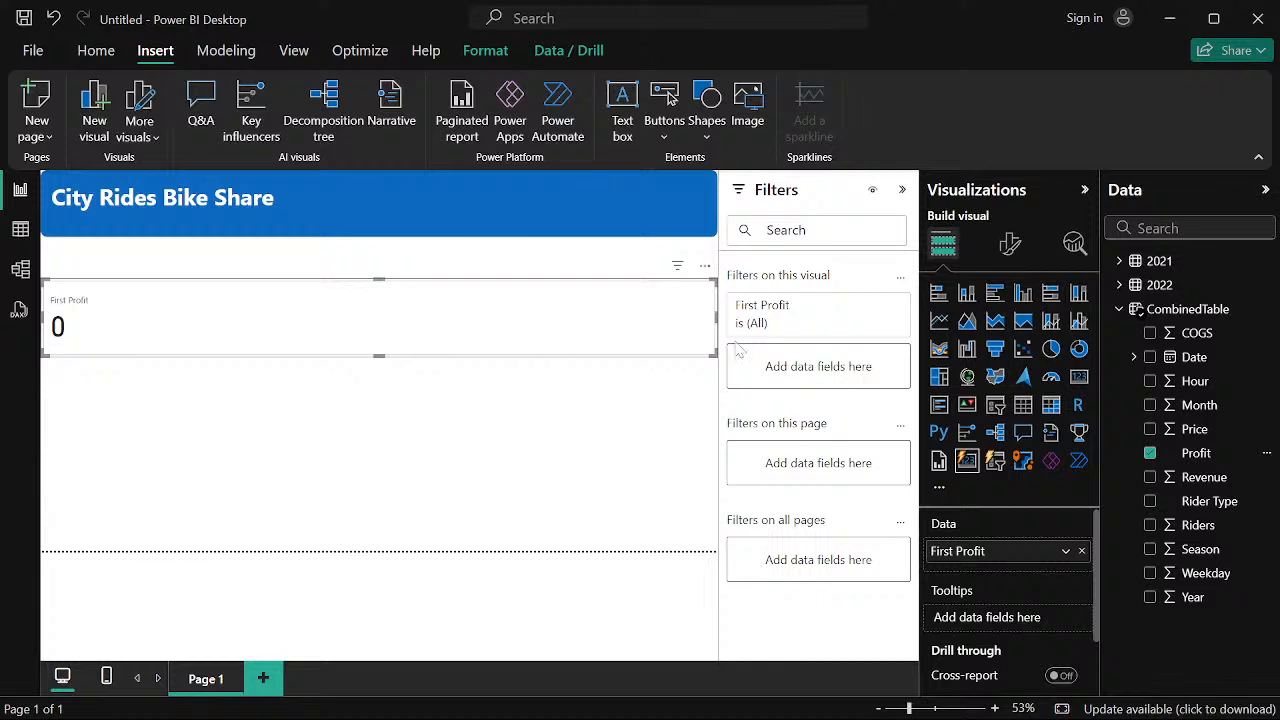
Turn off the callout value display for all series of the Profit card
click(1012, 246)
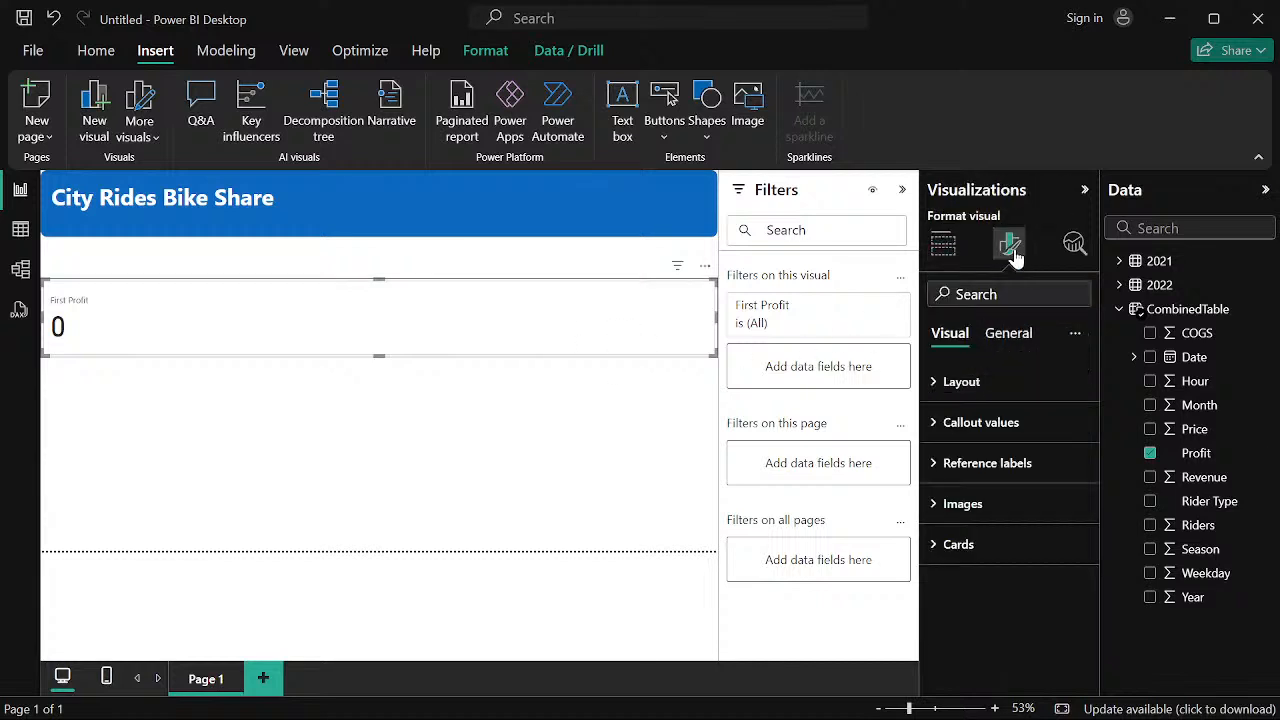
click(932, 424)
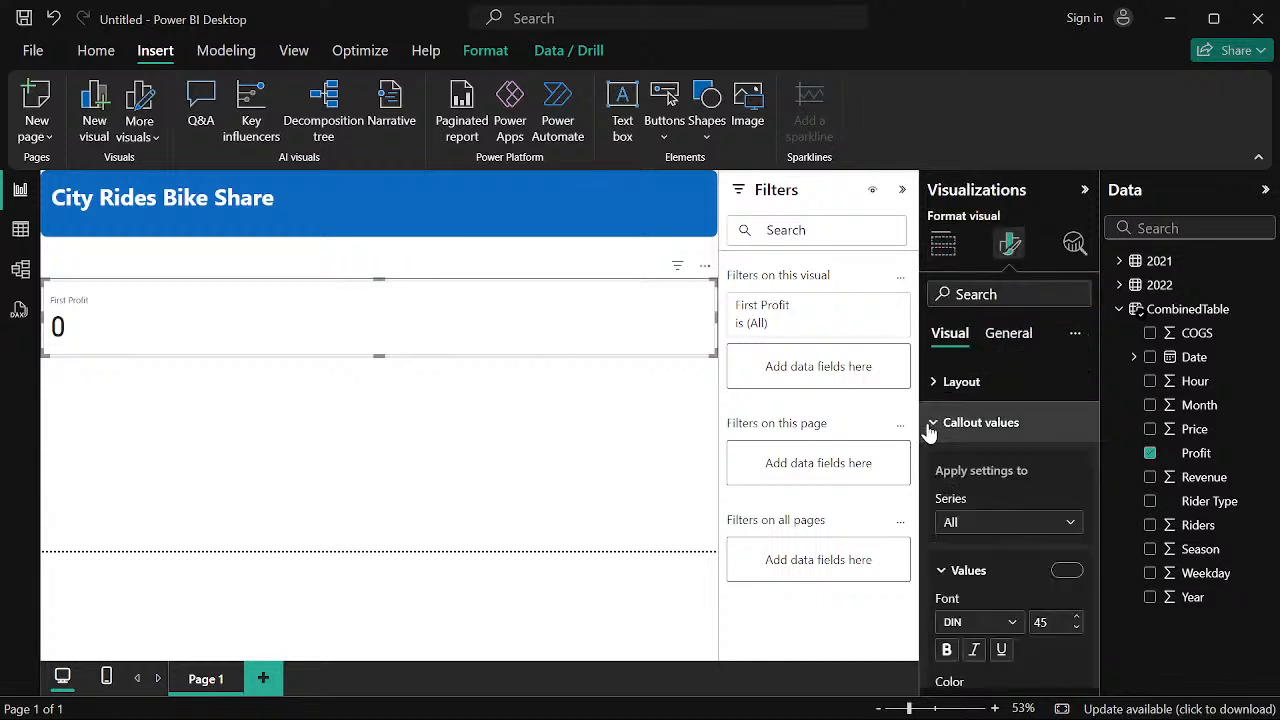
click(1067, 574)
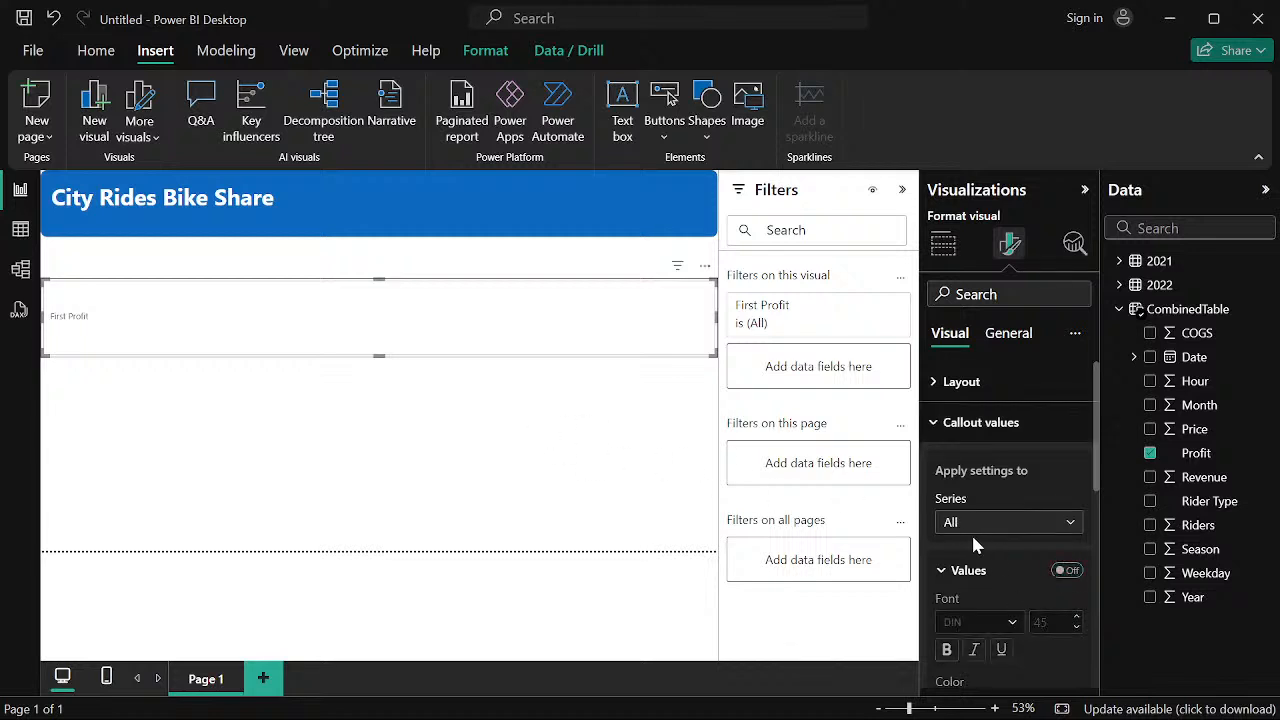
Turn off the callout label for all series of the Profit card
scroll(971, 523, down, 10)
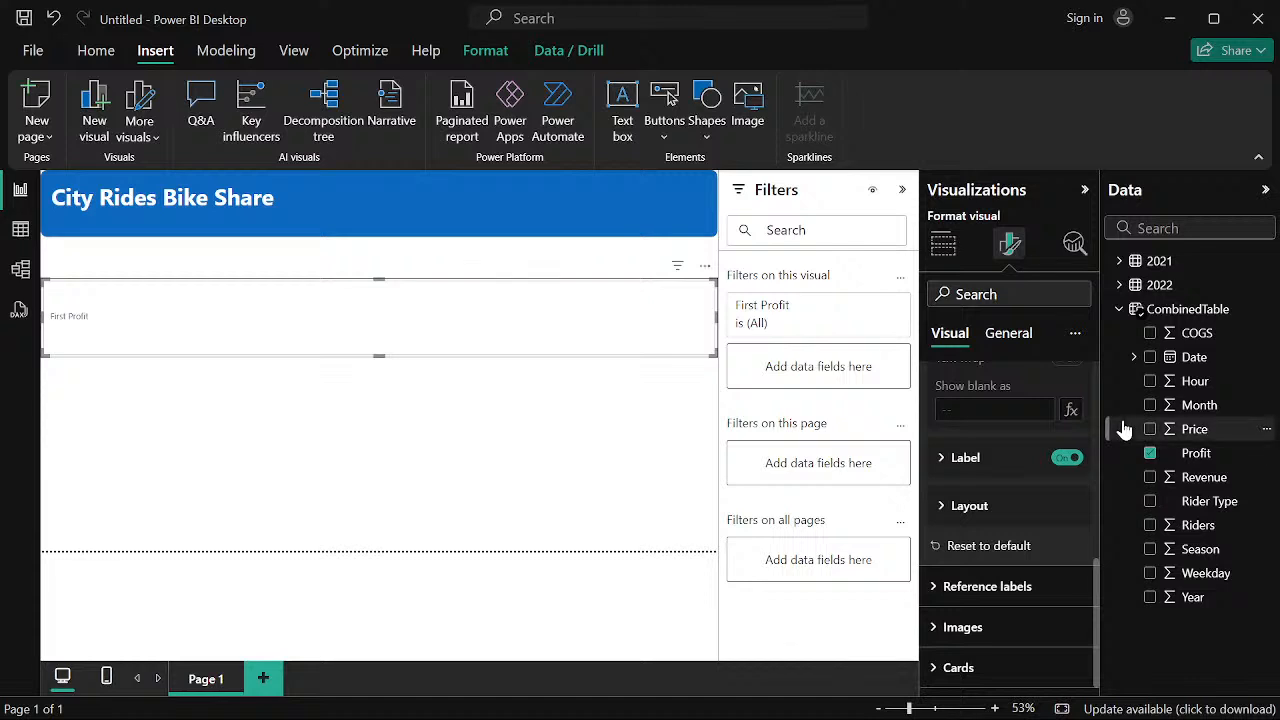
click(943, 457)
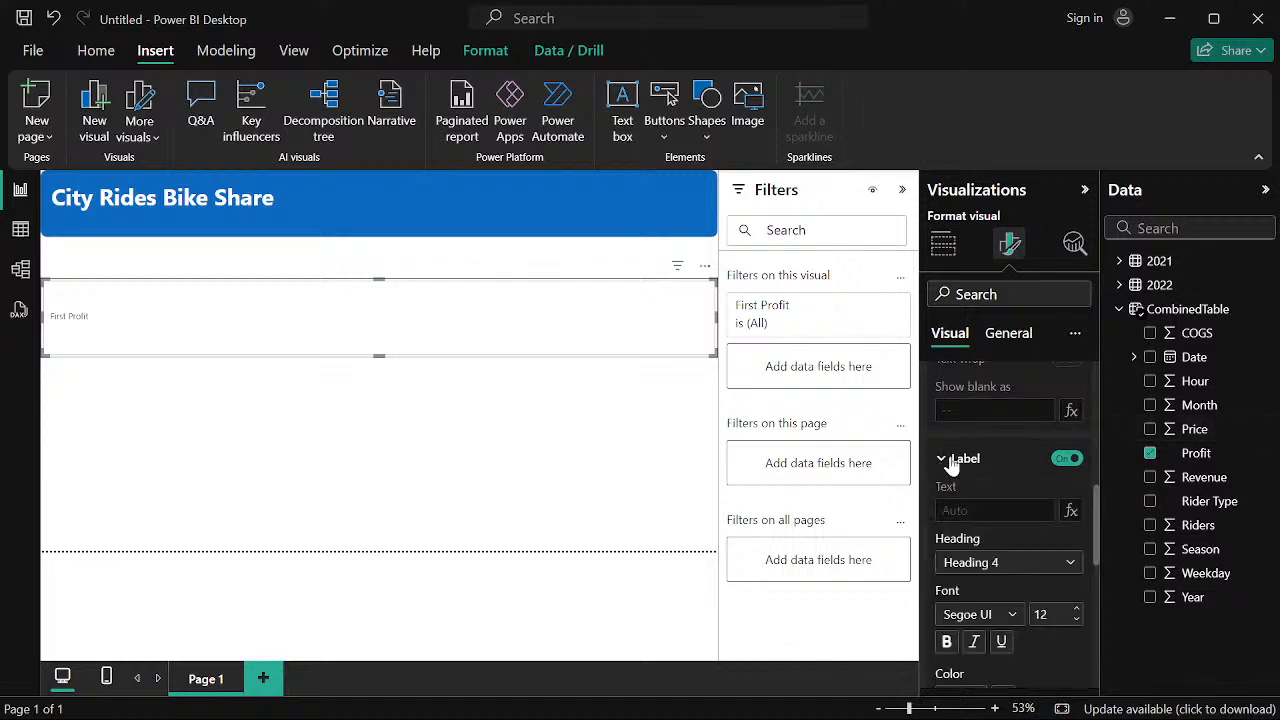
click(1066, 458)
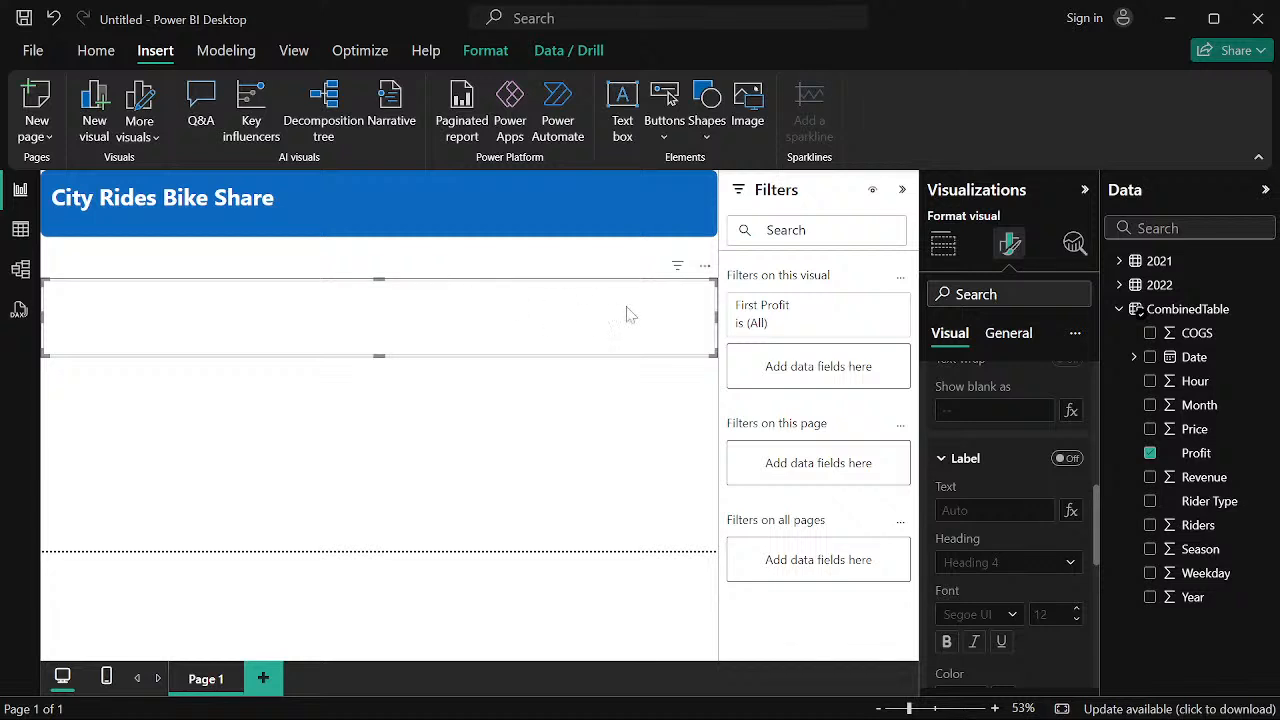
Narrow the Profit card to under half the page width, make it slightly taller, and move it inward and further below the banner
drag(715, 322, 383, 330)
drag(283, 317, 356, 356)
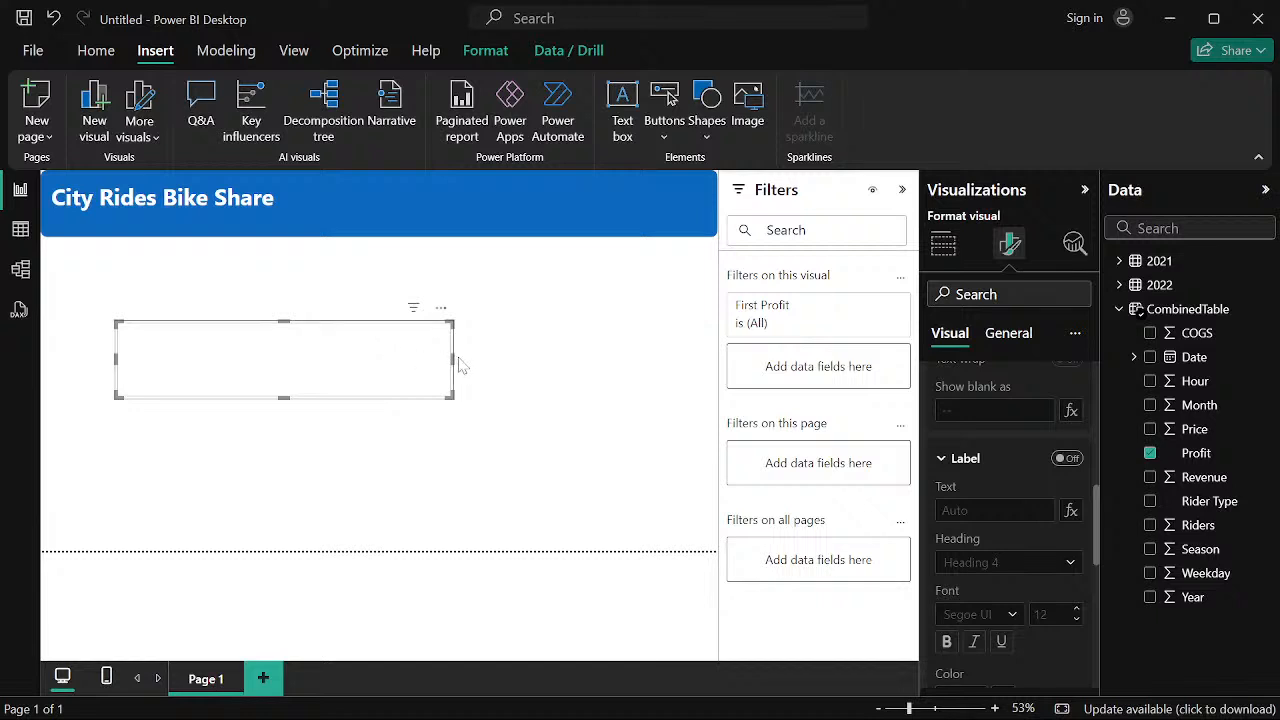
drag(452, 360, 380, 362)
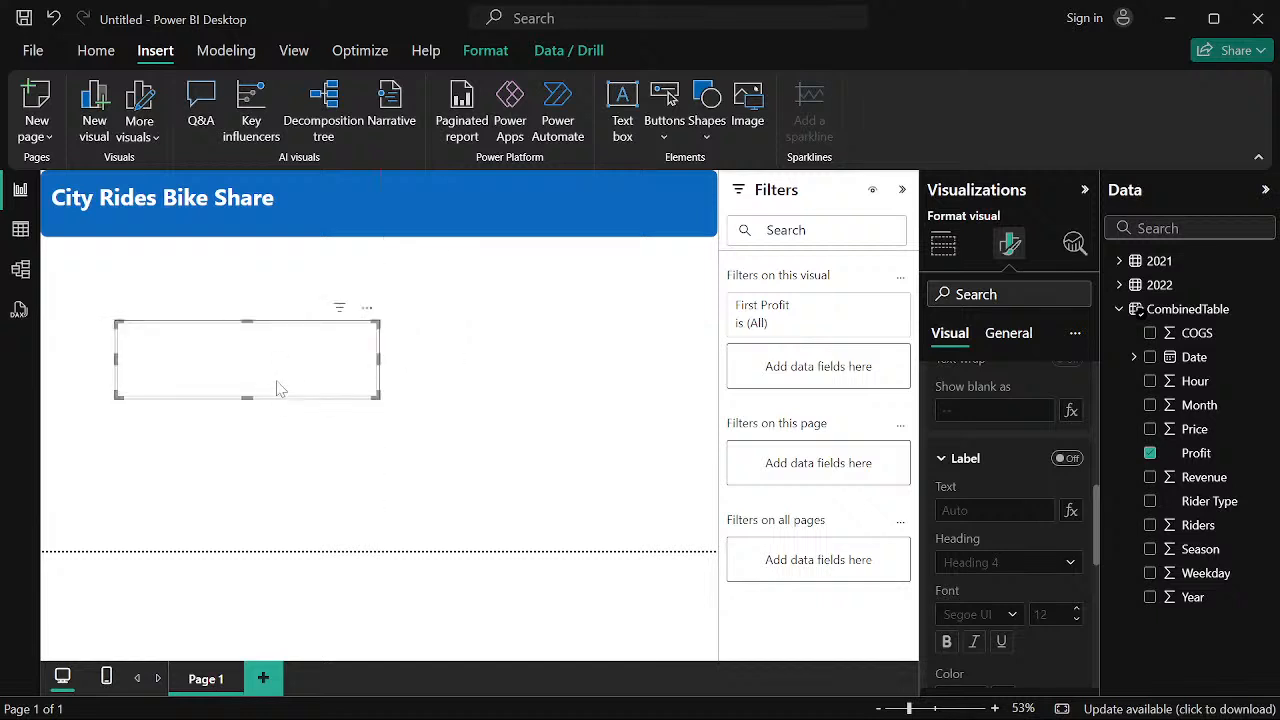
drag(247, 397, 256, 426)
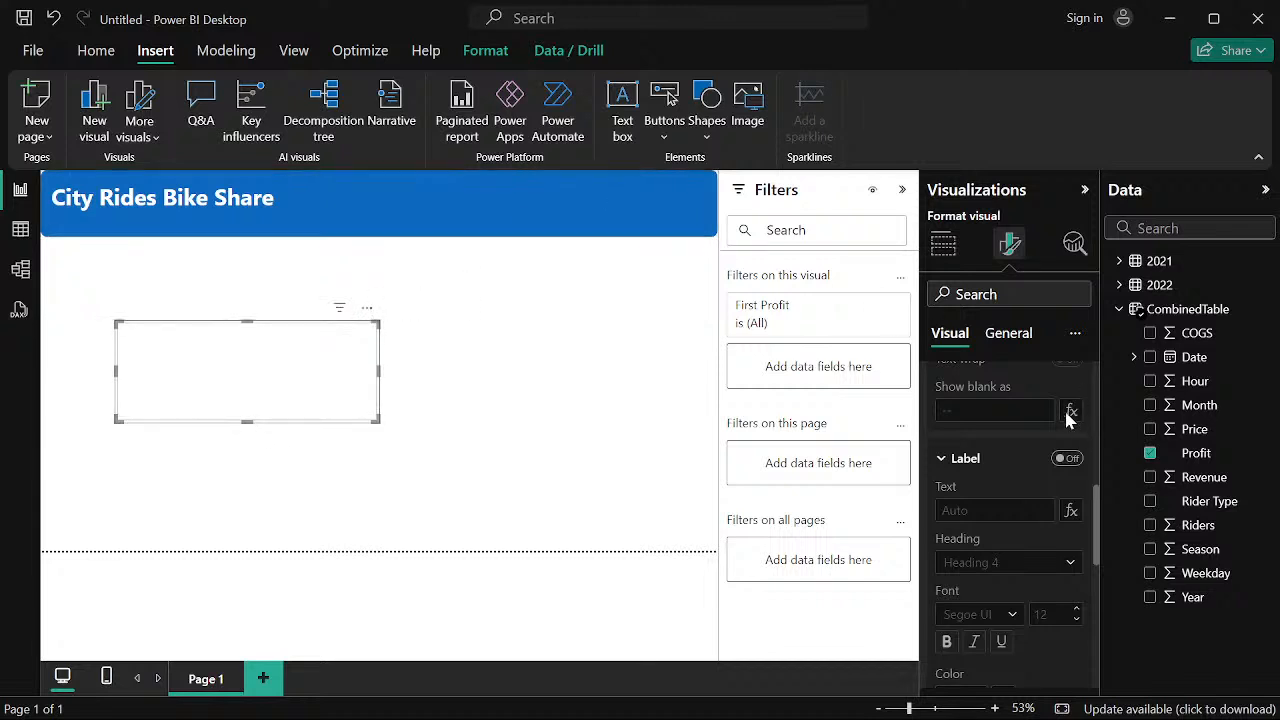
Look through the card's callout and layout formatting options, then collapse both sections
scroll(978, 528, down, 3)
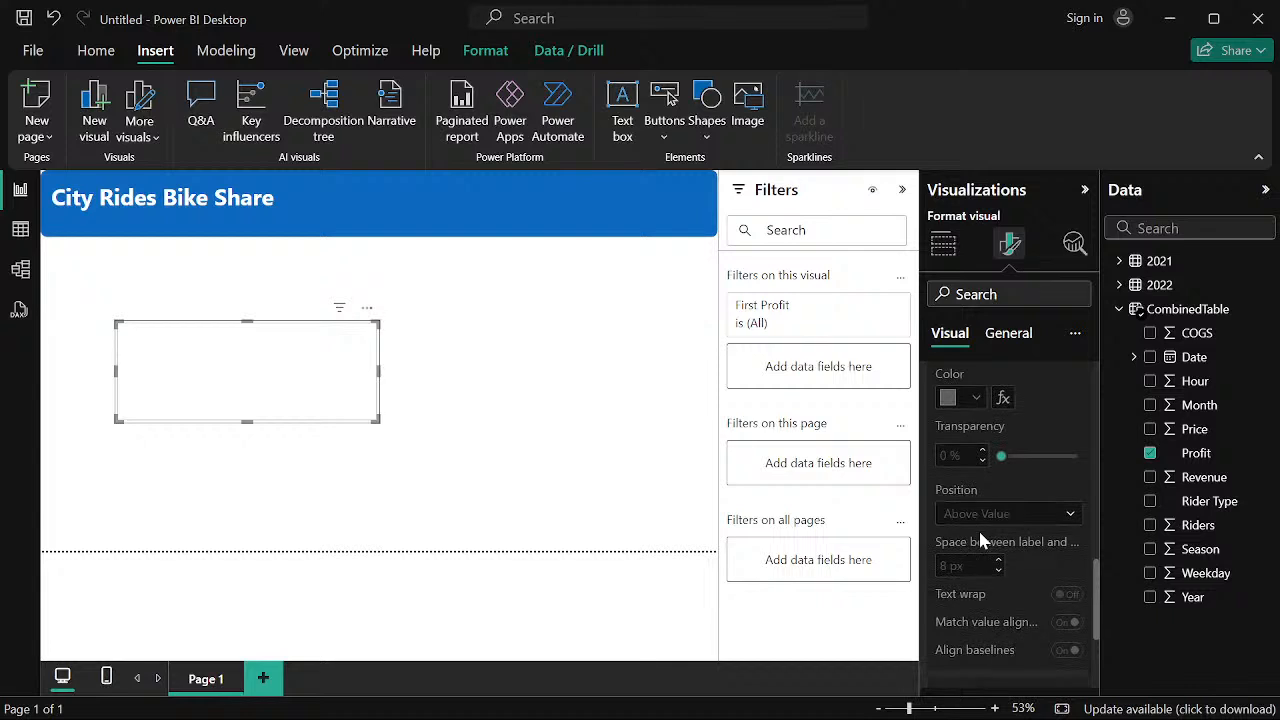
scroll(984, 455, up, 5)
scroll(950, 380, up, 3)
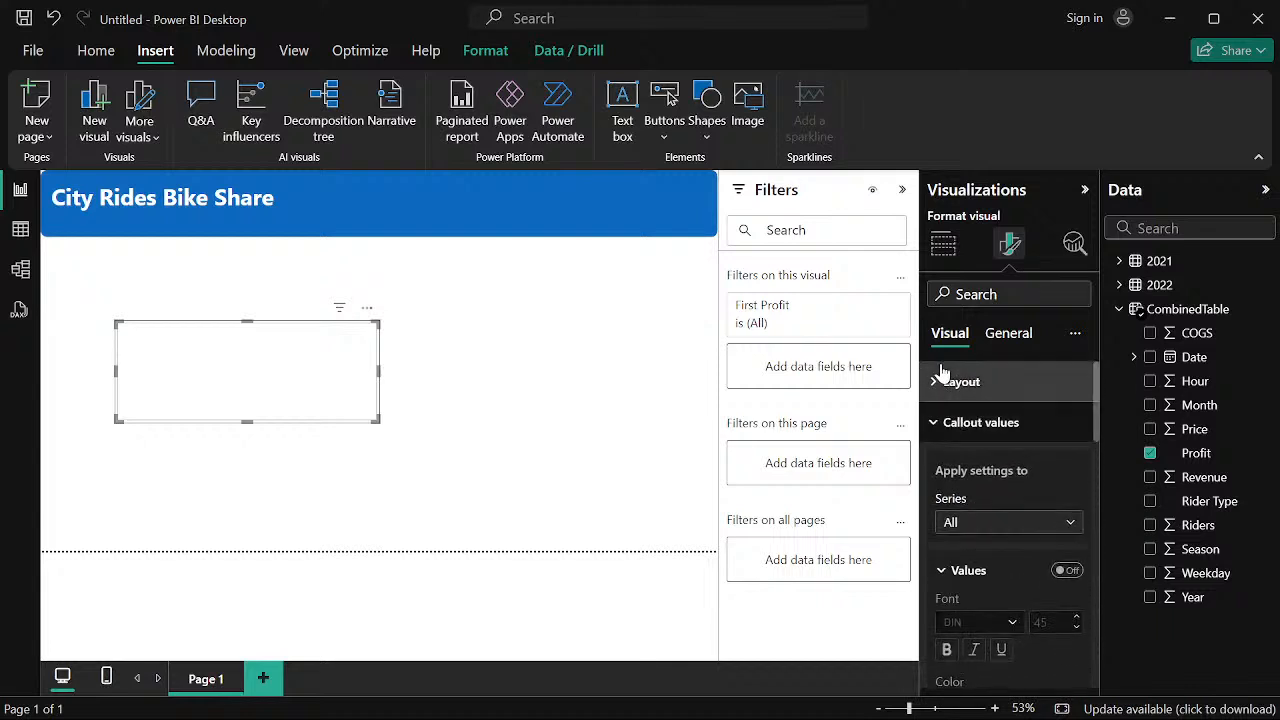
click(943, 376)
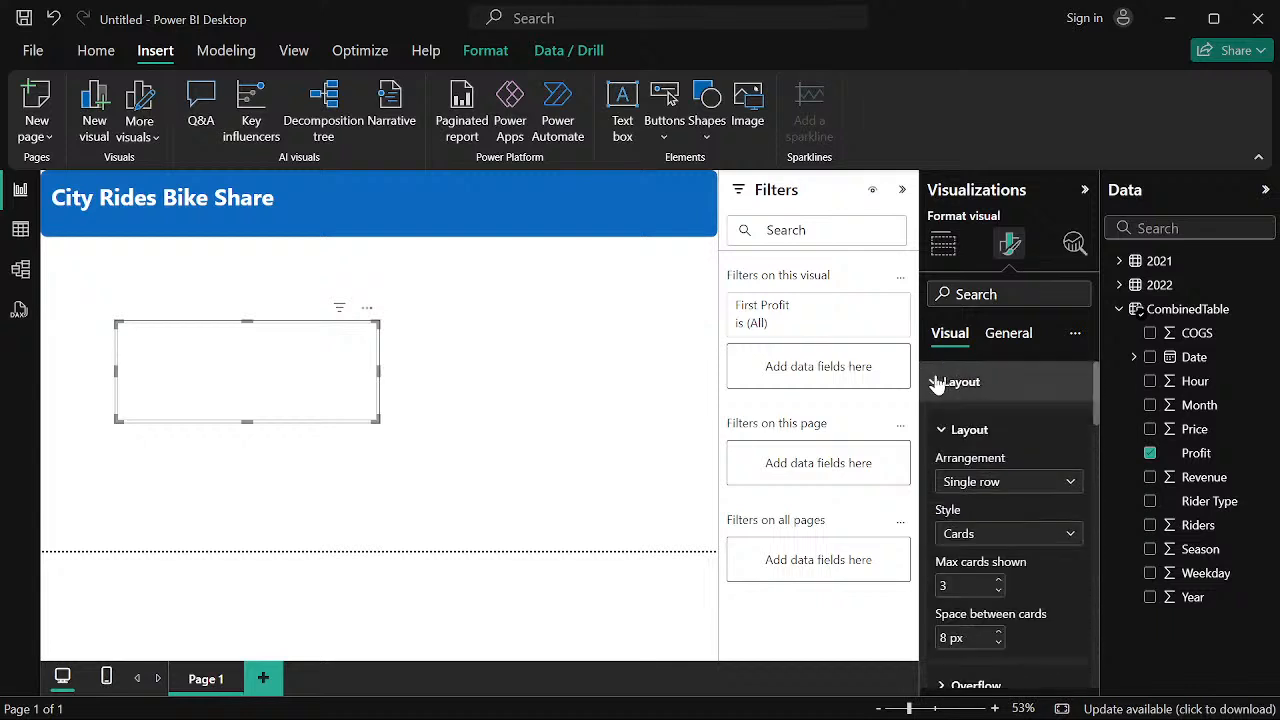
click(942, 429)
click(937, 379)
click(932, 424)
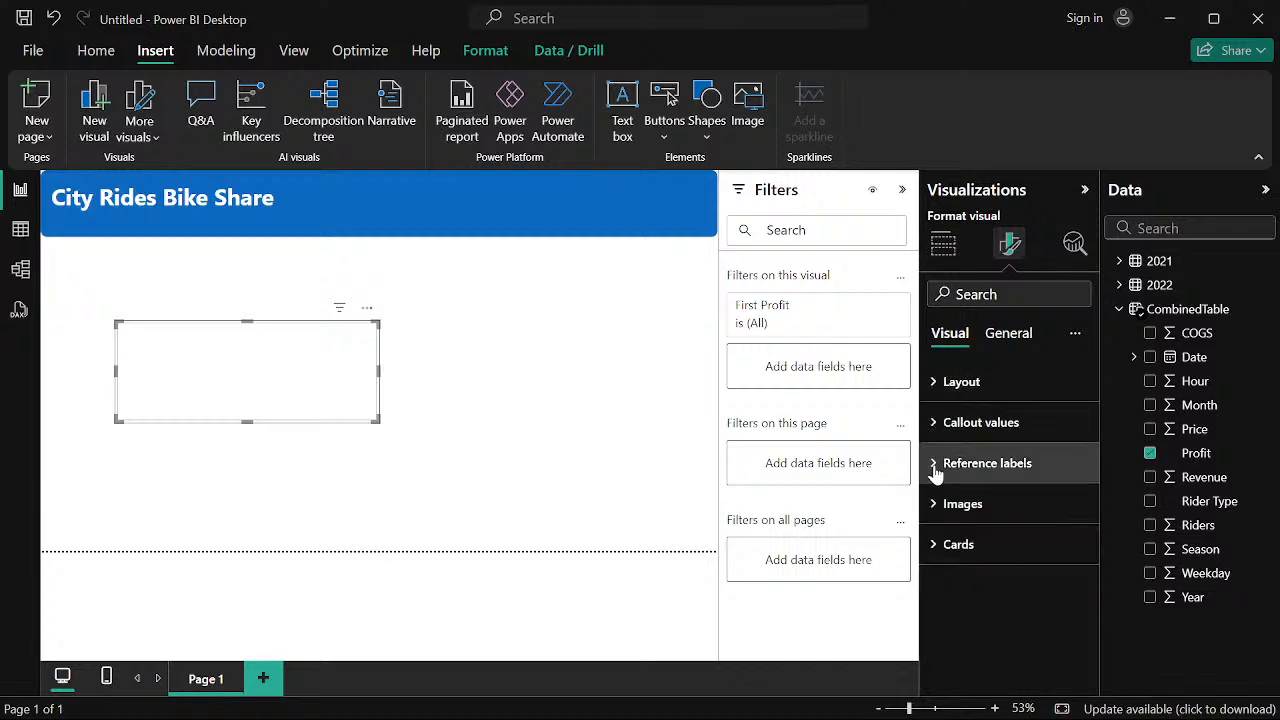
Change the card shape to Rounded Rectangle for all series
click(937, 545)
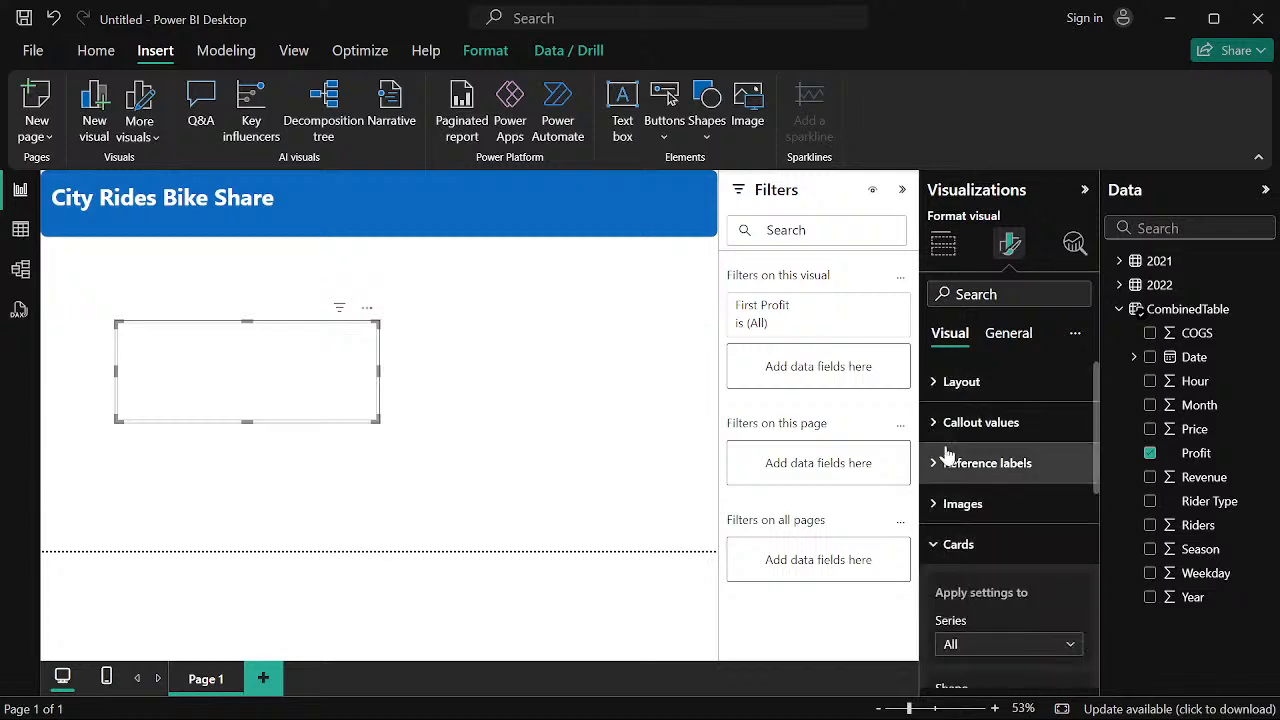
scroll(965, 430, down, 4)
scroll(960, 445, up, 2)
scroll(958, 450, up, 3)
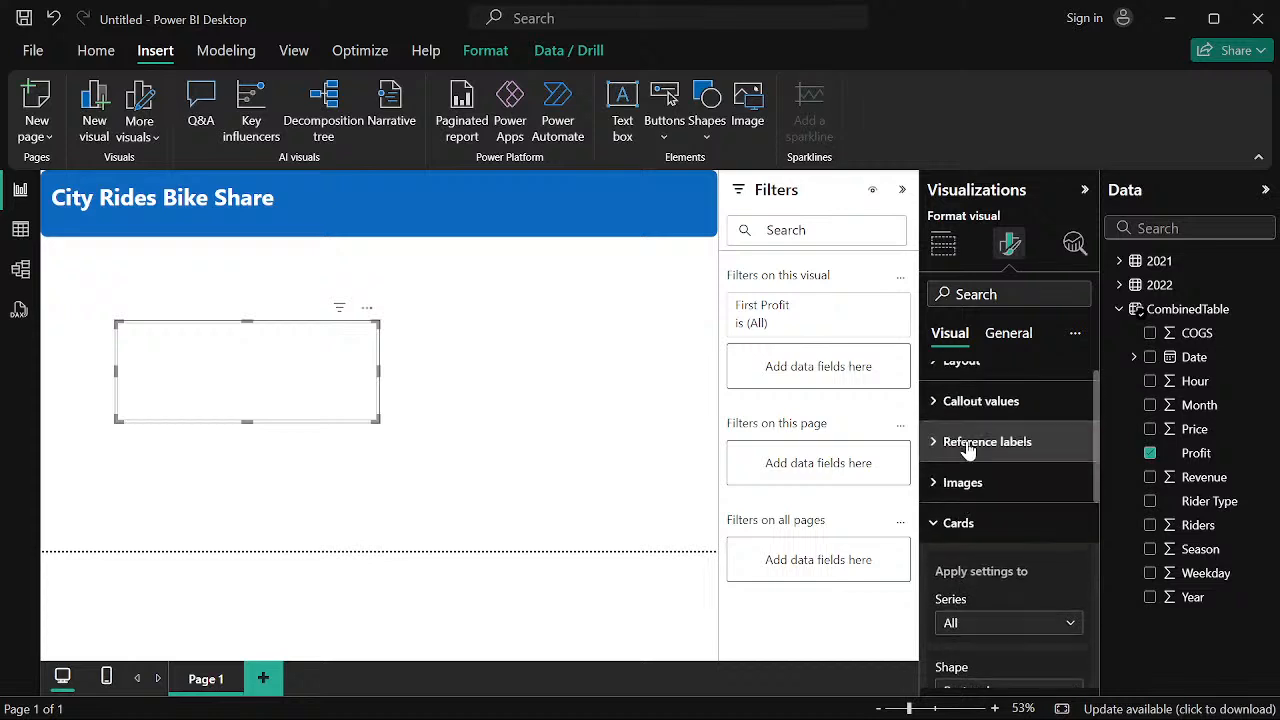
scroll(985, 510, down, 3)
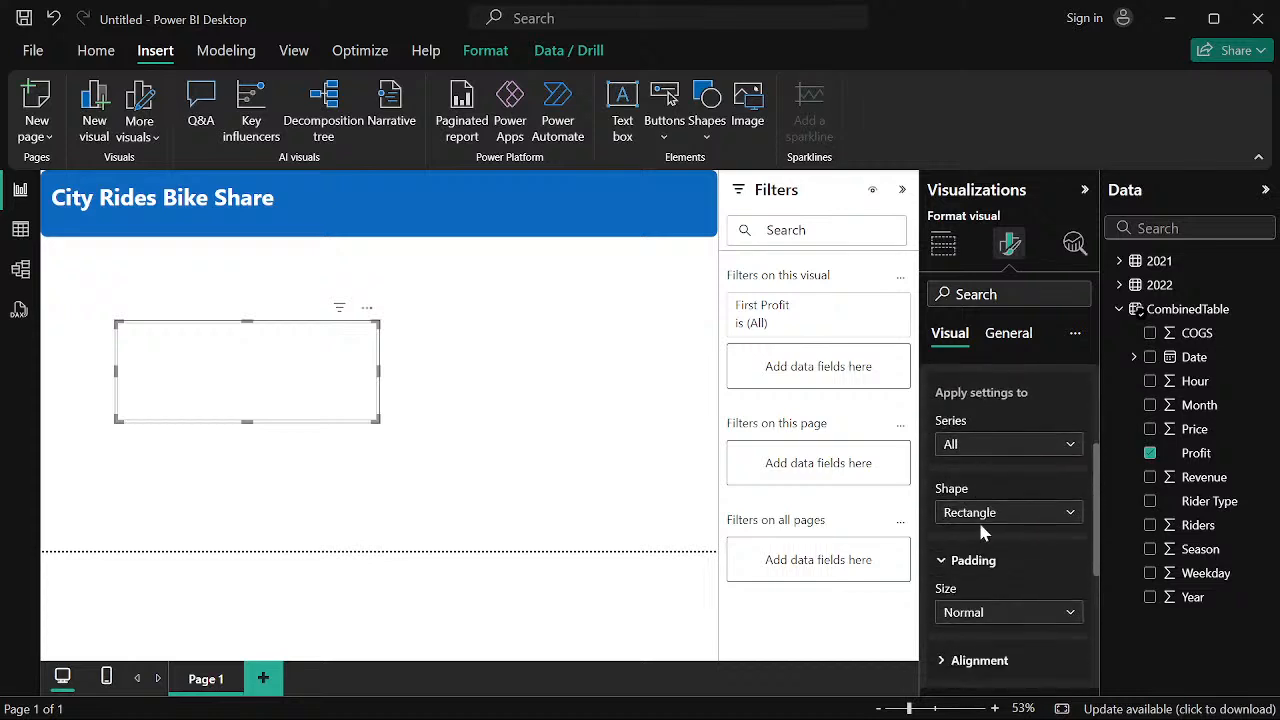
click(1027, 452)
click(1027, 452)
scroll(1000, 565, down, 3)
scroll(1016, 475, up, 3)
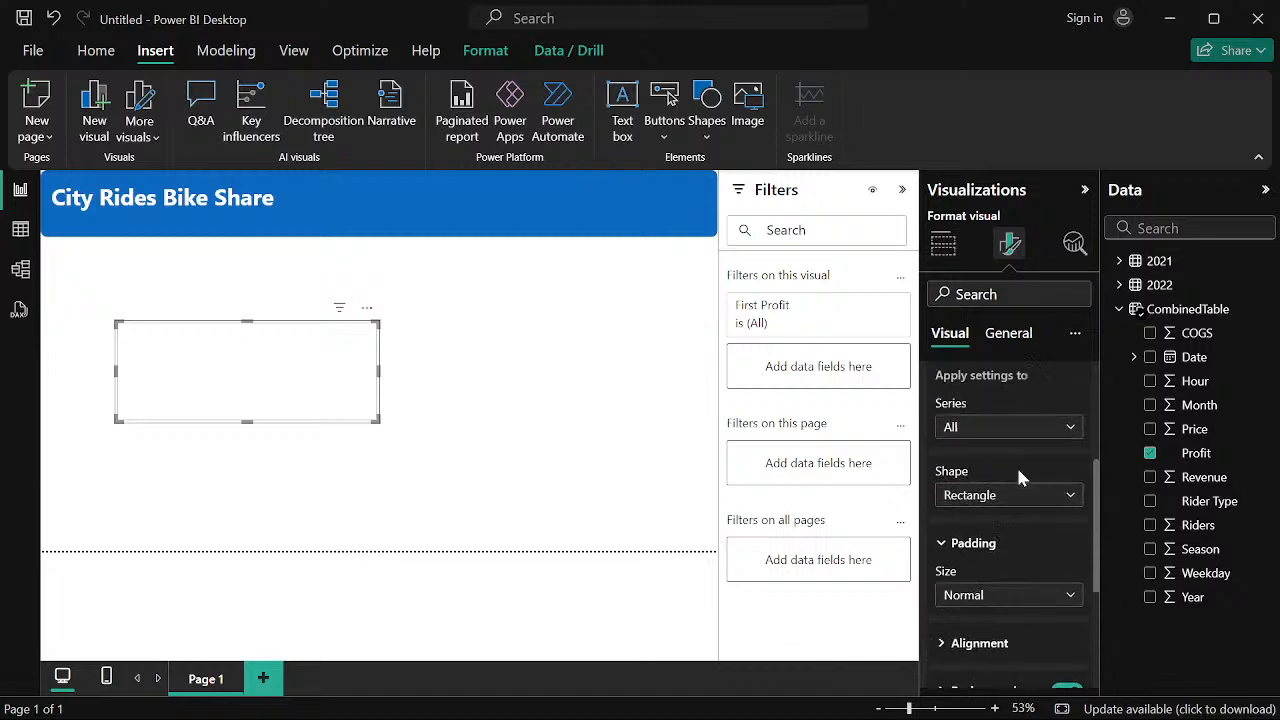
click(1045, 514)
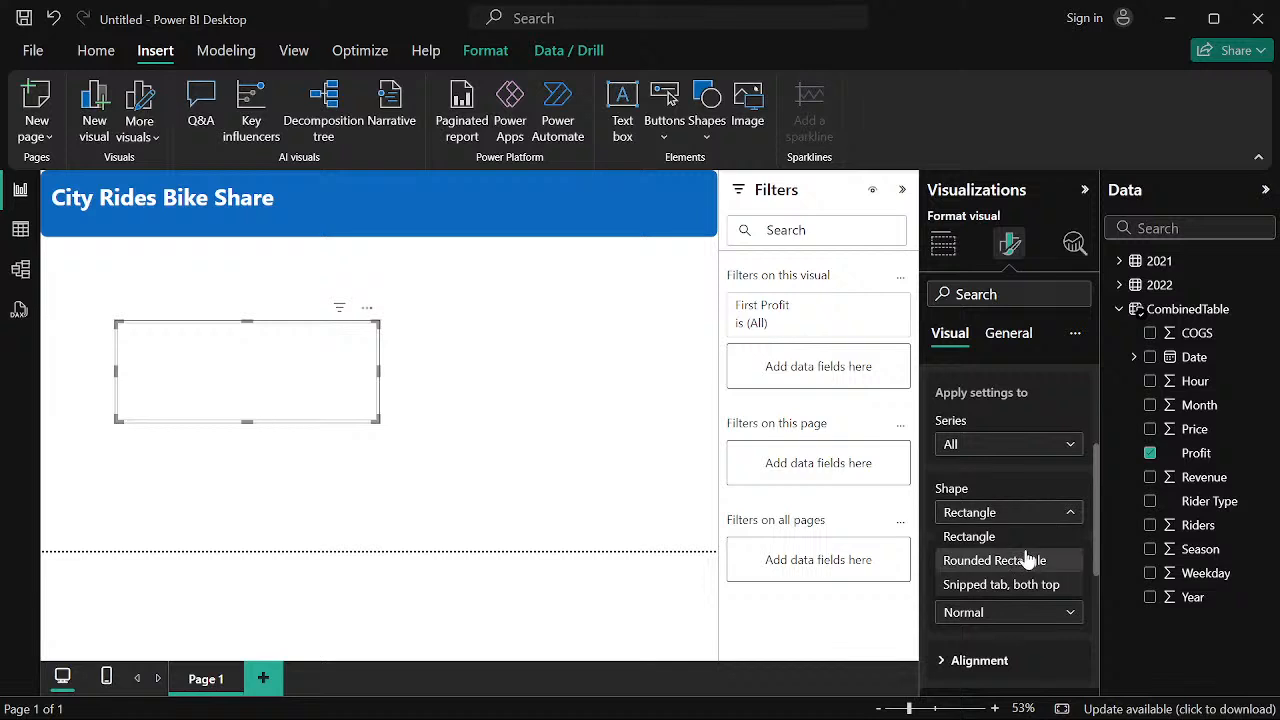
click(1025, 560)
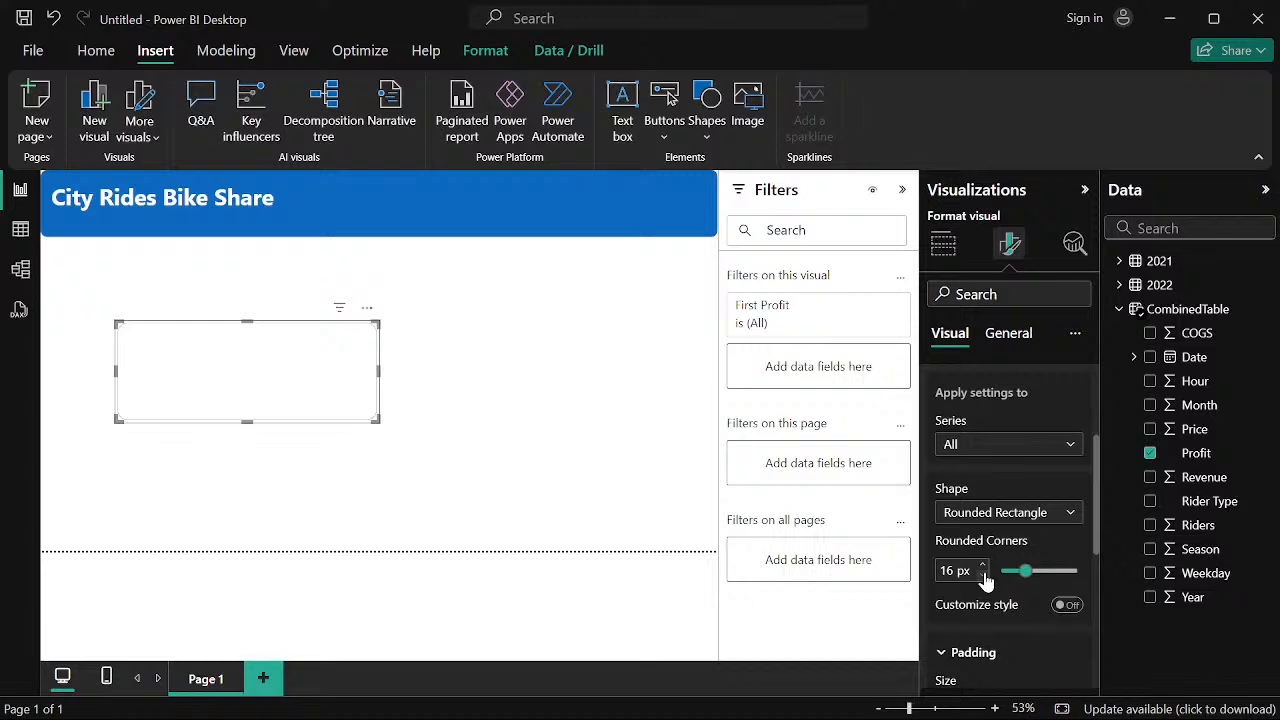
Set the card's rounded corners to 15 px and collapse the padding settings
click(982, 567)
click(981, 576)
scroll(1003, 514, down, 2)
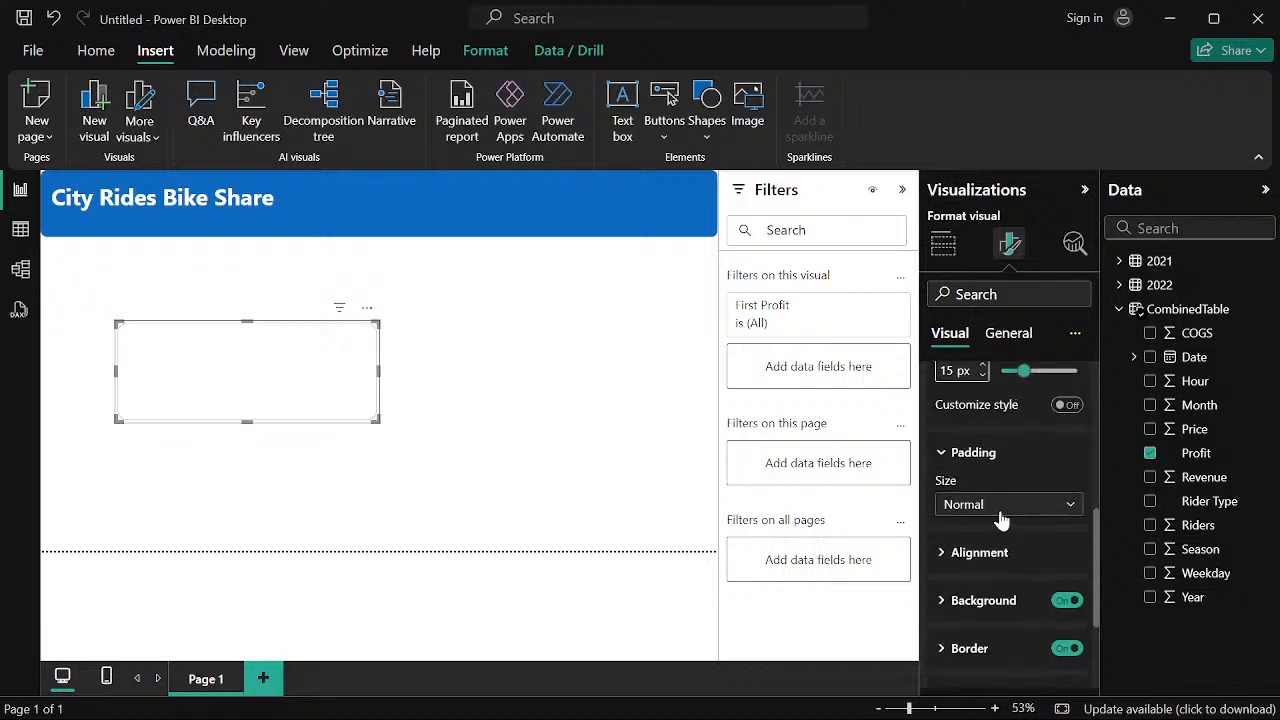
click(948, 453)
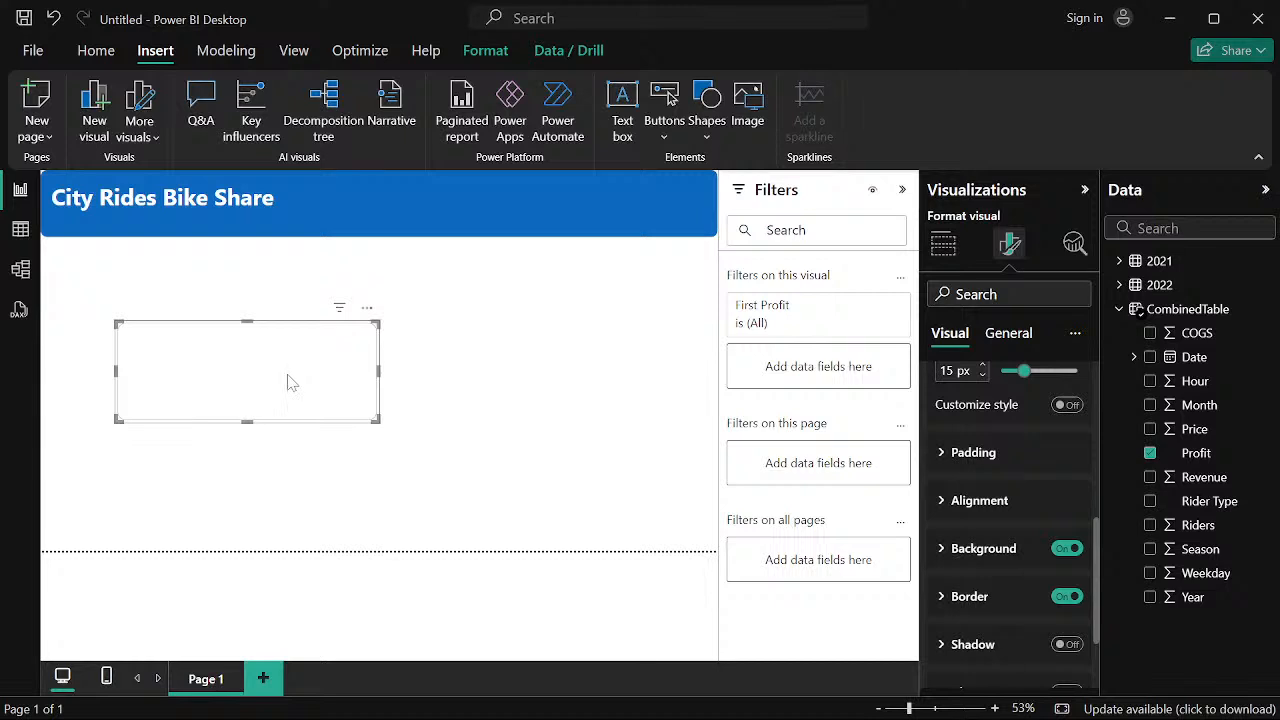
Move the card up so it overlaps the lower part of the blue banner and deselect it
drag(286, 380, 408, 263)
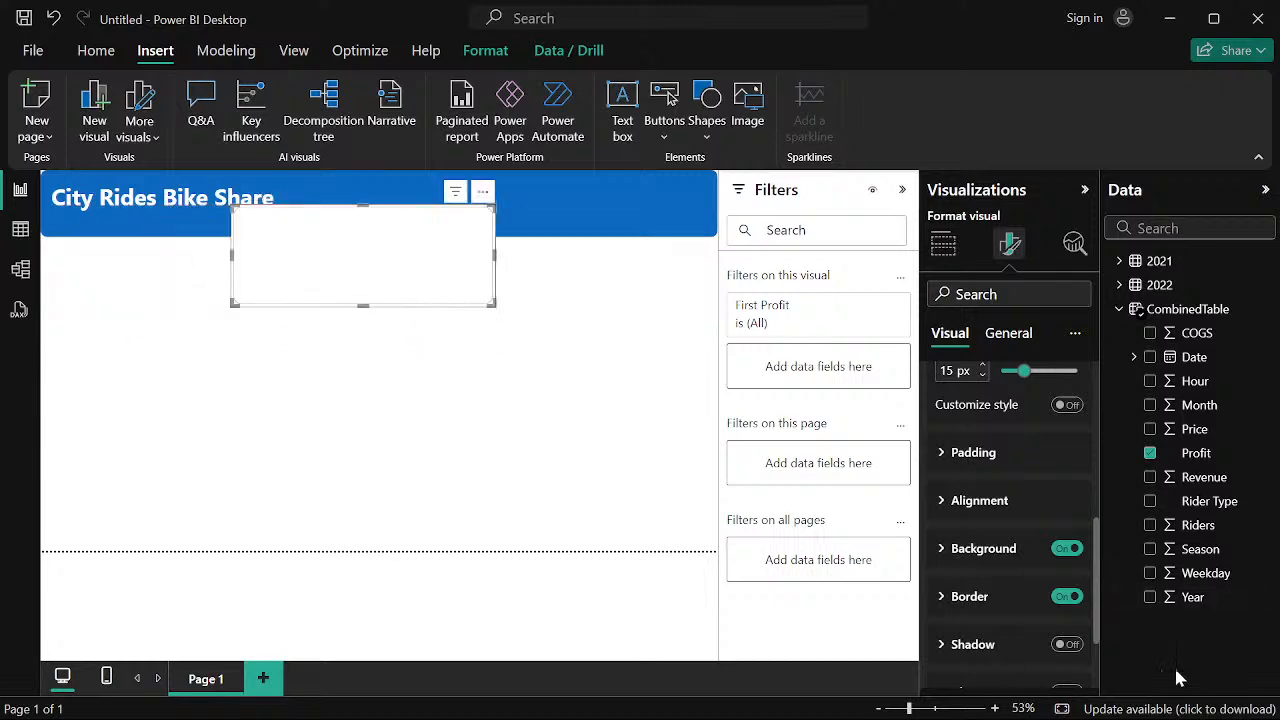
click(408, 333)
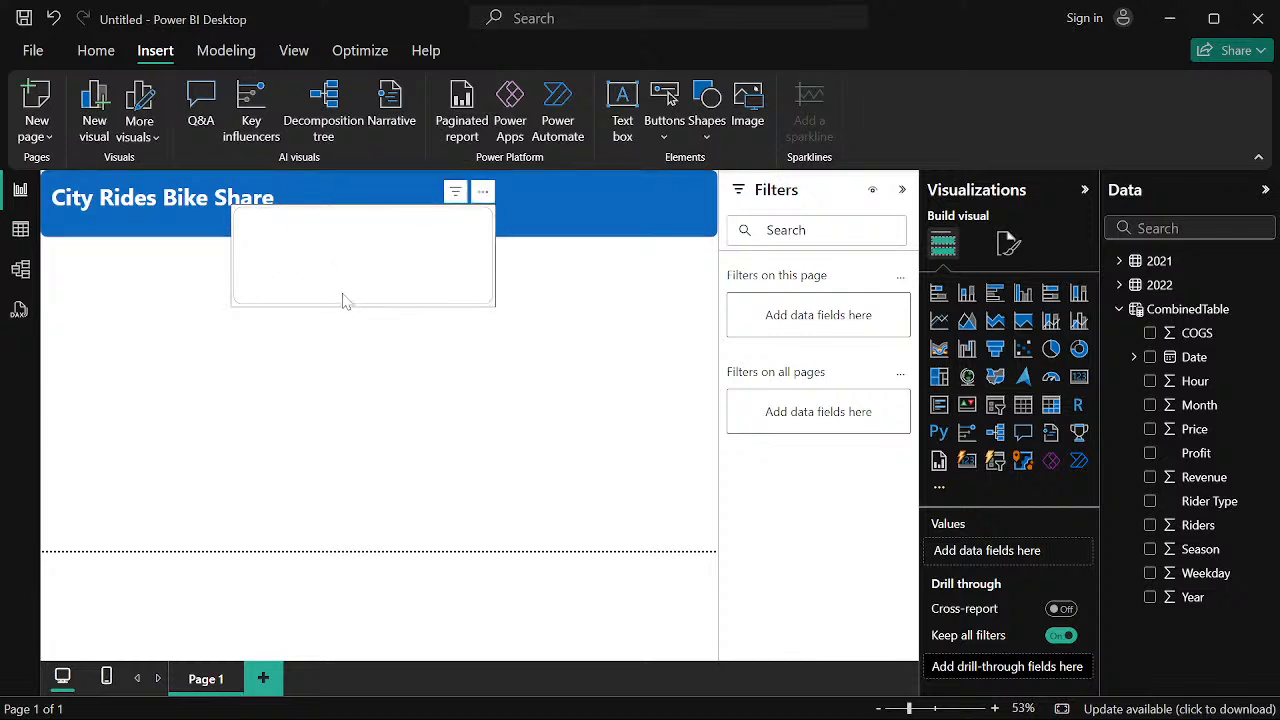
Turn off the background in the card's Cards formatting for all series
click(370, 254)
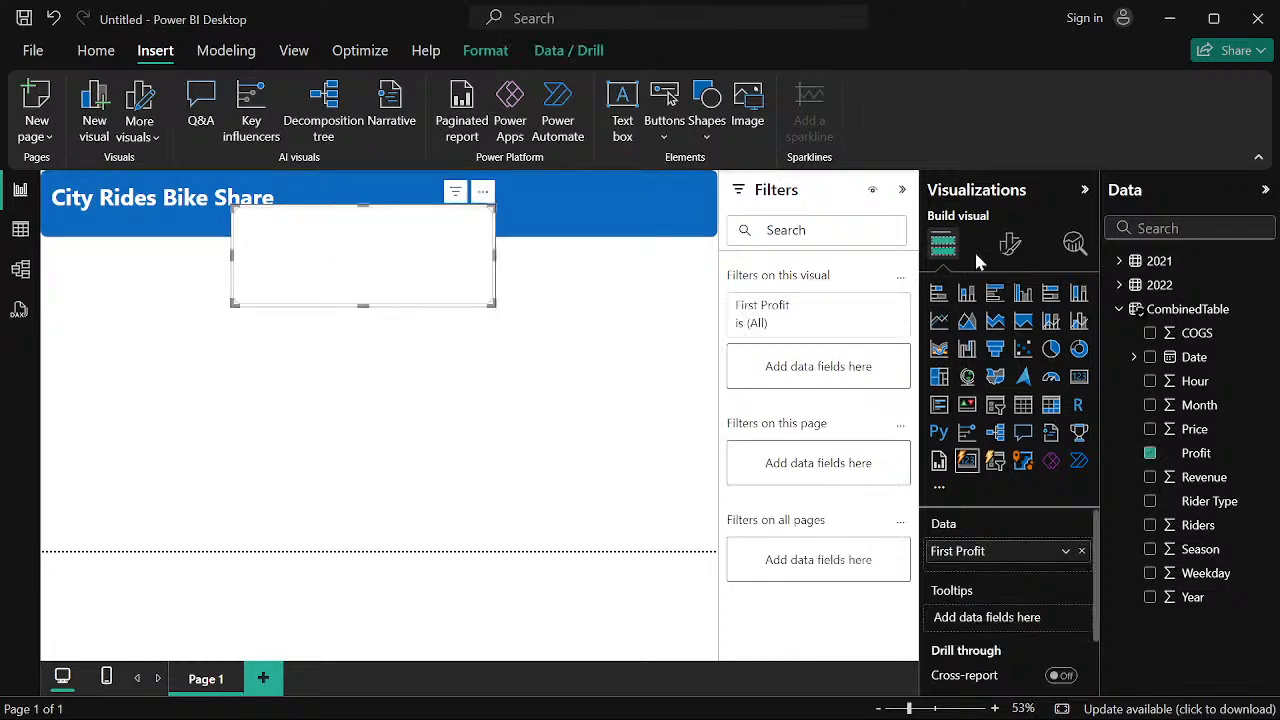
click(1004, 252)
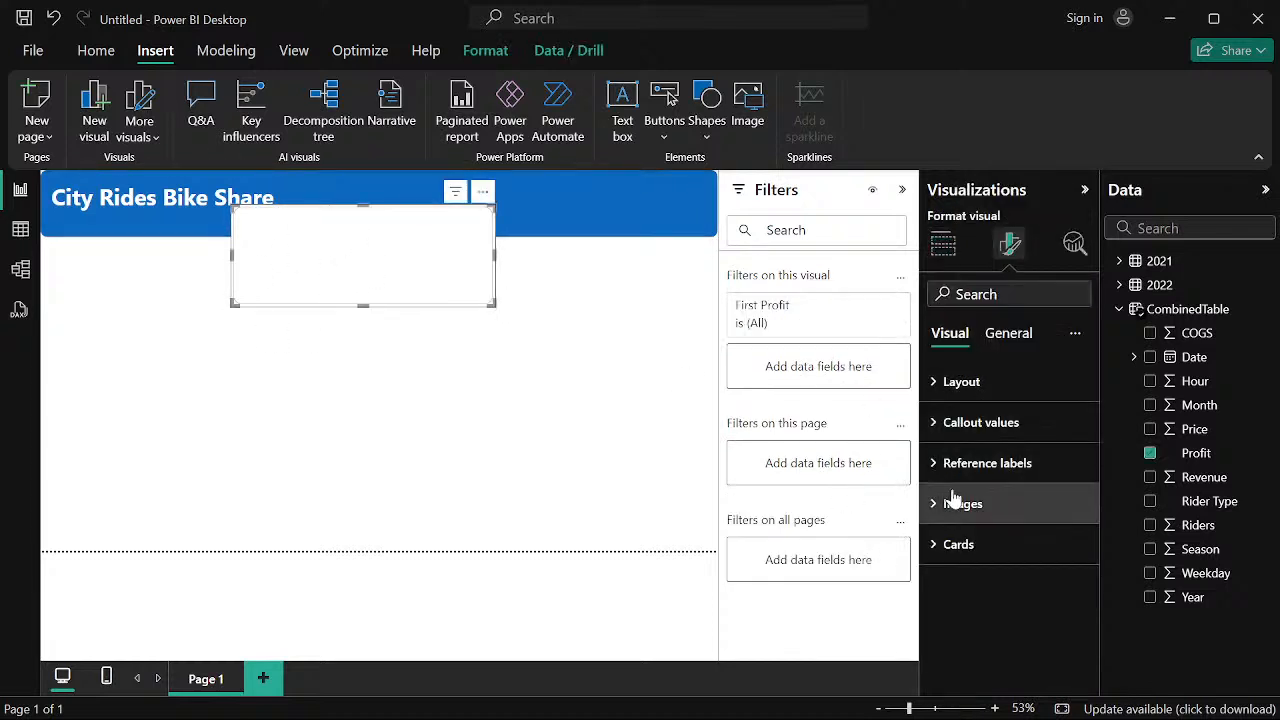
click(932, 558)
scroll(952, 570, down, 5)
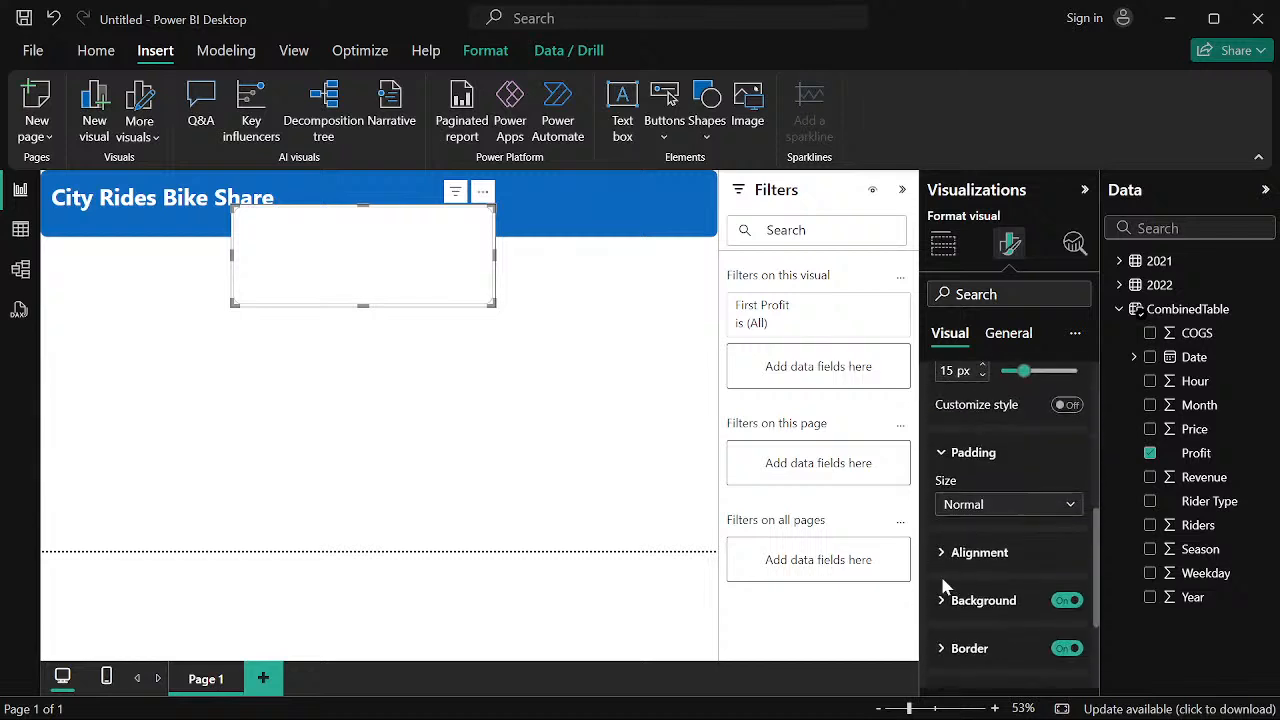
click(1066, 602)
click(337, 405)
Turn off the border in the Profit card's Cards formatting
click(323, 277)
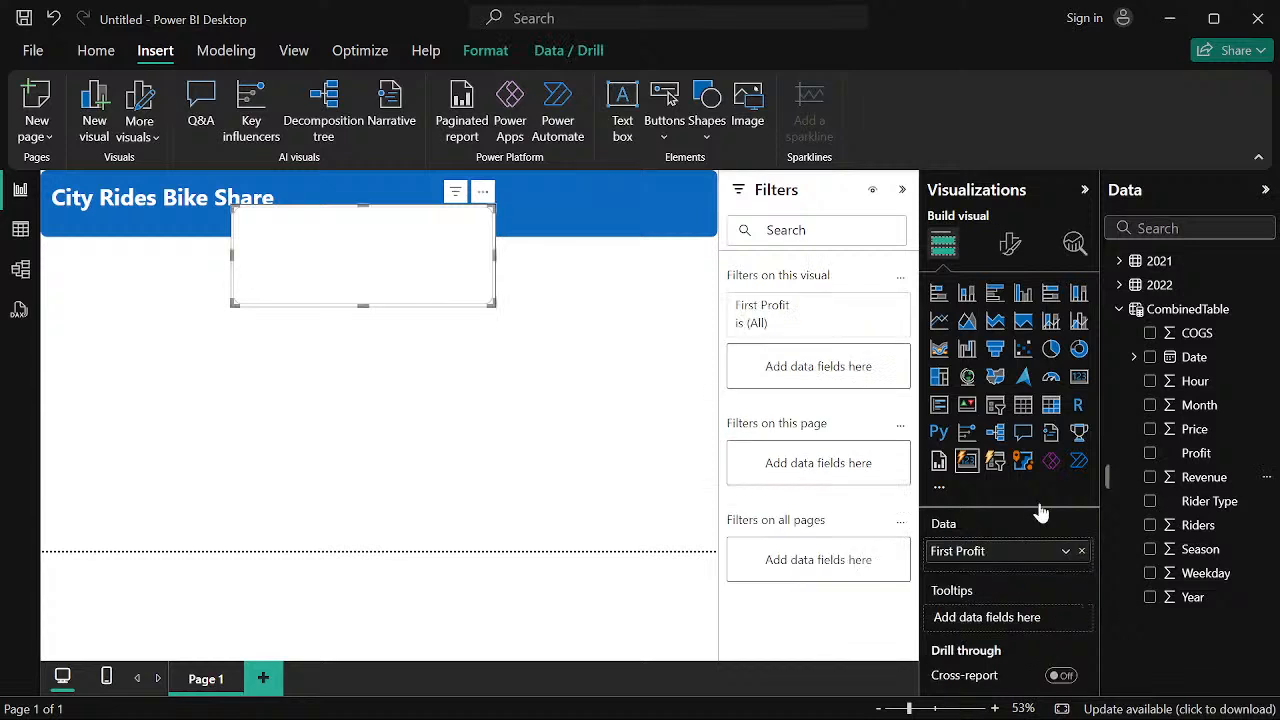
click(1010, 244)
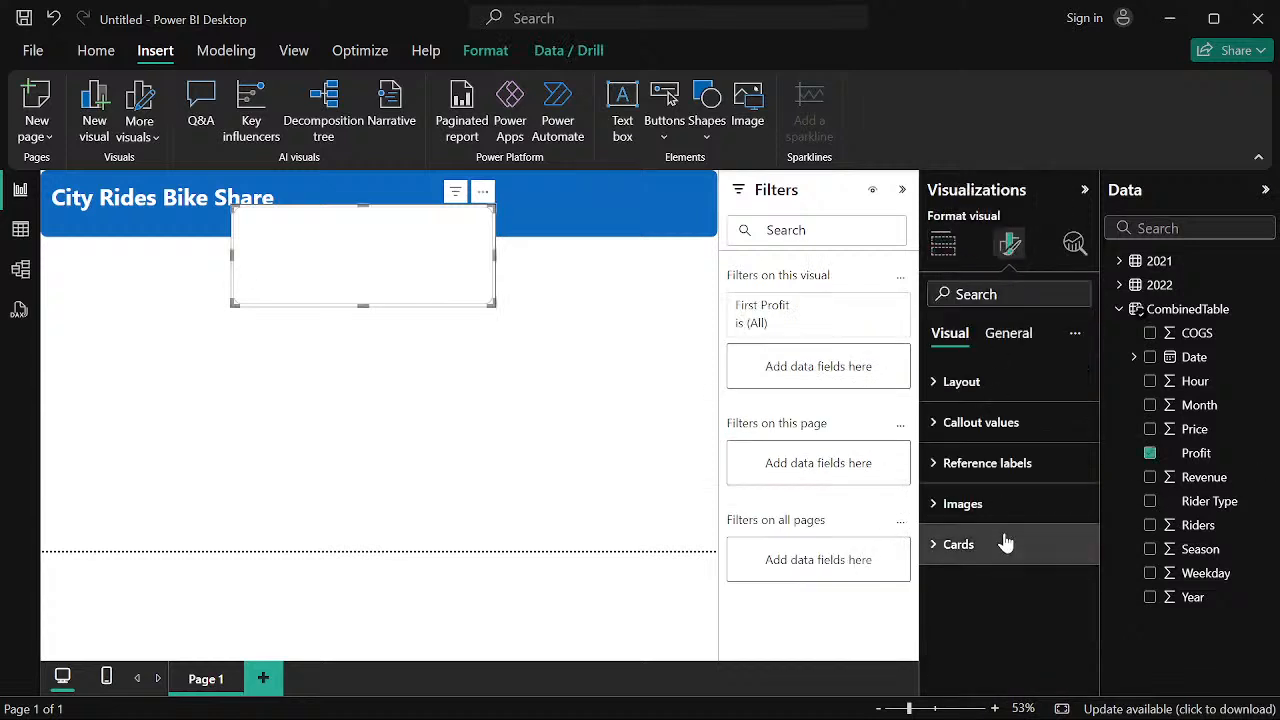
click(940, 543)
scroll(1006, 551, down, 5)
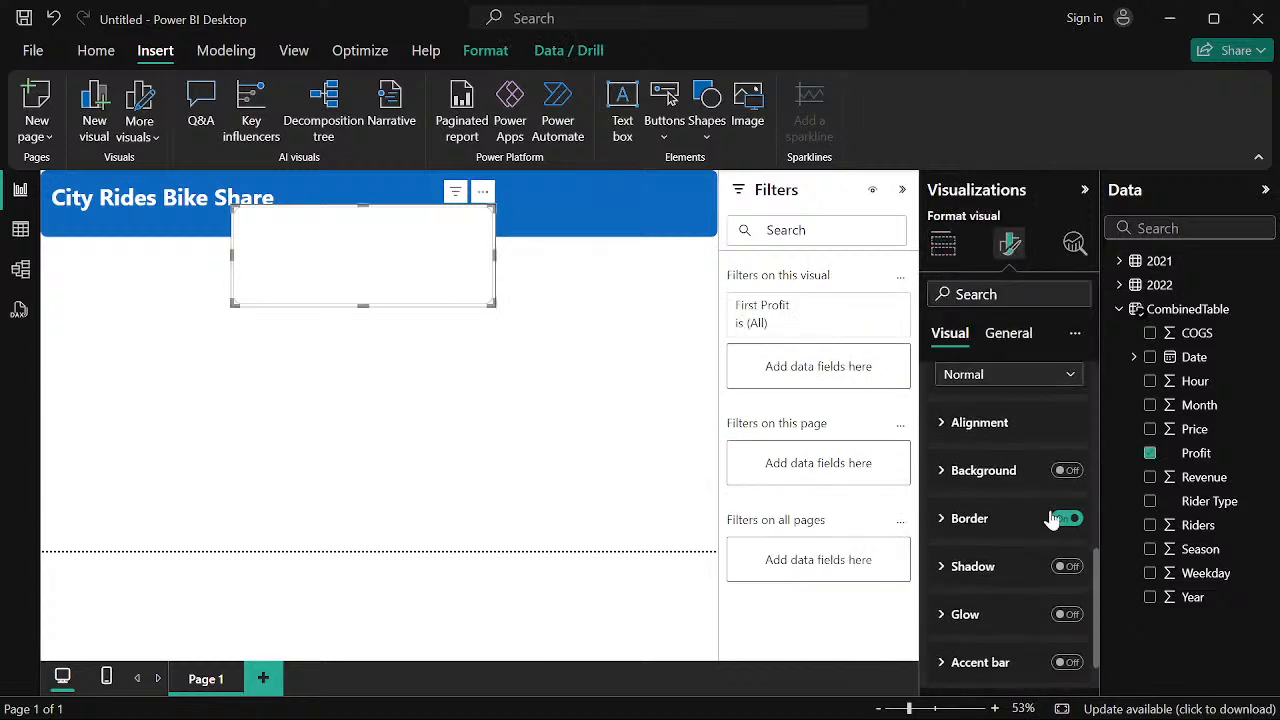
scroll(1052, 518, down, 1)
click(1067, 486)
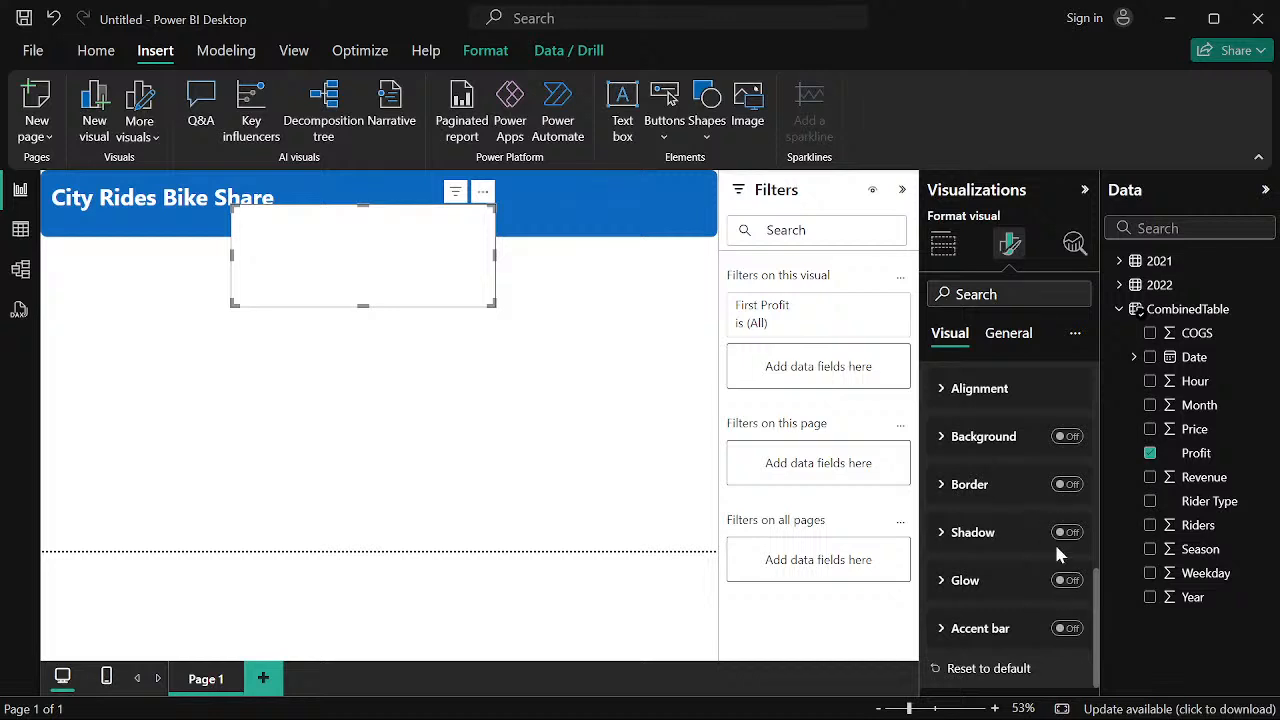
Turn on the shadow, accent bar and background in the card's Cards formatting
click(1067, 534)
click(1067, 627)
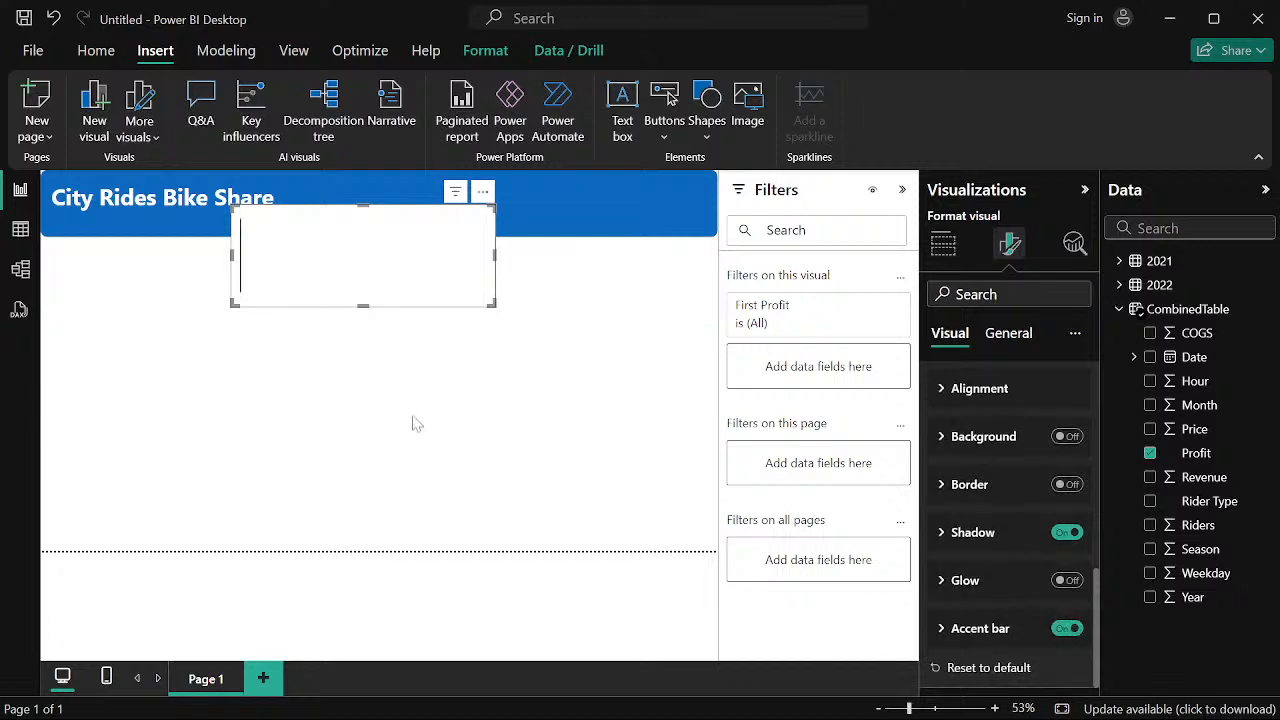
click(1065, 437)
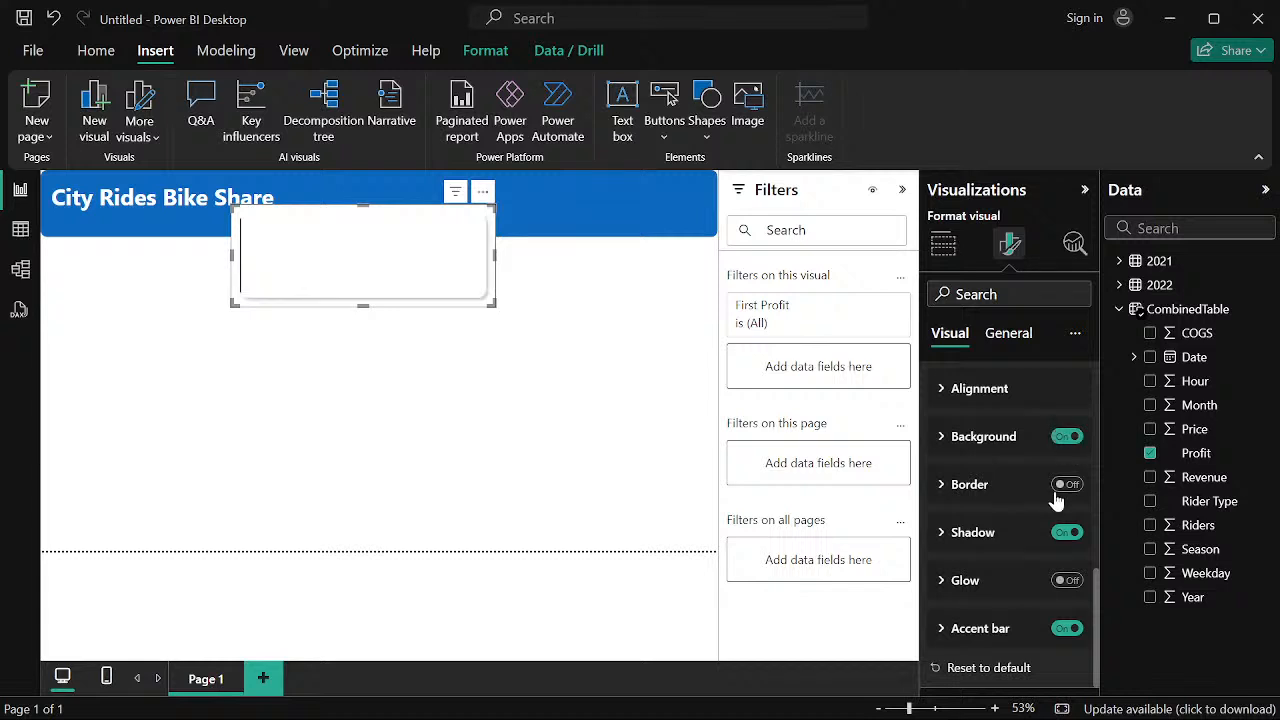
Turn off the background in the card visual's general effects and deselect the card
click(1045, 437)
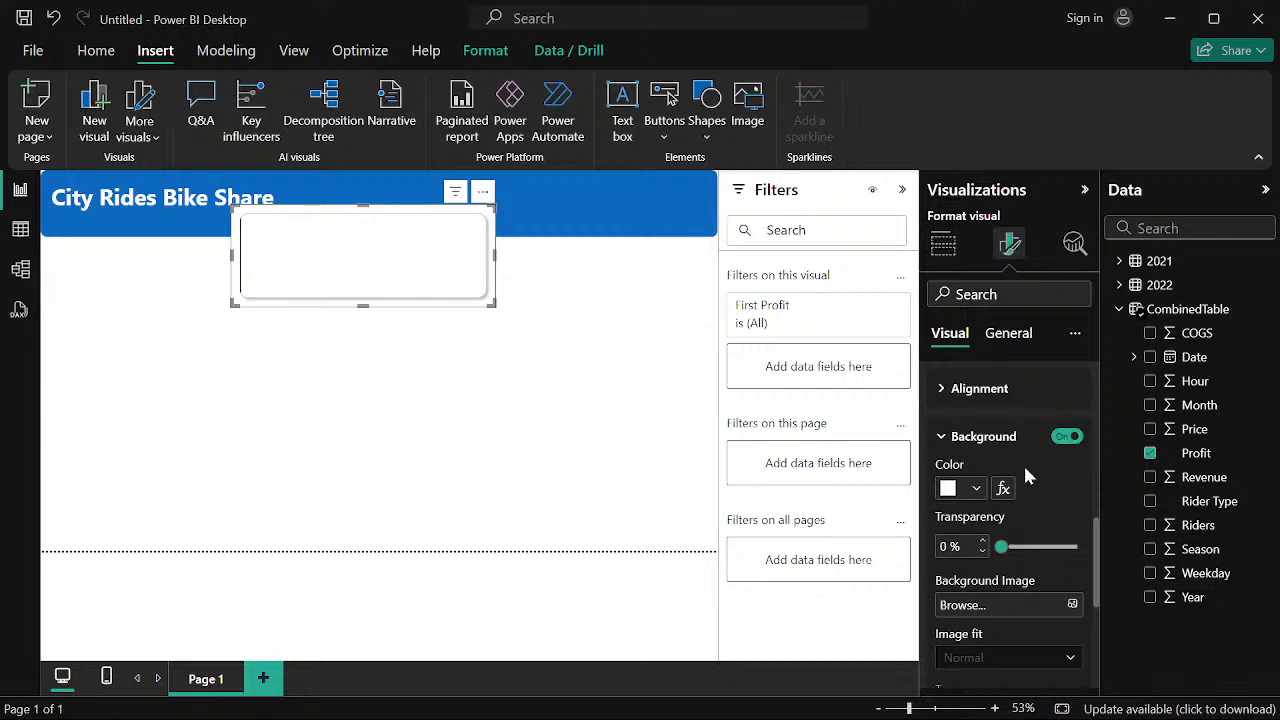
click(1010, 335)
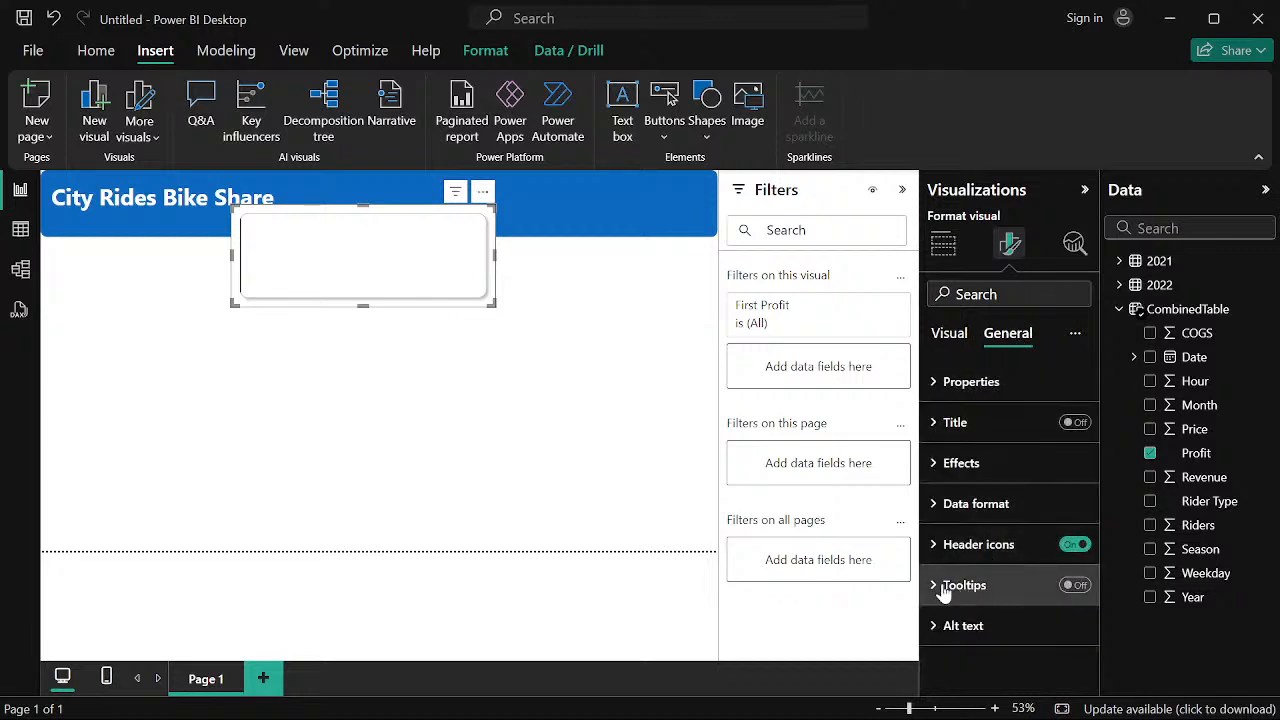
click(945, 456)
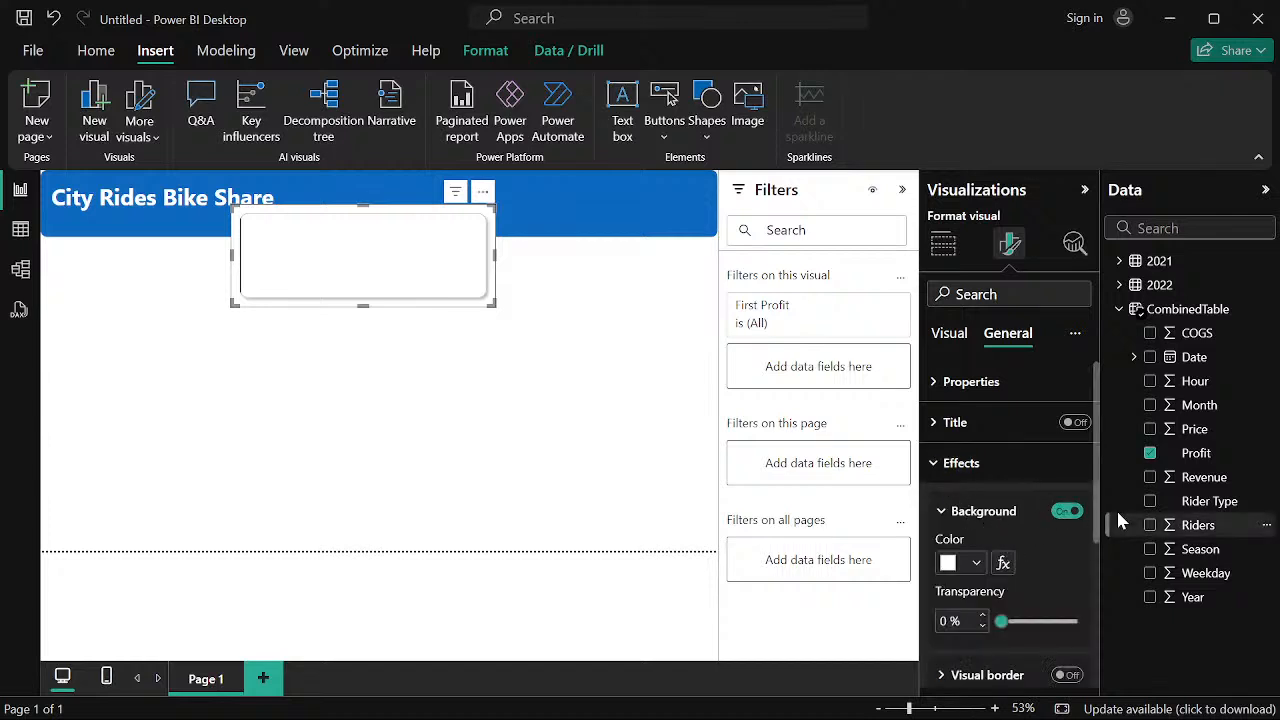
click(1067, 511)
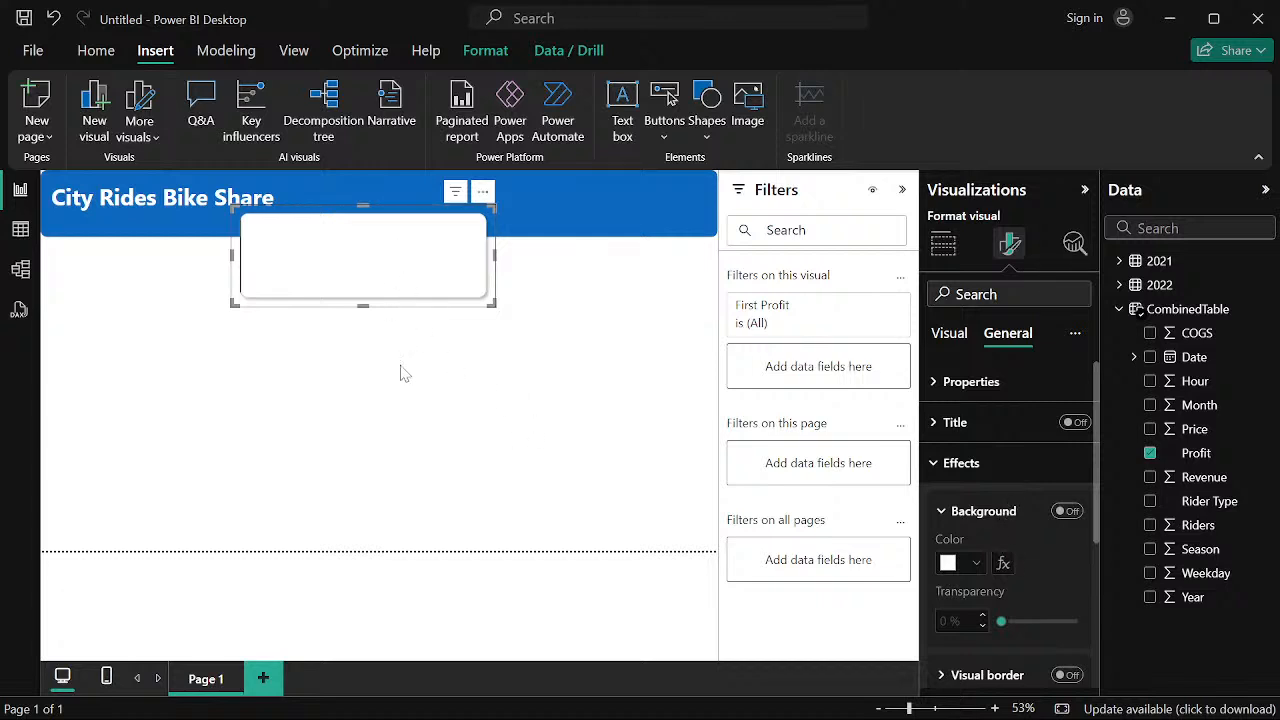
click(397, 410)
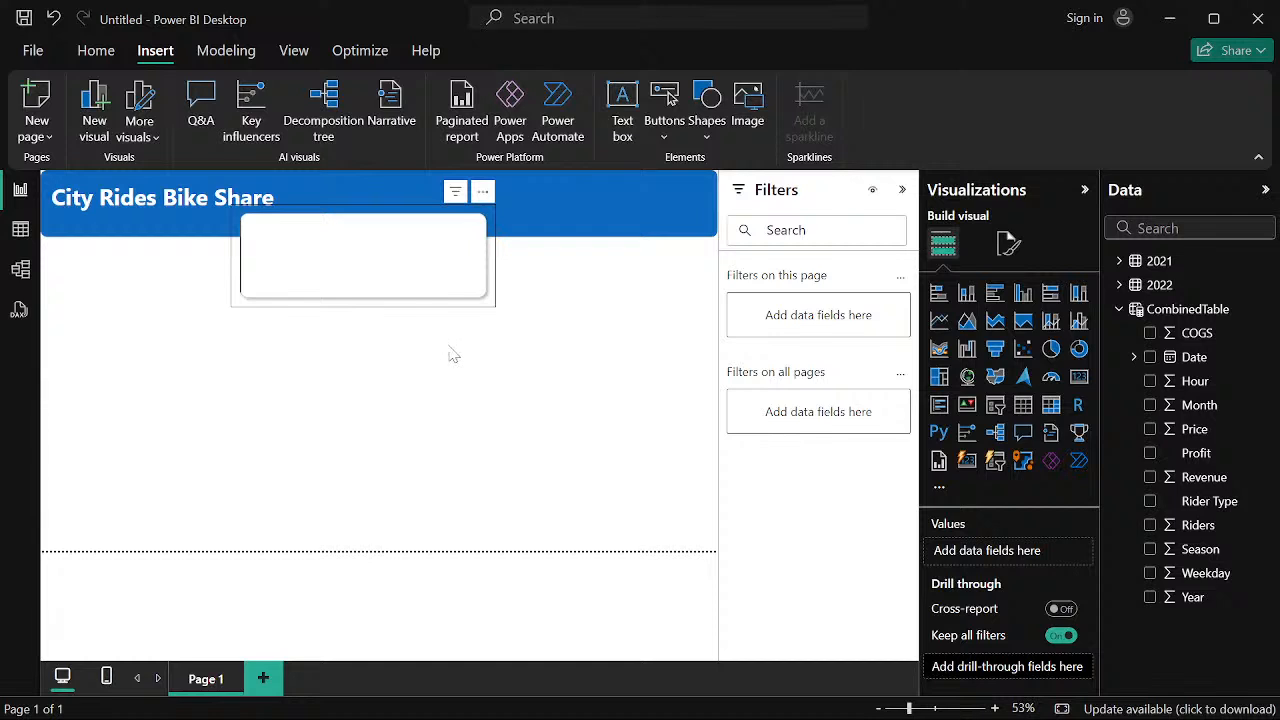
Move the rounded card off the banner into the blank area near the middle of the page and deselect it
drag(318, 269, 391, 360)
click(392, 451)
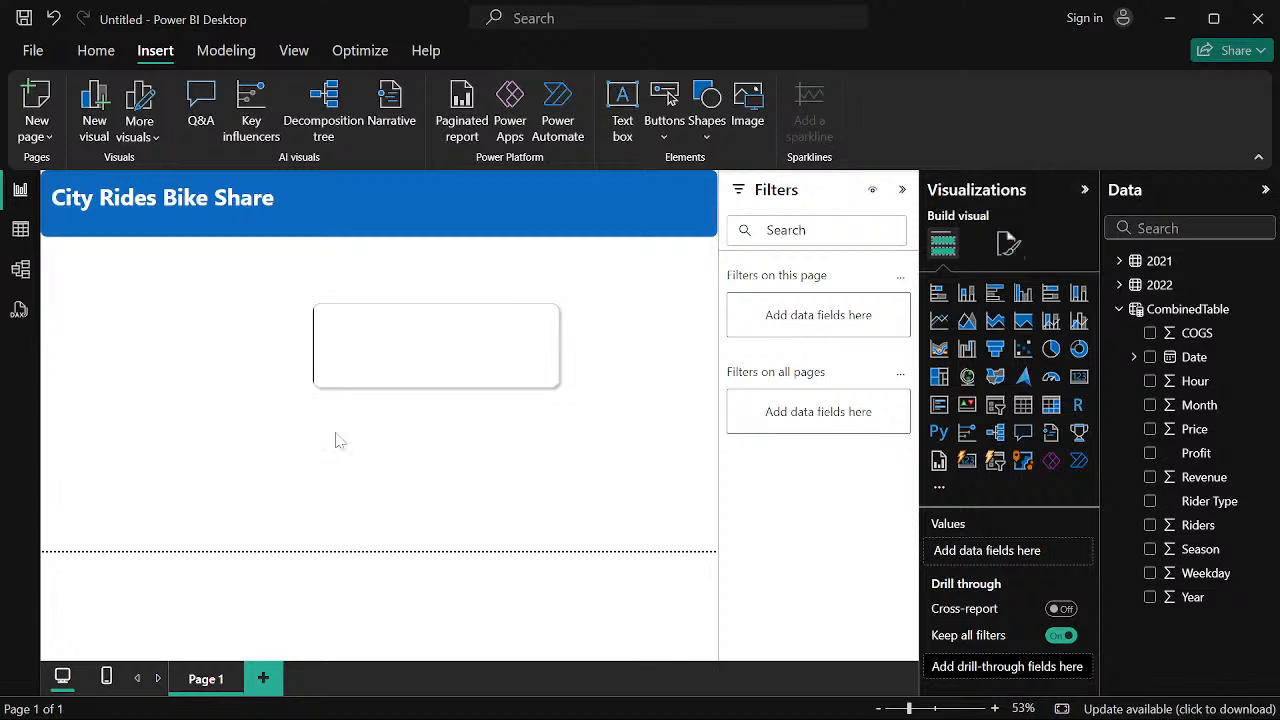
Open the card's Cards formatting and toggle the accent bar off and back on to compare its effect
click(1008, 246)
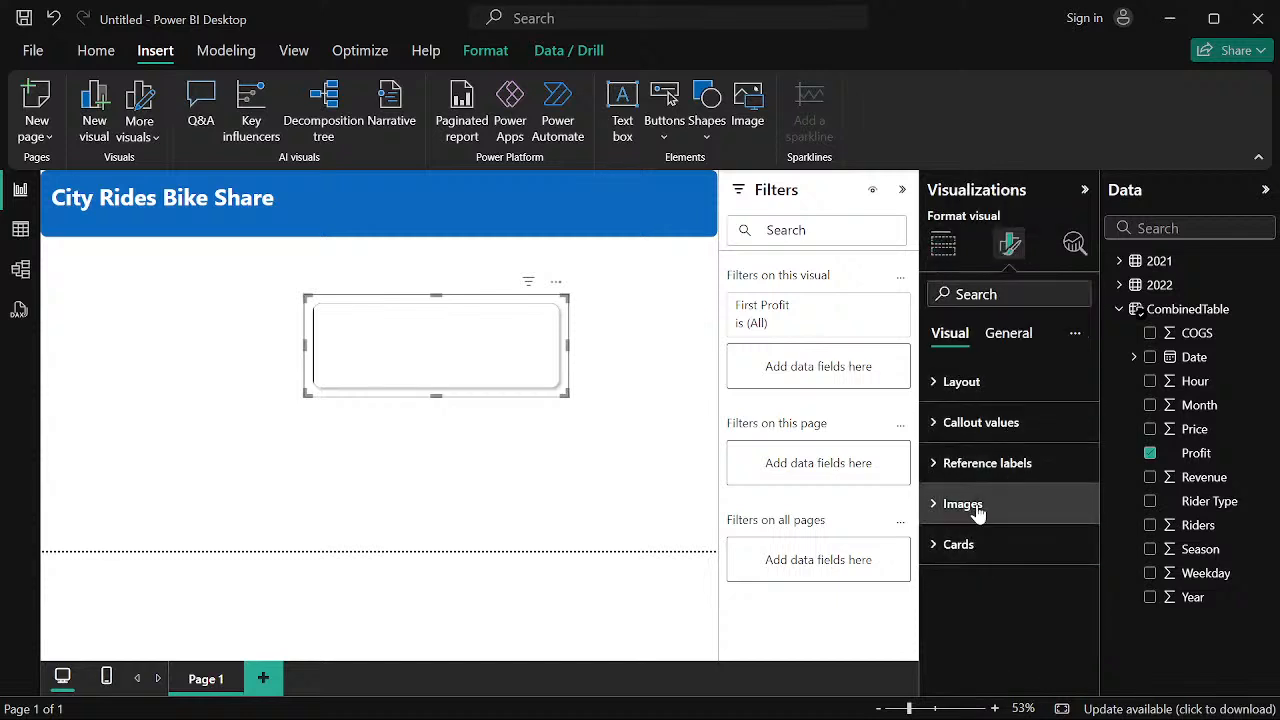
click(935, 553)
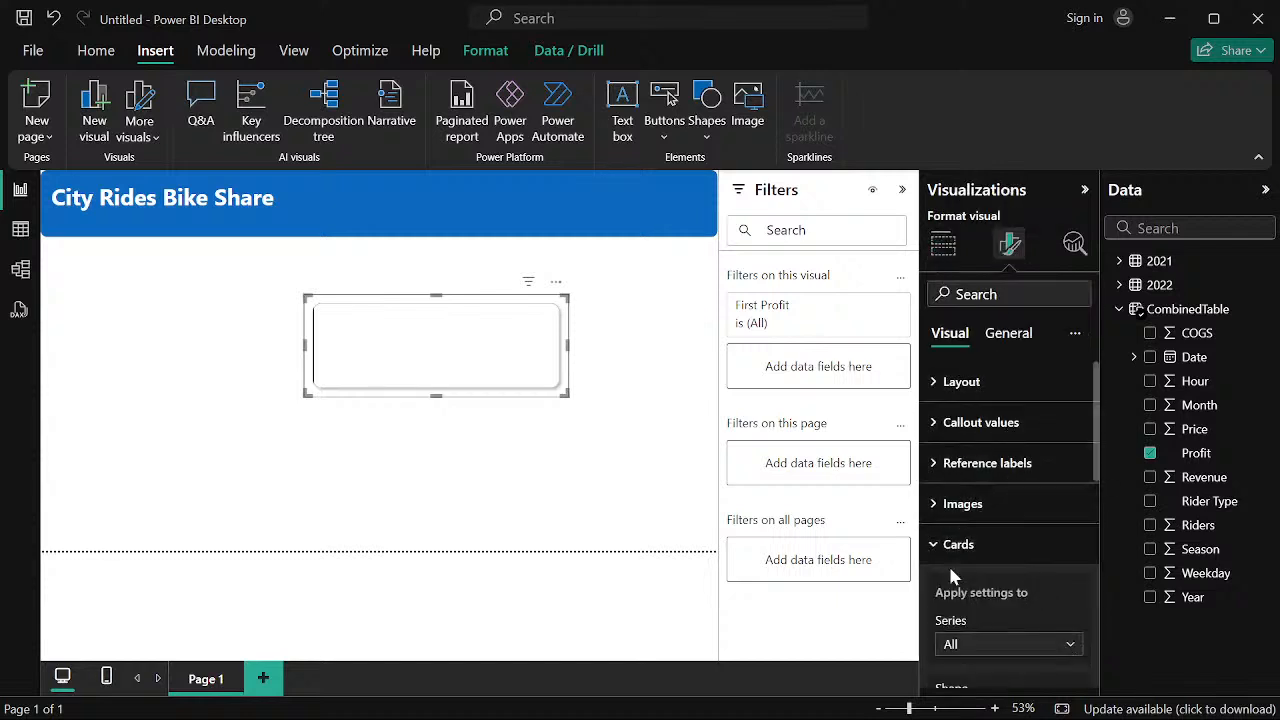
scroll(952, 577, down, 5)
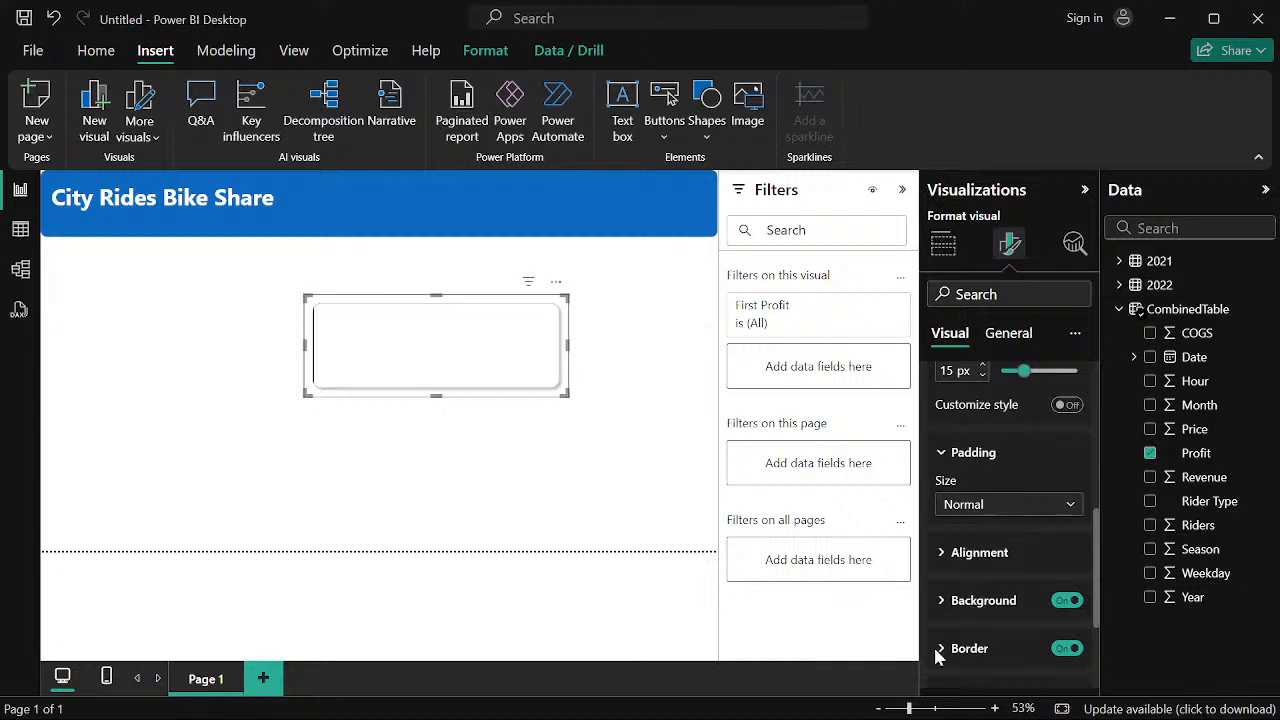
scroll(974, 455, down, 3)
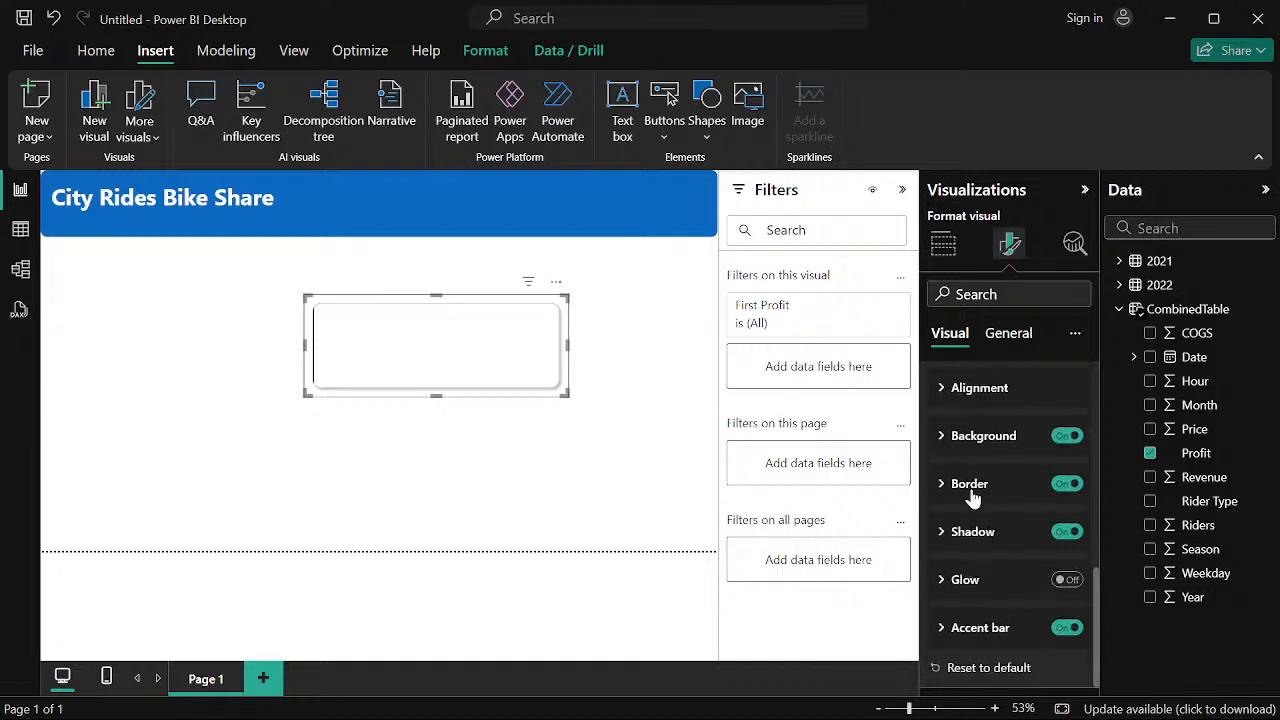
click(1068, 630)
click(1068, 630)
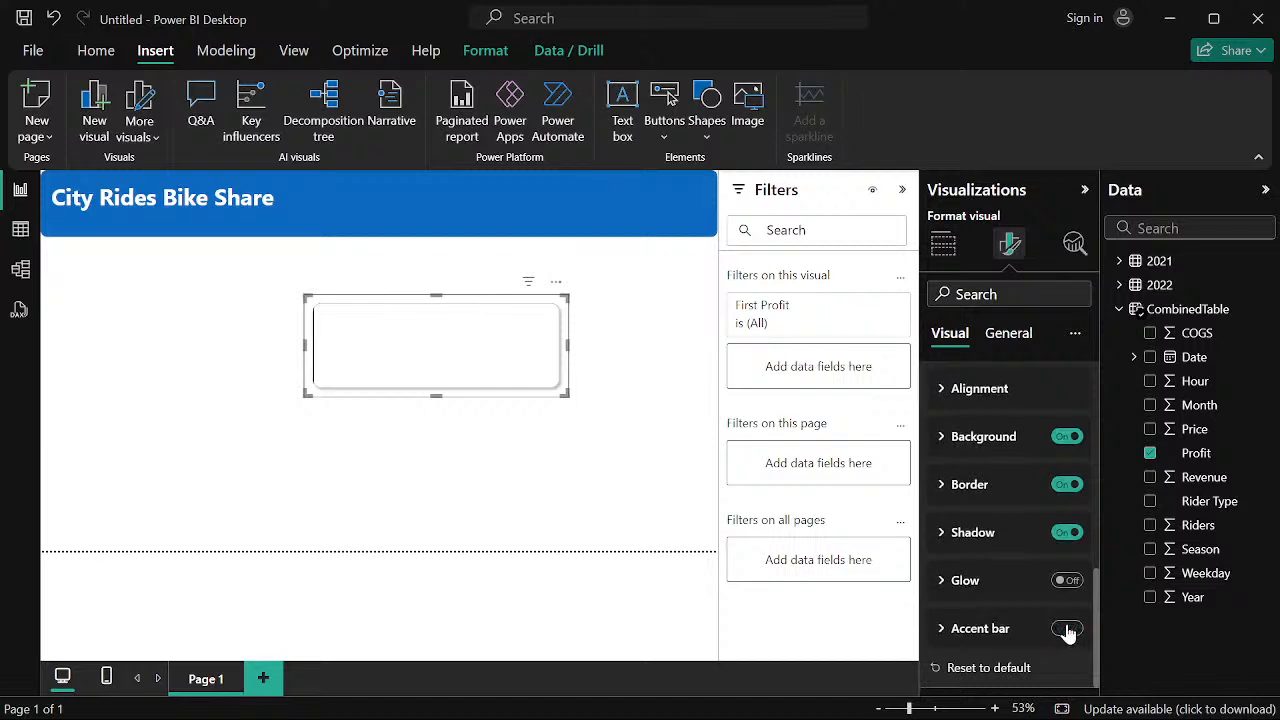
click(1068, 630)
click(1068, 630)
Set the card's accent bar color to the banner's blue from the recent colors and deselect the card
click(943, 629)
scroll(955, 560, down, 3)
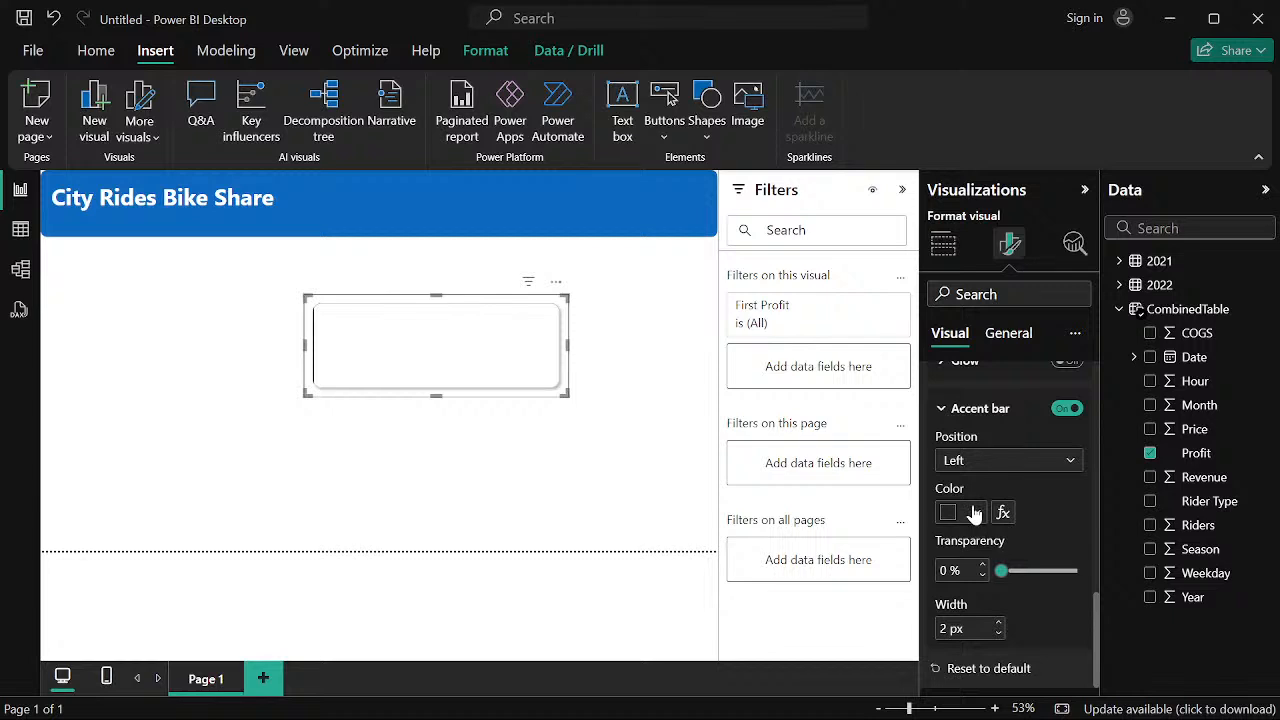
click(979, 512)
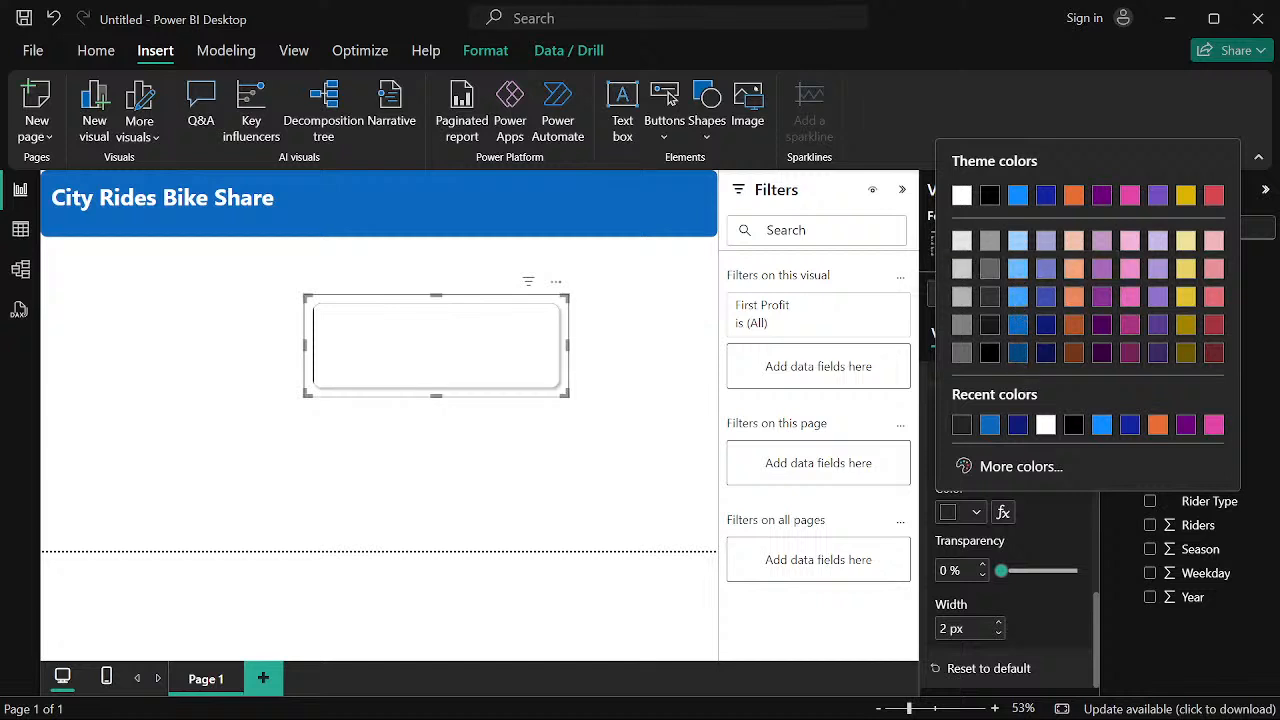
click(992, 433)
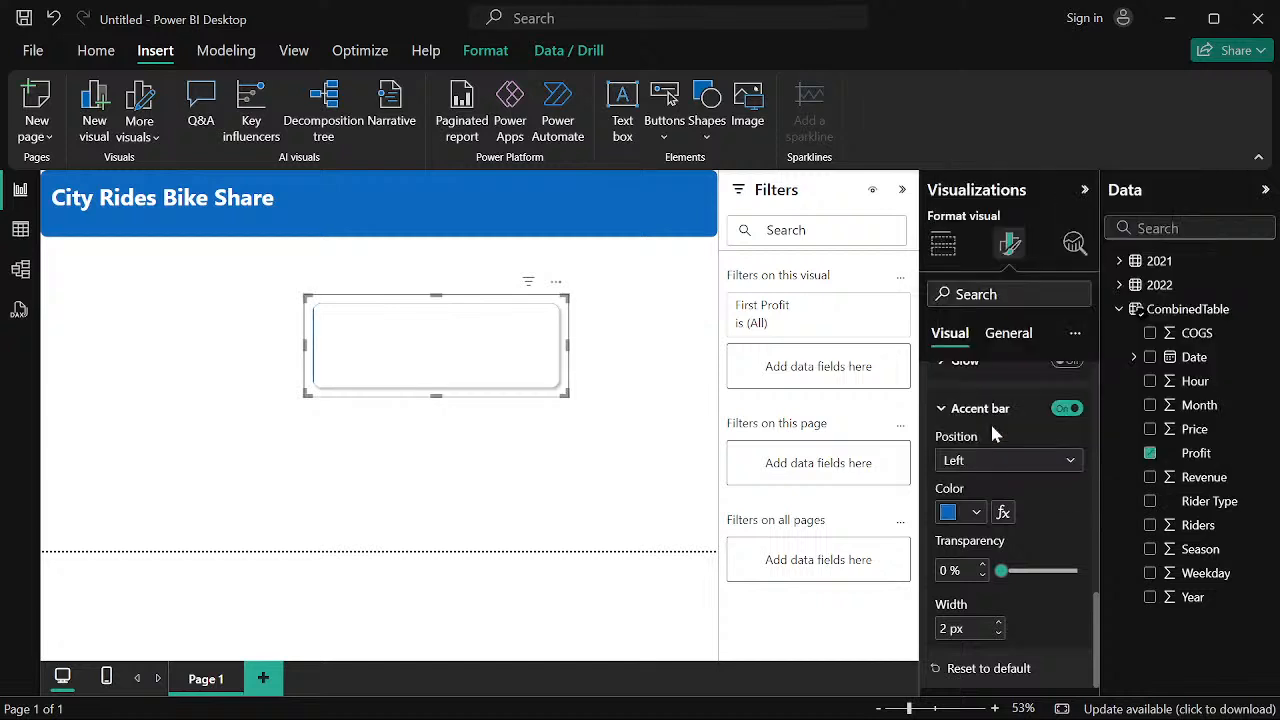
click(527, 475)
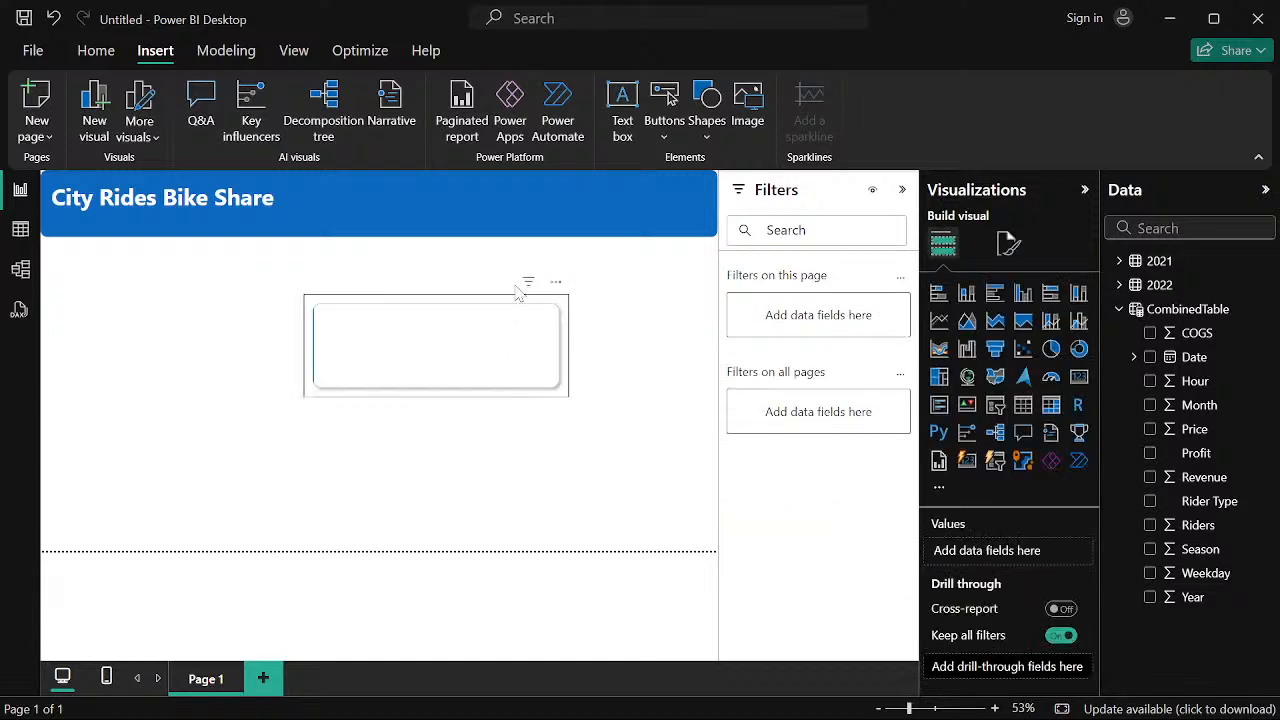
Try the card over the blue banner and return it to the blank area beneath
drag(507, 331, 543, 263)
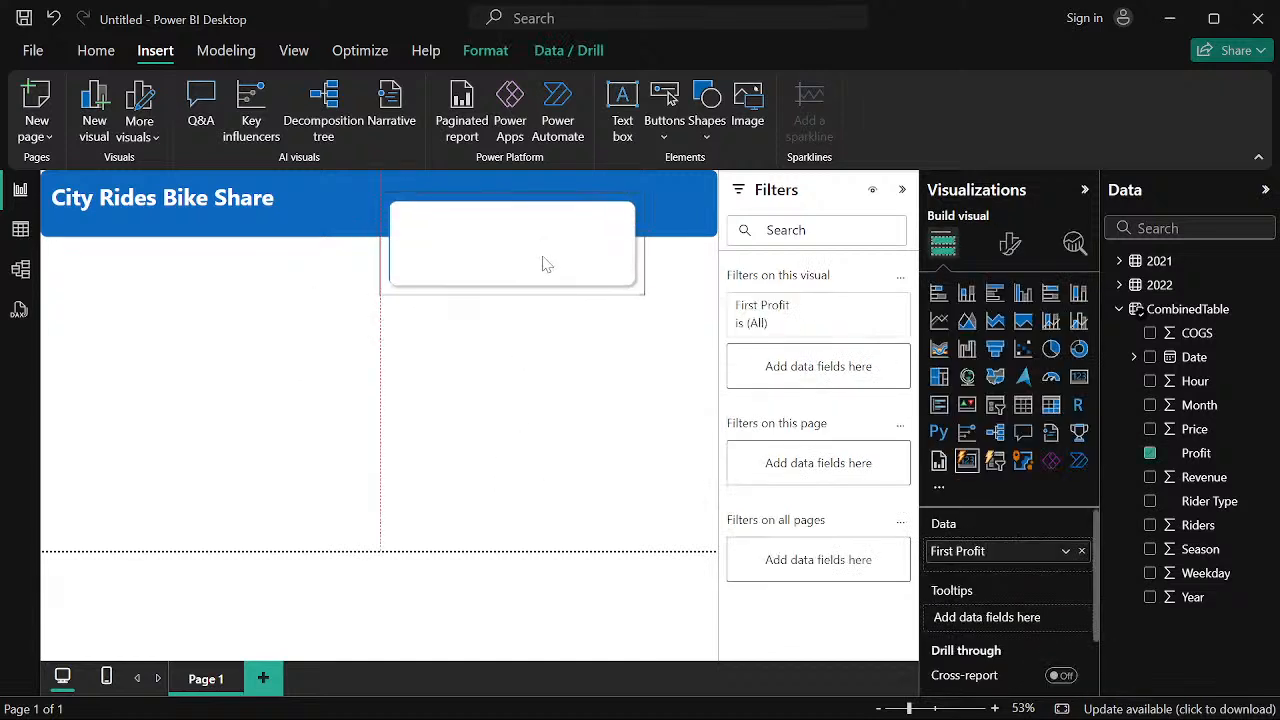
click(490, 440)
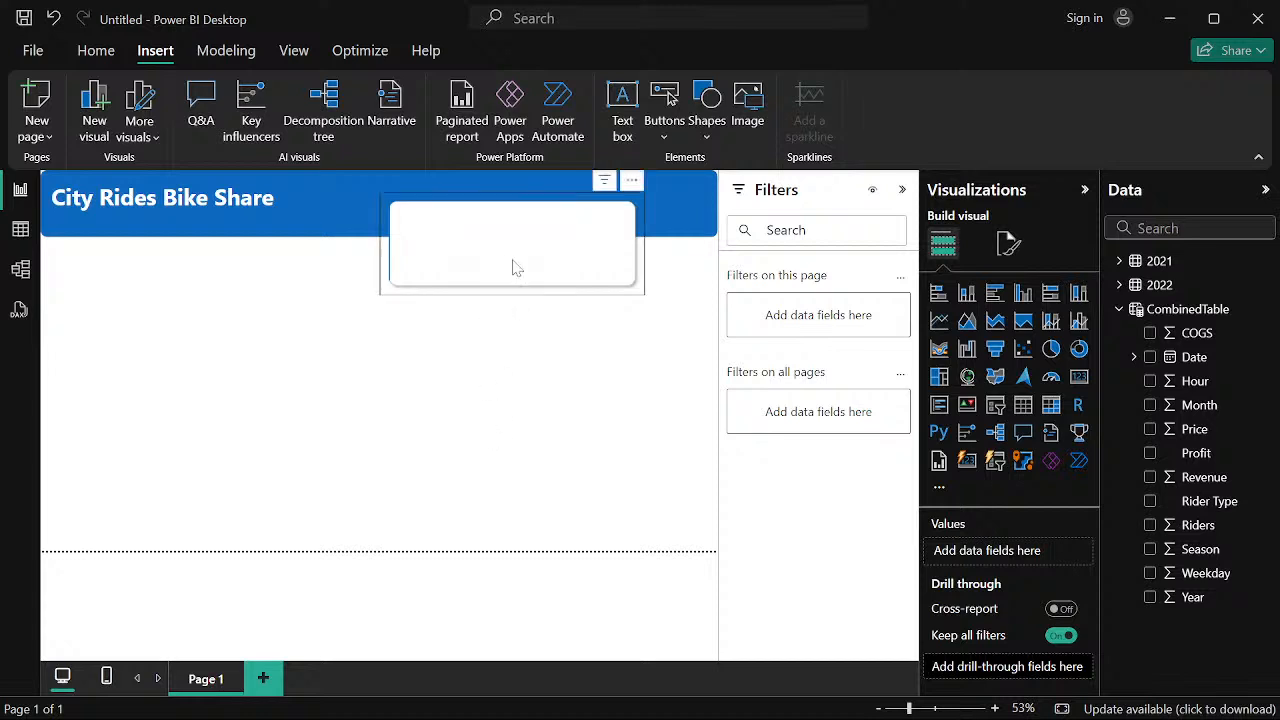
drag(514, 268, 525, 355)
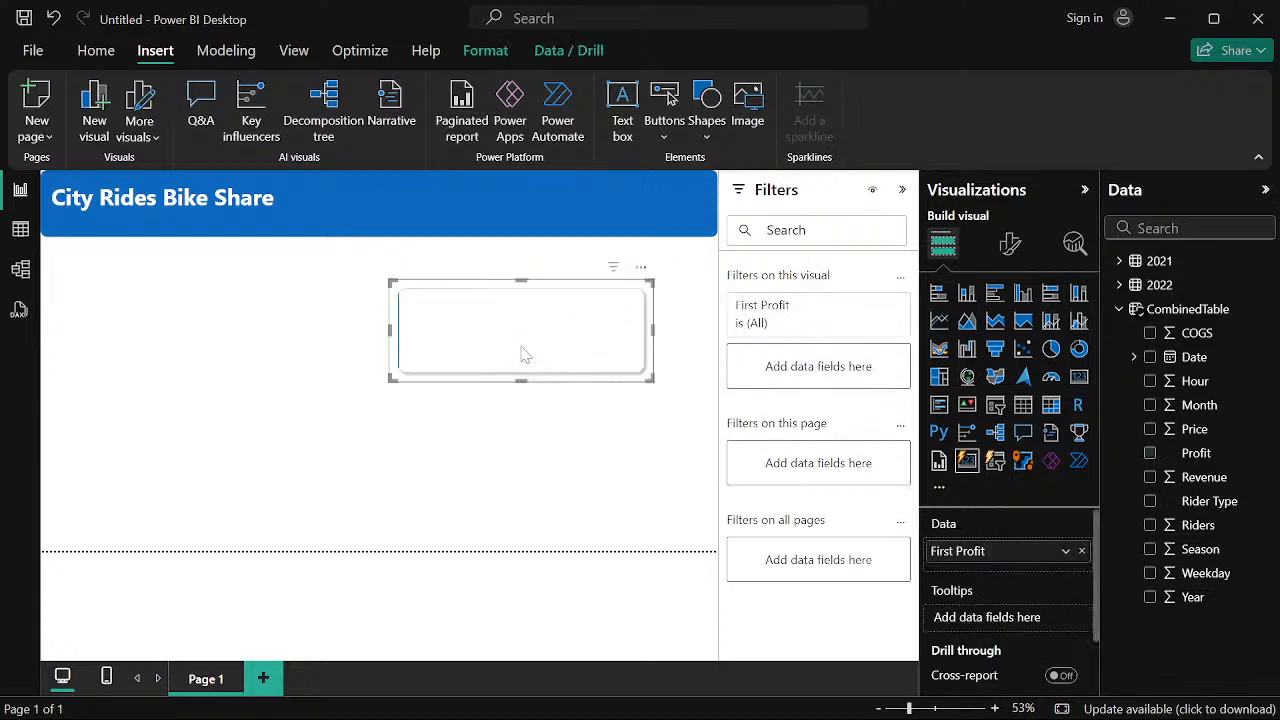
Examine the banner shape's effects and its fill color choices in the Style formatting without changing them
click(612, 200)
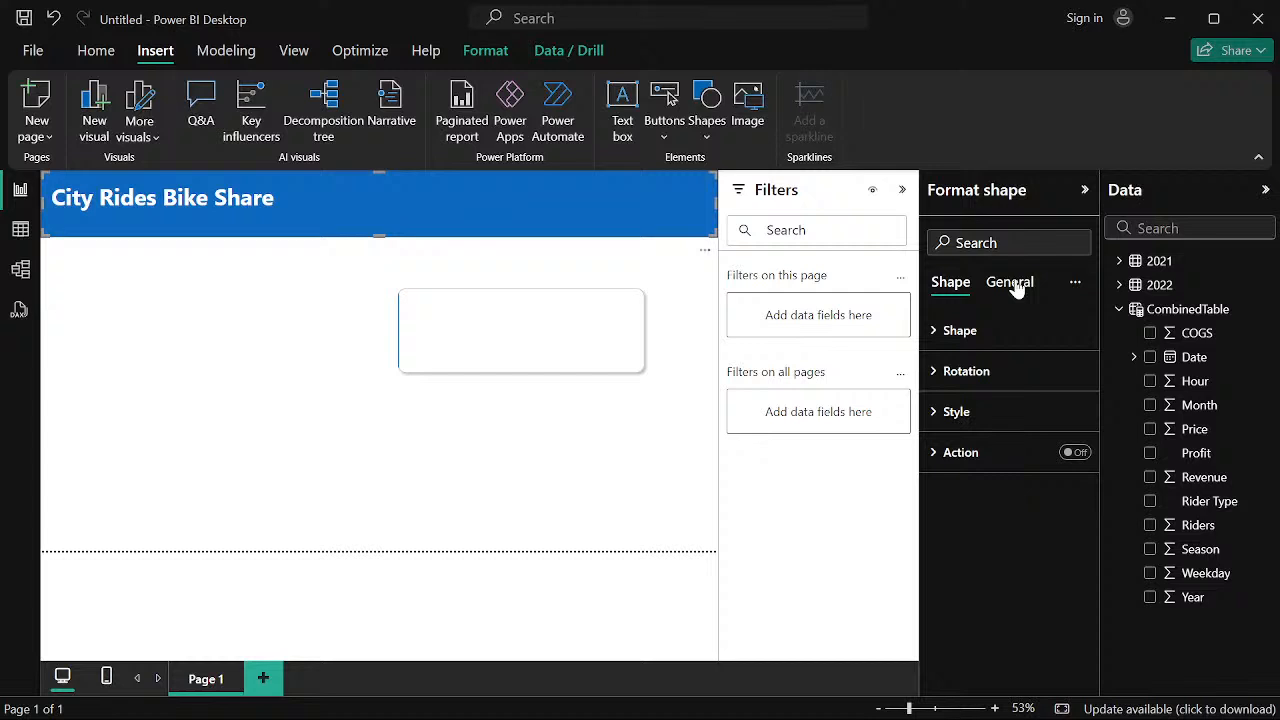
click(1012, 284)
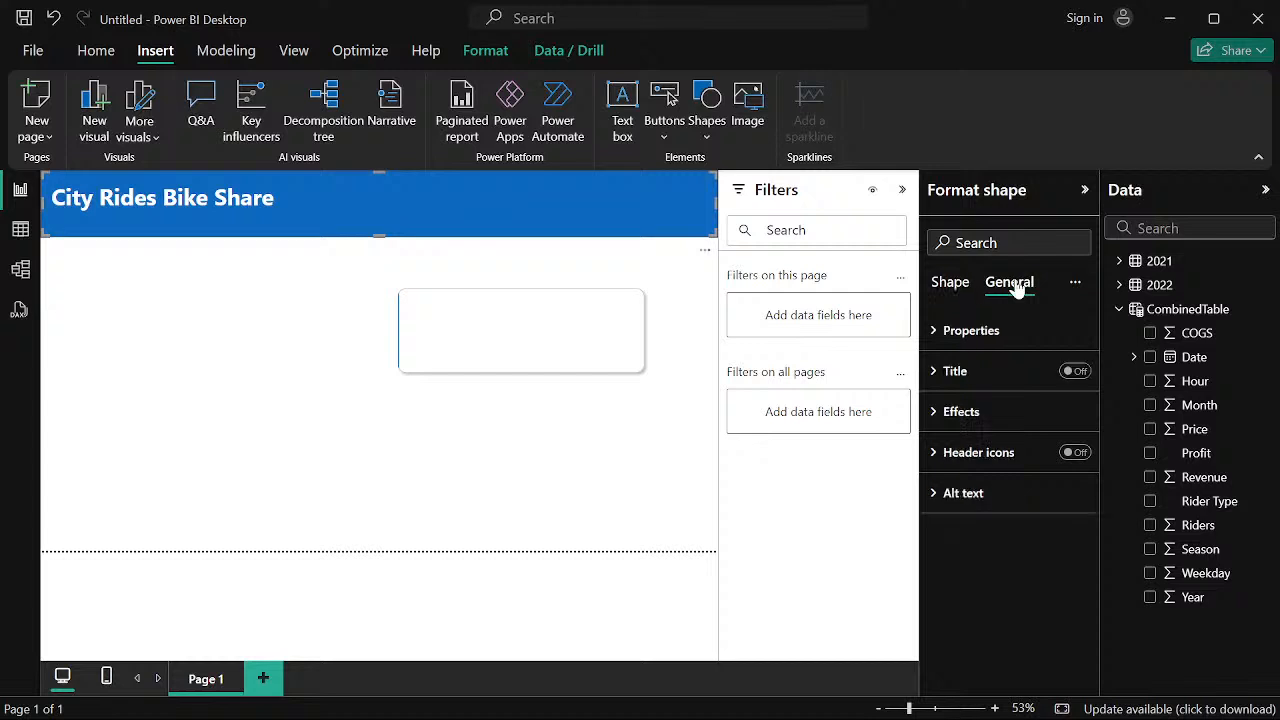
click(932, 426)
click(932, 420)
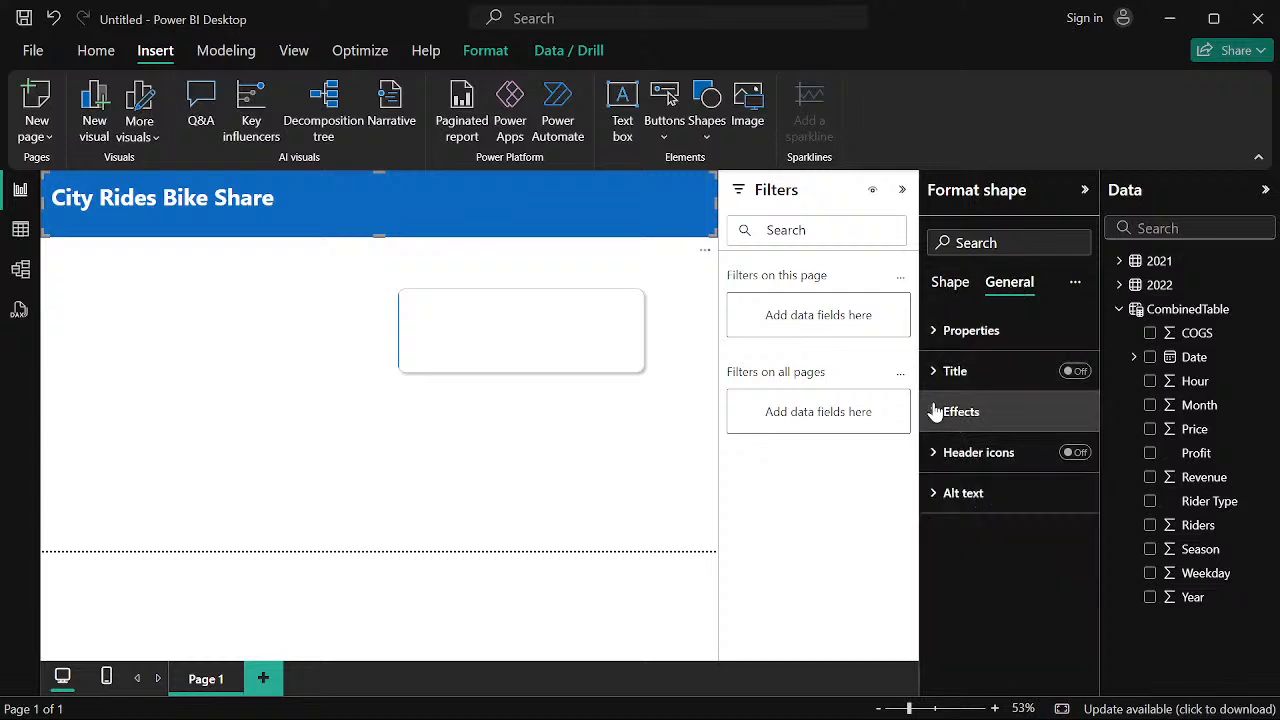
click(945, 282)
click(938, 414)
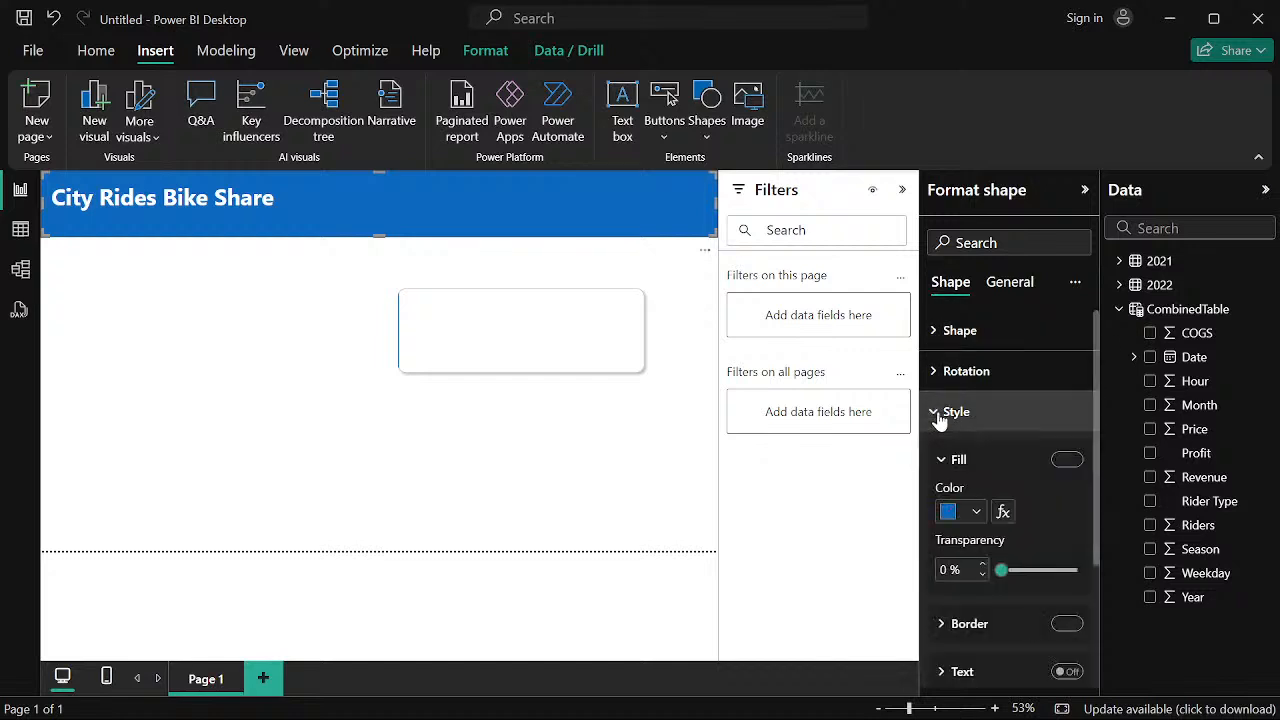
click(976, 511)
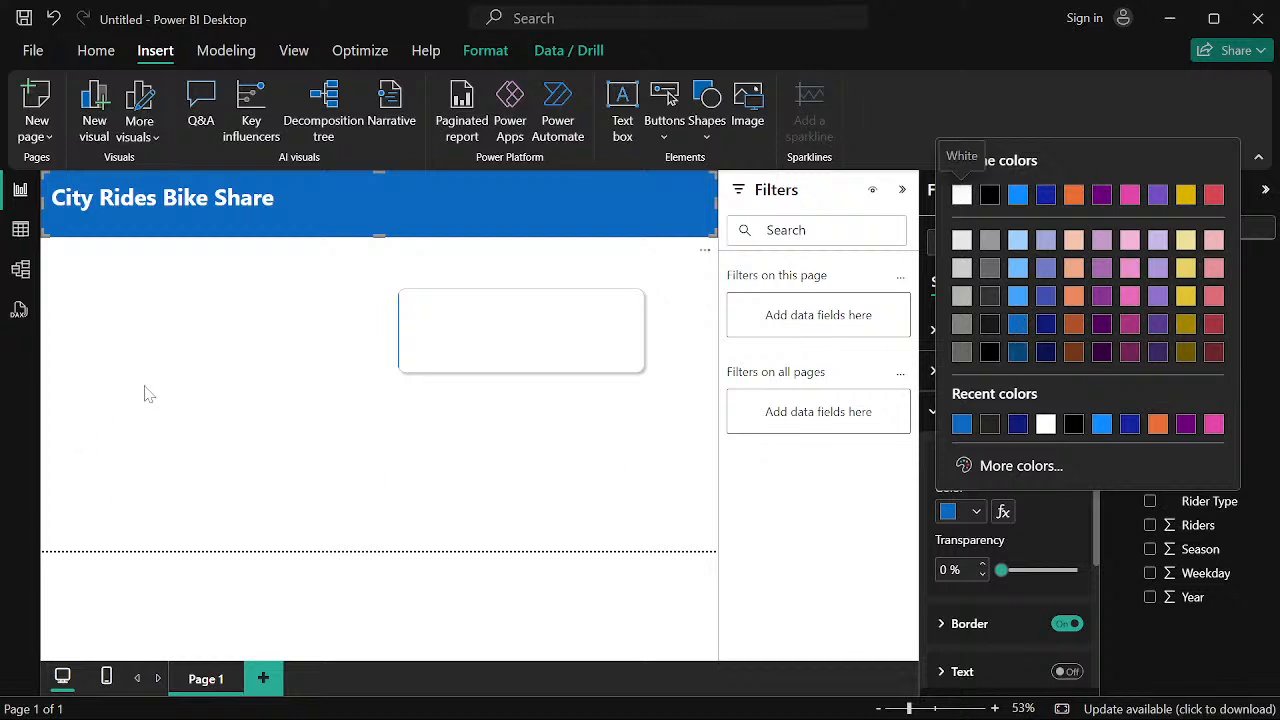
click(447, 345)
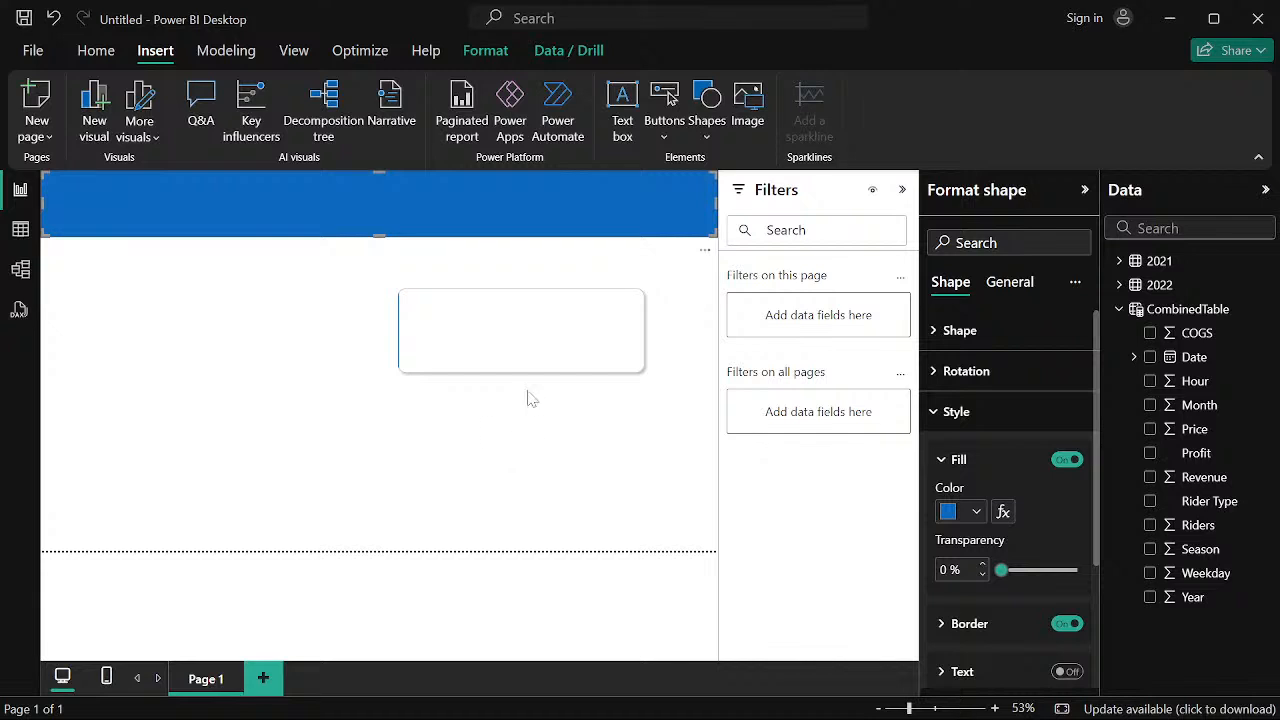
Narrow the Profit card from its right side and extend its height down to the page's bottom edge
click(540, 340)
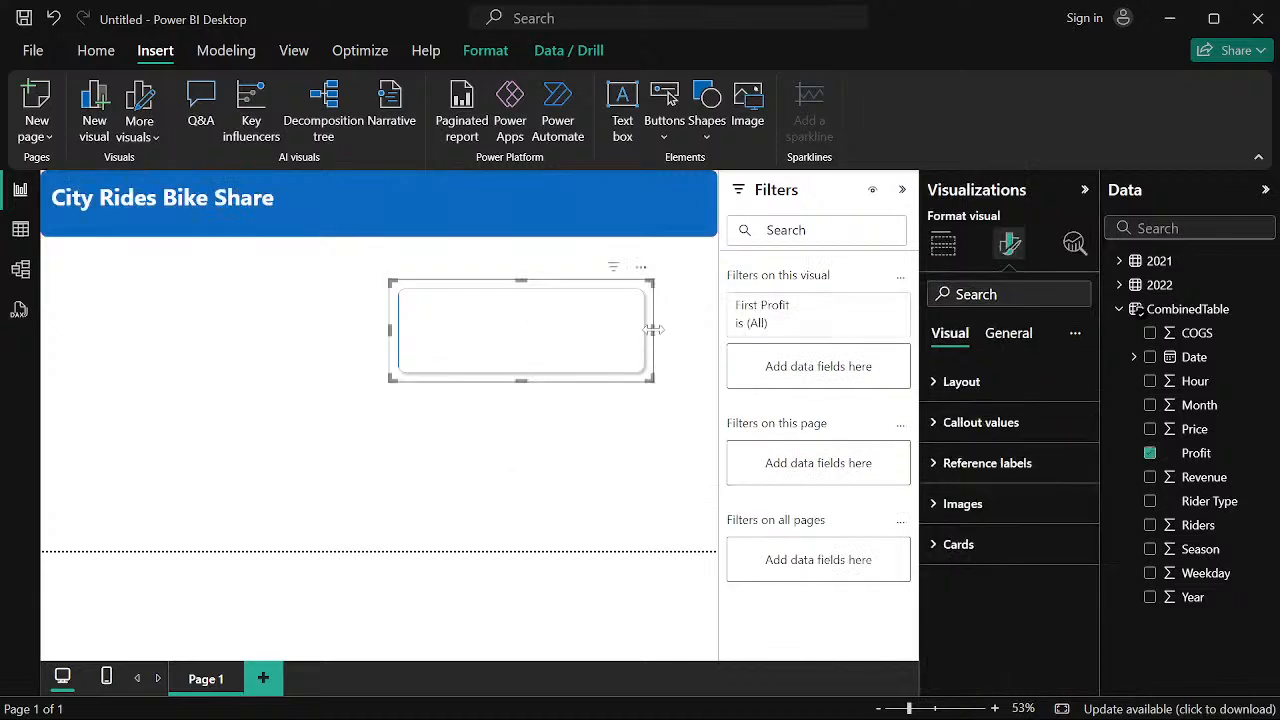
drag(654, 330, 593, 347)
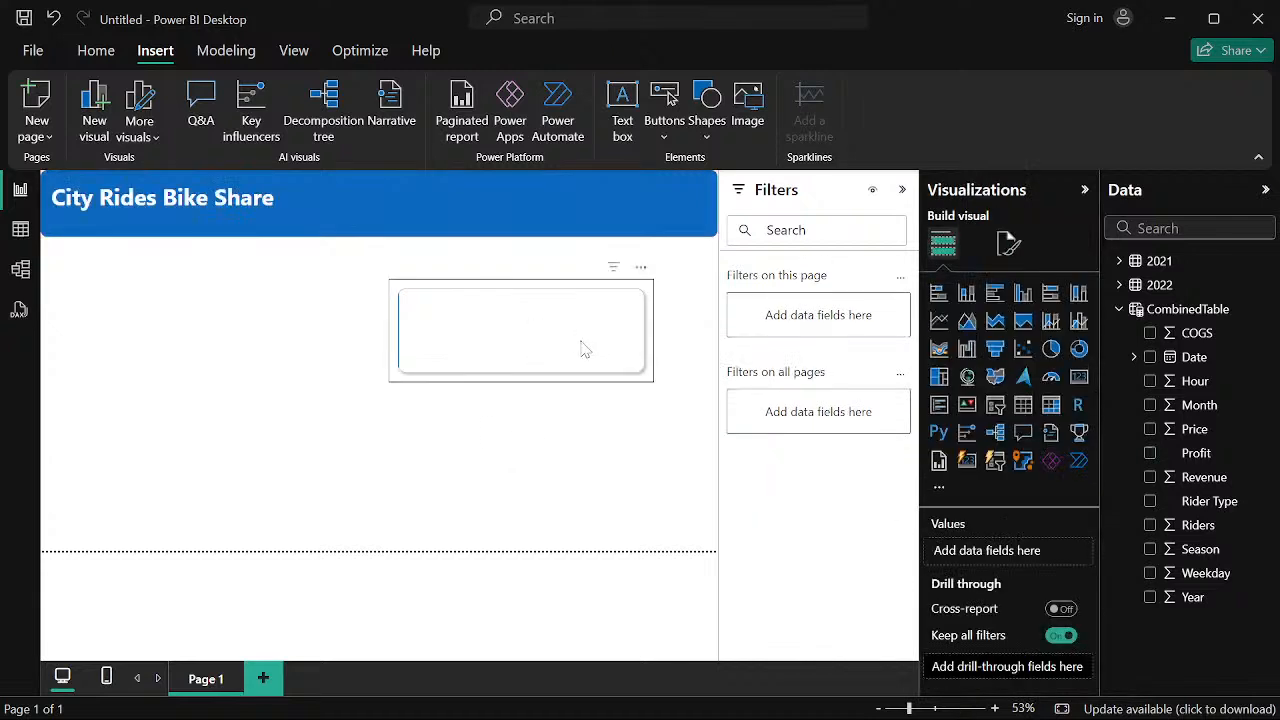
click(651, 337)
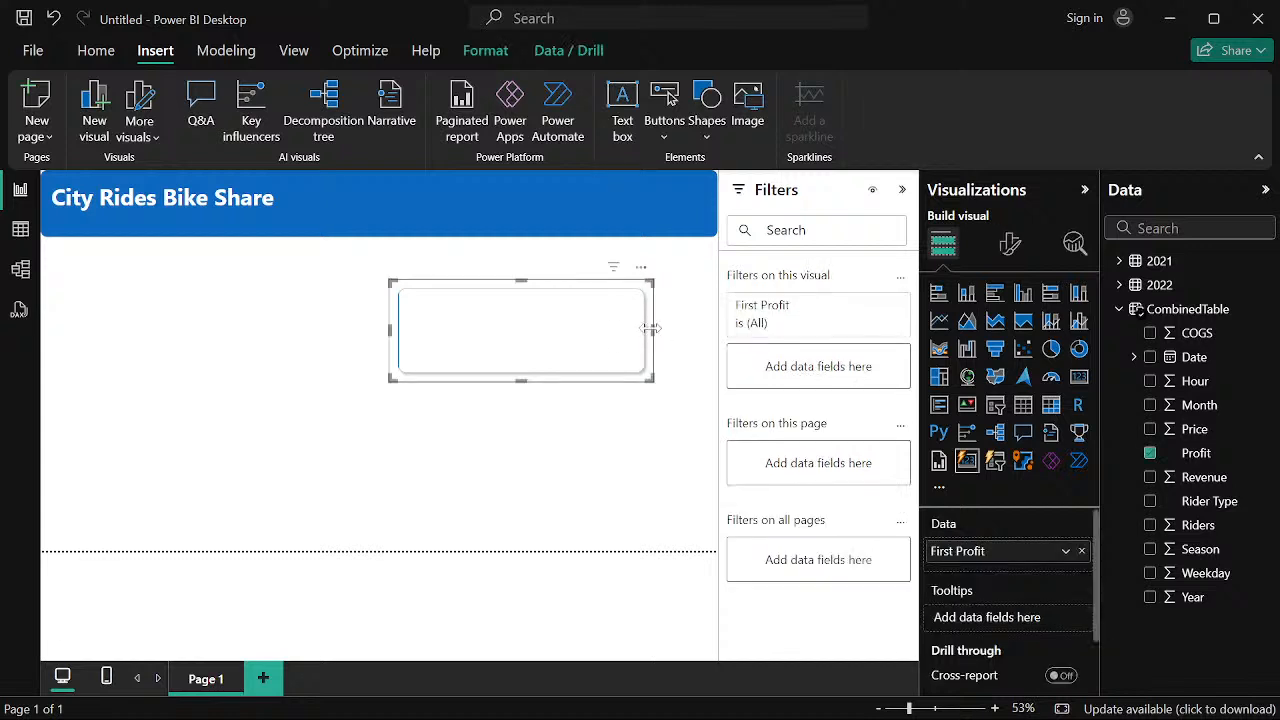
drag(651, 329, 605, 340)
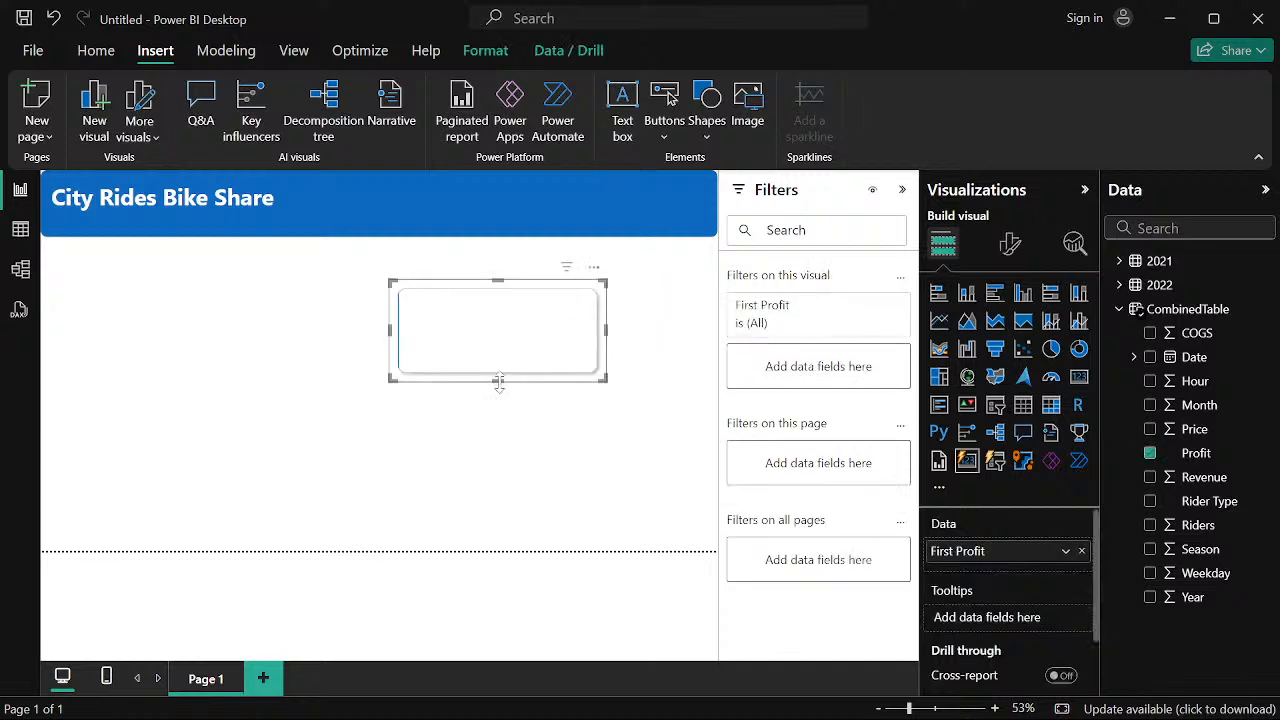
drag(500, 380, 501, 550)
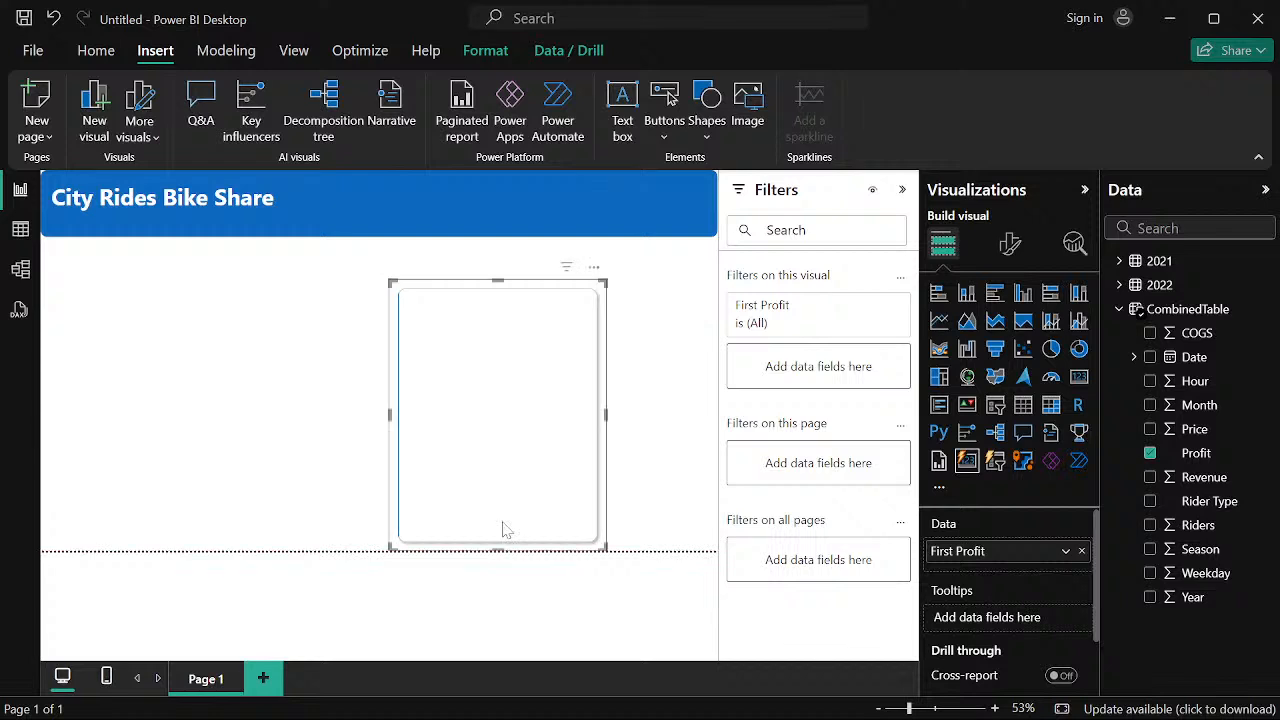
Move the card to the page's left edge and stretch it to fill the height between the banner and the page bottom
drag(512, 412, 131, 382)
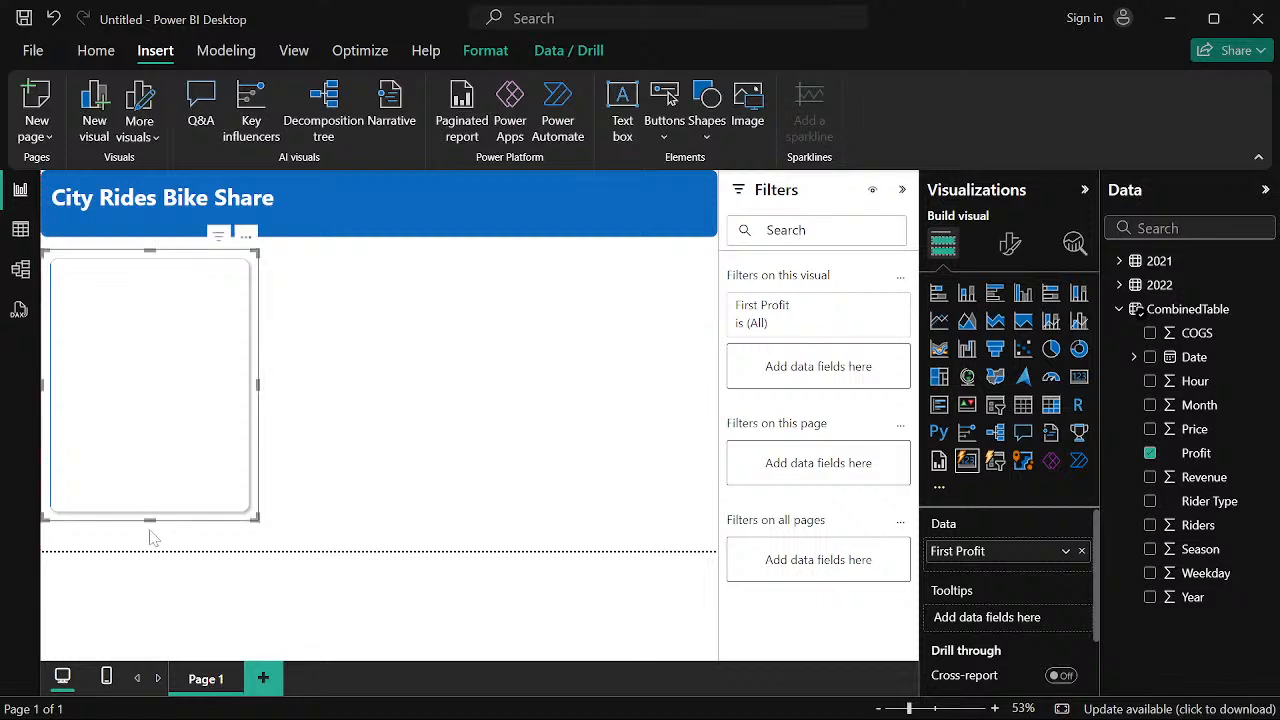
drag(150, 521, 148, 560)
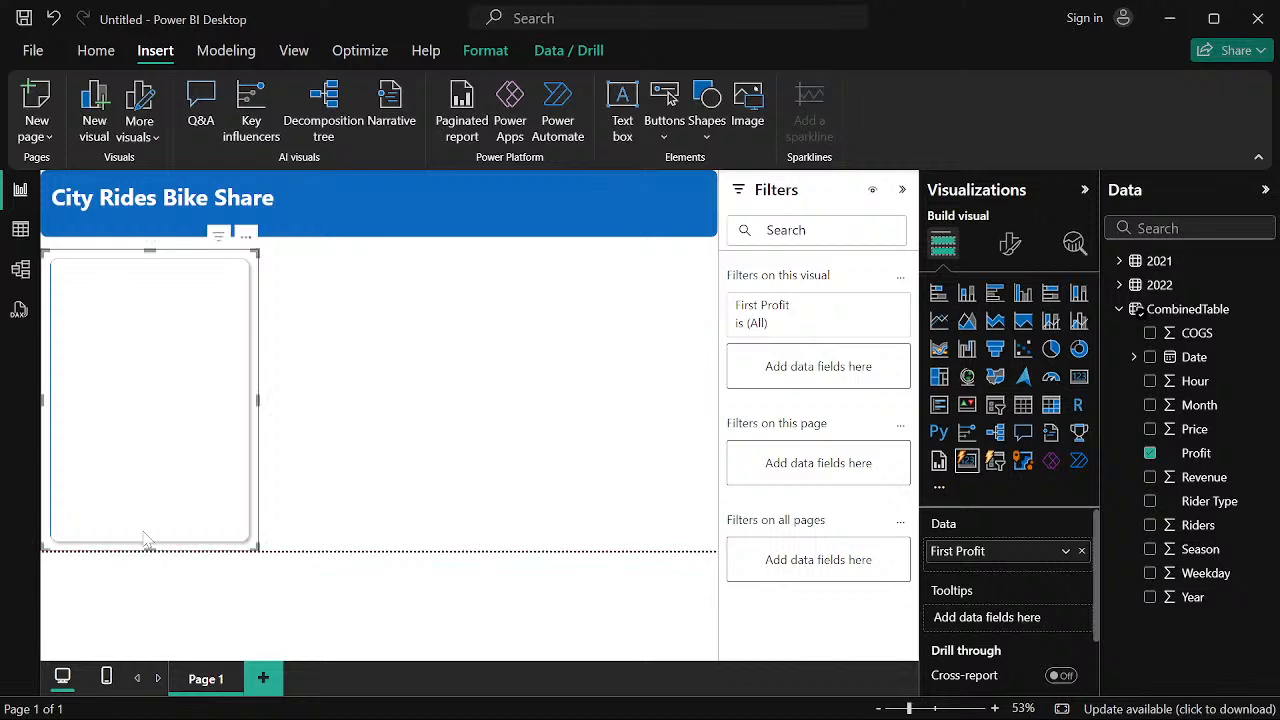
drag(147, 250, 148, 250)
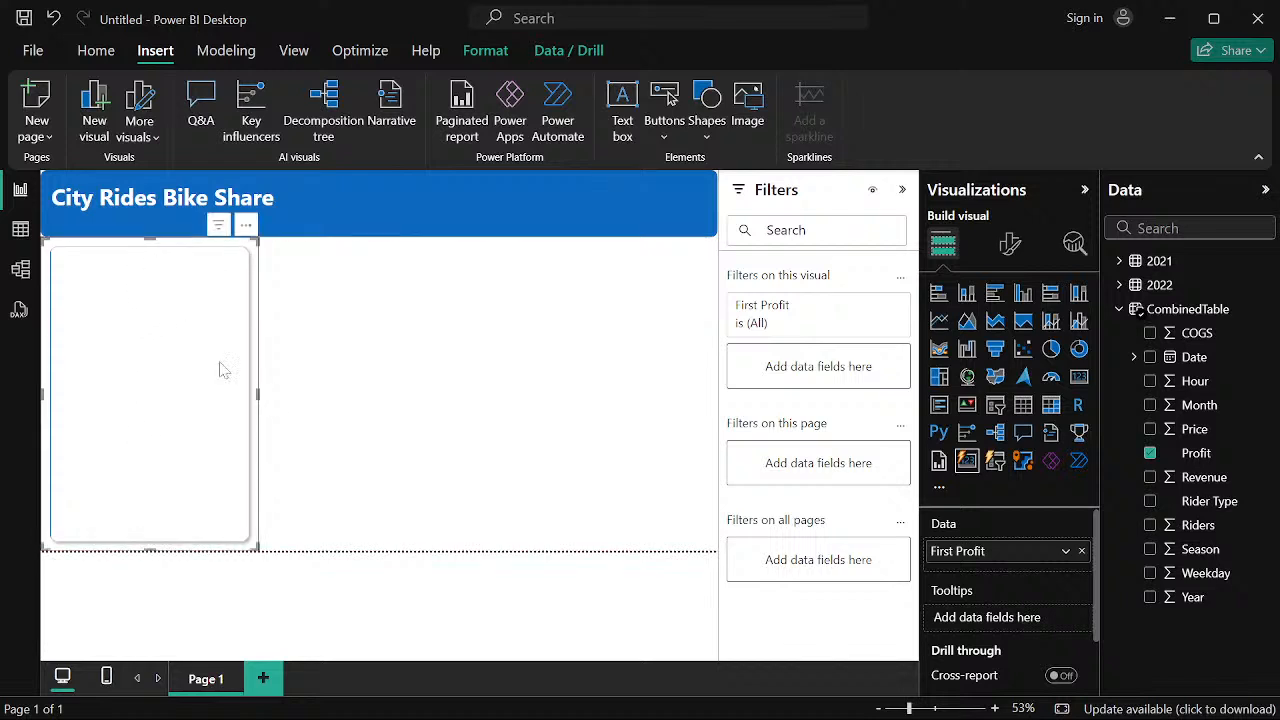
click(345, 455)
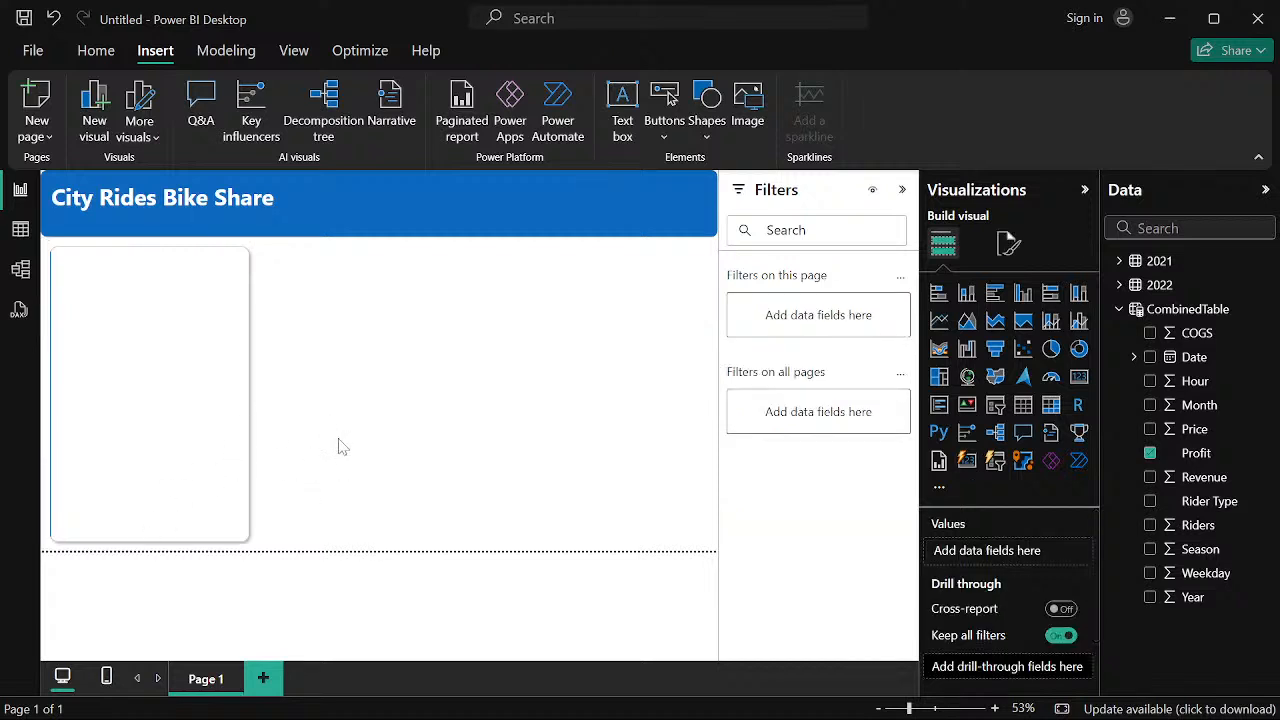
Duplicate the tall card twice, placing one copy right of the page center and the other against the page's right edge
click(172, 421)
click(395, 410)
click(205, 362)
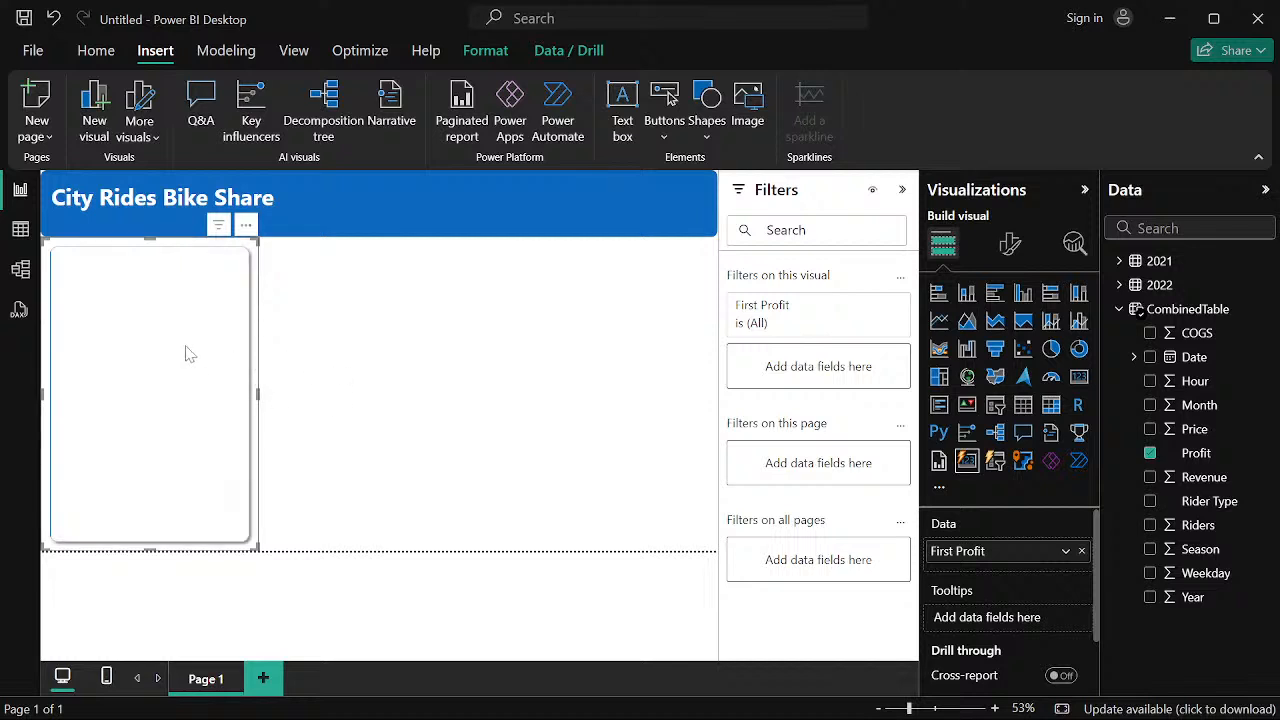
drag(188, 354, 529, 343)
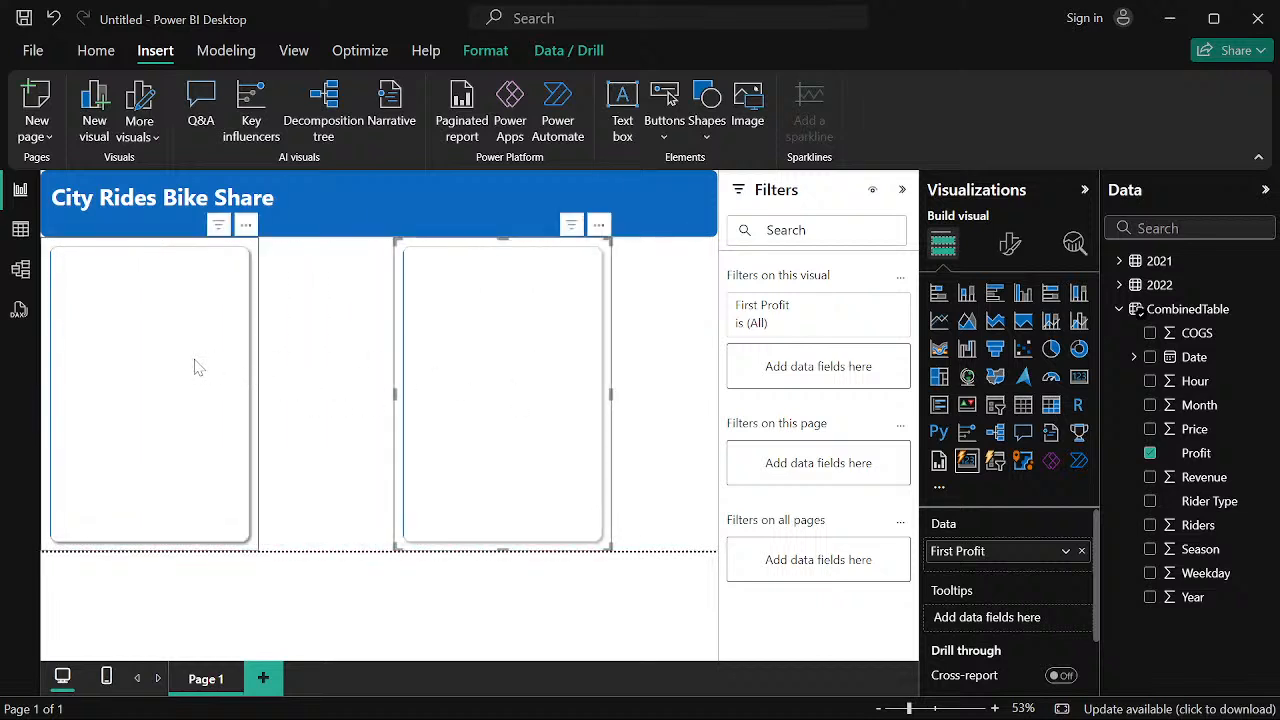
drag(195, 364, 731, 409)
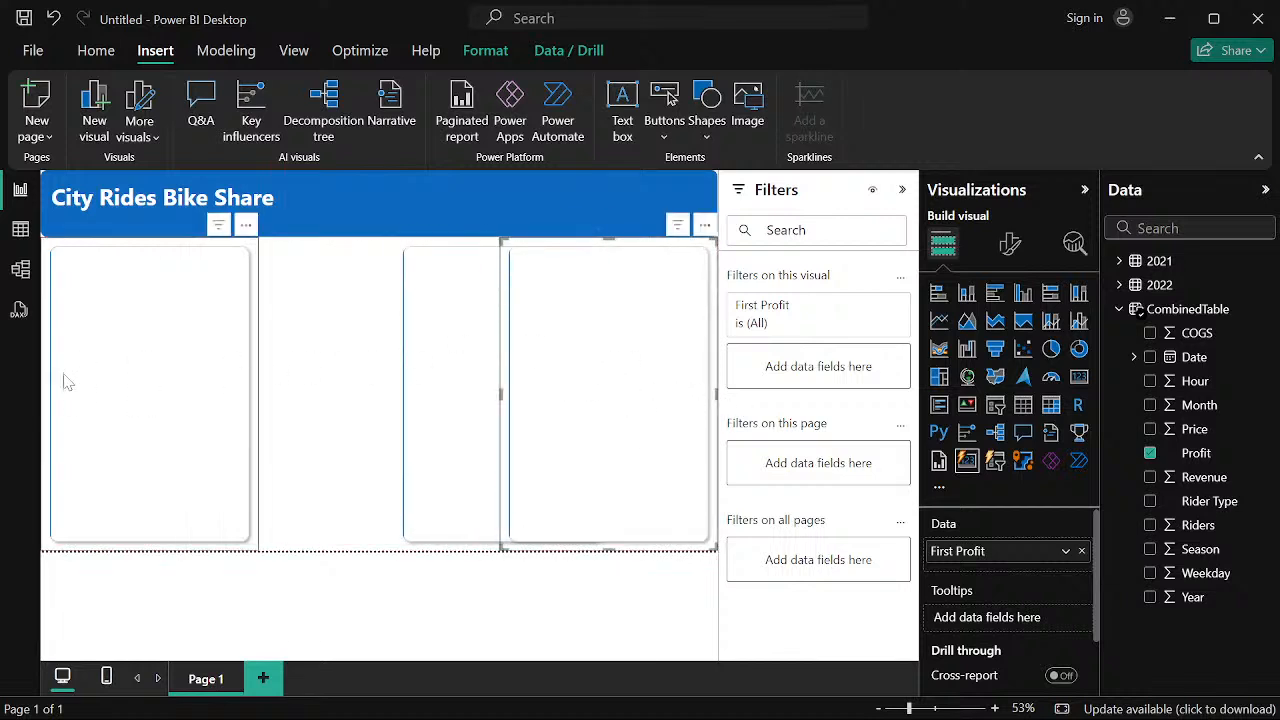
drag(63, 371, 170, 400)
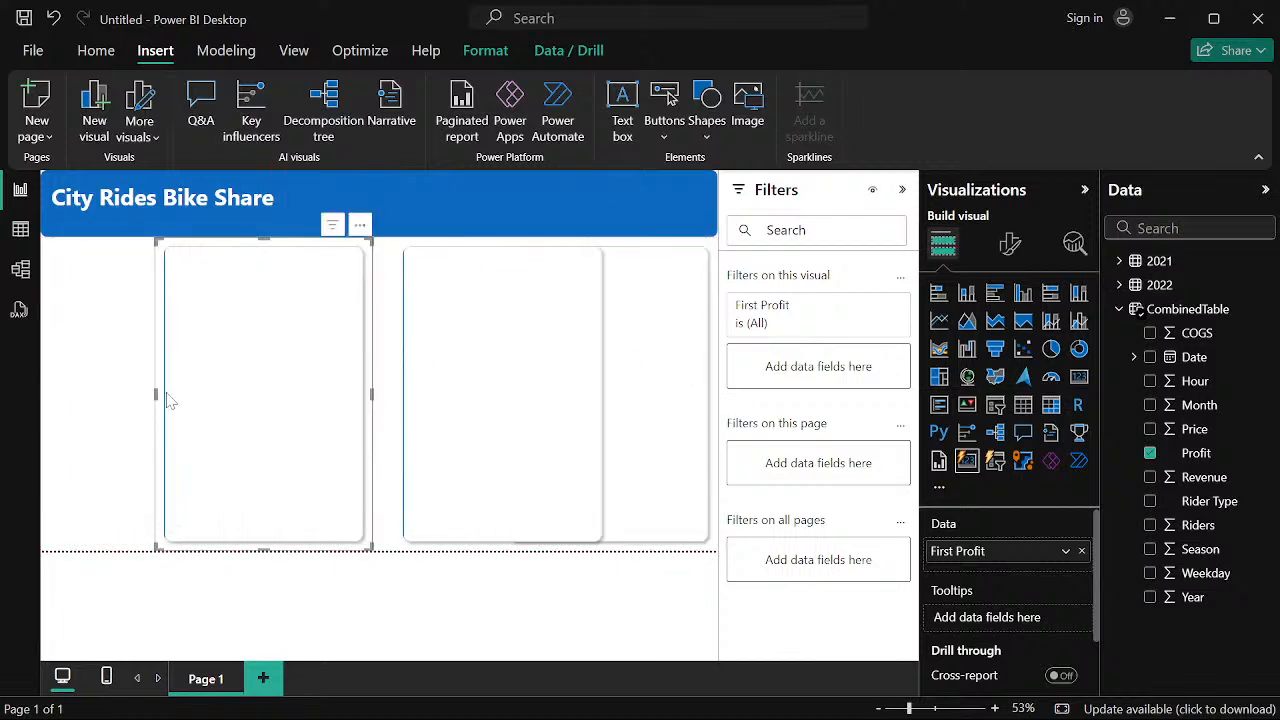
key(ctrl+z)
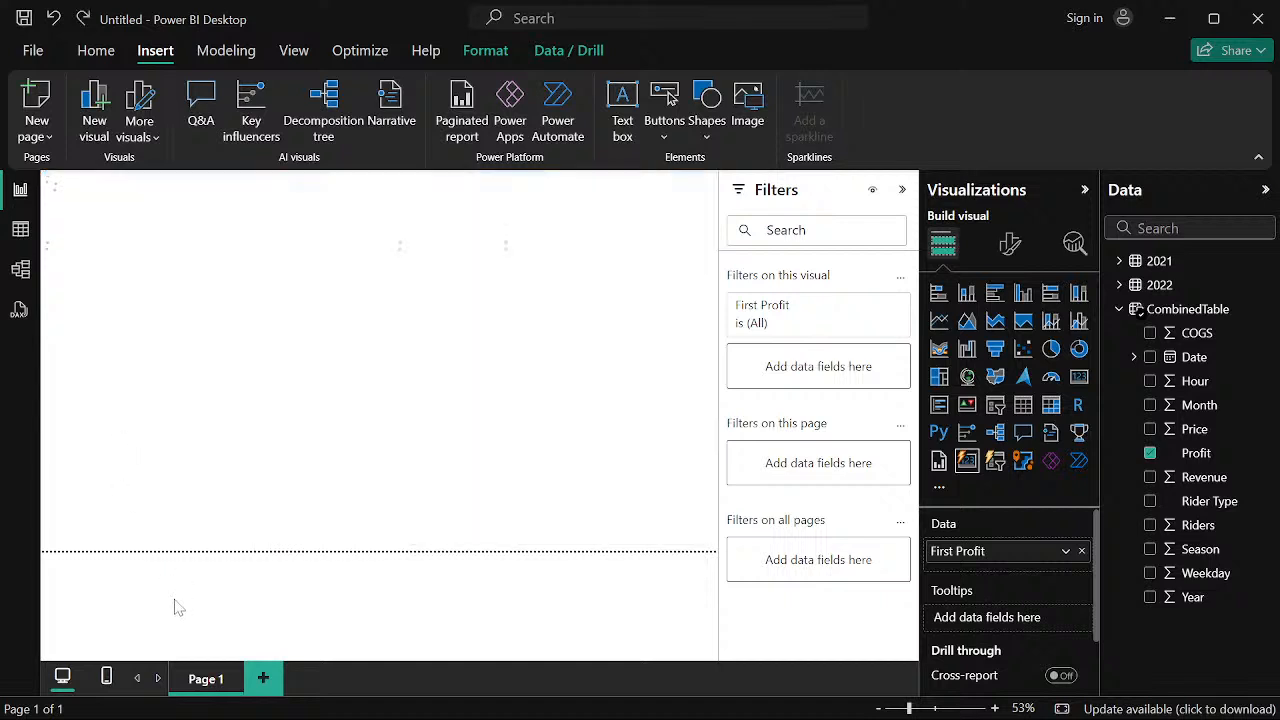
click(174, 607)
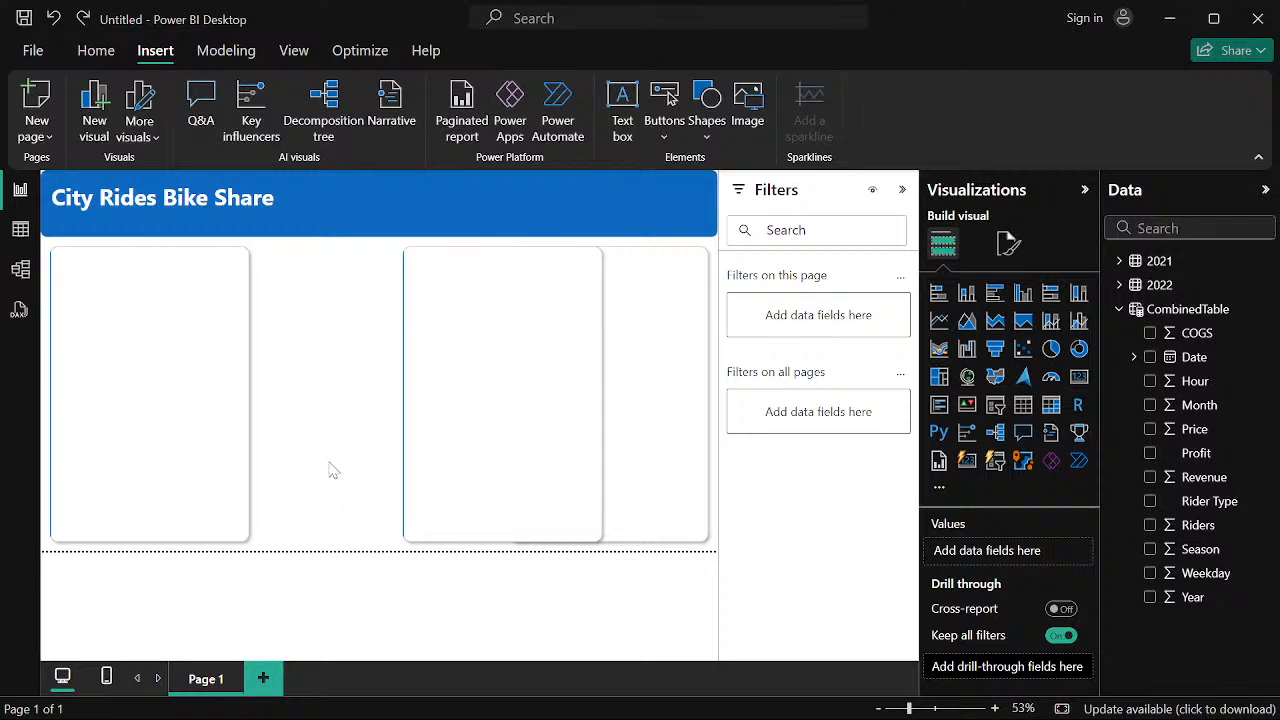
click(628, 418)
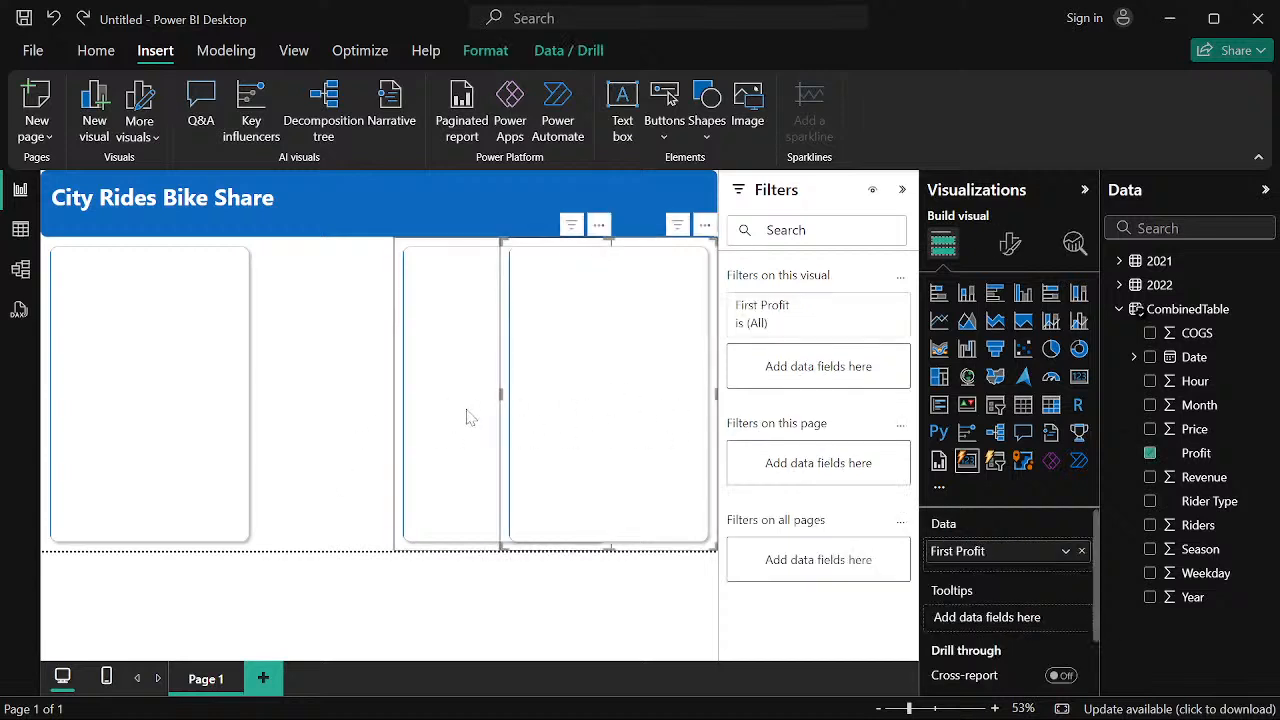
click(283, 596)
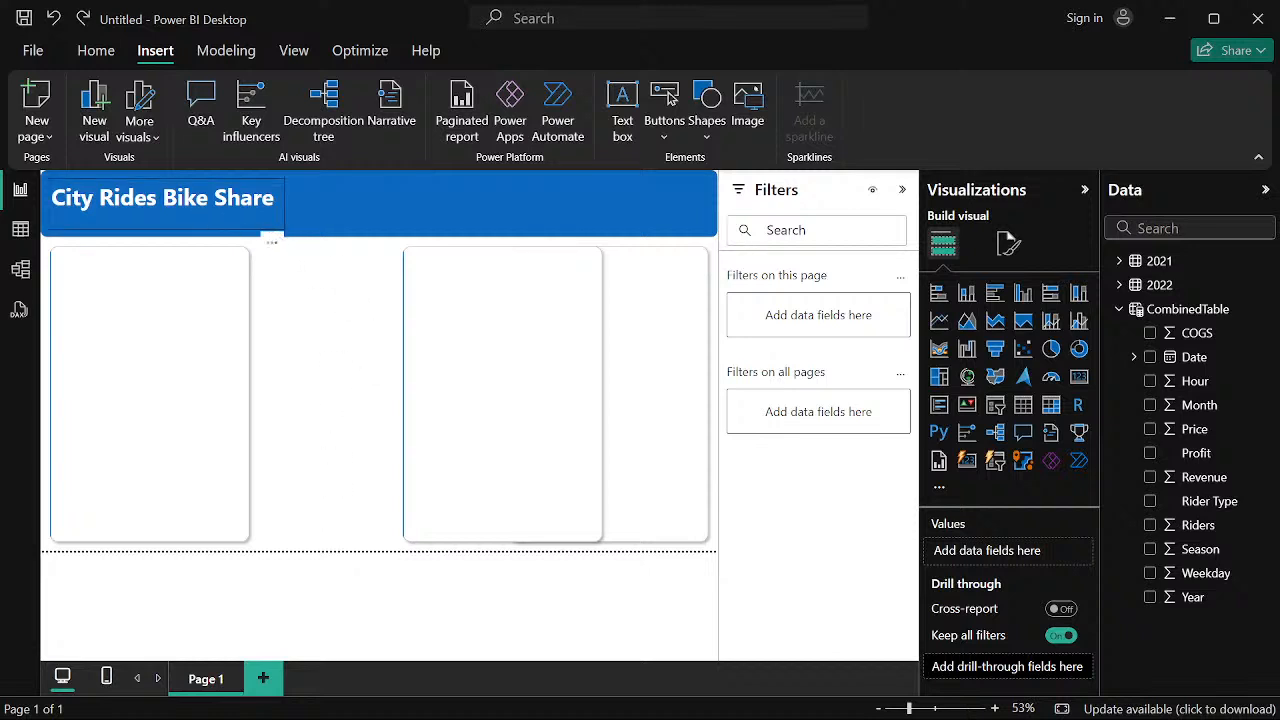
Try the middle card at different horizontal positions between the two outer cards
double_click(283, 211)
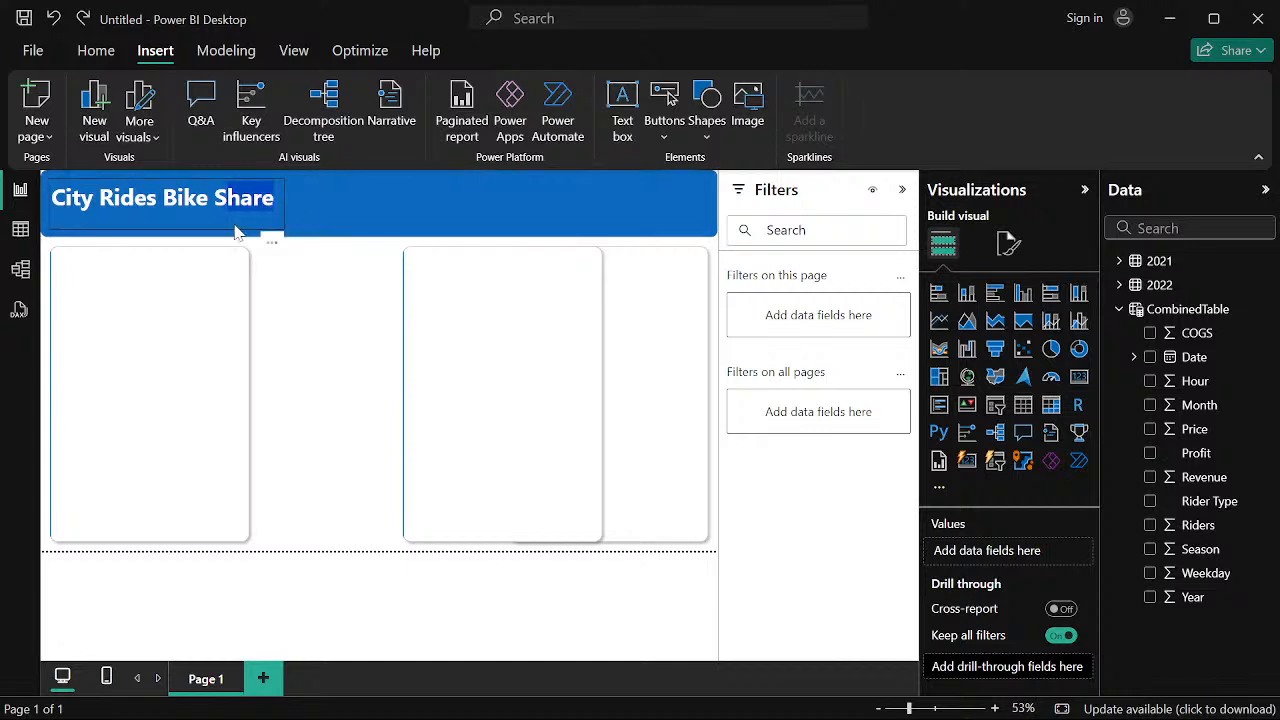
click(436, 418)
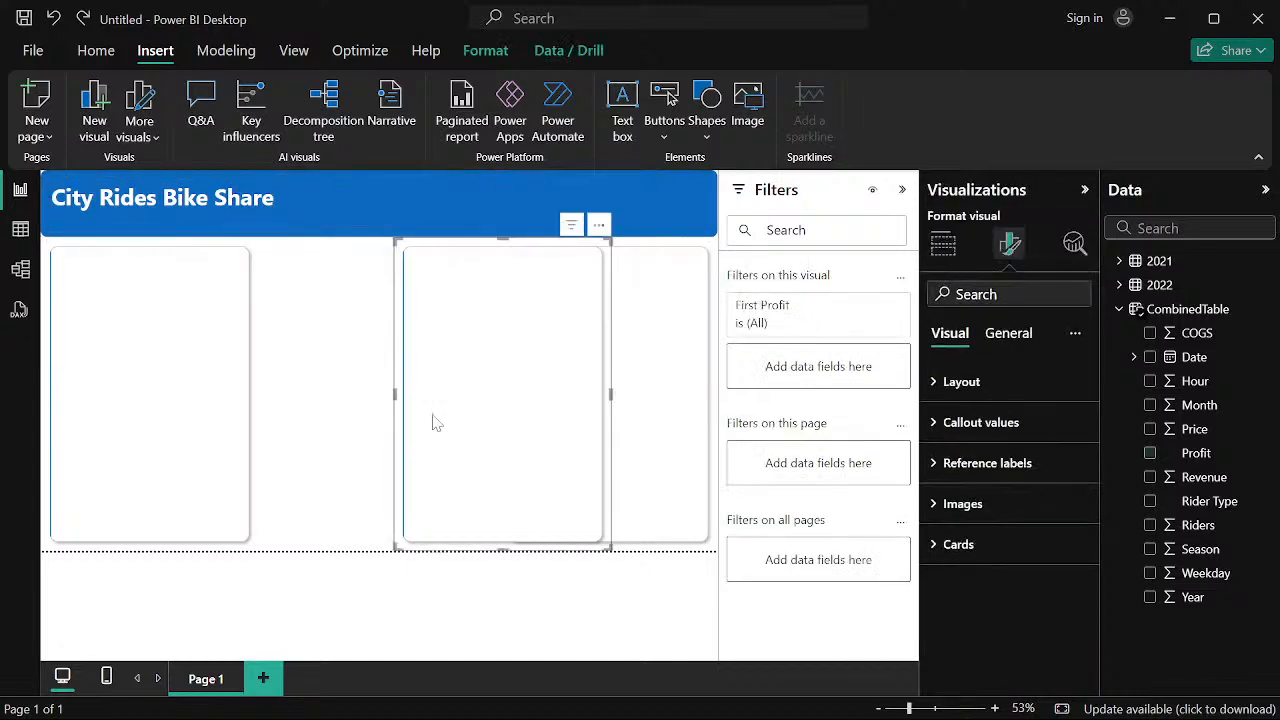
drag(452, 403, 407, 411)
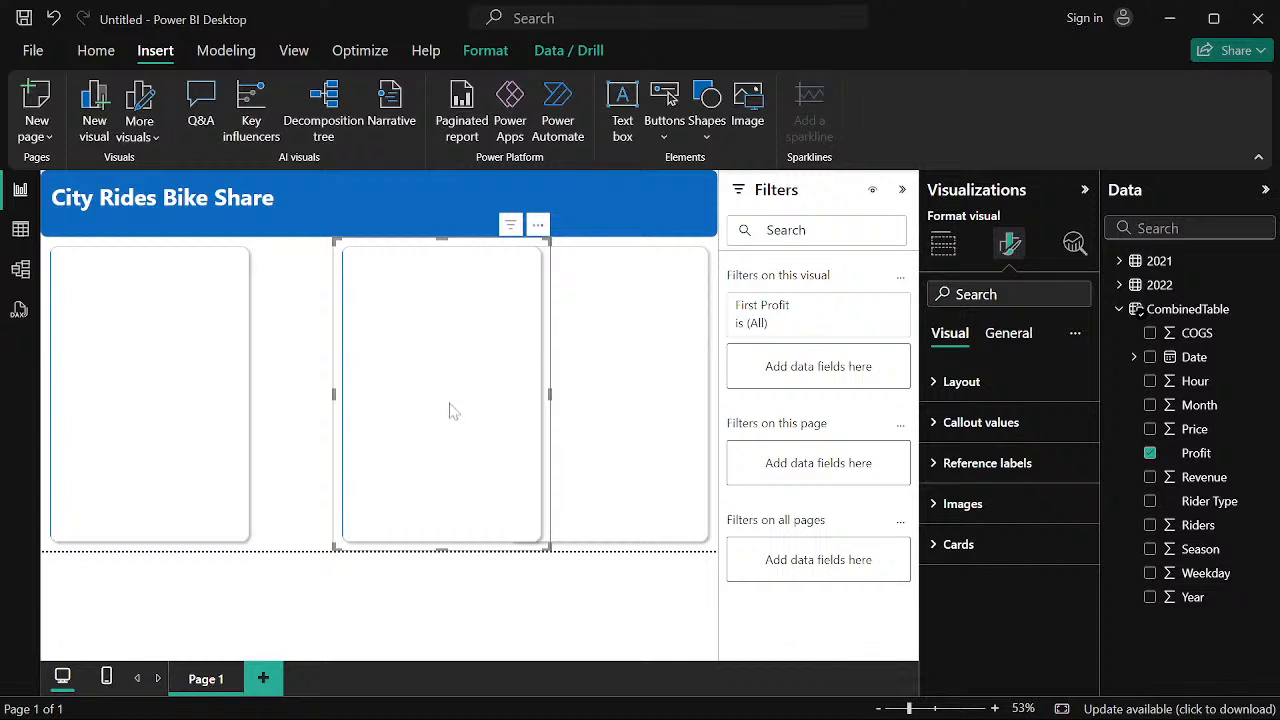
drag(429, 406, 479, 405)
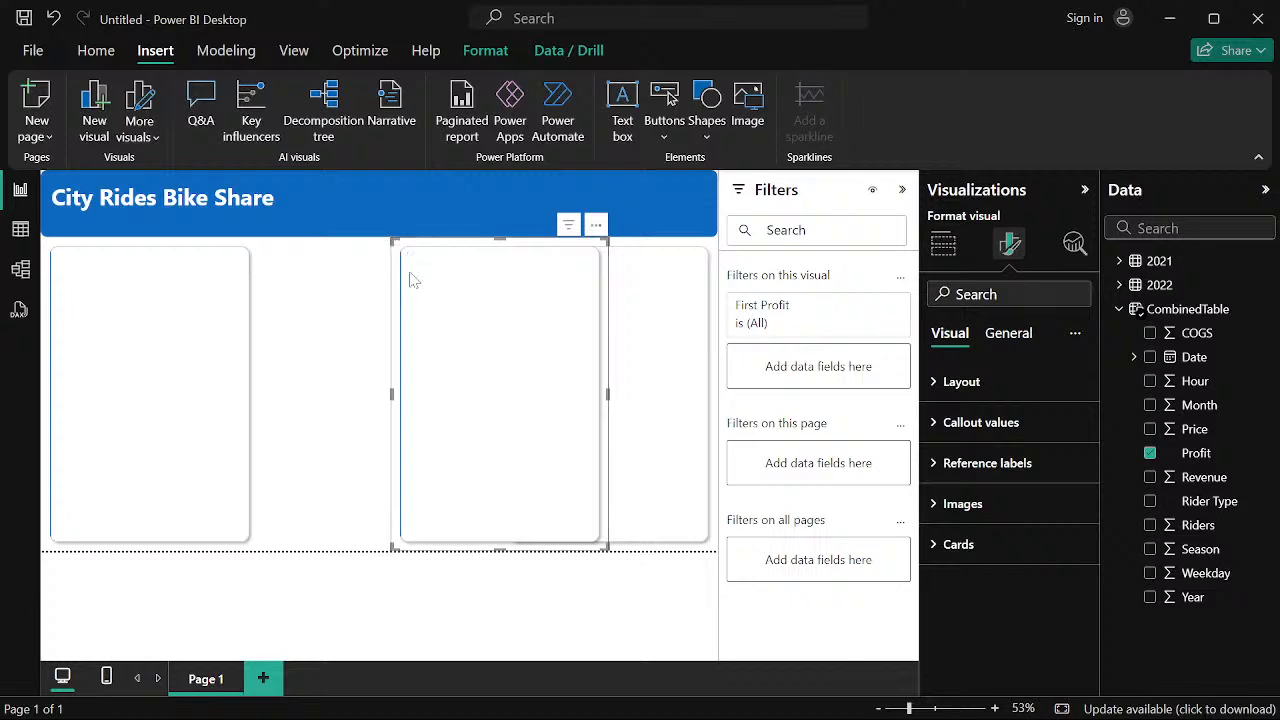
click(310, 365)
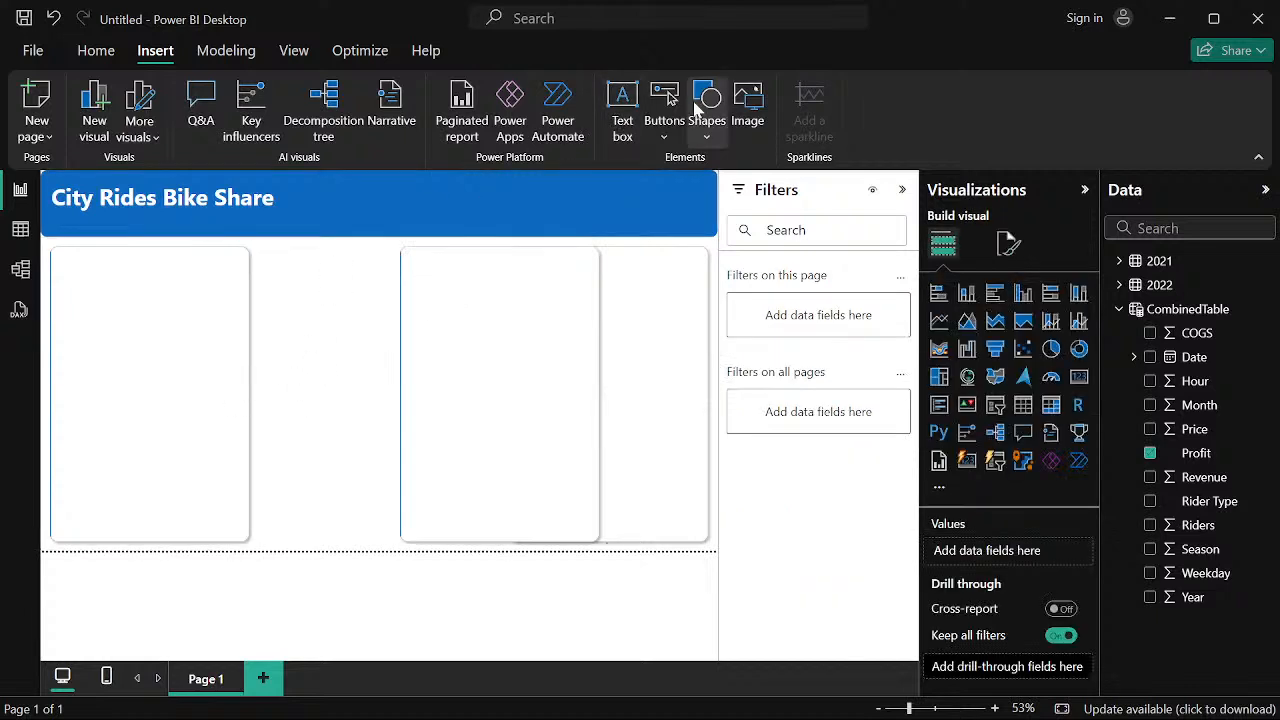
Insert an oval shape, shrink it to a small circle and place it across the banner's lower edge beside the title
click(707, 100)
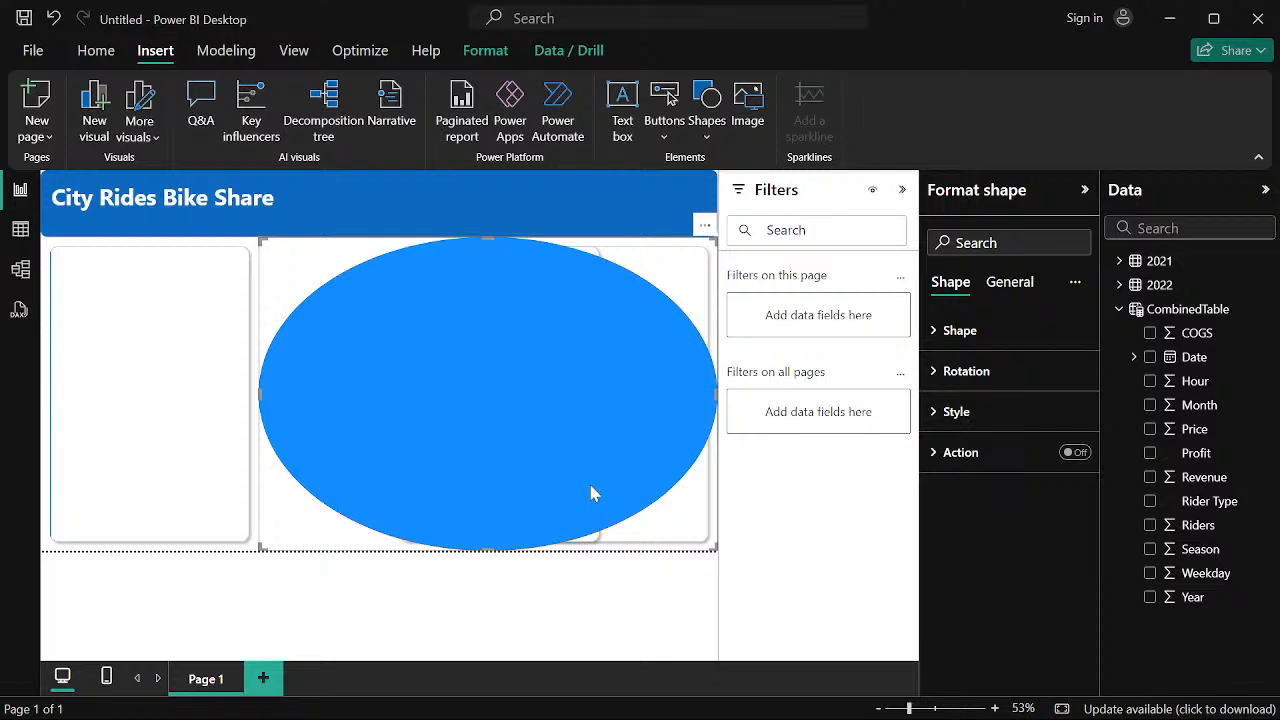
drag(591, 491, 471, 478)
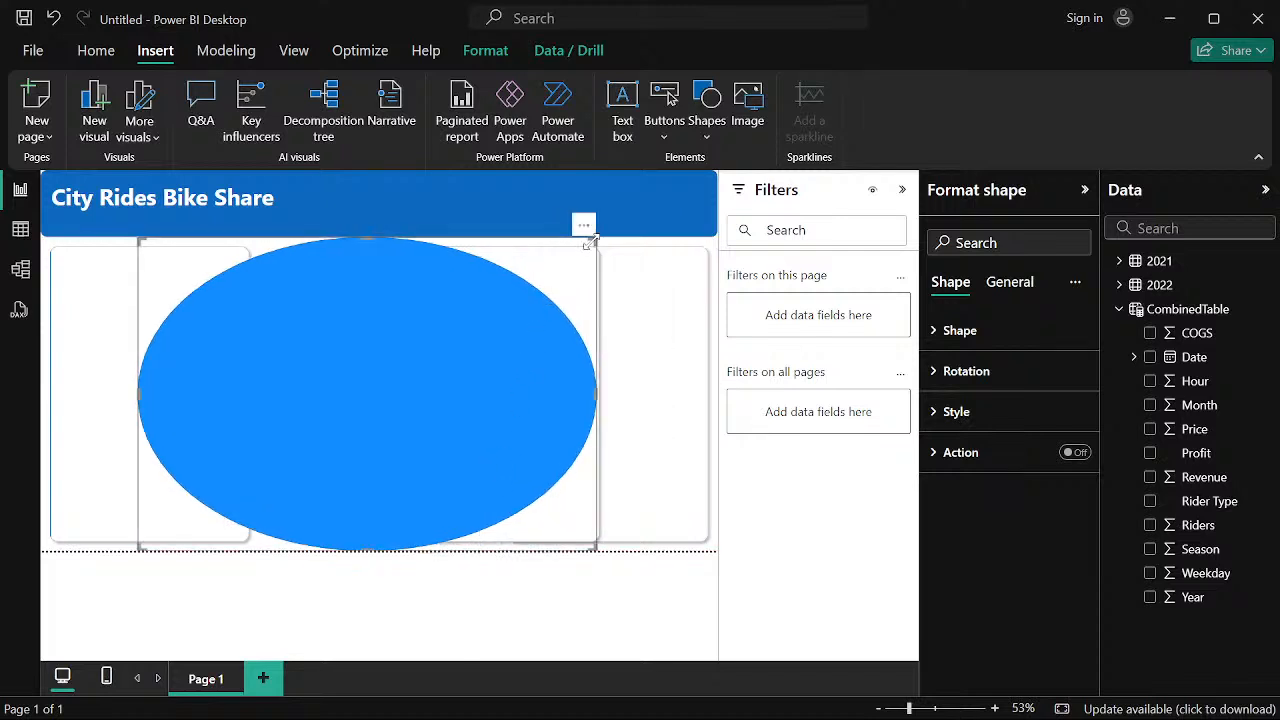
drag(596, 240, 214, 481)
drag(187, 530, 305, 303)
mouse_move(335, 257)
mouse_down()
mouse_move(314, 265)
mouse_move(329, 268)
mouse_move(323, 278)
mouse_move(318, 250)
mouse_up()
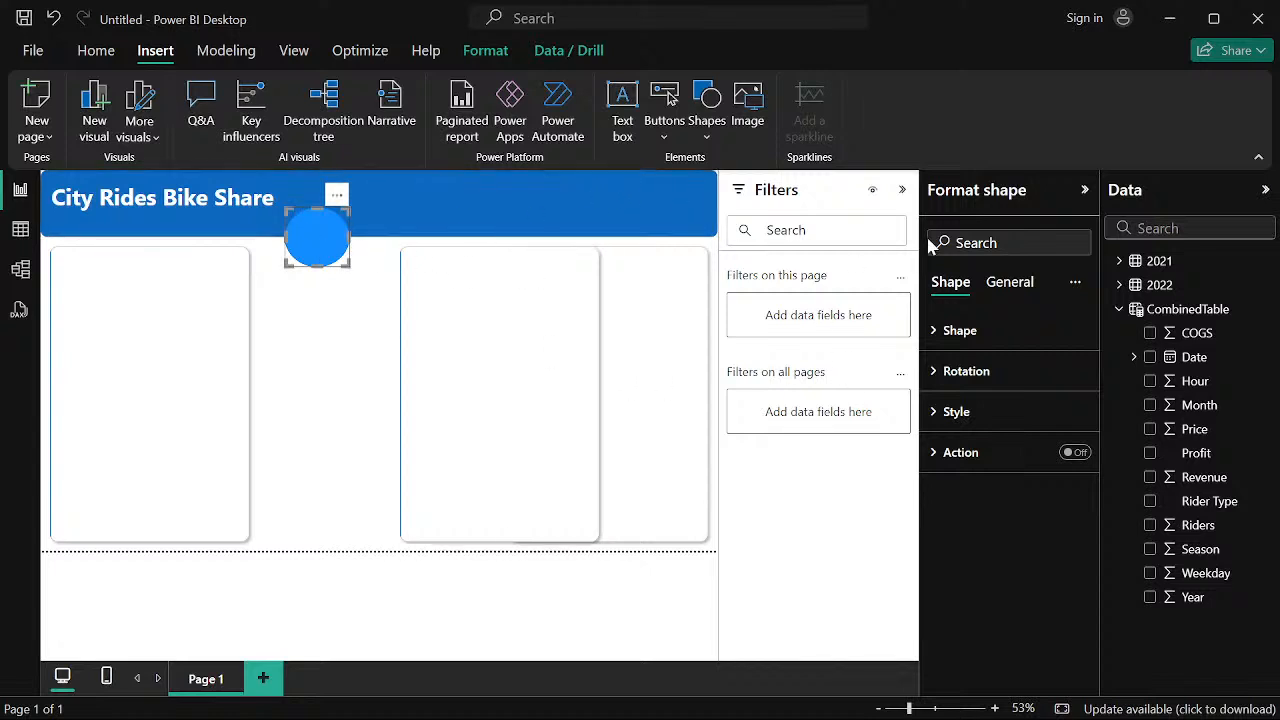
Set the circle's fill to the darkest theme blue, and replace it with the one-shade-lighter blue that matches the banner
click(932, 334)
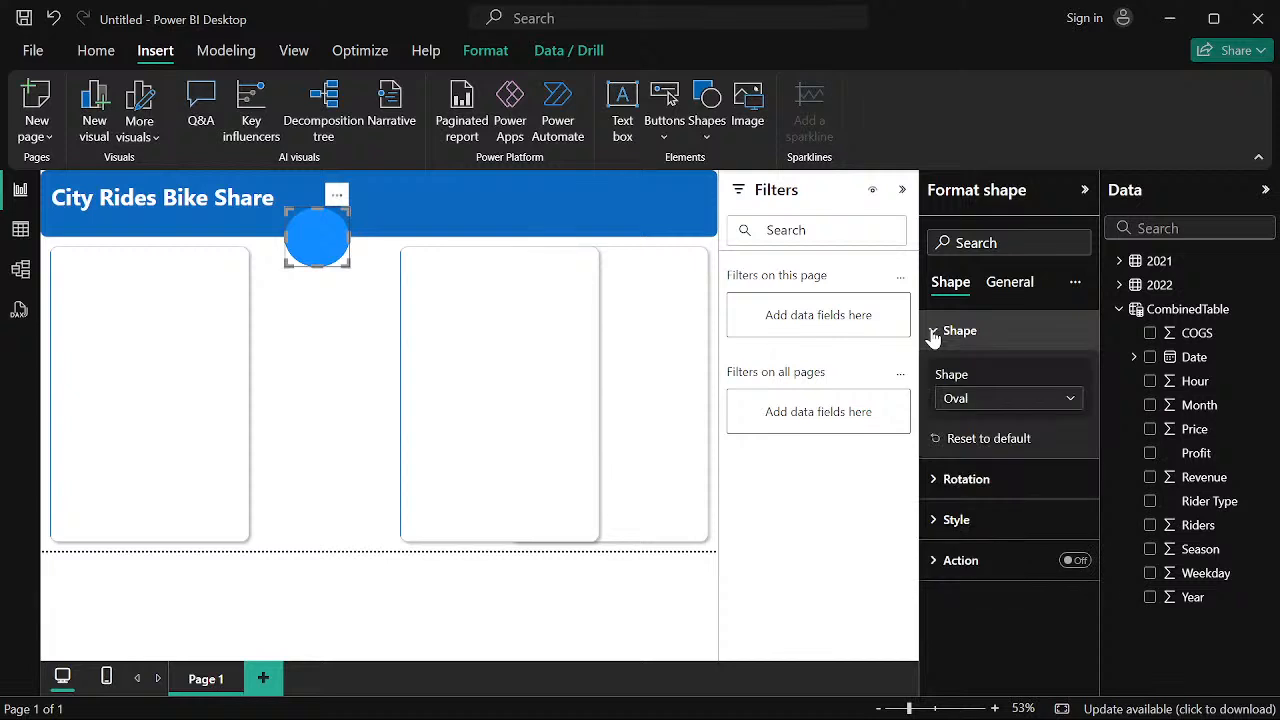
click(1043, 403)
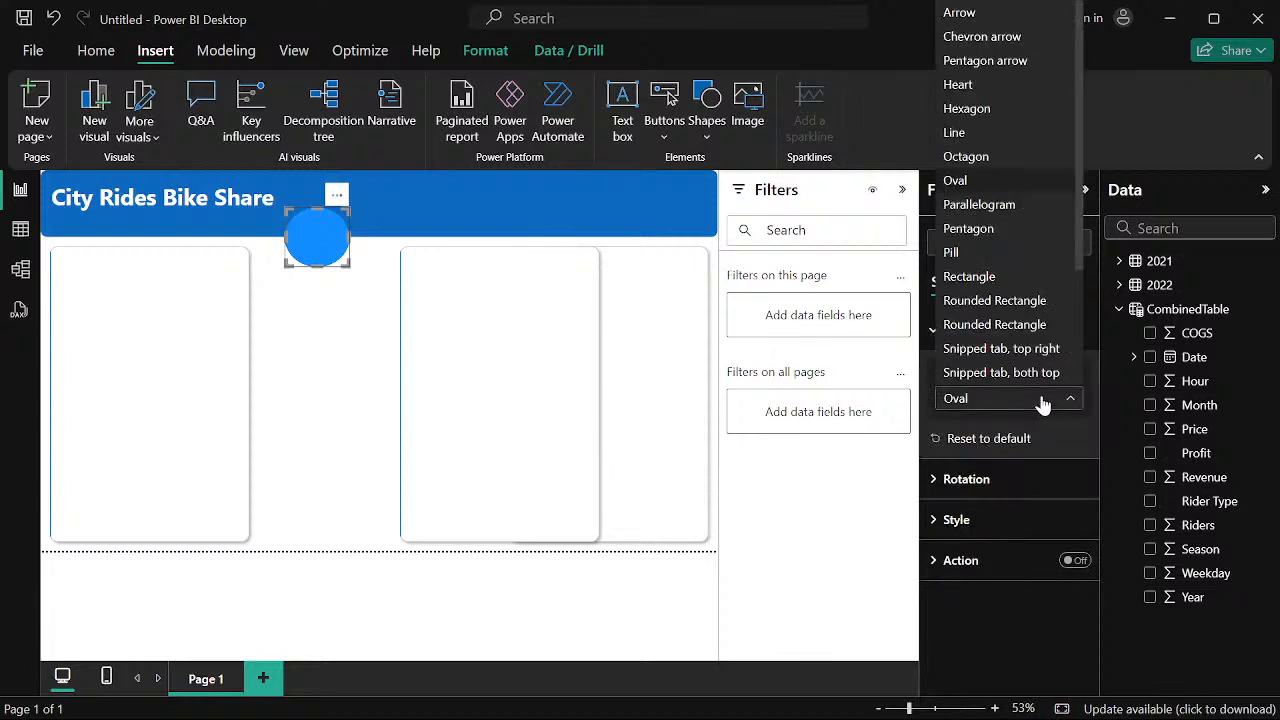
click(1043, 403)
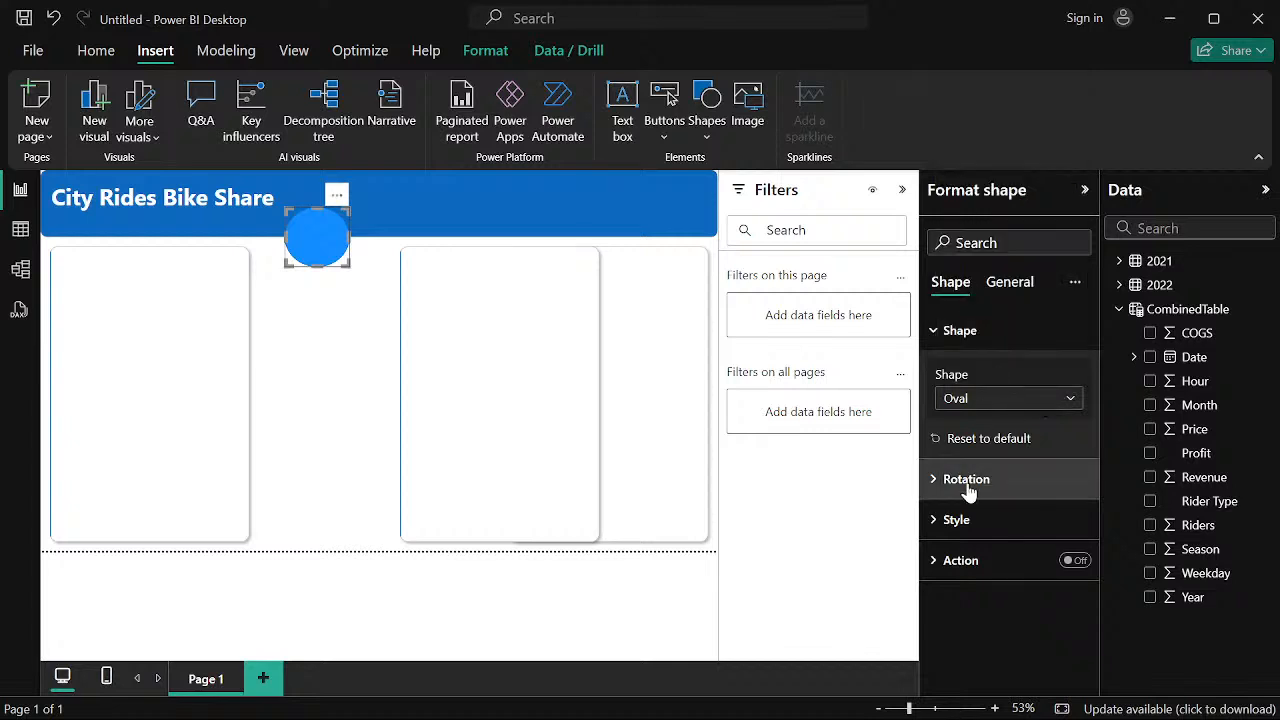
click(931, 536)
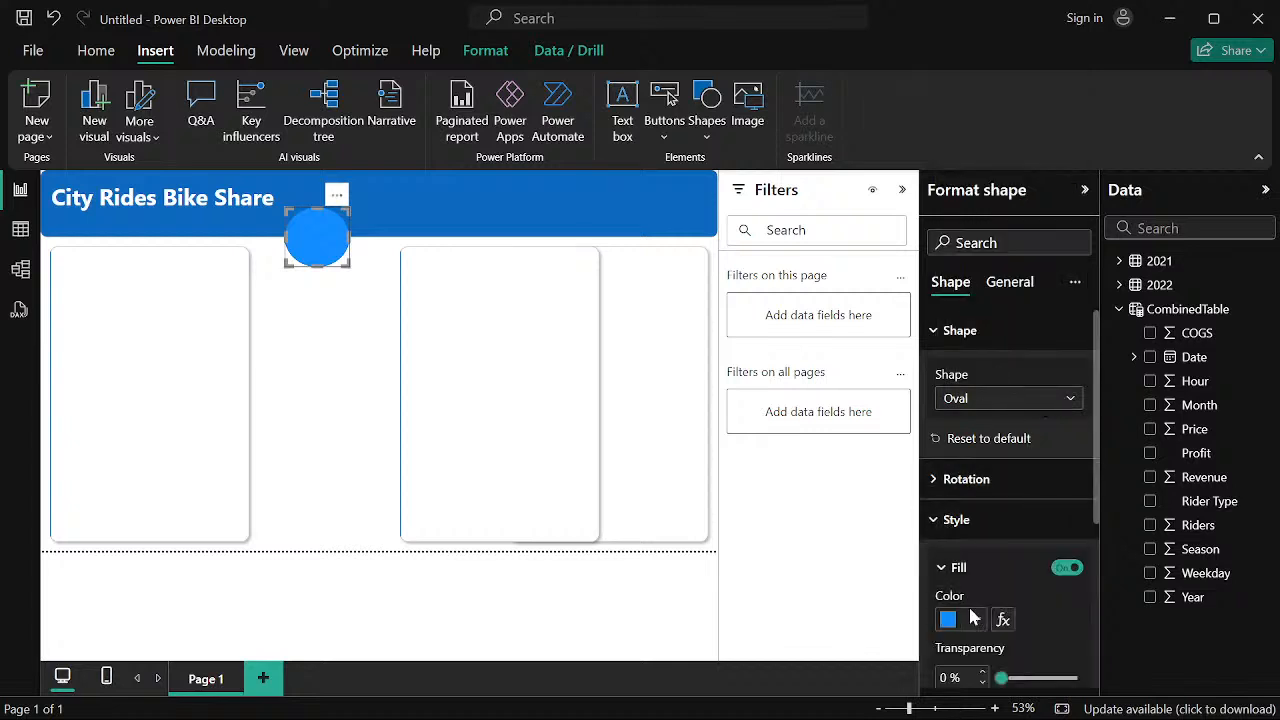
click(975, 620)
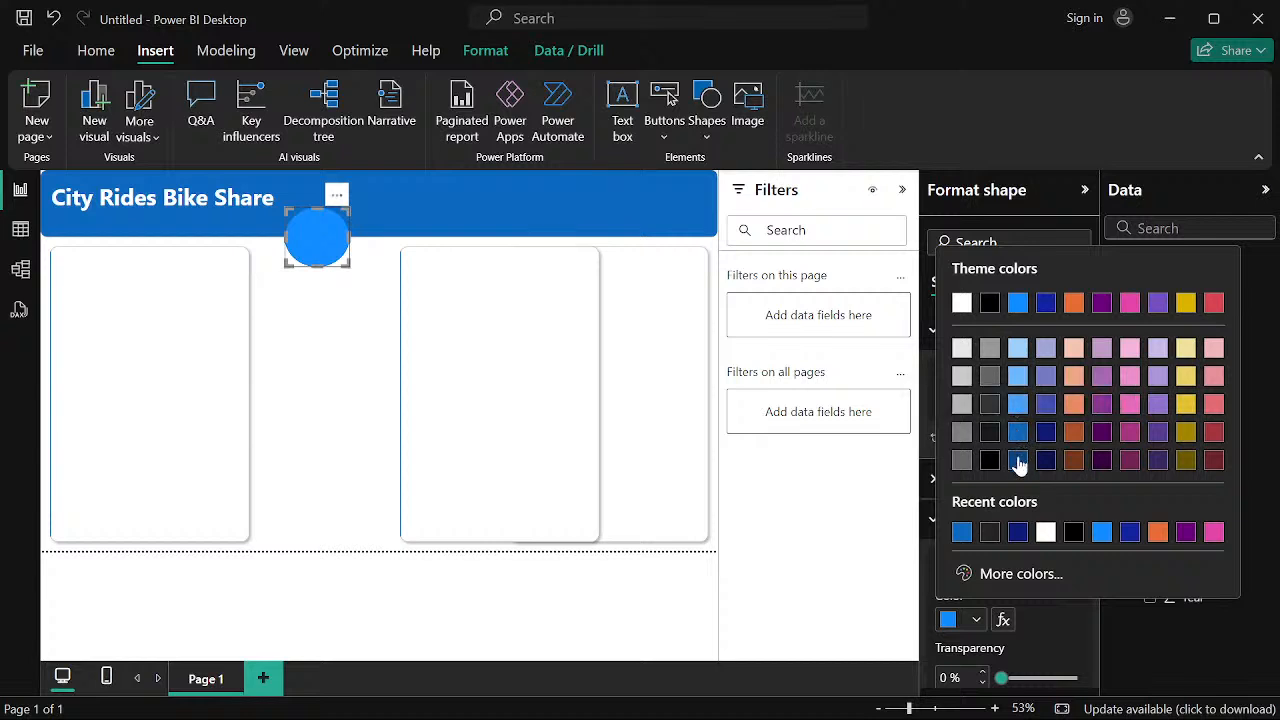
click(1017, 459)
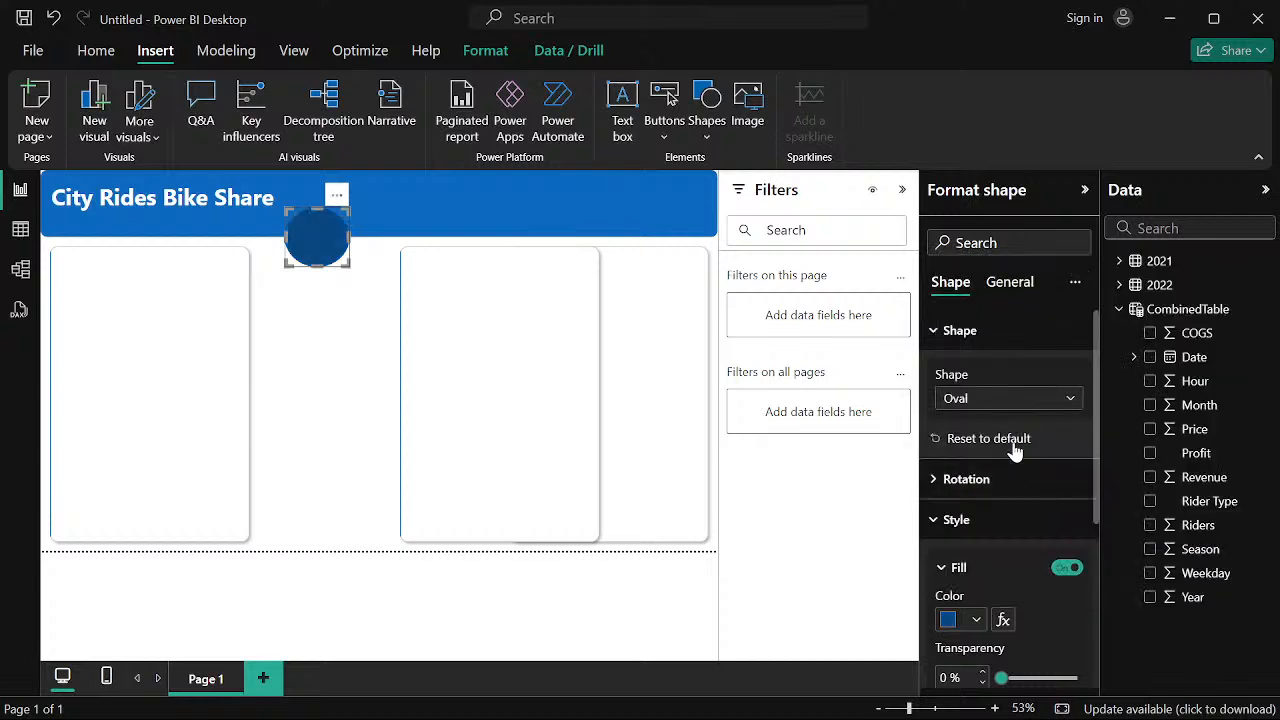
click(976, 621)
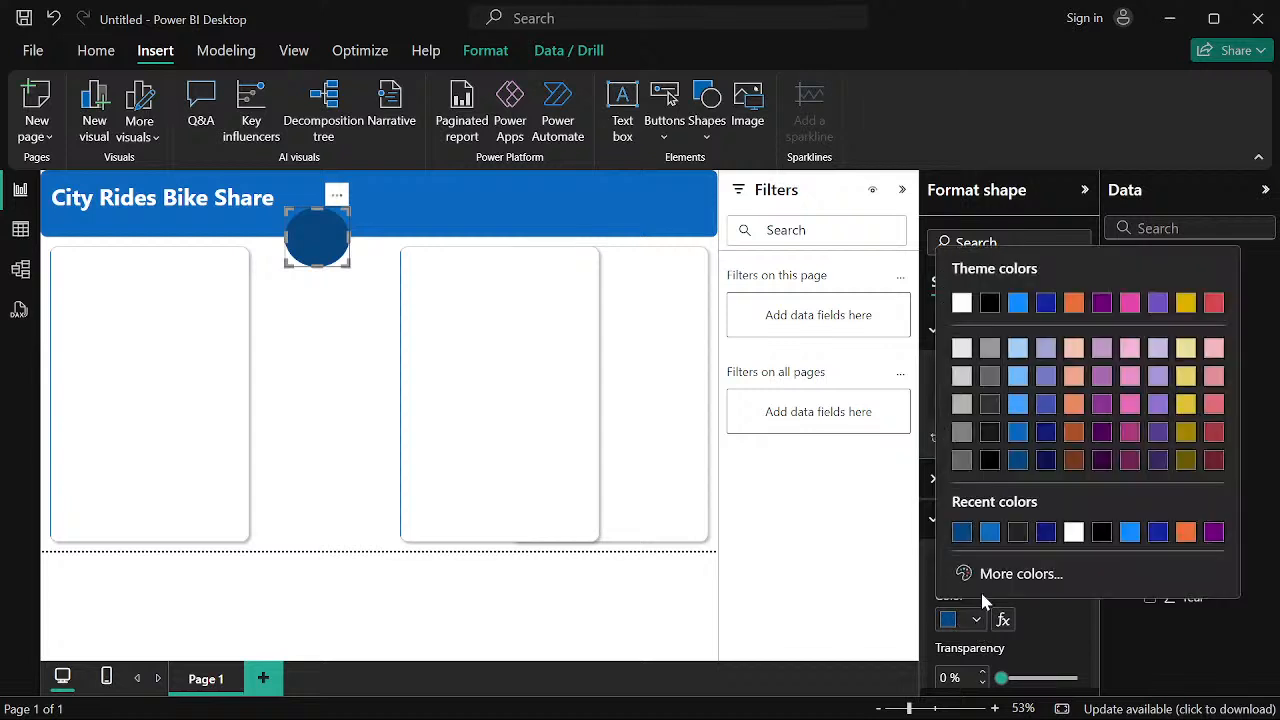
click(1017, 434)
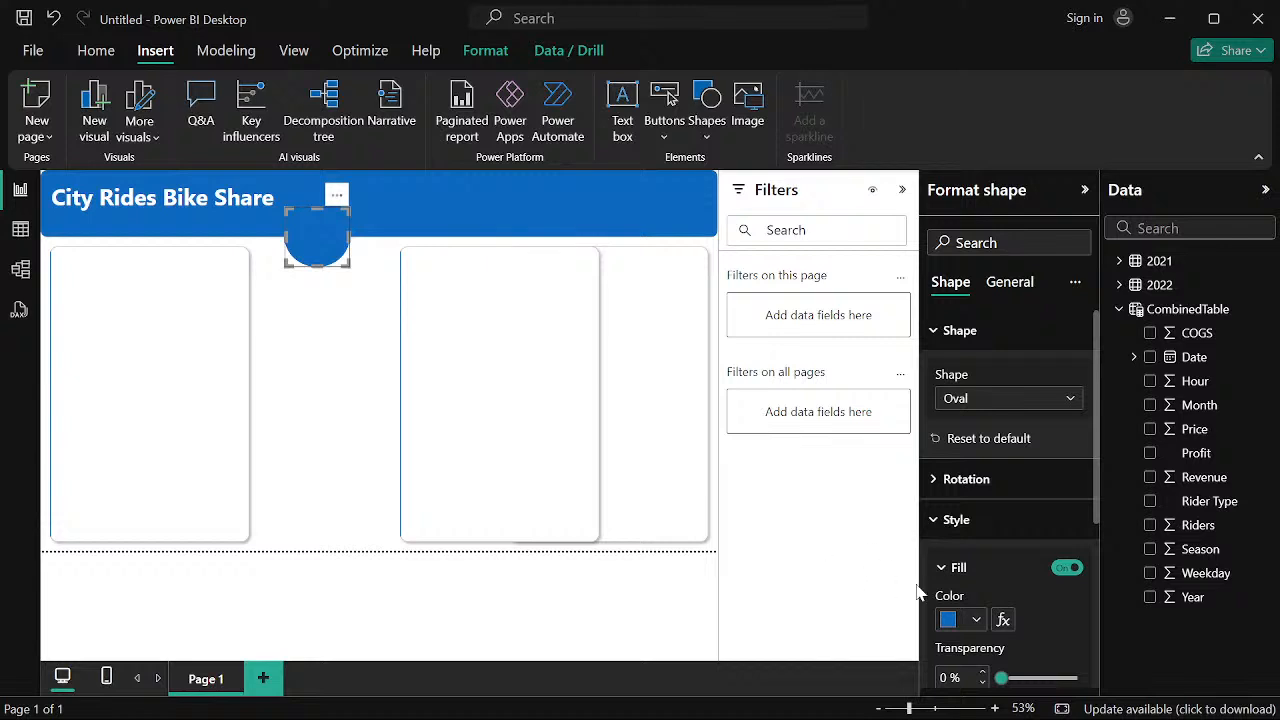
Set the circle's border color to the banner's blue and its border width to 10 px
scroll(961, 600, down, 3)
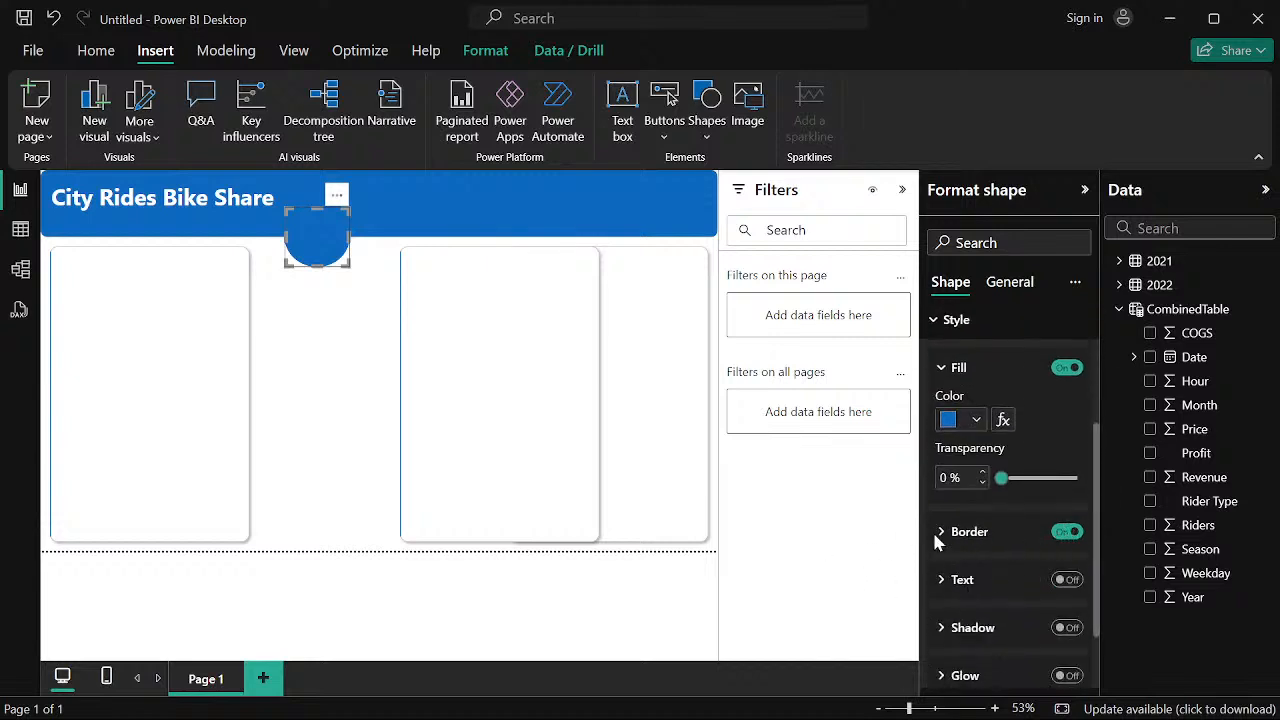
click(940, 541)
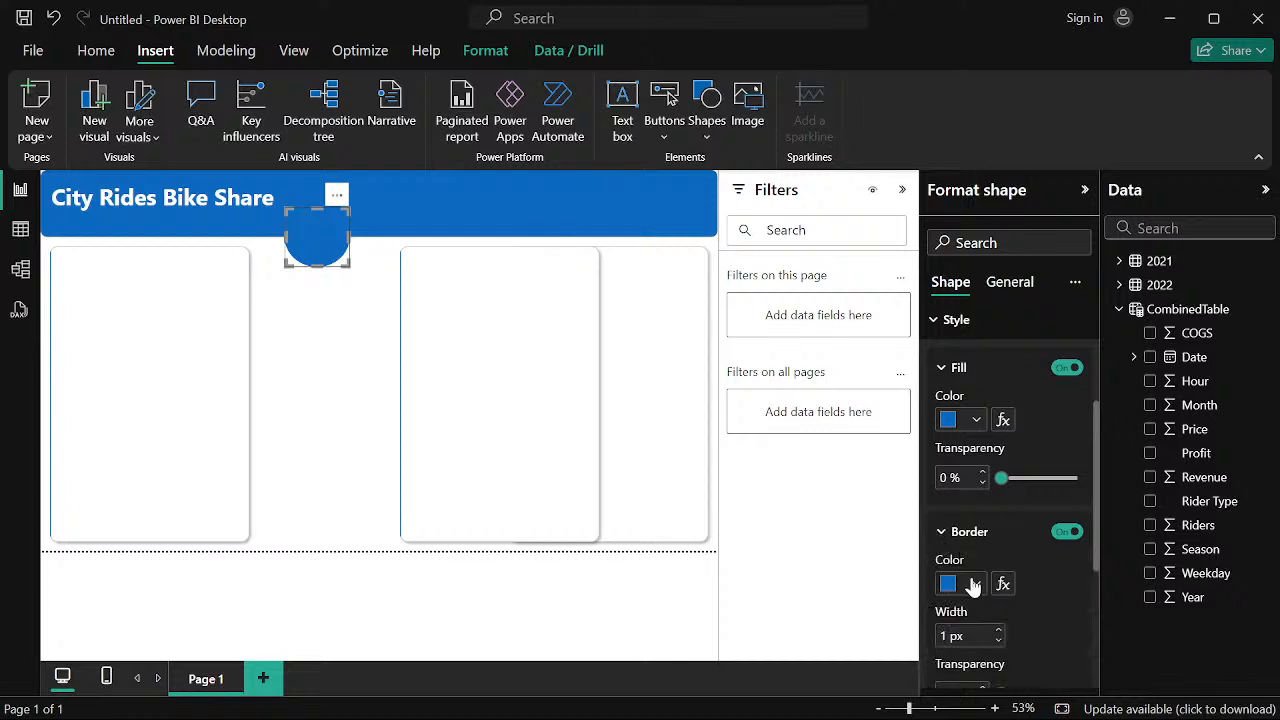
click(972, 583)
click(1016, 405)
scroll(1006, 580, down, 4)
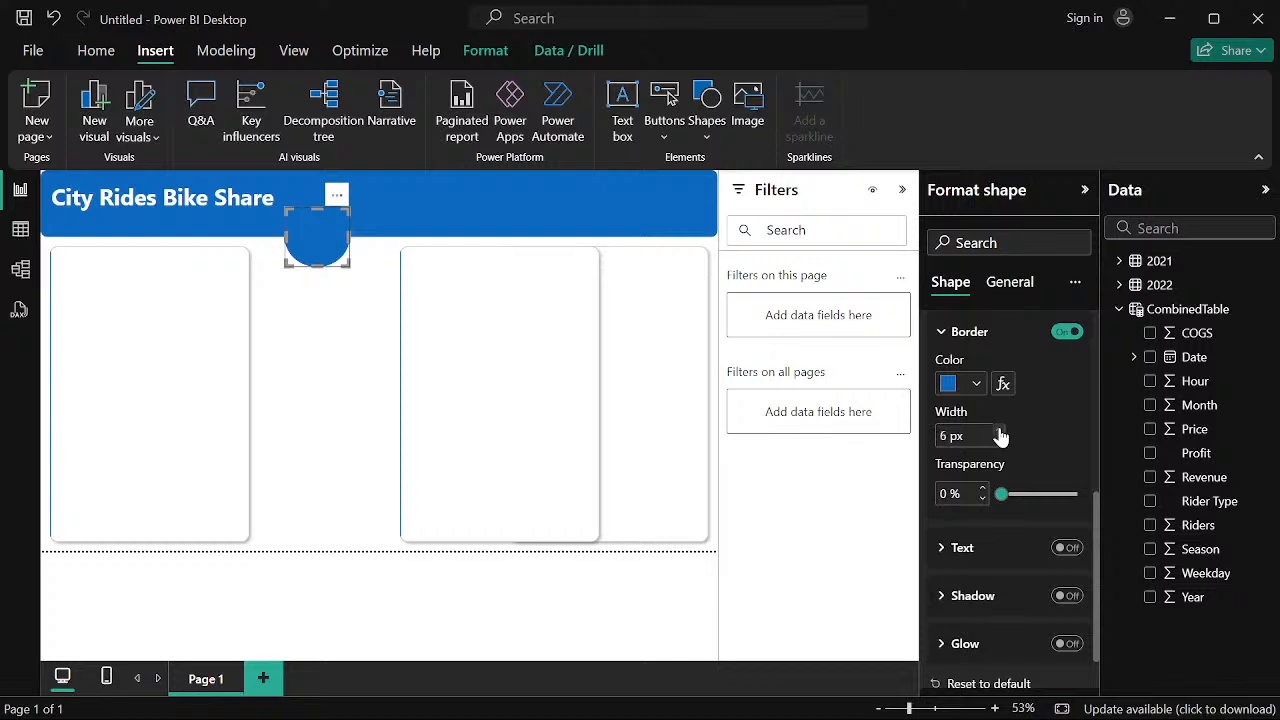
click(999, 431)
click(999, 431)
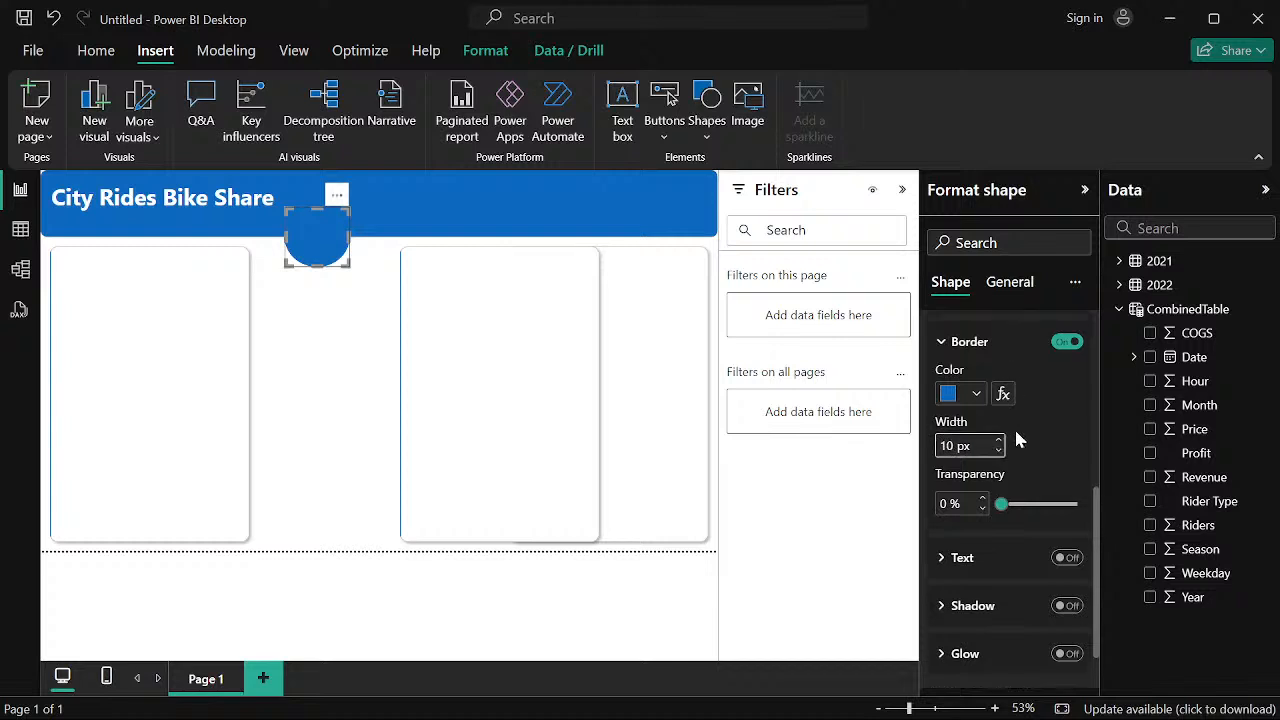
Change the circle's fill to white and reduce its border width to 5 px
scroll(1010, 430, up, 4)
click(976, 420)
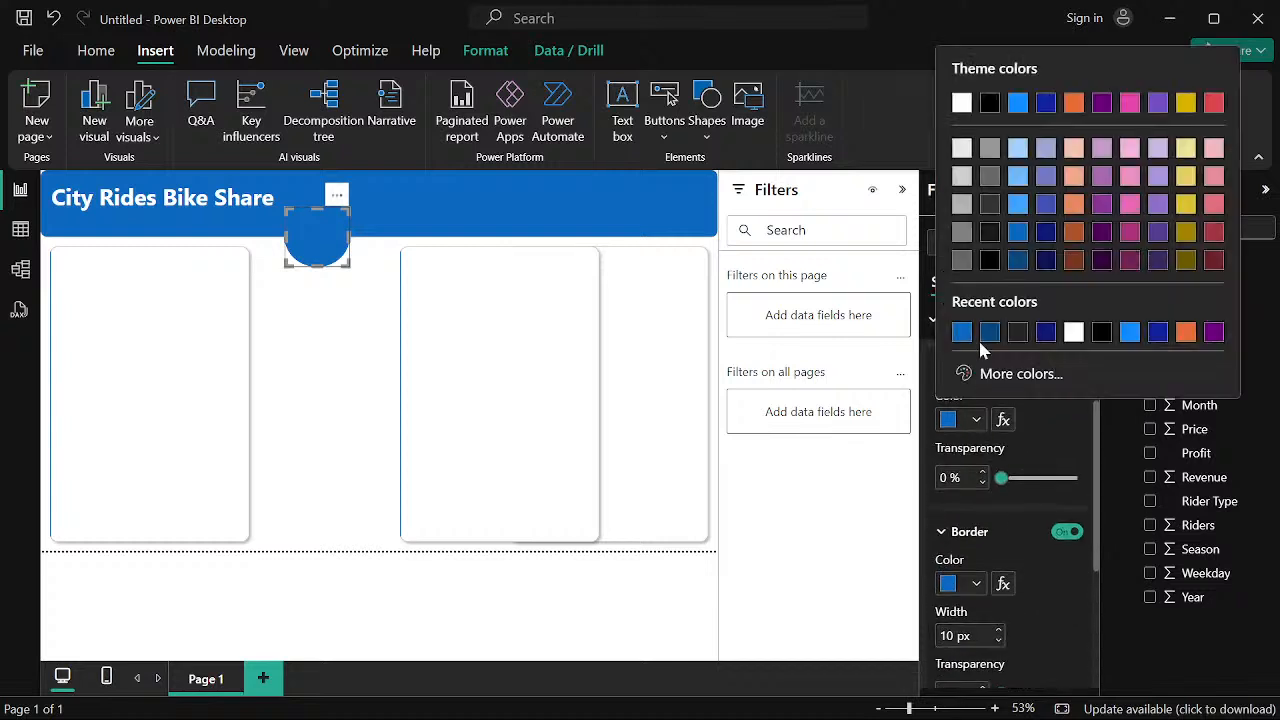
click(961, 102)
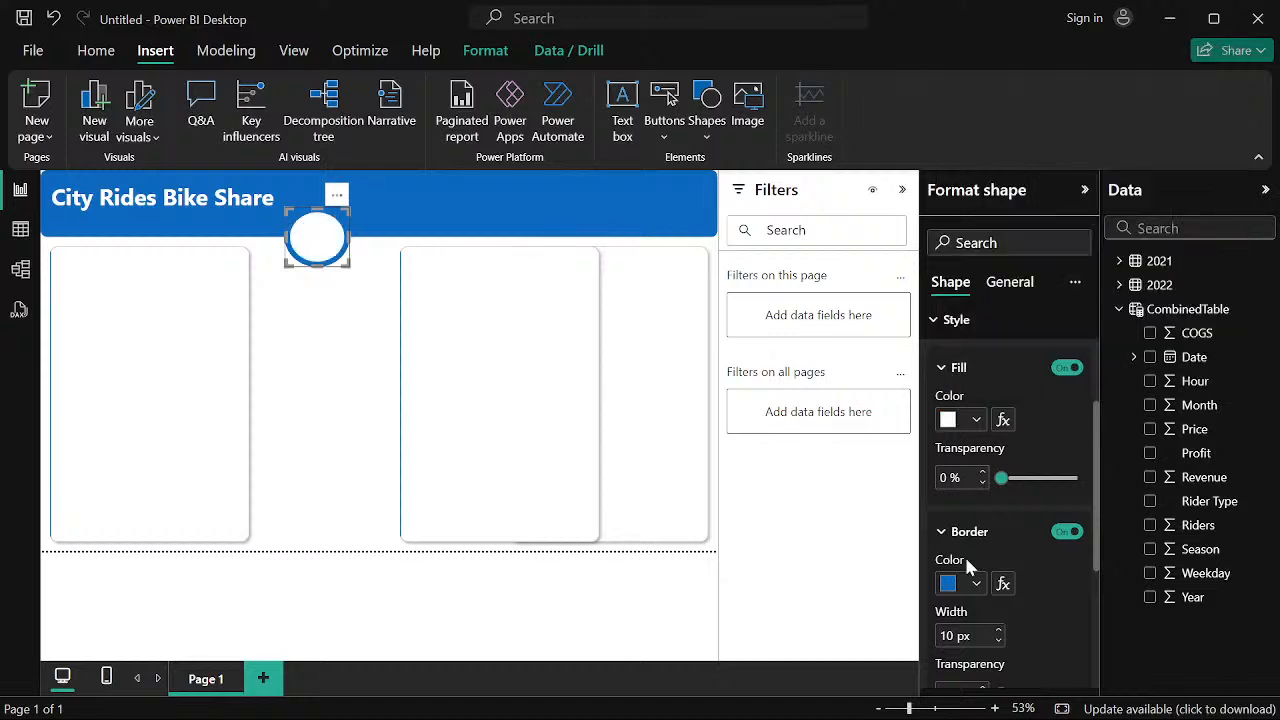
scroll(983, 516, down, 2)
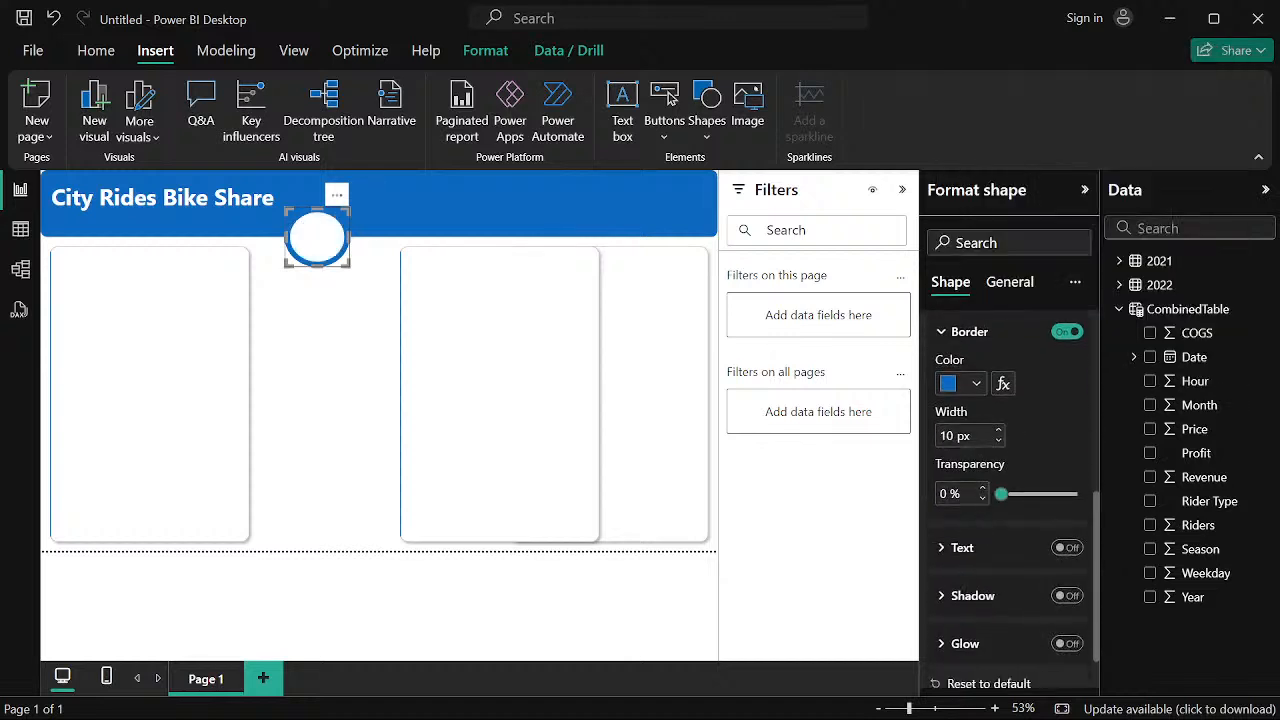
click(998, 441)
click(998, 441)
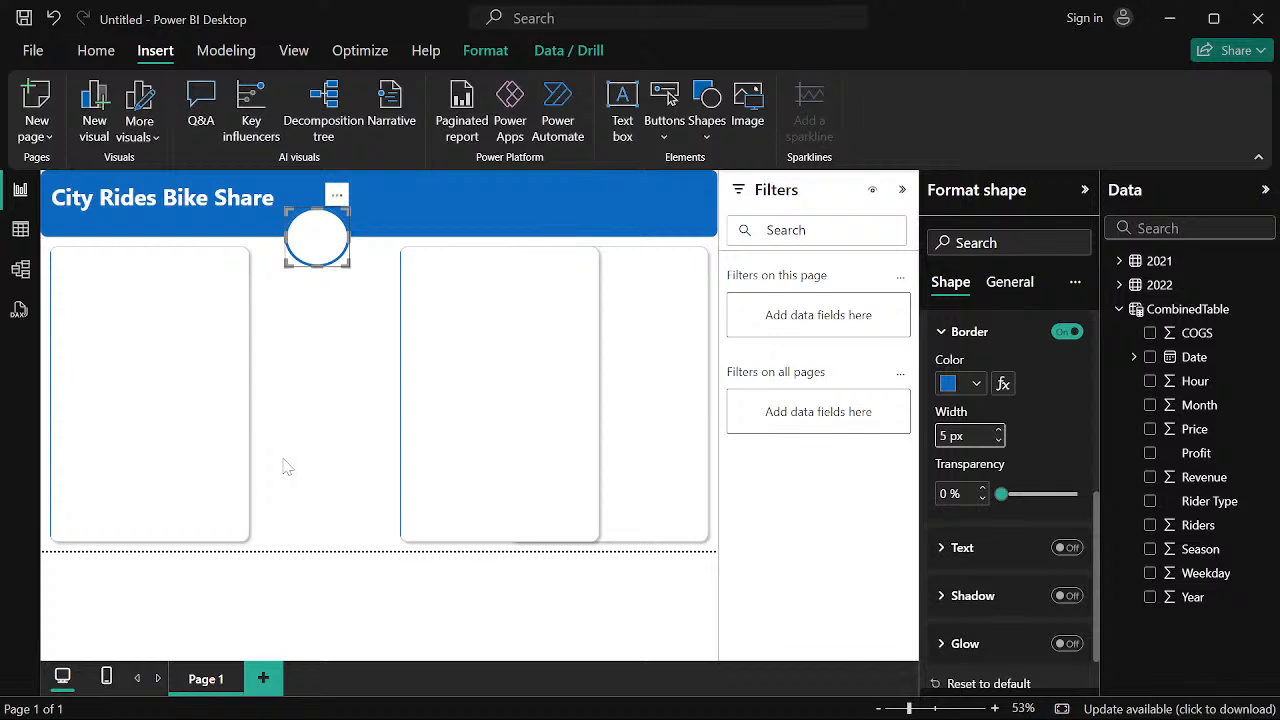
click(325, 355)
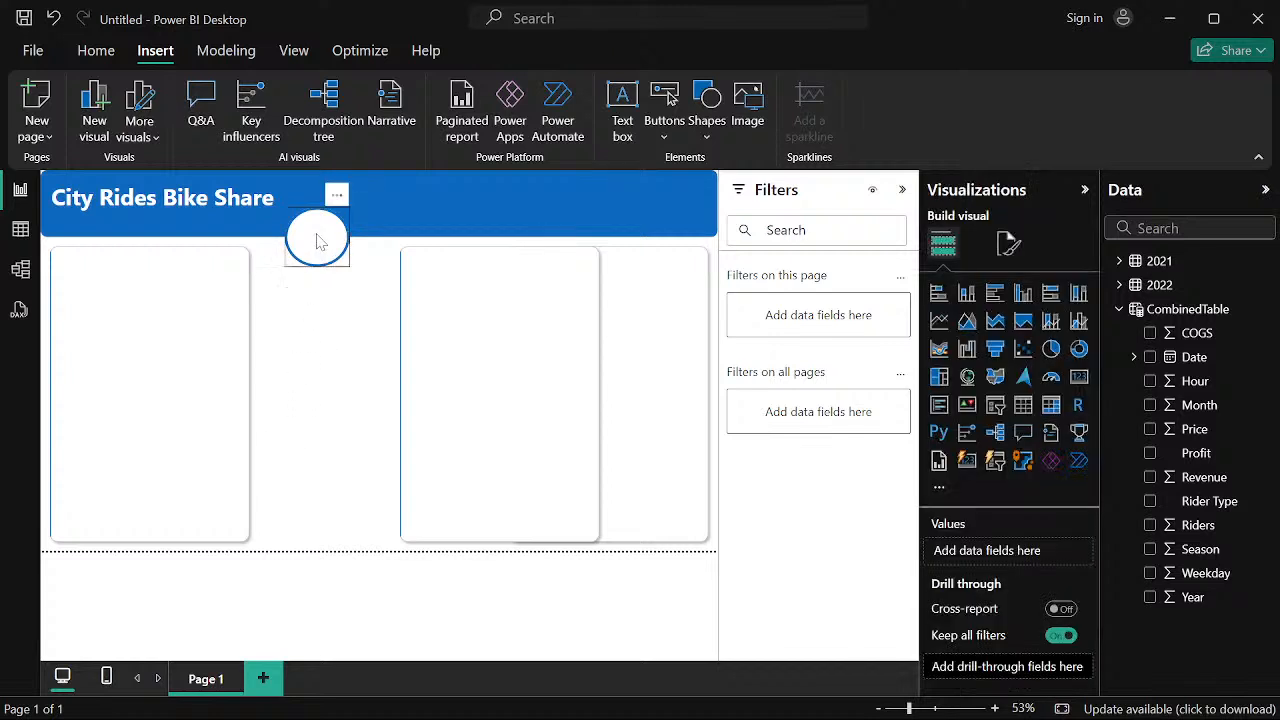
Move the white circle to the banner's left end and shift the City Rides Bike Share title to the right of it
drag(341, 222, 382, 189)
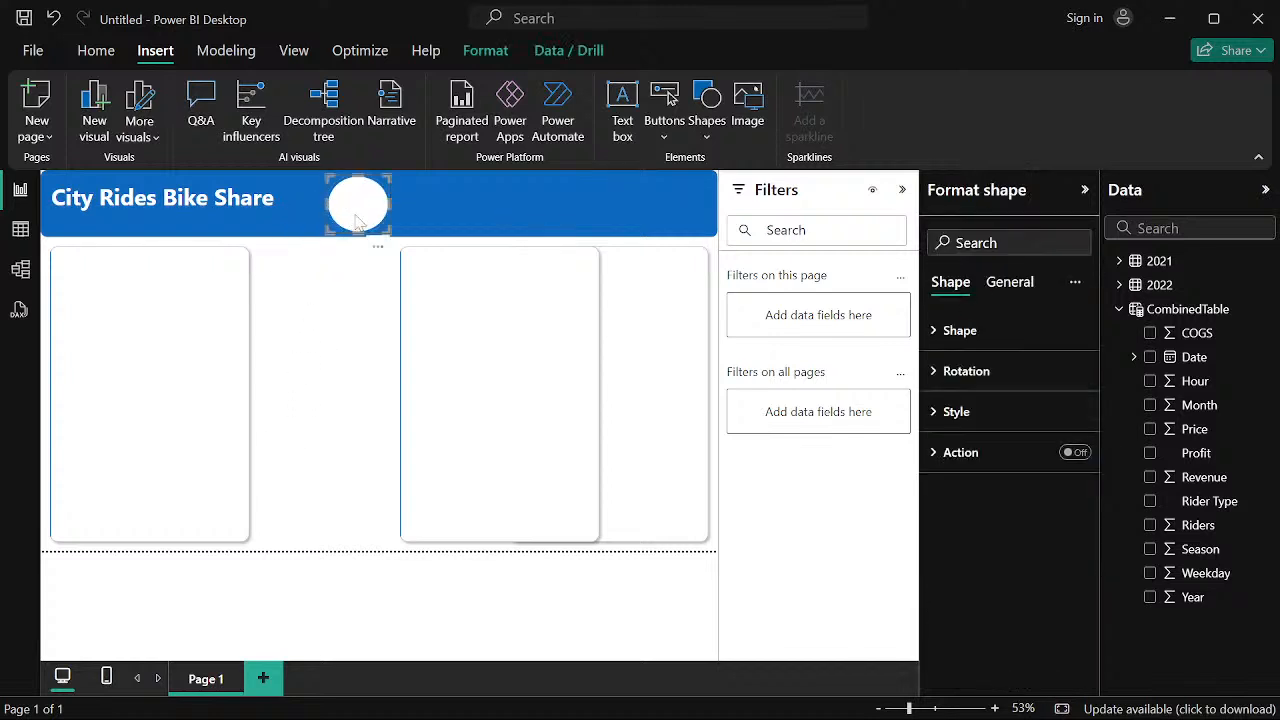
click(338, 315)
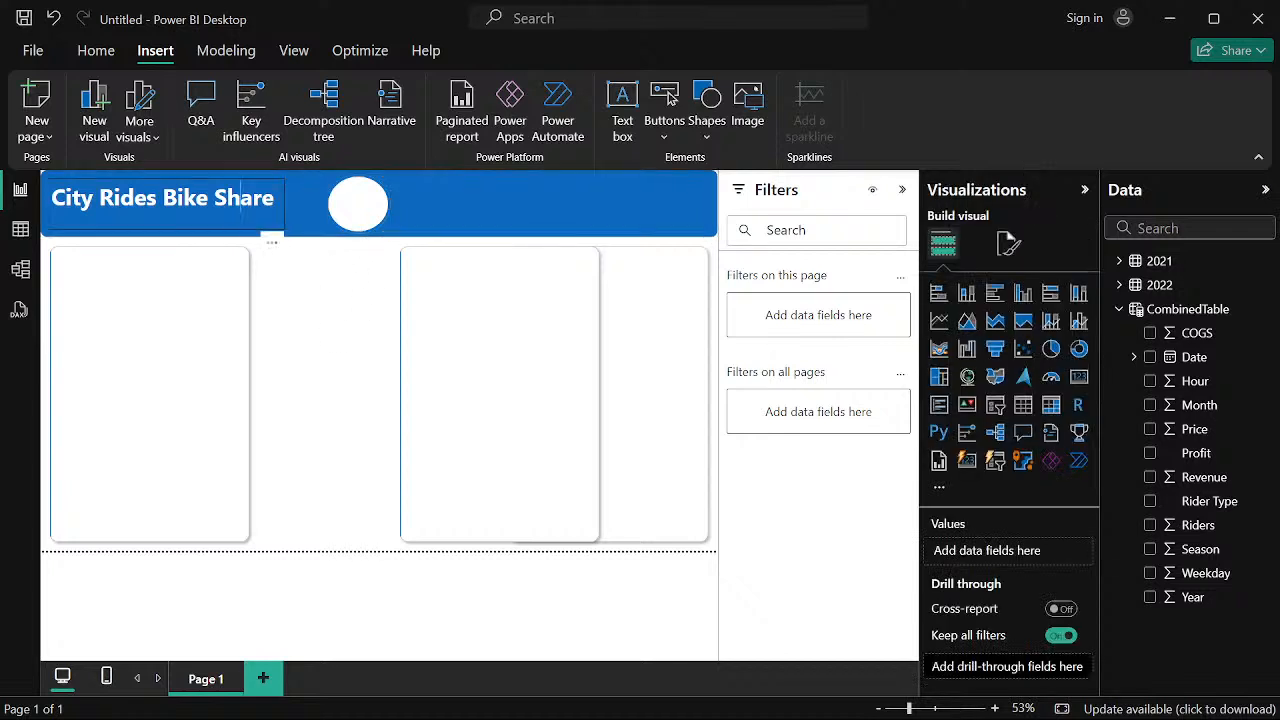
click(229, 228)
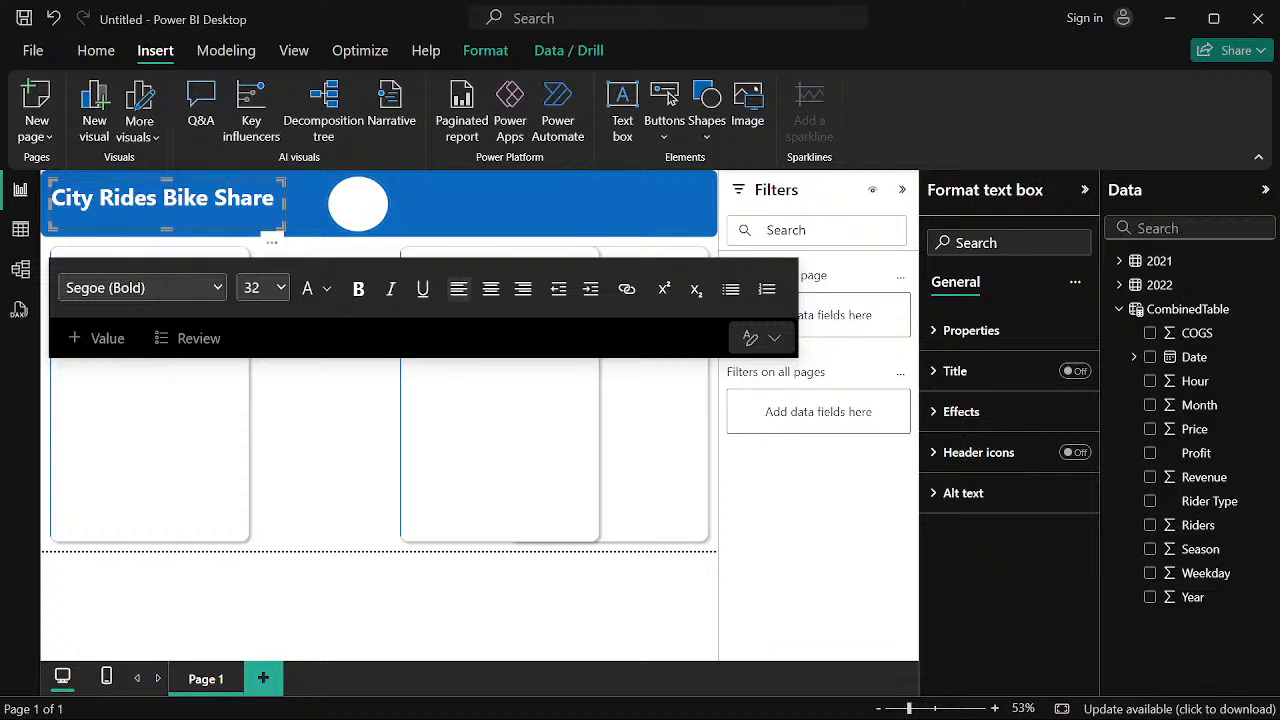
click(265, 187)
drag(265, 187, 67, 194)
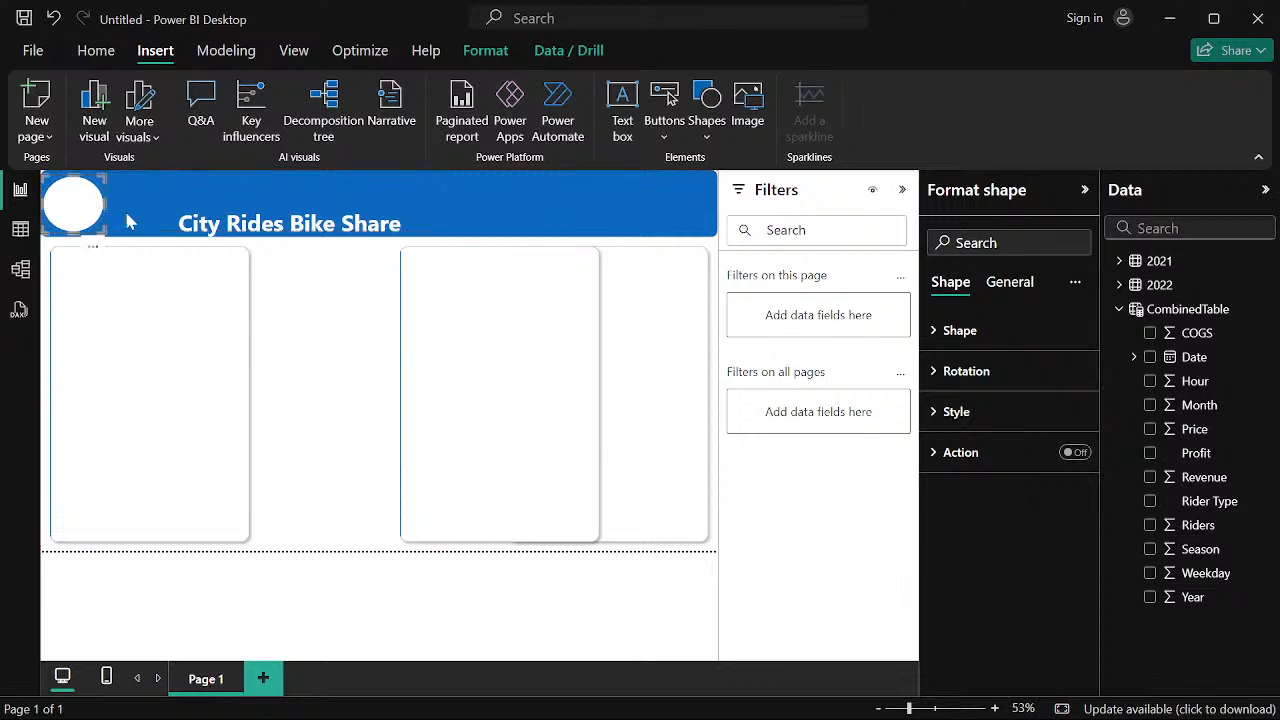
click(307, 365)
Move the middle card left between the outer cards and turn off its accent bar, shadow and border
drag(397, 374, 417, 395)
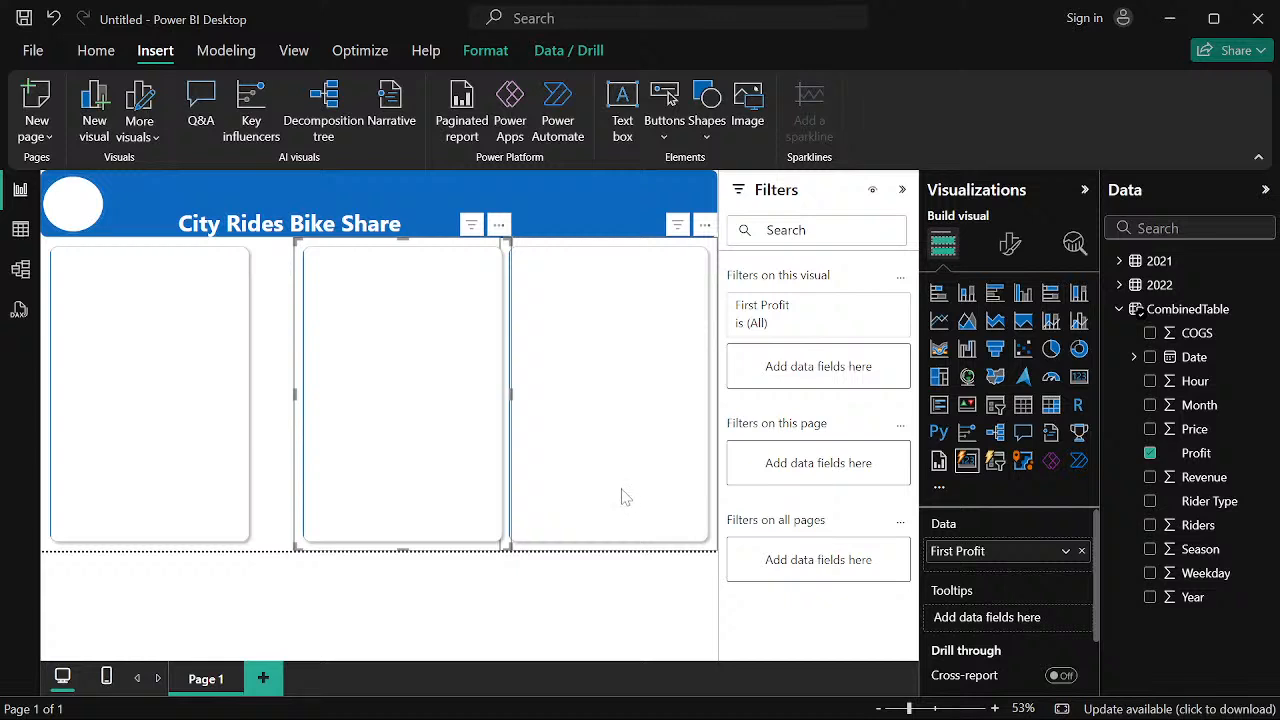
click(1010, 243)
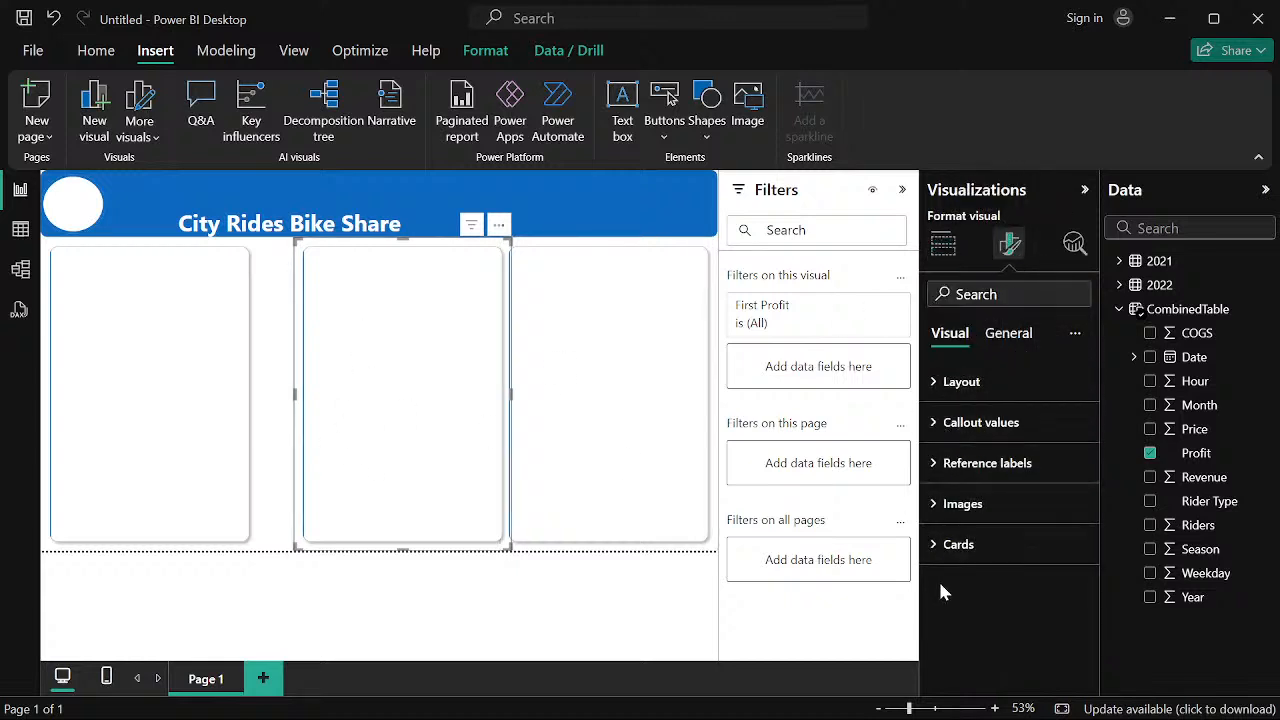
click(950, 544)
scroll(966, 573, down, 3)
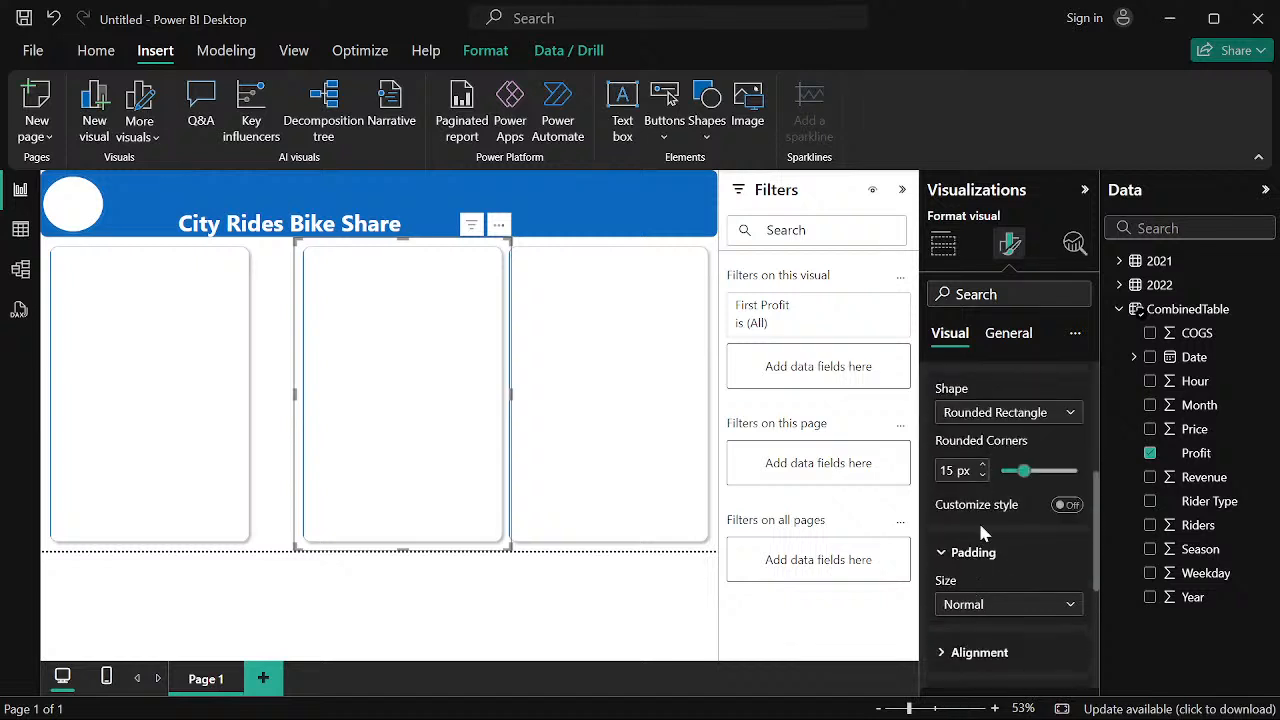
scroll(980, 530, down, 4)
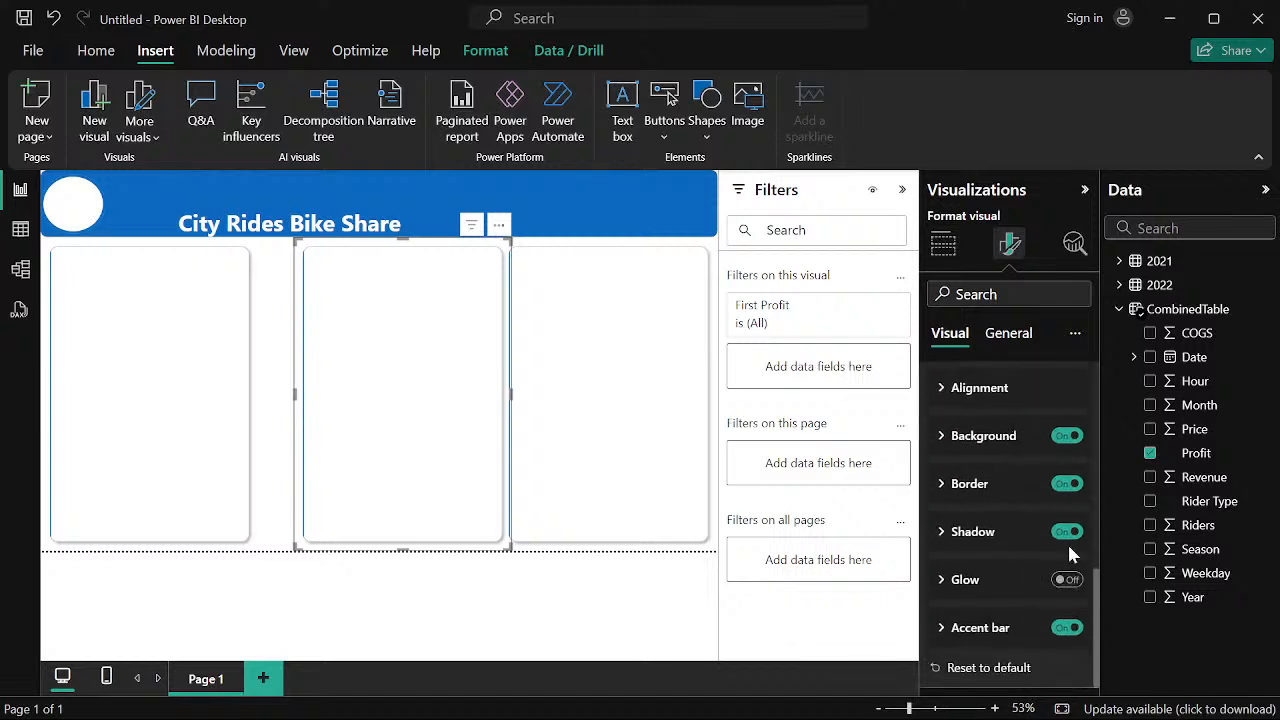
click(1066, 628)
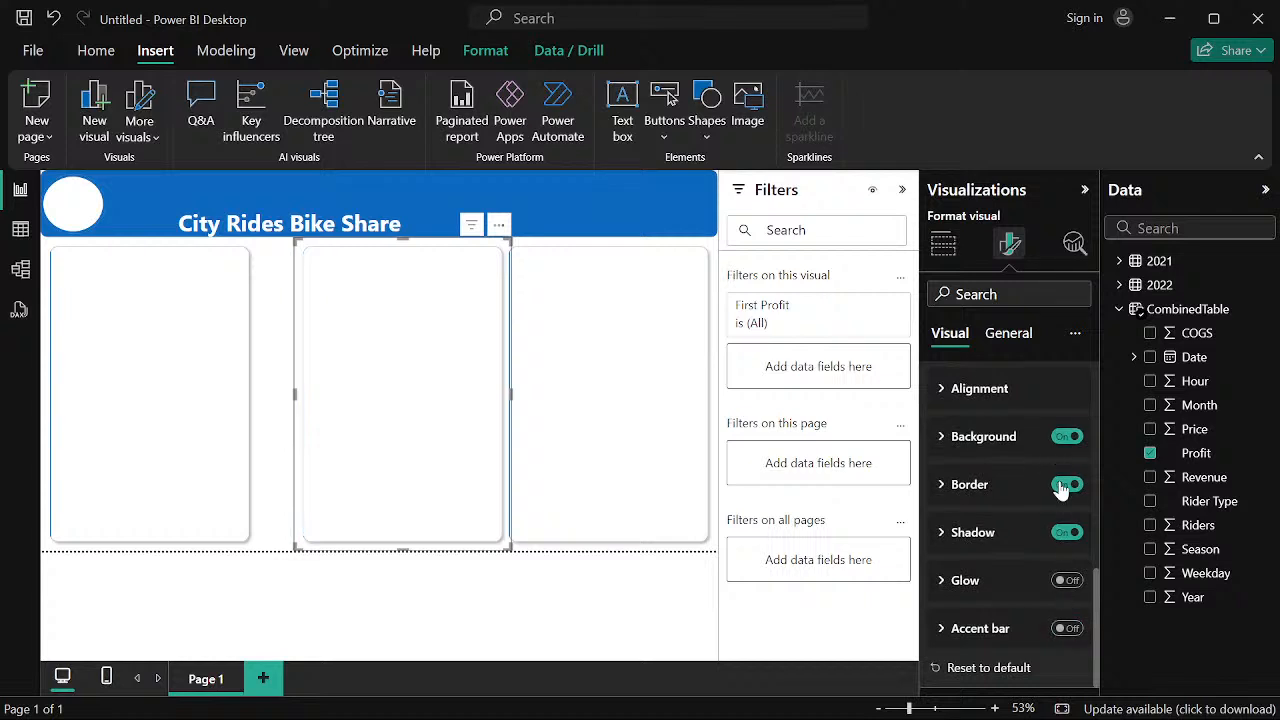
click(1066, 533)
click(1066, 484)
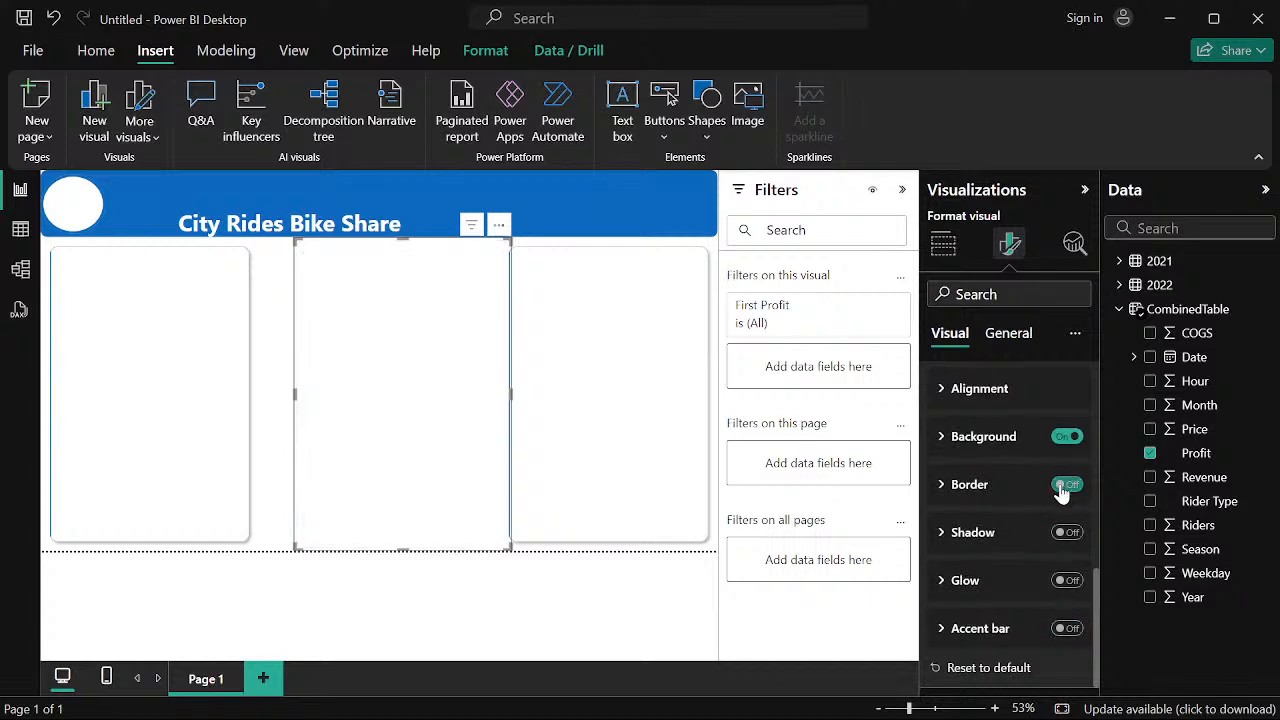
Shrink the borderless middle card to a small rectangle and place it in the gap between the two tall outer cards
drag(362, 432, 318, 456)
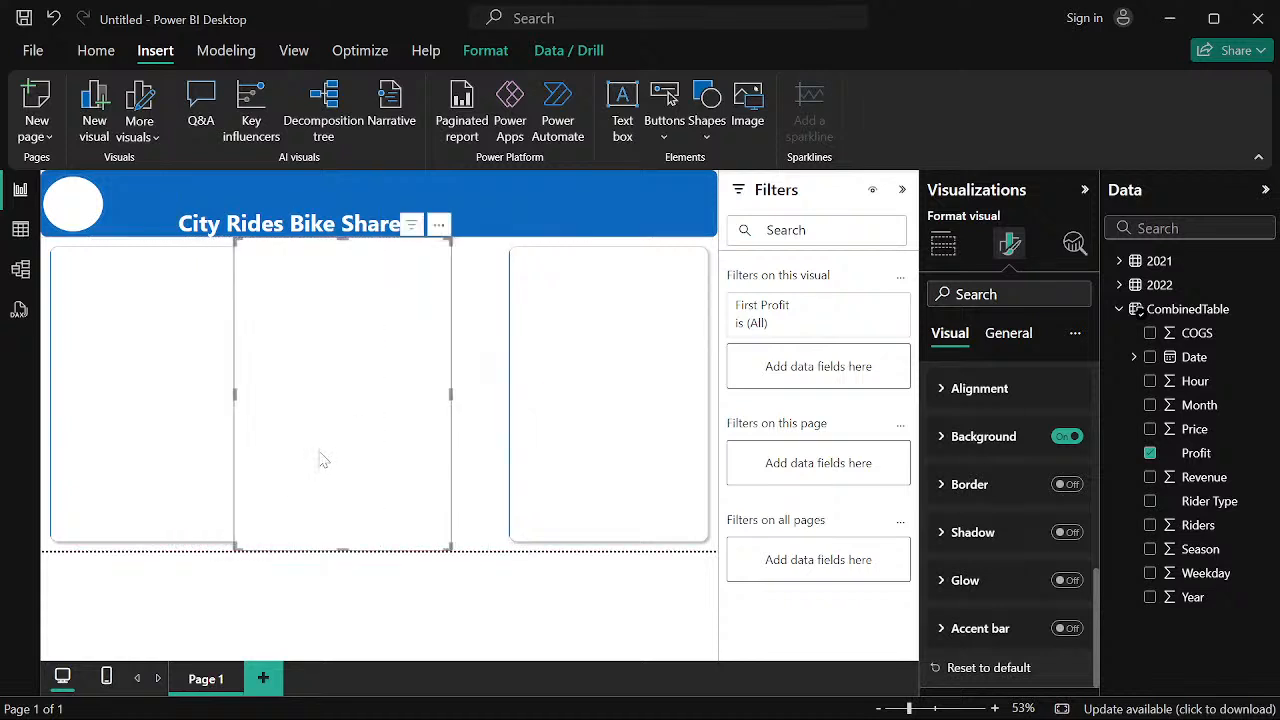
click(390, 604)
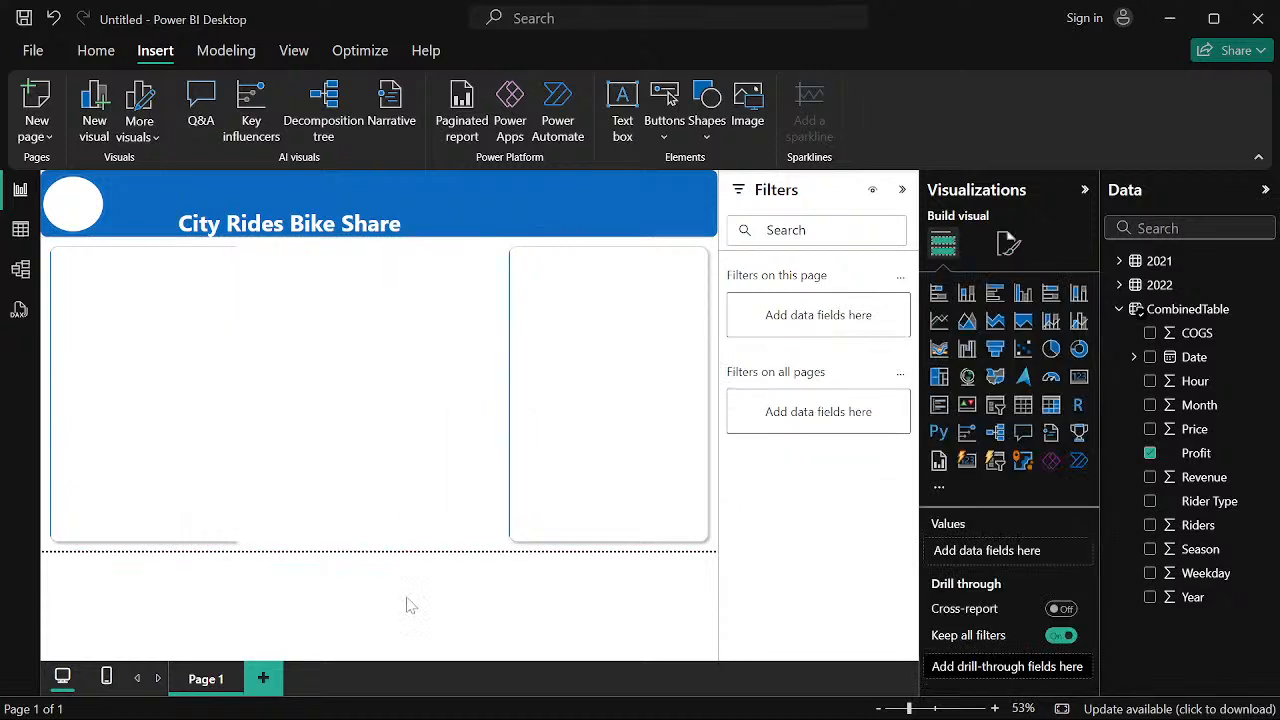
click(396, 400)
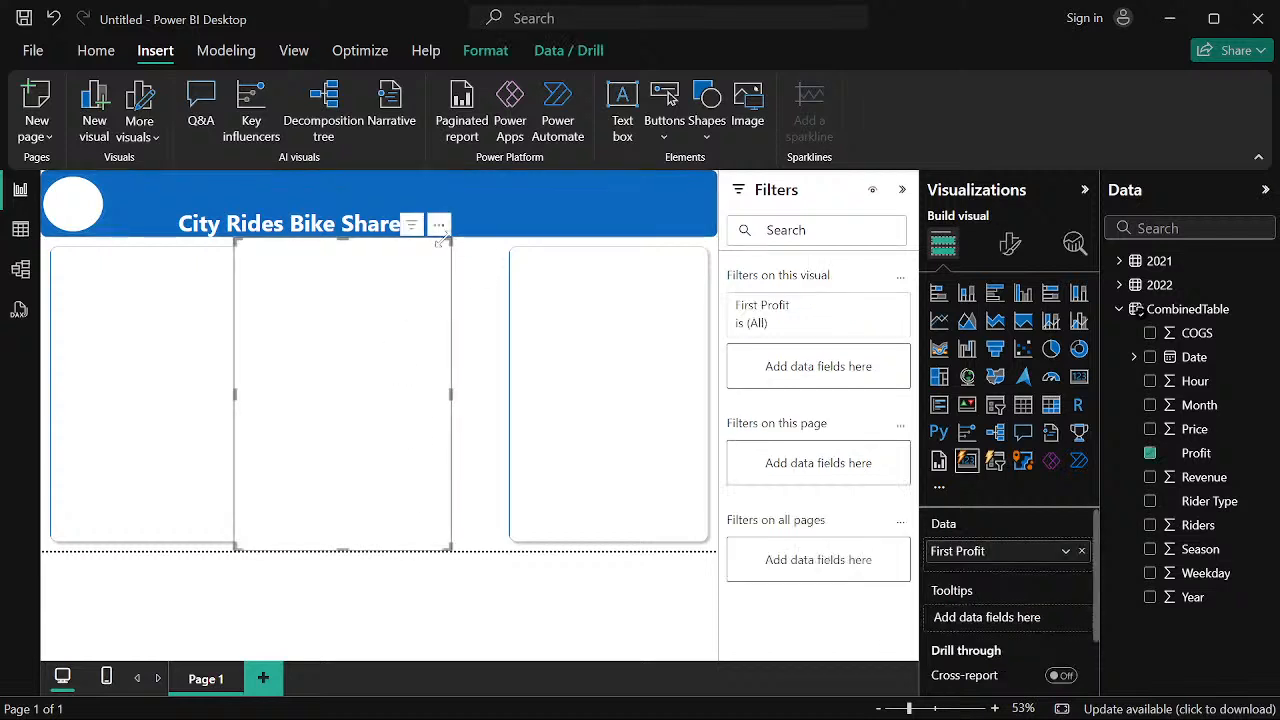
drag(450, 242, 354, 449)
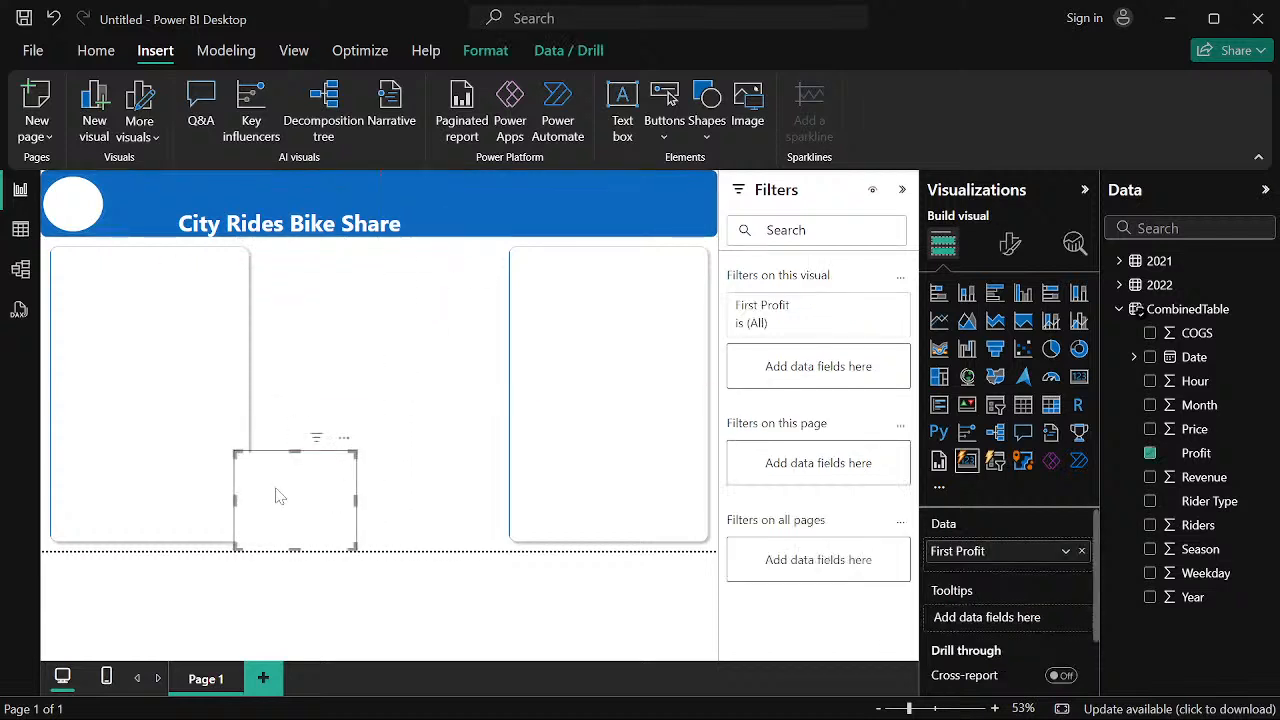
drag(277, 494, 386, 342)
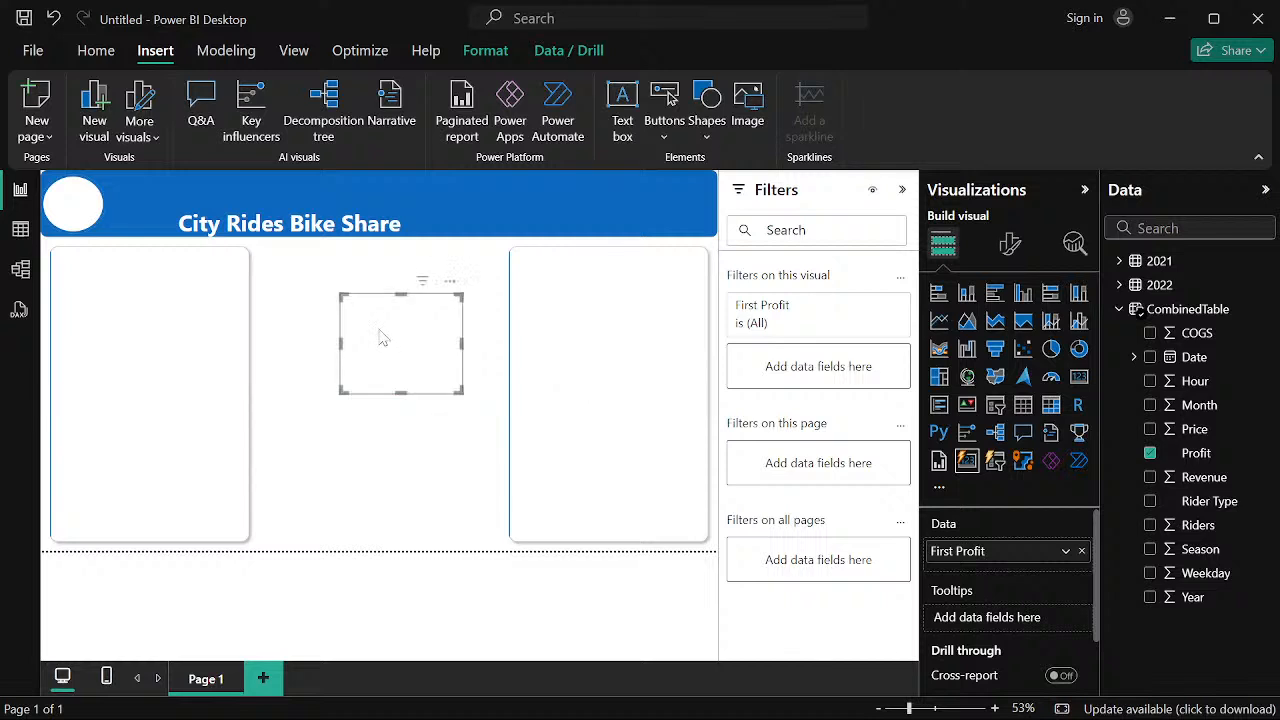
Turn on the image option in the small card's formatting and check the available image types
click(1010, 243)
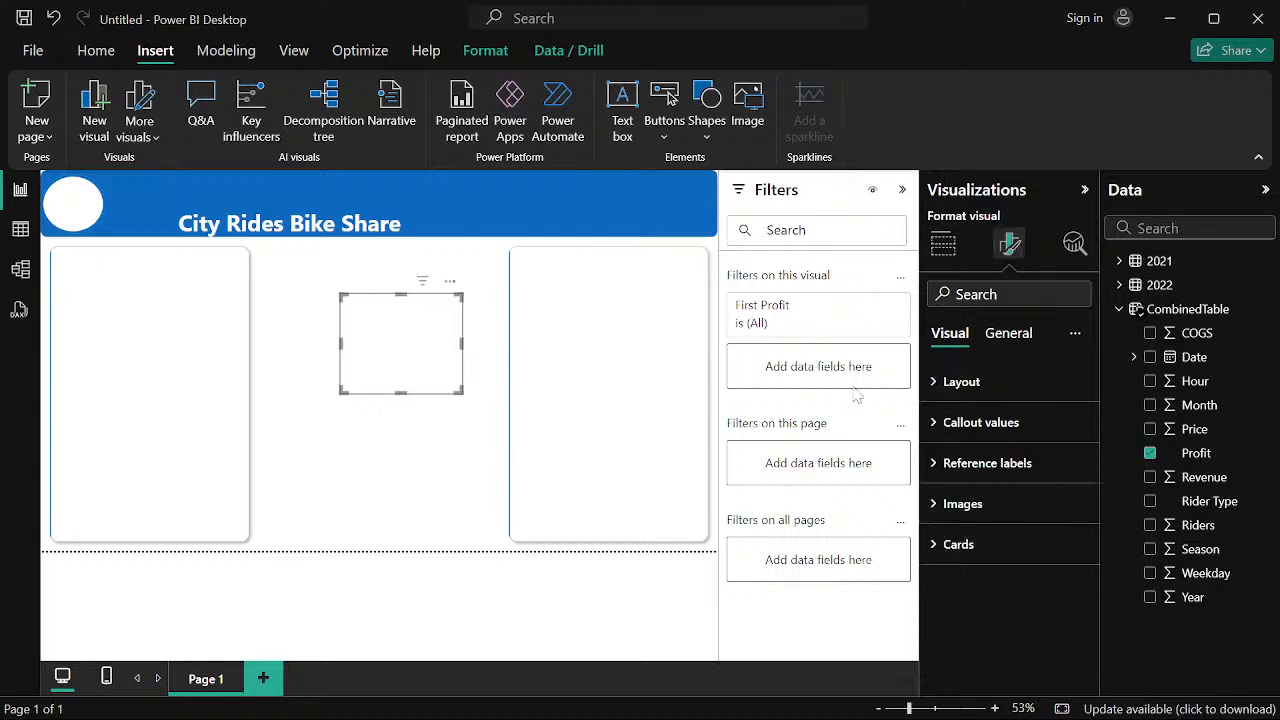
click(935, 507)
scroll(953, 567, down, 3)
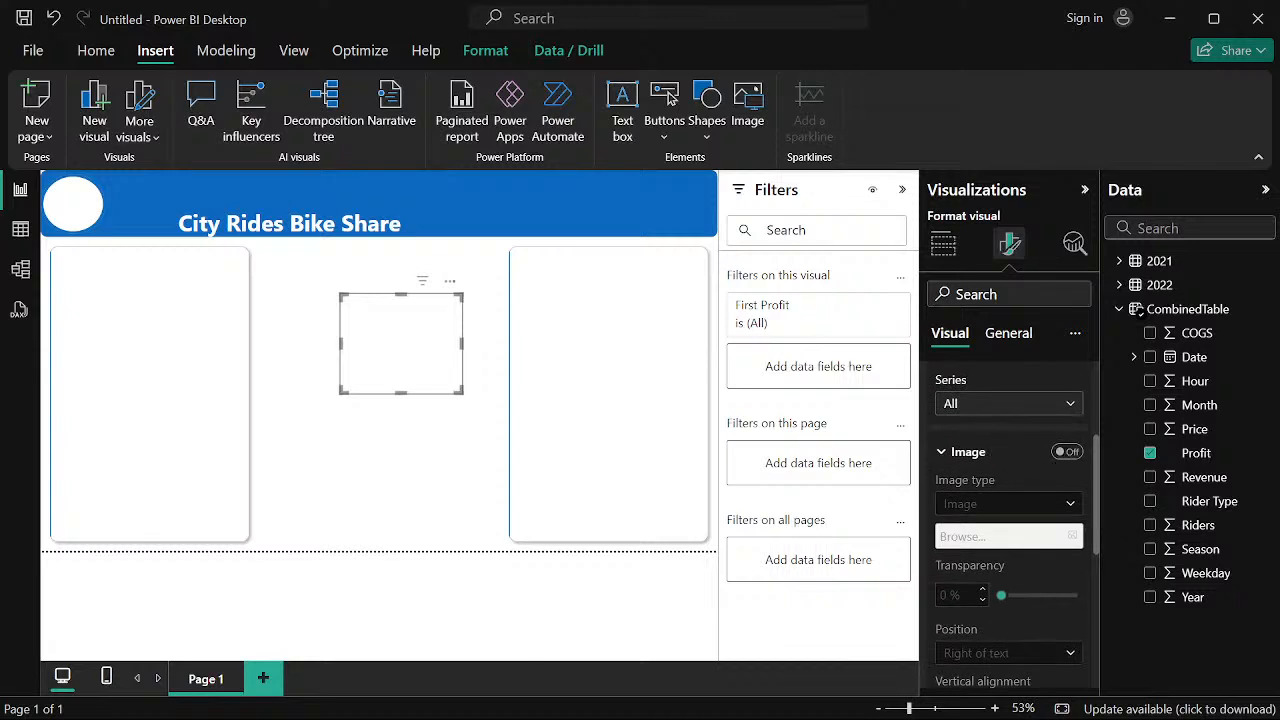
click(1064, 454)
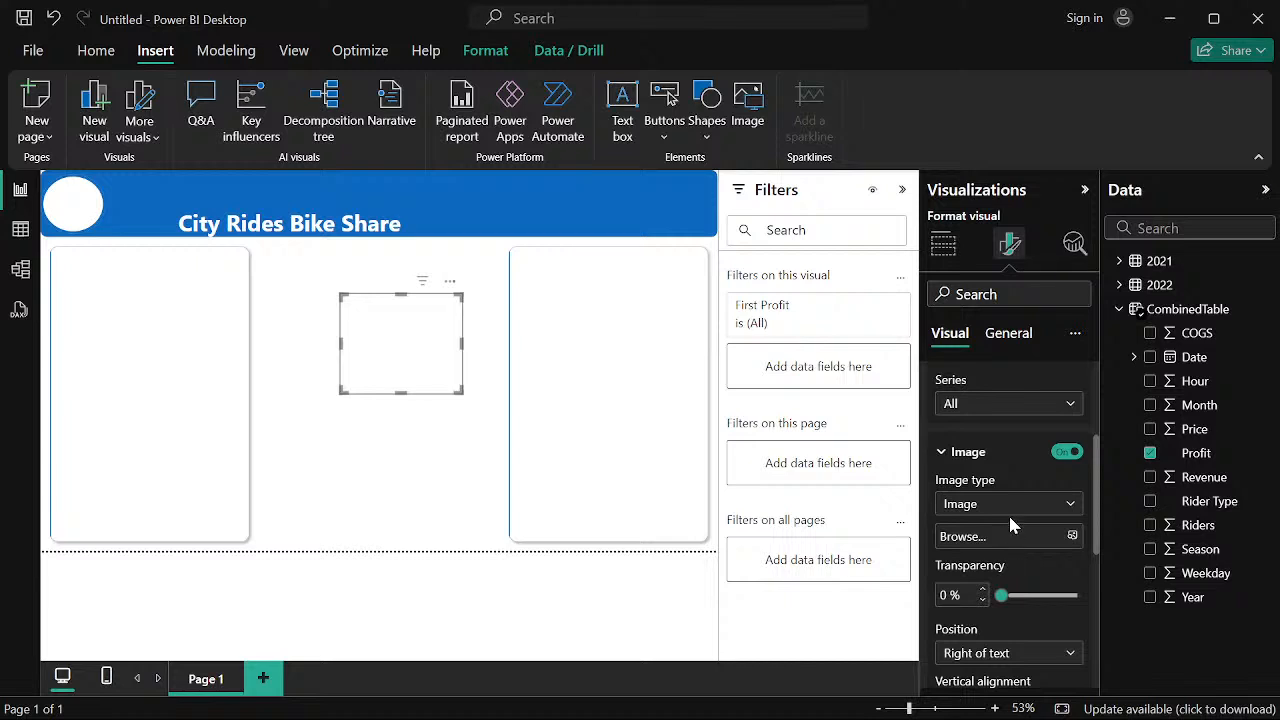
click(1048, 506)
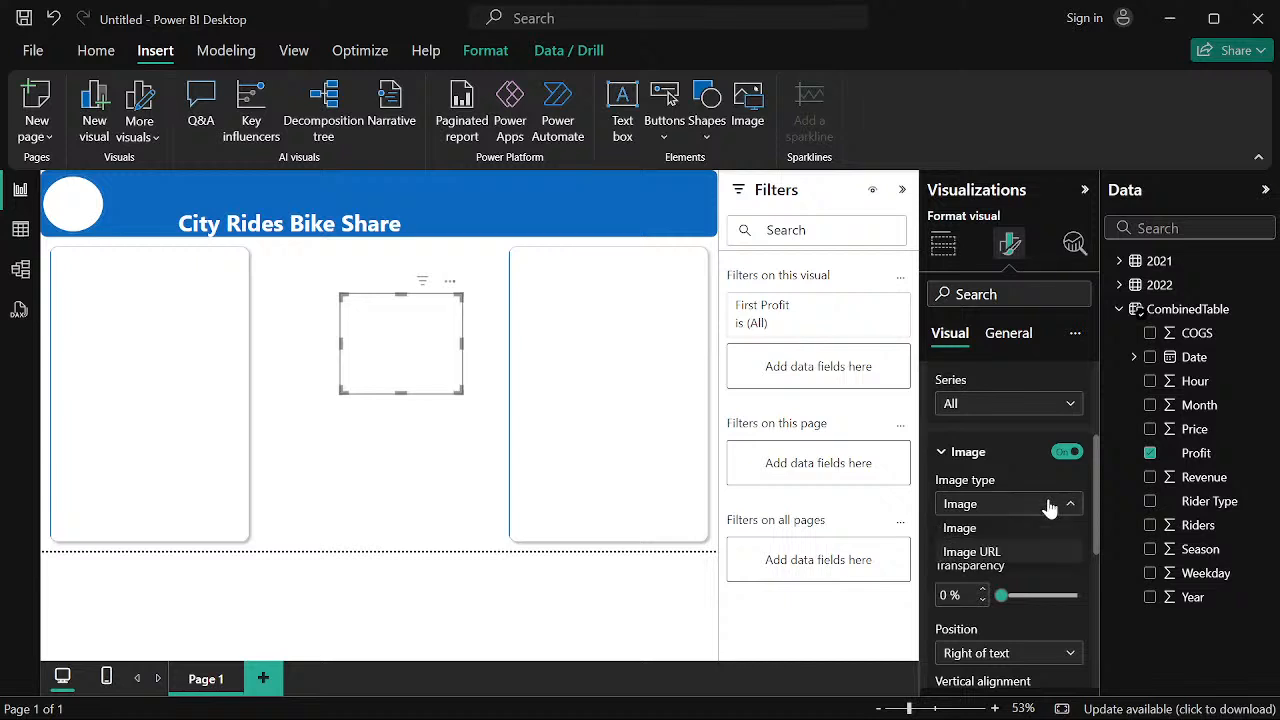
click(1048, 507)
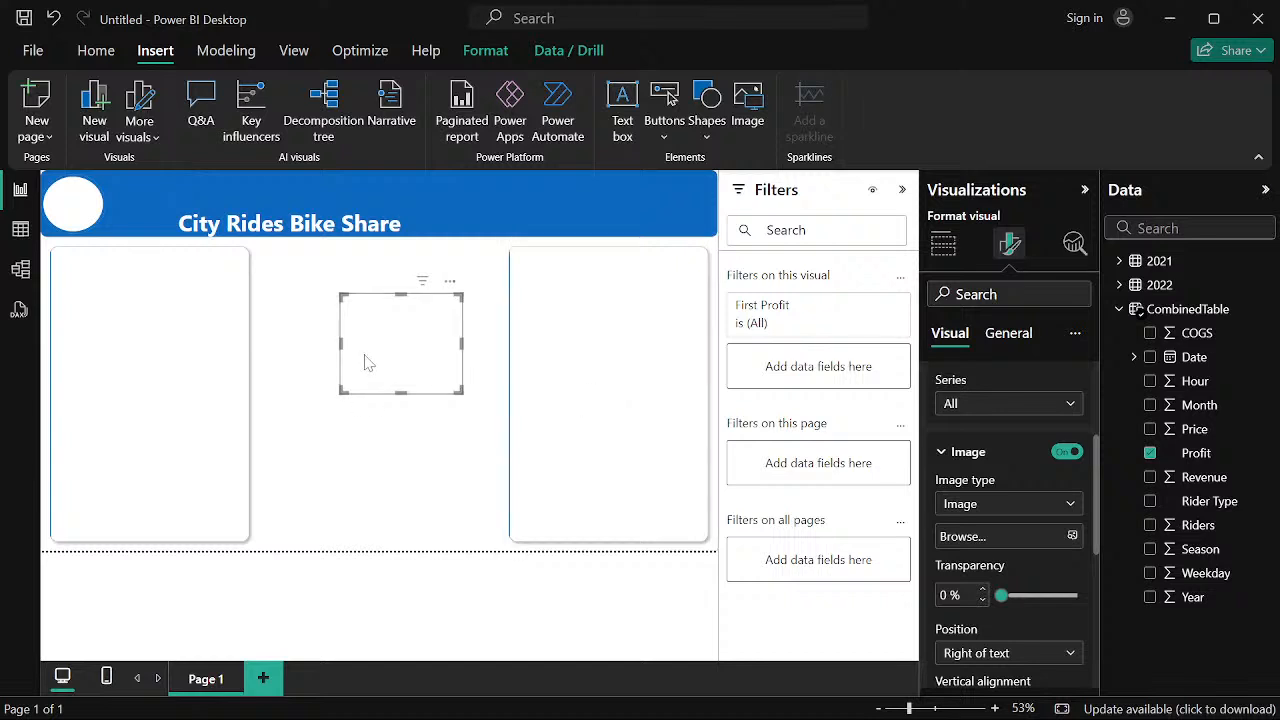
Switch to Chrome and look through the open Flaticon and IconScout pages for a riding bike animation
mouse_move(520, 645)
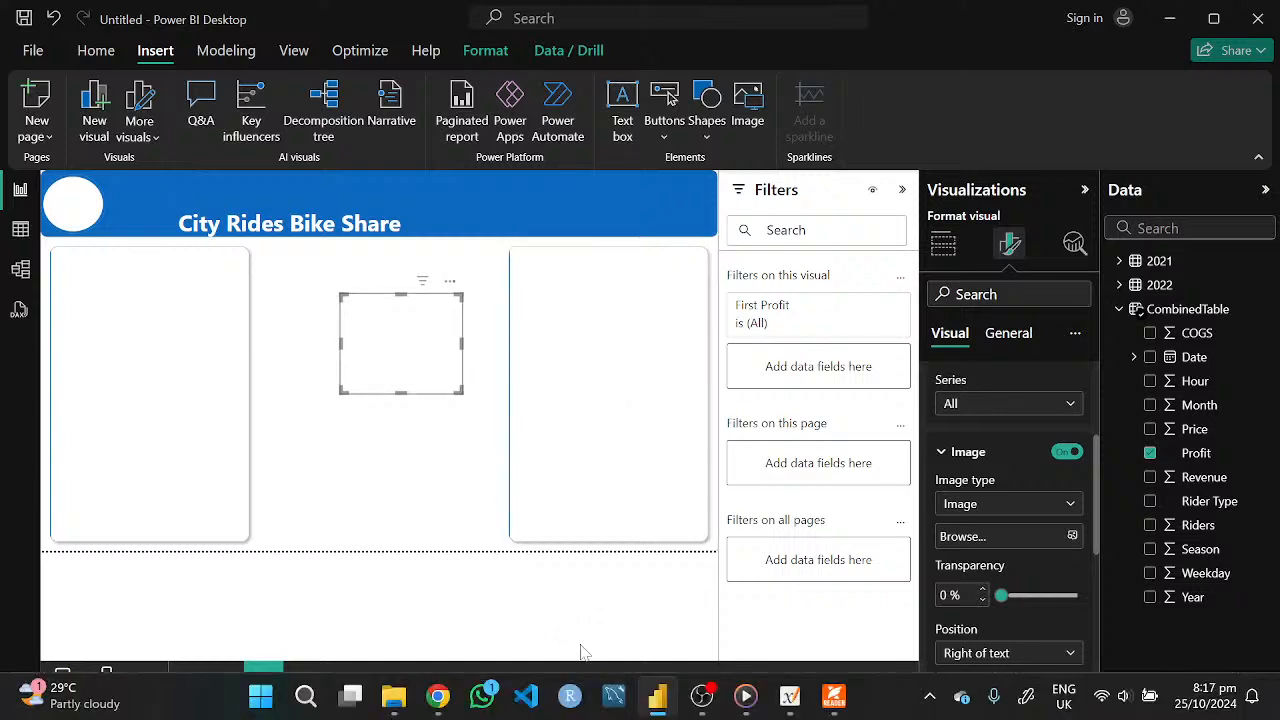
click(438, 696)
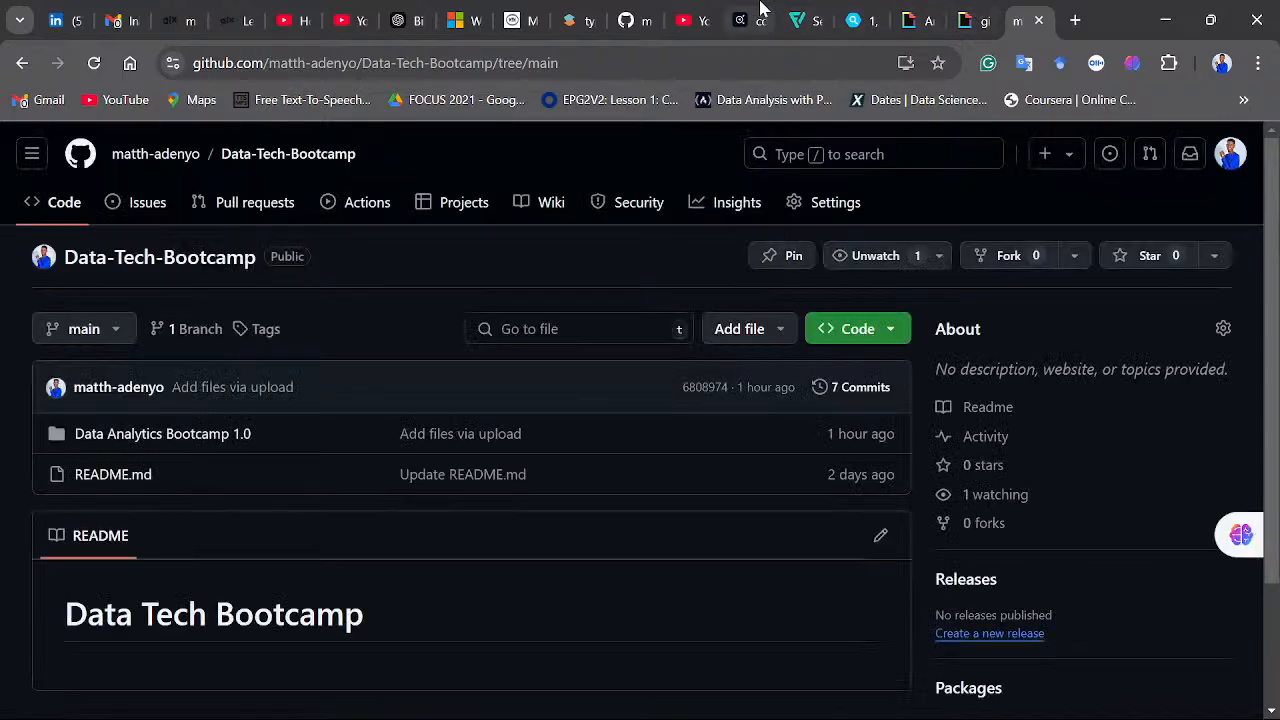
click(795, 18)
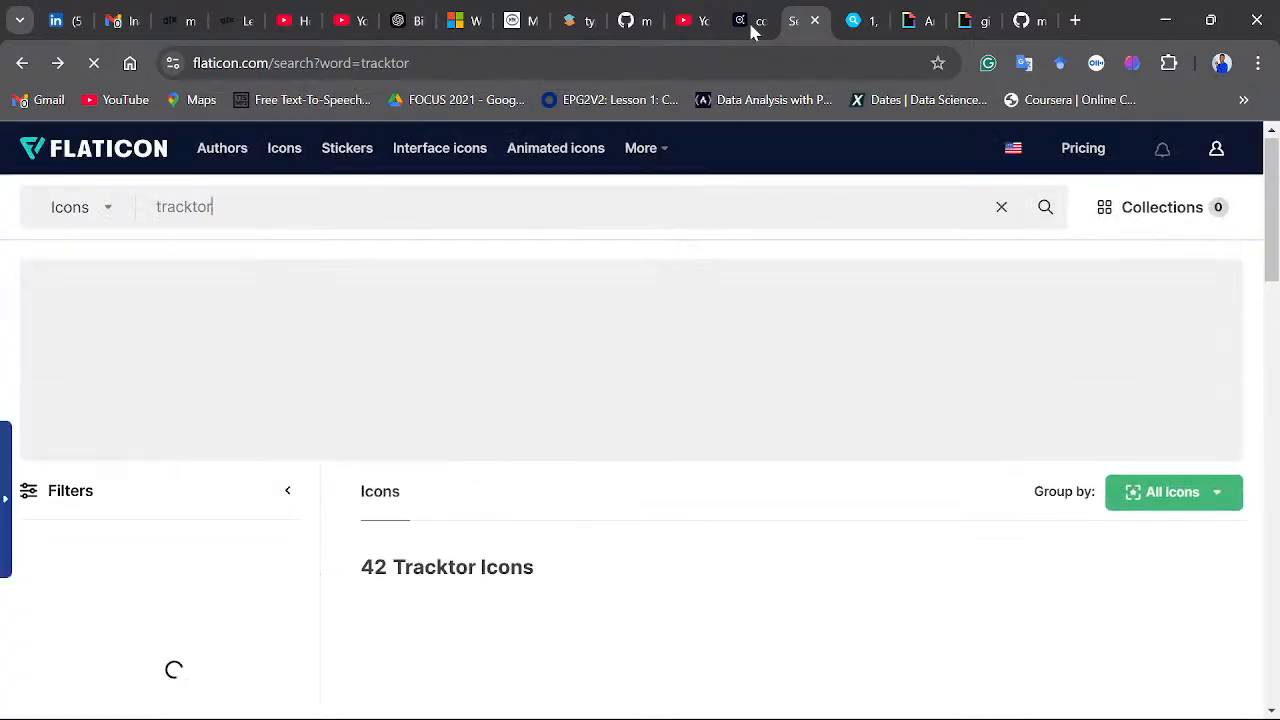
click(869, 8)
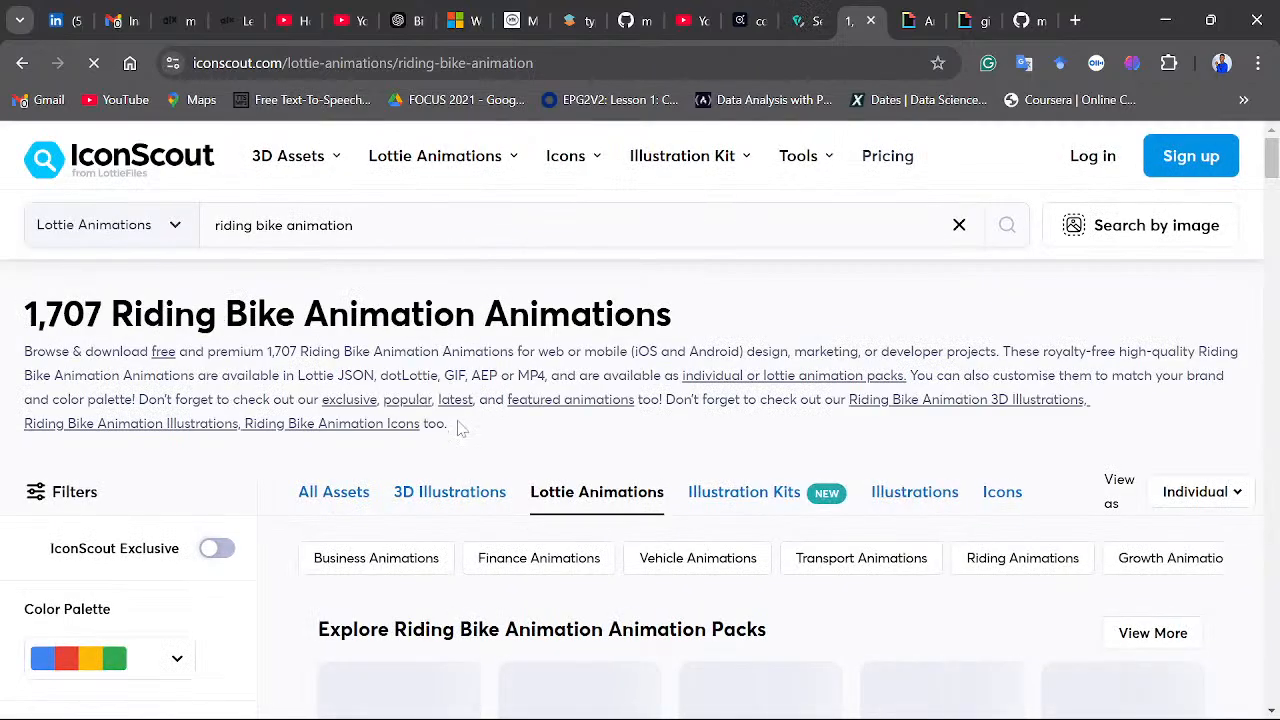
scroll(462, 428, down, 6)
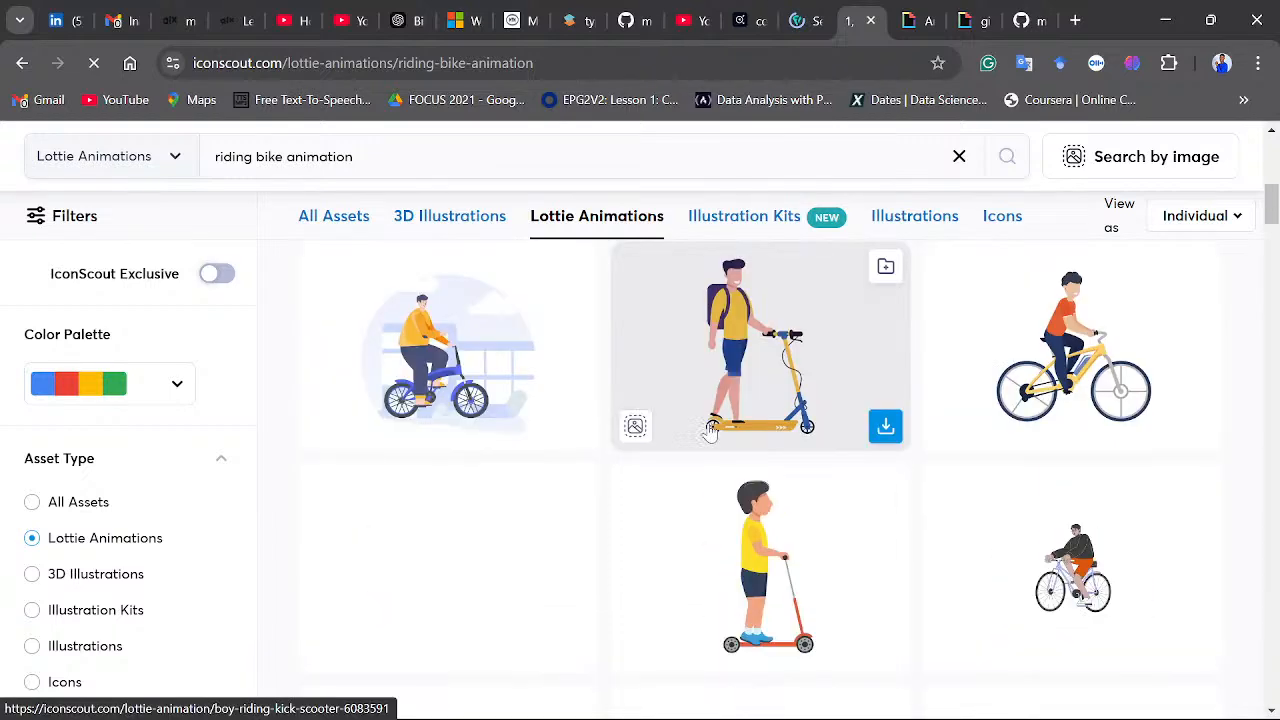
scroll(689, 440, down, 3)
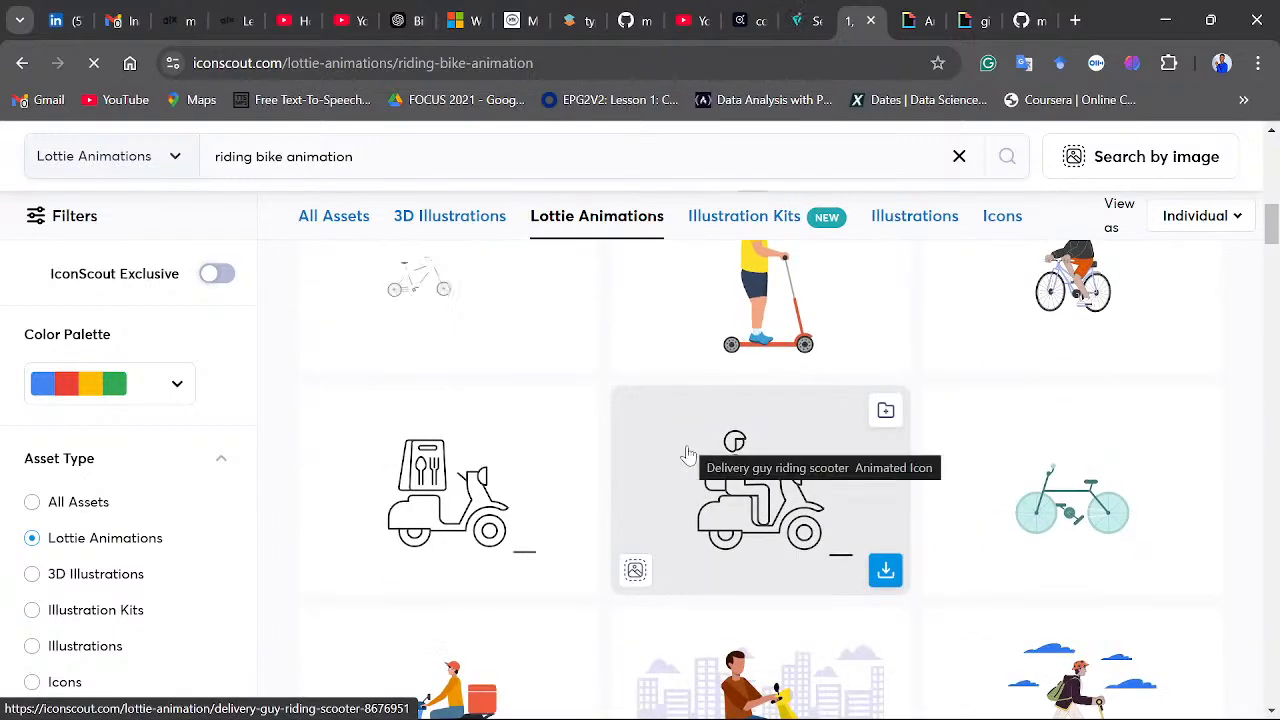
scroll(693, 462, up, 1)
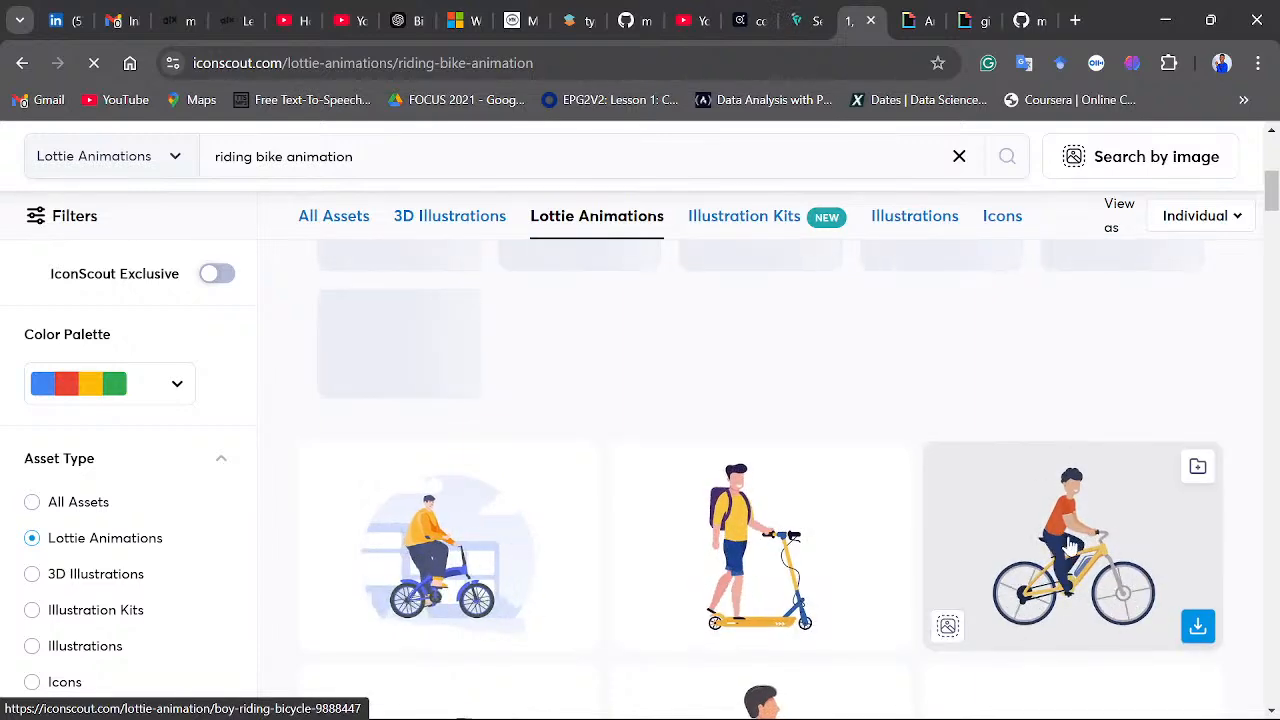
scroll(598, 395, up, 3)
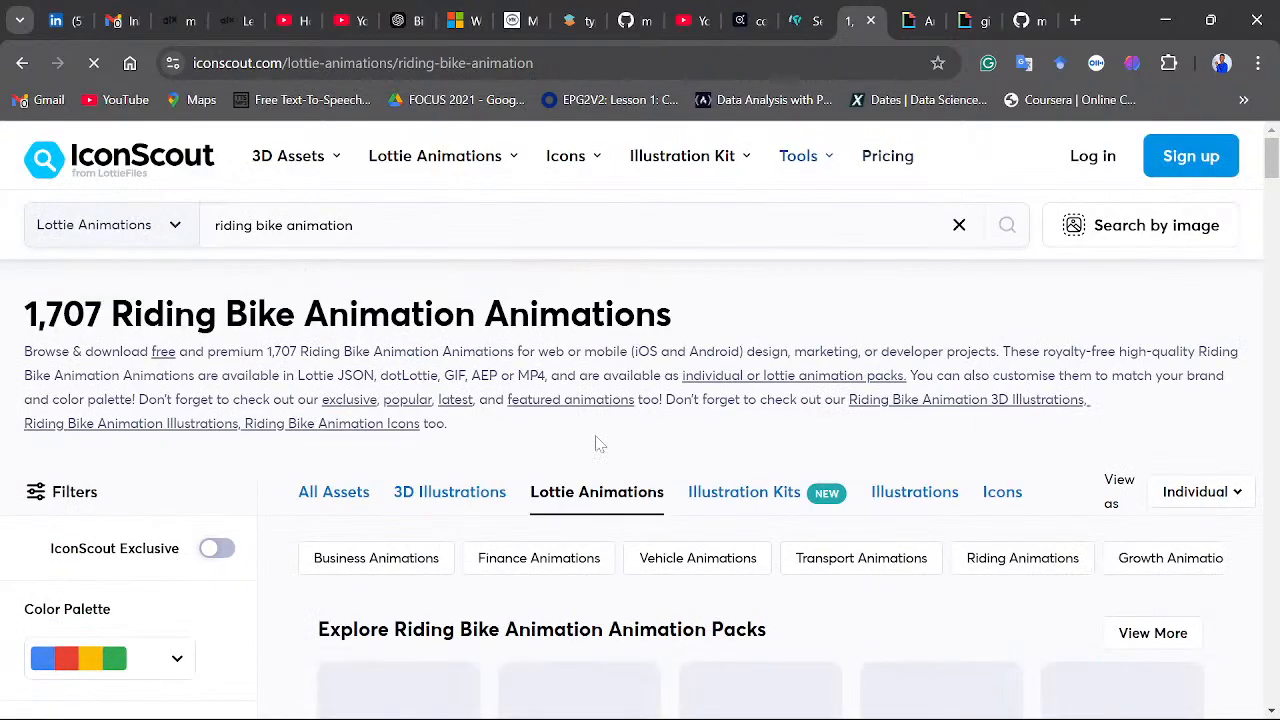
Open the Transport for London cycling sticker from GIPHY as a standalone image in a new tab and copy its address
click(928, 14)
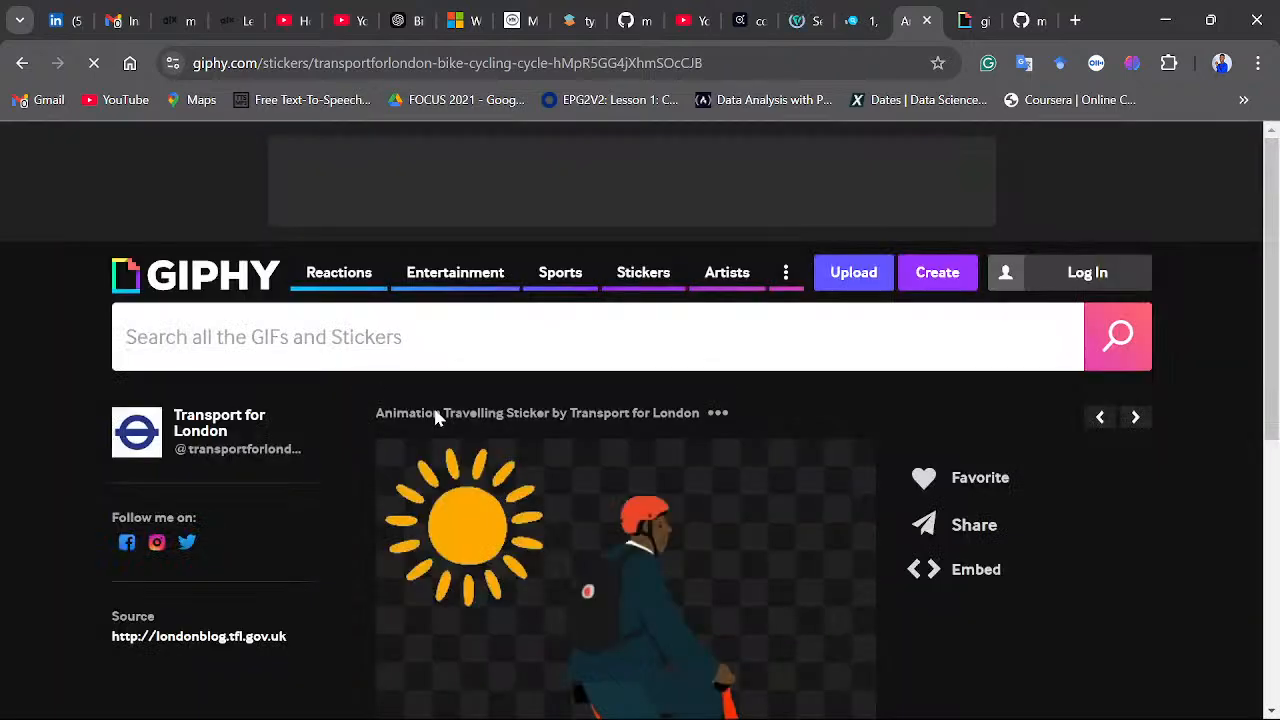
scroll(435, 418, down, 5)
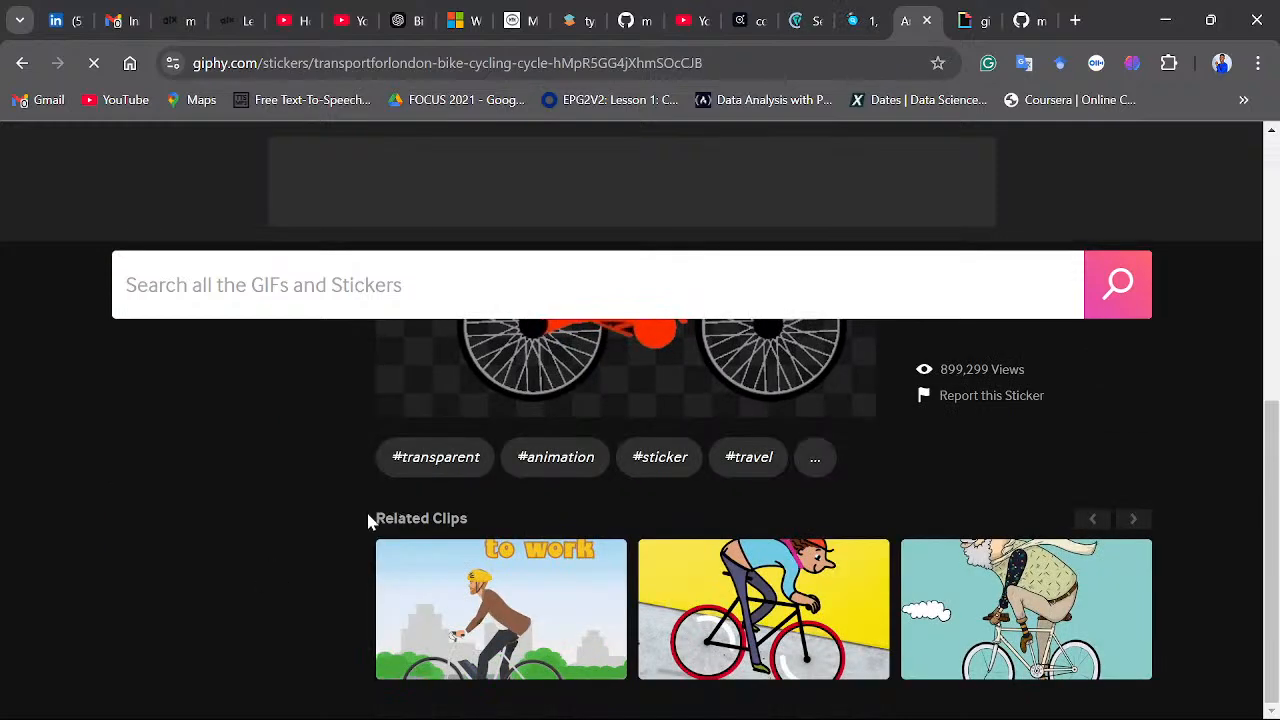
scroll(1130, 515, up, 3)
scroll(1129, 500, down, 3)
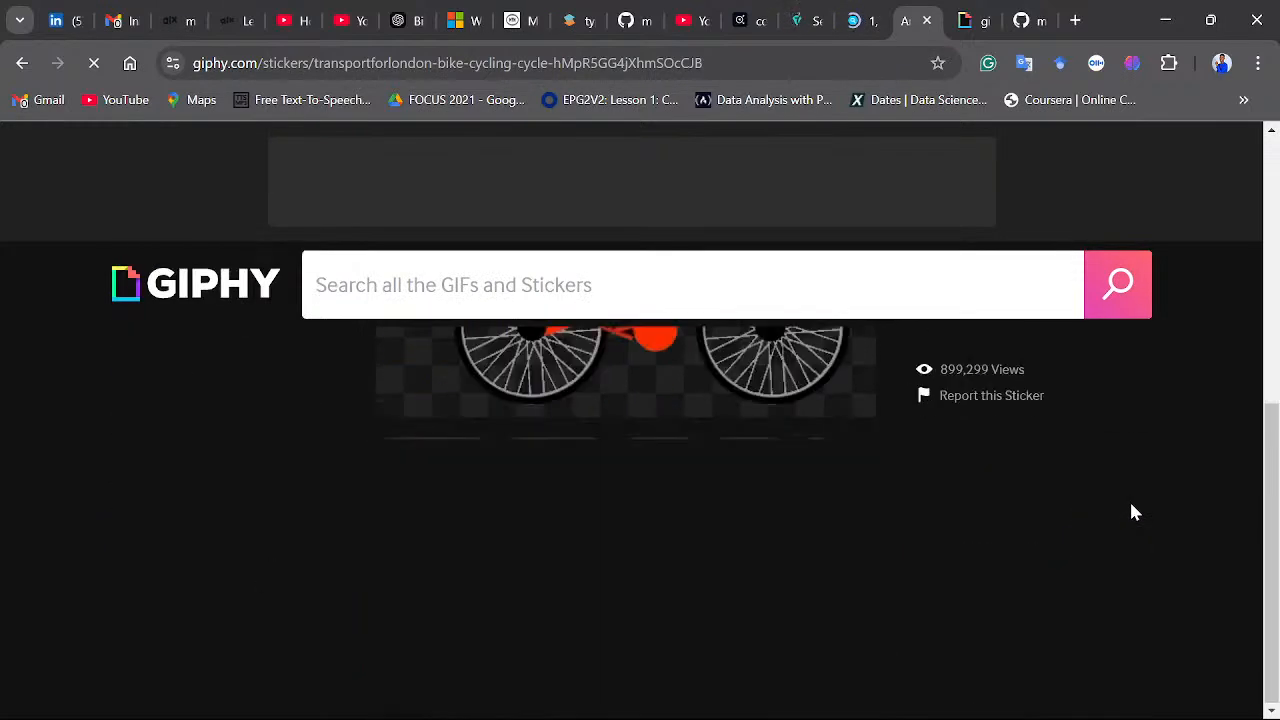
scroll(1114, 505, up, 3)
scroll(585, 583, up, 1)
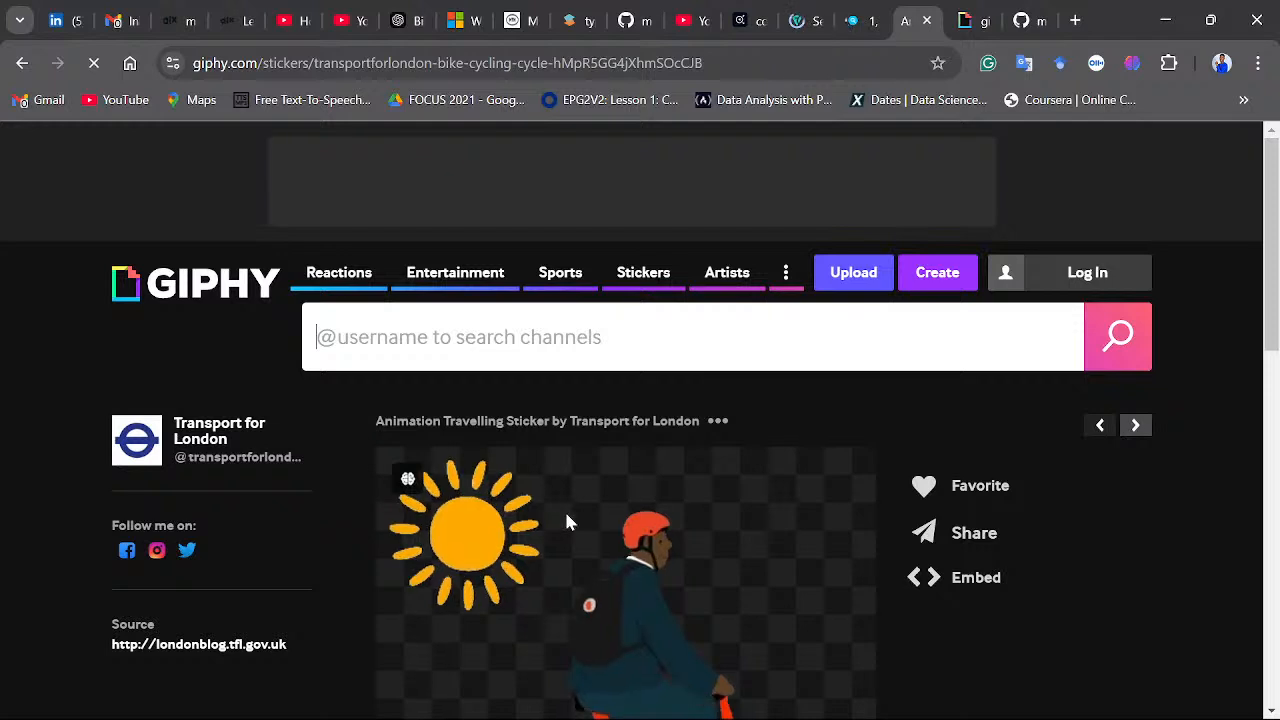
scroll(510, 515, down, 1)
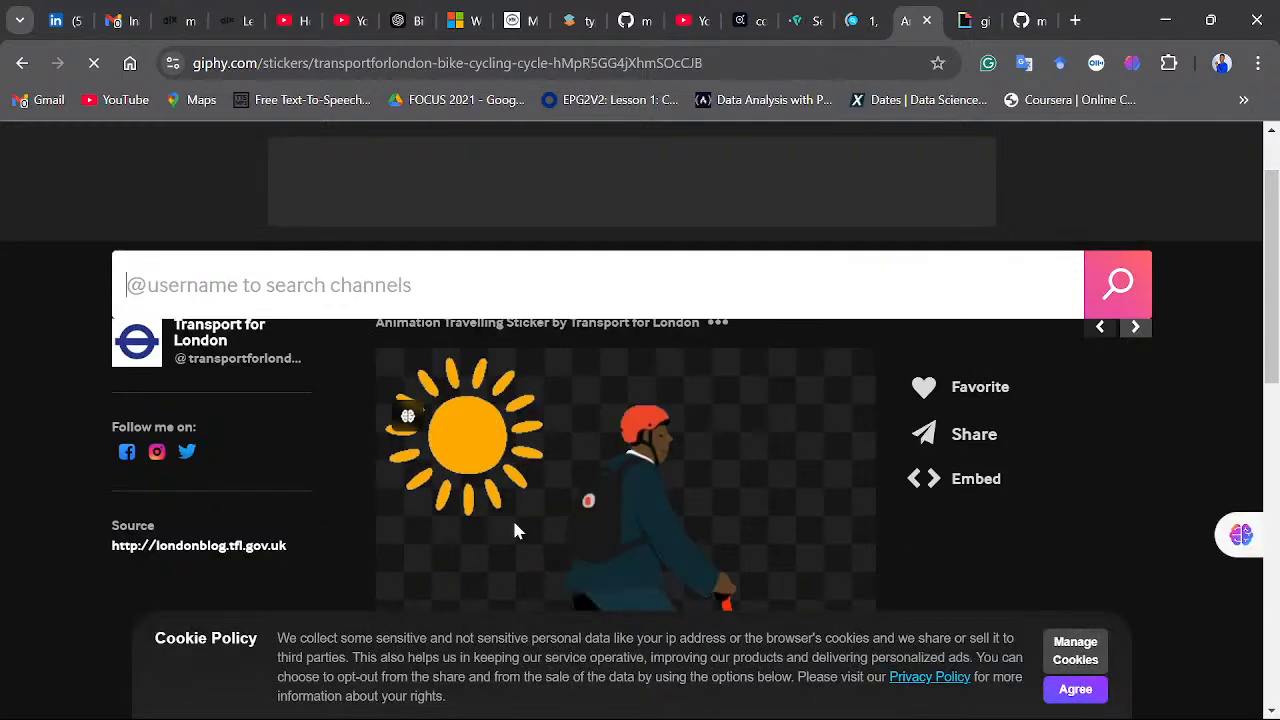
right_click(586, 418)
click(645, 437)
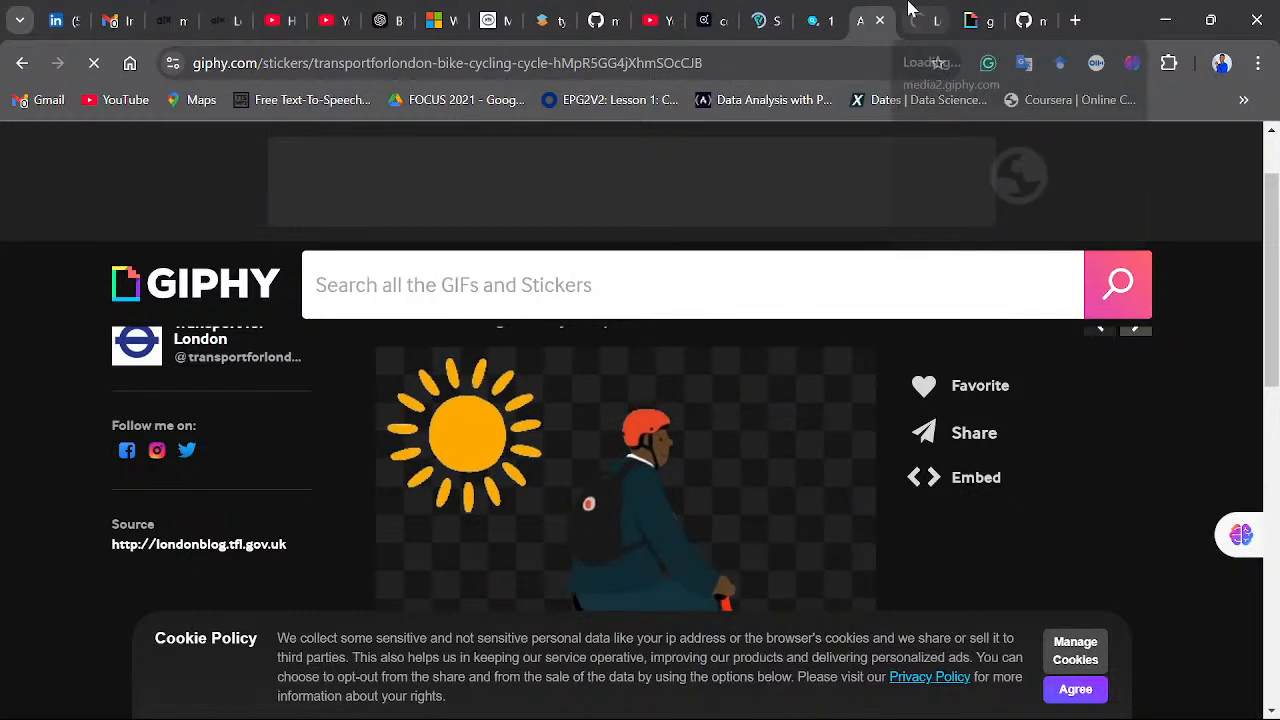
click(909, 12)
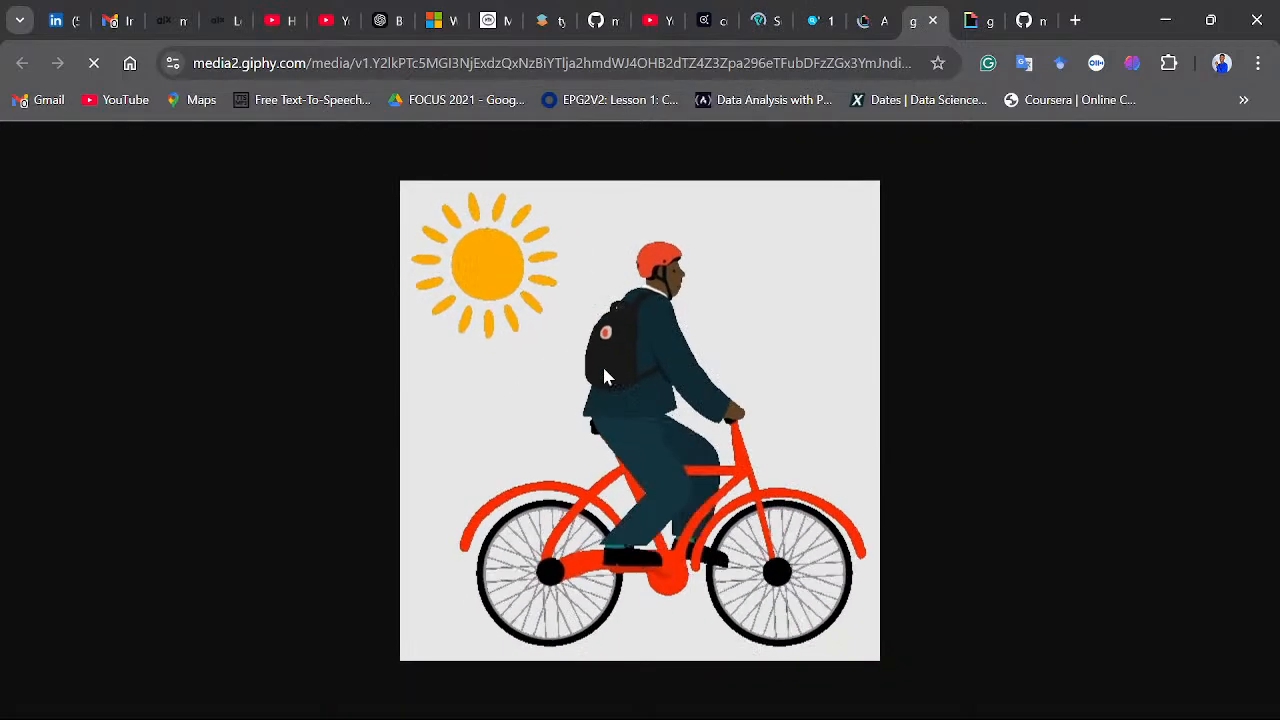
click(658, 64)
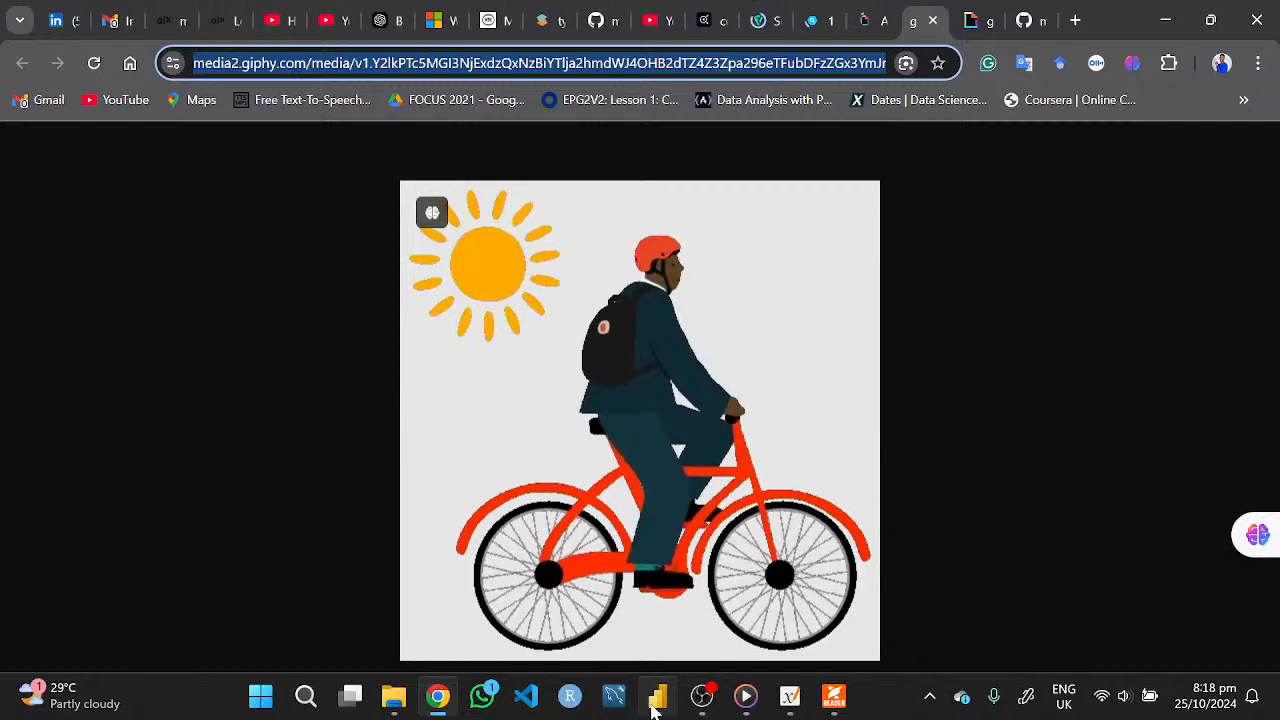
Switch back to Power BI, set the small card's image type to Image URL and paste the copied GIPHY giphy.webp address
key(alt+Tab)
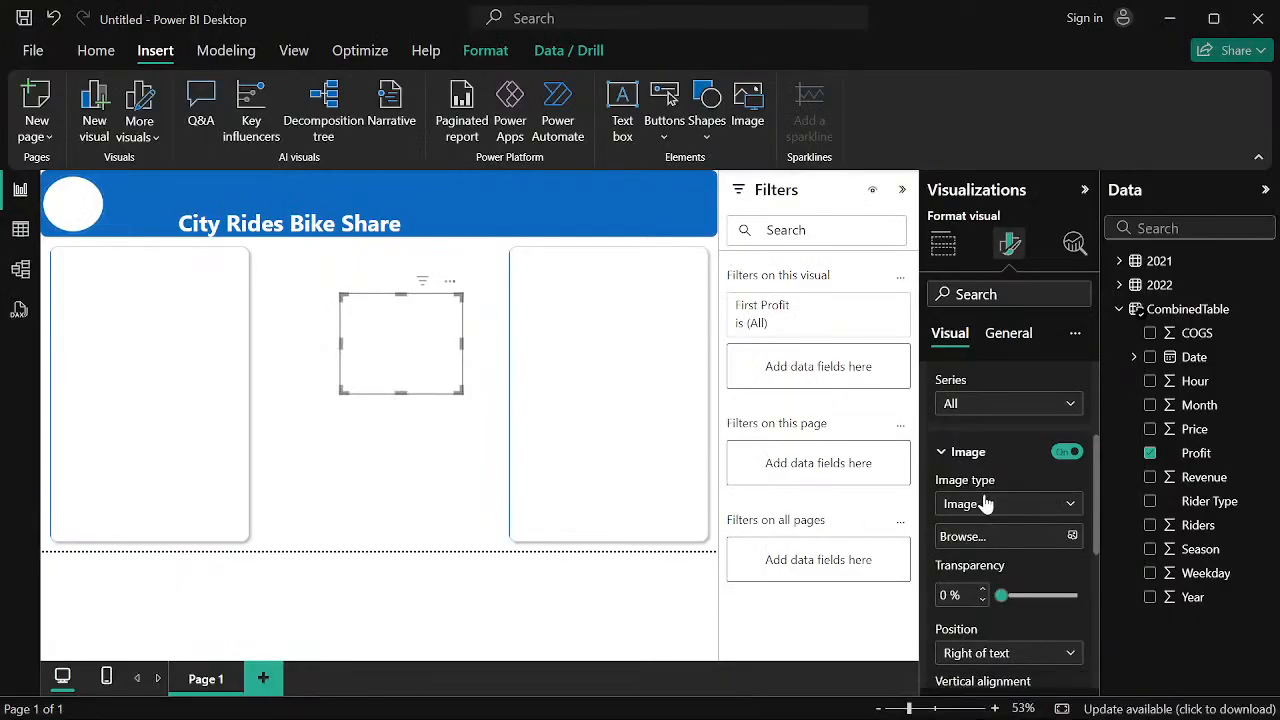
click(1066, 508)
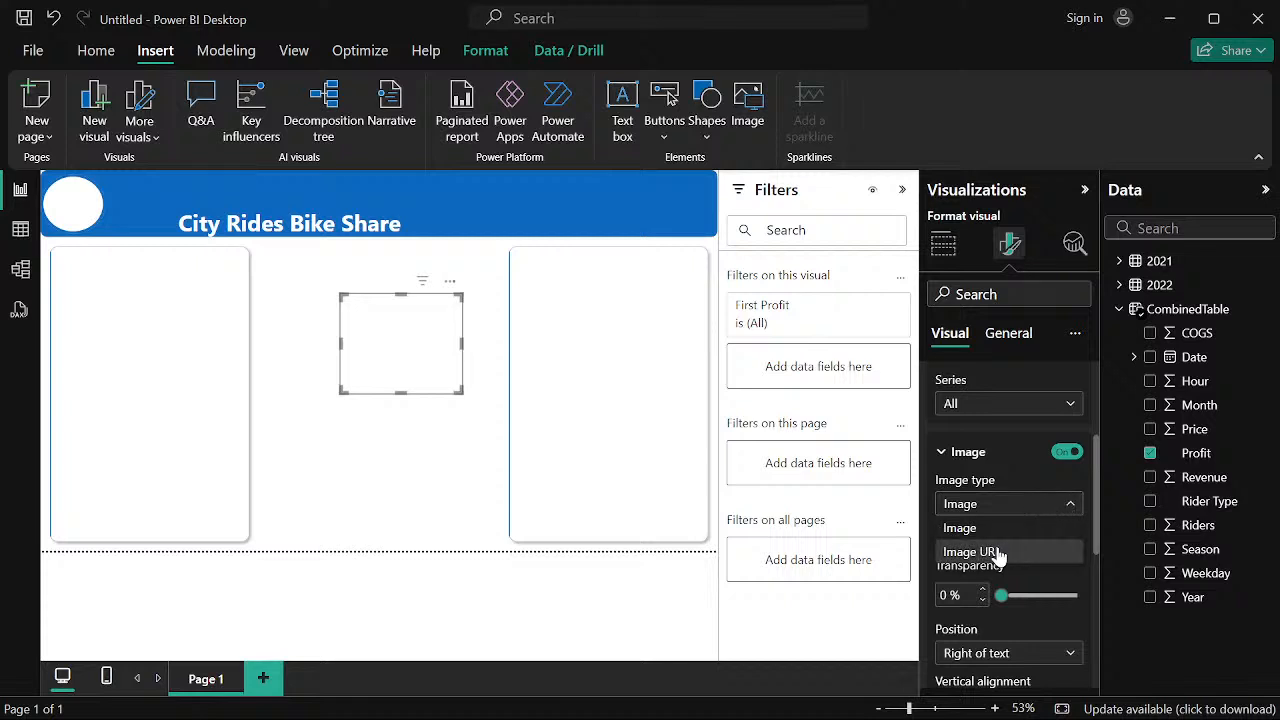
key(Escape)
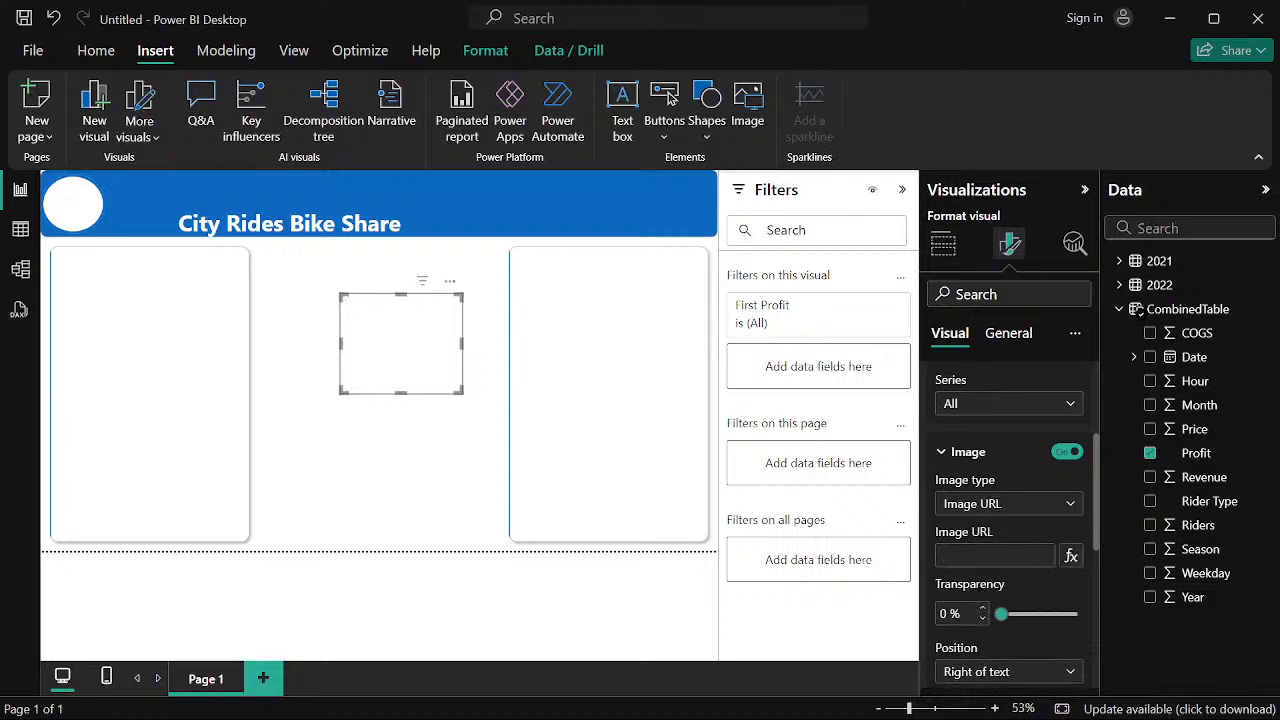
click(995, 556)
key(ctrl+v)
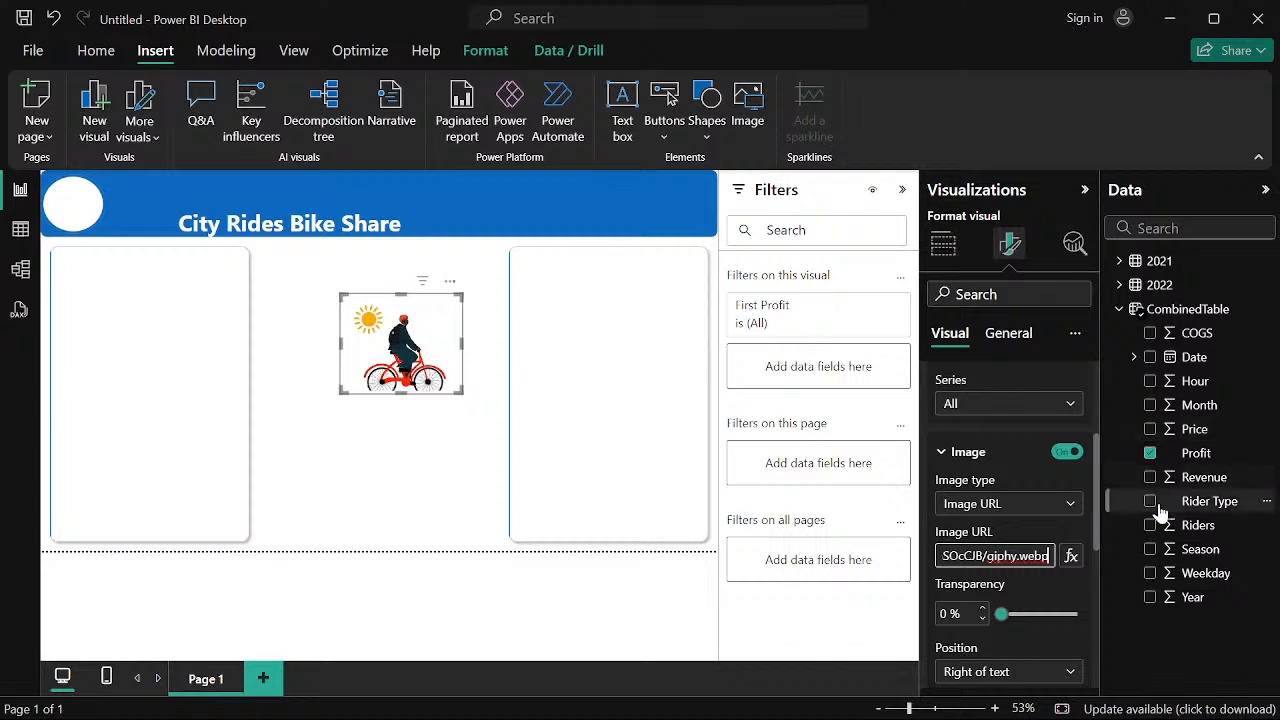
scroll(1062, 579, down, 5)
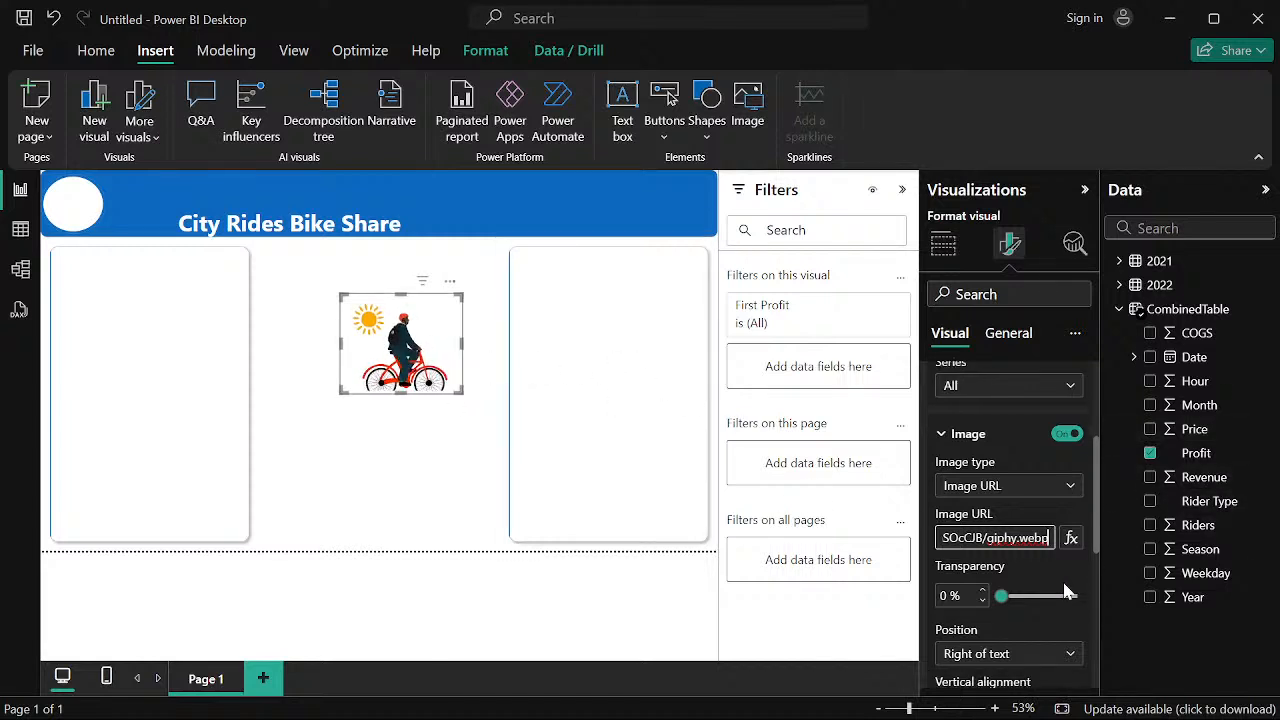
scroll(1042, 525, up, 5)
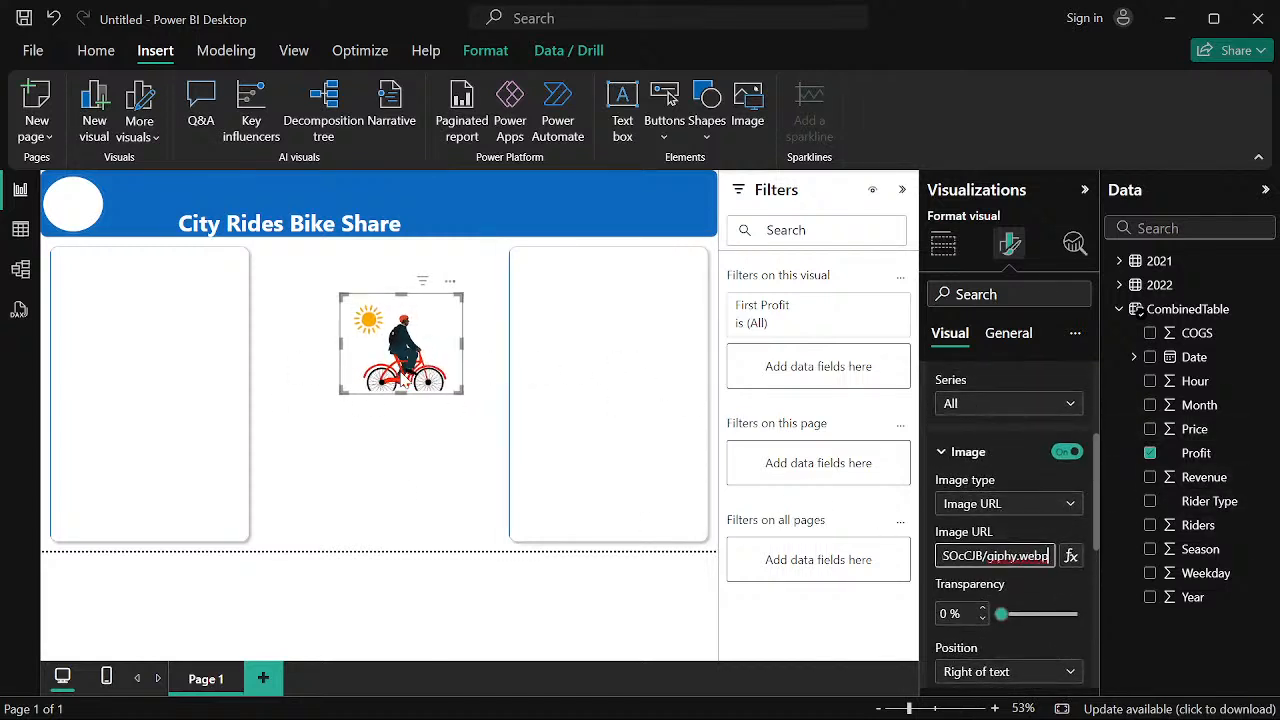
Shrink the cyclist image card to about half its width and height, then deselect it
drag(457, 390, 393, 355)
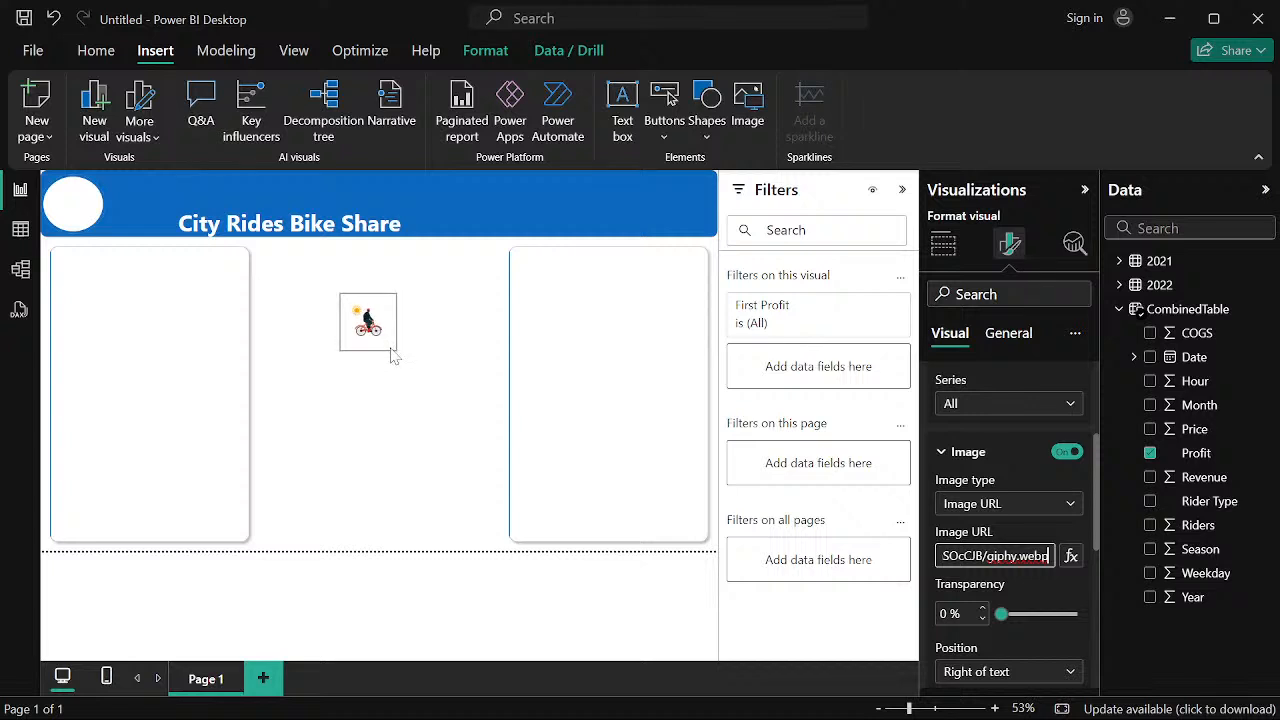
drag(392, 353, 390, 349)
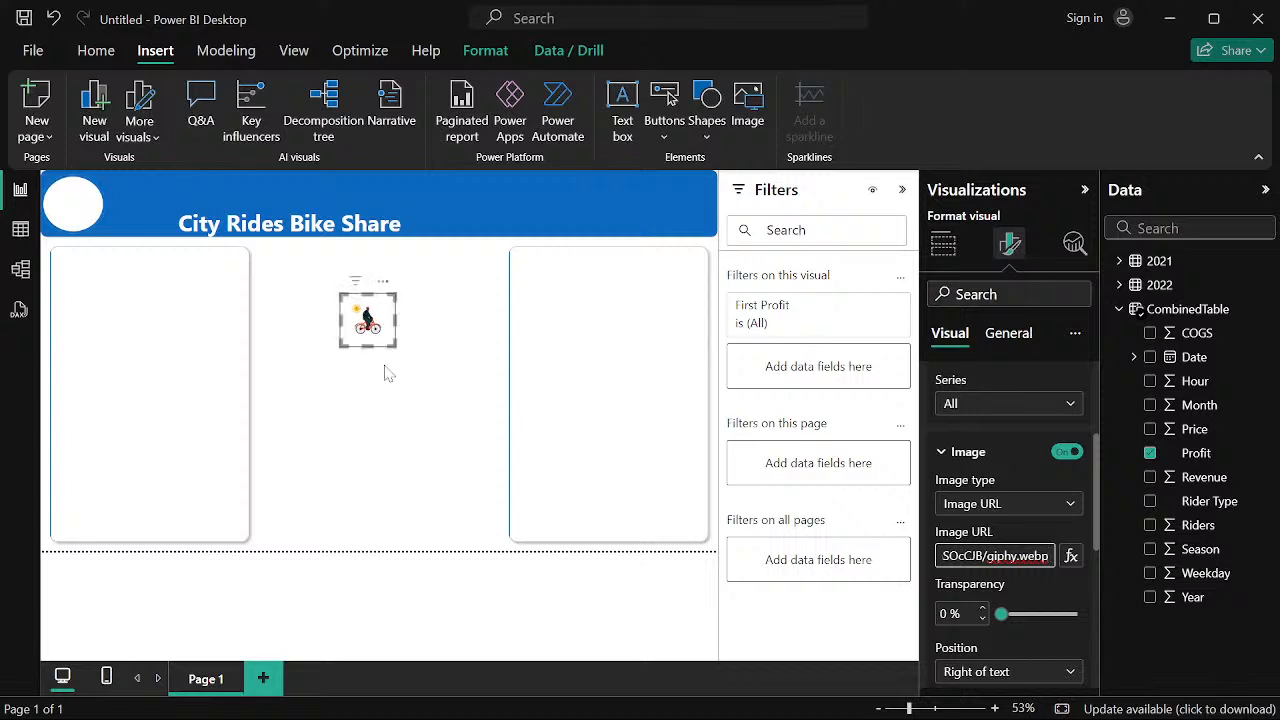
click(405, 395)
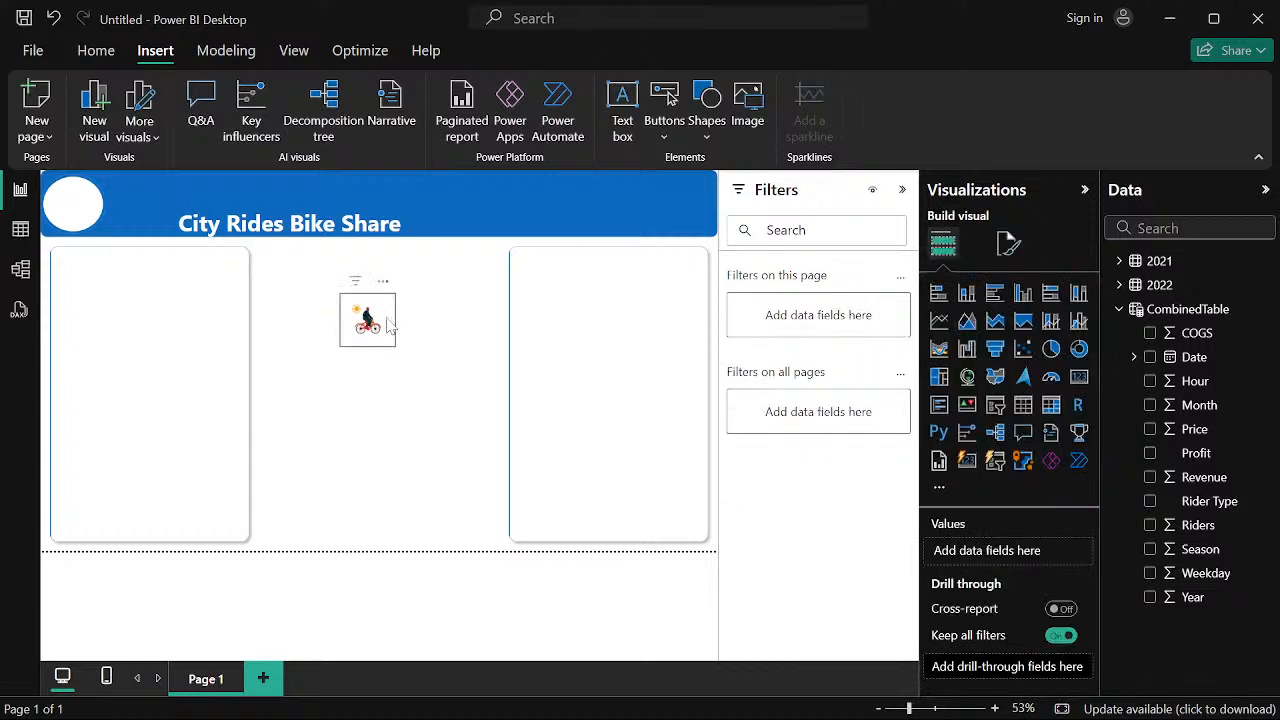
Make the cyclist image card slightly narrower and move it onto the white circle in the banner
drag(390, 323, 356, 380)
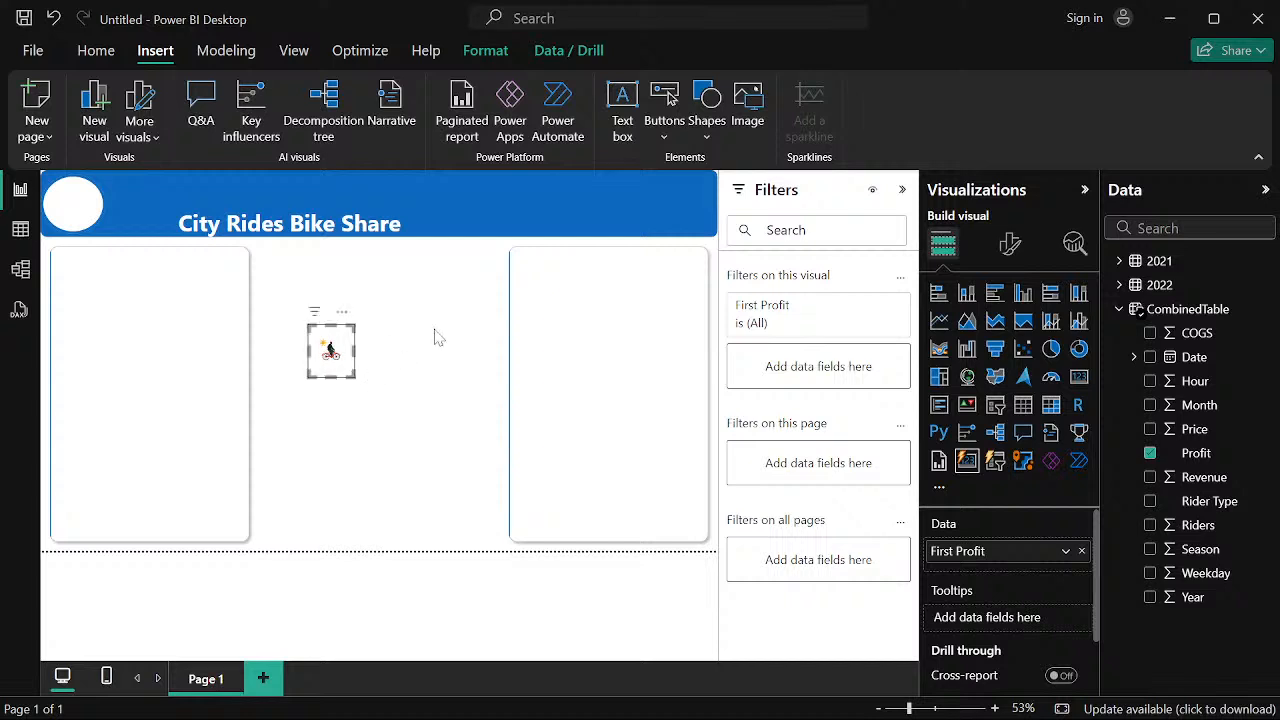
click(369, 378)
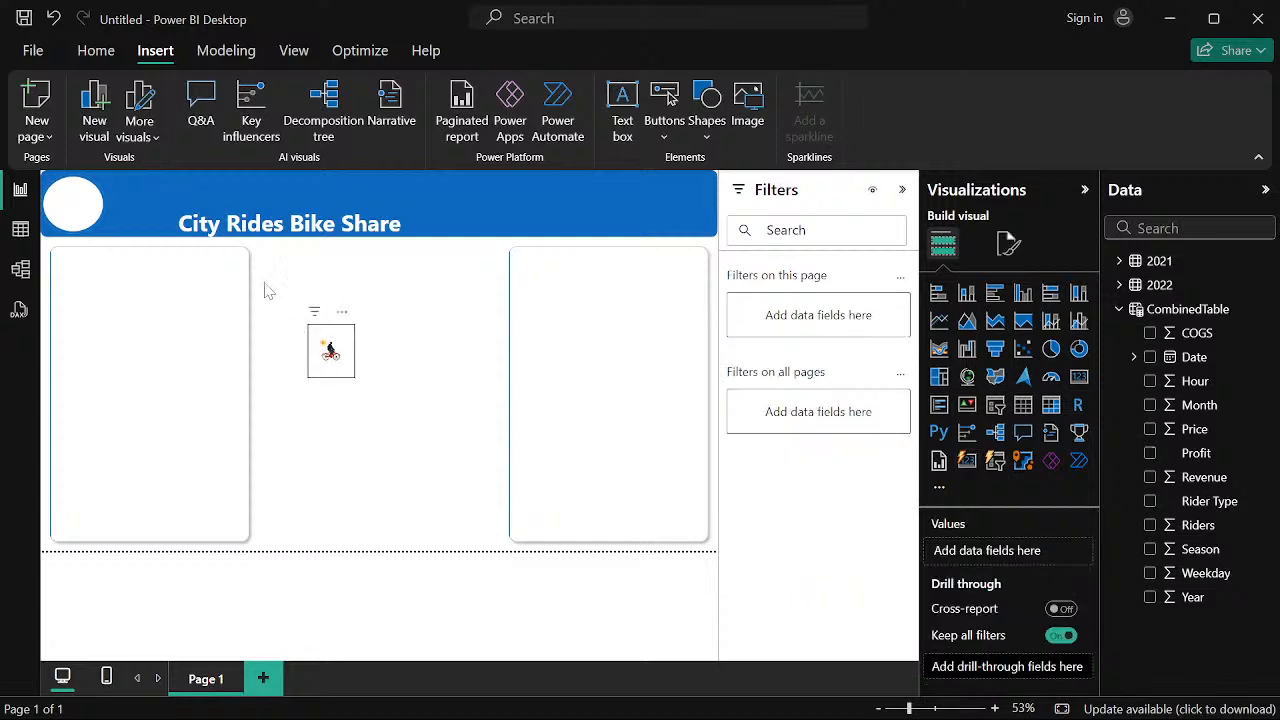
drag(350, 380, 97, 231)
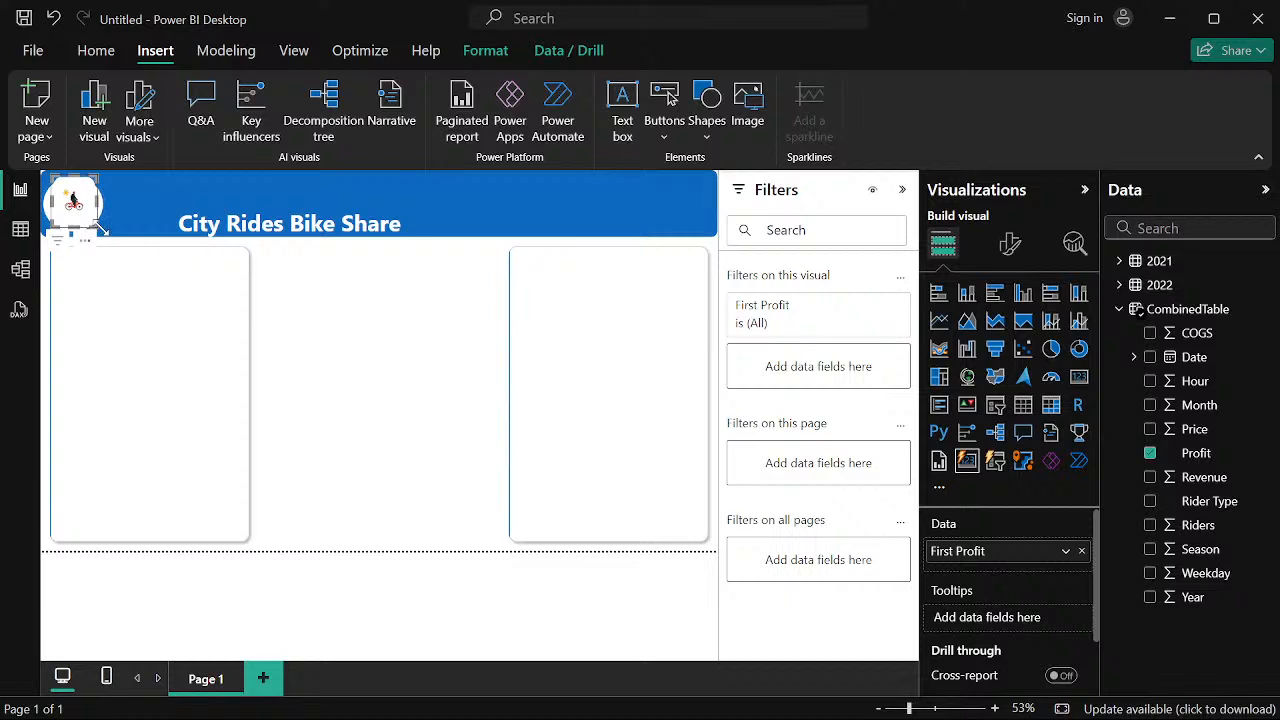
click(313, 397)
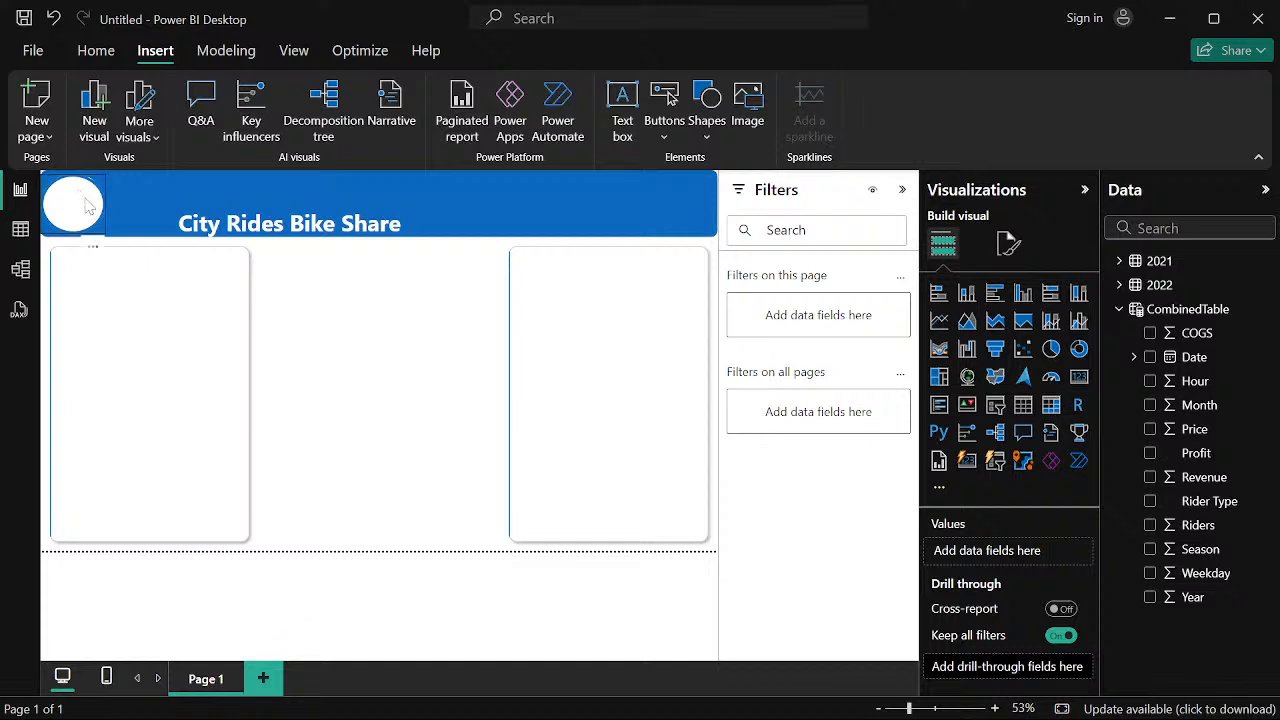
Replace the banner's white circle with the cyclist image card, enlarged to nearly the banner's height at its left end, and delete the circle
drag(87, 205, 383, 340)
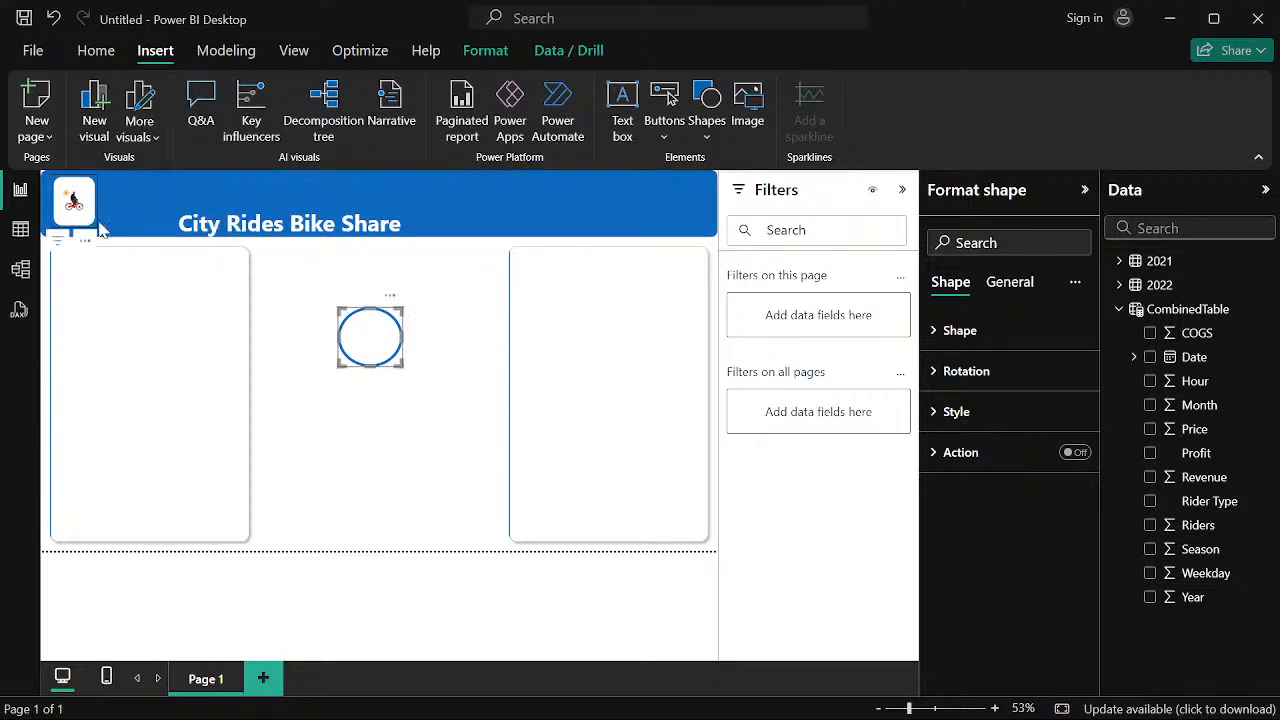
click(94, 226)
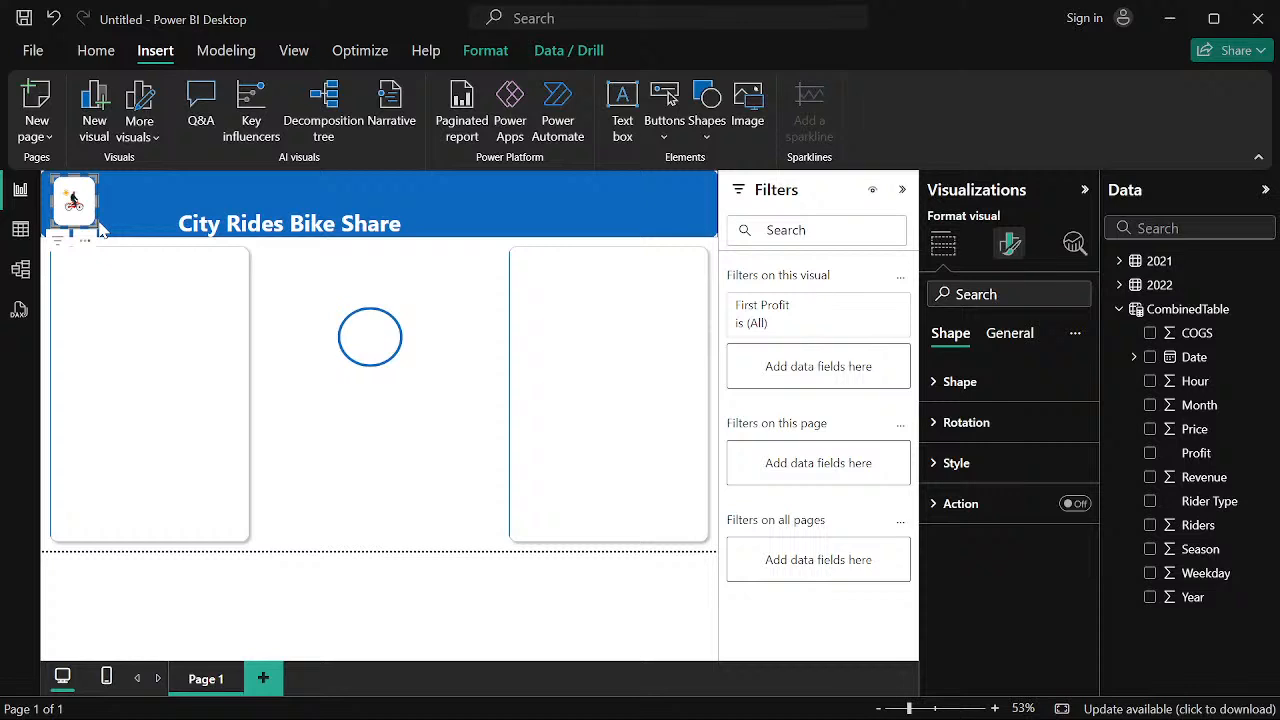
mouse_move(114, 250)
mouse_down()
mouse_move(99, 238)
mouse_move(115, 241)
mouse_up()
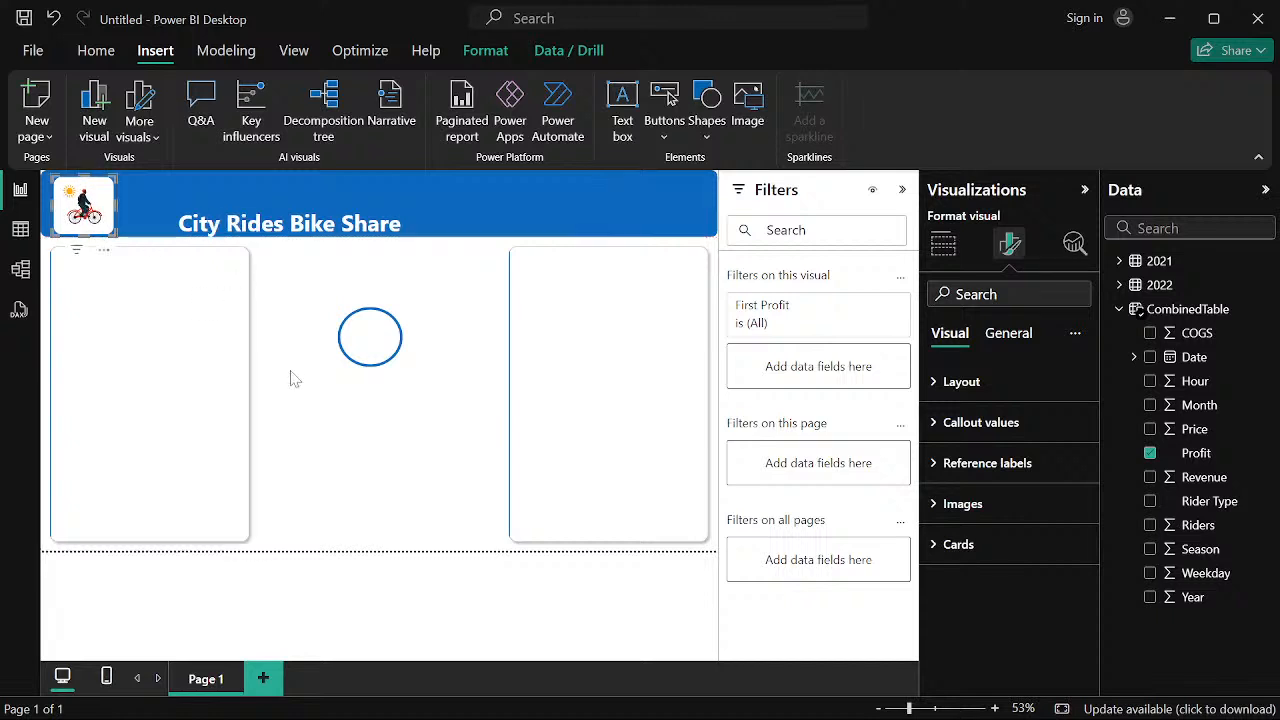
click(323, 392)
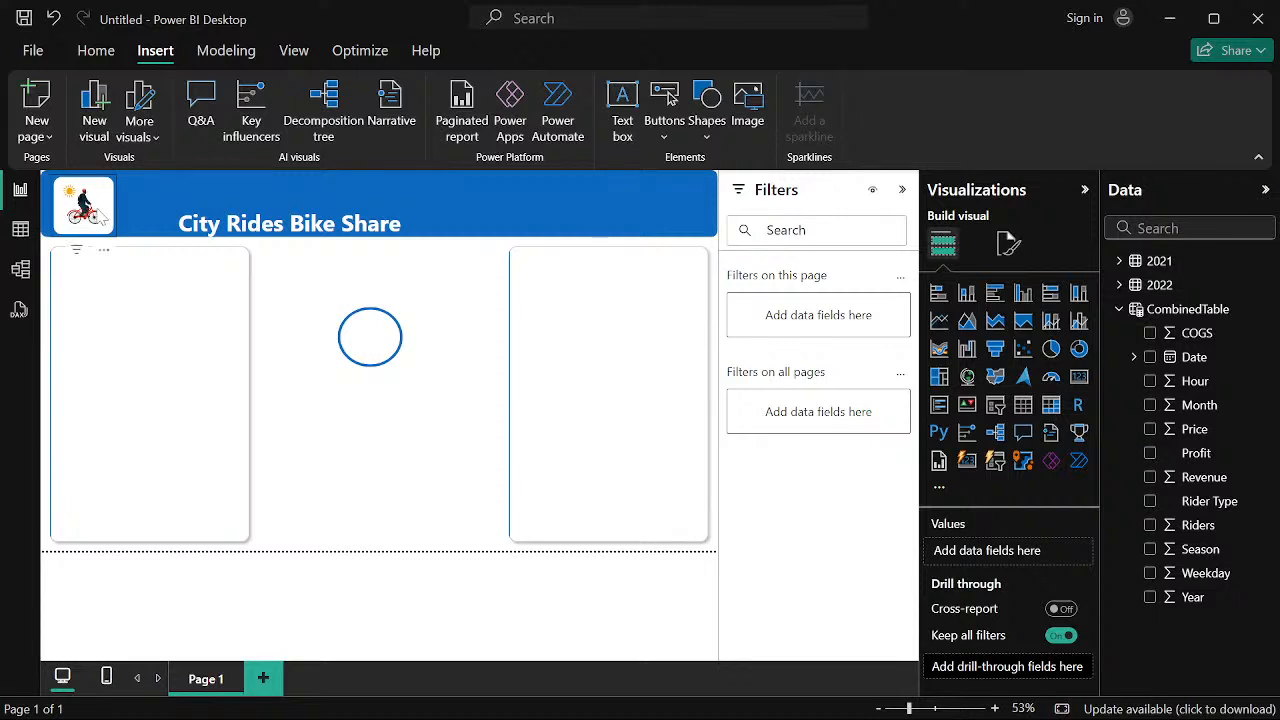
click(90, 205)
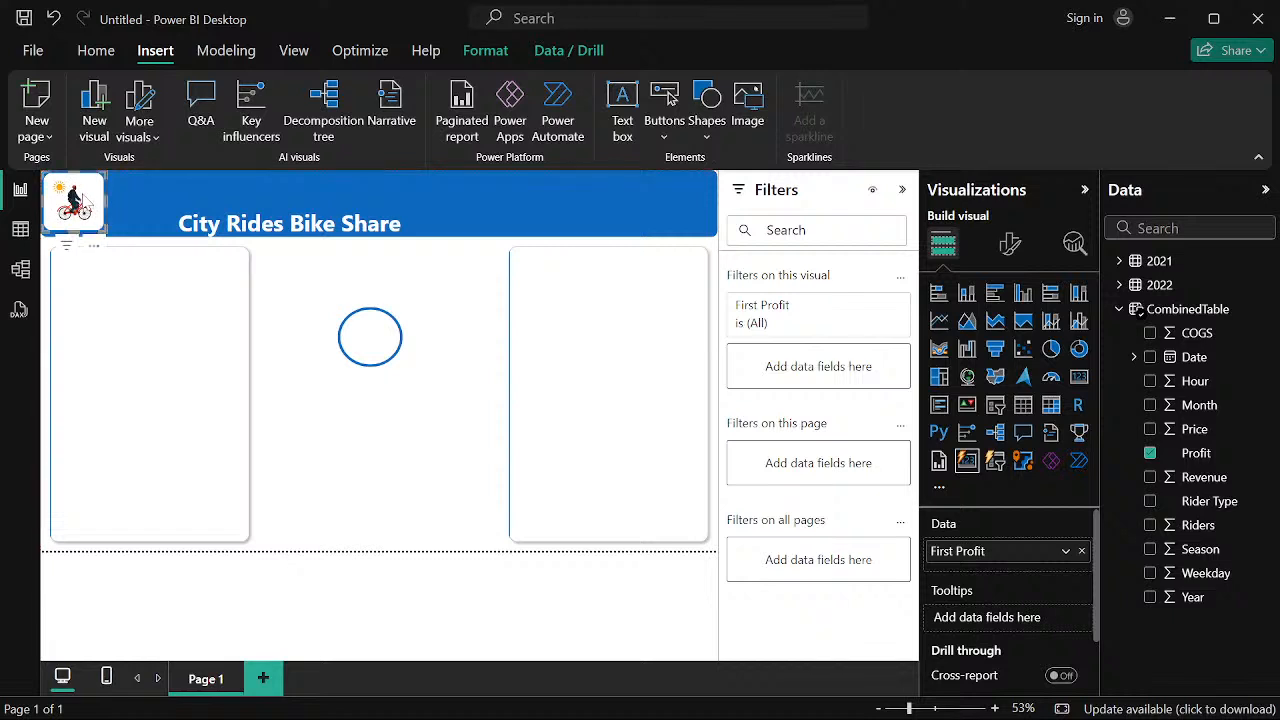
mouse_move(90, 192)
mouse_down()
mouse_move(97, 222)
mouse_move(97, 201)
mouse_up()
click(343, 414)
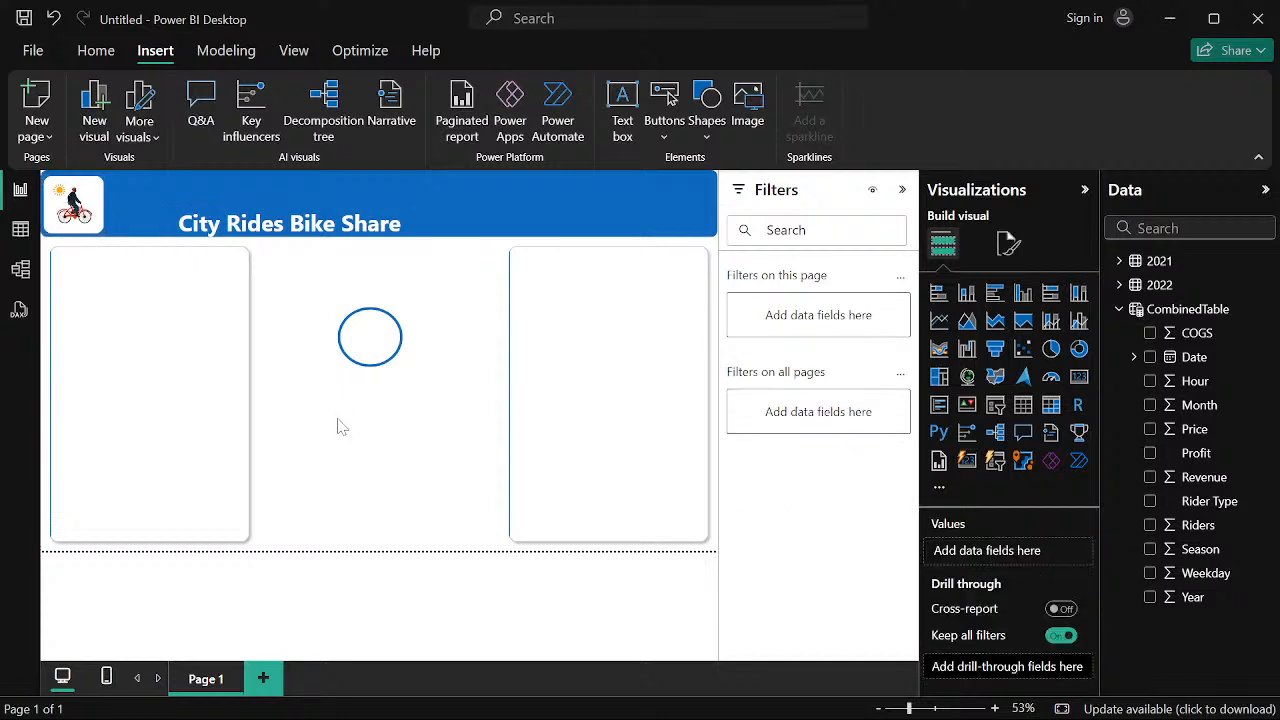
click(366, 330)
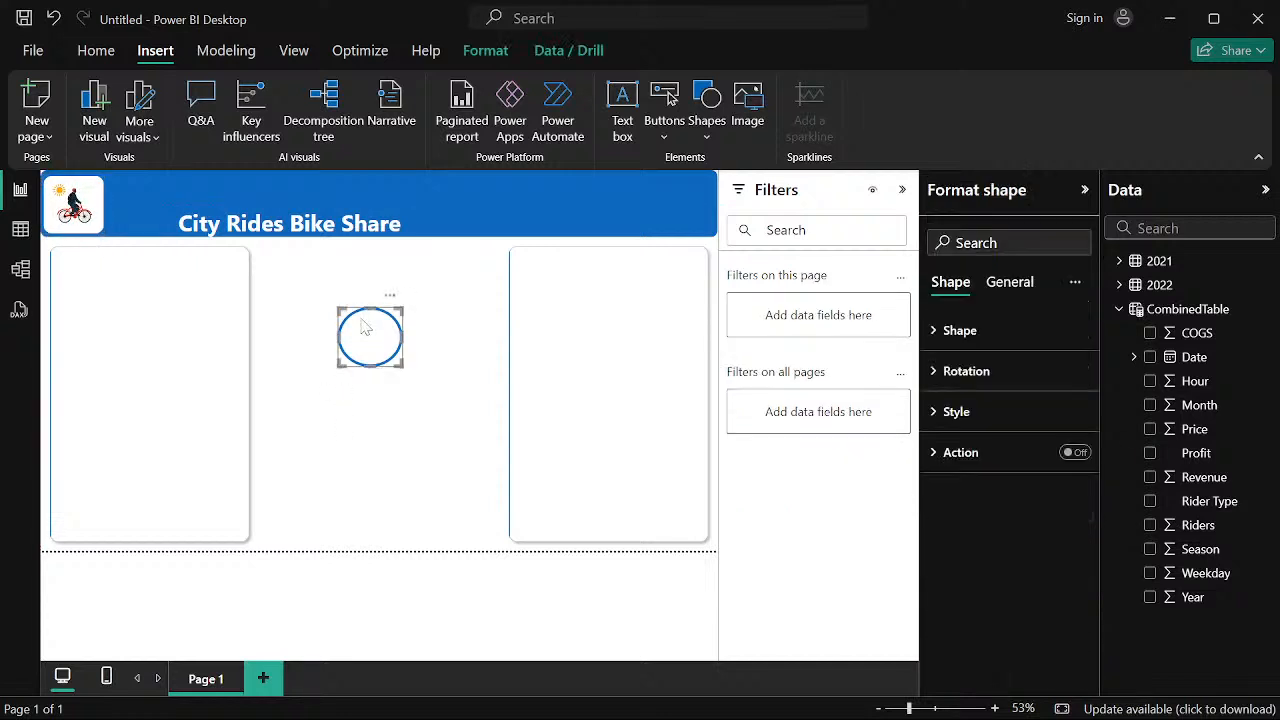
key(Delete)
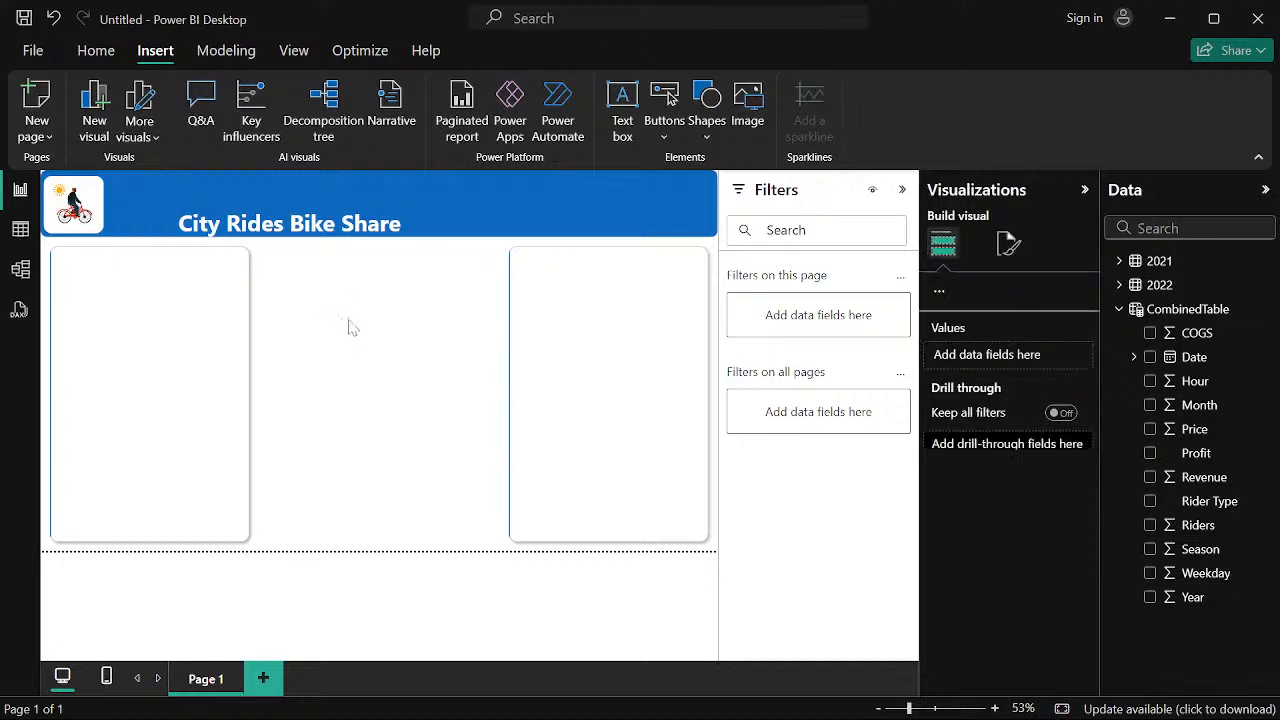
click(300, 245)
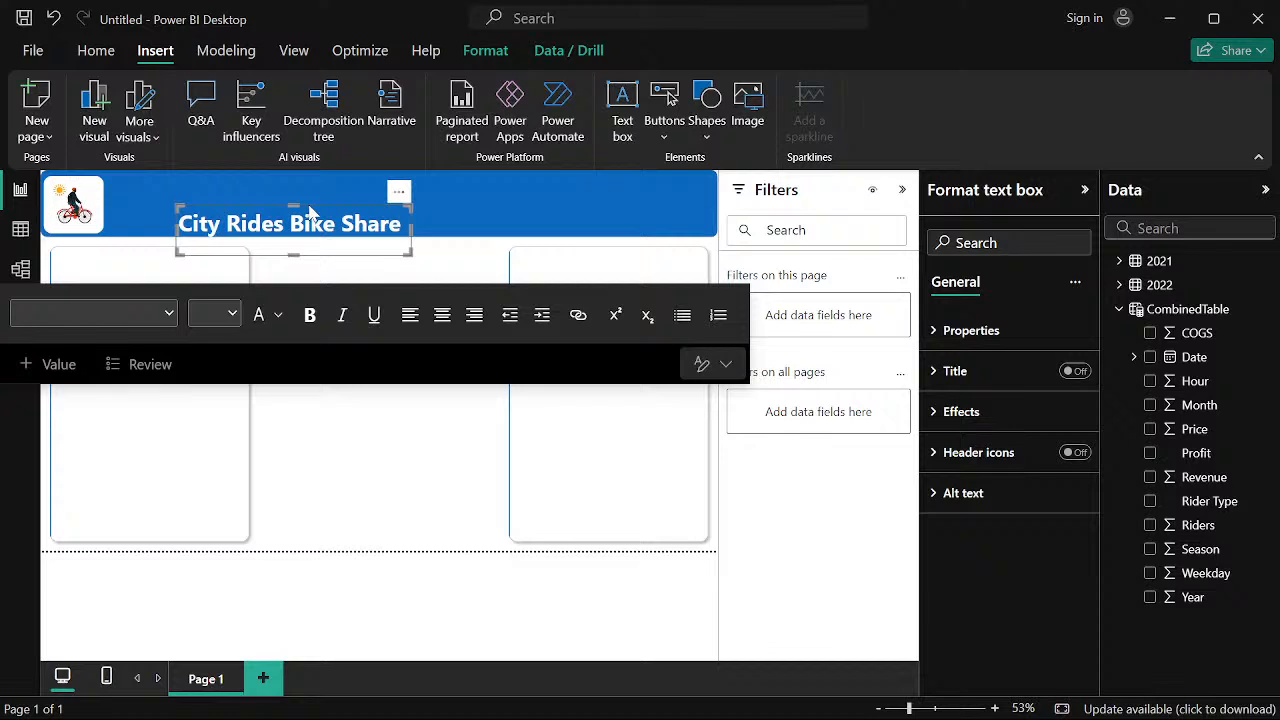
drag(327, 202, 206, 198)
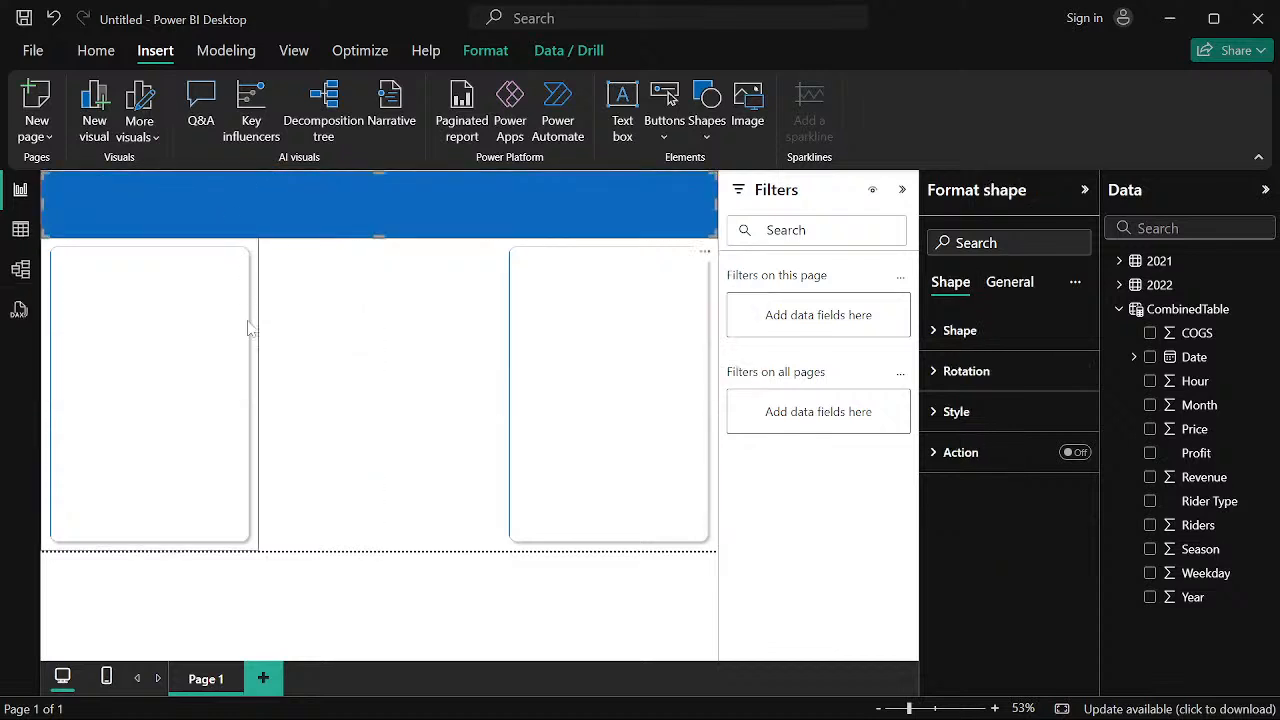
click(294, 591)
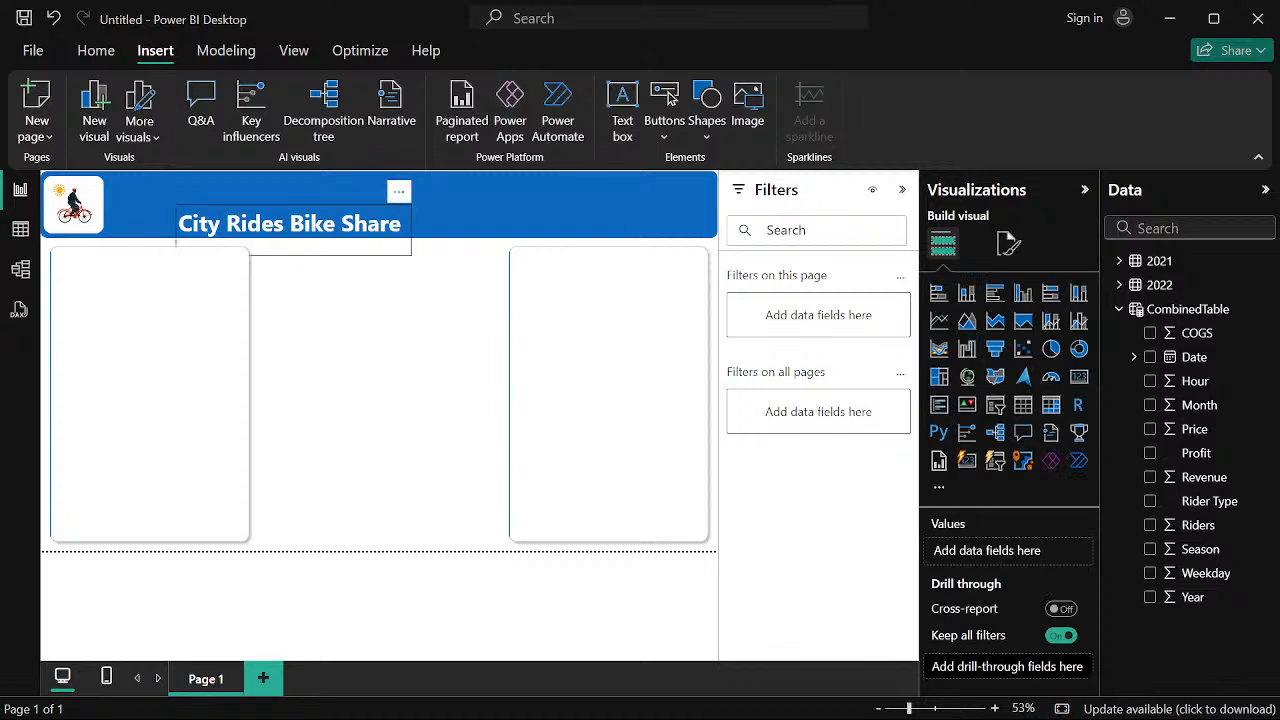
click(176, 242)
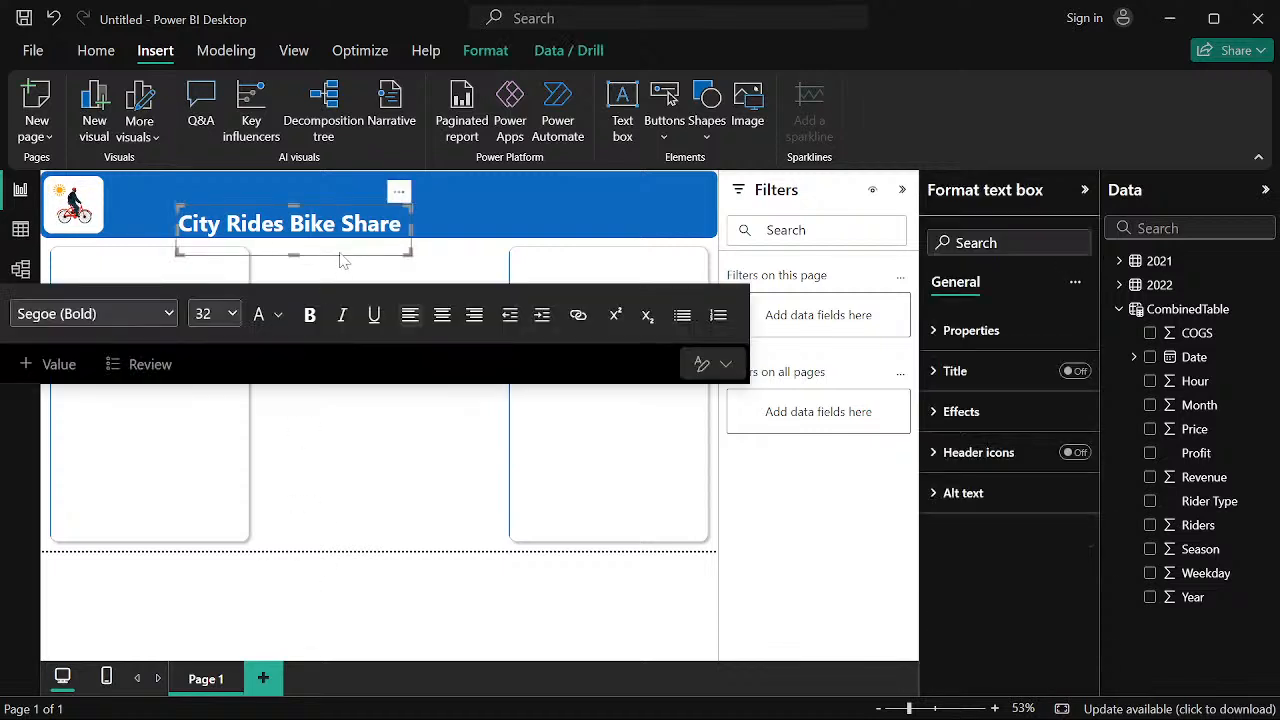
click(356, 198)
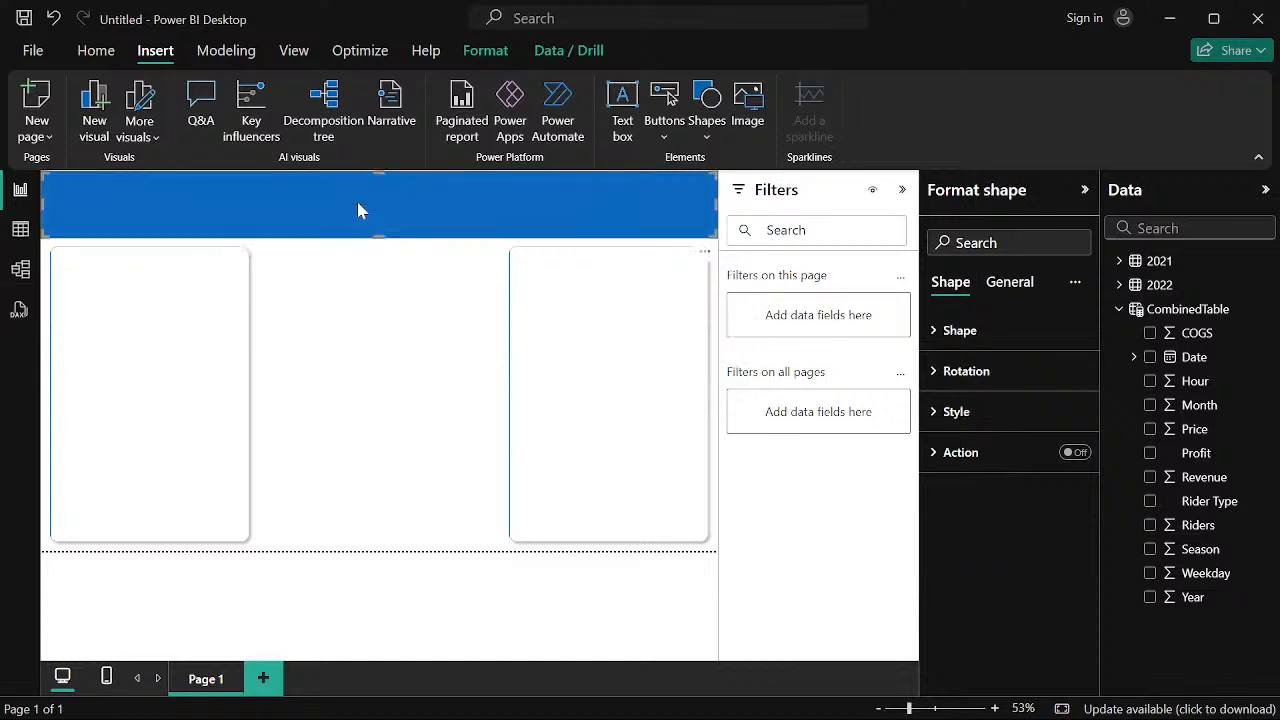
click(345, 310)
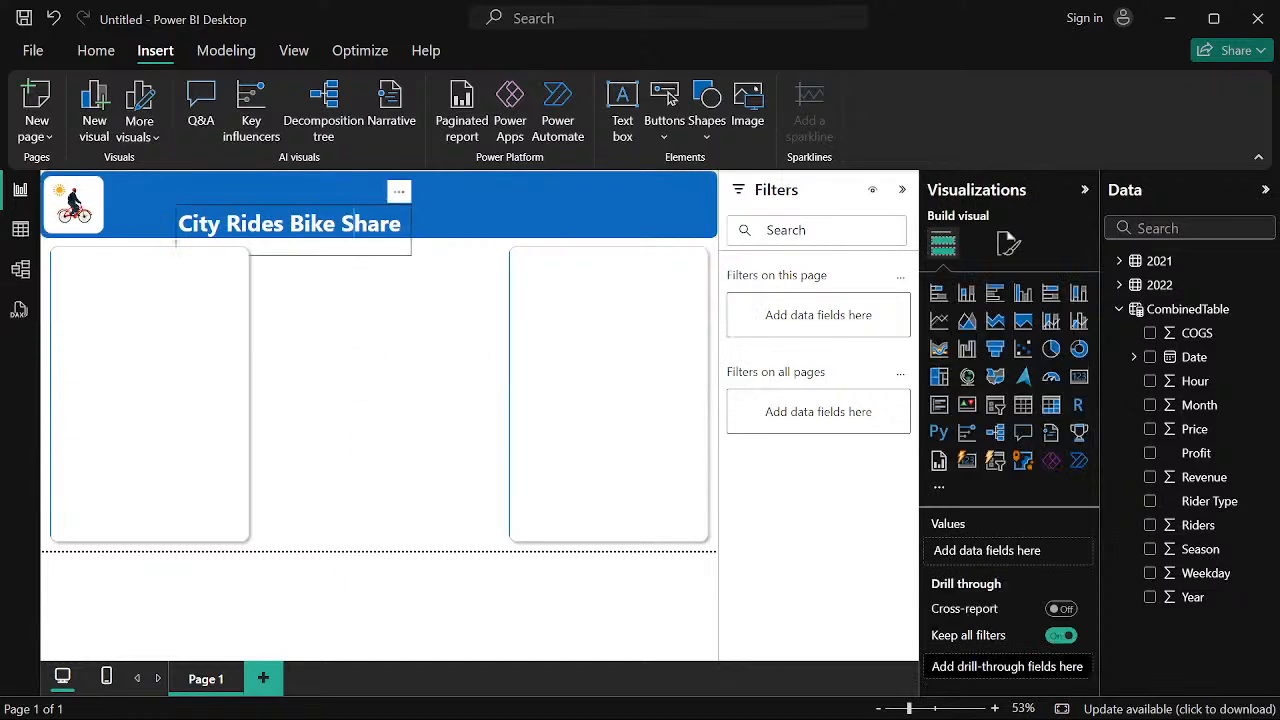
Move the City Rides Bike Share title directly beside the cyclist image, vertically centred in the blue banner
click(392, 210)
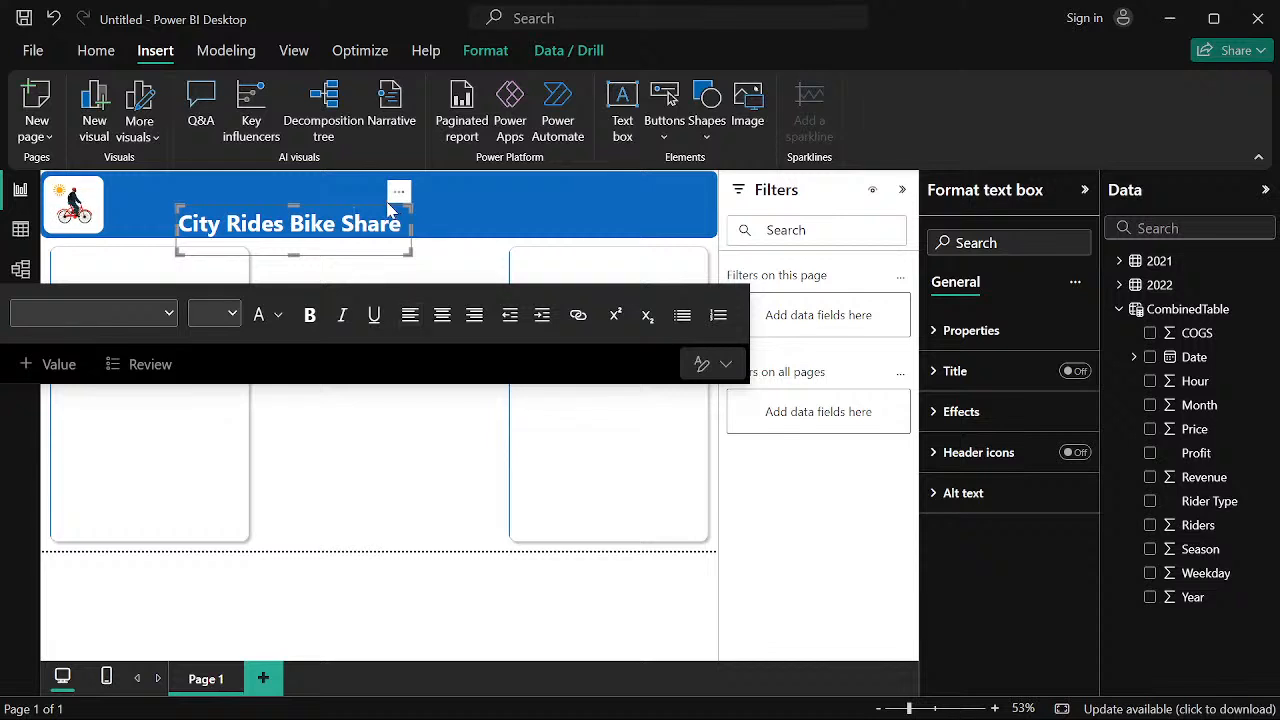
drag(388, 207, 319, 187)
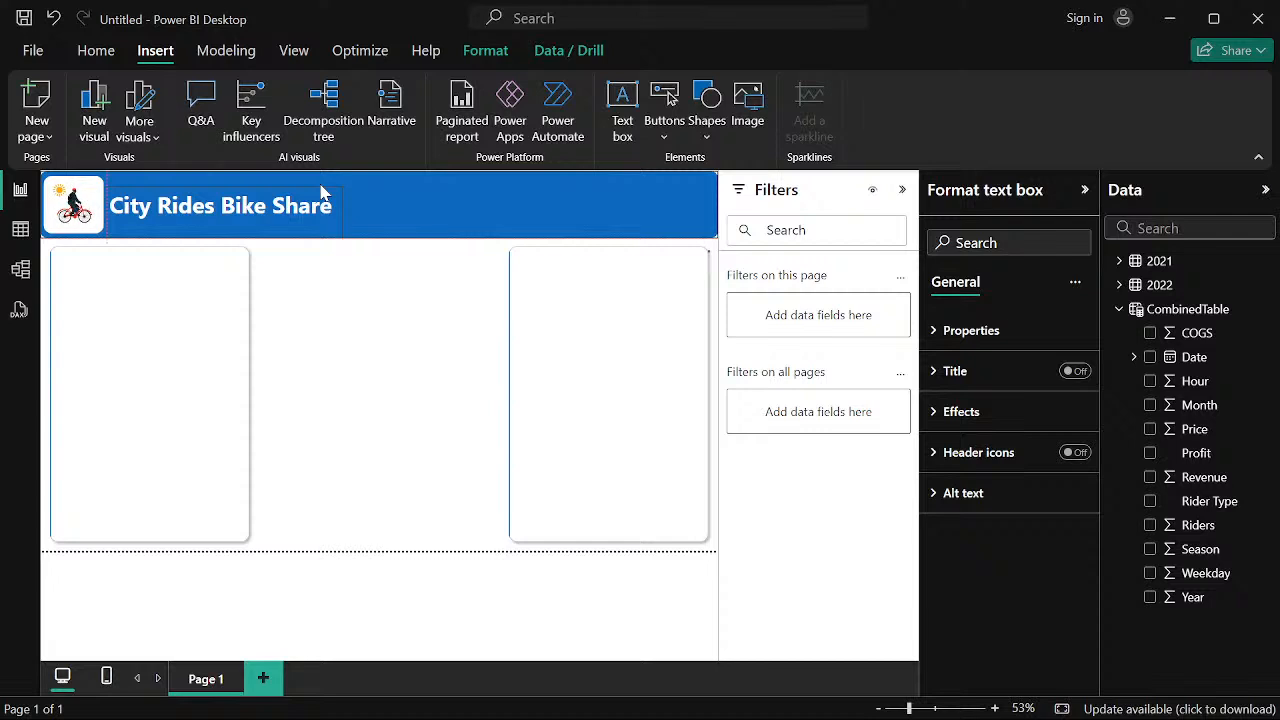
drag(322, 191, 322, 189)
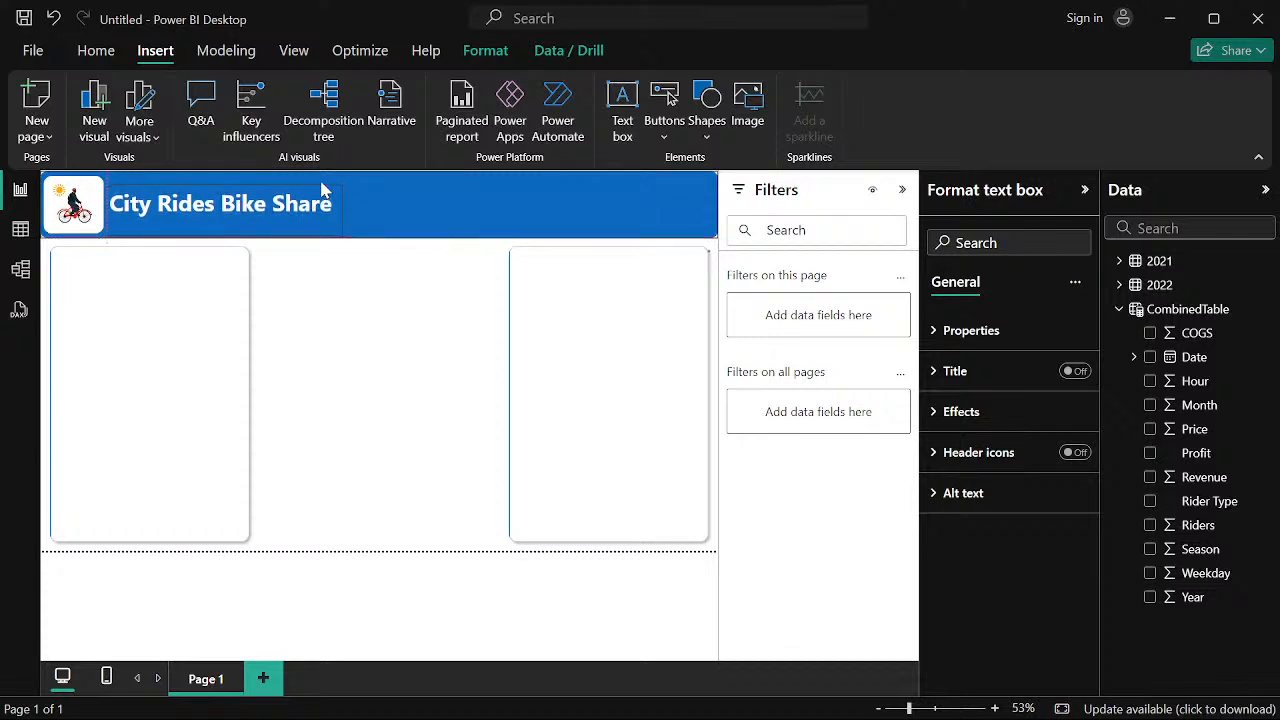
drag(322, 189, 322, 189)
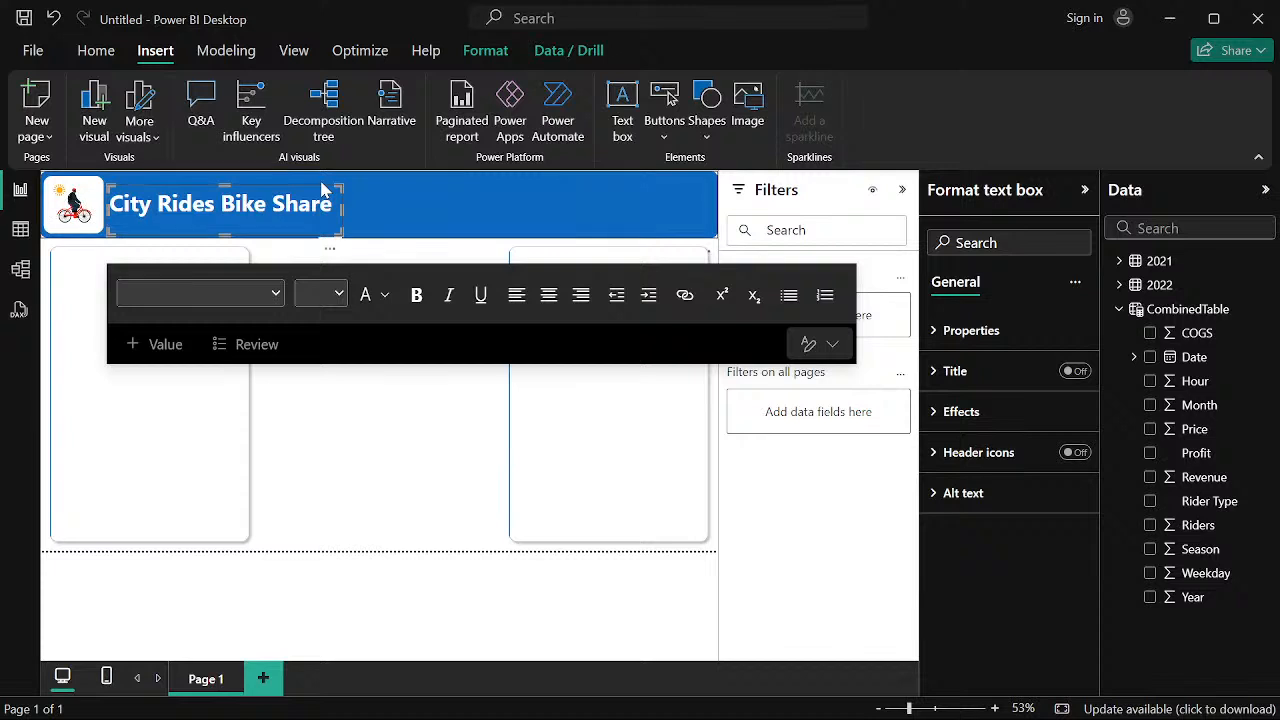
click(349, 457)
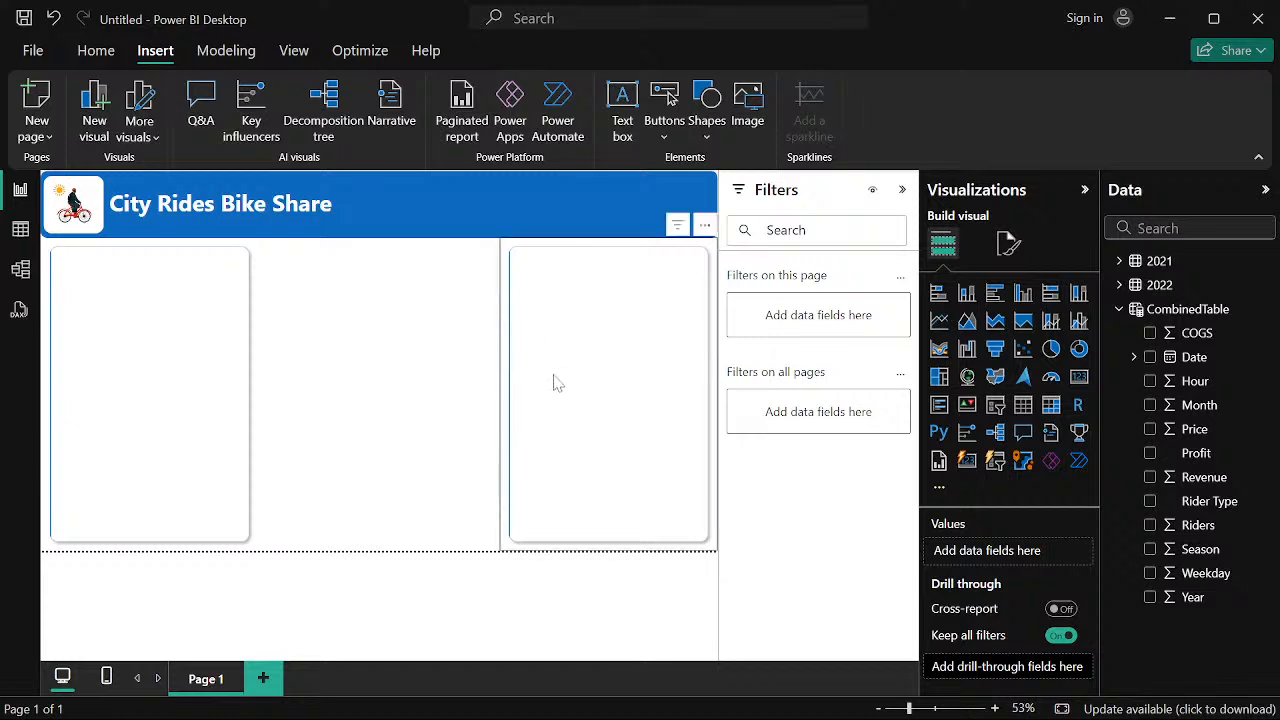
Duplicate the right-hand tall card into the middle of the page and shorten the right-hand one from the top to less than half its height
drag(554, 380, 393, 411)
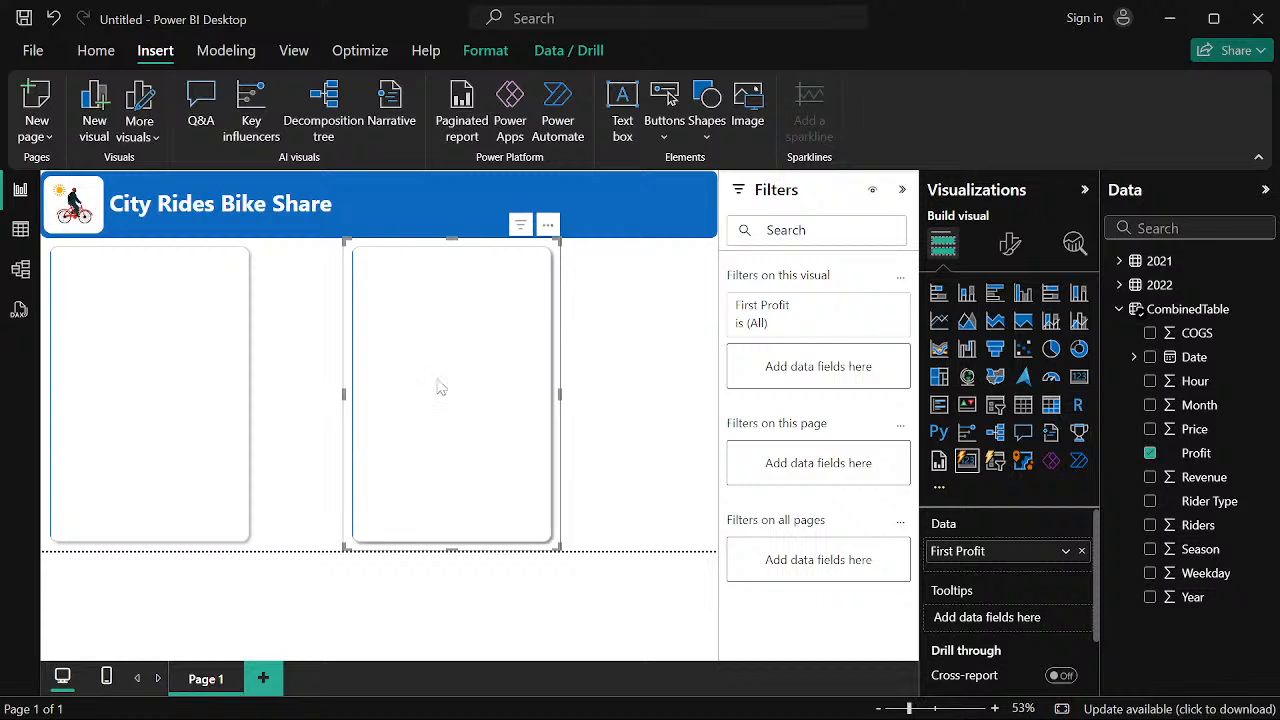
drag(437, 386, 608, 394)
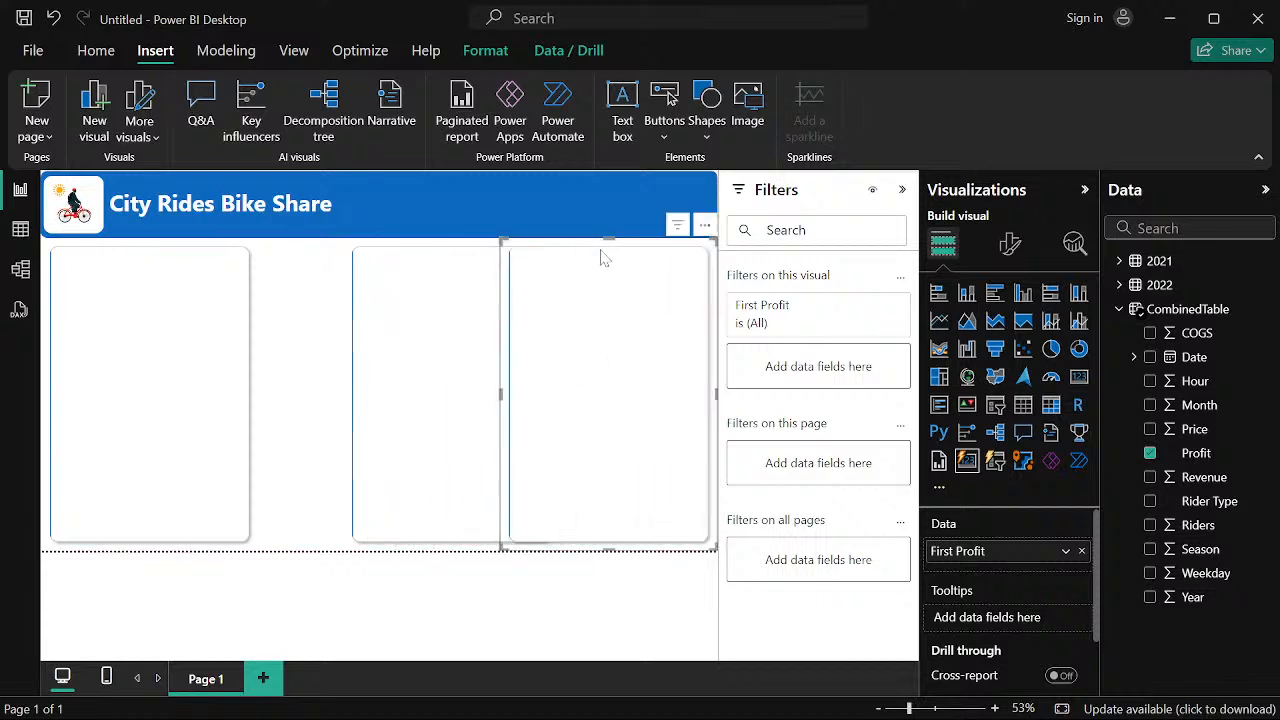
drag(604, 240, 560, 422)
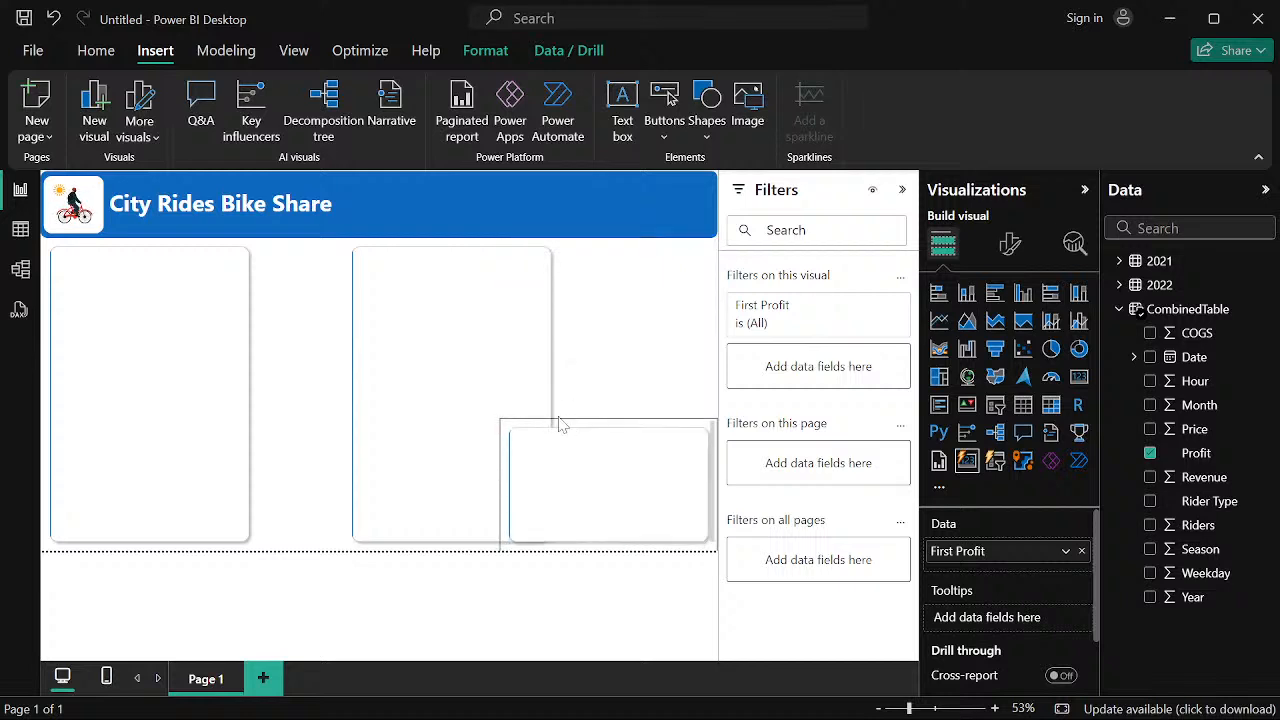
Shorten the middle card to about half height, place it under the banner beside the left card and widen it to the page's right edge
click(439, 544)
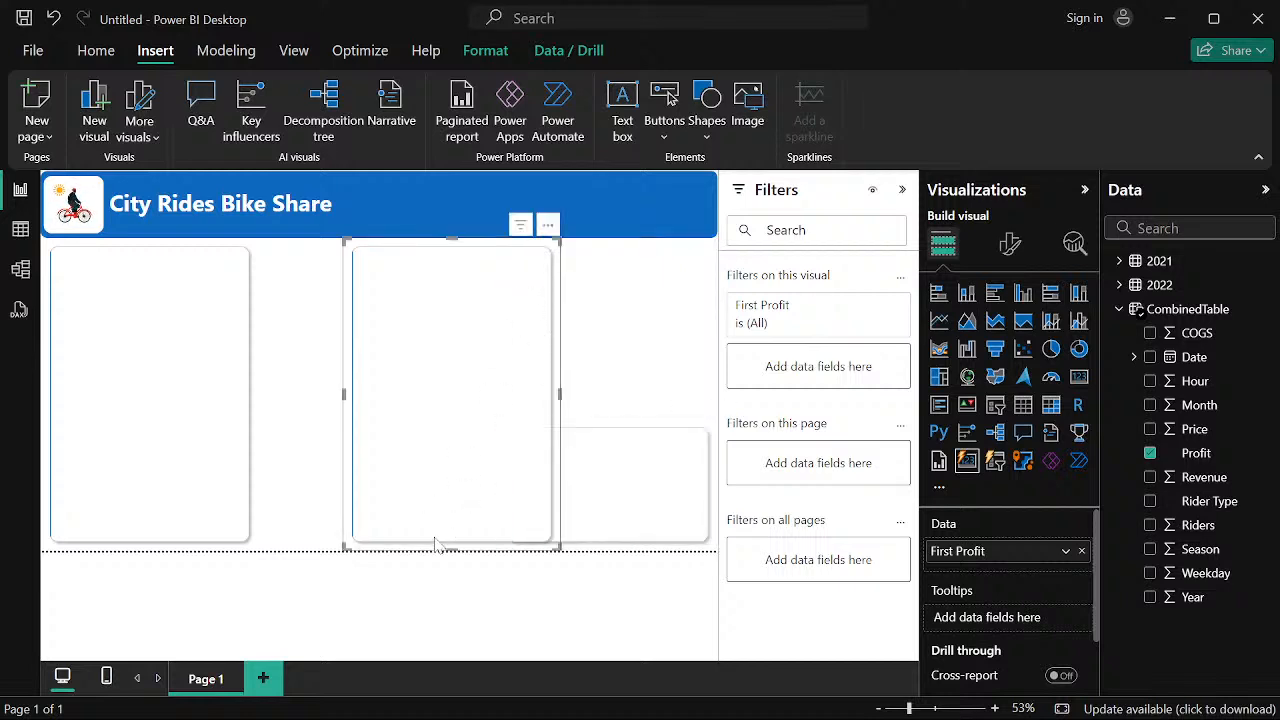
drag(448, 243, 440, 352)
drag(440, 427, 352, 328)
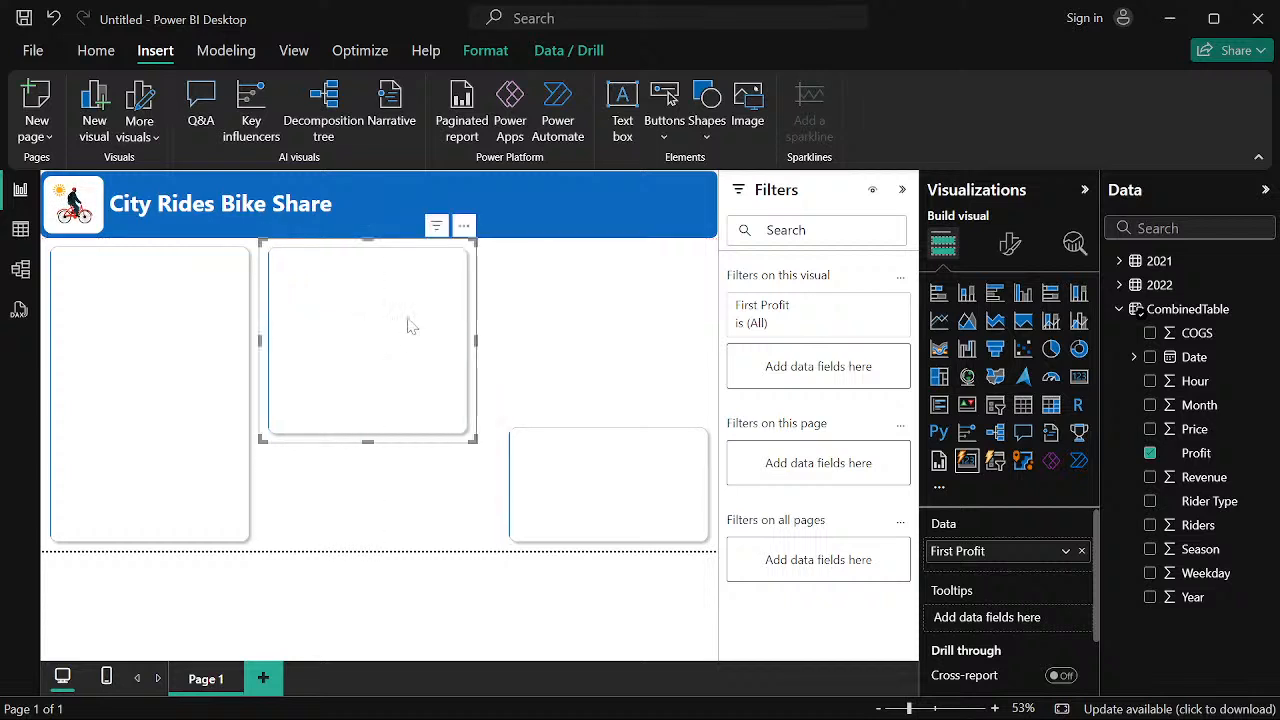
mouse_move(482, 344)
mouse_down()
mouse_move(730, 345)
mouse_move(493, 363)
mouse_up()
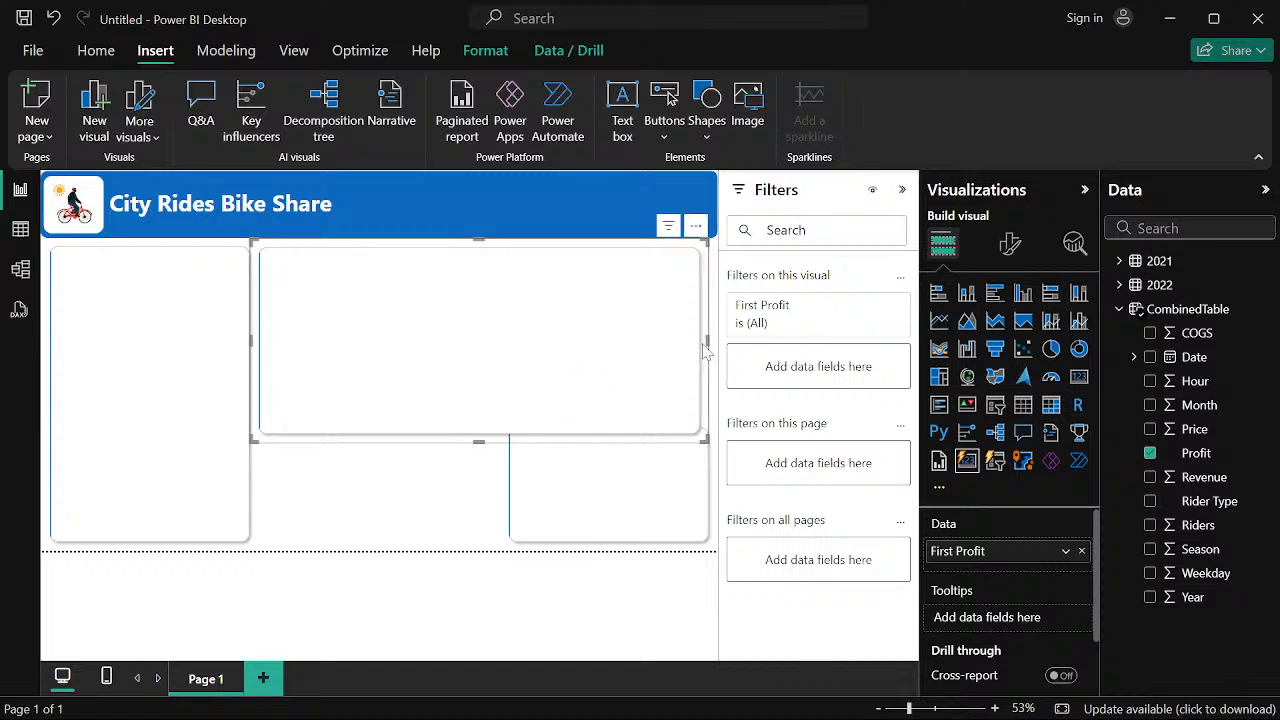
drag(708, 342, 717, 342)
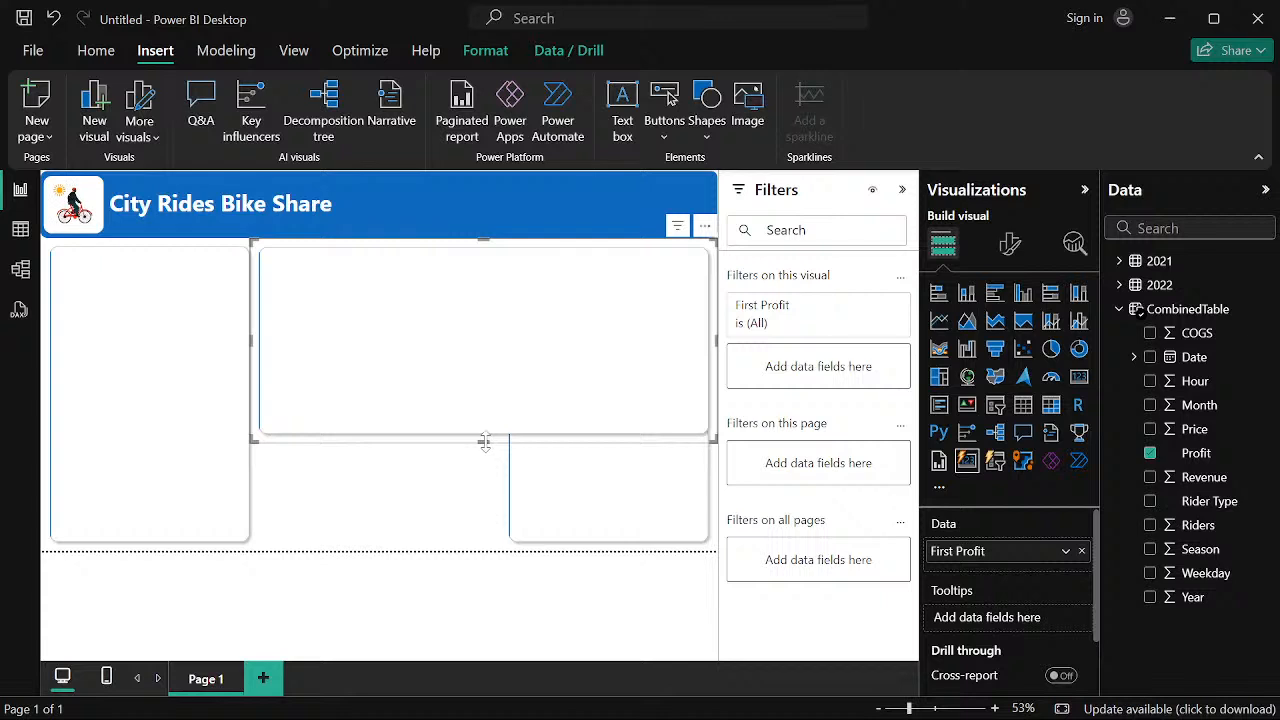
drag(483, 443, 490, 408)
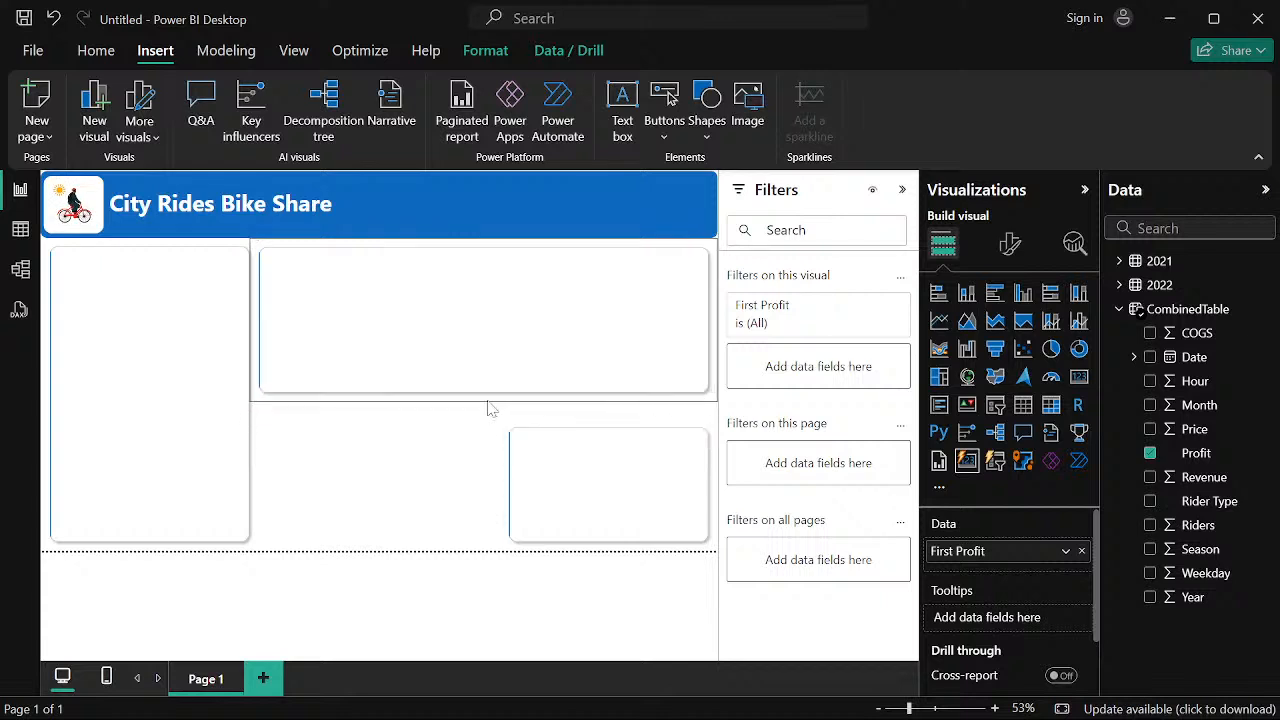
click(522, 494)
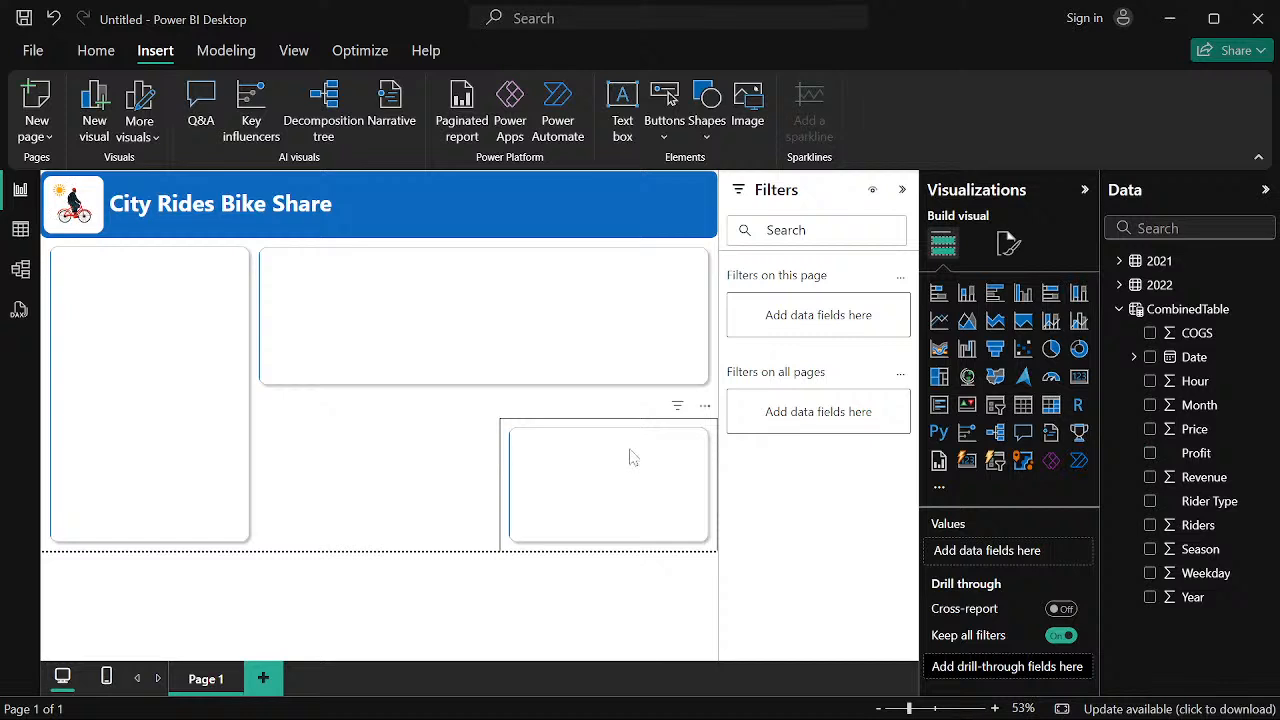
Move the small card directly beneath the wide card and stretch it to the page's right and bottom edges
drag(630, 461, 368, 448)
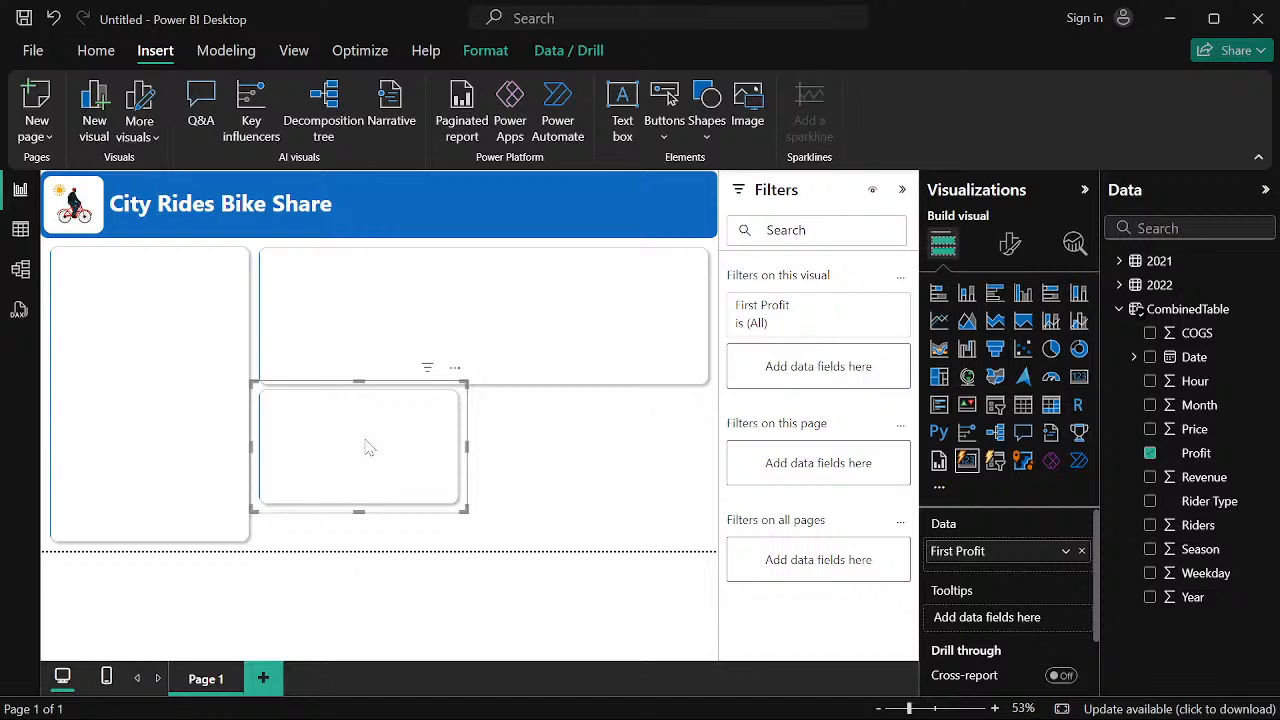
drag(368, 448, 368, 454)
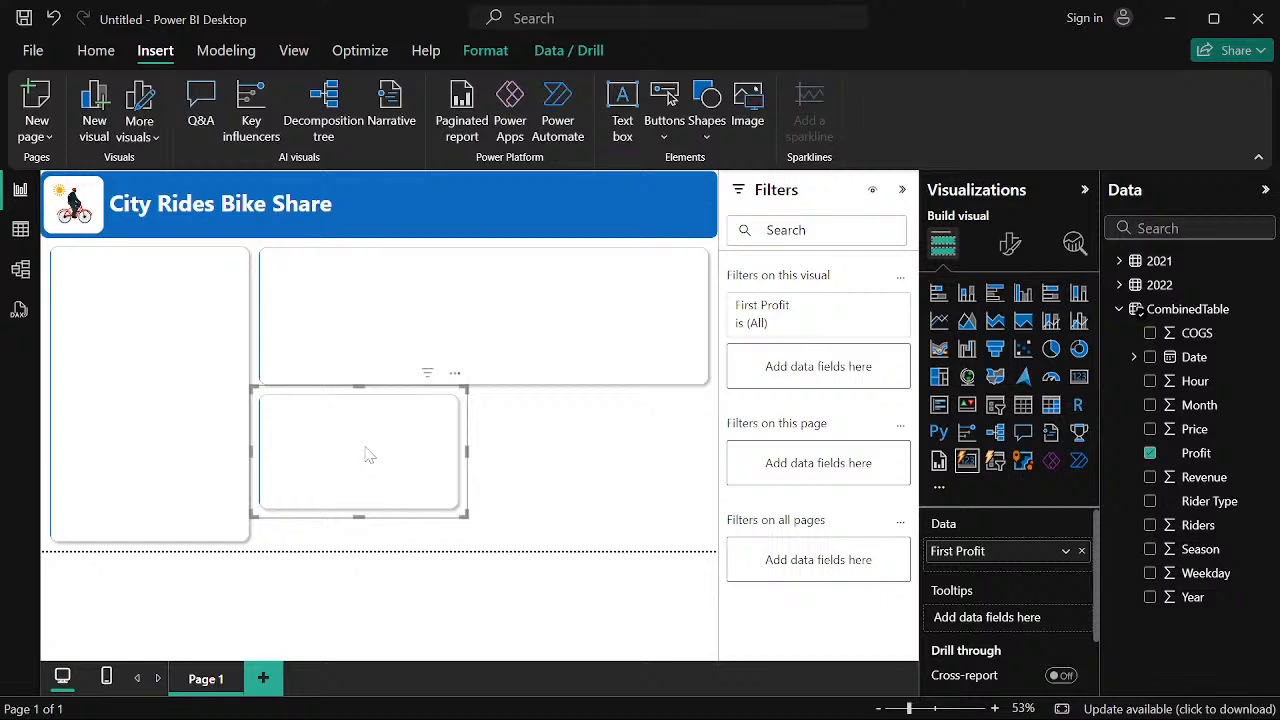
drag(358, 516, 706, 478)
click(635, 600)
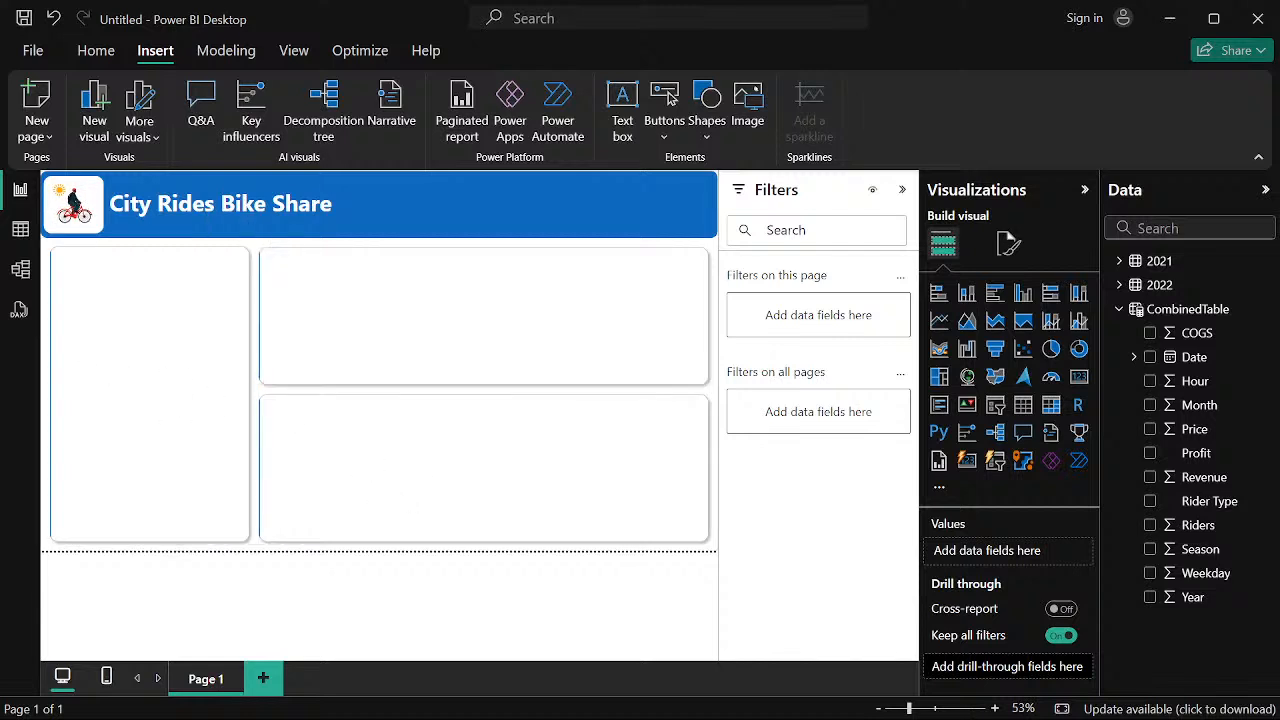
Check the key requirements in the dashboard request PDF, and add a matrix with Hour as rows and Weekday as columns in Power BI
click(834, 698)
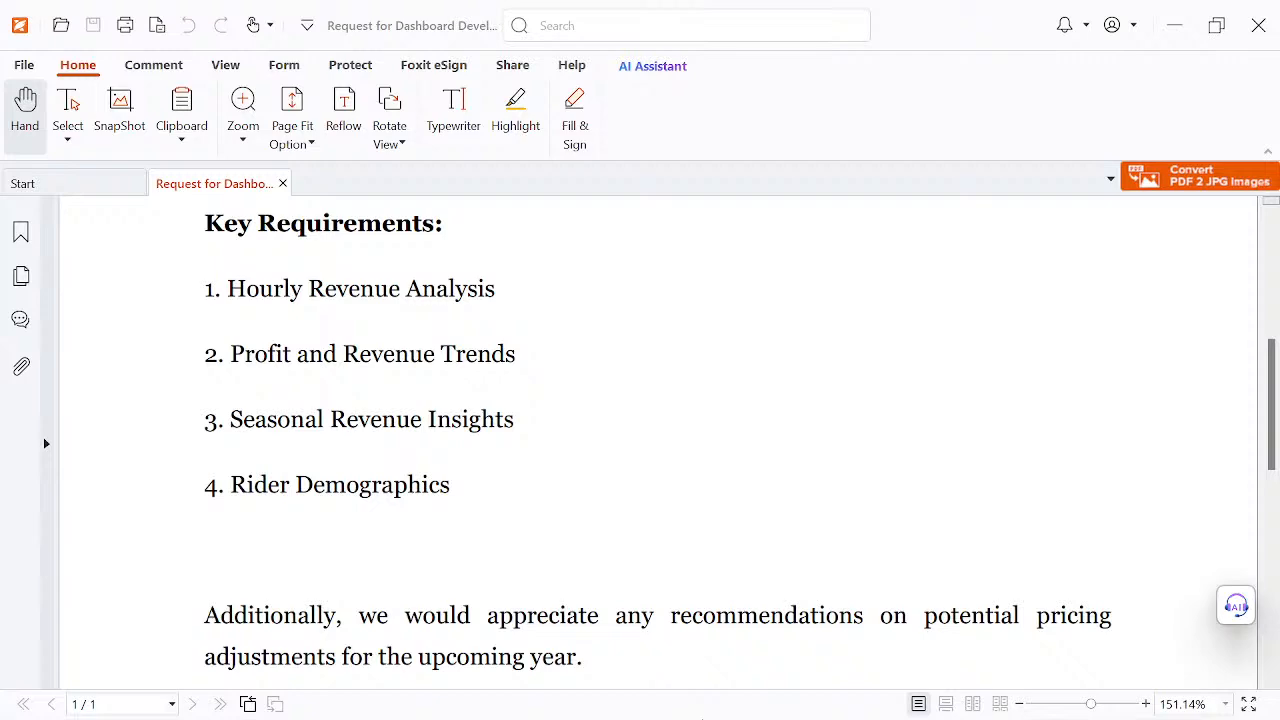
click(834, 700)
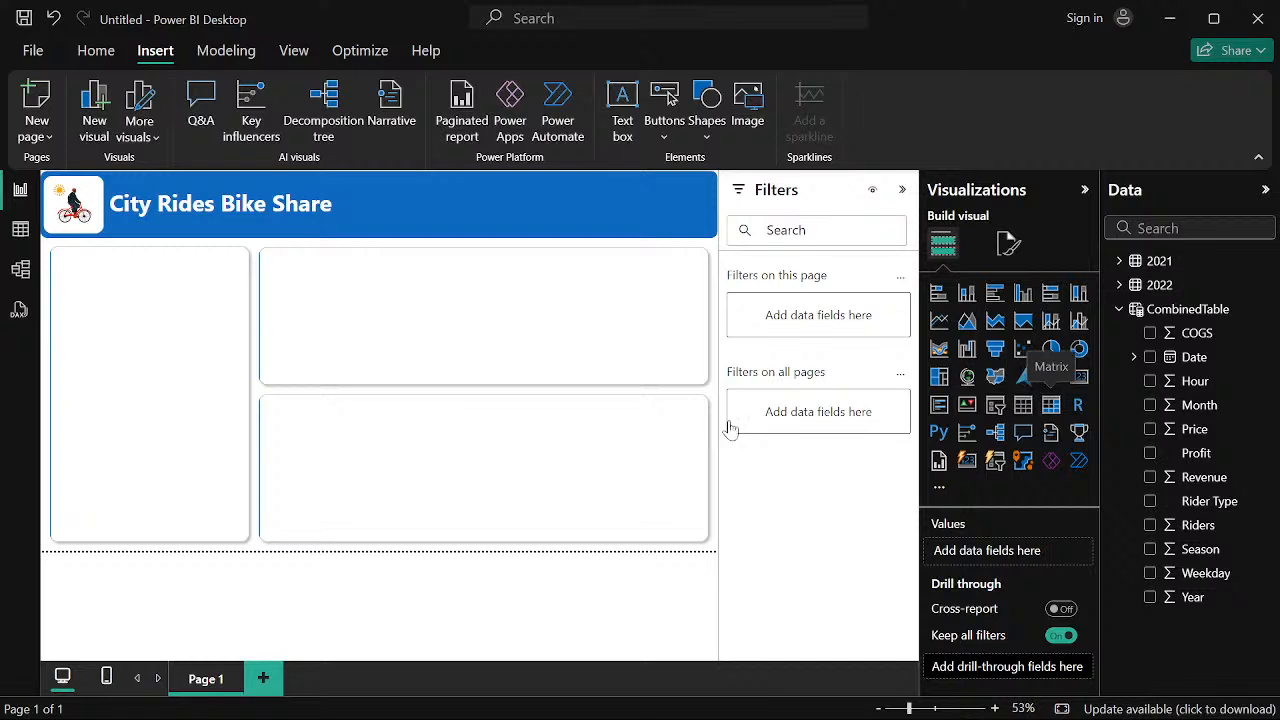
drag(730, 428, 296, 446)
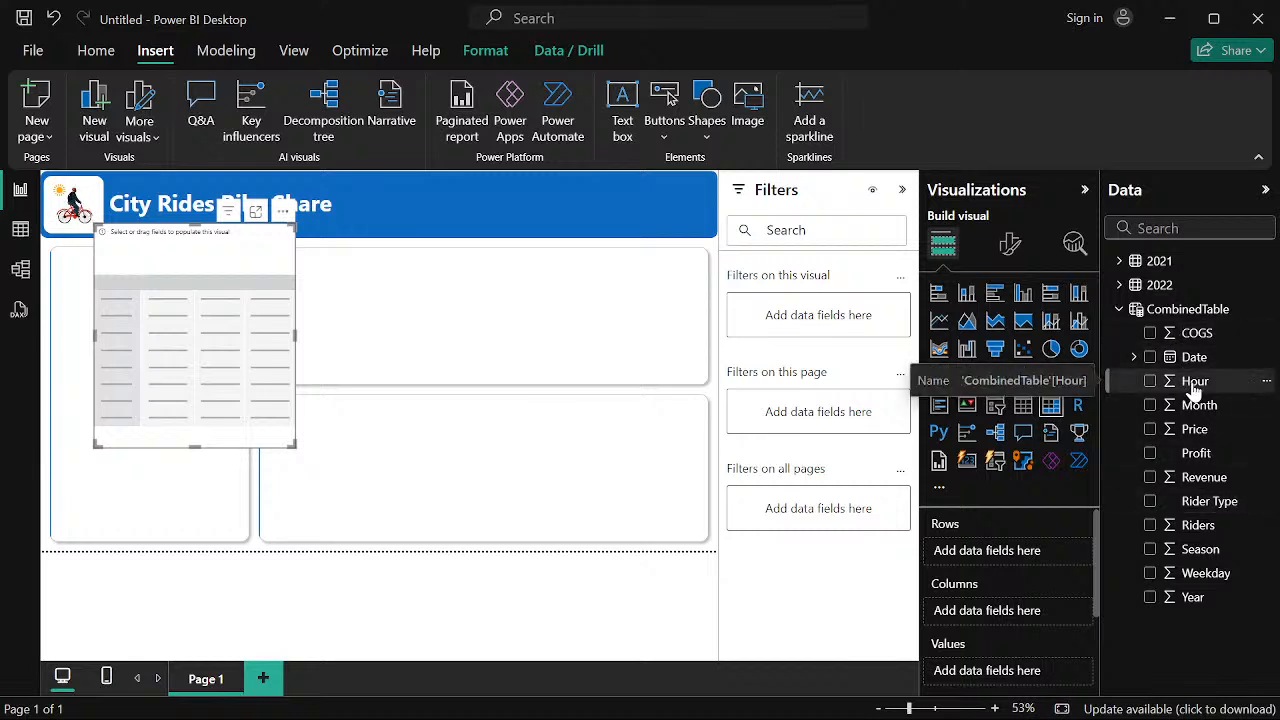
drag(1183, 386, 1017, 560)
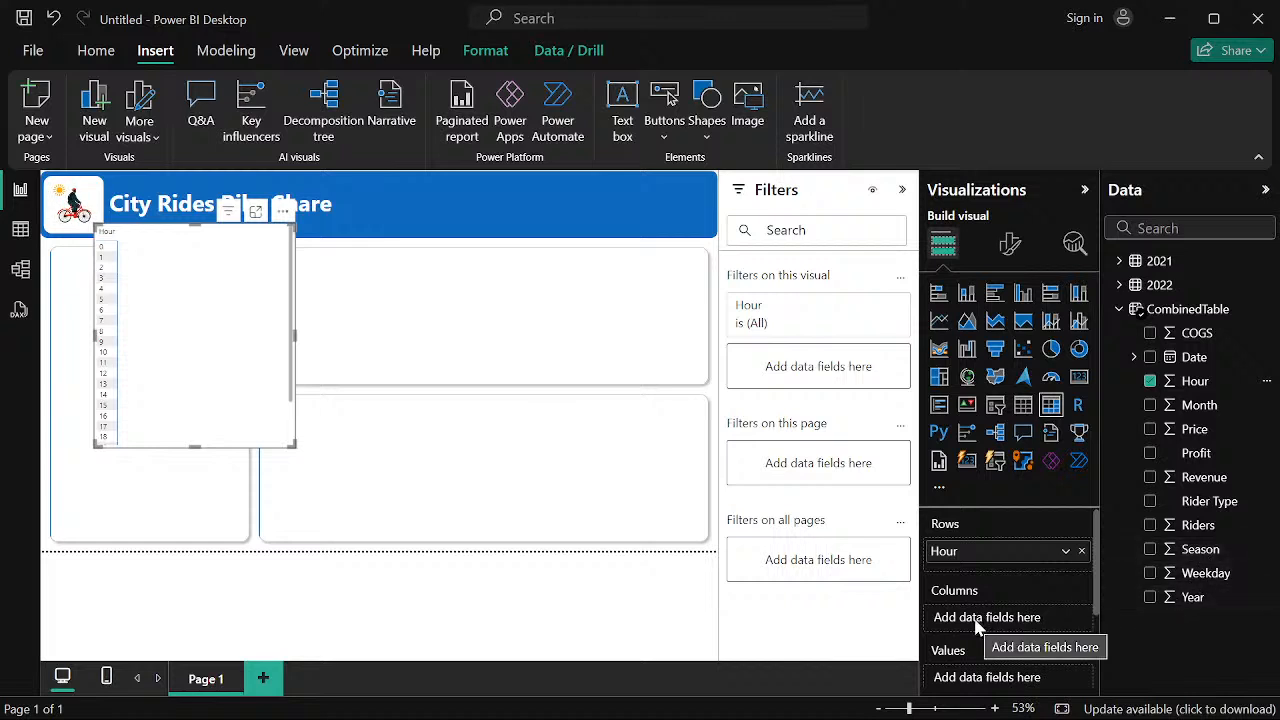
drag(1225, 574, 1023, 620)
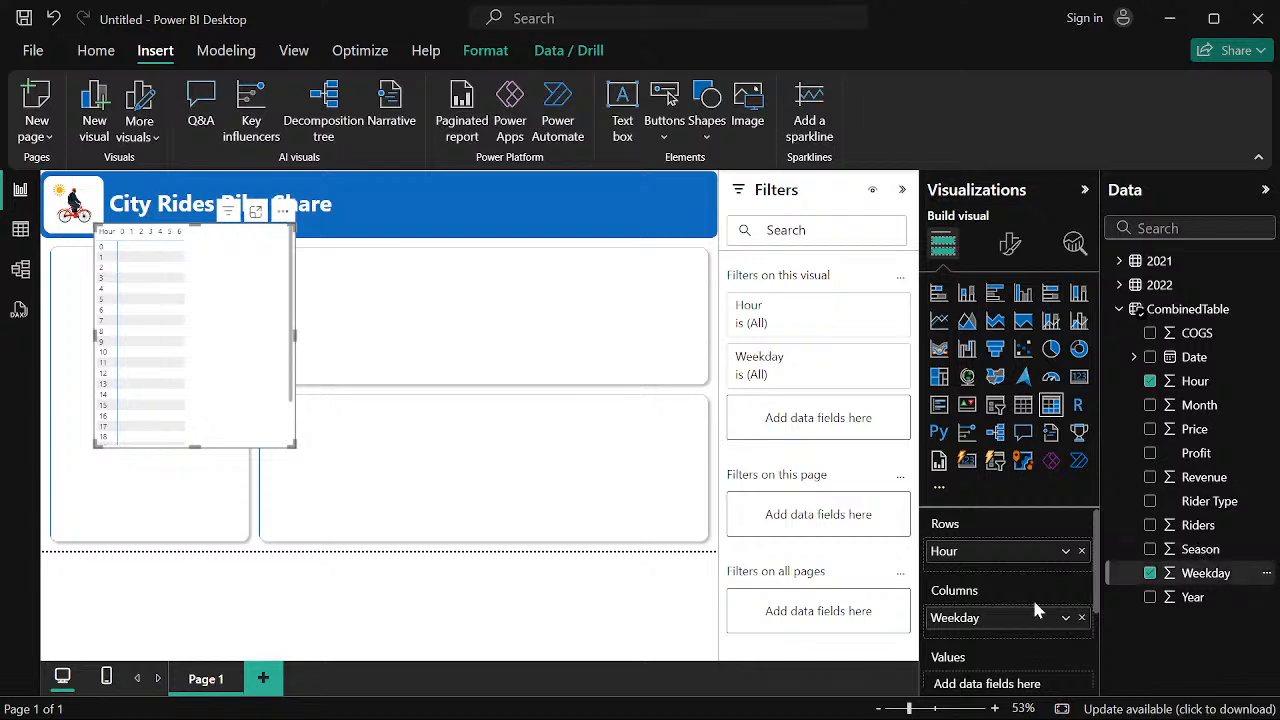
Add Revenue as the matrix's values and summarise it by Average
scroll(970, 605, down, 2)
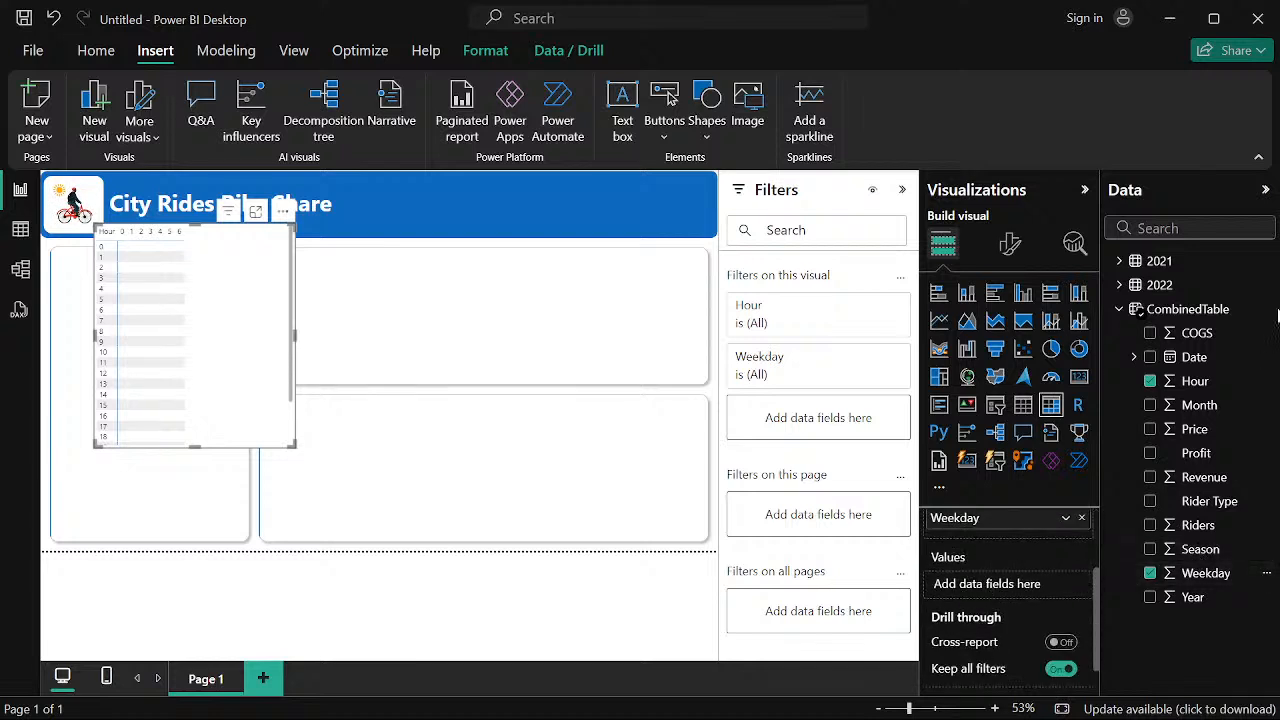
drag(1197, 490, 996, 584)
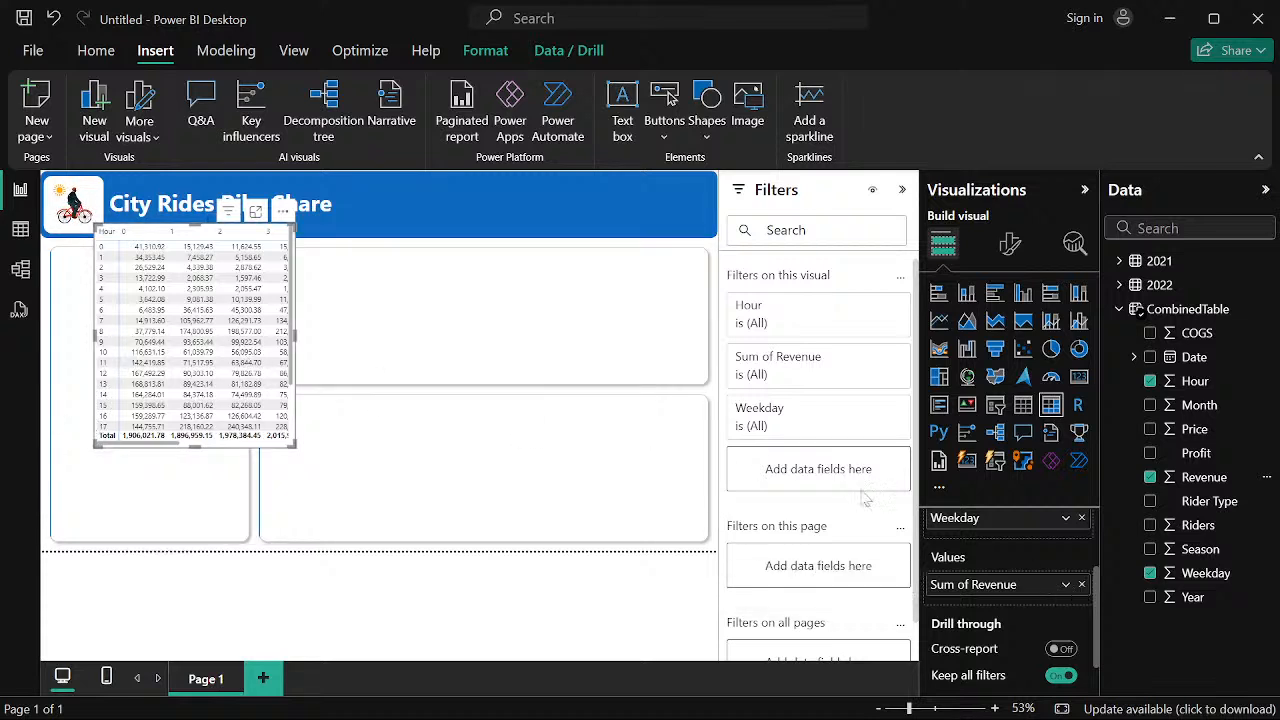
click(1066, 586)
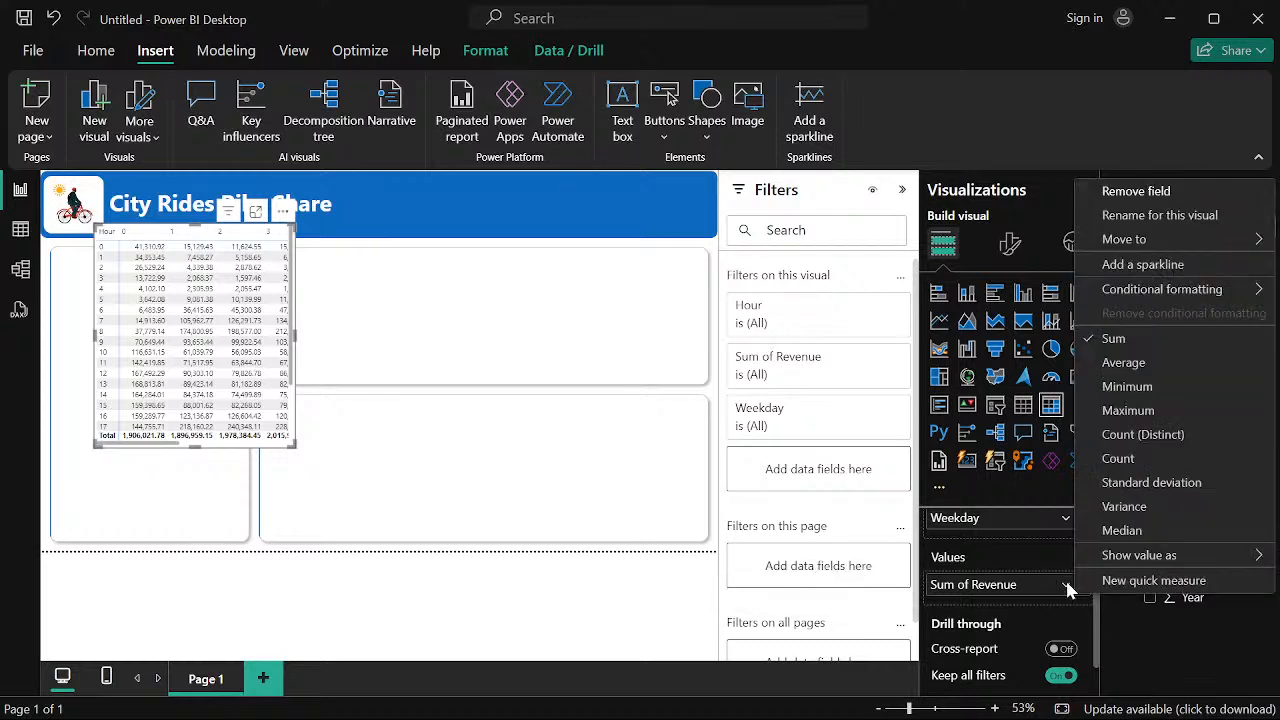
click(1113, 366)
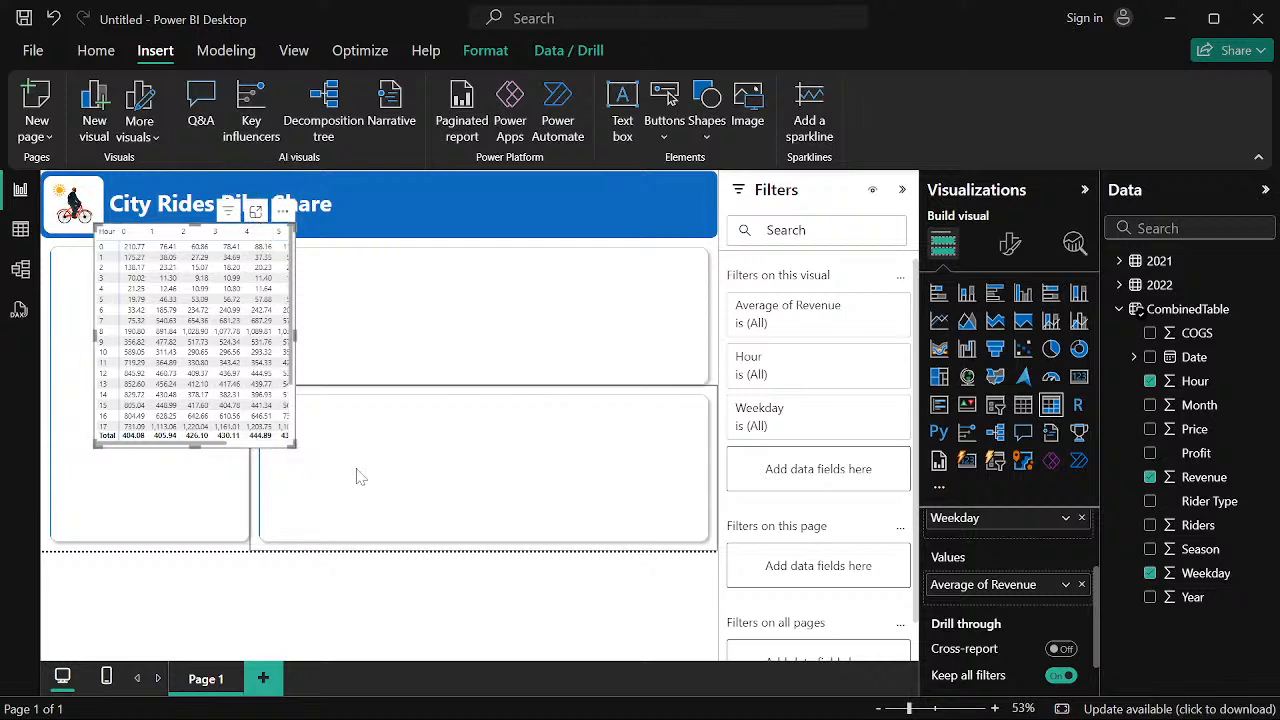
Enlarge the matrix in width and height until all hours, weekdays and totals fit without scrolling
click(323, 455)
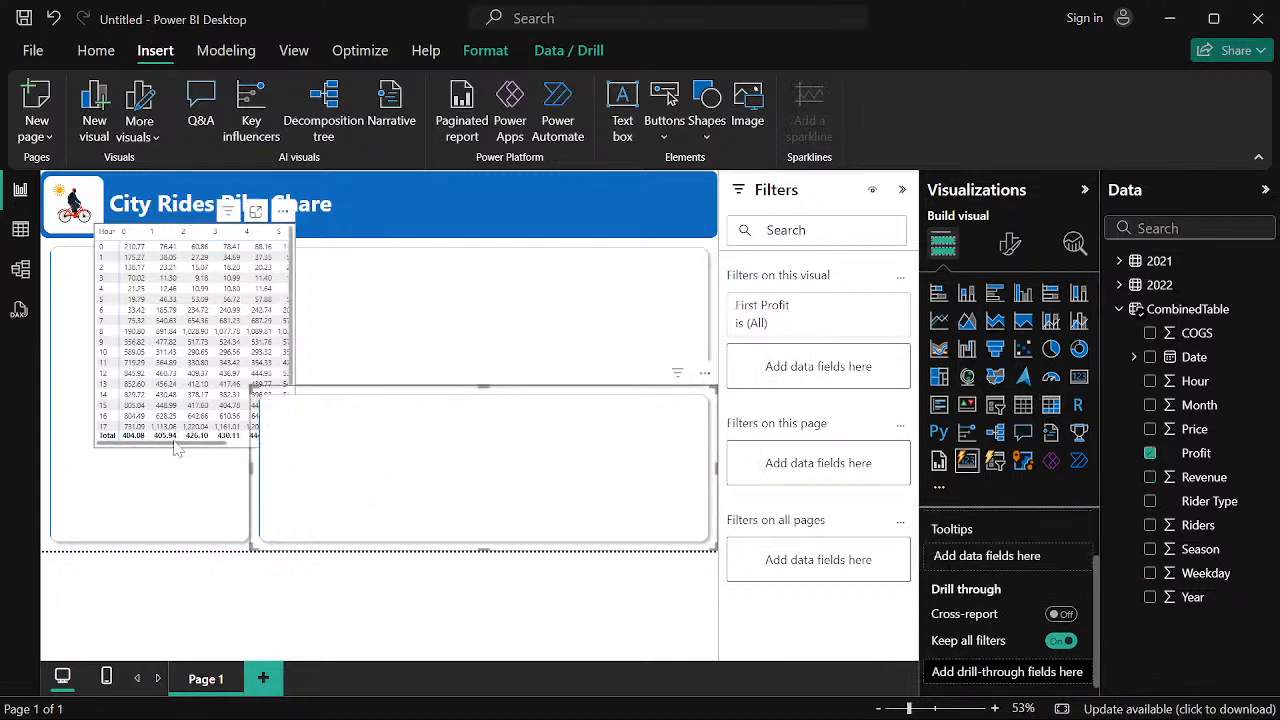
click(178, 447)
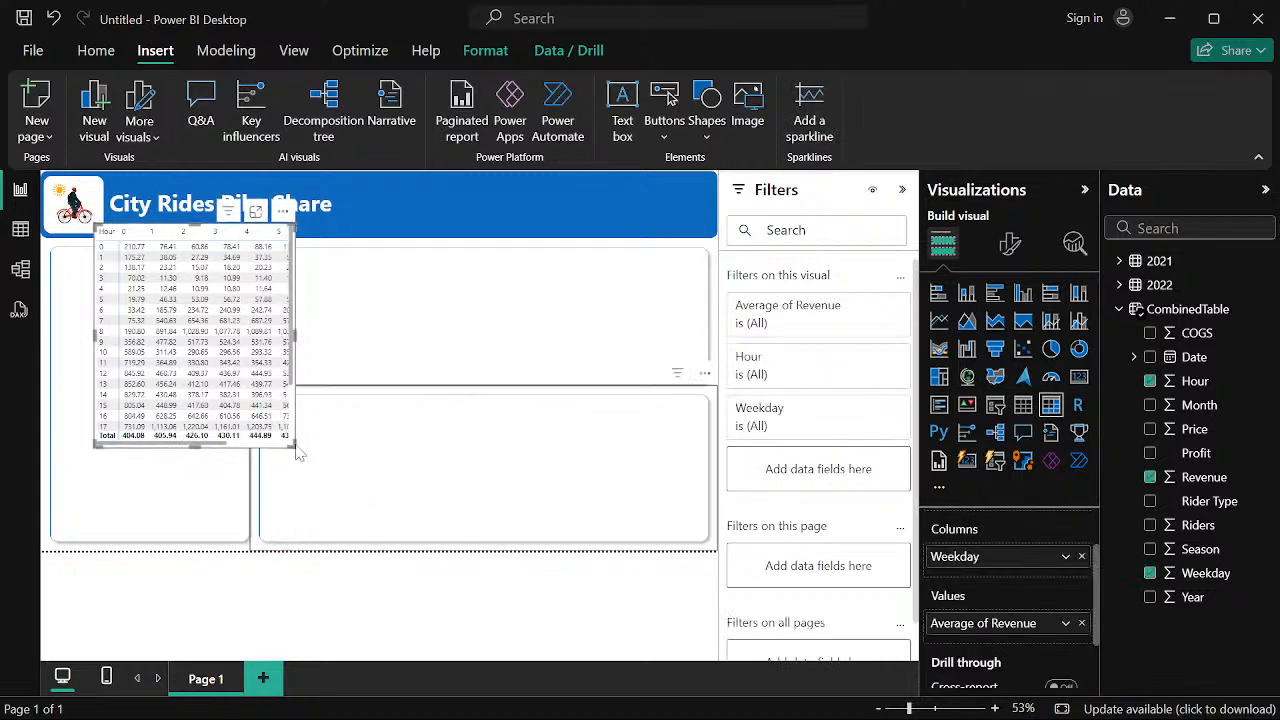
drag(290, 444, 404, 507)
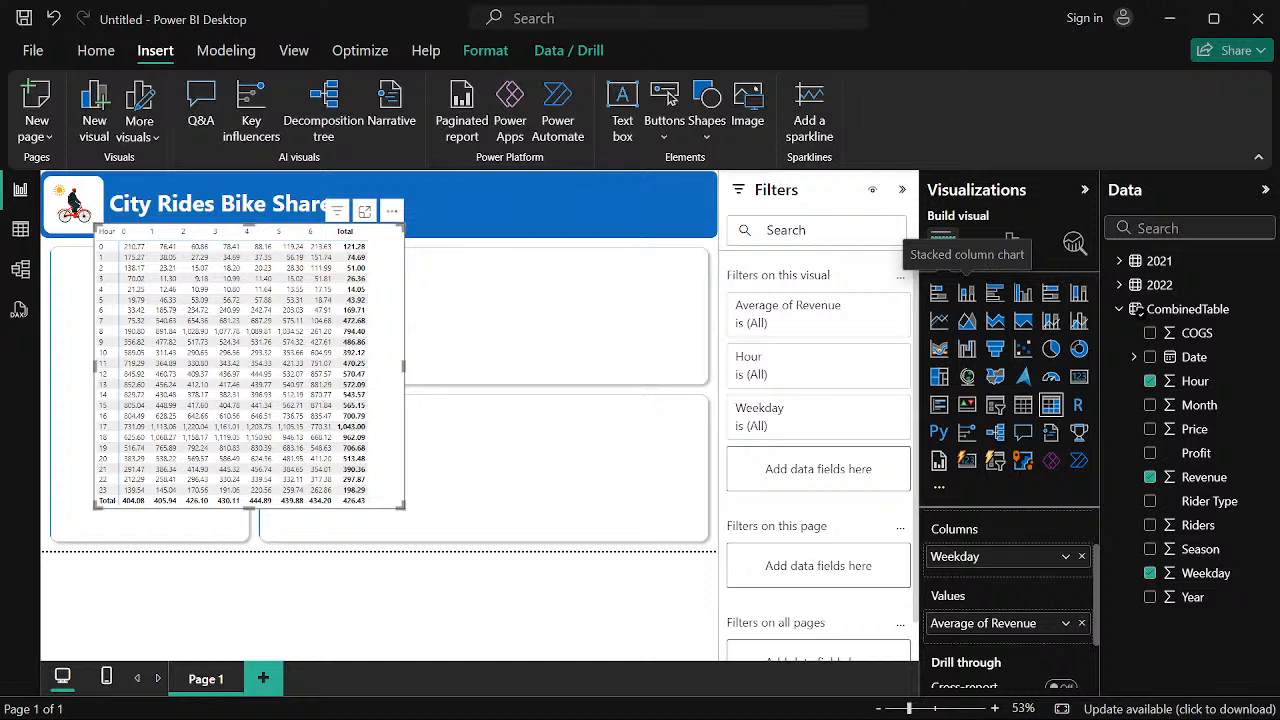
Turn off the matrix's column and row subtotals and narrow it to fit the remaining weekday columns
click(1008, 246)
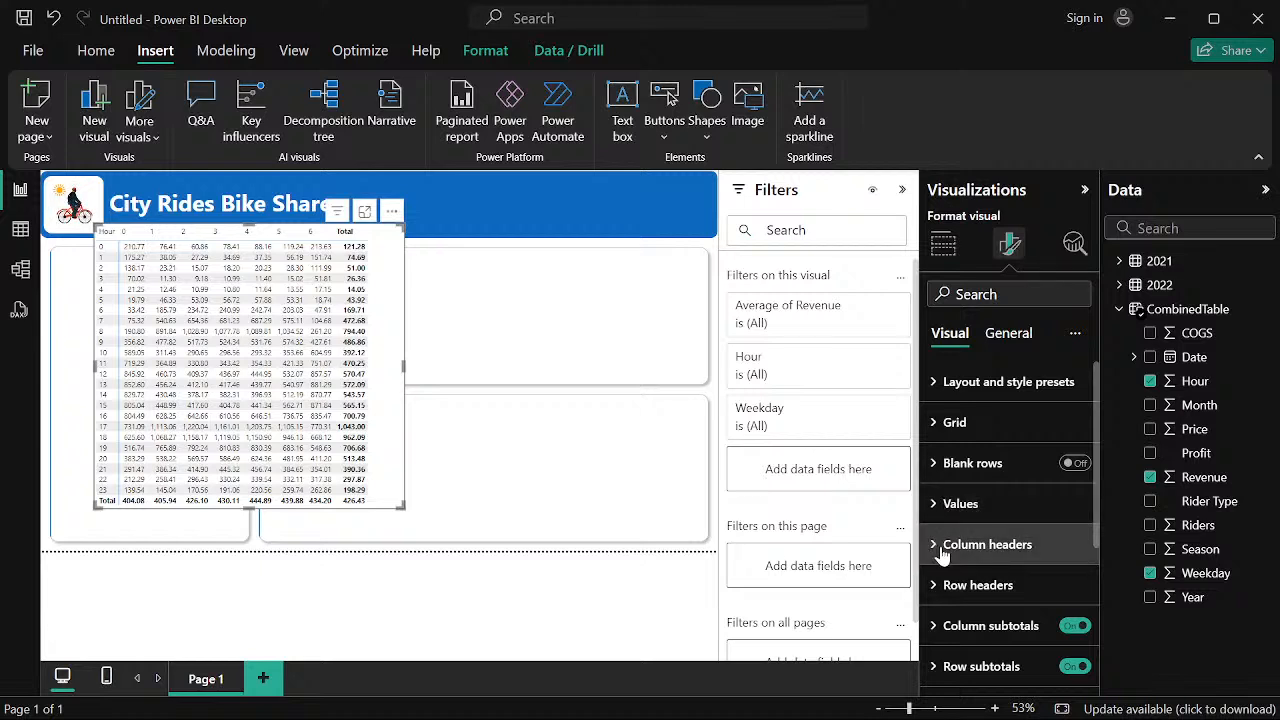
scroll(935, 550, down, 1)
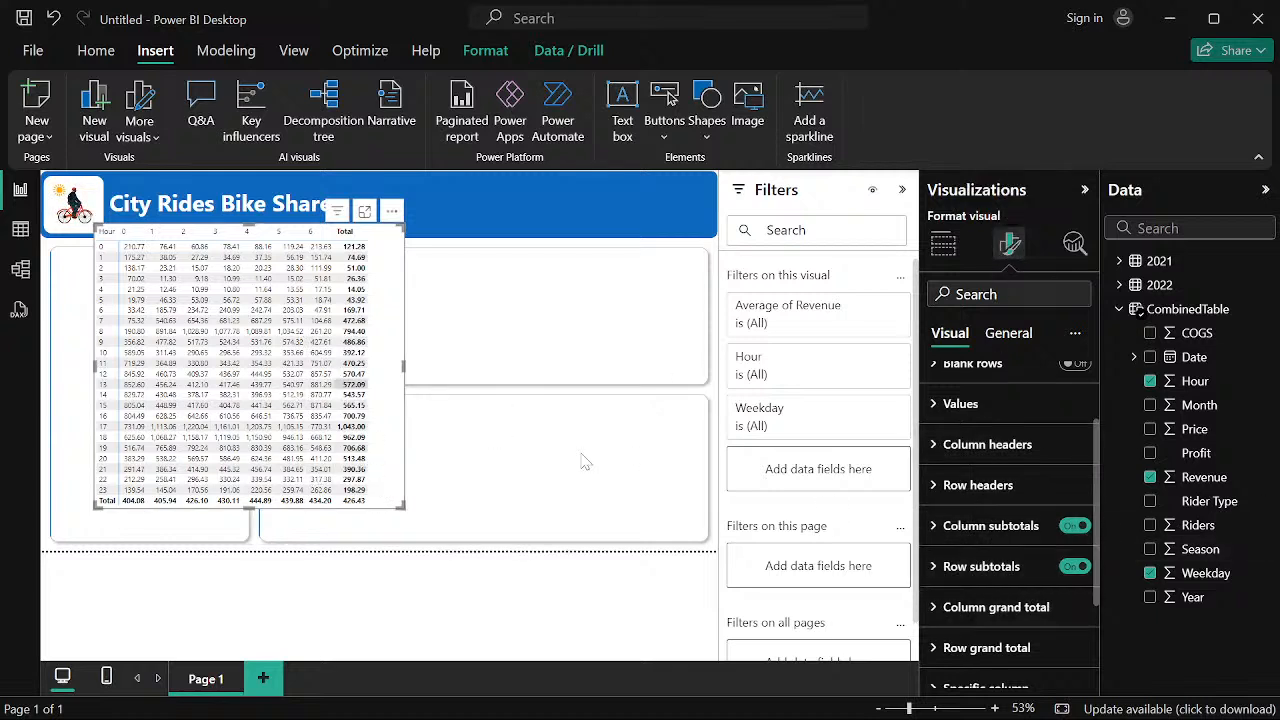
click(1076, 525)
click(1075, 566)
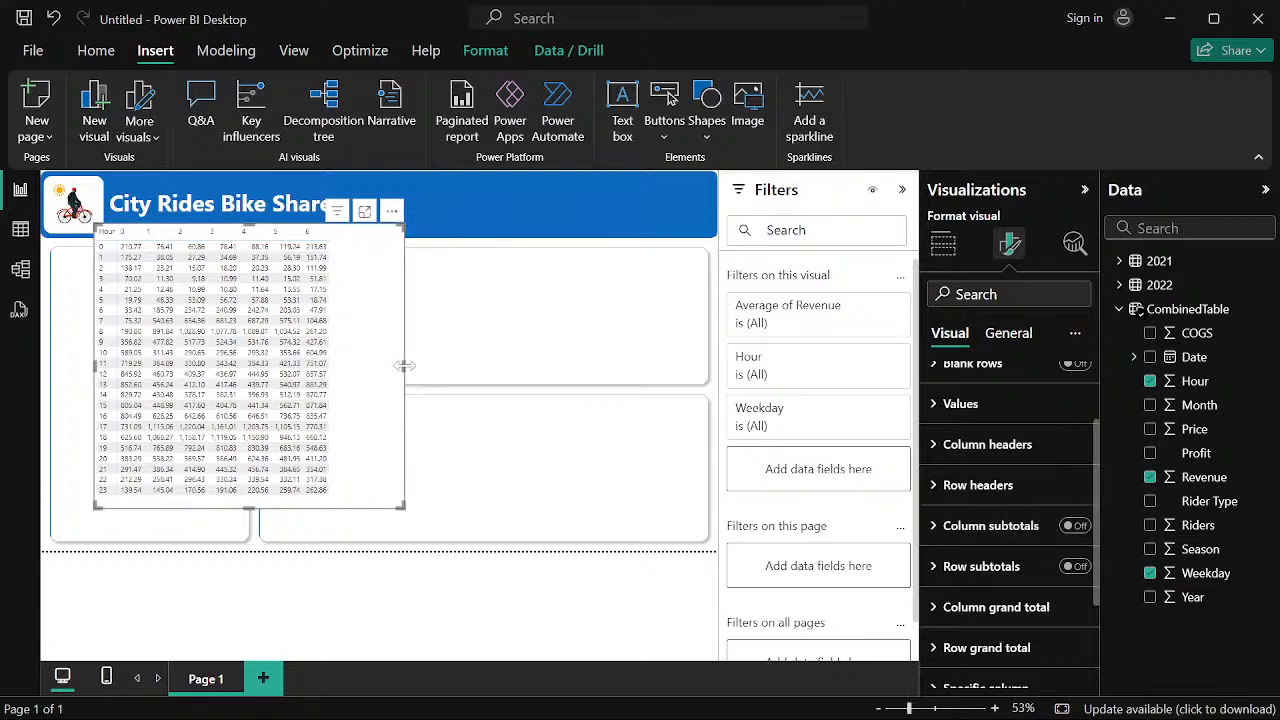
drag(404, 366, 352, 361)
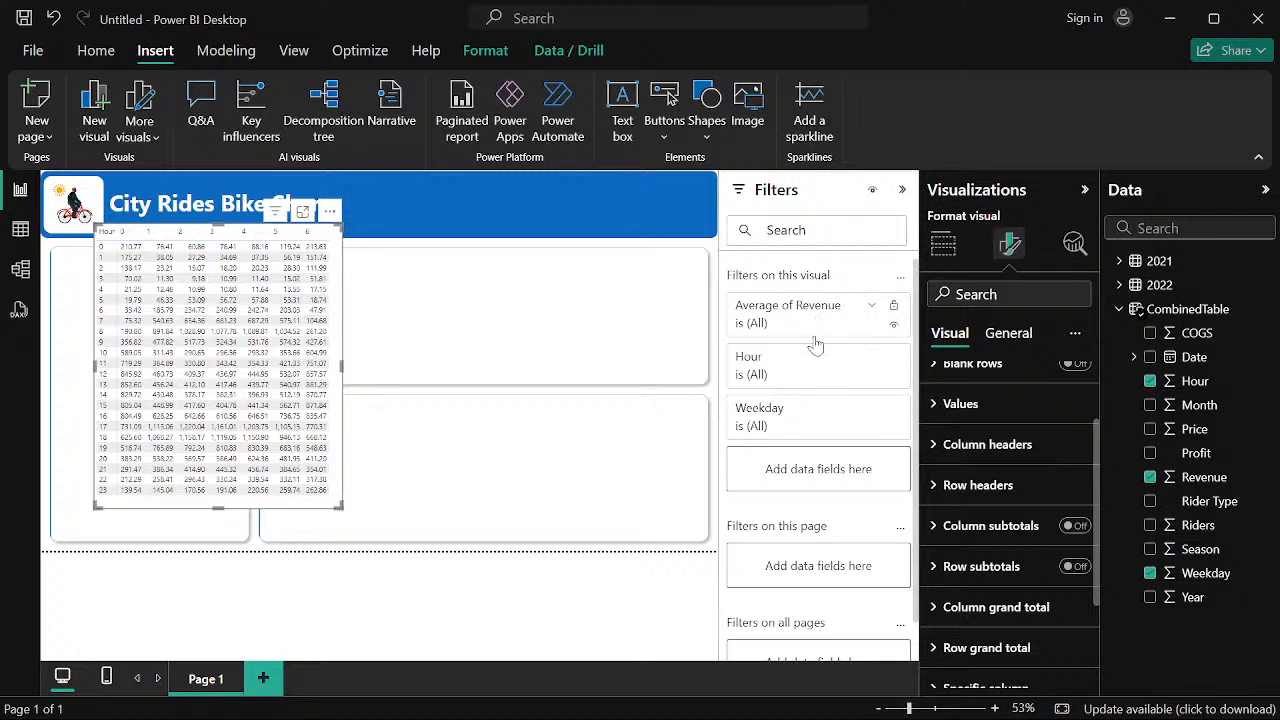
Open the matrix's Hour filter and leave its filter type on Advanced filtering after trying Top N
click(870, 357)
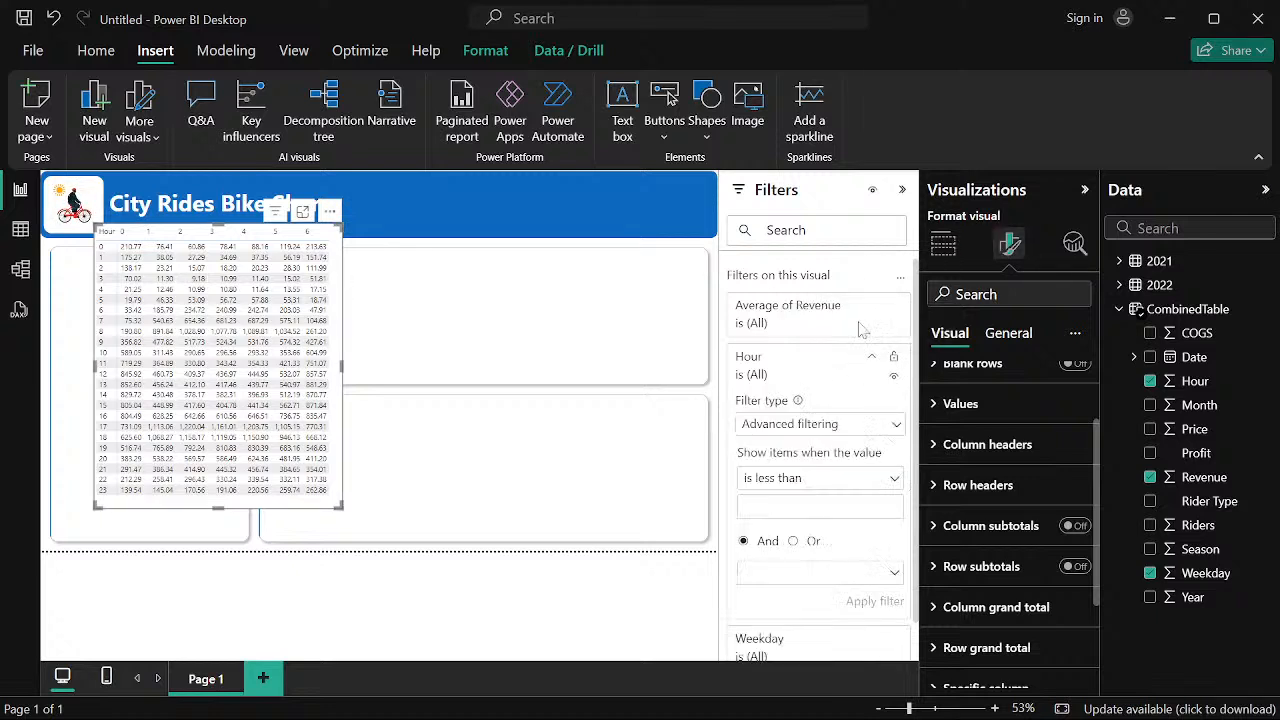
click(885, 428)
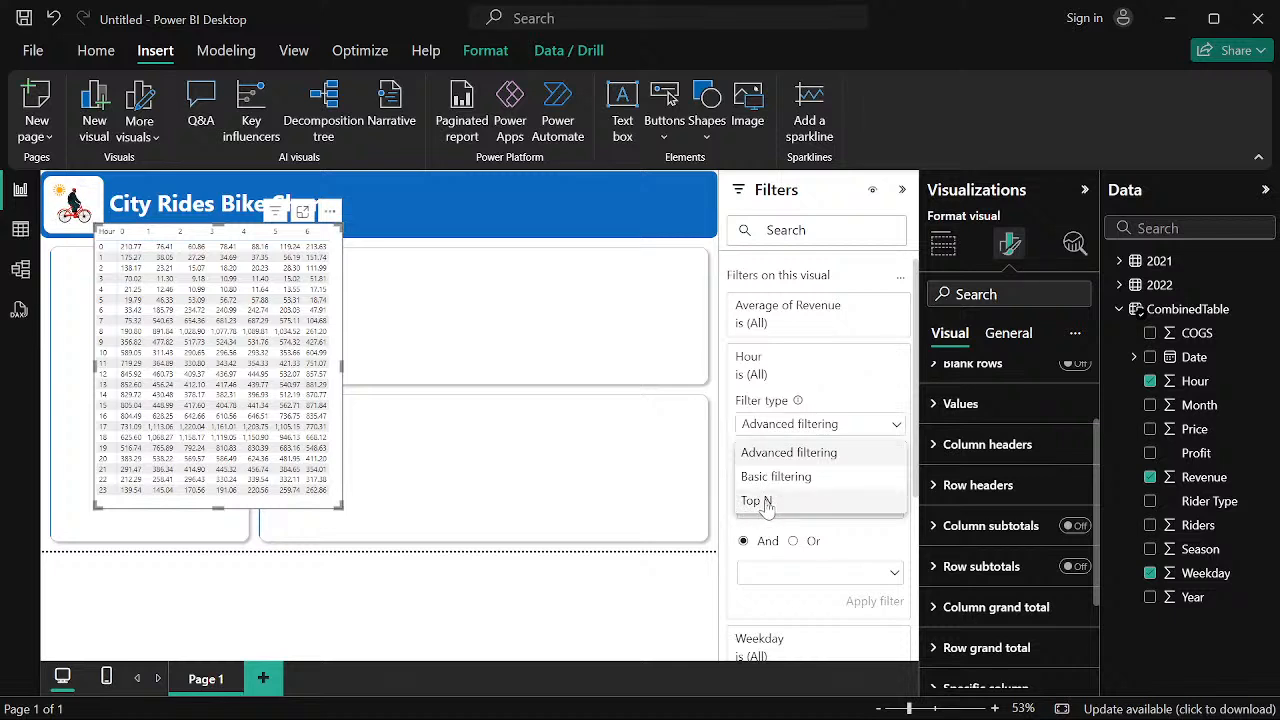
click(765, 503)
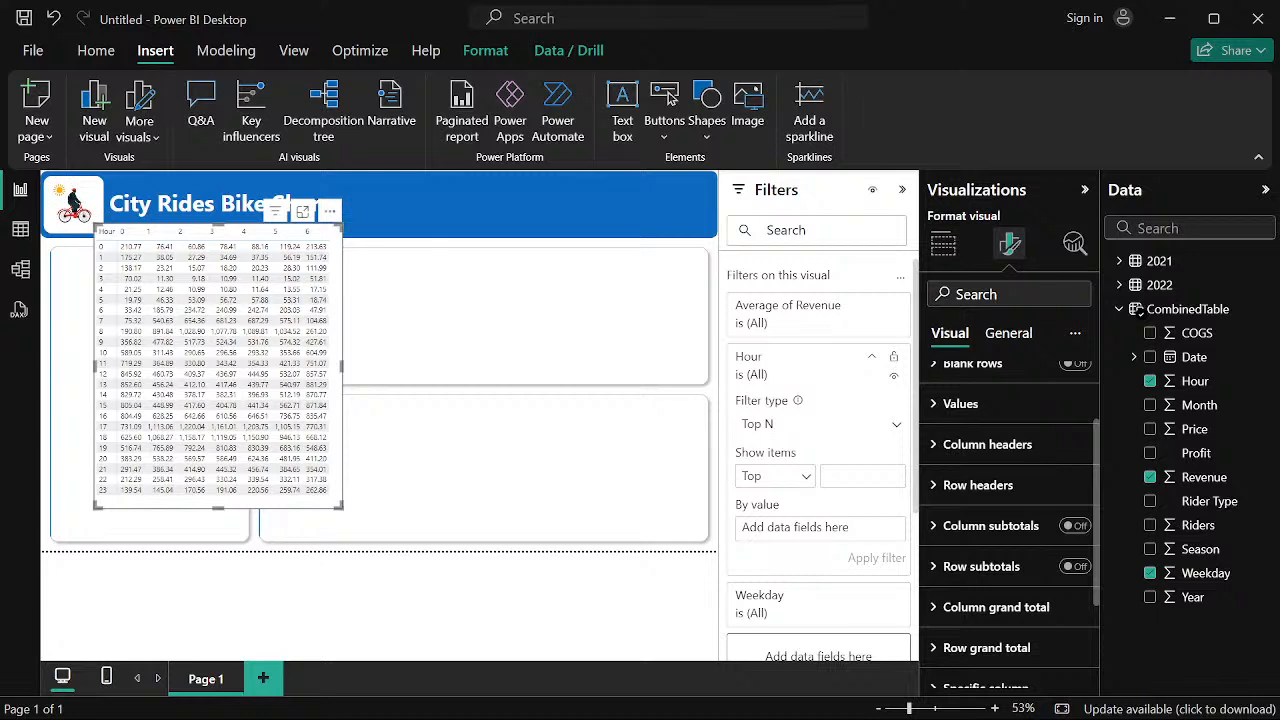
click(848, 424)
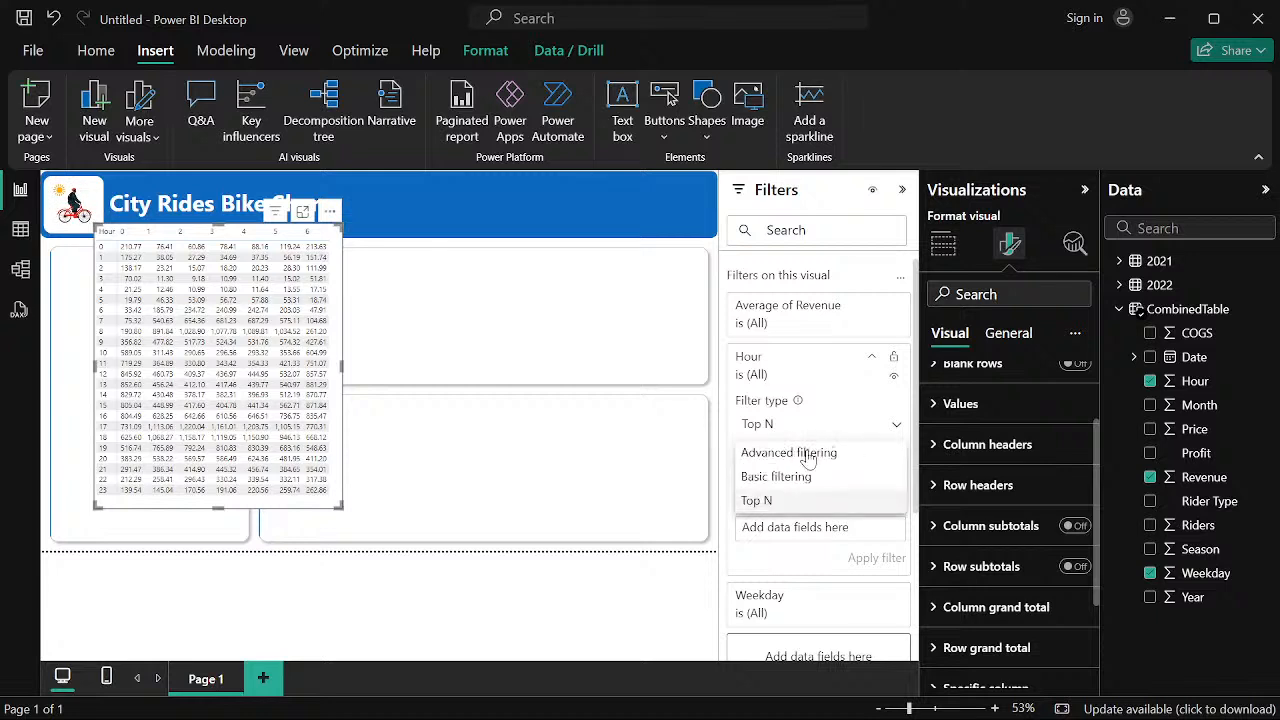
click(814, 452)
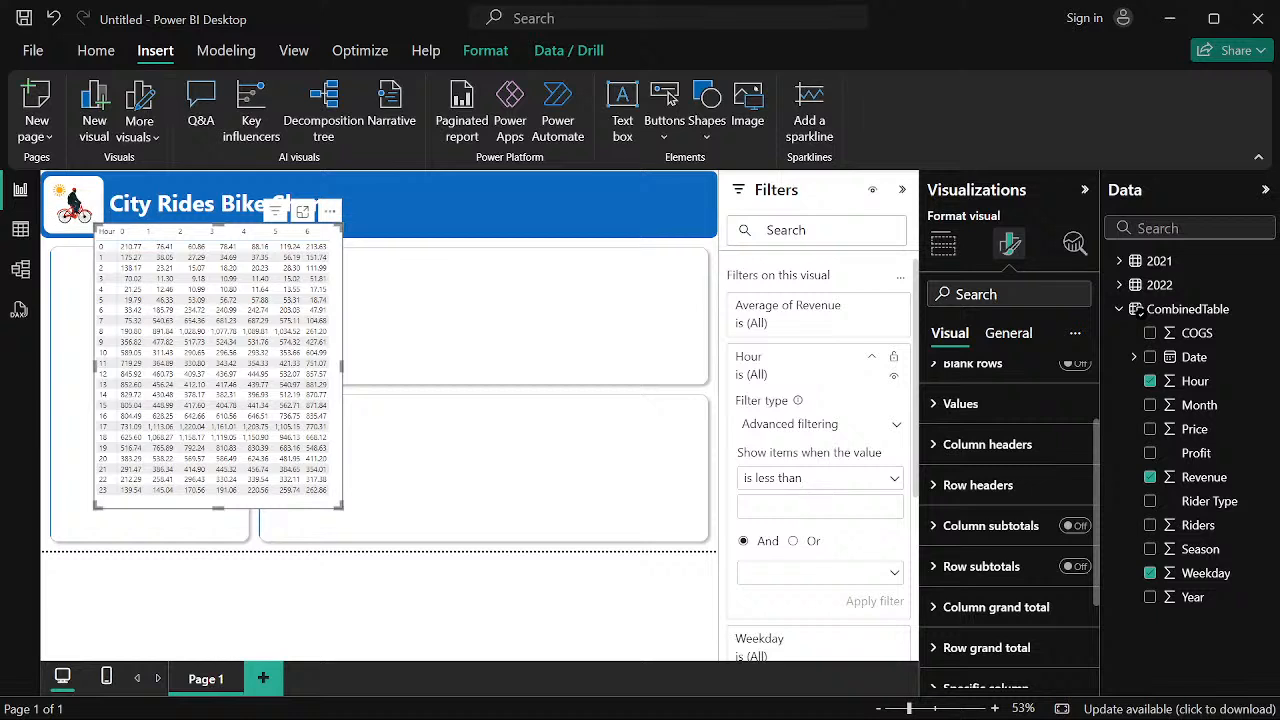
Filter the matrix to Hour values greater than 7 and less than 20, and shorten it to fit the filtered rows
click(770, 507)
click(785, 534)
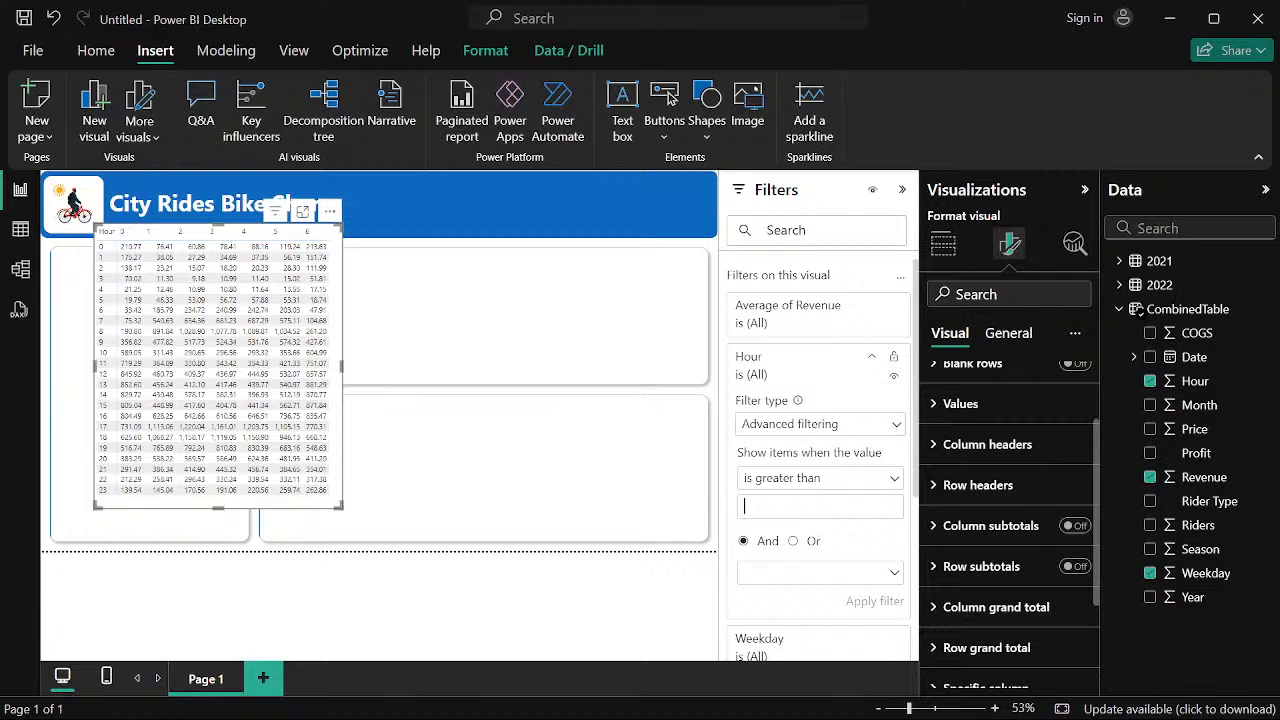
text(7)
click(812, 576)
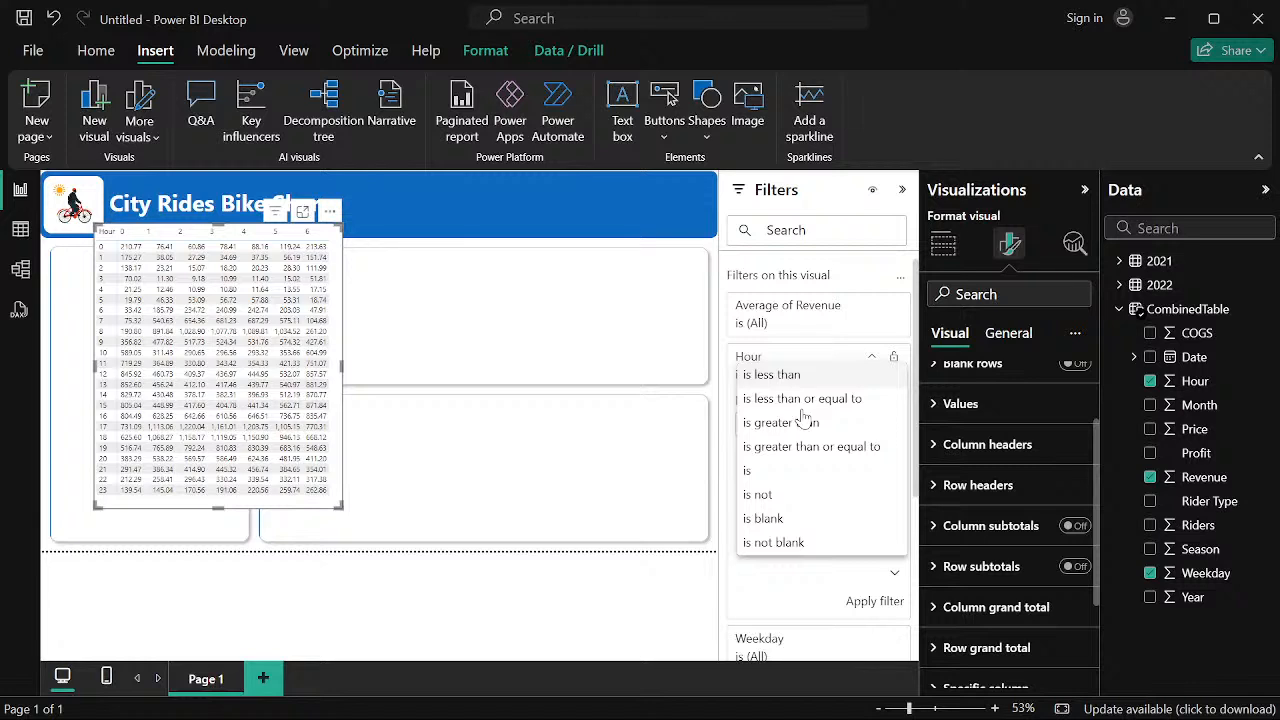
click(790, 376)
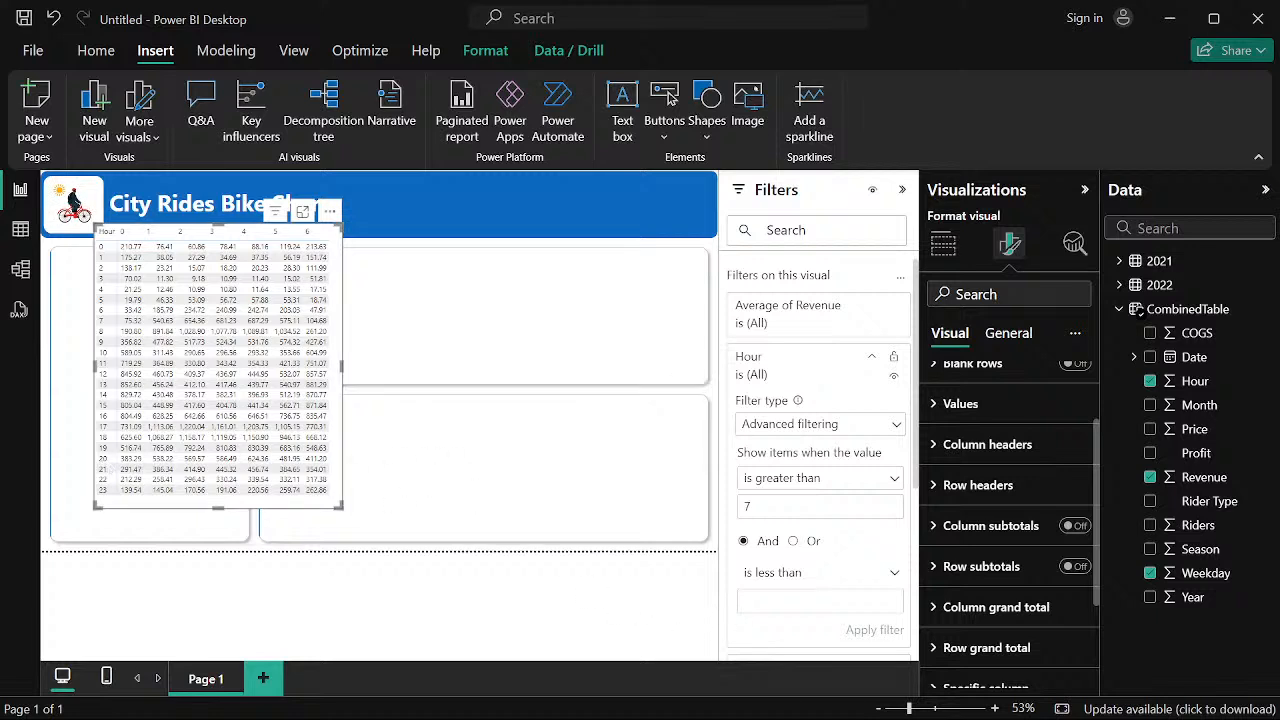
click(744, 600)
text(20)
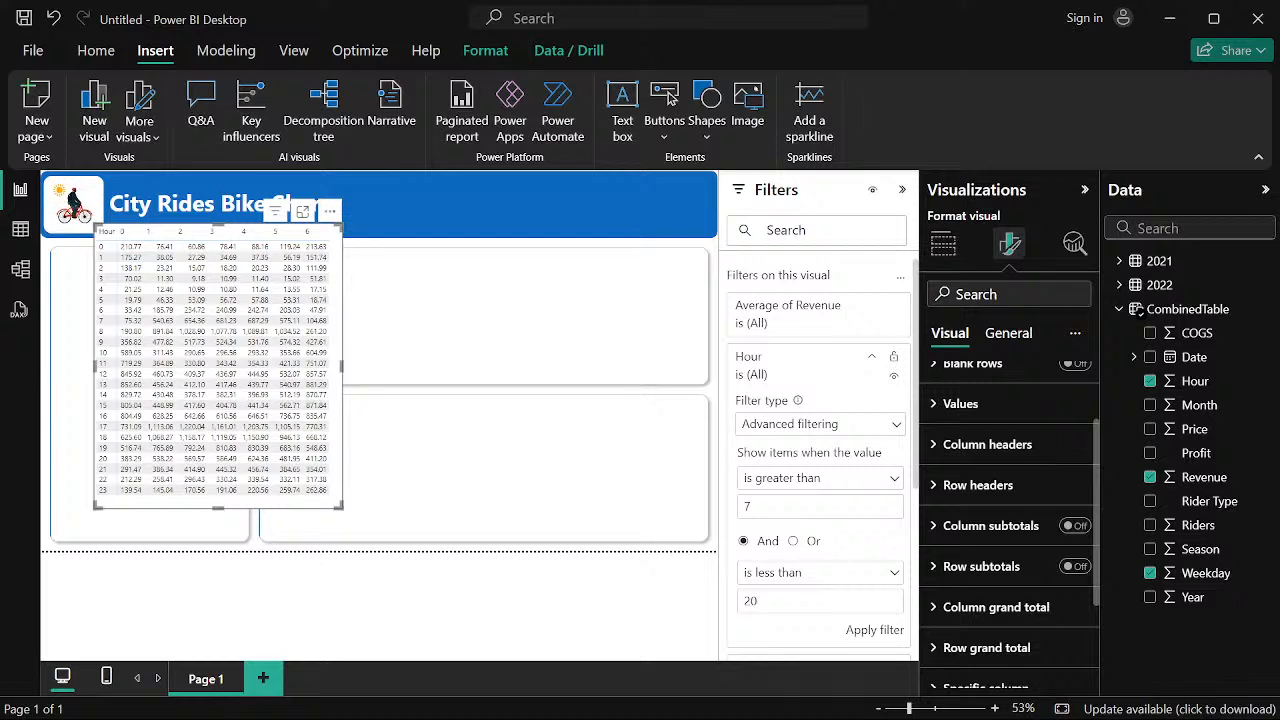
scroll(800, 420, down, 4)
scroll(793, 370, up, 2)
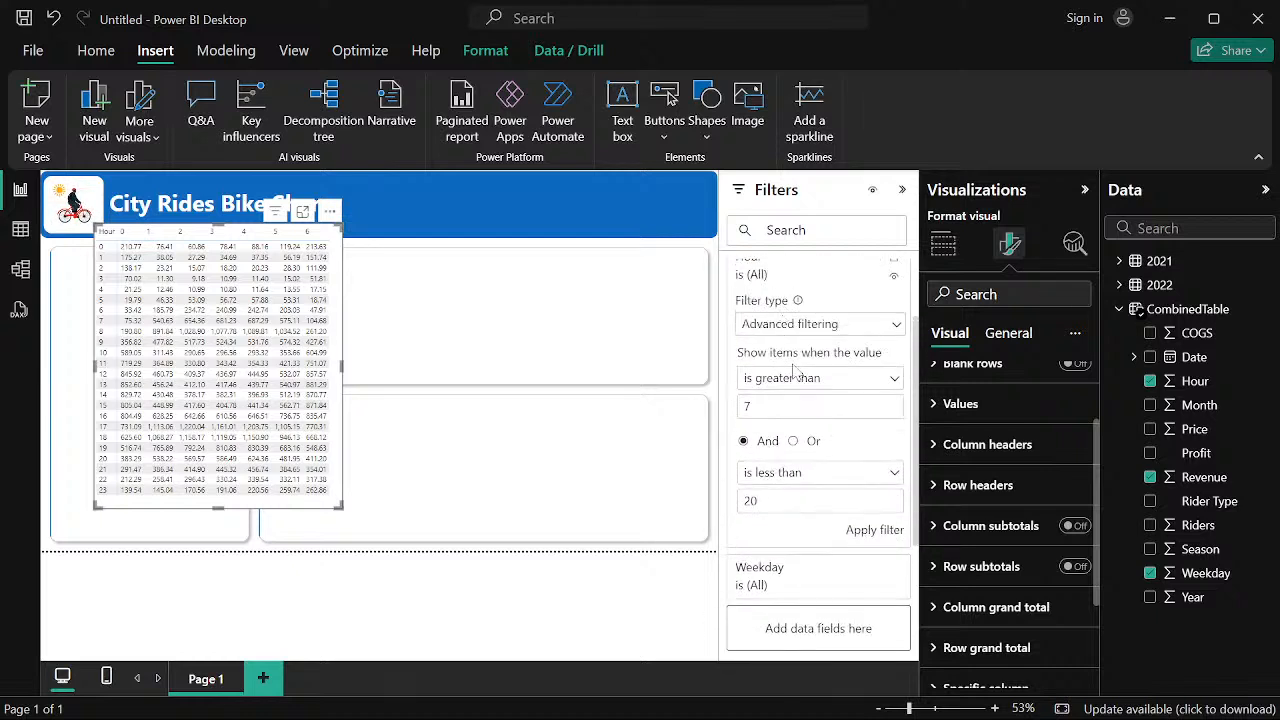
click(864, 531)
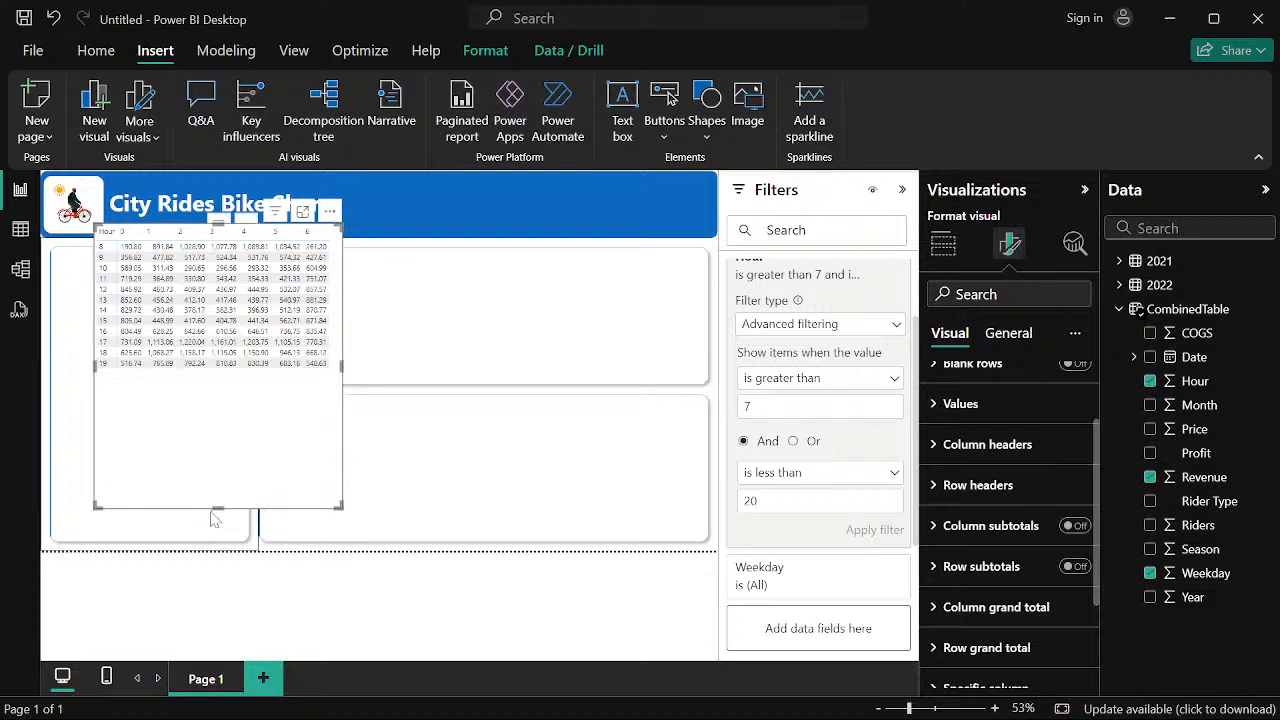
drag(222, 503, 220, 392)
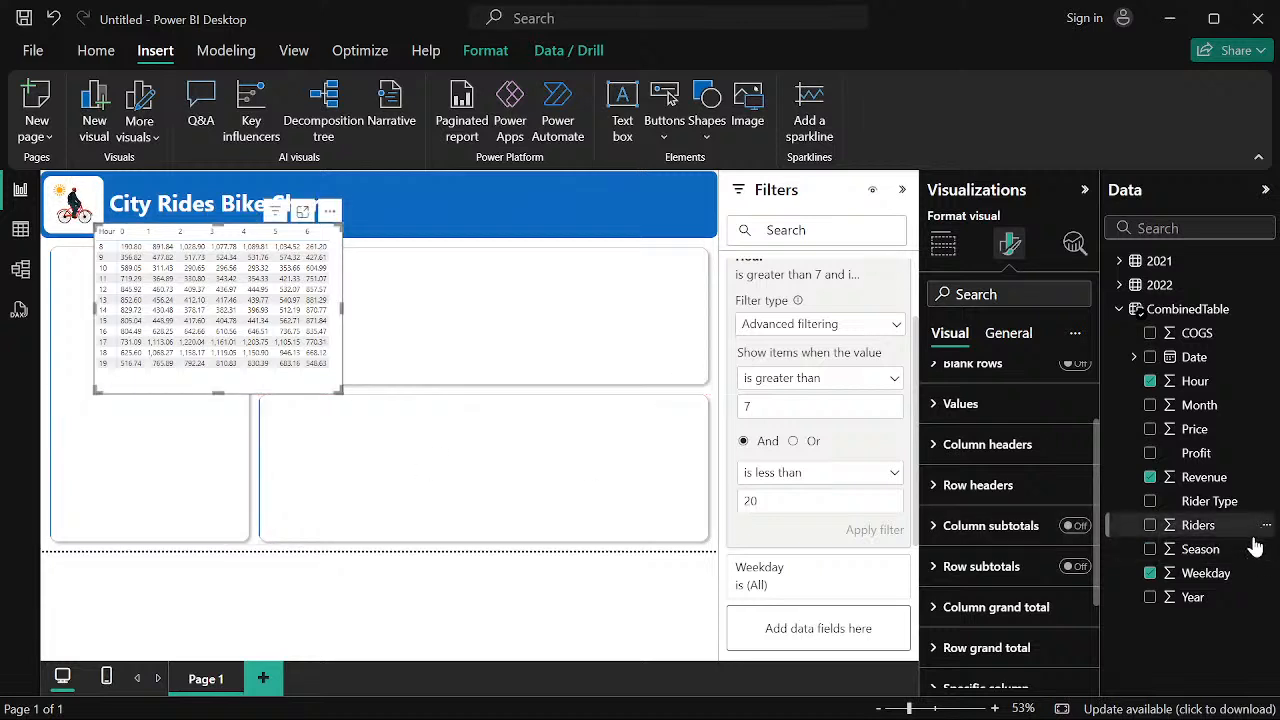
Format the Revenue column of CombinedTable as dollar currency with 0 decimal places
click(1218, 480)
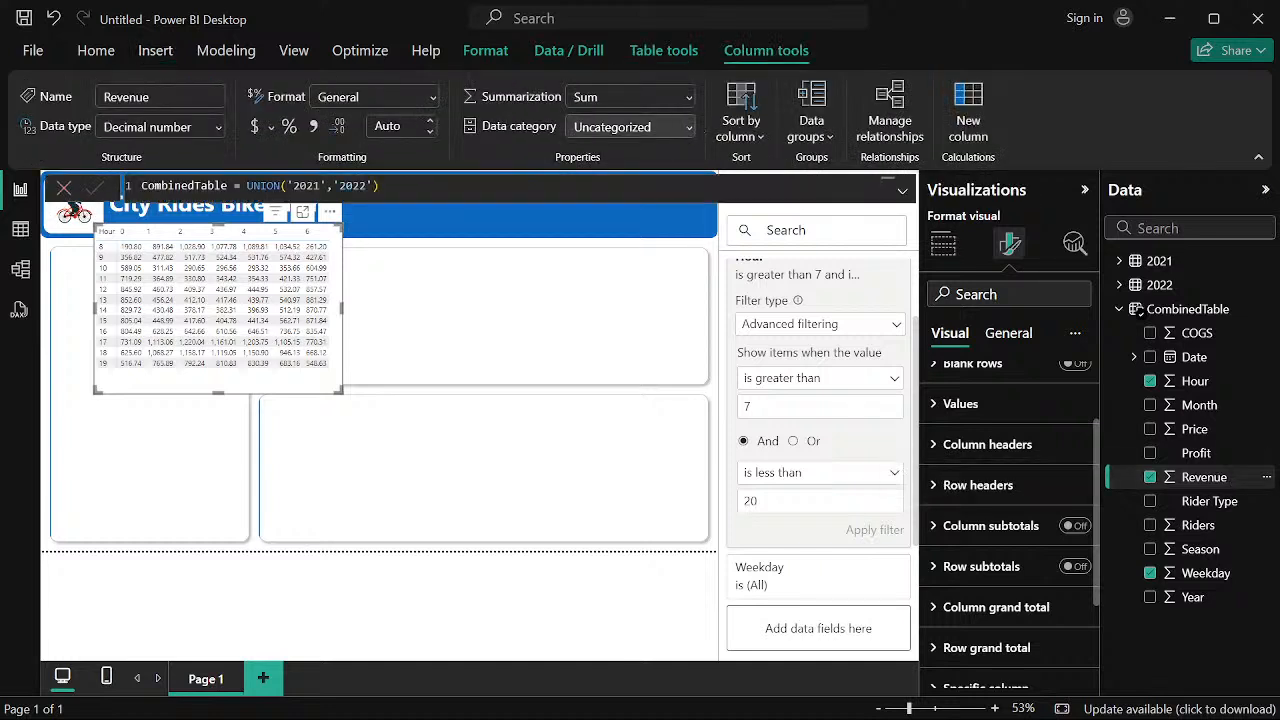
click(257, 127)
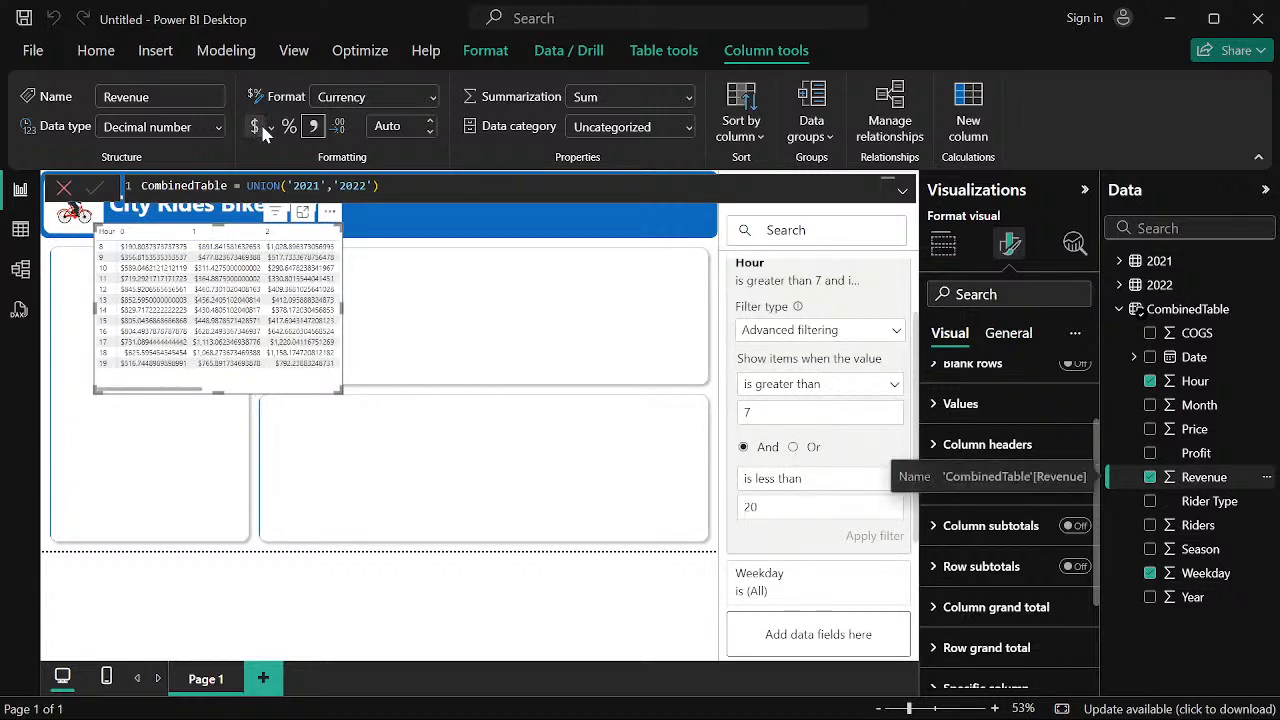
click(430, 122)
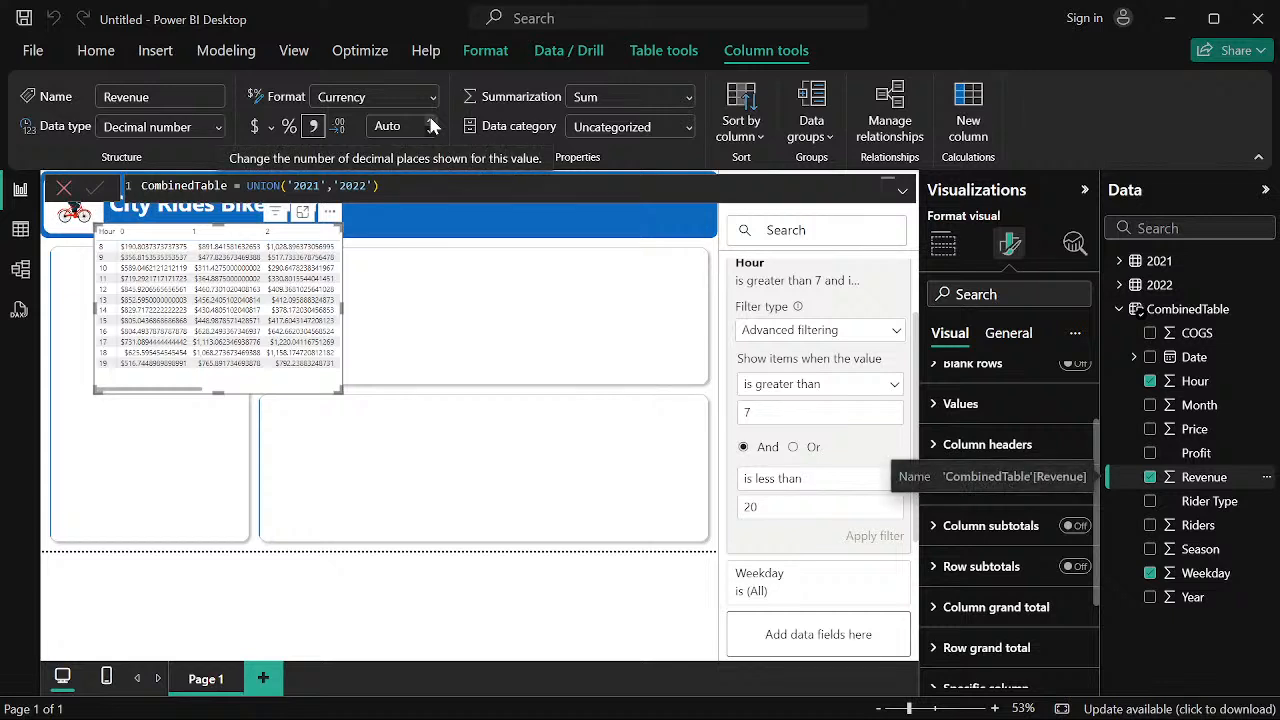
click(432, 124)
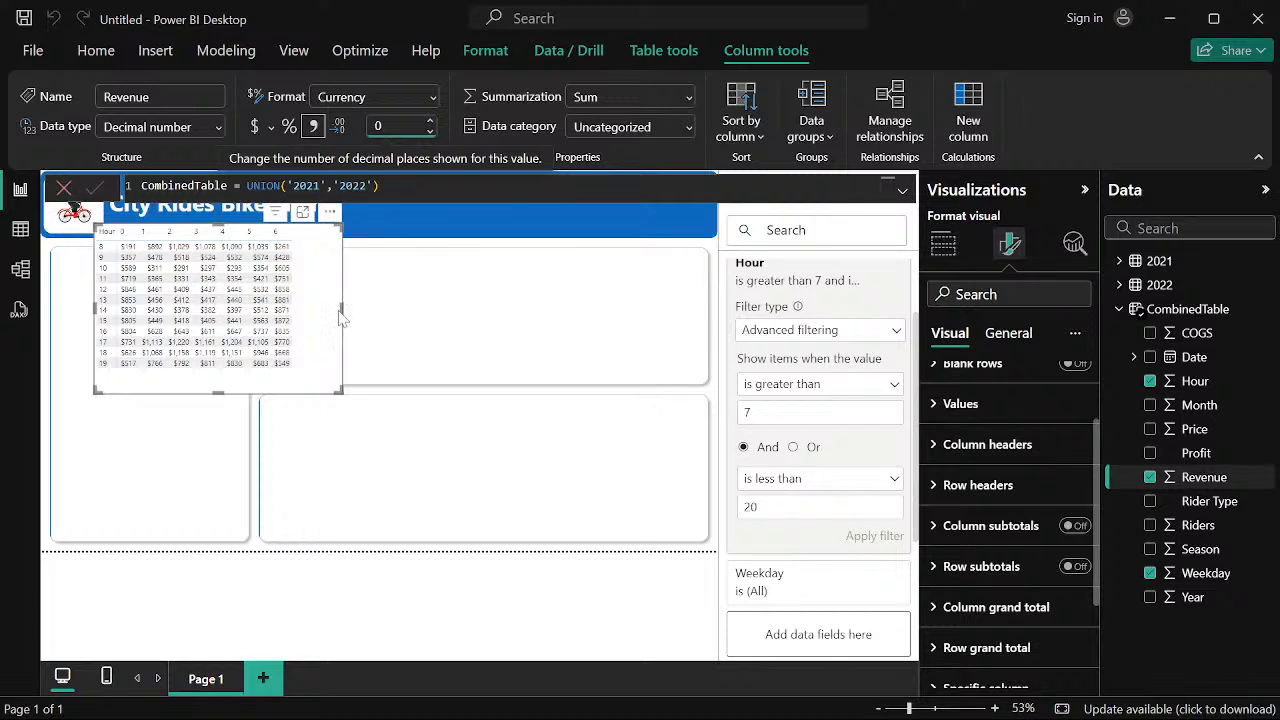
Shrink the matrix tightly around its values and move it into the lower half of the tall left card
drag(340, 310, 302, 300)
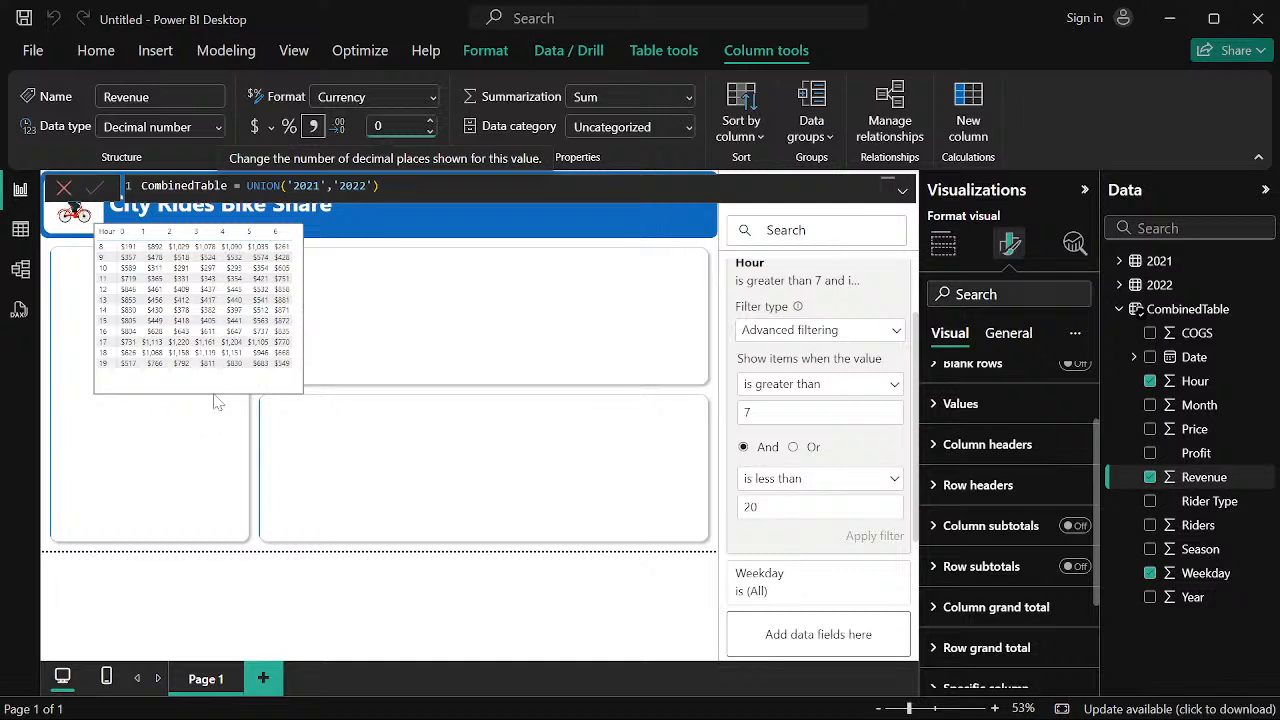
drag(200, 392, 206, 379)
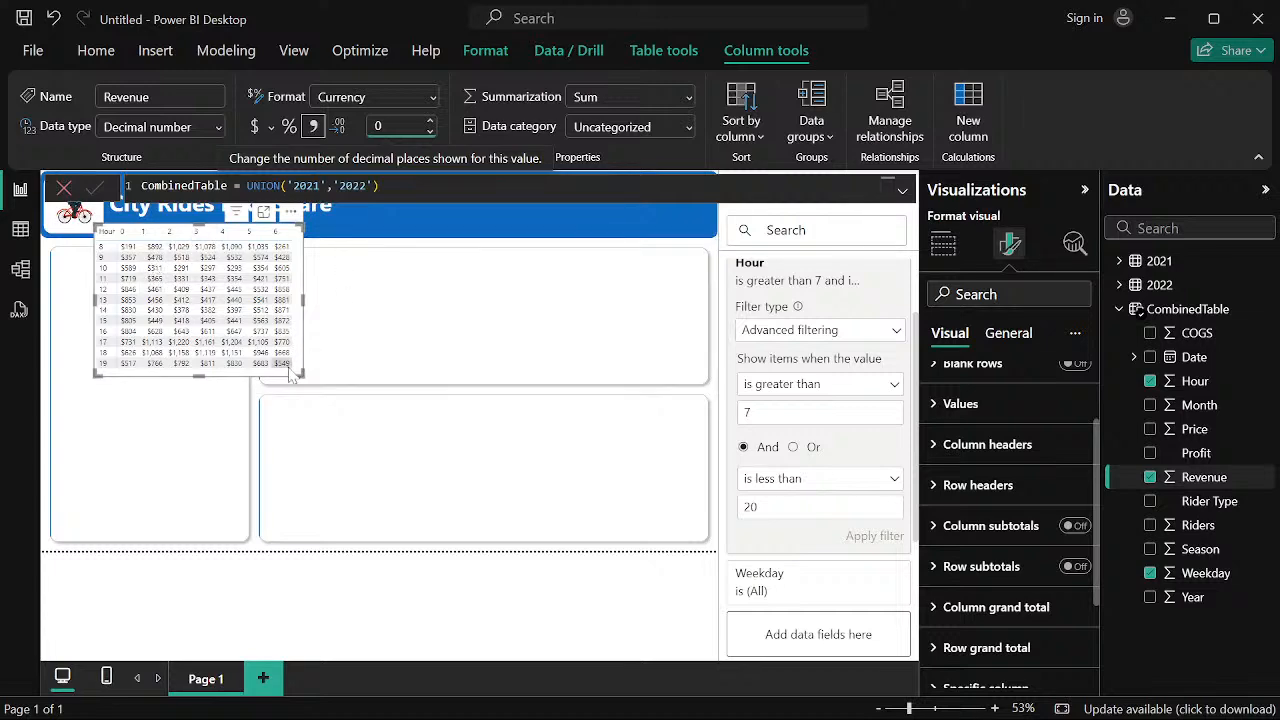
drag(303, 374, 256, 531)
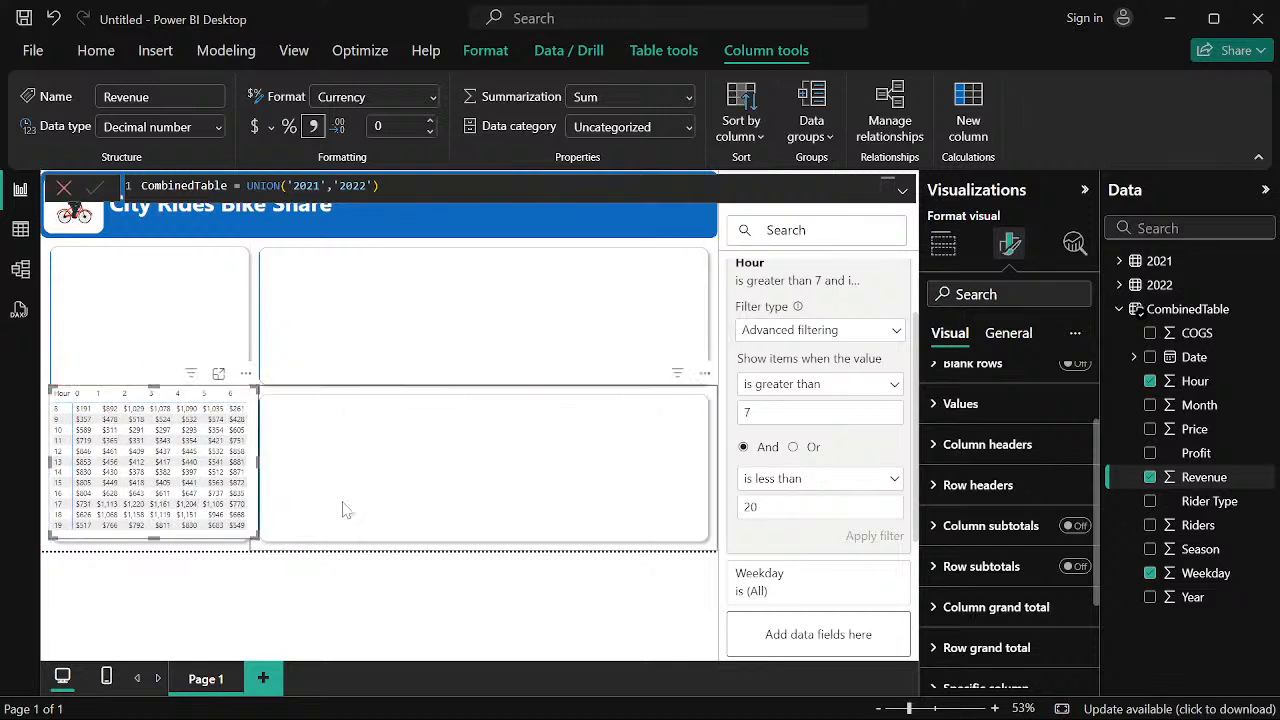
Pull in the left edges of the two right-hand cards and widen the tall left card slightly
click(280, 592)
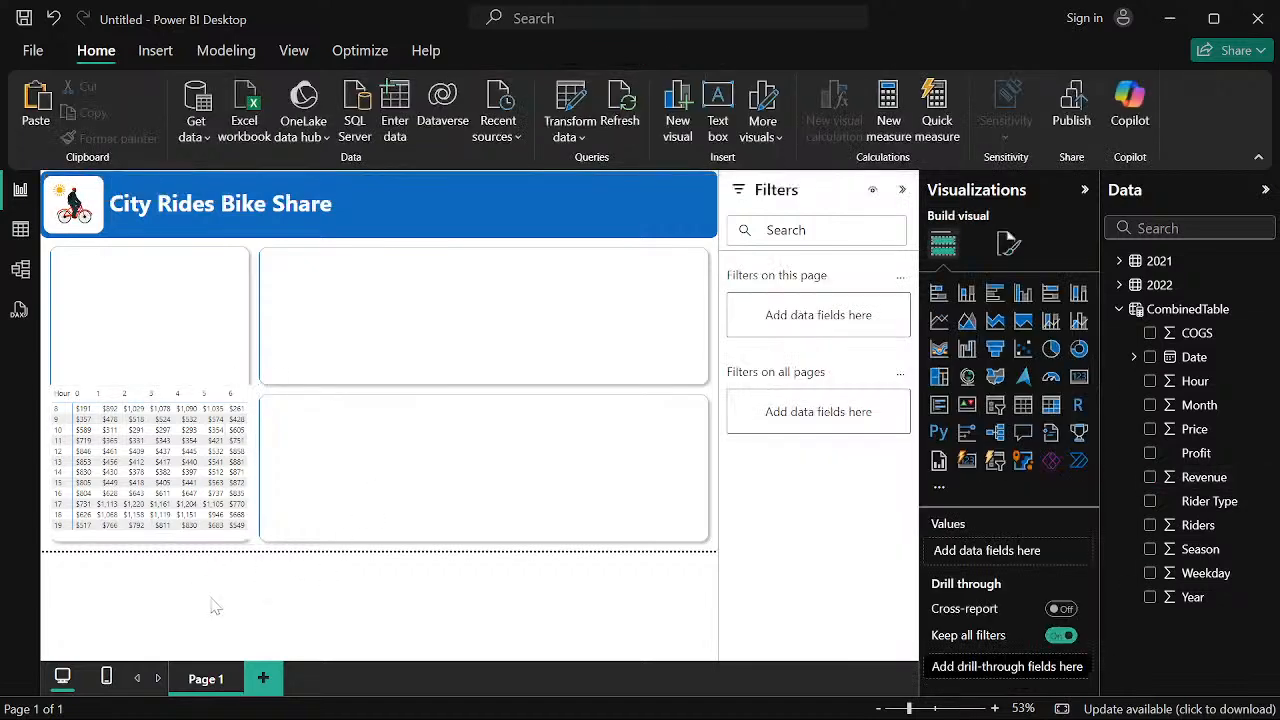
click(262, 325)
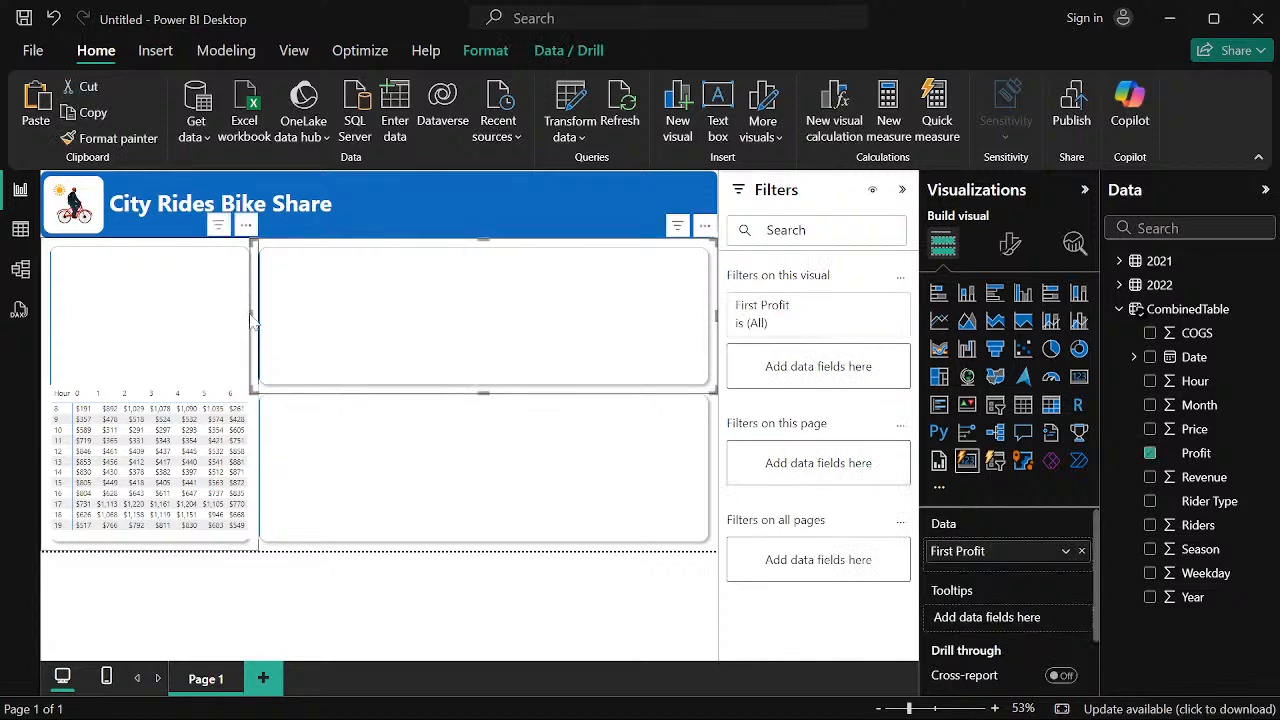
drag(255, 322, 296, 335)
click(258, 430)
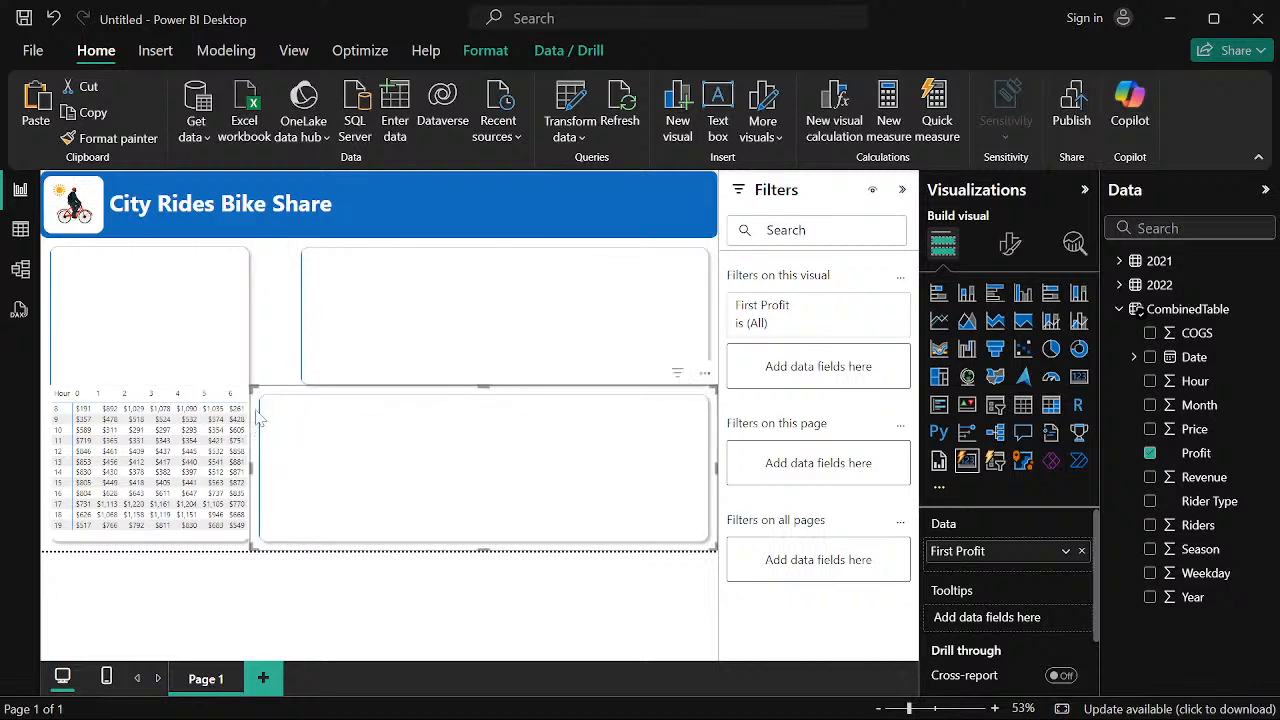
drag(257, 462, 317, 468)
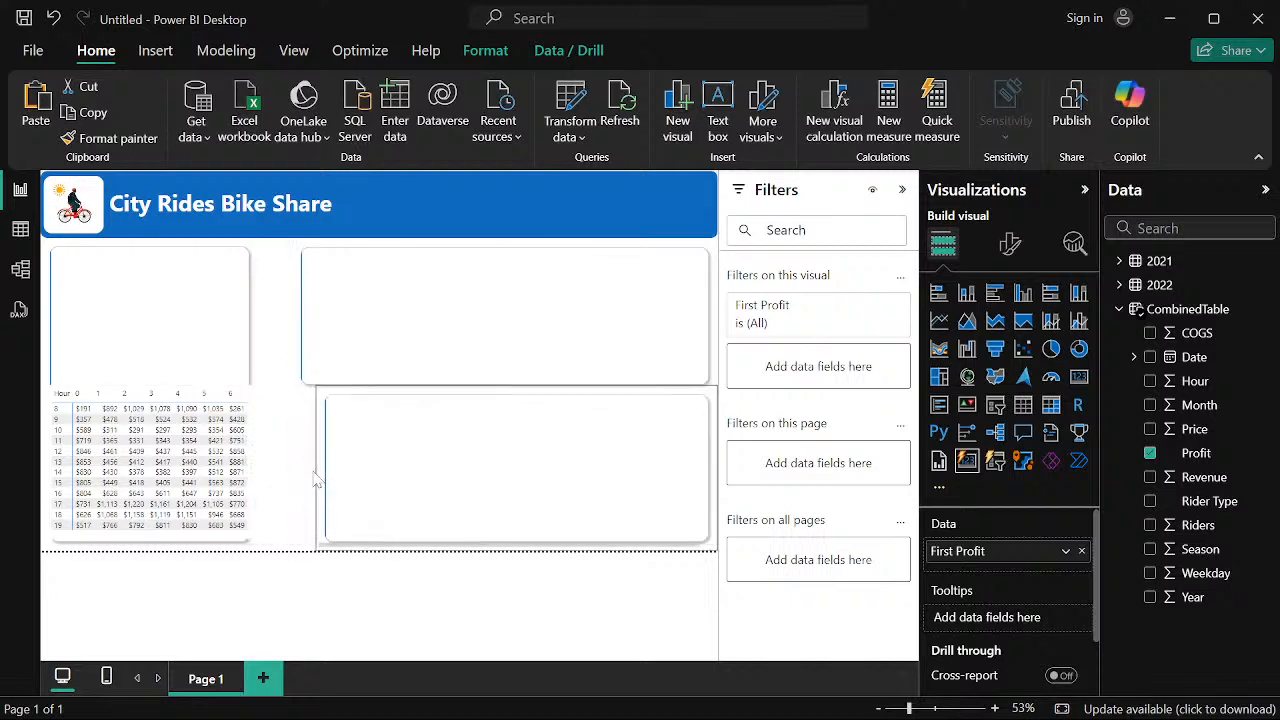
click(242, 350)
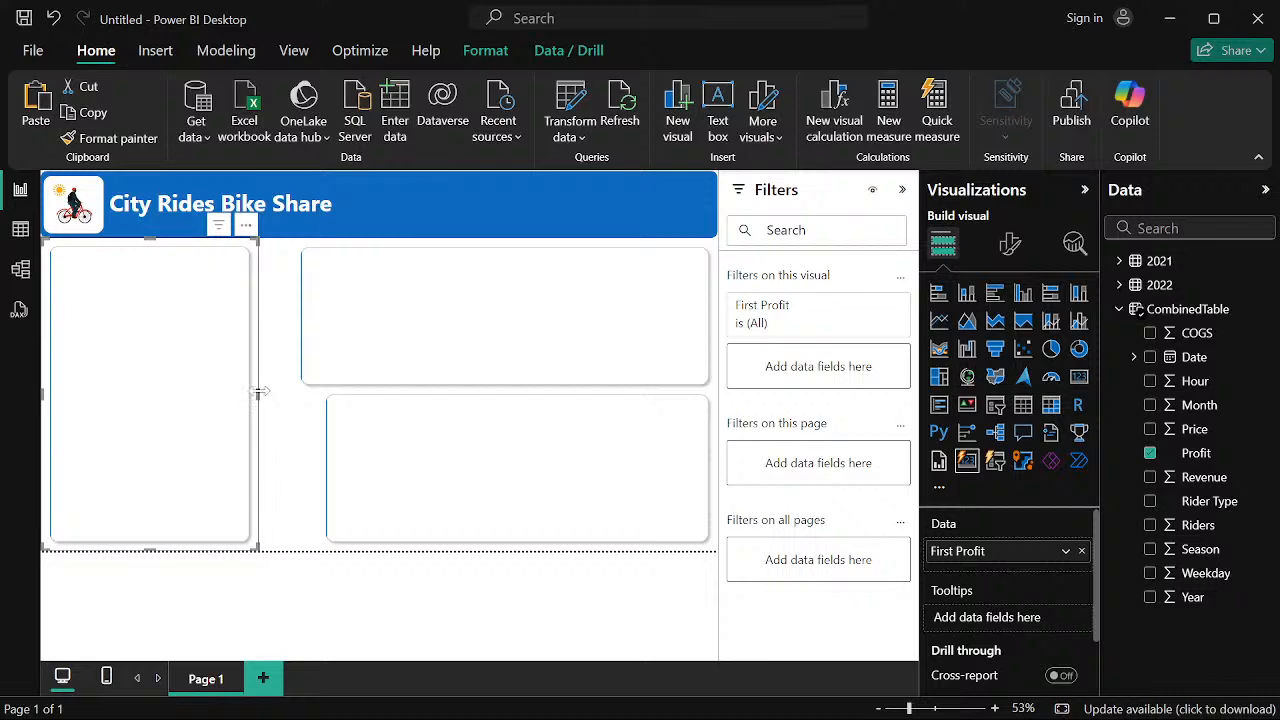
drag(258, 395, 278, 403)
Shift the hourly revenue matrix slightly right to centre it within the widened left card
click(268, 570)
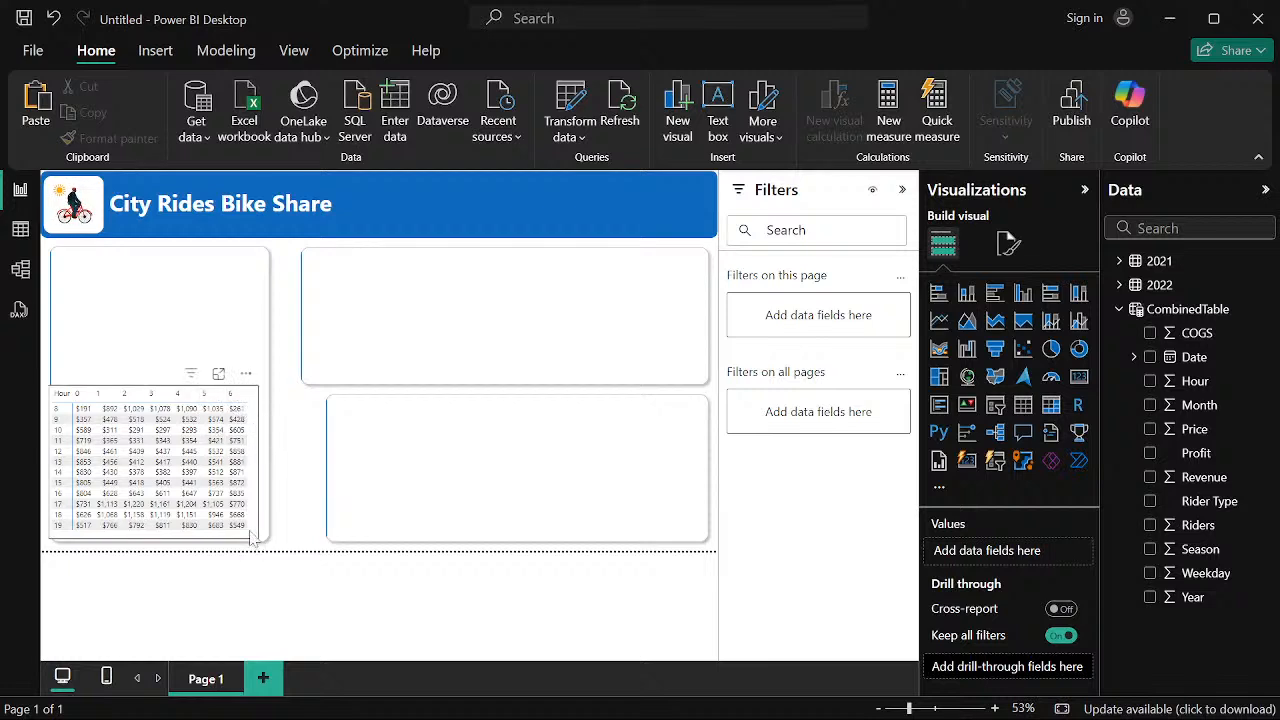
drag(252, 537, 257, 534)
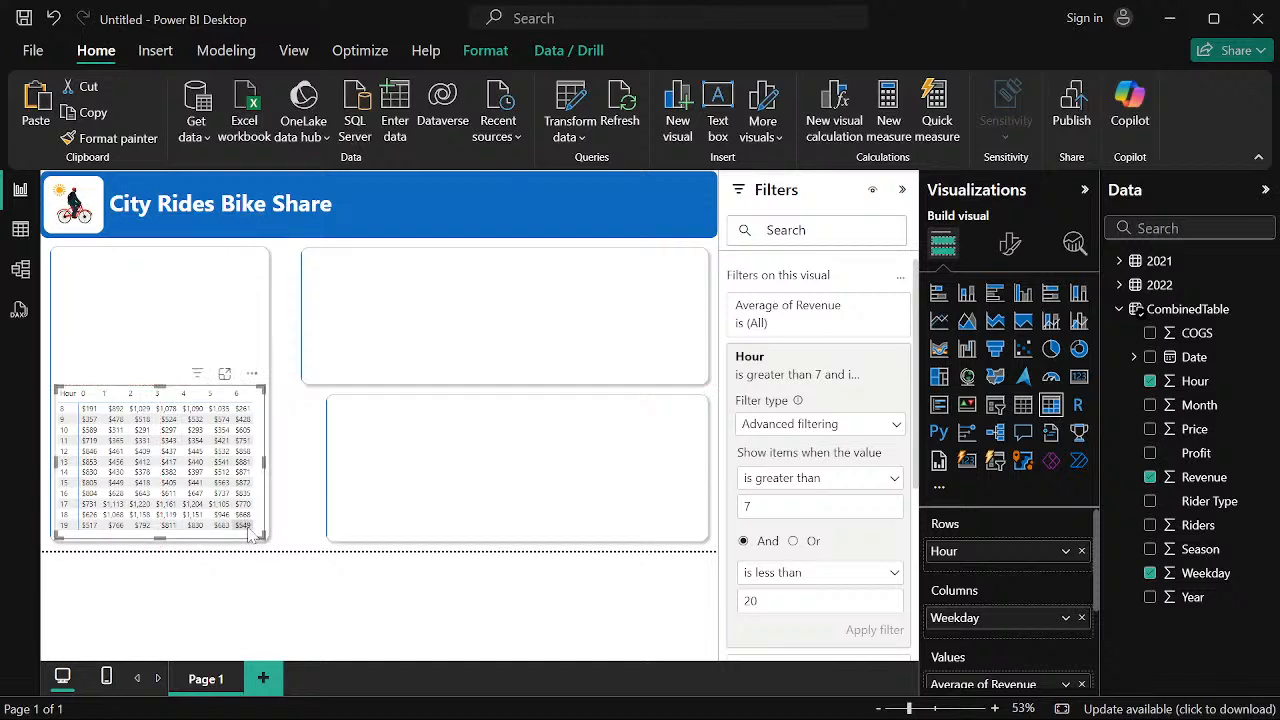
click(240, 615)
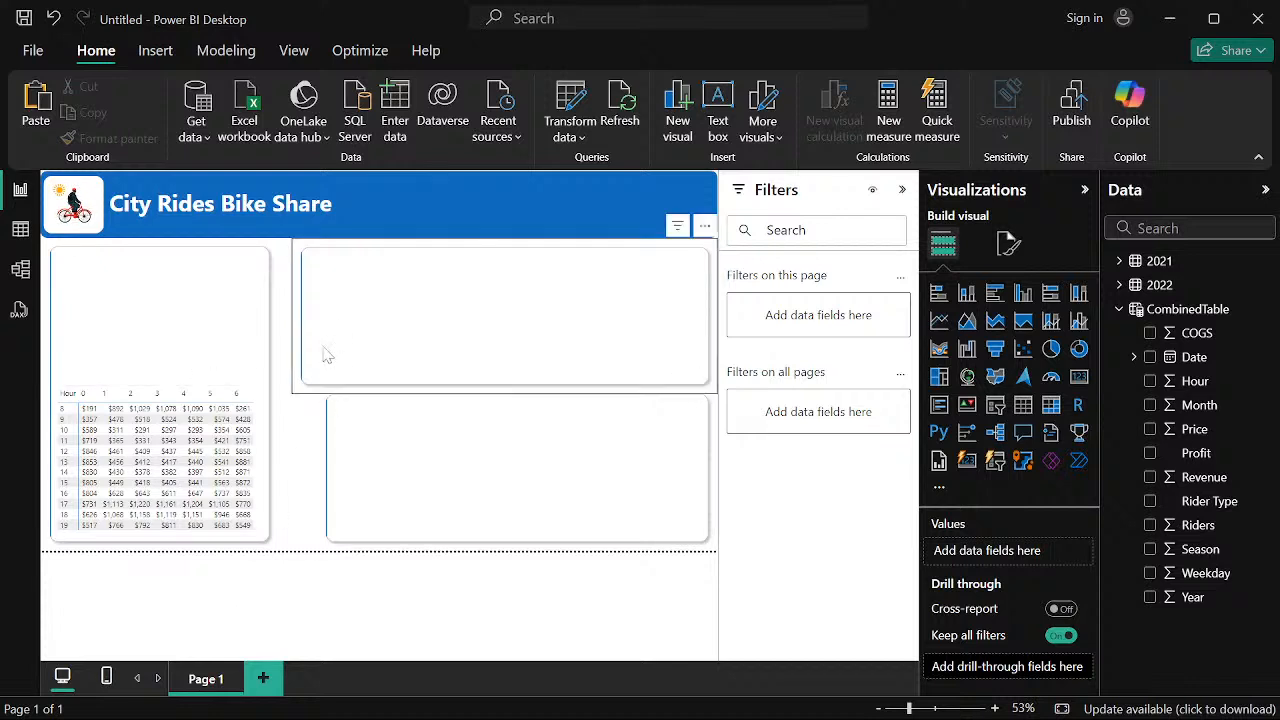
Extend the two right-hand cards leftward so both left edges align beside the widened left card
click(291, 330)
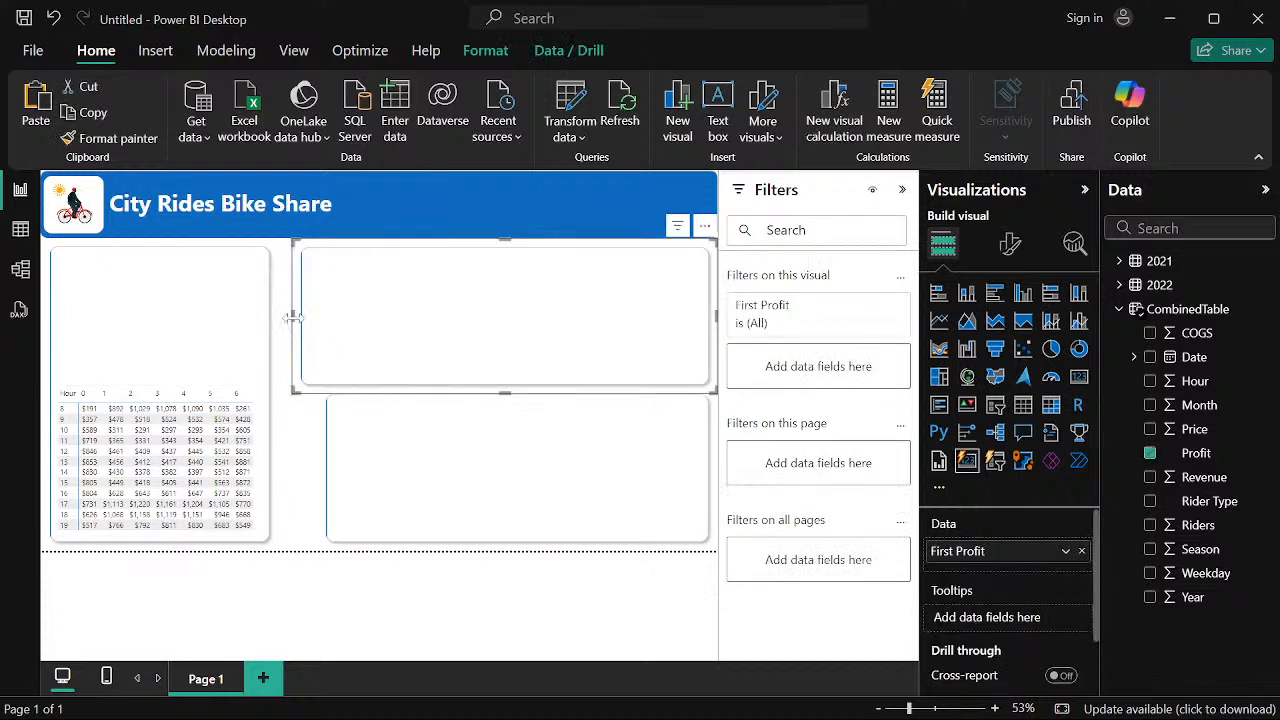
drag(291, 330, 273, 328)
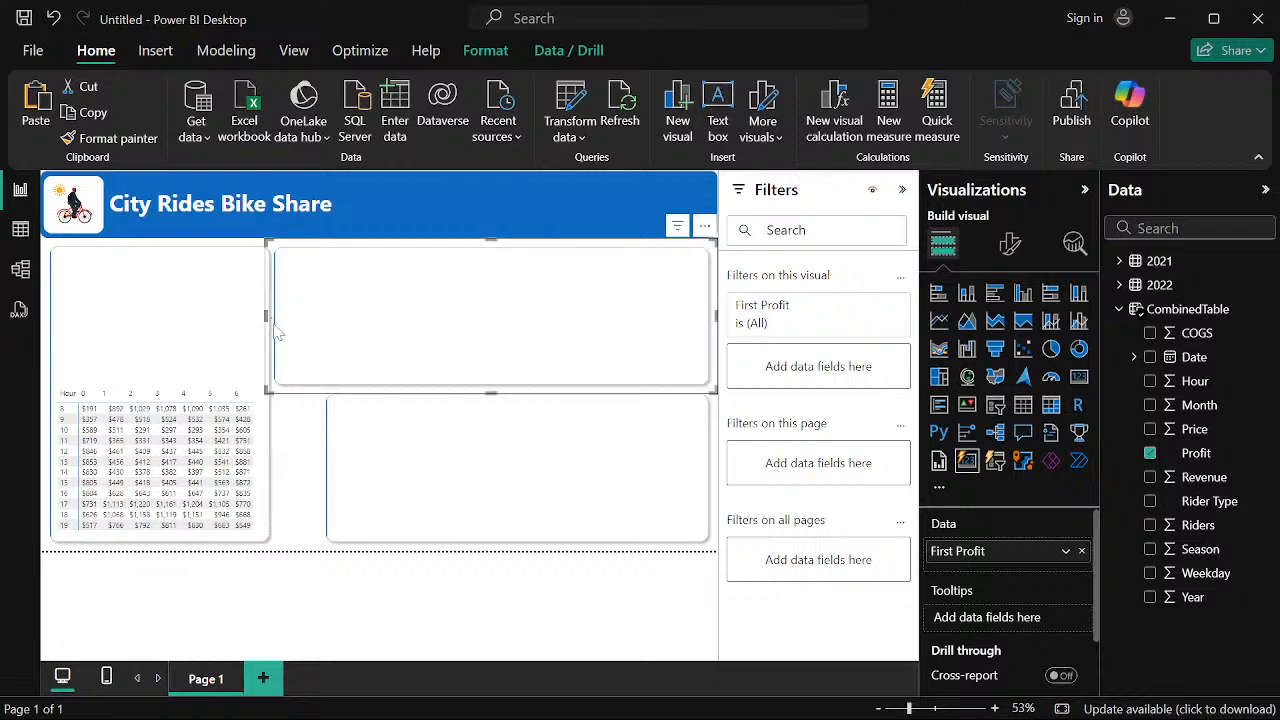
click(341, 481)
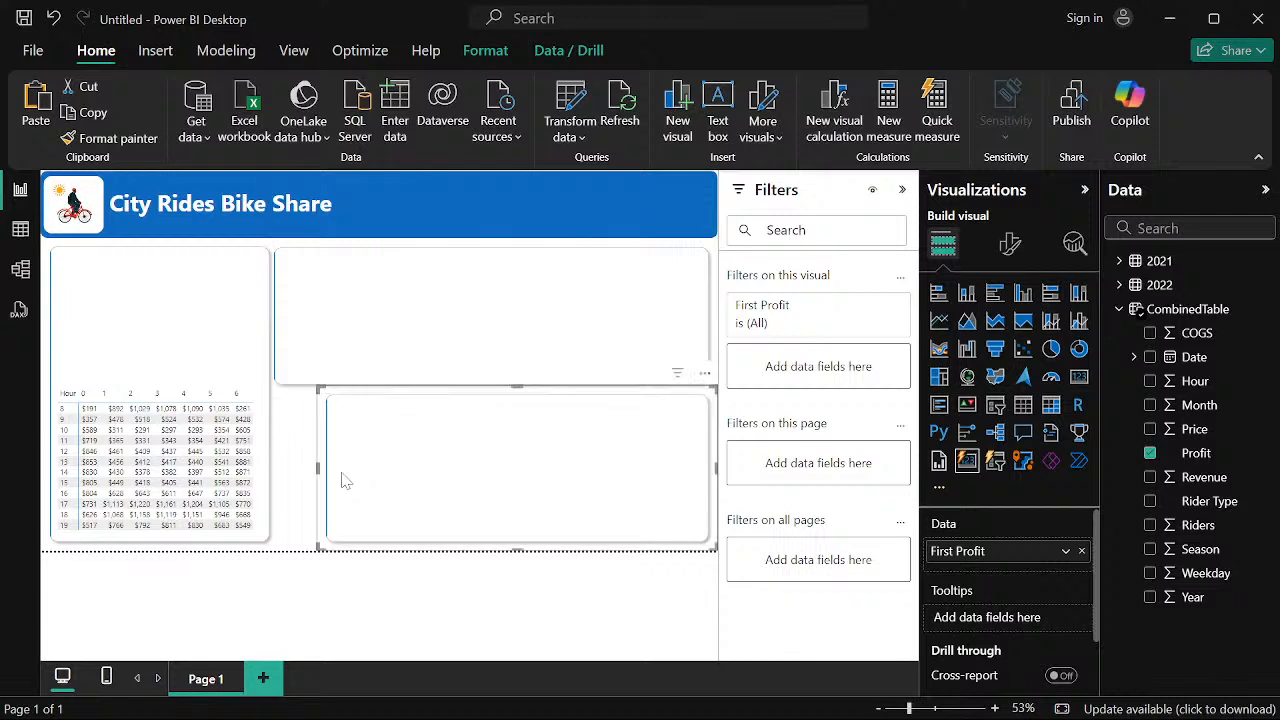
drag(318, 468, 267, 472)
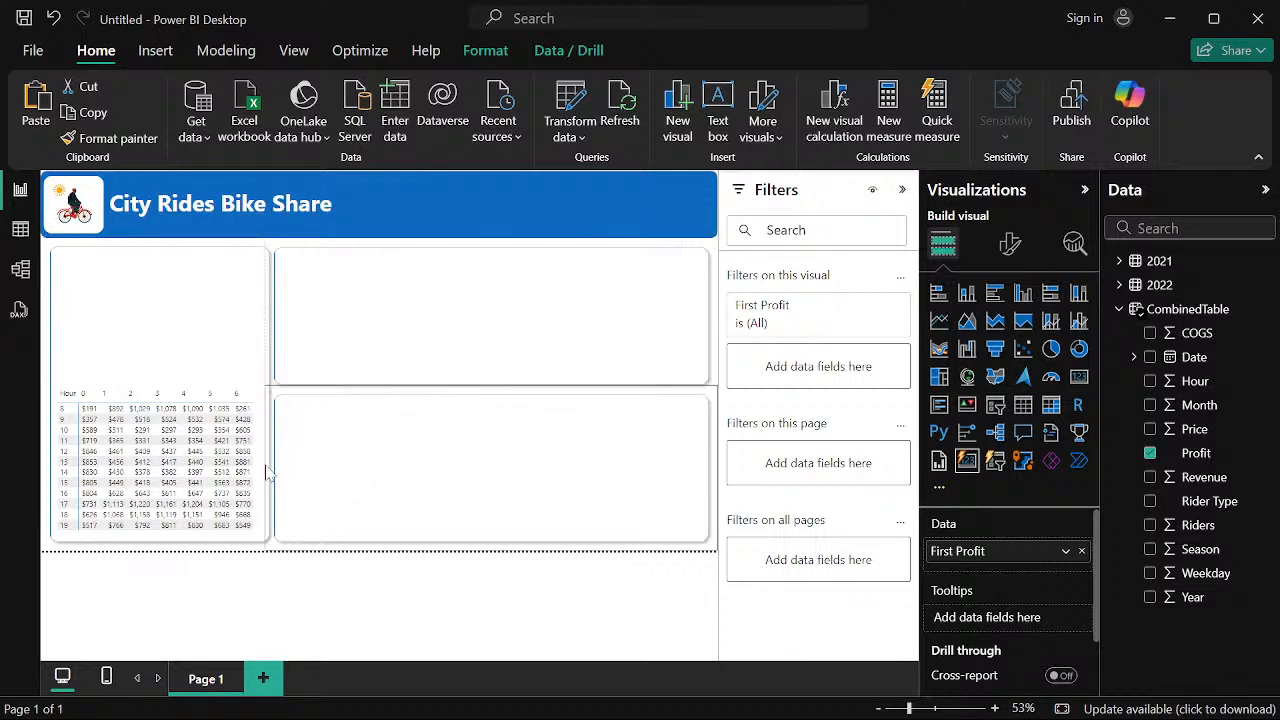
click(312, 578)
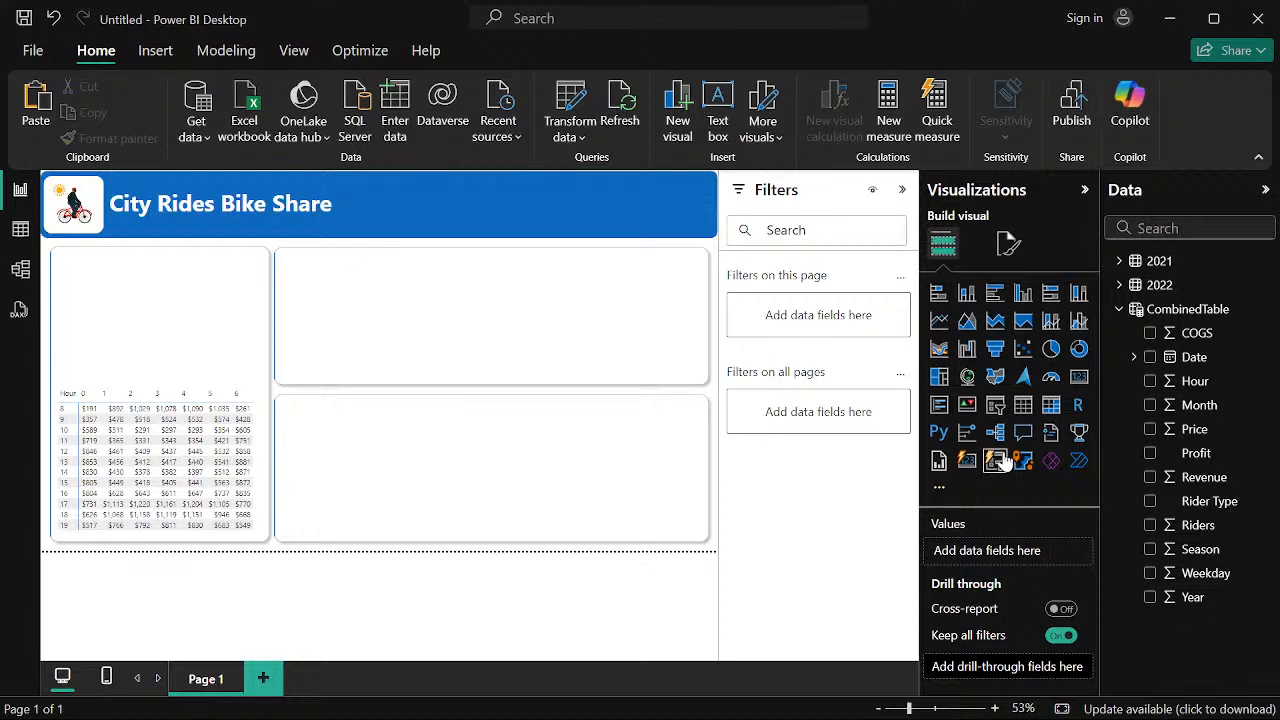
Check the key requirements in the request PDF, and add a line and stacked column chart over the upper right card
mouse_move(970, 712)
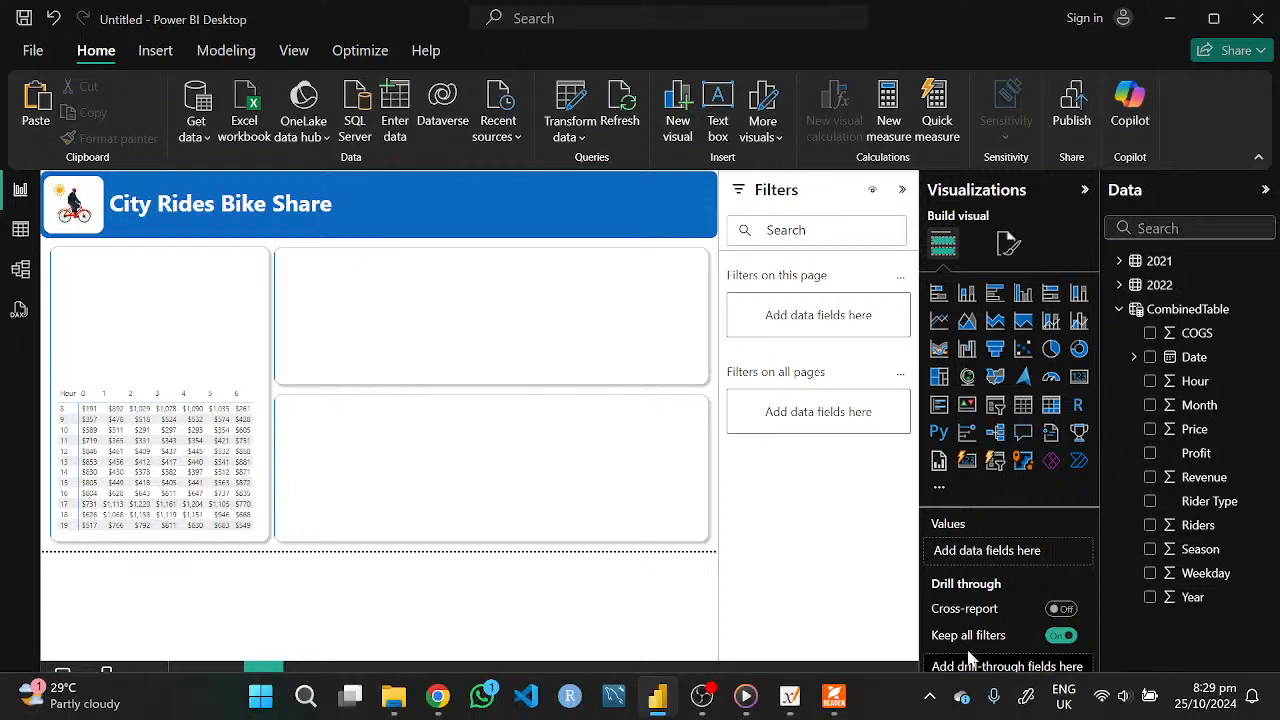
click(834, 697)
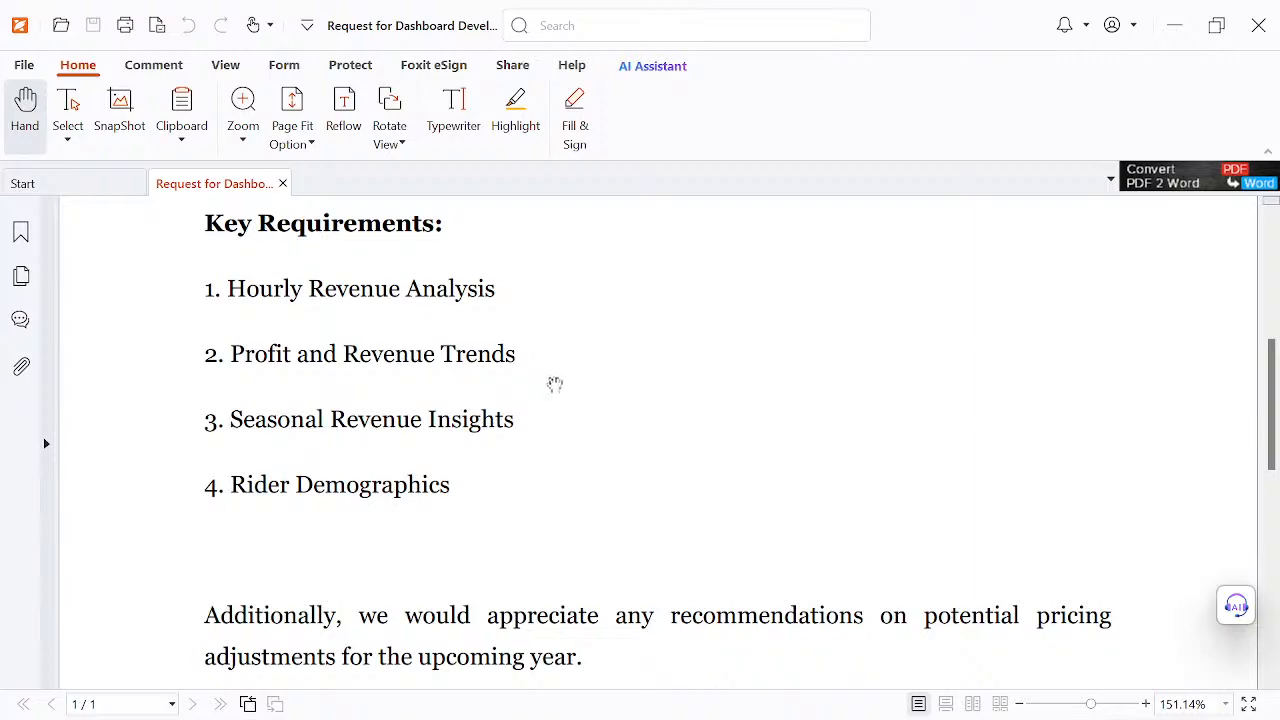
click(1174, 25)
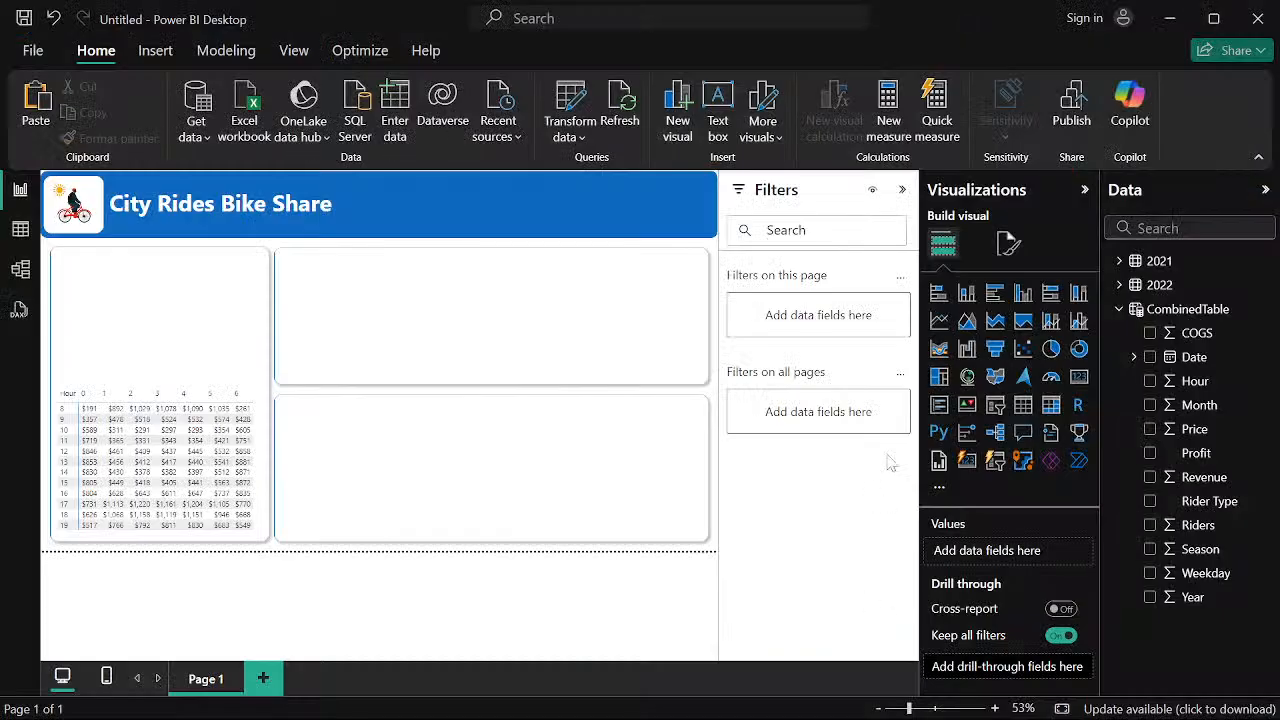
click(1062, 330)
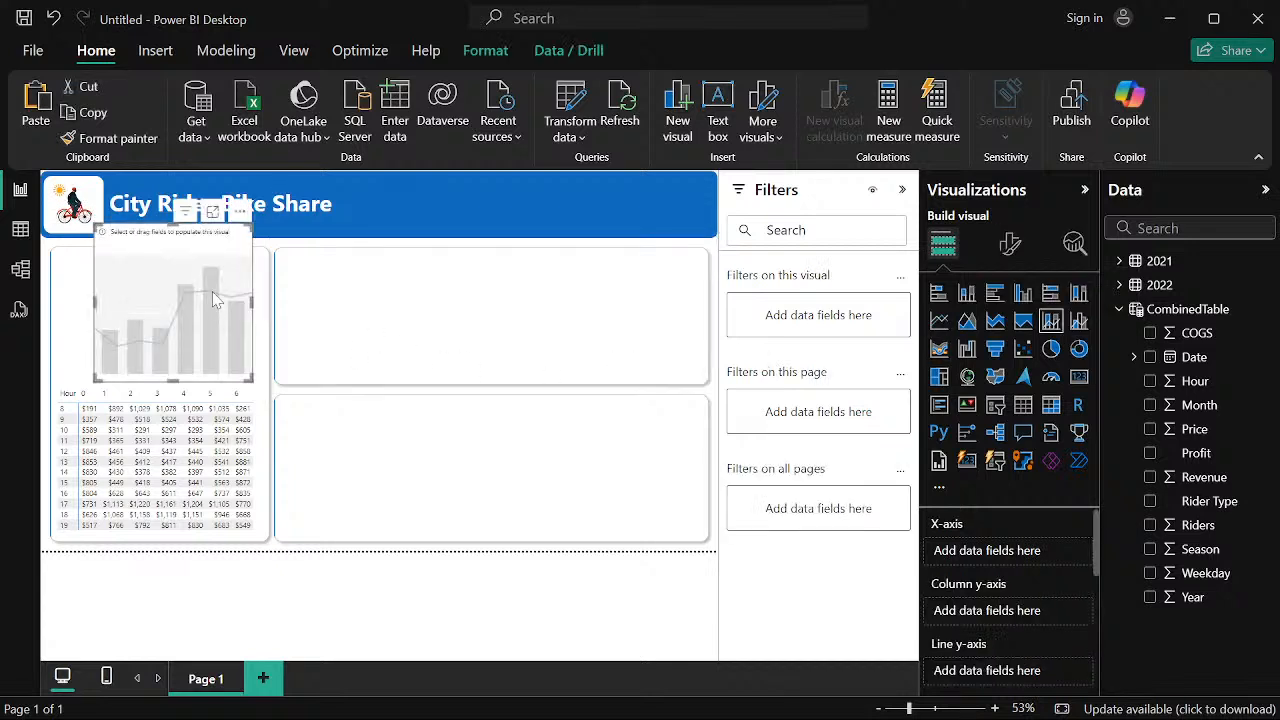
drag(215, 256, 401, 292)
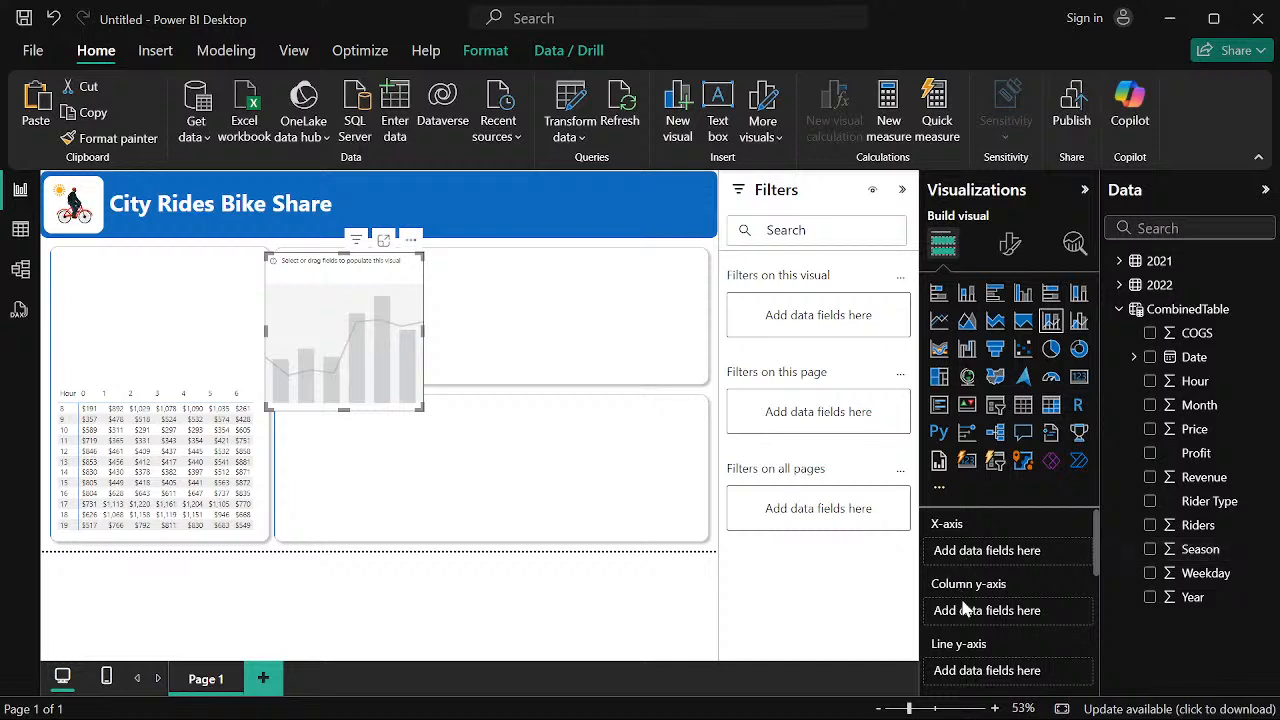
Assign Revenue to the new chart's column y-axis after trying Date there
scroll(990, 655, down, 2)
scroll(1000, 566, up, 2)
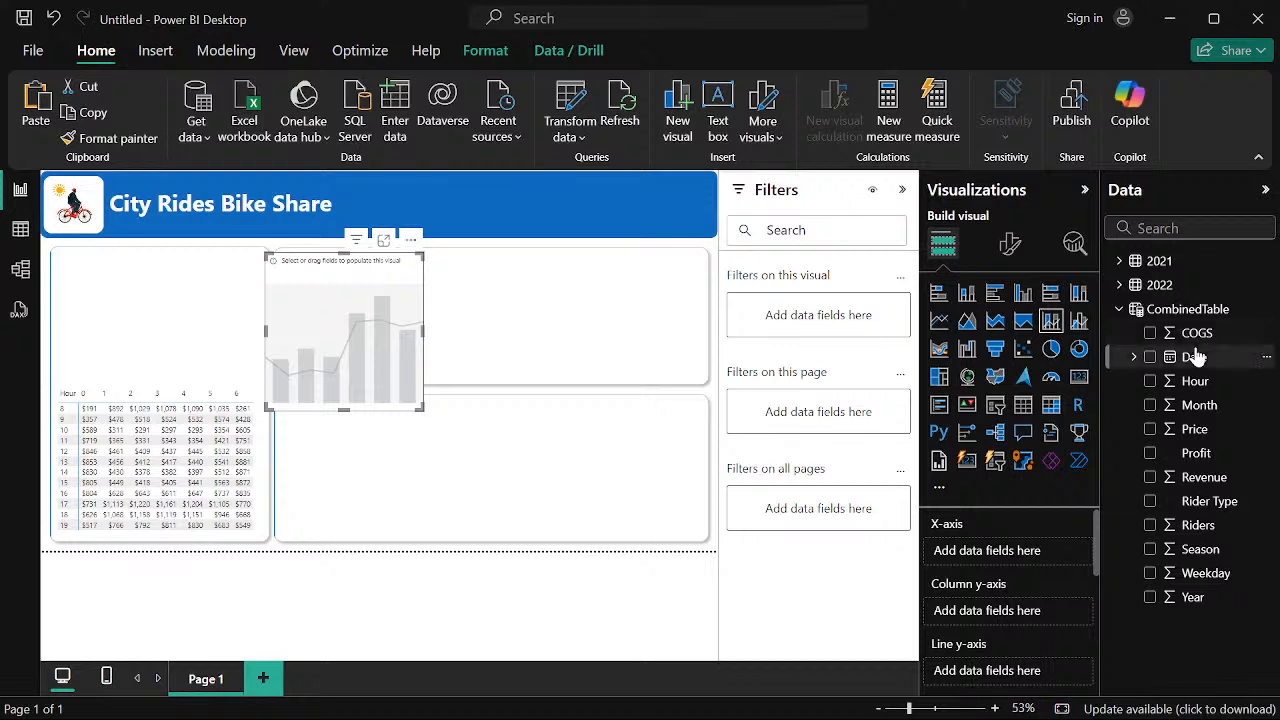
drag(1192, 358, 1005, 618)
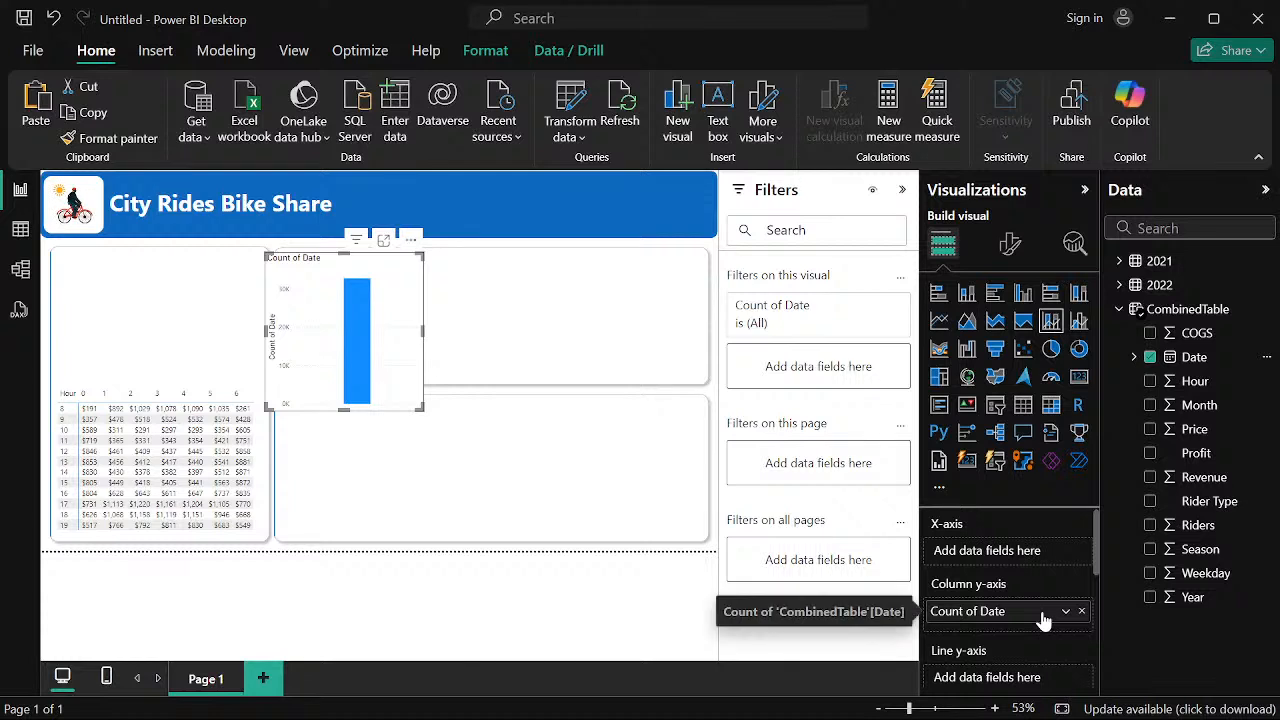
click(1081, 611)
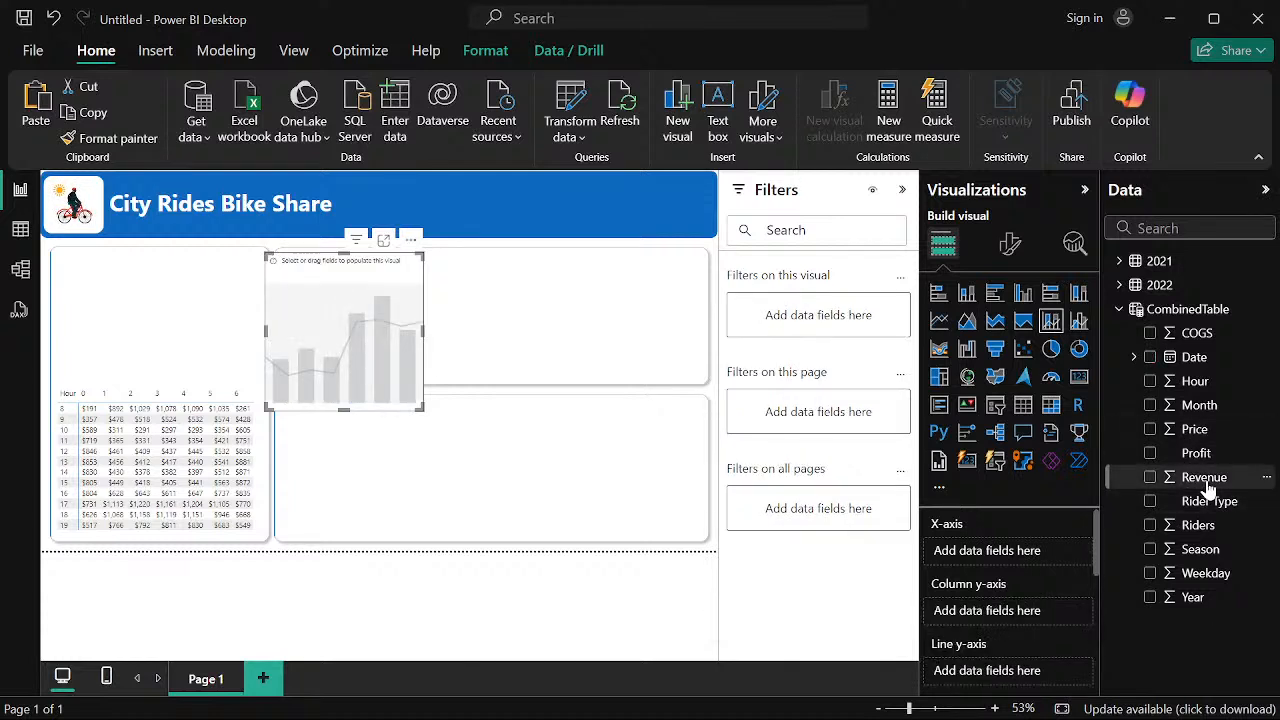
drag(1205, 480, 1015, 618)
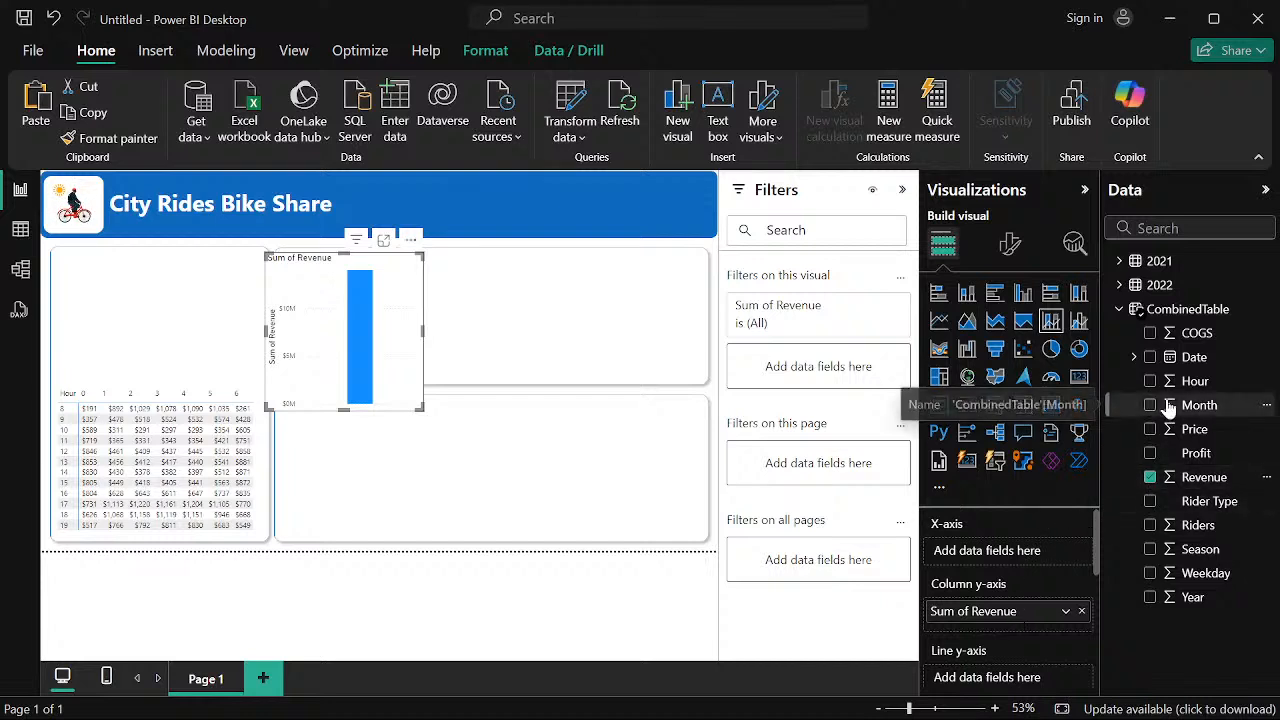
Assign Profit to the chart's line y-axis after trying Month and Profit on the x-axis
drag(1199, 412, 996, 557)
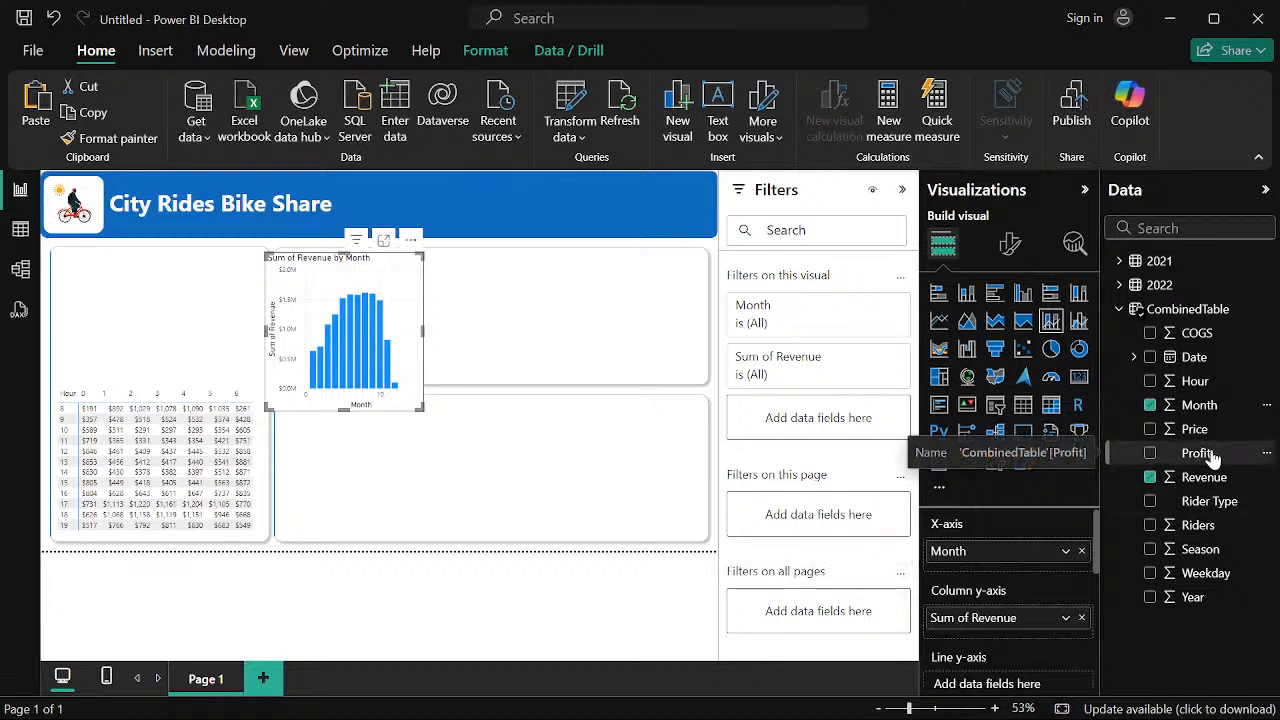
drag(1198, 457, 1165, 470)
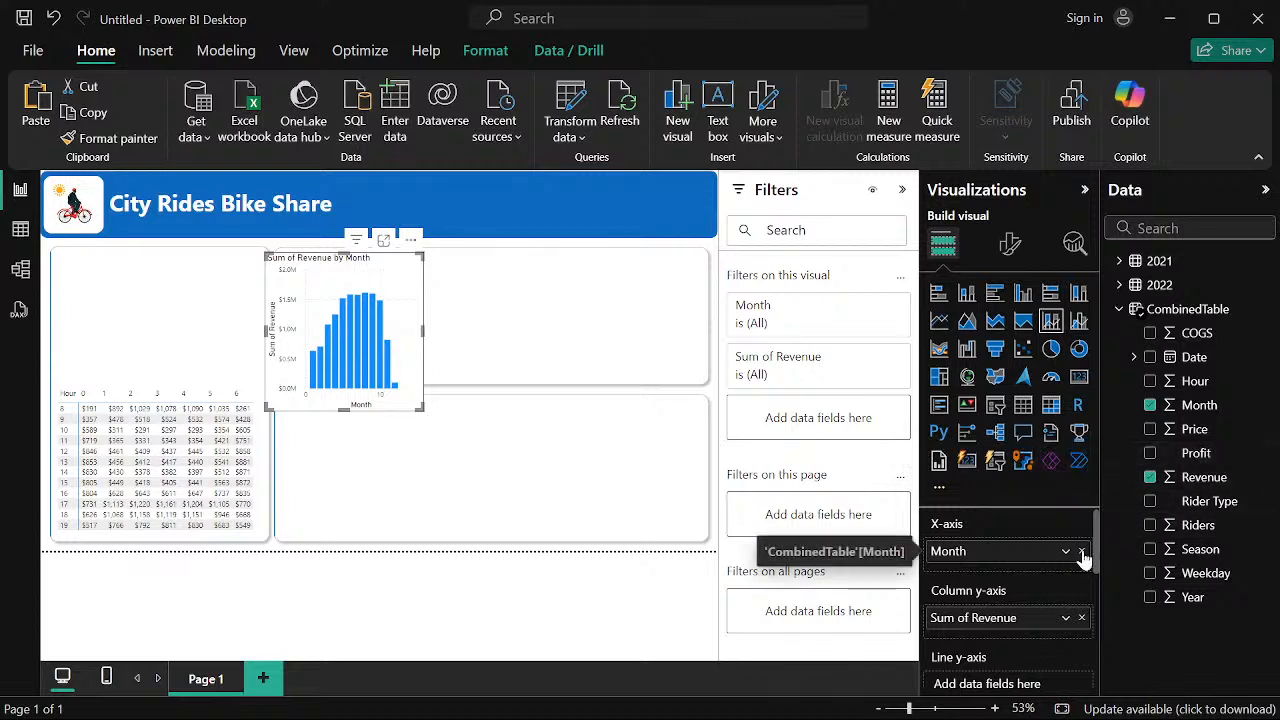
click(1082, 552)
drag(1196, 454, 991, 558)
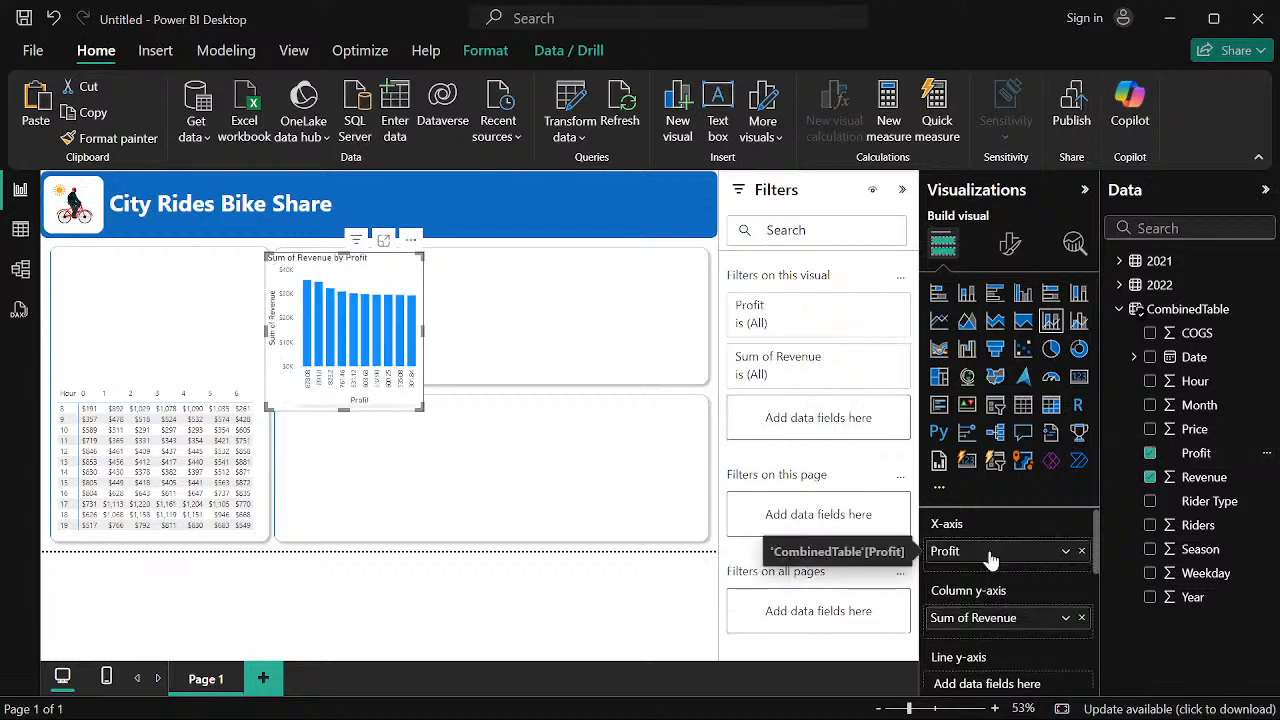
drag(990, 560, 980, 688)
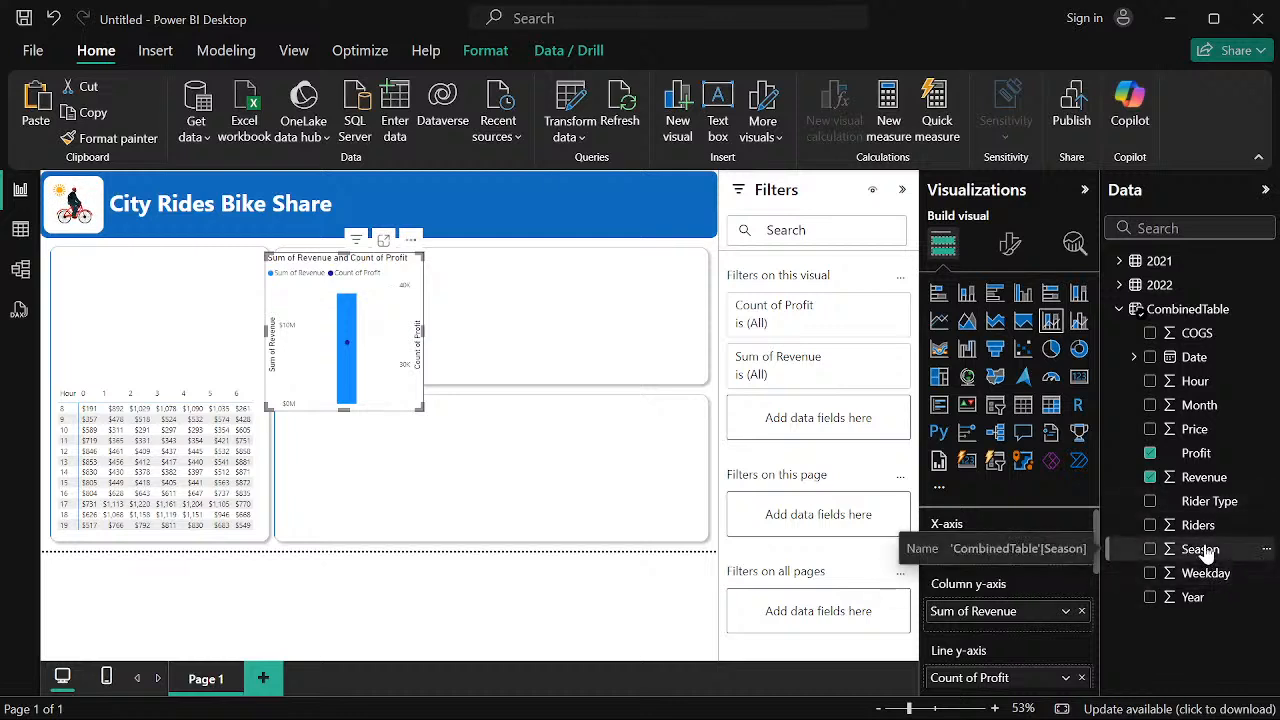
Recheck the request PDF's key requirements, and try Weekday and Year in turn on the chart's x-axis
mouse_move(702, 712)
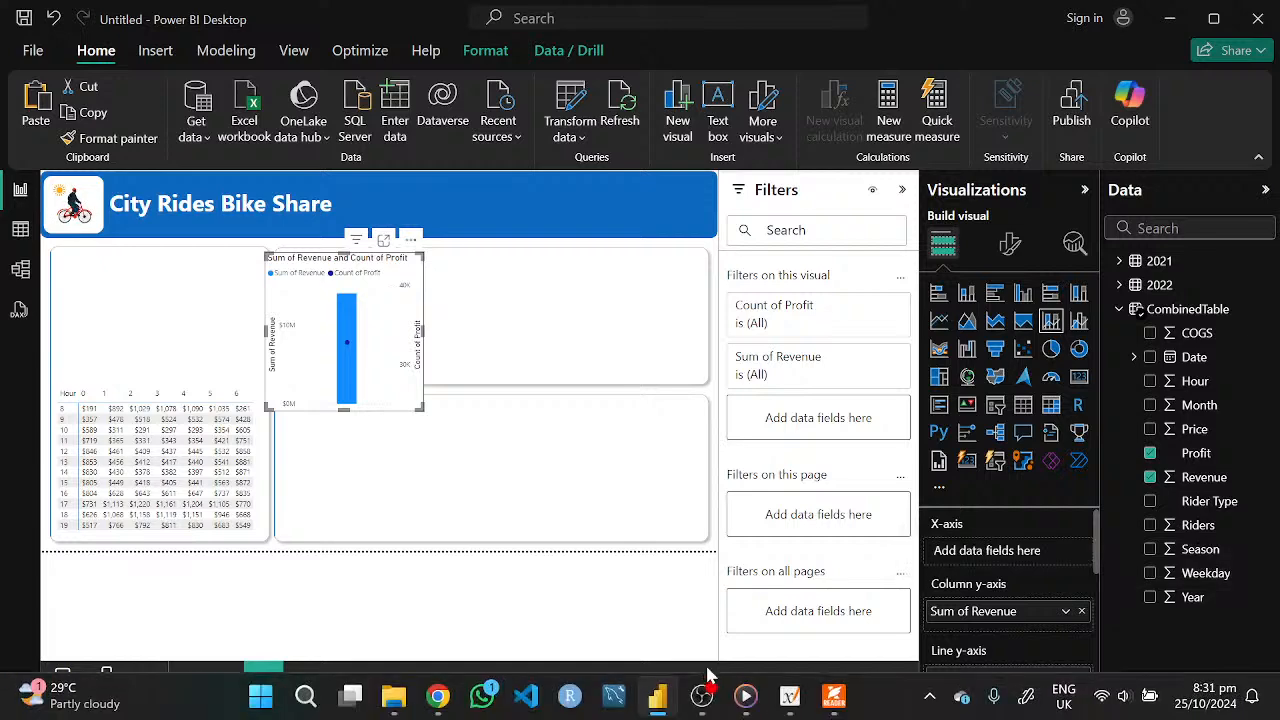
click(835, 697)
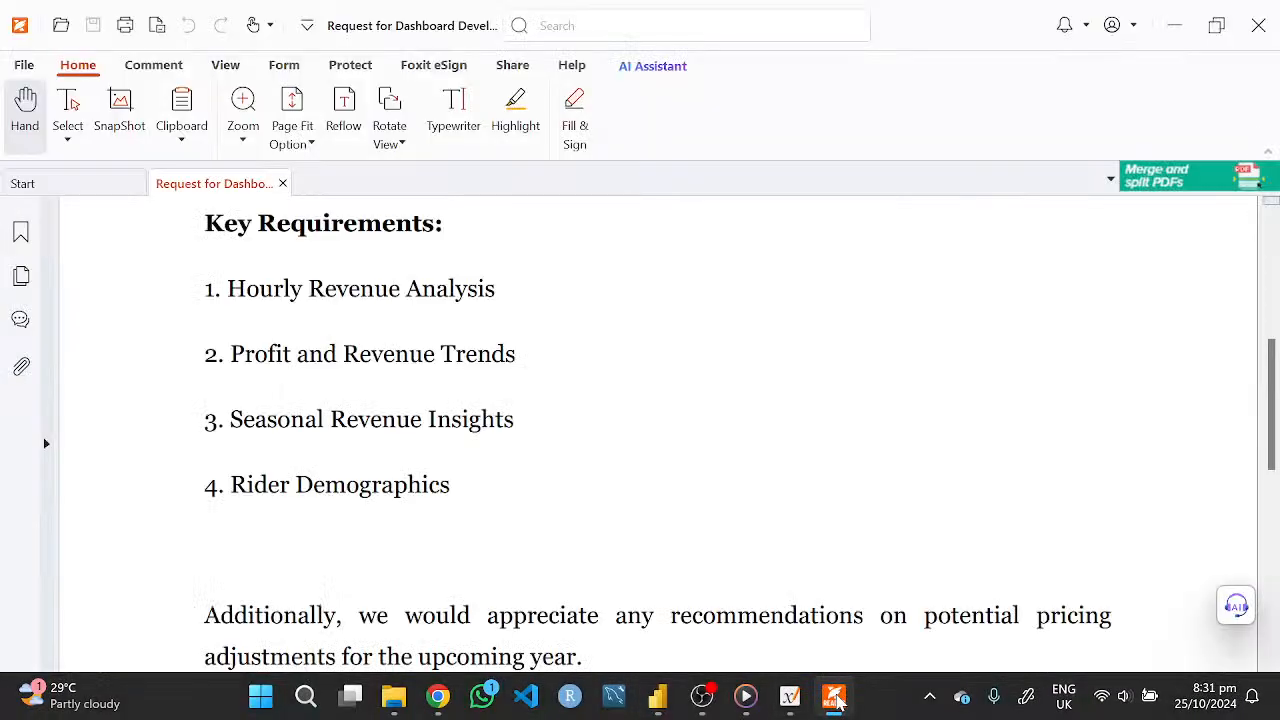
click(836, 700)
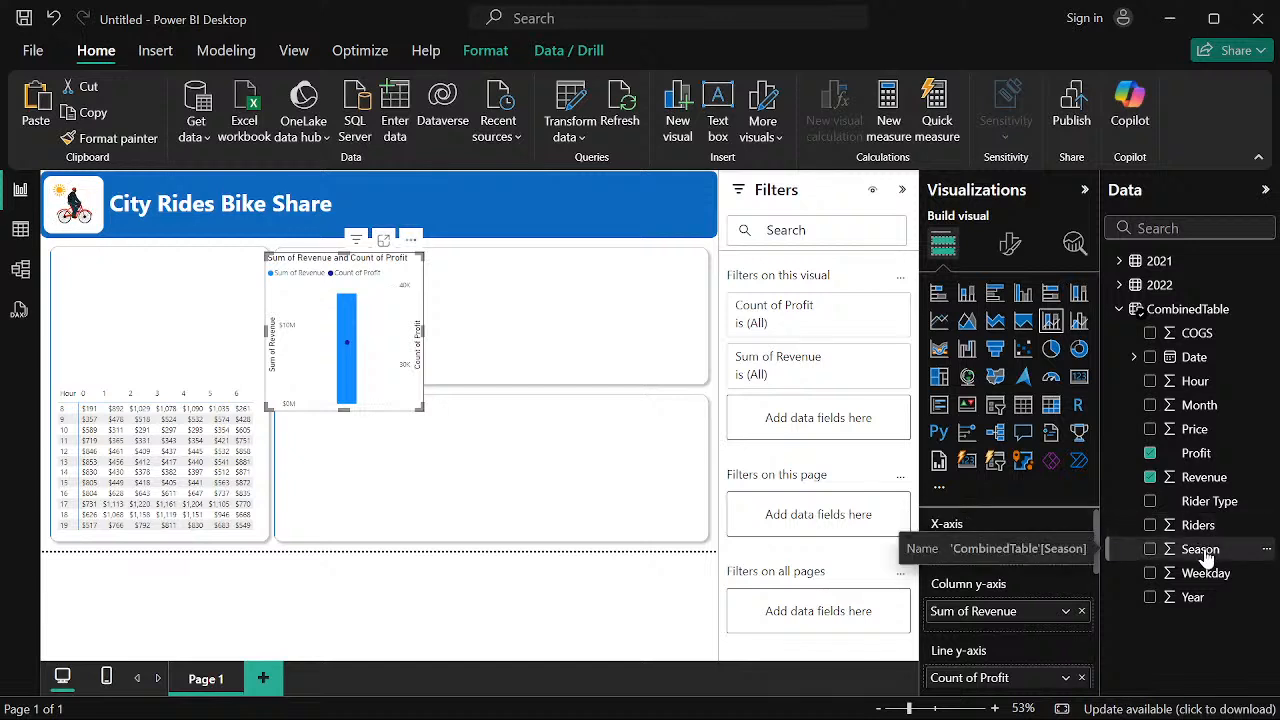
drag(1200, 576, 983, 557)
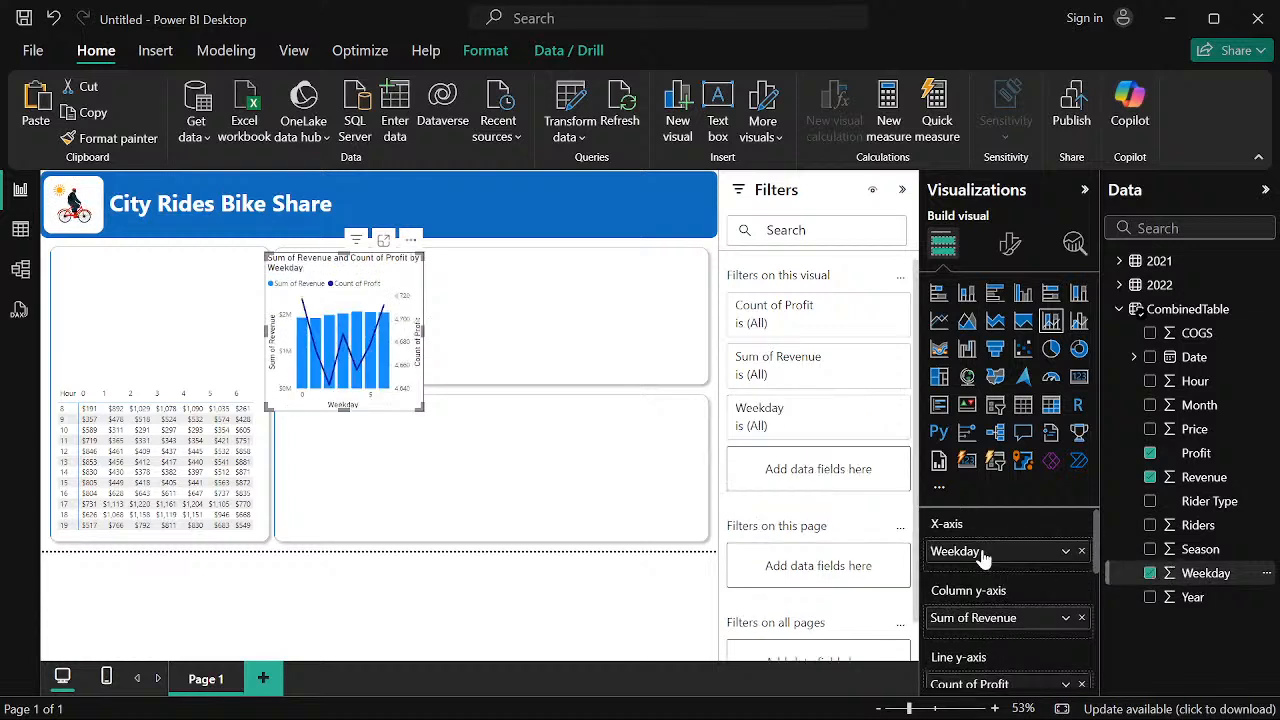
click(1081, 551)
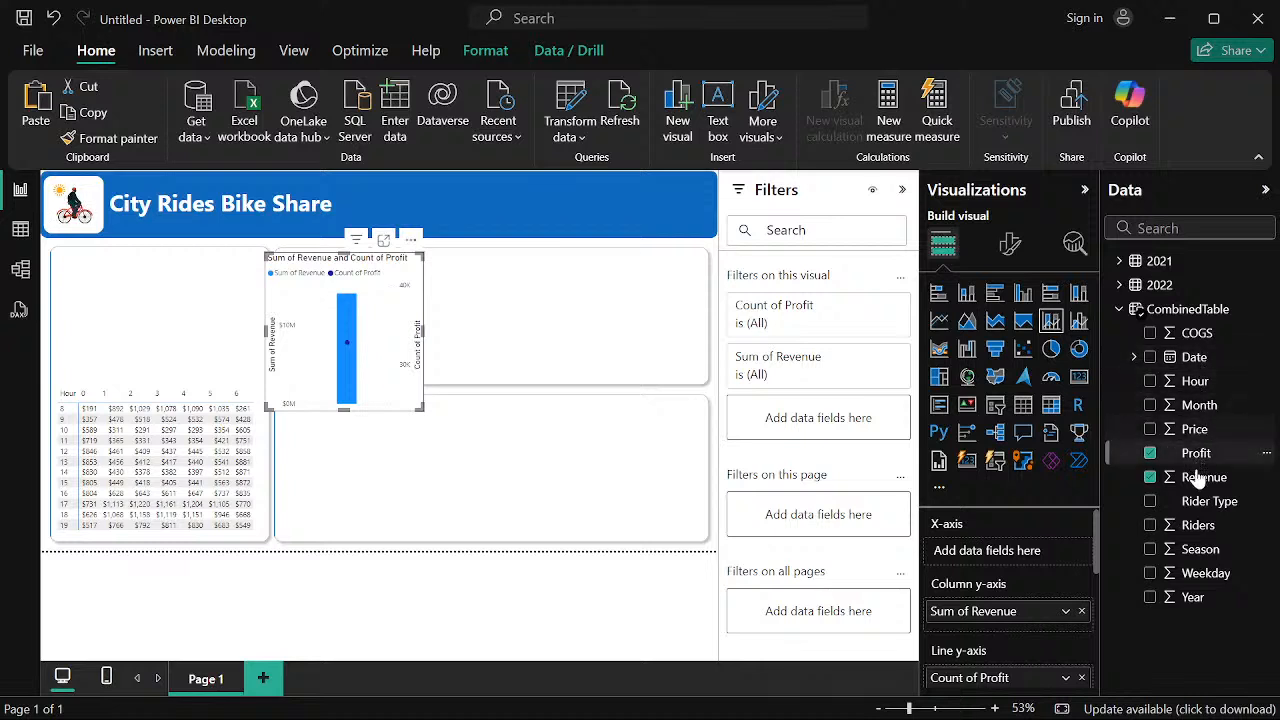
drag(1192, 597, 1013, 548)
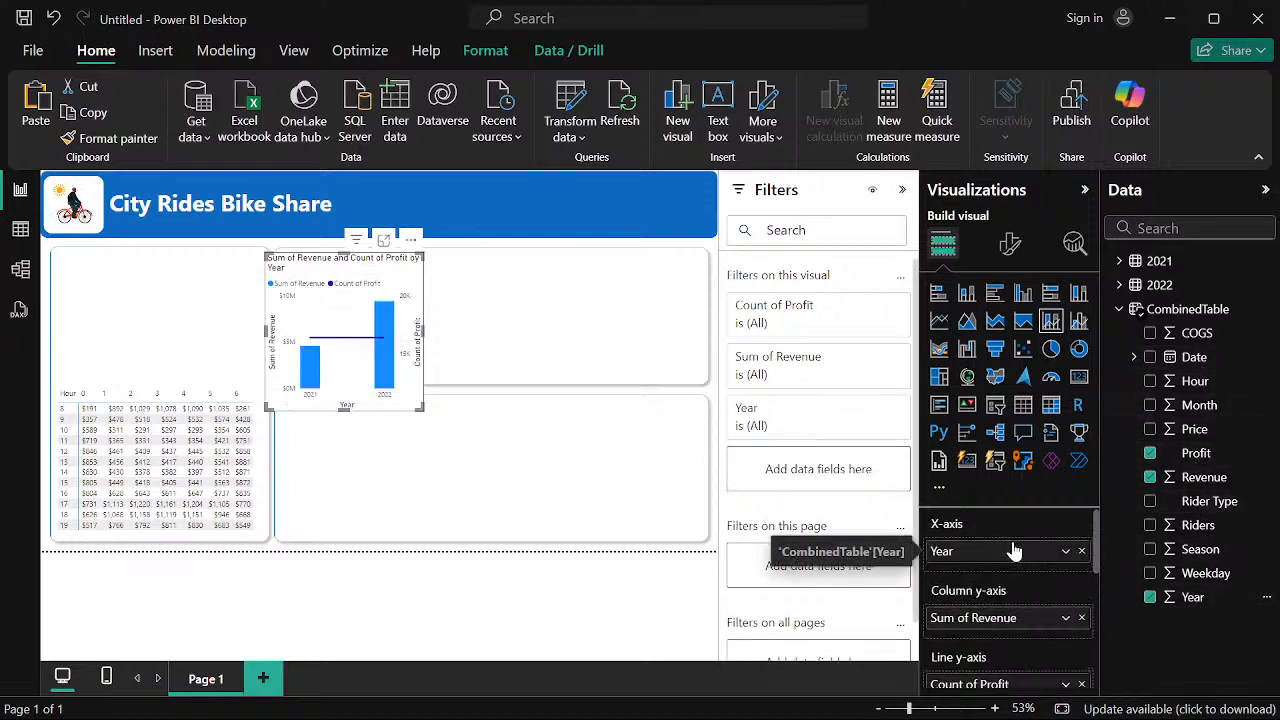
click(1081, 551)
Put the Date hierarchy on the chart's x-axis and remove its Day and Quarter levels, keeping Year and Month
drag(1185, 357, 1003, 558)
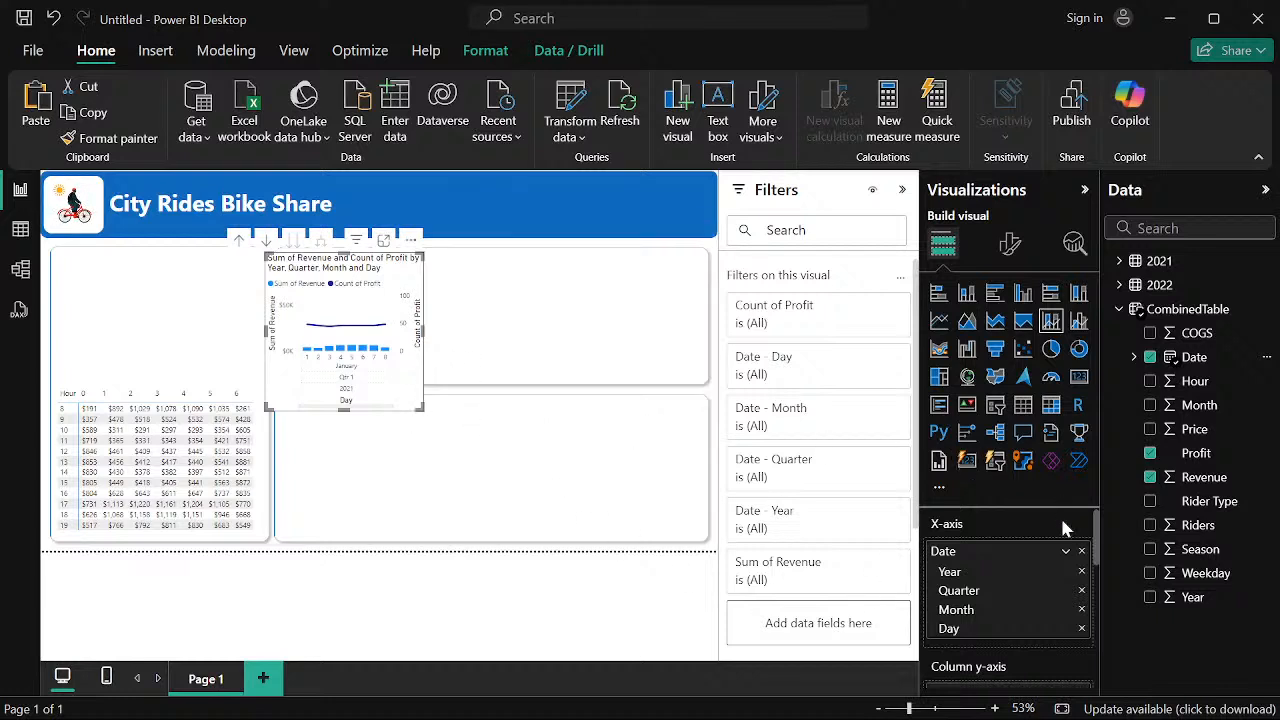
click(1081, 630)
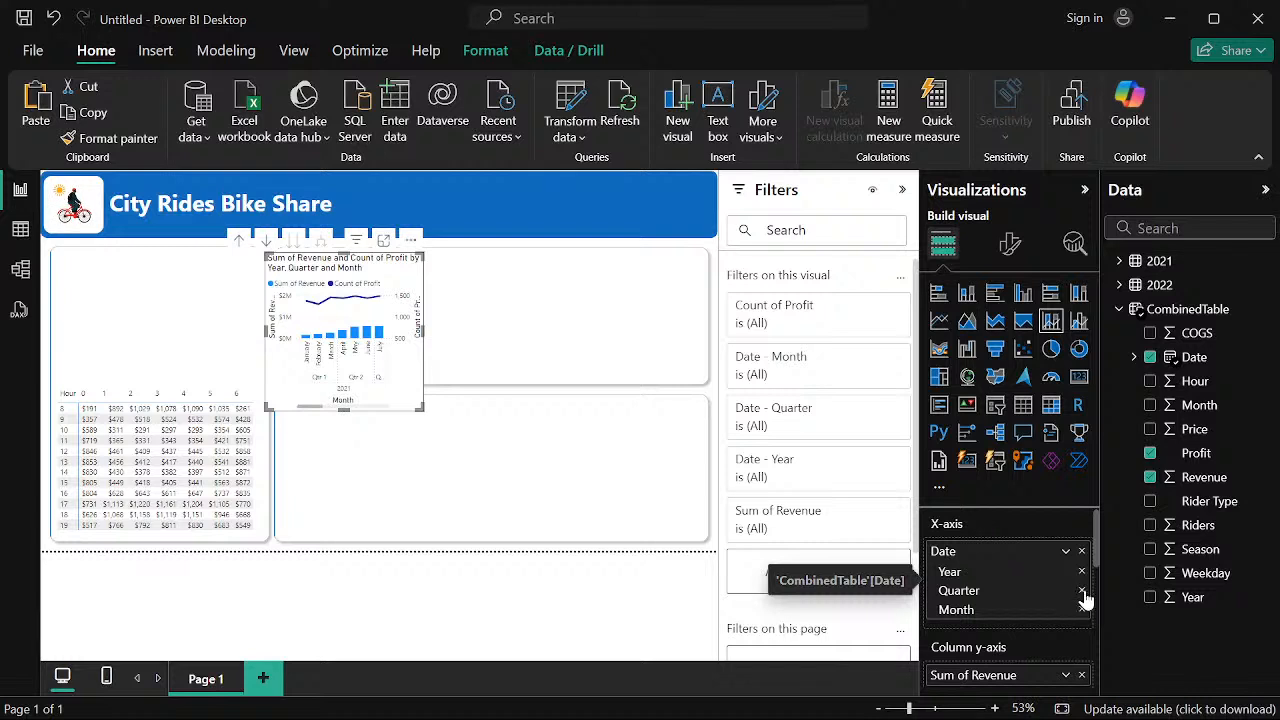
click(1081, 591)
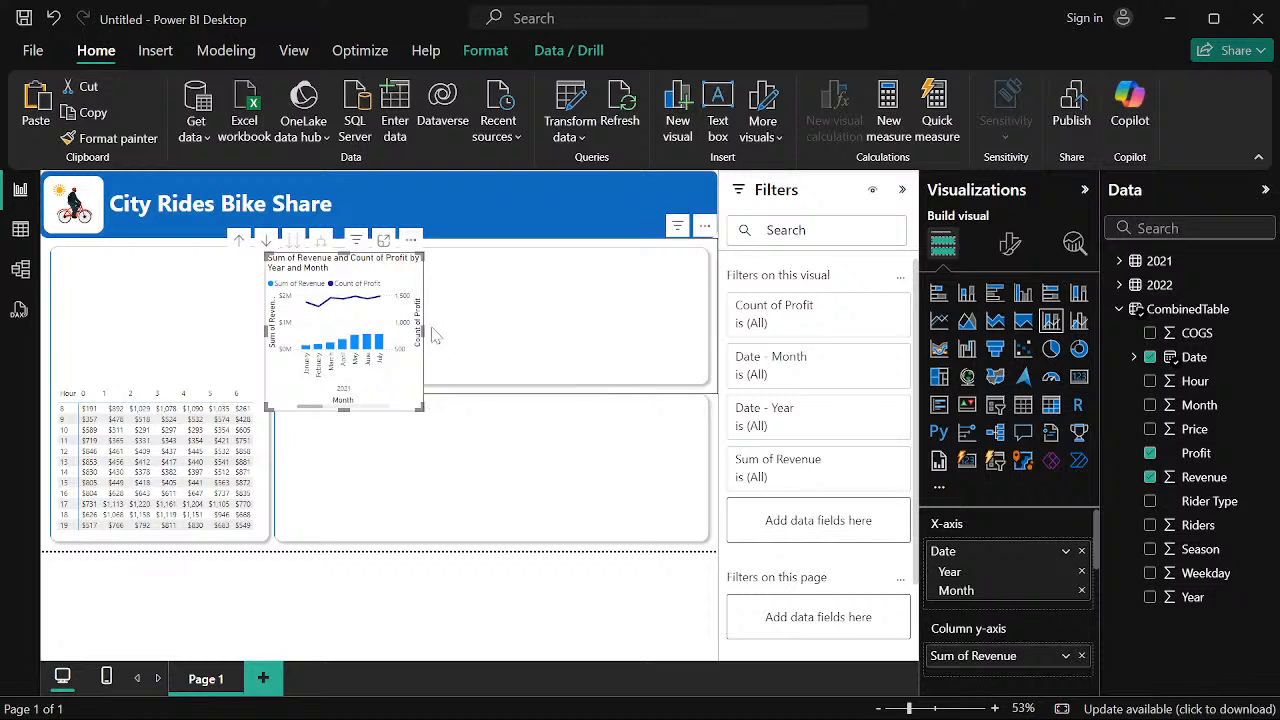
Widen the combo chart to the banner's right edge, and reapply the Date hierarchy to its x-axis with the Day level removed
drag(434, 331, 716, 343)
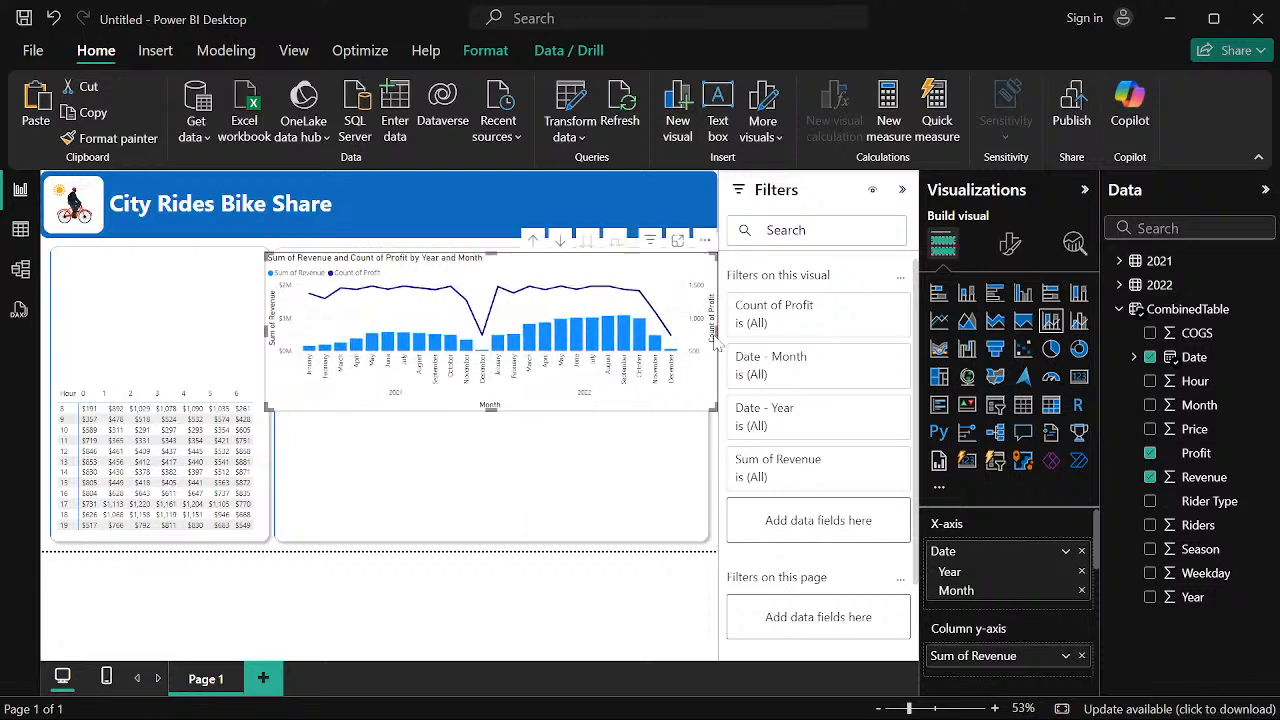
click(1082, 572)
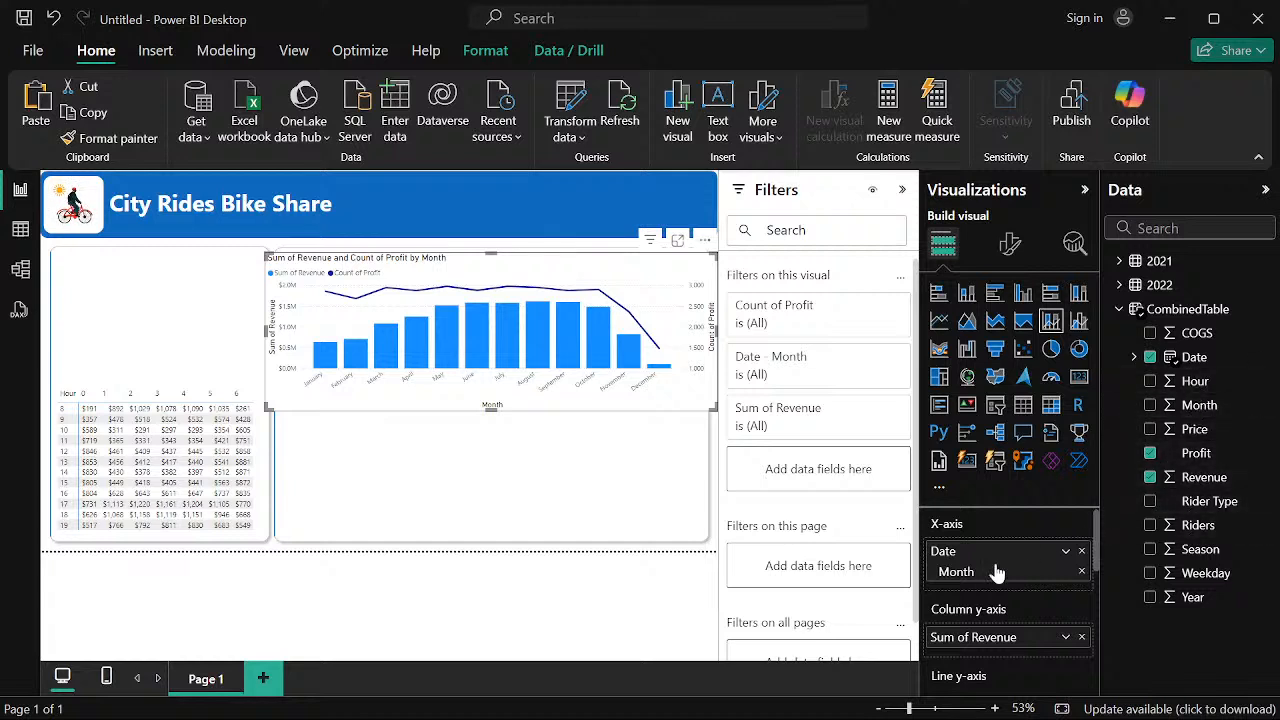
click(1066, 553)
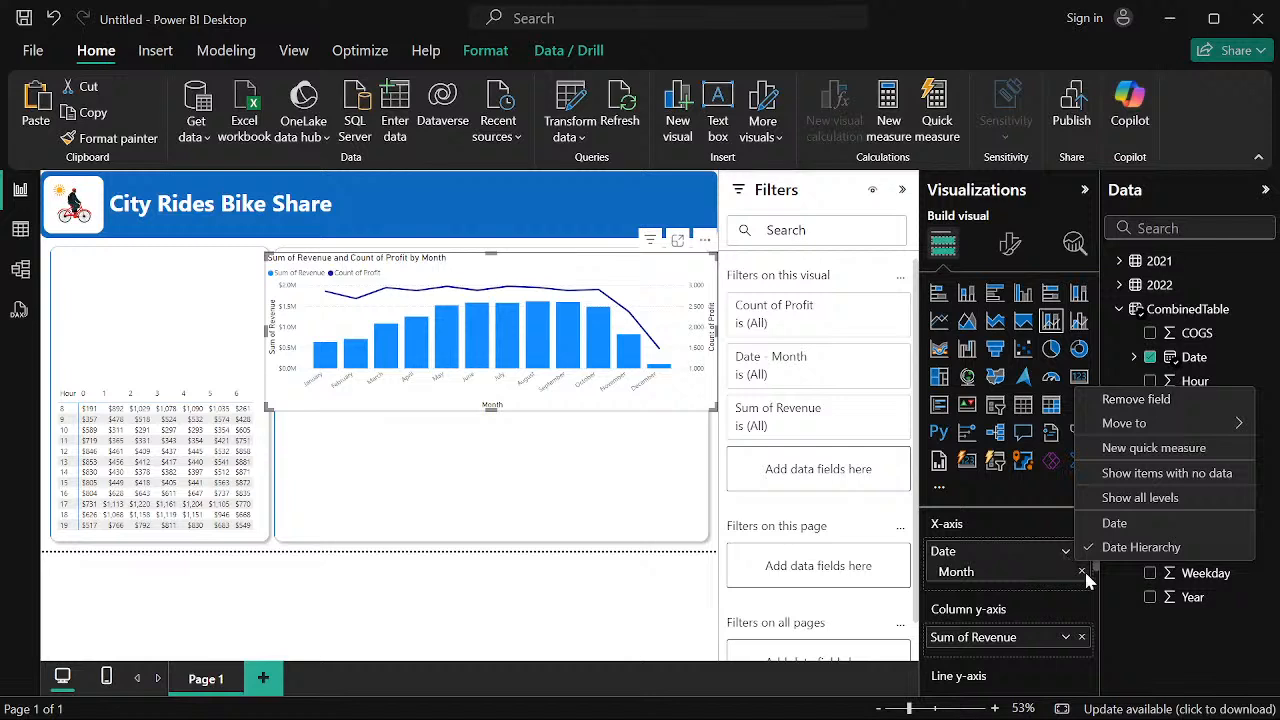
click(1081, 571)
drag(1180, 357, 1005, 552)
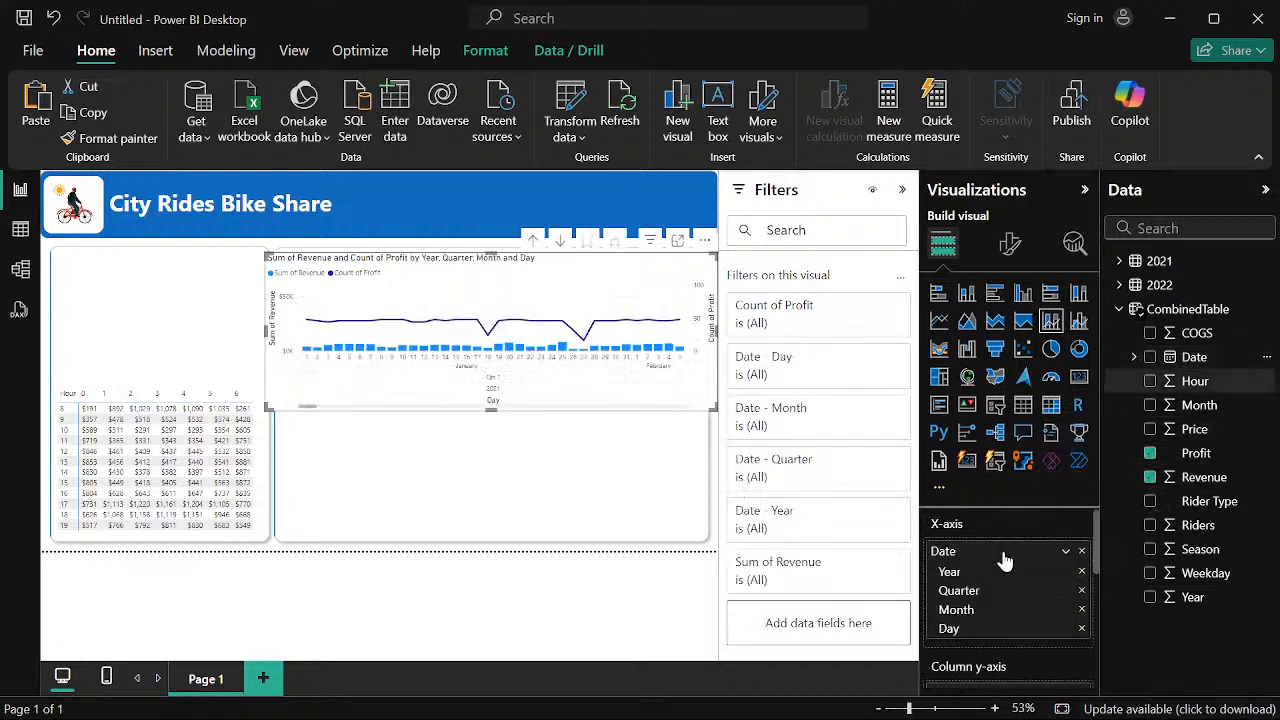
click(1081, 628)
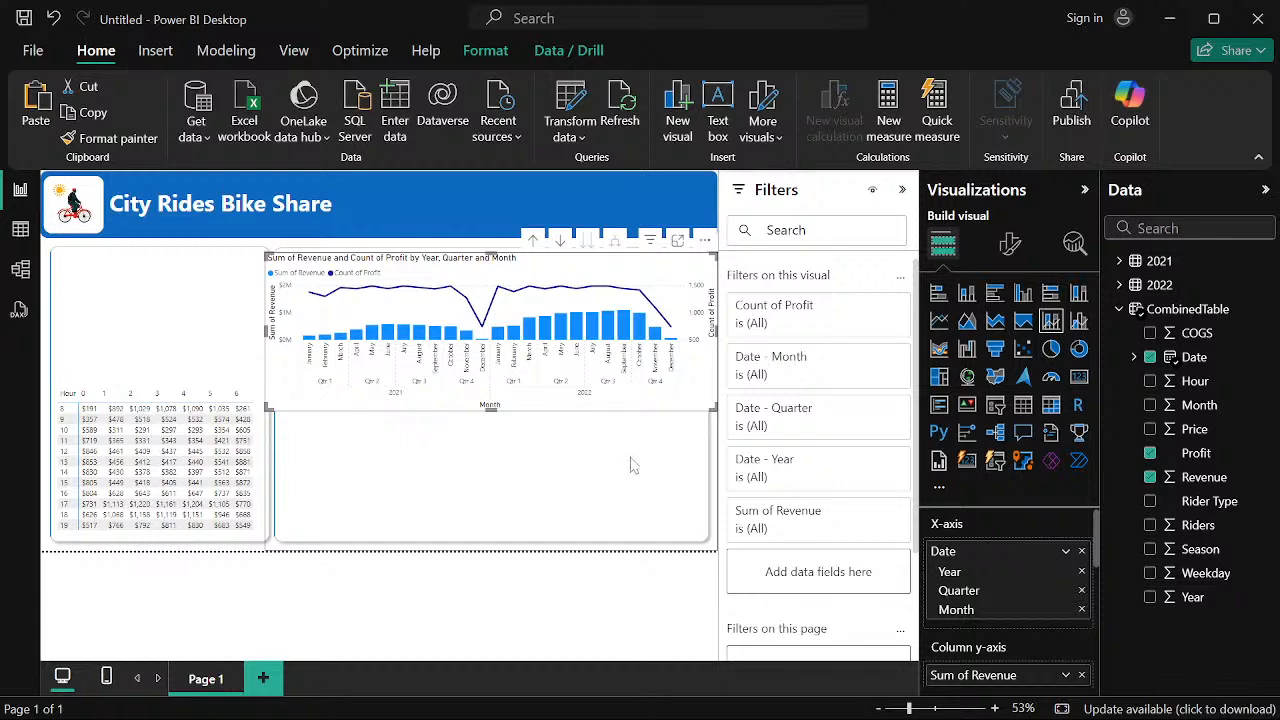
Check the aggregation options offered for Profit on the chart's line y-axis
scroll(1071, 597, down, 3)
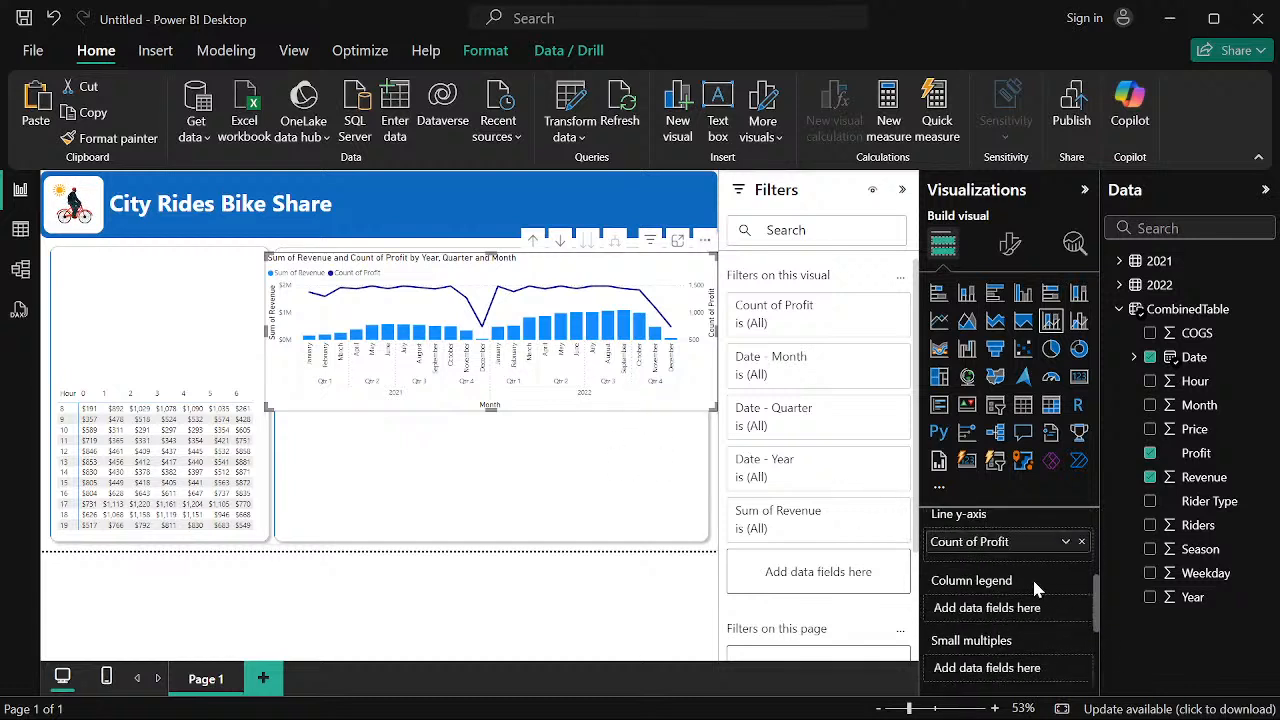
scroll(1034, 586, up, 2)
scroll(1027, 595, down, 2)
scroll(1033, 594, up, 1)
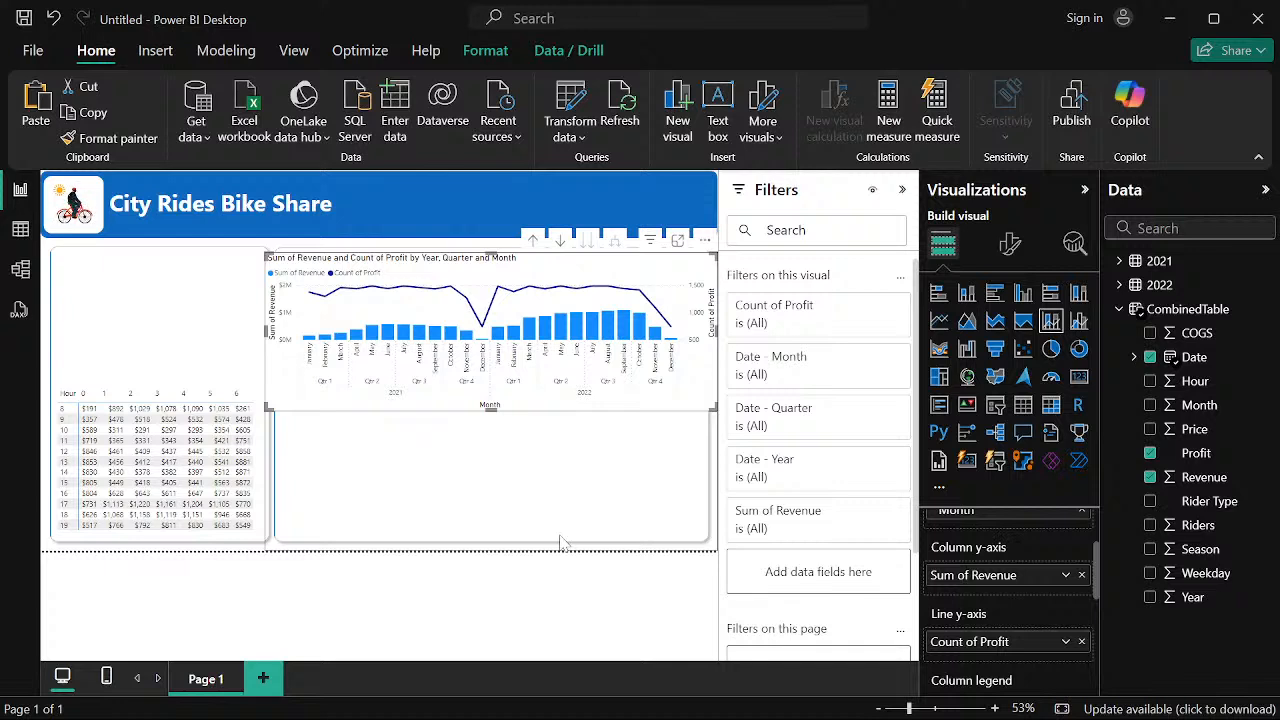
click(1066, 643)
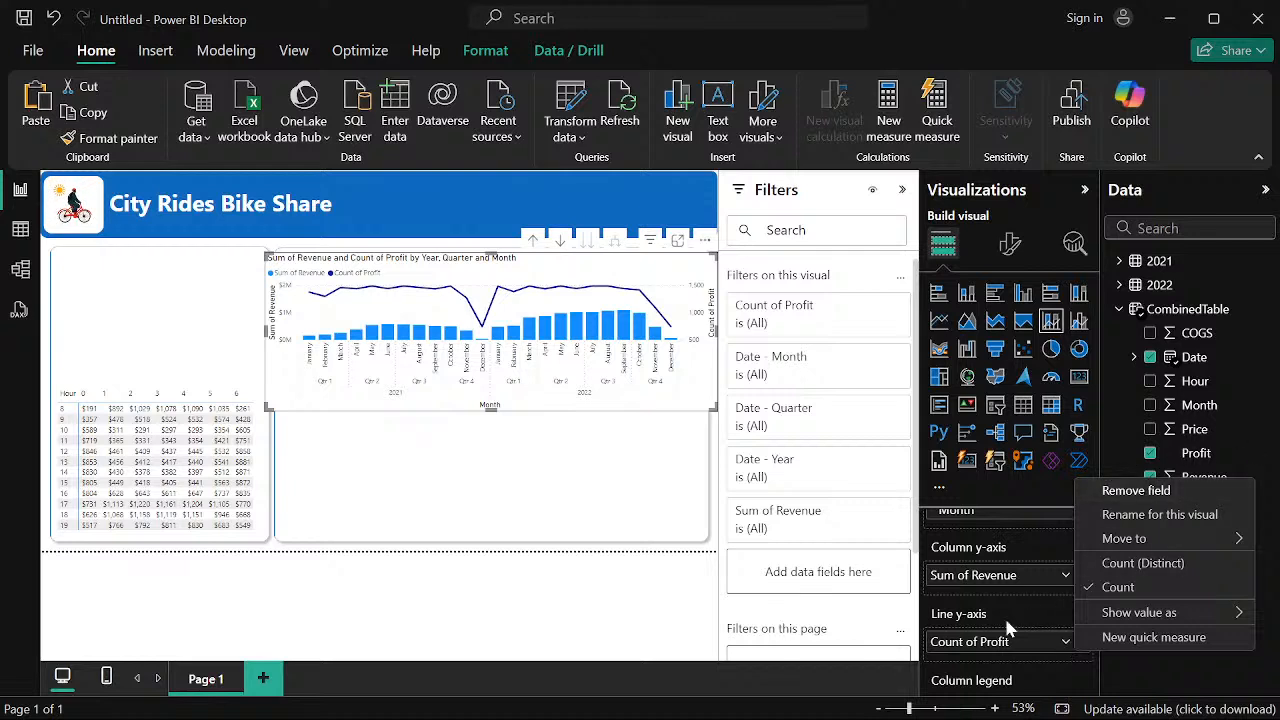
click(651, 644)
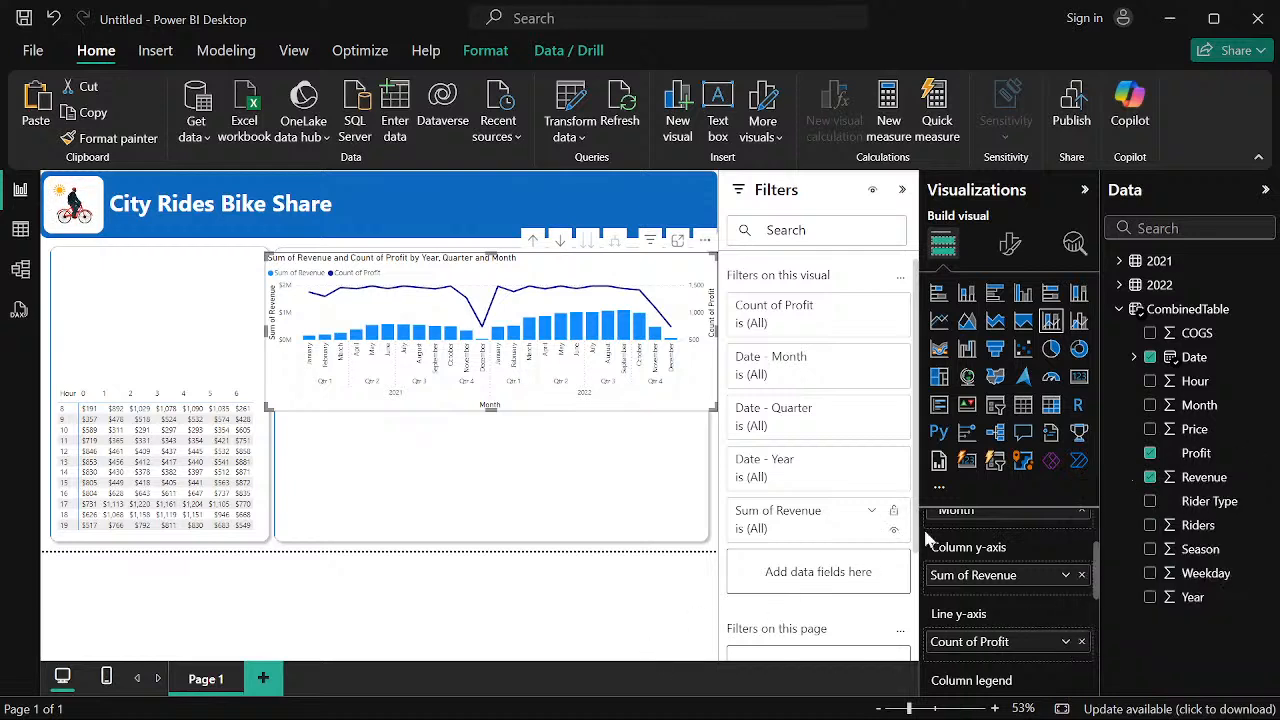
Set the Profit column's data type to Decimal number and format it as Currency with 0 decimal places
click(1196, 453)
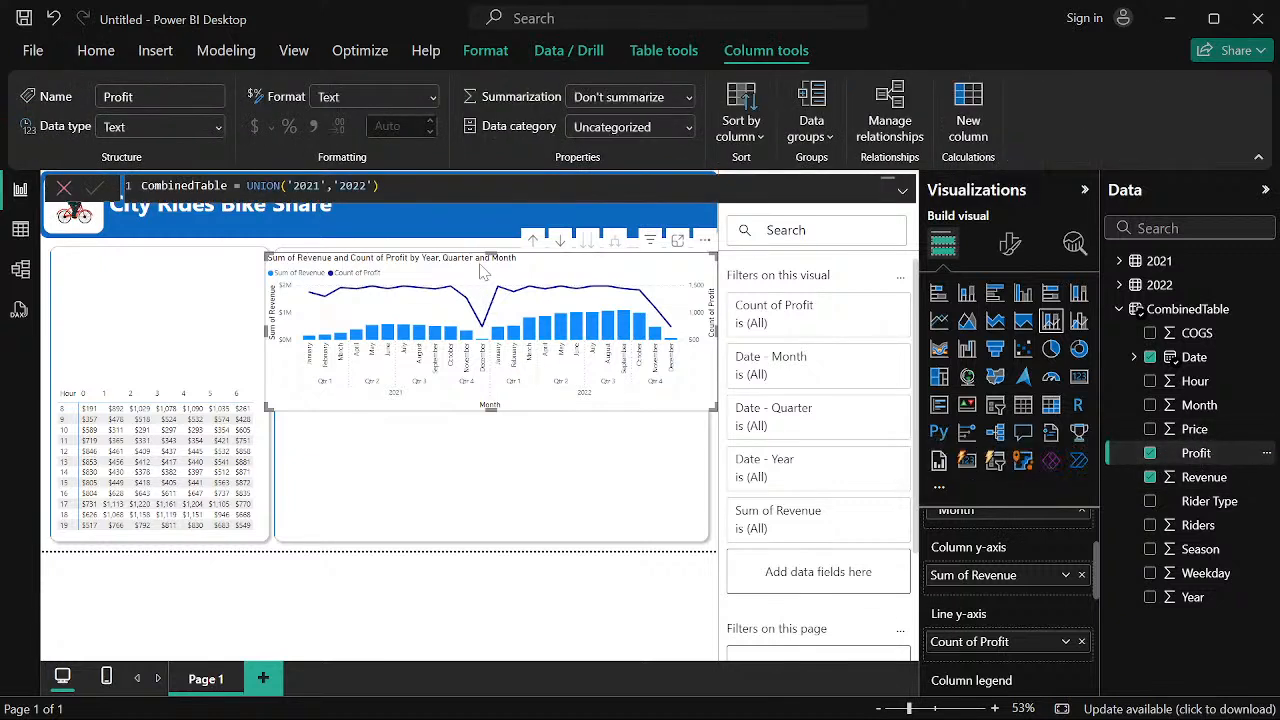
click(218, 128)
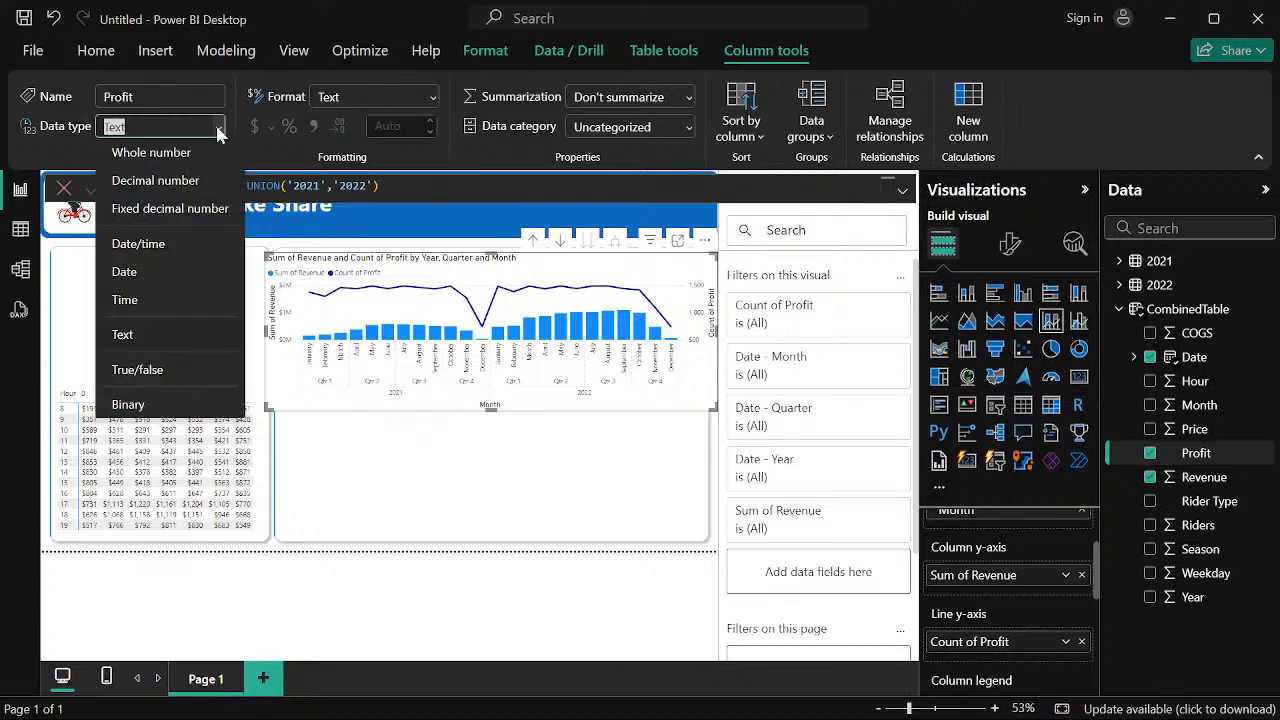
click(170, 181)
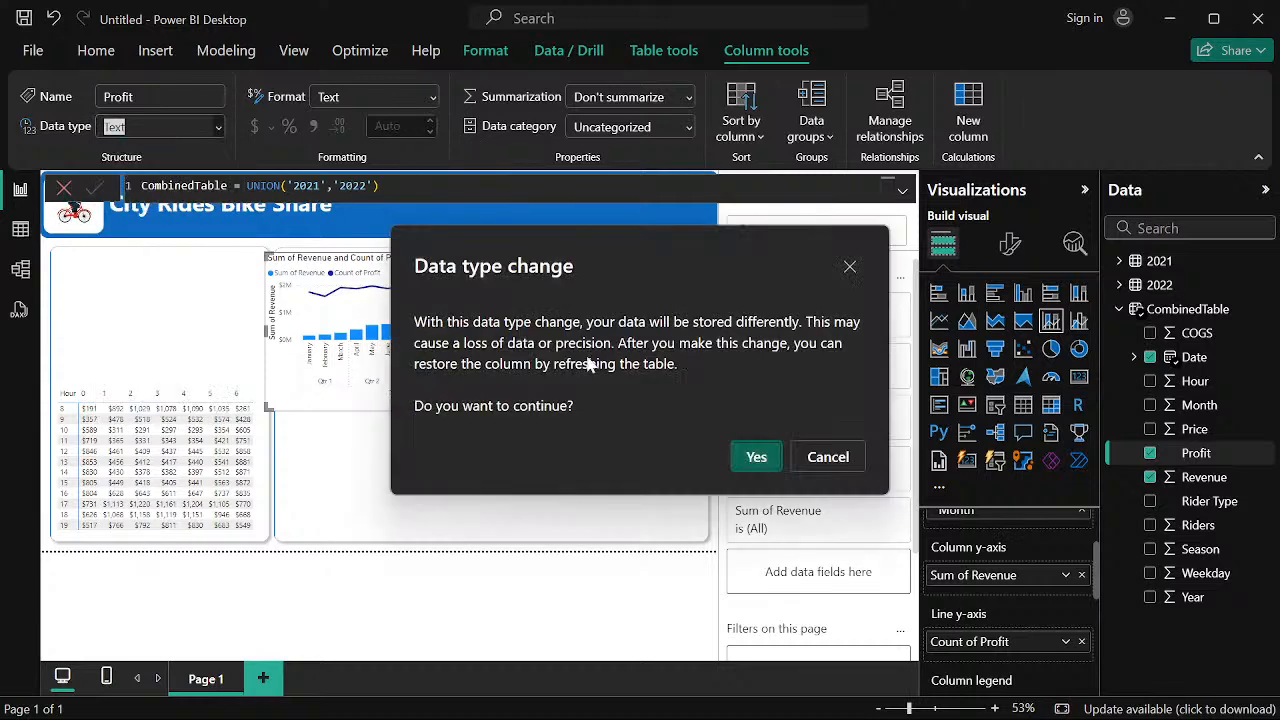
click(757, 456)
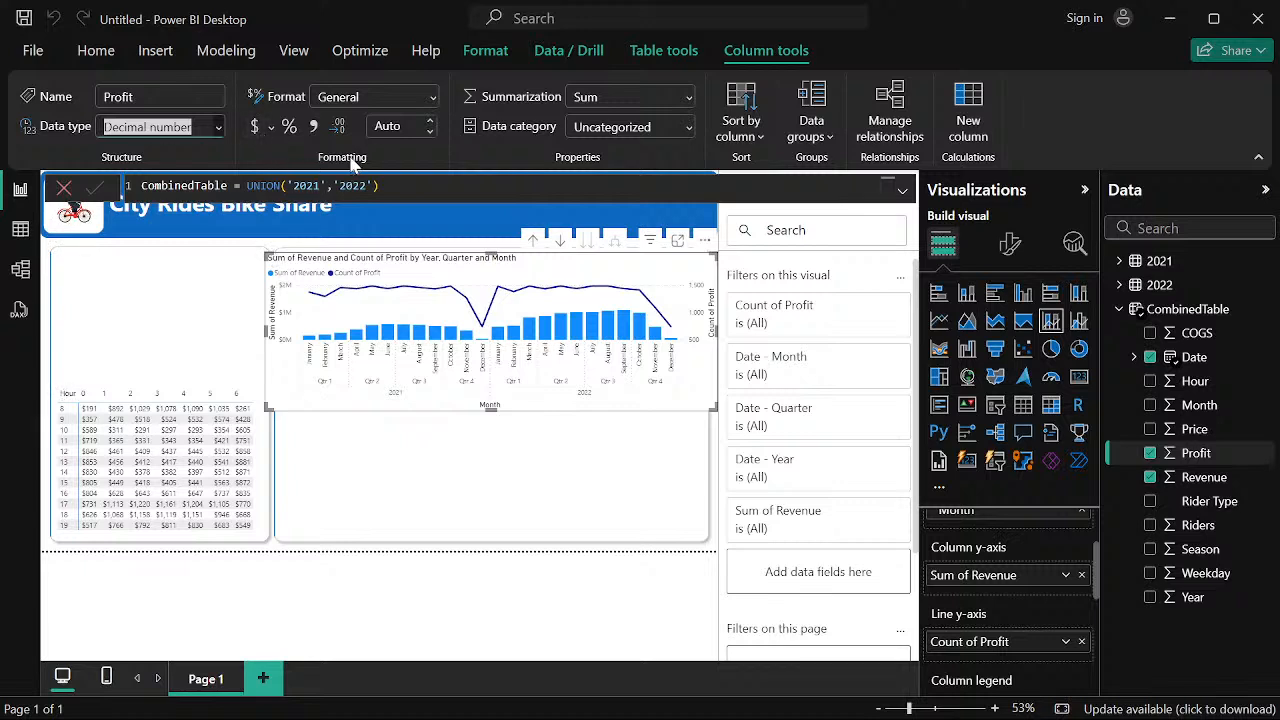
click(432, 125)
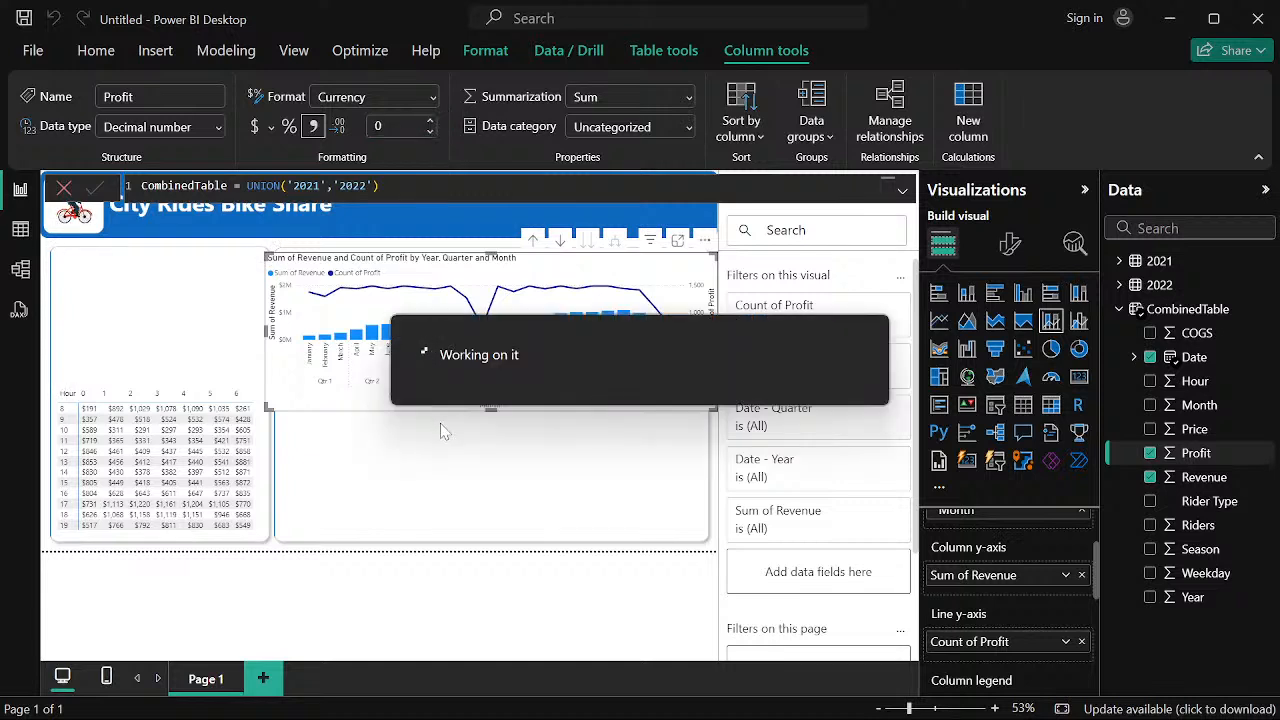
Replace Count of Profit on the chart's line y-axis with the converted Profit field, summarized as Average
click(1081, 642)
drag(1205, 460, 1031, 634)
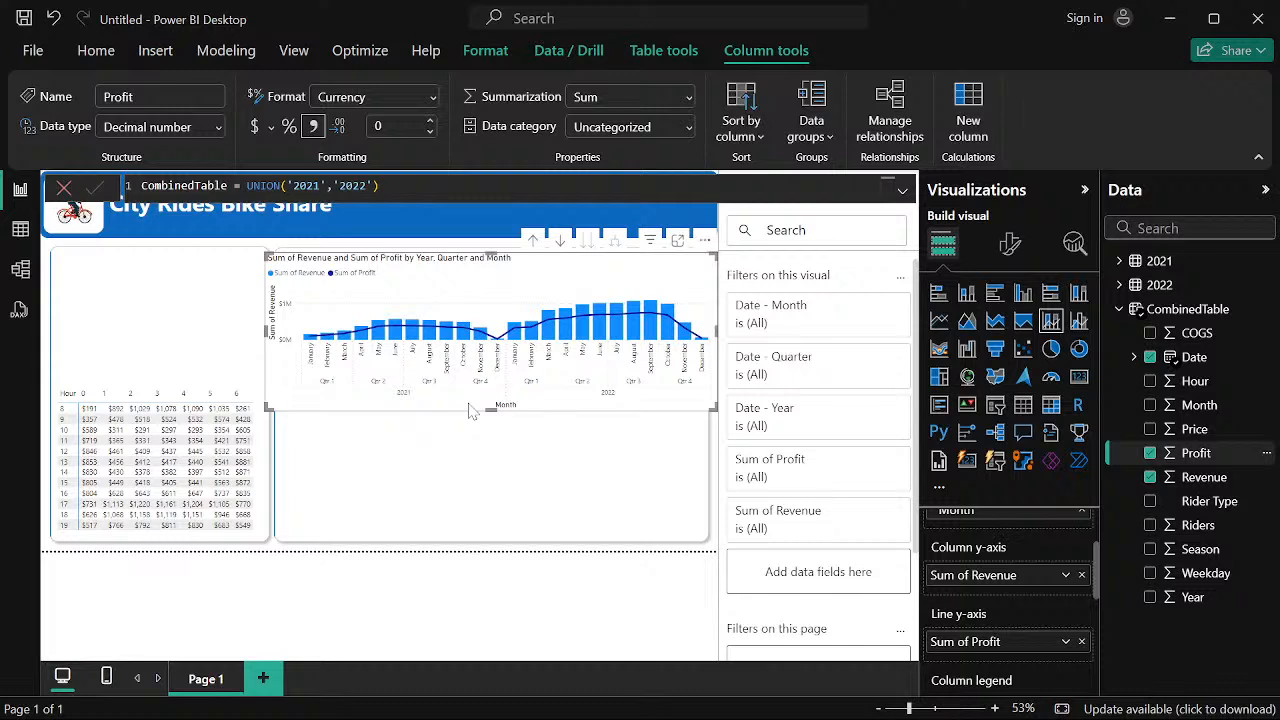
click(1067, 640)
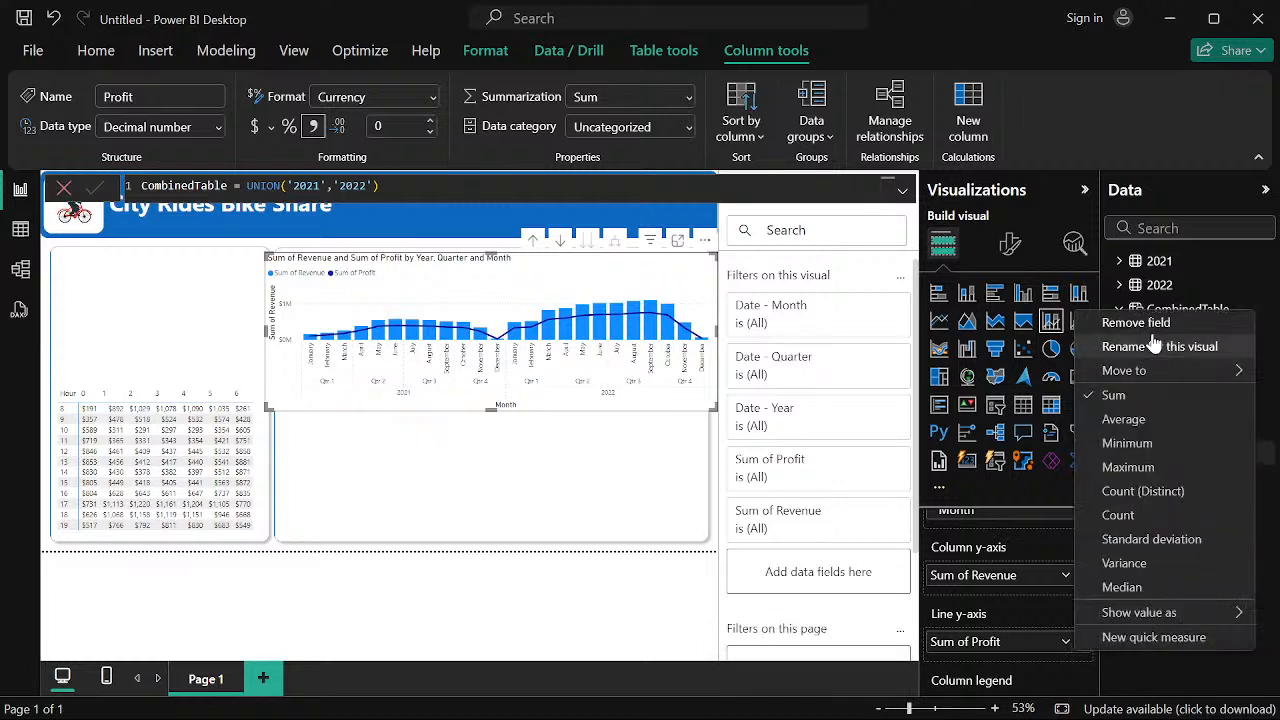
click(1132, 425)
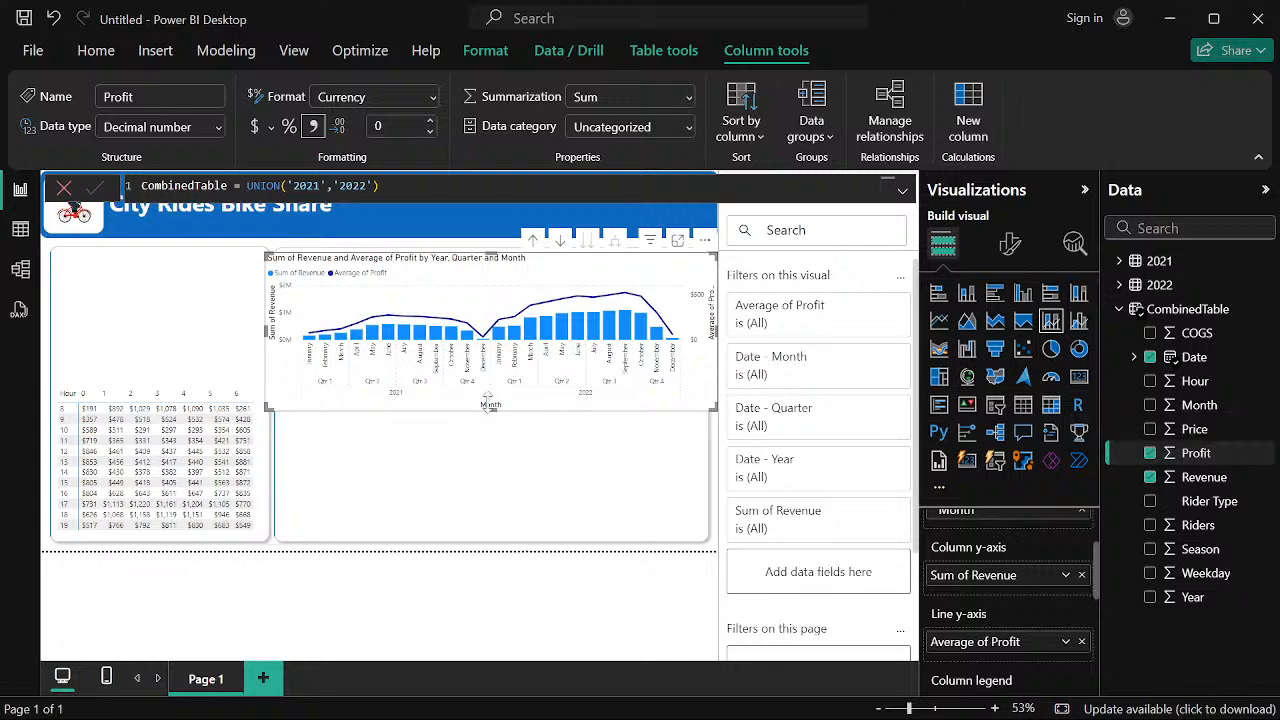
Try the combo chart with its legend hidden, and turn the legend back on
click(1012, 245)
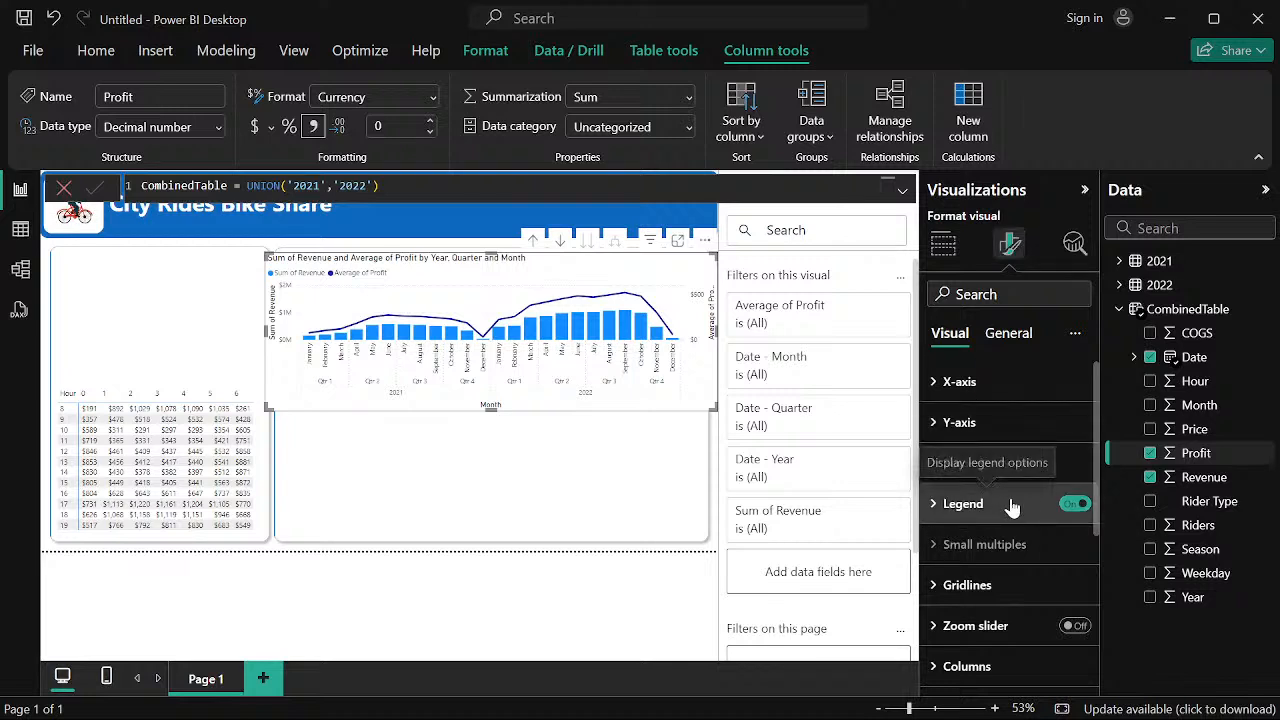
click(1077, 505)
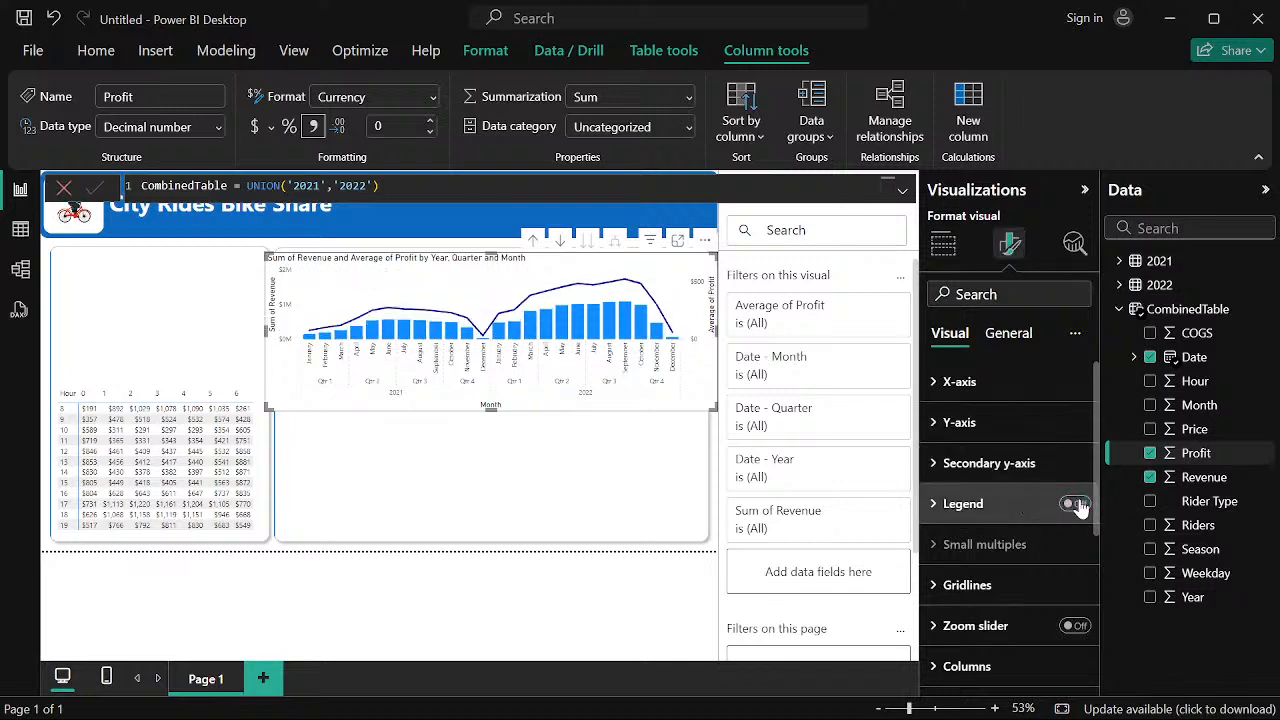
click(1077, 505)
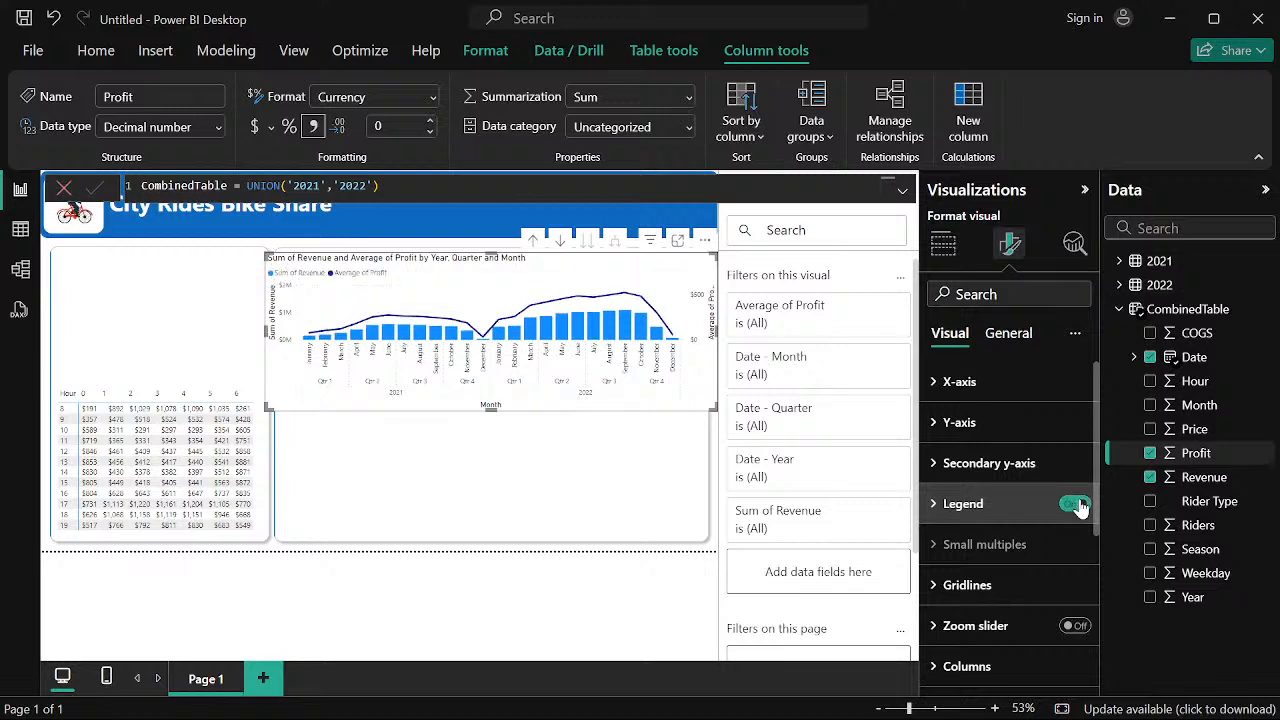
click(1077, 505)
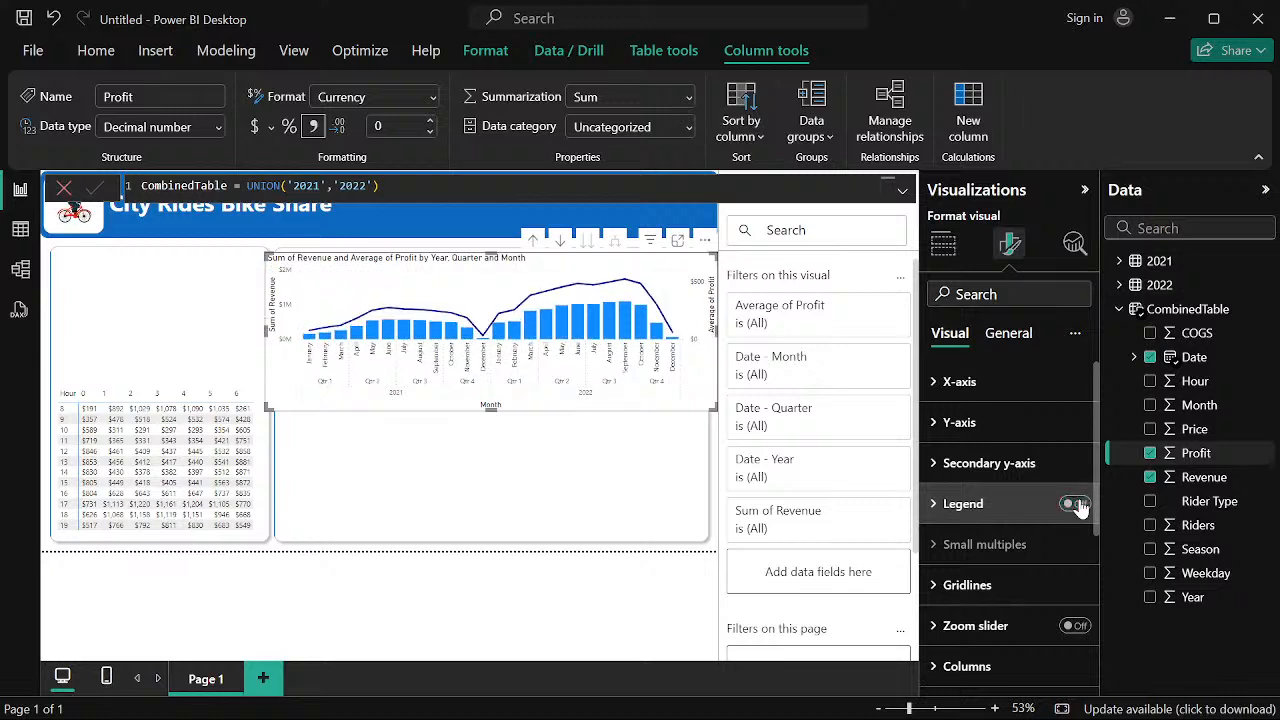
click(1077, 505)
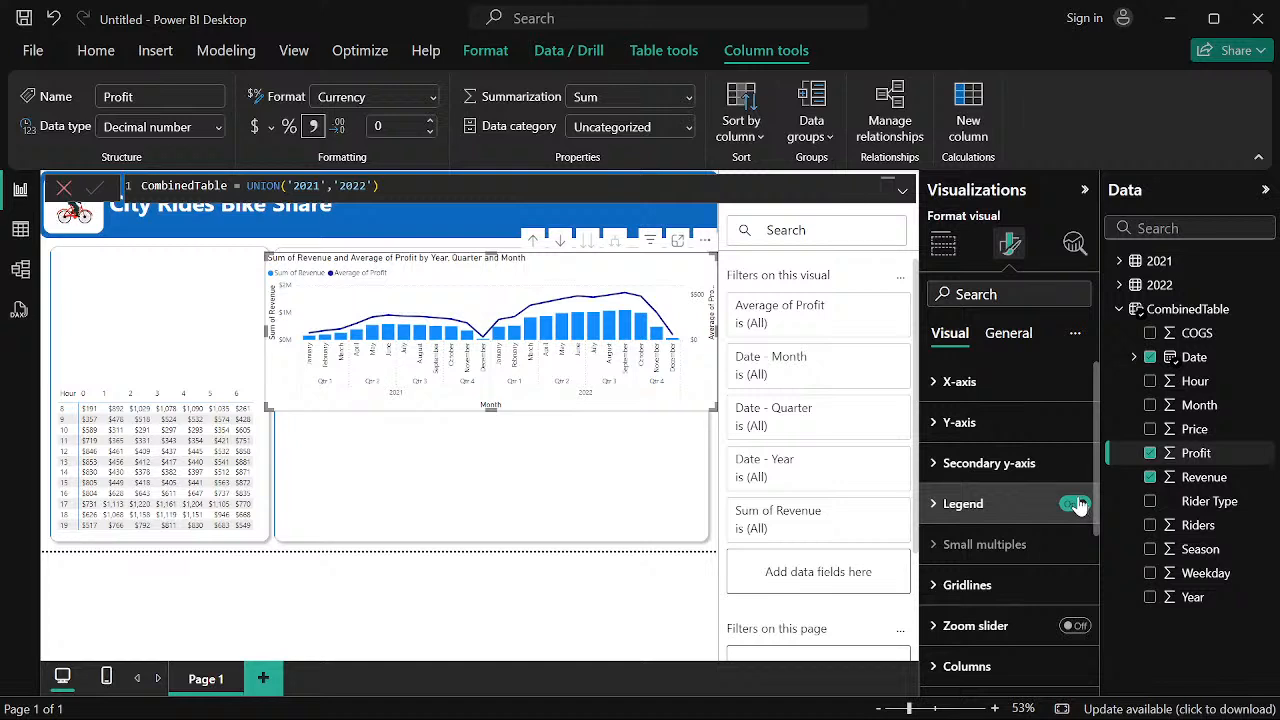
Examine the combo chart's y-axis range and value settings and its remaining visual formatting options
click(928, 423)
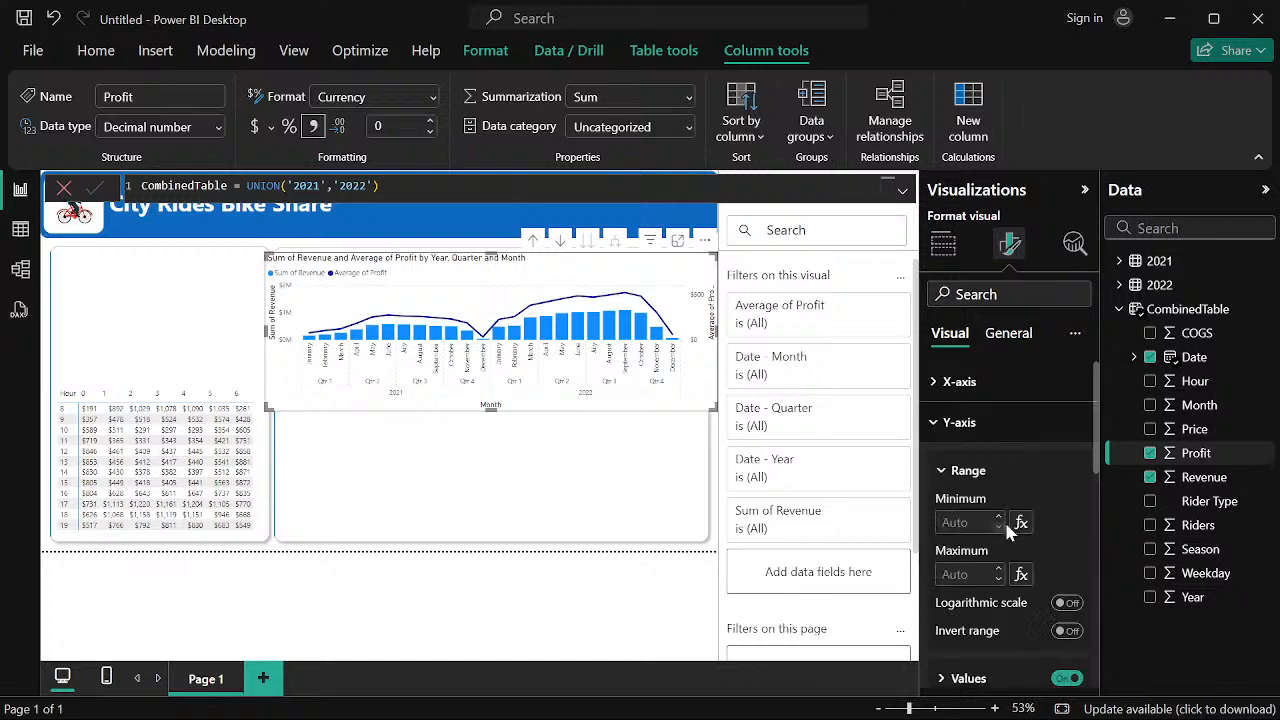
scroll(1005, 520, down, 2)
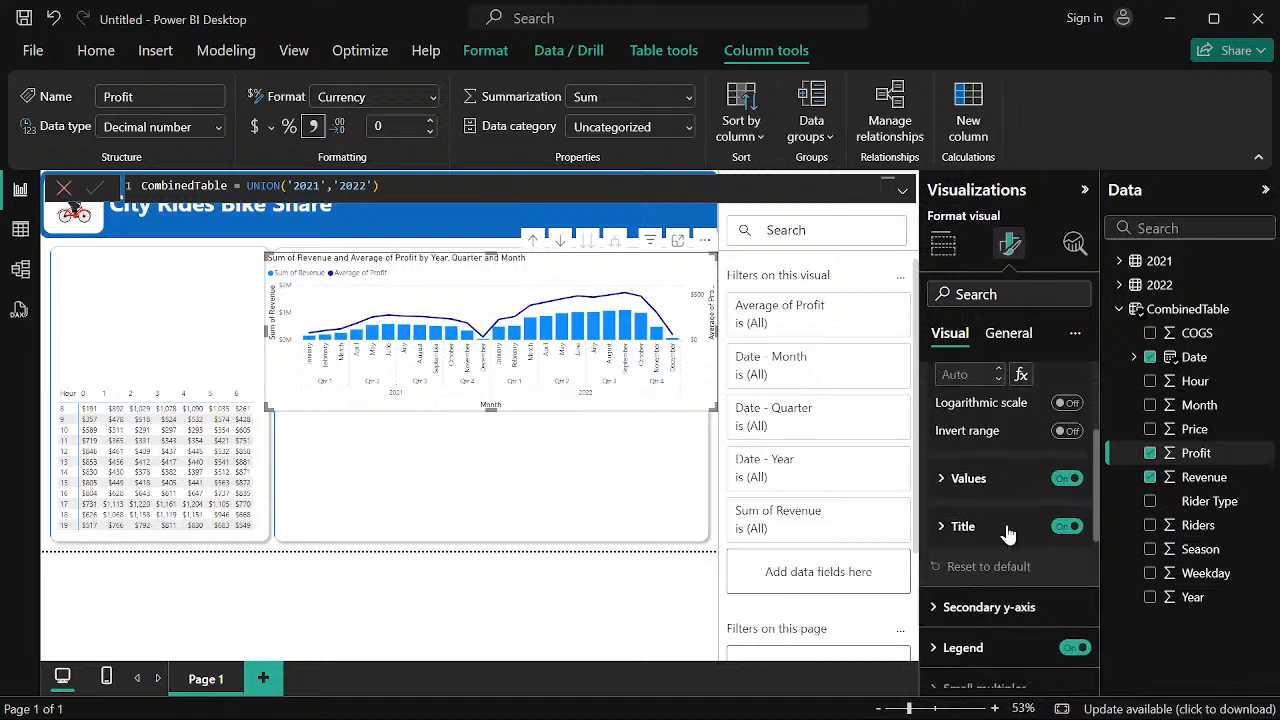
click(939, 479)
click(939, 479)
scroll(944, 400, down, 2)
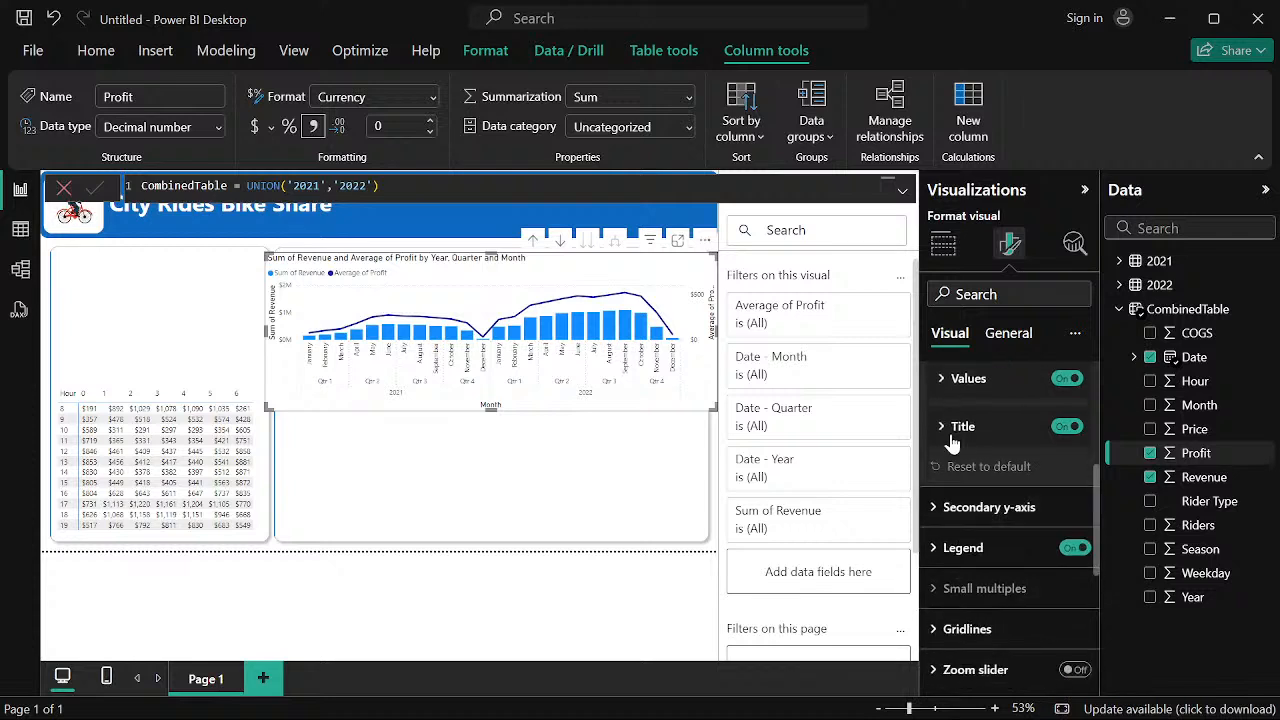
click(941, 381)
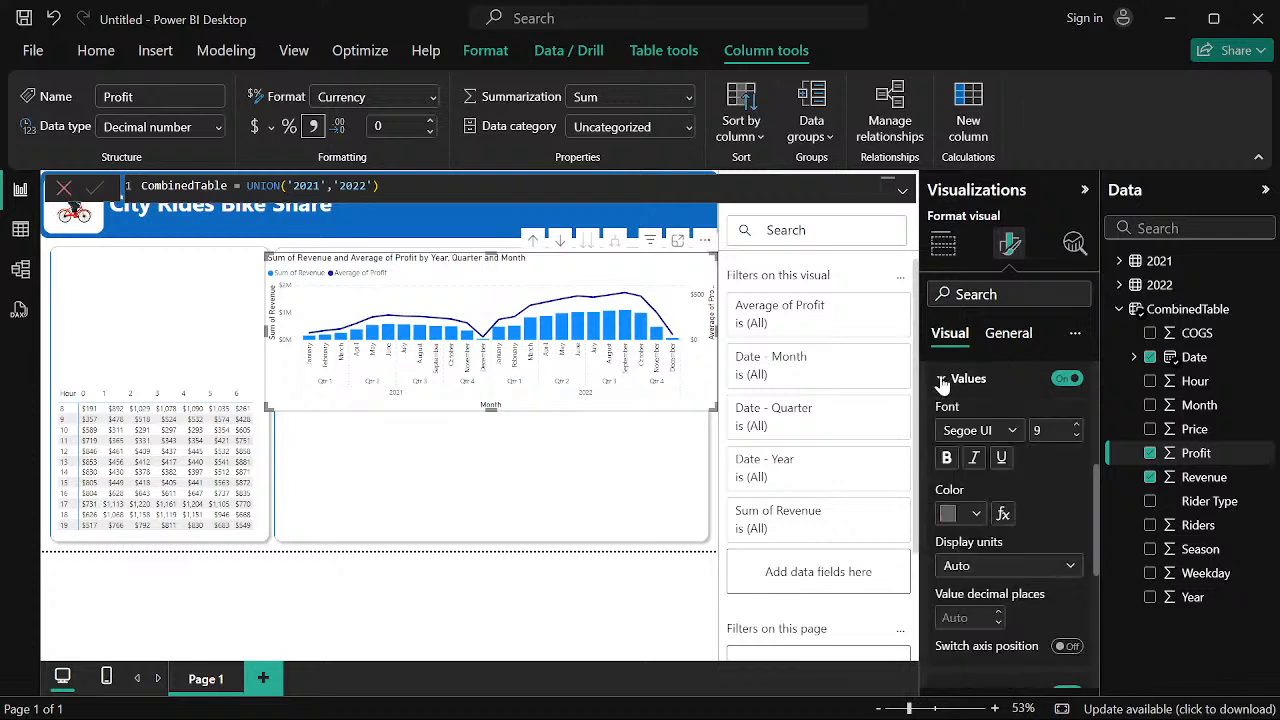
click(941, 381)
scroll(945, 450, down, 4)
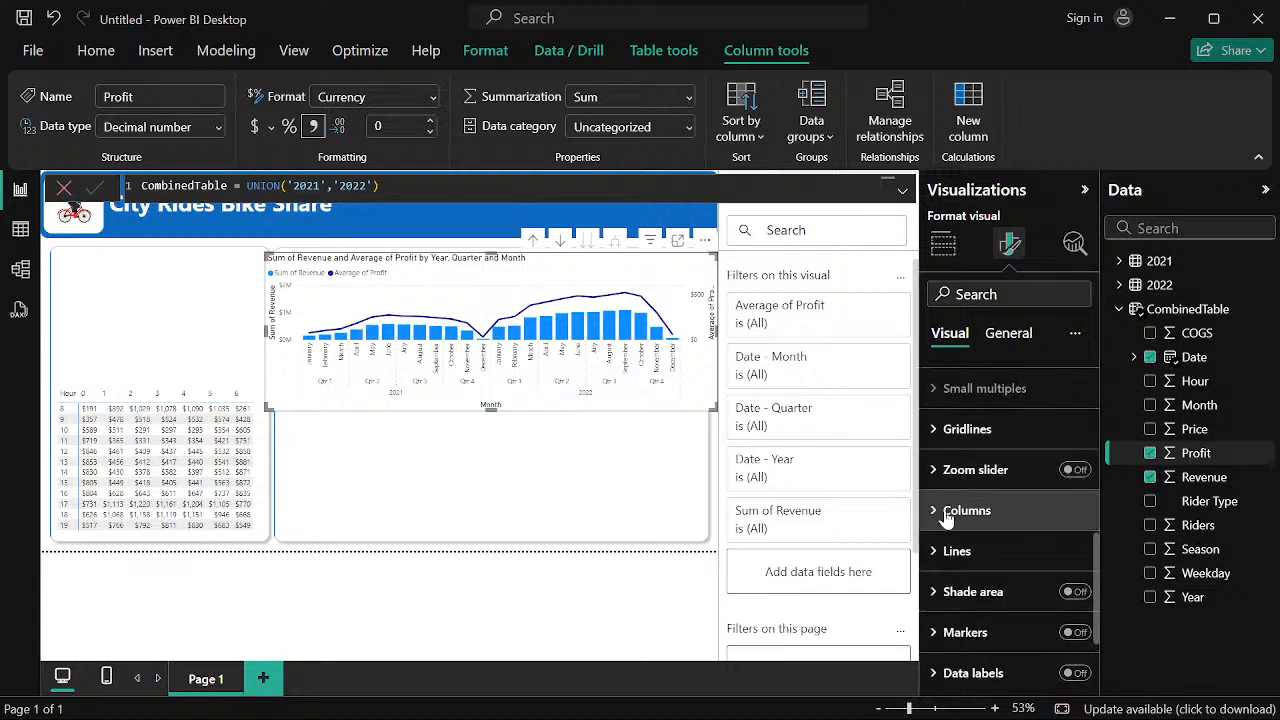
scroll(950, 525, down, 1)
scroll(948, 528, down, 2)
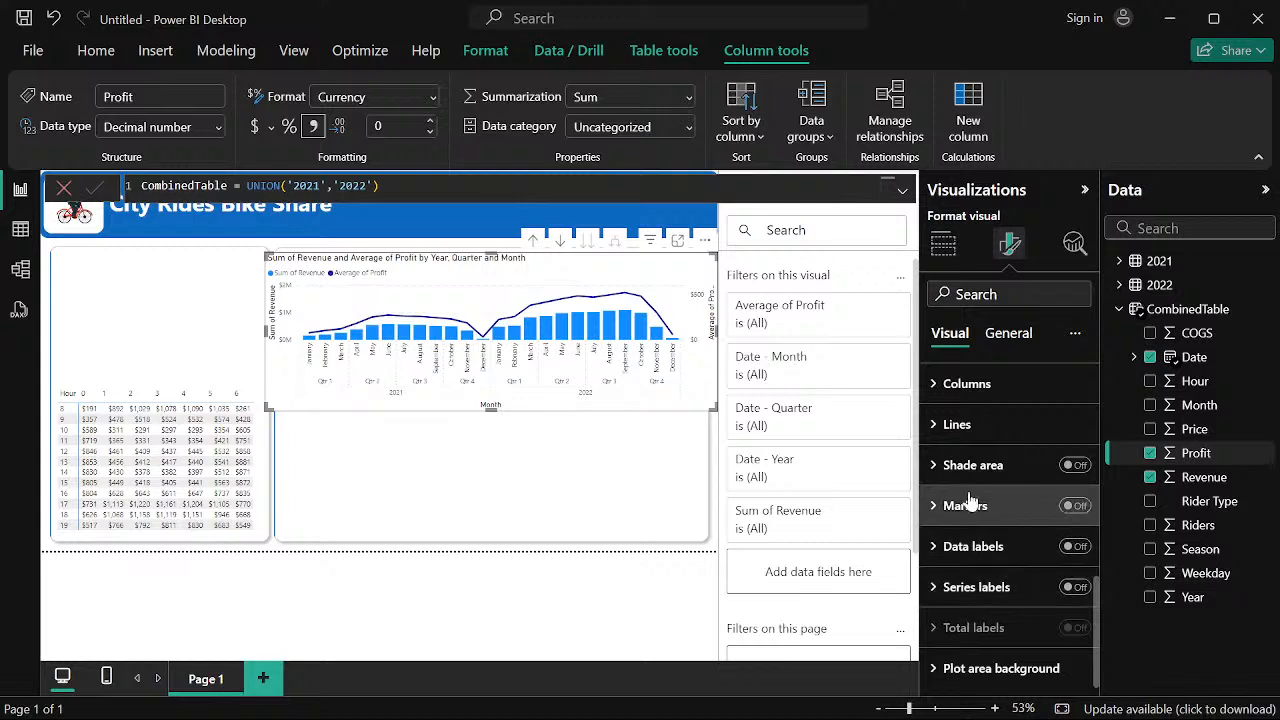
scroll(960, 390, up, 10)
click(945, 422)
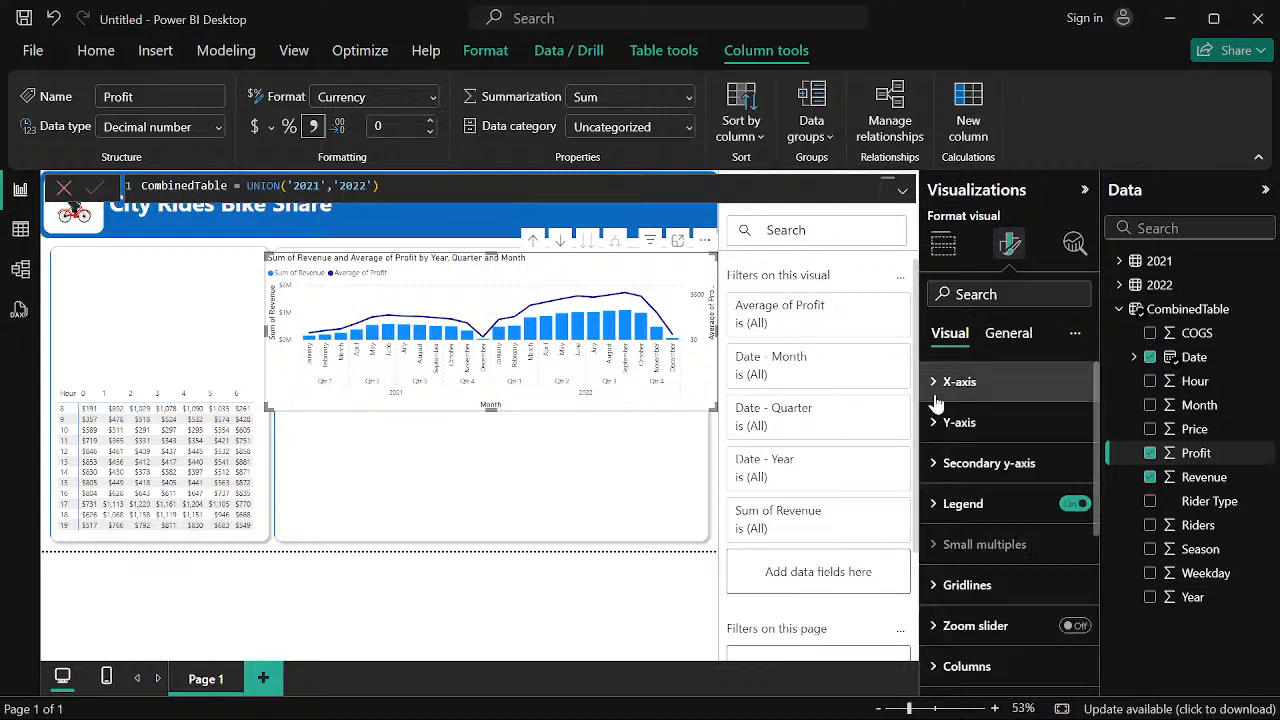
Try hiding the chart's x-axis values, and turn them back on
click(940, 381)
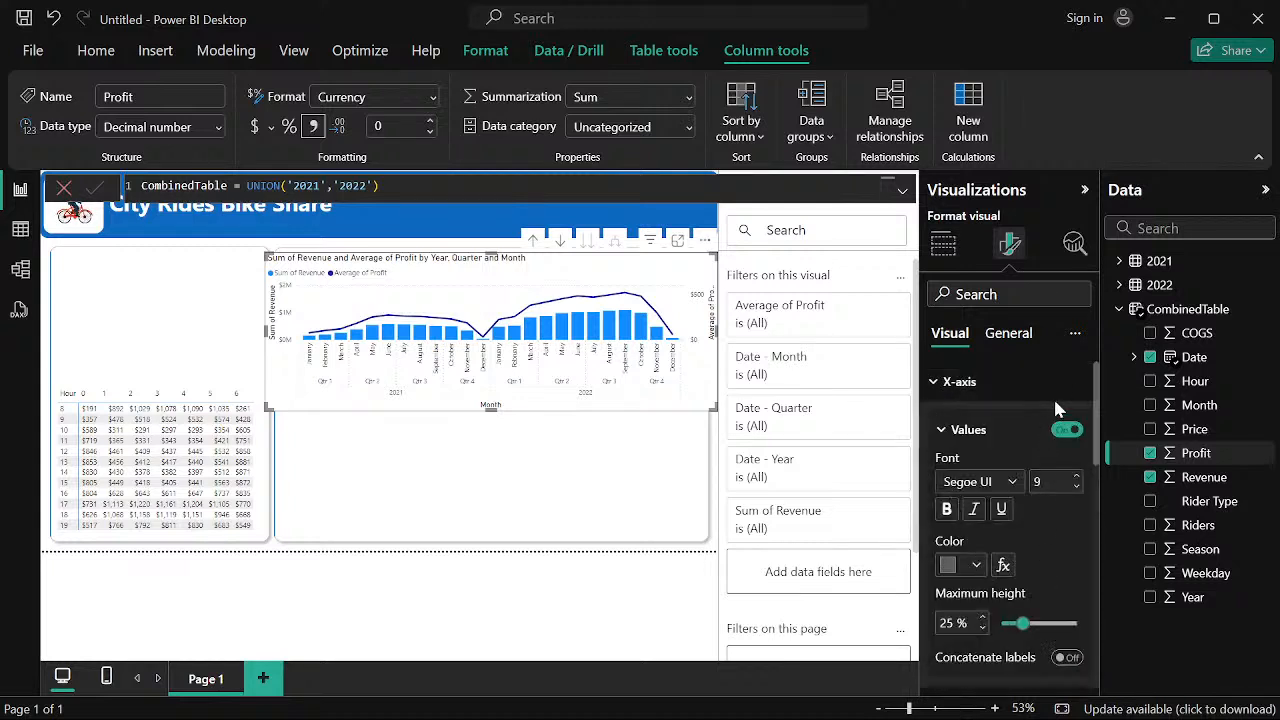
click(1066, 430)
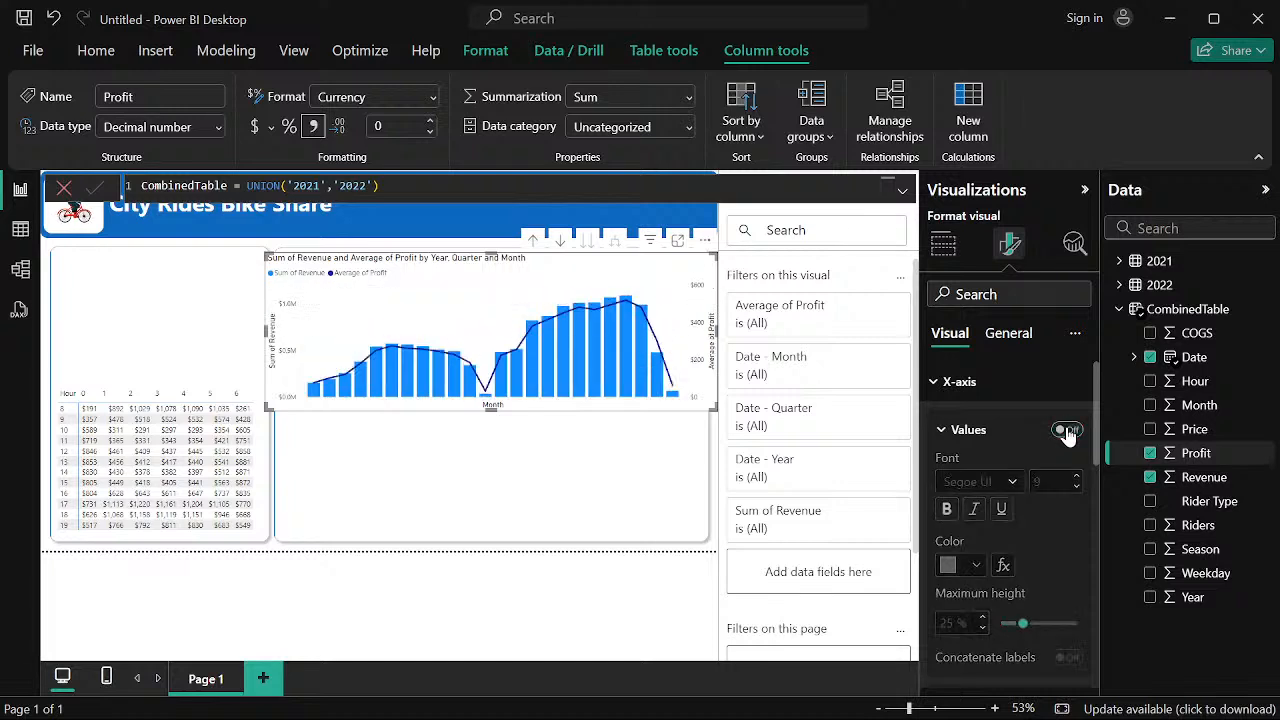
click(1066, 430)
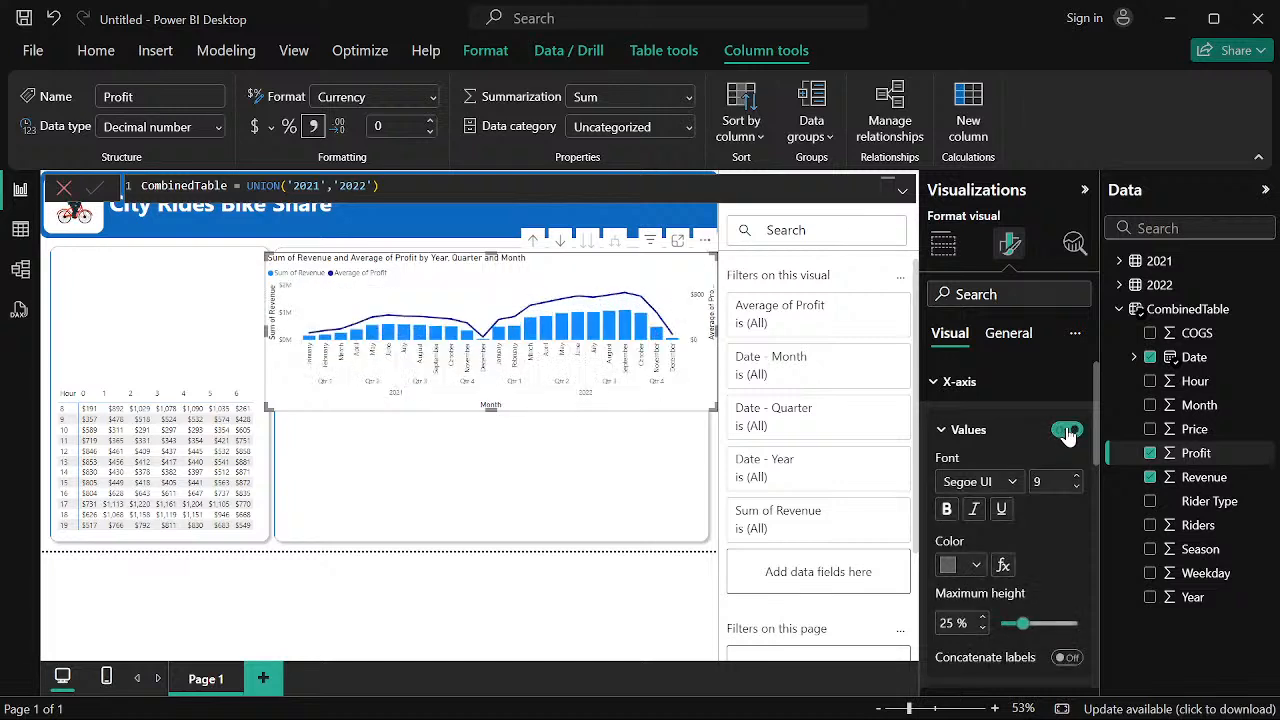
scroll(1000, 545, down, 4)
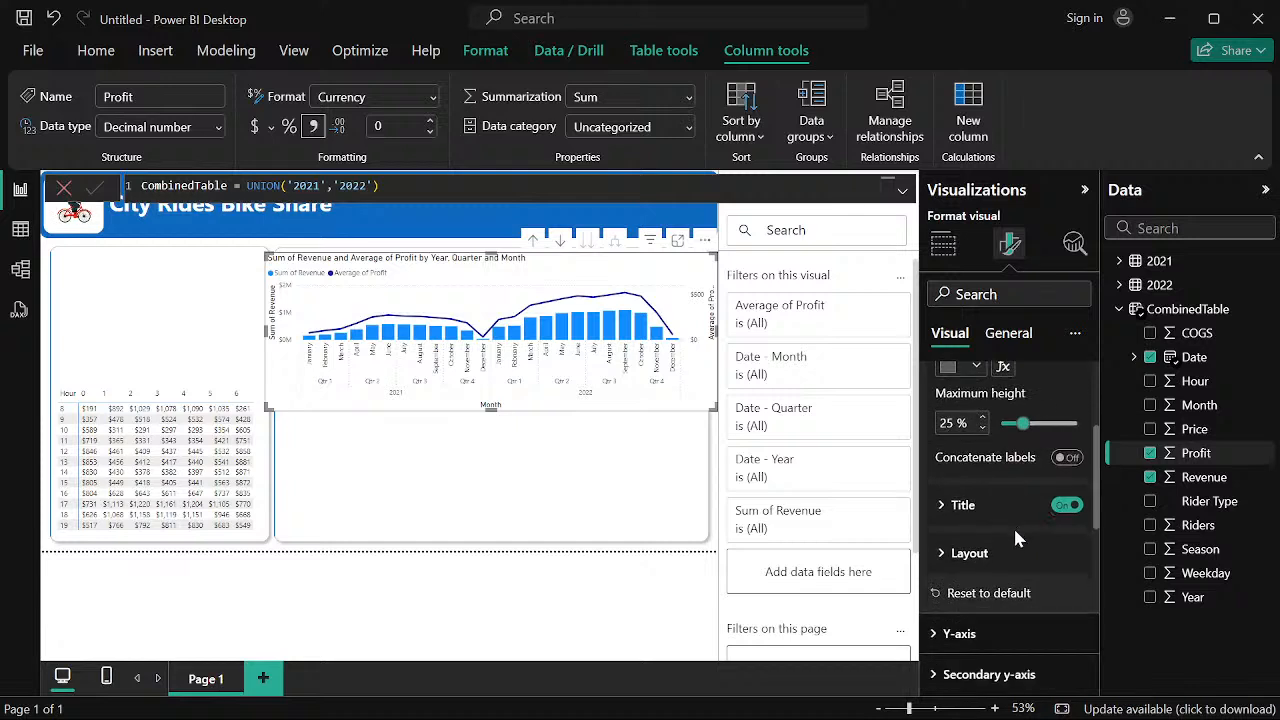
scroll(1013, 530, down, 2)
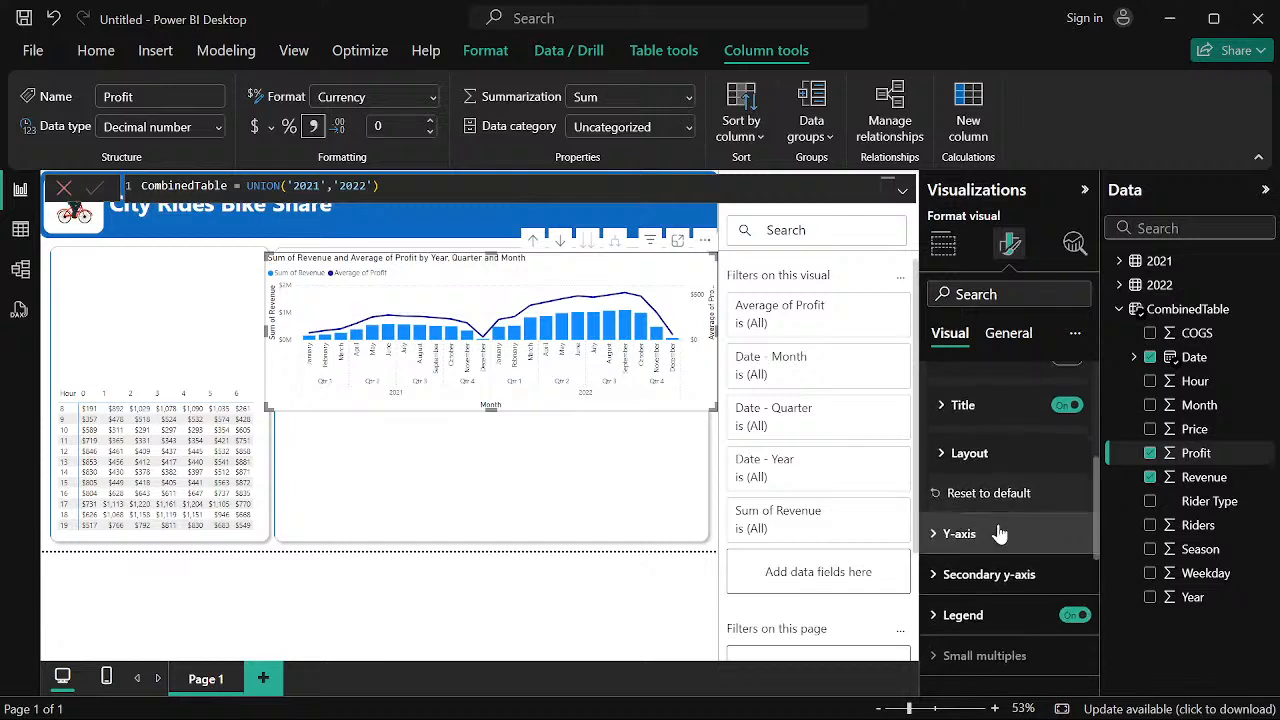
click(938, 455)
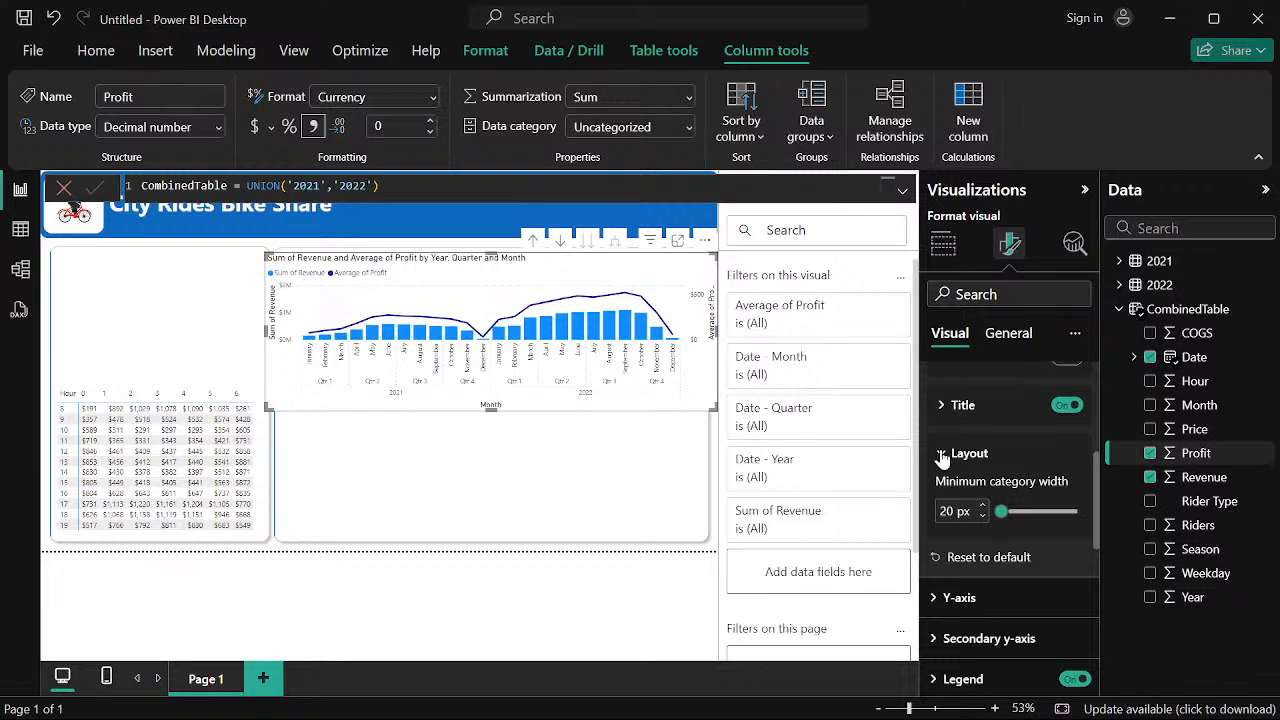
scroll(970, 540, down, 6)
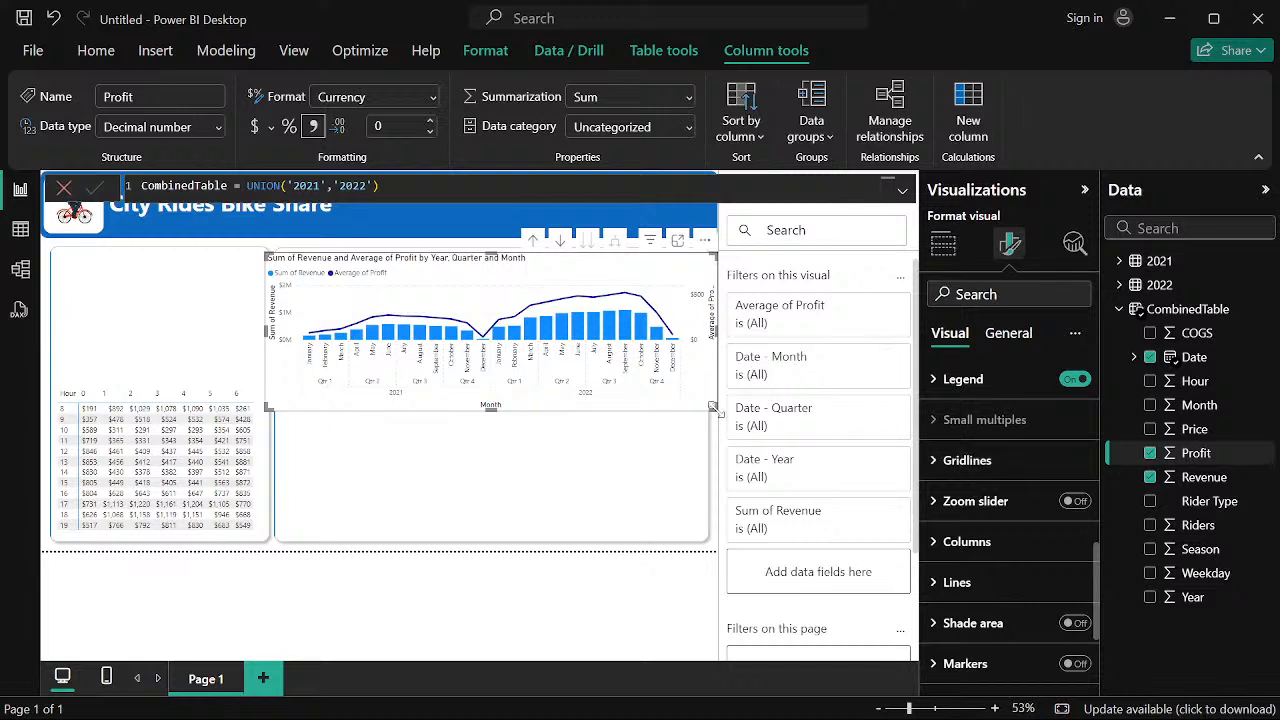
Shrink the combo chart to fit inside the upper wide card, leaving empty space between the card's left edge and the chart
drag(712, 405, 707, 377)
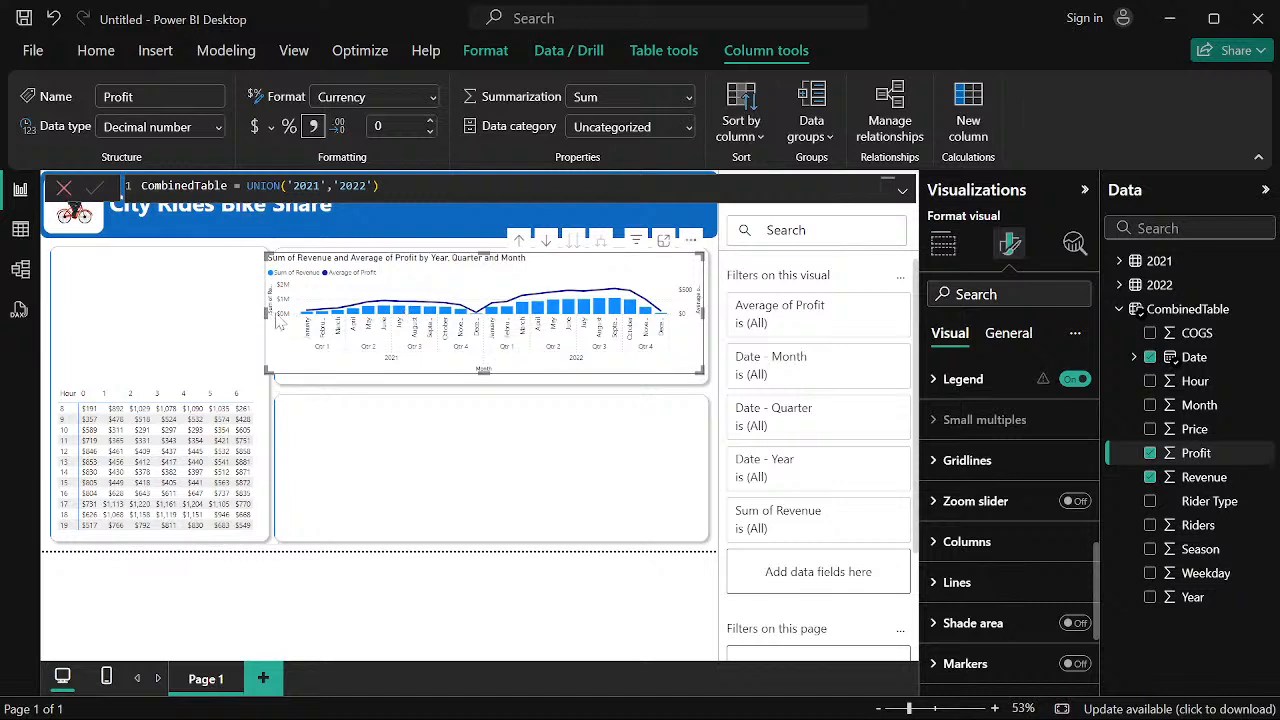
drag(278, 318, 296, 320)
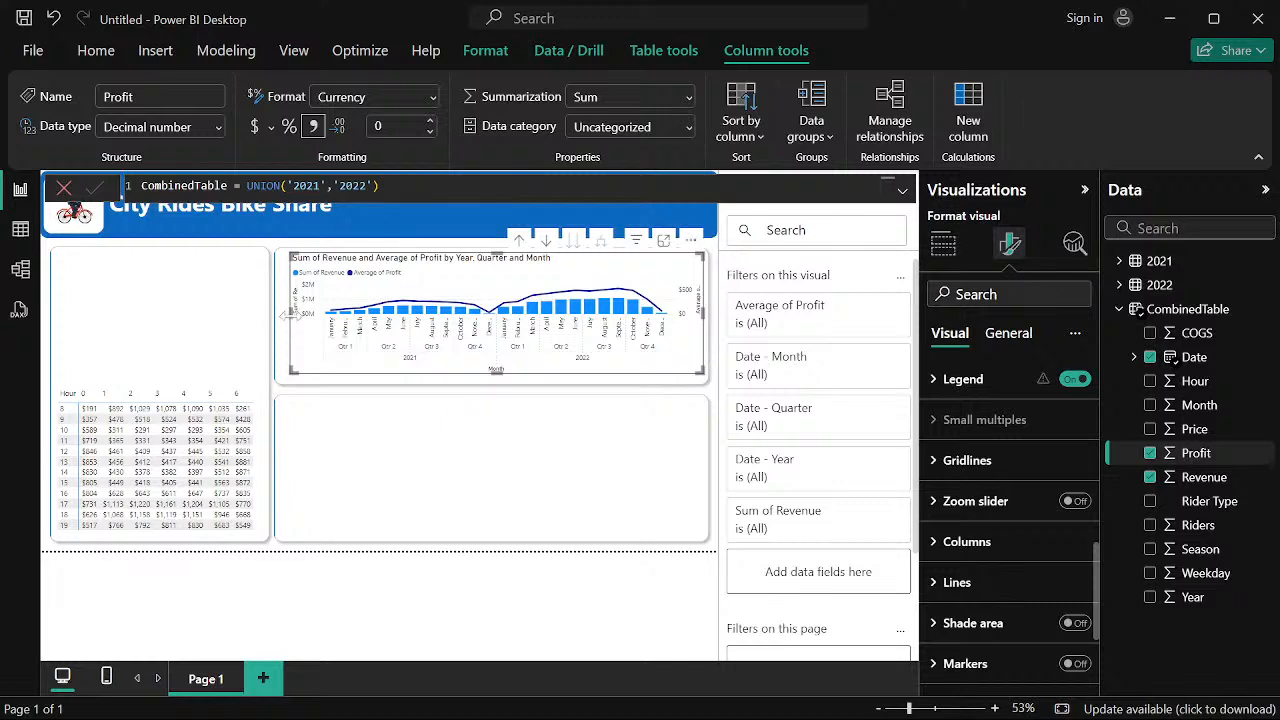
drag(290, 318, 362, 326)
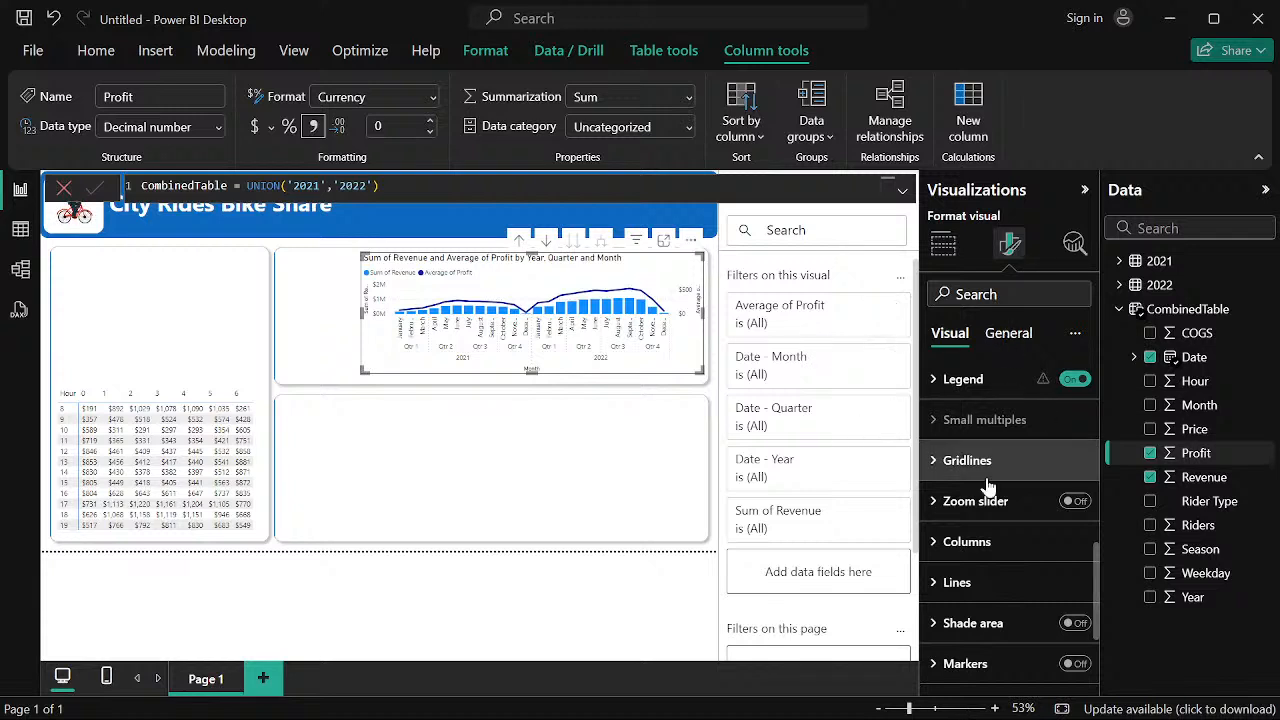
Turn on markers for the combo chart's profit line
scroll(986, 489, down, 2)
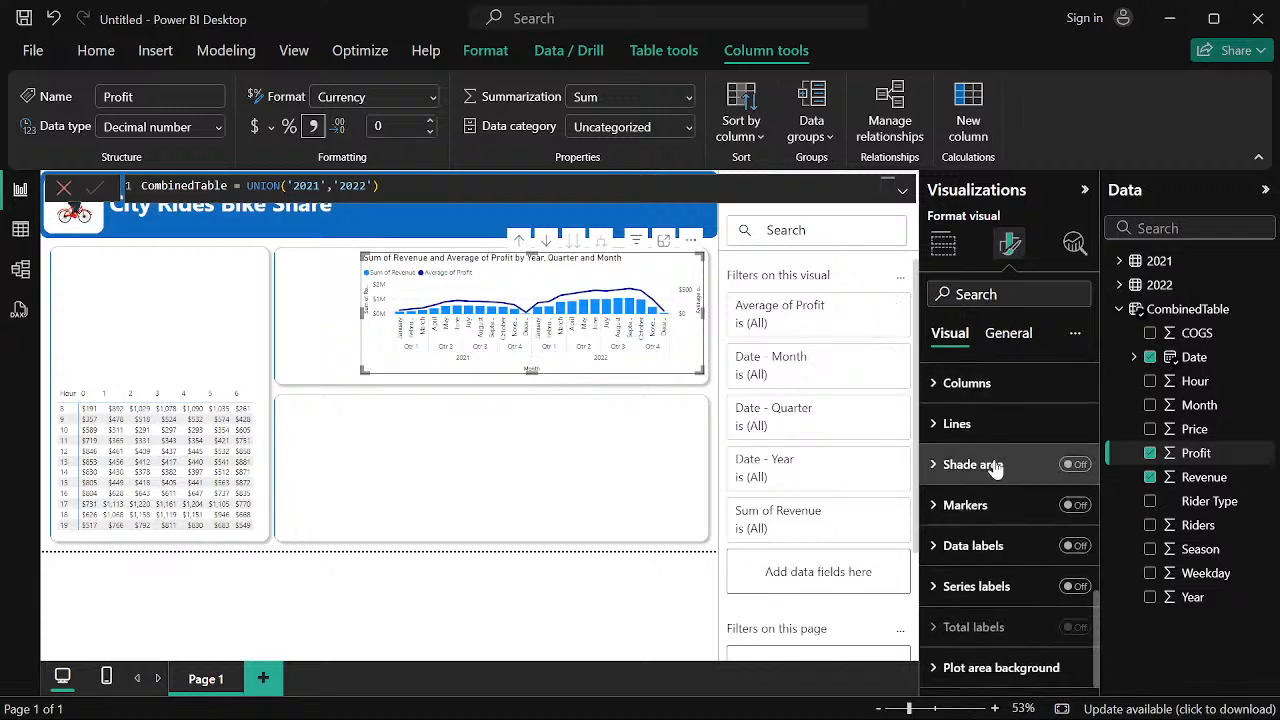
click(1074, 508)
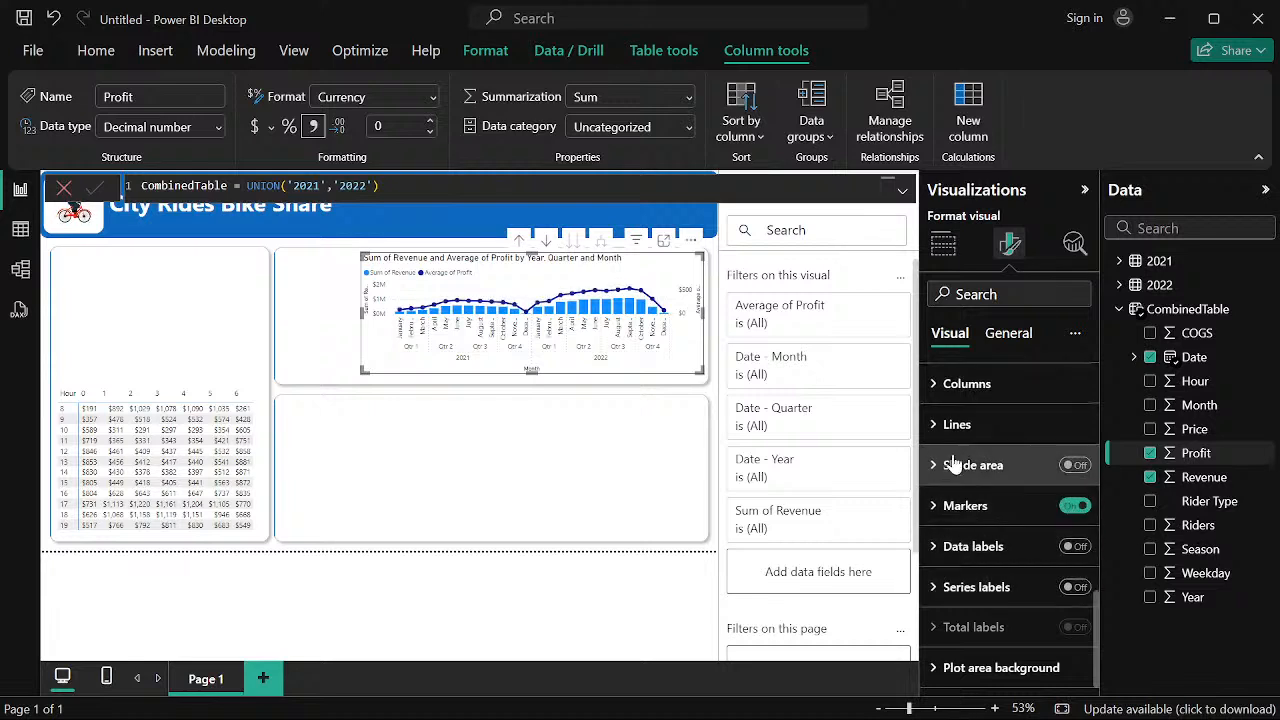
scroll(968, 420, up, 5)
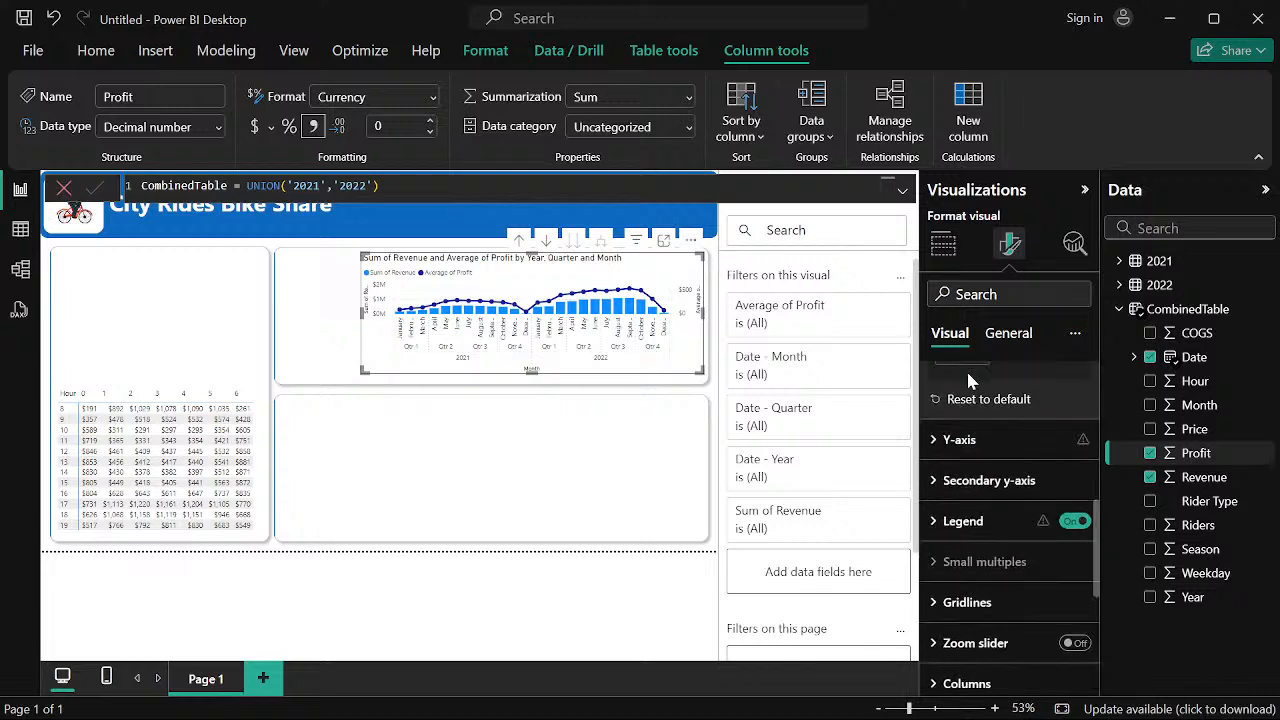
Check the key requirements in the dashboard request PDF, and retitle the combo chart "Profit and Revenue Trend Analysis"
click(1015, 334)
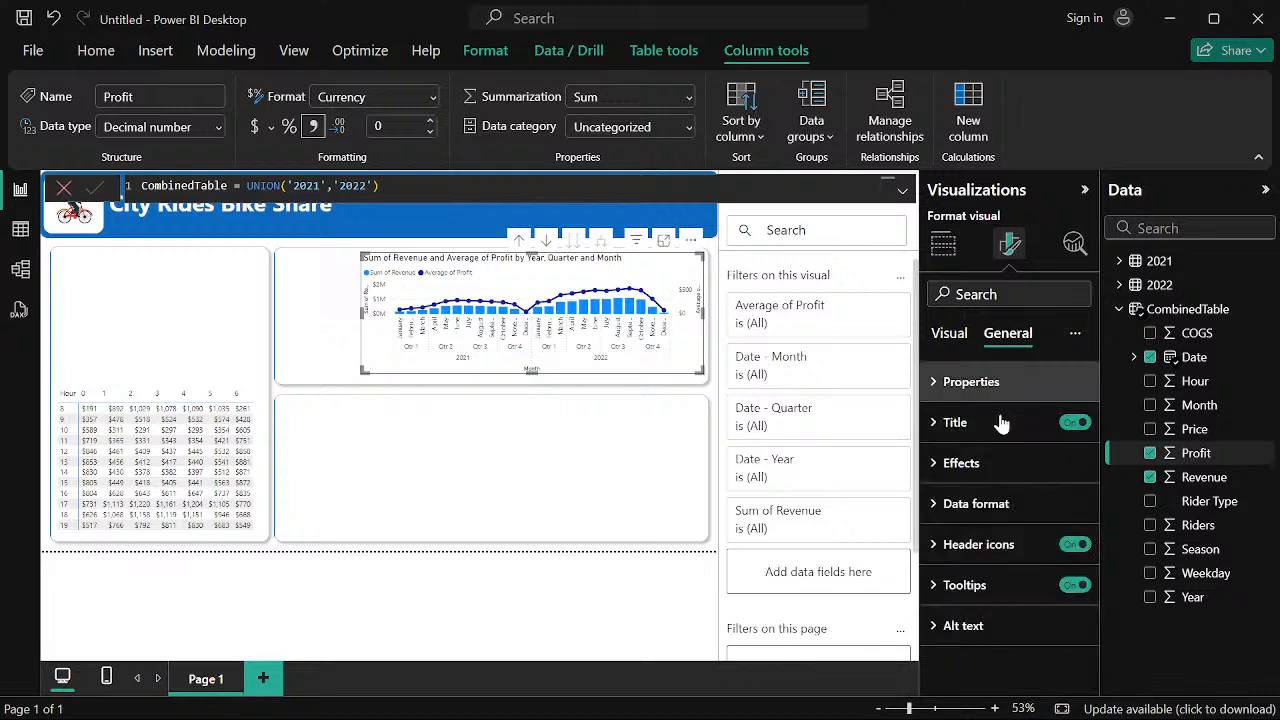
click(931, 422)
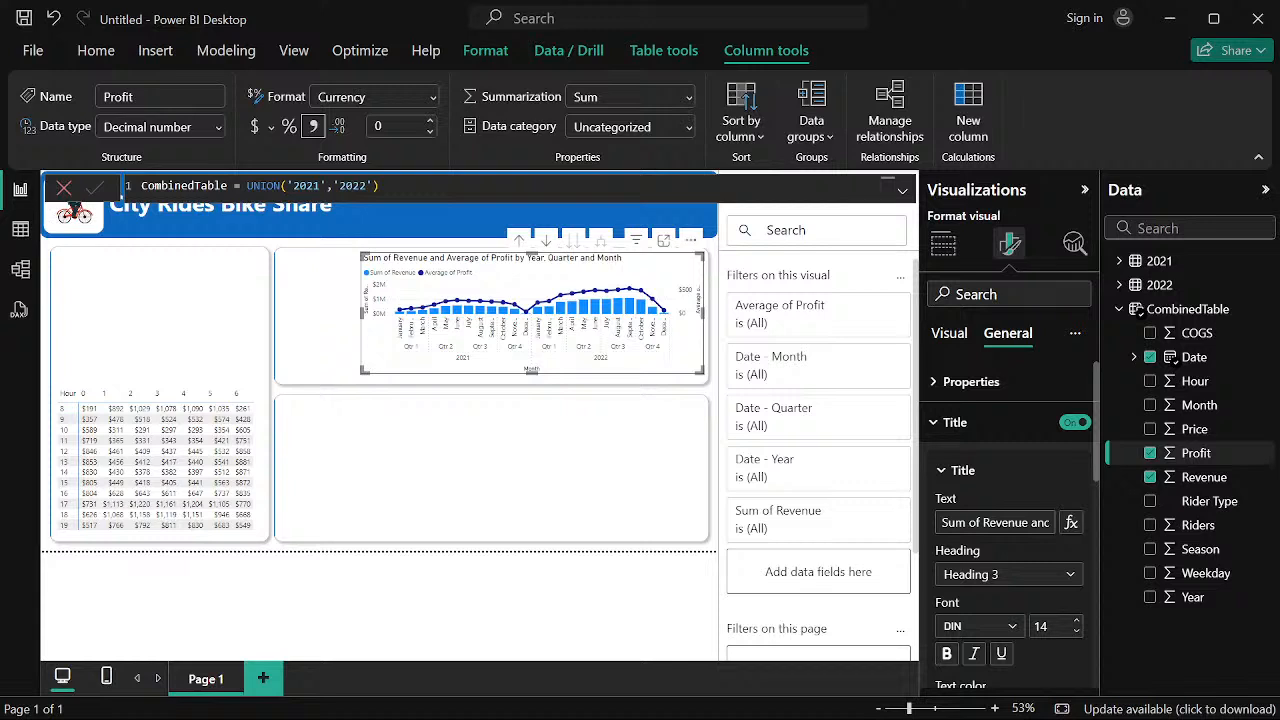
click(1022, 522)
click(834, 696)
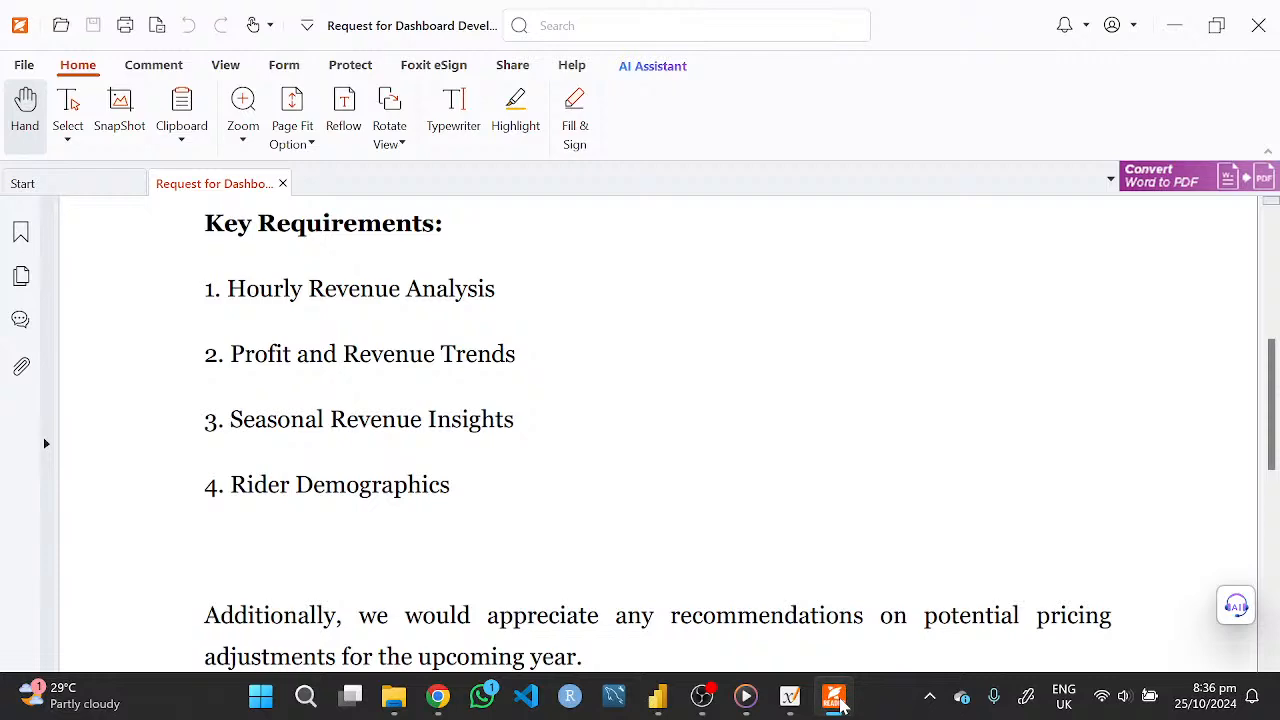
click(834, 696)
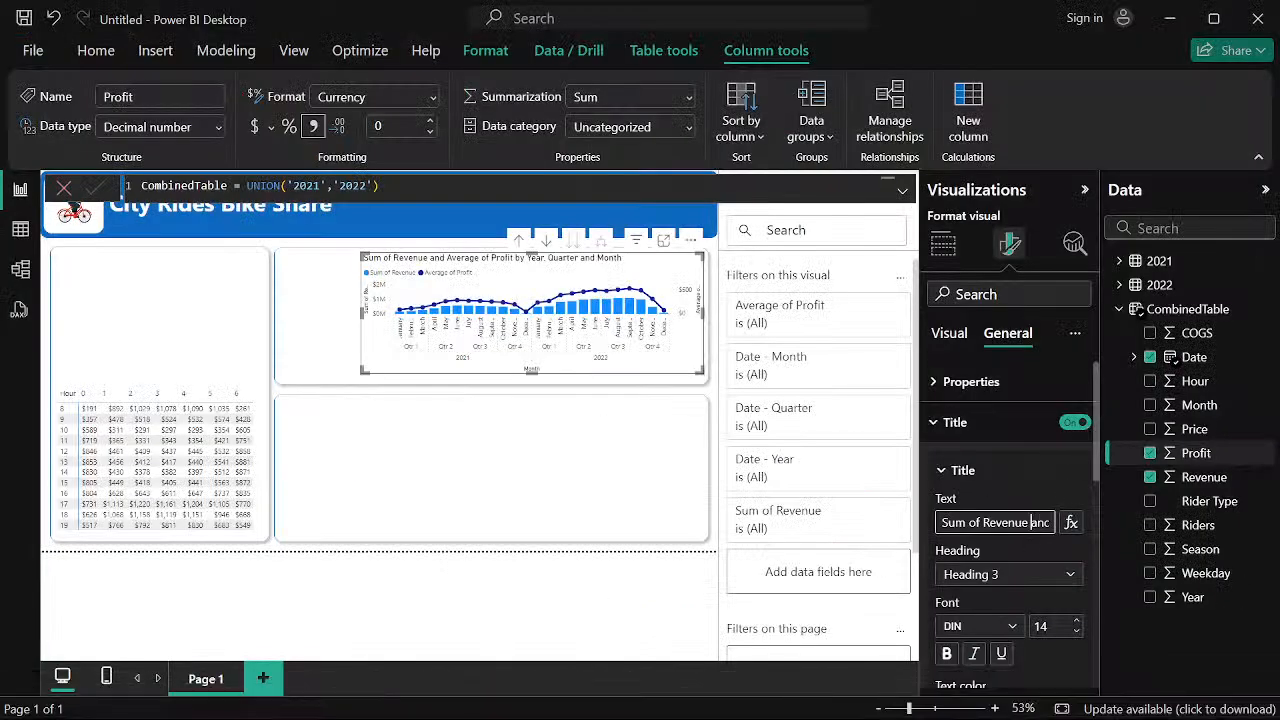
key(ctrl+a)
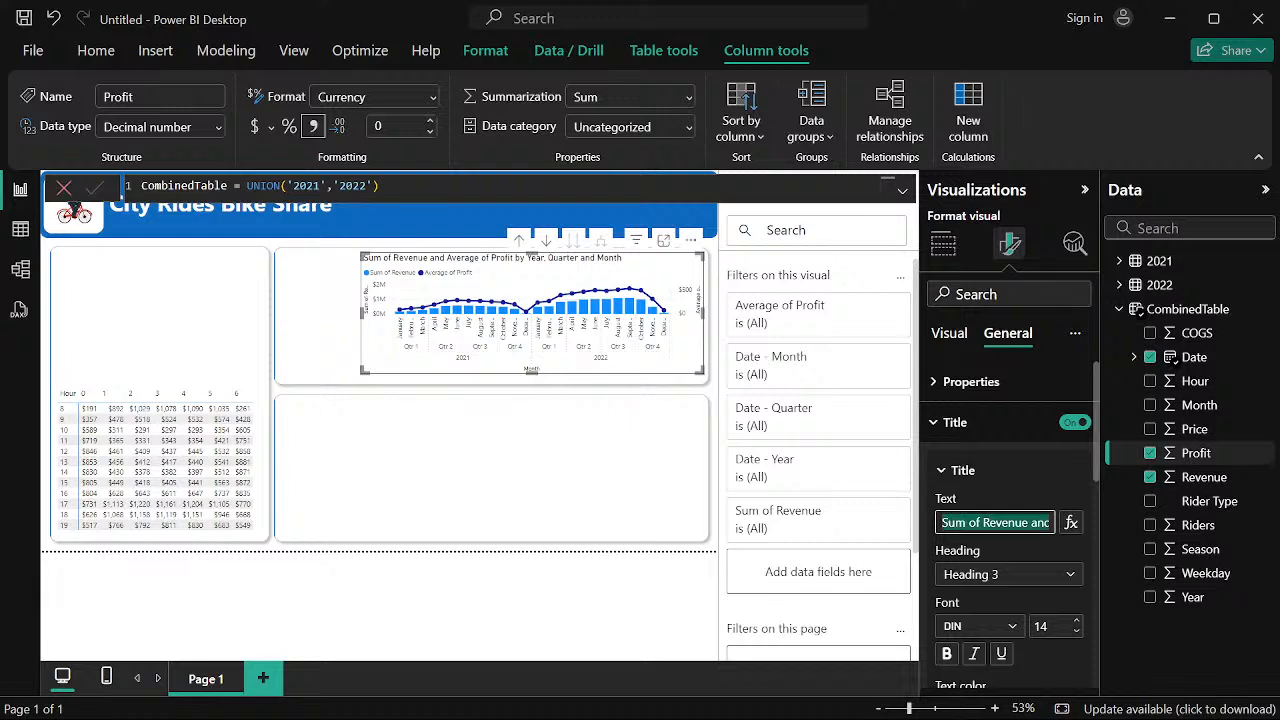
key(BackSpace)
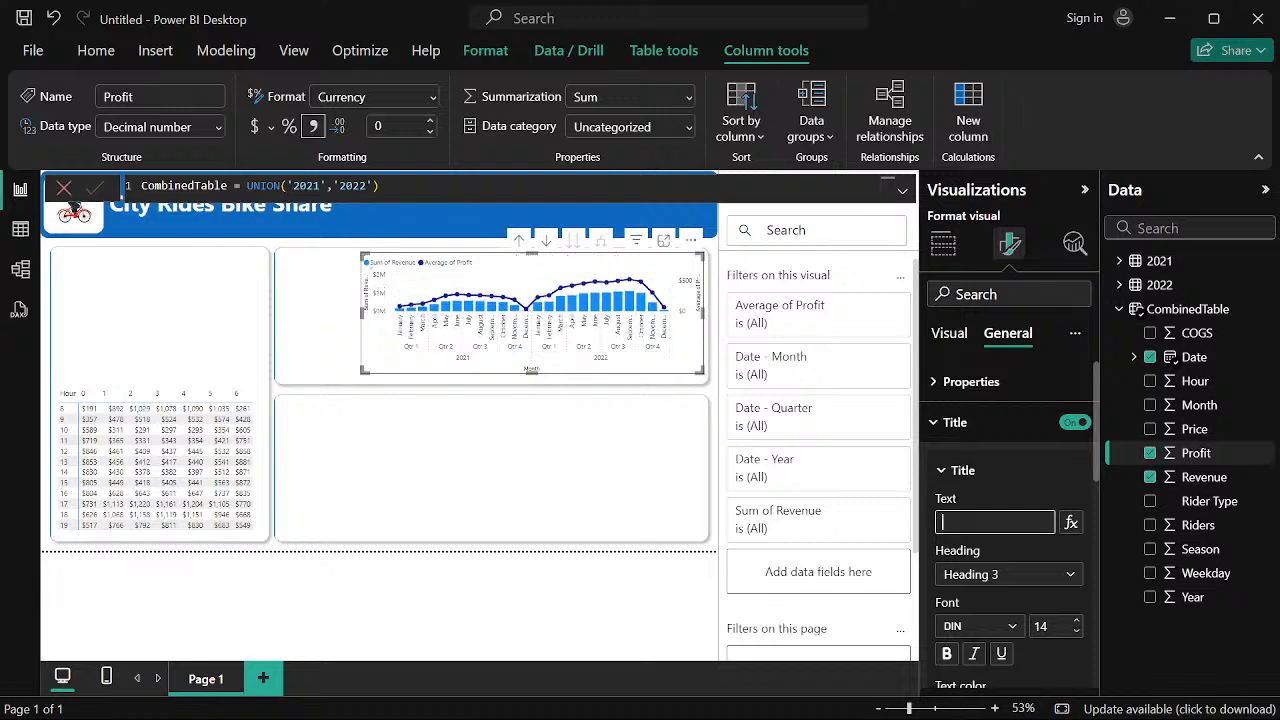
text(Profit)
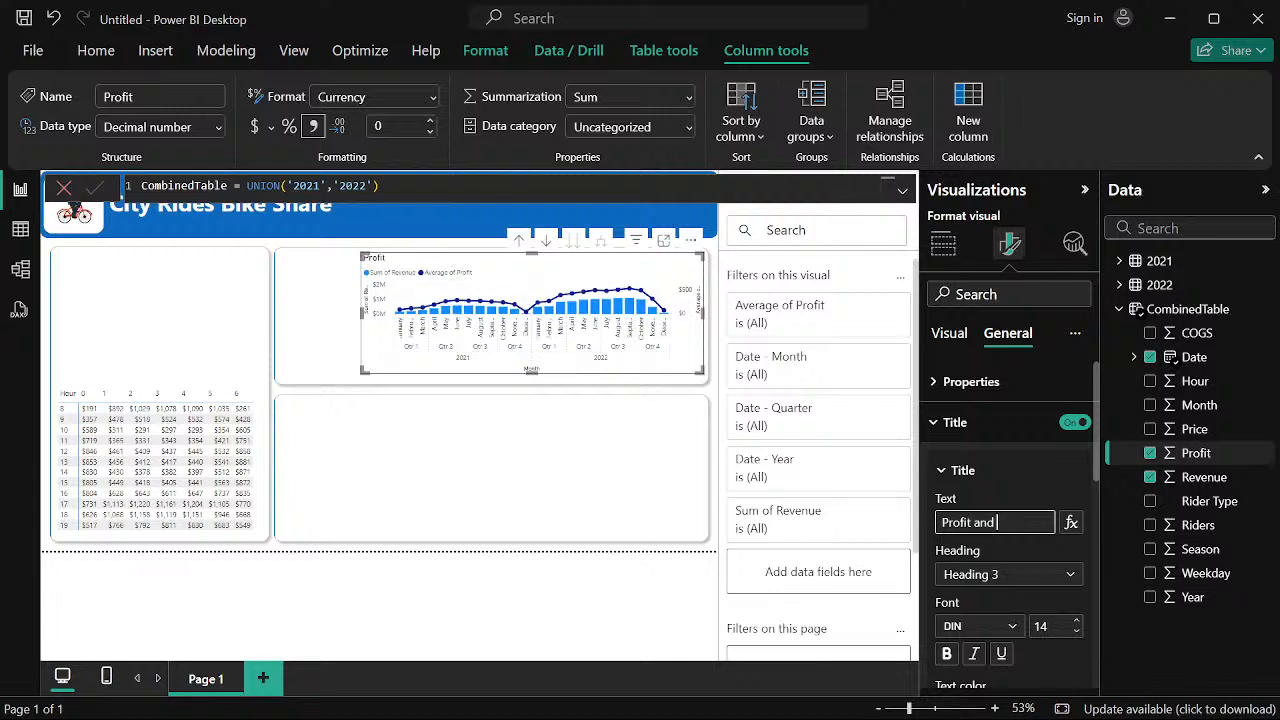
text(and Revenue)
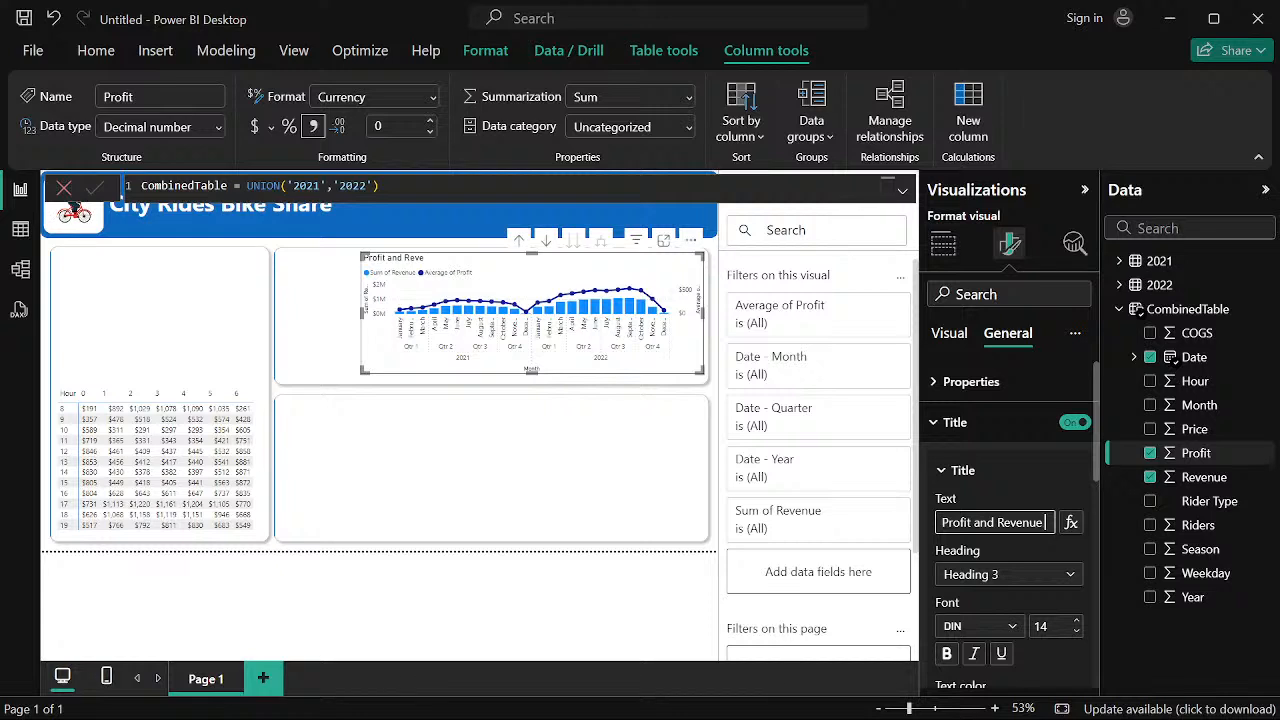
text( Tre)
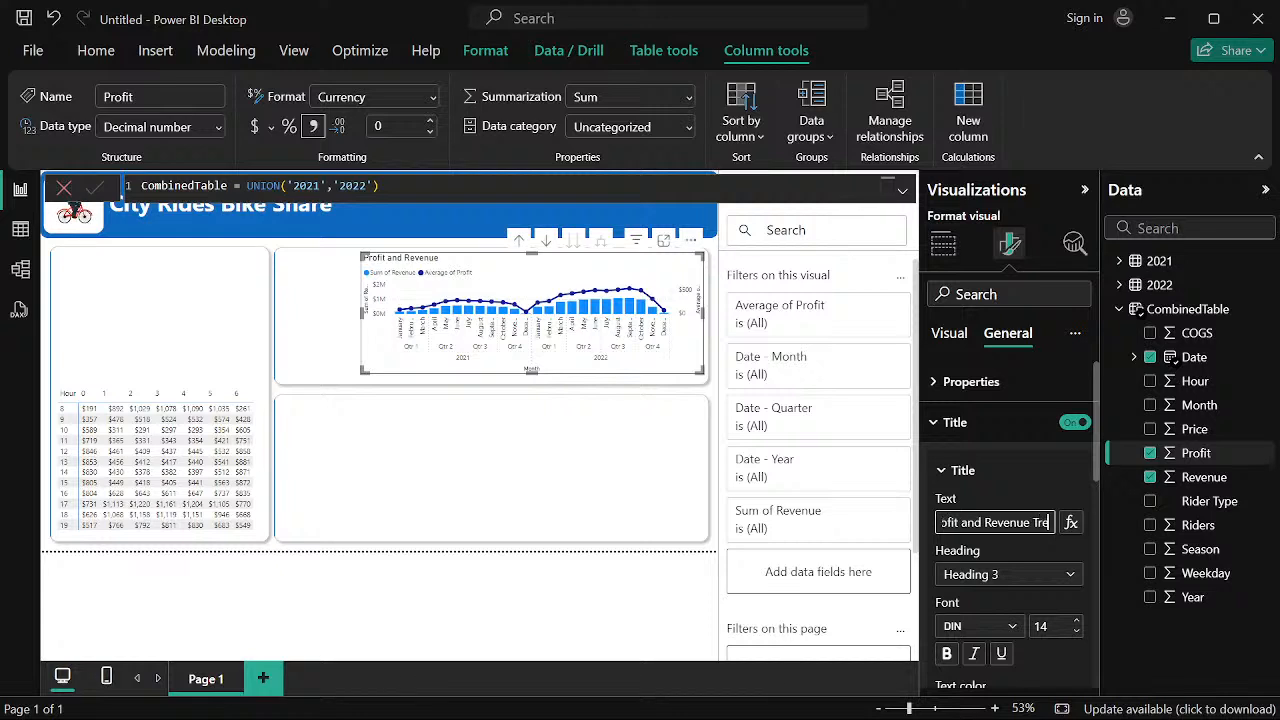
text(nd)
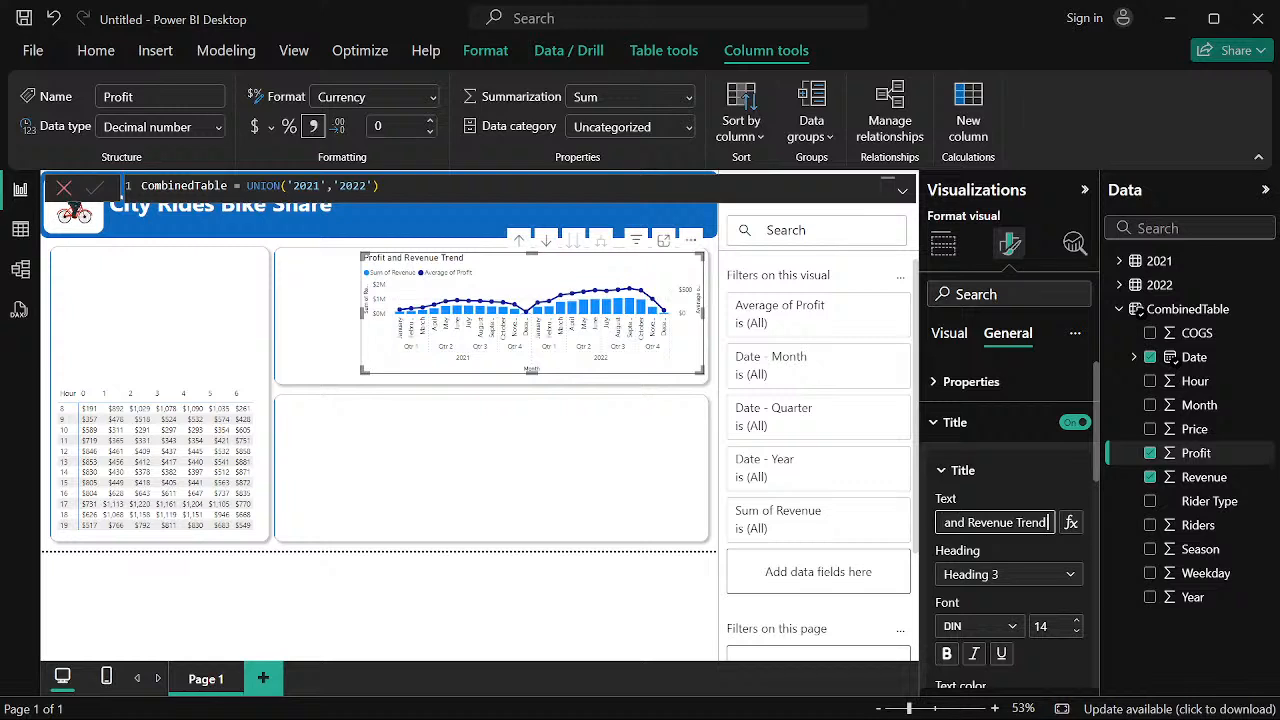
text( A)
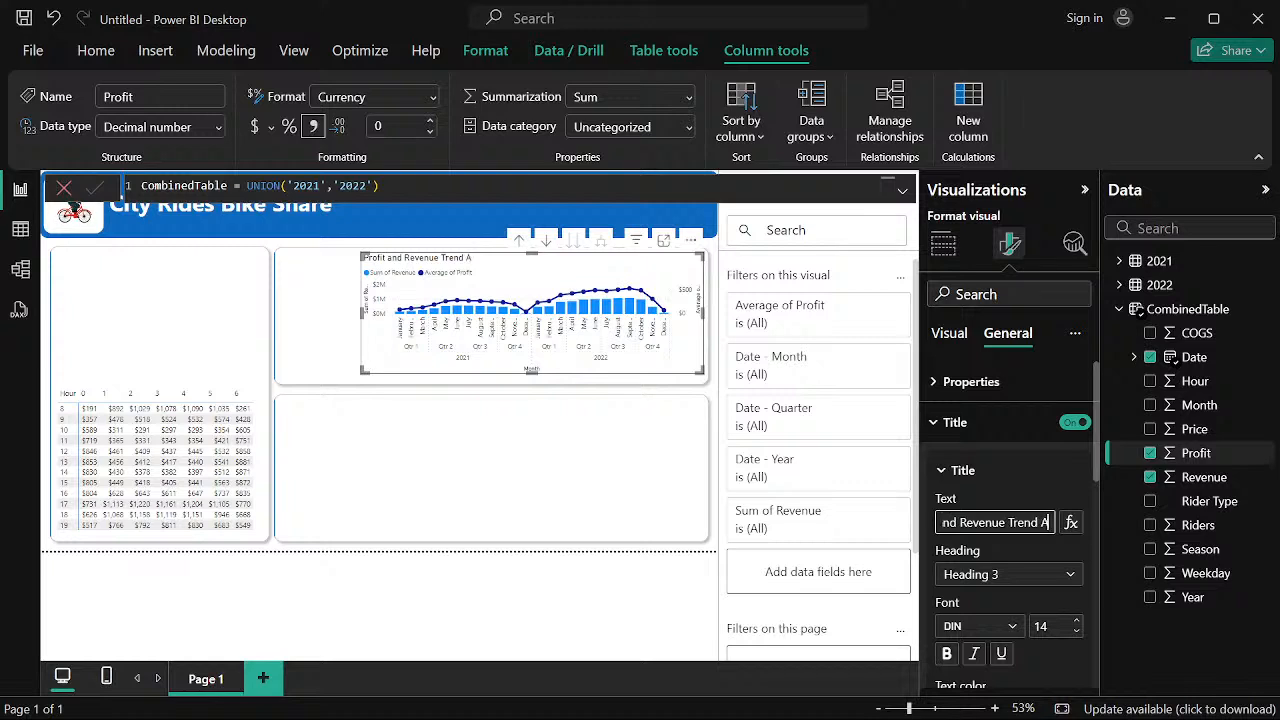
text(na)
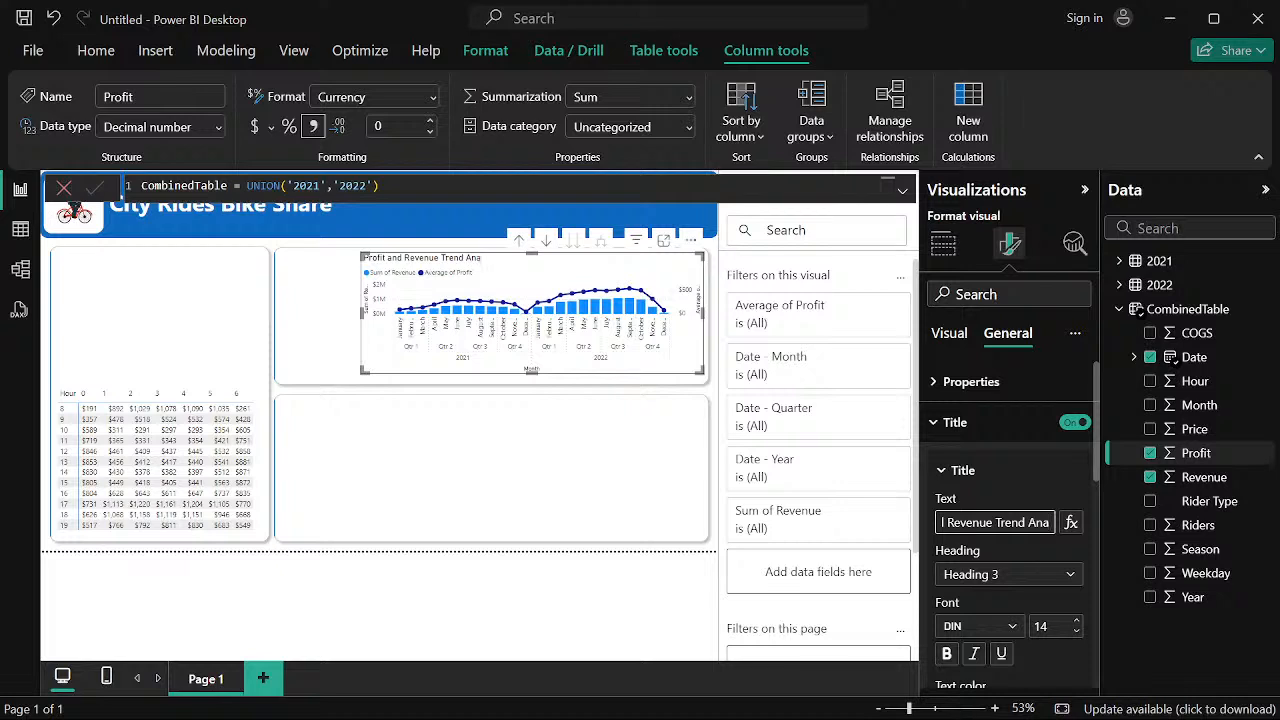
text(lysis)
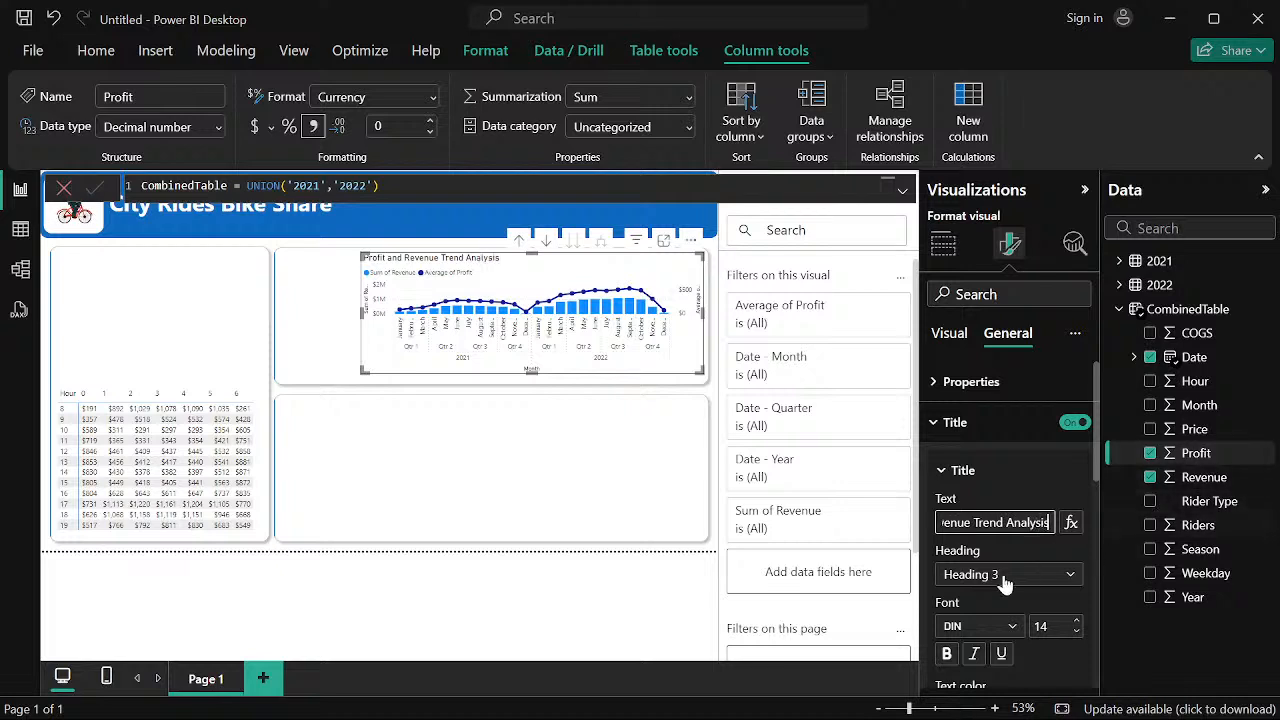
Set the combo chart's title font to Segoe UI Bold and deselect the chart
scroll(1005, 585, down, 3)
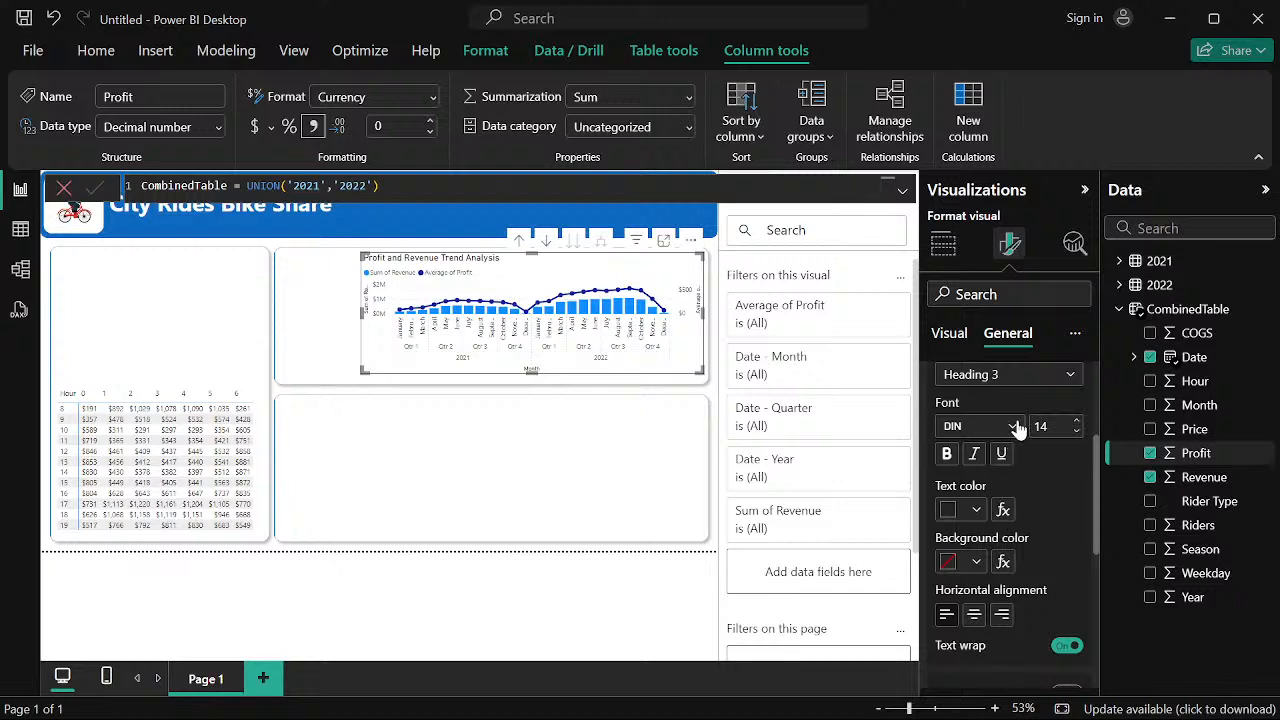
click(1017, 427)
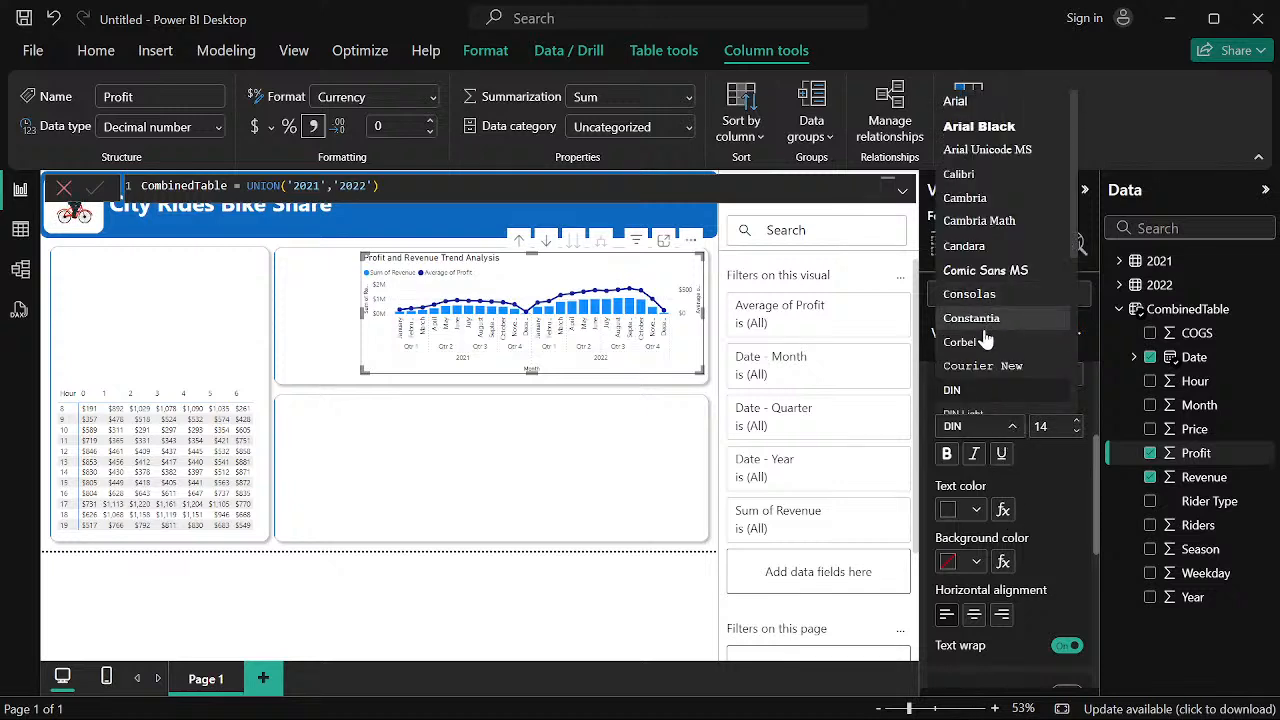
scroll(985, 287, down, 3)
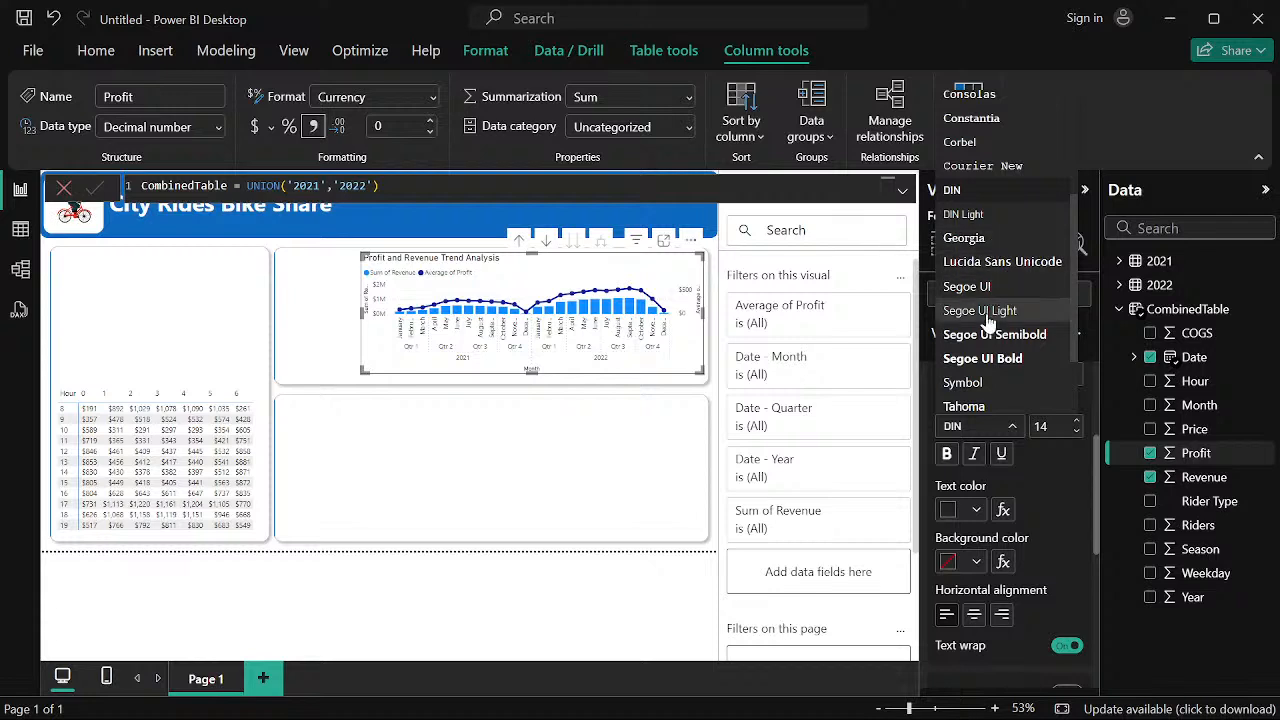
click(985, 364)
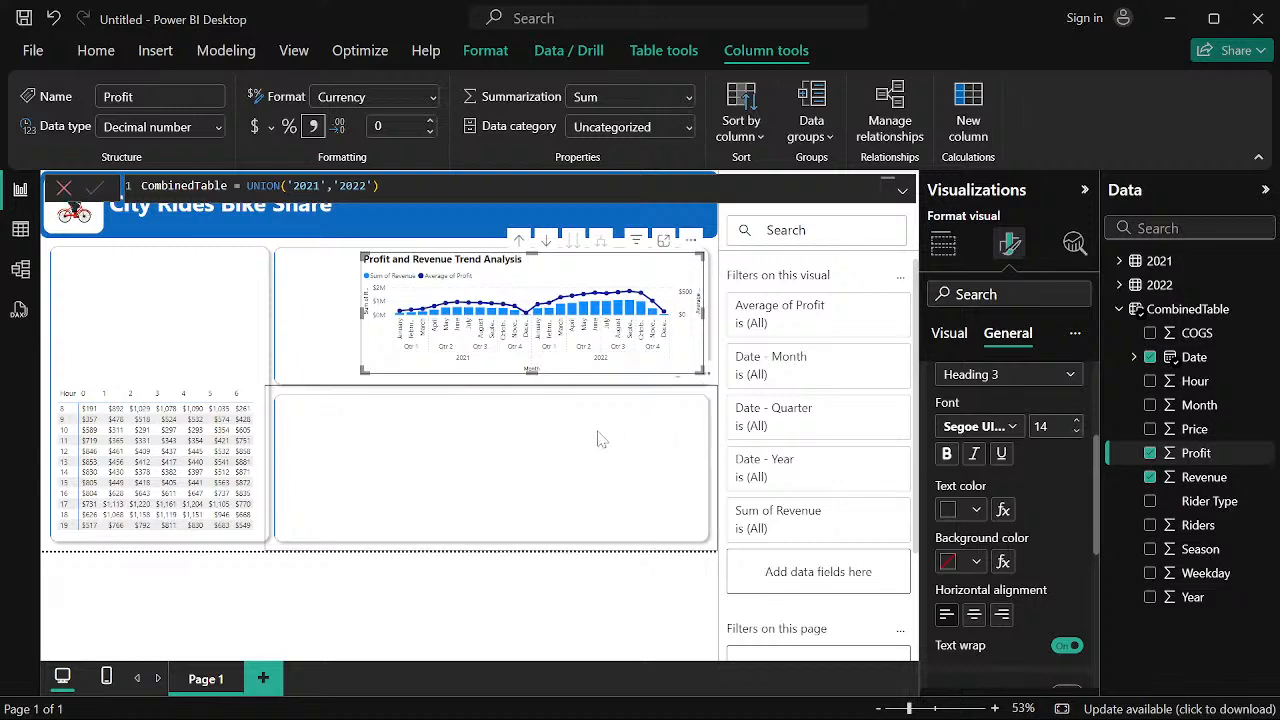
click(518, 498)
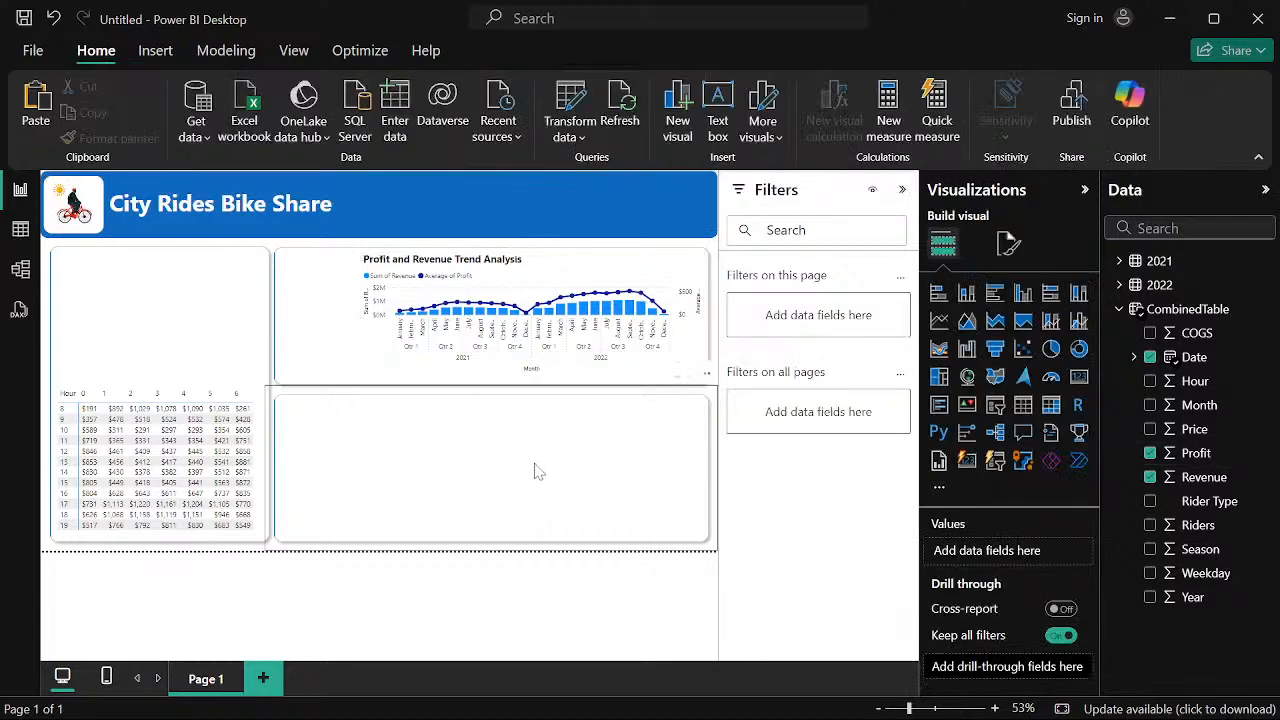
Examine the font choices for the combo chart's x-axis values
click(590, 277)
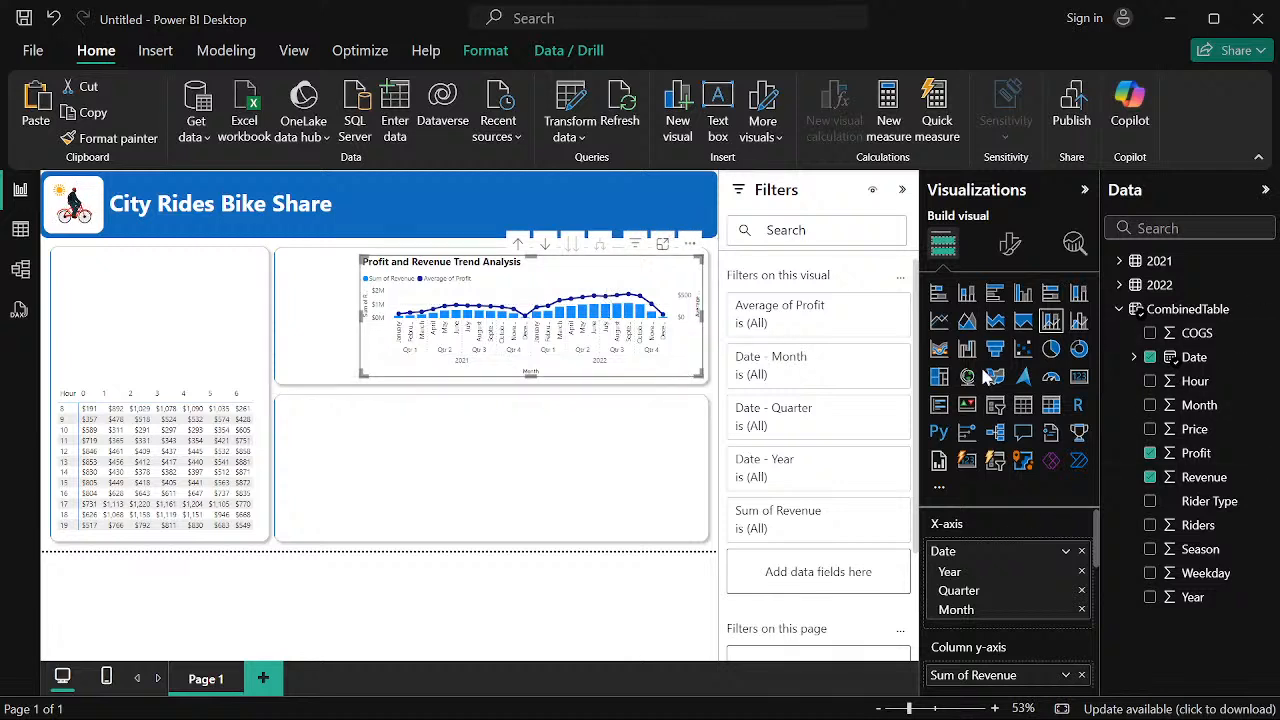
click(1012, 248)
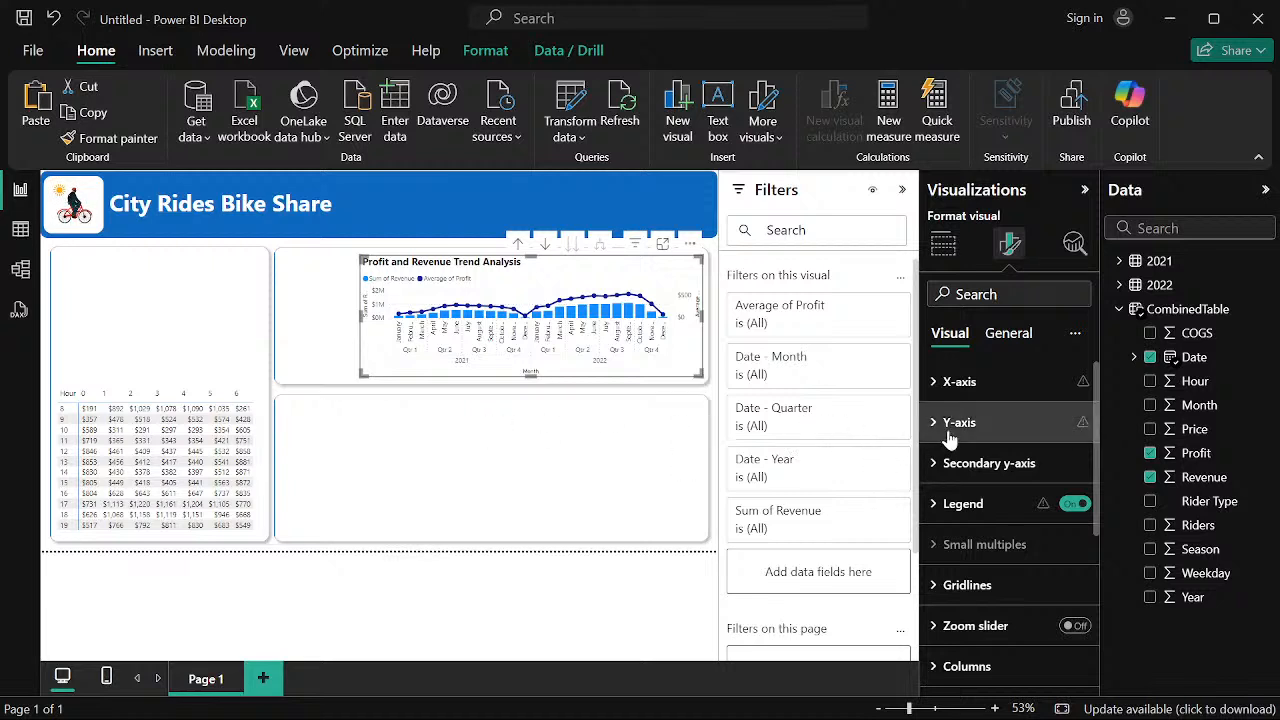
click(936, 388)
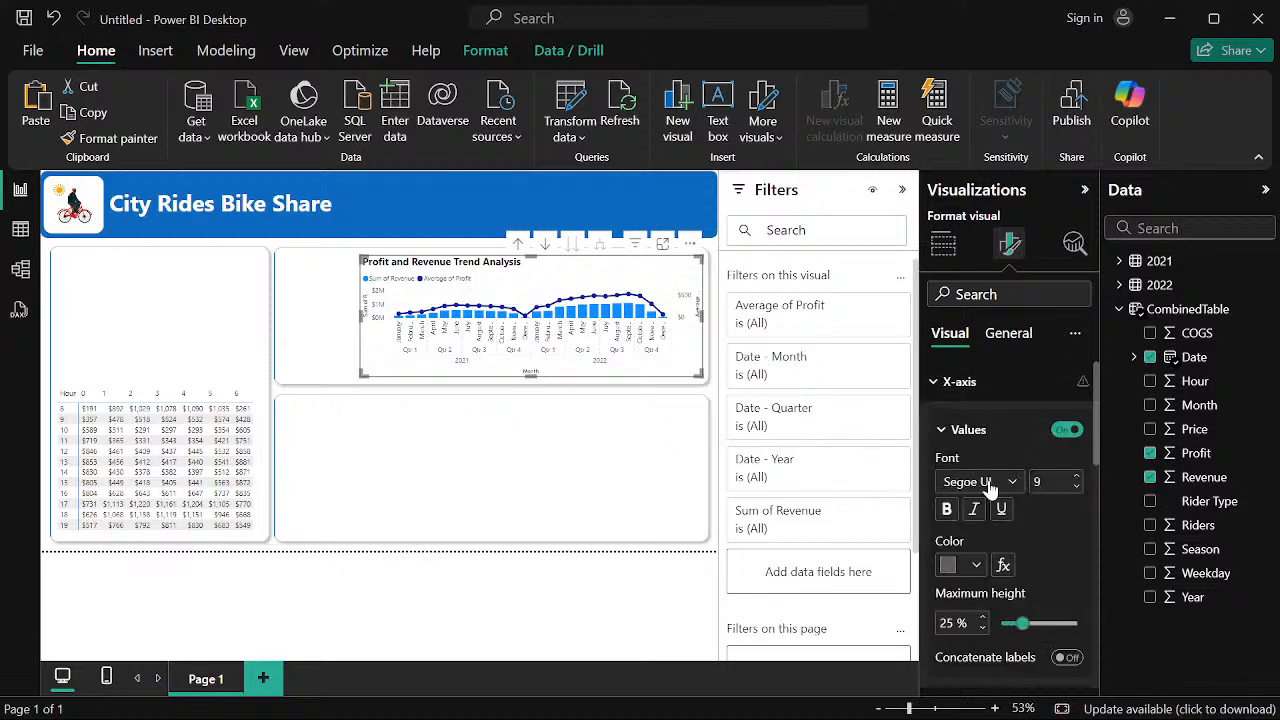
scroll(1004, 460, down, 2)
click(1012, 384)
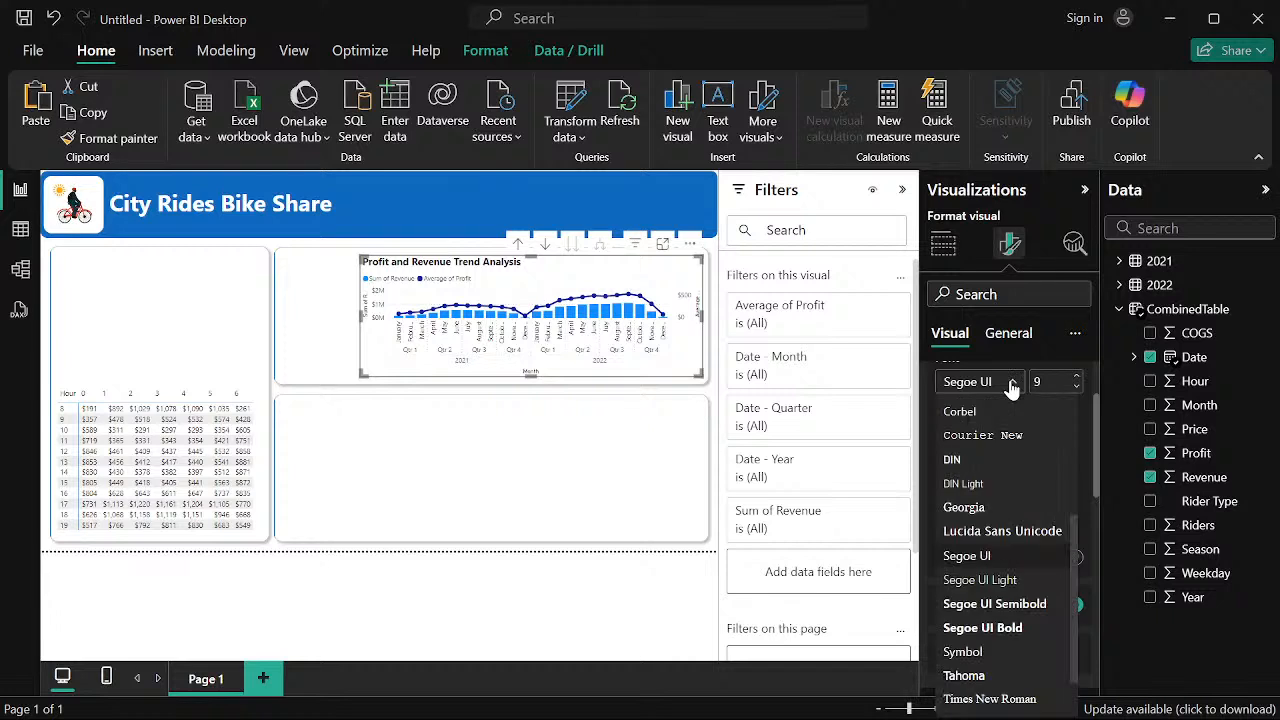
click(1012, 386)
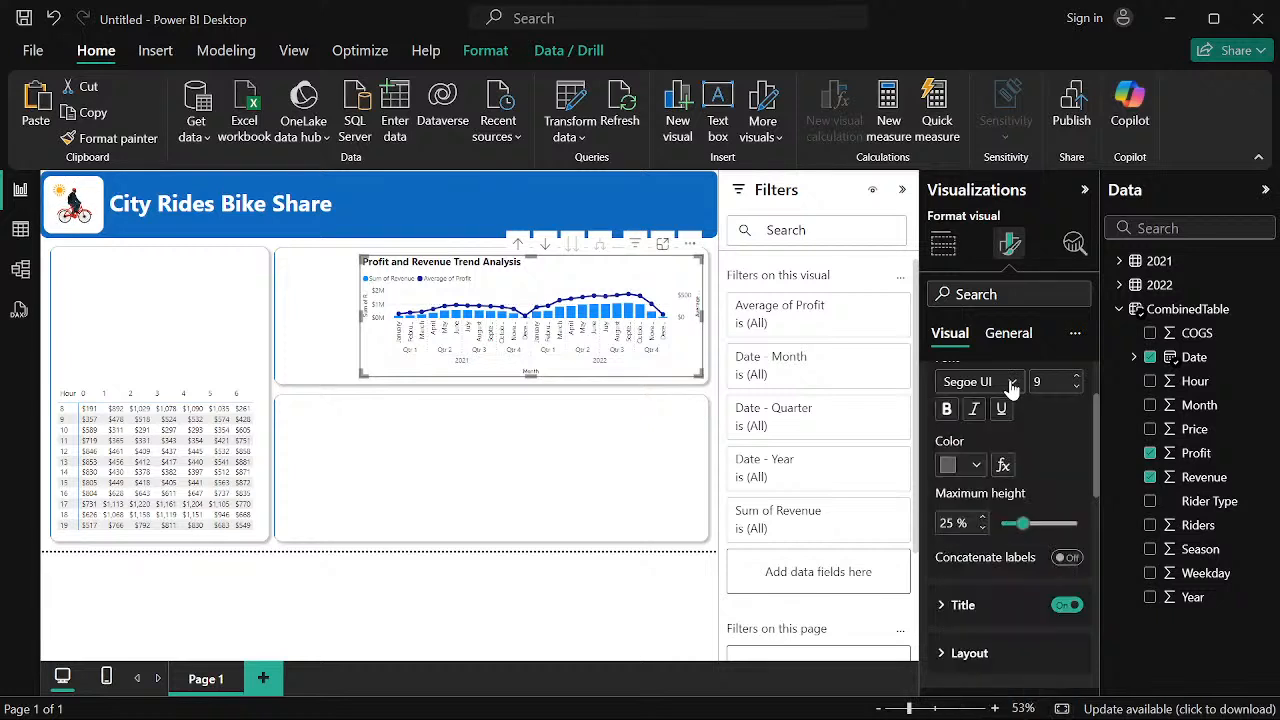
click(1012, 390)
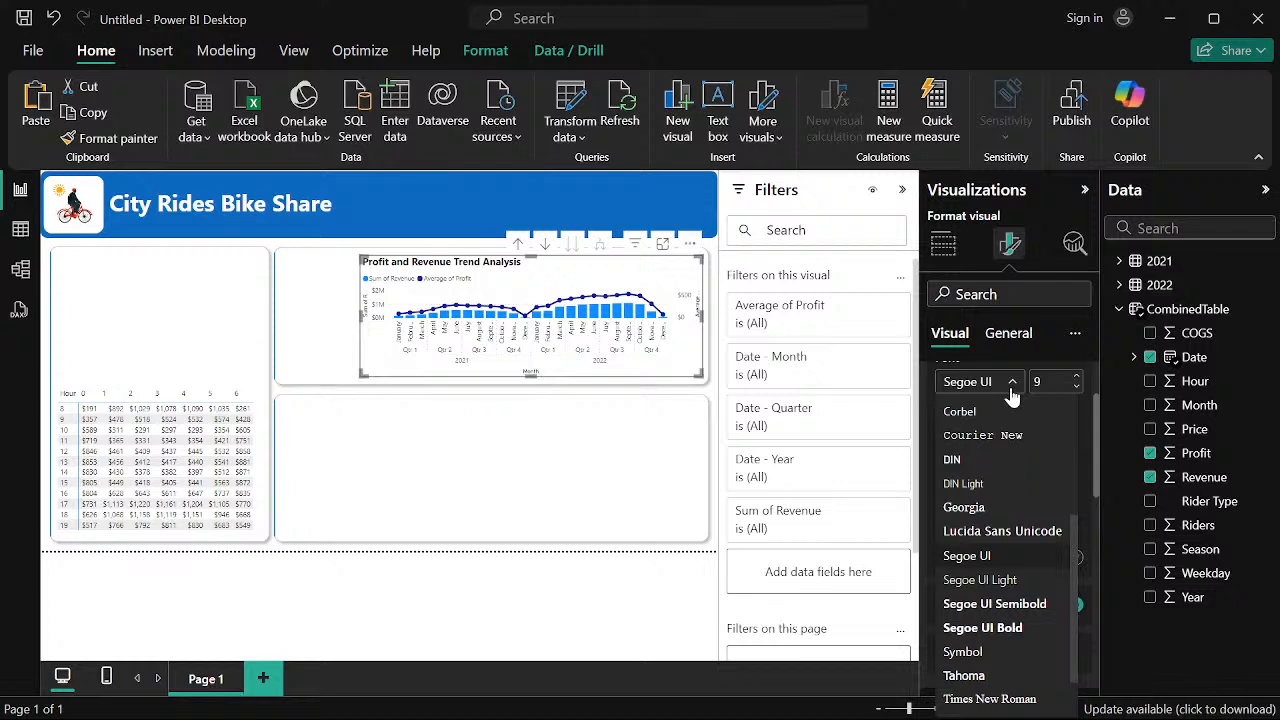
click(1012, 390)
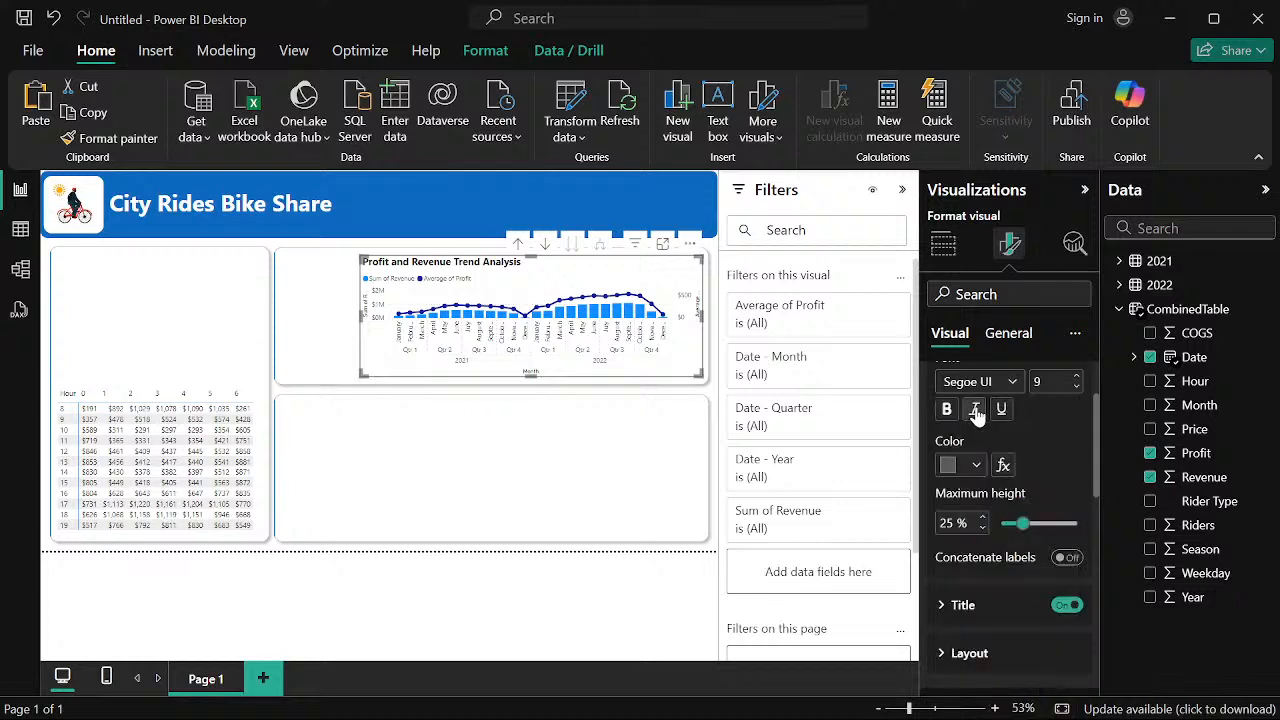
Turn off the values and title of the combo chart's primary y-axis
scroll(965, 405, up, 2)
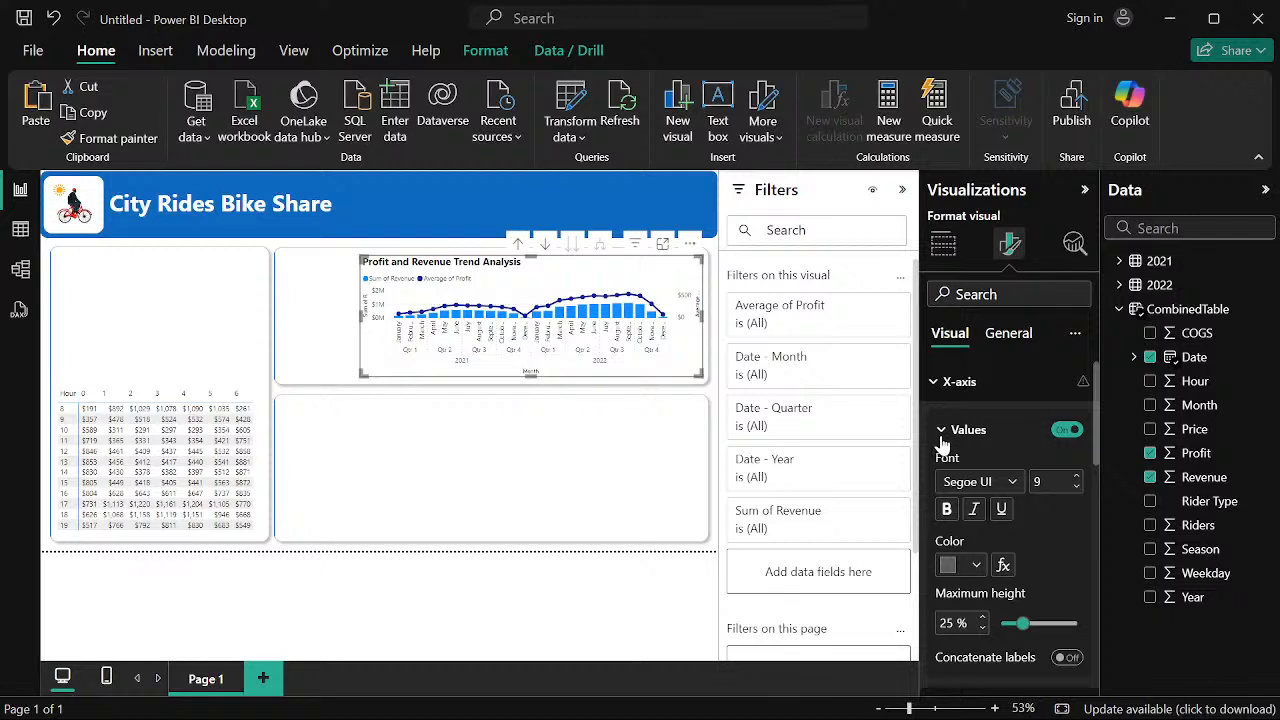
click(942, 429)
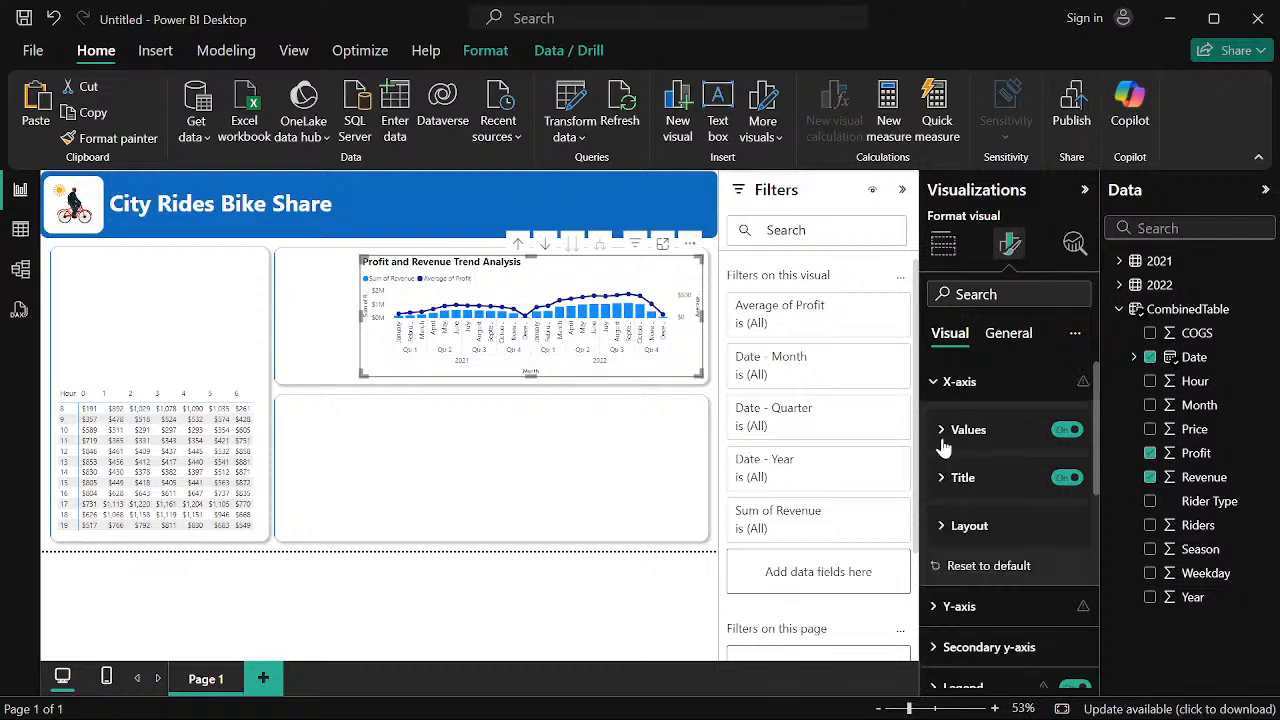
click(942, 381)
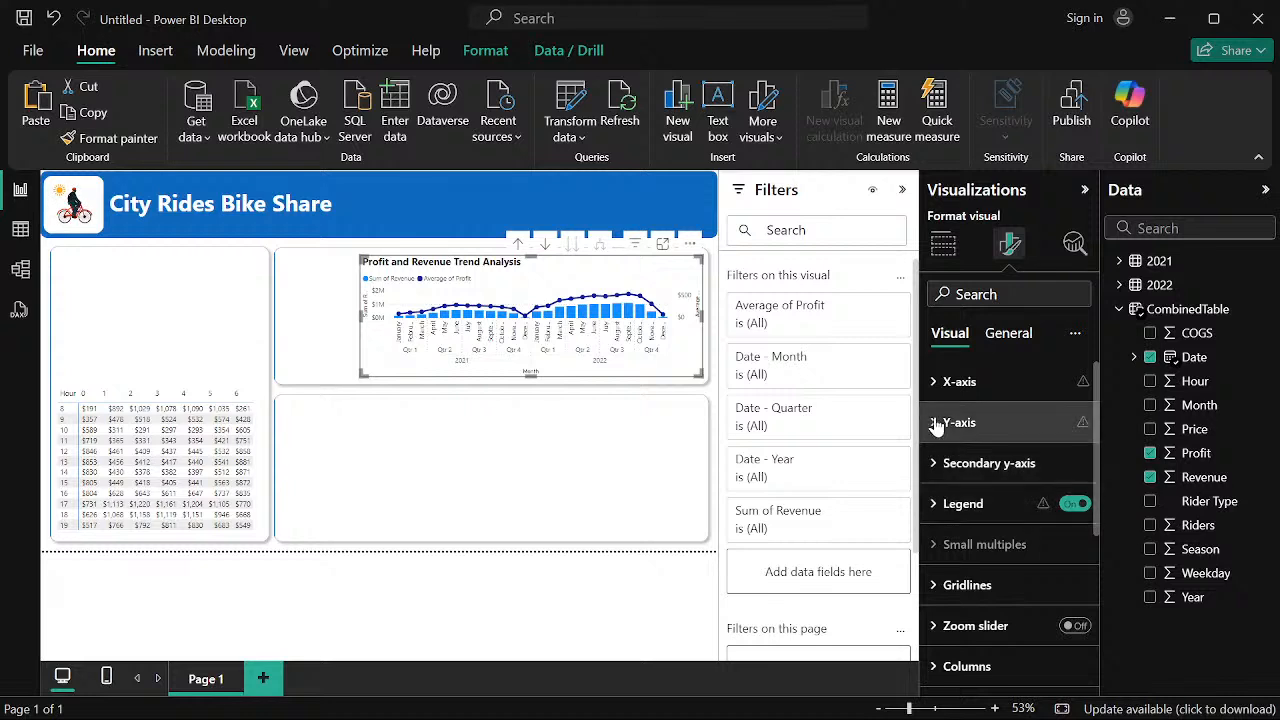
click(938, 422)
scroll(1007, 512, down, 3)
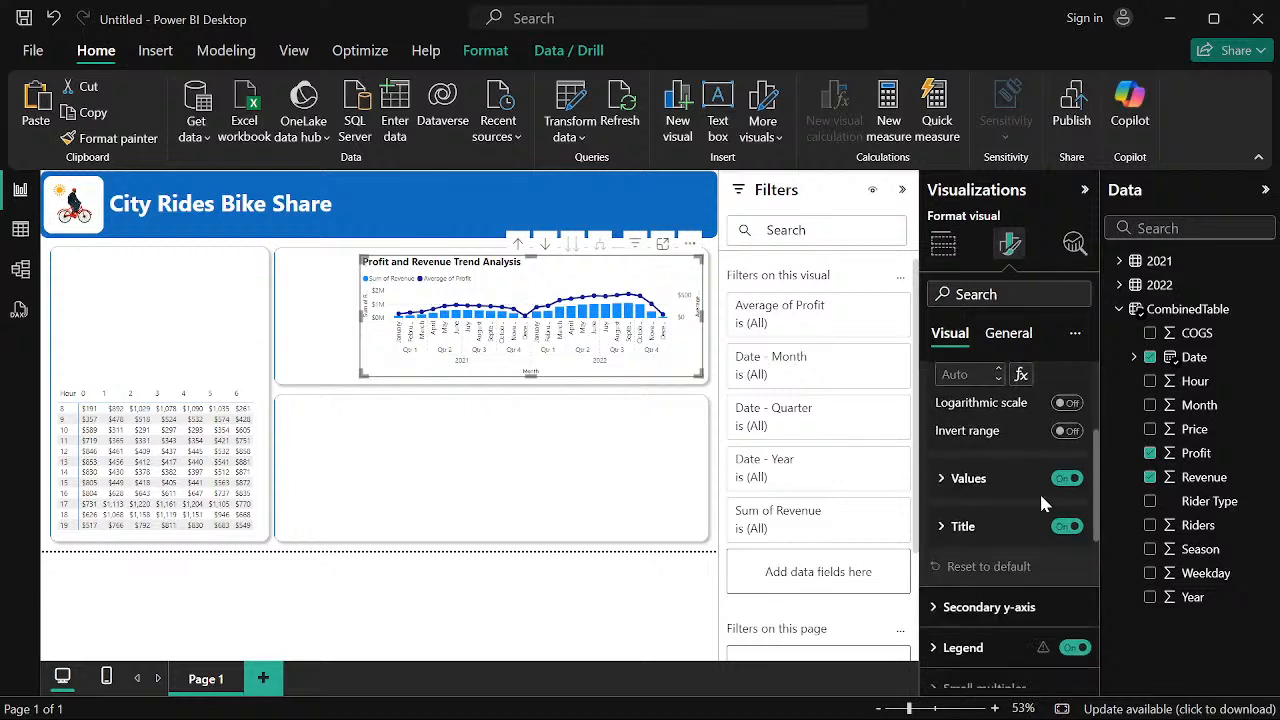
click(1066, 479)
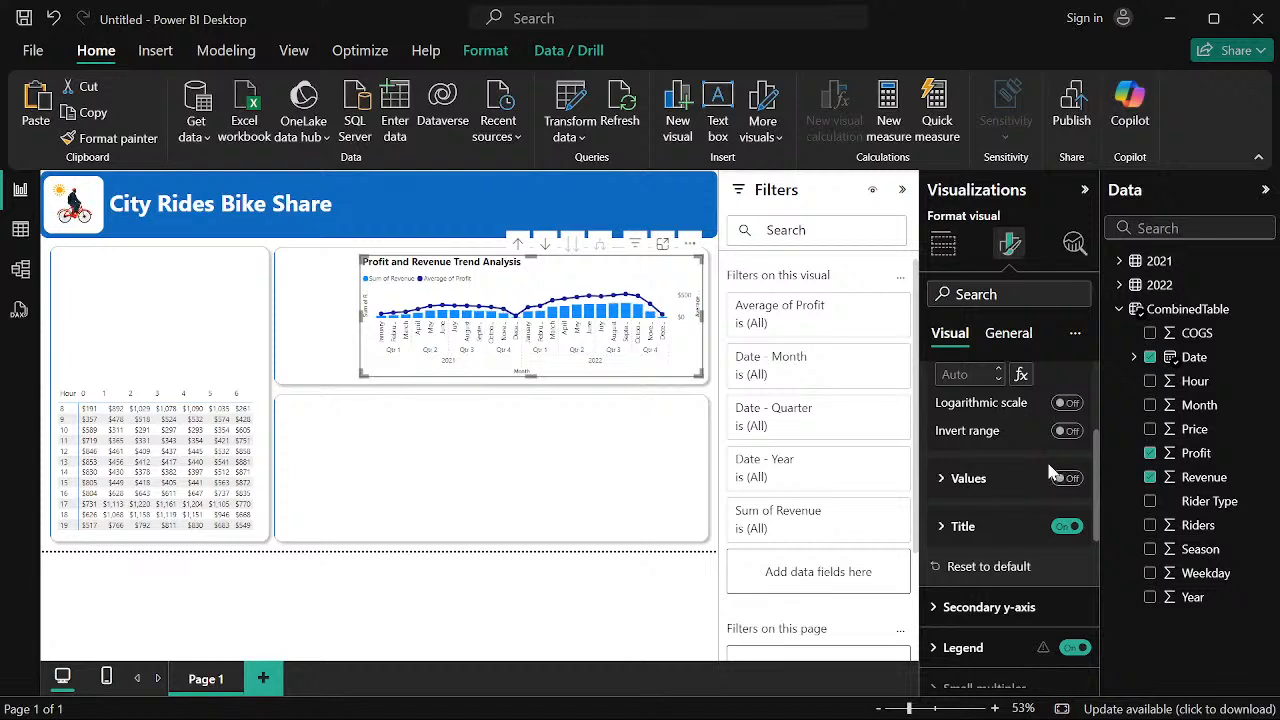
click(1066, 527)
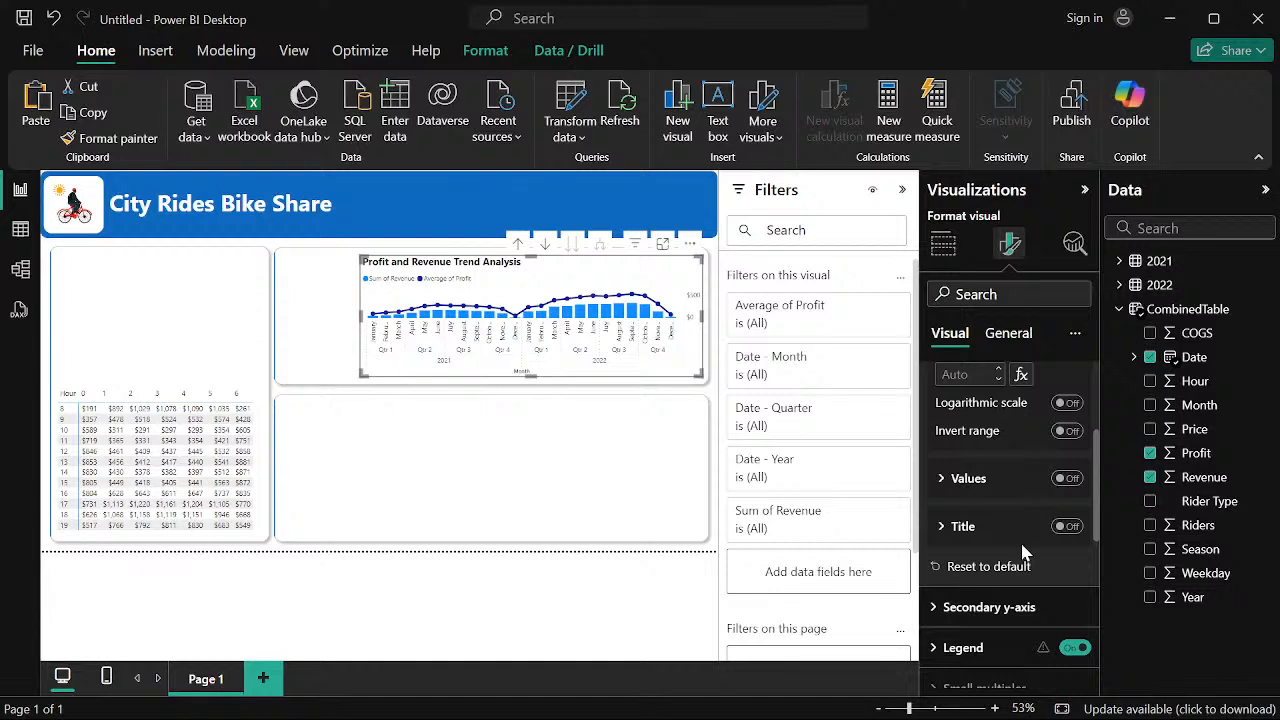
Try hiding the combo chart's legend, and check the x-axis formatting options
scroll(1020, 545, down, 1)
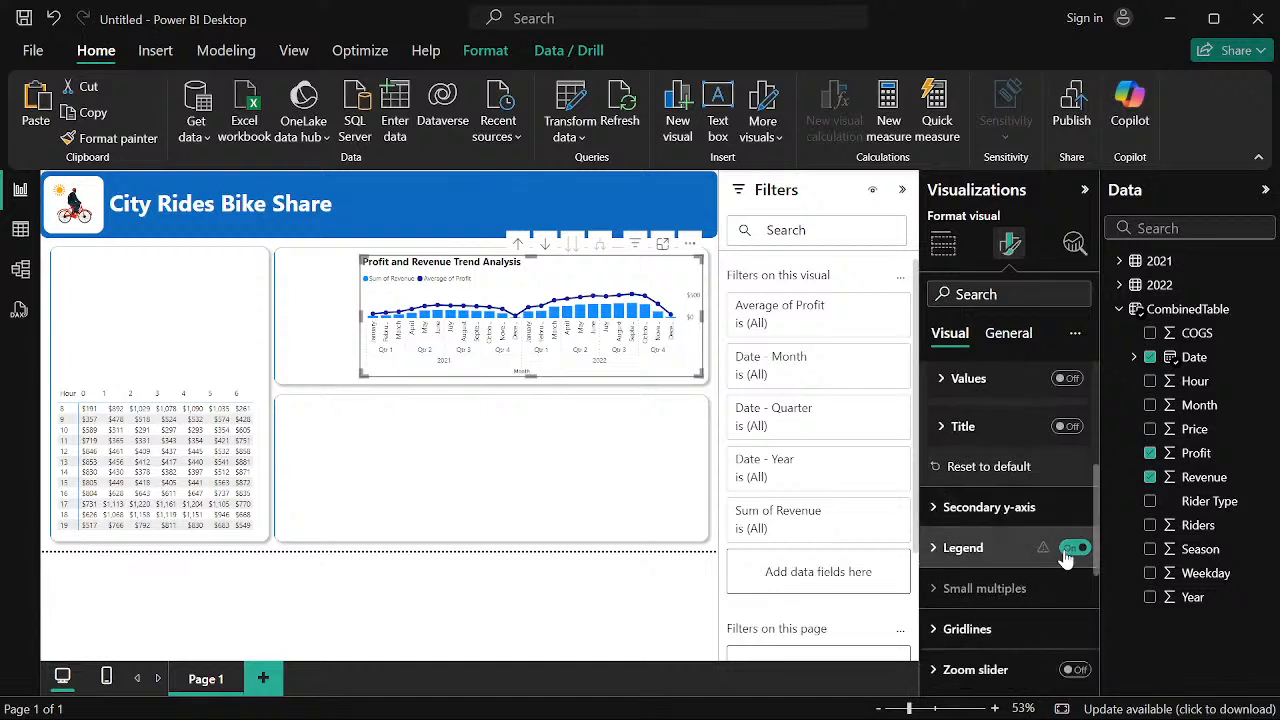
click(1066, 556)
click(1066, 556)
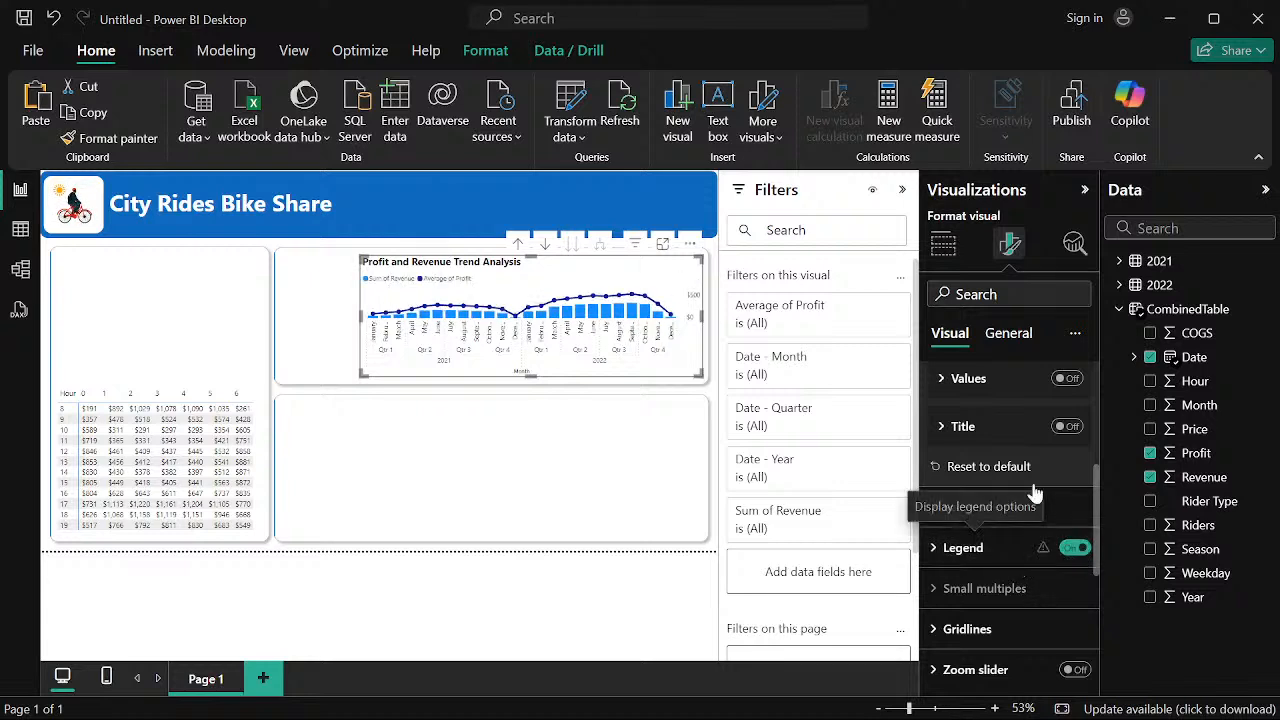
scroll(1022, 497, down, 1)
scroll(1005, 495, up, 4)
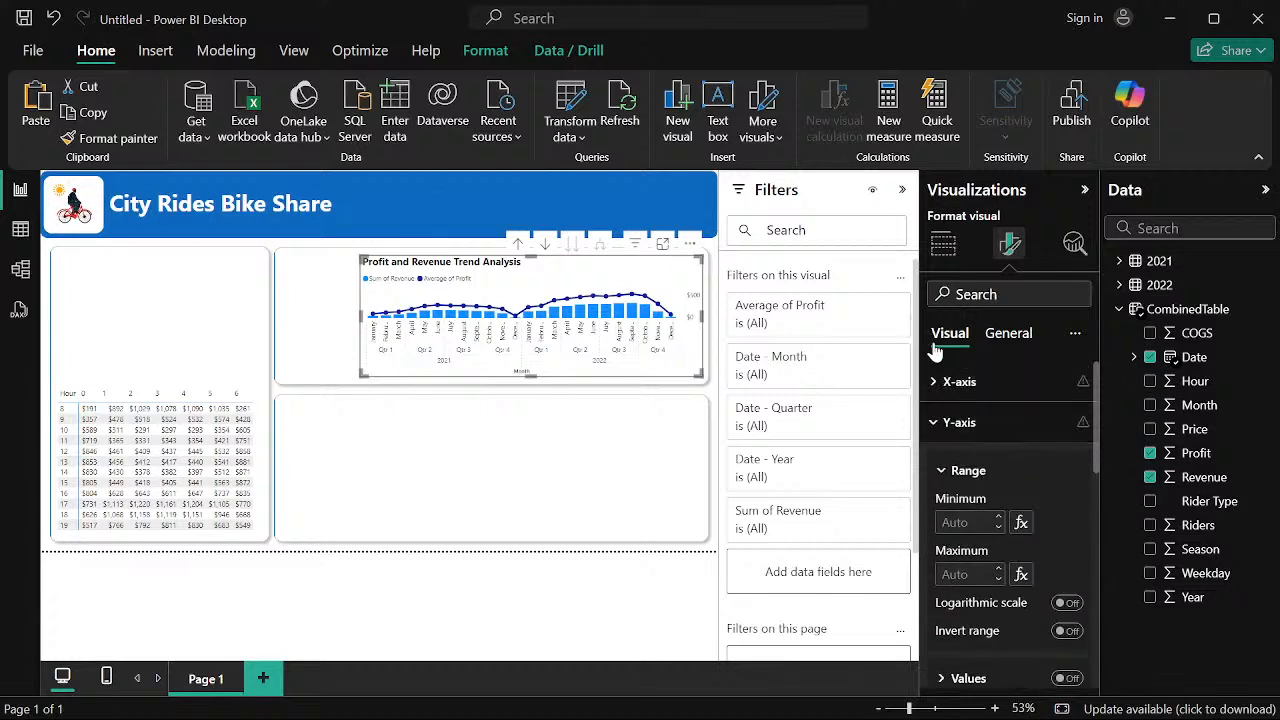
click(938, 388)
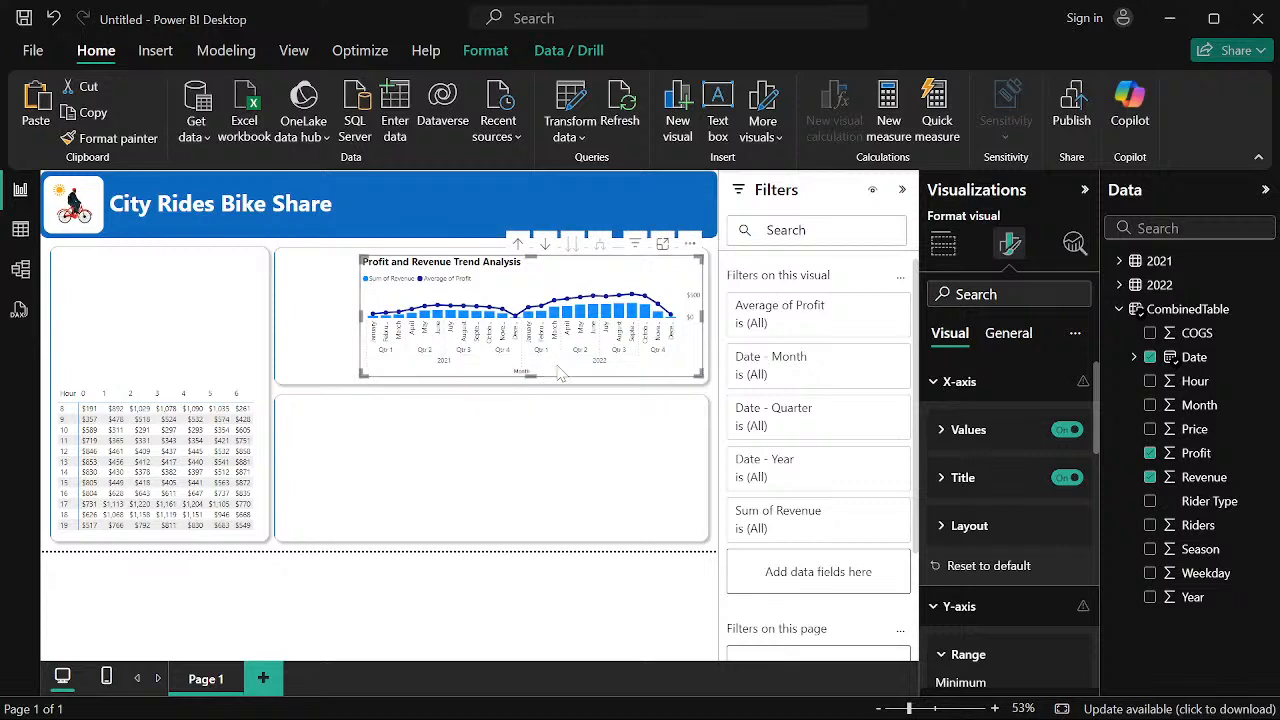
scroll(1046, 600, down, 2)
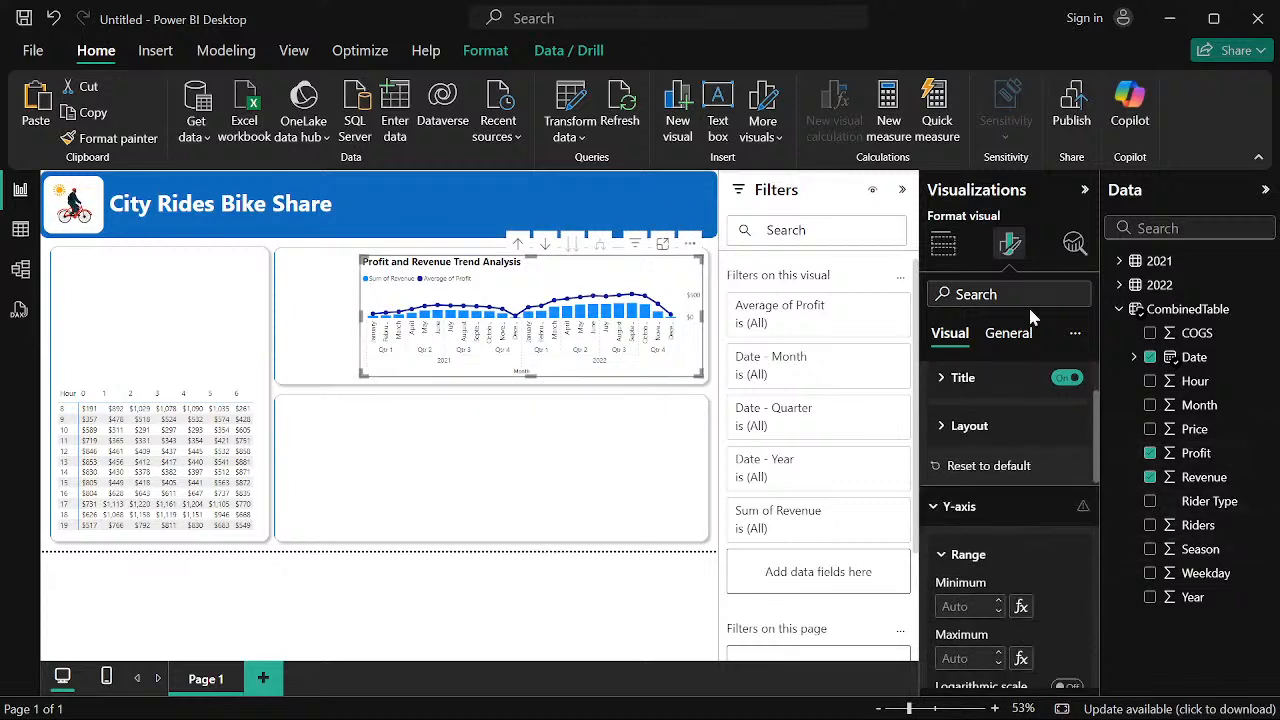
Examine the combo chart's axis fields and the aggregation options for Sum of Revenue and Average of Profit
click(943, 244)
scroll(1010, 575, down, 5)
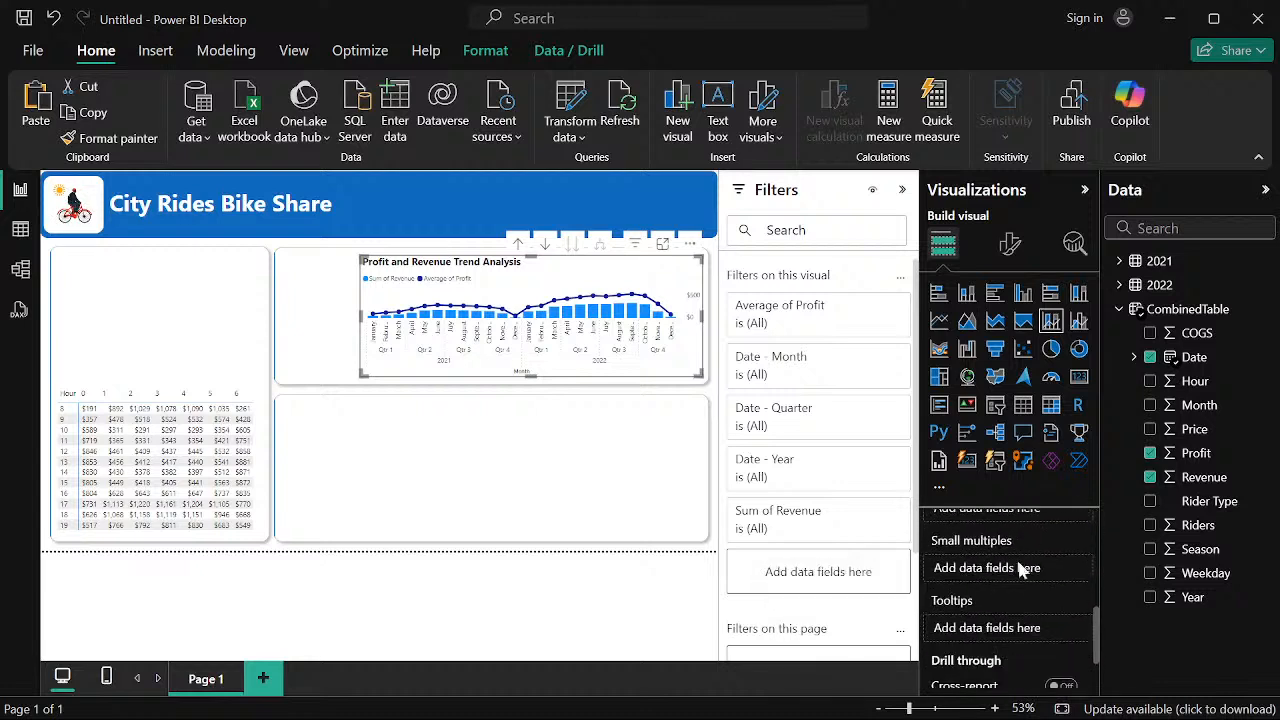
scroll(1026, 580, up, 5)
scroll(1028, 590, down, 3)
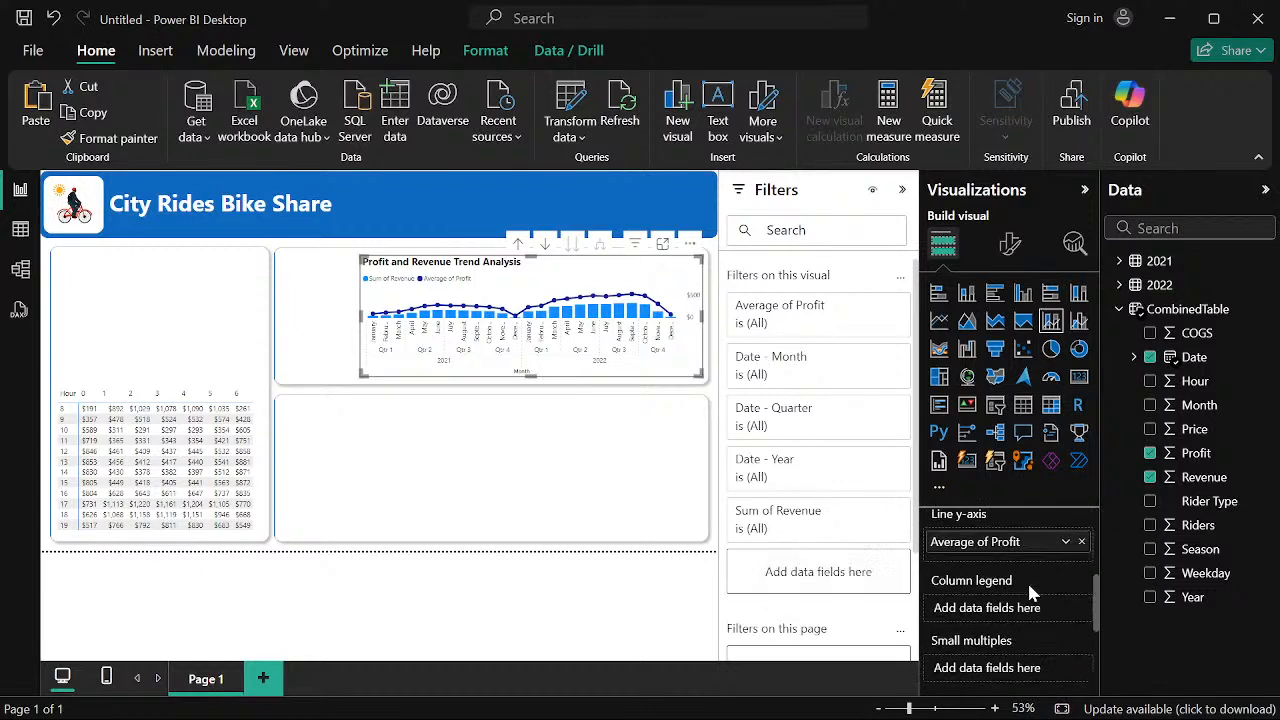
scroll(1030, 593, up, 3)
scroll(1030, 590, down, 2)
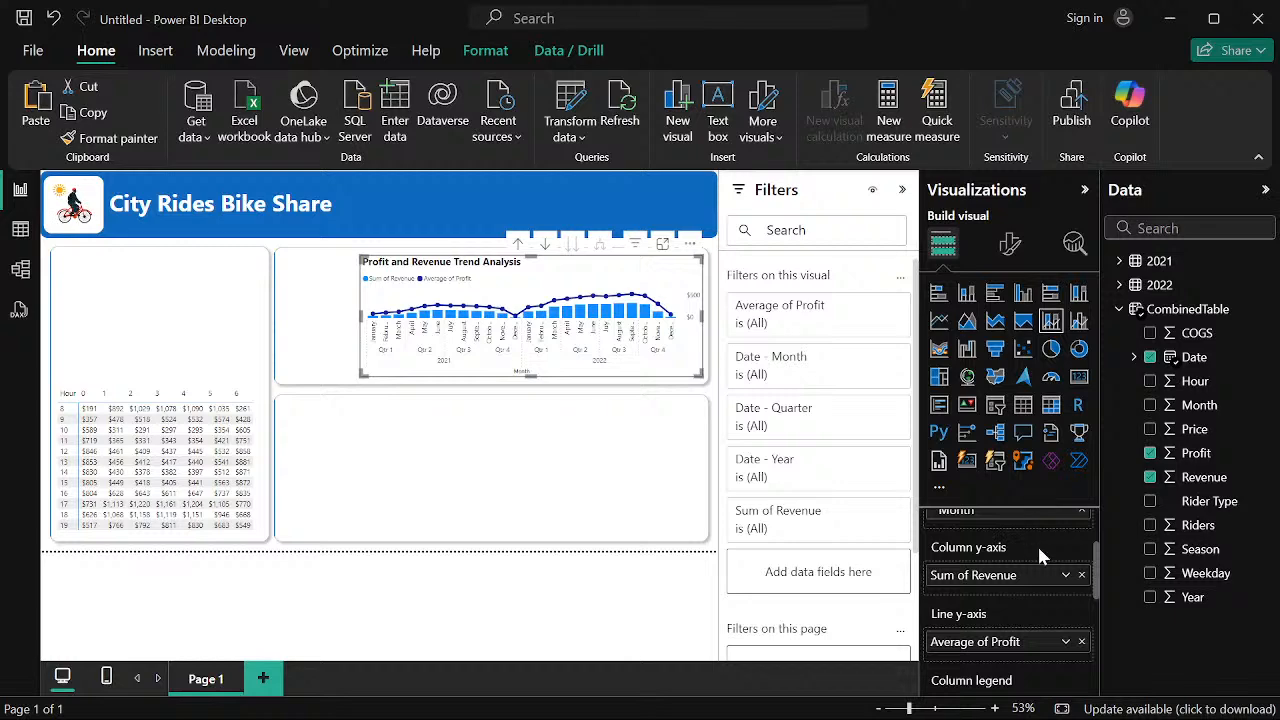
click(1066, 577)
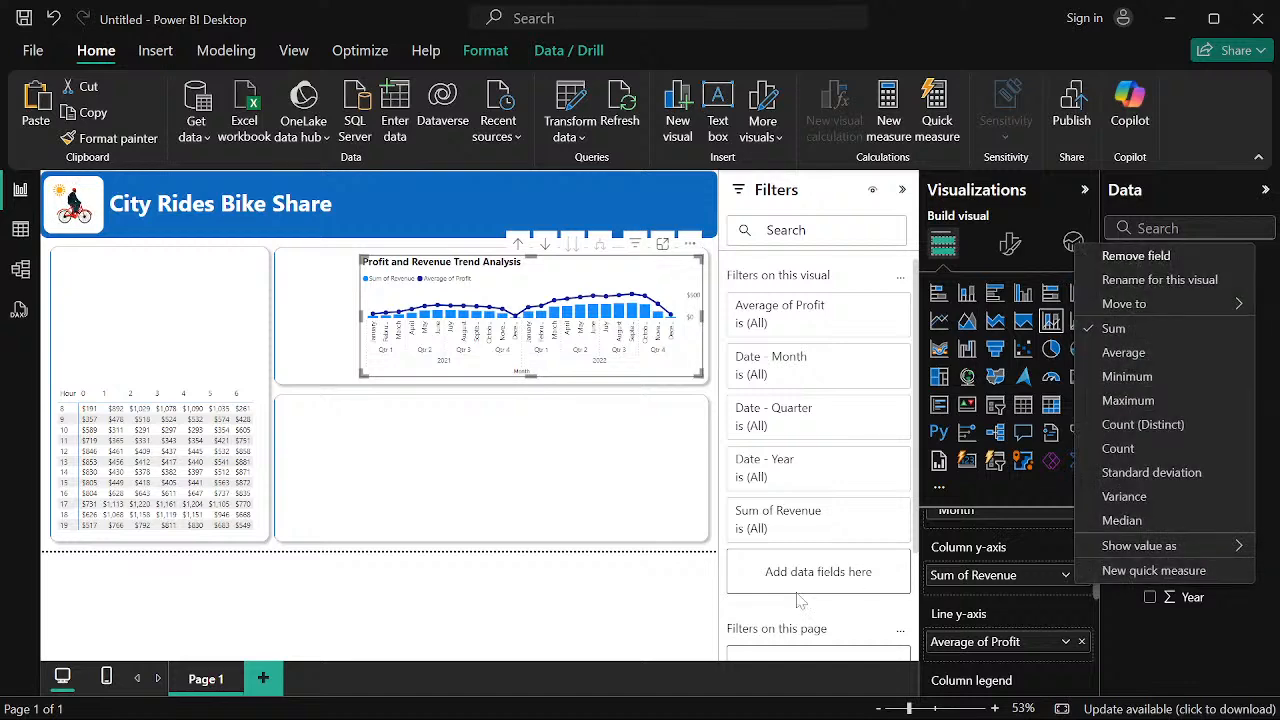
click(1152, 620)
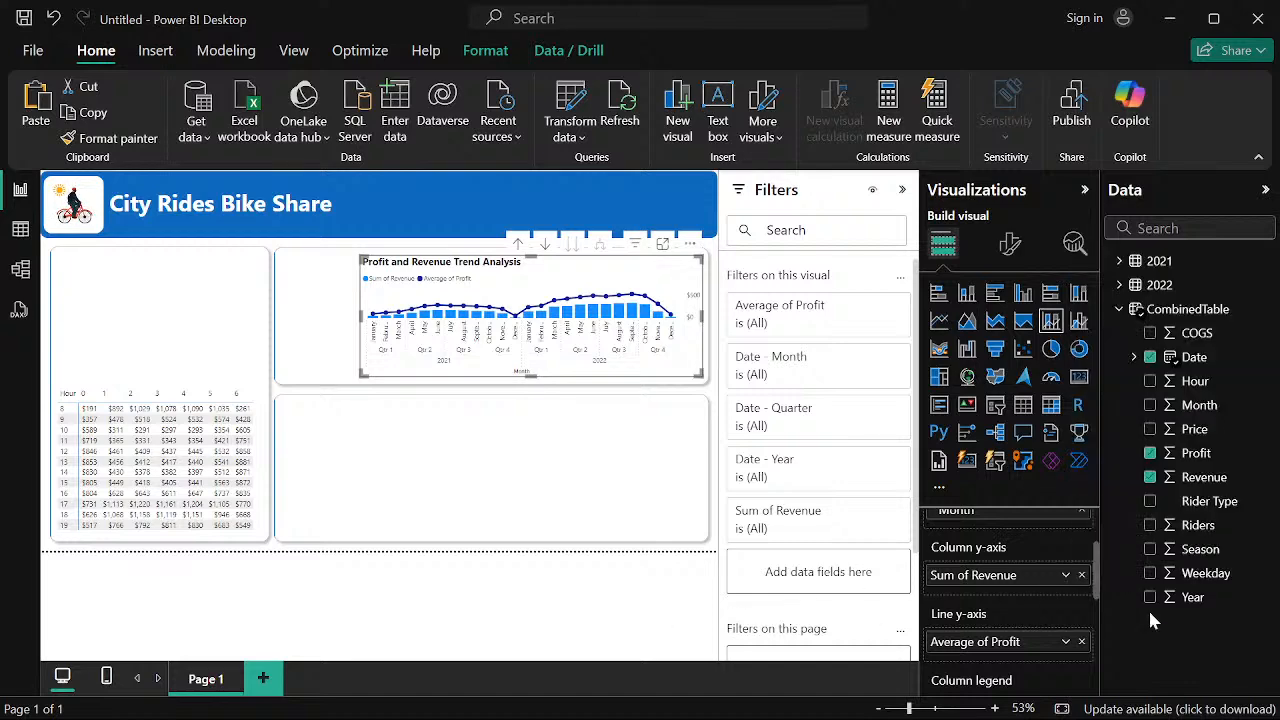
click(1064, 579)
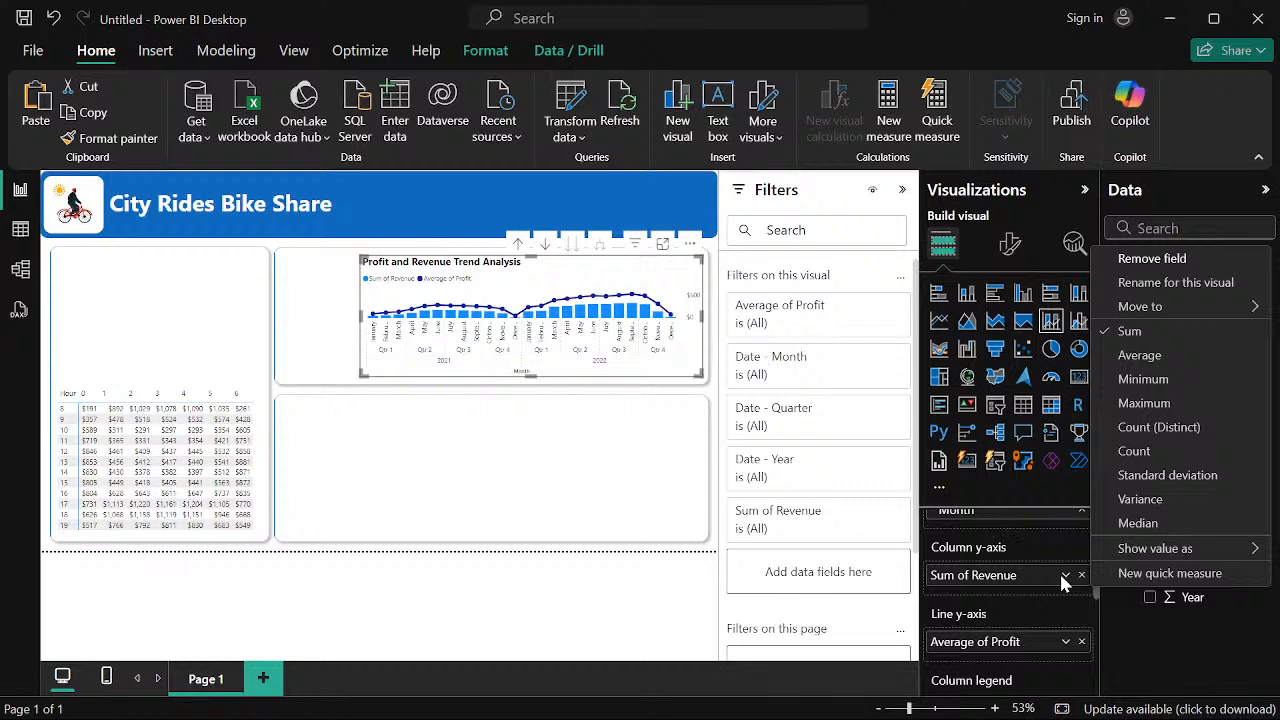
click(1066, 643)
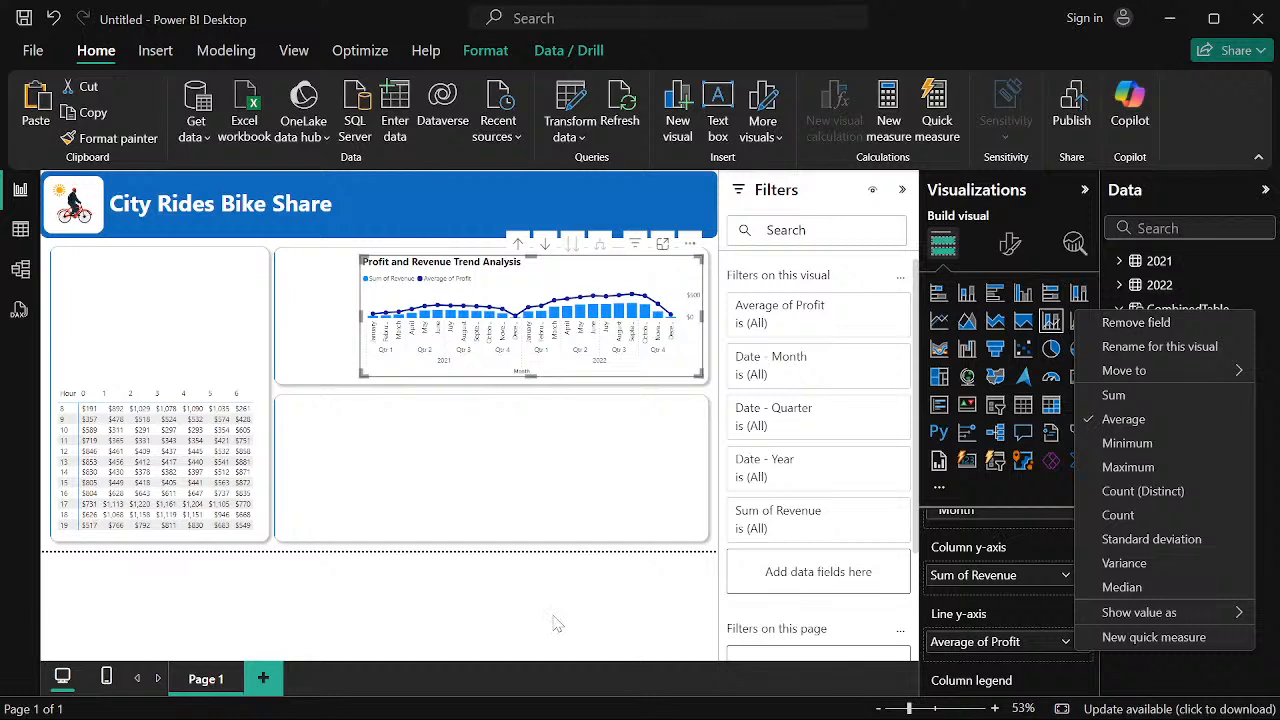
click(926, 500)
scroll(1005, 580, up, 1)
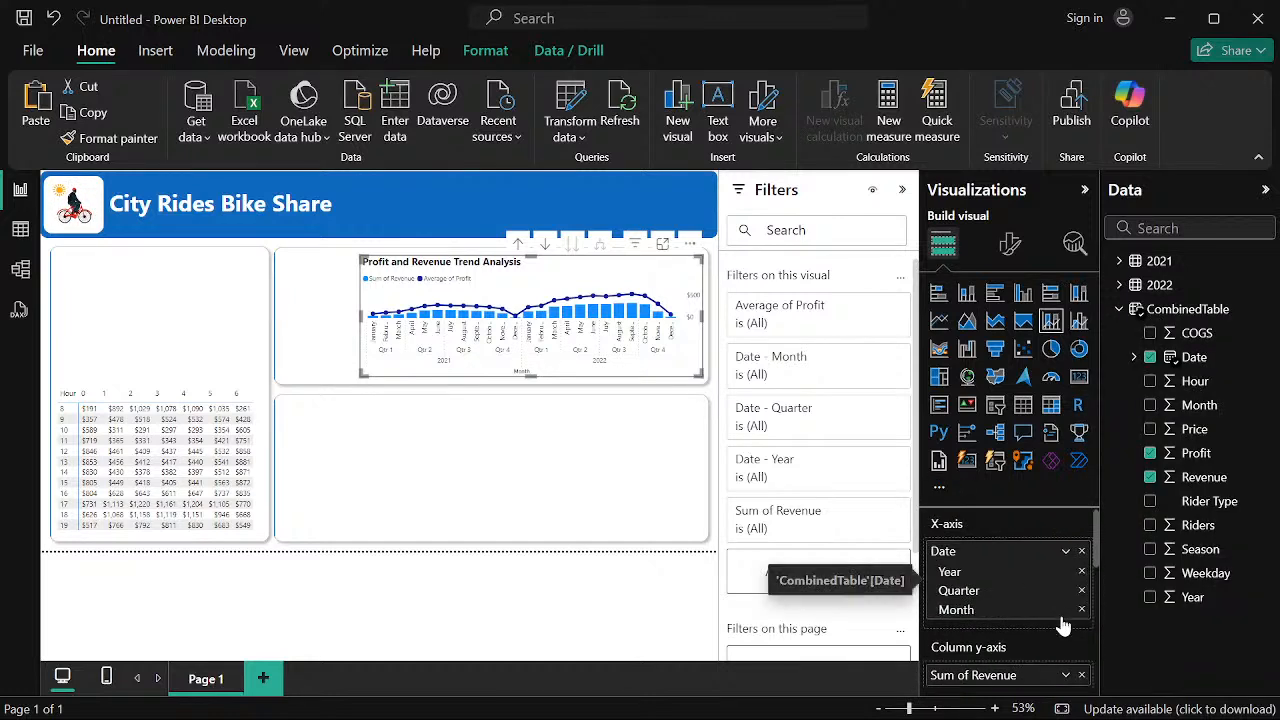
scroll(1016, 607, down, 3)
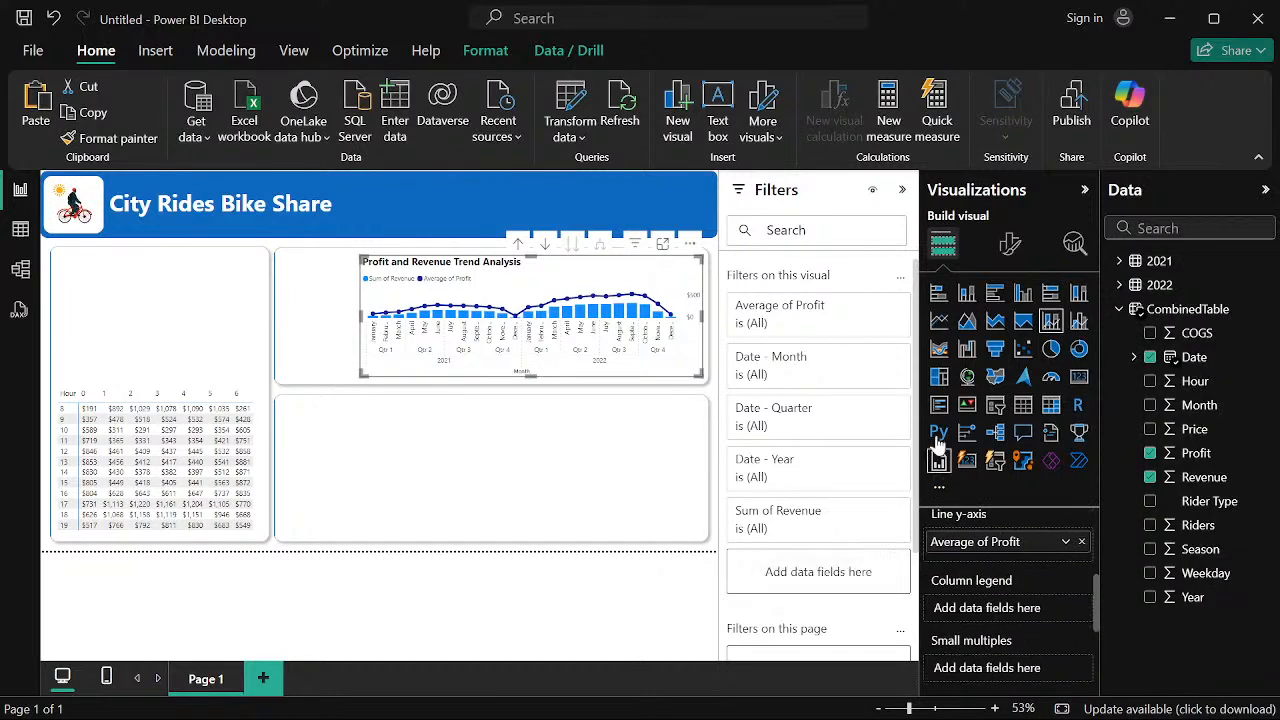
Examine the combo chart's data format settings, including the number formats offered for Sum of Revenue
click(1010, 248)
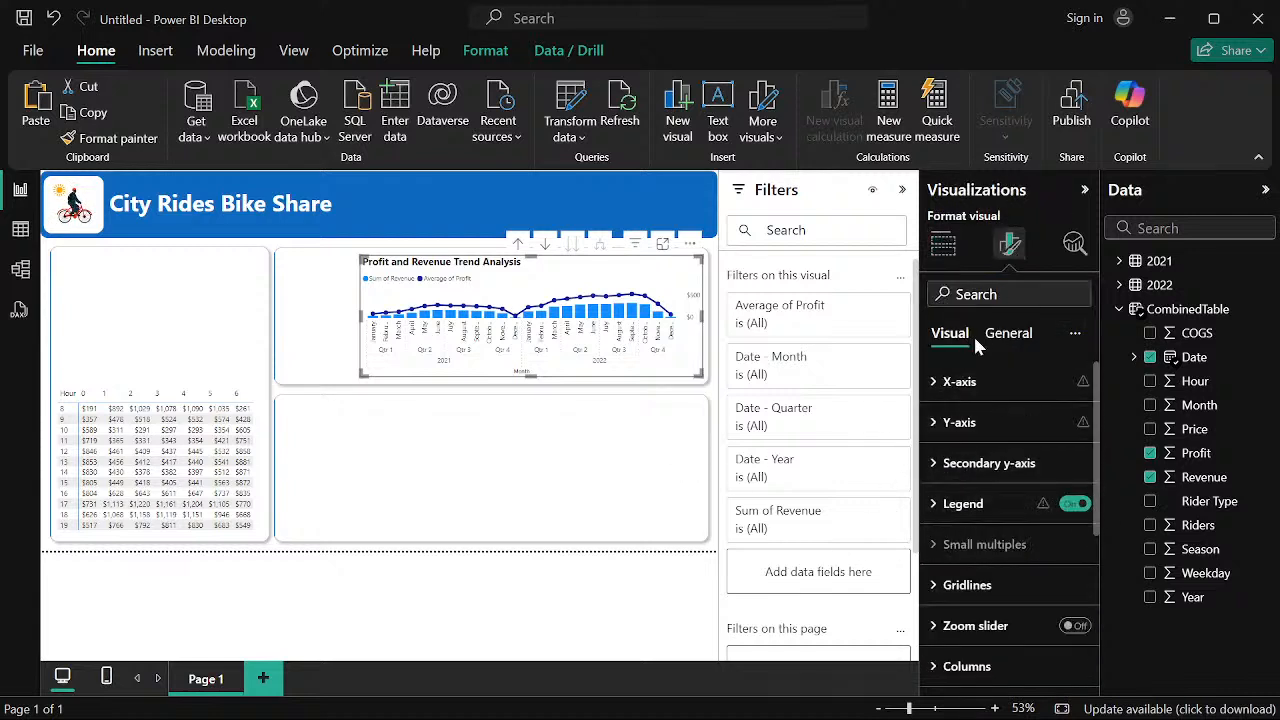
click(1008, 333)
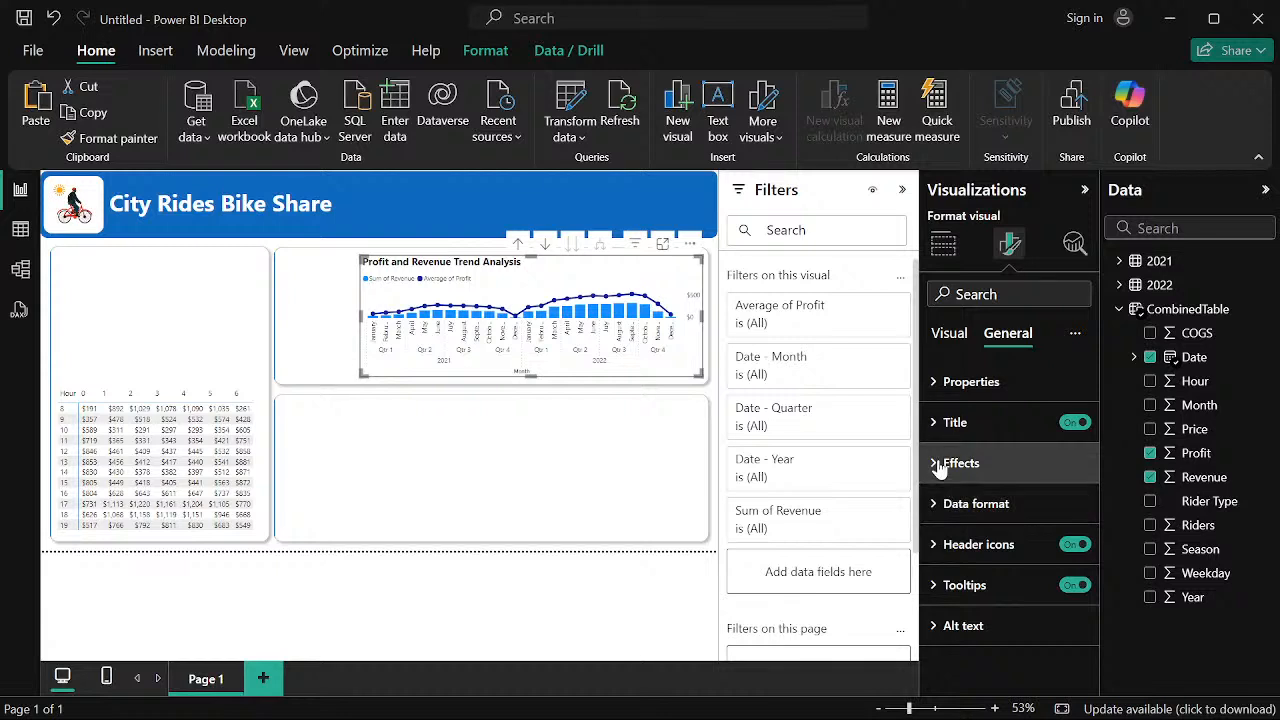
click(935, 512)
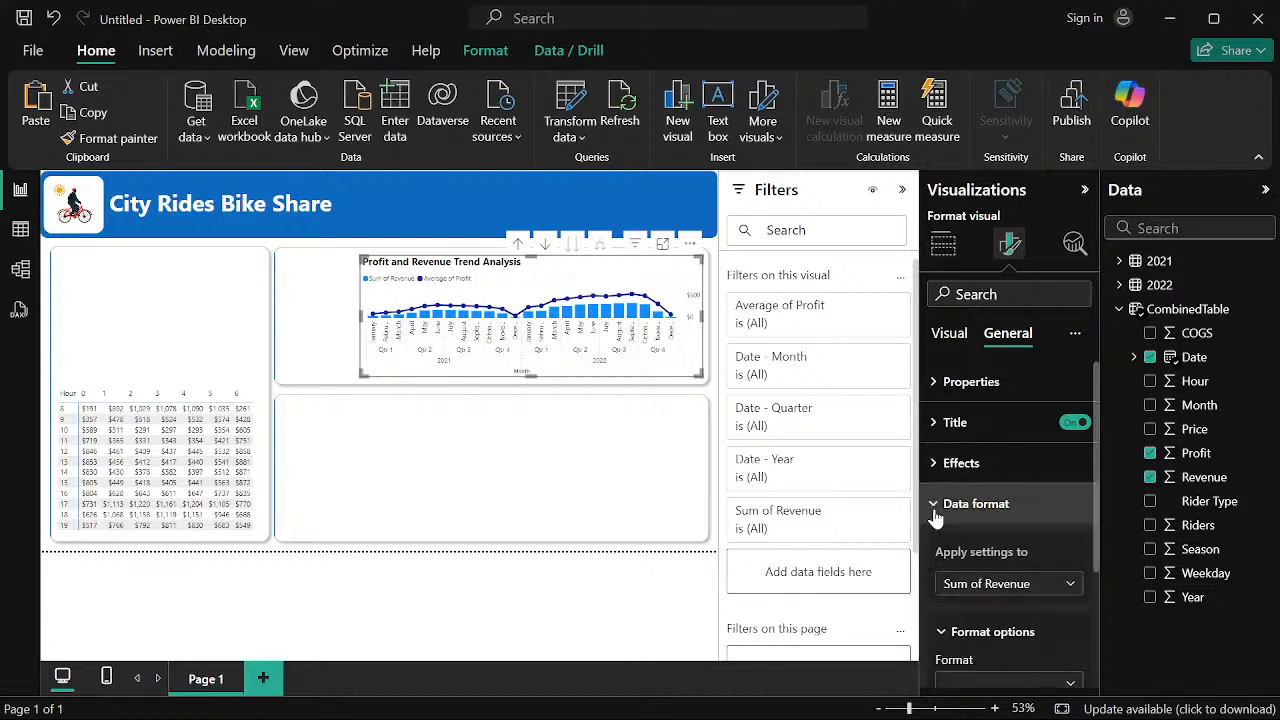
scroll(1070, 583, down, 2)
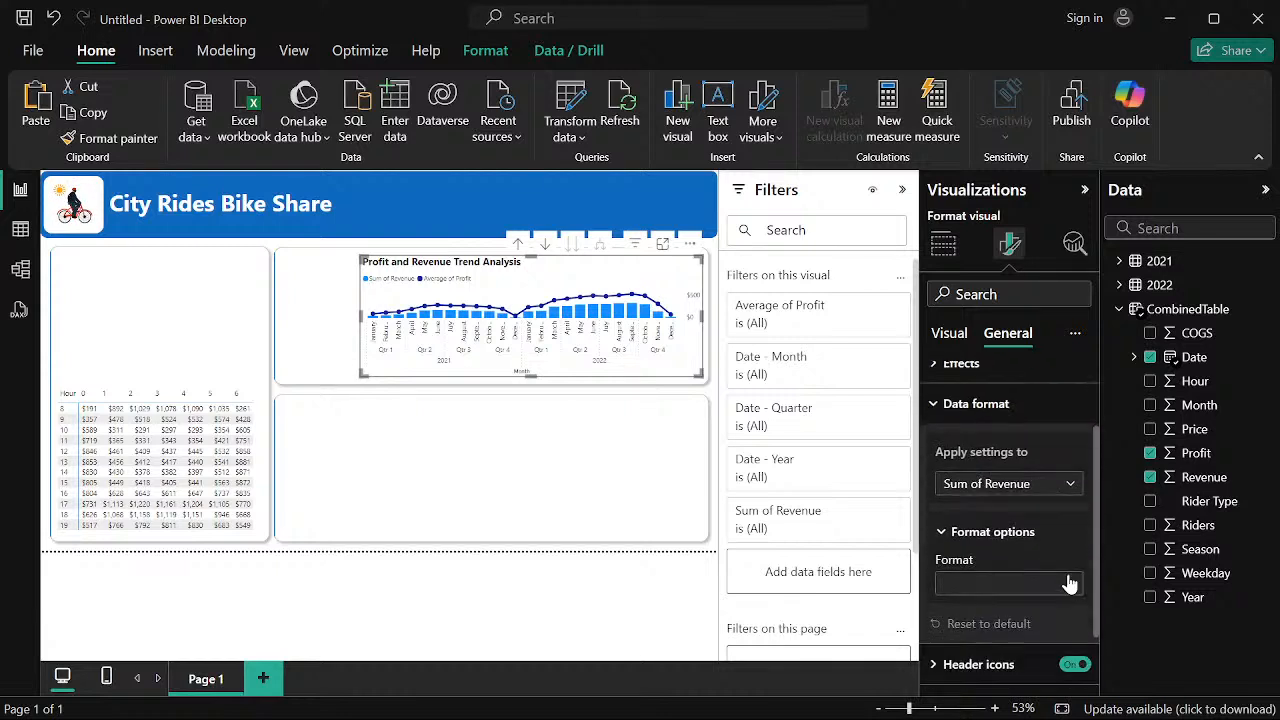
click(1068, 485)
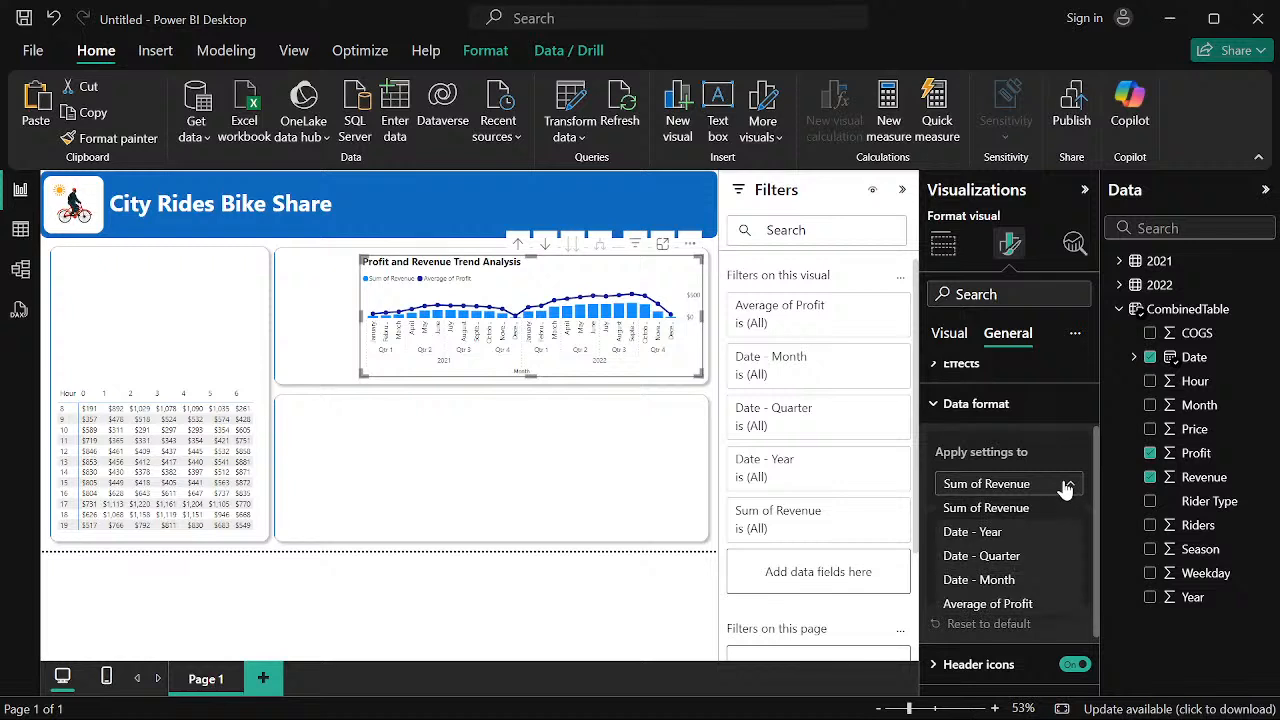
click(1068, 486)
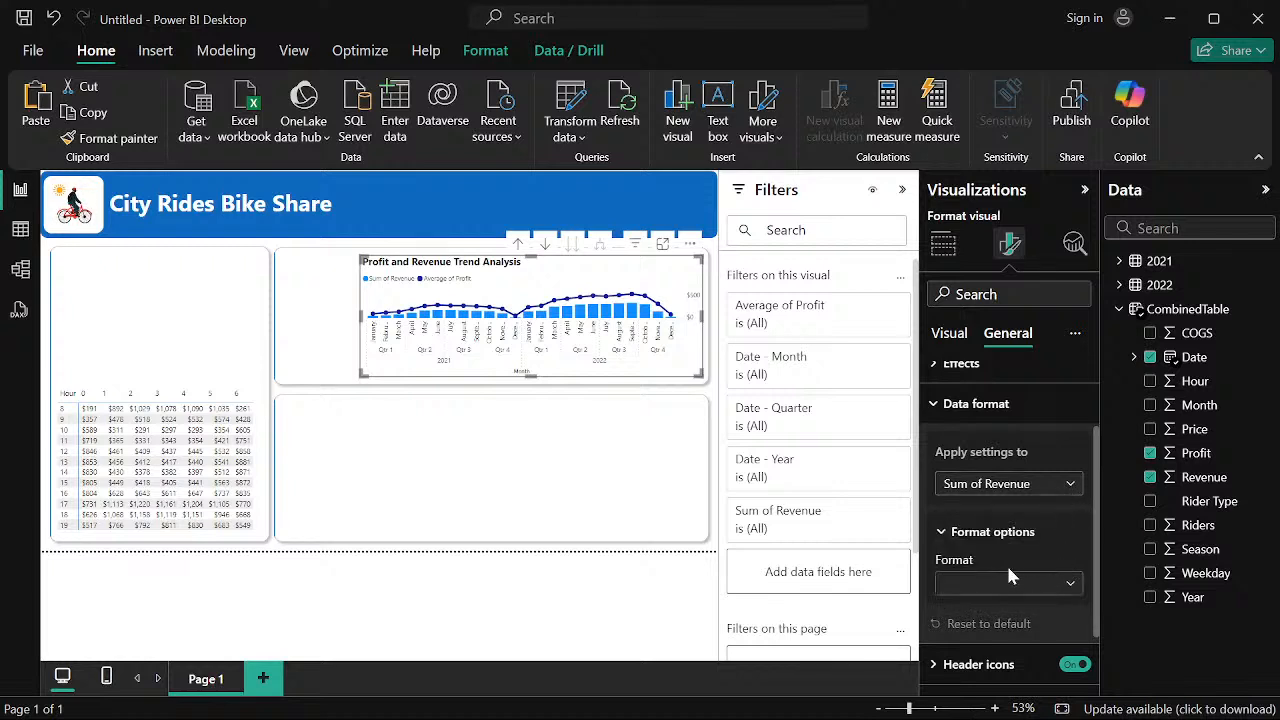
click(1071, 588)
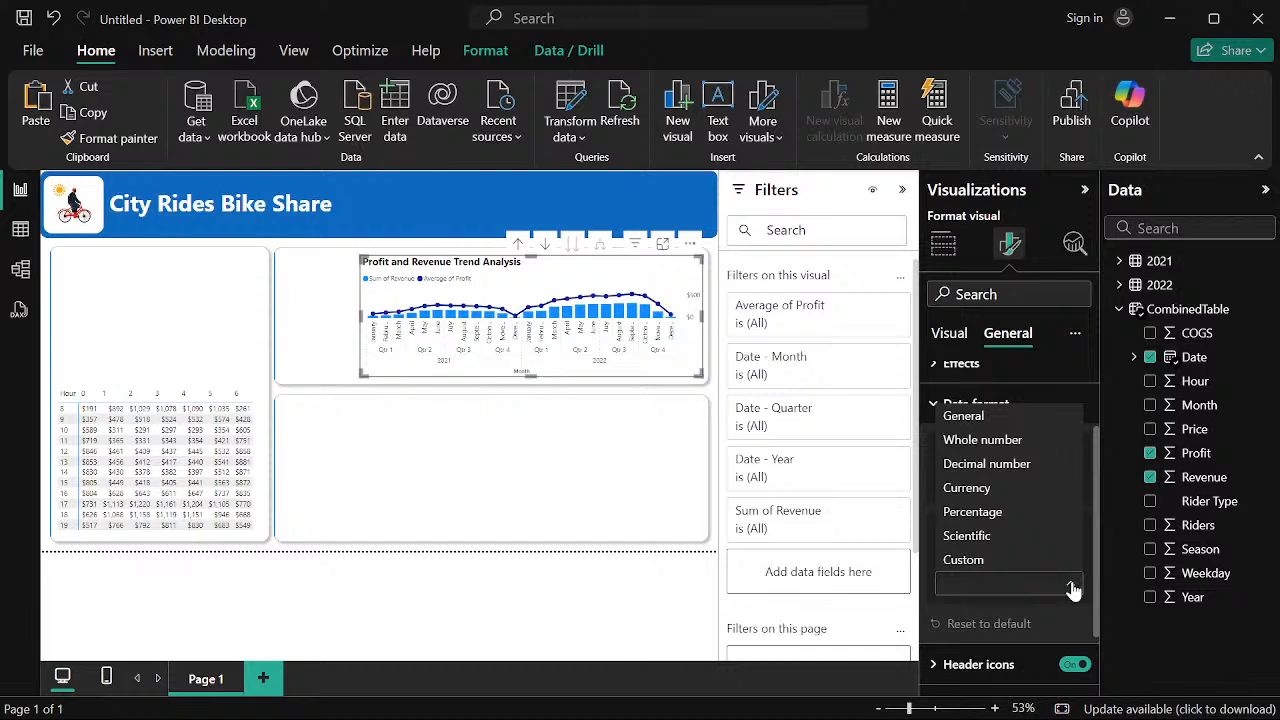
click(1072, 590)
scroll(995, 515, down, 2)
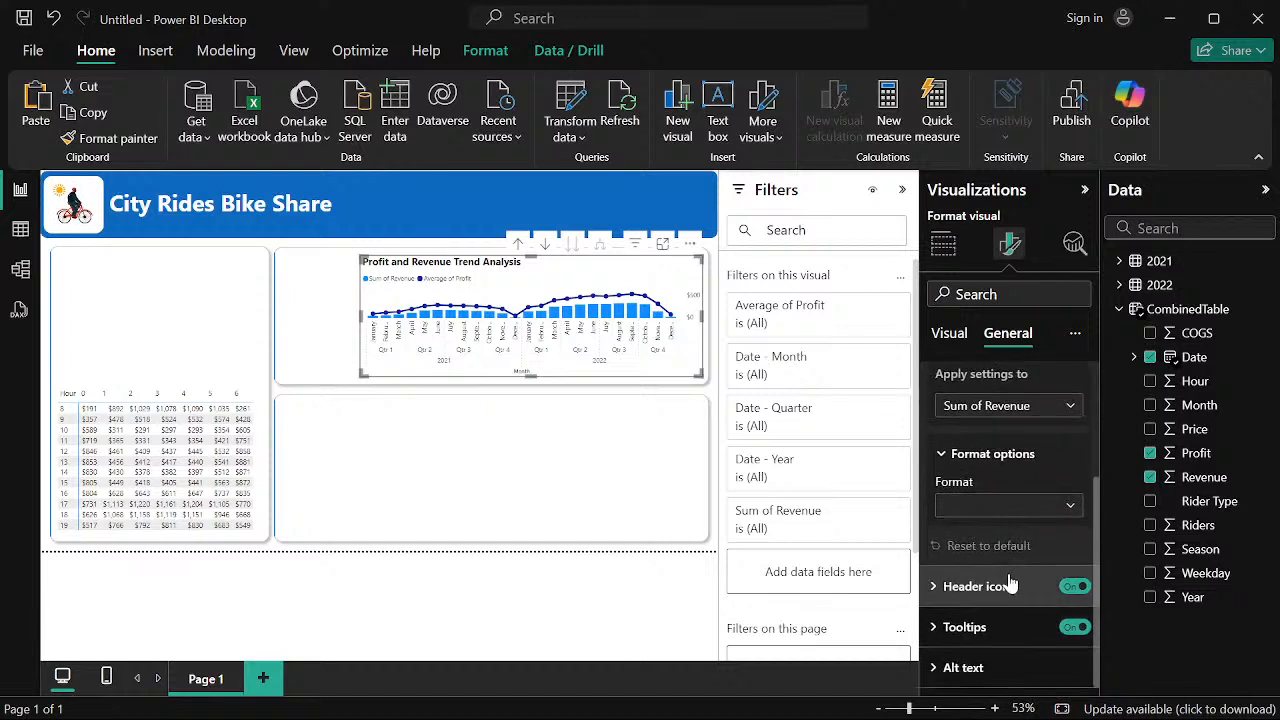
scroll(985, 535, up, 4)
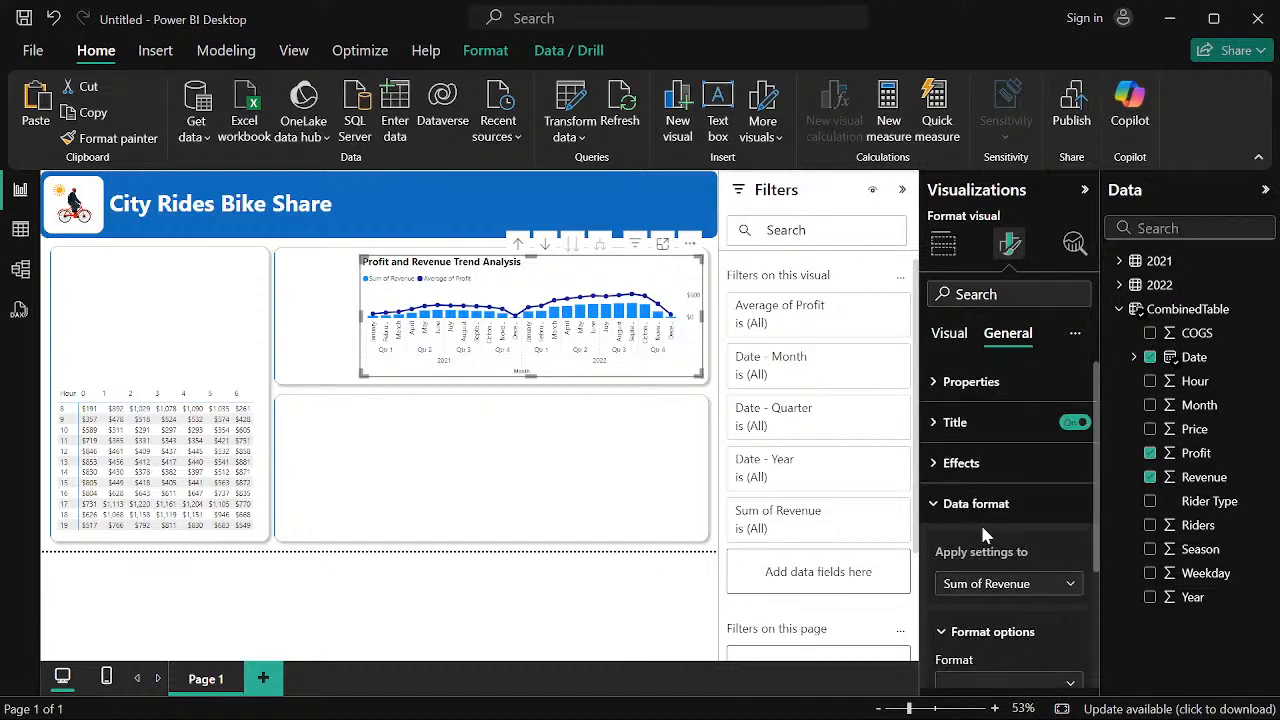
click(938, 386)
click(938, 386)
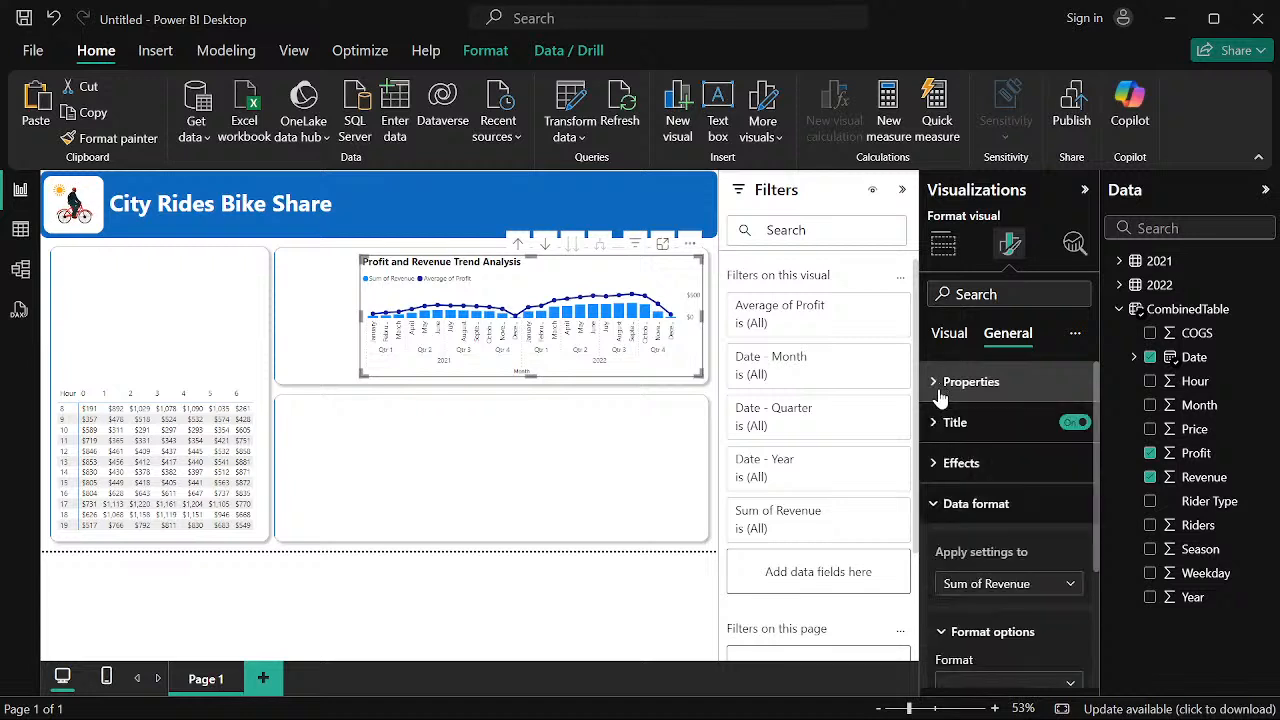
Examine the combo chart's field wells and the aggregation, rename and move options offered for Sum of Revenue
click(943, 245)
scroll(1023, 518, down, 3)
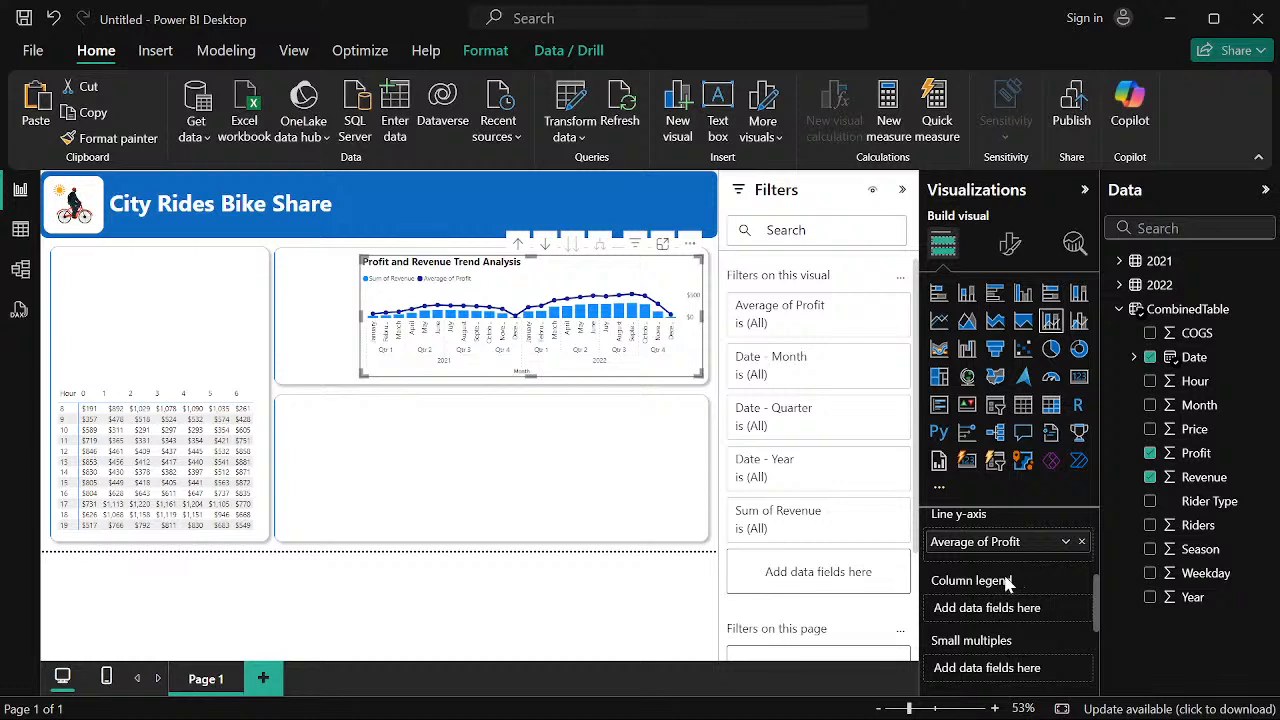
scroll(1075, 622, down, 1)
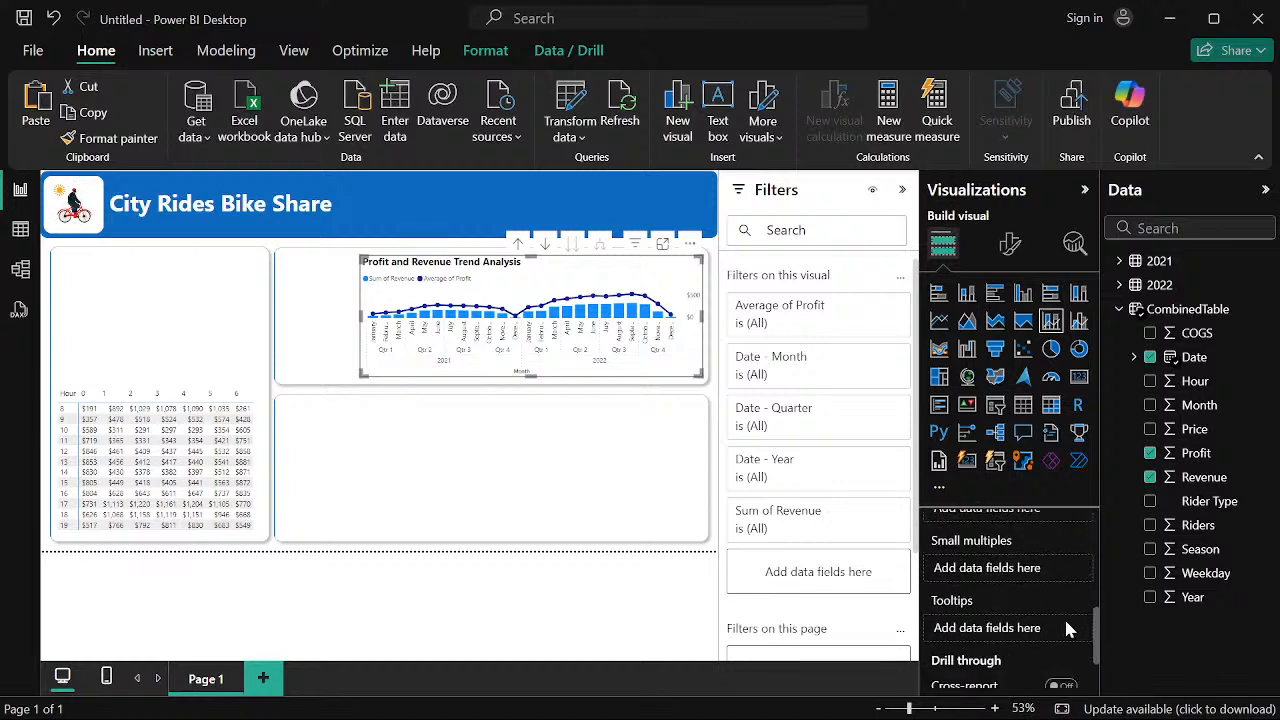
scroll(1058, 585, down, 1)
scroll(1060, 600, up, 5)
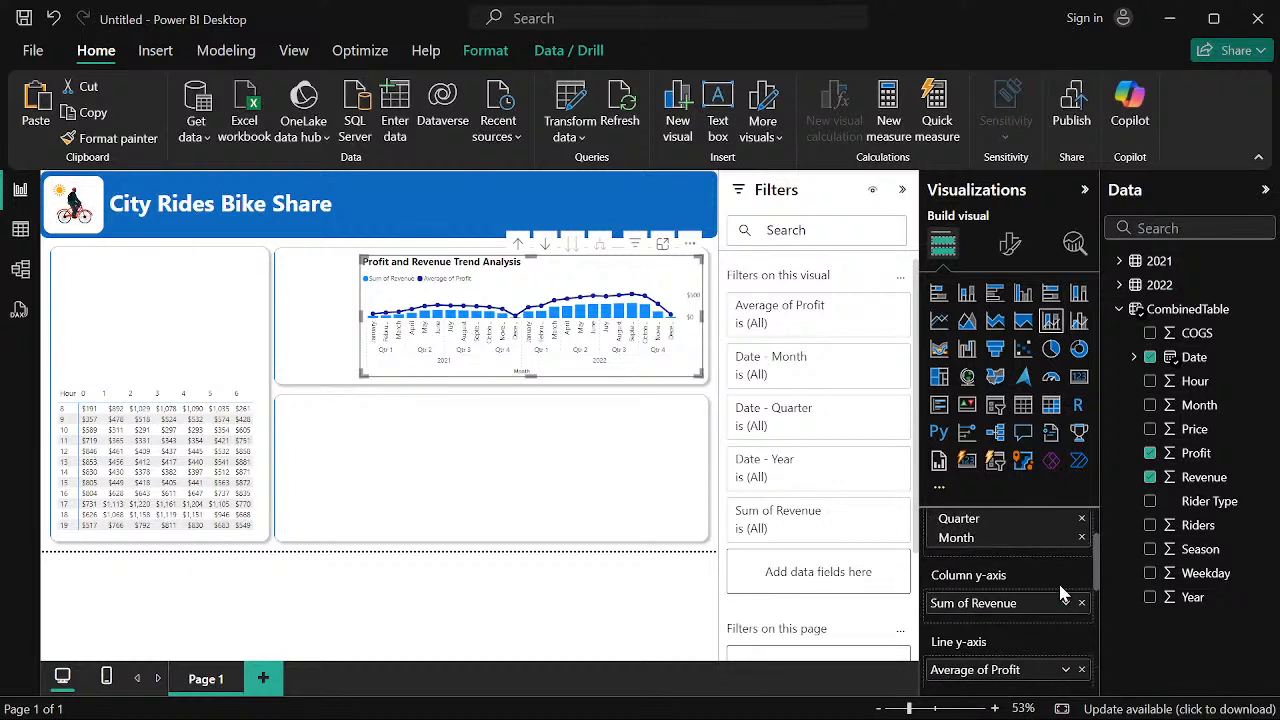
scroll(1053, 624, down, 1)
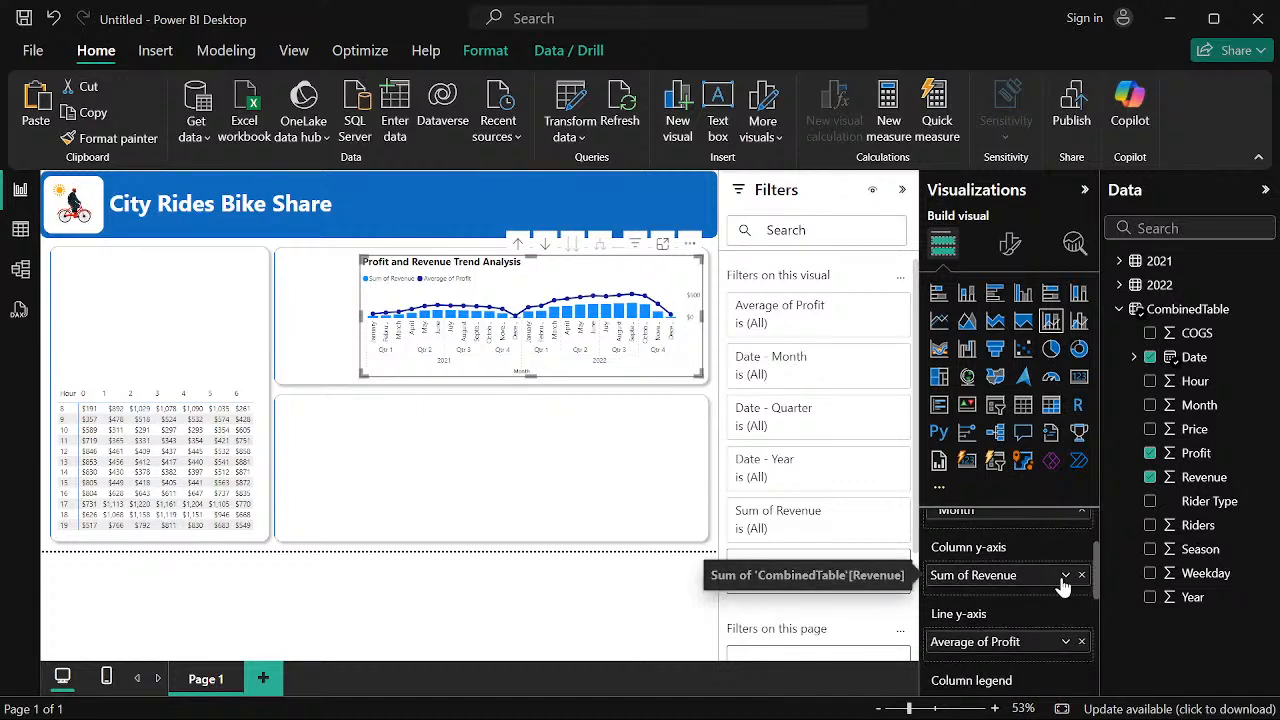
click(1066, 580)
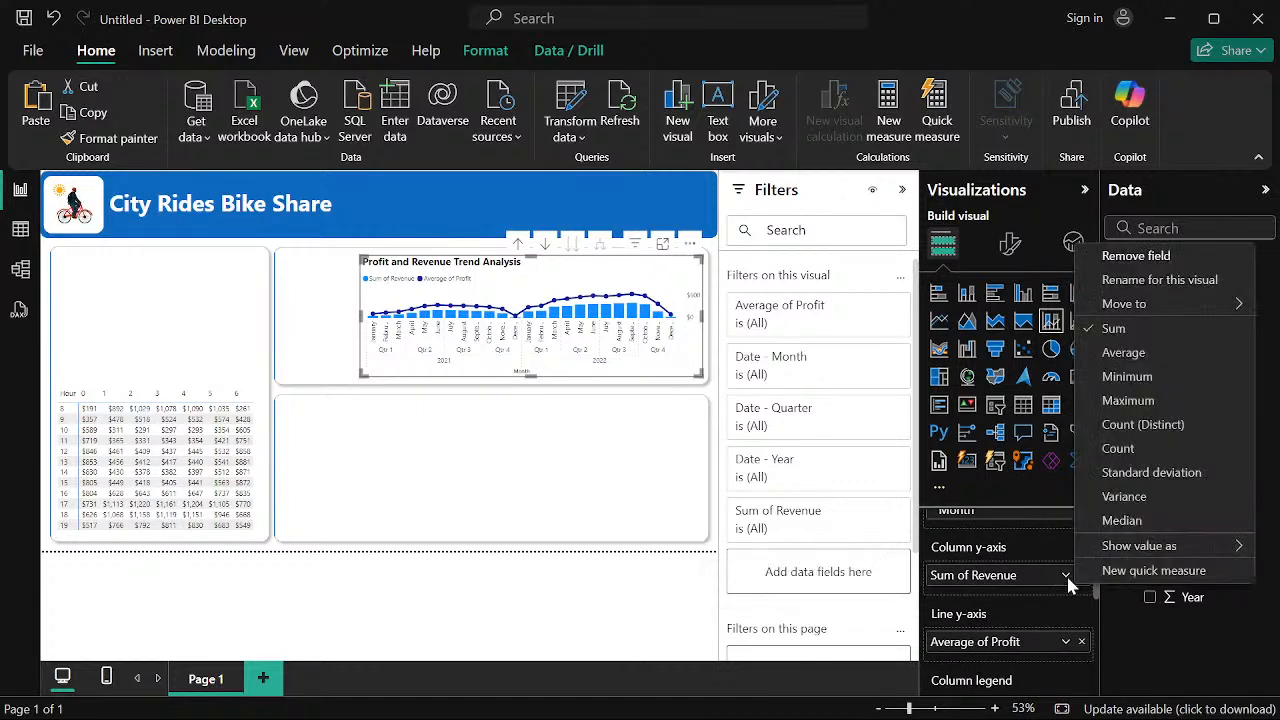
mouse_move(1110, 546)
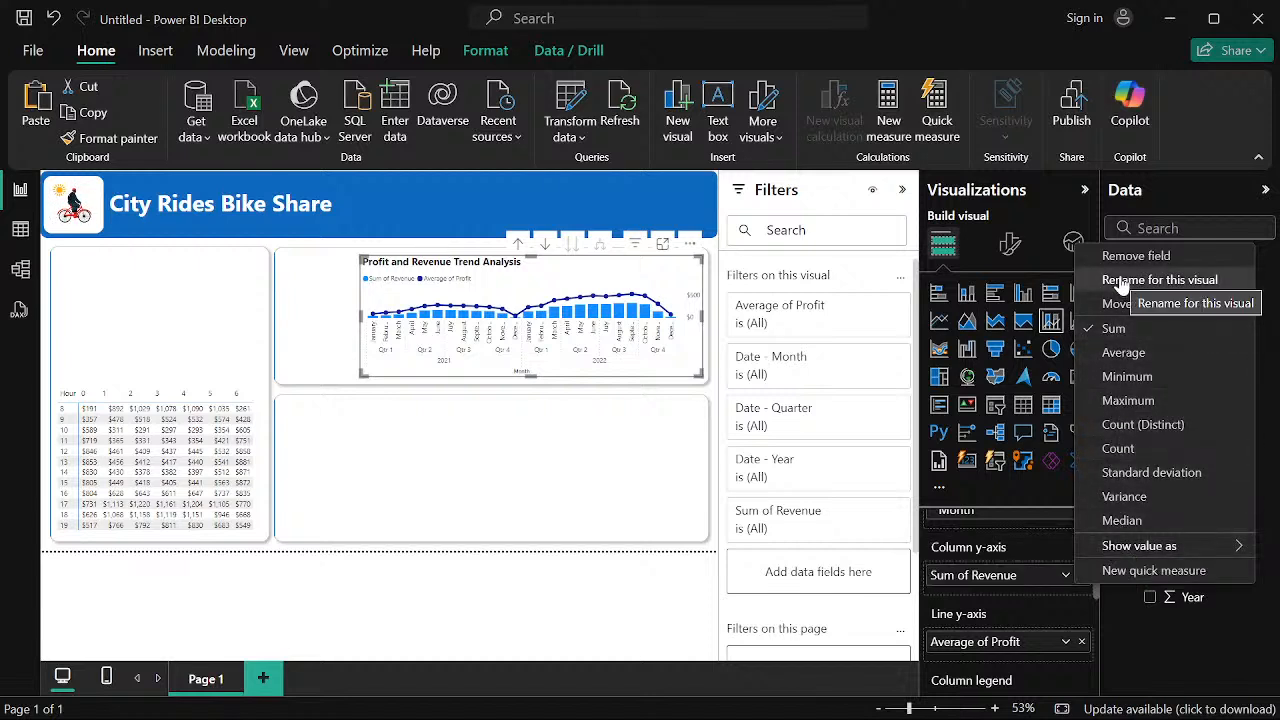
mouse_move(1120, 312)
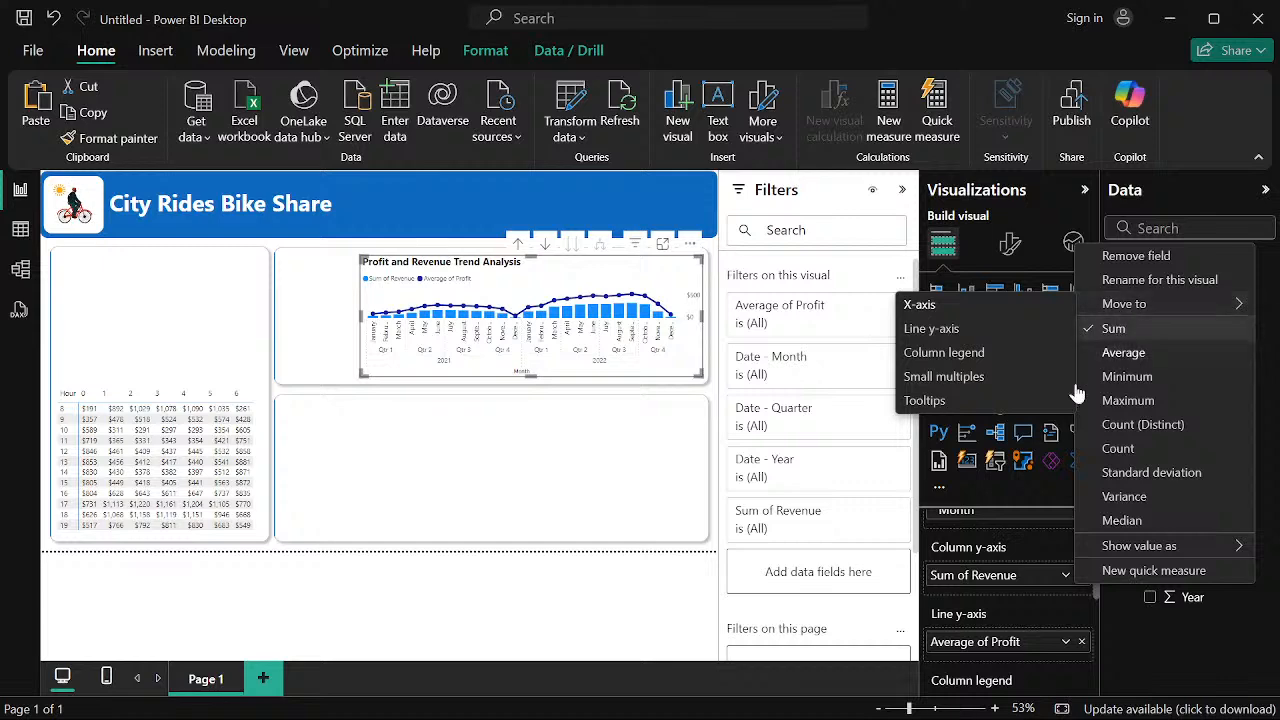
click(592, 318)
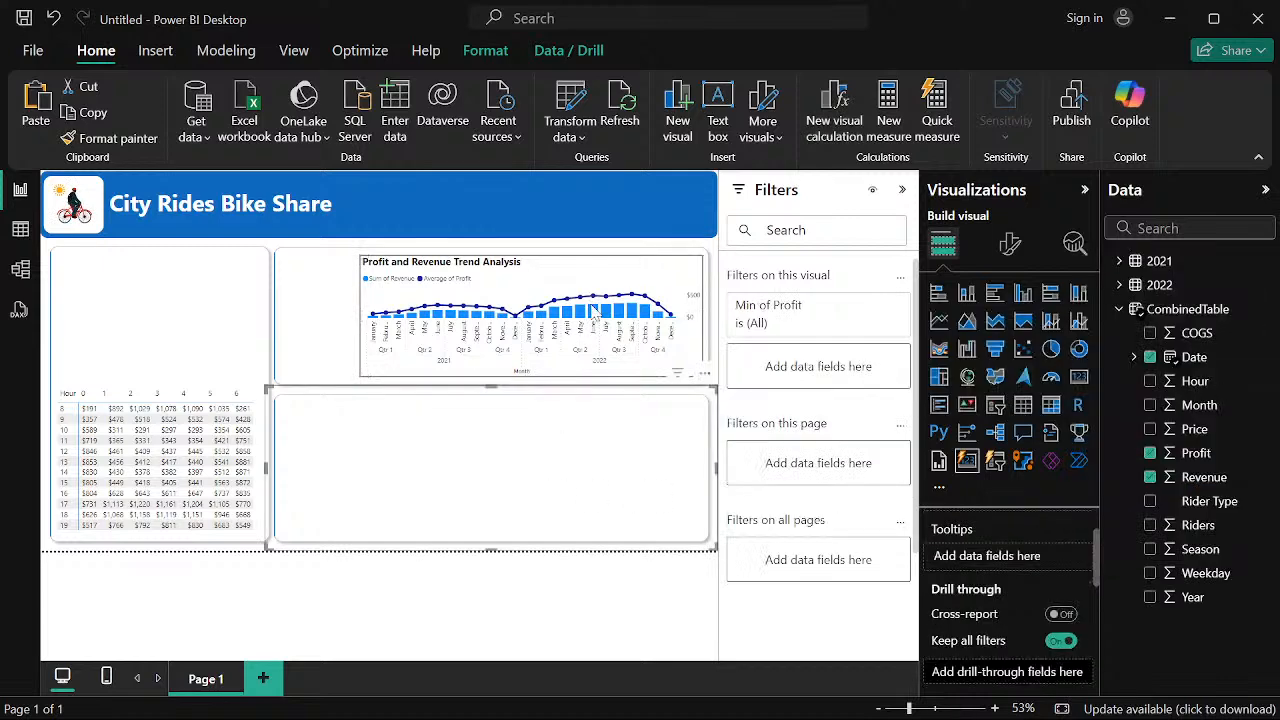
Clear the data-point highlight on the combo chart, reselect the whole chart and review its y-axis and legend fields
click(593, 313)
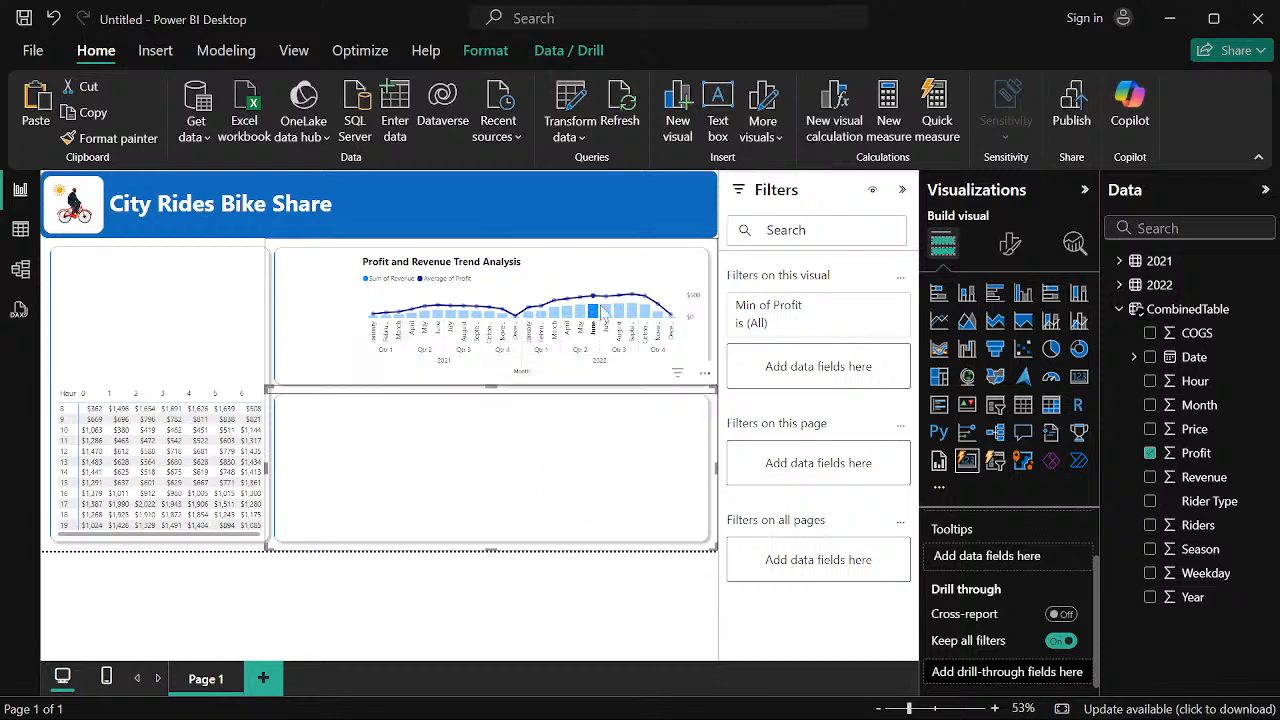
click(503, 606)
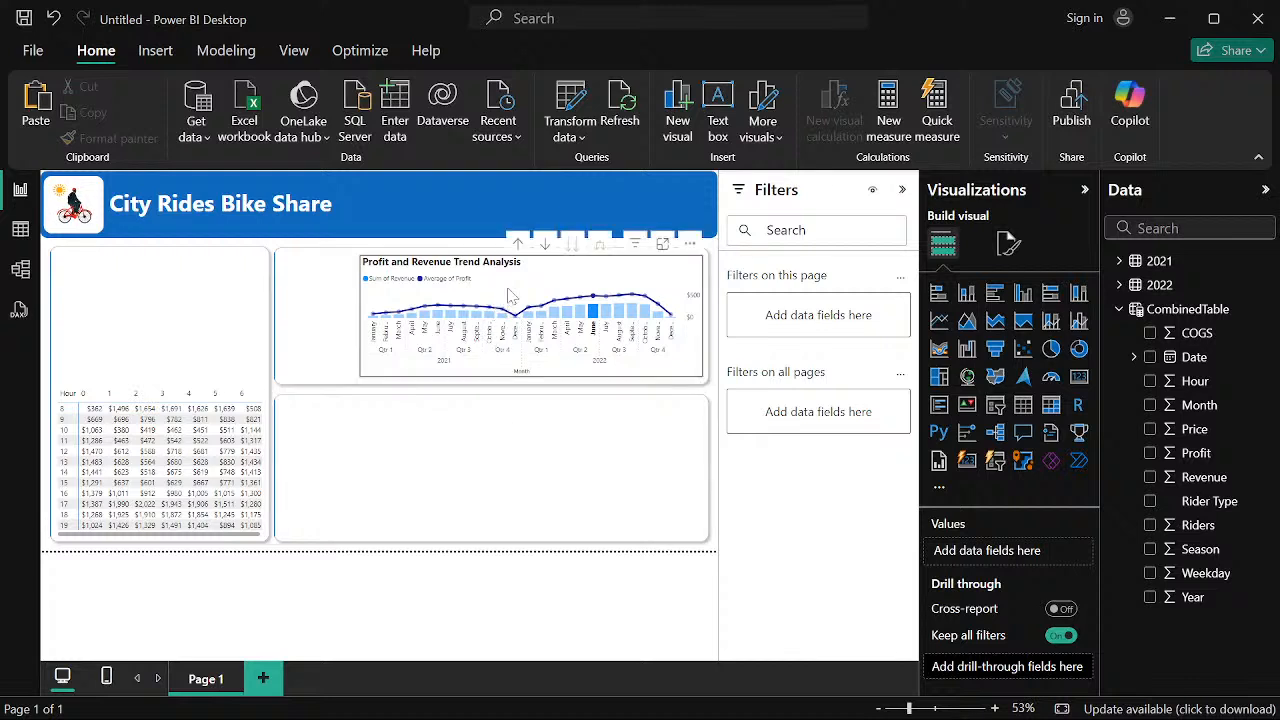
click(530, 312)
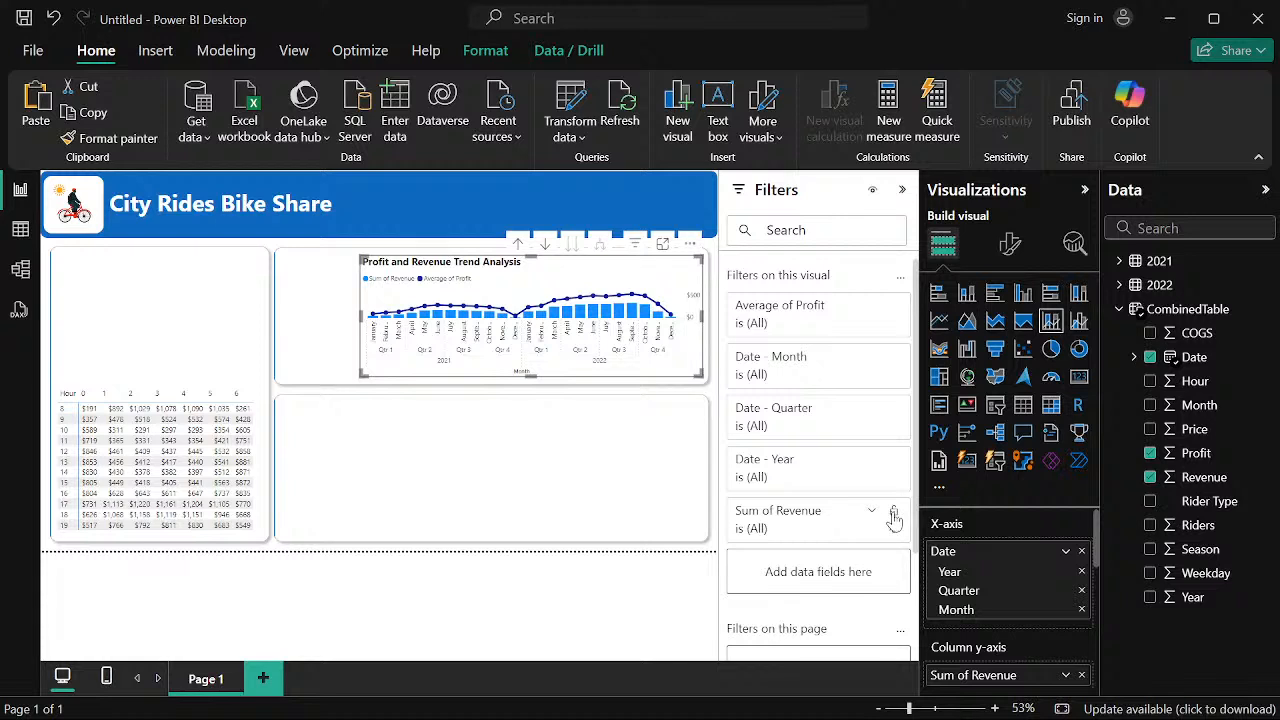
scroll(1028, 610, down, 3)
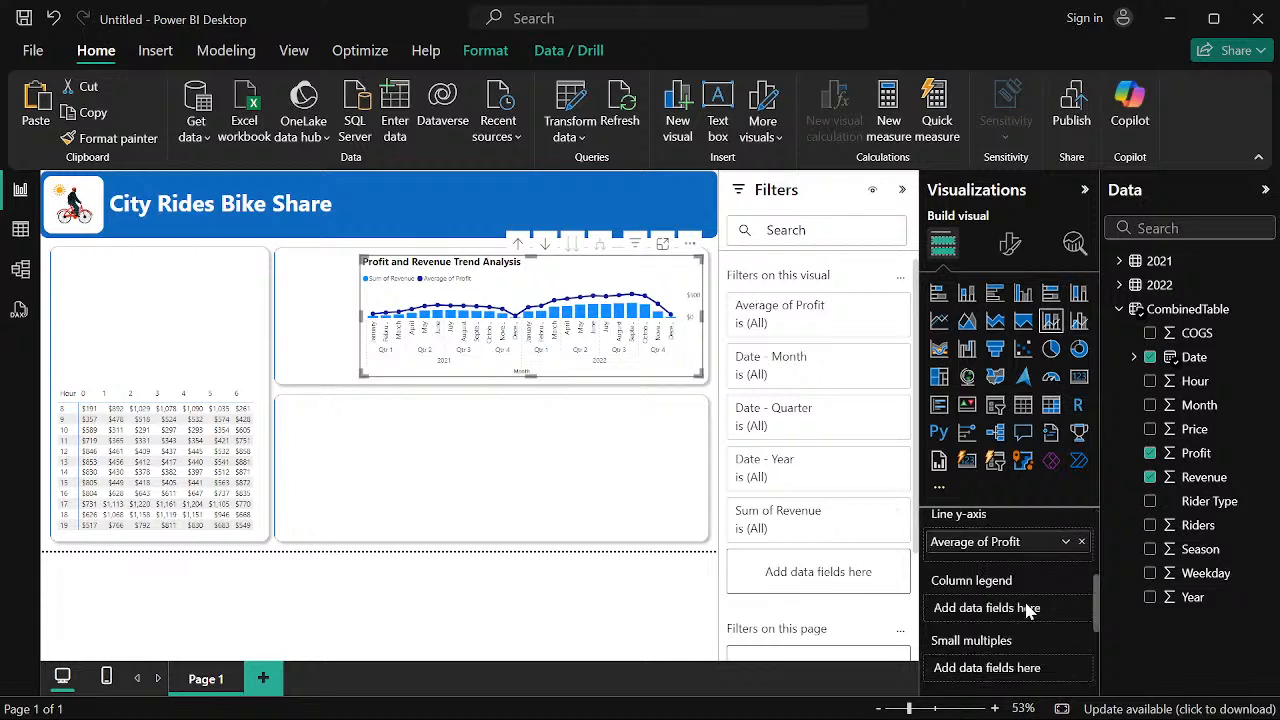
scroll(1020, 607, down, 2)
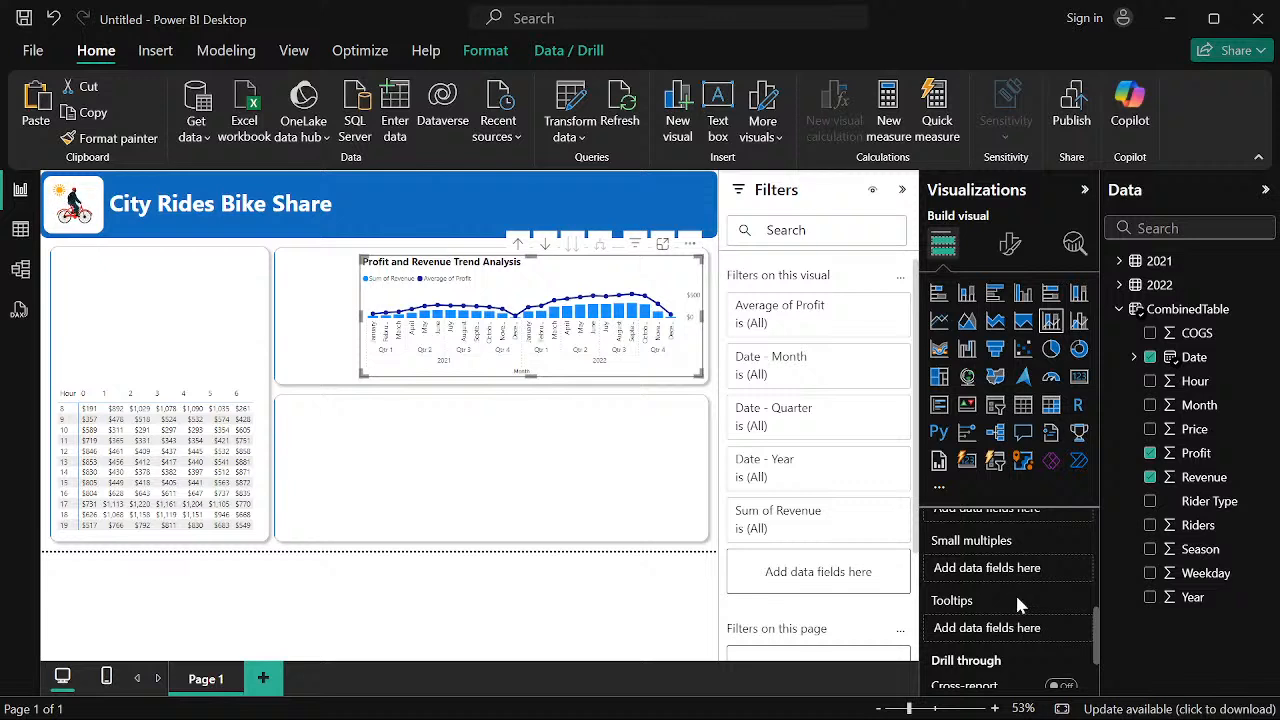
scroll(1016, 600, up, 4)
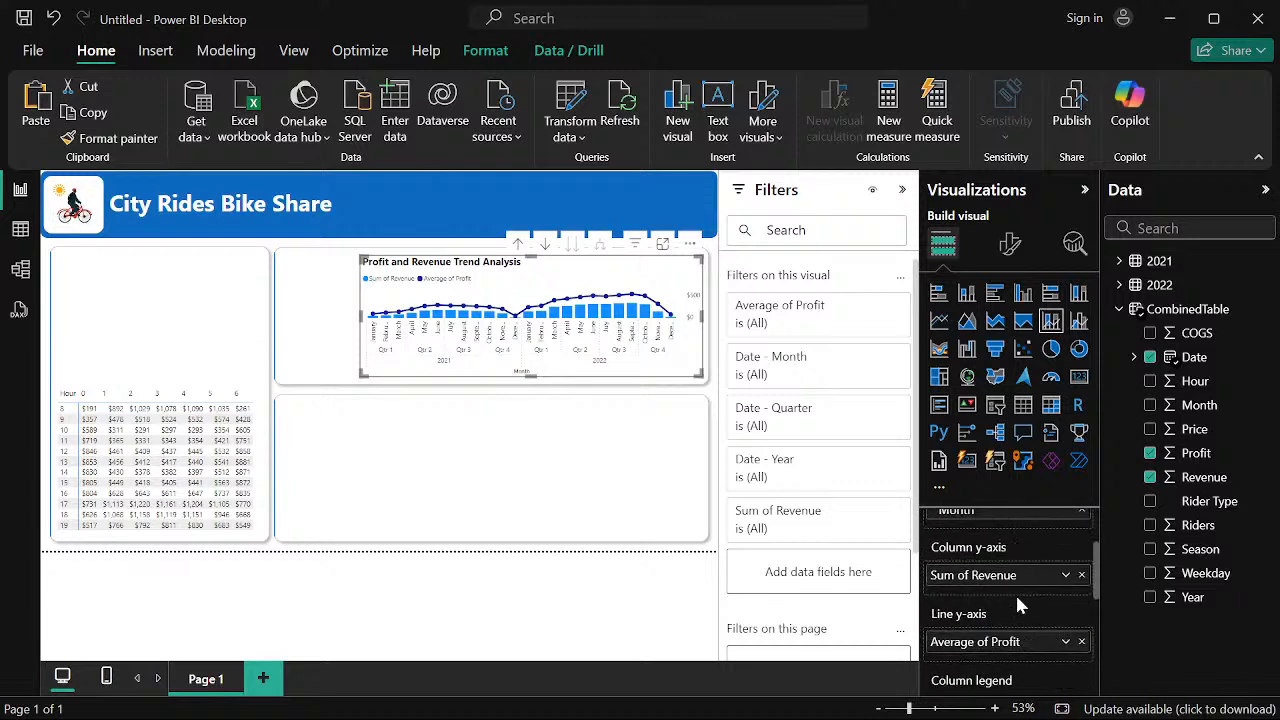
click(436, 574)
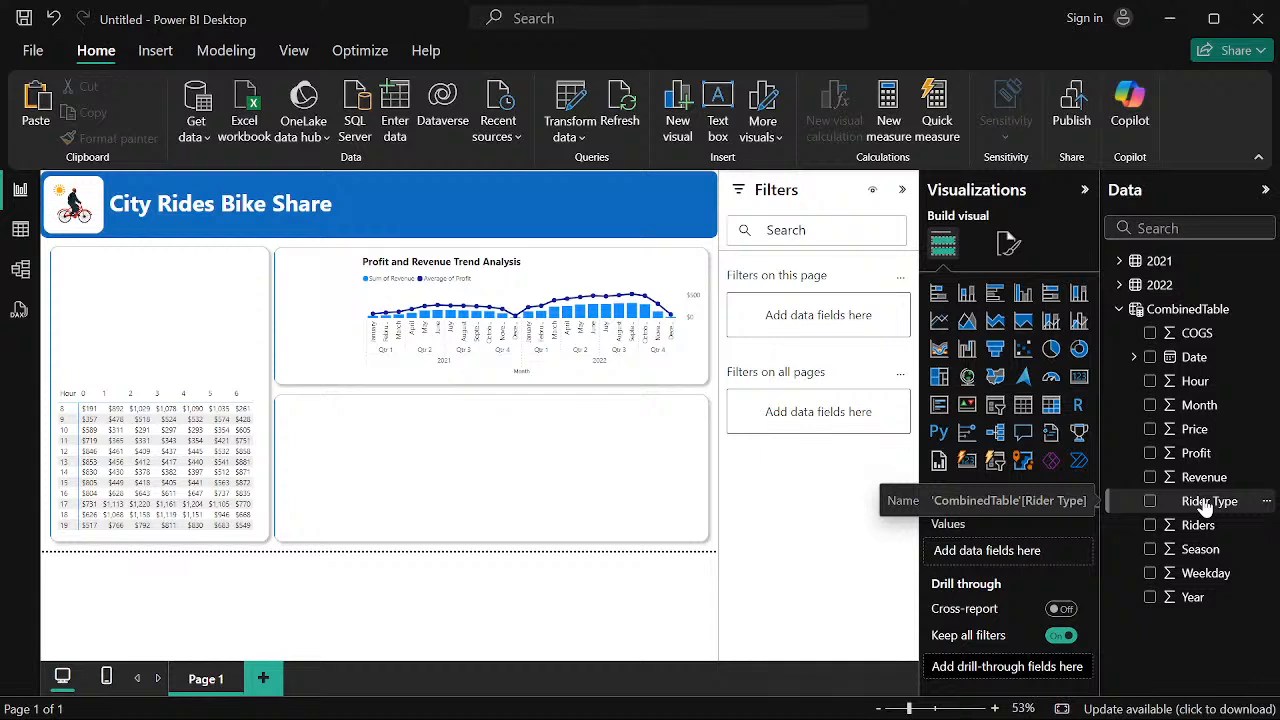
click(995, 405)
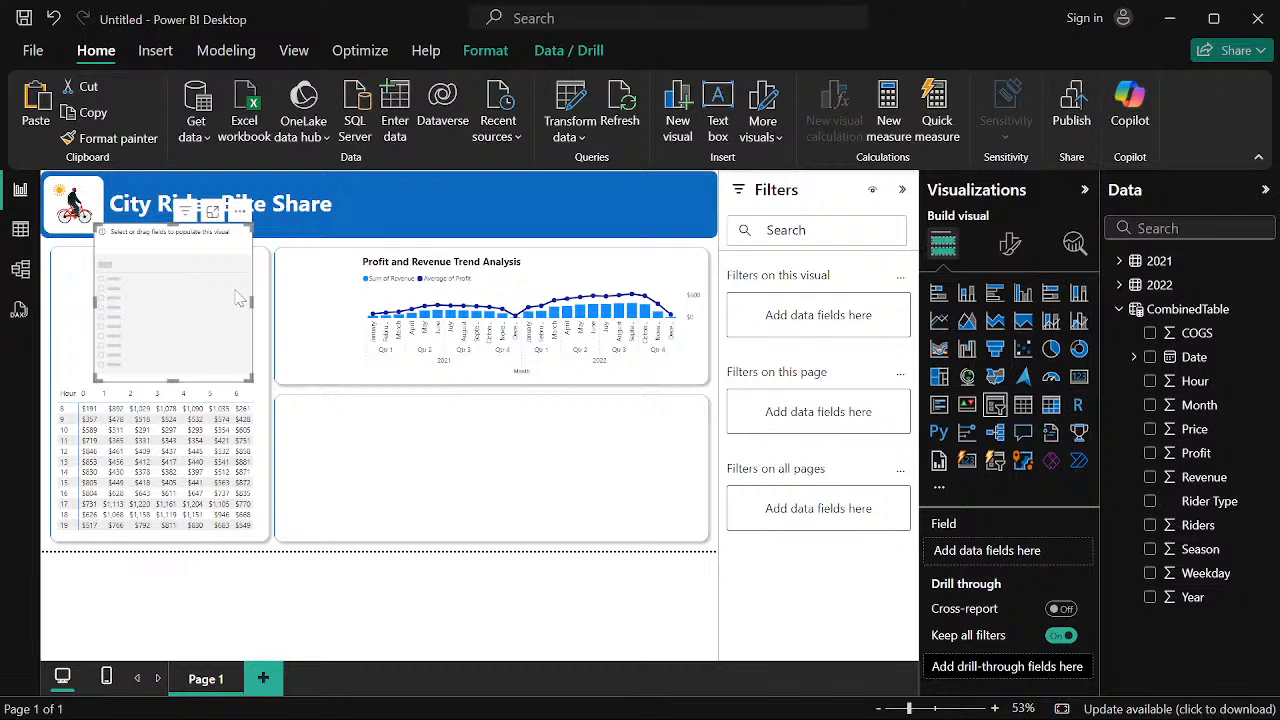
key(Delete)
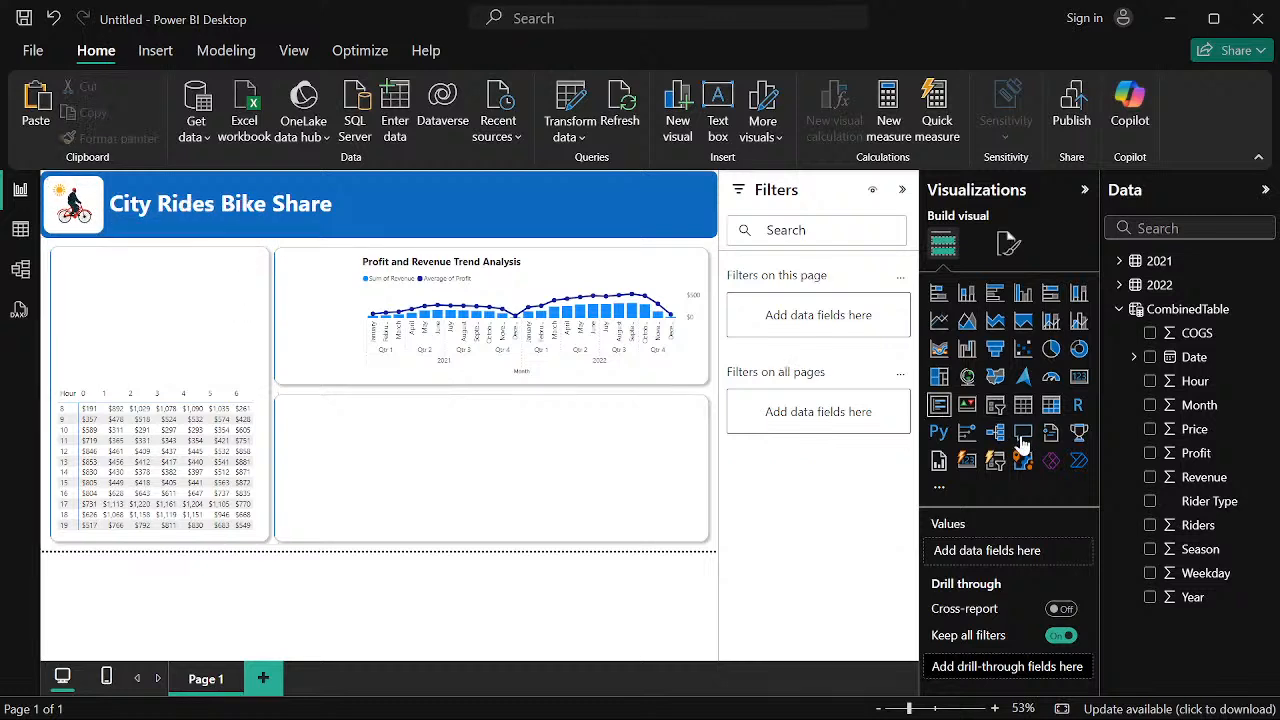
Add a new card visual showing Rider Type and Revenue, placed over the empty lower panel of the report page
click(966, 462)
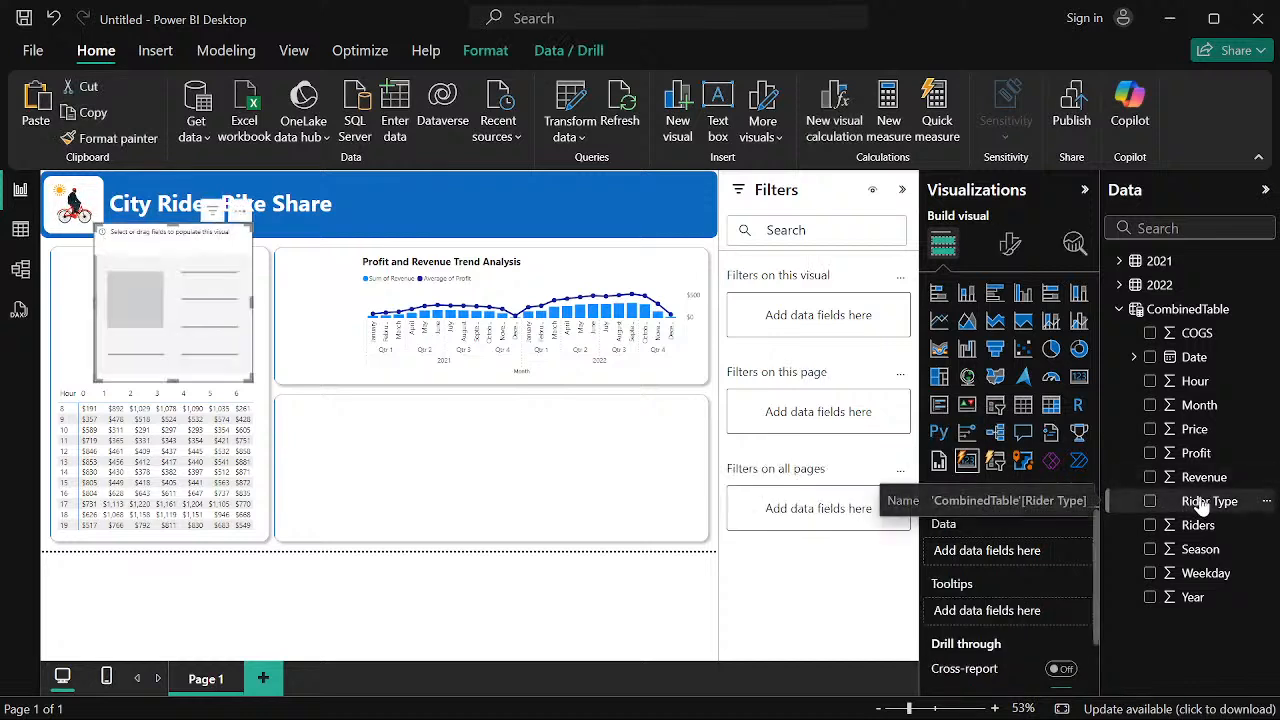
drag(1202, 507, 172, 333)
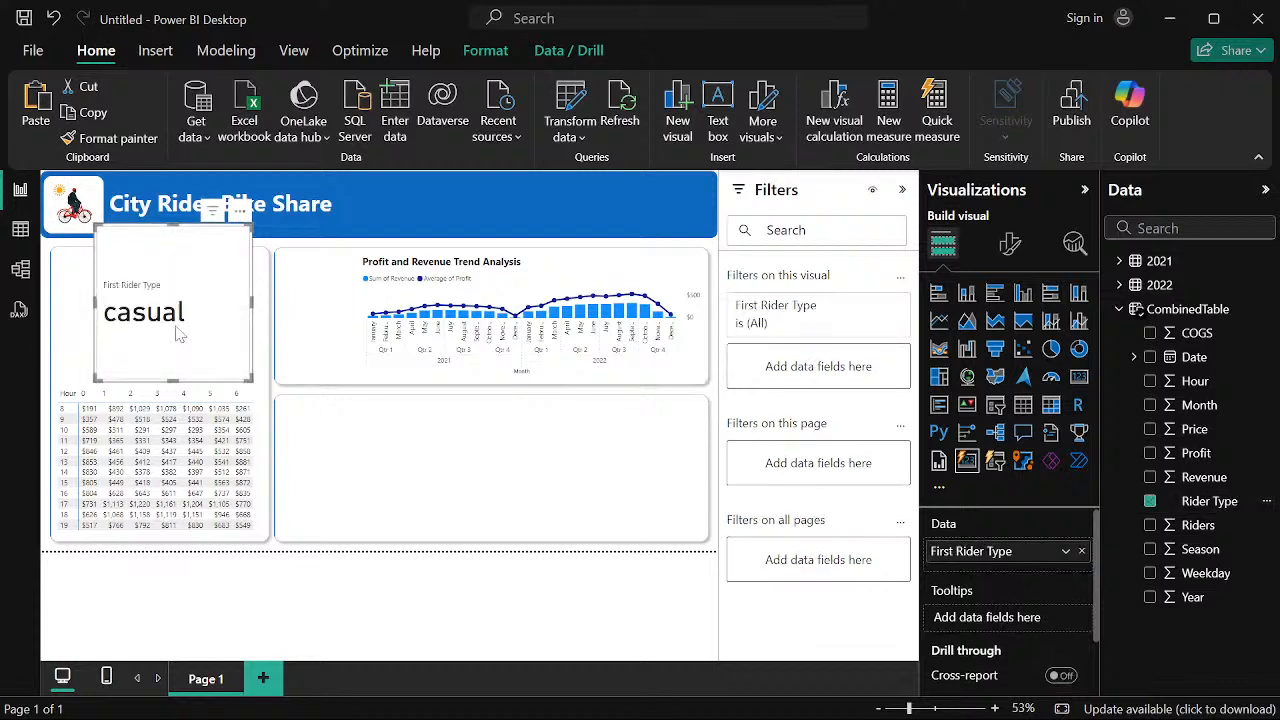
drag(222, 242, 480, 402)
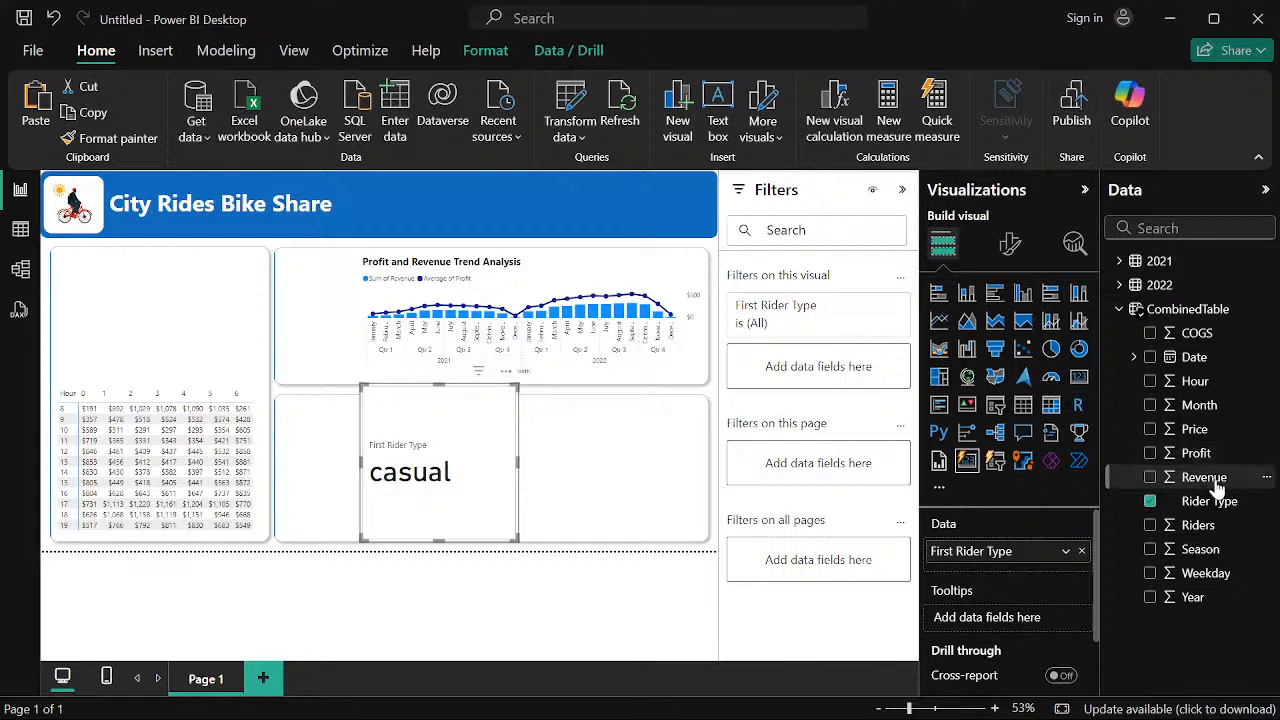
drag(1215, 481, 1023, 571)
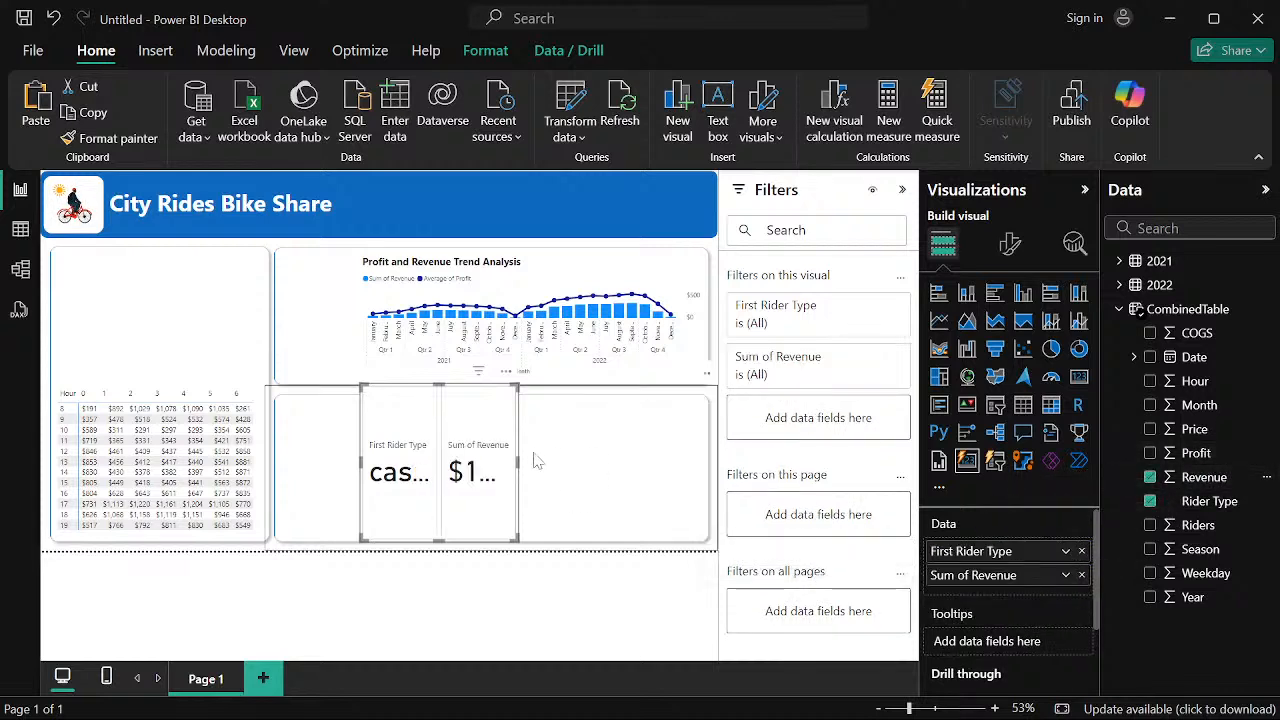
Widen and shorten the card visual and move it so both cards fit across the lower panel
drag(518, 462, 592, 468)
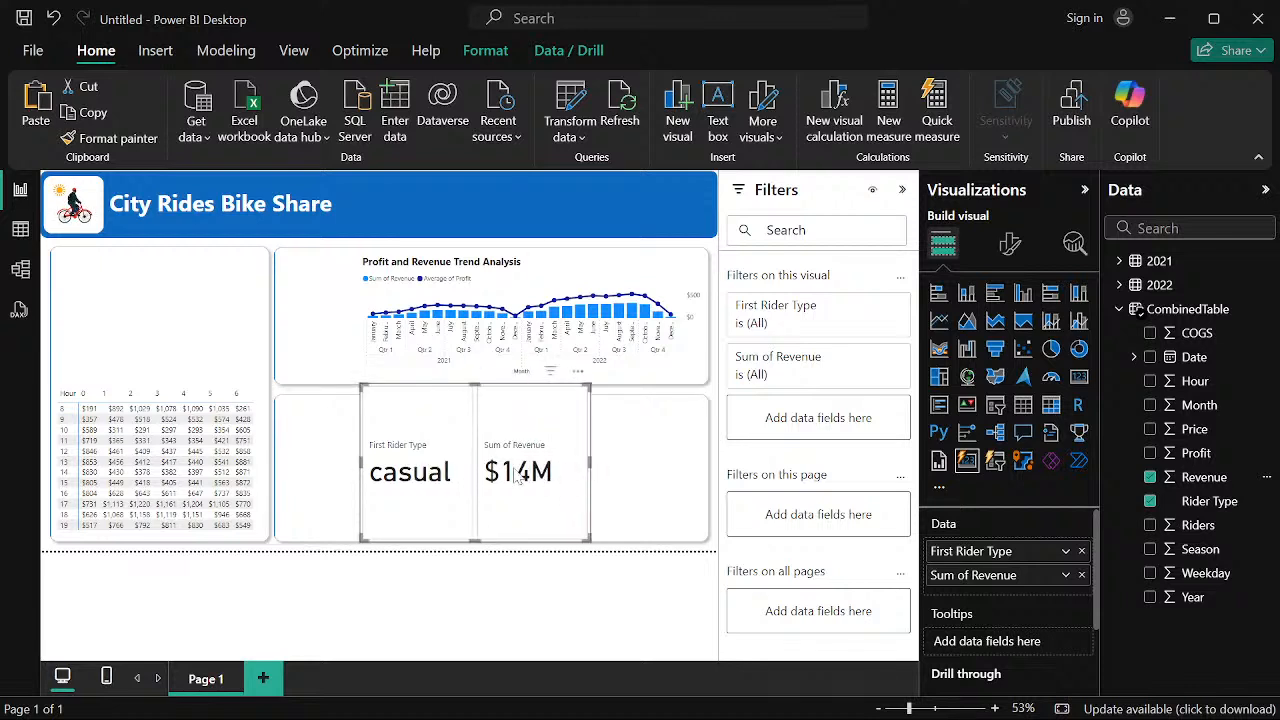
drag(480, 542, 489, 489)
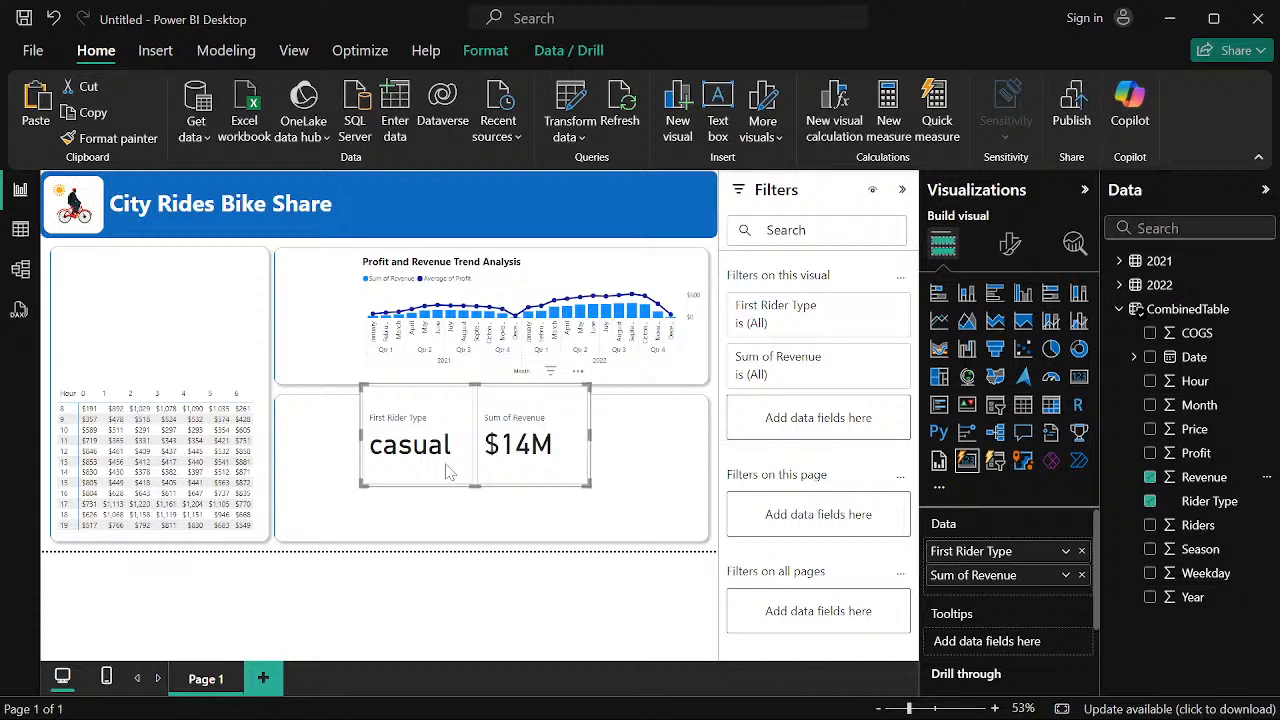
drag(472, 483, 568, 534)
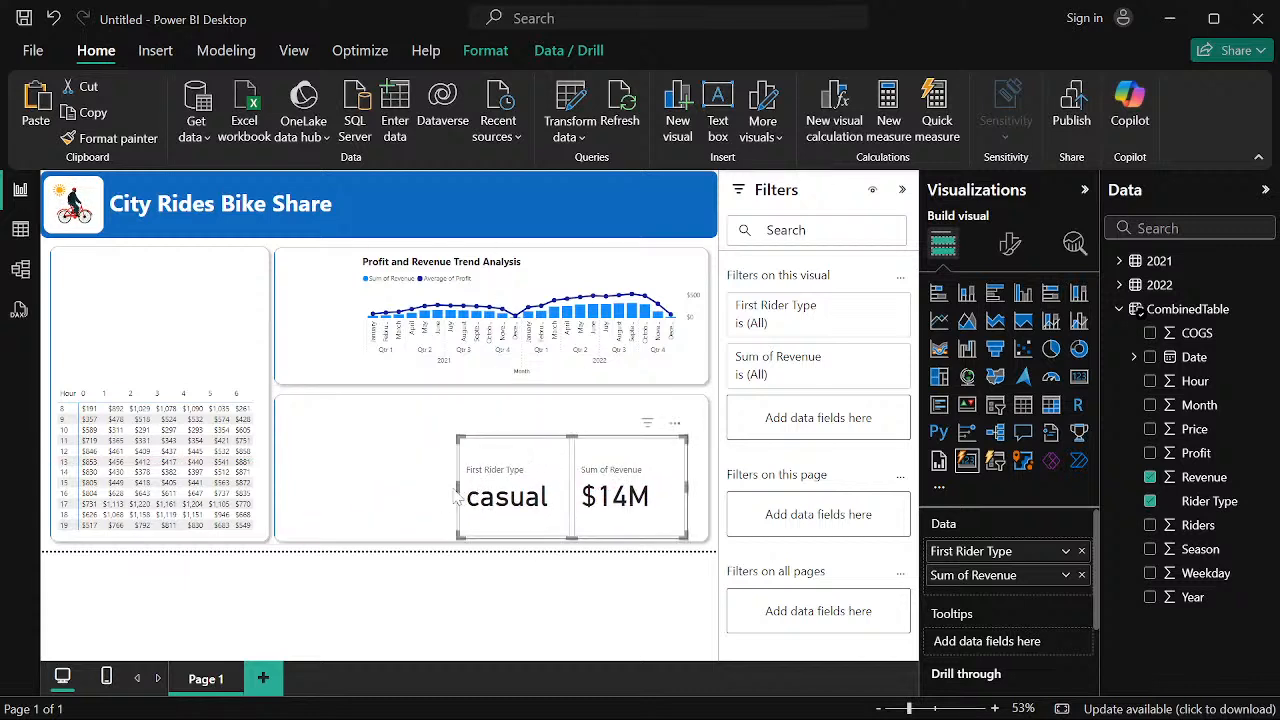
drag(452, 500, 308, 452)
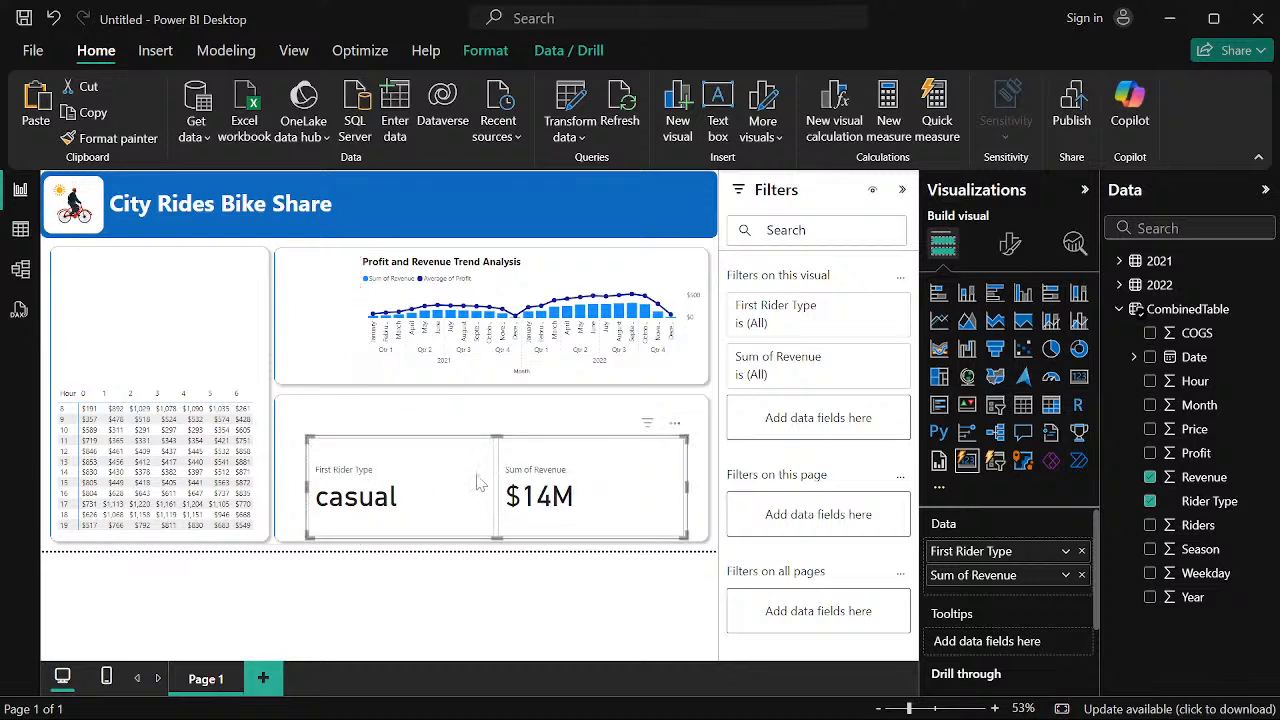
Examine the distinct Rider Type values in the CombinedTable data and return to the report page
click(12, 241)
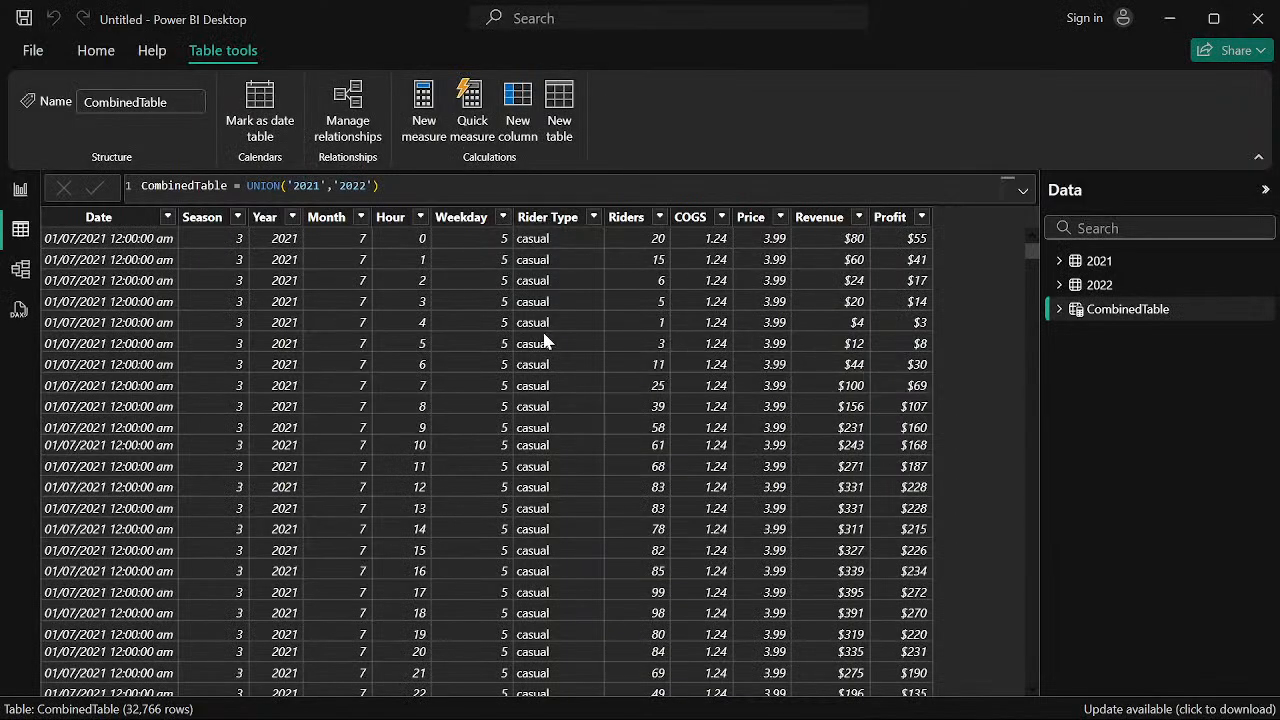
scroll(544, 334, down, 15)
scroll(549, 358, down, 20)
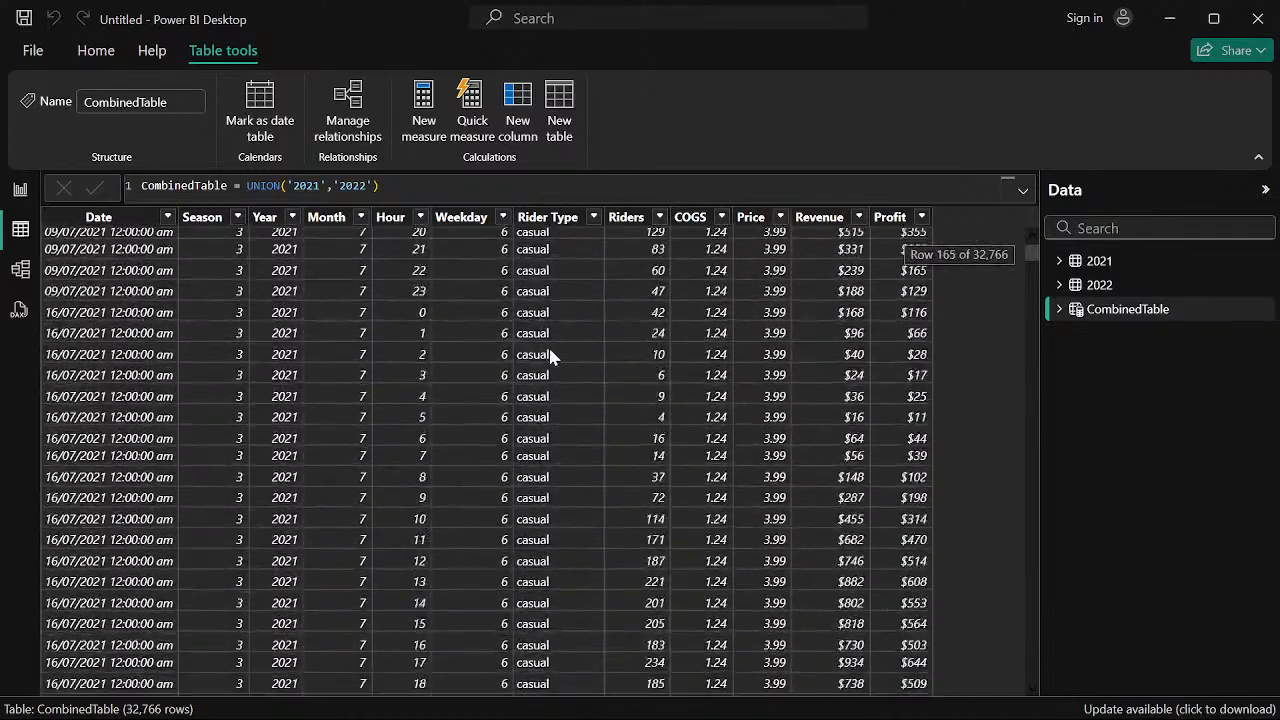
scroll(550, 355, down, 20)
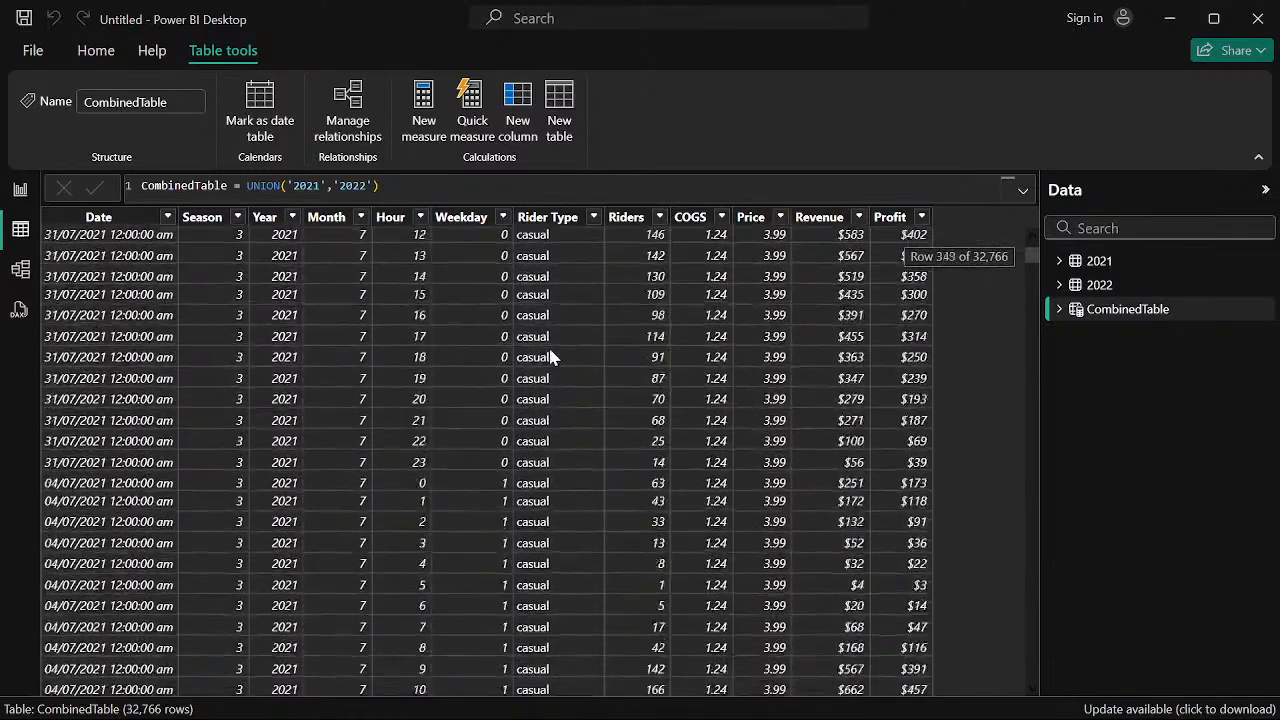
click(588, 220)
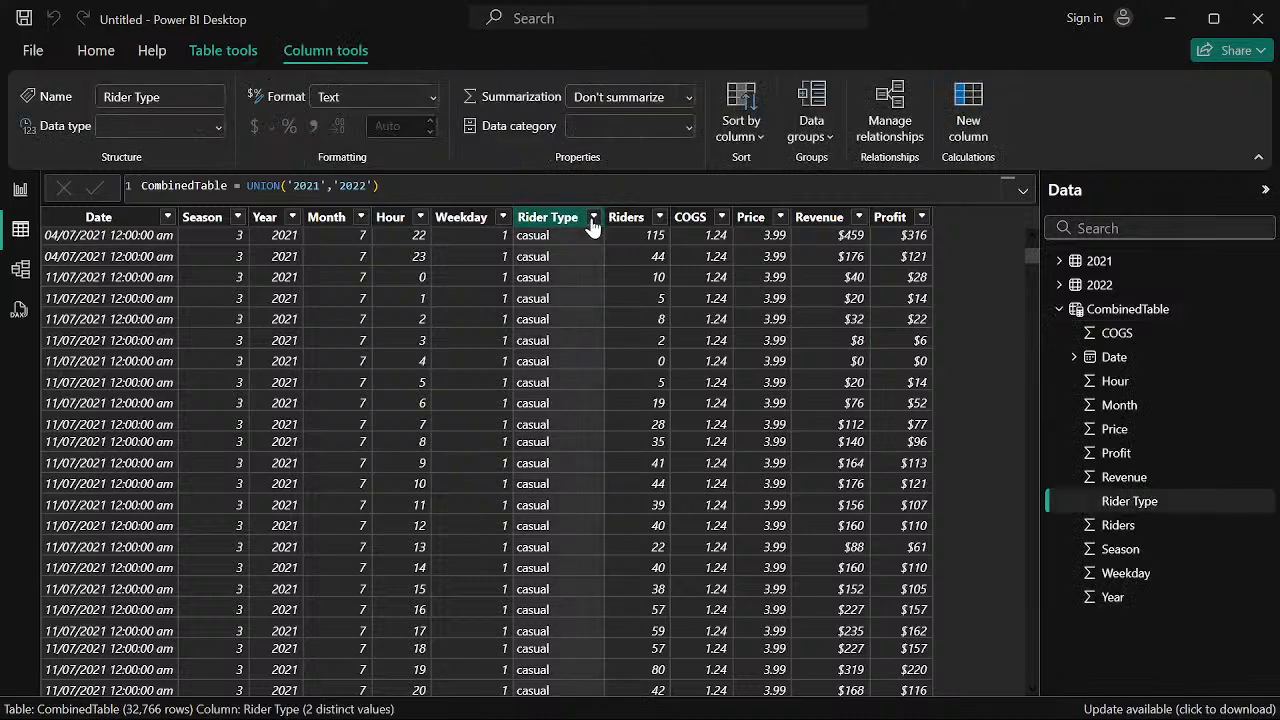
click(594, 218)
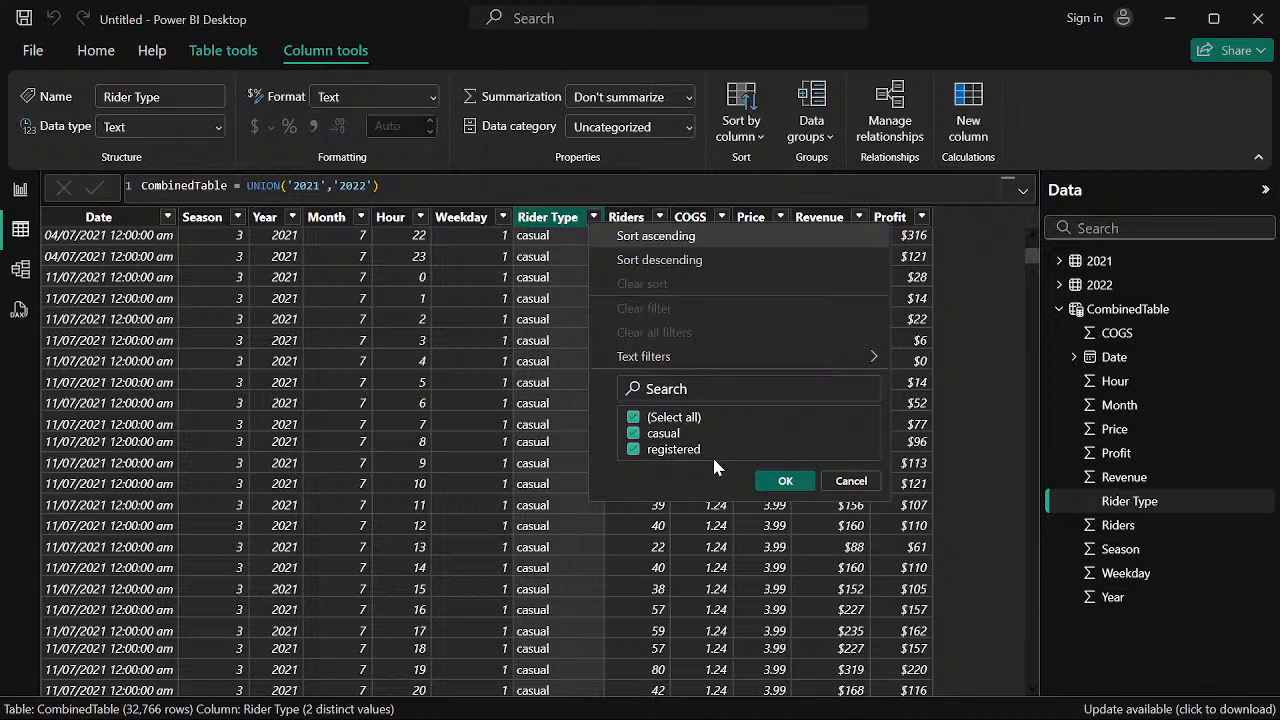
click(785, 481)
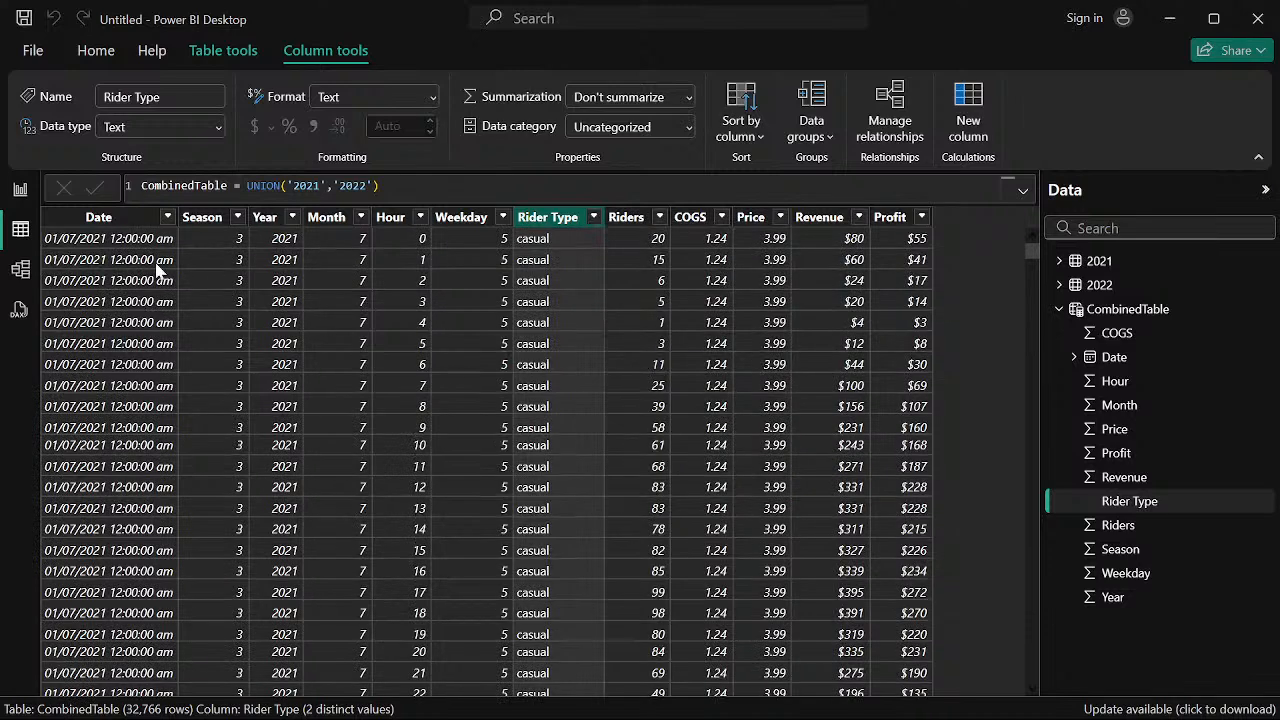
click(20, 189)
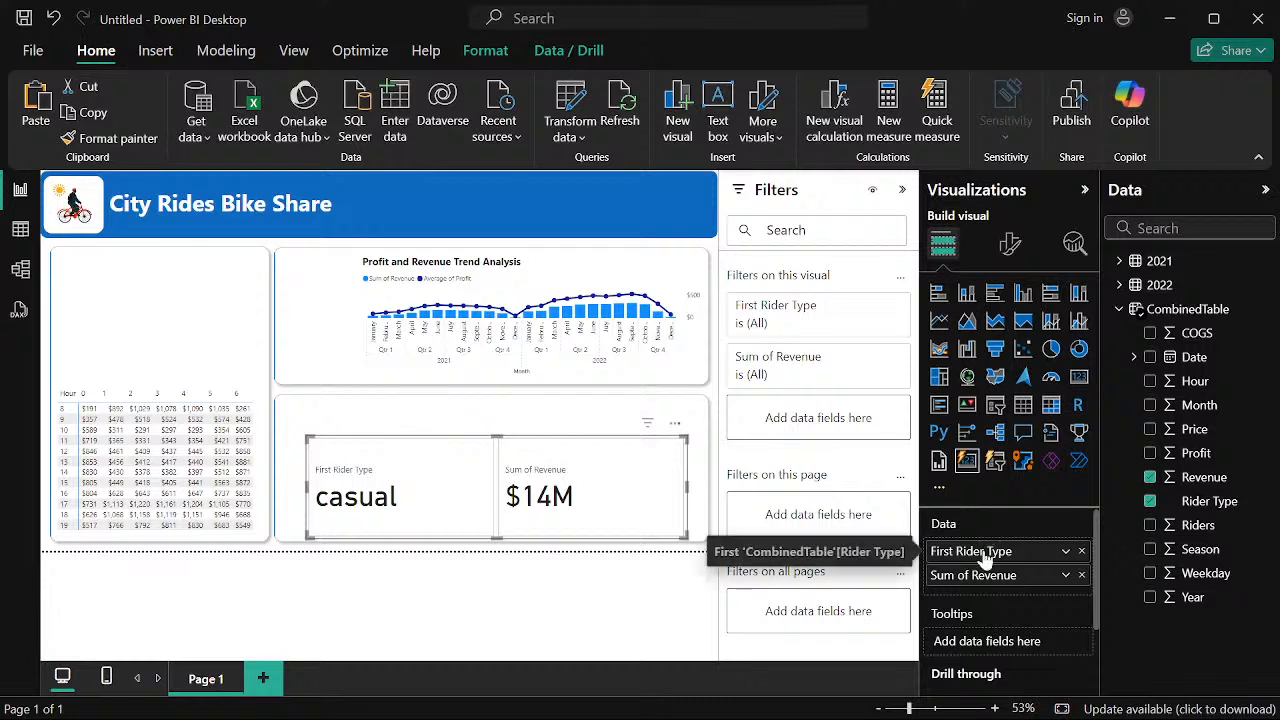
Replace the card's Rider Type field with Riders, place it ahead of Revenue, and summarize Riders by Count
click(1081, 552)
drag(1203, 529, 1034, 568)
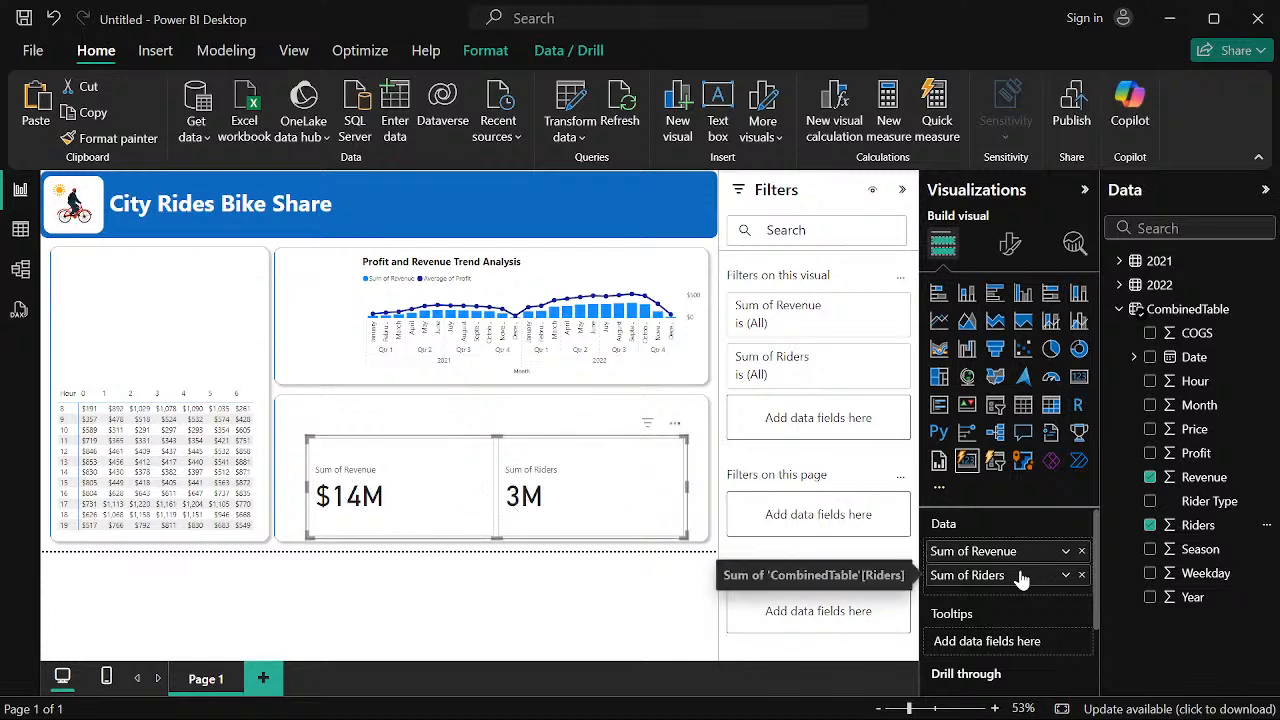
mouse_move(1020, 580)
mouse_down()
mouse_move(1032, 540)
mouse_move(1050, 543)
mouse_move(1006, 551)
mouse_move(1000, 600)
mouse_move(995, 584)
mouse_up()
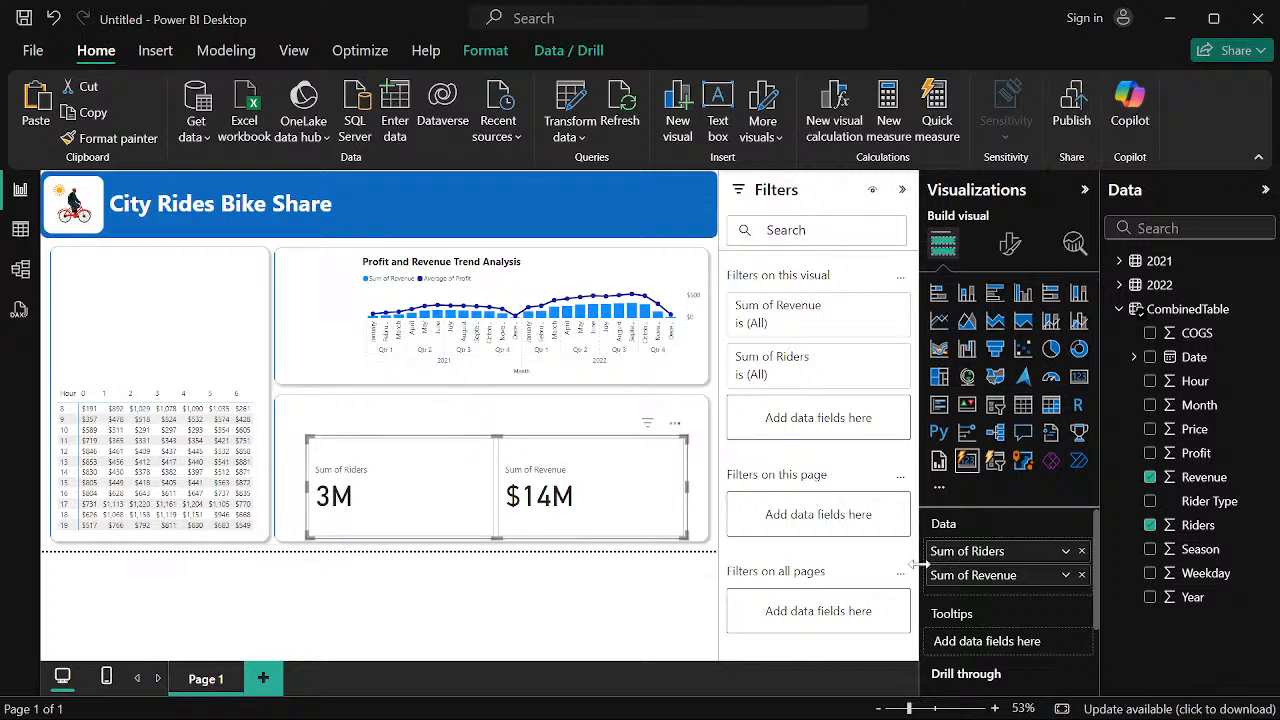
click(1066, 553)
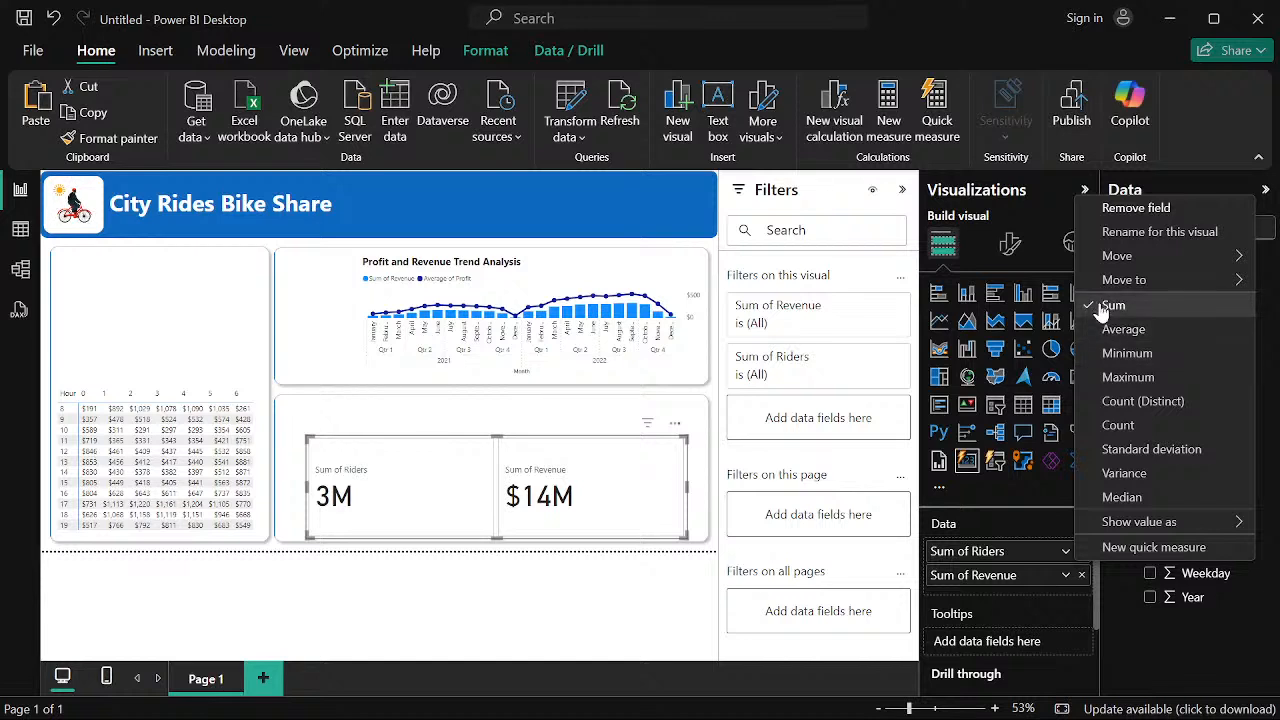
click(1117, 425)
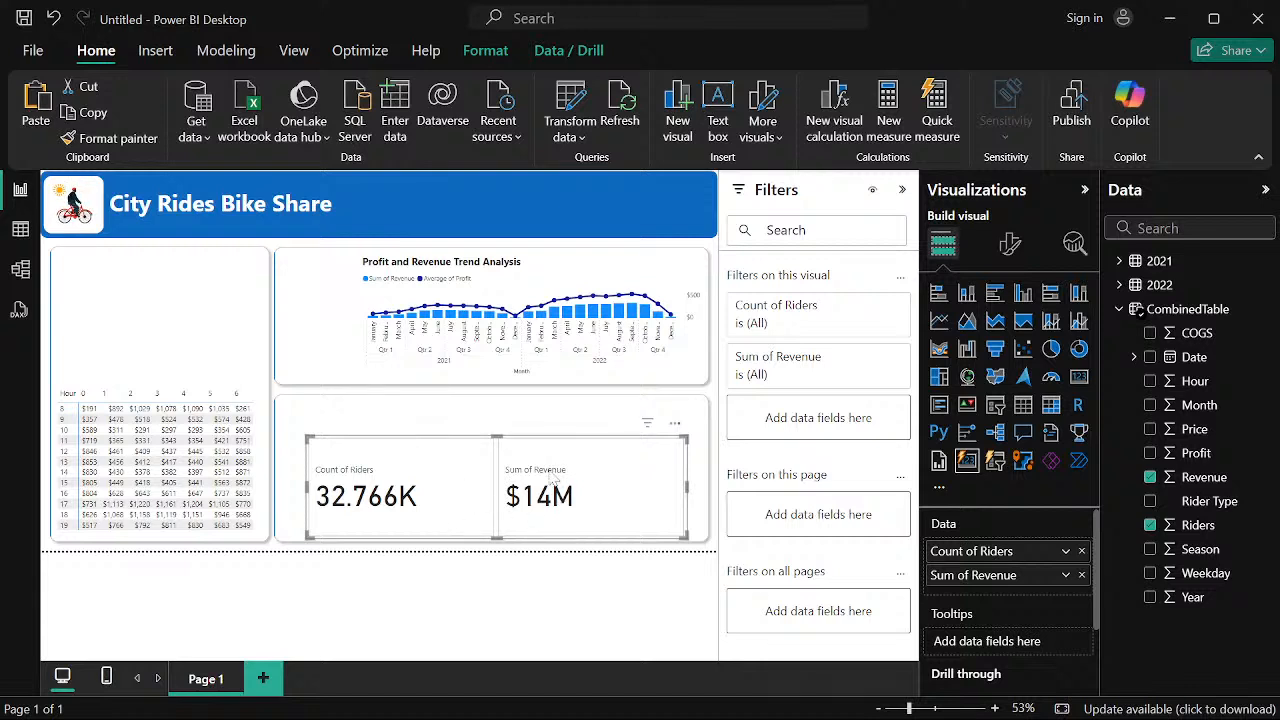
Narrow the card visual and set its layout arrangement to Single column
drag(686, 487, 548, 487)
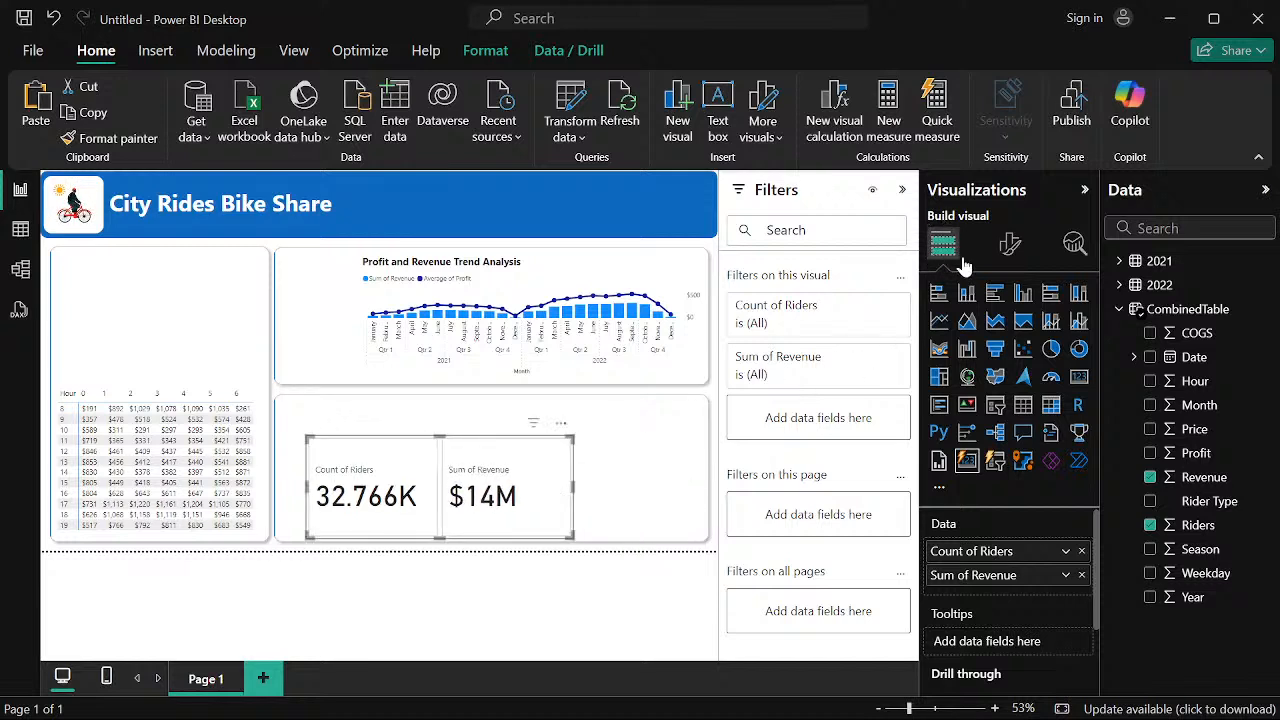
click(1009, 250)
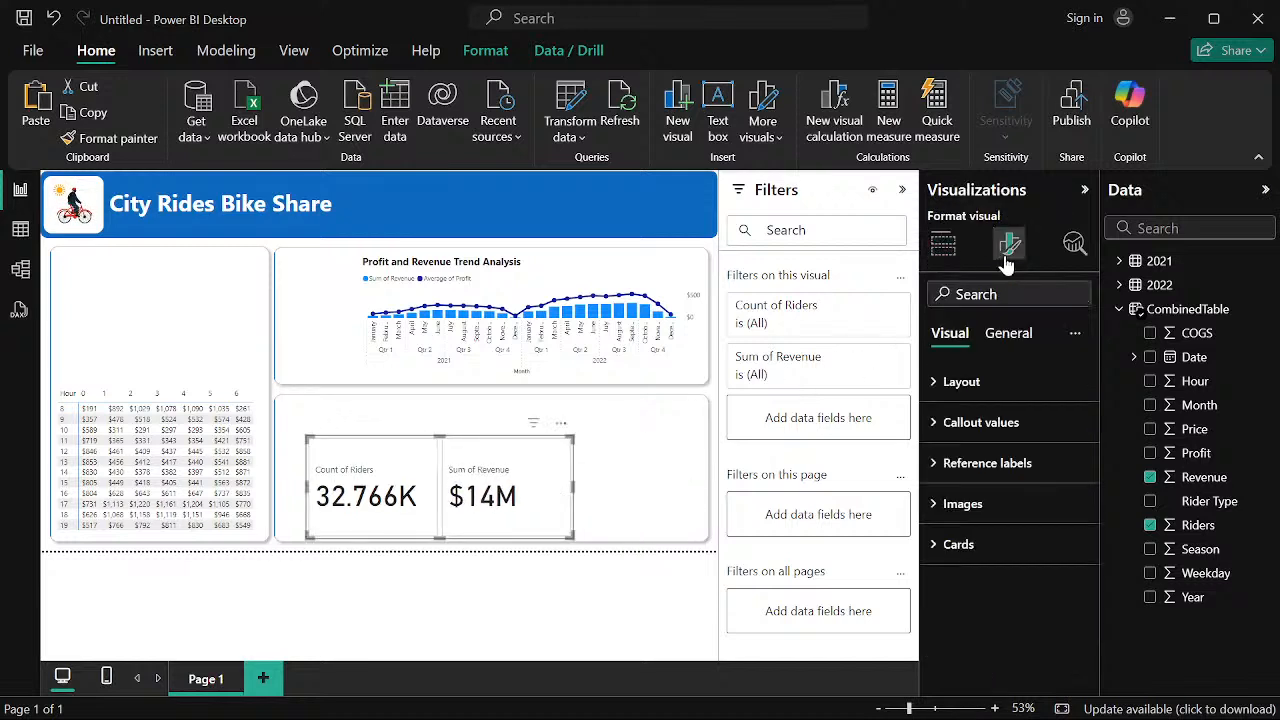
click(932, 382)
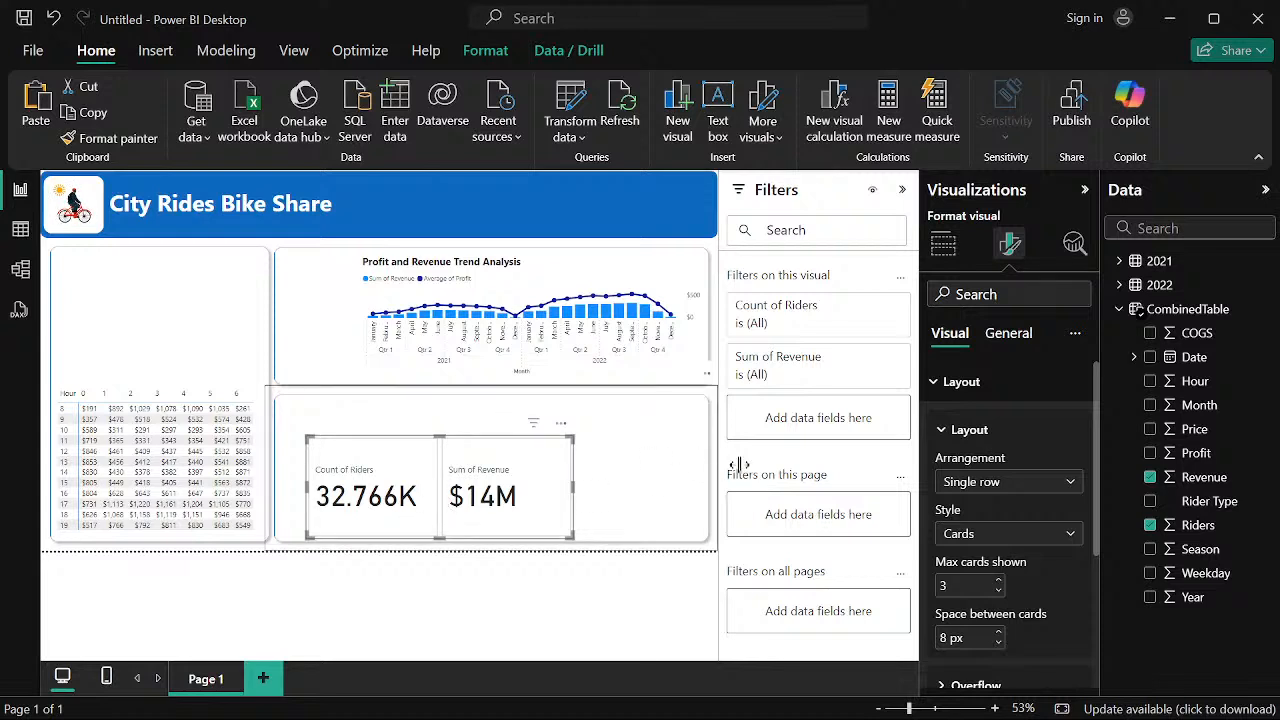
click(1059, 490)
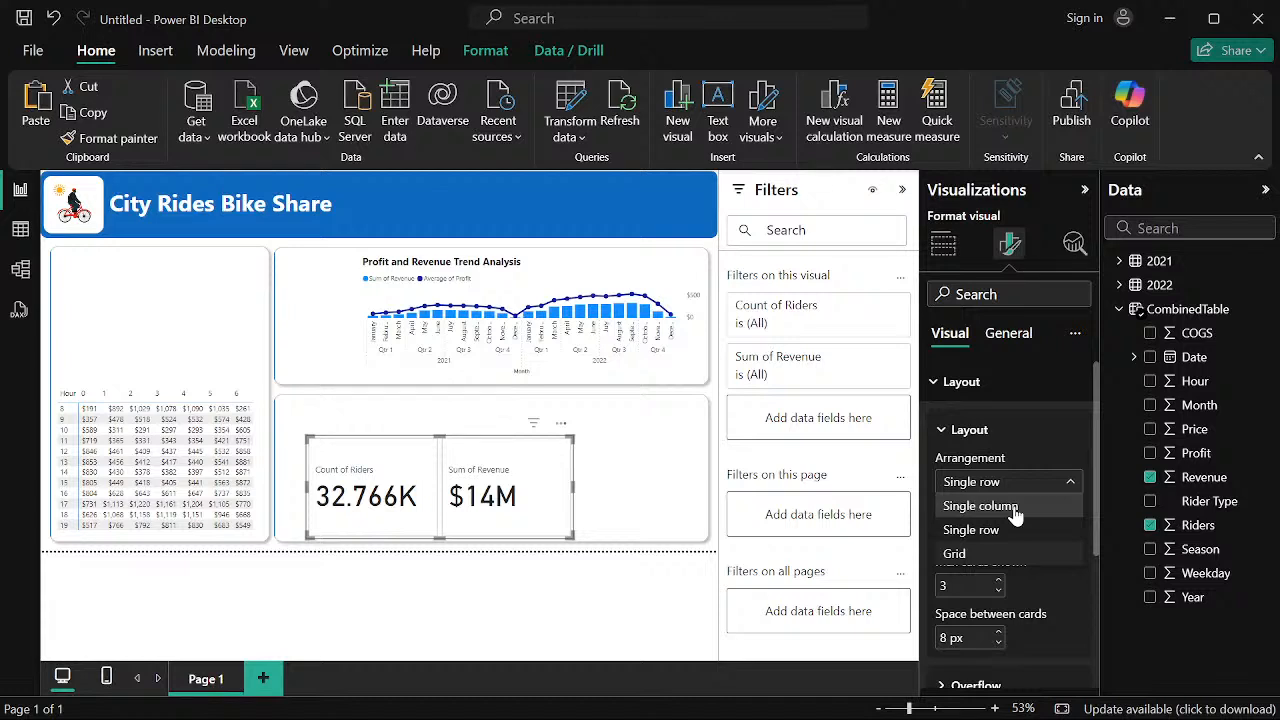
click(1015, 507)
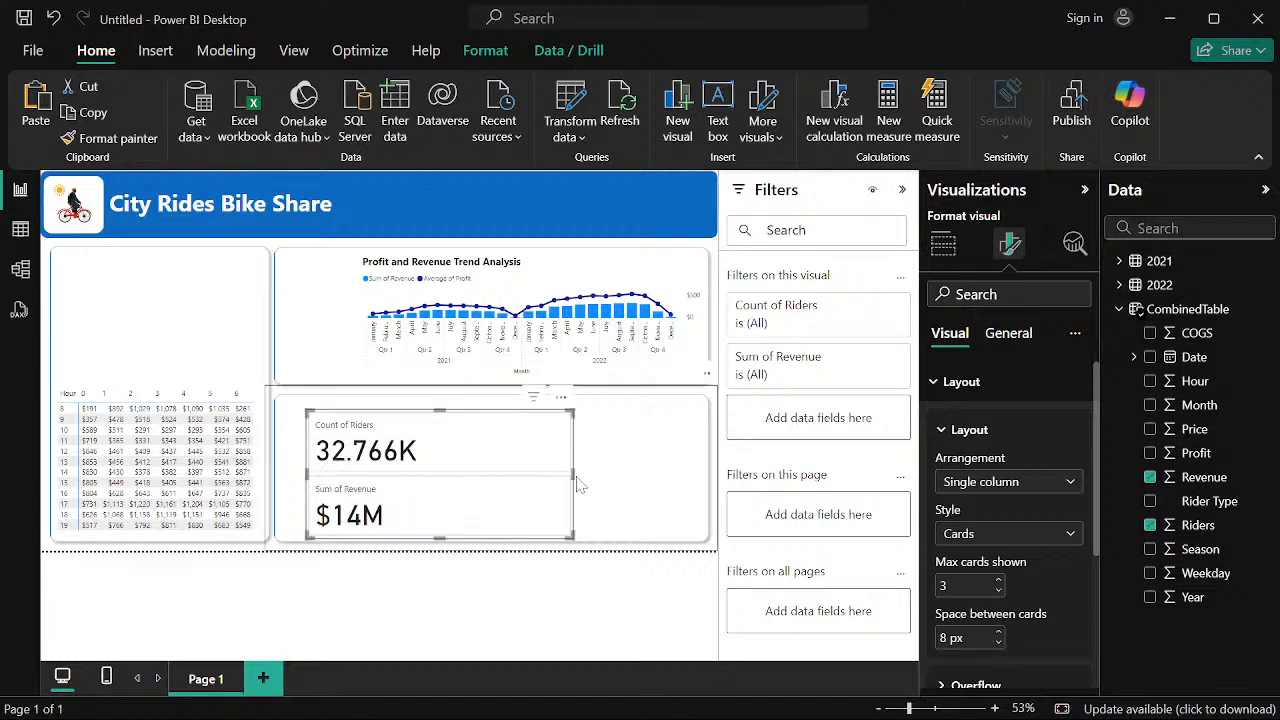
Shrink the stacked cards' width and move them into the space left of the trend chart in the upper panel
drag(577, 484, 445, 478)
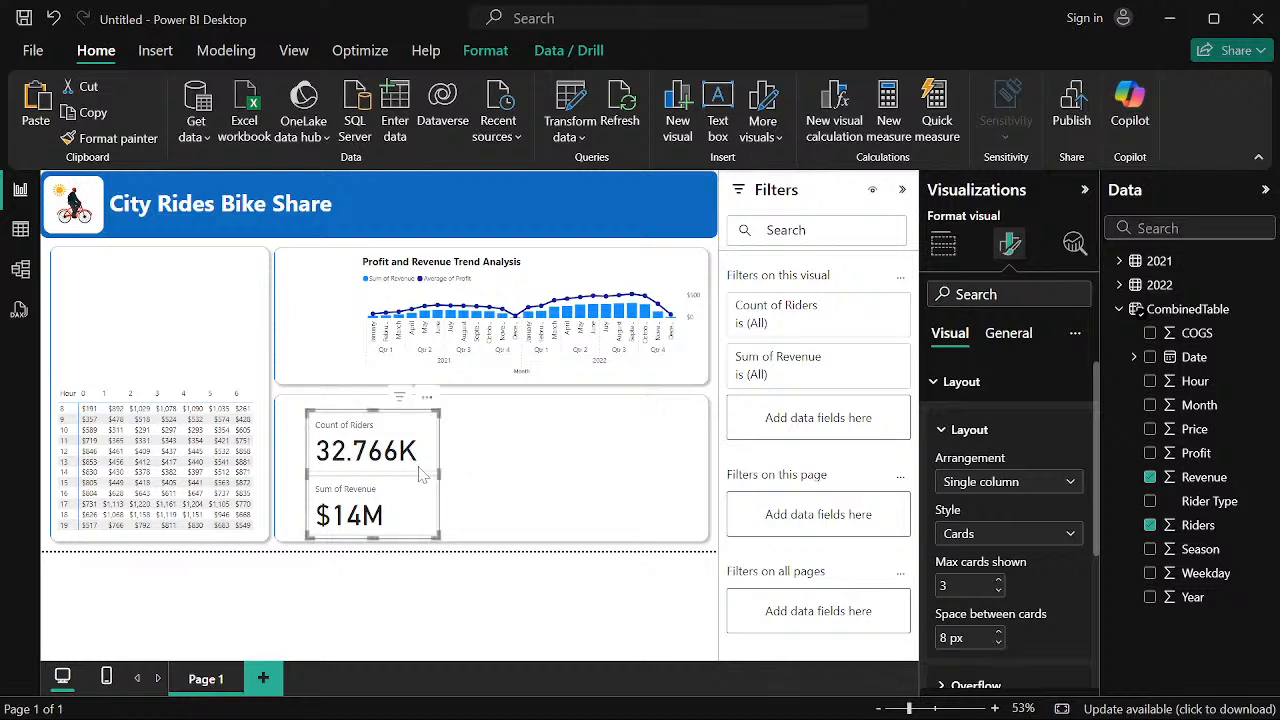
drag(430, 409, 404, 284)
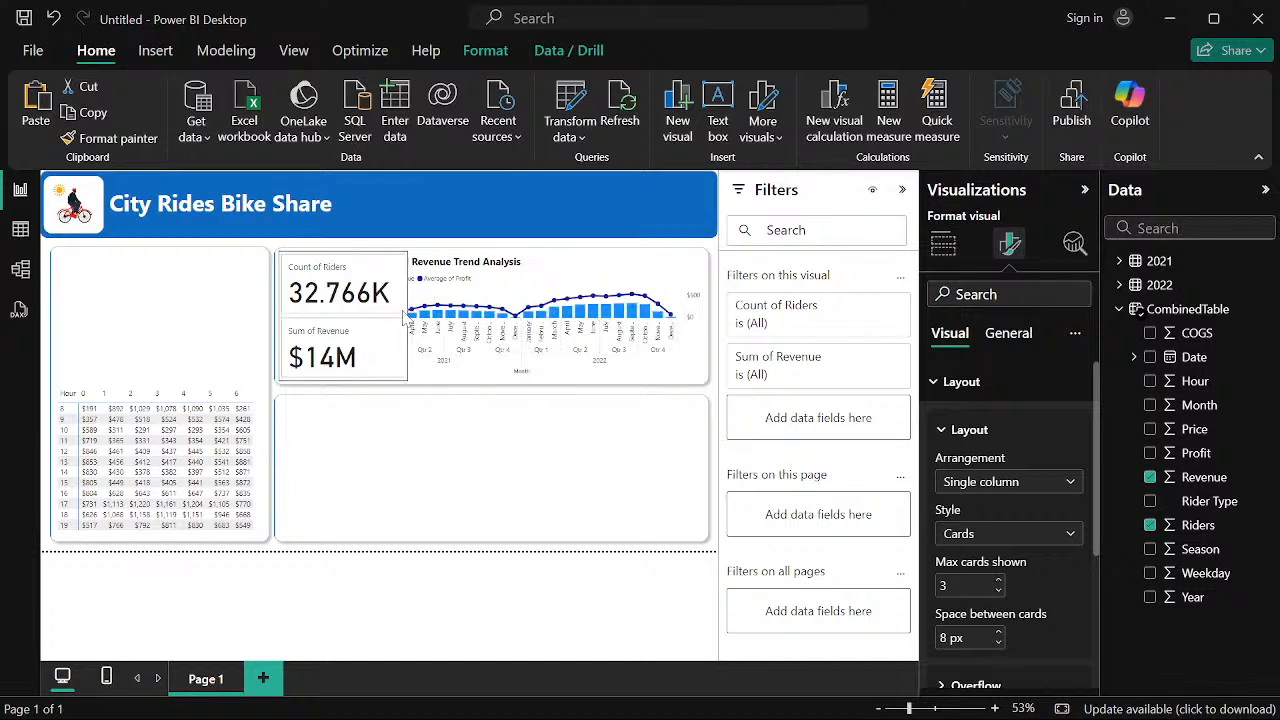
drag(411, 316, 352, 316)
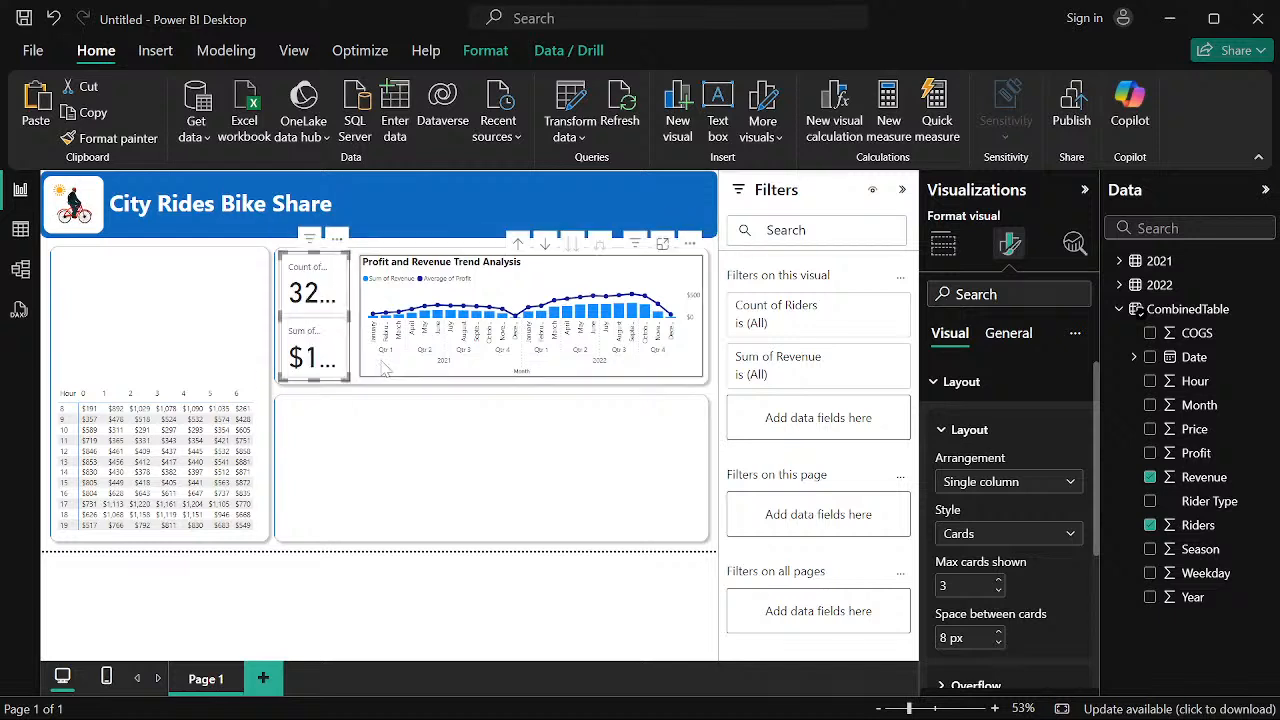
Narrow the trend chart from its left edge and widen the stacked cards to fill the freed space
click(357, 316)
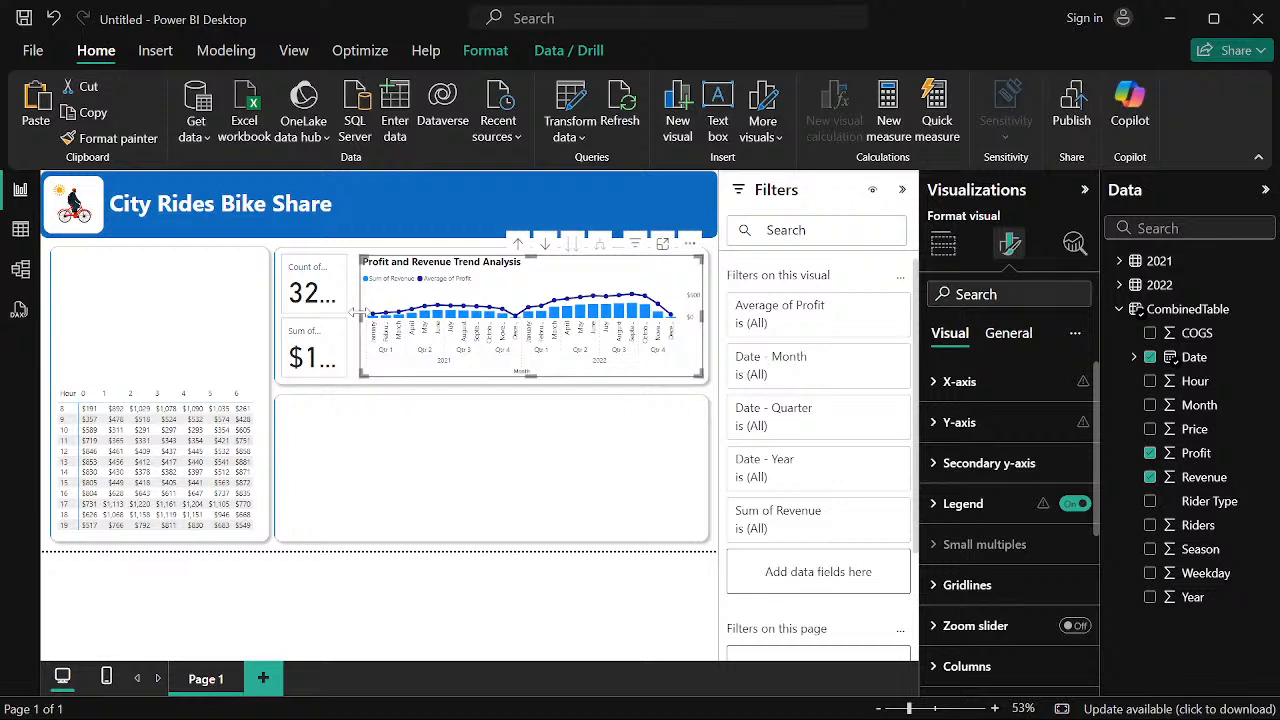
drag(357, 314, 378, 316)
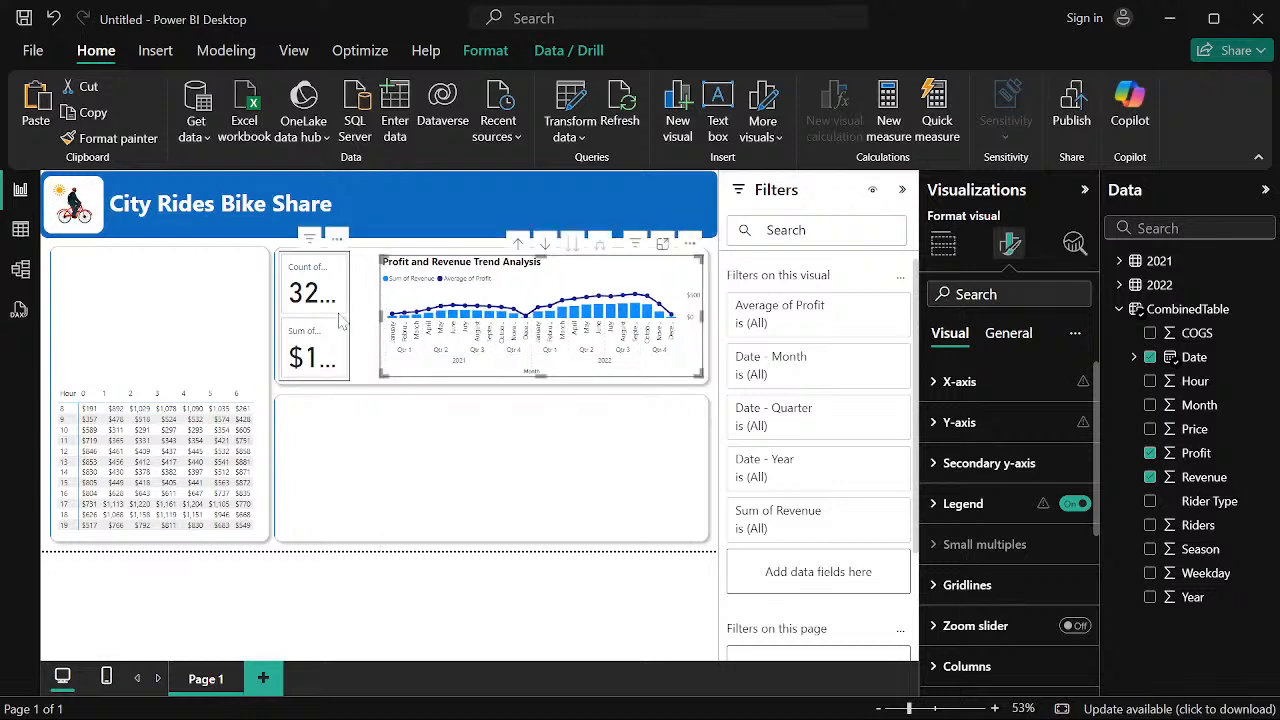
click(340, 320)
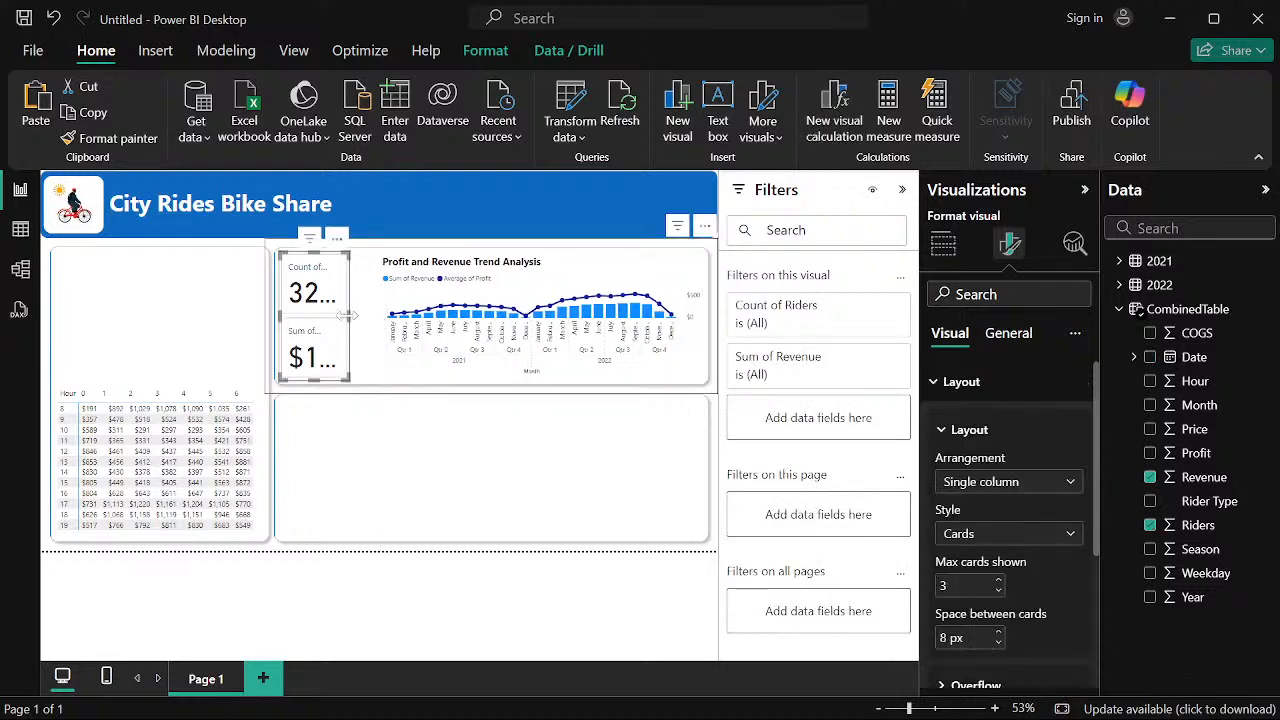
drag(348, 316, 380, 320)
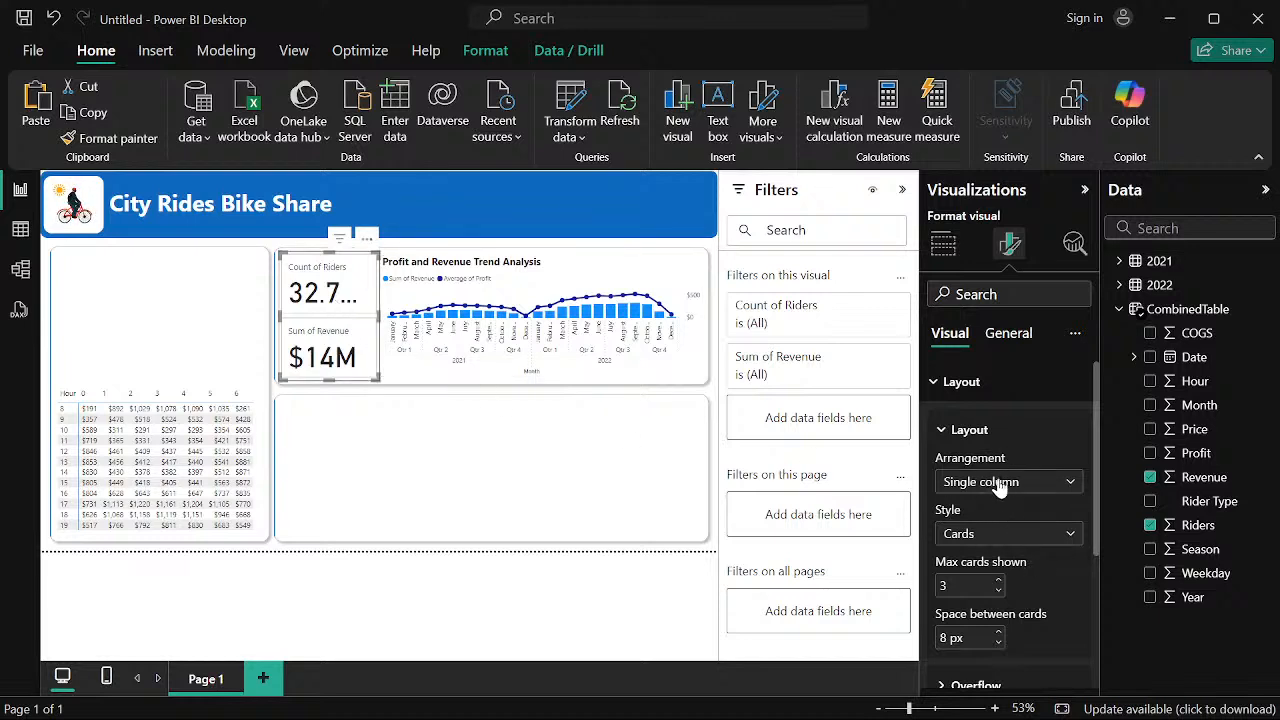
Set the cards' callout value font to Segoe UI Bold at size 30
scroll(1002, 490, down, 3)
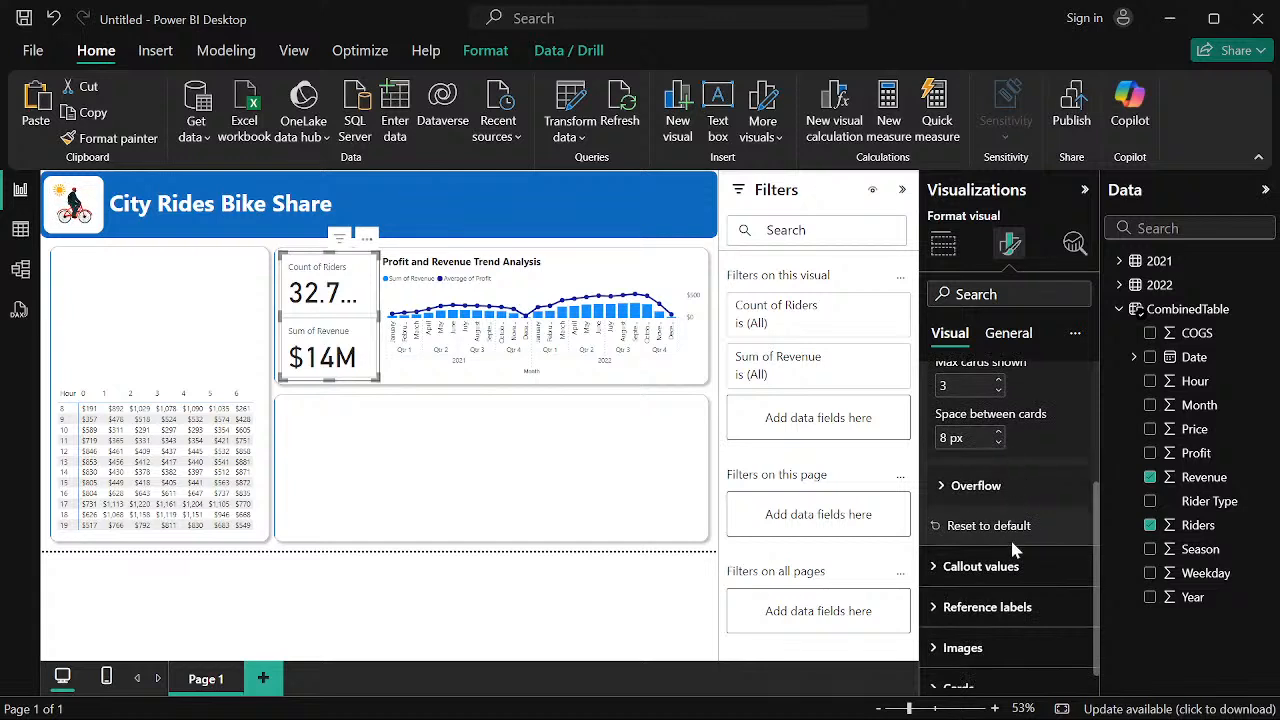
scroll(1003, 510, down, 1)
scroll(995, 470, up, 3)
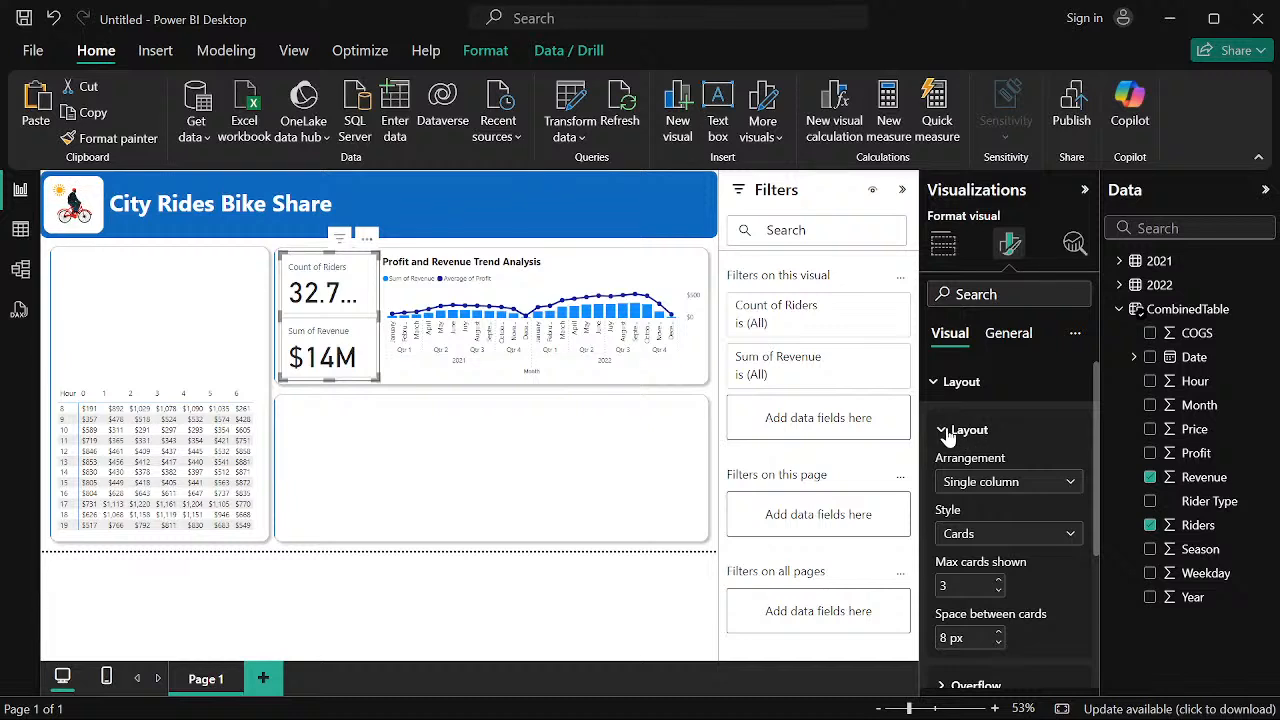
click(943, 429)
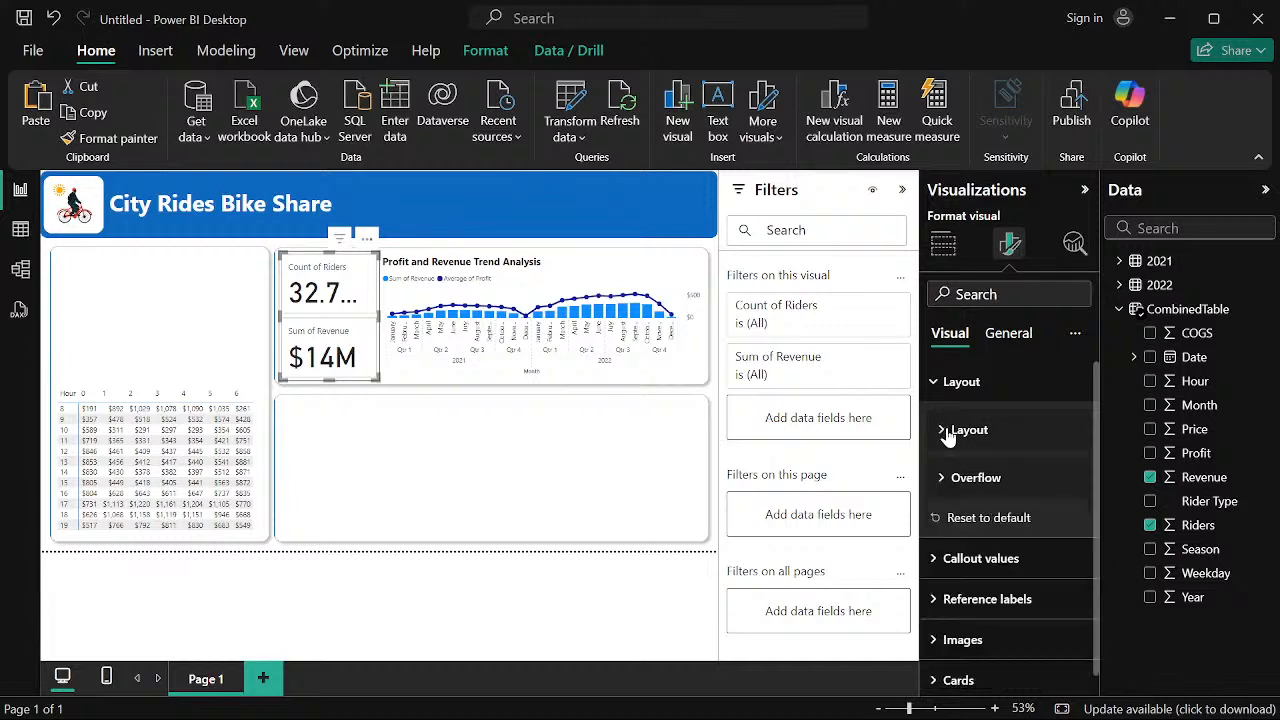
click(937, 558)
scroll(1053, 465, down, 2)
scroll(1053, 465, down, 3)
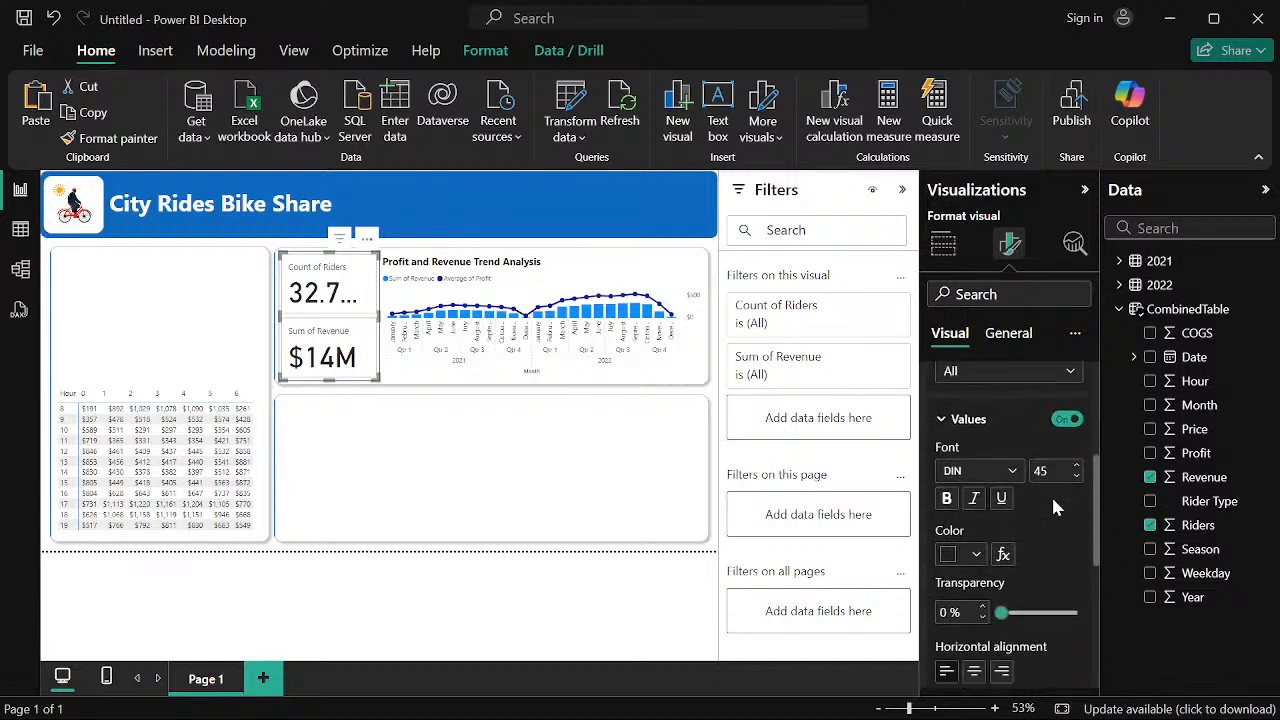
click(1010, 462)
scroll(990, 335, down, 3)
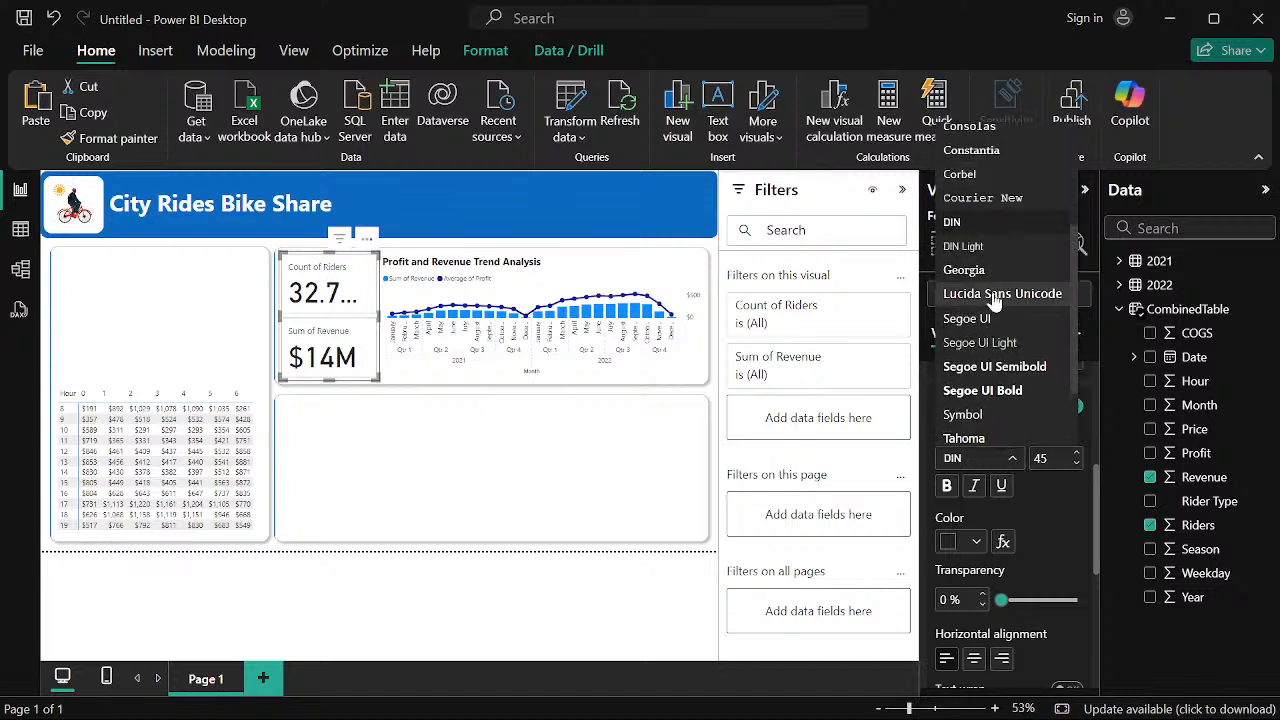
click(984, 392)
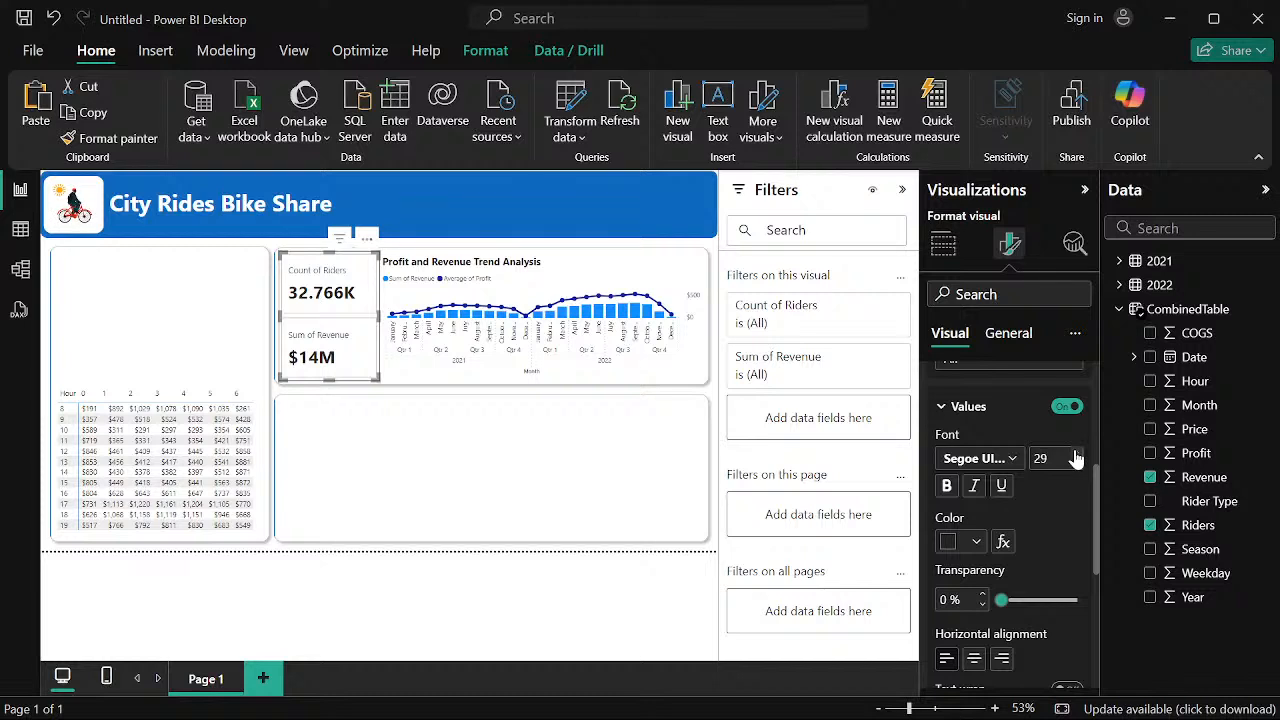
click(1076, 455)
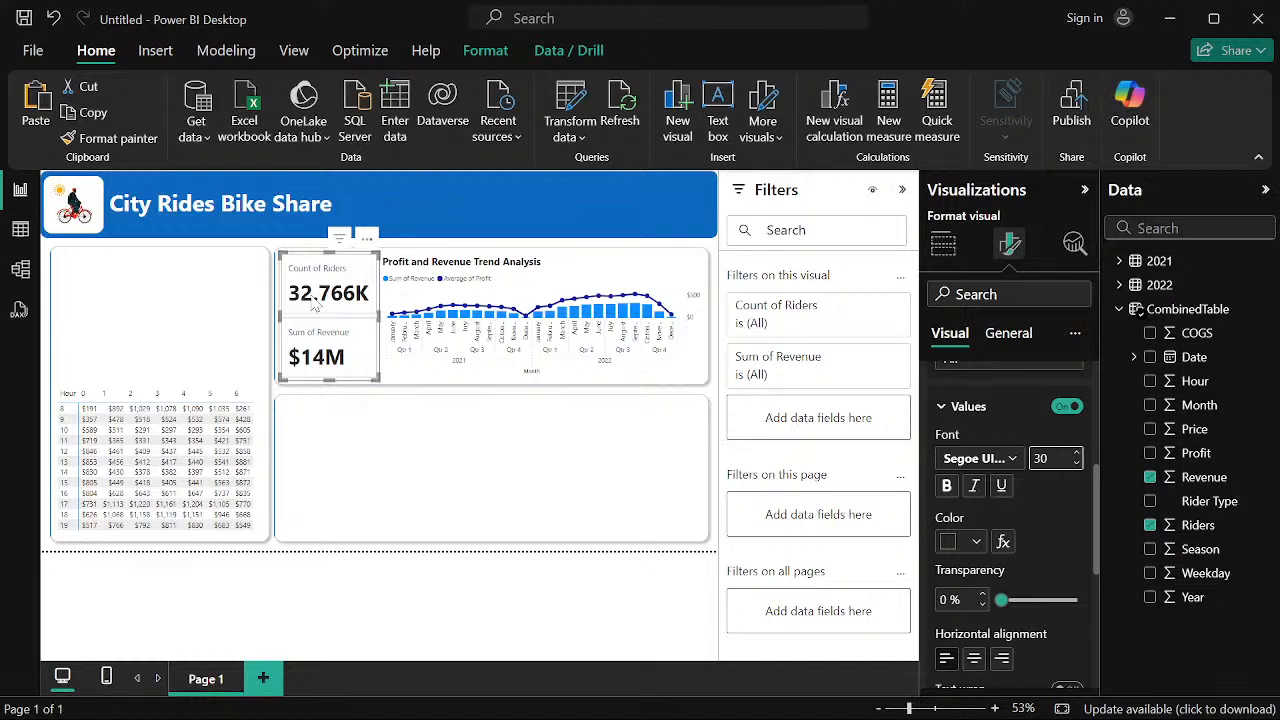
Examine the distinct Riders values in the CombinedTable data and return to the report page
click(21, 229)
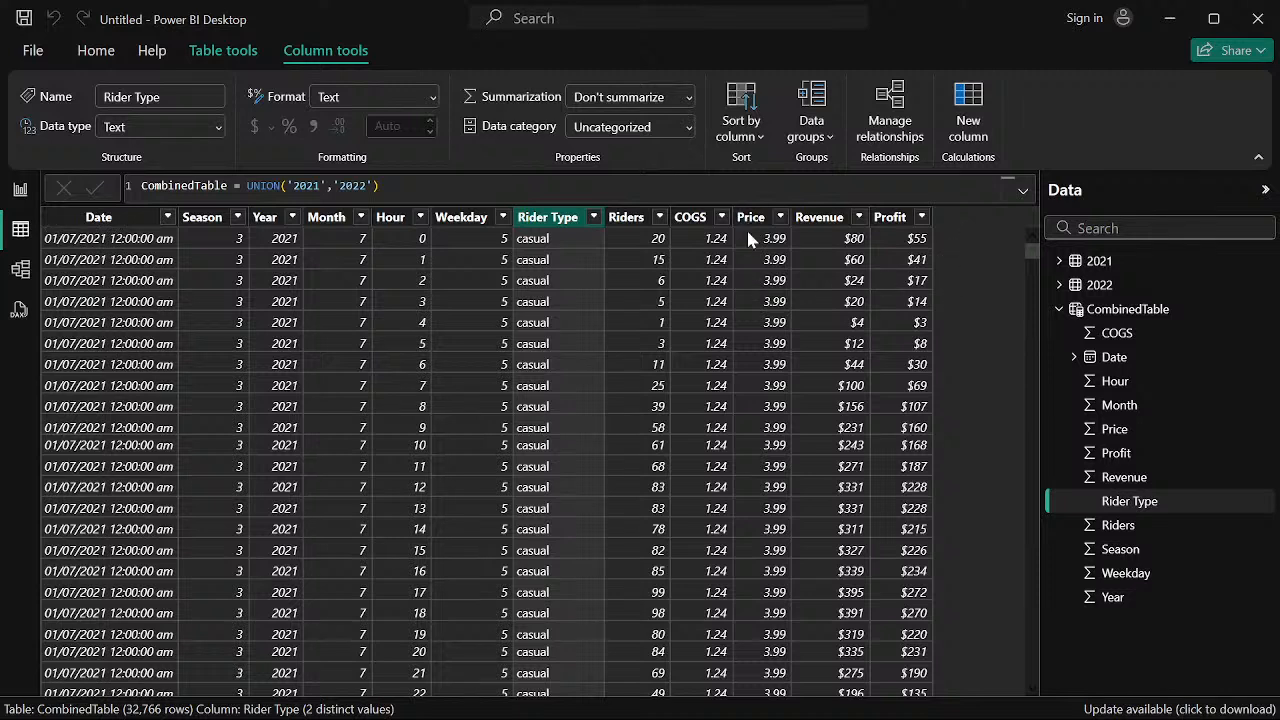
click(658, 218)
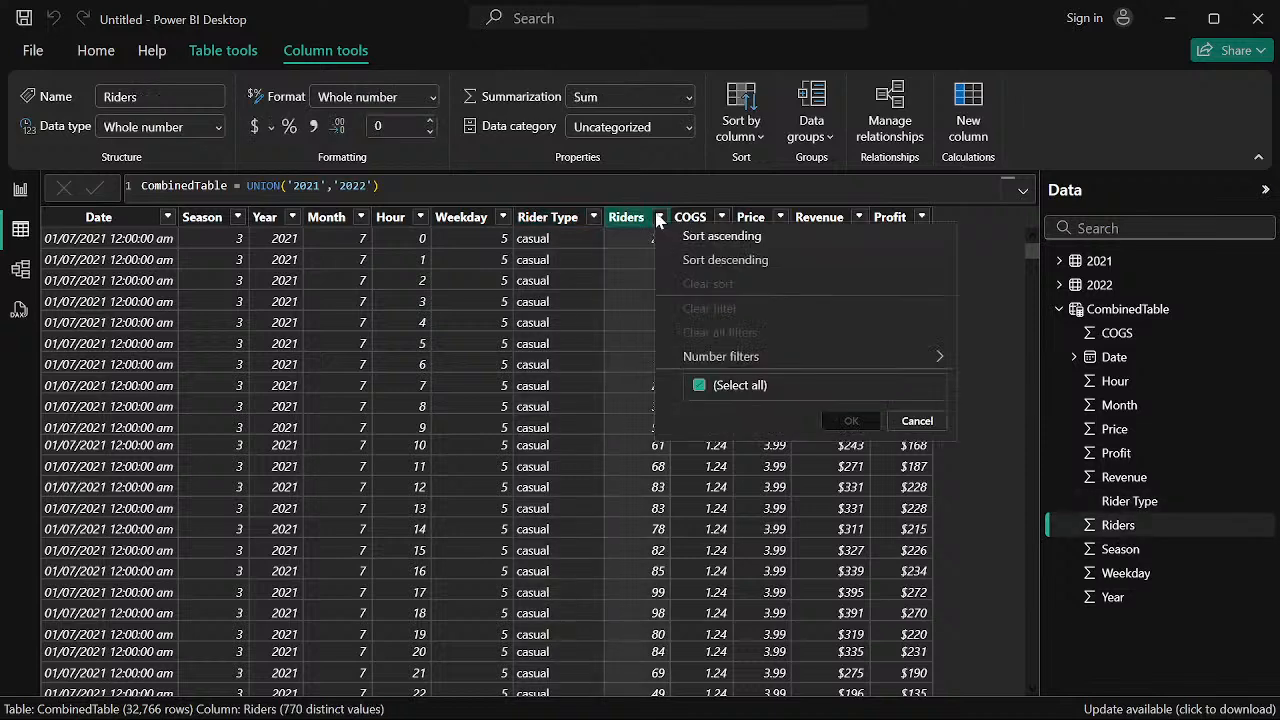
scroll(745, 502, down, 20)
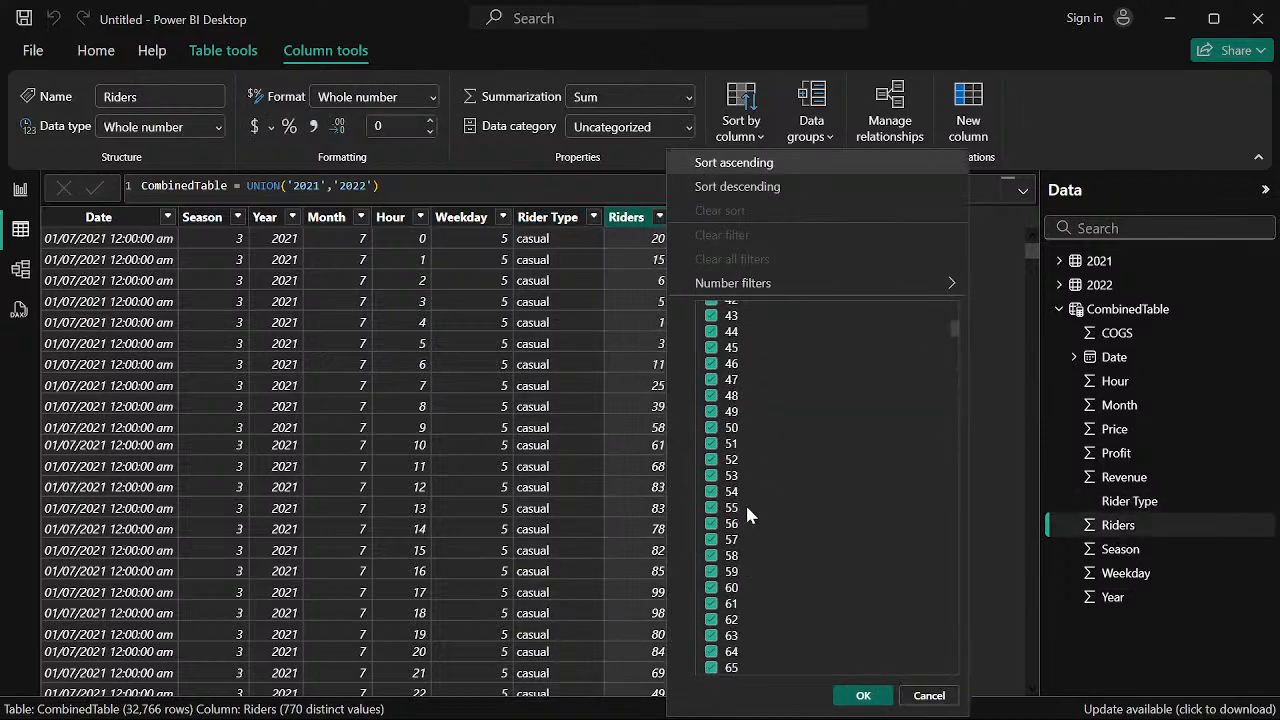
scroll(747, 510, down, 10)
scroll(765, 517, up, 19)
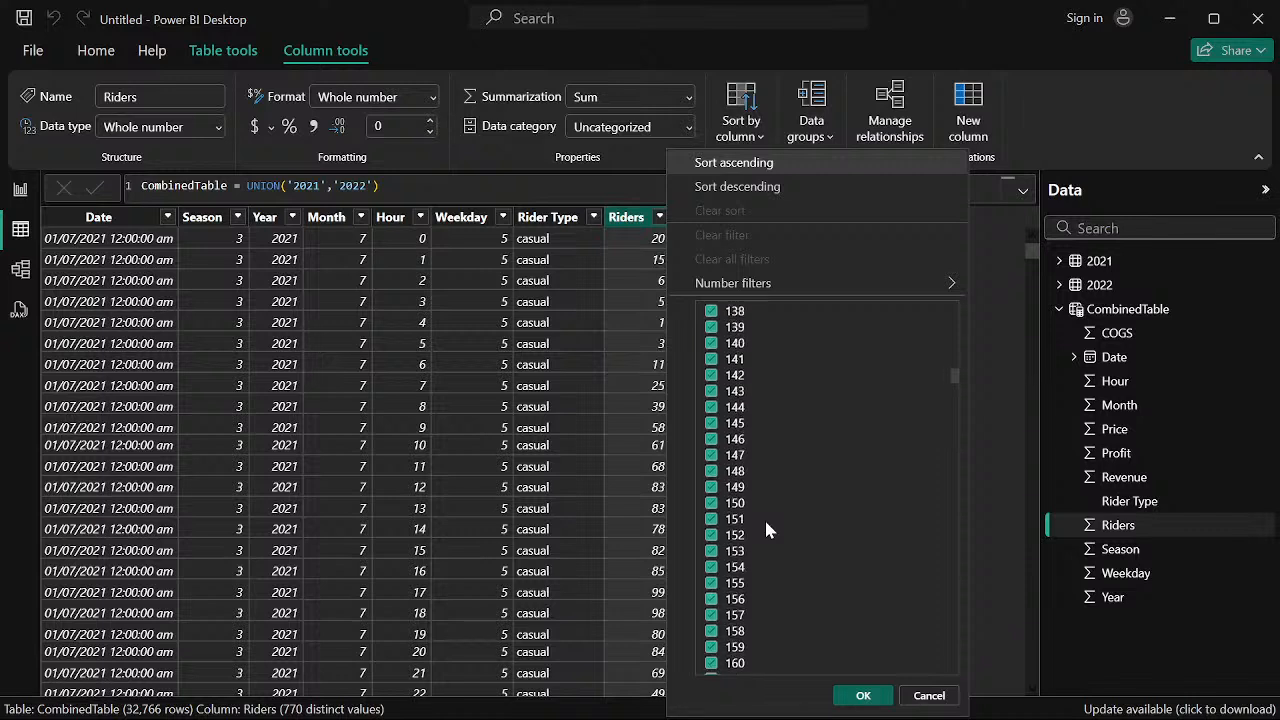
scroll(771, 494, up, 5)
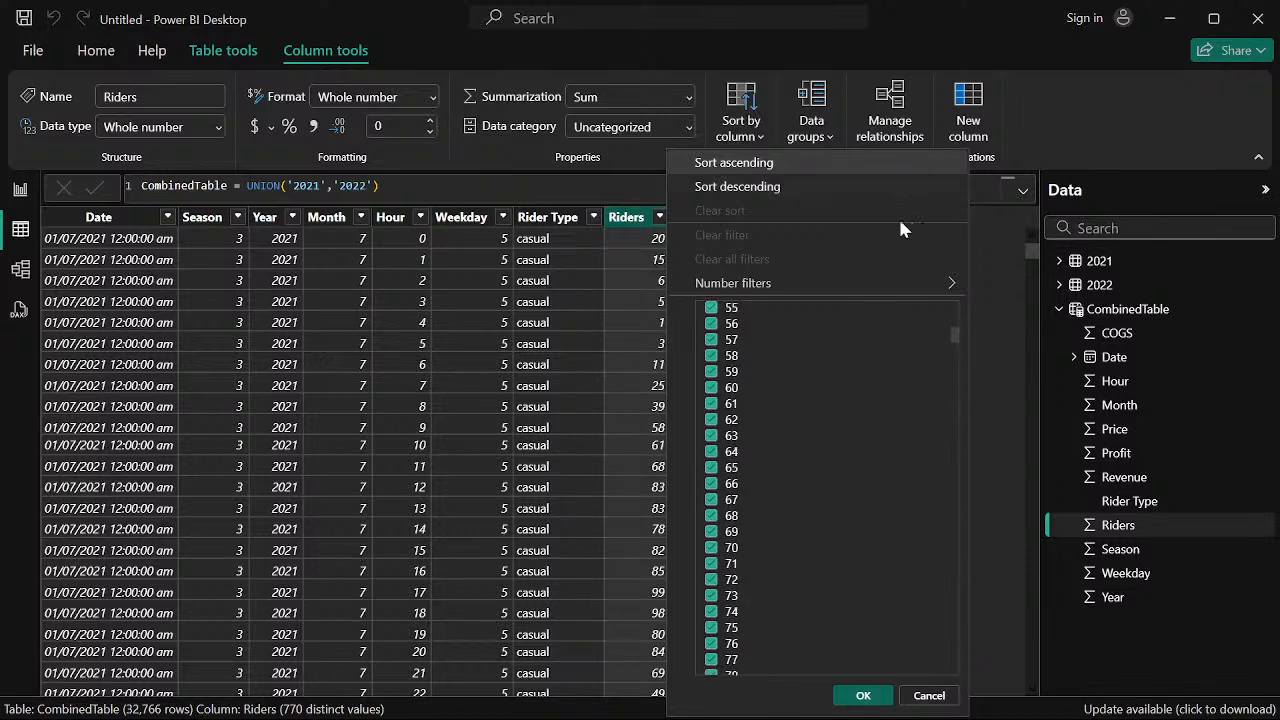
click(19, 191)
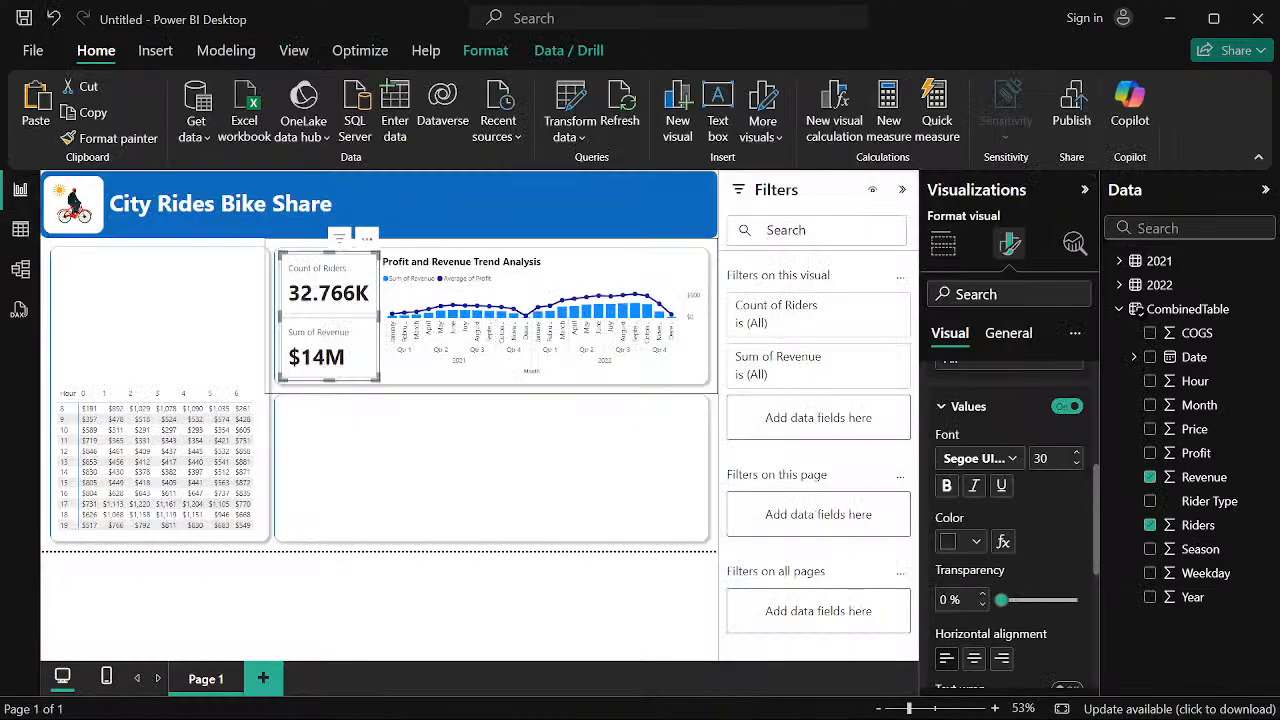
Summarize the card's Riders field by Sum and slightly narrow the card visual
click(943, 243)
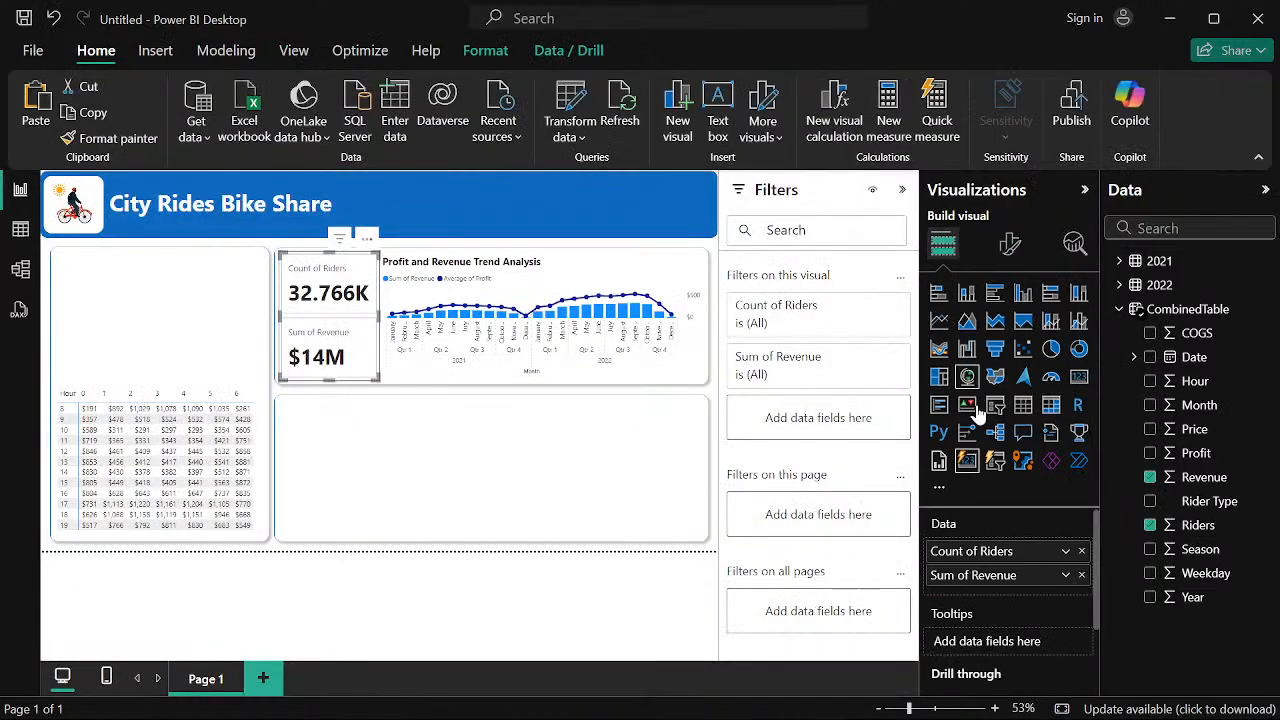
click(1065, 552)
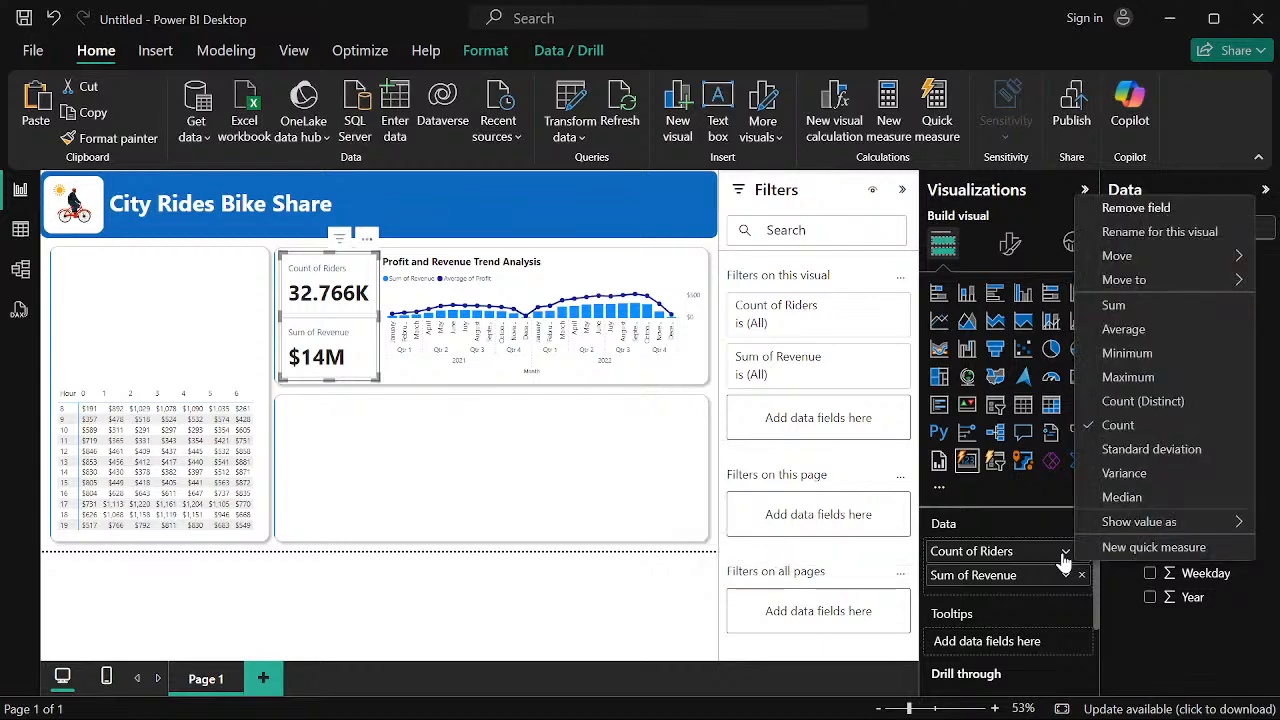
click(1106, 305)
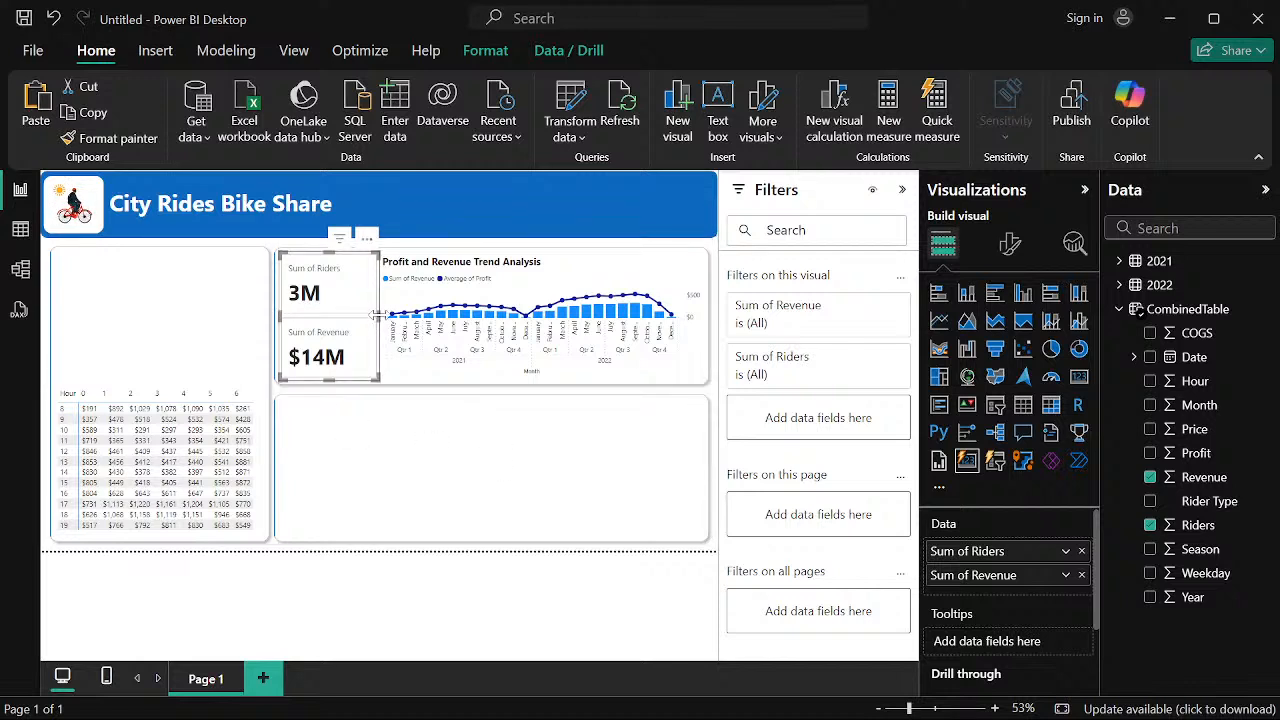
drag(378, 315, 369, 317)
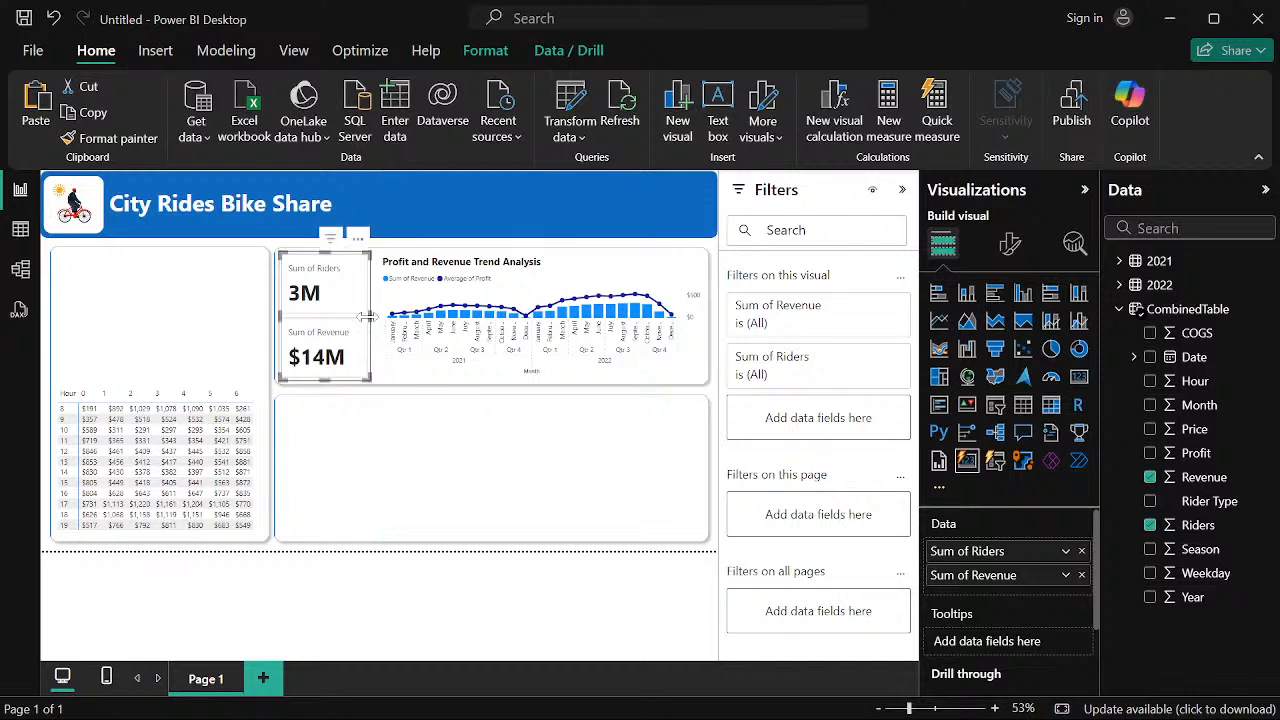
click(365, 615)
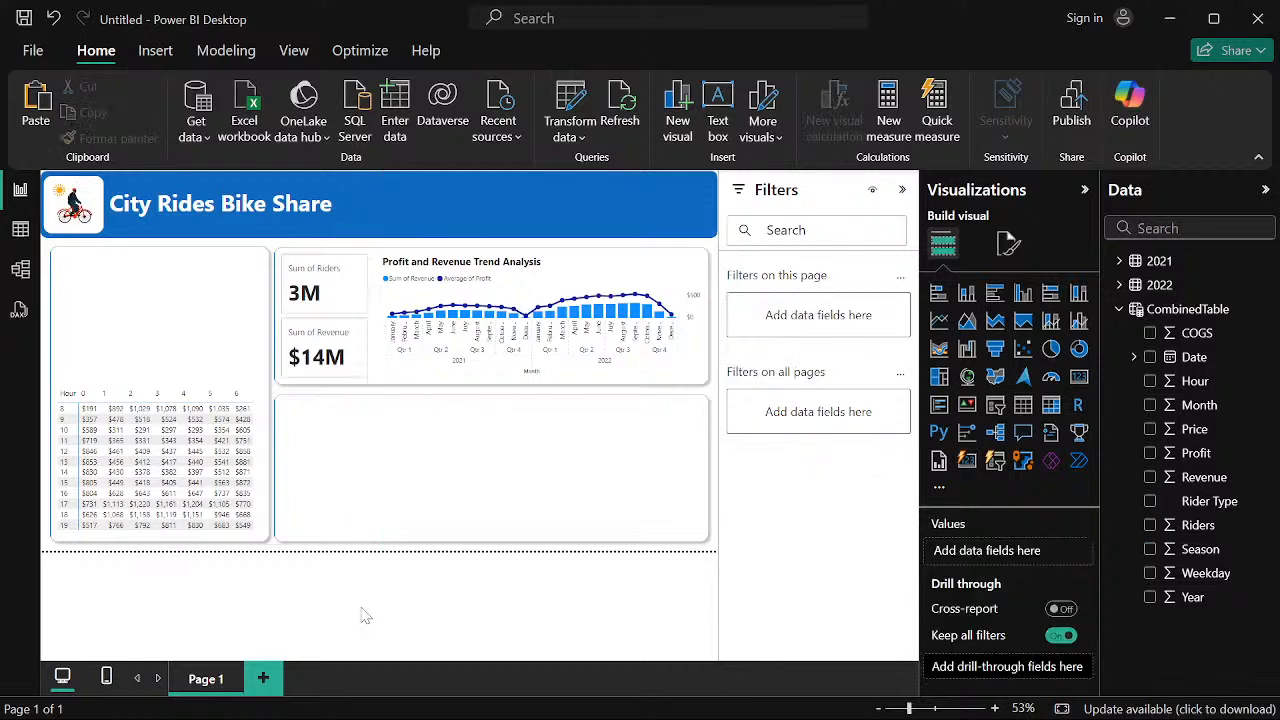
Turn off the background of the stacked cards, and try them without a border before restoring it
click(330, 310)
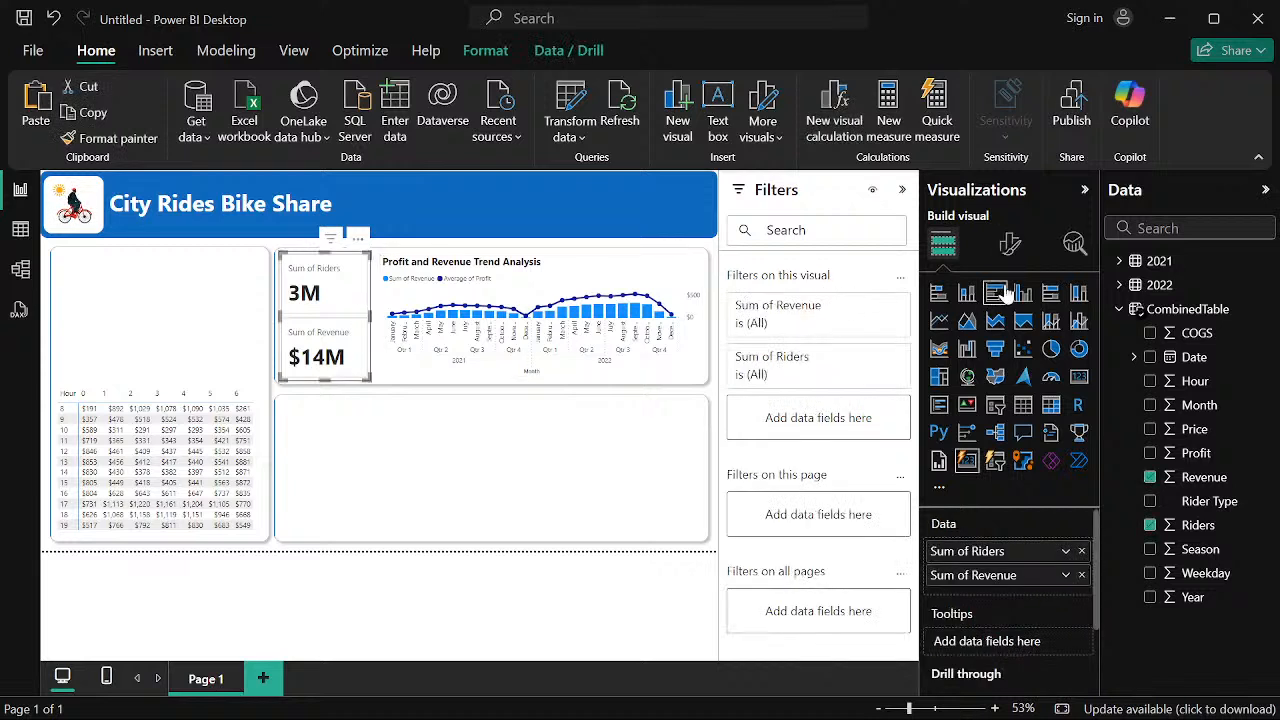
click(1008, 245)
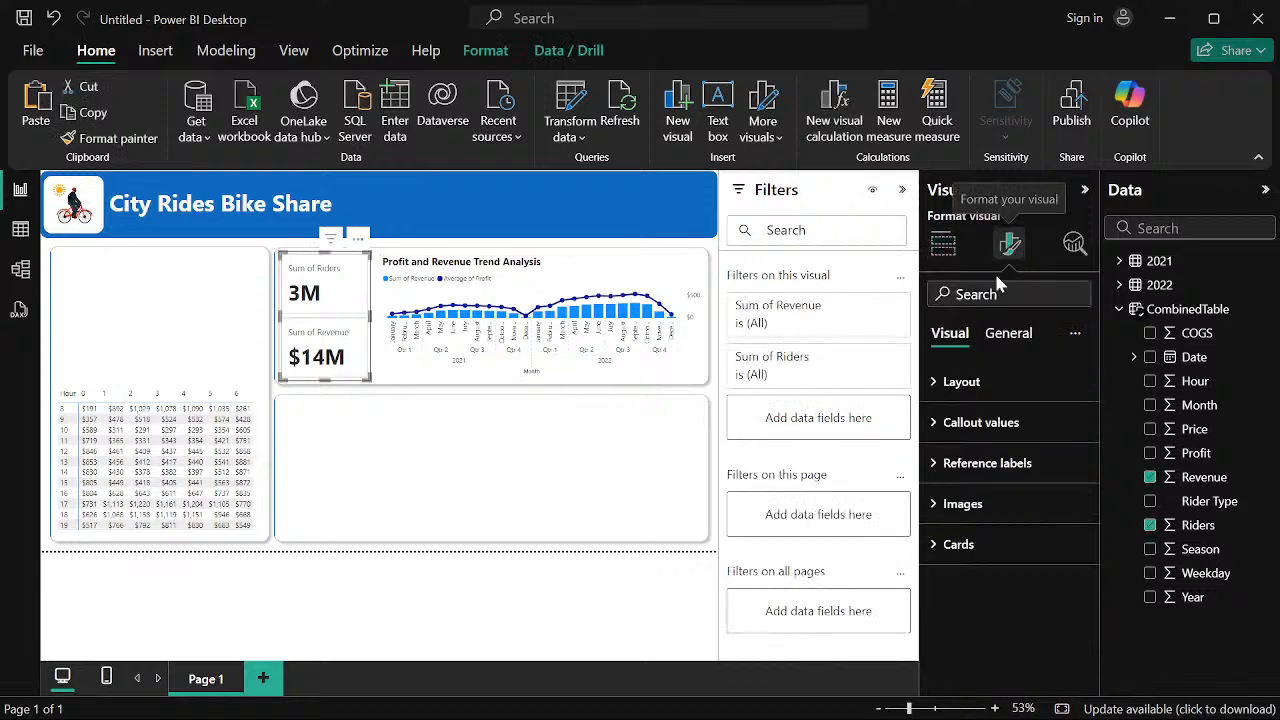
click(1010, 338)
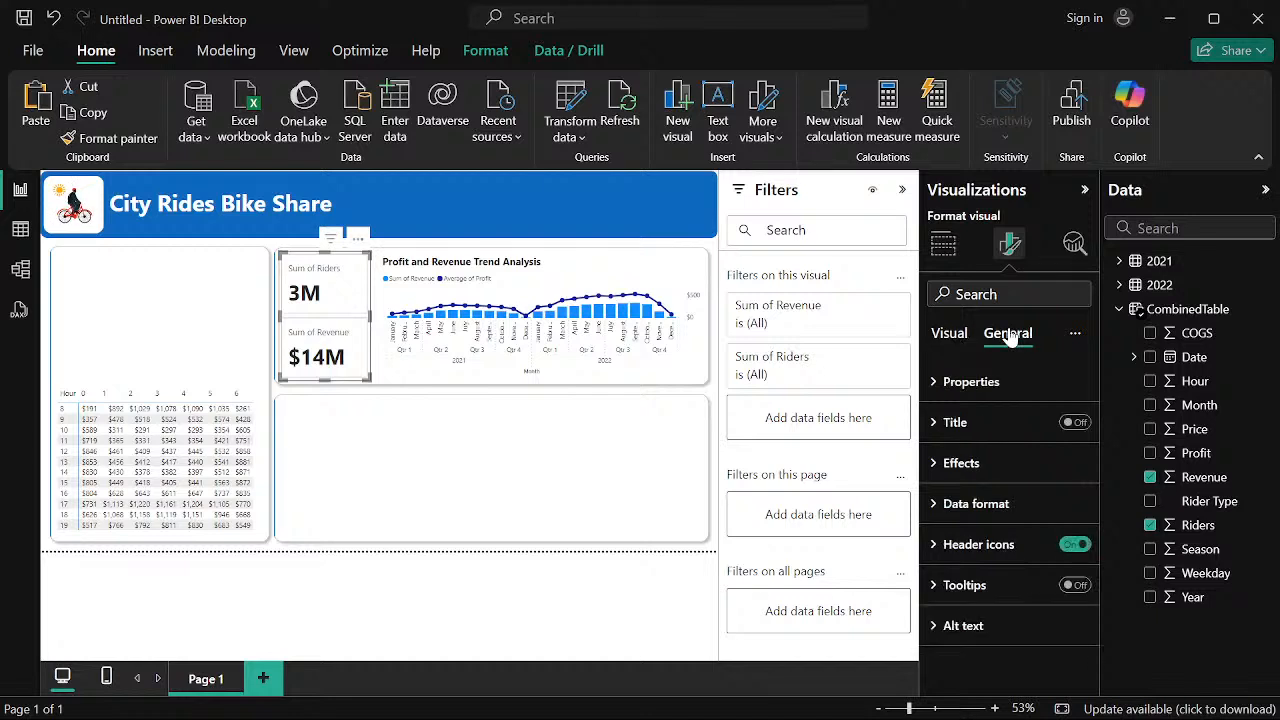
click(947, 334)
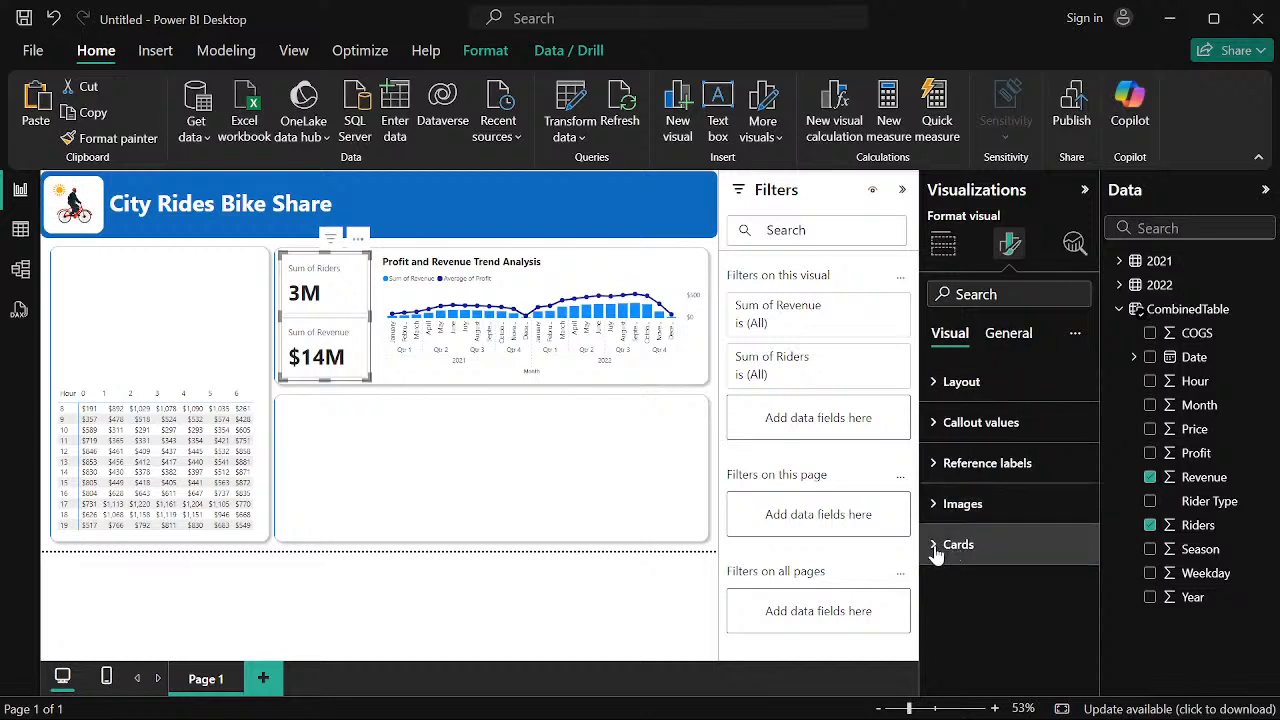
click(938, 549)
scroll(1011, 556, down, 2)
scroll(1030, 525, down, 3)
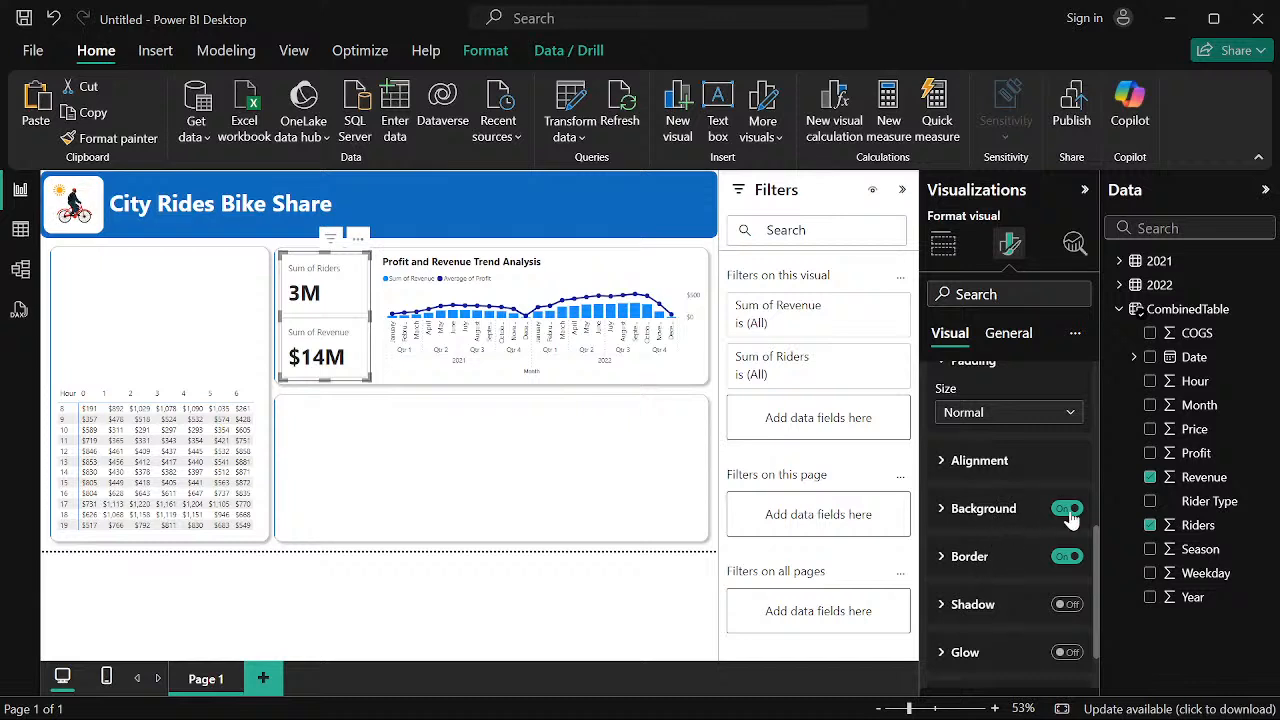
click(1066, 509)
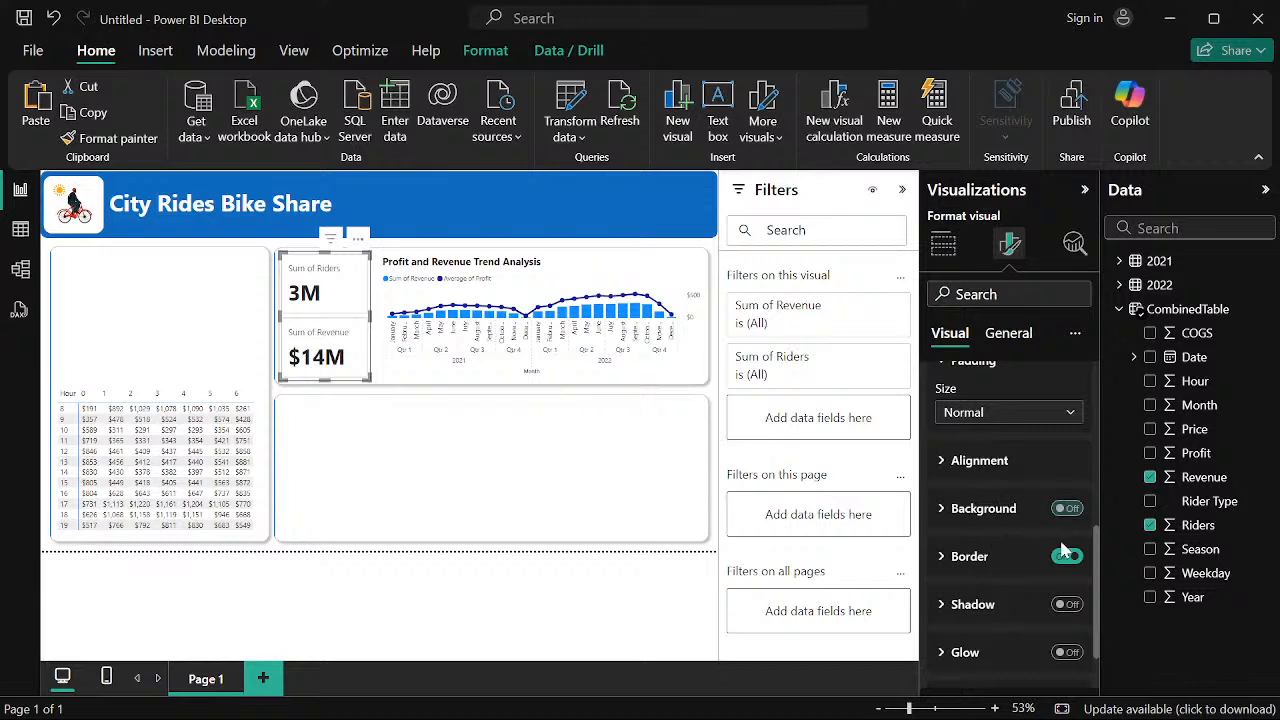
click(1064, 557)
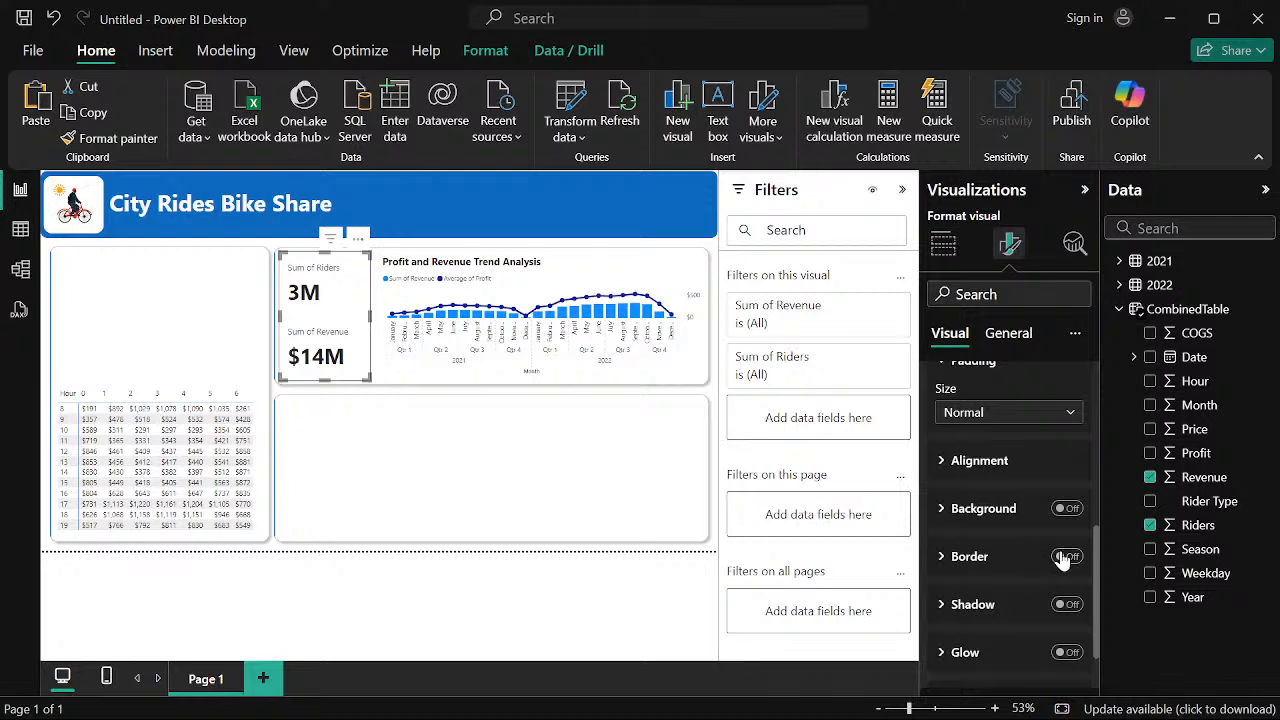
click(1065, 557)
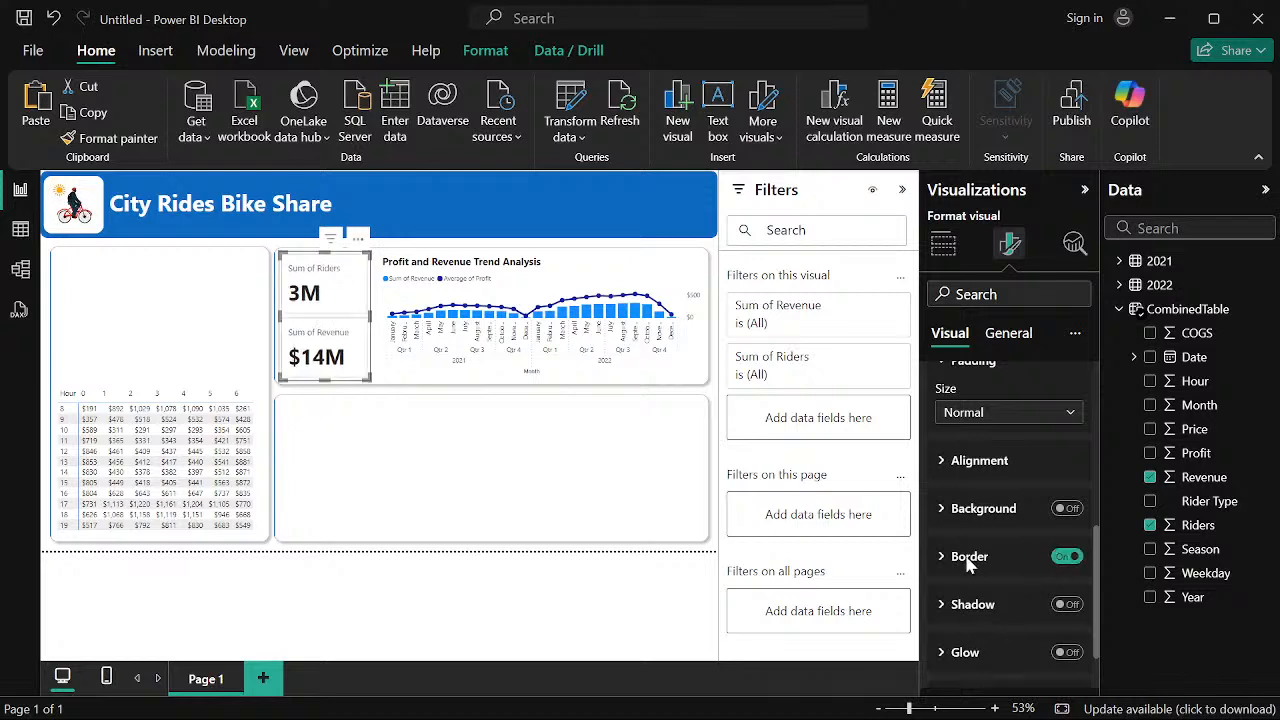
Examine the layout and card formatting options of the stacked riders and revenue cards
scroll(966, 545, down, 2)
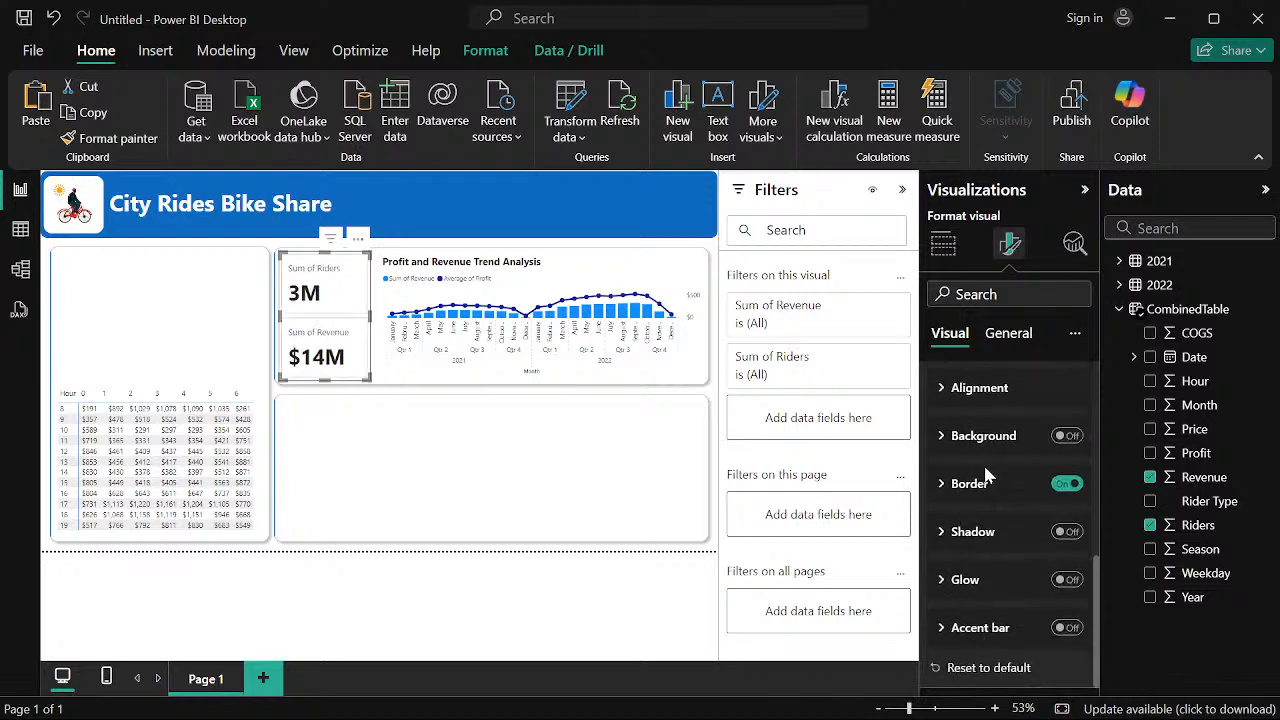
scroll(990, 470, up, 4)
scroll(983, 566, up, 2)
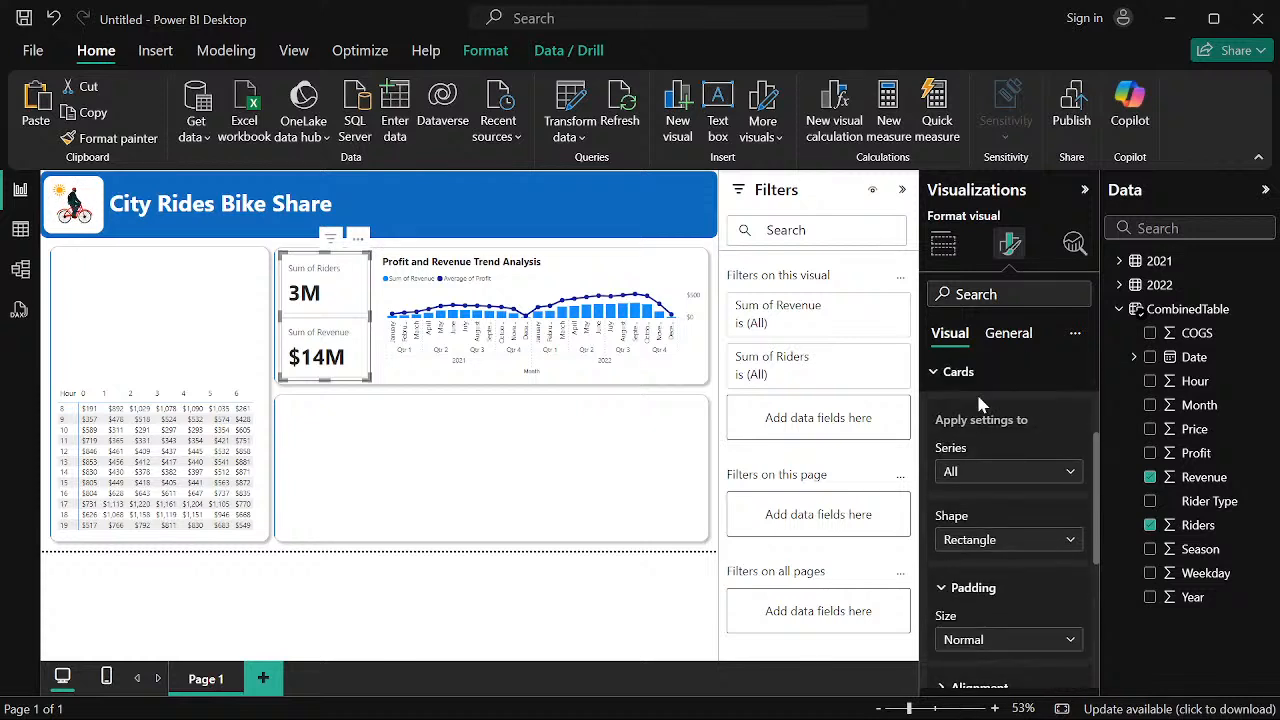
scroll(980, 405, up, 3)
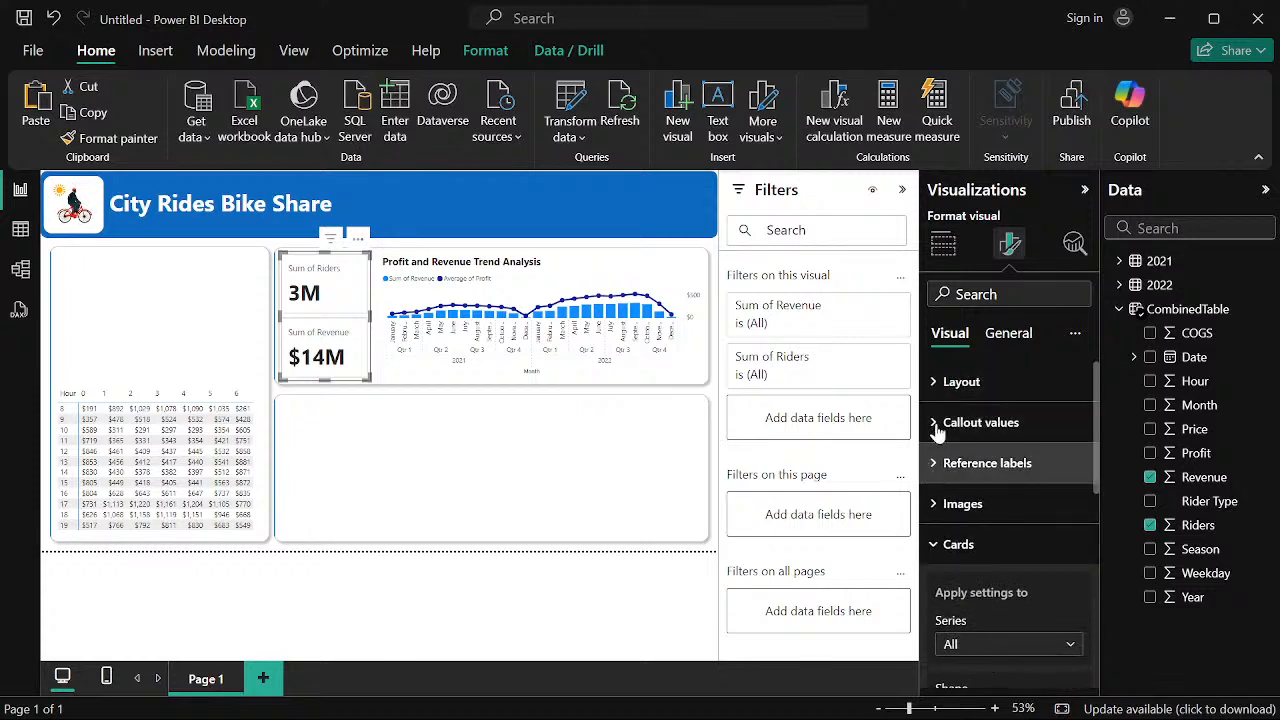
click(937, 384)
scroll(1015, 470, down, 4)
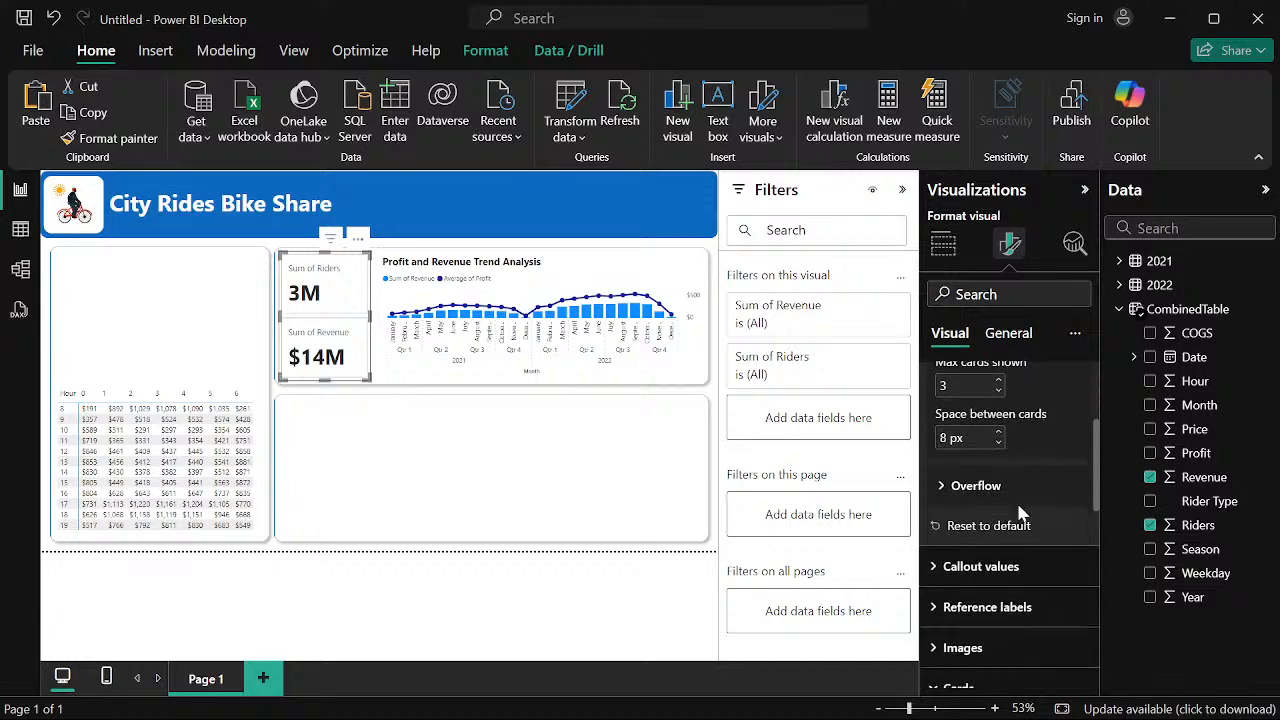
scroll(1020, 512, down, 2)
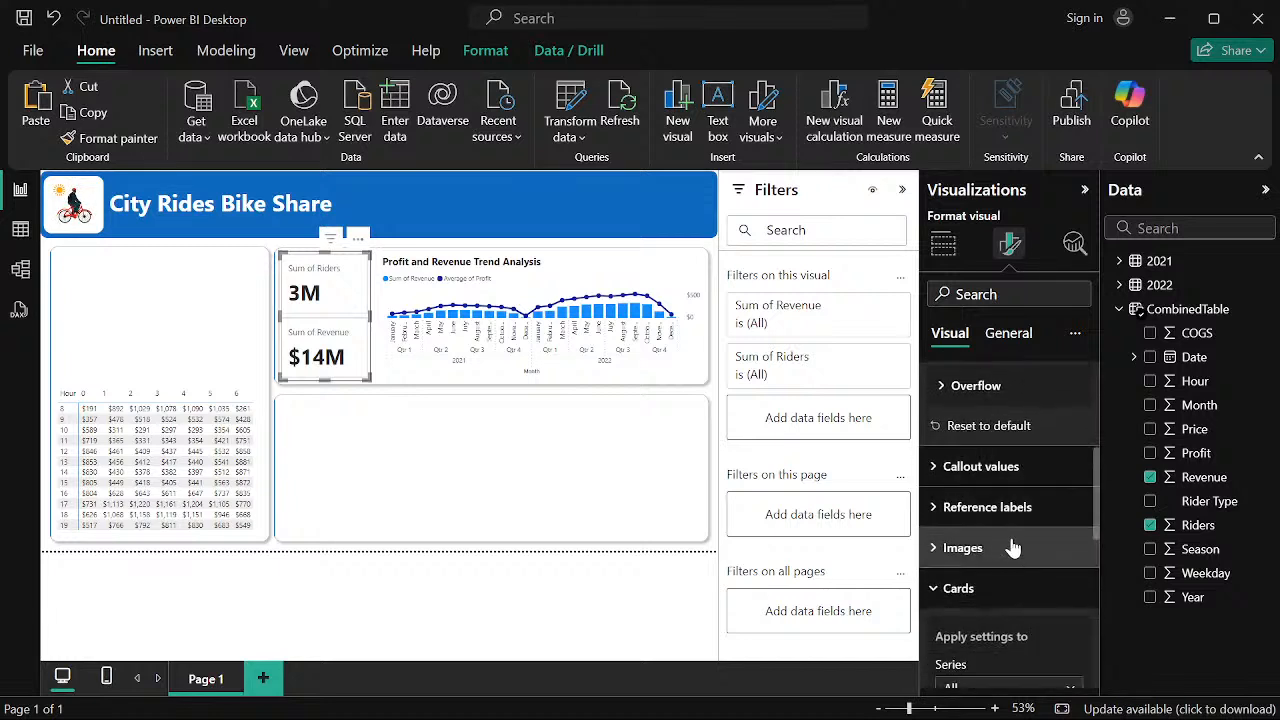
scroll(1013, 547, up, 4)
Set the card visual's background to a light blue theme colour, trying the palest tint before choosing the next darker shade
click(1008, 333)
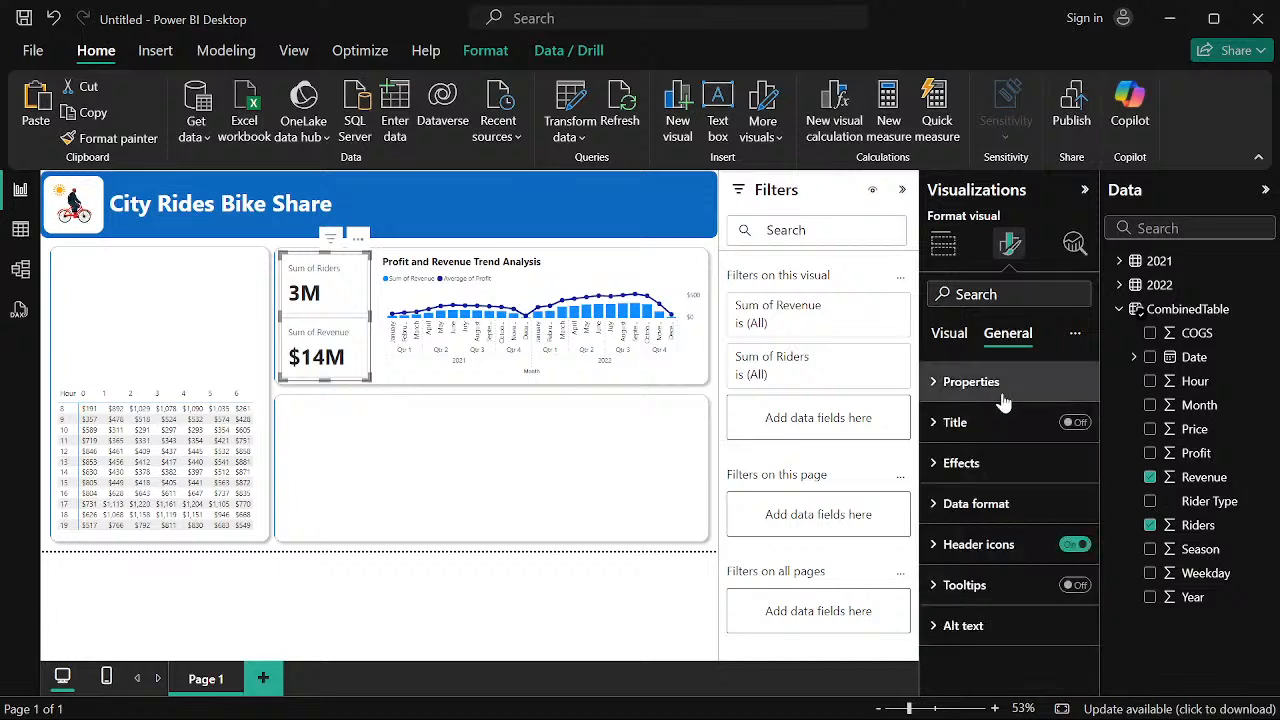
click(943, 462)
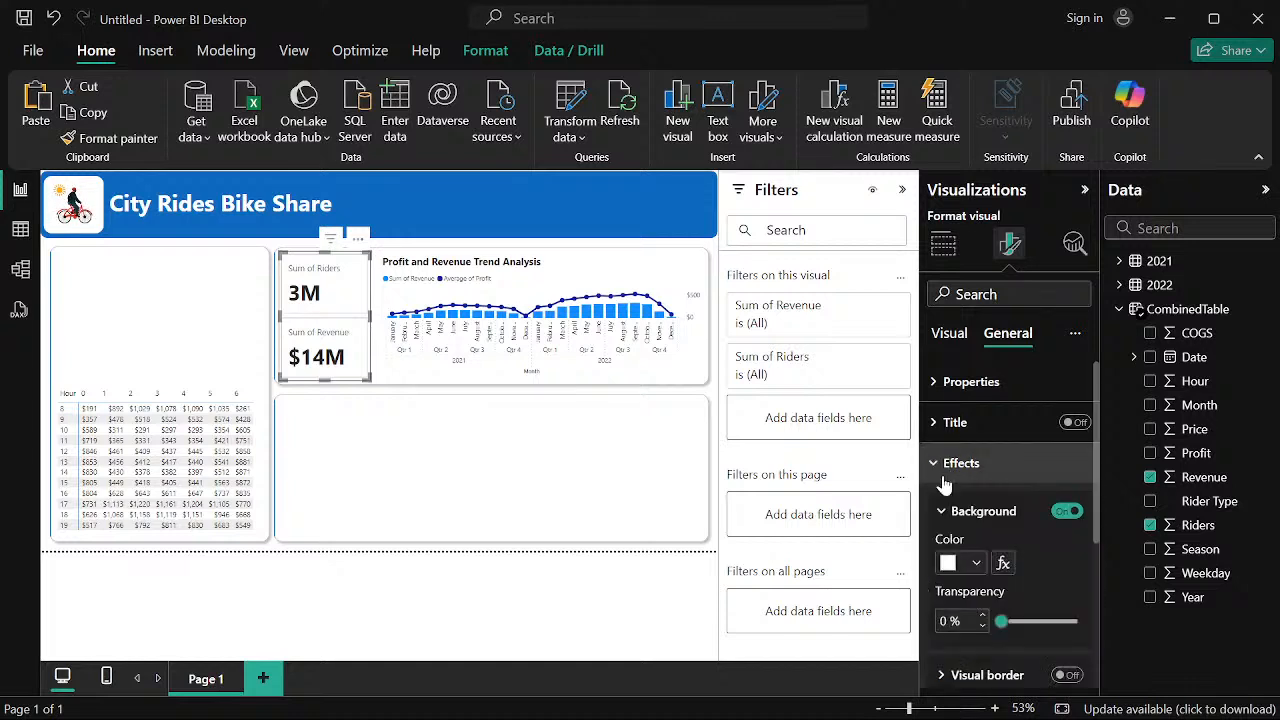
click(976, 564)
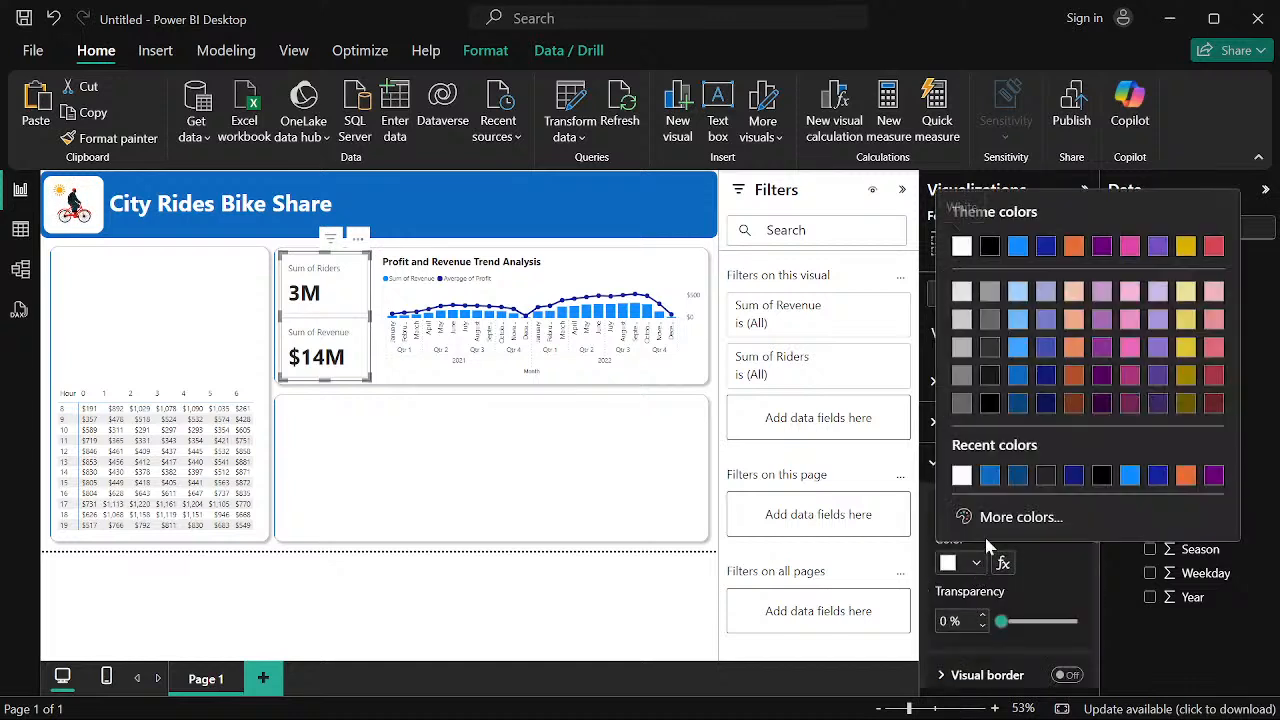
click(1017, 292)
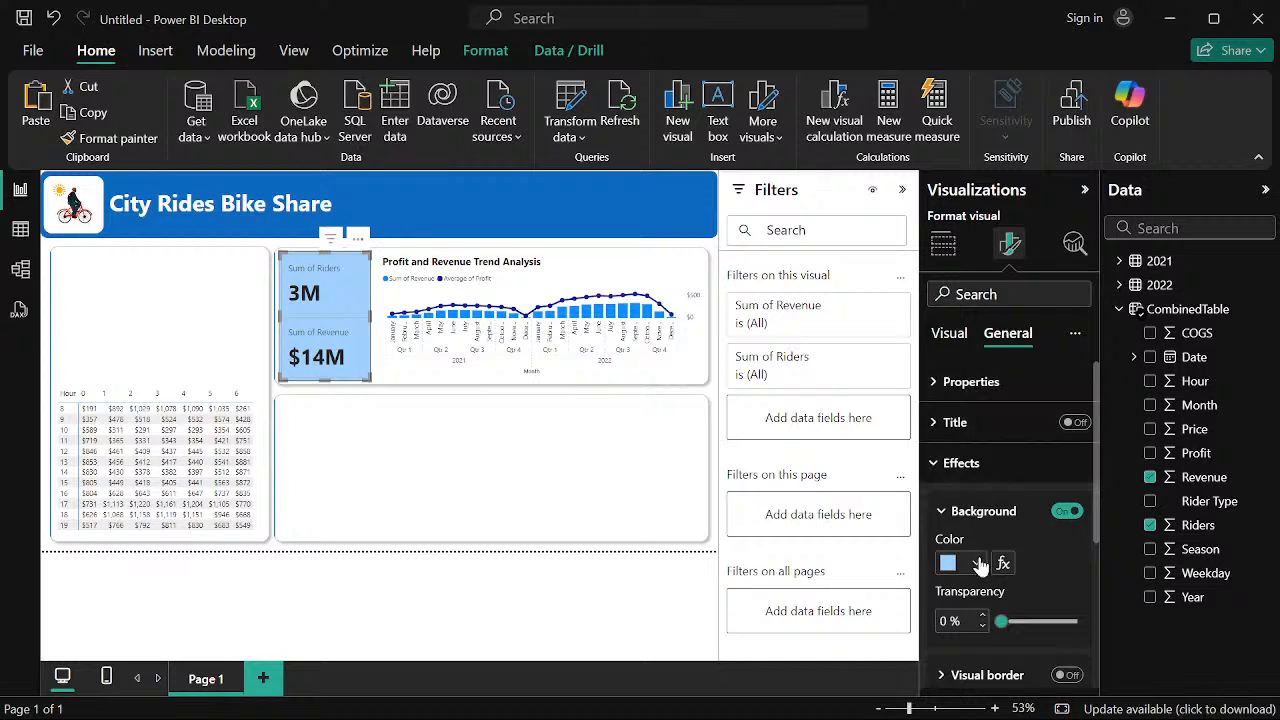
scroll(980, 565, down, 2)
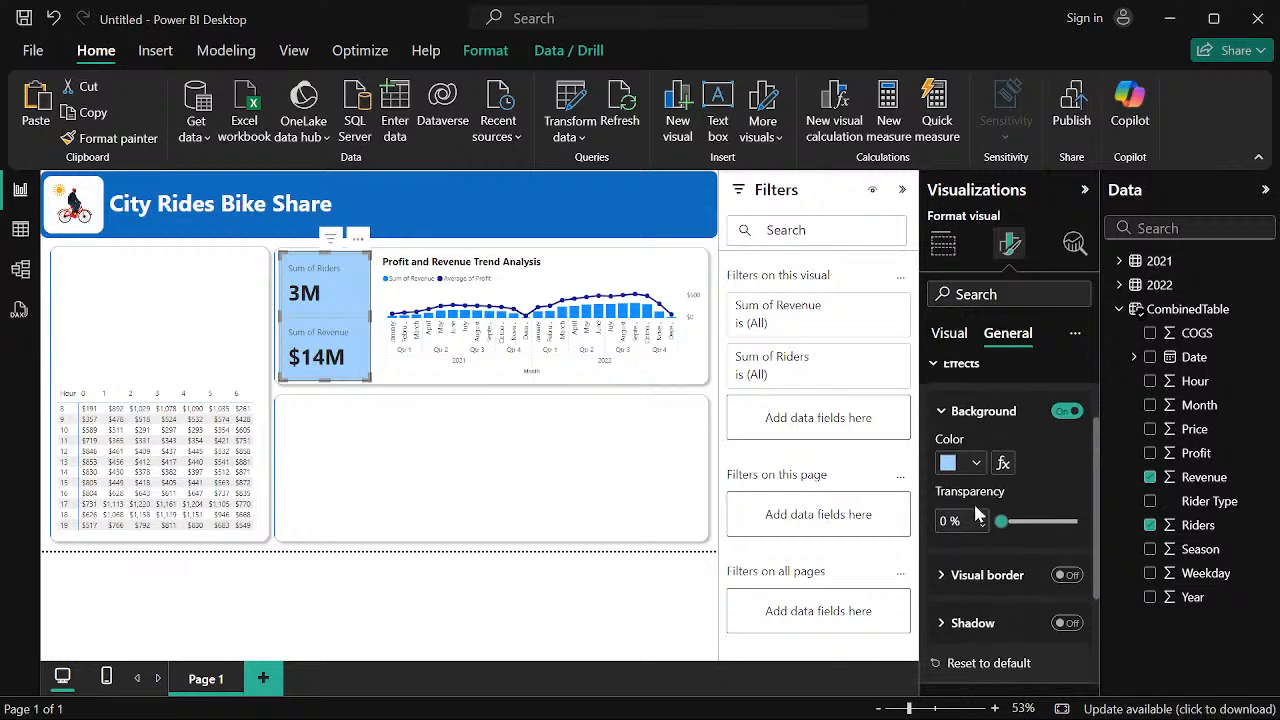
scroll(977, 470, up, 2)
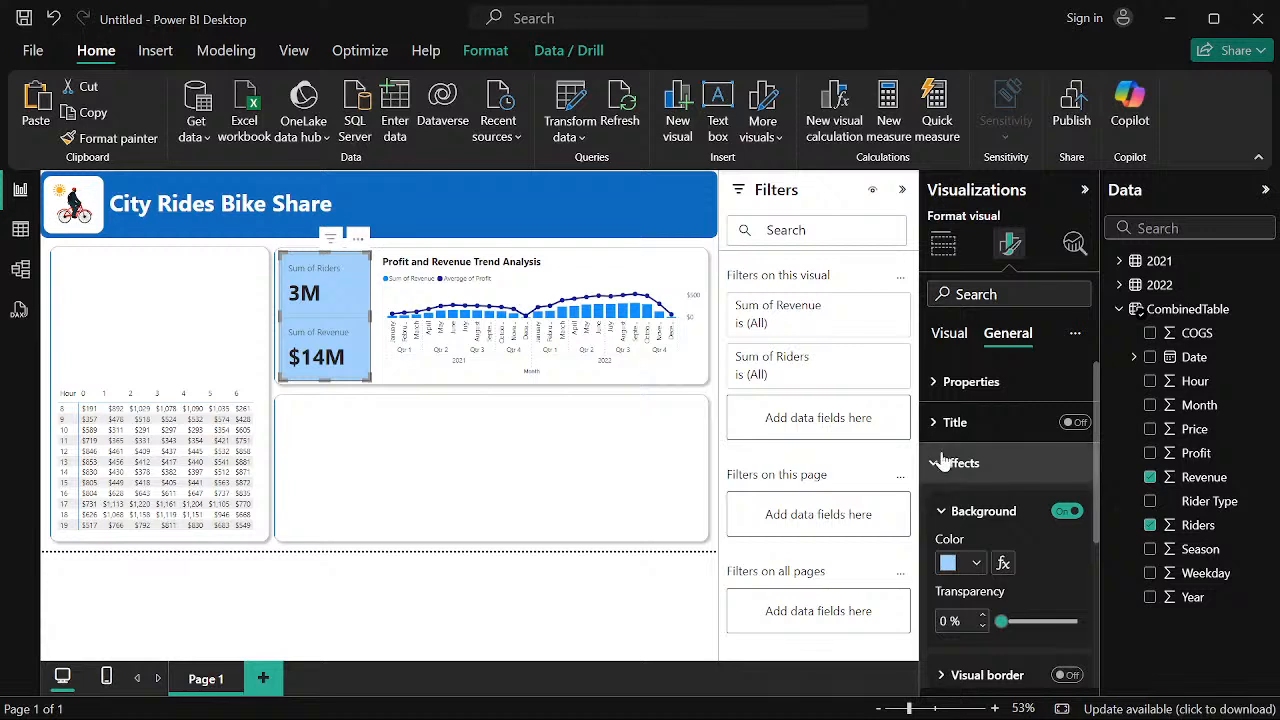
click(977, 564)
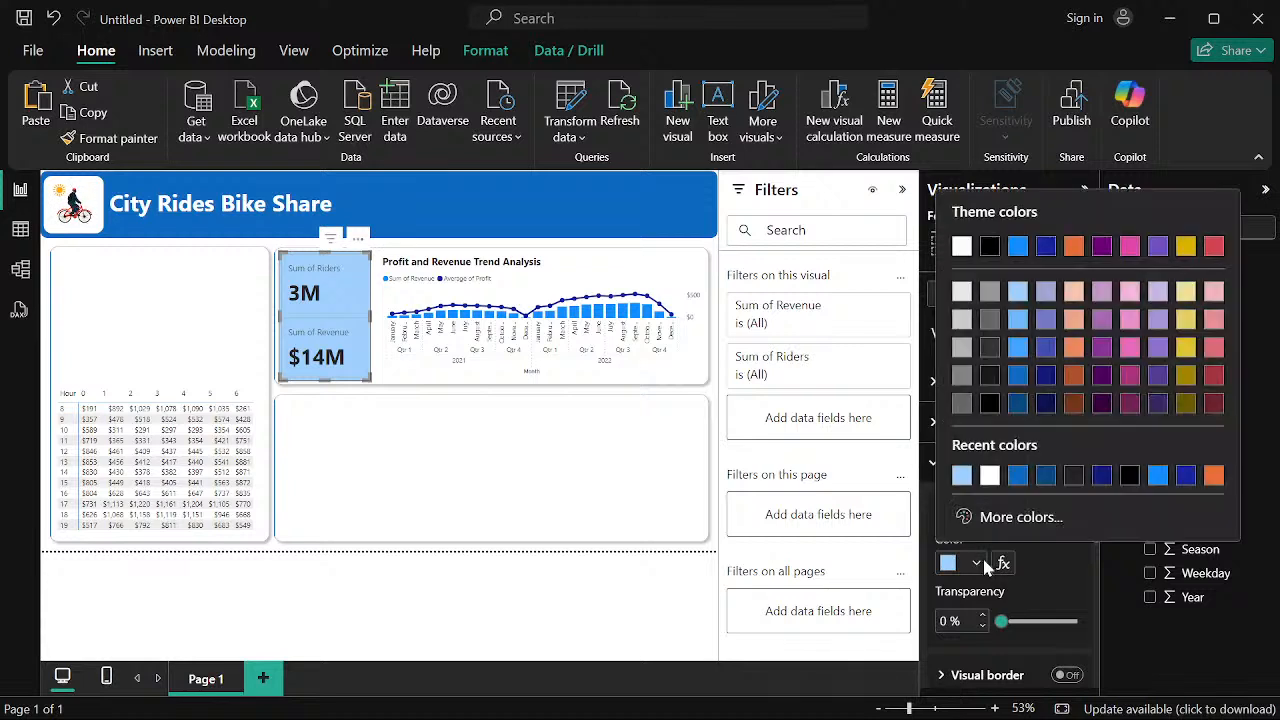
click(1017, 320)
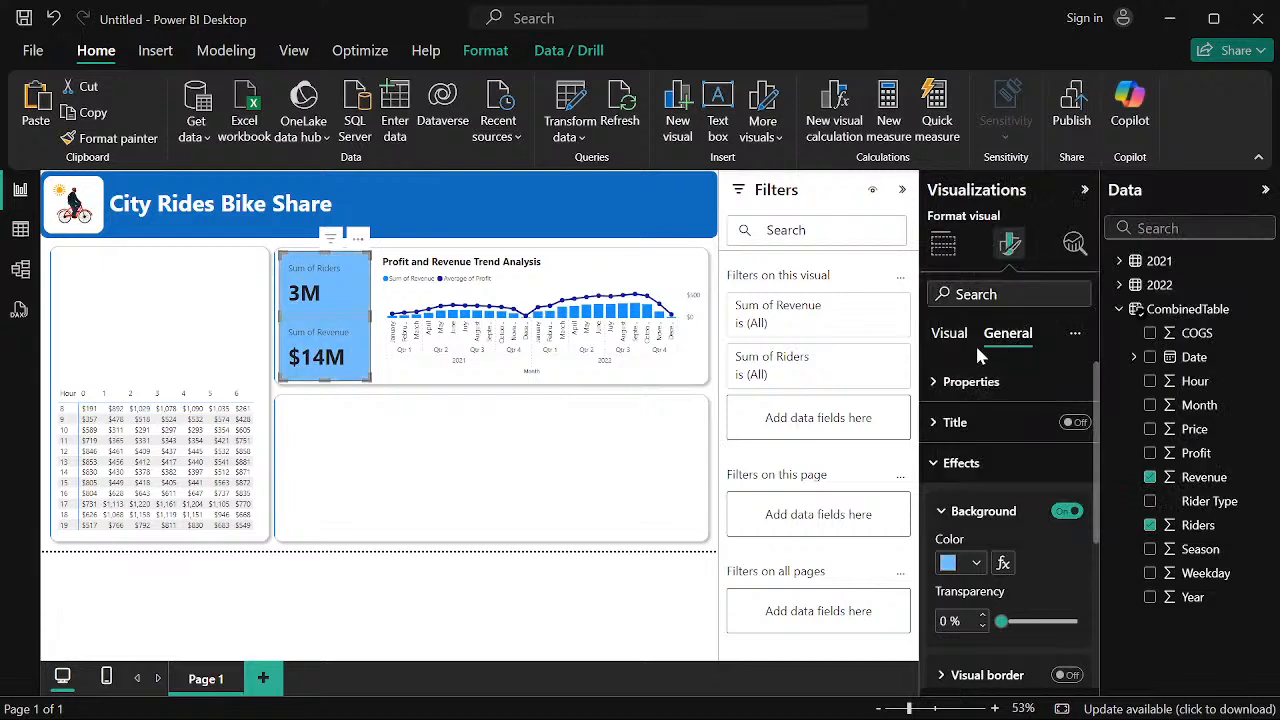
Set the cards' border colour to white and its width to 3 px, and deselect the visual
click(950, 335)
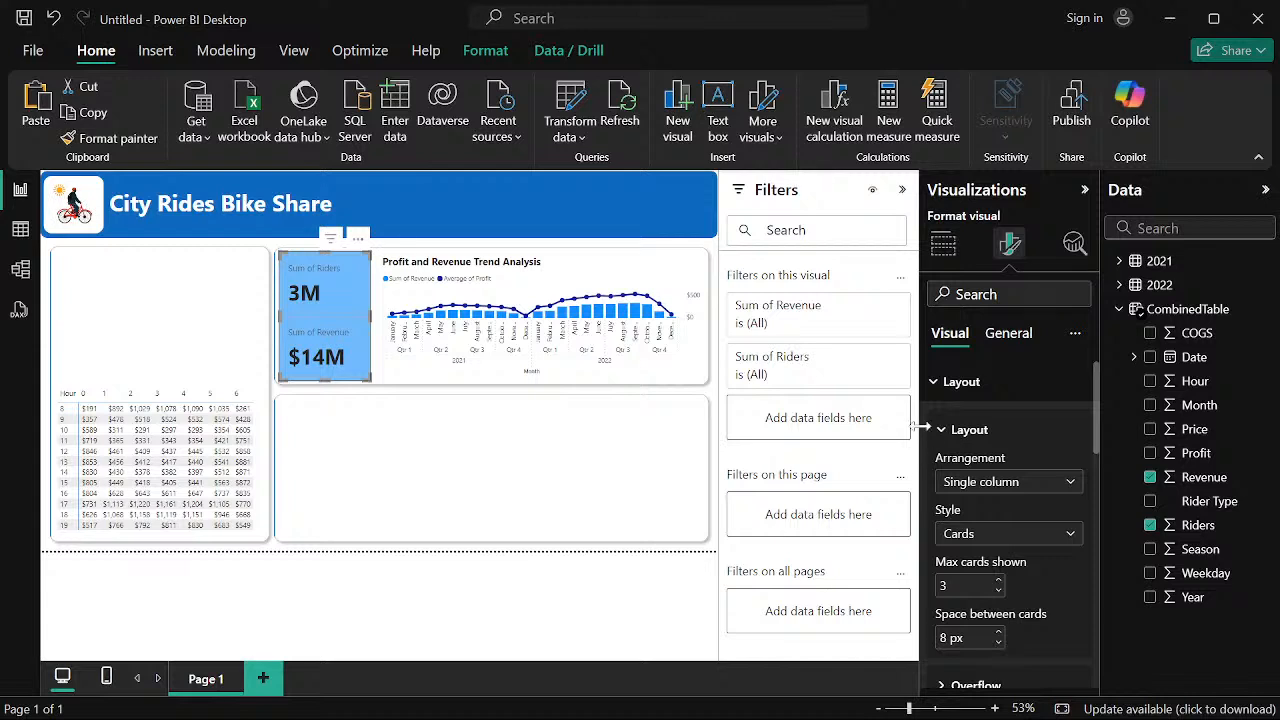
scroll(990, 540, down, 8)
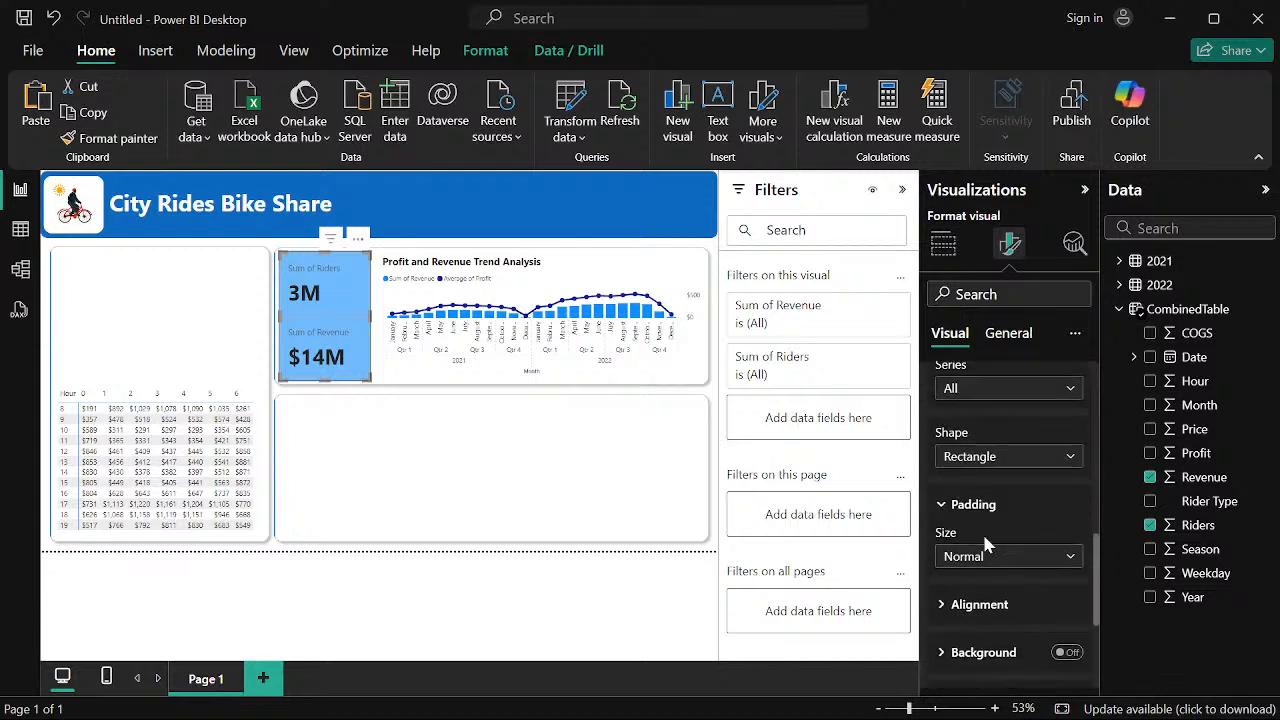
scroll(989, 512, down, 2)
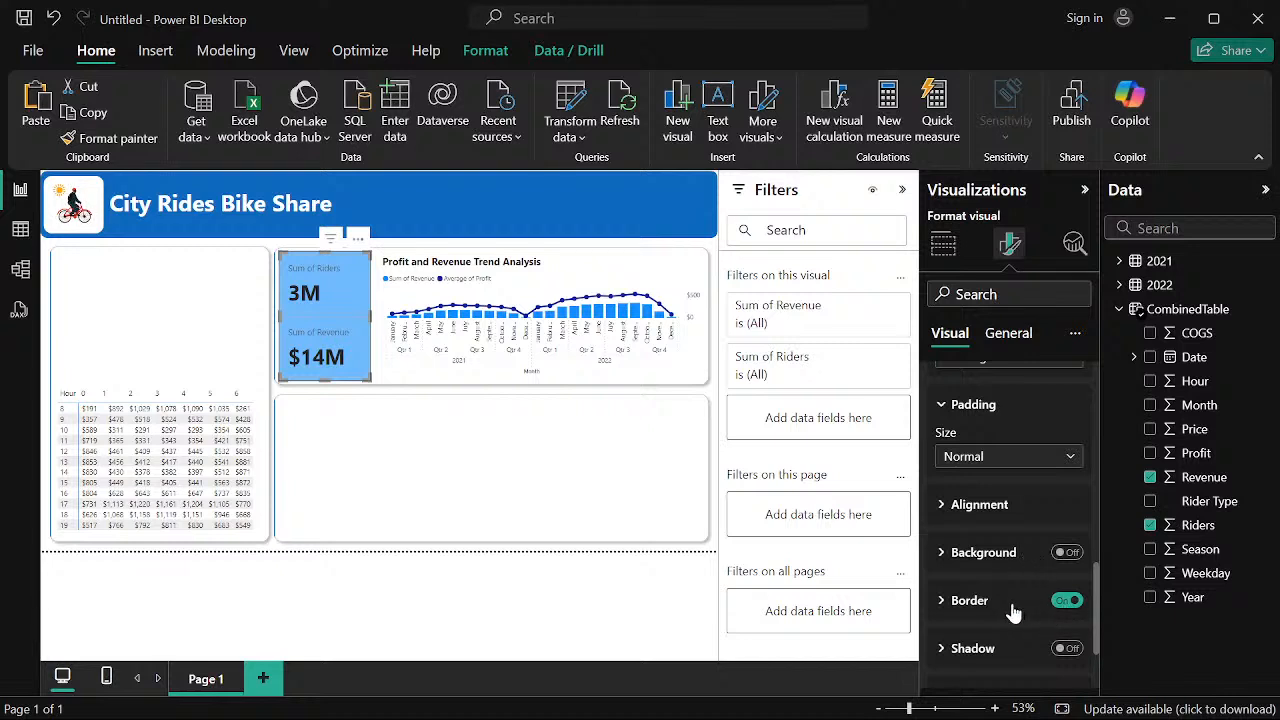
scroll(1037, 574, down, 2)
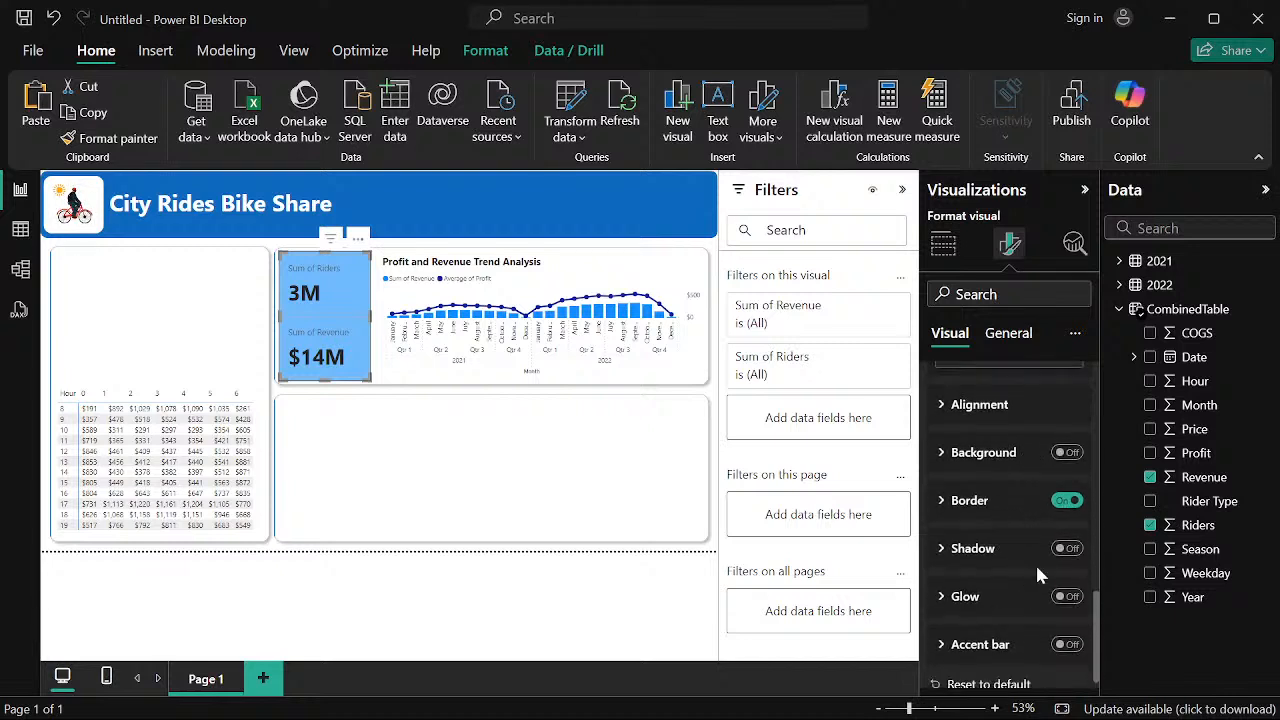
click(946, 505)
click(976, 552)
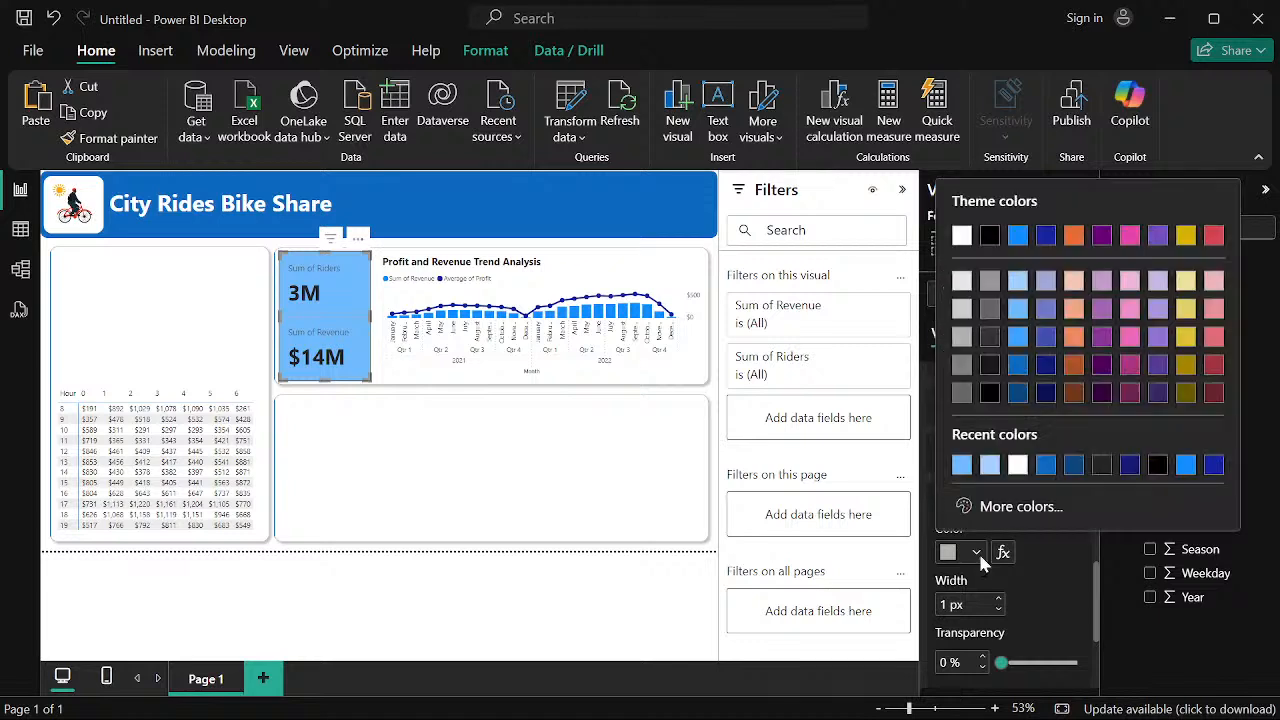
click(961, 235)
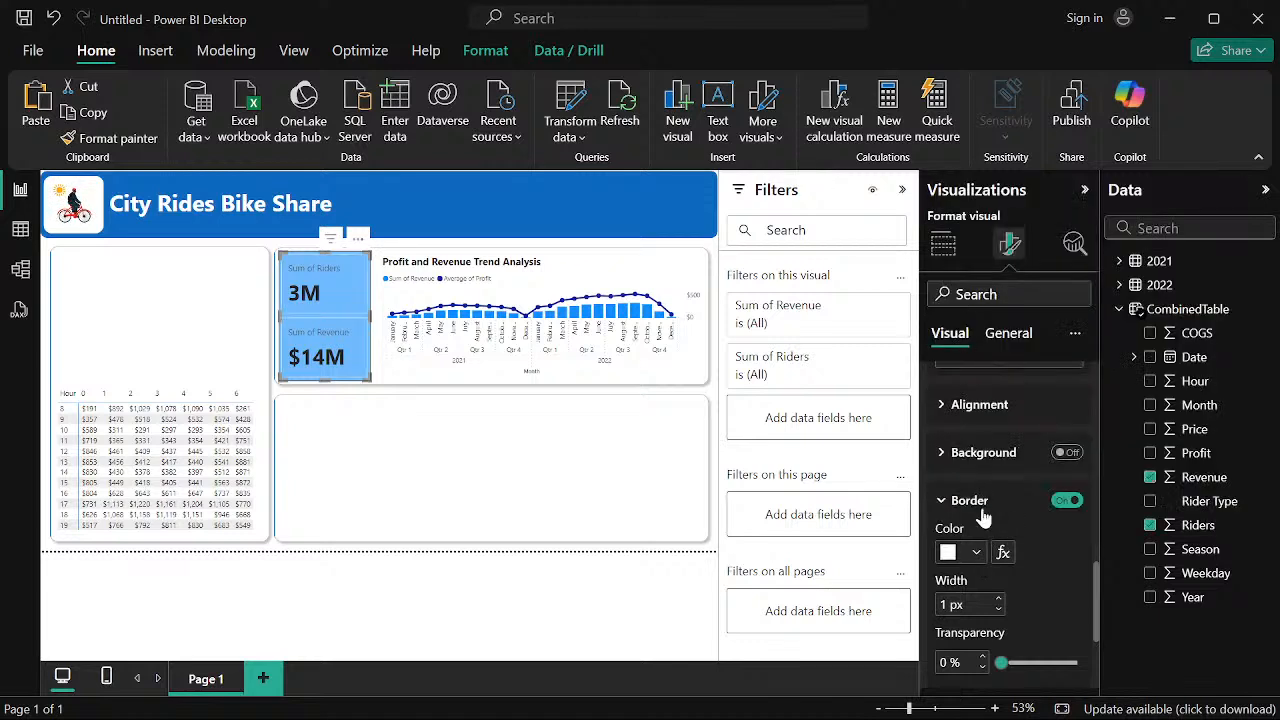
scroll(986, 520, down, 3)
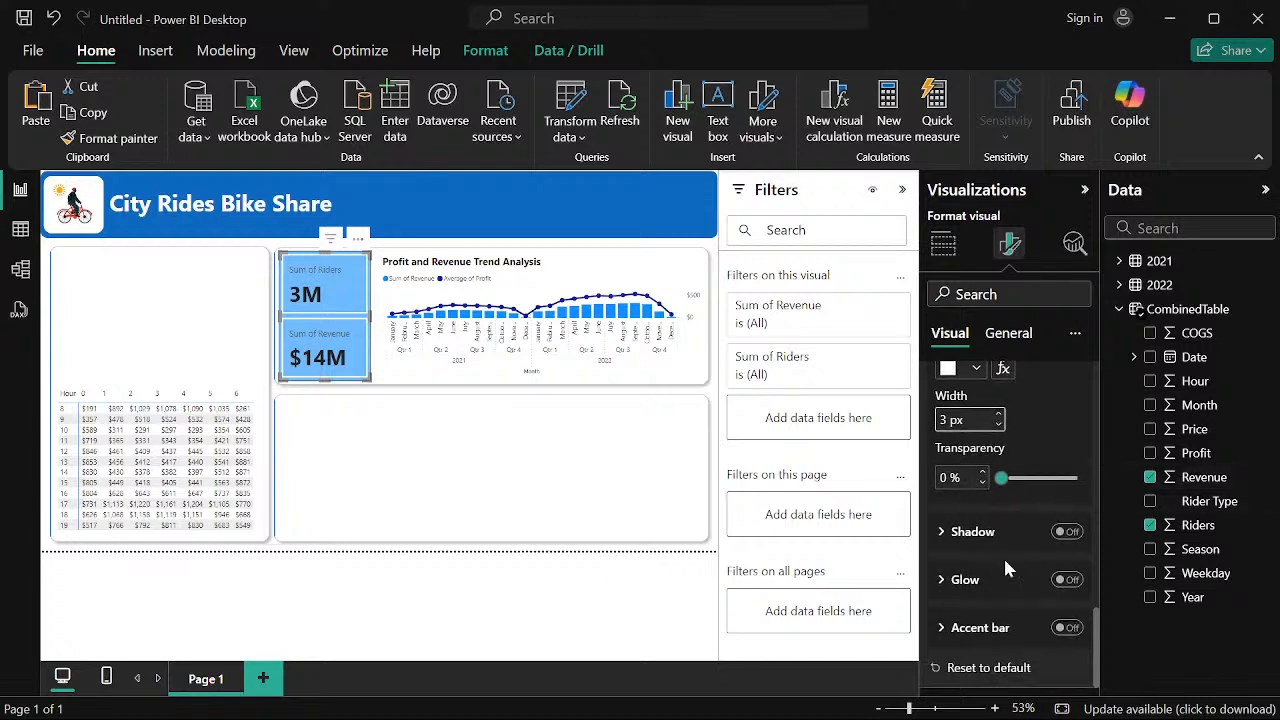
scroll(985, 500, up, 3)
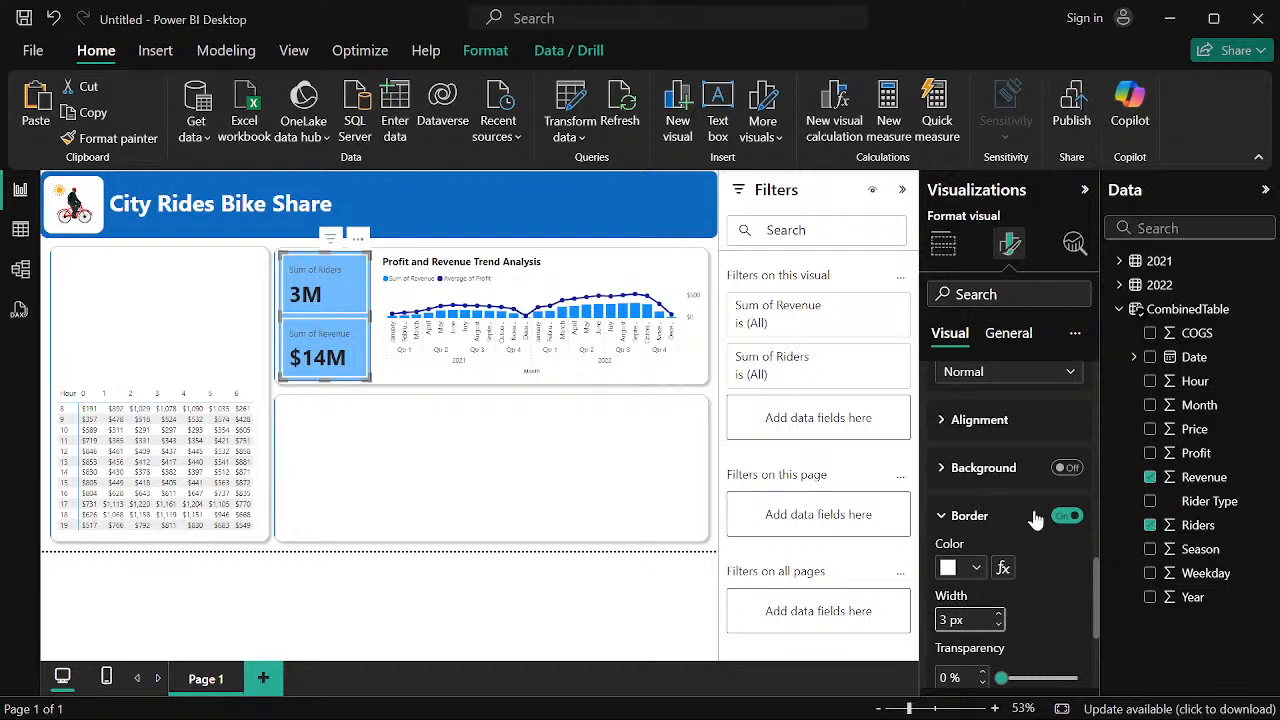
click(940, 517)
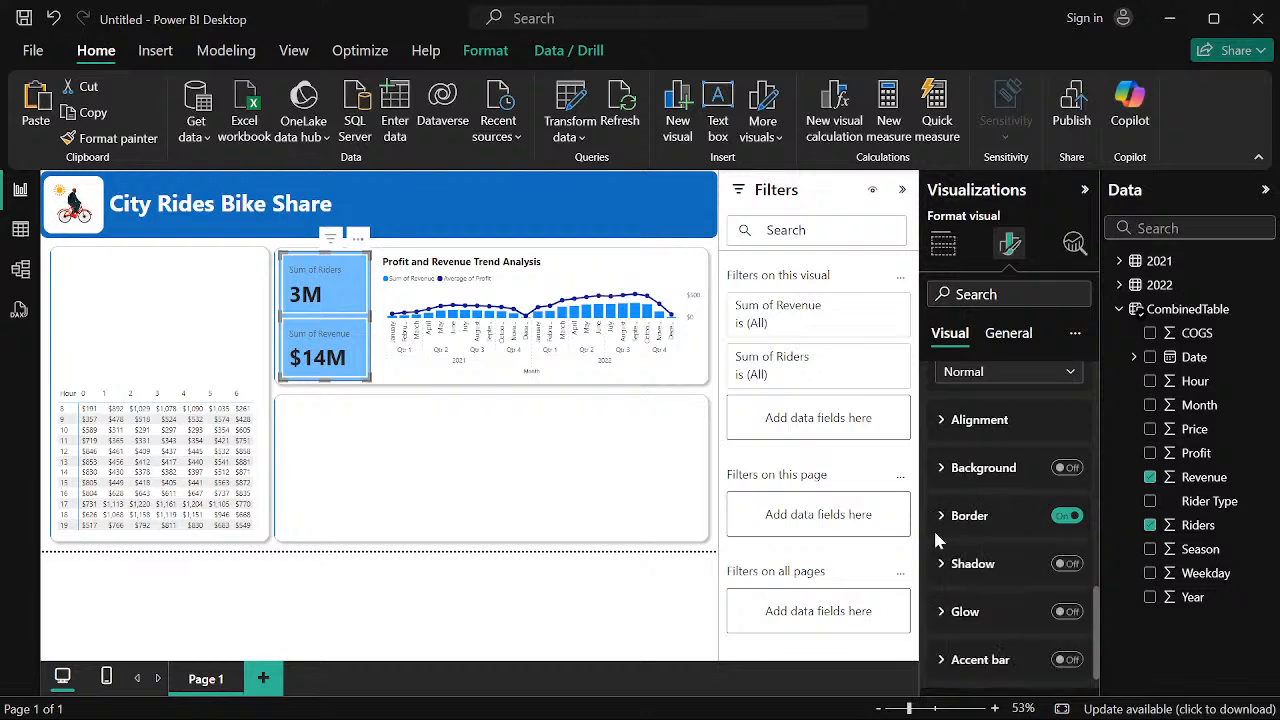
click(570, 625)
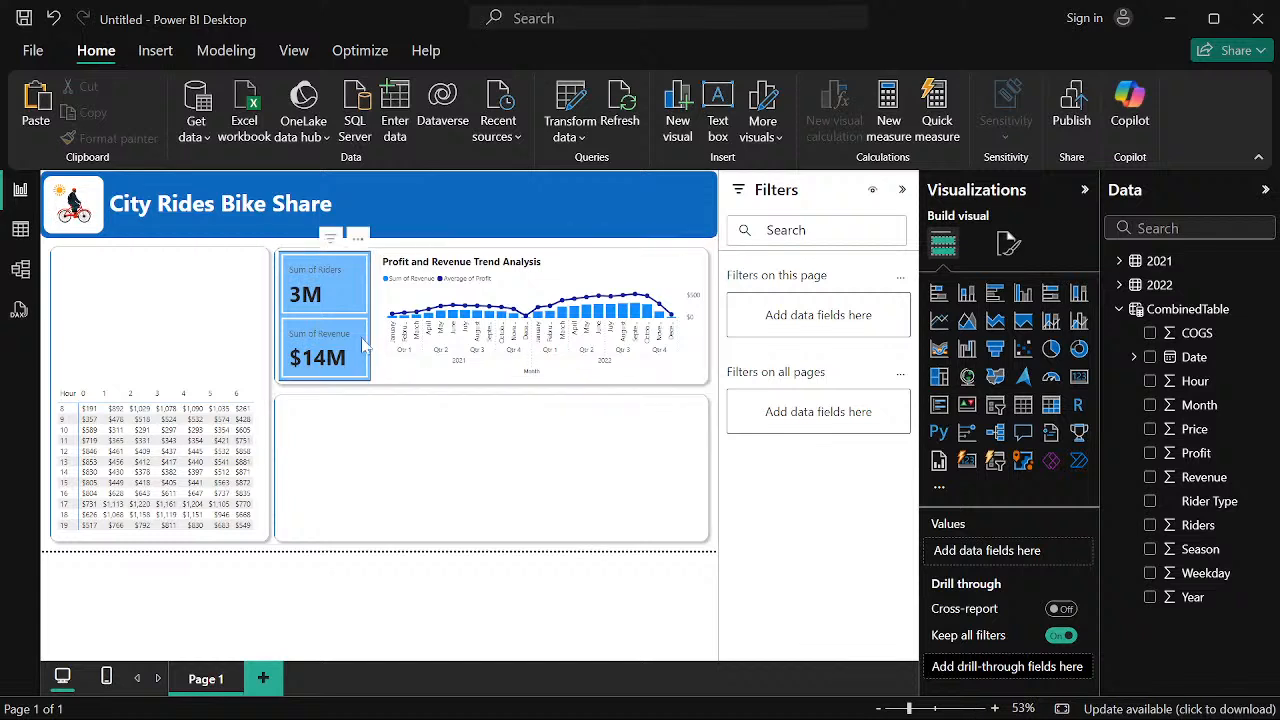
Try the card visual without its overall light blue background and restore it
click(1008, 245)
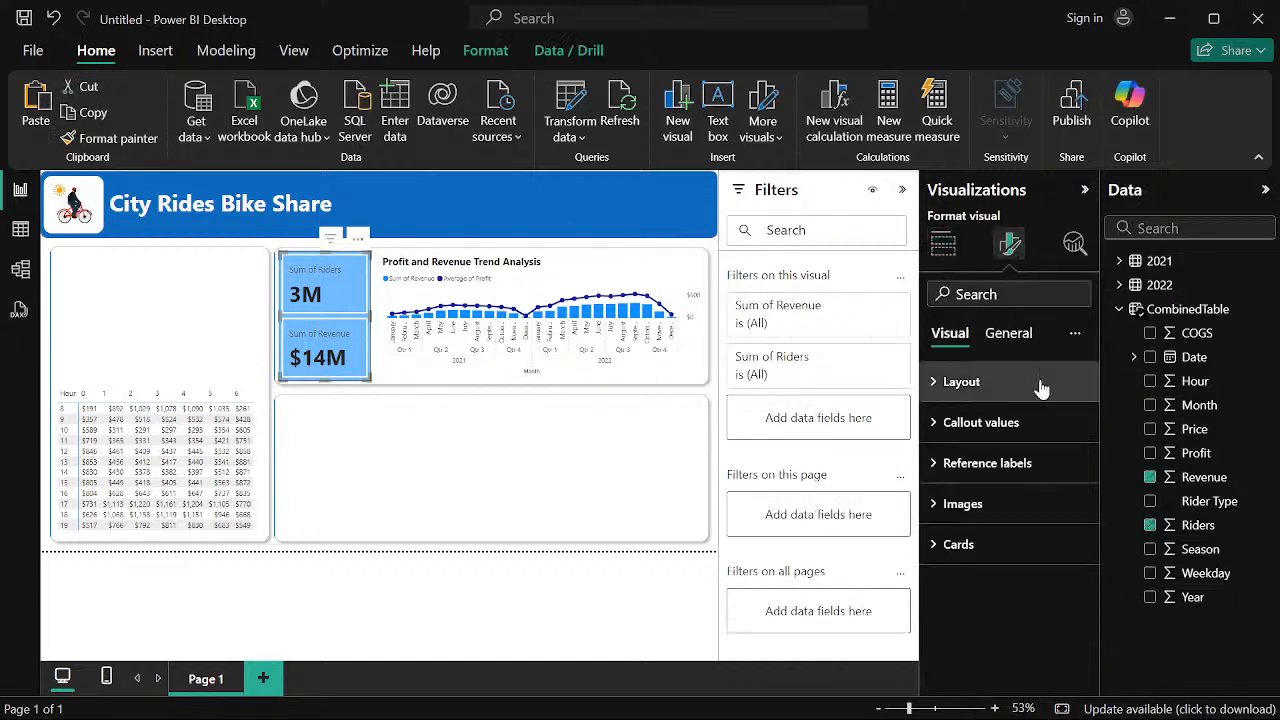
click(1007, 332)
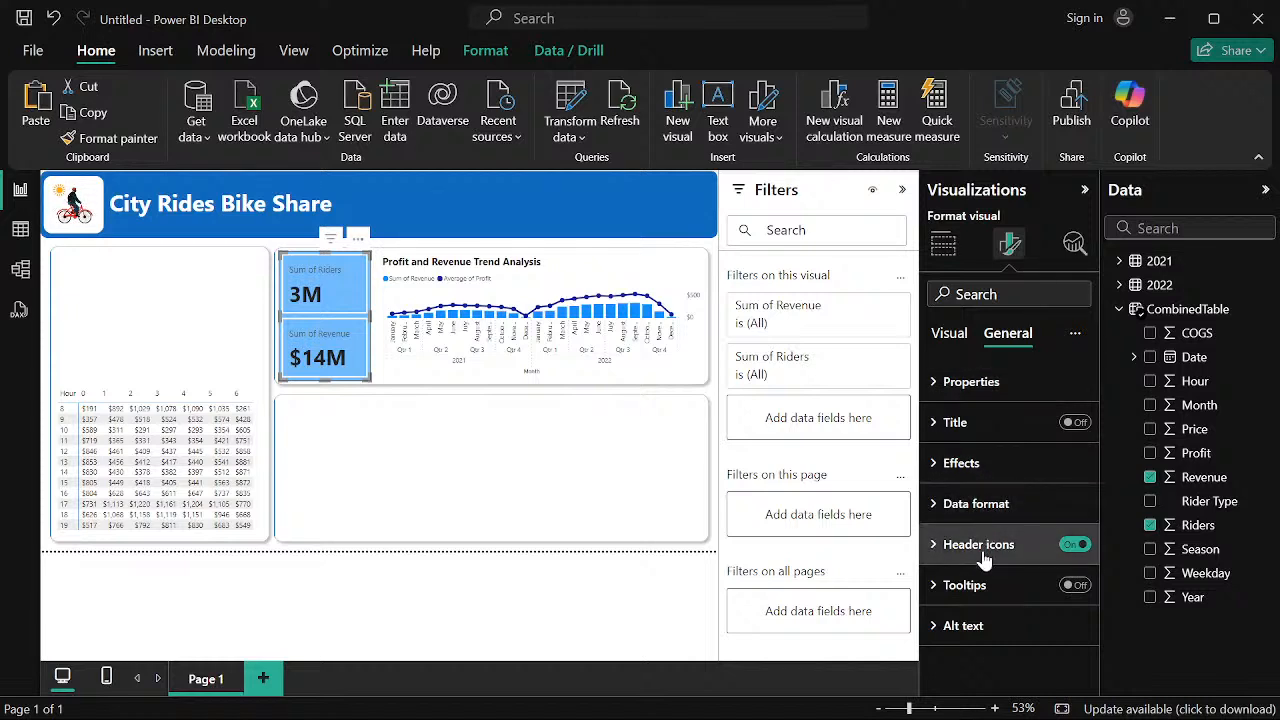
click(938, 463)
scroll(1006, 529, down, 2)
scroll(1008, 472, up, 1)
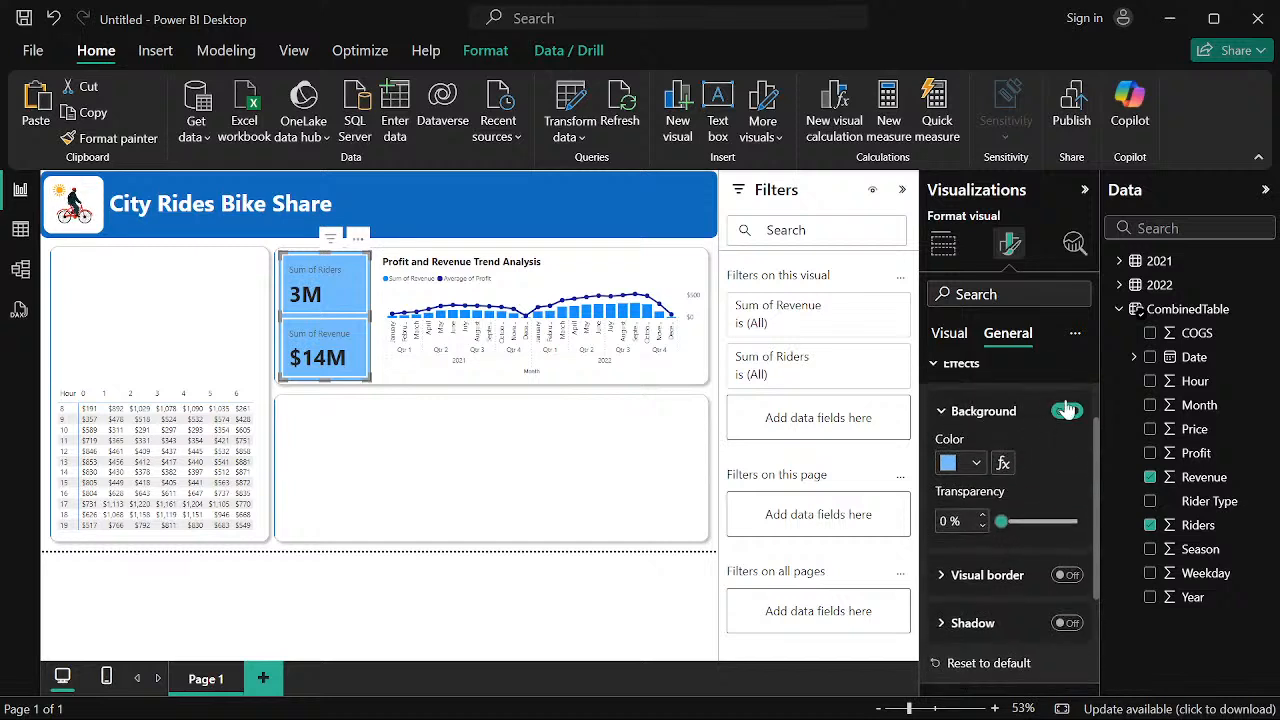
click(1067, 412)
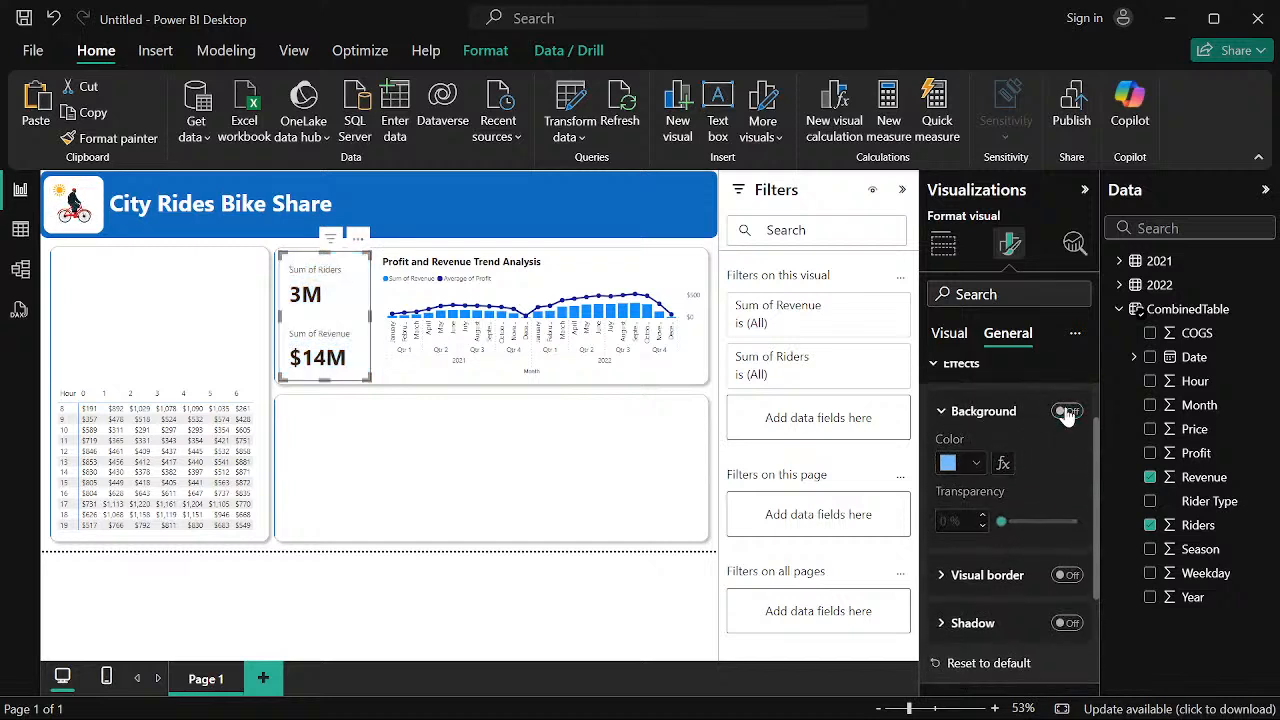
click(1067, 412)
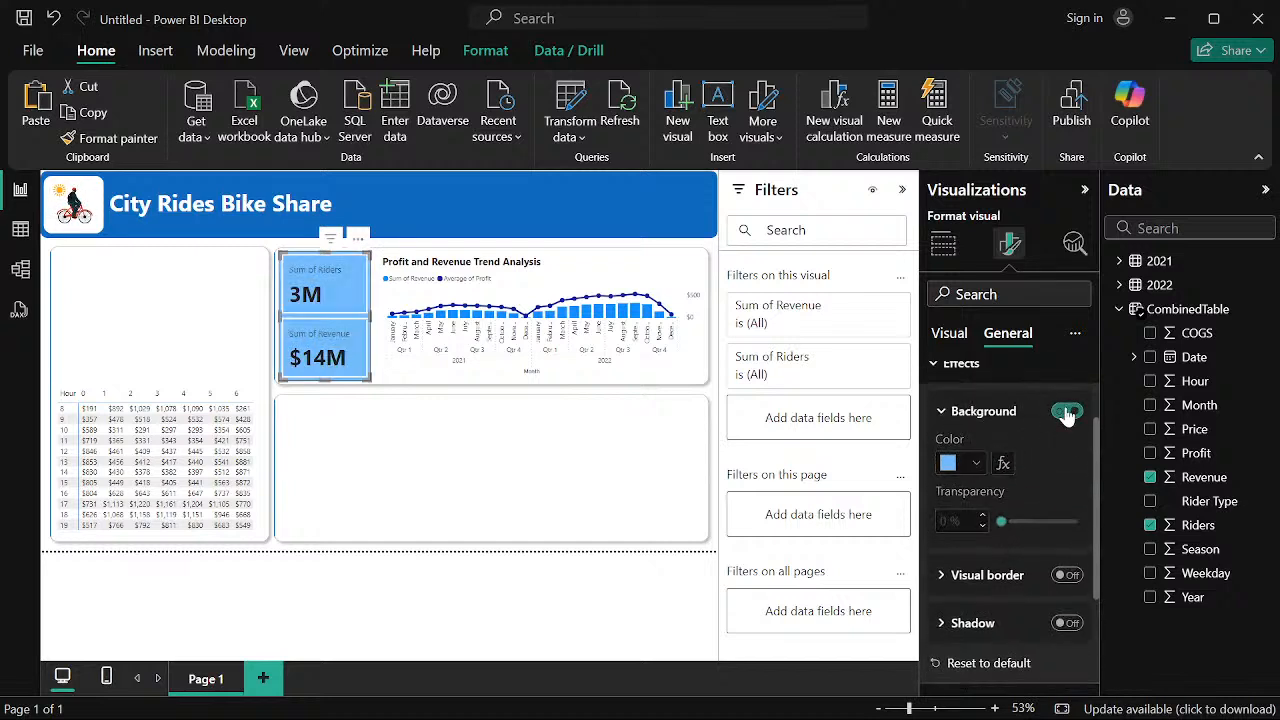
Try turning on the background of the individual cards and switch it back off
click(942, 337)
click(945, 546)
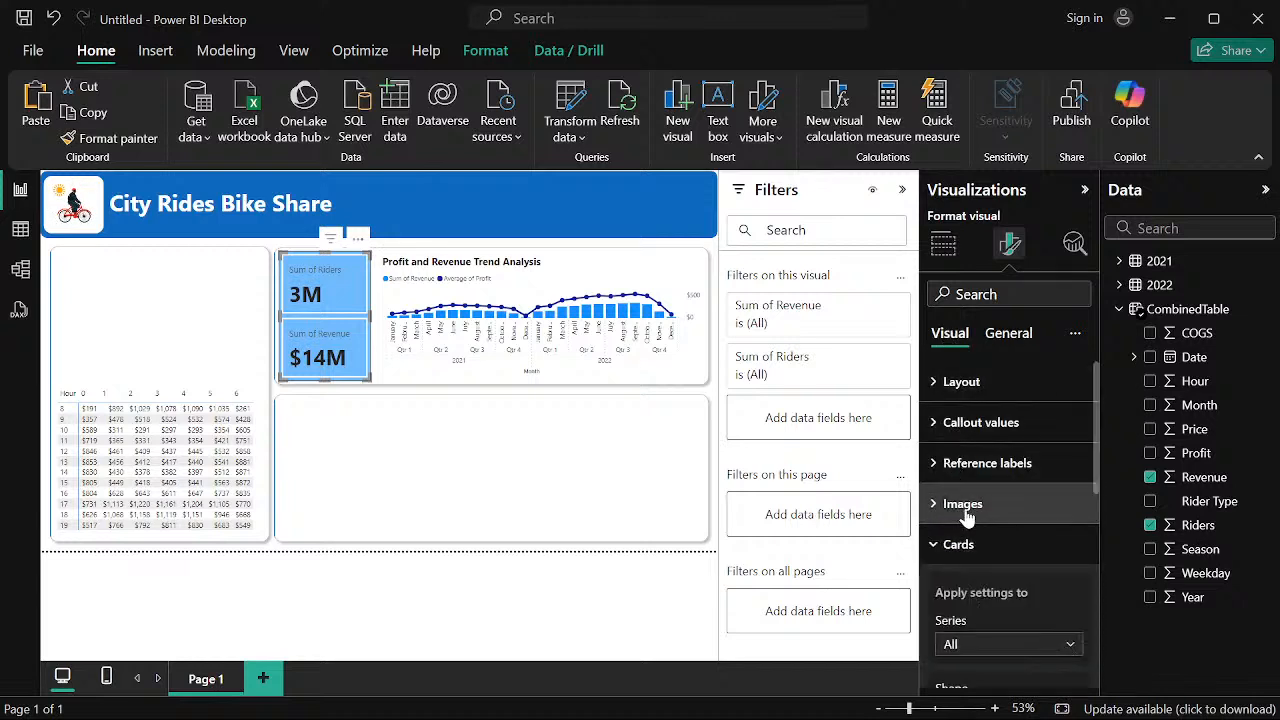
scroll(1002, 513, down, 10)
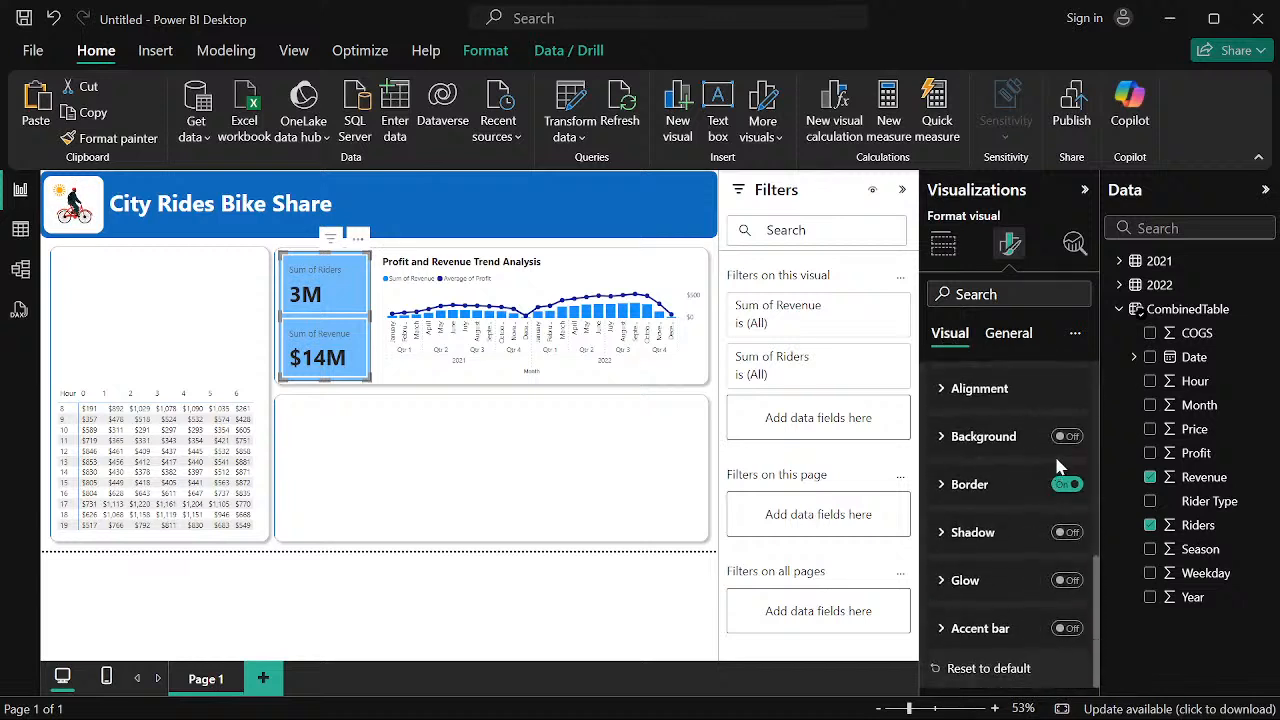
click(1066, 437)
click(1062, 440)
scroll(997, 470, up, 4)
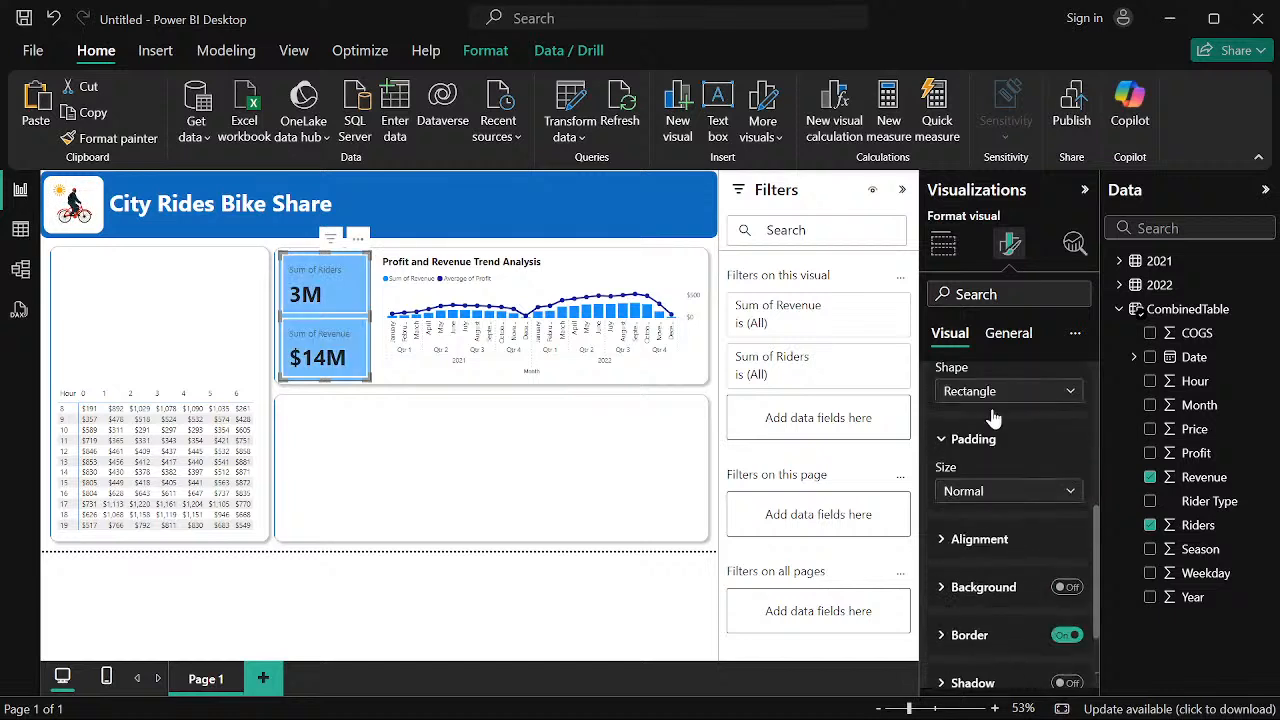
click(1008, 335)
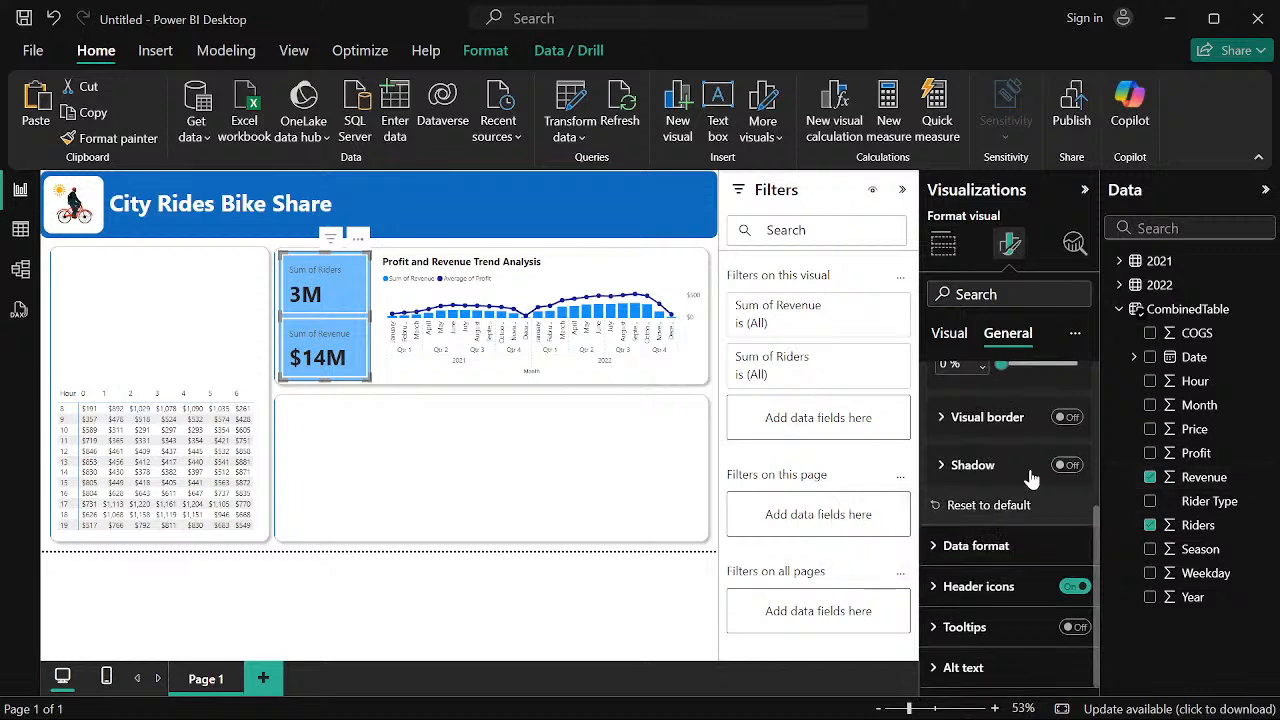
scroll(1000, 478, up, 3)
scroll(1045, 445, down, 3)
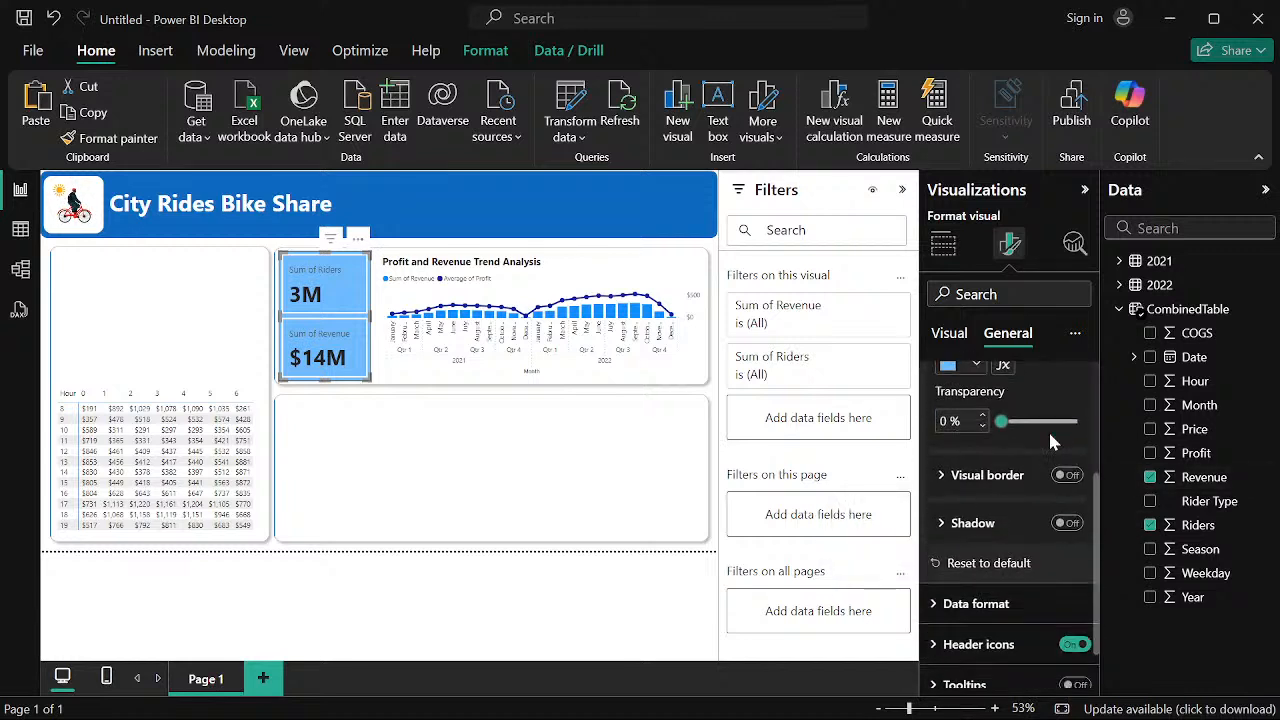
scroll(1042, 437, down, 1)
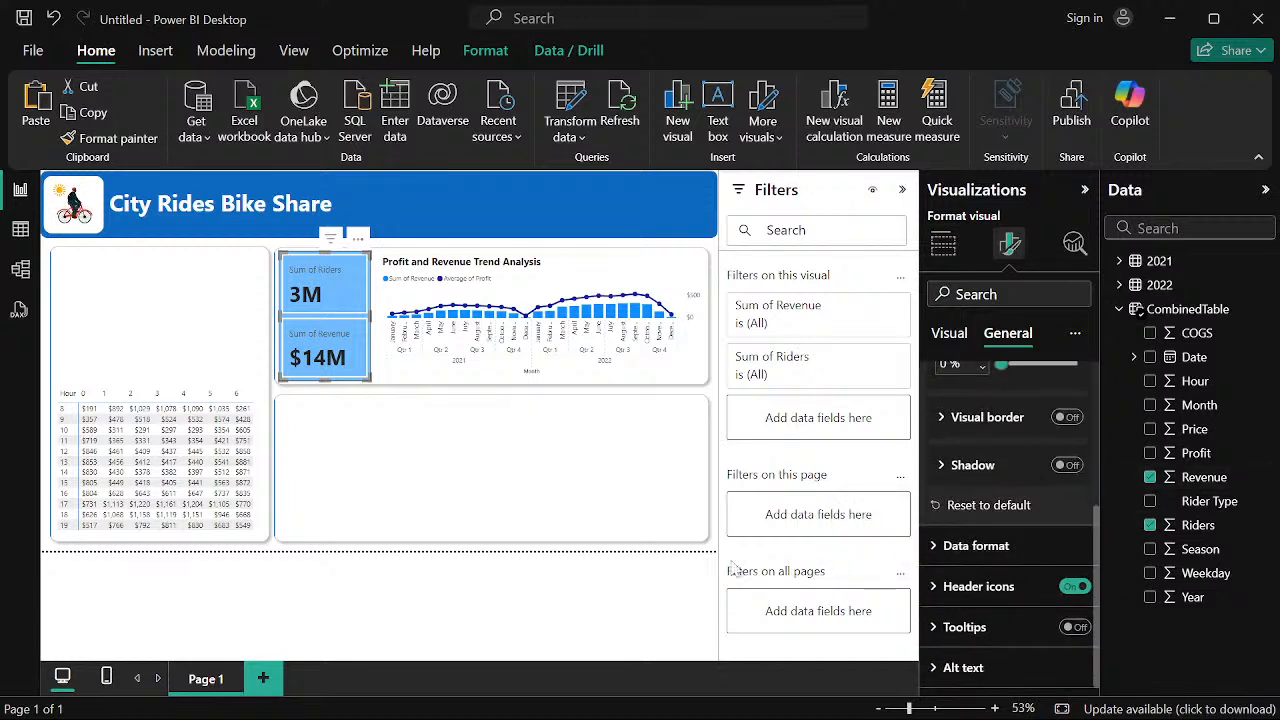
click(641, 602)
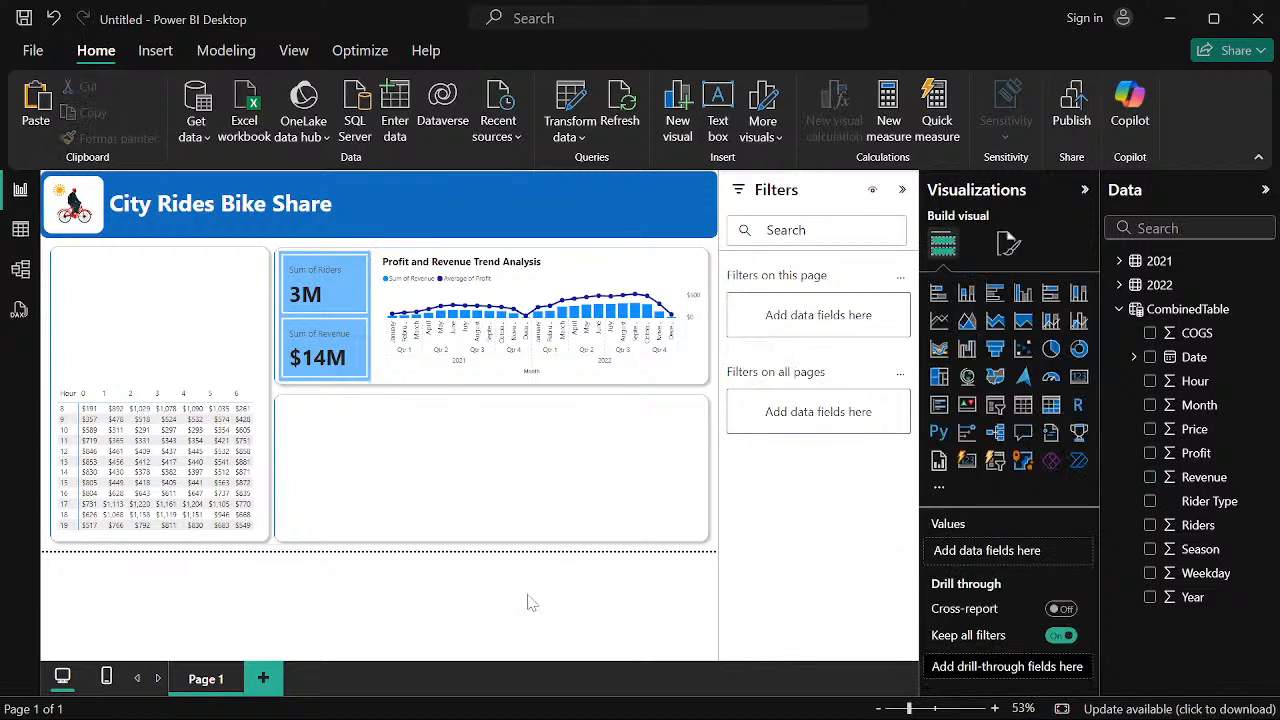
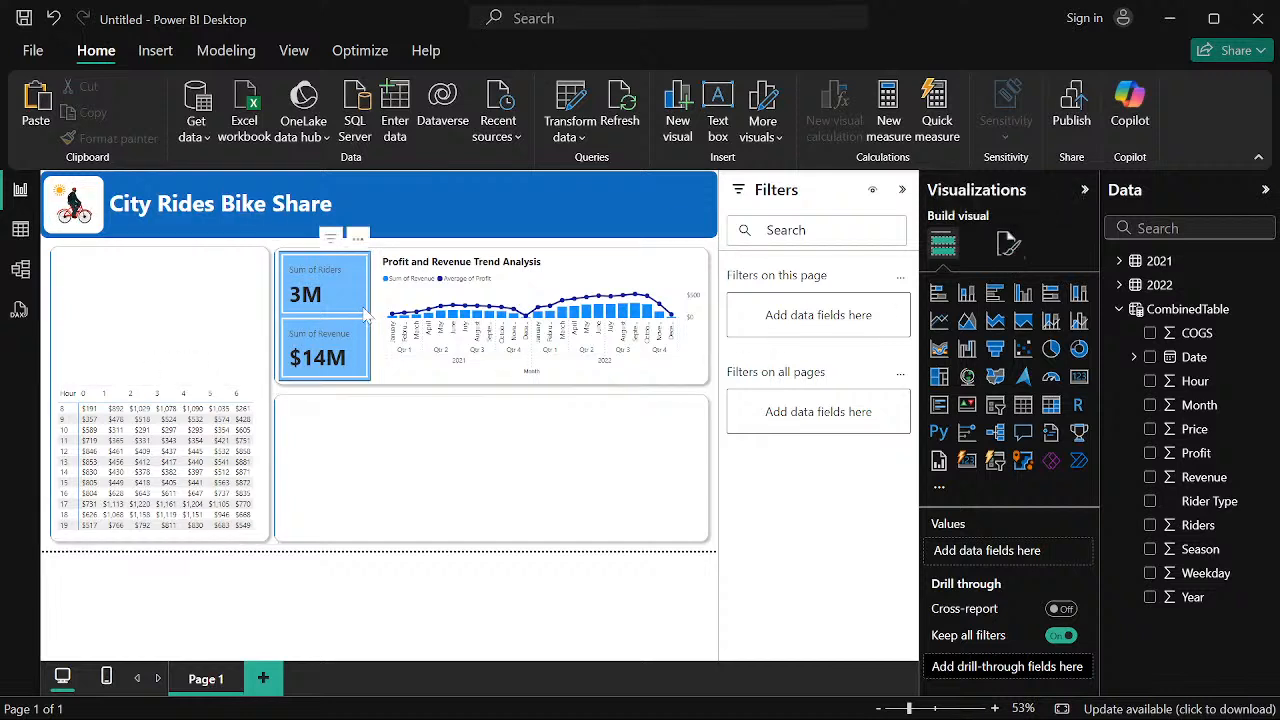
Examine the card visual's Cards formatting options, including shape, padding, background, border and shadow
click(1012, 243)
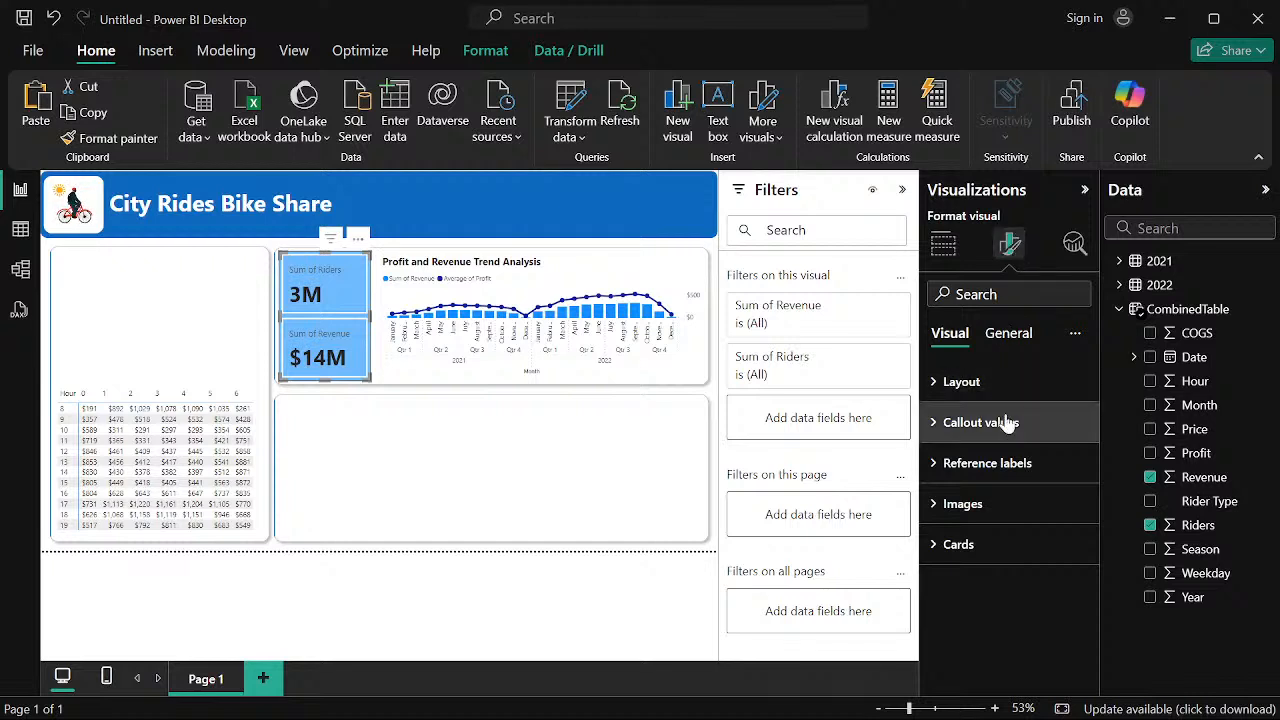
click(950, 545)
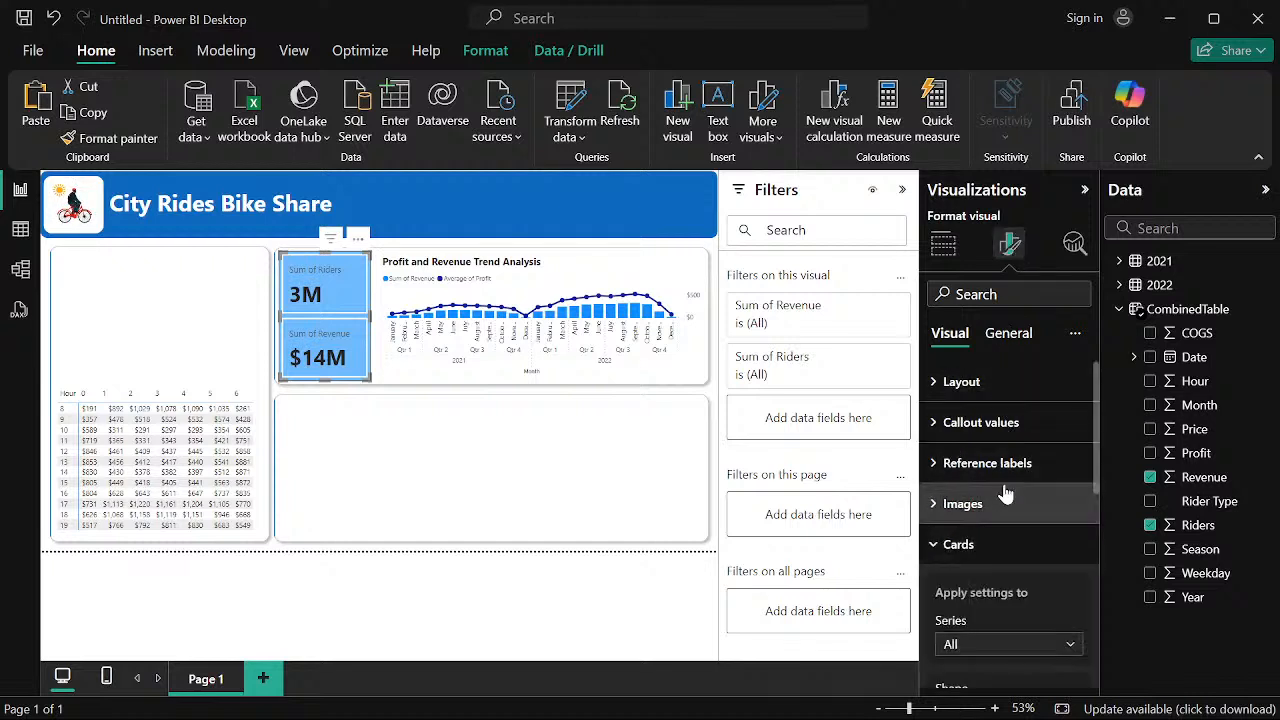
scroll(1010, 495, down, 2)
scroll(1025, 564, down, 1)
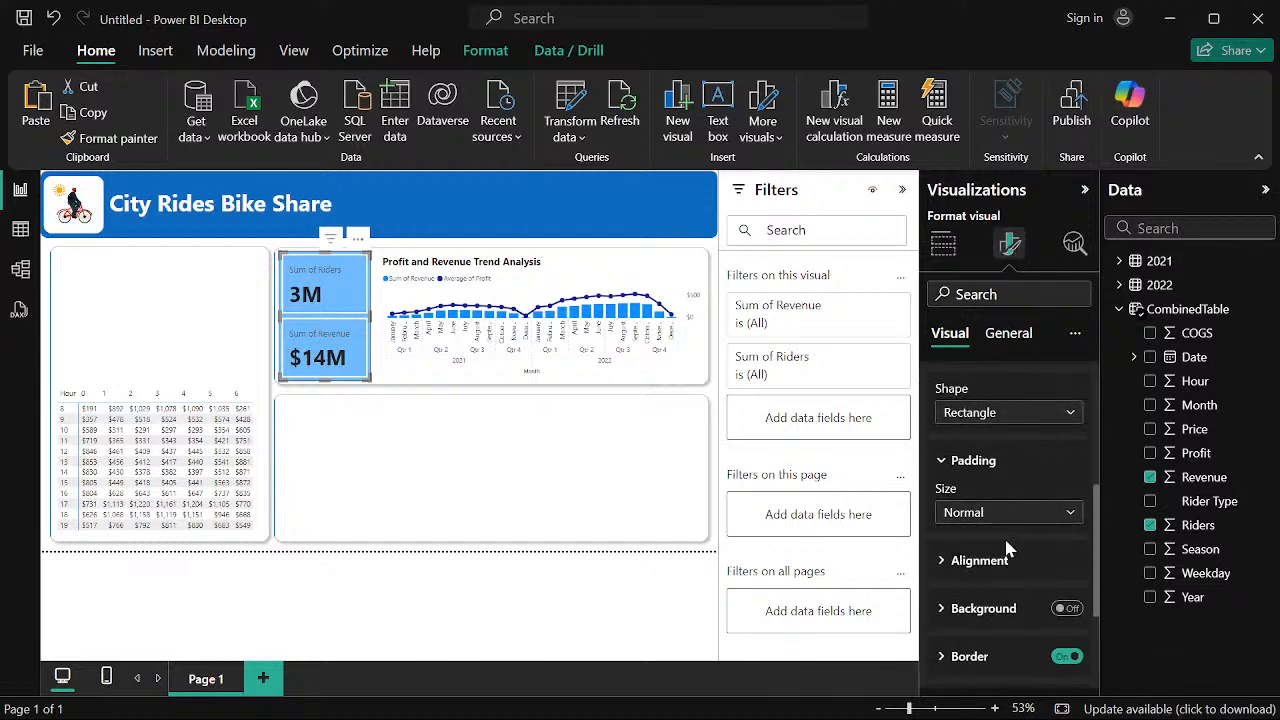
scroll(1000, 550, down, 2)
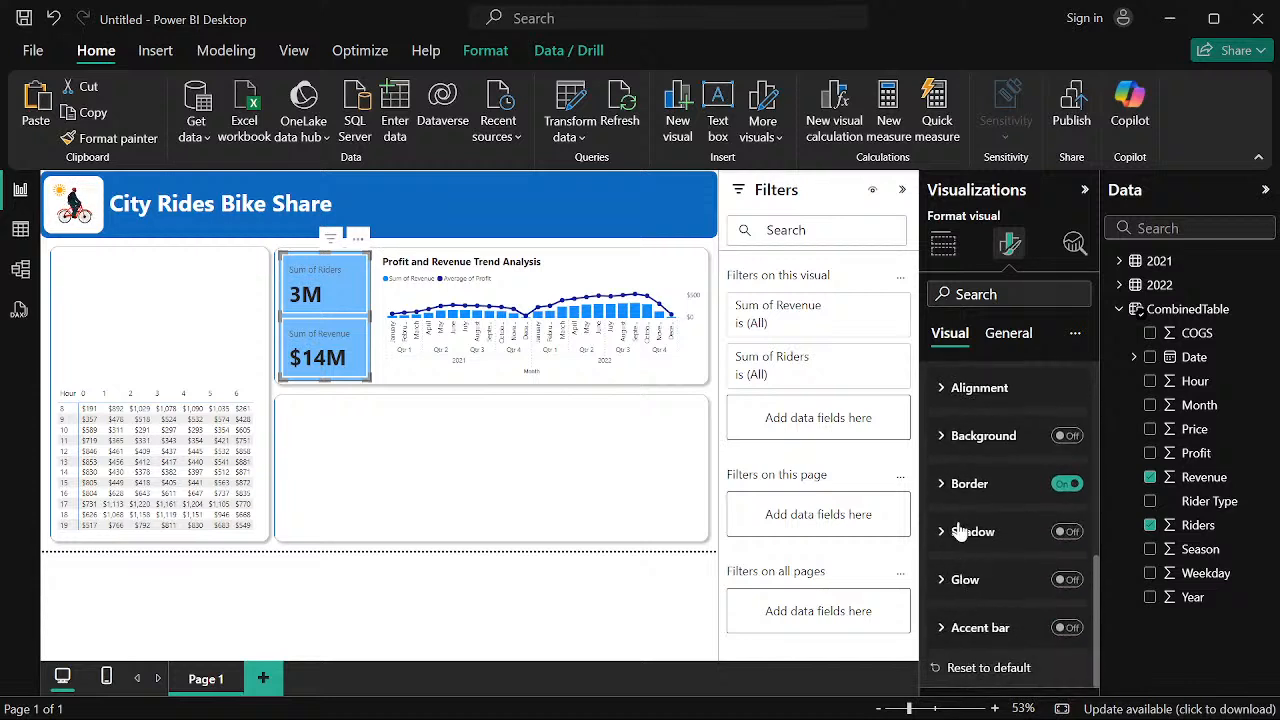
scroll(951, 420, up, 1)
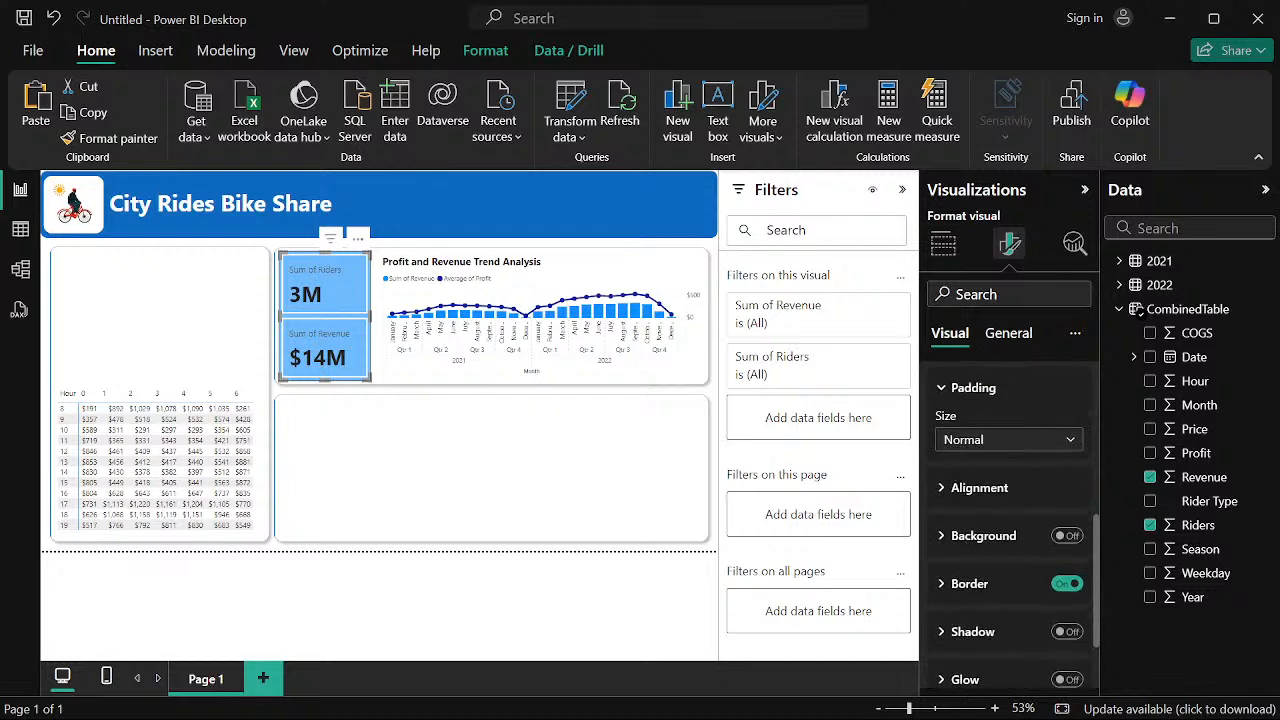
scroll(1008, 420, up, 3)
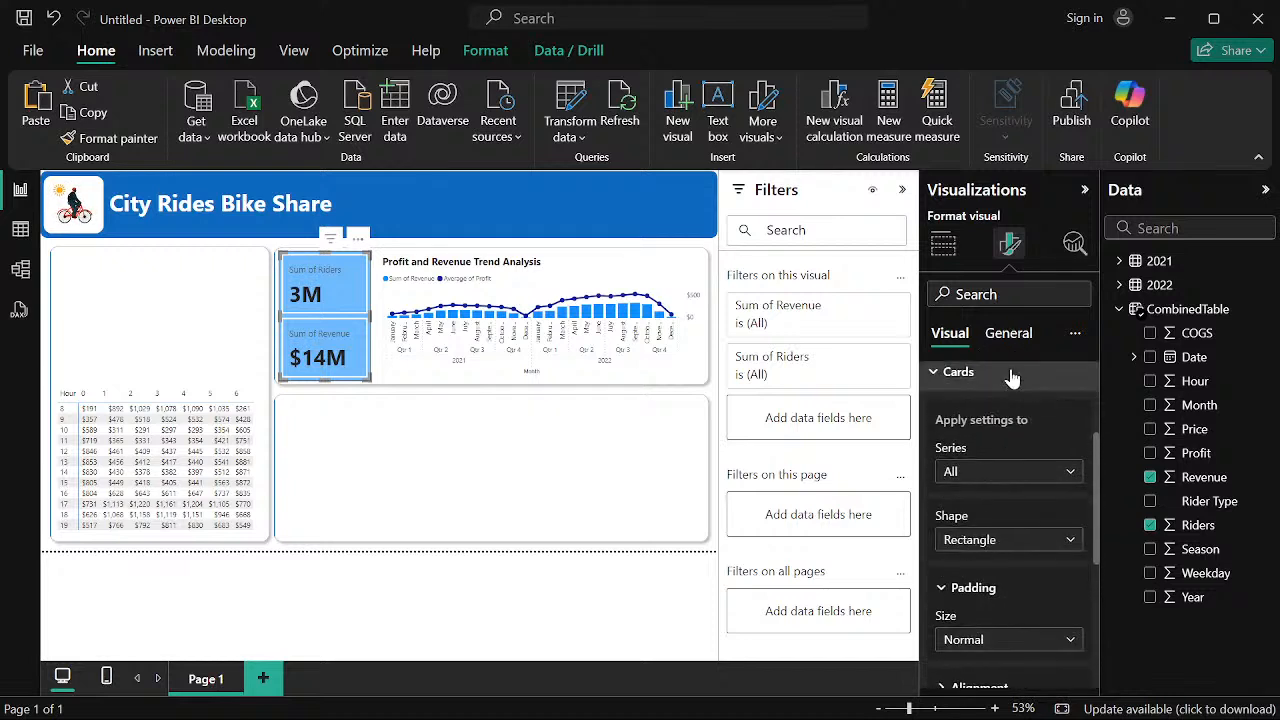
Examine the card visual's general effects and properties, including the visual border, size and advanced options
click(1010, 333)
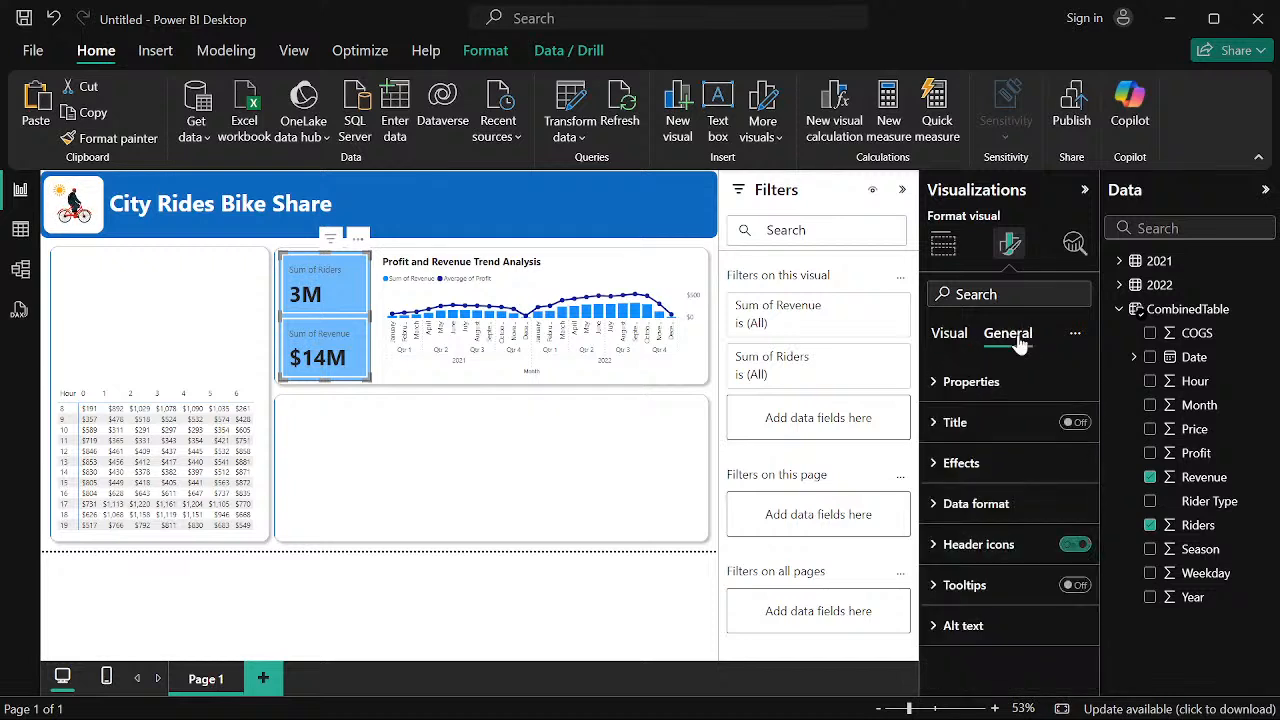
click(934, 464)
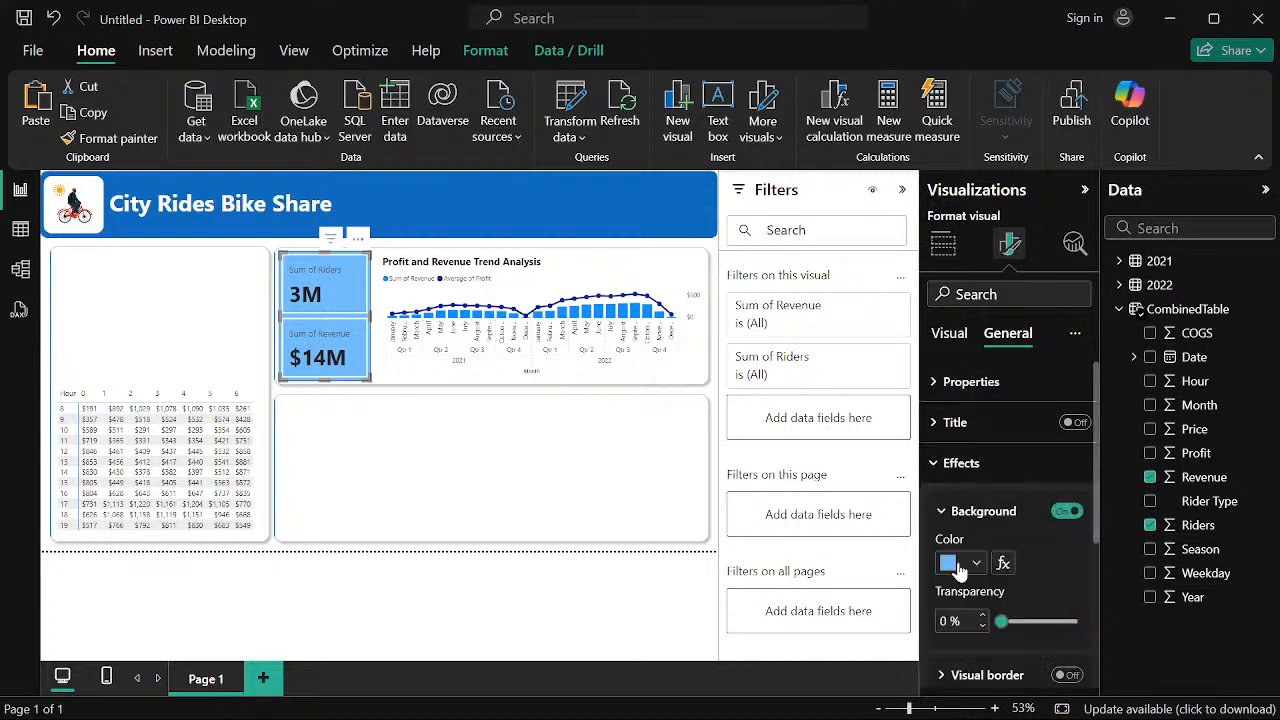
scroll(960, 550, down, 3)
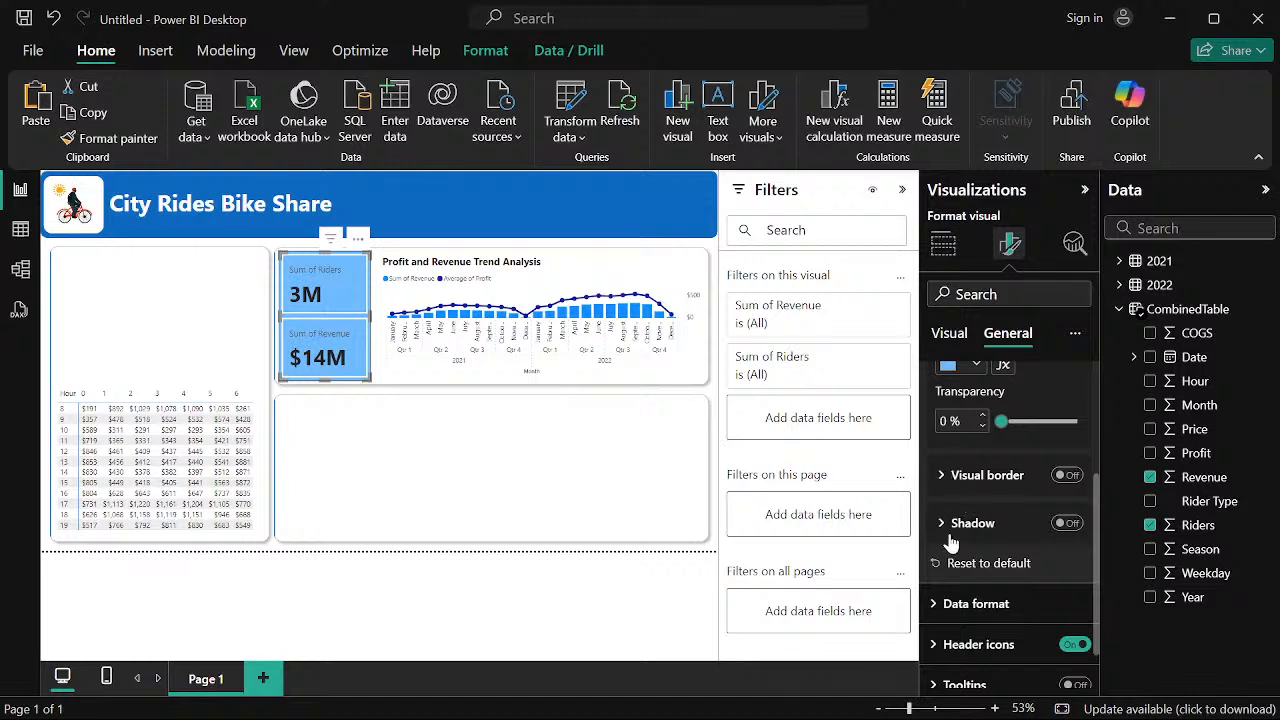
click(942, 477)
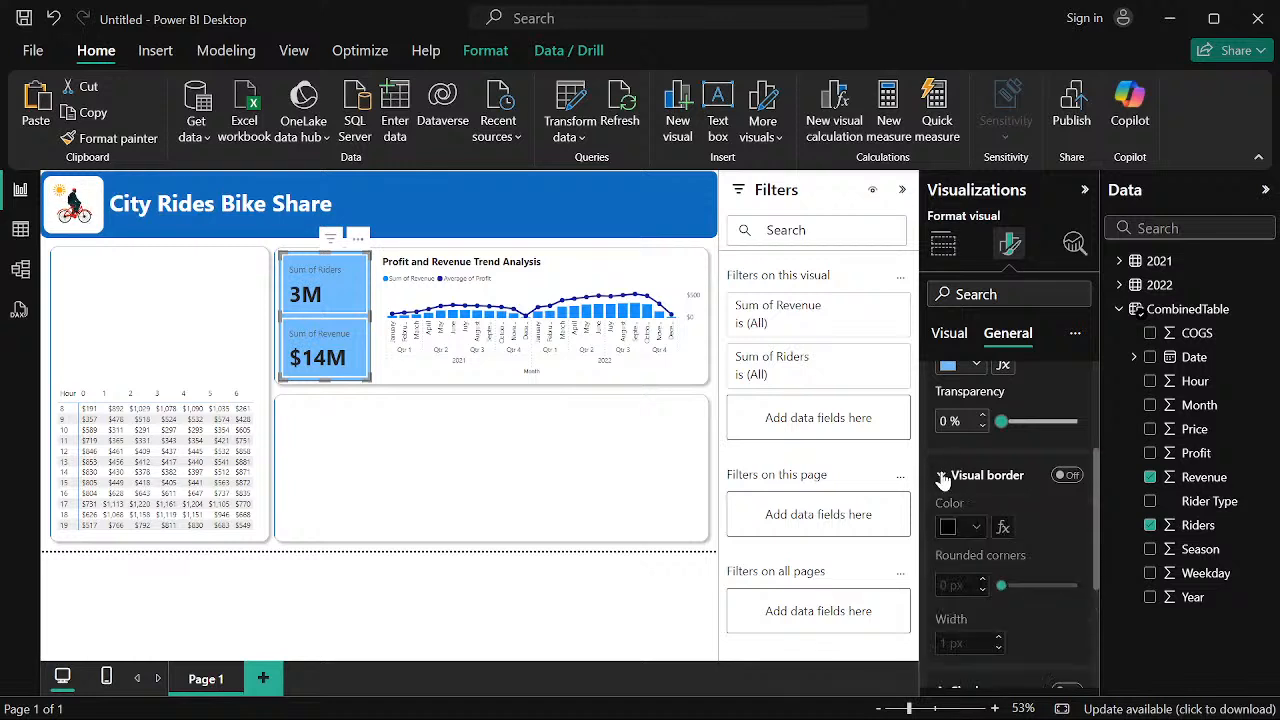
click(942, 477)
scroll(943, 351, up, 3)
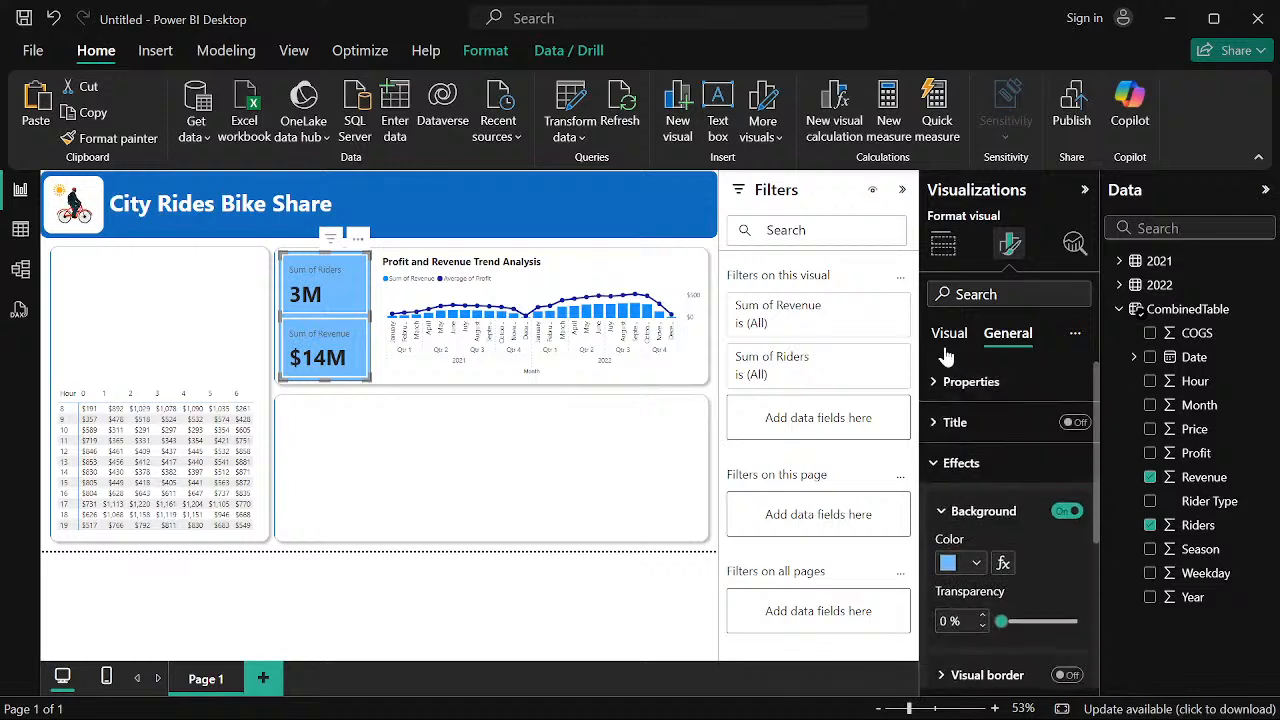
click(940, 380)
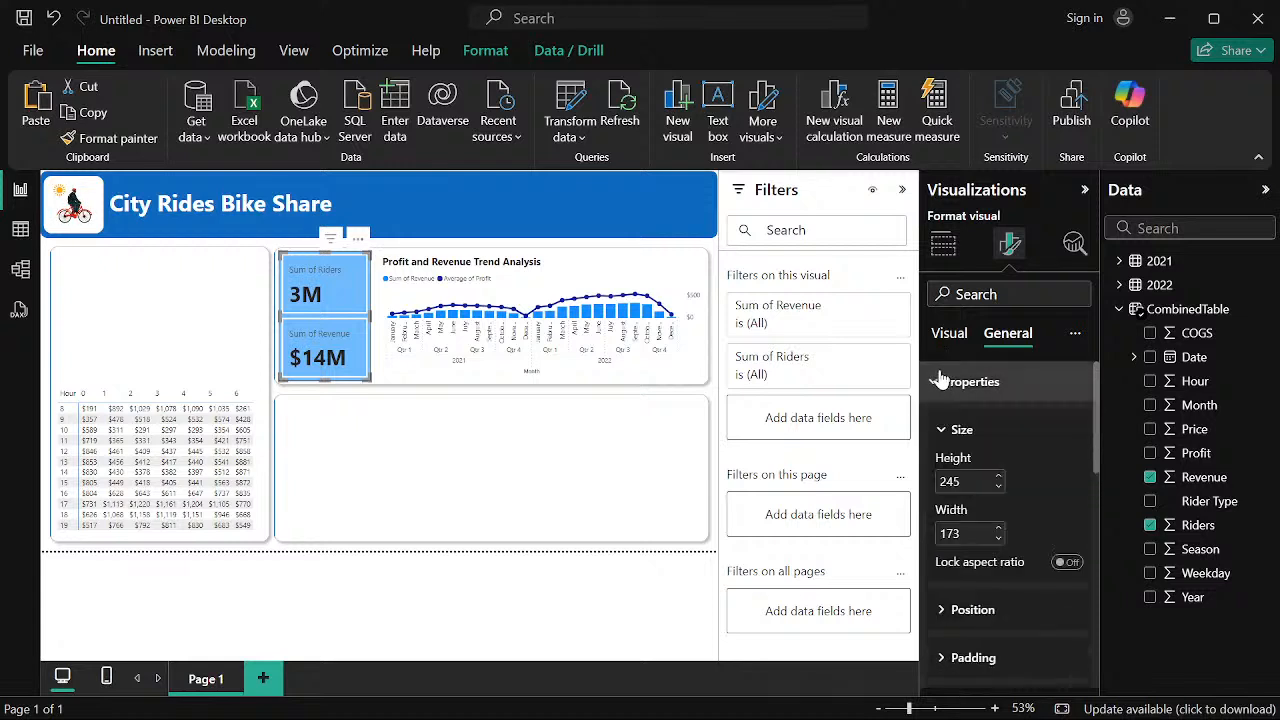
scroll(985, 509, down, 2)
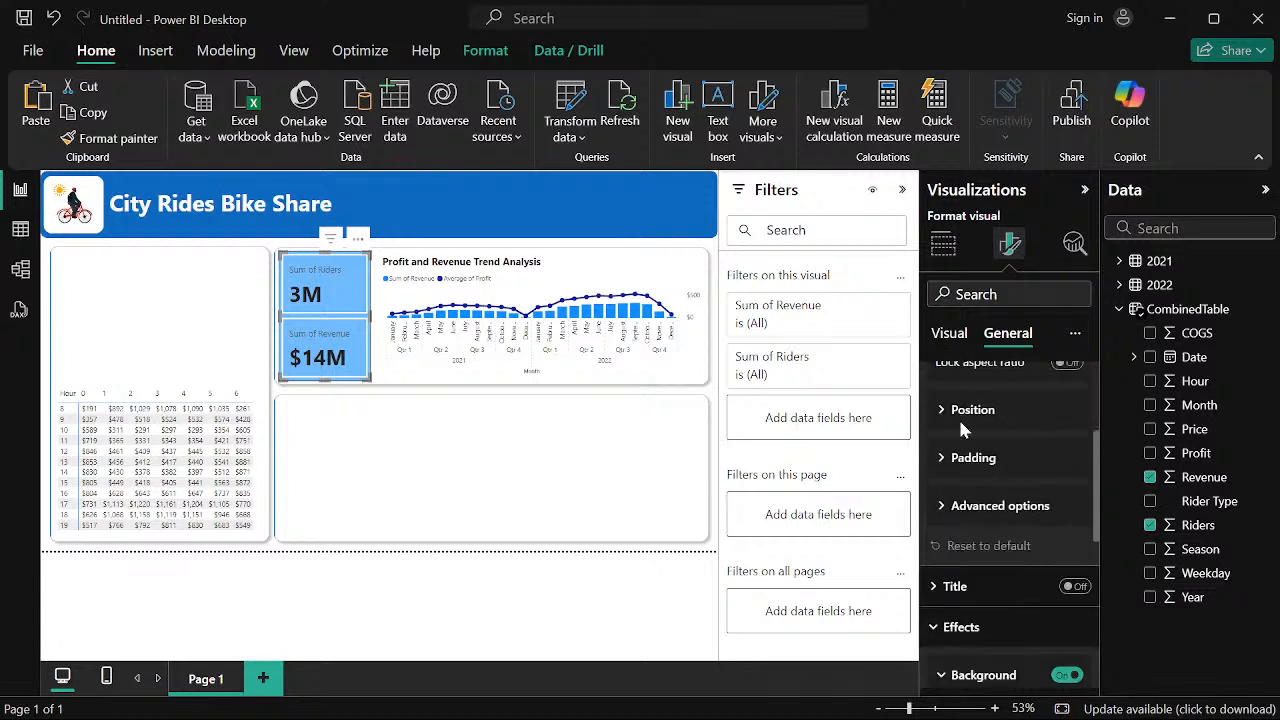
click(938, 506)
scroll(986, 551, down, 2)
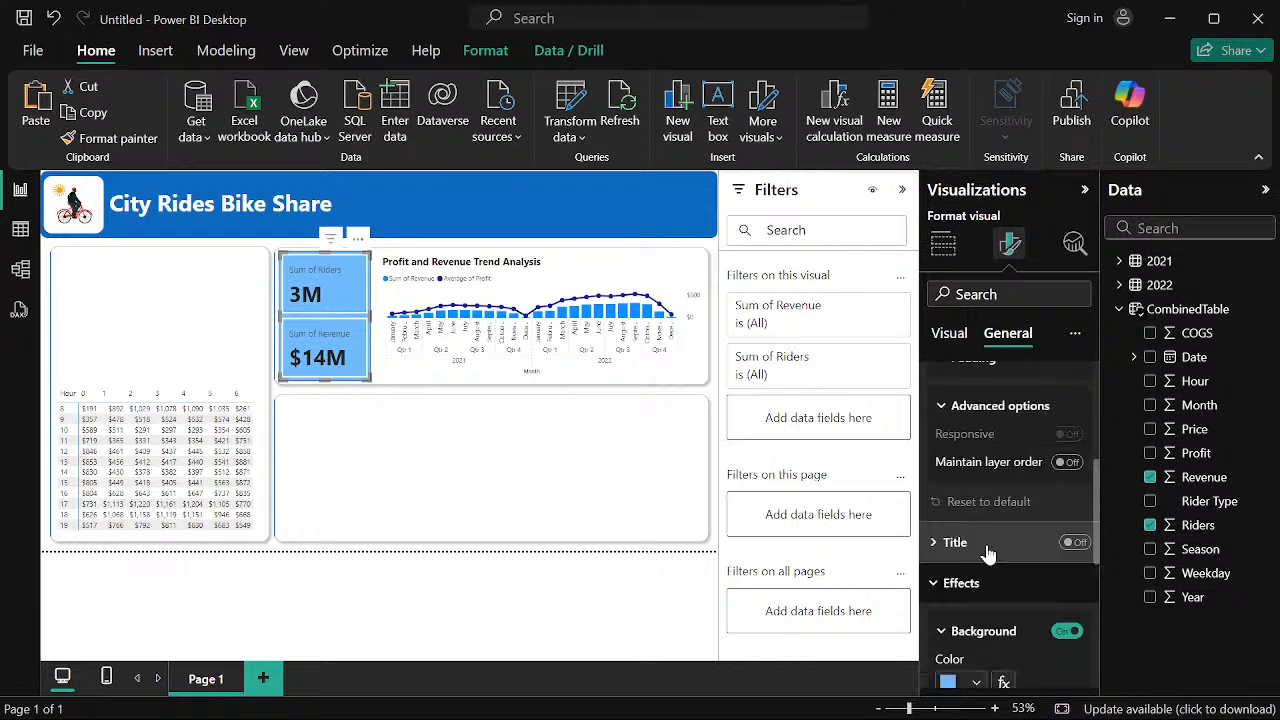
scroll(970, 423, down, 4)
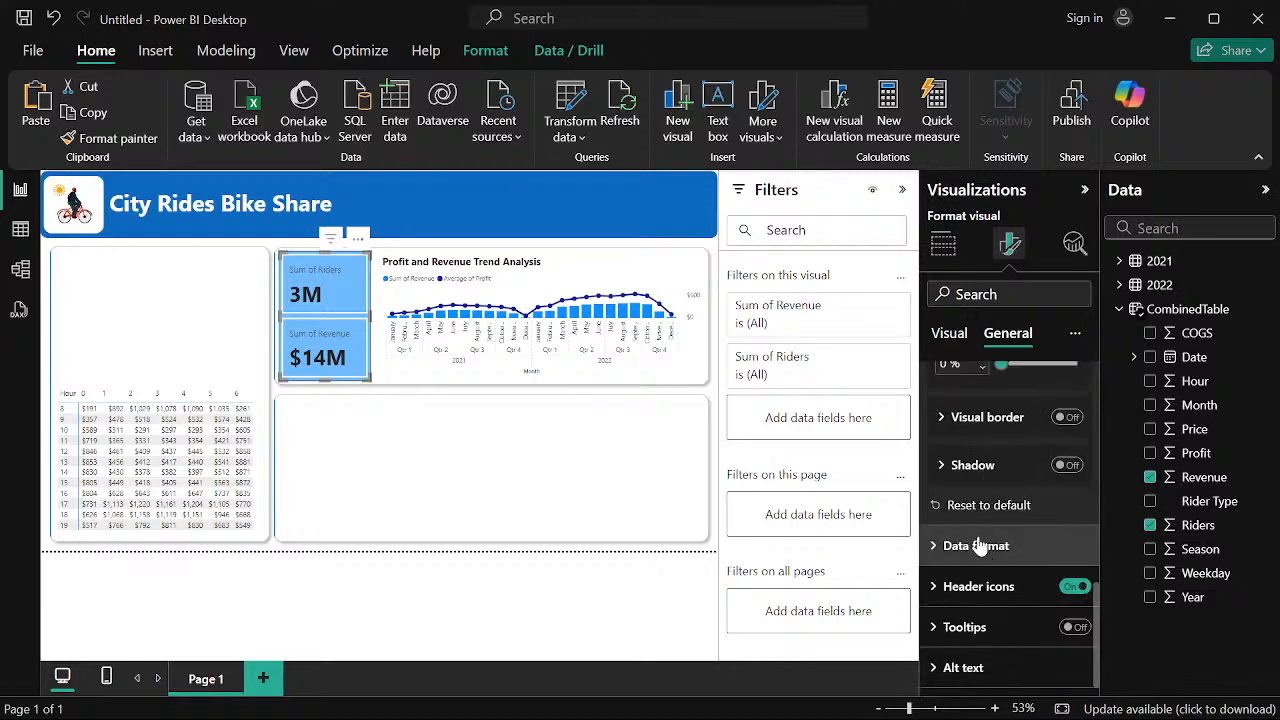
Examine the card visual's data format options, checking the available series and the number formats for Sum of Riders
click(942, 556)
scroll(970, 497, down, 4)
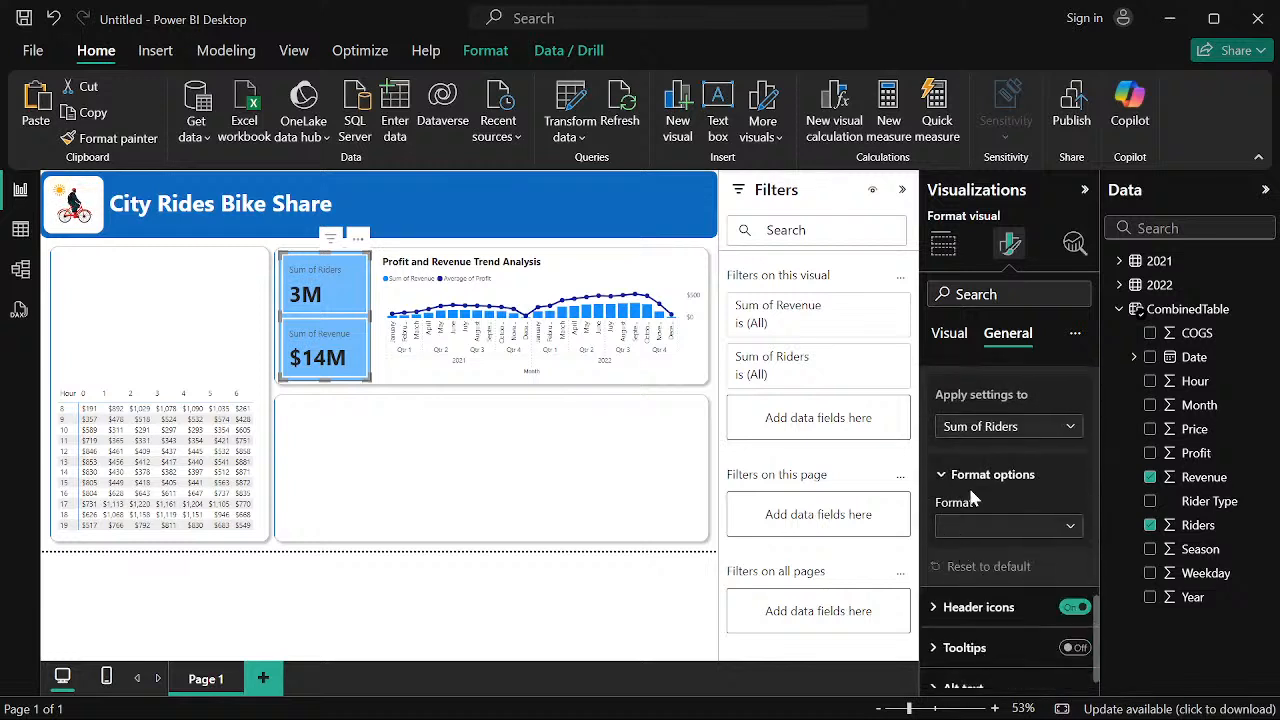
click(1066, 432)
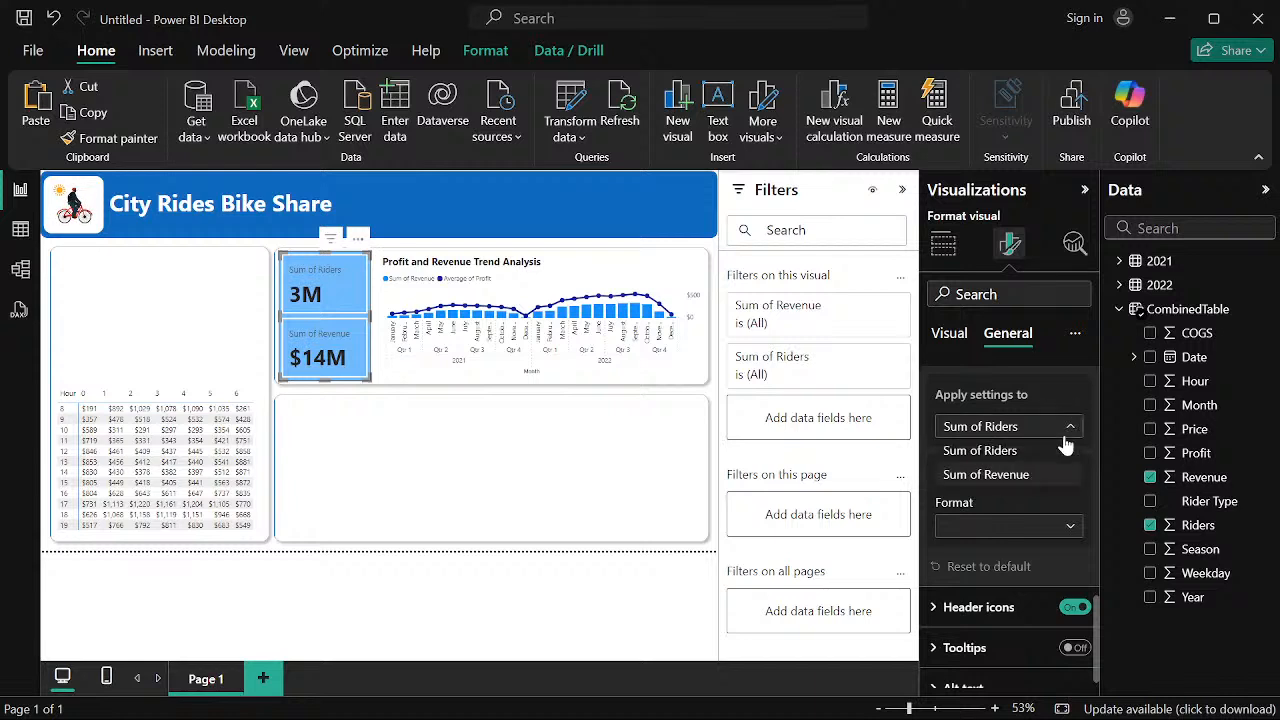
click(1066, 448)
scroll(1064, 505, down, 1)
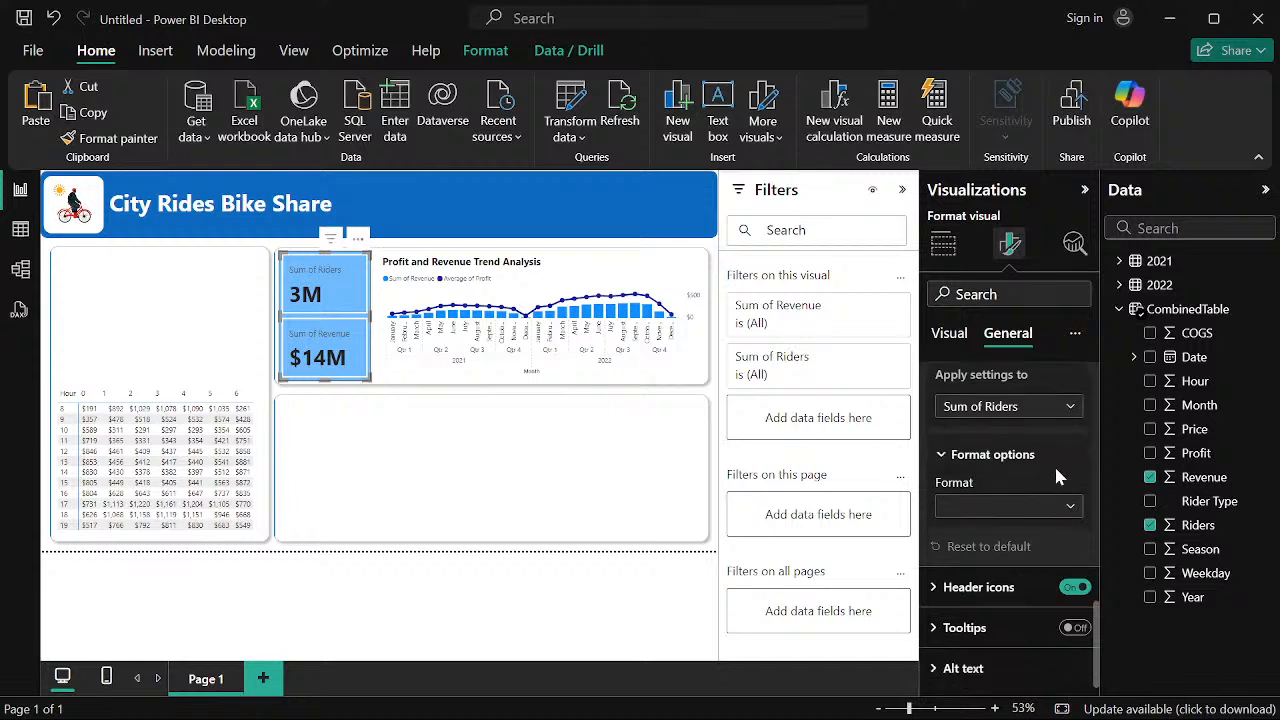
click(1068, 507)
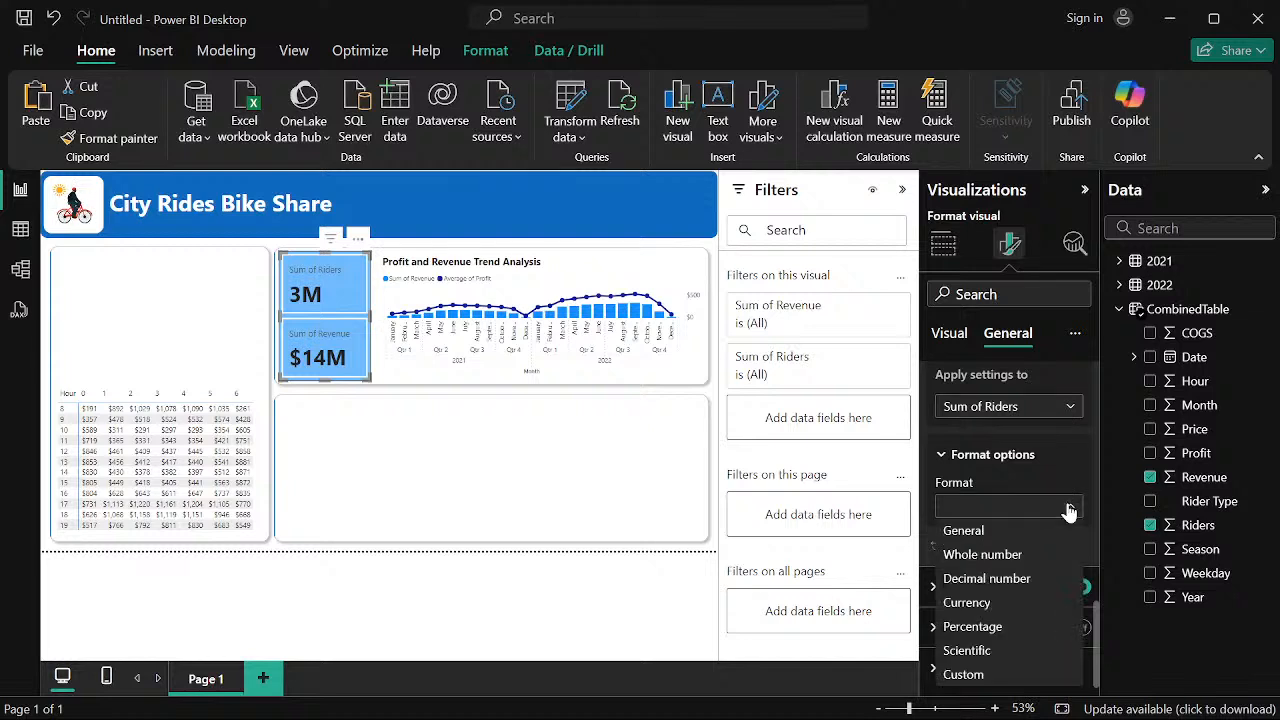
click(1068, 510)
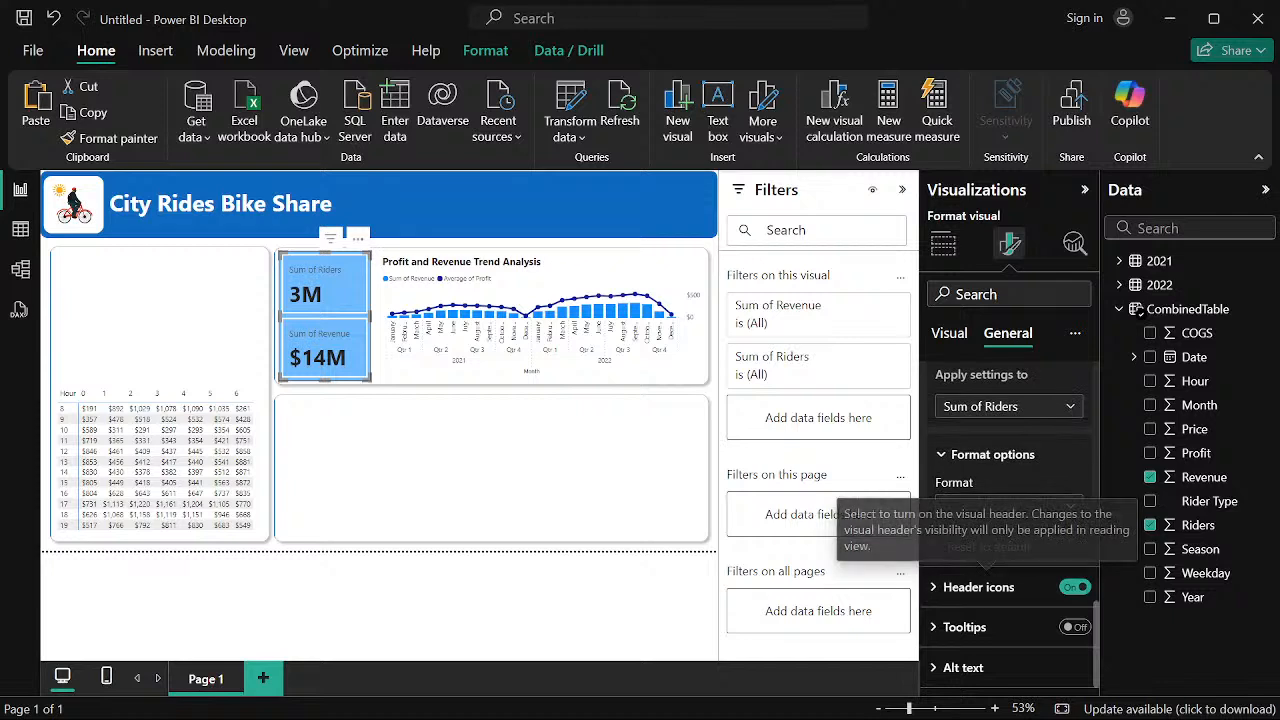
scroll(990, 380, up, 3)
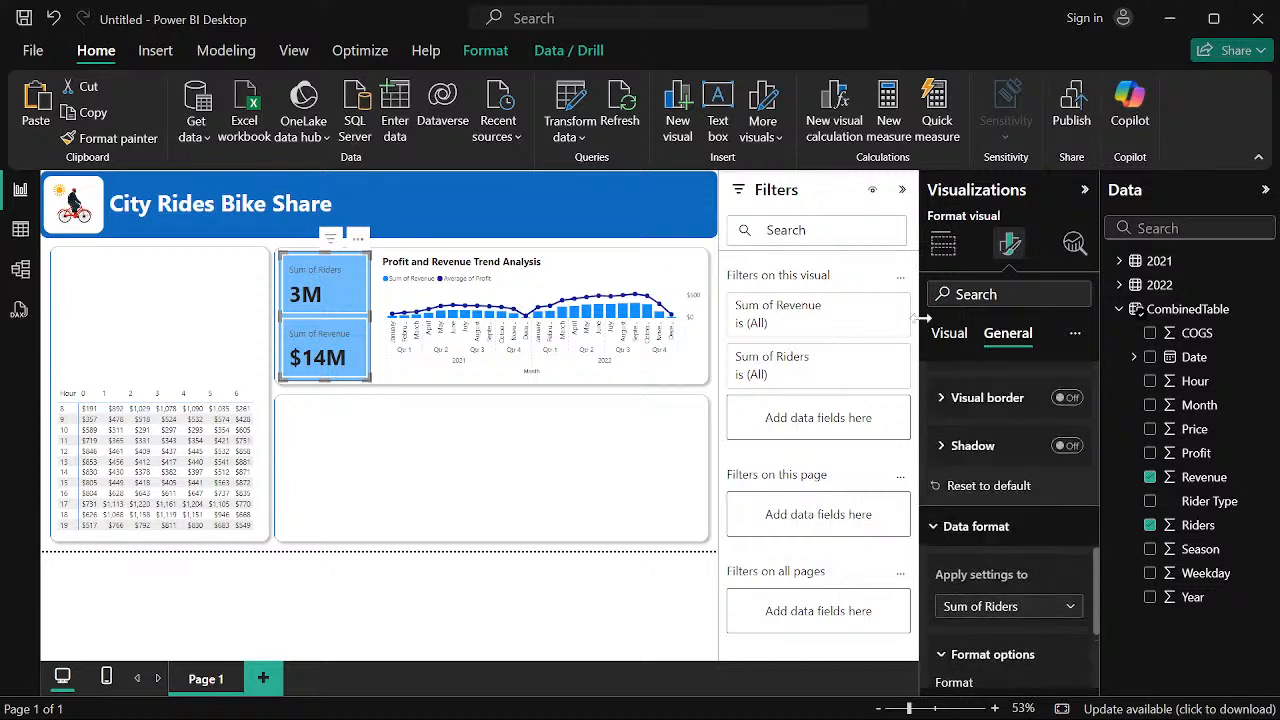
Set the font of the cards' callout labels to Segoe UI Semibold
click(950, 335)
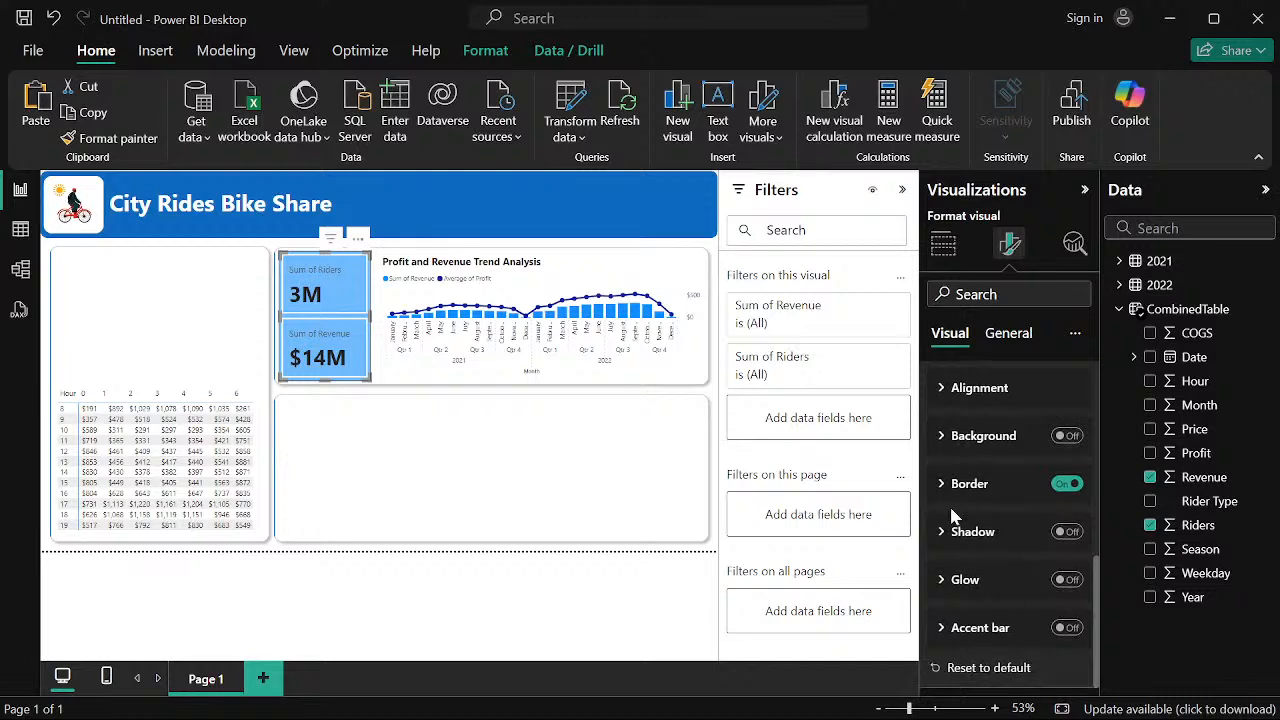
scroll(985, 590, up, 5)
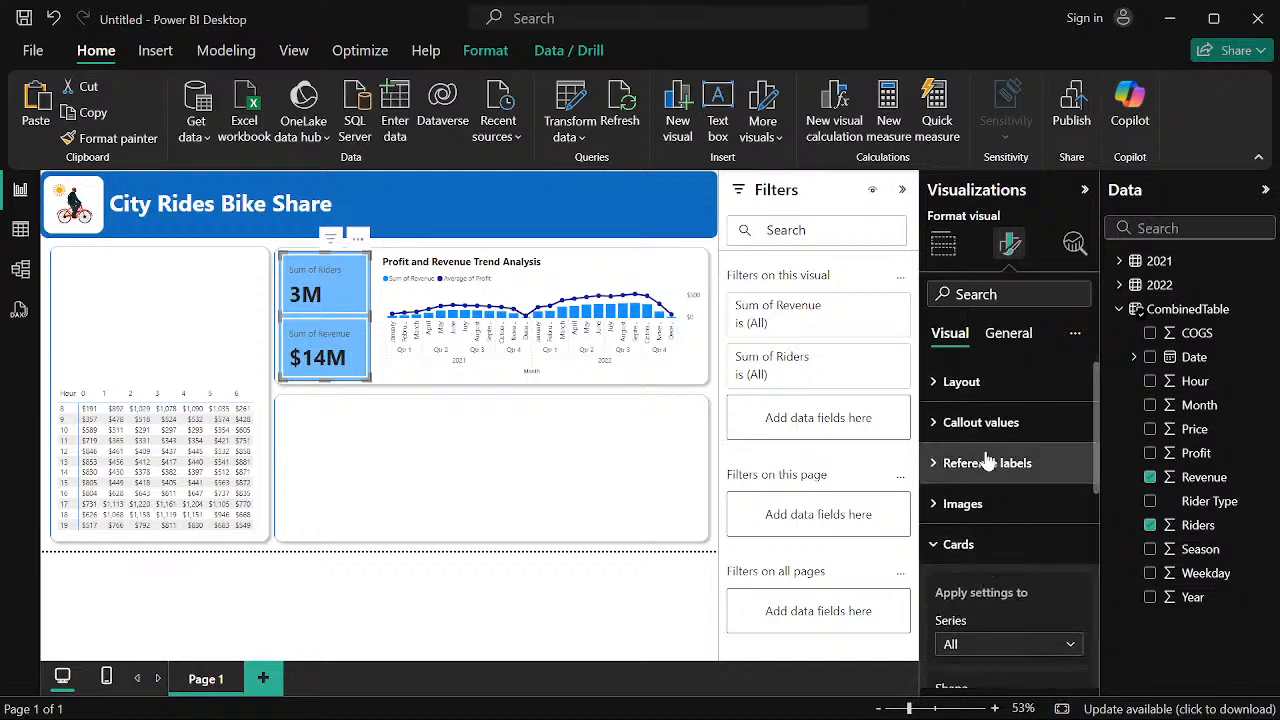
click(937, 422)
scroll(1003, 545, down, 2)
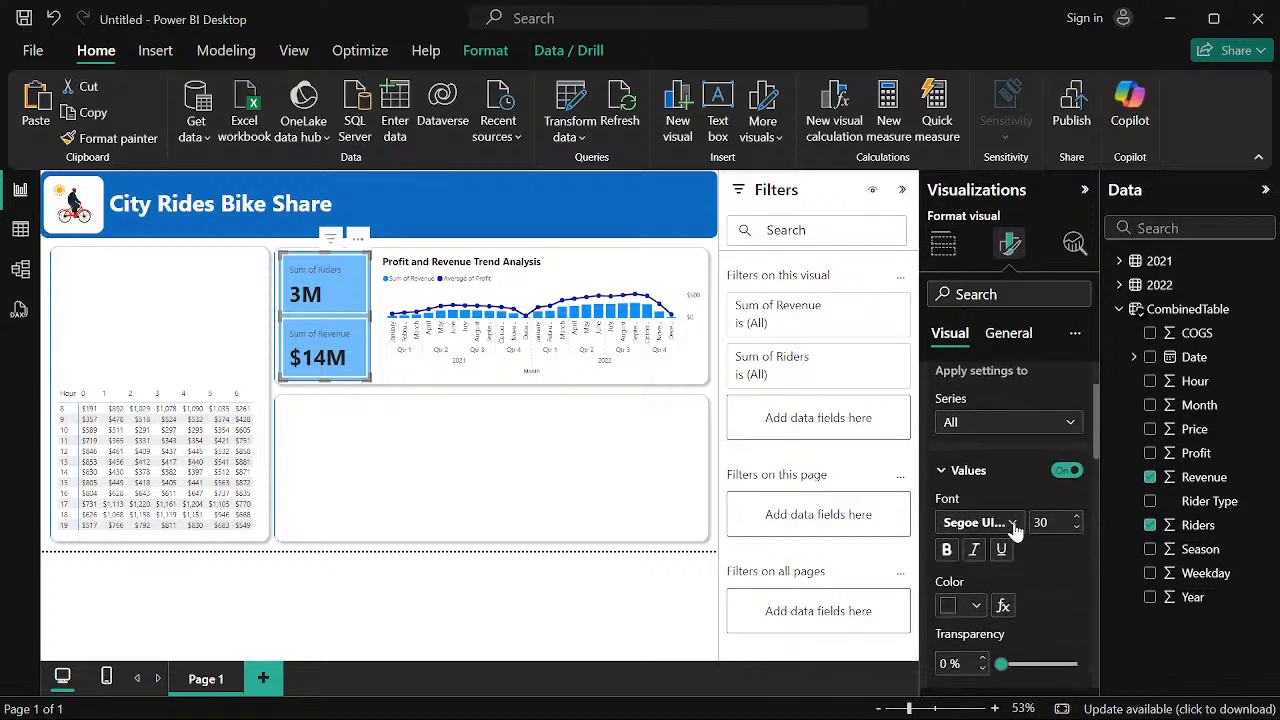
scroll(1013, 540, down, 4)
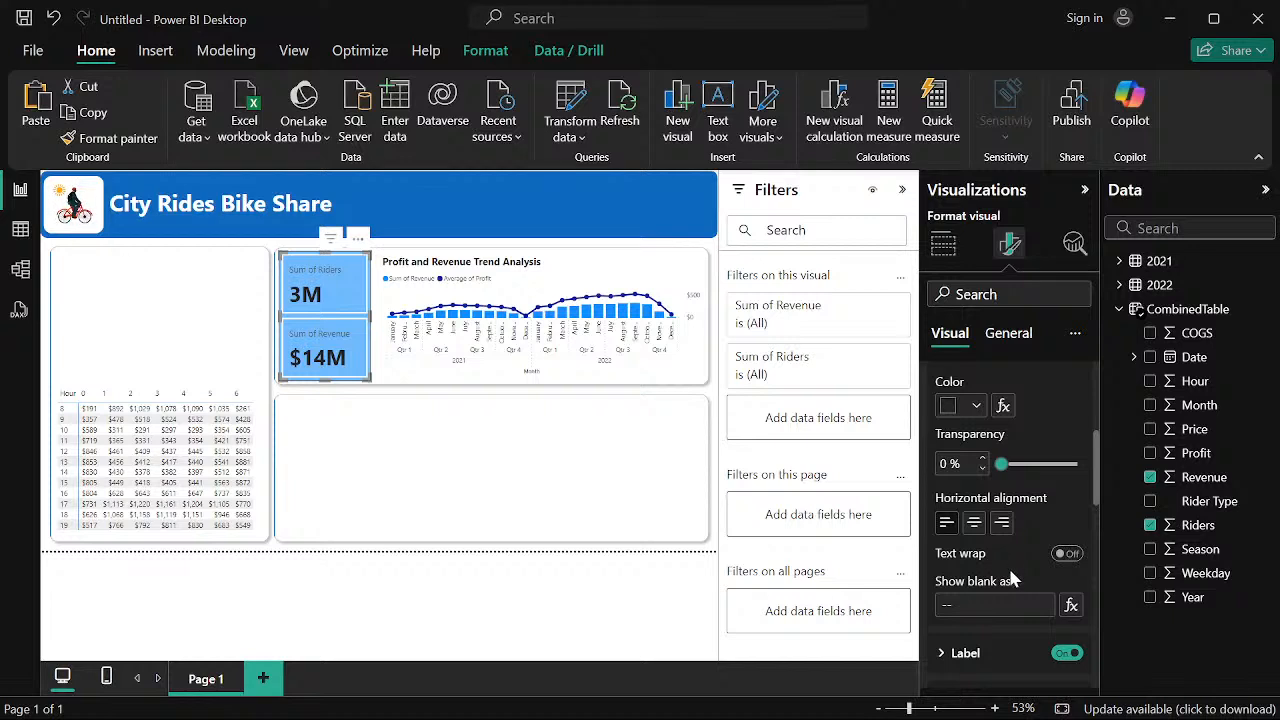
scroll(1012, 590, down, 2)
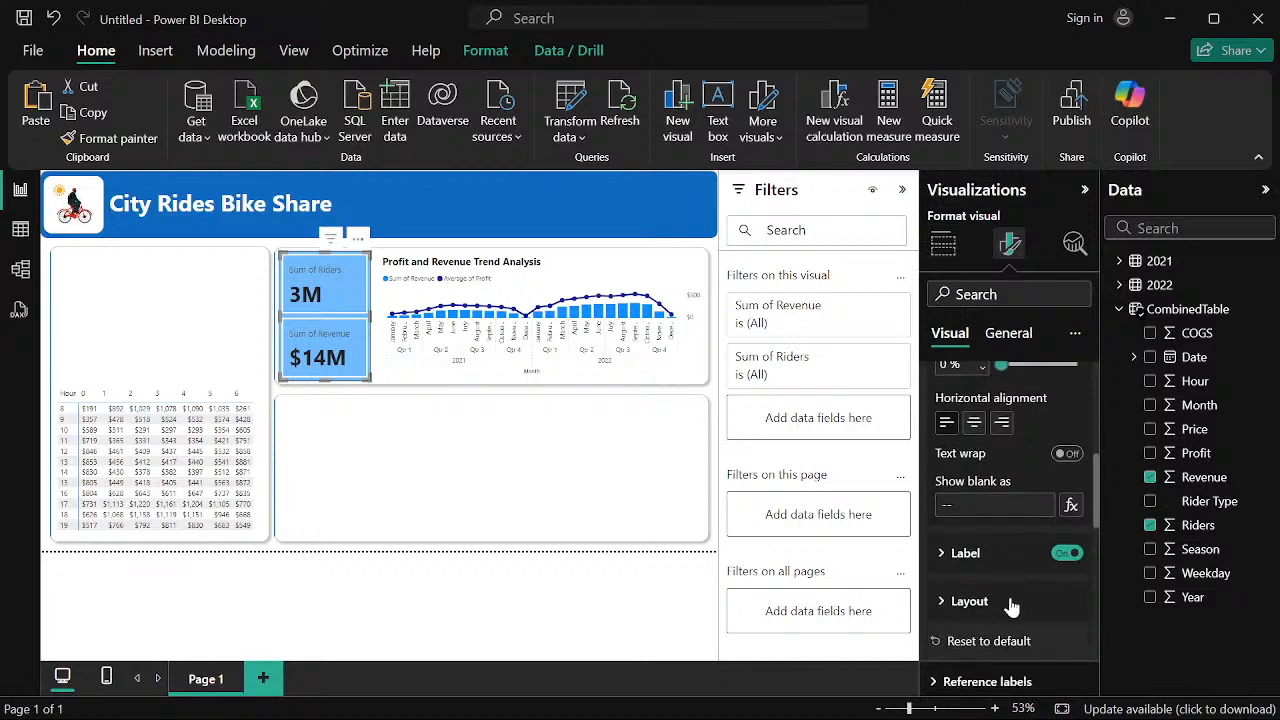
click(938, 559)
scroll(1000, 567, down, 4)
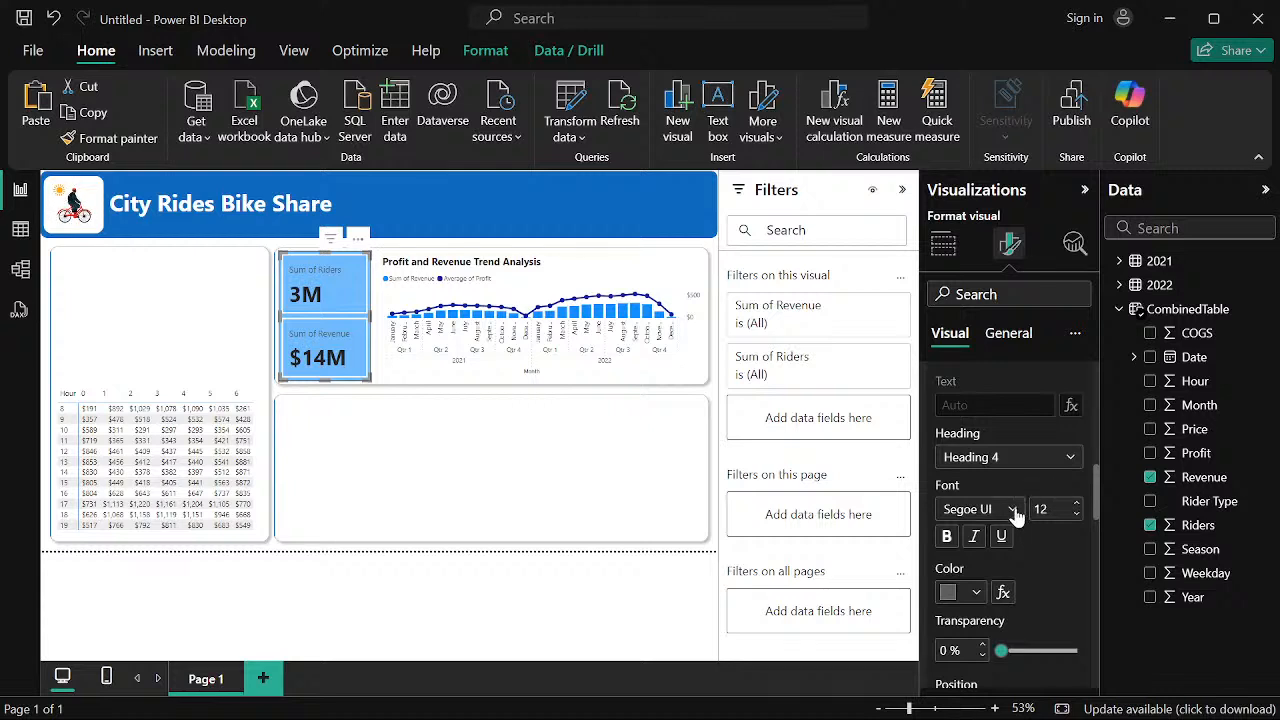
click(1013, 510)
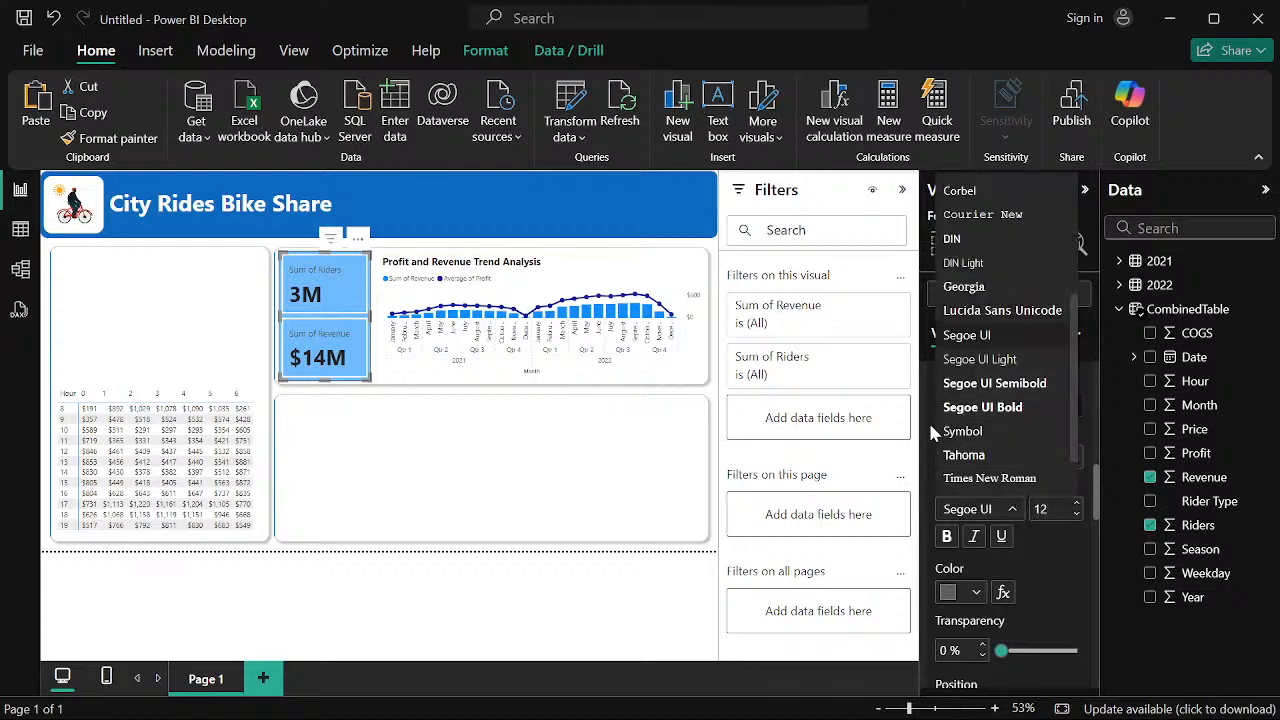
click(1040, 384)
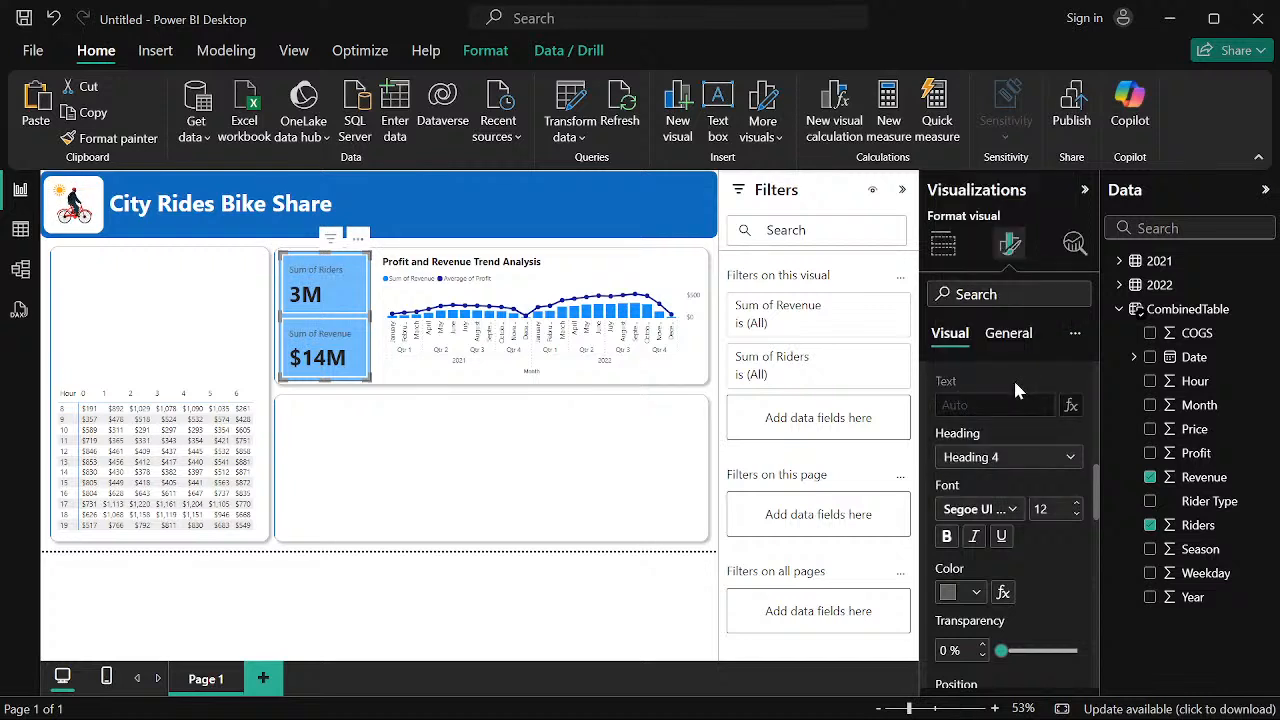
Try white, black and a medium blue as the text color of the cards' callout labels
click(976, 593)
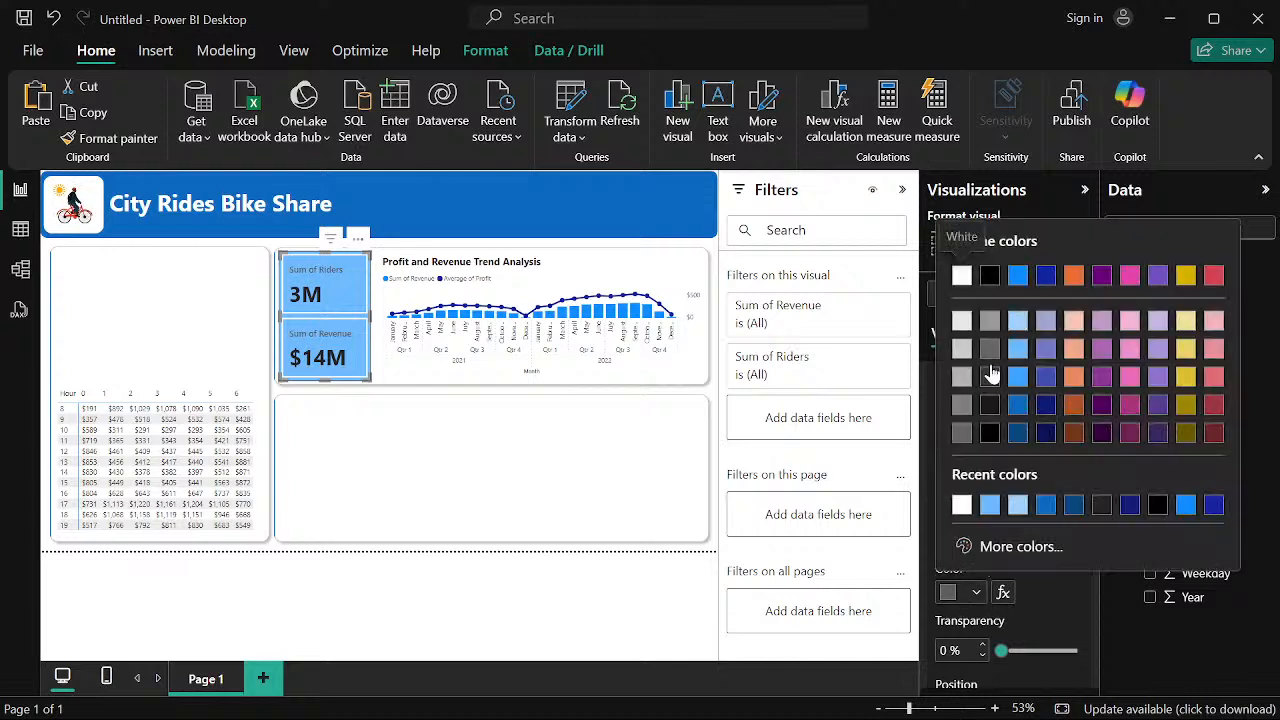
click(962, 276)
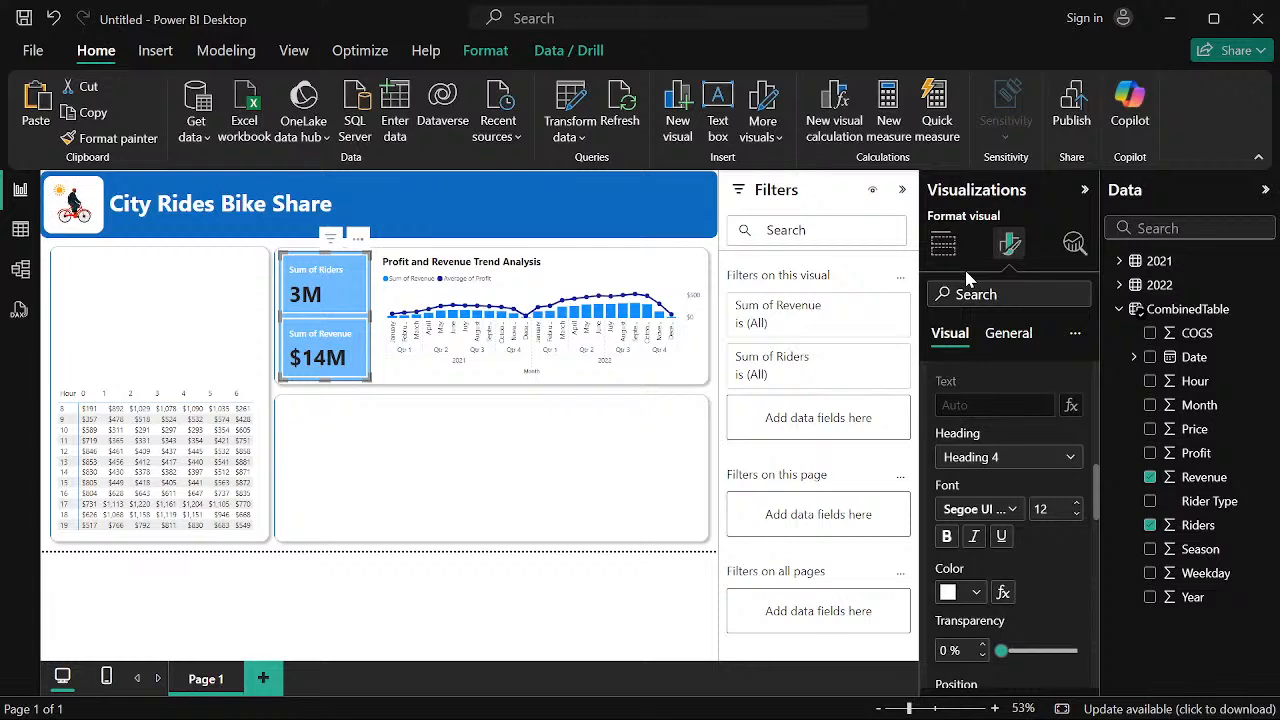
click(976, 593)
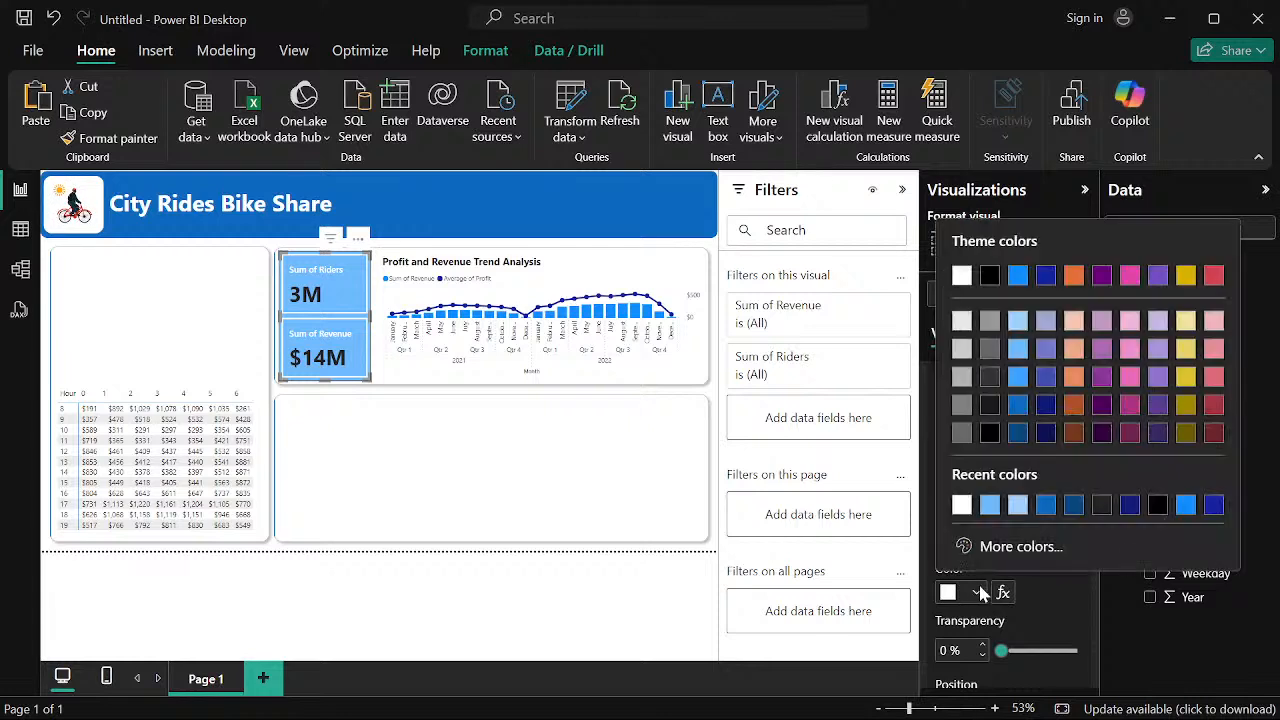
click(990, 277)
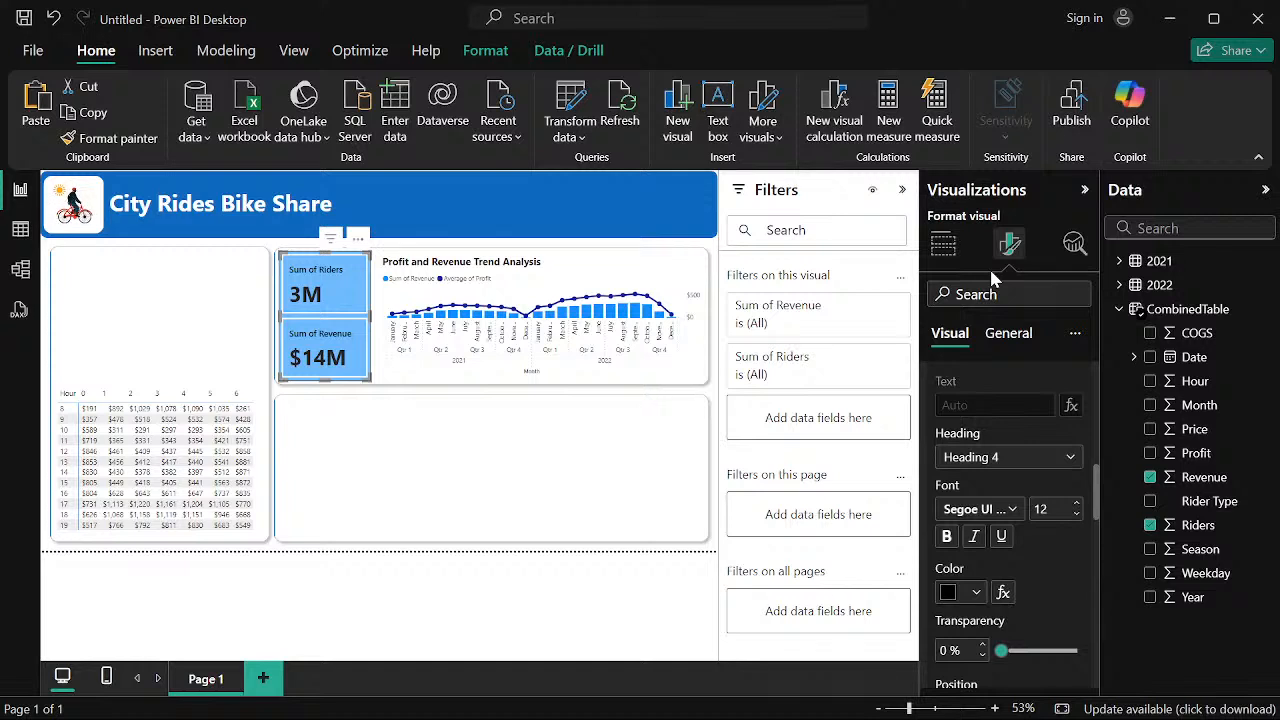
click(972, 594)
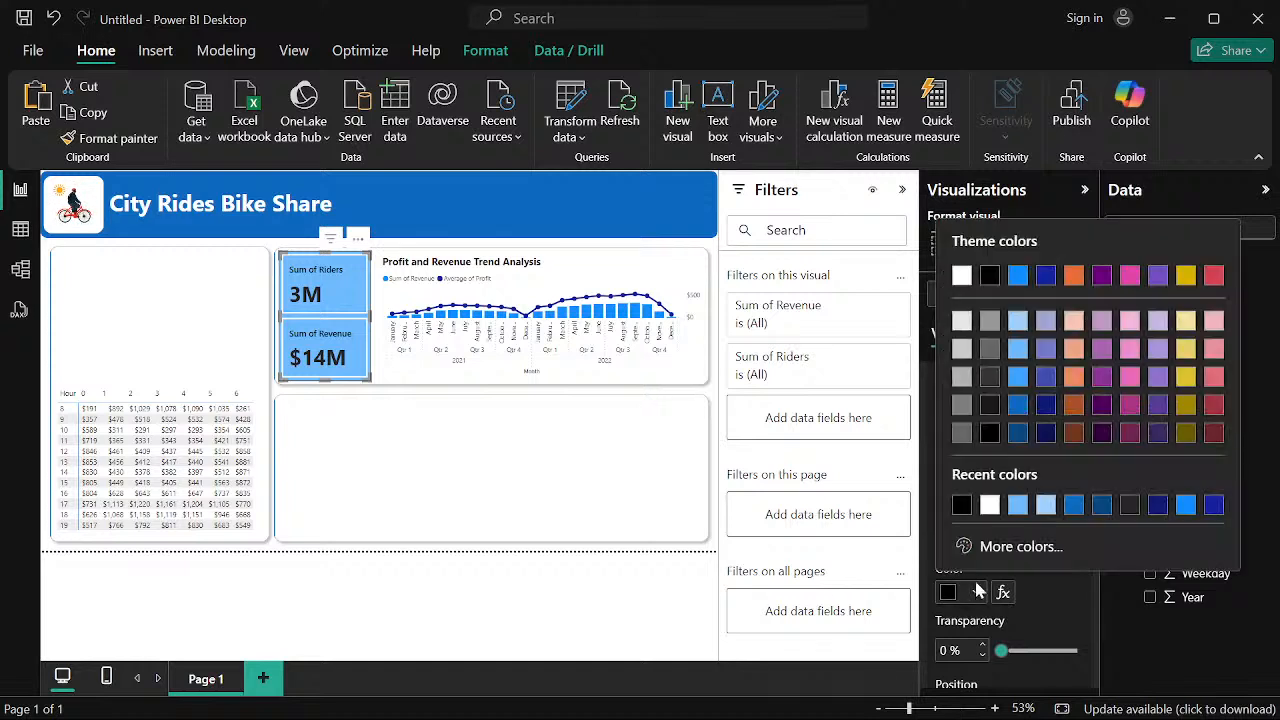
click(1020, 403)
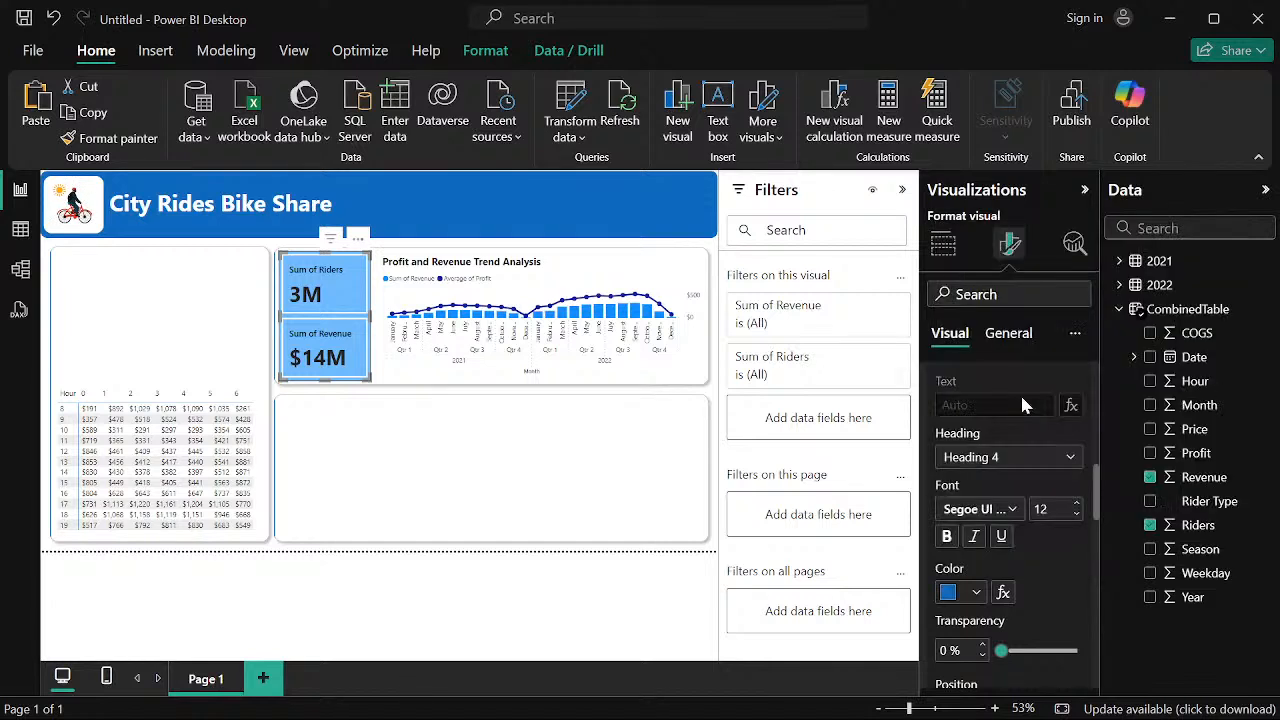
Set the cards' callout label color to the darkest theme blue and the label font size to 14
click(977, 593)
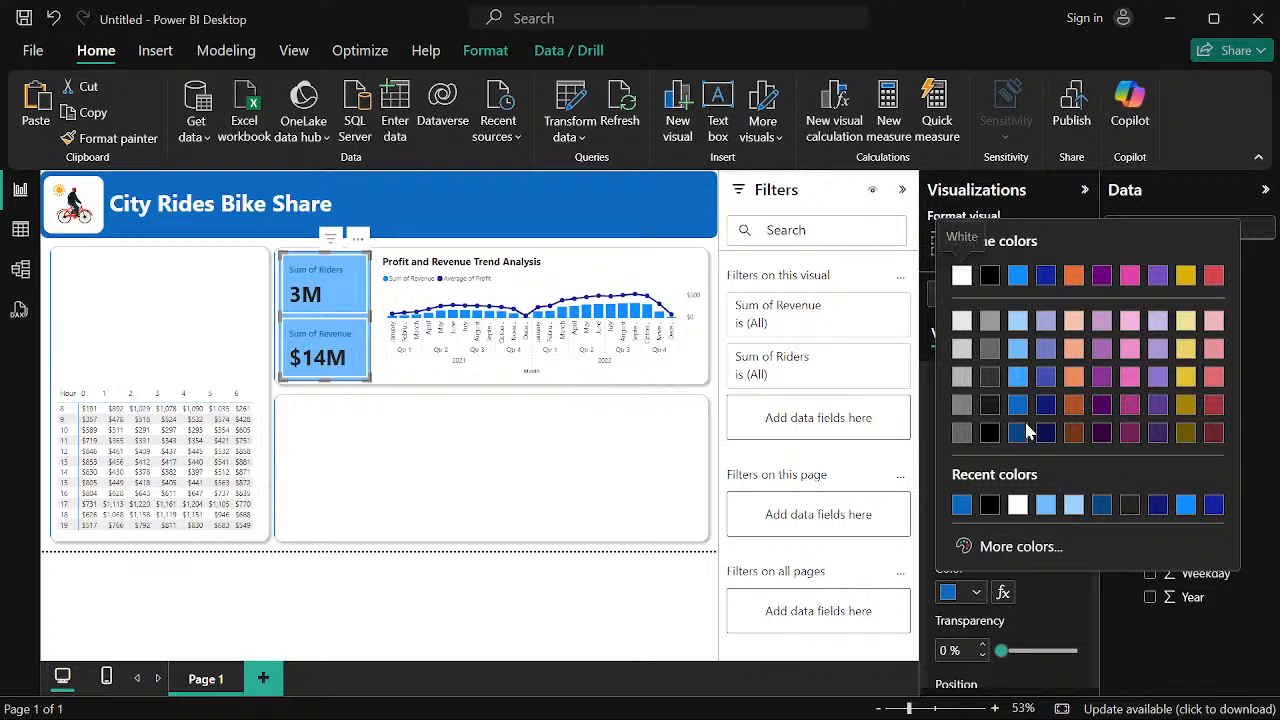
click(1018, 430)
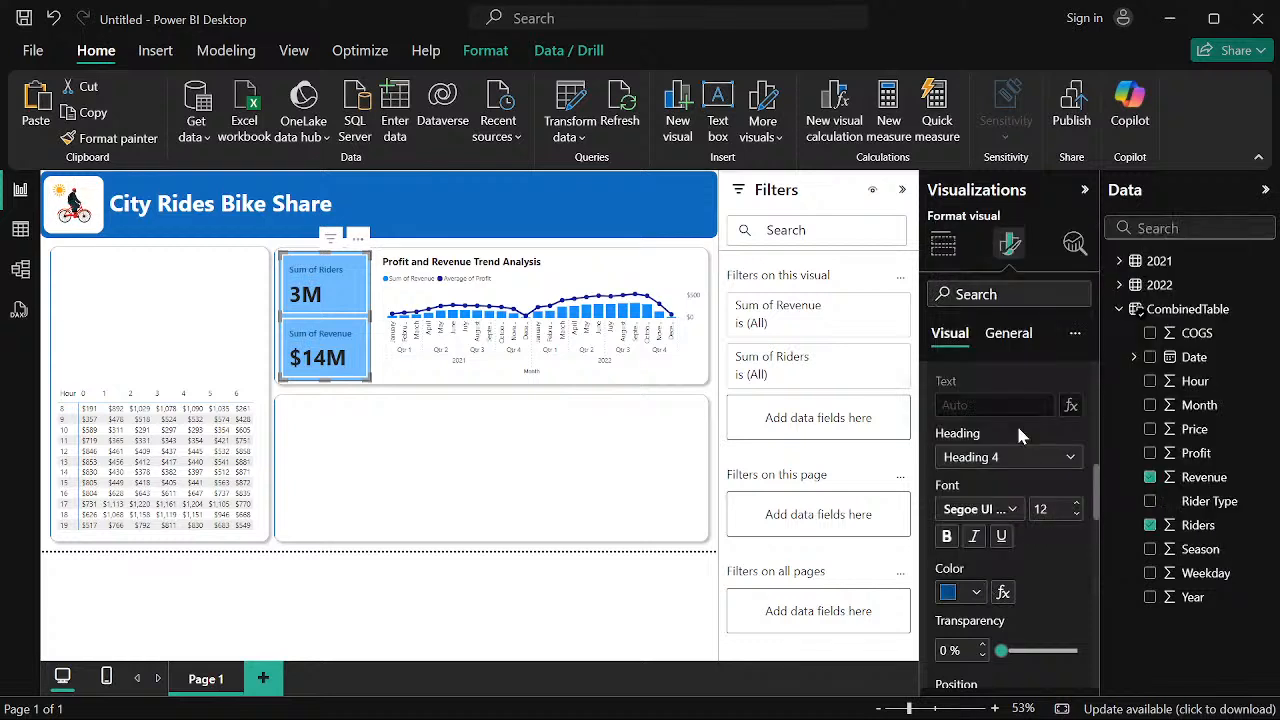
click(1076, 505)
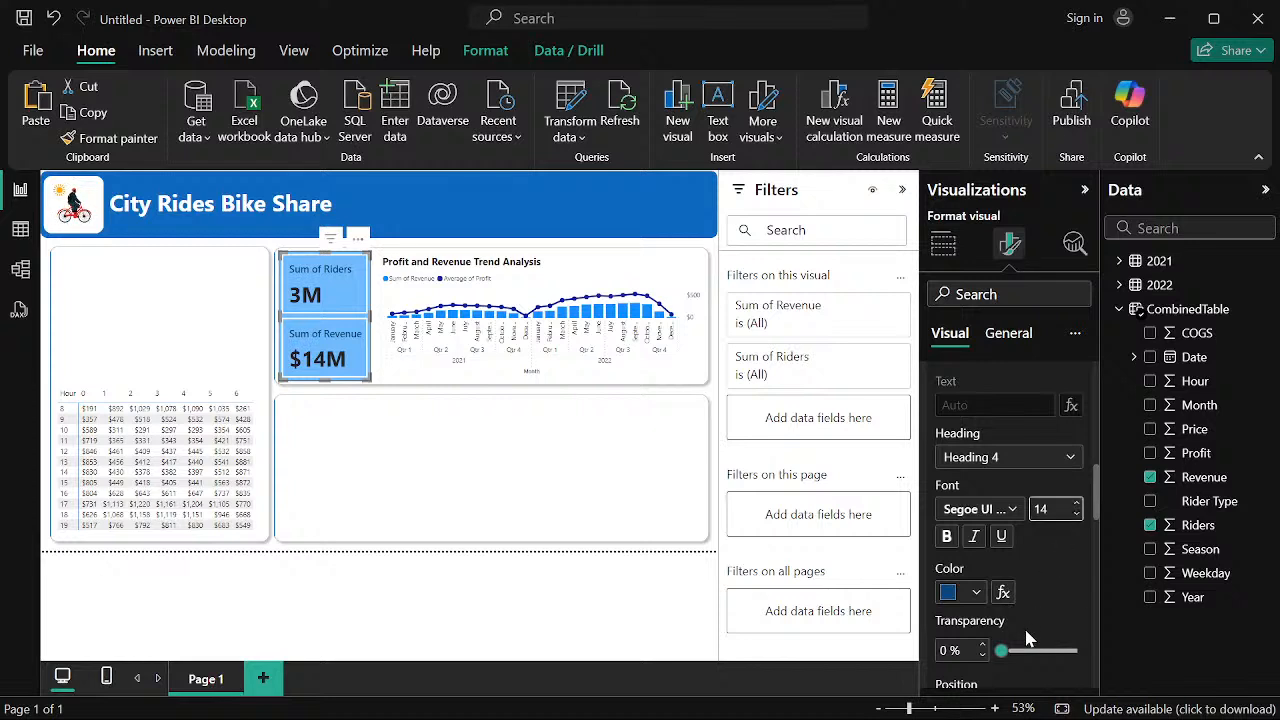
scroll(1026, 638, down, 2)
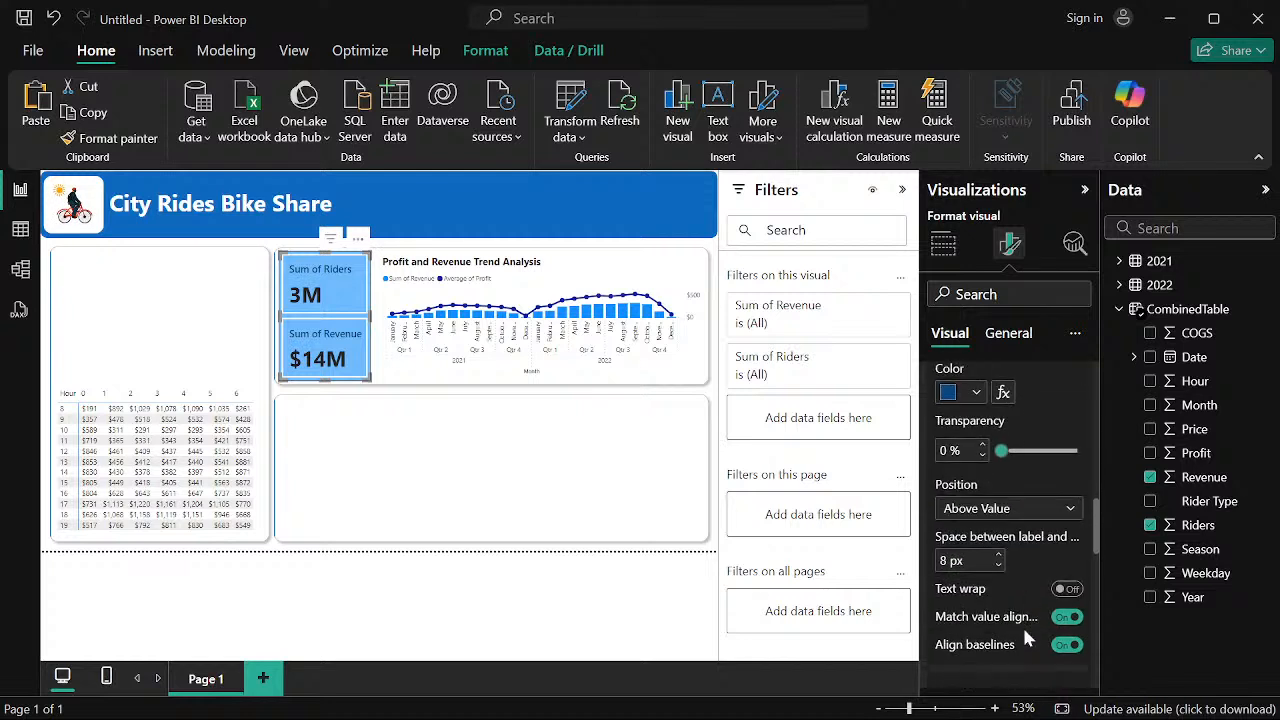
click(1071, 510)
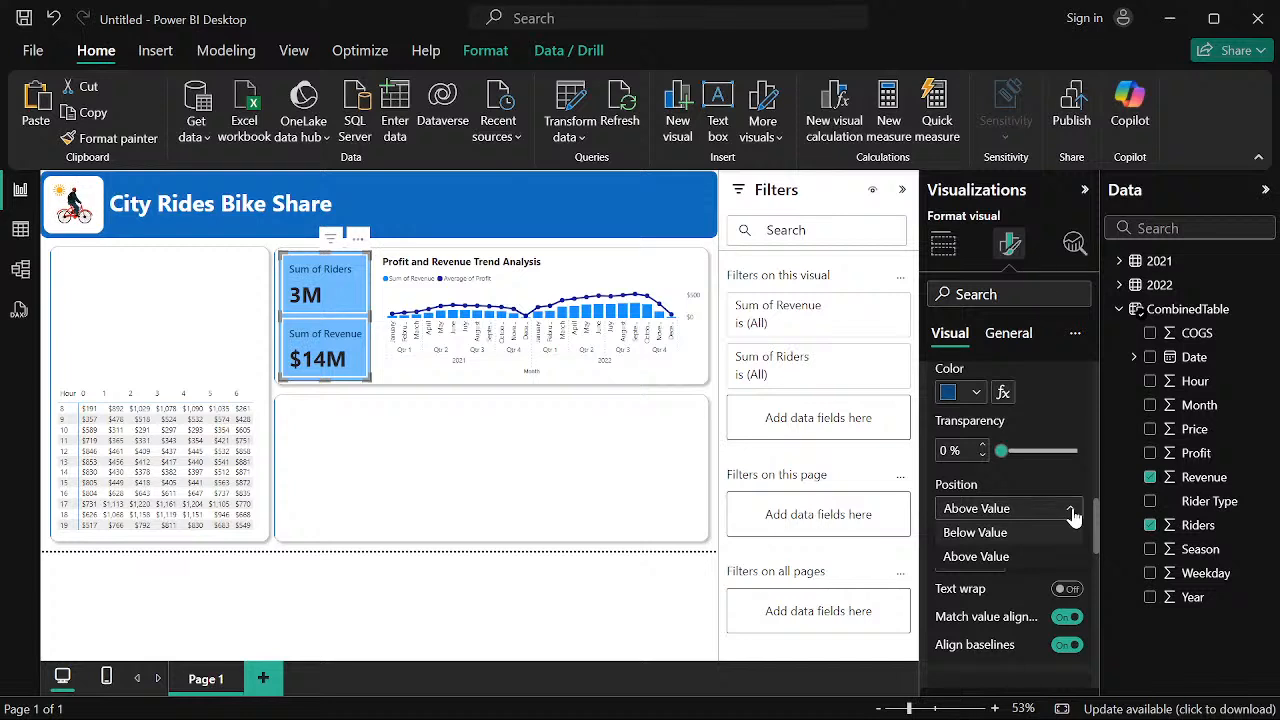
click(1072, 512)
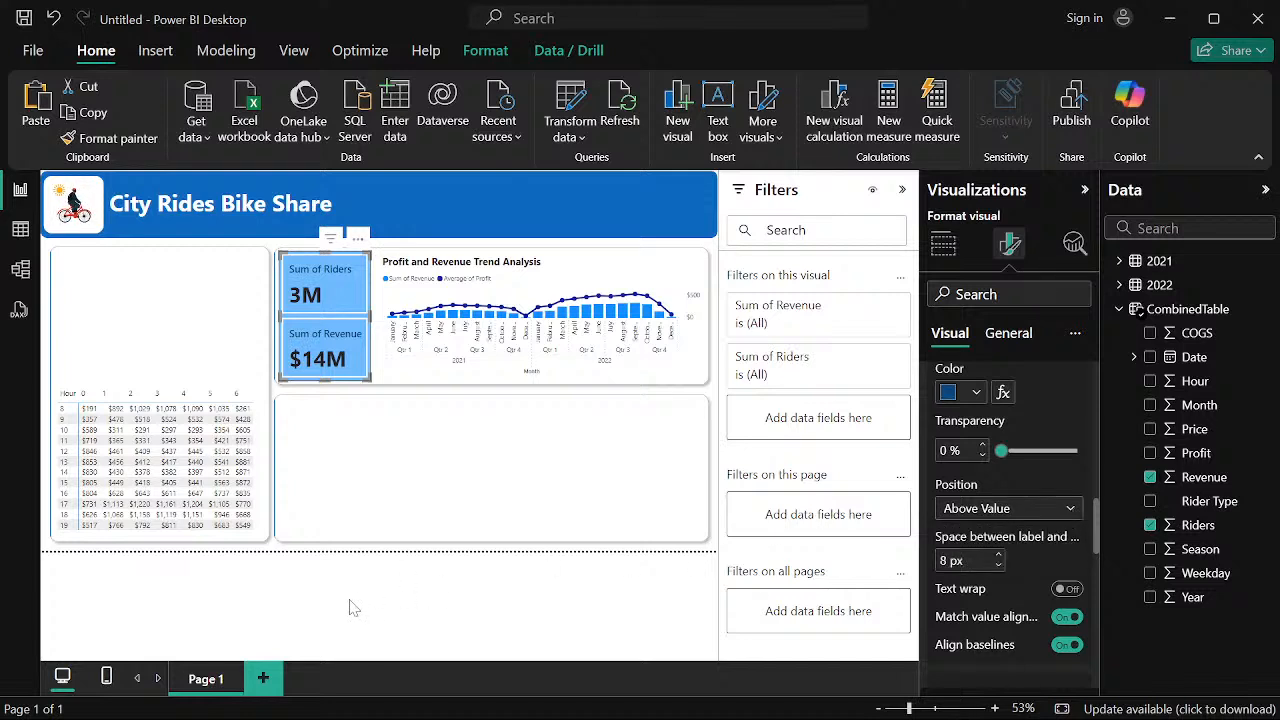
click(479, 590)
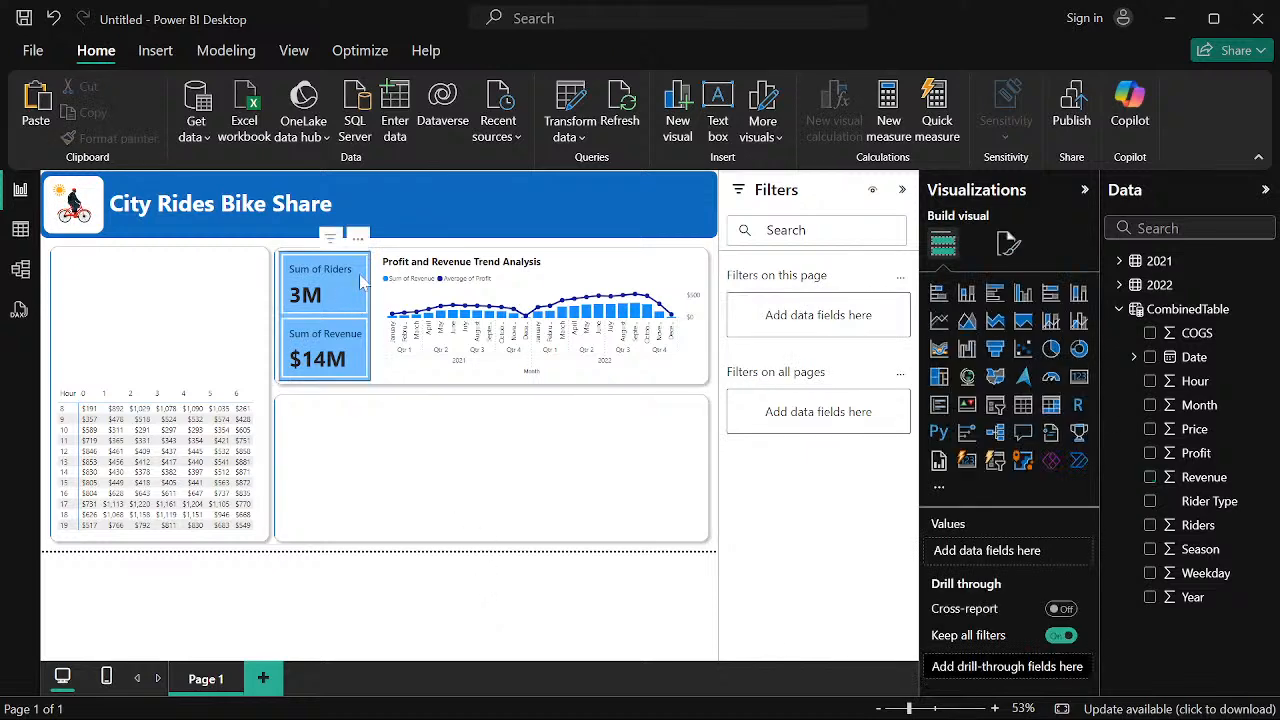
Widen the Profit and Revenue Trend Analysis chart leftward until its edge meets the riders and revenue cards
click(387, 322)
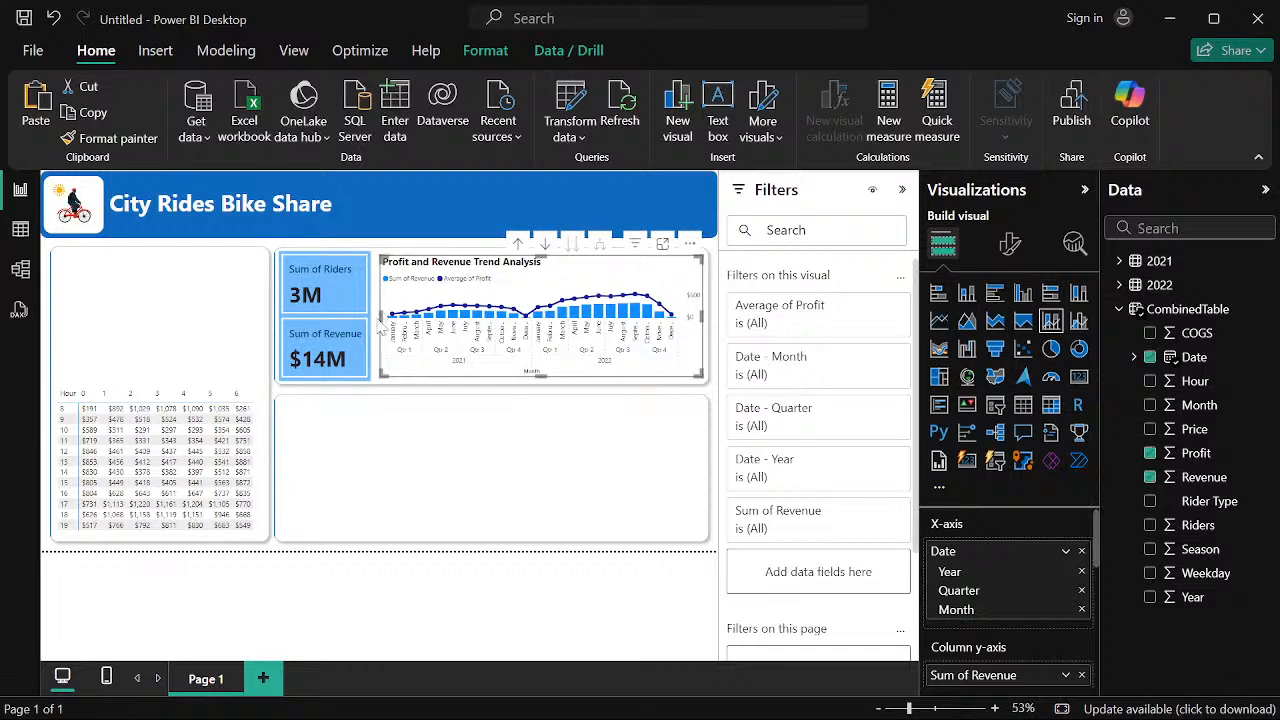
drag(378, 318, 362, 312)
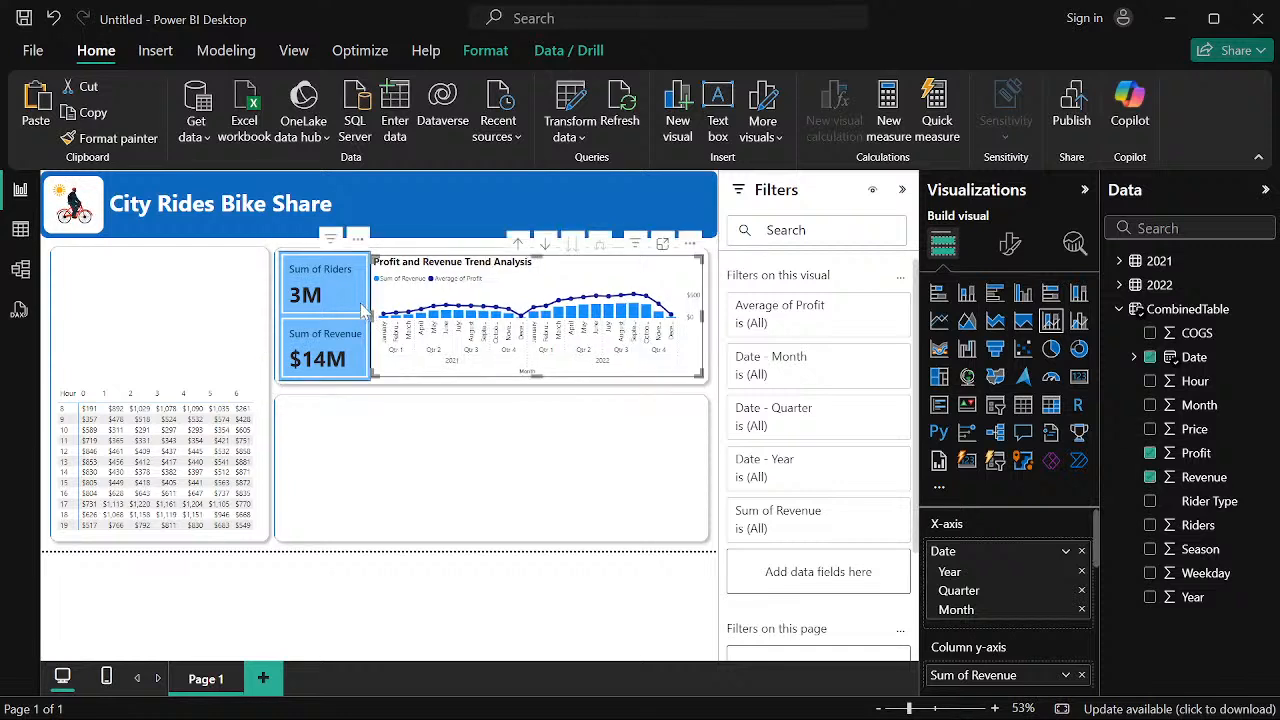
click(362, 316)
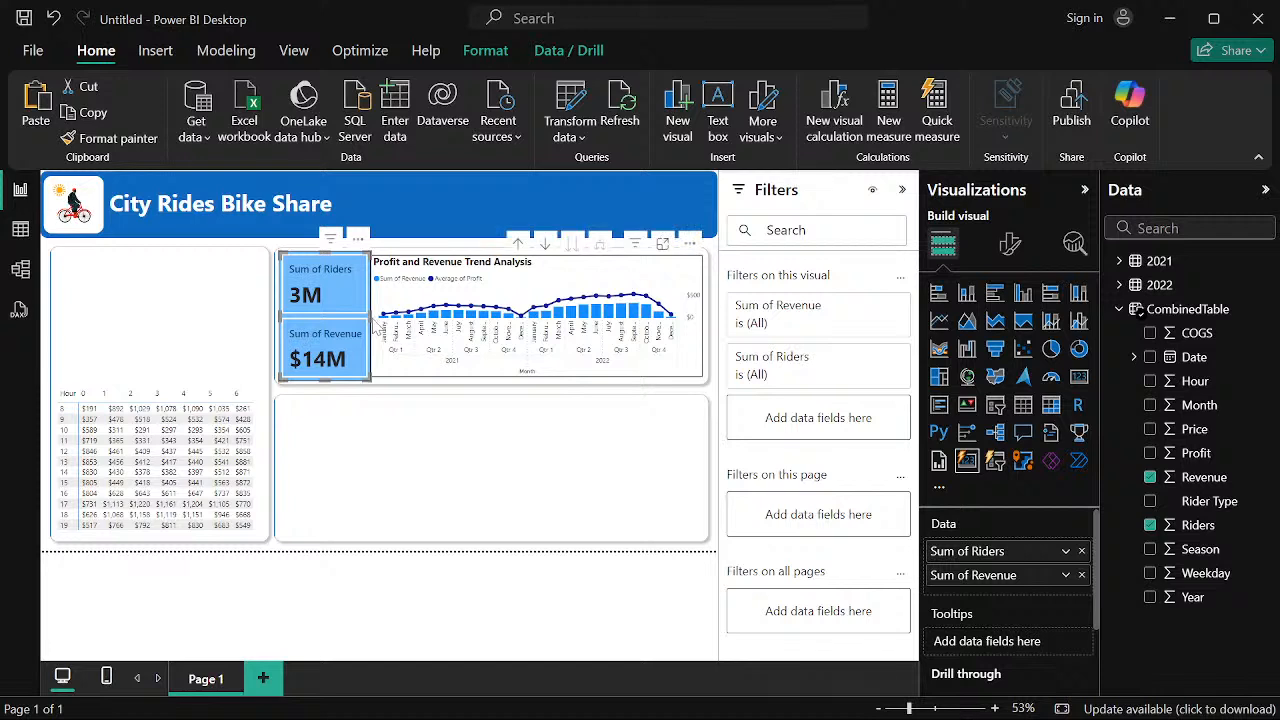
mouse_move(372, 318)
mouse_down()
mouse_move(359, 322)
mouse_move(371, 328)
mouse_up()
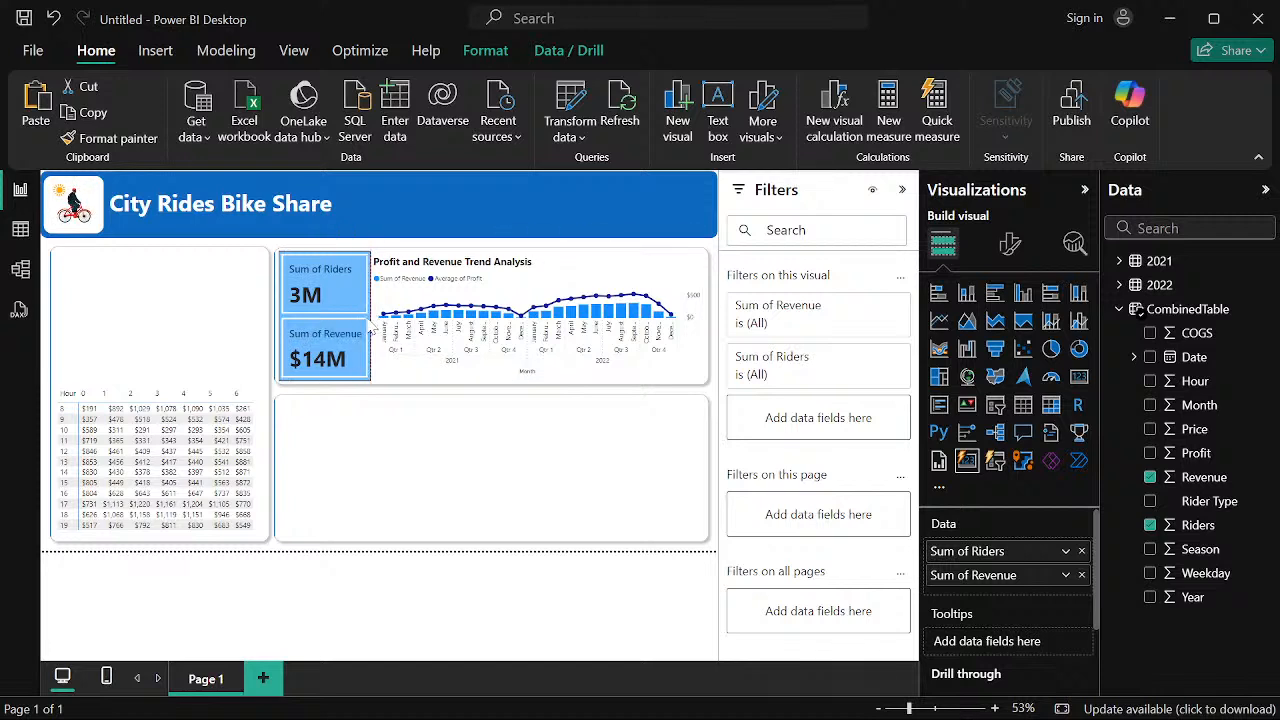
click(387, 563)
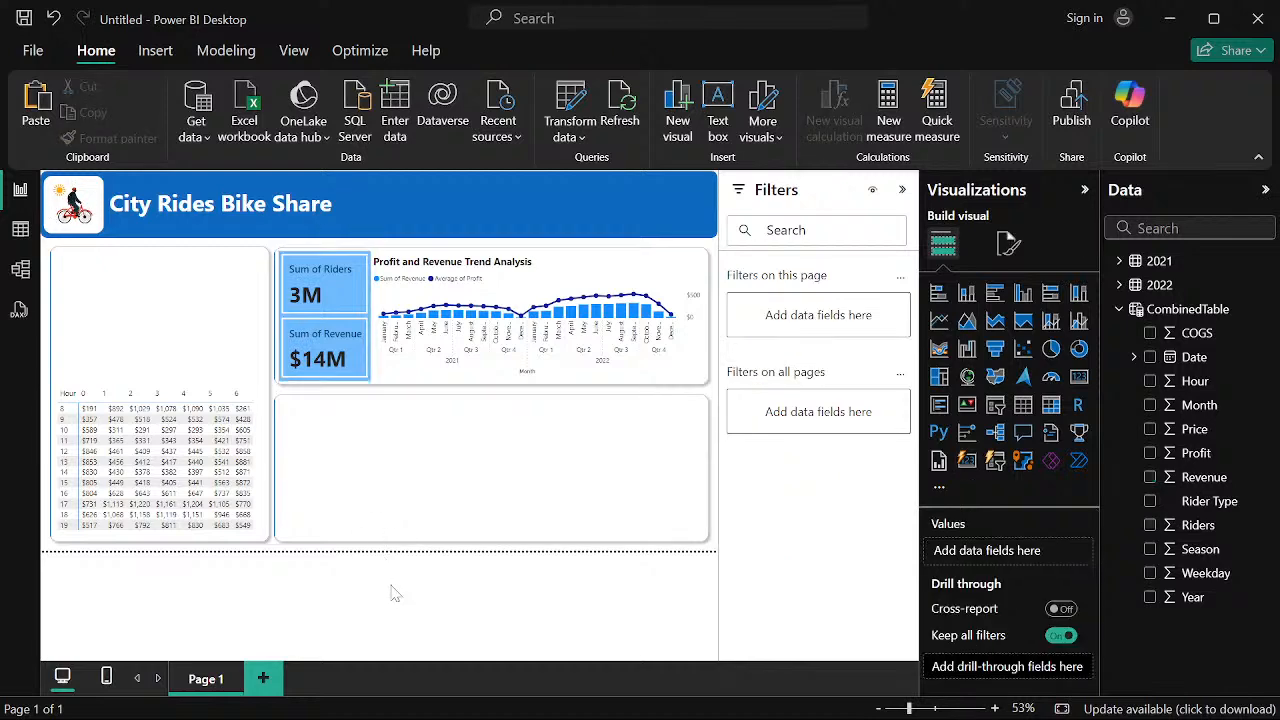
click(373, 320)
drag(373, 320, 381, 322)
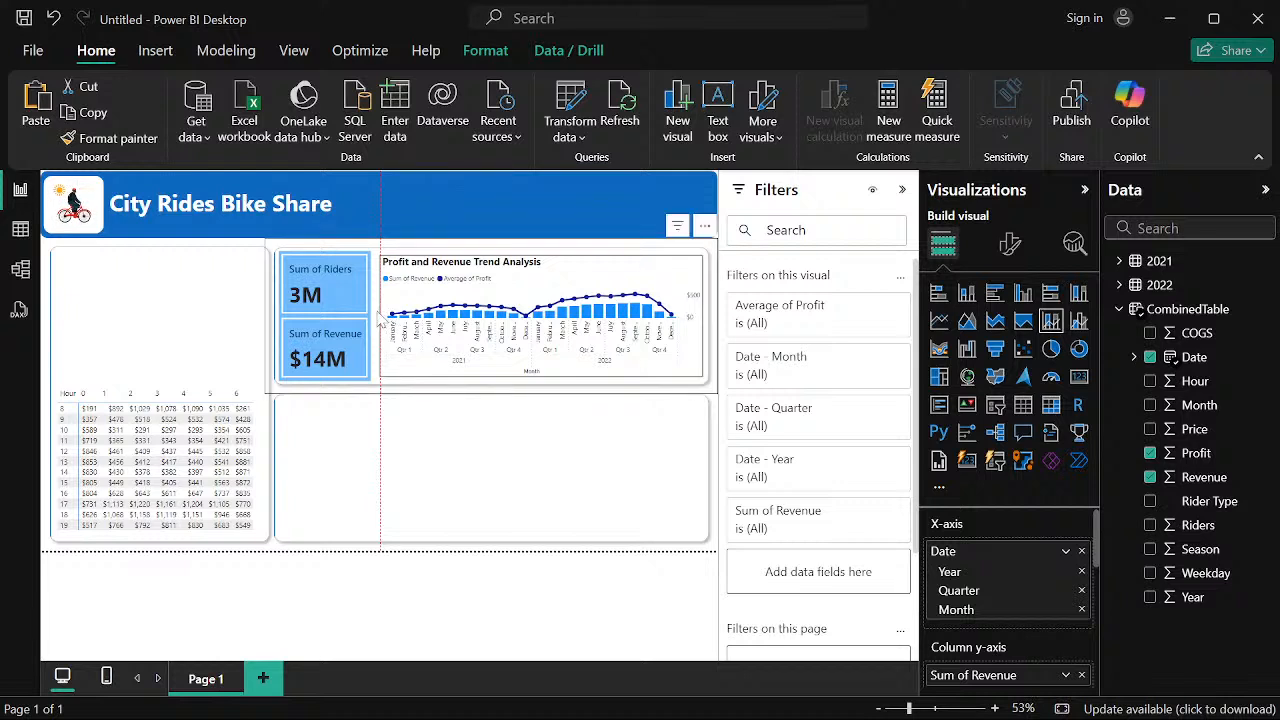
drag(380, 316, 378, 324)
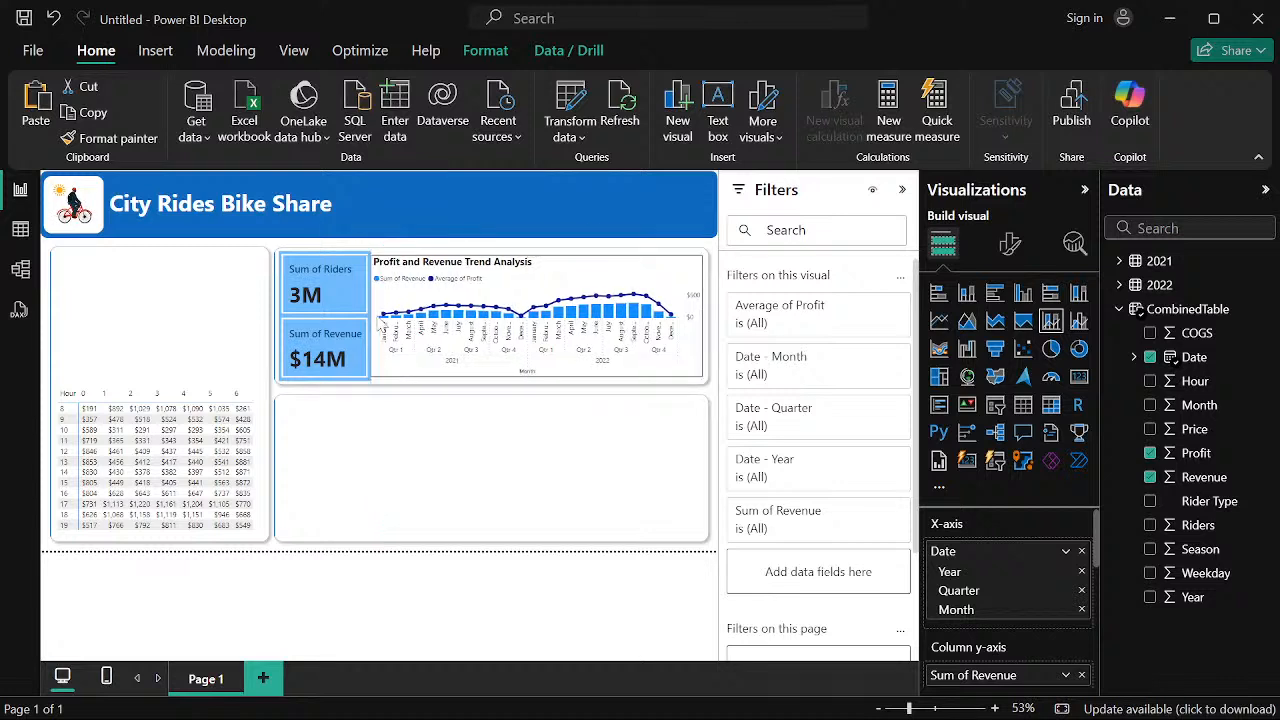
click(402, 585)
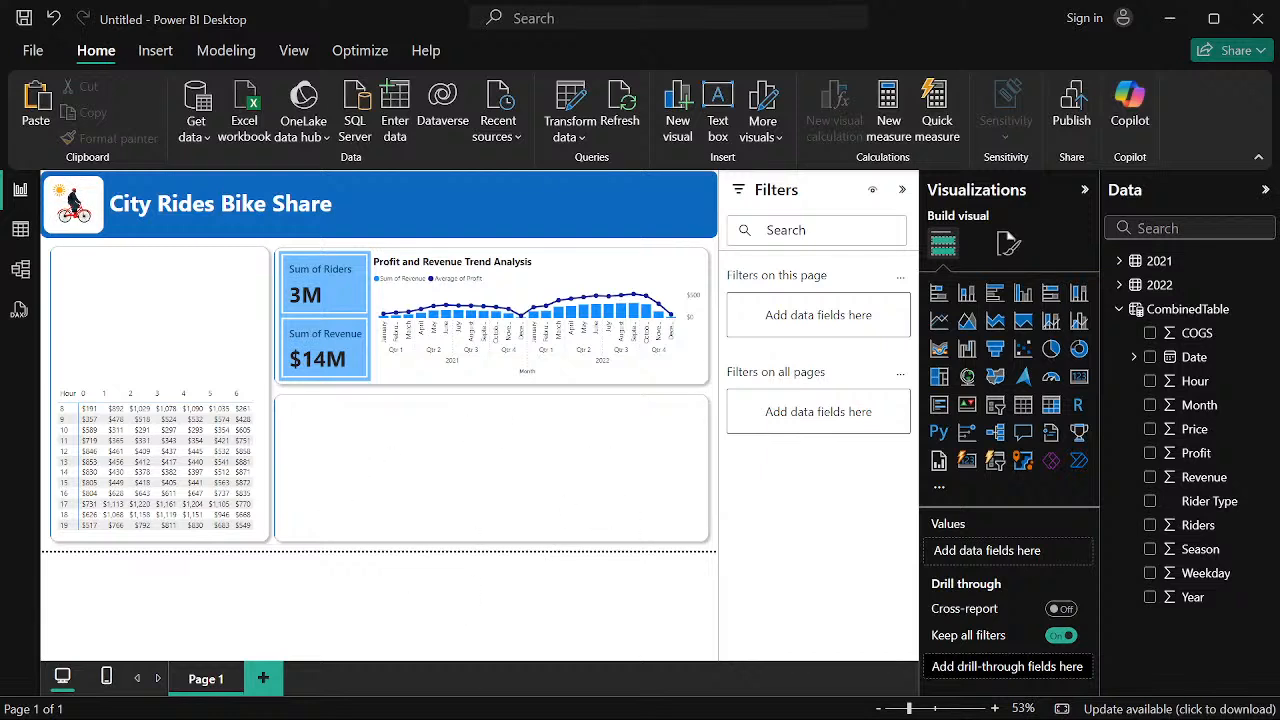
Check the key requirements in the dashboard request PDF, and add a clustered bar chart with Season on the Y-axis and Revenue on the X-axis
click(833, 697)
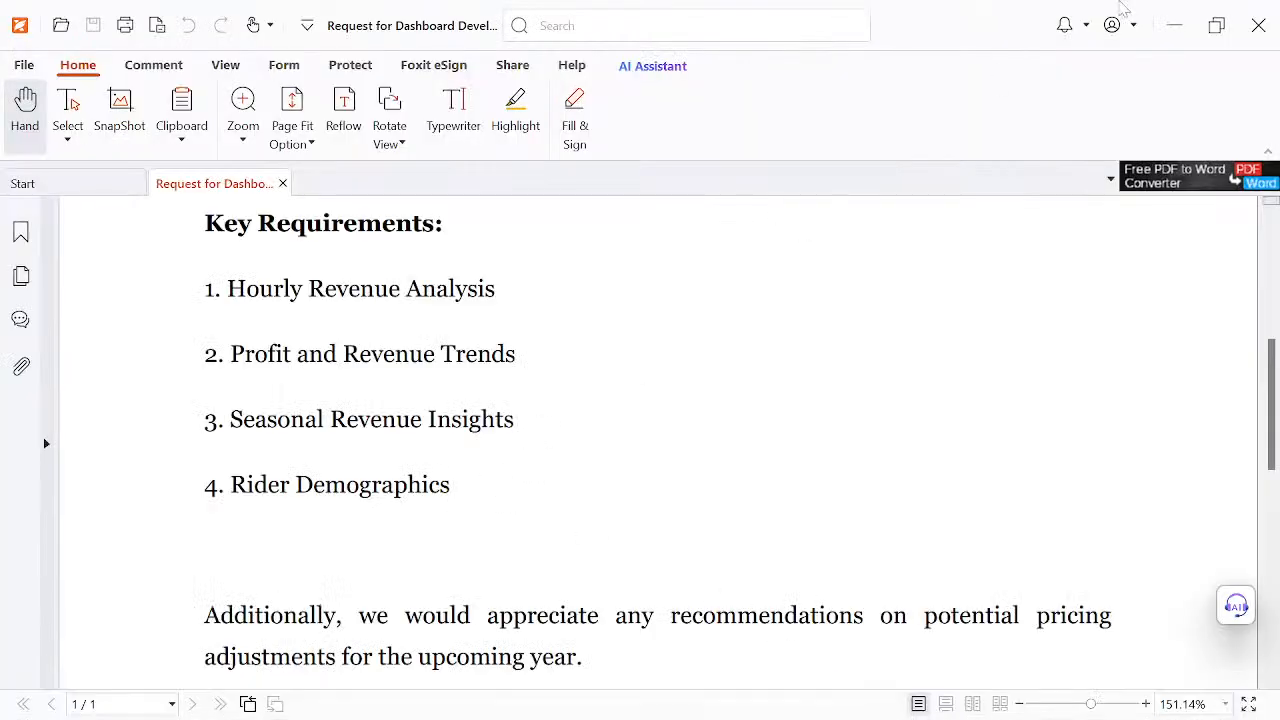
click(1174, 25)
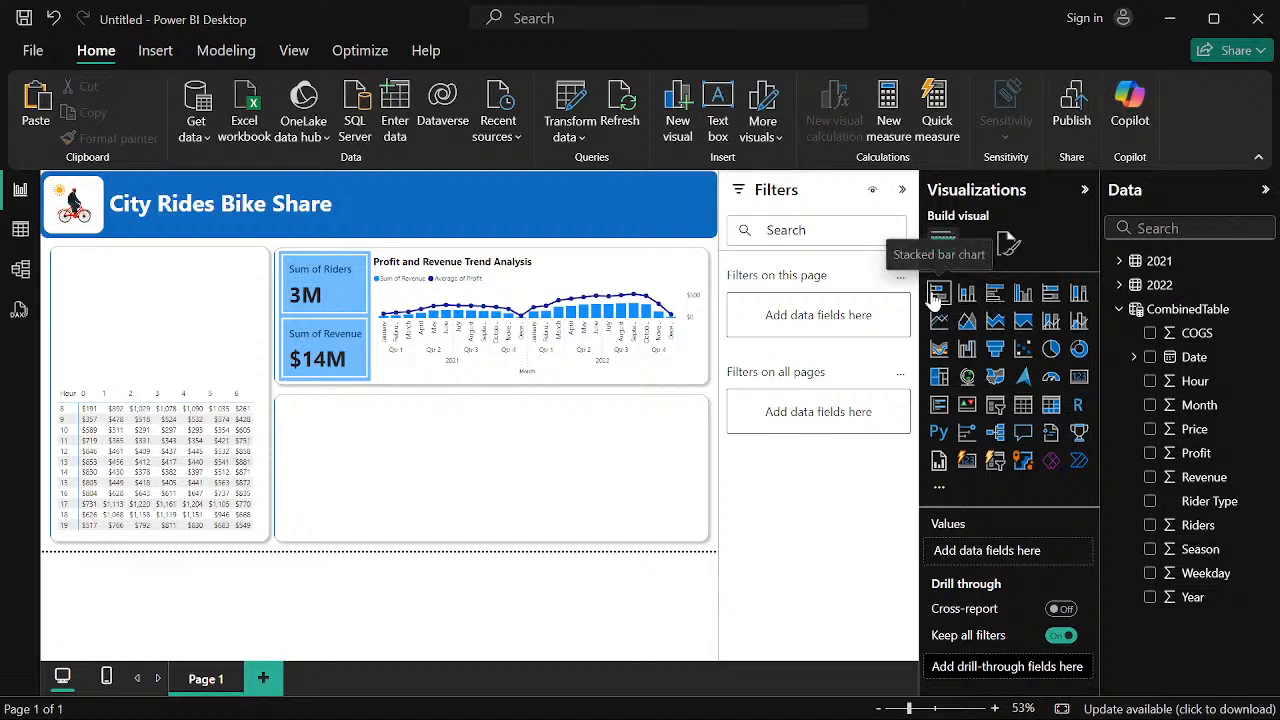
click(1004, 297)
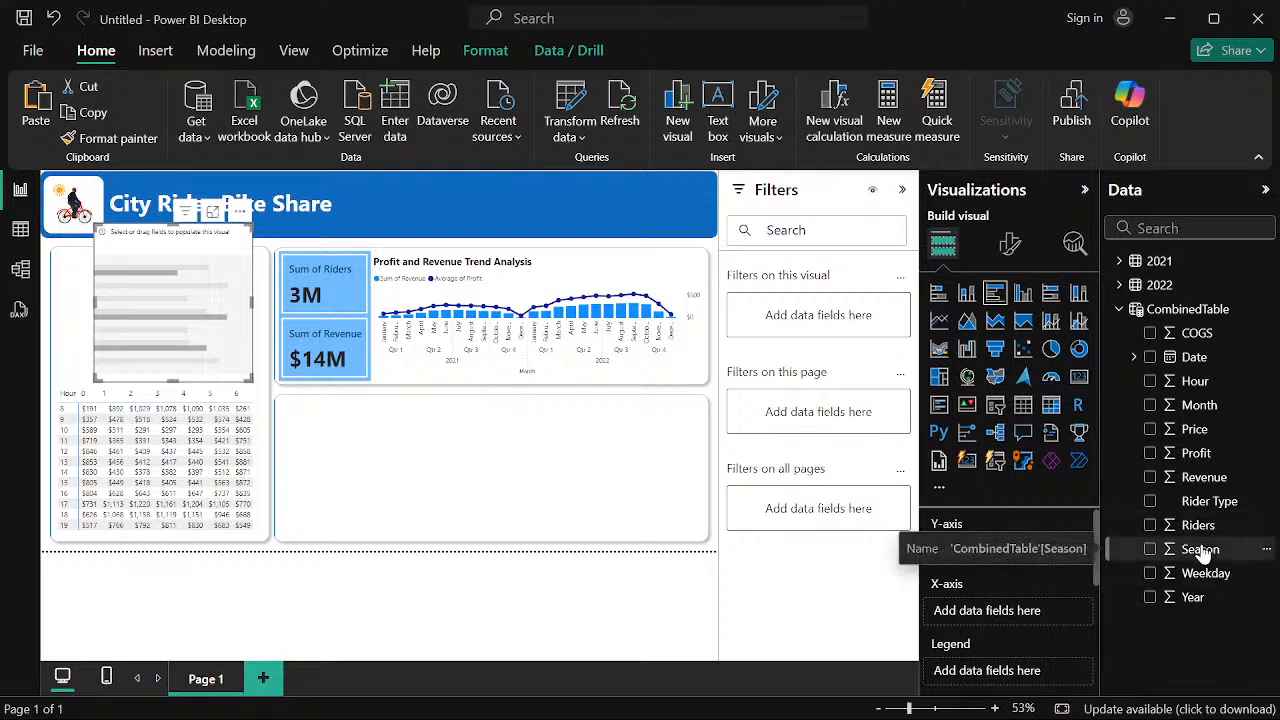
drag(1203, 553, 990, 558)
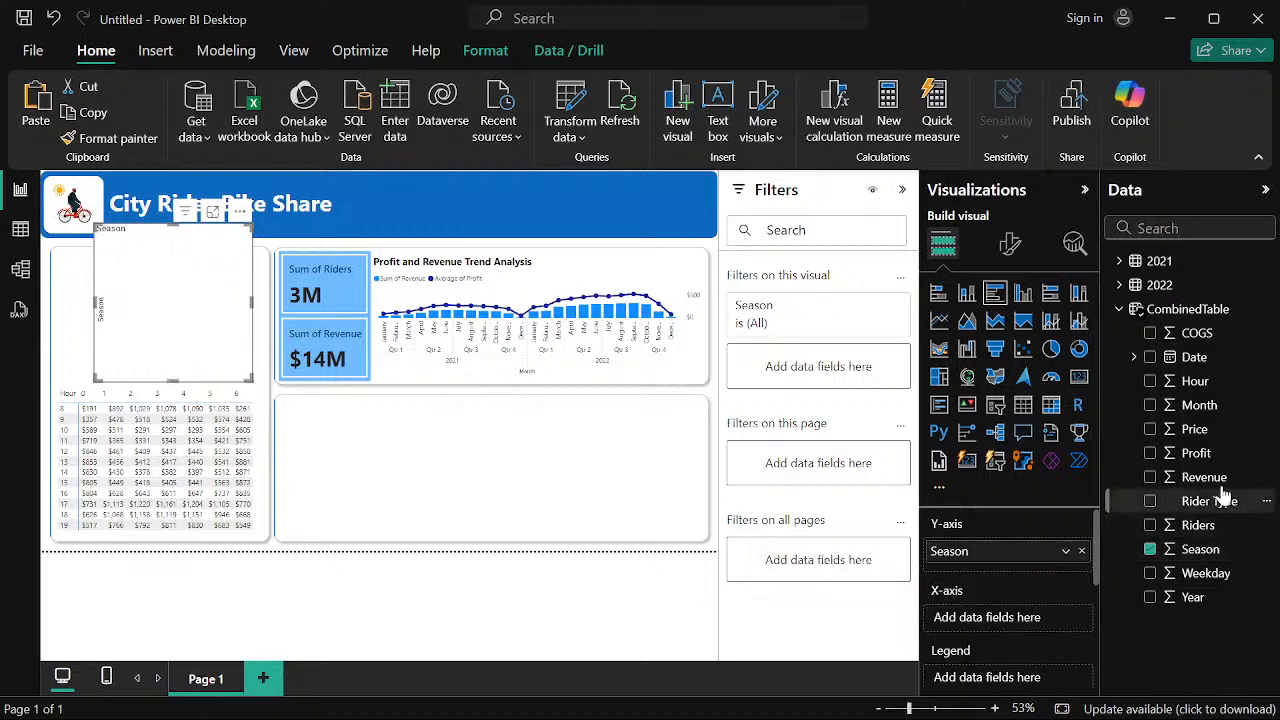
drag(1205, 479, 1024, 622)
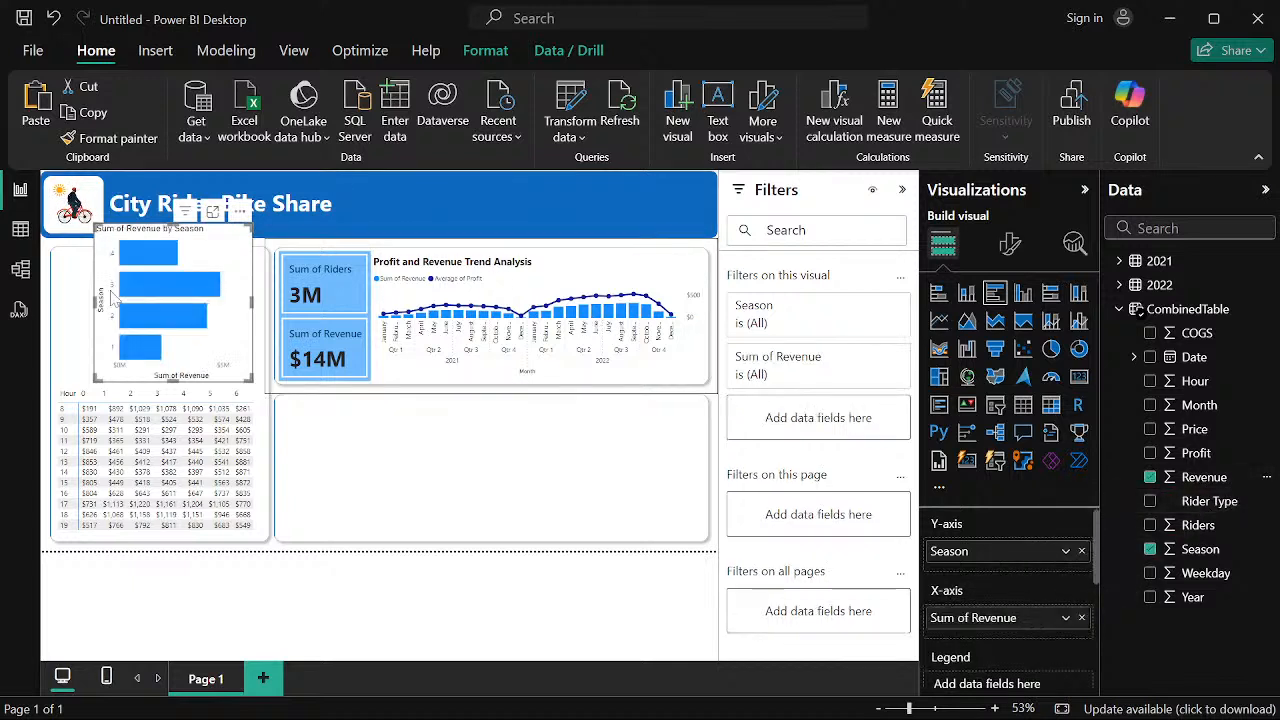
Move the Season revenue bar chart into the empty panel below the trend chart and resize it to fill the panel's left half
drag(226, 237, 420, 407)
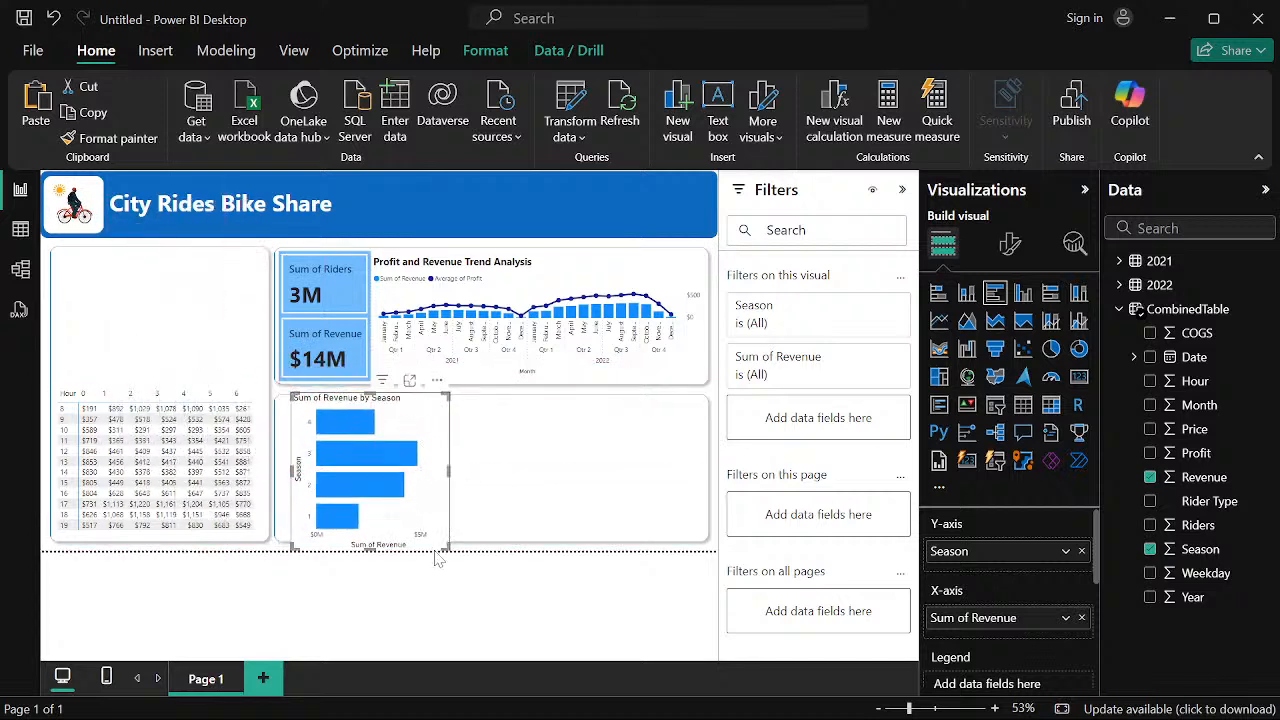
mouse_move(447, 548)
mouse_down()
mouse_move(447, 528)
mouse_move(446, 539)
mouse_up()
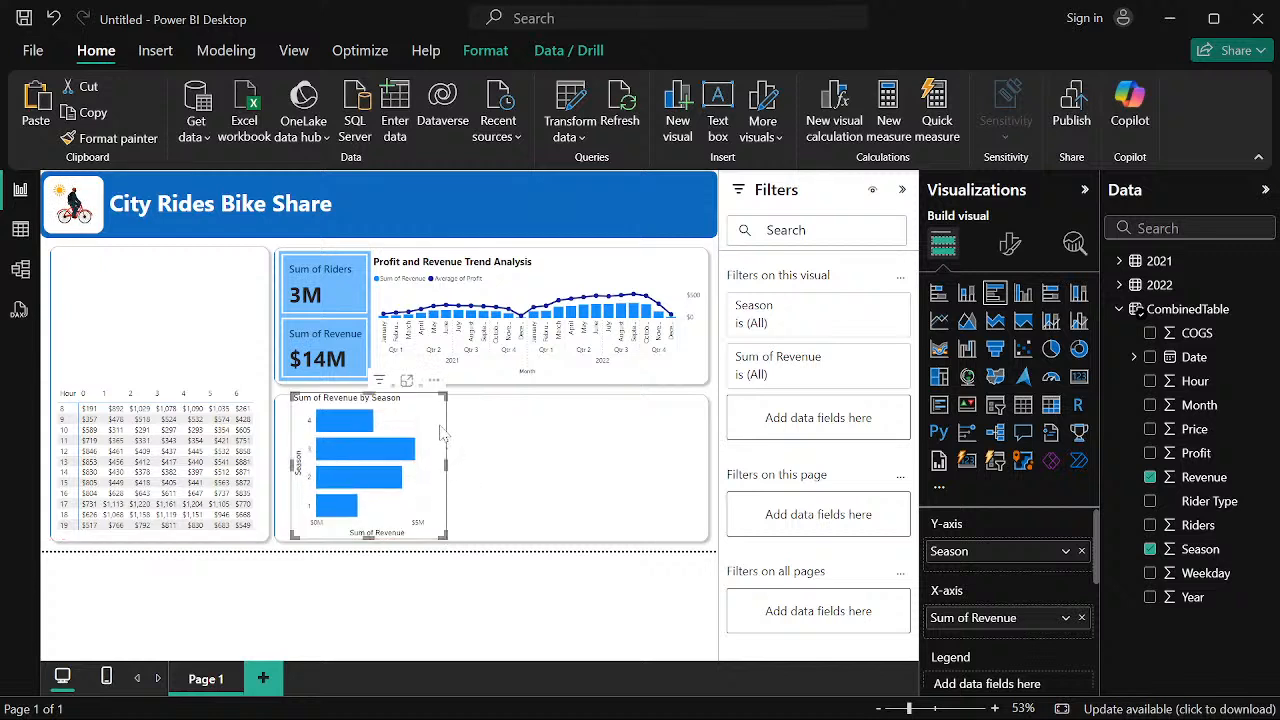
drag(441, 400, 480, 418)
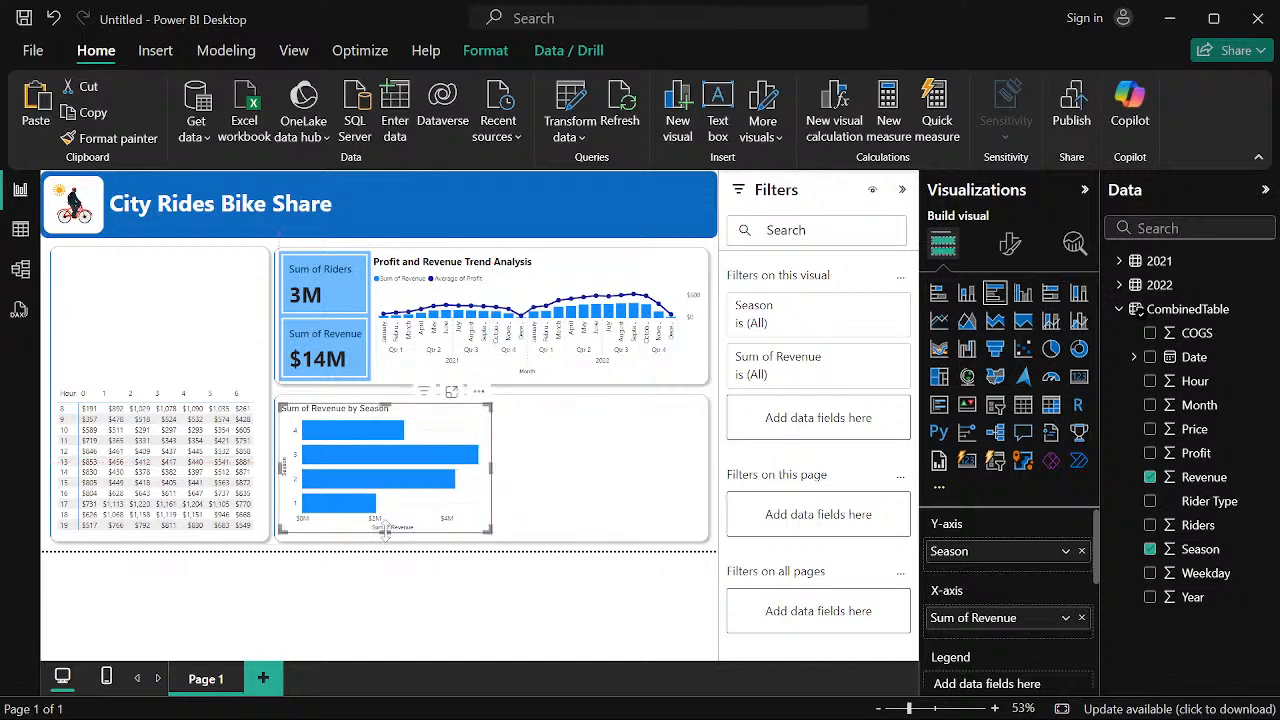
drag(385, 535, 386, 541)
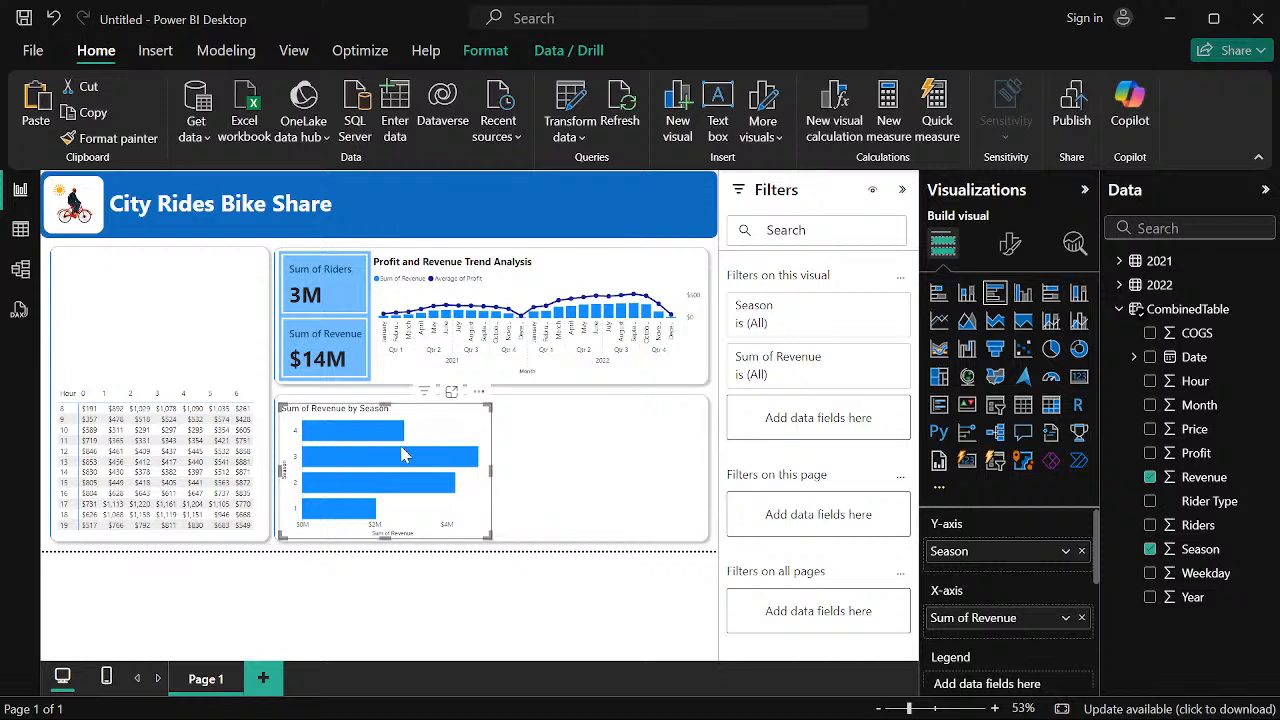
click(1010, 243)
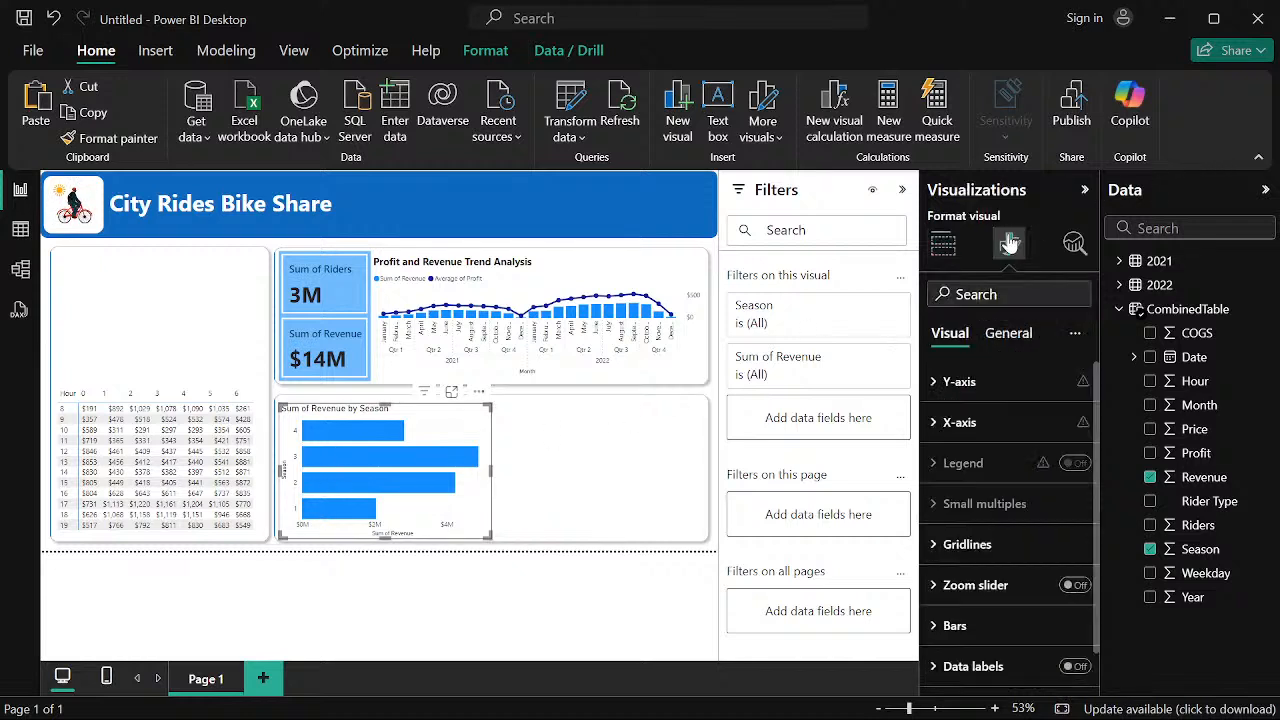
click(935, 425)
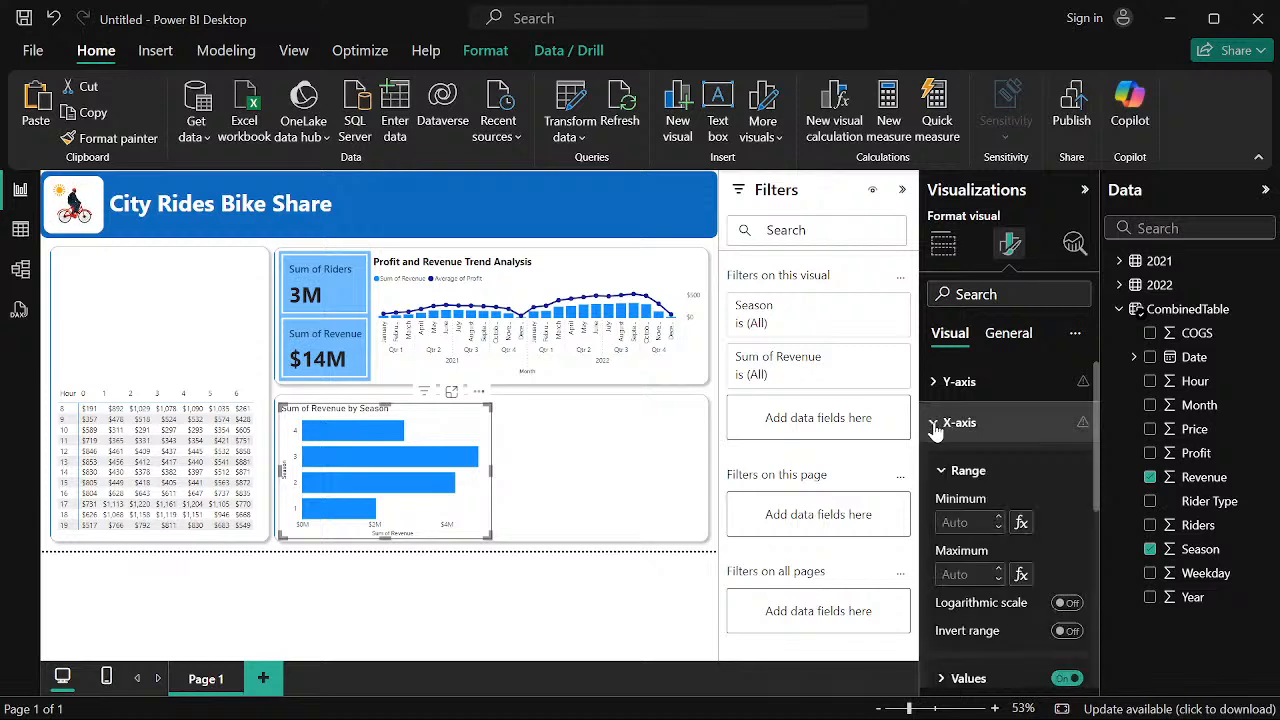
click(935, 425)
scroll(950, 470, down, 1)
scroll(976, 364, up, 1)
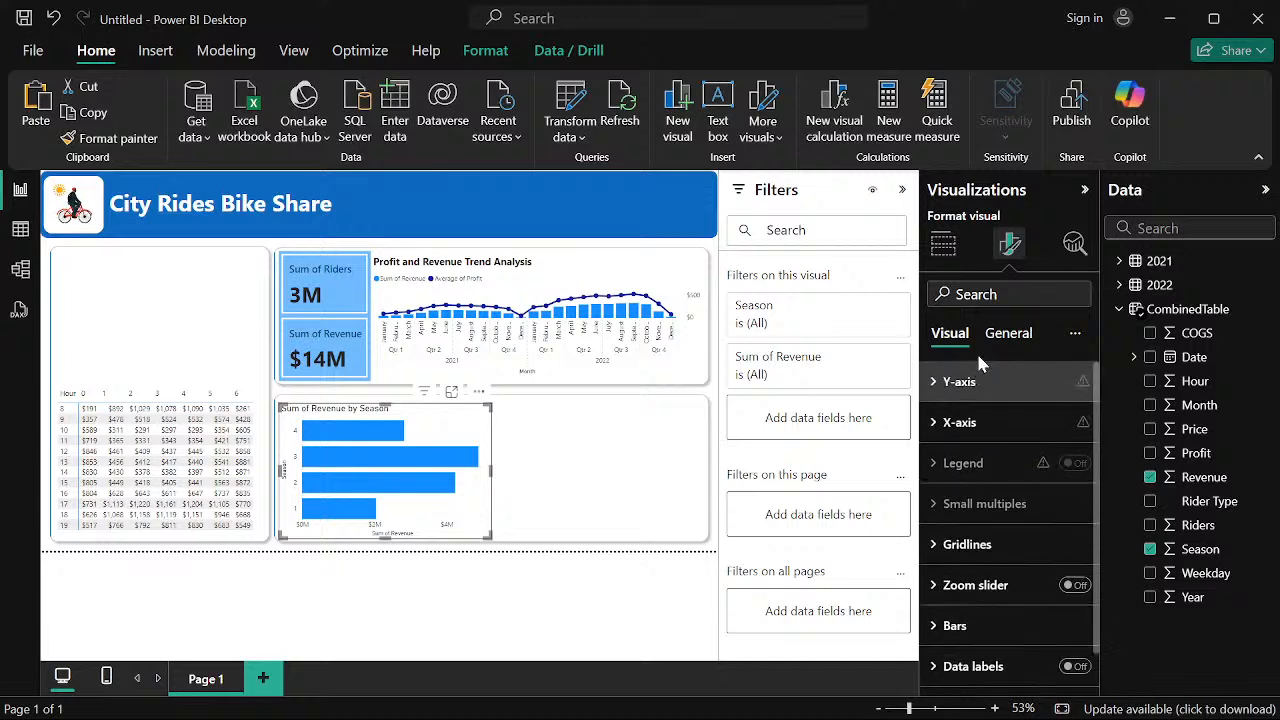
click(1008, 333)
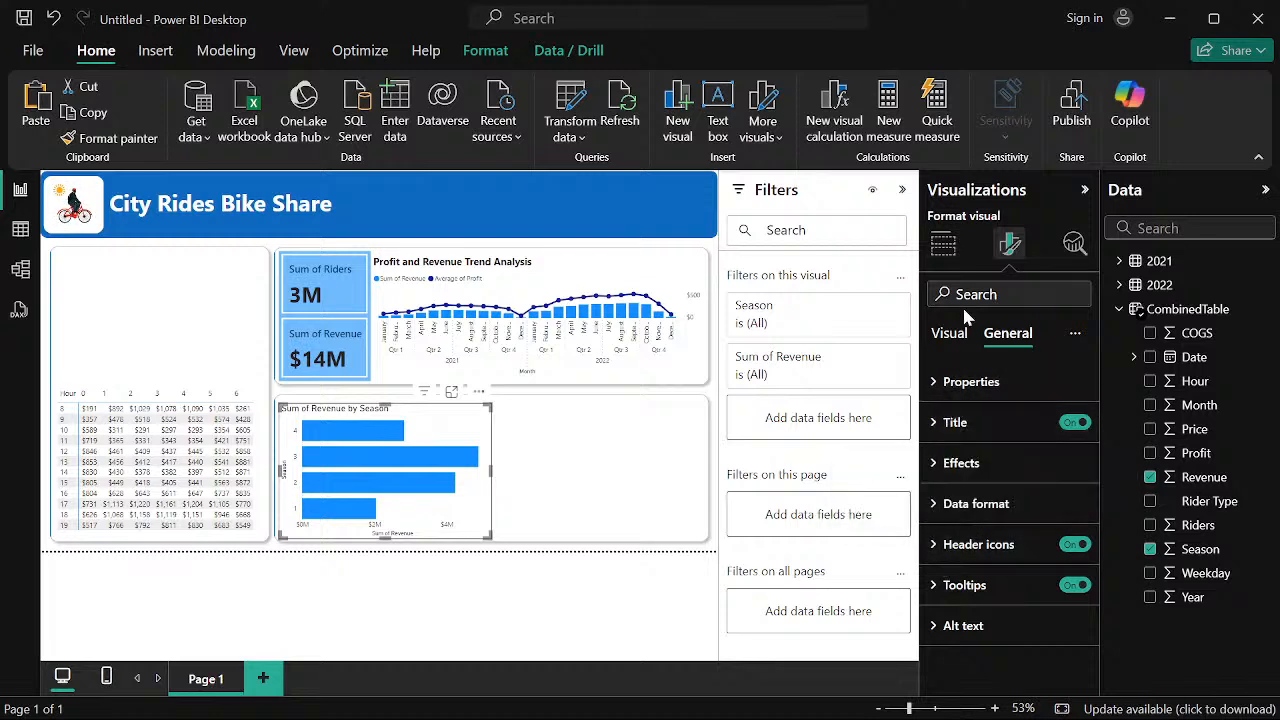
click(1072, 422)
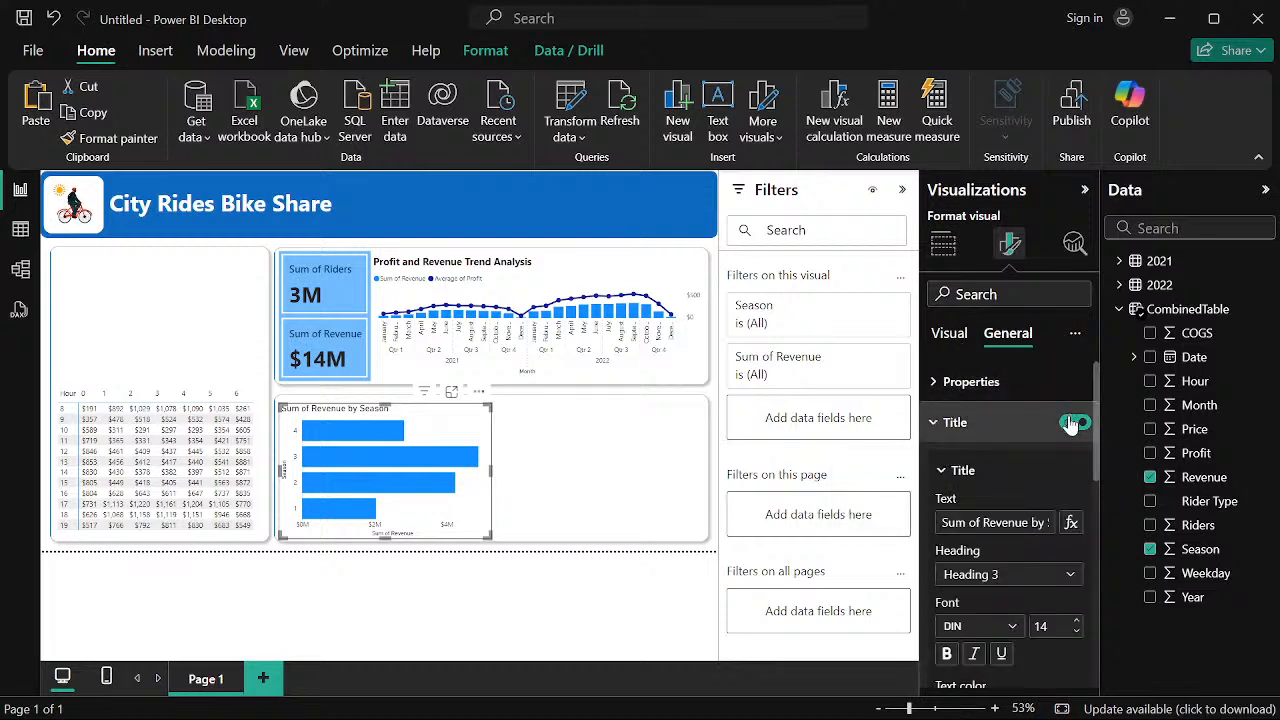
click(1072, 422)
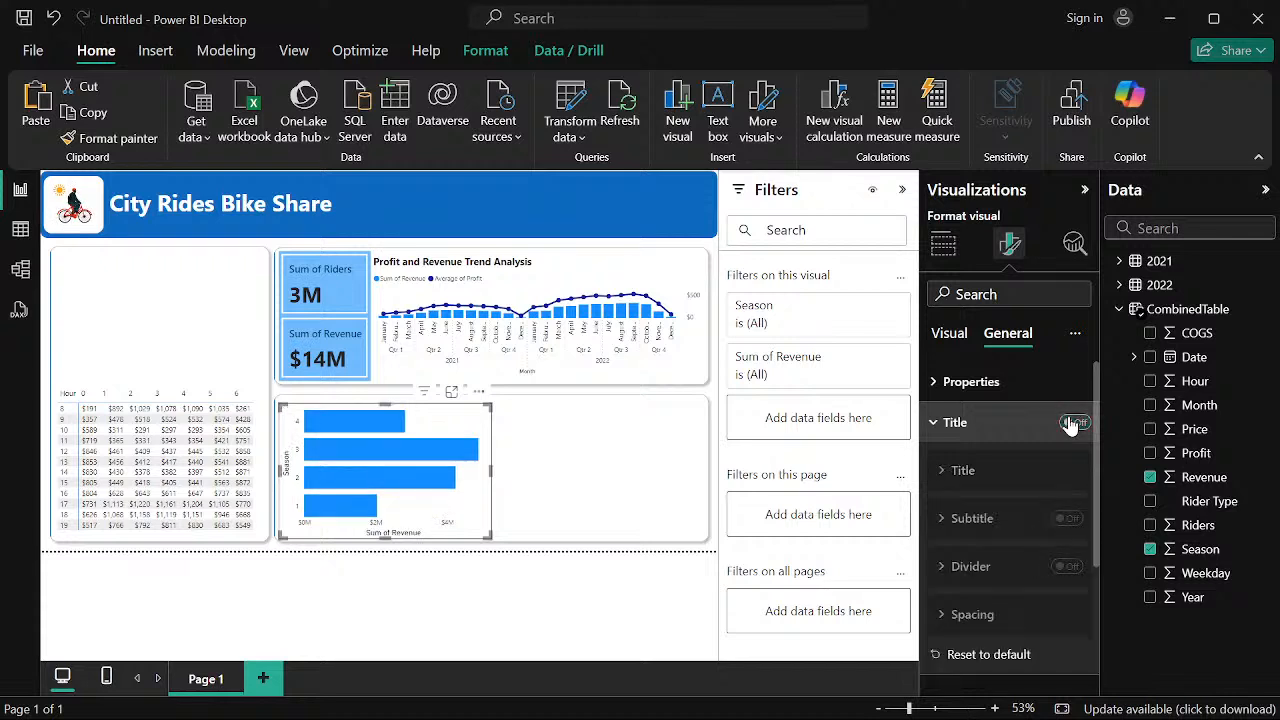
click(1072, 422)
click(951, 332)
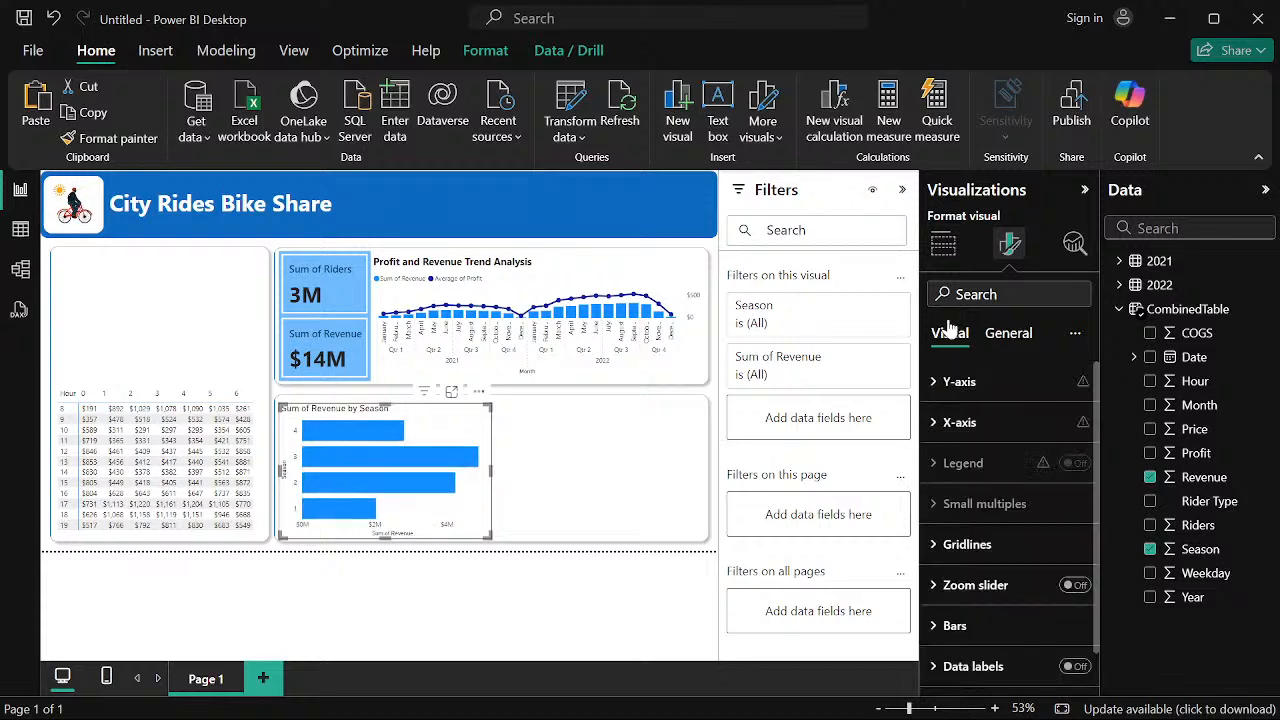
Set the season revenue bar chart's title font to Segoe UI Bold
click(1008, 333)
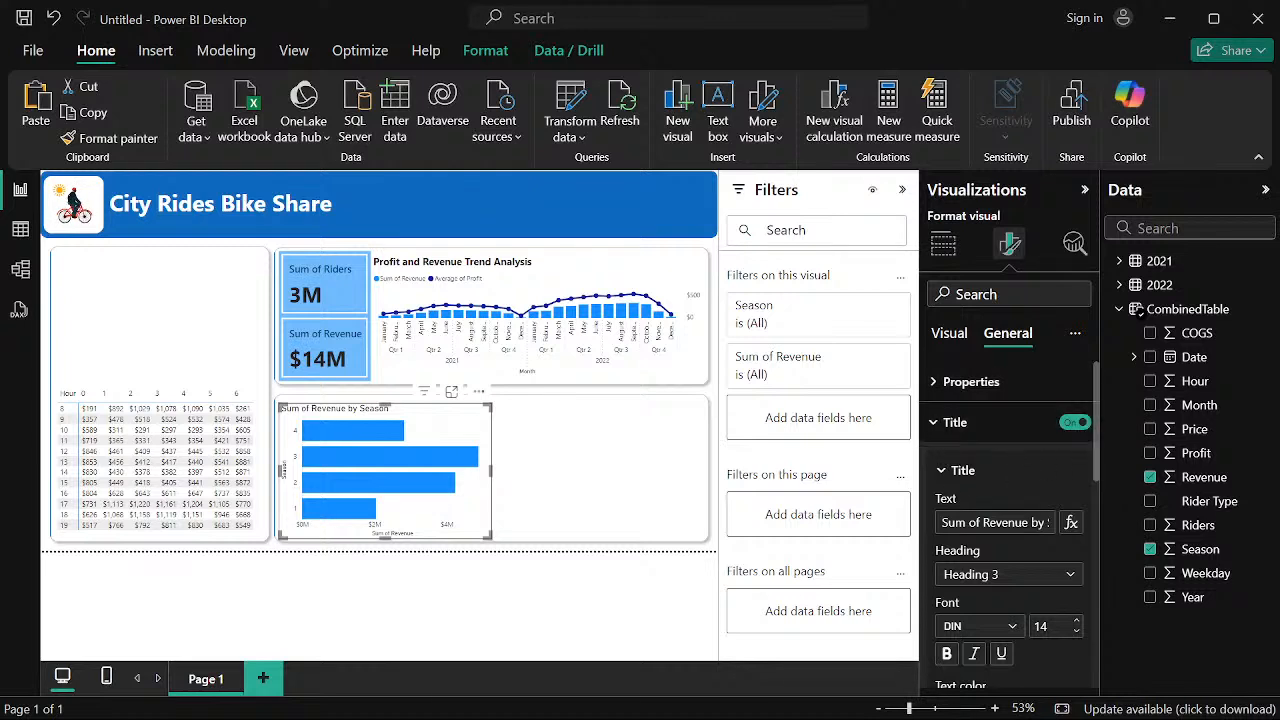
click(1008, 627)
scroll(1000, 500, down, 4)
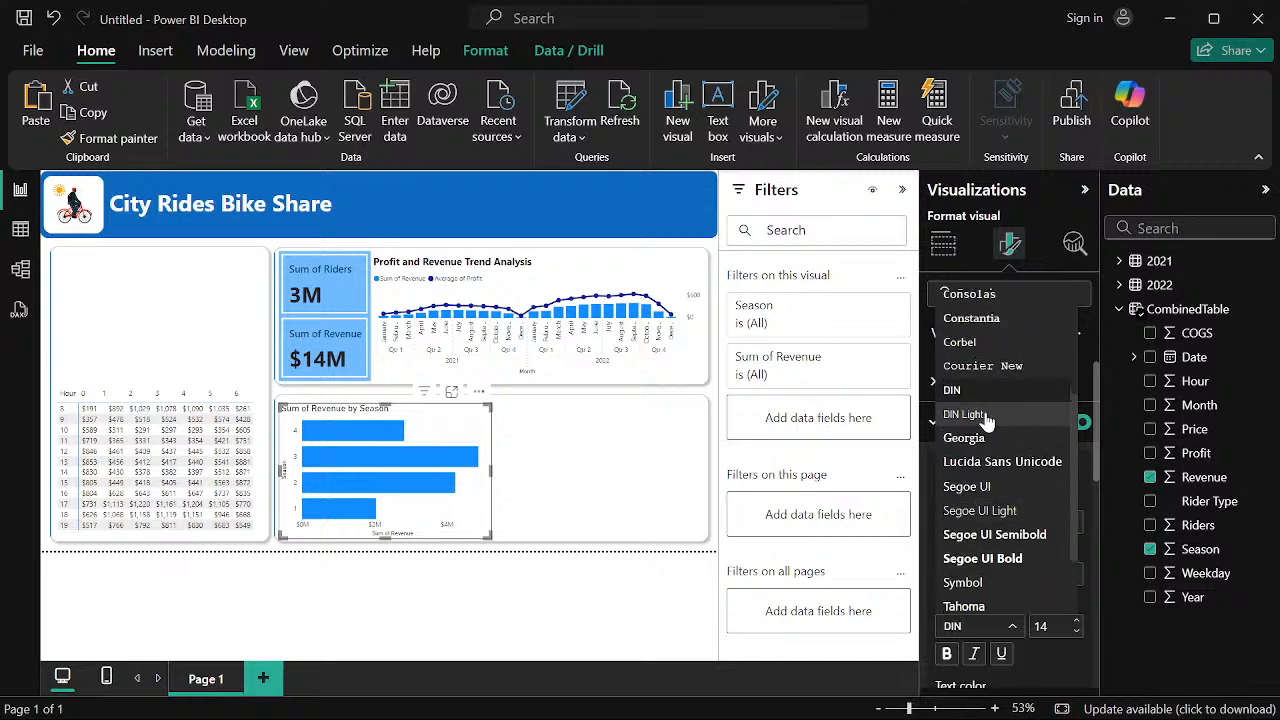
scroll(985, 575, down, 2)
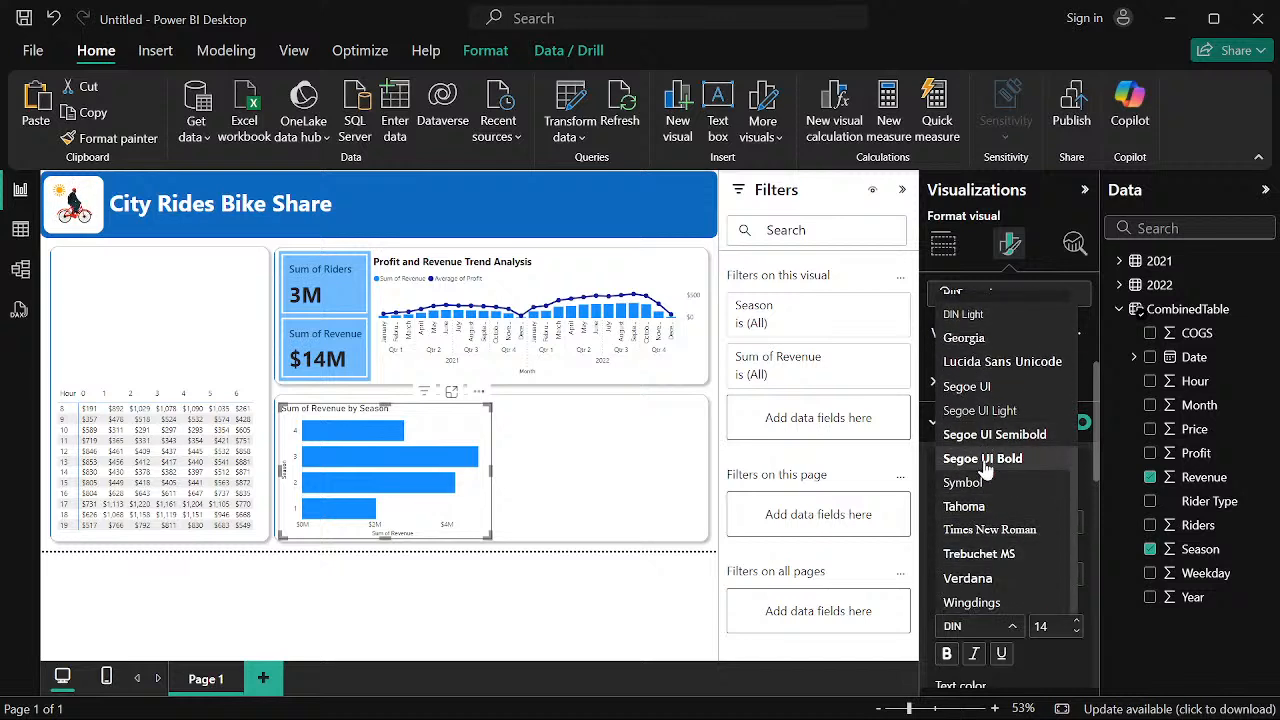
click(987, 462)
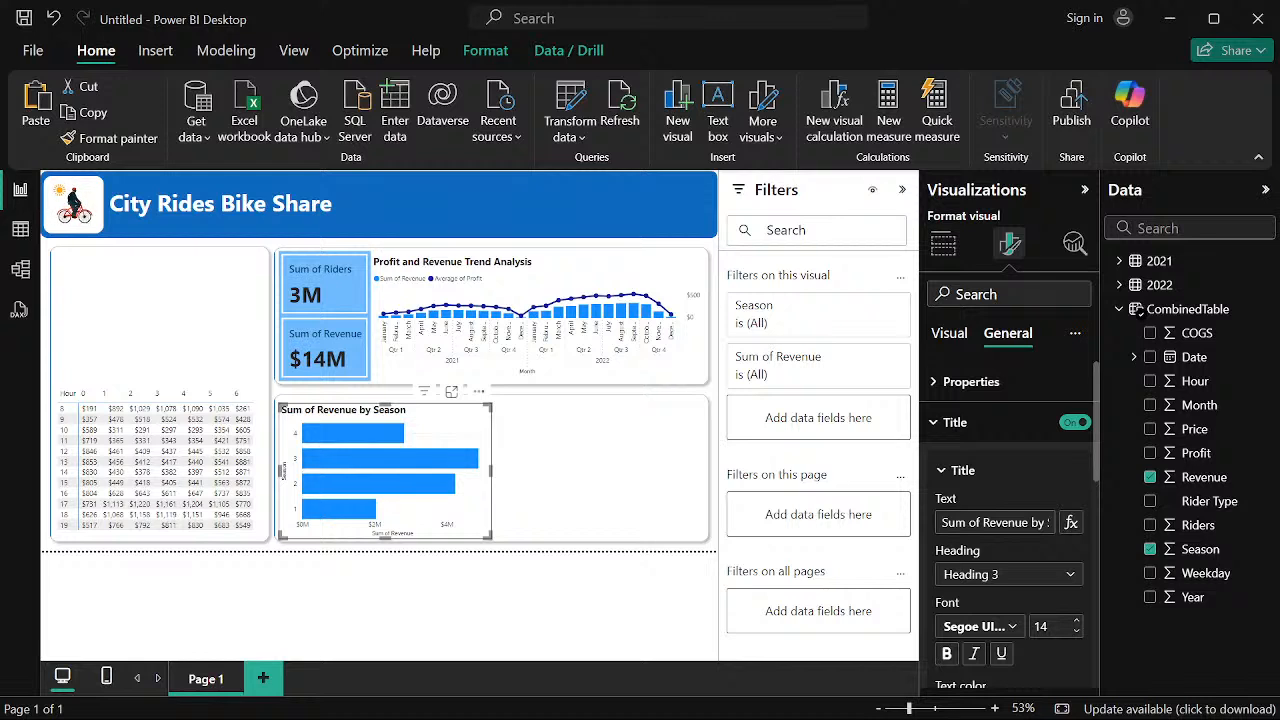
Shorten the season bar chart's title text to "Revenue by Season"
click(985, 523)
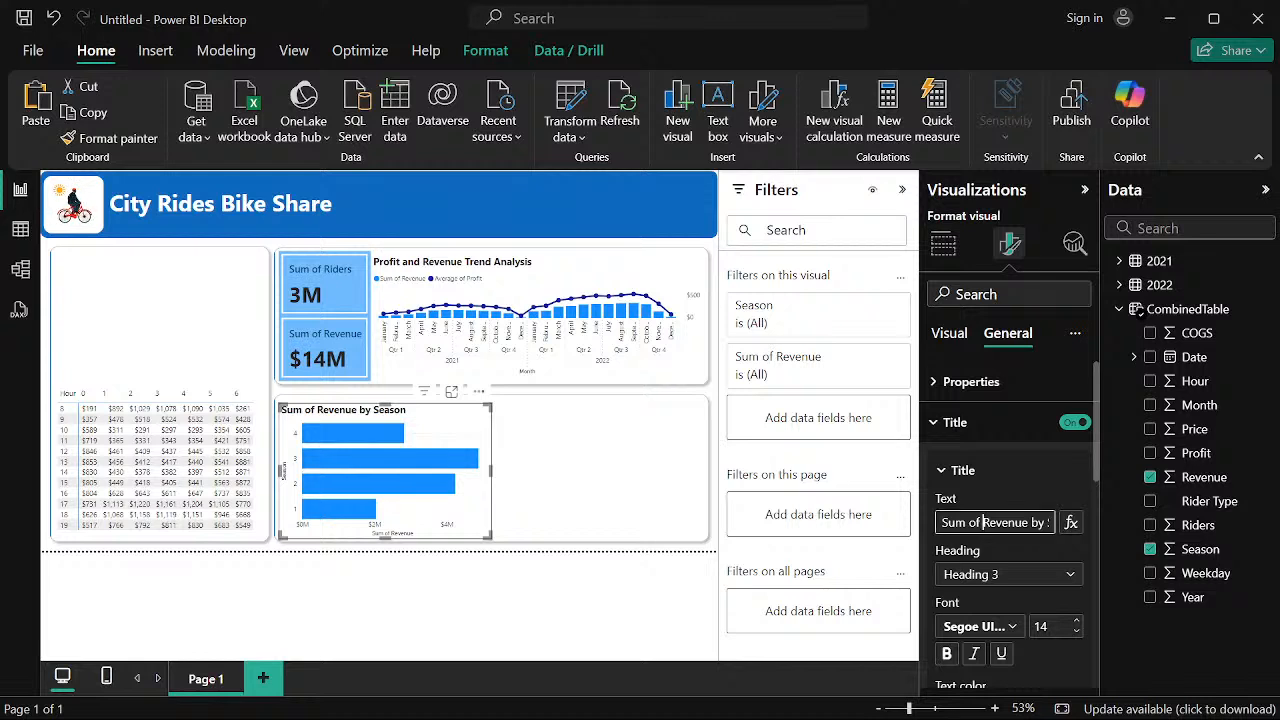
key(BackSpace)
key(BackSpace)
key(BackSpace)
key(BackSpace)
key(BackSpace)
key(BackSpace)
key(BackSpace)
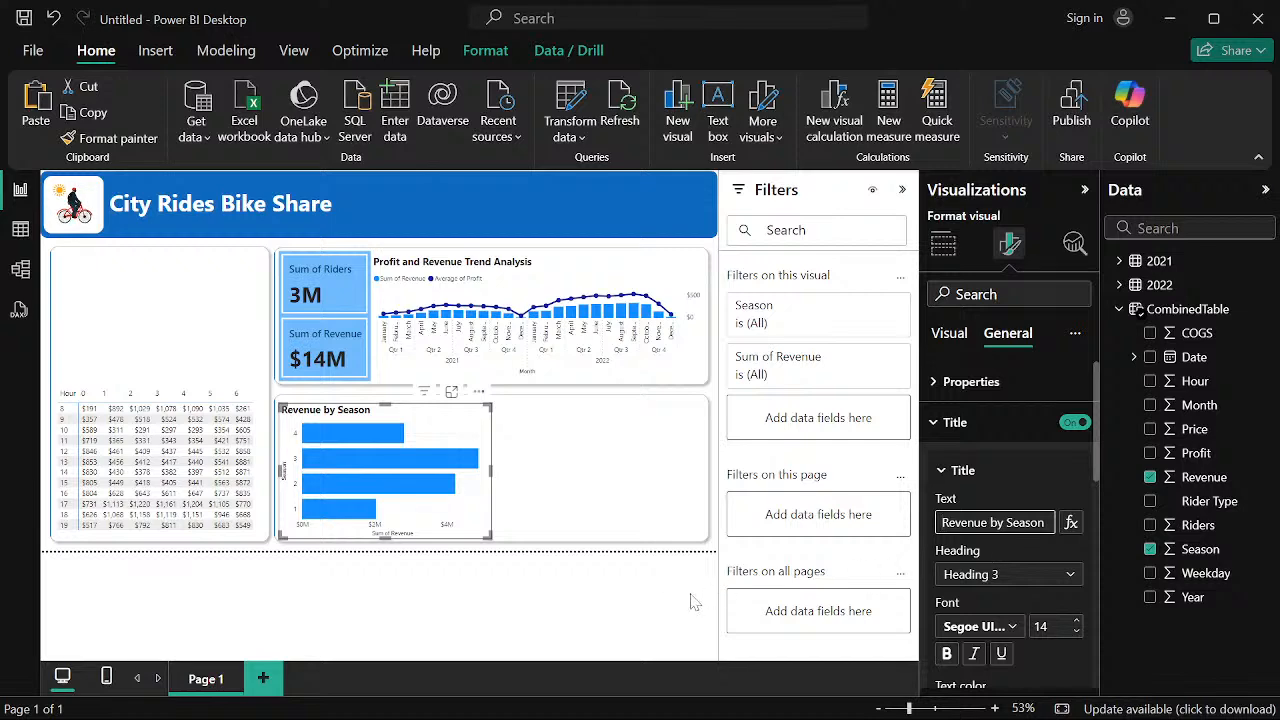
click(660, 605)
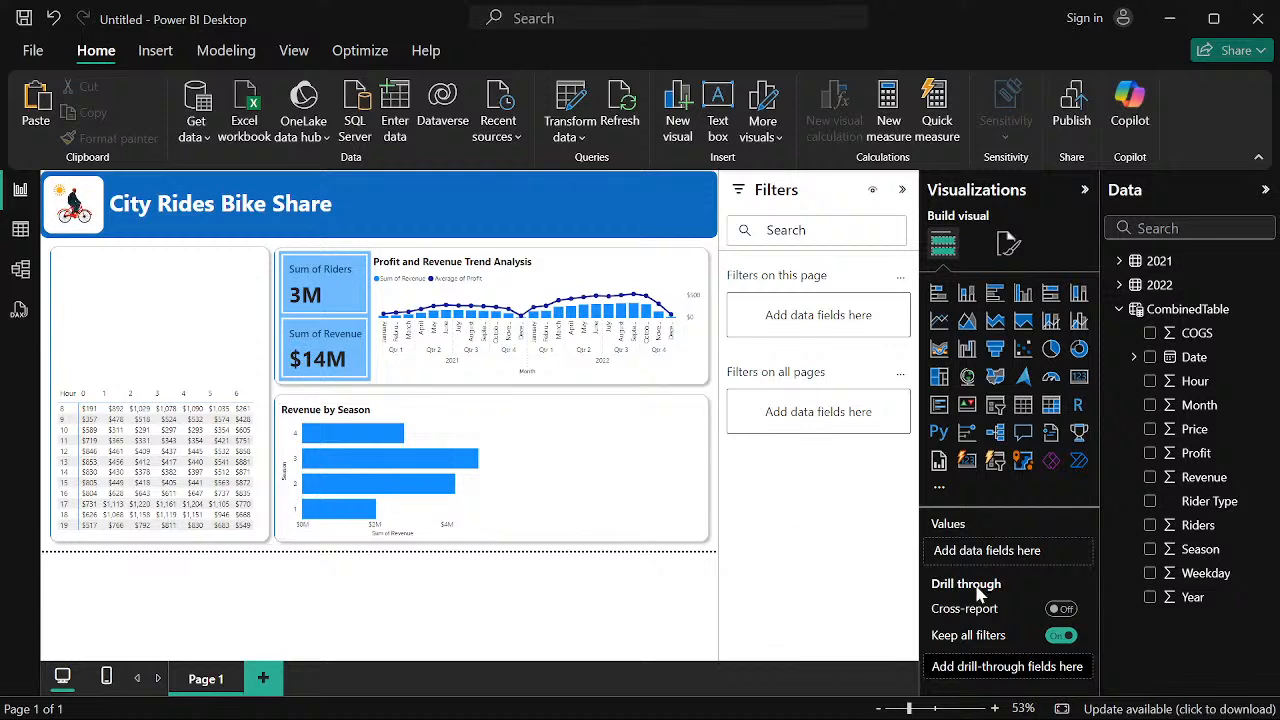
Turn off the Y-axis title of the Revenue by Season chart, leaving its axis values on
click(473, 530)
click(1008, 245)
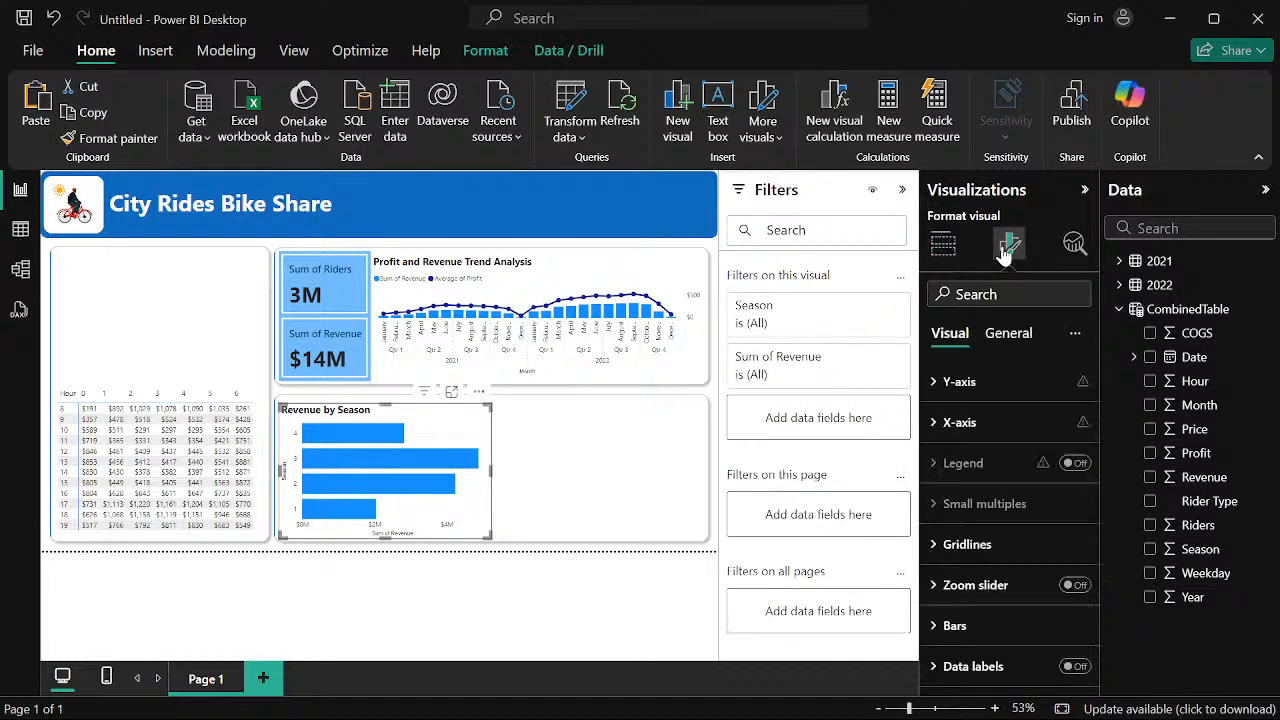
click(940, 381)
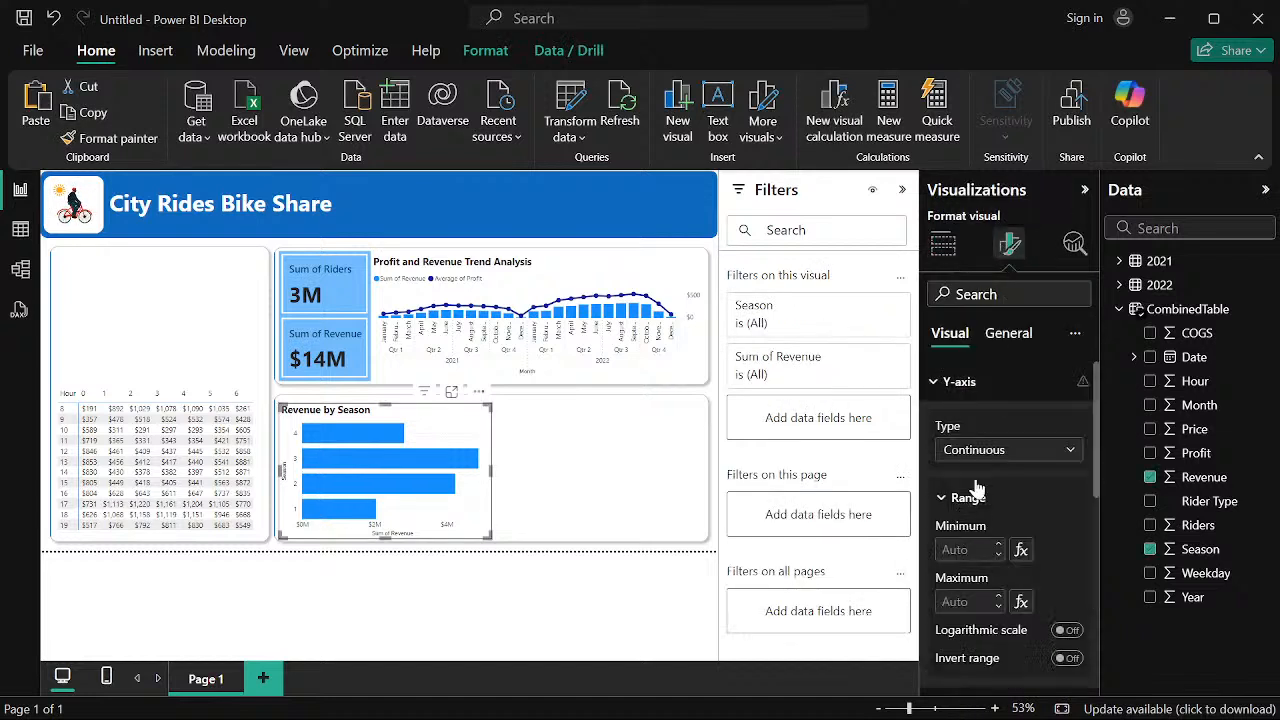
scroll(1063, 466, down, 3)
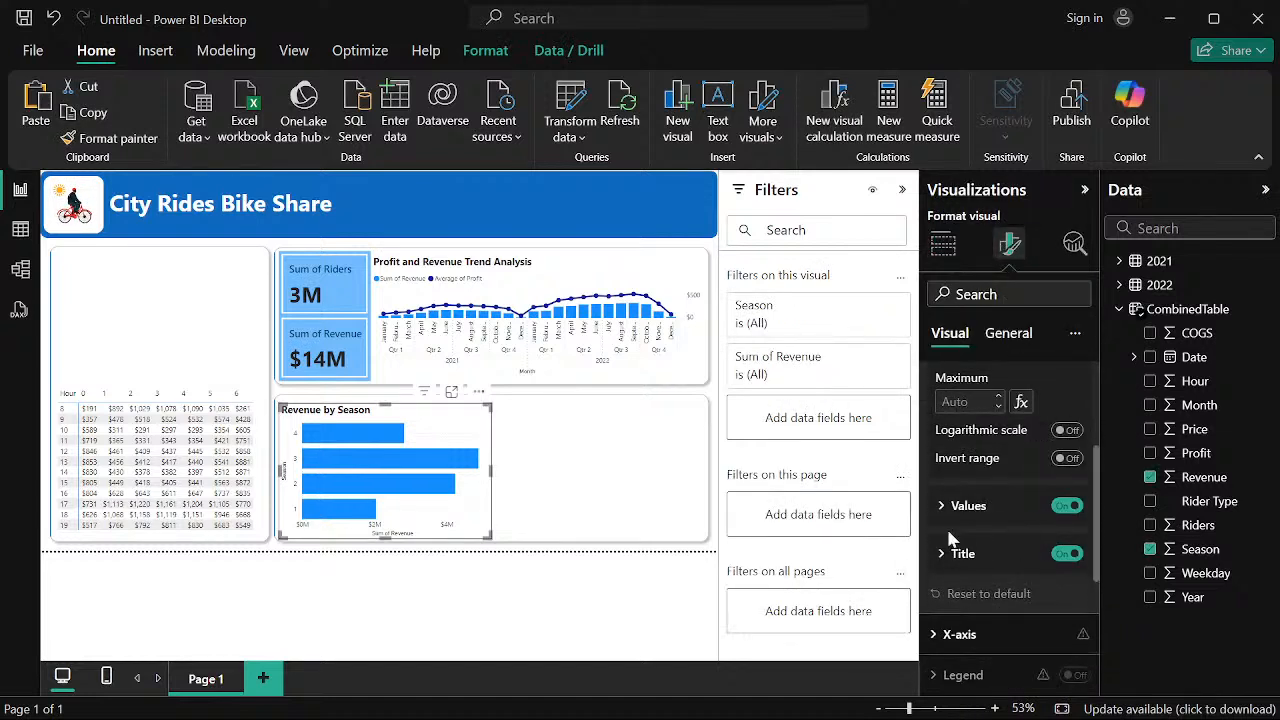
click(940, 508)
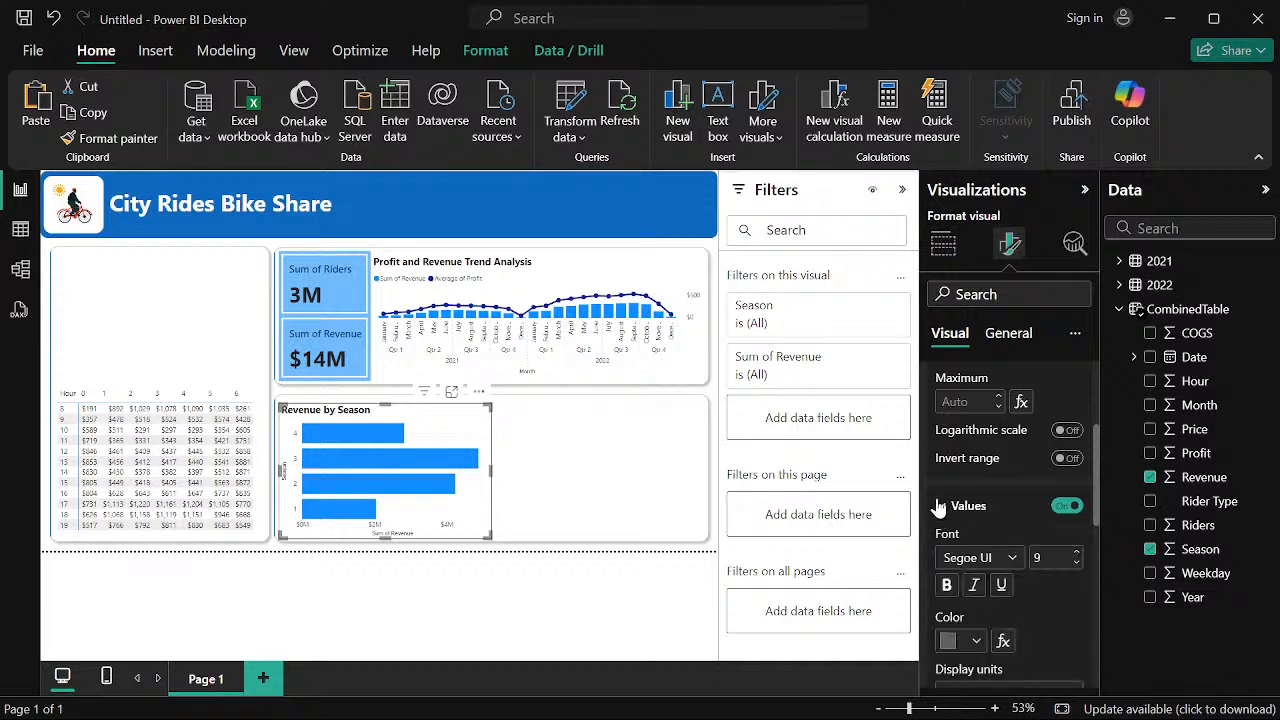
click(942, 508)
scroll(971, 577, down, 2)
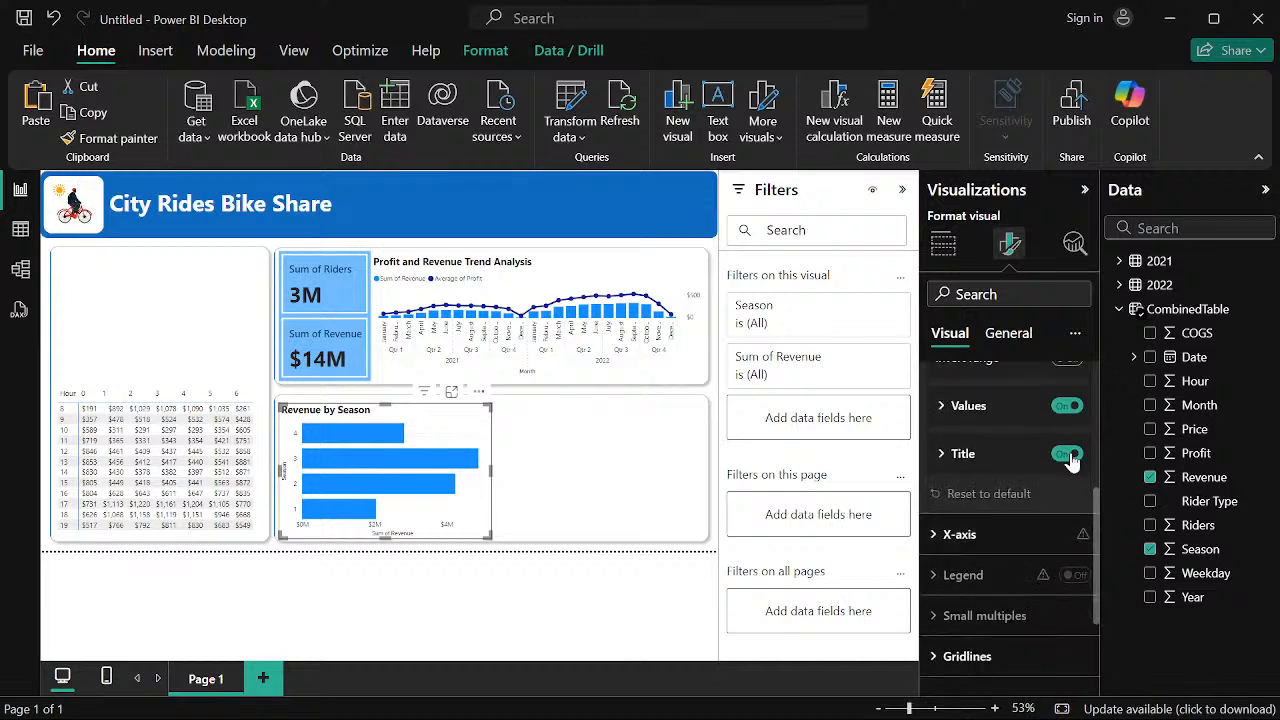
click(940, 455)
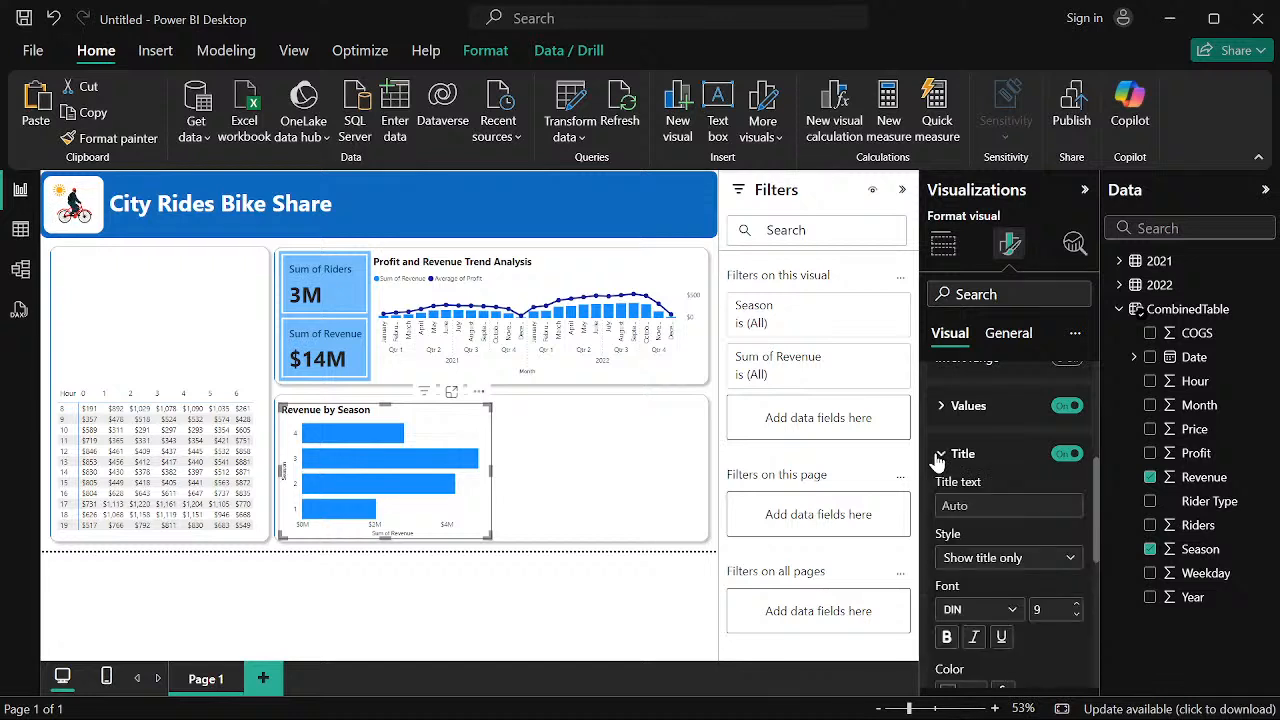
click(1068, 456)
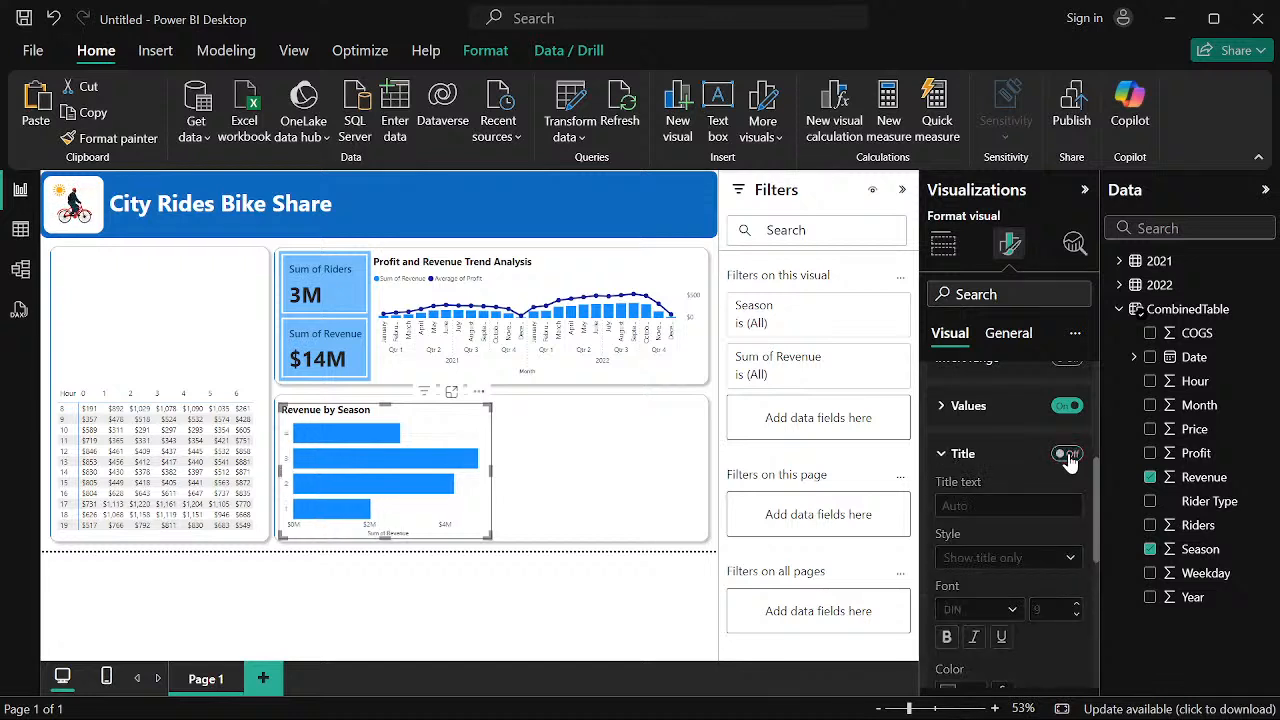
click(945, 406)
click(945, 406)
scroll(960, 452, up, 3)
click(940, 383)
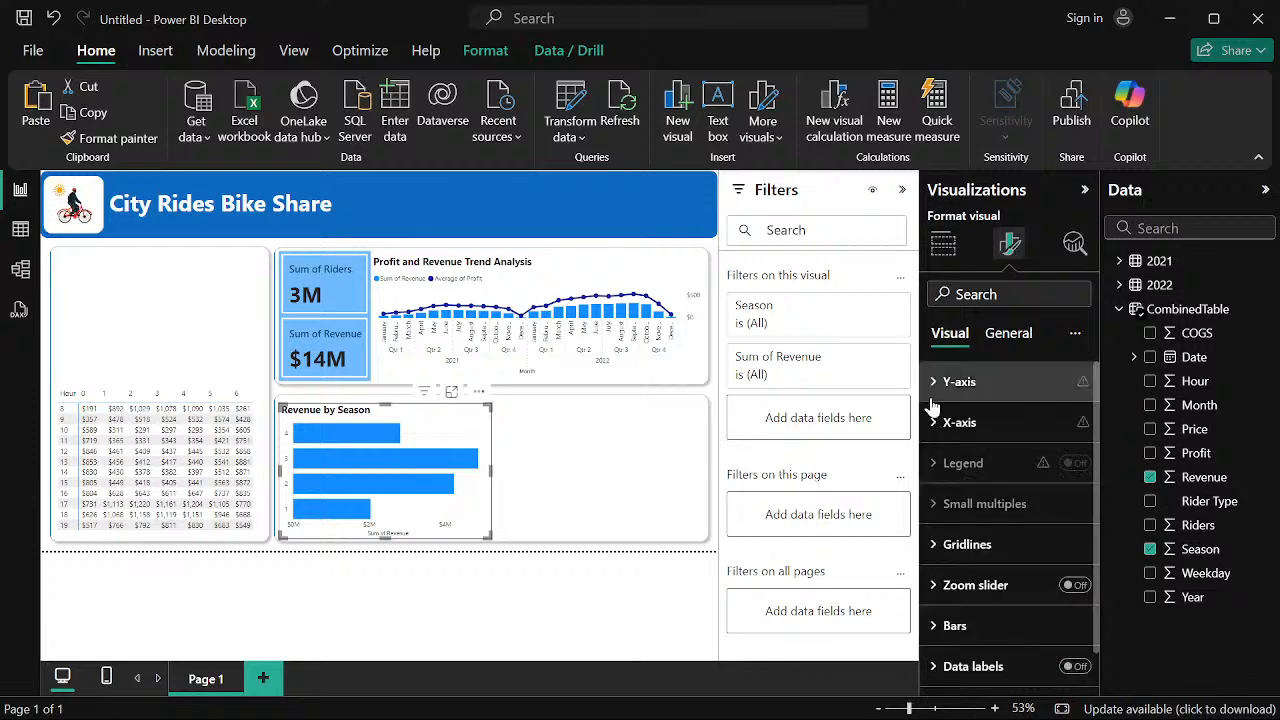
Turn off the X-axis title of the Revenue by Season chart and deselect the chart
click(945, 423)
scroll(1030, 525, down, 3)
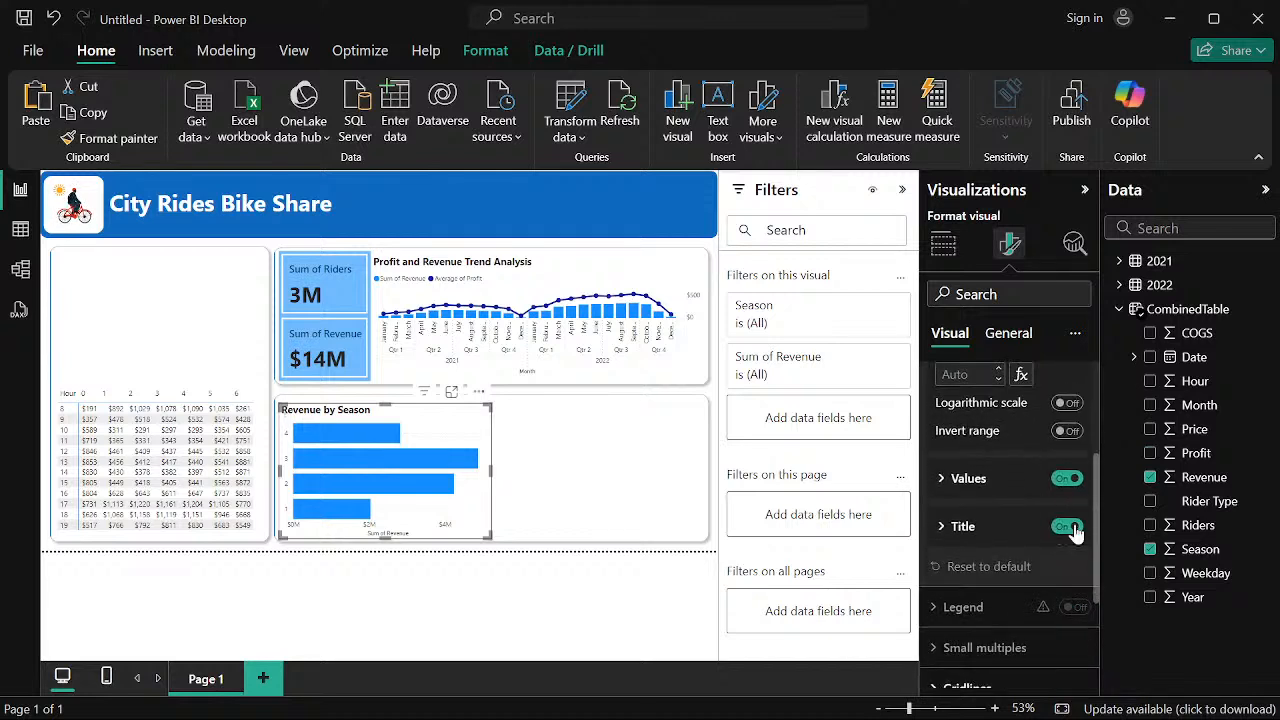
click(1067, 526)
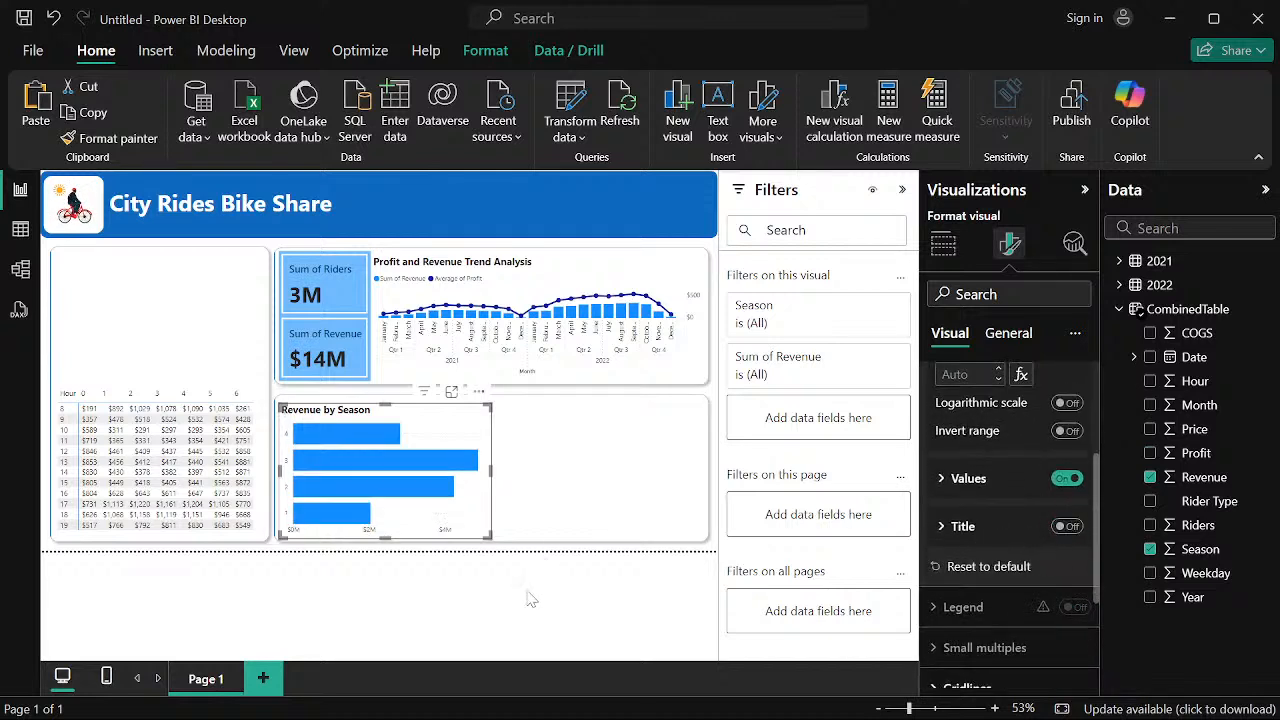
click(316, 566)
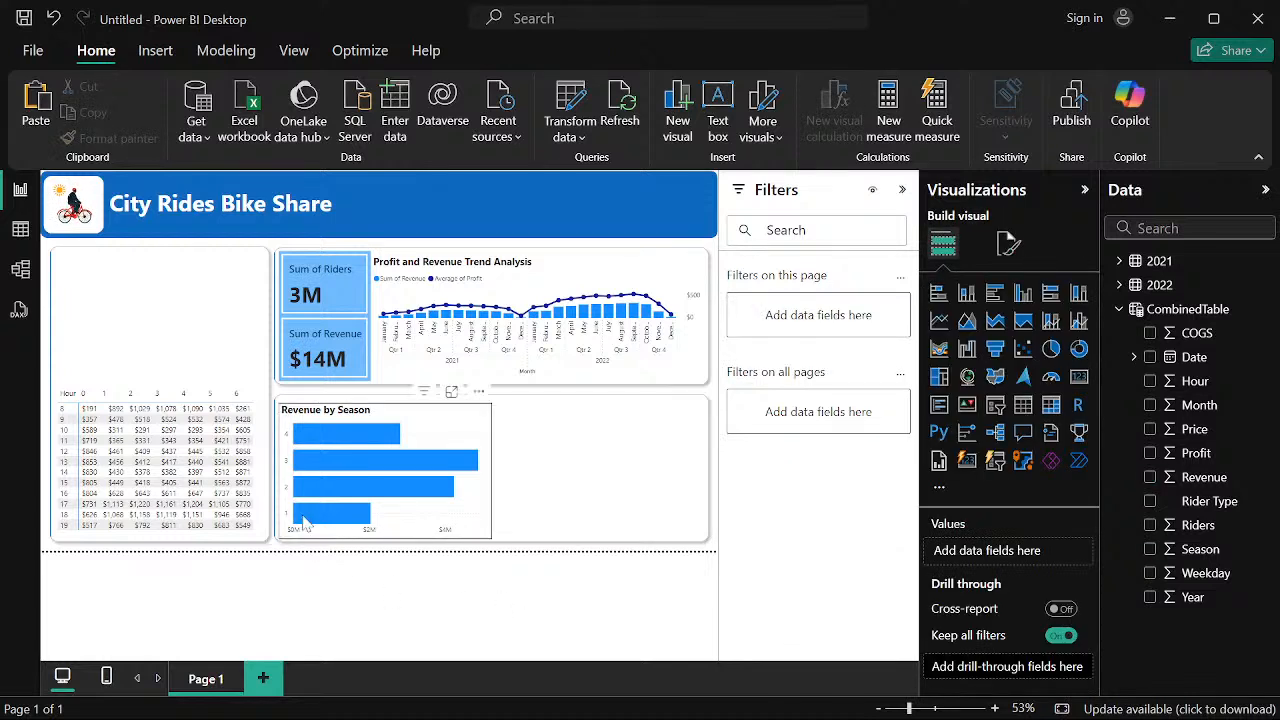
Switch to Chrome and search Google for "types of season" in a new tab
mouse_move(303, 515)
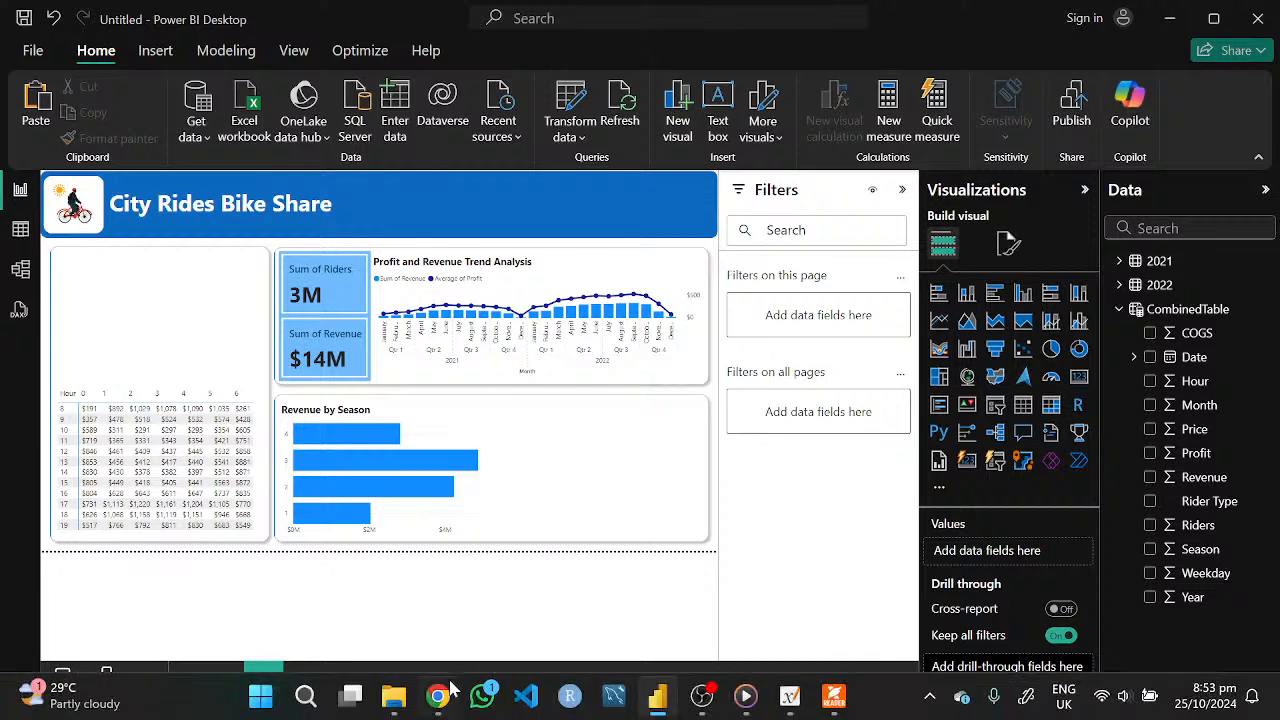
click(438, 700)
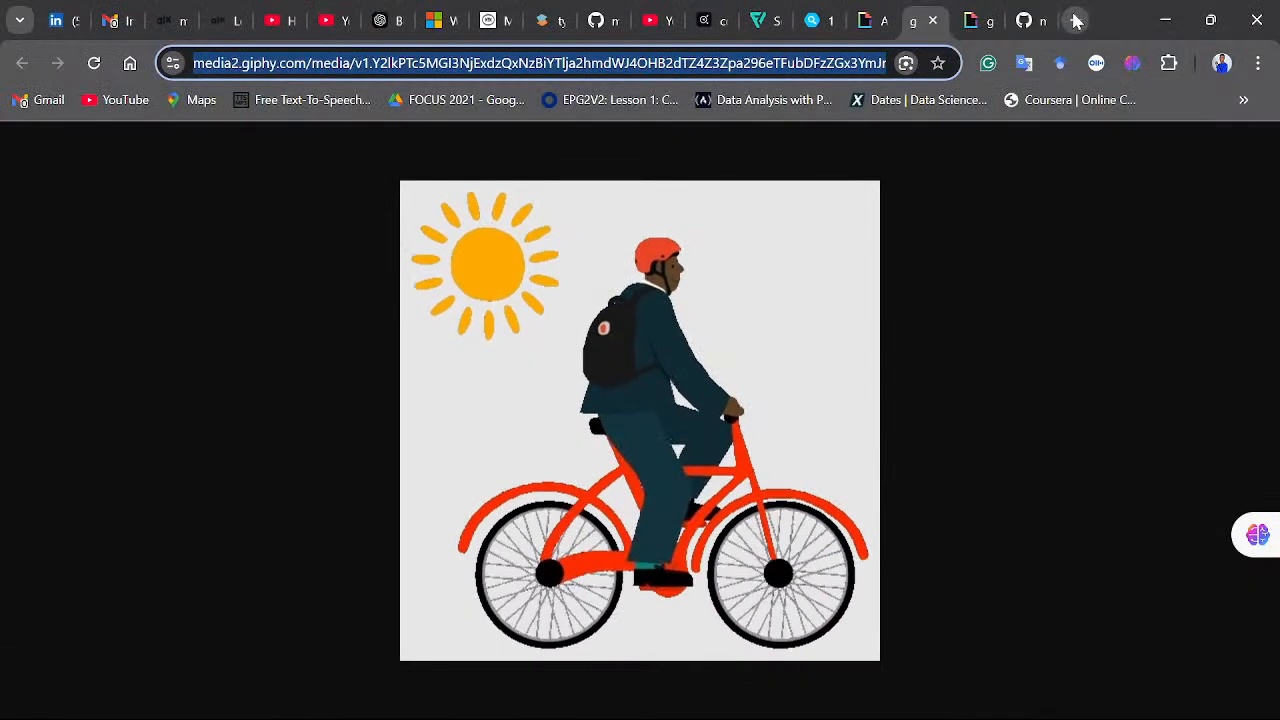
click(1076, 20)
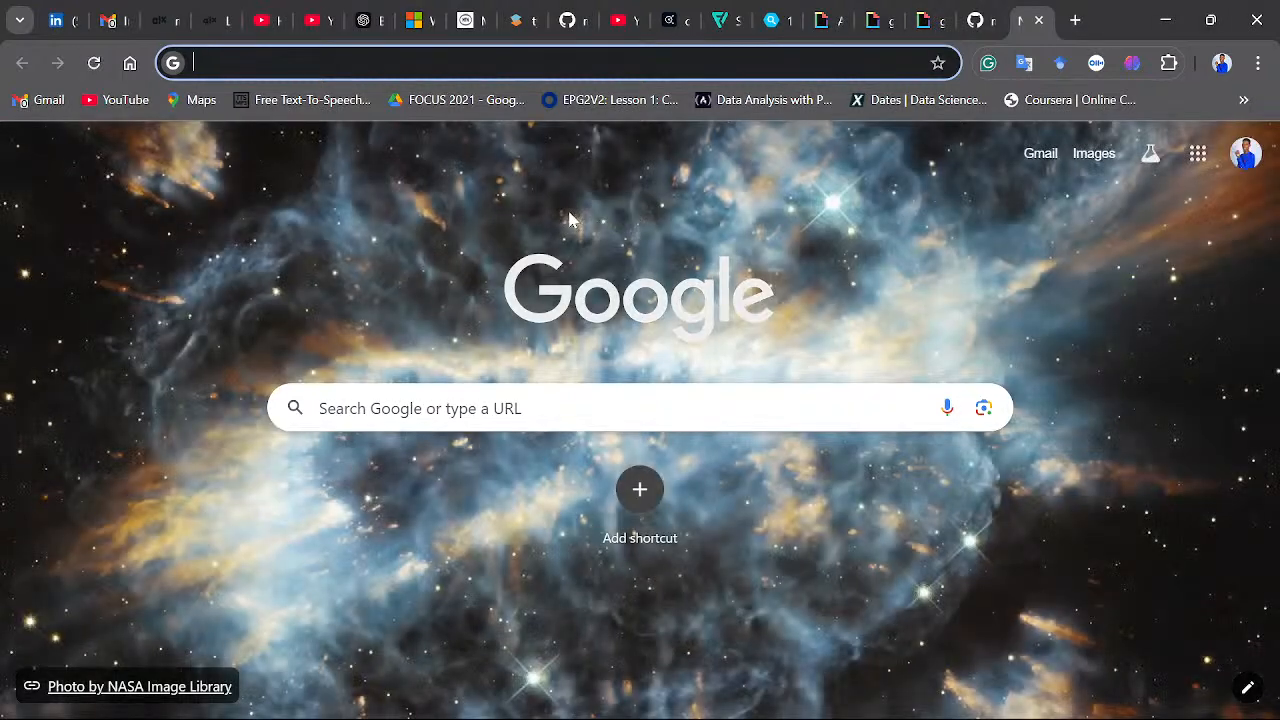
text(type)
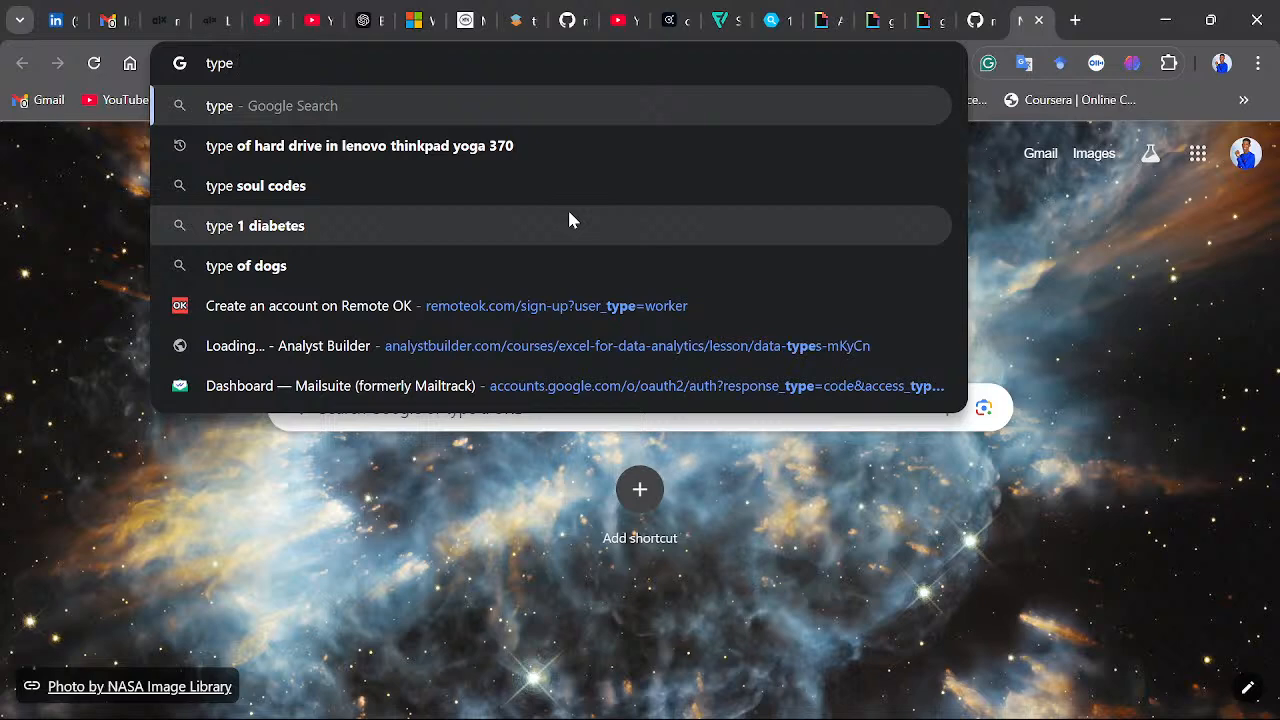
text(s)
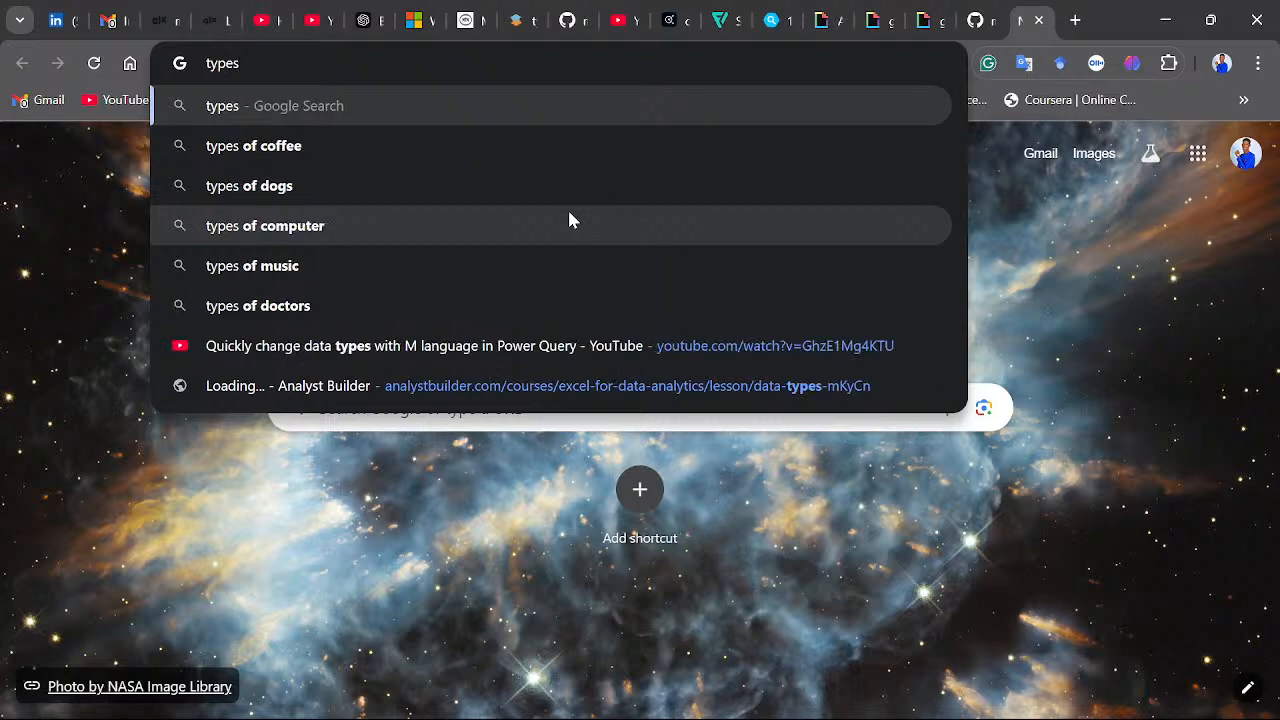
text( of sea)
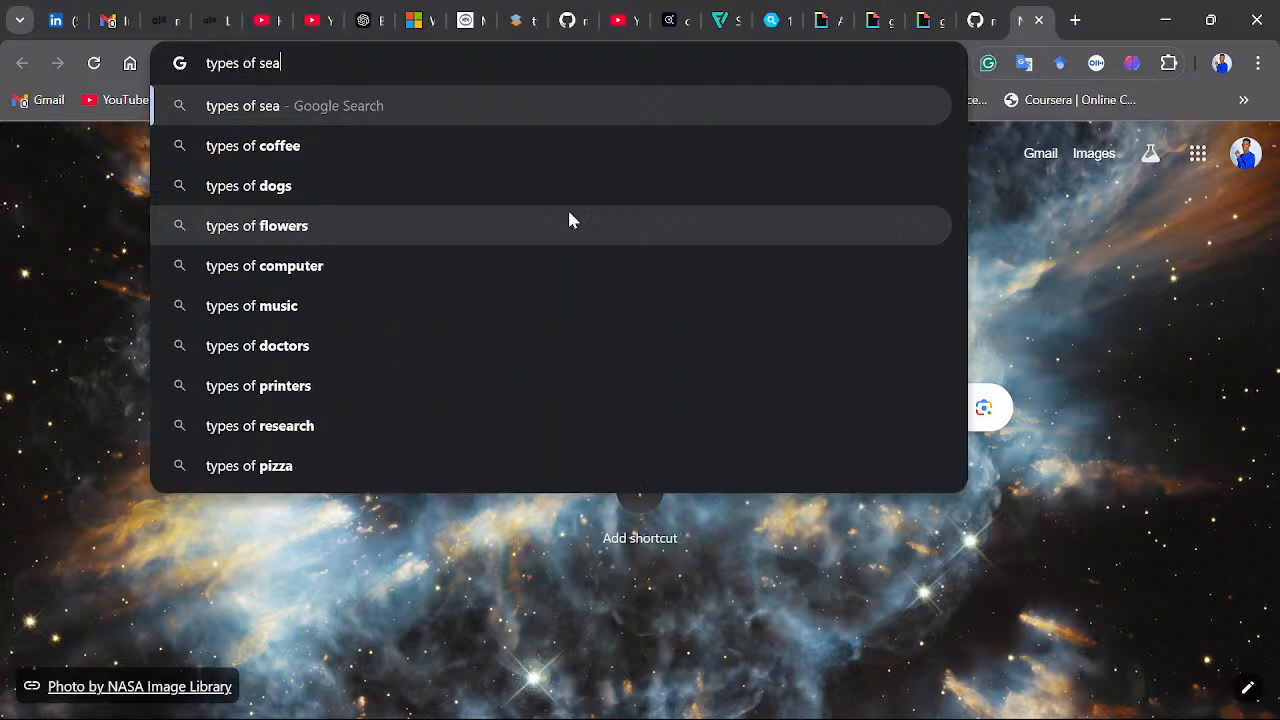
text(sp)
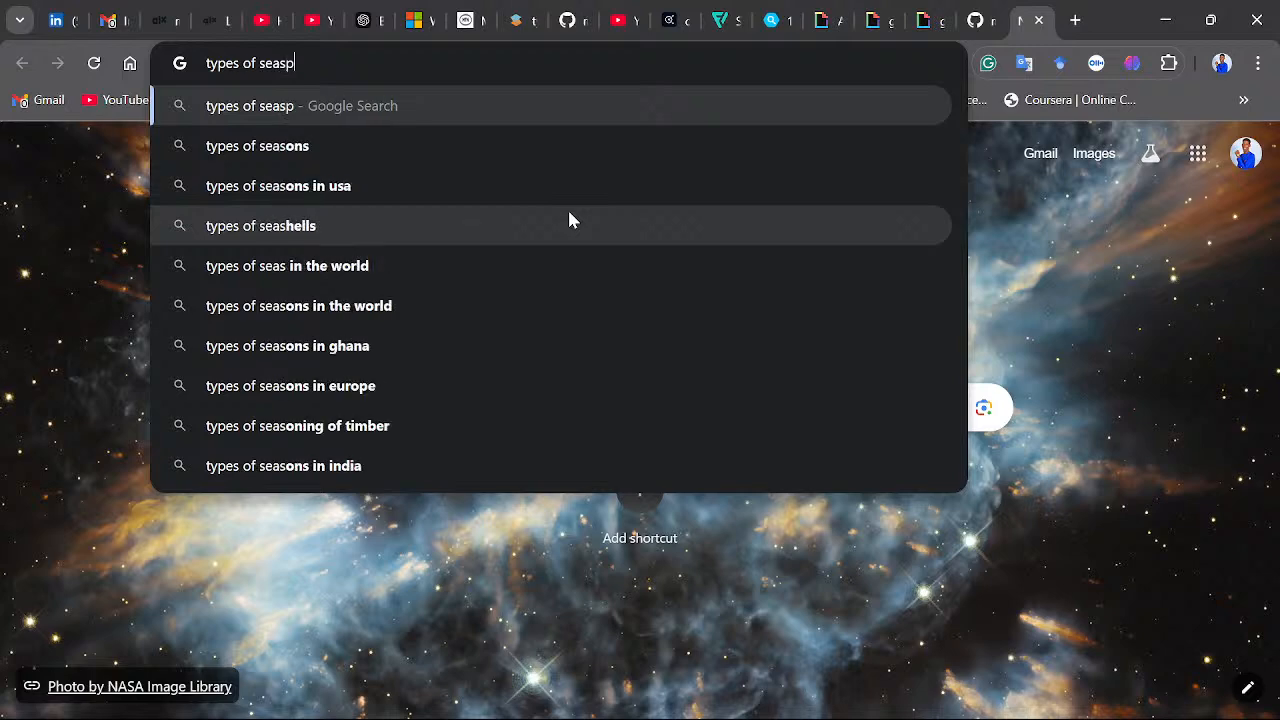
key(BackSpace)
text(on)
key(Return)
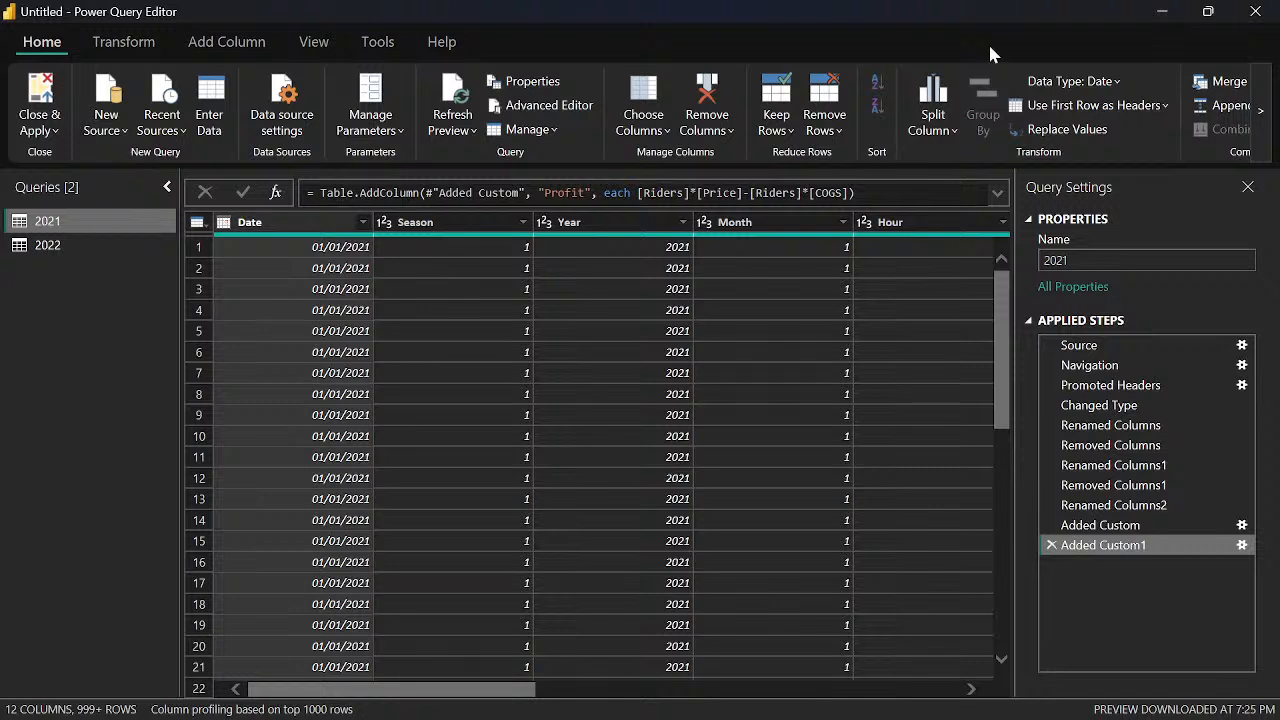
Close the Power Query Editor without applying pending changes and return to the report
click(50, 133)
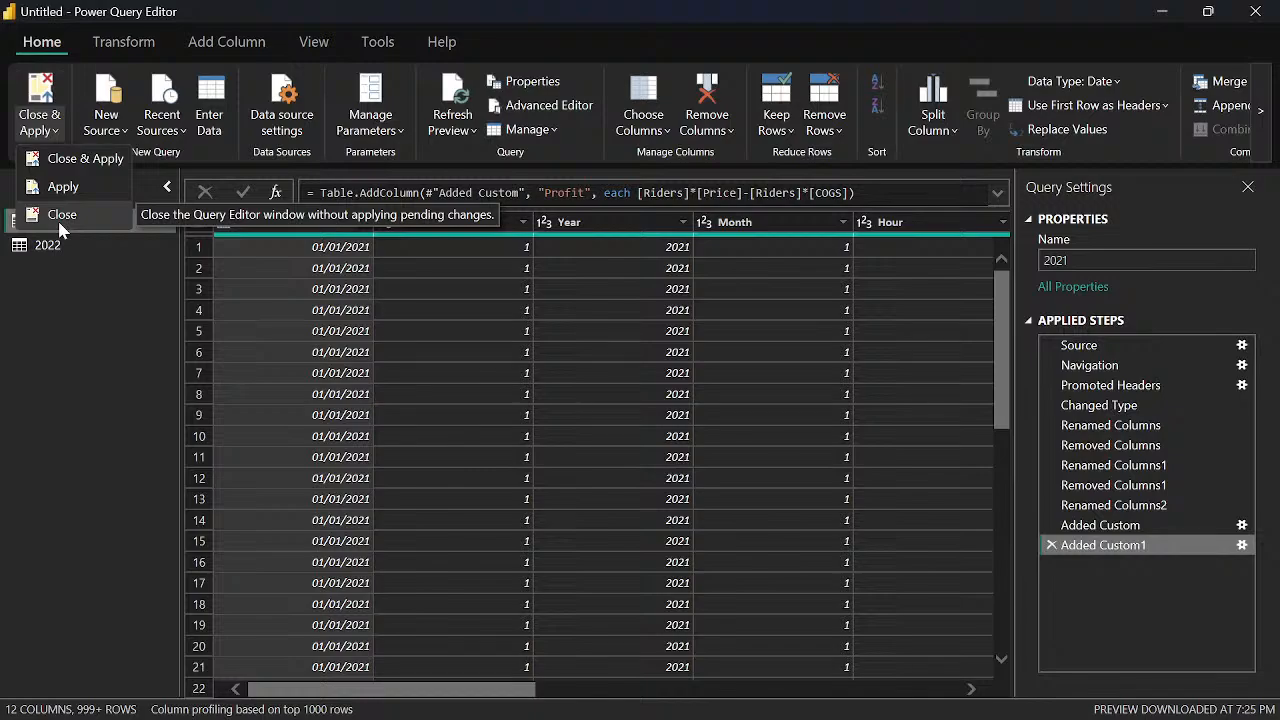
click(60, 220)
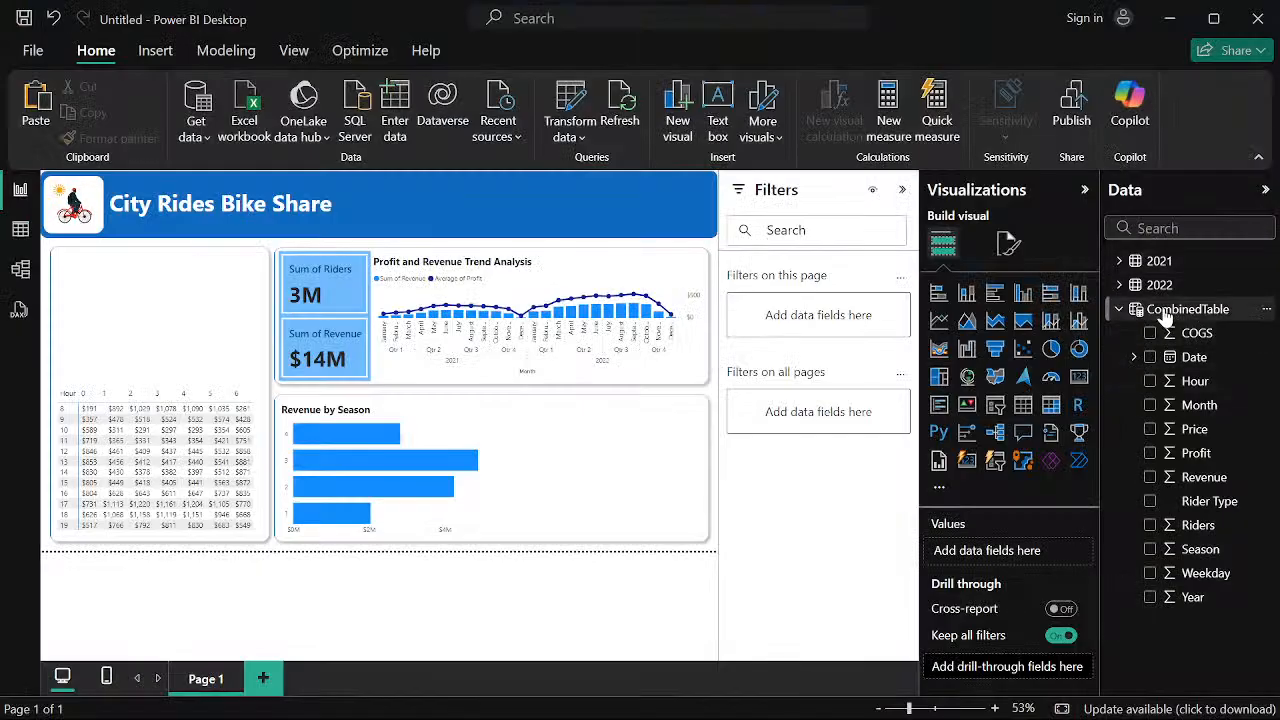
Create a new measure in CombinedTable and begin its formula as New Season = IF(
click(1165, 310)
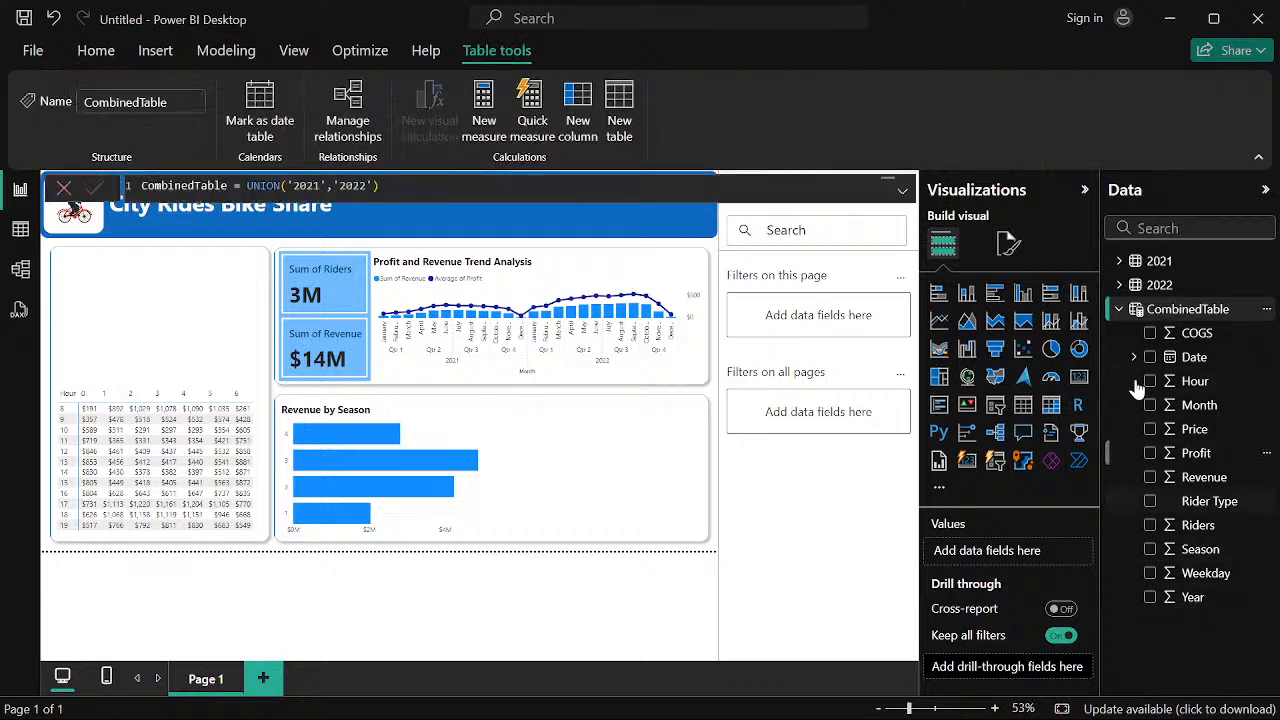
right_click(1187, 313)
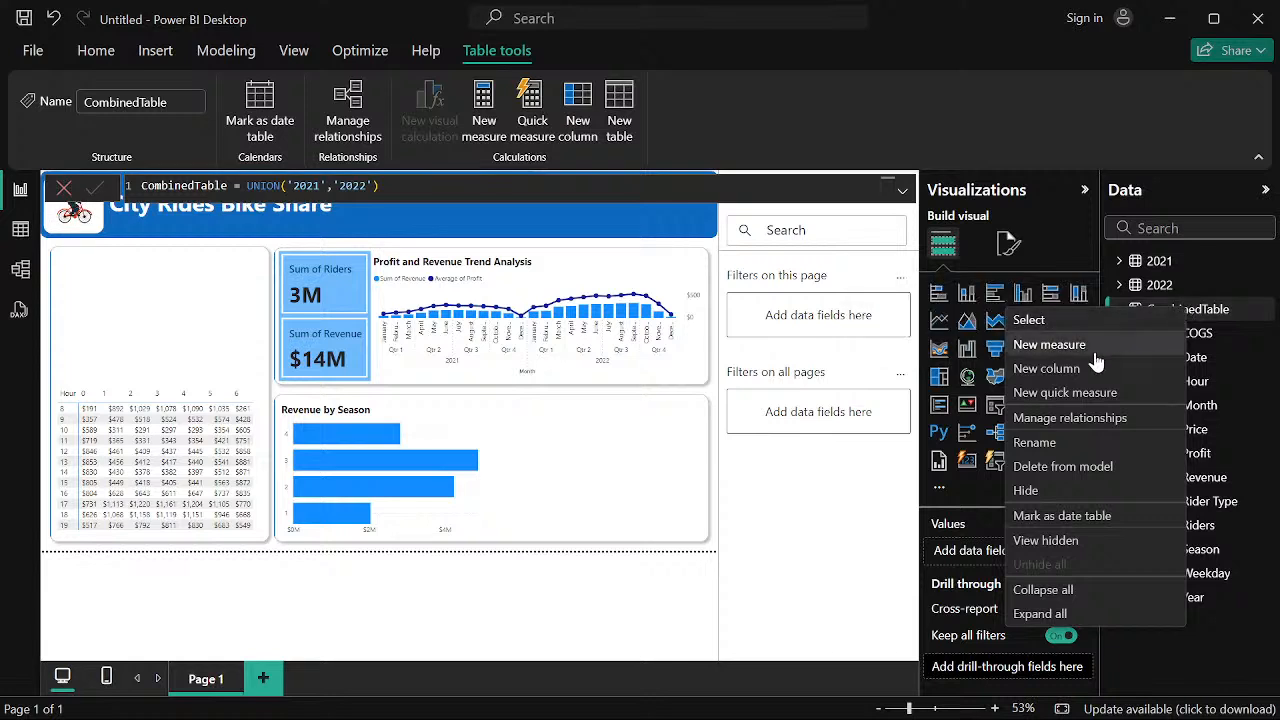
key(Escape)
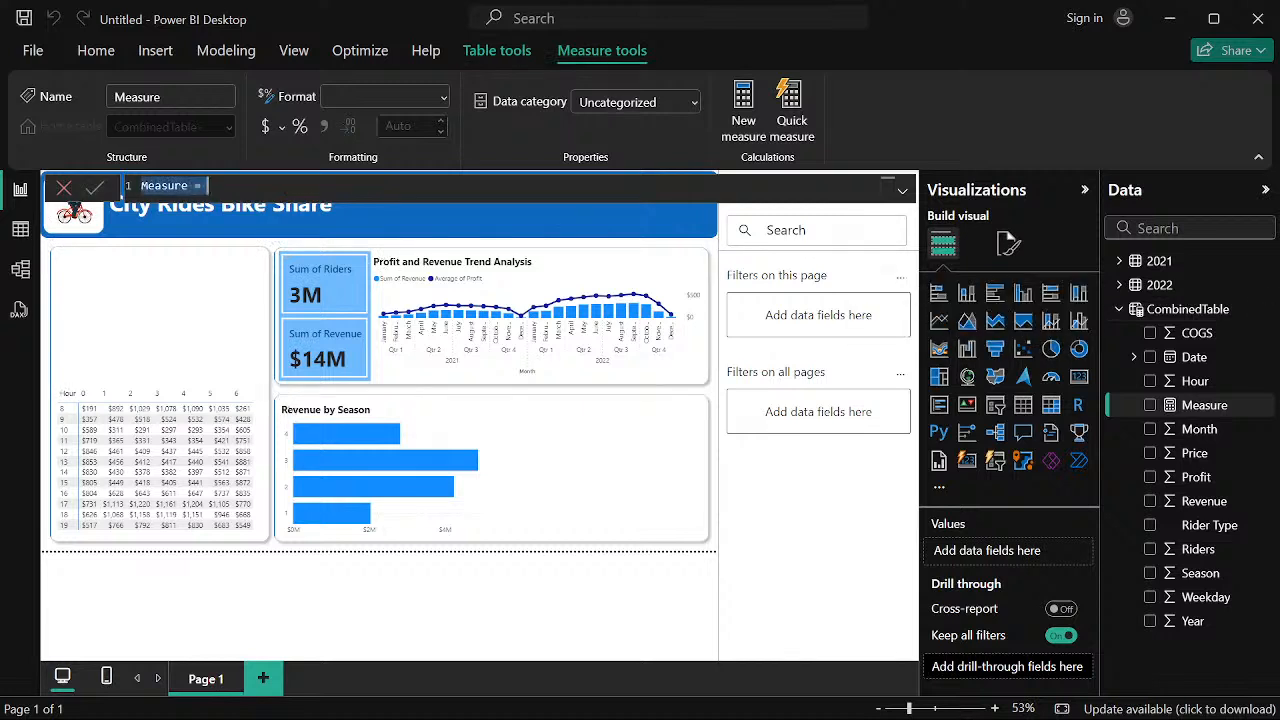
text(New)
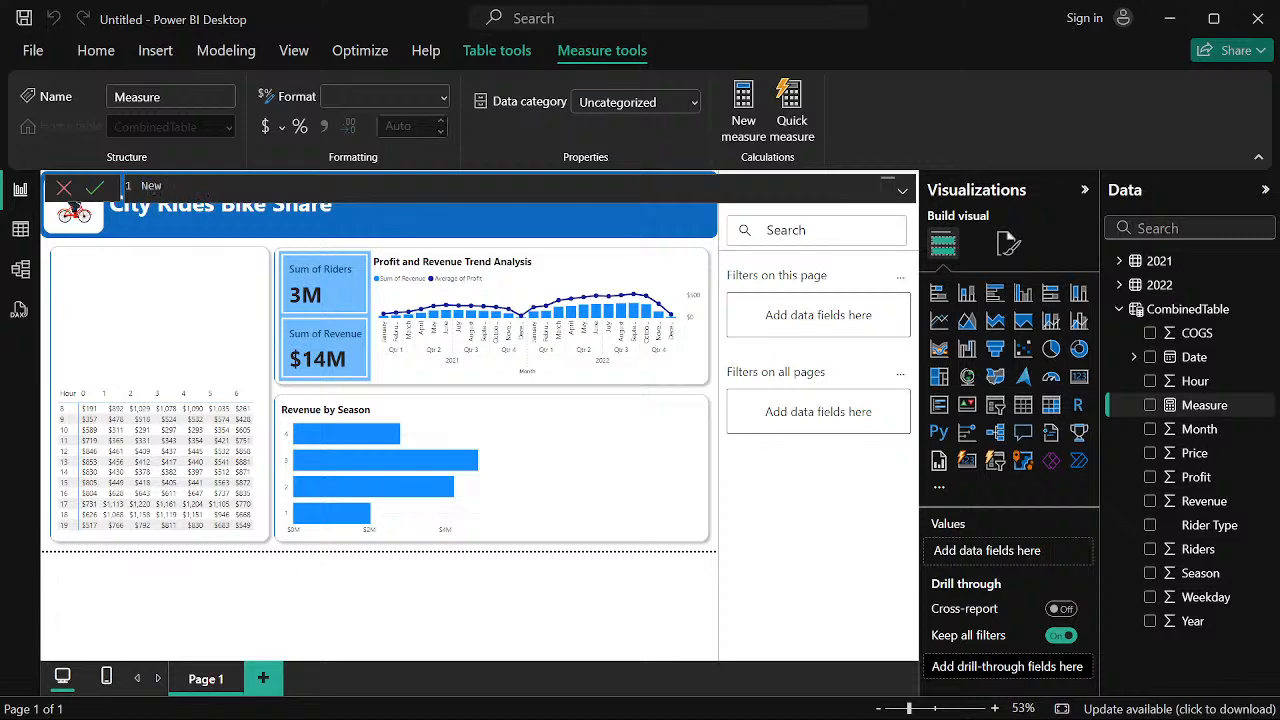
text( Season = IF)
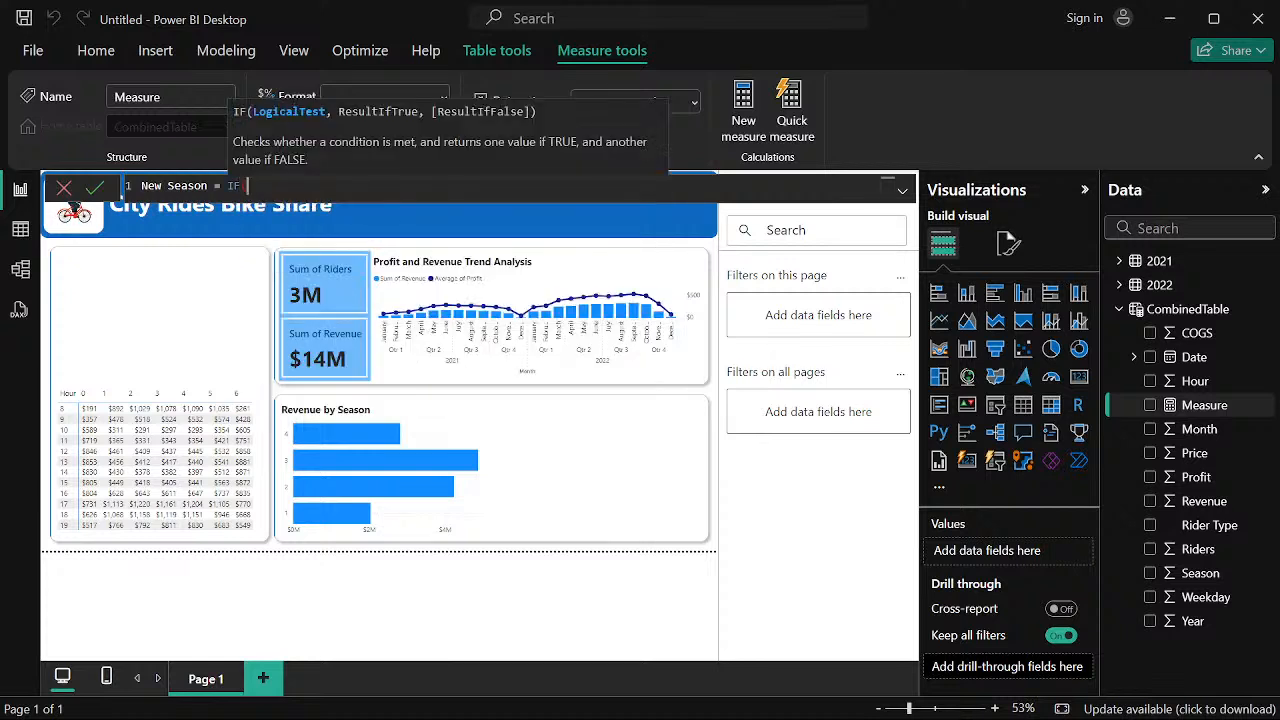
text( ()
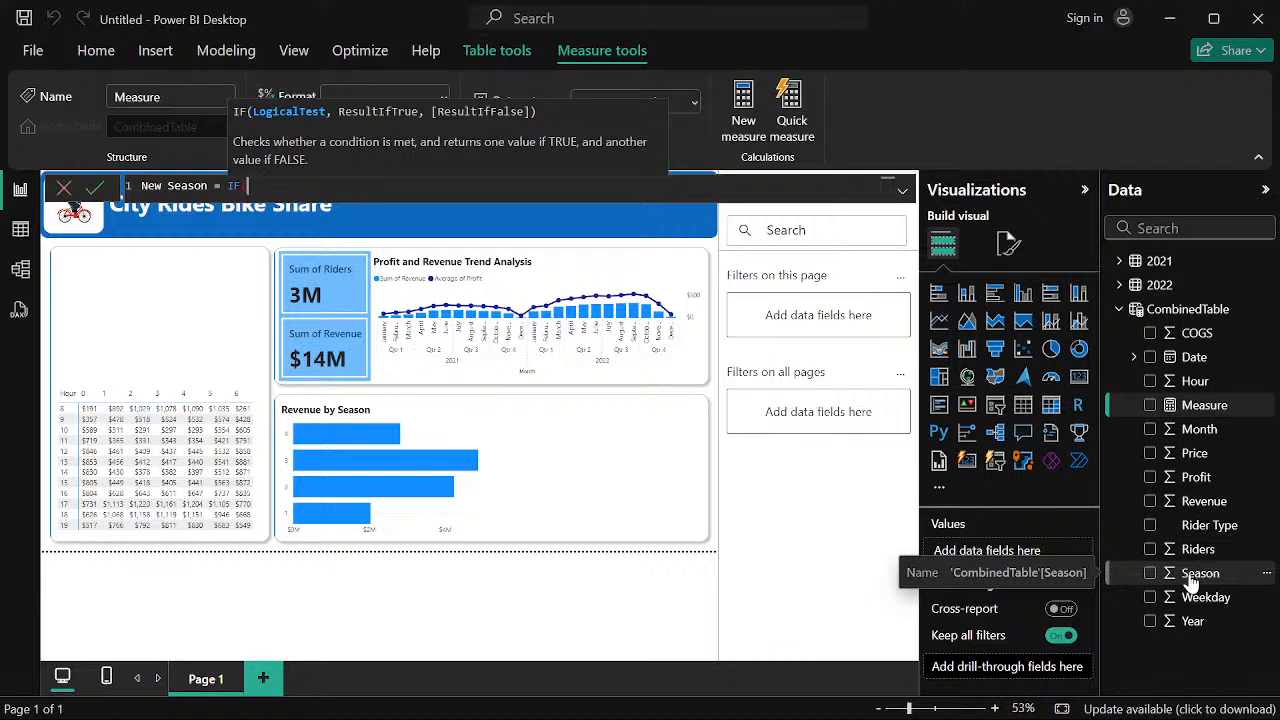
Try to write the measure's IF condition on the season field as 'CombineTable'[Season]==
text(')
text(c)
key(BackSpace)
key(BackSpace)
text(Se)
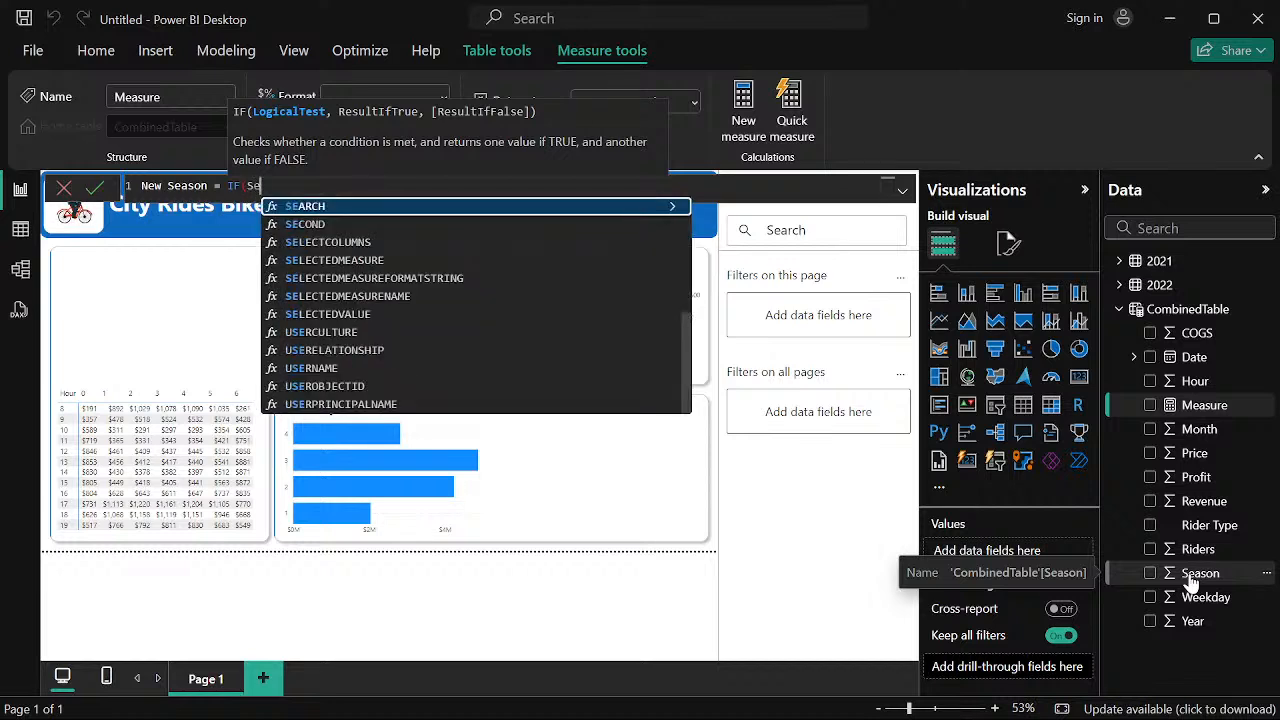
text(as)
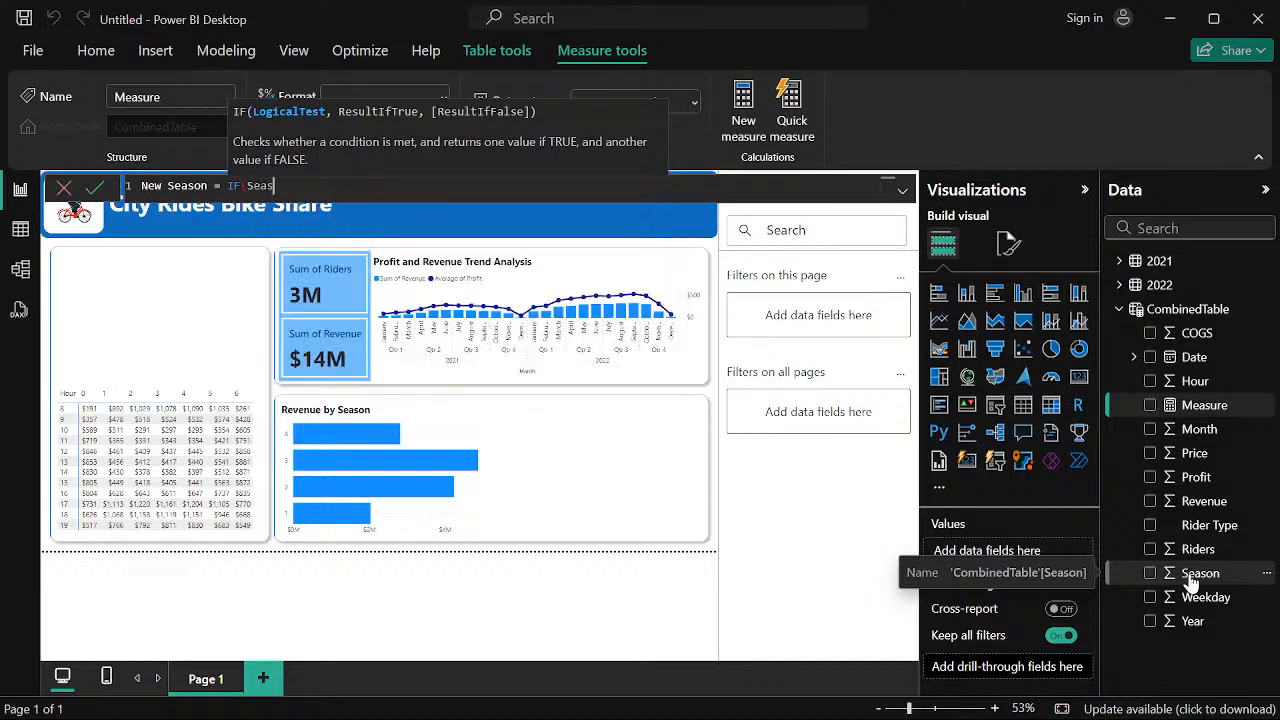
key(BackSpace)
key(BackSpace)
key(BackSpace)
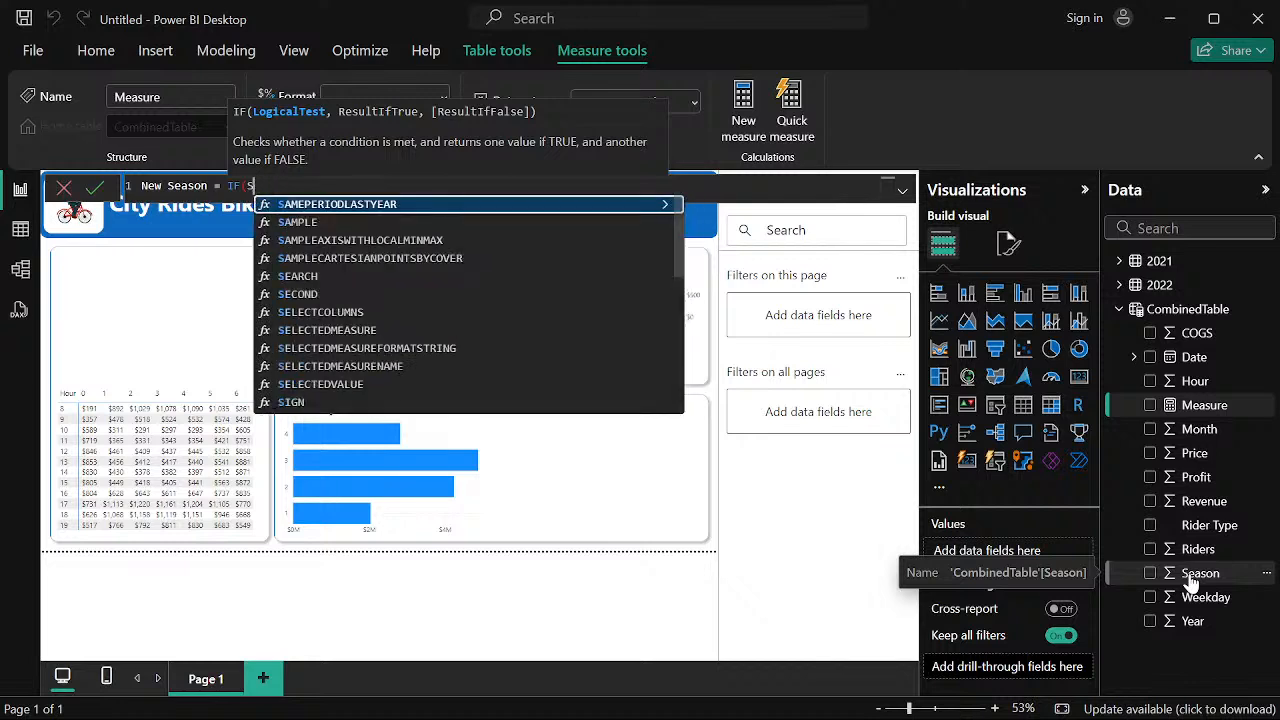
key(BackSpace)
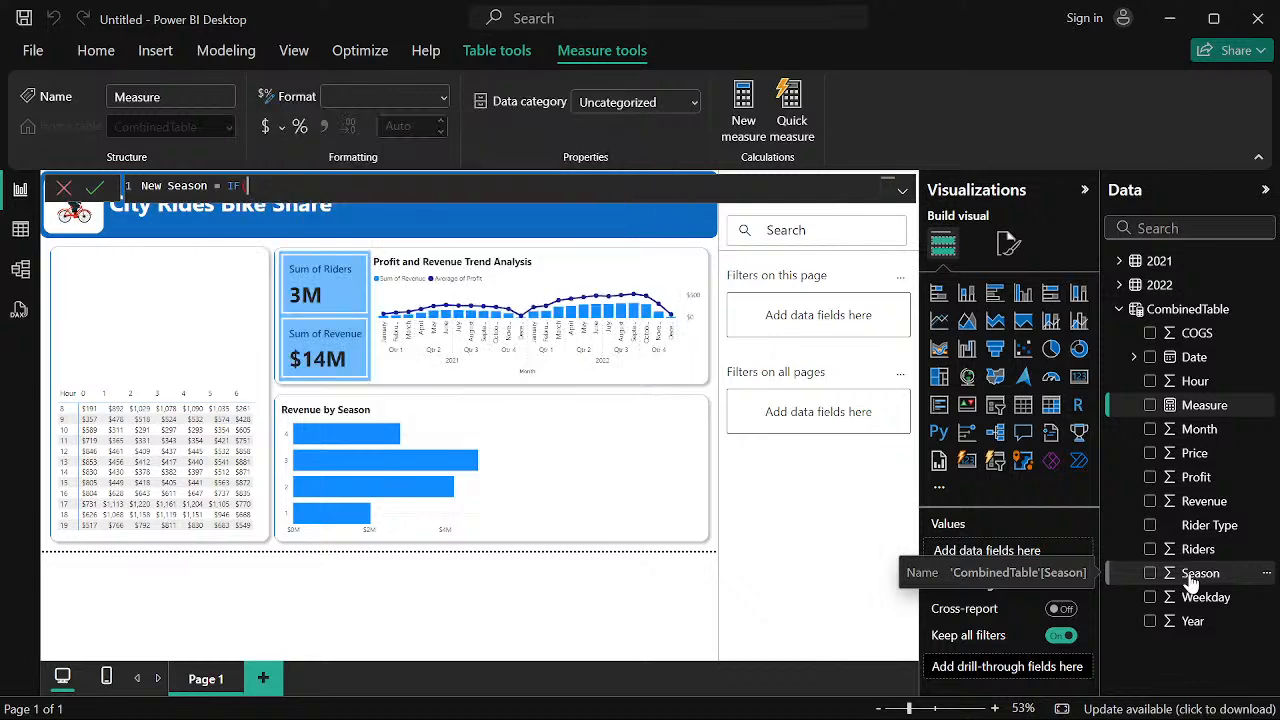
text(')
text(S)
key(BackSpace)
text(Season)
key(BackSpace)
key(BackSpace)
key(BackSpace)
key(BackSpace)
key(BackSpace)
key(BackSpace)
text(CombineTable')
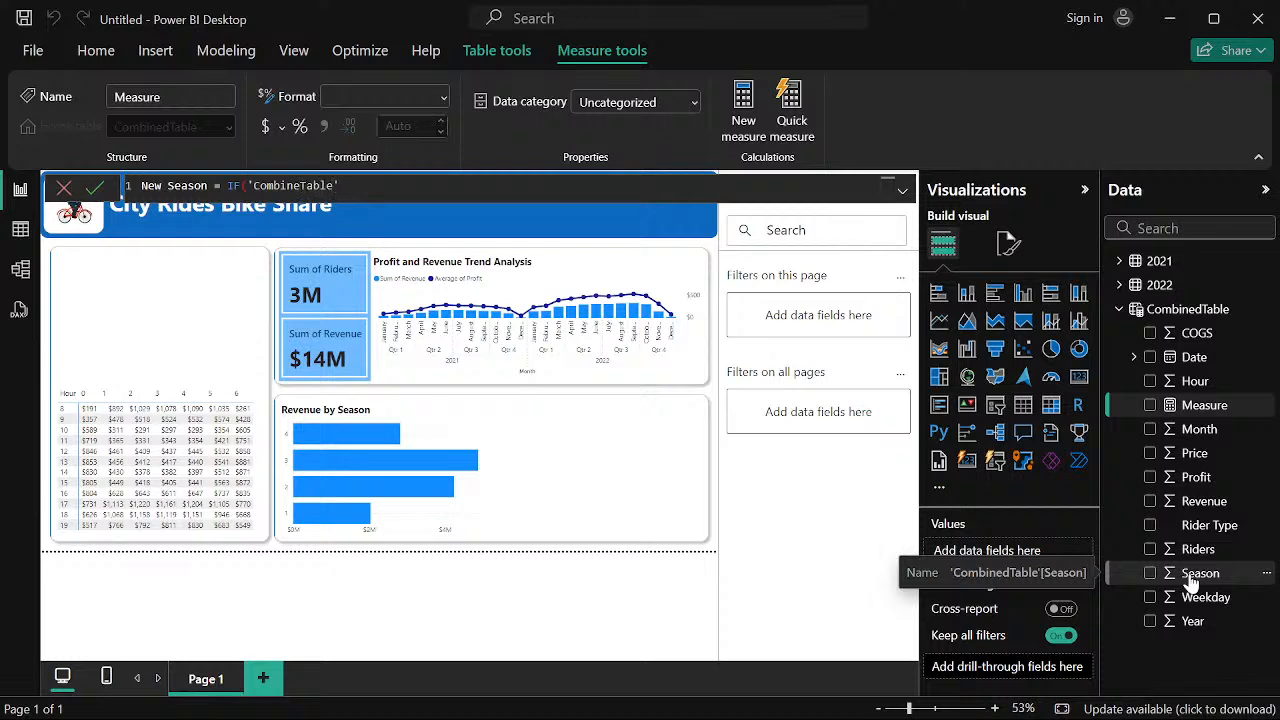
text(,)
key(BackSpace)
text([Season])
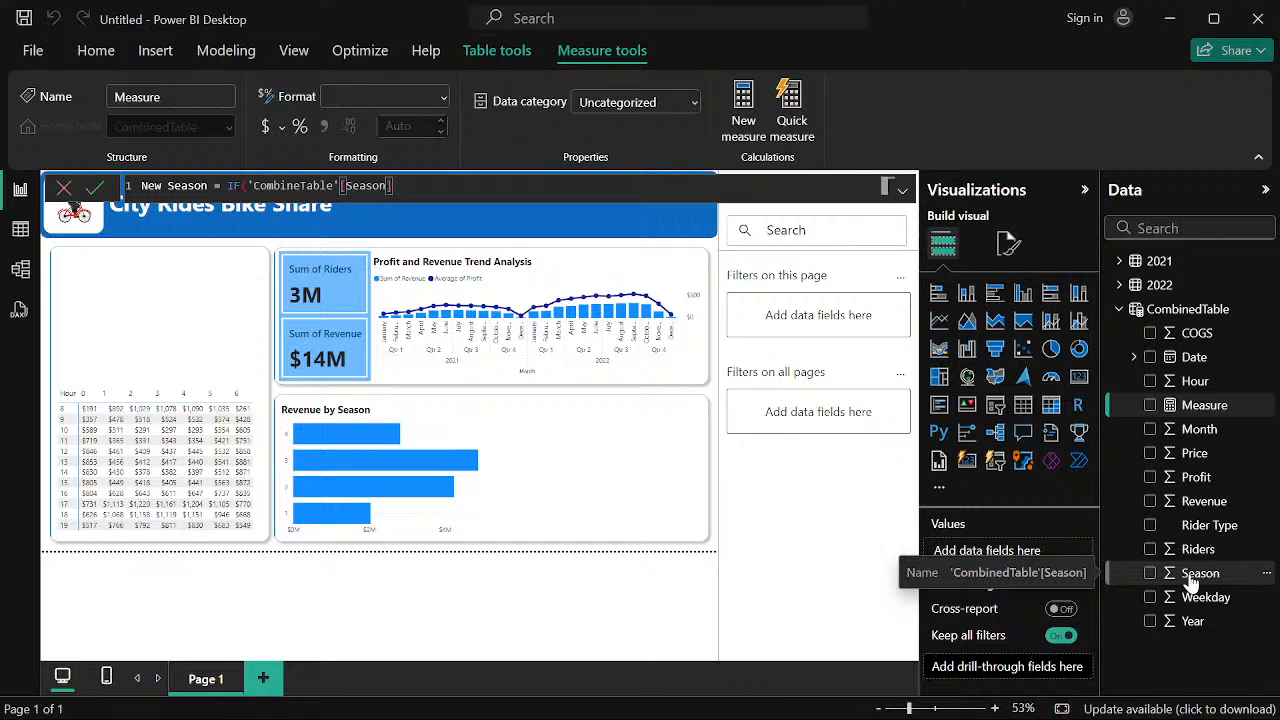
text(==)
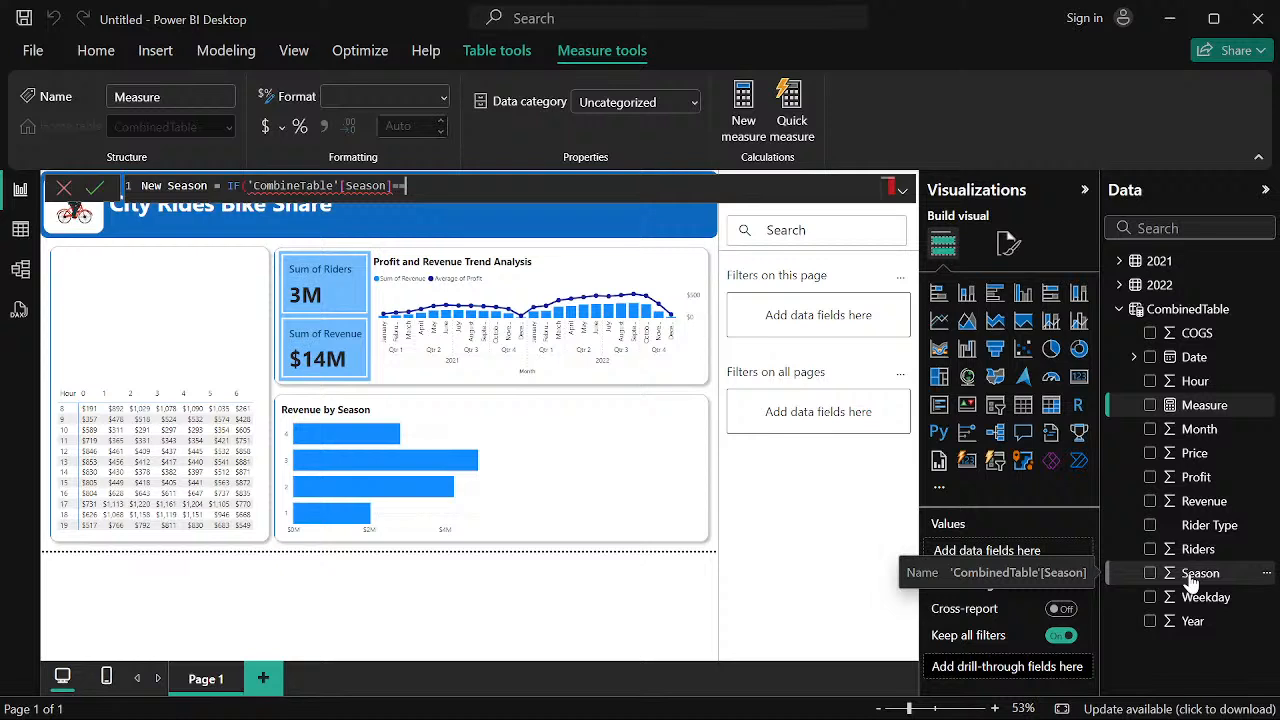
Clear the unfinished New Season measure formula and discard the measure
key(ctrl+a)
text(Ne)
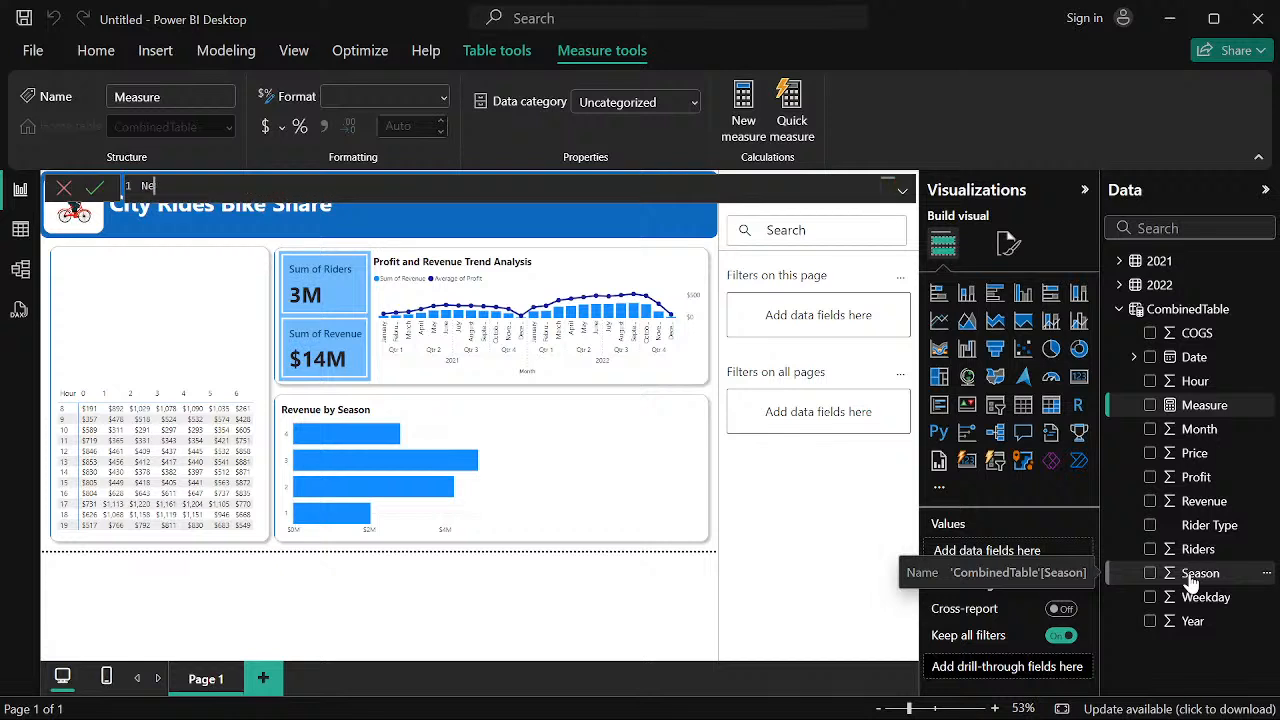
key(BackSpace)
key(BackSpace)
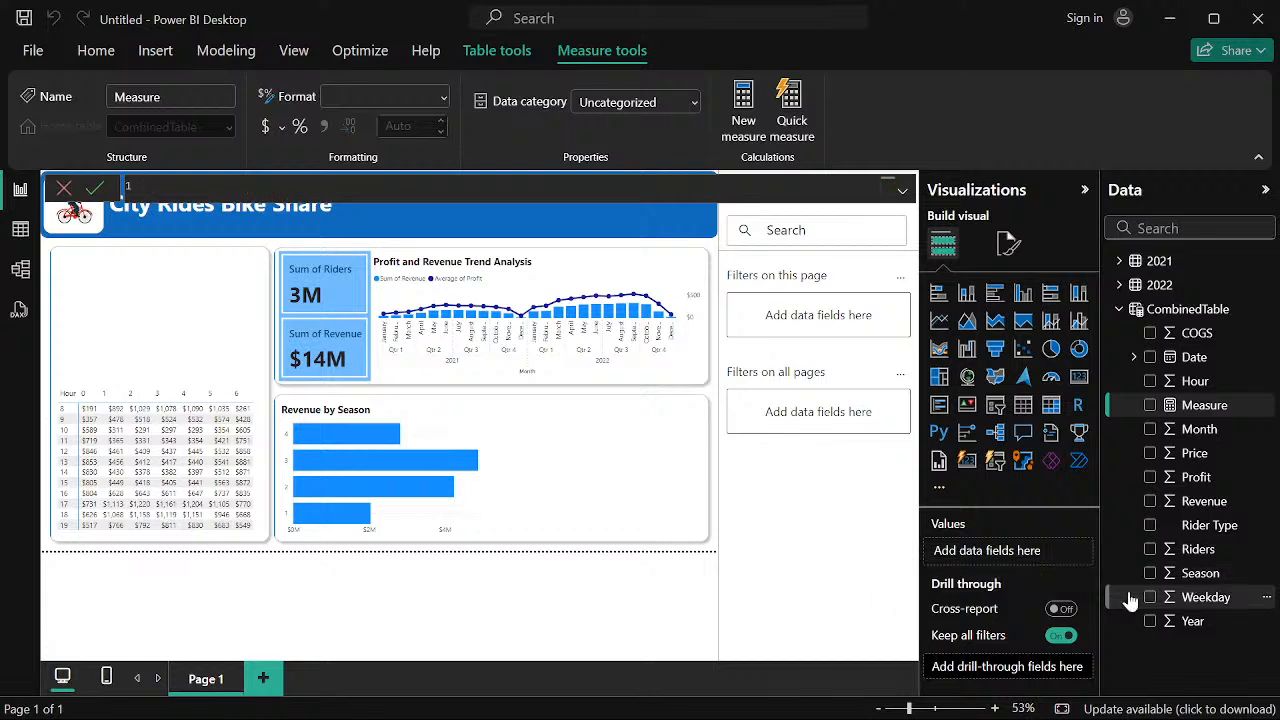
key(Escape)
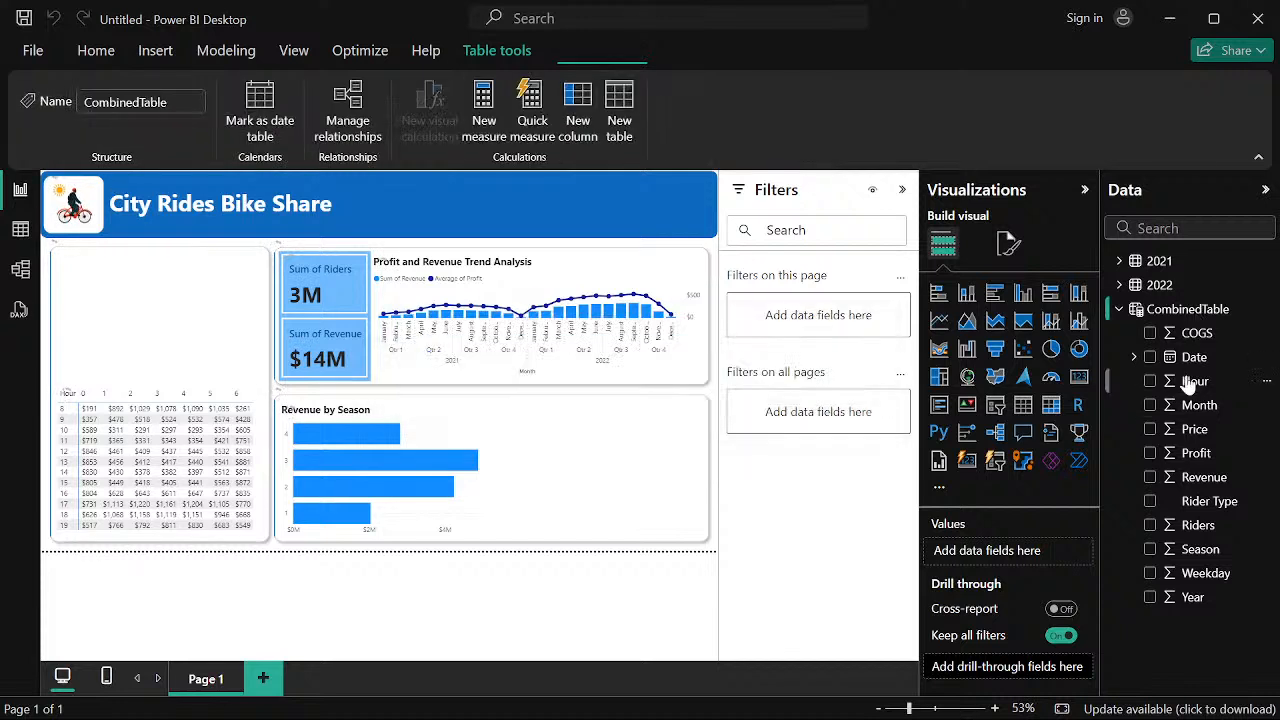
click(1198, 309)
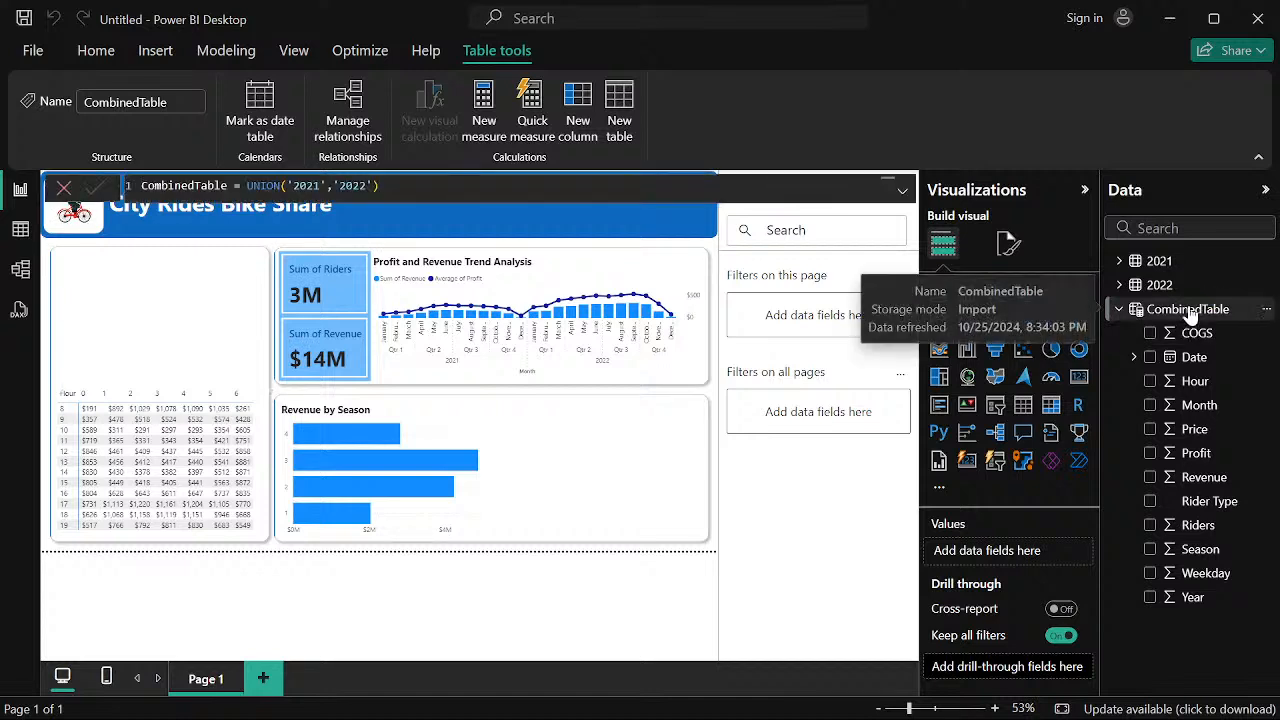
right_click(1191, 314)
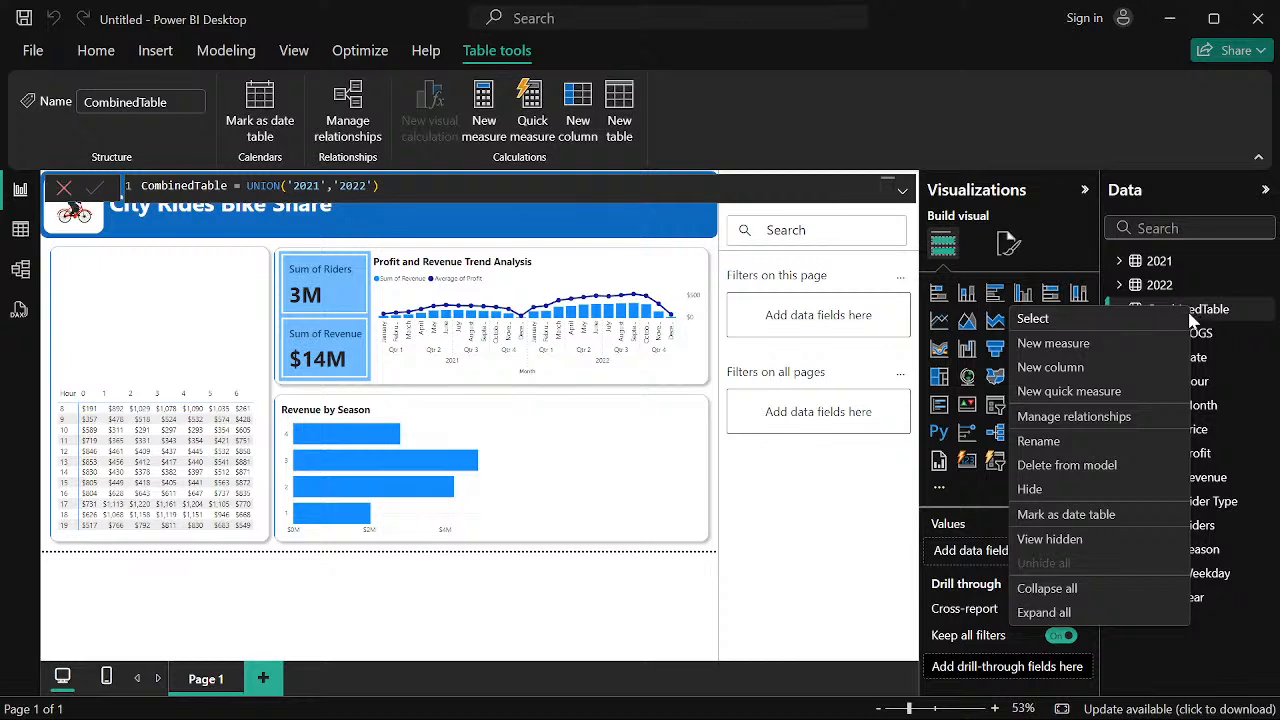
click(1198, 652)
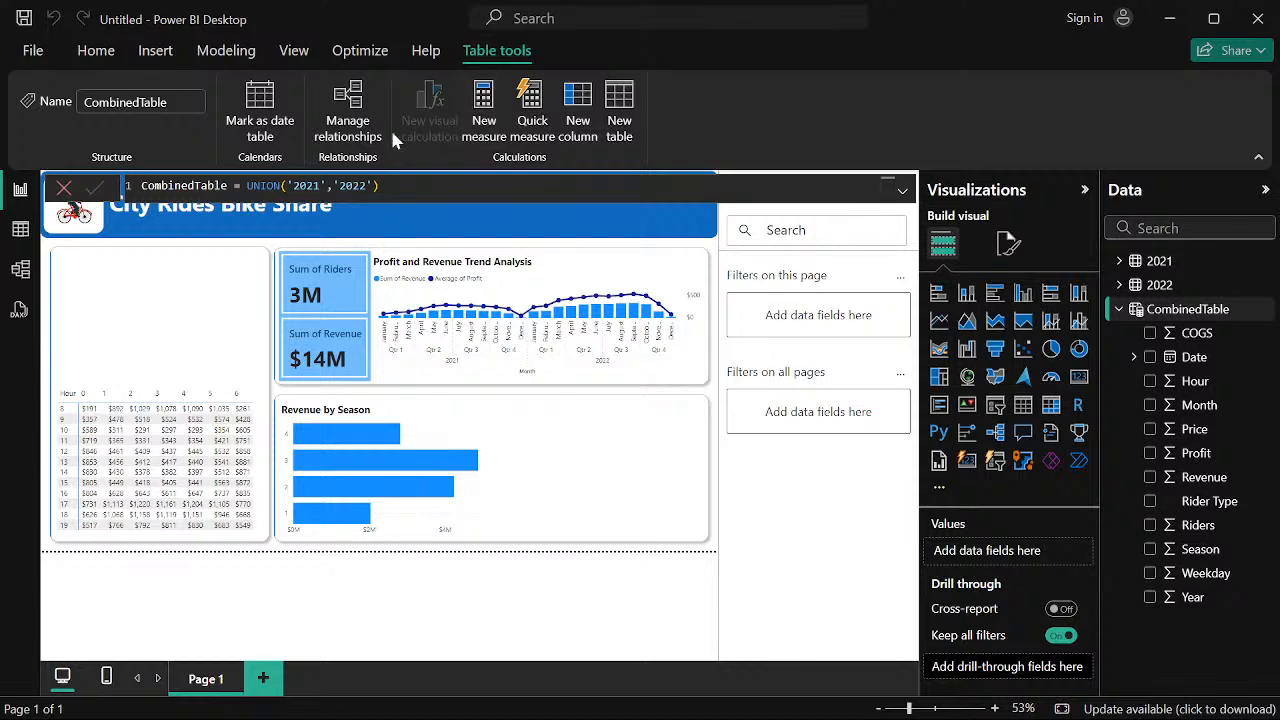
click(105, 55)
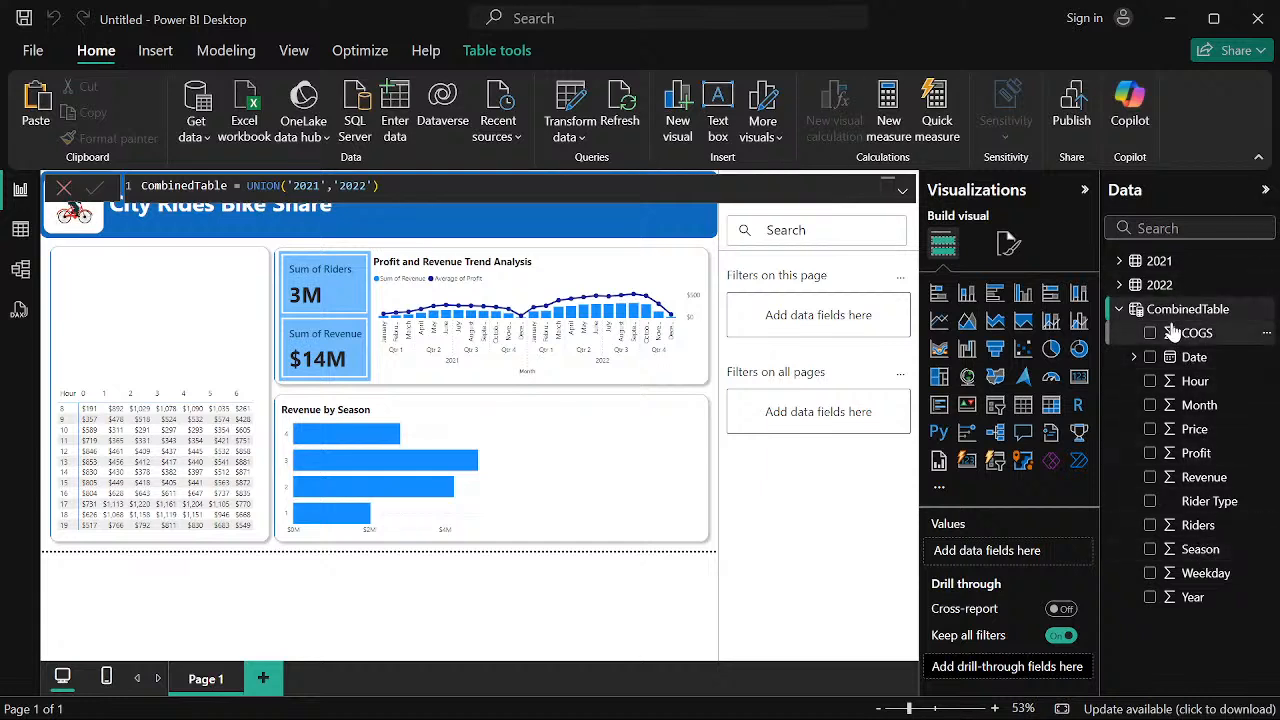
click(1150, 286)
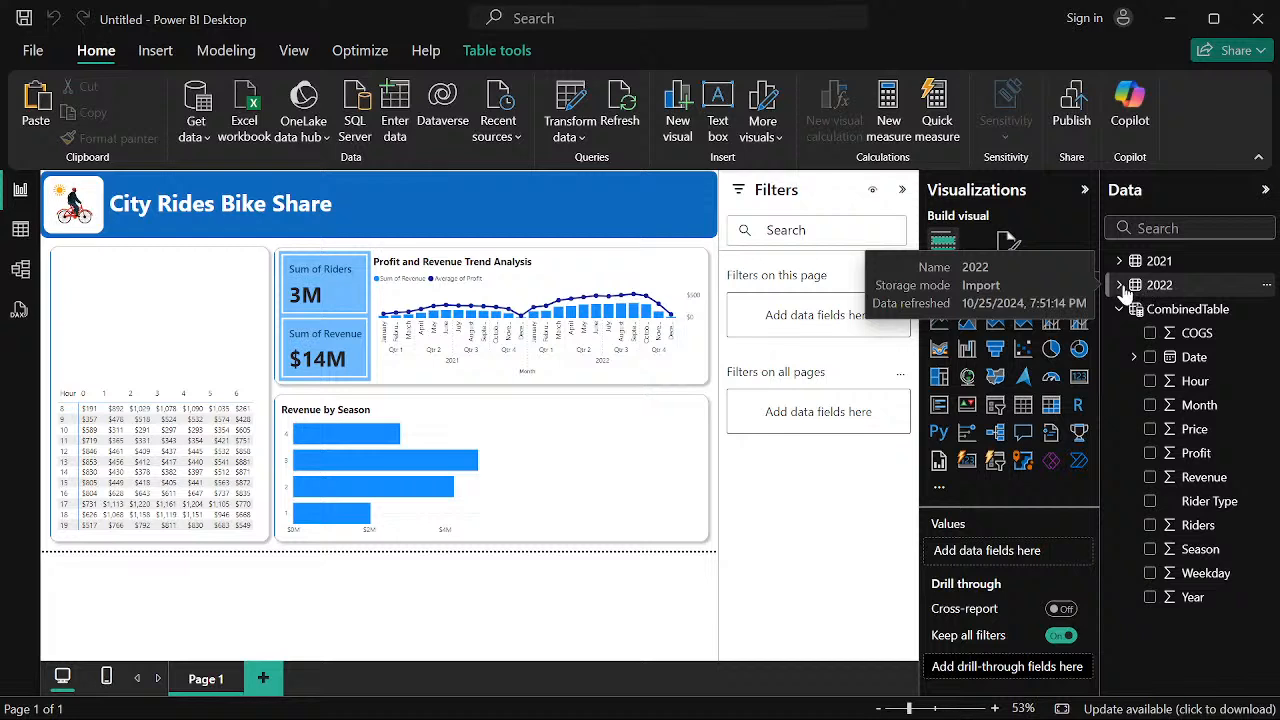
click(1120, 286)
right_click(1187, 314)
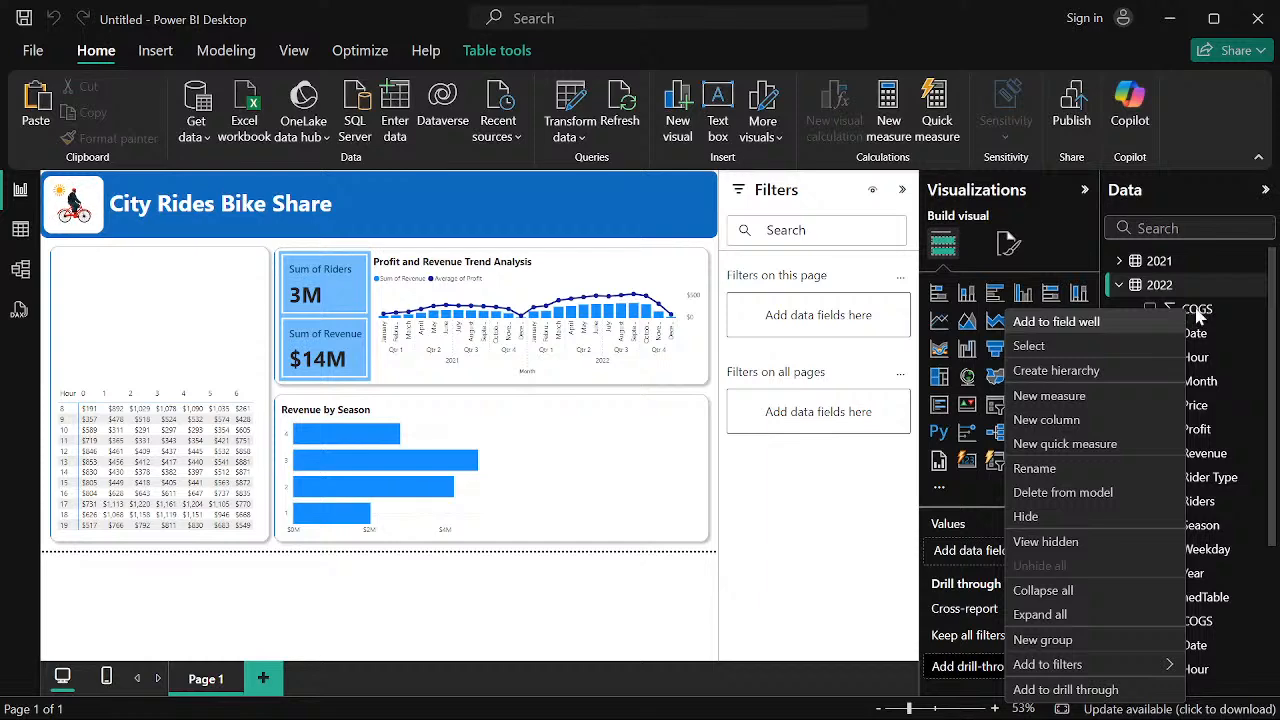
click(1197, 339)
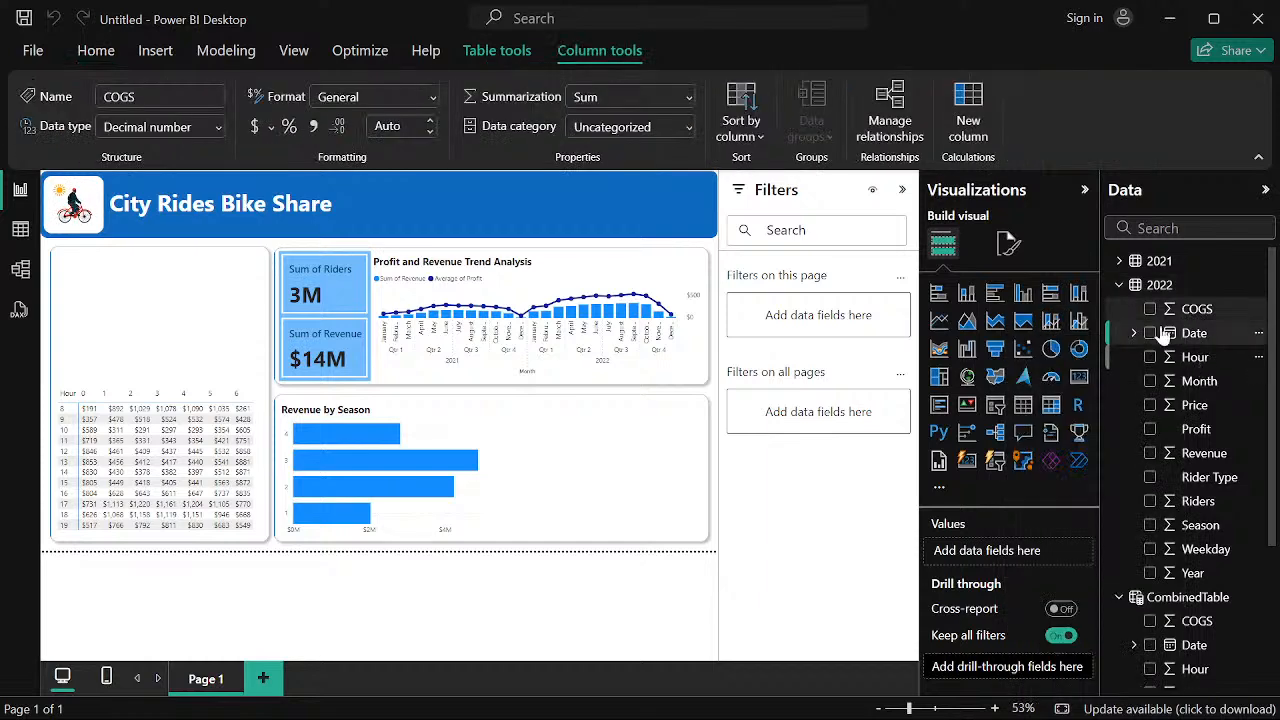
click(1136, 287)
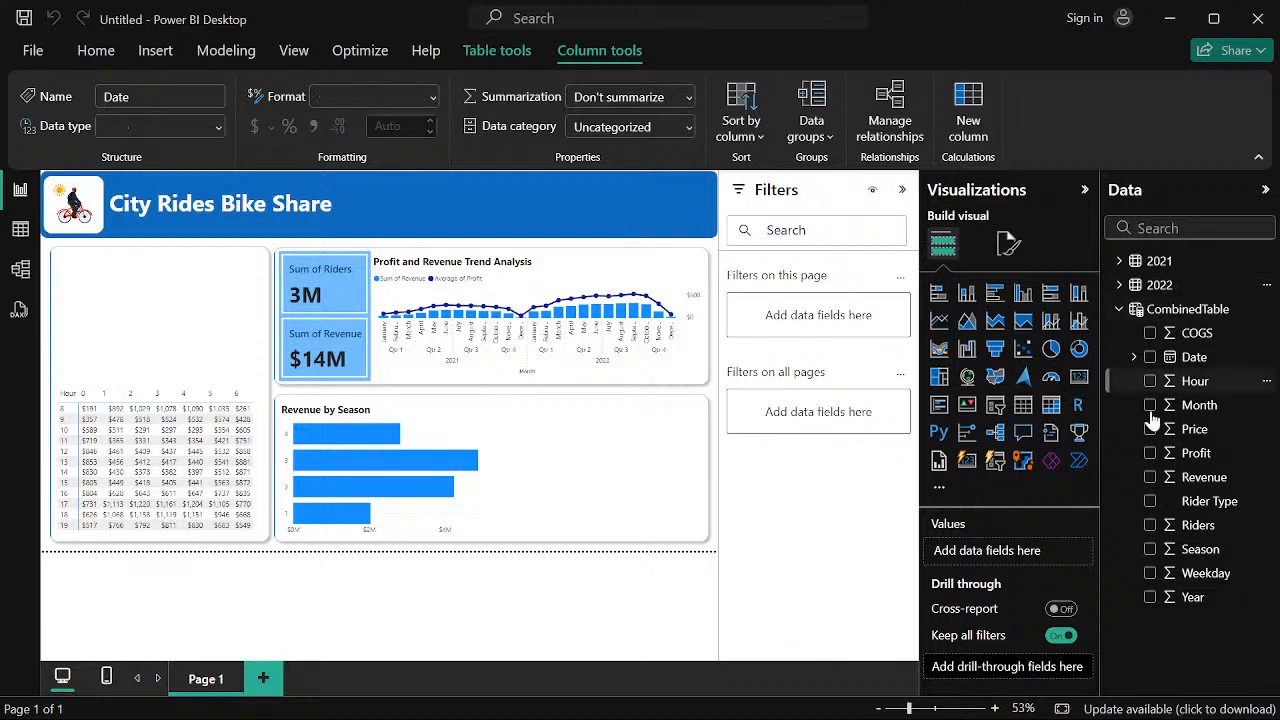
Add a new calculated column to CombinedTable and begin its formula as New Season = IF(
right_click(1166, 318)
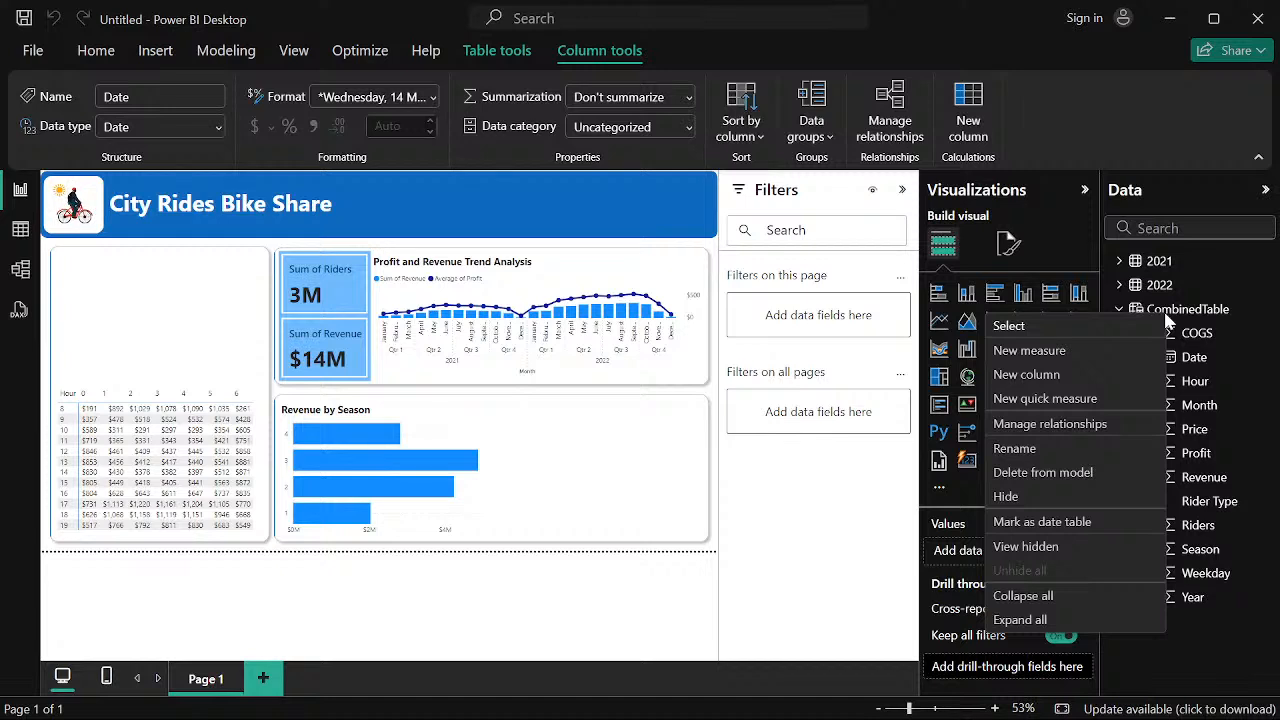
click(1044, 376)
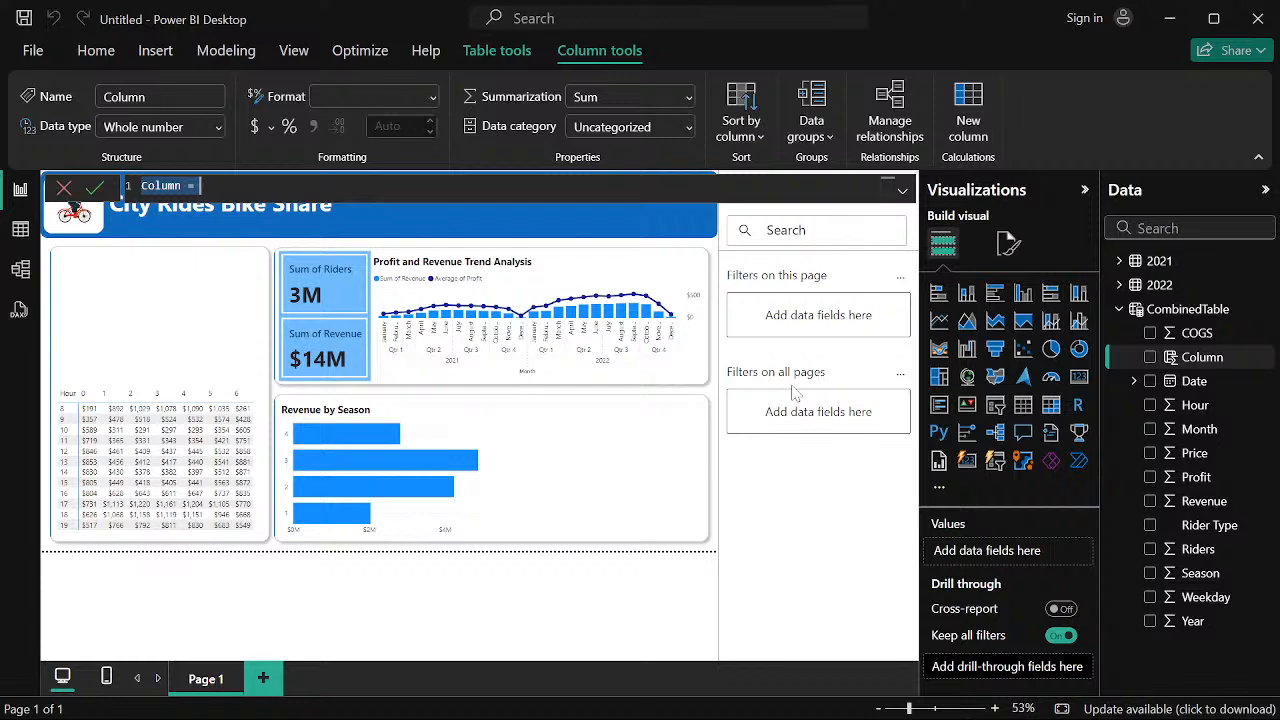
text(A)
key(BackSpace)
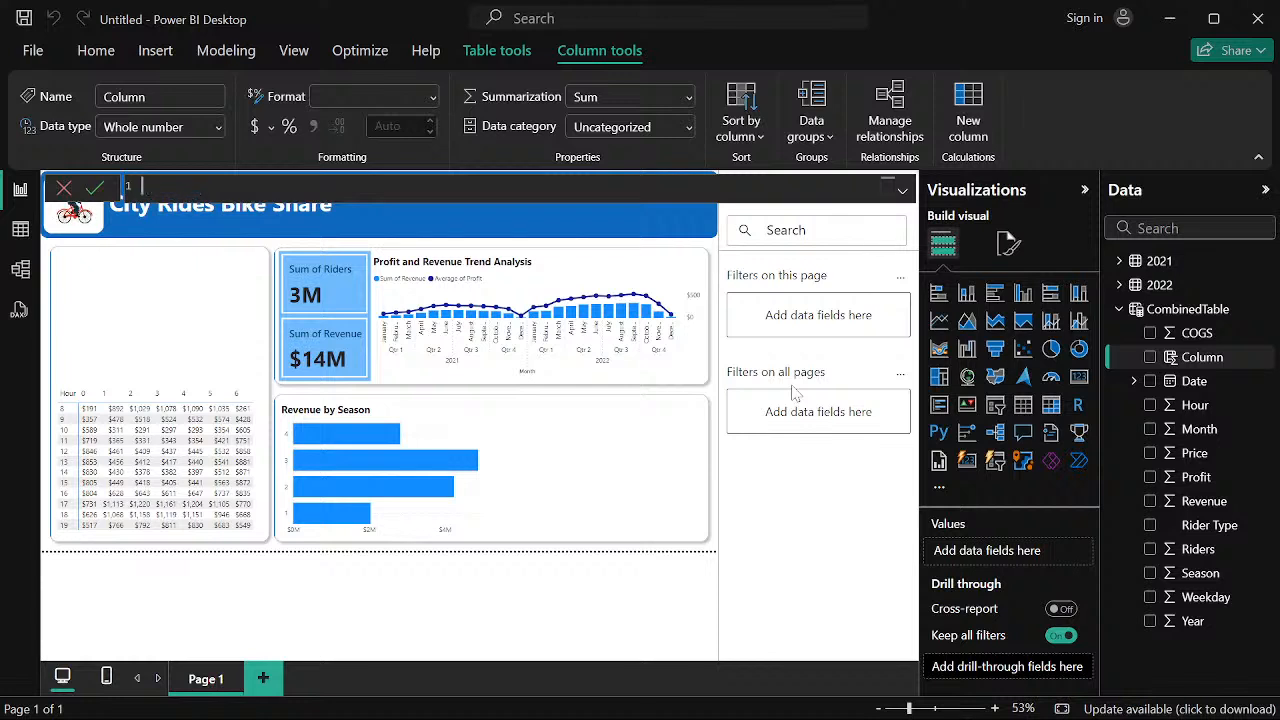
text(S)
key(BackSpace)
text(New Season = IF)
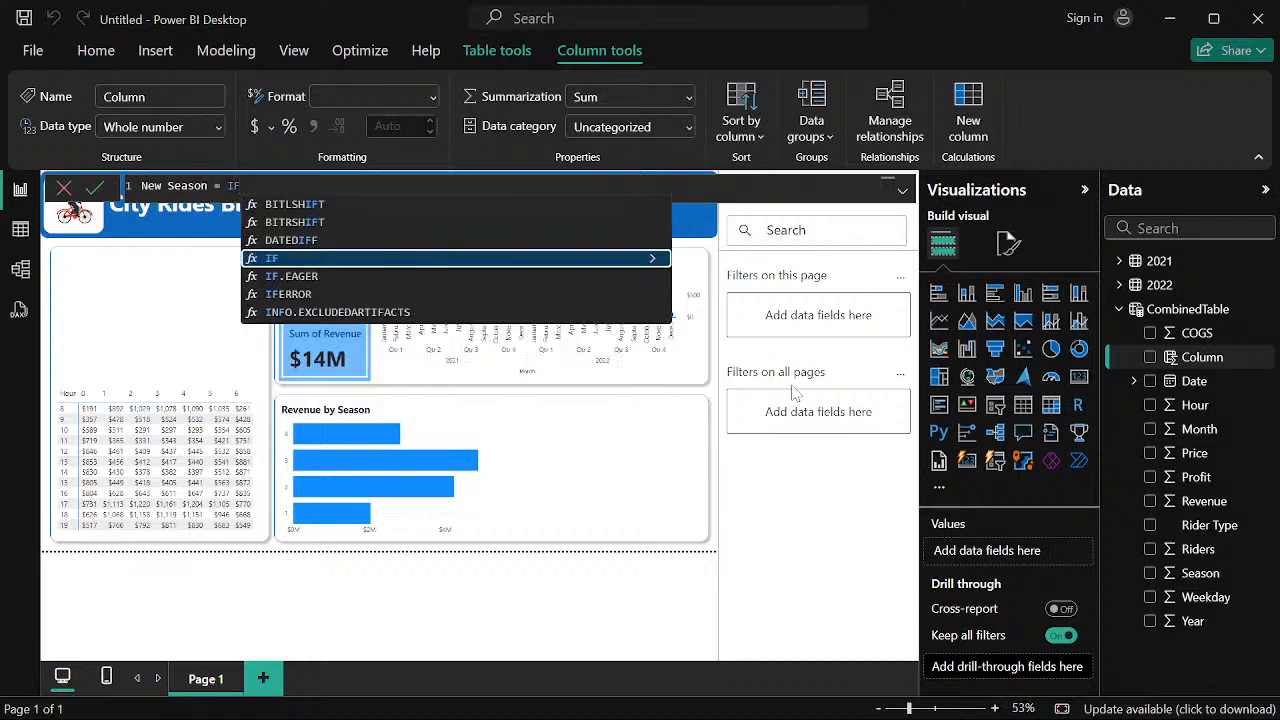
text(()
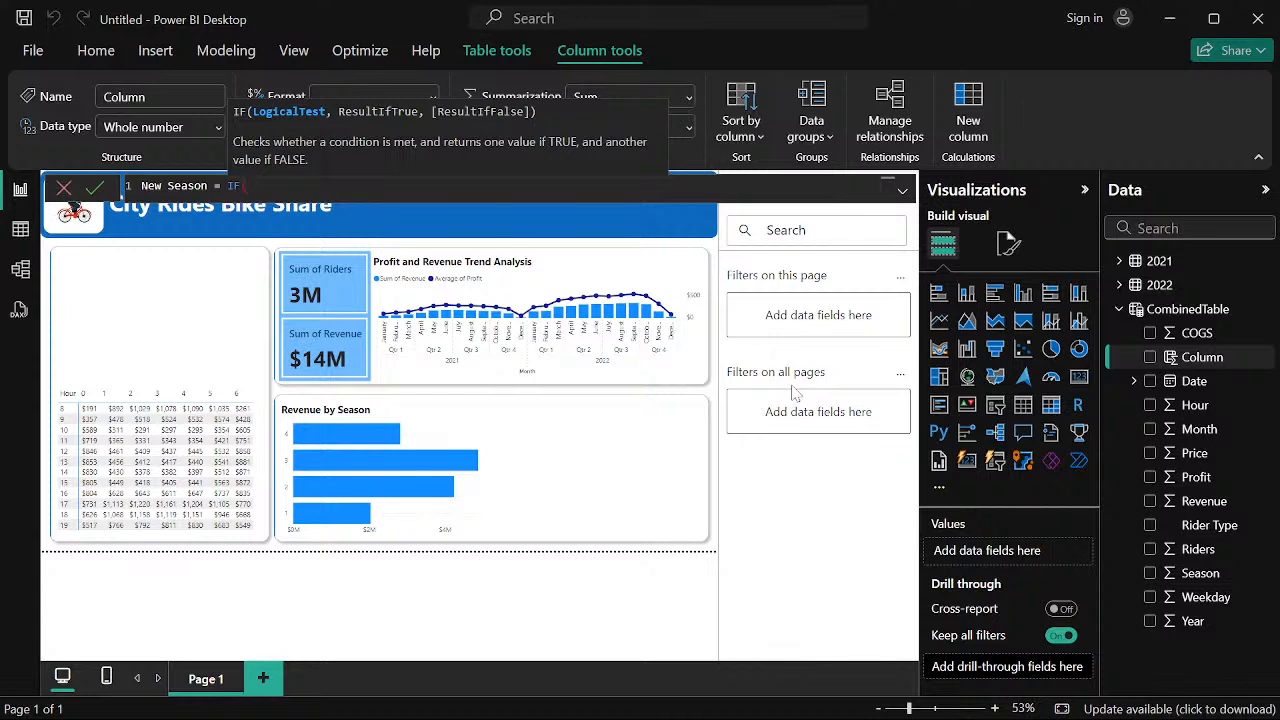
Write the first IF condition as 'CombinedTable'[Season]=1 with 'Spring' as its true result
text('C)
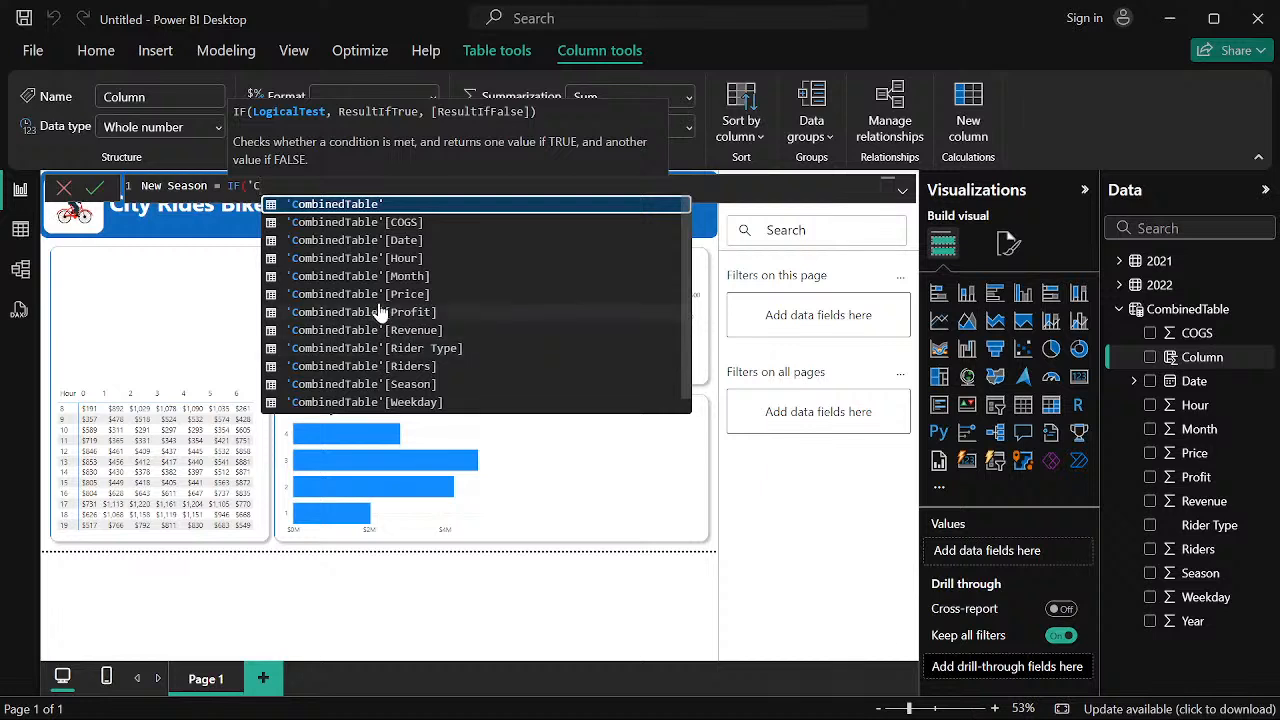
click(380, 384)
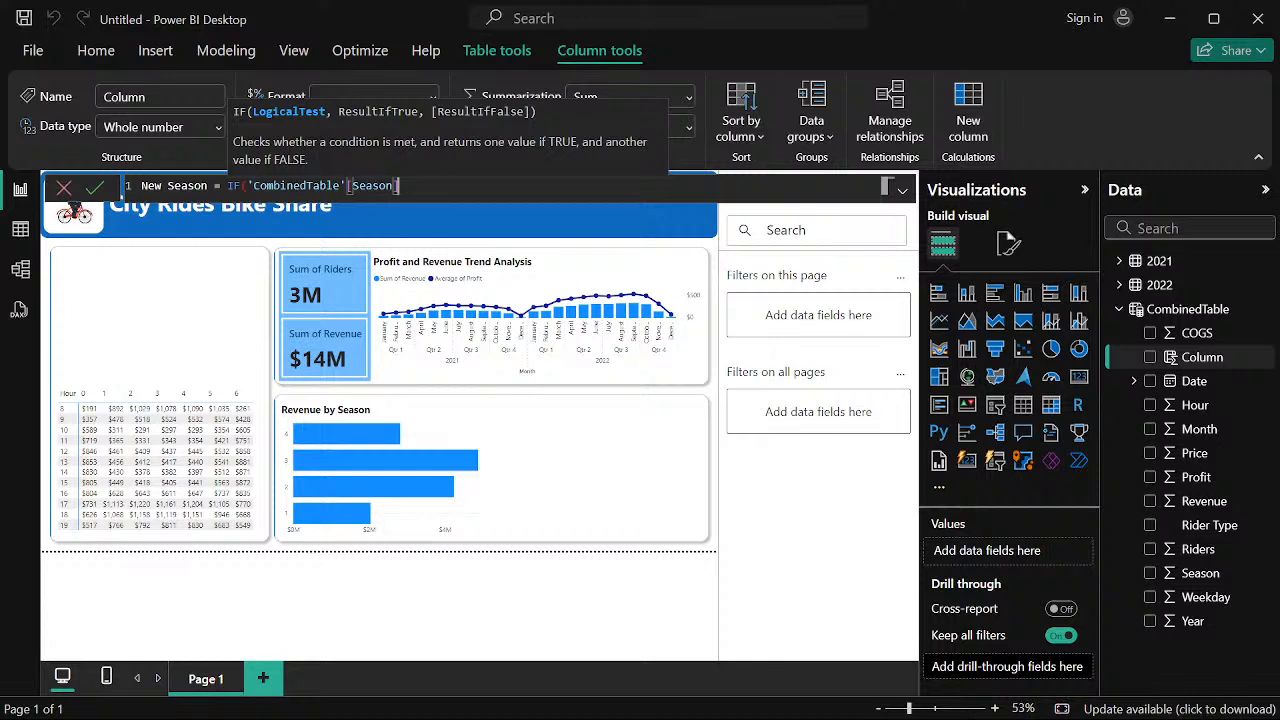
text(=1,)
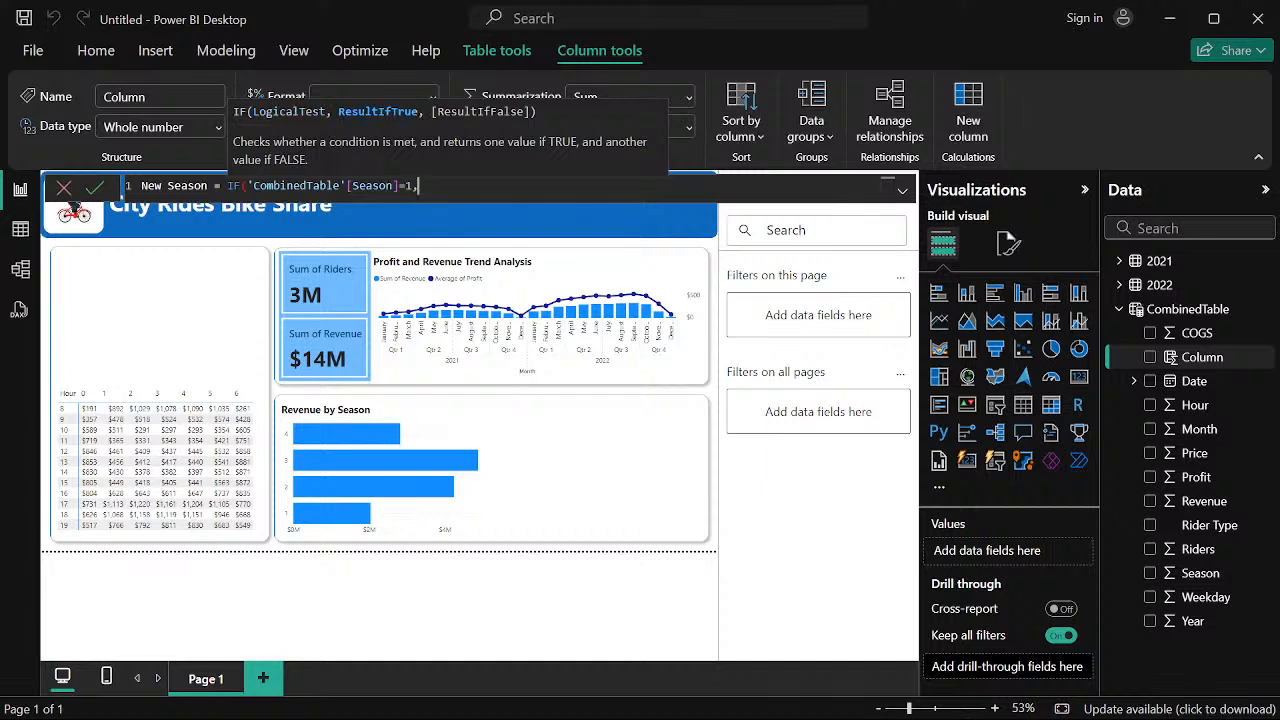
text( Sp)
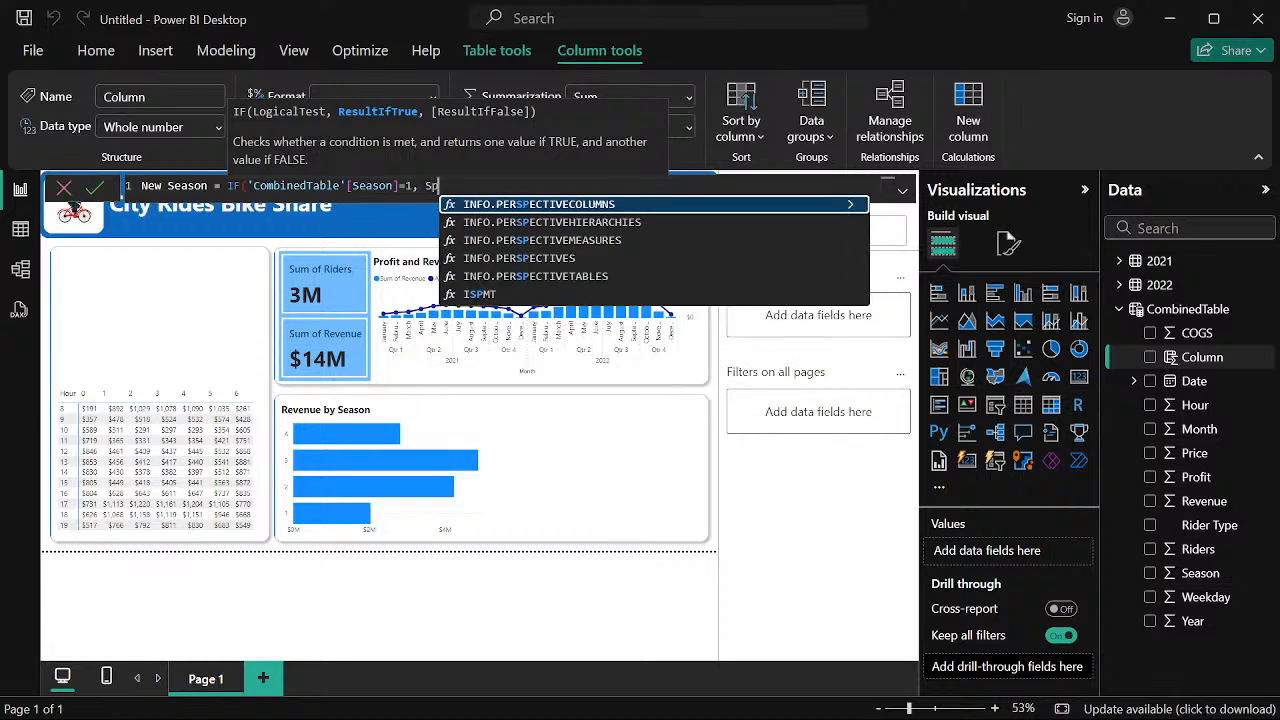
key(BackSpace)
key(BackSpace)
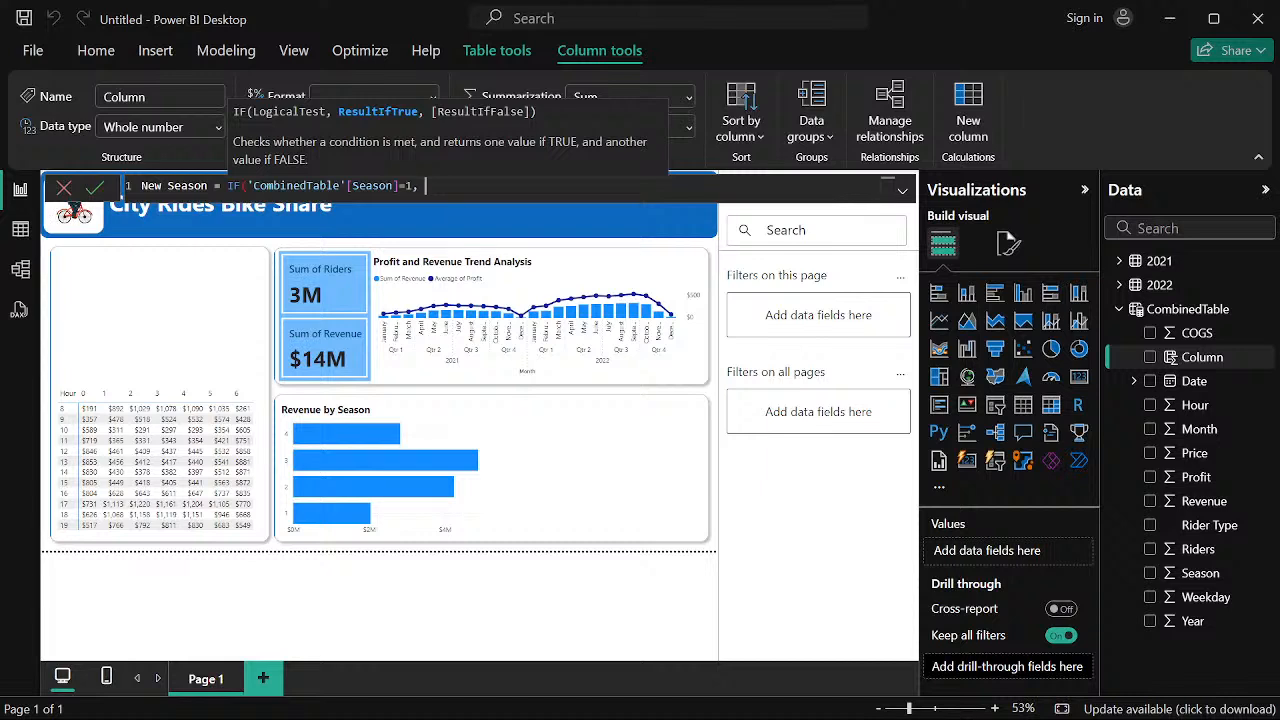
key(Escape)
text(')
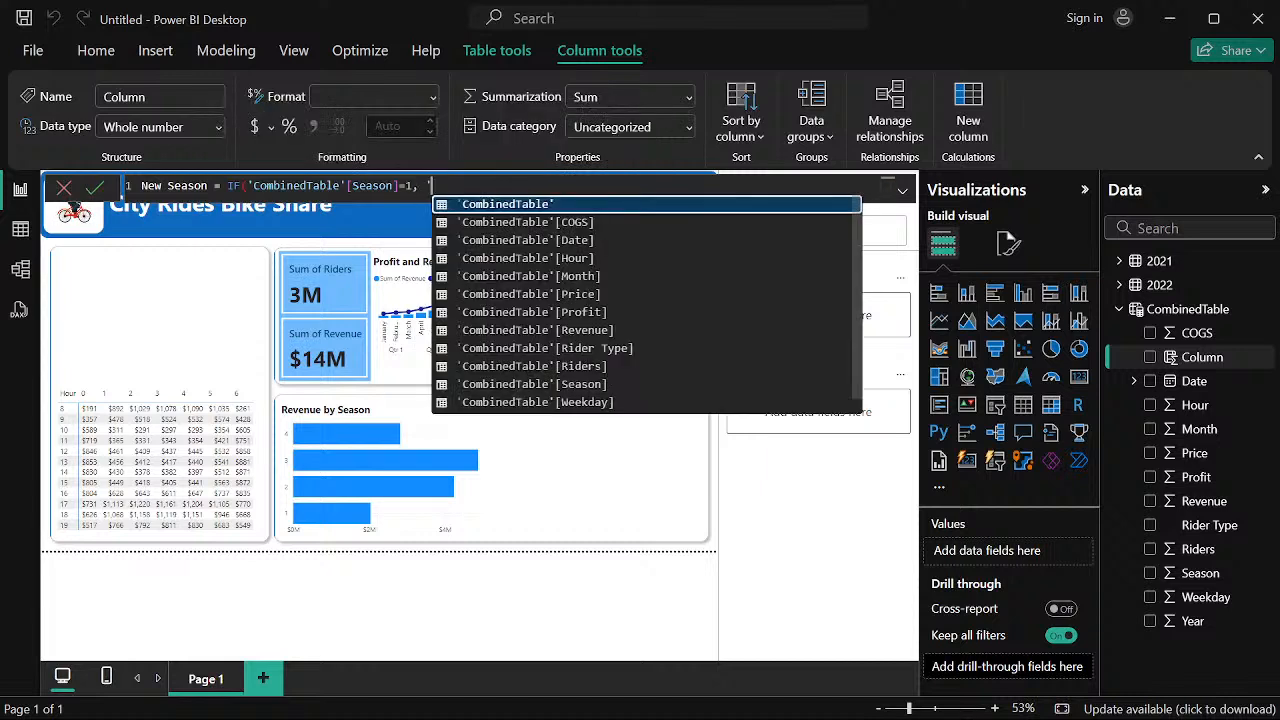
text(S)
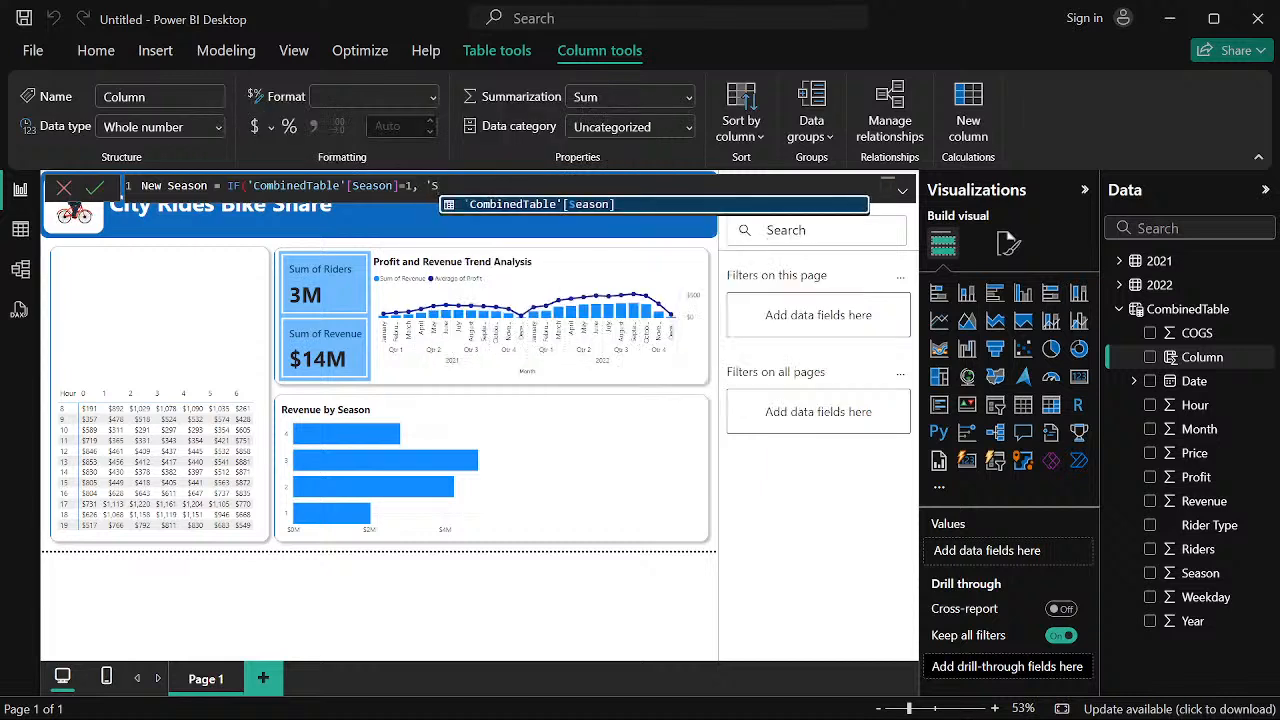
text(pring)
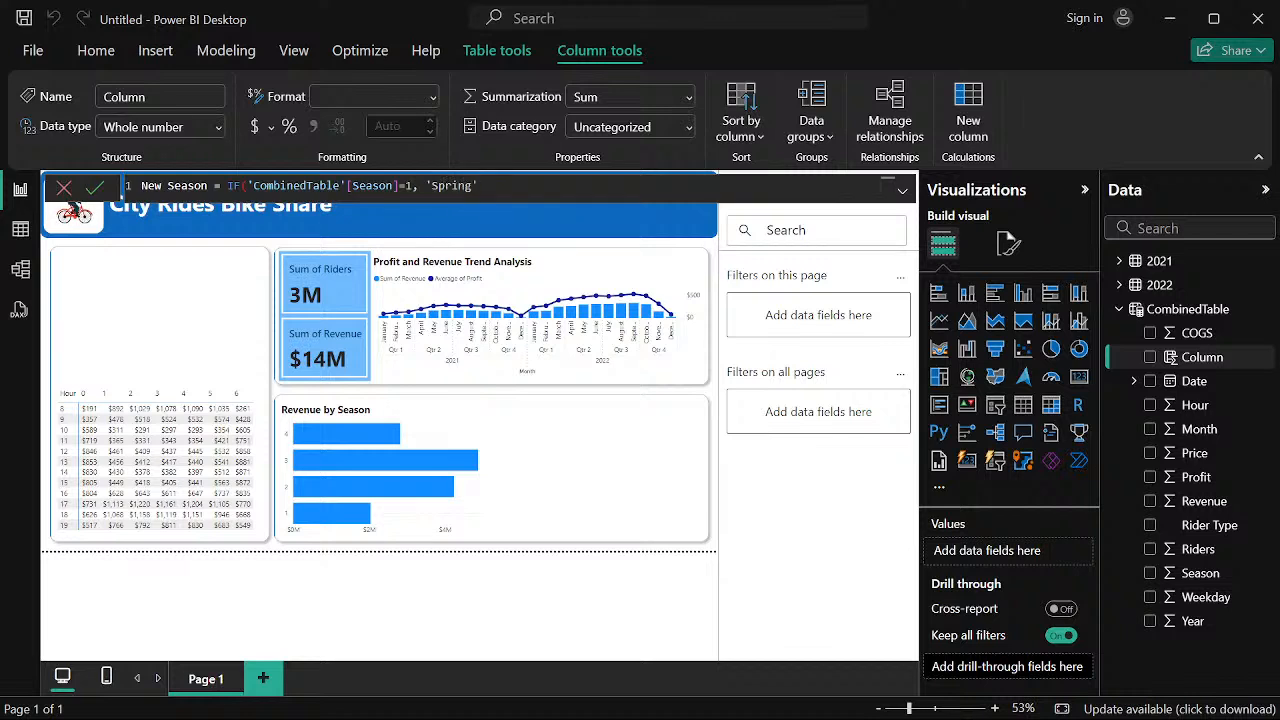
text(',)
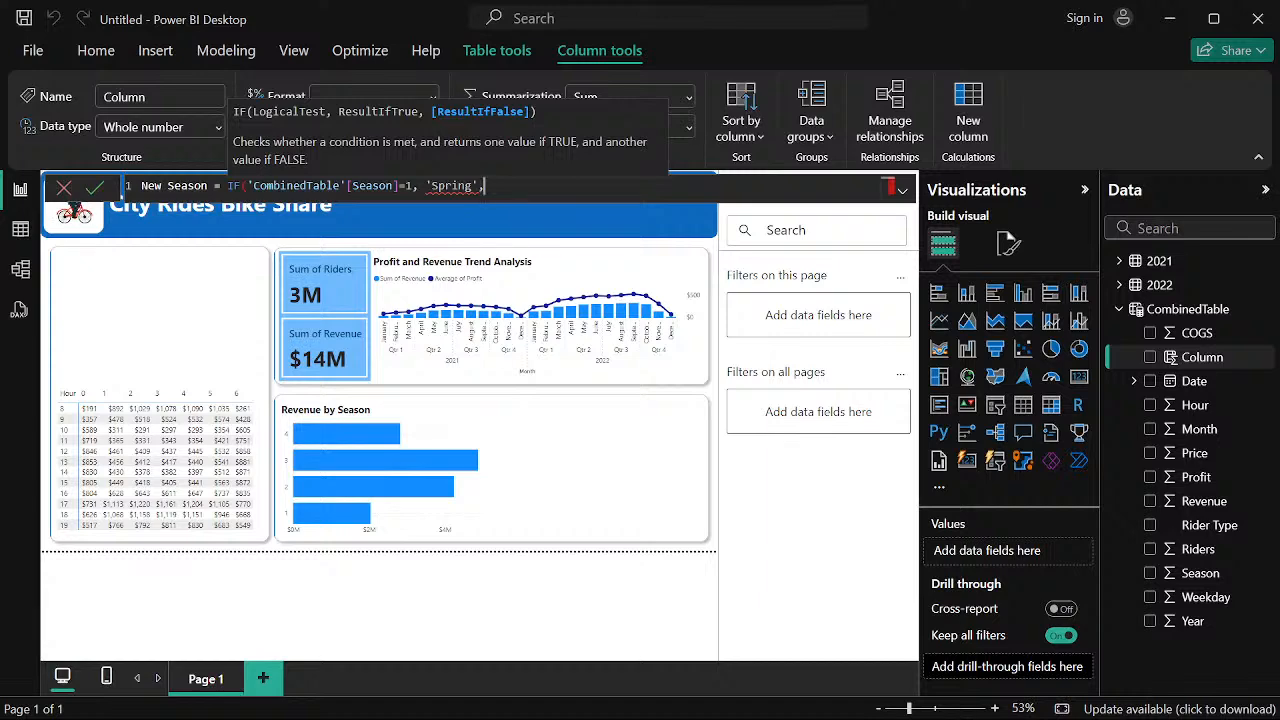
Nest a second IF in the formula that returns 'Fall' when 'CombinedTable'[Season]=2
text(I)
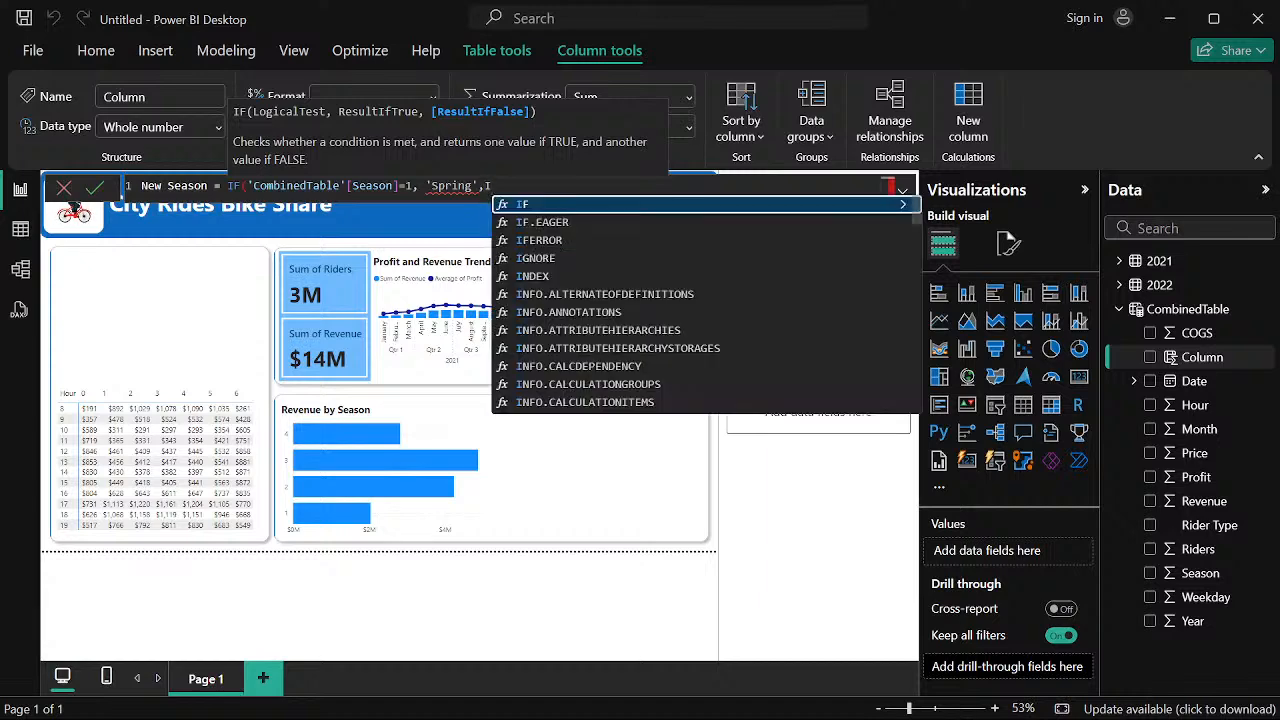
key(Tab)
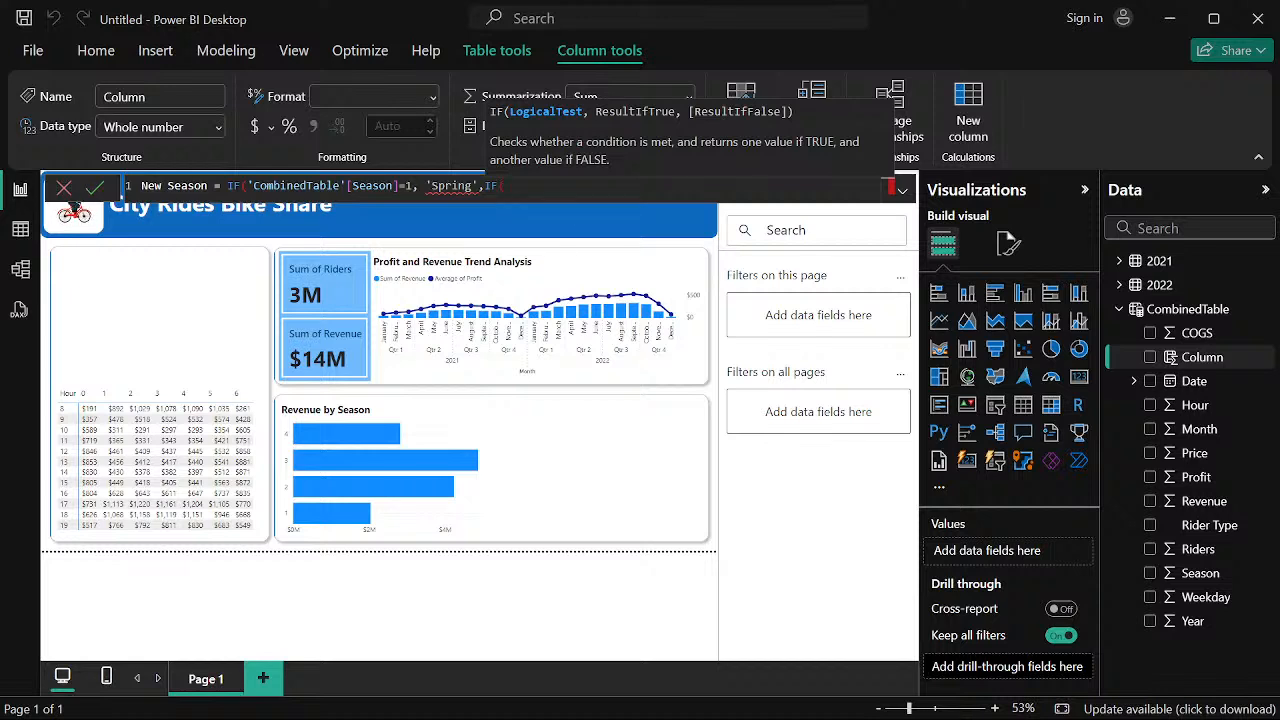
text(')
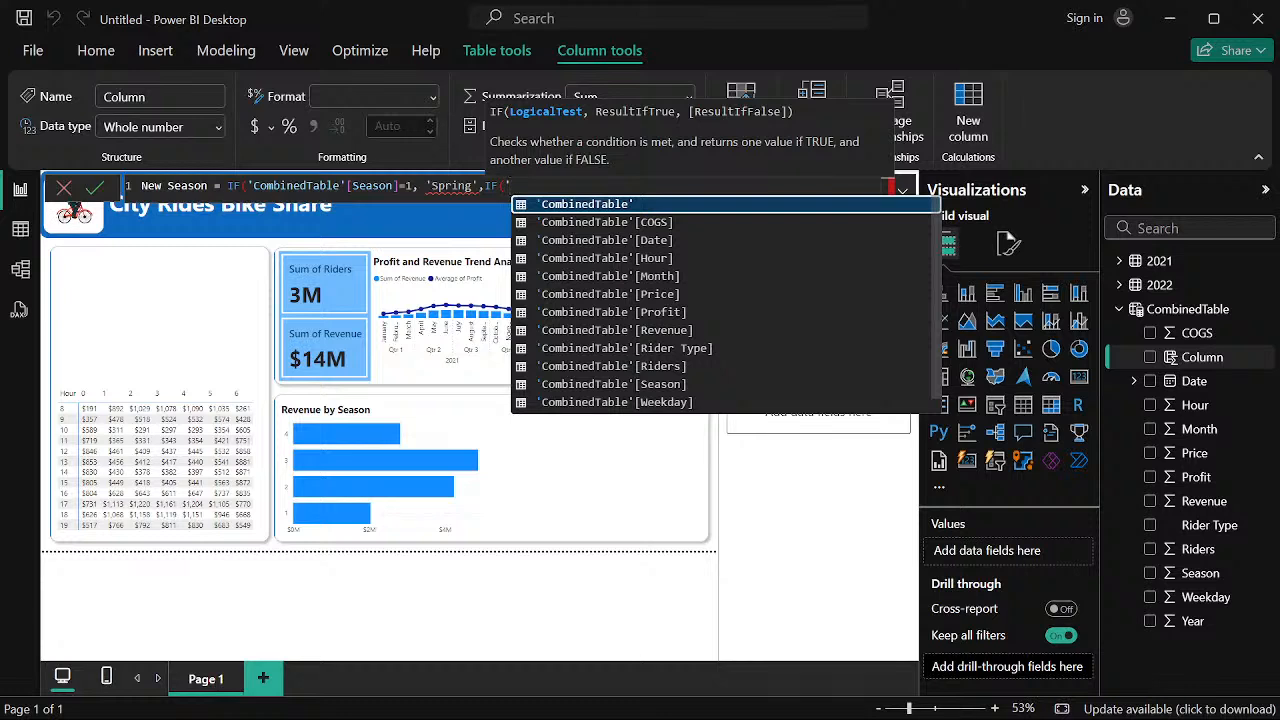
key(Down)
key(Down)
key(Down)
key(Down)
key(Down)
key(Down)
key(Down)
key(Down)
key(Down)
key(Down)
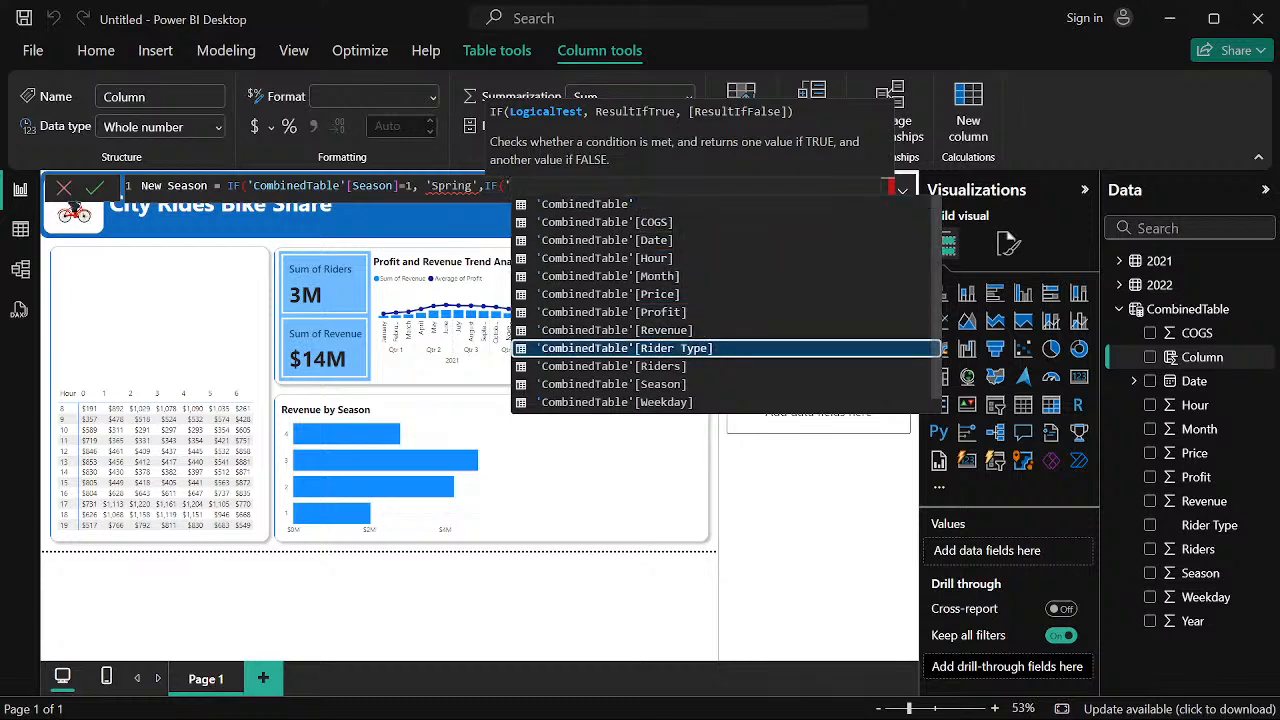
key(Tab)
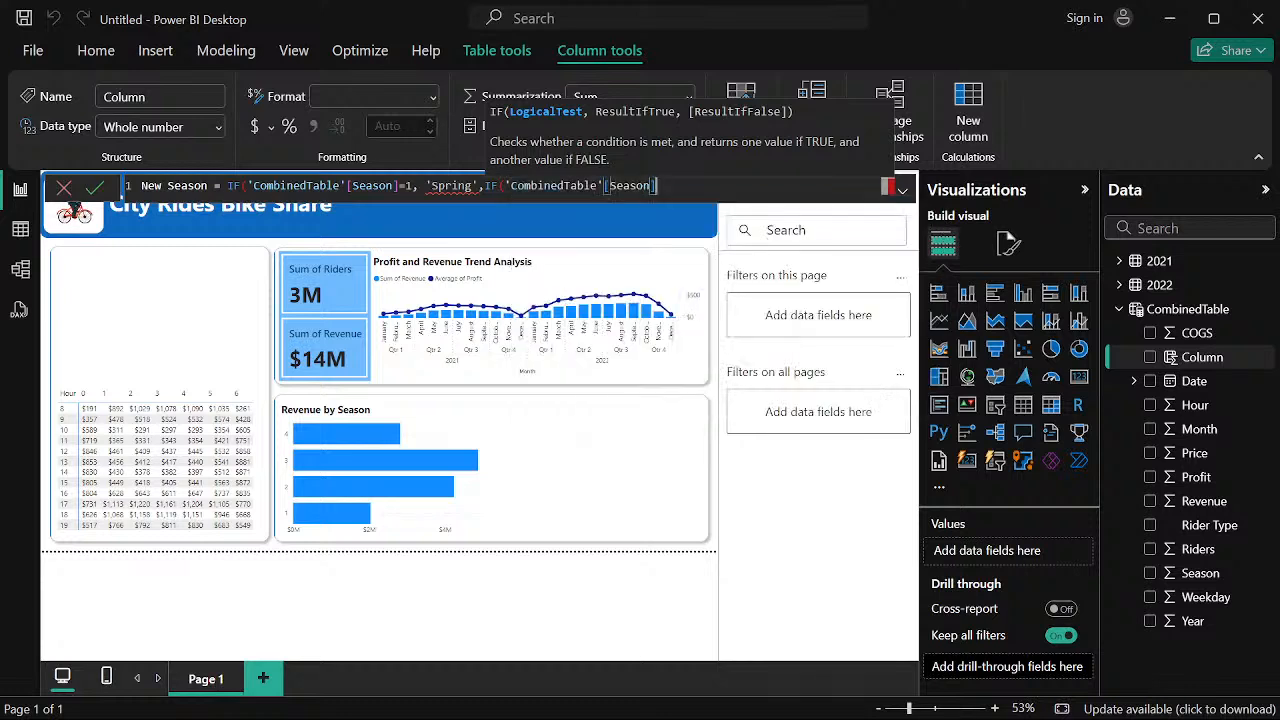
text(=2,)
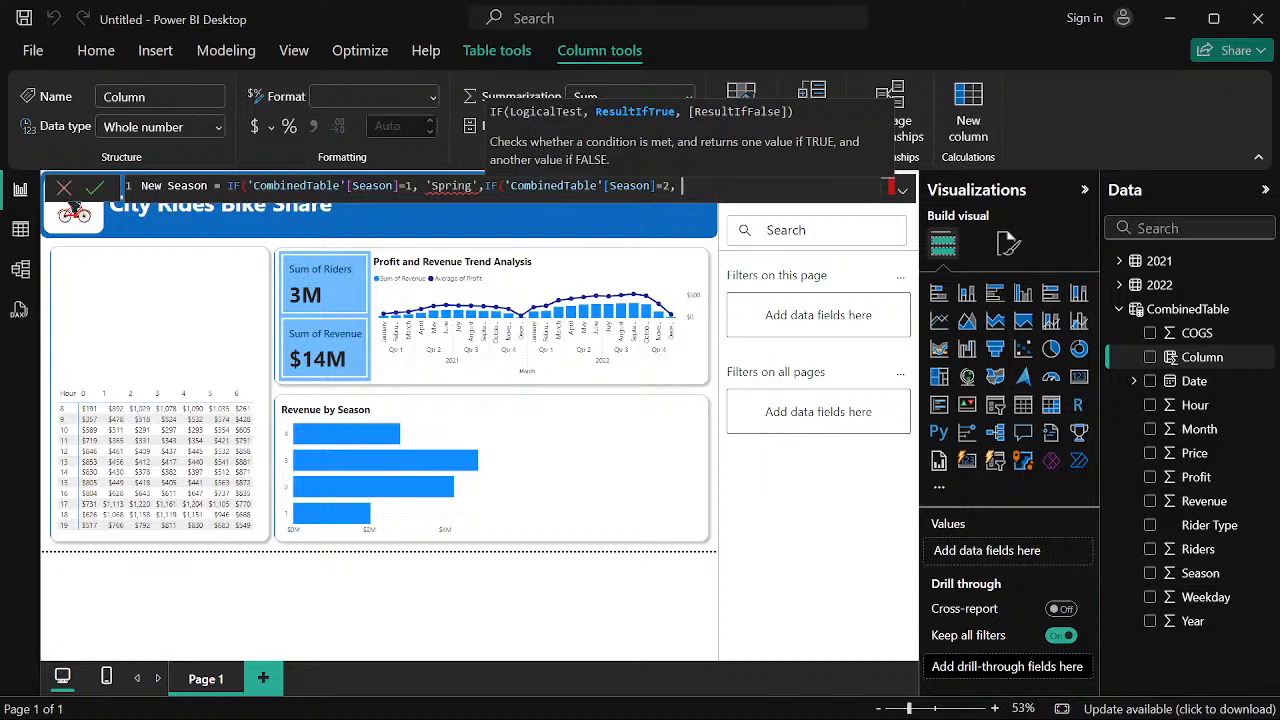
text( ')
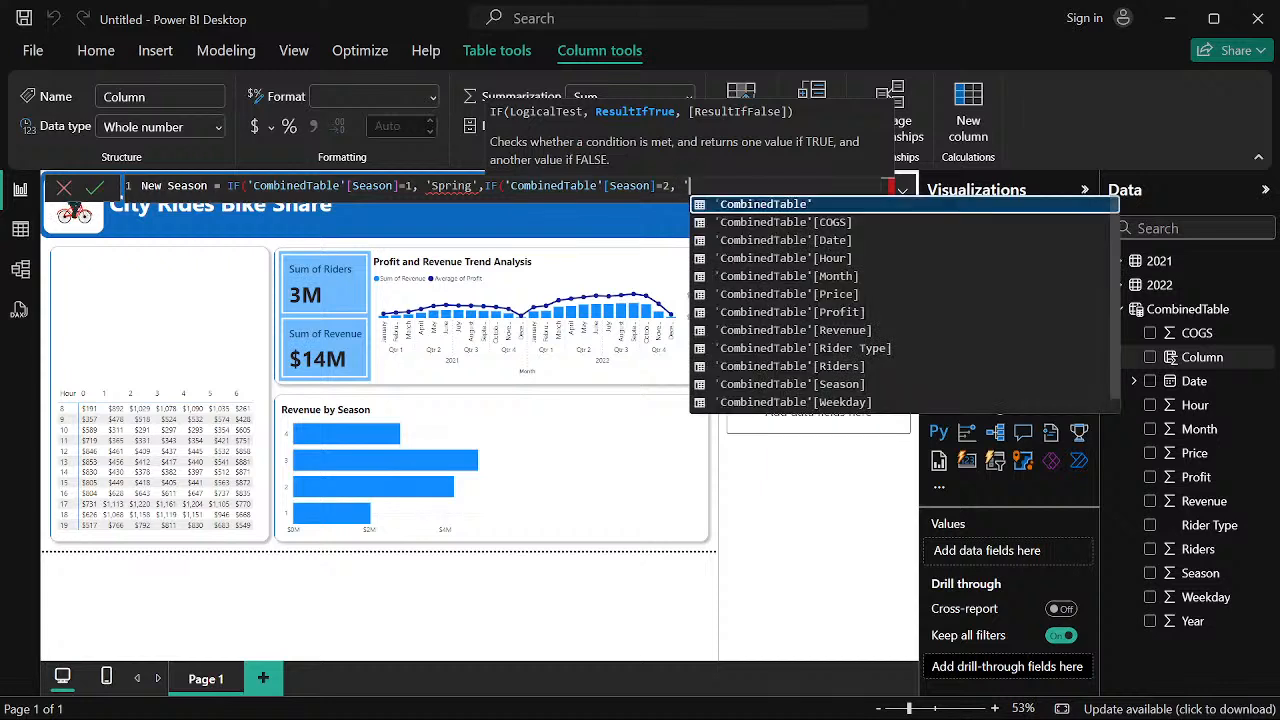
text(Fall)
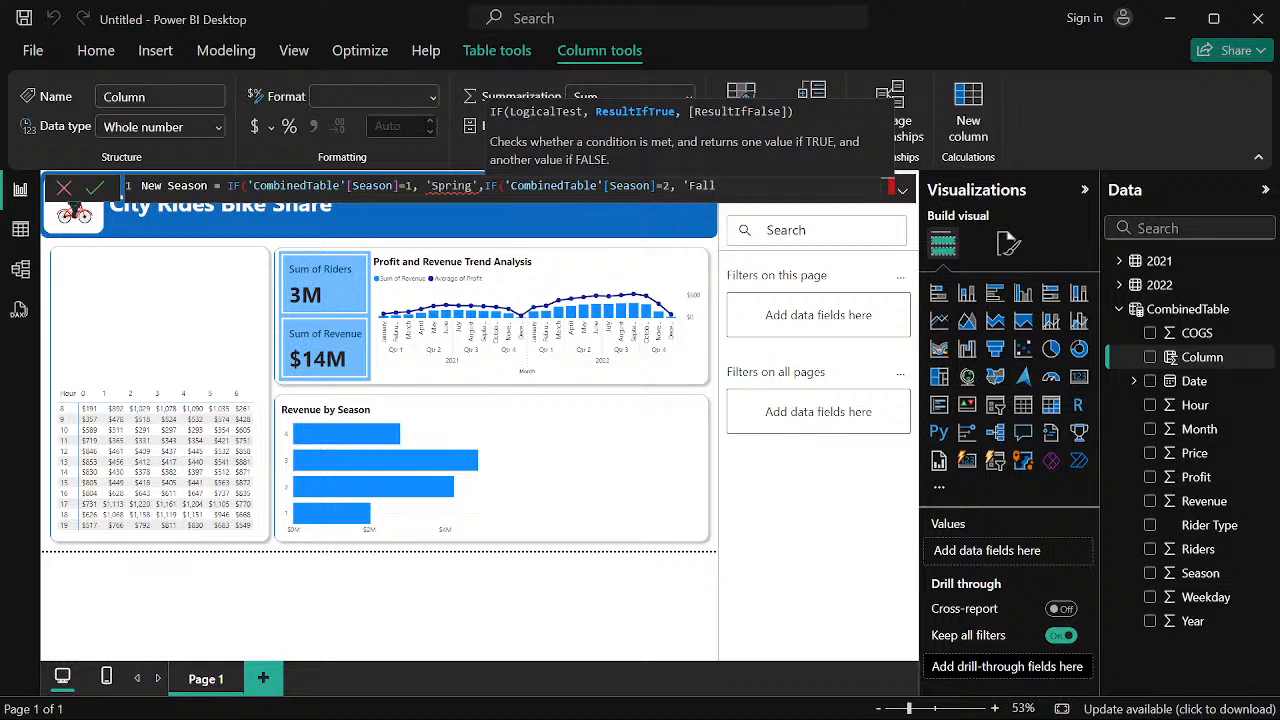
text(',)
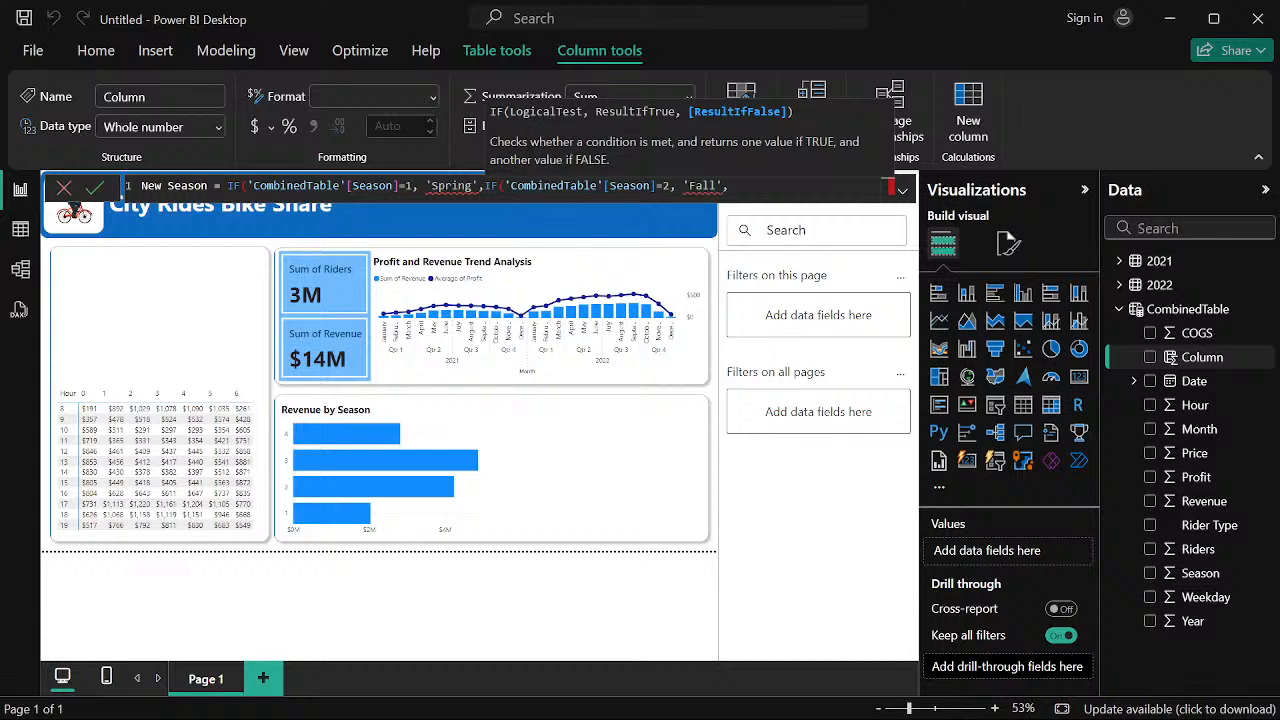
Nest a third IF in the formula with the condition 'CombinedTable'[Season]=3
text( IF)
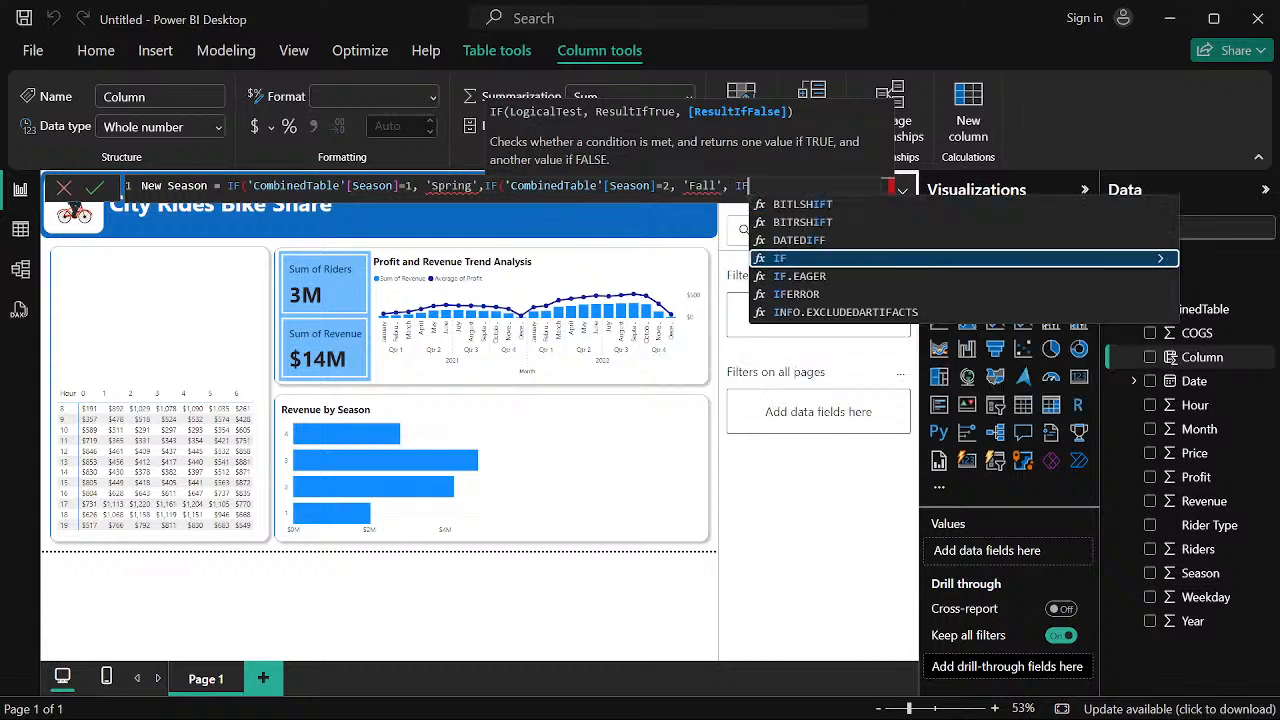
text(()
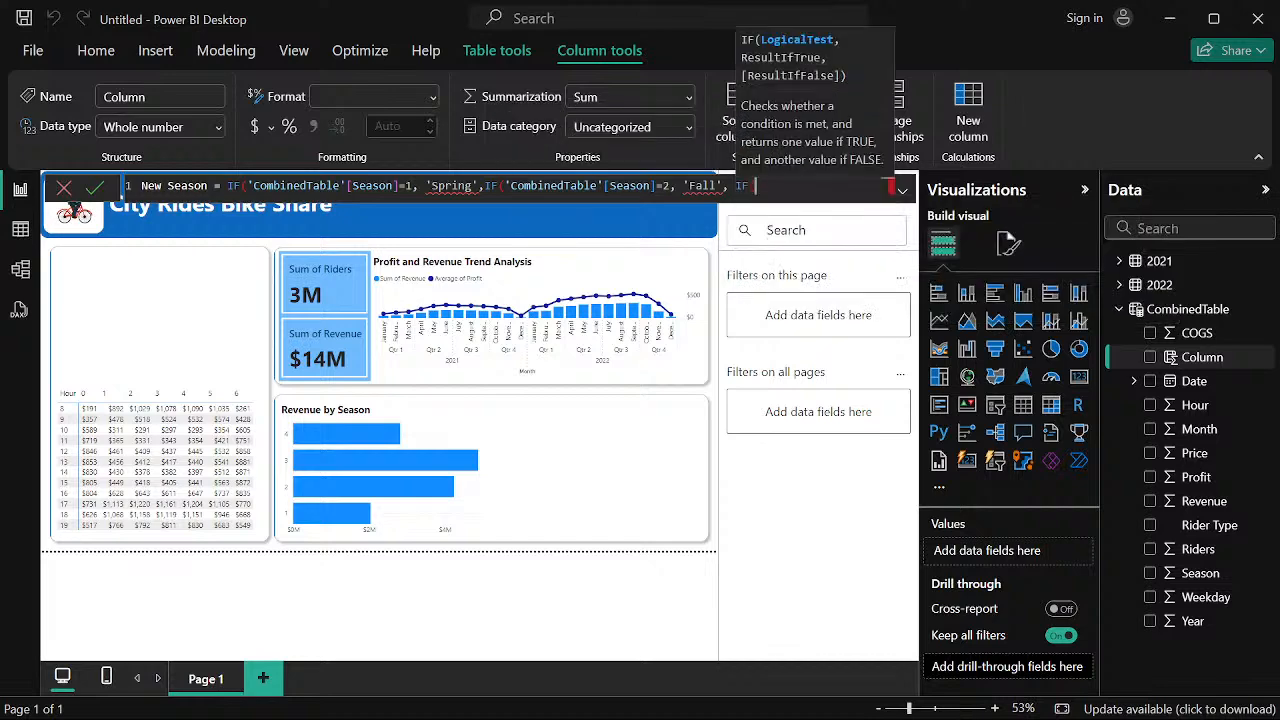
text(')
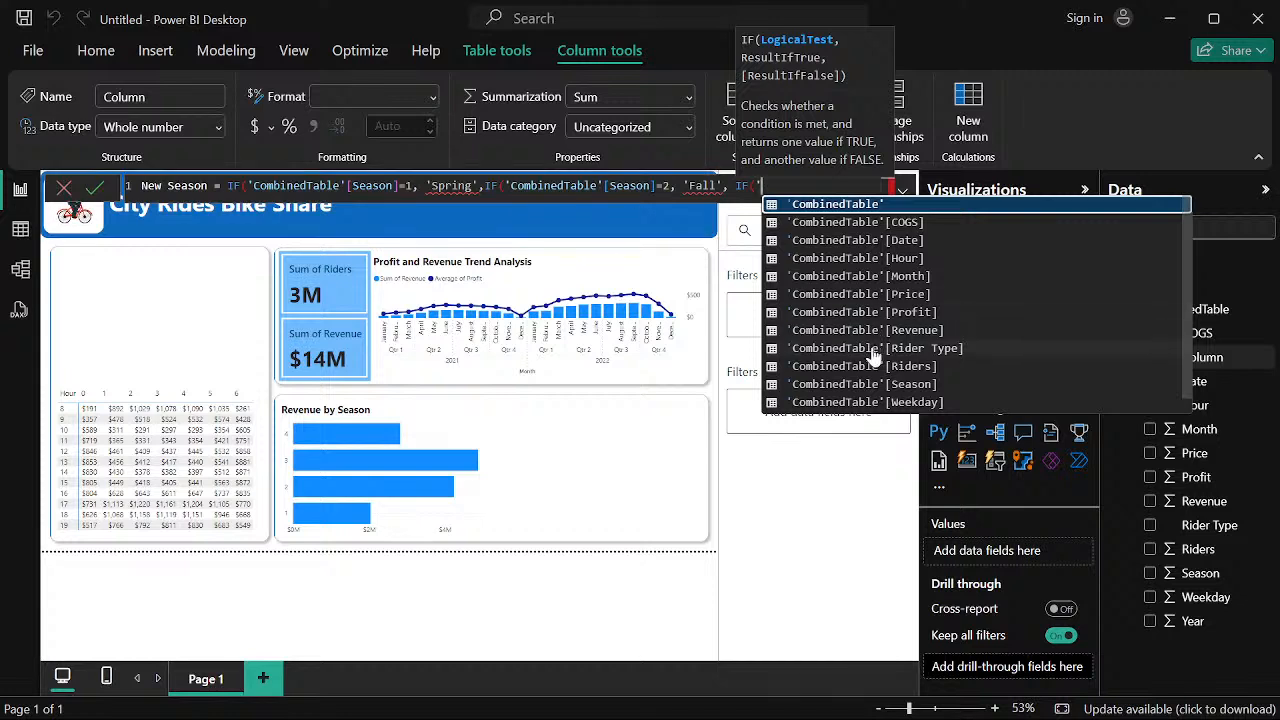
click(866, 386)
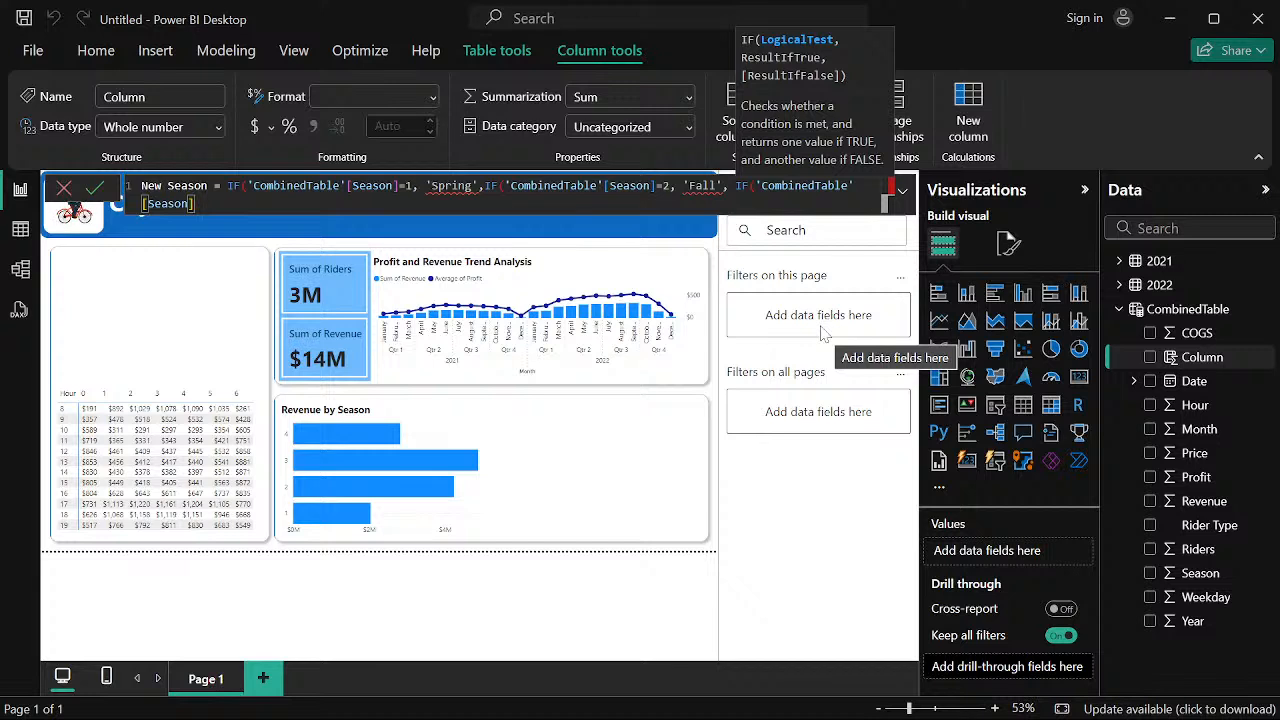
text(=3)
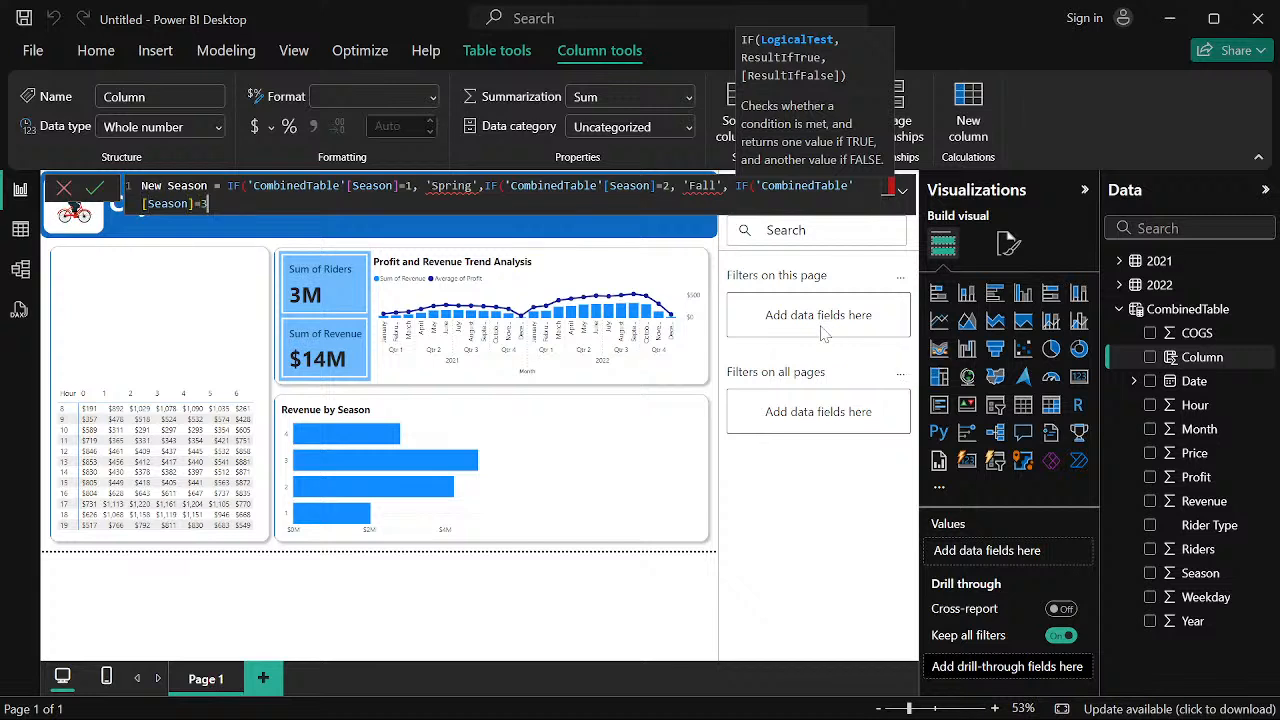
text(,)
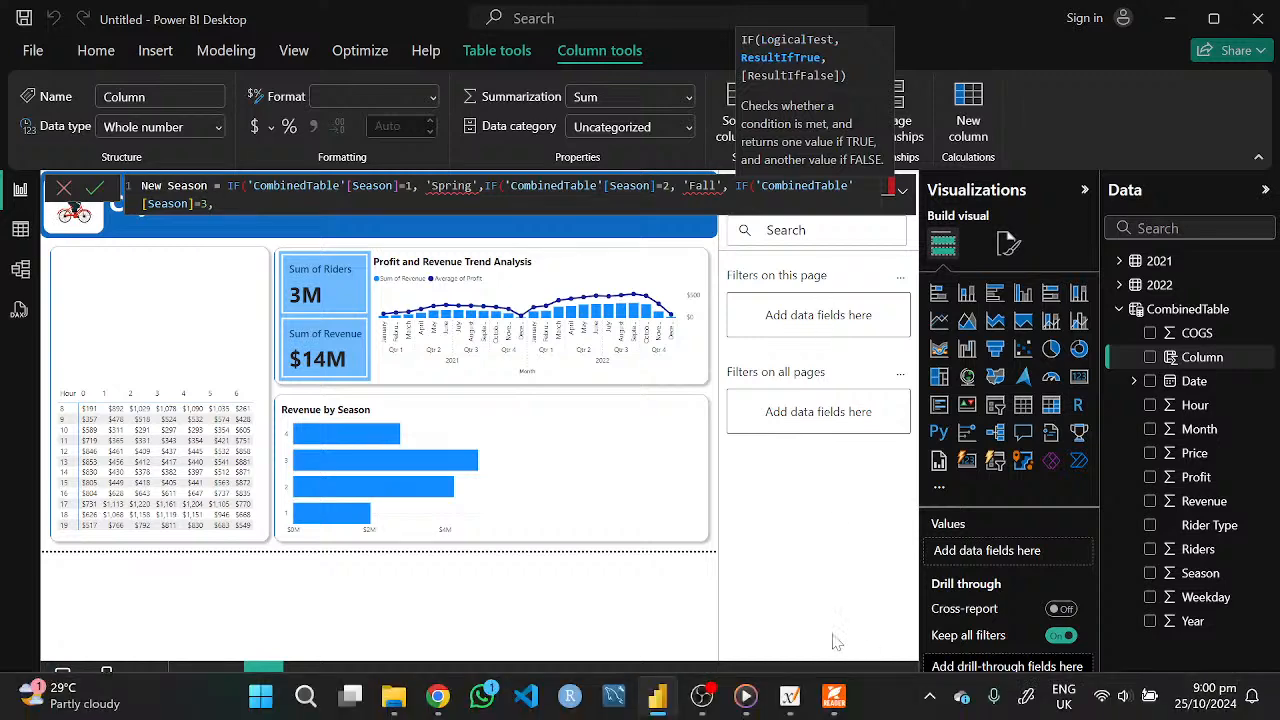
Check the season names in Chrome's search results, return to Power BI, and complete the third IF with 'Summer' and 'Winter' as its results
click(448, 700)
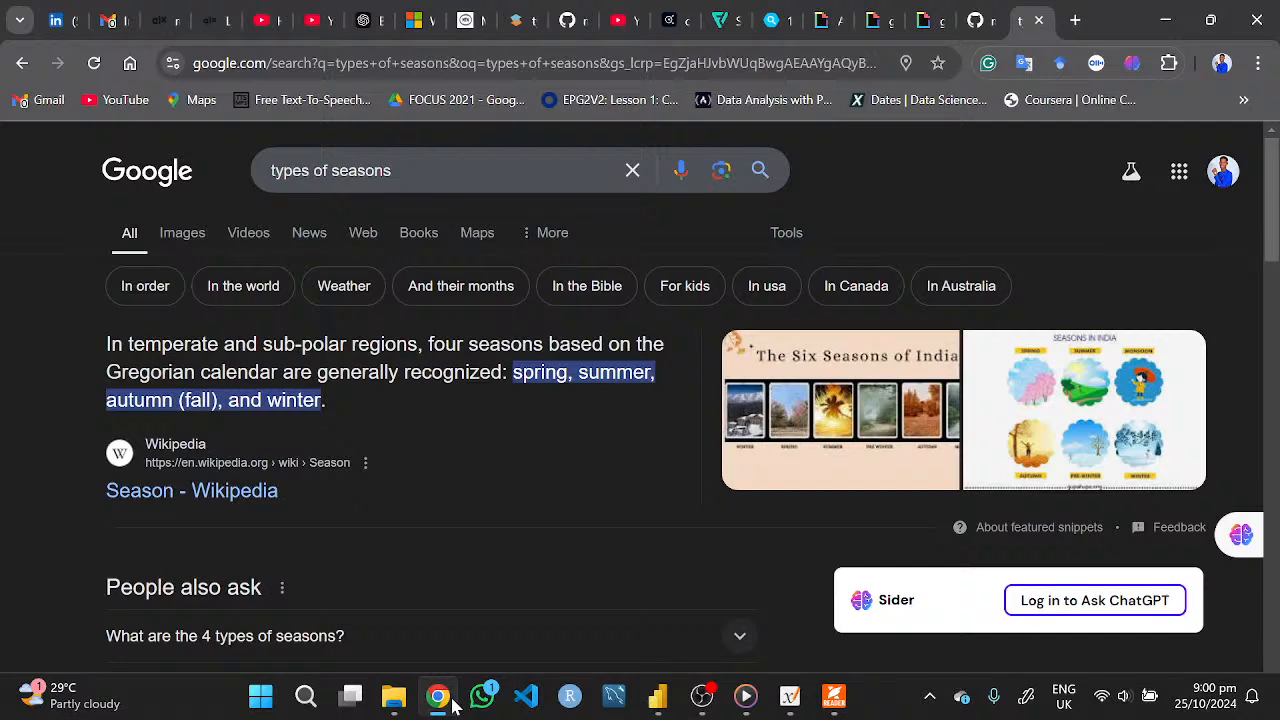
click(446, 698)
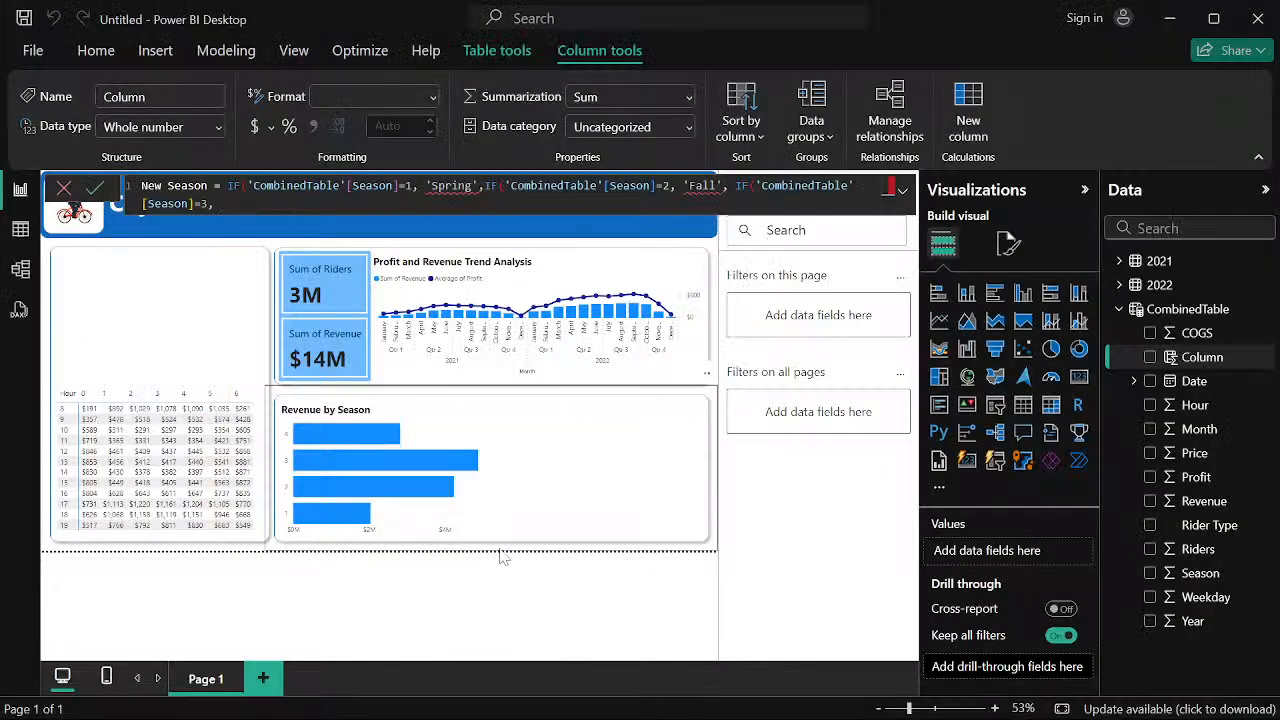
text(Sum)
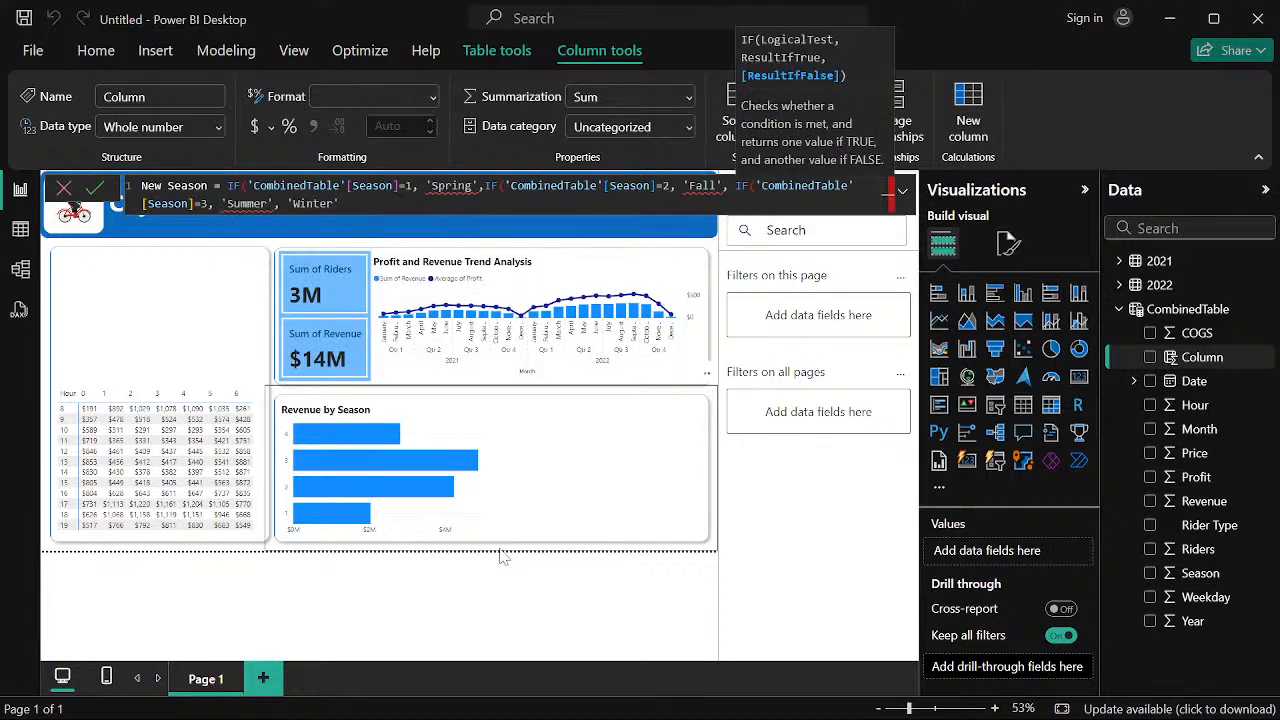
text())
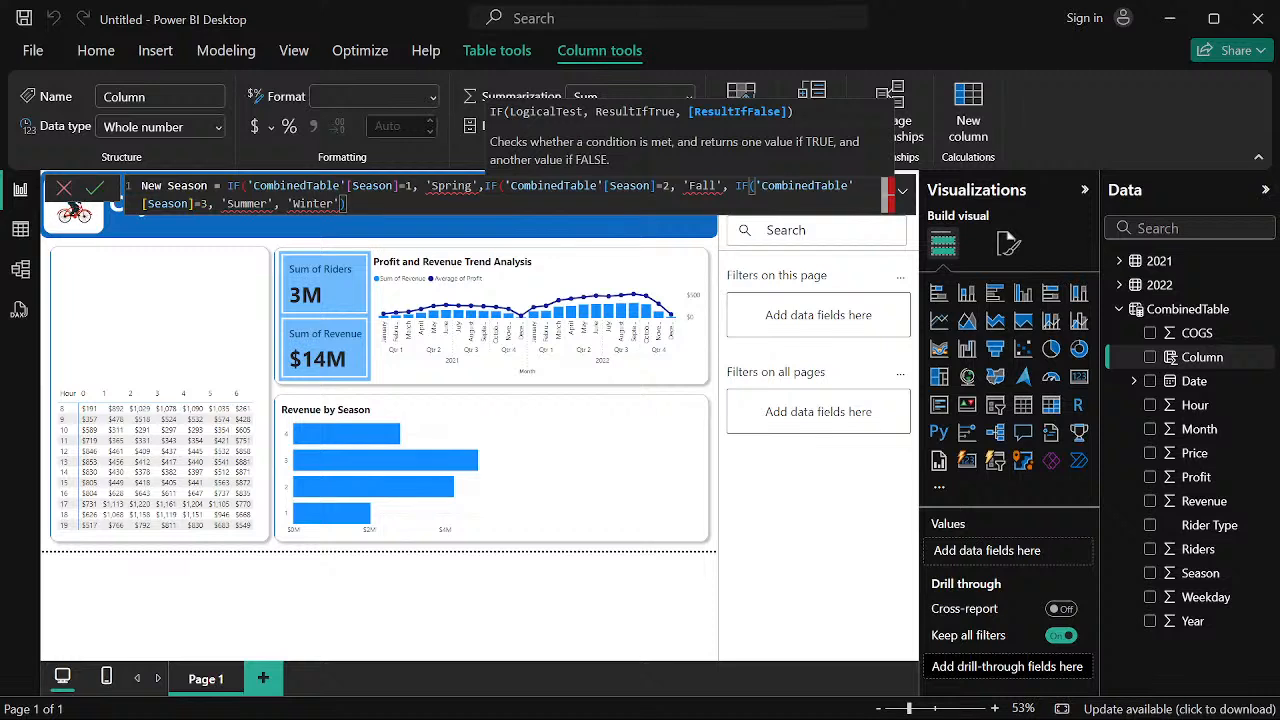
Add closing parentheses after 'Fall' and 'Summer', expand the formula editor, and try to commit the New Season column formula
click(721, 186)
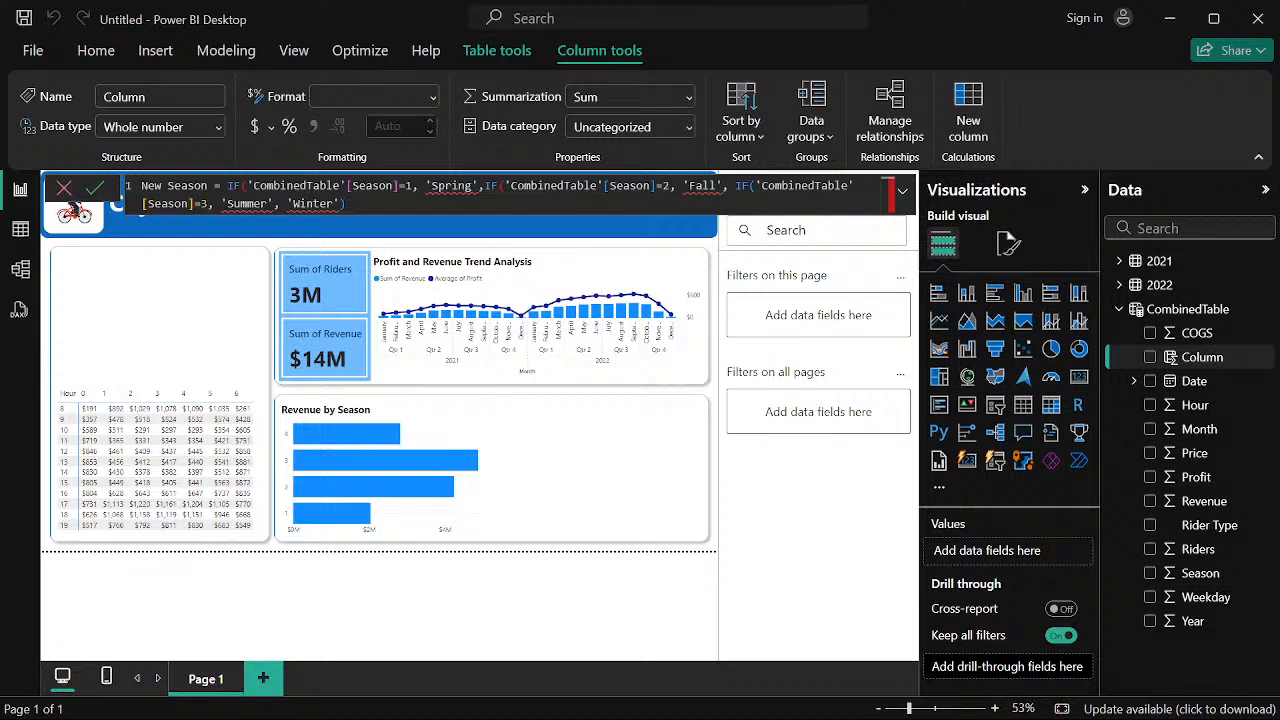
text())
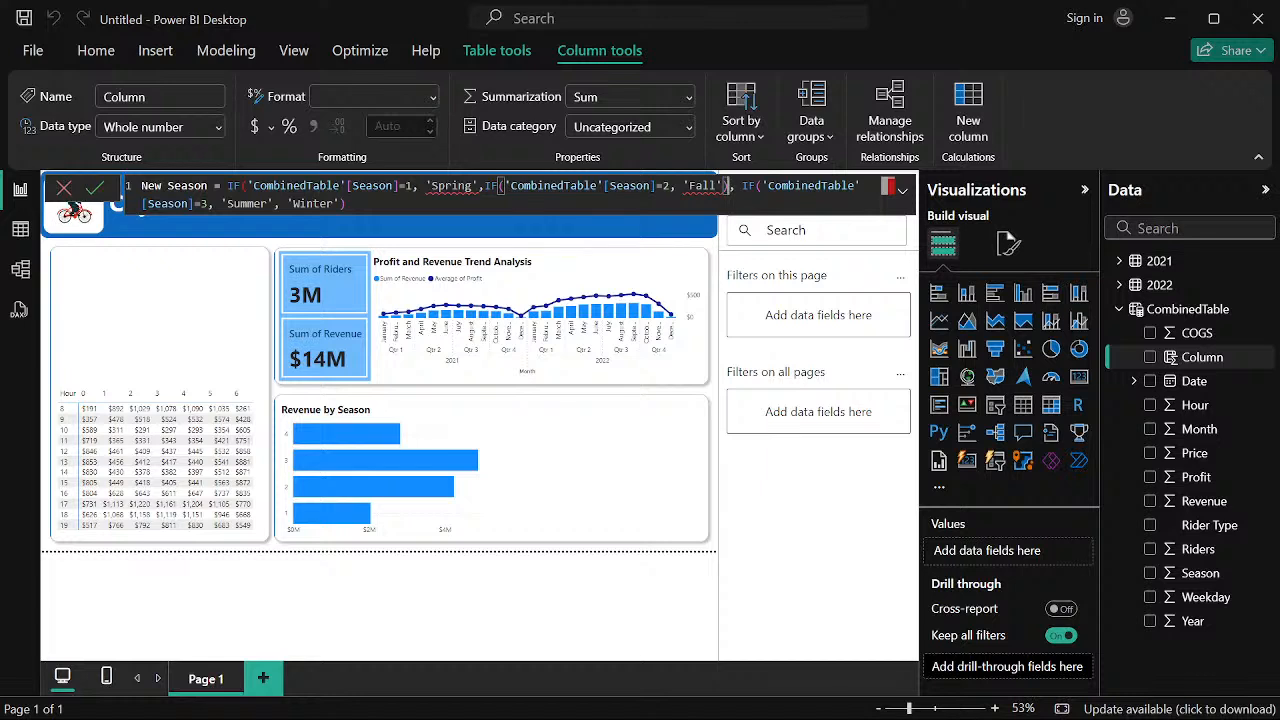
click(274, 204)
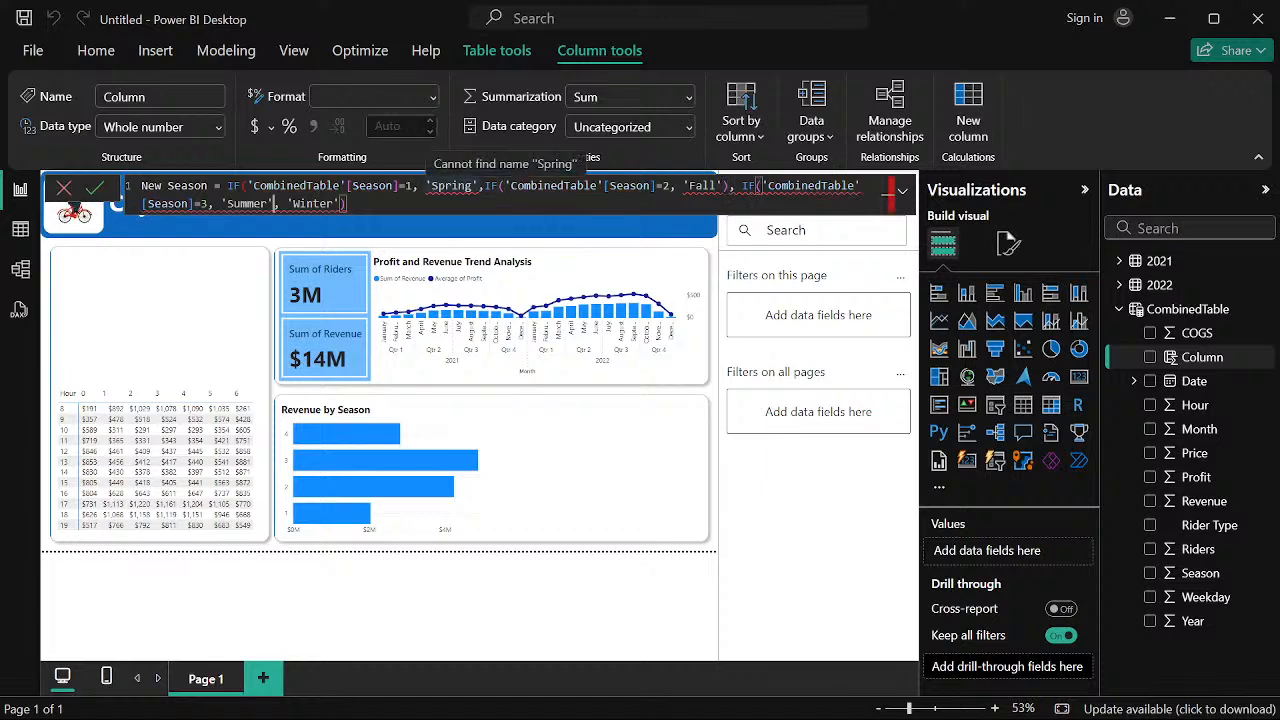
text())
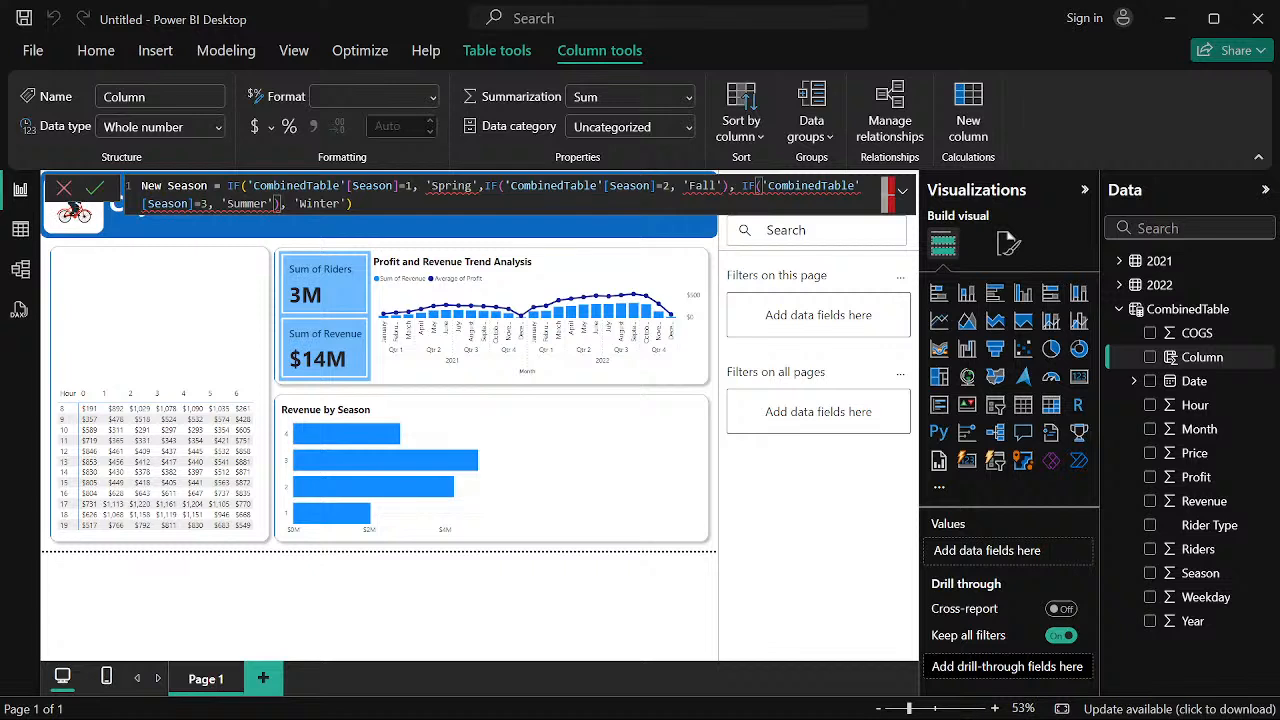
click(900, 195)
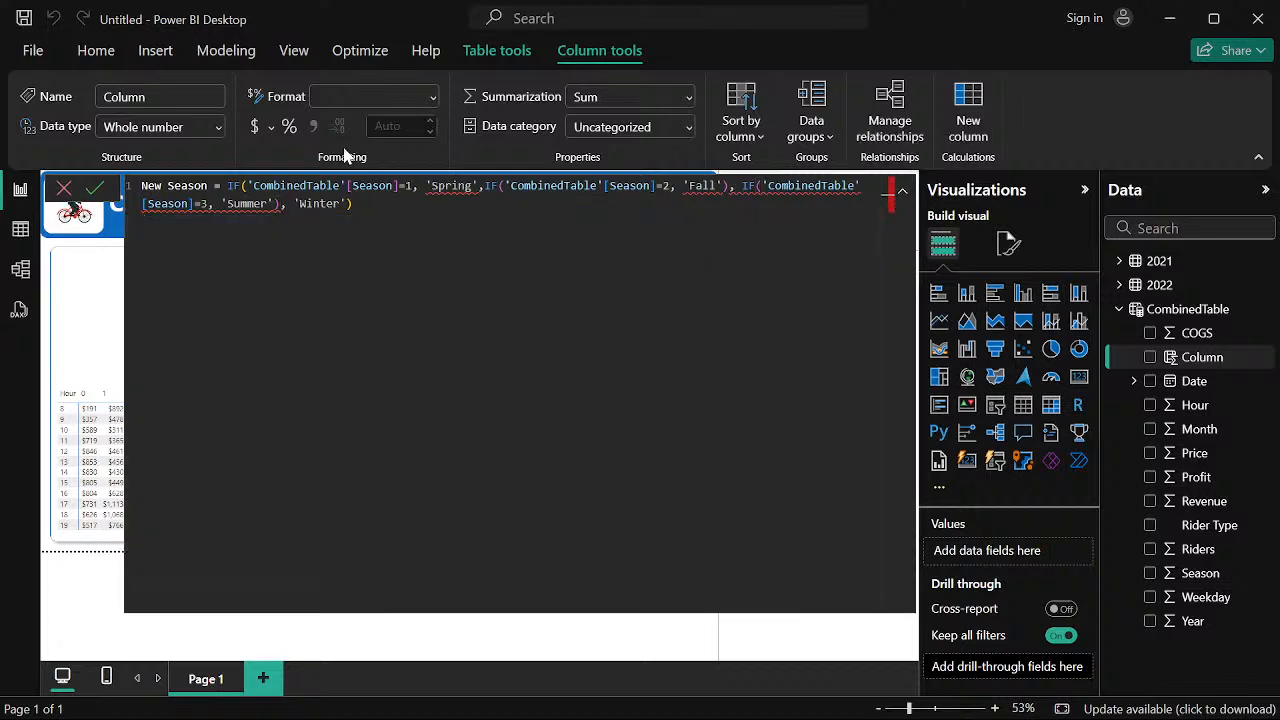
click(353, 204)
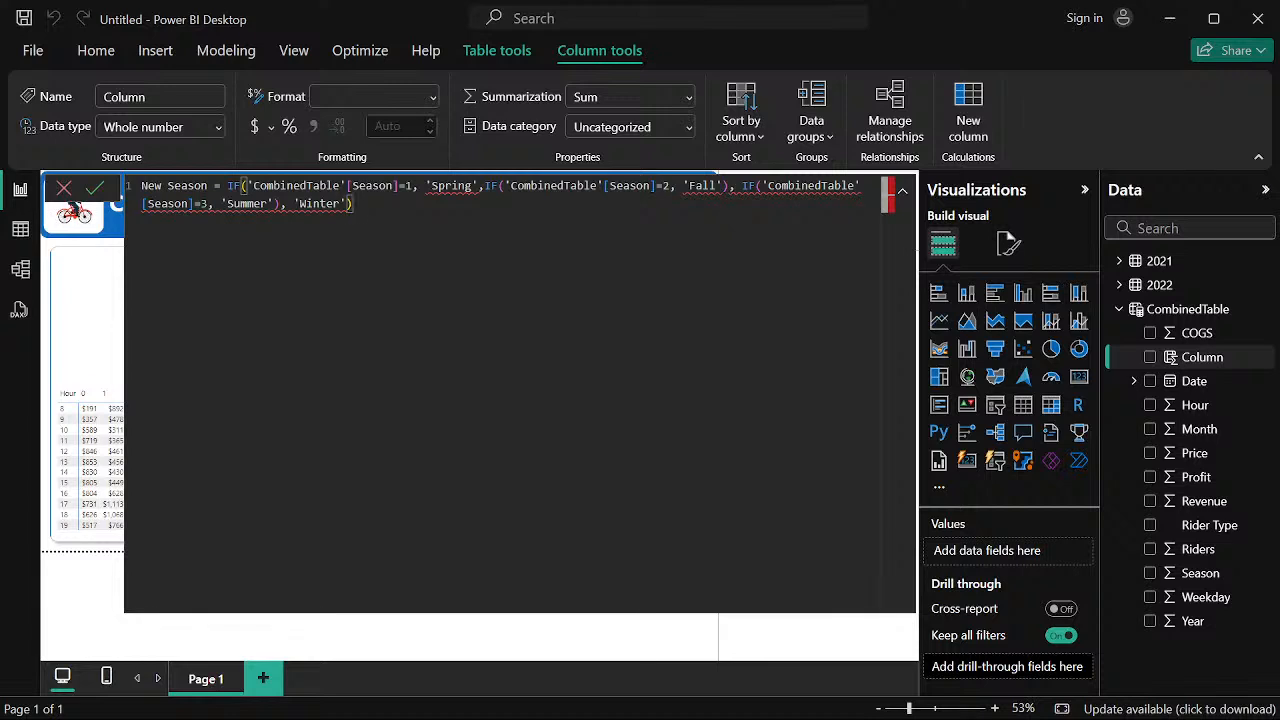
key(Return)
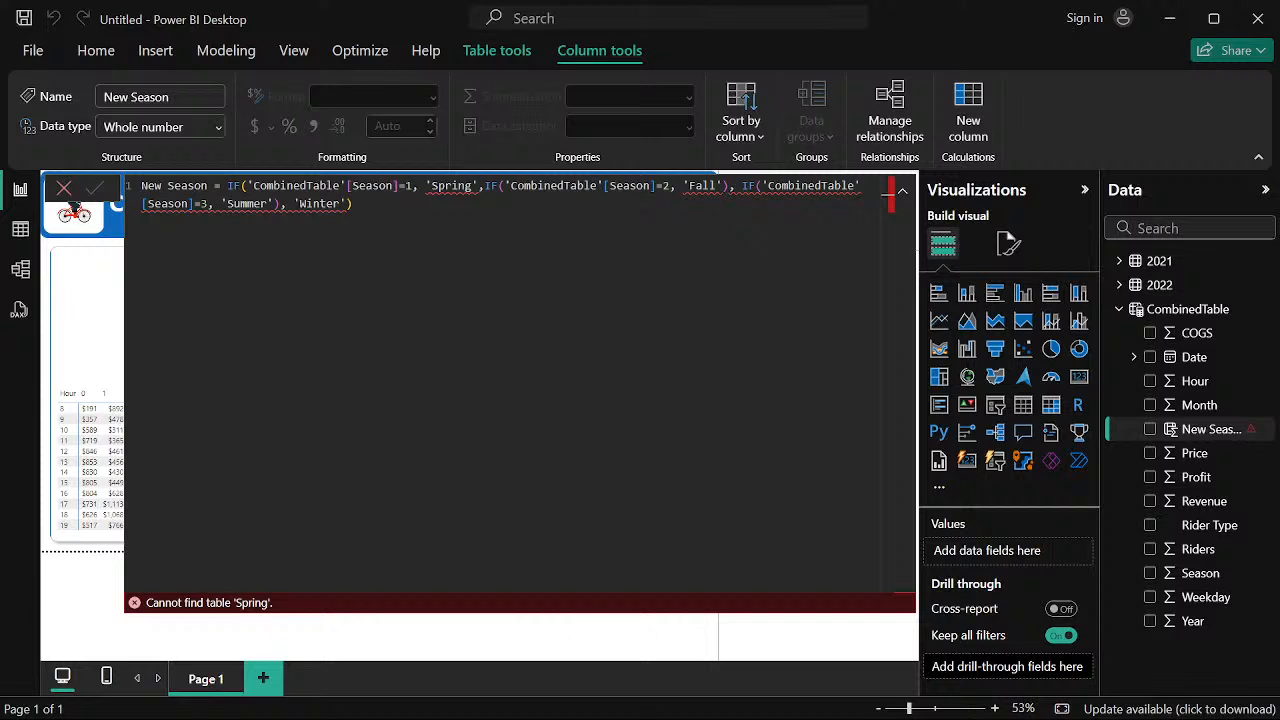
Try double equals signs in the three 'CombinedTable'[Season] conditions of the nested IF formula
text(=)
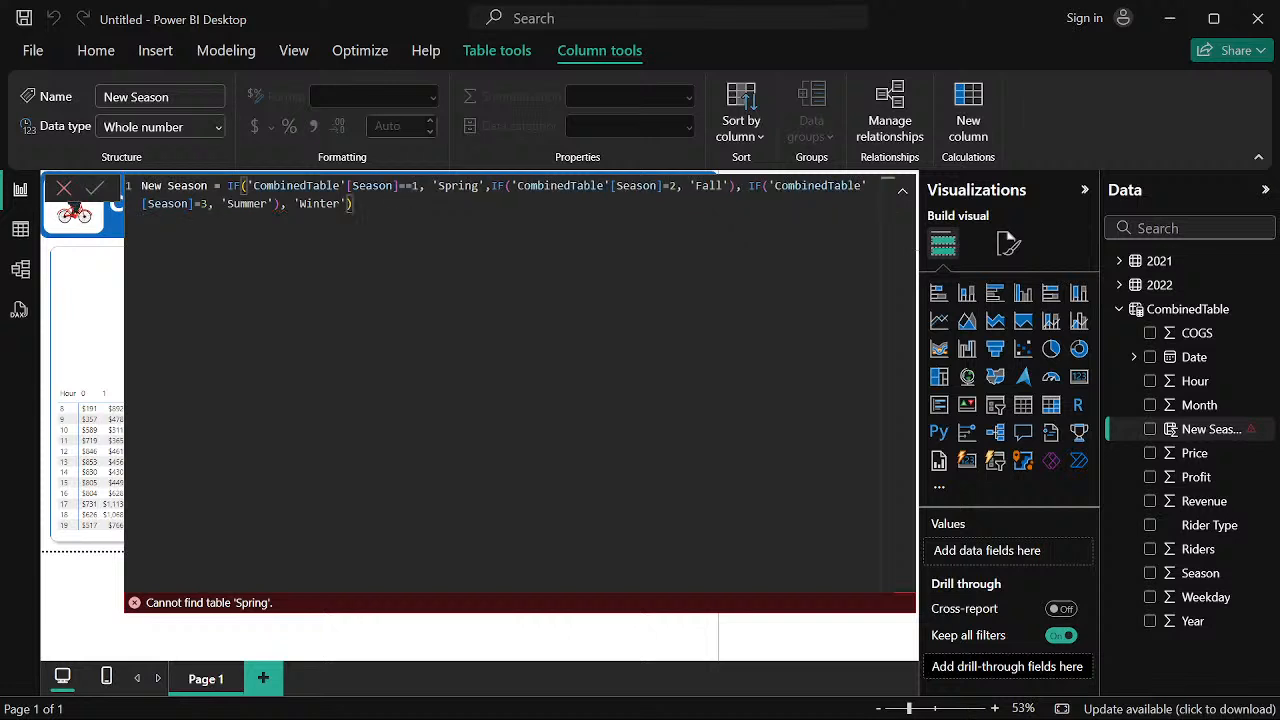
click(669, 186)
text(=)
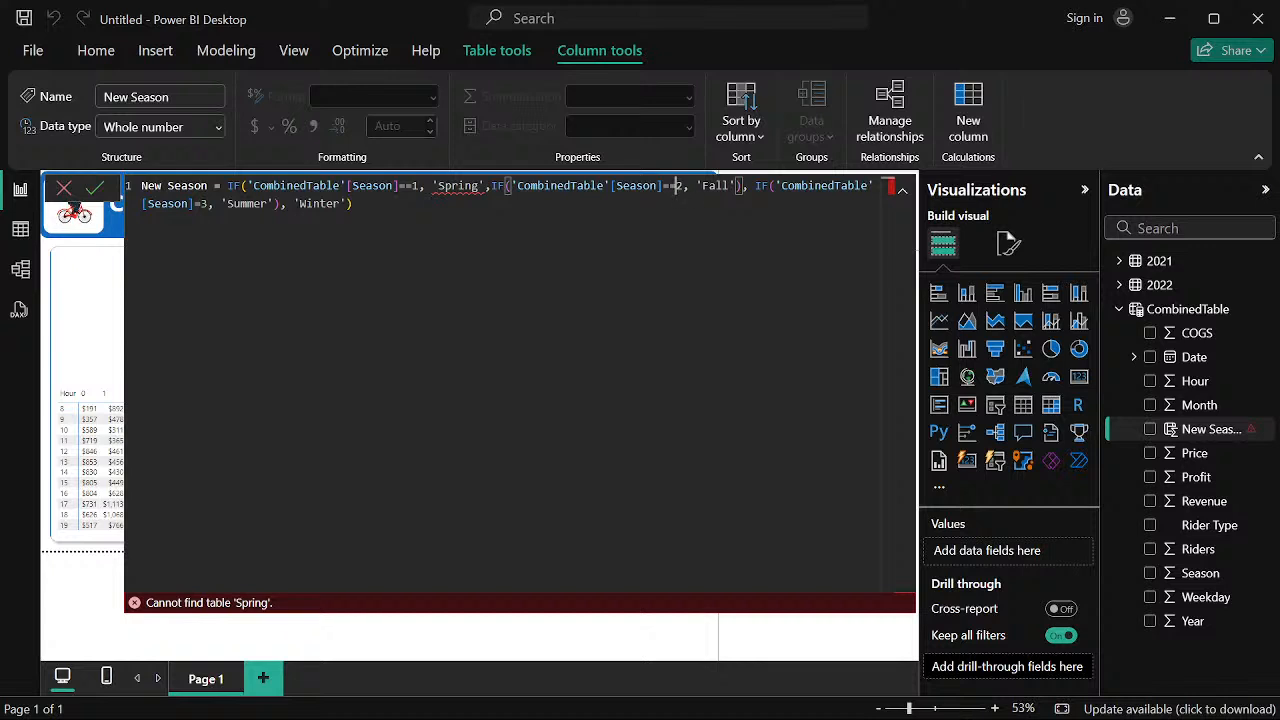
click(196, 203)
text(=)
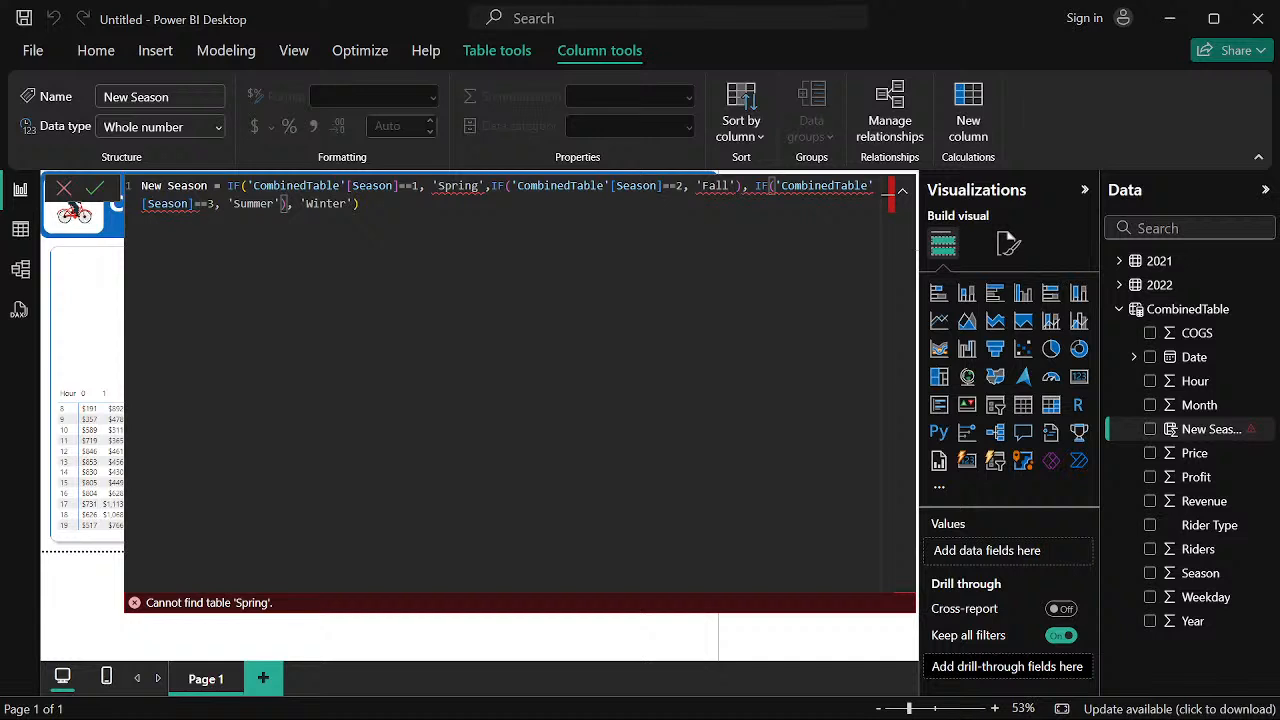
Restore single equals signs in the three Season conditions and remove the closing parenthesis after 'Summer'
key(BackSpace)
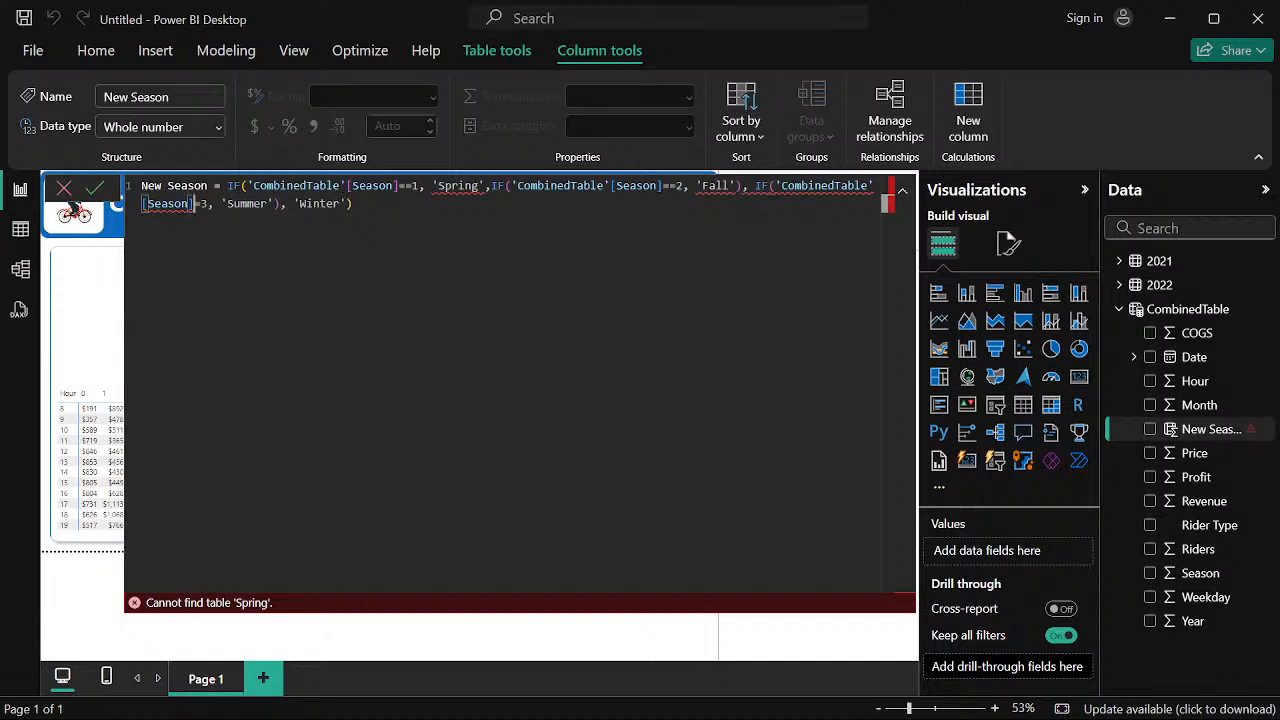
click(678, 185)
key(BackSpace)
click(404, 185)
key(BackSpace)
click(274, 203)
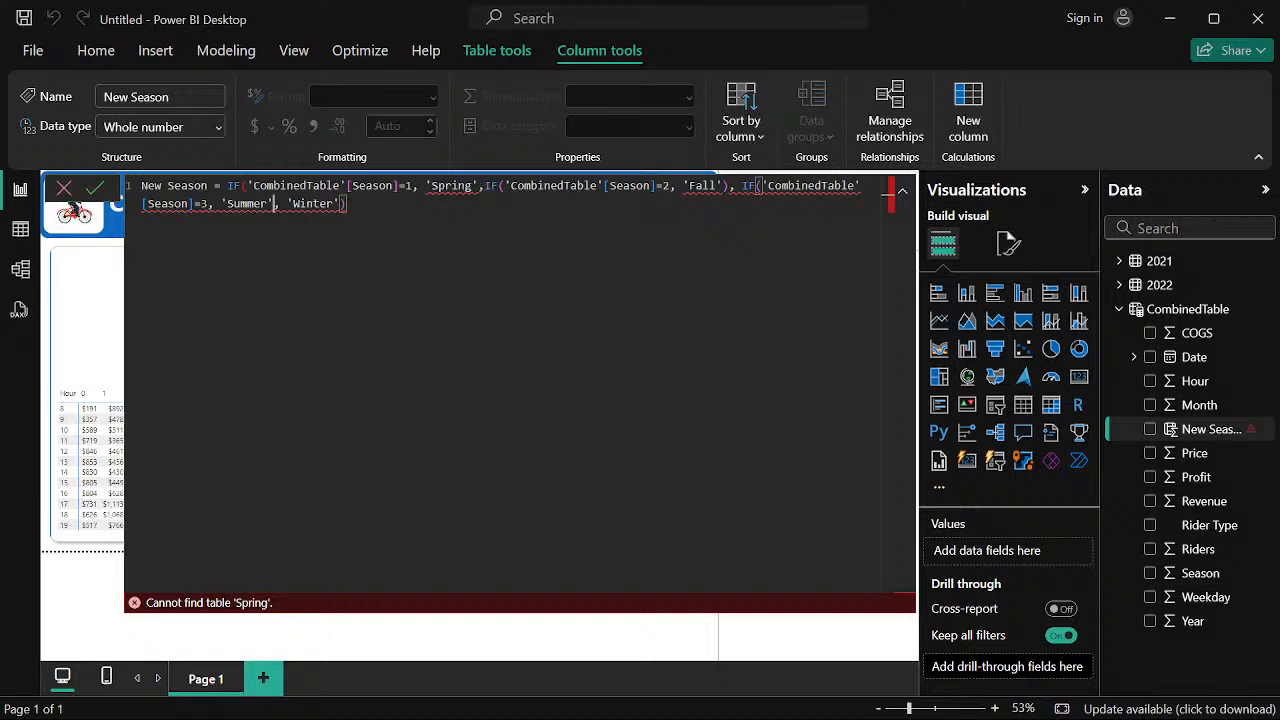
Replace the nested IF expression in the New Season formula with the SWITCH function
mouse_move(482, 178)
drag(346, 203, 228, 187)
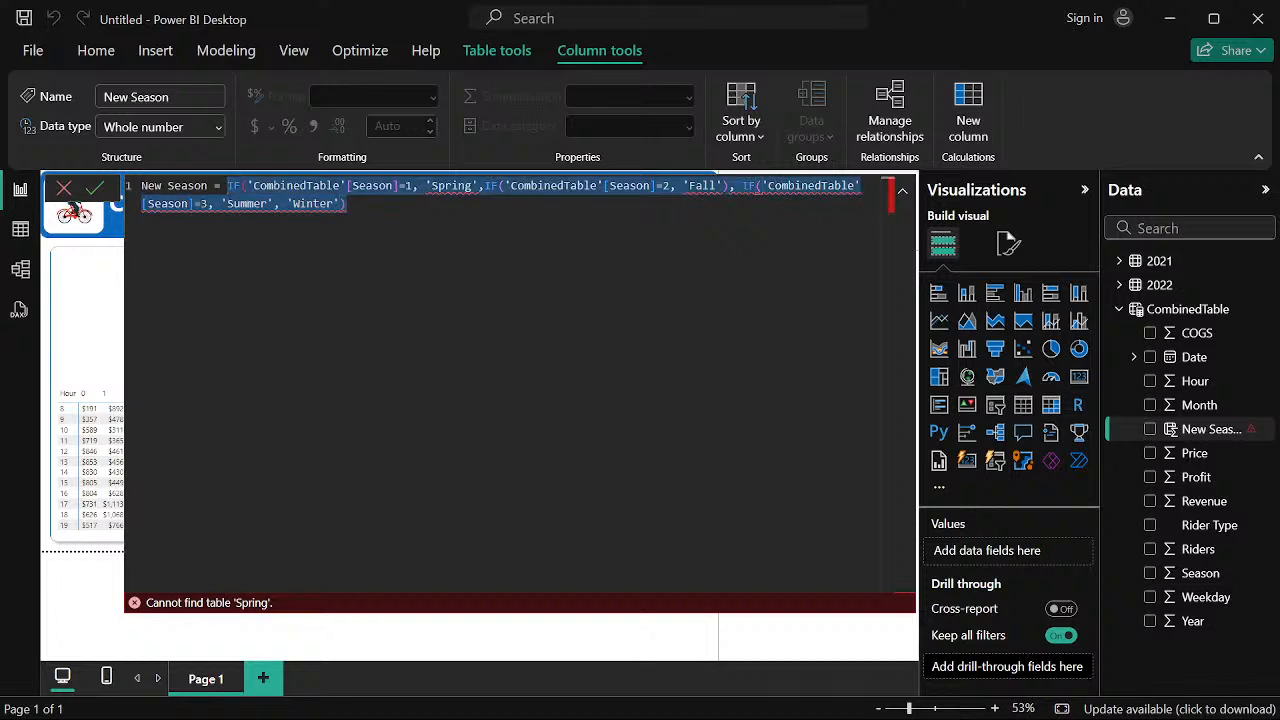
key(BackSpace)
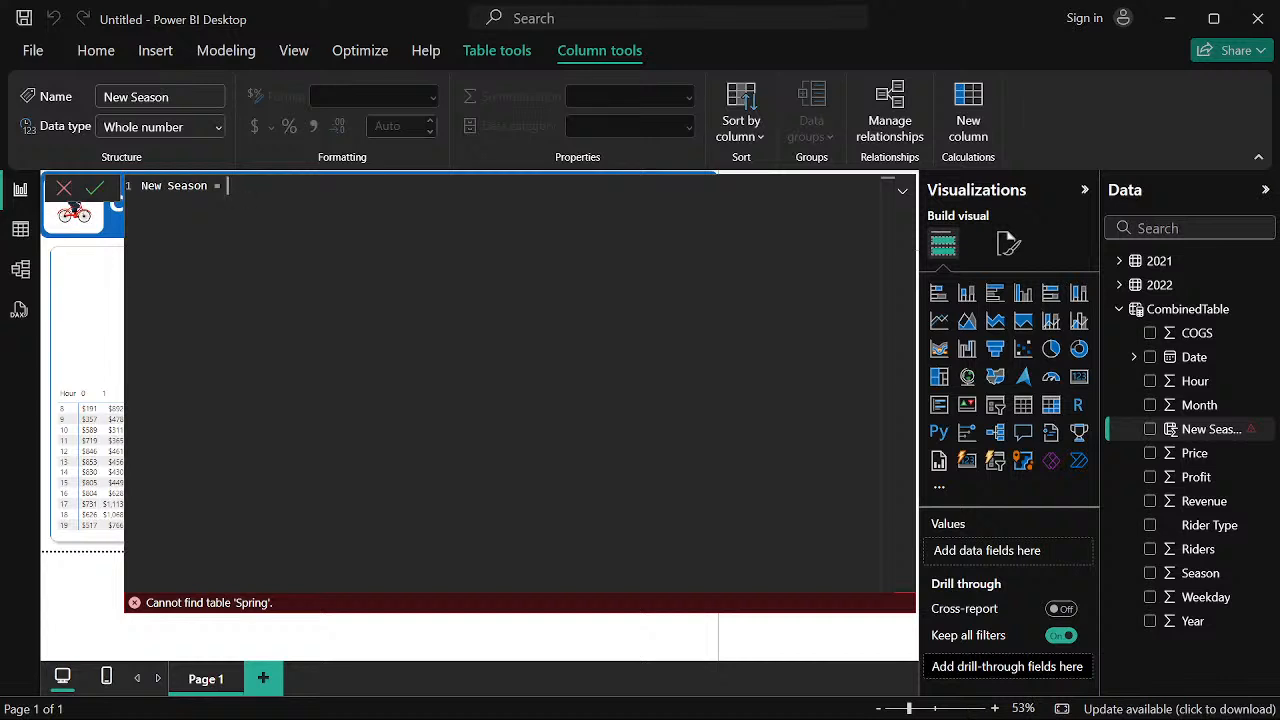
text(S)
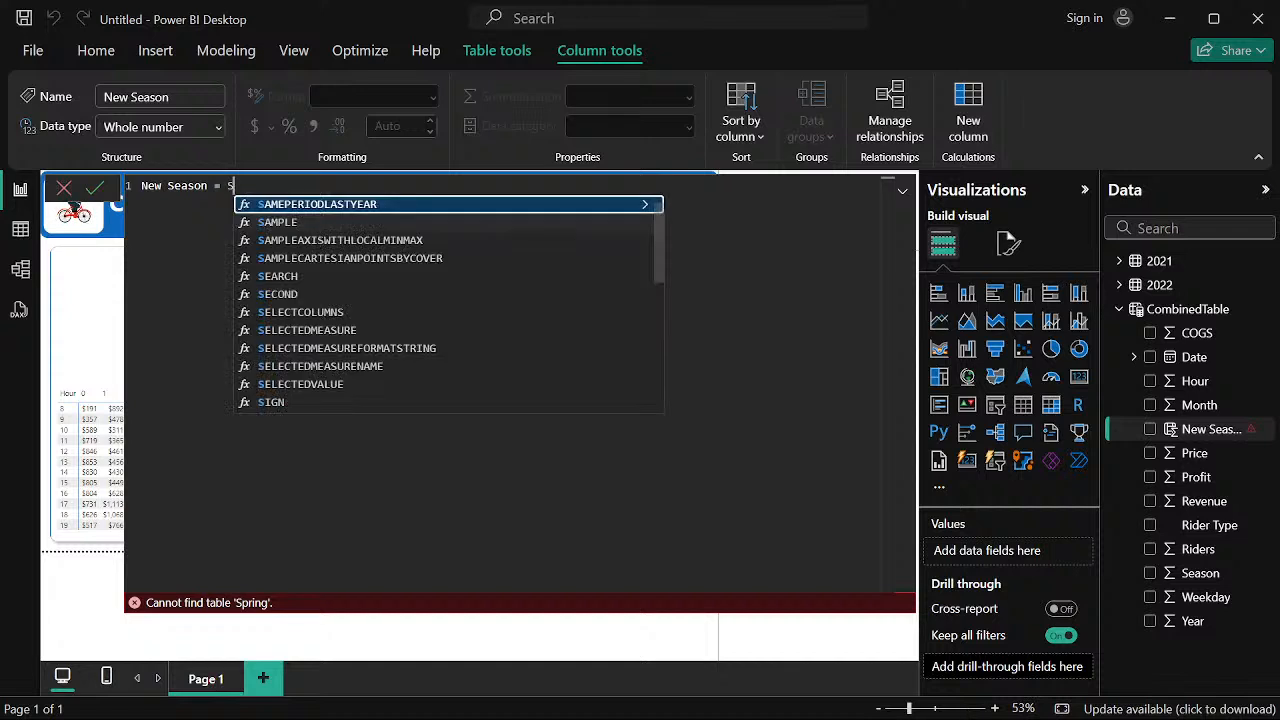
text(WI)
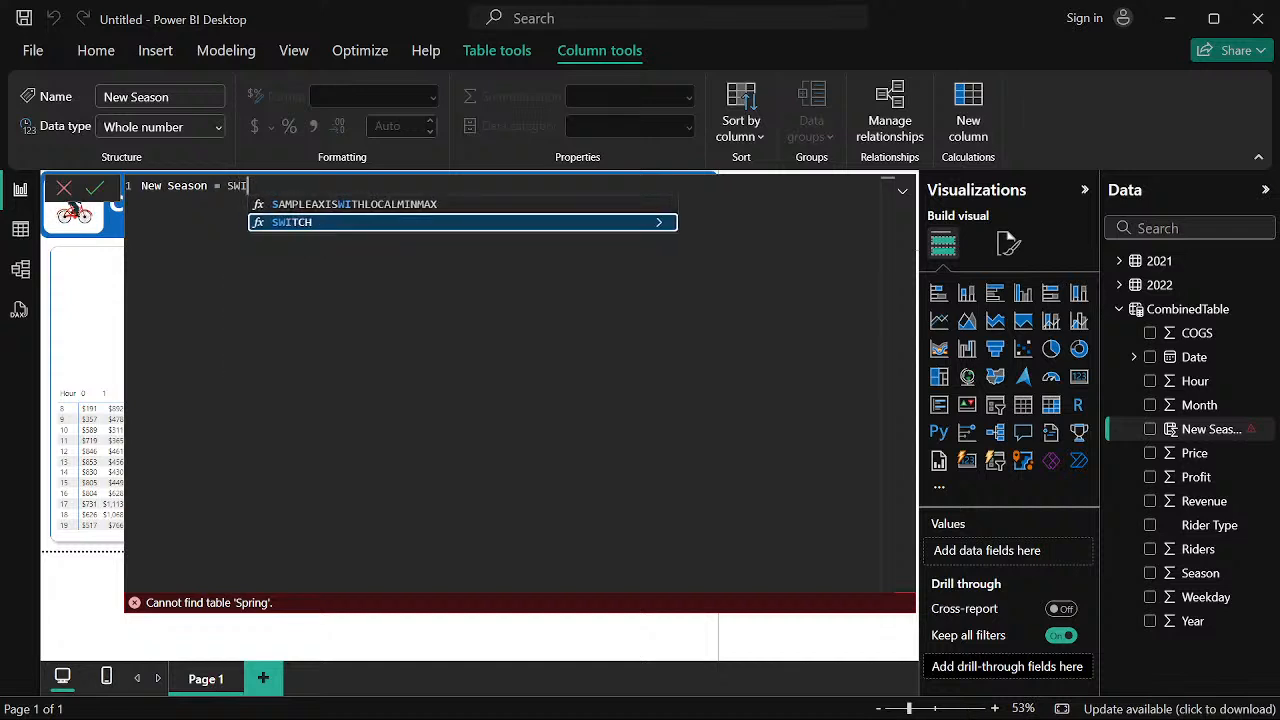
key(Tab)
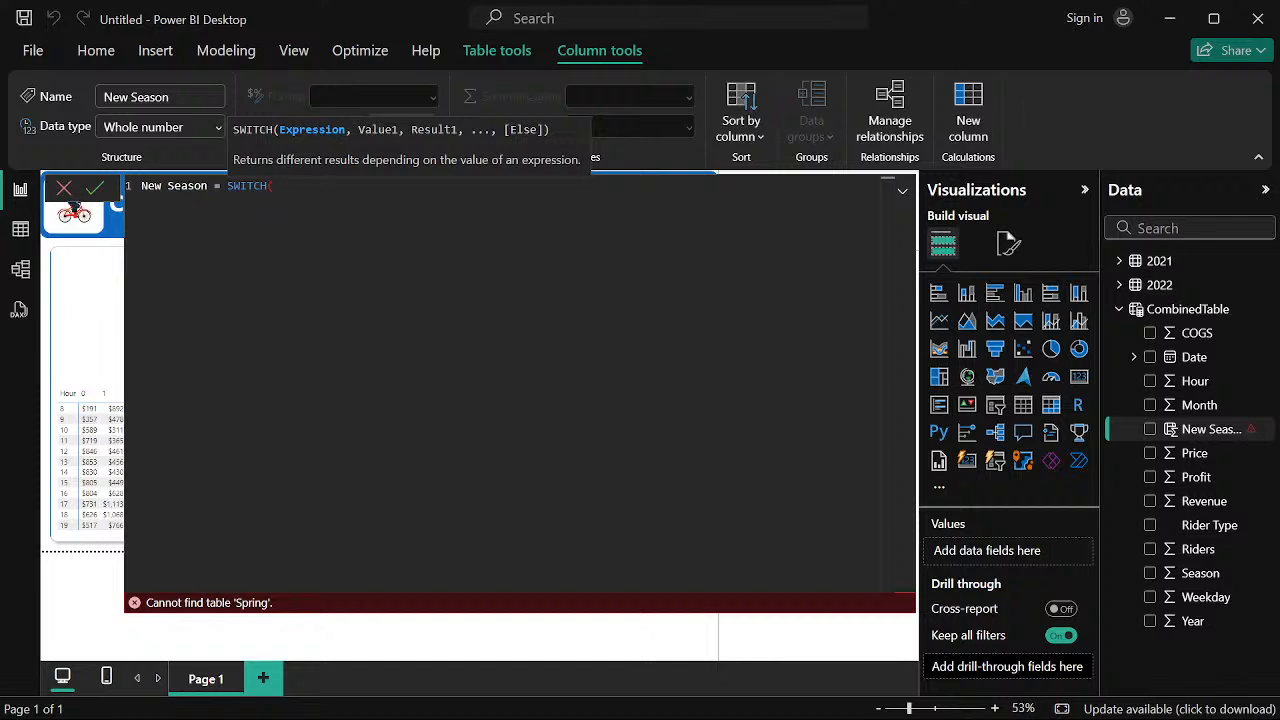
Use 'CombinedTable'[Season] as the expression of the SWITCH function
text(')
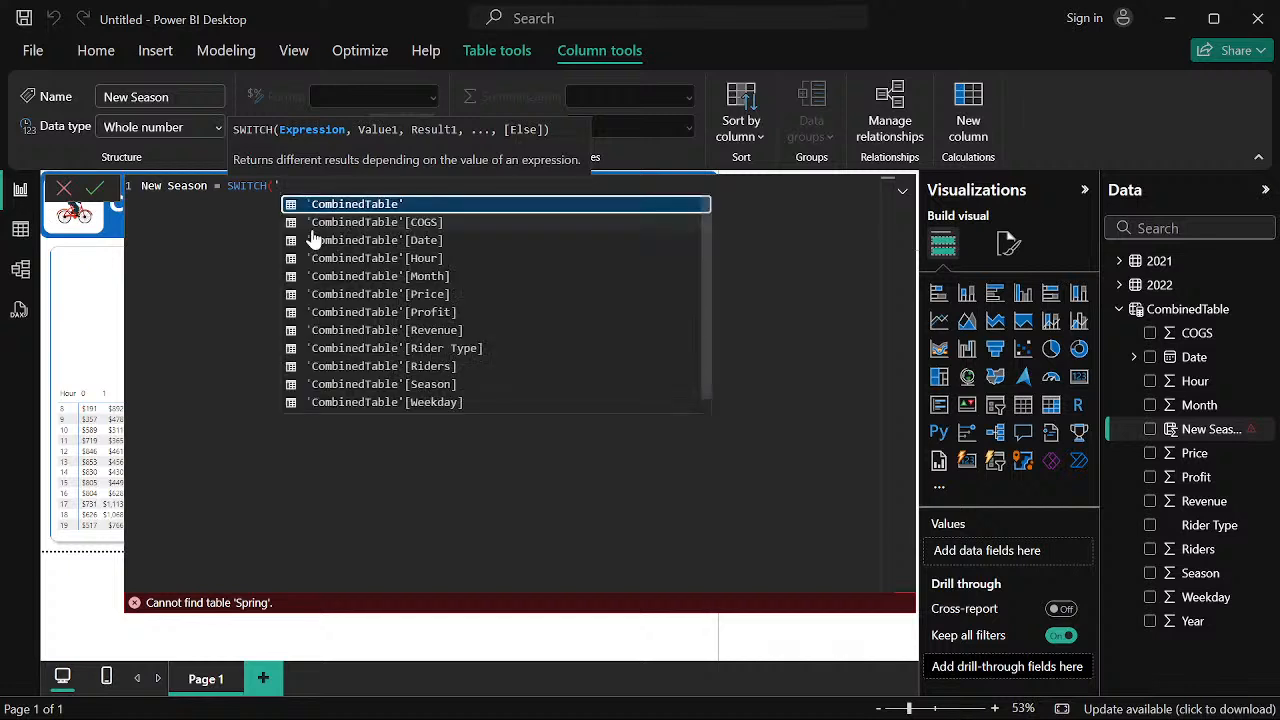
key(Down)
key(Down)
key(Down)
key(Down)
key(Down)
key(Down)
key(Down)
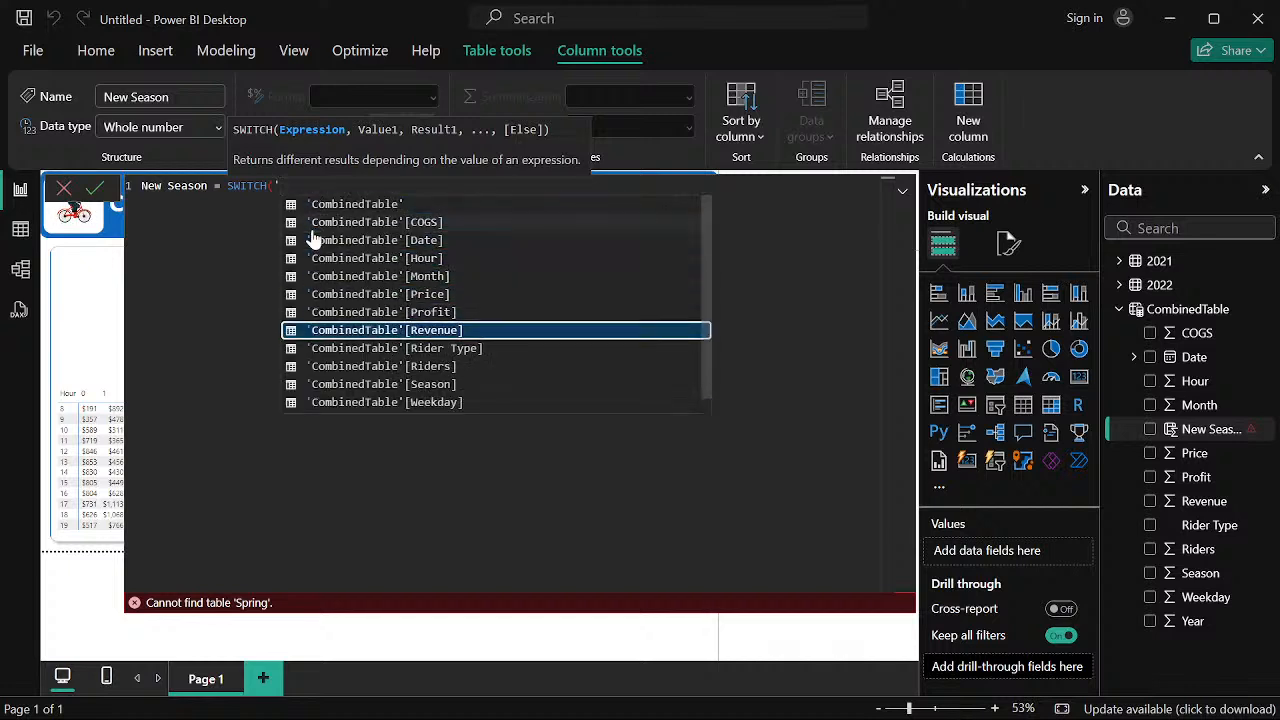
key(Down)
key(Down)
key(Down)
key(Tab)
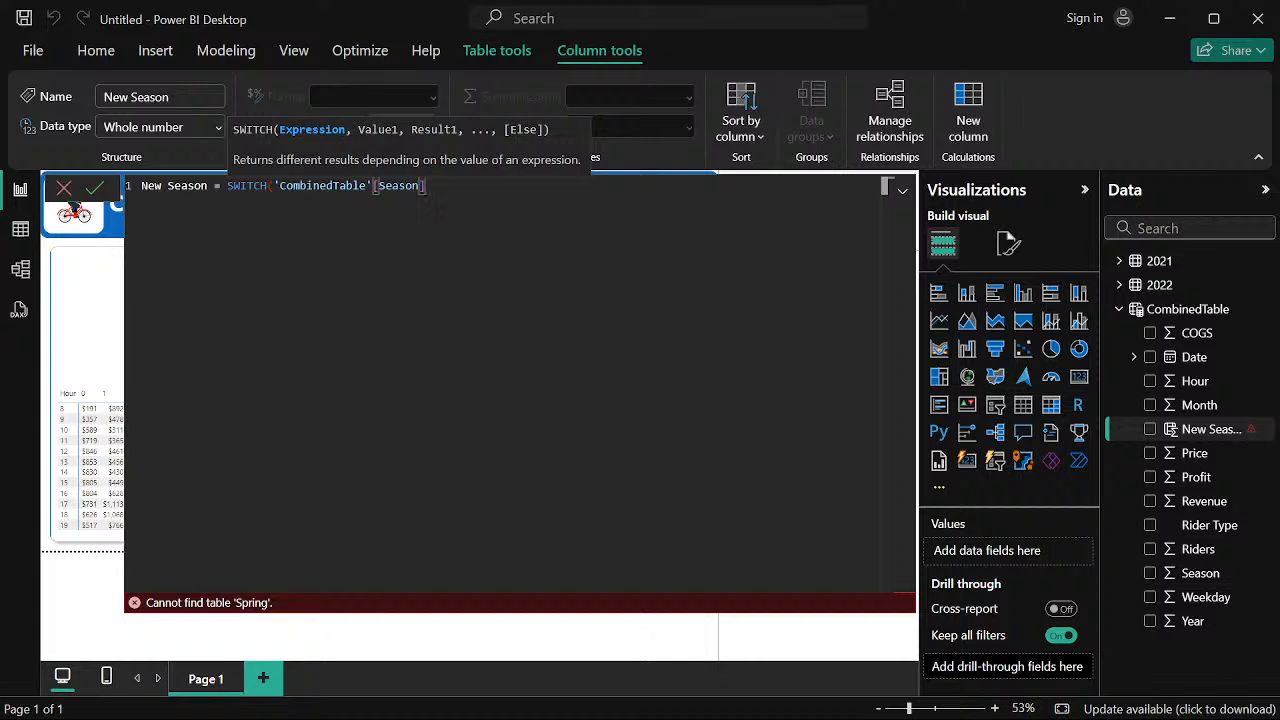
Add the value 1 to the SWITCH function with 'Spring' in single quotes as its result
text(, 1)
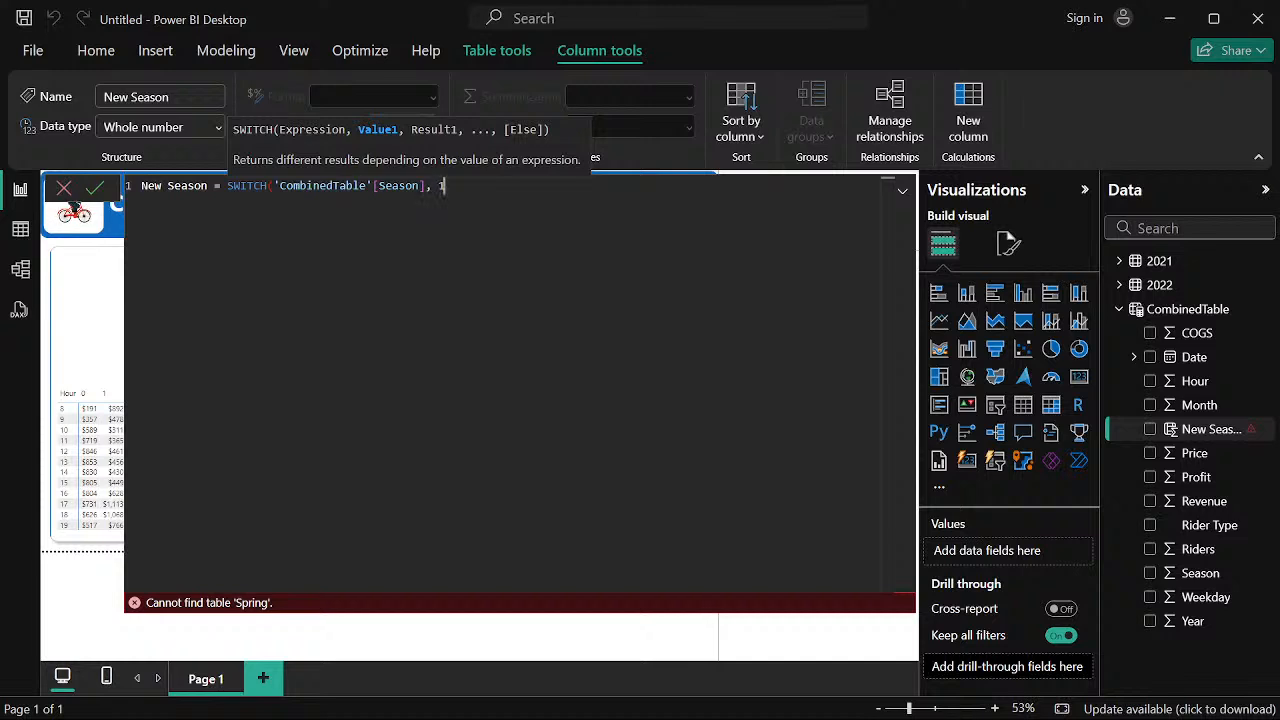
text(, )
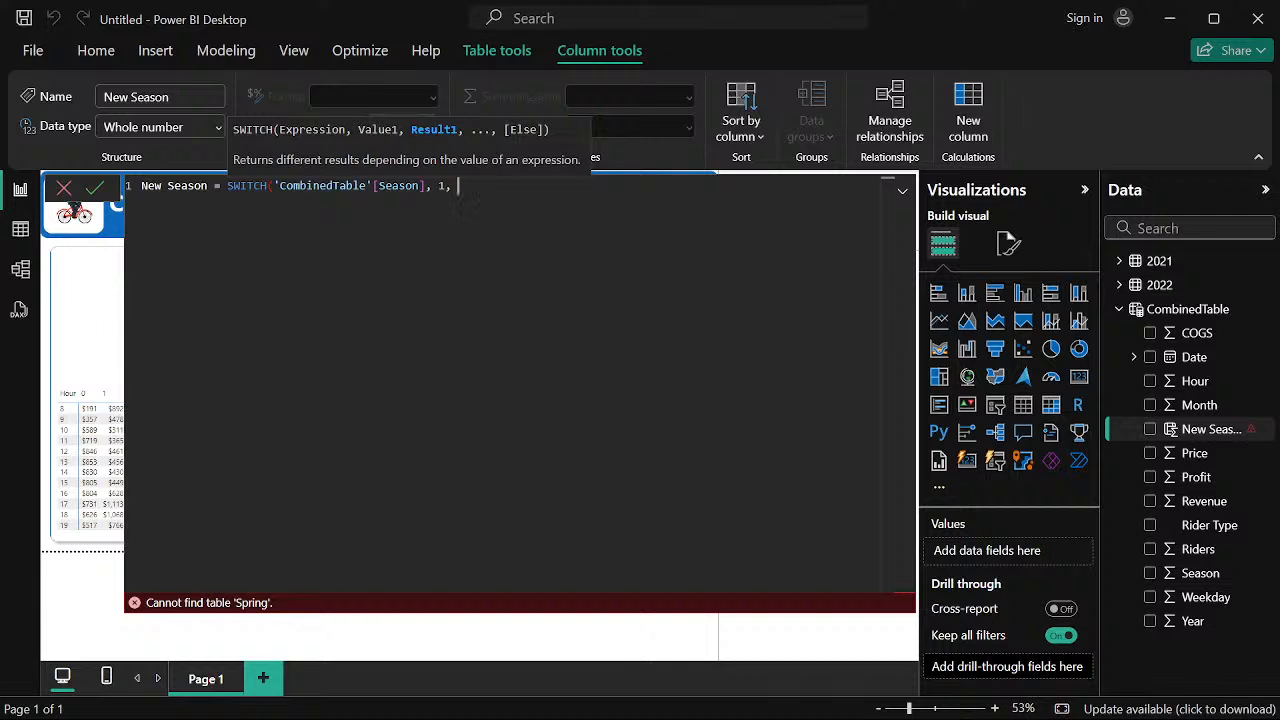
text(')
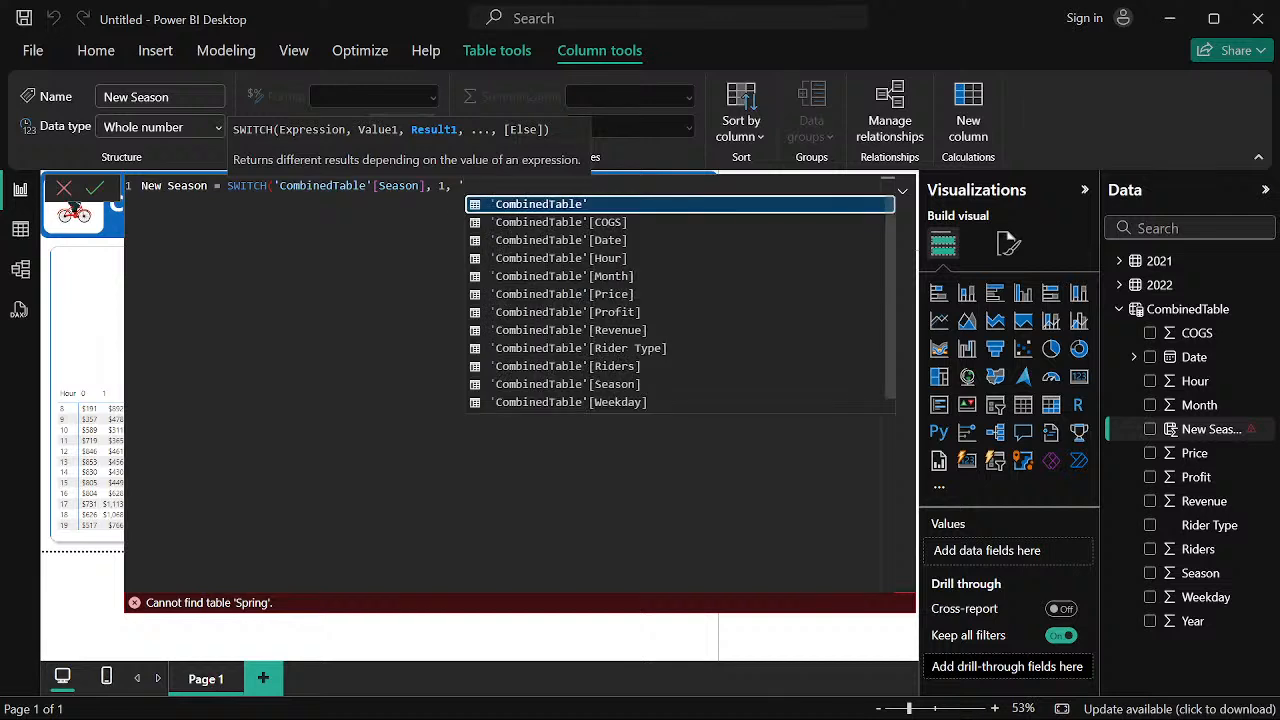
text(S)
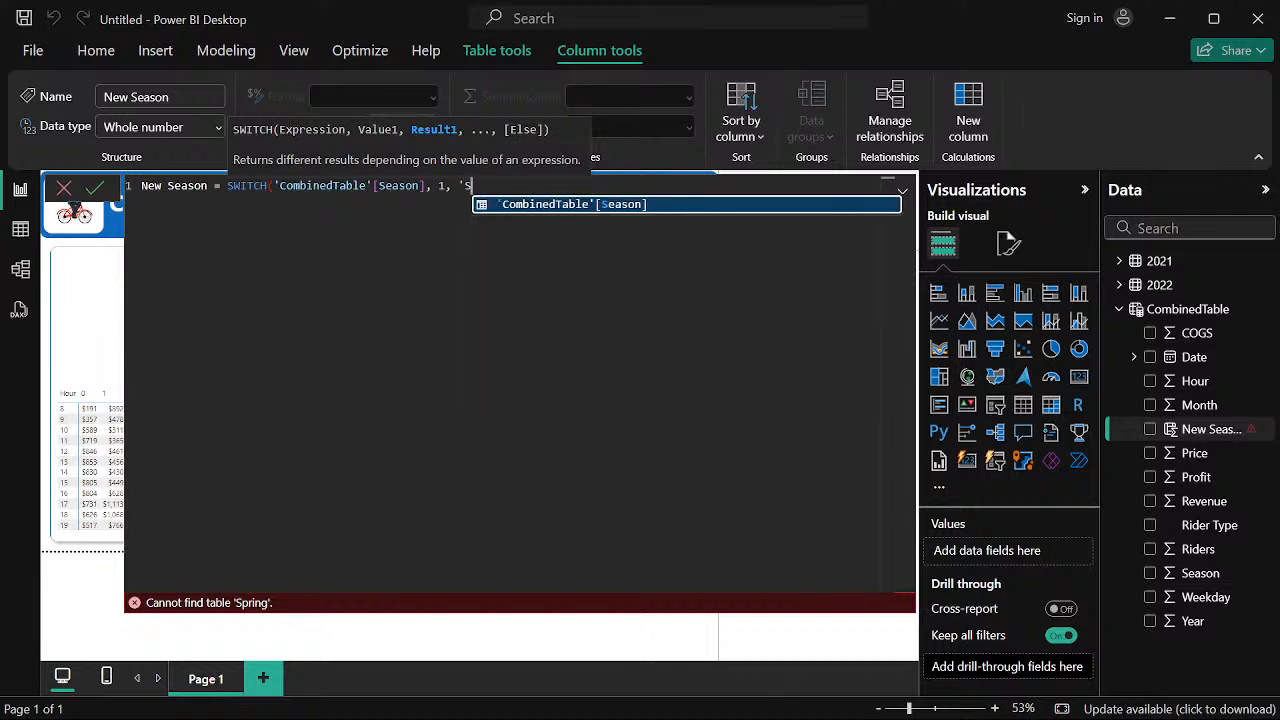
text(pri)
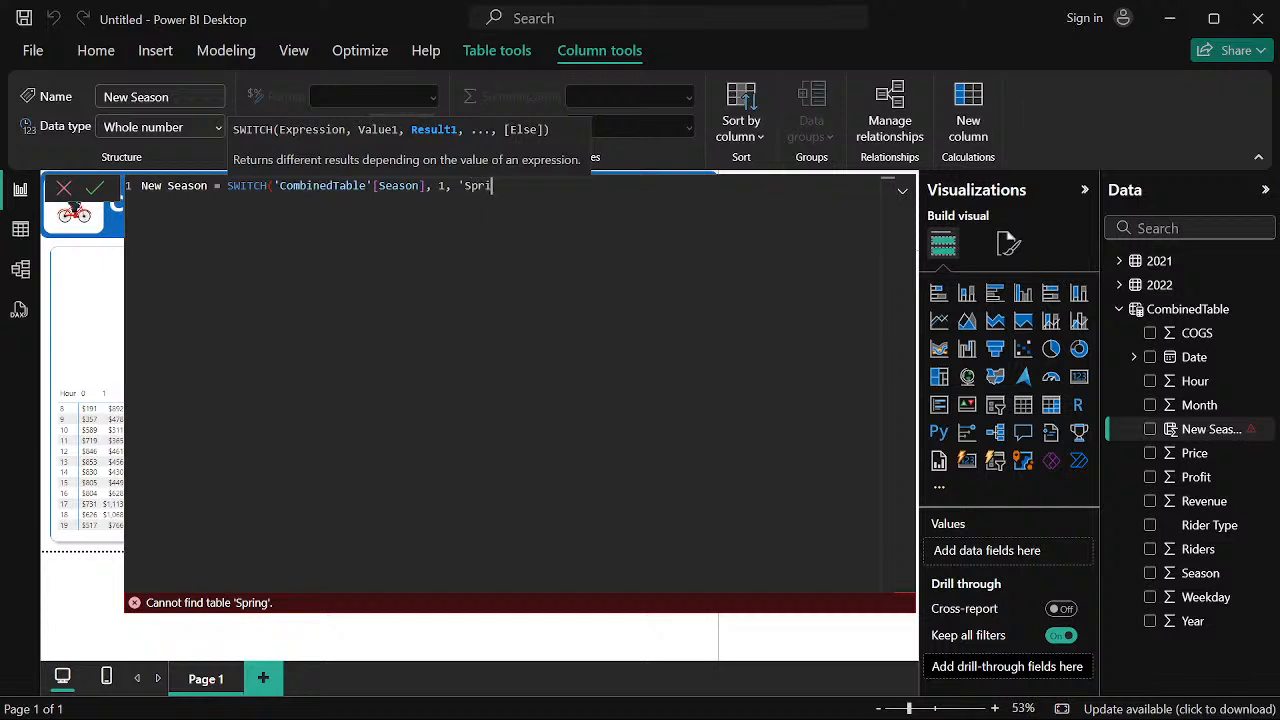
text(ng',)
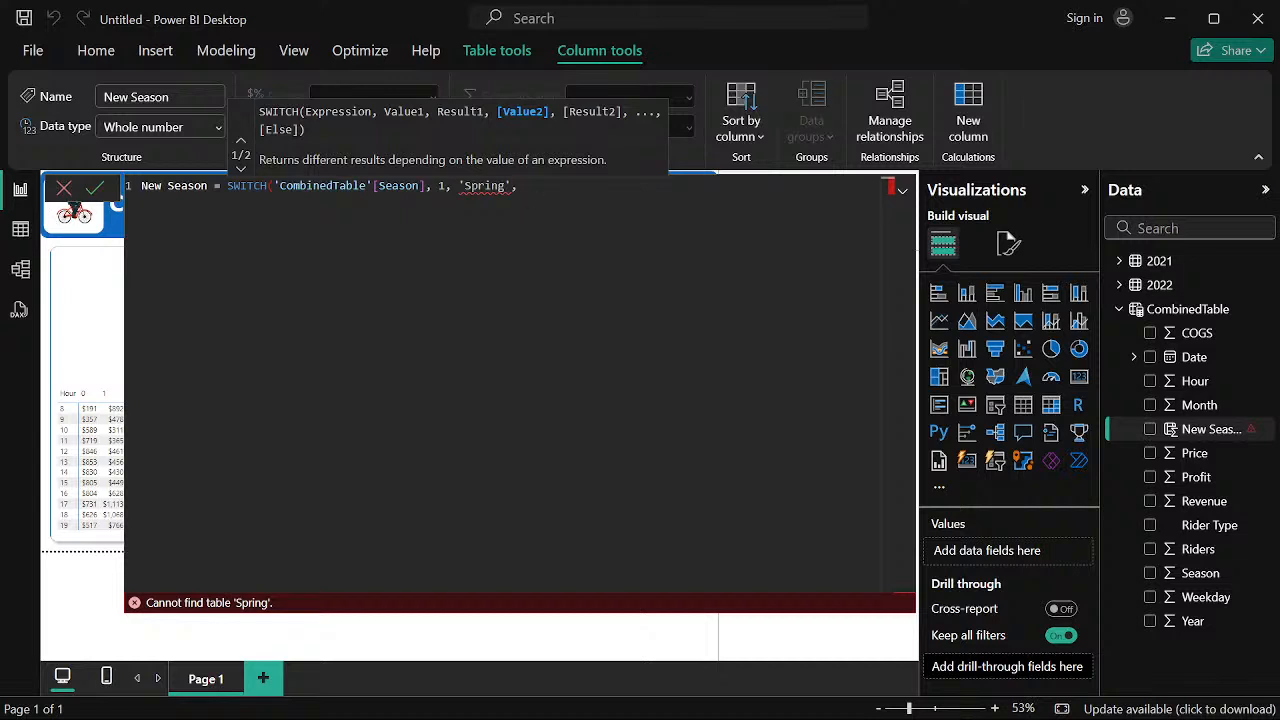
Replace the single-quoted result for value 1 with "Spring" in double quotes
key(BackSpace)
key(BackSpace)
key(BackSpace)
key(BackSpace)
key(BackSpace)
key(BackSpace)
key(BackSpace)
key(BackSpace)
key(BackSpace)
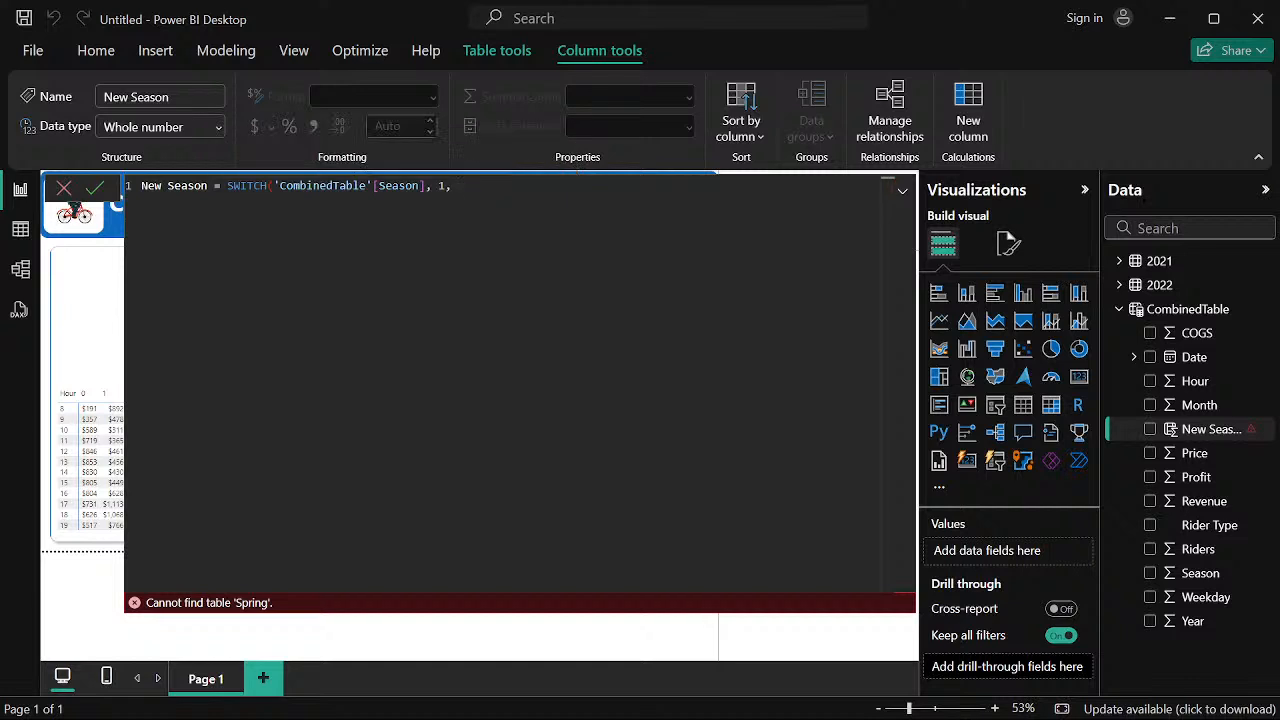
text("Spring",)
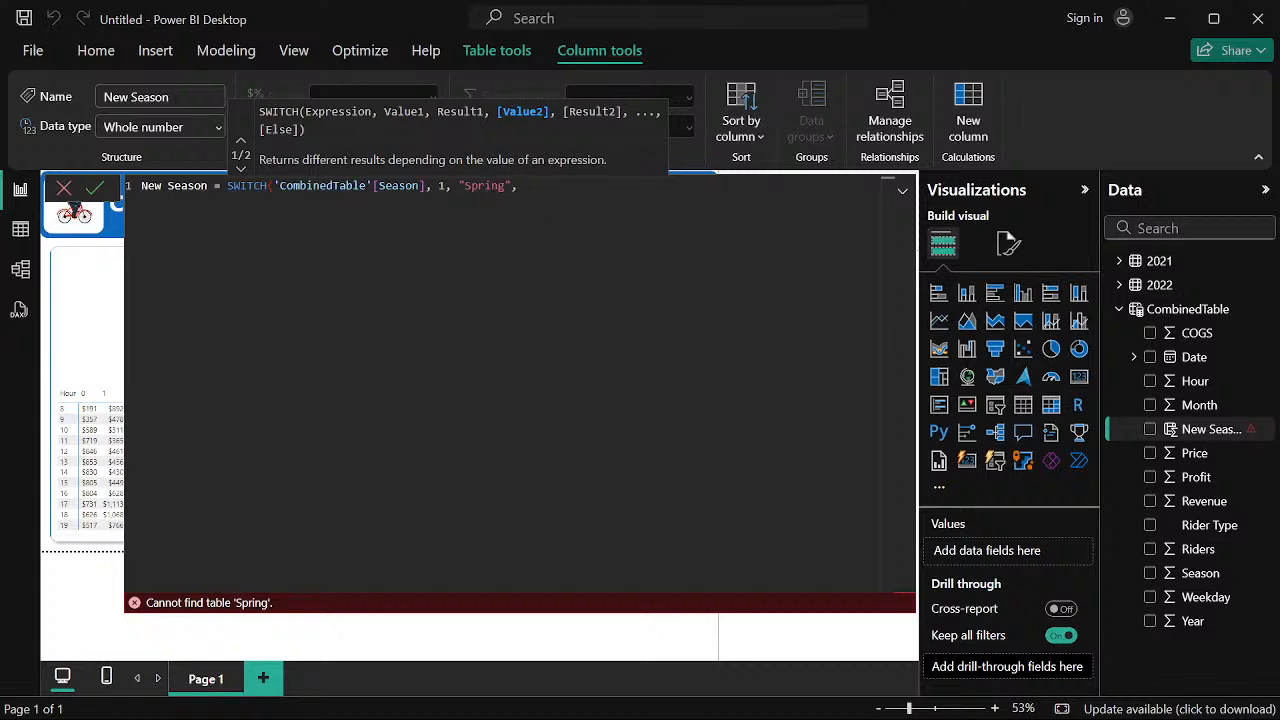
Add the value 2 with the result "Winter" to the SWITCH function
text(2, )
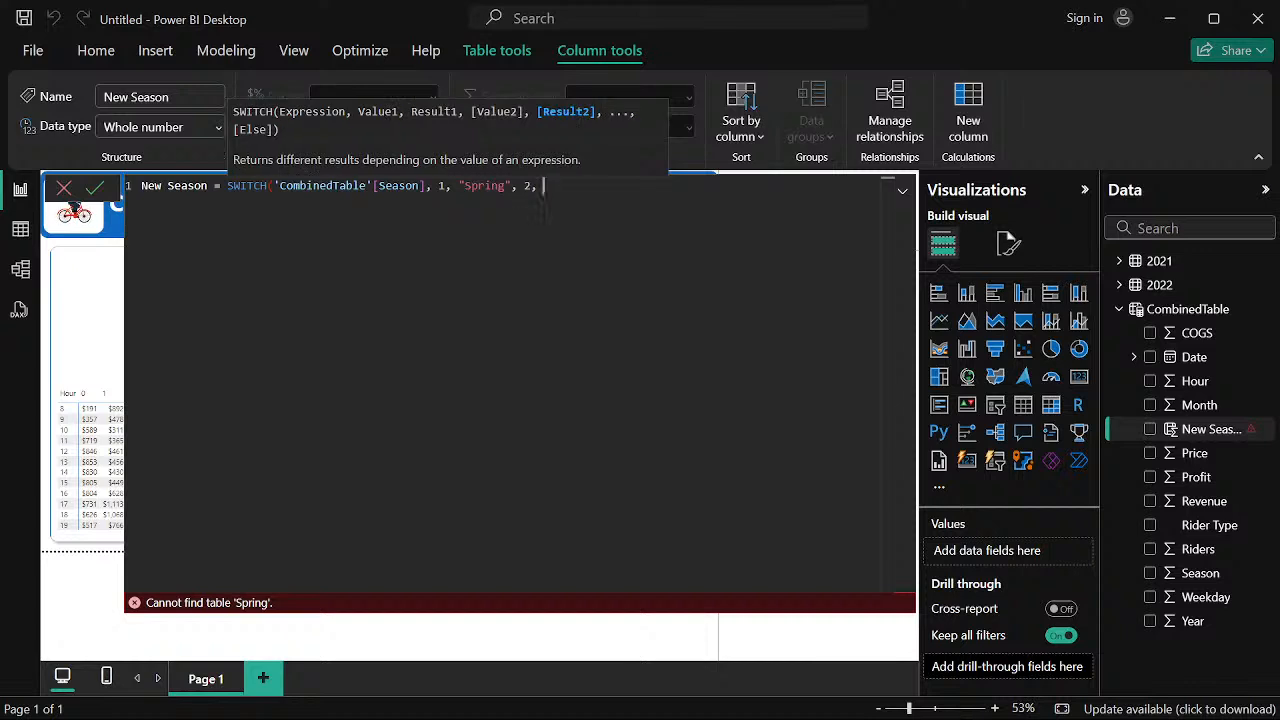
text(Win)
key(BackSpace)
key(BackSpace)
key(BackSpace)
text("Winter", )
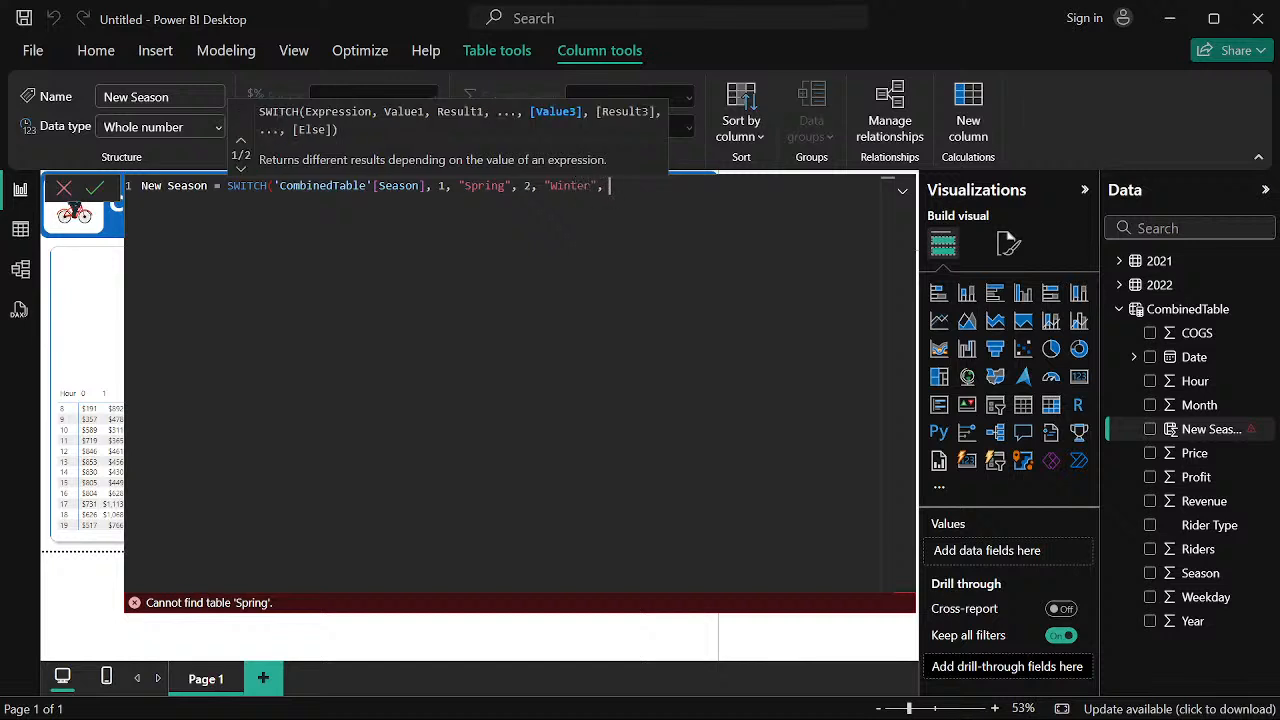
Map 3 to "Summer" and 4 to "Fall" in the SWITCH function, ending it with a closing parenthesis
text(3, )
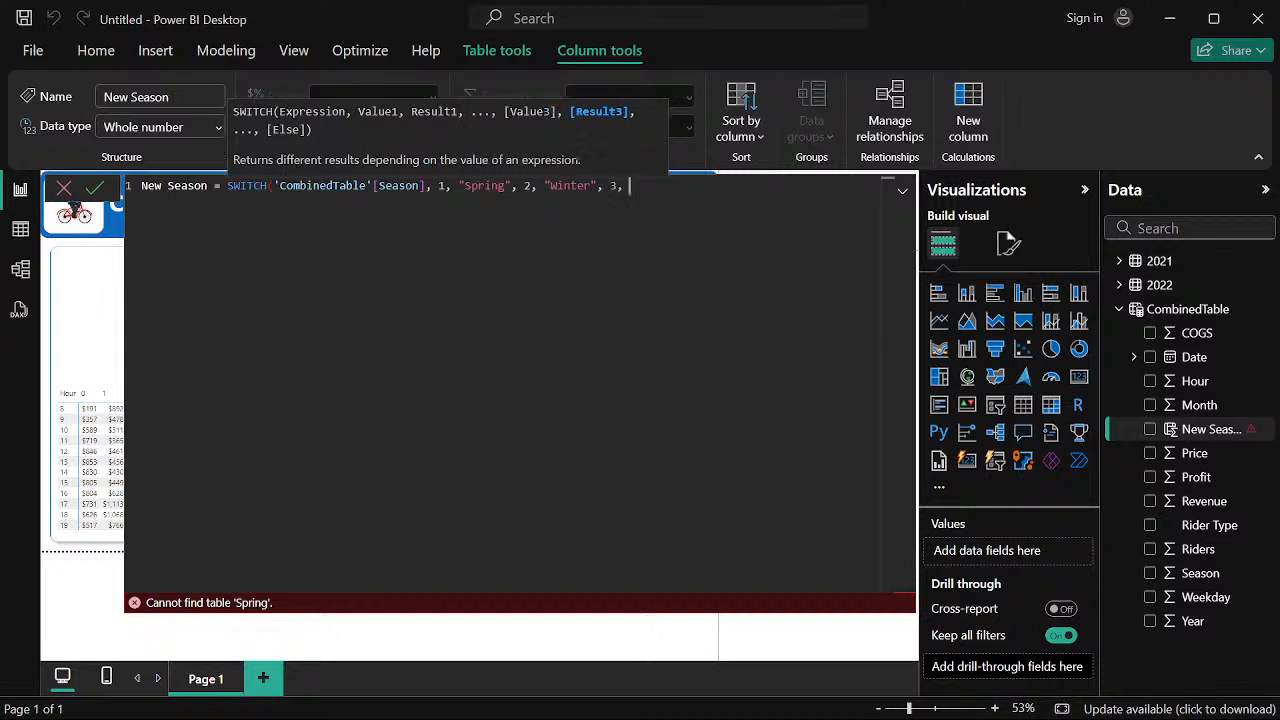
text(Su)
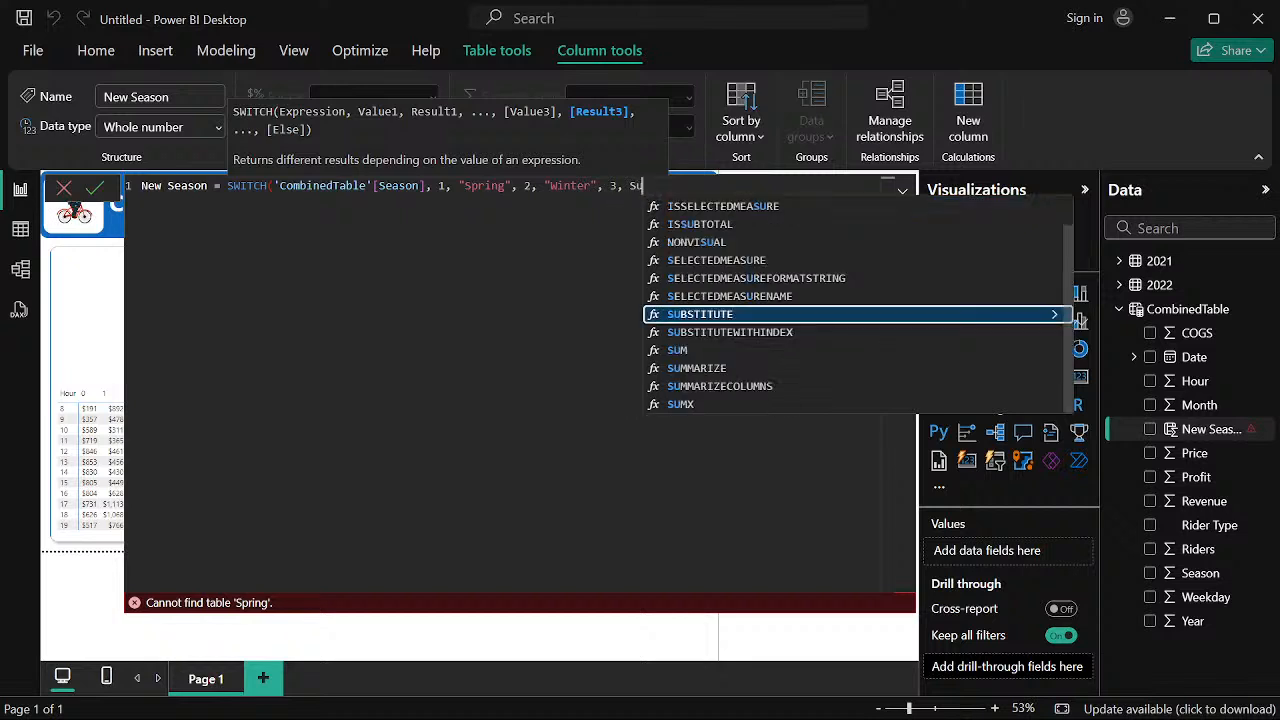
text(m)
key(BackSpace)
key(BackSpace)
key(BackSpace)
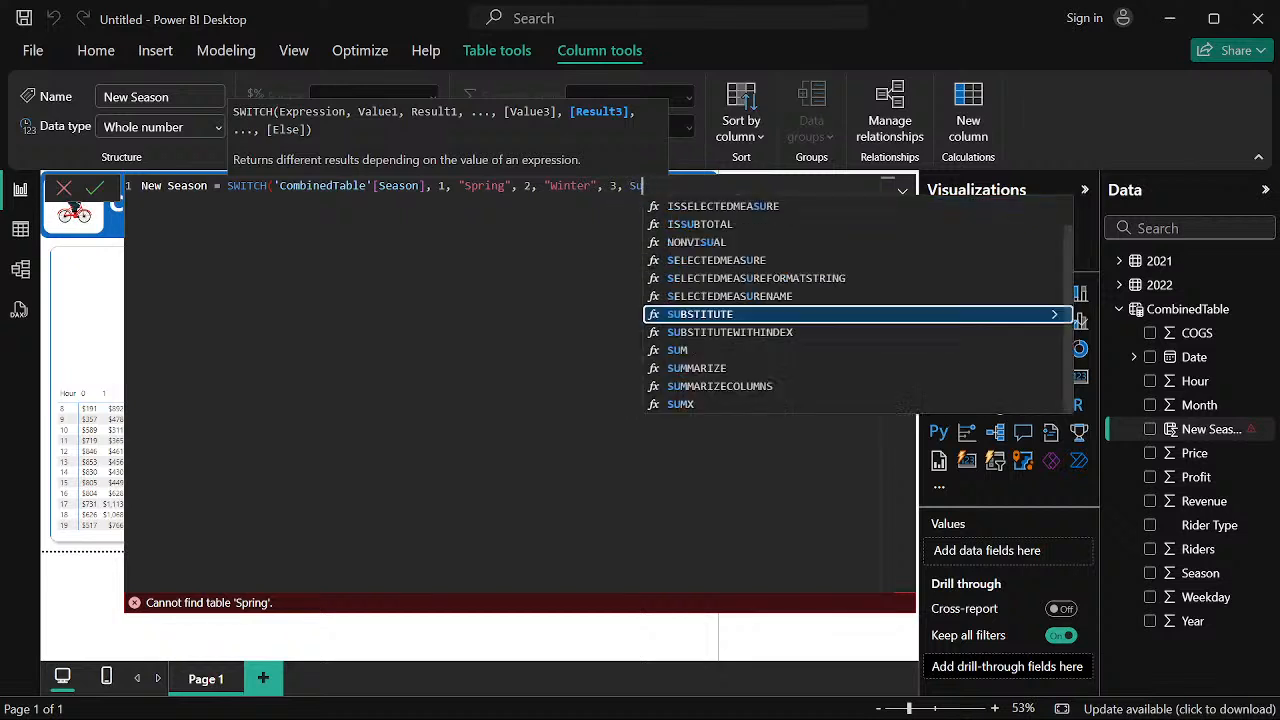
text(")
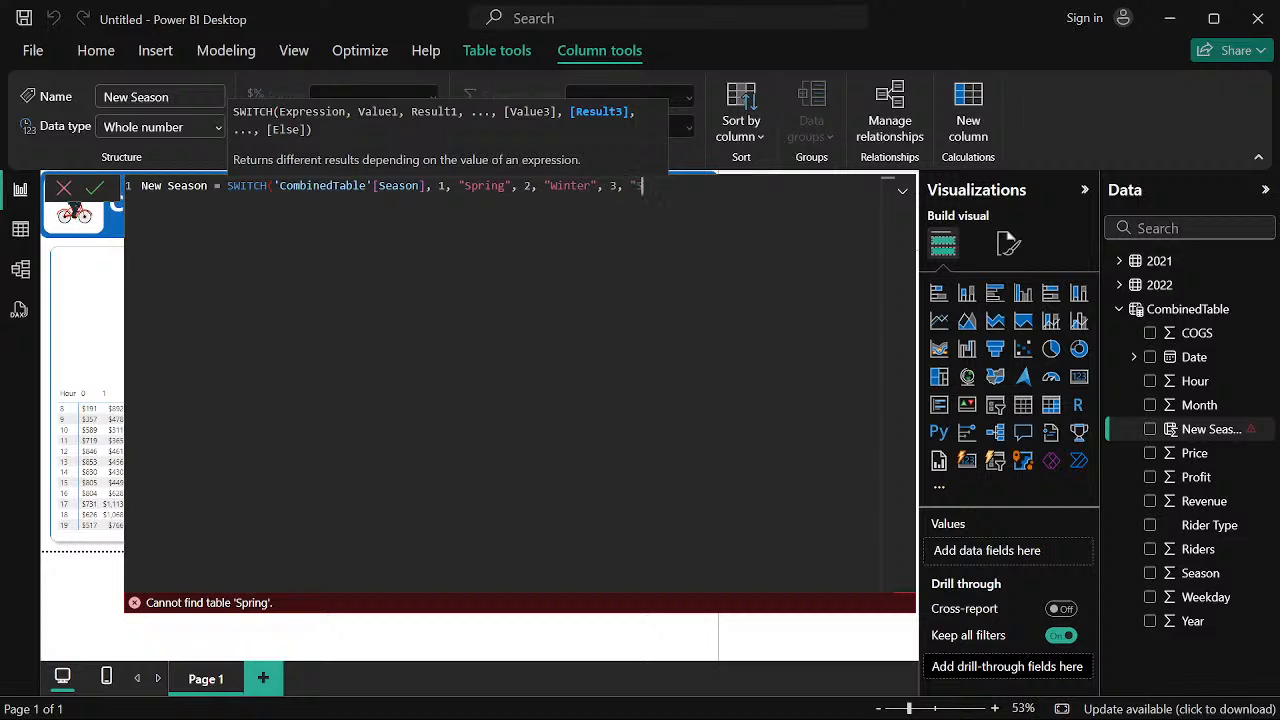
text(Summer", 4)
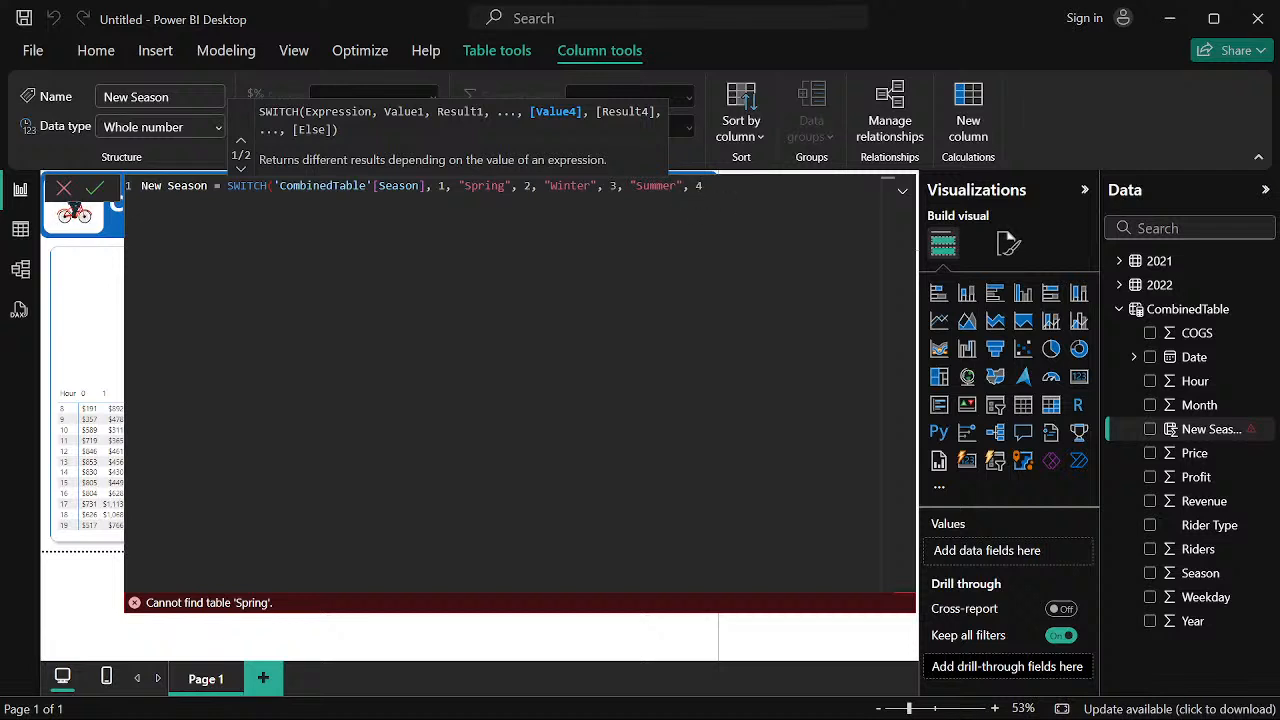
text(,)
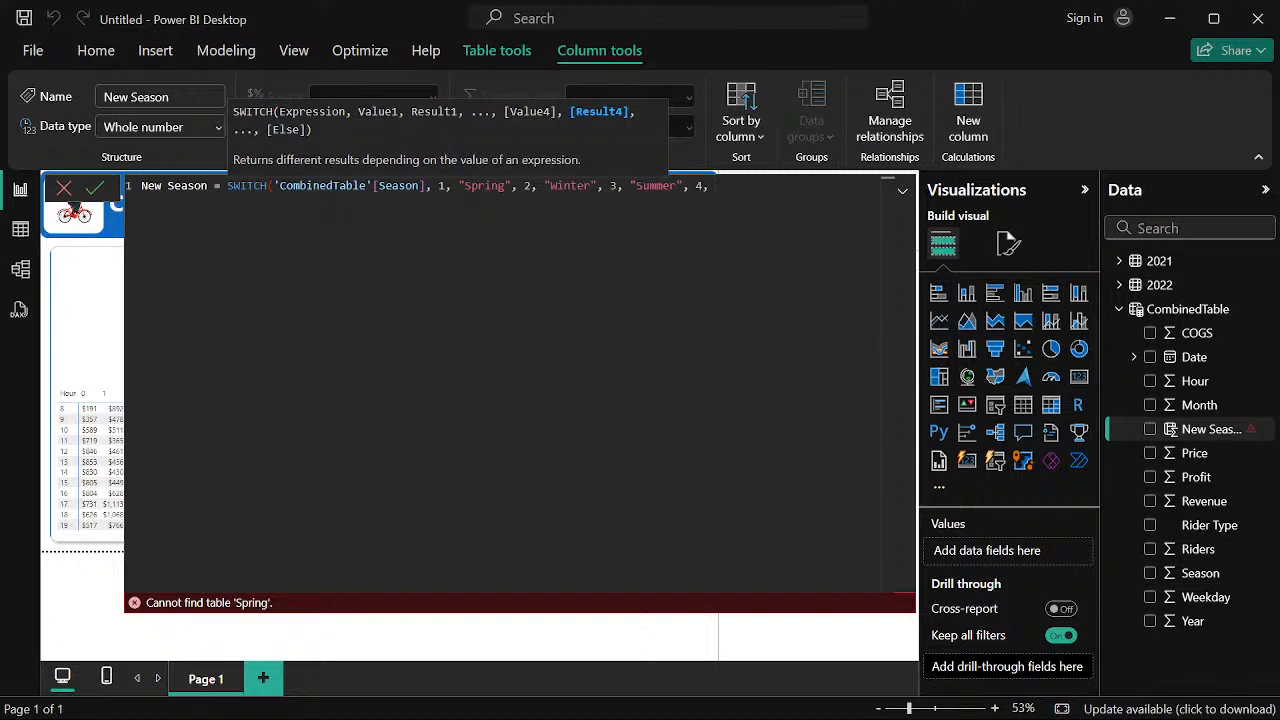
text( "Fall"))
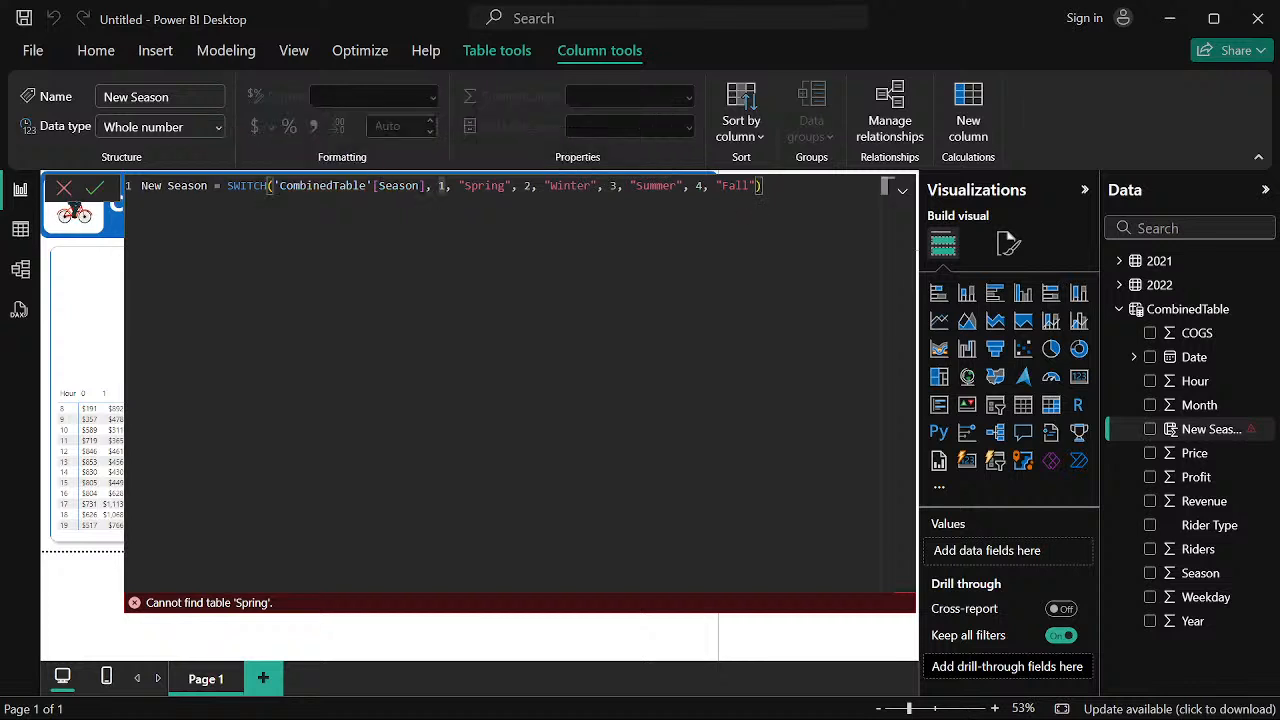
Remove the space before the value 1, commit the New Season formula, and collapse the formula editor
click(431, 186)
key(Delete)
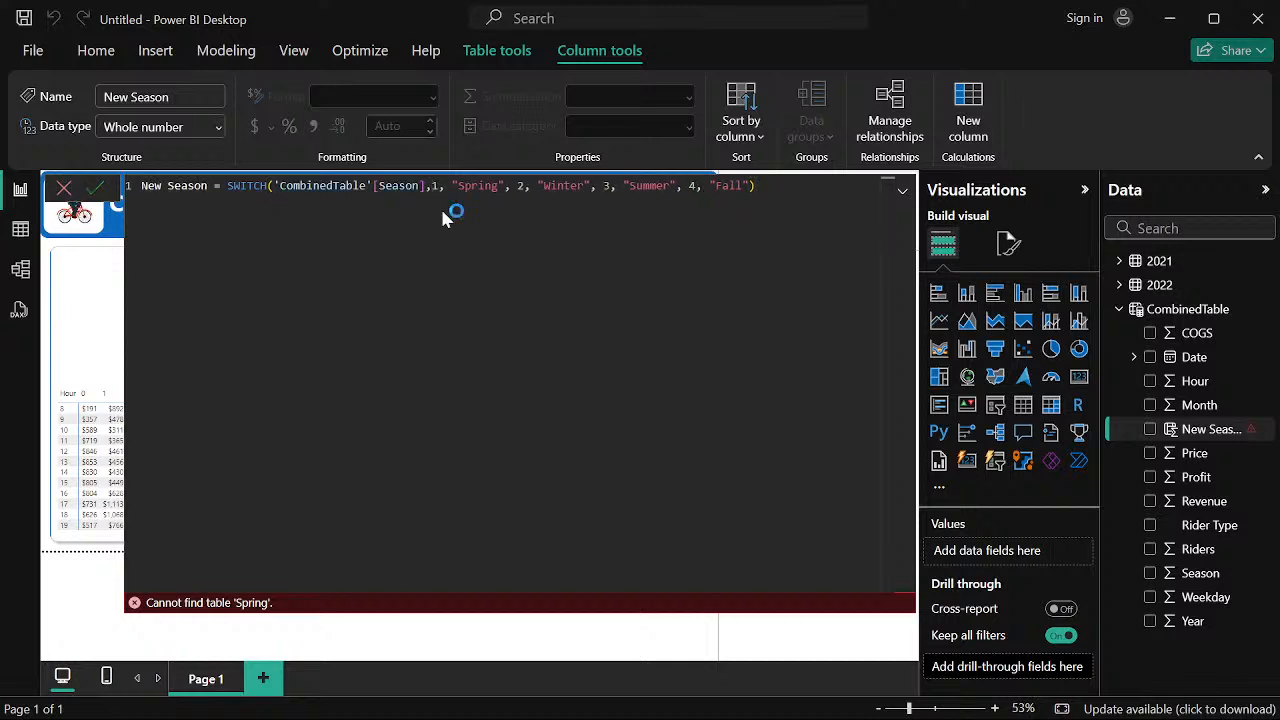
key(Return)
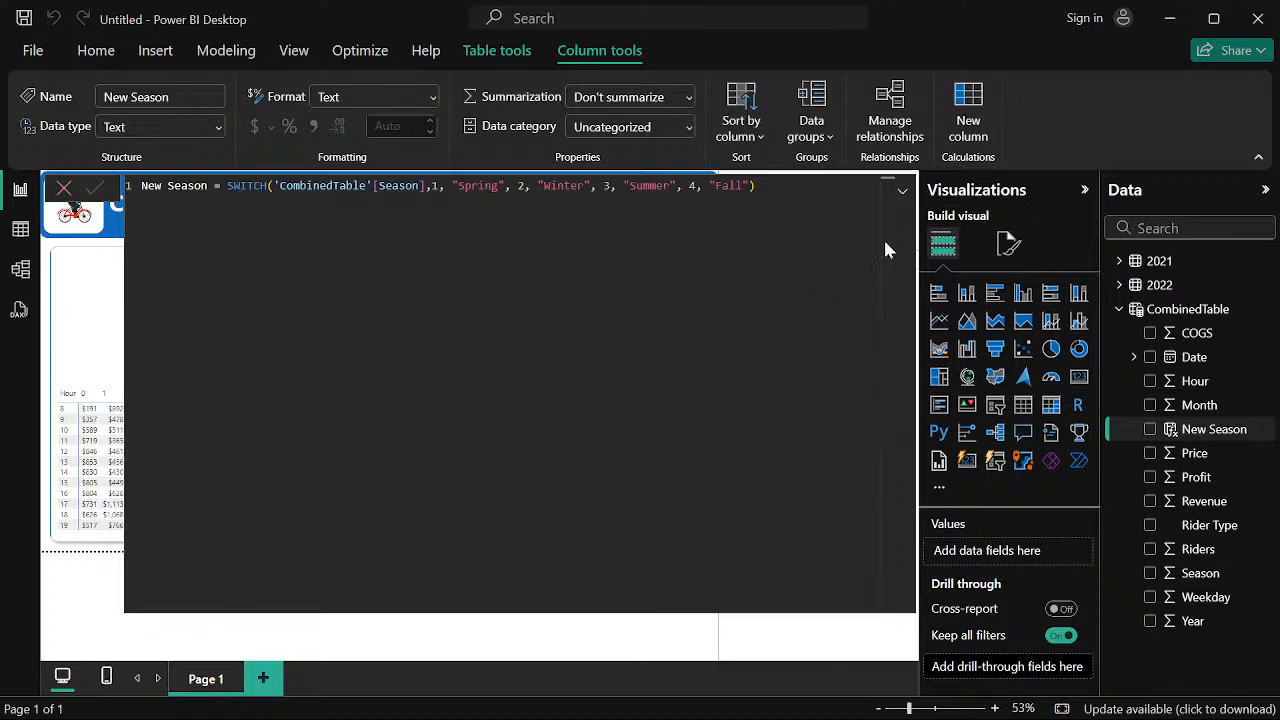
click(899, 192)
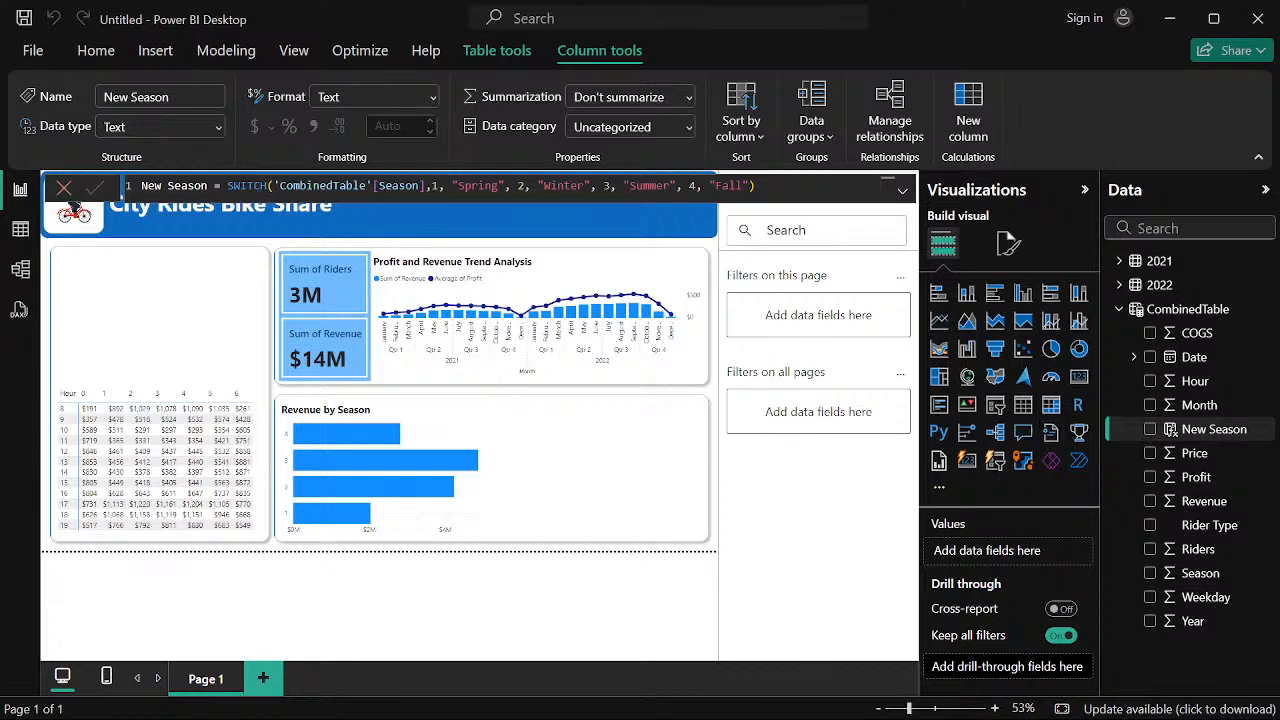
Remove the Season field from the Y-axis of the Revenue by Season bar chart
drag(1216, 438, 1007, 560)
click(462, 505)
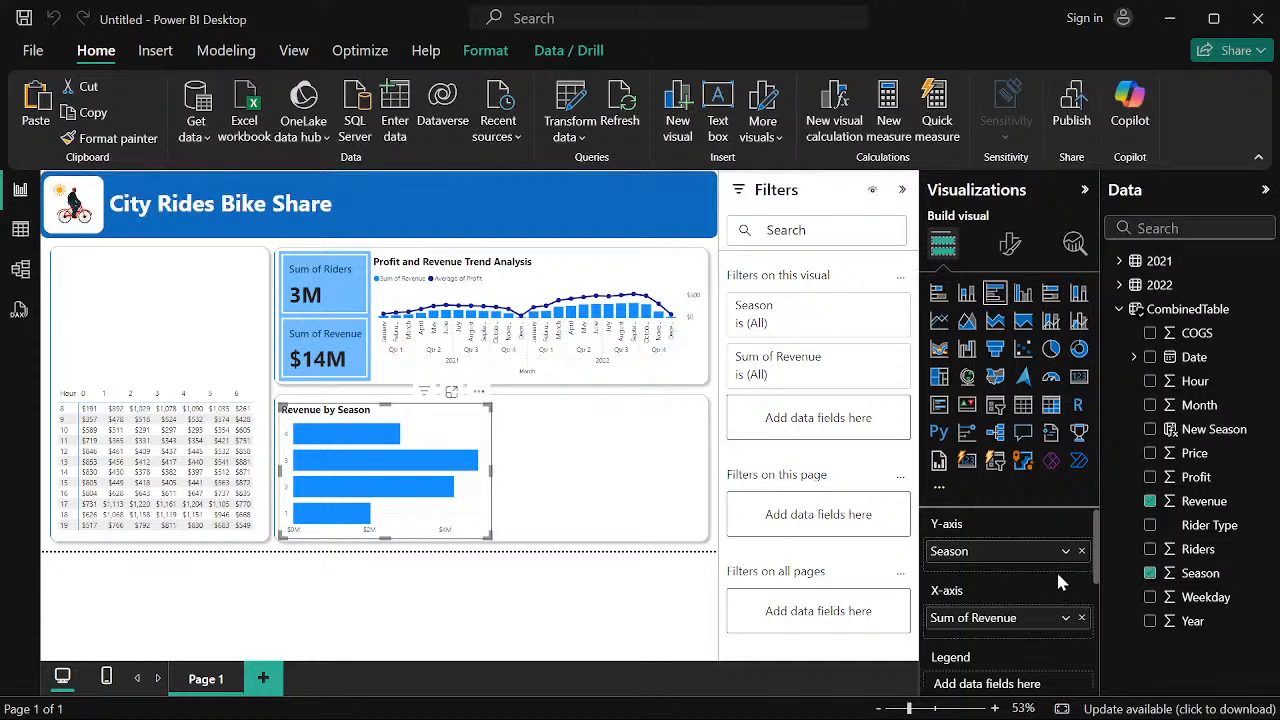
click(1081, 551)
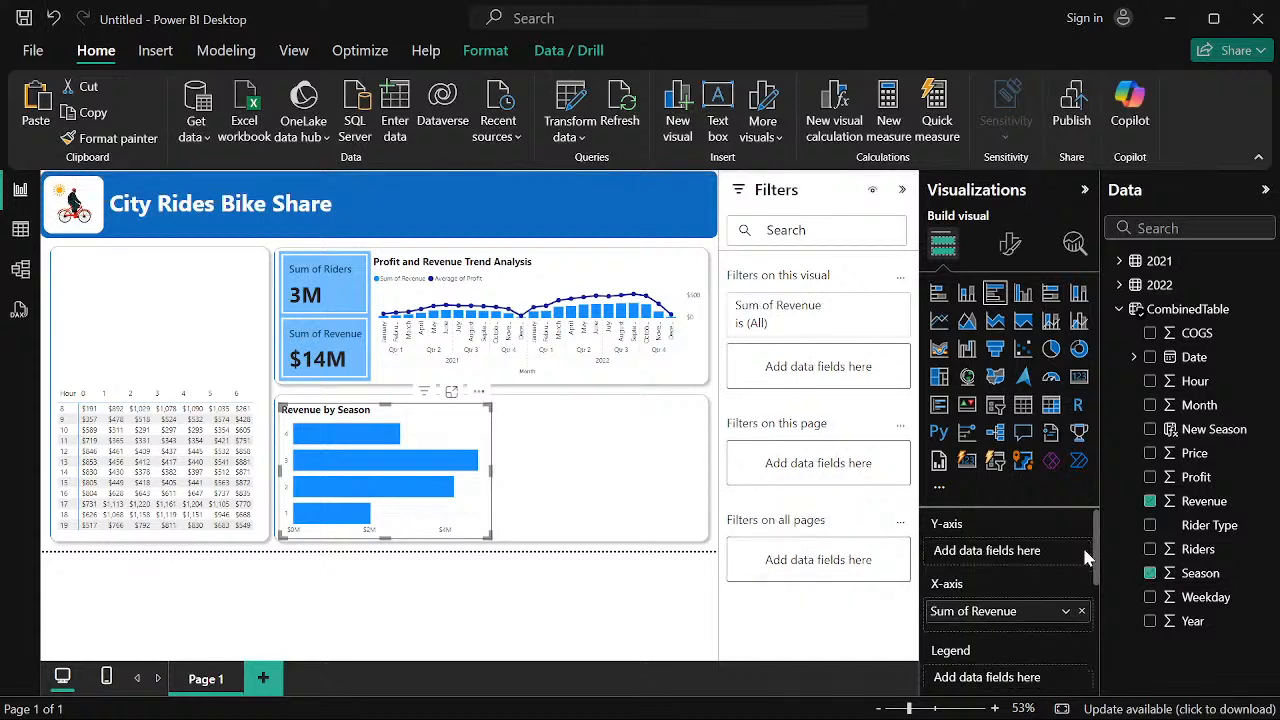
Plot New Season on the Y-axis of the Revenue by Season chart and give the axis values a larger Segoe UI Semibold font
drag(1212, 432, 1015, 550)
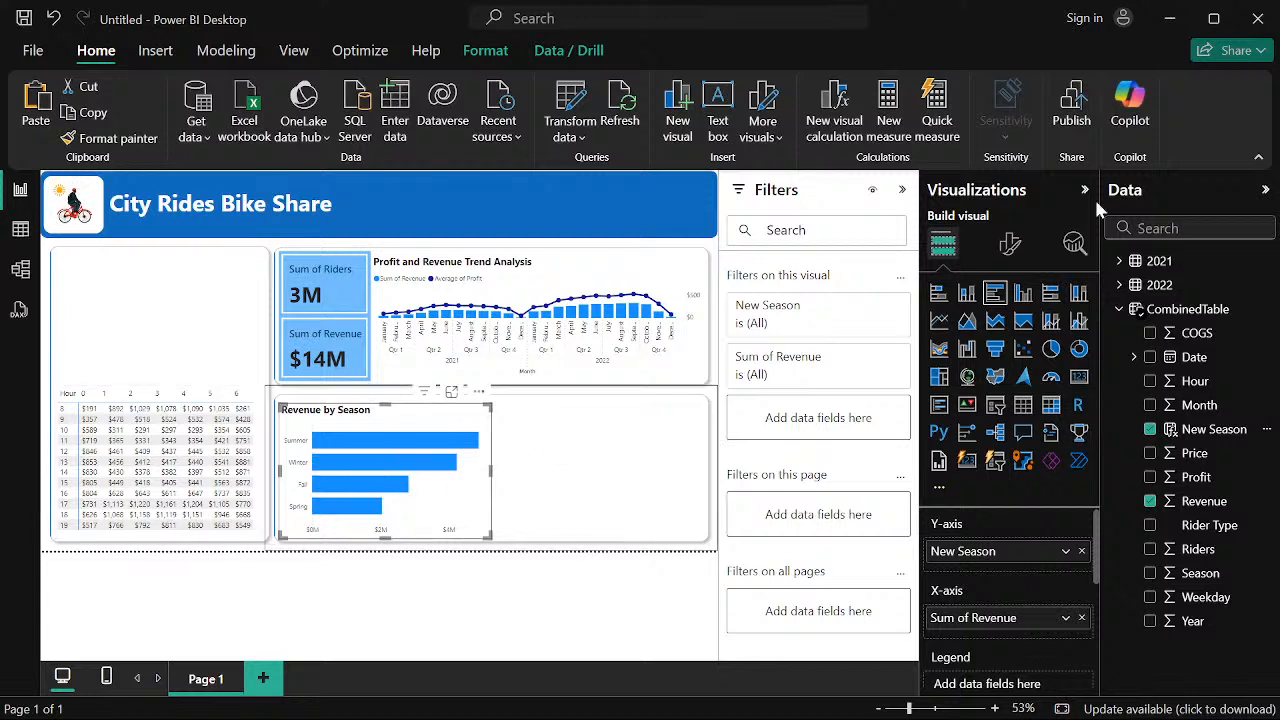
click(1010, 245)
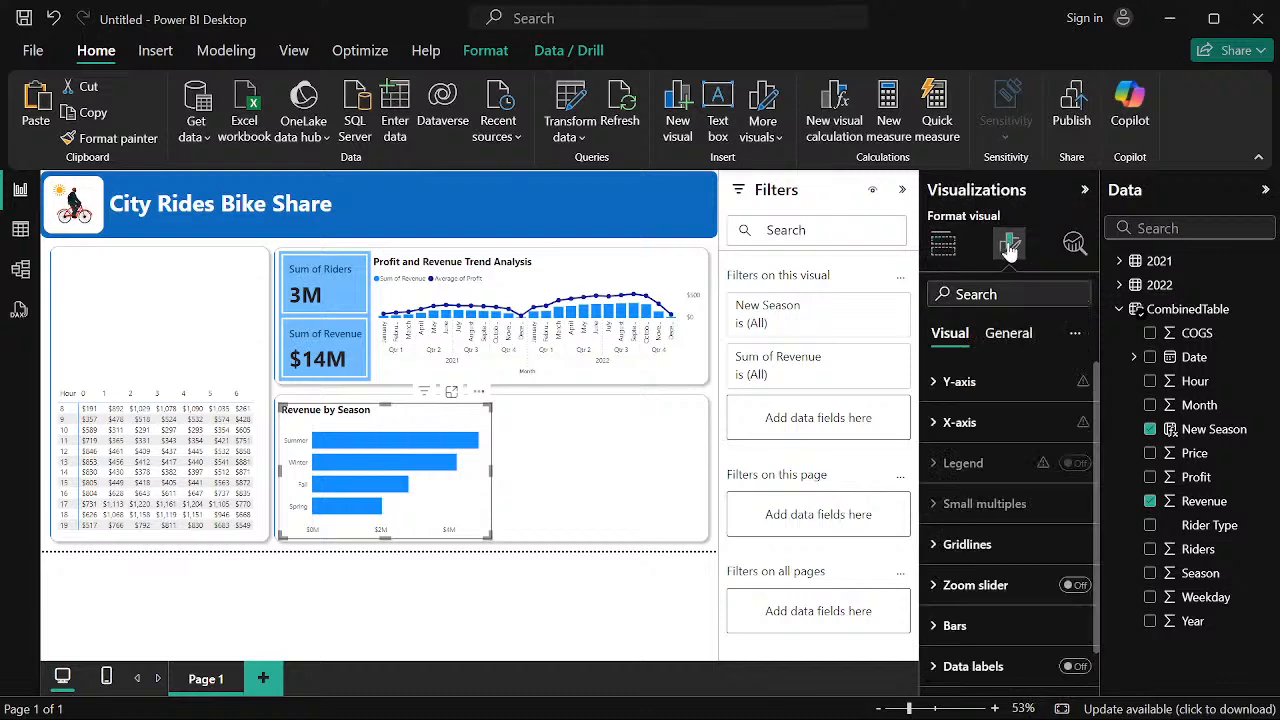
click(931, 389)
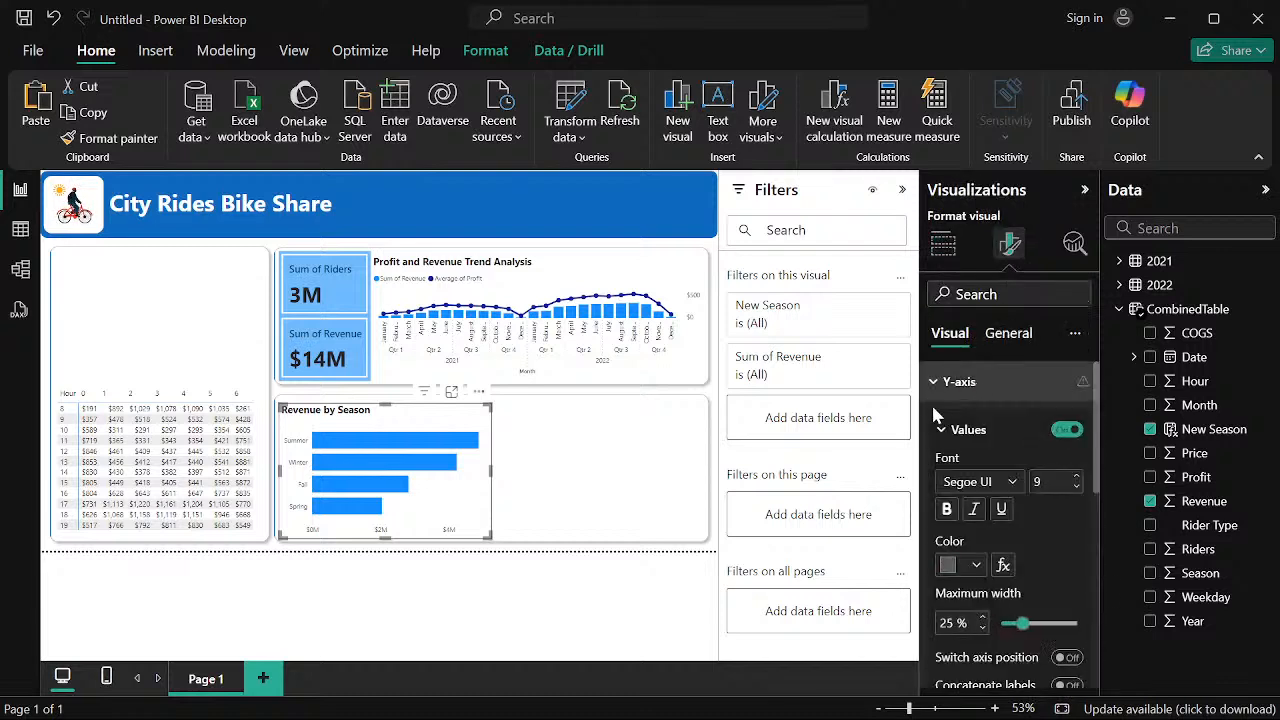
click(1012, 484)
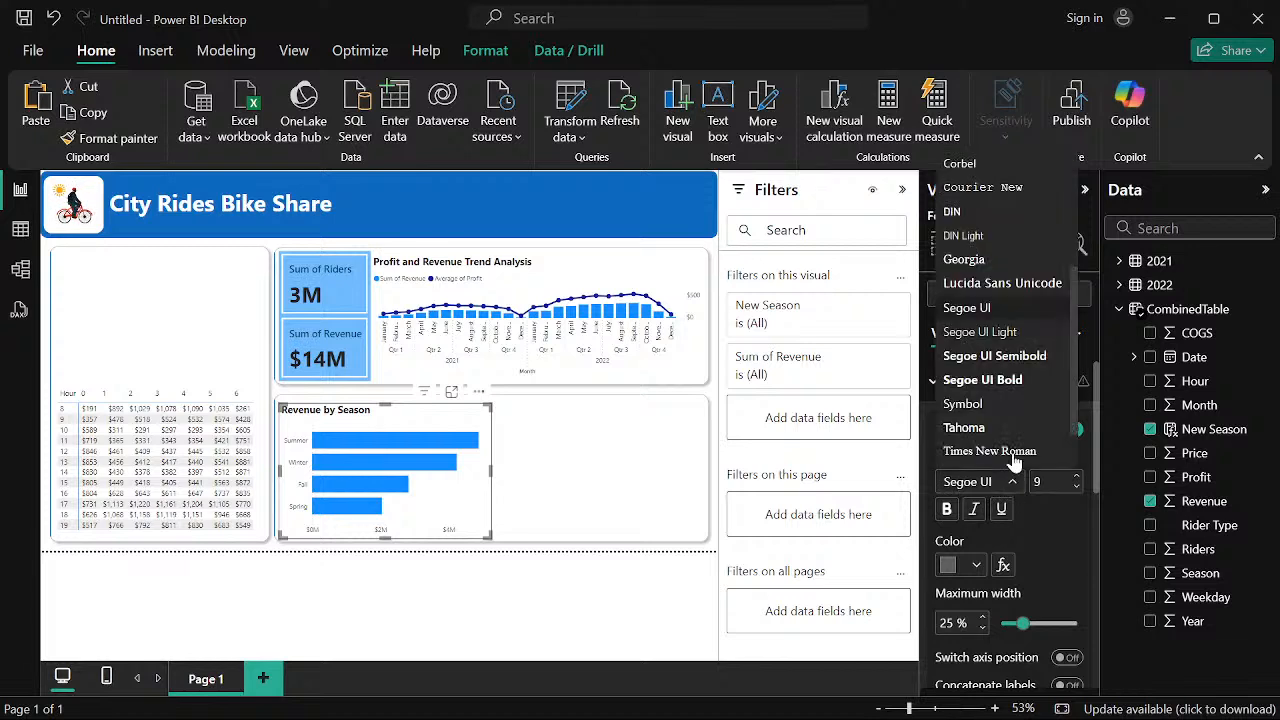
click(993, 362)
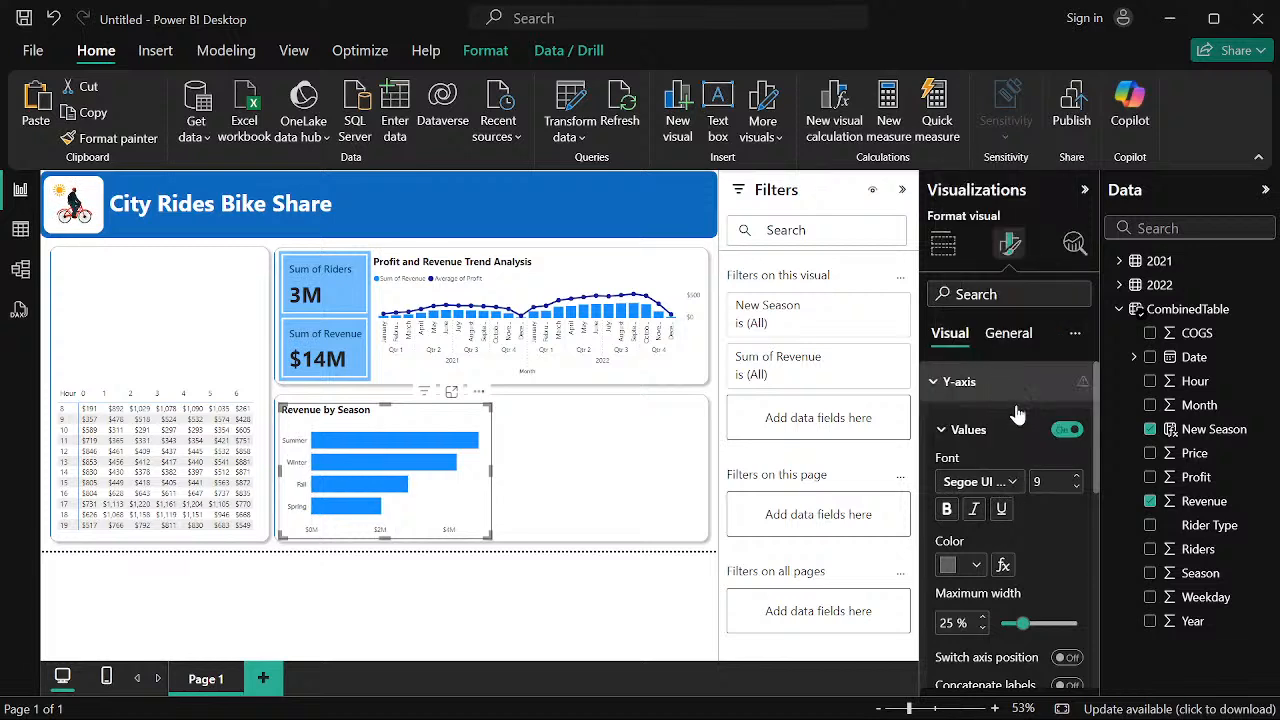
click(1076, 478)
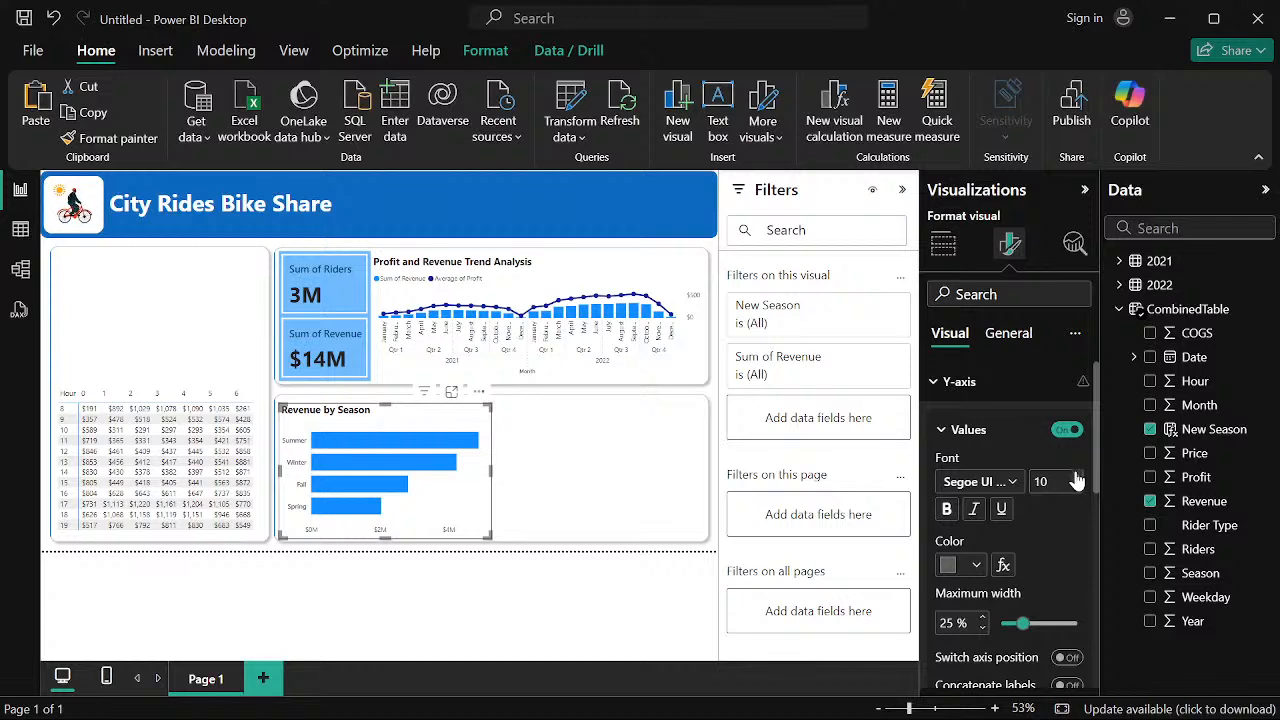
click(1076, 478)
click(936, 395)
Set the X-axis values of the Revenue by Season chart to Segoe UI Semibold and increase their font size
click(946, 436)
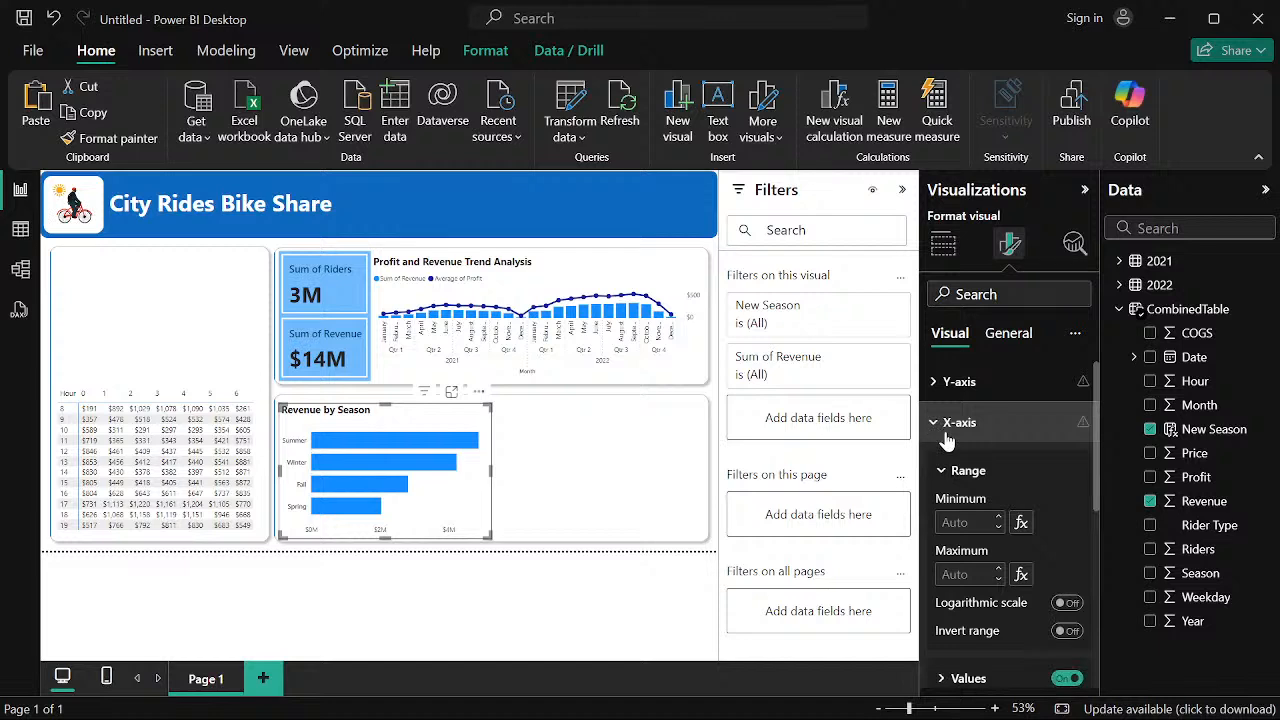
scroll(946, 440, down, 2)
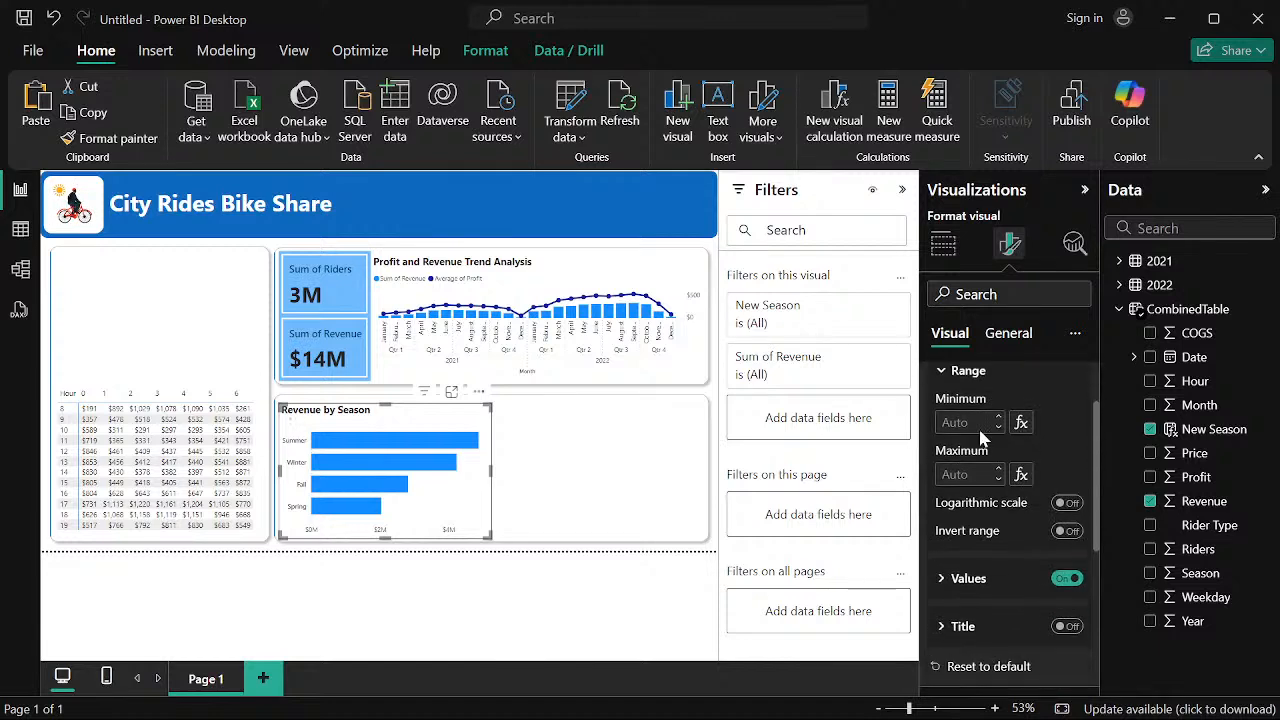
click(942, 578)
scroll(990, 500, down, 3)
scroll(1017, 423, up, 1)
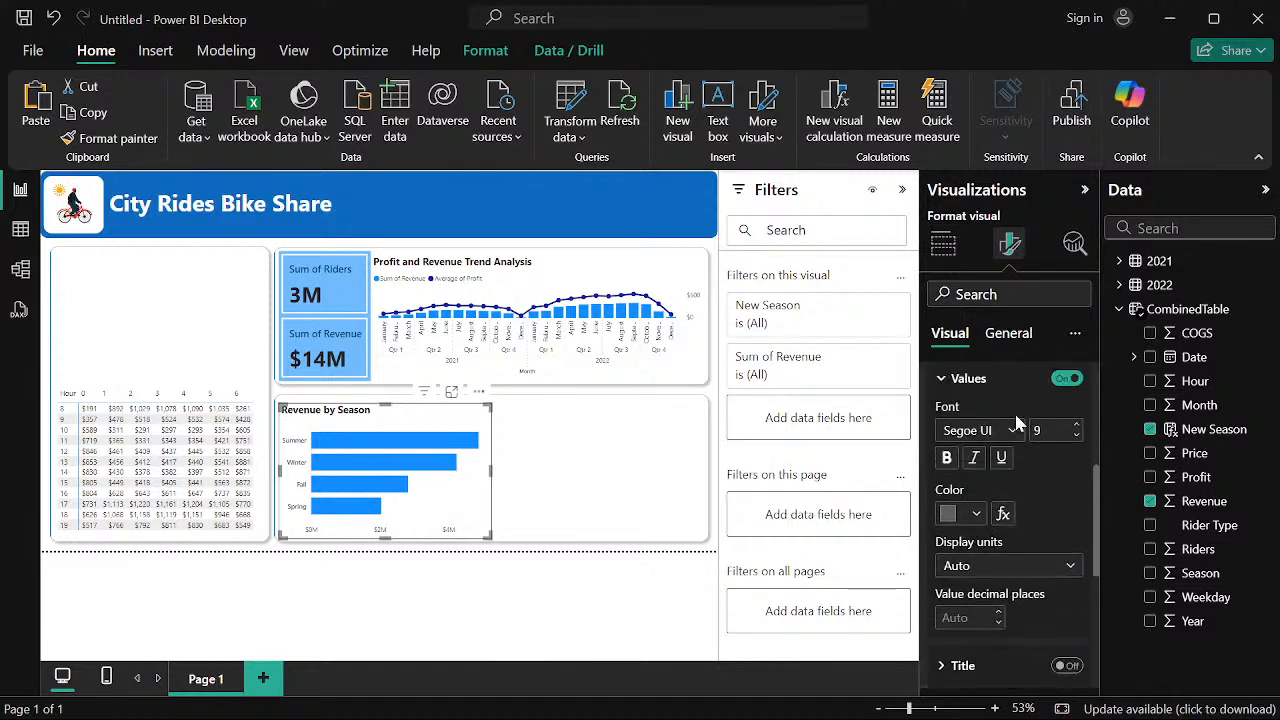
click(1012, 430)
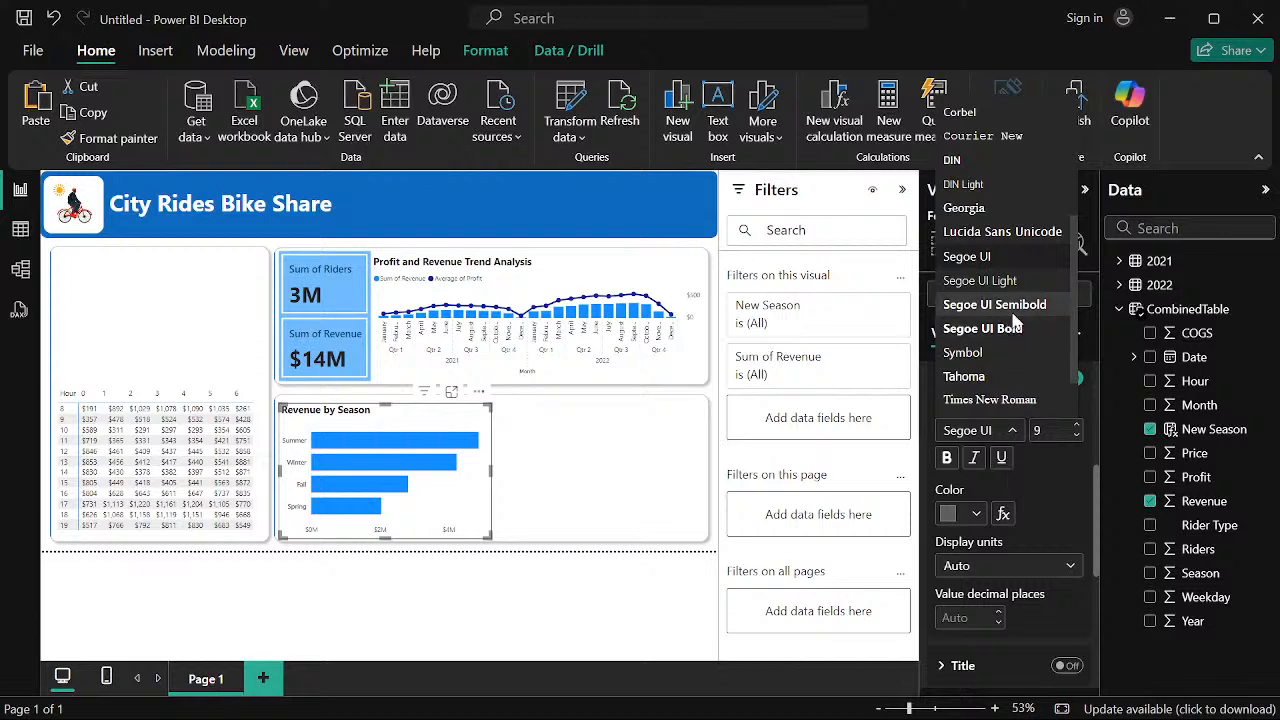
click(1012, 310)
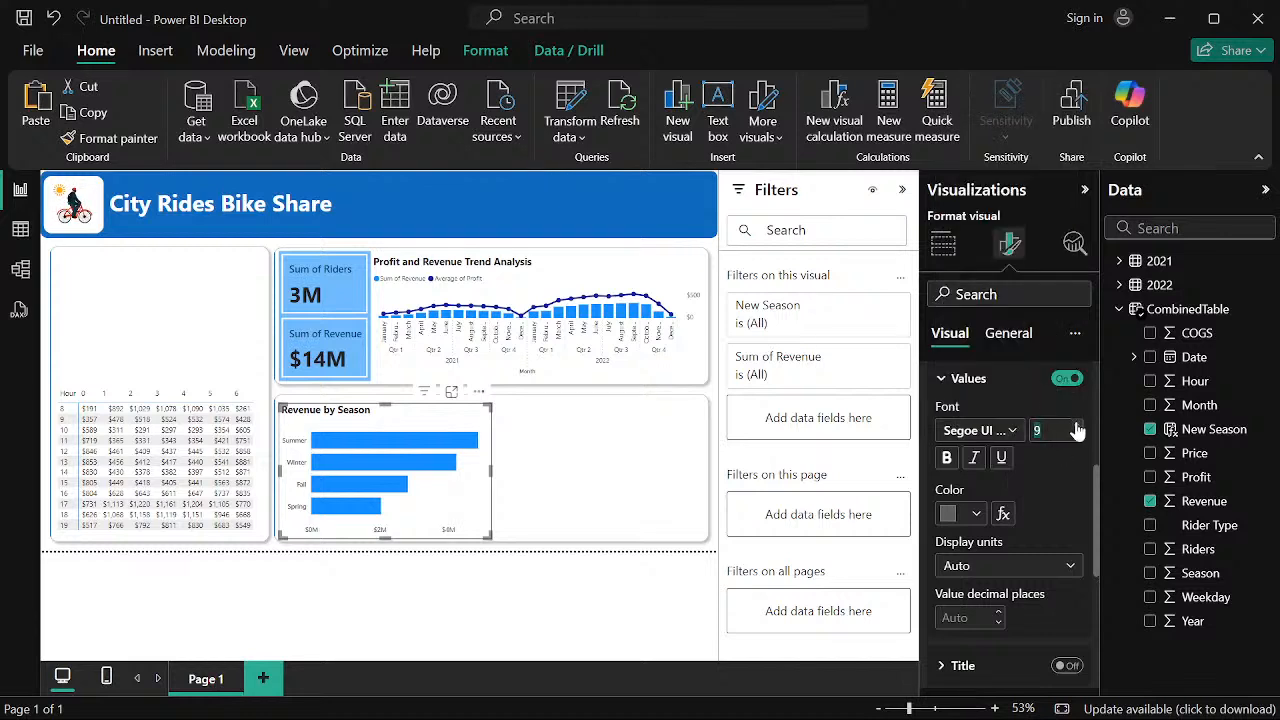
click(1077, 425)
click(1077, 425)
click(1077, 425)
click(944, 377)
click(932, 422)
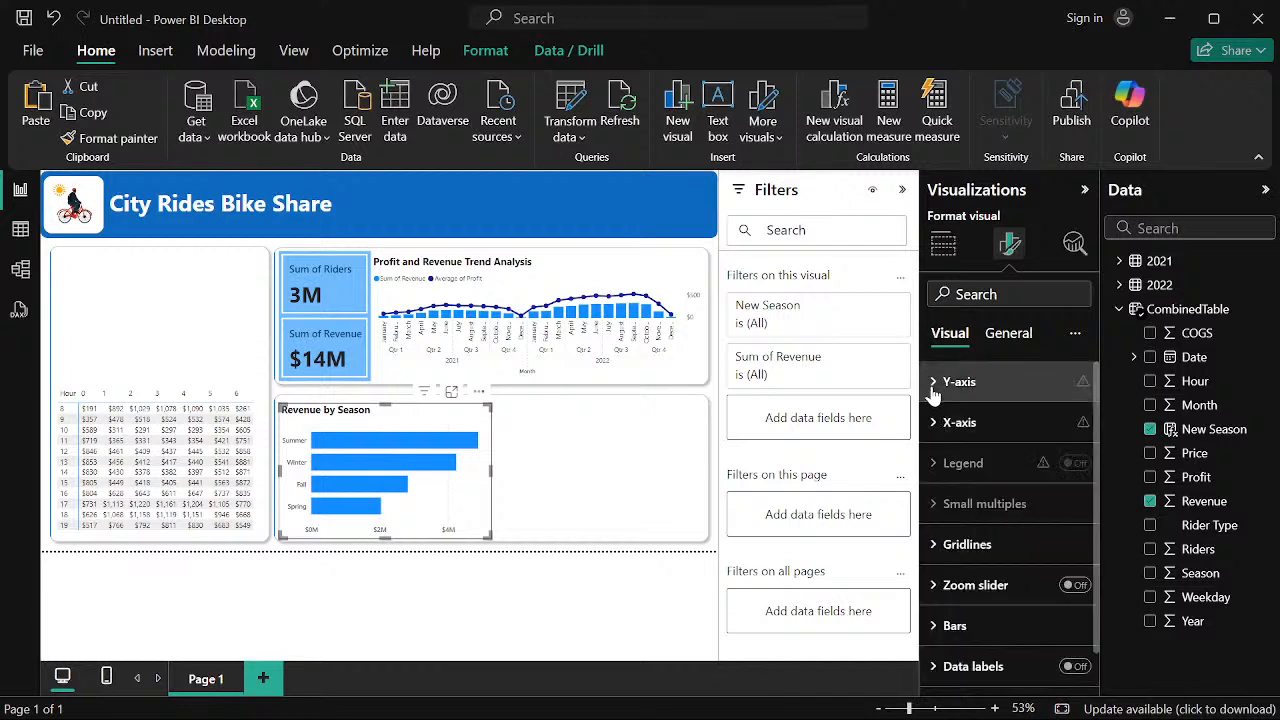
Set the font size of the Y-axis values in the Revenue by Season chart to 12
click(932, 390)
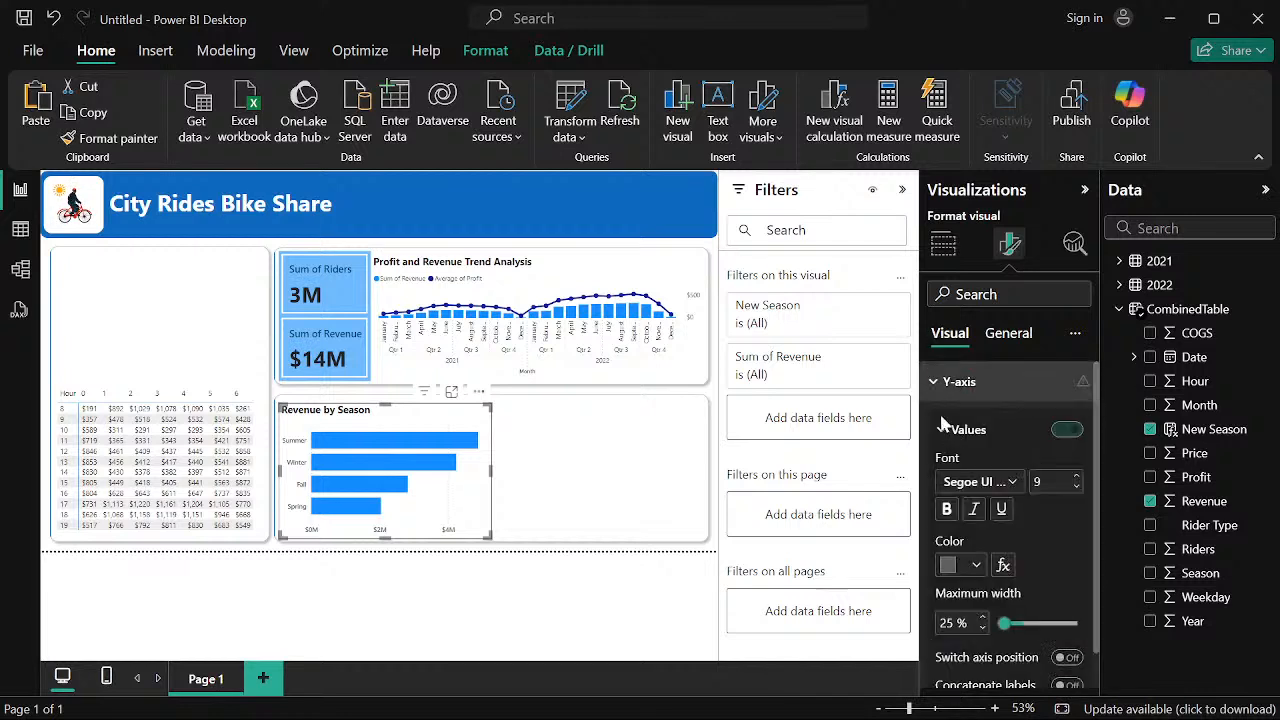
click(1076, 480)
click(1076, 480)
click(1076, 480)
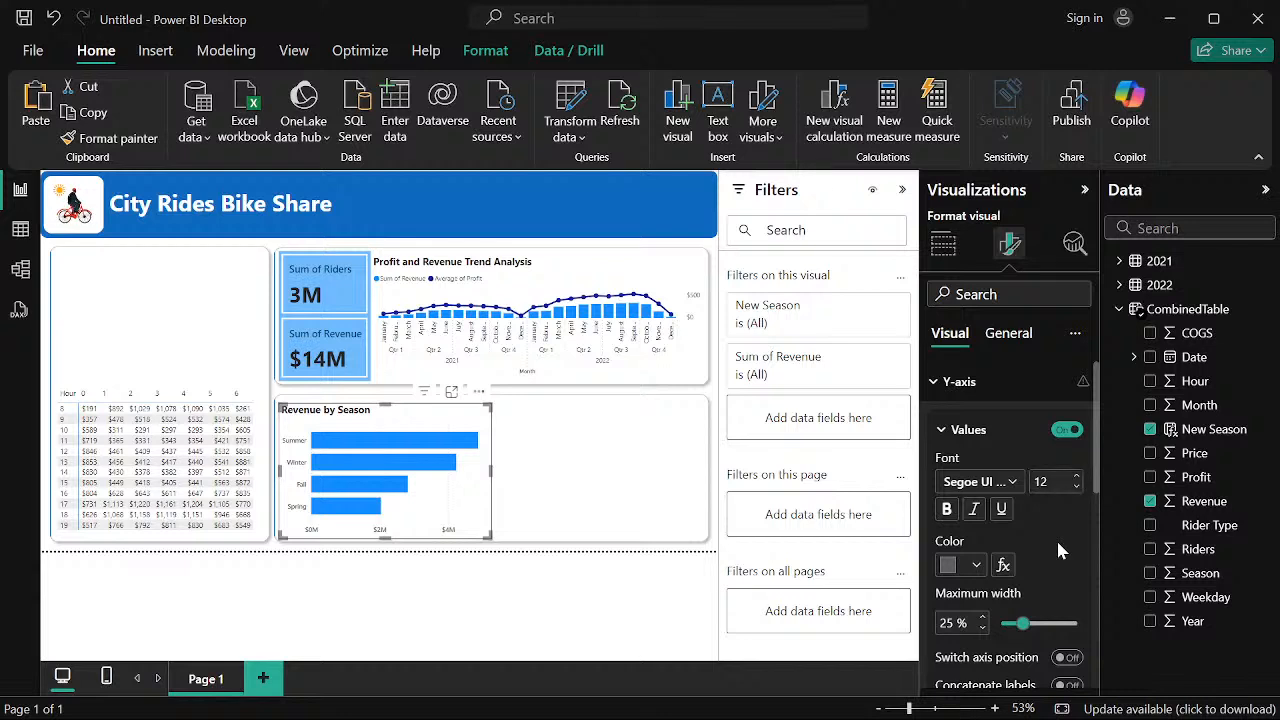
click(940, 432)
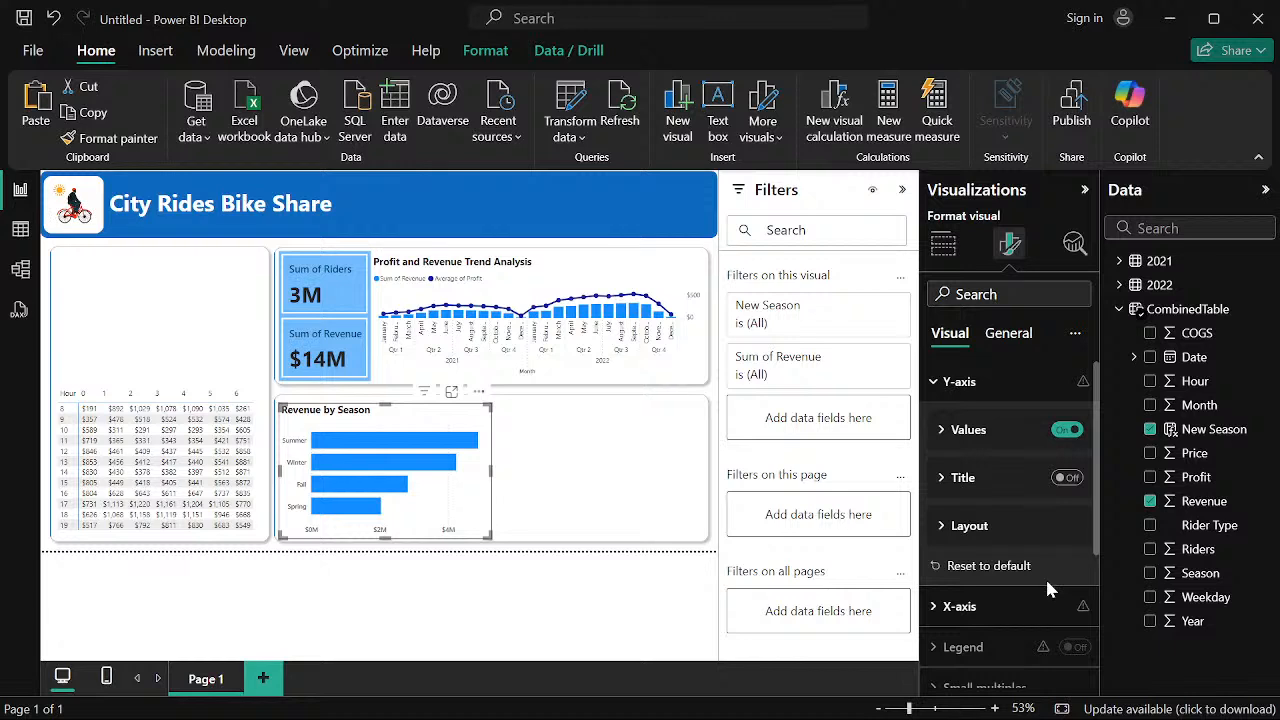
click(941, 526)
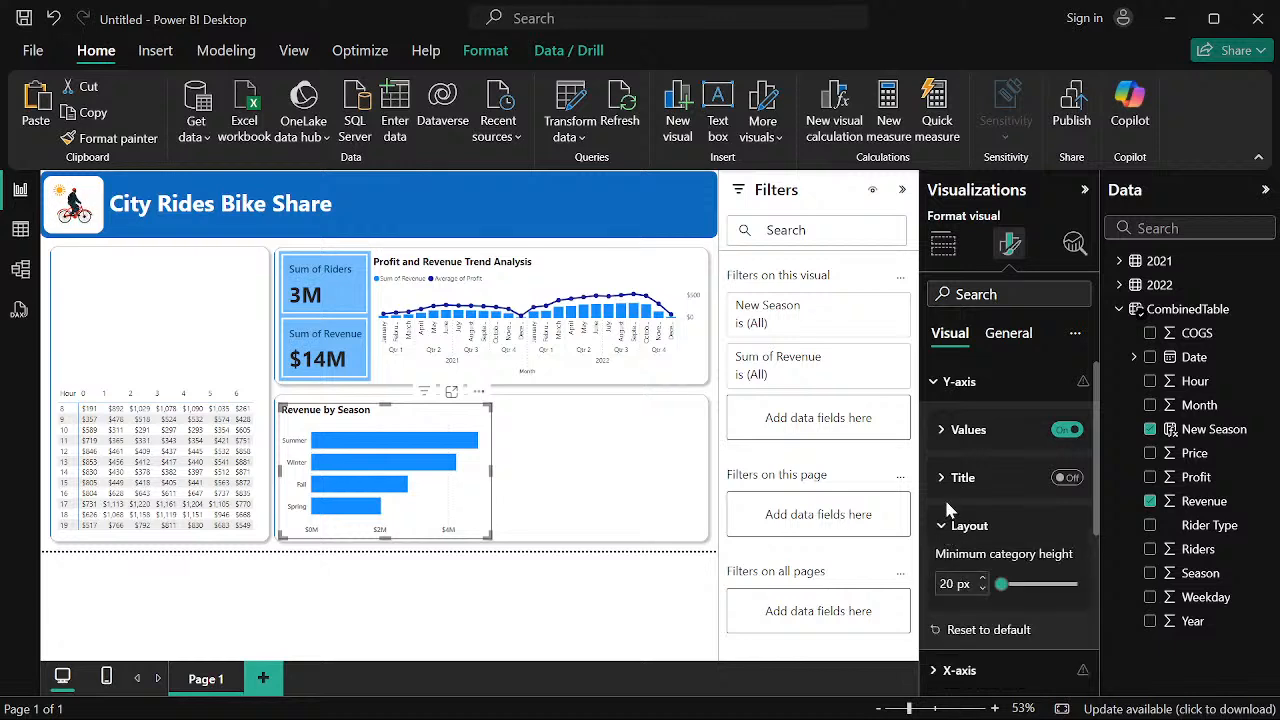
scroll(958, 509, down, 2)
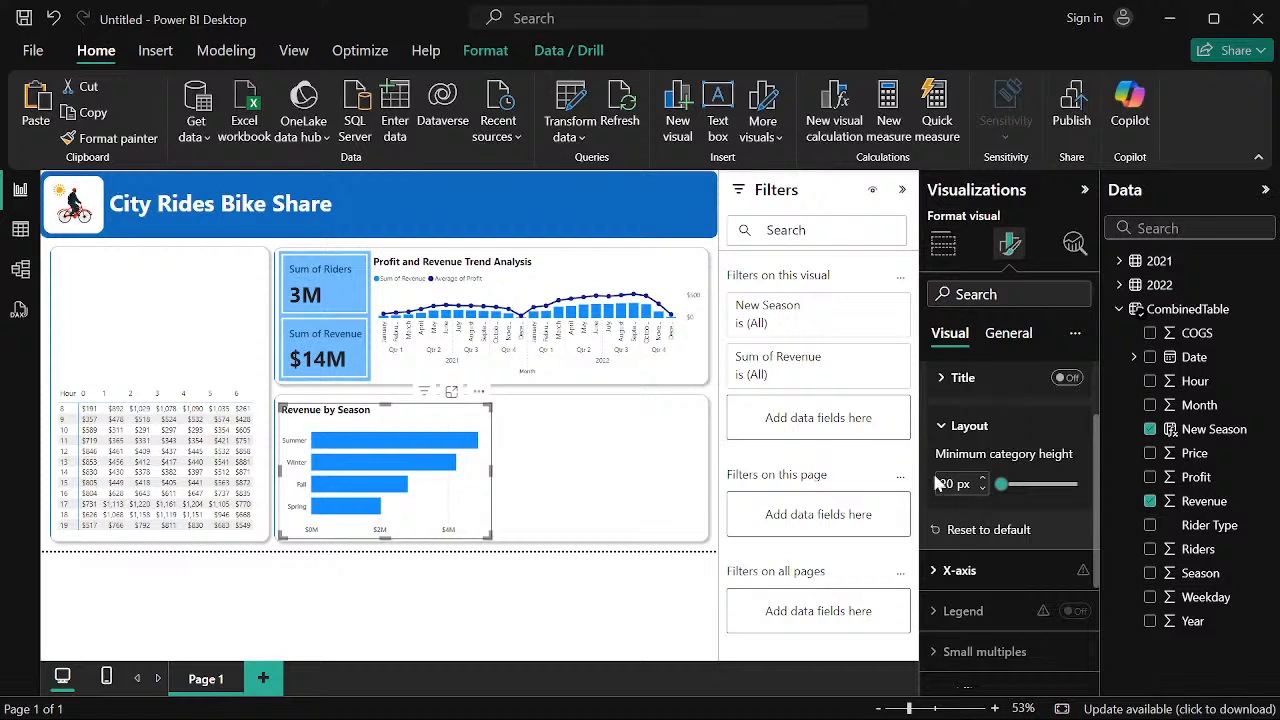
click(940, 428)
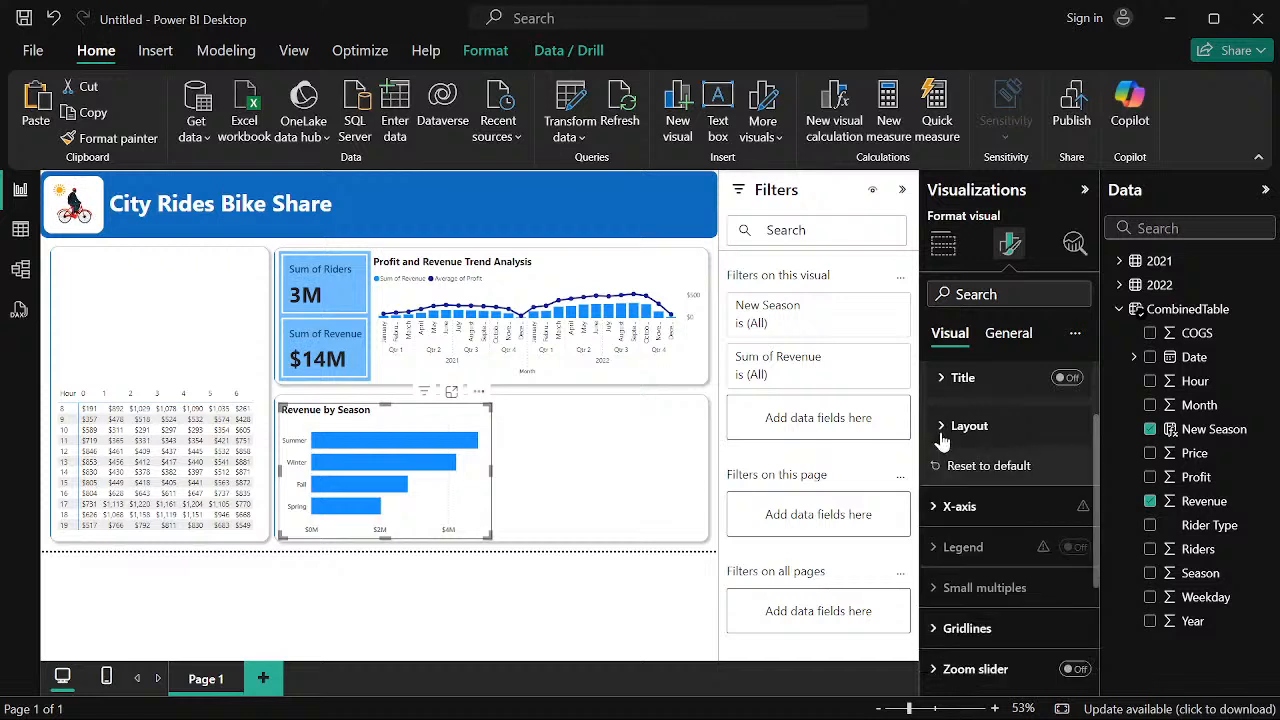
Deselect the chart, check the Key Requirements list in the dashboard request PDF, and return to the Power BI report
click(623, 600)
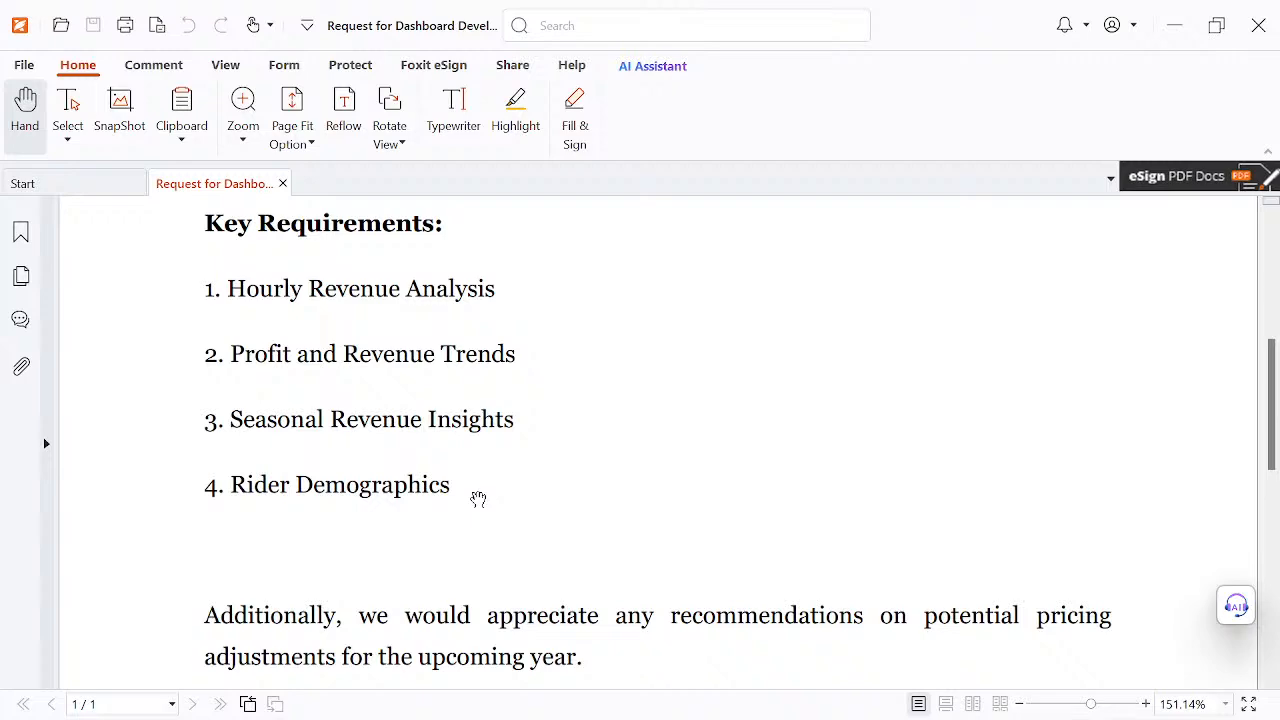
click(1174, 25)
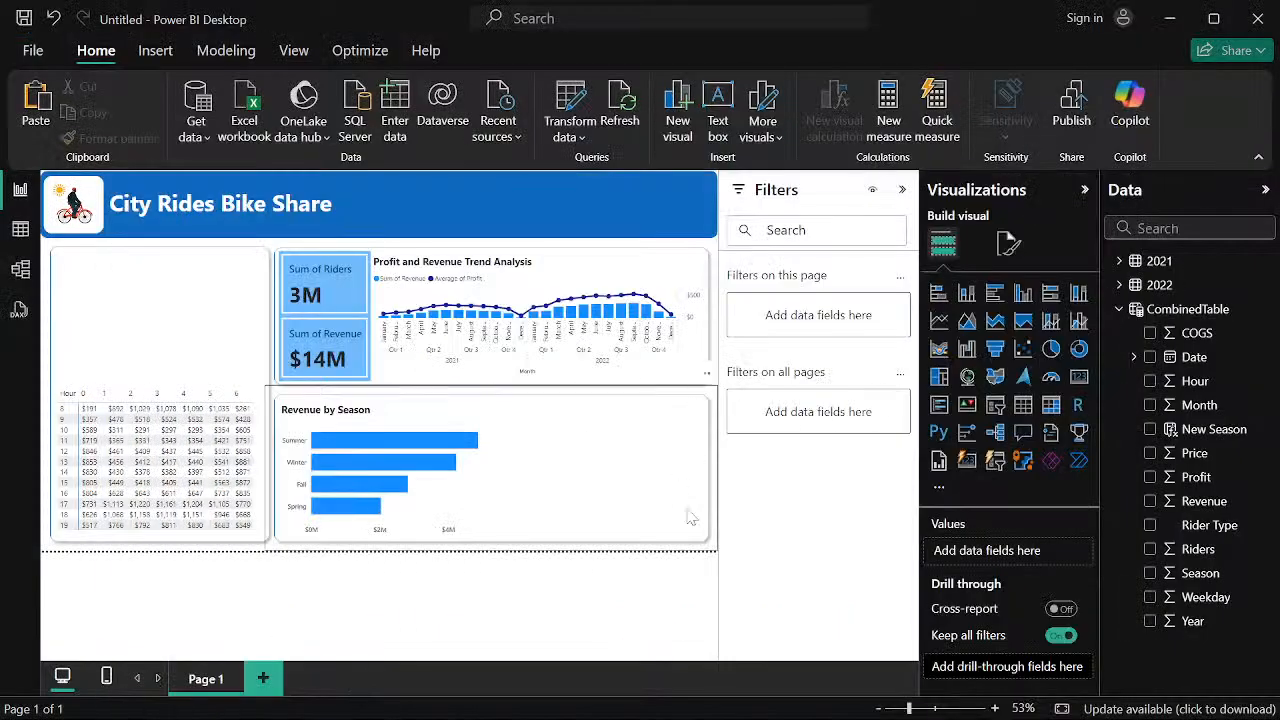
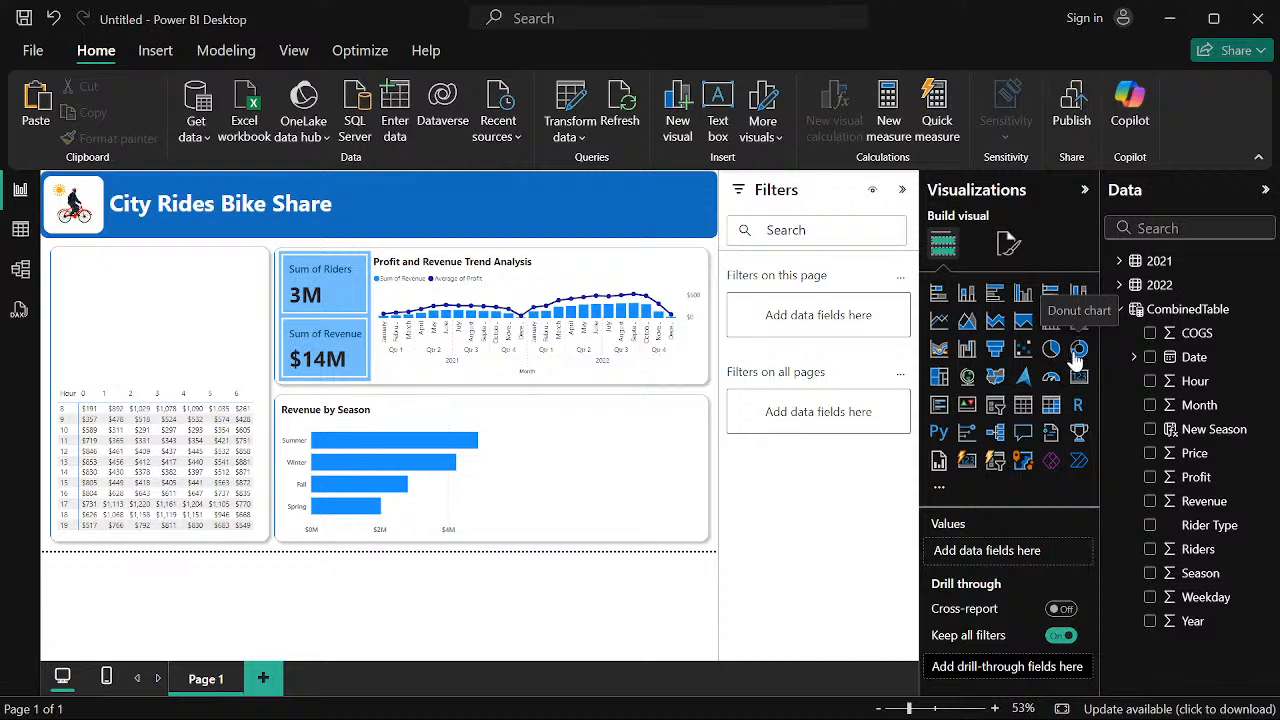
Insert a donut chart and place it beside the Revenue by Season bar chart
click(1078, 350)
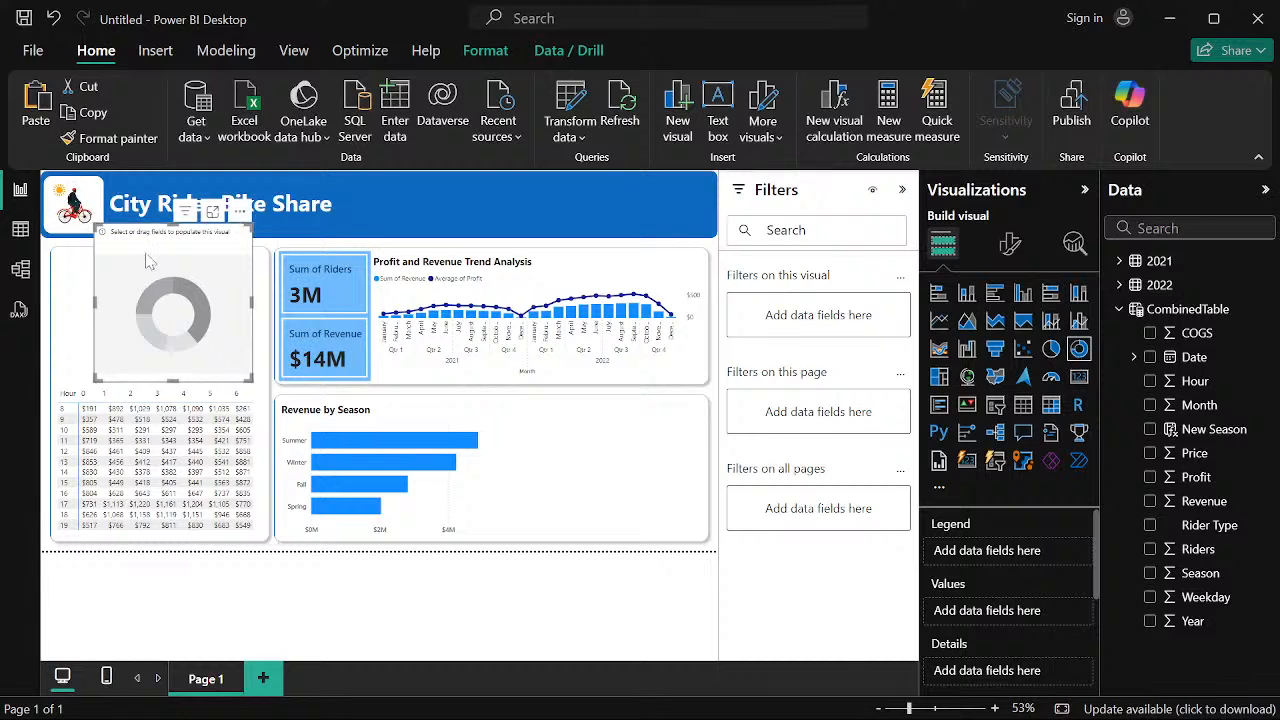
drag(145, 261, 638, 408)
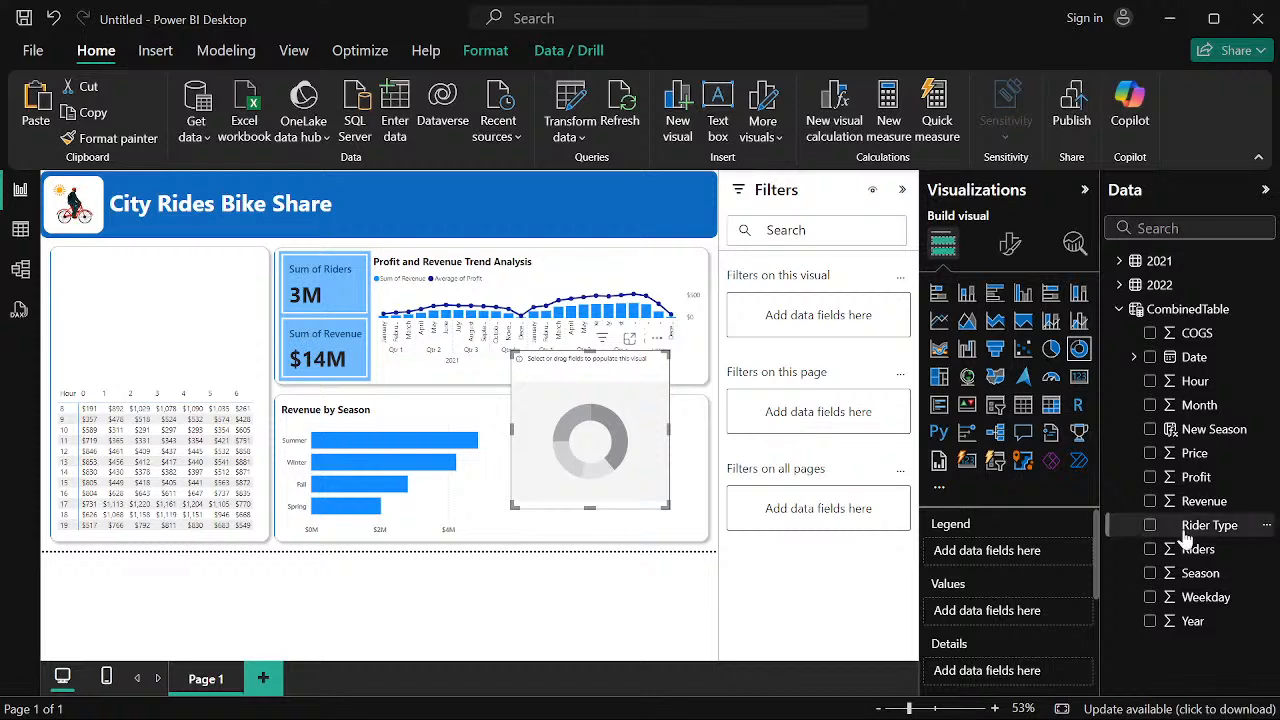
Assign Rider Type as the donut chart's legend and Revenue as its values, and move the chart down into the lower card
drag(1190, 551, 1012, 556)
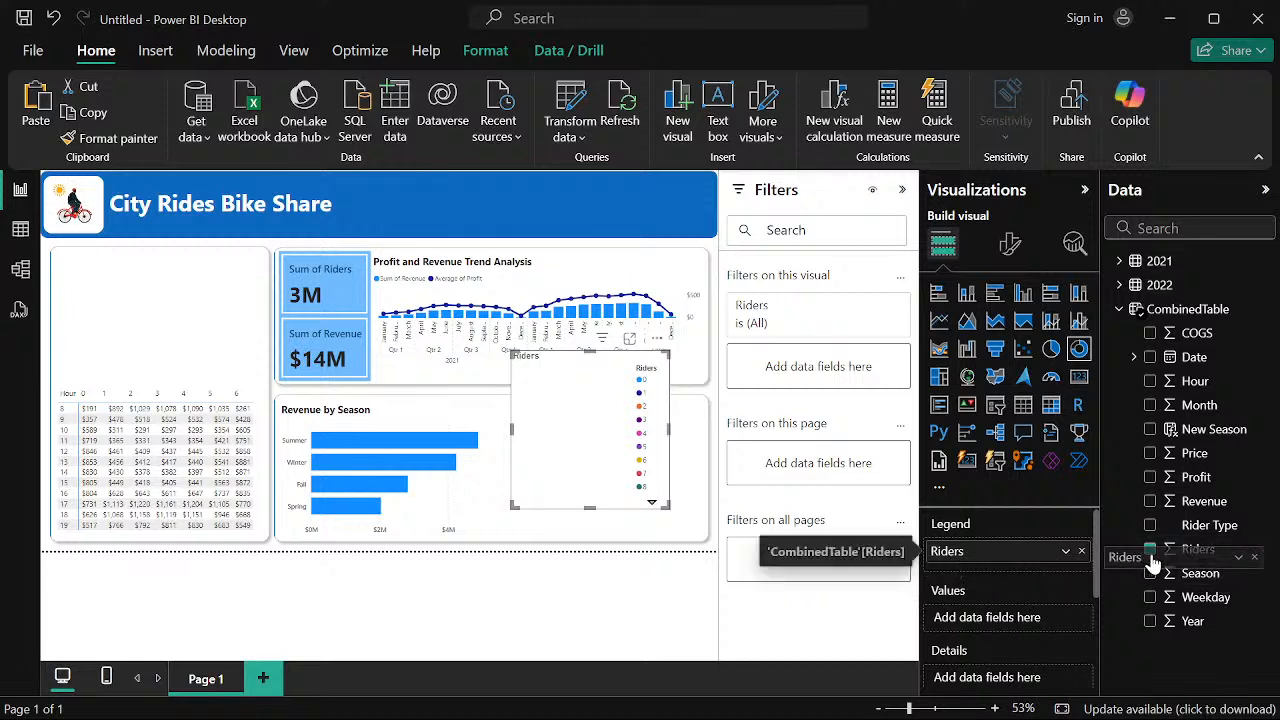
click(1081, 551)
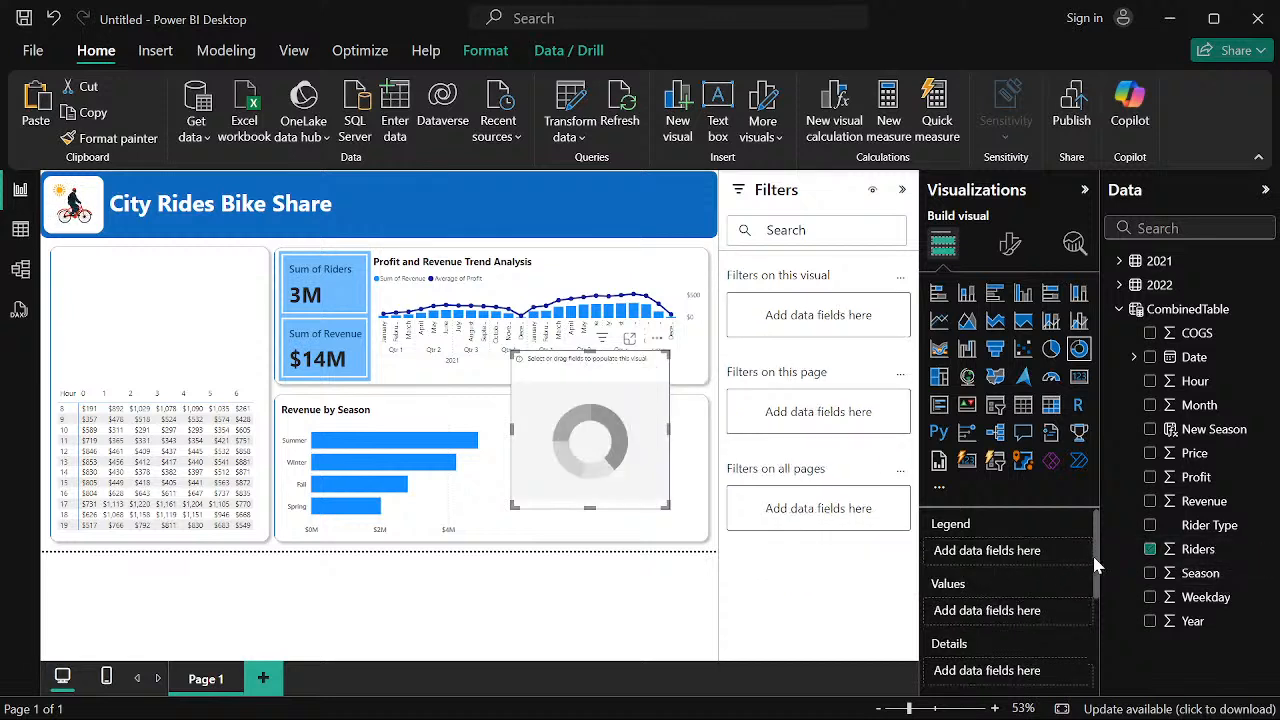
drag(1207, 525, 1017, 553)
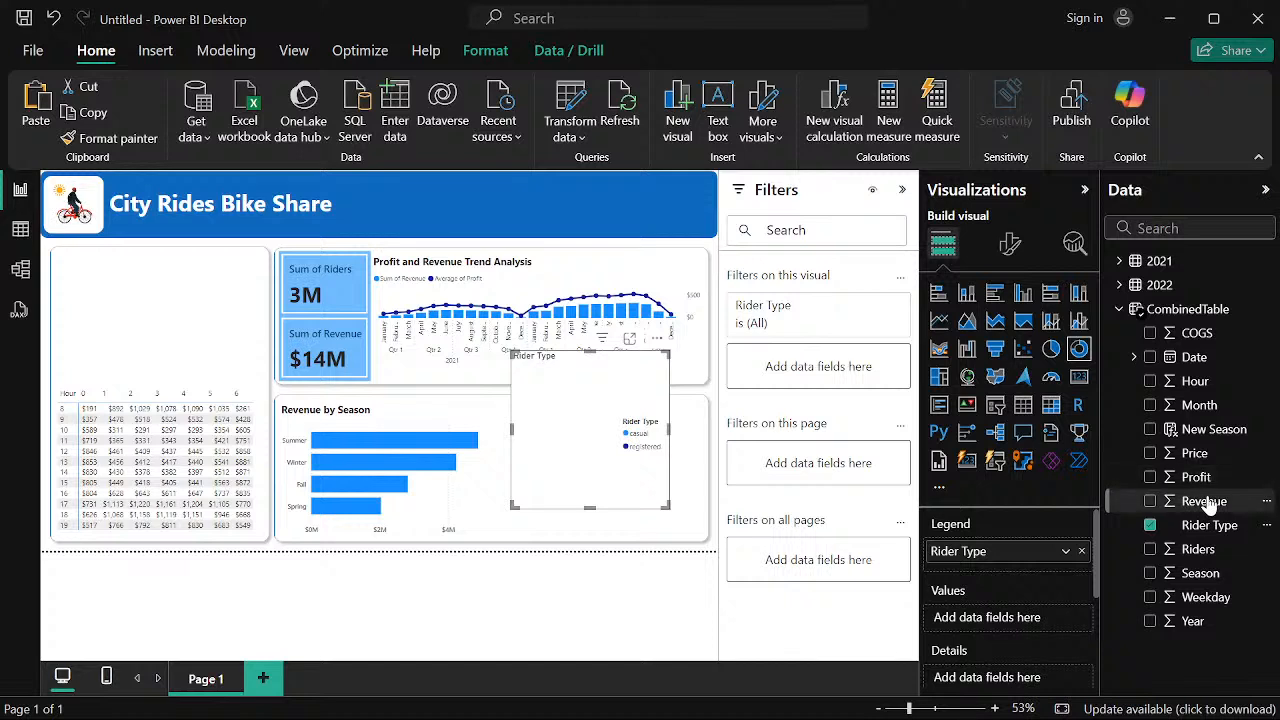
drag(1203, 502, 1015, 620)
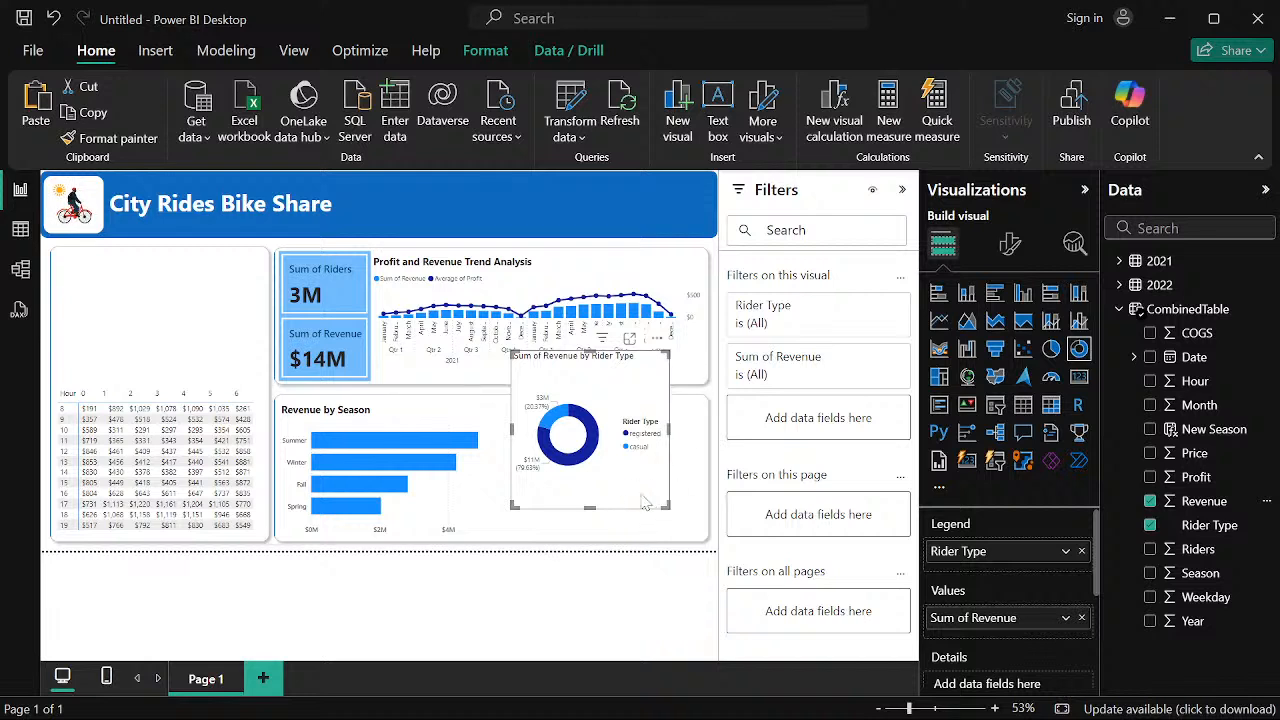
drag(635, 494, 648, 520)
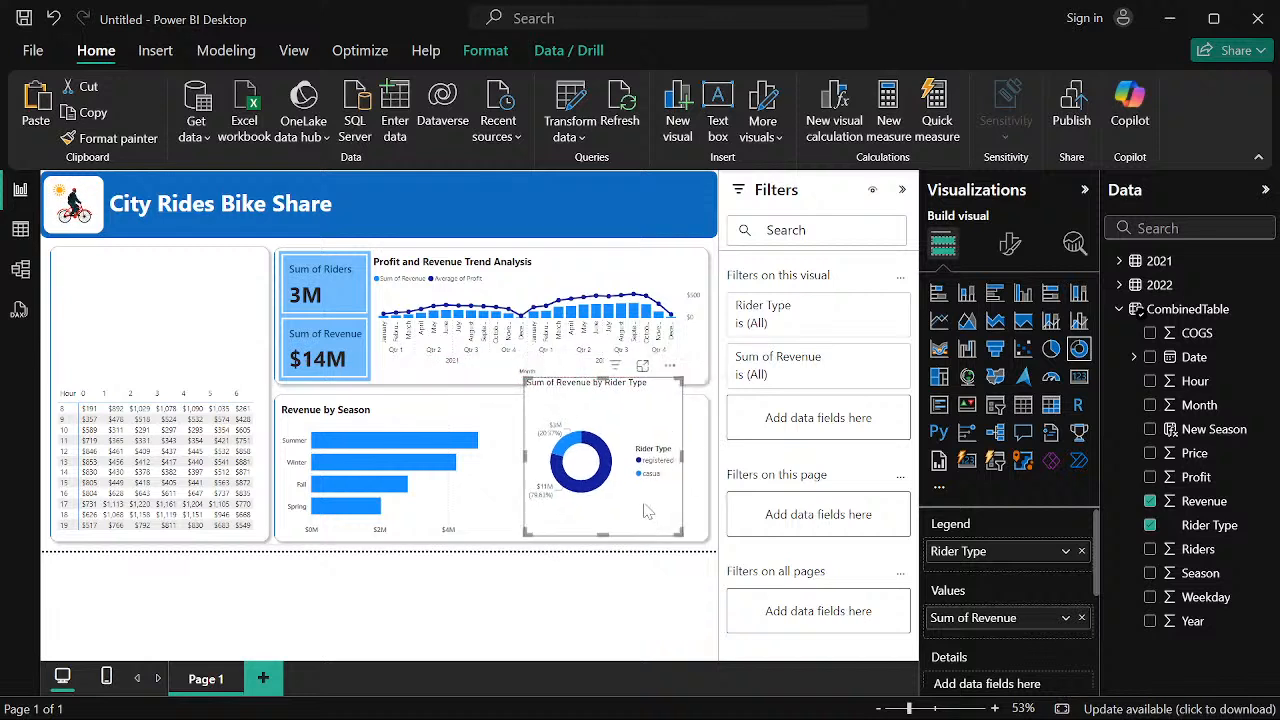
Turn off the legend of the Sum of Revenue by Rider Type donut chart
click(1009, 246)
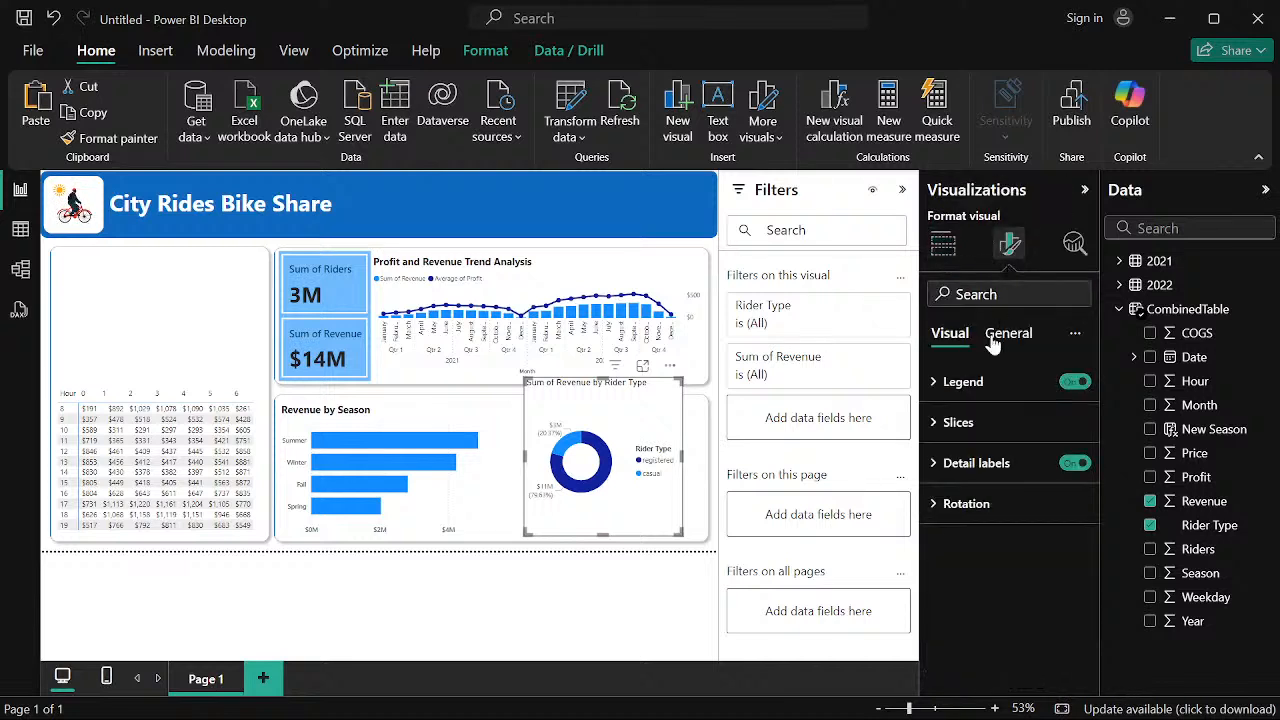
click(936, 386)
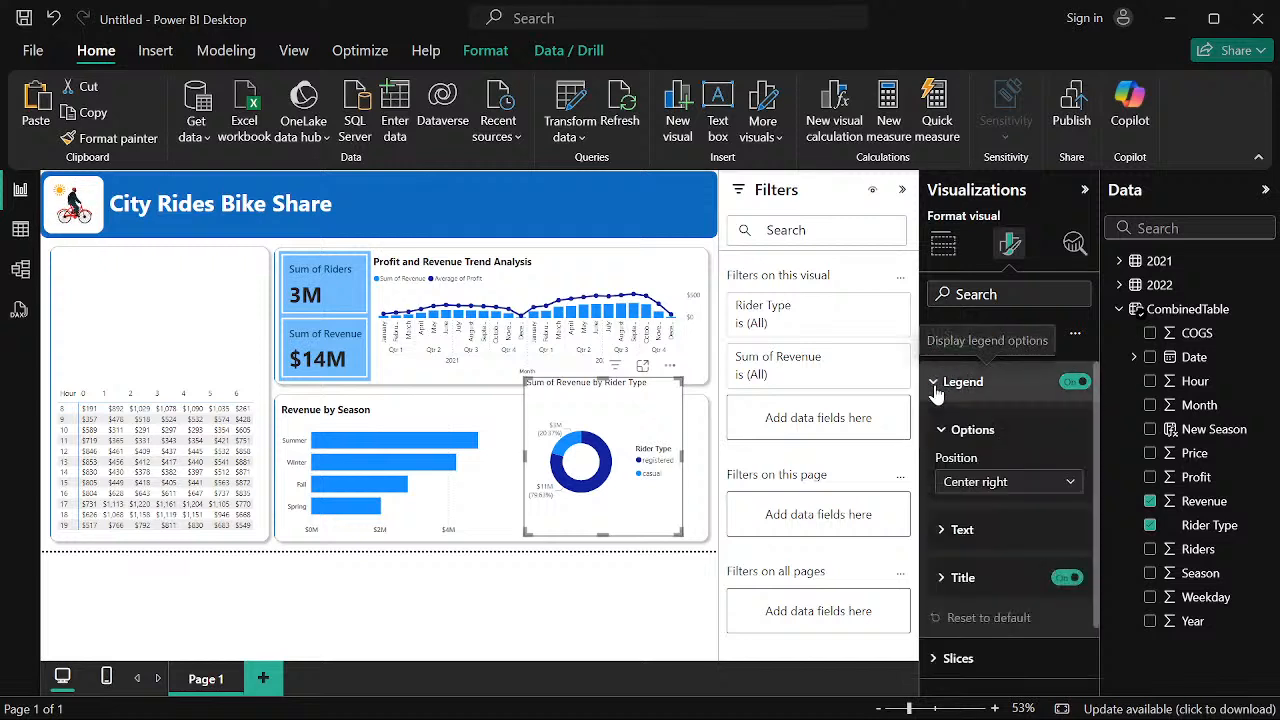
click(936, 386)
click(1008, 336)
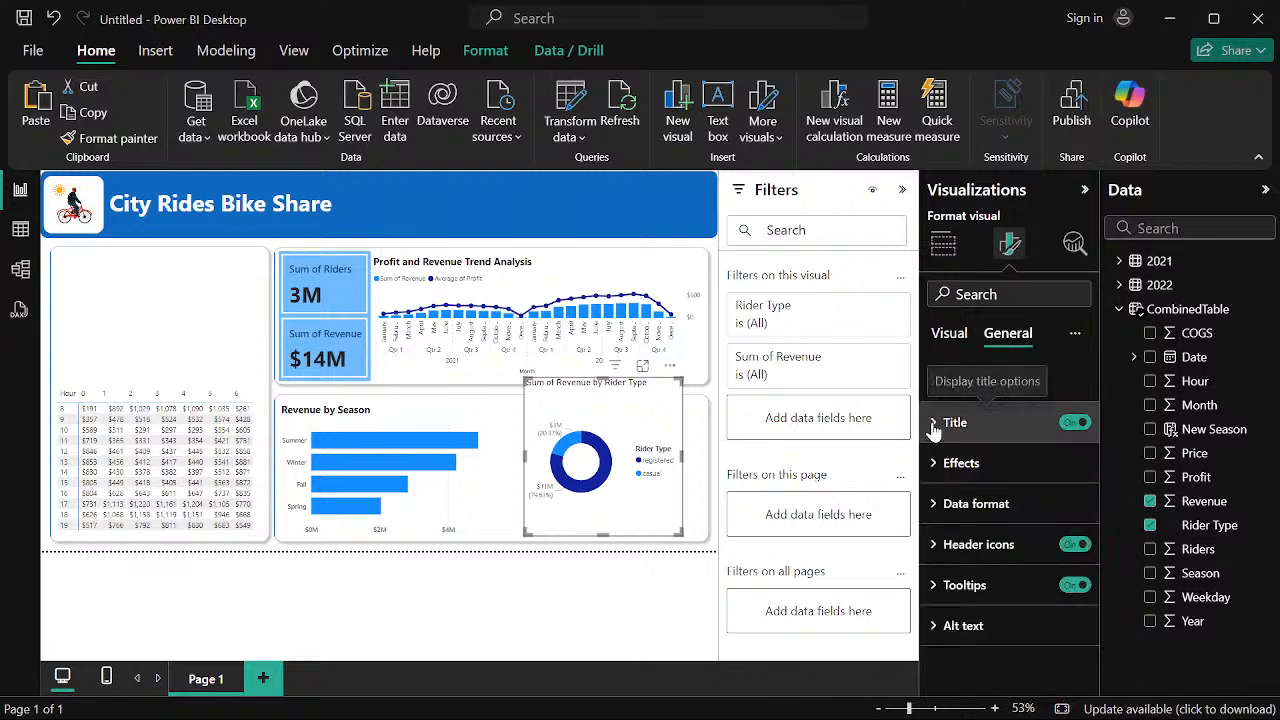
click(950, 336)
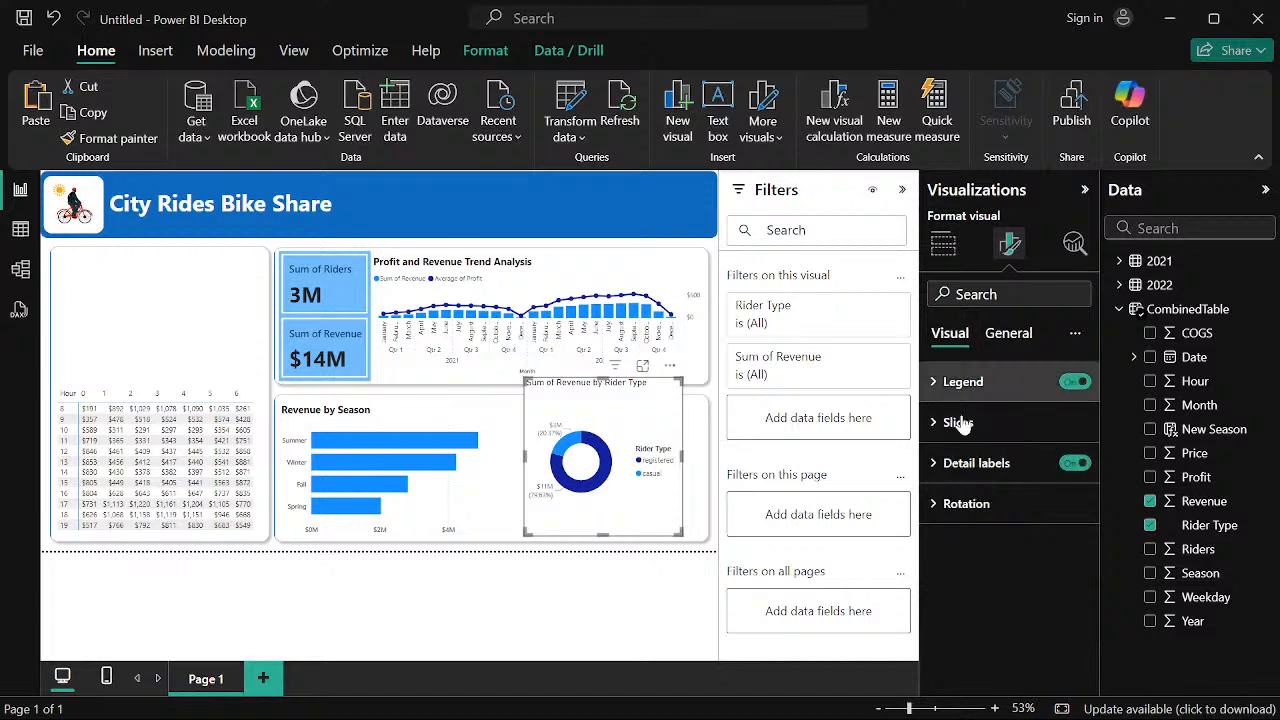
click(1072, 382)
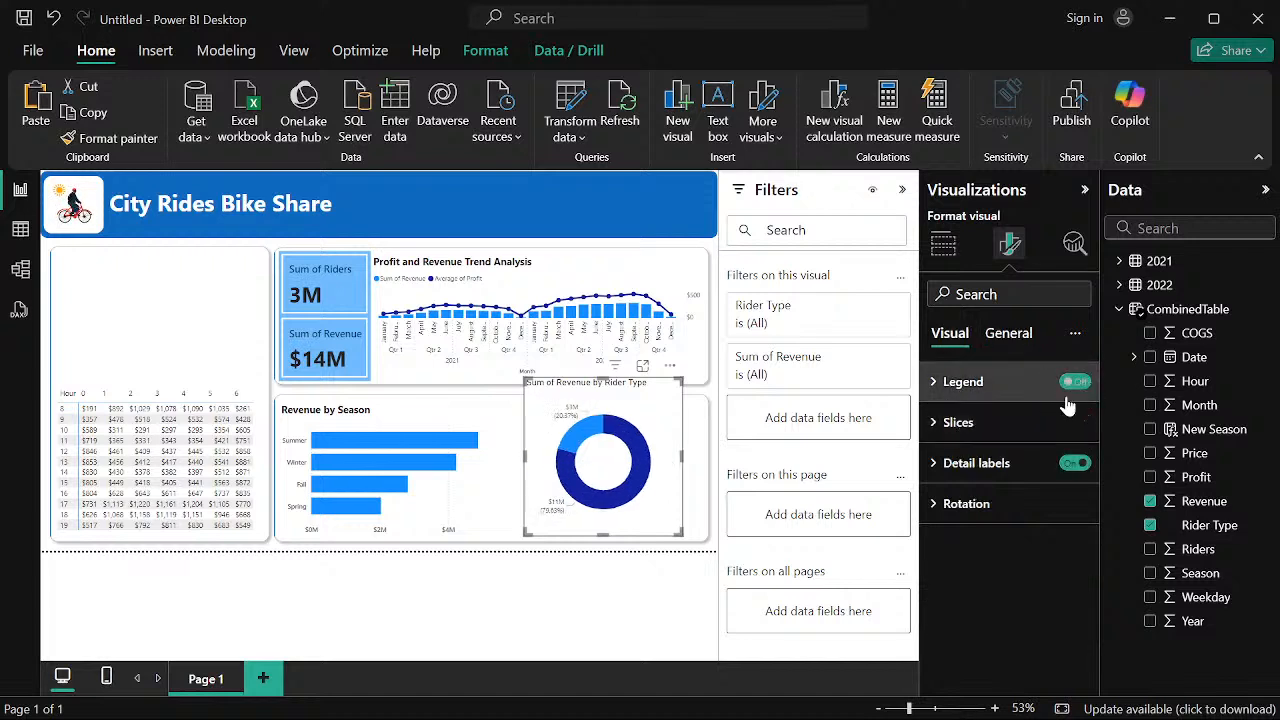
Place the donut chart's detail labels outside and set their contents to category and data value
click(933, 463)
scroll(1024, 518, down, 2)
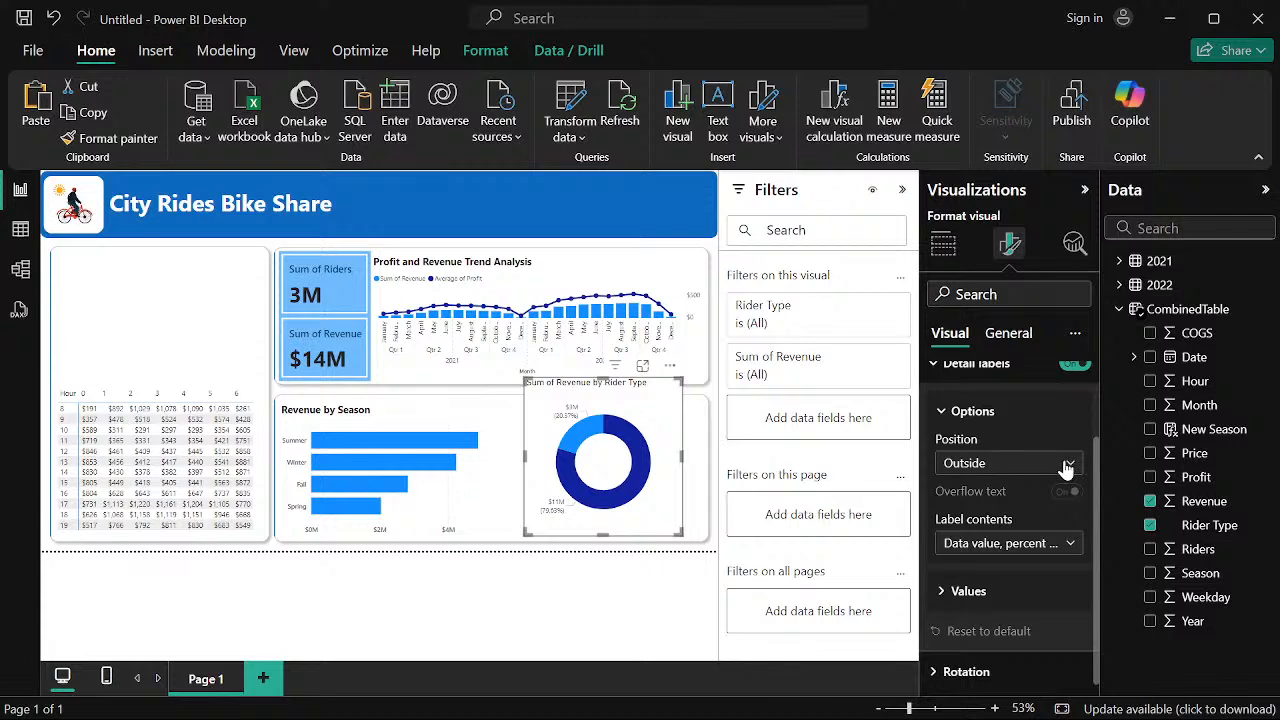
click(1066, 468)
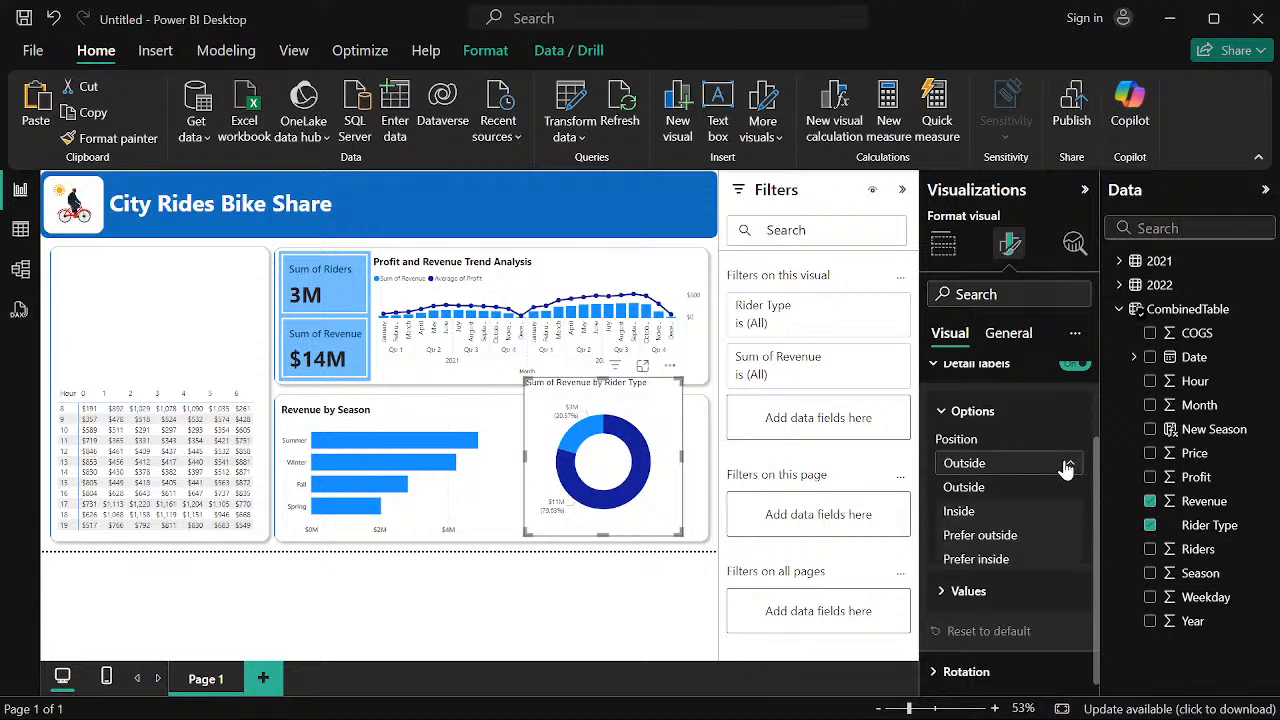
click(1053, 487)
click(1055, 547)
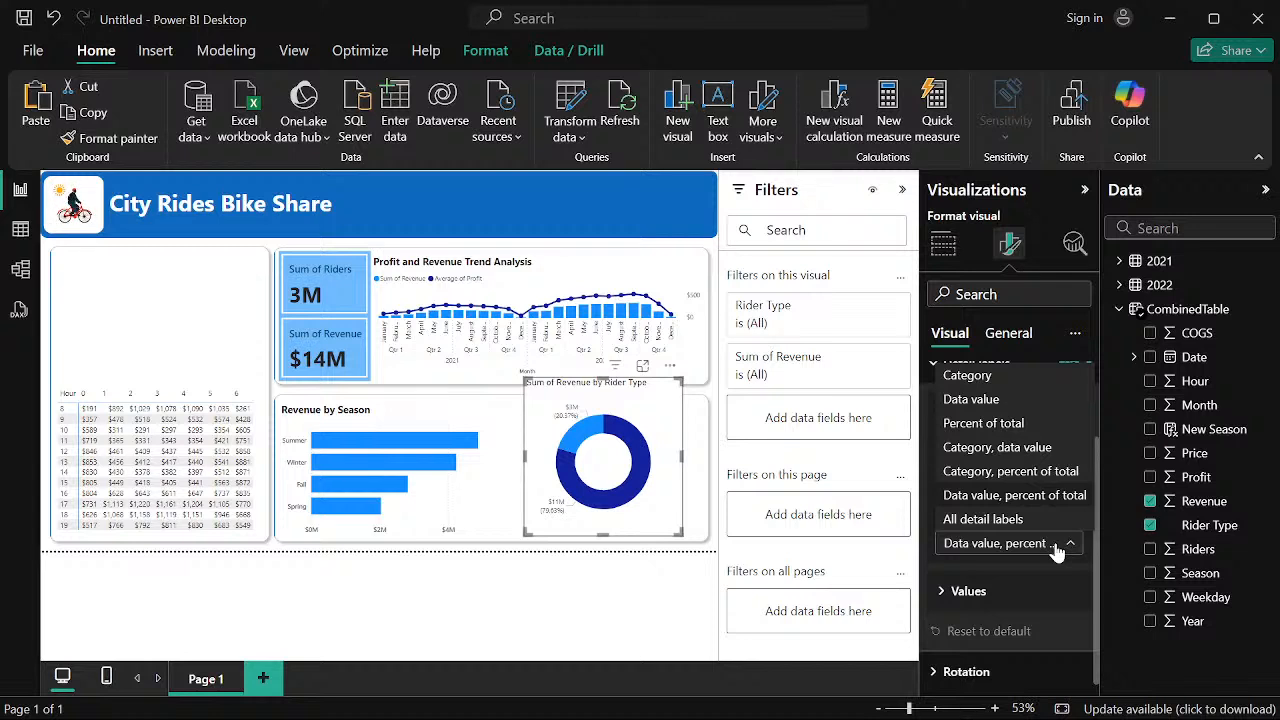
click(1013, 399)
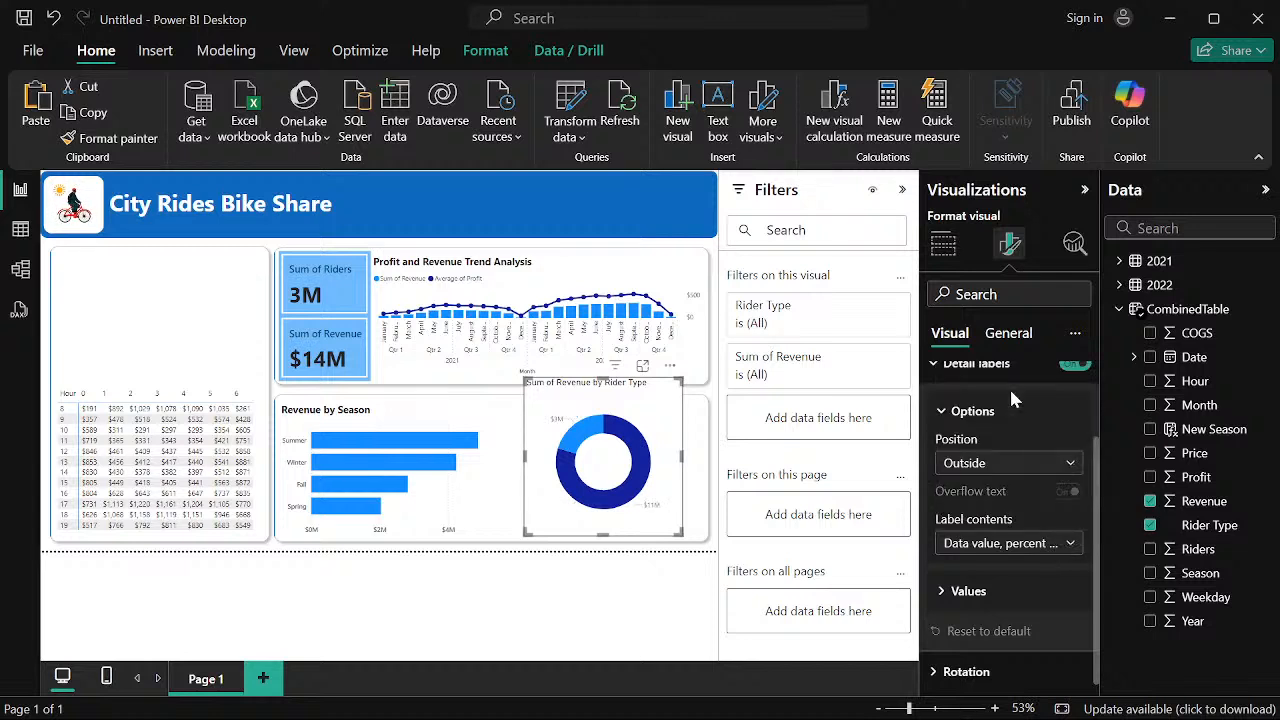
click(1032, 539)
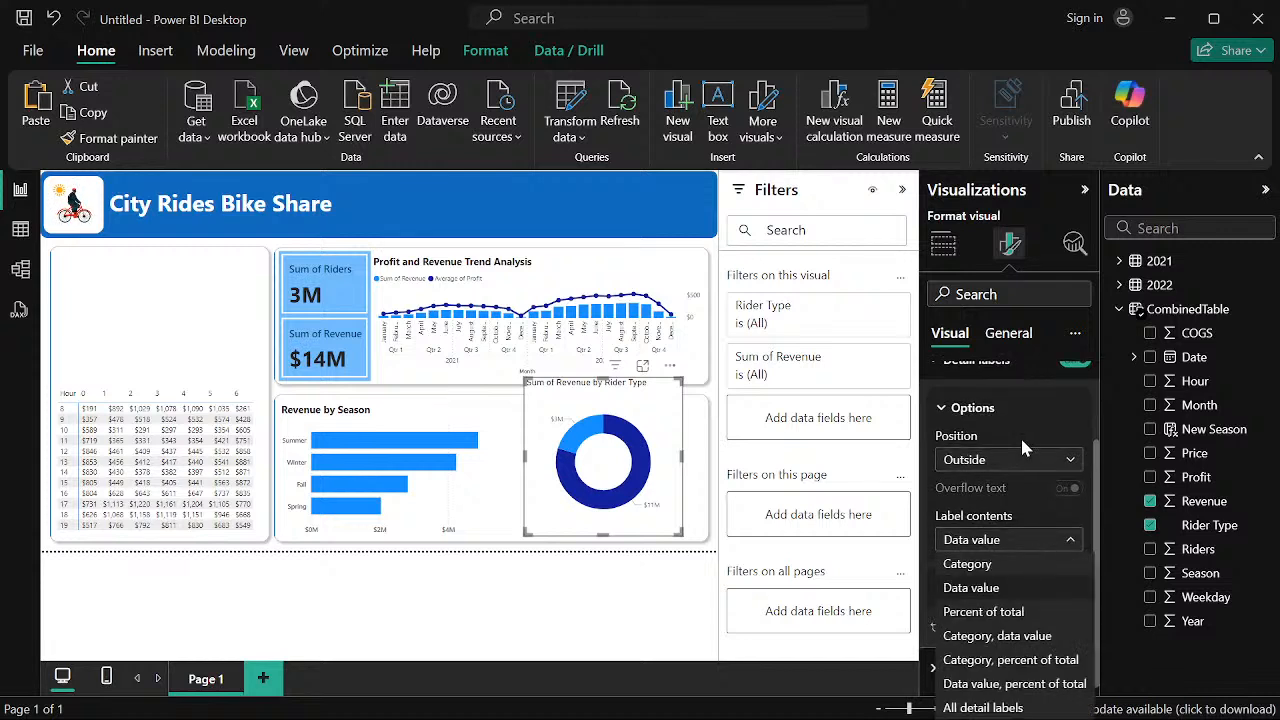
click(1040, 637)
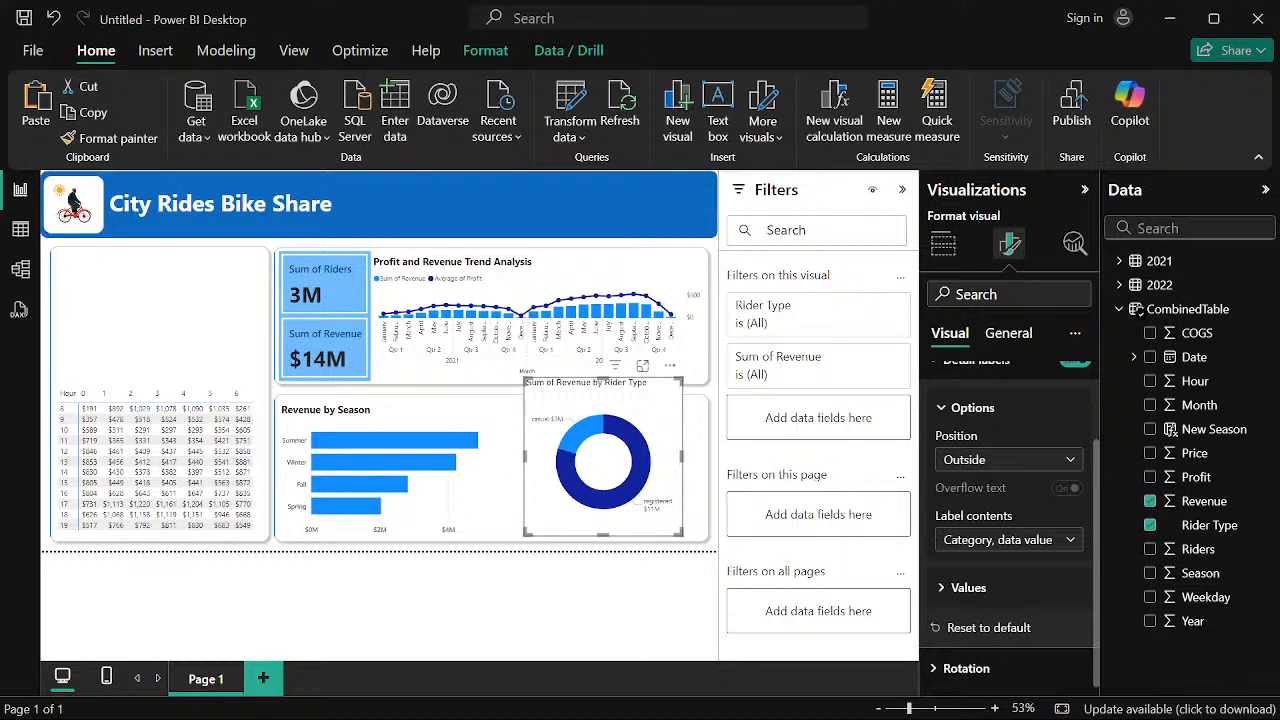
Set the donut chart's detail label font to Segoe UI Semibold, size 12
scroll(992, 587, down, 1)
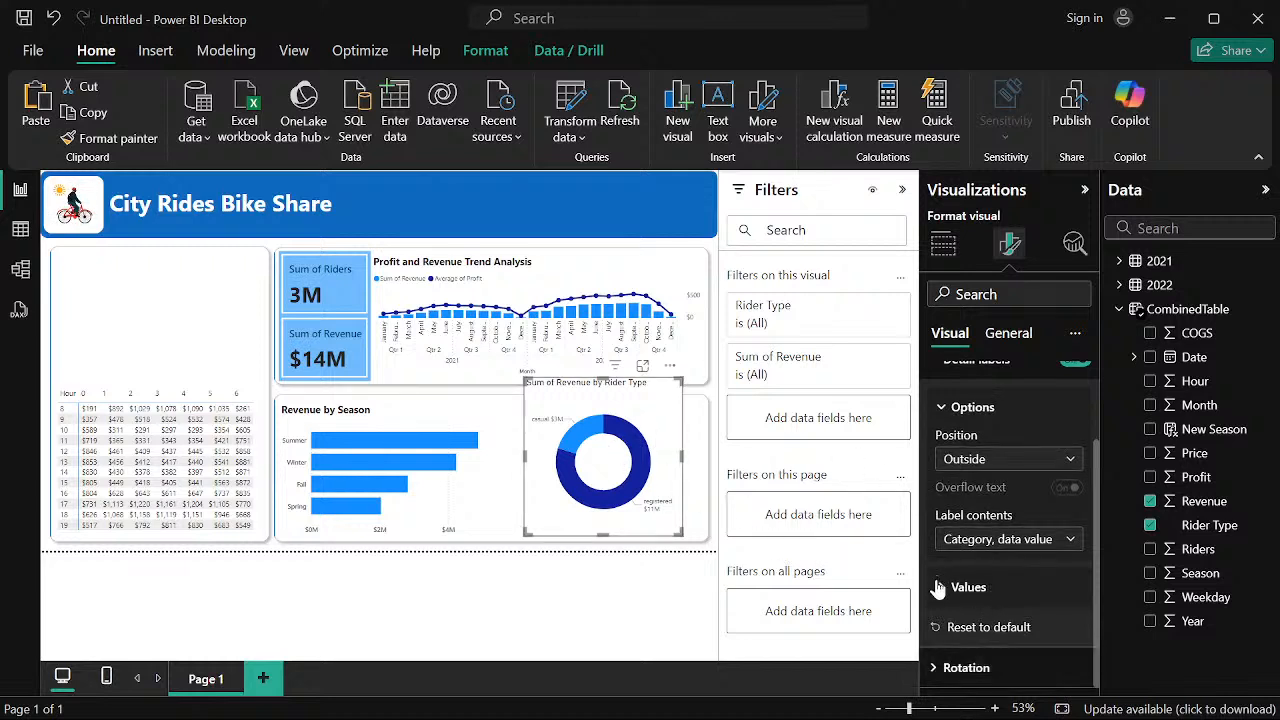
click(960, 587)
scroll(1033, 430, down, 3)
click(1020, 447)
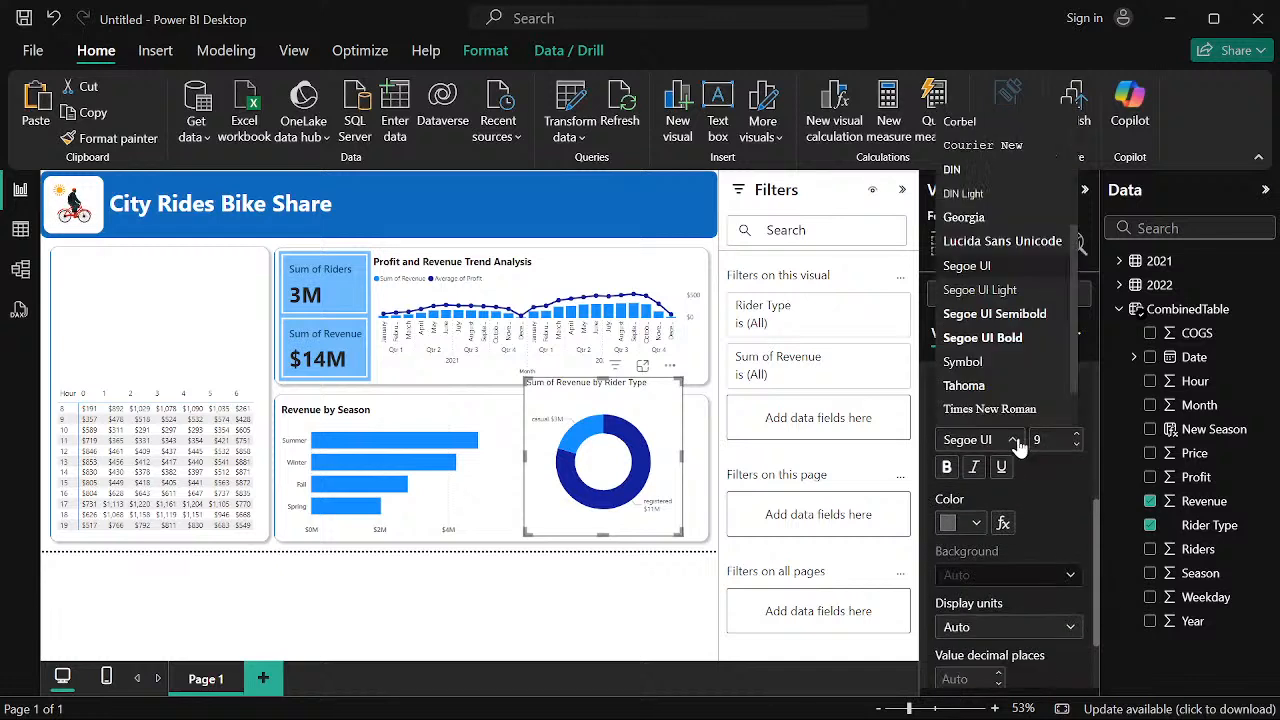
click(990, 310)
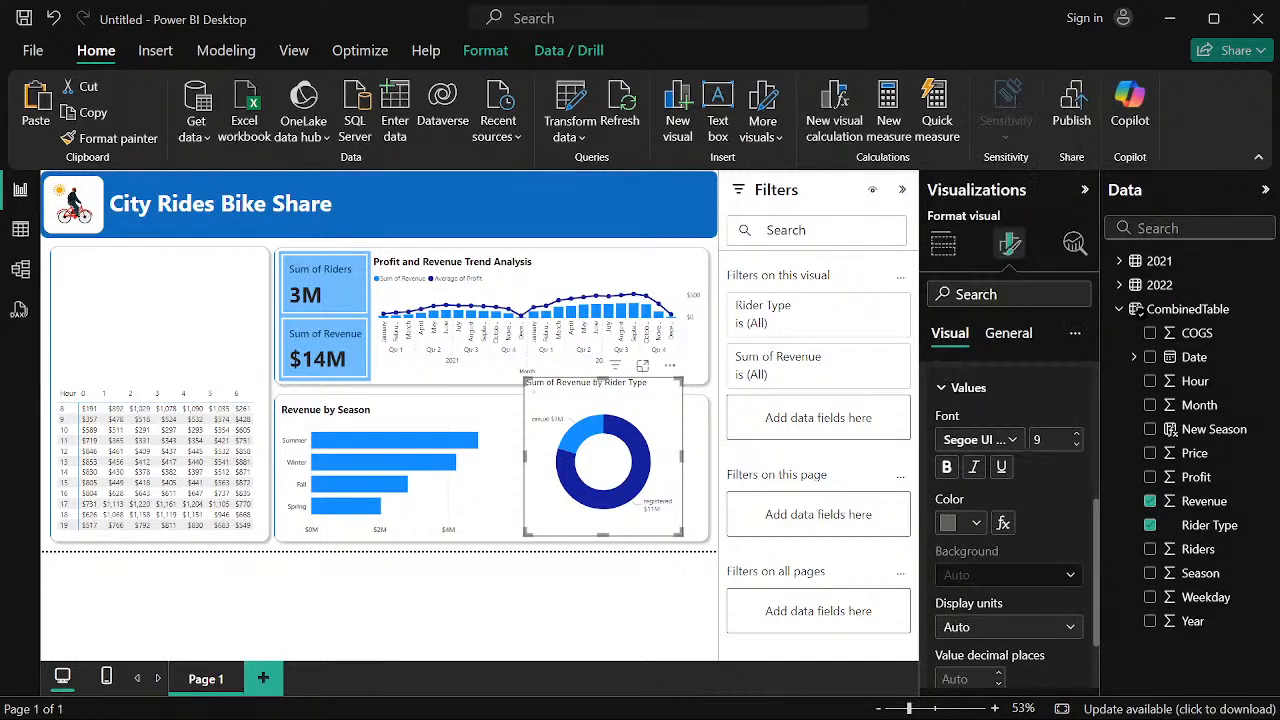
click(1077, 445)
click(1074, 446)
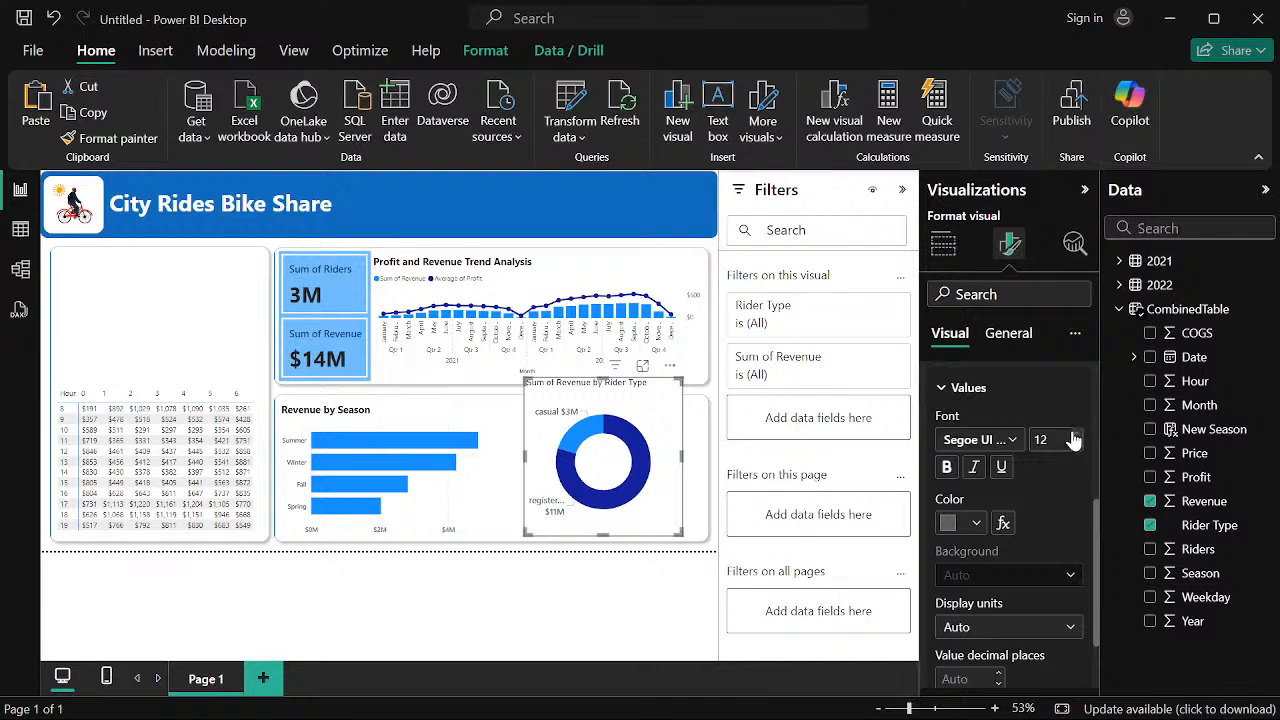
click(1075, 436)
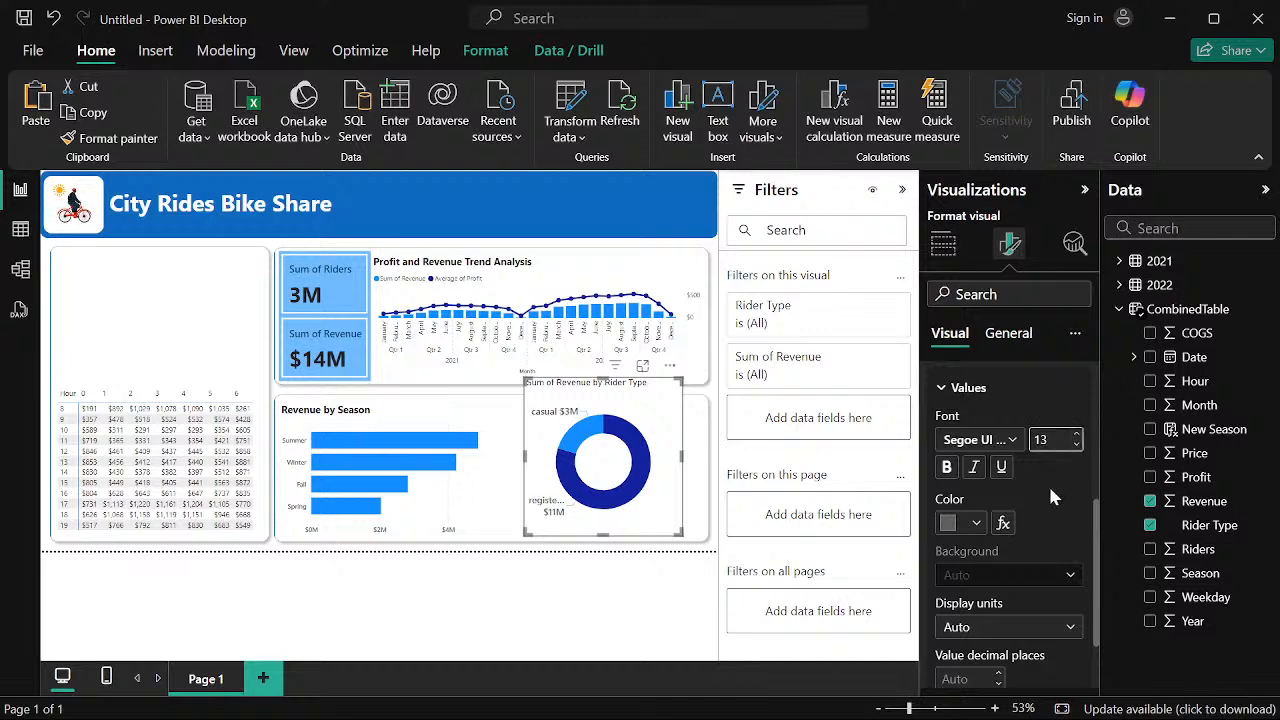
click(1075, 446)
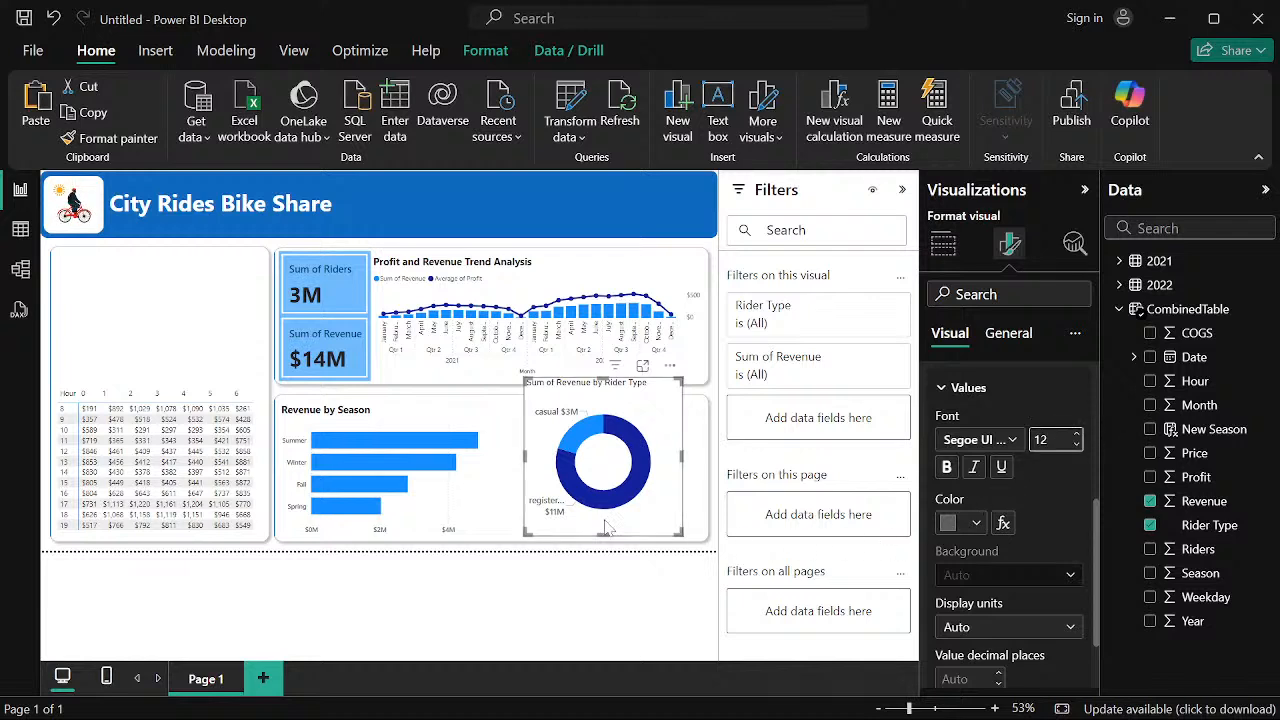
click(1006, 333)
click(931, 468)
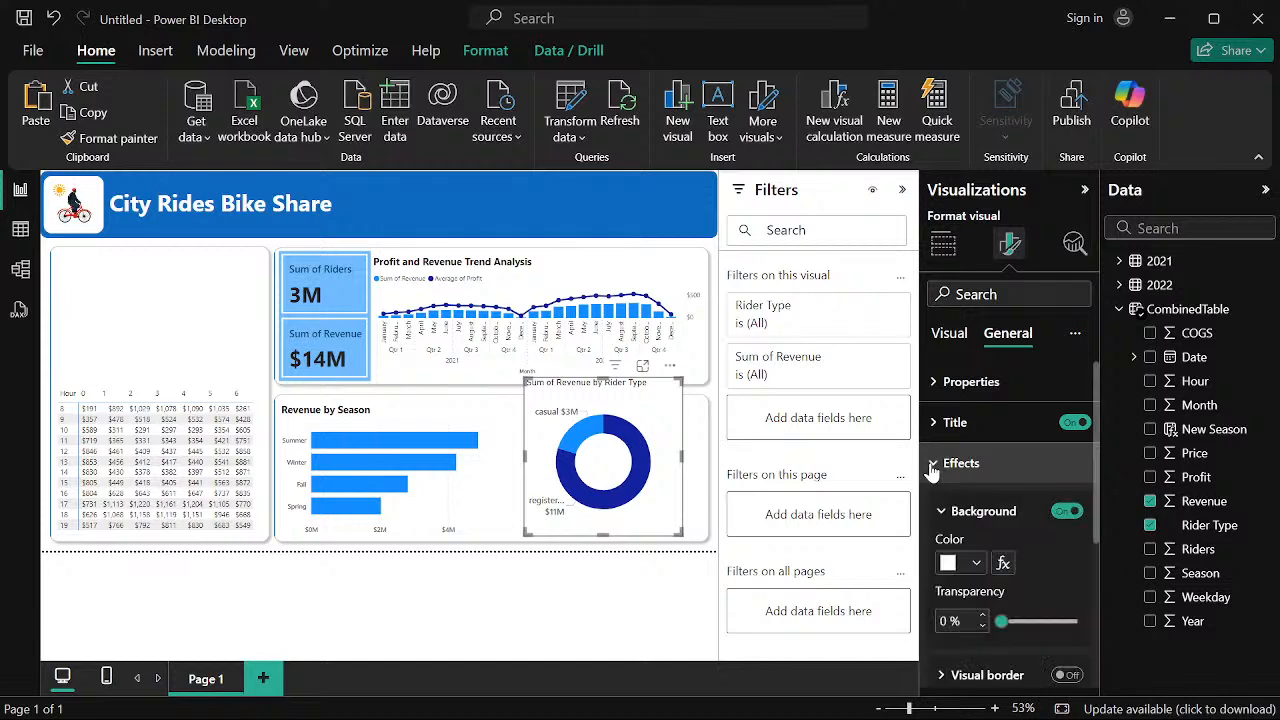
scroll(950, 492, down, 3)
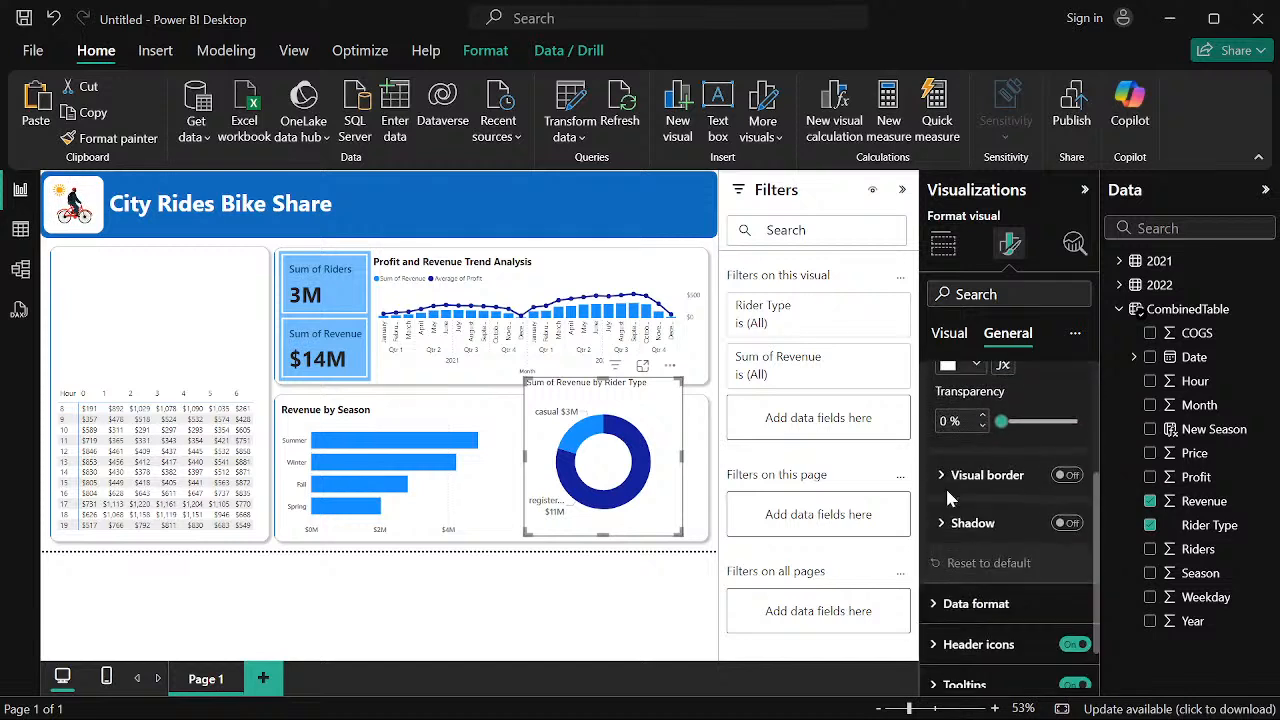
scroll(948, 494, down, 1)
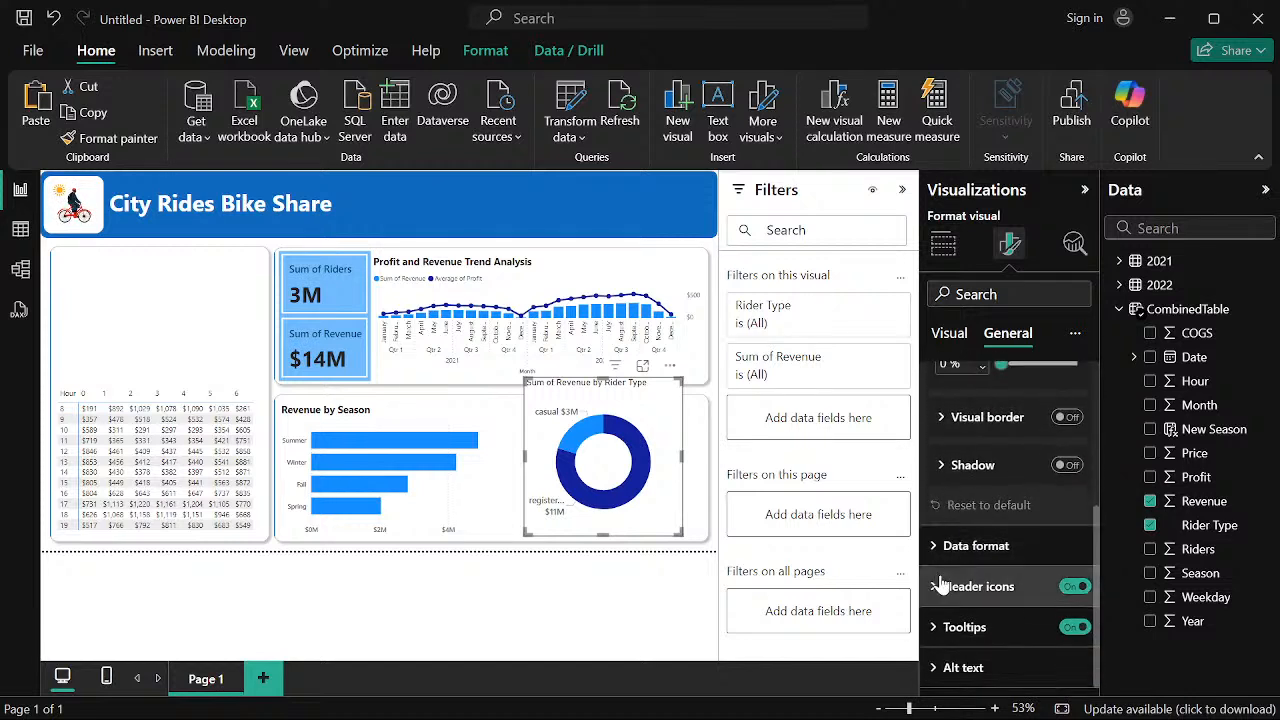
Recolor the donut slices, using dark blue for registered riders and light grey for casual riders
click(950, 334)
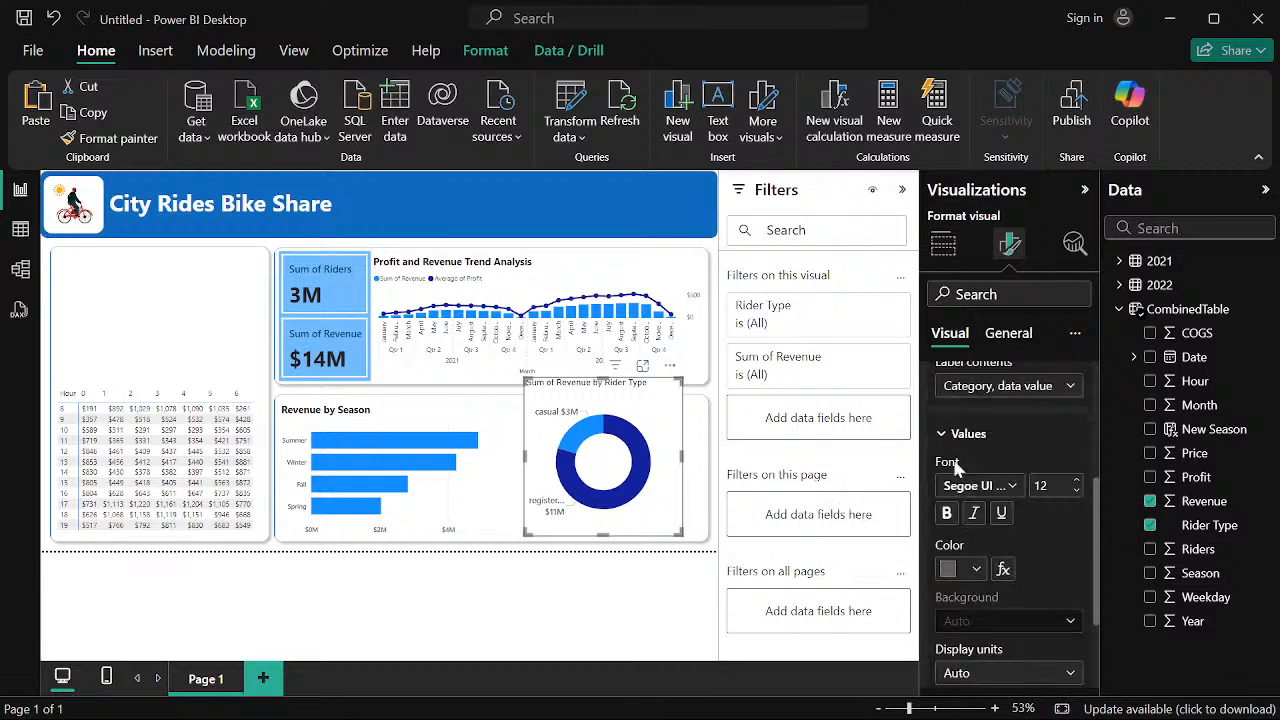
click(942, 432)
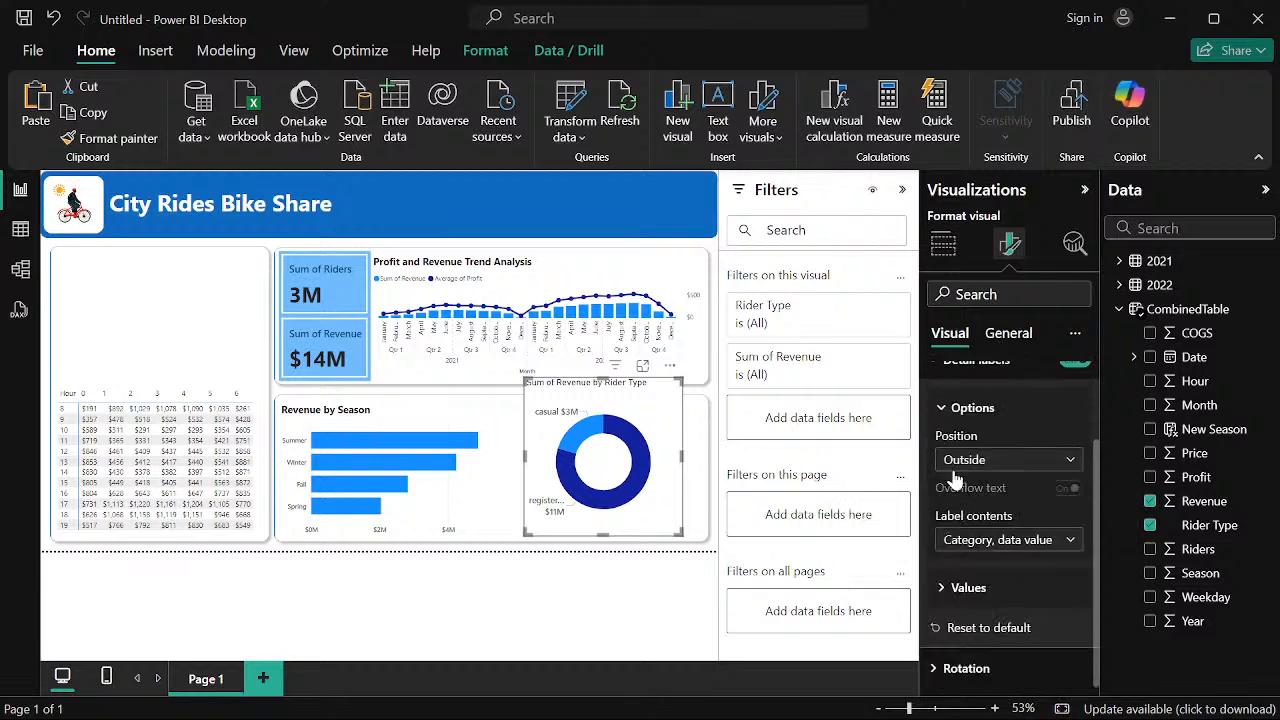
scroll(962, 480, up, 2)
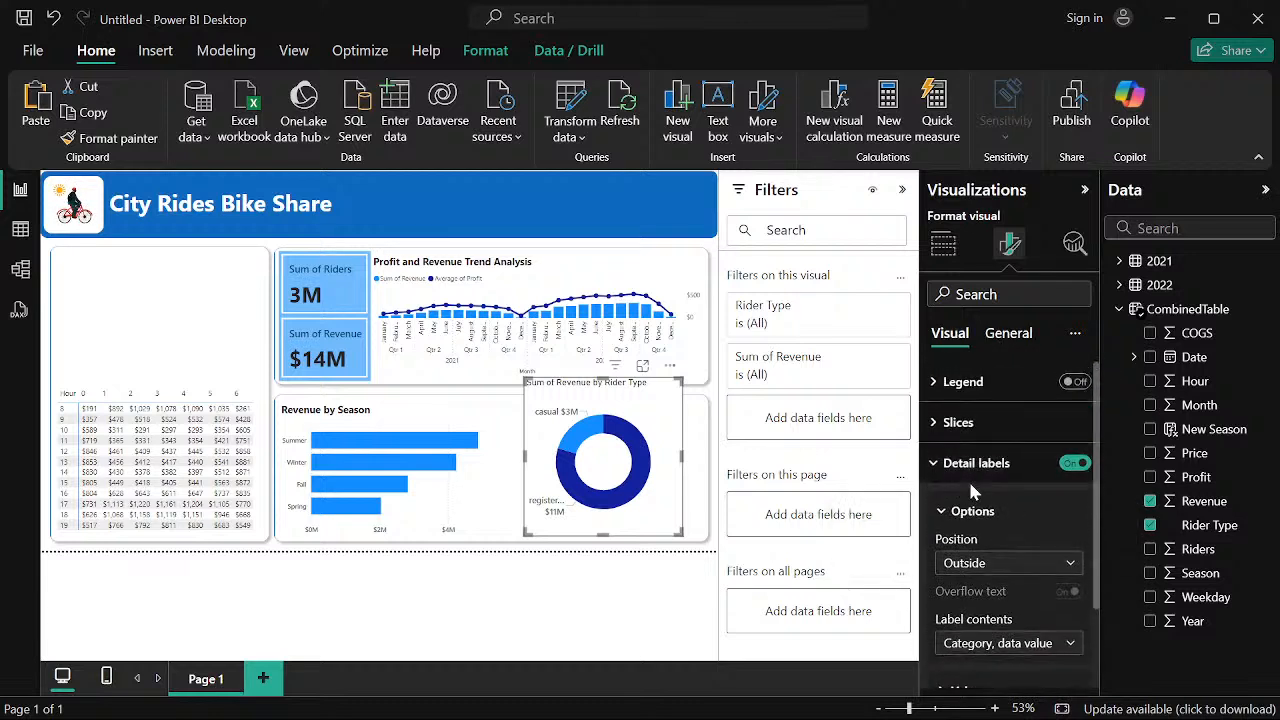
click(933, 424)
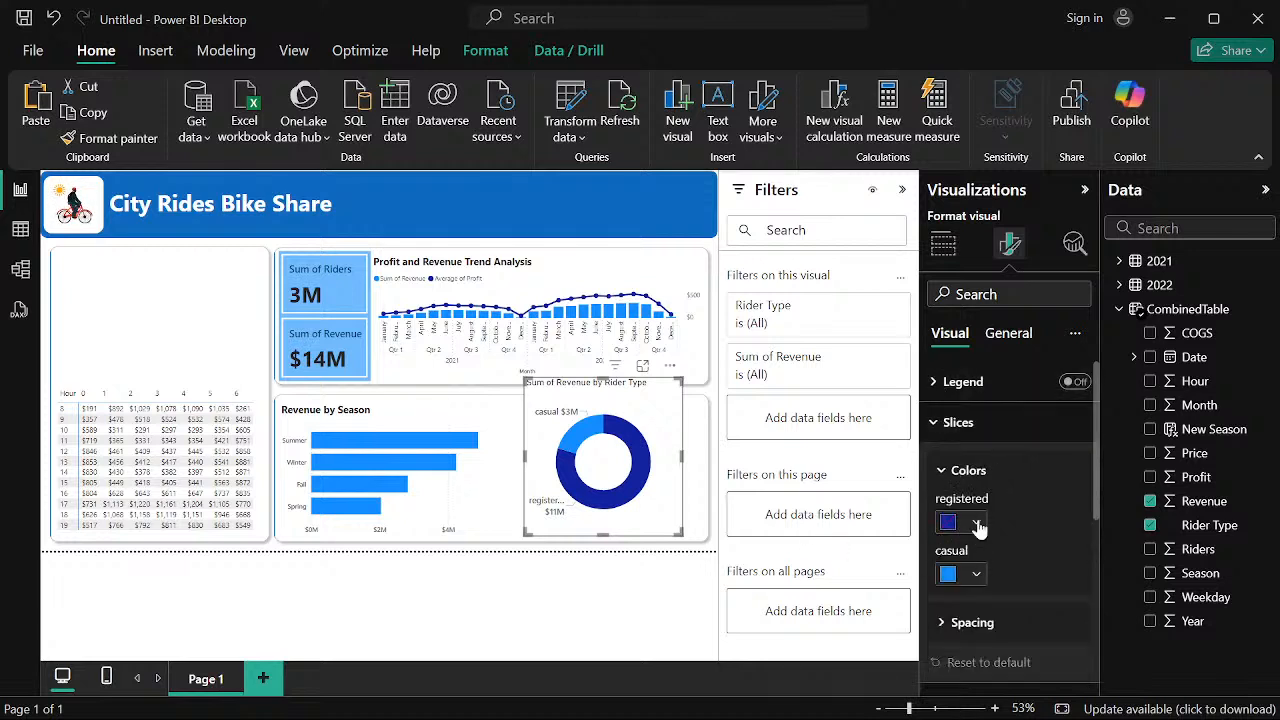
click(975, 523)
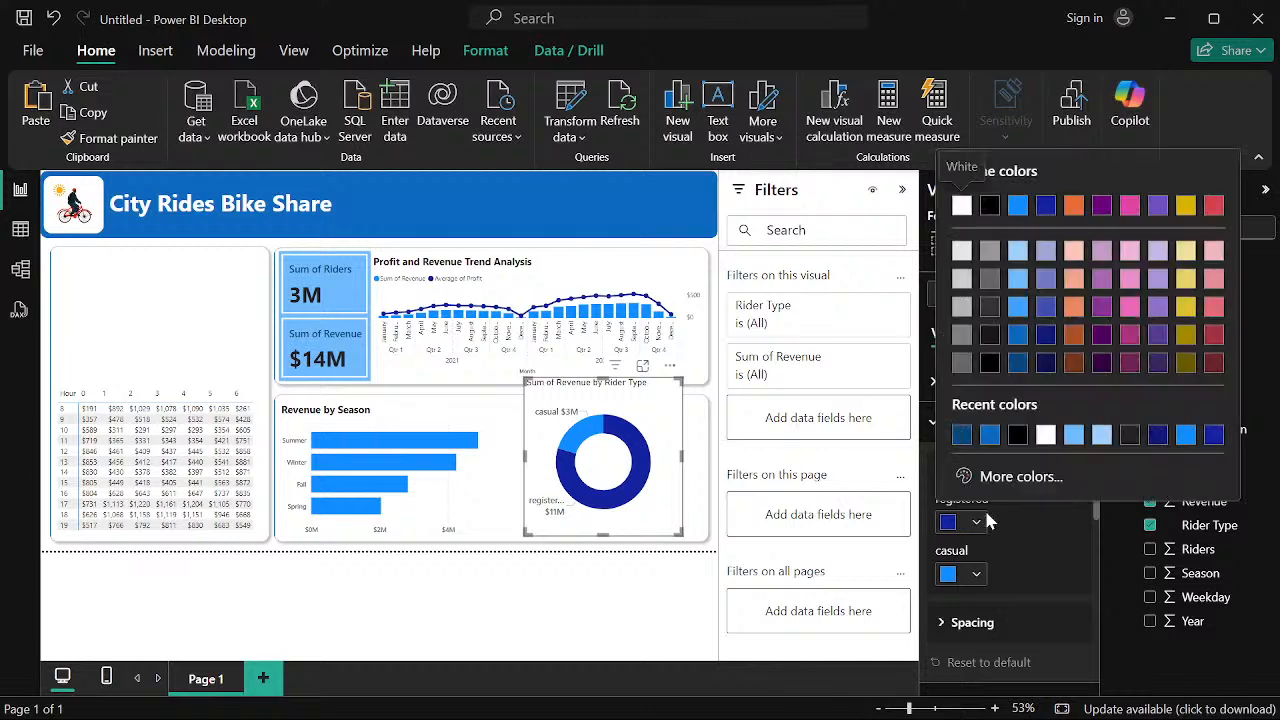
click(1016, 336)
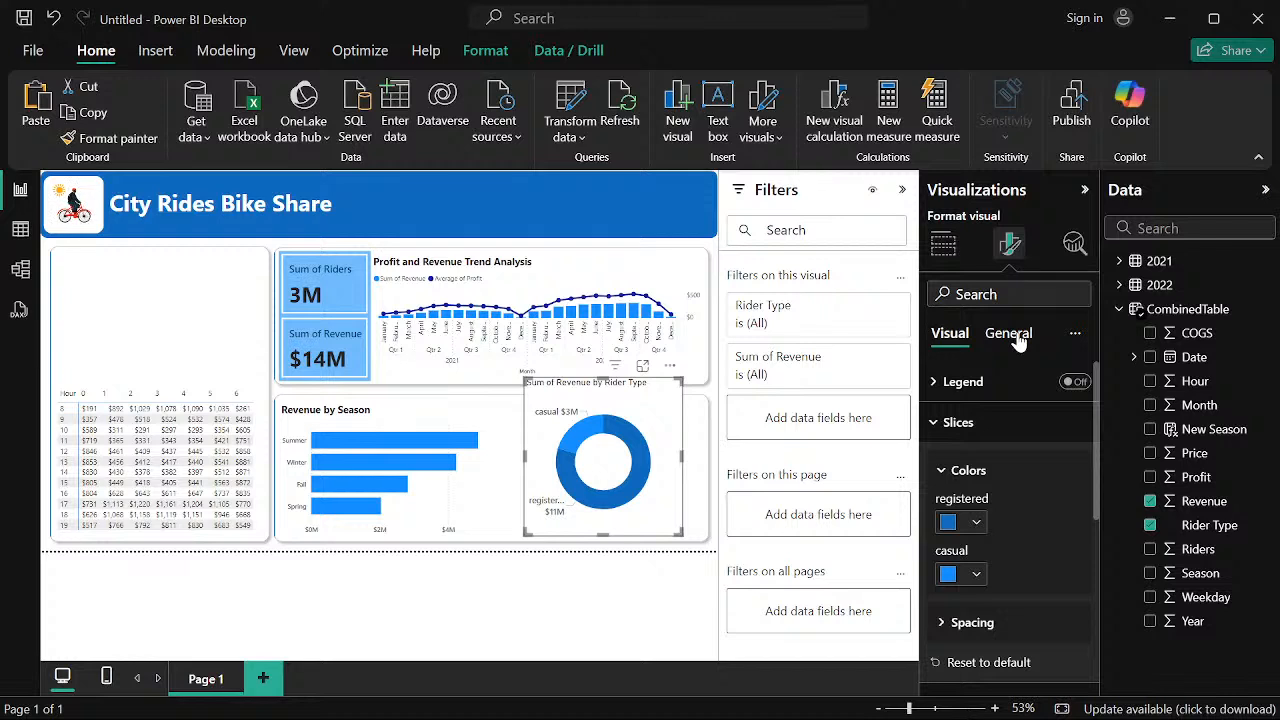
click(976, 574)
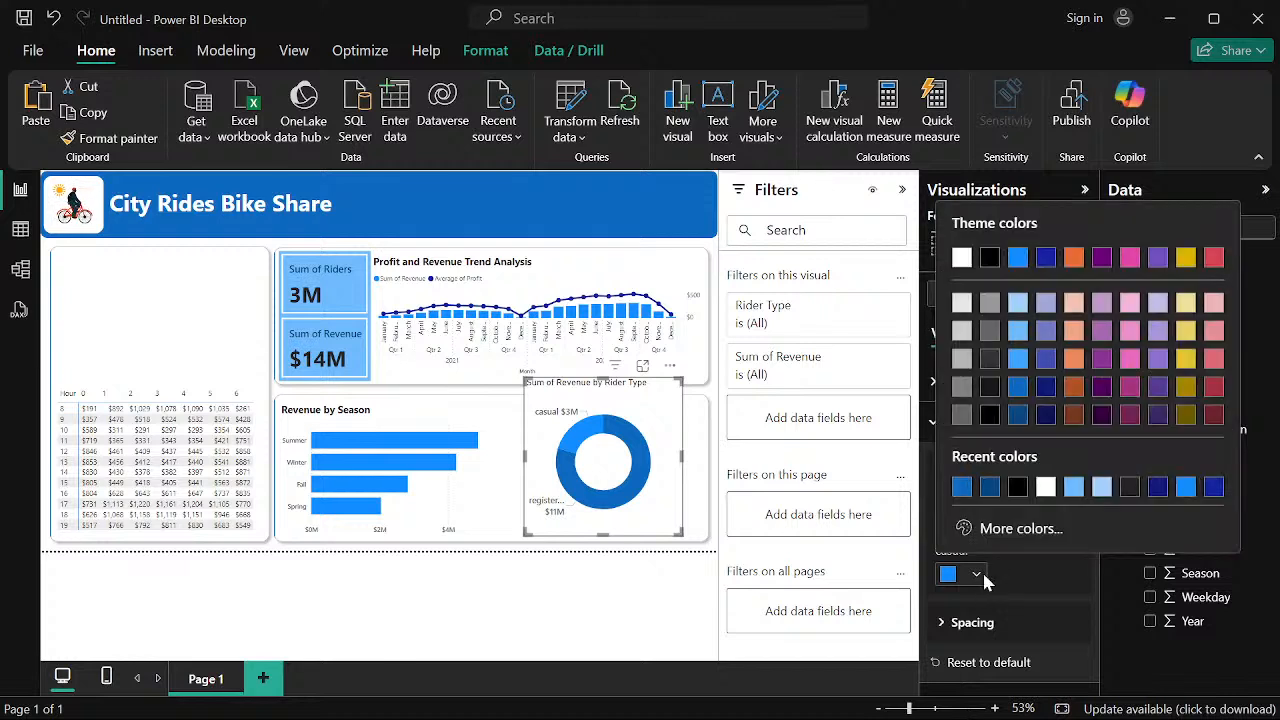
click(967, 359)
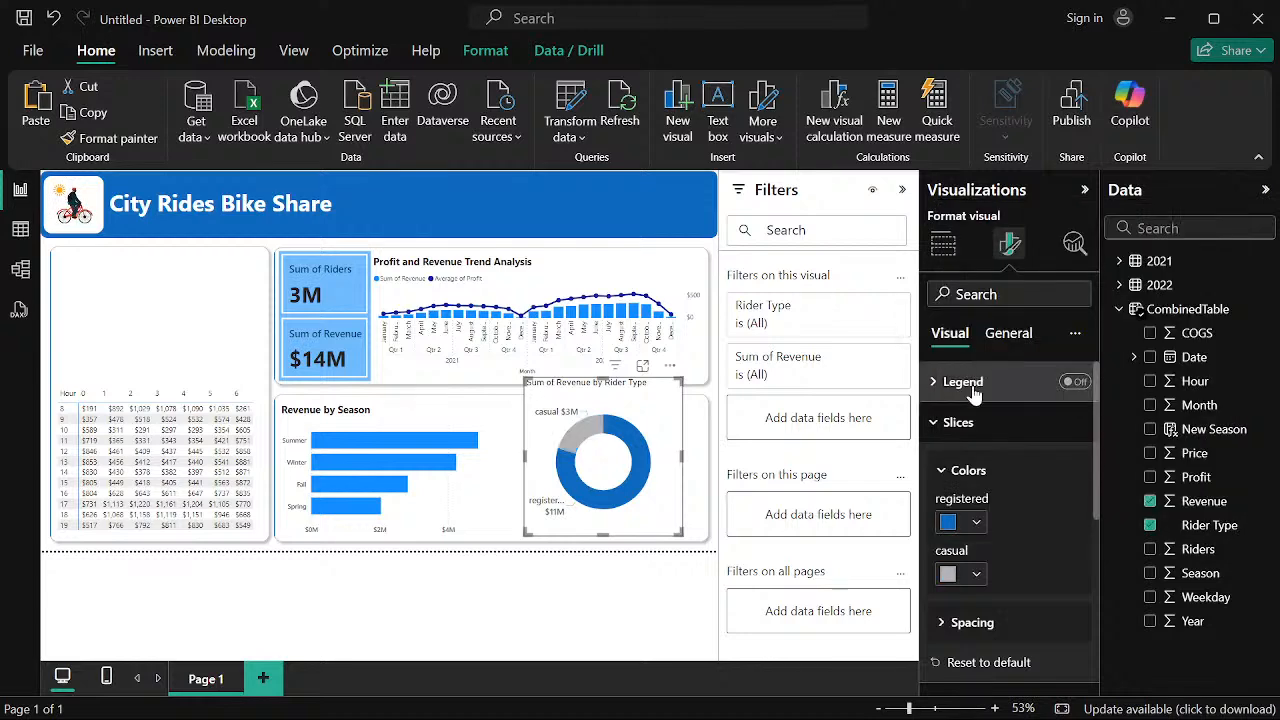
click(976, 522)
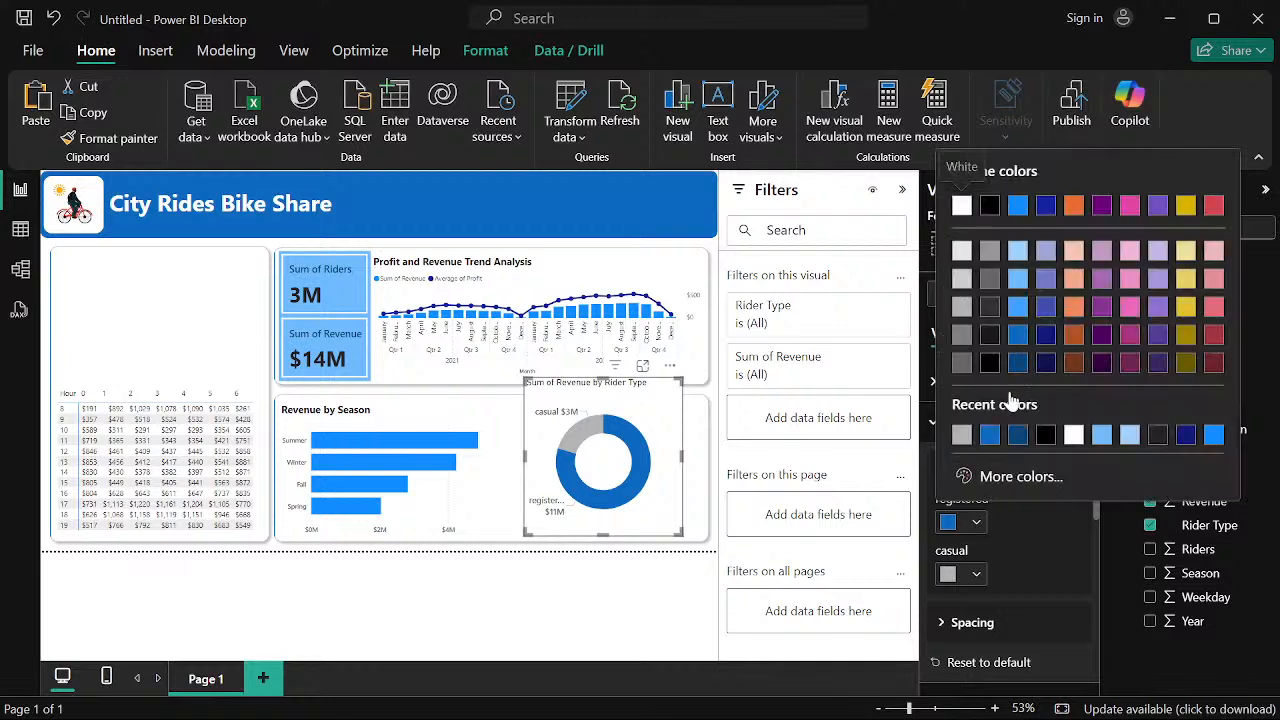
click(1017, 433)
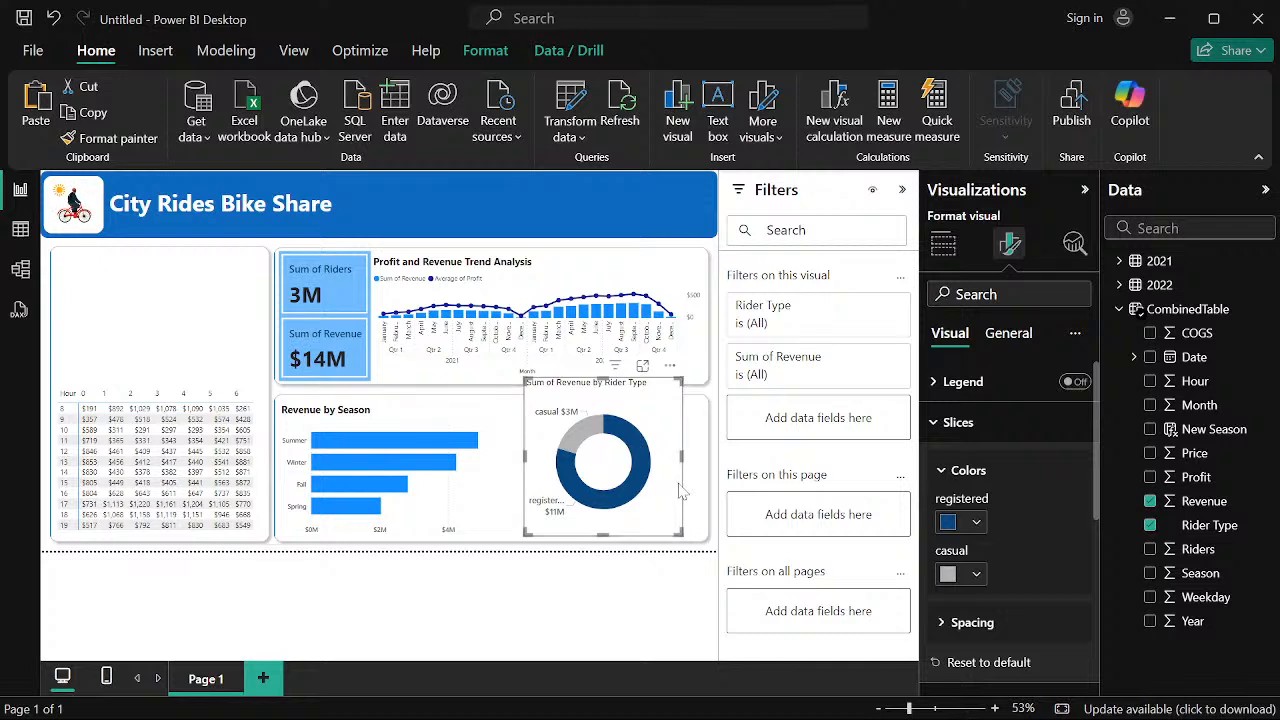
Resize the donut chart to fit inside the lower card, widening it on both sides and lowering its upper edge
drag(682, 379, 704, 395)
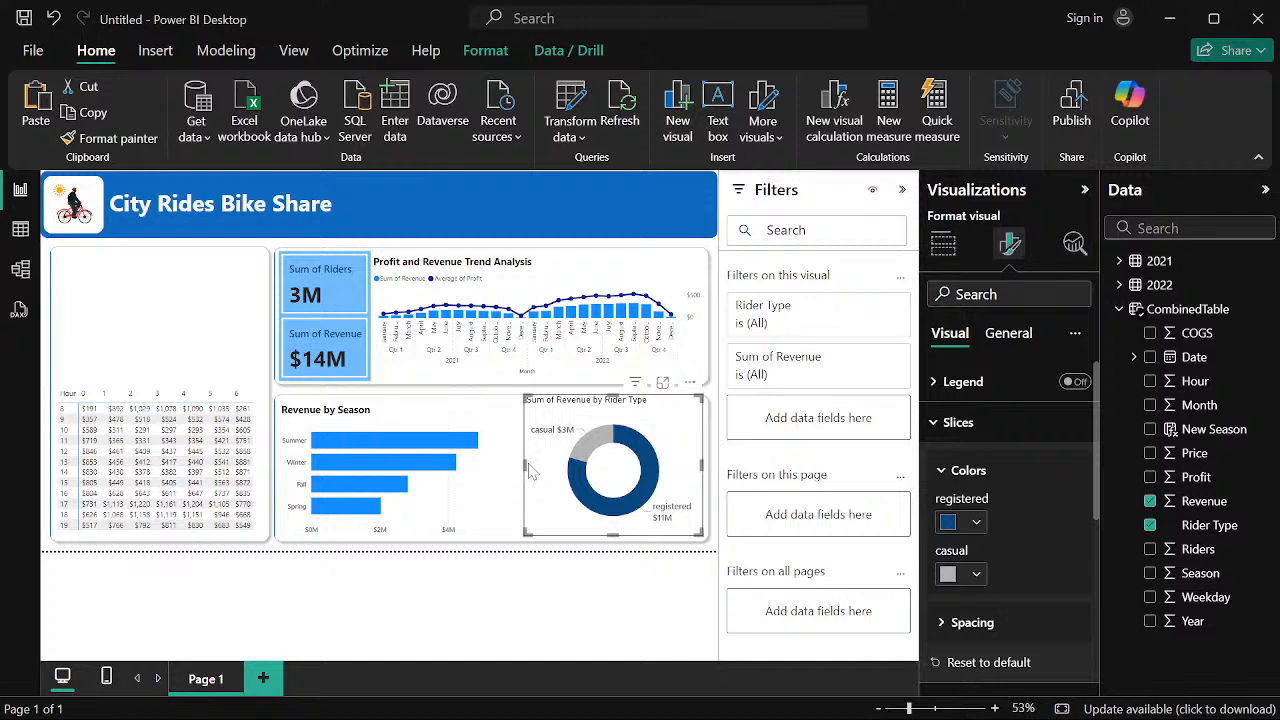
drag(527, 468, 510, 472)
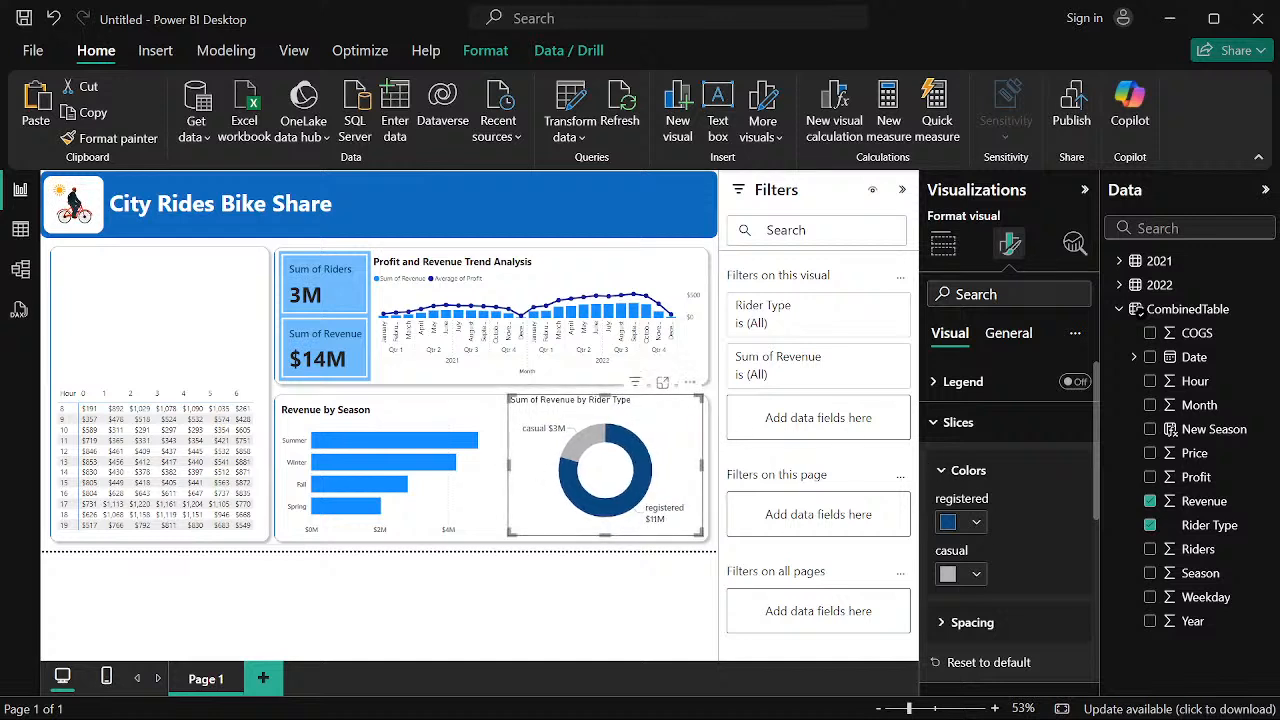
click(935, 422)
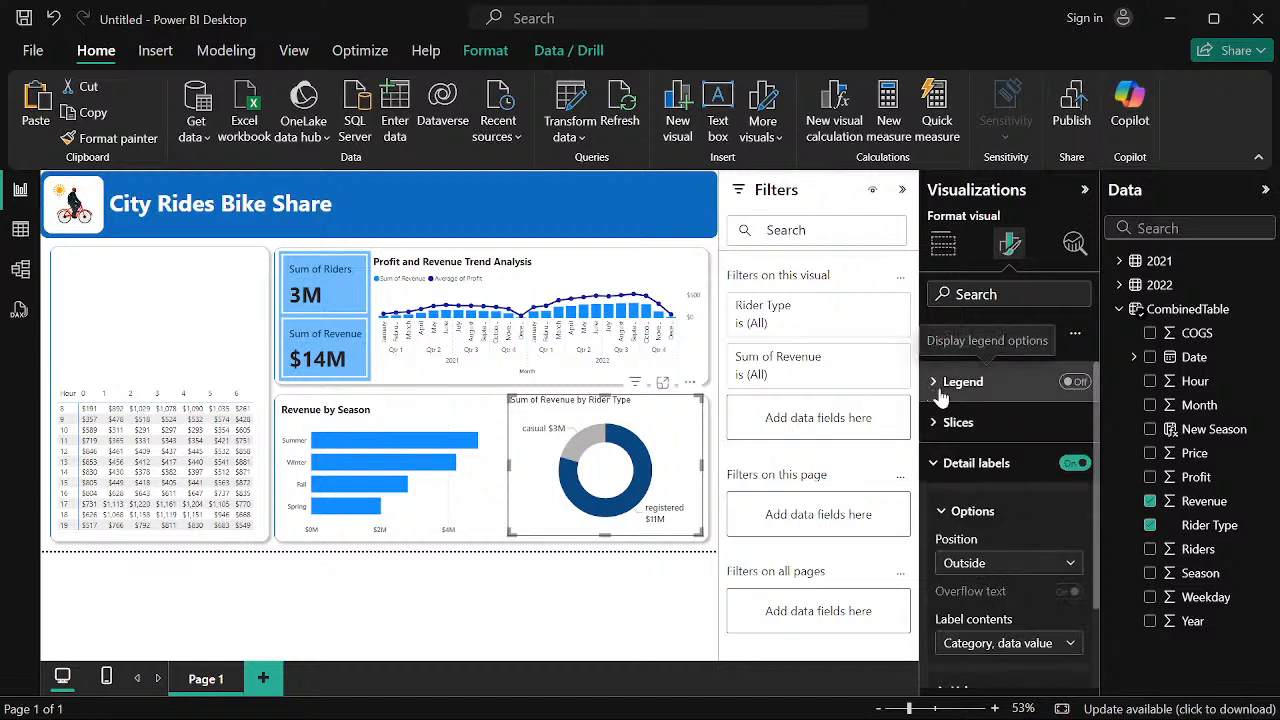
click(940, 397)
click(941, 393)
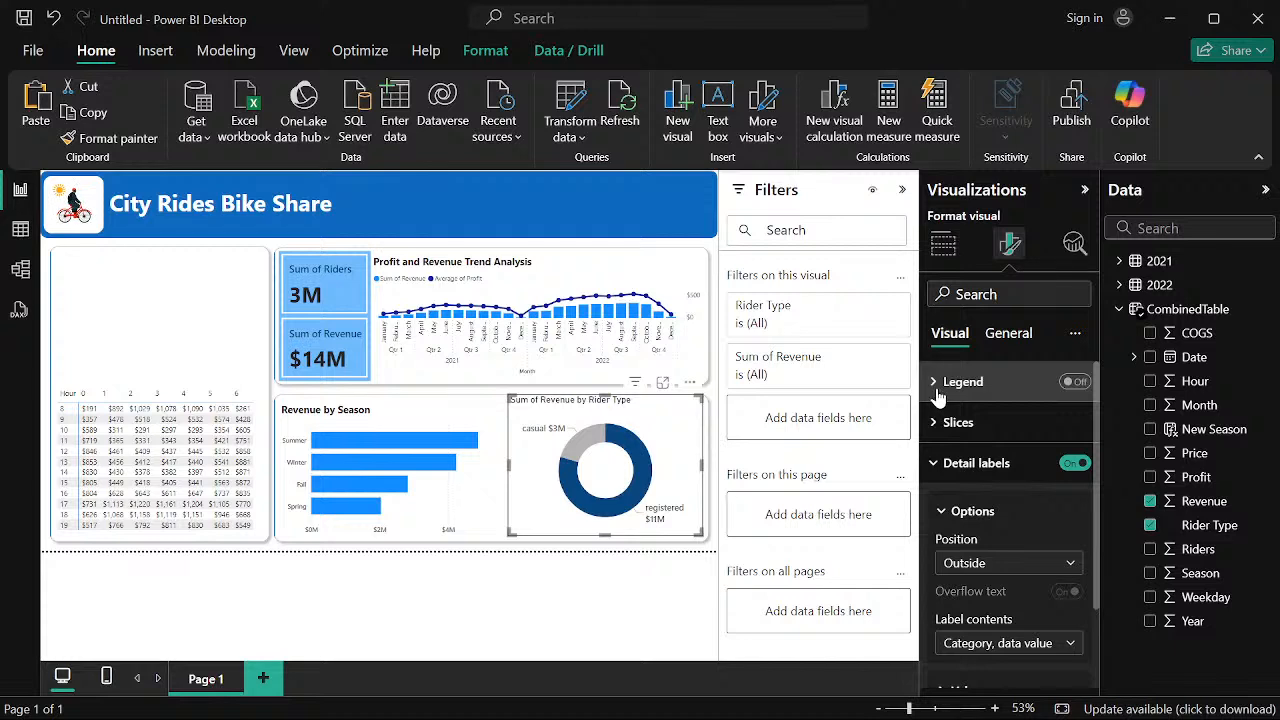
Shorten the donut chart's title text to "Revenue by Rider Type"
click(1002, 340)
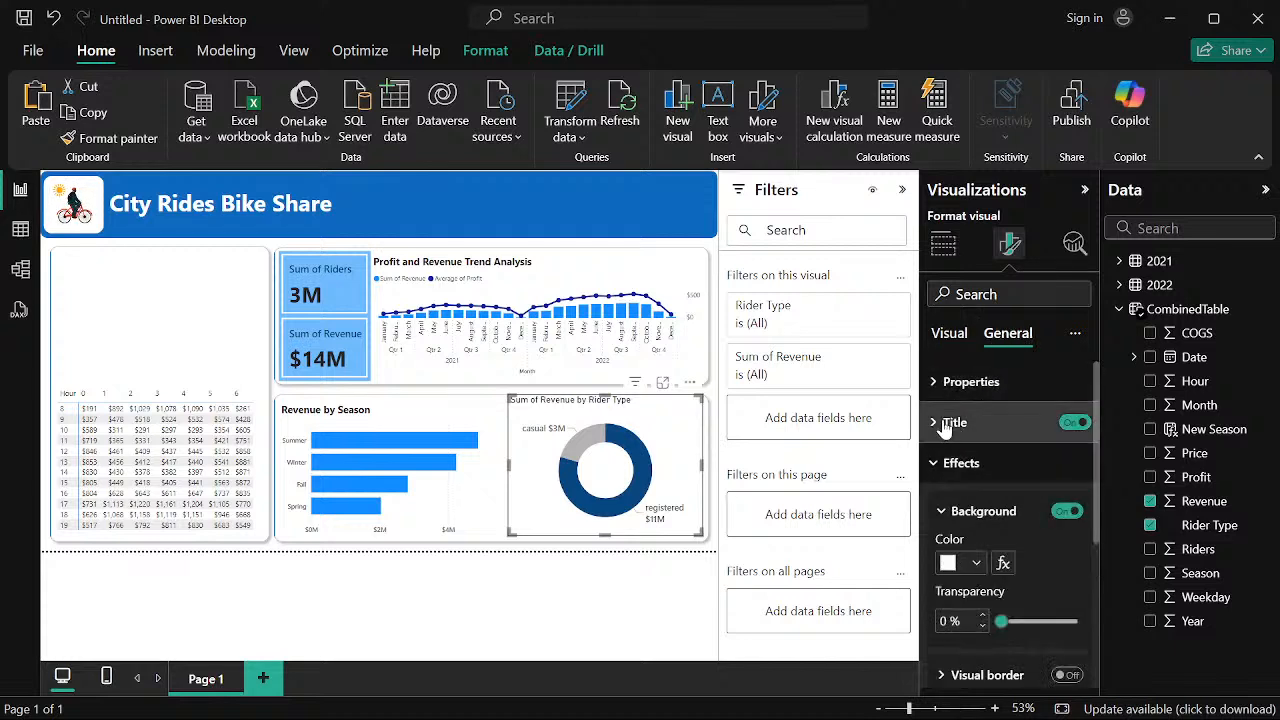
click(933, 423)
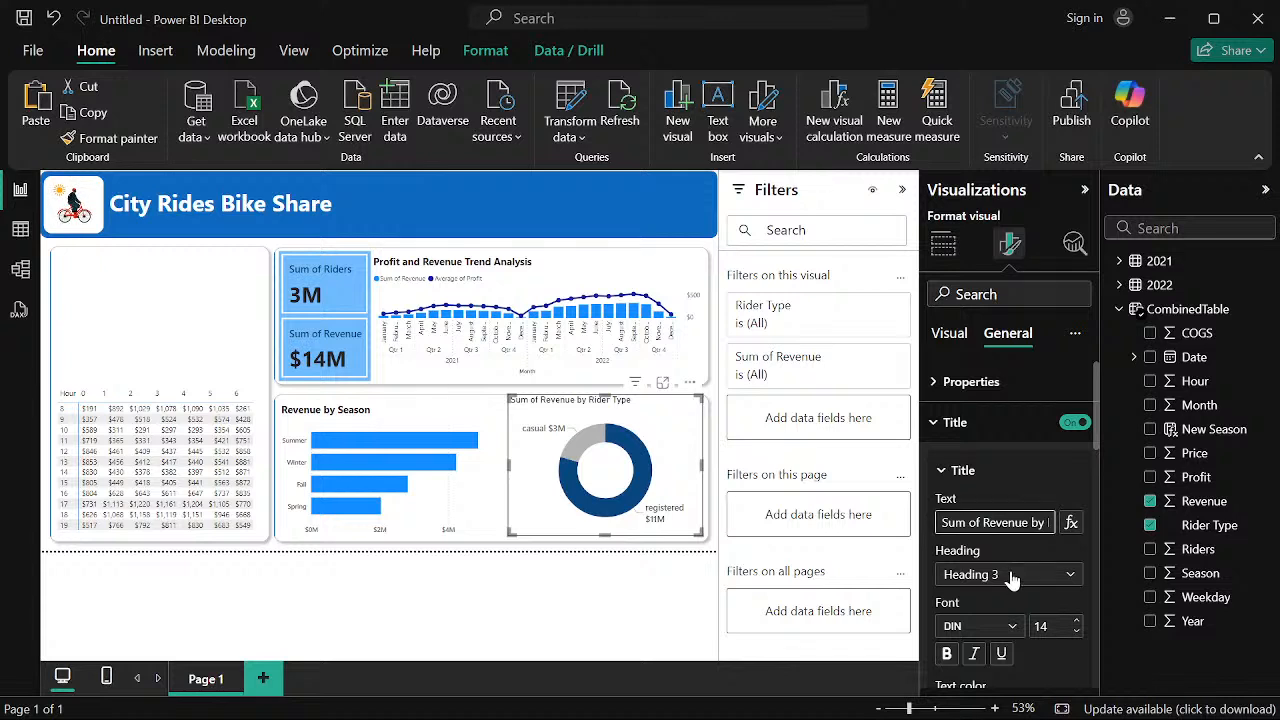
key(BackSpace)
key(BackSpace)
key(BackSpace)
key(BackSpace)
key(BackSpace)
key(BackSpace)
key(BackSpace)
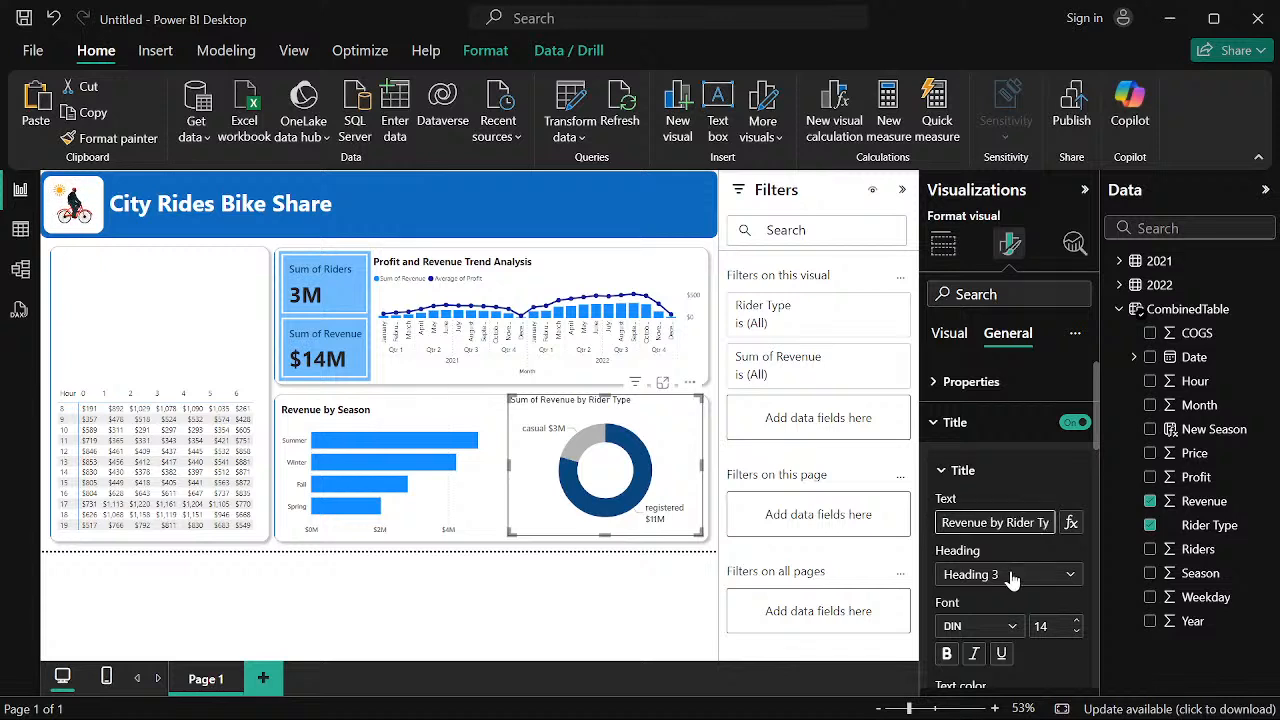
Set the donut chart title's font to Segoe UI Bold
click(1014, 627)
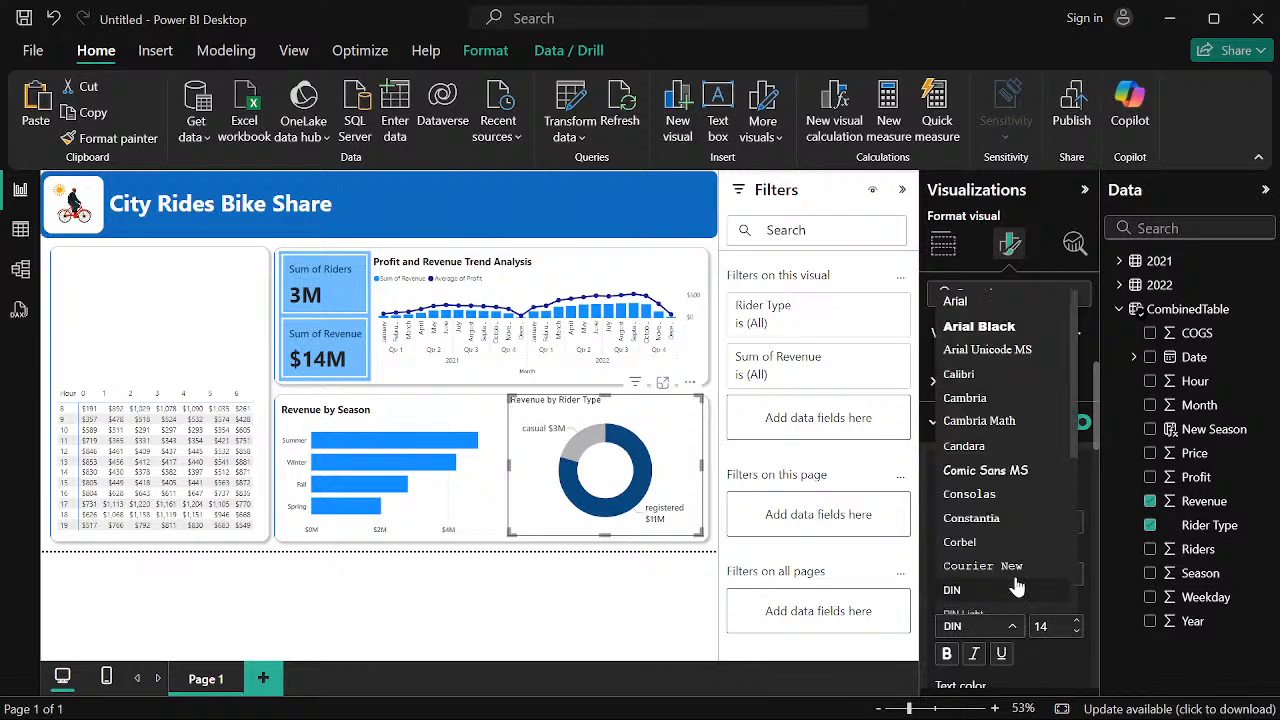
scroll(963, 460, down, 3)
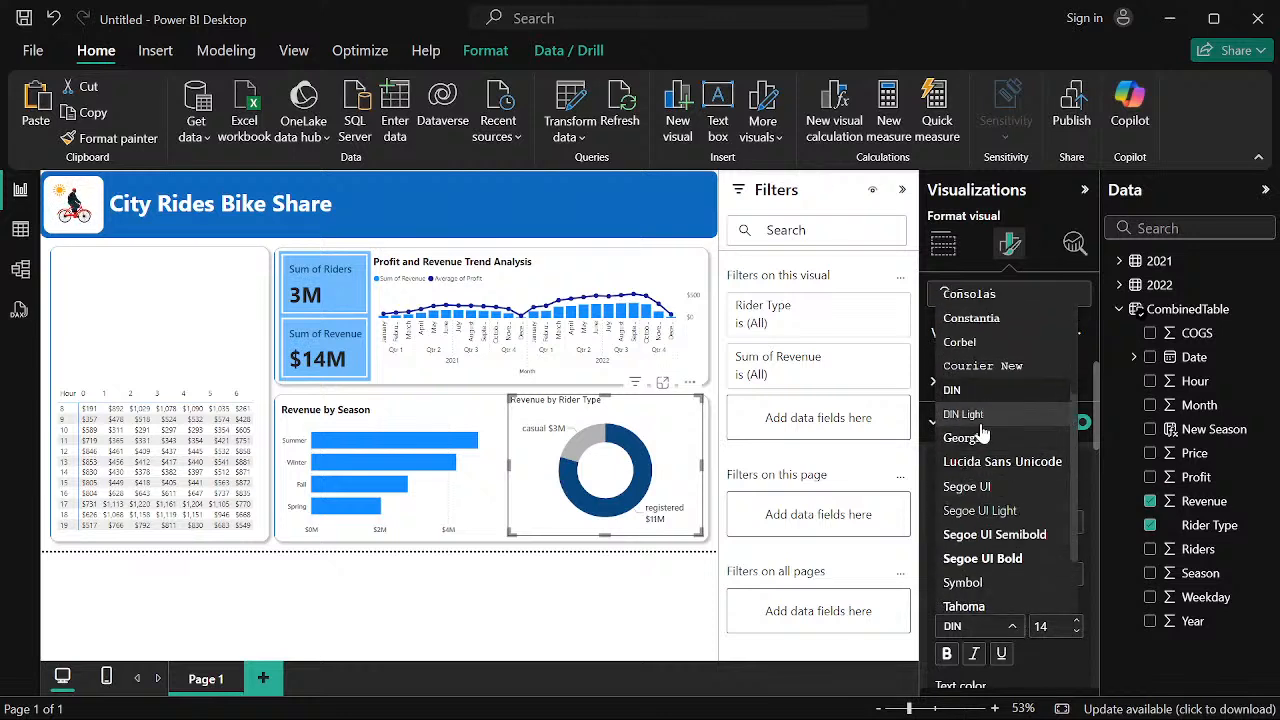
click(980, 559)
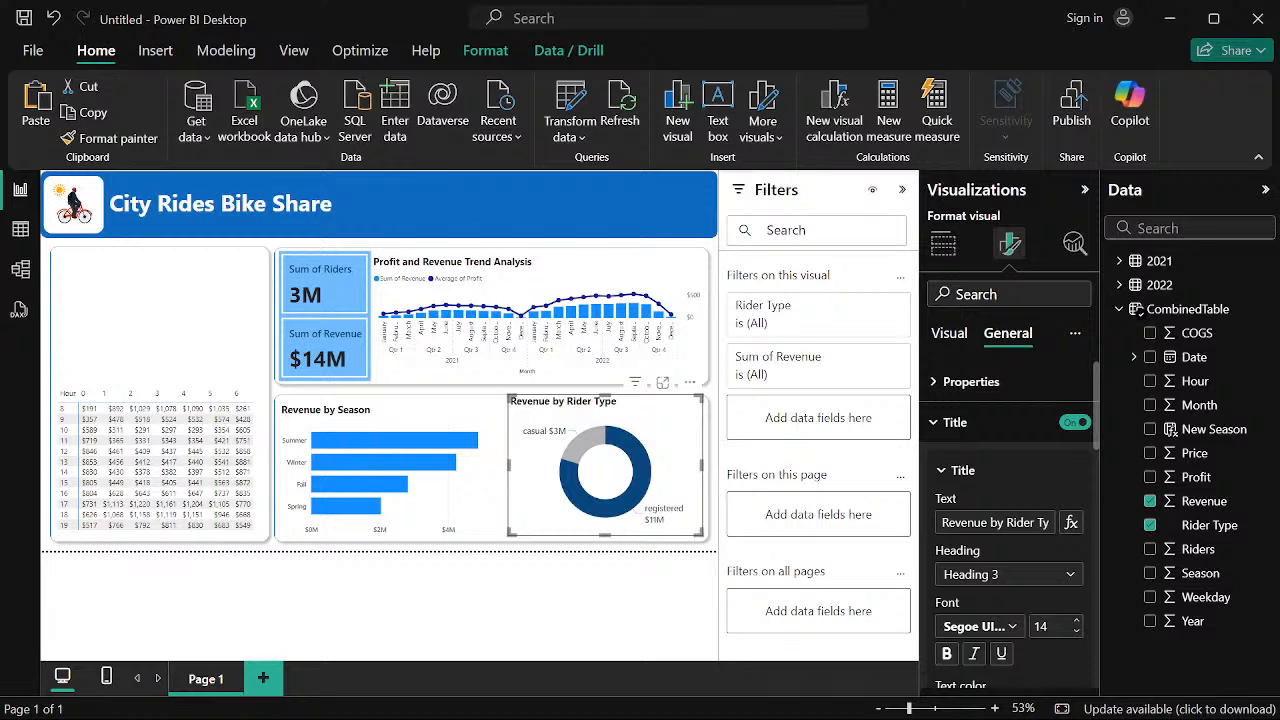
Shrink the donut chart slightly, lowering its upper edge to line its title up with Revenue by Season and moving its left edge inward
scroll(1022, 585, down, 1)
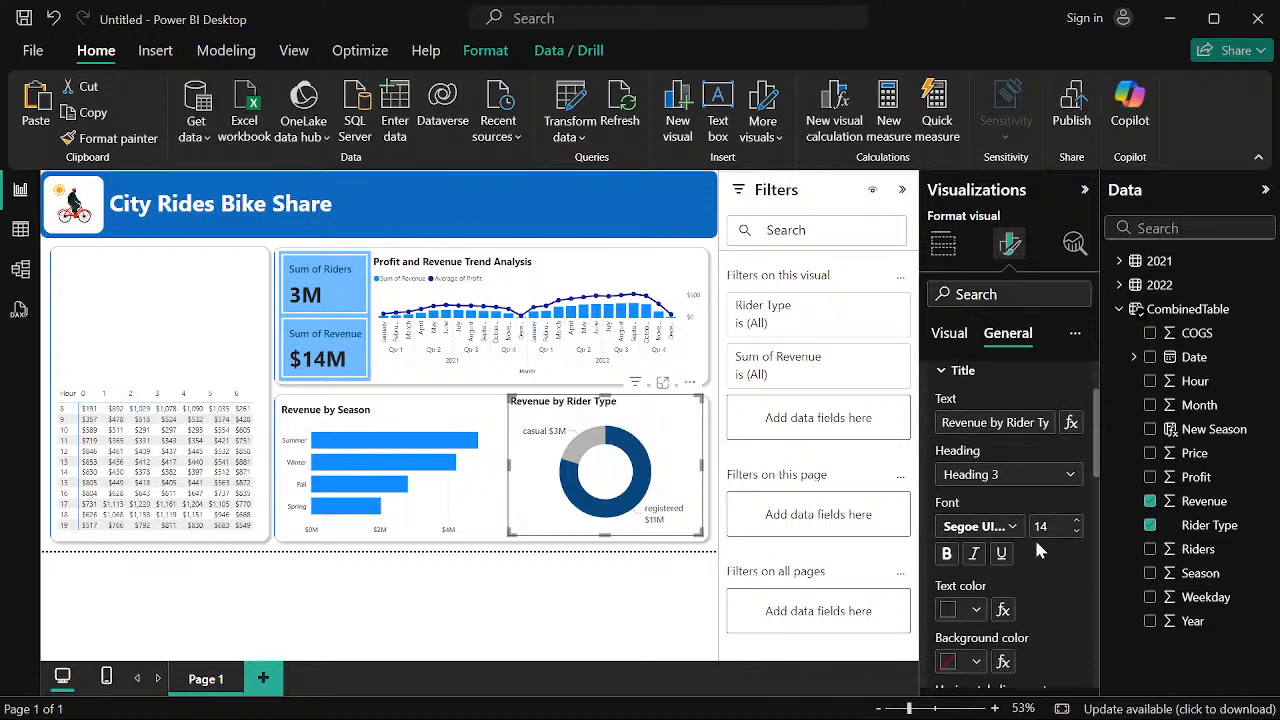
click(570, 594)
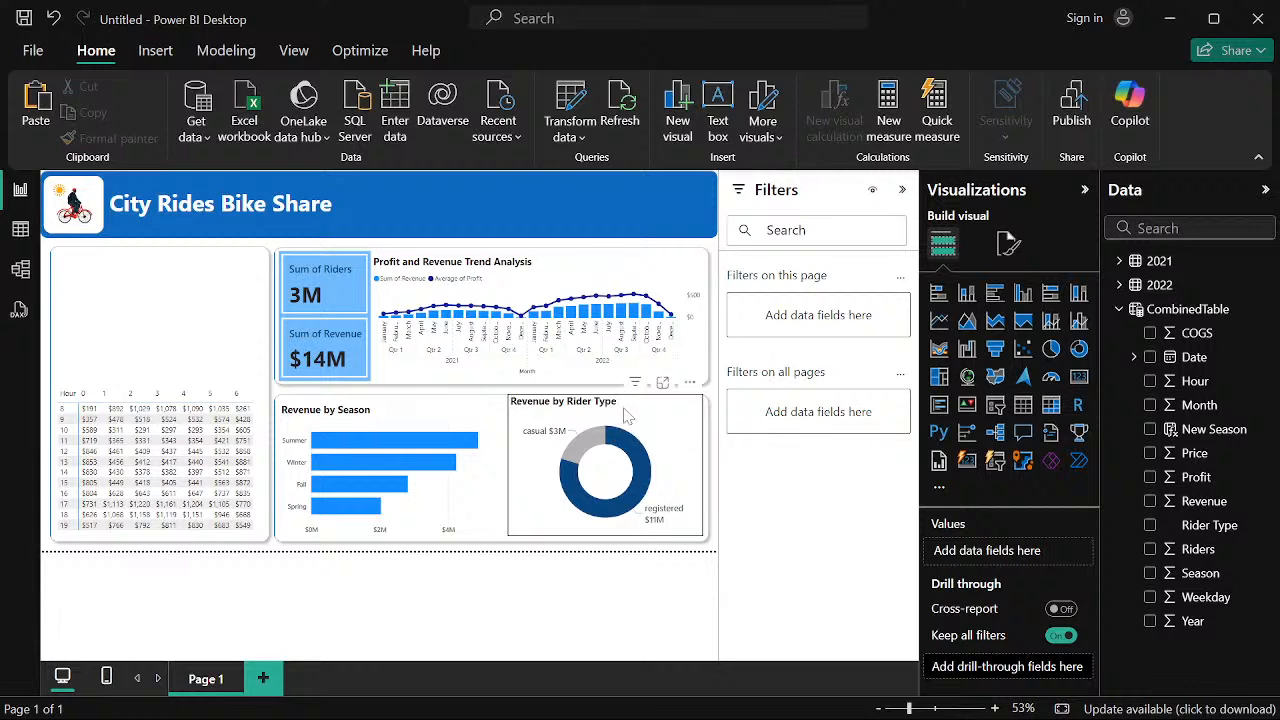
click(592, 400)
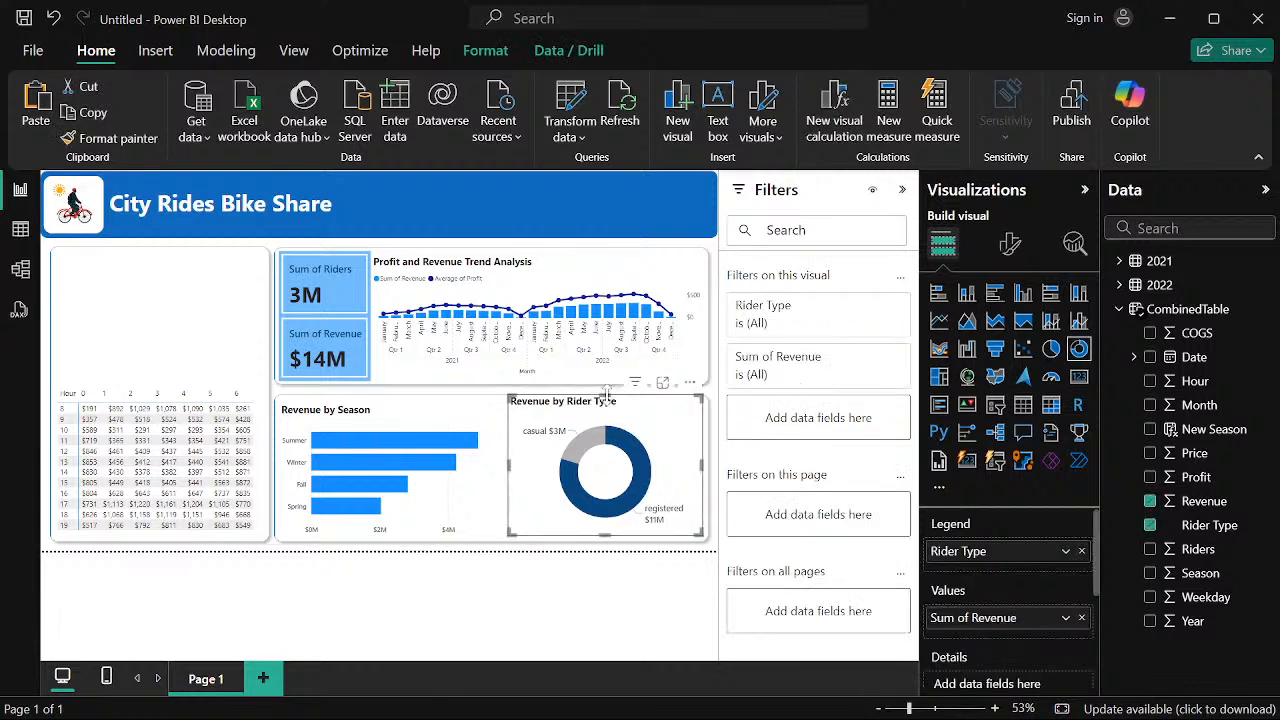
drag(607, 395, 611, 411)
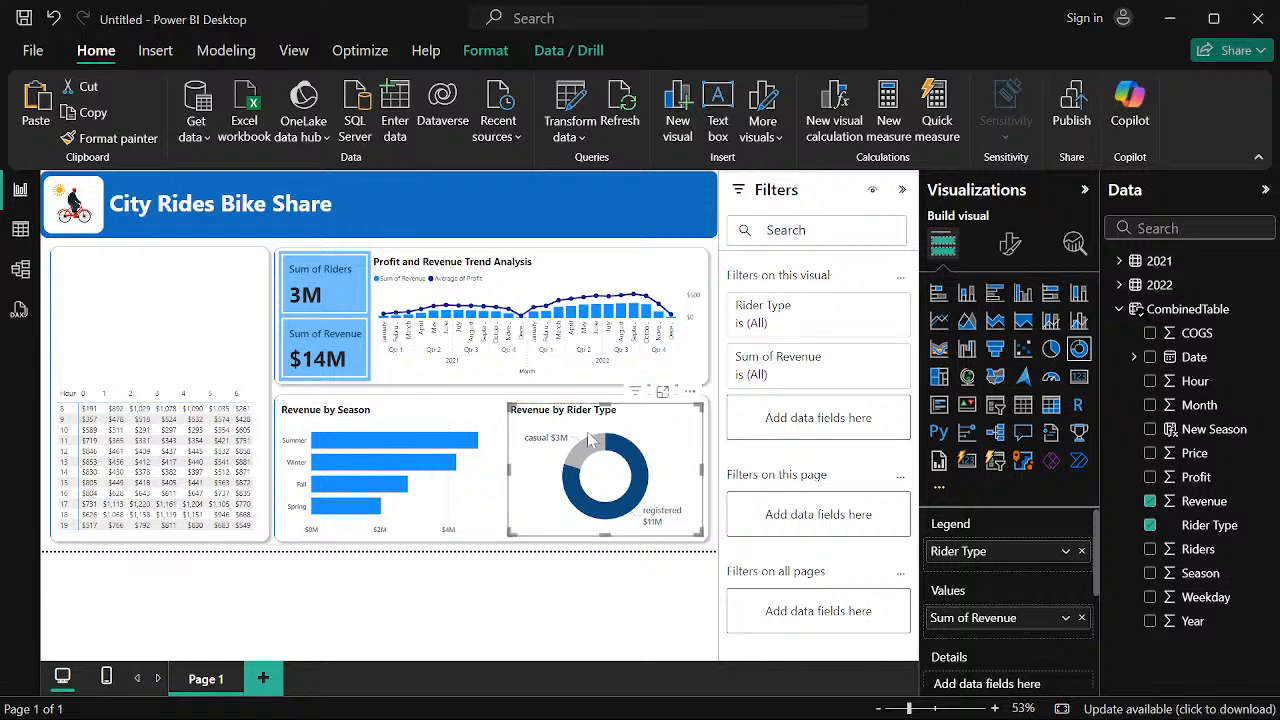
click(531, 582)
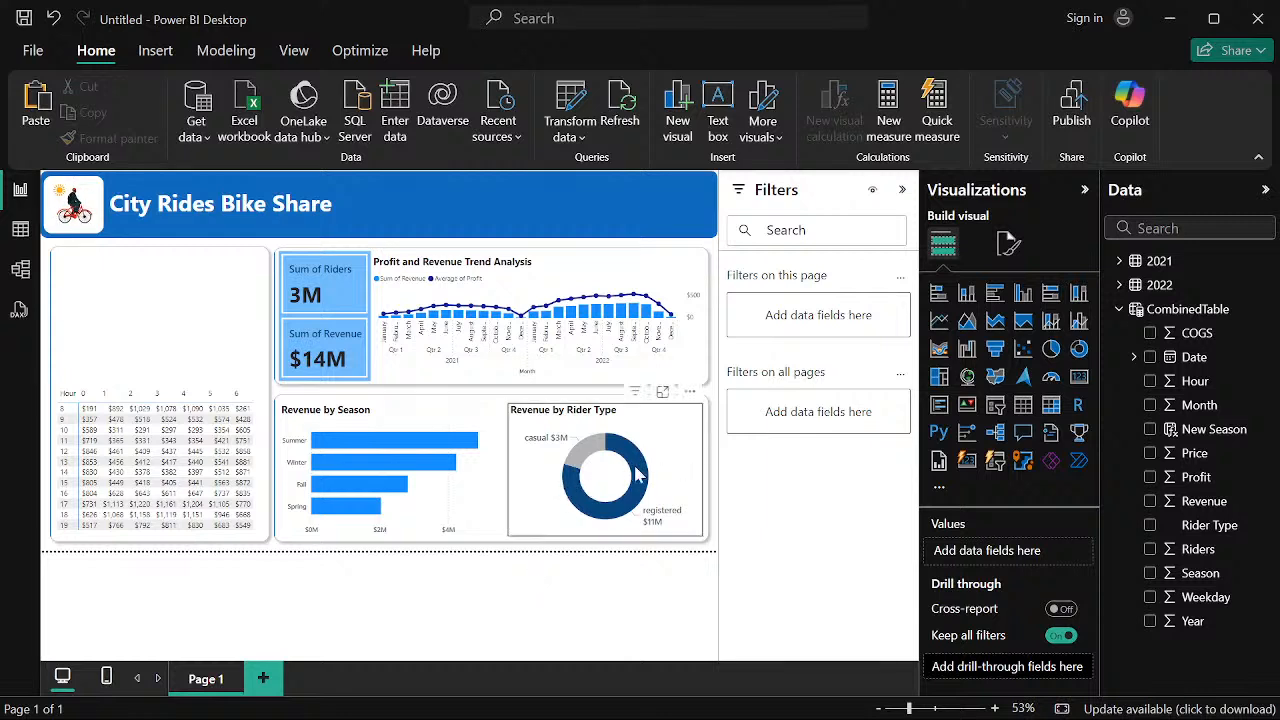
click(520, 478)
drag(508, 470, 517, 474)
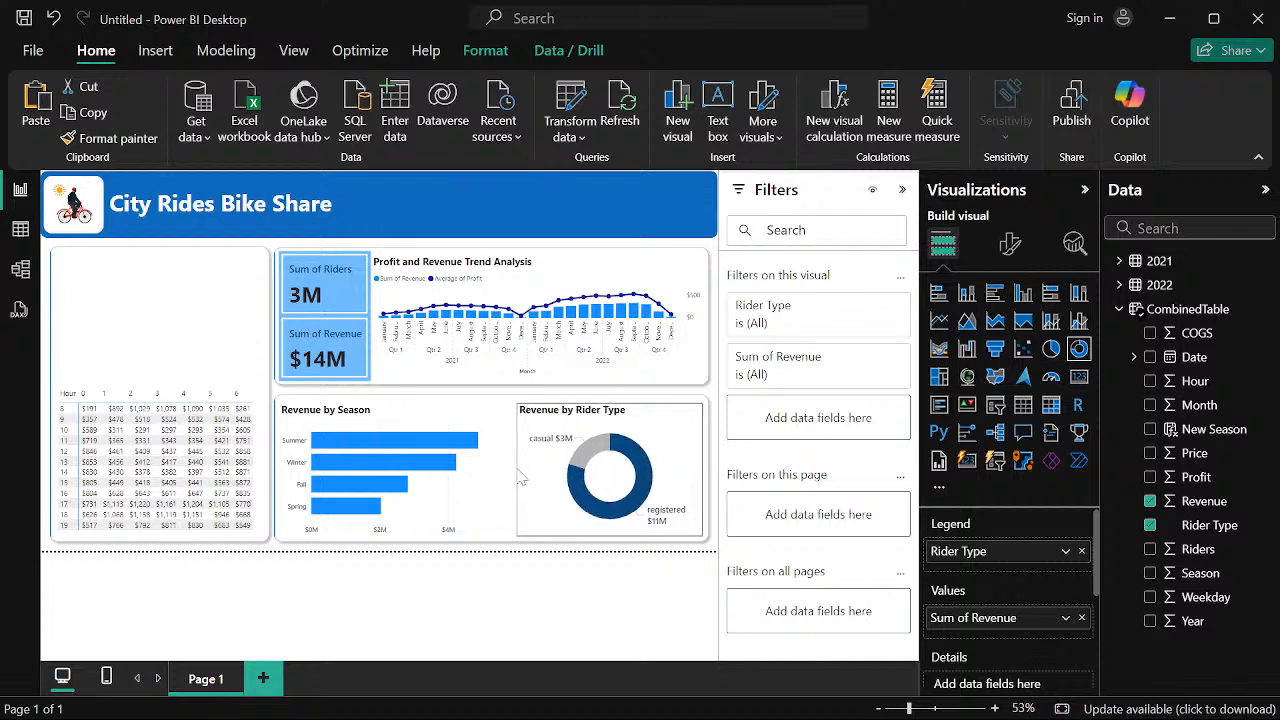
click(518, 605)
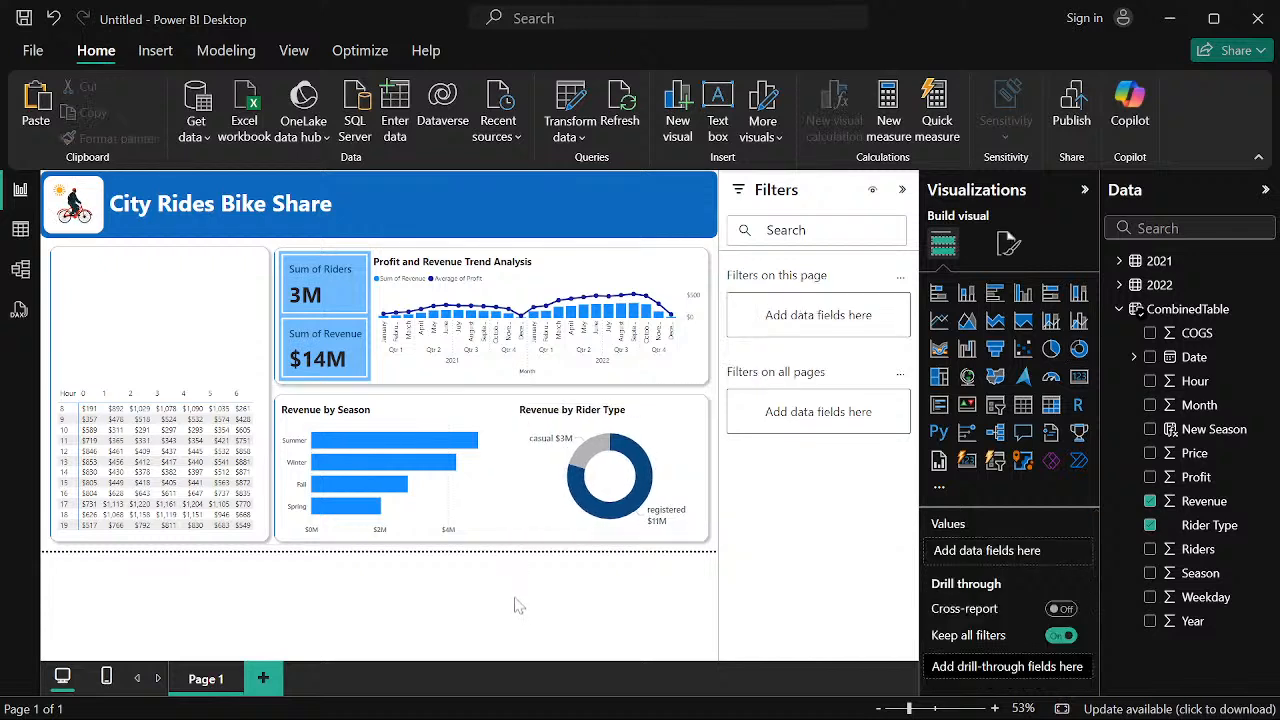
Test cross-filtering from the Revenue by Season chart with the Winter and Summer bars, and clear the selection
click(413, 466)
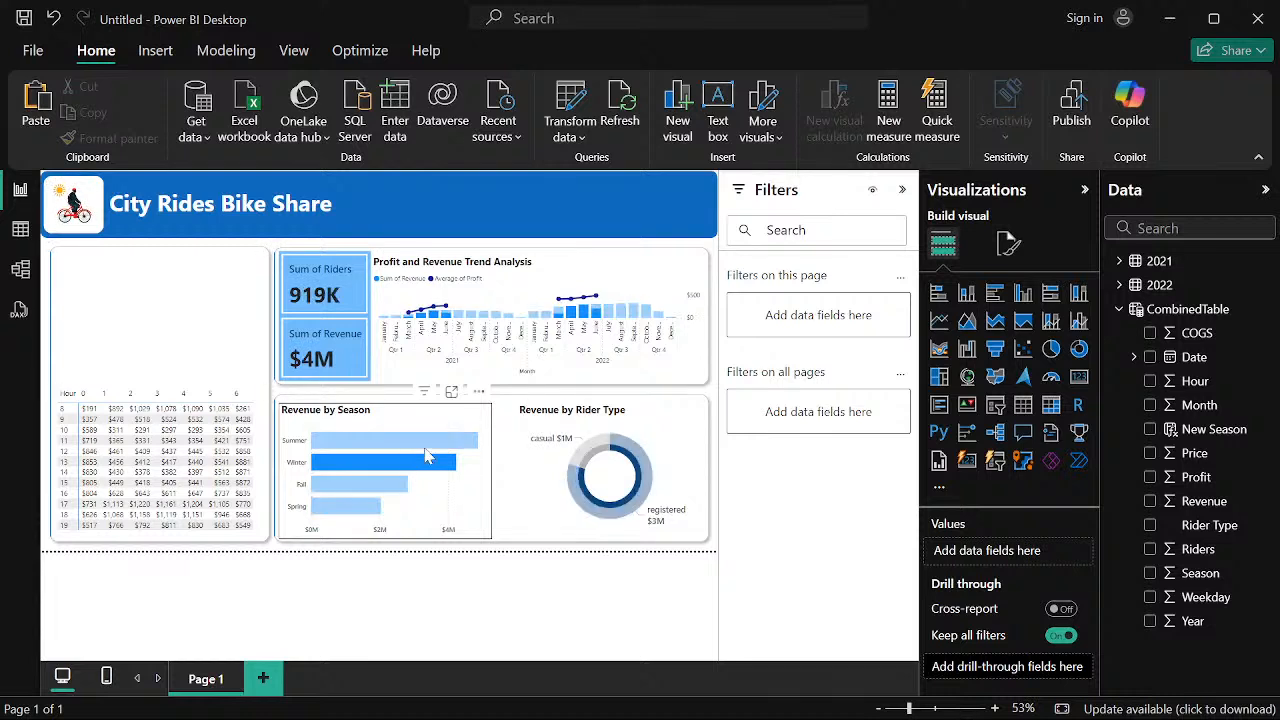
click(426, 446)
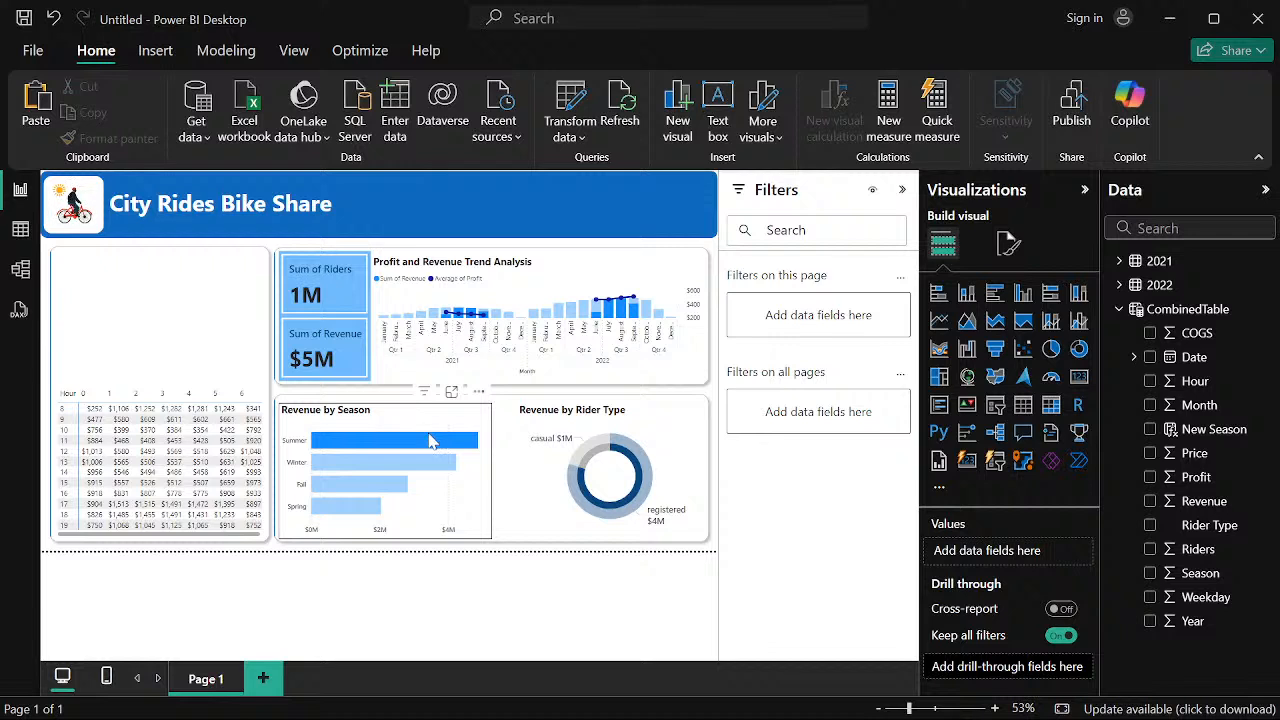
click(430, 441)
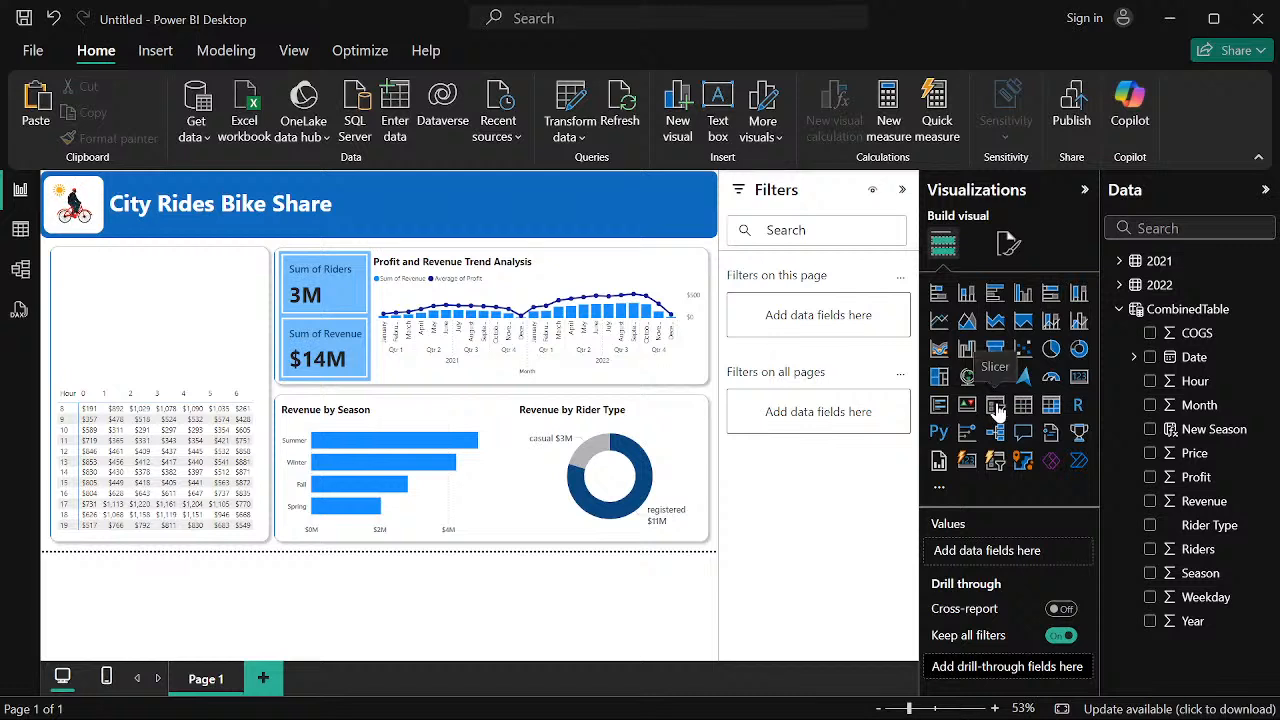
Add a slicer on the Year field and fit it into the blue header banner beside the dashboard title
click(996, 406)
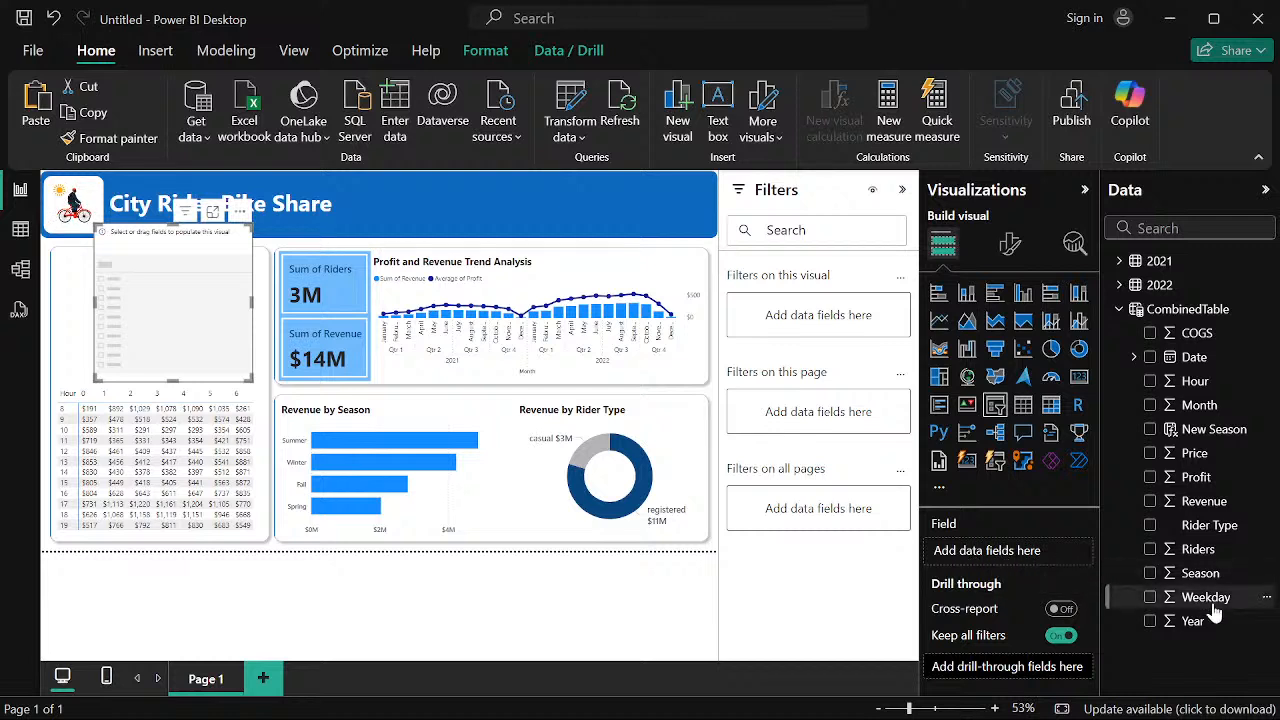
drag(1180, 621, 994, 561)
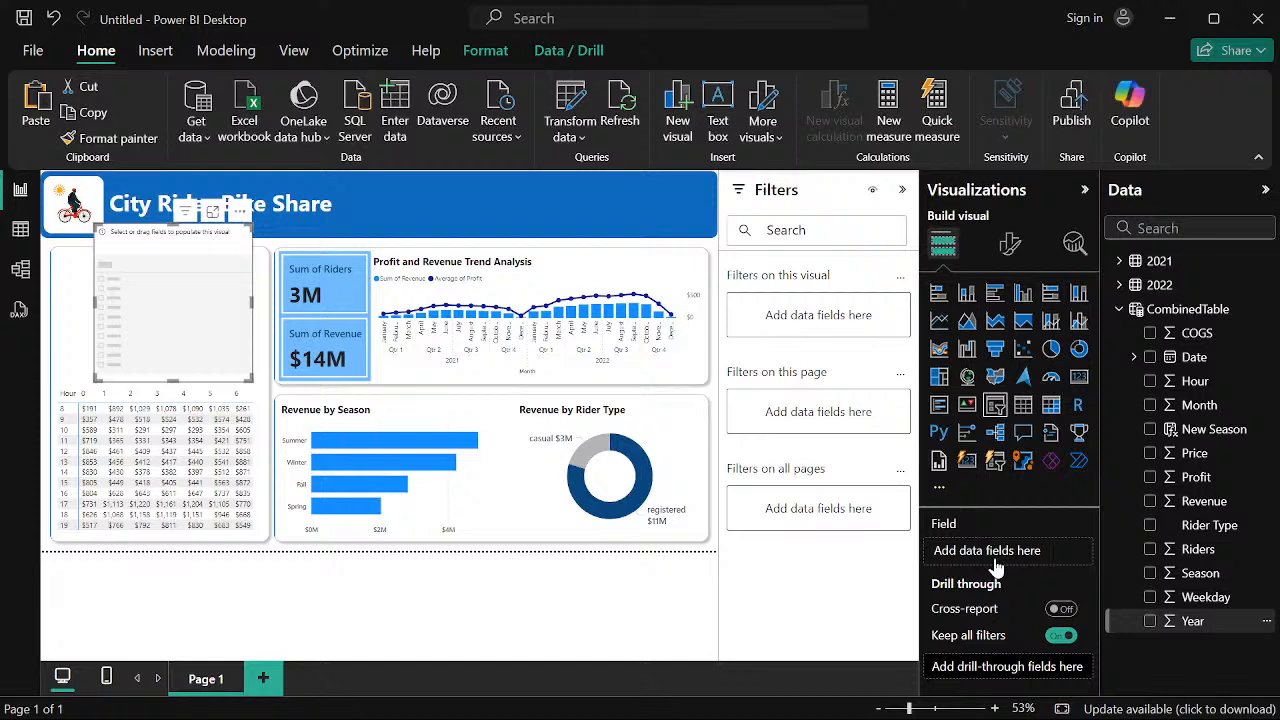
drag(148, 303, 493, 280)
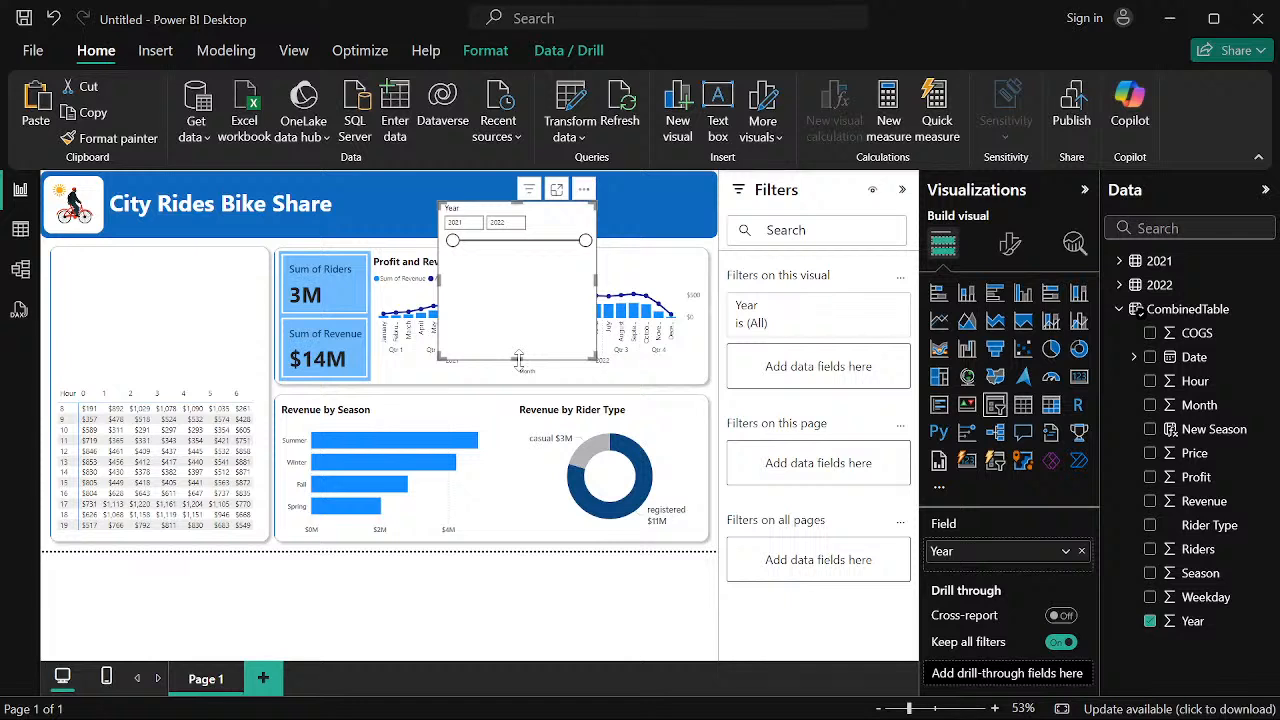
drag(518, 360, 448, 197)
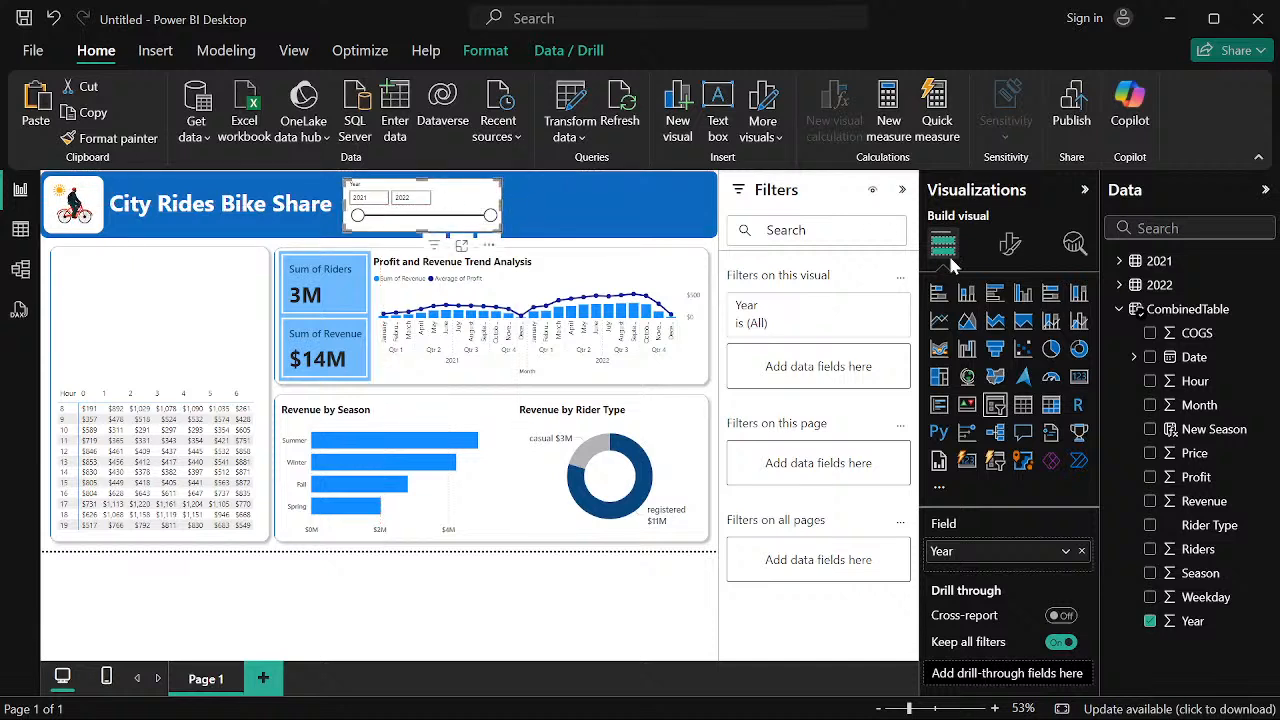
Review the Year slicer's style options, keep the Between style and turn off the slicer header
click(1008, 247)
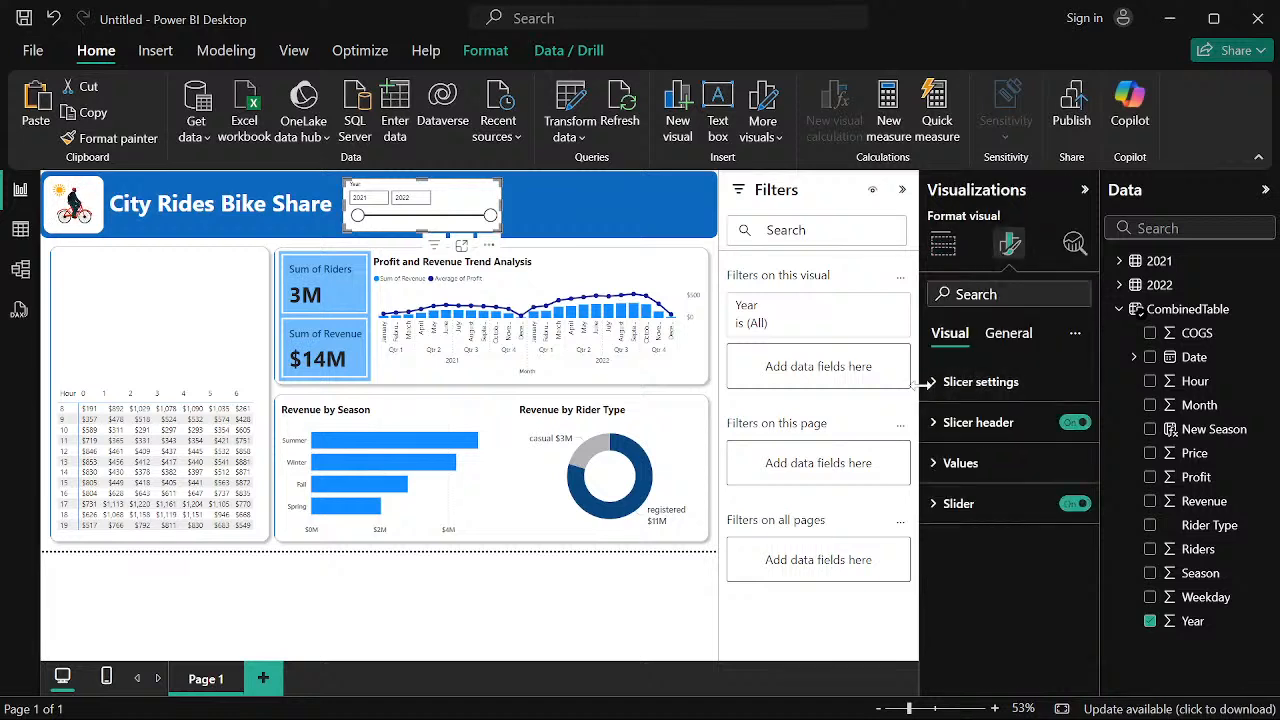
click(975, 382)
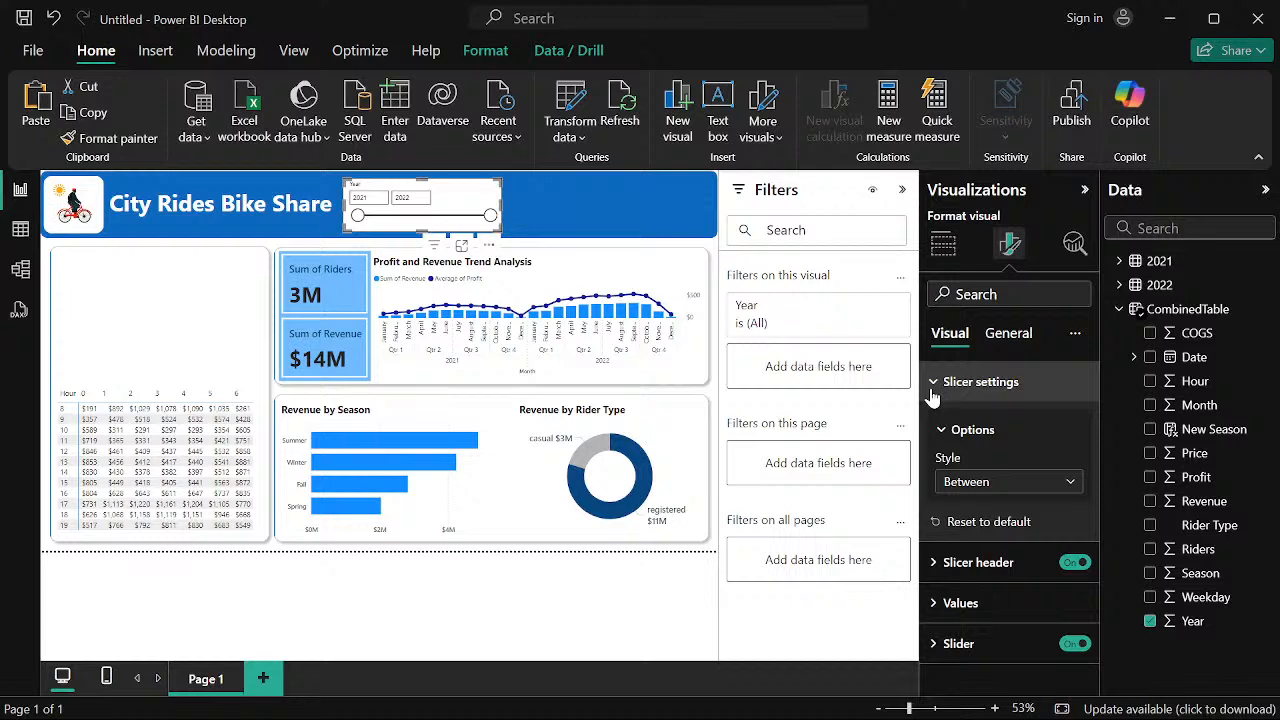
click(1046, 490)
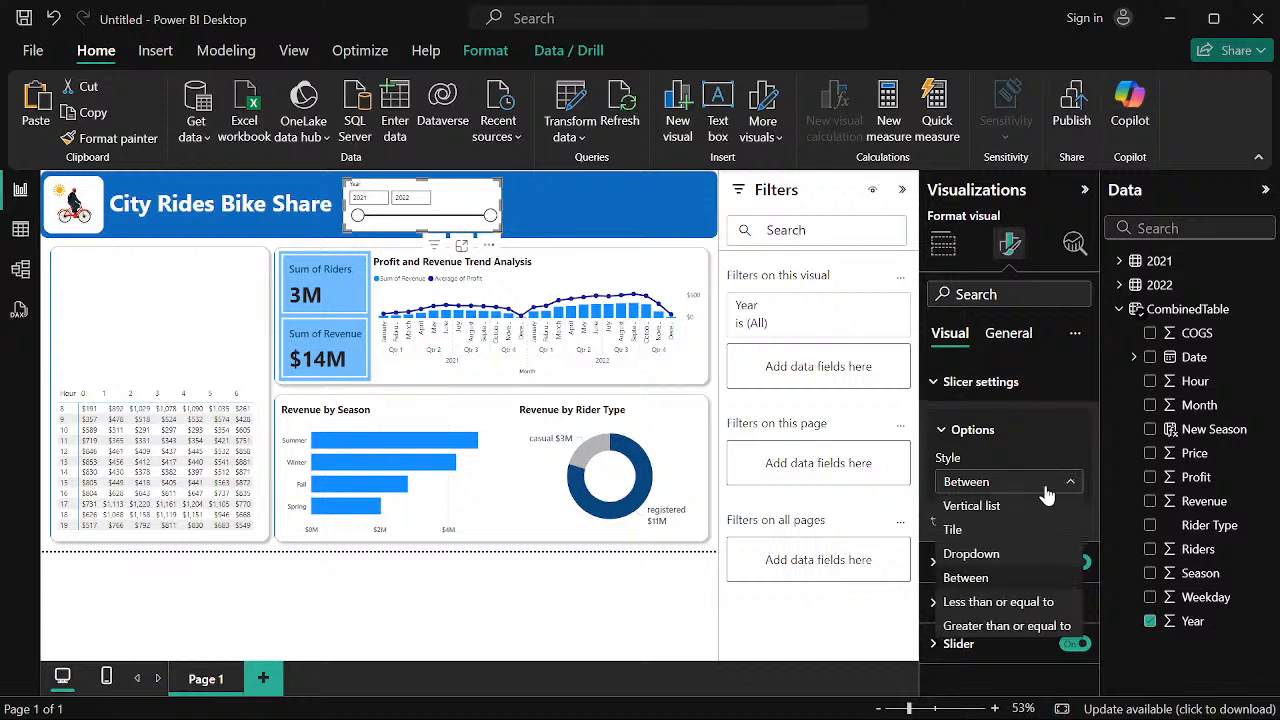
click(1046, 490)
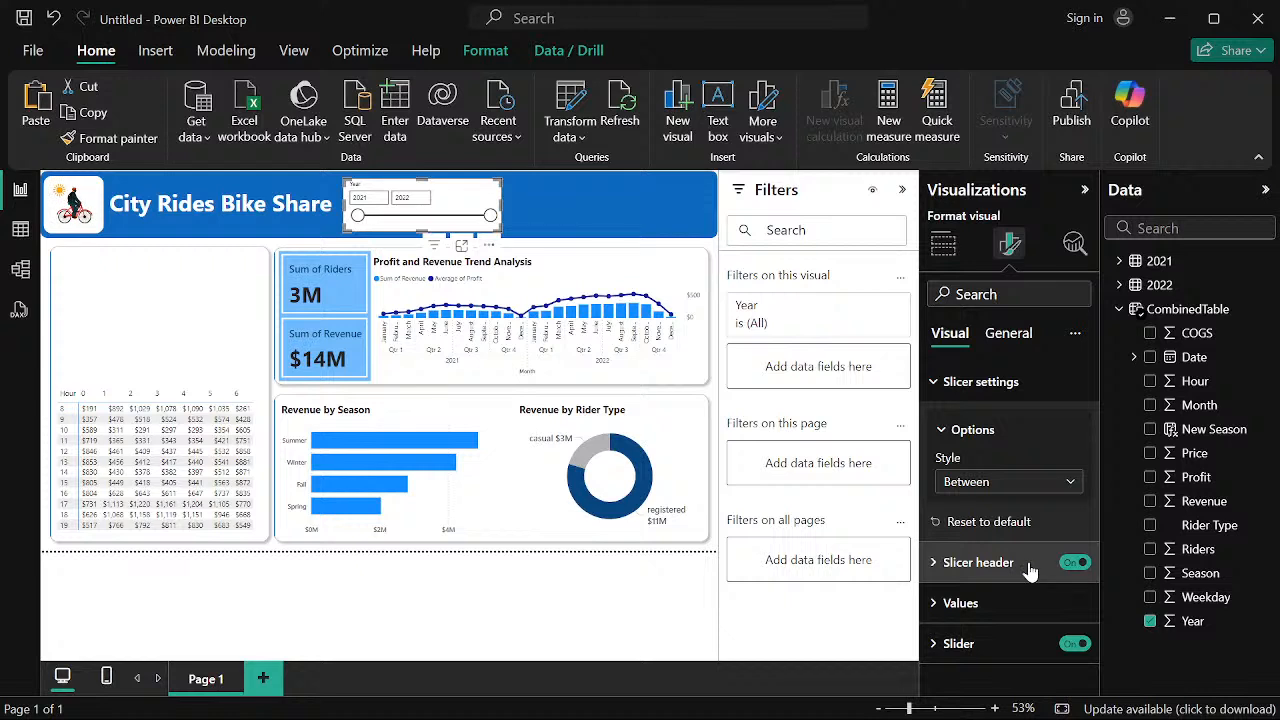
click(1074, 562)
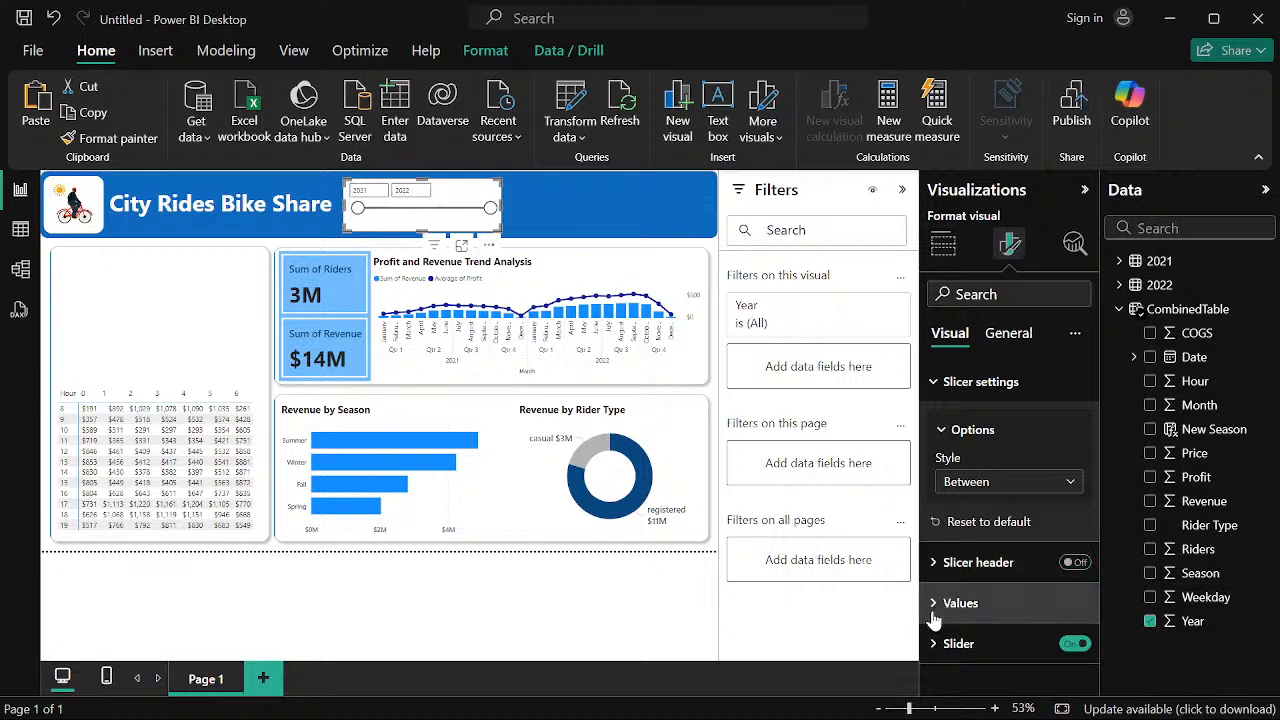
Set the Year slicer's value font to Segoe UI Bold, size 14
click(934, 615)
click(1012, 604)
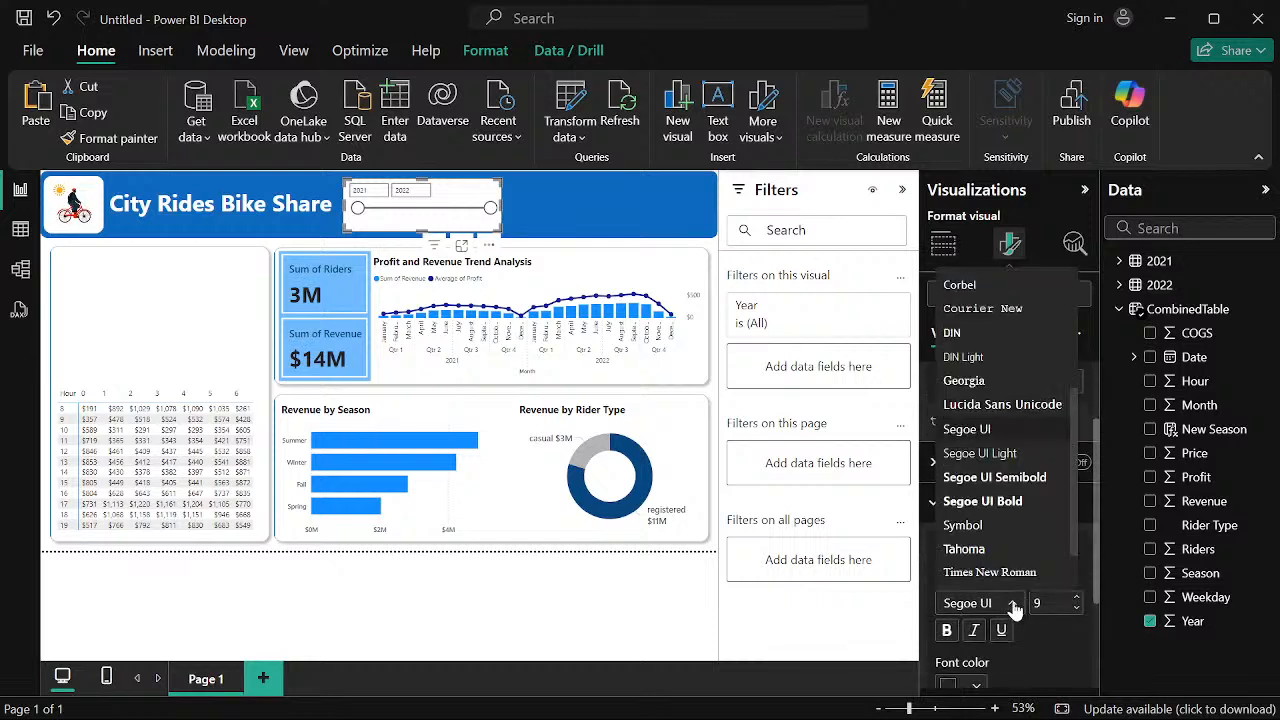
click(975, 525)
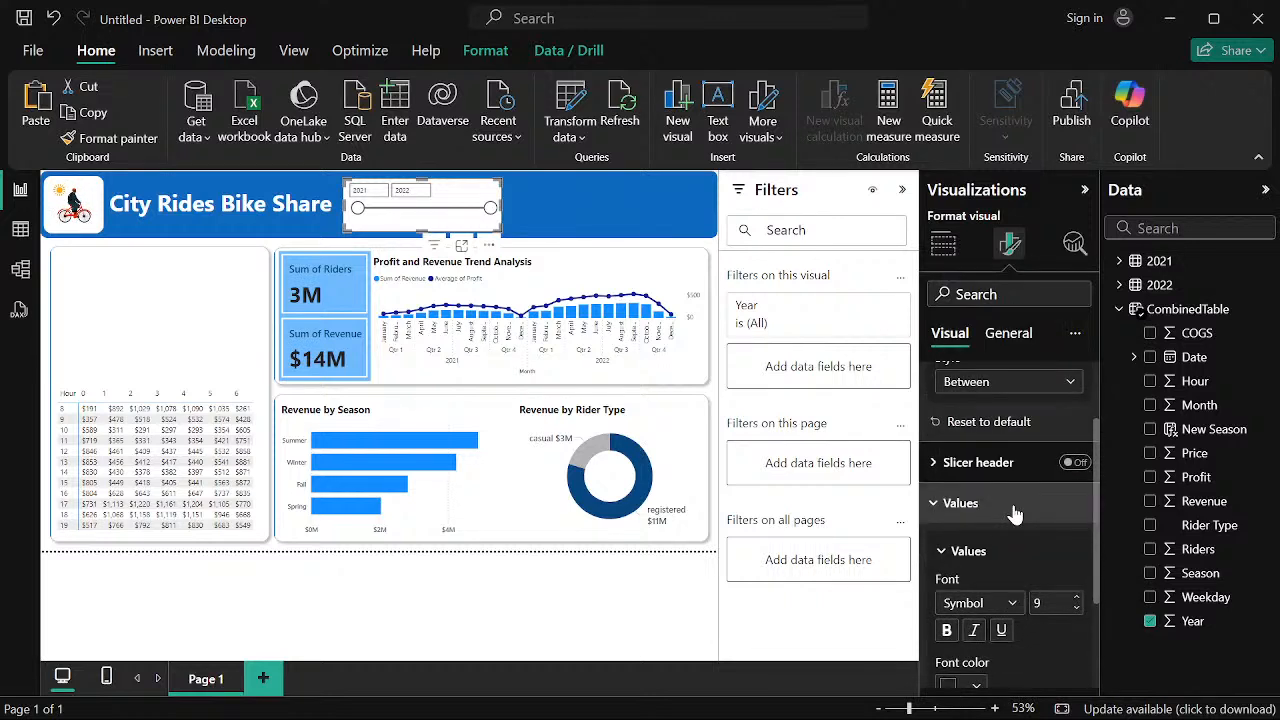
click(996, 605)
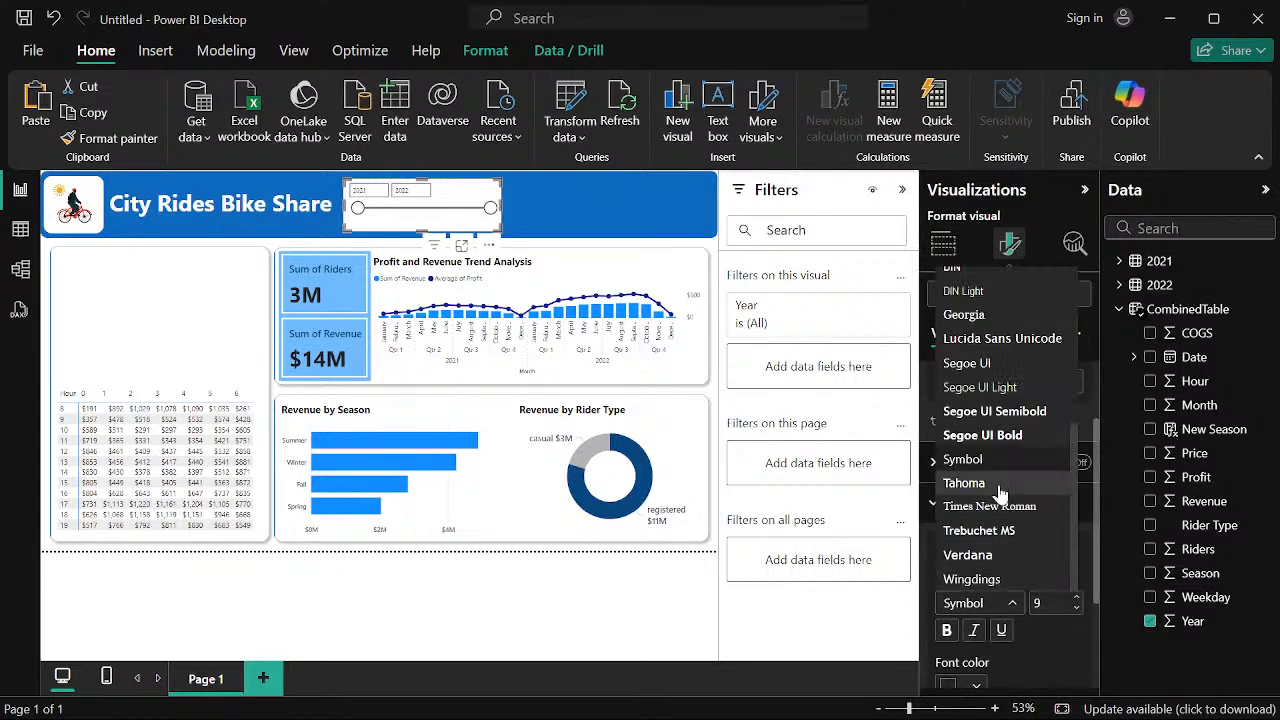
click(990, 436)
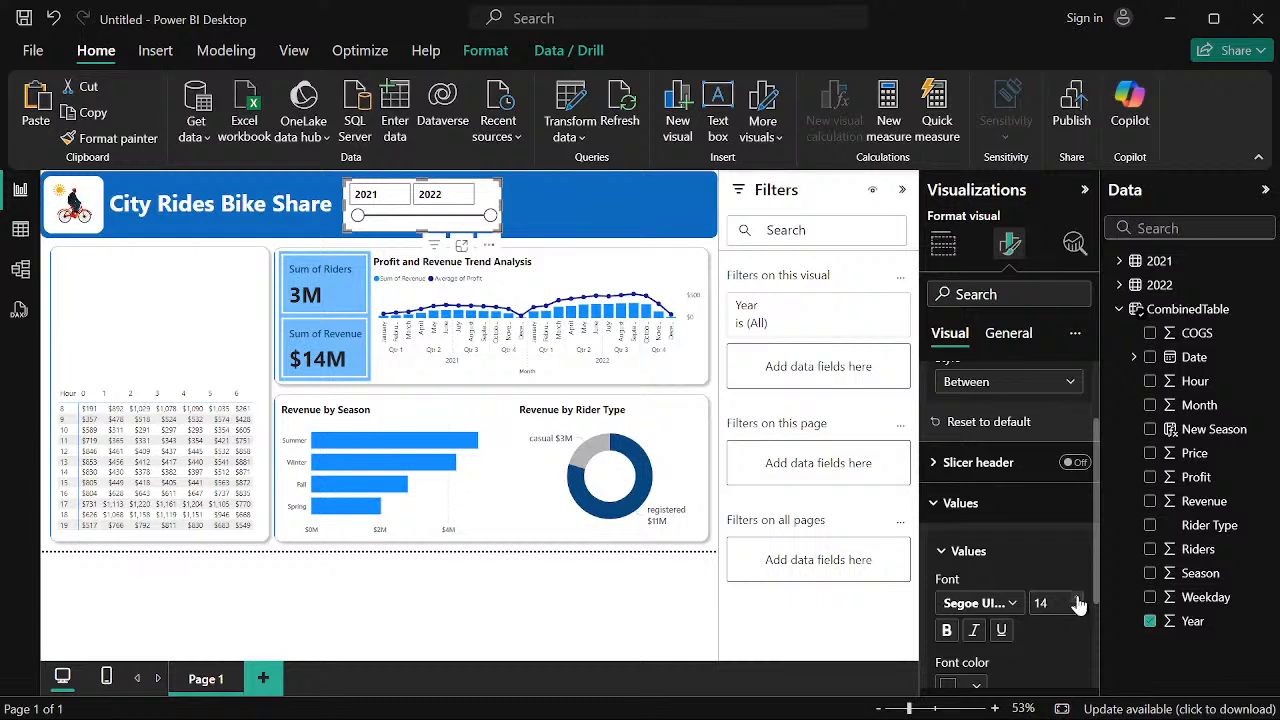
Try white as the font color of the Year slicer's values, and settle on light blue
scroll(945, 585, down, 2)
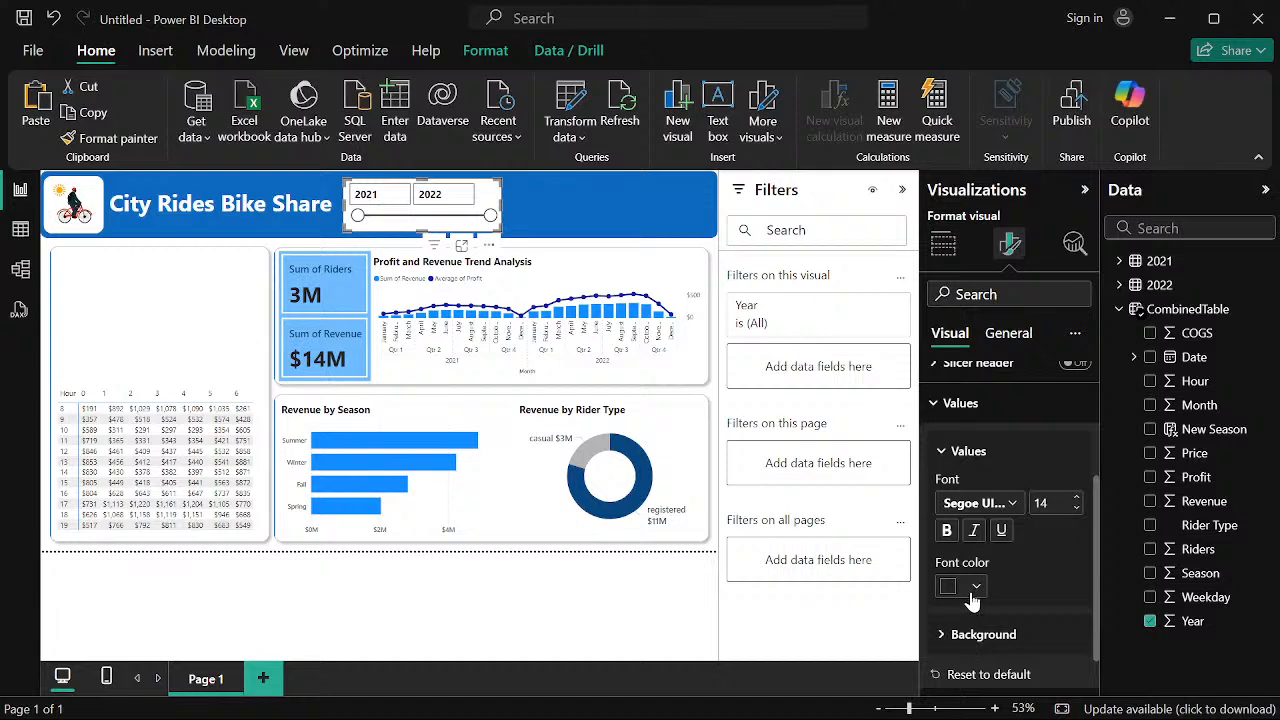
click(972, 592)
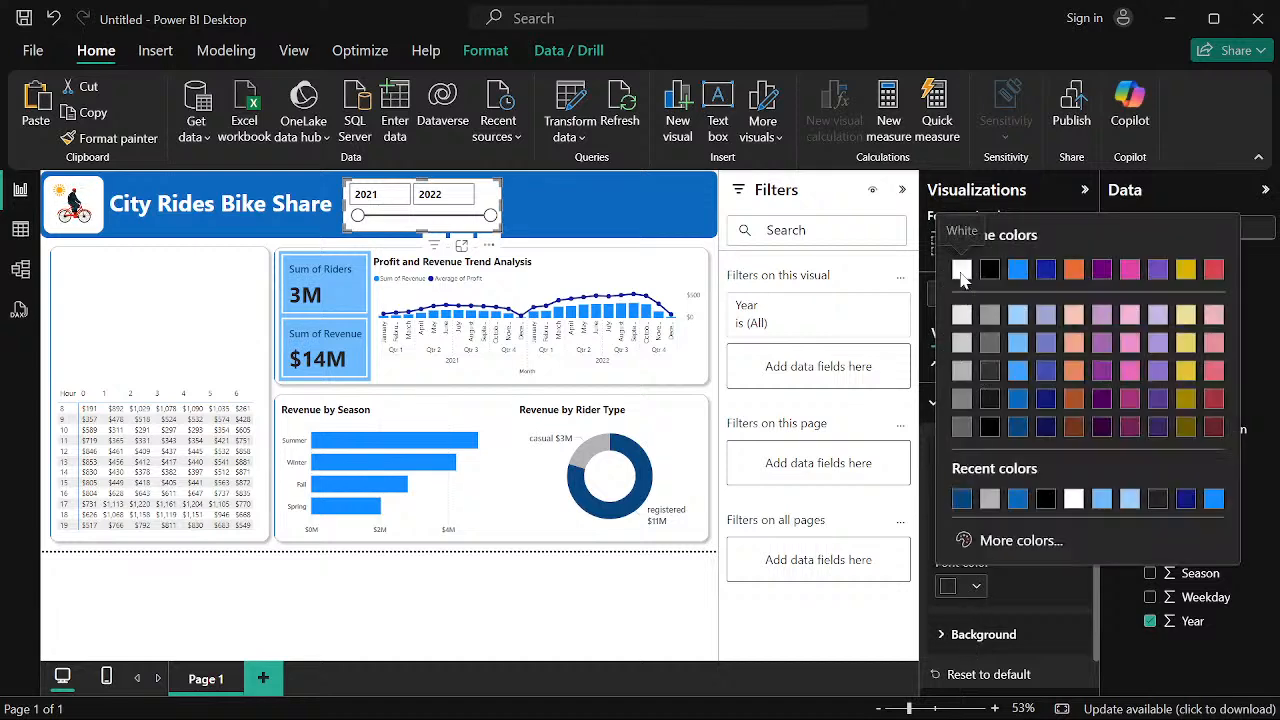
click(961, 271)
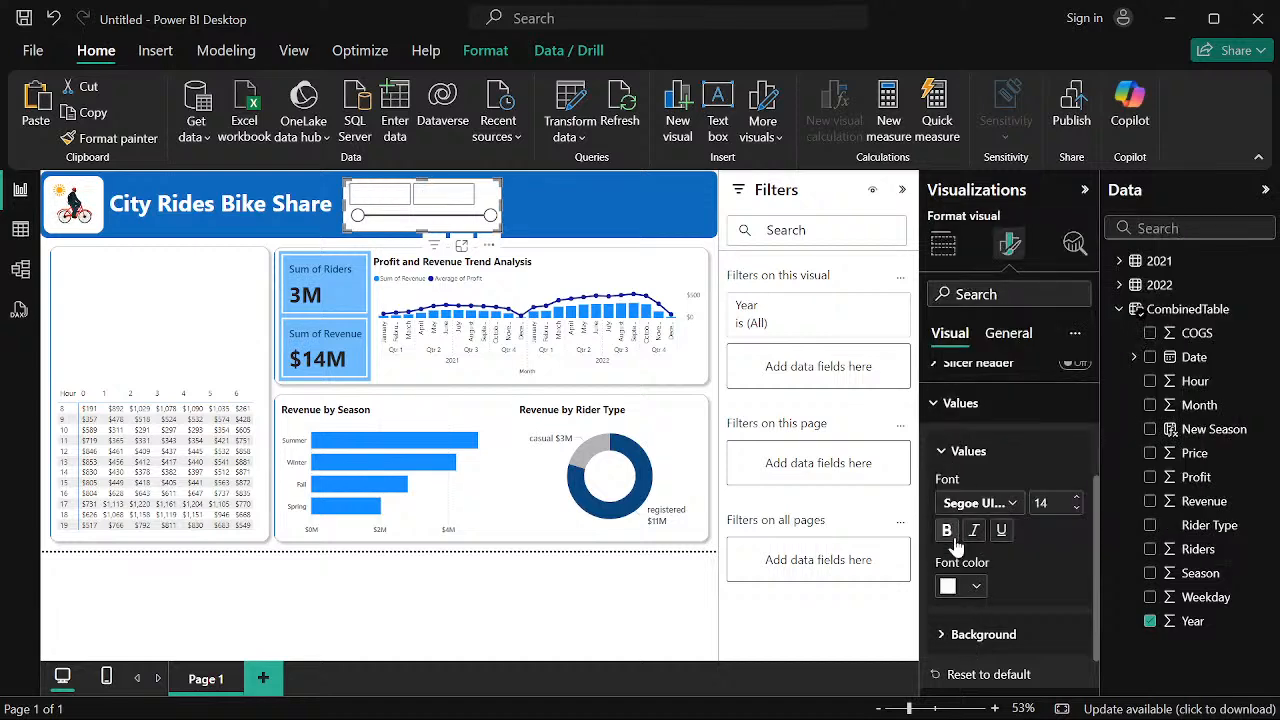
click(974, 590)
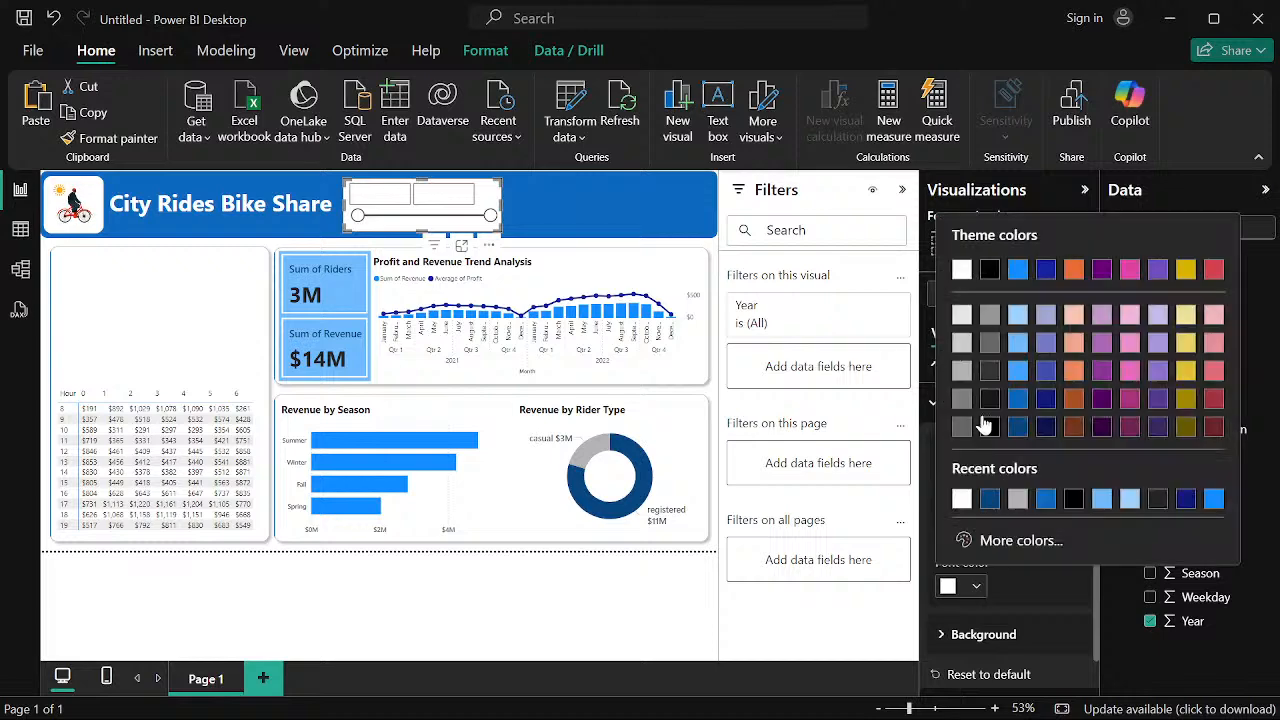
click(1017, 316)
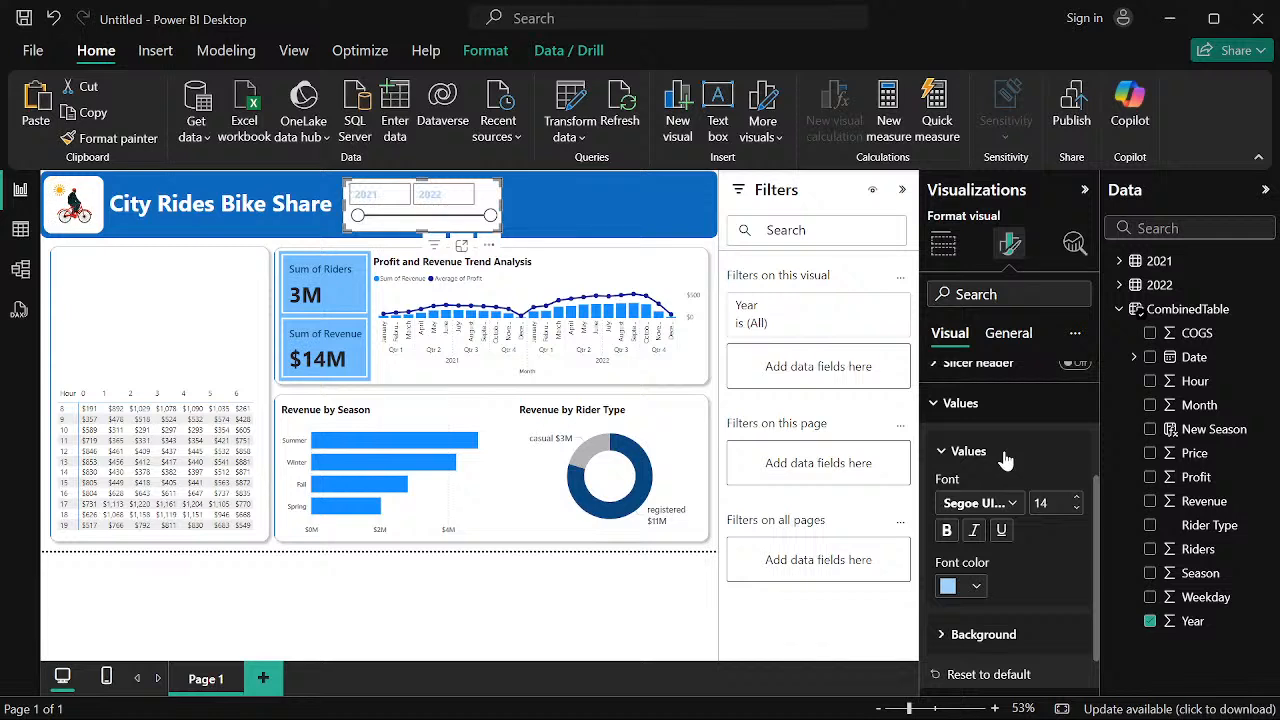
Open the background color setting for the Year slicer's values
scroll(1006, 586, down, 1)
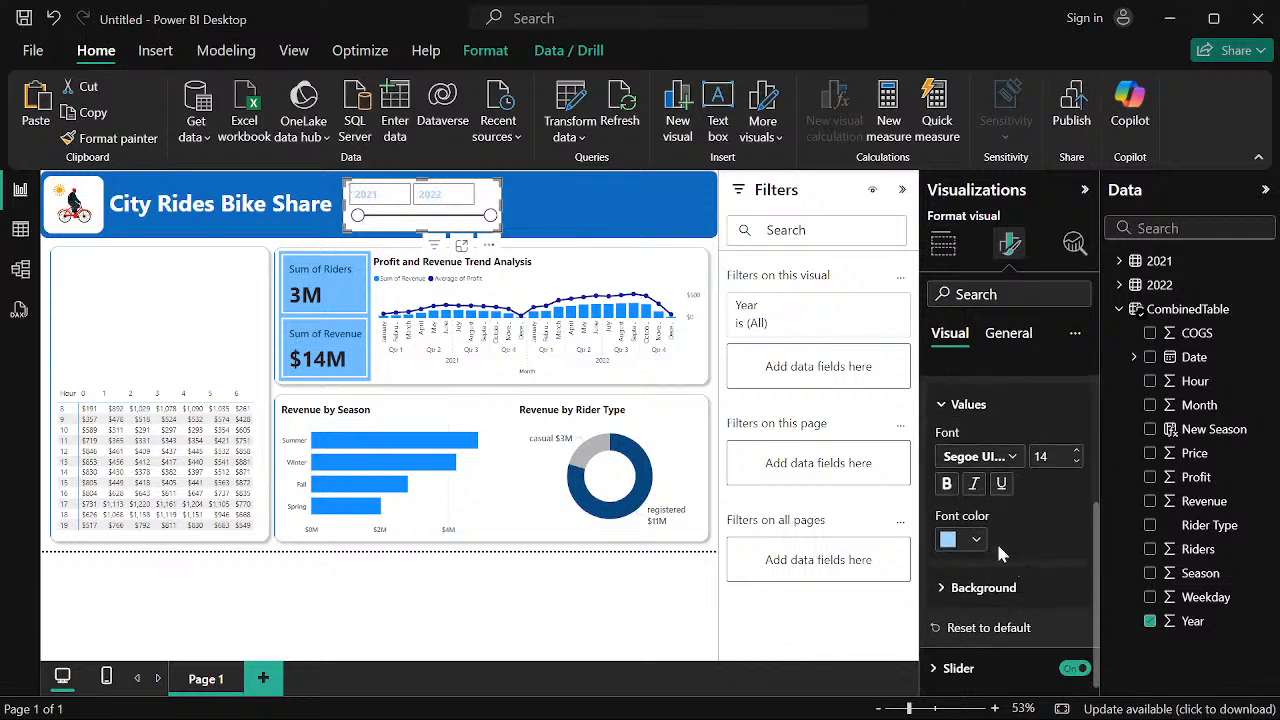
click(940, 590)
scroll(1000, 555, down, 1)
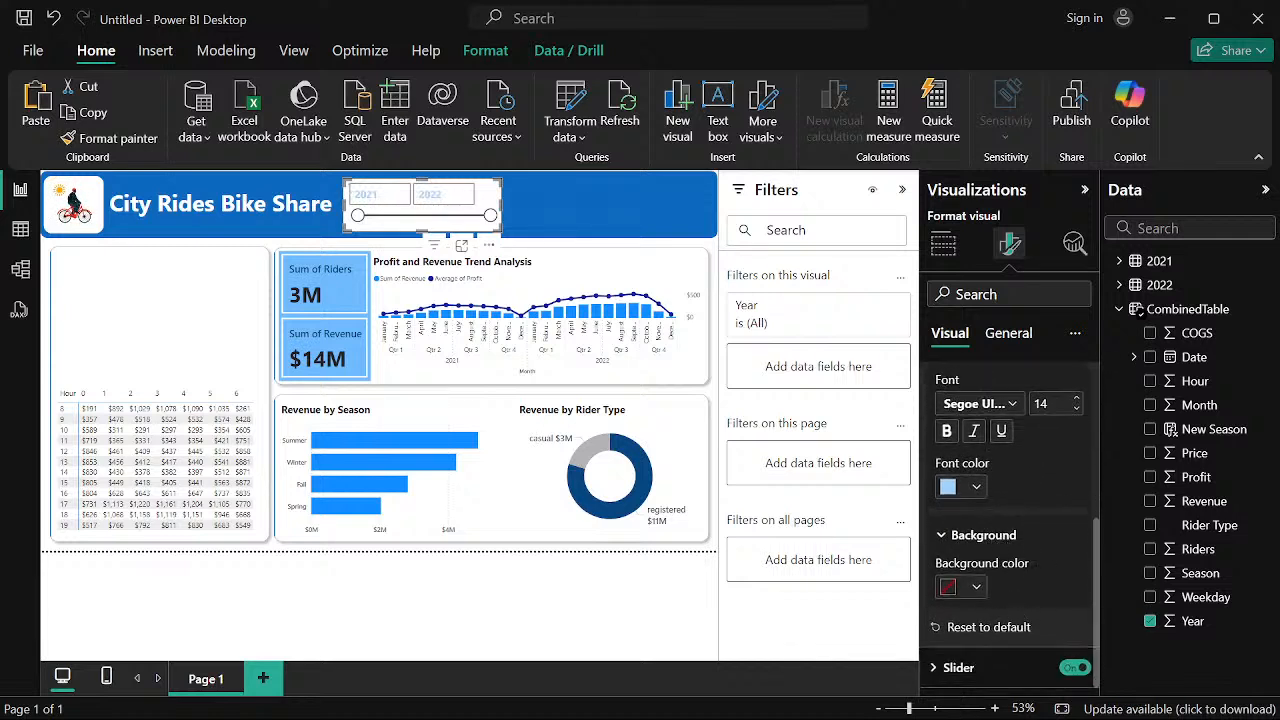
click(940, 537)
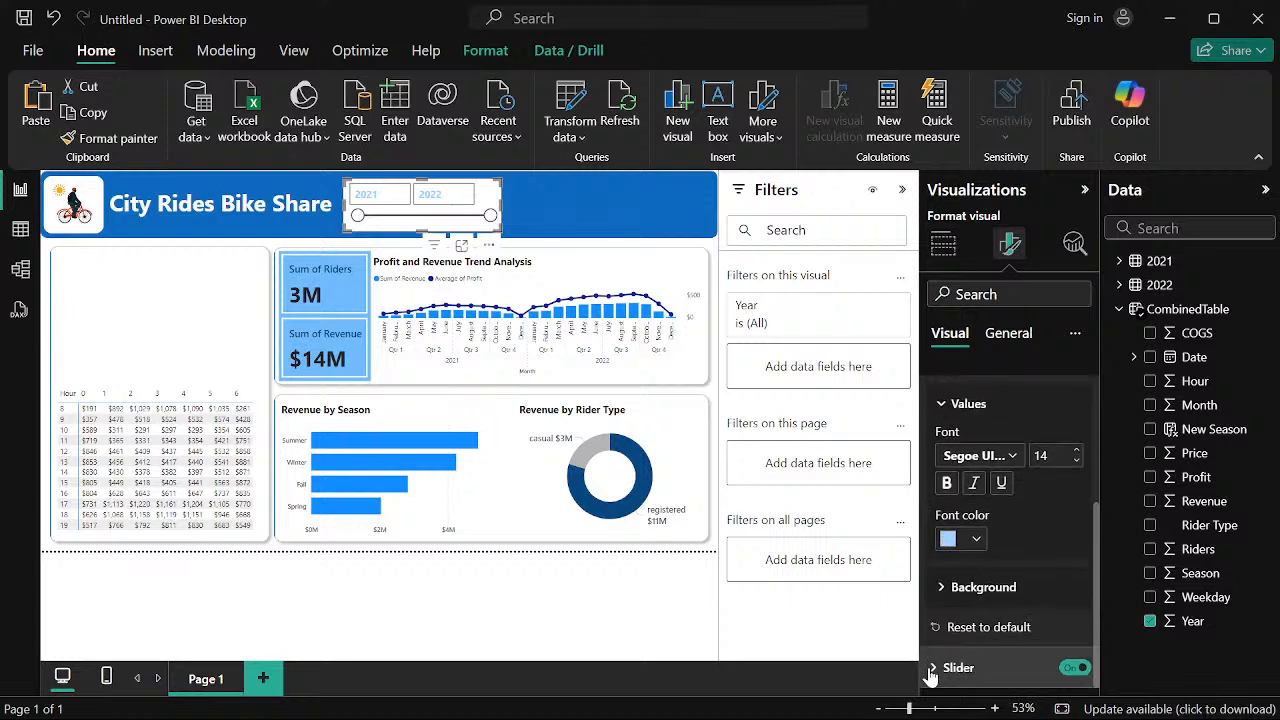
scroll(962, 560, down, 3)
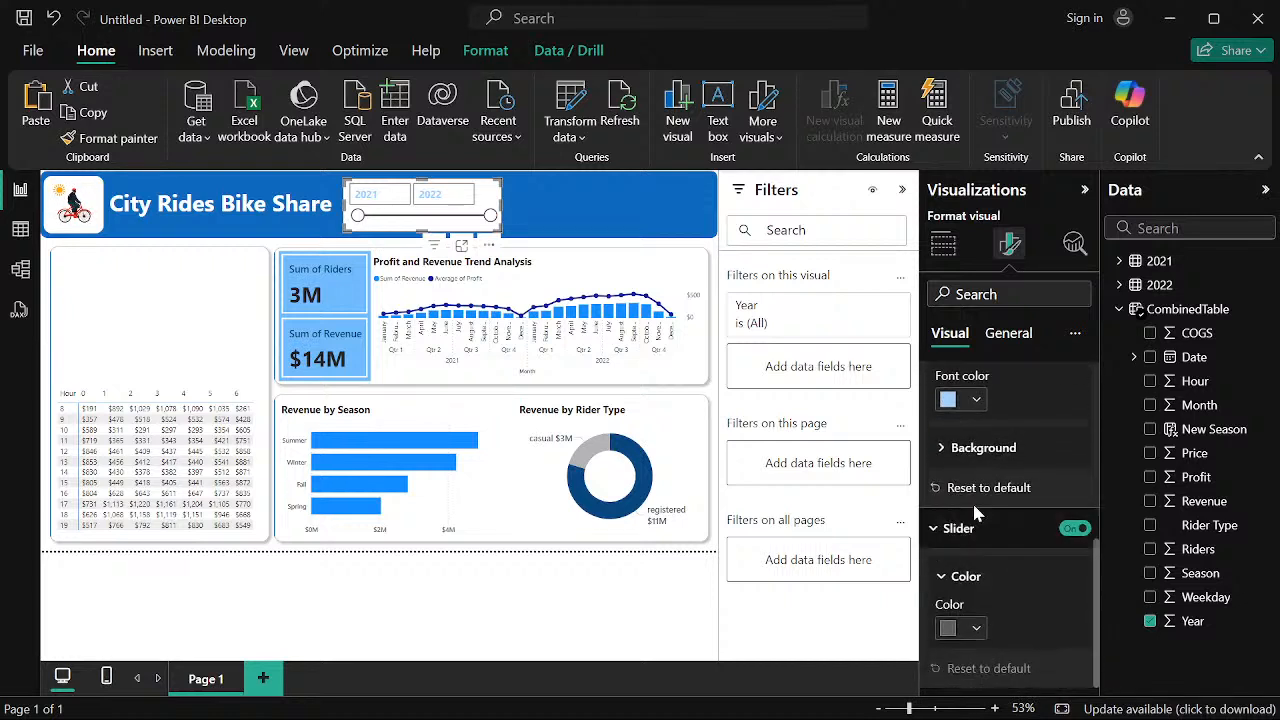
click(972, 630)
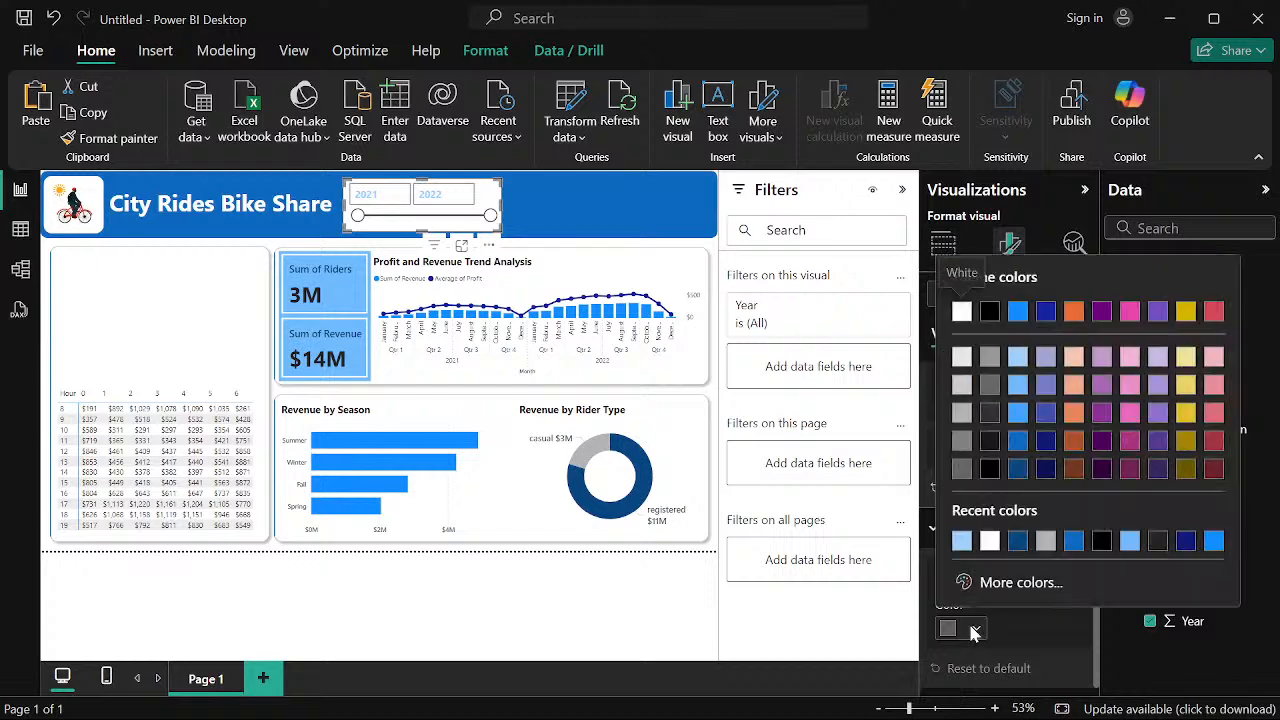
click(972, 630)
click(940, 528)
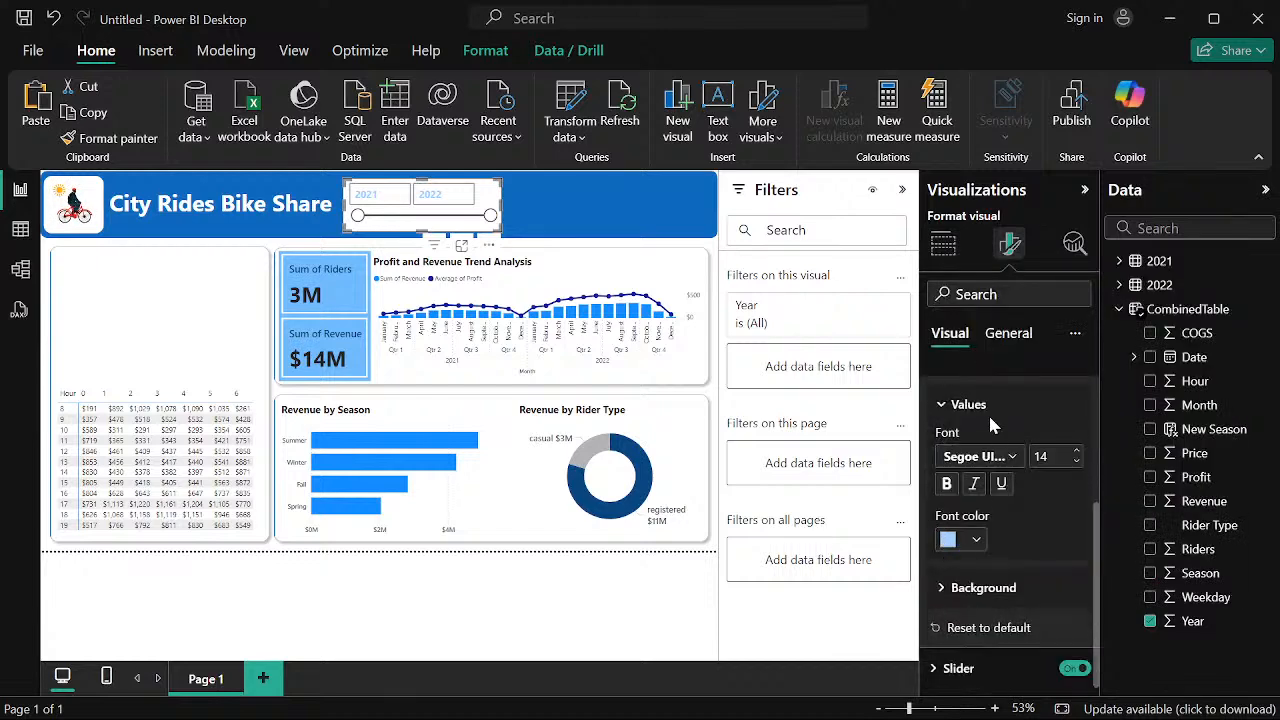
Turn off the background of the Year slicer in its general effects settings
click(1008, 336)
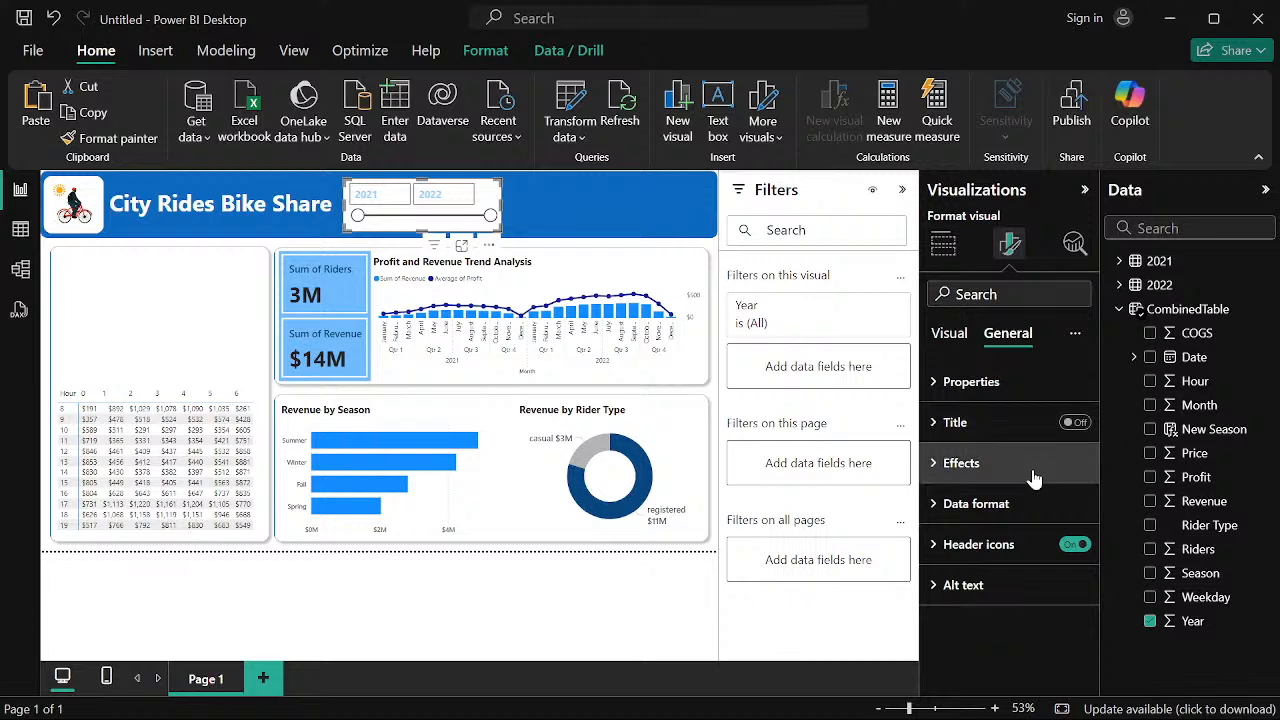
click(935, 463)
scroll(1032, 479, down, 2)
click(1066, 412)
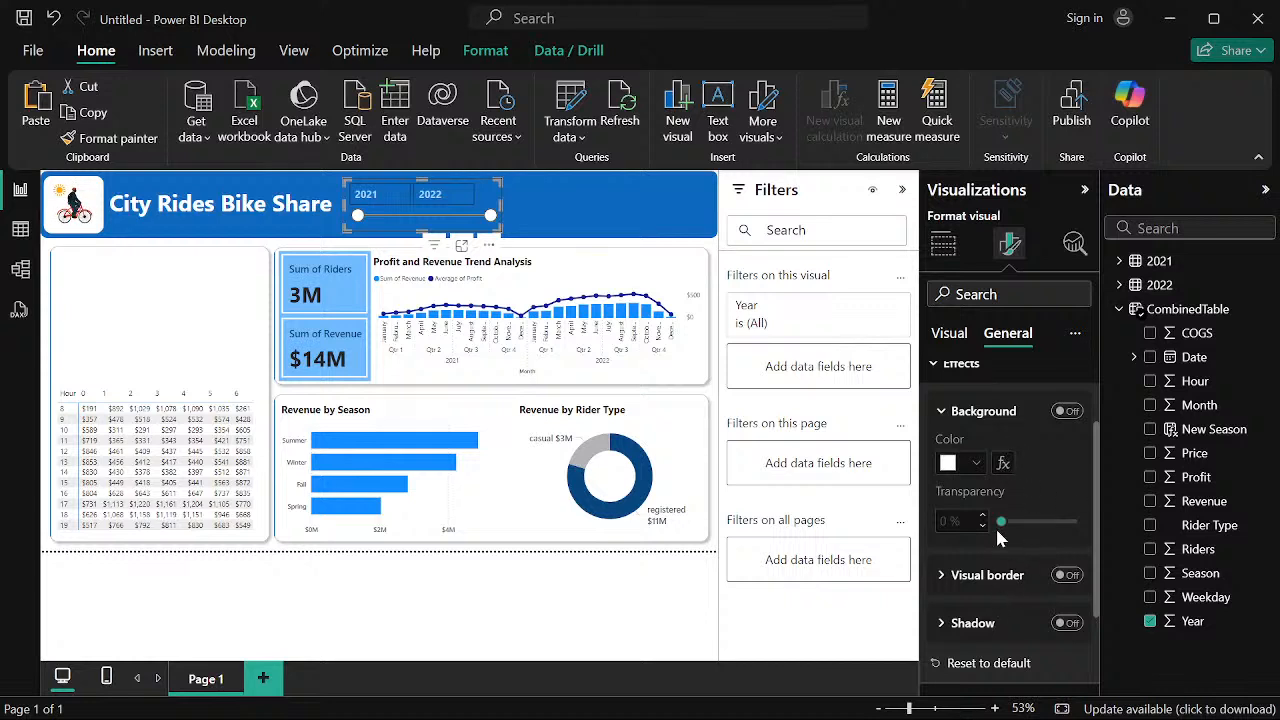
Examine the Year slicer's other general settings: border, shadow, data format, header icons, and size properties
scroll(1007, 598, down, 2)
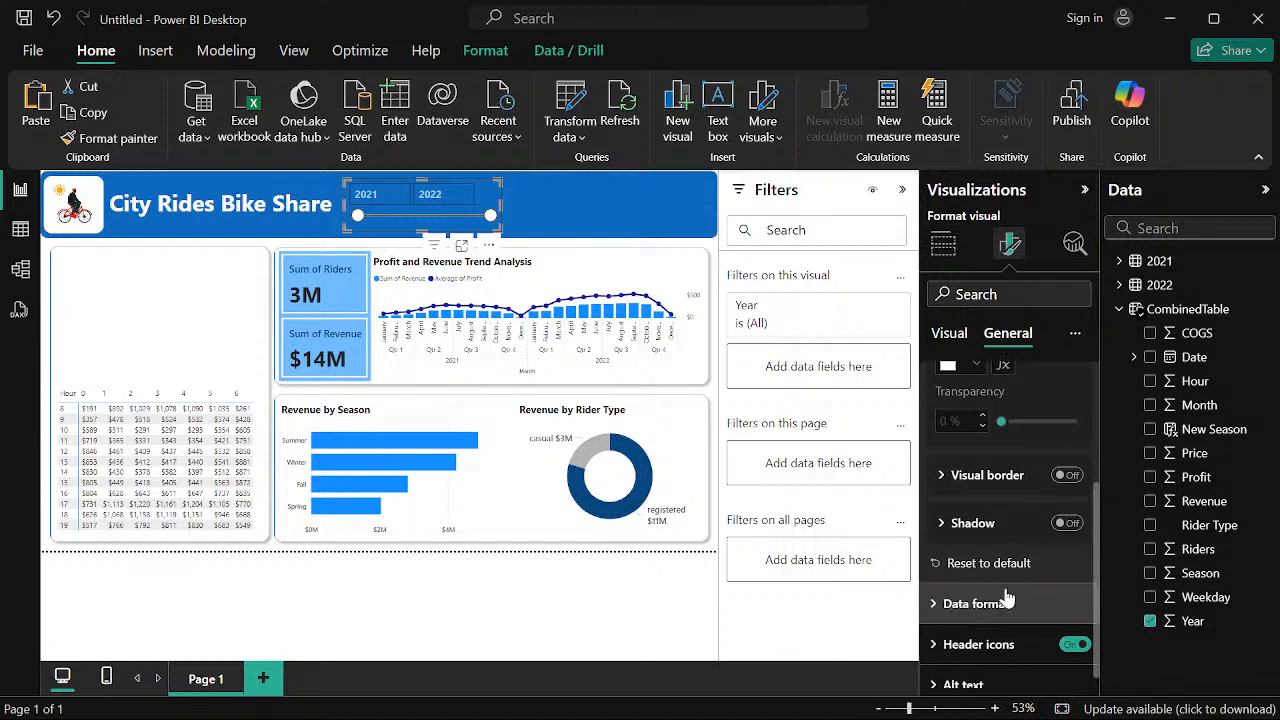
scroll(960, 625, down, 1)
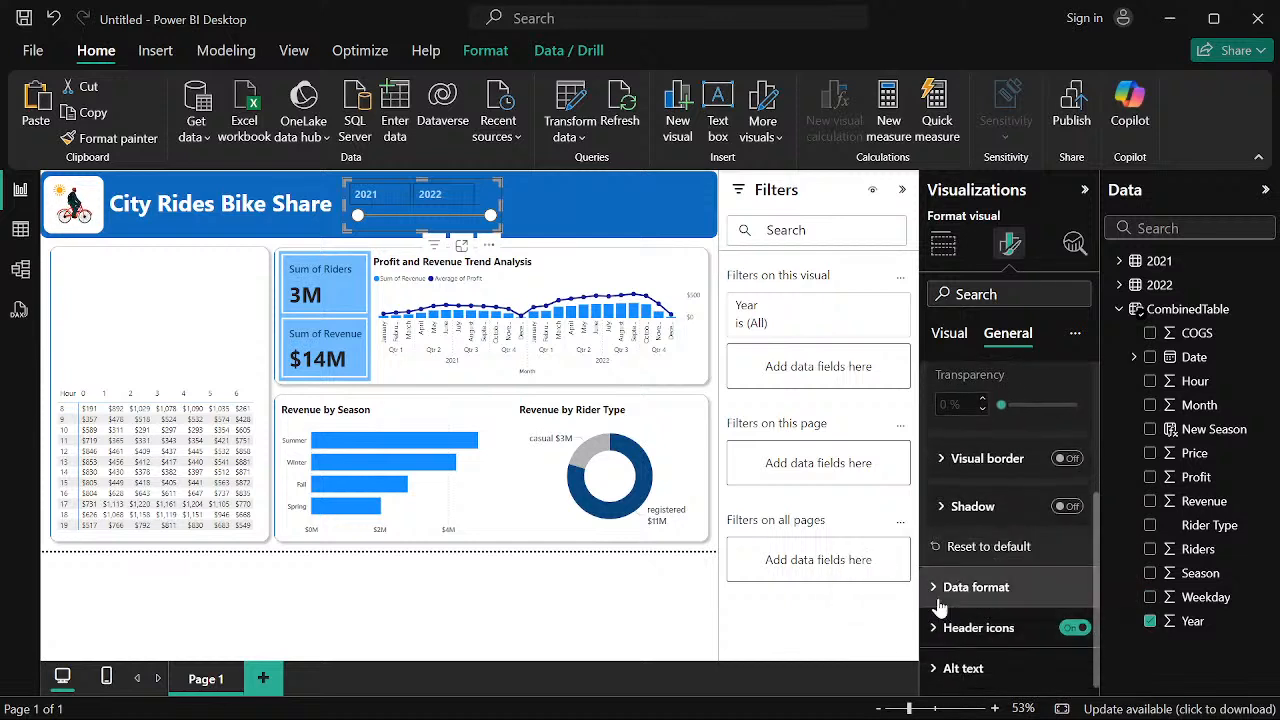
click(940, 596)
scroll(965, 530, down, 3)
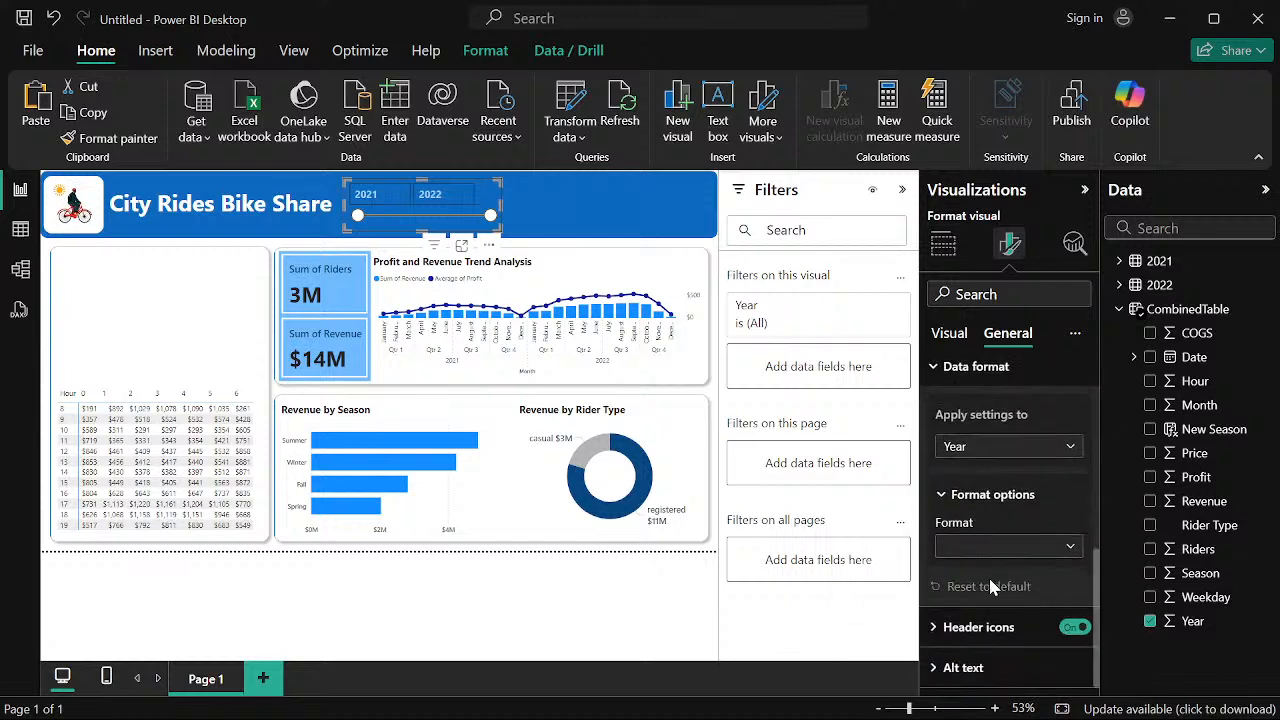
click(945, 625)
scroll(975, 525, down, 5)
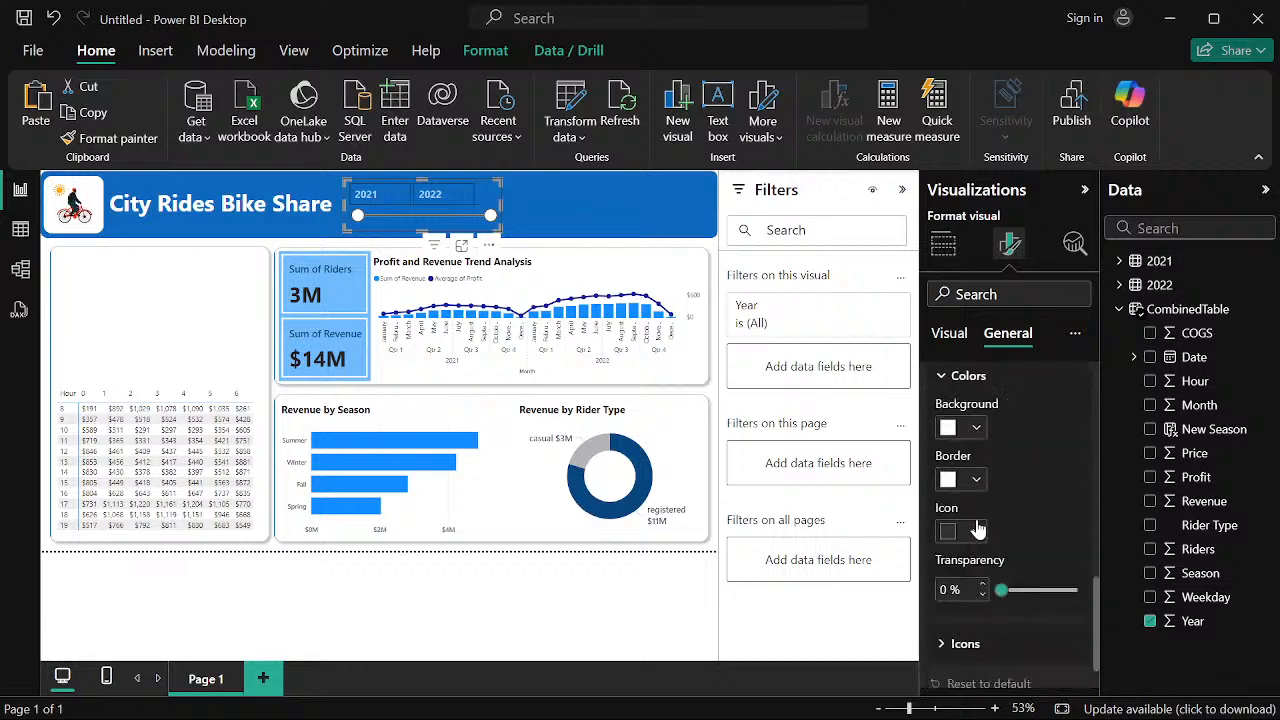
scroll(990, 430, up, 10)
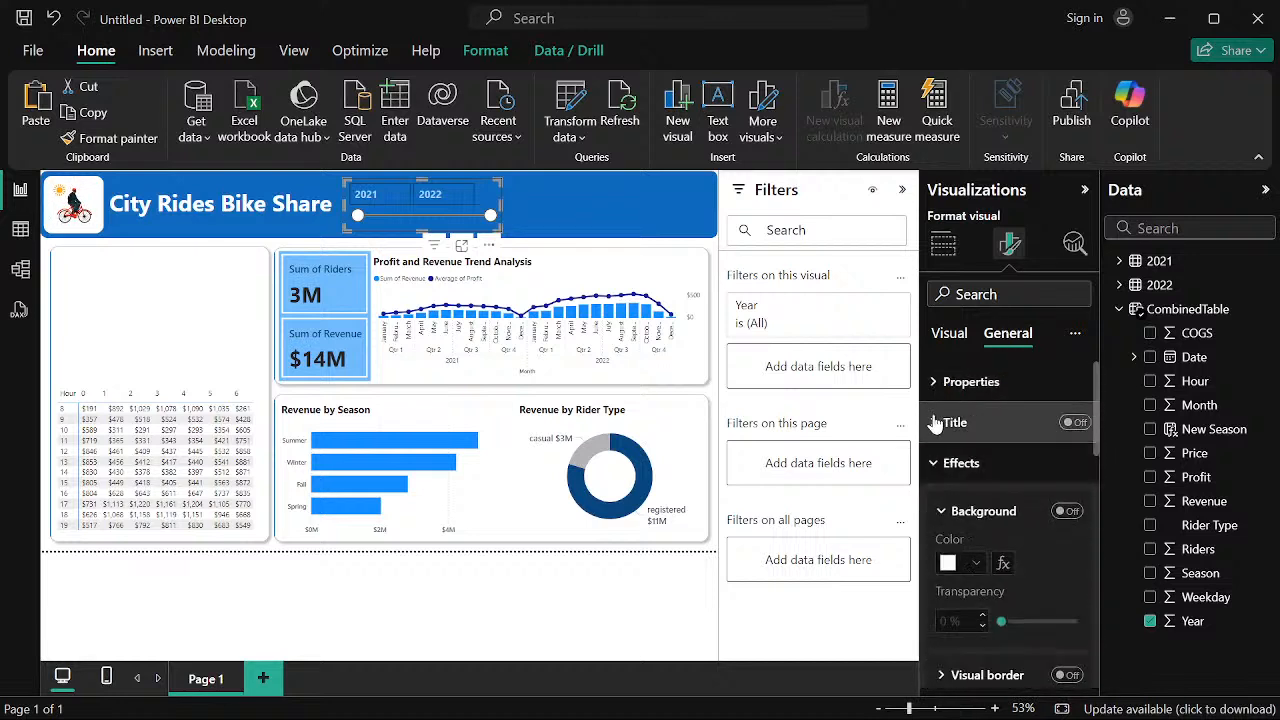
click(945, 382)
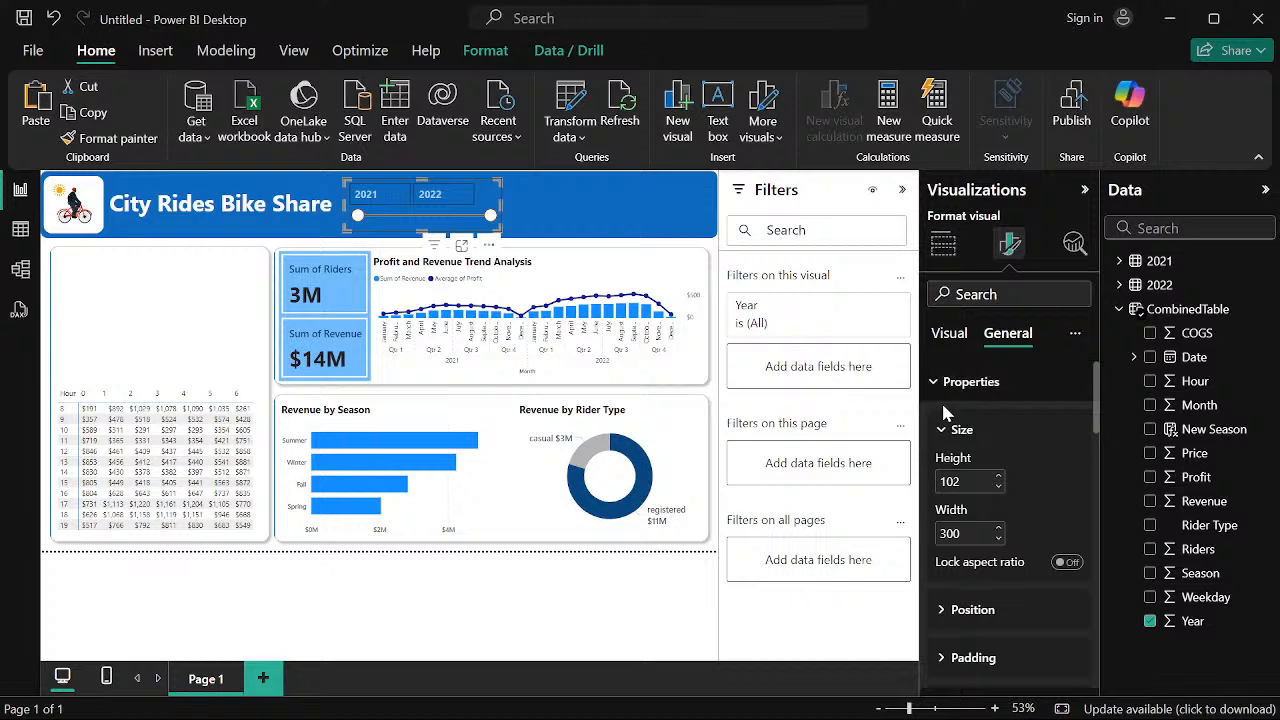
scroll(943, 414, down, 3)
scroll(943, 400, up, 3)
Examine the Year slicer's visual settings: slicer style options, slicer header, values font, and values background
click(945, 336)
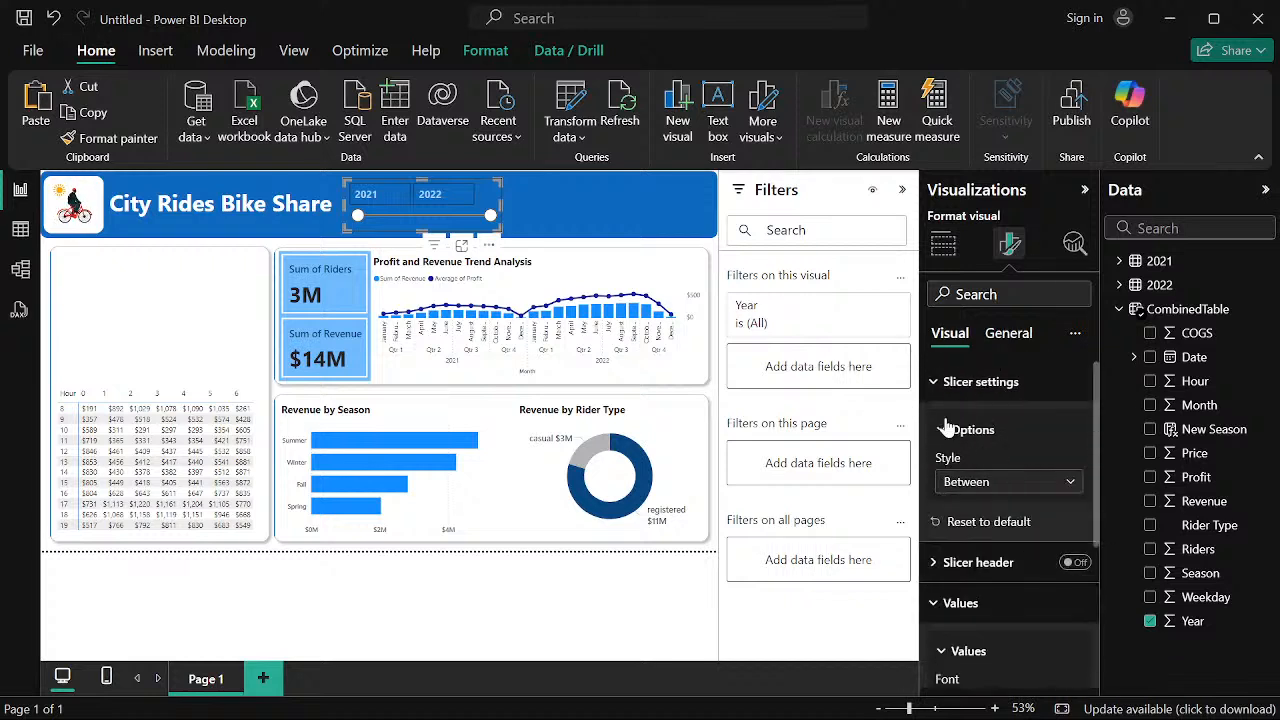
click(938, 430)
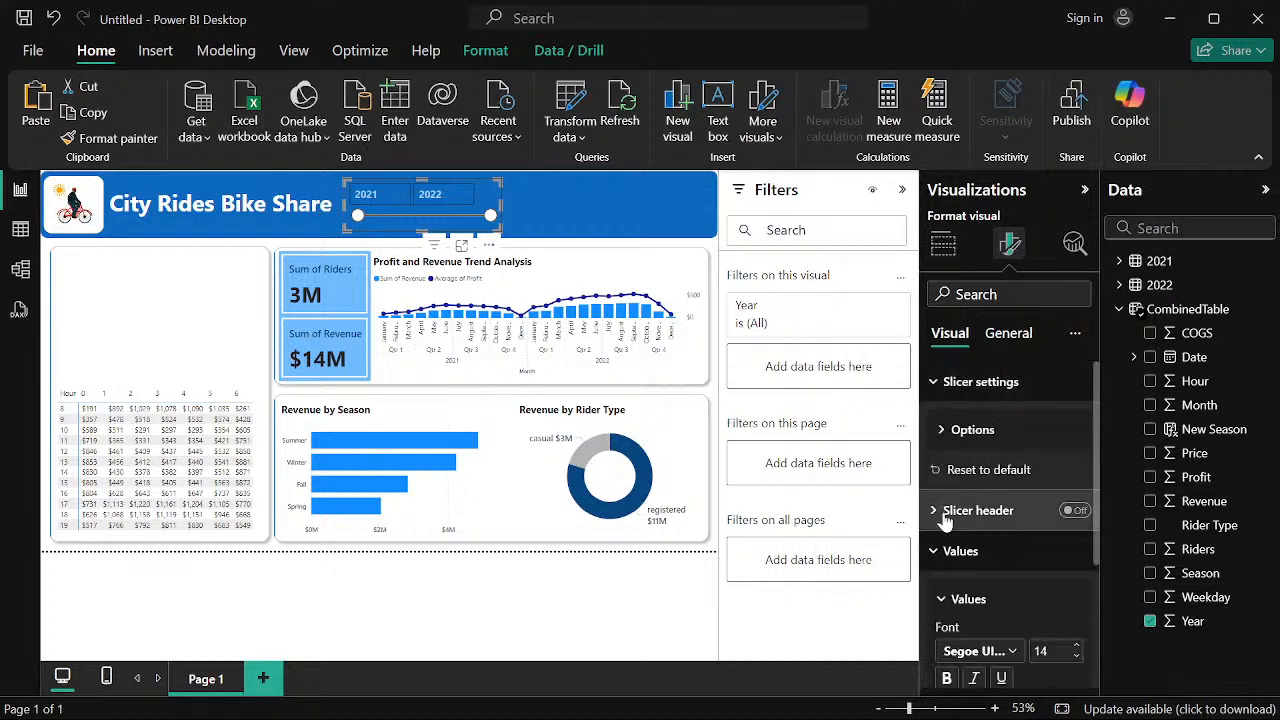
click(934, 520)
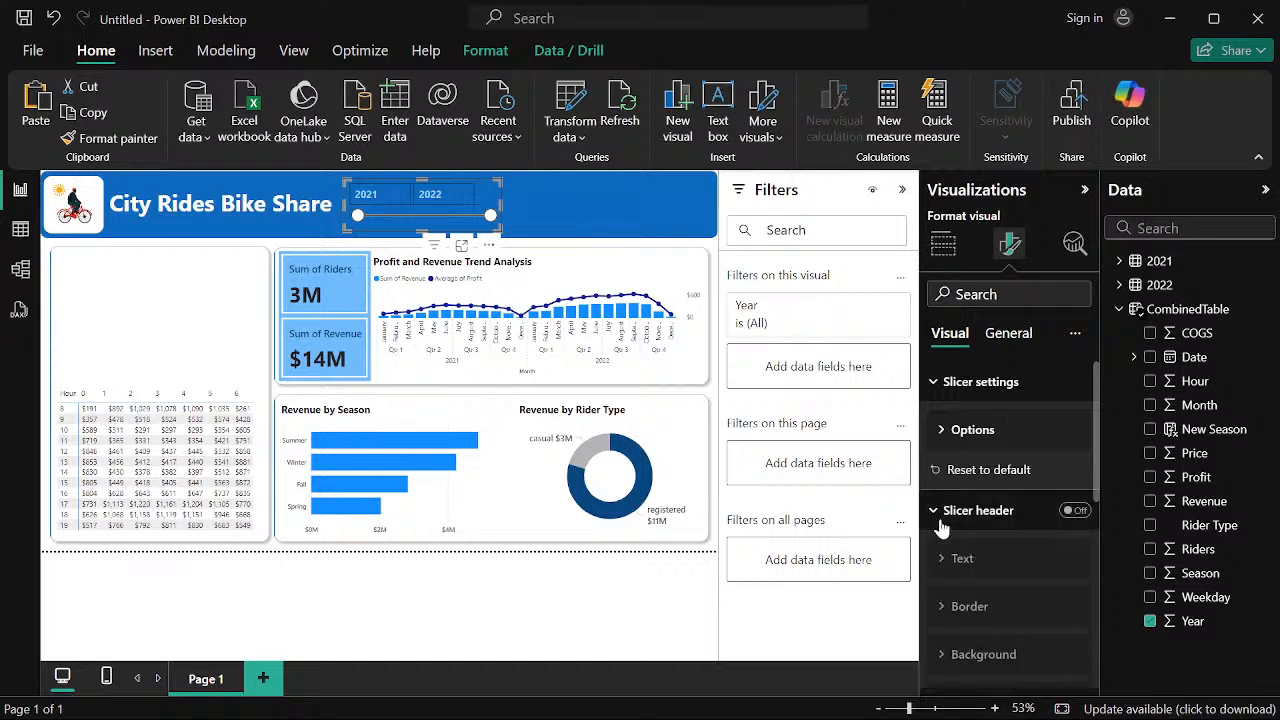
click(935, 385)
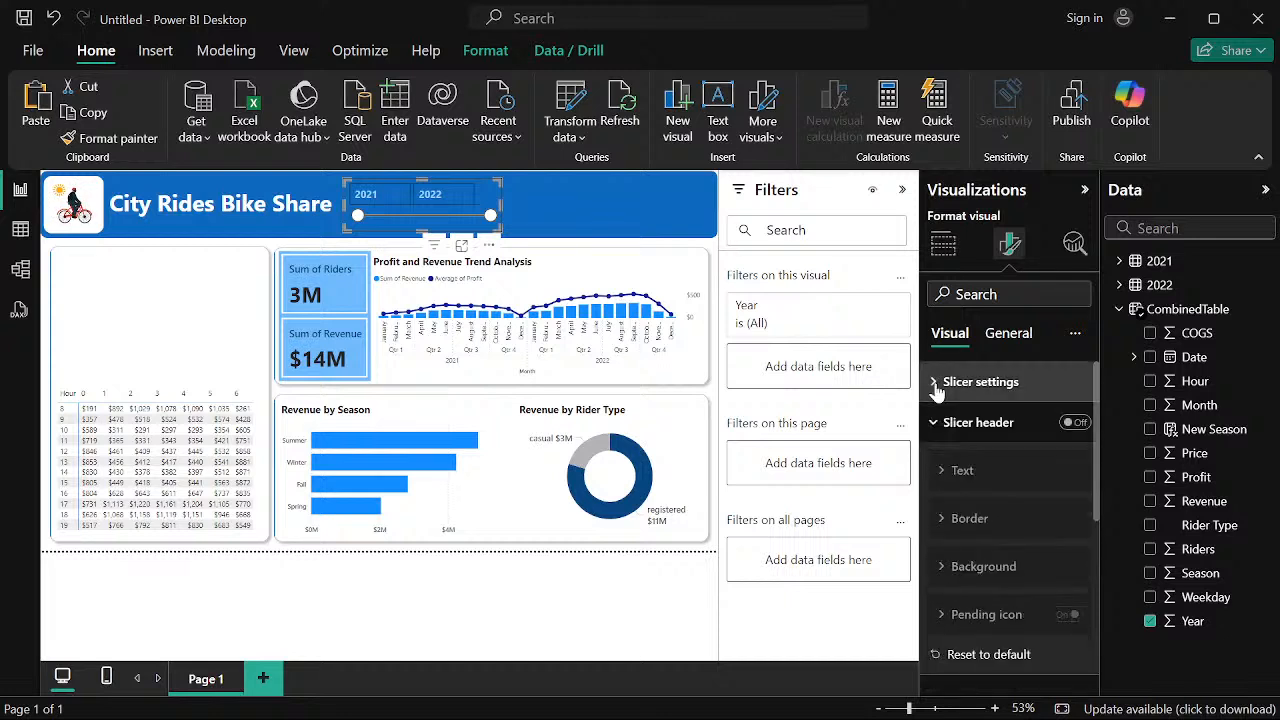
click(934, 381)
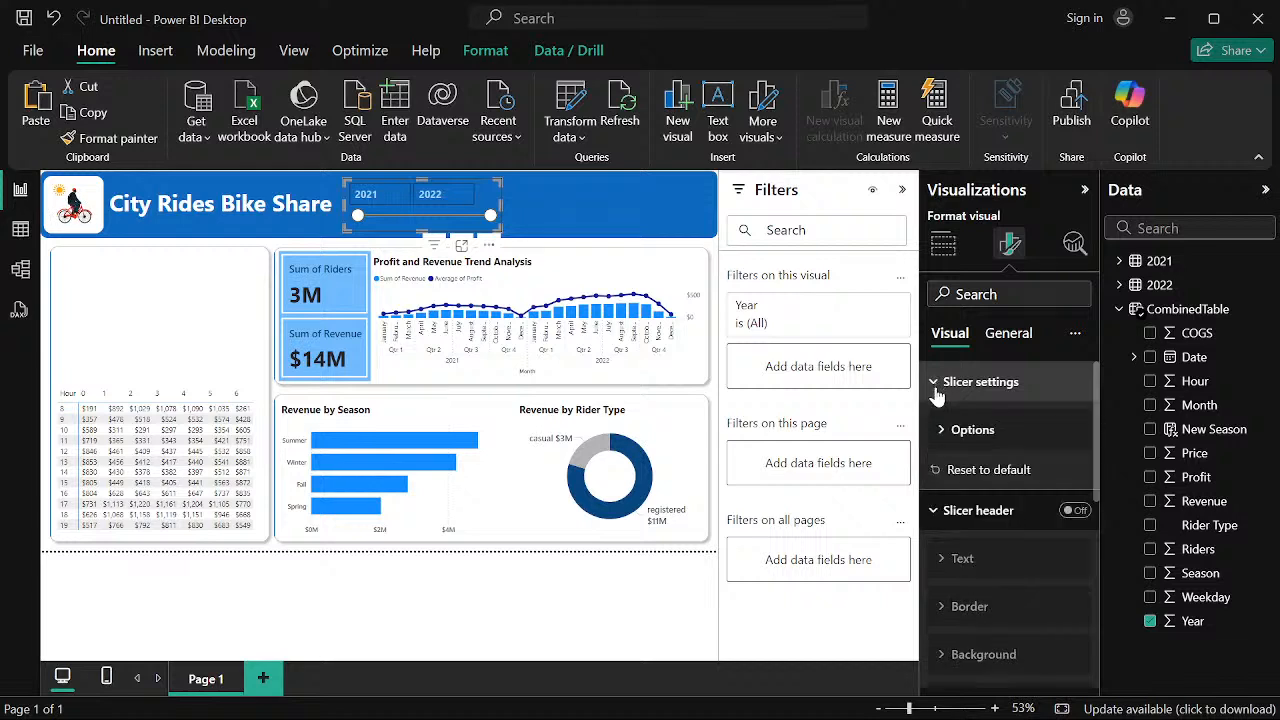
scroll(963, 400, down, 1)
scroll(960, 420, up, 1)
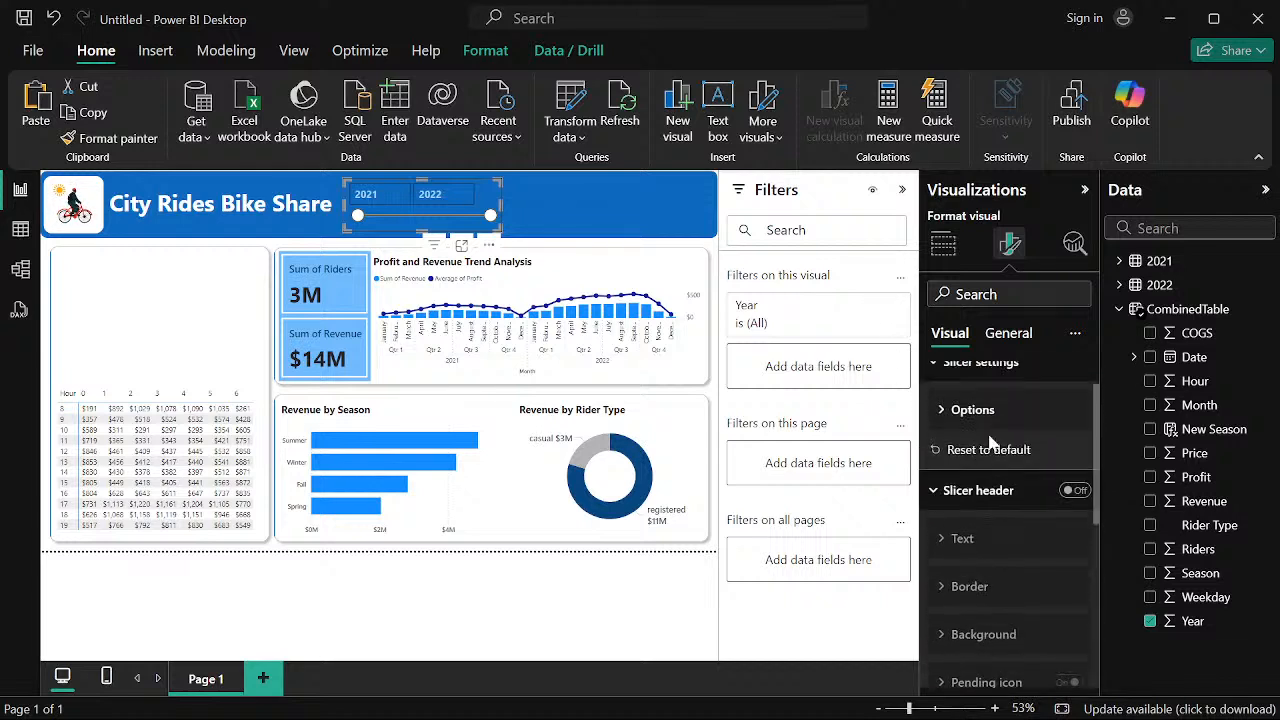
click(943, 429)
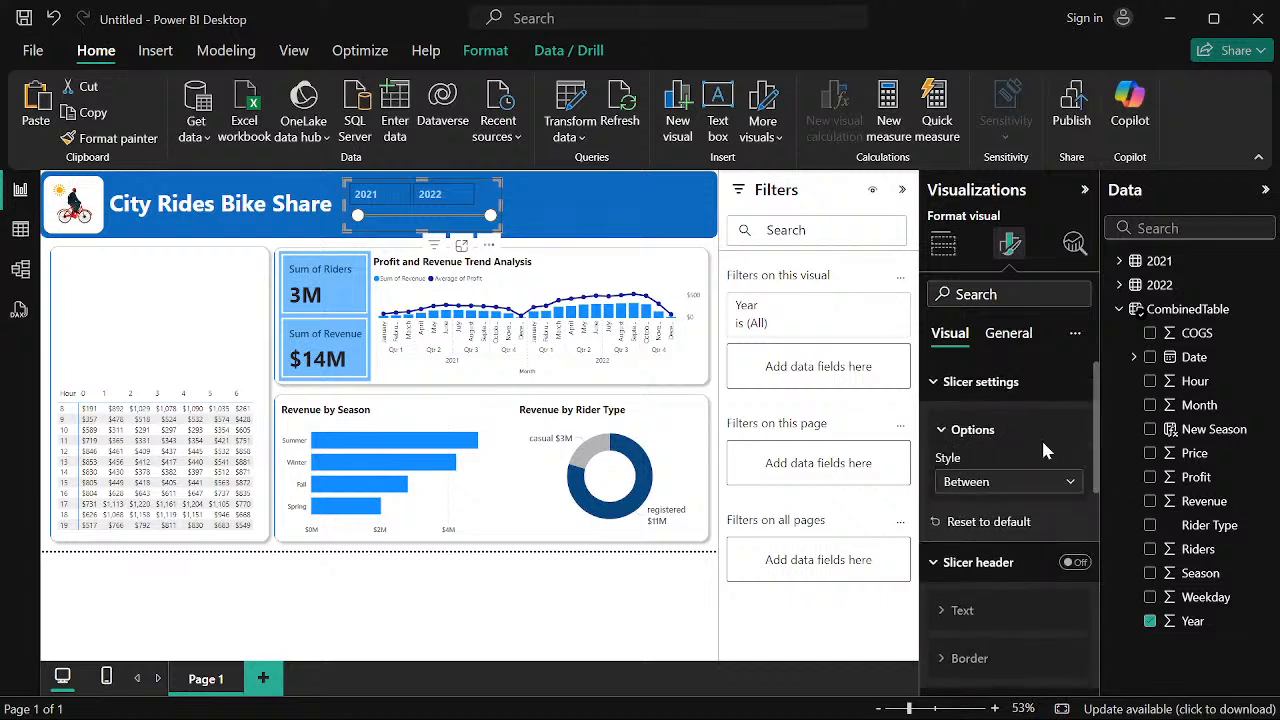
scroll(1030, 560, down, 2)
scroll(1025, 595, down, 2)
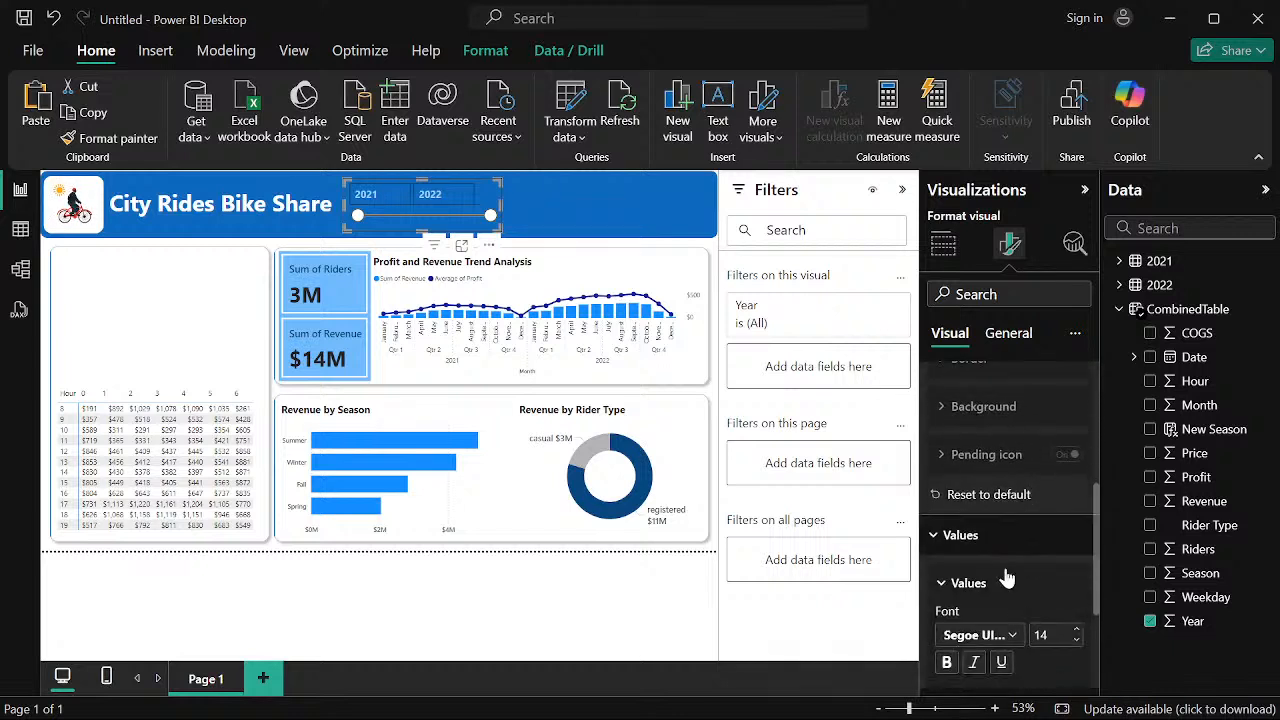
click(934, 537)
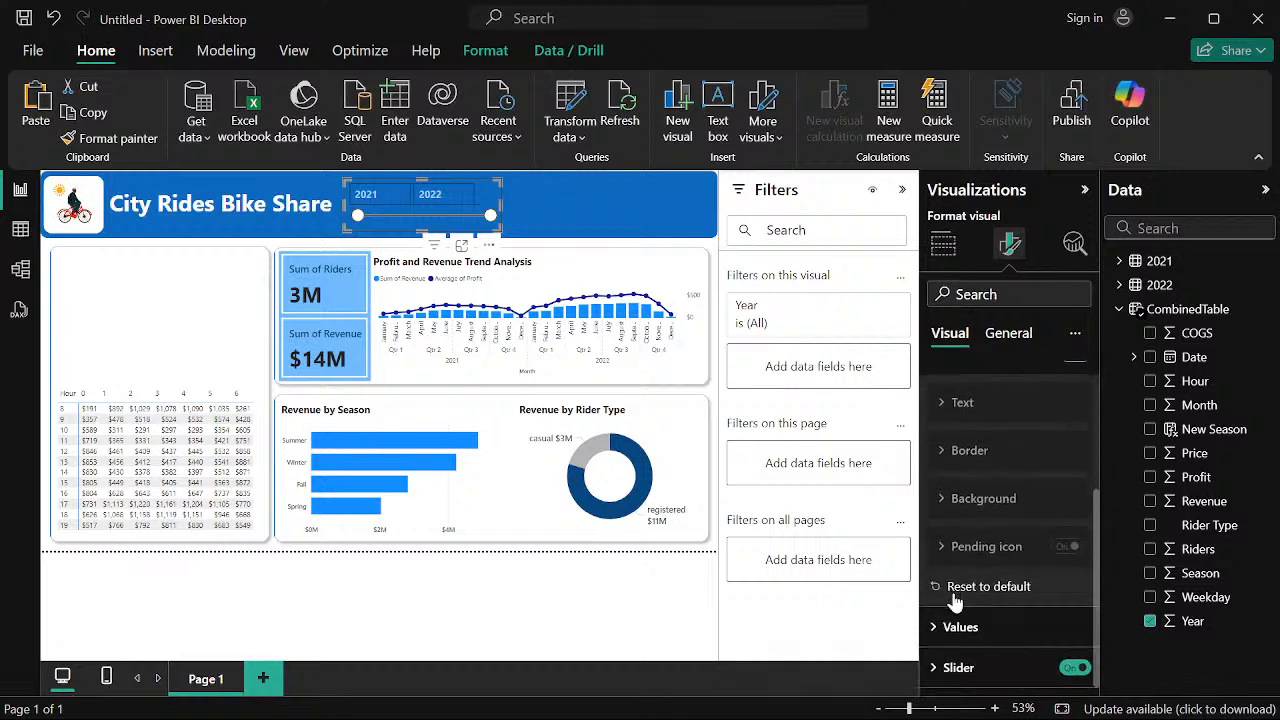
click(944, 634)
scroll(1012, 600, down, 3)
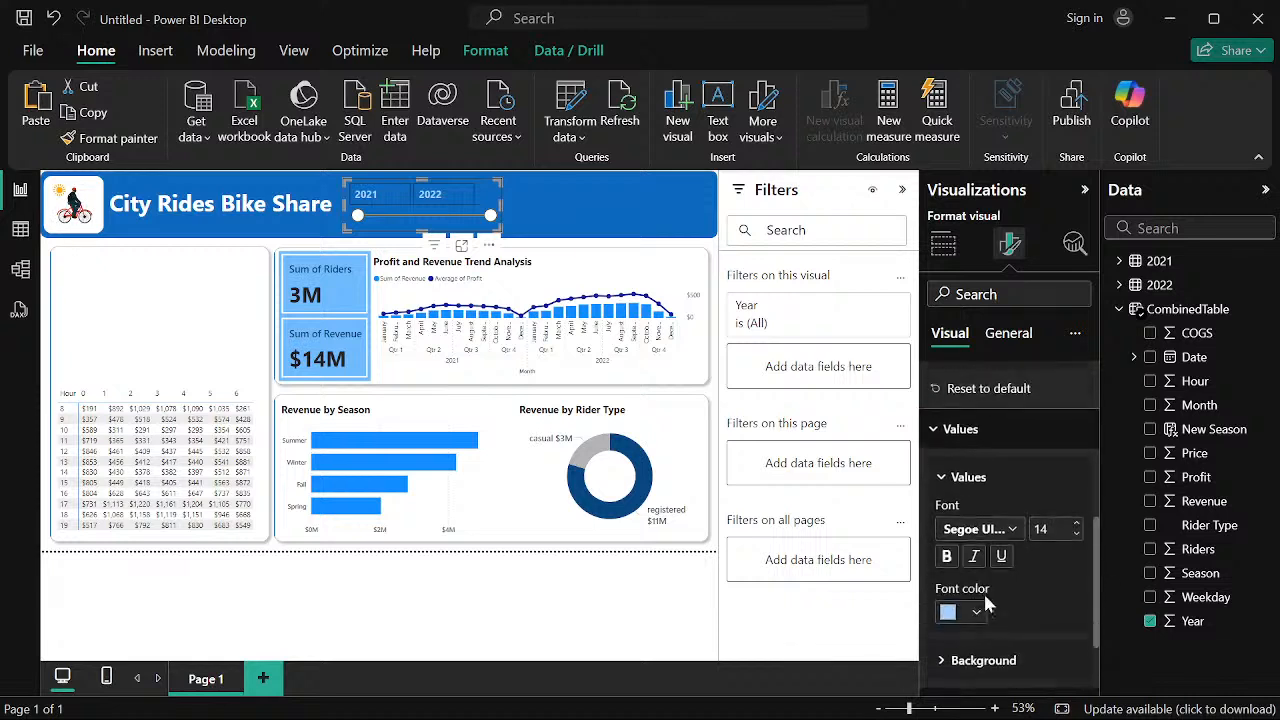
scroll(1025, 630, down, 1)
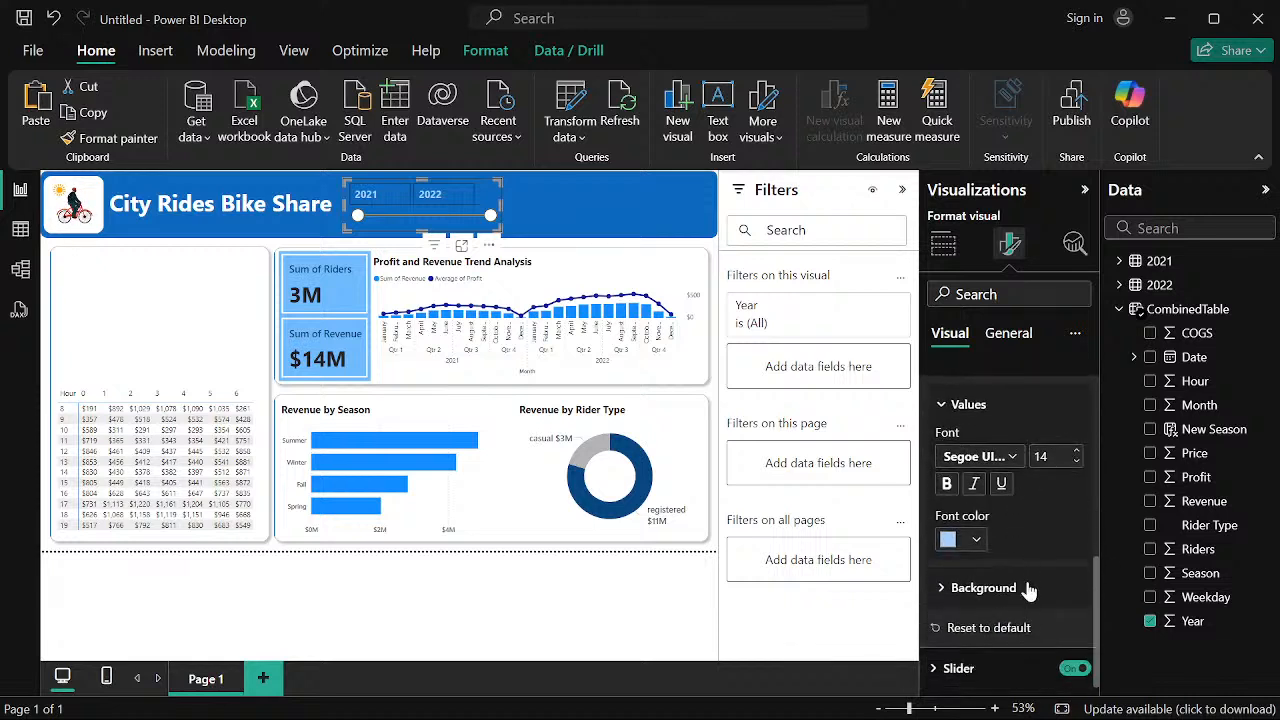
click(940, 598)
scroll(987, 627, down, 2)
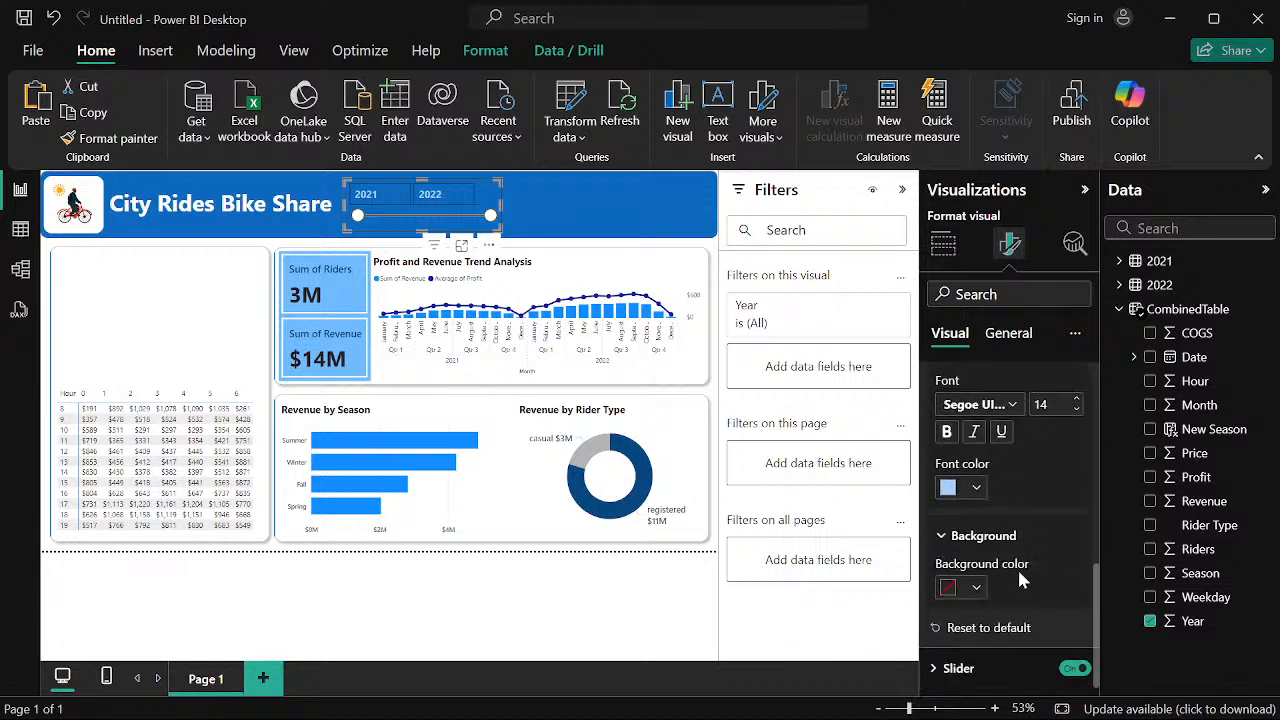
click(942, 537)
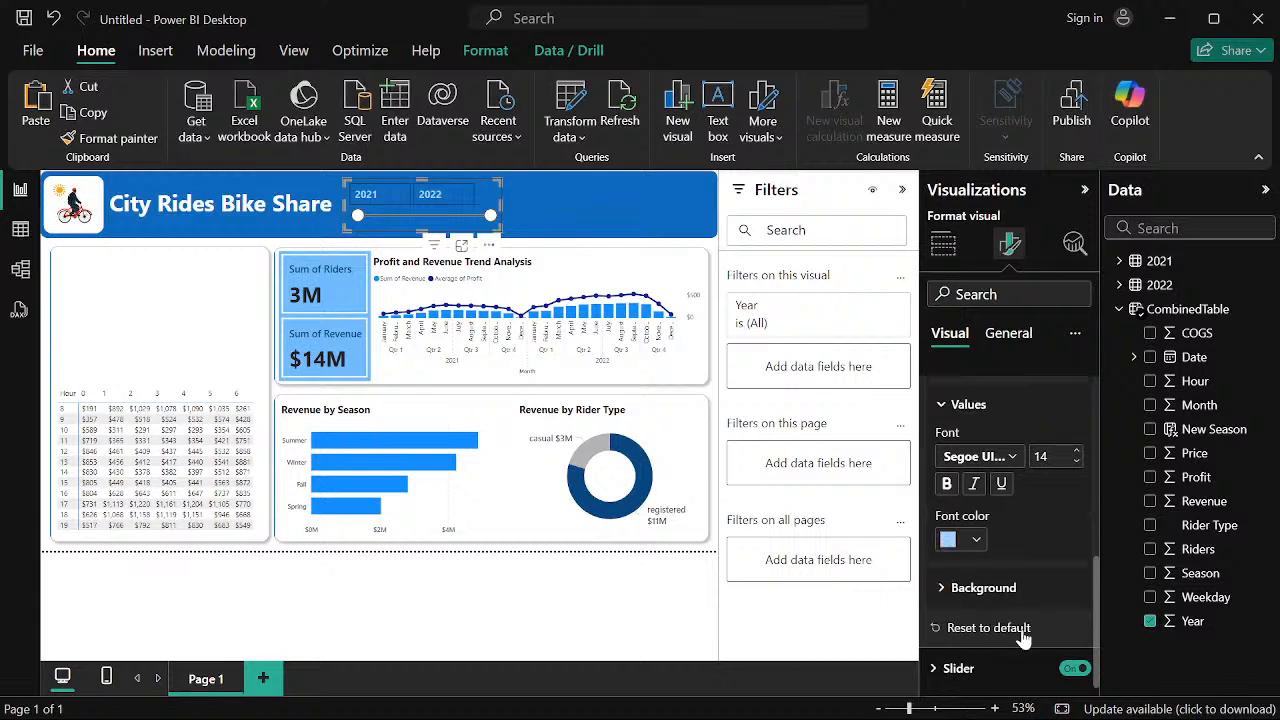
Try switching the Year slicer's slider off and back on
click(1076, 668)
click(1076, 668)
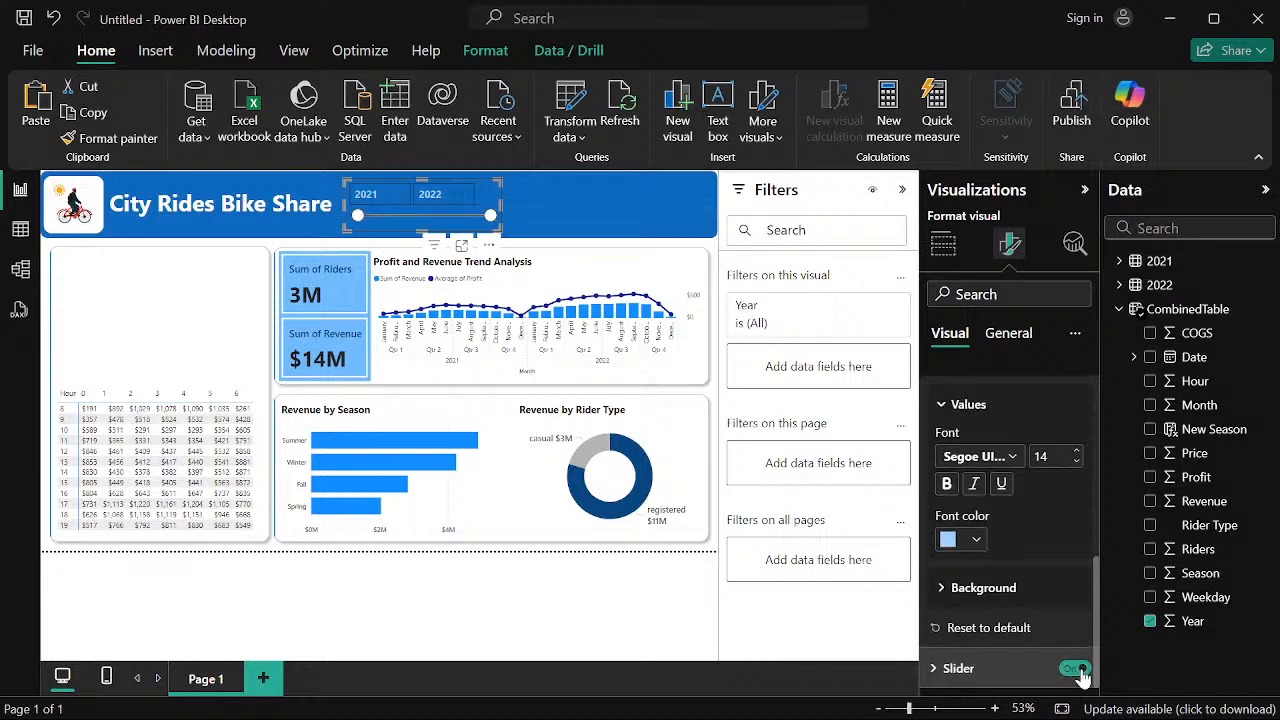
click(1072, 679)
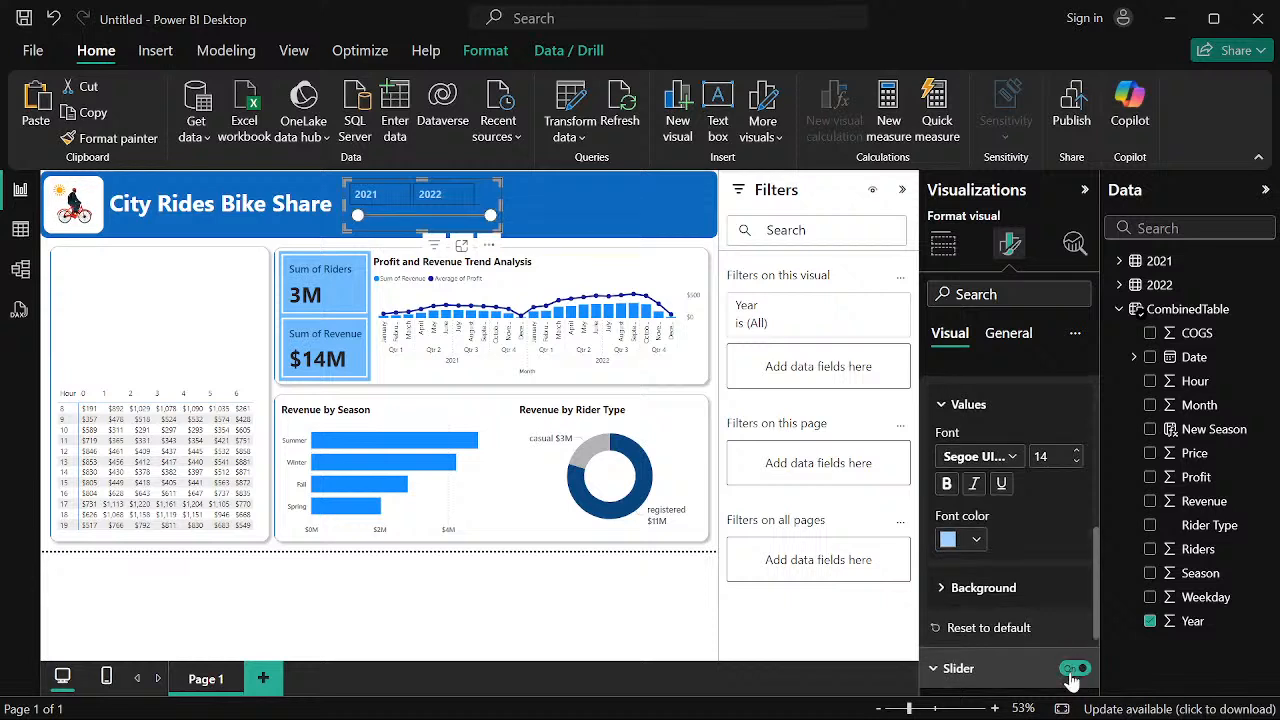
click(1071, 674)
click(1071, 674)
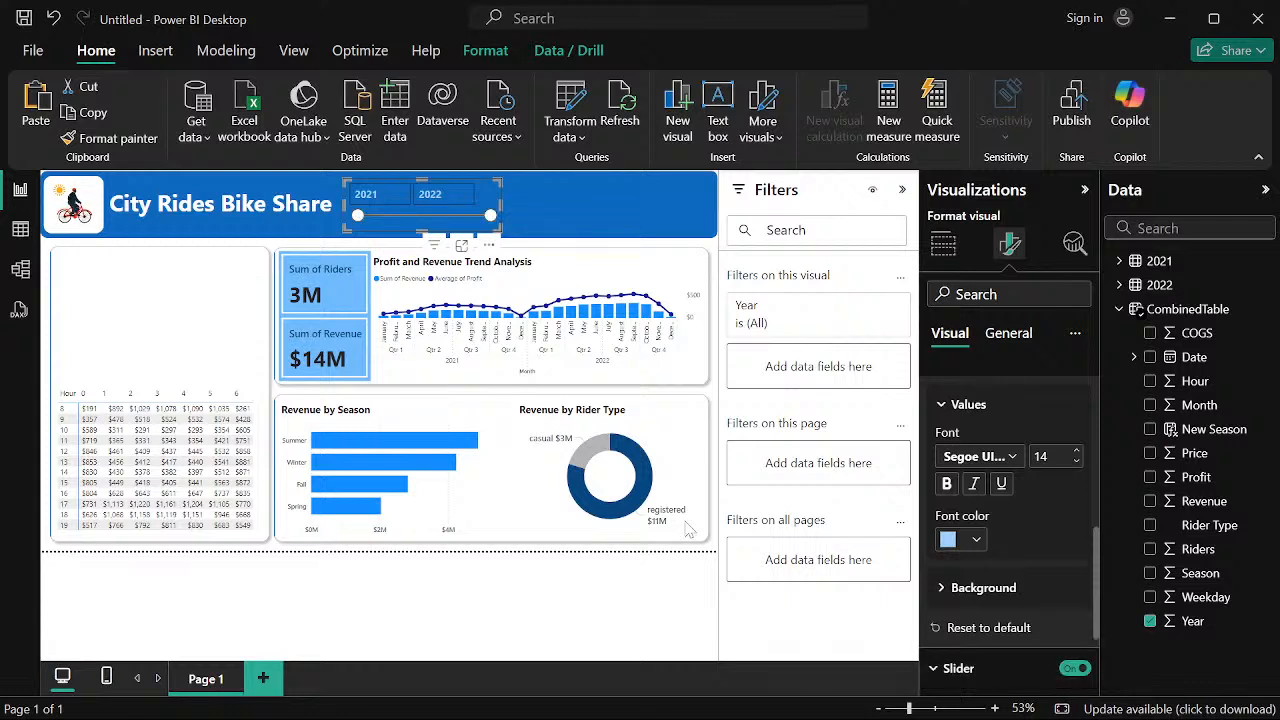
Try to narrow the Year slicer's range using its end handle and its start and end year fields
drag(490, 215, 452, 218)
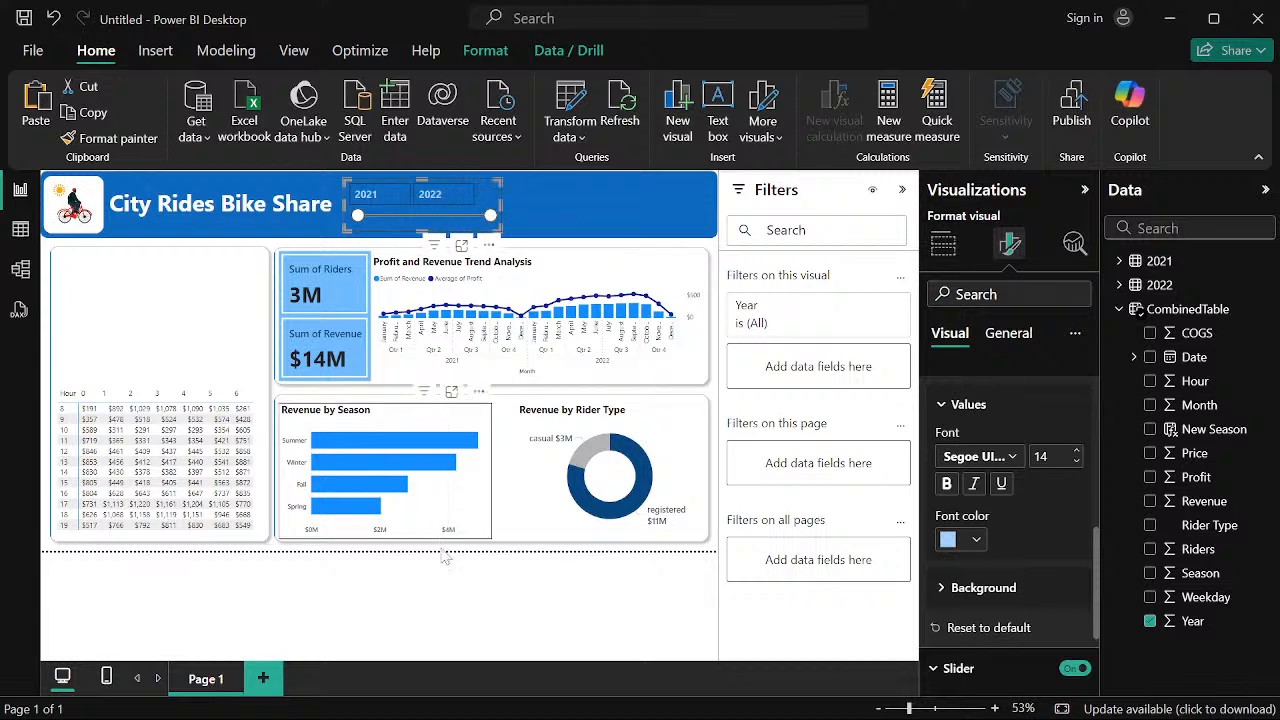
click(455, 589)
click(493, 219)
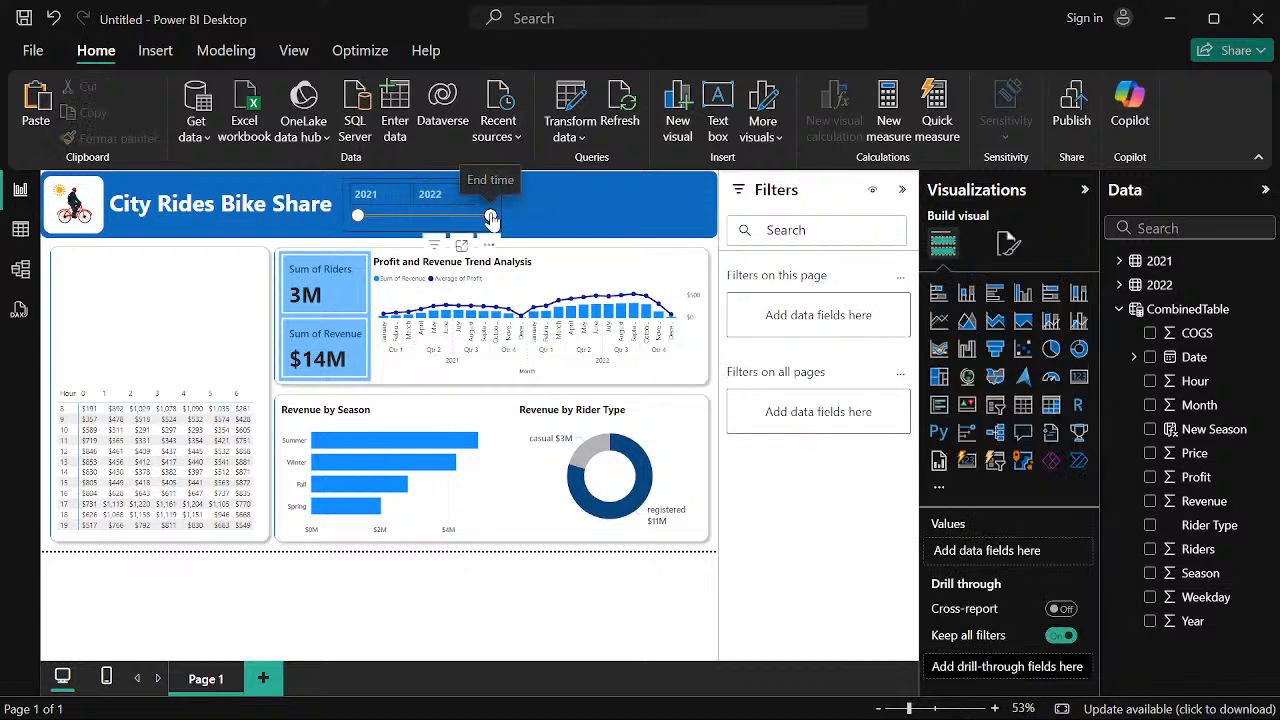
click(434, 216)
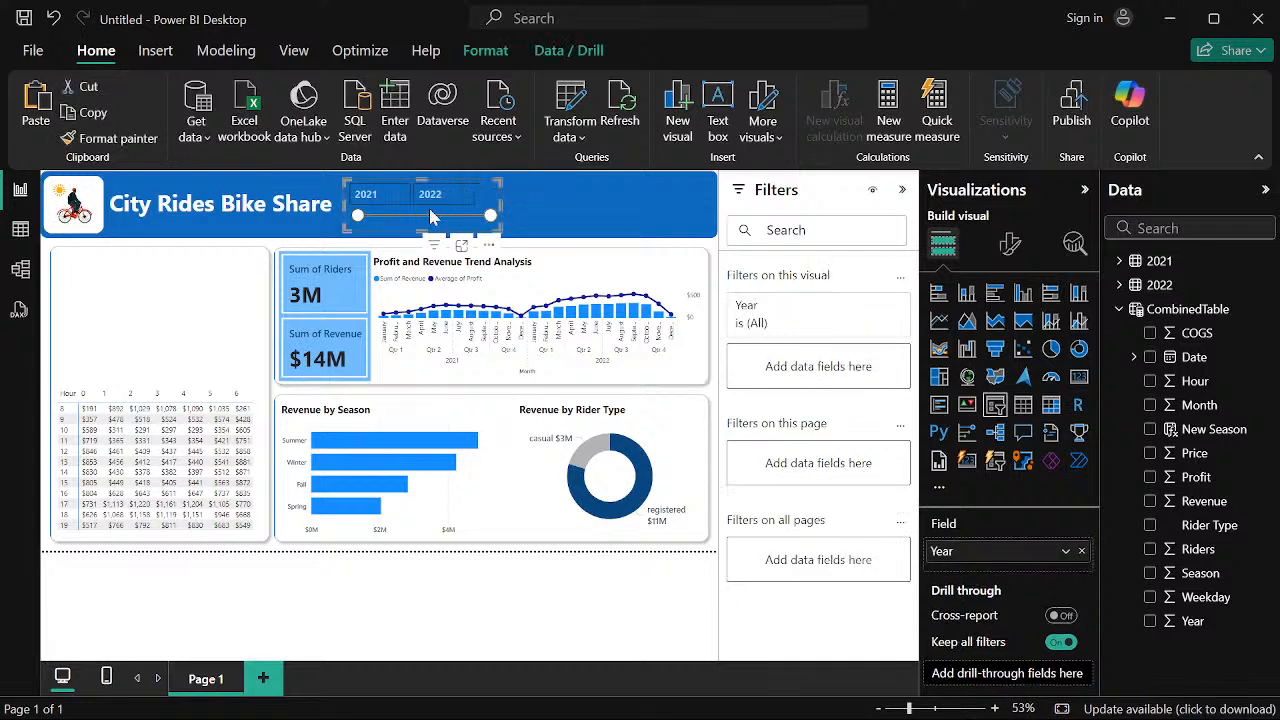
click(434, 196)
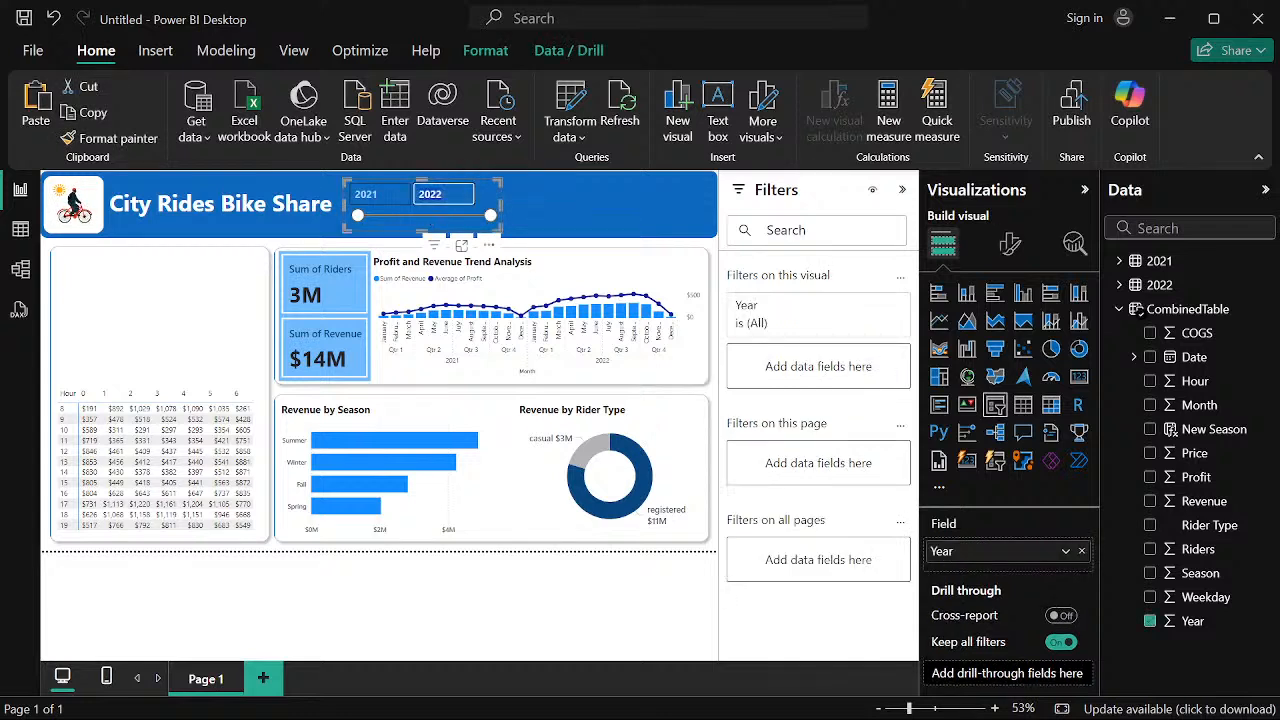
click(372, 195)
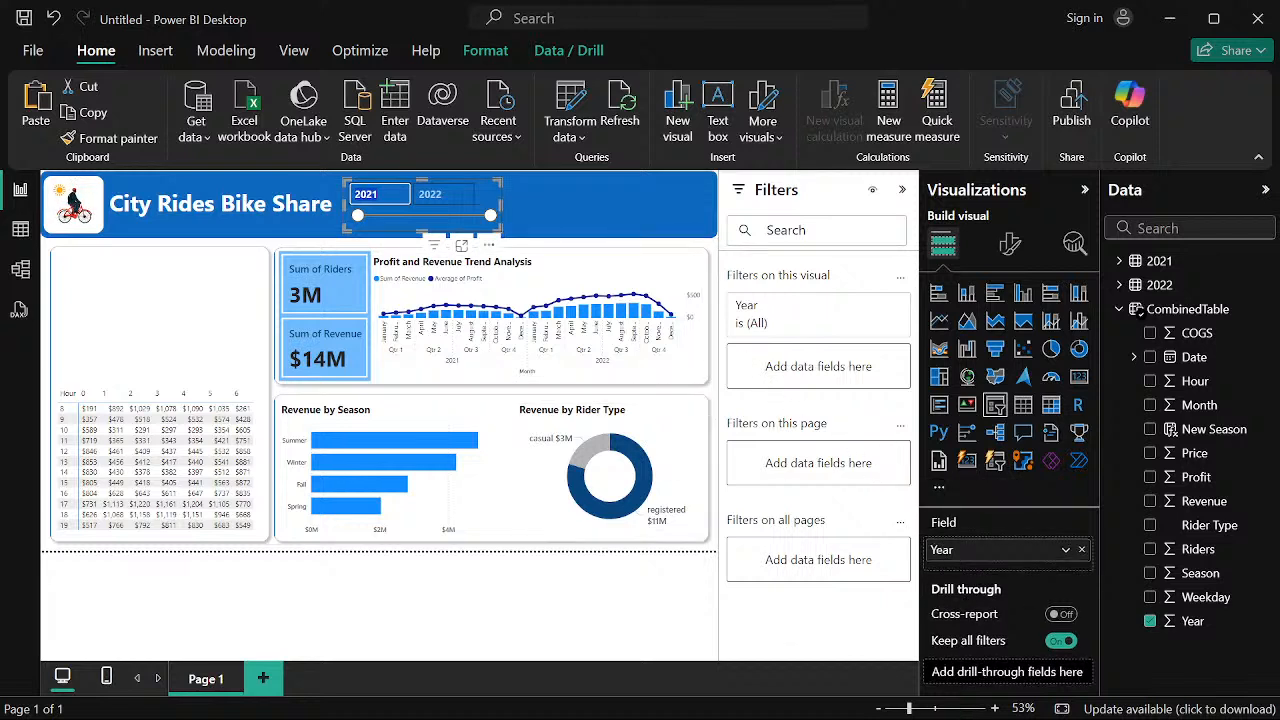
Turn off the slider in the Year slicer's visual formatting
click(1007, 248)
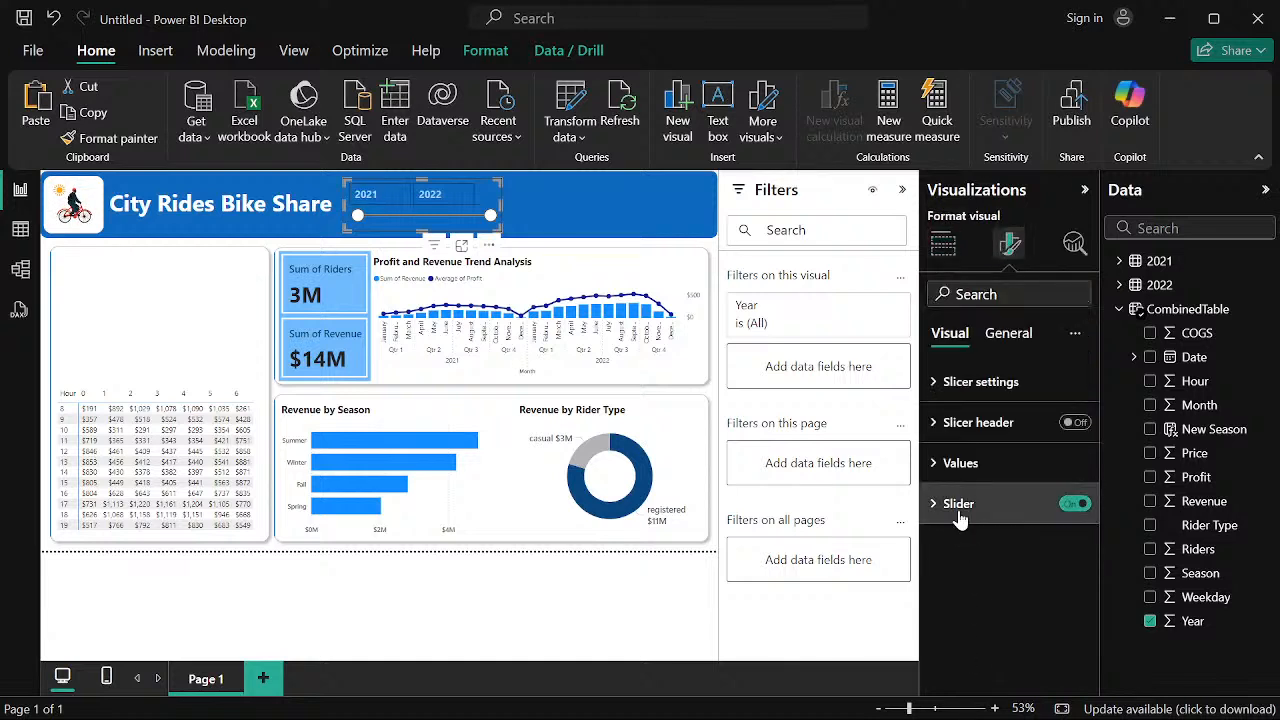
click(1074, 505)
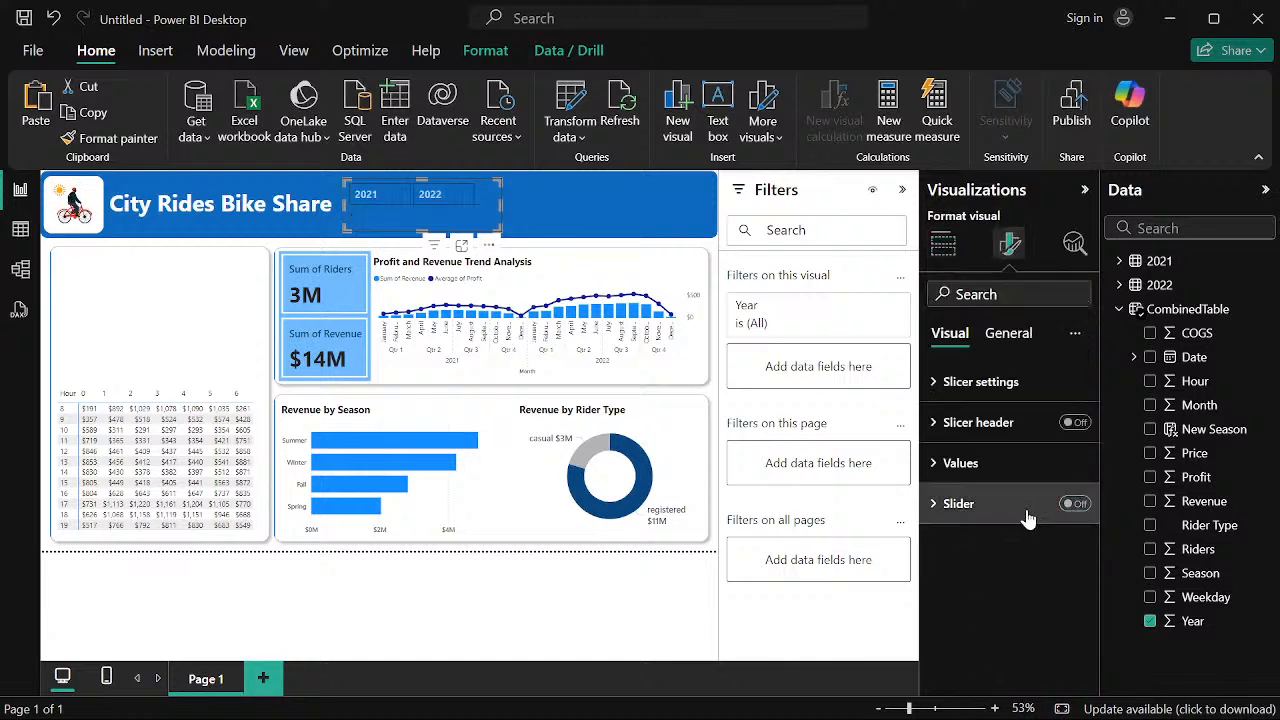
Try the Tile and Vertical list styles on the Year slicer, and return its style to Between
click(947, 470)
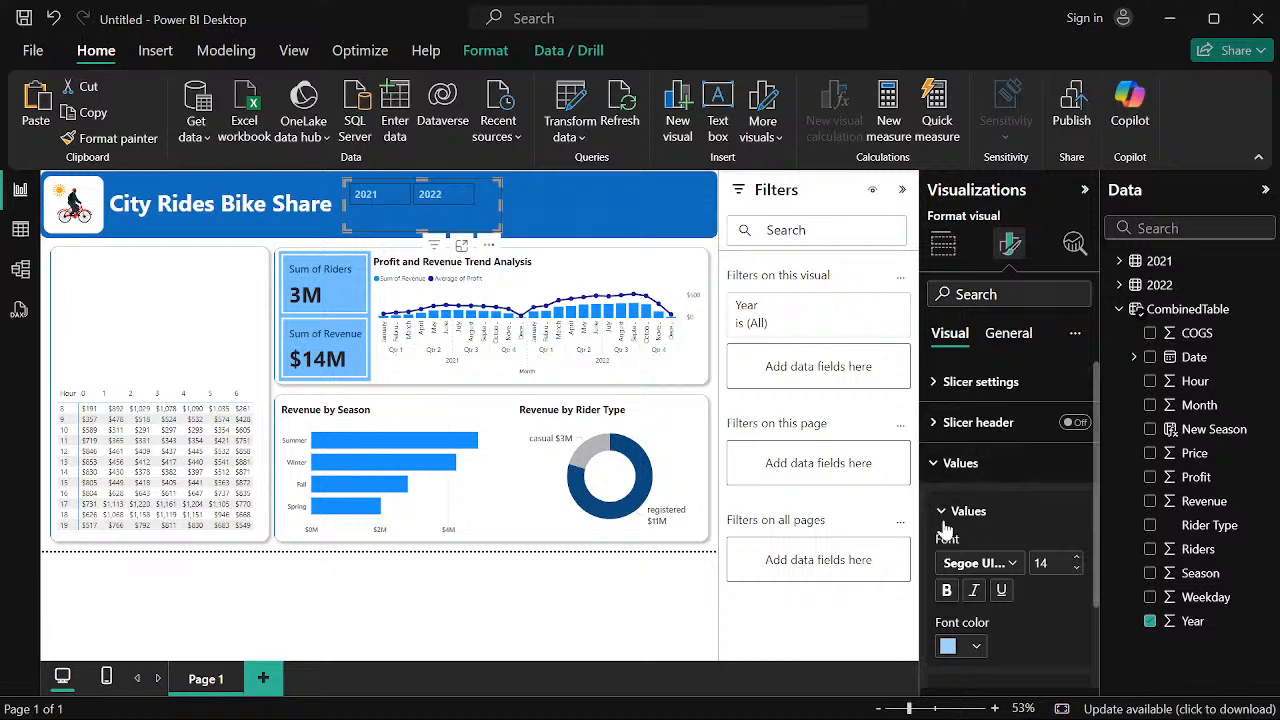
click(943, 465)
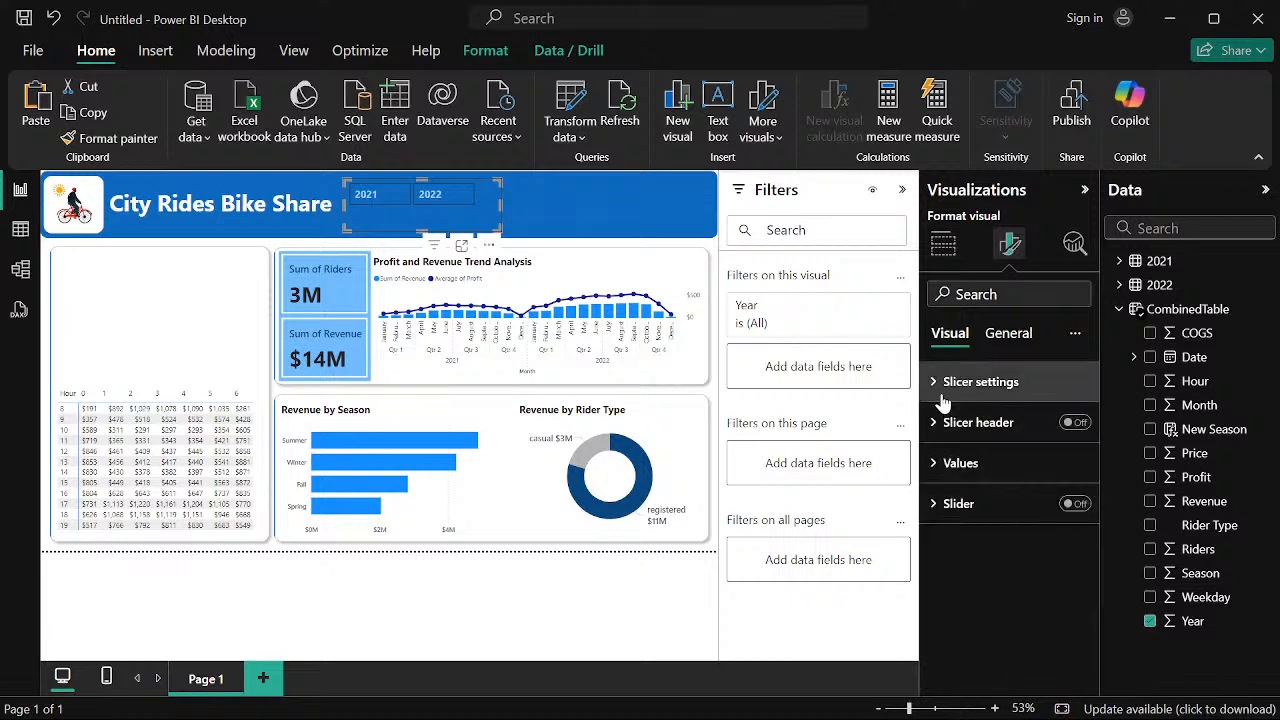
click(942, 395)
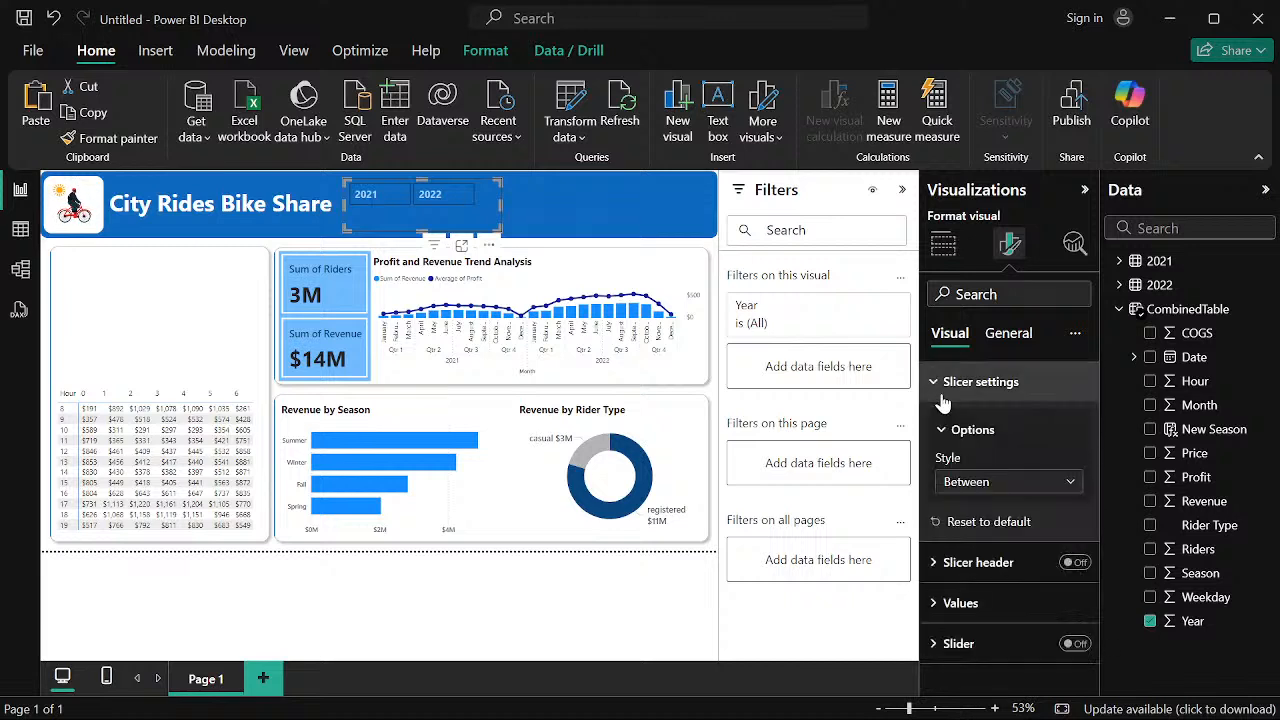
click(1057, 486)
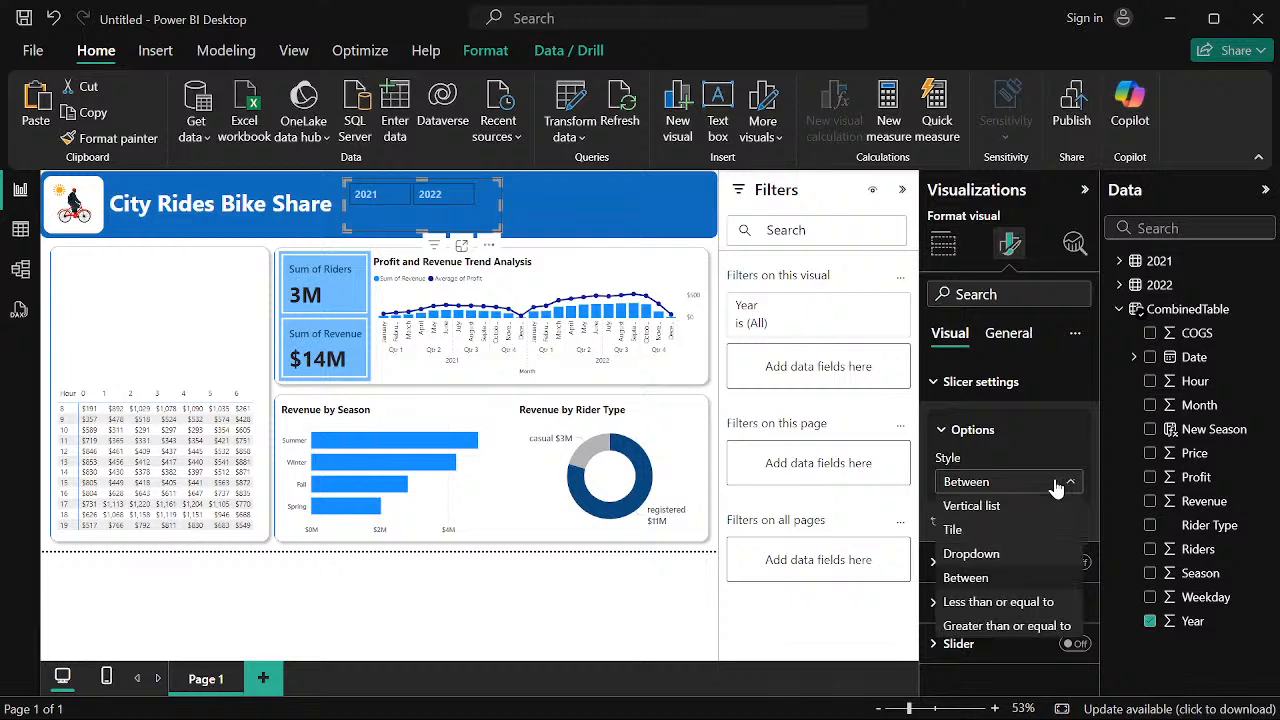
click(985, 530)
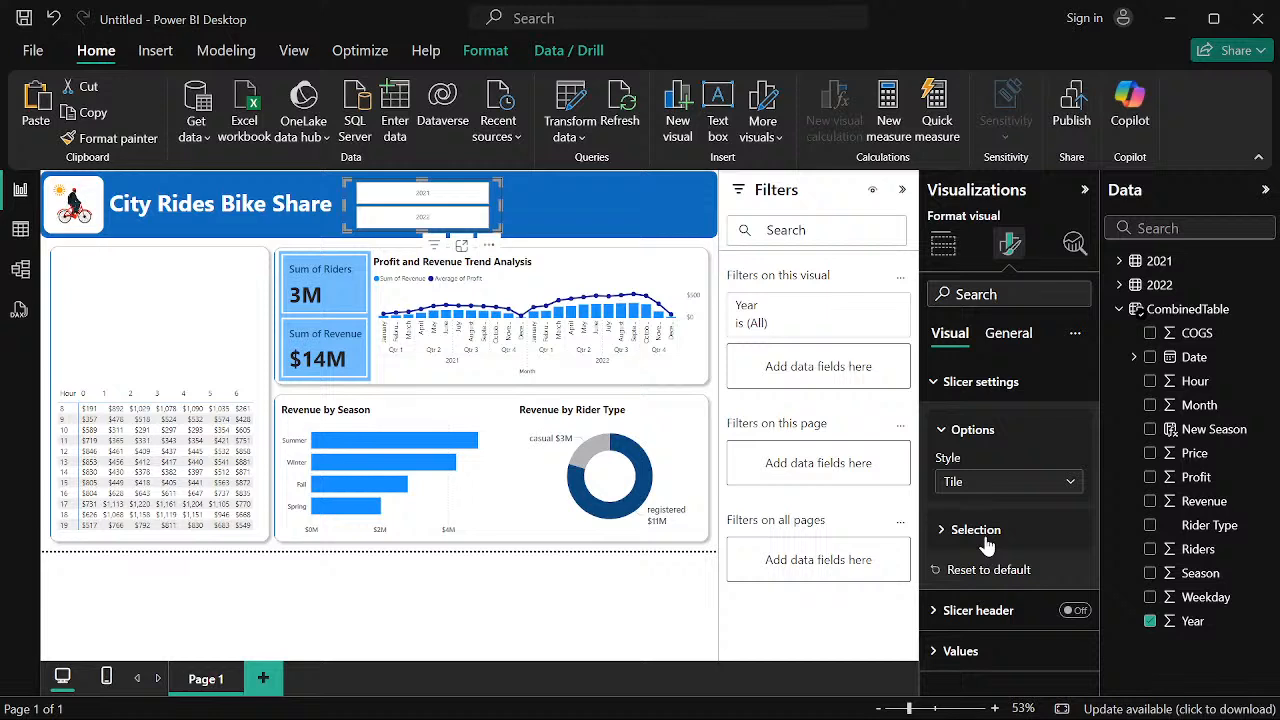
click(1052, 486)
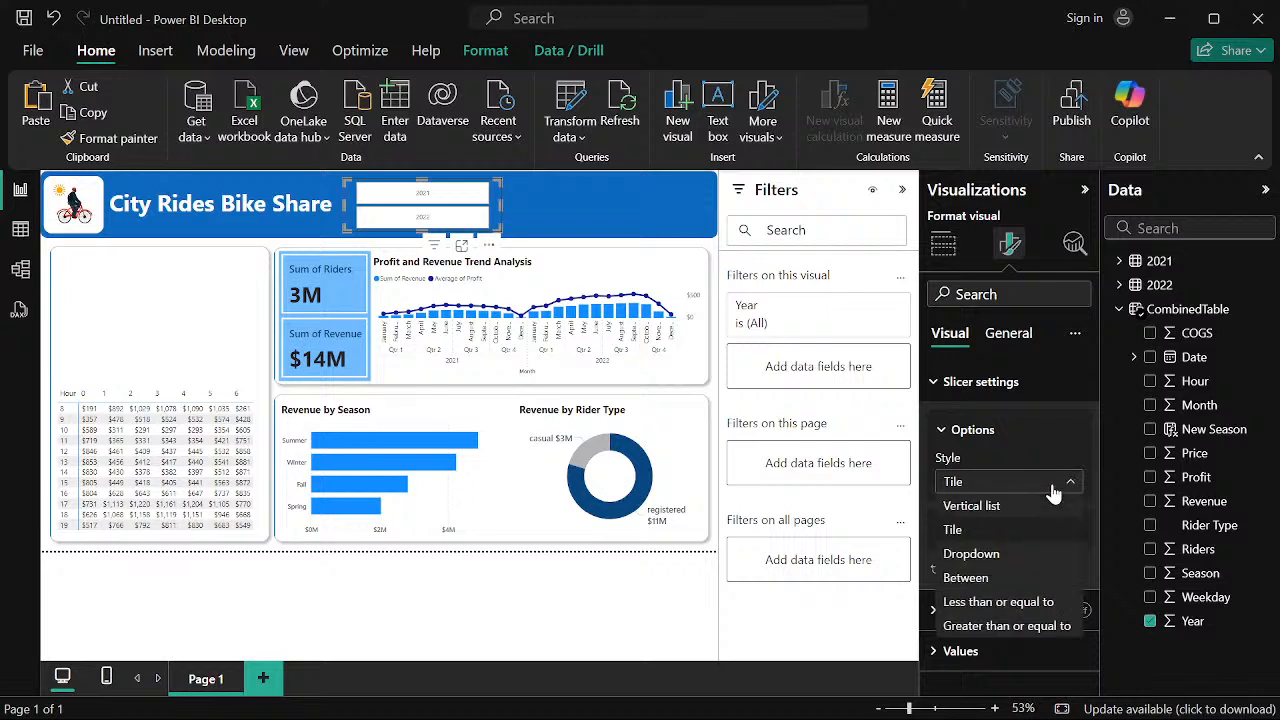
click(985, 508)
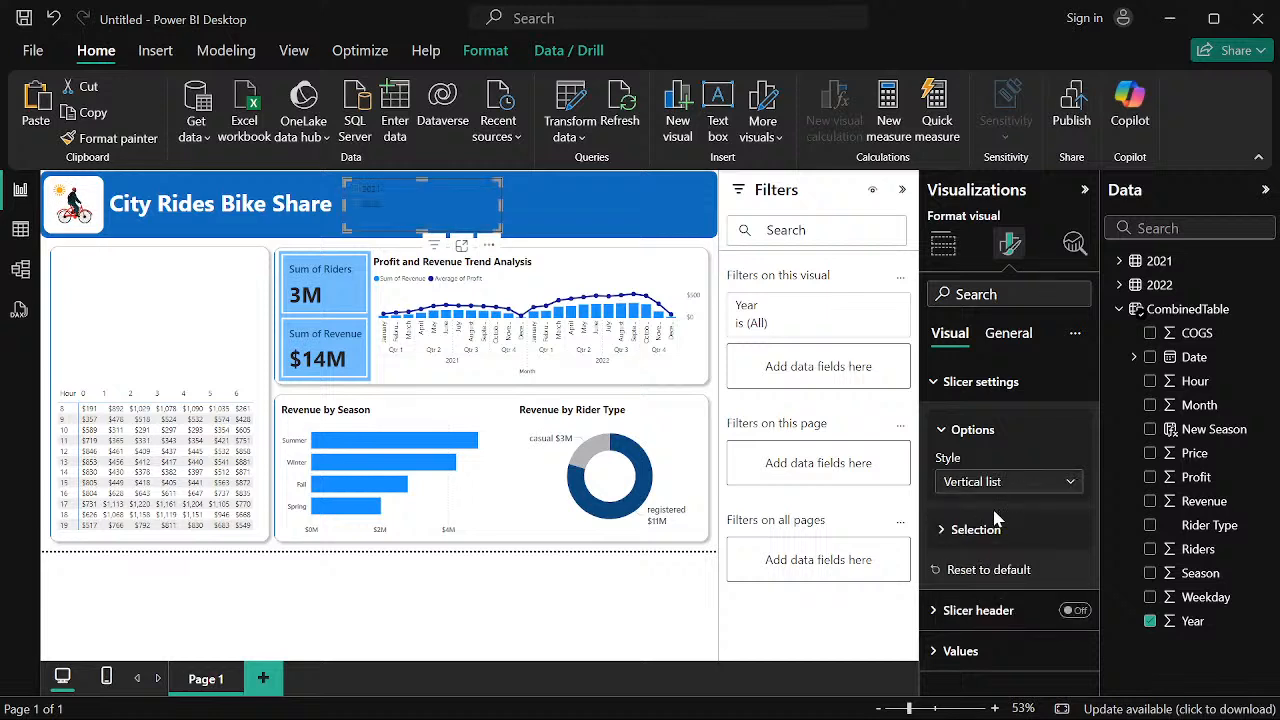
click(1058, 487)
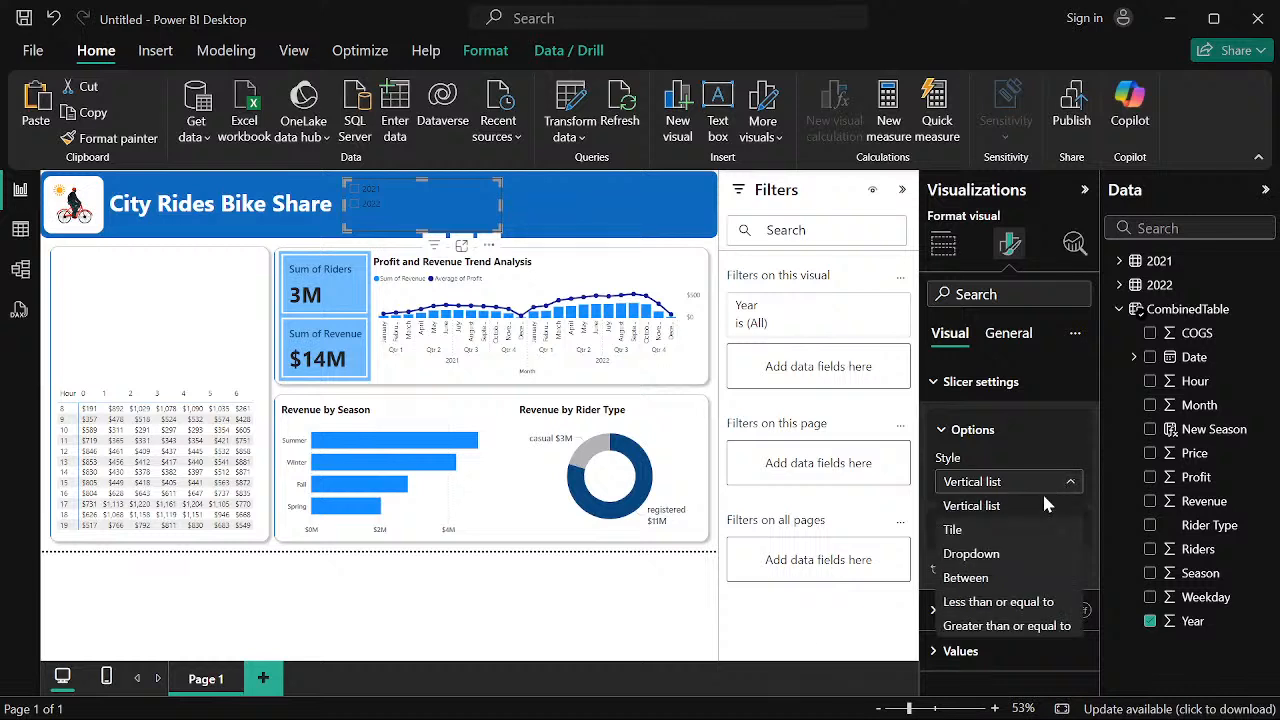
click(966, 579)
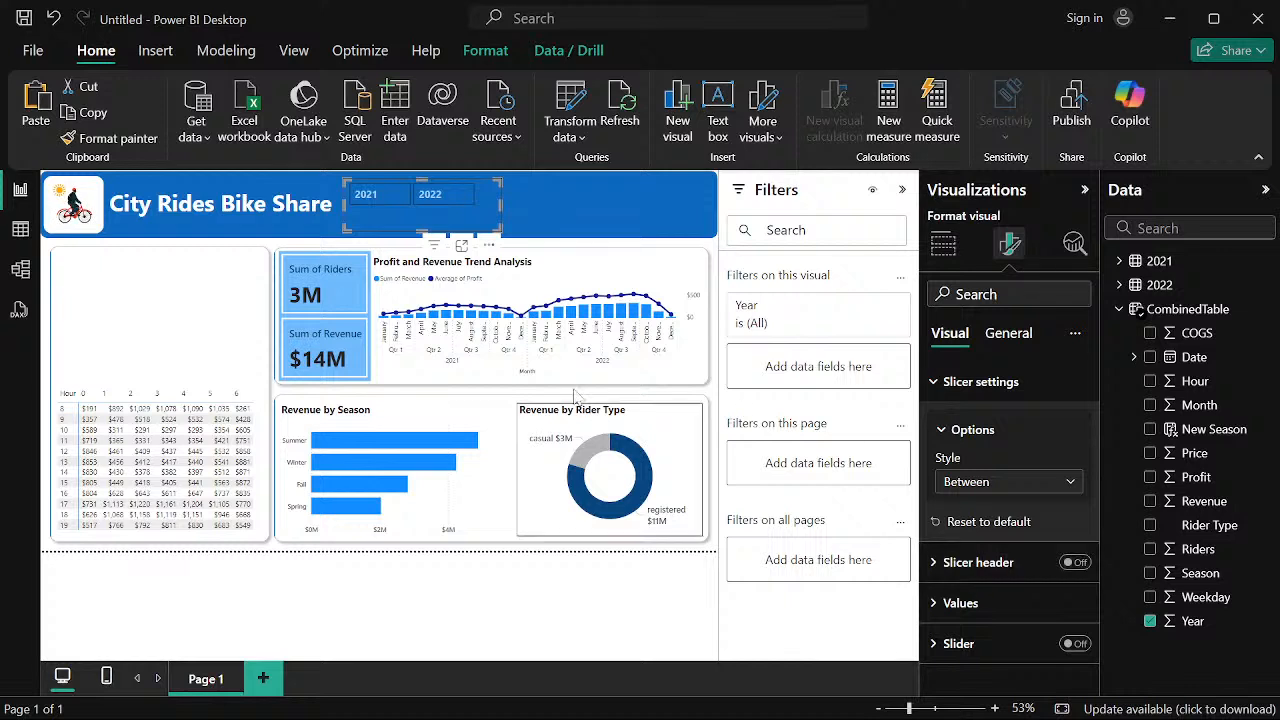
Shrink the Year slicer to about 60 high and 281 wide so its frame fits closely around the two year fields
drag(420, 227, 420, 226)
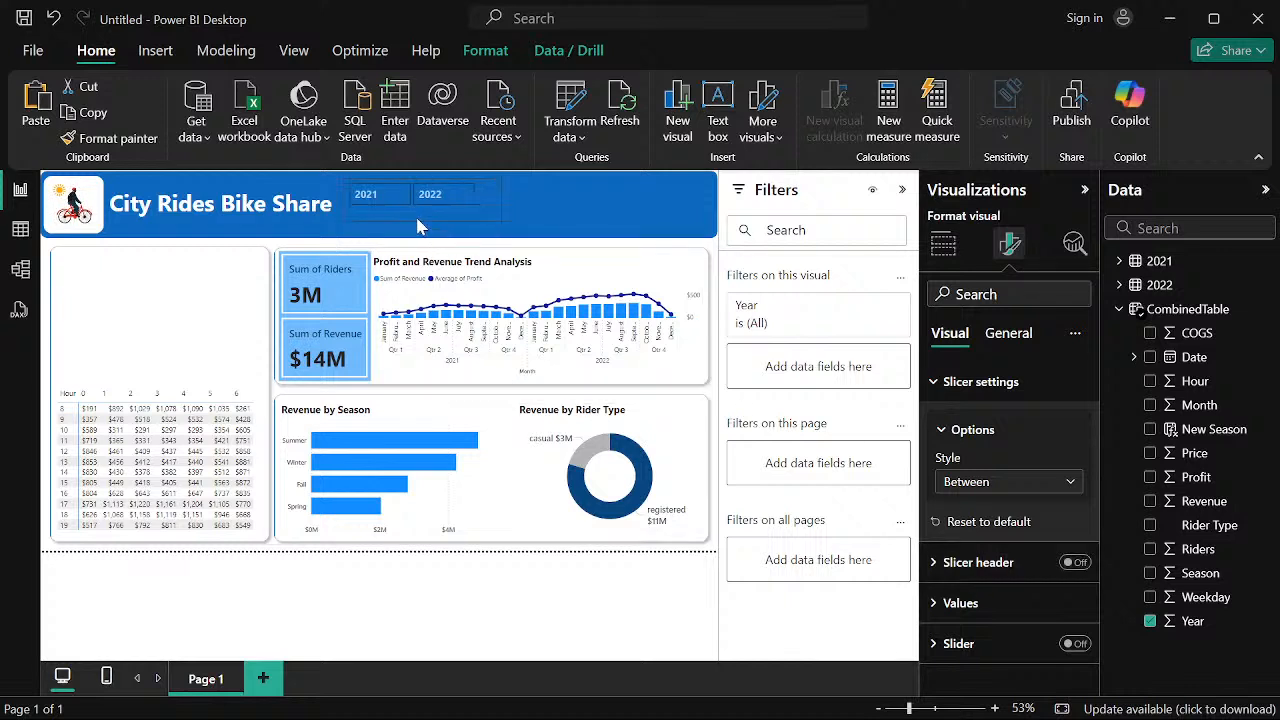
click(420, 224)
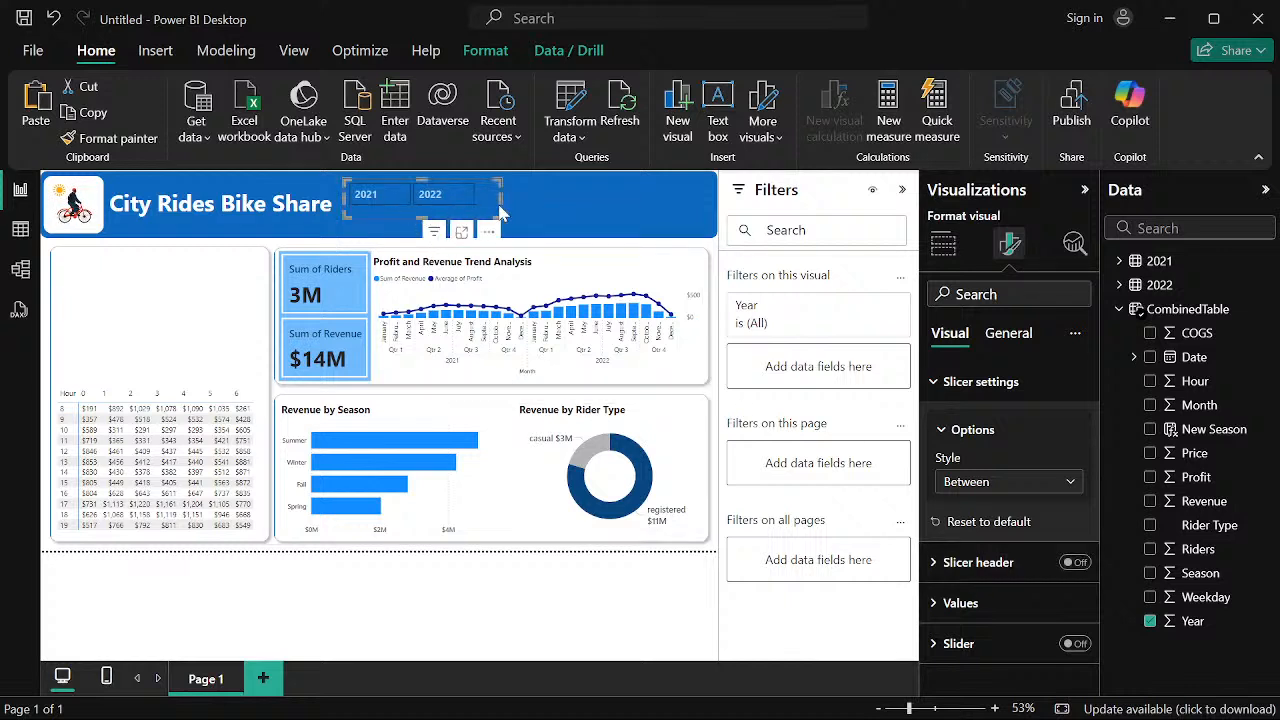
drag(503, 210, 418, 204)
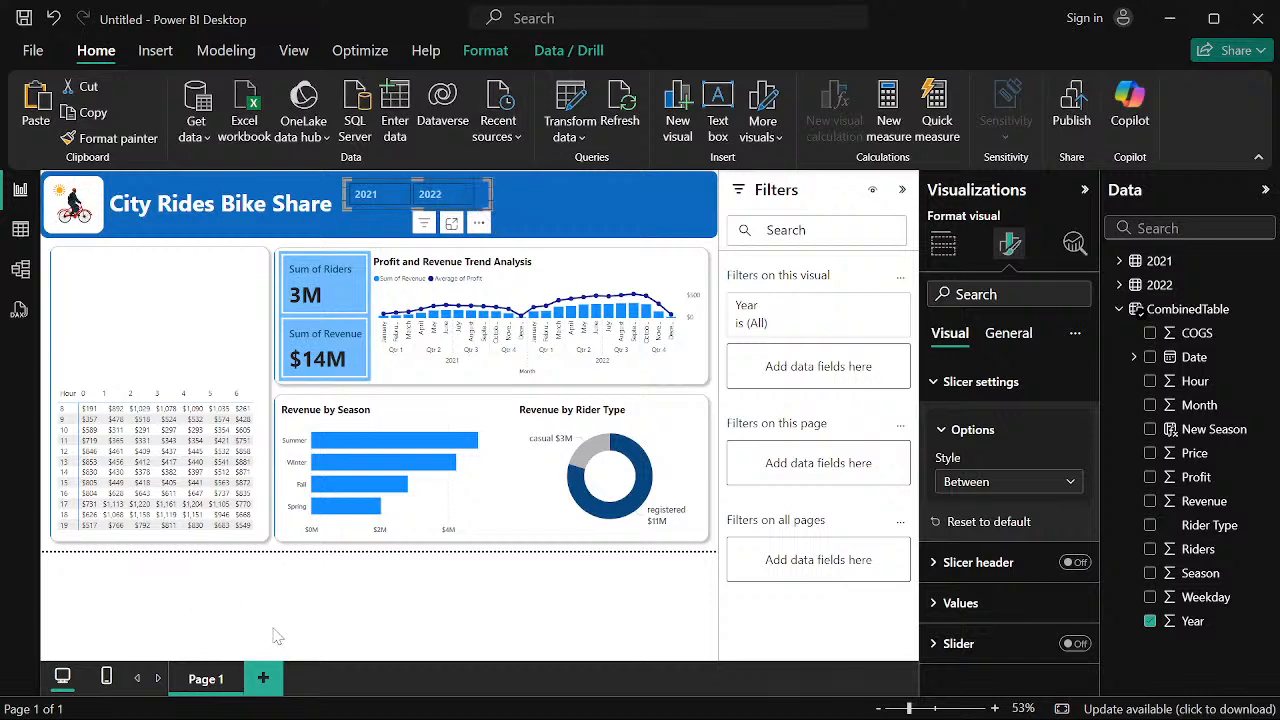
click(337, 316)
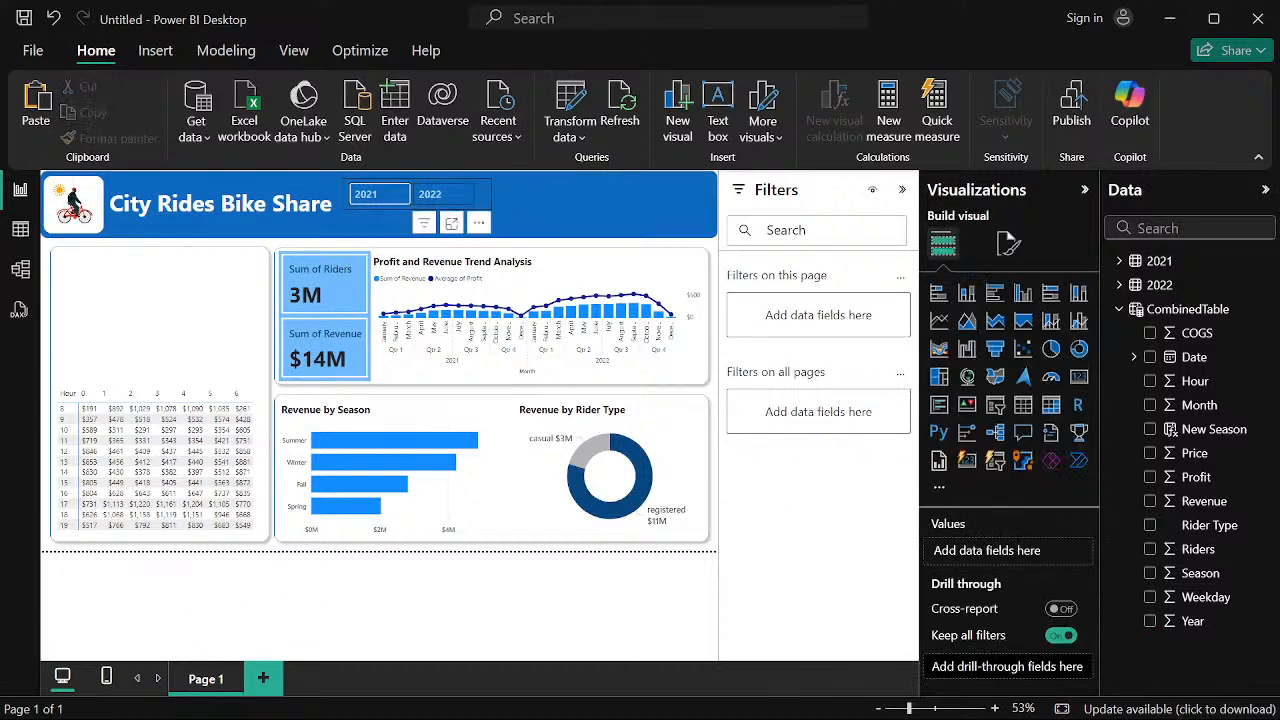
Reposition the Year slicer slightly further from the City Rides Bike Share title, vertically centred in the blue header
drag(403, 213, 479, 208)
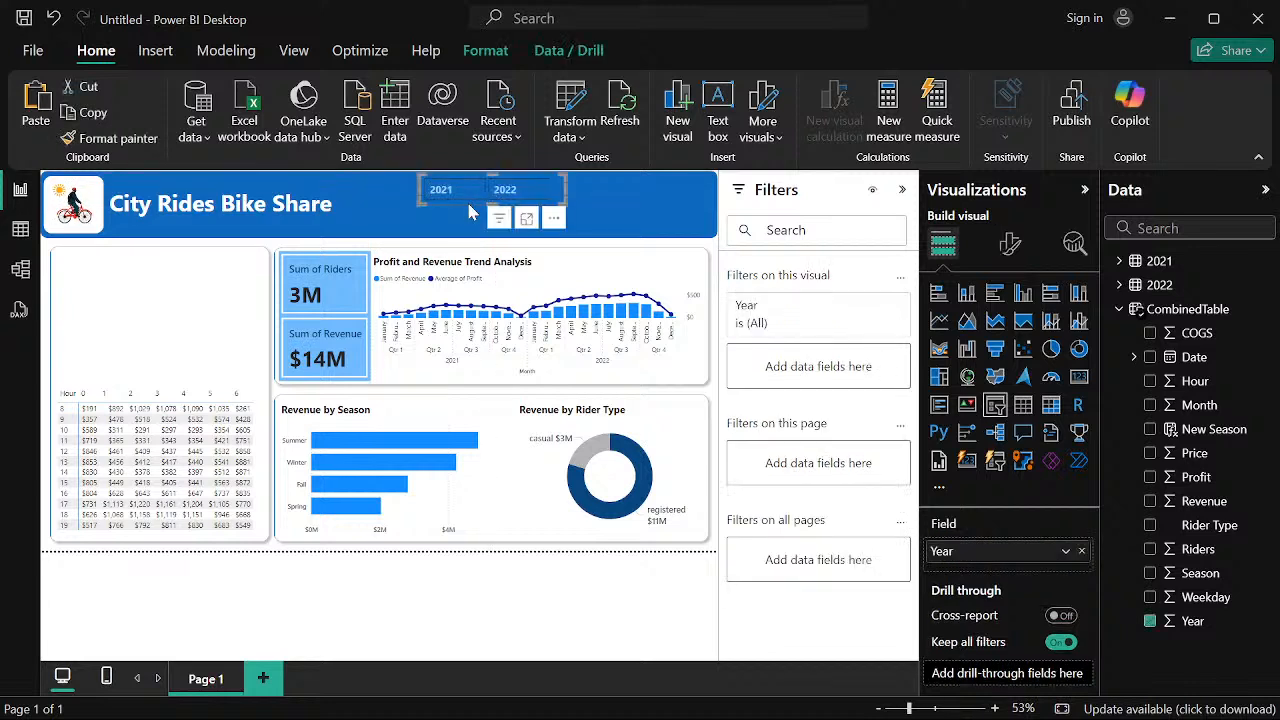
drag(470, 208, 420, 224)
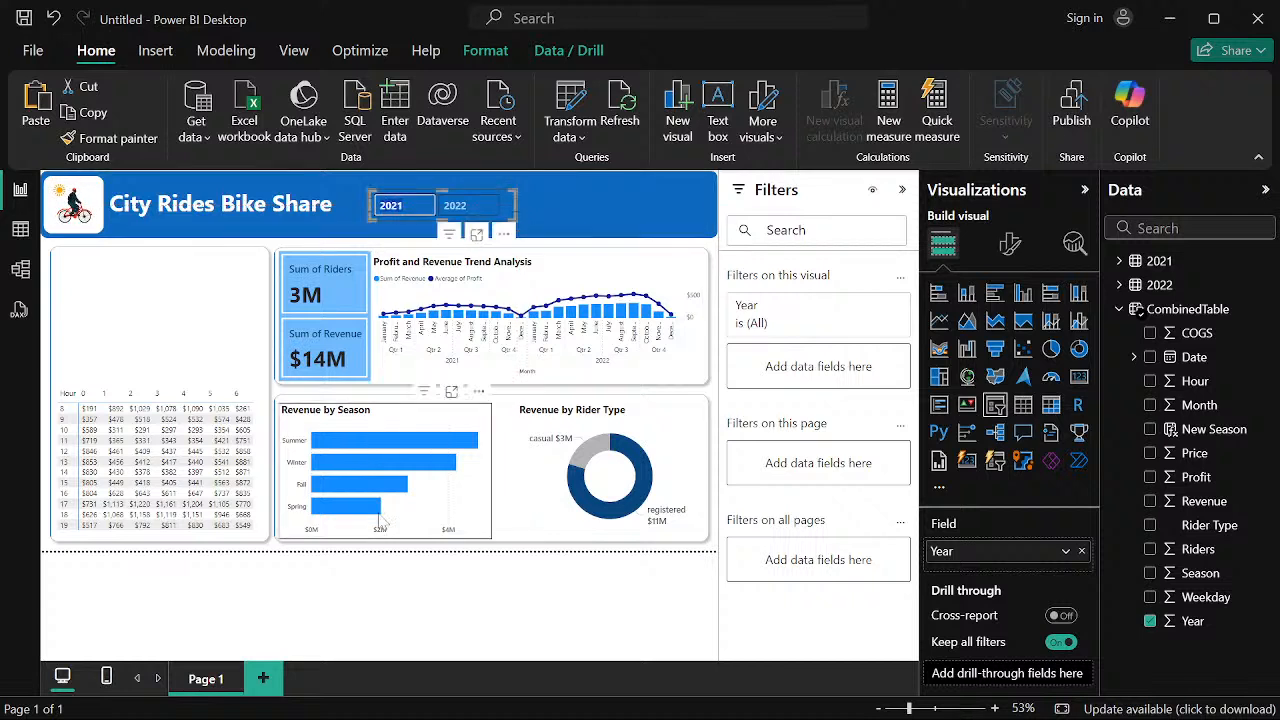
click(385, 601)
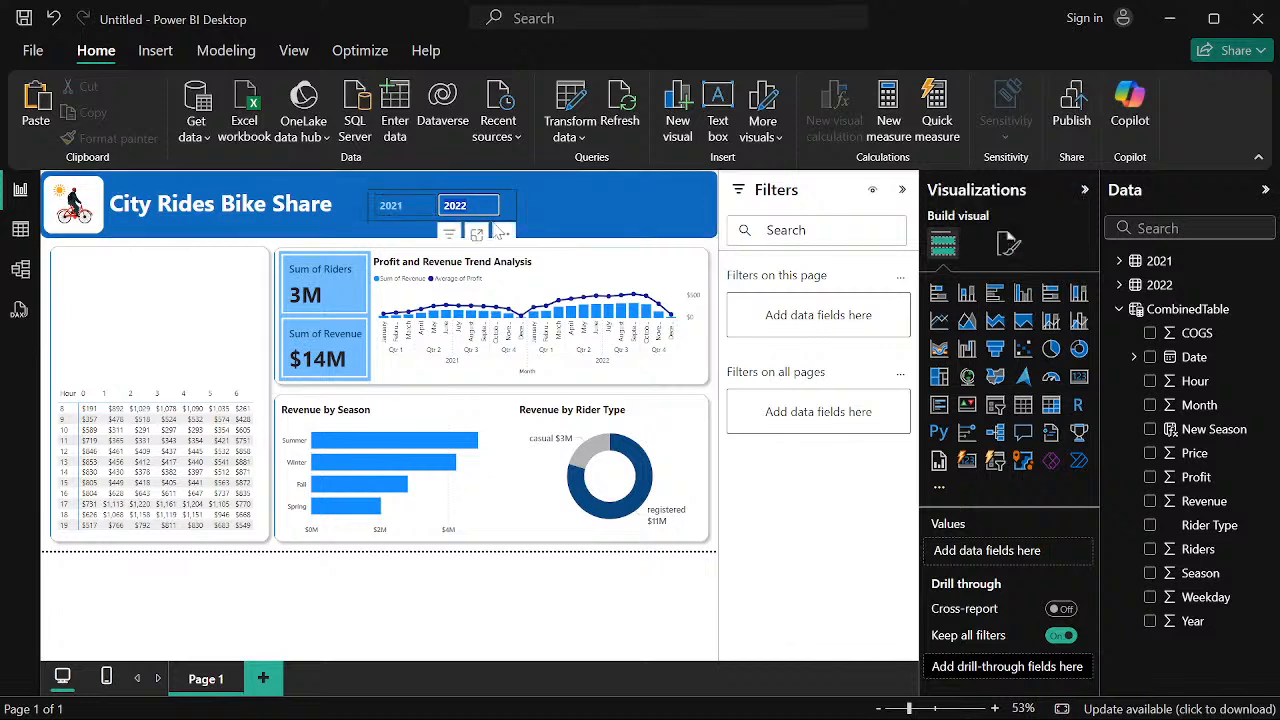
Check the Year slicer's additional options, the filters affecting it, and its slider formatting settings
click(506, 233)
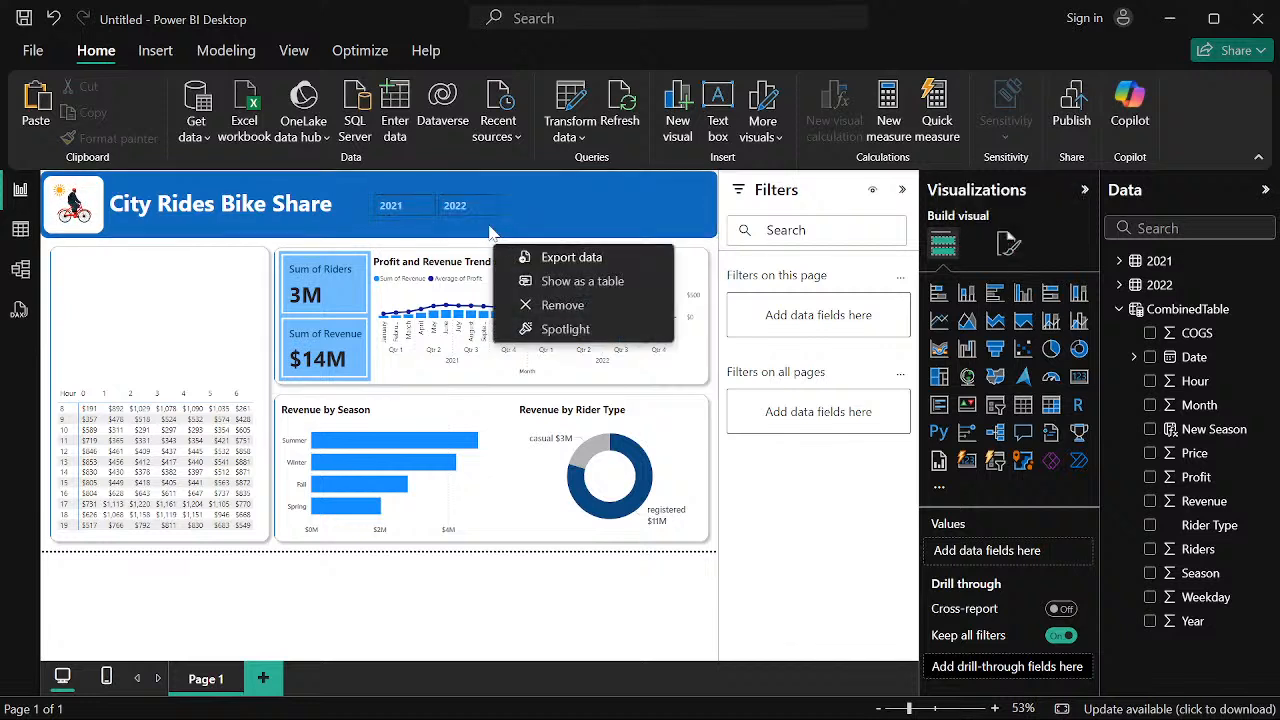
click(477, 205)
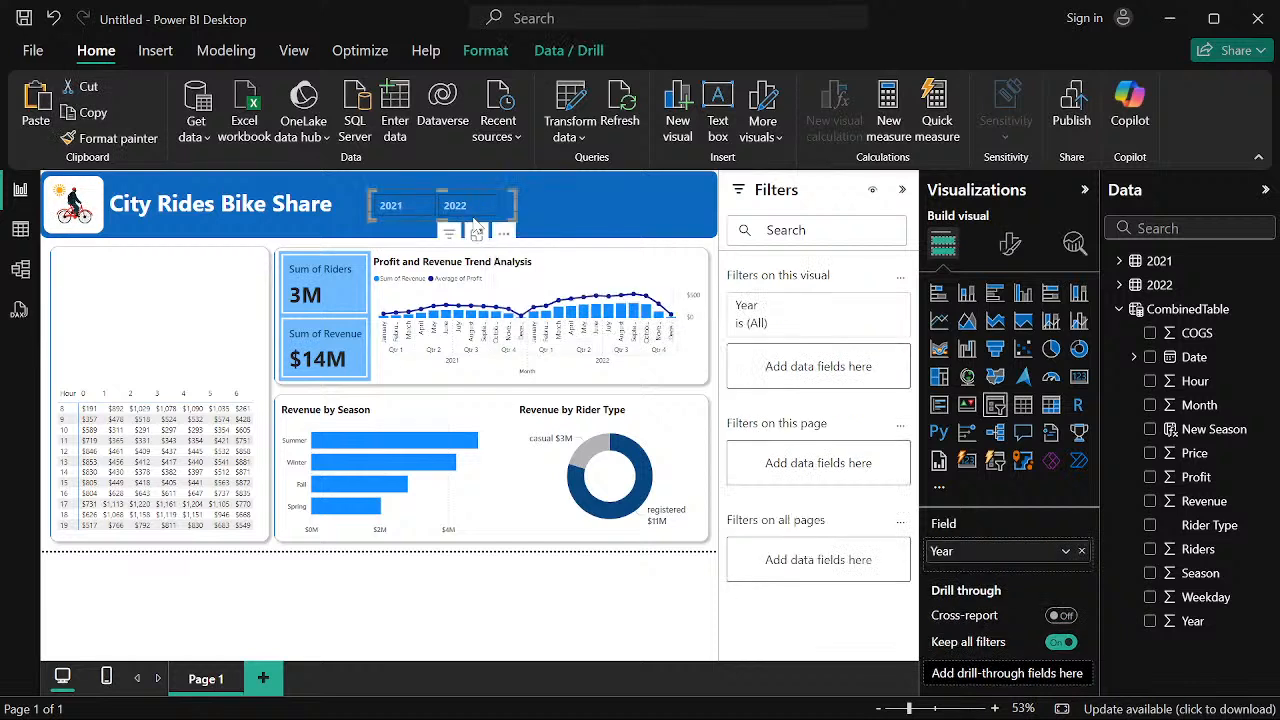
mouse_move(455, 240)
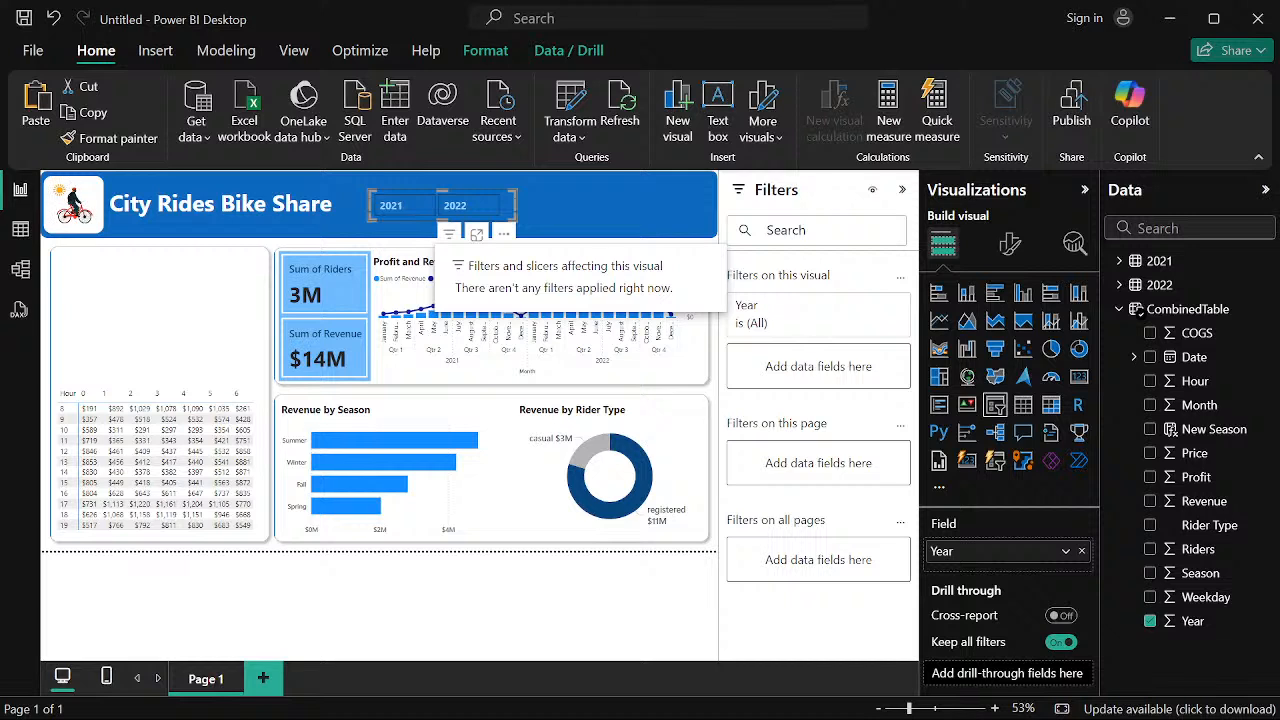
click(1006, 248)
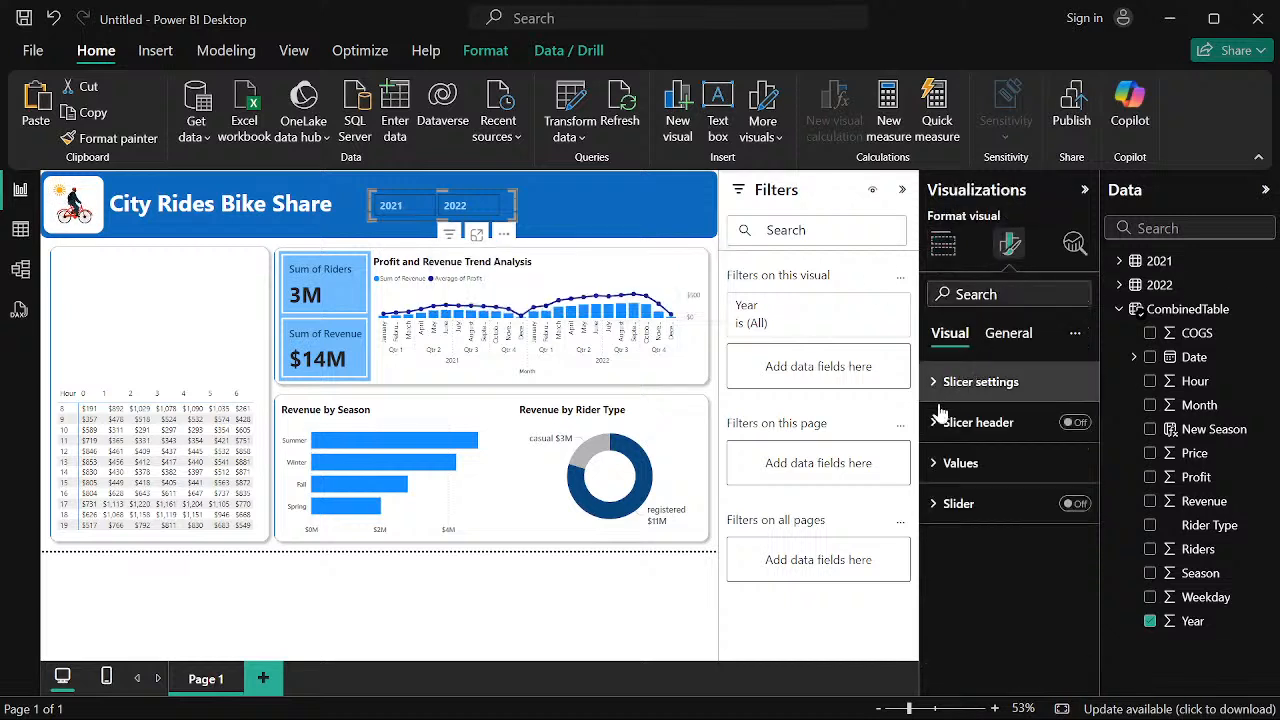
click(940, 505)
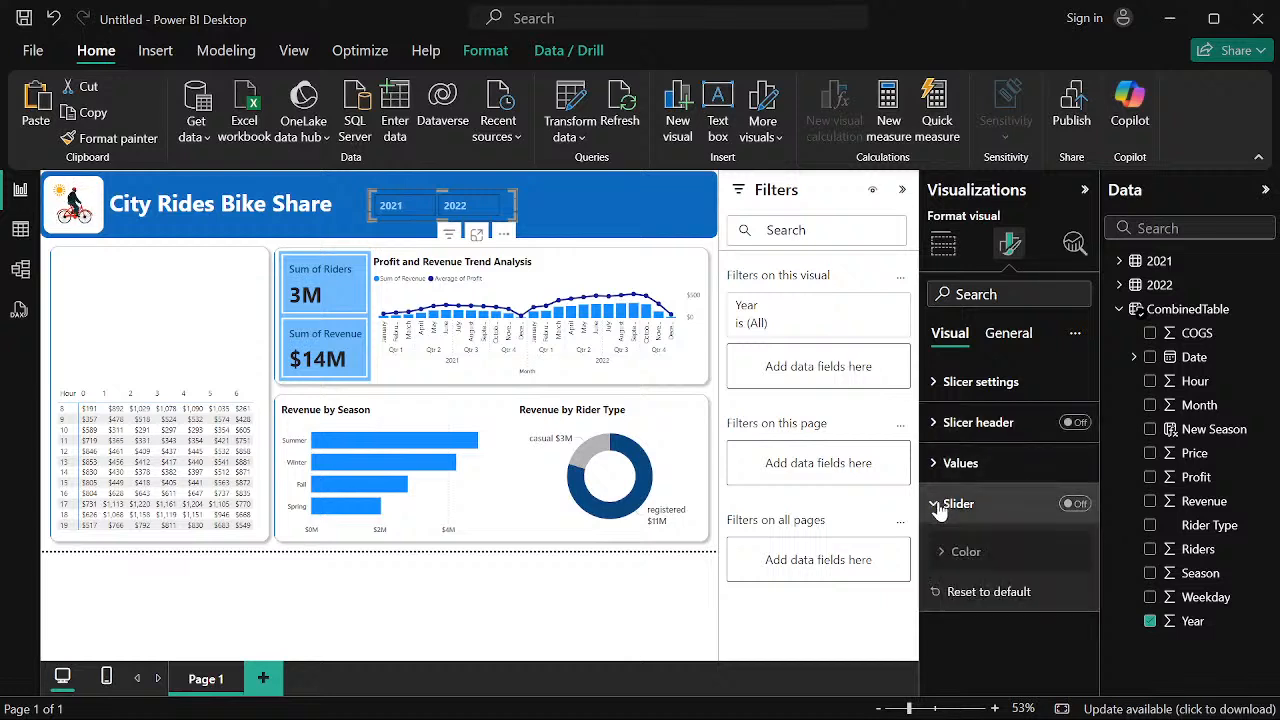
click(938, 505)
Examine the Year slicer's general formatting: size, advanced options, effects, data format choices, and header icons
click(1022, 338)
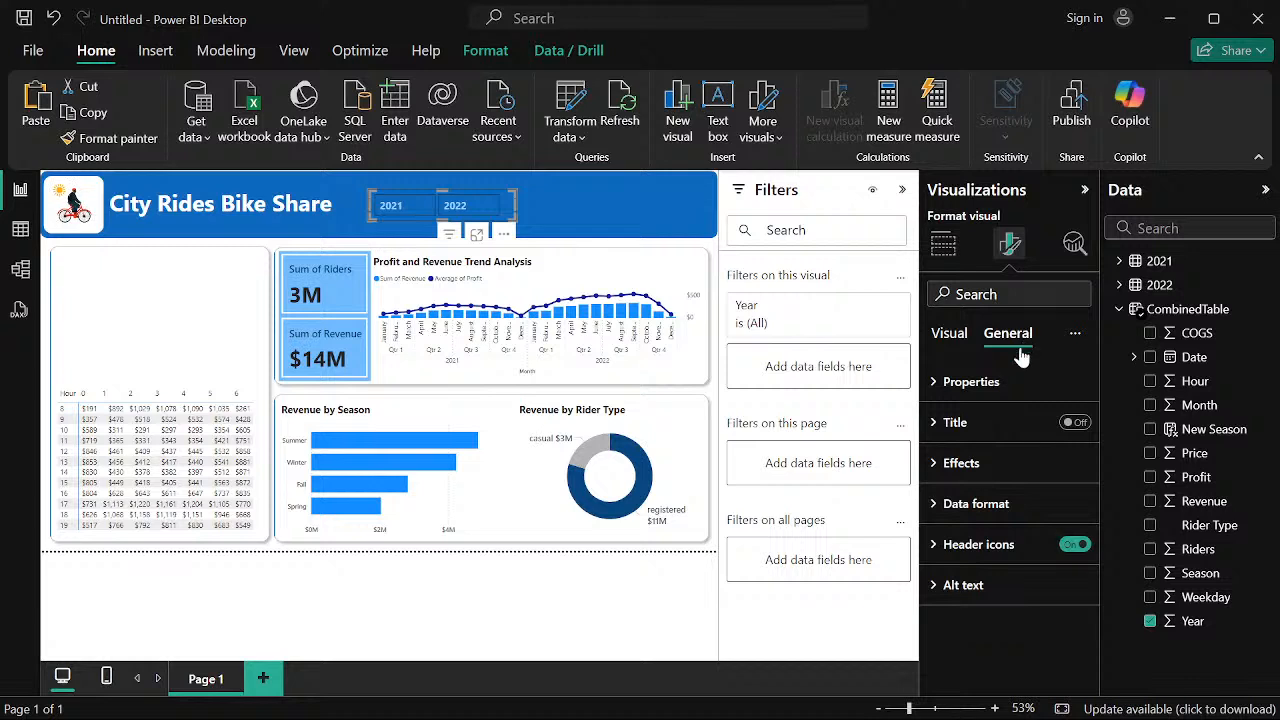
click(930, 388)
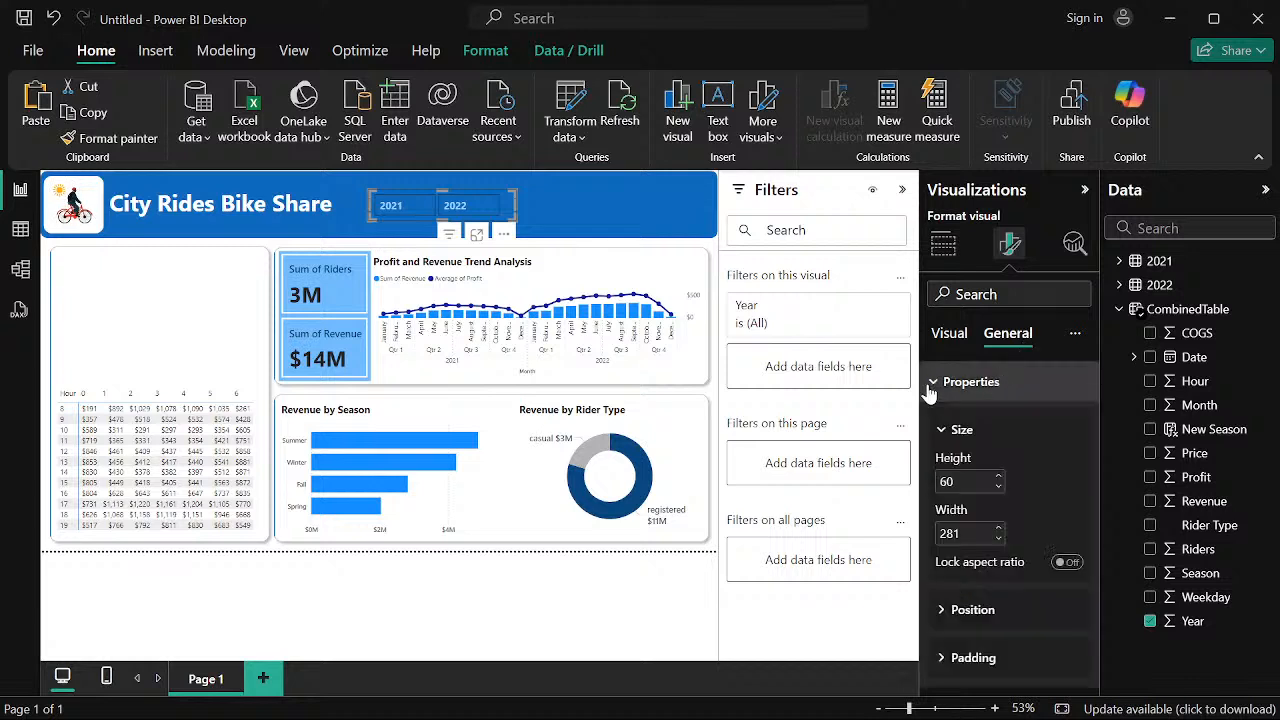
scroll(1030, 555, down, 3)
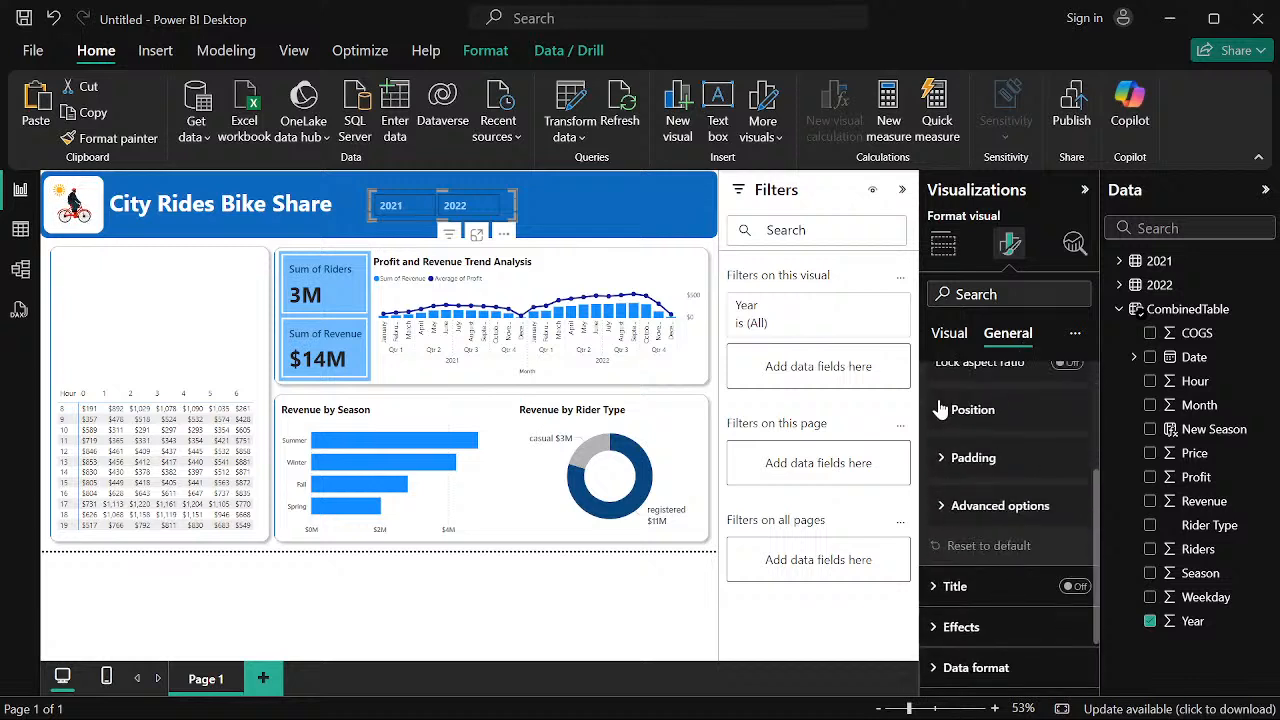
click(945, 504)
scroll(1006, 571, down, 3)
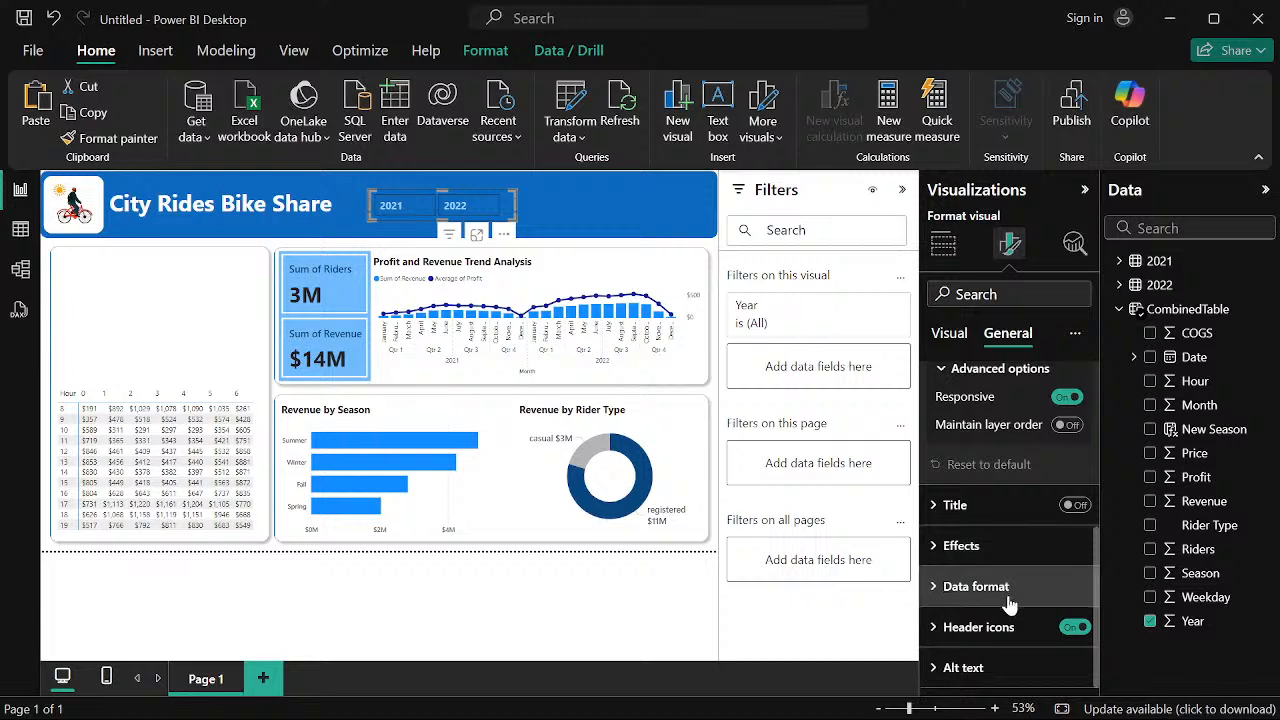
click(945, 545)
scroll(997, 590, down, 2)
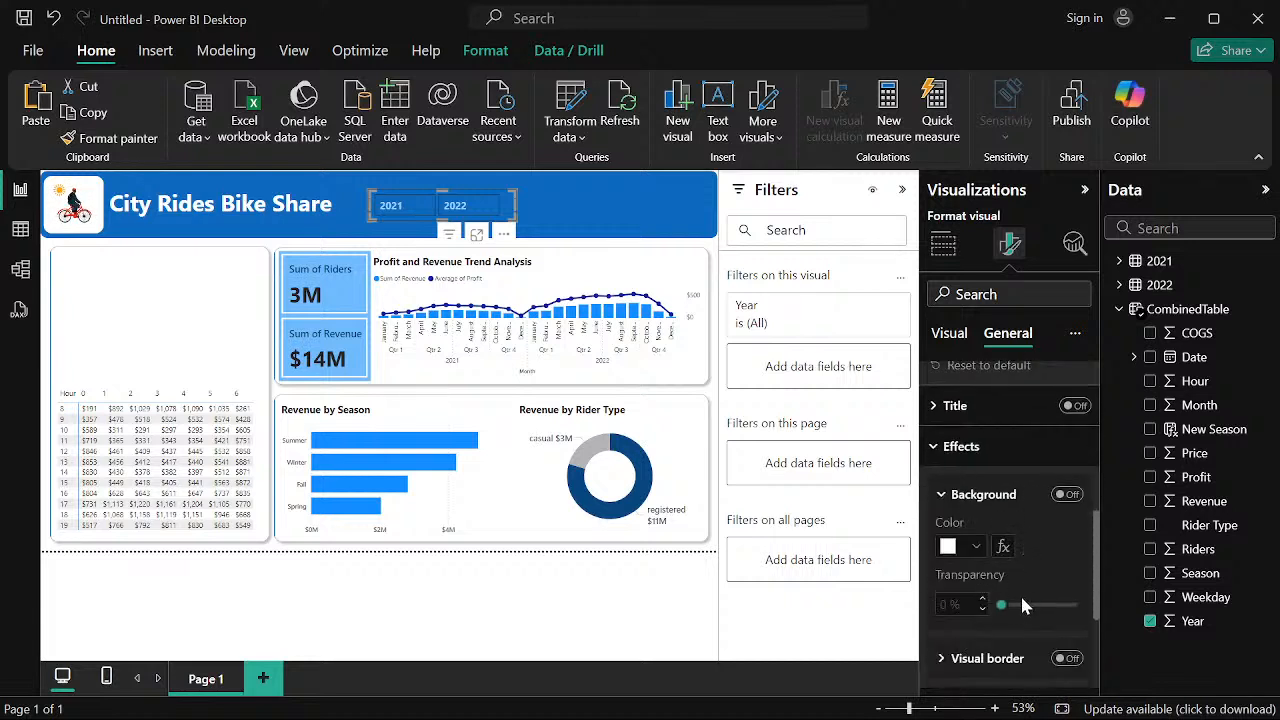
scroll(1020, 593, down, 3)
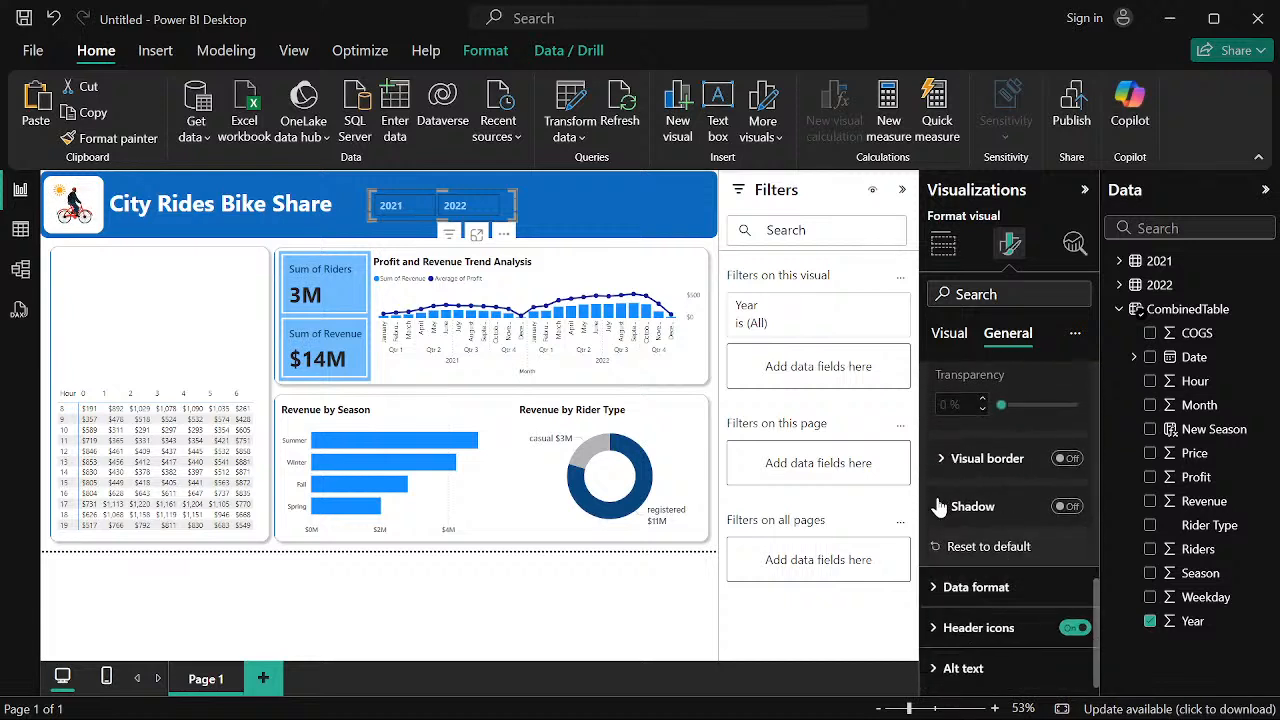
click(940, 590)
scroll(940, 598, down, 1)
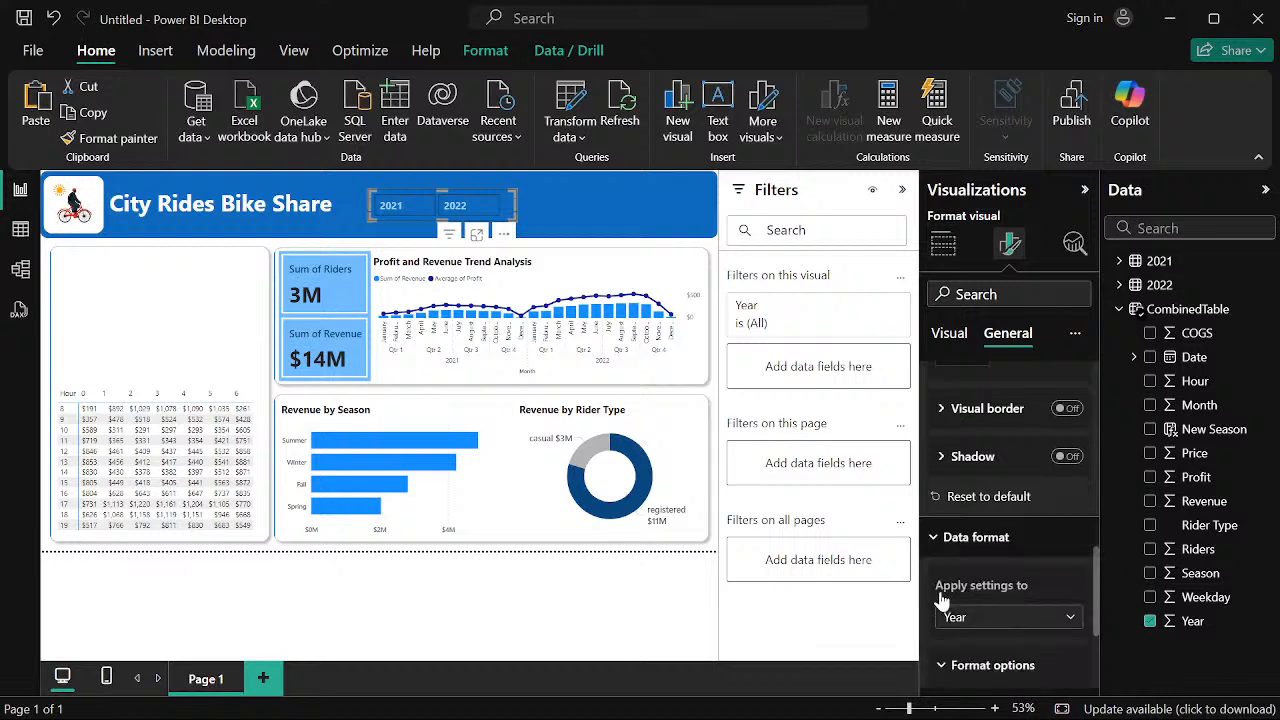
scroll(1078, 625, down, 2)
click(1068, 470)
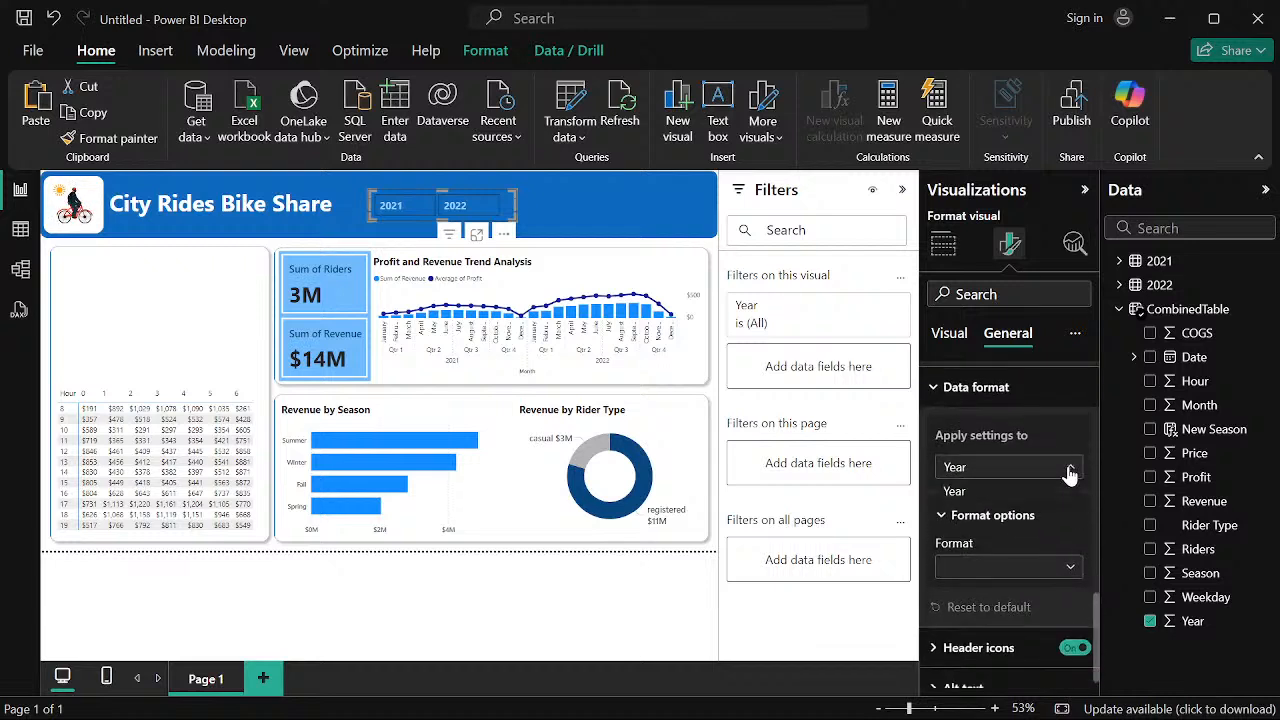
click(1058, 491)
click(1072, 569)
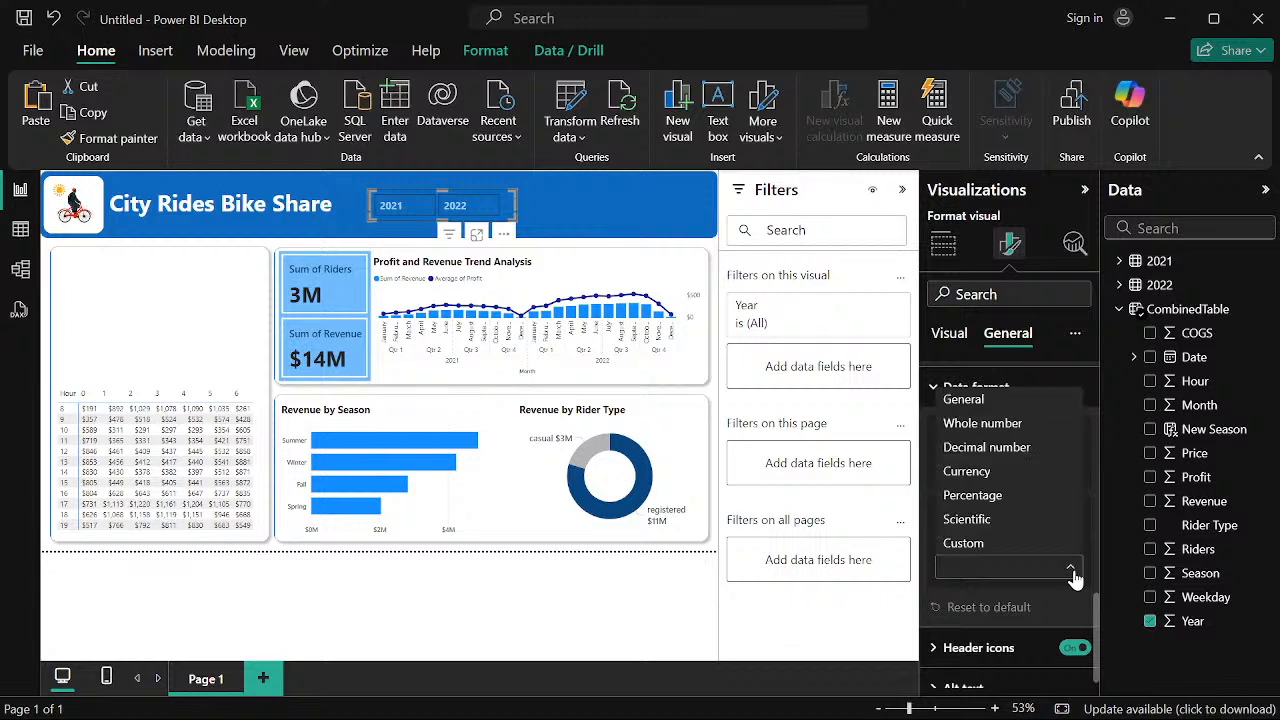
click(1073, 578)
scroll(1000, 625, down, 1)
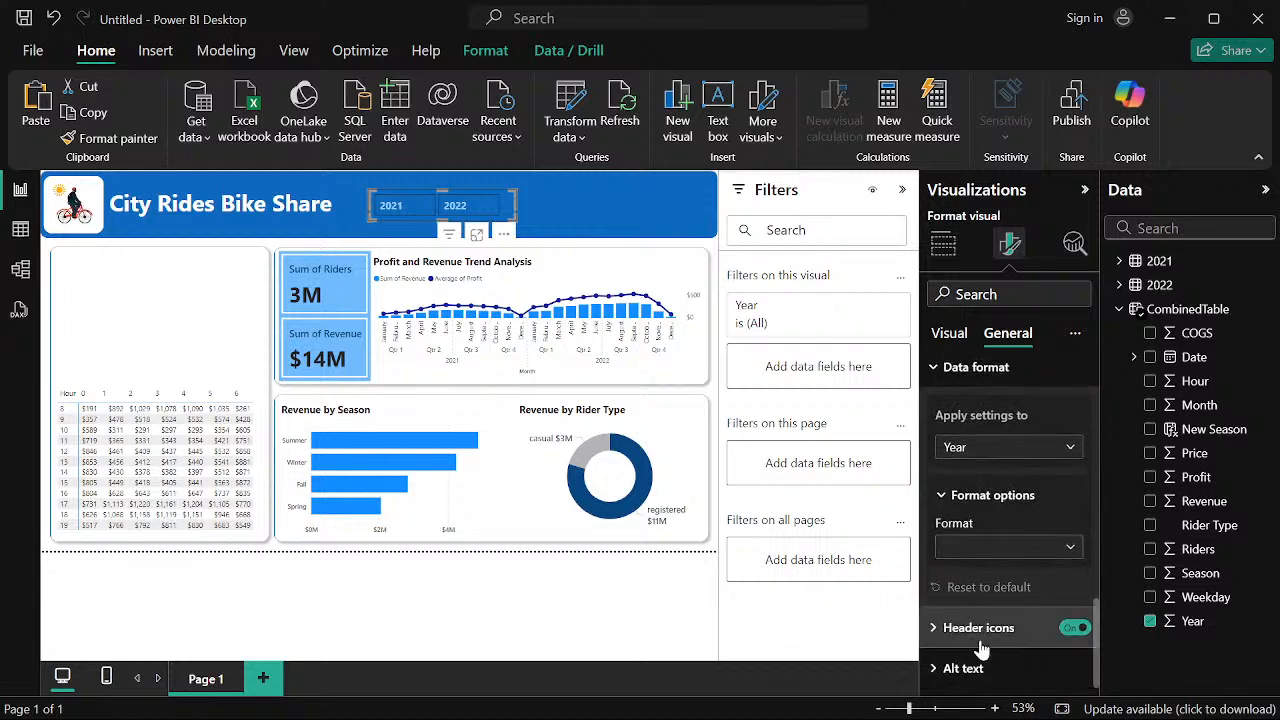
click(932, 630)
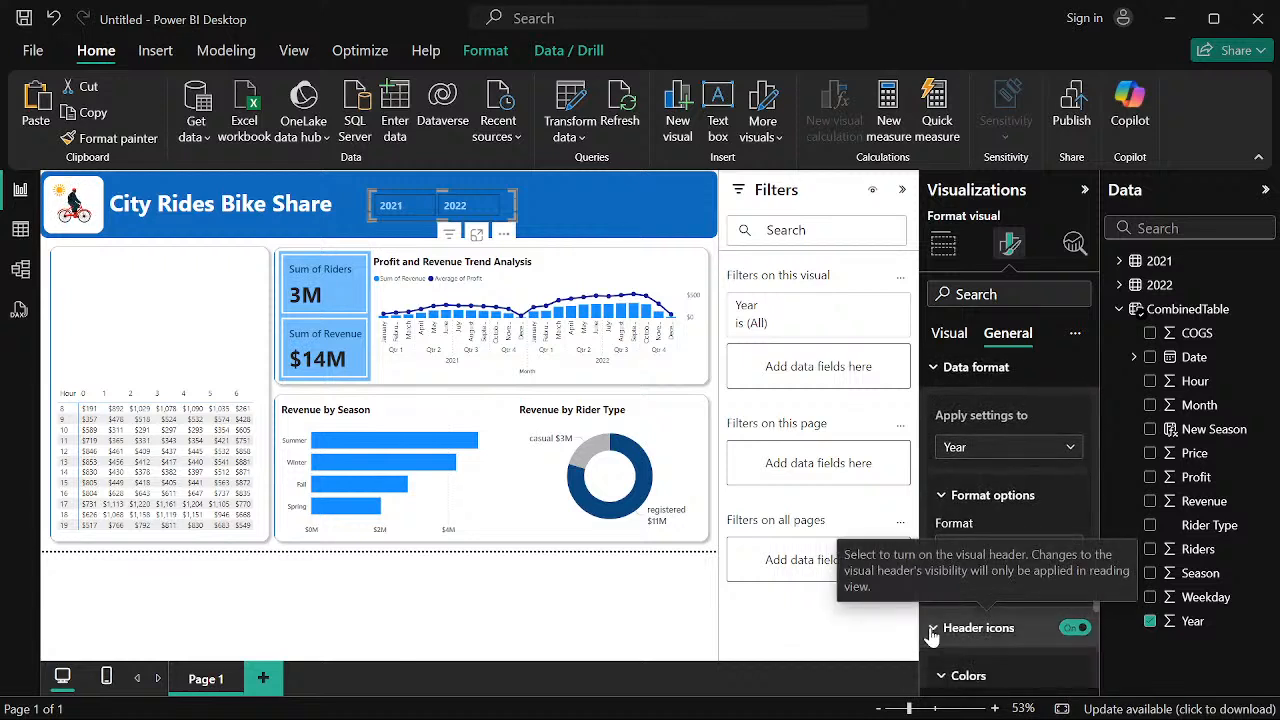
click(932, 630)
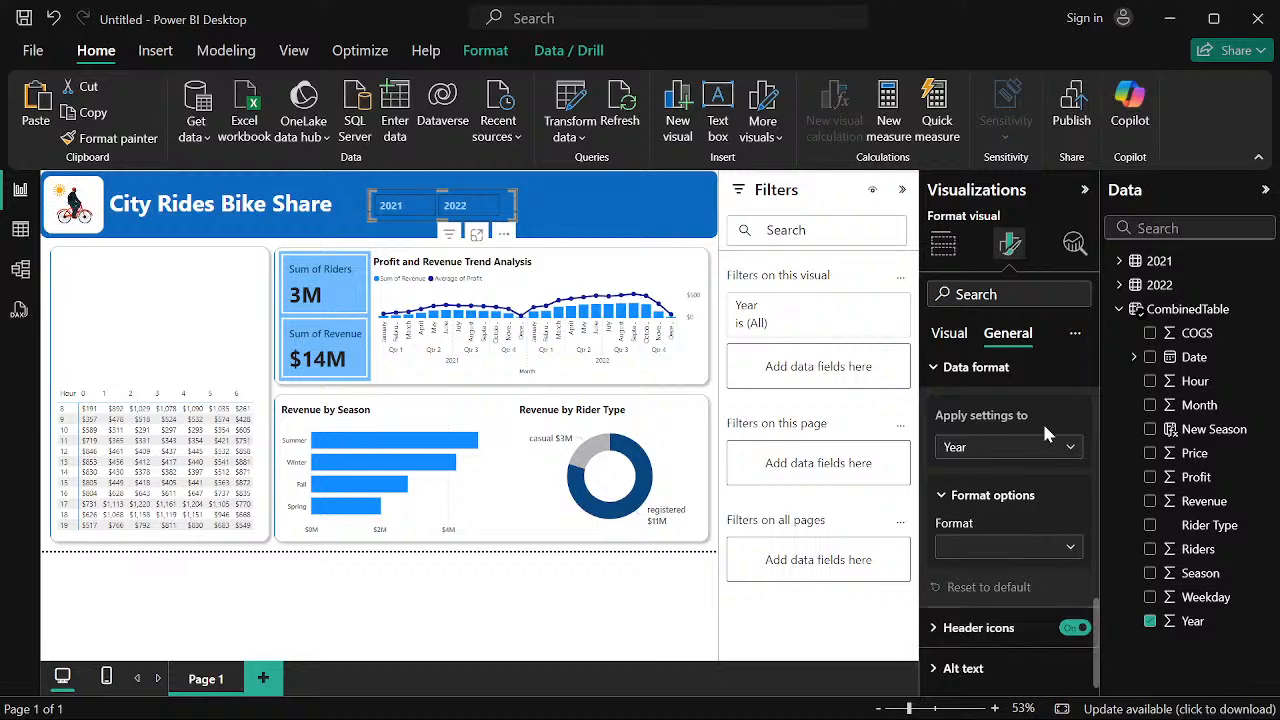
Turn the slider on in the Year slicer's visual formatting
scroll(1020, 410, up, 5)
click(949, 334)
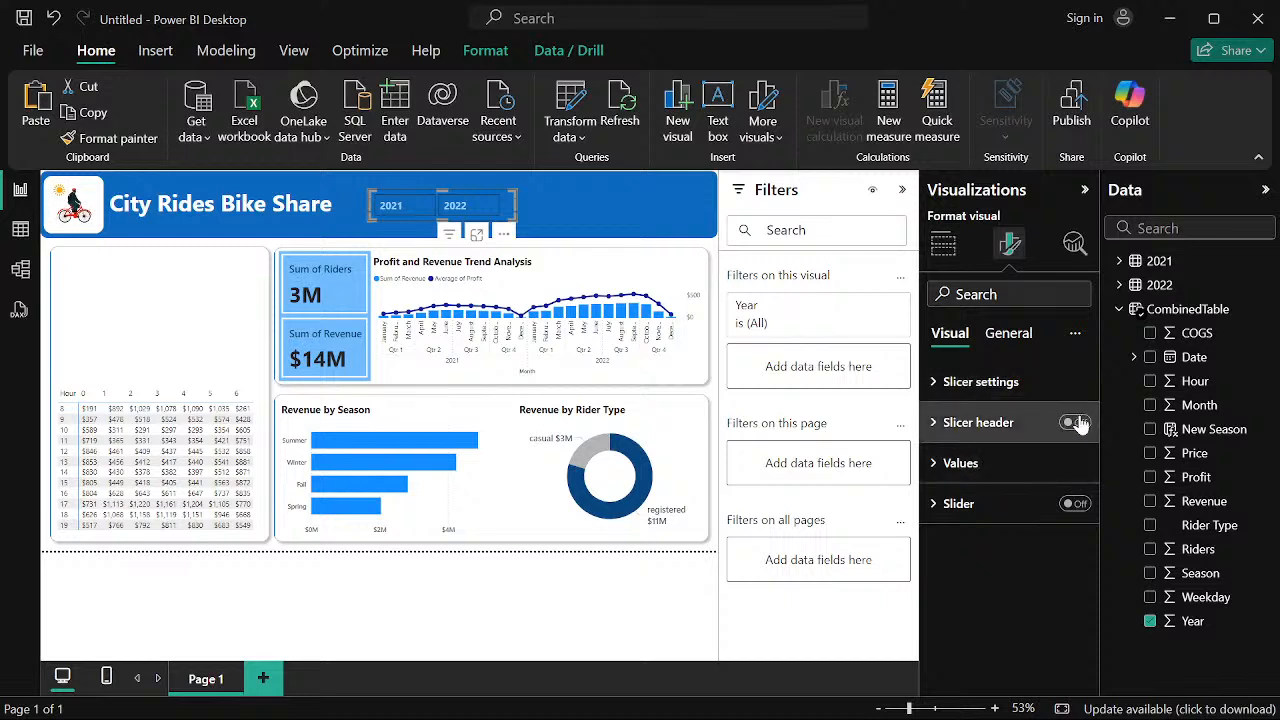
click(1075, 507)
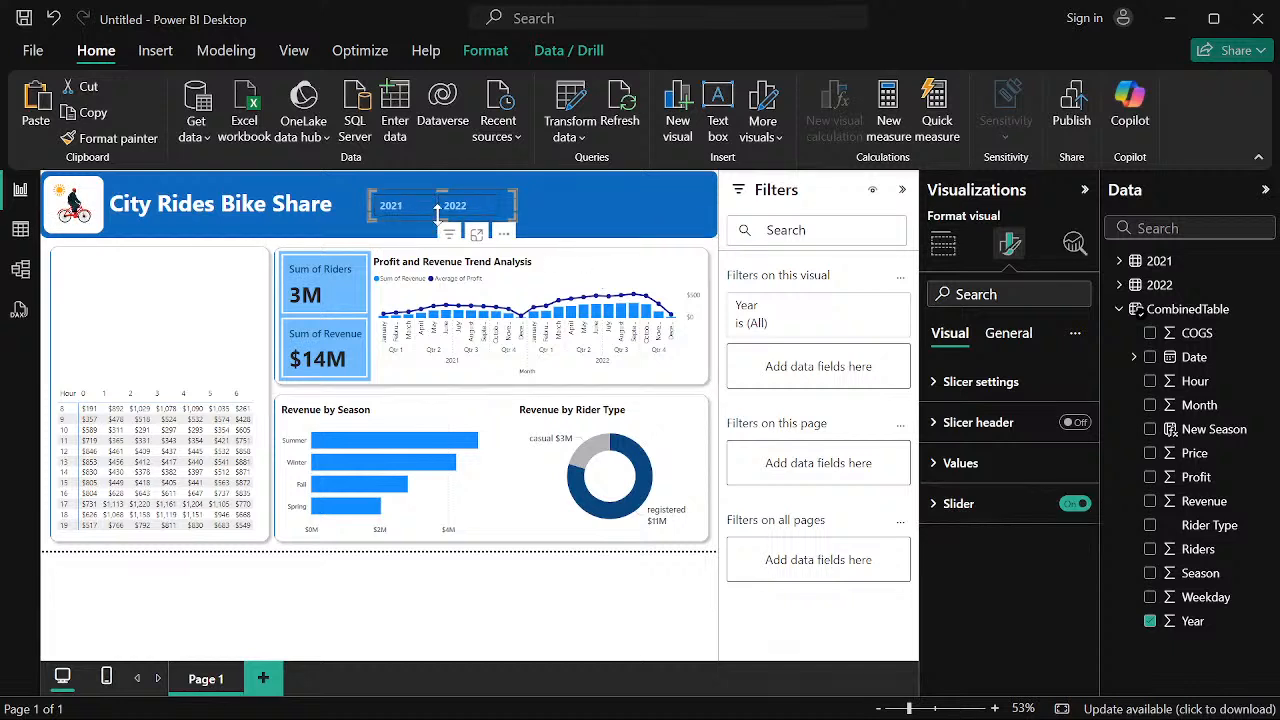
Stretch the Year slicer downward until its slider fits, and use the slider to bring the end year to 2021
drag(442, 220, 442, 284)
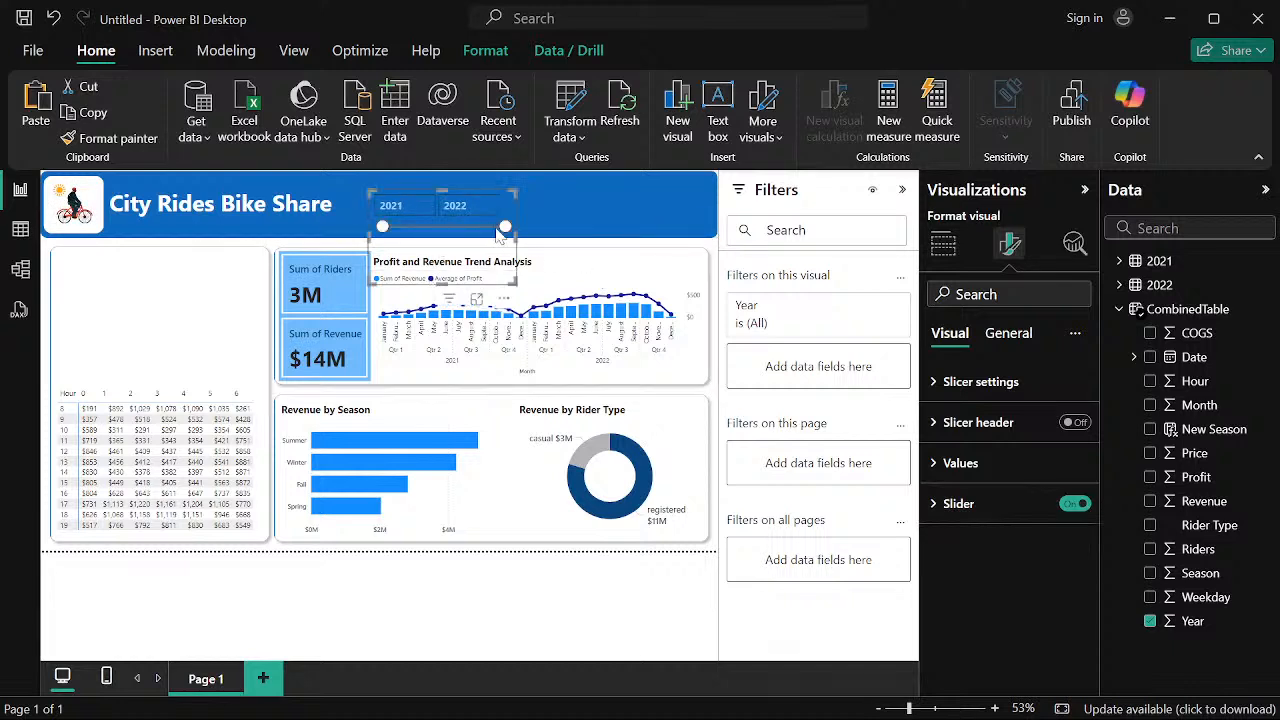
drag(505, 226, 437, 232)
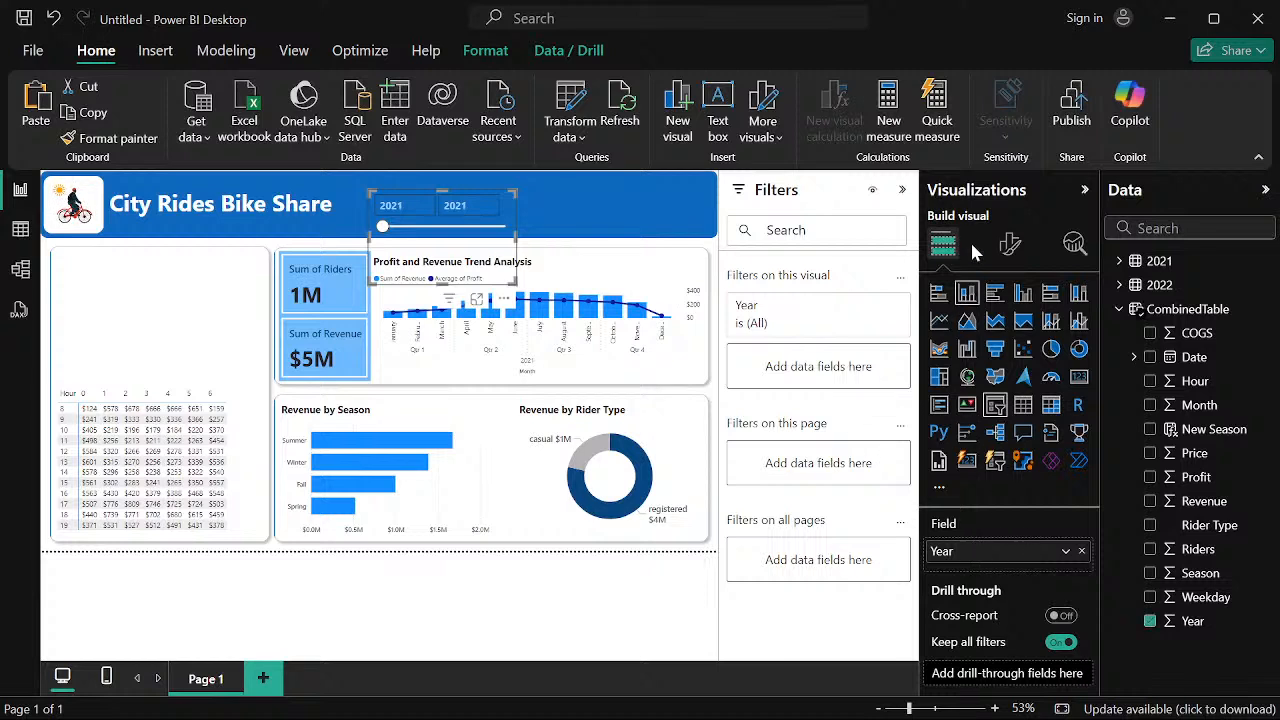
Turn off the slider in the Year slicer's visual formatting, shrink the slicer back into the header and deselect it
click(1010, 244)
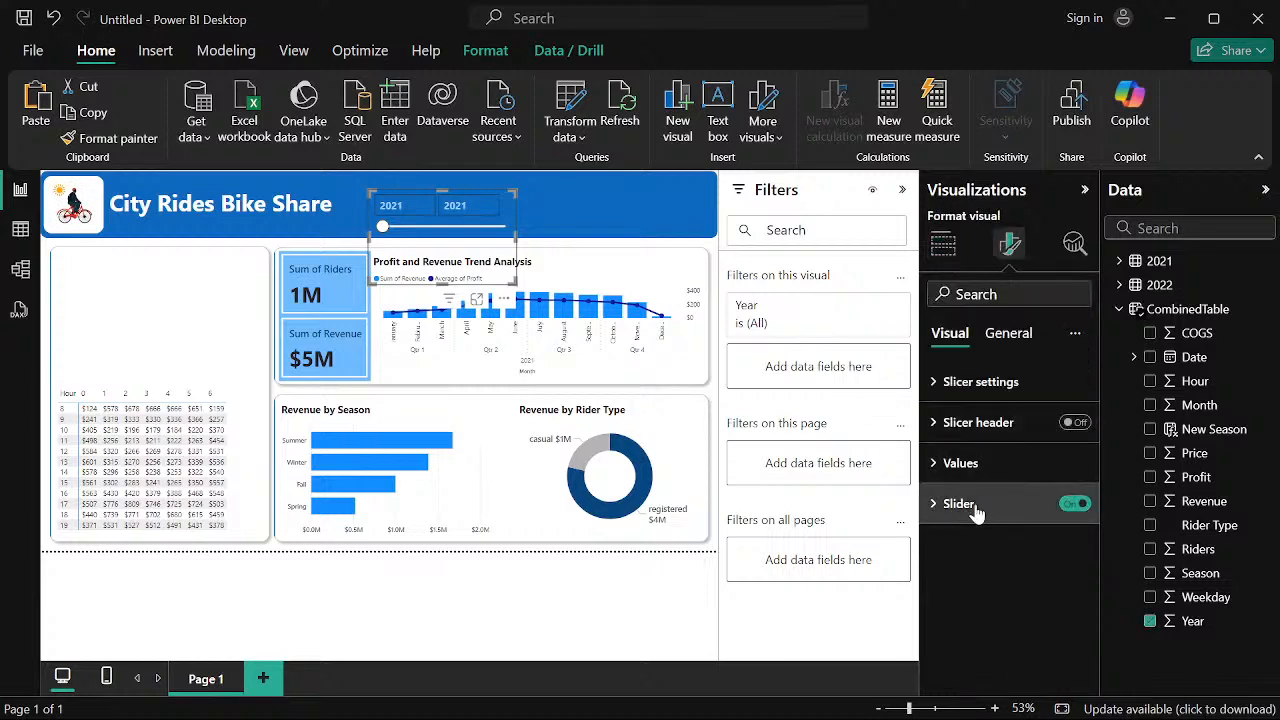
click(1075, 503)
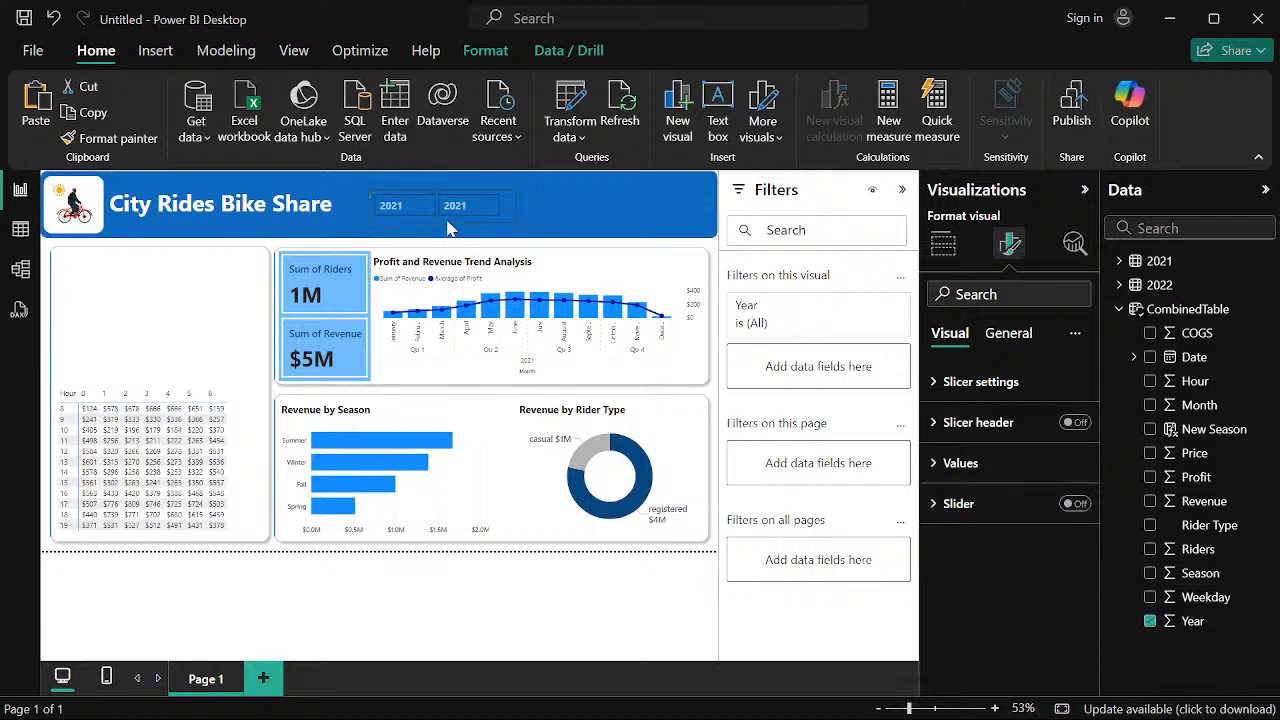
click(590, 620)
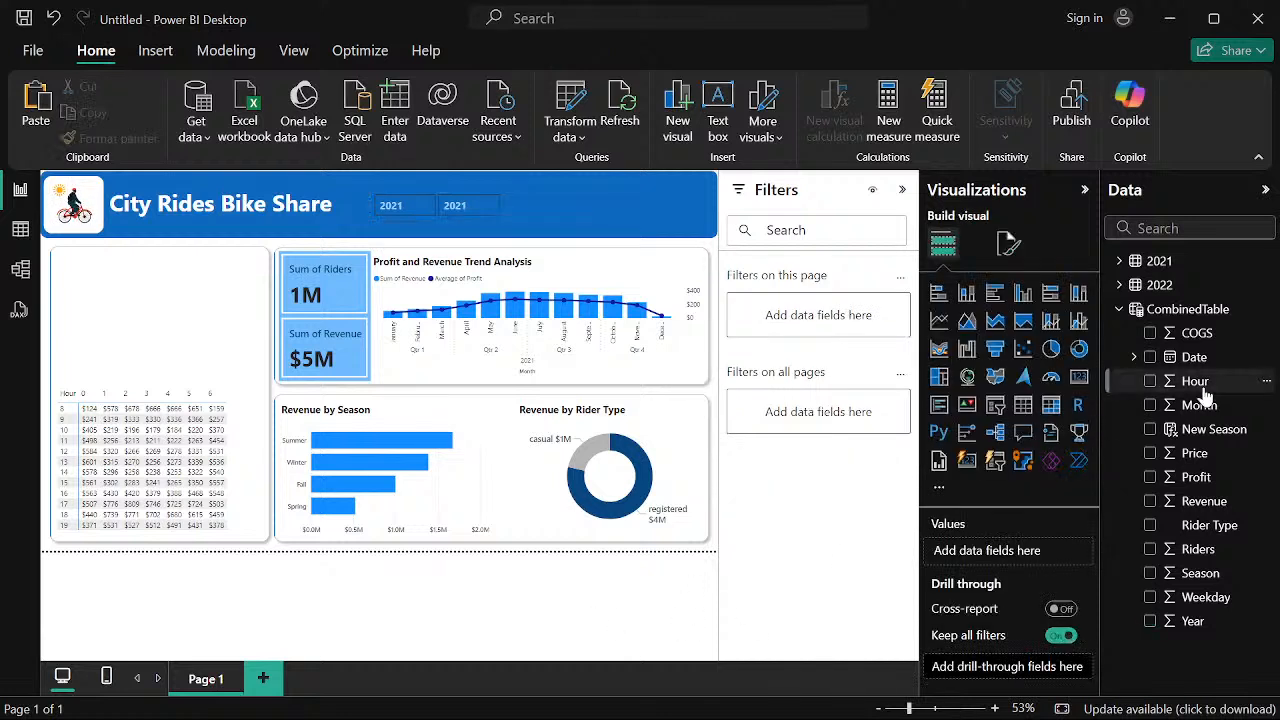
click(1055, 408)
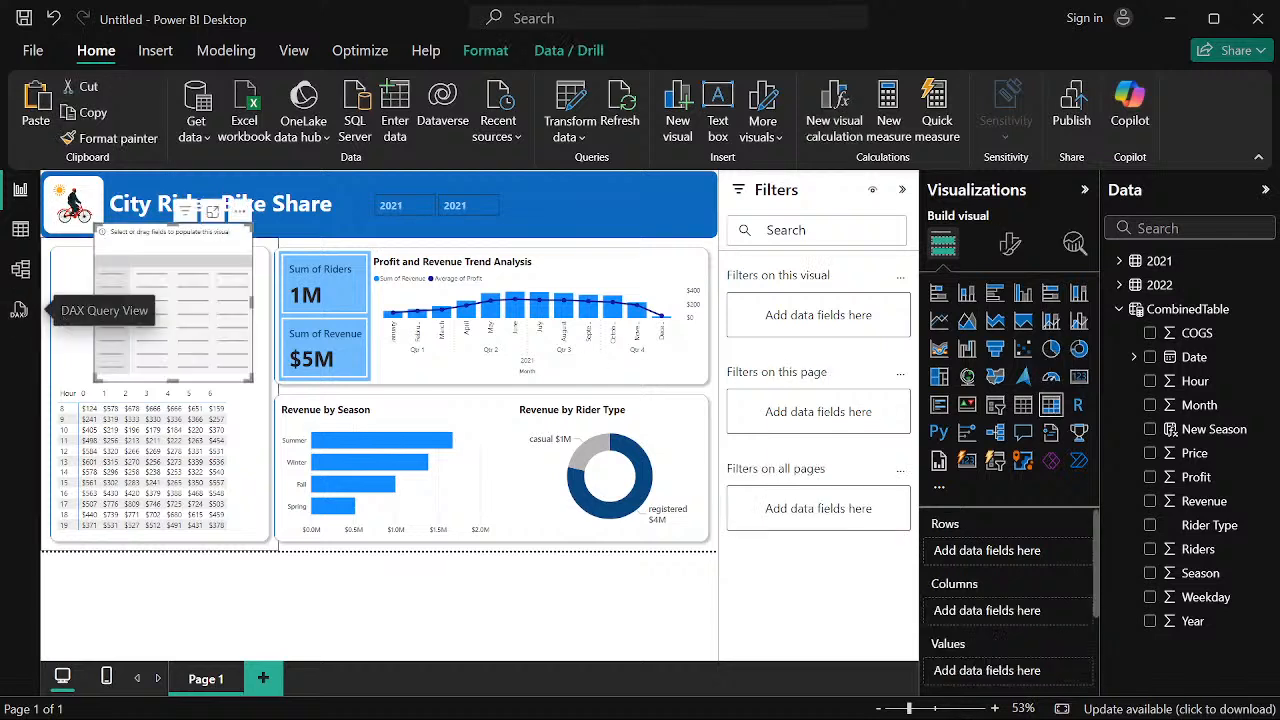
key(Delete)
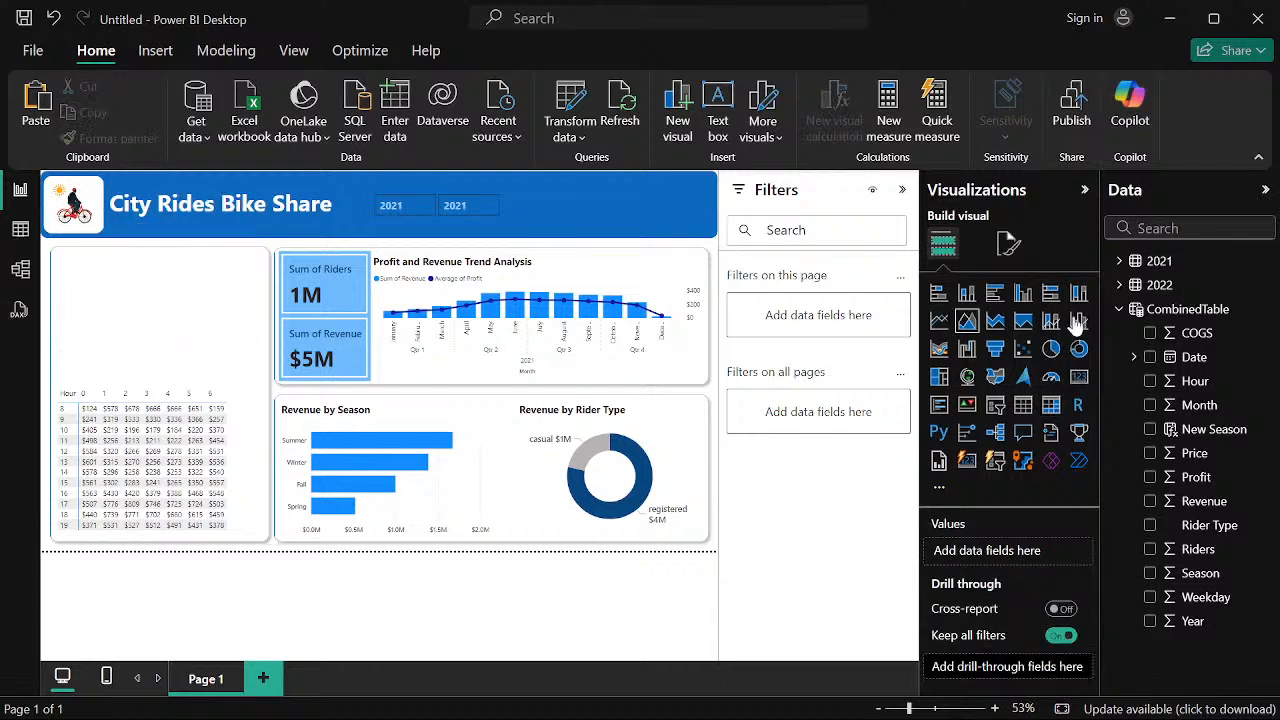
click(995, 405)
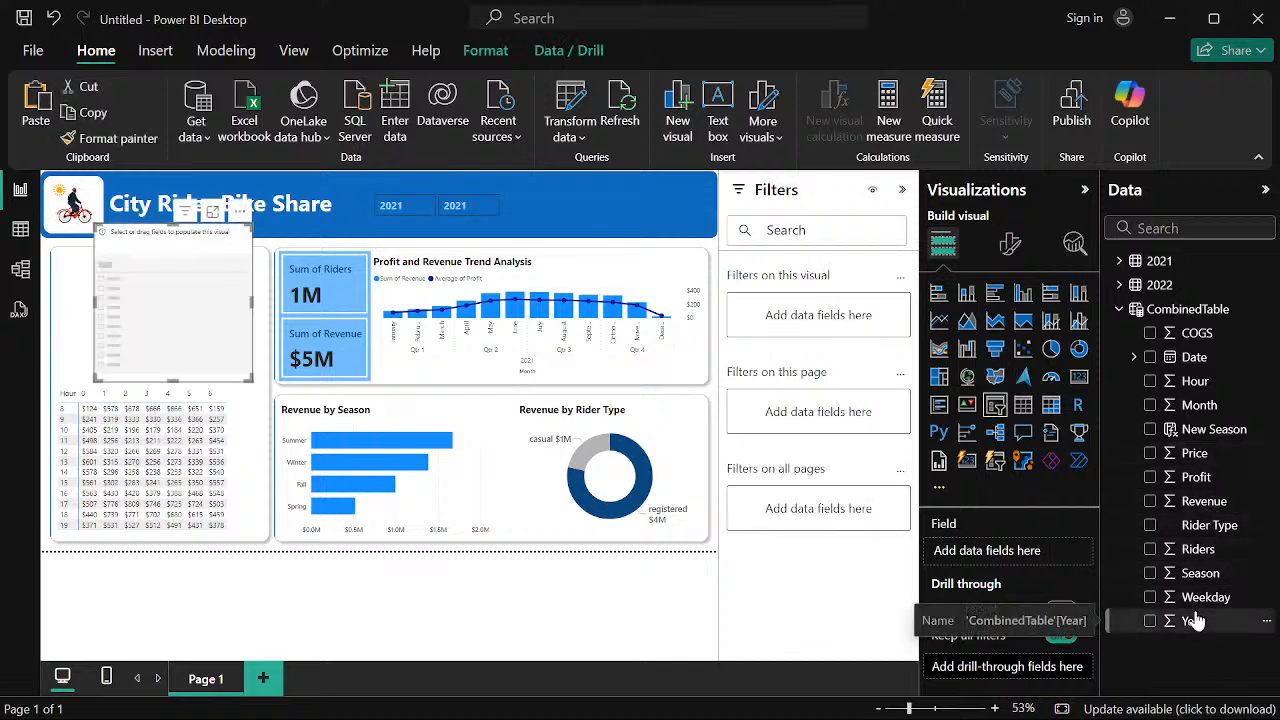
drag(1193, 621, 990, 550)
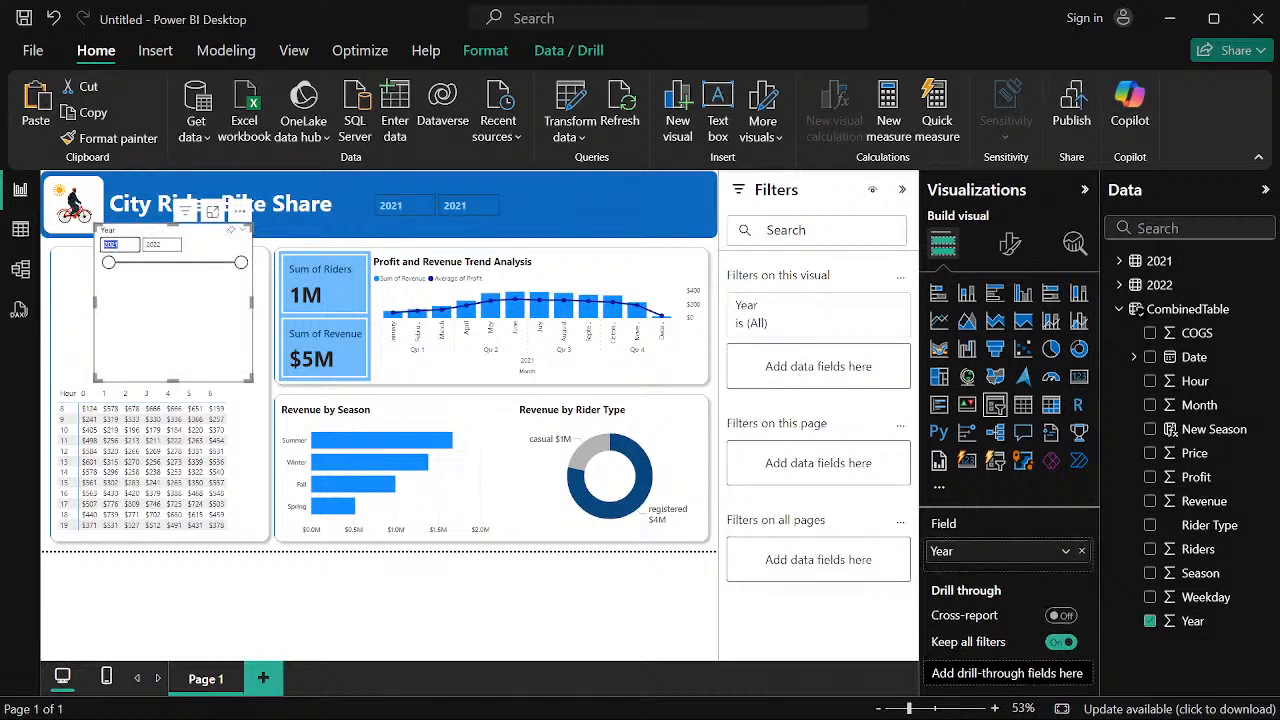
key(Tab)
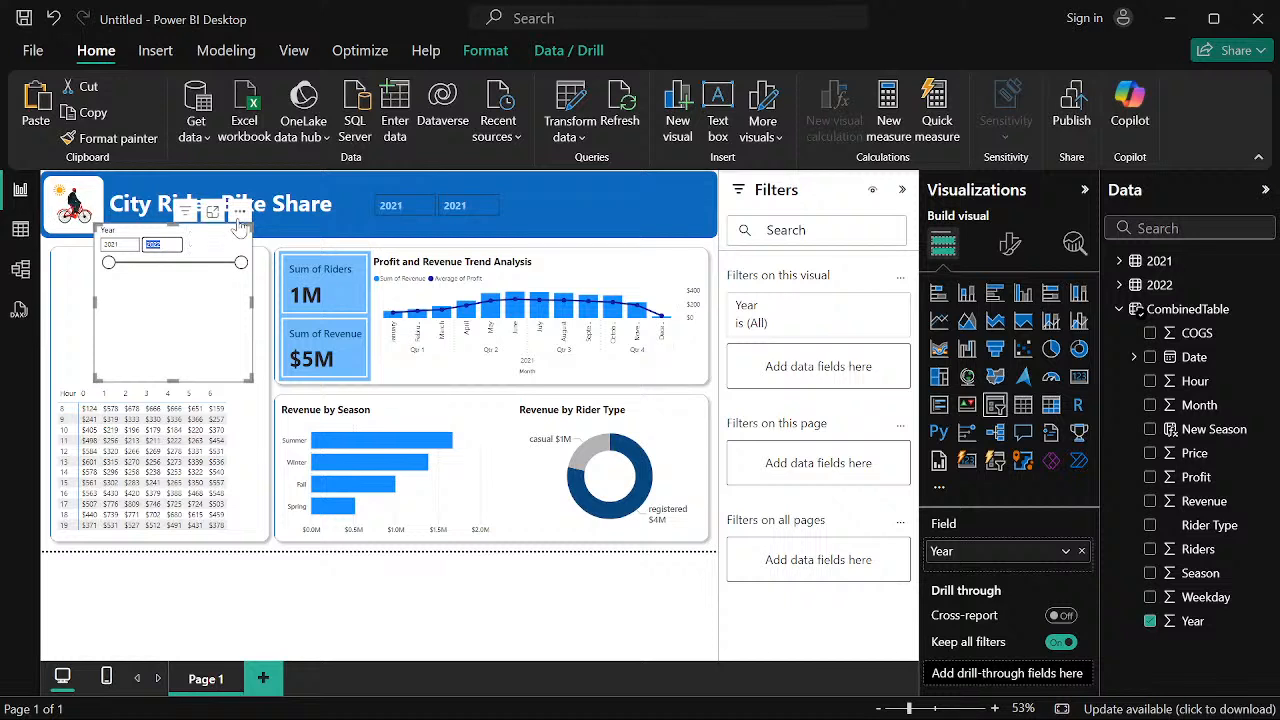
key(Return)
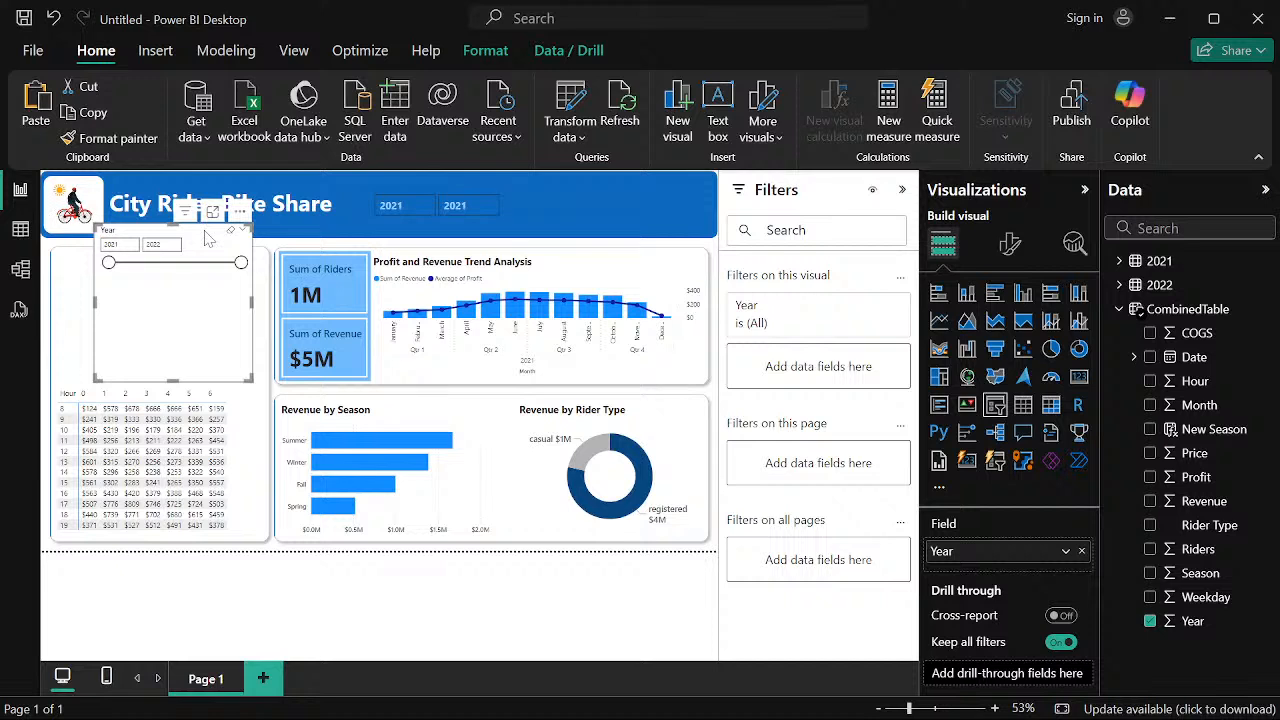
key(Delete)
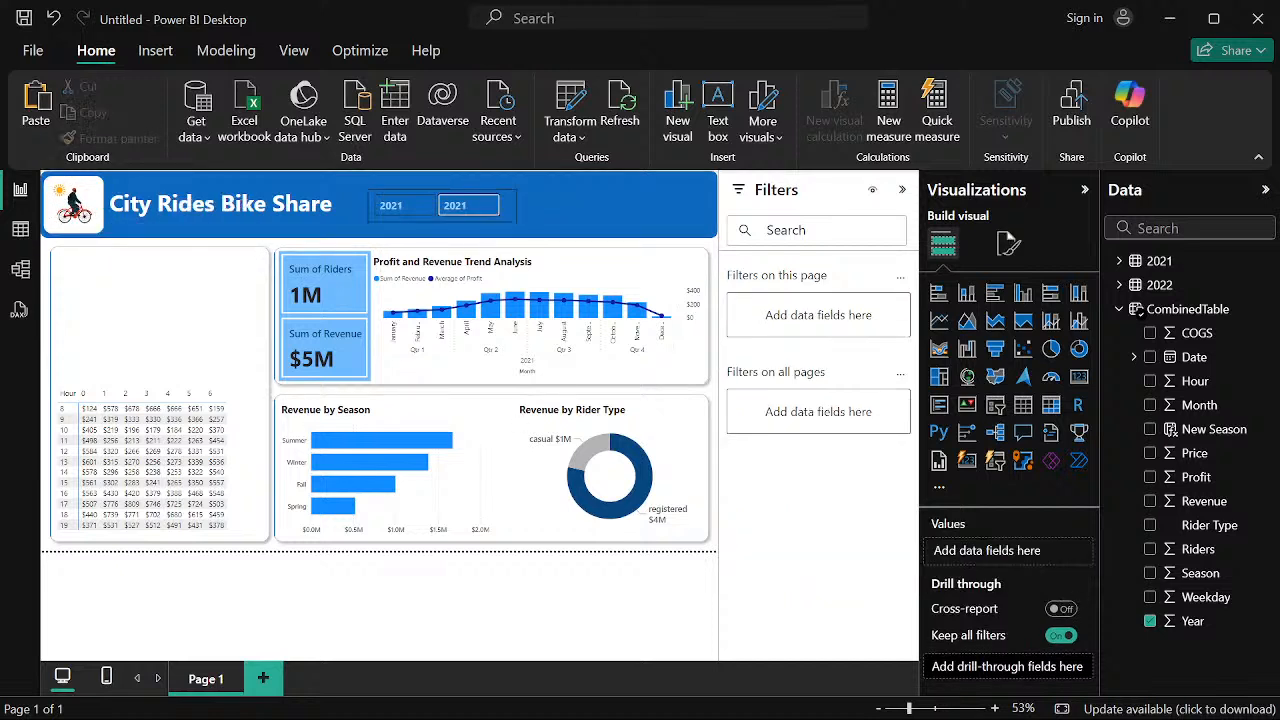
Change the style of the Year slicer in the blue header to Vertical list
click(510, 218)
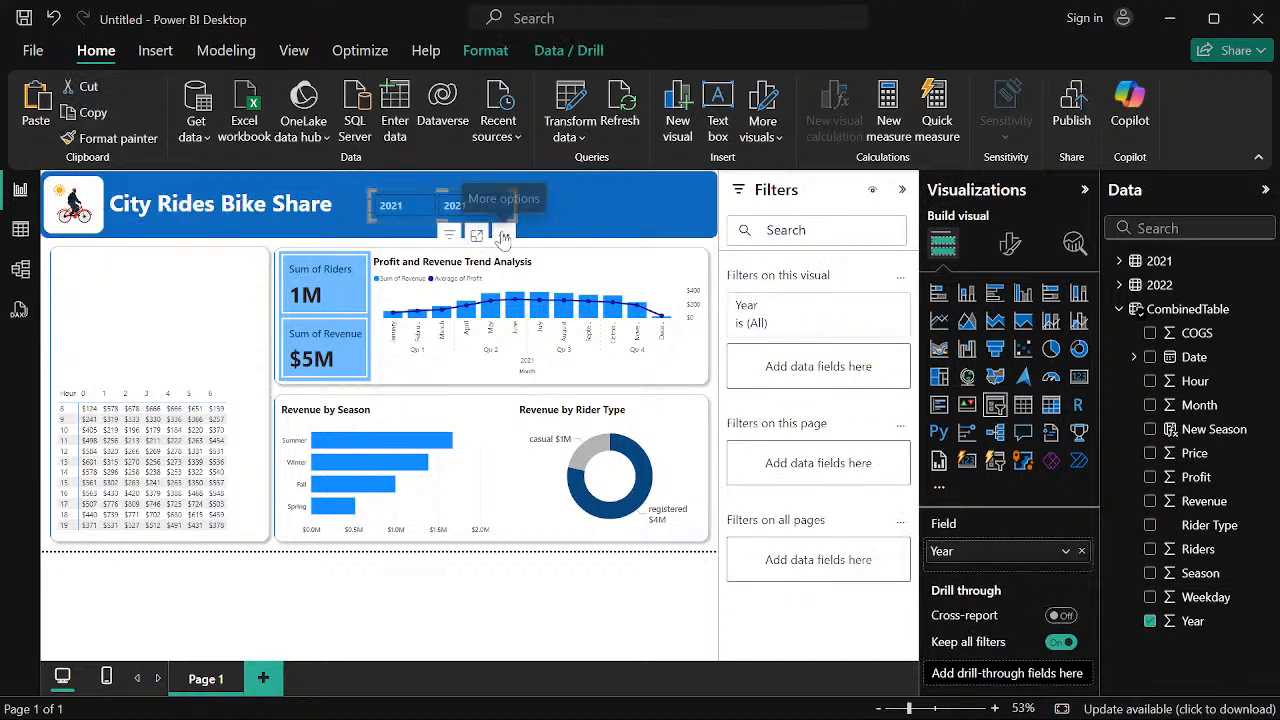
click(1008, 245)
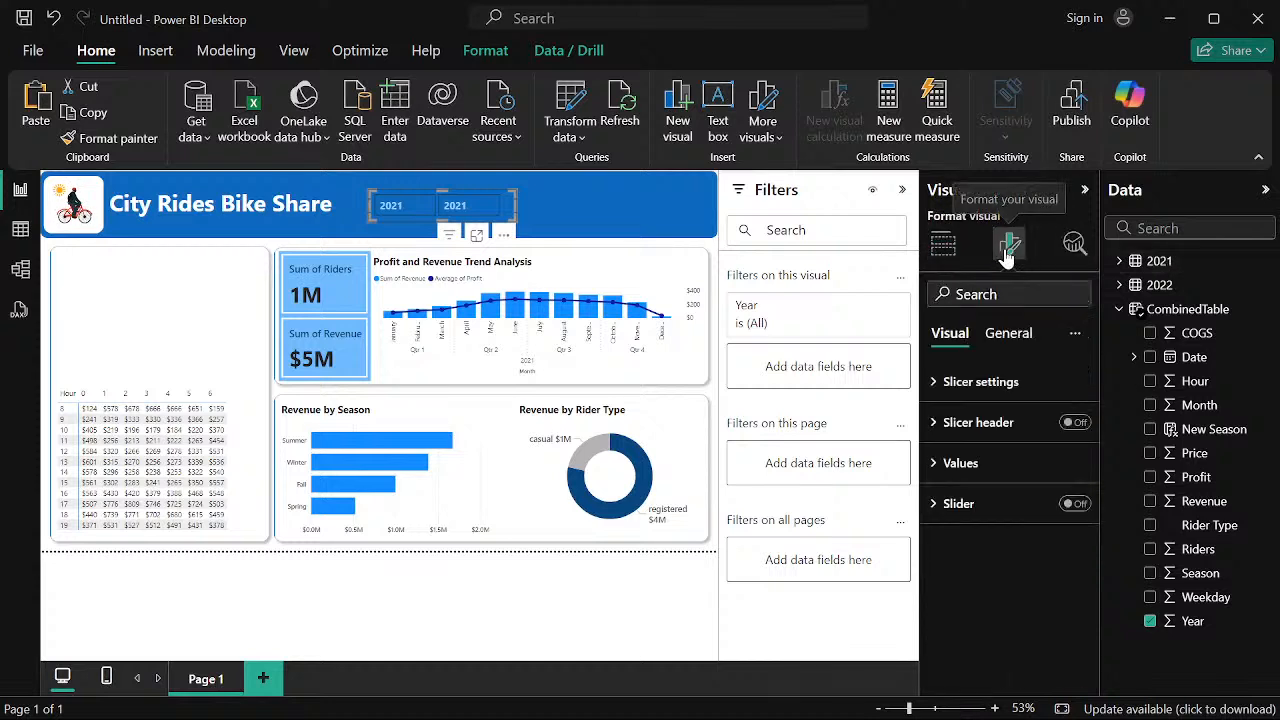
click(938, 382)
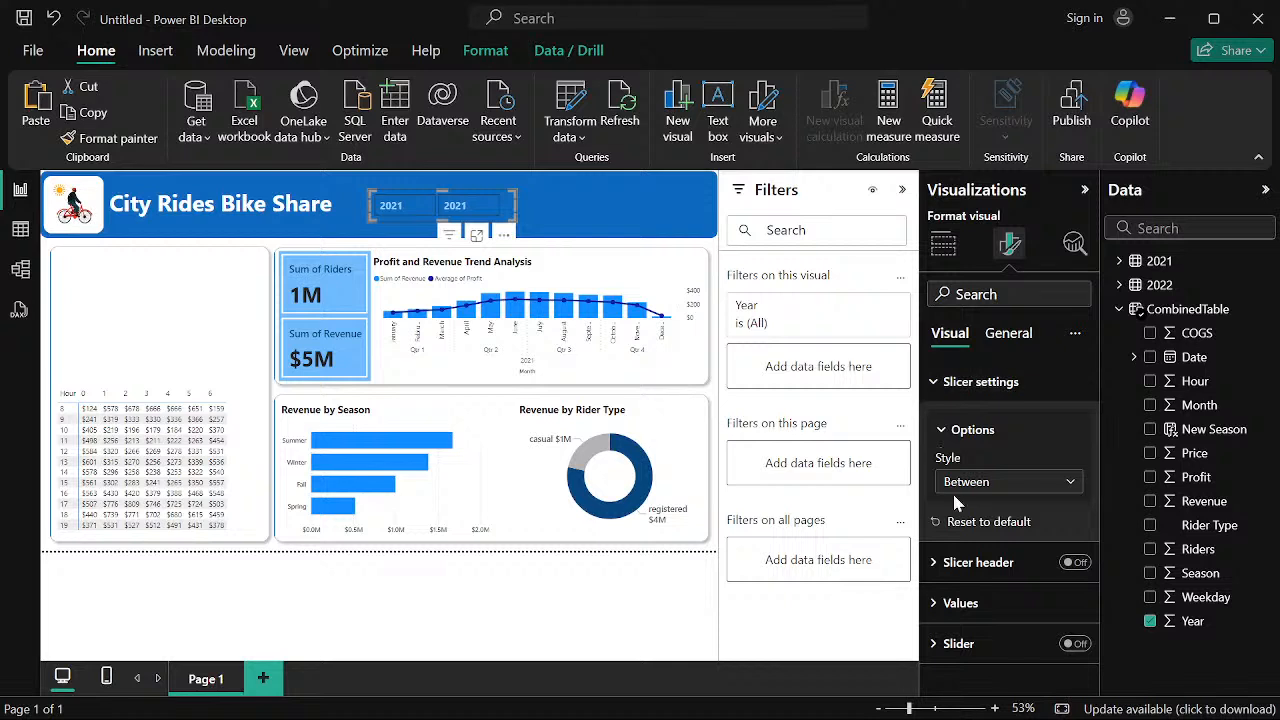
click(941, 431)
click(941, 431)
click(1014, 524)
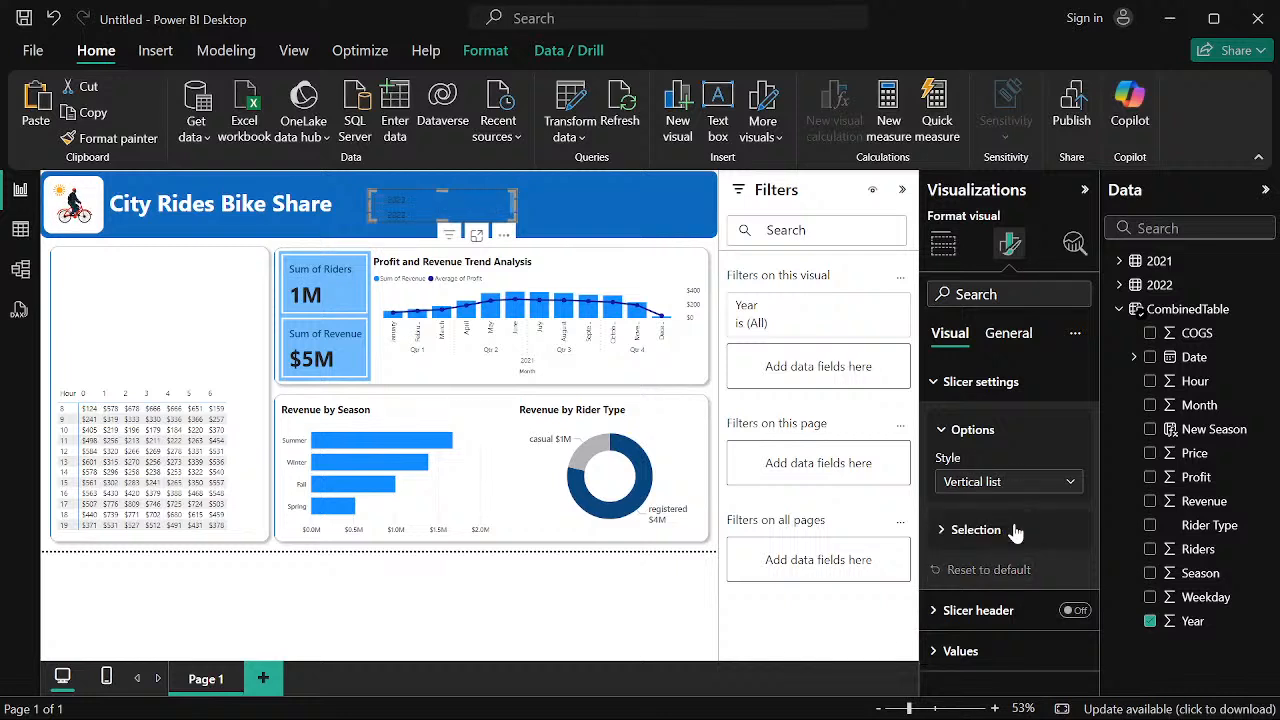
Test the Year slicer's list by filtering the dashboard to 2022 and then to 2021
click(379, 204)
click(379, 216)
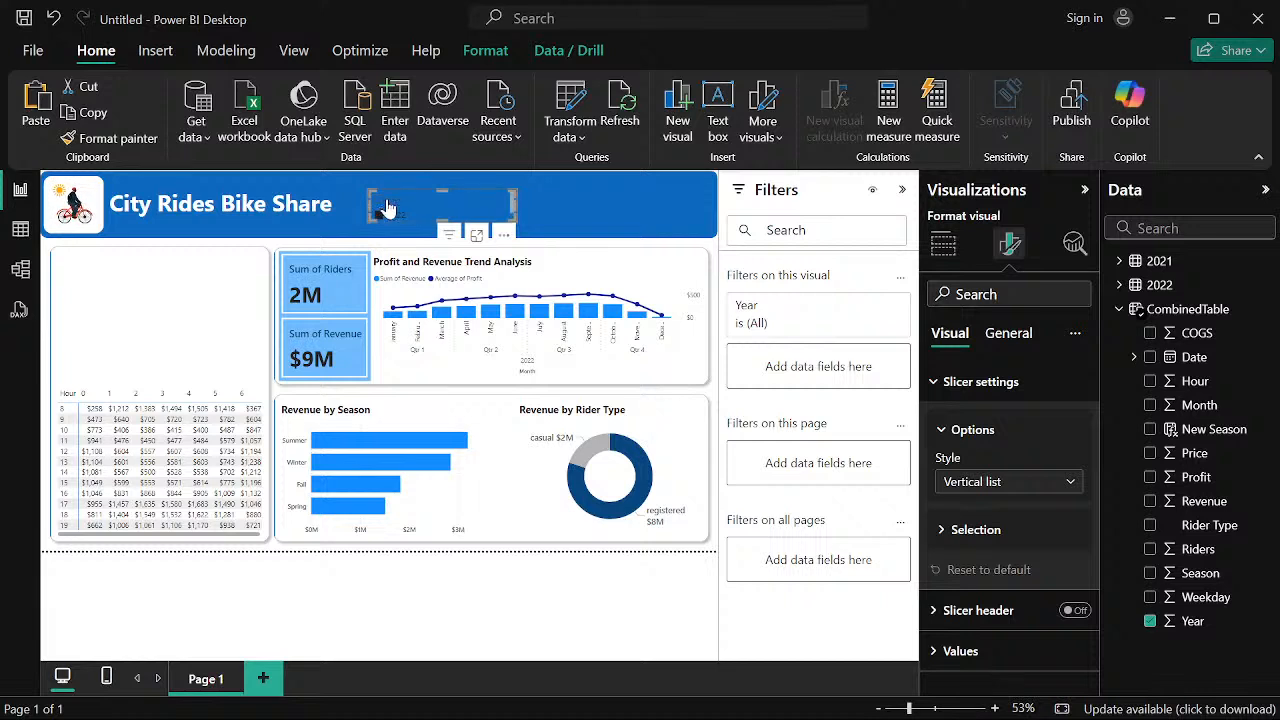
click(380, 207)
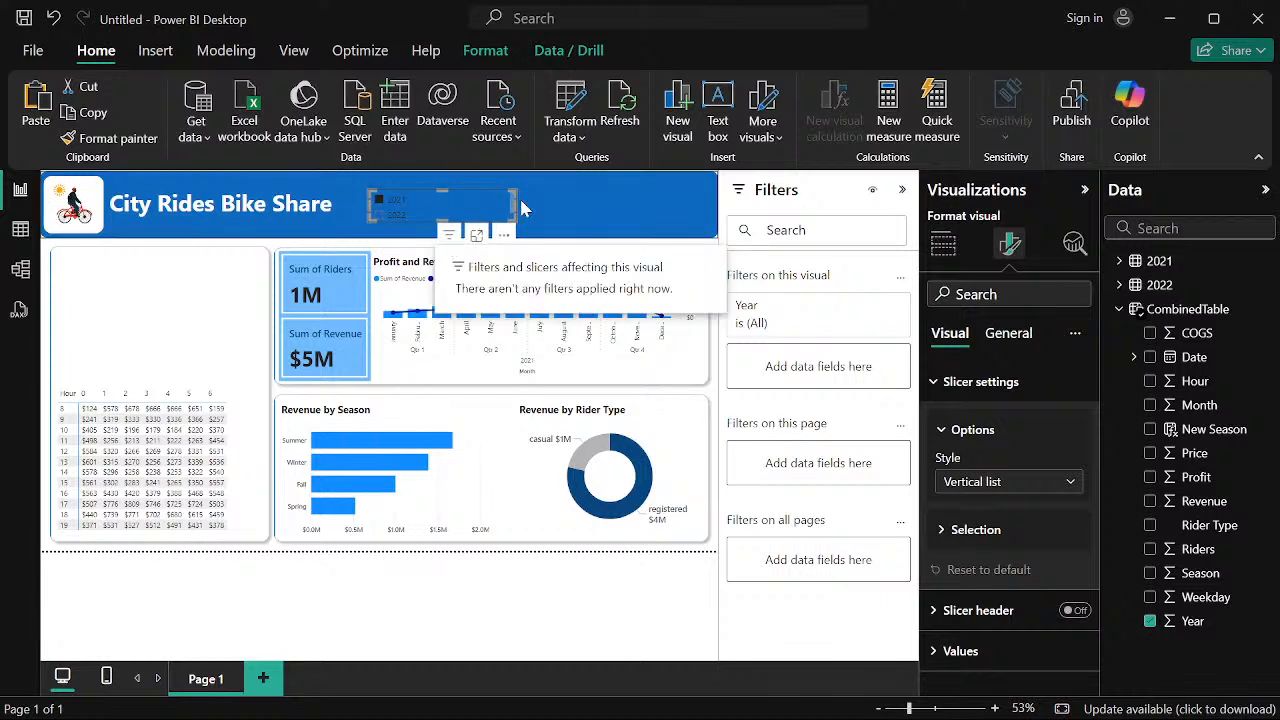
Narrow the Year slicer to about half its width and extend its height to fill the blue header
drag(514, 204, 402, 239)
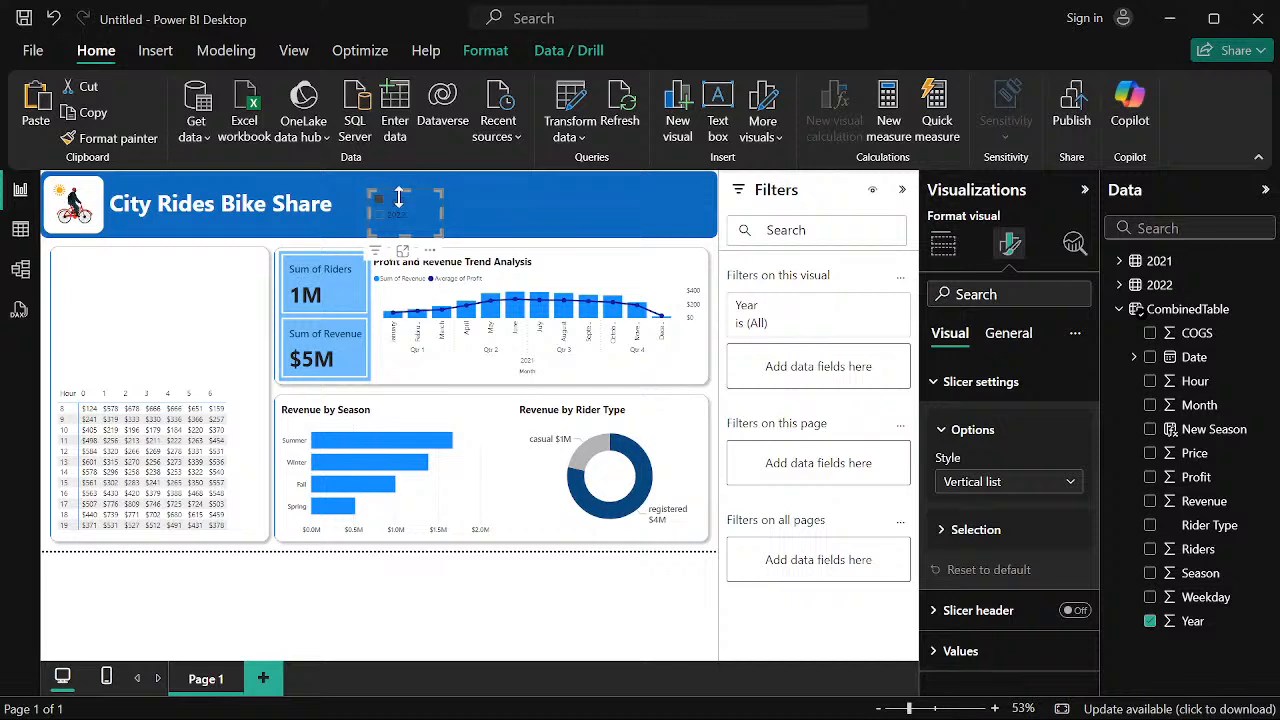
drag(408, 190, 405, 185)
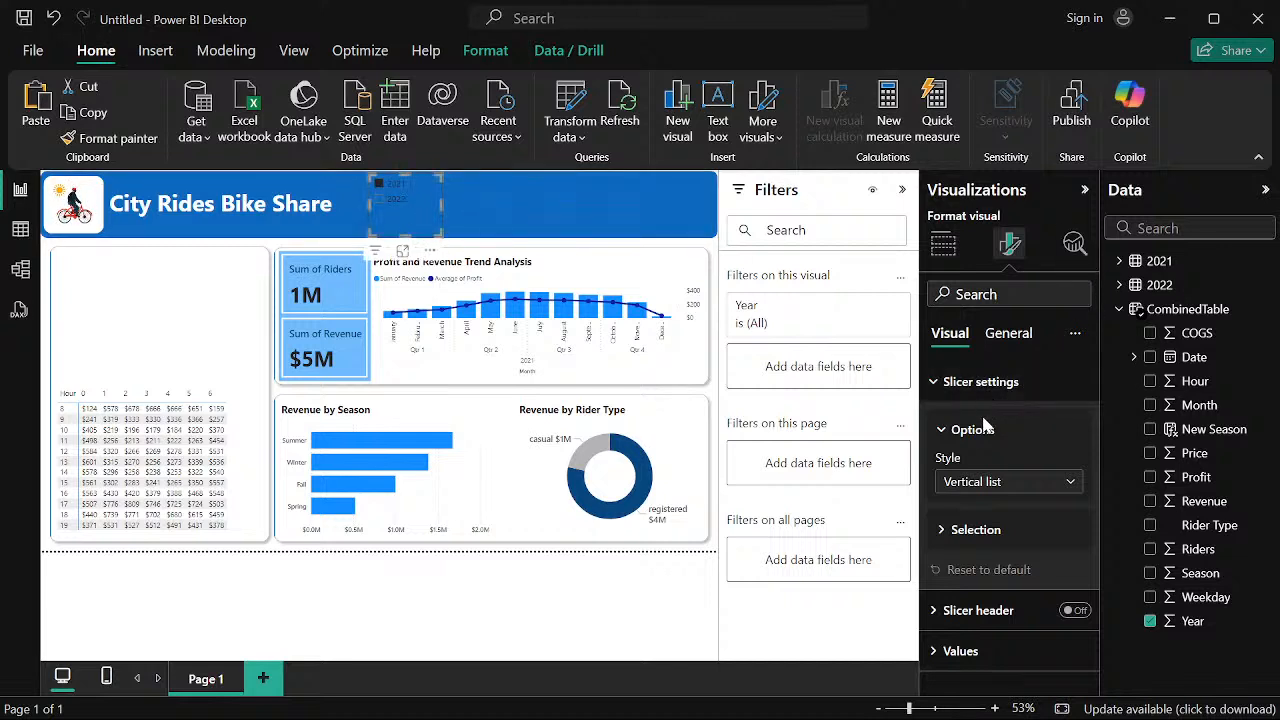
Format the Year slicer's values in Segoe UI Bold, size 20, with the lightest blue theme font colour
click(945, 651)
scroll(960, 600, down, 2)
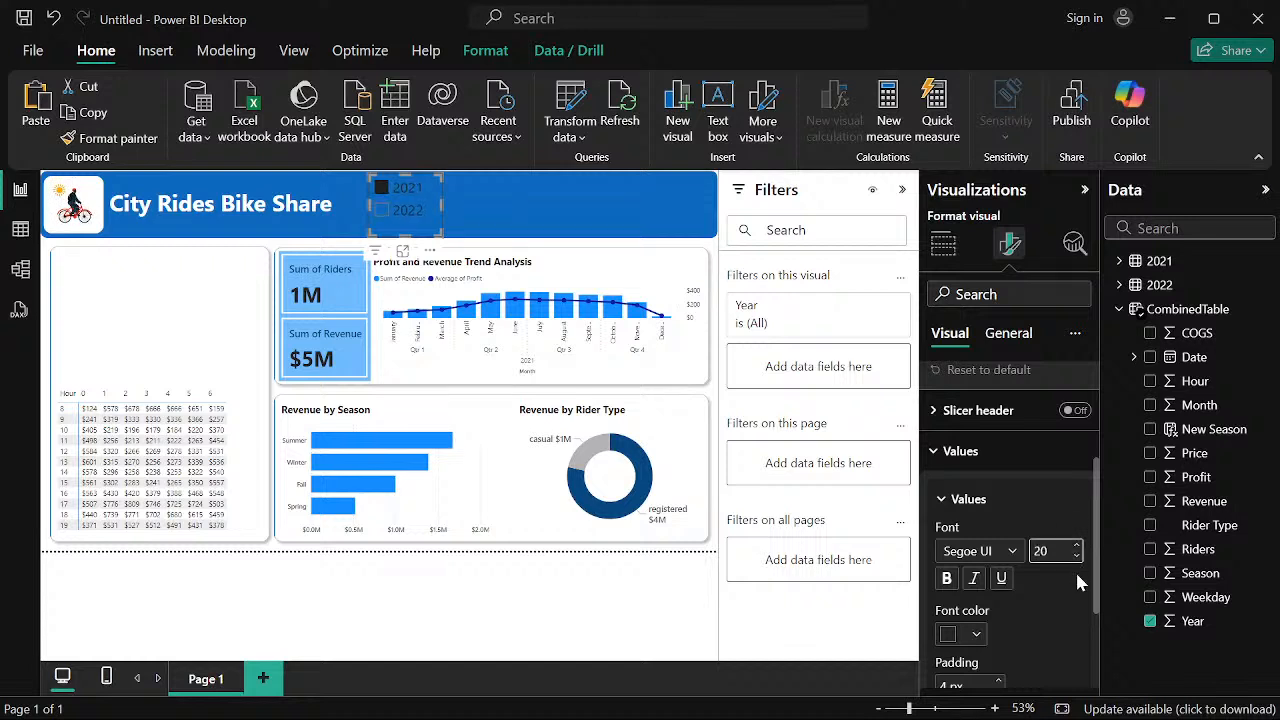
click(978, 634)
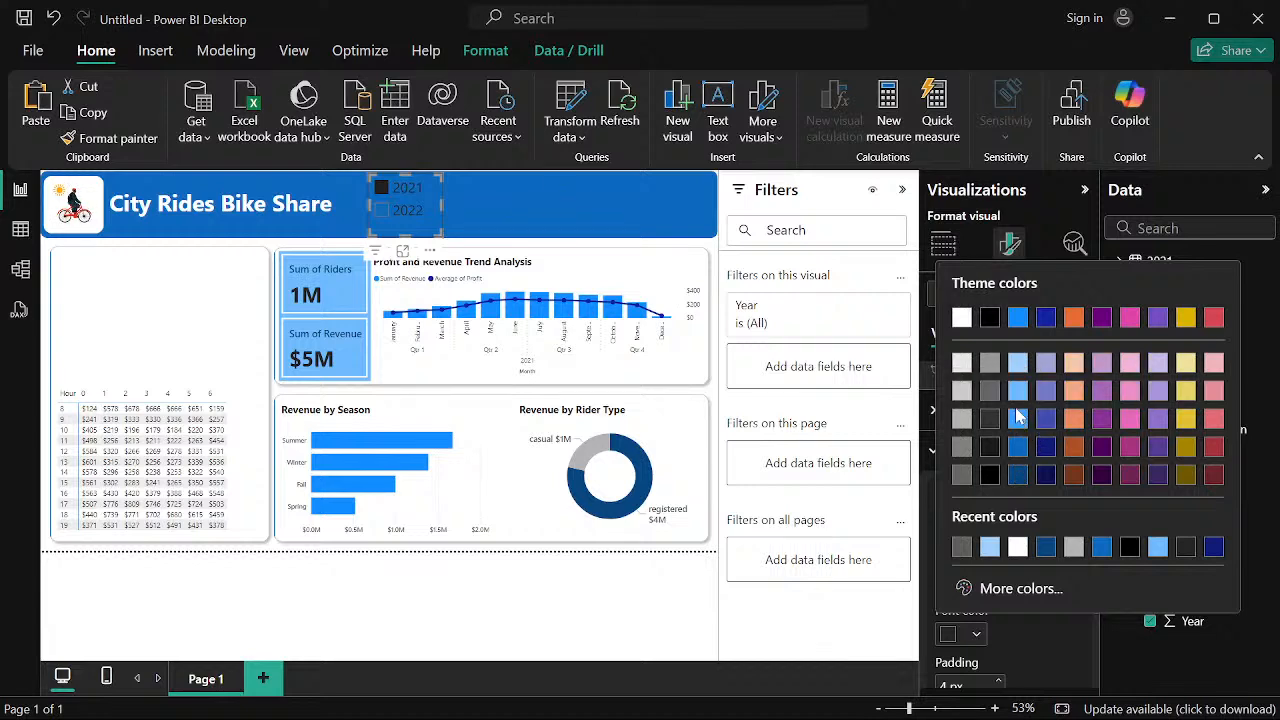
click(1018, 362)
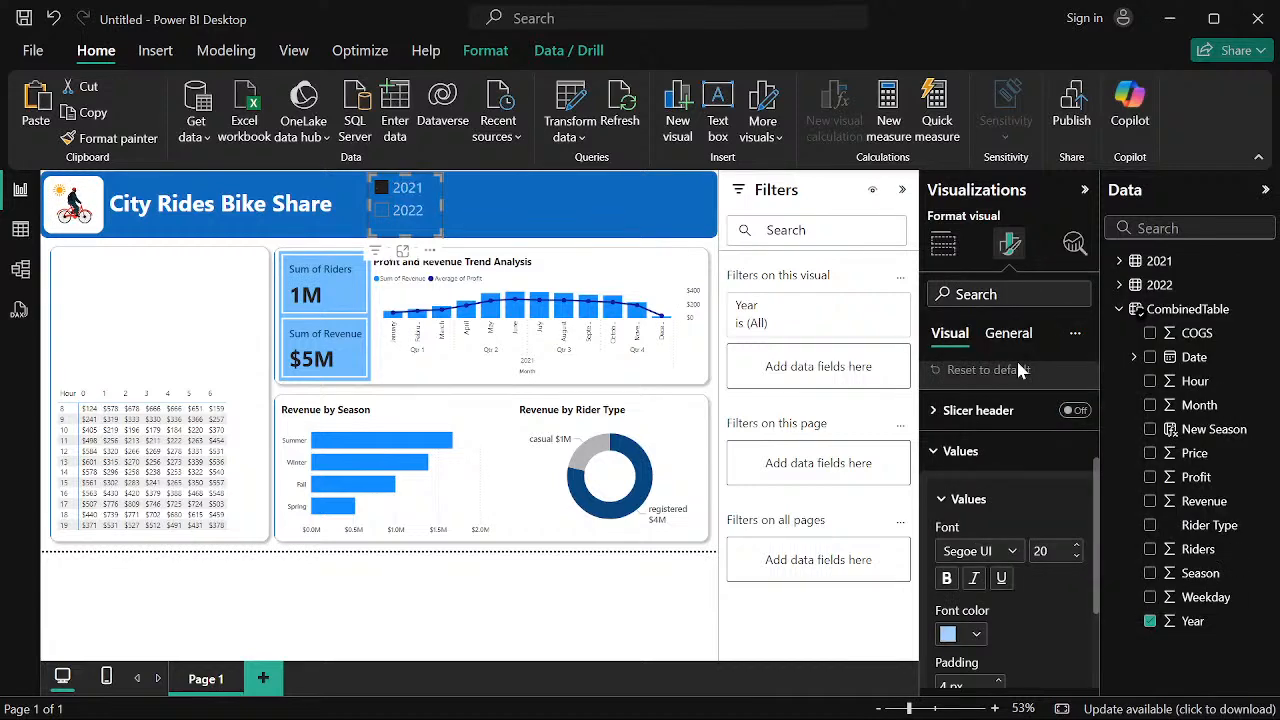
click(1016, 551)
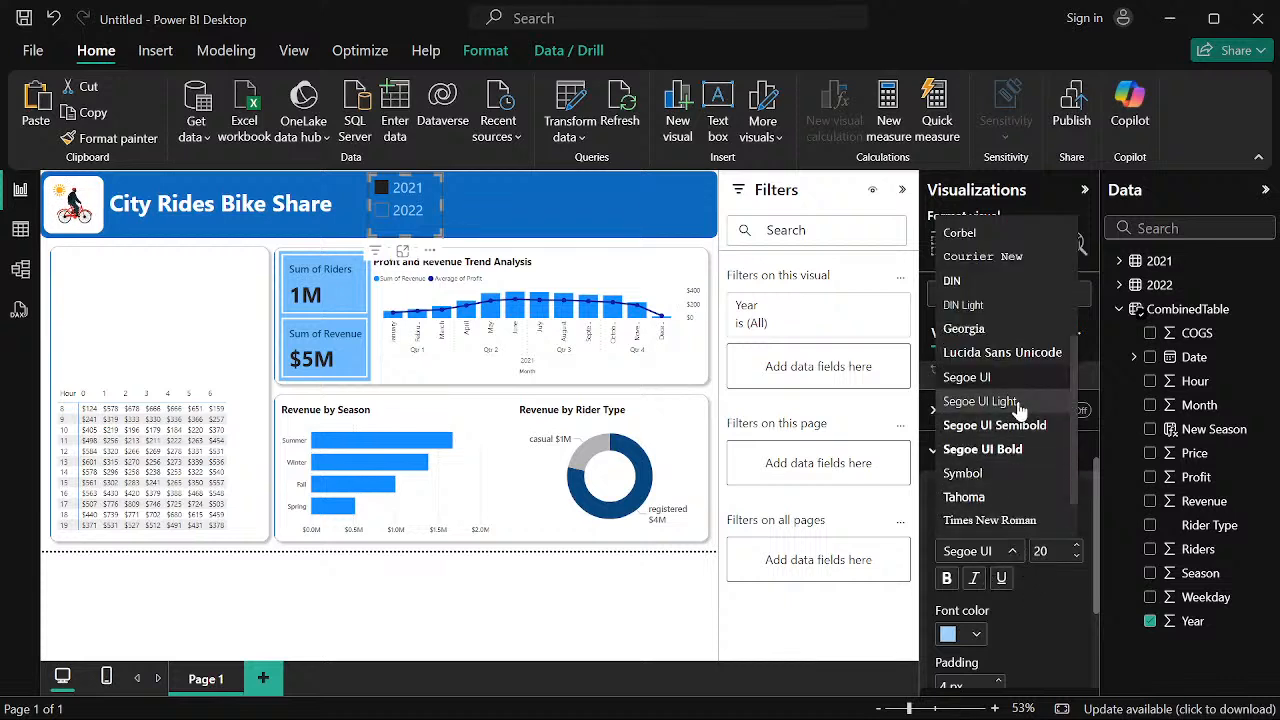
click(1004, 453)
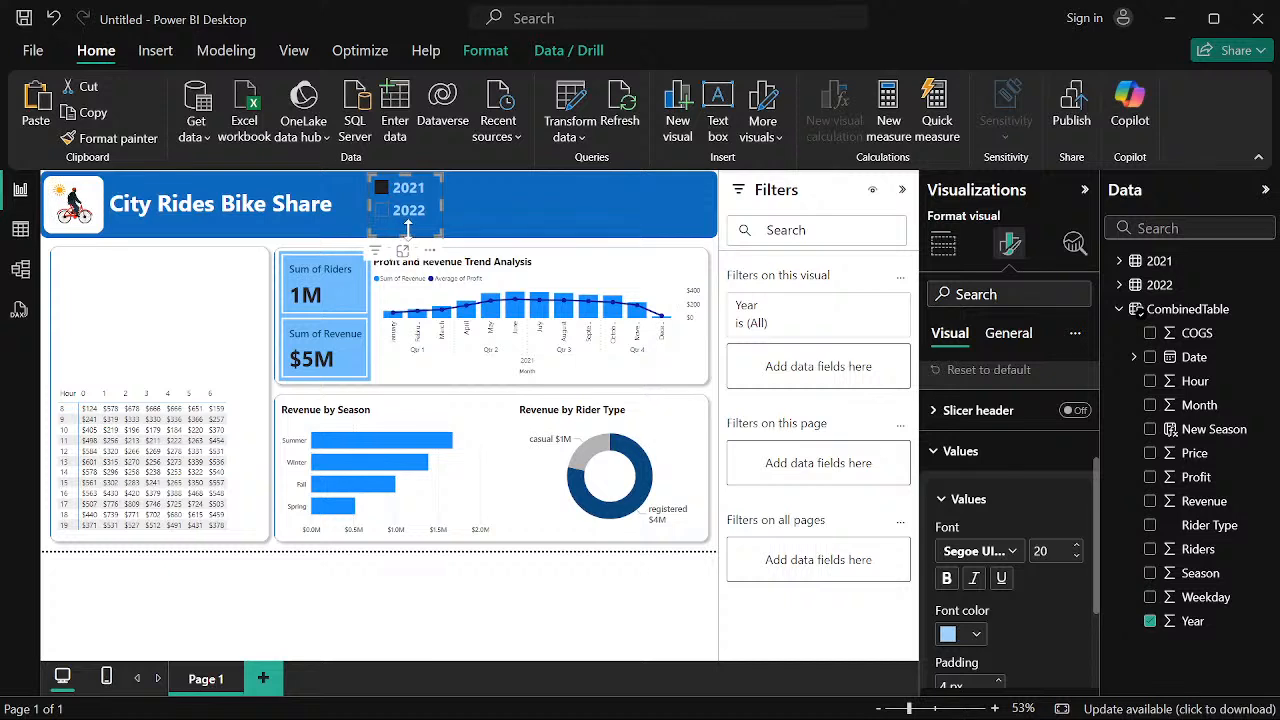
Centre the Year slicer vertically in the blue header and clear its 2021 selection
drag(408, 231, 443, 200)
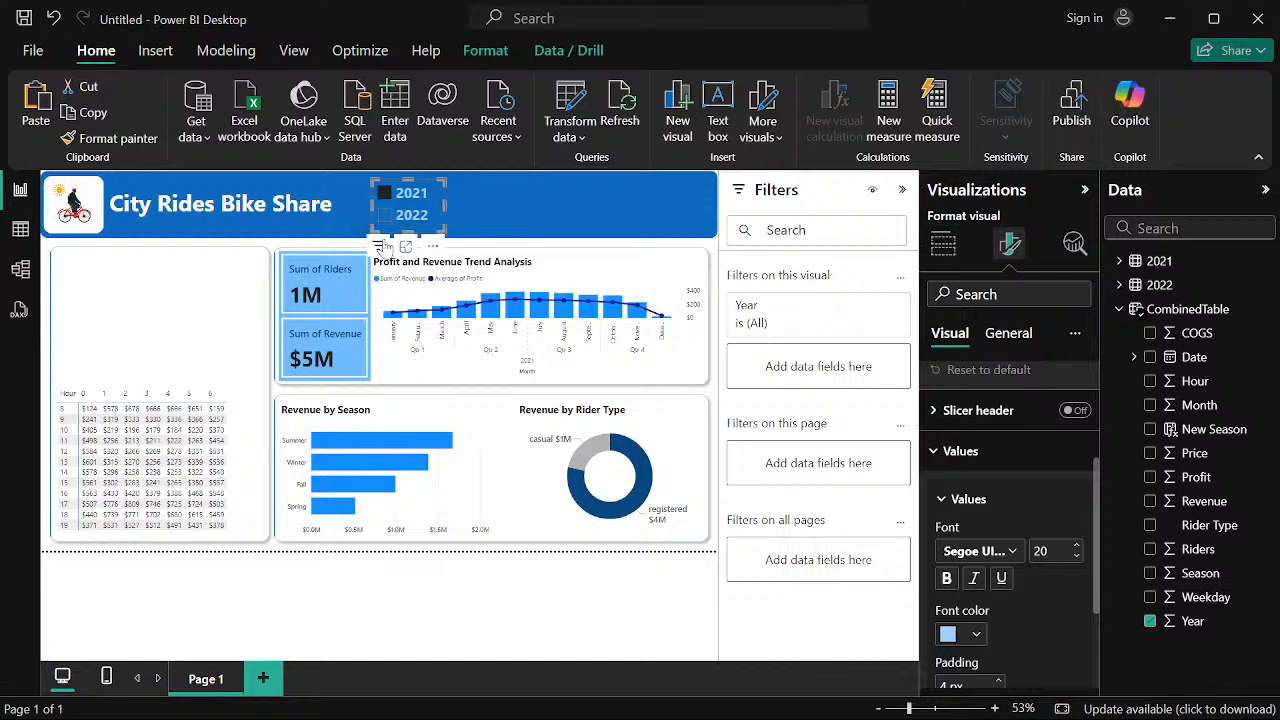
mouse_move(385, 248)
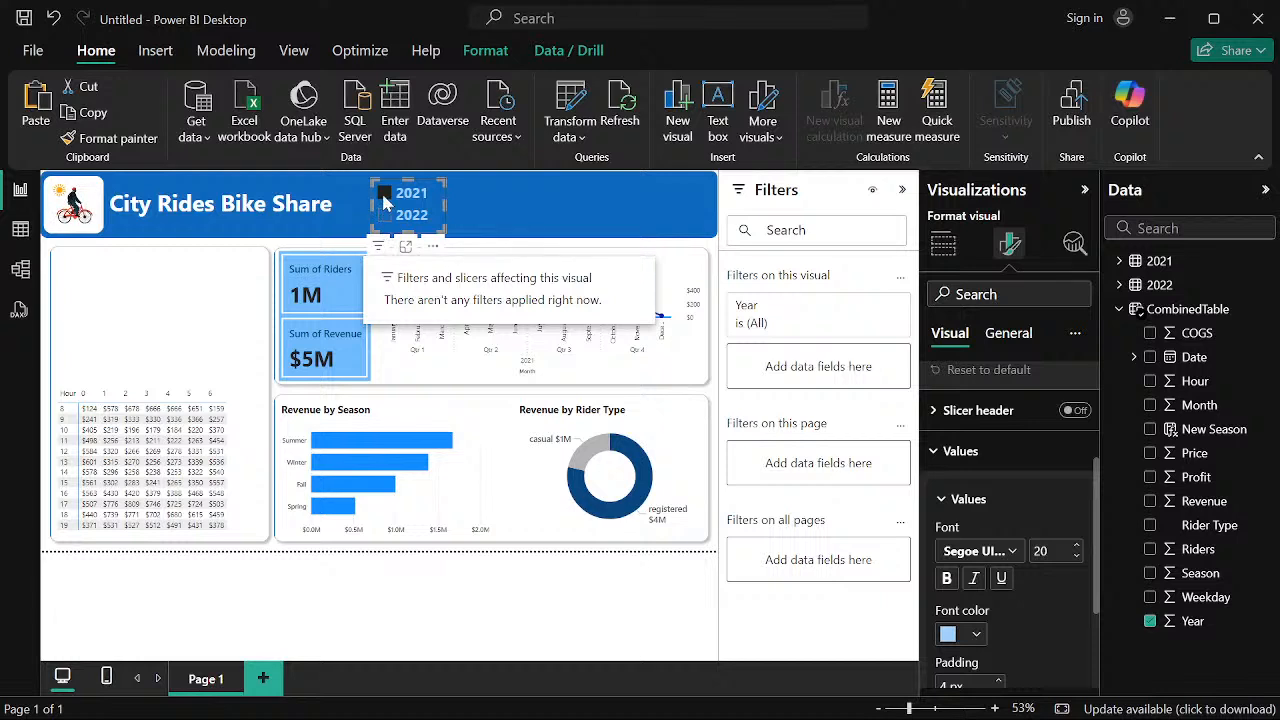
click(384, 195)
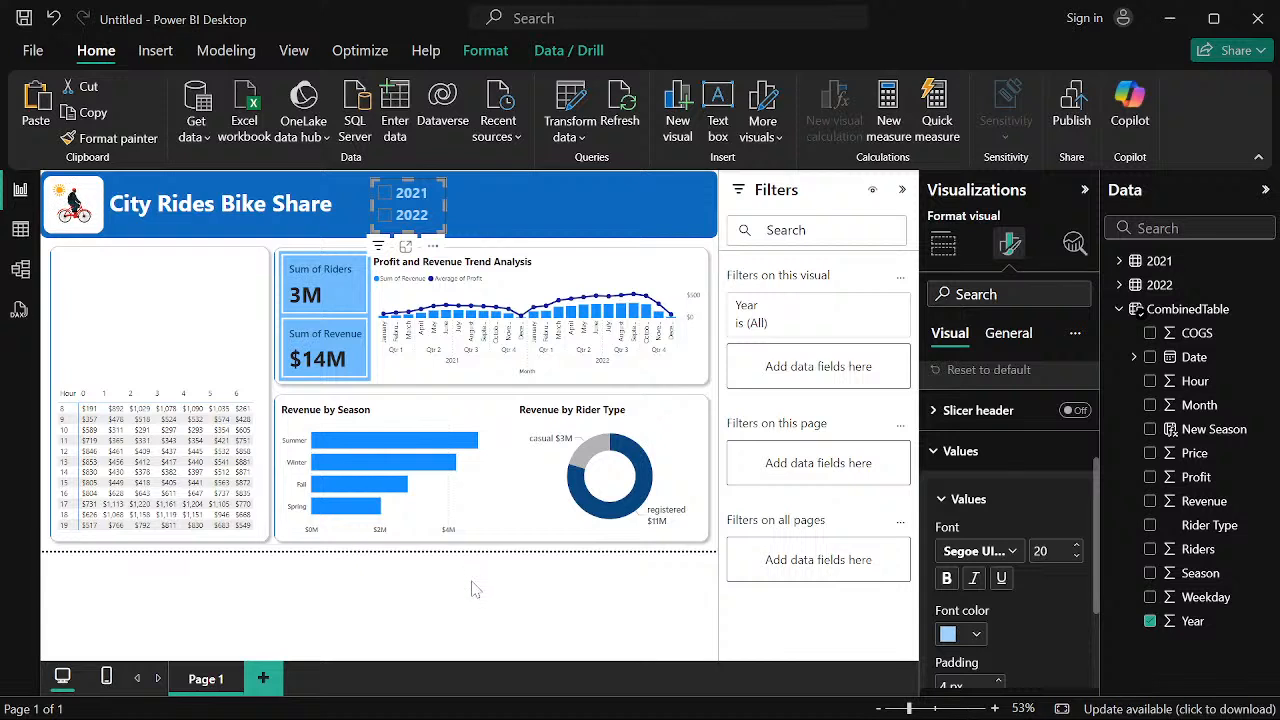
click(475, 590)
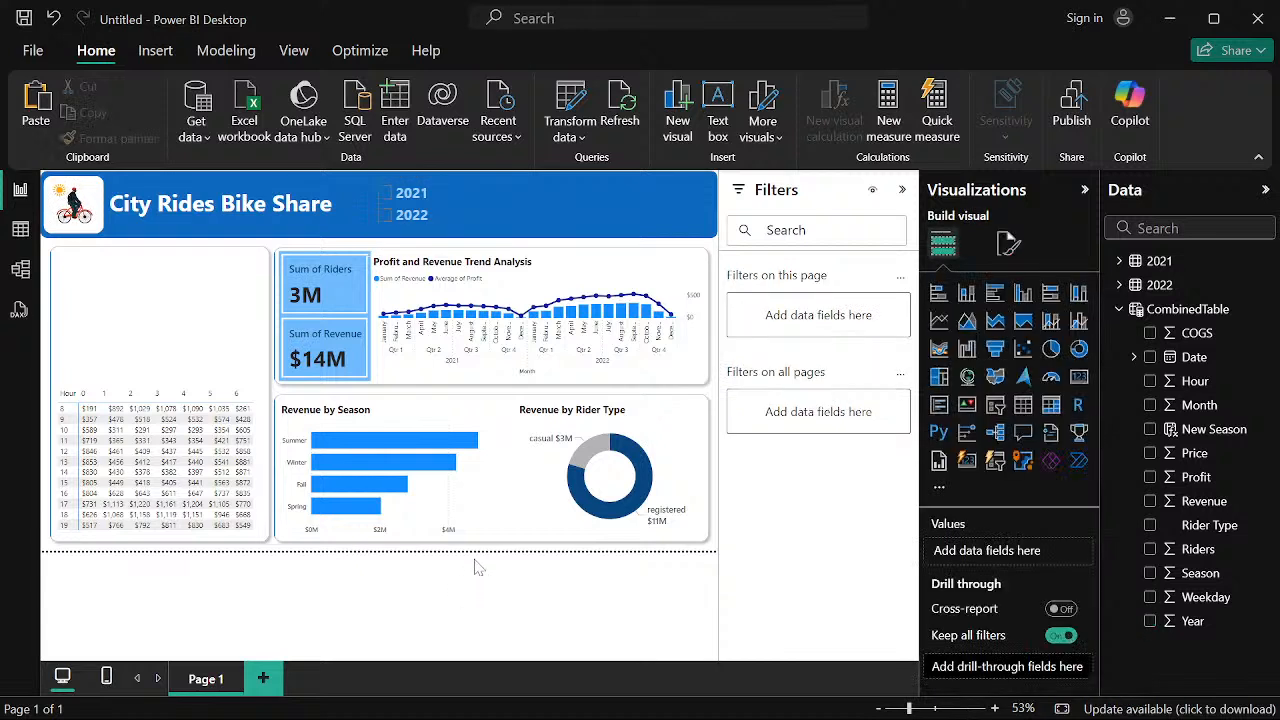
Select 2021 in the Year slicer and turn on the slicer's visual border in its general effects
click(436, 196)
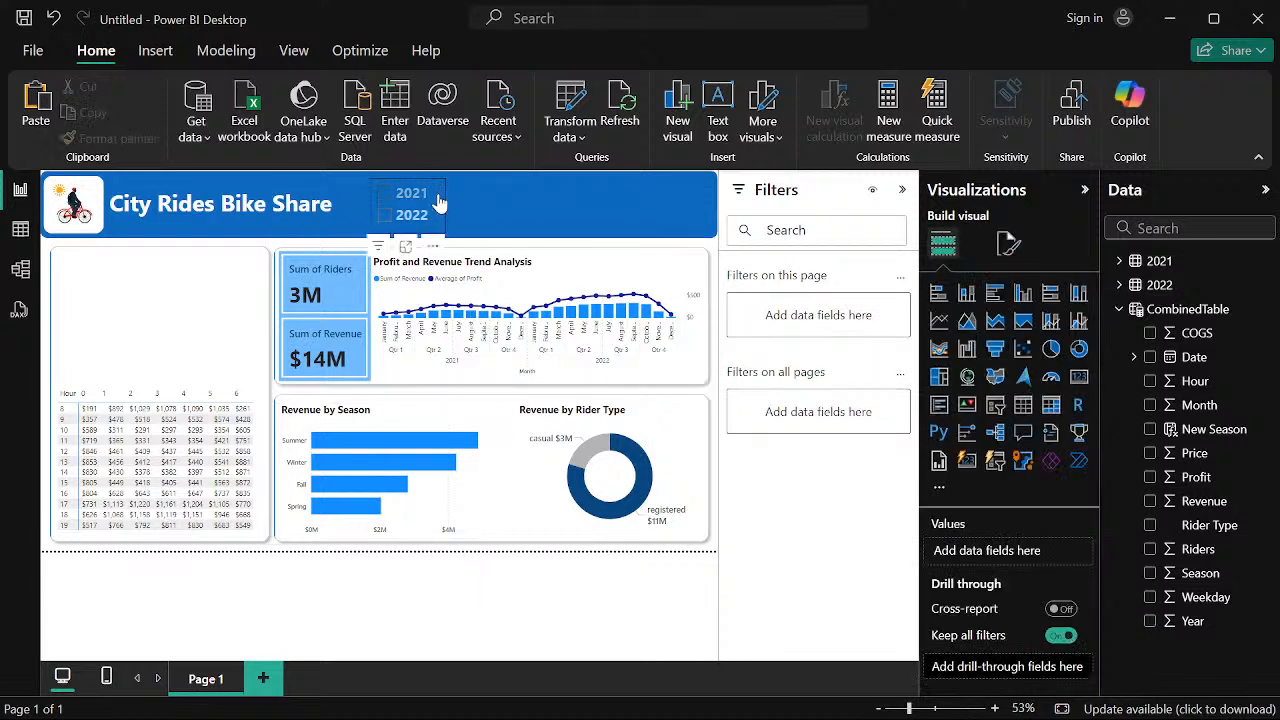
click(1009, 248)
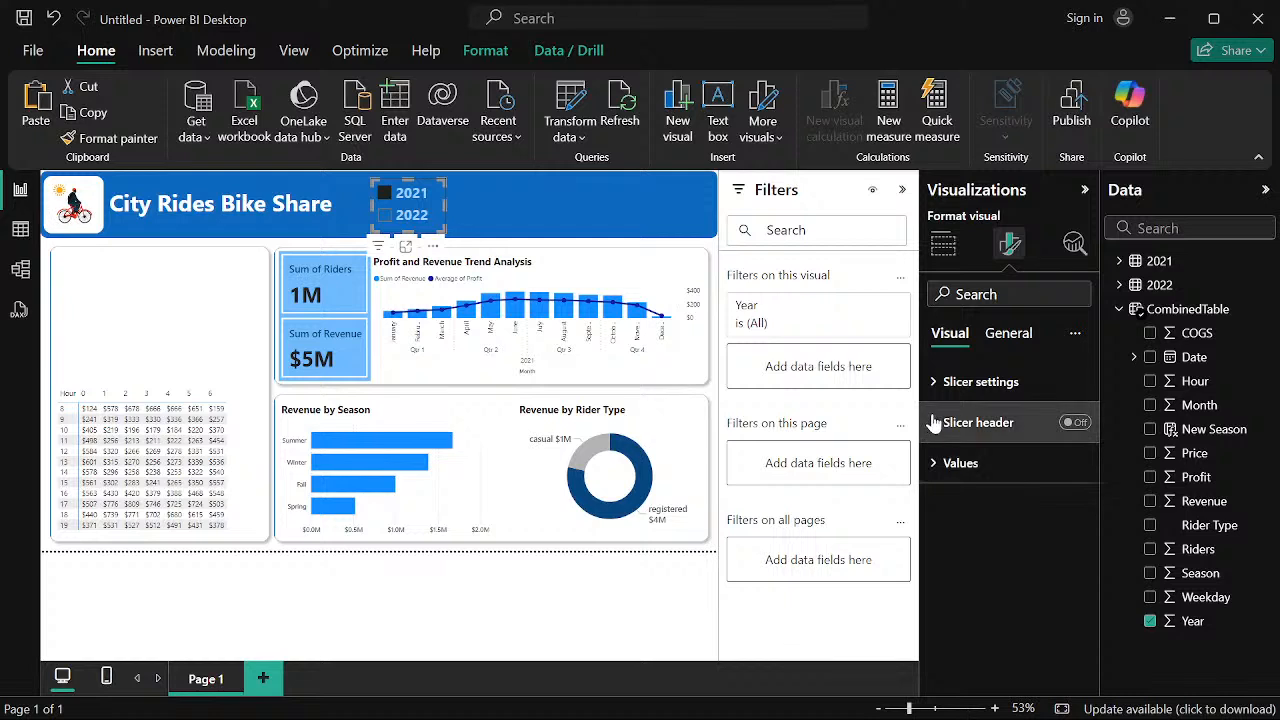
click(935, 384)
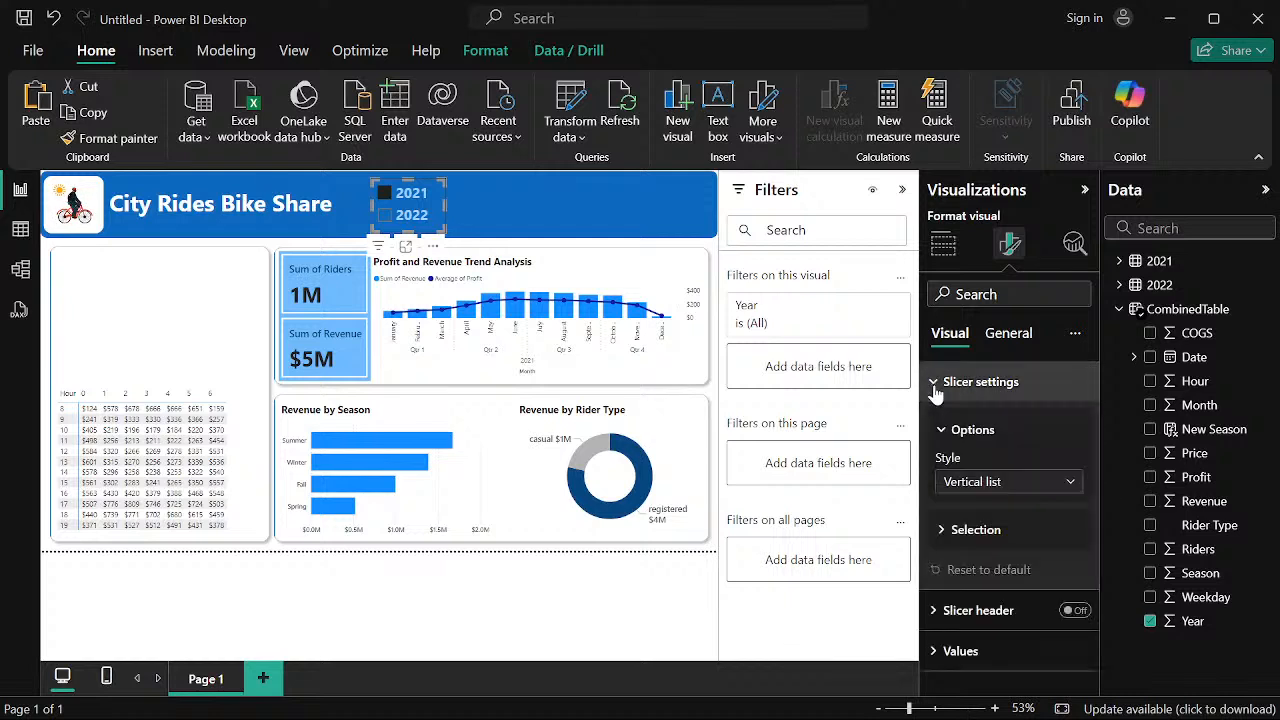
click(1018, 336)
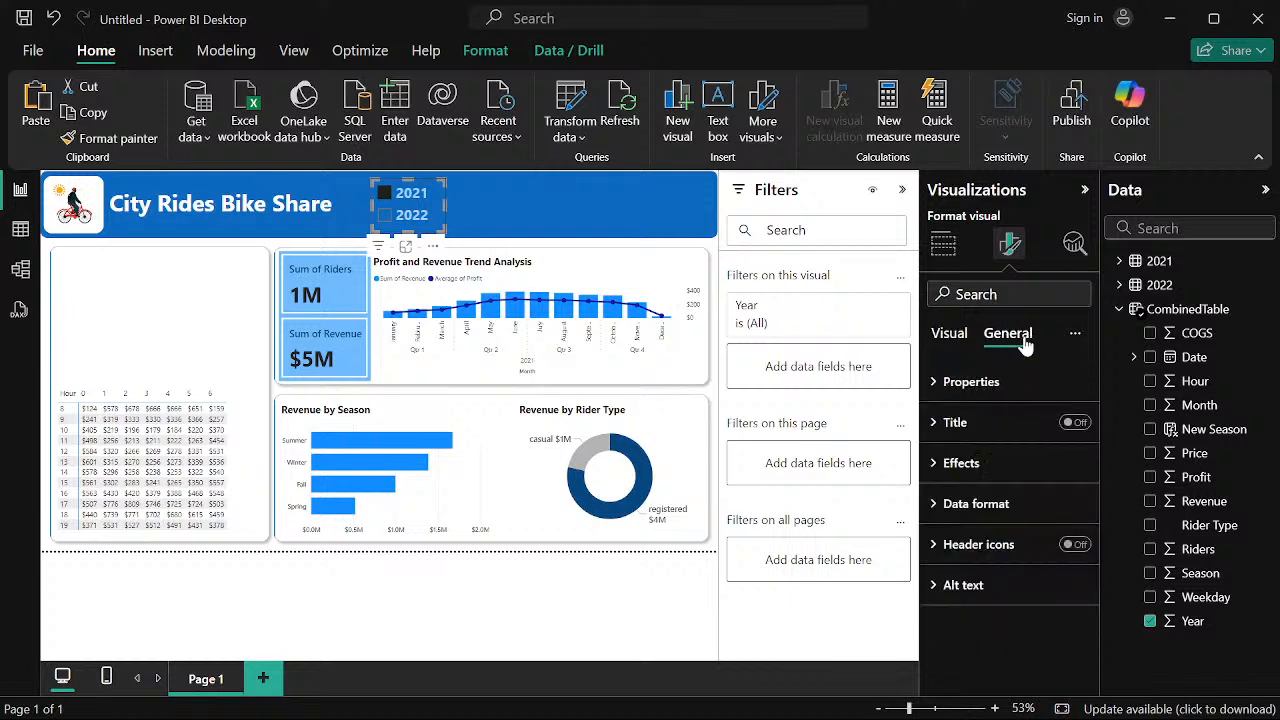
click(943, 461)
scroll(951, 527, down, 2)
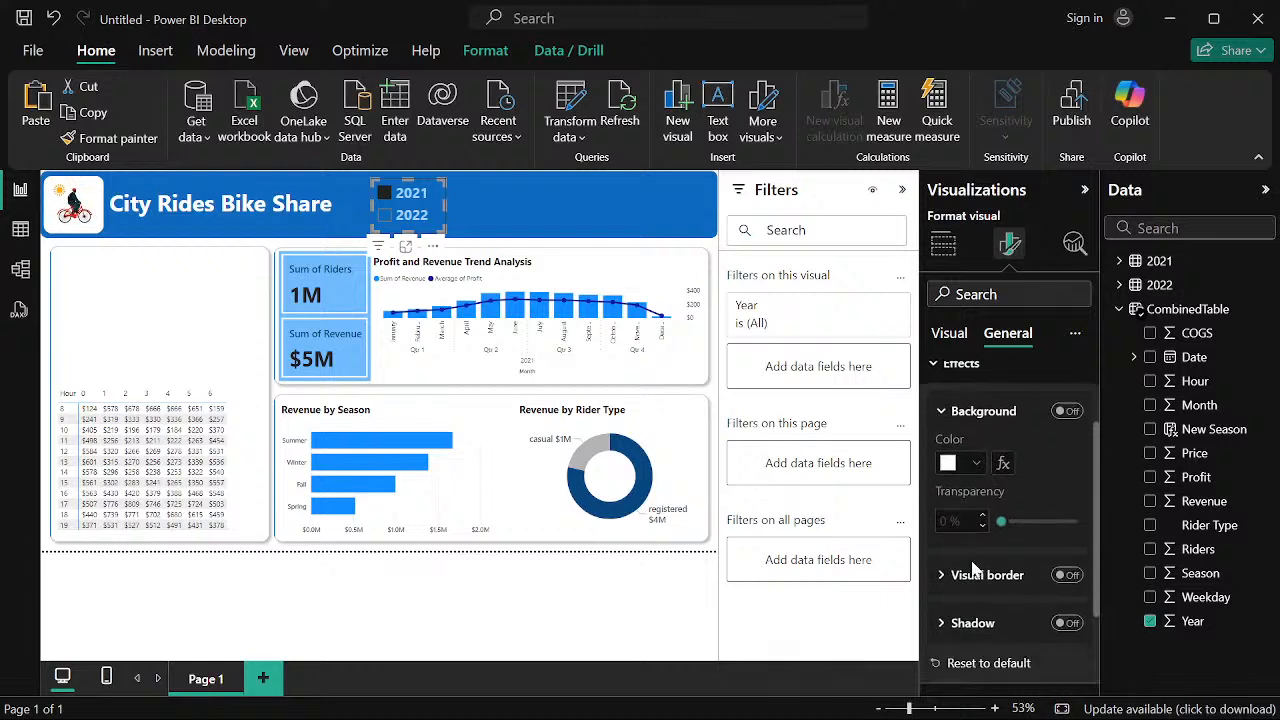
click(1068, 576)
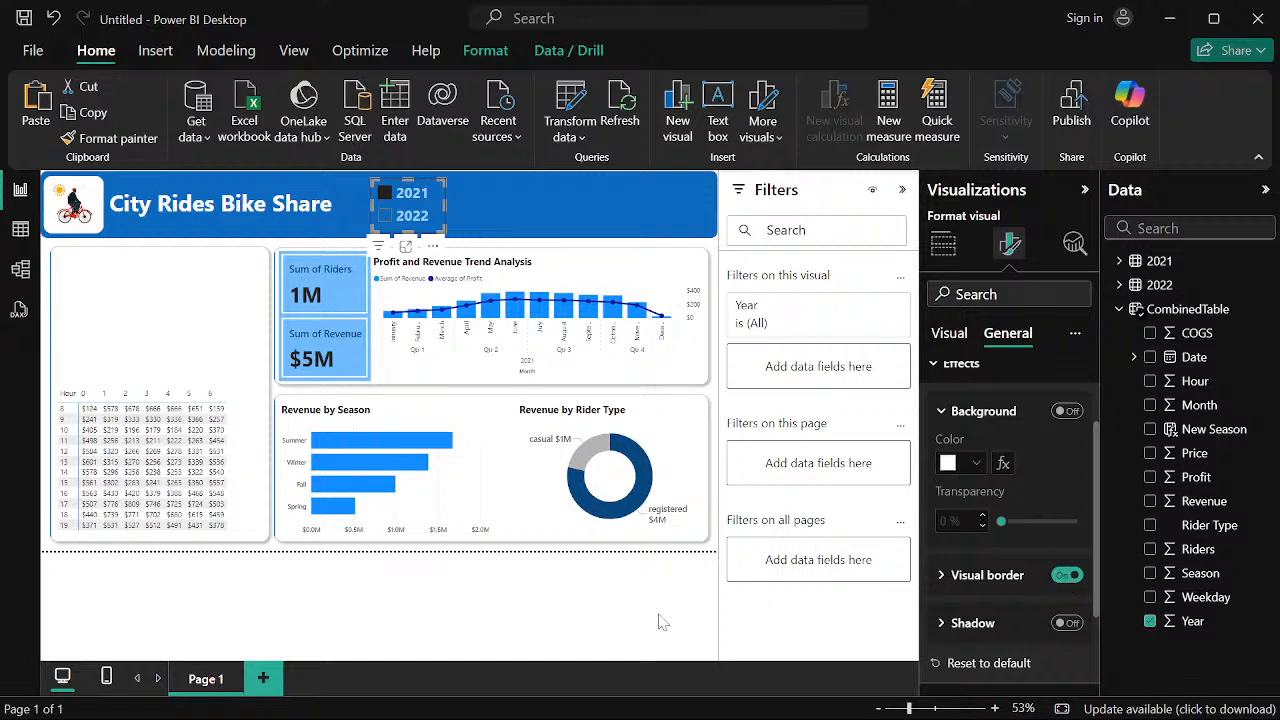
Clear the 2021 selection in the Year slicer and check the key requirements in the dashboard request PDF
click(641, 642)
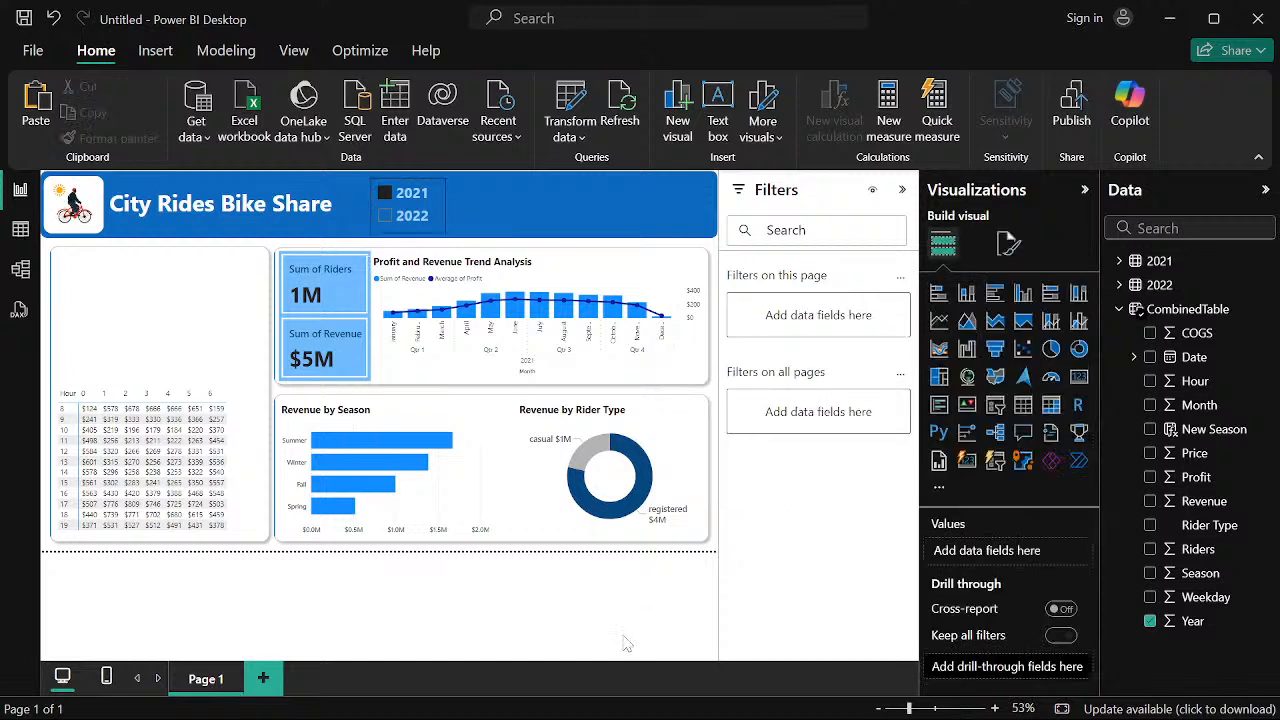
click(440, 200)
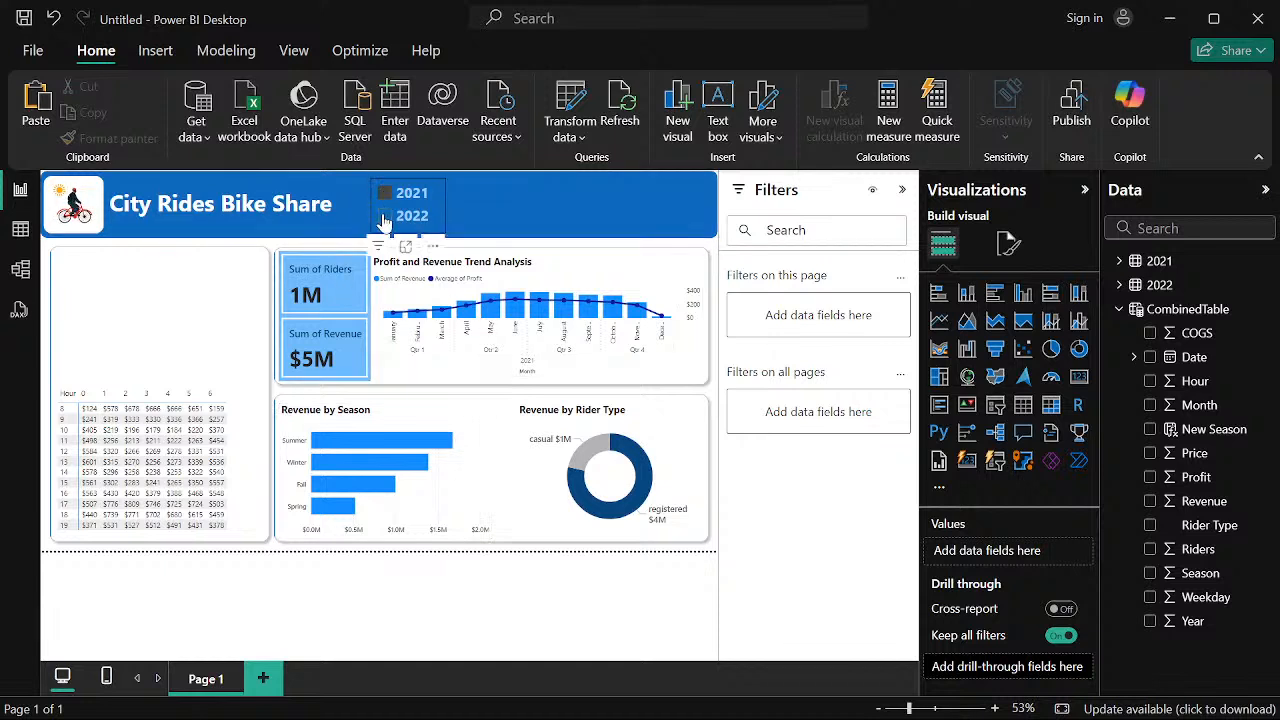
click(406, 247)
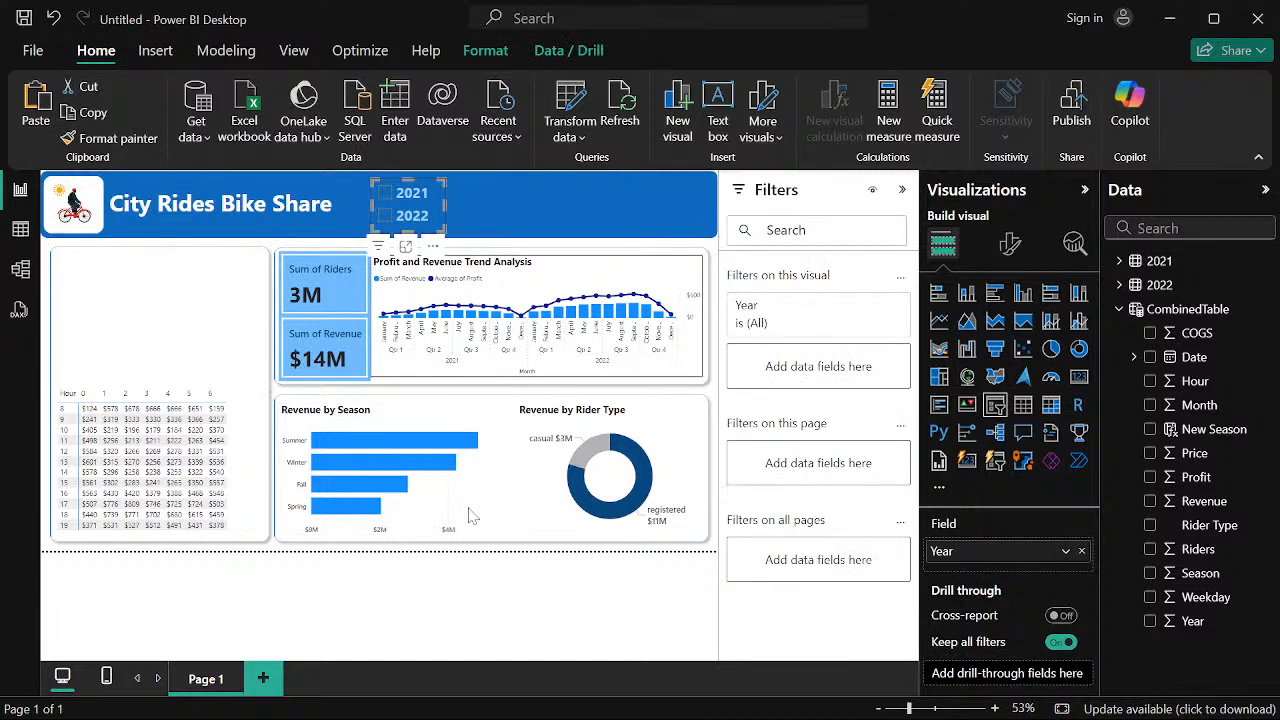
click(483, 580)
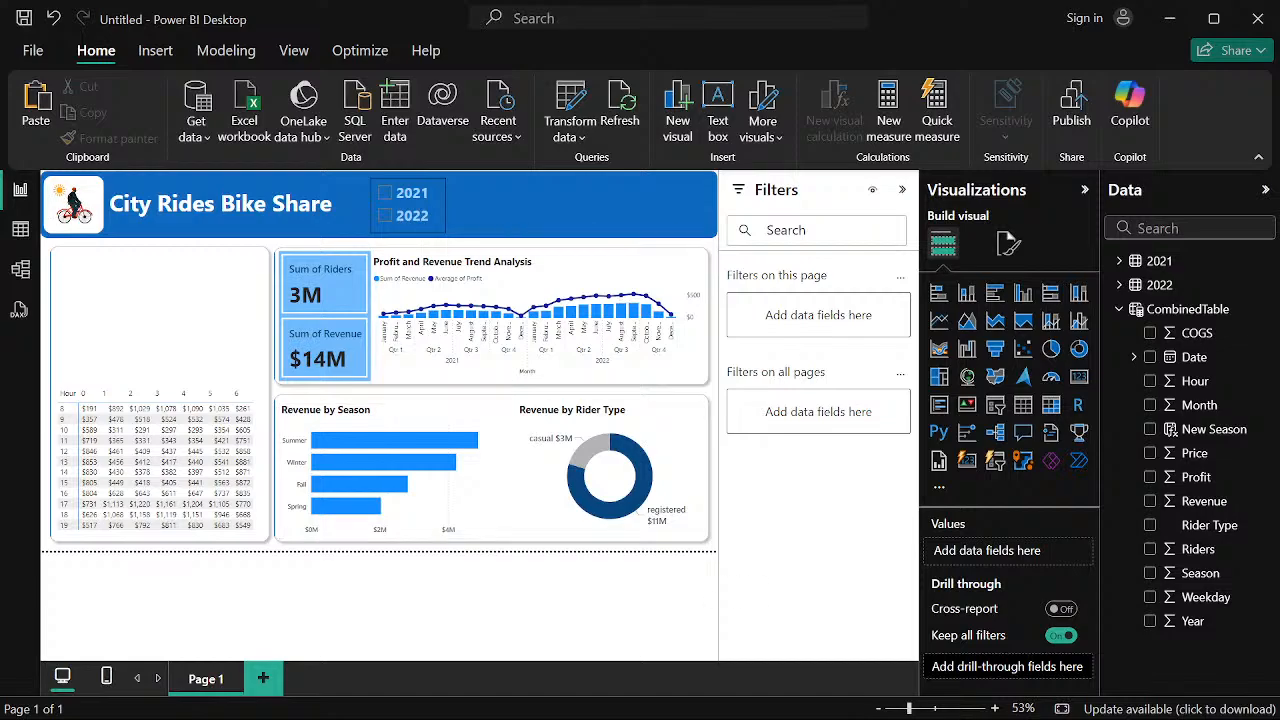
click(834, 700)
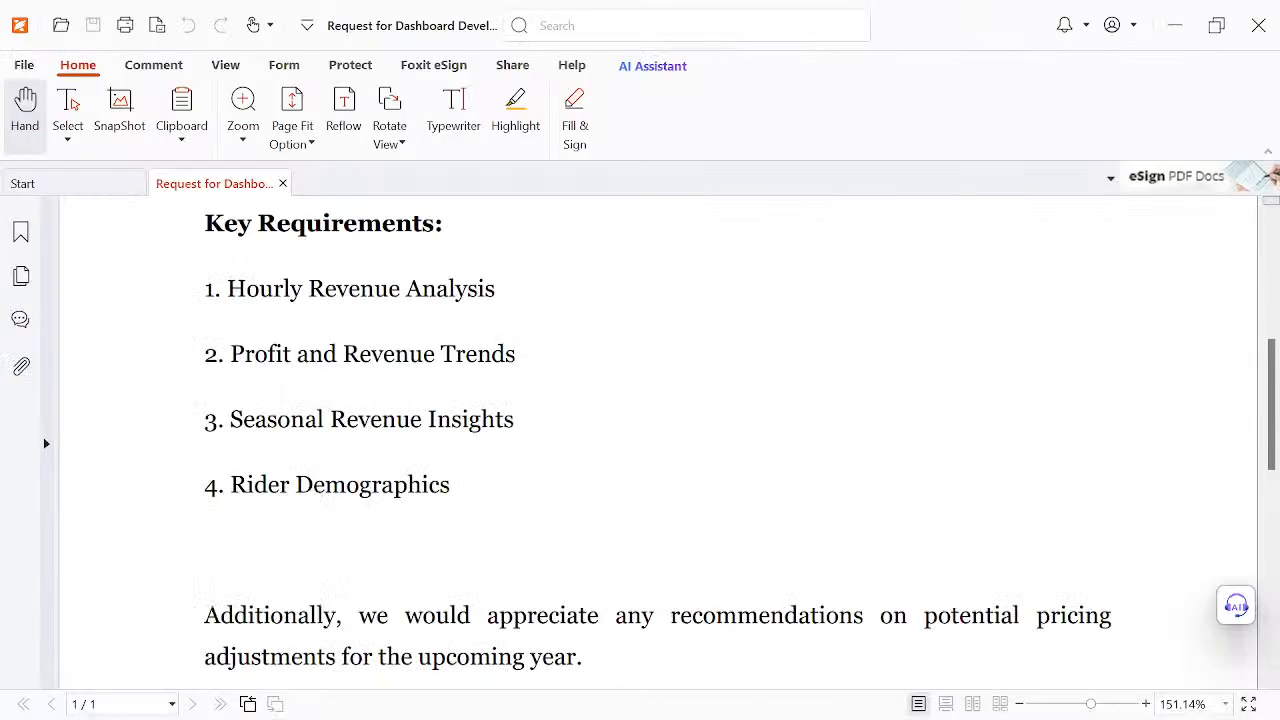
click(1175, 25)
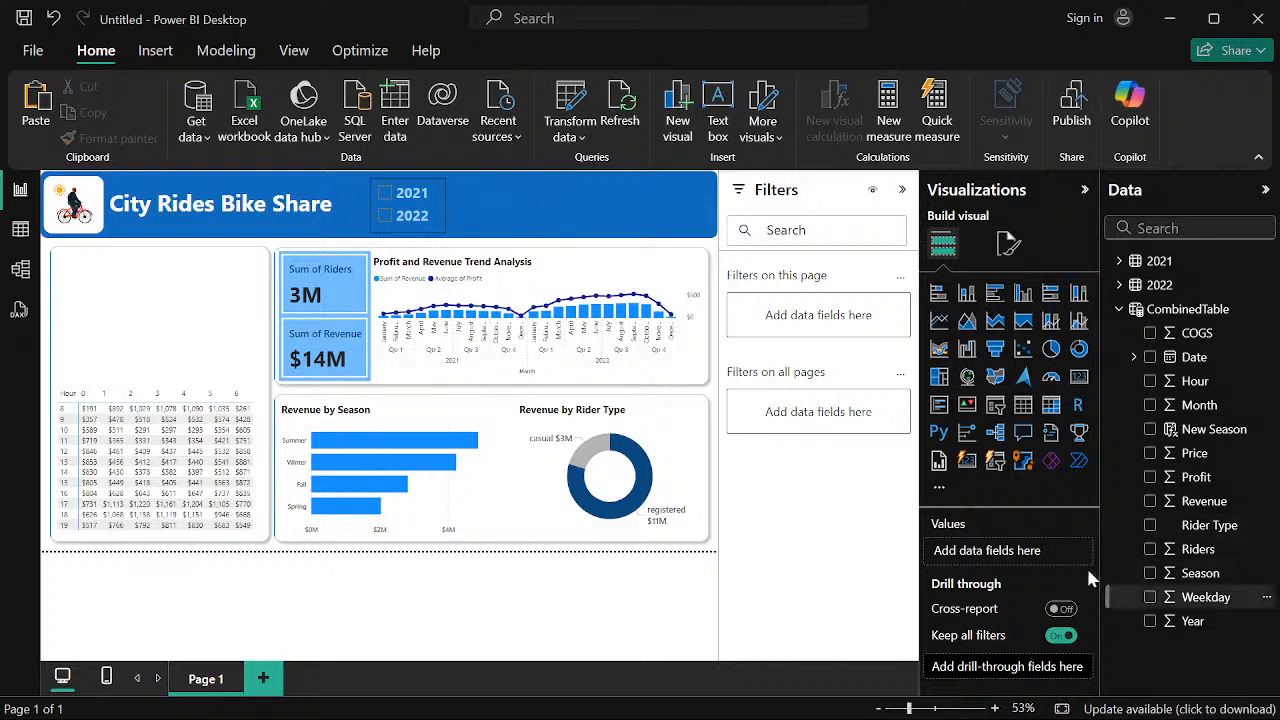
Rename the Sum of Riders field in the blue card visual as Number of Riders
click(350, 283)
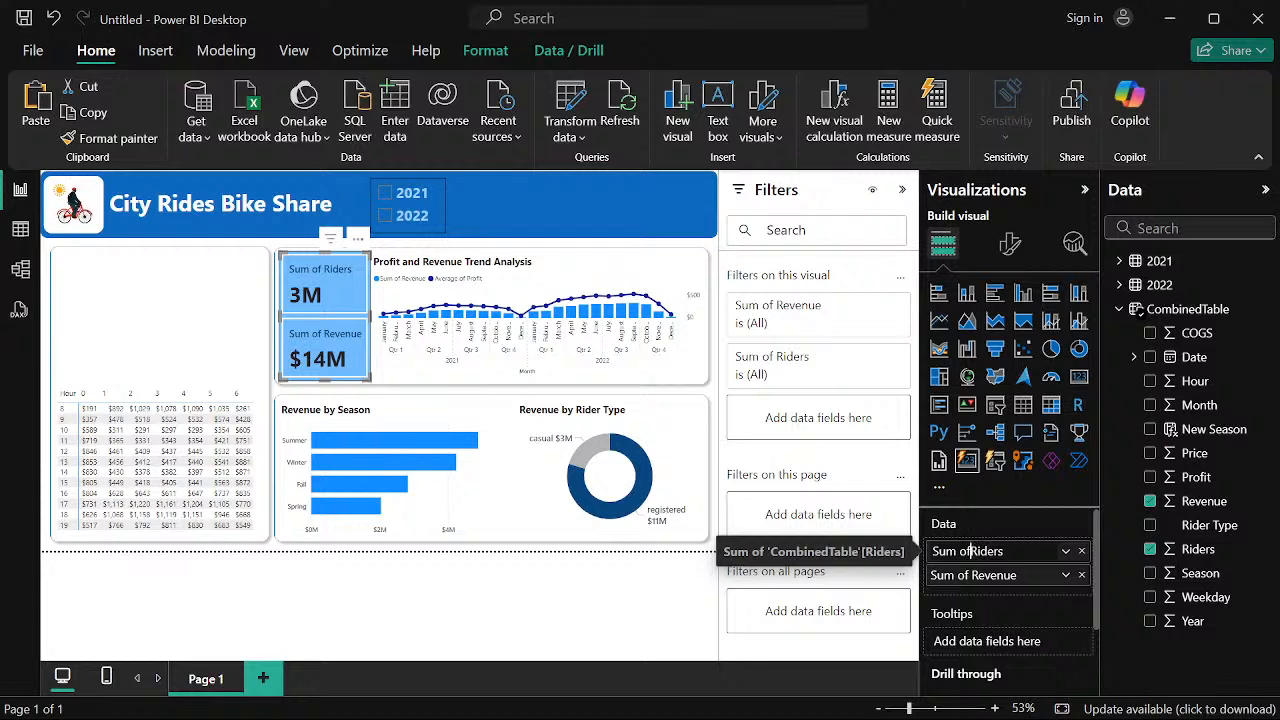
key(BackSpace)
text(Number)
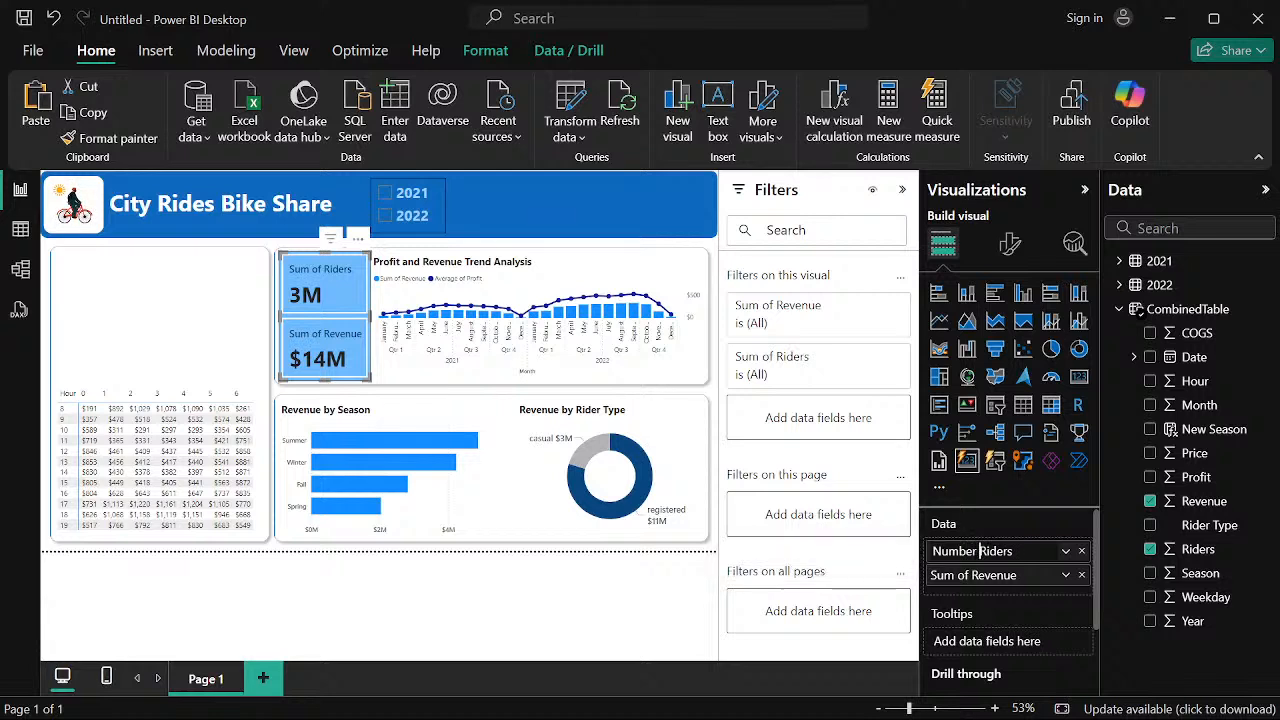
text( of)
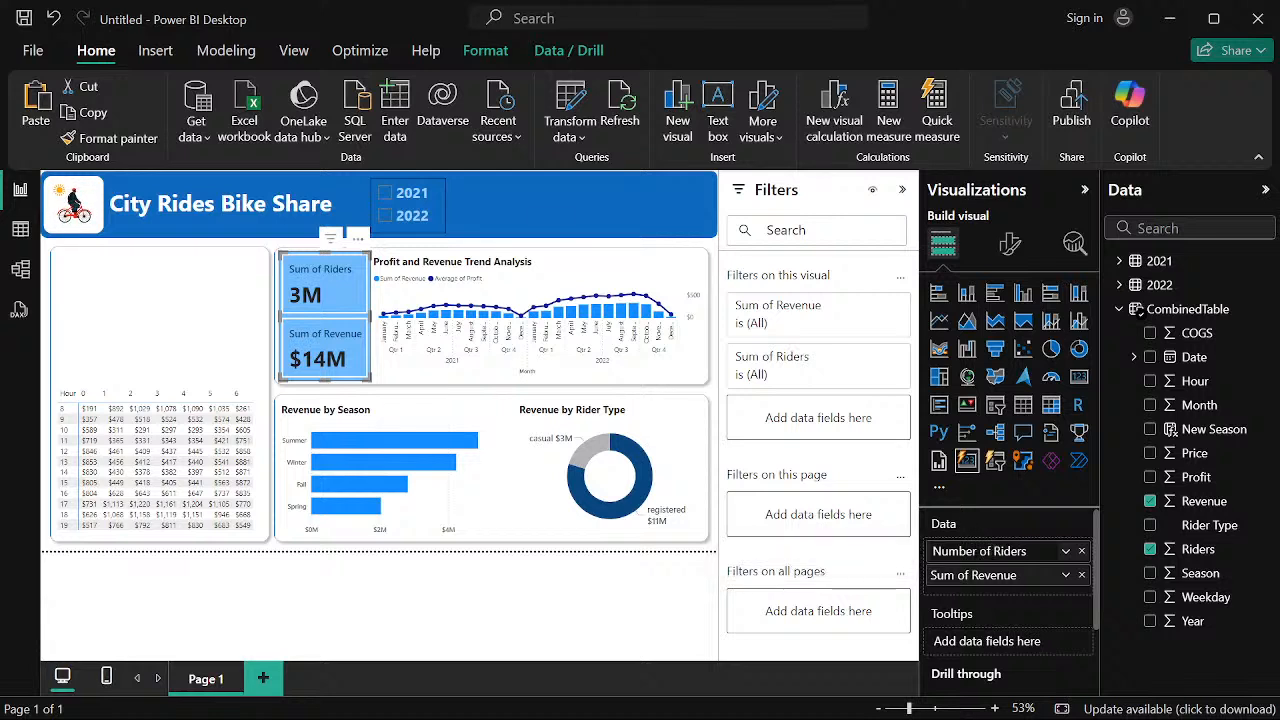
key(Return)
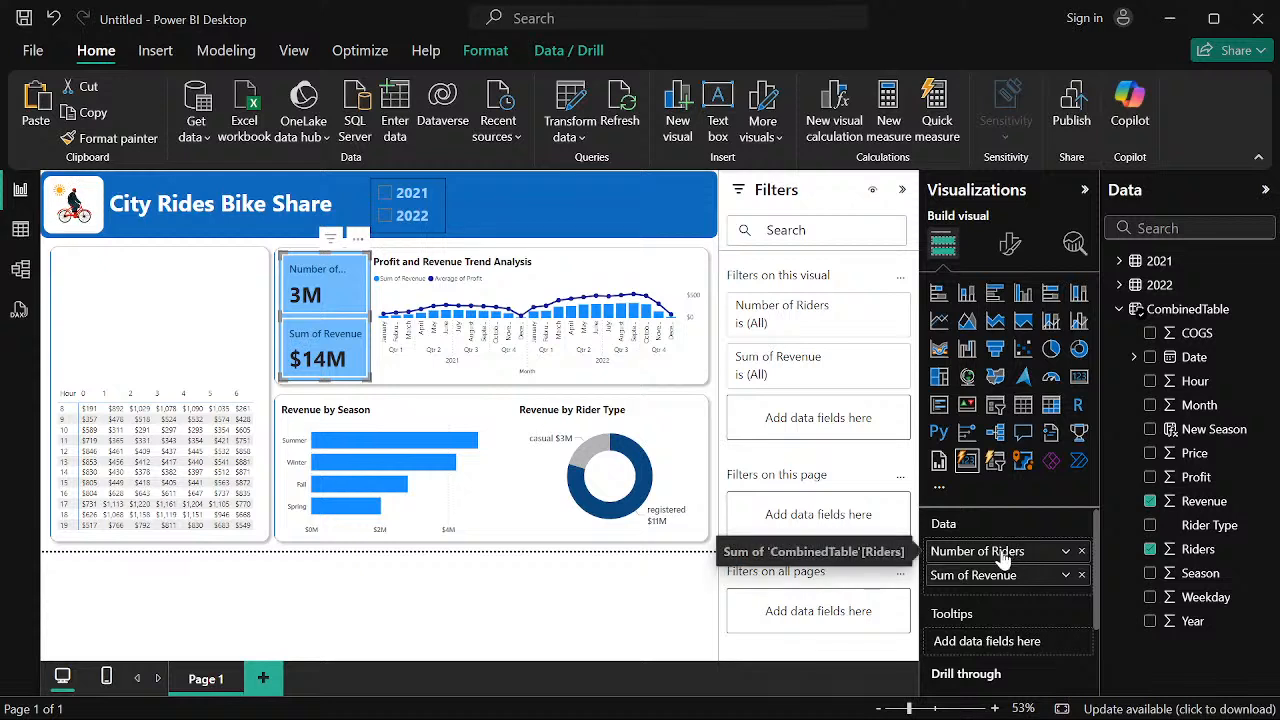
Rename the blue card visual's two fields as No. of Riders and Total Revenue
click(998, 556)
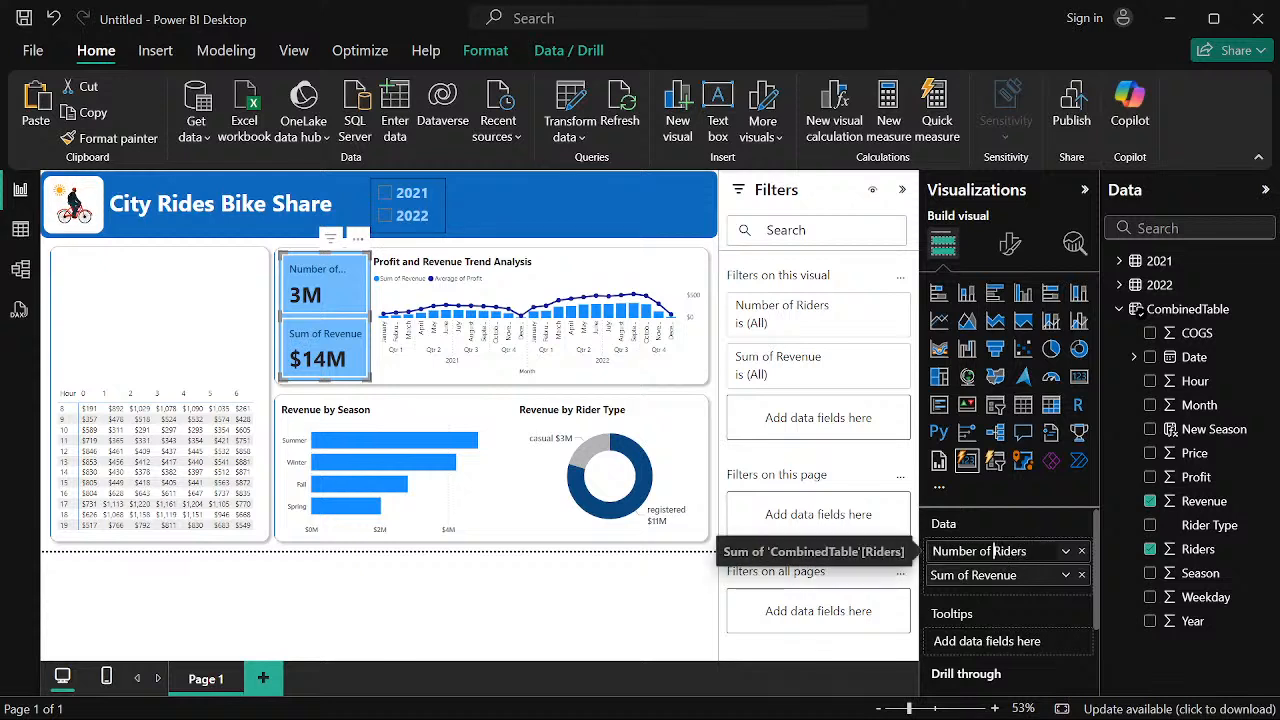
key(ctrl+a)
text(Riders)
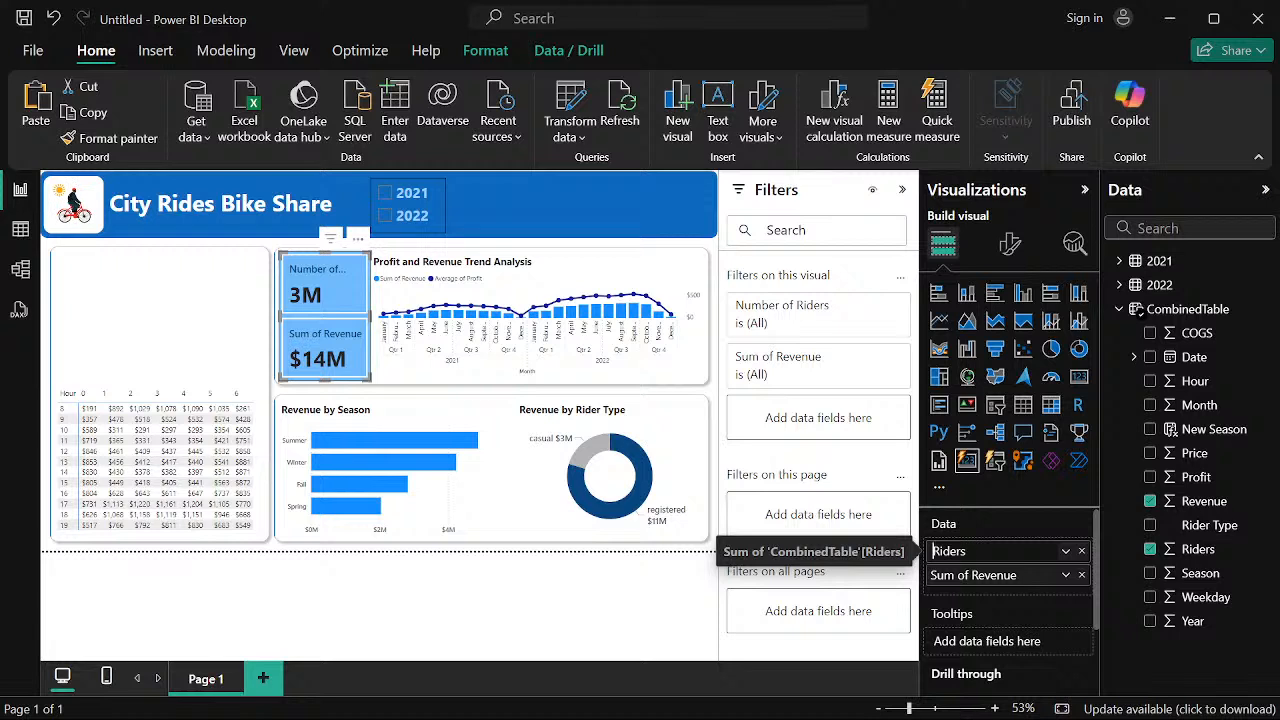
text(No)
text(. of)
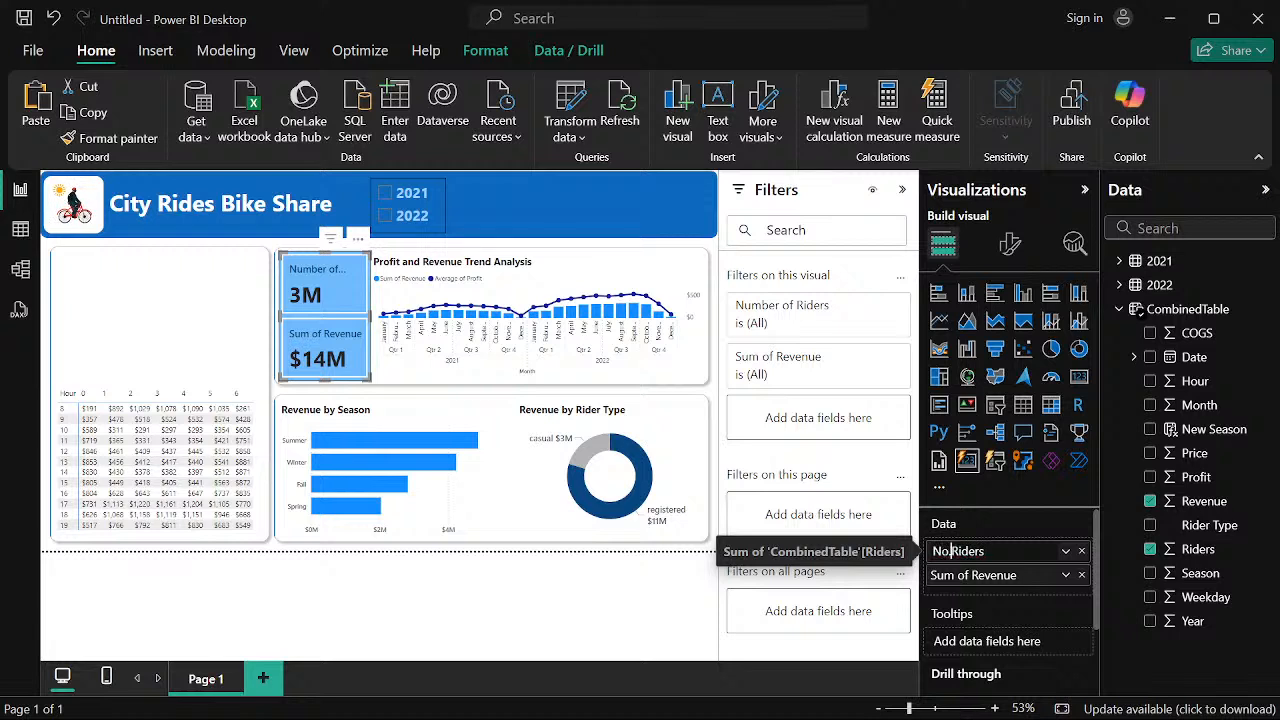
key(Return)
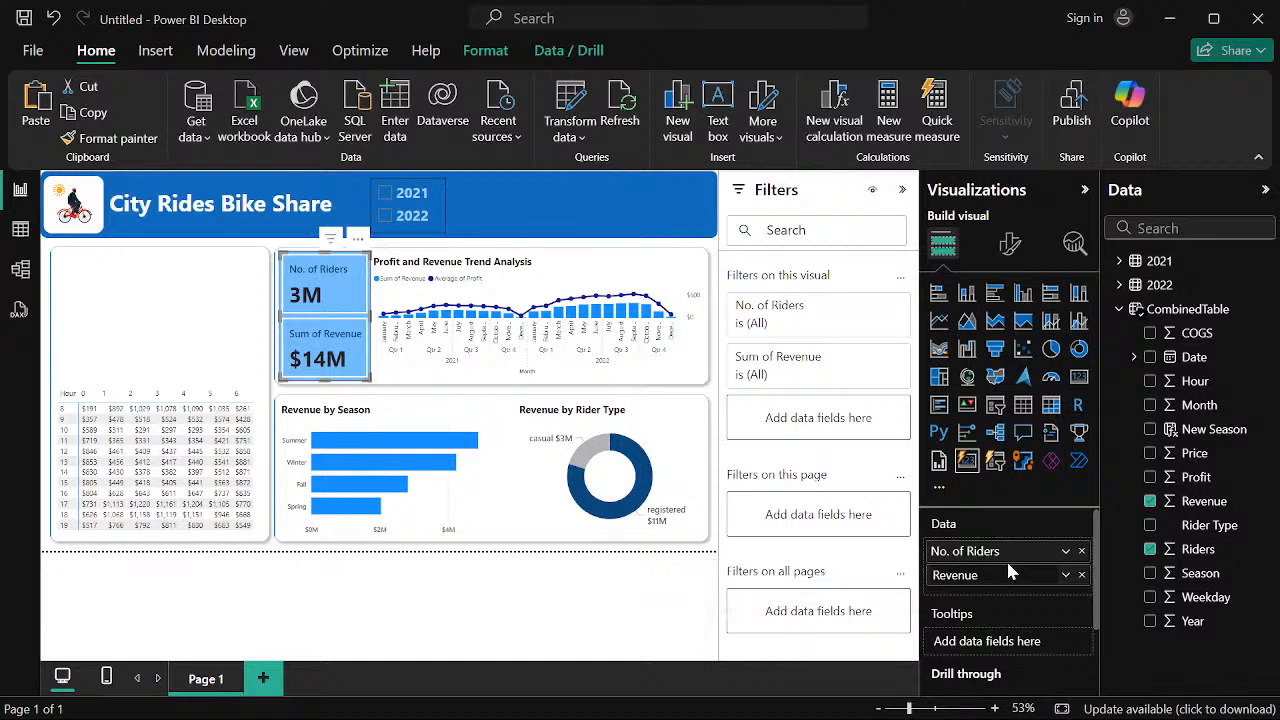
text(Total)
key(Return)
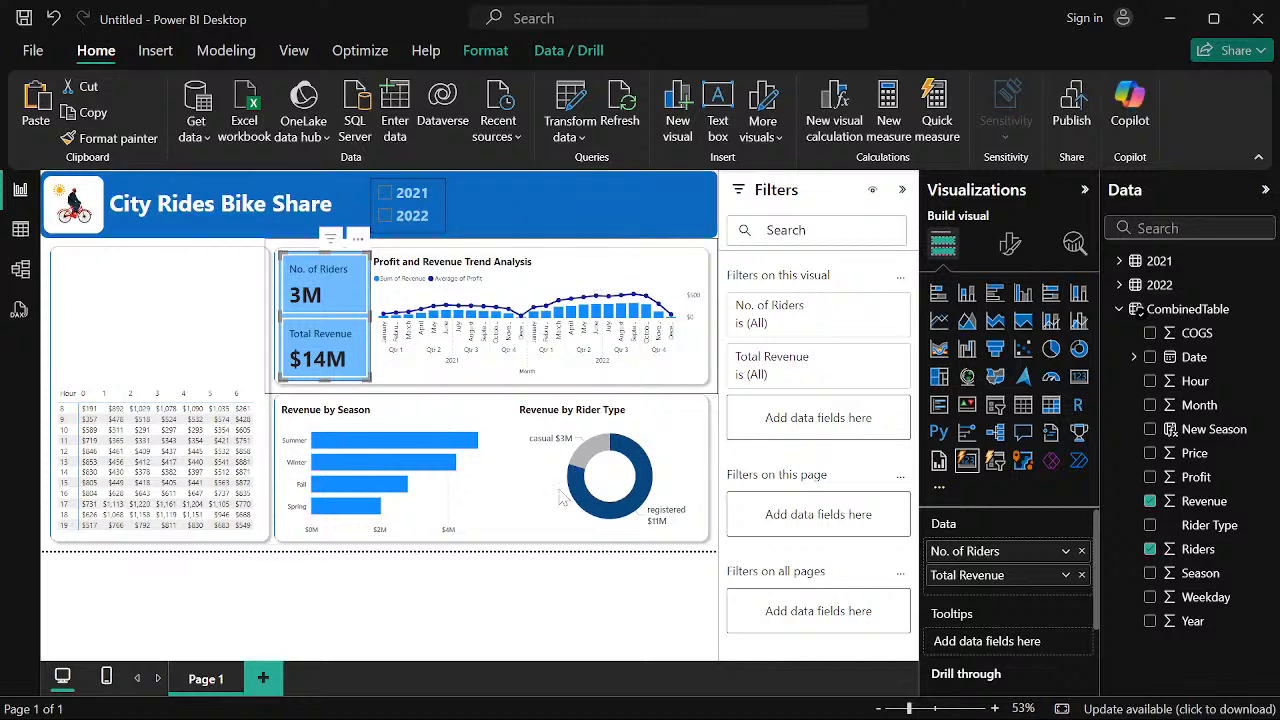
Review the key requirements in the dashboard request PDF and return to the report
mouse_move(653, 699)
click(833, 696)
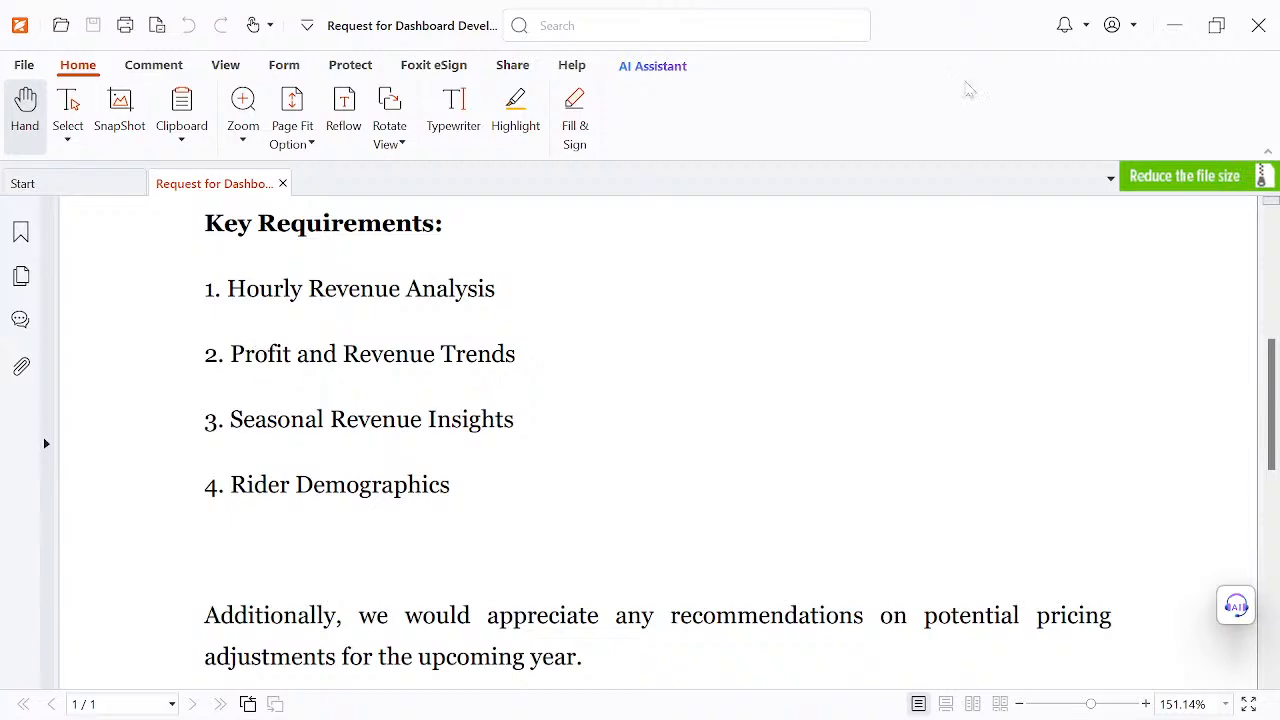
click(1177, 27)
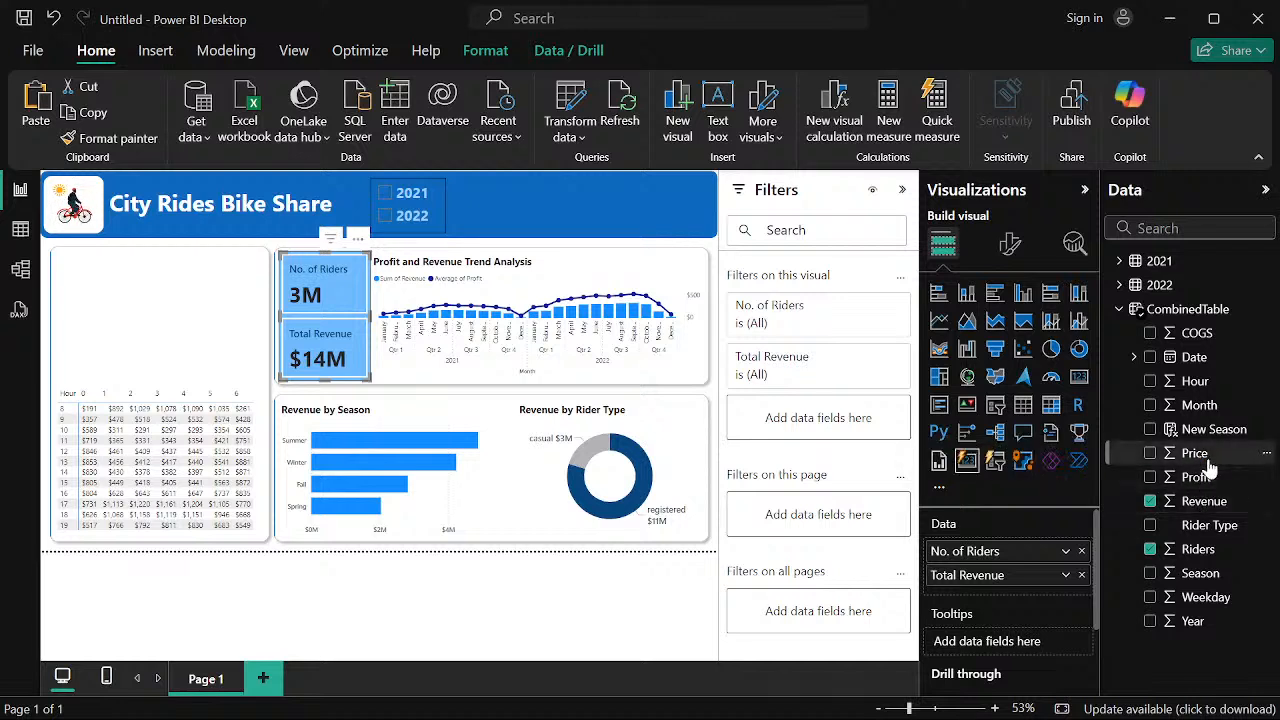
Try to change the blue card visual into a slicer and undo the conversion
click(995, 405)
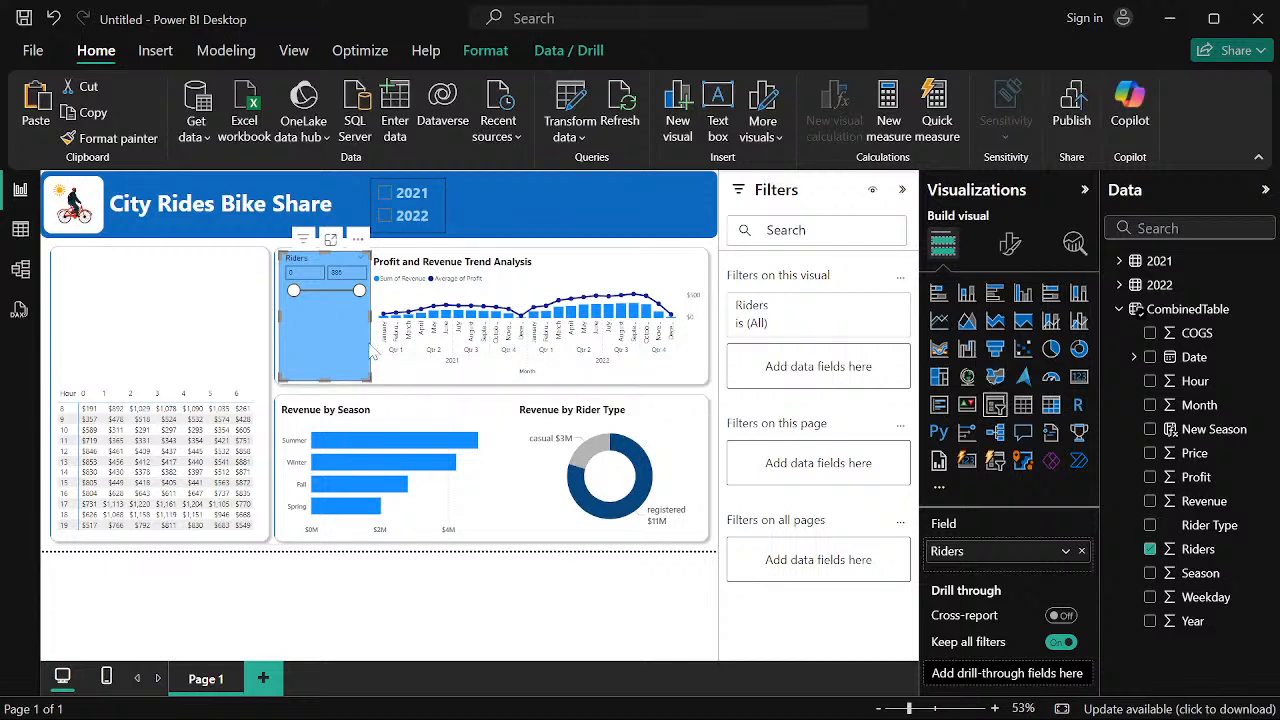
key(ctrl+z)
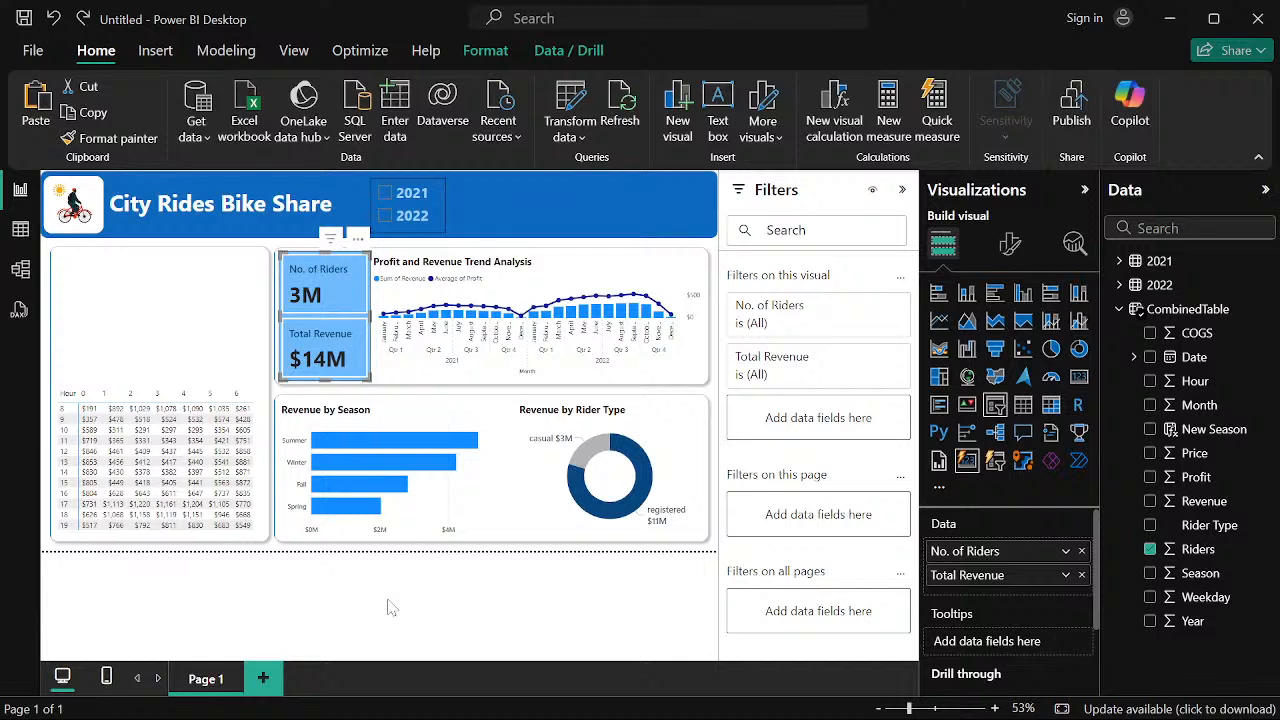
Add a new, separate card visual to the page showing the Profit field
click(390, 608)
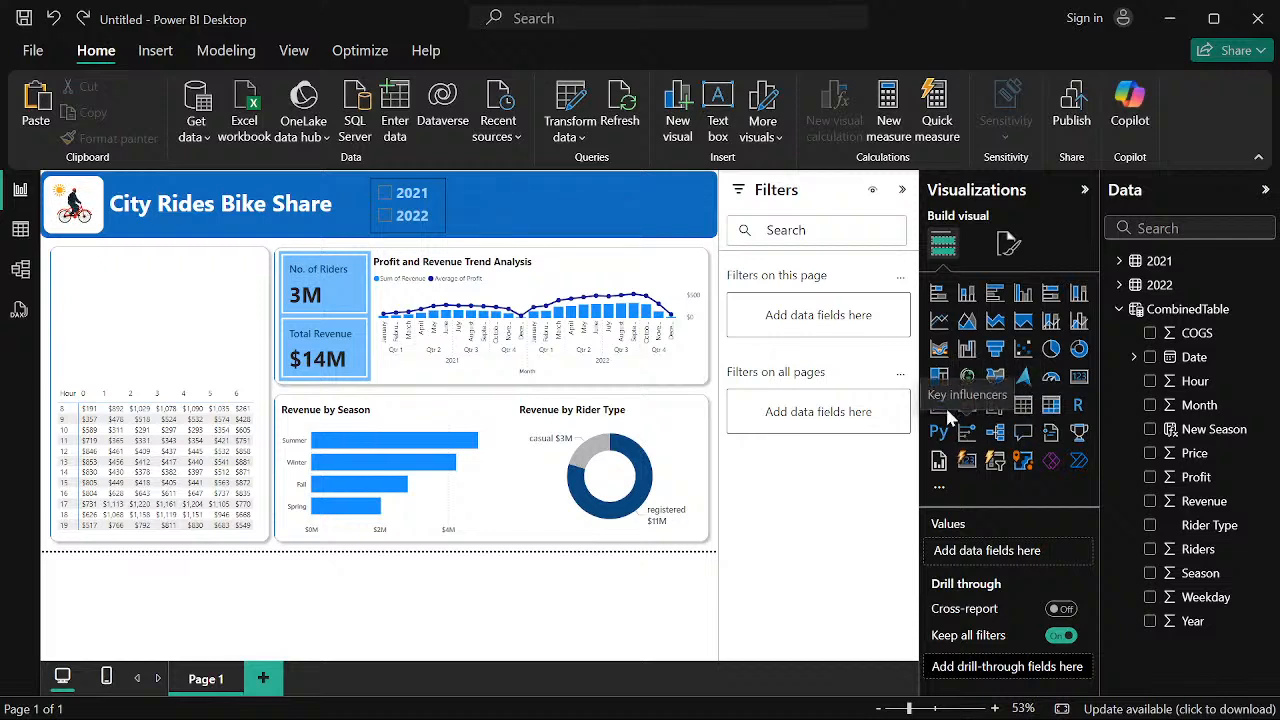
click(965, 462)
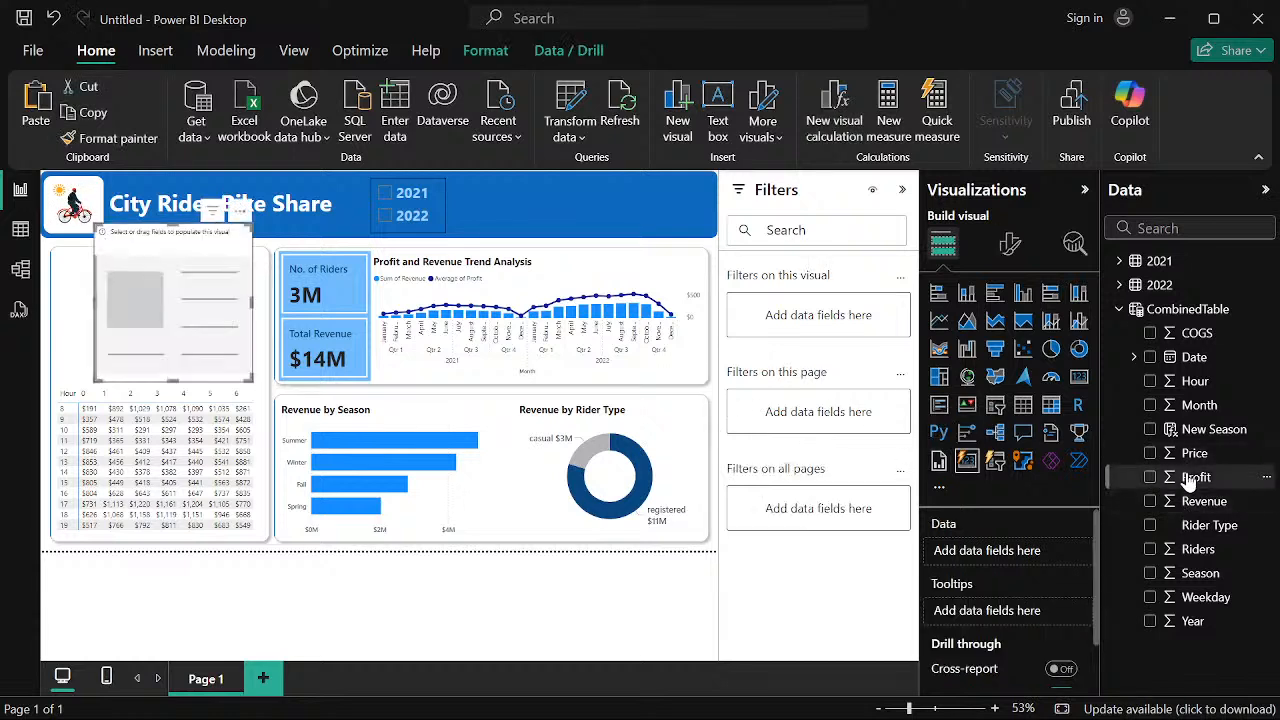
drag(1189, 483, 977, 551)
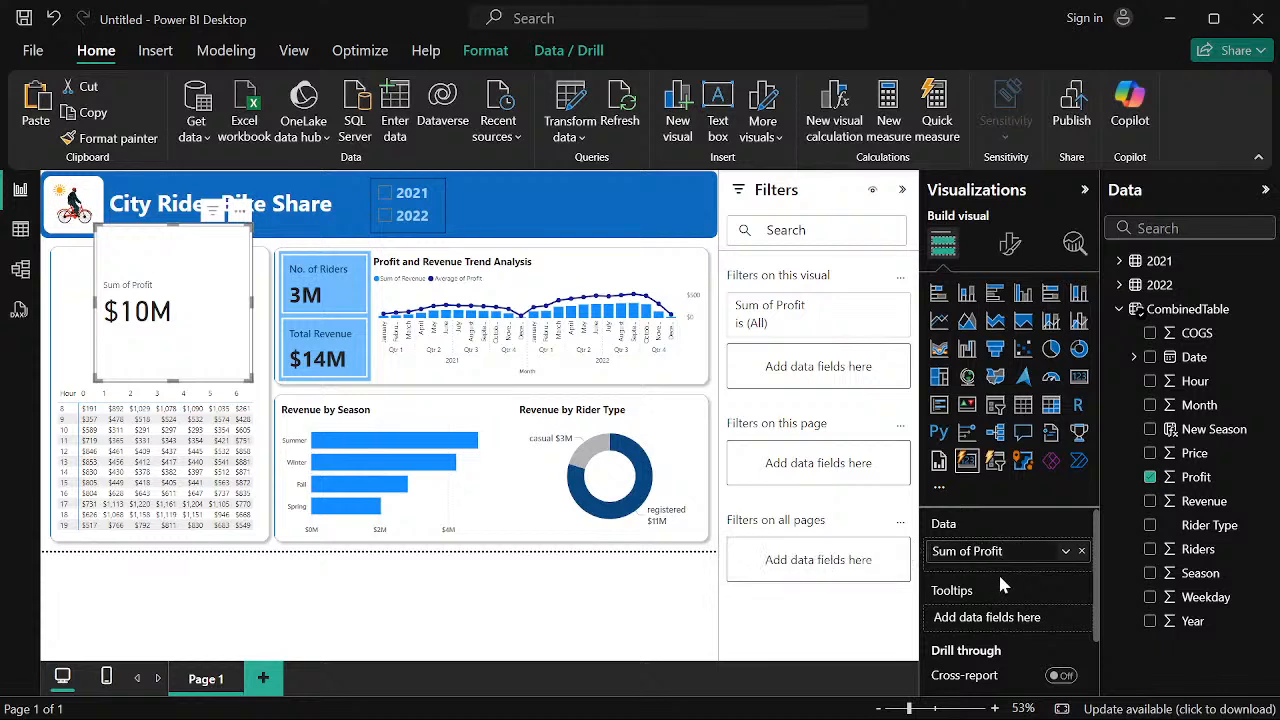
Rename the new card's Sum of Profit field as Total Profit
key(BackSpace)
key(BackSpace)
key(BackSpace)
key(BackSpace)
key(BackSpace)
key(BackSpace)
key(BackSpace)
text(Total)
key(Return)
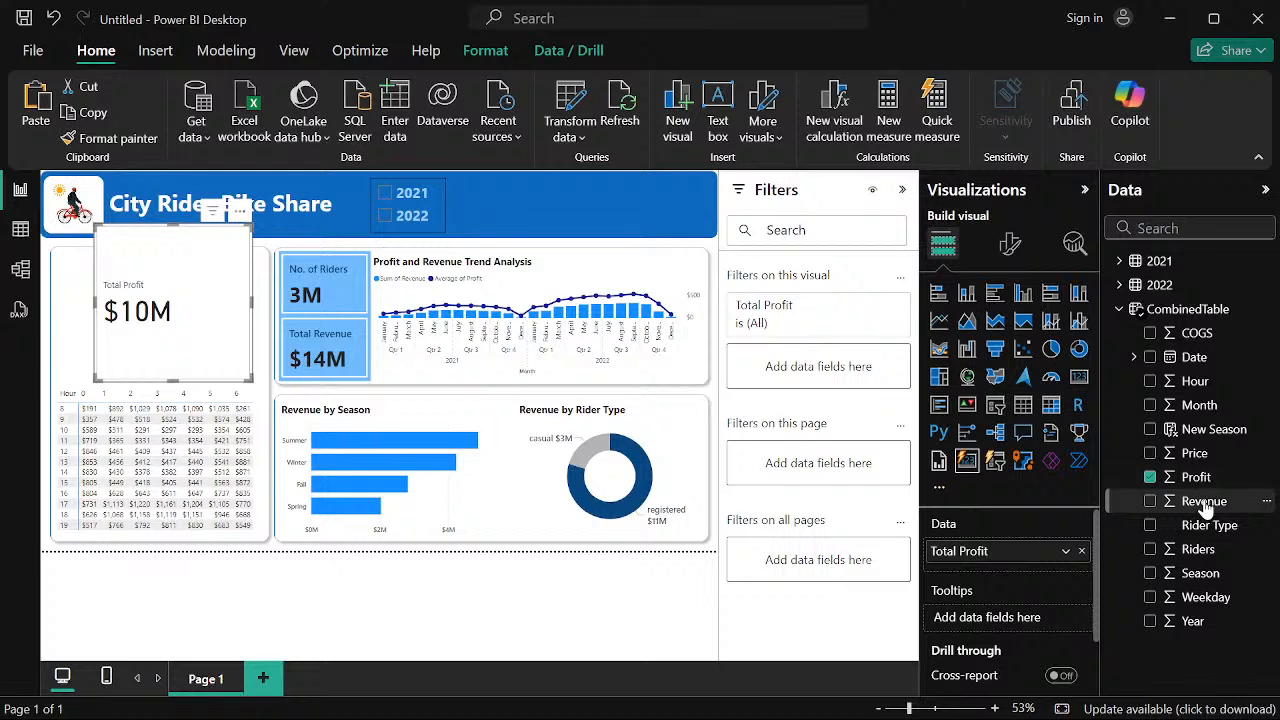
Add the Revenue field above Total Profit in the new card and rename it as Total Revenue
drag(1205, 507, 985, 557)
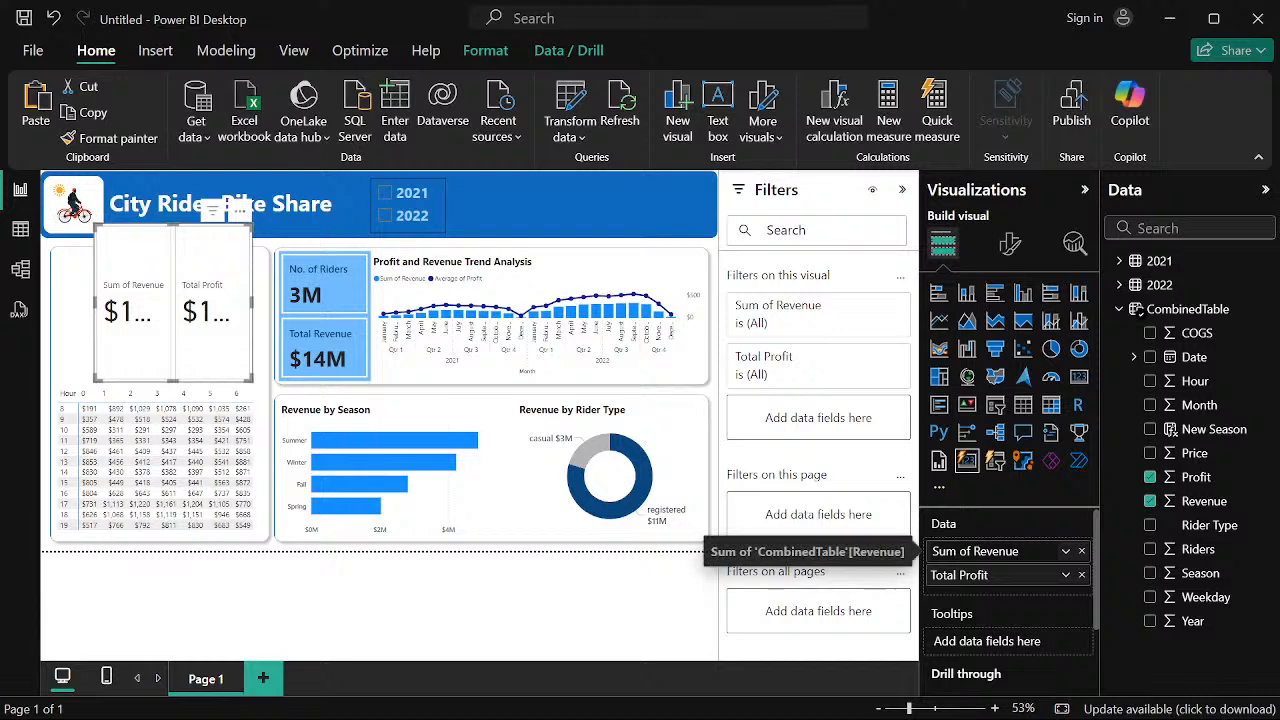
key(BackSpace)
key(BackSpace)
key(BackSpace)
key(BackSpace)
key(BackSpace)
key(BackSpace)
key(BackSpace)
key(Home)
text(Total)
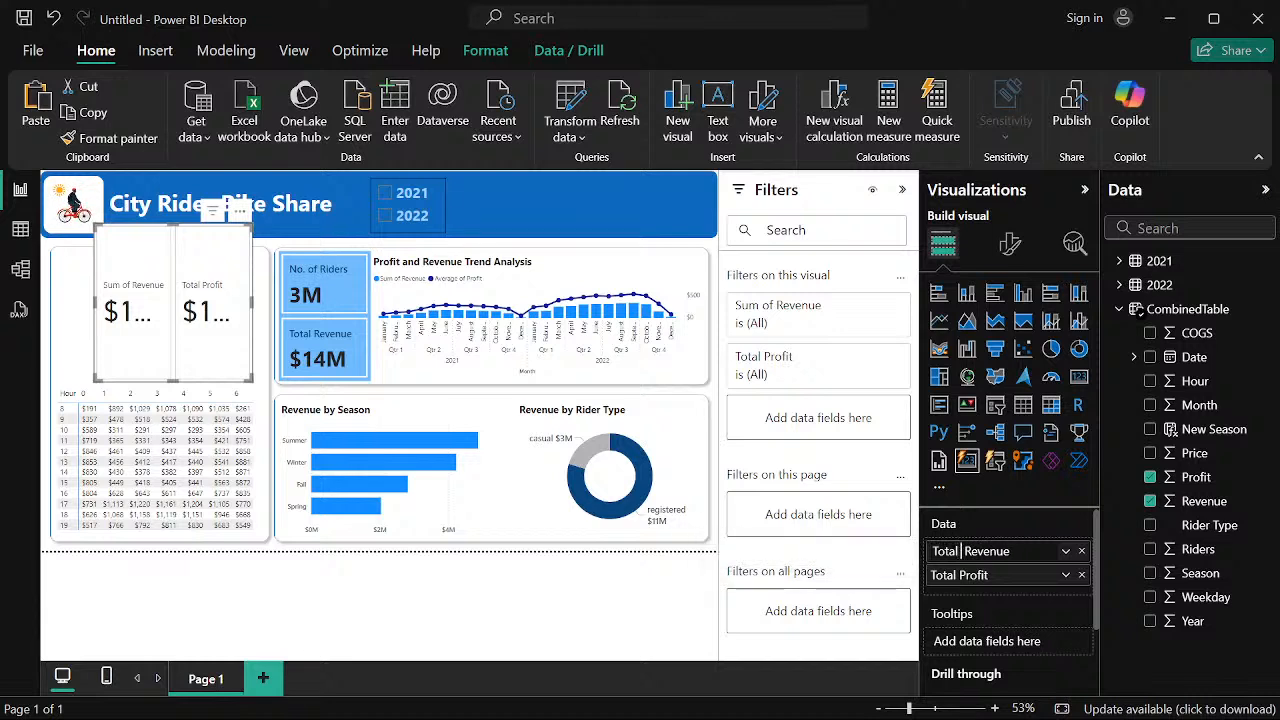
key(Return)
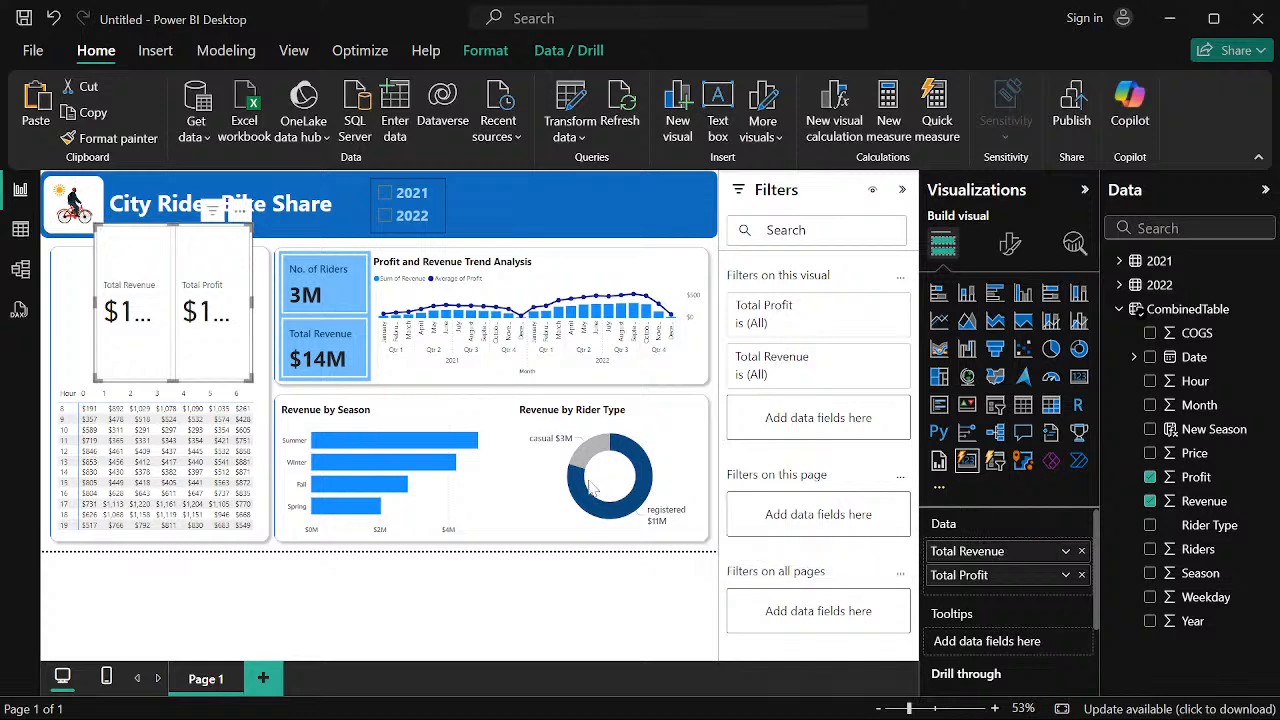
Replace Total Revenue in the blue riders card with the COGS field, renamed as Total COGS
click(341, 342)
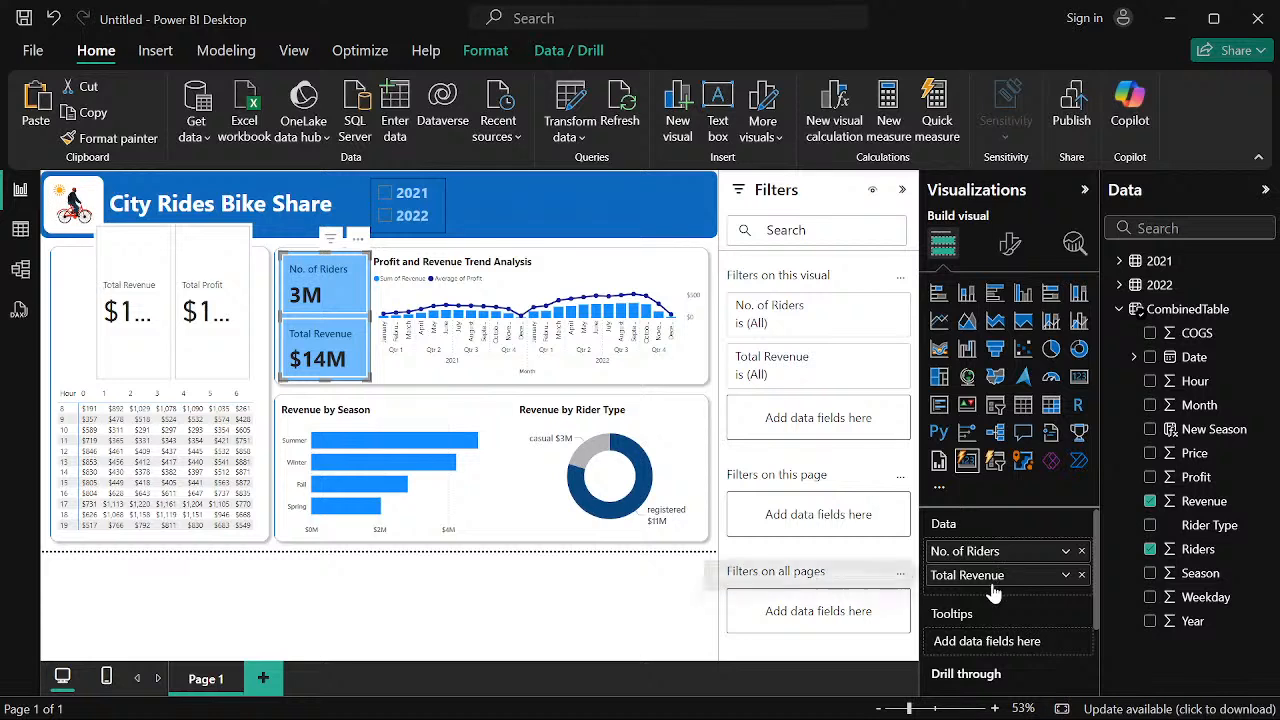
click(1081, 575)
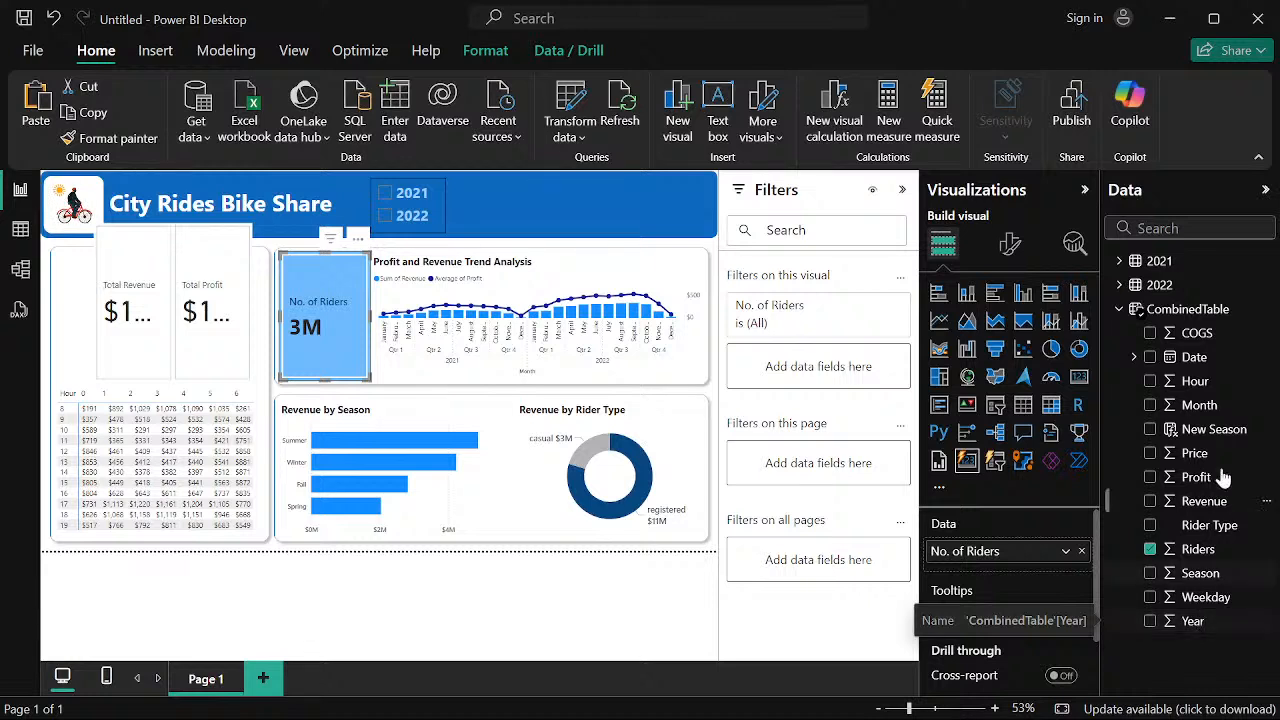
drag(1176, 340, 985, 592)
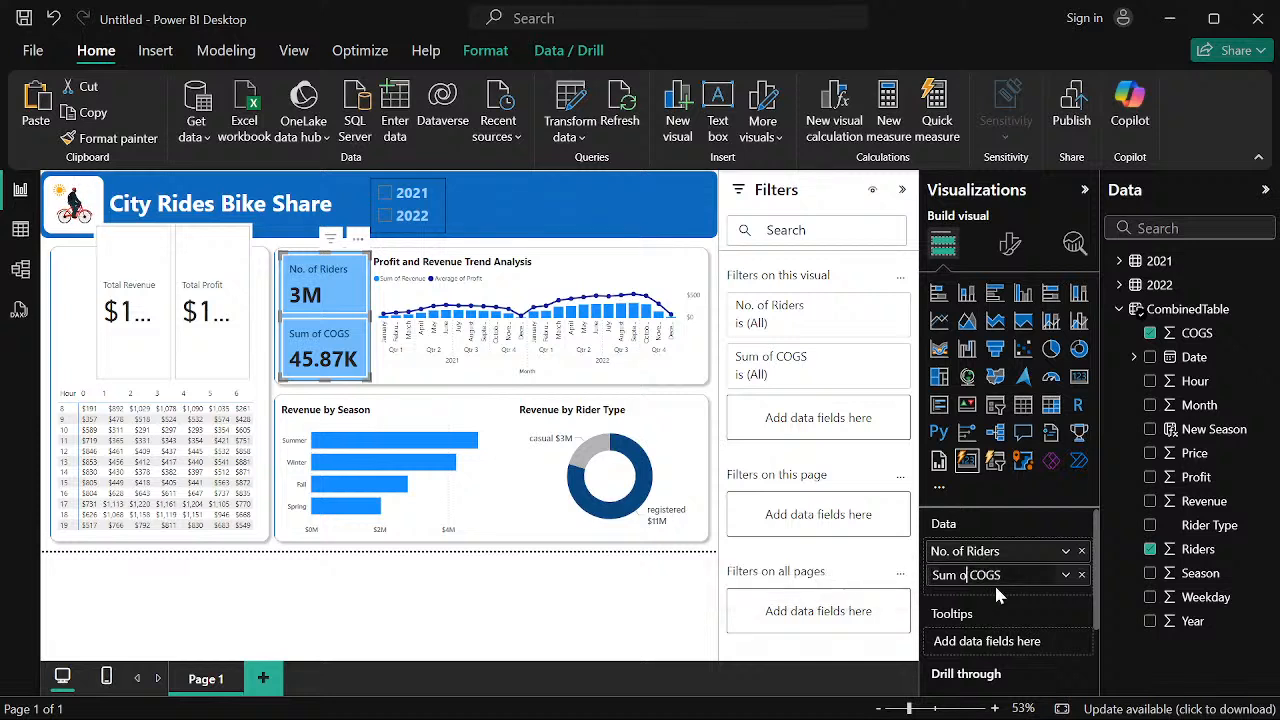
key(BackSpace)
key(BackSpace)
key(BackSpace)
key(BackSpace)
key(BackSpace)
text(Total)
key(Return)
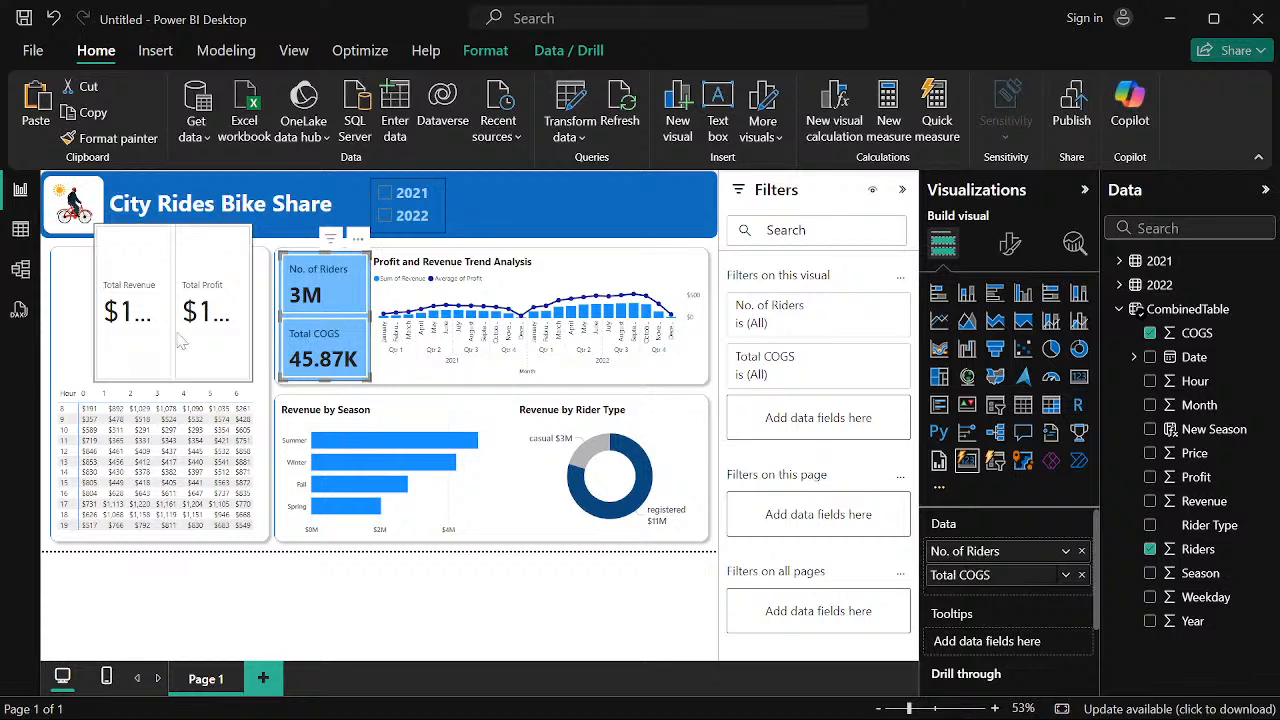
Fit the Total Revenue and Total Profit card, shortened and widened, into the blue header's right end and move the Year slicer beside it
drag(191, 348, 604, 269)
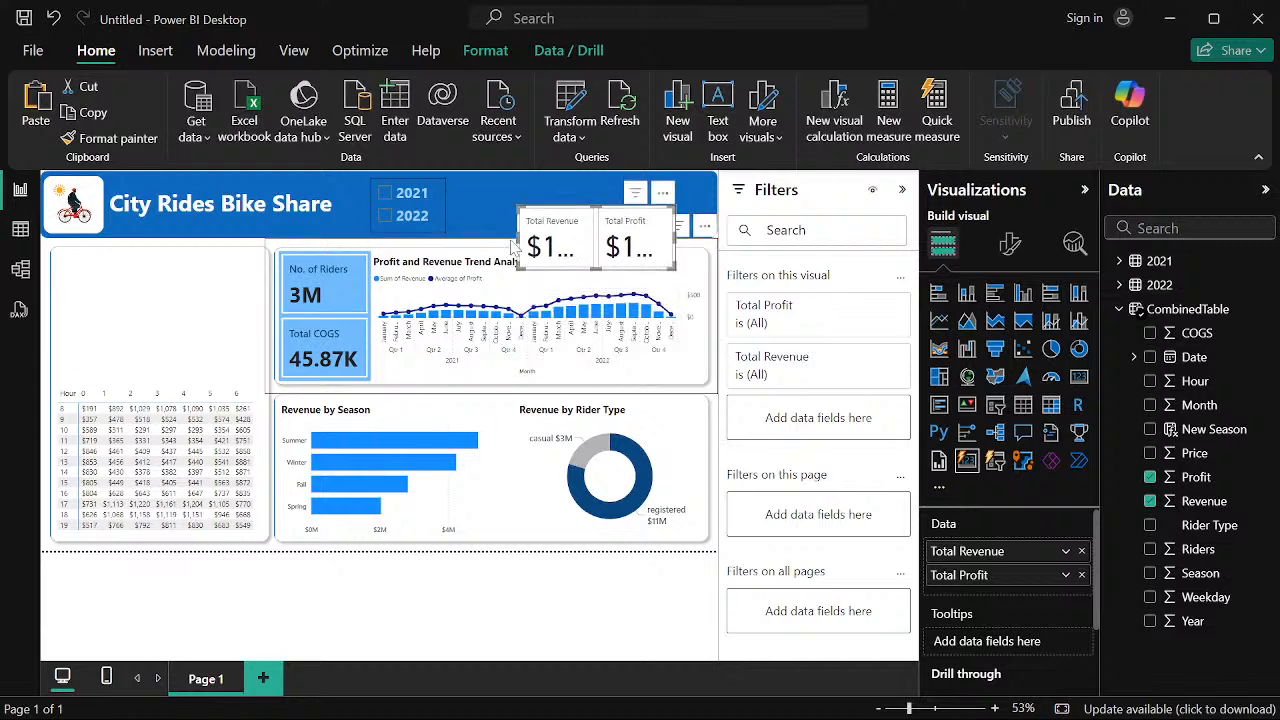
drag(515, 240, 455, 240)
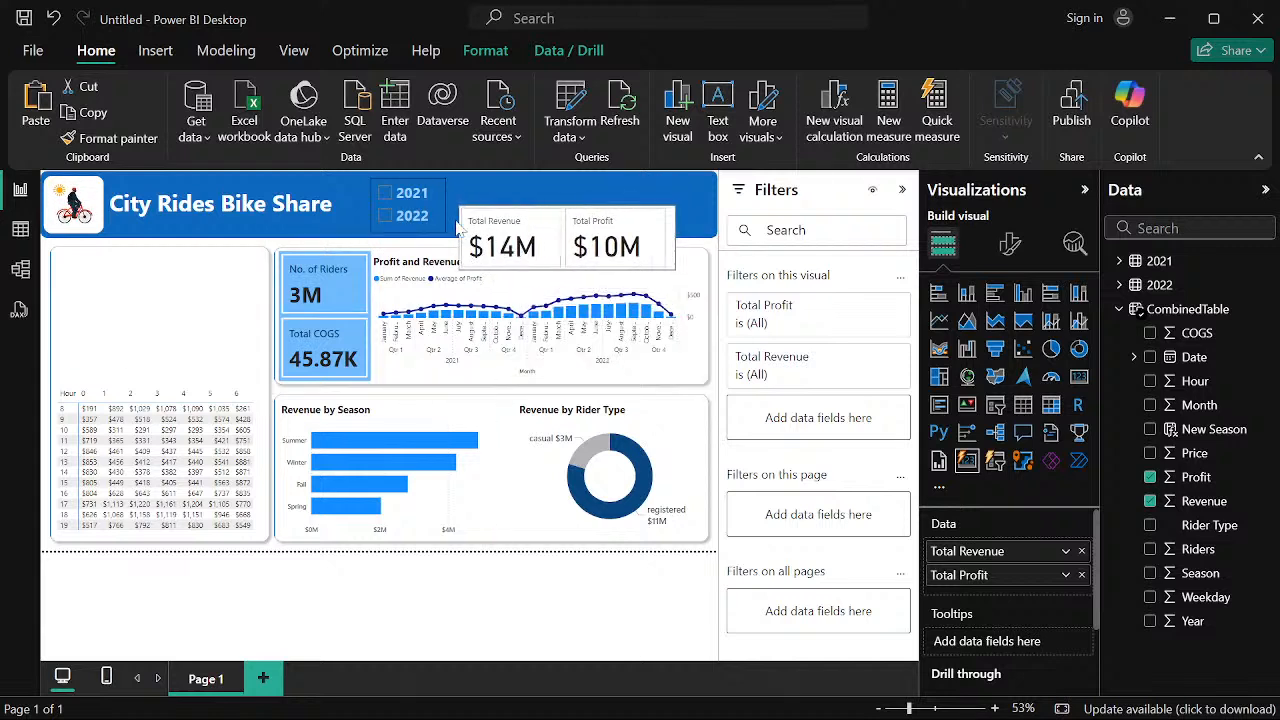
drag(562, 230, 596, 205)
click(588, 196)
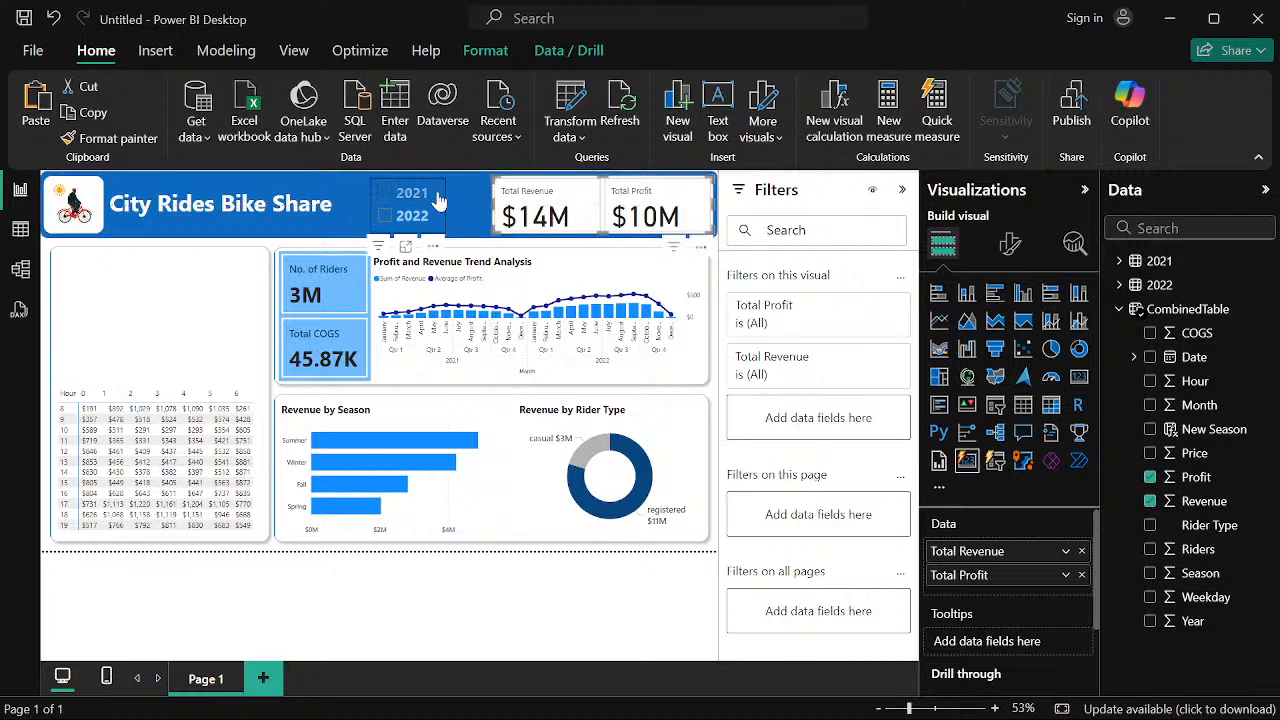
drag(437, 200, 478, 201)
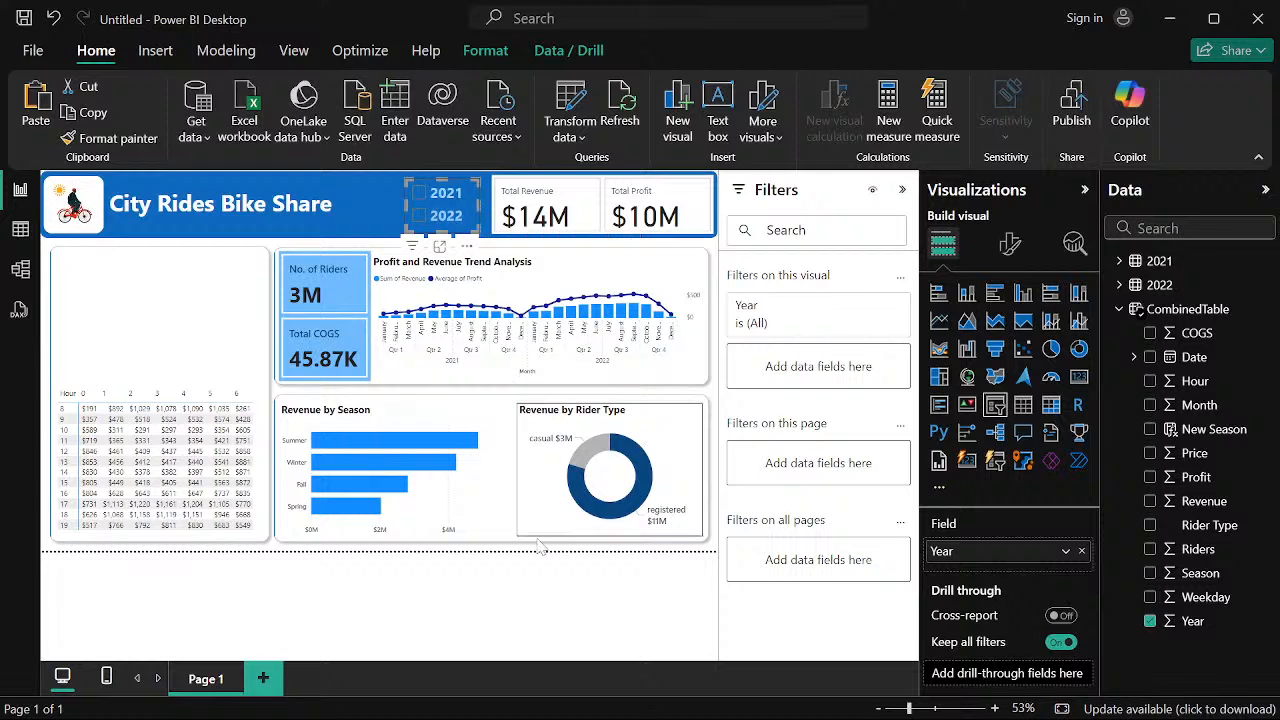
click(529, 628)
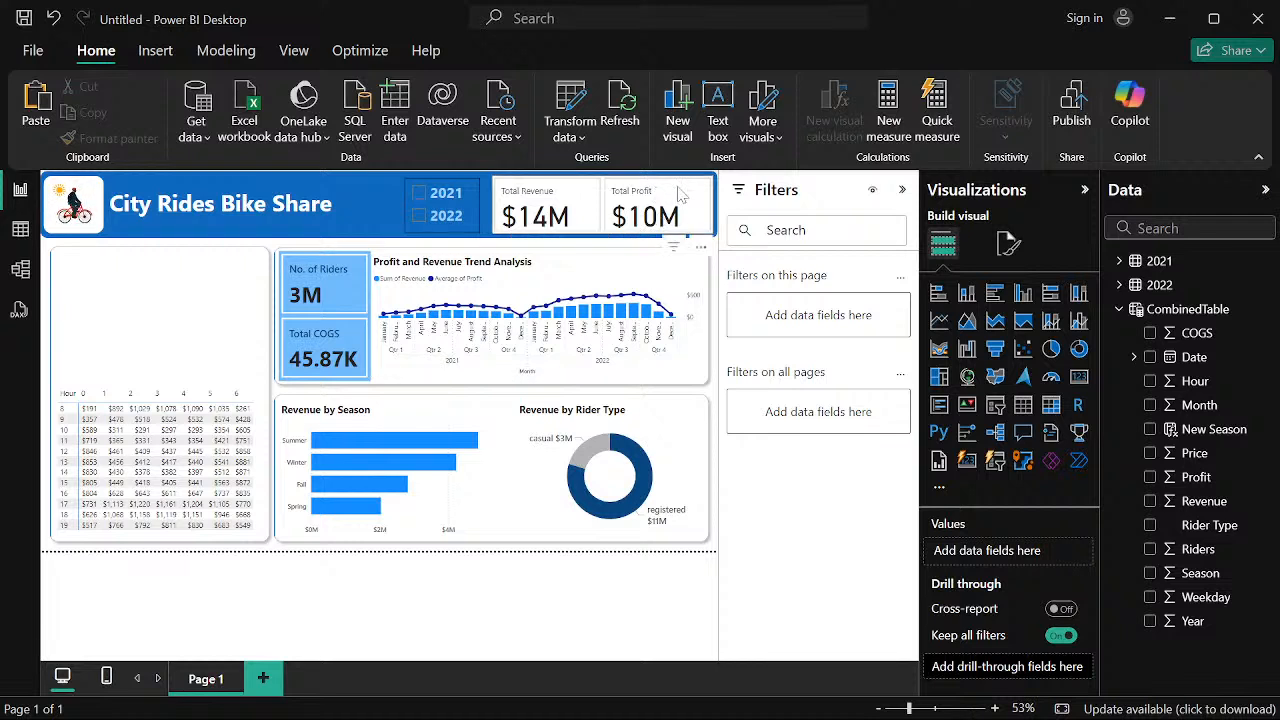
Change the callout values' font in the Total Revenue and Total Profit card to a bold Segoe UI font
click(659, 220)
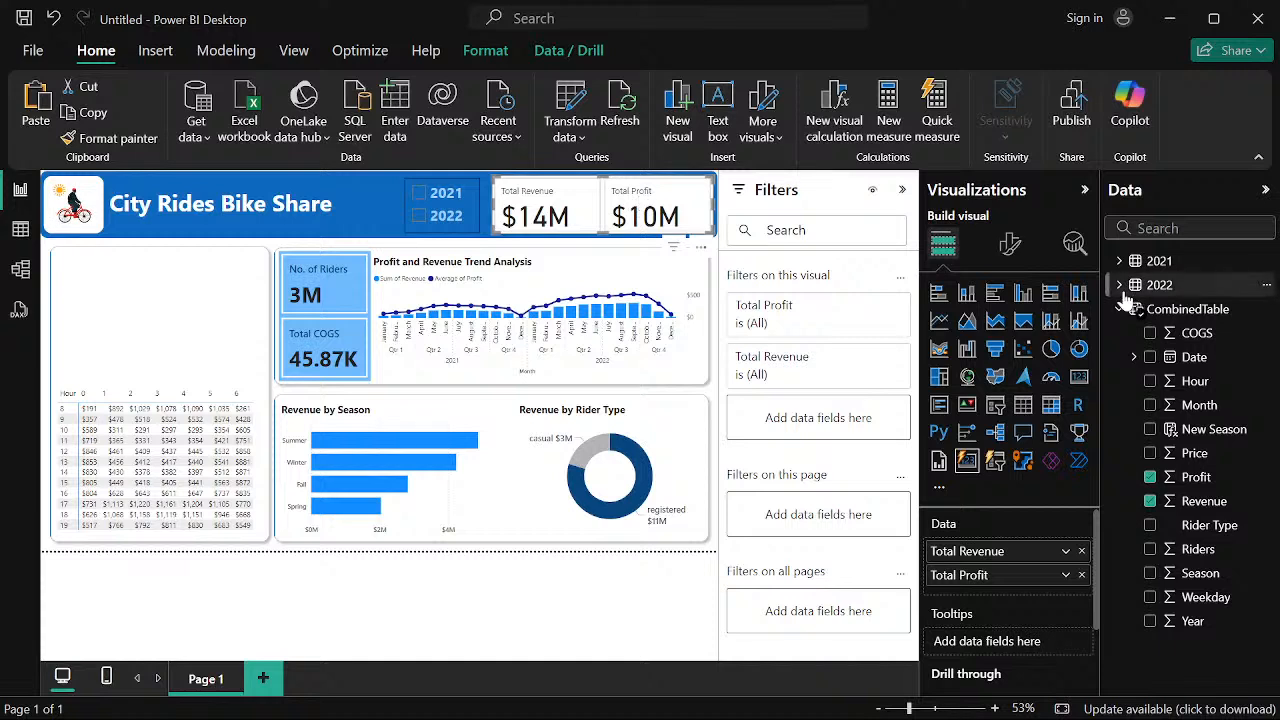
click(1005, 246)
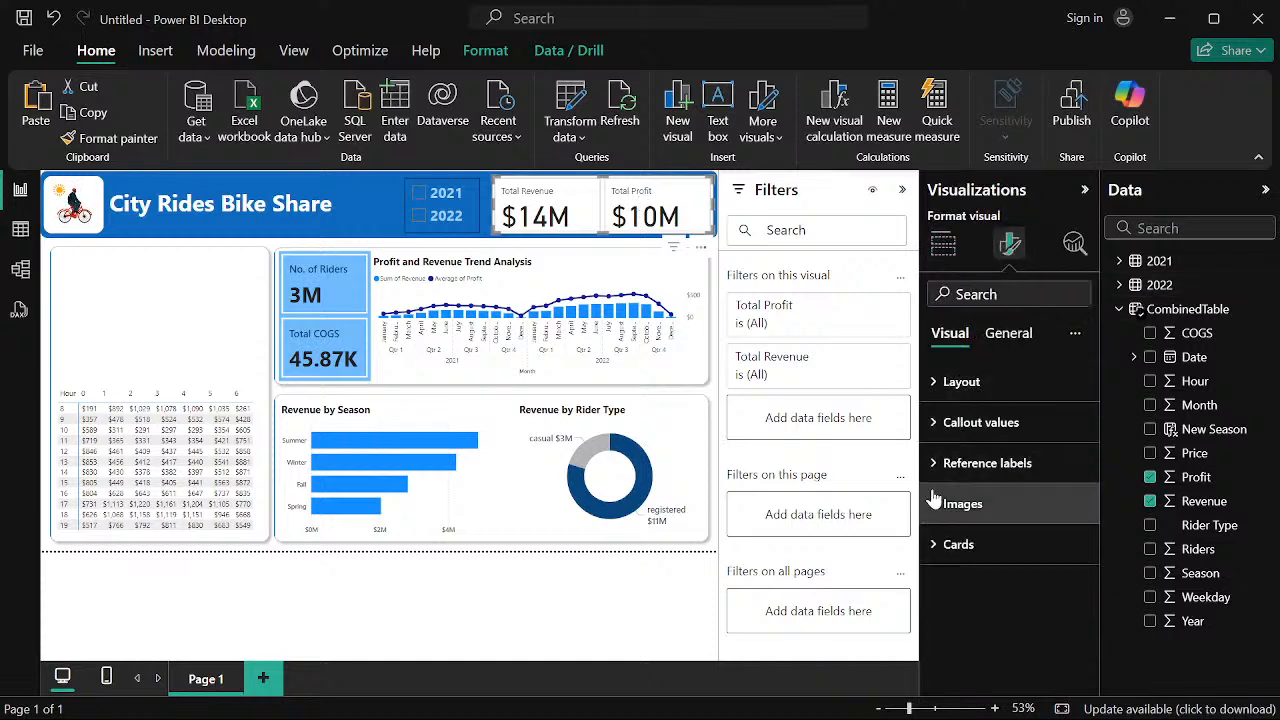
click(934, 424)
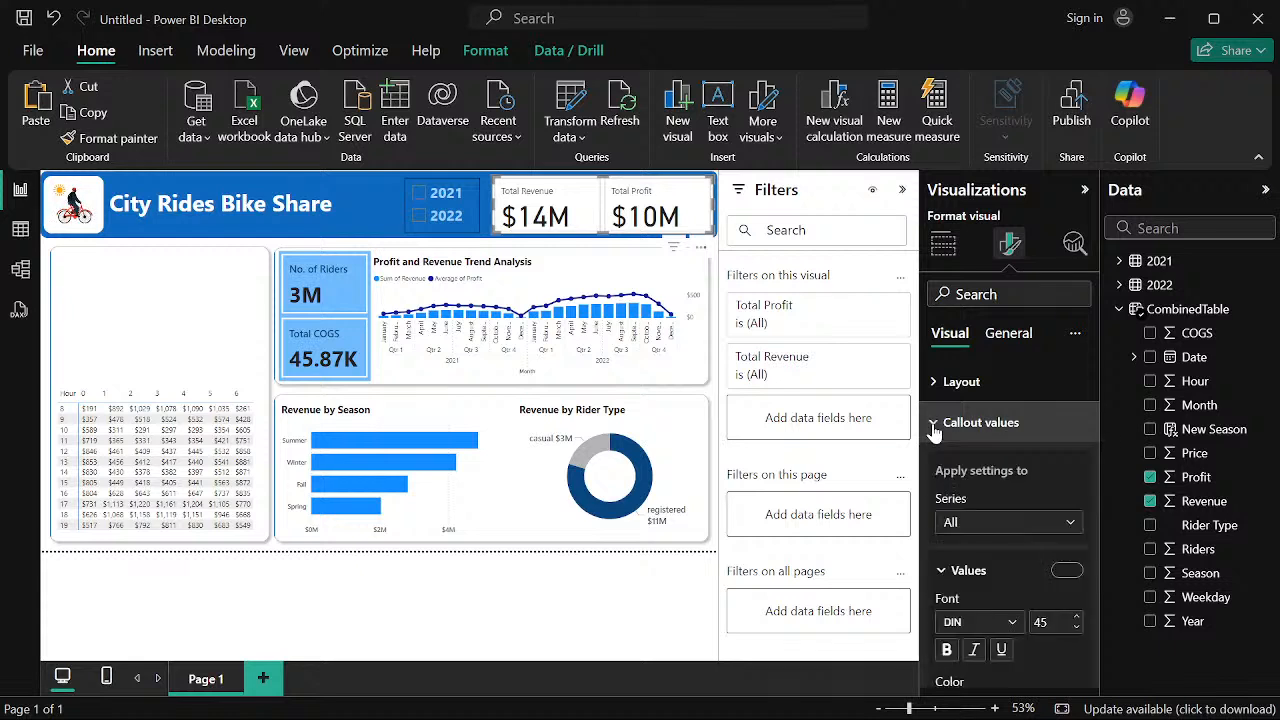
click(1003, 624)
scroll(1000, 500, down, 3)
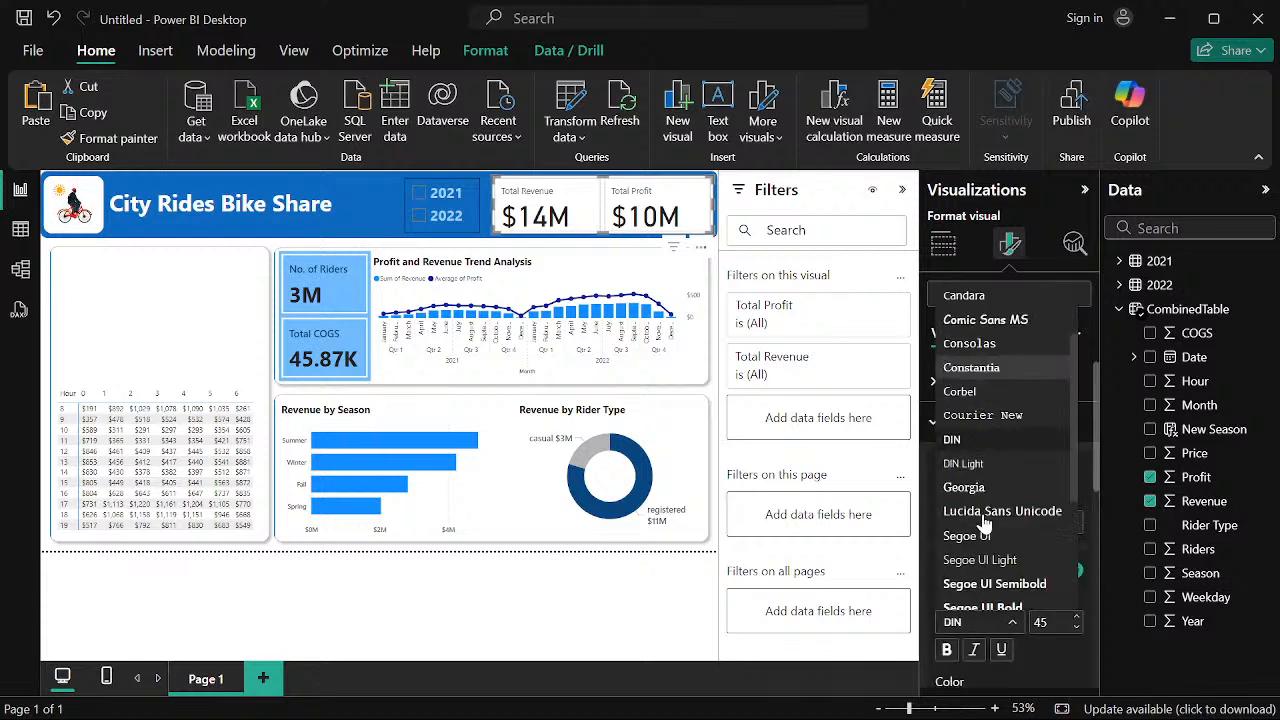
click(990, 554)
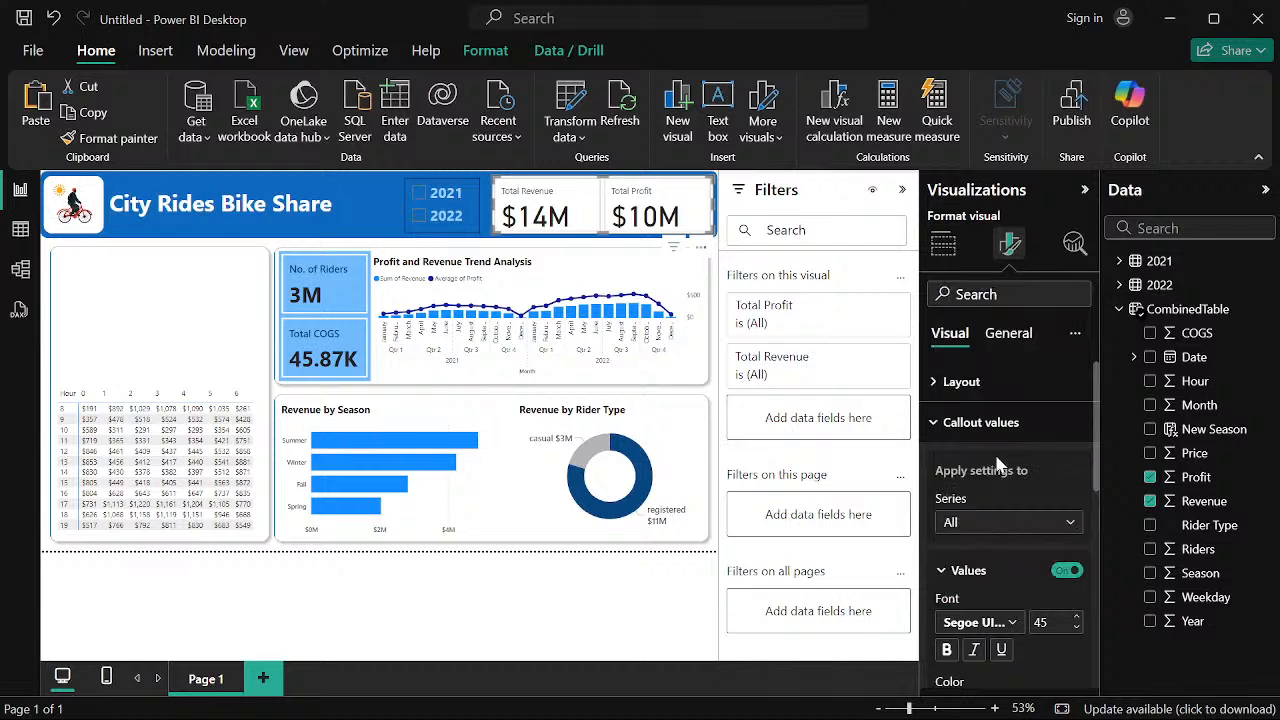
Set the font size of the Total Revenue and Total Profit callout values to 31
click(1077, 627)
click(1077, 627)
click(1077, 627)
click(1077, 627)
click(1077, 627)
click(1077, 627)
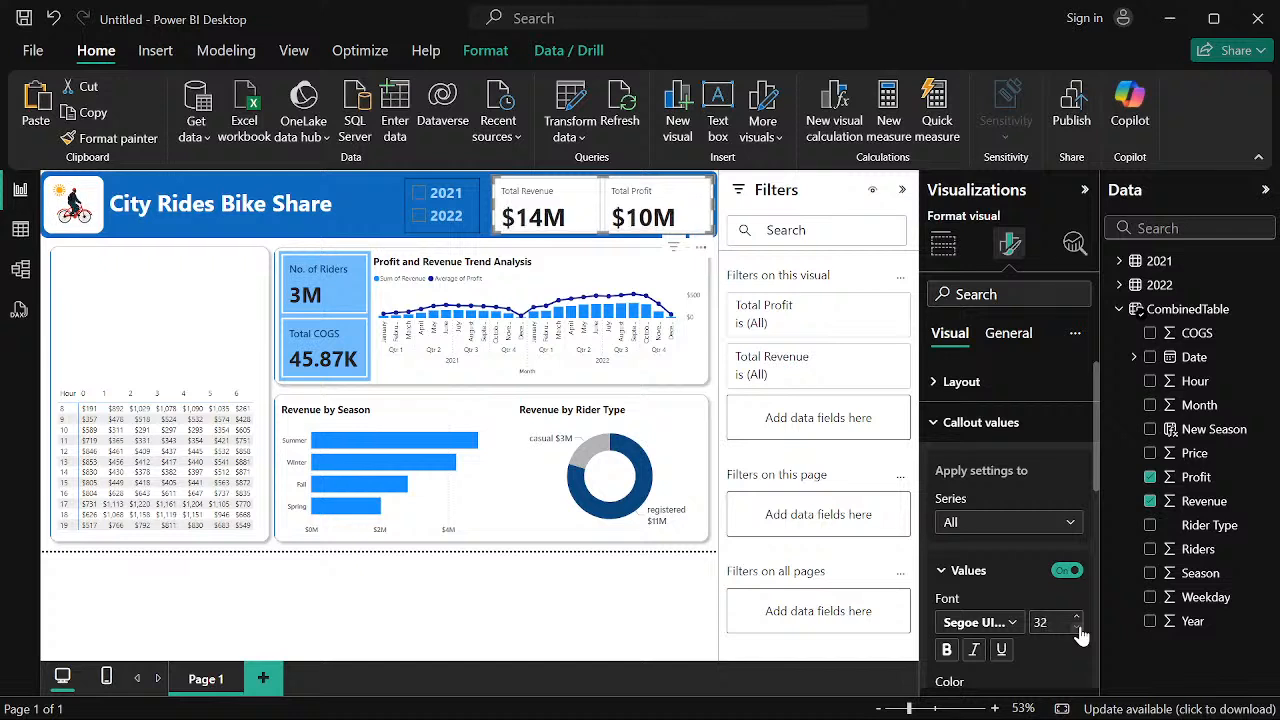
click(1077, 627)
click(1077, 628)
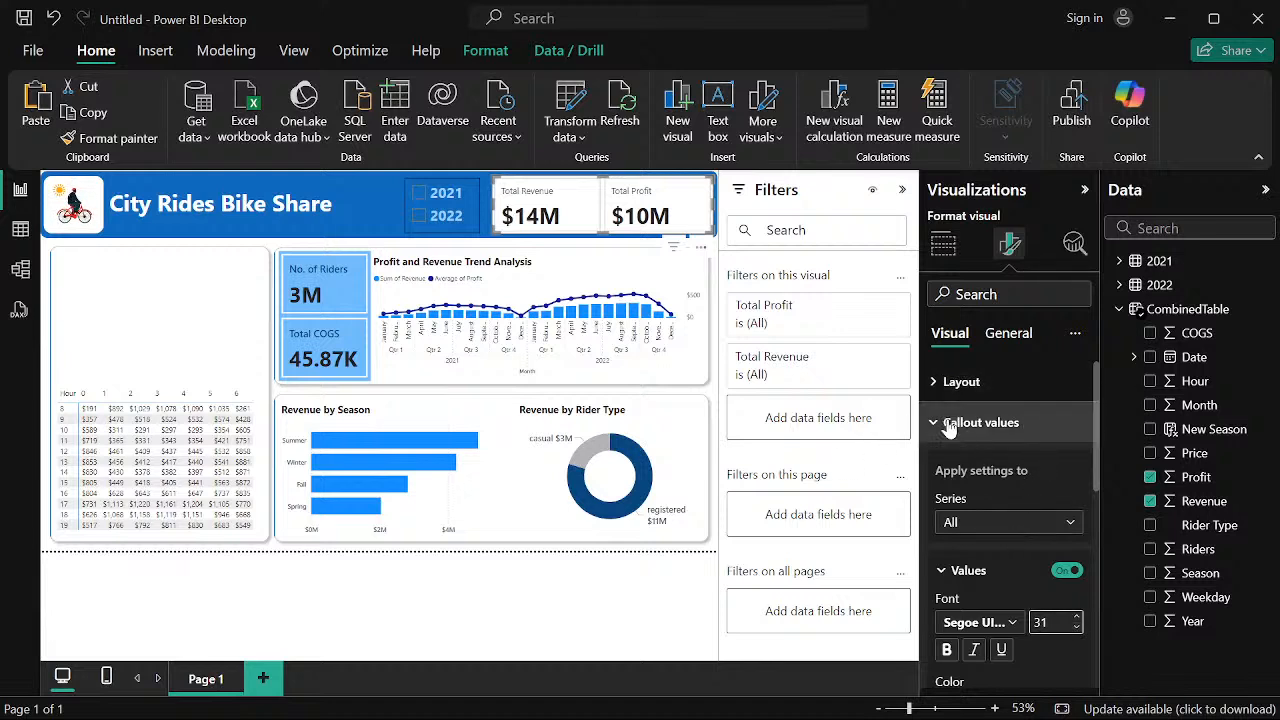
scroll(943, 417, down, 3)
scroll(940, 420, up, 3)
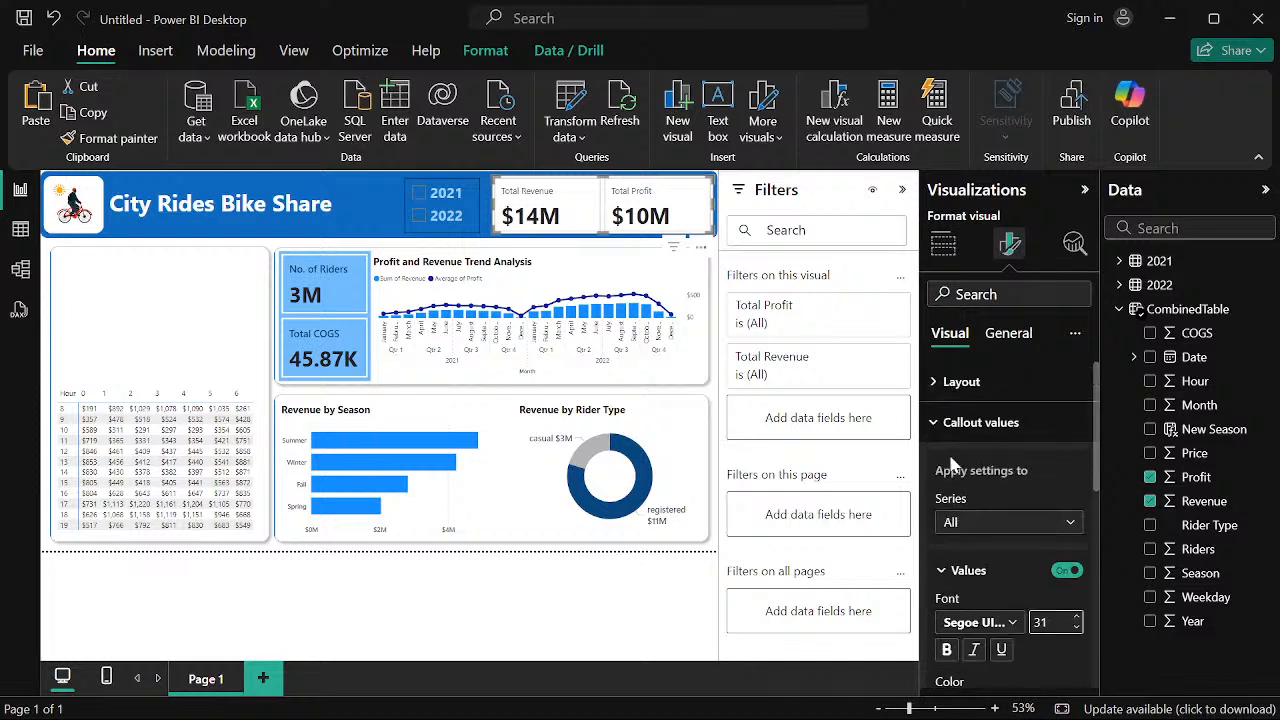
click(933, 424)
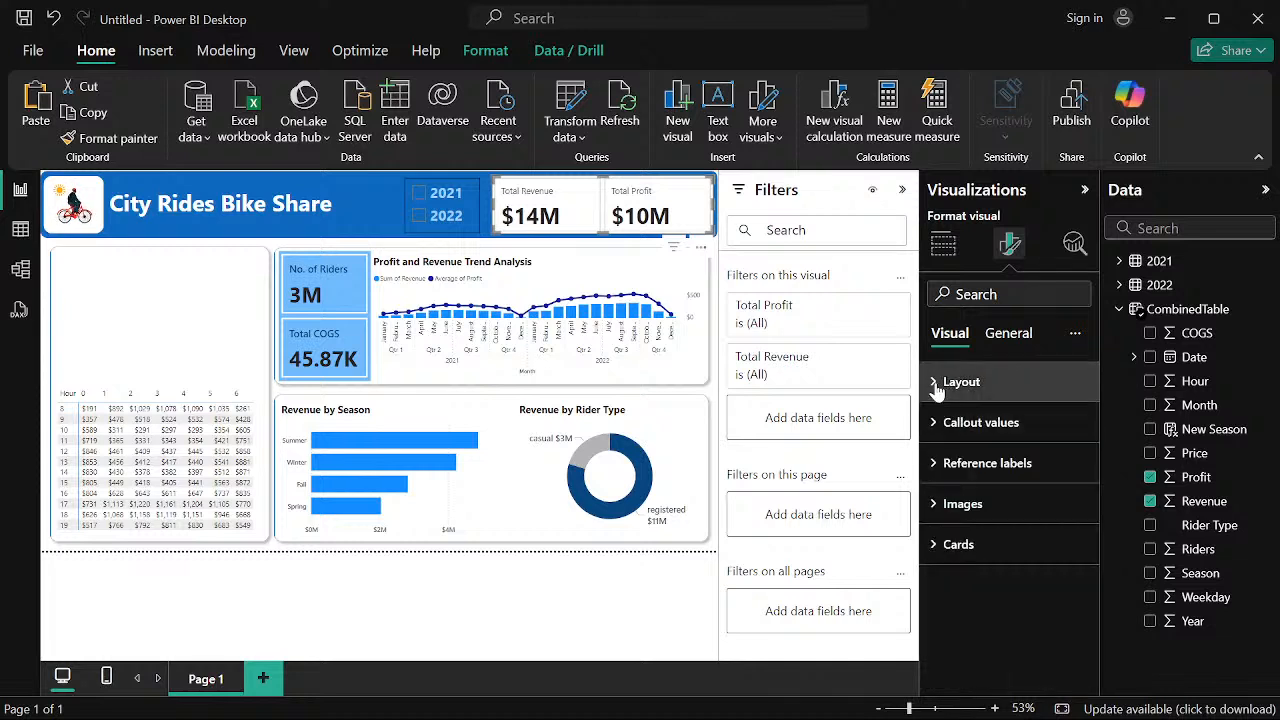
click(937, 385)
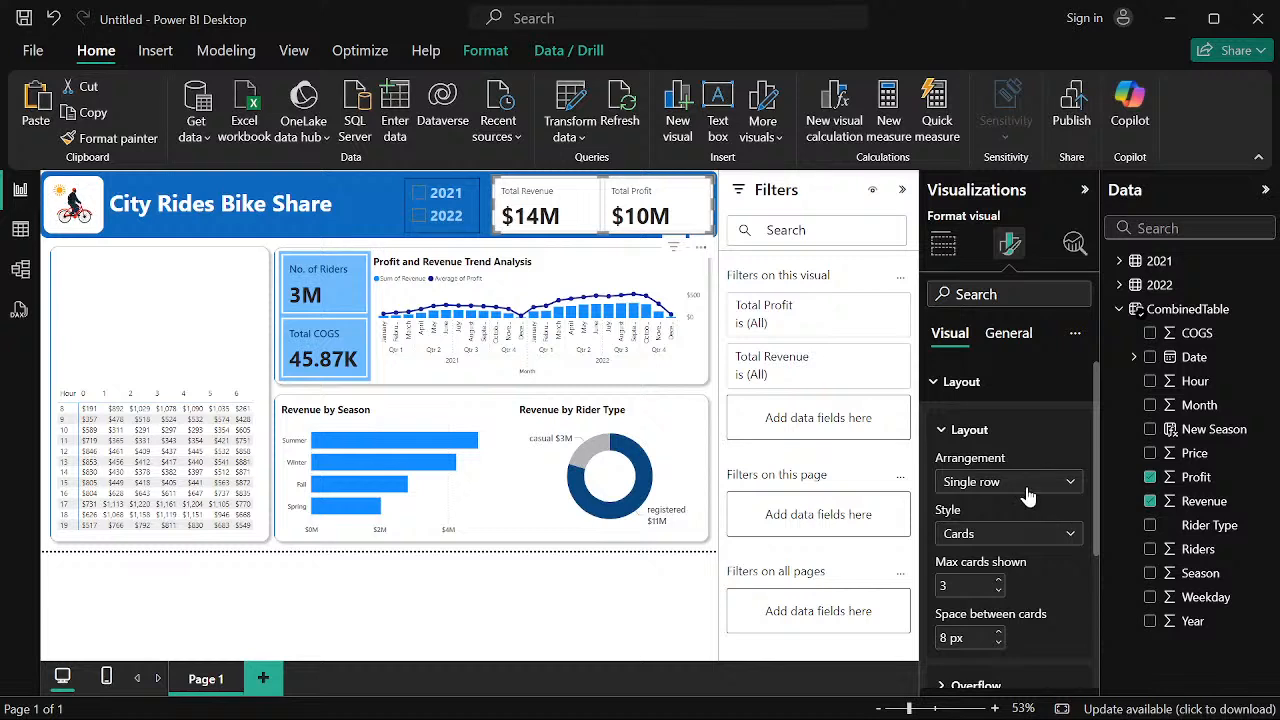
scroll(1030, 530, down, 5)
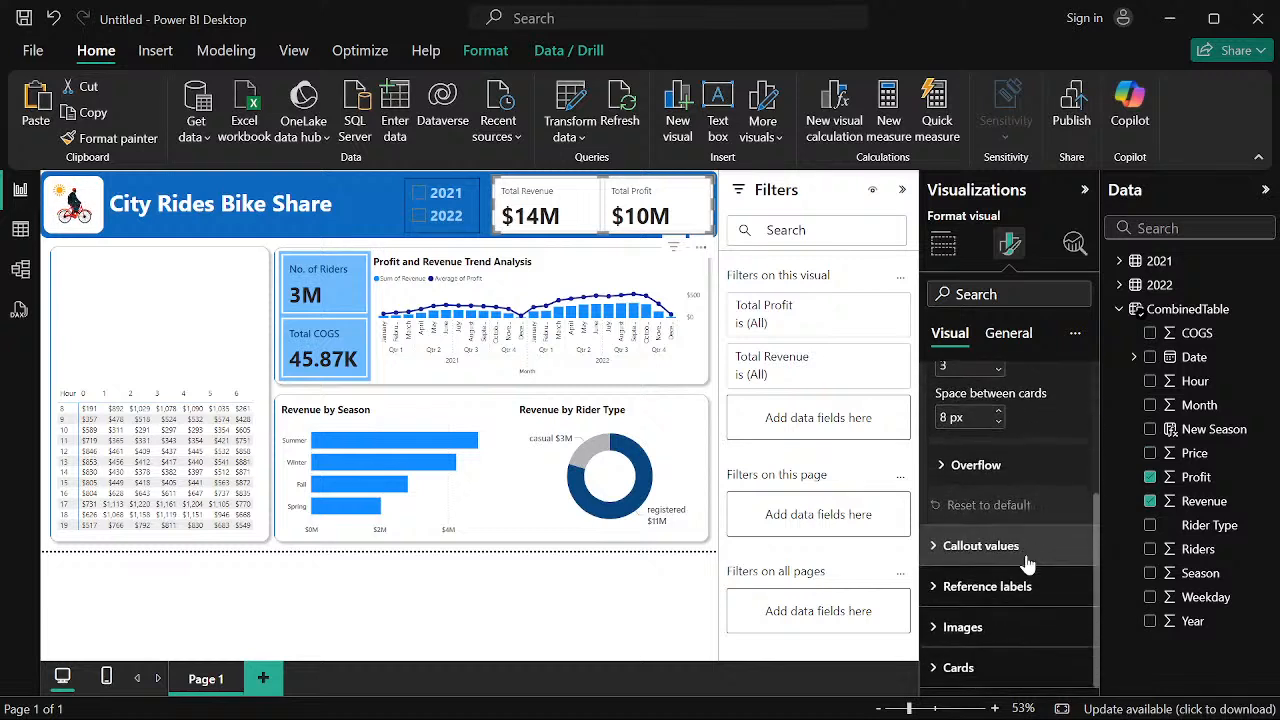
click(933, 590)
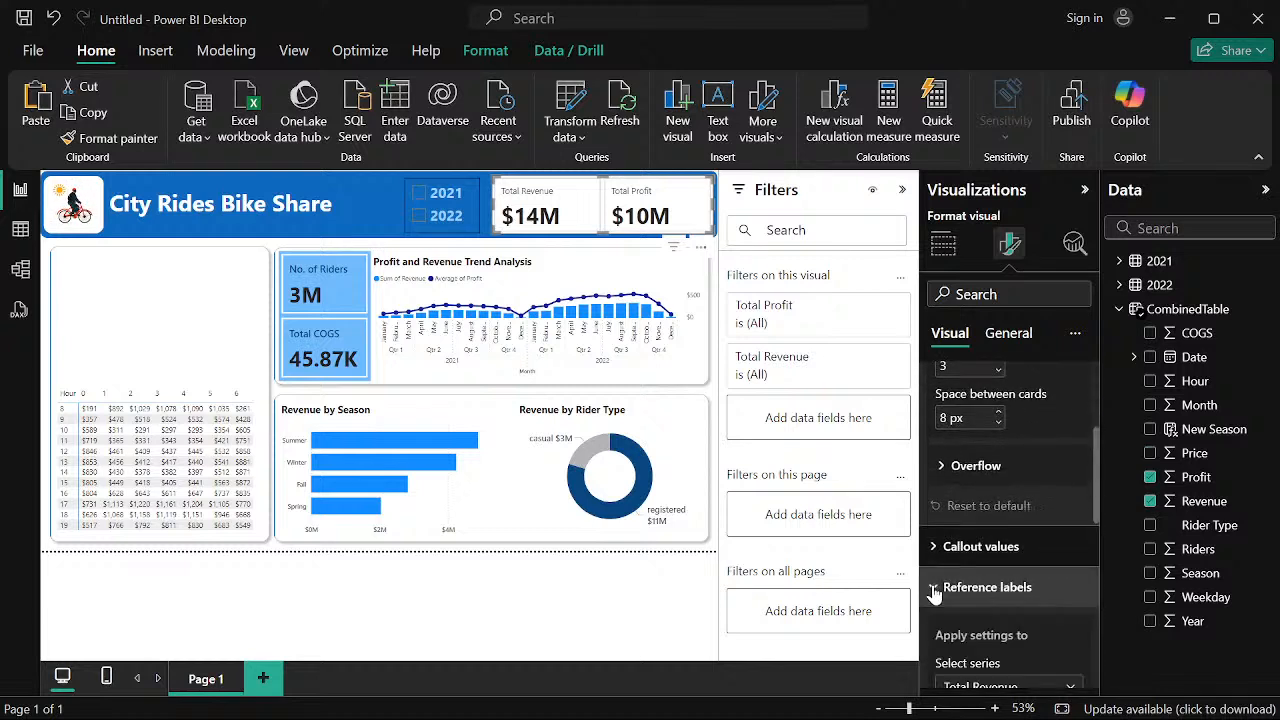
scroll(1020, 540, down, 3)
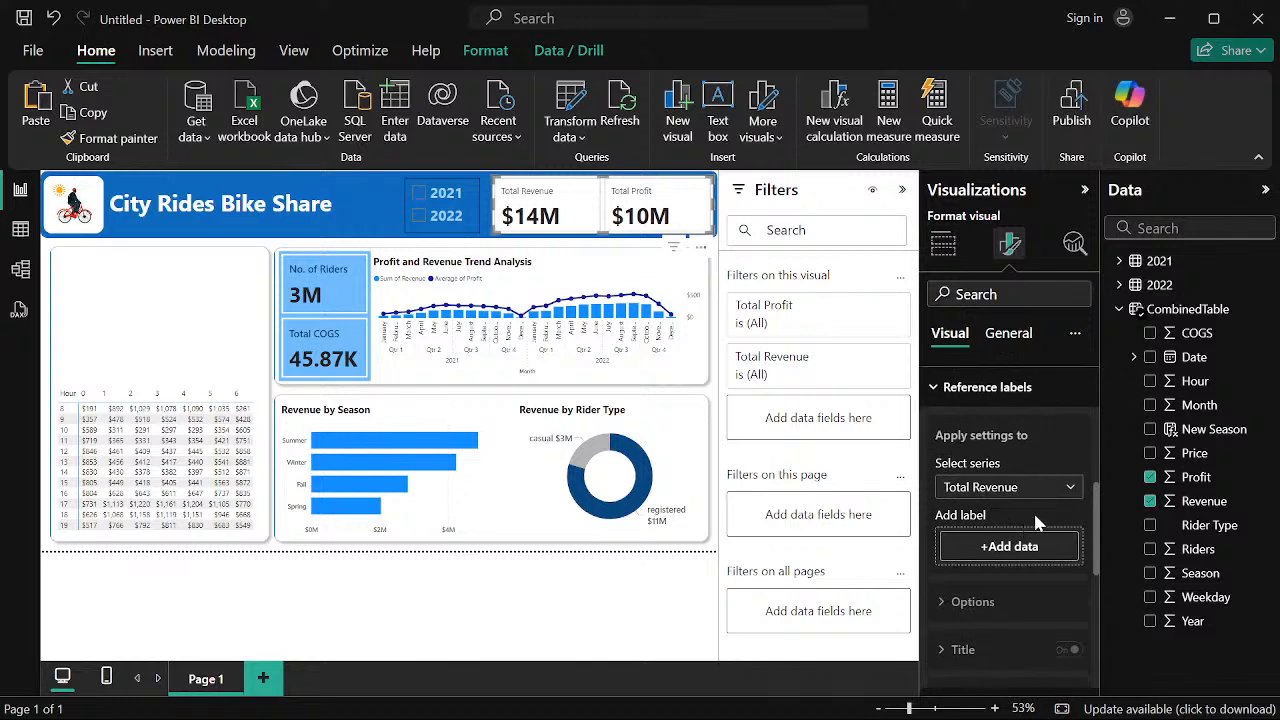
scroll(1024, 612, down, 3)
scroll(986, 538, up, 8)
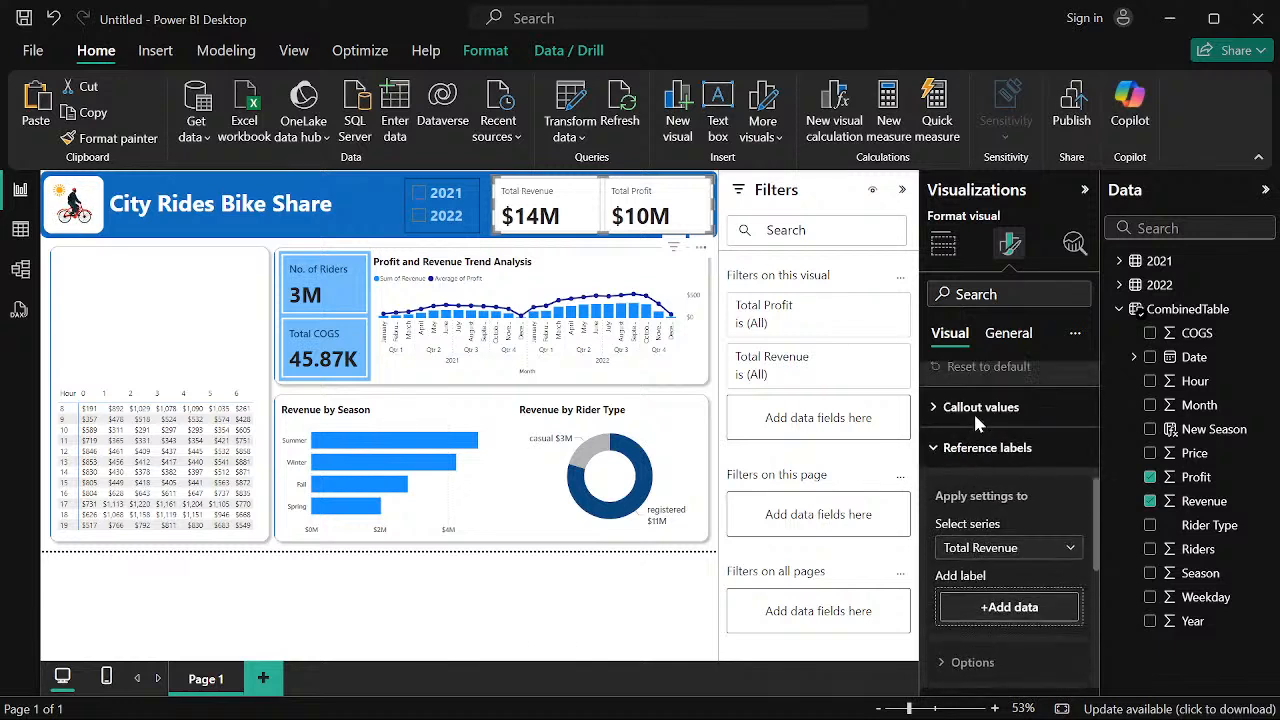
Turn off the background effect of the Total Revenue and Total Profit card
click(1010, 333)
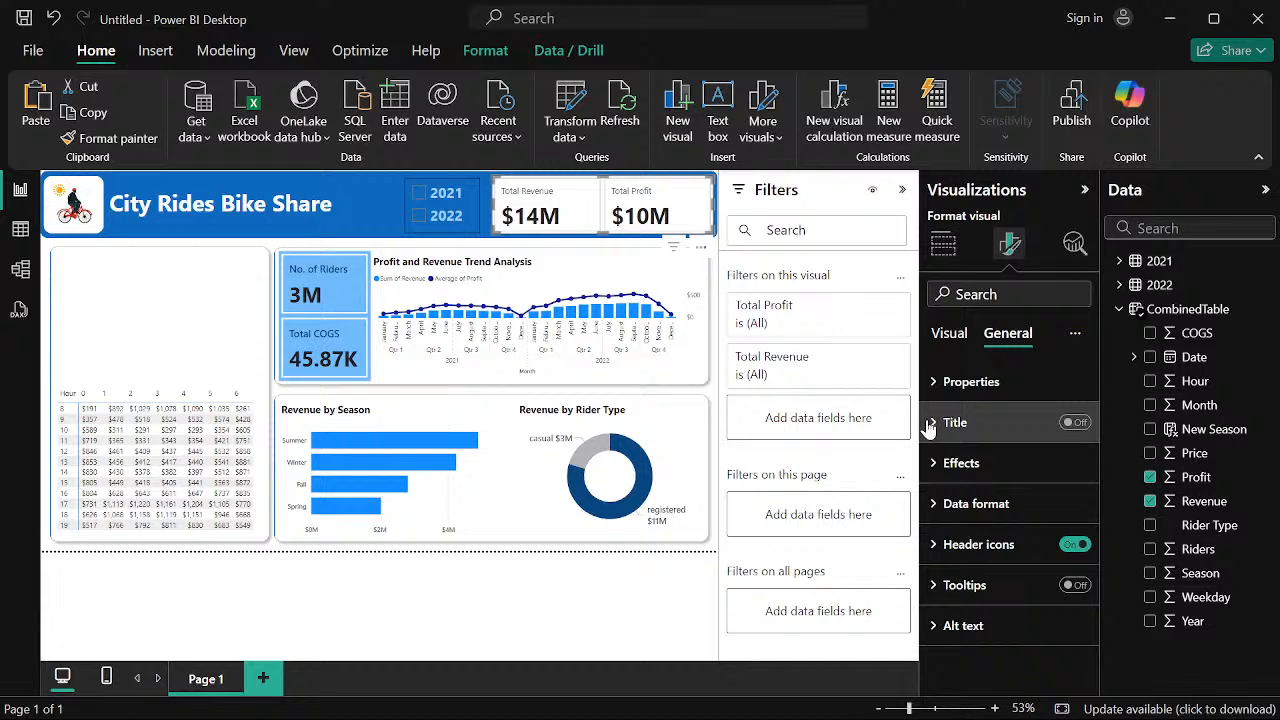
click(930, 463)
scroll(1066, 512, down, 2)
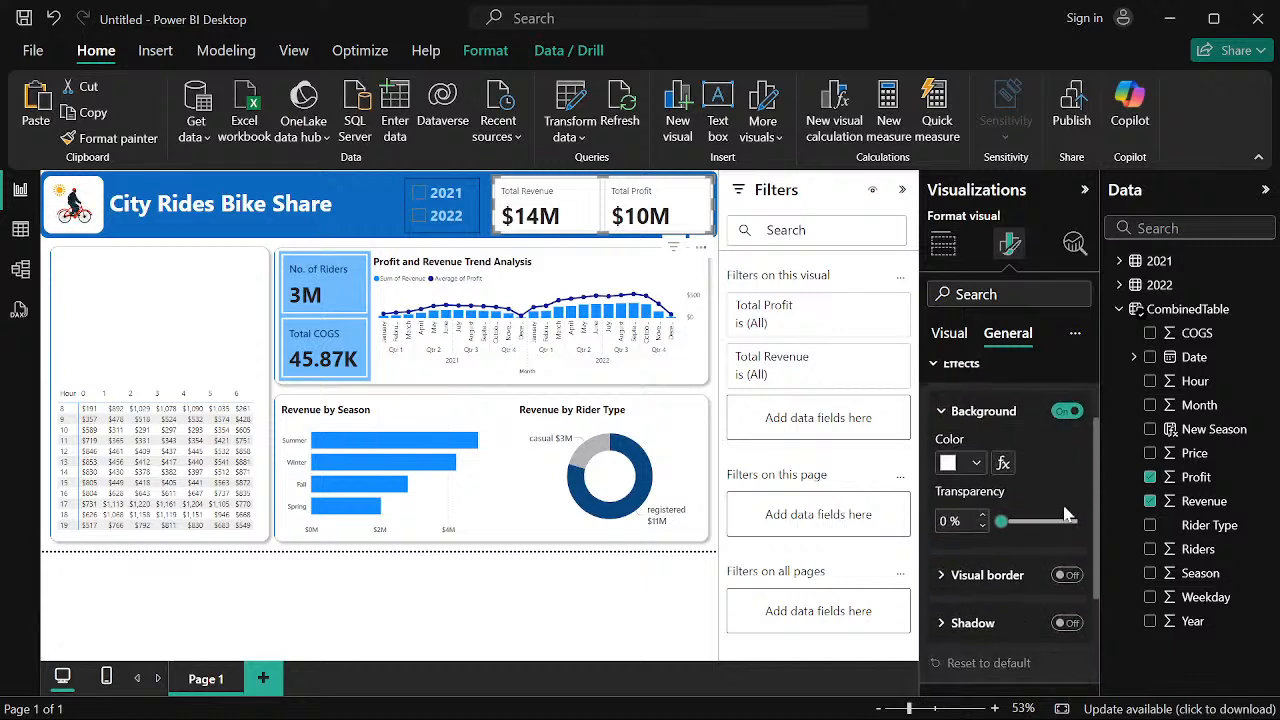
click(1066, 412)
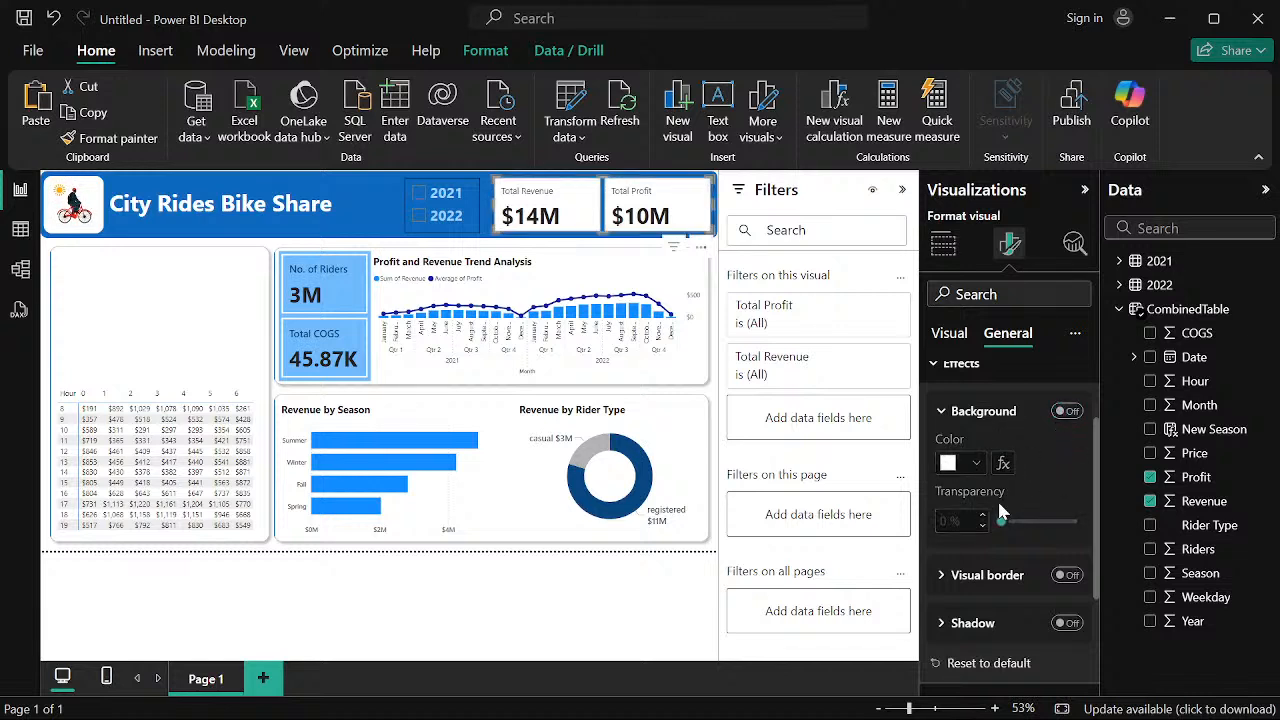
click(946, 412)
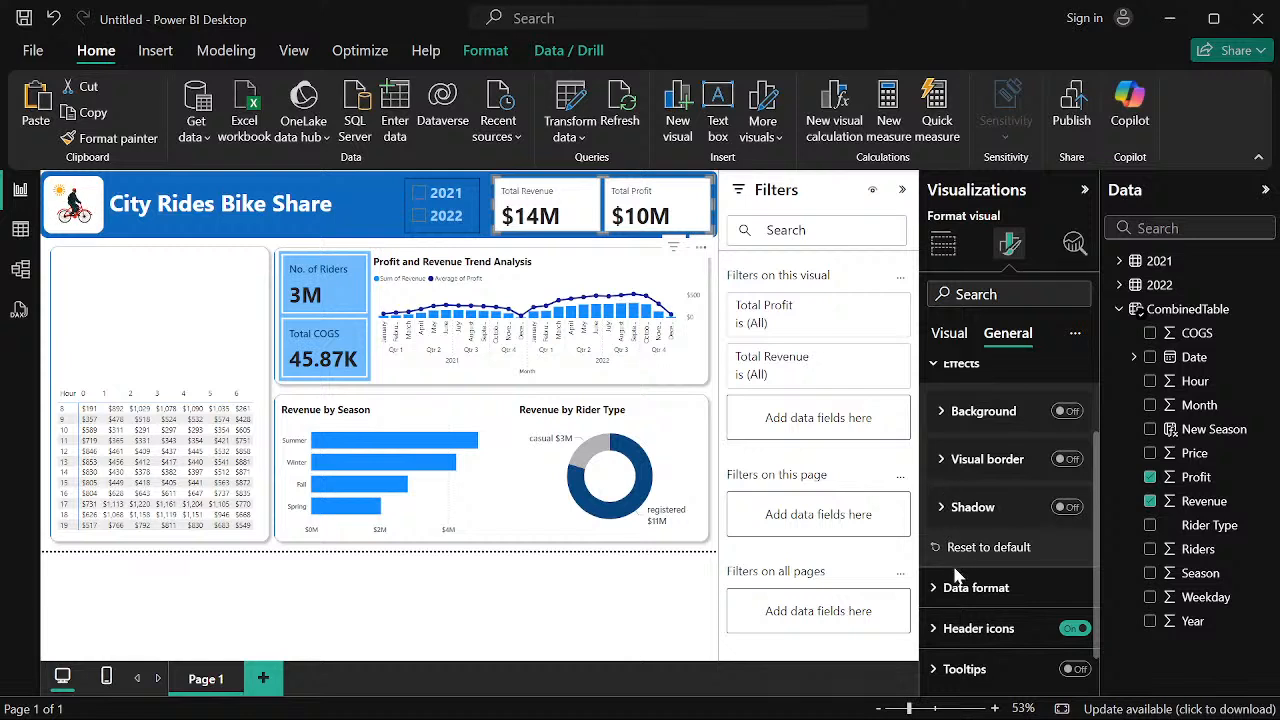
scroll(955, 570, down, 1)
scroll(964, 560, up, 3)
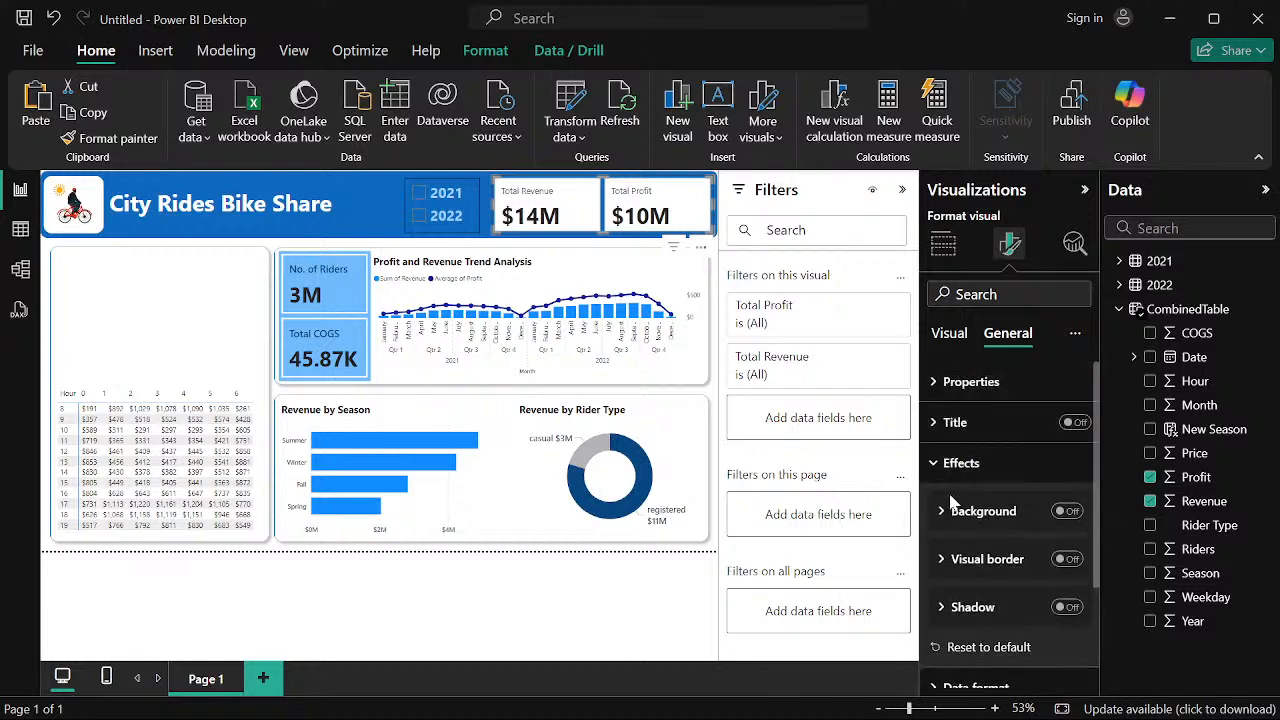
click(936, 378)
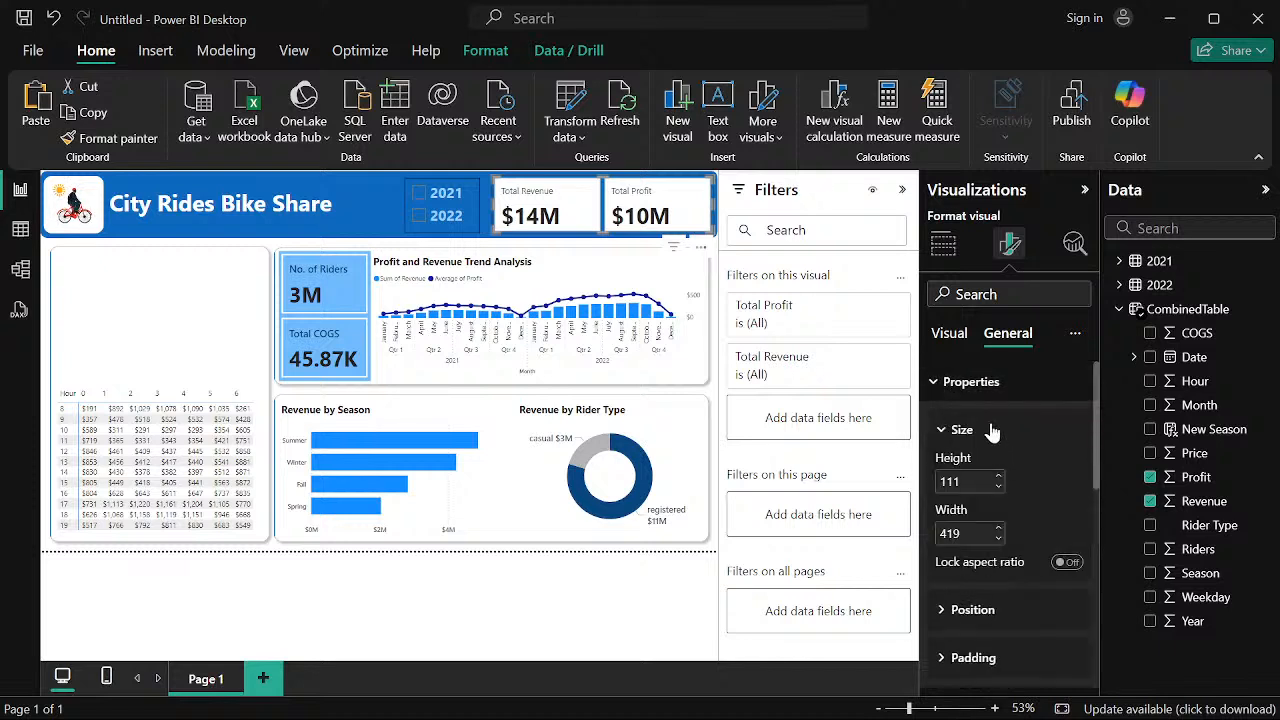
click(936, 380)
click(946, 333)
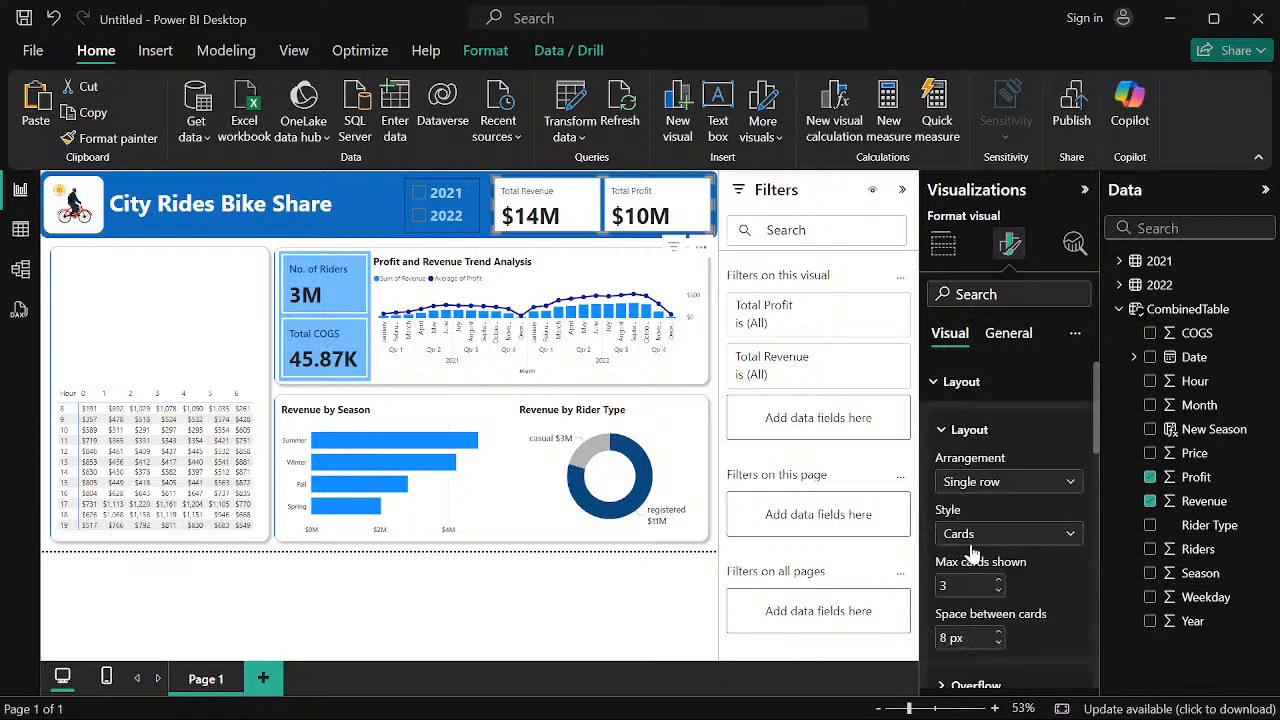
scroll(972, 553, down, 2)
scroll(960, 500, up, 2)
click(947, 429)
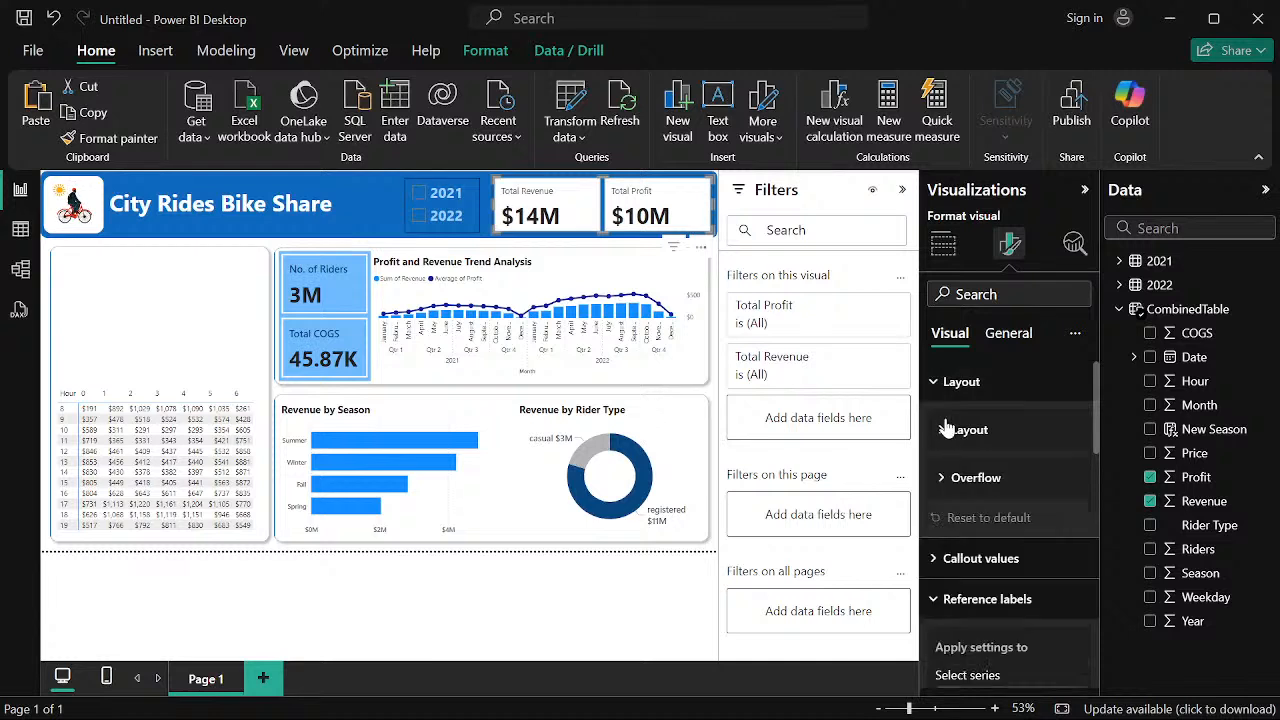
click(935, 382)
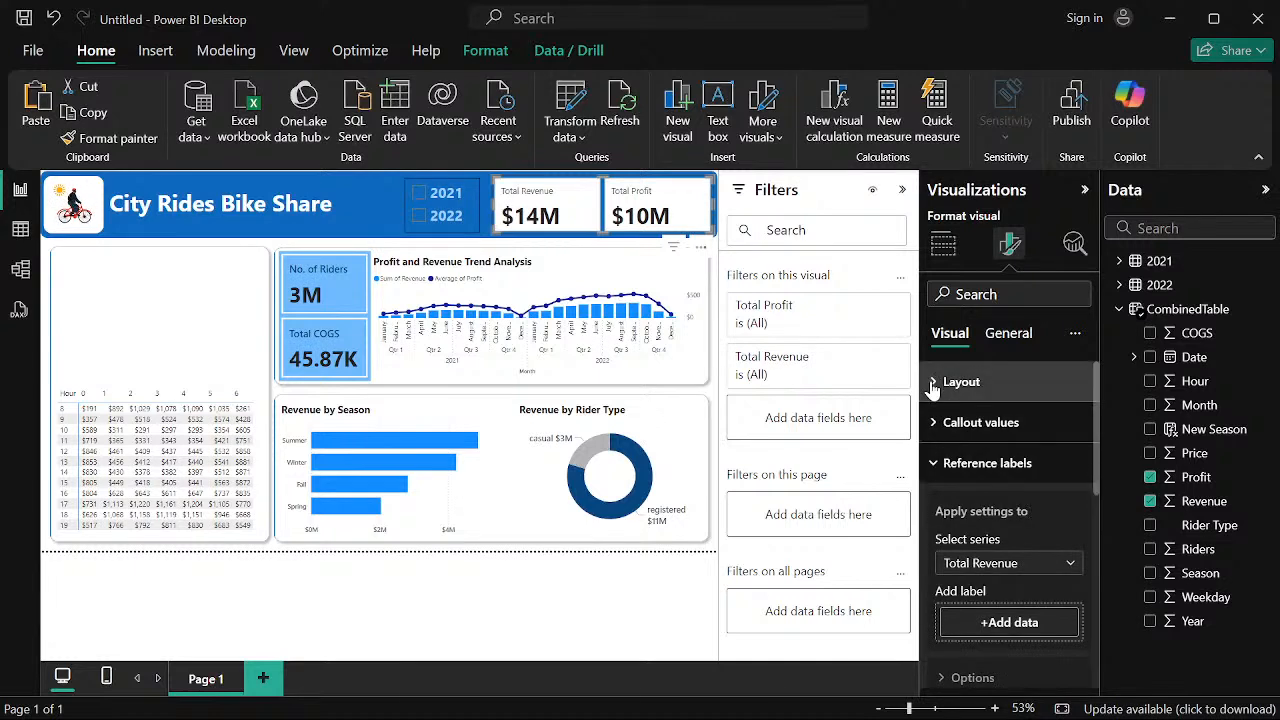
click(934, 463)
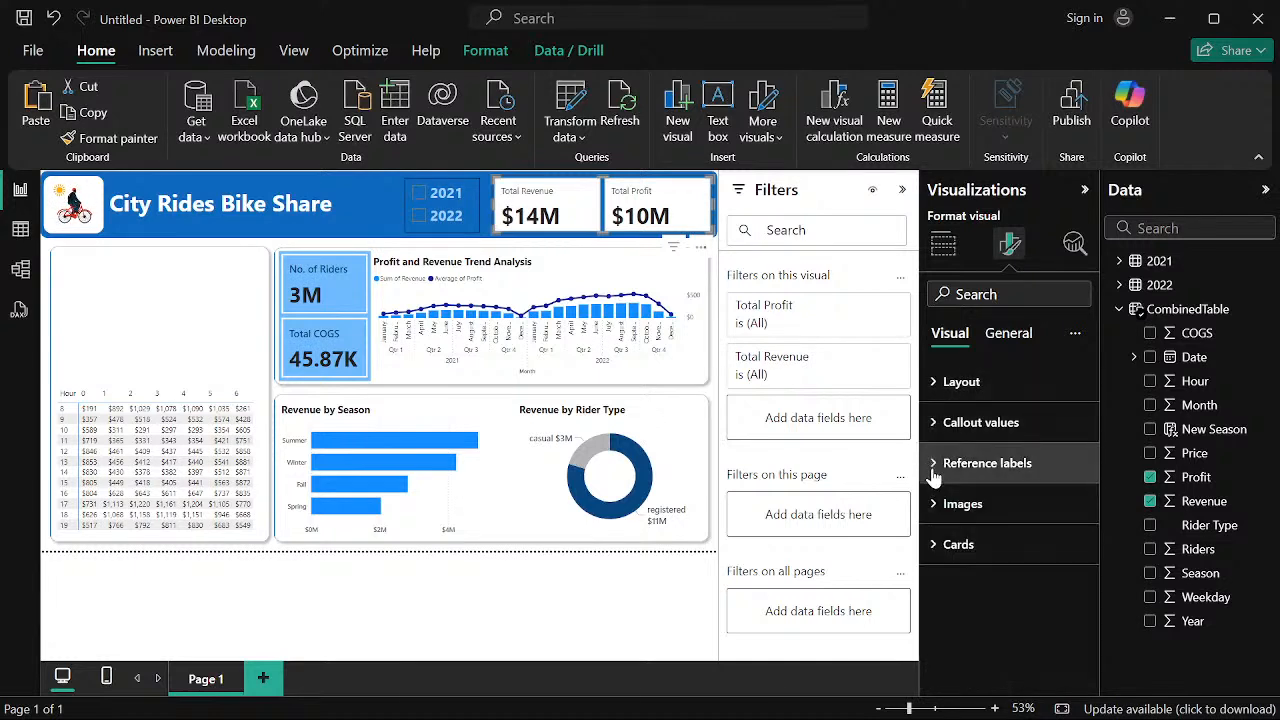
Reduce the font size of the Total Revenue and Total Profit callout values slightly further
click(933, 428)
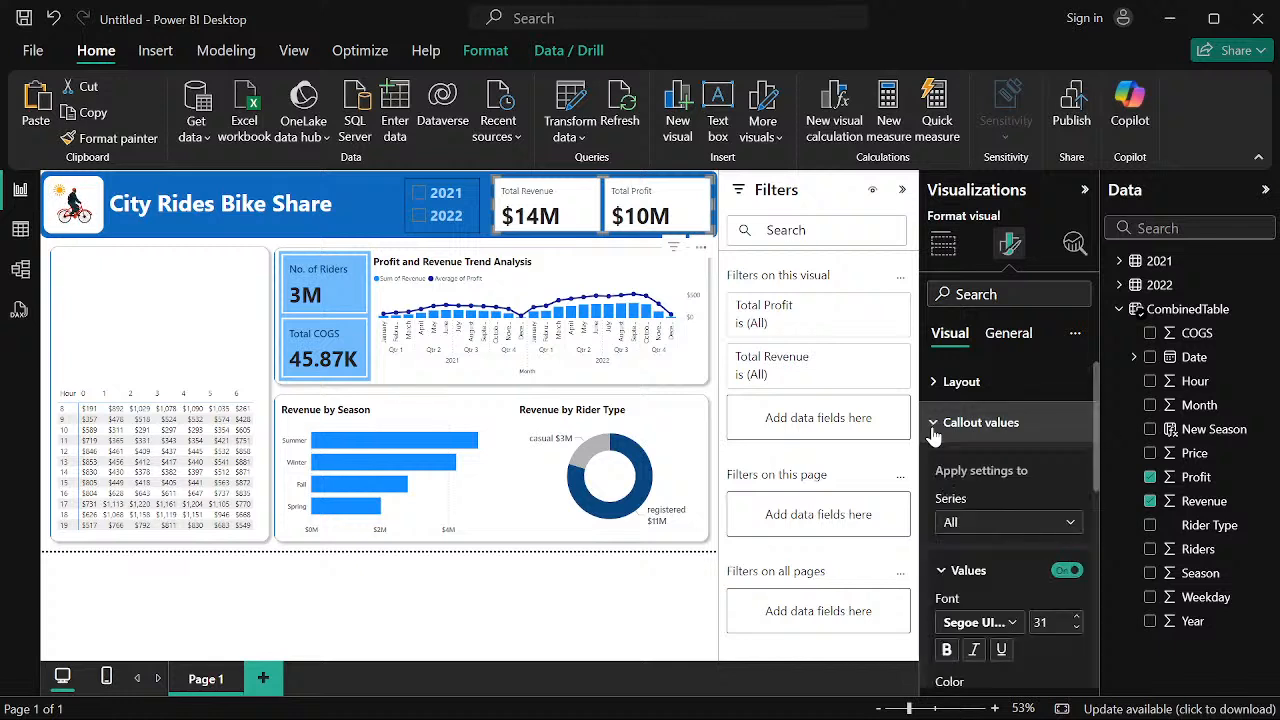
scroll(1047, 500, down, 5)
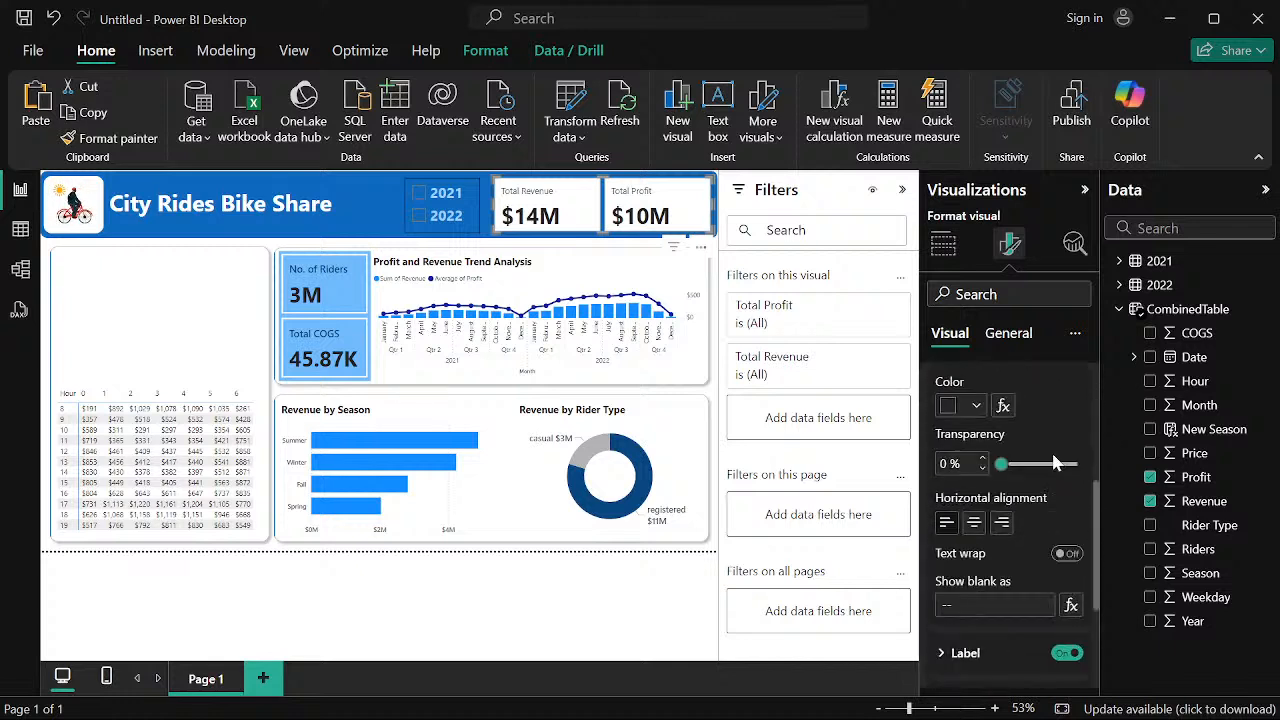
scroll(1059, 580, up, 2)
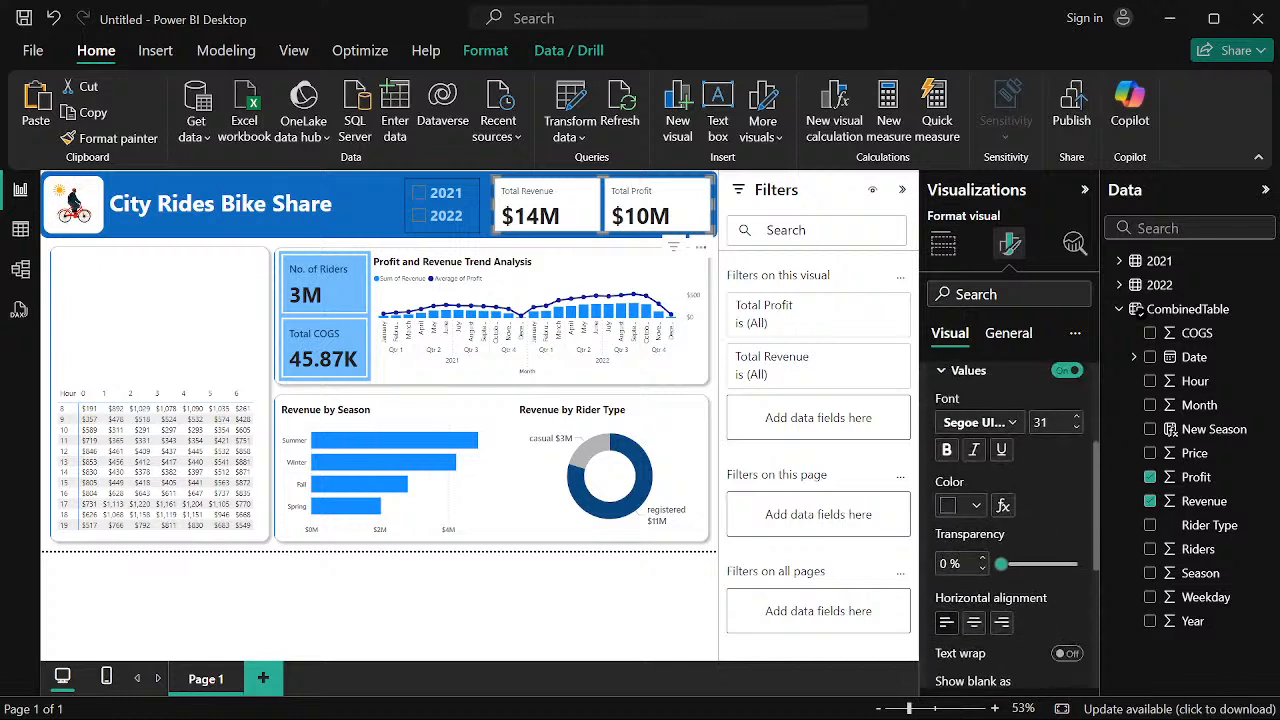
click(1077, 427)
Set the Total Revenue and Total Profit labels to Segoe UI Semibold and increase their font size
scroll(1003, 550, down, 5)
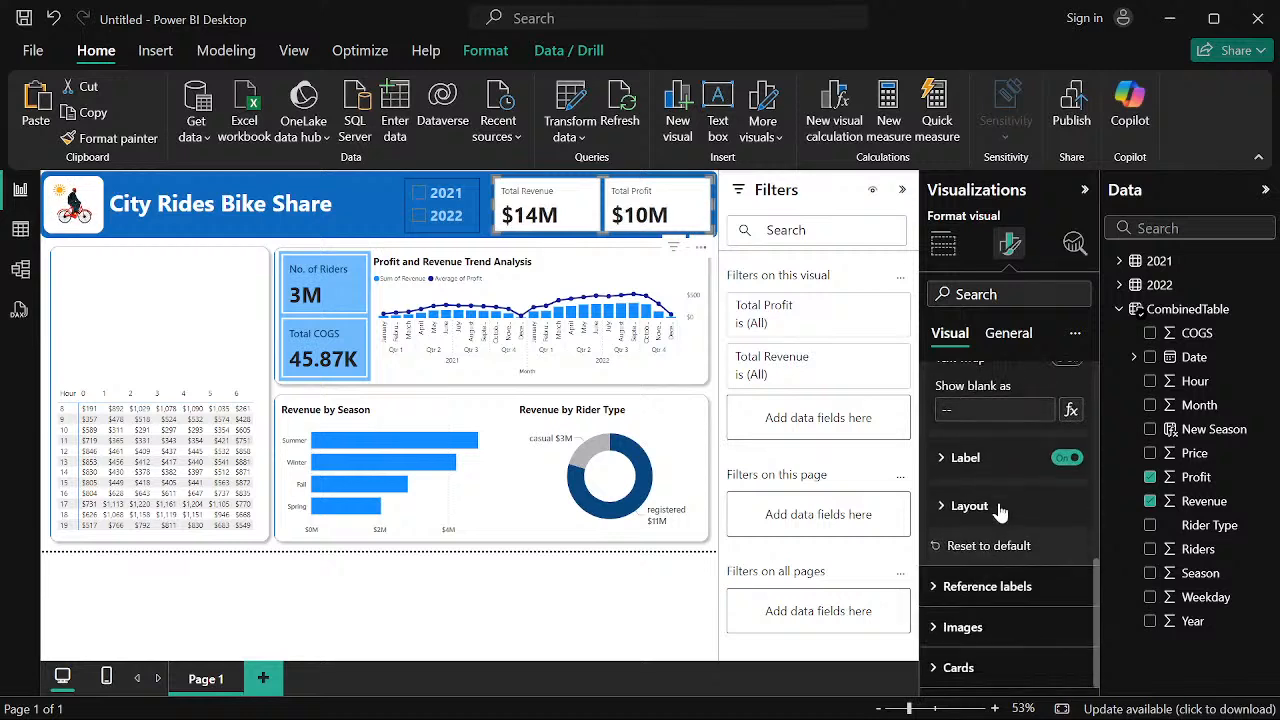
click(941, 458)
scroll(977, 494, down, 2)
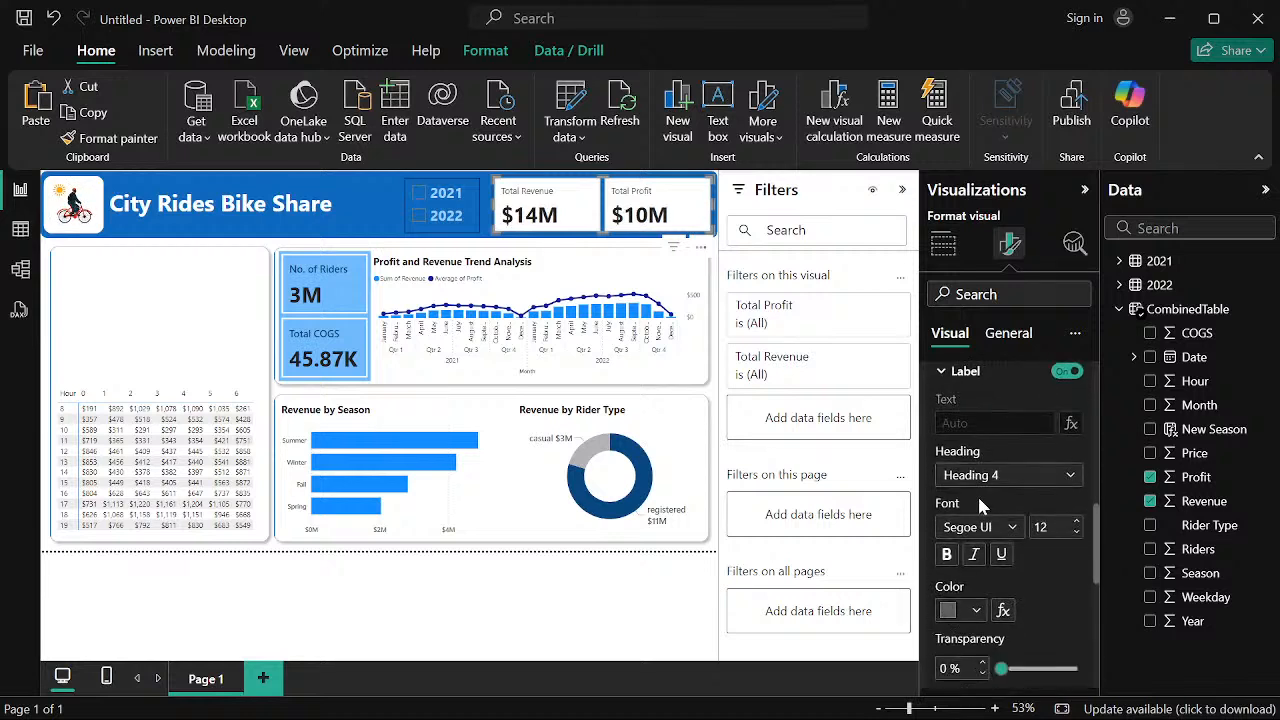
click(1008, 516)
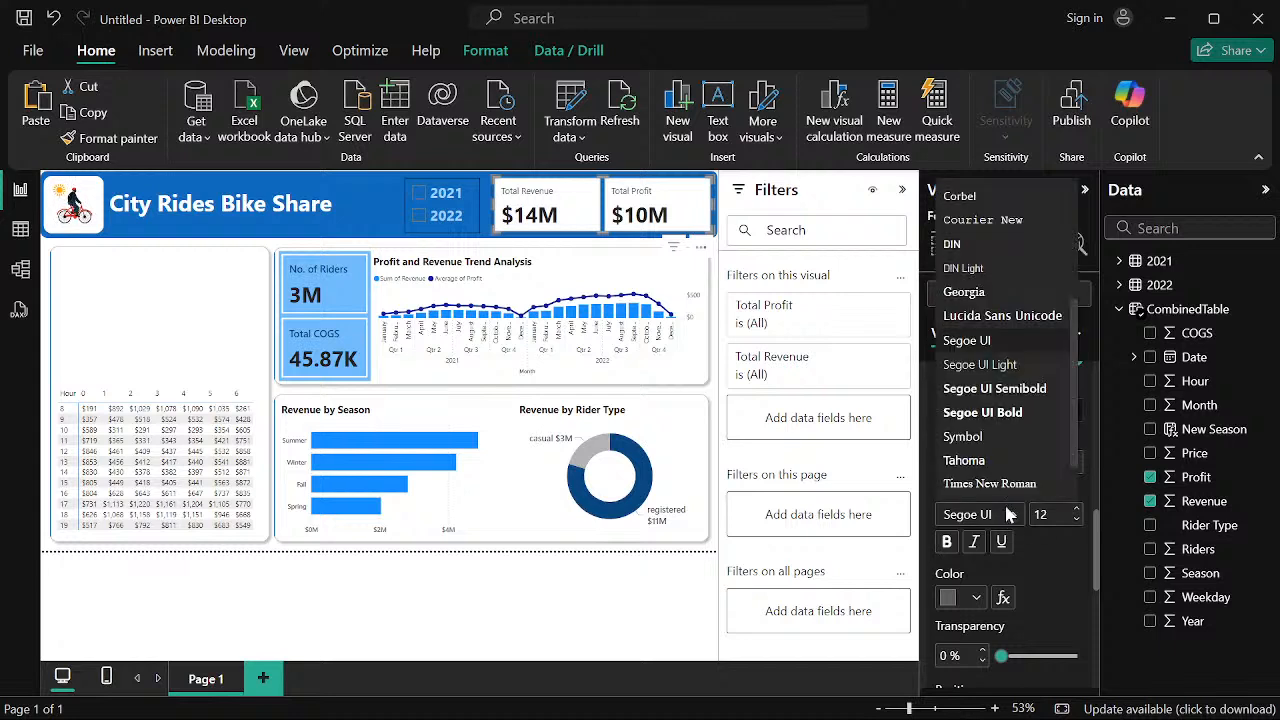
click(996, 389)
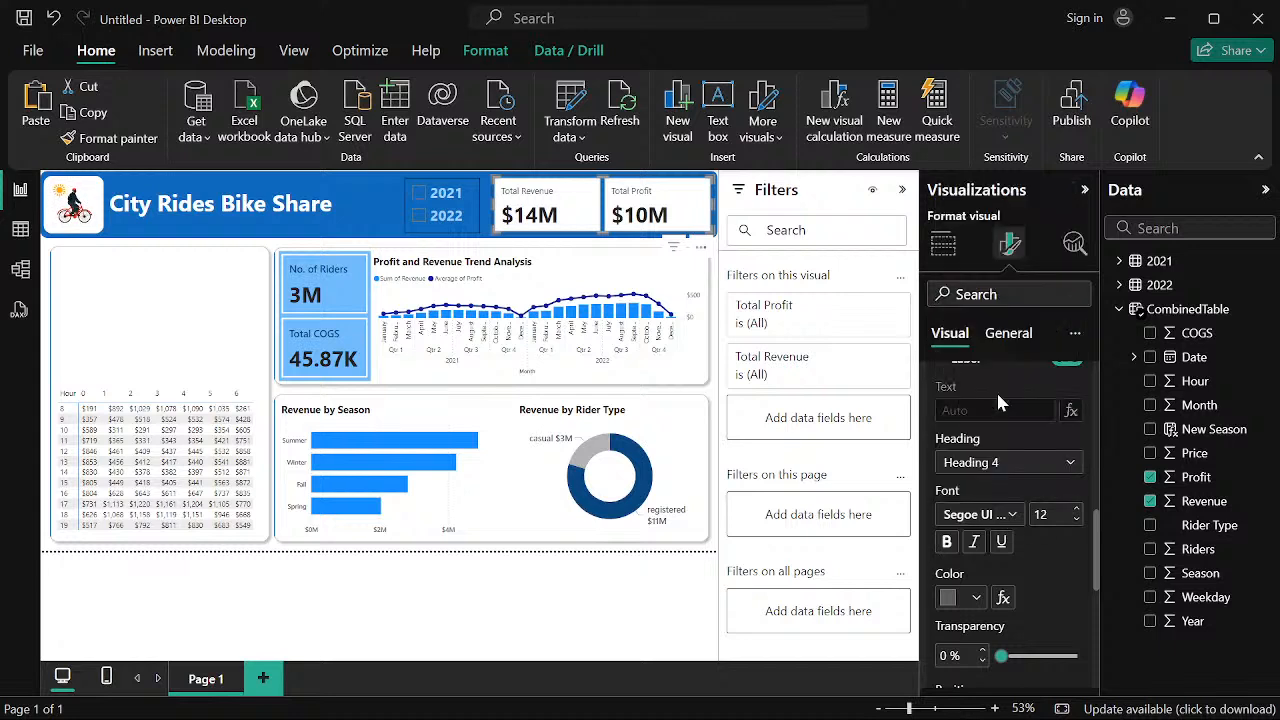
click(1076, 519)
Try two lighter blue theme shades on the Total Revenue and Total Profit labels
scroll(1029, 530, down, 5)
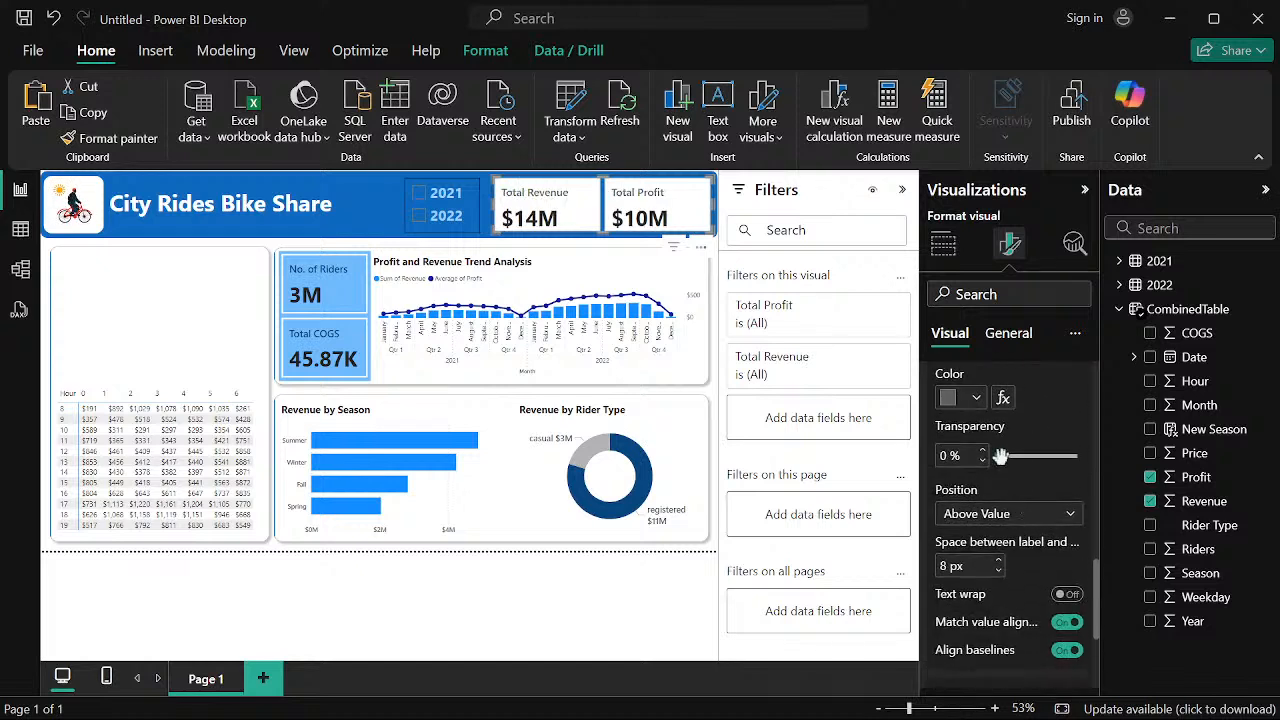
click(979, 398)
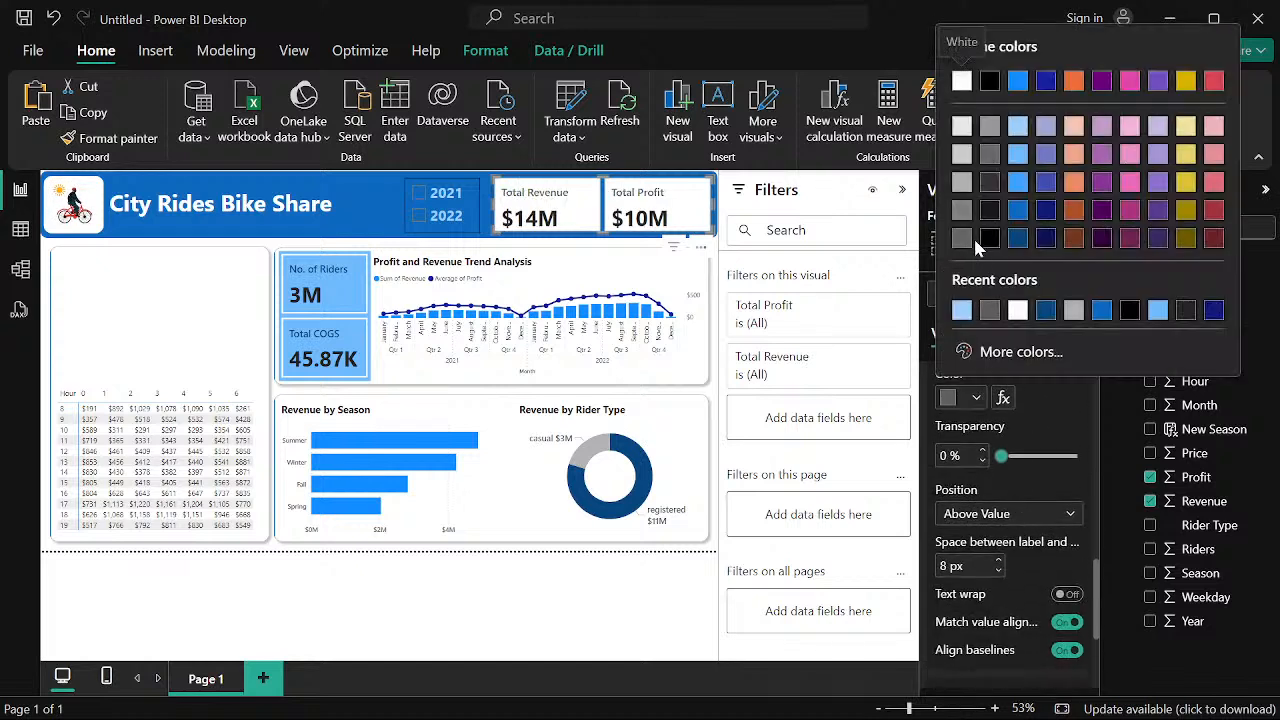
click(1016, 155)
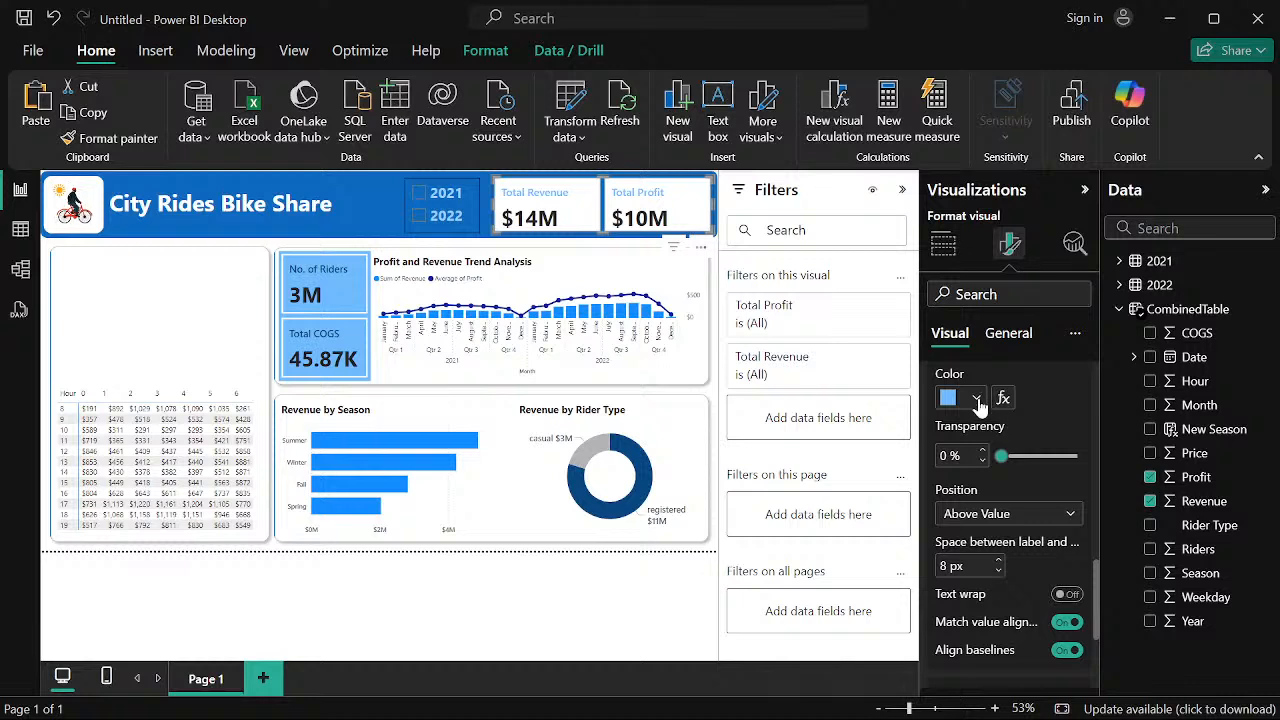
click(978, 398)
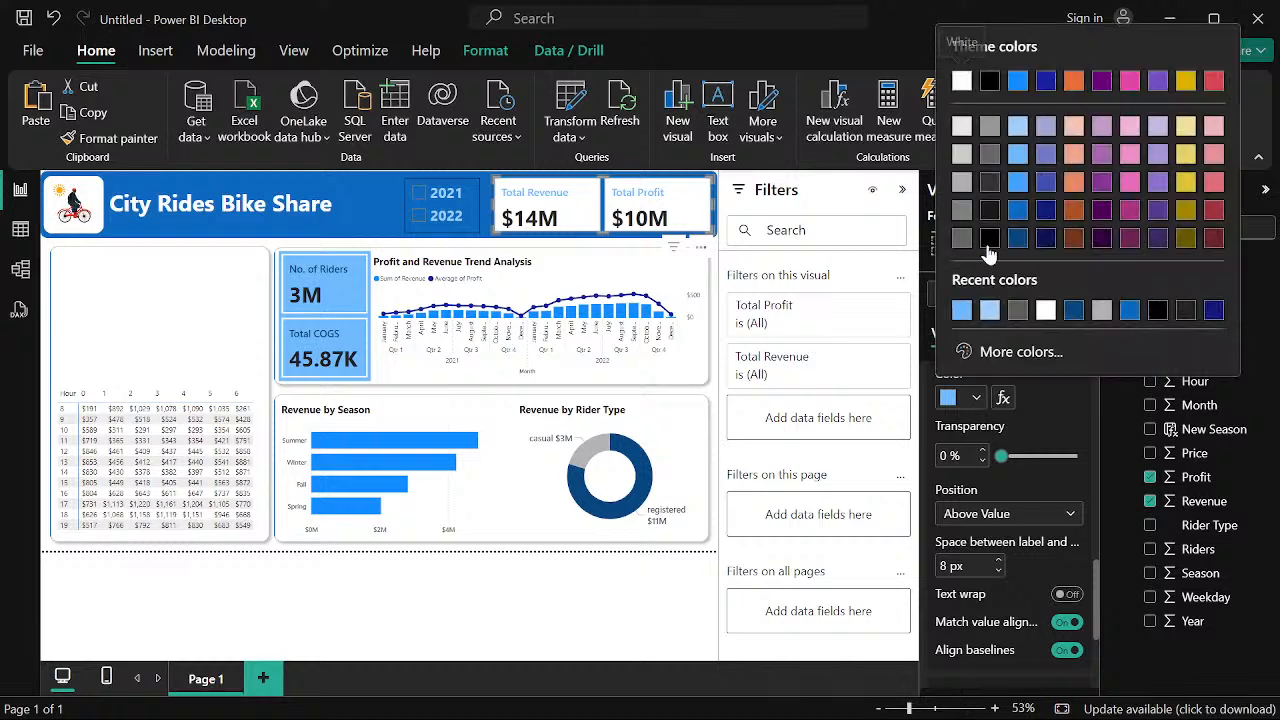
click(1018, 188)
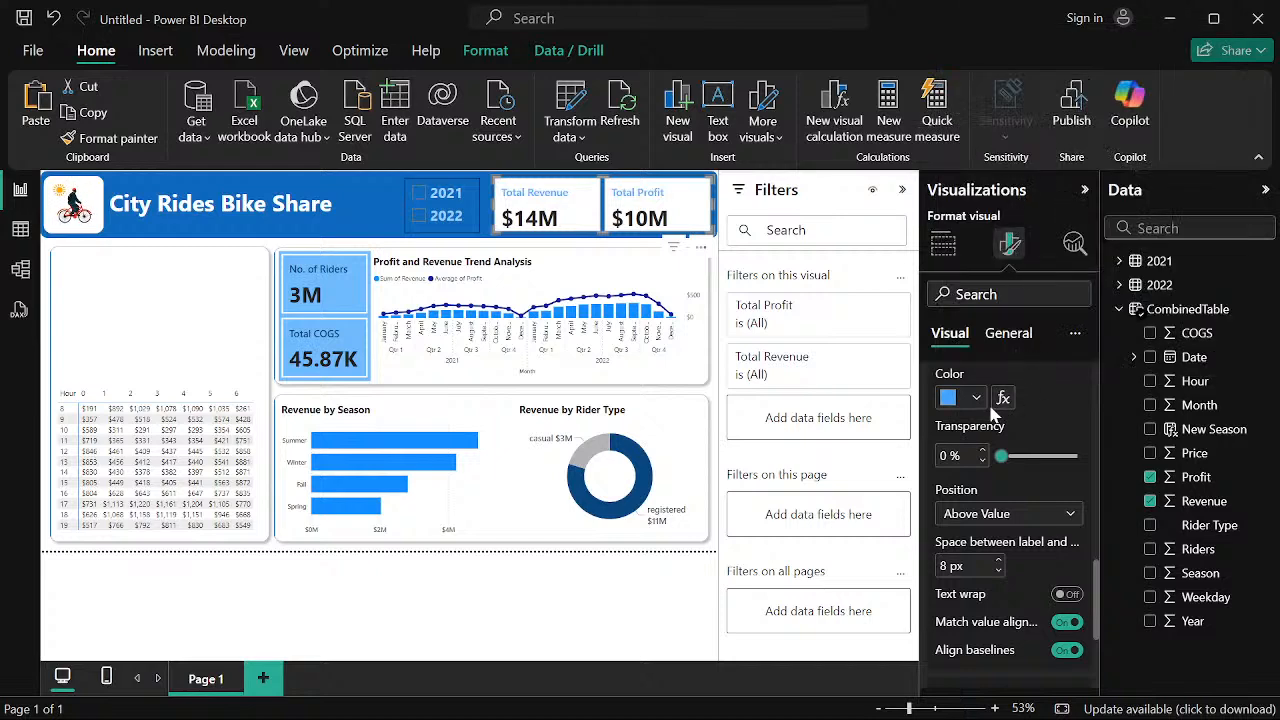
Color the Total Revenue and Total Profit labels in a darker blue theme shade, make them bold and set their font size to 16
click(978, 398)
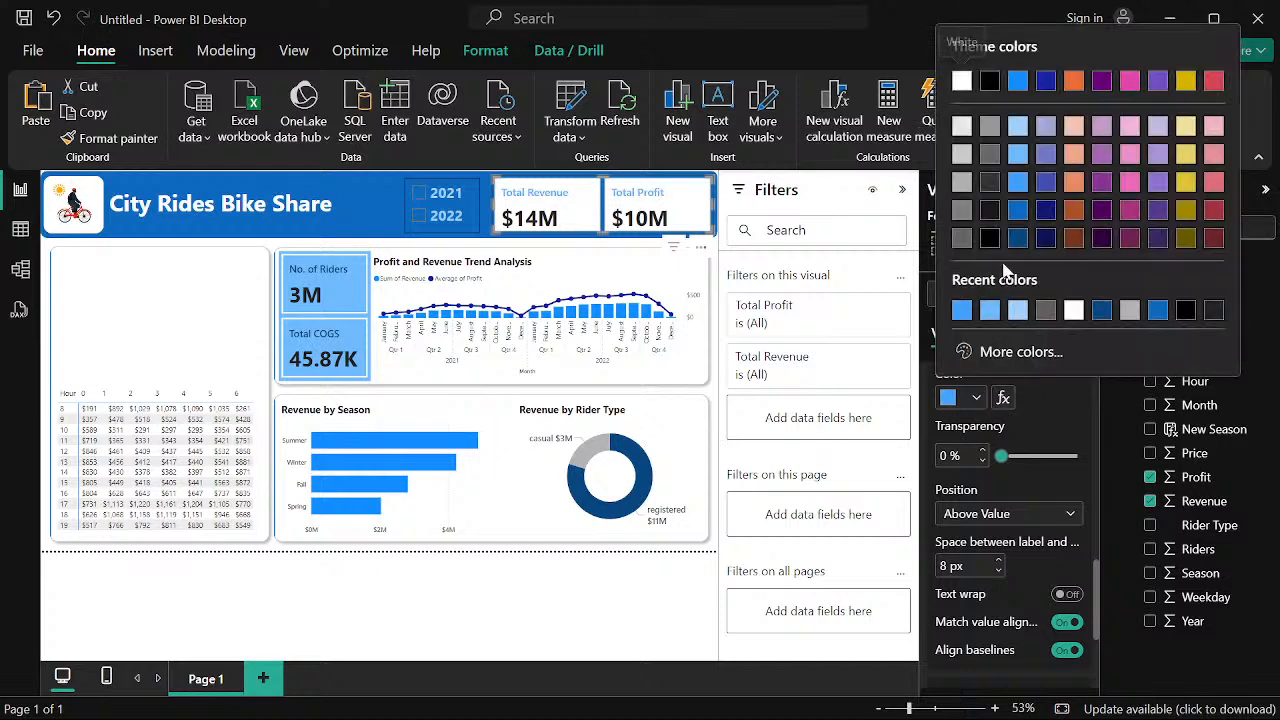
click(1016, 213)
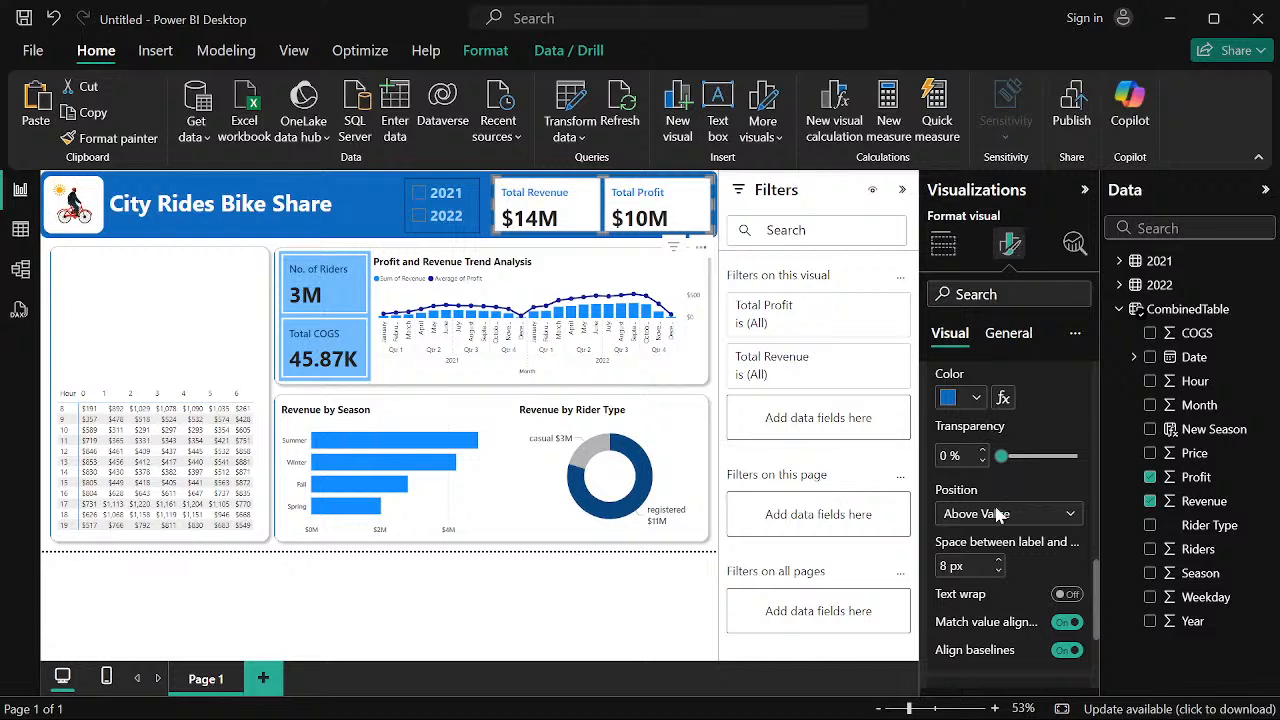
scroll(998, 514, up, 4)
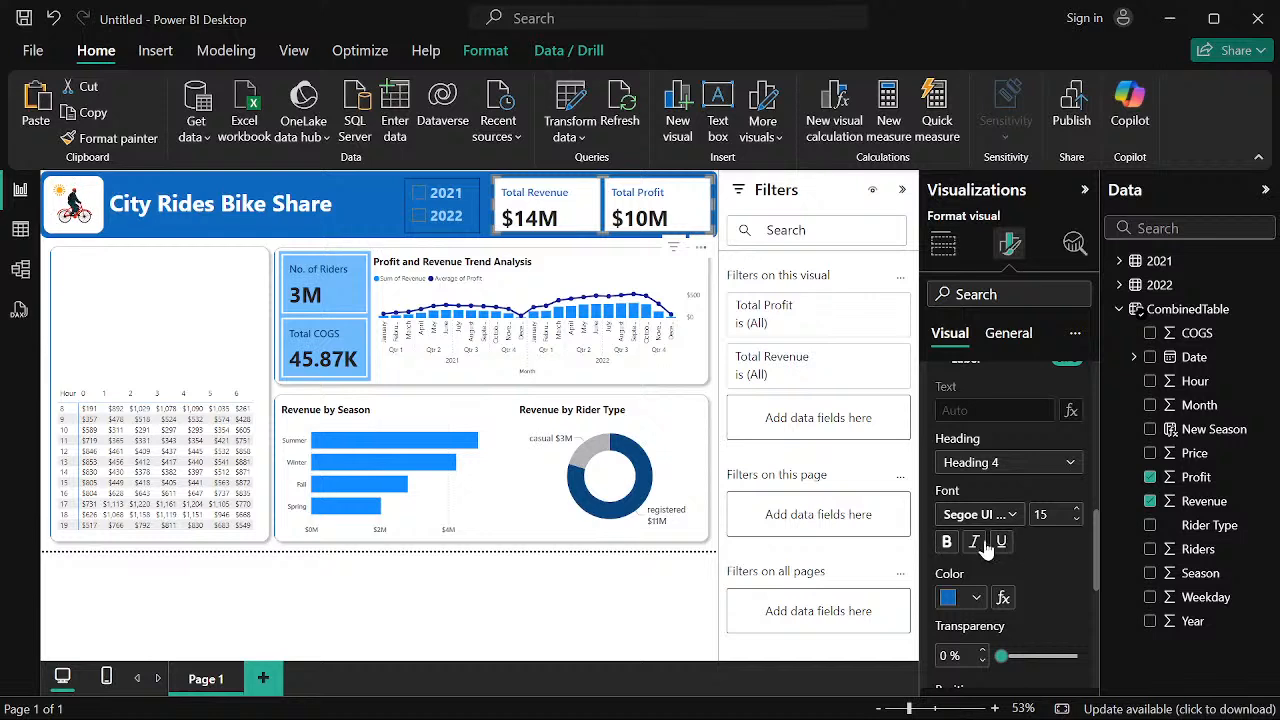
click(948, 540)
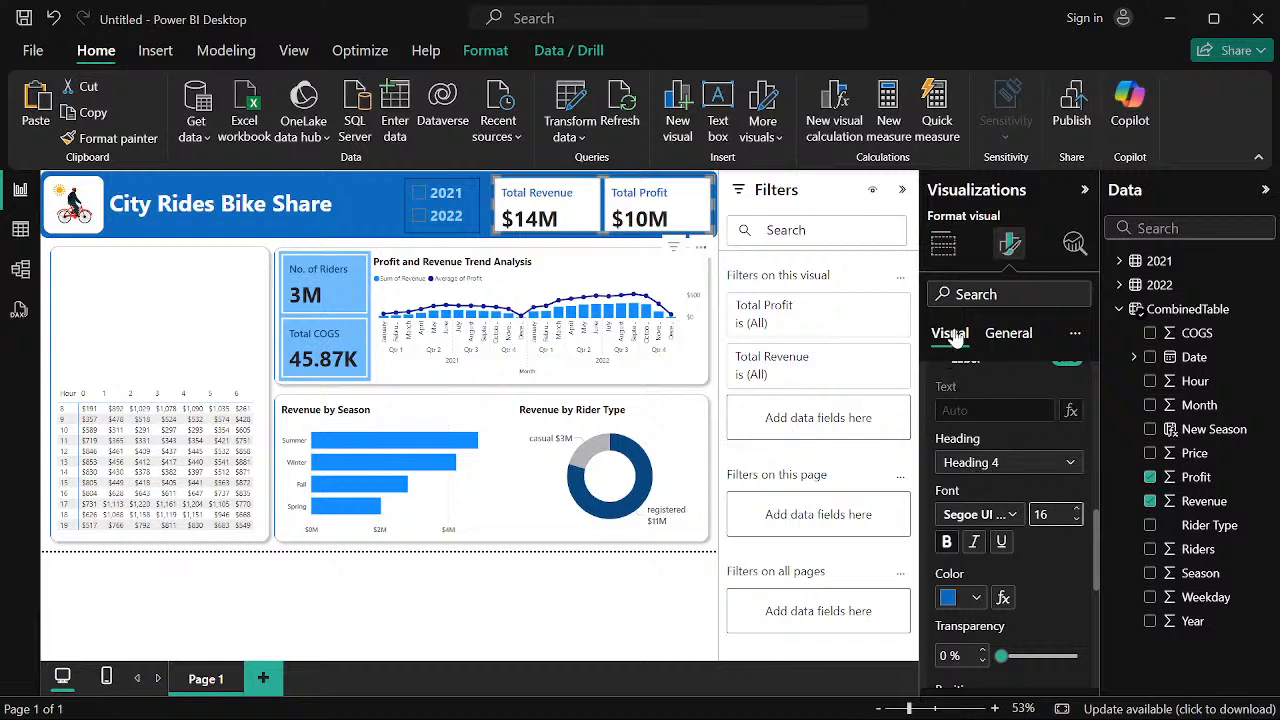
Look through the revenue and profit card's formatting options for values, labels and layout
scroll(969, 470, down, 3)
scroll(1002, 357, up, 6)
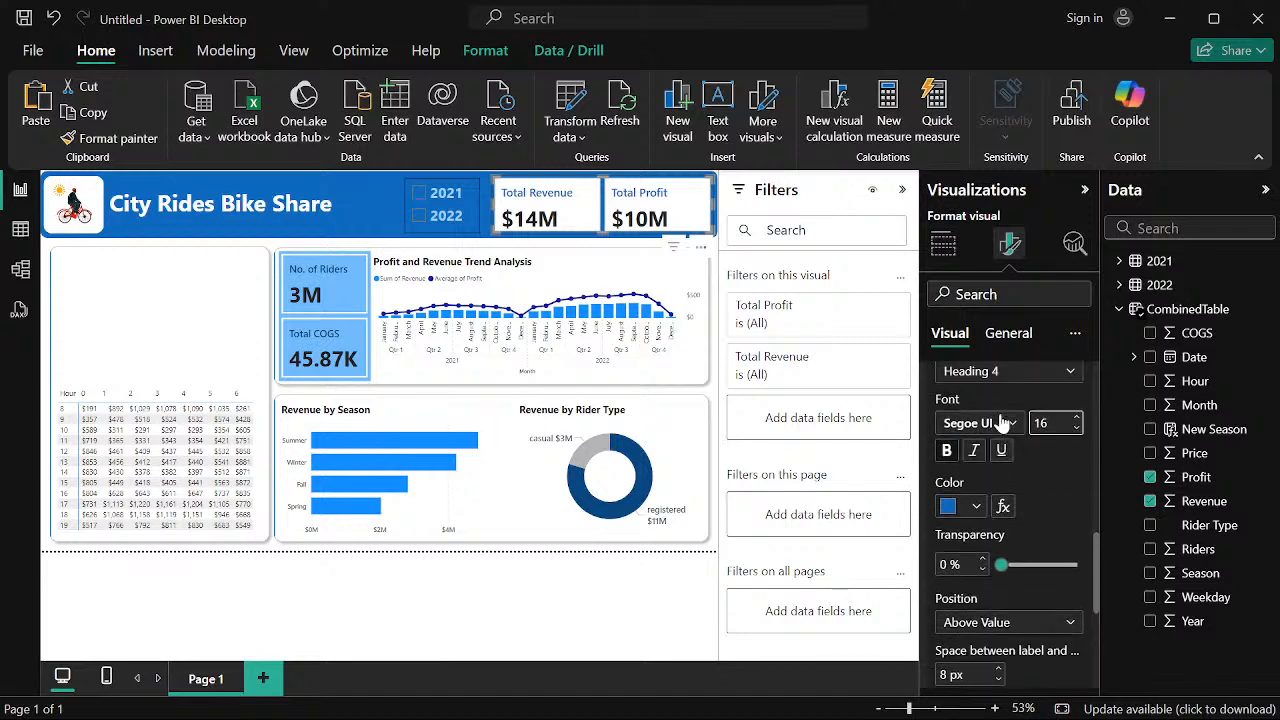
click(1004, 335)
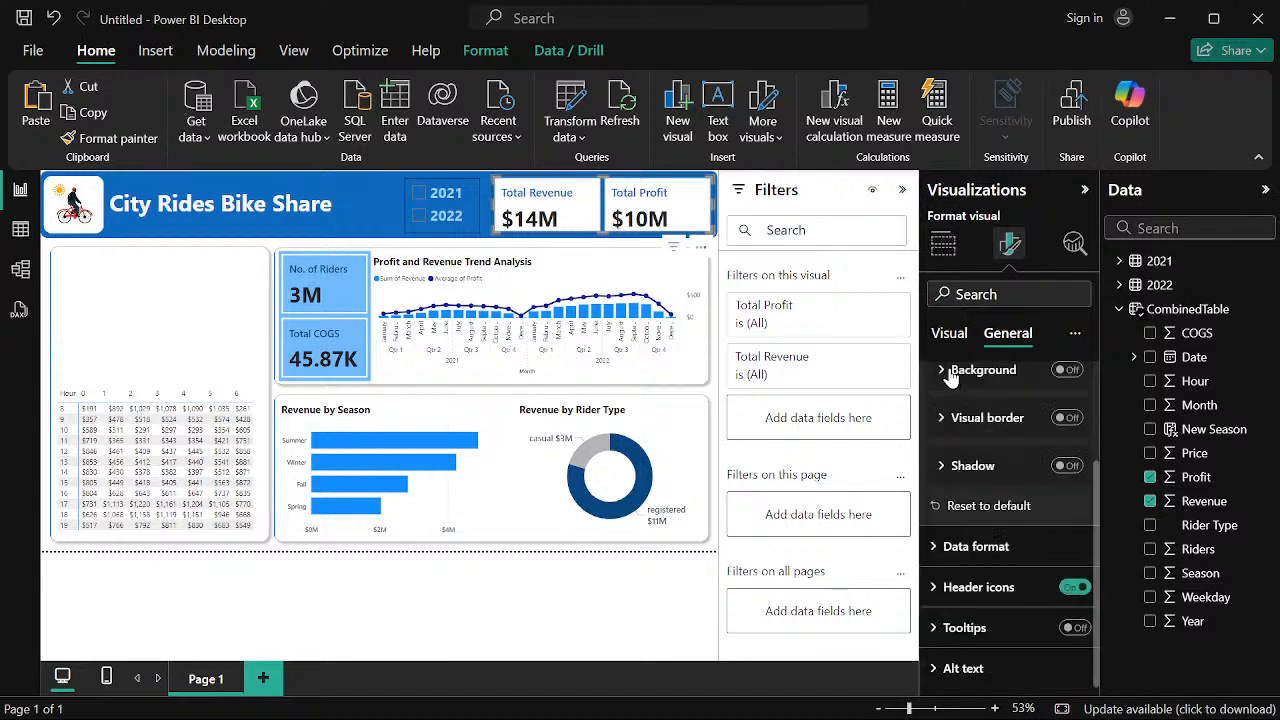
click(950, 334)
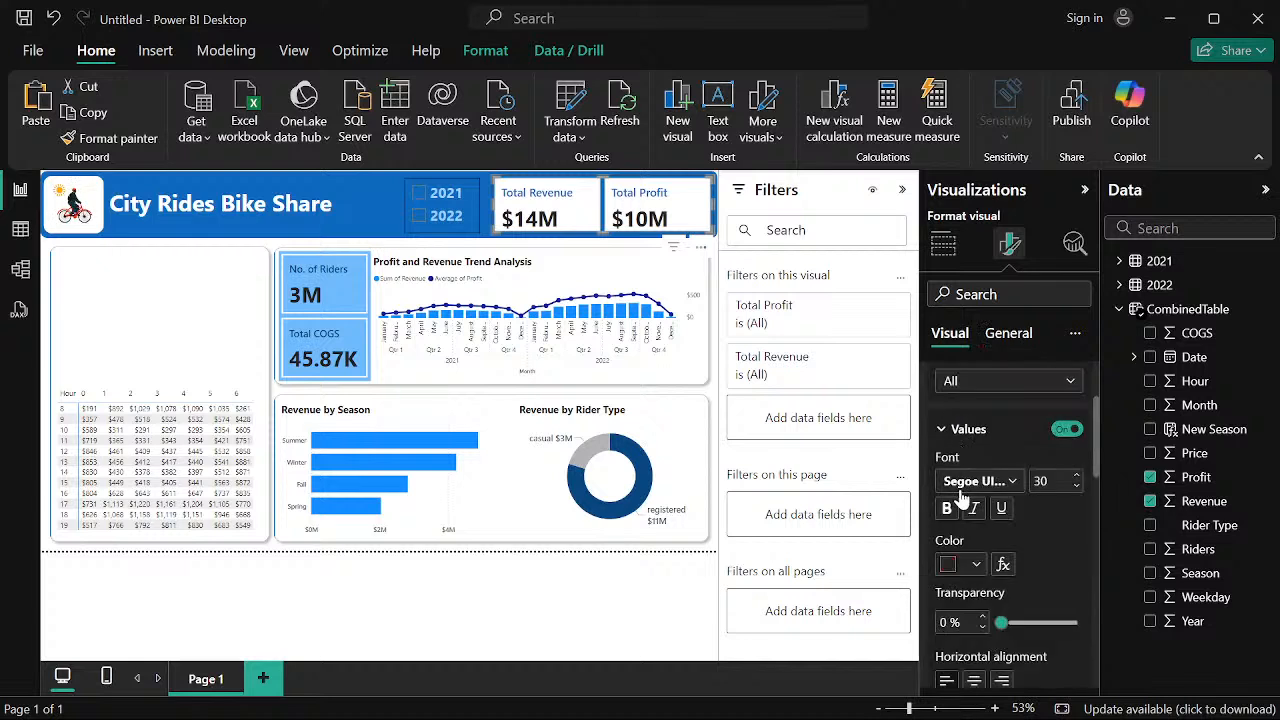
click(940, 432)
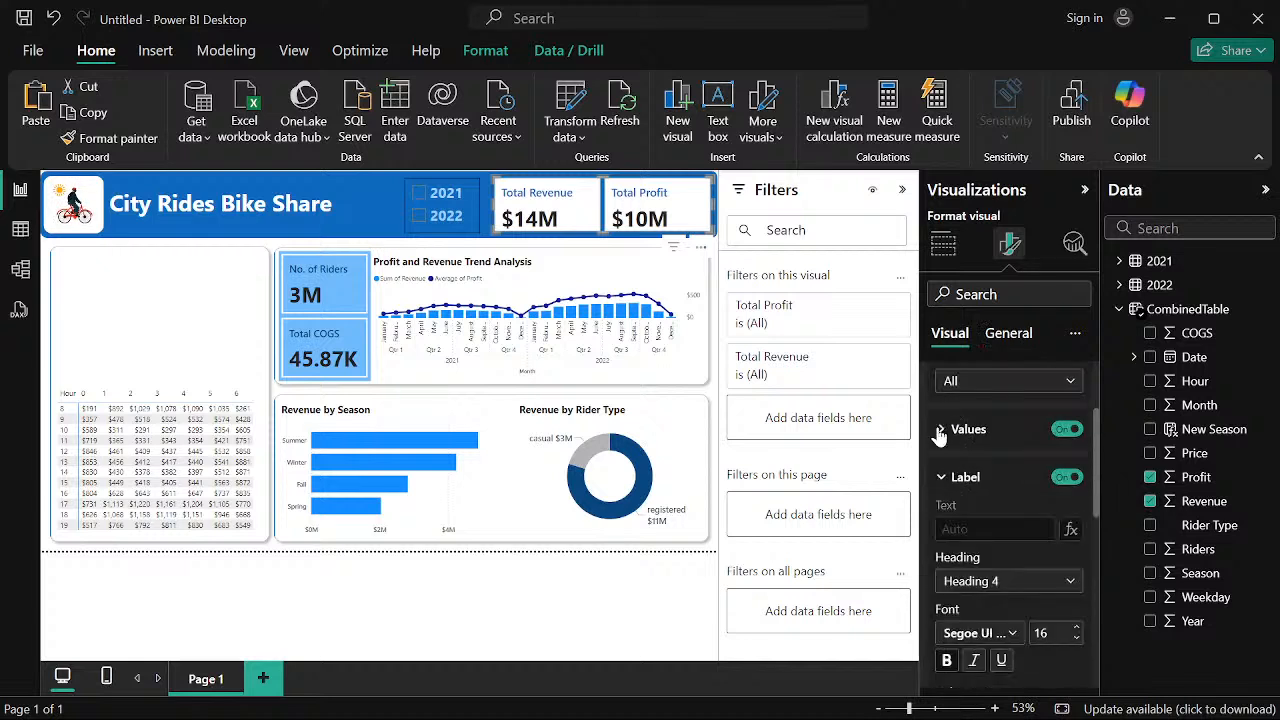
scroll(945, 440, up, 3)
scroll(952, 428, down, 2)
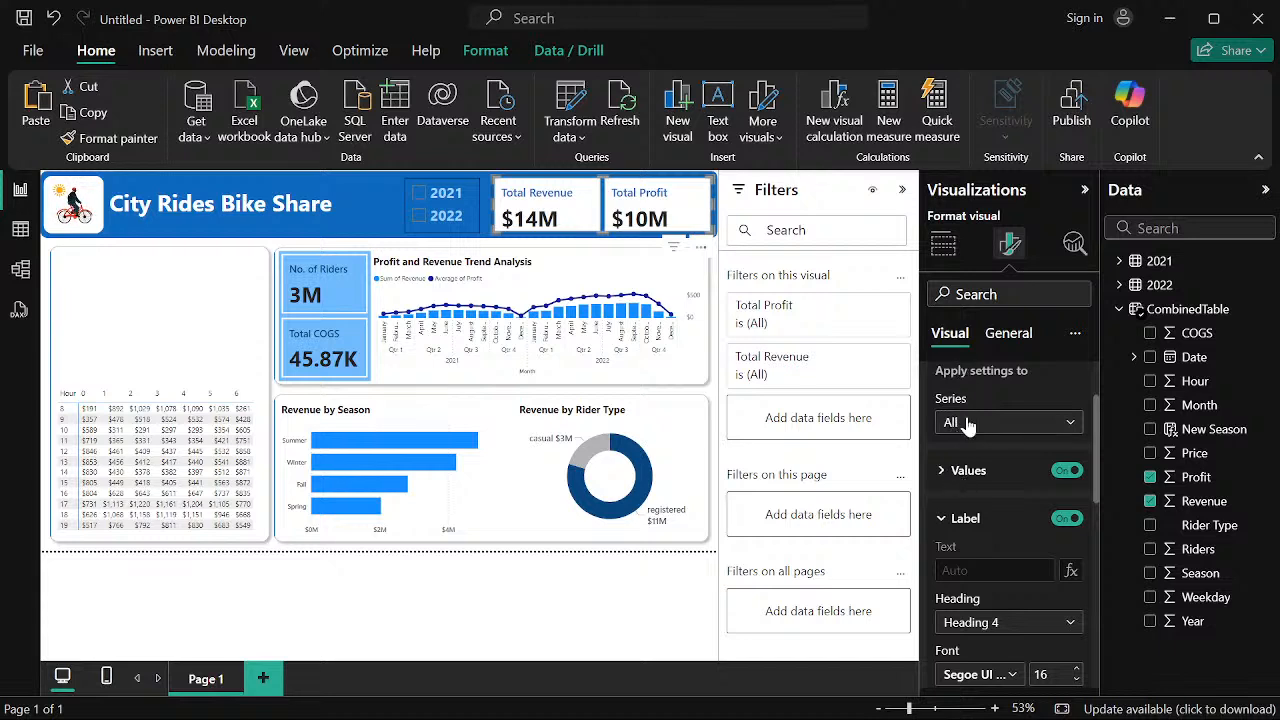
click(953, 520)
scroll(954, 505, down, 1)
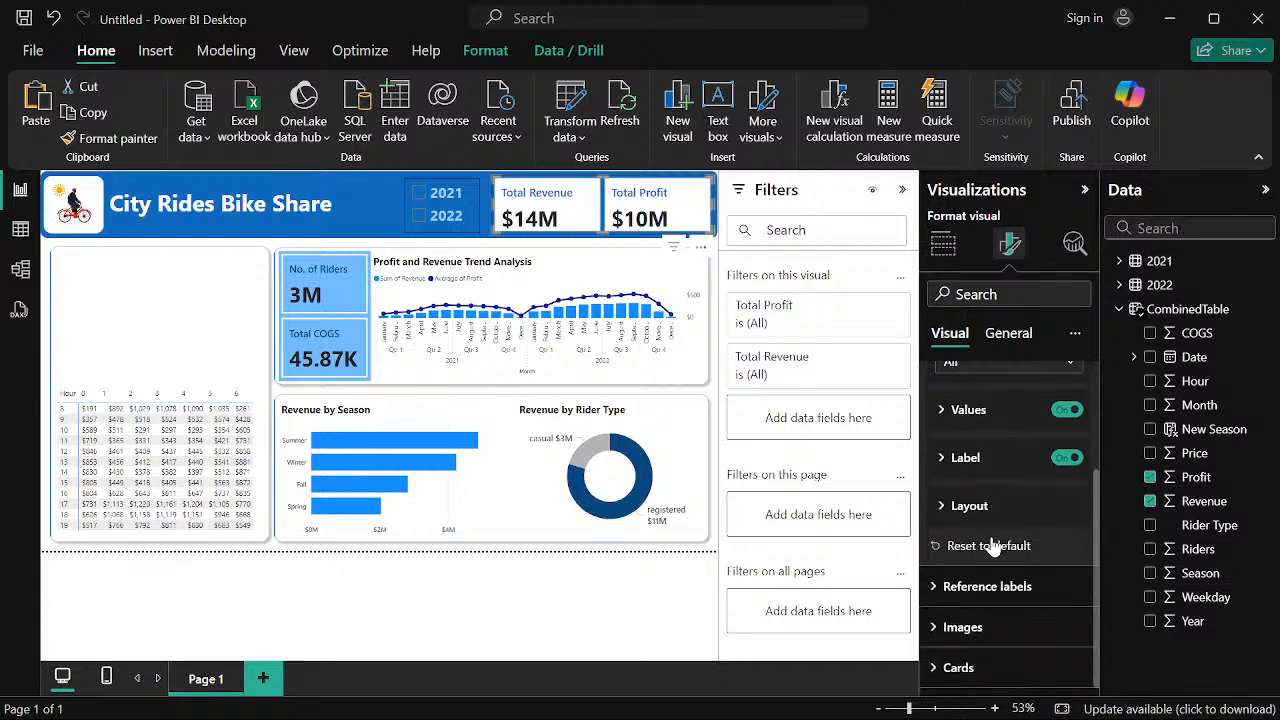
click(950, 507)
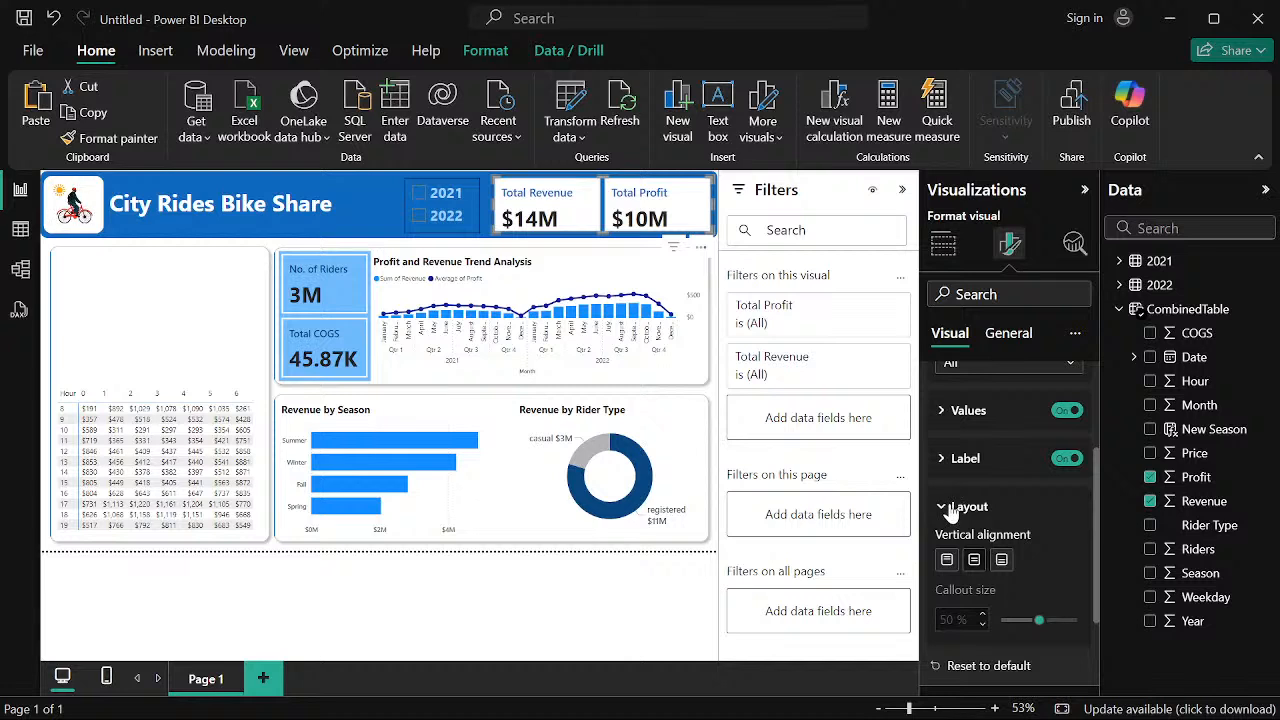
click(941, 508)
click(941, 466)
scroll(970, 511, down, 10)
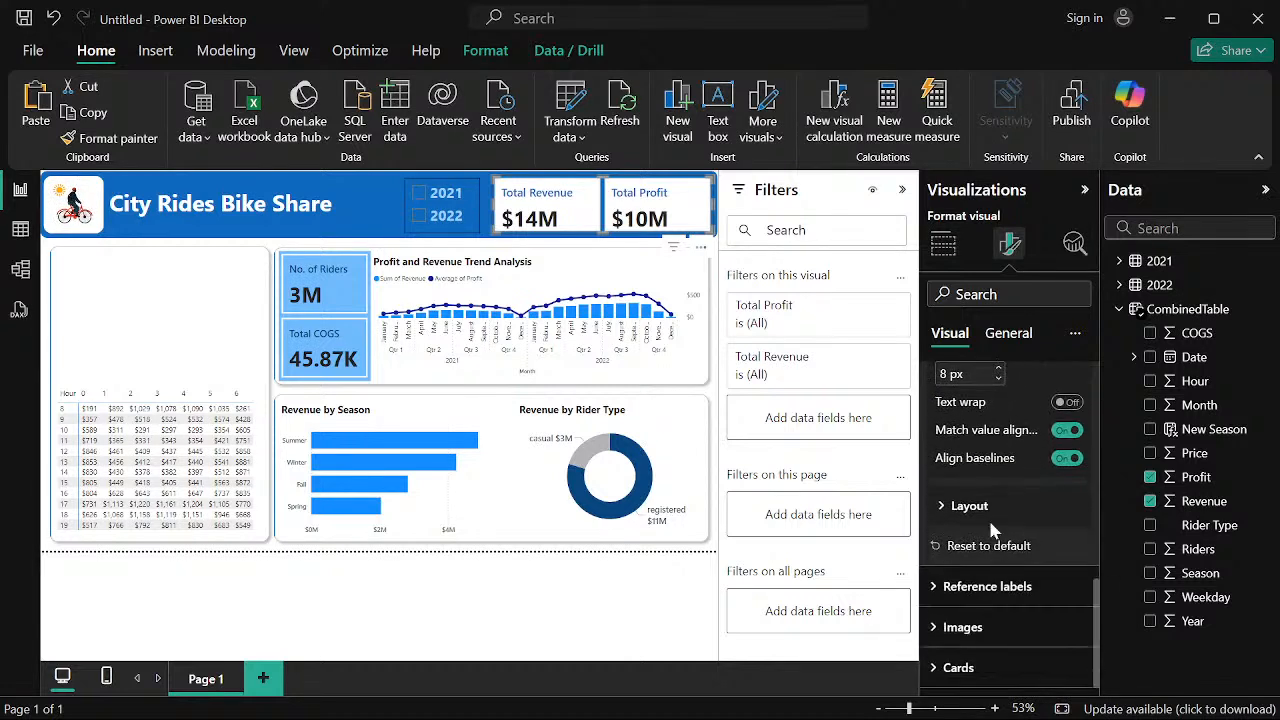
Color the Total Revenue and Total Profit callout values in the same darker blue as their labels and deselect the card
scroll(965, 471, up, 3)
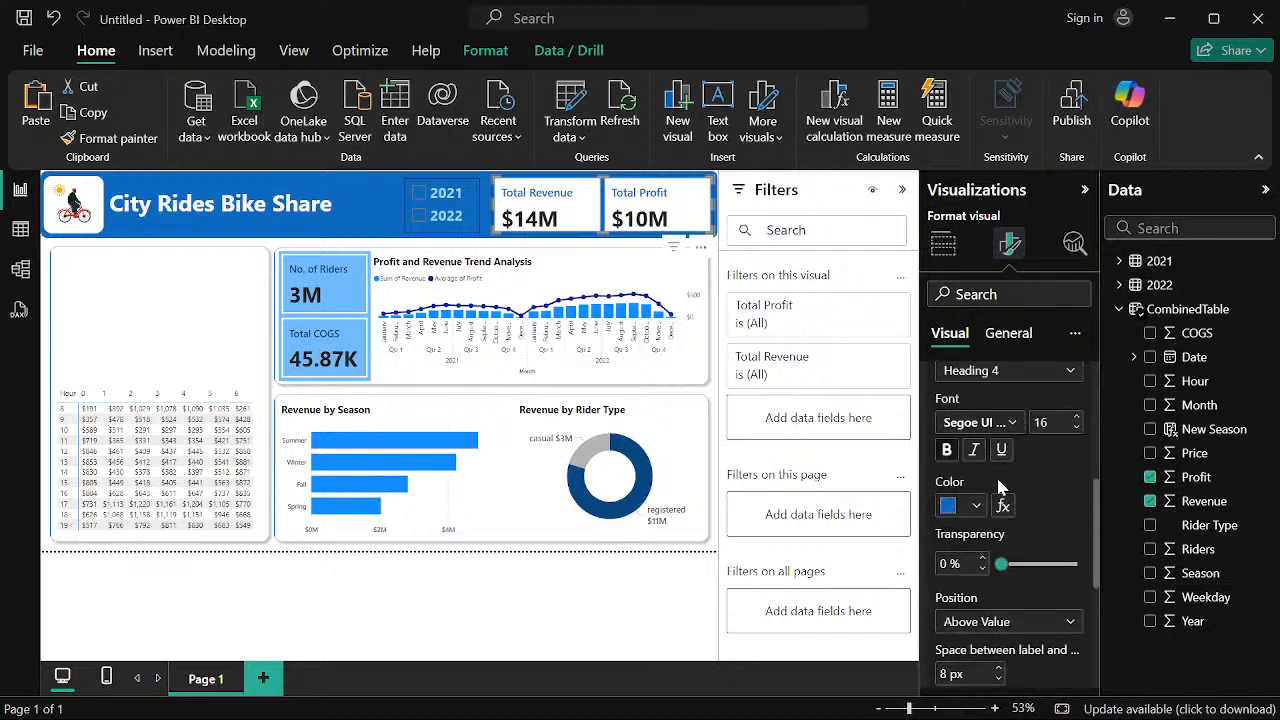
scroll(994, 440, up, 2)
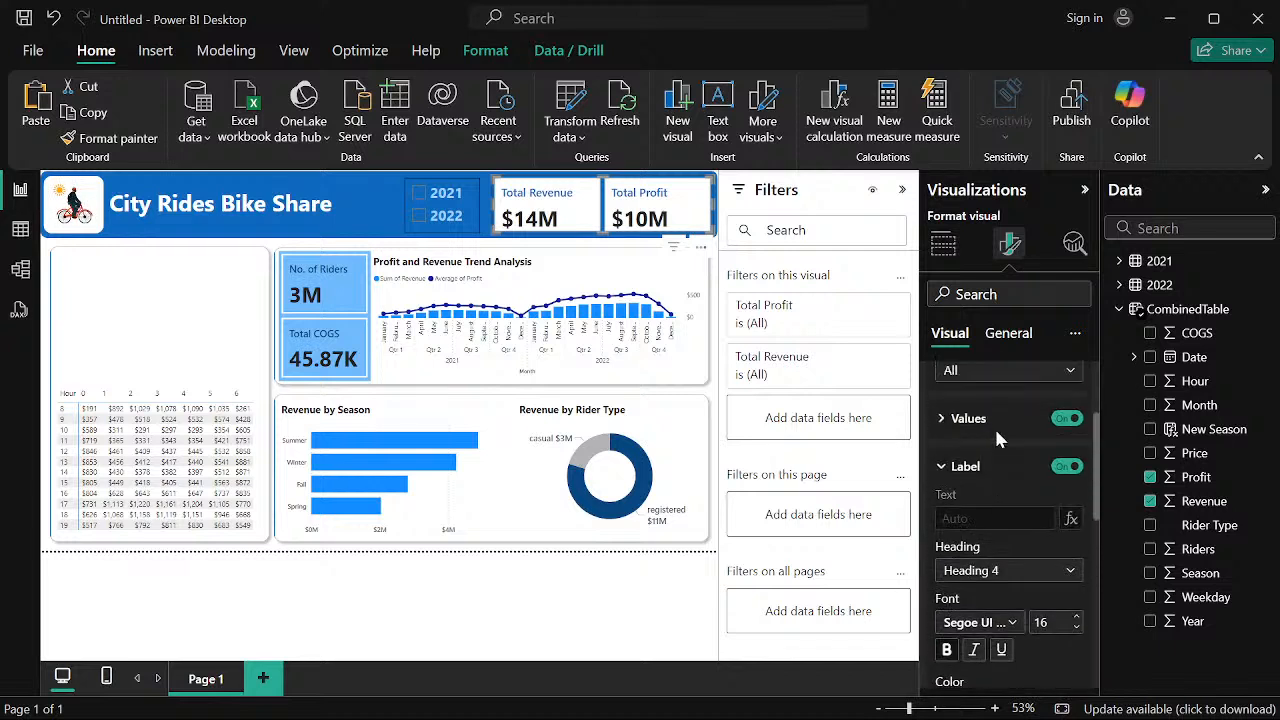
click(940, 420)
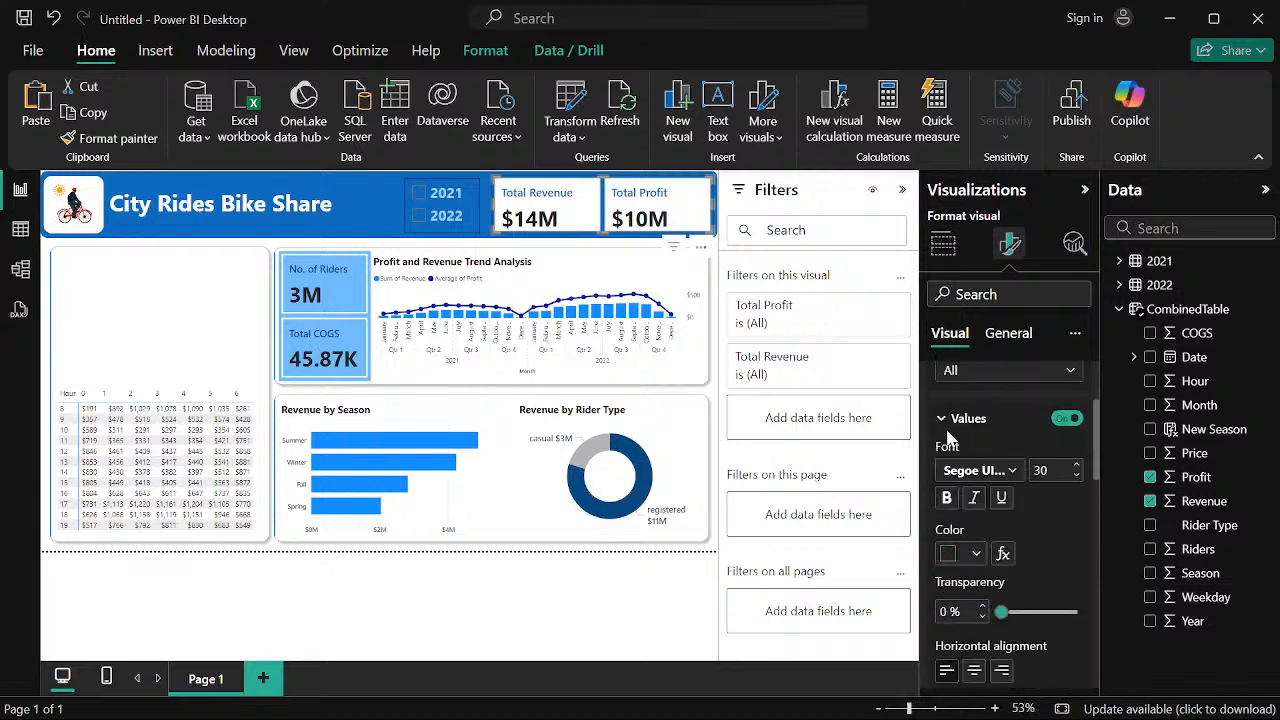
click(975, 556)
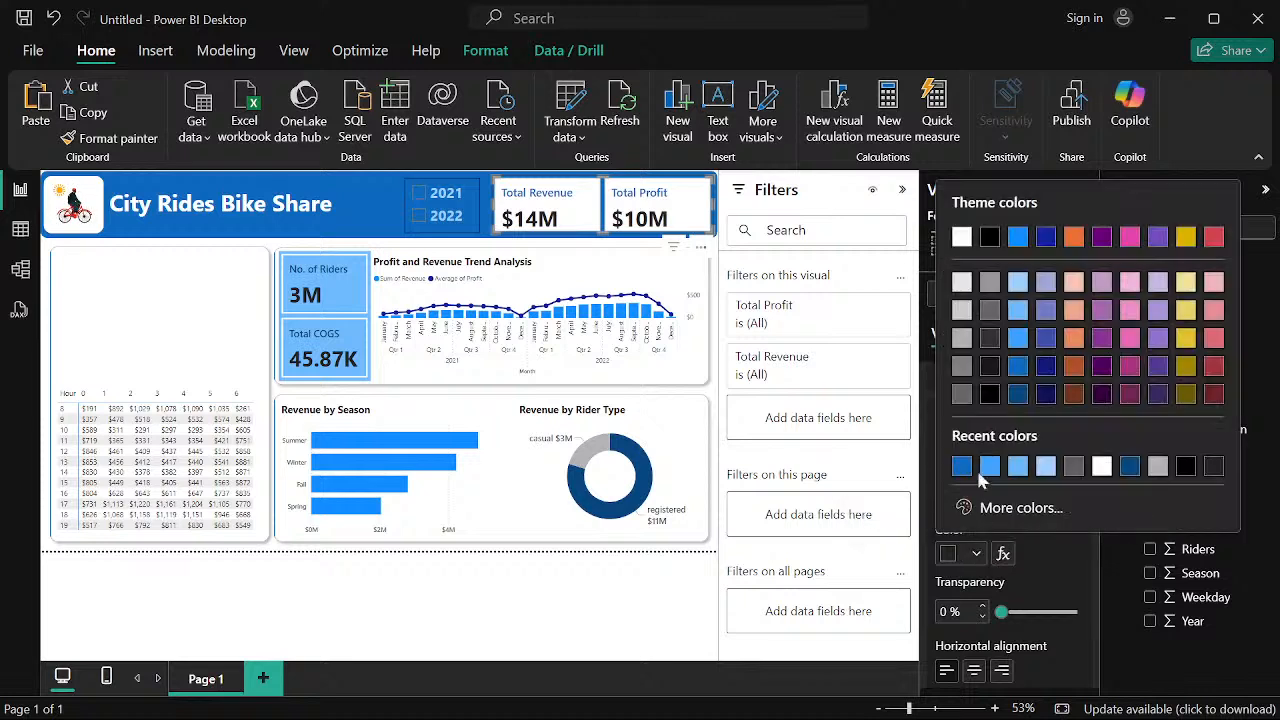
click(1016, 368)
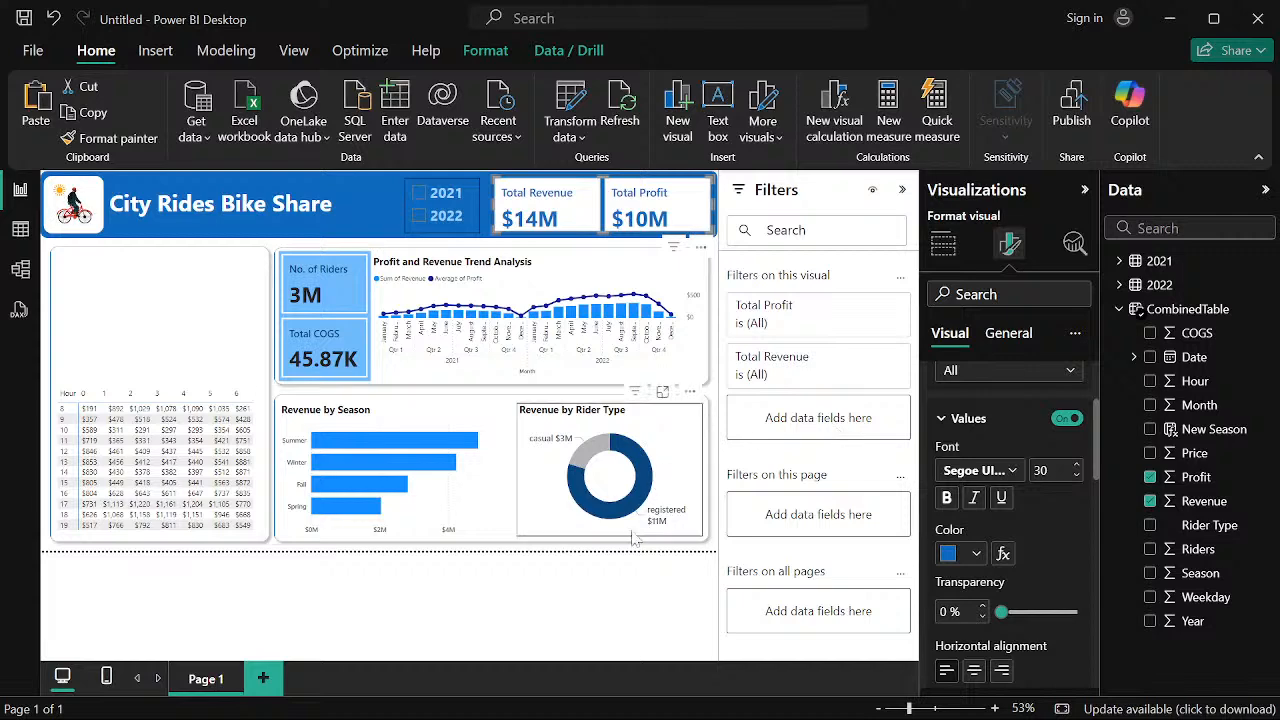
click(626, 604)
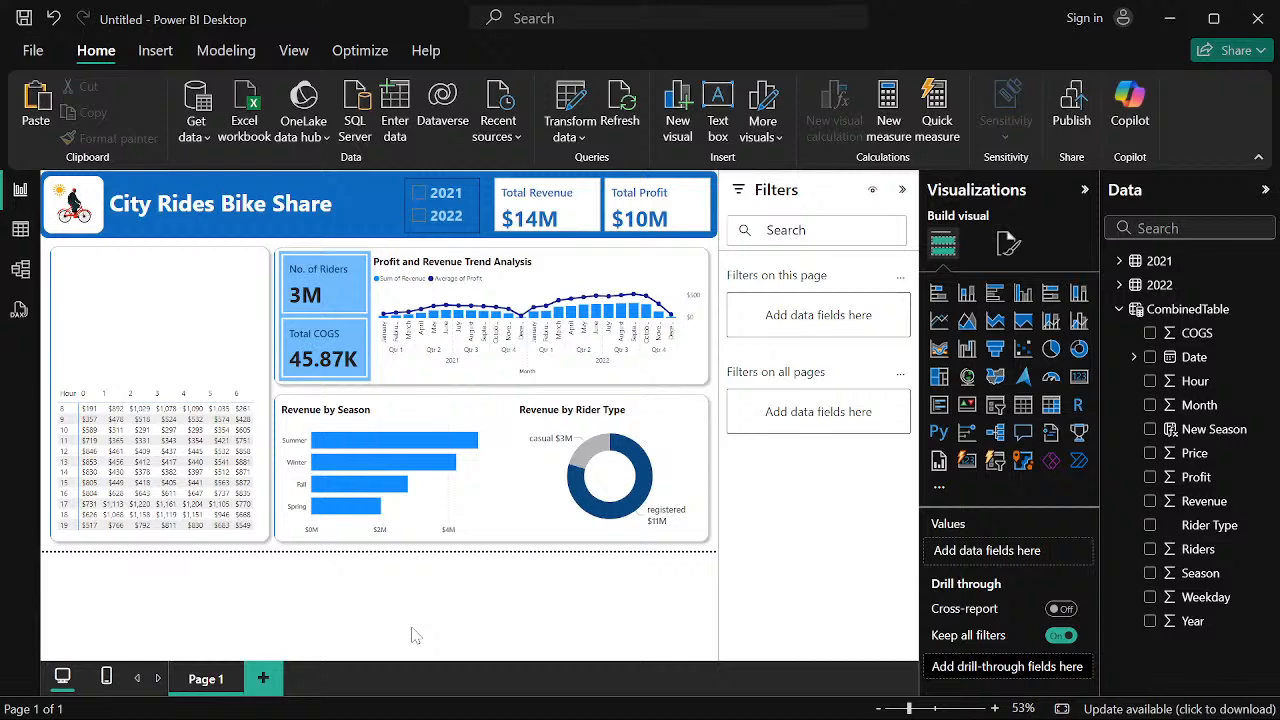
Test the Year slicer by filtering the dashboard to 2022 and to 2021, and clear the selection
click(418, 217)
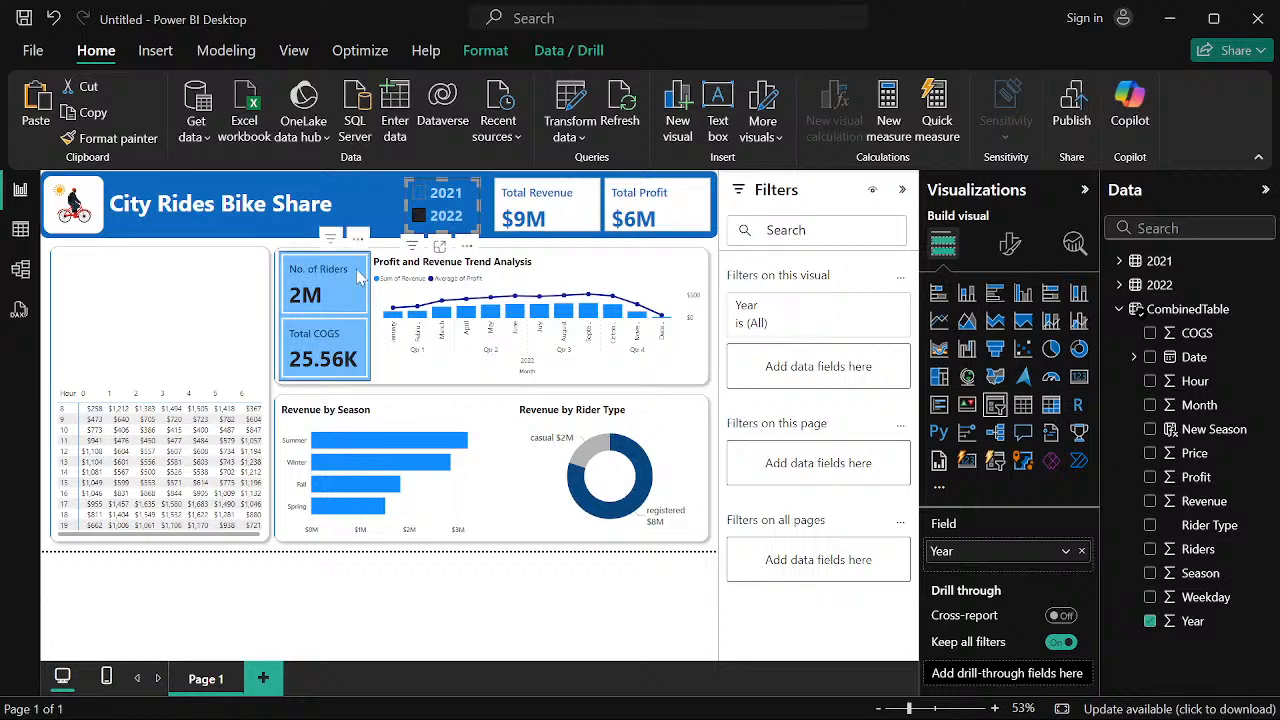
click(418, 197)
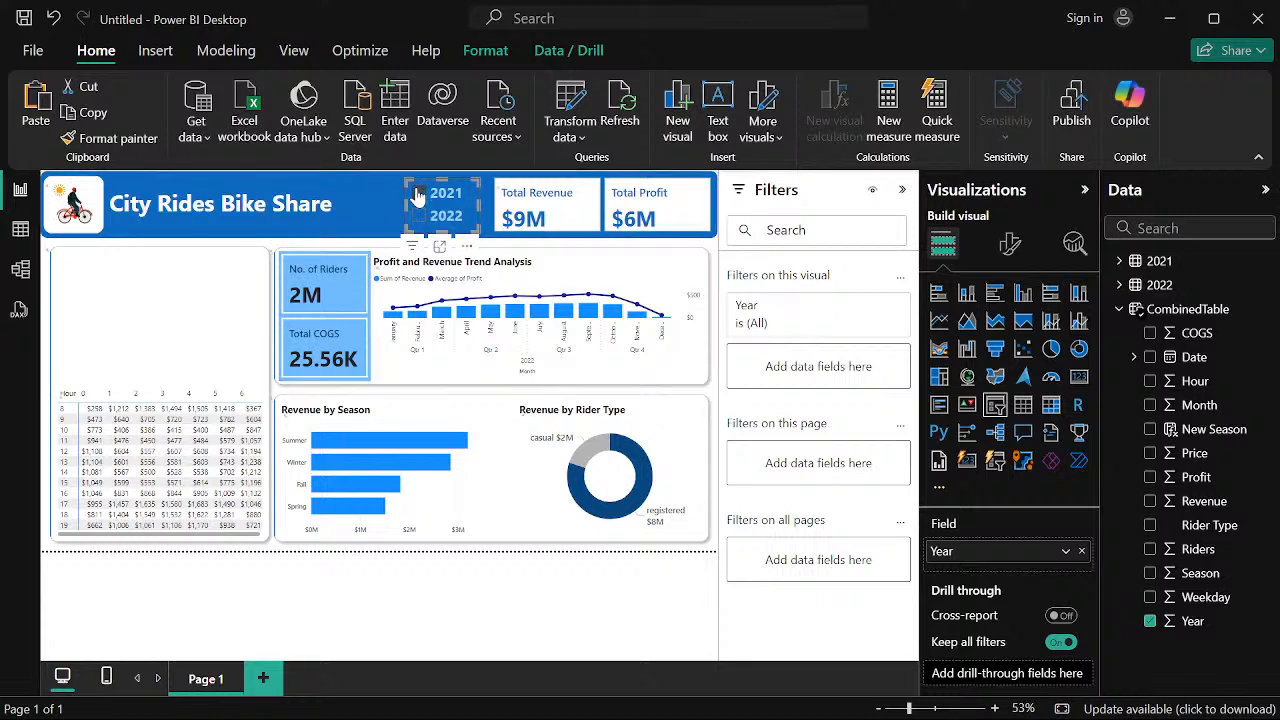
click(418, 196)
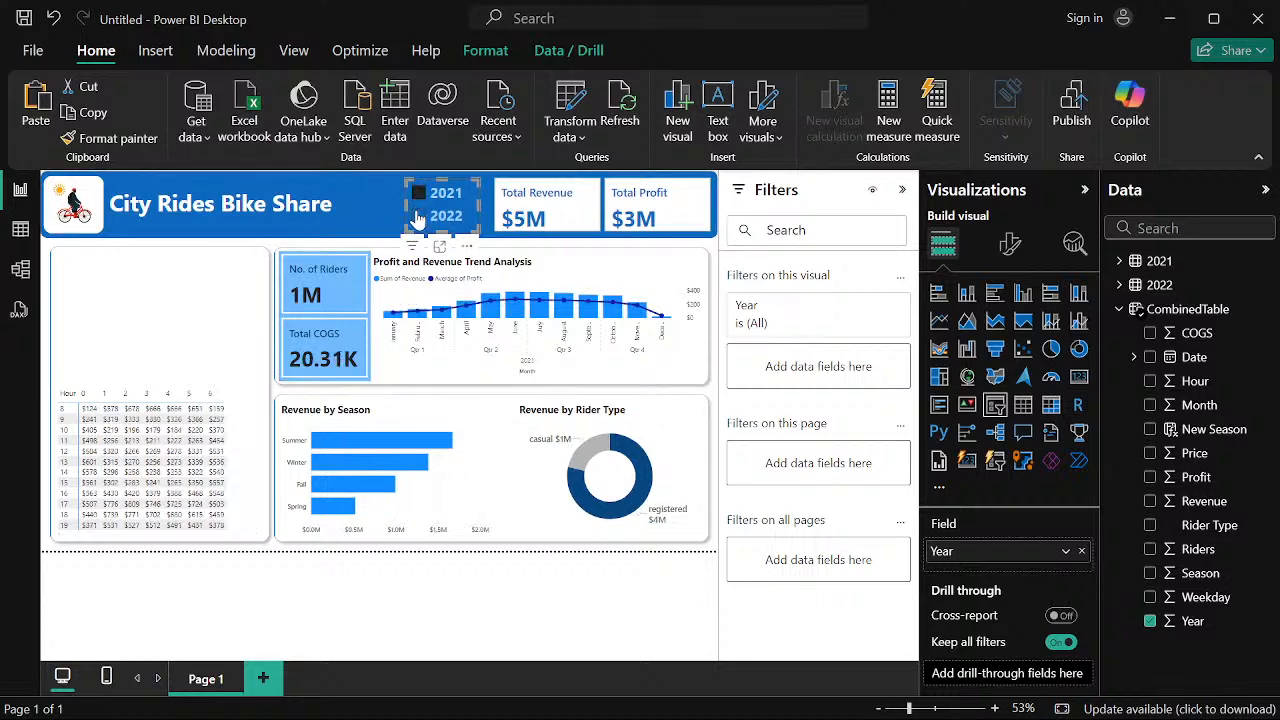
click(418, 217)
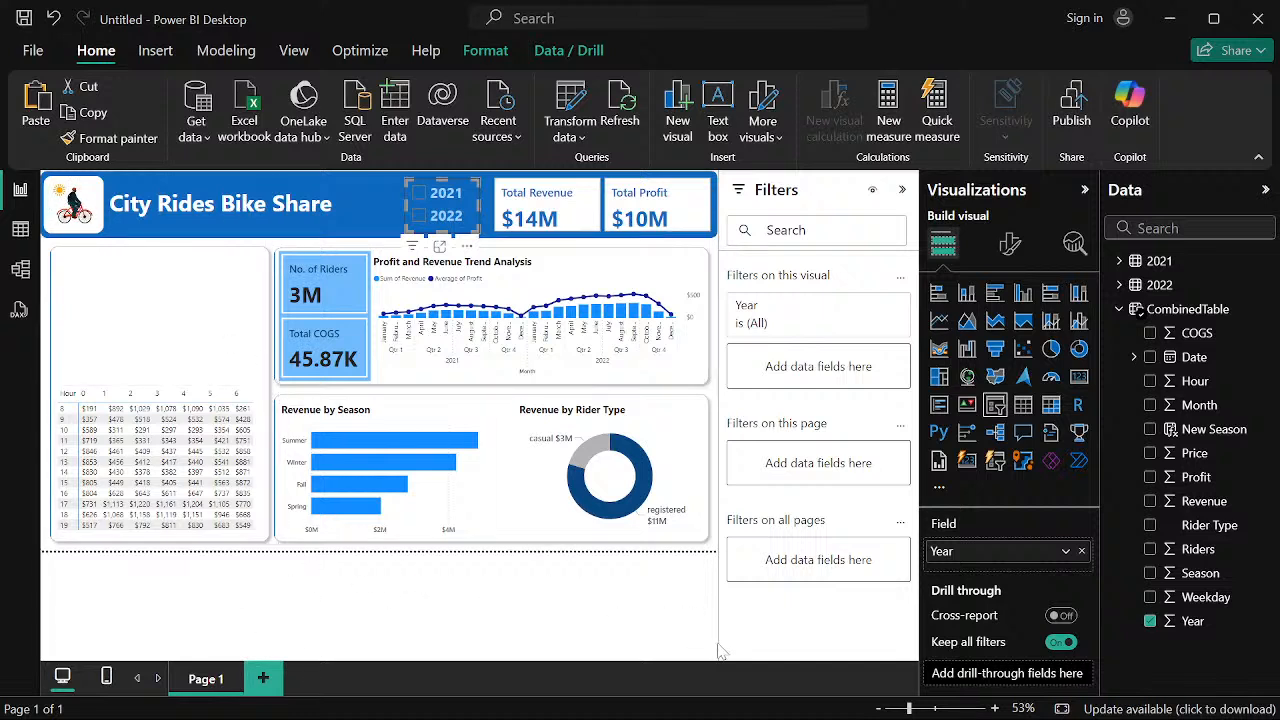
Switch to the dashboard request PDF in Foxit PDF Reader, read its pricing recommendation request and return to the Power BI report
mouse_move(737, 688)
mouse_move(834, 696)
click(770, 590)
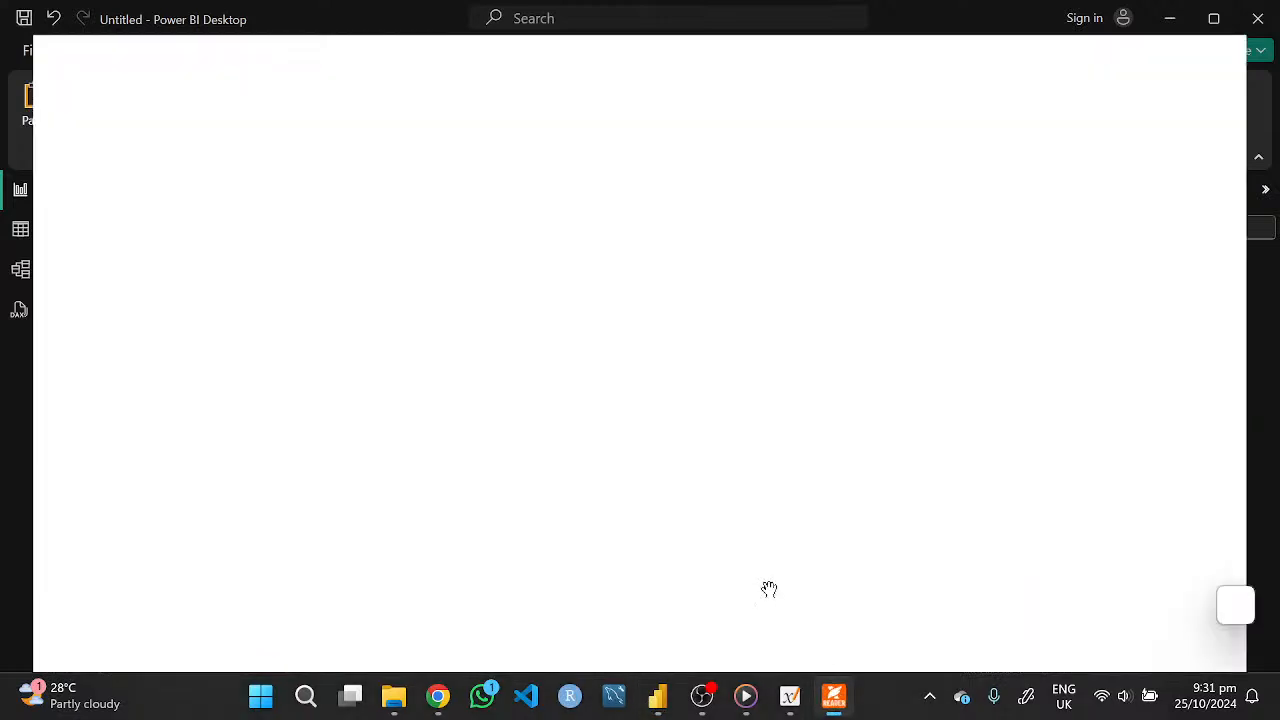
scroll(403, 463, down, 3)
scroll(366, 409, down, 2)
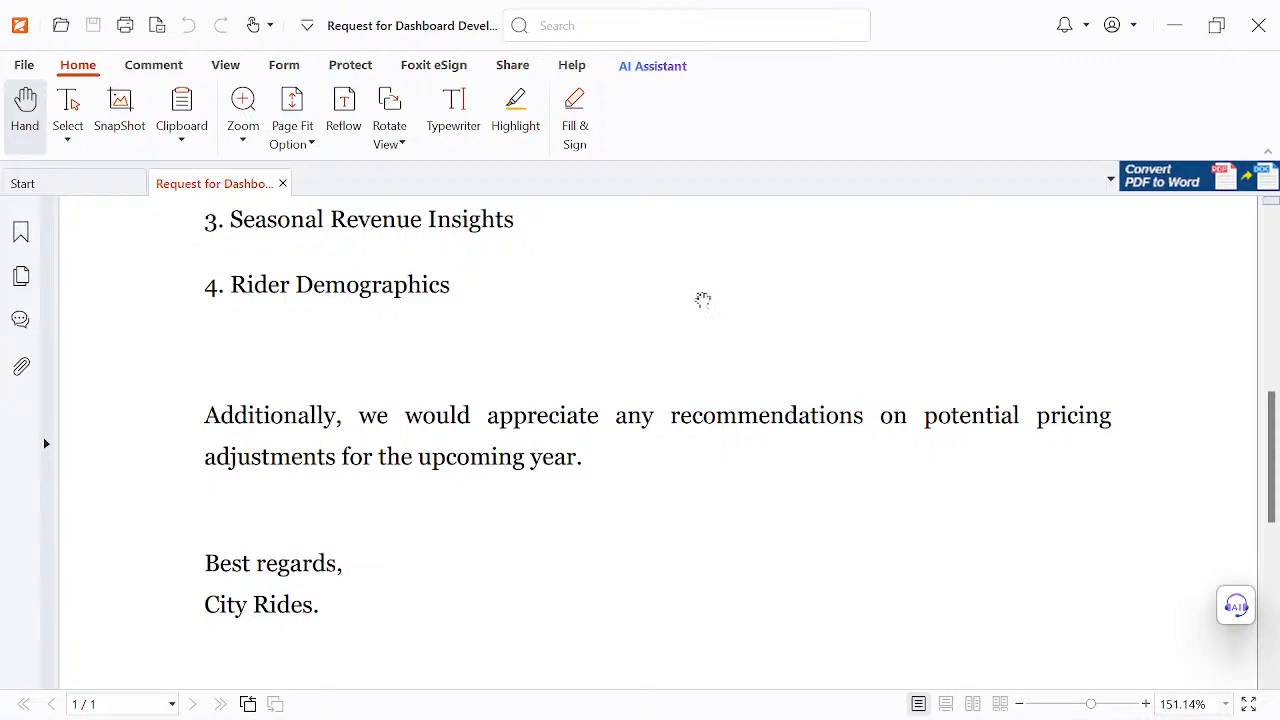
click(1175, 26)
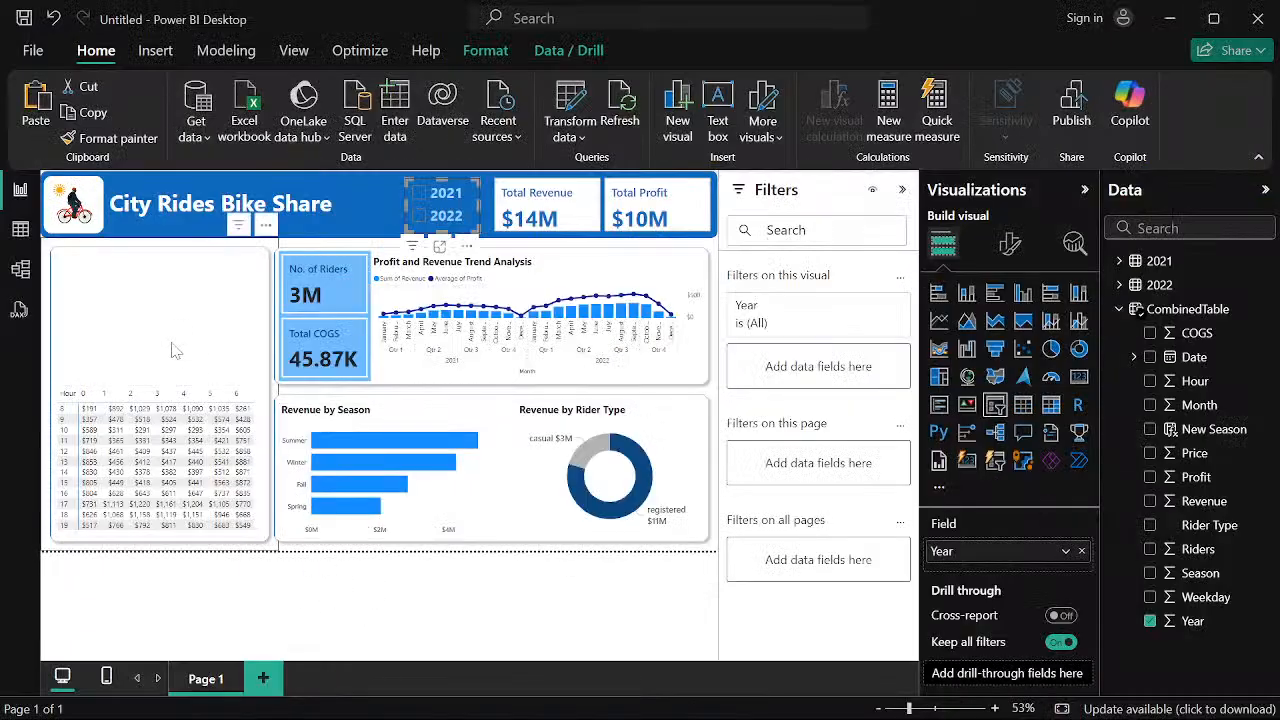
click(355, 591)
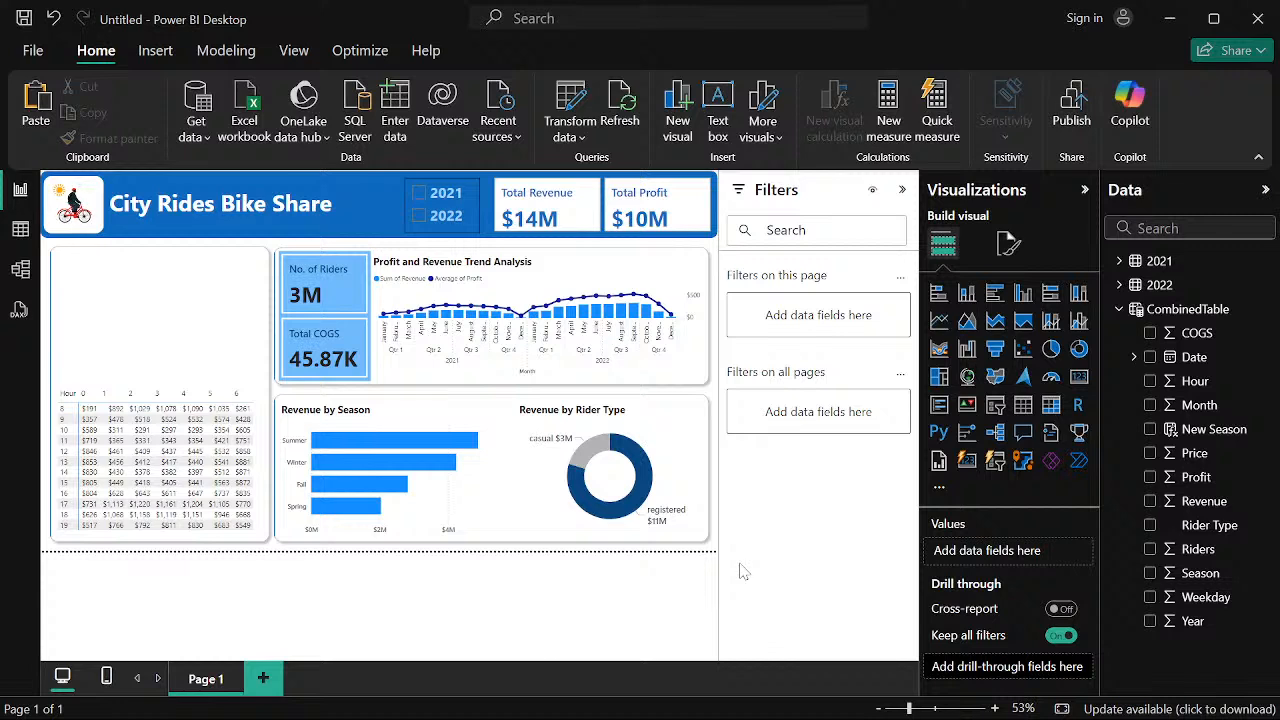
Add a second report page and insert a matrix with Year and Profit from CombinedTable as its row fields
click(263, 680)
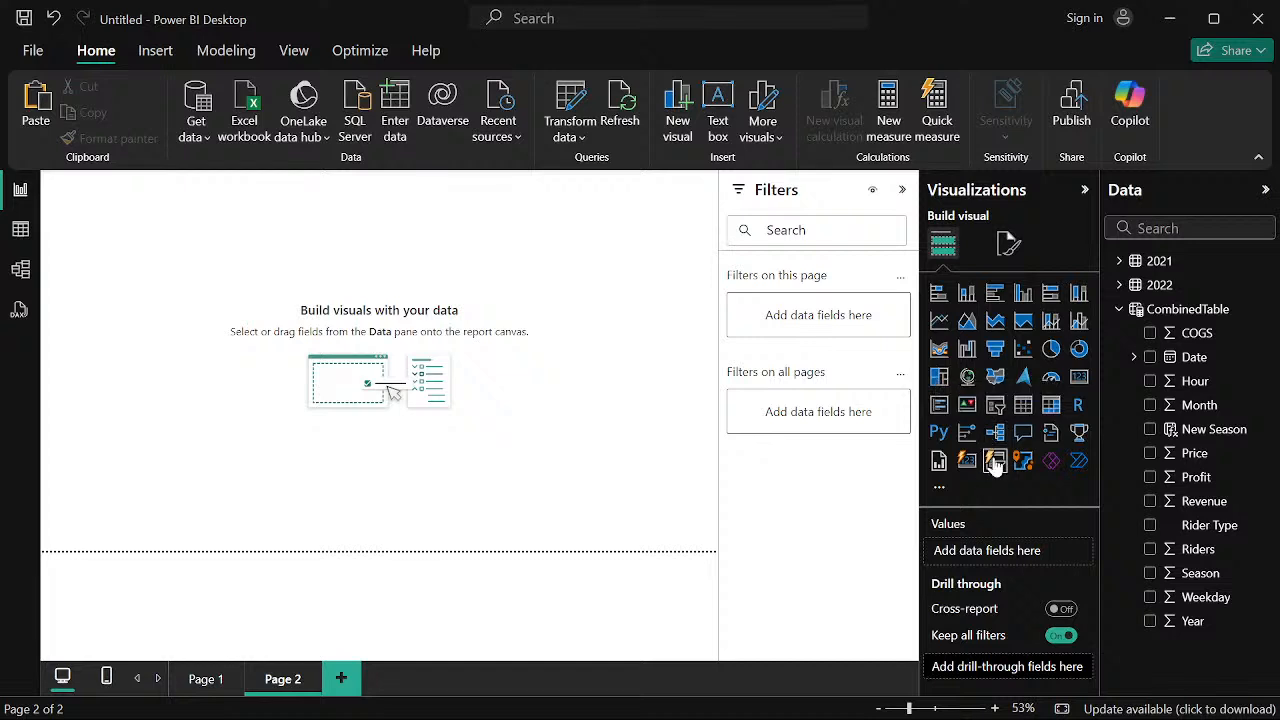
click(1051, 405)
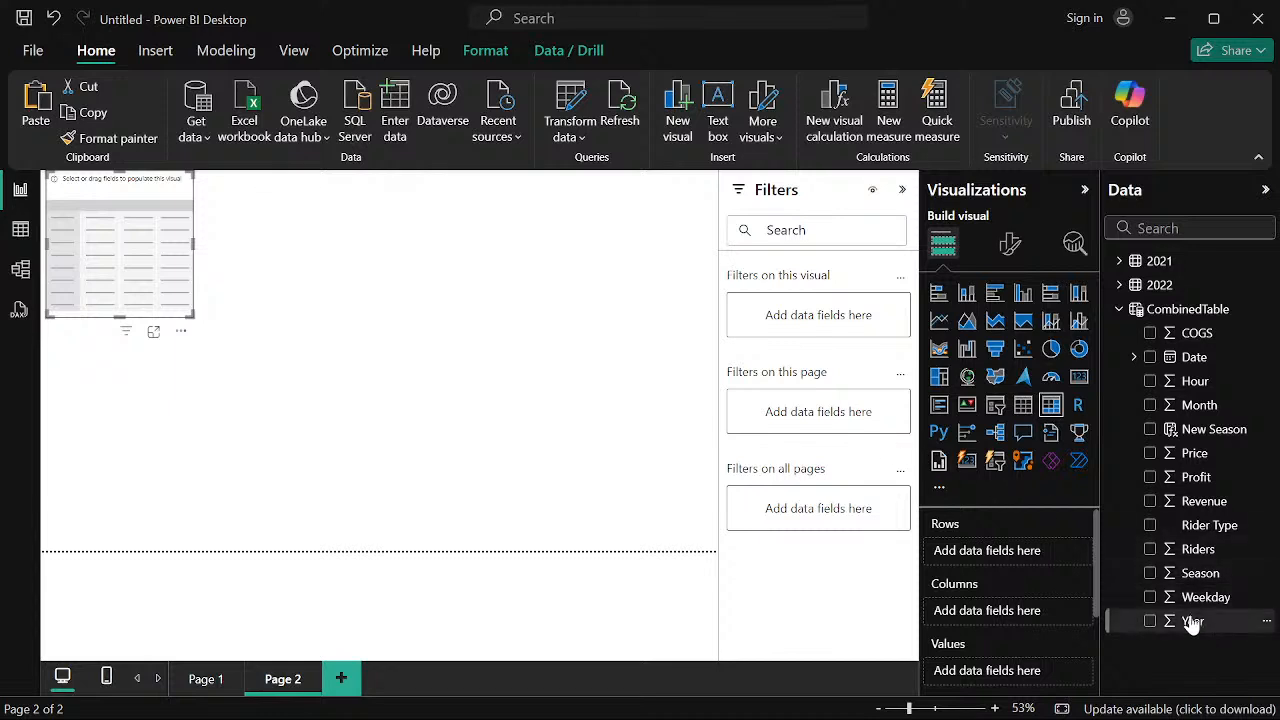
drag(1192, 624, 990, 556)
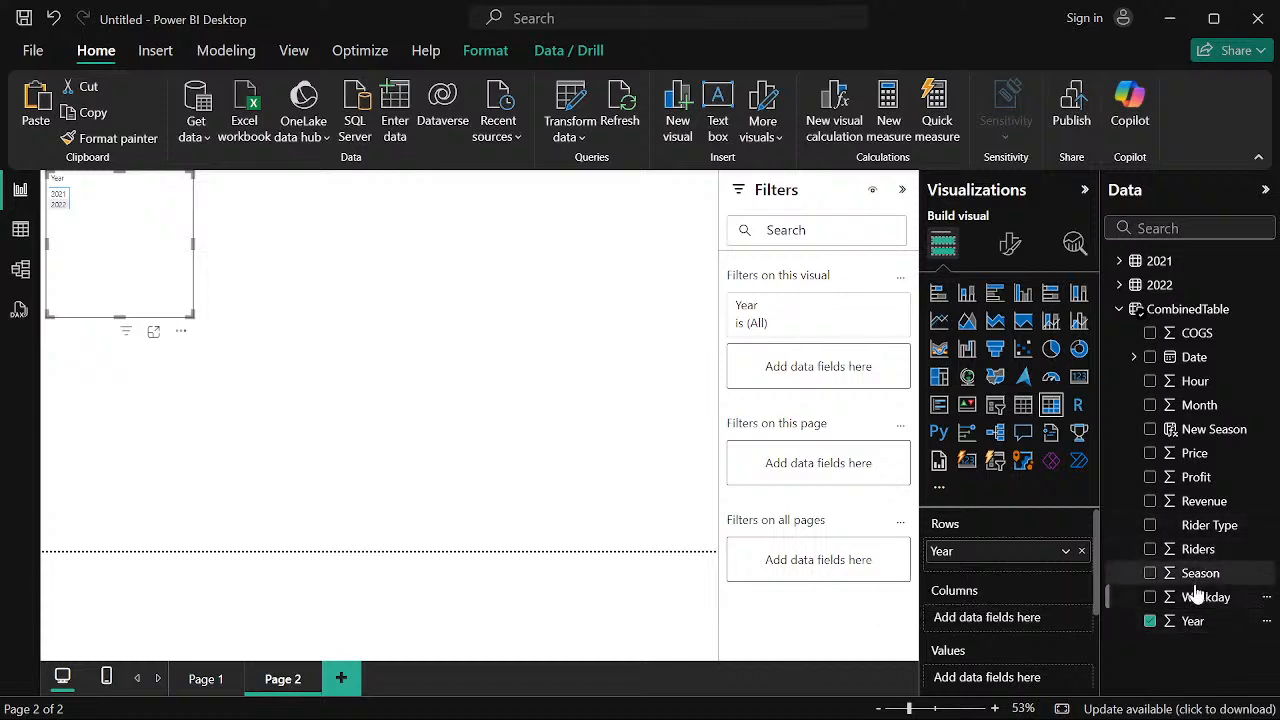
drag(1203, 484, 1008, 622)
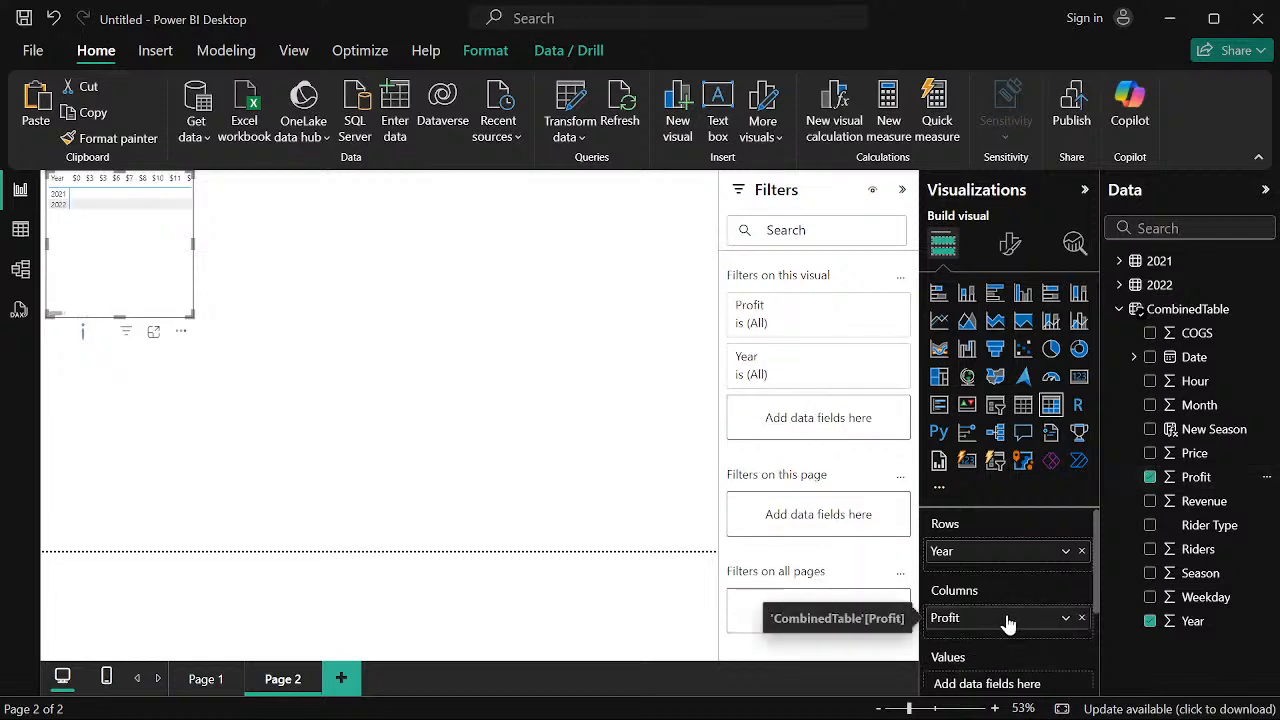
drag(1006, 627, 1006, 572)
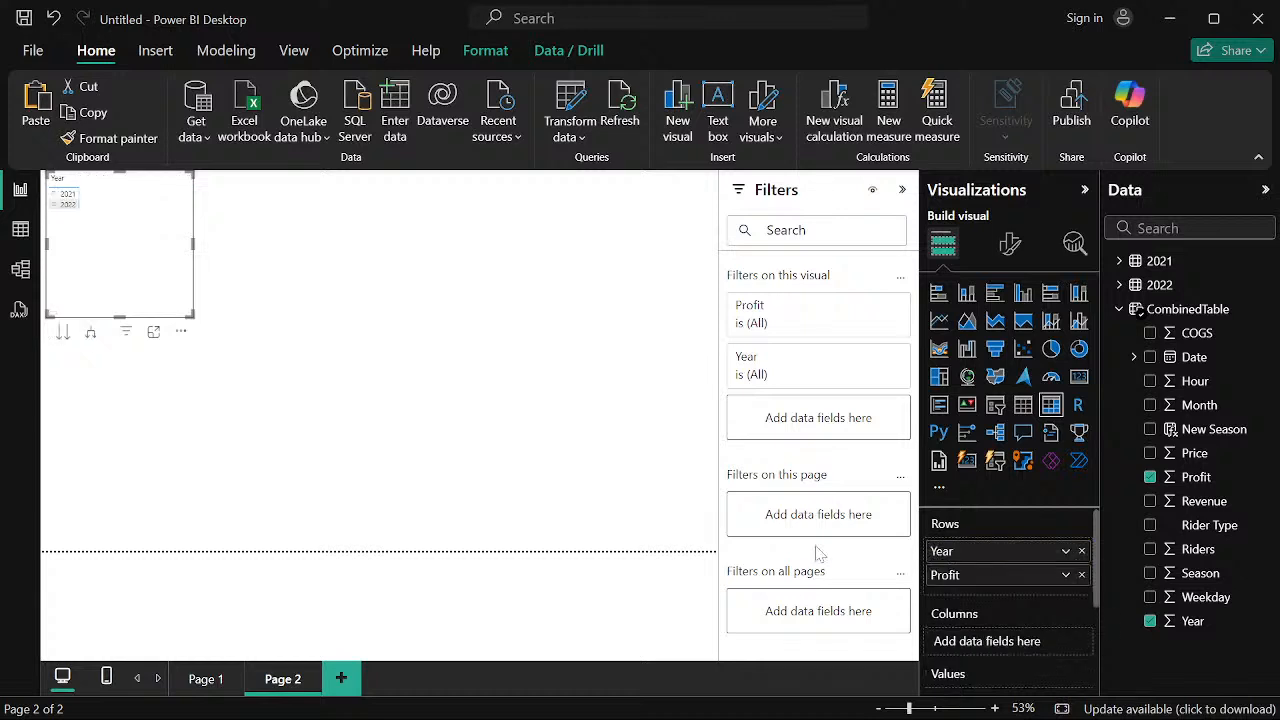
Reposition and widen the matrix, replacing the Profit row field with Sum of Revenue, Sum of Profit and Average of Price as values
drag(155, 270, 174, 379)
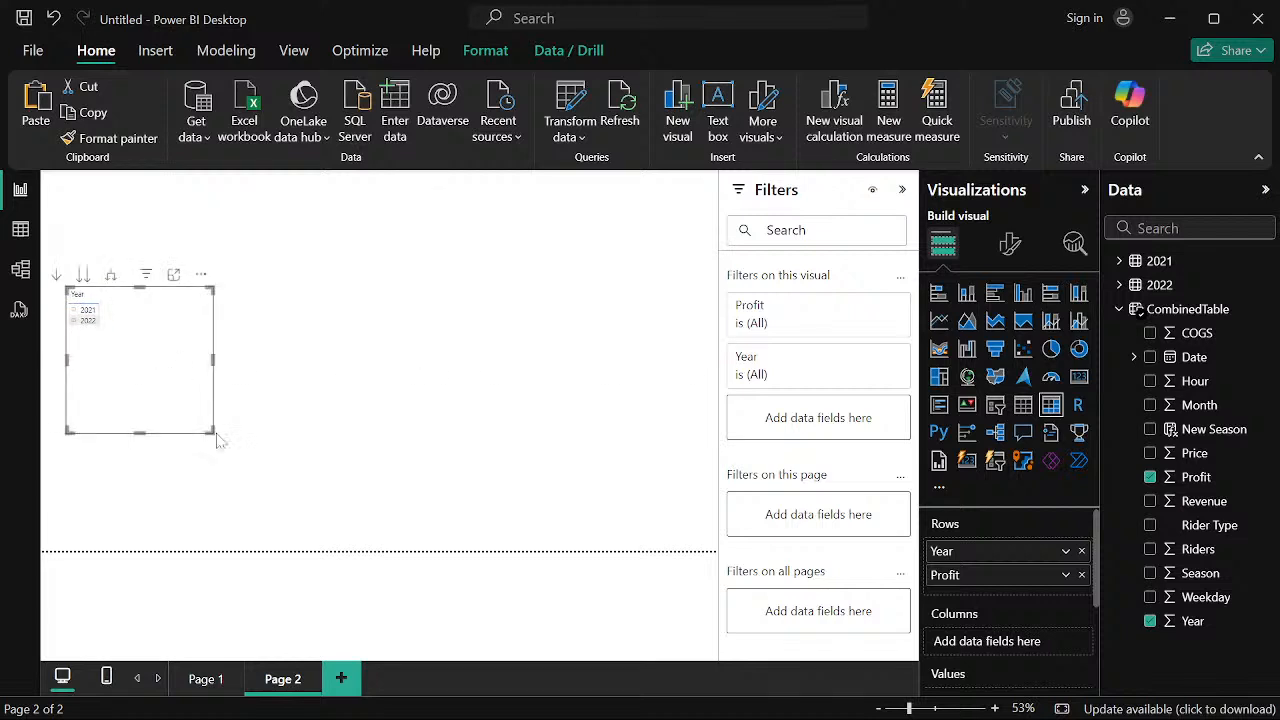
drag(210, 430, 400, 476)
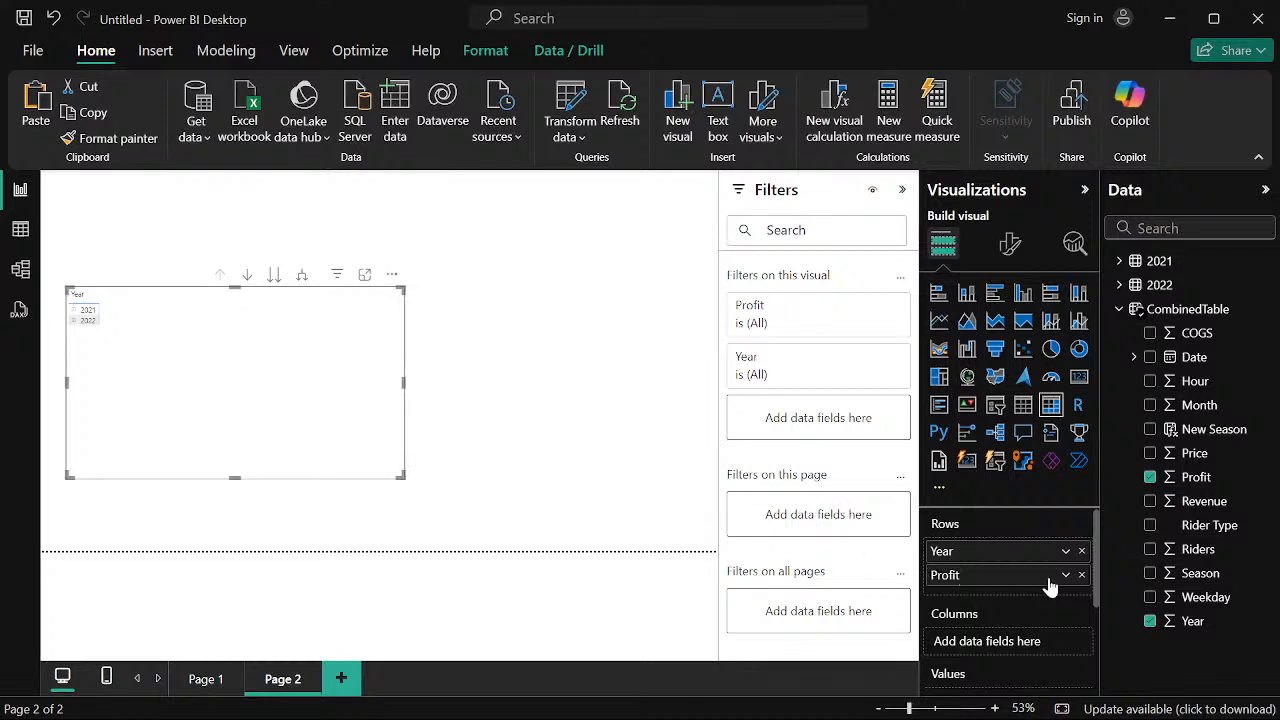
click(1081, 575)
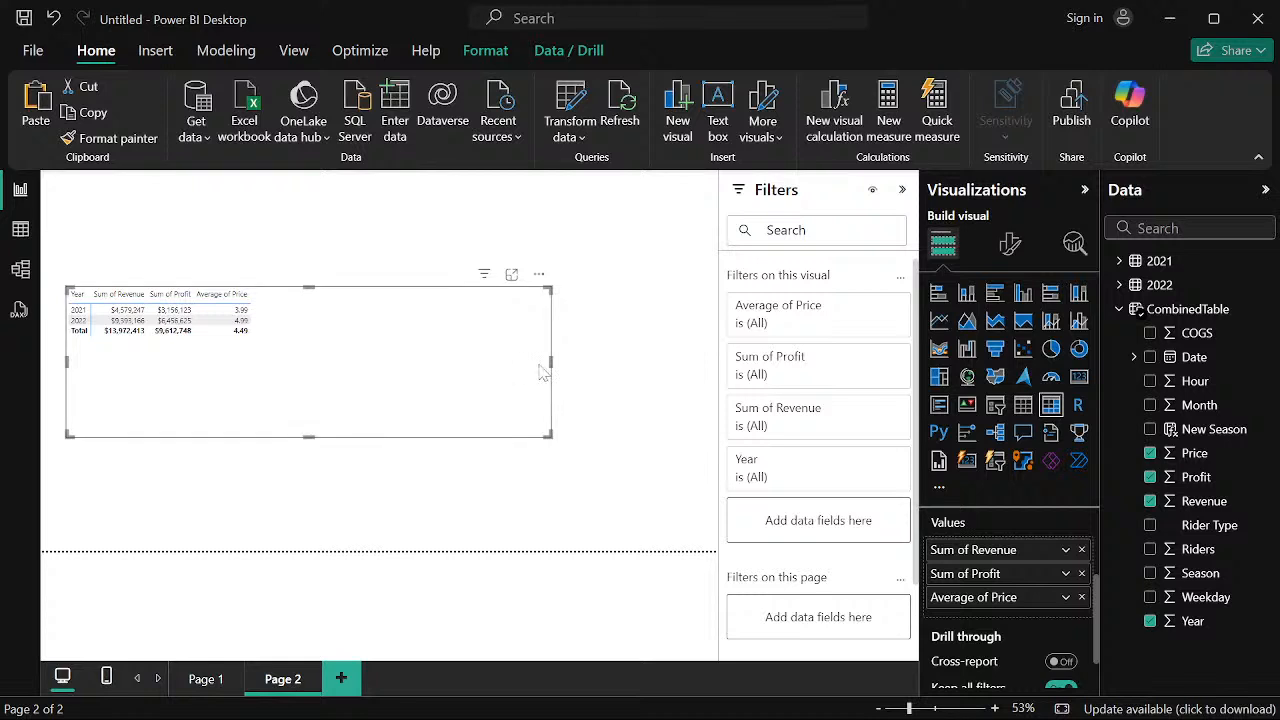
drag(551, 365, 606, 372)
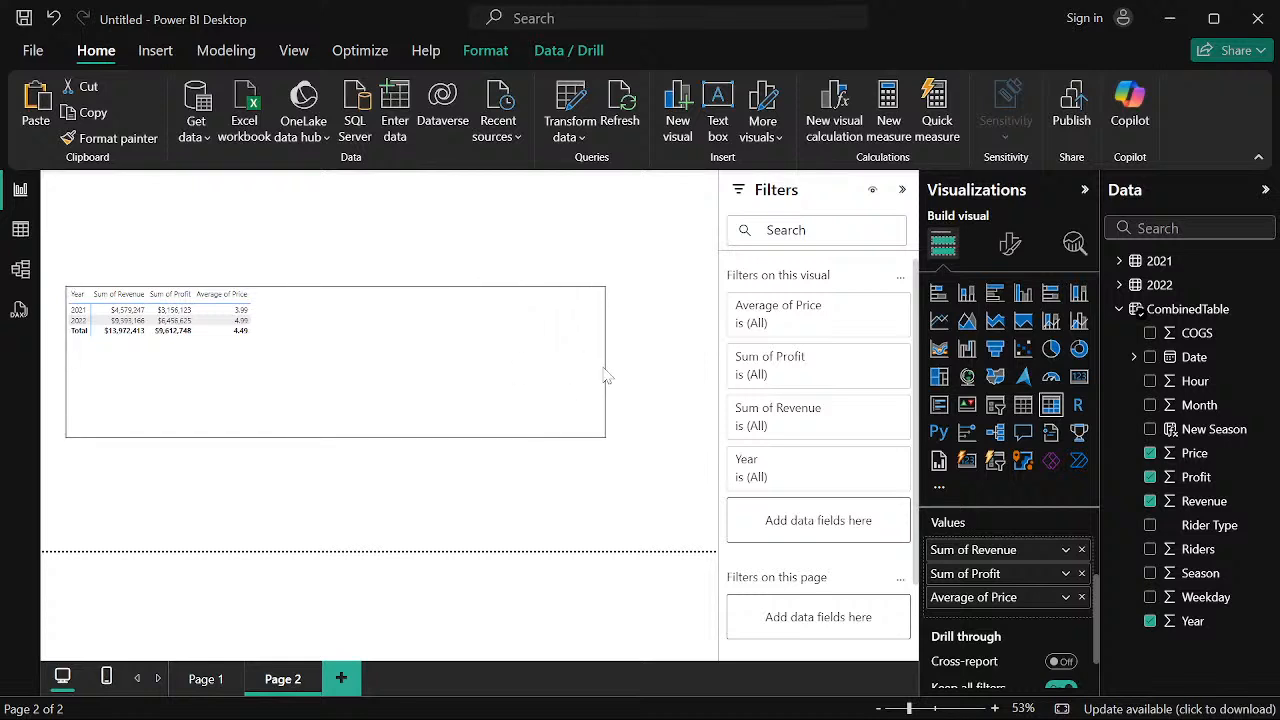
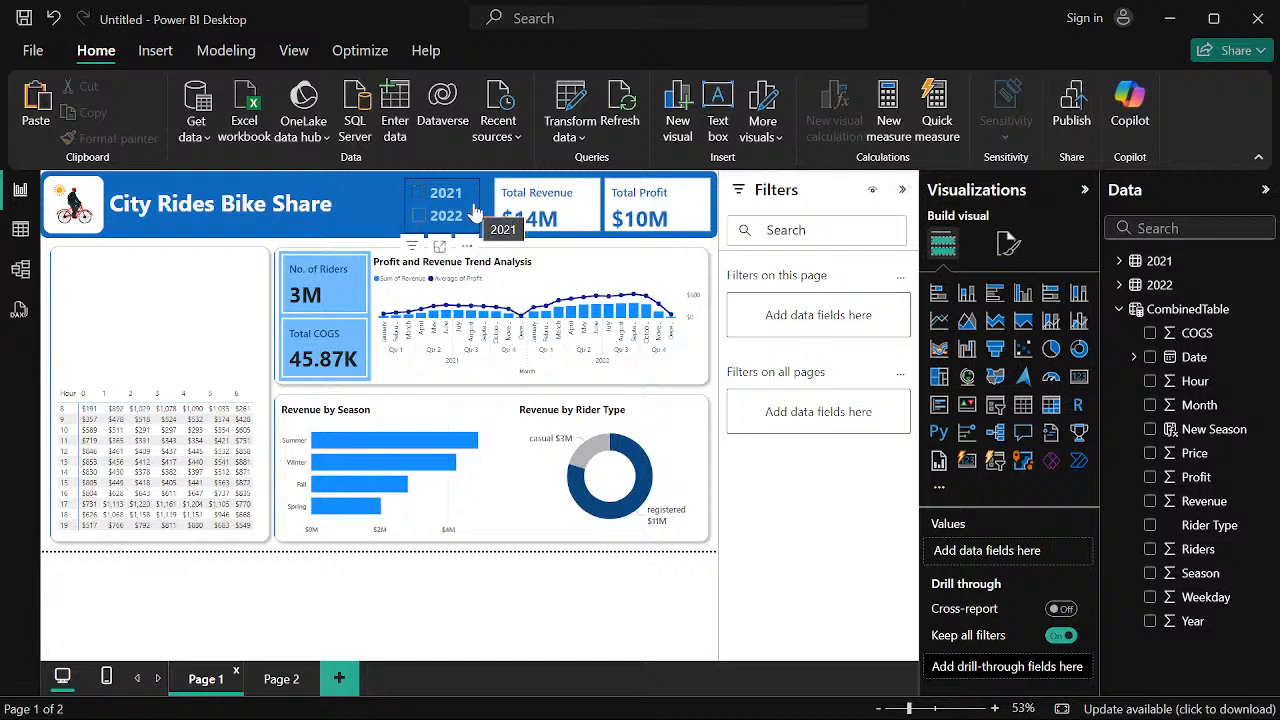
Move the Year slicer on Page 1 next to the City Rides Bike Share title and clear the selection
drag(475, 213, 413, 207)
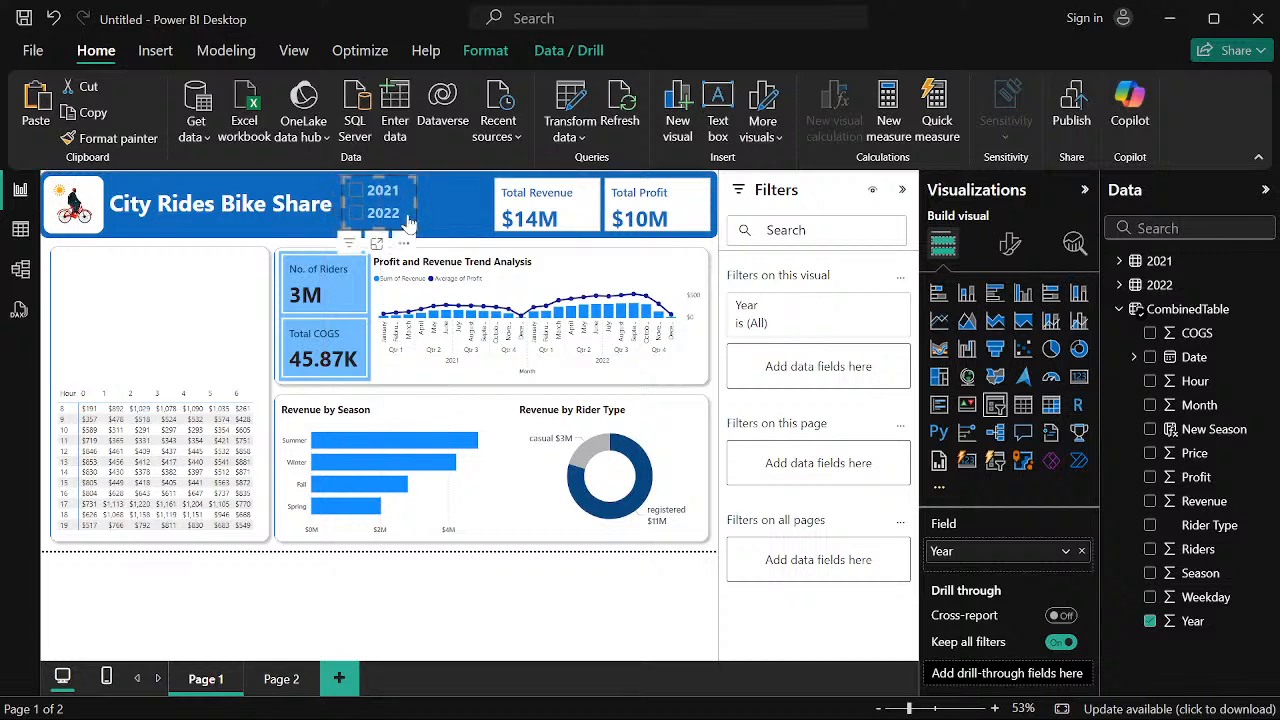
click(497, 226)
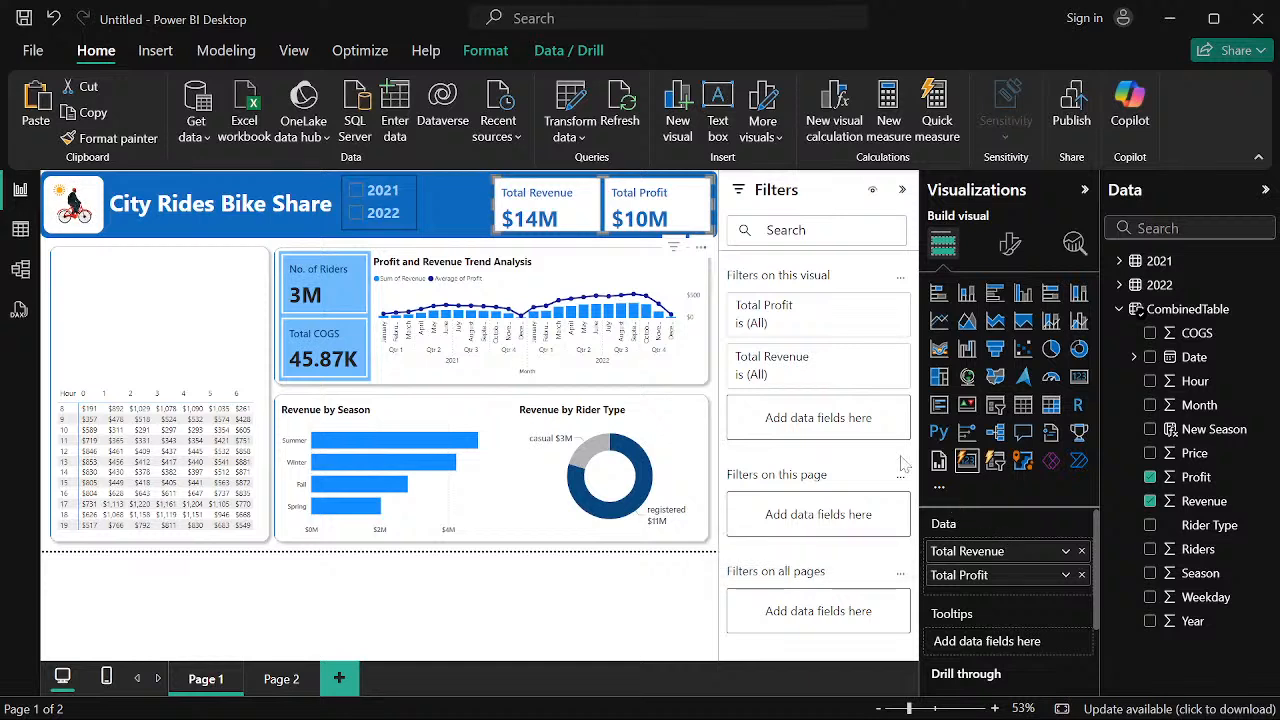
click(671, 613)
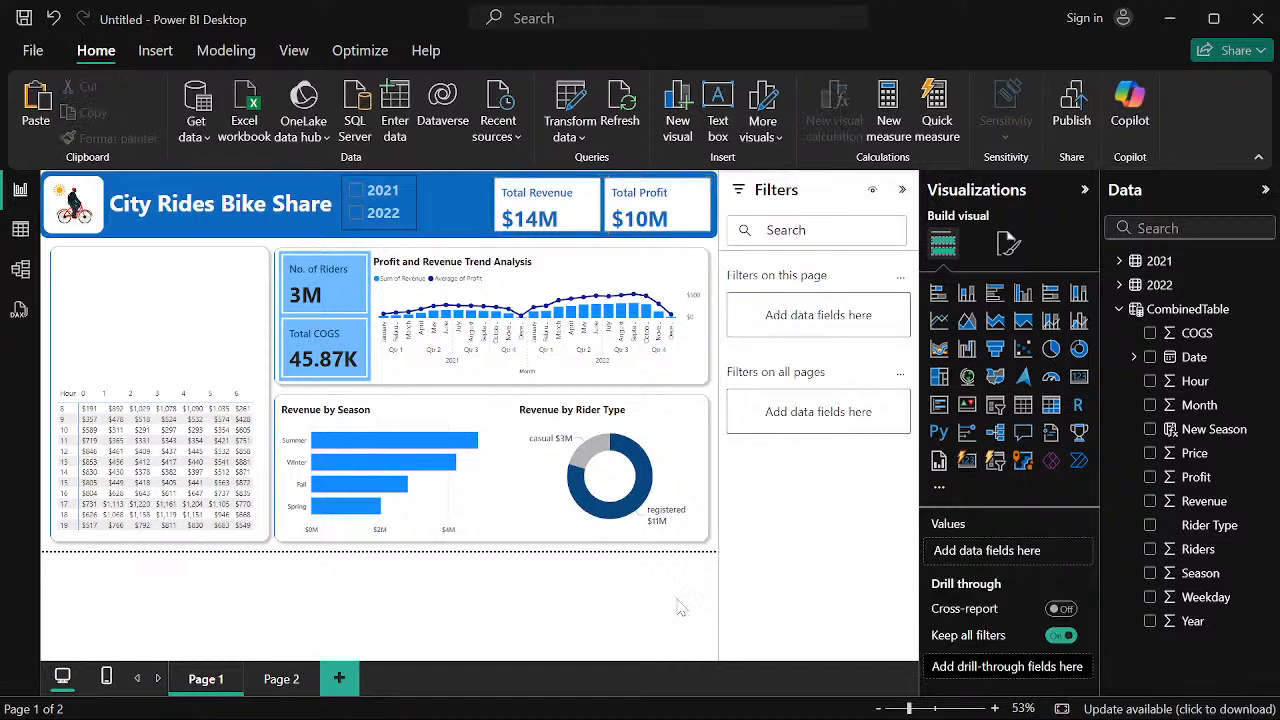
Create a measure in CombinedTable named Profit Margin and begin its formula with SUM(CombinedTable[Profit]
right_click(1188, 309)
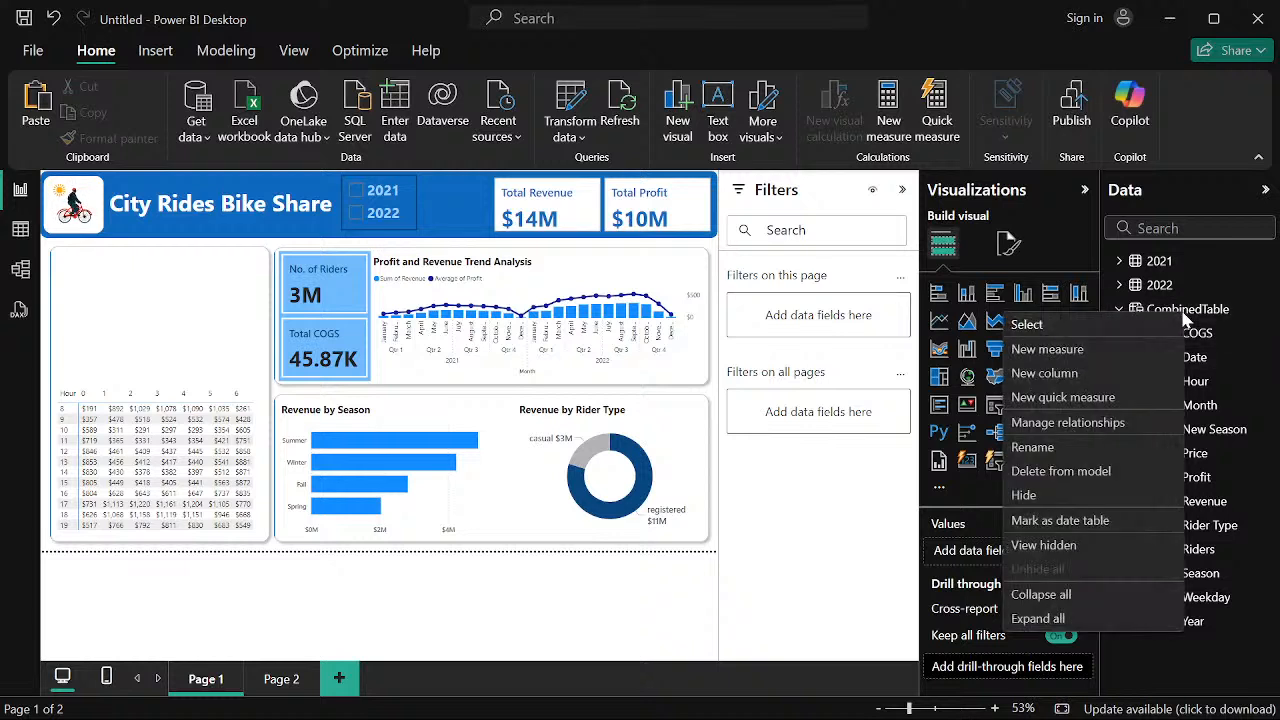
click(1086, 356)
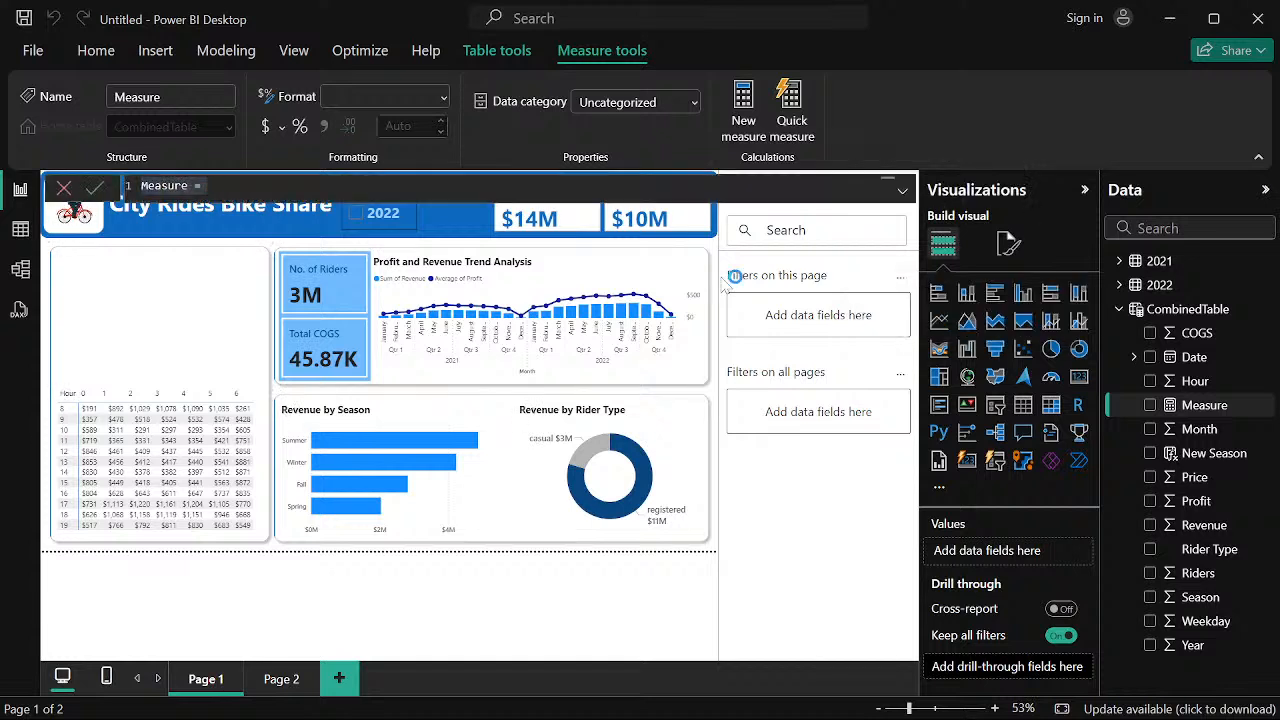
text(P)
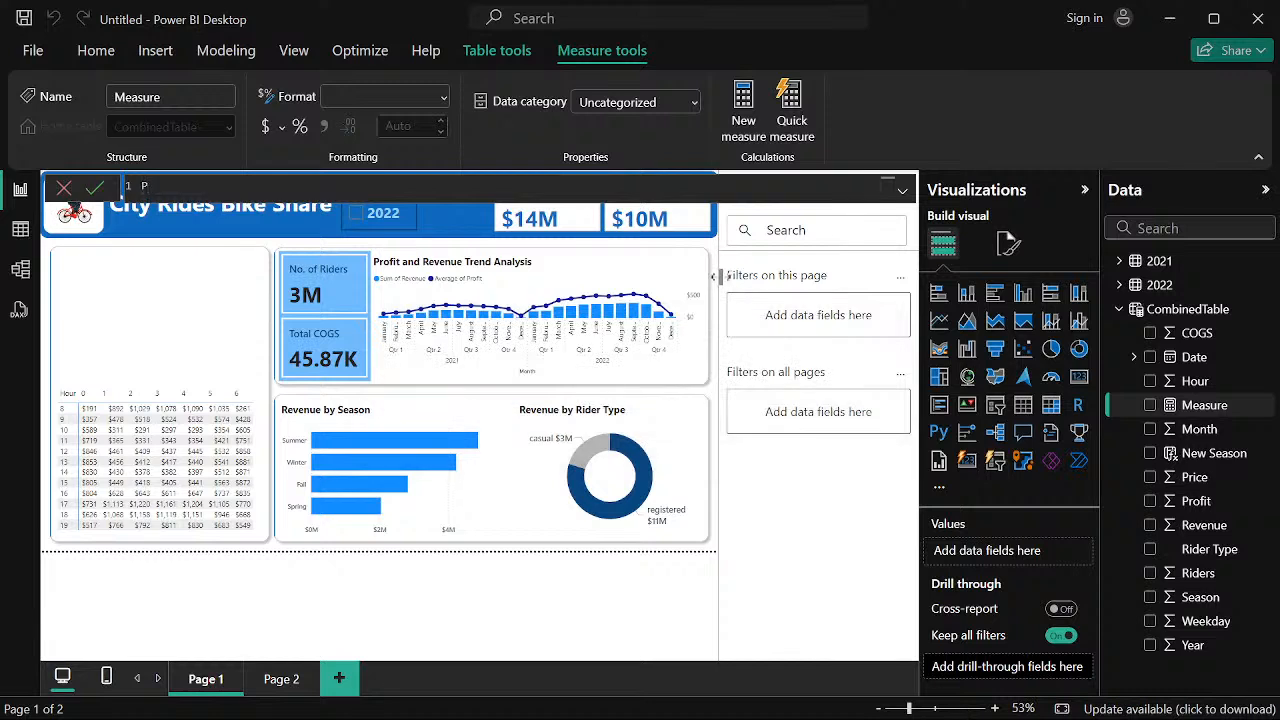
text(rofit Margin = SUM)
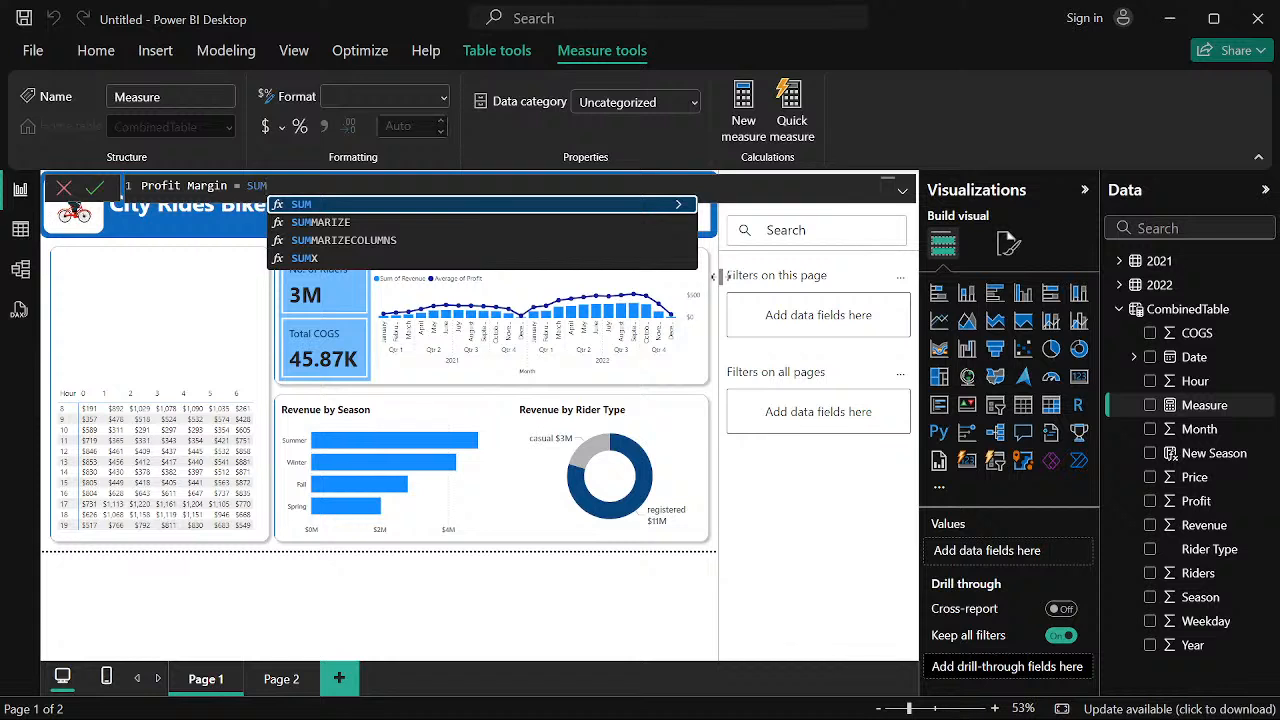
text(()
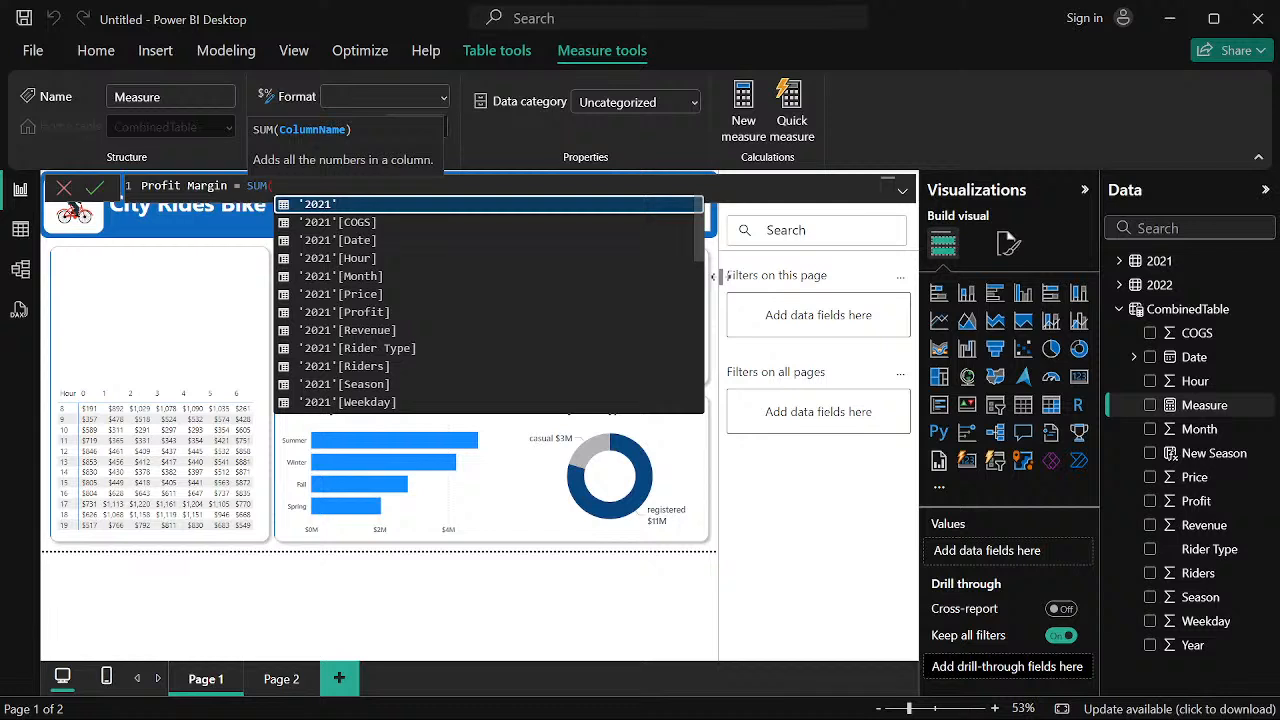
scroll(397, 358, down, 6)
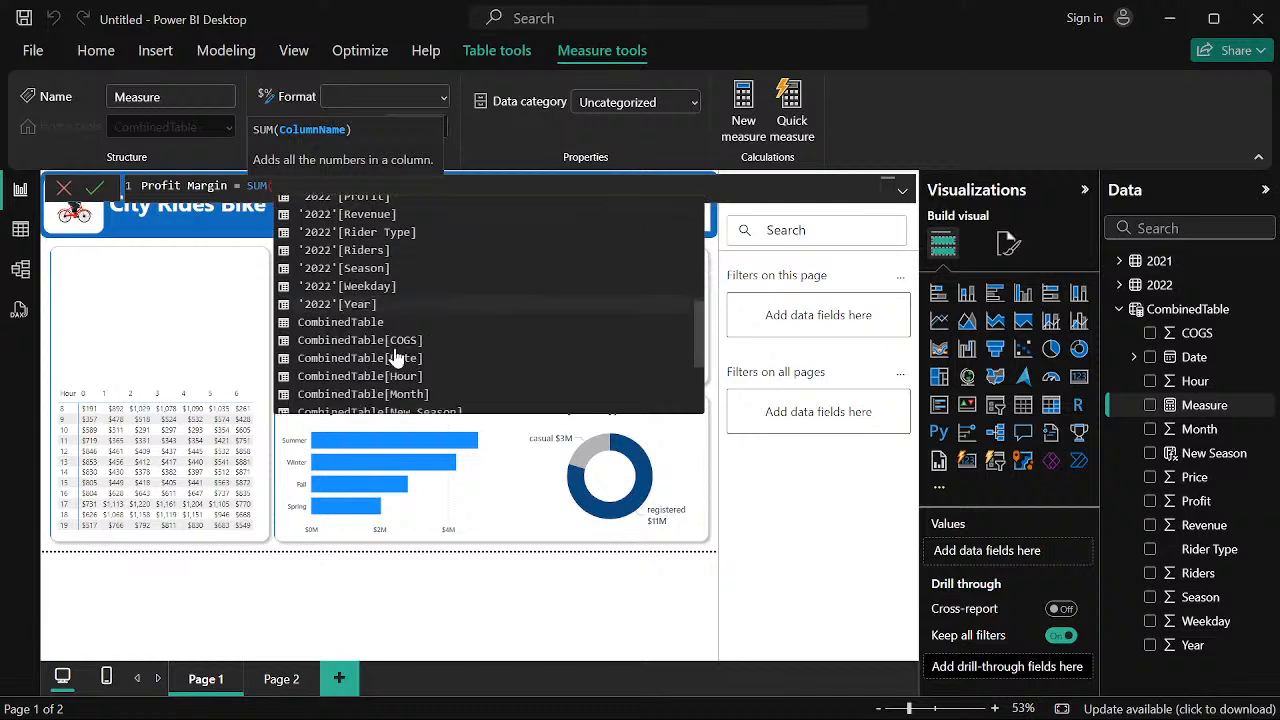
scroll(397, 358, down, 2)
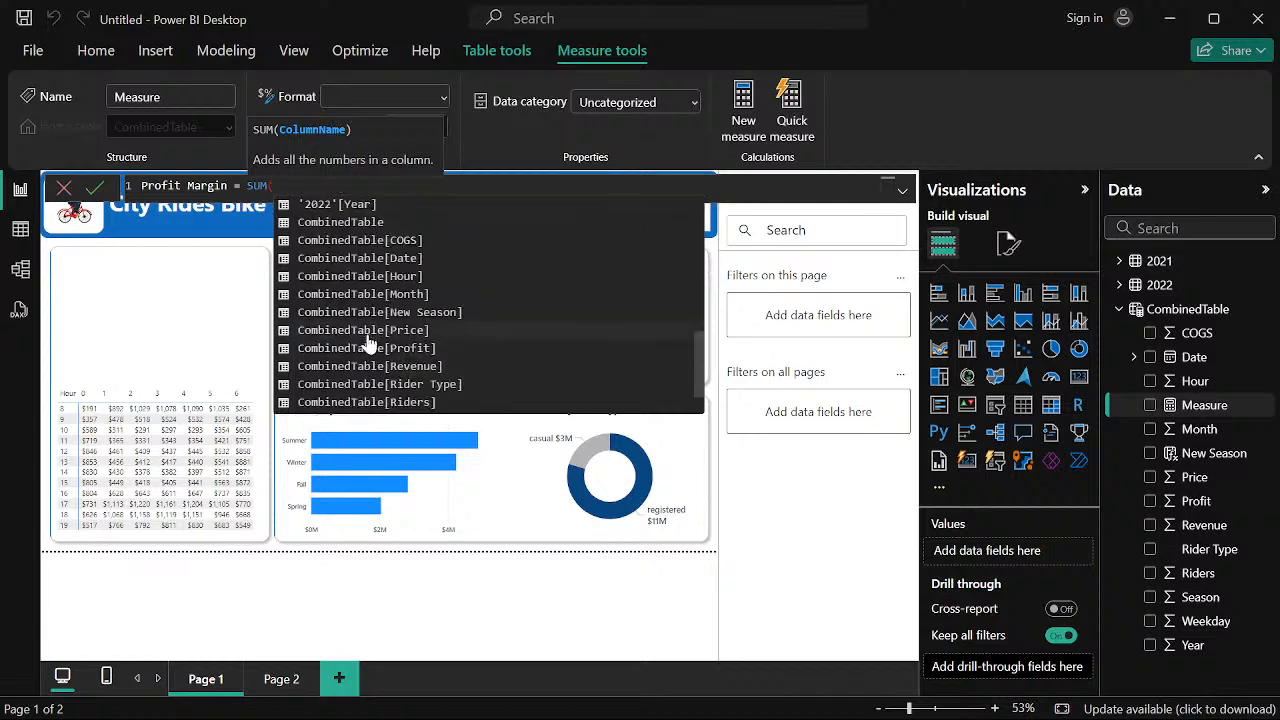
click(365, 348)
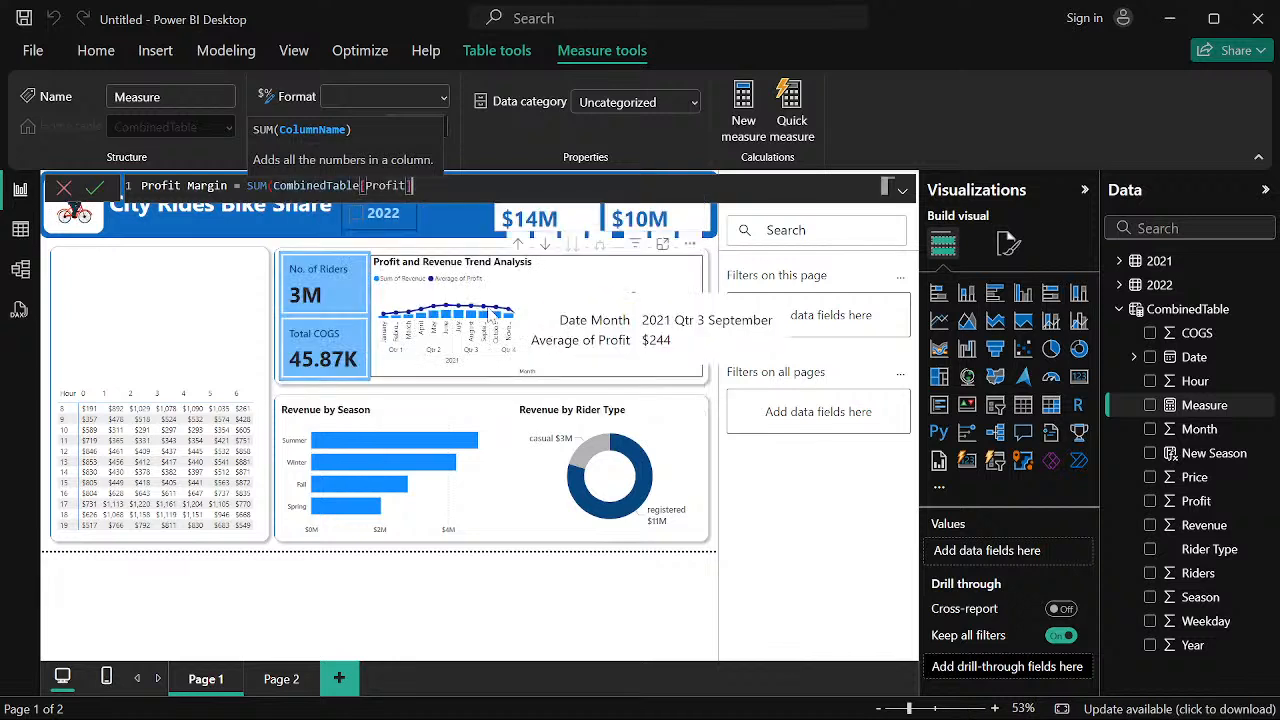
Extend the Profit Margin formula with a division by SUM(CombinedTable[Revenue])
text(/S)
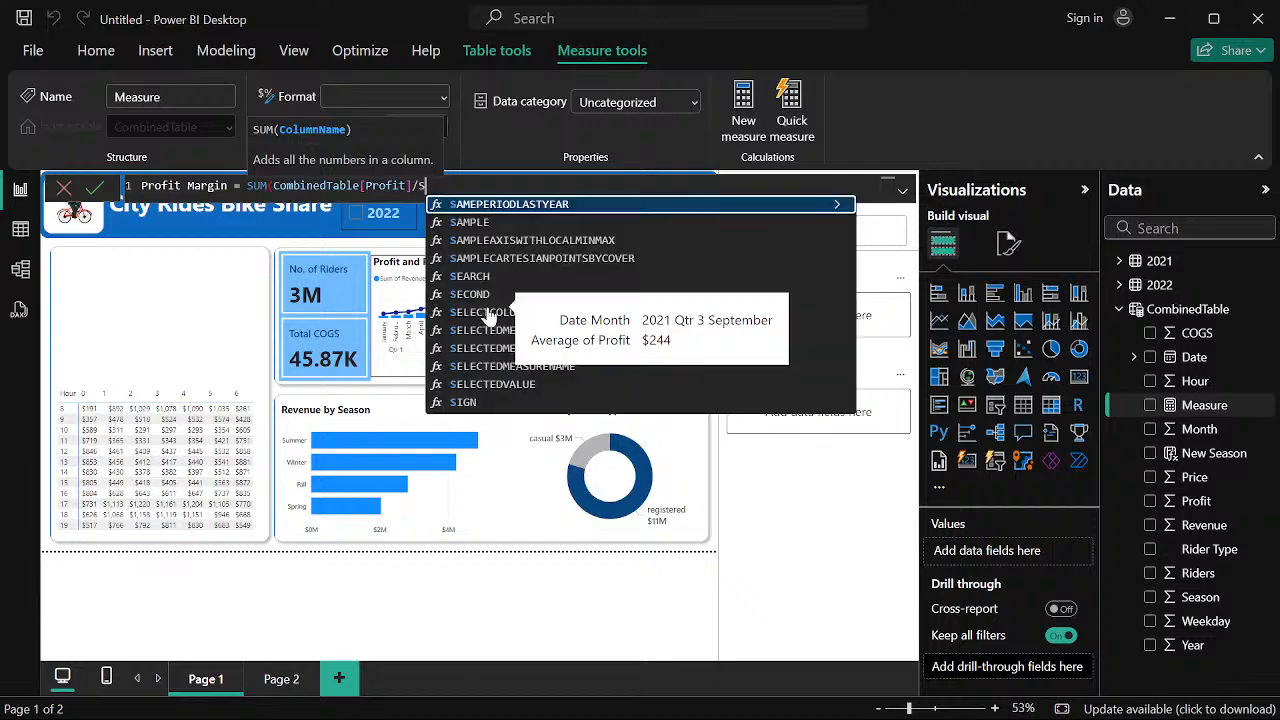
text(UM()
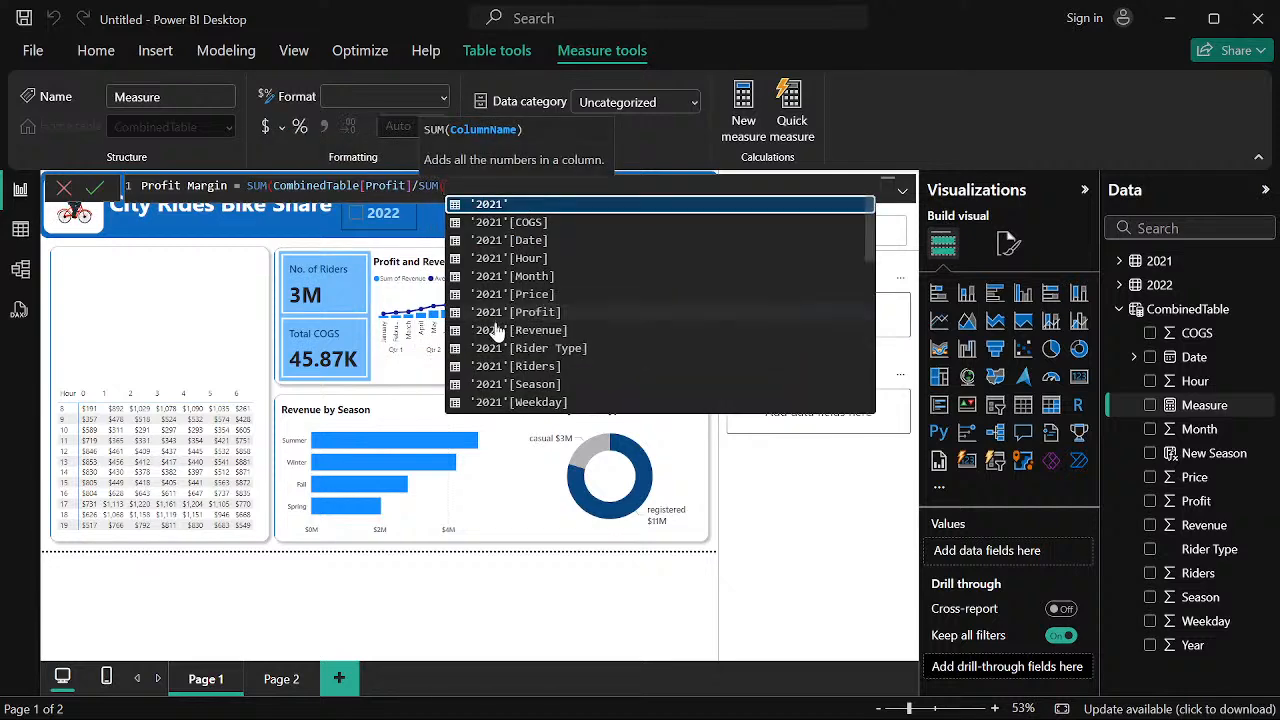
scroll(510, 372, down, 8)
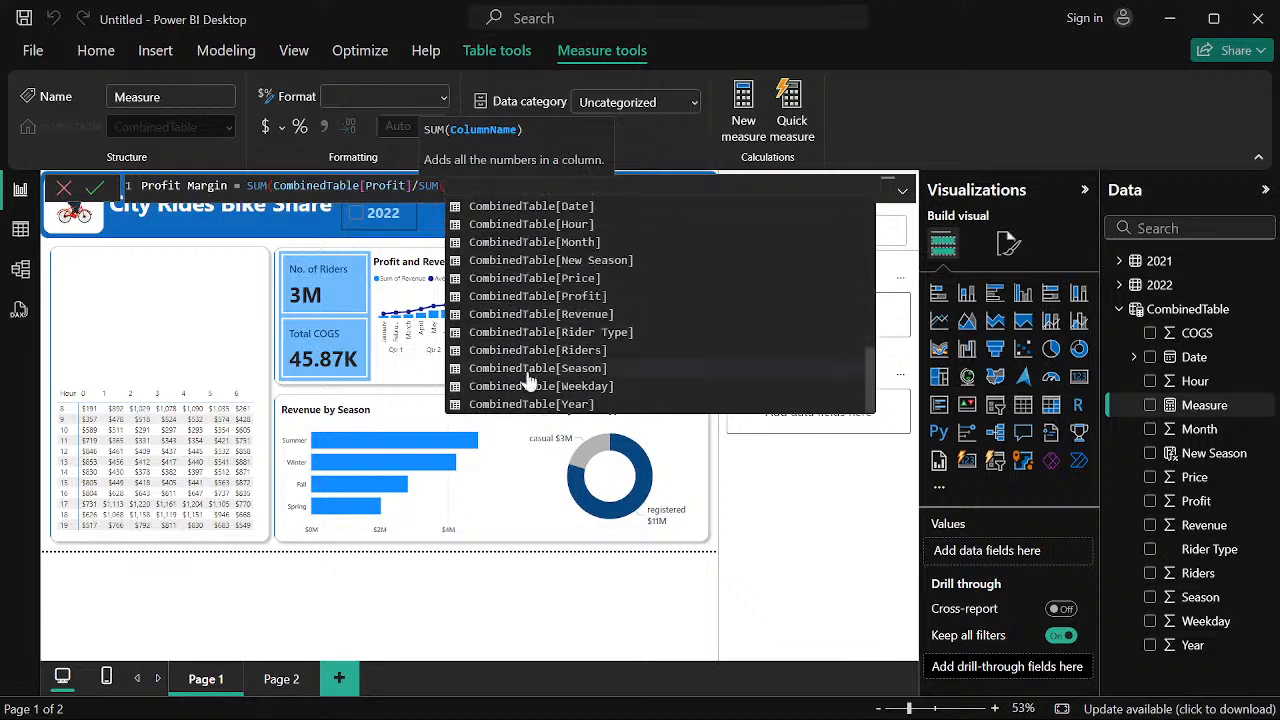
click(543, 316)
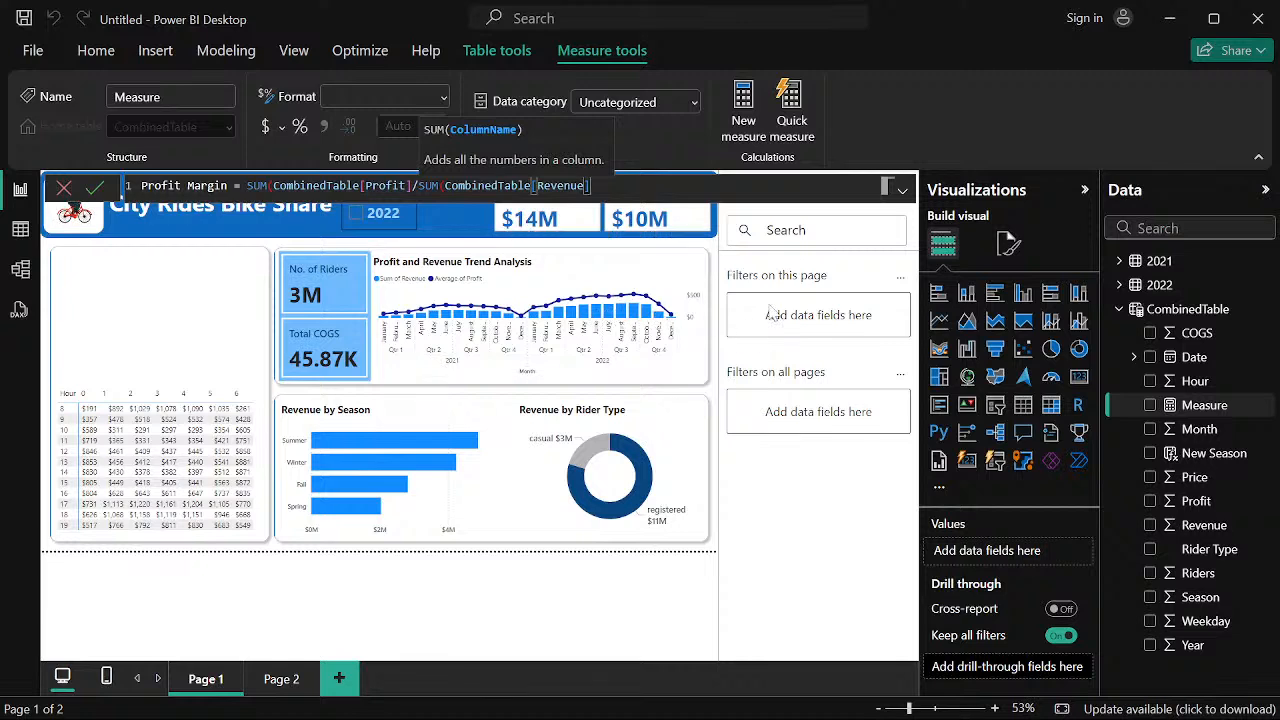
text())
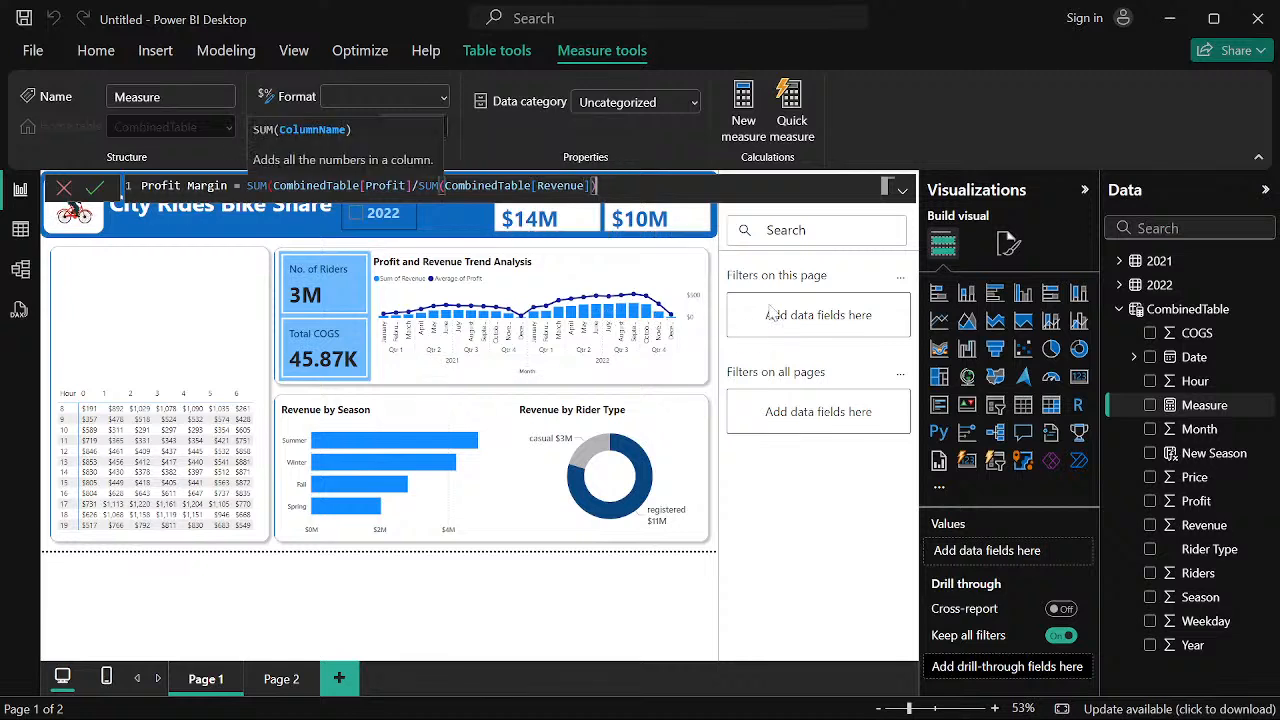
Try multiplying the Profit Margin formula by 100, remove that multiplier and commit the measure
text(*100)
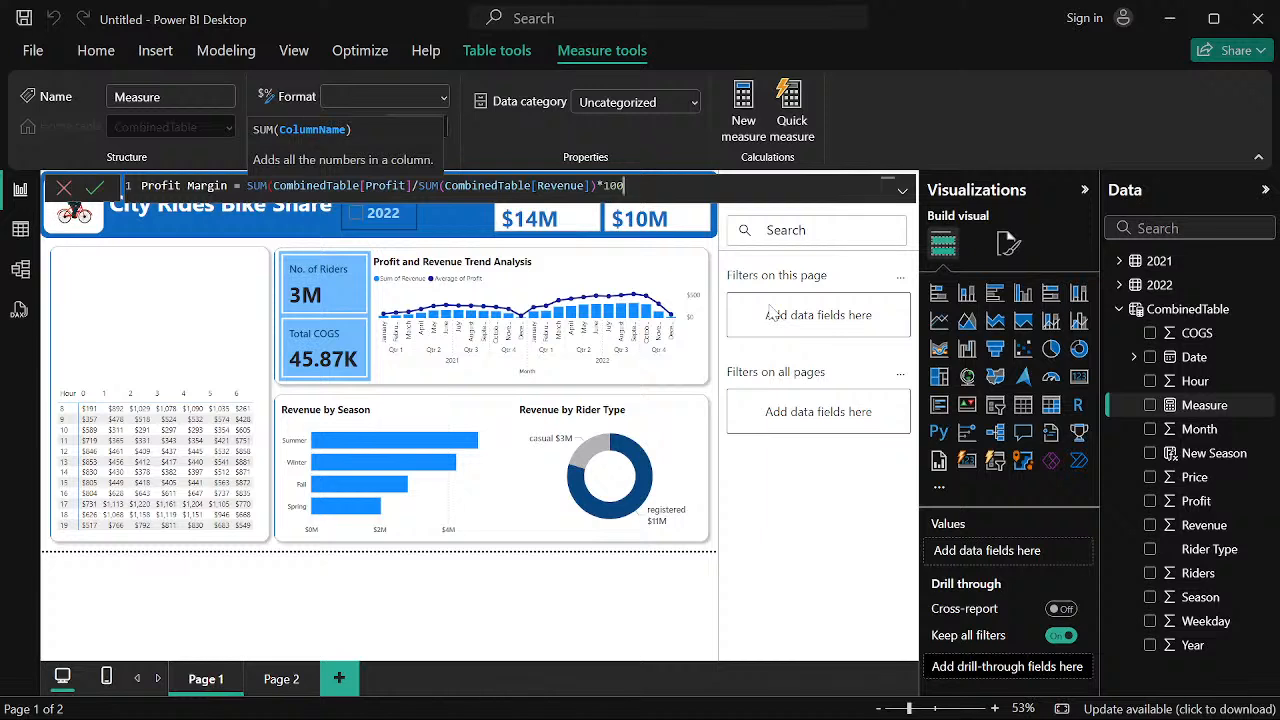
key(BackSpace)
key(BackSpace)
key(BackSpace)
key(BackSpace)
key(Return)
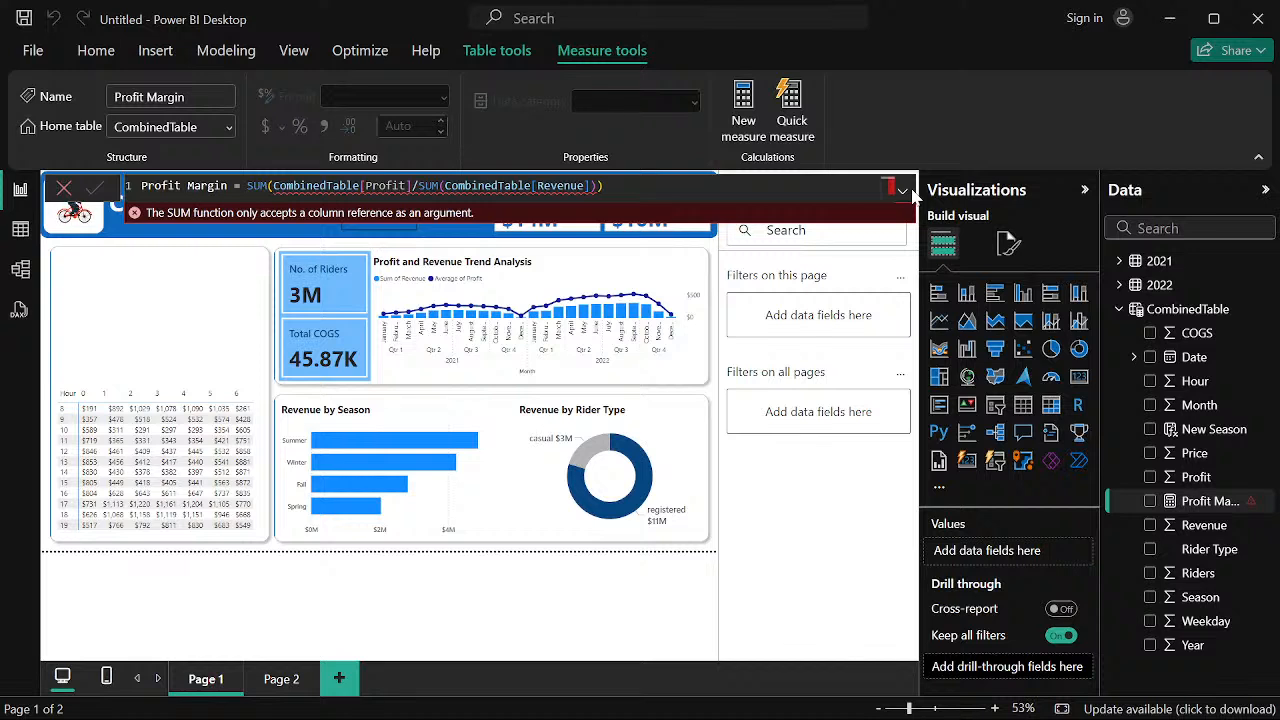
Try to correct the measure to SUM(CombinedTable[Profit])/SUM(CombinedTable[Revenue]) in the expanded formula editor, and discard the edit
click(902, 191)
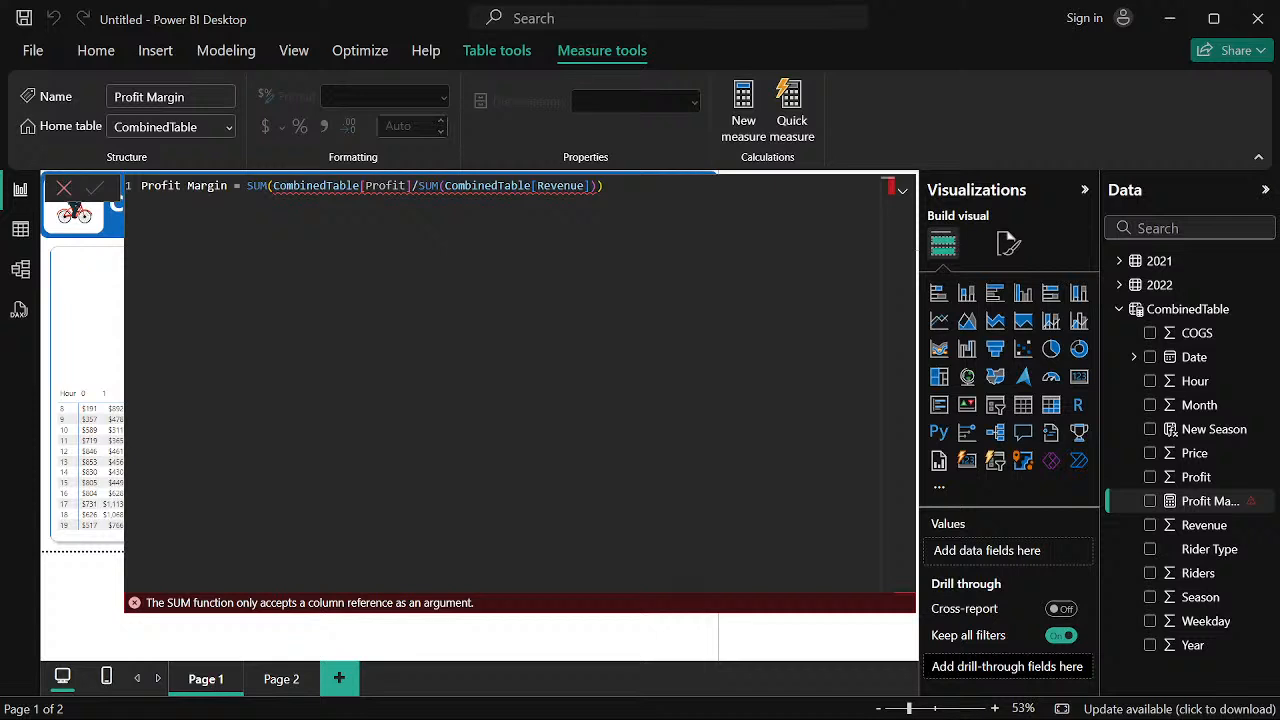
click(604, 185)
key(BackSpace)
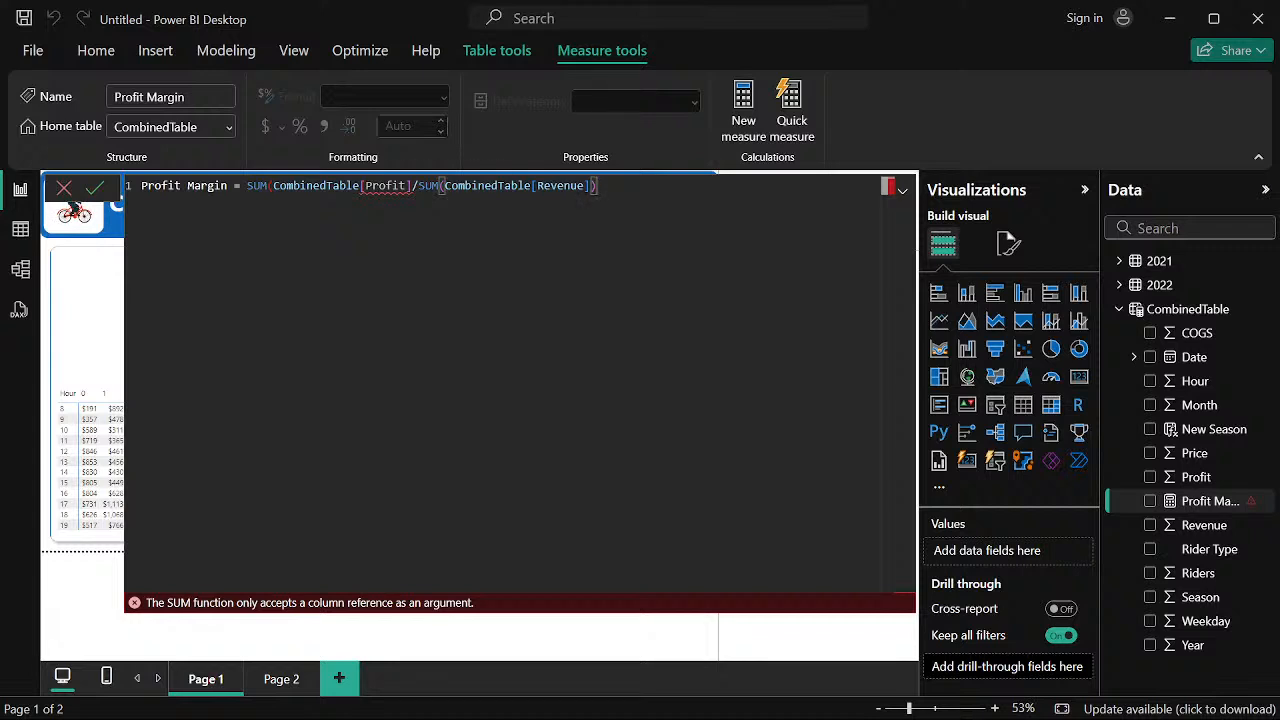
click(411, 185)
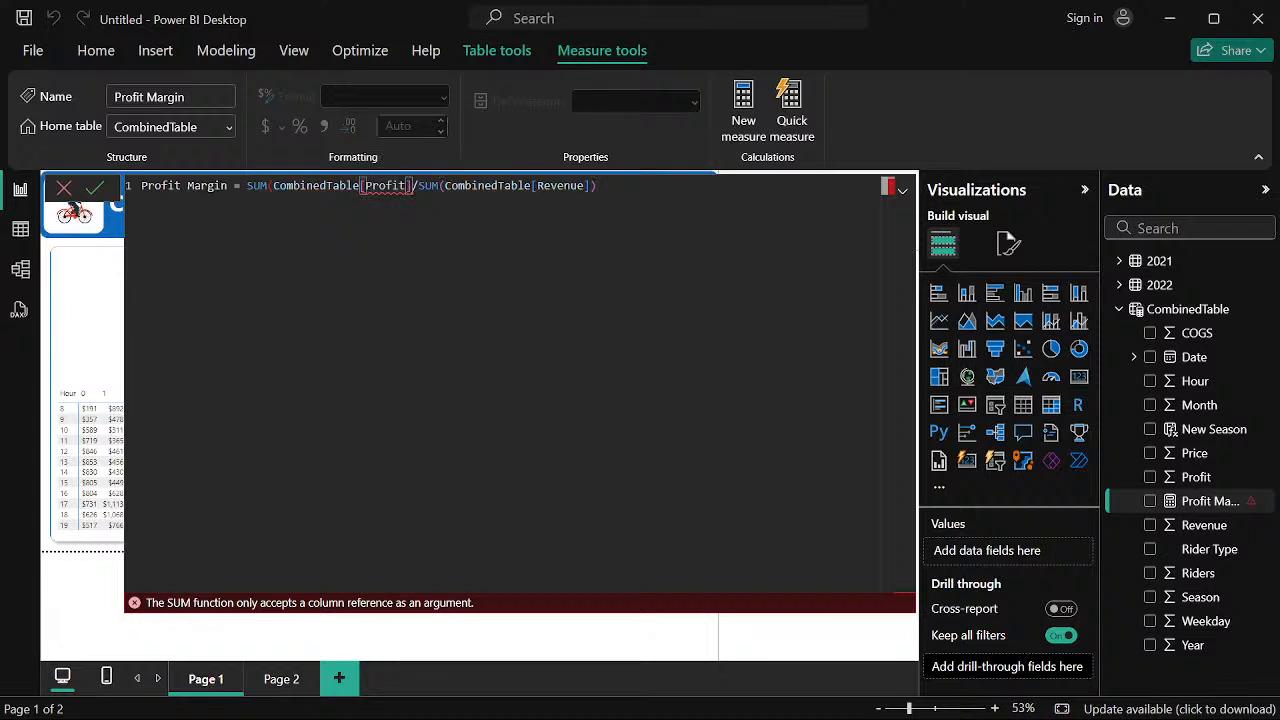
text())
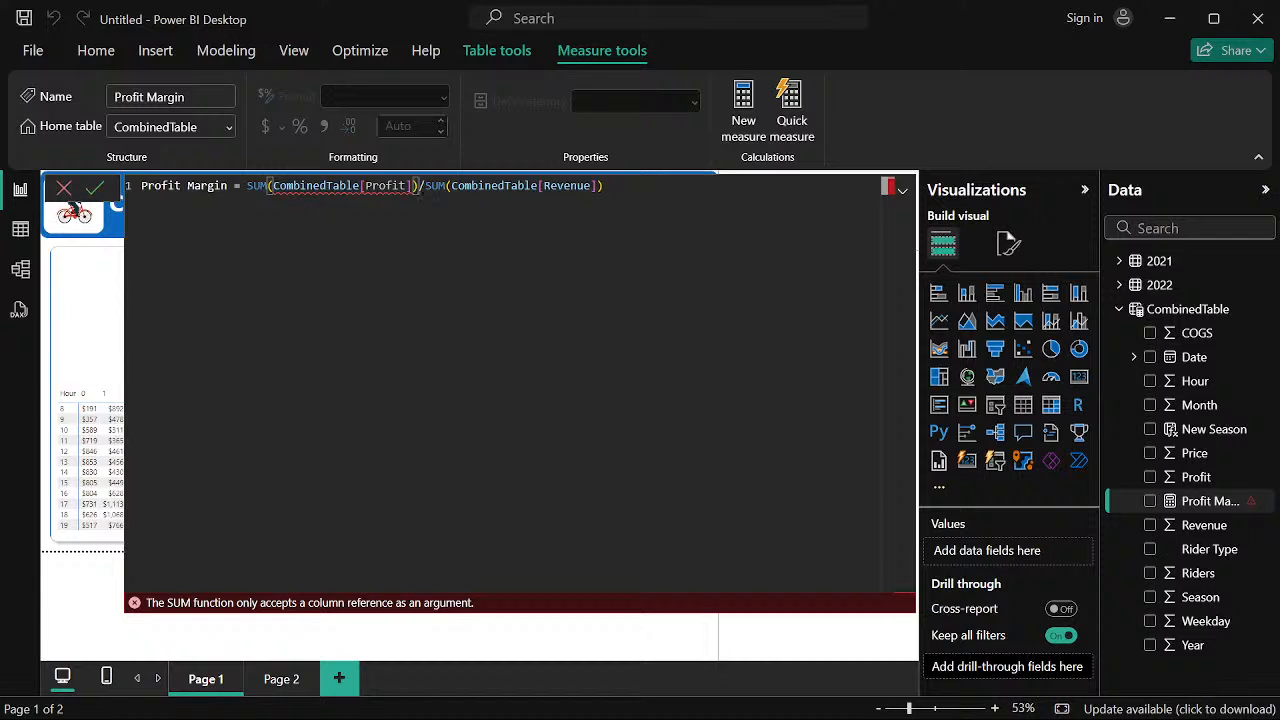
click(604, 185)
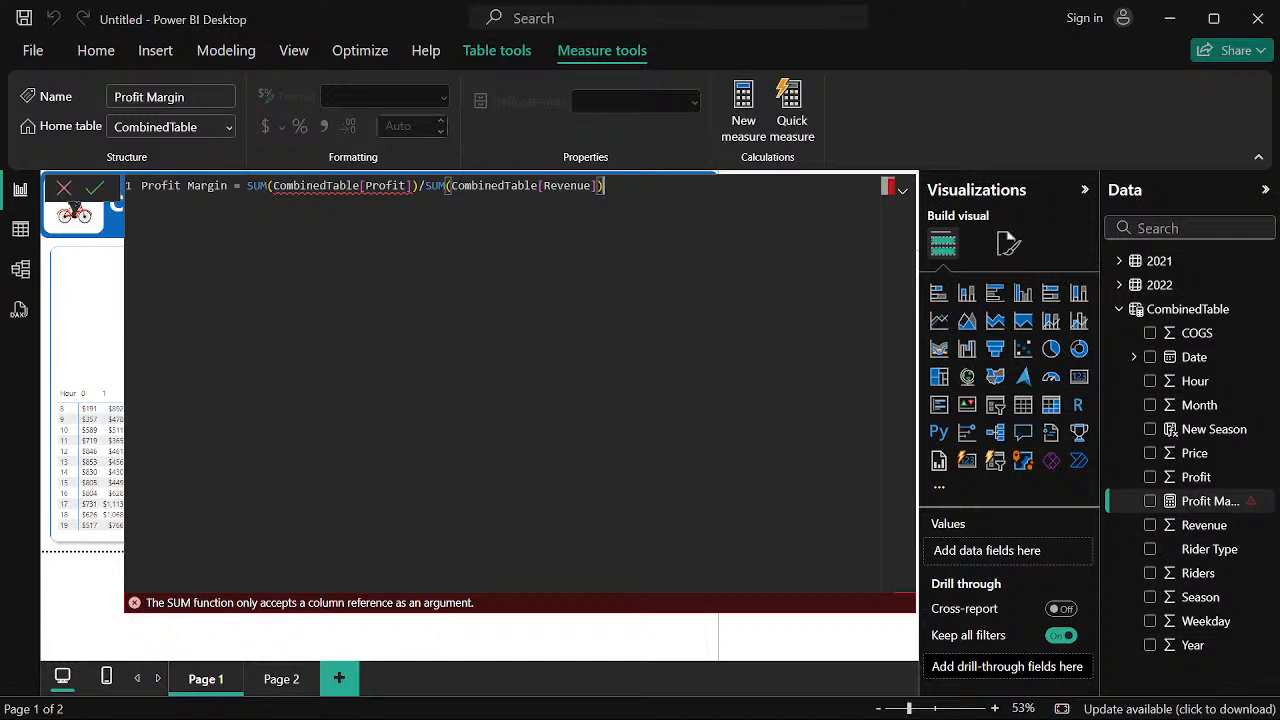
mouse_move(343, 186)
mouse_move(386, 187)
click(63, 188)
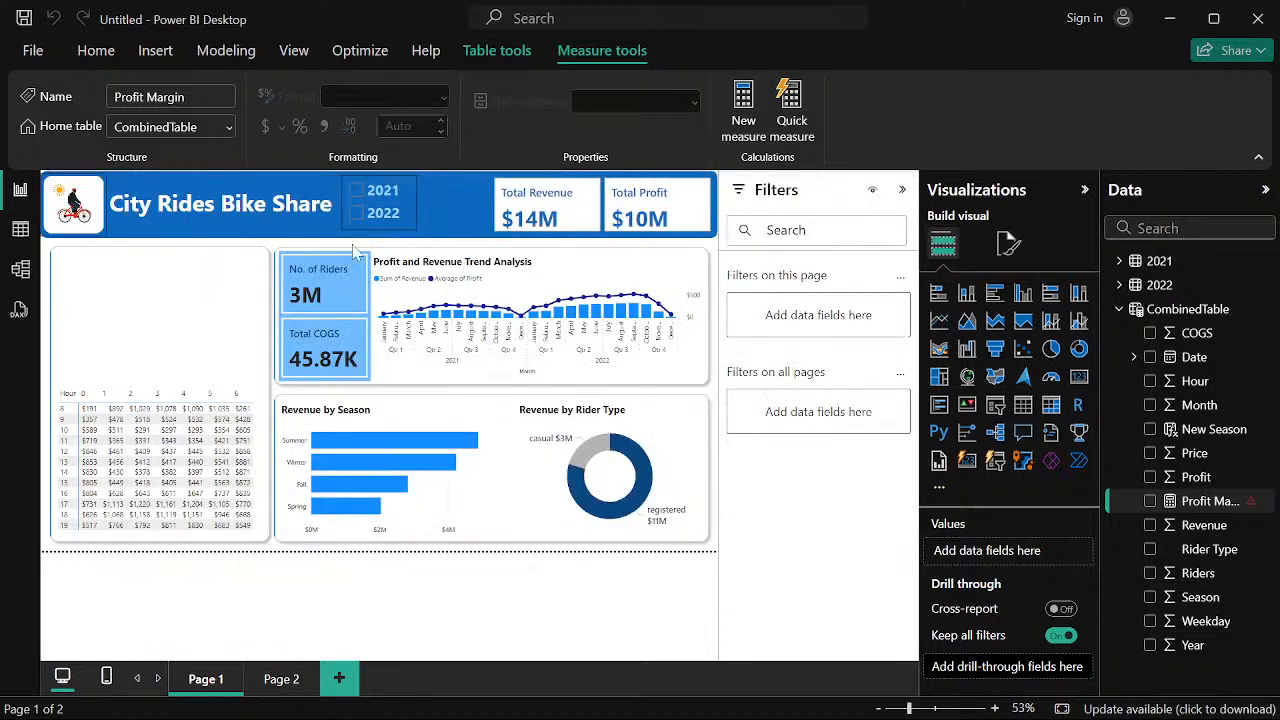
Review the format settings of CombinedTable's Profit and Revenue columns and the existing Profit Margin formula without changing them
click(1195, 478)
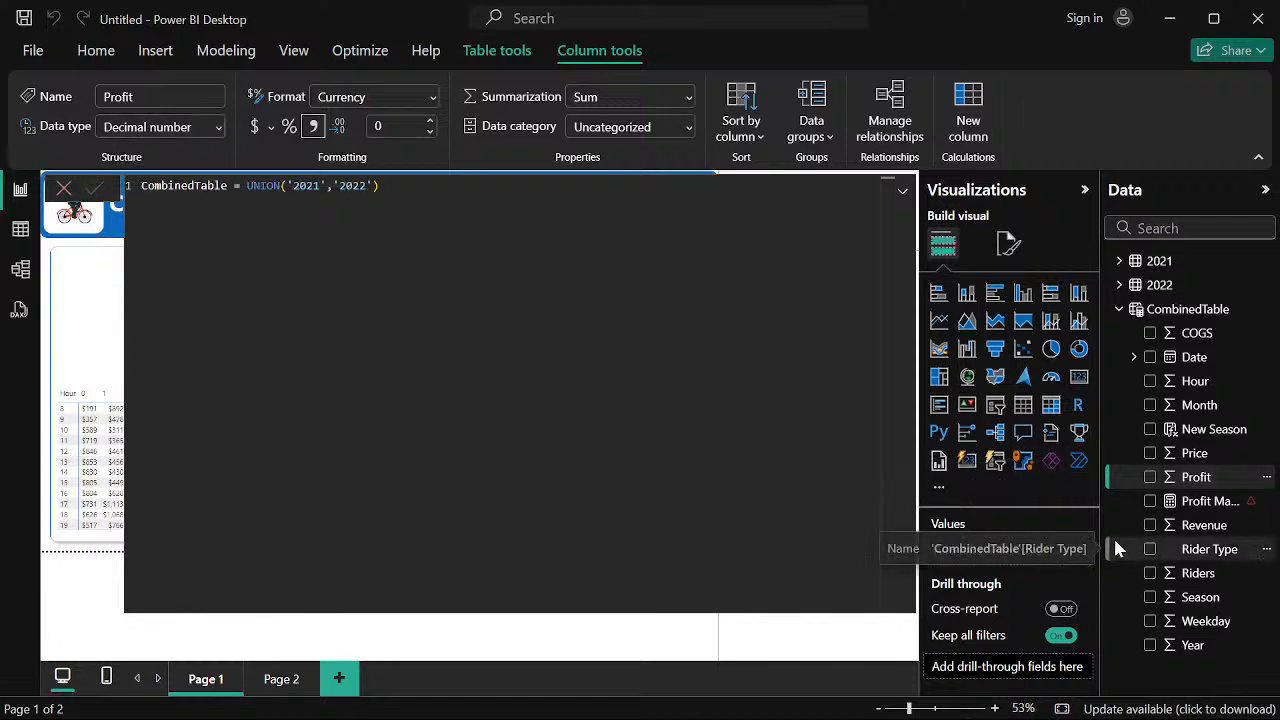
click(1190, 527)
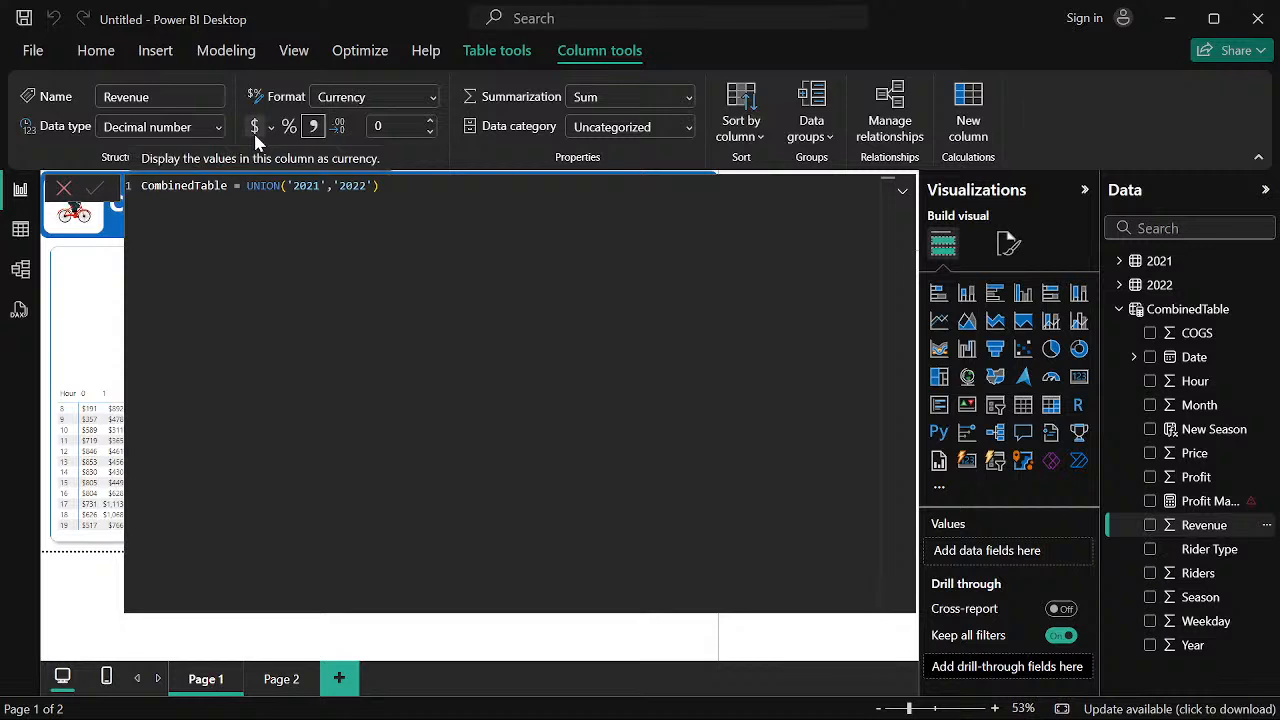
click(1228, 503)
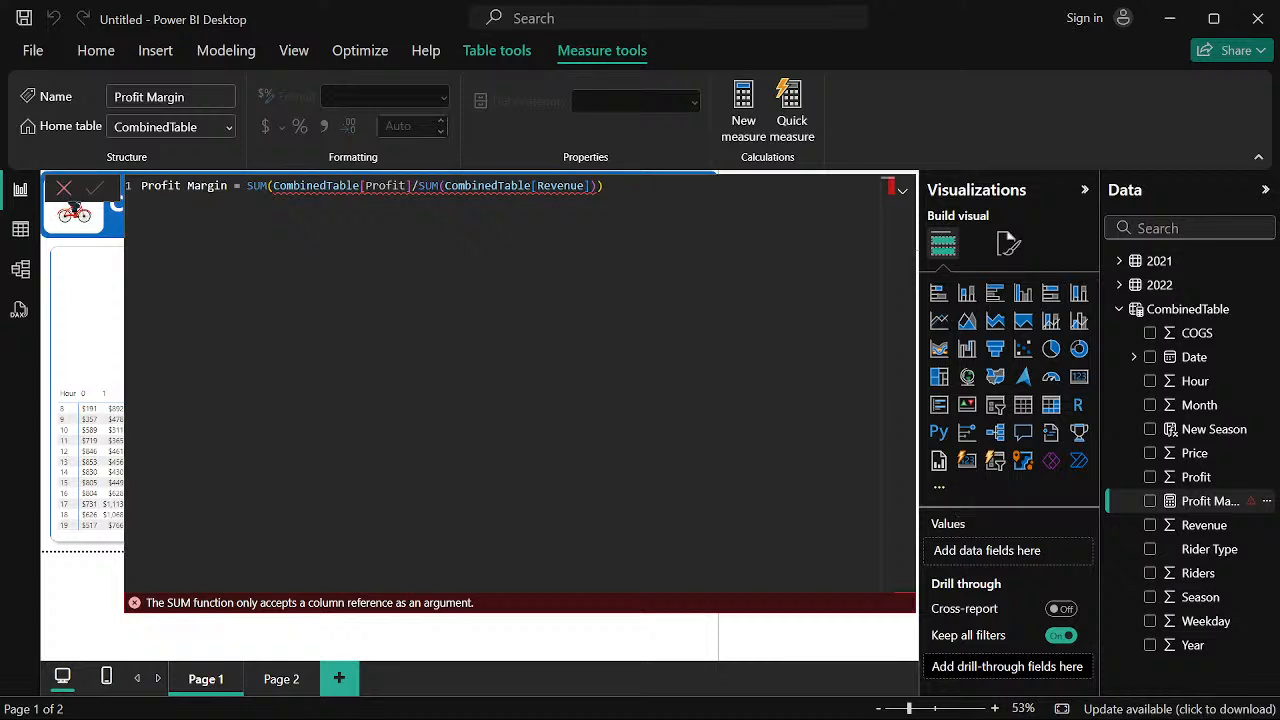
drag(604, 186, 101, 188)
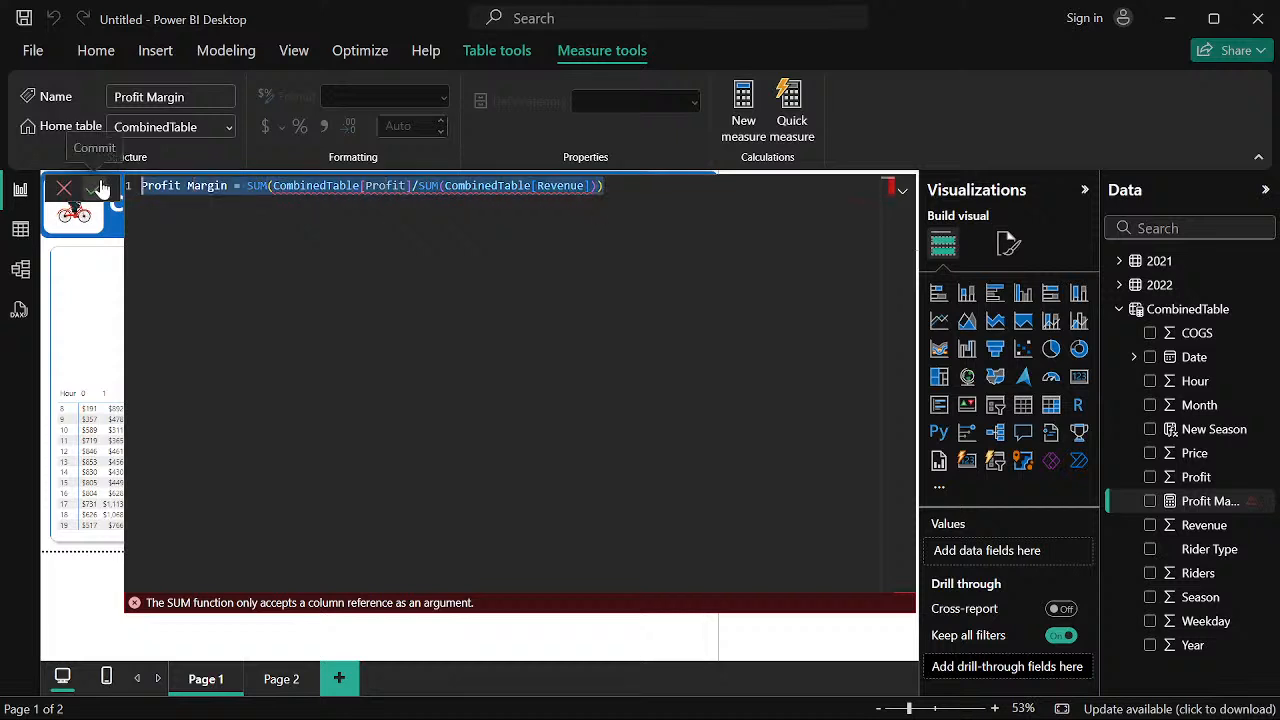
click(64, 189)
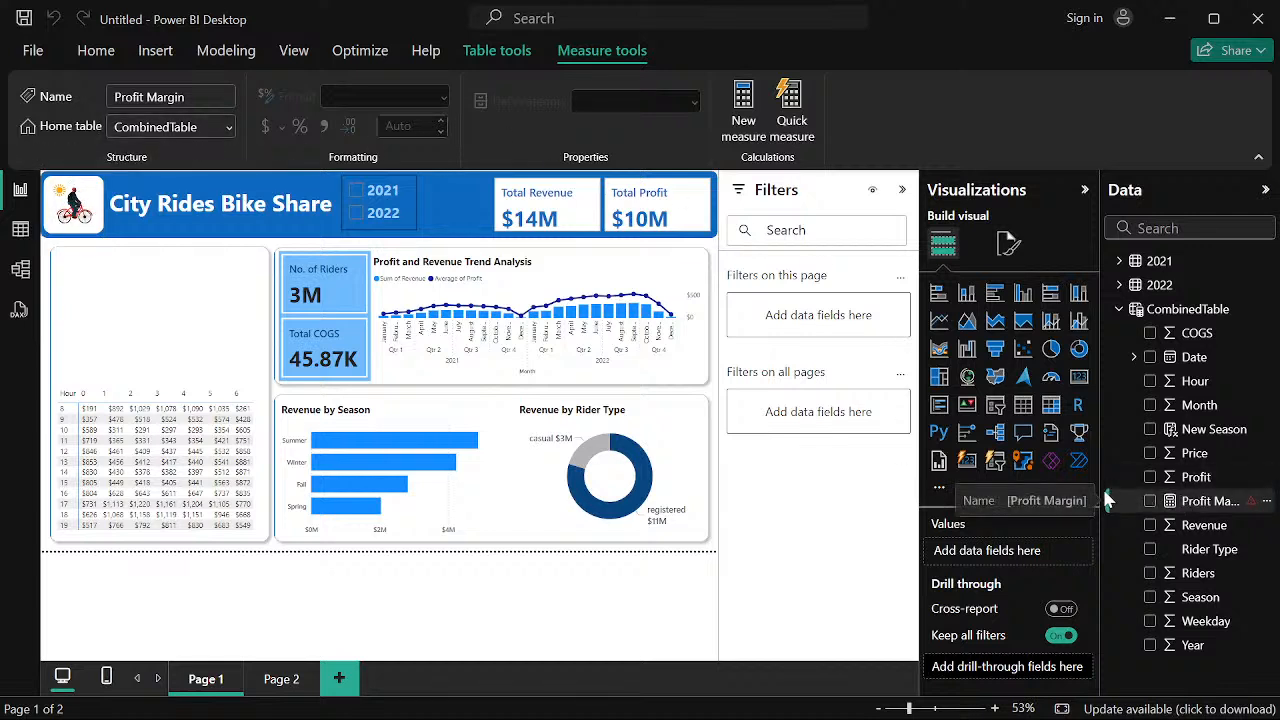
Delete the faulty Profit Margin measure from the model
right_click(1228, 503)
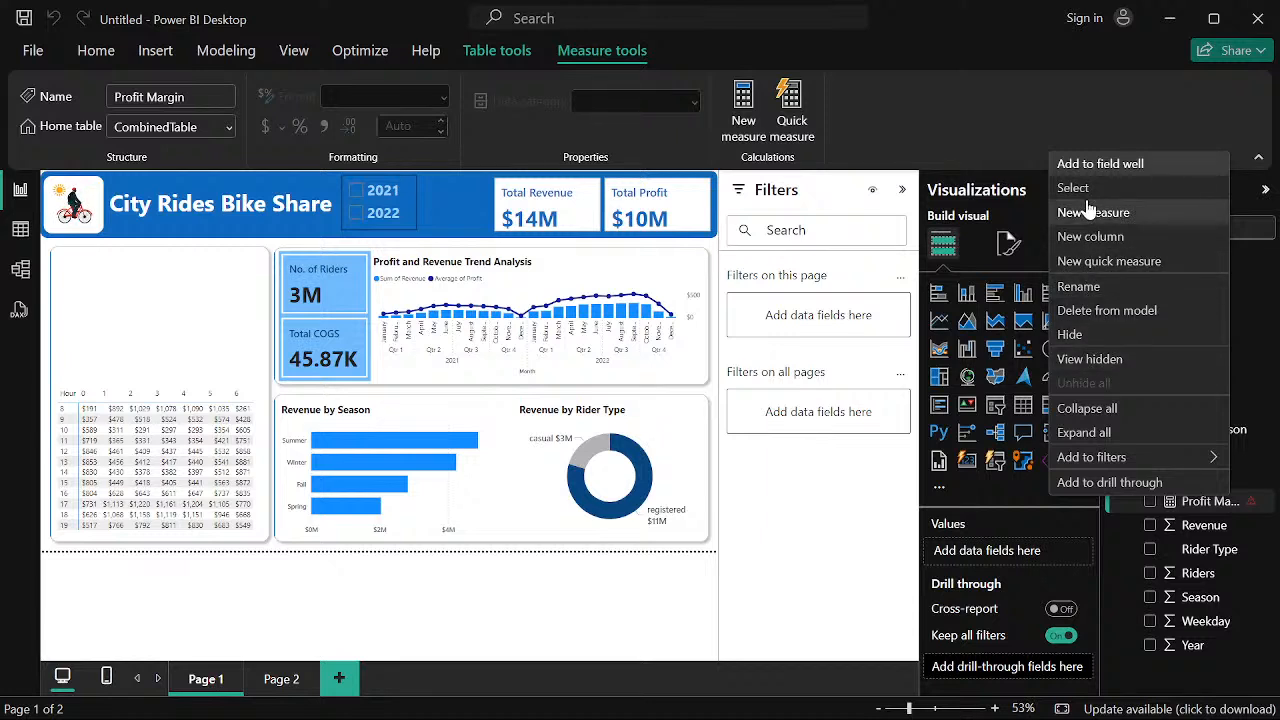
click(1210, 508)
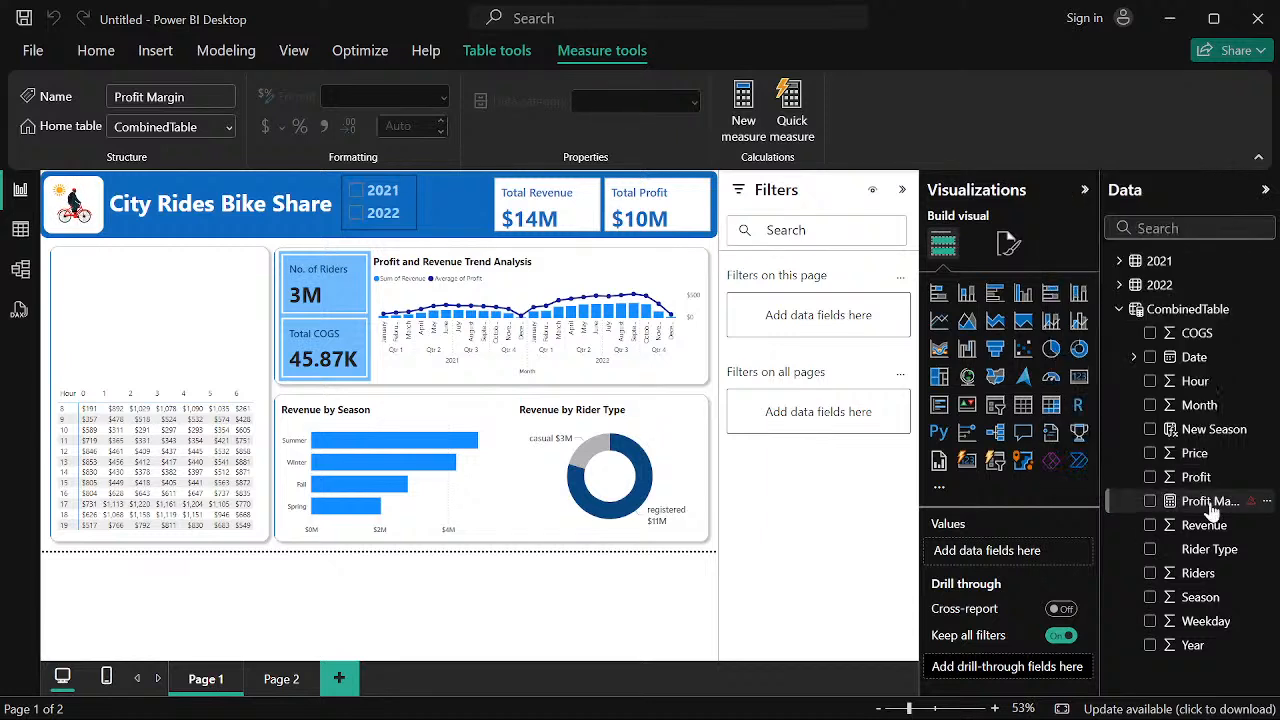
double_click(1210, 508)
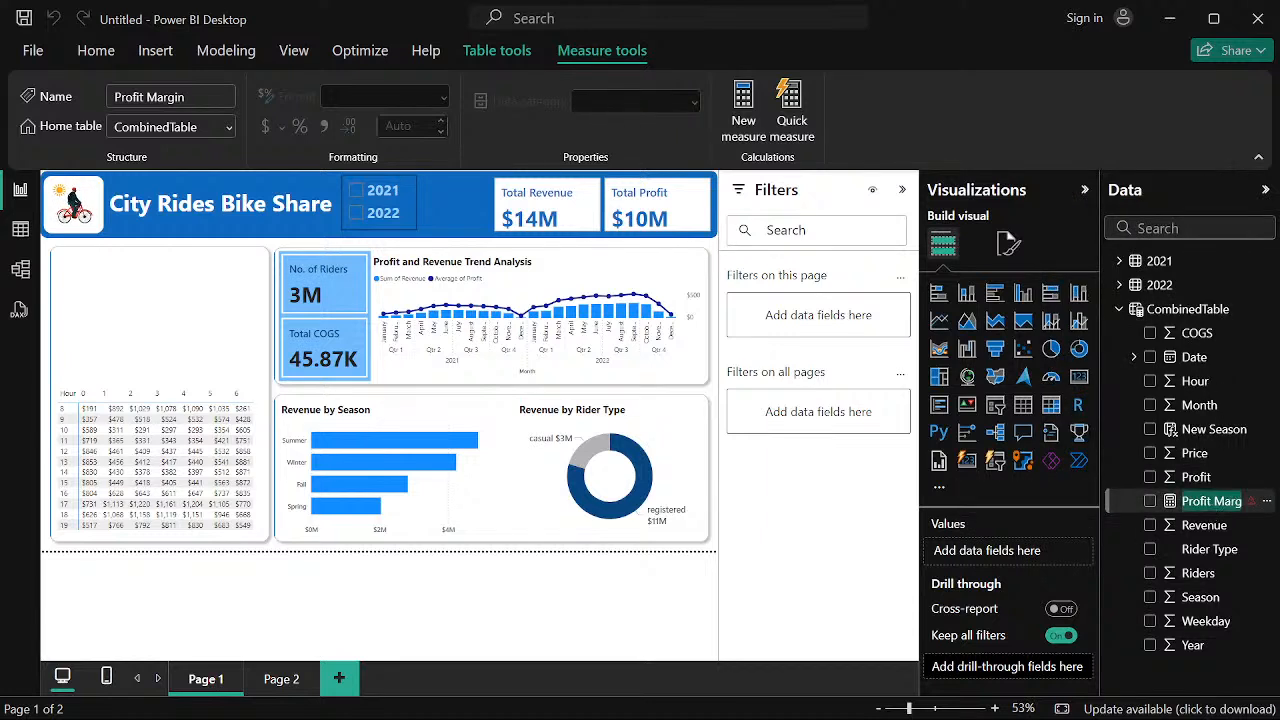
click(487, 594)
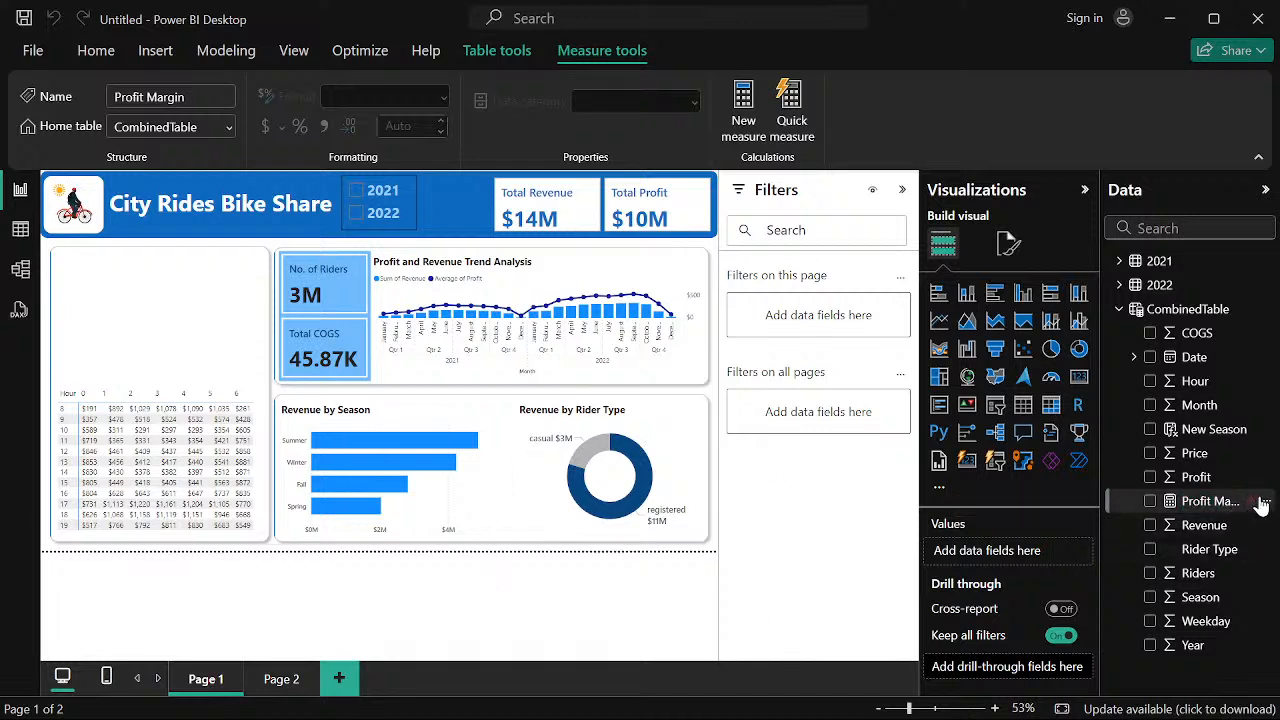
click(1263, 503)
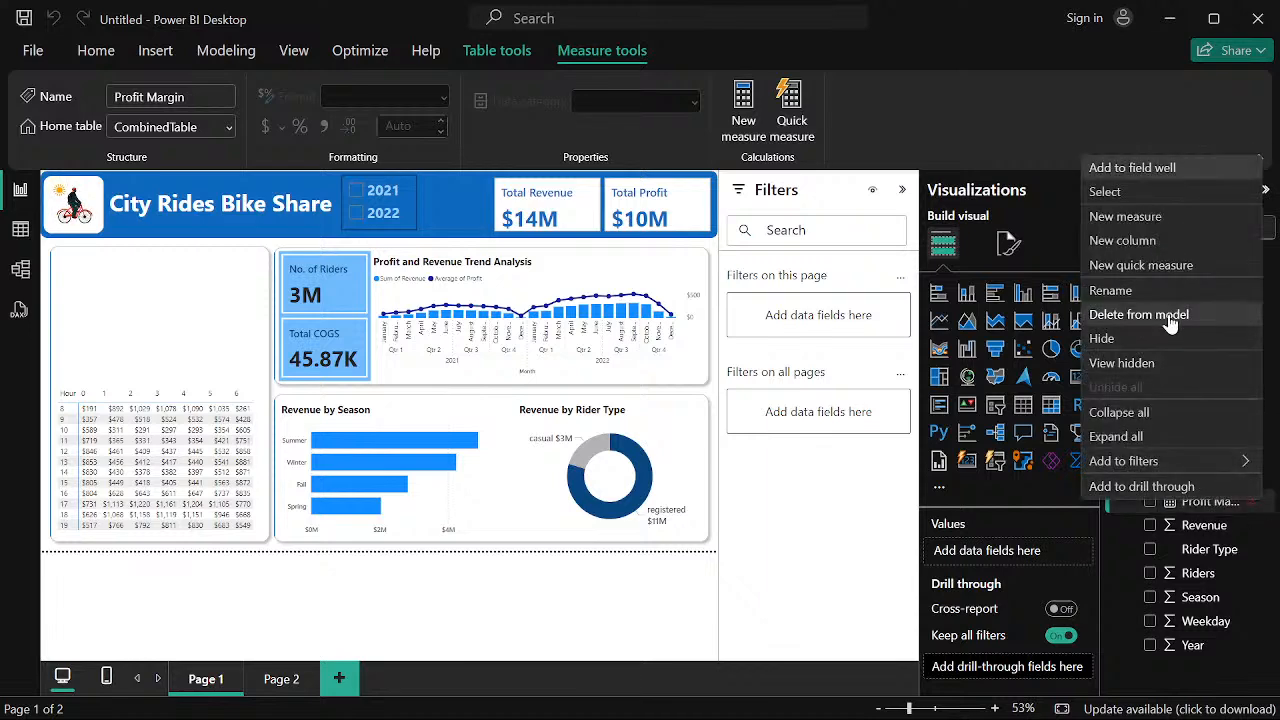
click(1138, 314)
click(755, 416)
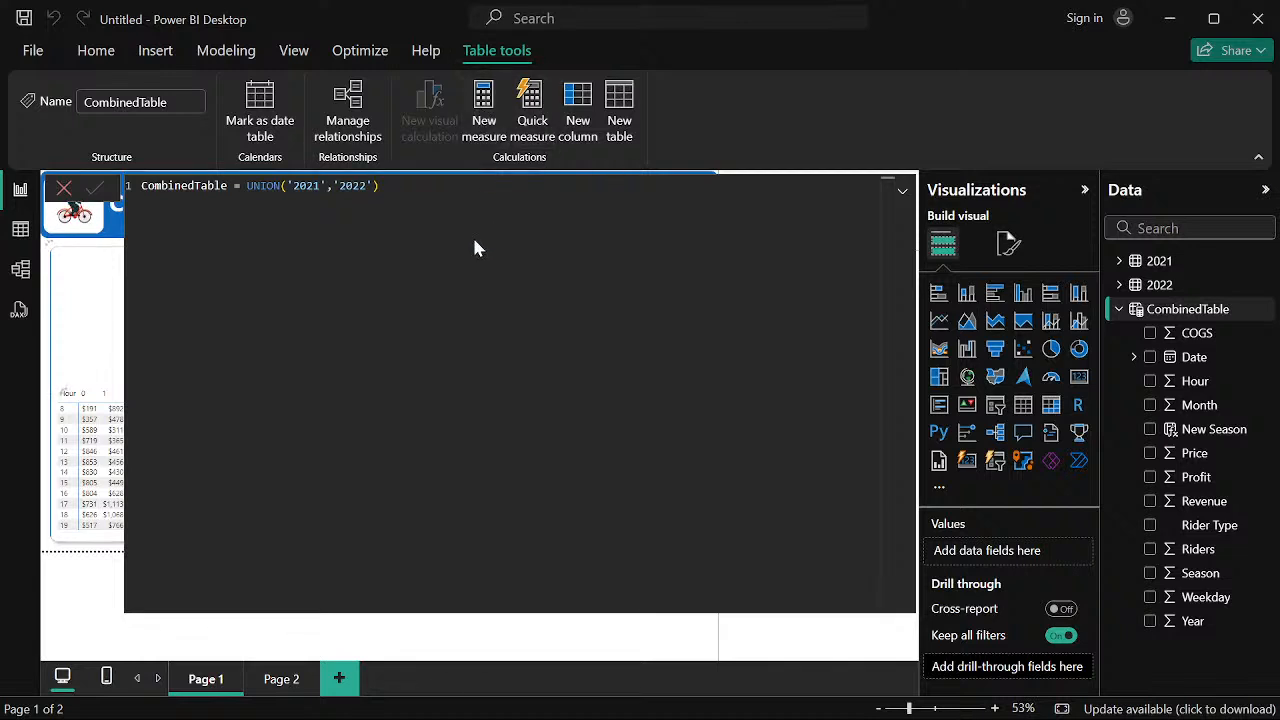
Create a measure in CombinedTable named Profit Margin and begin its formula with the DIVIDE function
key(Return)
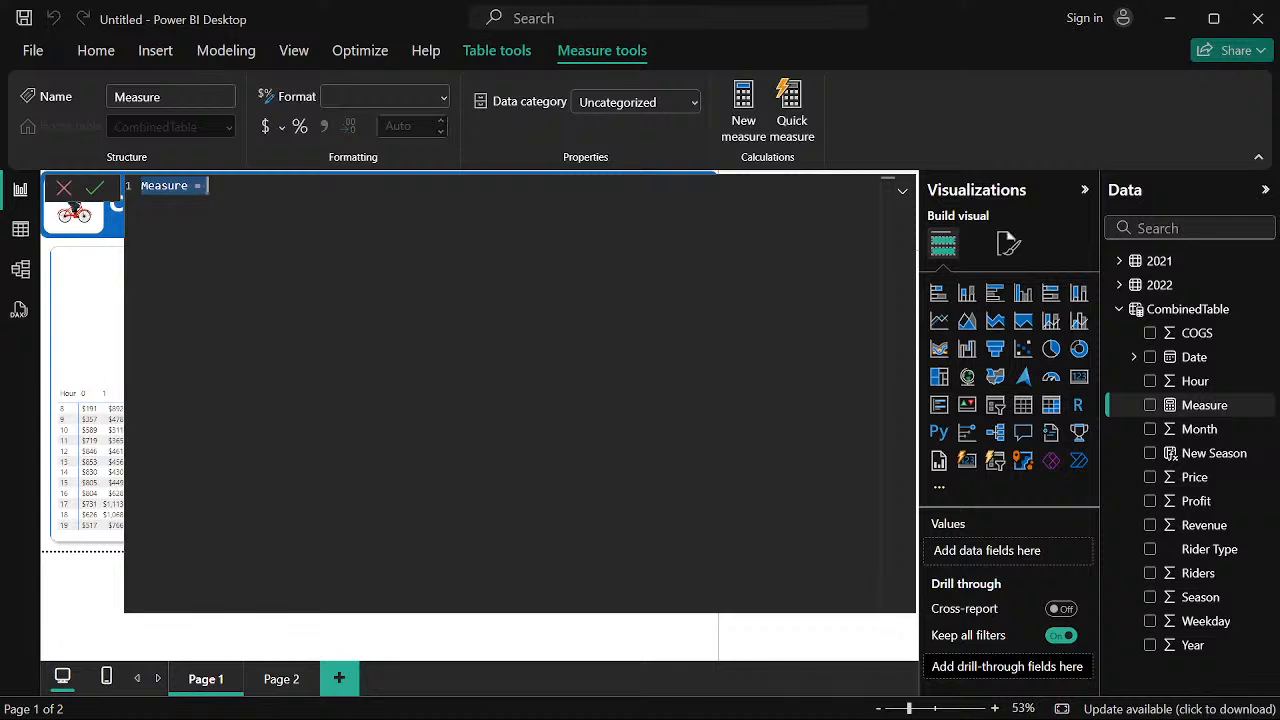
text(pRO)
key(BackSpace)
key(BackSpace)
key(BackSpace)
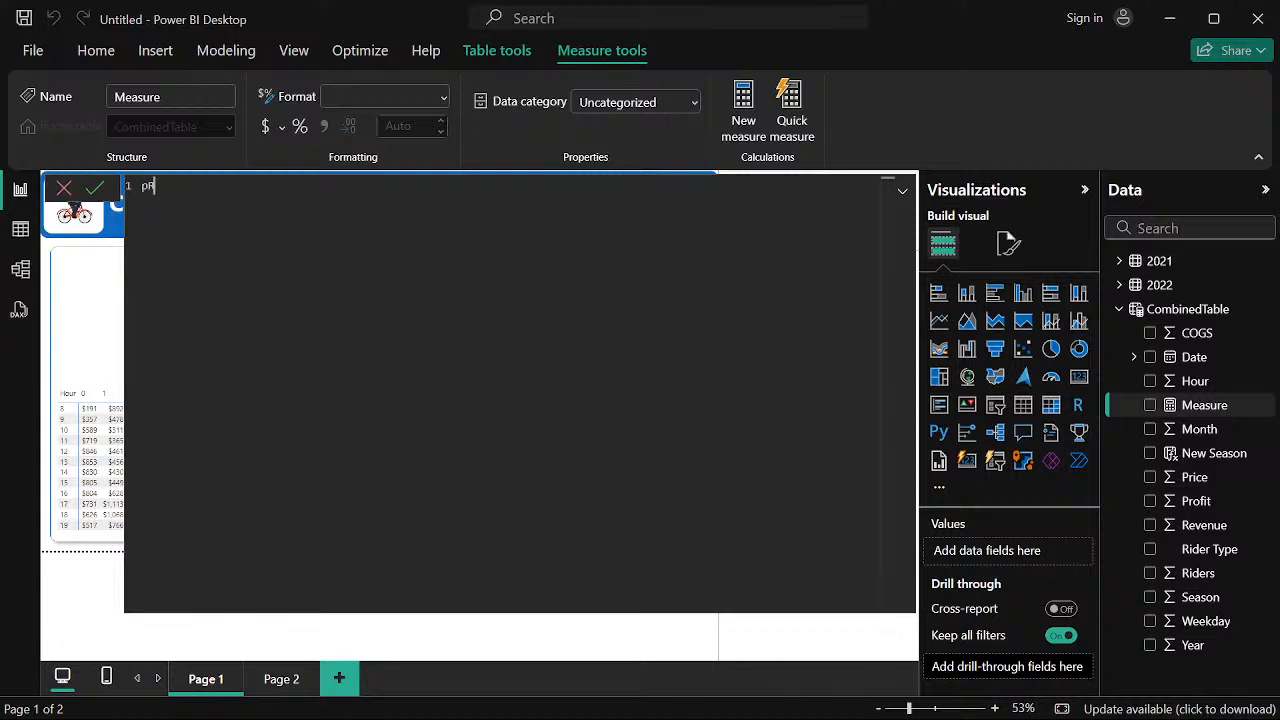
text(Profit Margin = D)
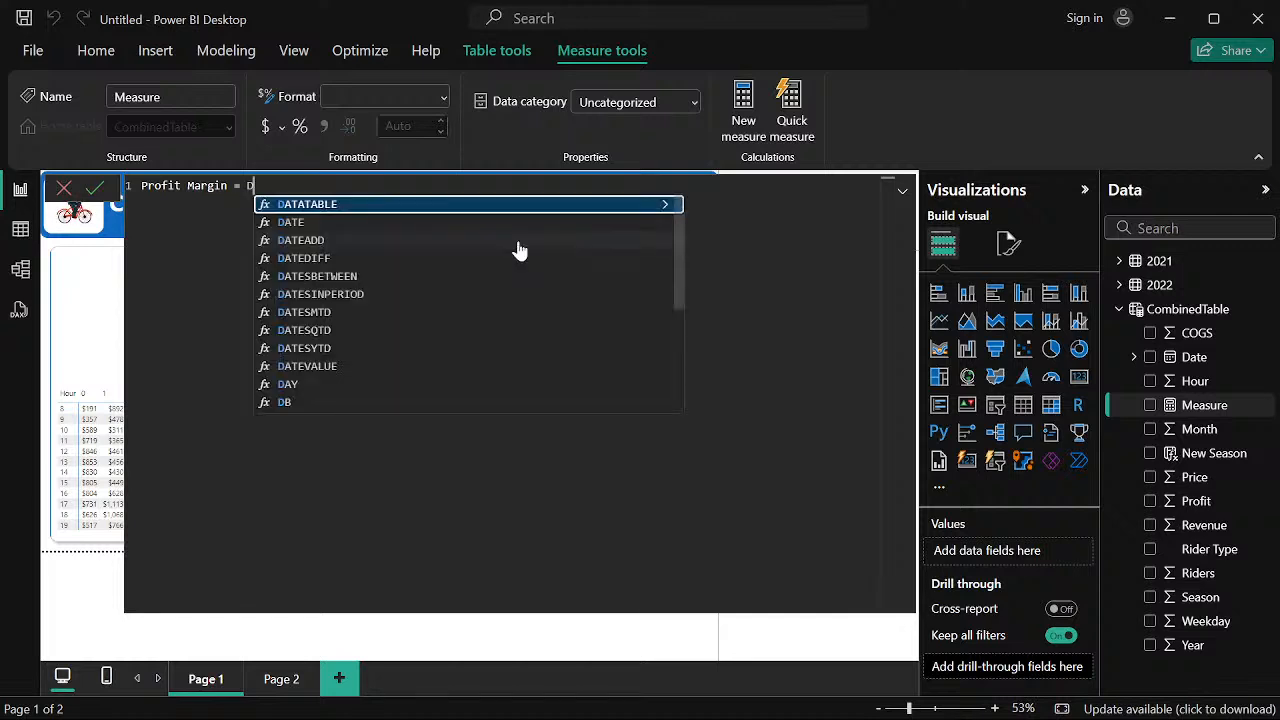
text(IV)
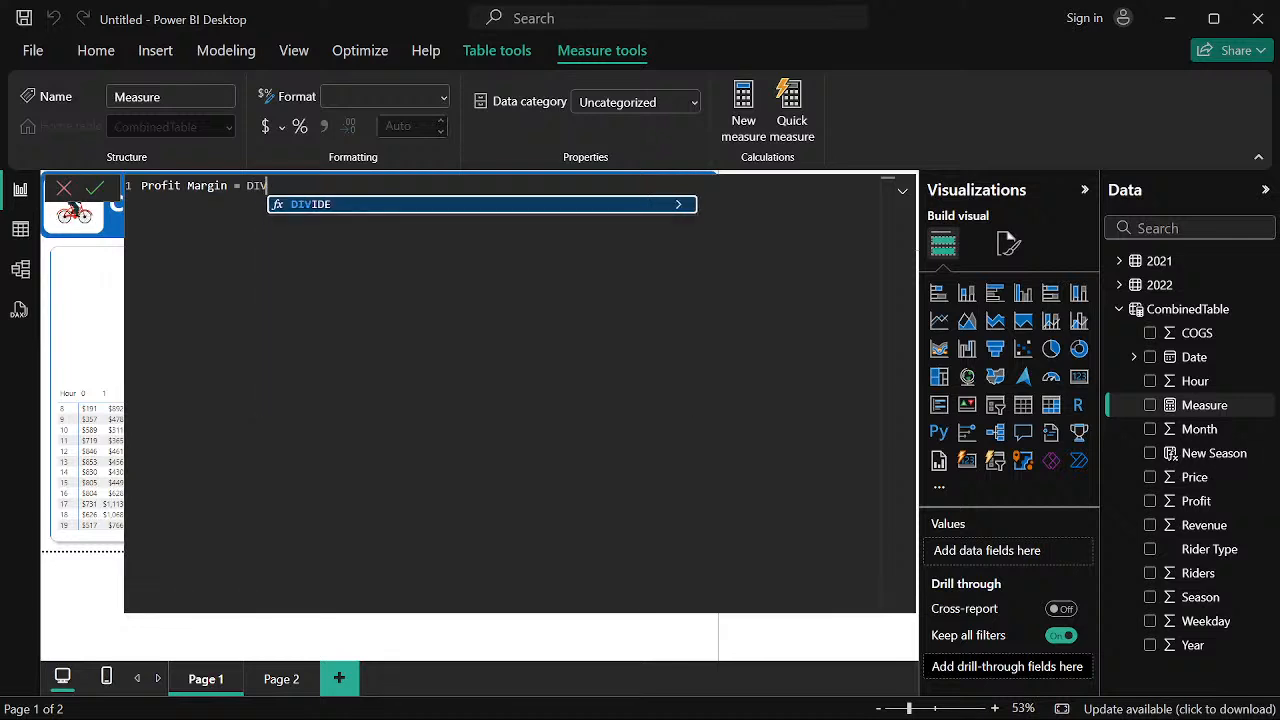
key(Tab)
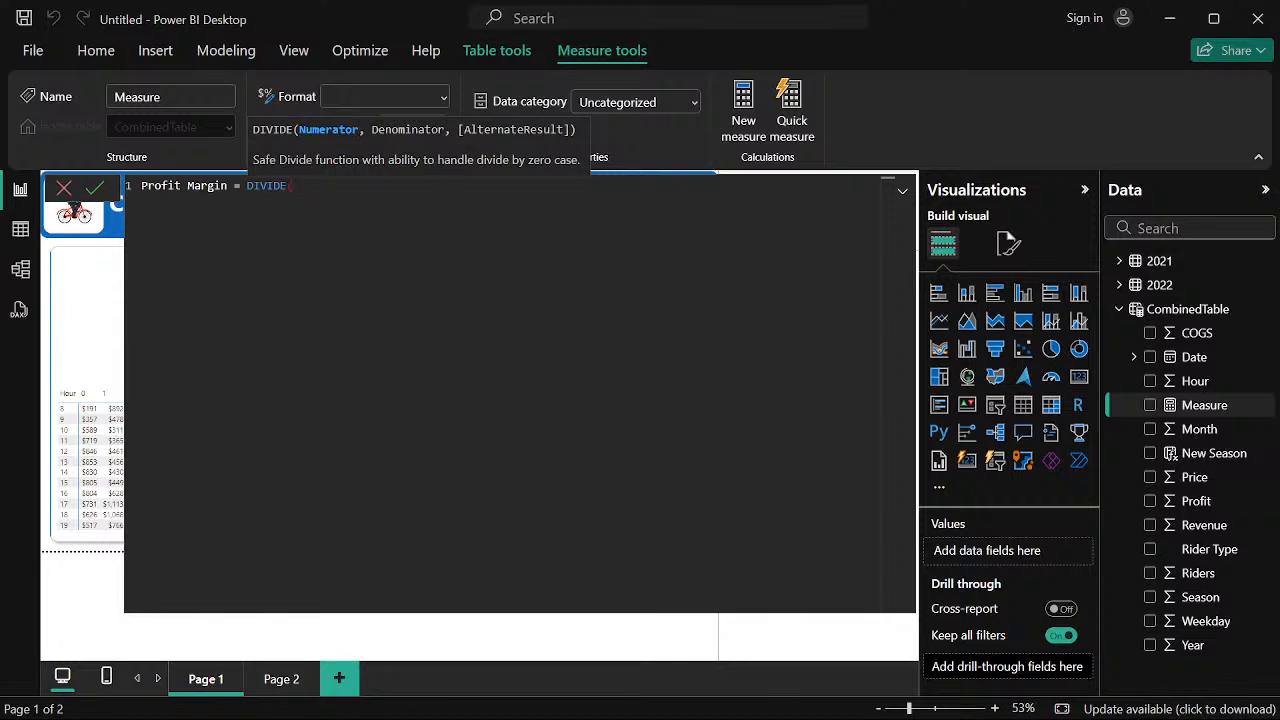
text('s)
key(BackSpace)
text(c)
key(BackSpace)
text(Pr)
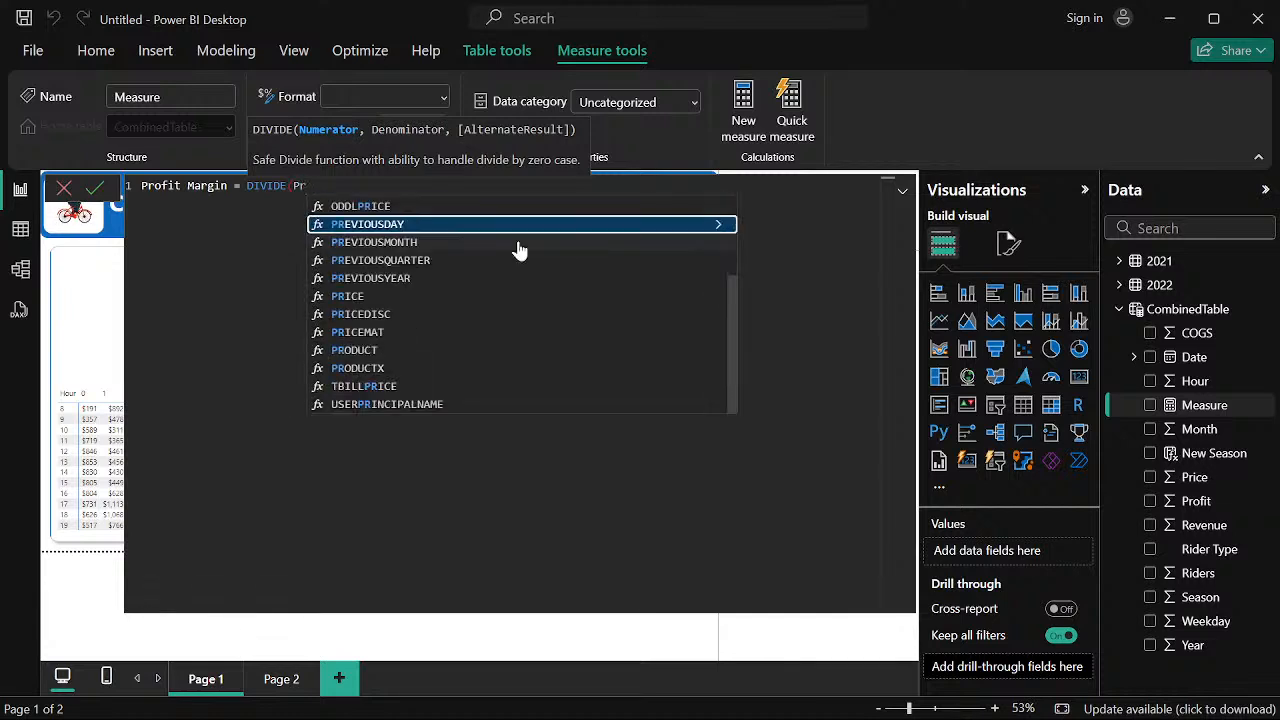
text(o)
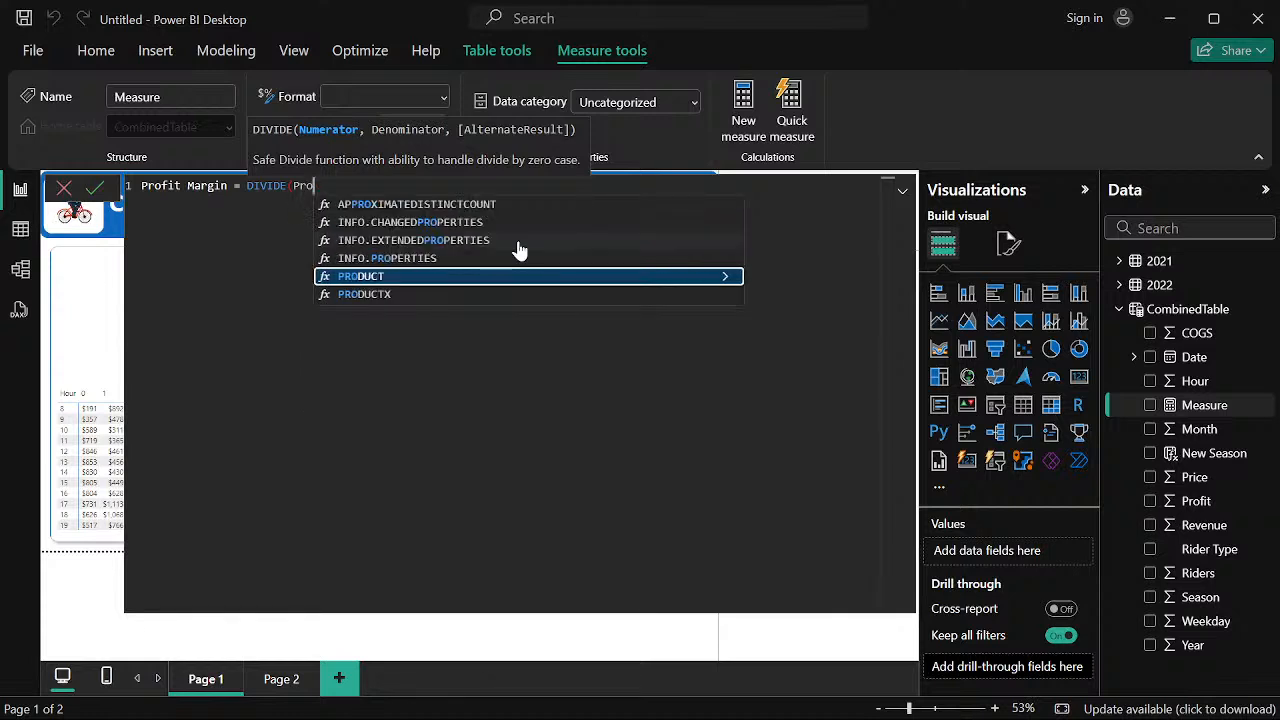
key(BackSpace)
key(BackSpace)
key(BackSpace)
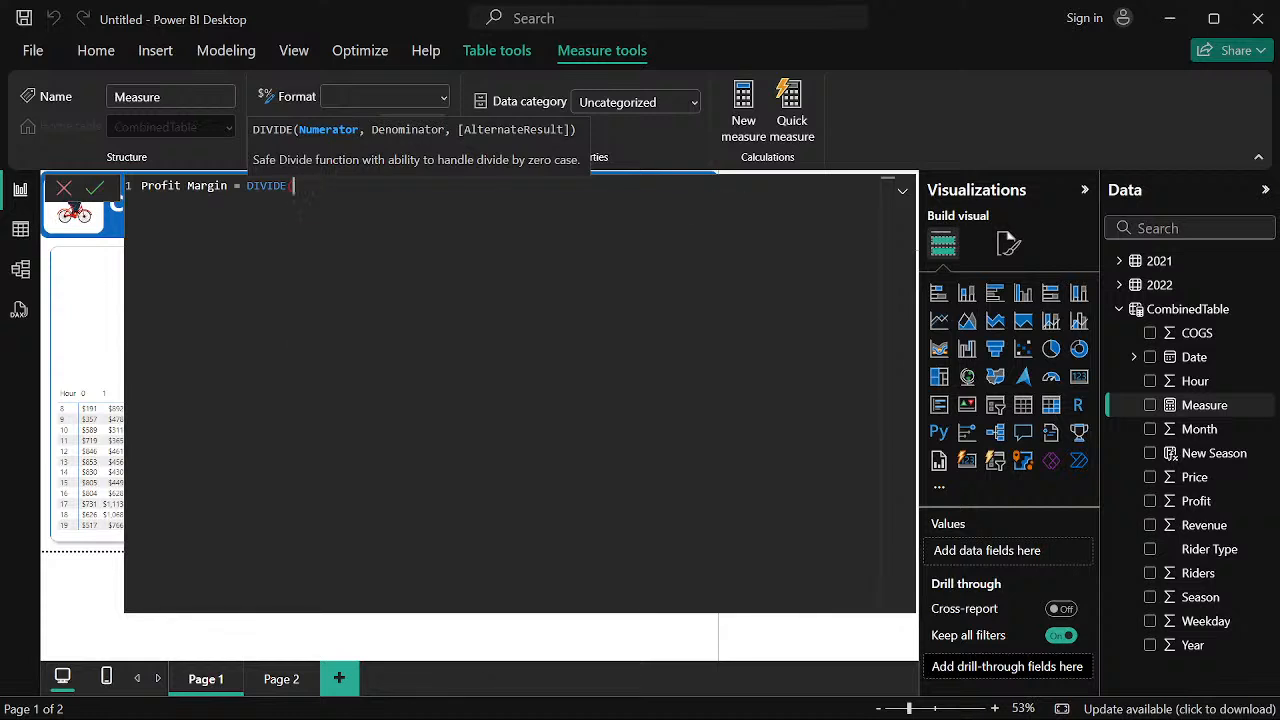
key(BackSpace)
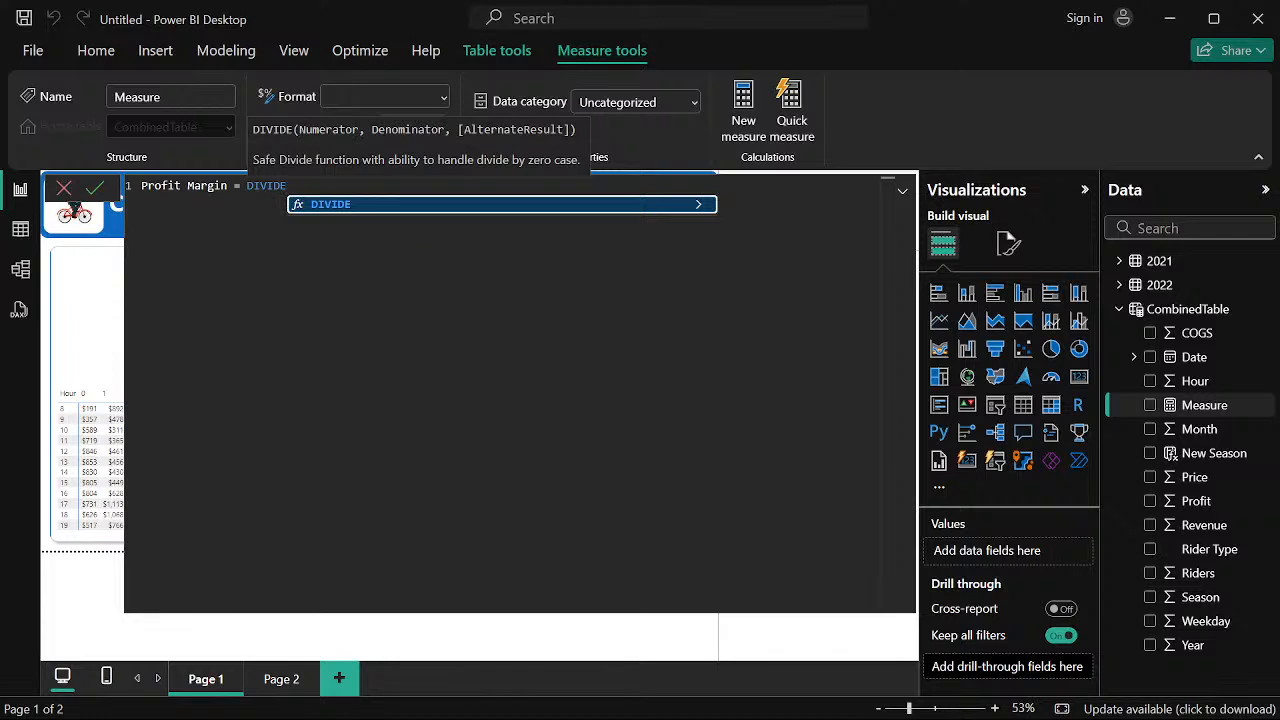
text(()
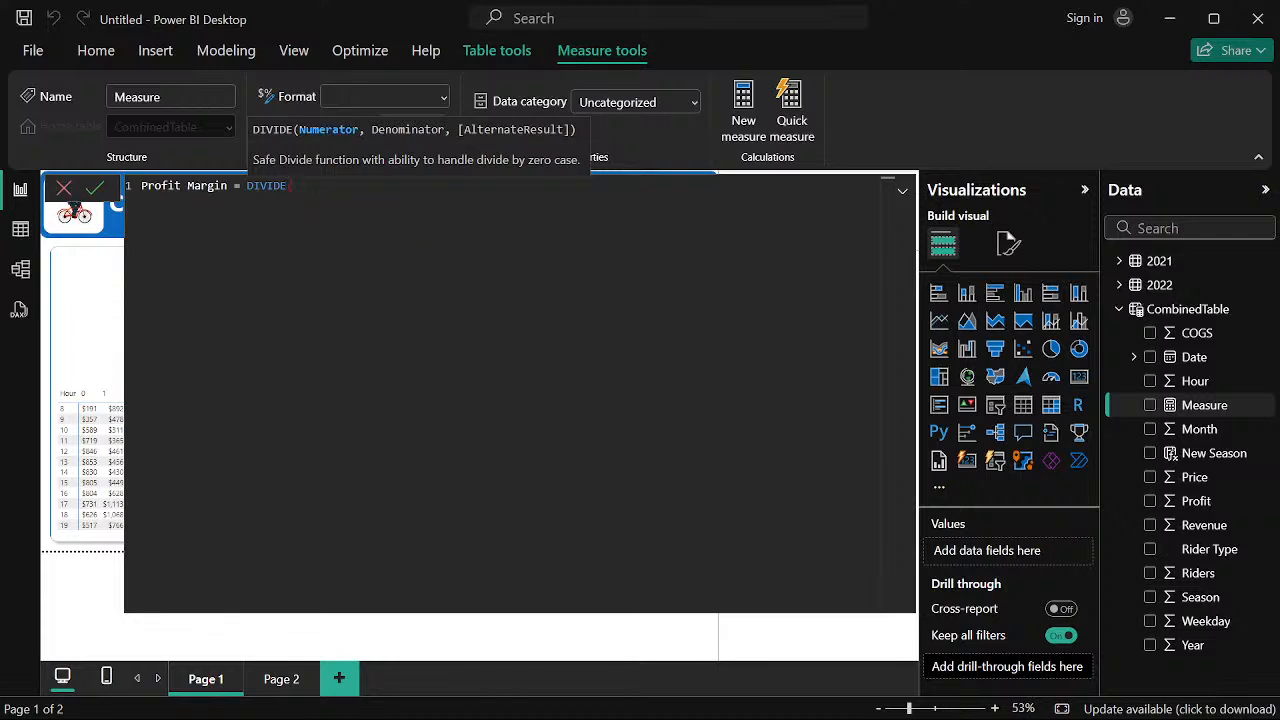
text(')
text(ombine)
key(BackSpace)
key(BackSpace)
key(BackSpace)
key(BackSpace)
key(BackSpace)
key(BackSpace)
key(BackSpace)
key(BackSpace)
Enter SUM(CombinedTable[Profit]) as the numerator of the DIVIDE formula
text(SUM)
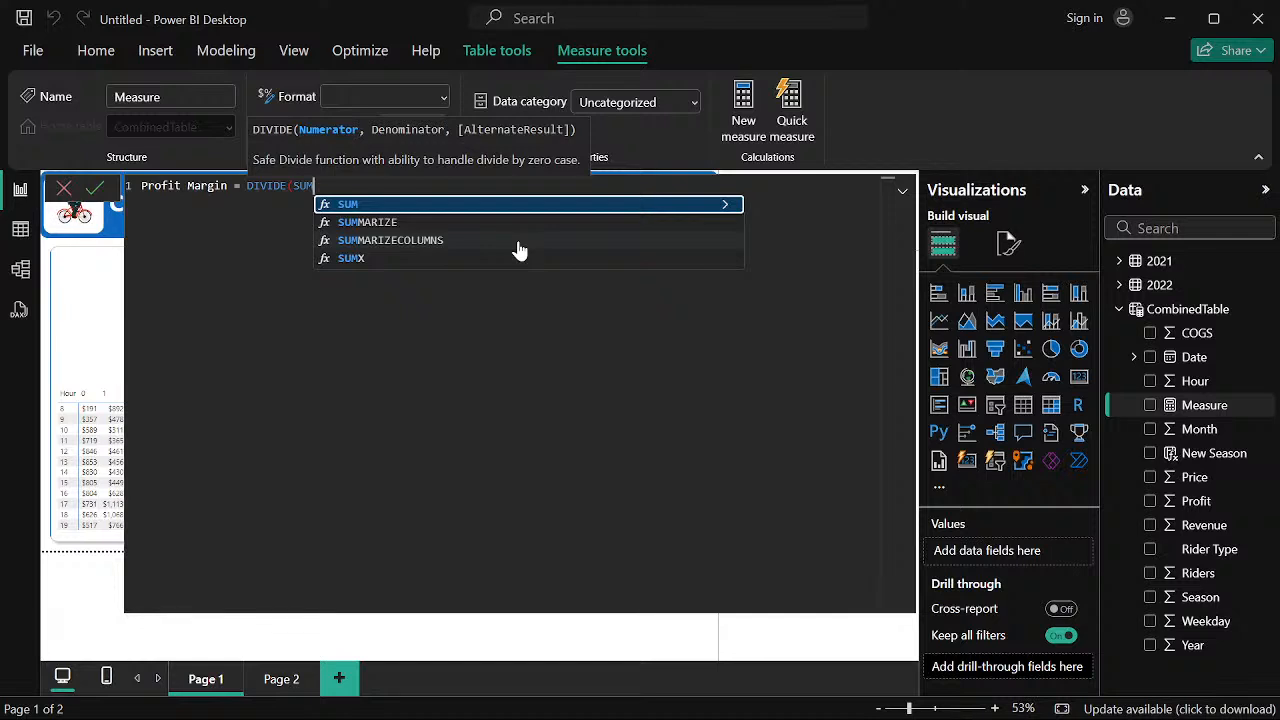
text(()
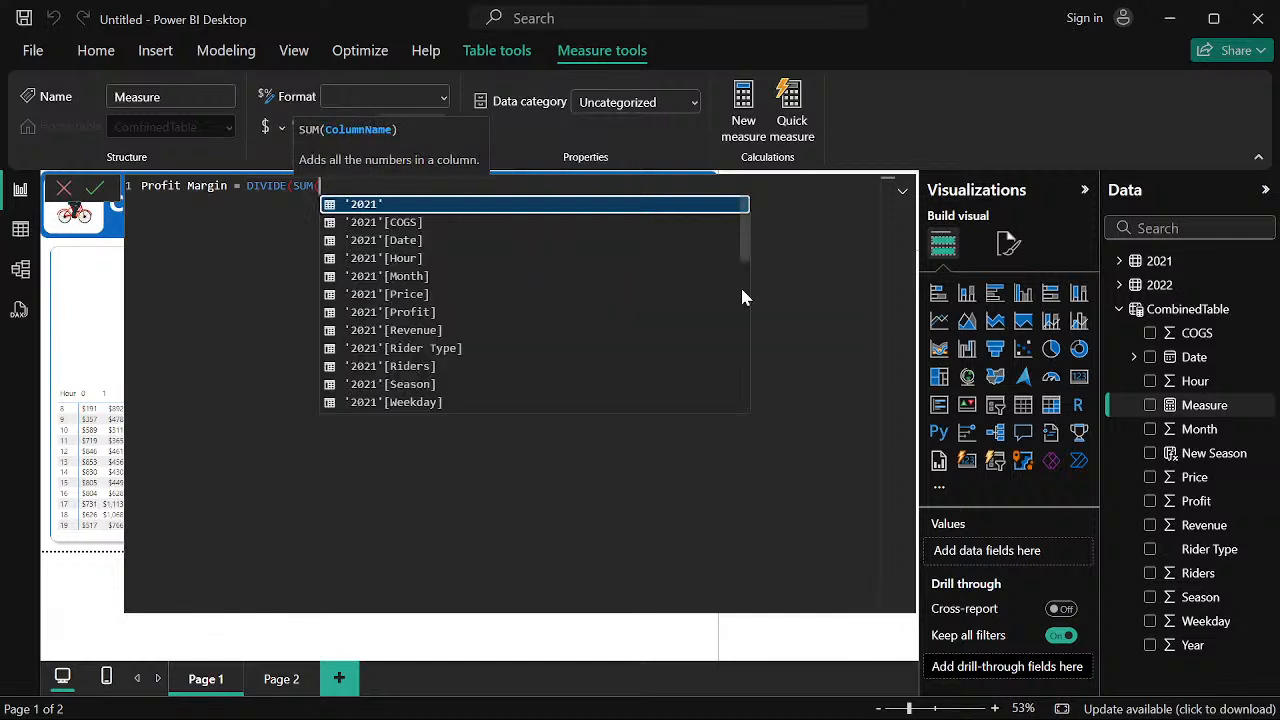
scroll(470, 340, down, 8)
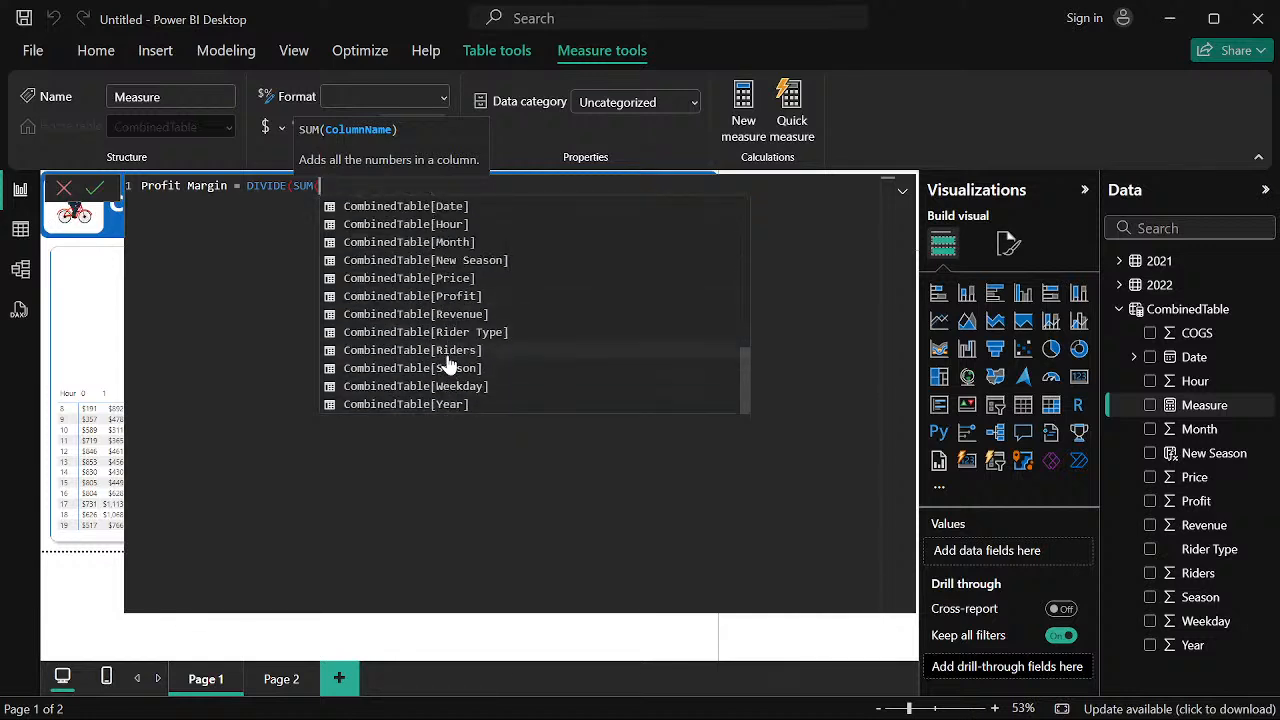
click(448, 297)
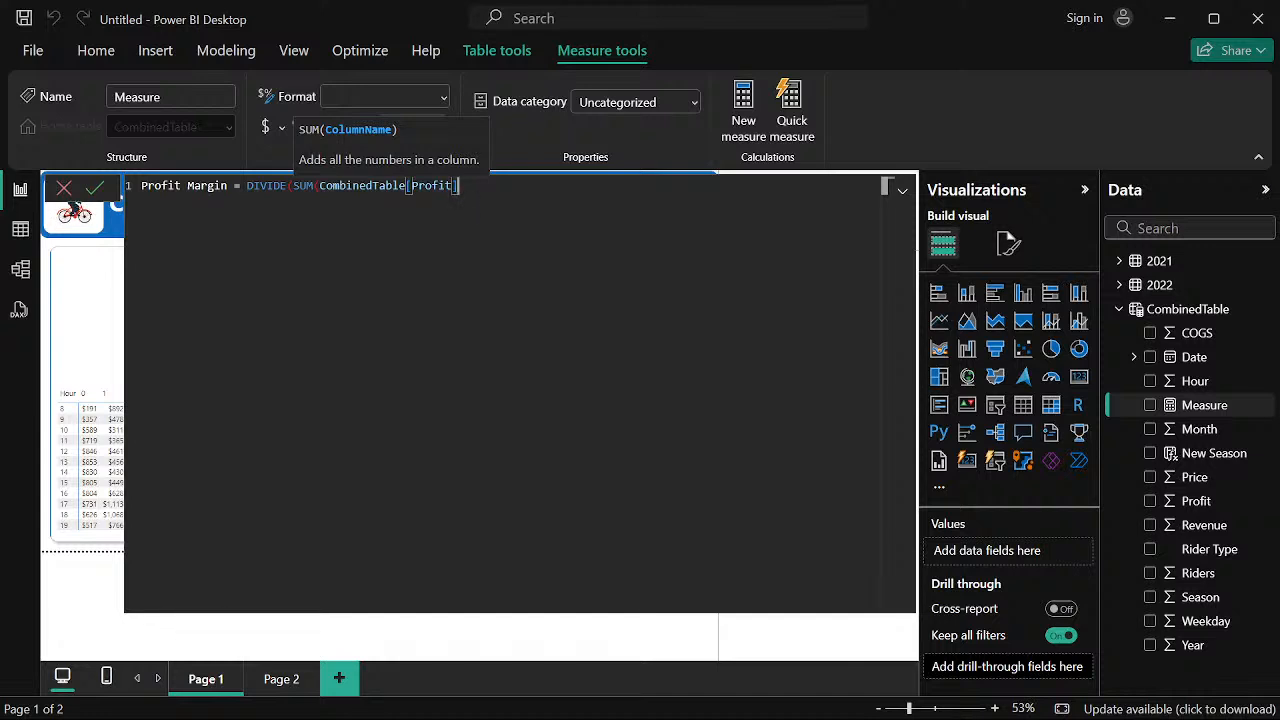
text(),)
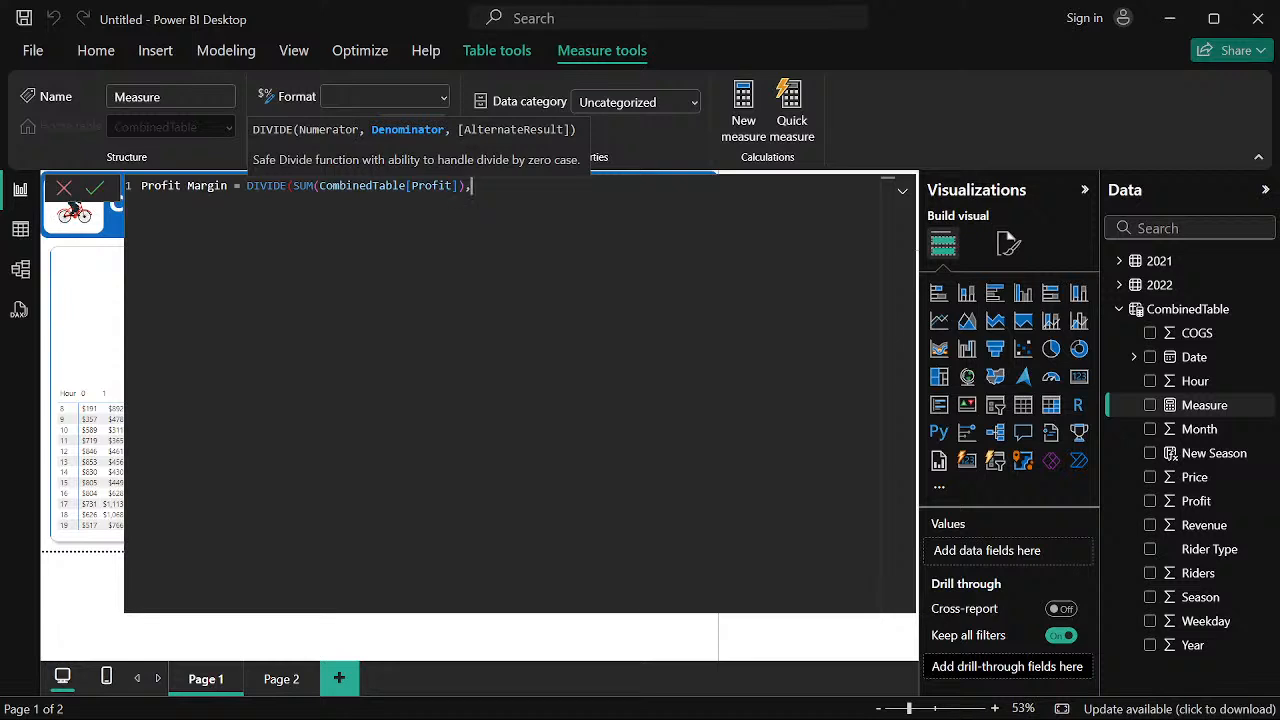
Add SUM(CombinedTable[Revenue]) as the DIVIDE denominator, commit the Profit Margin measure and collapse the formula editor
text(SUM)
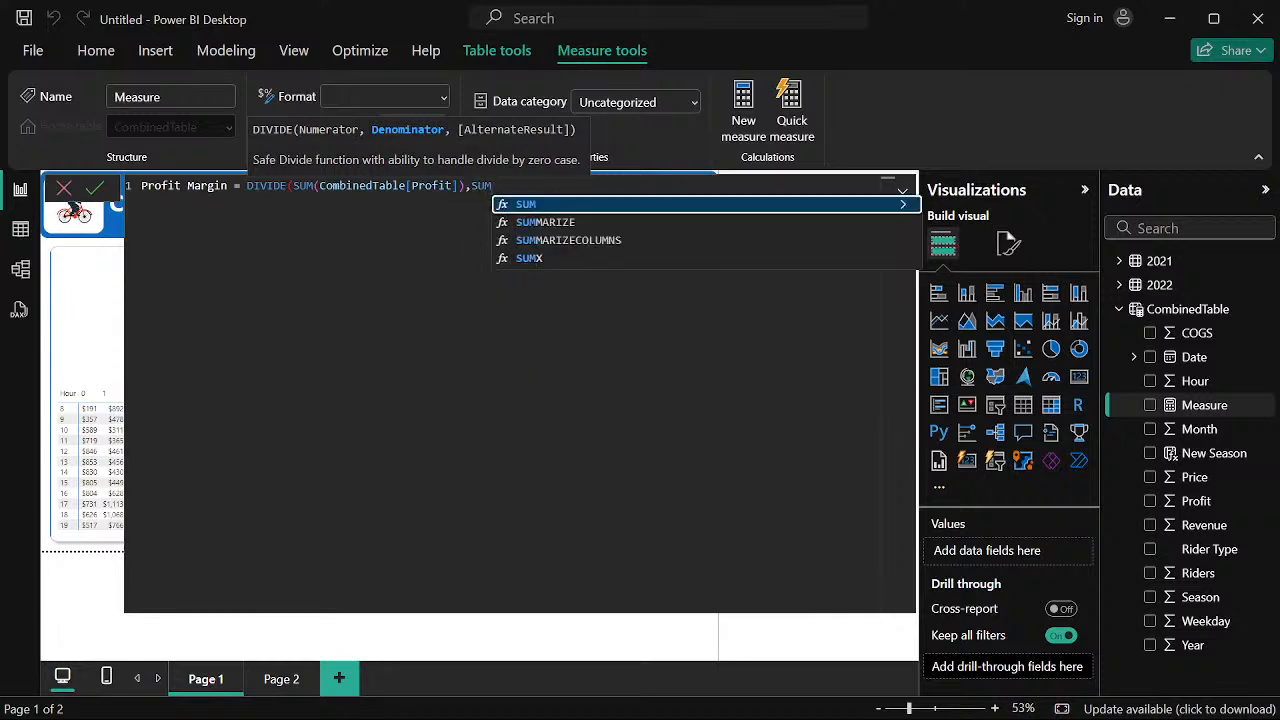
text(()
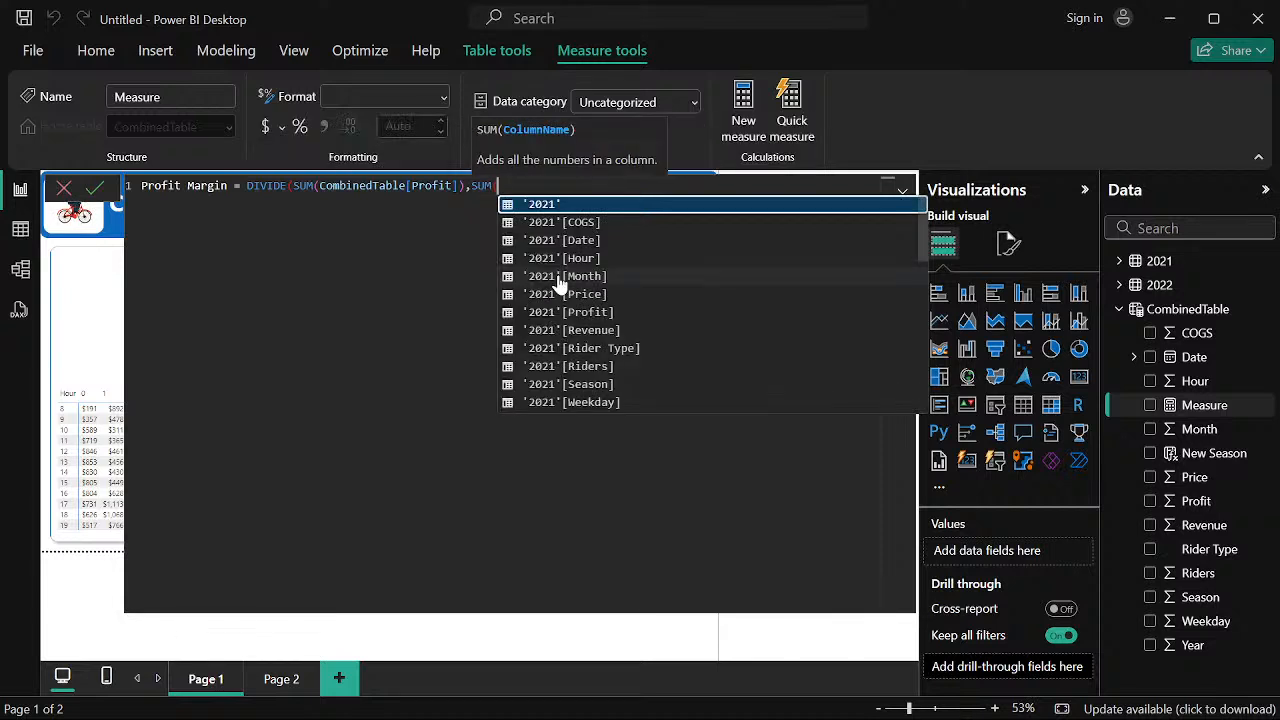
scroll(560, 285, down, 9)
scroll(623, 366, up, 3)
scroll(614, 289, down, 4)
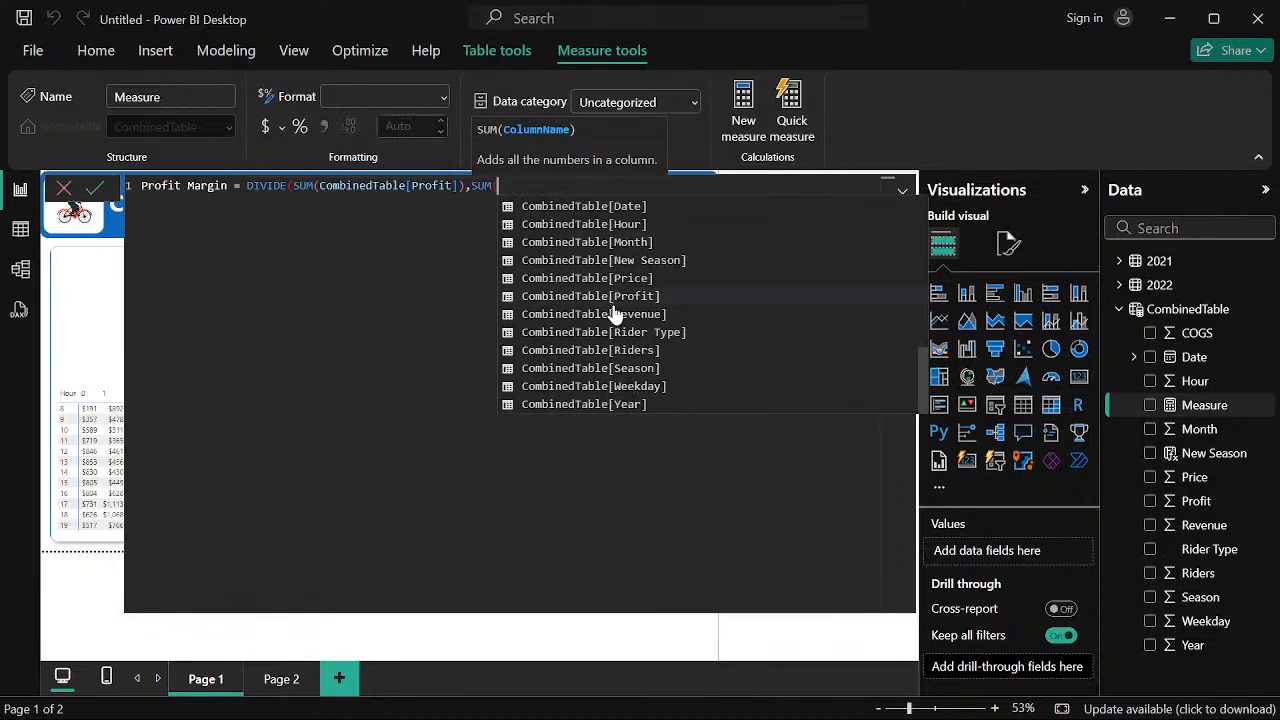
click(614, 314)
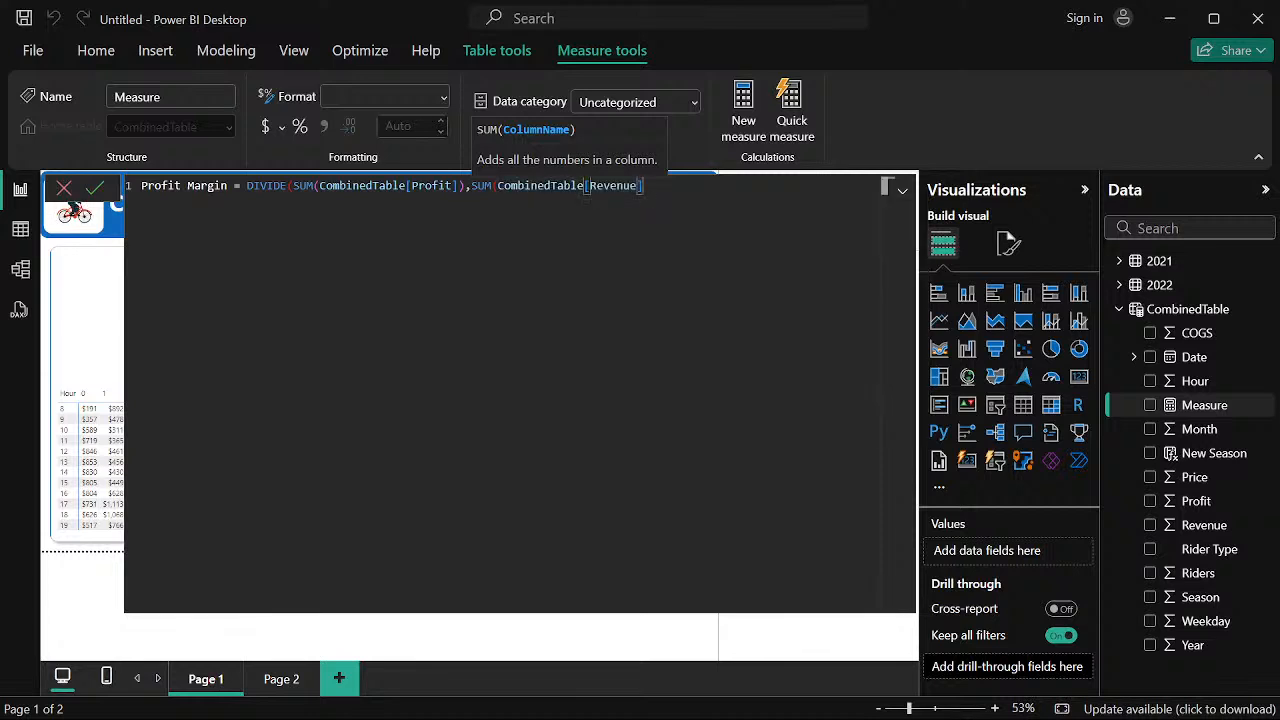
text())
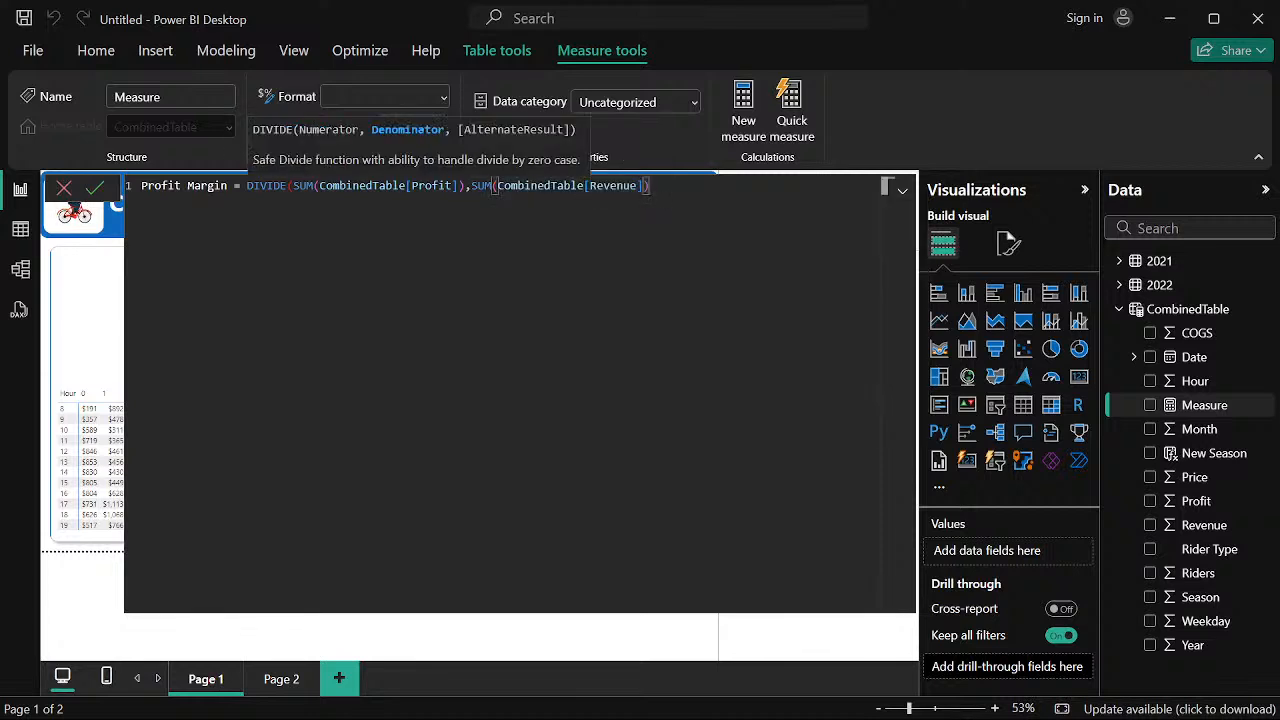
text())
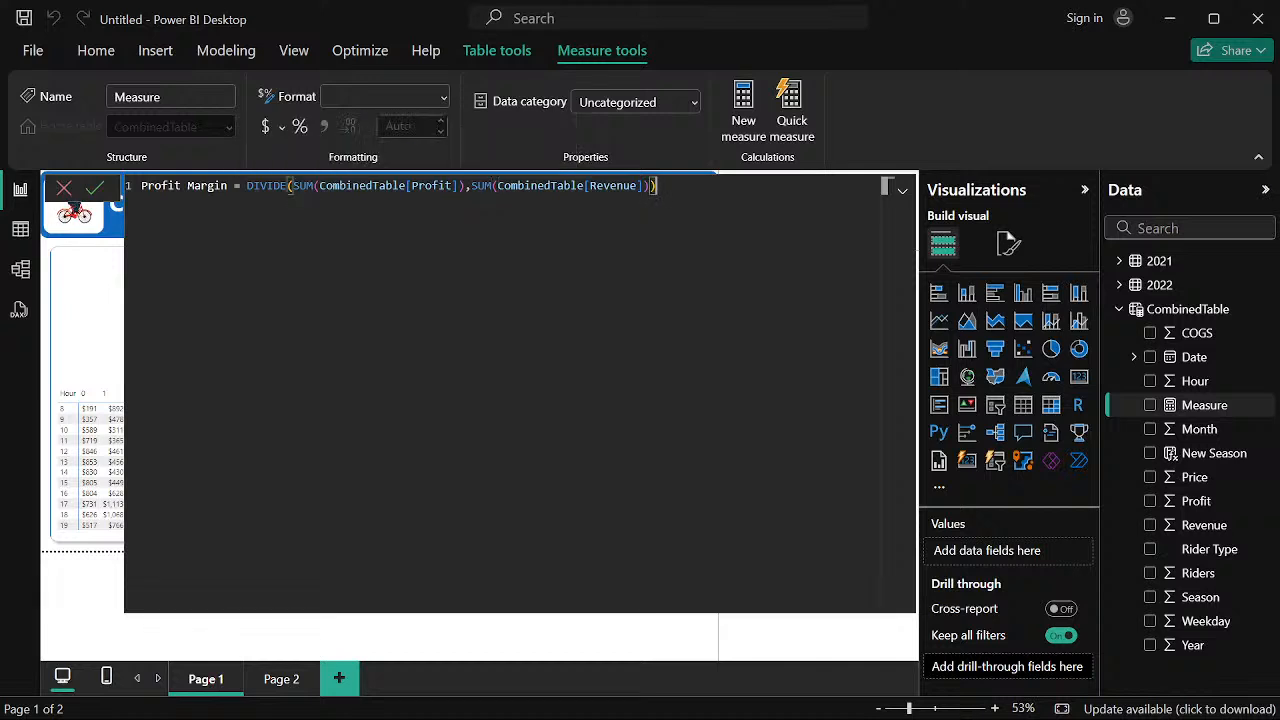
key(Return)
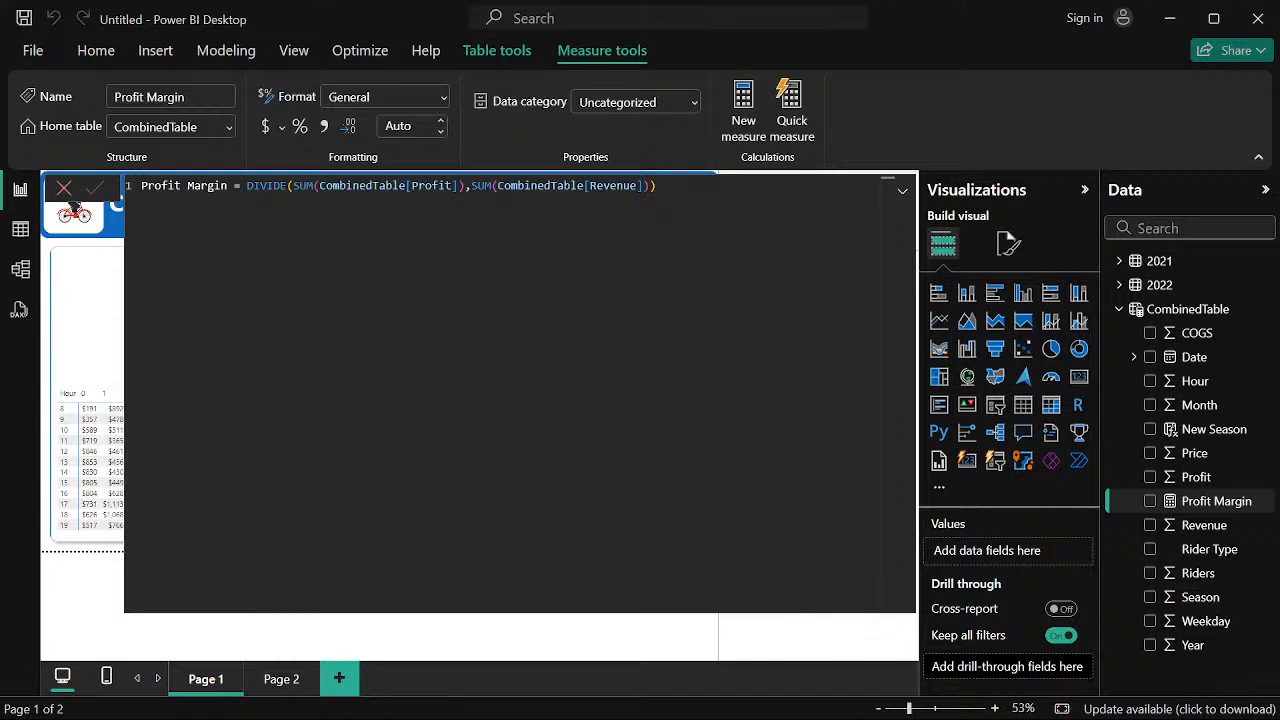
click(902, 190)
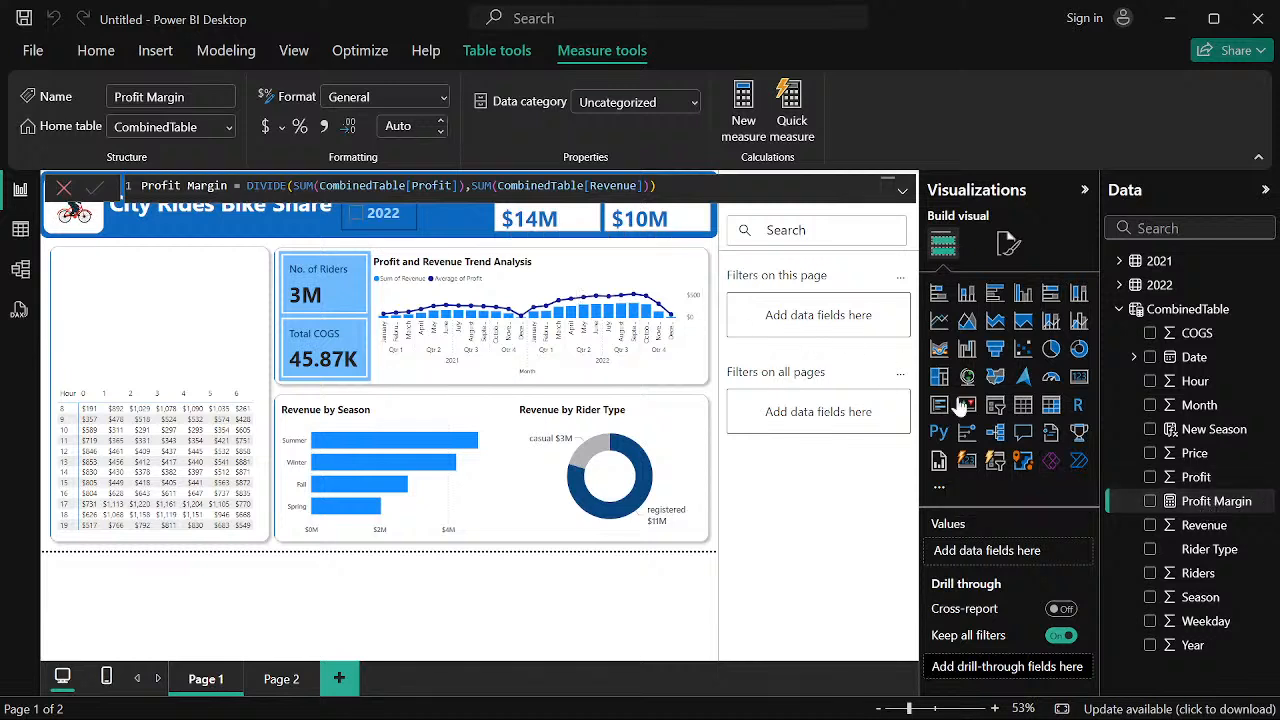
Add the Profit Margin measure to the Total Revenue and Total Profit card visual and widen the visual towards the year slicer
click(1203, 527)
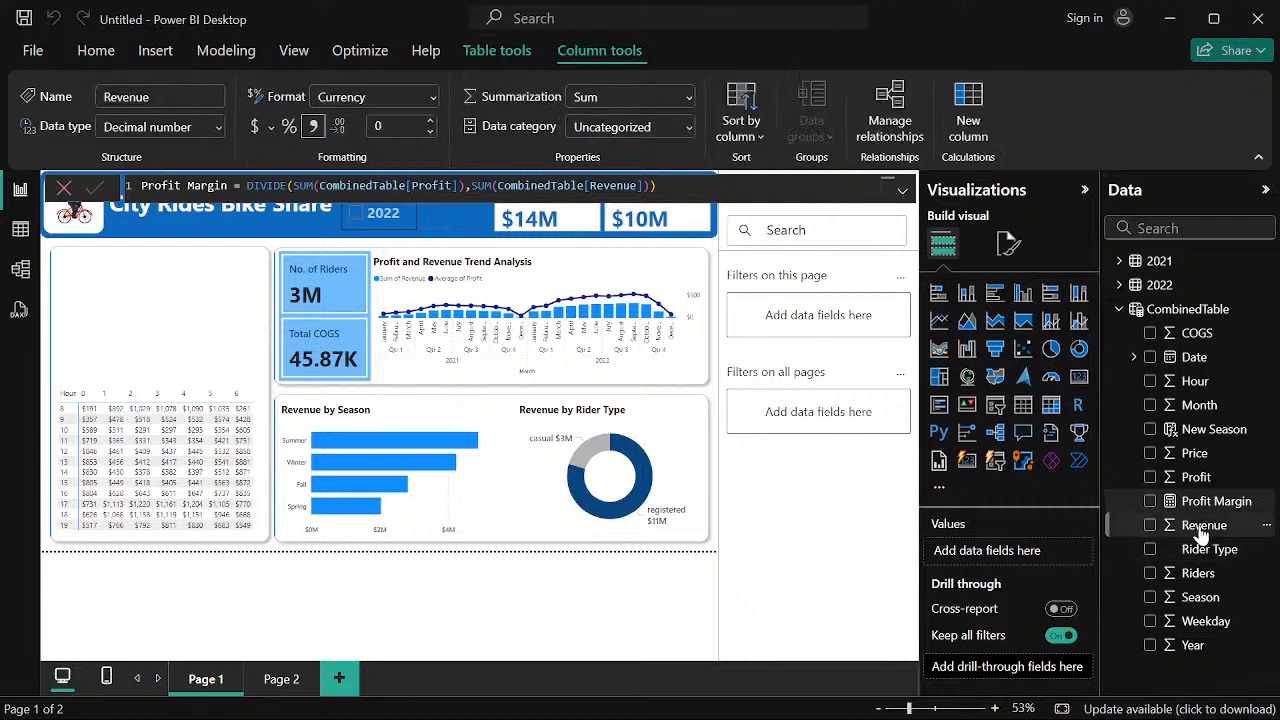
click(1207, 504)
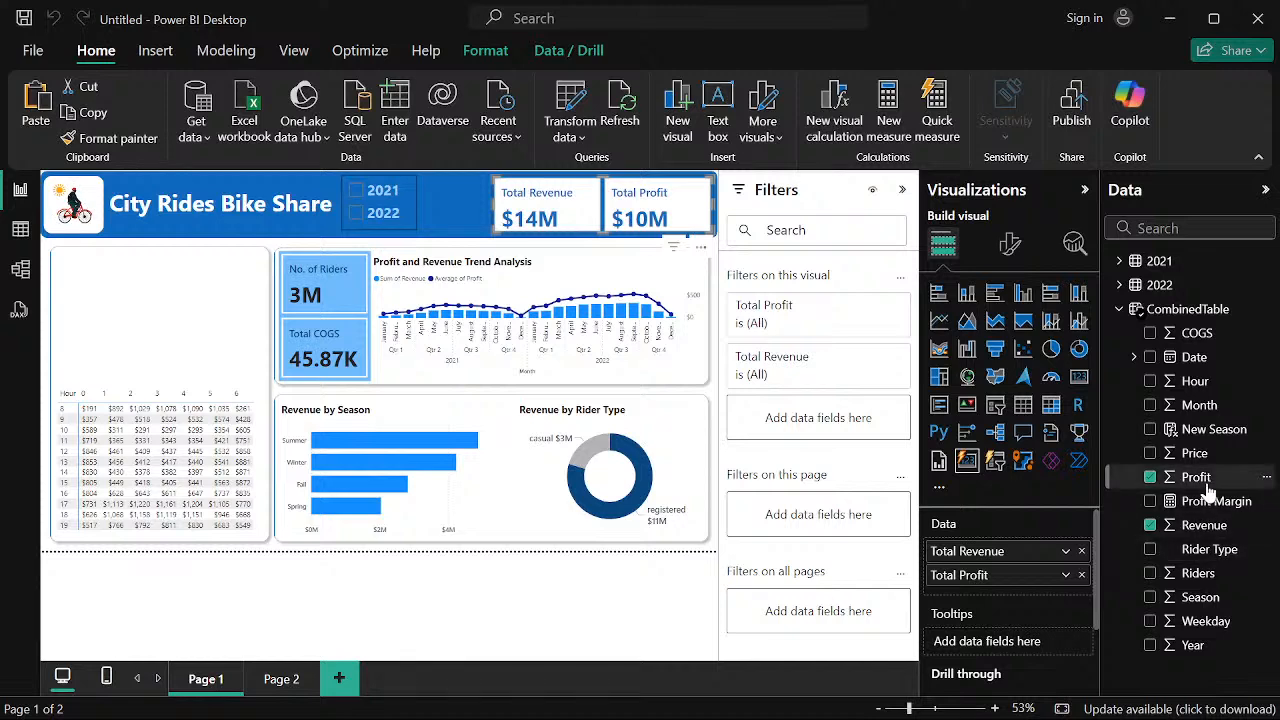
drag(1208, 503, 1012, 540)
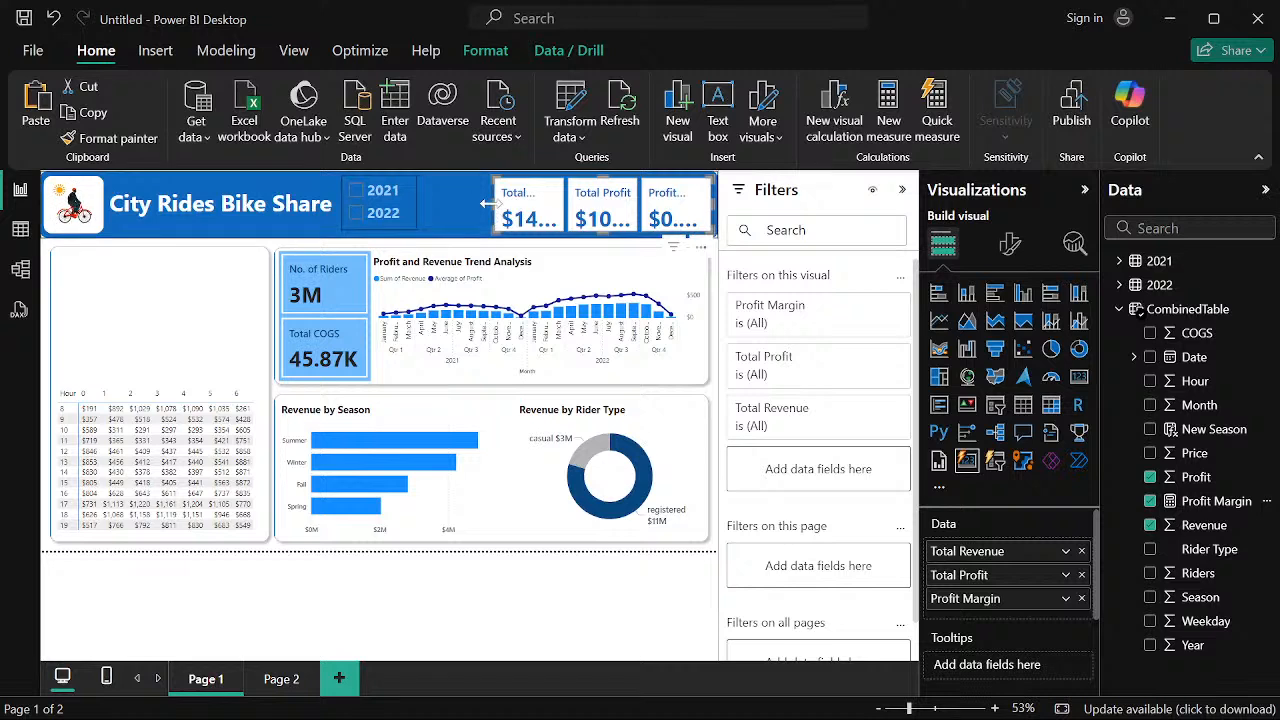
drag(486, 203, 426, 198)
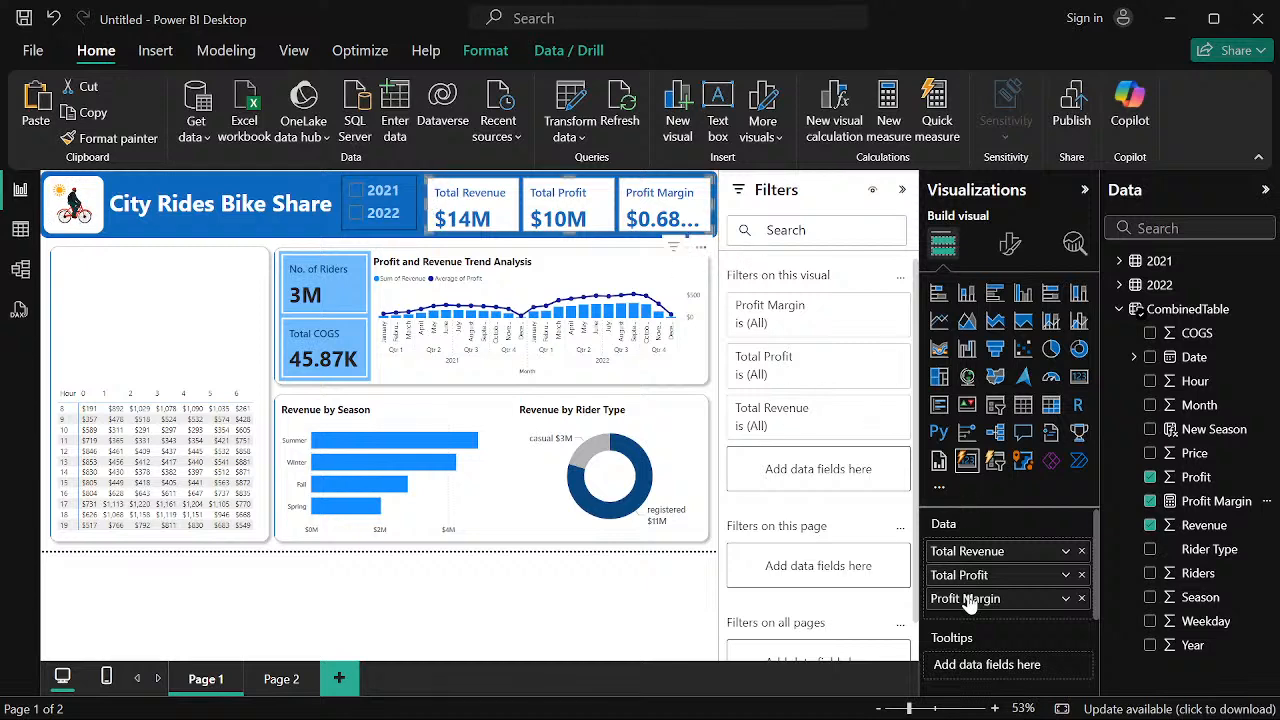
Format the Profit Margin measure as a percentage with 1 decimal place
click(1212, 500)
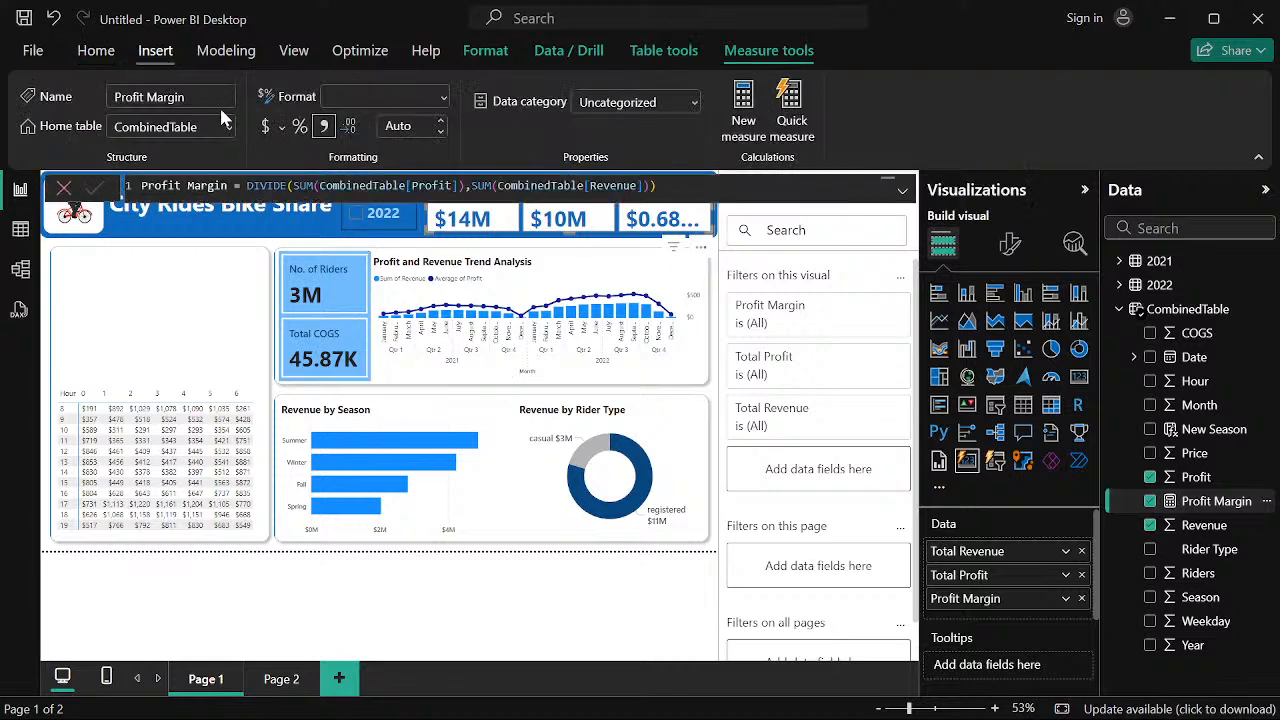
click(294, 130)
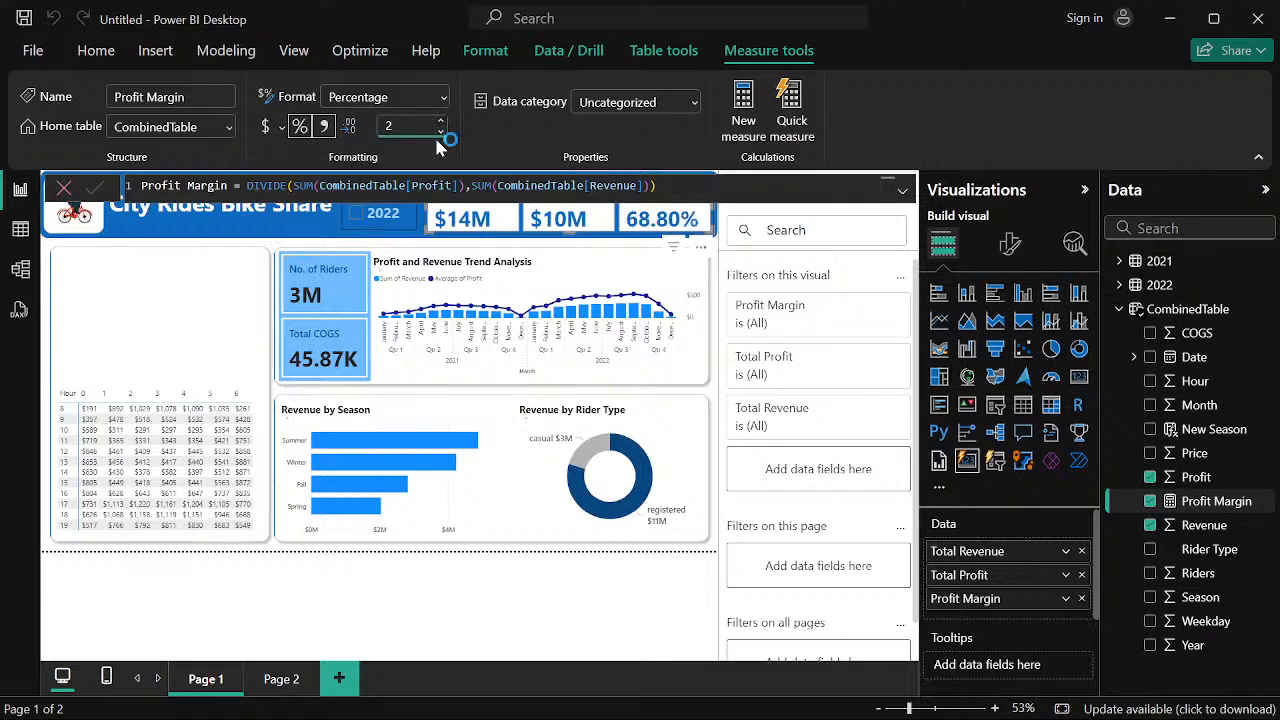
click(440, 132)
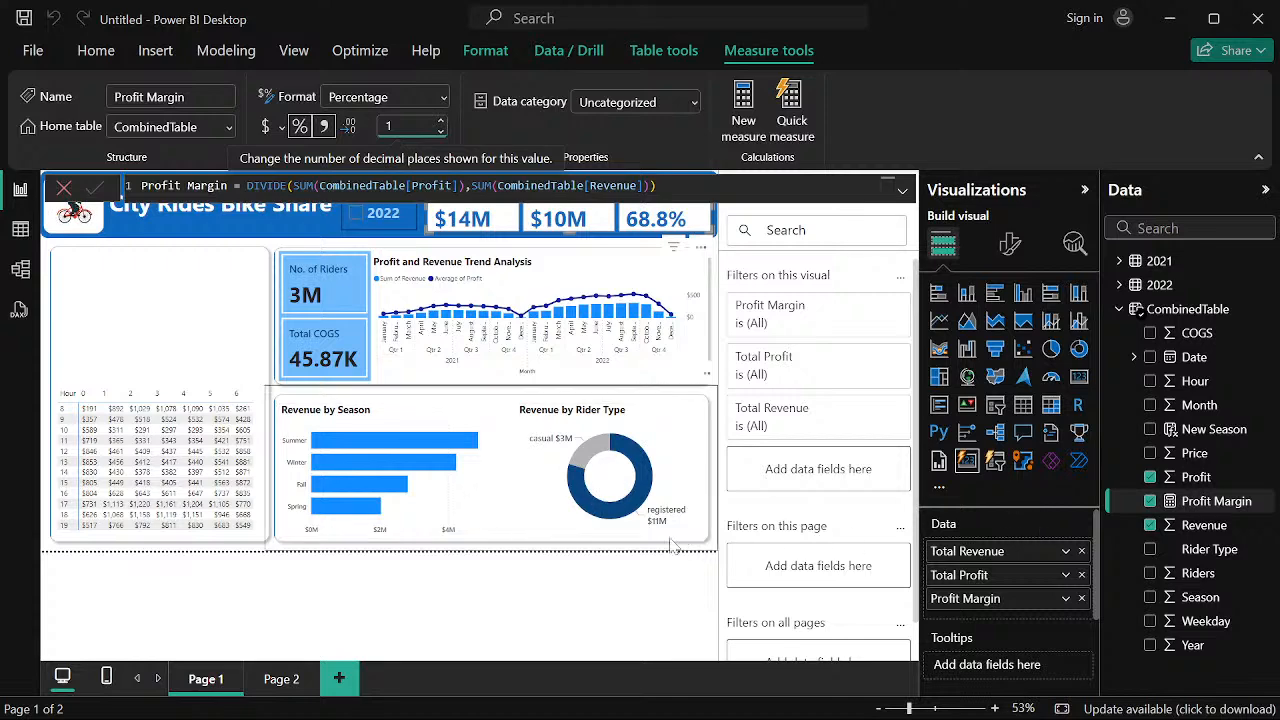
click(625, 577)
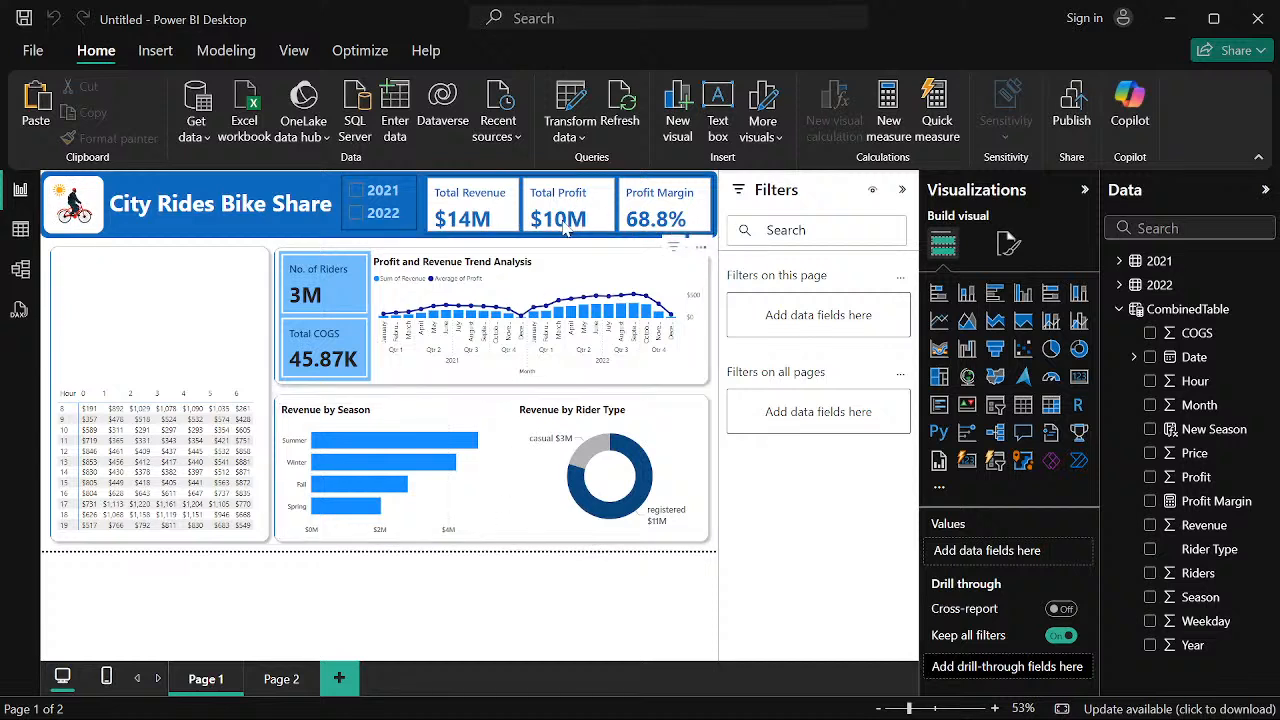
Add Profit Margin as a value after Average of Price in the yearly matrix on Page 2
click(285, 678)
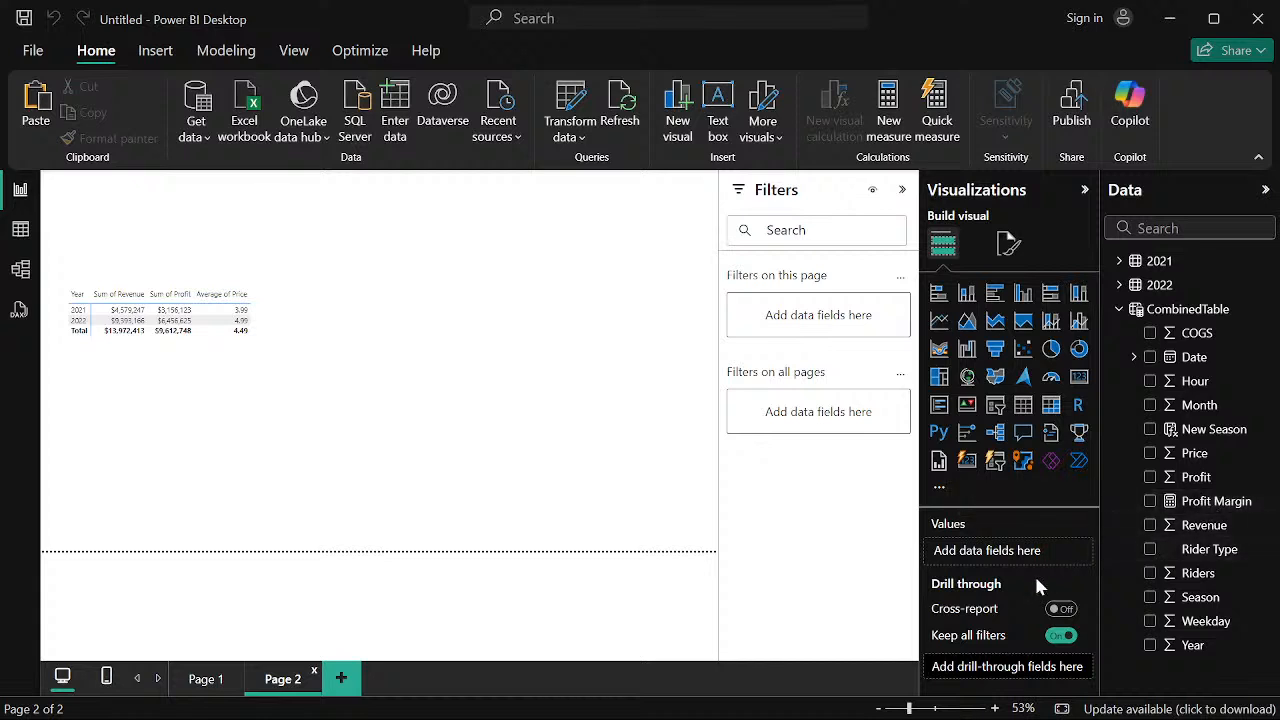
click(196, 379)
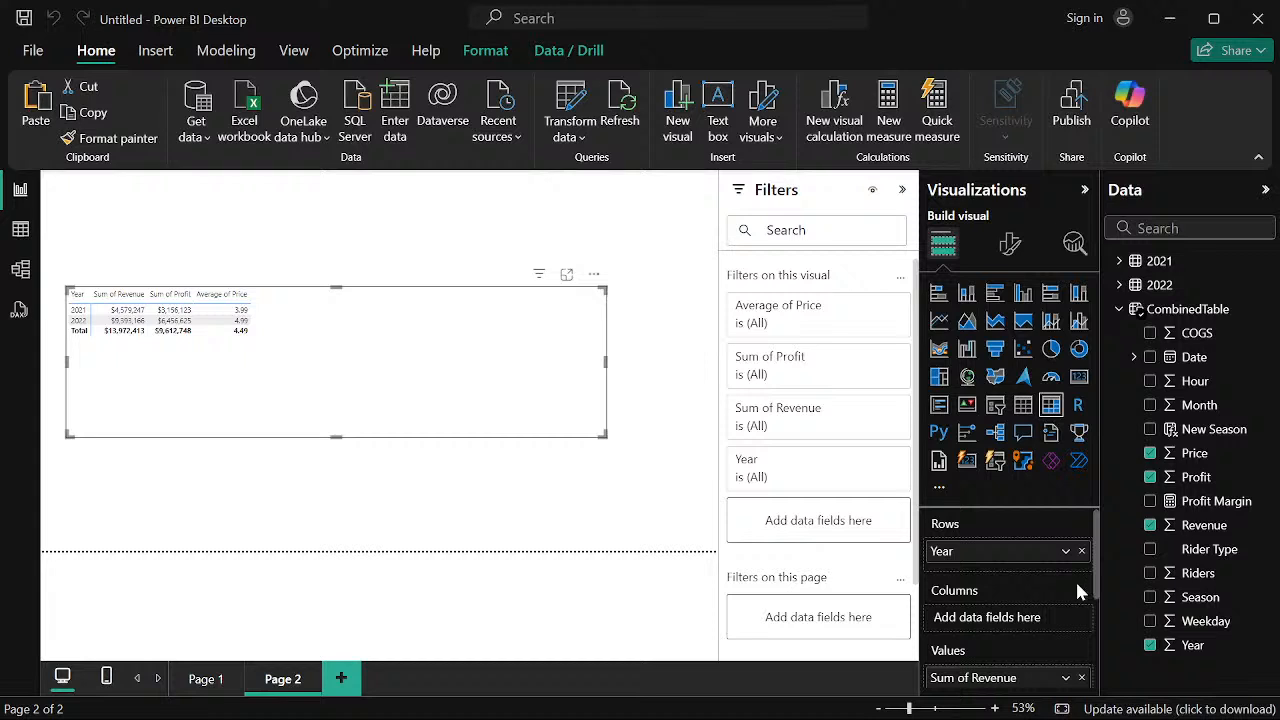
scroll(1077, 590, down, 2)
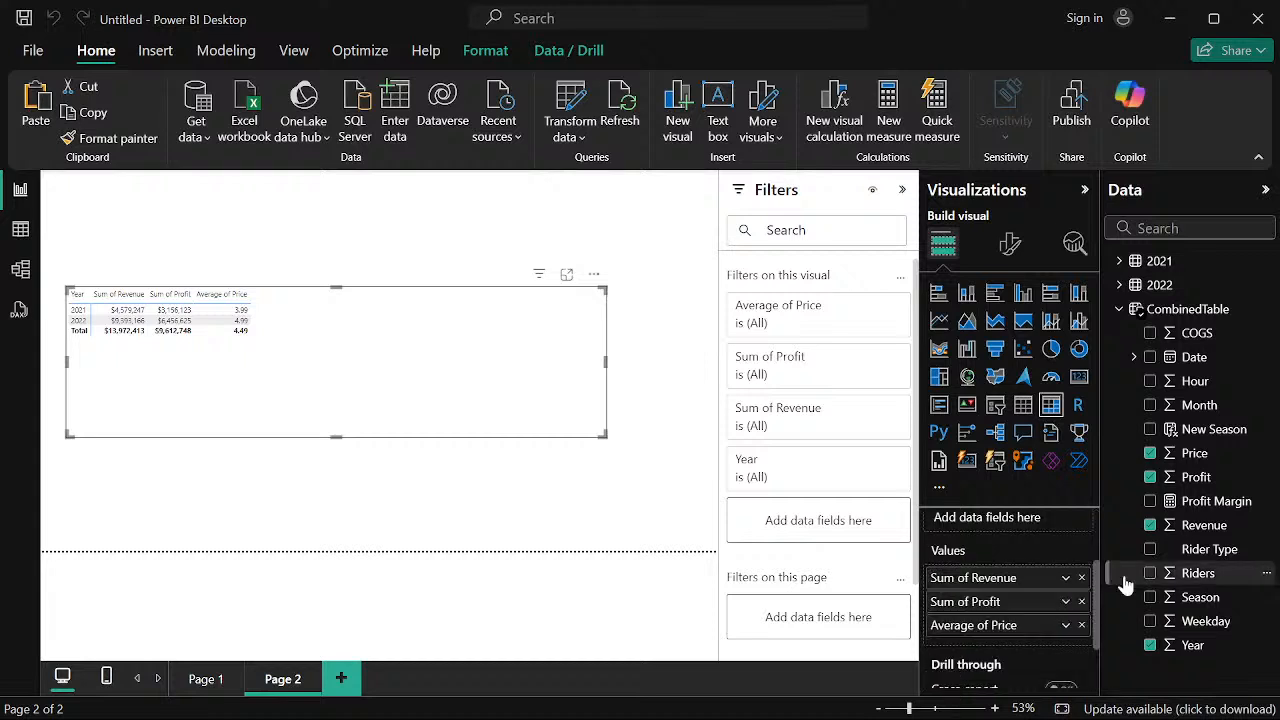
drag(1210, 501, 1025, 637)
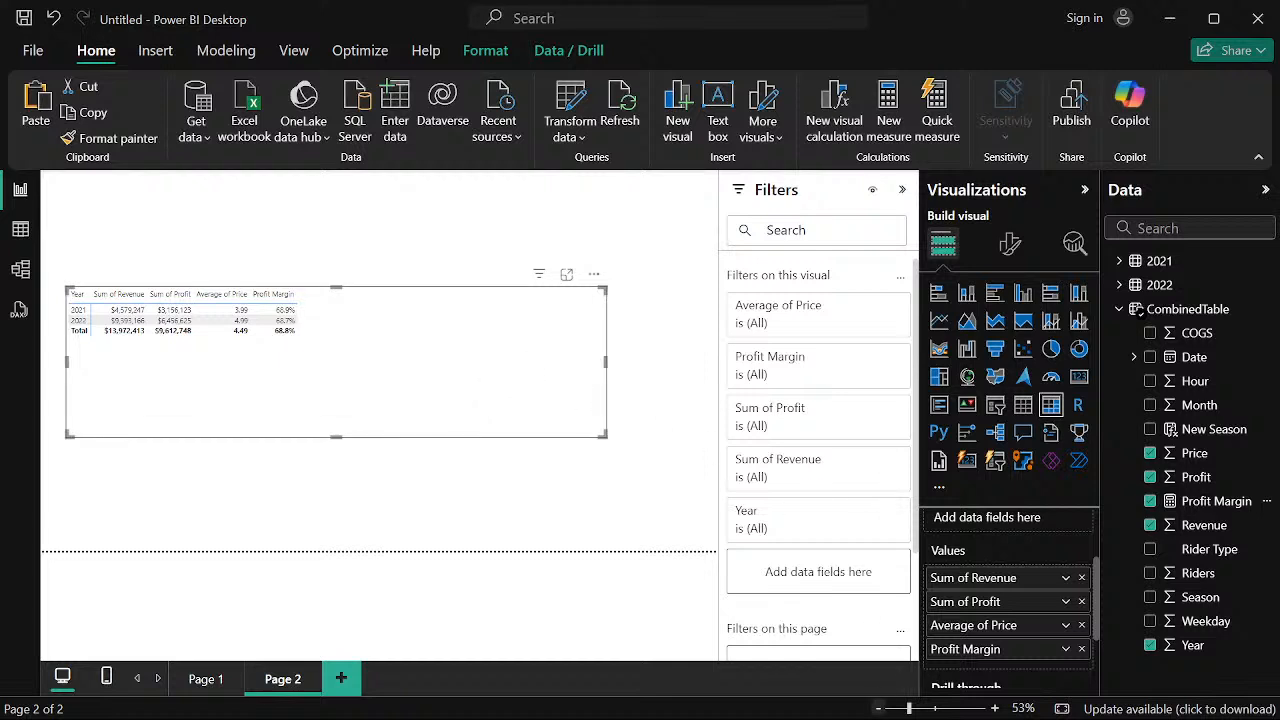
Switch to Xournal++ and handwrite "Old Price" in blue below the table on page 2
mouse_move(879, 710)
click(786, 698)
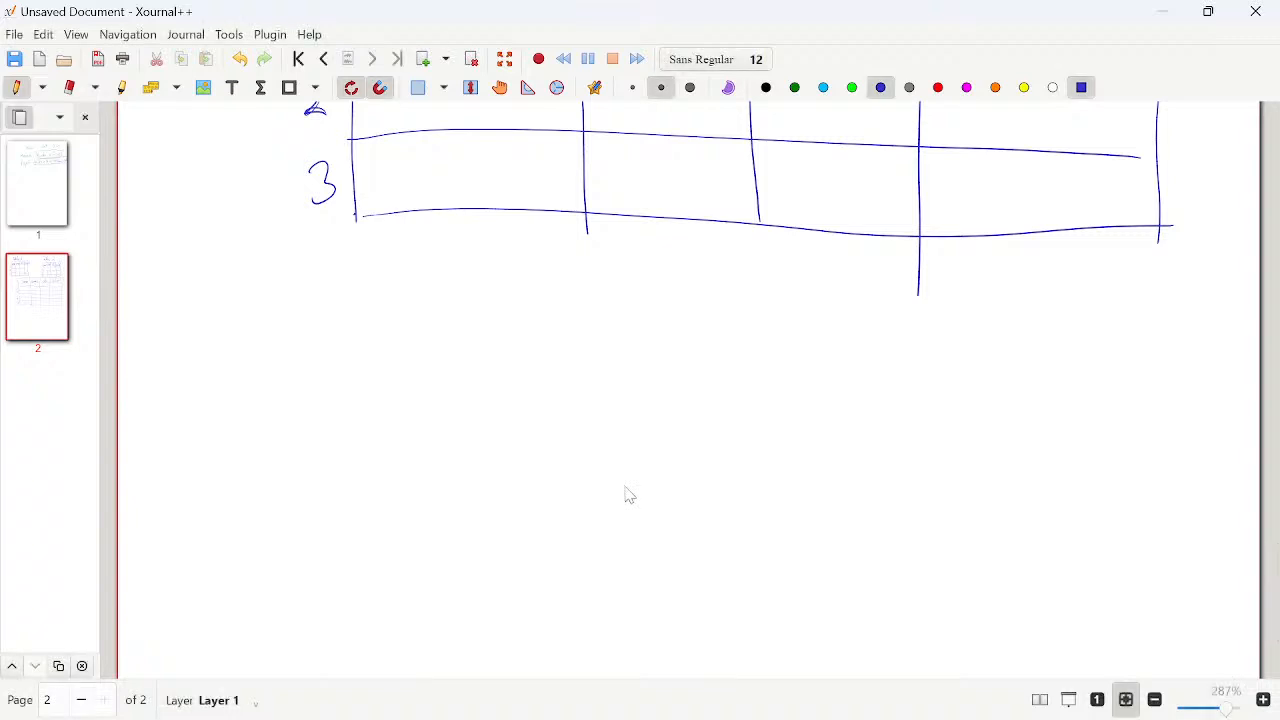
mouse_move(314, 352)
mouse_down()
mouse_move(309, 381)
mouse_move(318, 353)
mouse_up()
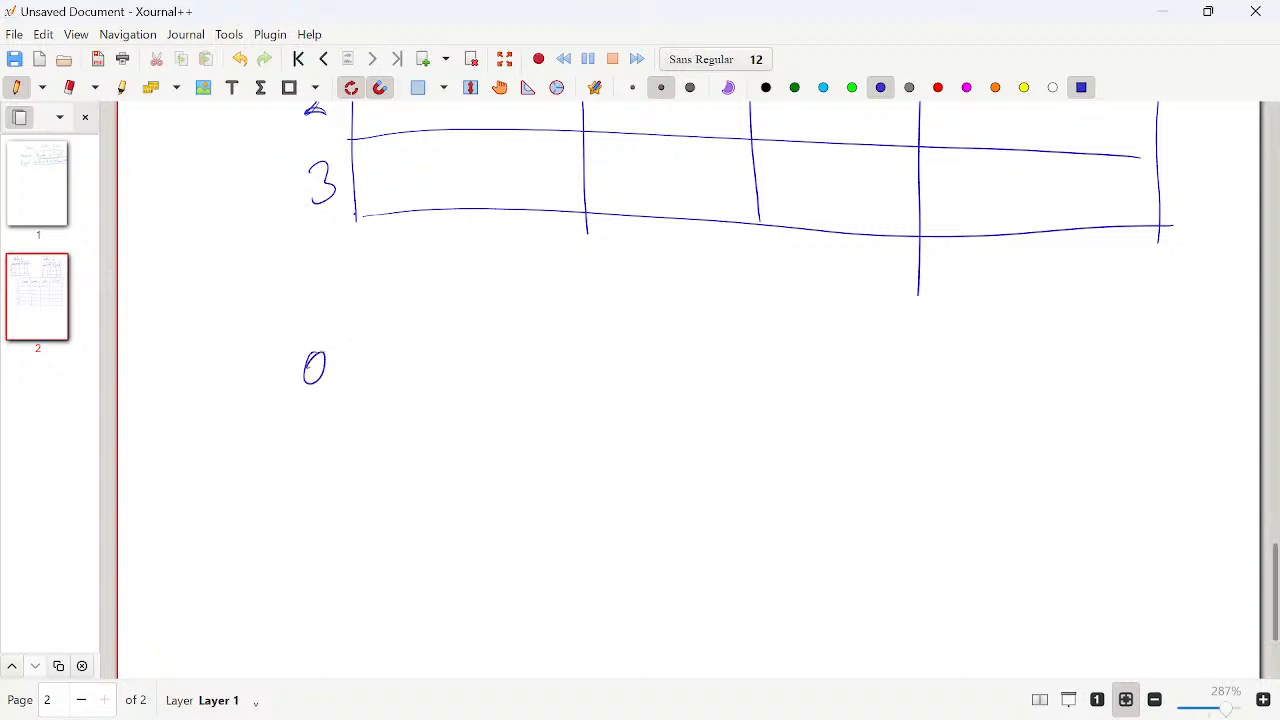
drag(358, 305, 342, 388)
mouse_move(356, 362)
mouse_down()
mouse_move(393, 300)
mouse_move(356, 370)
mouse_up()
mouse_move(477, 306)
mouse_down()
mouse_move(471, 383)
mouse_move(479, 345)
mouse_up()
mouse_move(502, 346)
mouse_down()
mouse_move(500, 378)
mouse_move(513, 350)
mouse_up()
mouse_move(531, 350)
mouse_down()
mouse_move(531, 377)
mouse_move(605, 374)
mouse_up()
click(538, 310)
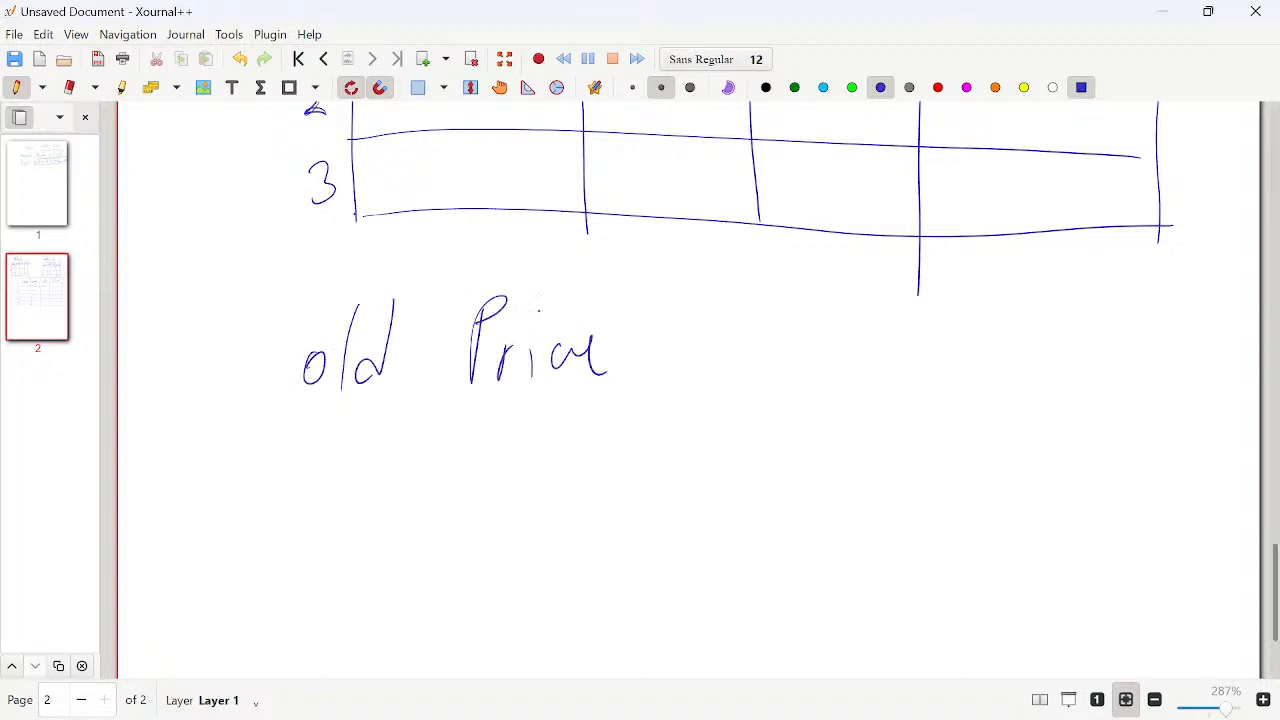
Handwrite "New Price" beside "Old Price" and underline both headings
mouse_move(829, 287)
mouse_down()
mouse_move(822, 381)
mouse_move(908, 266)
mouse_up()
mouse_move(902, 348)
mouse_down()
mouse_move(920, 368)
mouse_move(975, 326)
mouse_up()
mouse_move(1035, 282)
mouse_down()
mouse_move(1038, 370)
mouse_move(1040, 308)
mouse_up()
mouse_move(1067, 330)
mouse_down()
mouse_move(1109, 358)
mouse_move(1160, 362)
mouse_up()
drag(1168, 346, 1192, 366)
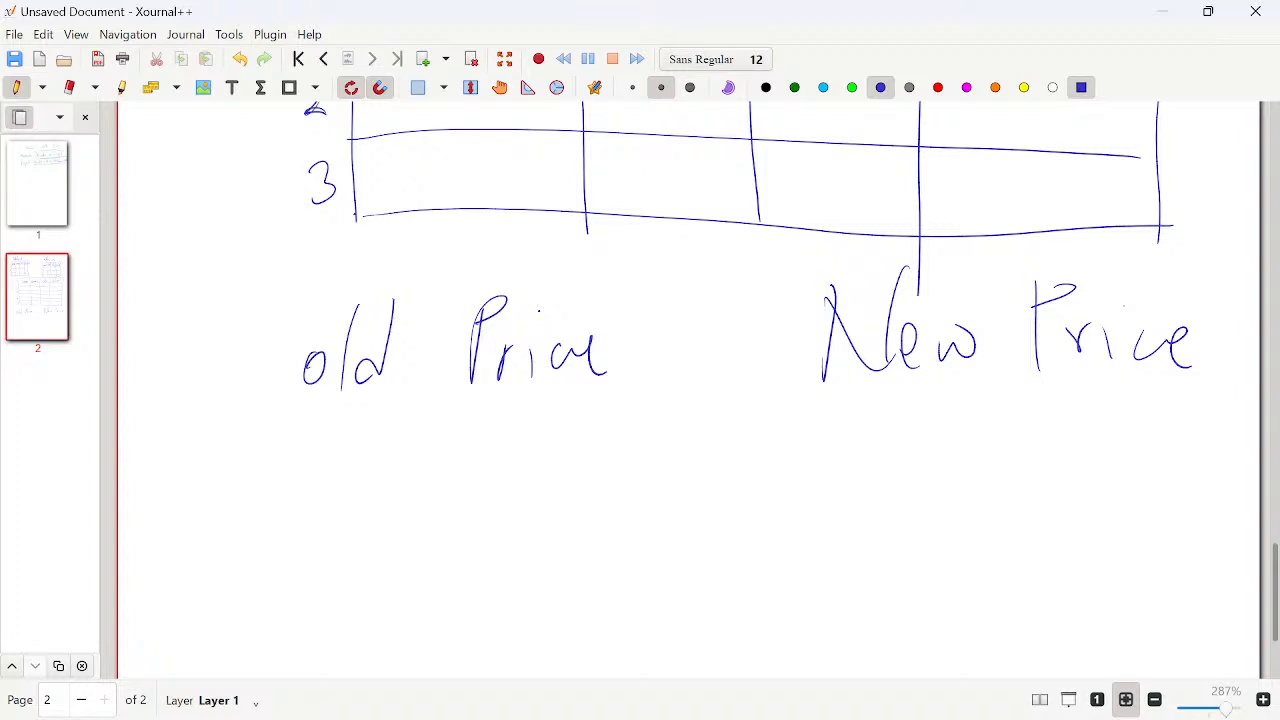
drag(296, 410, 590, 418)
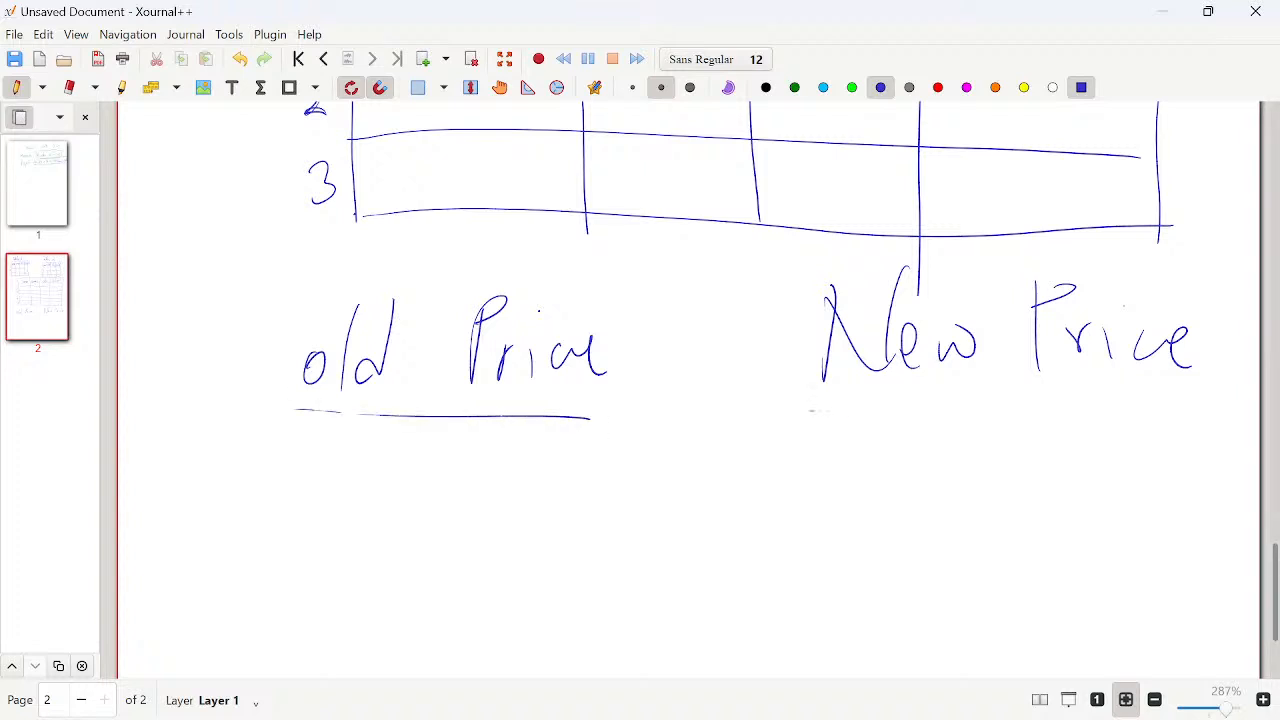
drag(810, 410, 1232, 411)
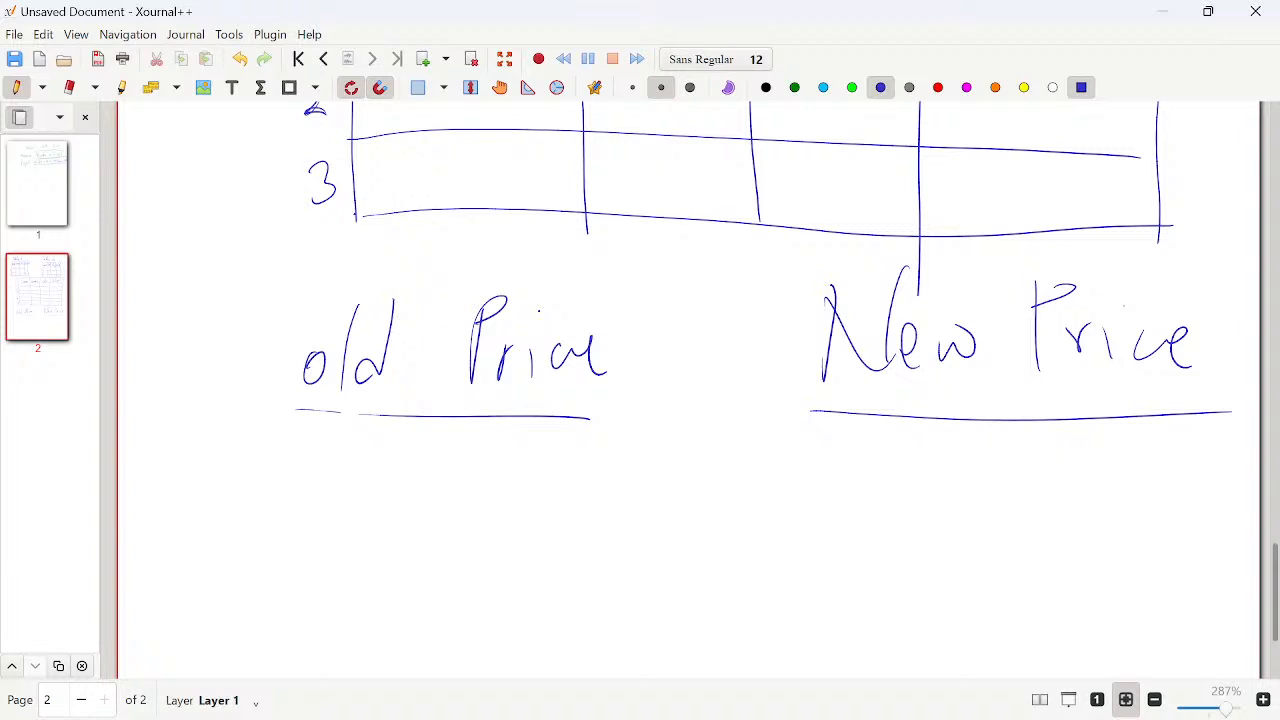
Handwrite the numerator "New Price − Old Price" beneath the two underlined headings
mouse_move(514, 514)
mouse_down()
mouse_move(530, 470)
mouse_move(551, 461)
mouse_move(578, 505)
mouse_move(628, 478)
mouse_move(680, 515)
mouse_up()
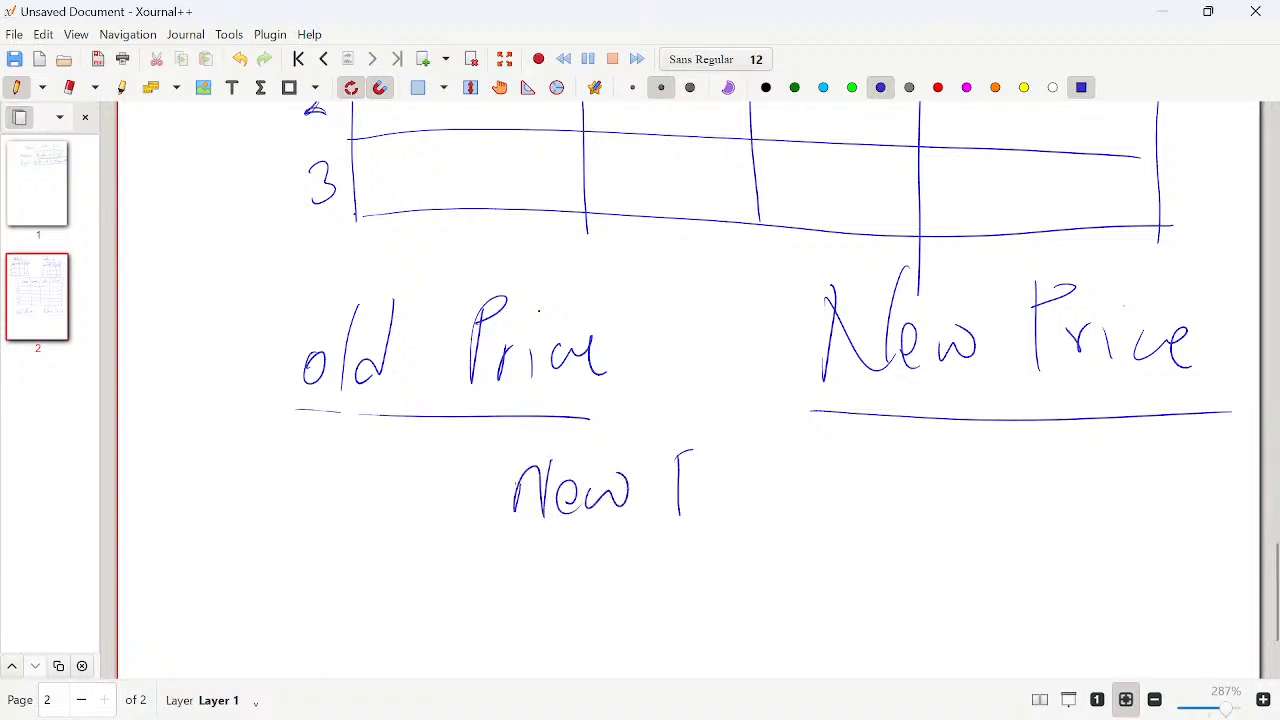
drag(682, 452, 690, 480)
mouse_move(709, 502)
mouse_down()
mouse_move(727, 472)
mouse_move(746, 506)
mouse_move(820, 480)
mouse_move(950, 494)
mouse_up()
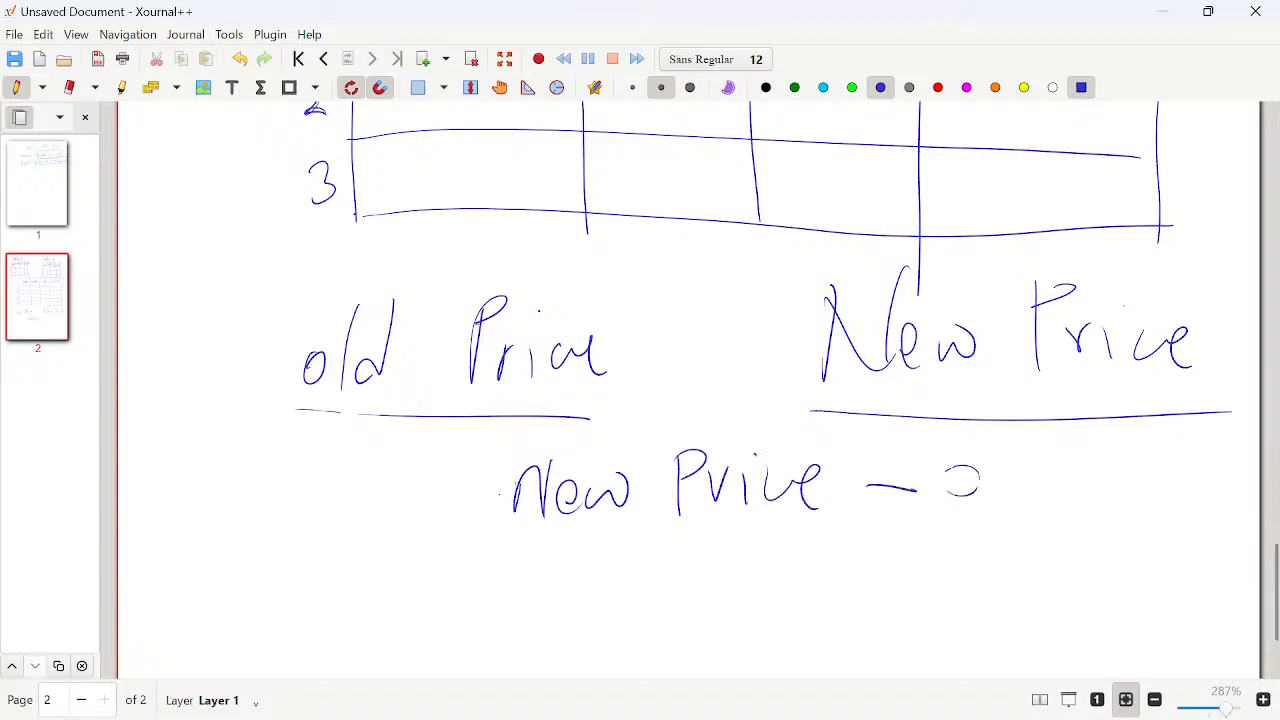
drag(1006, 428, 994, 520)
mouse_move(1050, 422)
mouse_down()
mouse_move(1038, 476)
mouse_move(1004, 508)
mouse_up()
mouse_move(1110, 454)
mouse_down()
mouse_move(1093, 524)
mouse_move(1100, 478)
mouse_up()
mouse_move(1130, 482)
mouse_down()
mouse_move(1132, 516)
mouse_move(1142, 486)
mouse_move(1160, 518)
mouse_up()
drag(1190, 484, 1172, 516)
mouse_move(1196, 498)
mouse_down()
mouse_move(1214, 486)
mouse_move(1204, 530)
mouse_up()
drag(1143, 492, 1144, 506)
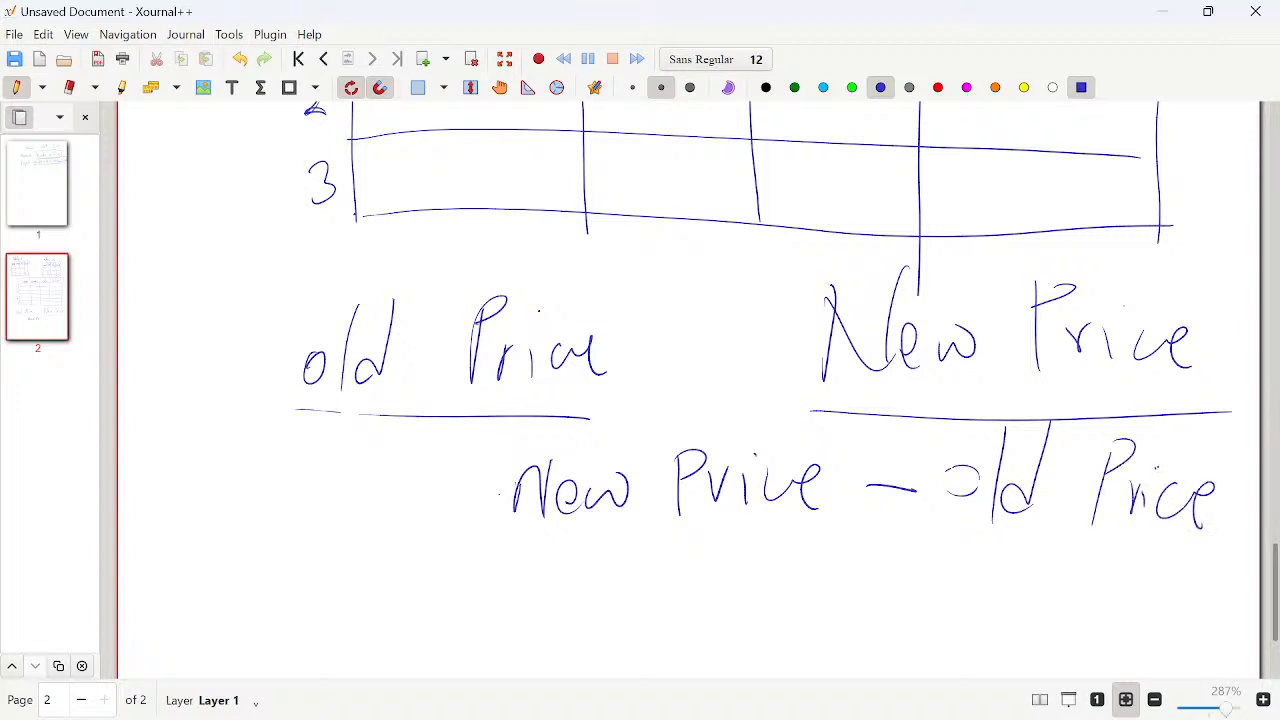
Complete the fraction with a dividing line and "Old Price" as the denominator, and enclose it in large parentheses
drag(502, 545, 1182, 580)
mouse_move(760, 592)
mouse_down()
mouse_move(780, 572)
mouse_move(775, 616)
mouse_up()
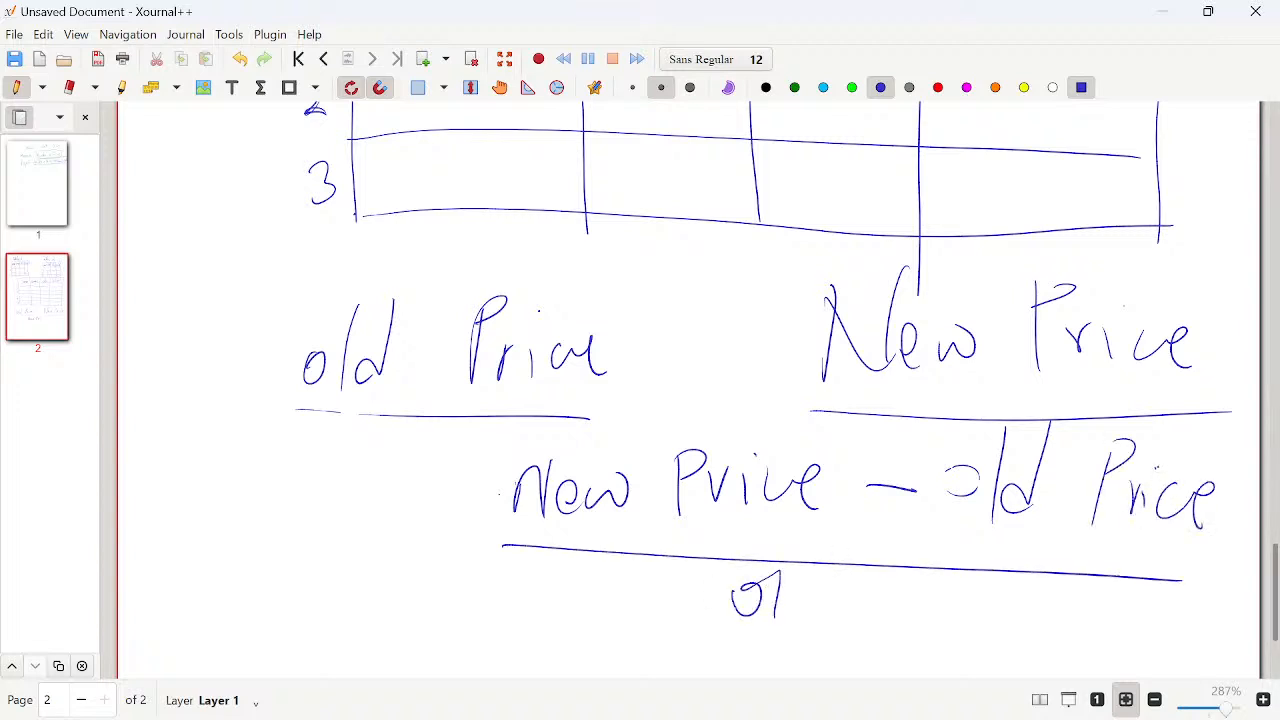
drag(834, 558, 818, 622)
drag(814, 600, 812, 620)
drag(892, 578, 884, 632)
mouse_move(886, 580)
mouse_down()
mouse_move(902, 598)
mouse_move(936, 598)
mouse_up()
mouse_move(946, 602)
mouse_down()
mouse_move(946, 616)
mouse_move(982, 620)
mouse_up()
drag(996, 612, 1014, 628)
drag(1162, 406, 1154, 636)
mouse_move(566, 430)
mouse_down()
mouse_move(498, 468)
mouse_move(534, 600)
mouse_up()
drag(334, 492, 294, 536)
drag(302, 506, 342, 540)
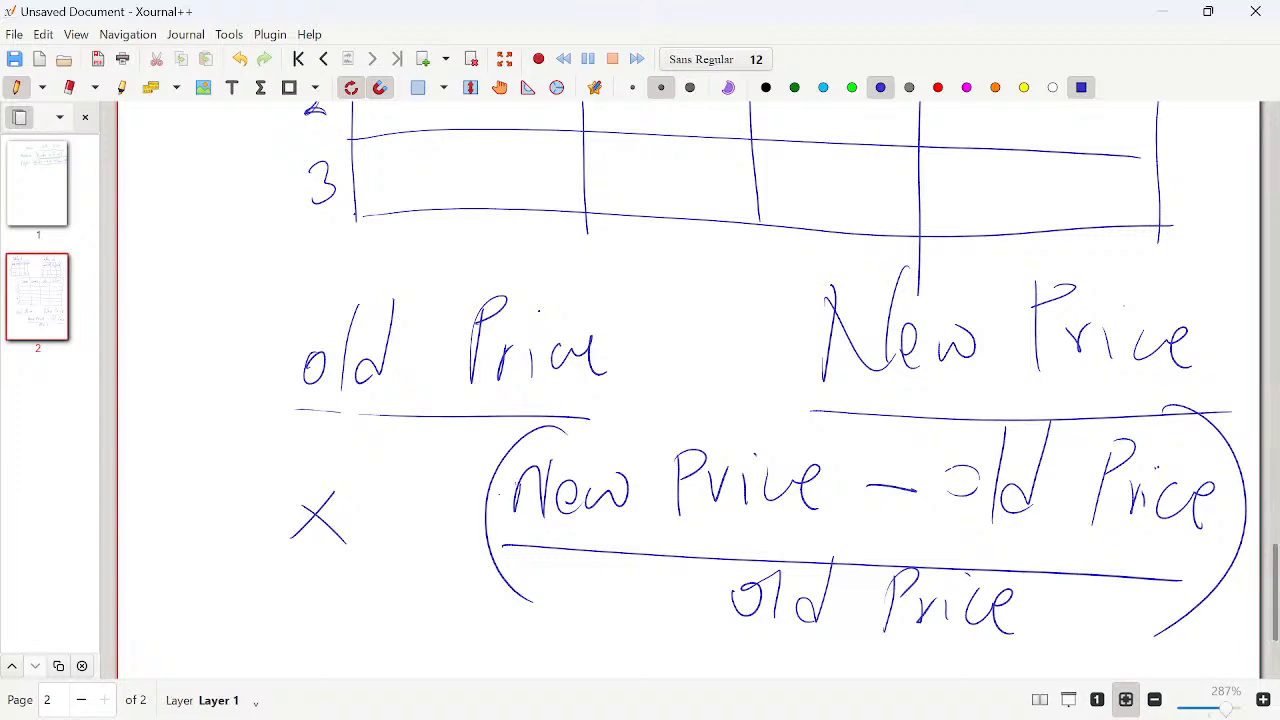
click(63, 59)
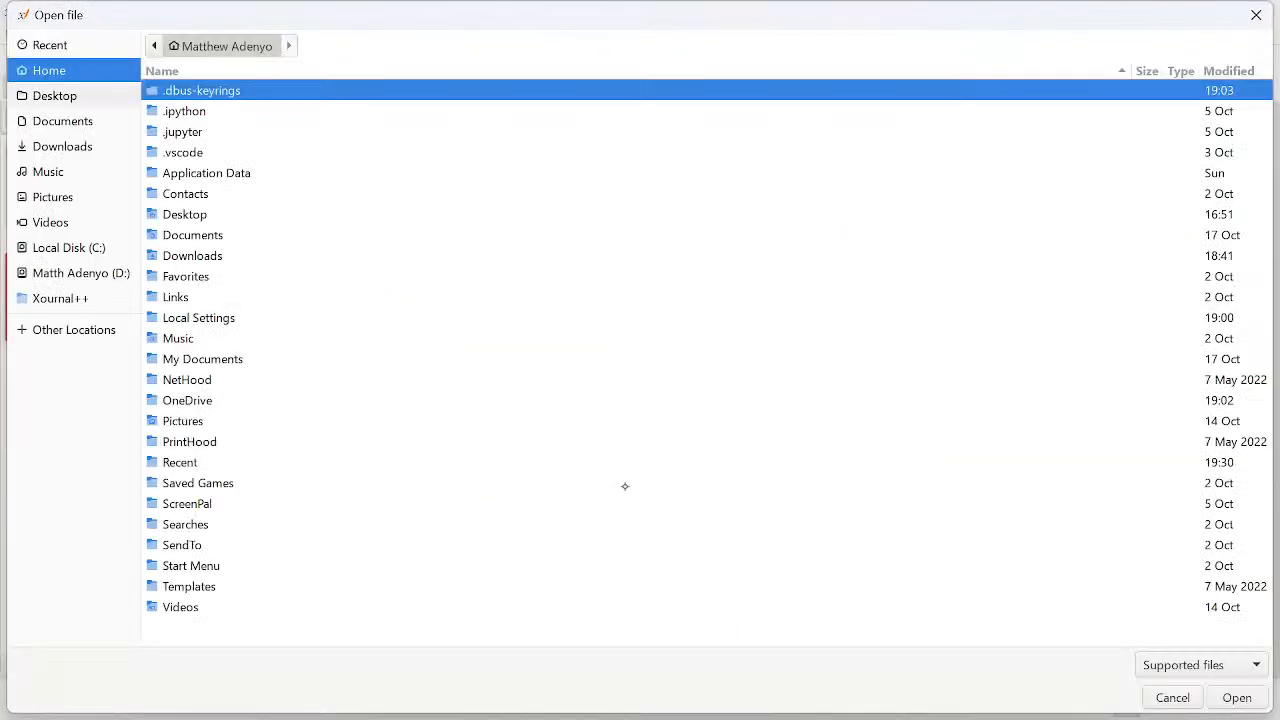
key(Escape)
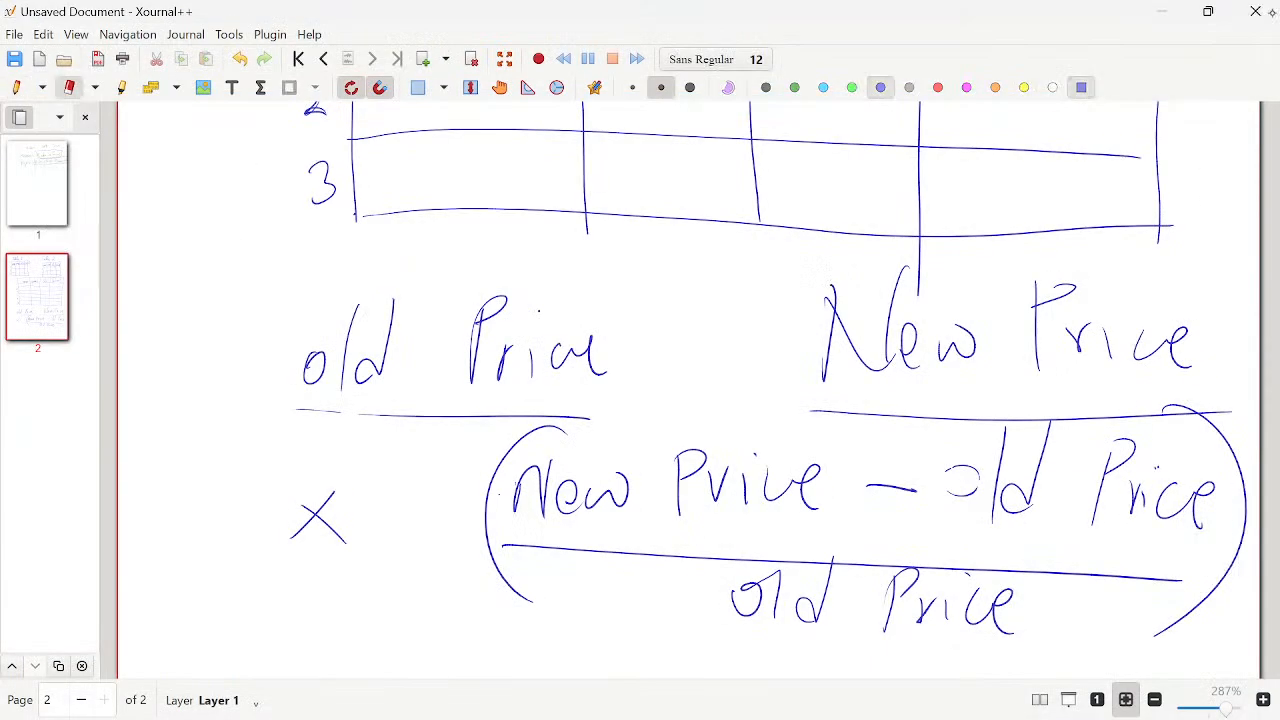
mouse_move(334, 496)
mouse_down()
mouse_move(304, 532)
mouse_move(342, 538)
mouse_up()
Handwrite "100 ×" in red in front of the parenthesised price-change fraction
click(16, 87)
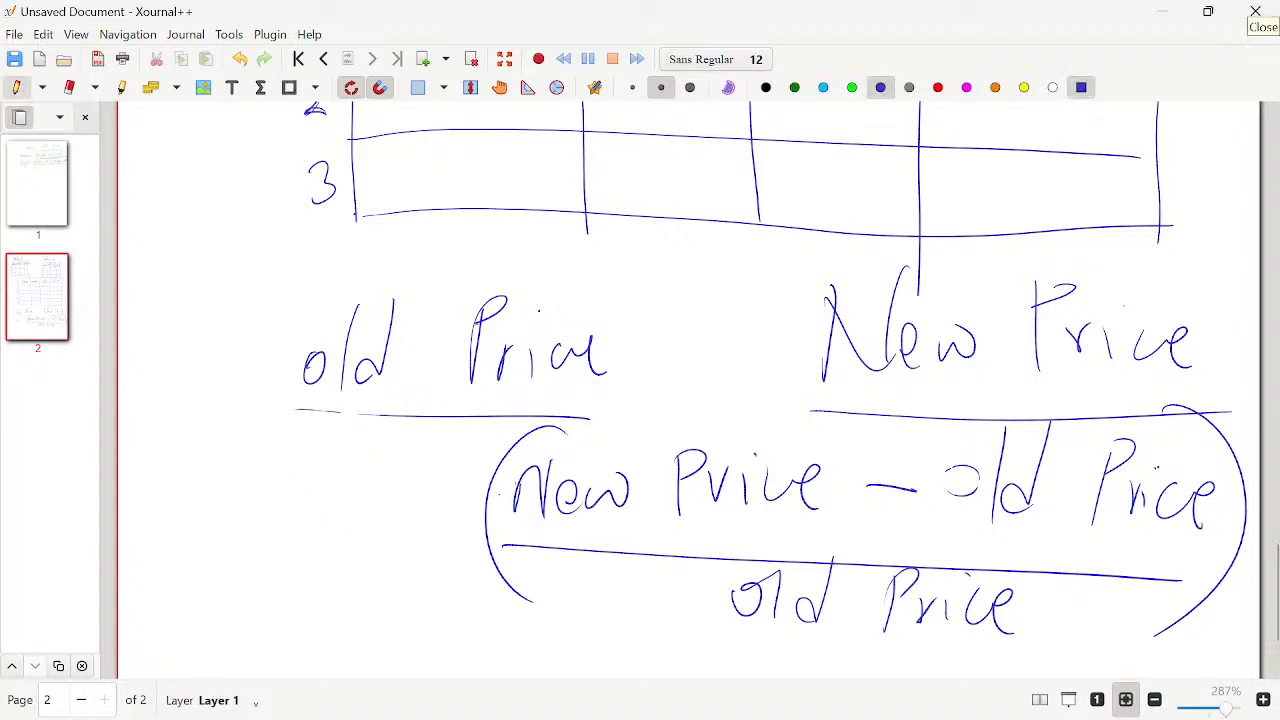
click(938, 87)
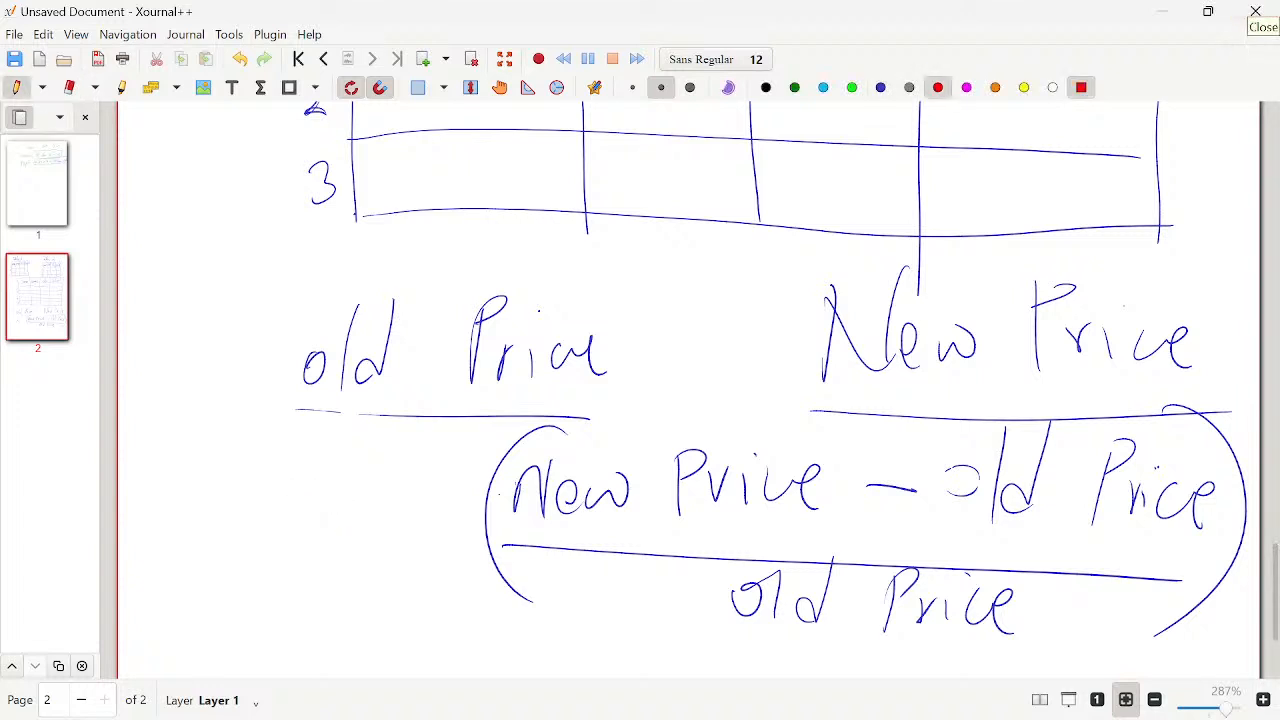
drag(252, 512, 247, 566)
mouse_move(288, 512)
mouse_down()
mouse_move(278, 550)
mouse_move(292, 514)
mouse_move(420, 556)
mouse_up()
drag(420, 512, 386, 560)
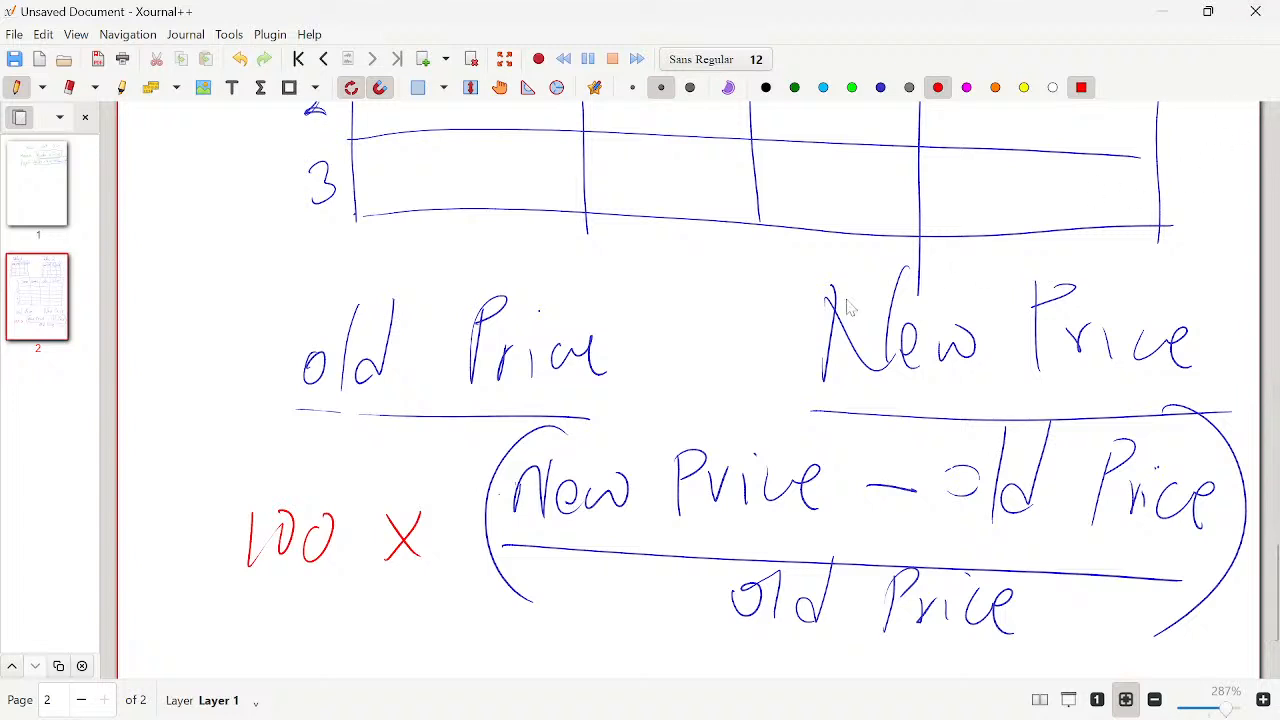
Add a new page 3 and handwrite the numerator "4.99 − 3.99" in red near its upper edge
click(423, 58)
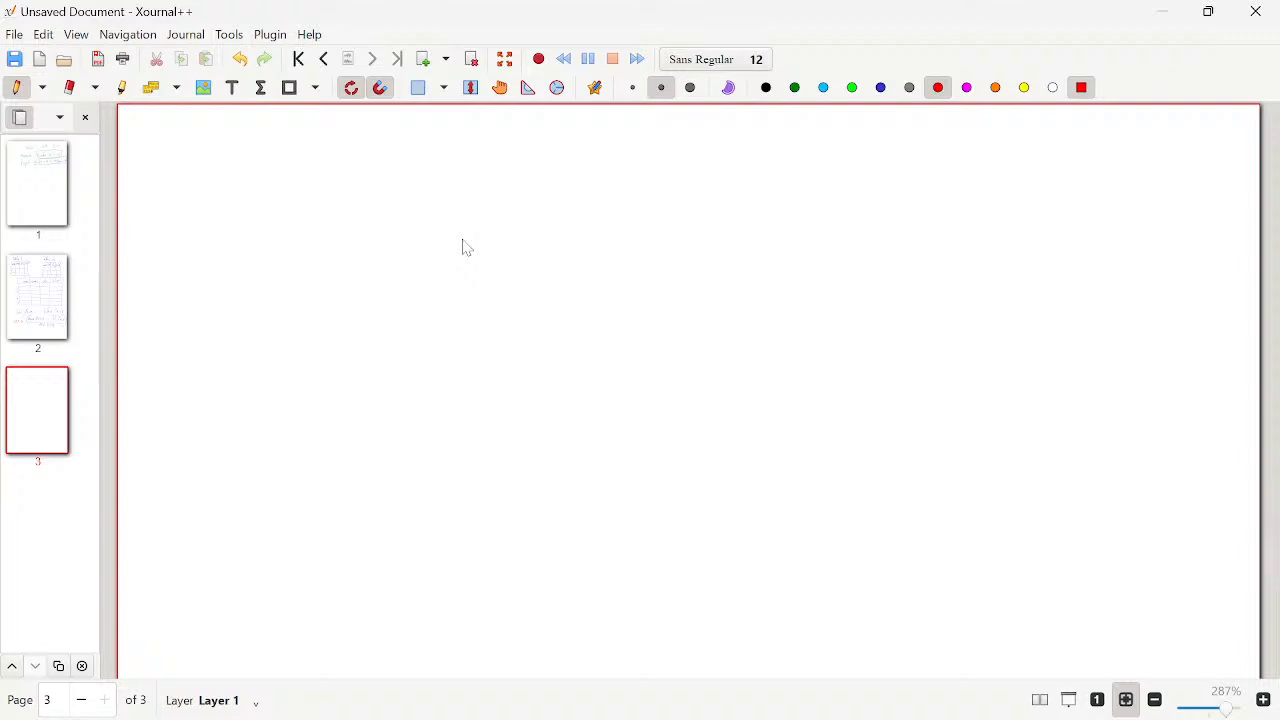
mouse_move(465, 166)
mouse_down()
mouse_move(443, 200)
mouse_move(492, 198)
mouse_up()
drag(484, 156, 487, 212)
click(501, 185)
drag(553, 158, 543, 208)
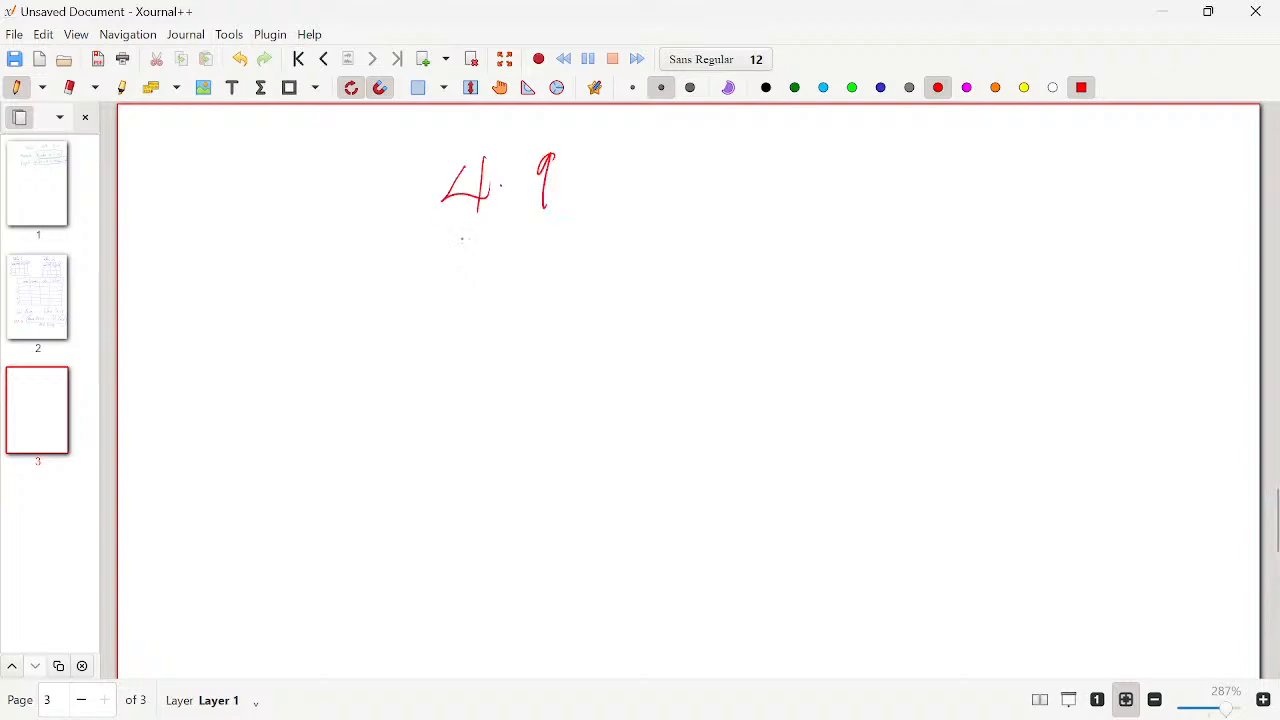
mouse_move(592, 158)
mouse_down()
mouse_move(590, 208)
mouse_move(657, 182)
mouse_move(712, 196)
mouse_move(700, 205)
mouse_up()
click(738, 186)
mouse_move(758, 167)
mouse_down()
mouse_move(781, 160)
mouse_move(790, 202)
mouse_up()
mouse_move(815, 170)
mouse_down()
mouse_move(826, 150)
mouse_move(838, 212)
mouse_up()
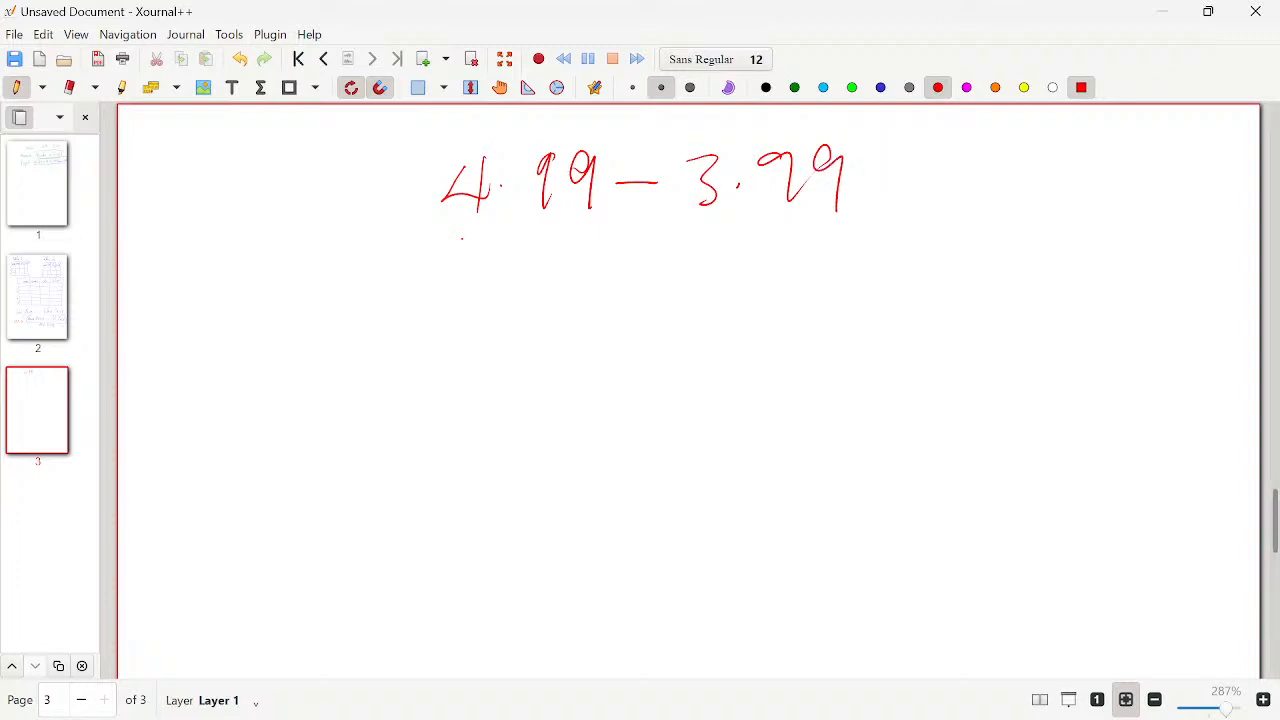
Draw the fraction line with 3.99 as the denominator and write "× 100" after the fraction
drag(424, 249, 830, 244)
mouse_move(574, 282)
mouse_down()
mouse_move(606, 296)
mouse_move(580, 322)
mouse_up()
click(628, 298)
mouse_move(682, 276)
mouse_down()
mouse_move(685, 324)
mouse_move(728, 268)
mouse_move(731, 324)
mouse_up()
drag(893, 198, 850, 270)
drag(864, 212, 896, 262)
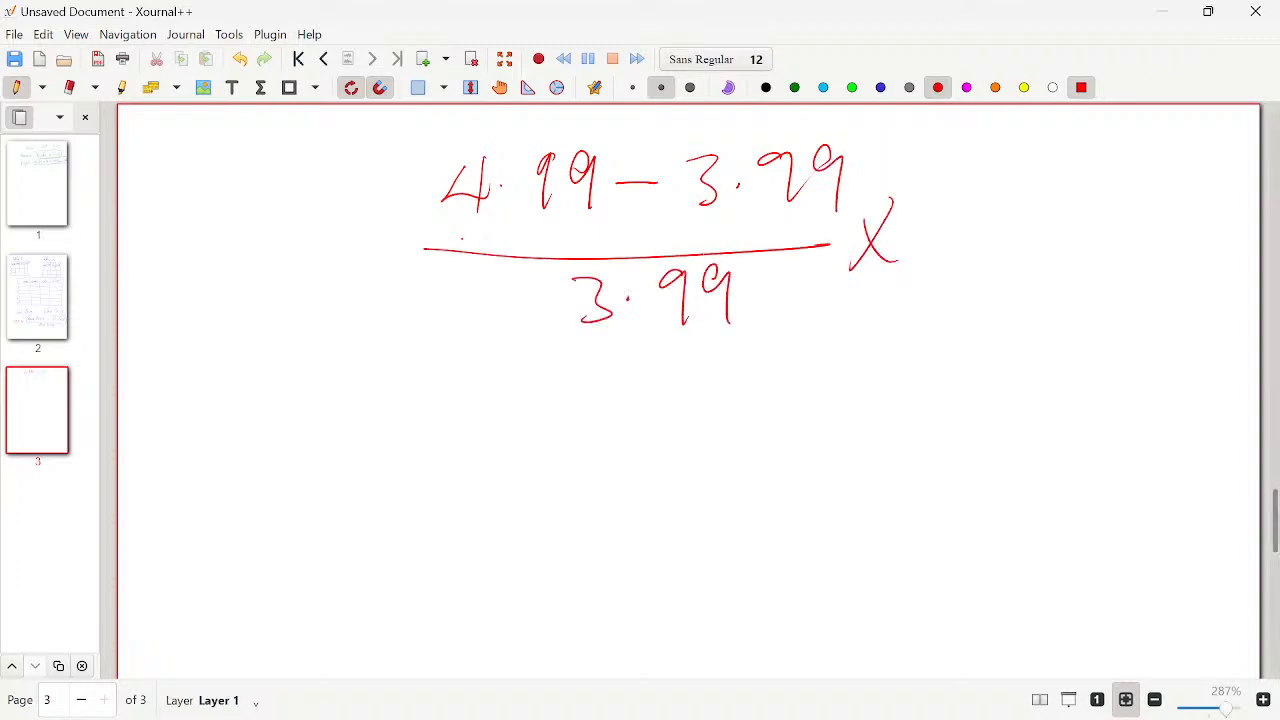
drag(936, 206, 930, 258)
drag(975, 210, 1040, 206)
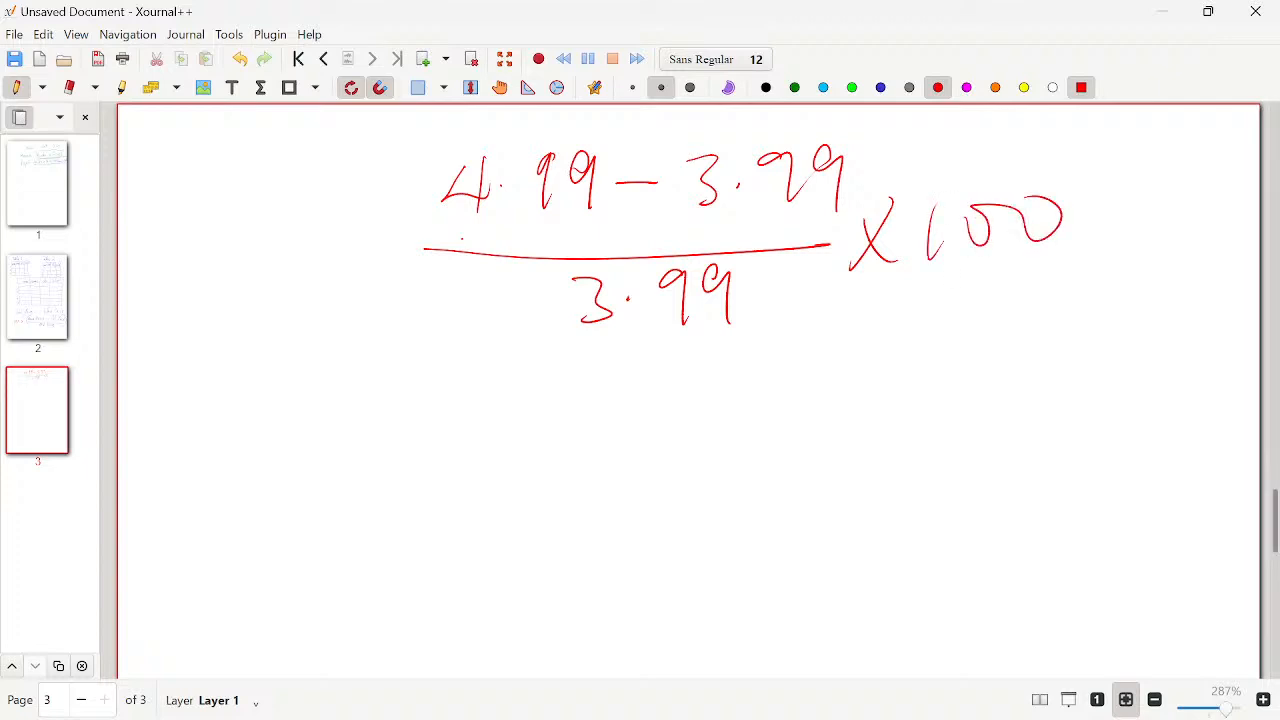
Write an equals sign below the calculation and label the fraction "% Increase =" in front
drag(667, 433, 697, 433)
drag(668, 464, 686, 462)
mouse_move(155, 200)
mouse_down()
mouse_move(158, 262)
mouse_move(176, 262)
mouse_up()
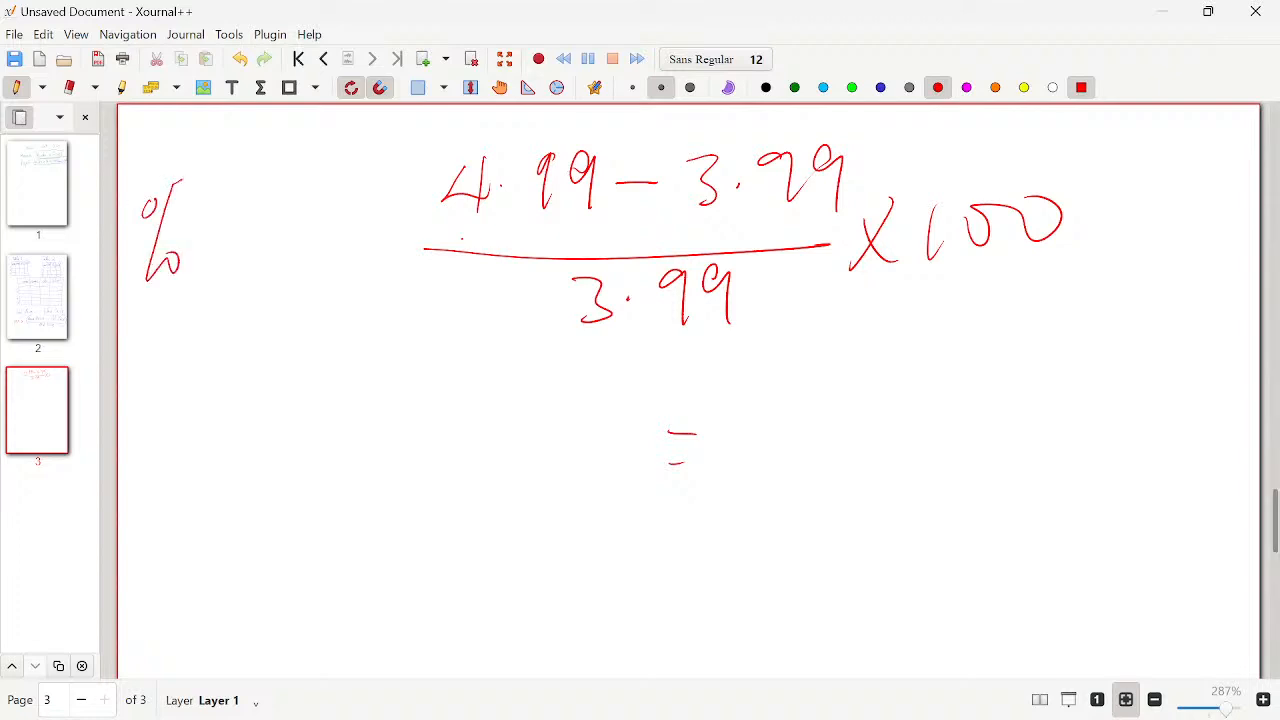
drag(228, 183, 220, 268)
drag(235, 232, 238, 258)
drag(280, 244, 368, 232)
click(400, 222)
click(392, 243)
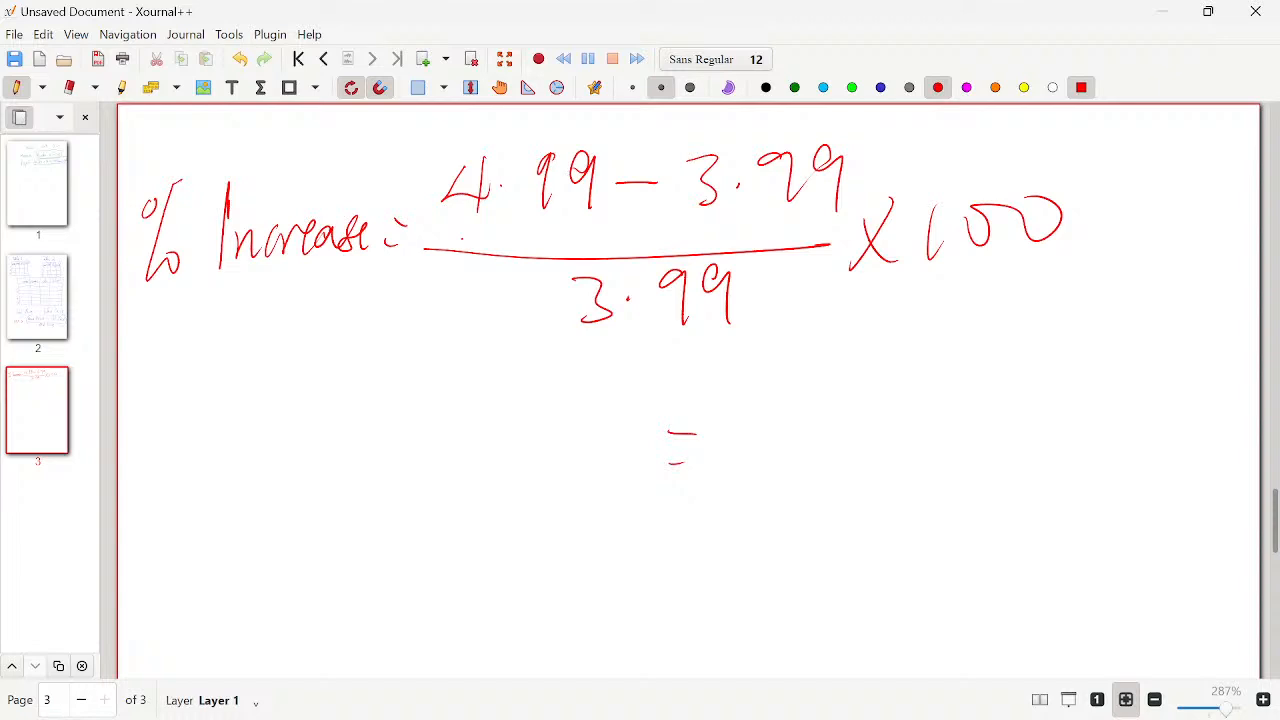
Handwrite "25." in red after the equals sign below the fraction
mouse_move(736, 428)
mouse_down()
mouse_move(740, 465)
mouse_move(796, 461)
mouse_up()
mouse_move(816, 409)
mouse_down()
mouse_move(843, 402)
mouse_move(802, 461)
mouse_up()
click(849, 457)
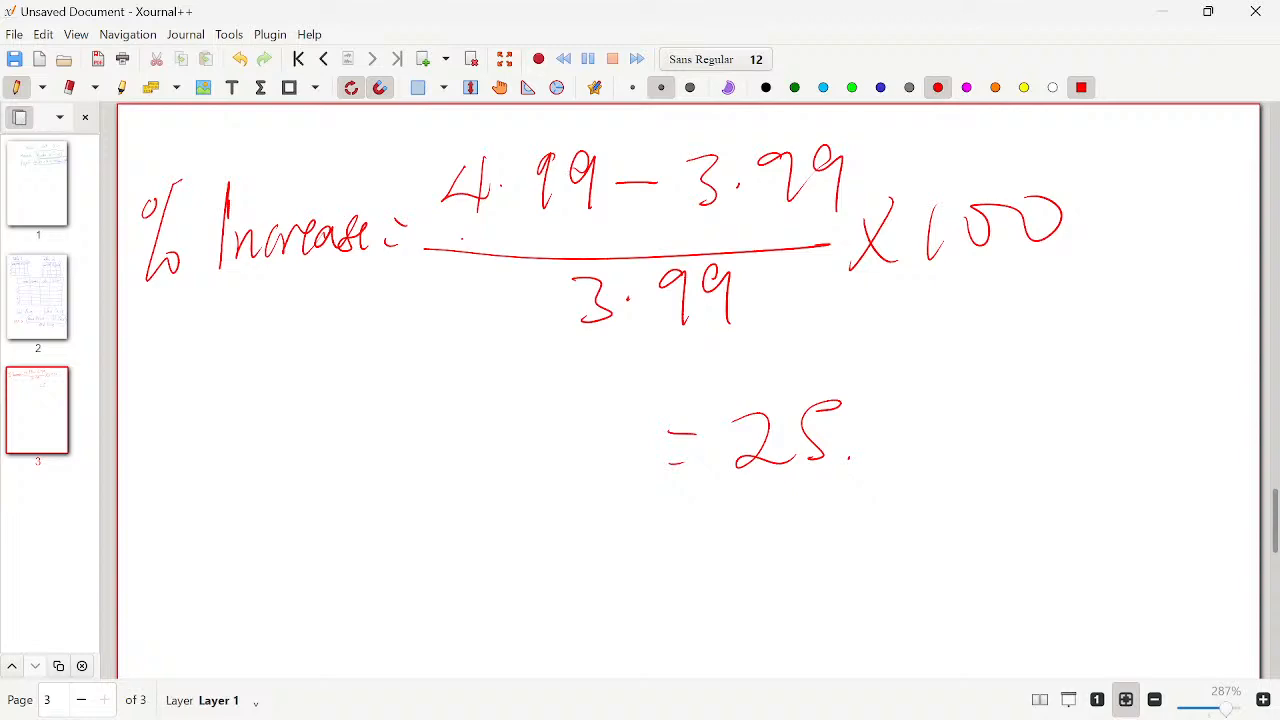
Open the Windows Calculator and enter the price difference 4.99 − 3.99
key(super)
text(CA)
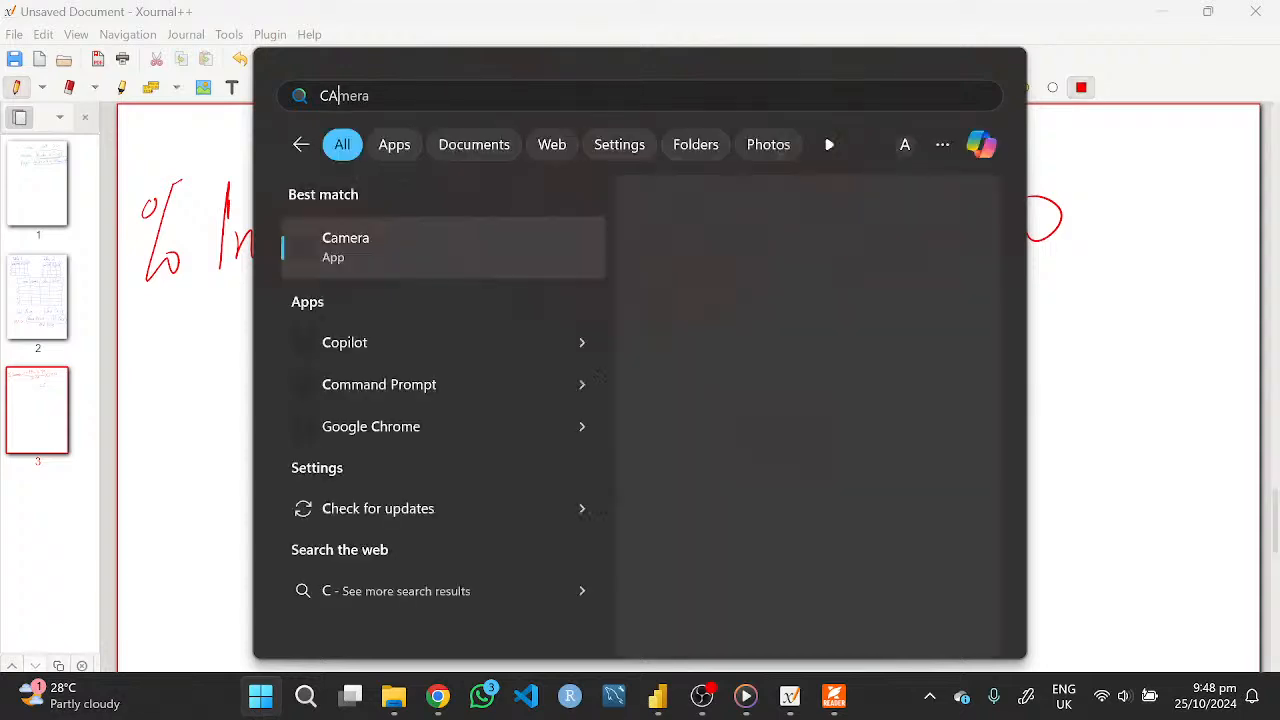
text(L)
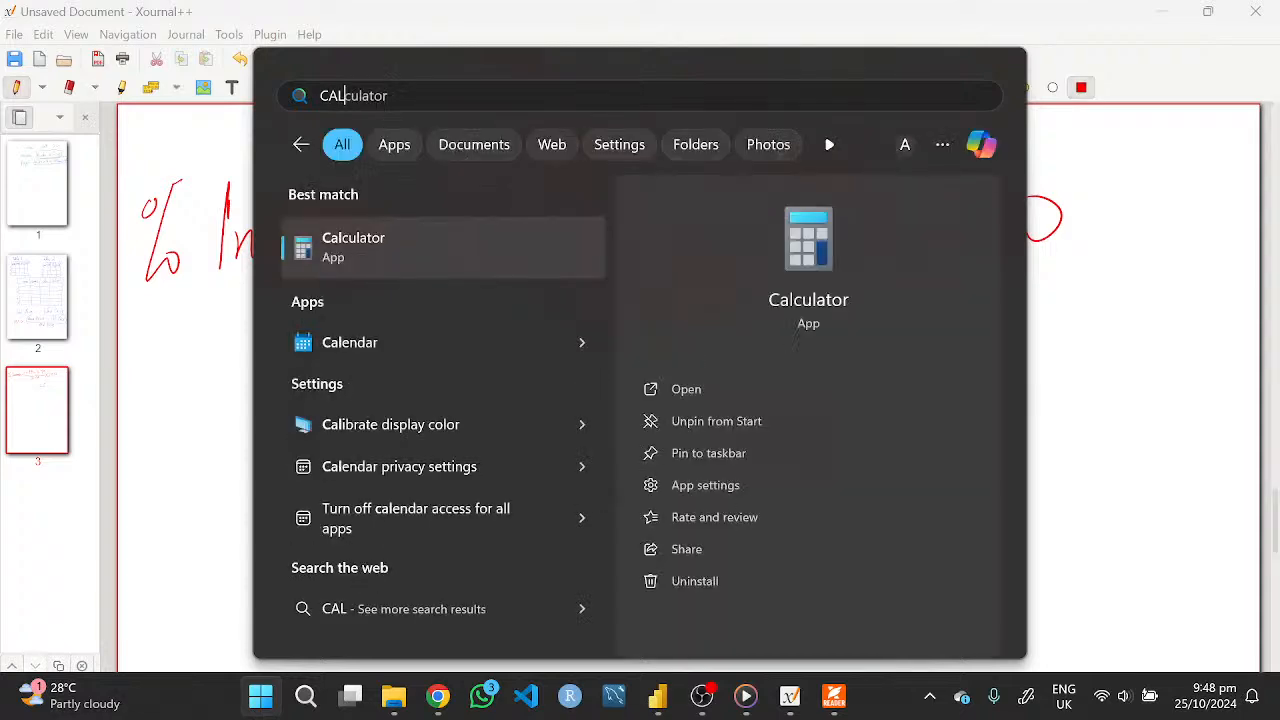
key(Return)
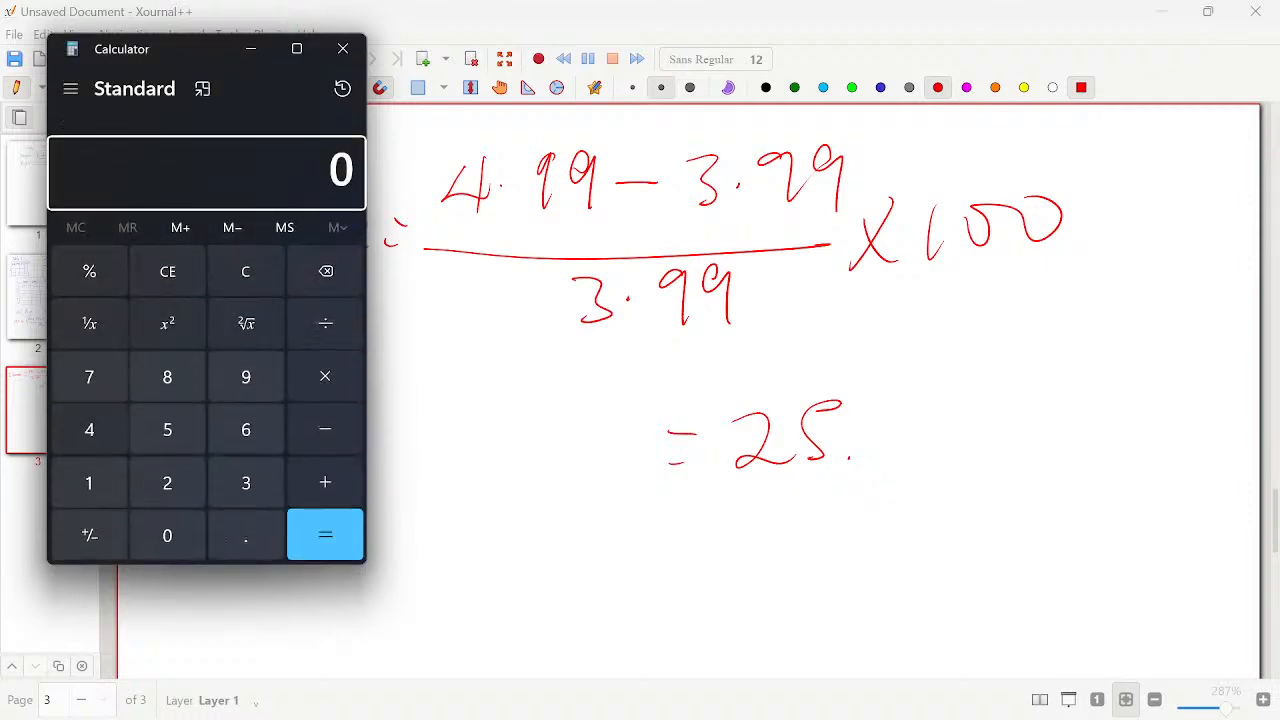
text(4.)
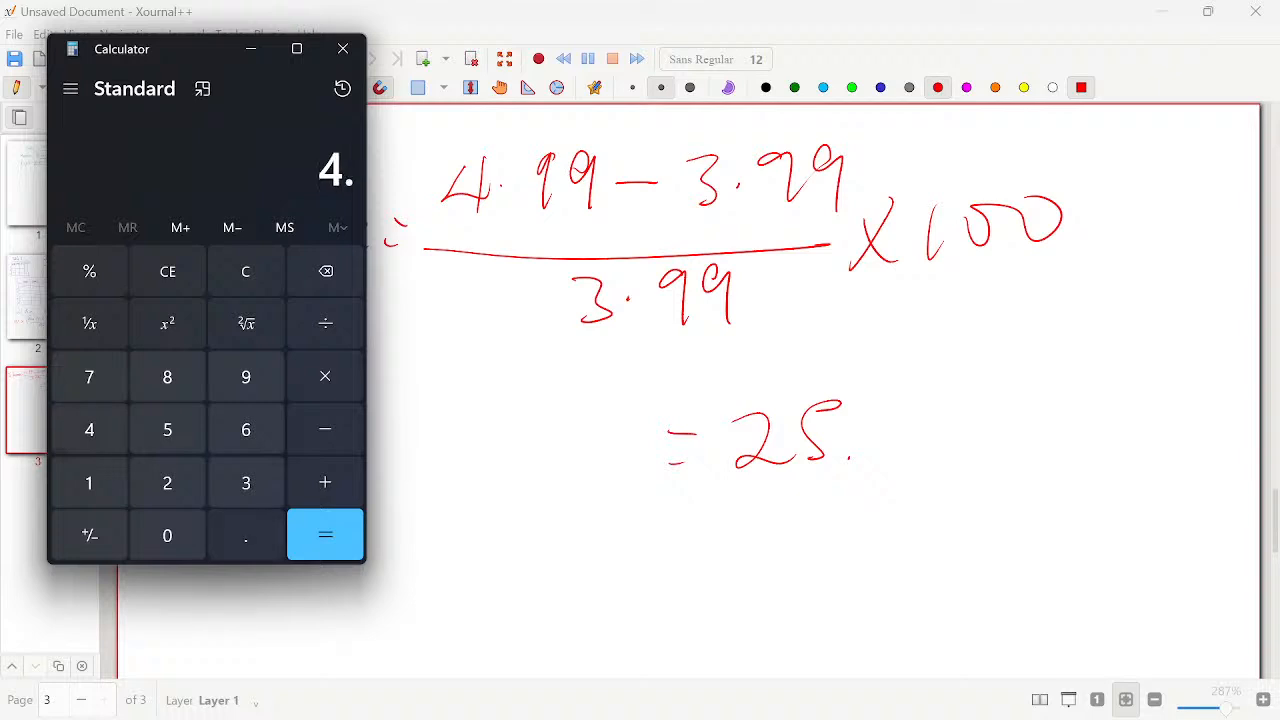
text(99)
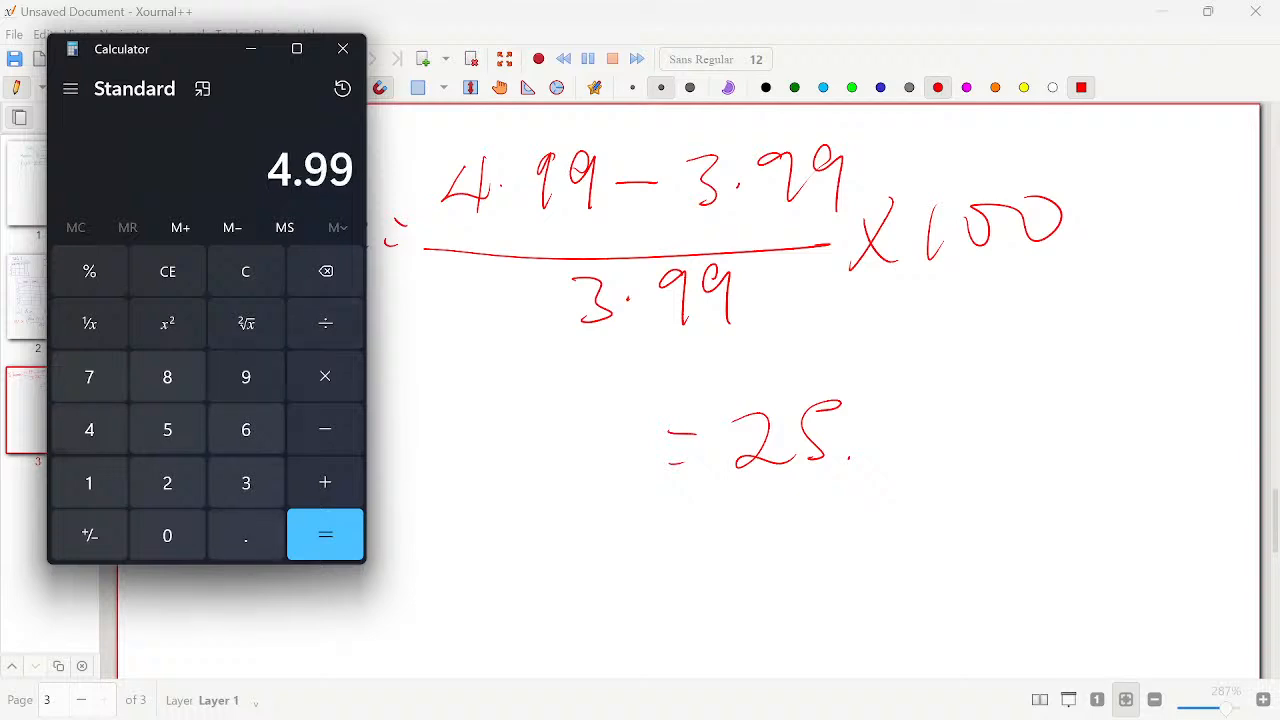
key(minus)
text(3)
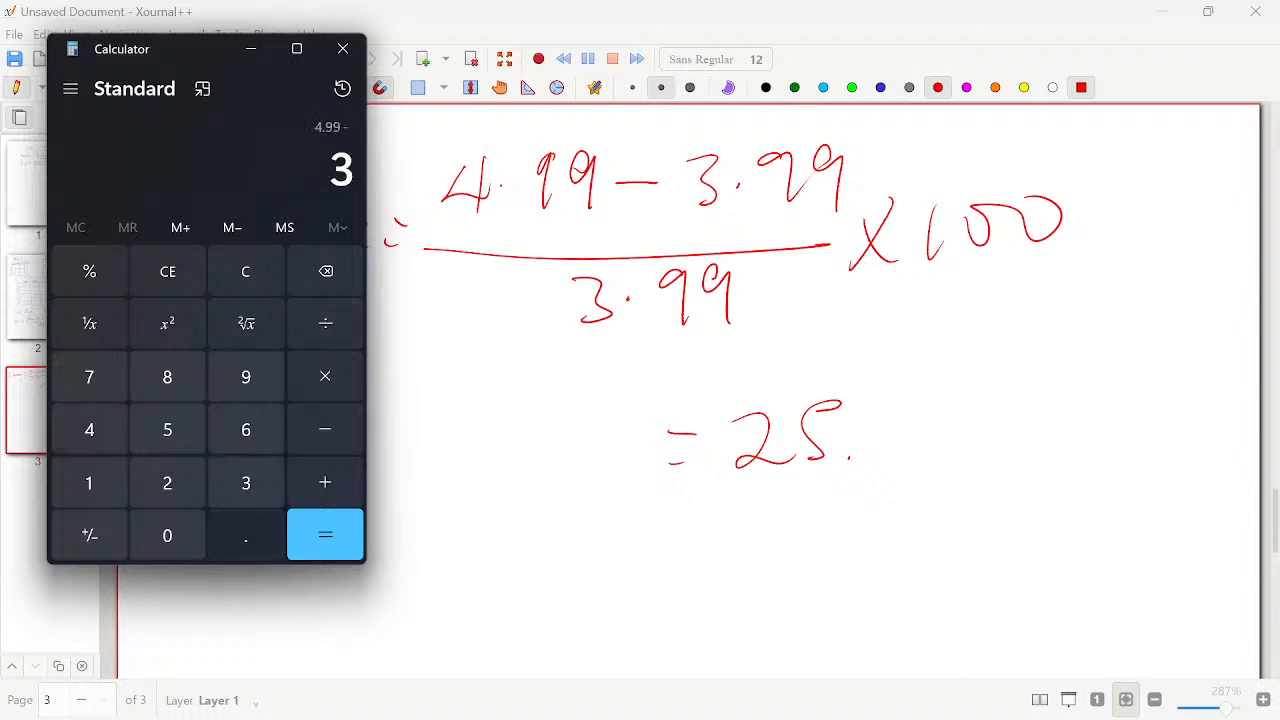
text(.99)
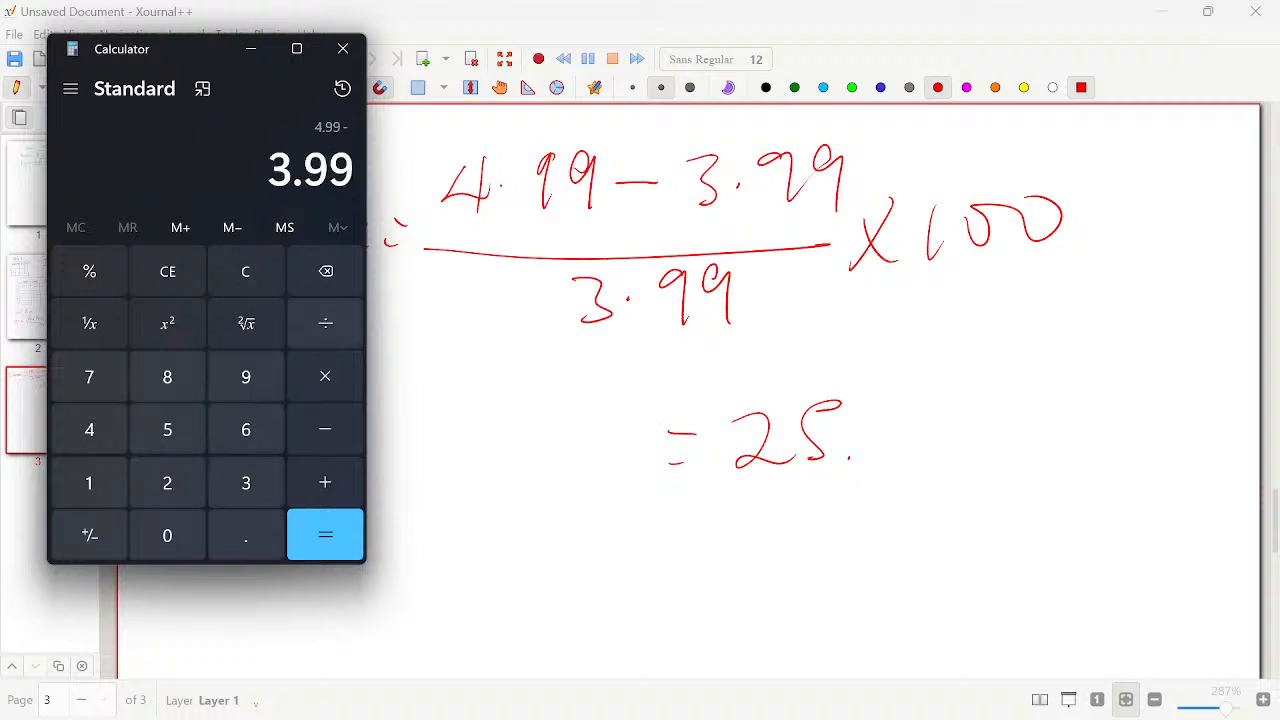
Divide the price difference by 3.99 and multiply it by 100 to calculate the percentage increase
key(slash)
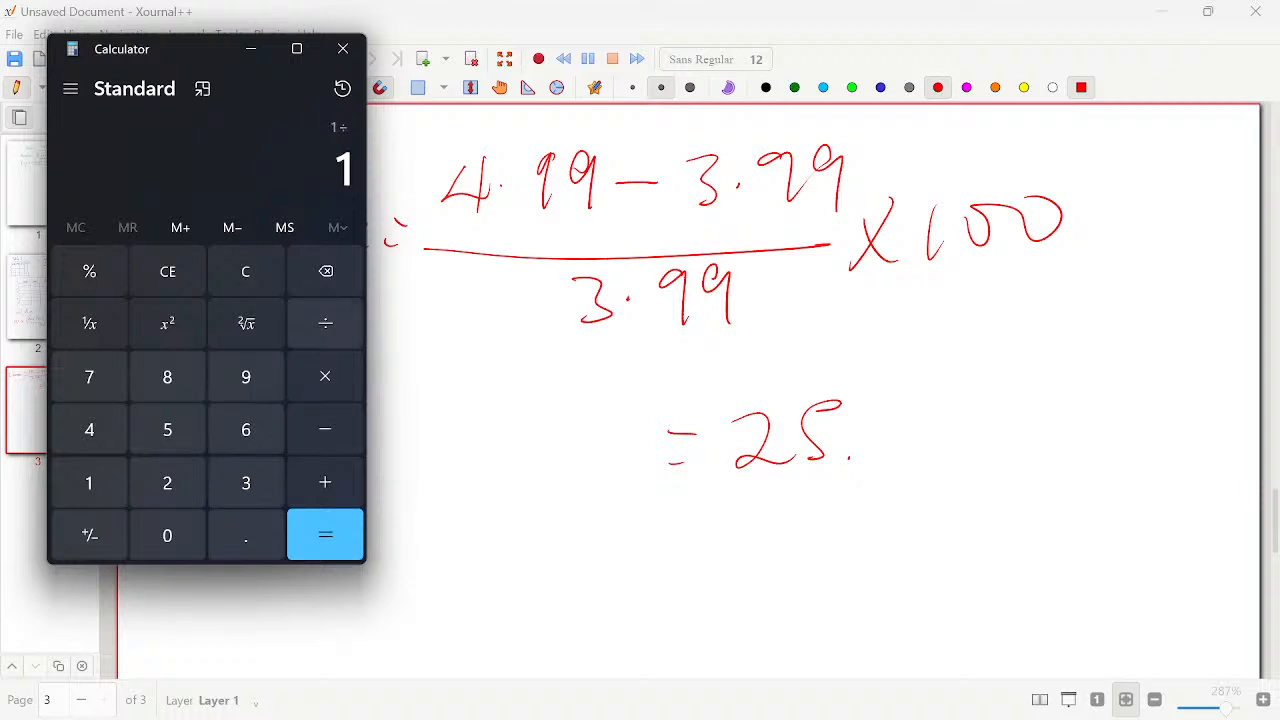
text(3)
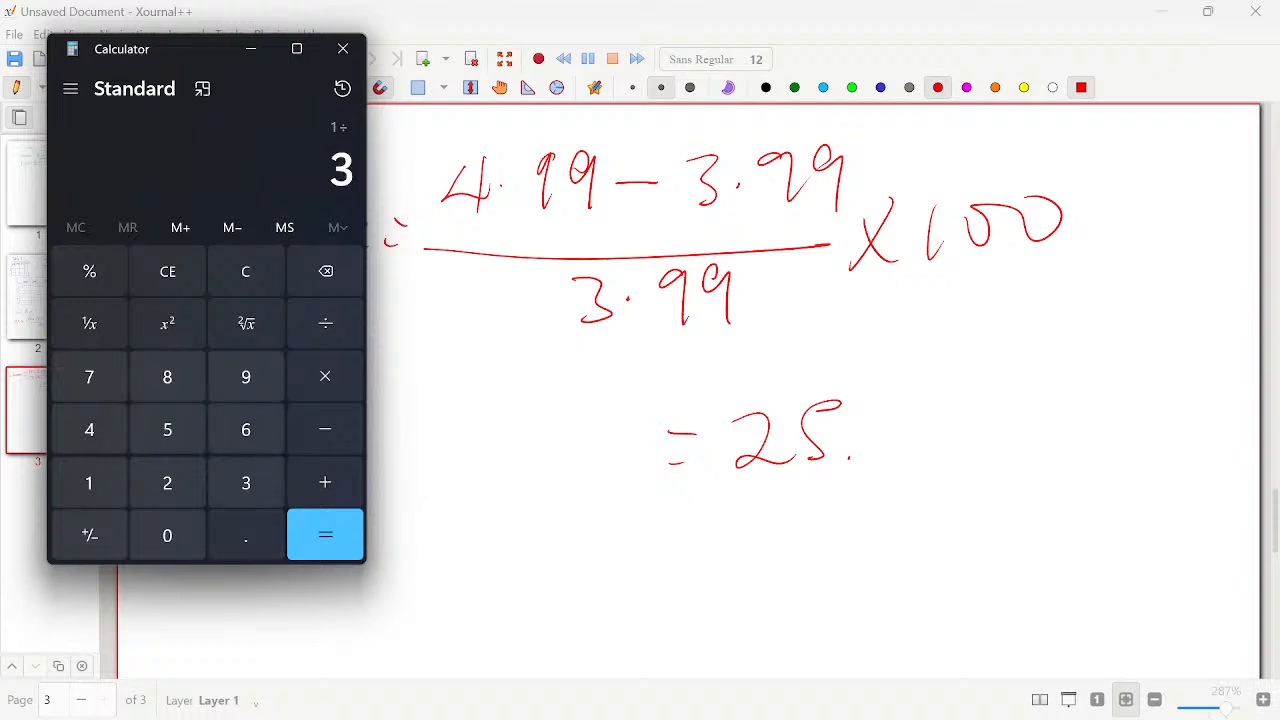
text(.99)
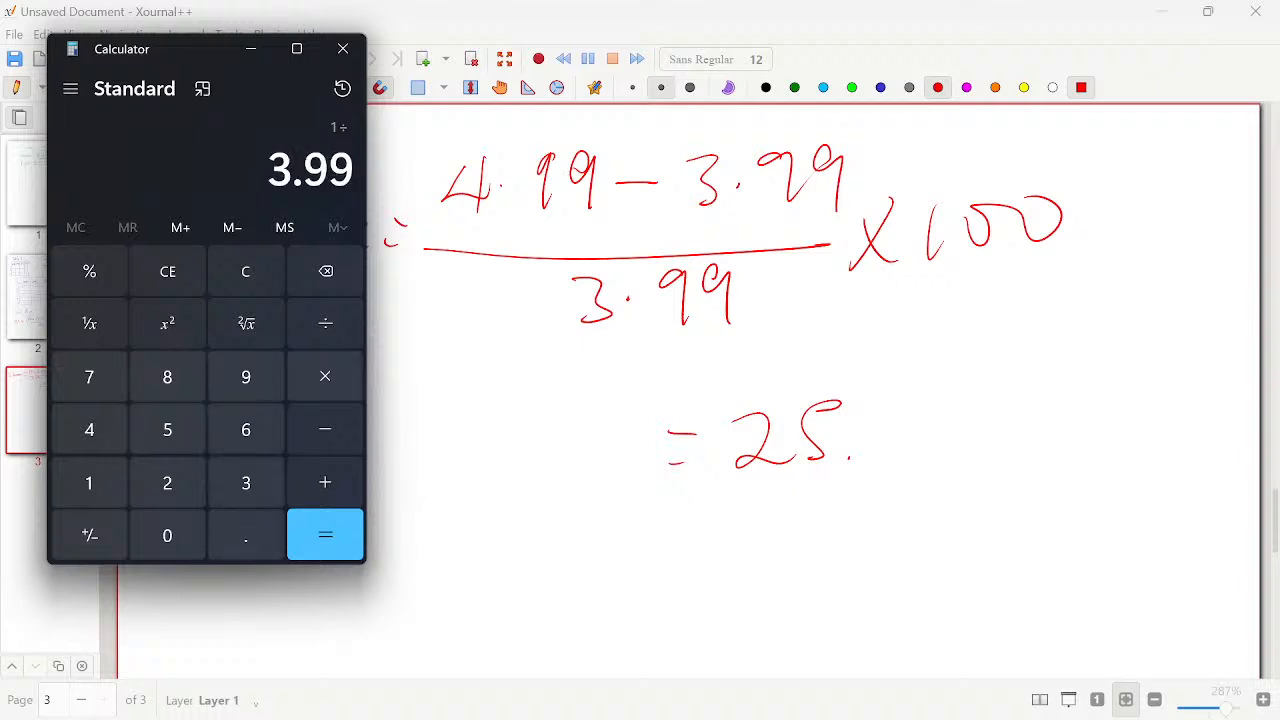
key(asterisk)
text(1)
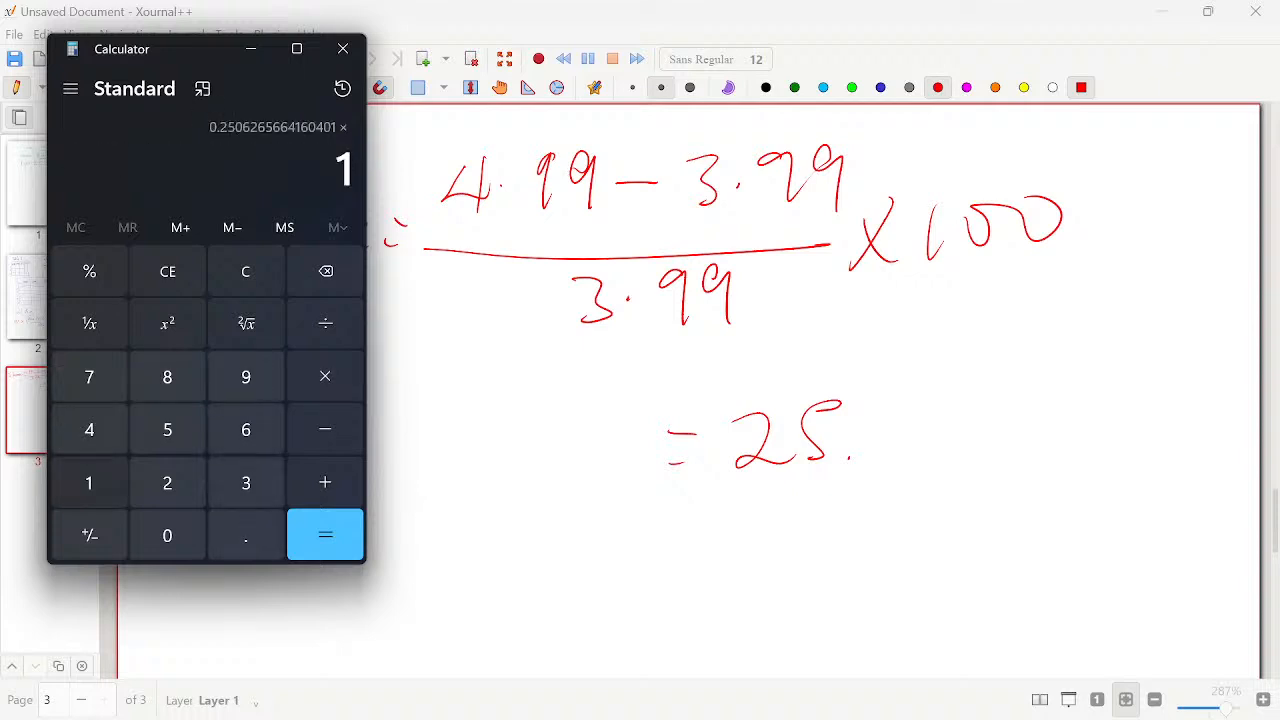
text(00)
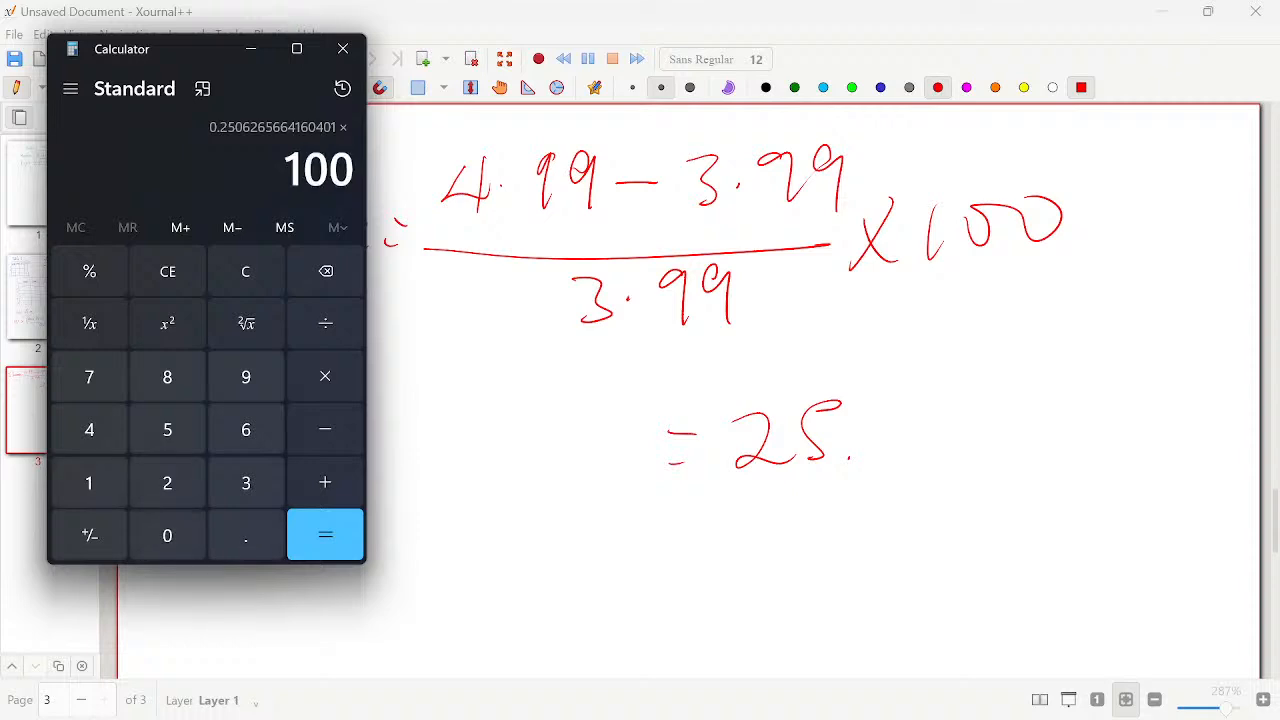
key(Return)
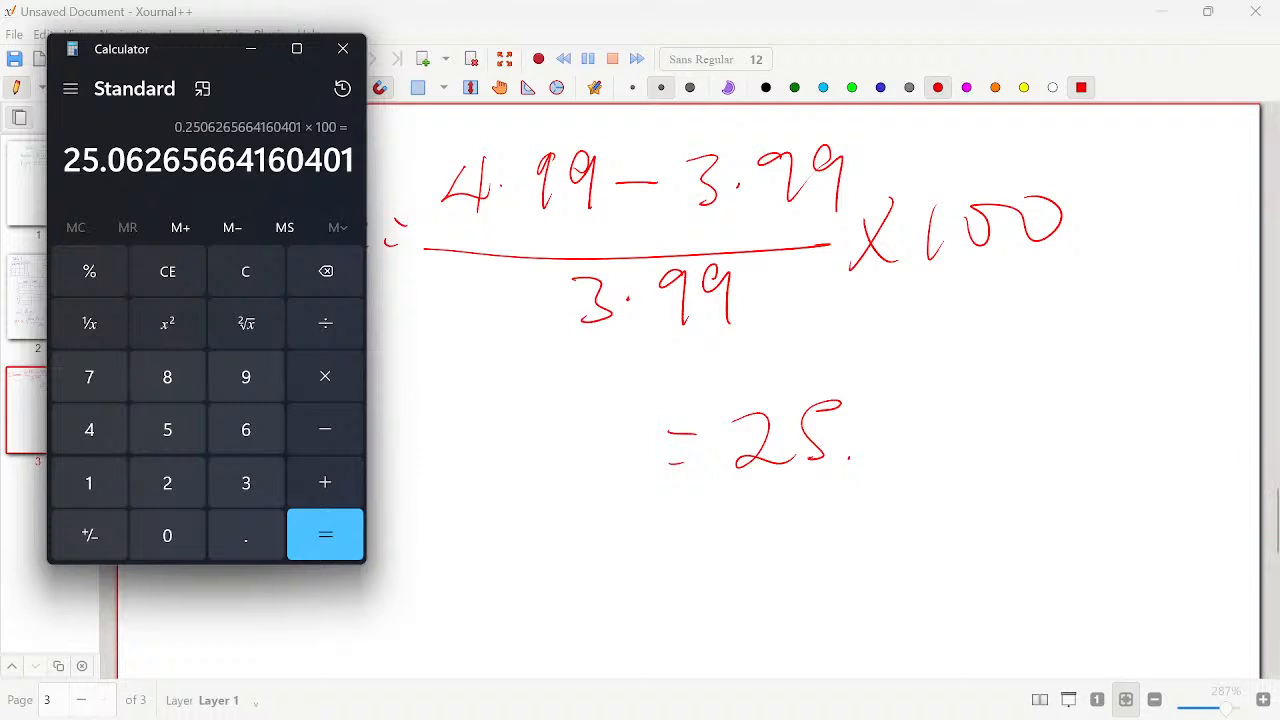
Return to Xournal++, add the percent sign after 25, and handwrite "2021 = 3.99" beside the result
key(alt+Tab)
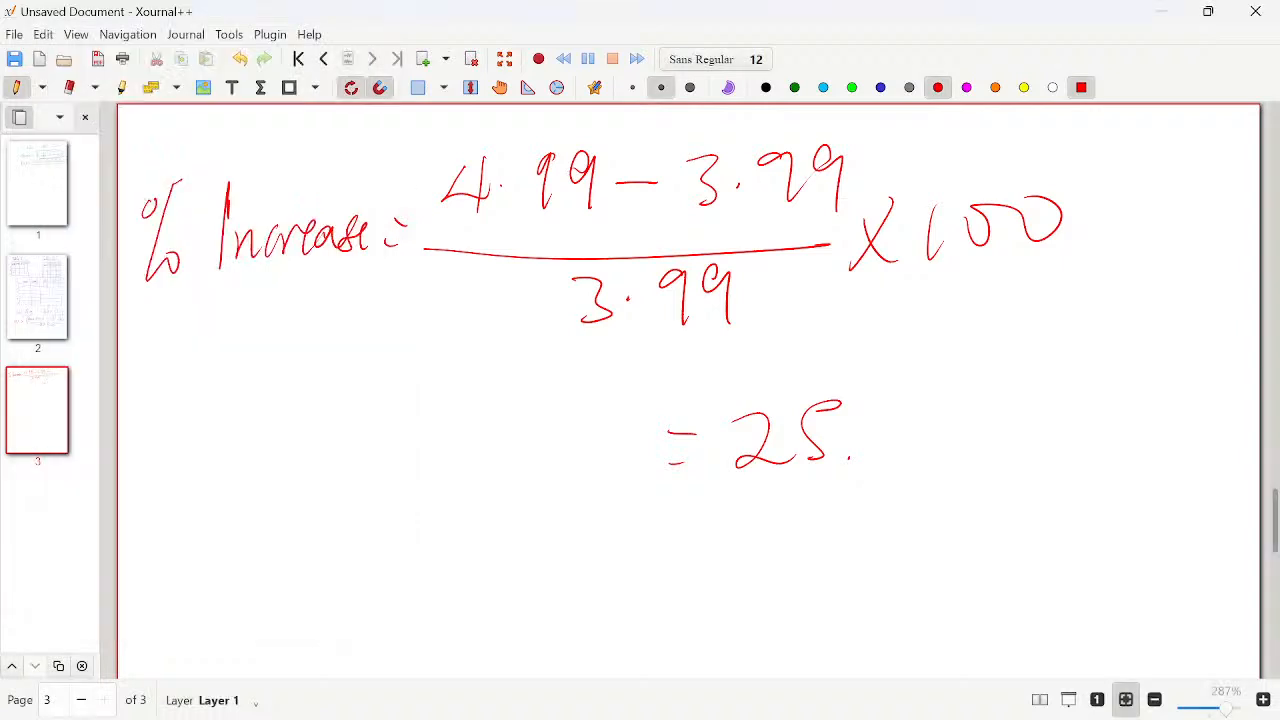
mouse_move(878, 392)
mouse_down()
mouse_move(868, 404)
mouse_move(896, 445)
mouse_move(888, 470)
mouse_up()
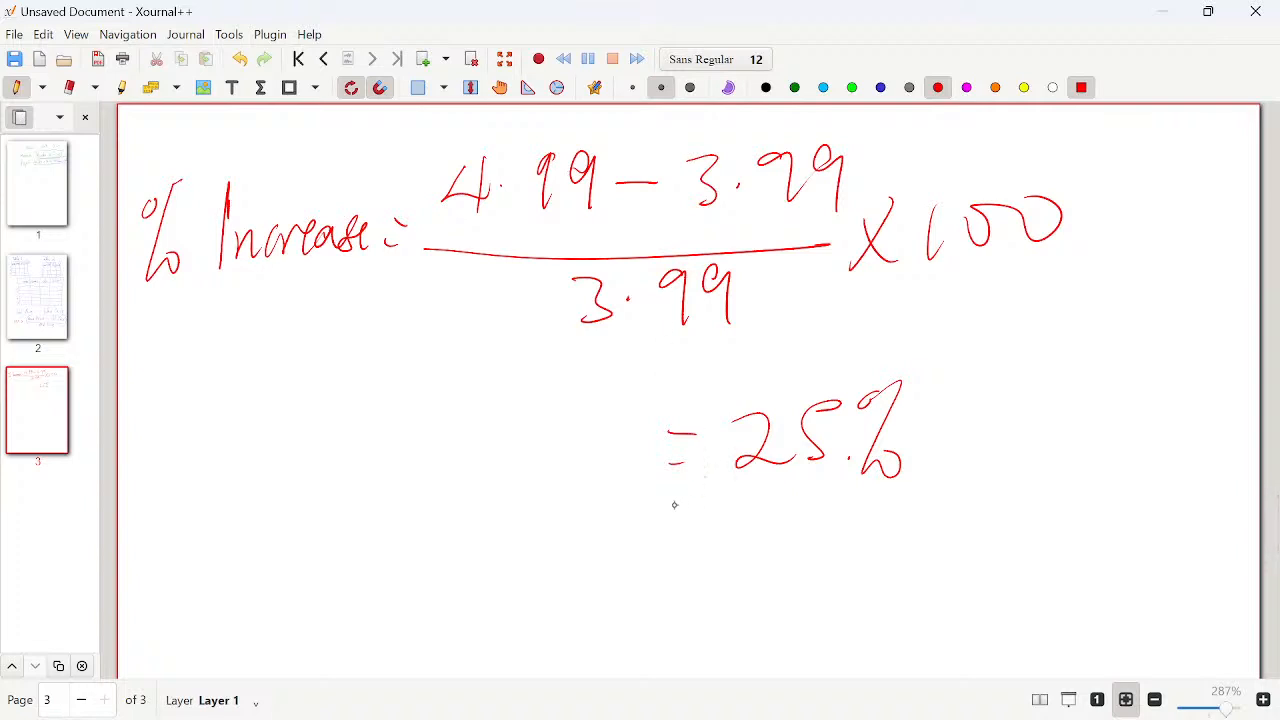
mouse_move(203, 405)
mouse_down()
mouse_move(215, 419)
mouse_move(276, 398)
mouse_move(310, 436)
mouse_up()
mouse_move(347, 418)
mouse_down()
mouse_move(374, 412)
mouse_move(376, 430)
mouse_move(440, 420)
mouse_move(428, 438)
mouse_up()
click(455, 422)
mouse_move(495, 382)
mouse_down()
mouse_move(490, 444)
mouse_move(519, 453)
mouse_up()
Handwrite "2022 = 4.99" in red beneath the 2021 price line
drag(176, 510, 228, 528)
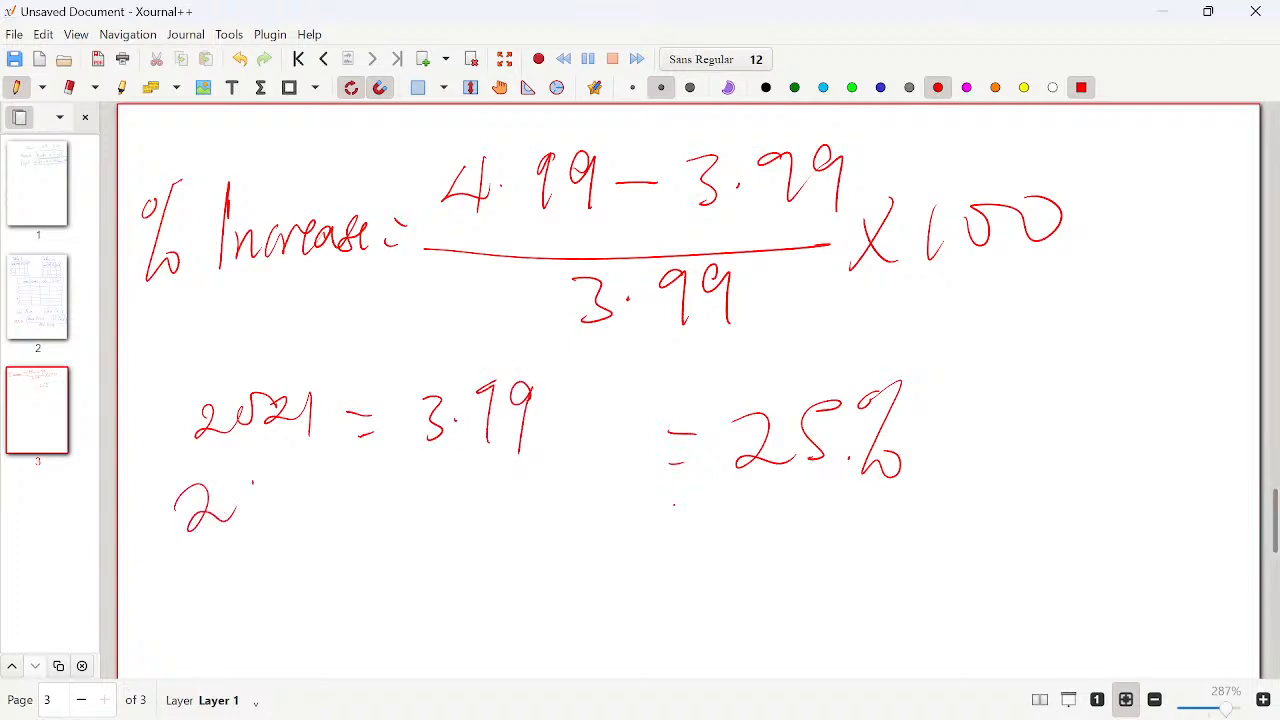
drag(255, 480, 257, 484)
mouse_move(265, 486)
mouse_down()
mouse_move(285, 480)
mouse_move(298, 520)
mouse_up()
mouse_move(300, 488)
mouse_down()
mouse_move(318, 484)
mouse_move(330, 508)
mouse_up()
mouse_move(343, 484)
mouse_down()
mouse_move(366, 481)
mouse_move(366, 504)
mouse_up()
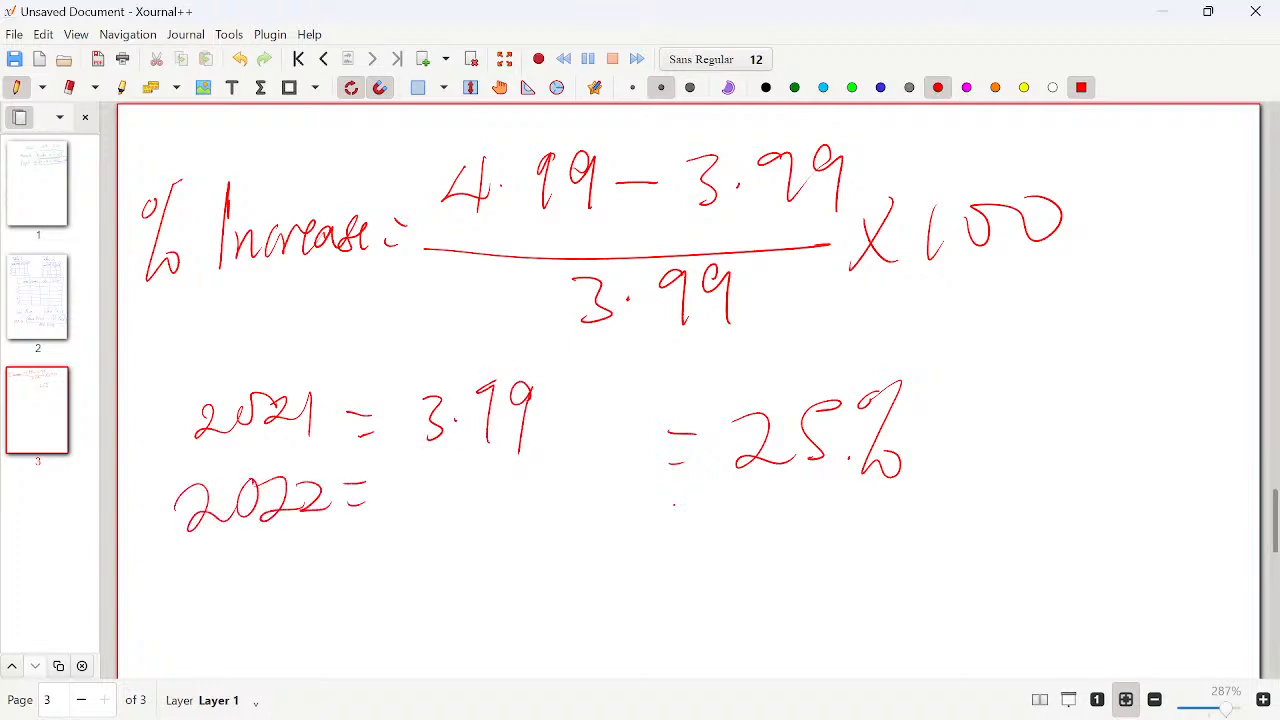
mouse_move(425, 476)
mouse_down()
mouse_move(422, 490)
mouse_move(458, 508)
mouse_up()
drag(440, 478, 436, 544)
click(462, 503)
mouse_move(492, 478)
mouse_down()
mouse_move(507, 471)
mouse_move(505, 534)
mouse_up()
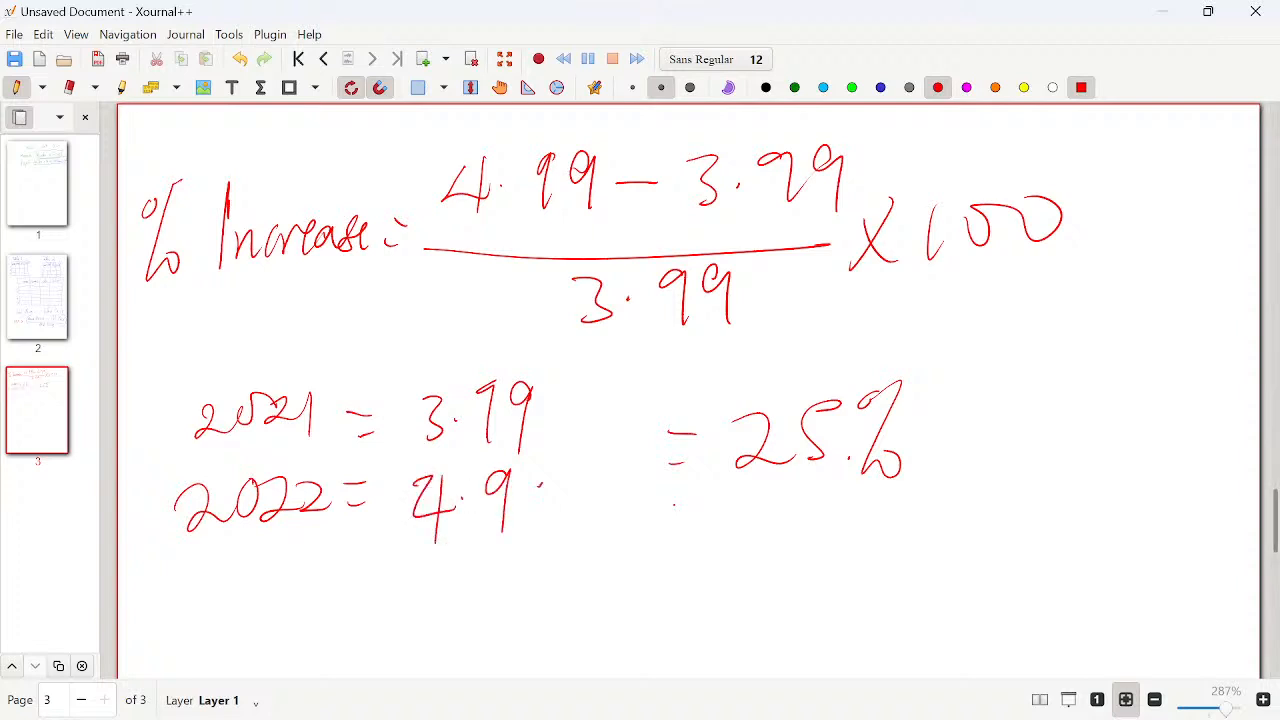
drag(548, 474, 553, 534)
mouse_move(185, 598)
mouse_down()
mouse_move(232, 612)
mouse_move(244, 580)
mouse_move(268, 616)
mouse_move(302, 620)
mouse_up()
mouse_move(313, 572)
mouse_down()
mouse_move(328, 578)
mouse_move(312, 620)
mouse_up()
mouse_move(360, 581)
mouse_down()
mouse_move(379, 578)
mouse_move(376, 600)
mouse_up()
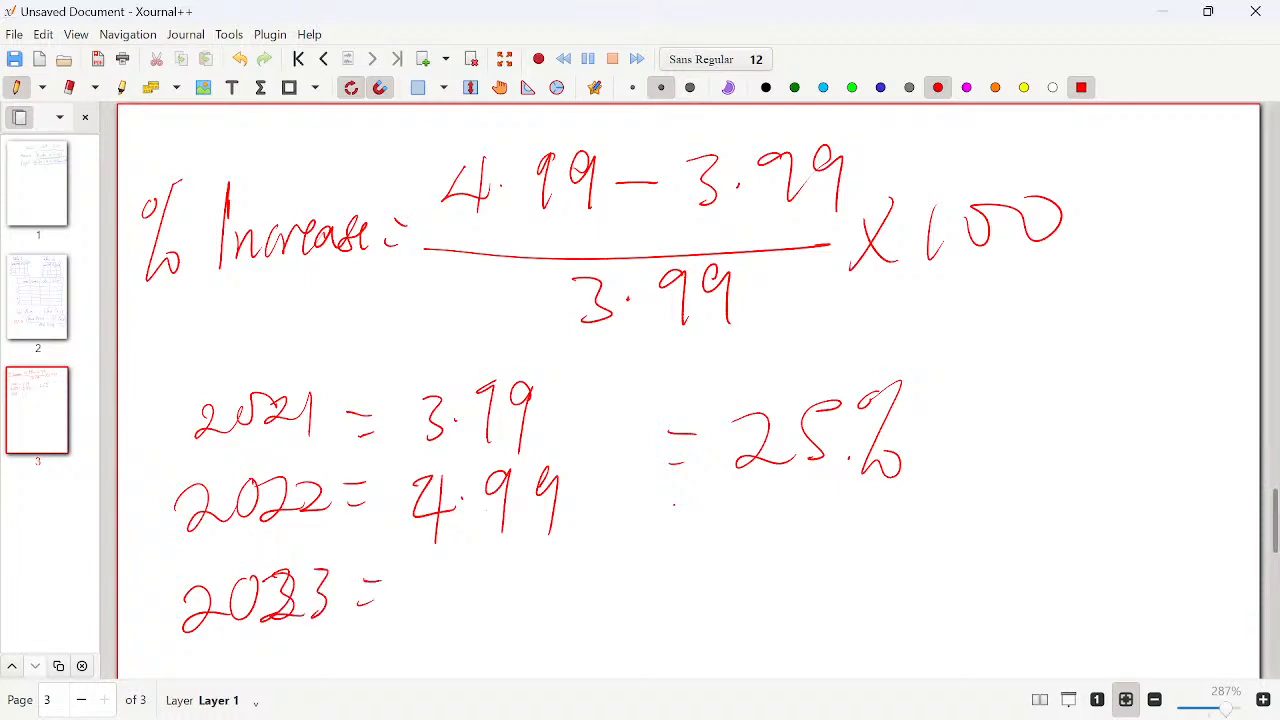
click(69, 88)
mouse_move(252, 582)
mouse_down()
mouse_move(254, 602)
mouse_move(320, 598)
mouse_move(280, 572)
mouse_move(190, 592)
mouse_move(200, 642)
mouse_move(232, 634)
mouse_up()
Handwrite "2024 =" in red with the pen beneath the 2022 price line
key(ctrl+shift+p)
mouse_move(238, 602)
mouse_down()
mouse_move(247, 590)
mouse_move(290, 632)
mouse_move(304, 624)
mouse_up()
drag(330, 586, 336, 650)
drag(373, 590, 404, 585)
drag(378, 610, 406, 601)
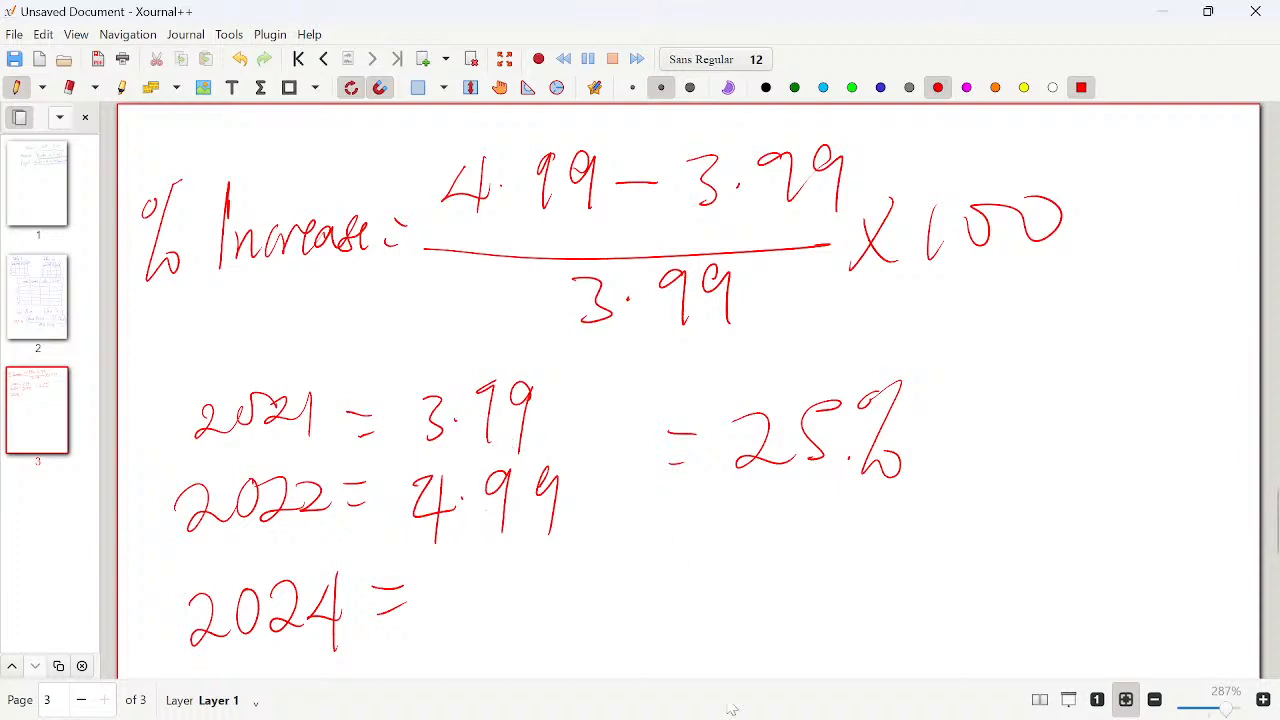
Switch to Power BI Desktop and set the font size of the Page 2 matrix values to 17
click(610, 702)
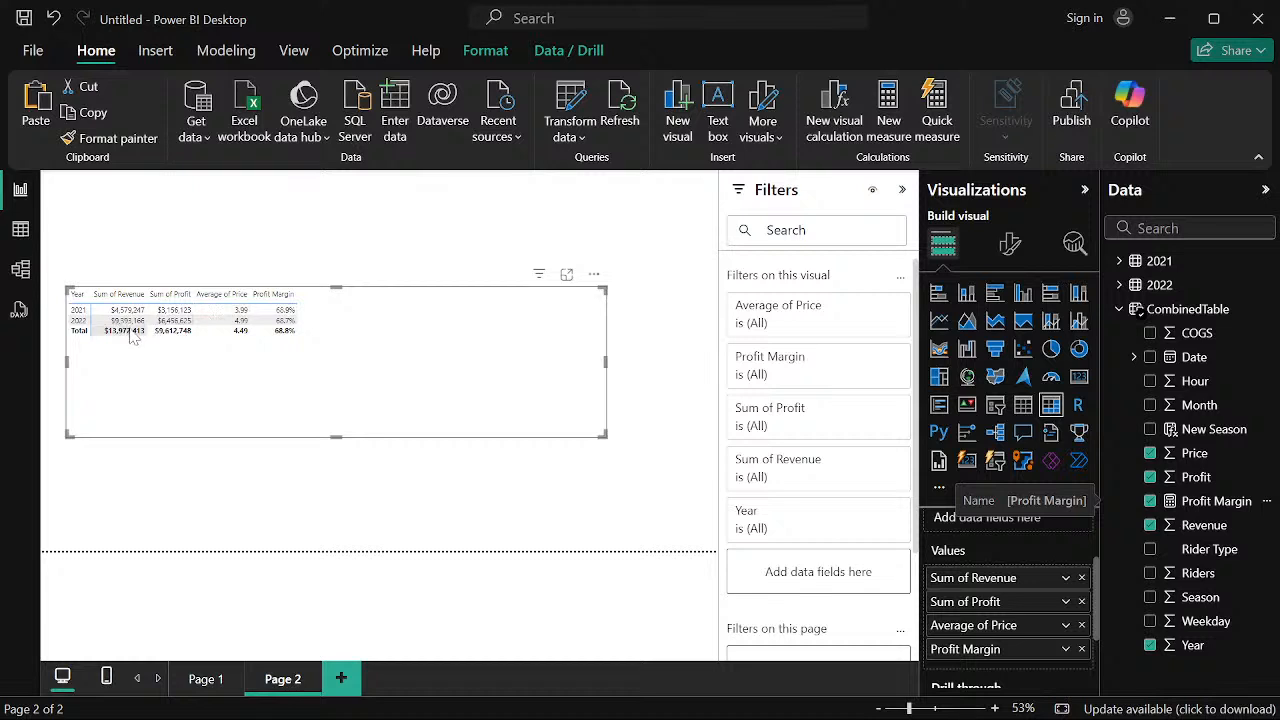
click(294, 333)
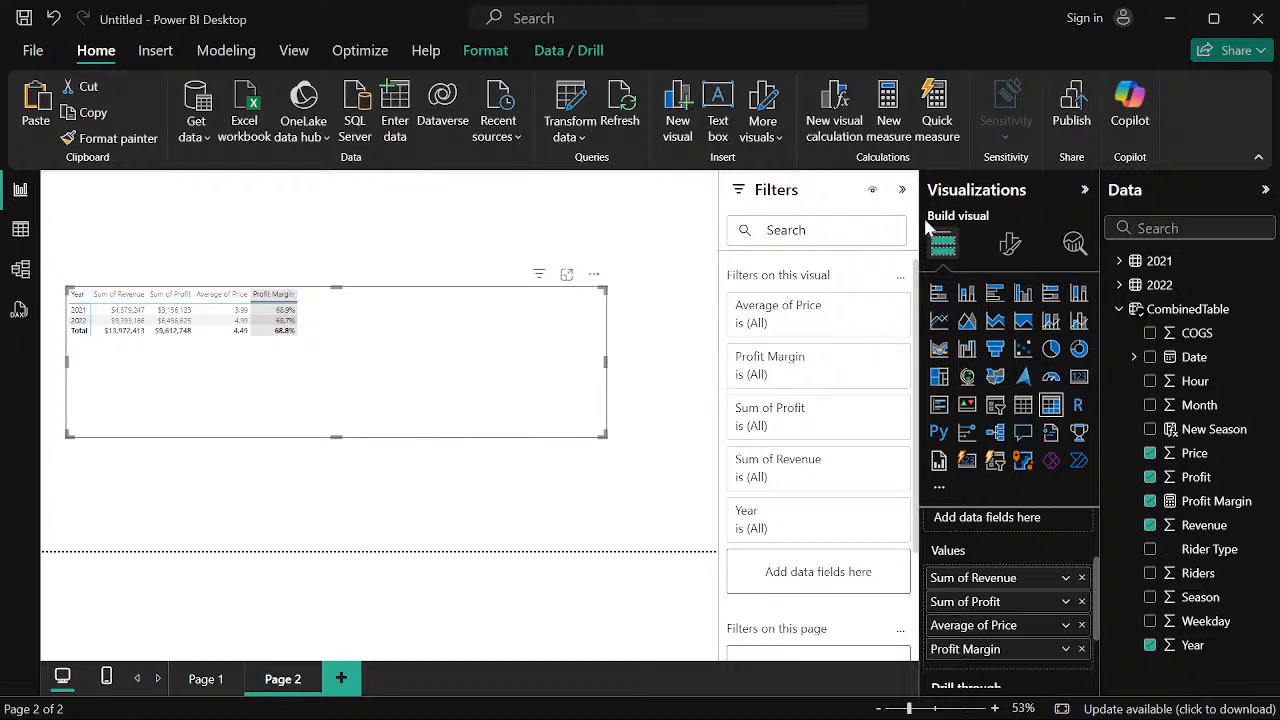
click(1010, 244)
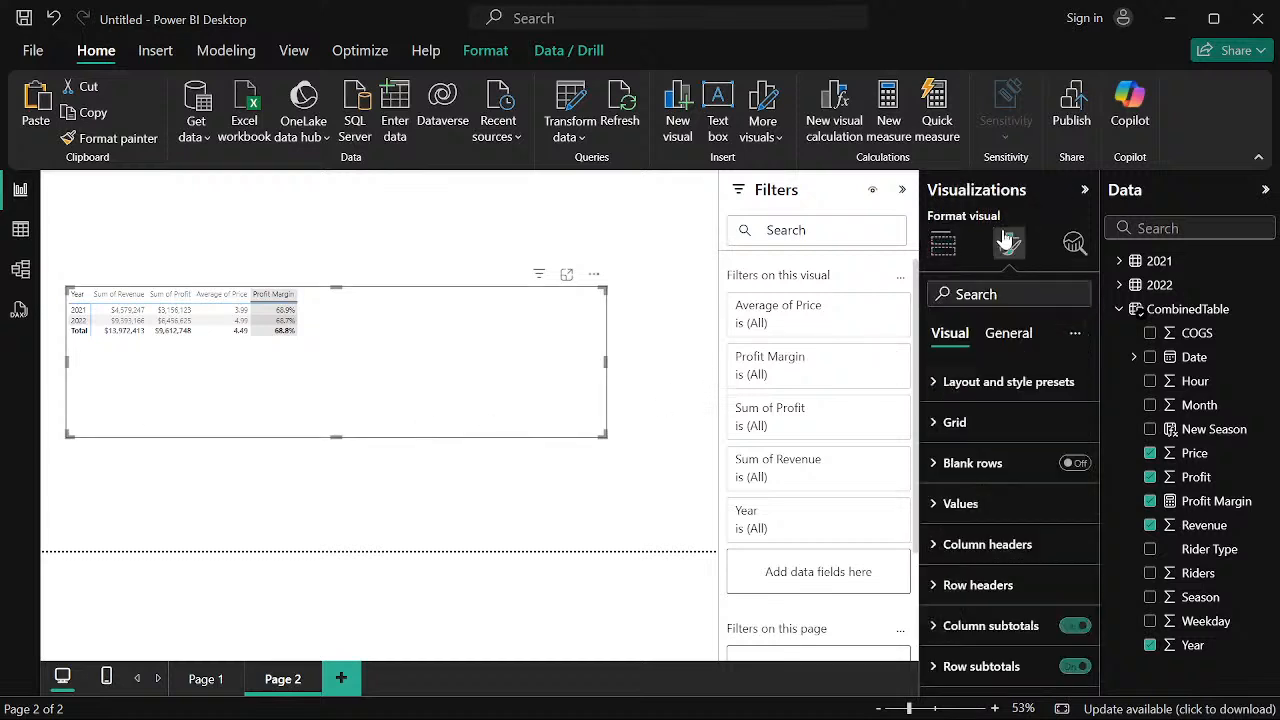
click(945, 503)
scroll(1036, 484, down, 2)
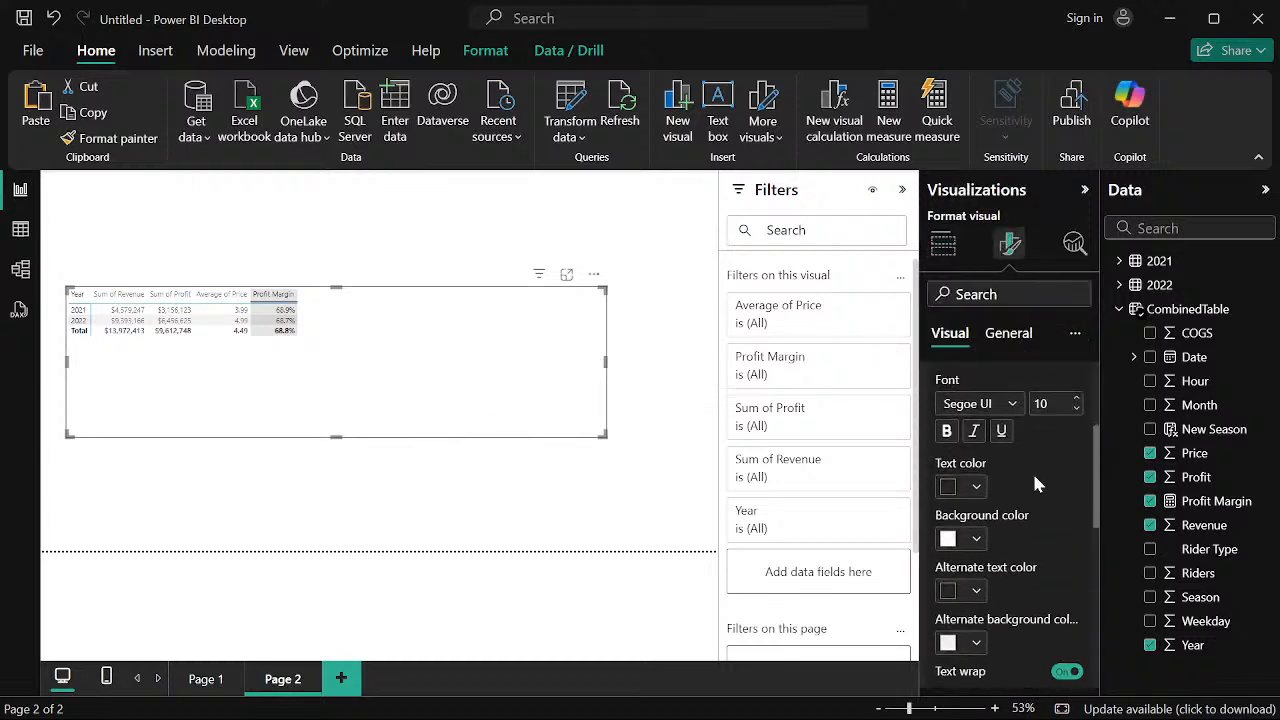
click(1077, 400)
click(1077, 400)
click(1077, 400)
click(1077, 400)
click(1077, 400)
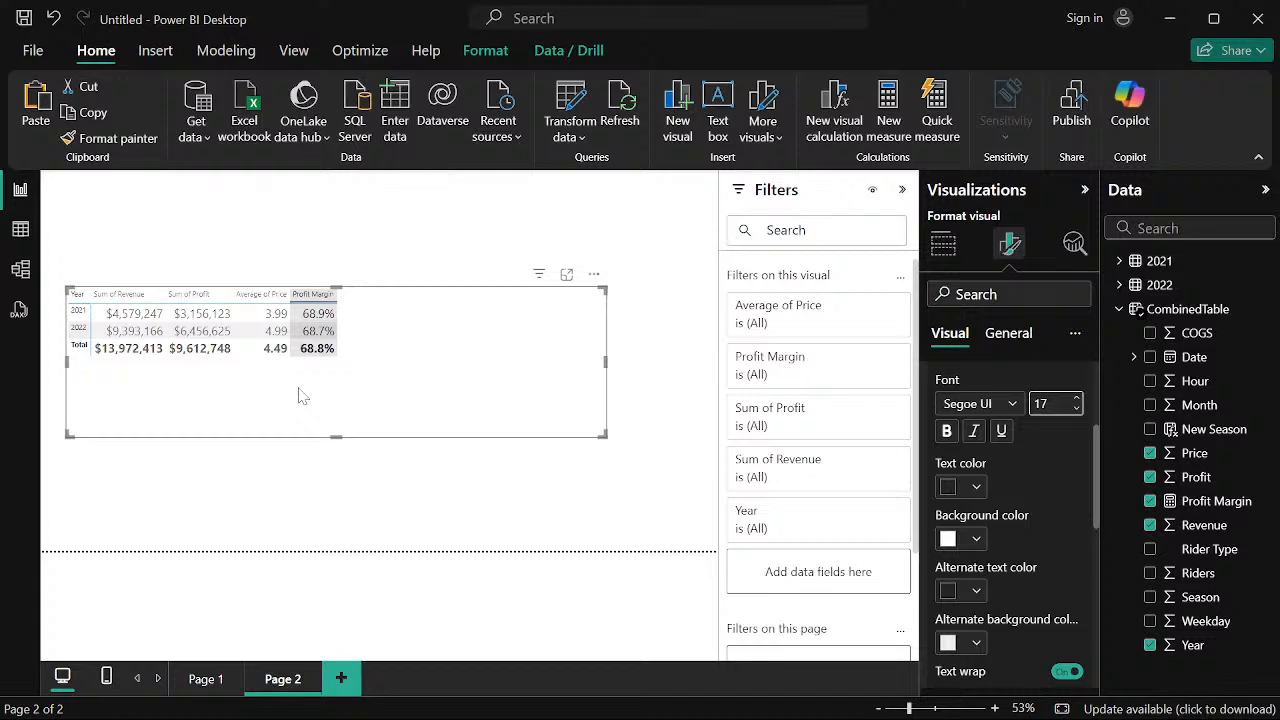
Switch to Xournal++ to review the handwritten price increase and yearly prices, and return to Power BI Desktop
mouse_move(600, 714)
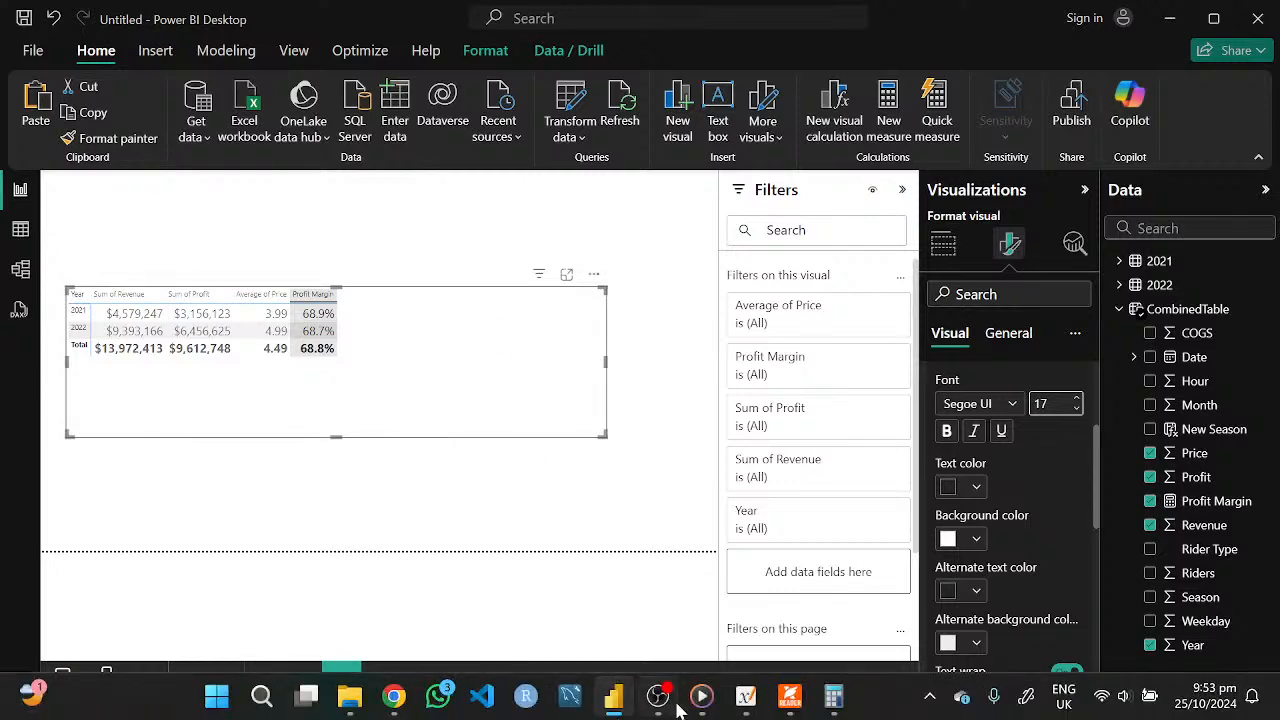
click(746, 697)
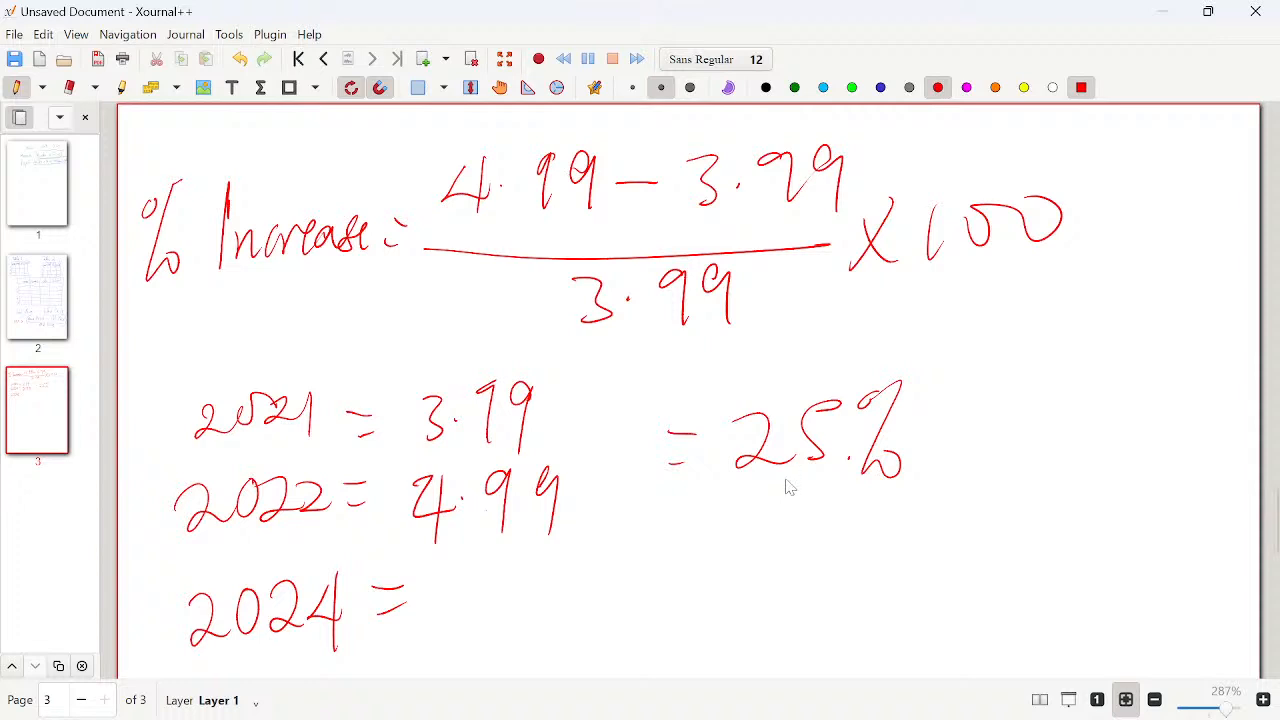
mouse_move(751, 693)
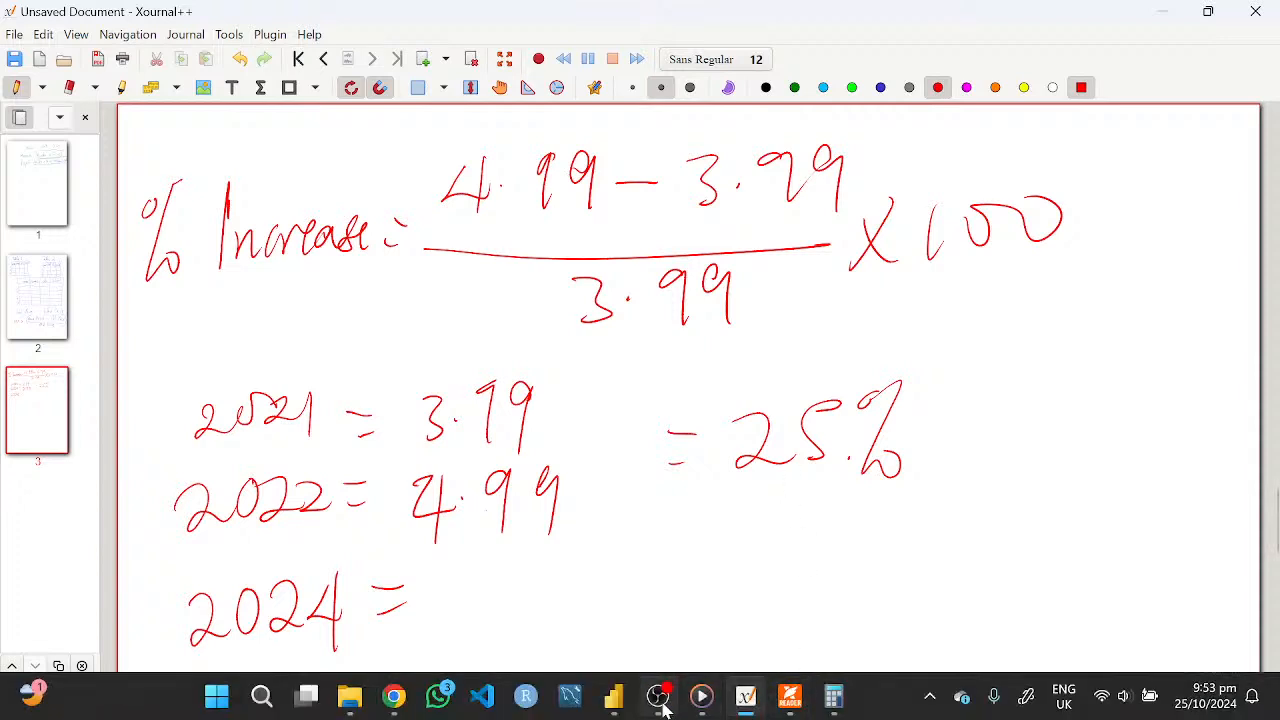
click(613, 696)
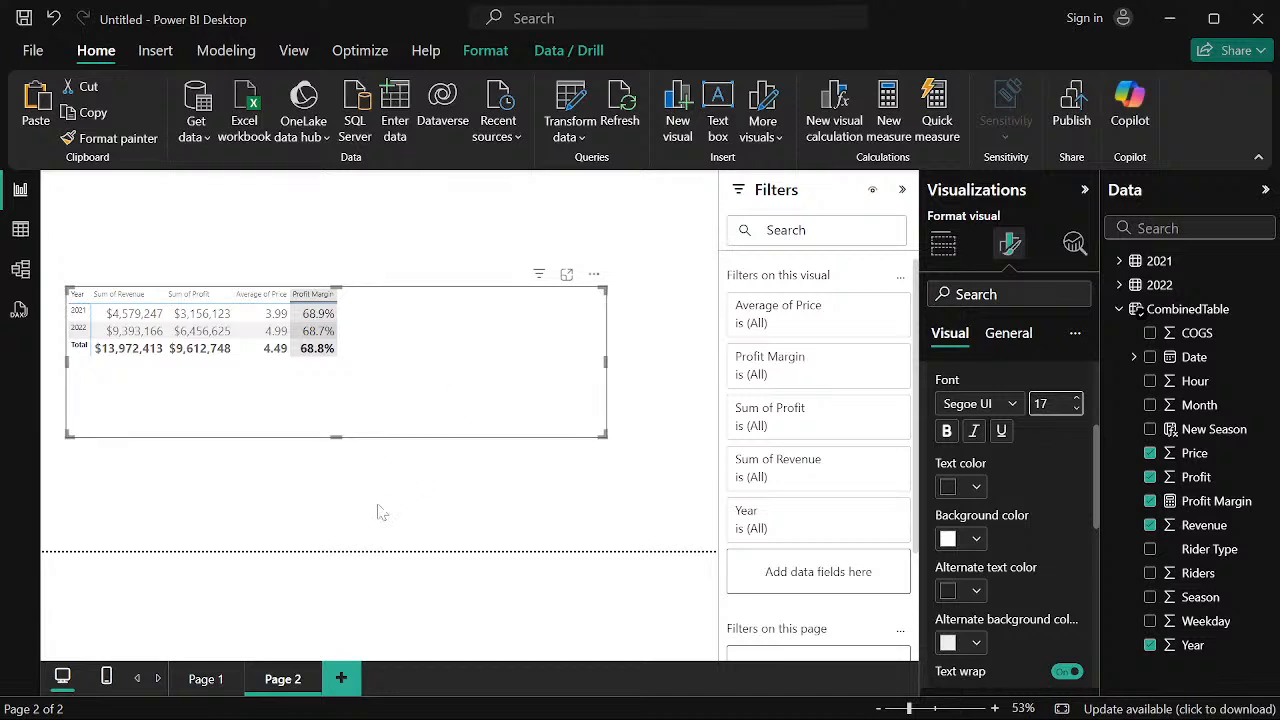
Go to Page 1 and insert an empty text box over the blank area above the hourly table
click(205, 685)
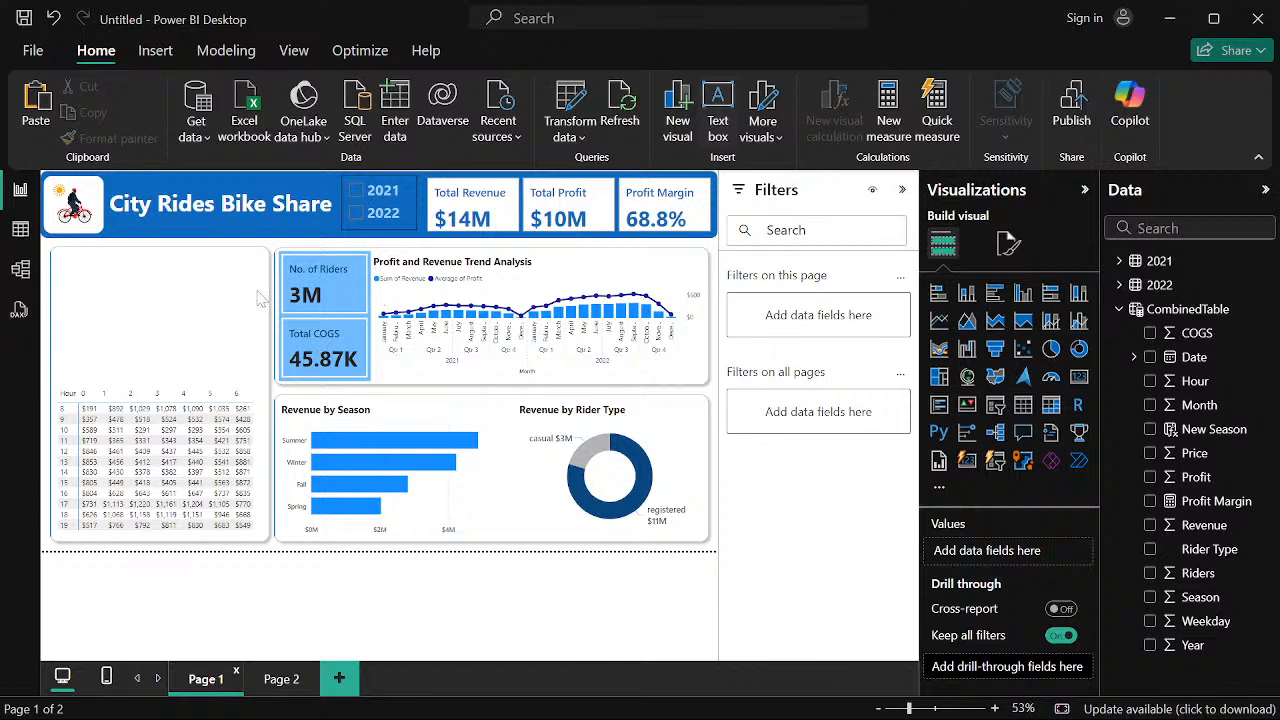
click(170, 300)
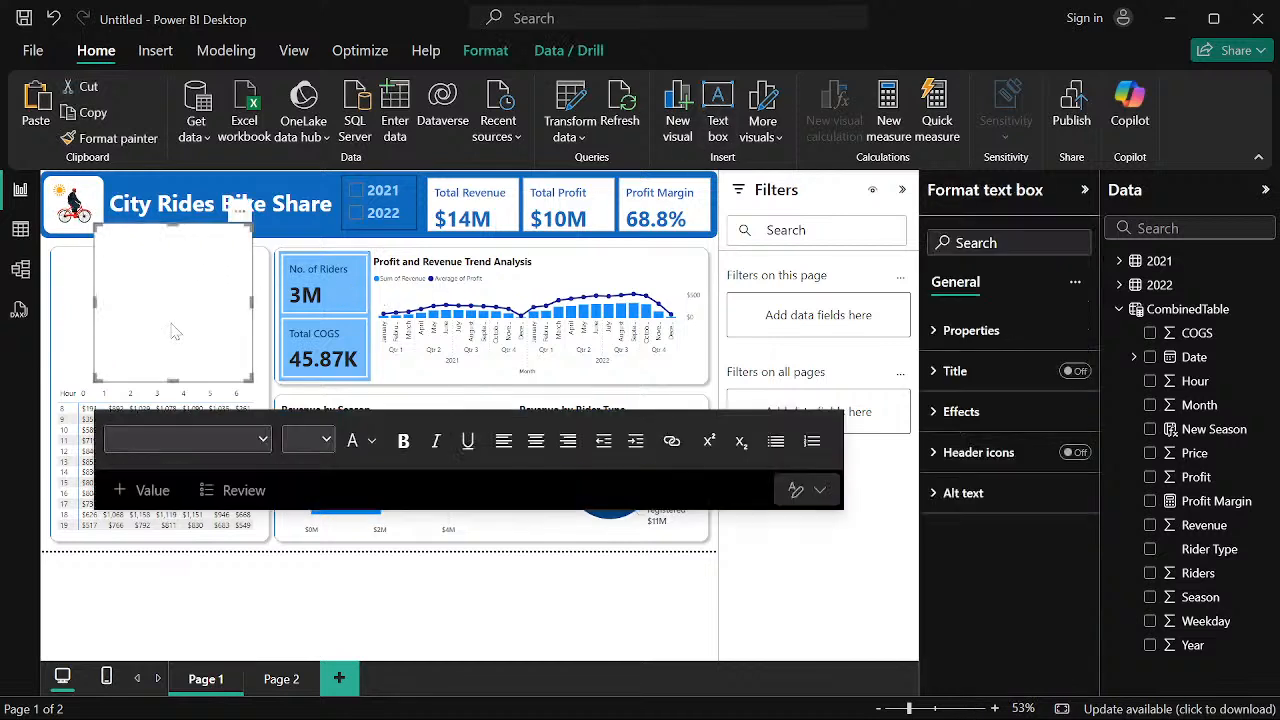
click(143, 264)
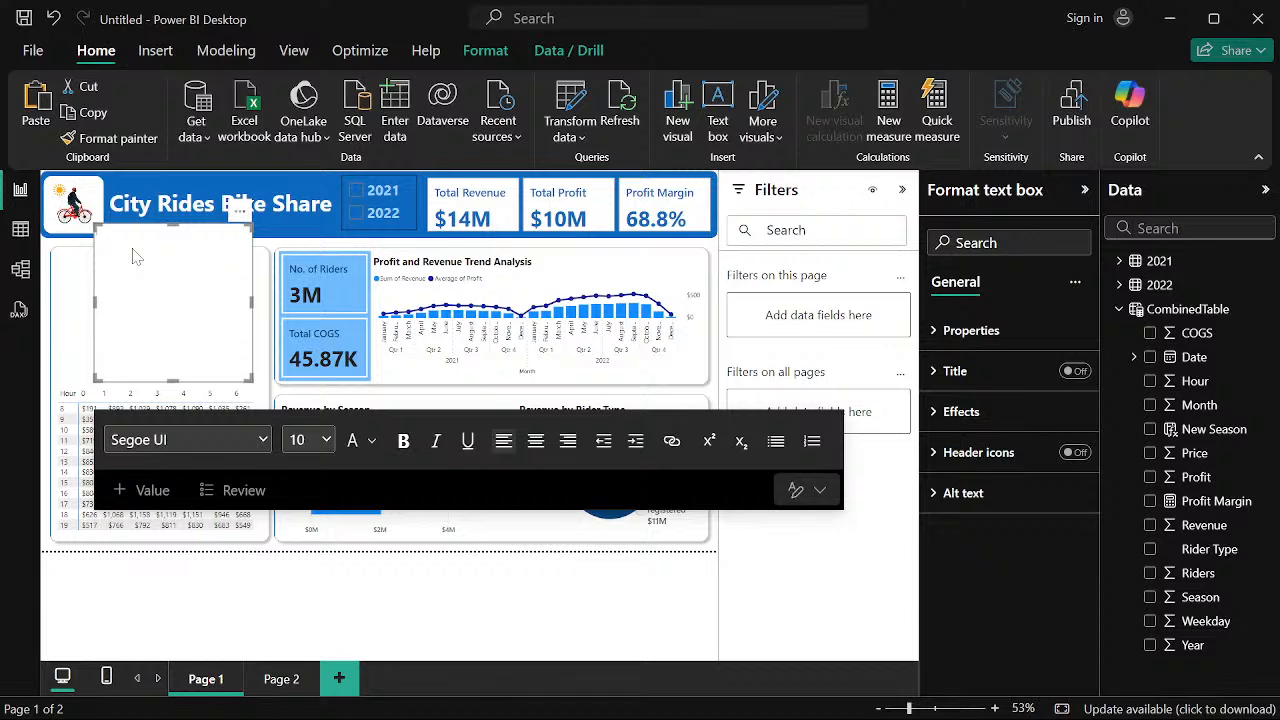
Begin the text box with "Base on our analysis, we recommend a price increase of"
text(Ba)
key(BackSpace)
key(BackSpace)
text(Base on our analysis, we f)
text(ecomend)
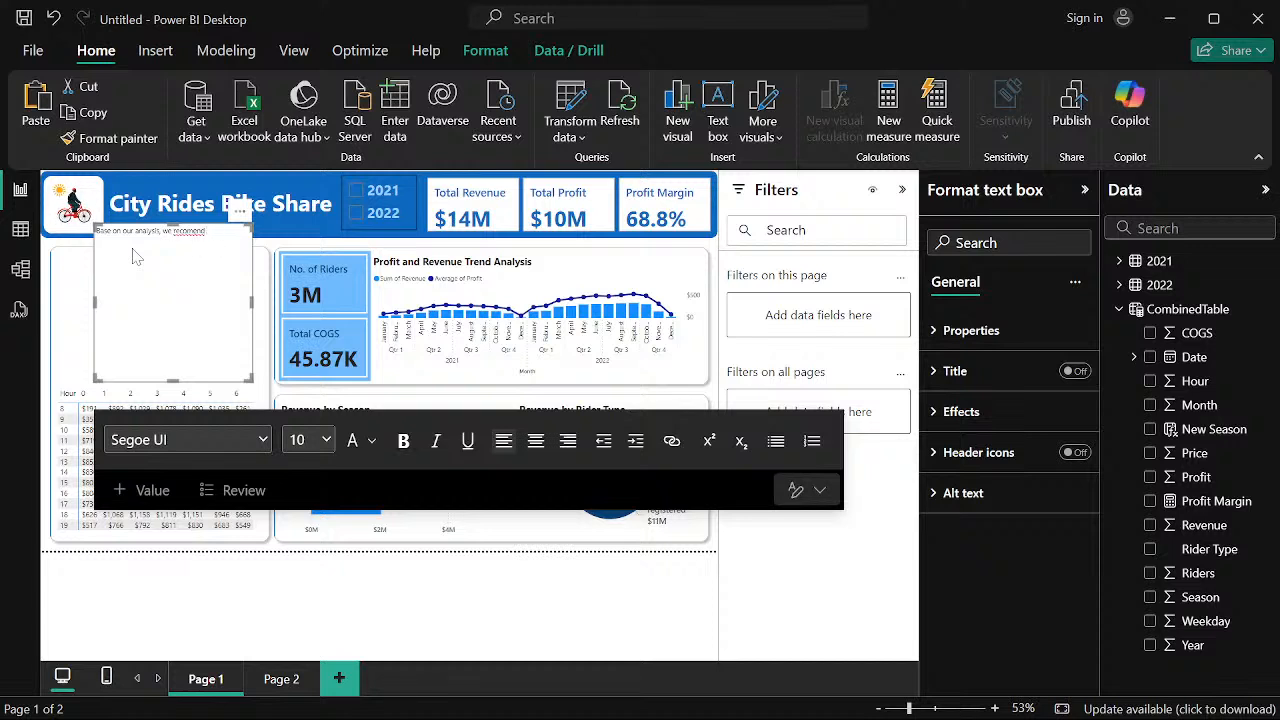
key(BackSpace)
key(BackSpace)
key(BackSpace)
text(mend)
text(a price increase of)
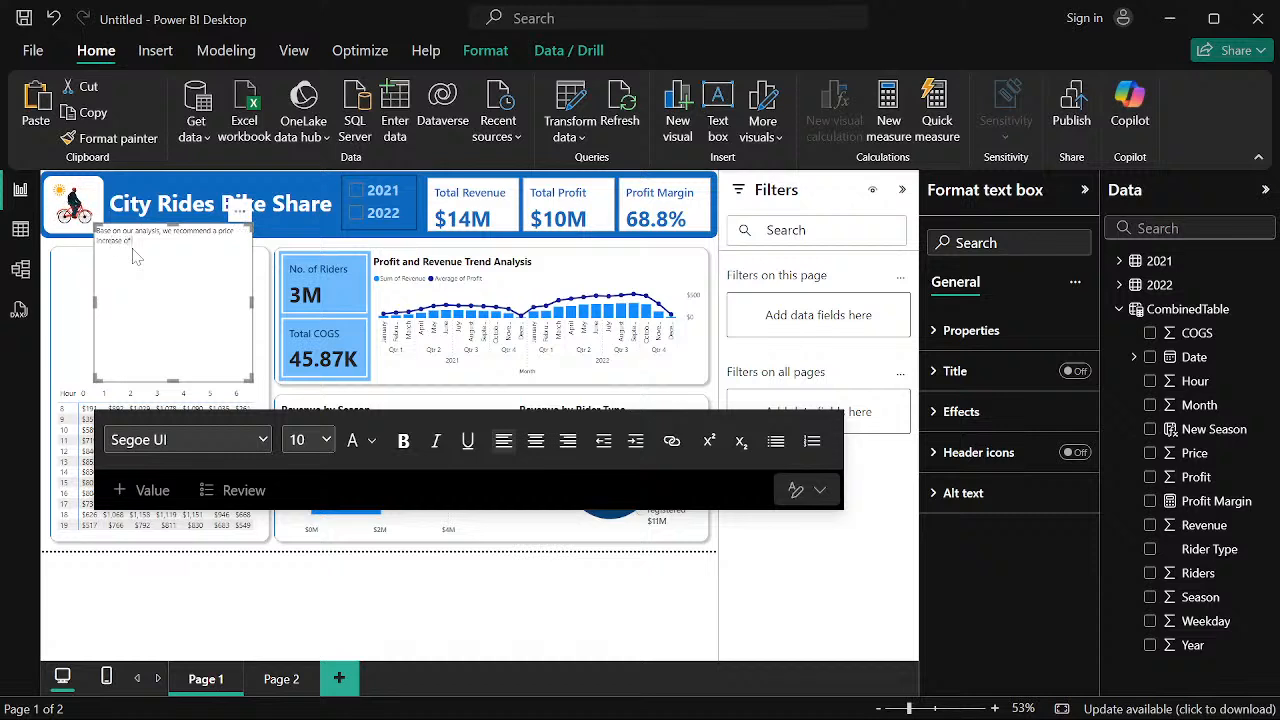
Complete the first recommendation sentence with "10% to 20% to test the market with risking significant lost."
text( 10)
text(%)
text( -)
key(BackSpace)
key(BackSpace)
text(to )
text(20)
text(%)
text(tr)
text( test)
text( the)
text( market)
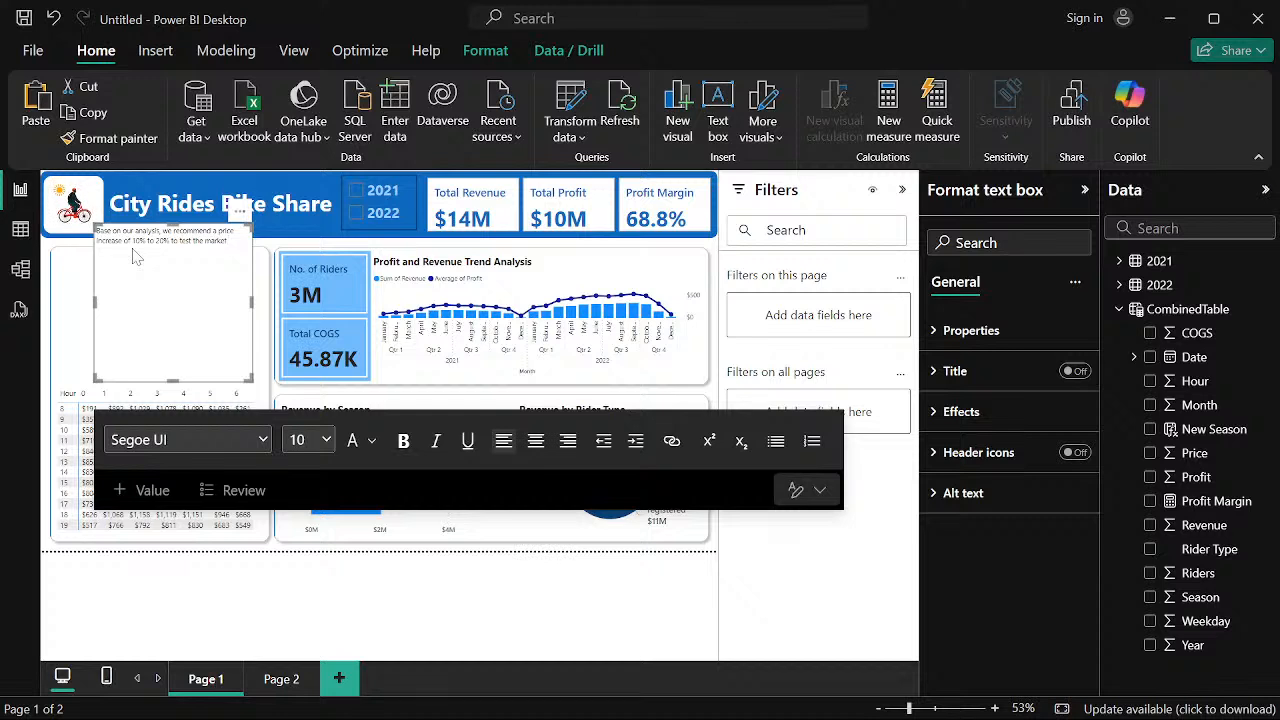
text(with risking significant lost.)
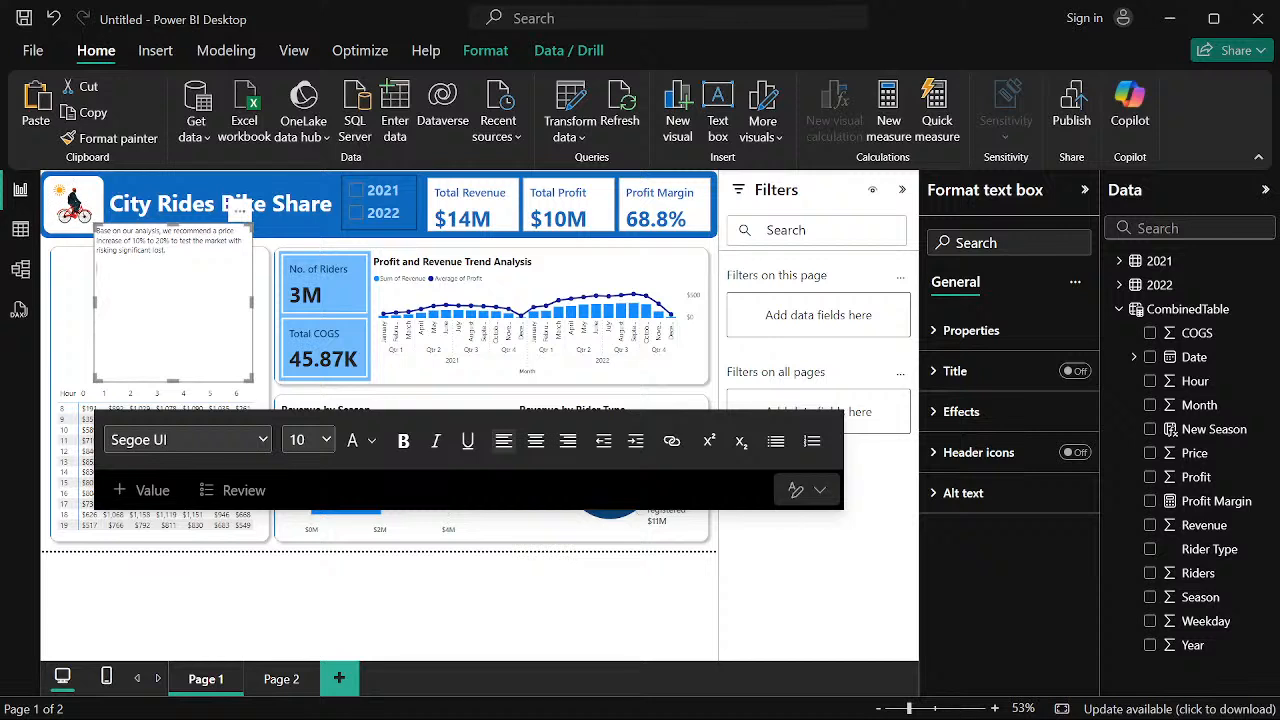
Start a second paragraph with "We recommend a further research to be conducted to understand potential competitors"
text(We recommend a further rese)
key(BackSpace)
text(be)
text(conducted to)
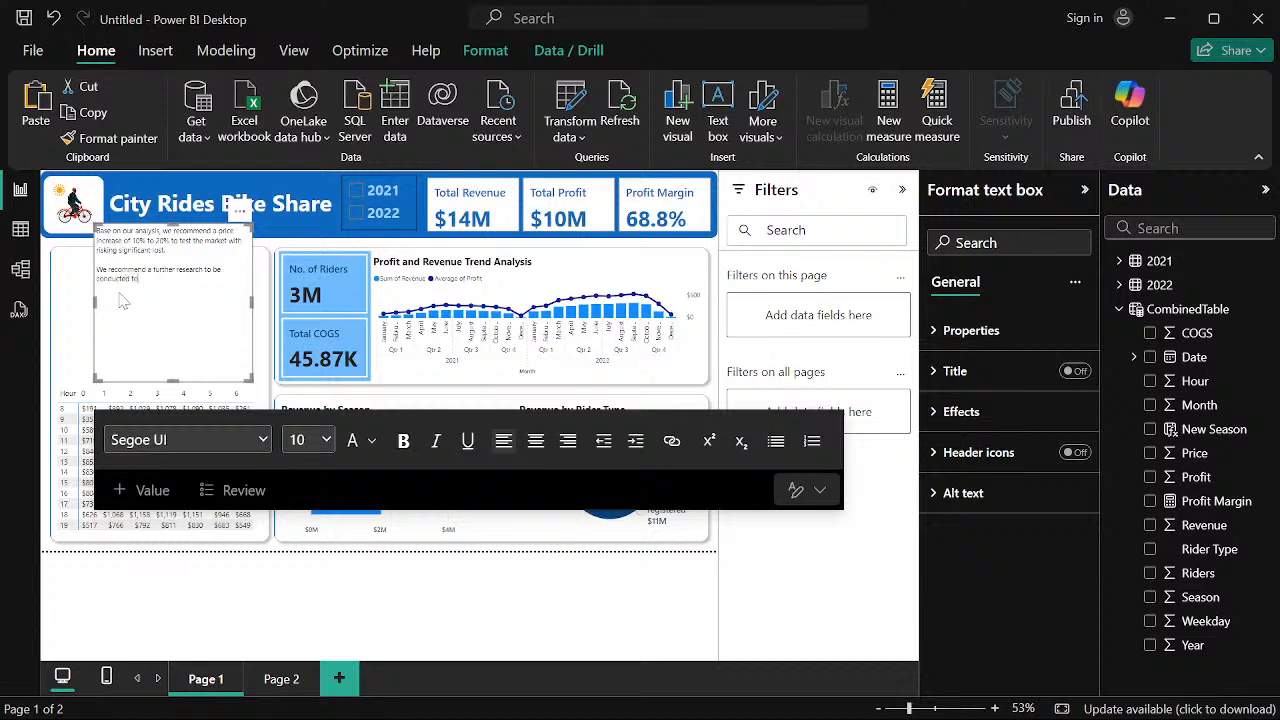
text( understand)
key(BackSpace)
key(BackSpace)
text(stand.)
text(potential comp)
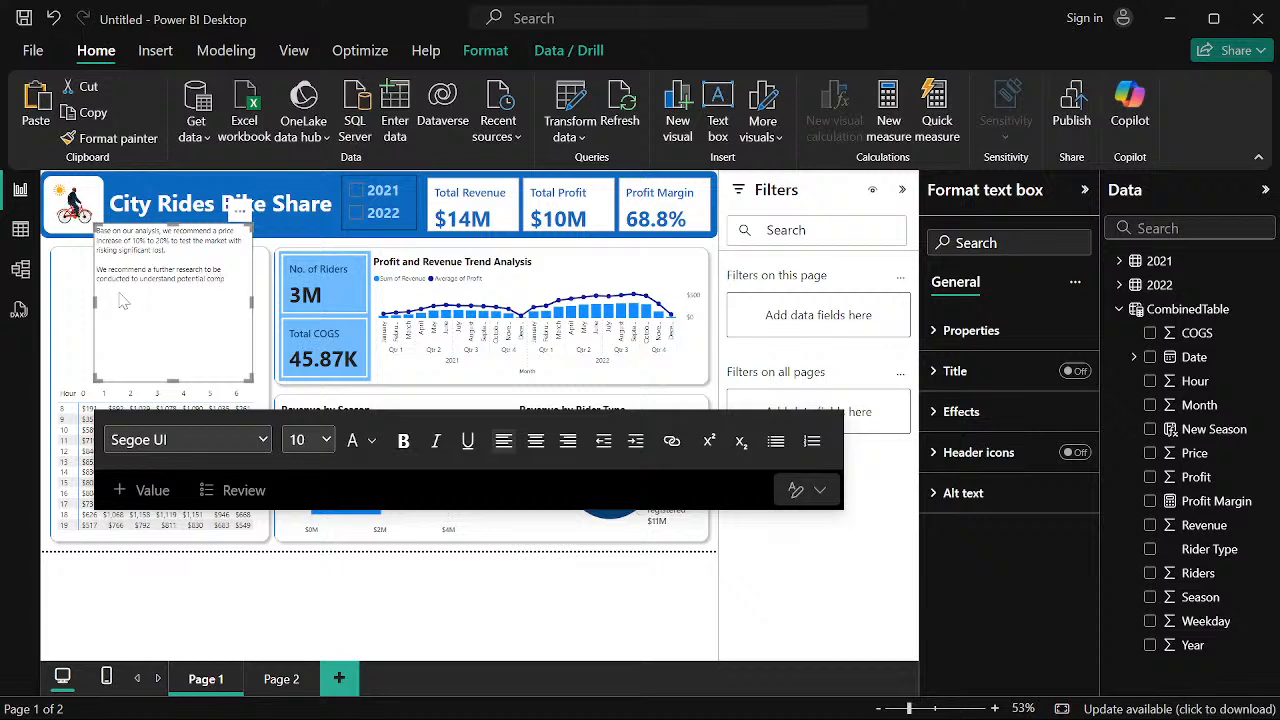
text(e)
text(titiors )
Continue the second paragraph with "and customer satisfaction"
text(and)
text( cust)
text(o)
text(m)
text(e)
key(BackSpace)
key(BackSpace)
key(BackSpace)
key(BackSpace)
text(tomer)
text(tisfaction)
Finish the second paragraph with "before implementing the recommended new price."
text(before)
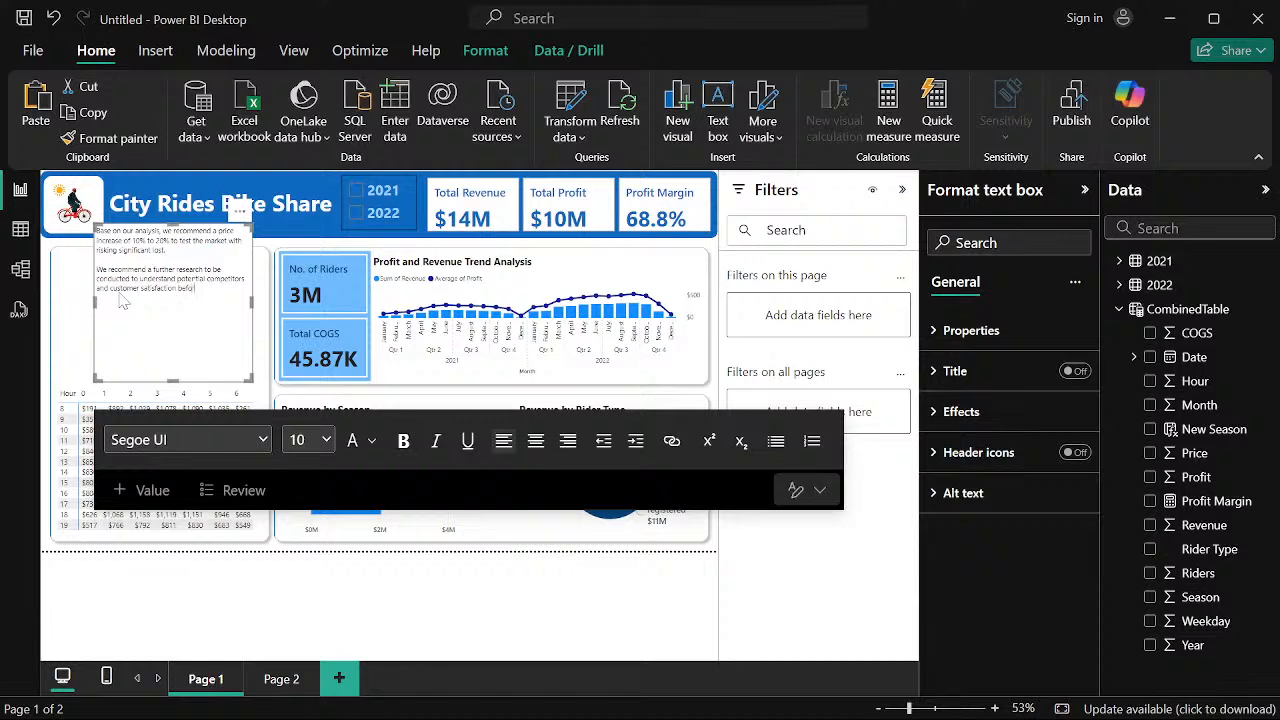
text( imp)
text(lementing)
text(the)
text( rem)
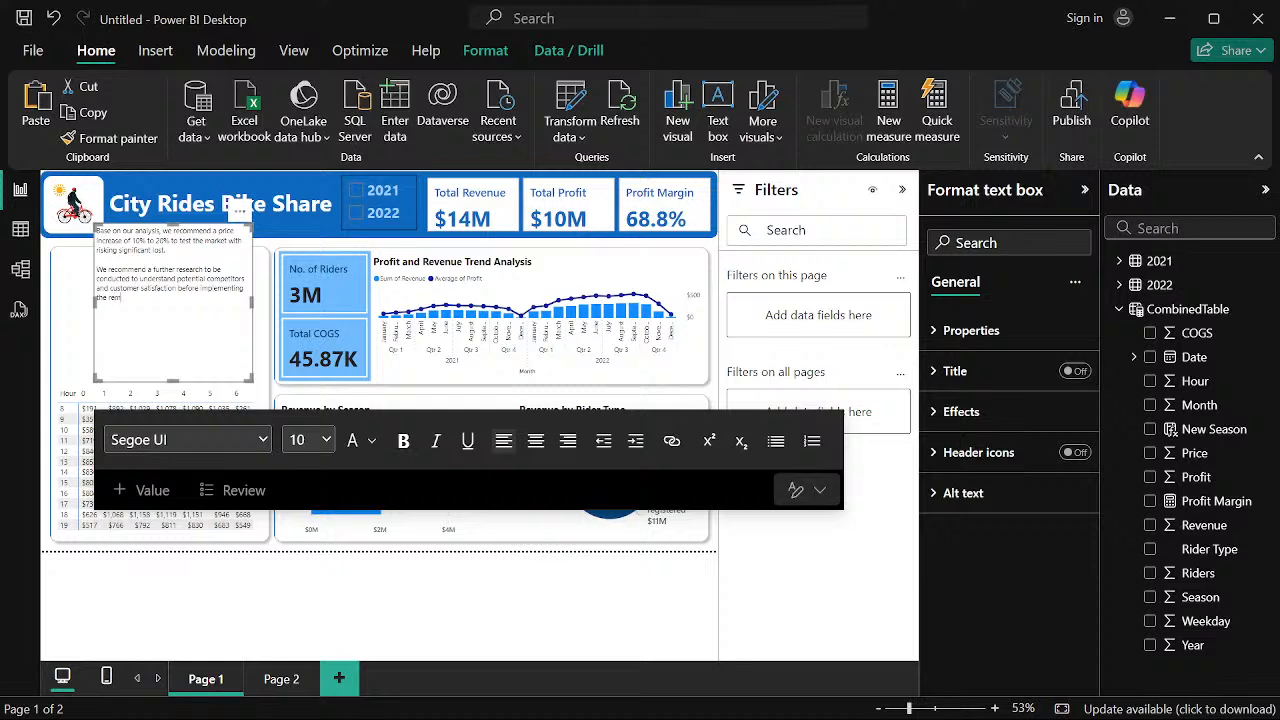
text(e)
key(BackSpace)
key(BackSpace)
text(commended new price.)
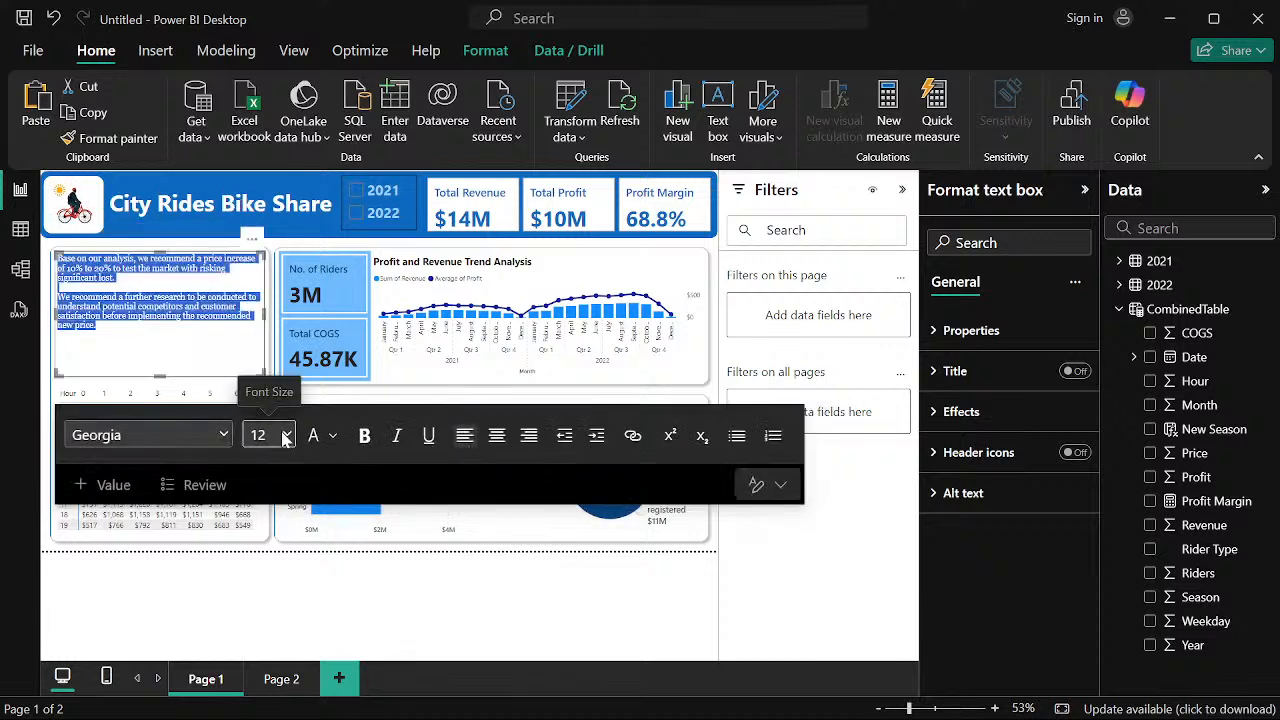
Set the font size of the whole recommendation text to 14 and deselect the text box
click(285, 437)
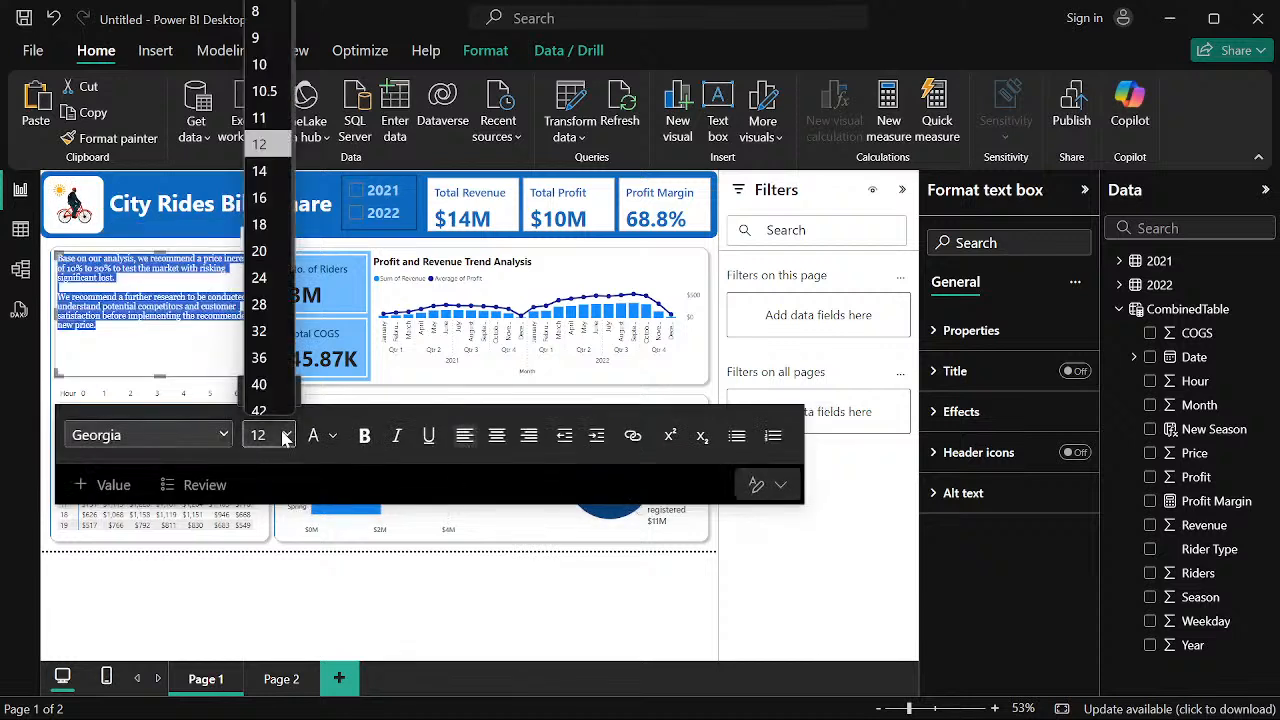
click(266, 224)
click(270, 436)
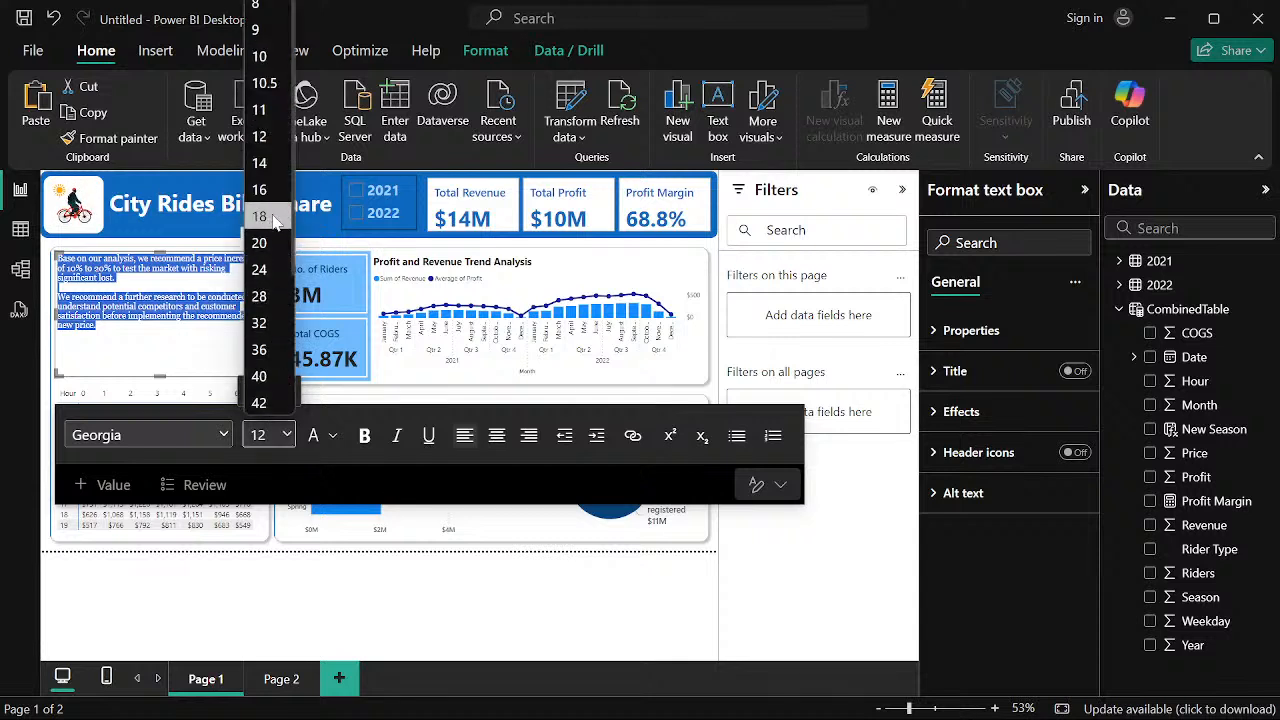
click(263, 163)
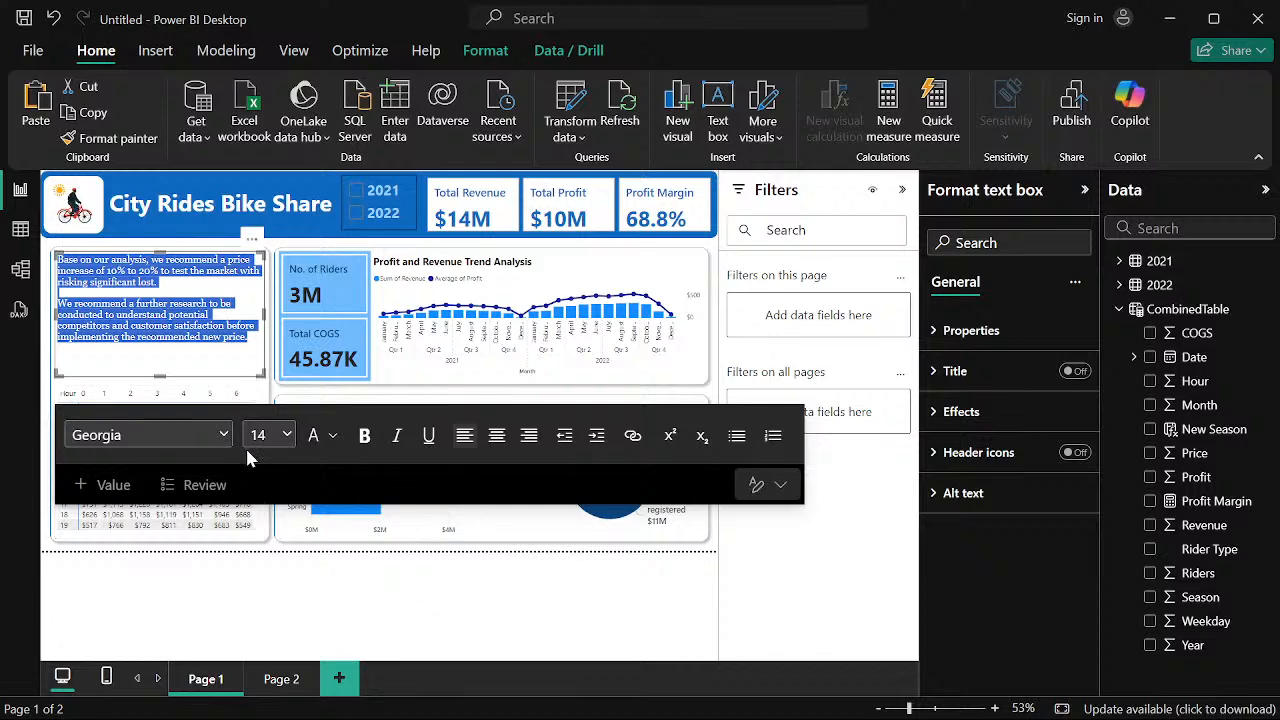
click(337, 645)
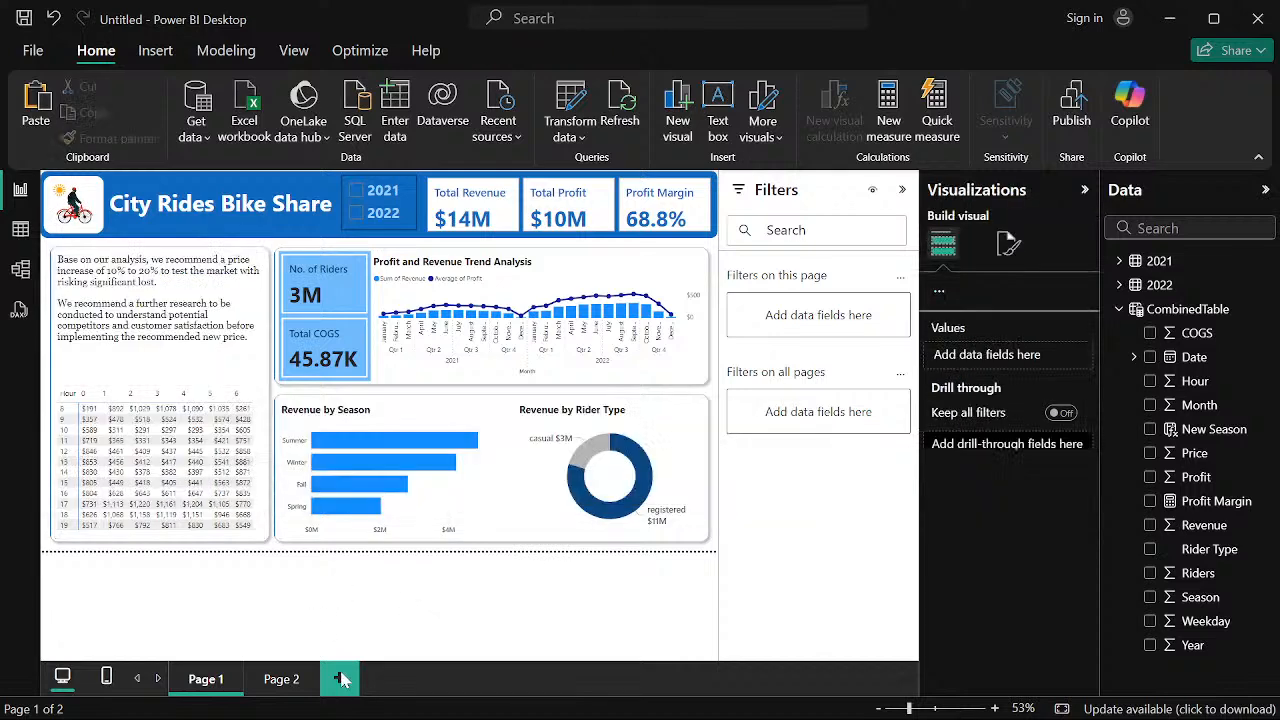
Examine the recommendation text box's Properties, Title and Effects formatting options, including its background settings
click(229, 373)
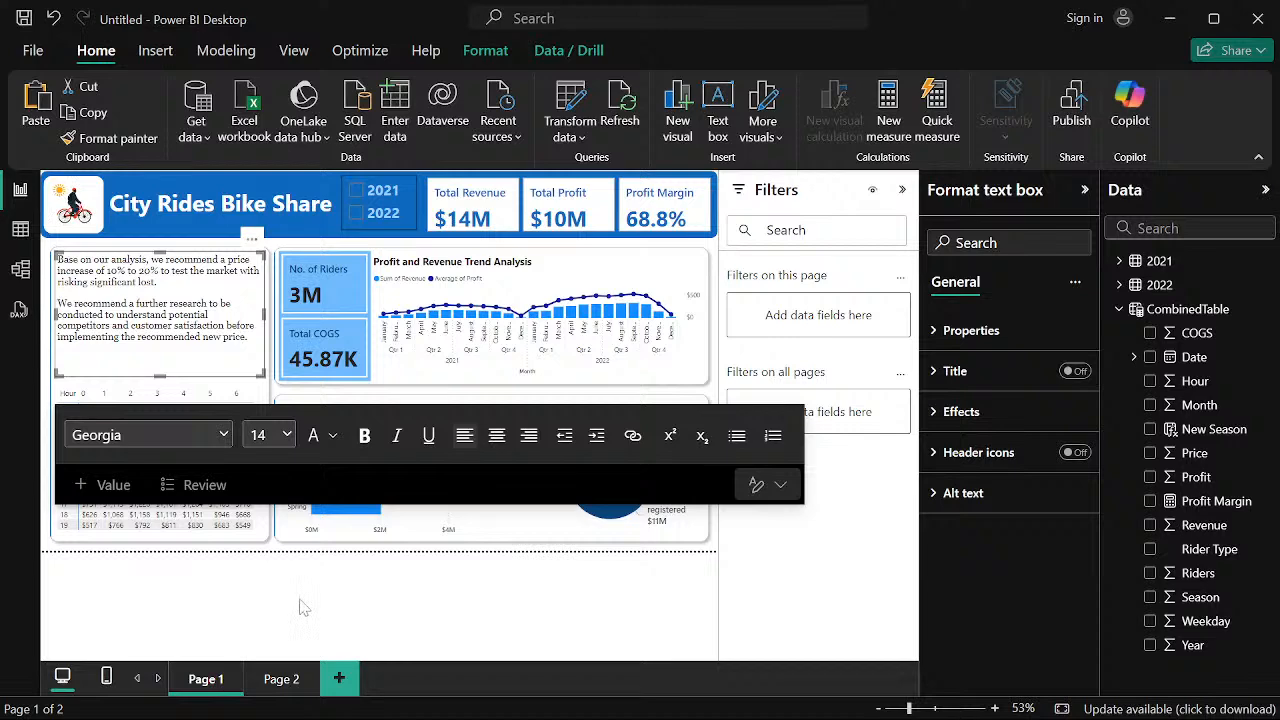
click(300, 604)
double_click(152, 325)
key(ctrl+a)
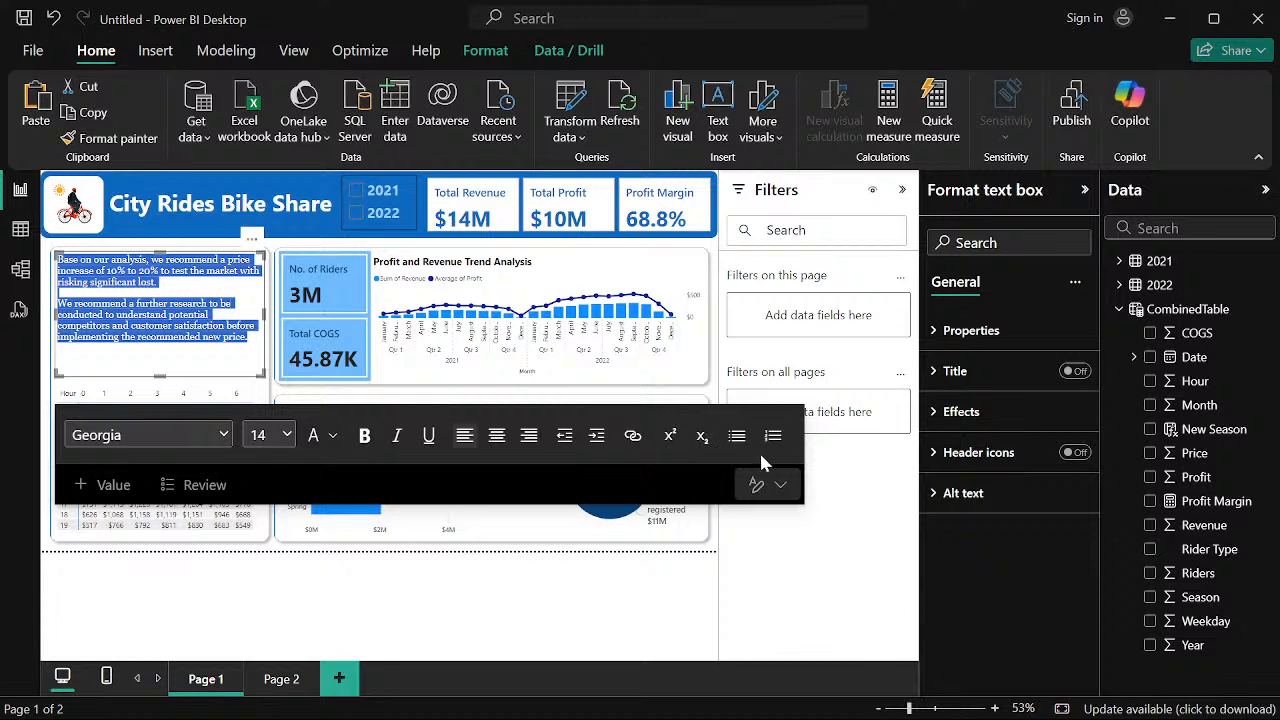
click(768, 485)
click(768, 485)
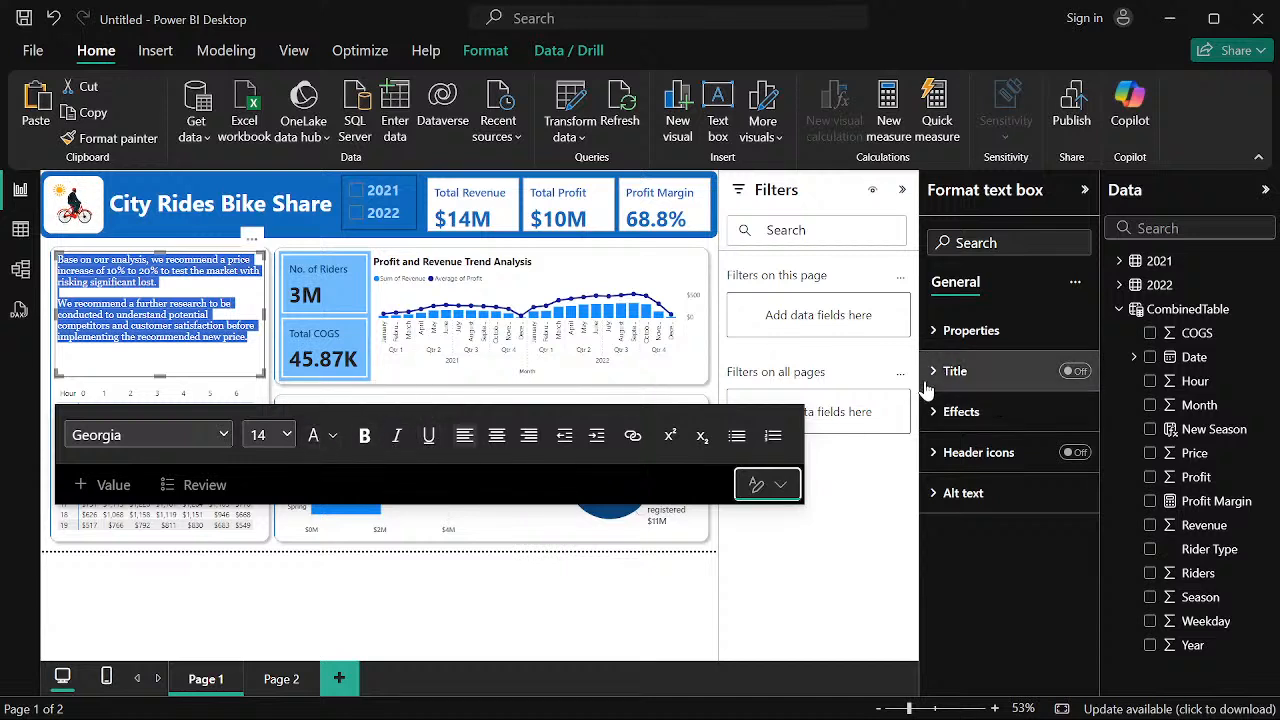
click(935, 343)
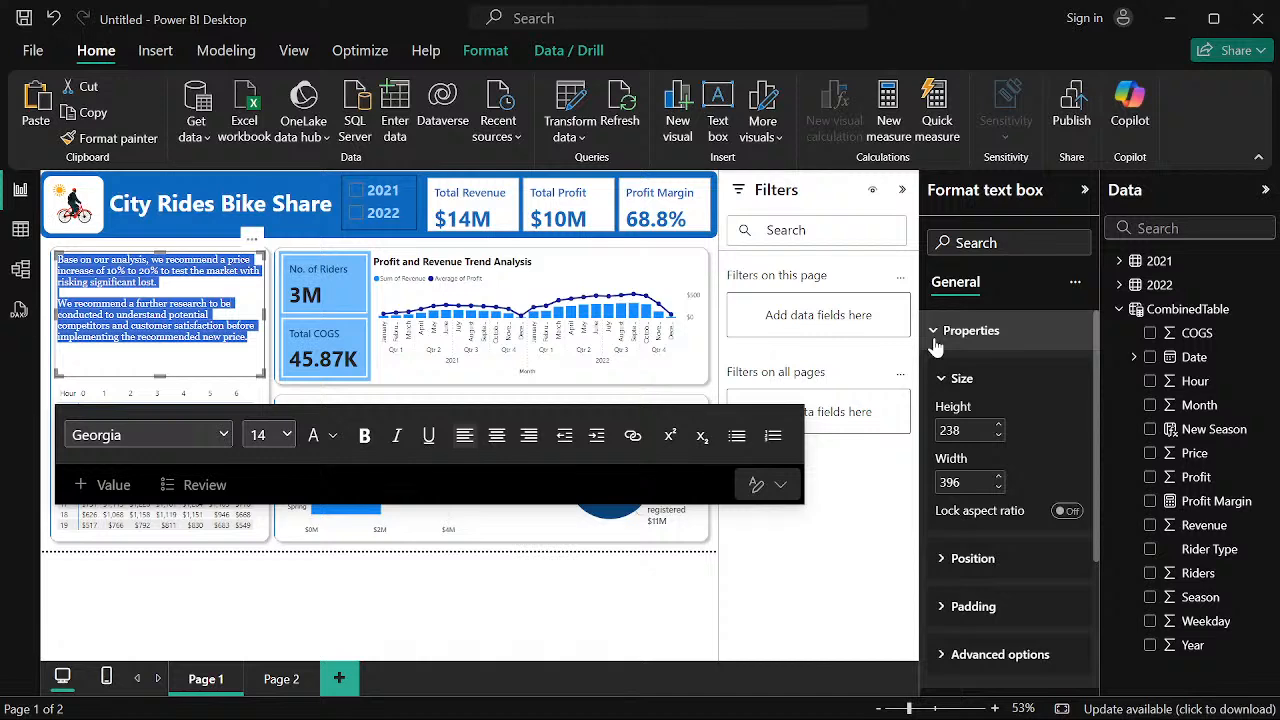
click(935, 338)
click(931, 372)
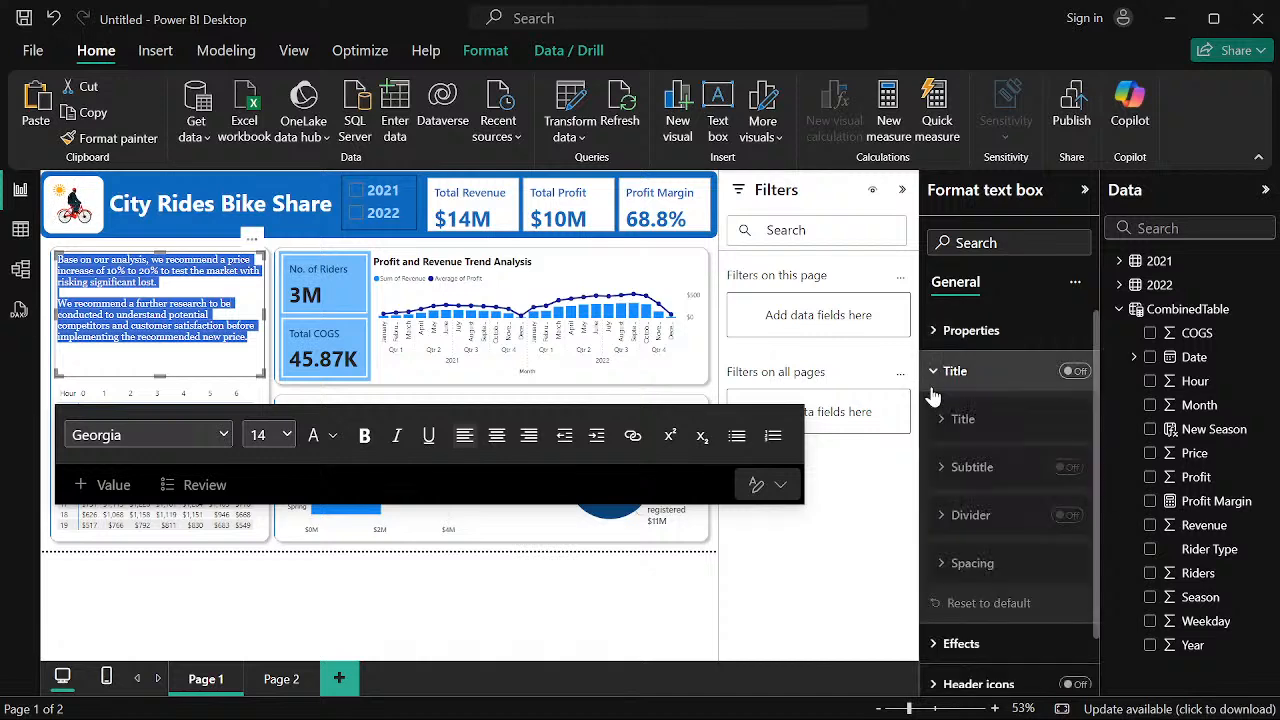
click(931, 376)
click(931, 428)
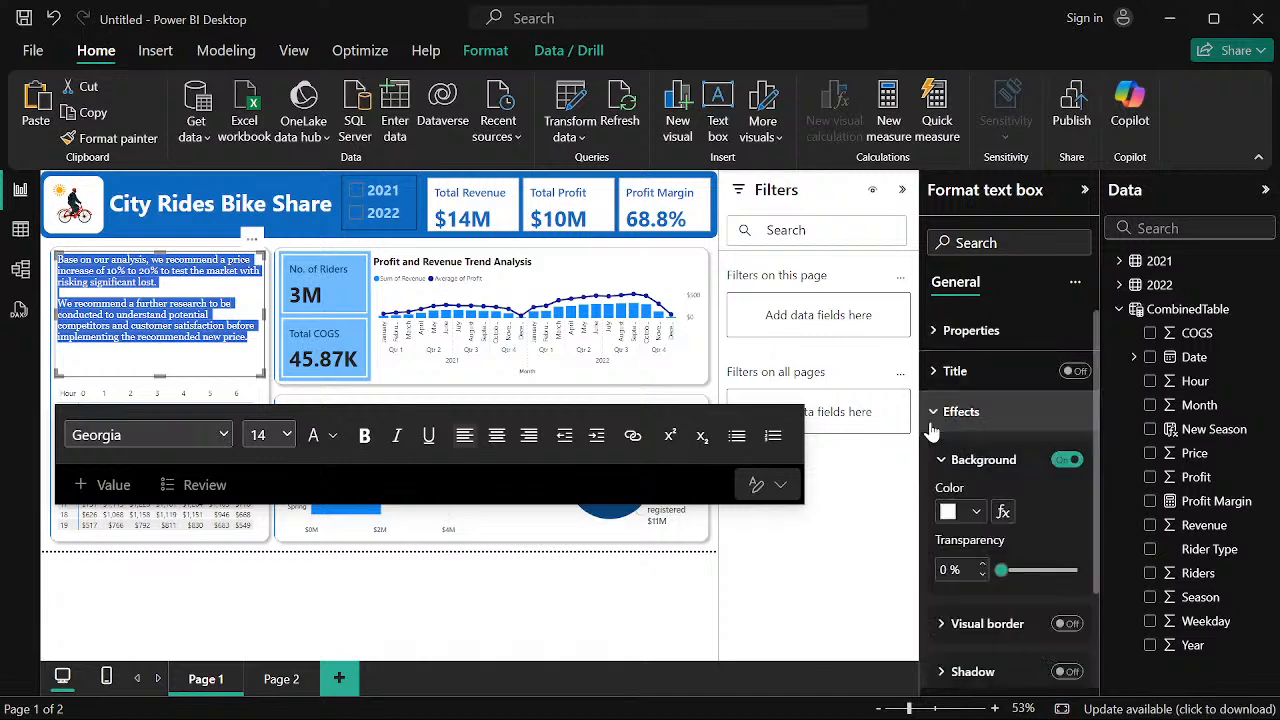
scroll(935, 440, down, 2)
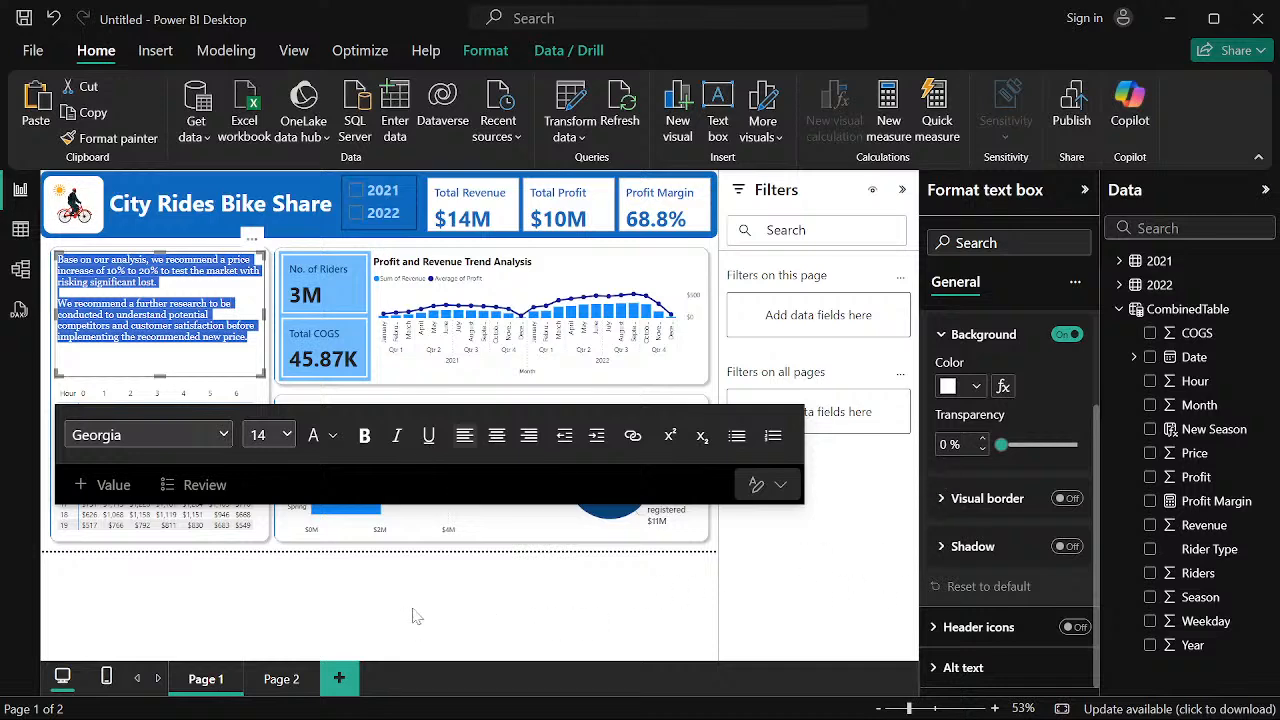
click(414, 613)
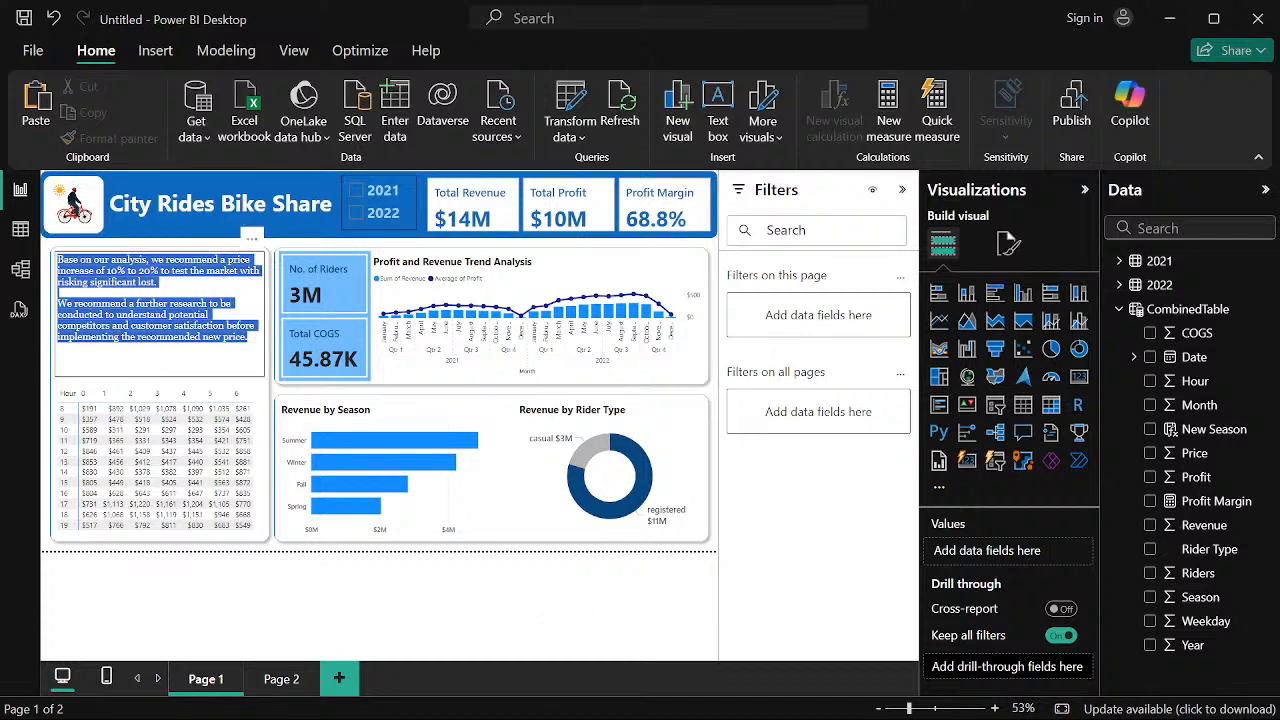
click(155, 300)
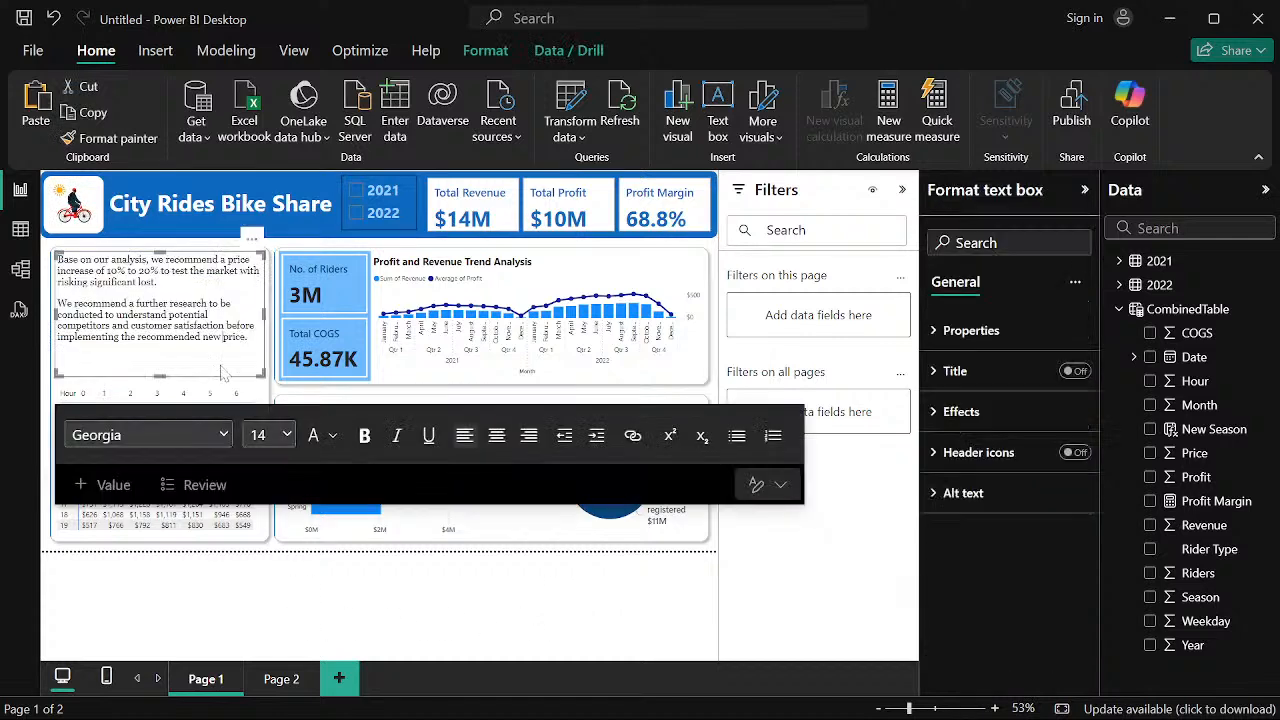
click(231, 588)
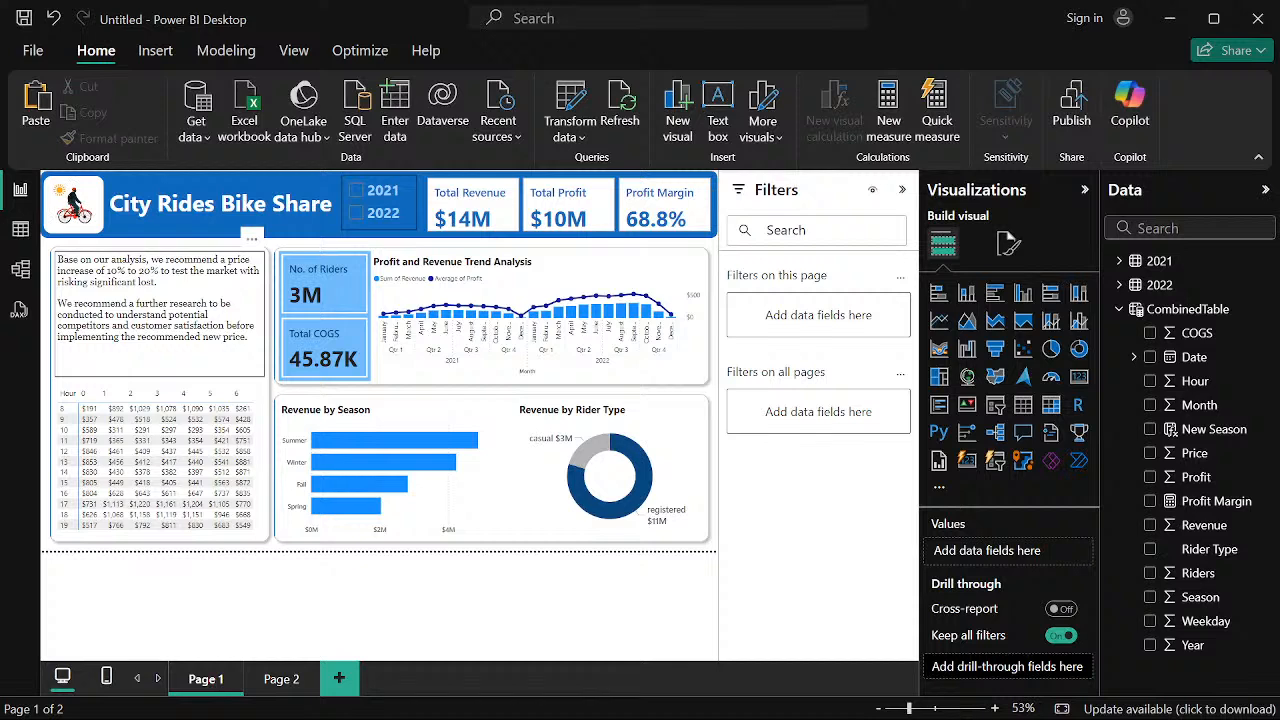
Correct "with risking" to "without risking" and insert "also" so the second paragraph begins "We also recommend"
click(264, 274)
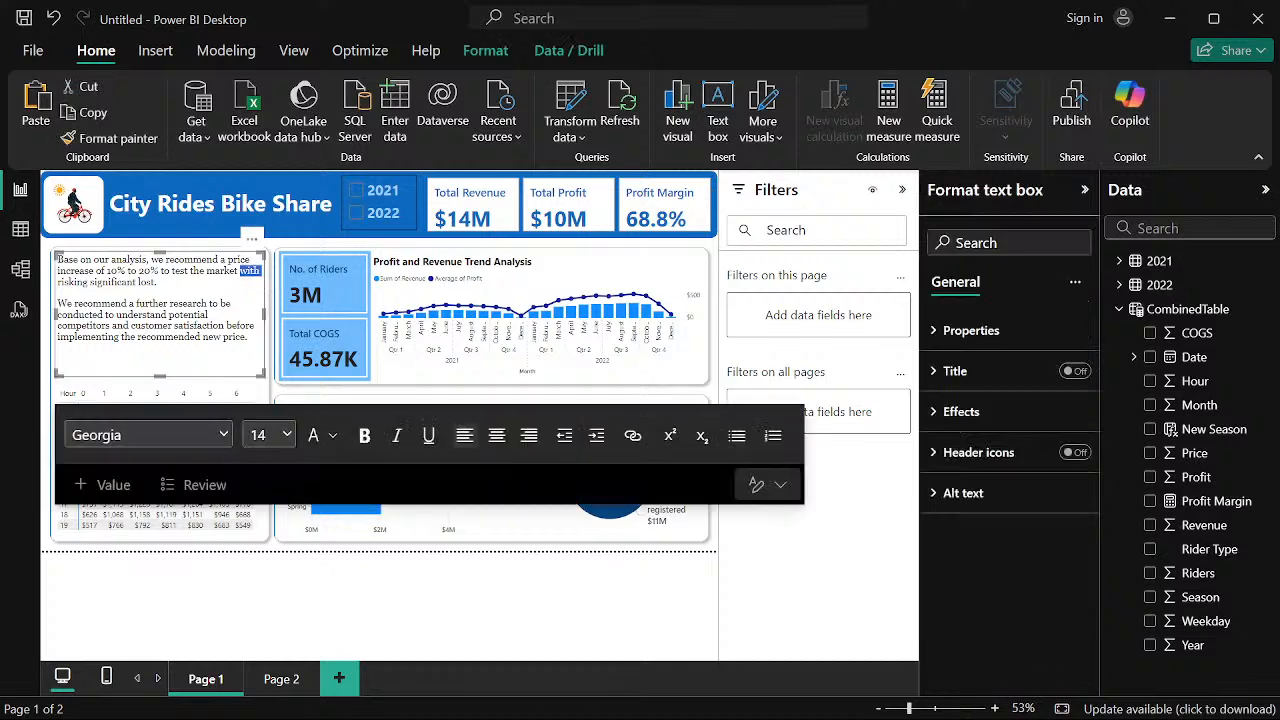
text(out)
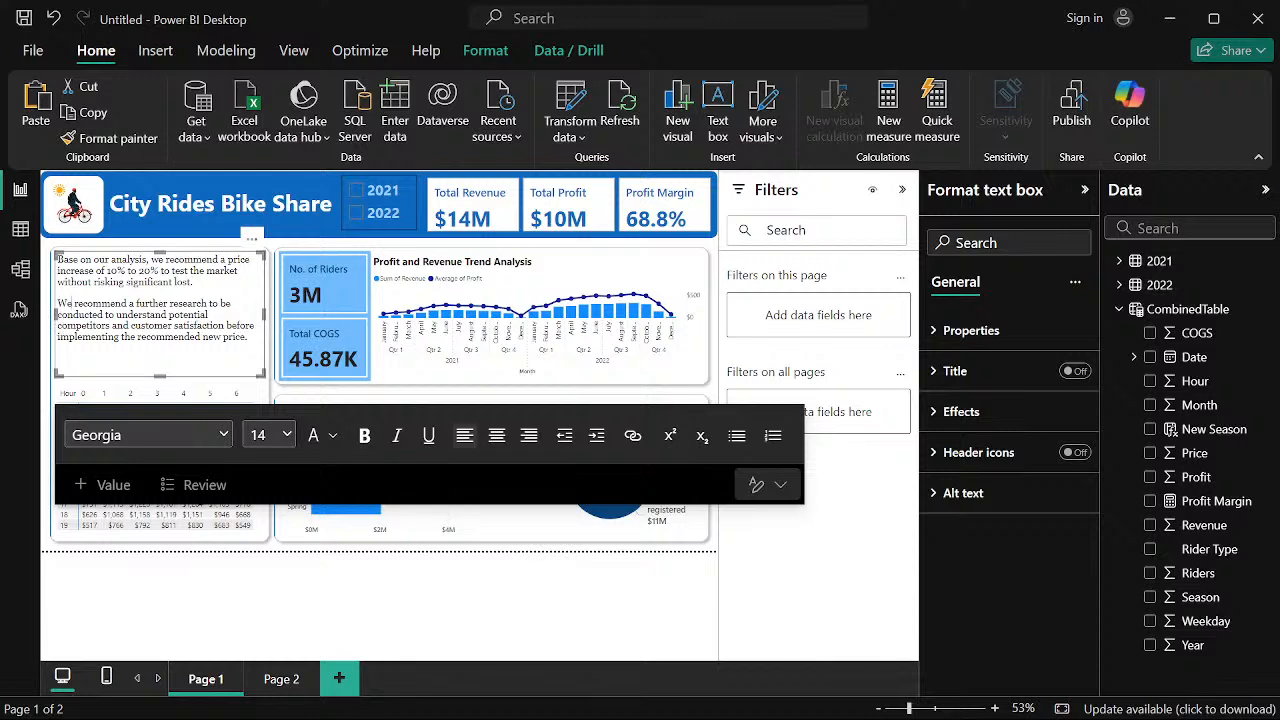
text(also)
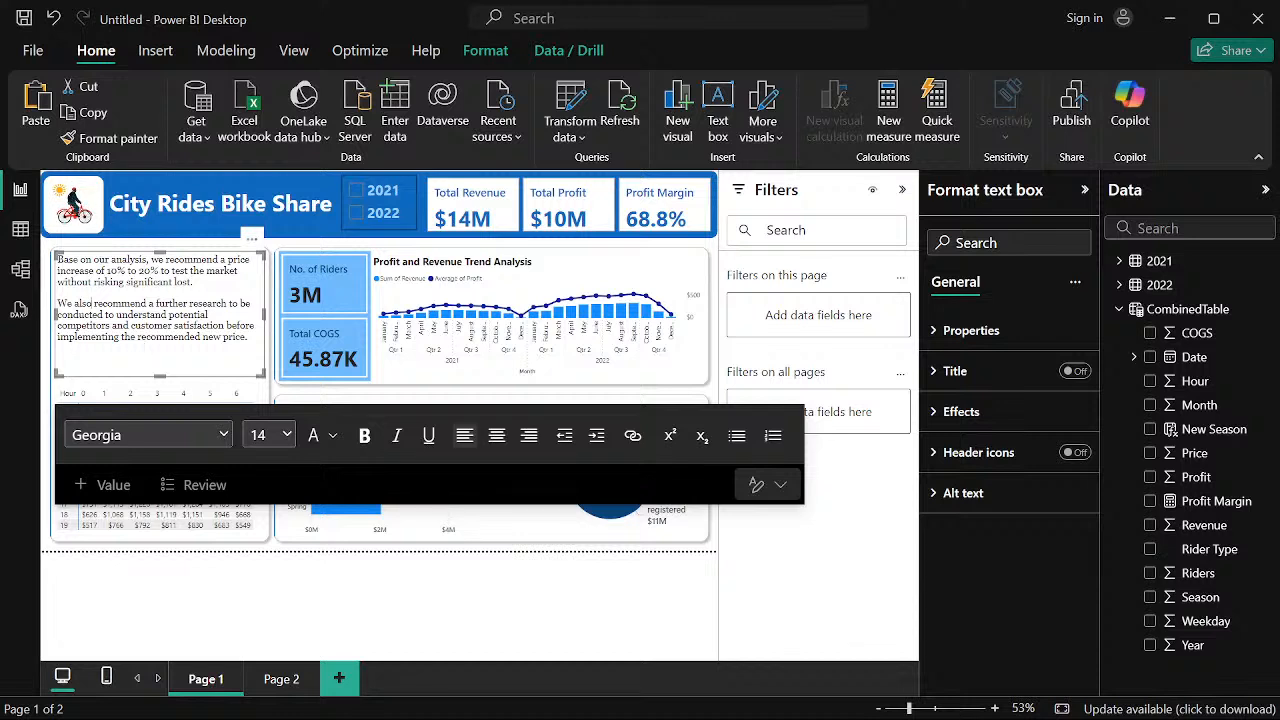
click(268, 588)
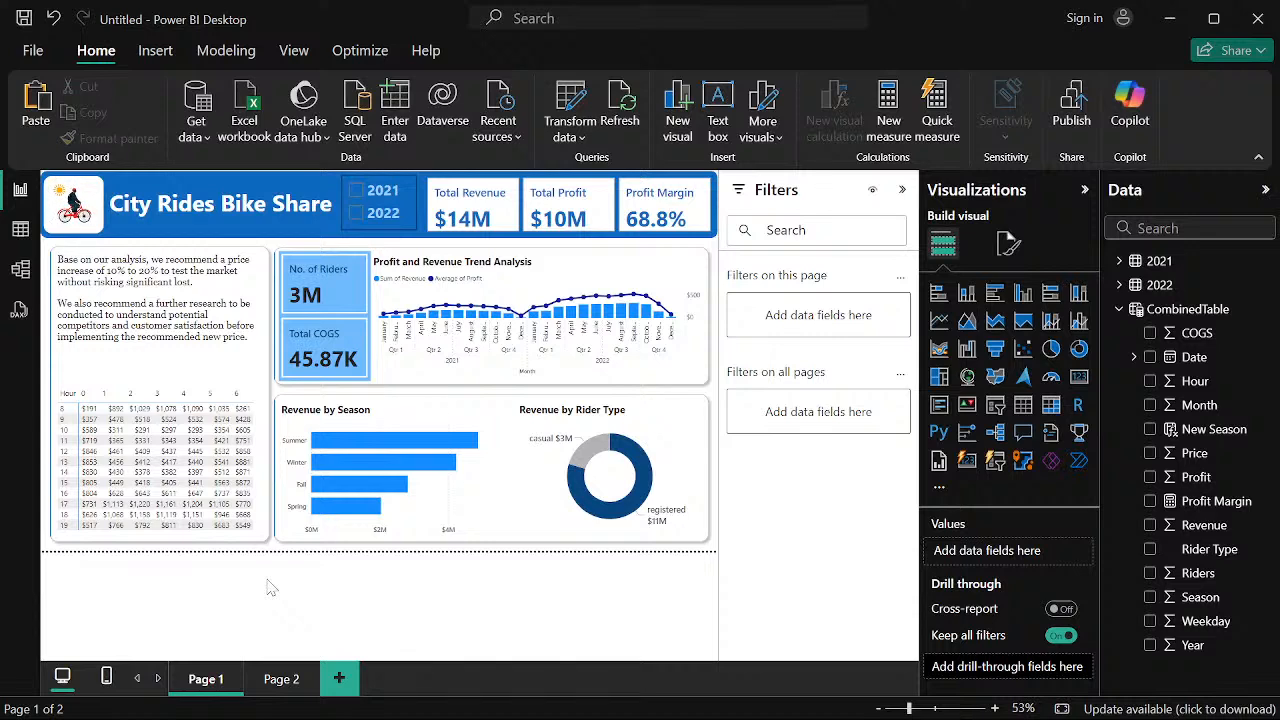
Collapse the Filters, Visualizations and Data panes to enlarge the dashboard view
click(898, 191)
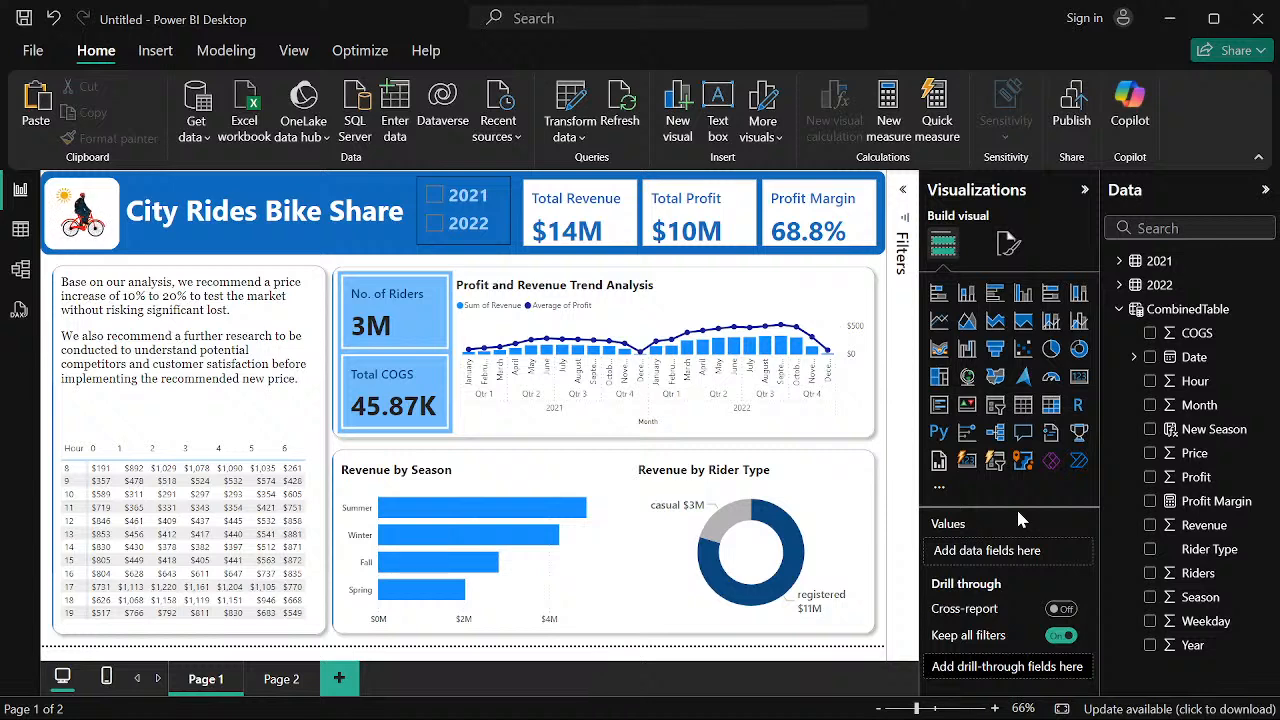
click(1084, 190)
click(1265, 190)
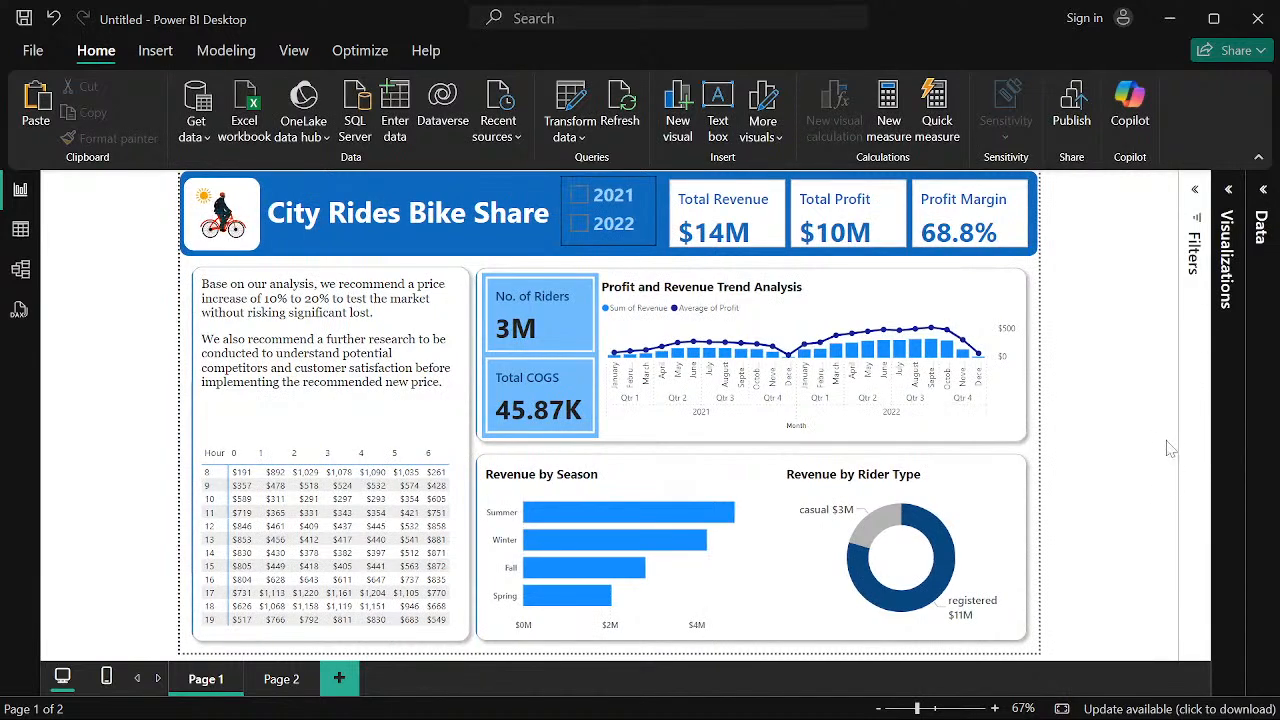
Review the dashboard filtered to 2021 and to 2022 with the year slicer, and clear the year selection
click(578, 196)
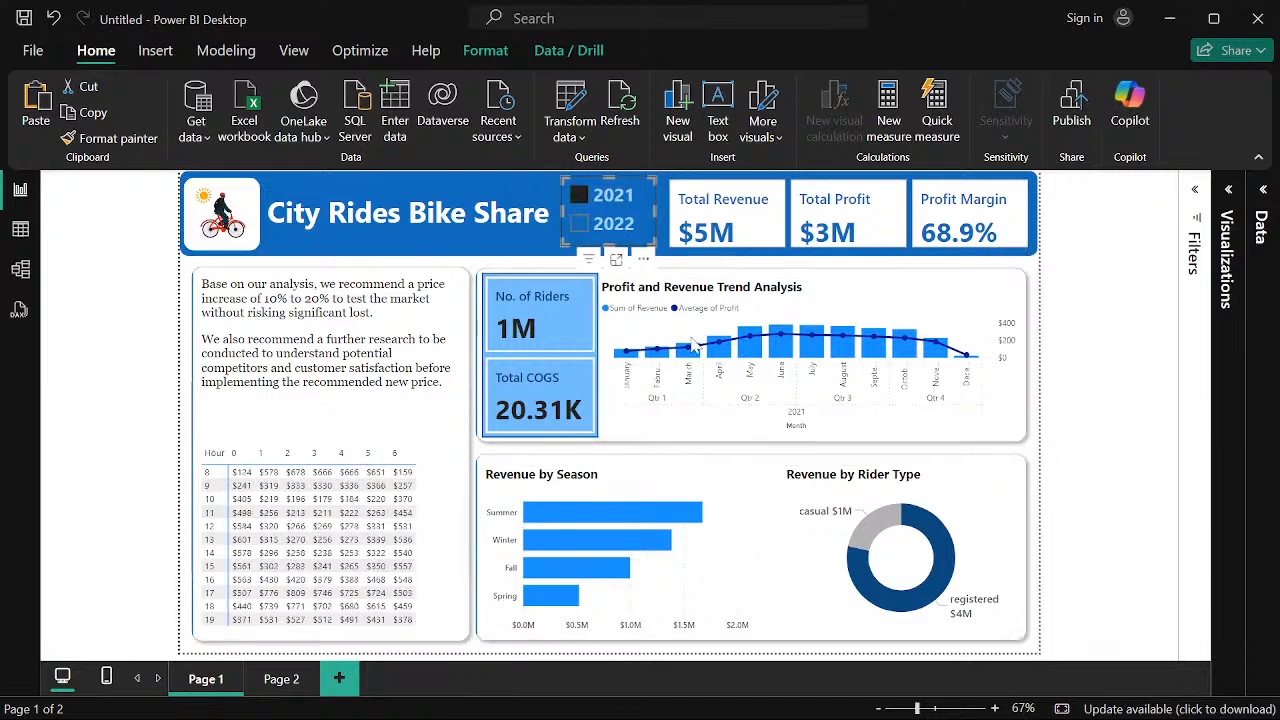
click(580, 224)
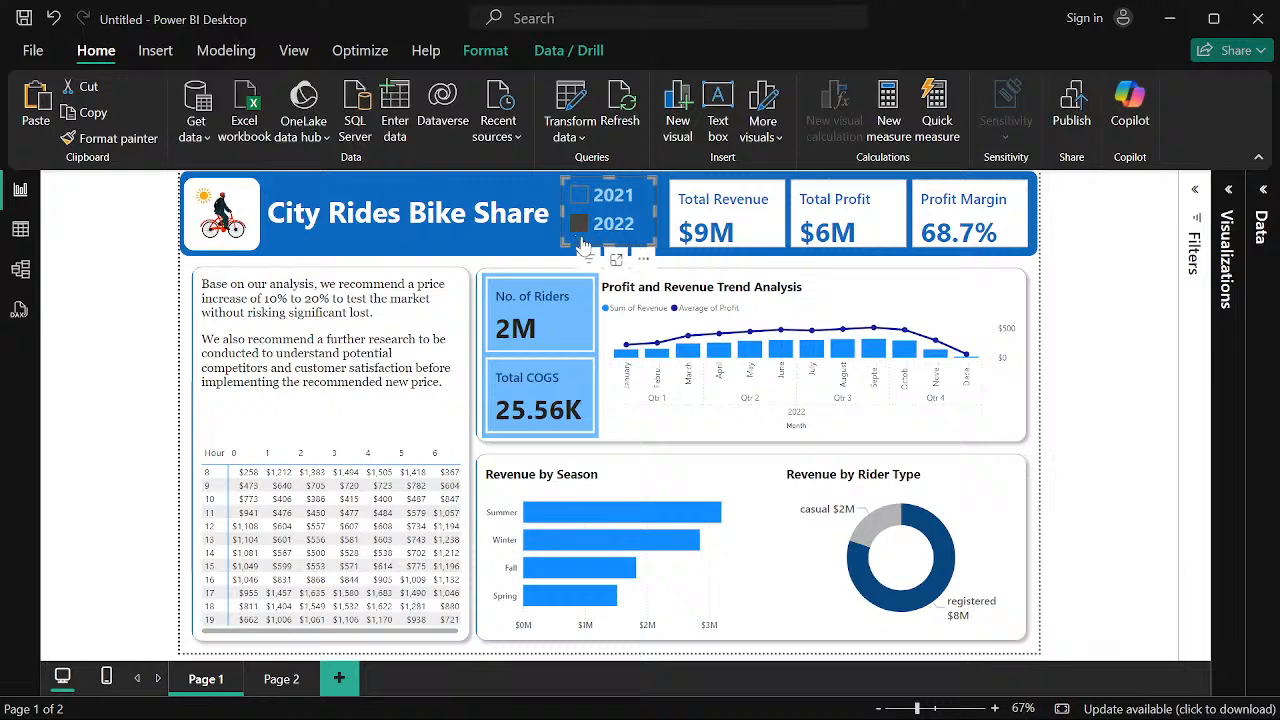
click(580, 224)
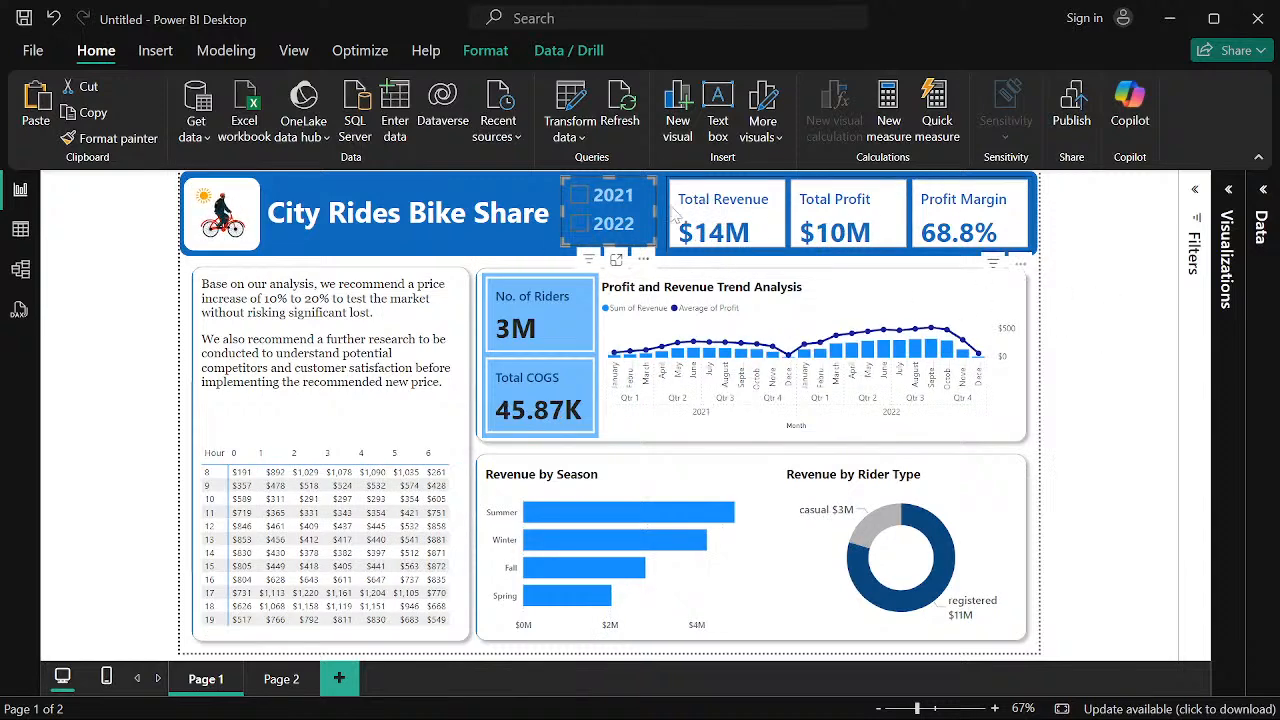
Clear the 2022 selection in the year slicer and nudge the slicer slightly right toward the Total Revenue card
click(651, 230)
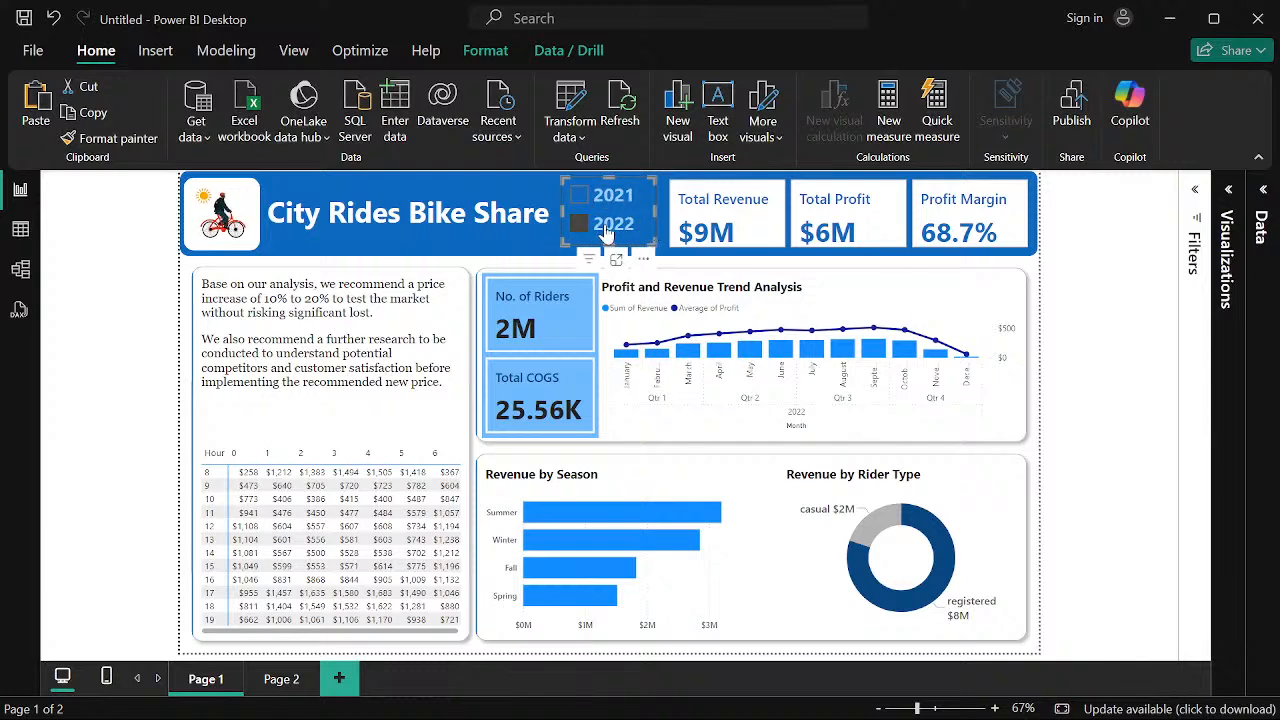
click(606, 228)
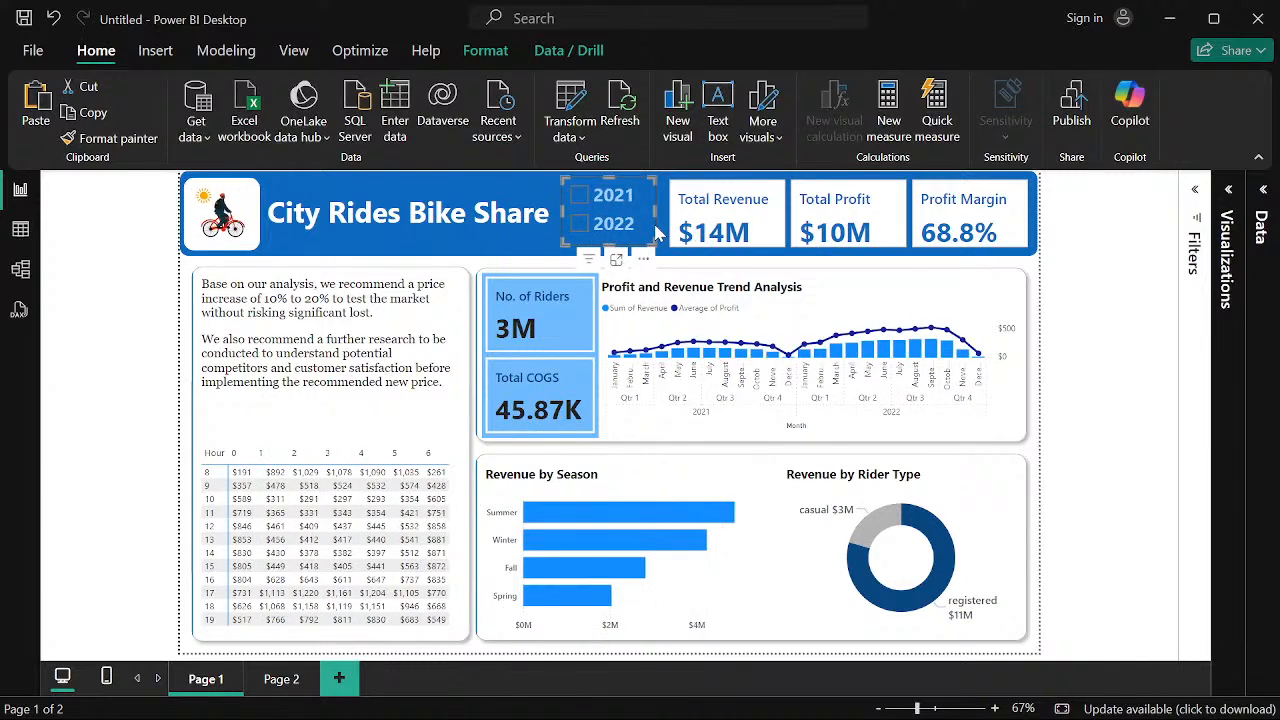
drag(656, 232, 666, 233)
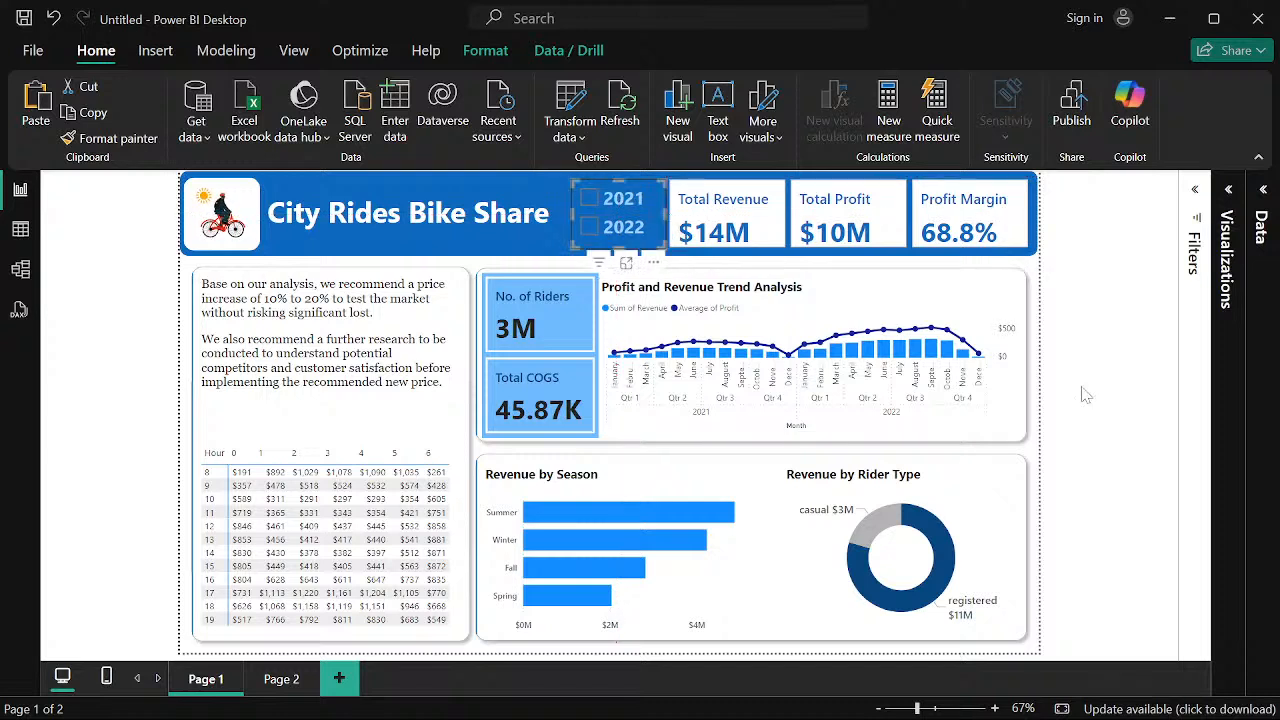
click(1100, 410)
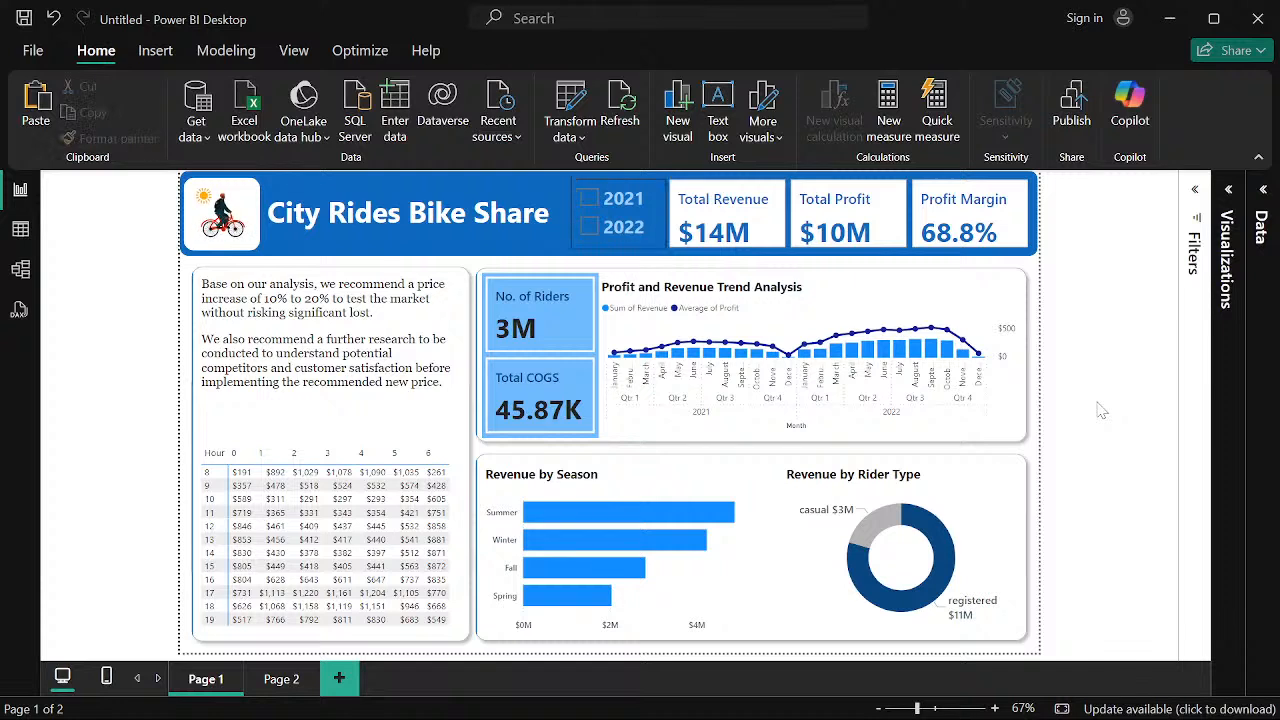
Nudge the Total Revenue, Total Profit and Profit Margin card visual slightly toward the header banner's right edge
click(1024, 236)
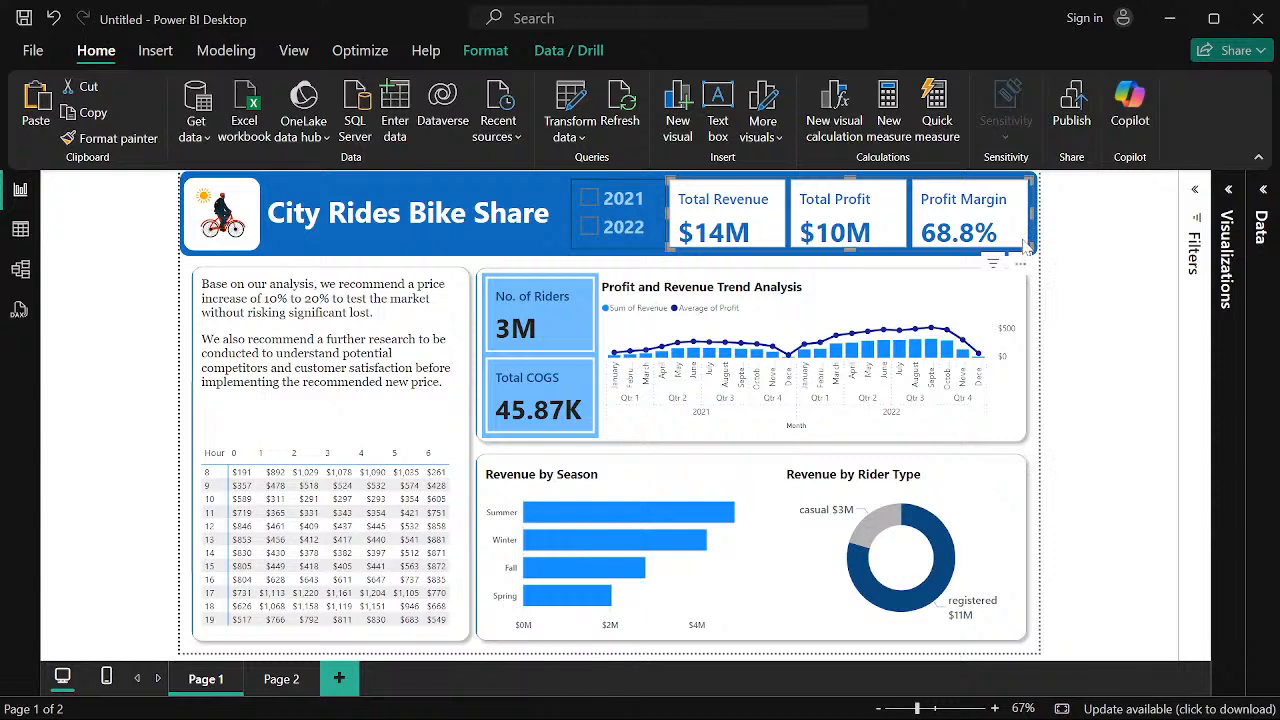
drag(1031, 240, 1038, 236)
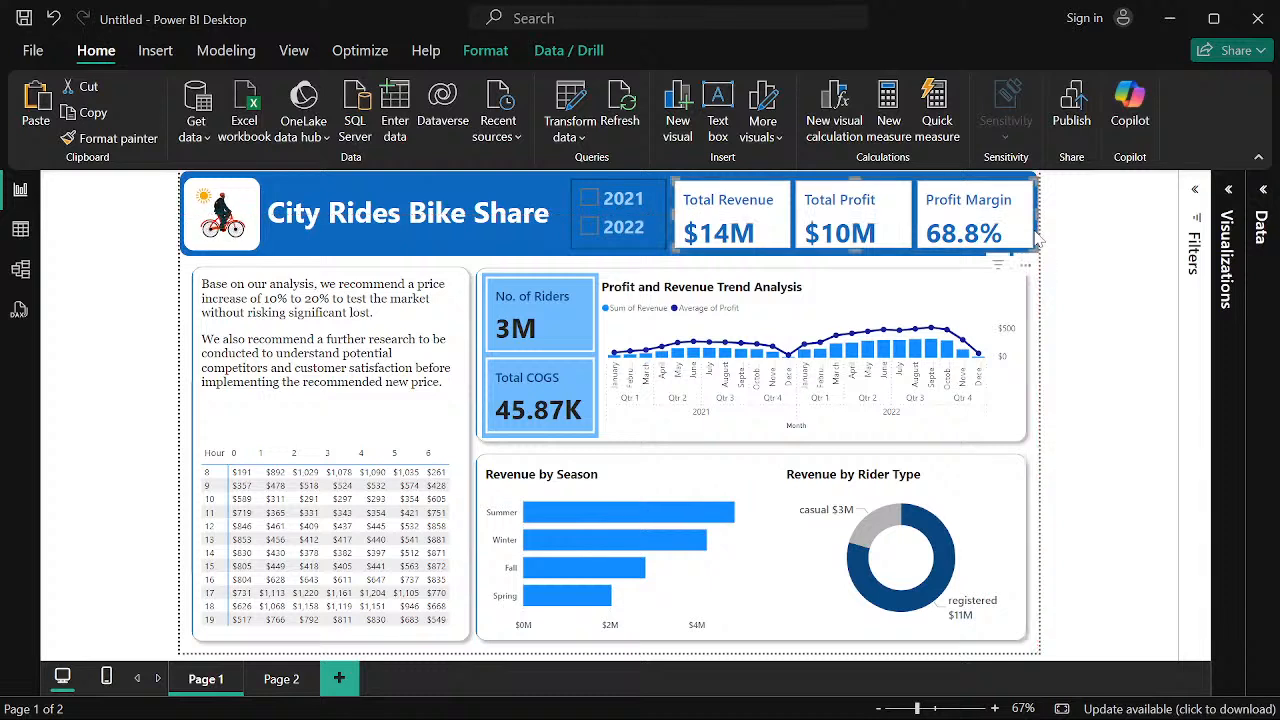
click(1073, 341)
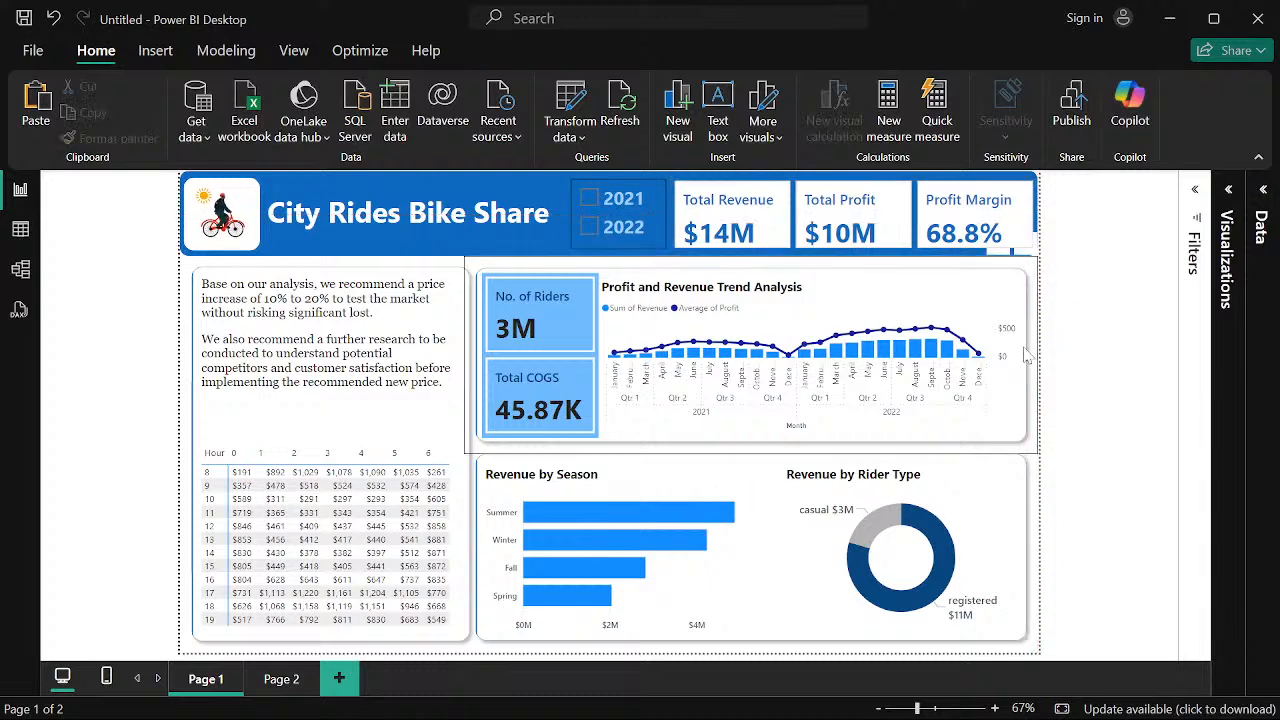
click(1027, 362)
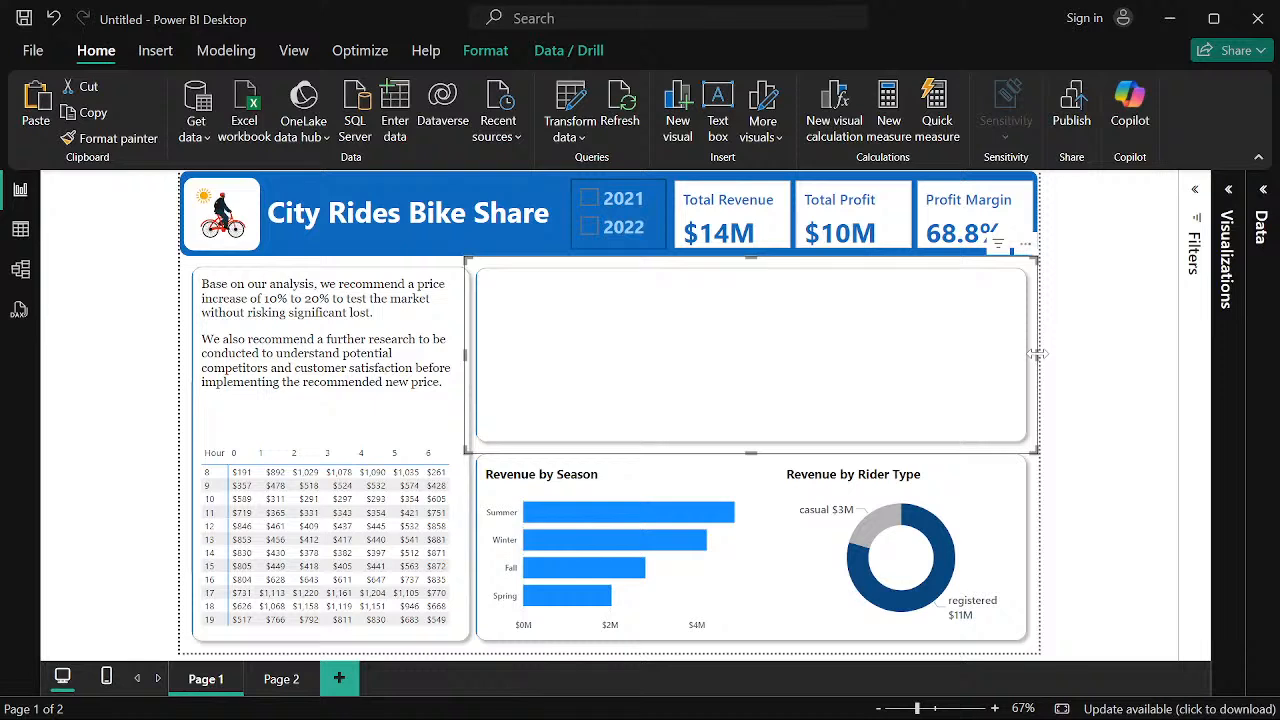
click(1070, 408)
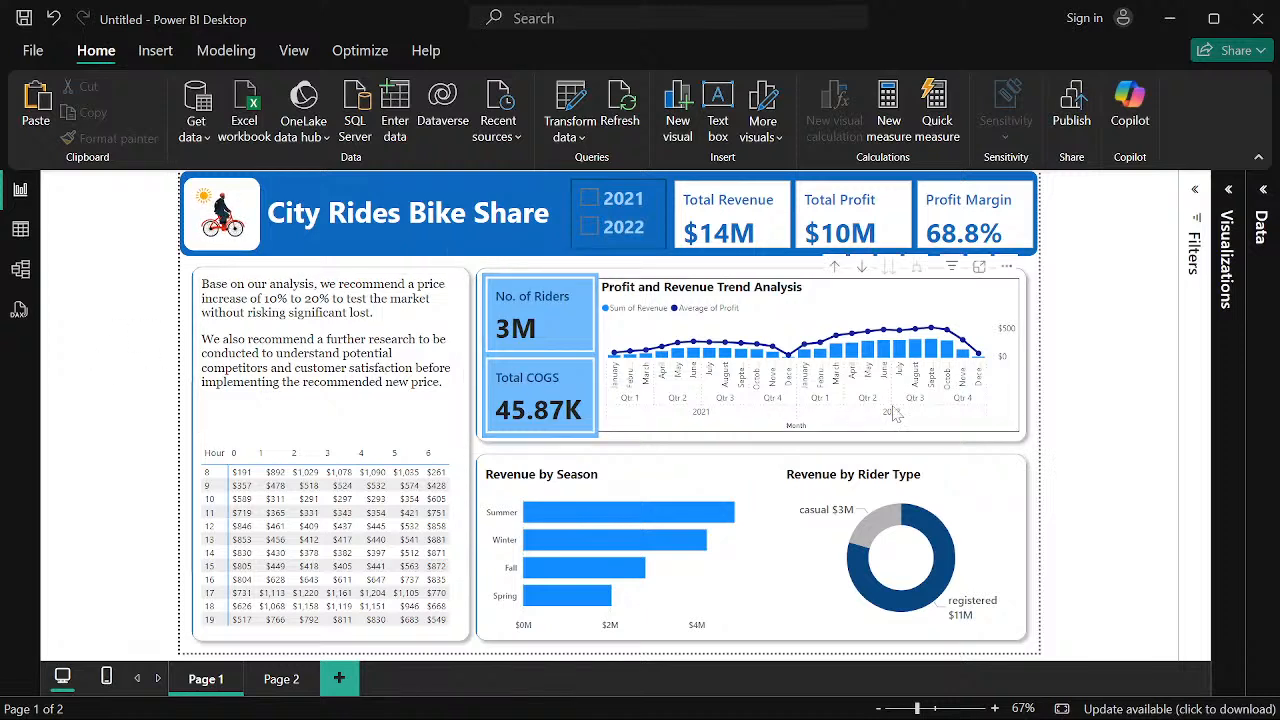
Switch to the dashboard request PDF in Foxit, review its key requirements and pricing recommendation request, and return to the dashboard
click(690, 702)
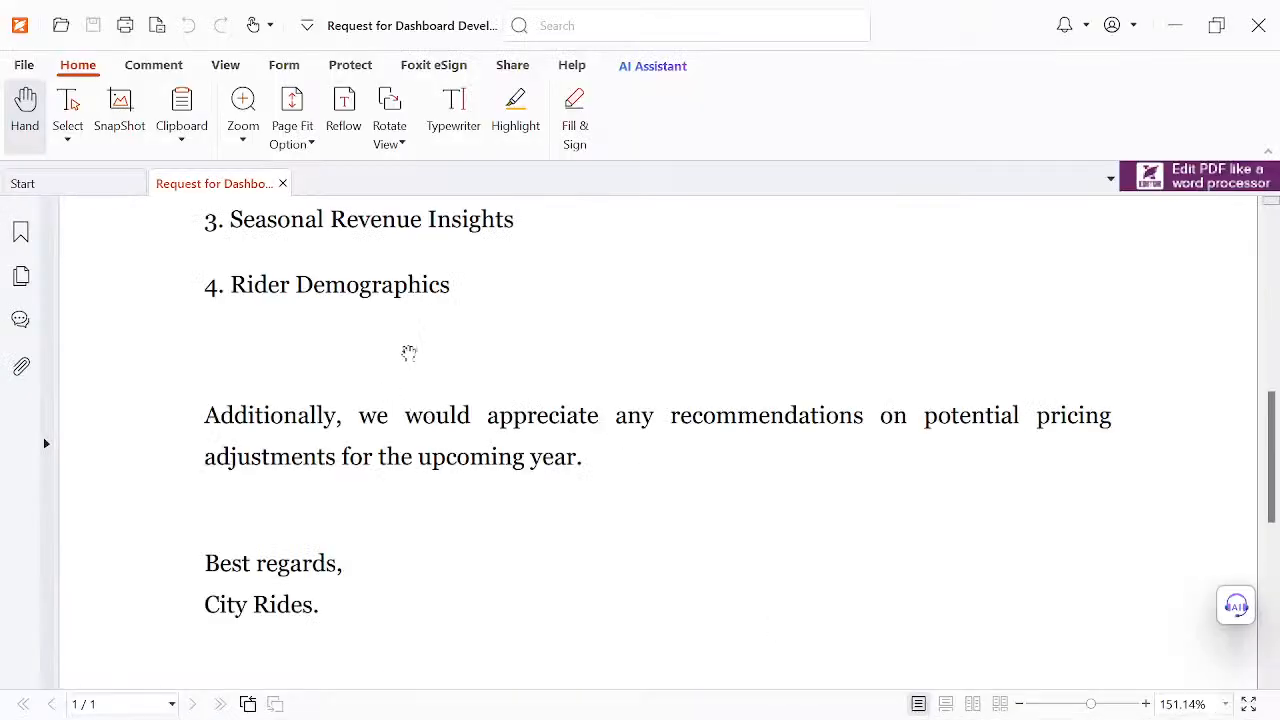
scroll(409, 352, up, 3)
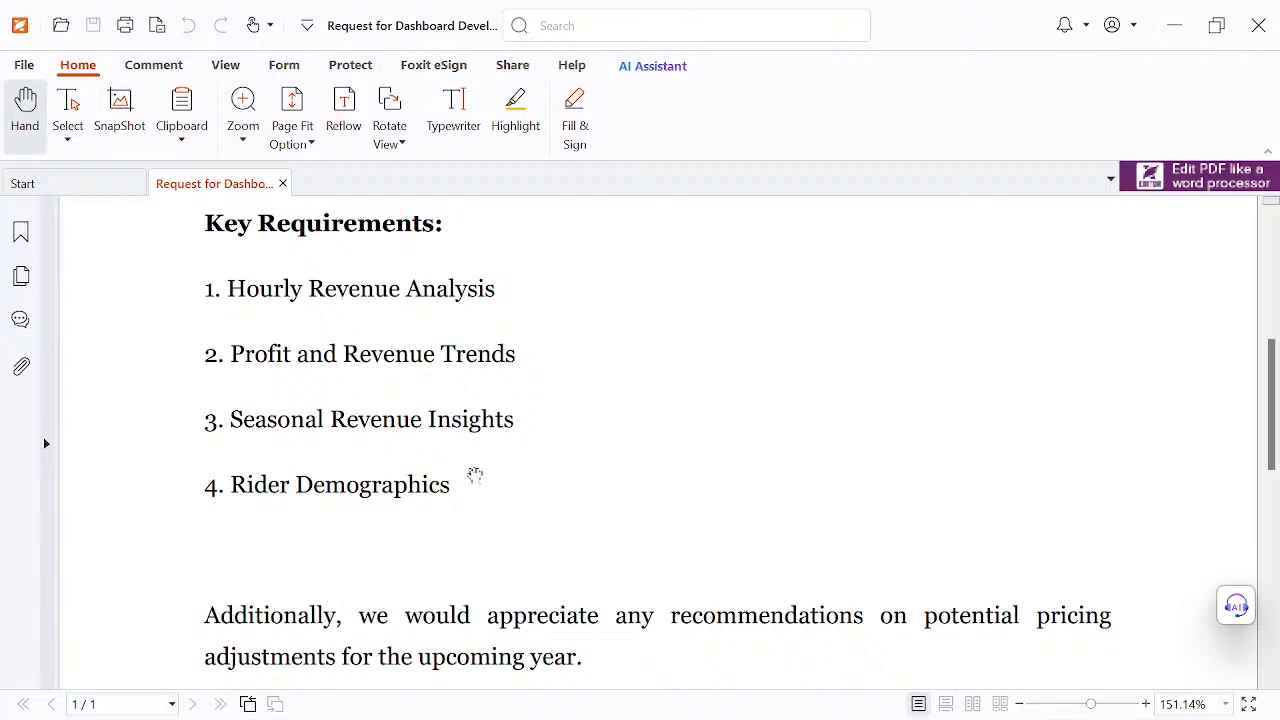
scroll(391, 620, down, 1)
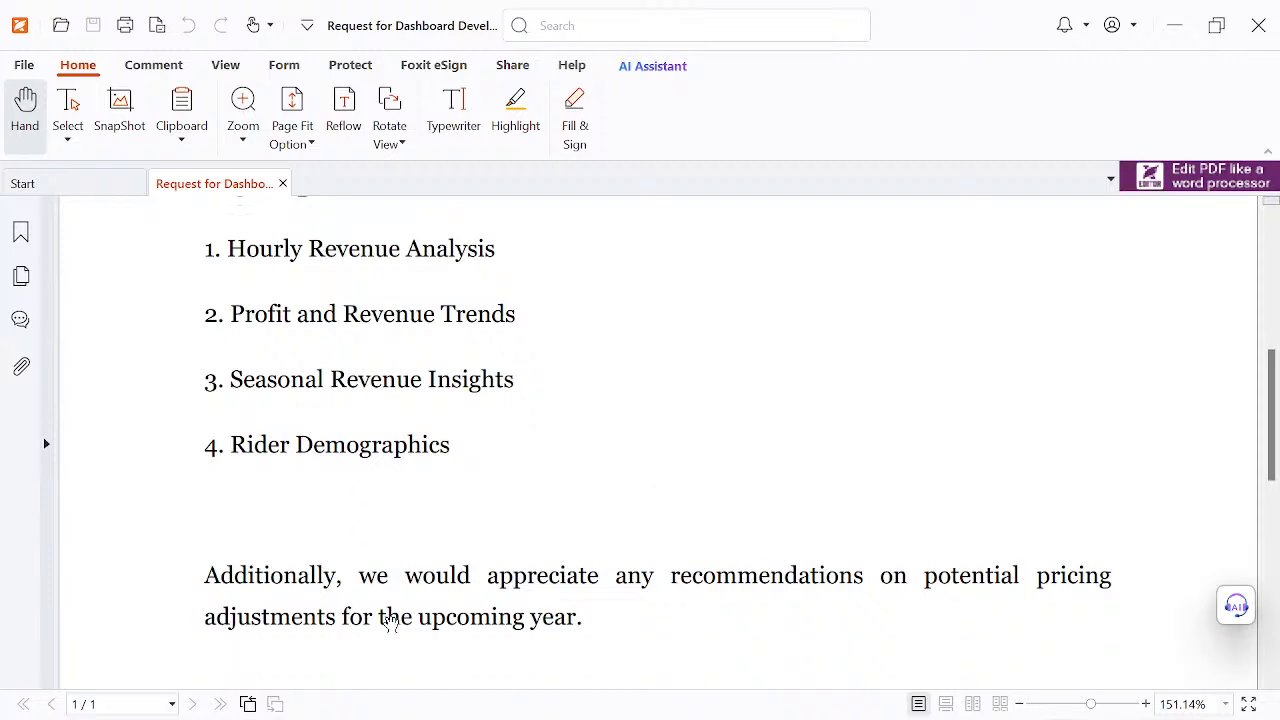
scroll(391, 620, down, 1)
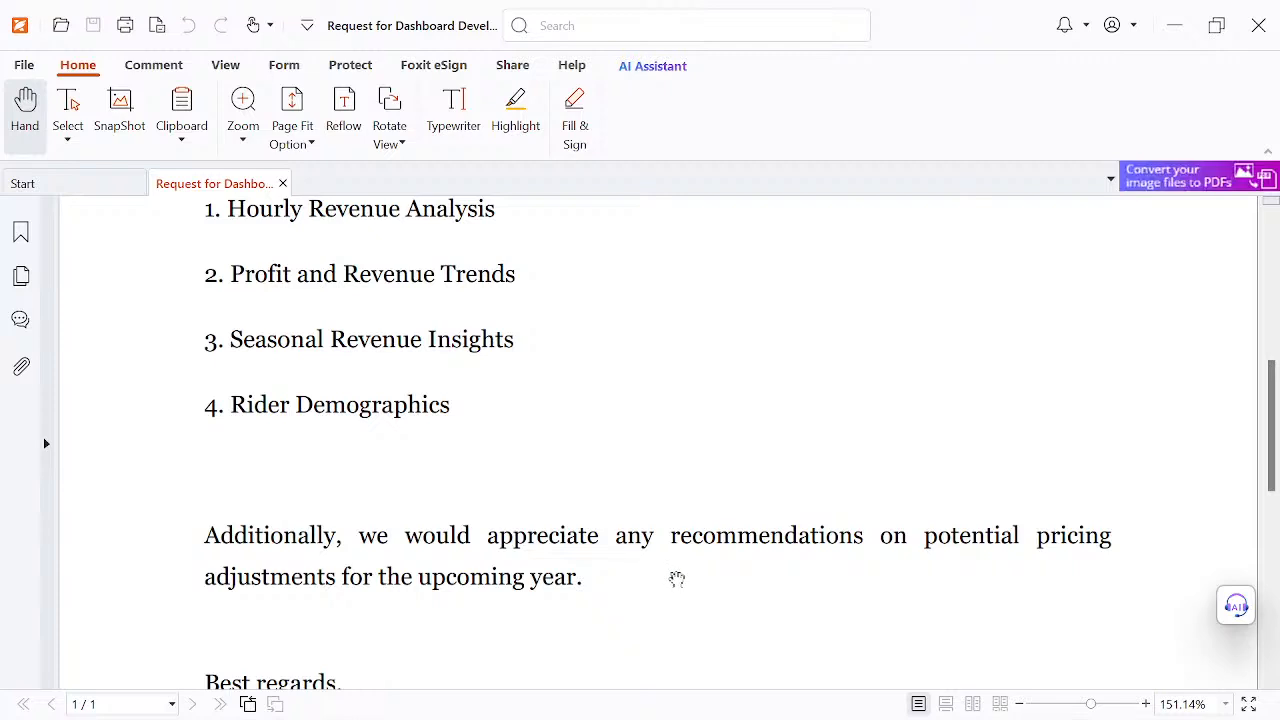
click(1175, 25)
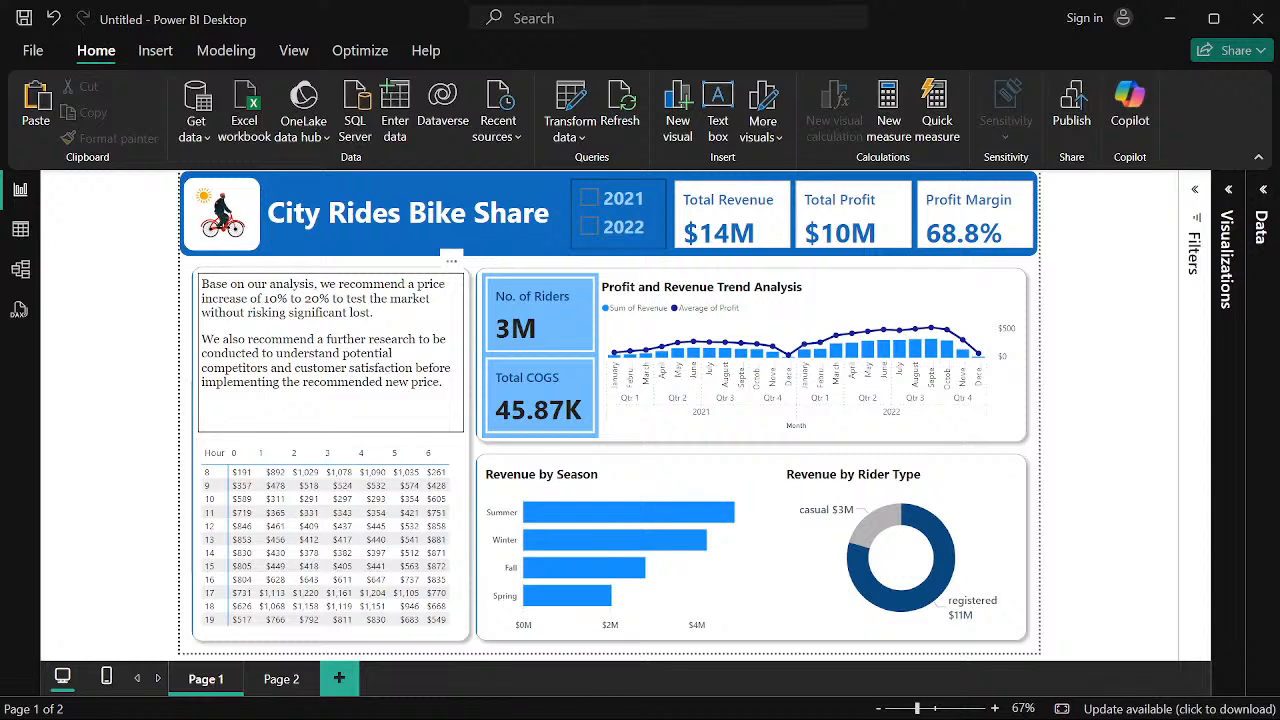
Bring the open Calculator to the front and close it, leaving the dashboard on screen
click(472, 412)
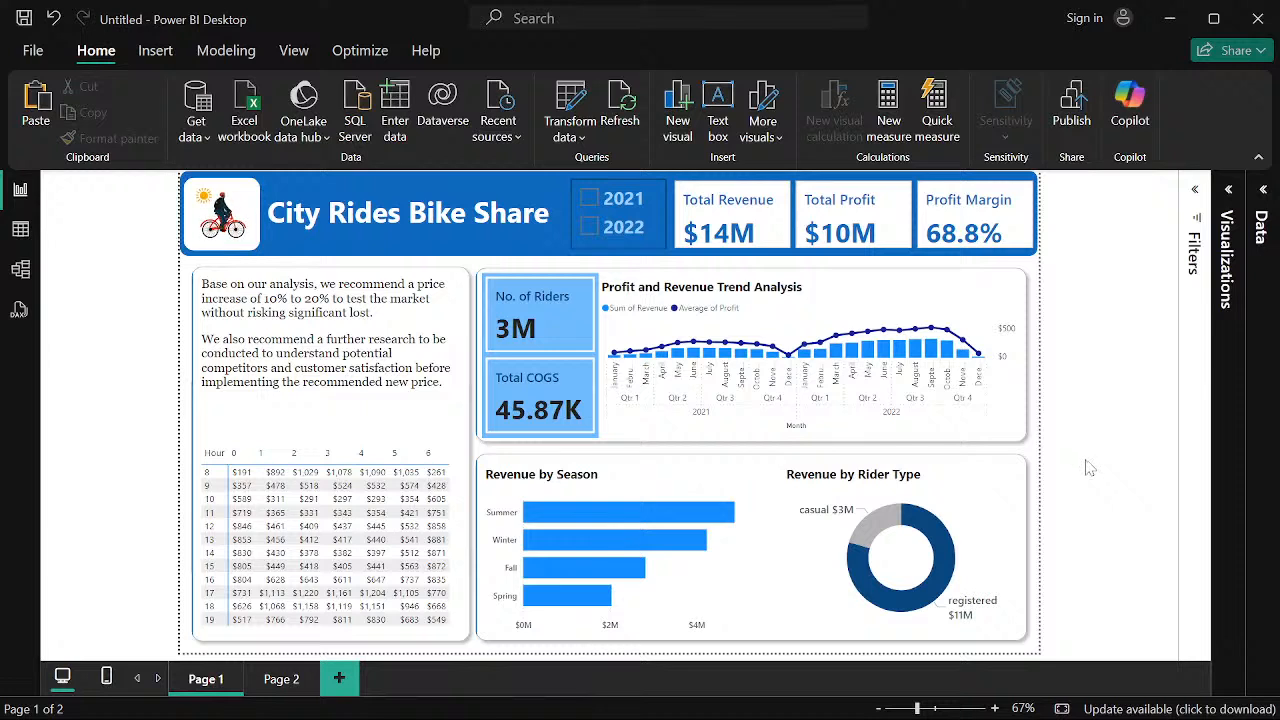
mouse_move(1080, 718)
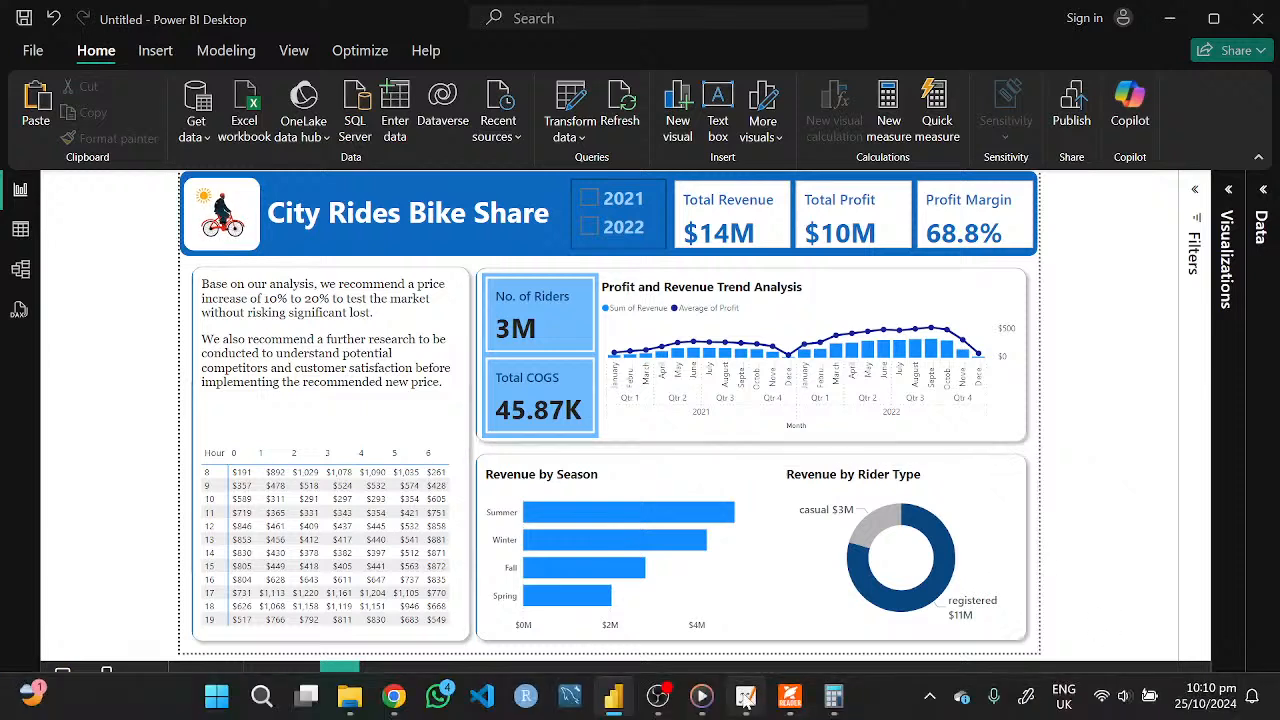
mouse_move(701, 698)
click(704, 636)
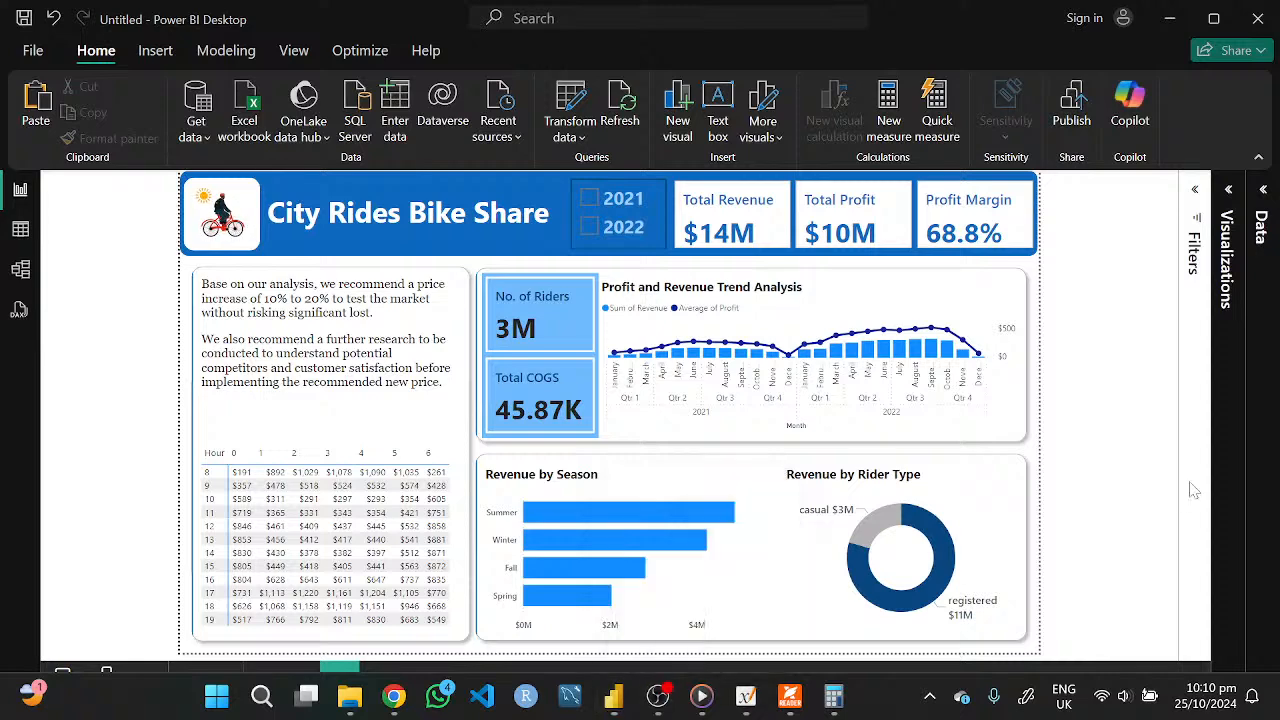
click(833, 695)
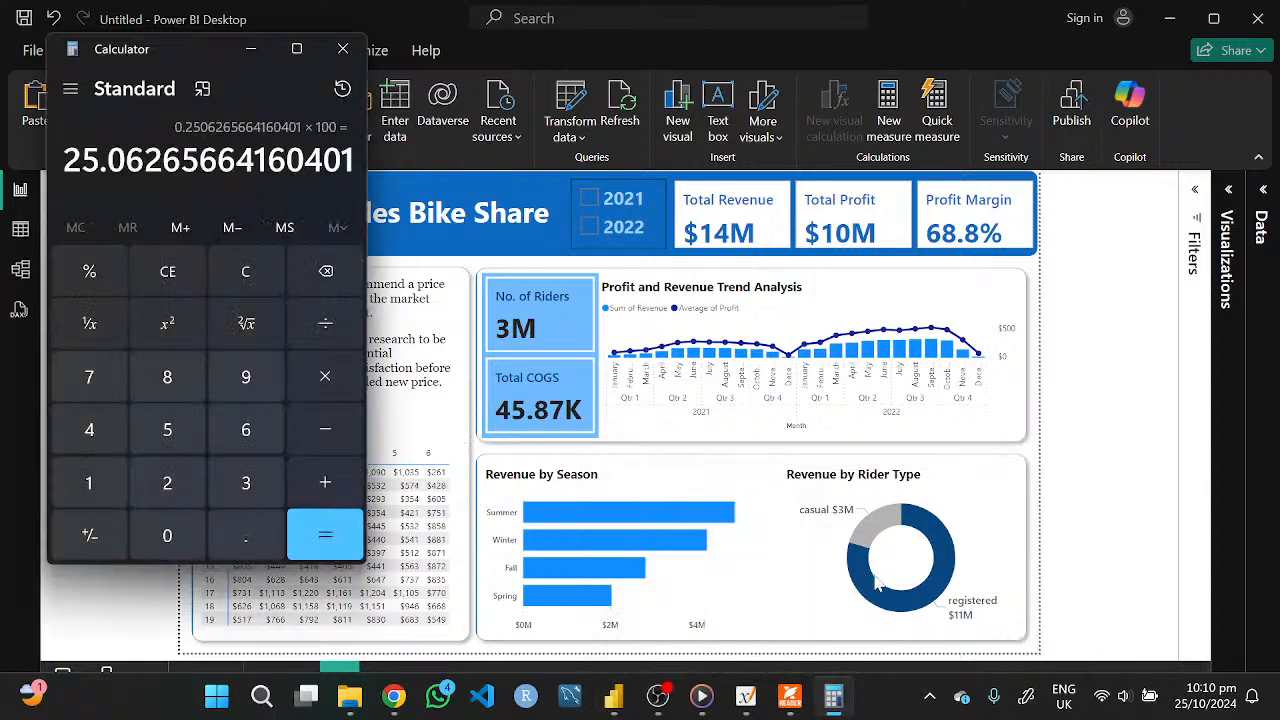
click(343, 49)
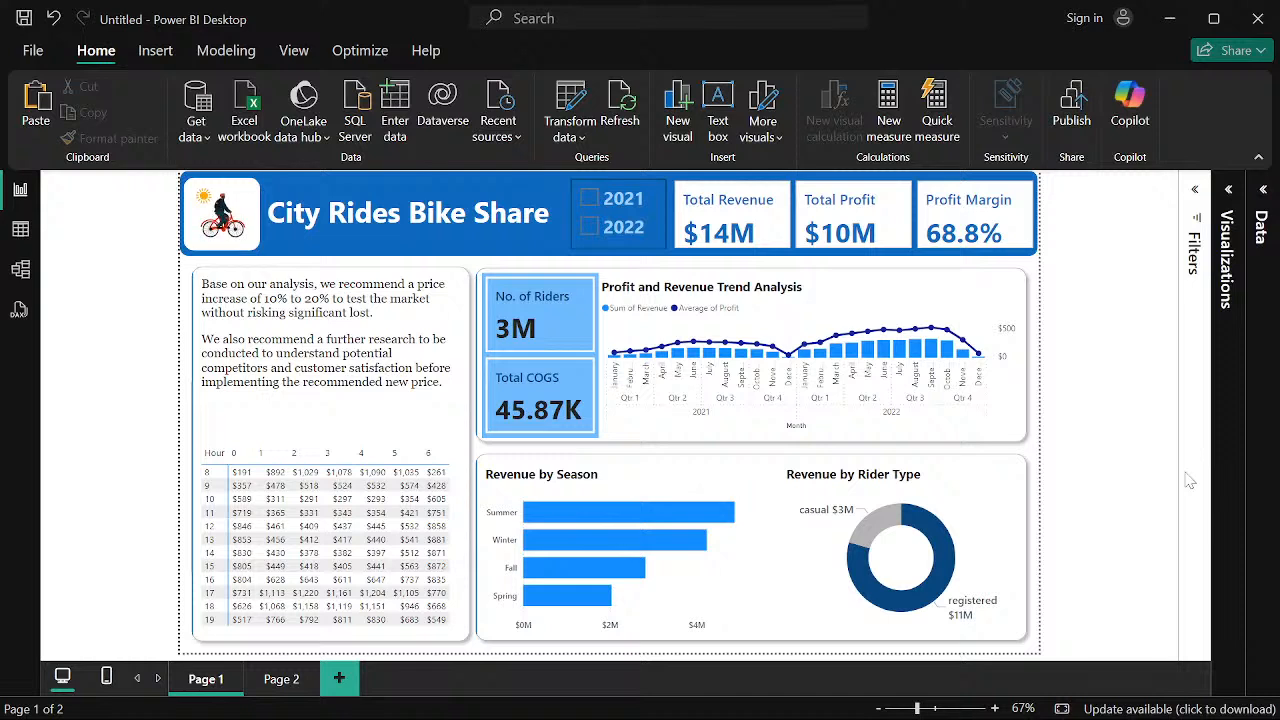
Raise the system volume to 40
key(XF86AudioRaiseVolume)
key(XF86AudioRaiseVolume)
key(XF86AudioRaiseVolume)
key(XF86AudioRaiseVolume)
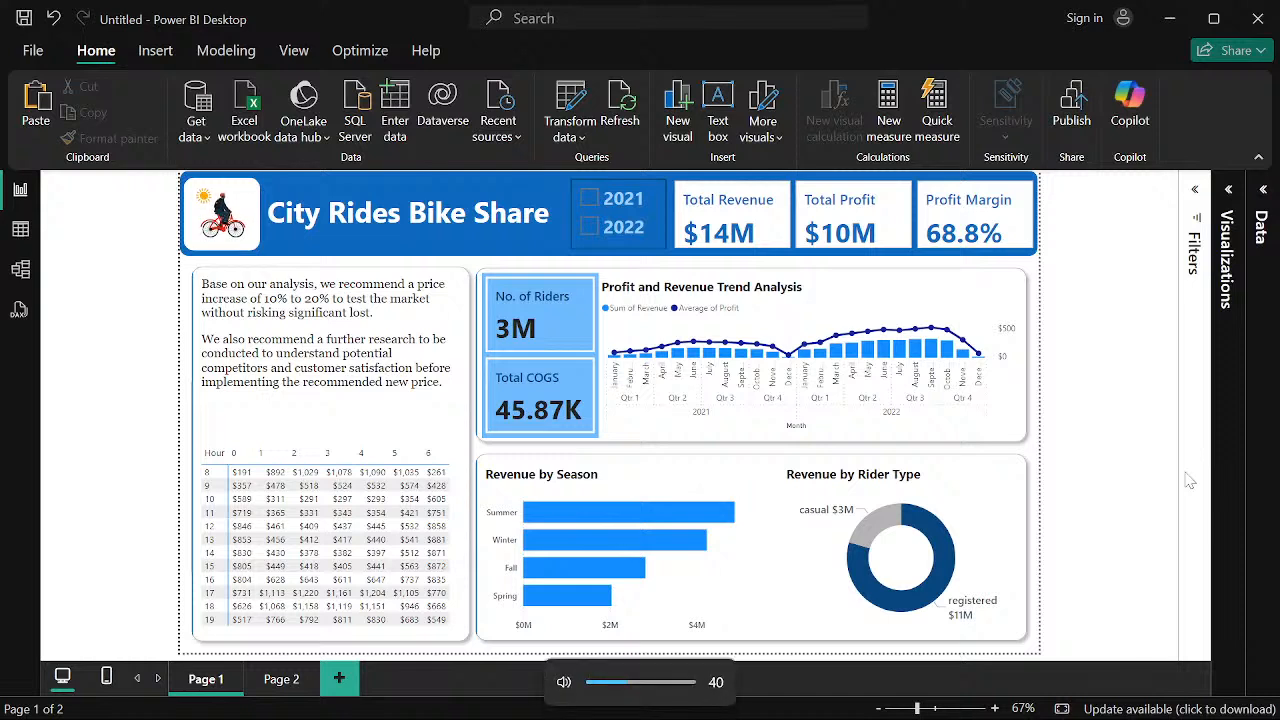